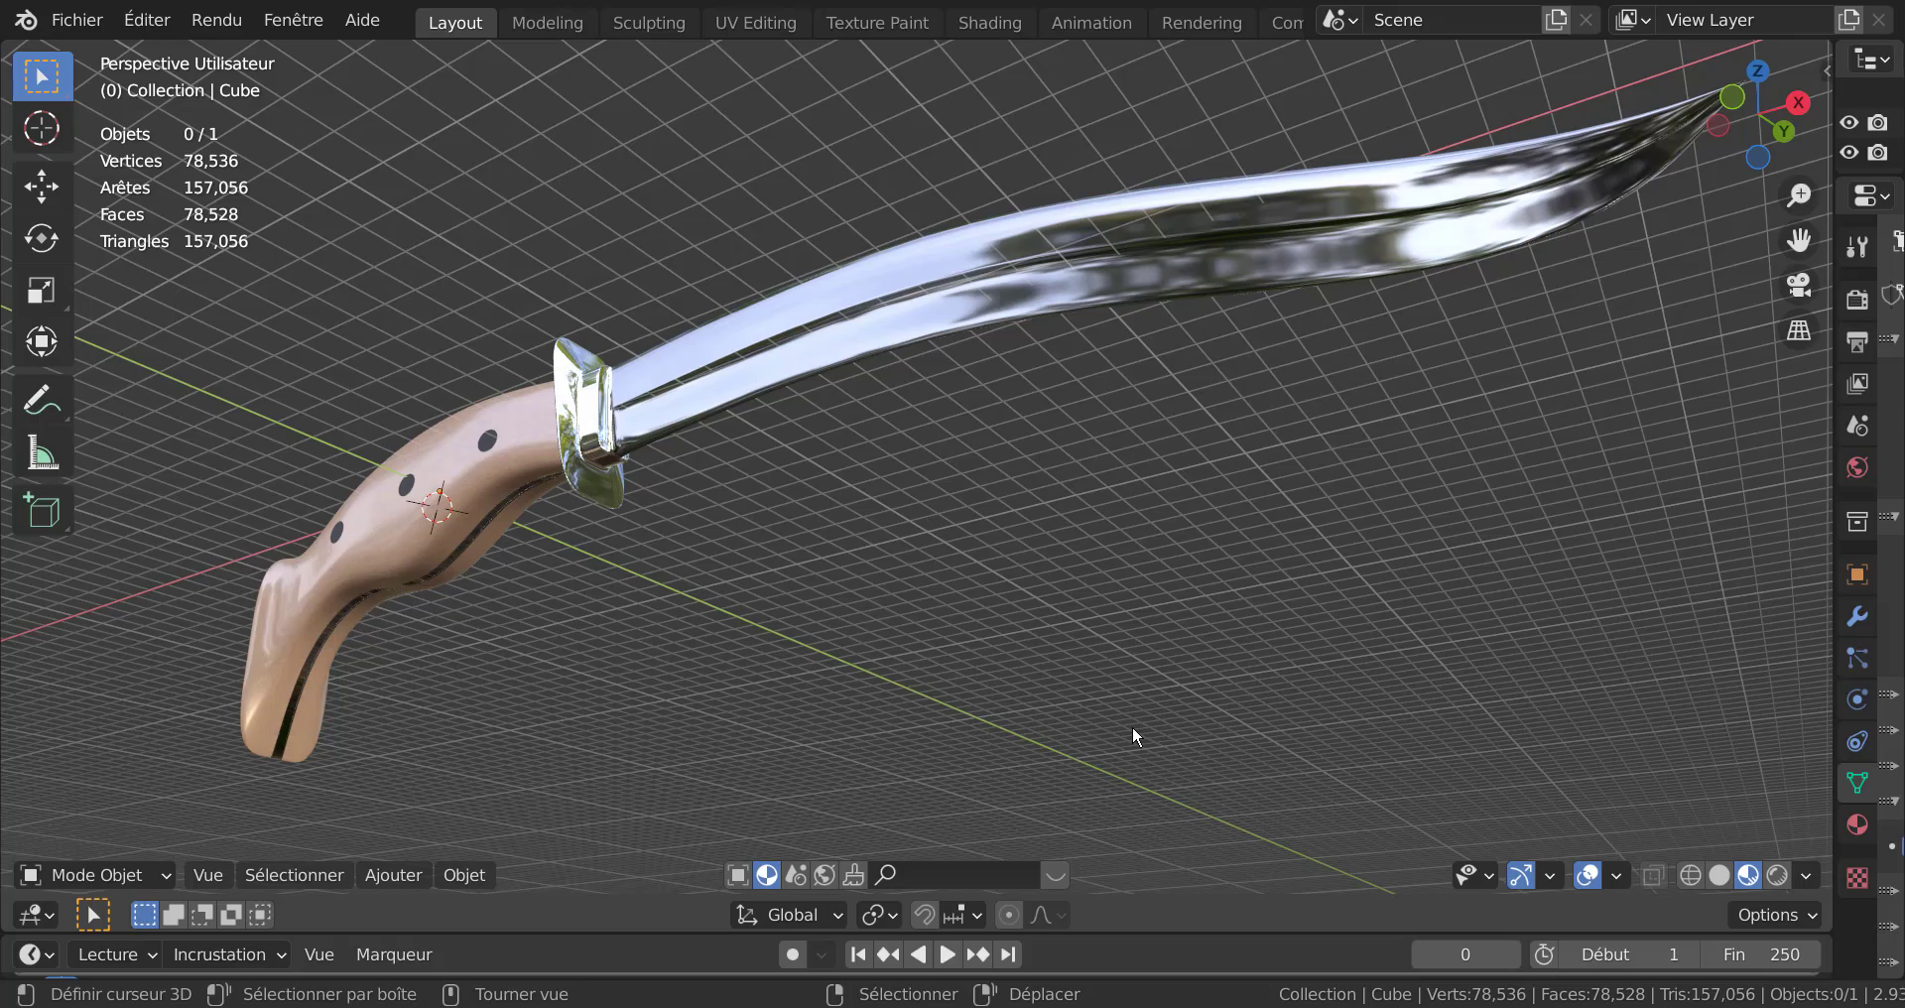
# Examine the finished knife model from several angles and look through the BlenderKit material categories.
pyautogui.scroll(2, 1133, 729)
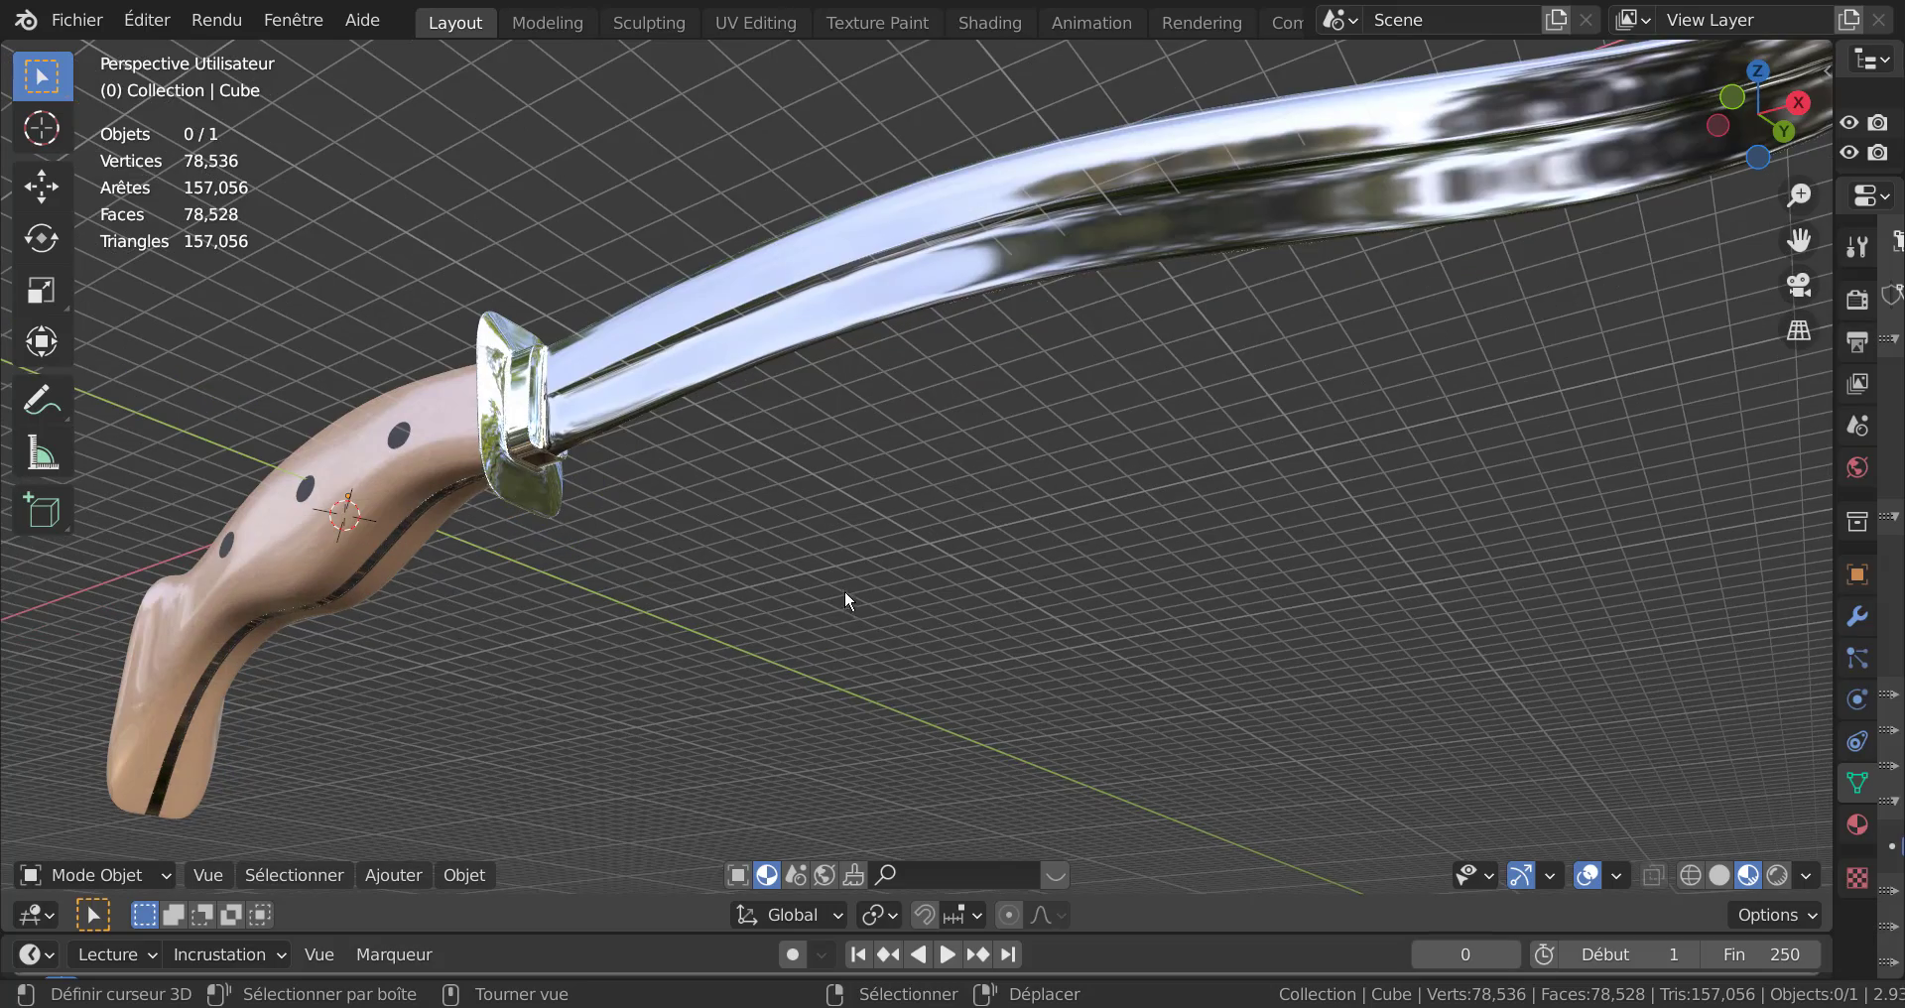
pyautogui.scroll(-4, 849, 595)
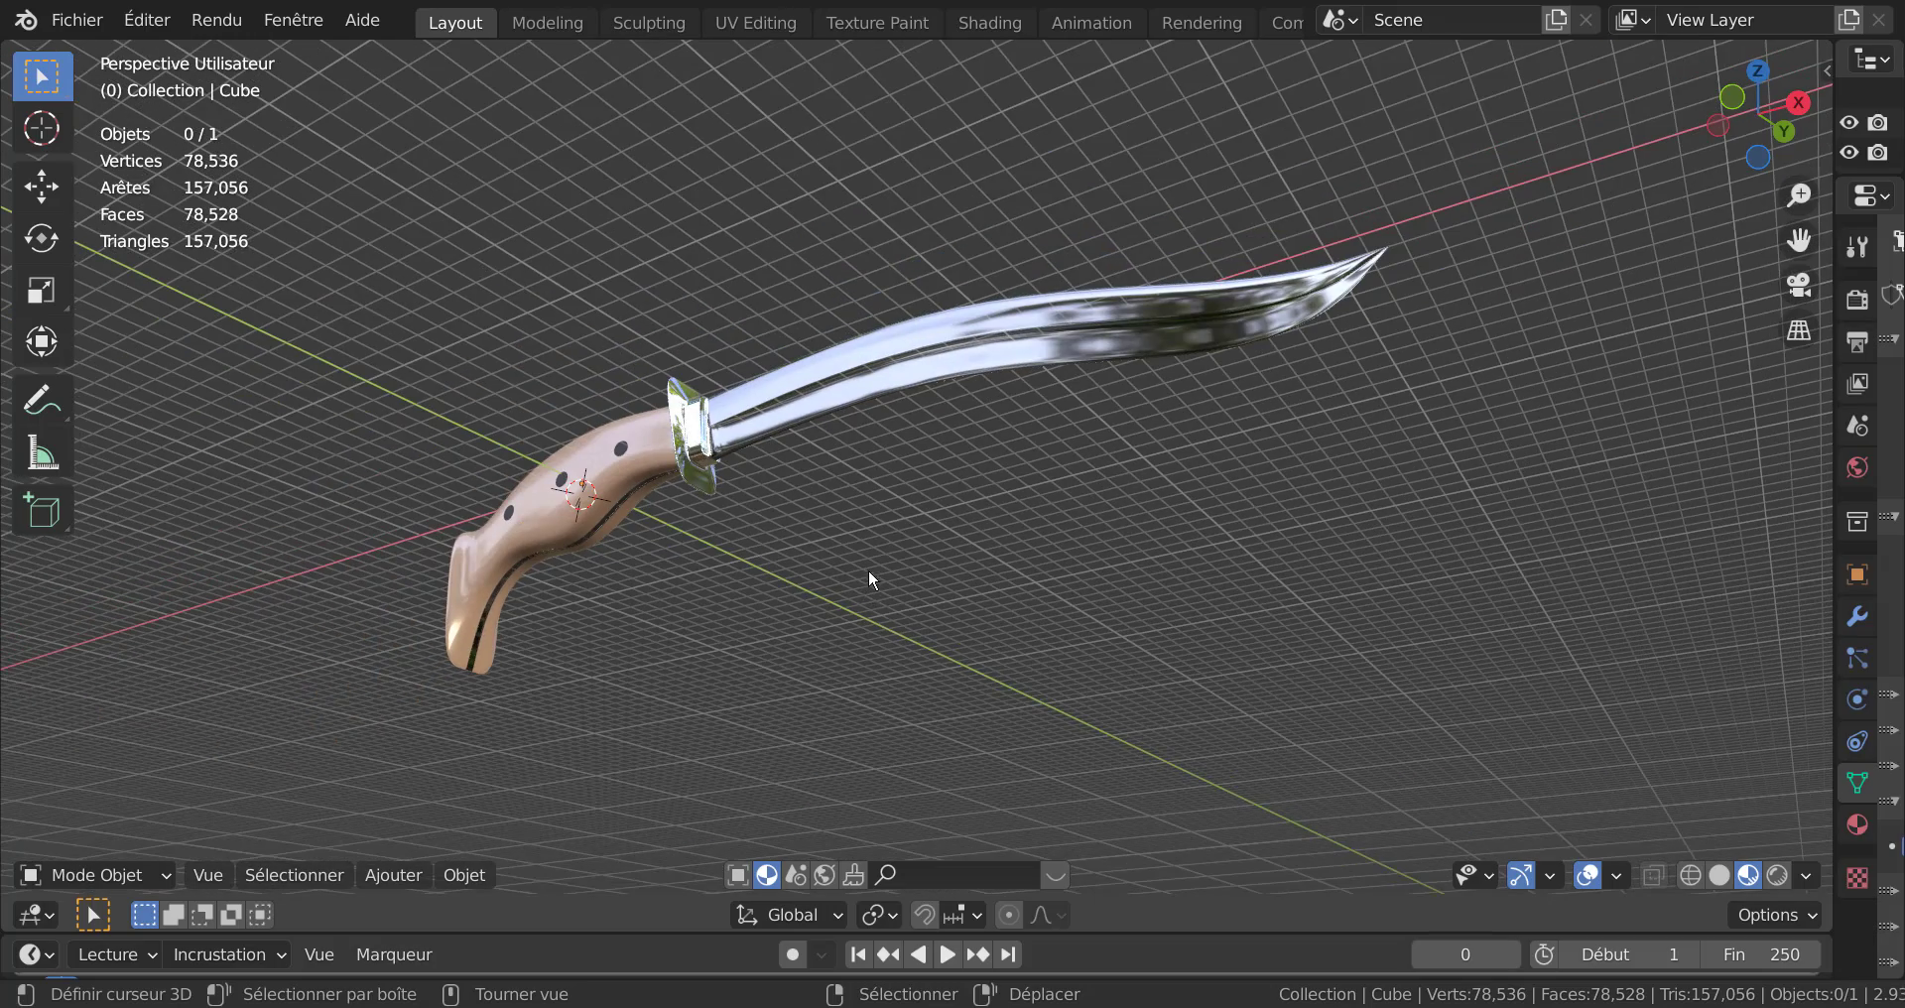
pyautogui.moveTo(868, 574); pyautogui.dragTo(1181, 654, button='middle')
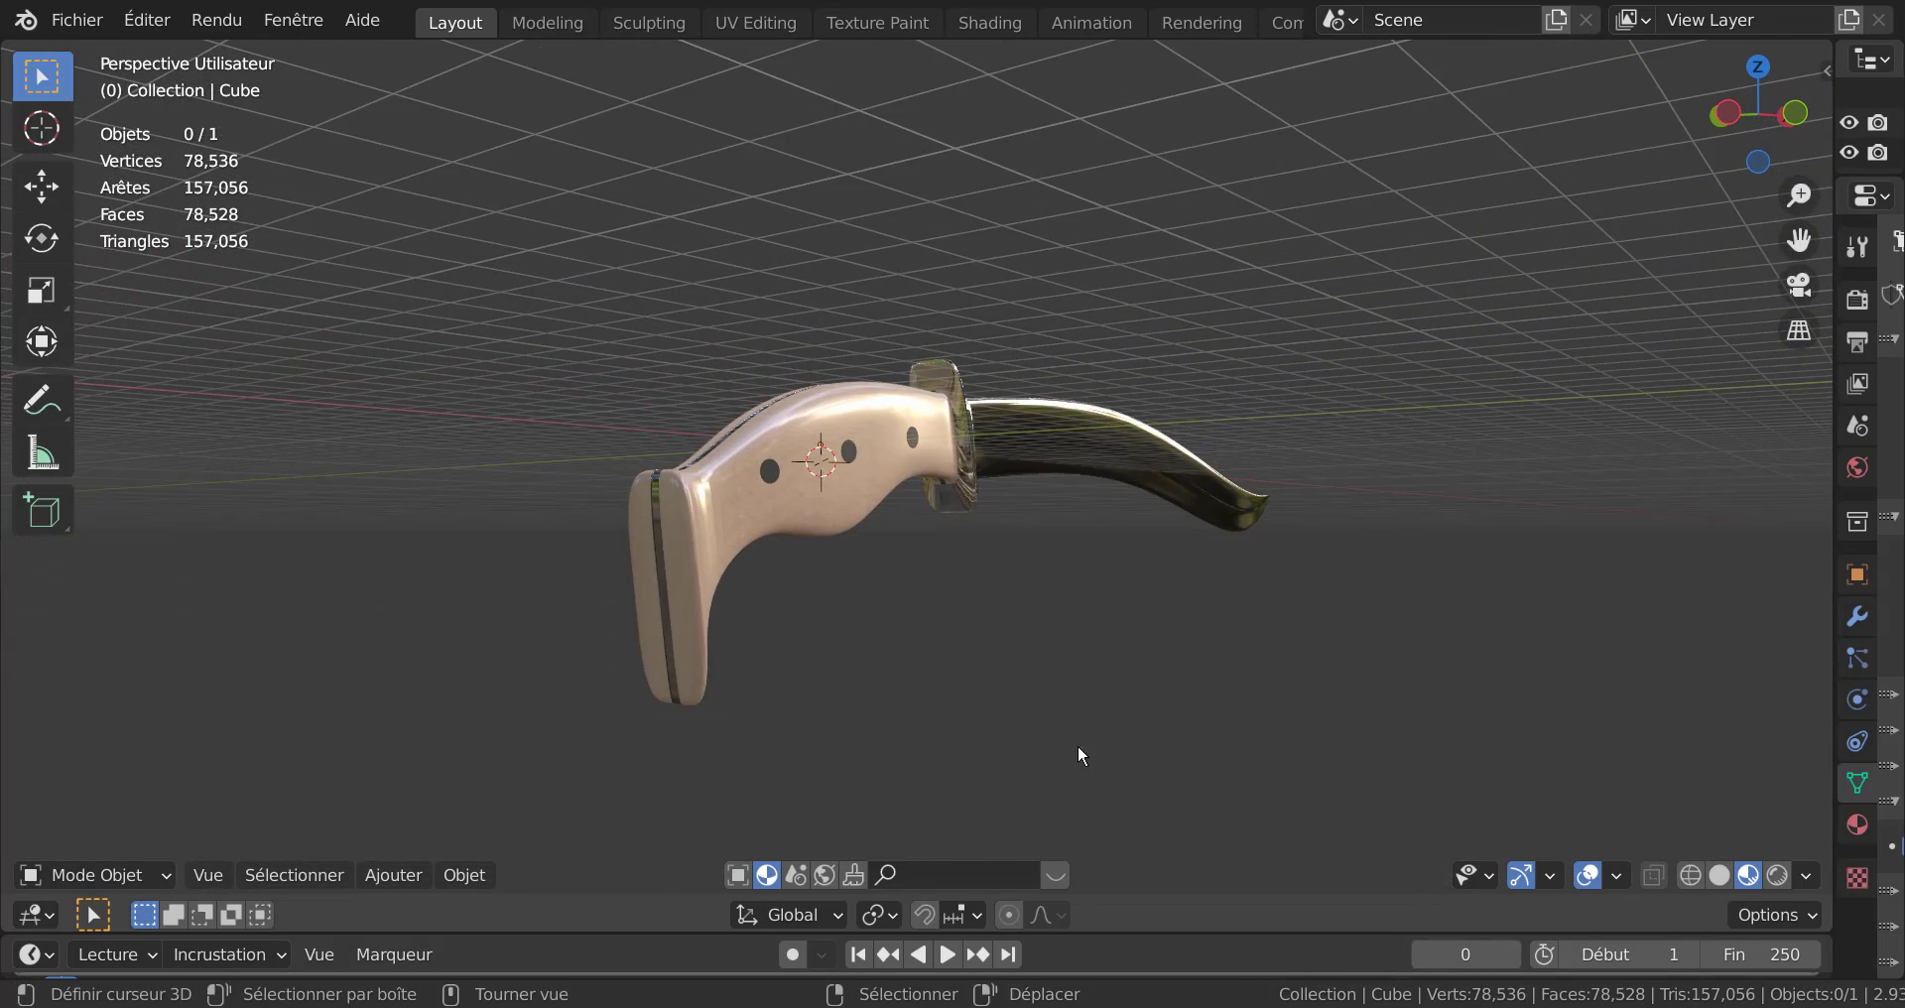
pyautogui.scroll(3, 1071, 727)
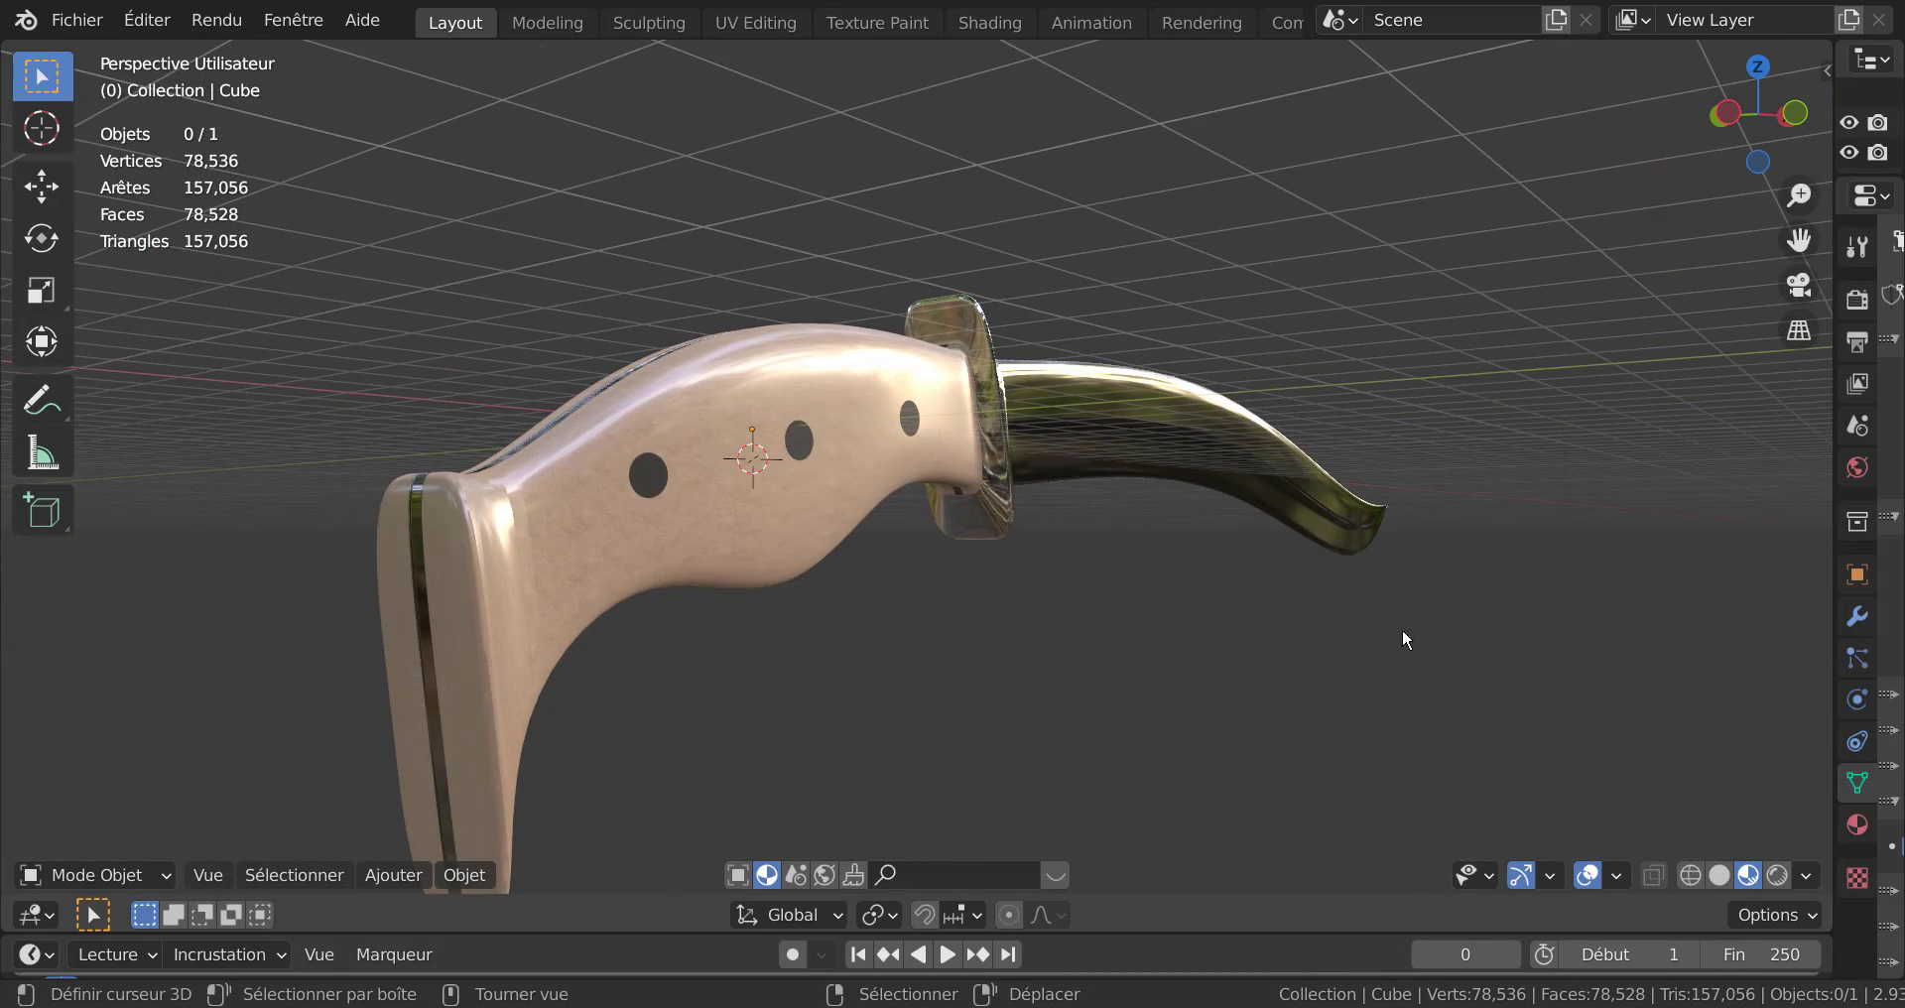
pyautogui.press('n')
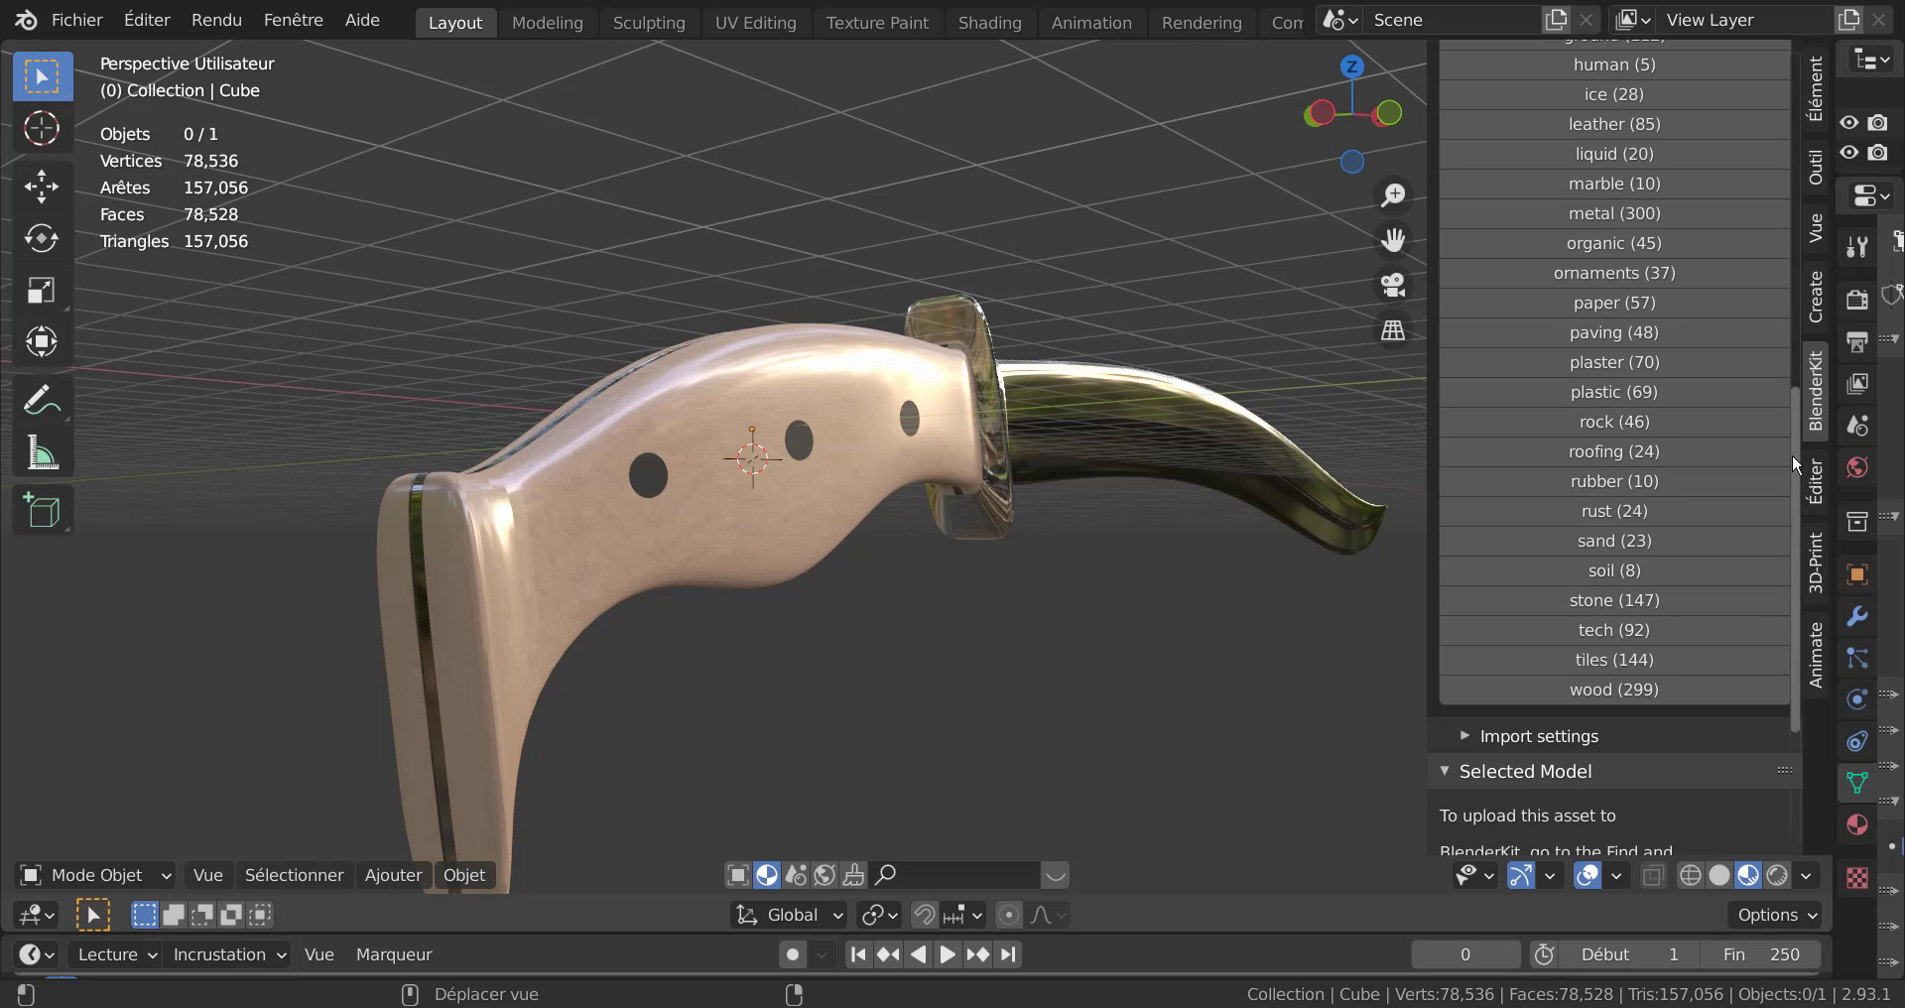
pyautogui.moveTo(1791, 454); pyautogui.dragTo(1793, 128)
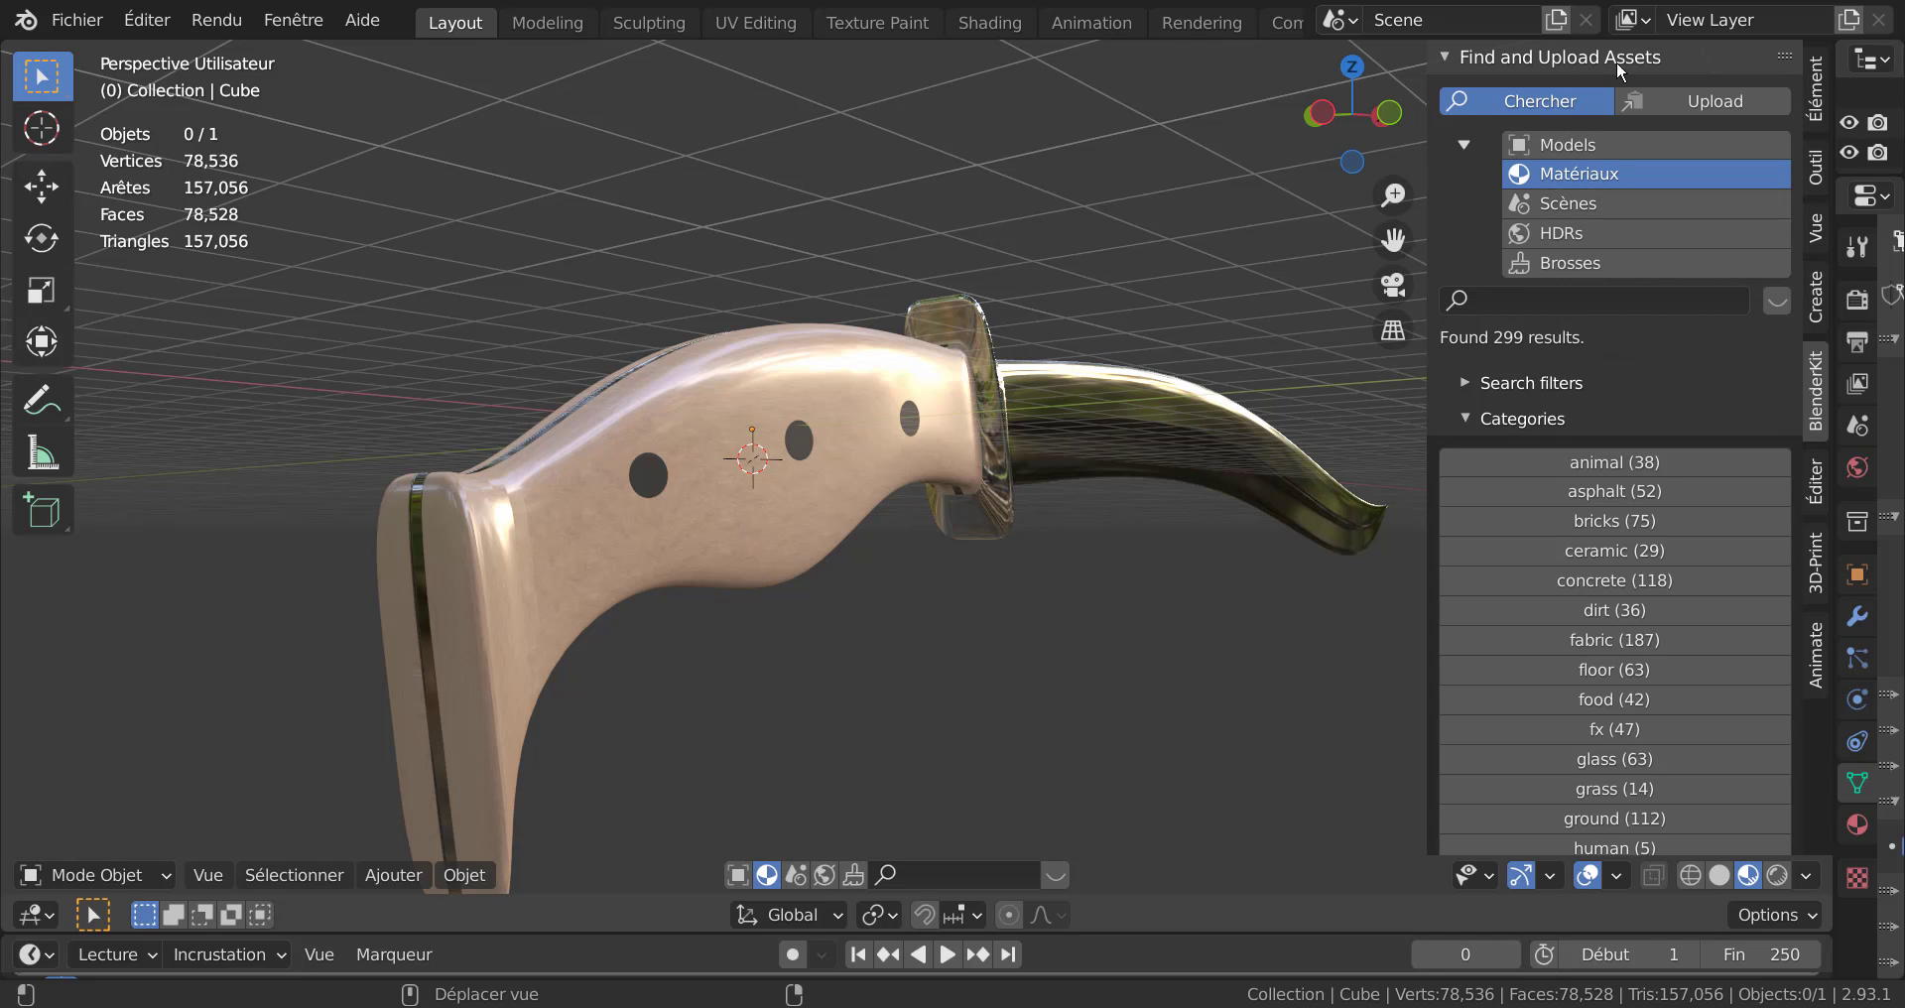
pyautogui.scroll(-8, 1637, 565)
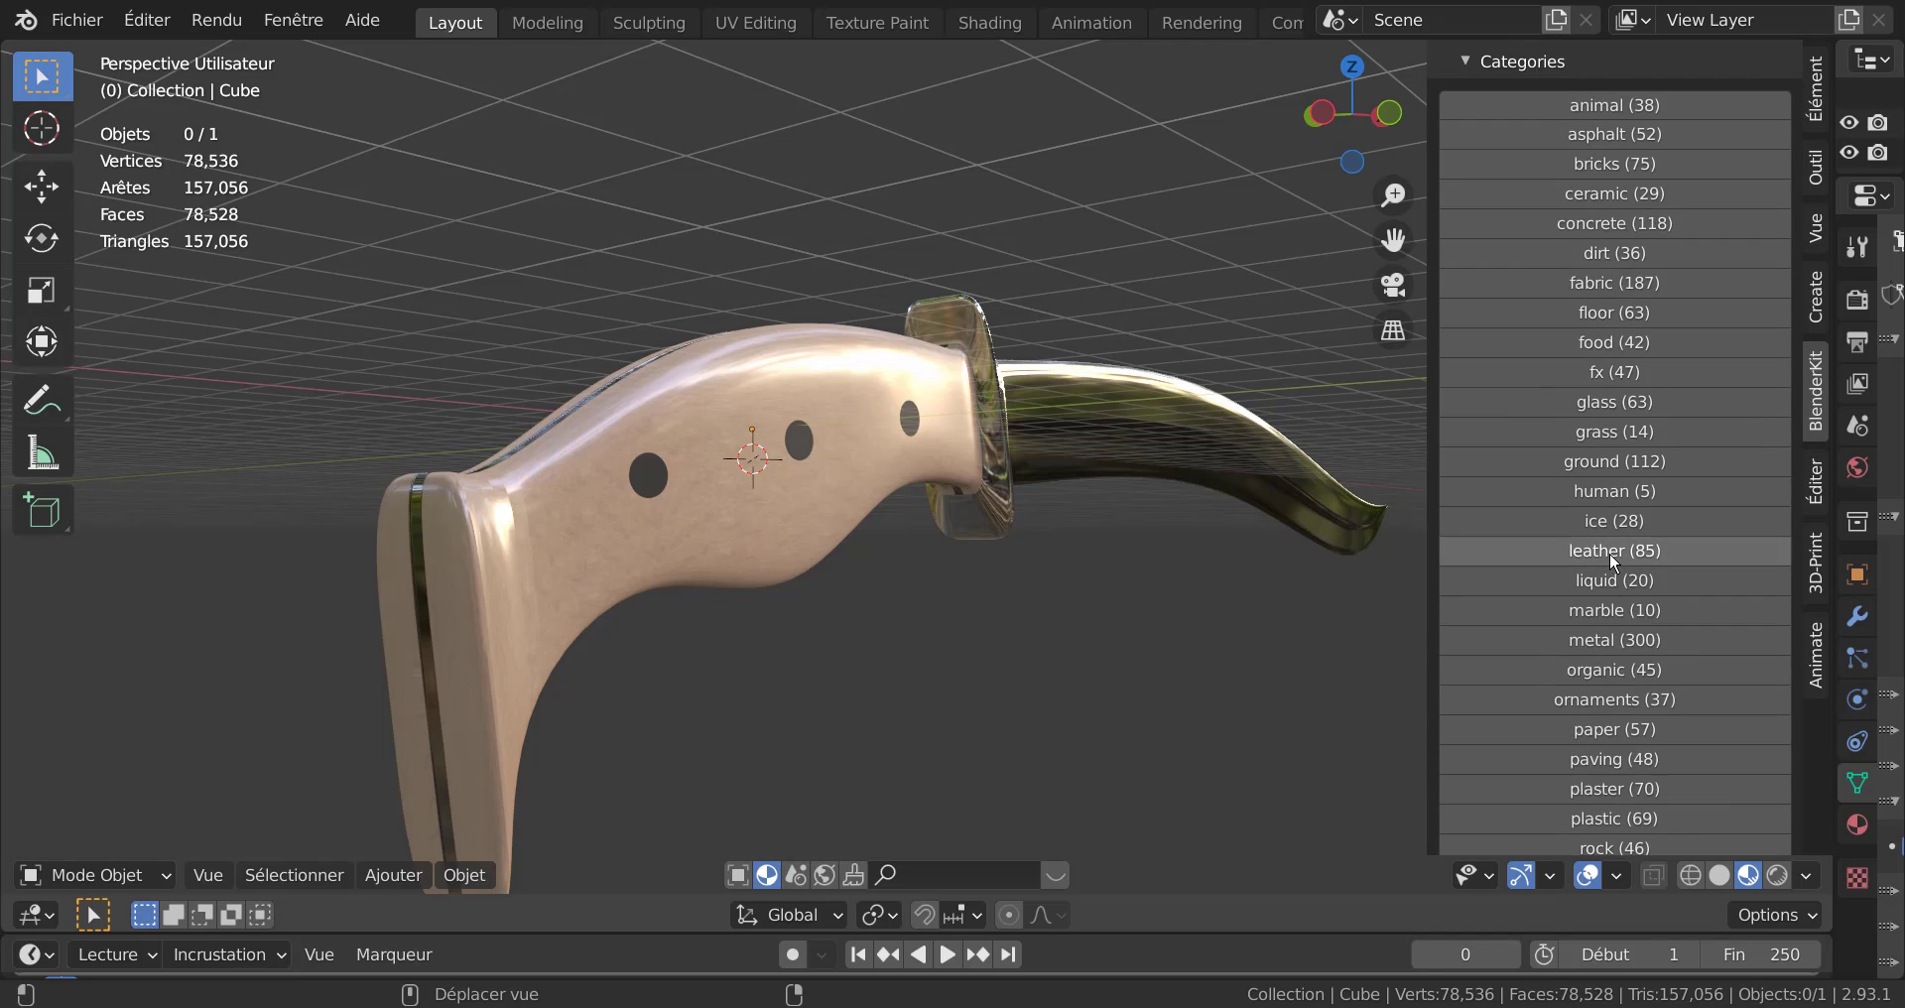
pyautogui.scroll(-8, 1609, 551)
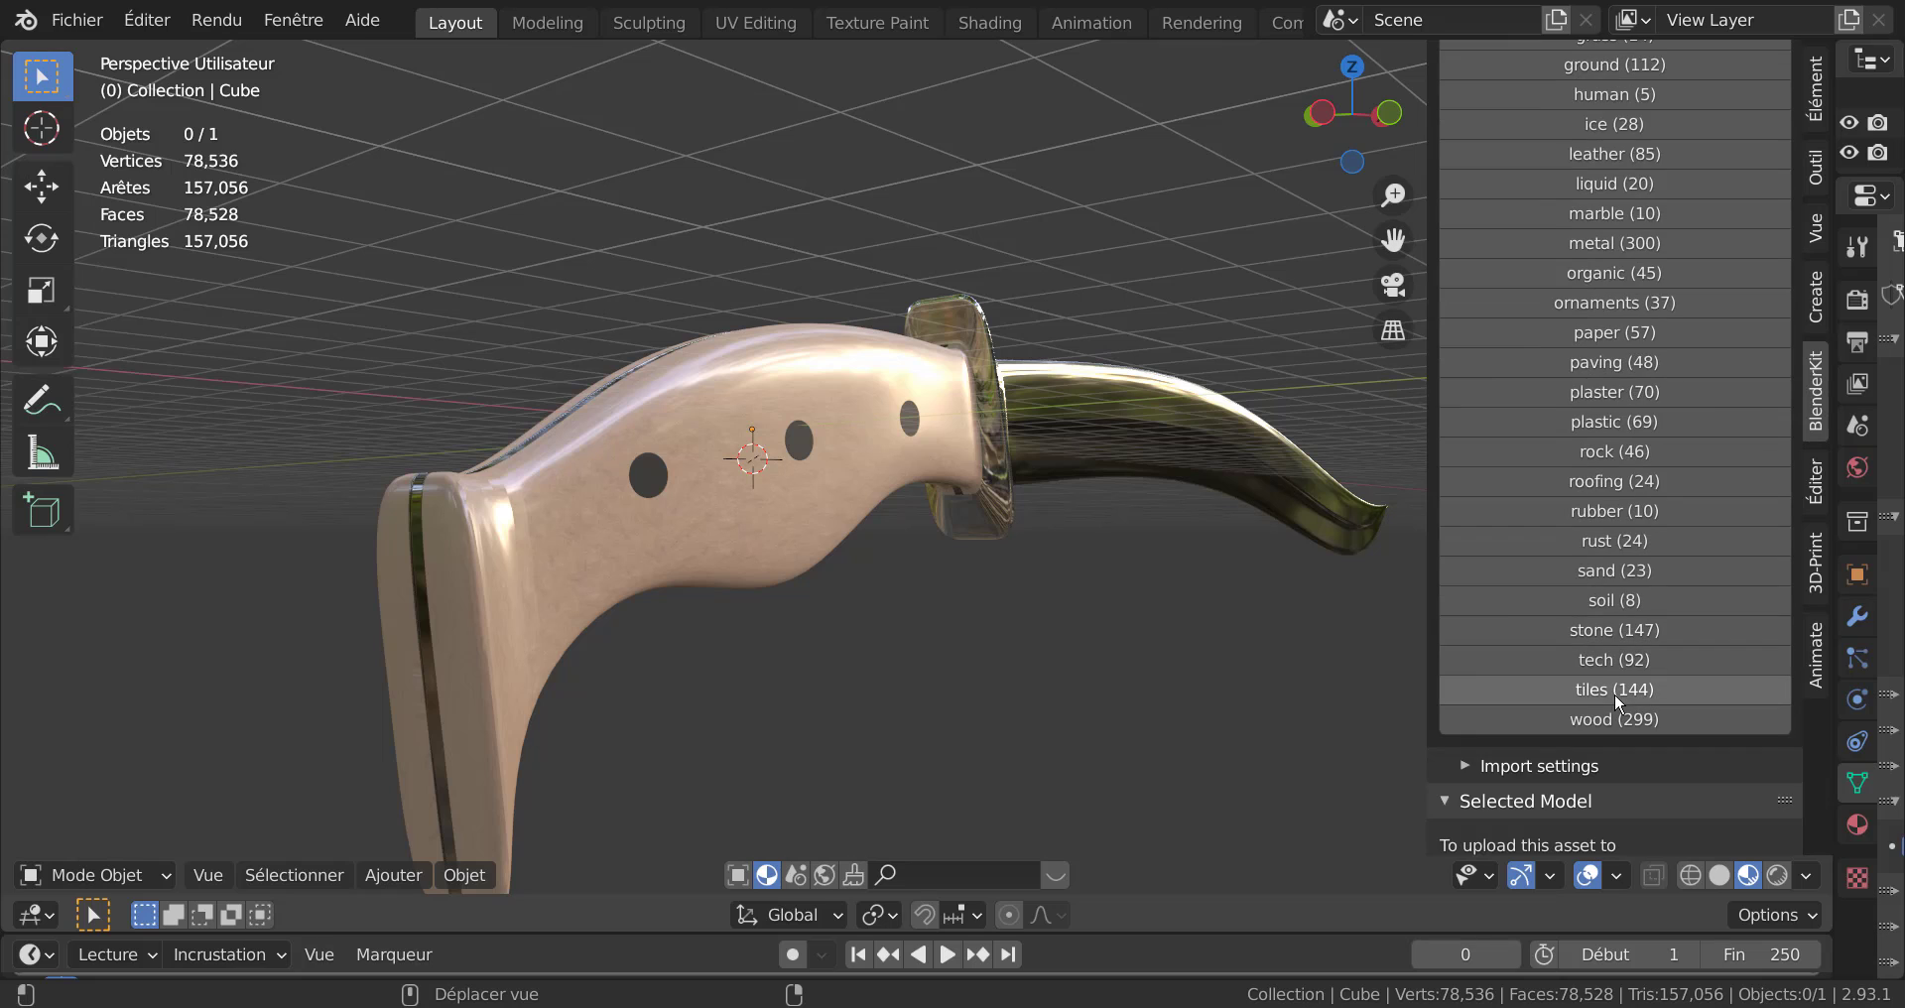
pyautogui.scroll(15, 1615, 692)
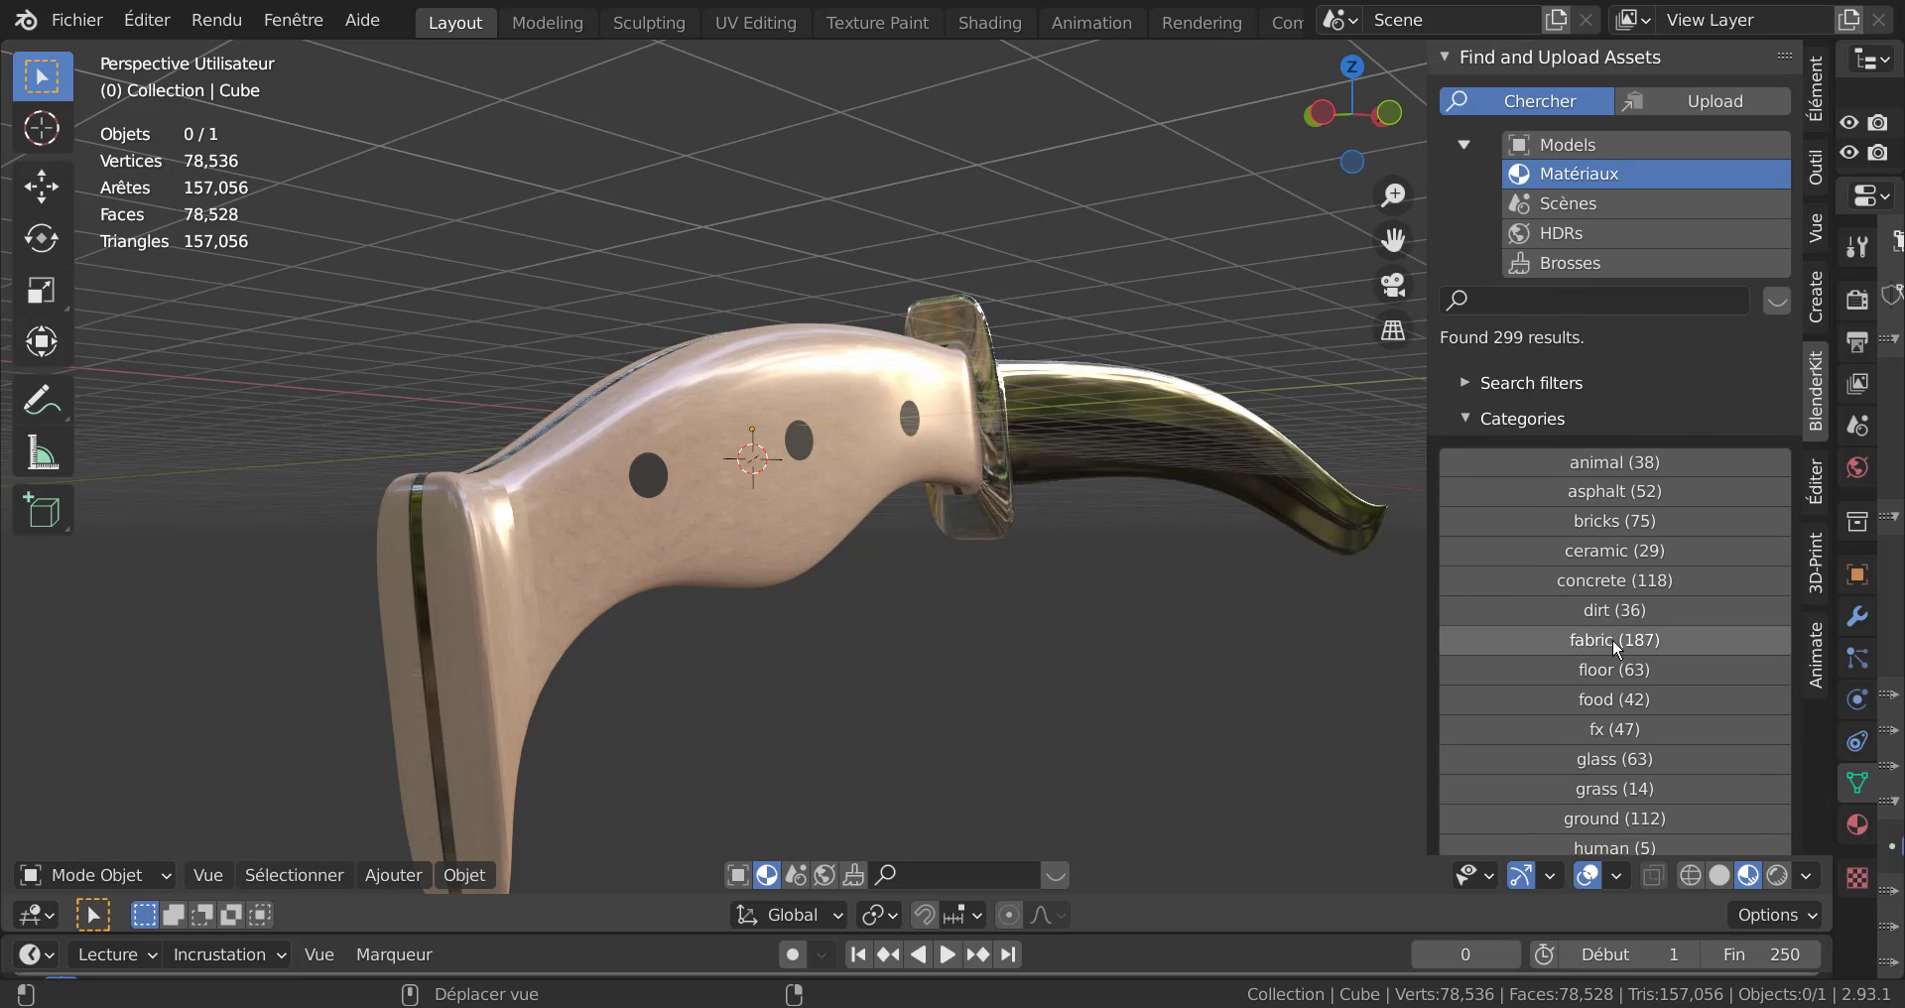
pyautogui.scroll(-3, 1627, 734)
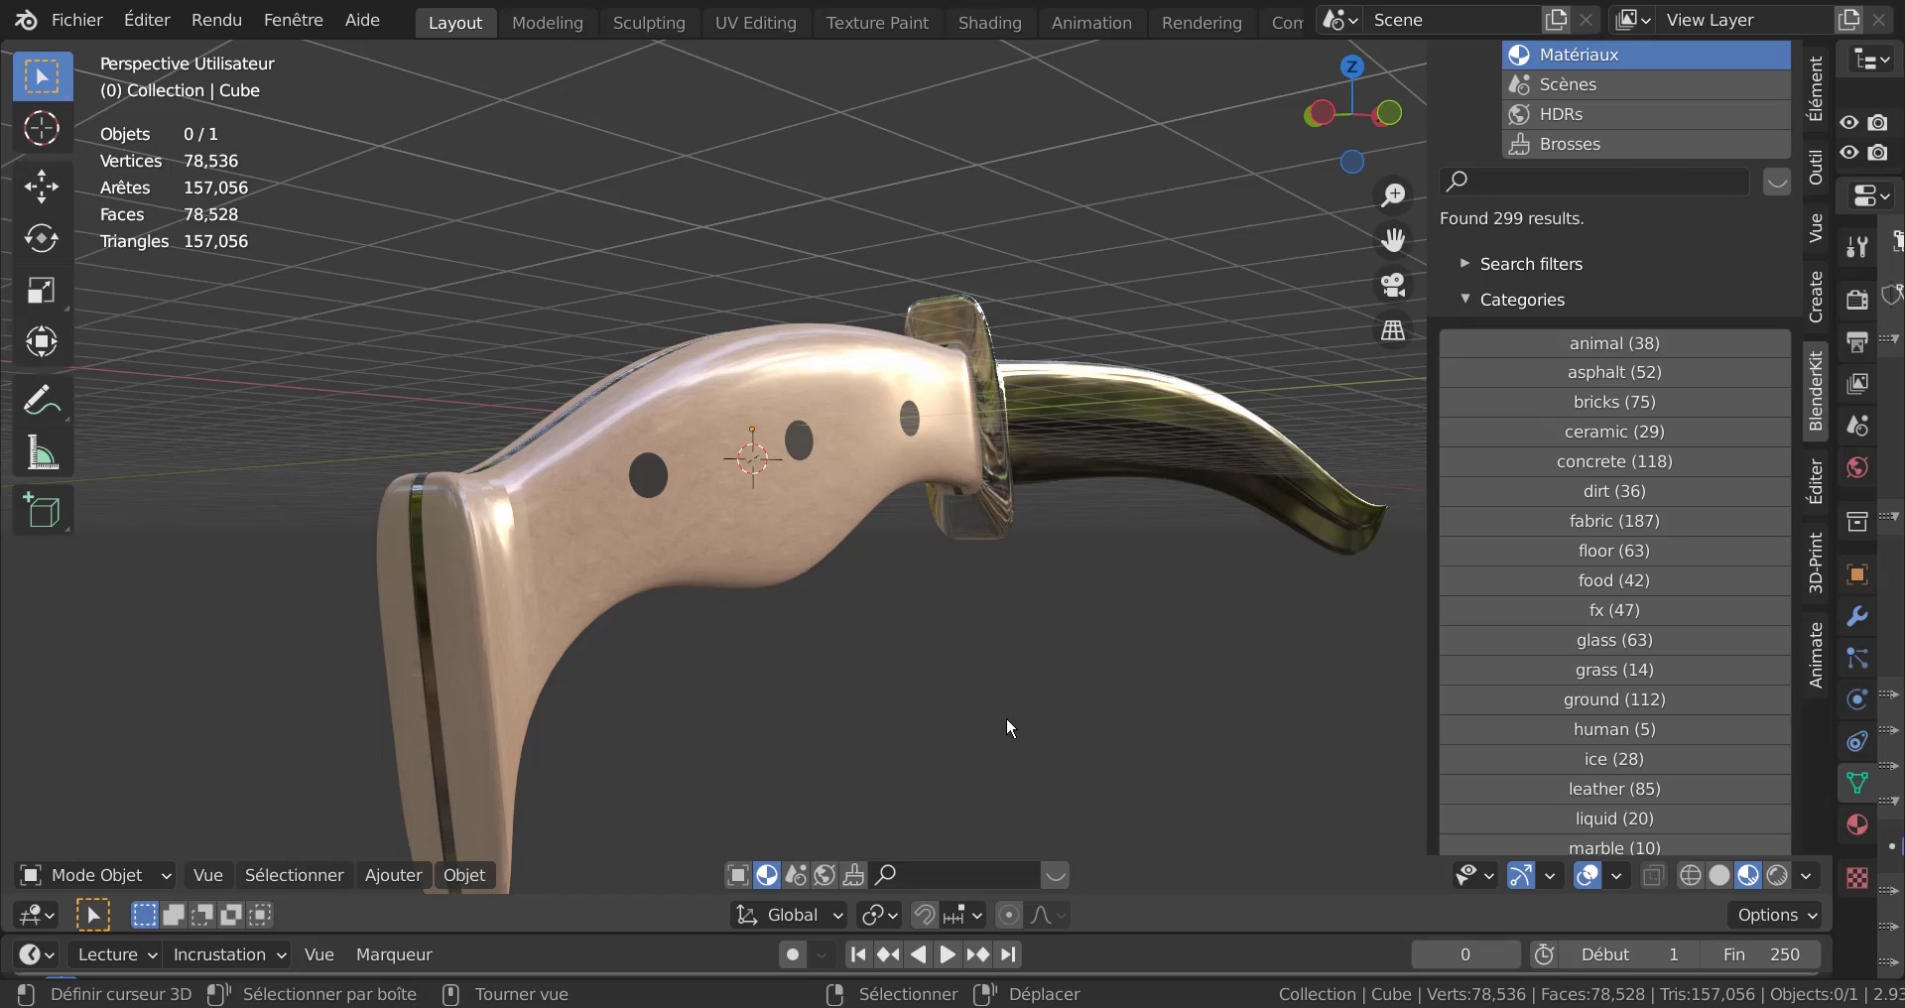
pyautogui.scroll(-3, 1028, 567)
pyautogui.moveTo(1027, 568); pyautogui.dragTo(914, 633, button='middle')
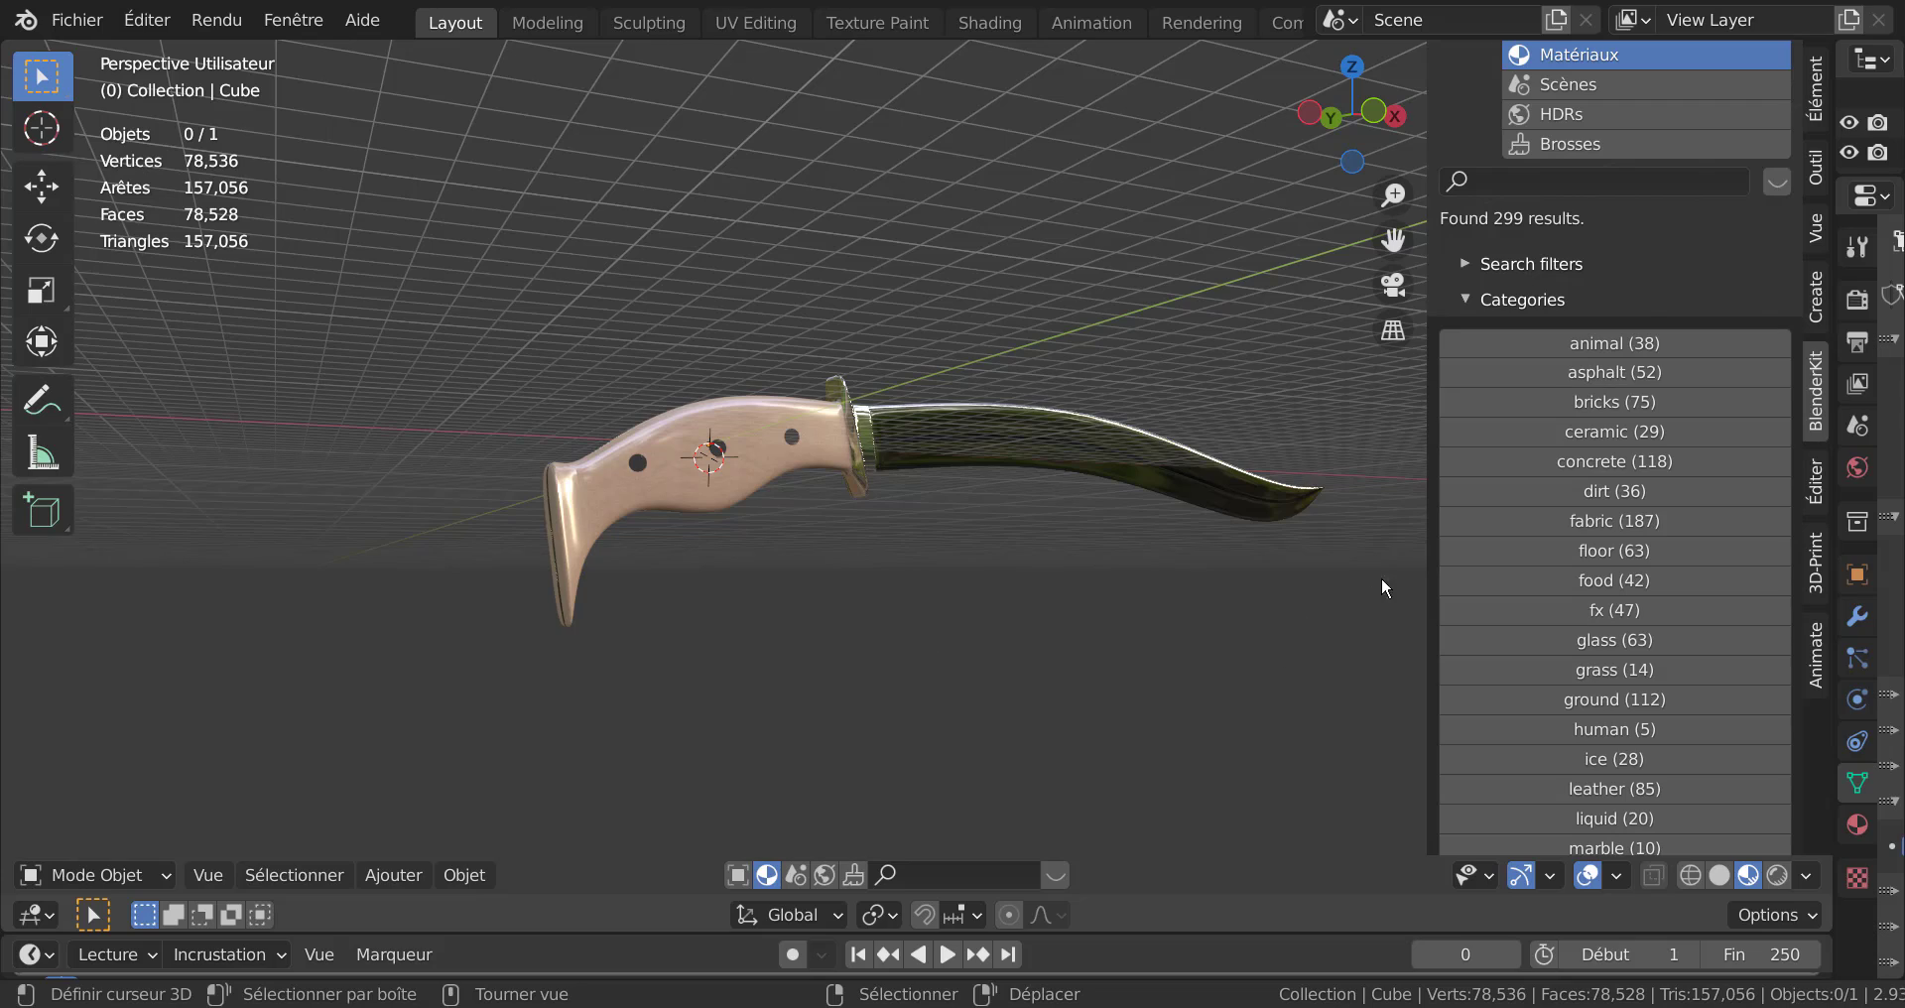
pyautogui.press('n')
# Inspect the knife's blade and handle, and view its material nodes in the Shading workspace before returning to the Layout workspace.
pyautogui.moveTo(1284, 617); pyautogui.dragTo(1250, 659, button='middle')
pyautogui.scroll(4, 944, 629)
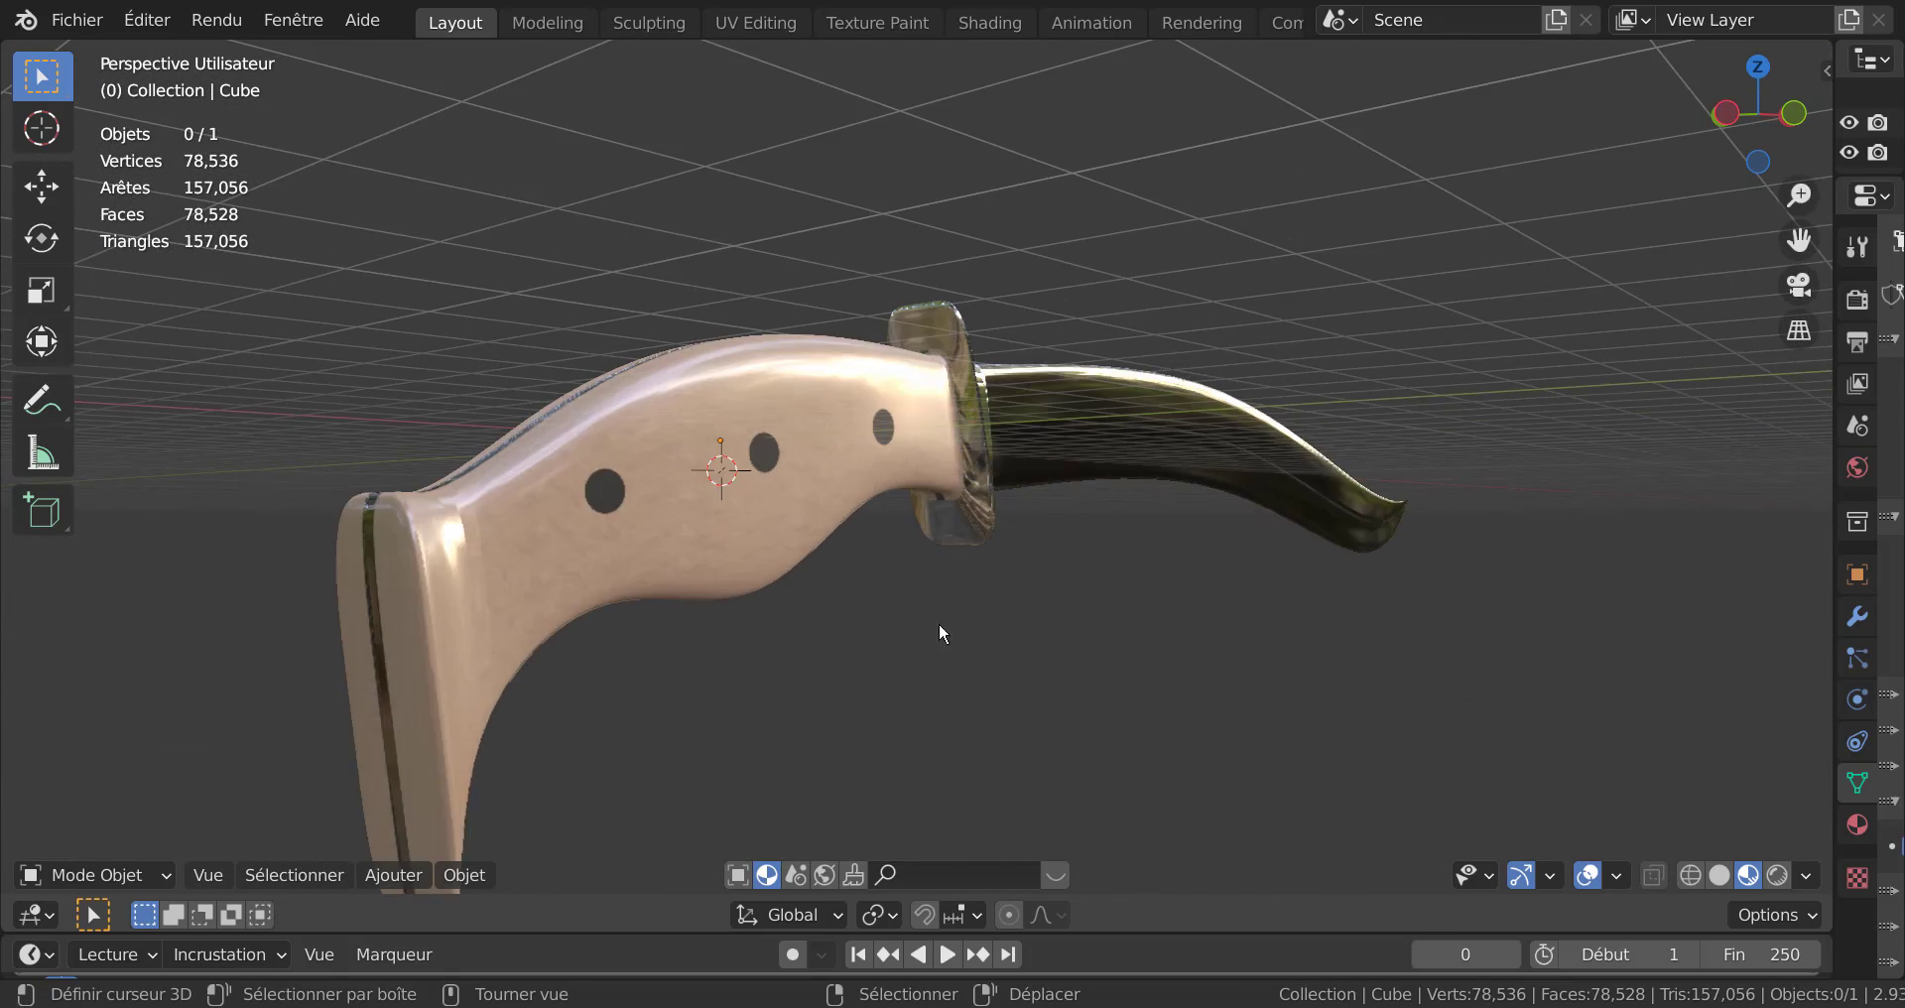
pyautogui.scroll(-4, 888, 570)
pyautogui.moveTo(1034, 621); pyautogui.dragTo(831, 551, button='middle')
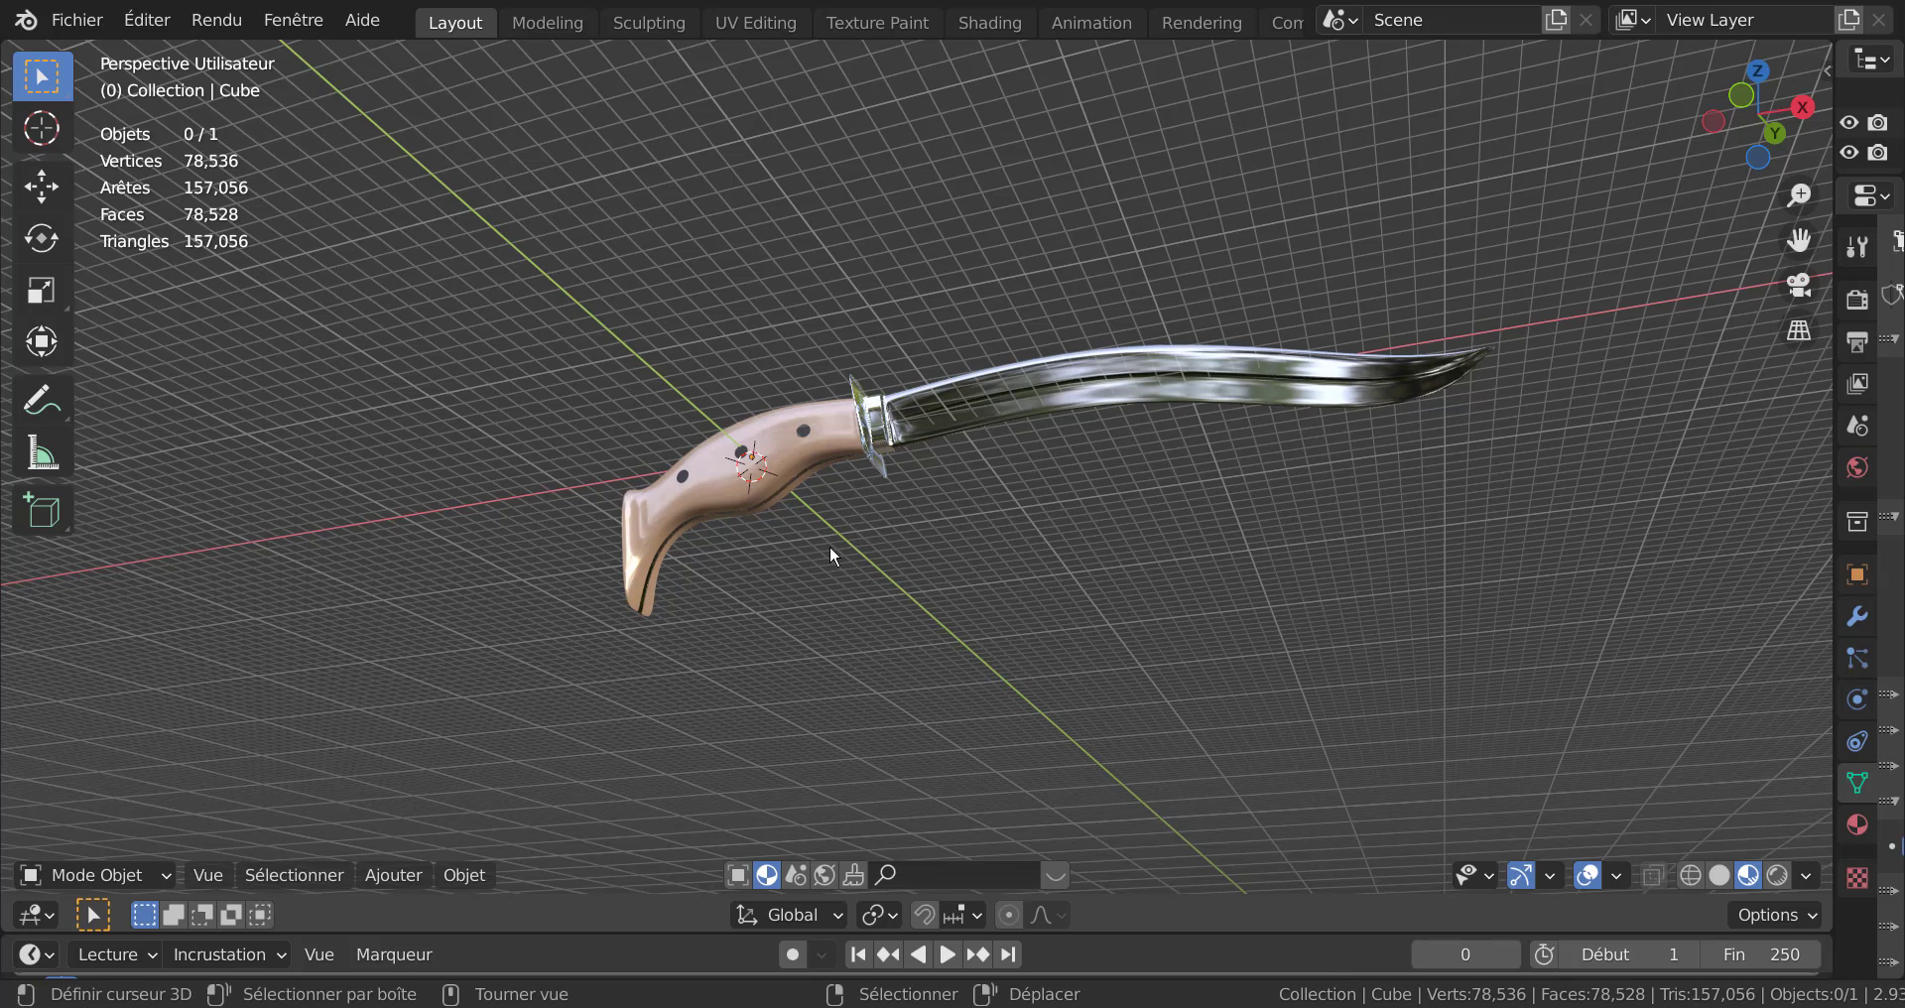
pyautogui.scroll(1, 830, 545)
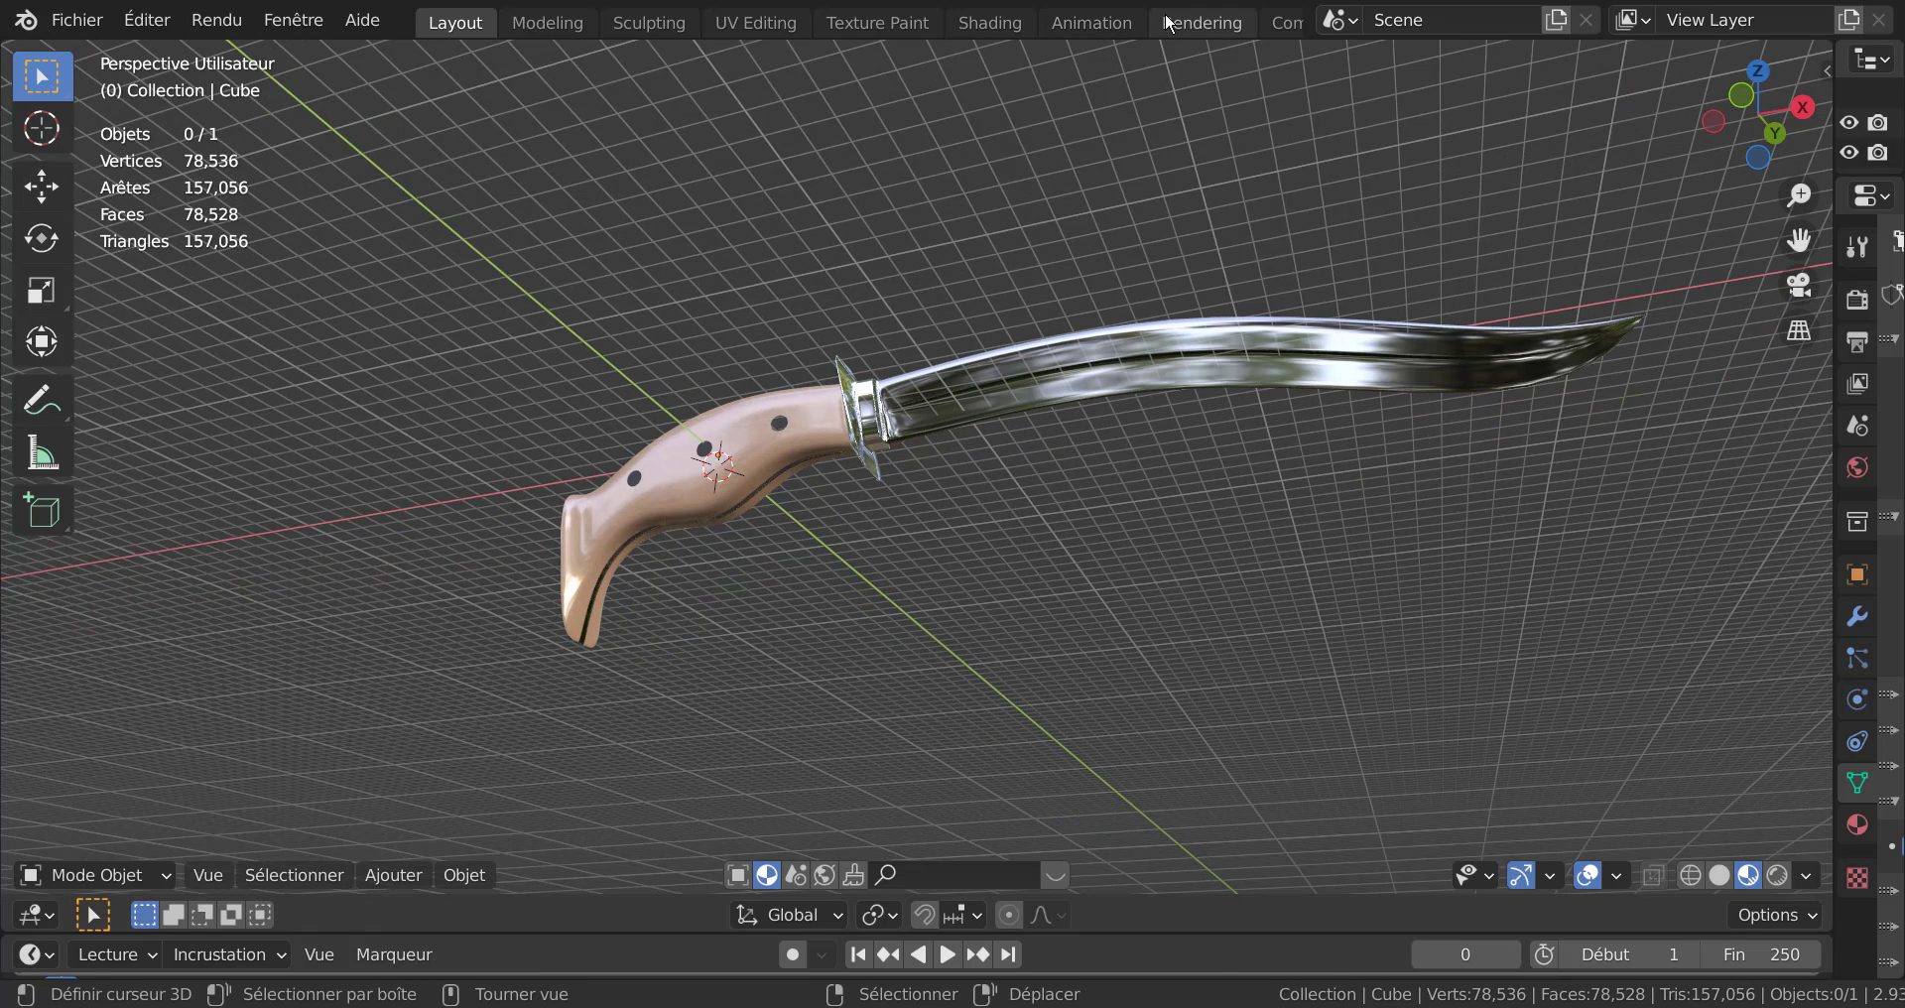
pyautogui.click(888, 398)
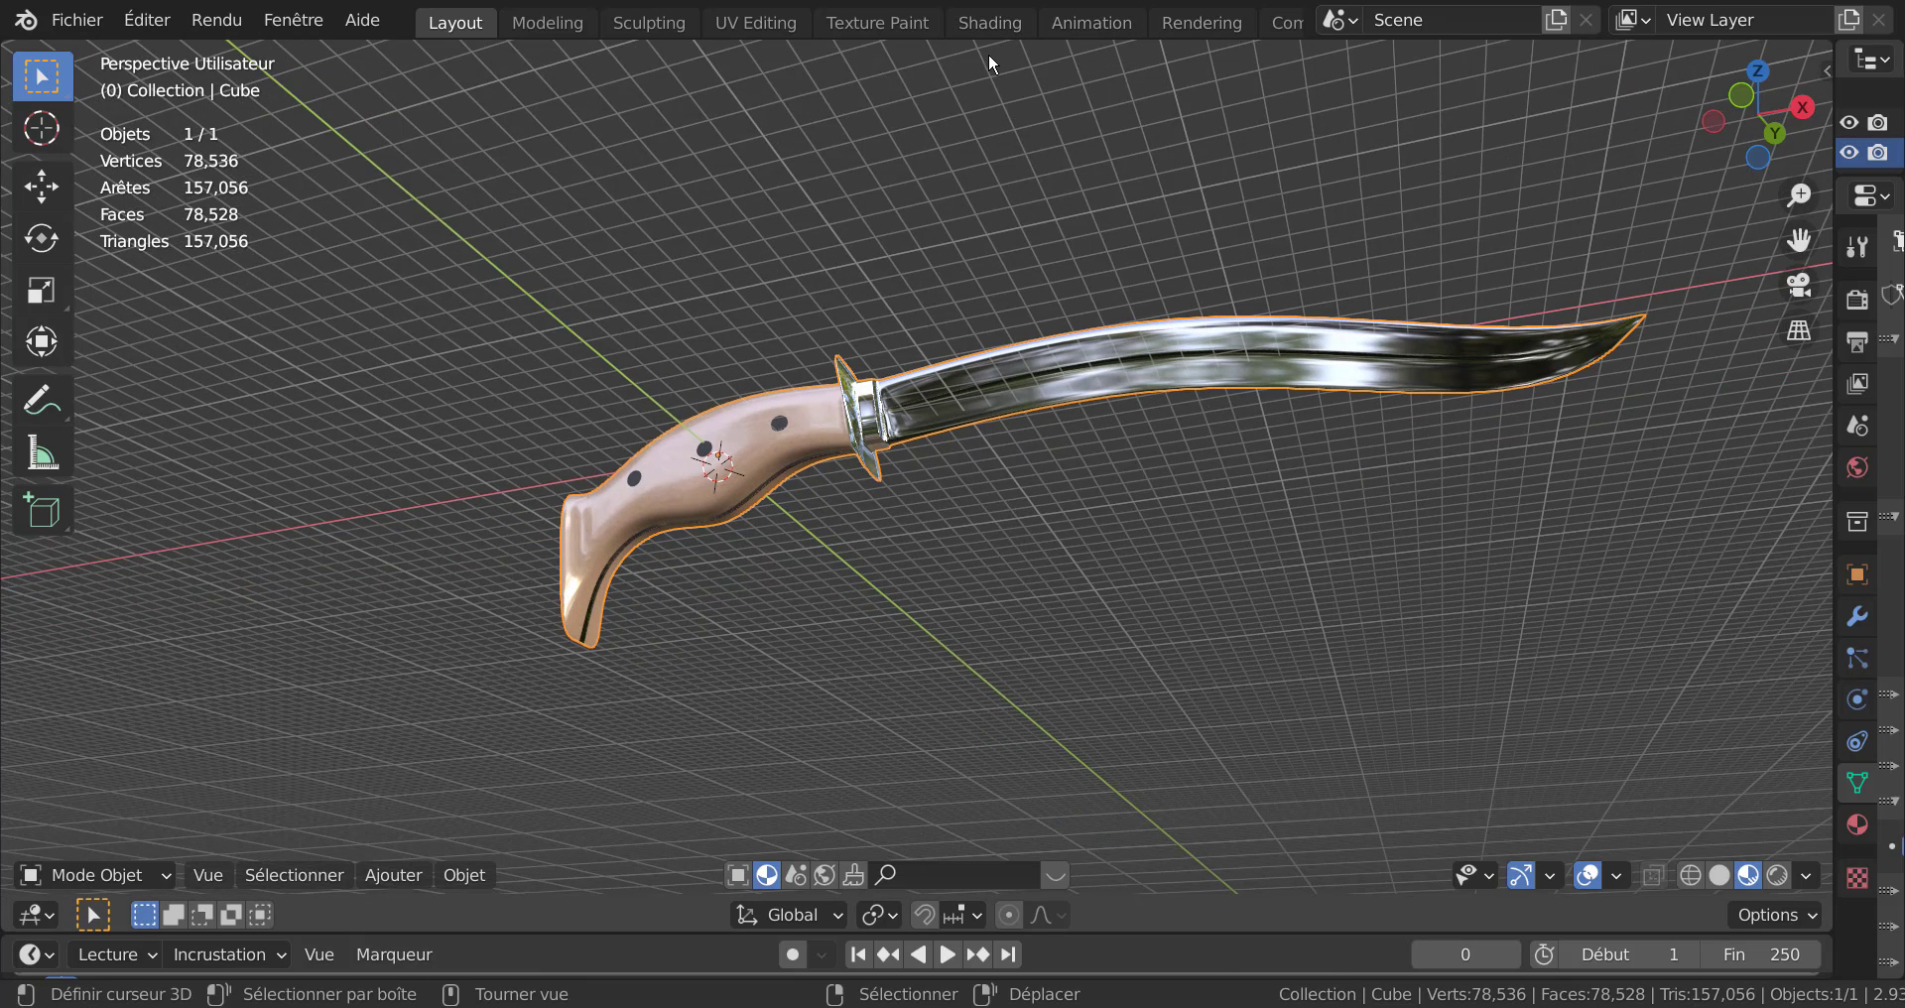
pyautogui.click(990, 24)
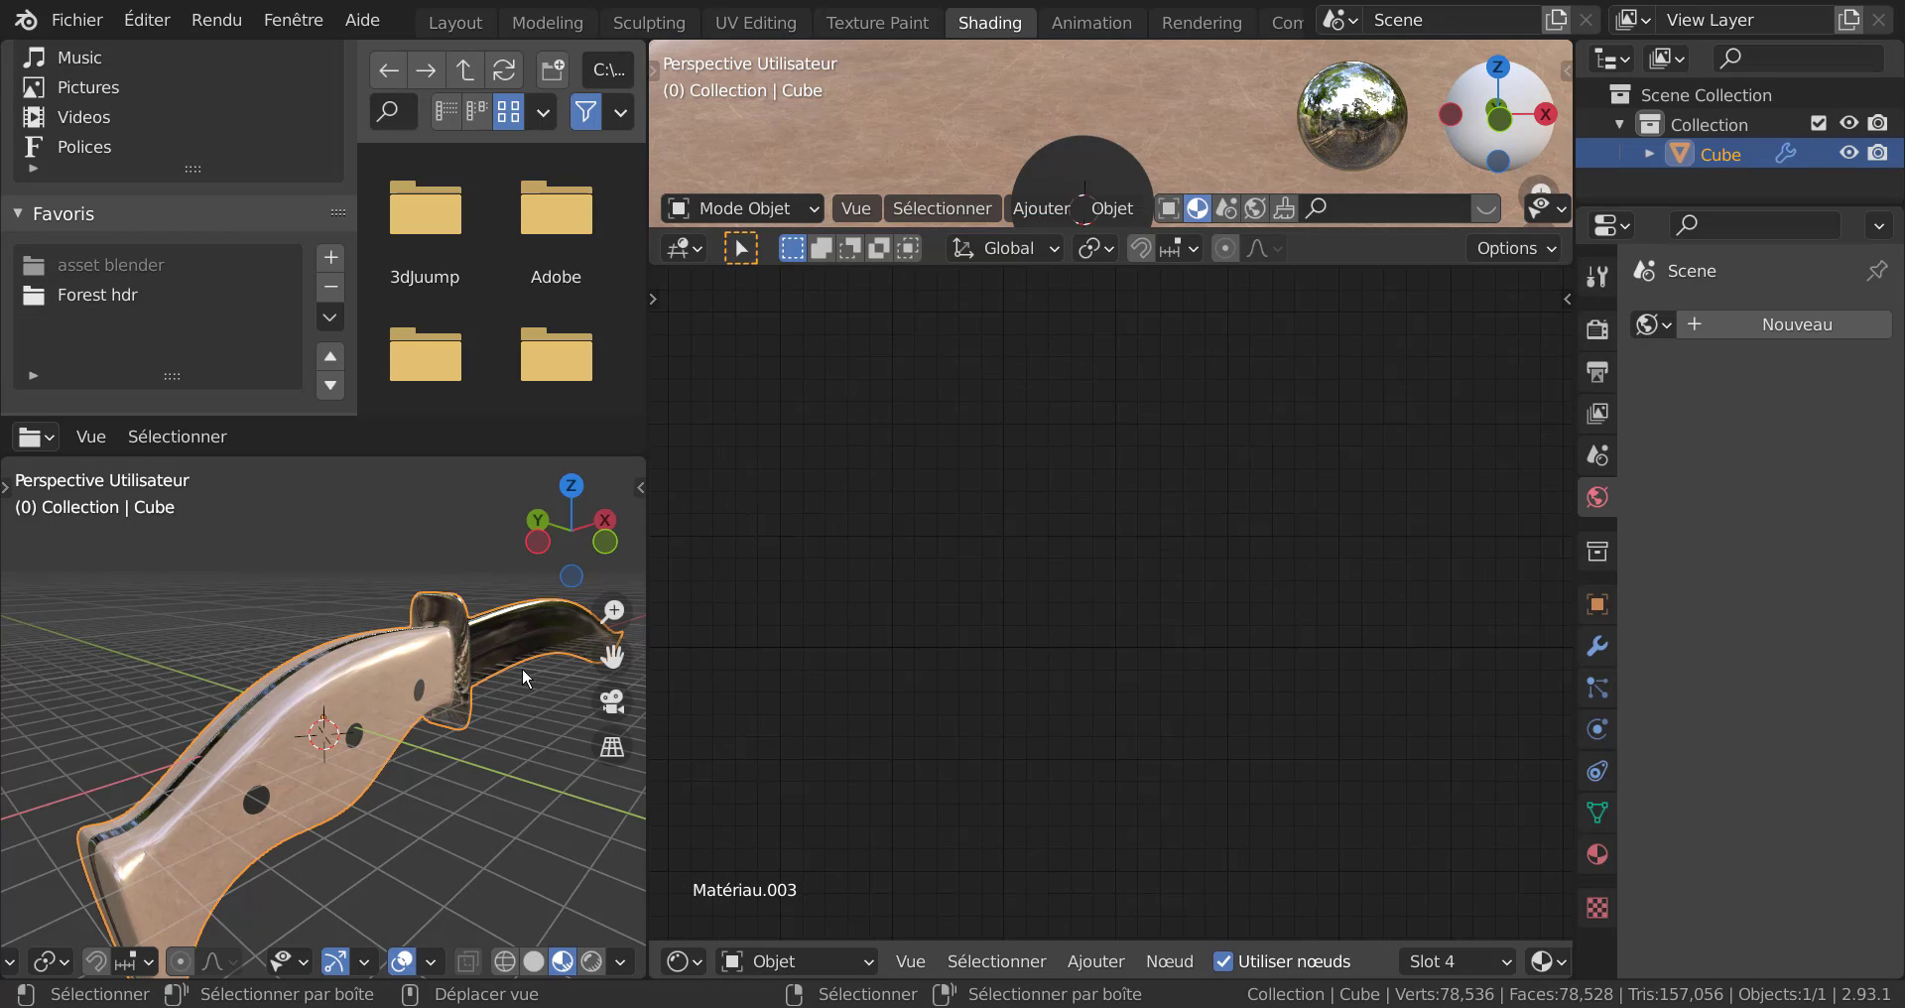
pyautogui.press('Home')
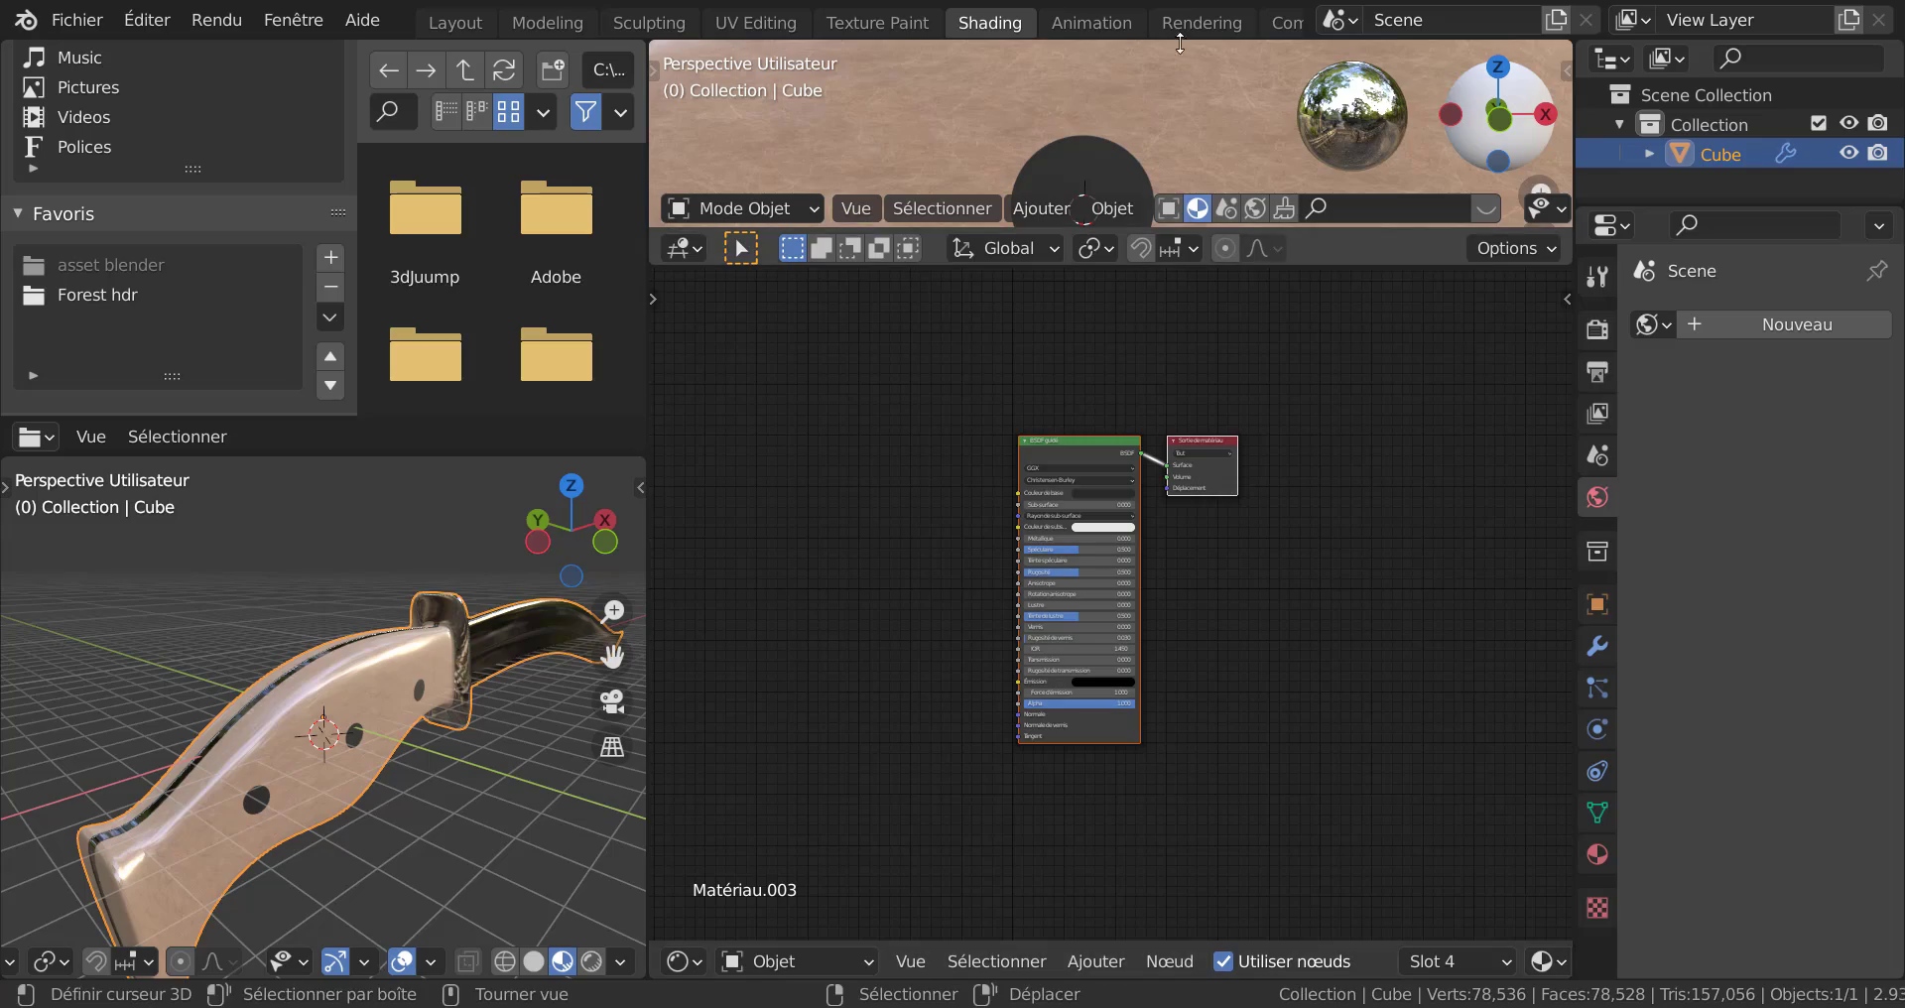
pyautogui.click(483, 30)
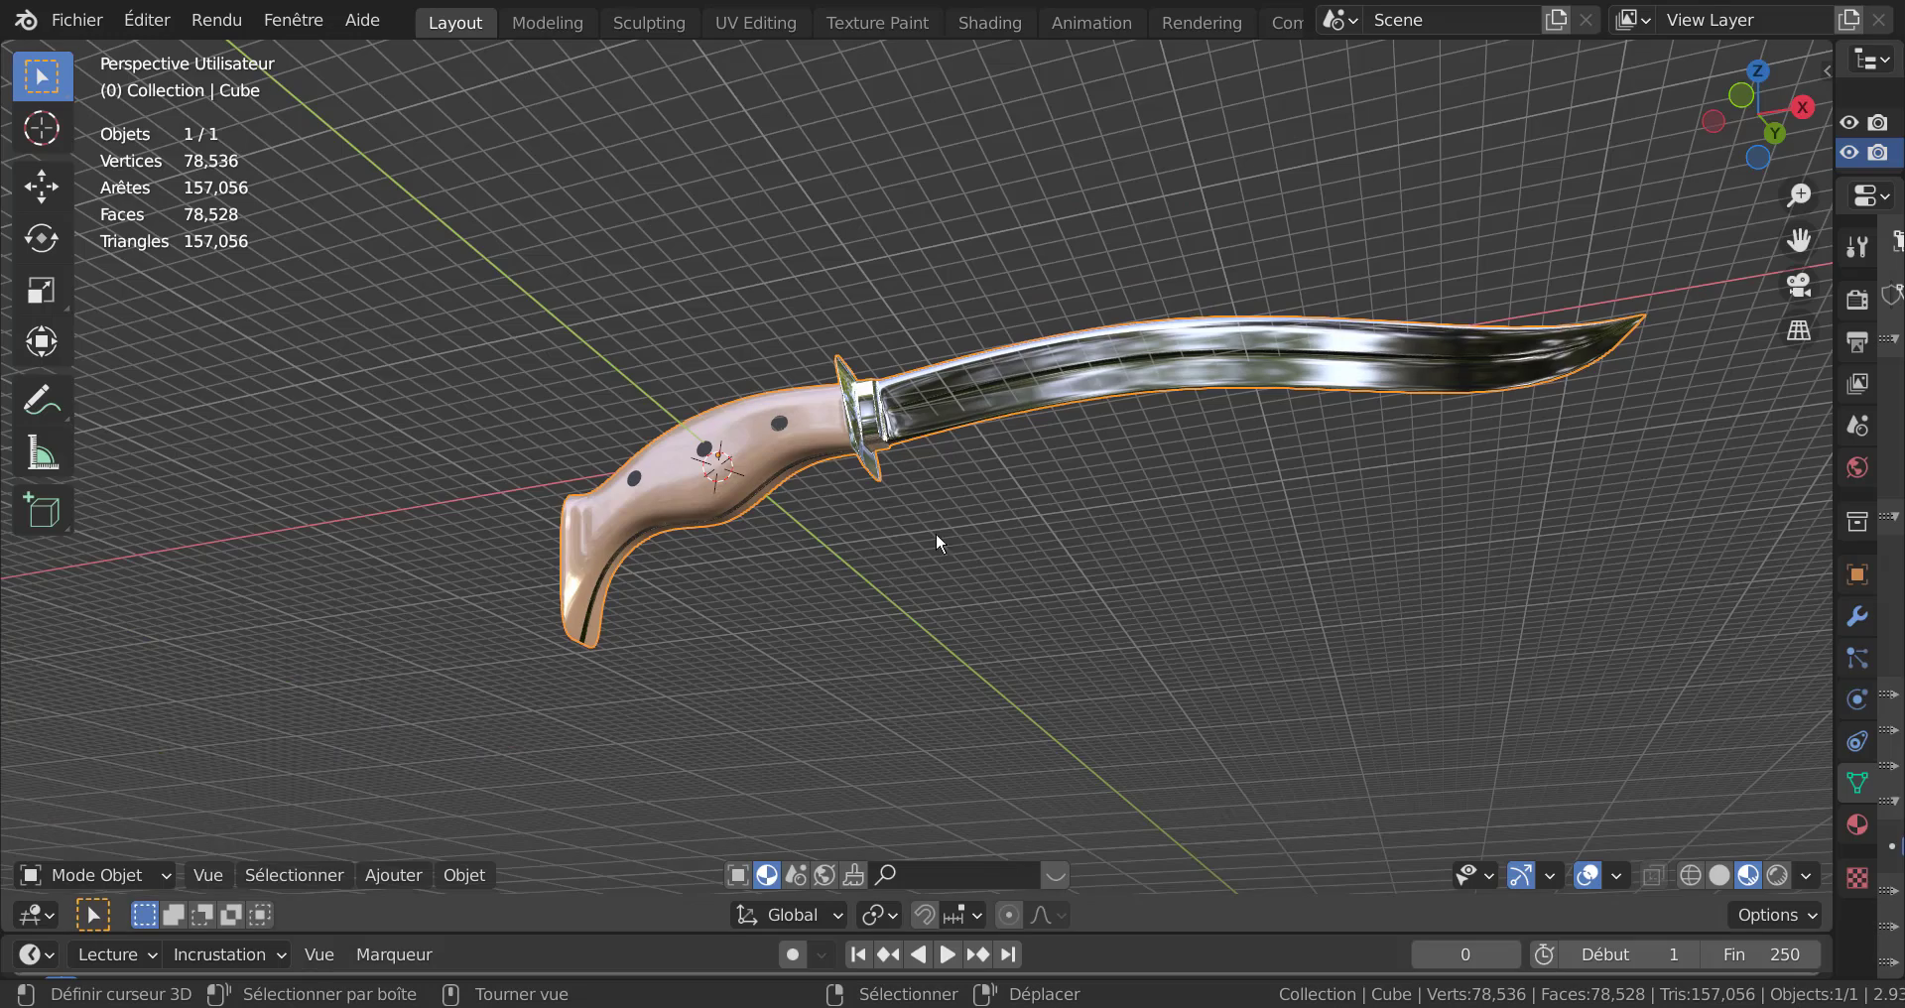
pyautogui.moveTo(1045, 540); pyautogui.dragTo(1081, 571, button='middle')
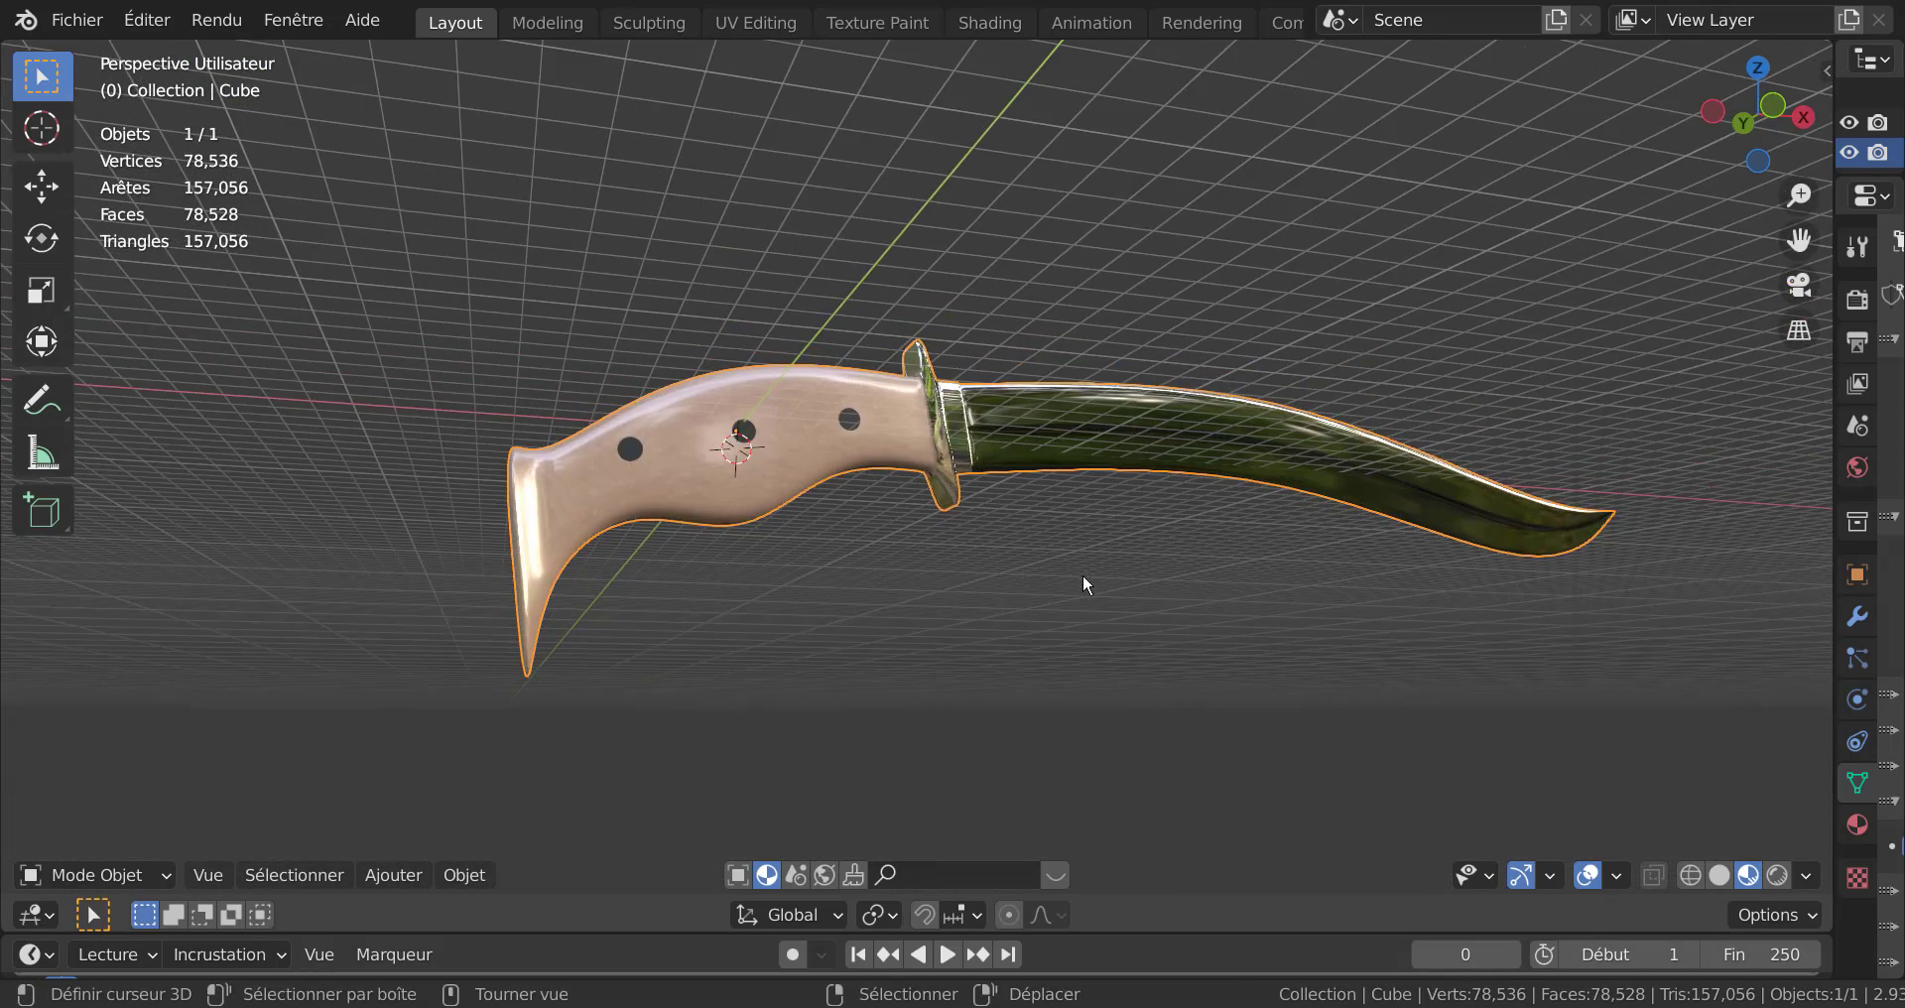
pyautogui.scroll(3, 873, 508)
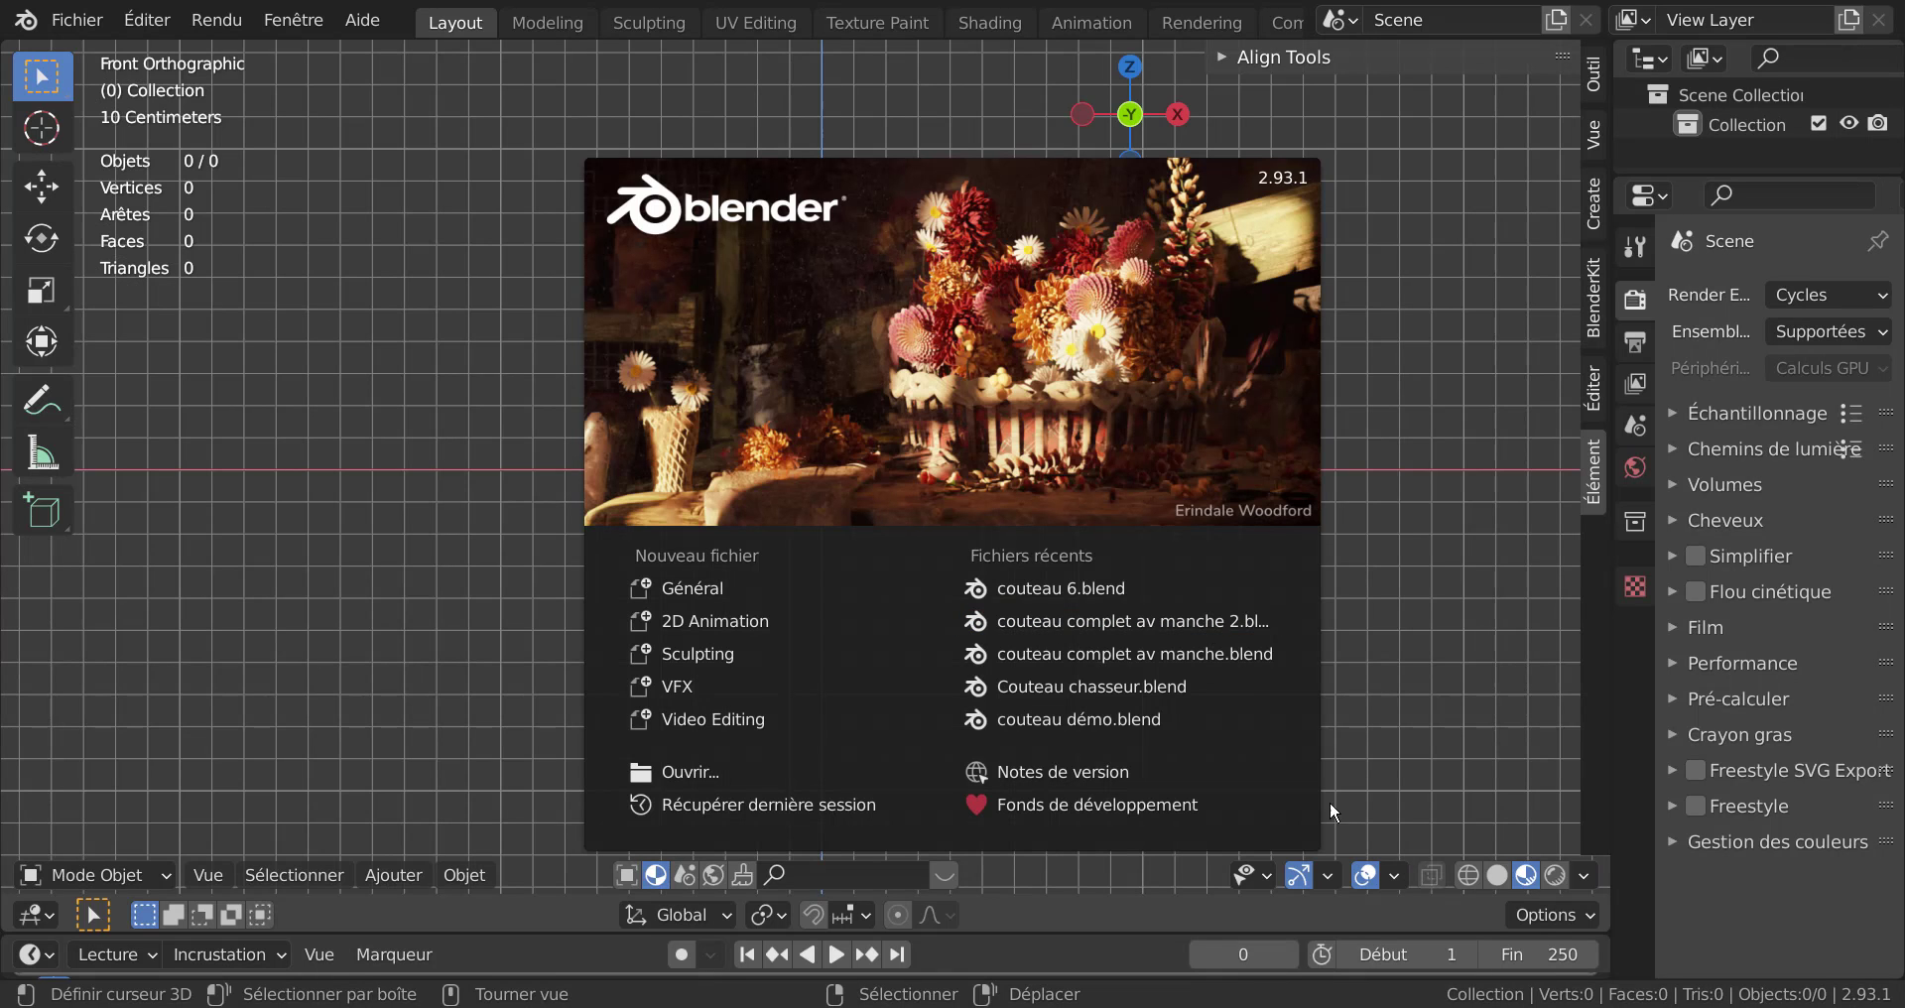
# Dismiss the splash screen of the empty scene, hide the sidebar and add a cube mesh at the origin.
pyautogui.click(1444, 423)
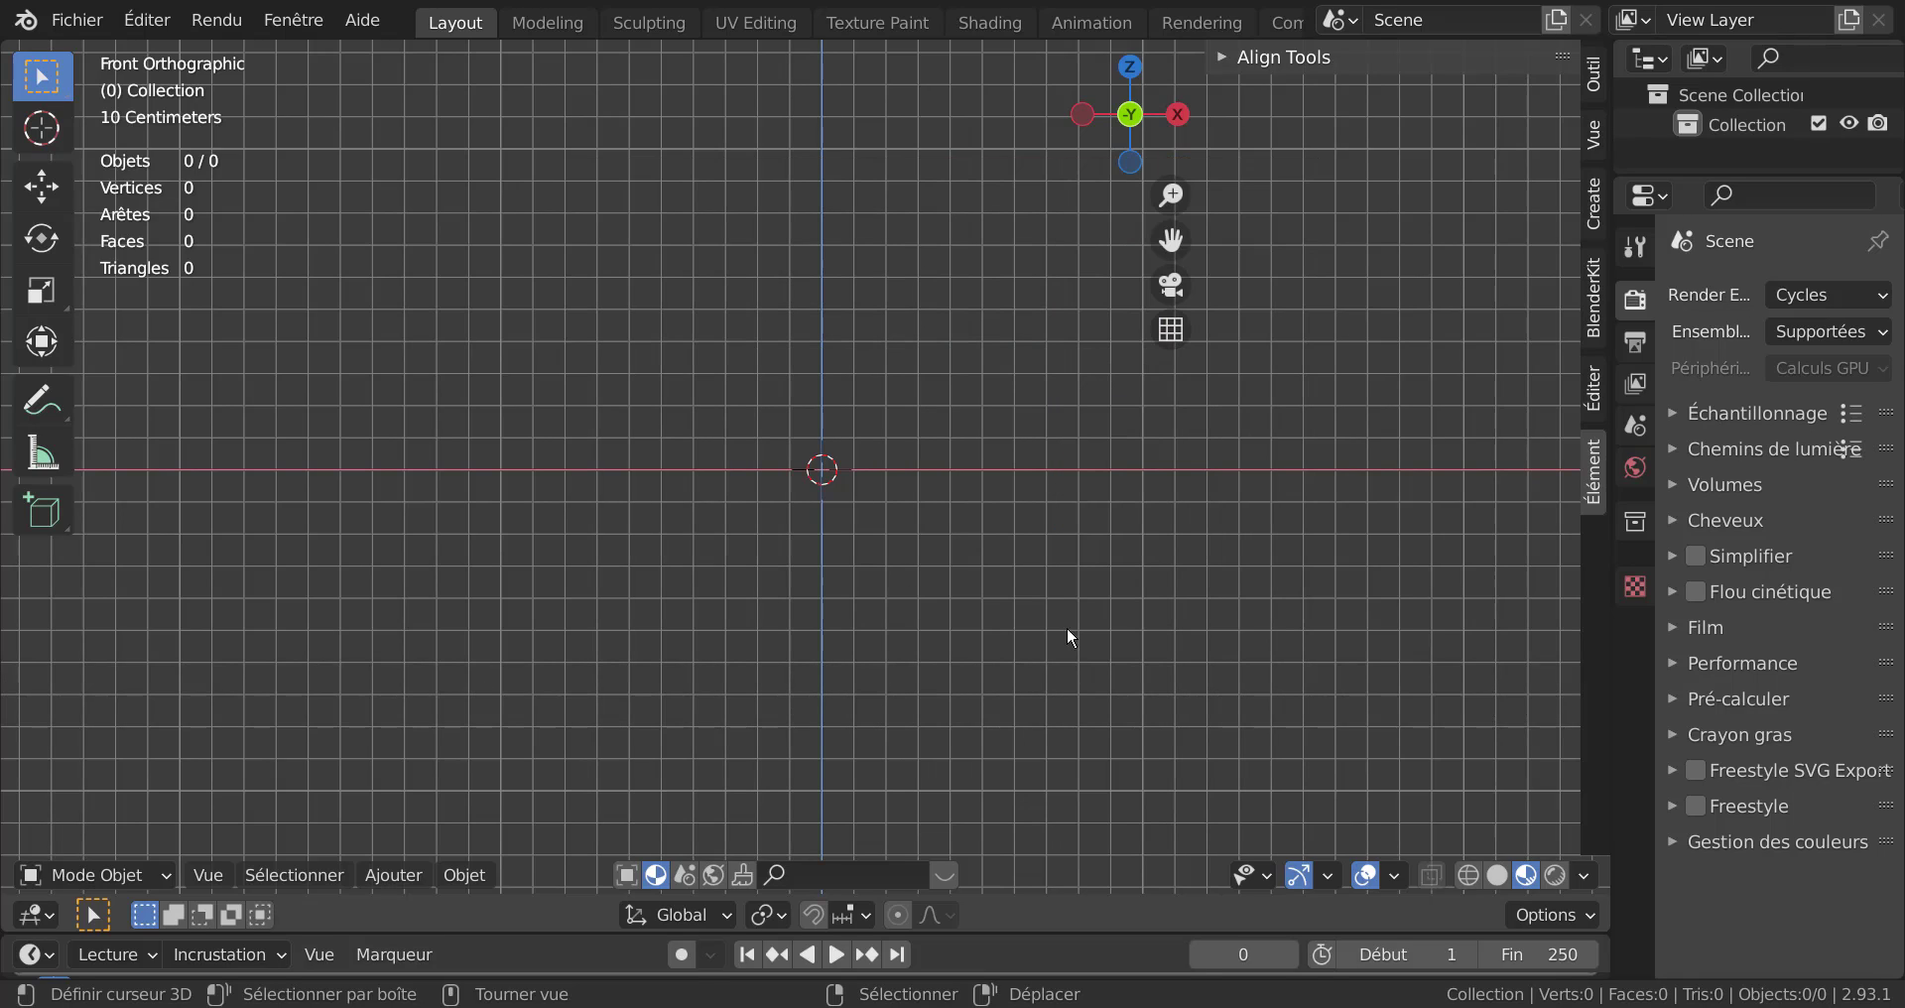
pyautogui.press('n')
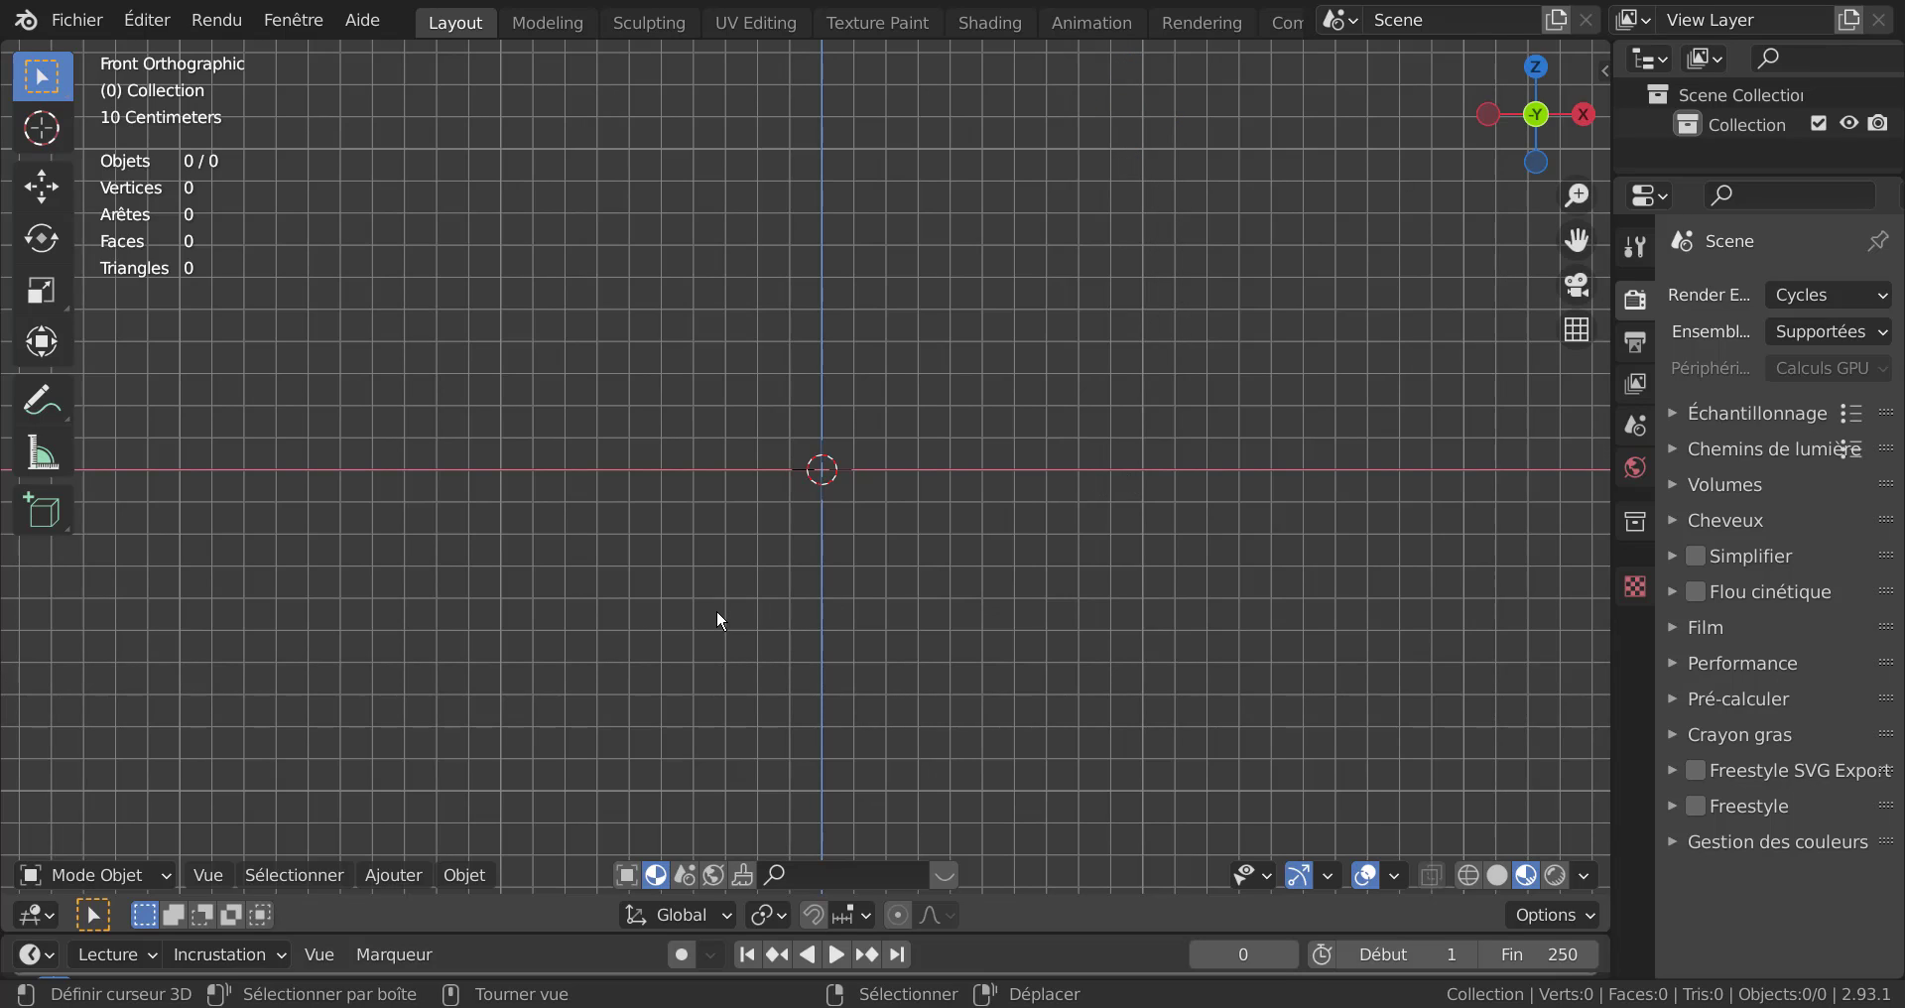
pyautogui.click(477, 875)
pyautogui.moveTo(392, 875)
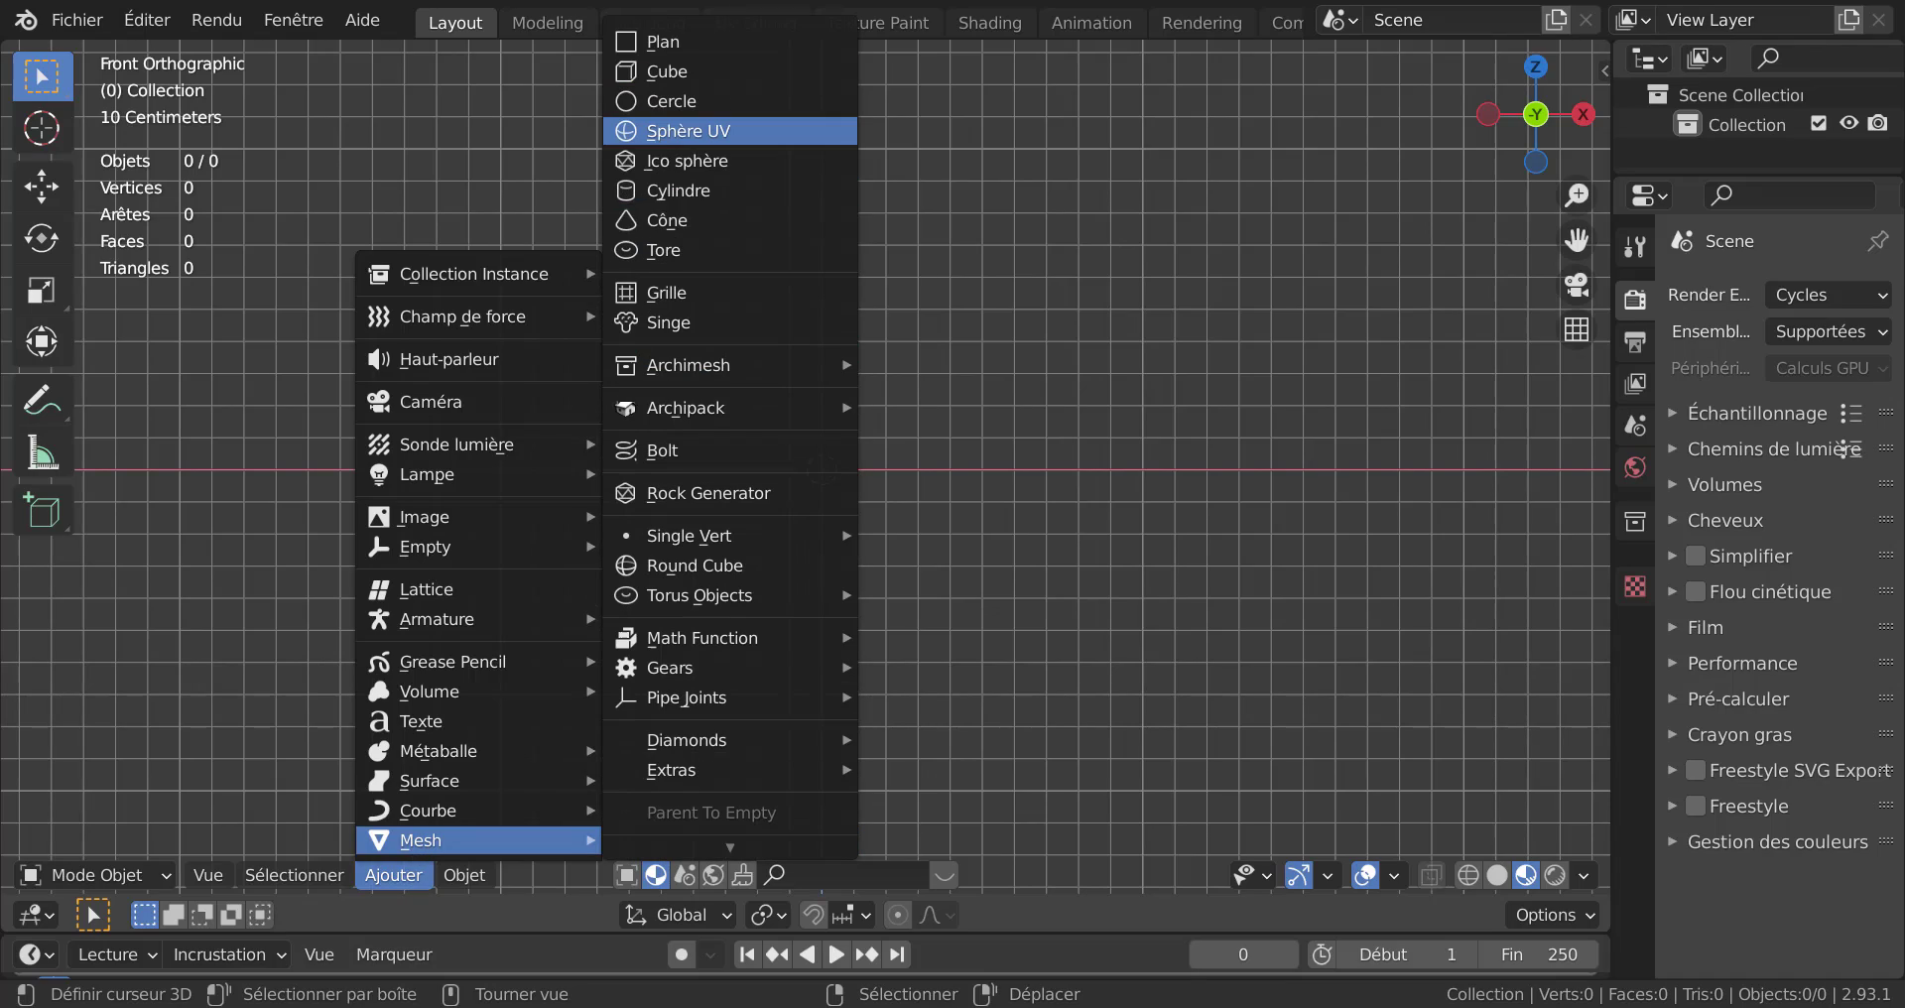
pyautogui.click(729, 71)
pyautogui.scroll(-8, 992, 396)
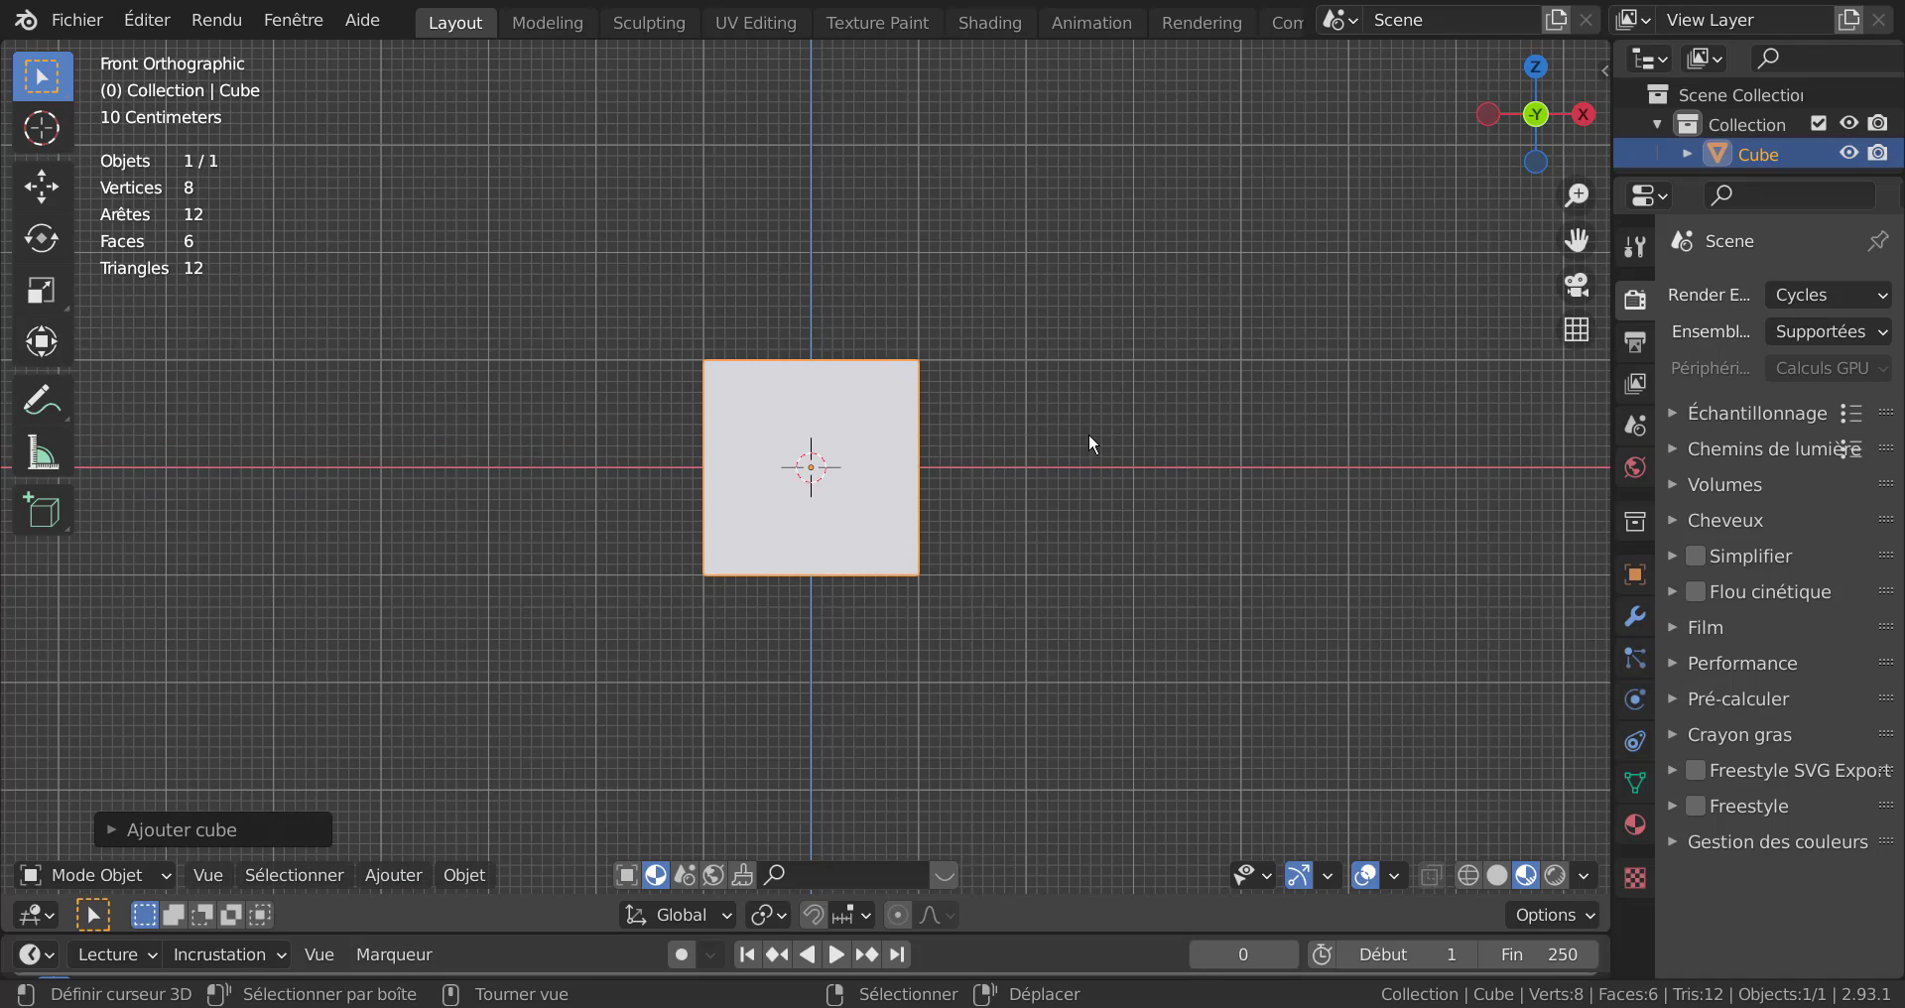
# Narrow the cube along the Y axis to about 0.7 of its depth.
pyautogui.moveTo(1042, 519); pyautogui.dragTo(942, 585, button='middle')
pyautogui.scroll(2, 986, 664)
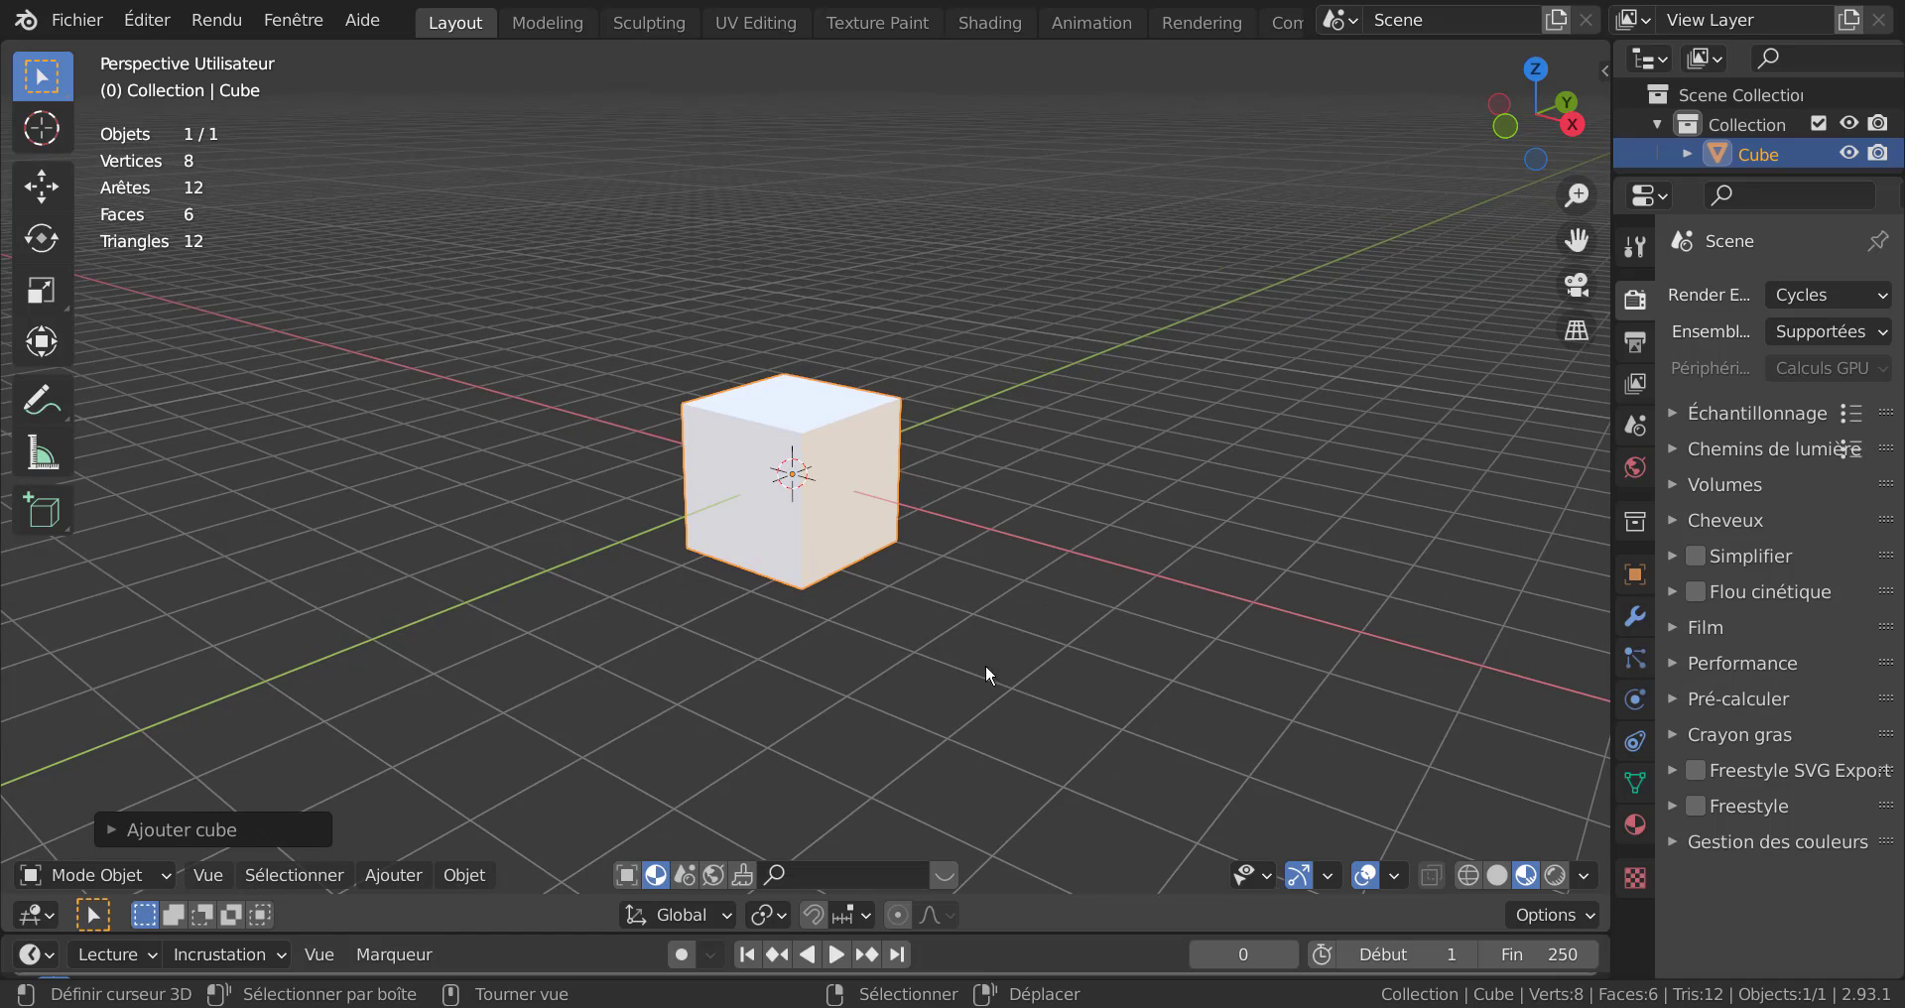
pyautogui.press('s')
pyautogui.press('y')
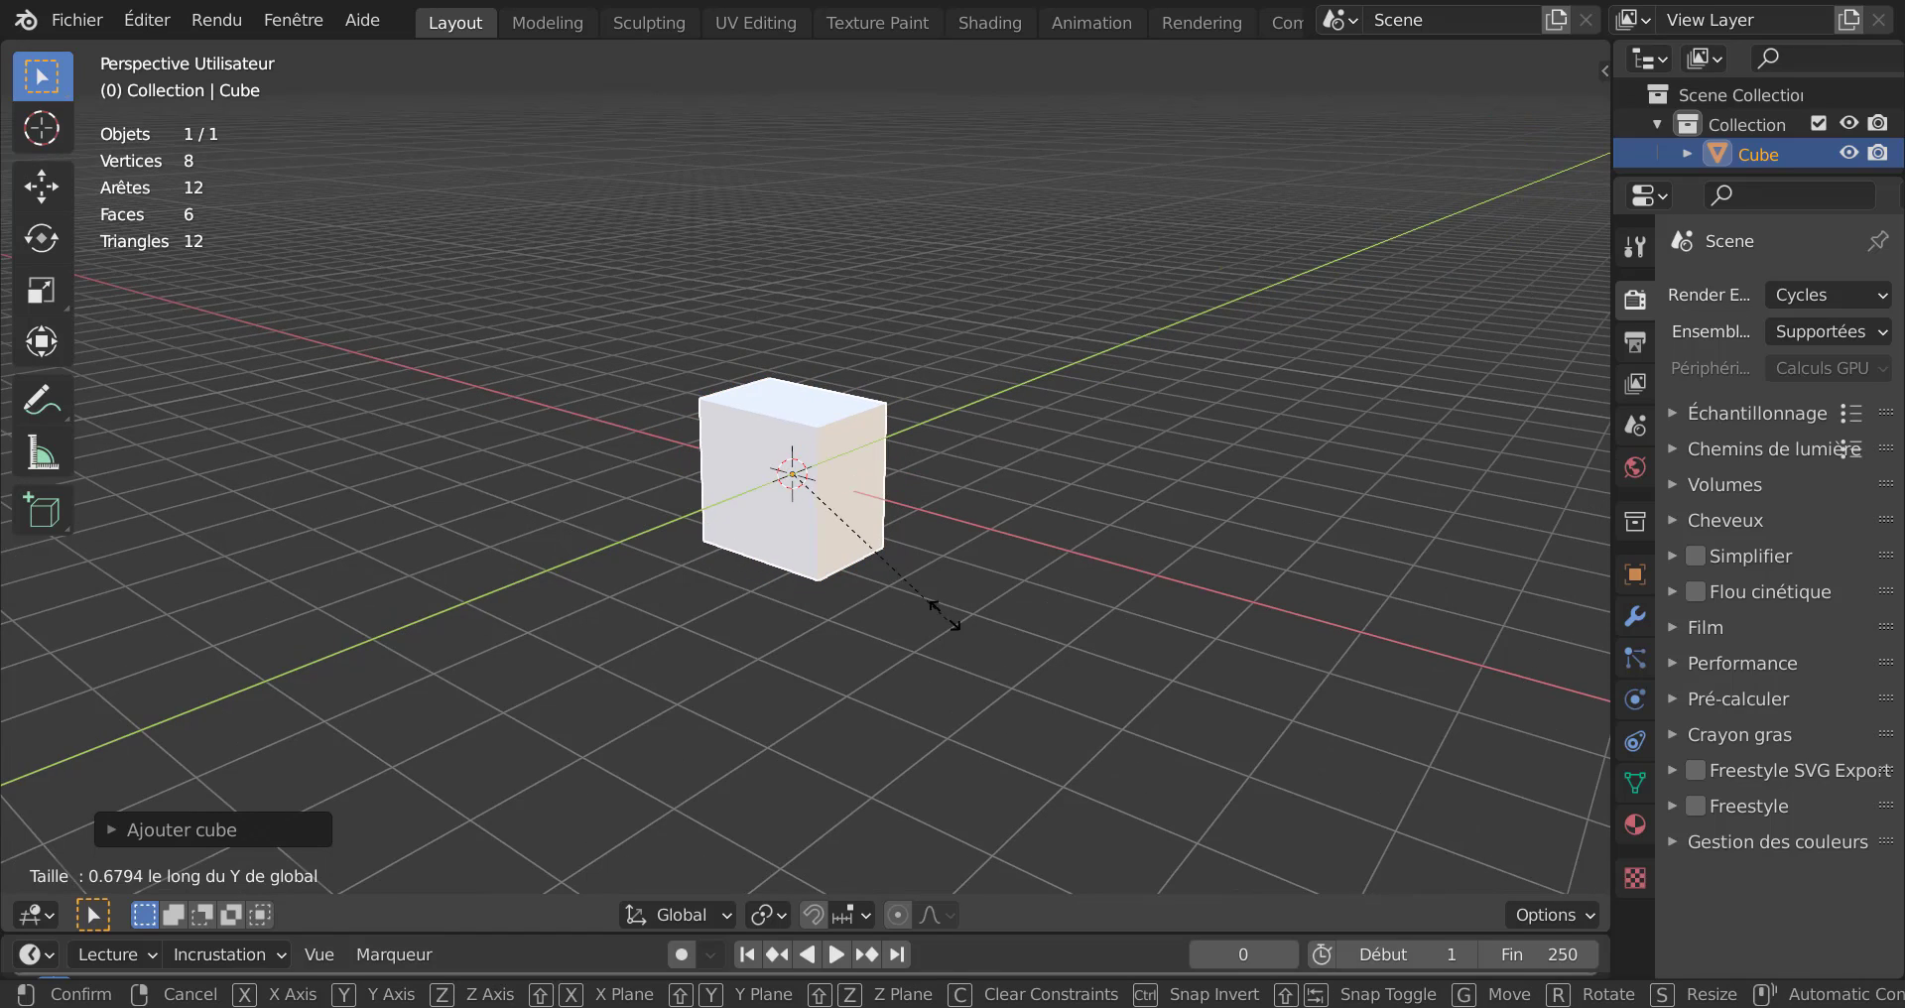
pyautogui.click(954, 638)
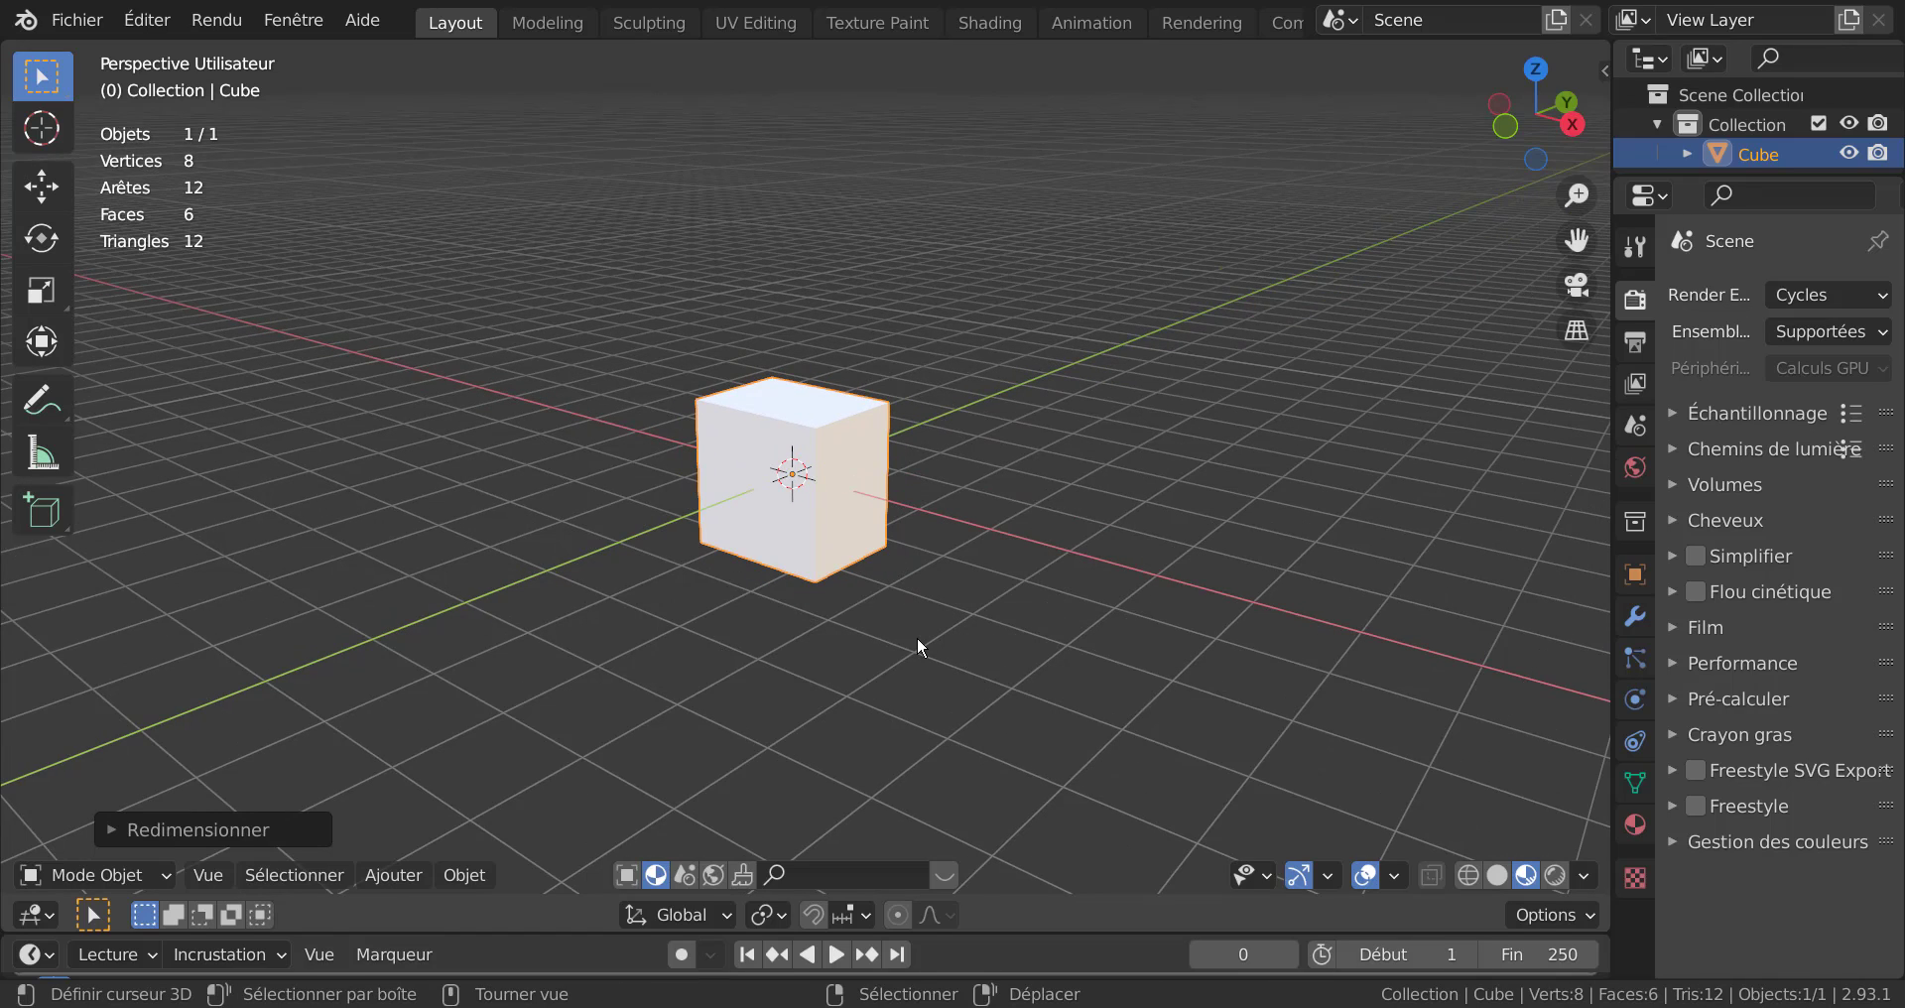
# Scale the cube along the X axis into an elongated bar about 15 m long.
pyautogui.scroll(-2, 916, 635)
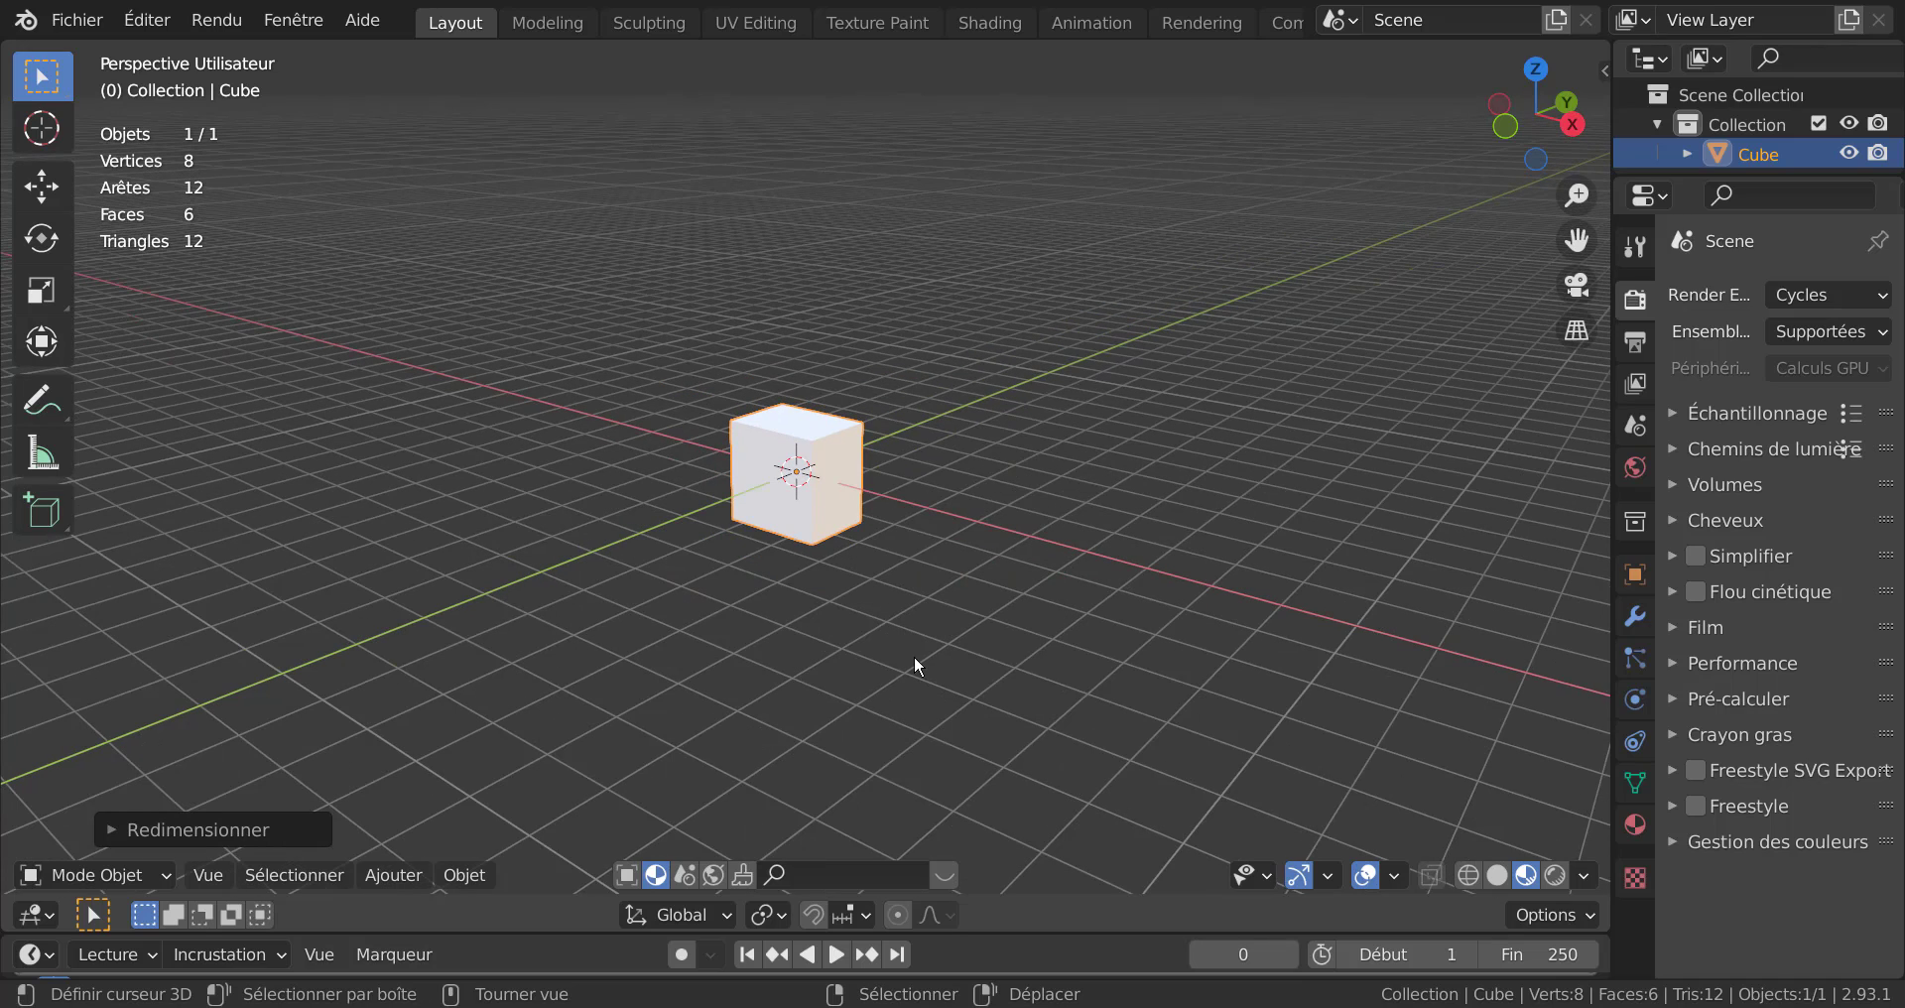
pyautogui.press('s')
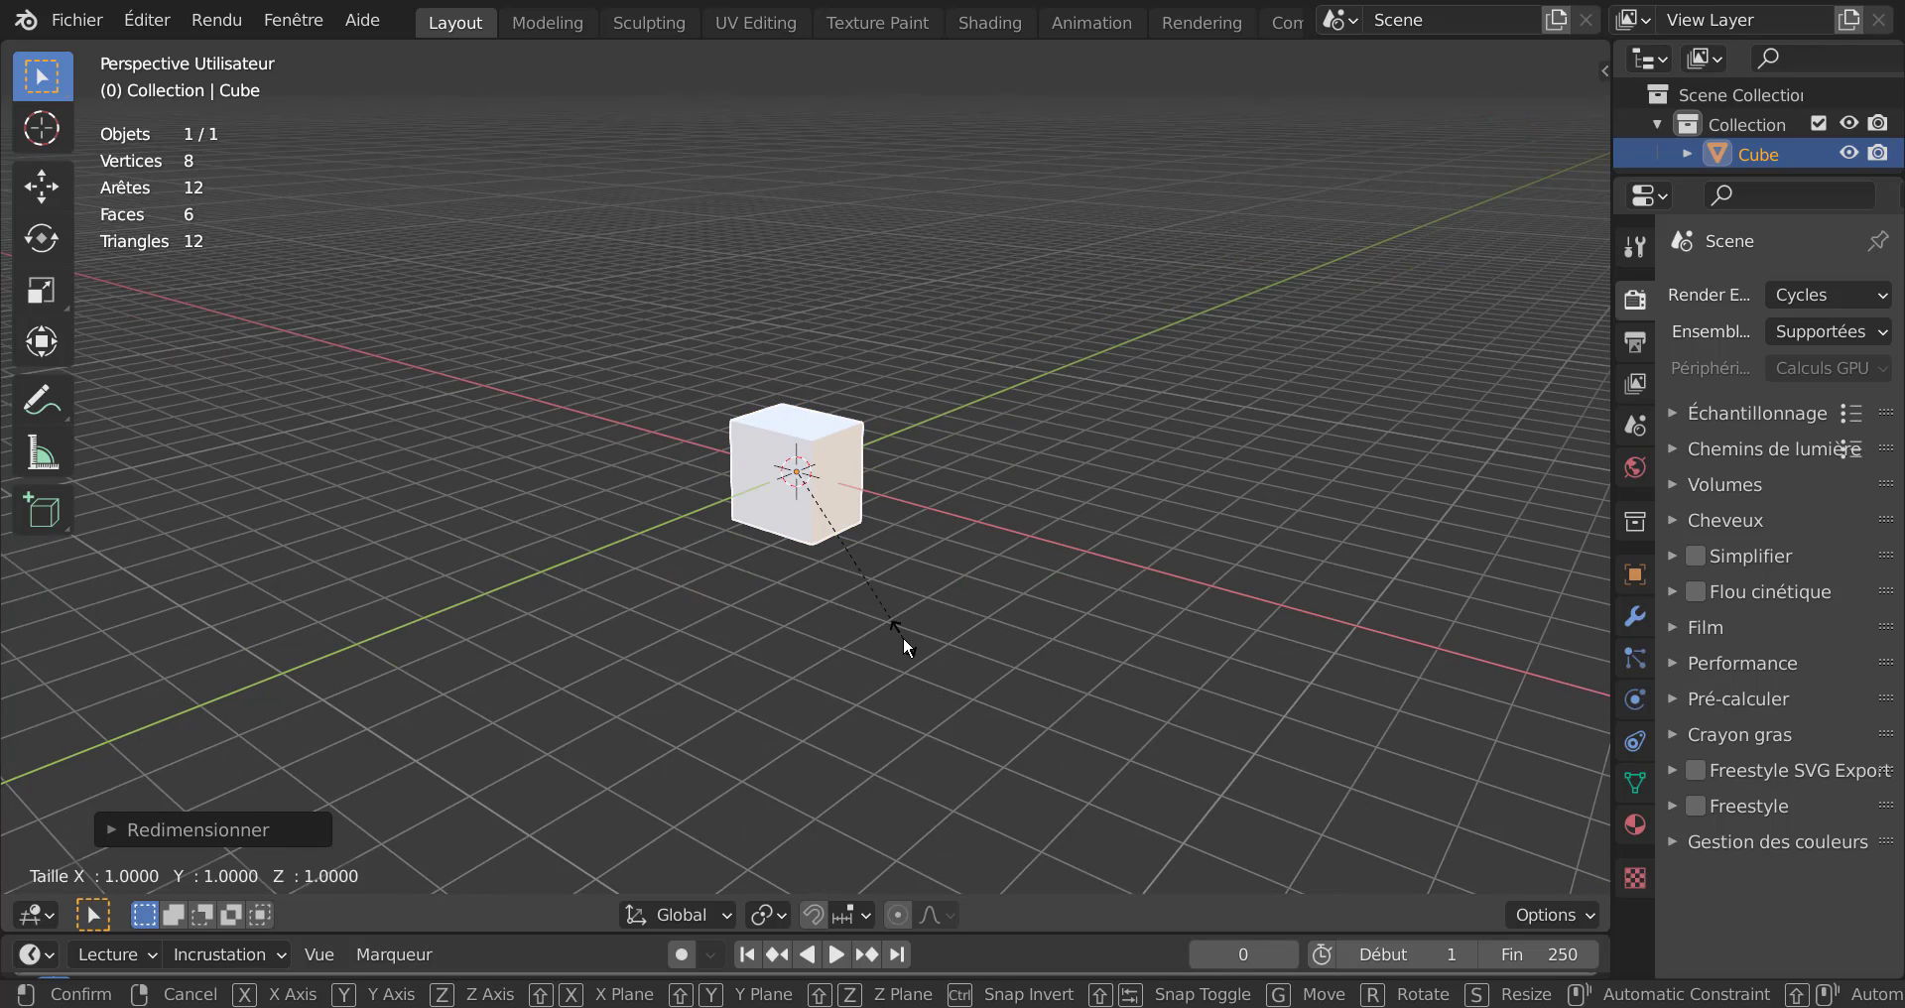
pyautogui.press('x')
pyautogui.click(1045, 788)
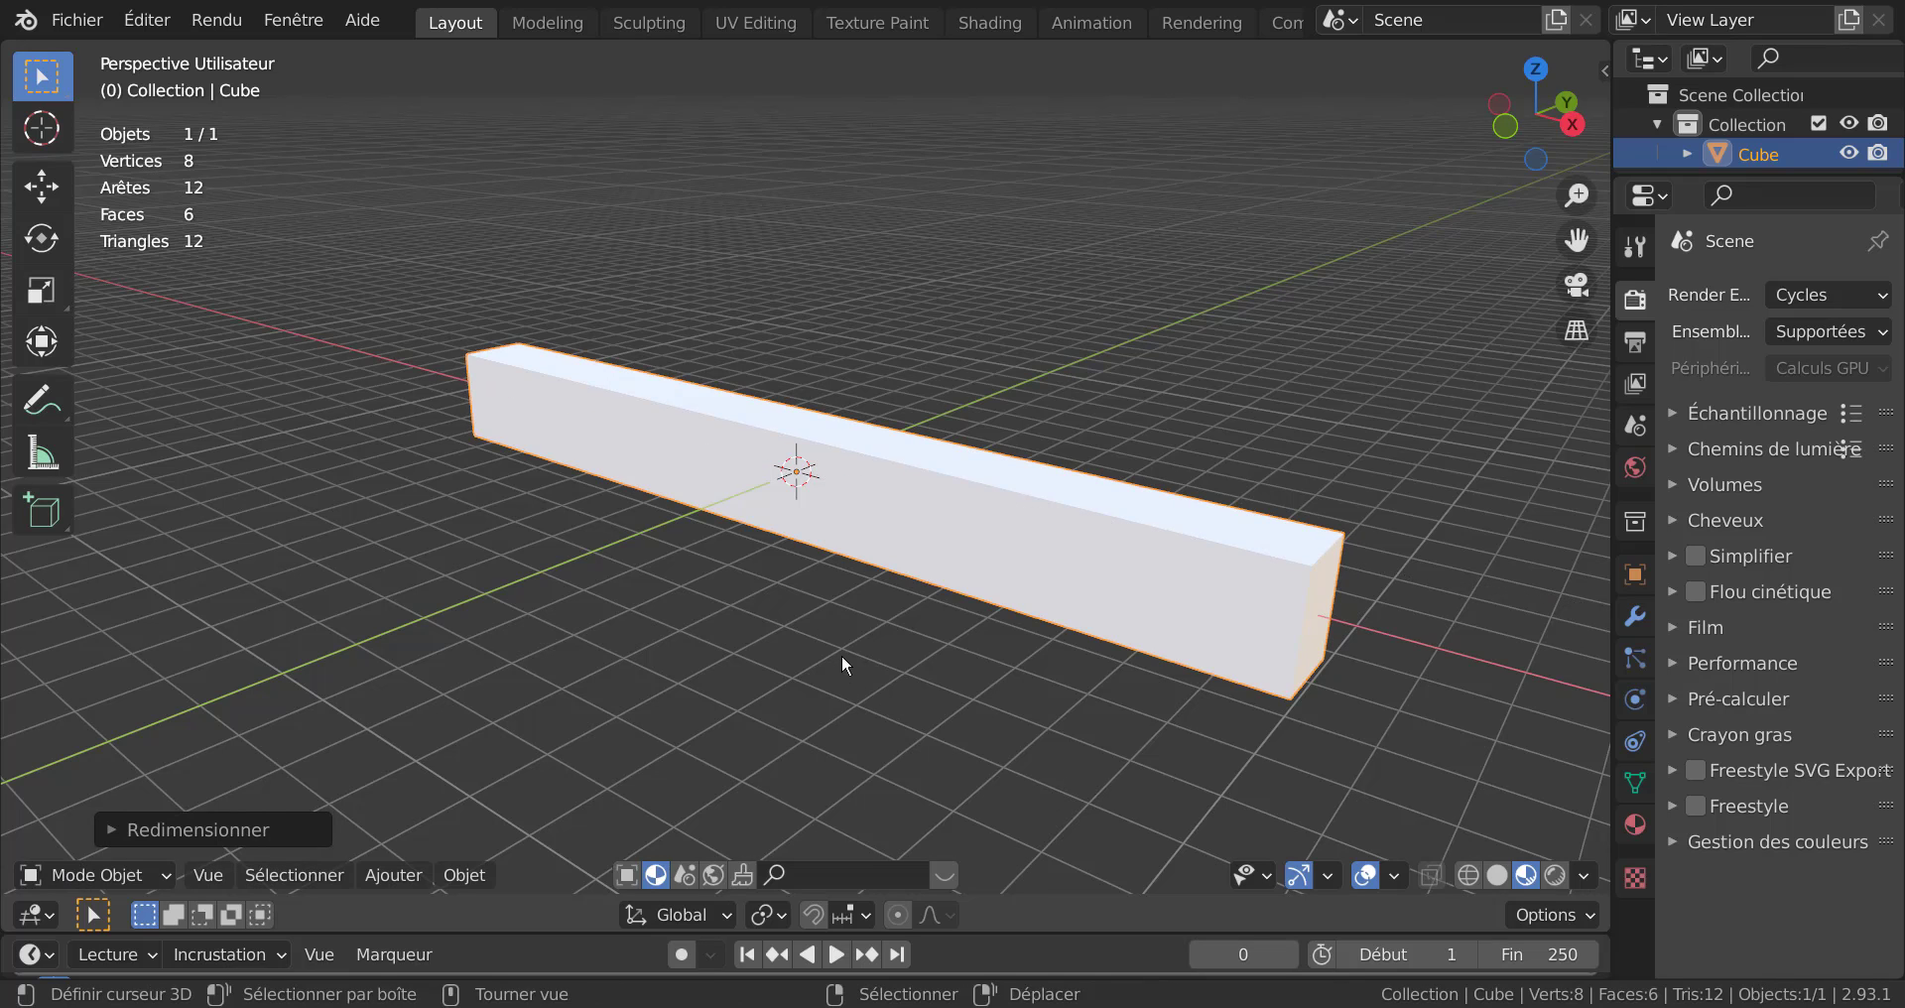
pyautogui.moveTo(764, 712); pyautogui.dragTo(920, 640, button='middle')
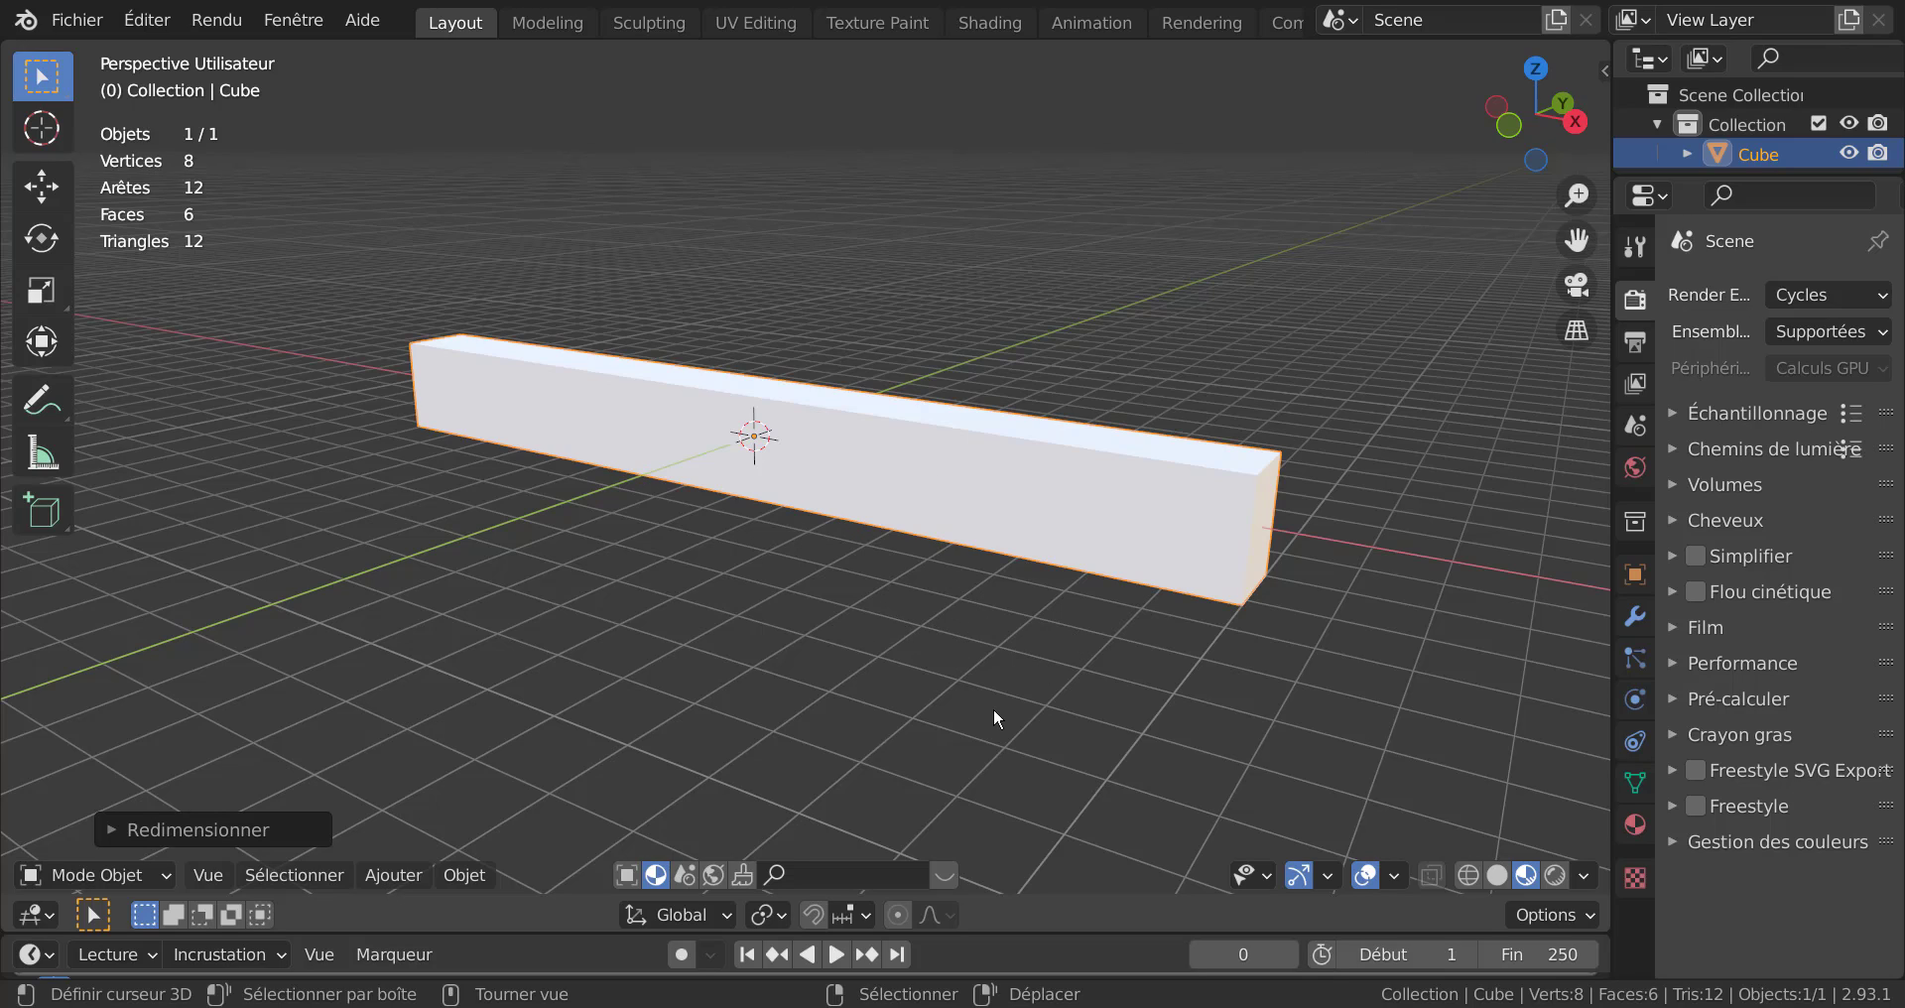
pyautogui.press('s')
pyautogui.press('x')
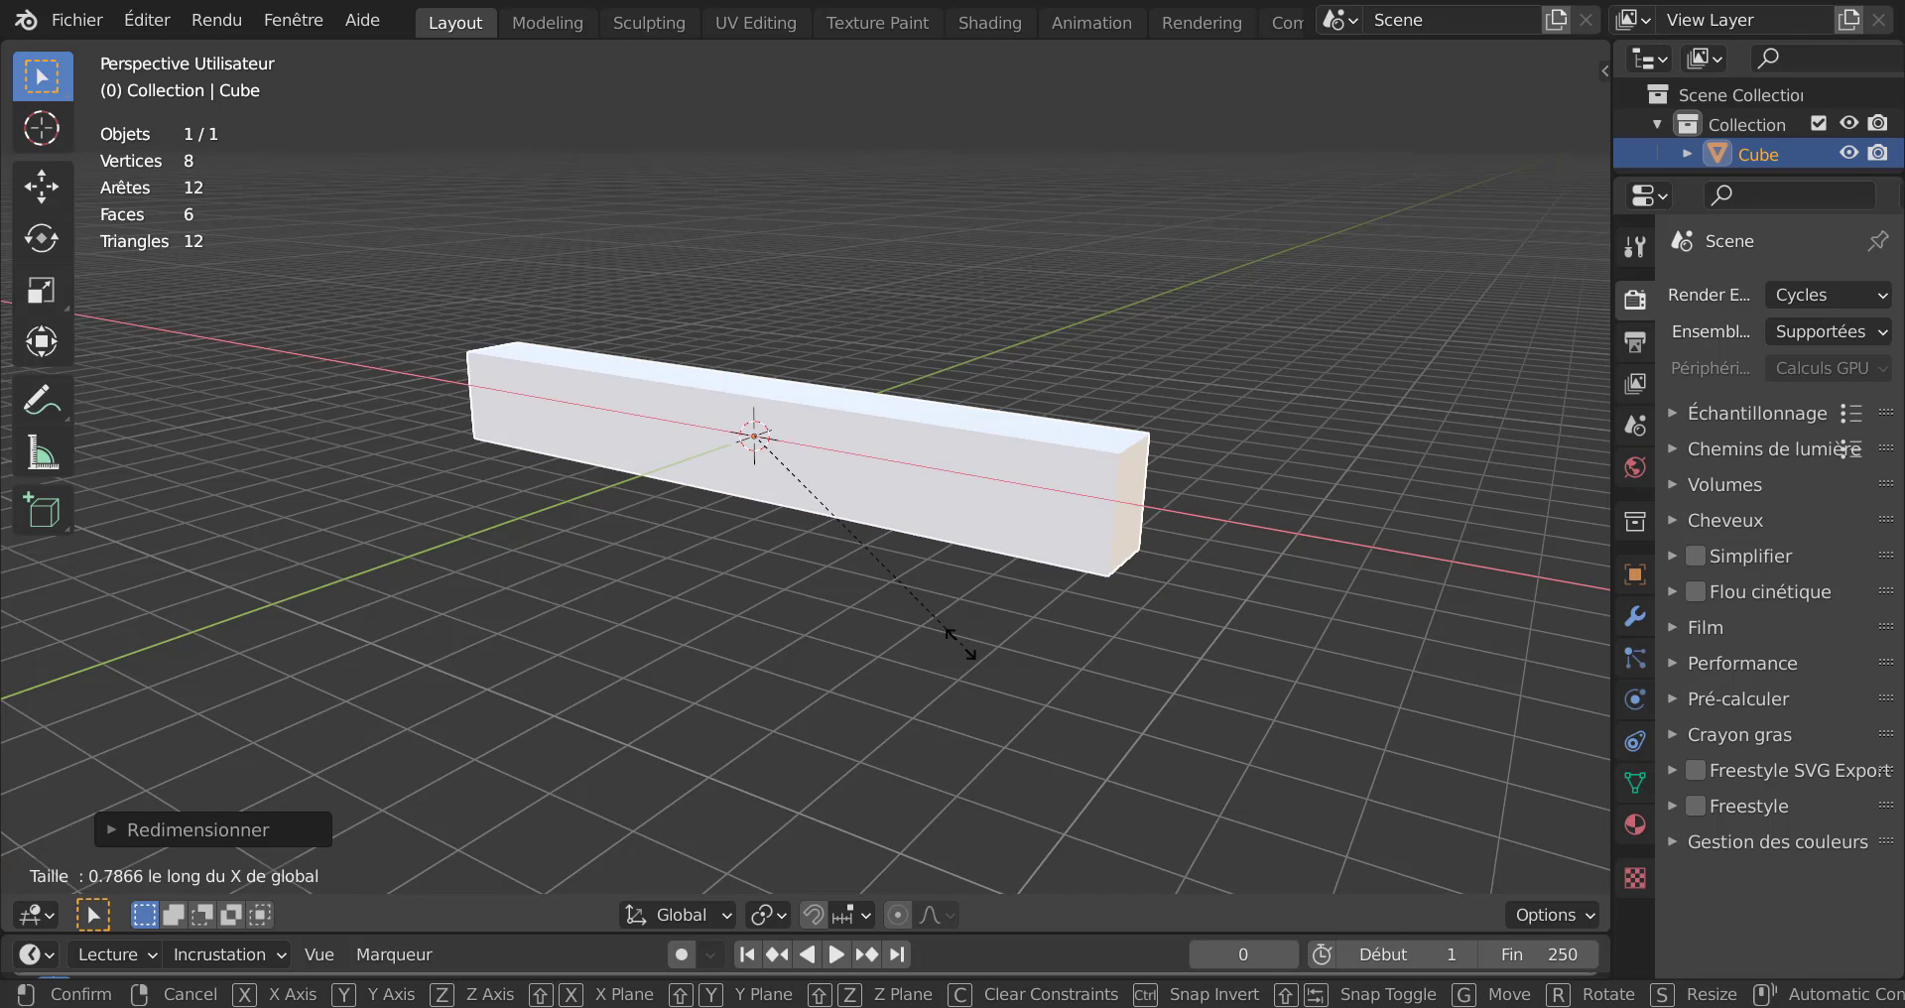
pyautogui.click(1014, 593)
# Add a Subdivision Surface modifier to the stretched cube and set its viewport level to 3.
pyautogui.press('KP_1')
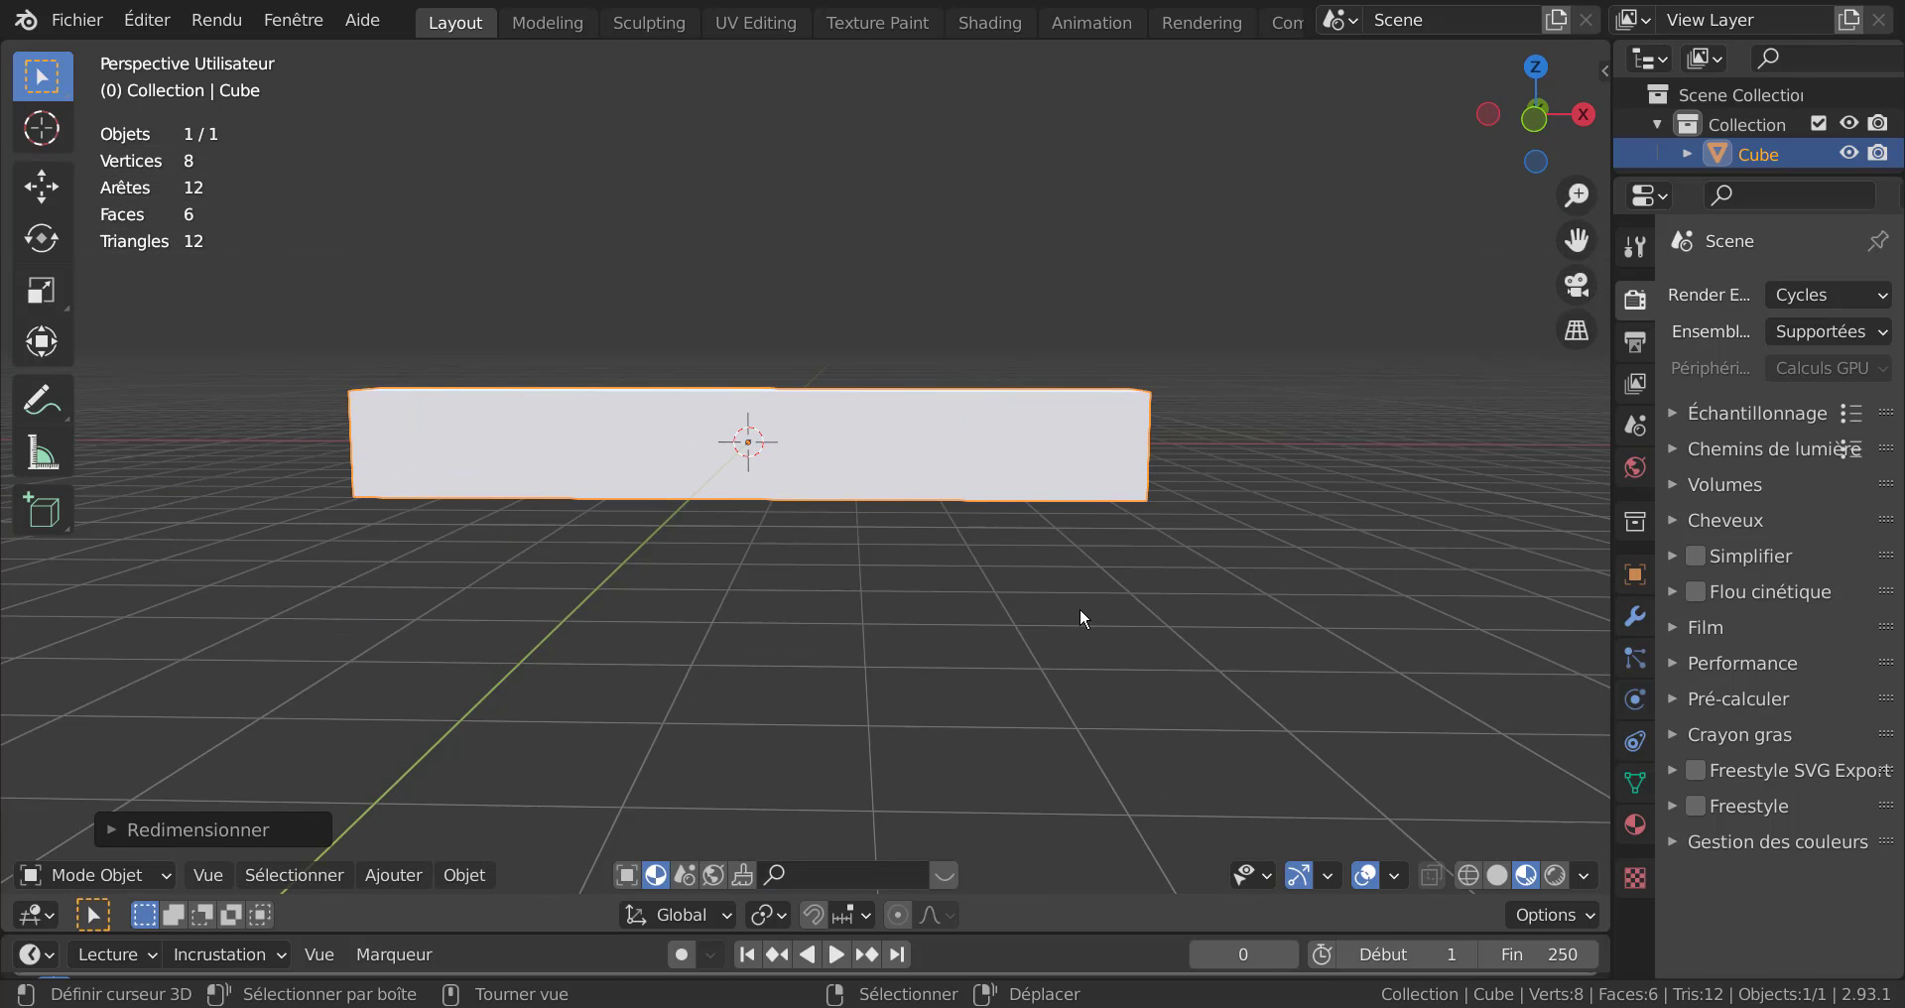
pyautogui.press('KP_5')
pyautogui.keyDown('shift'); pyautogui.moveTo(1047, 623); pyautogui.dragTo(1102, 626, button='middle'); pyautogui.keyUp('shift')
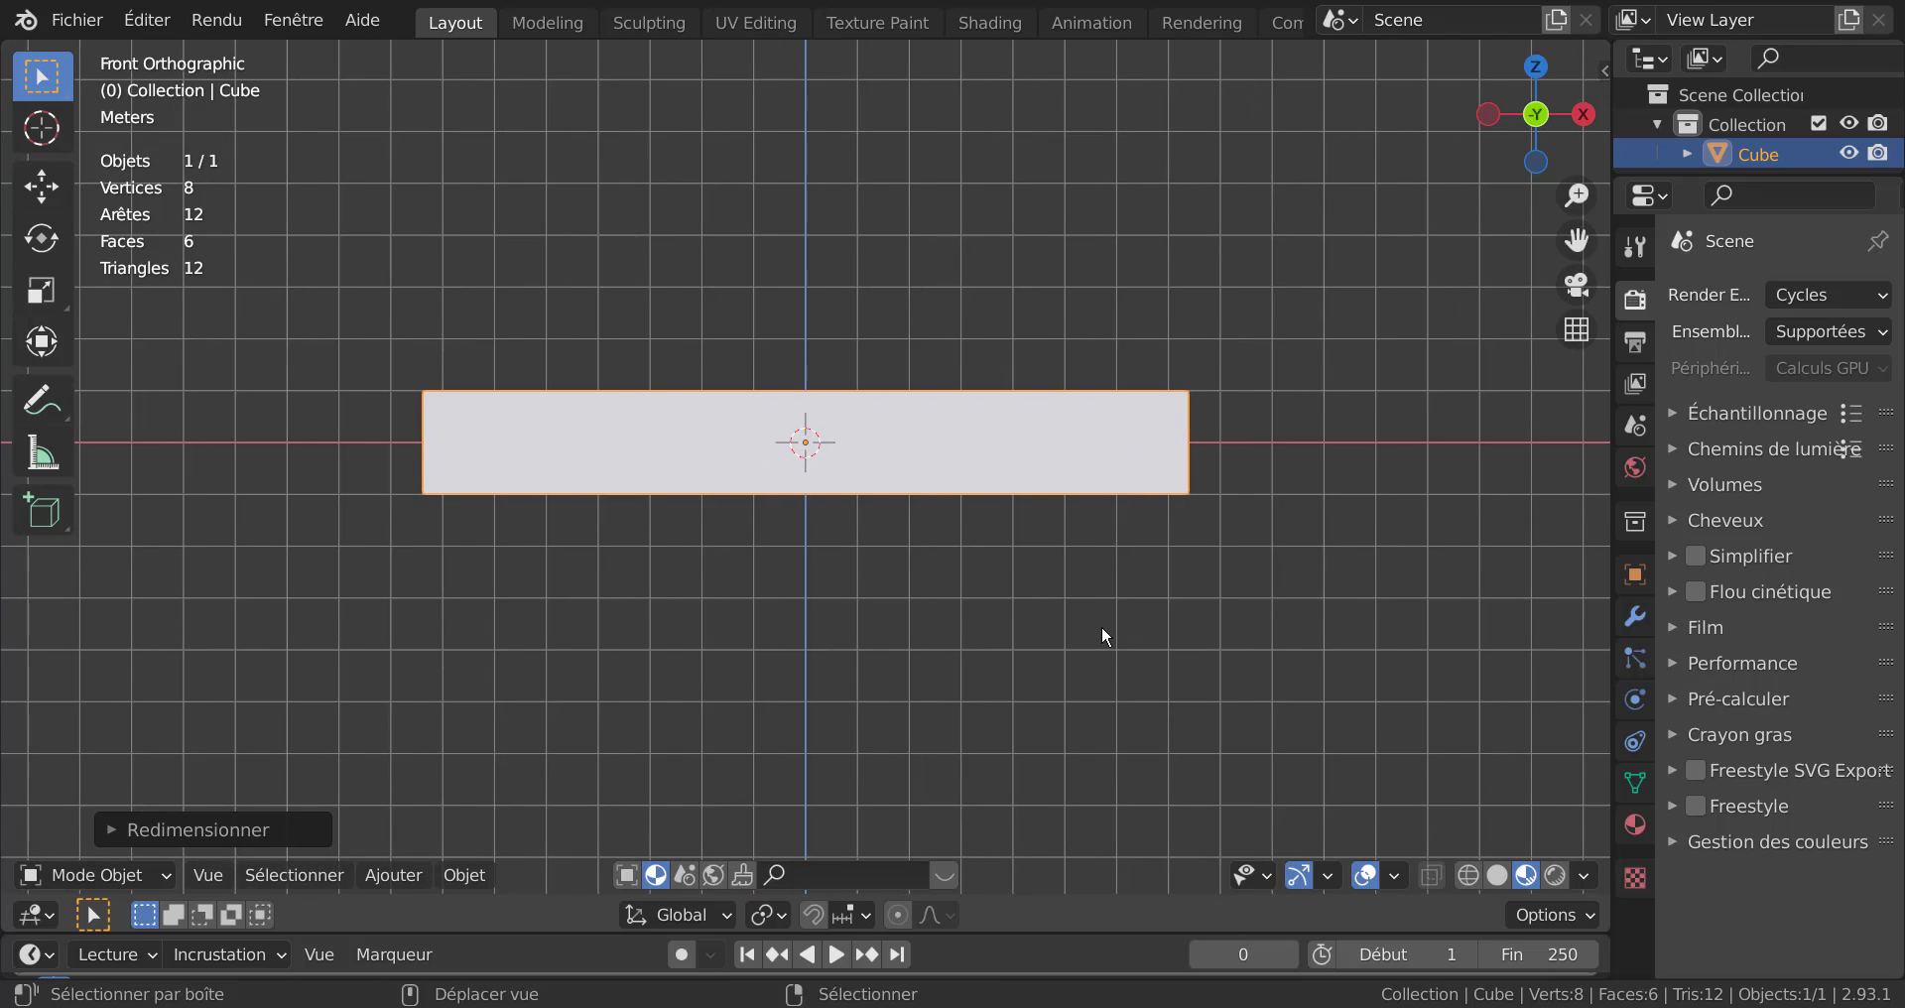
pyautogui.click(1637, 619)
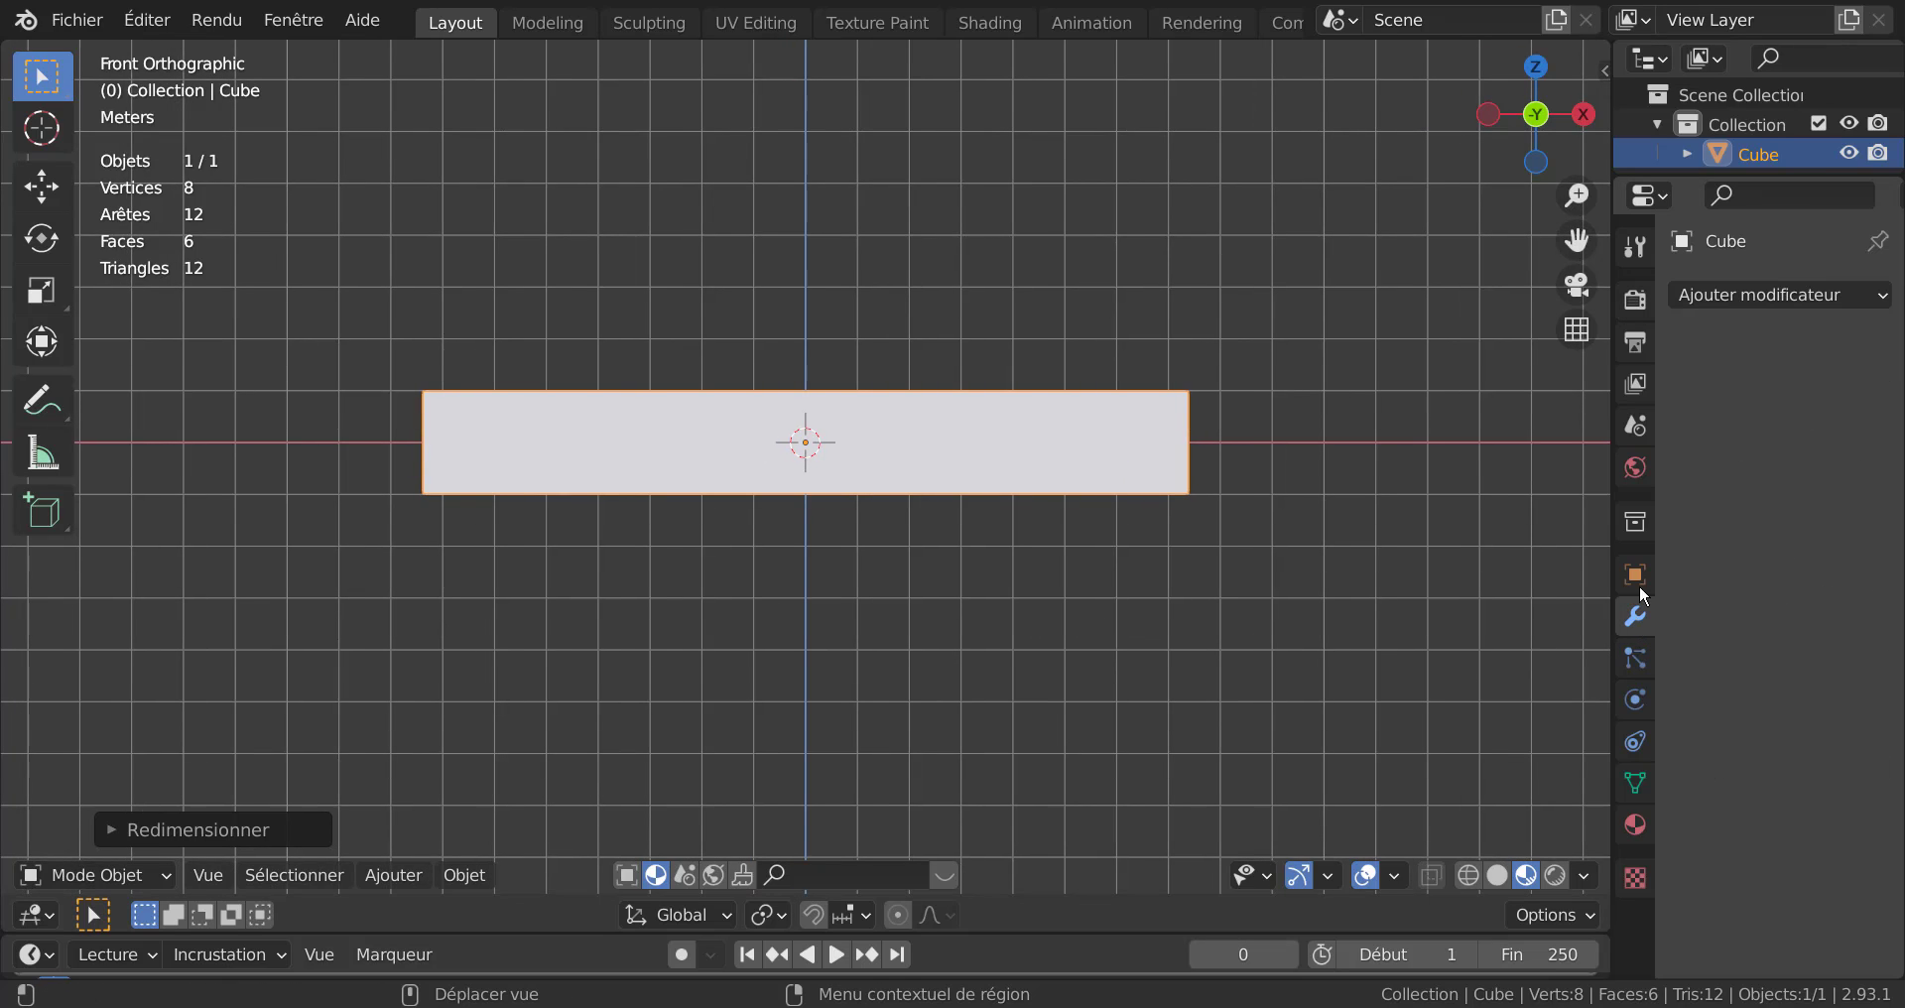
pyautogui.click(1770, 297)
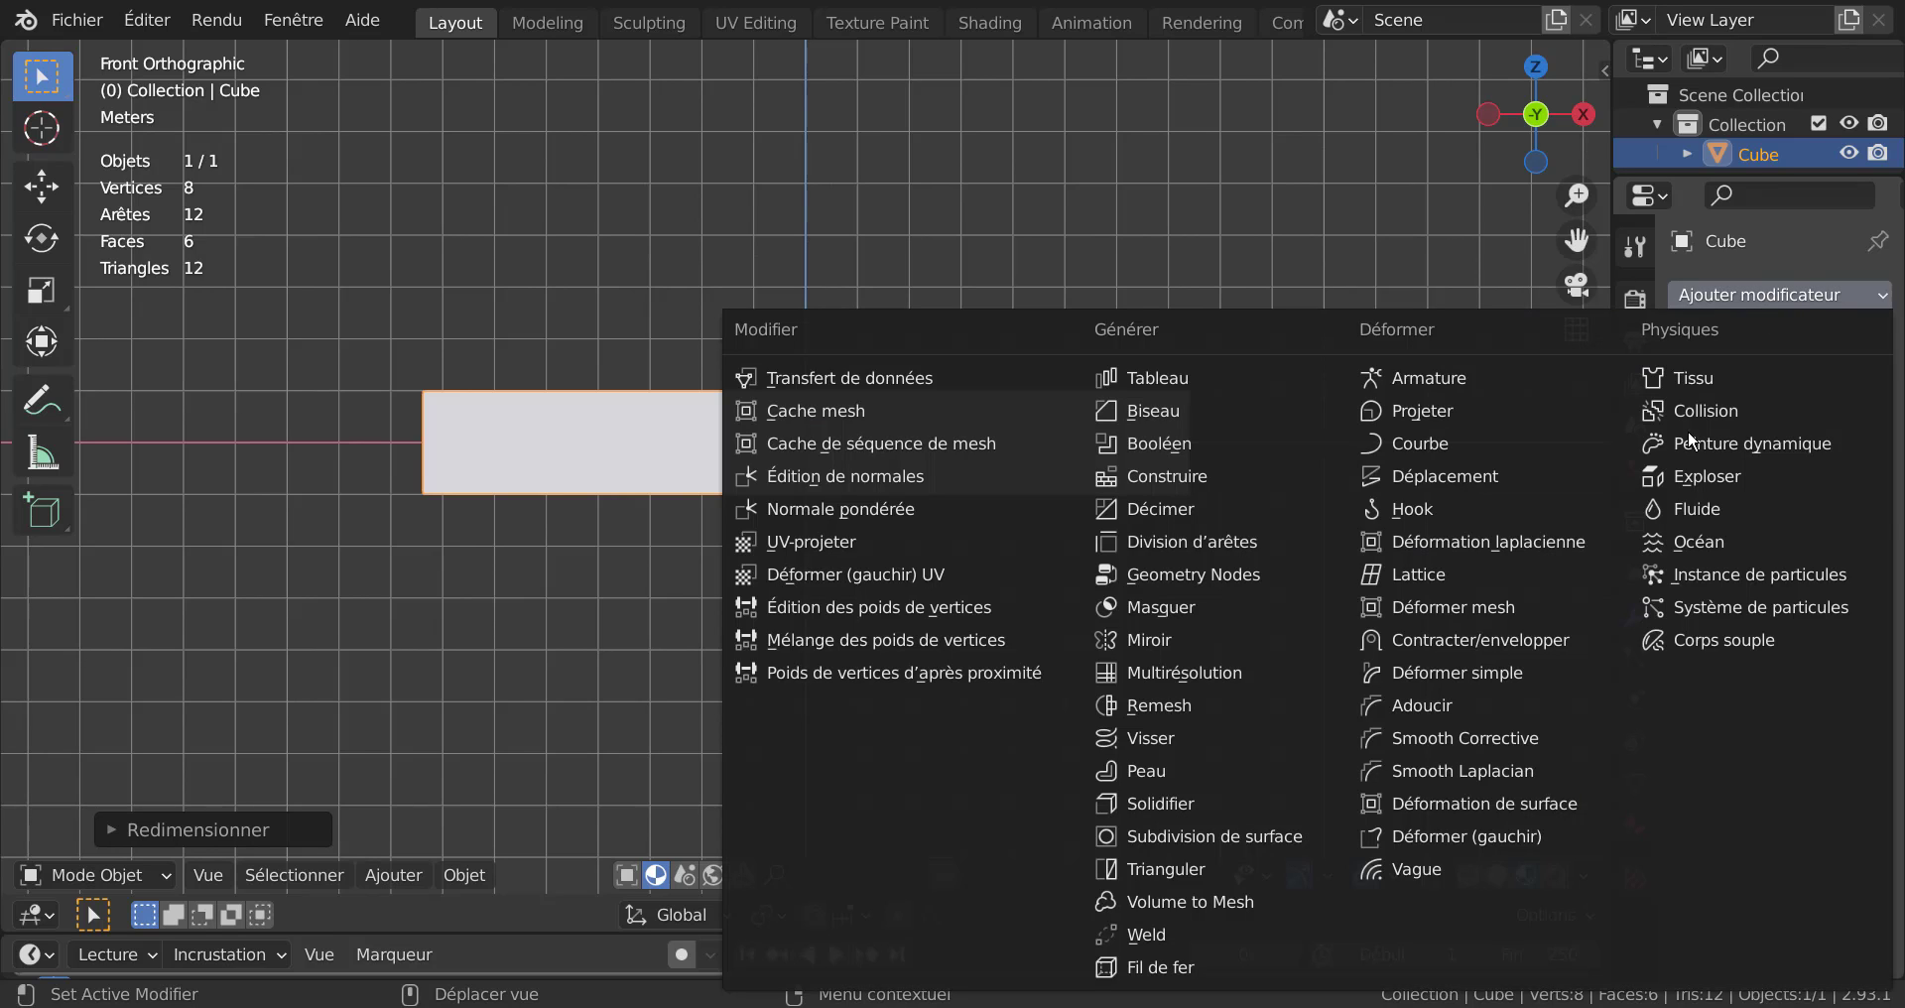
pyautogui.click(1225, 839)
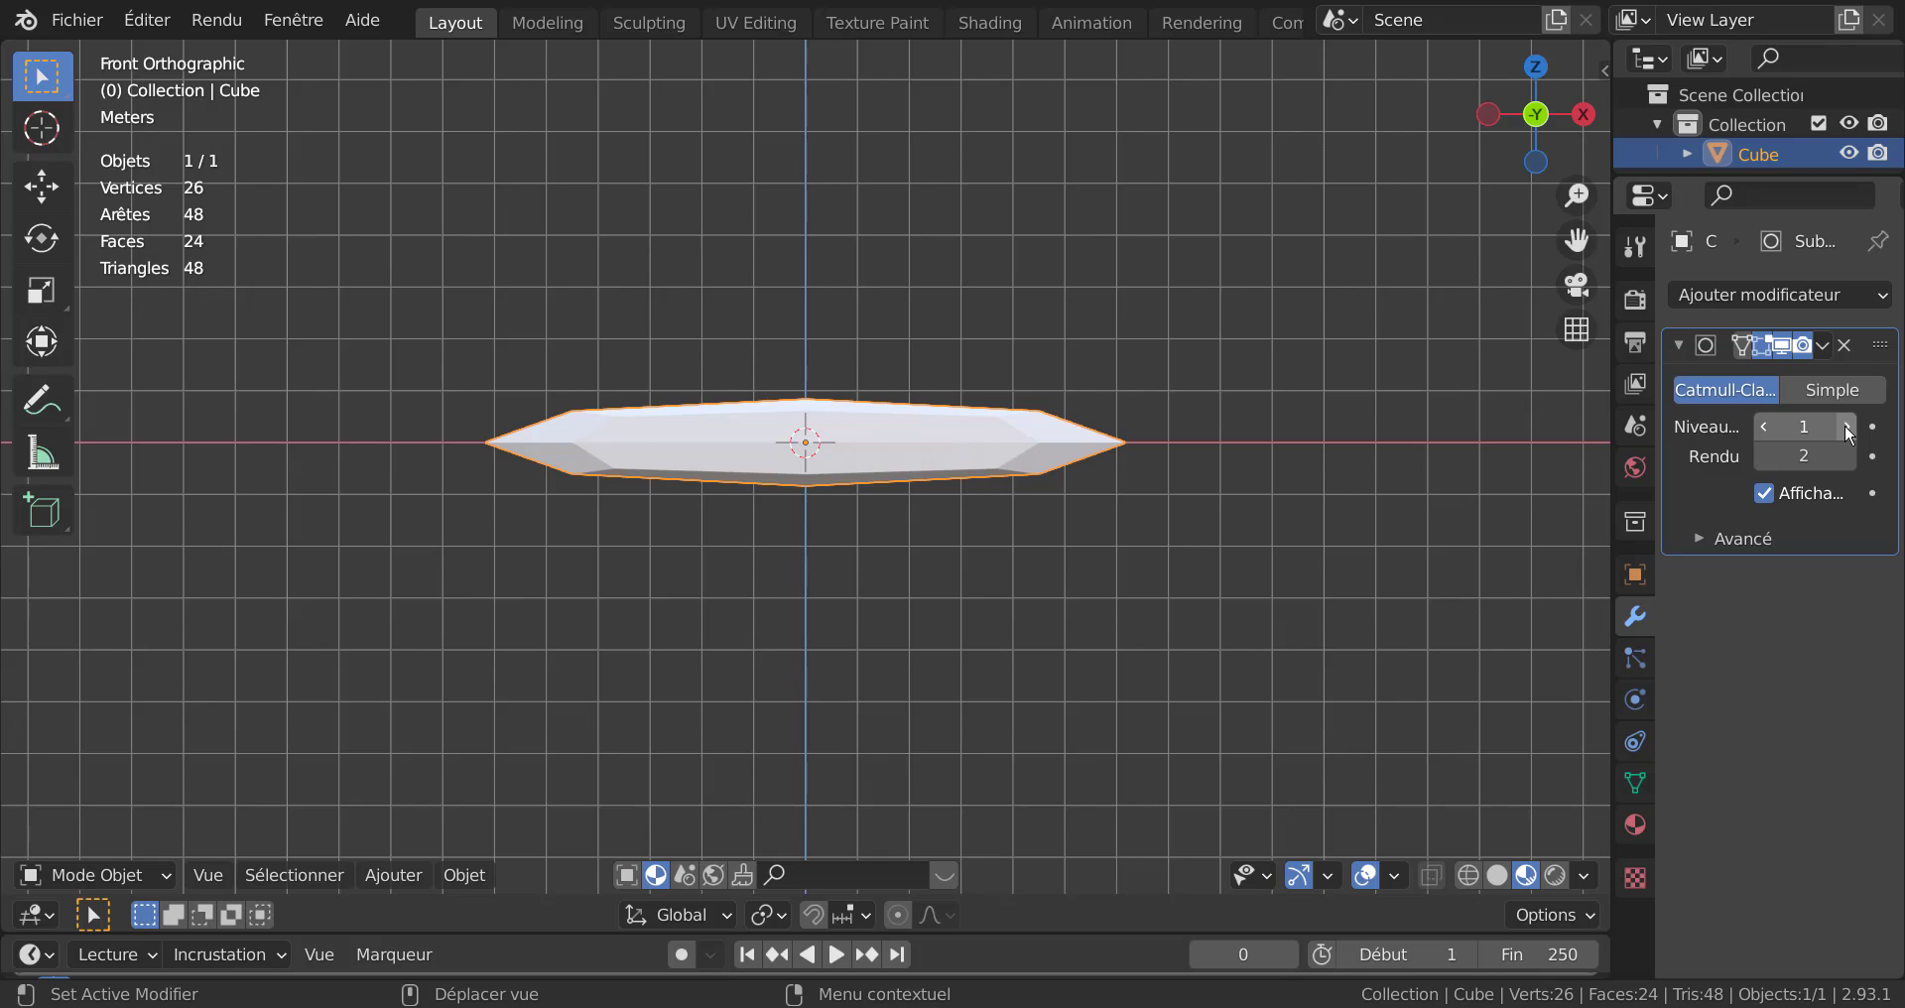
pyautogui.moveTo(1612, 491); pyautogui.dragTo(1449, 516)
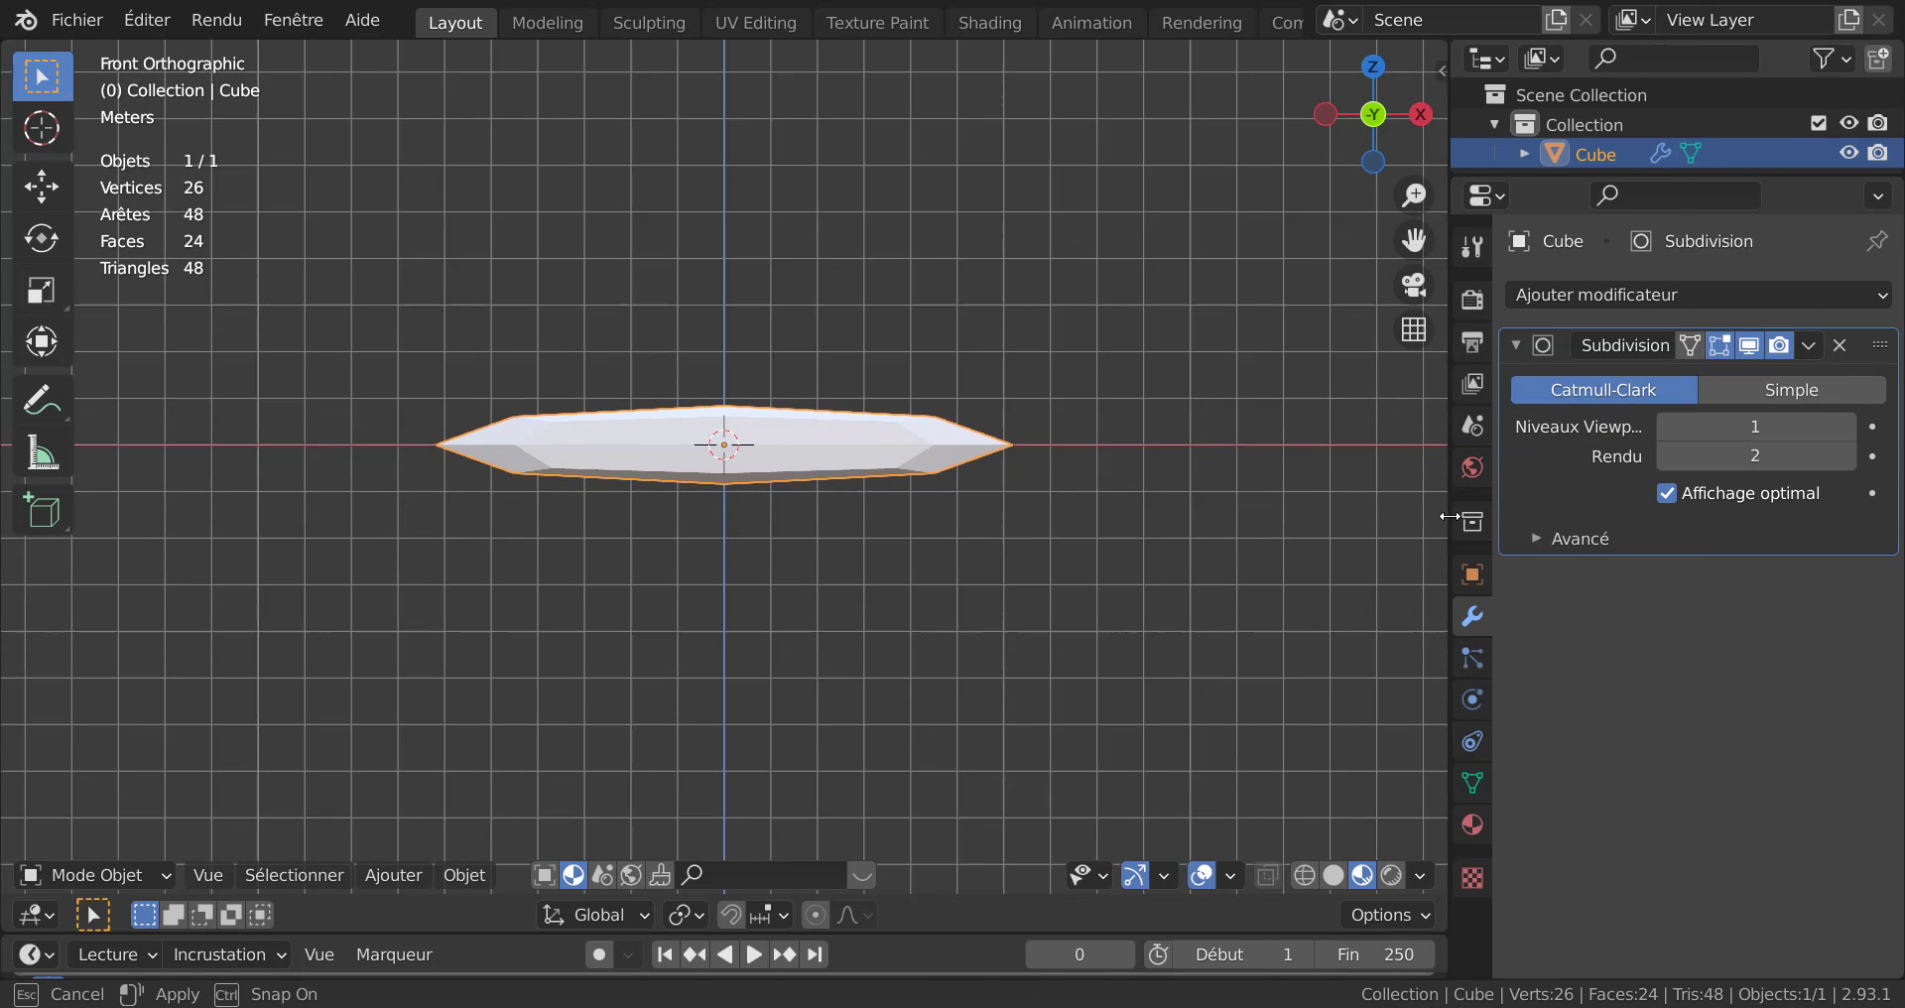
pyautogui.click(1845, 426)
pyautogui.click(1845, 425)
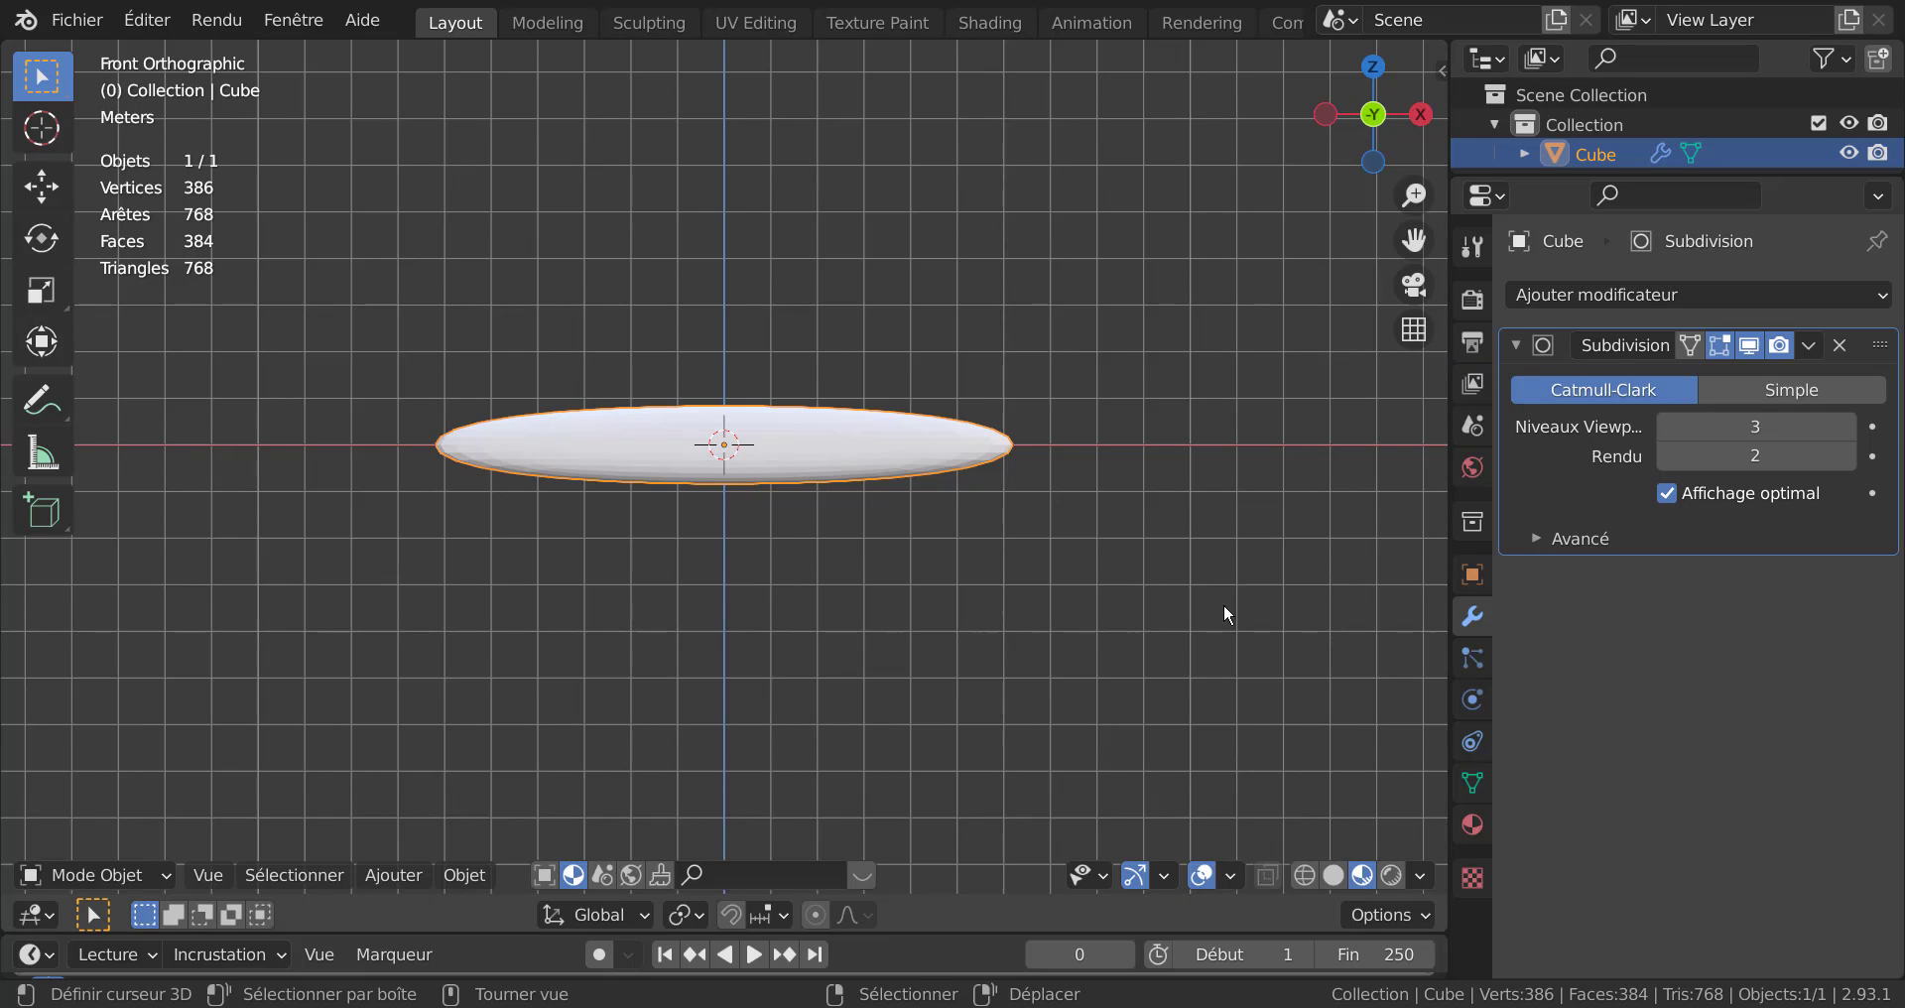
# Apply smooth shading to the elongated shape and raise its viewport subdivision level to 4.
pyautogui.scroll(1, 1022, 660)
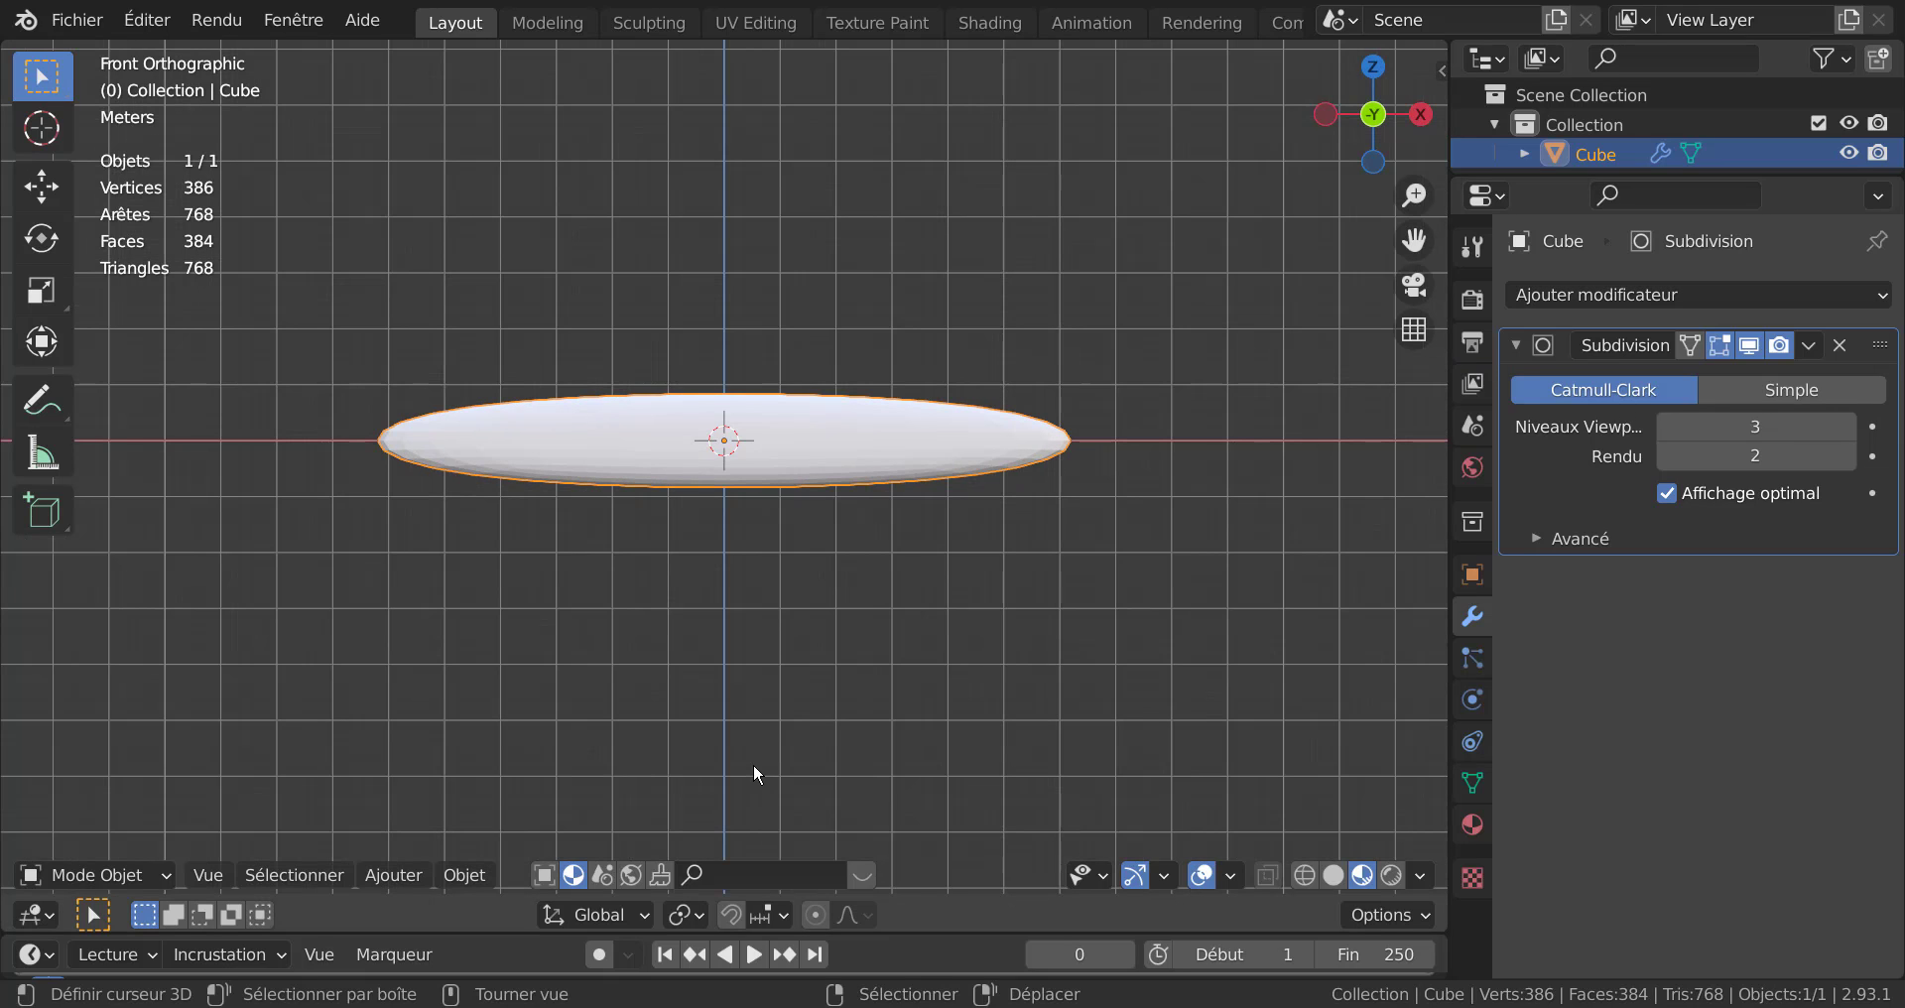
pyautogui.moveTo(700, 514); pyautogui.dragTo(678, 779, button='middle')
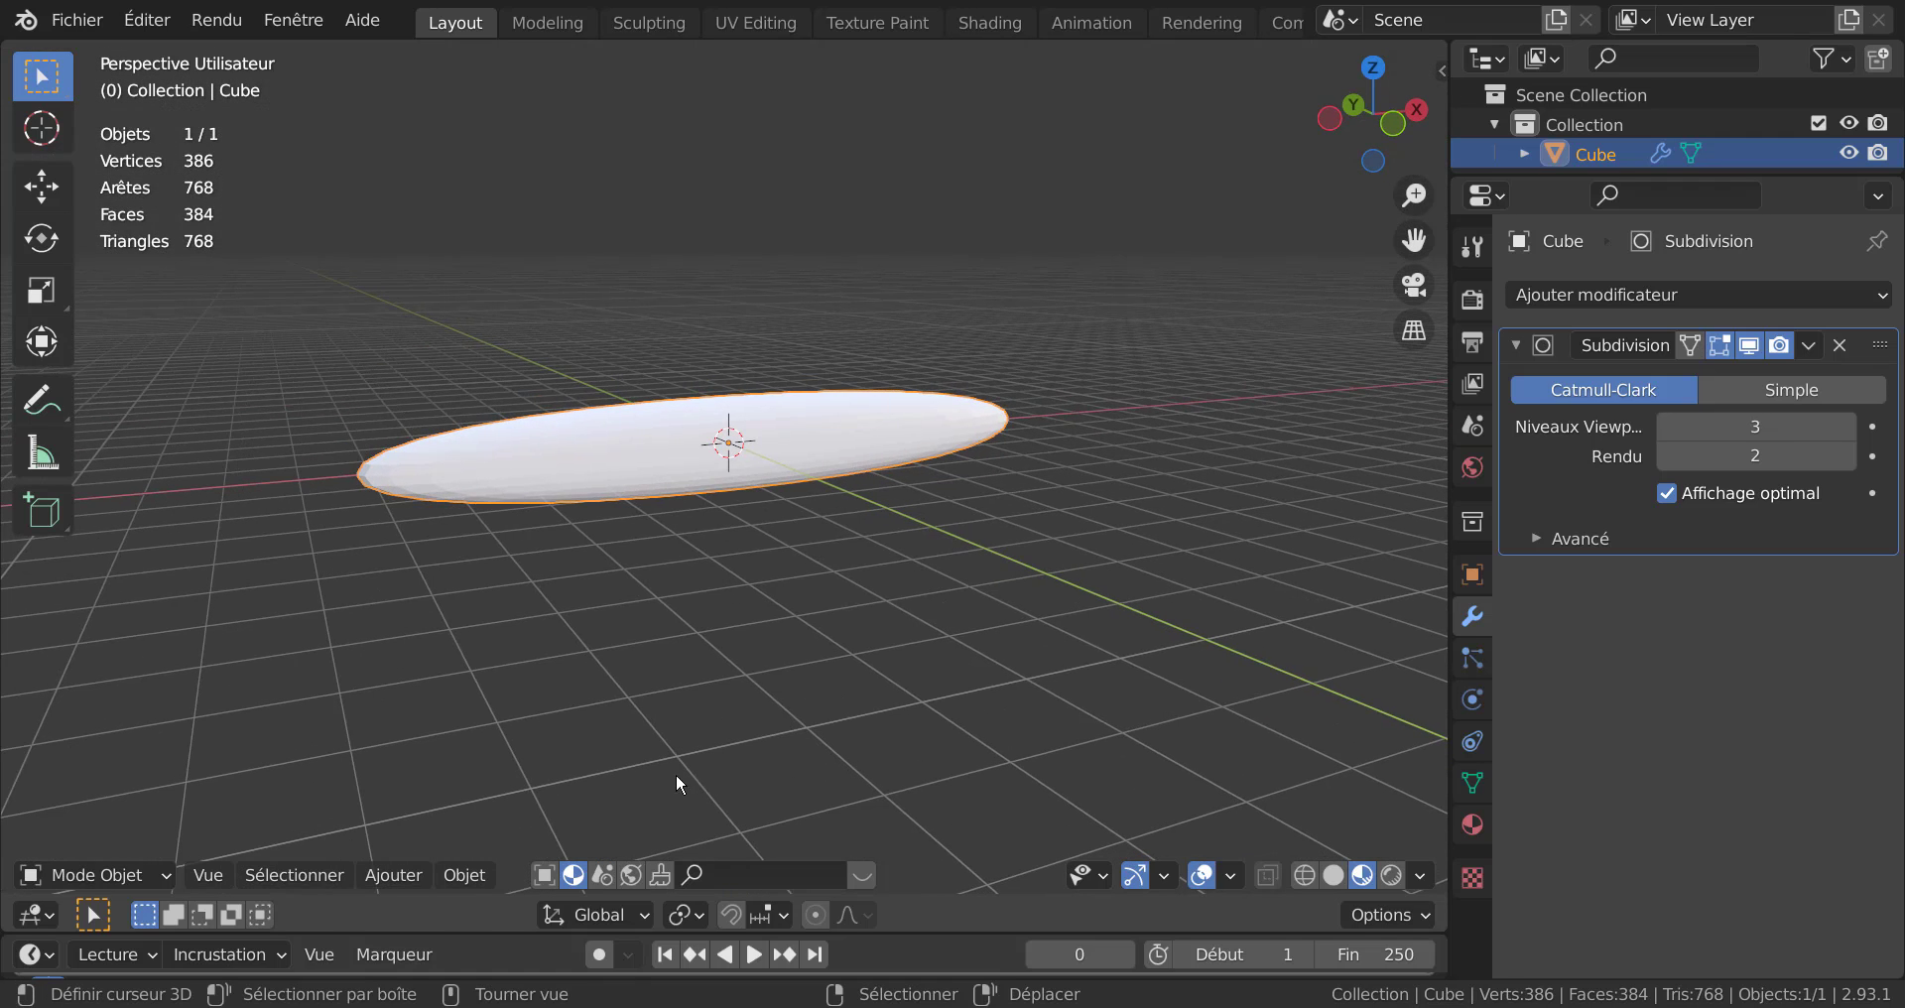
pyautogui.click(460, 879)
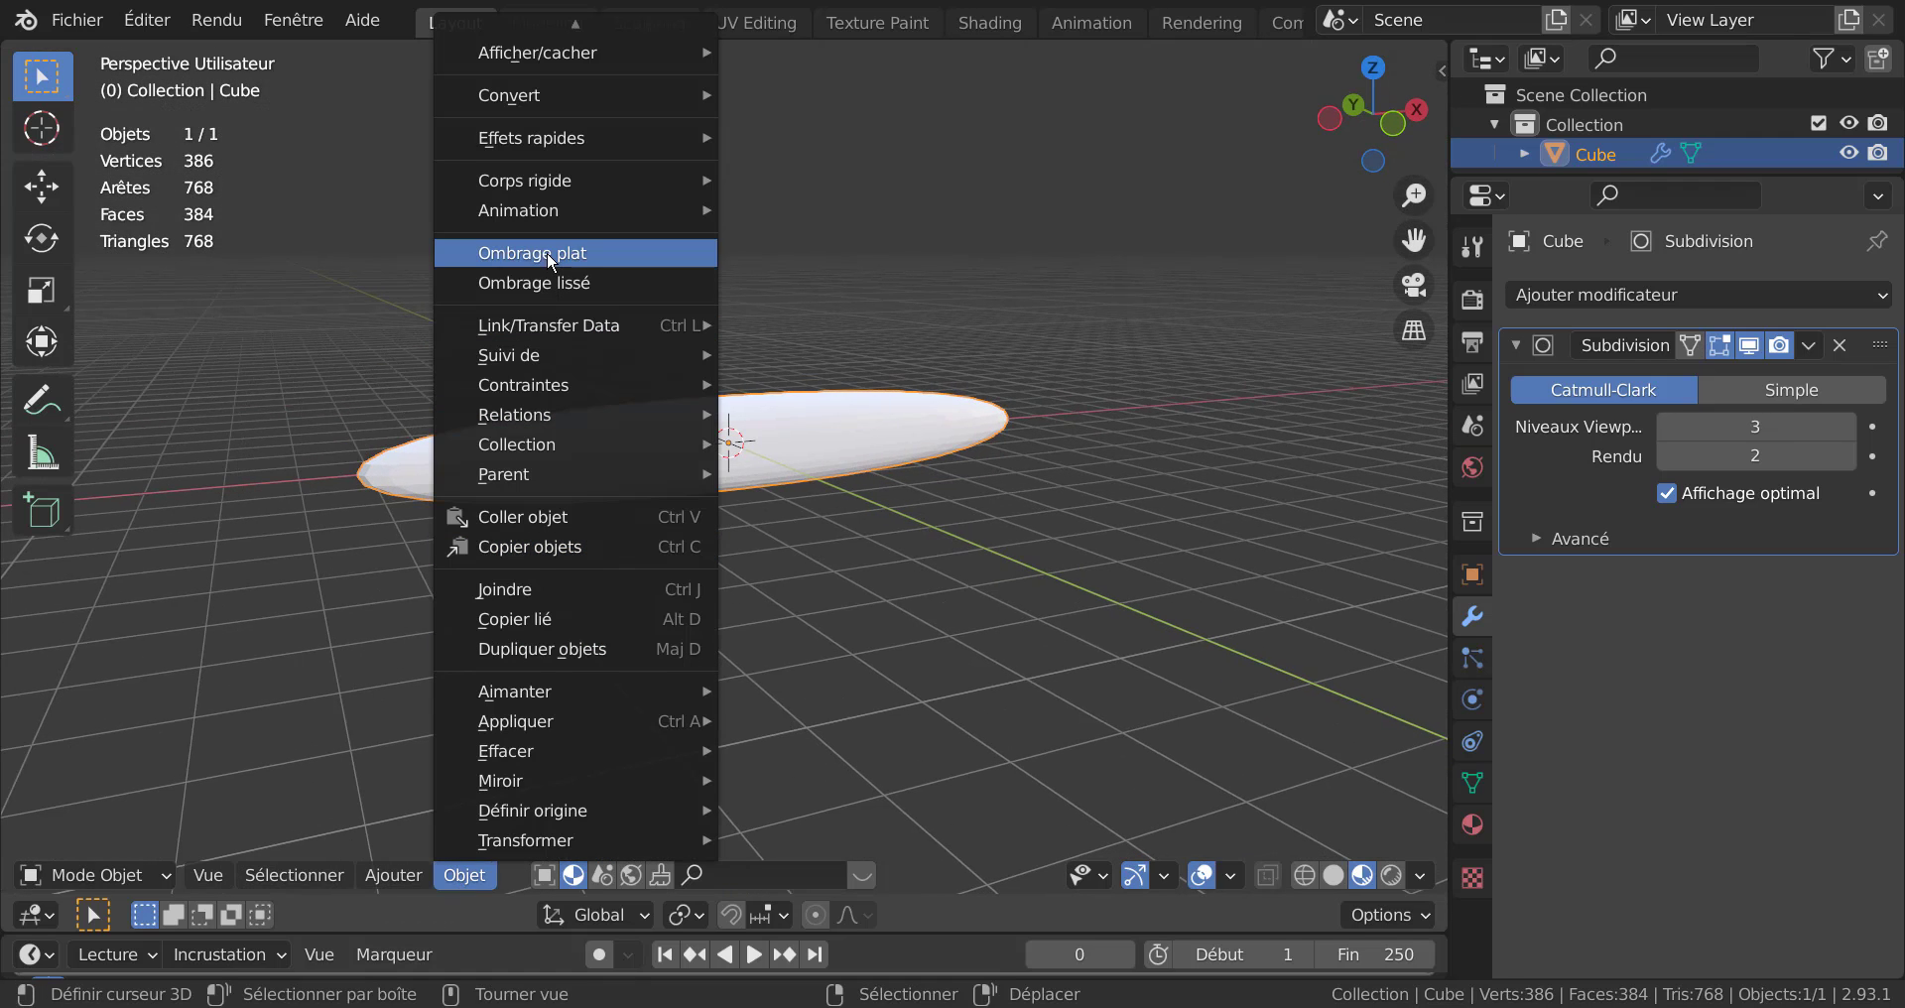
pyautogui.click(543, 285)
pyautogui.moveTo(634, 568); pyautogui.dragTo(896, 622, button='middle')
pyautogui.scroll(4, 896, 622)
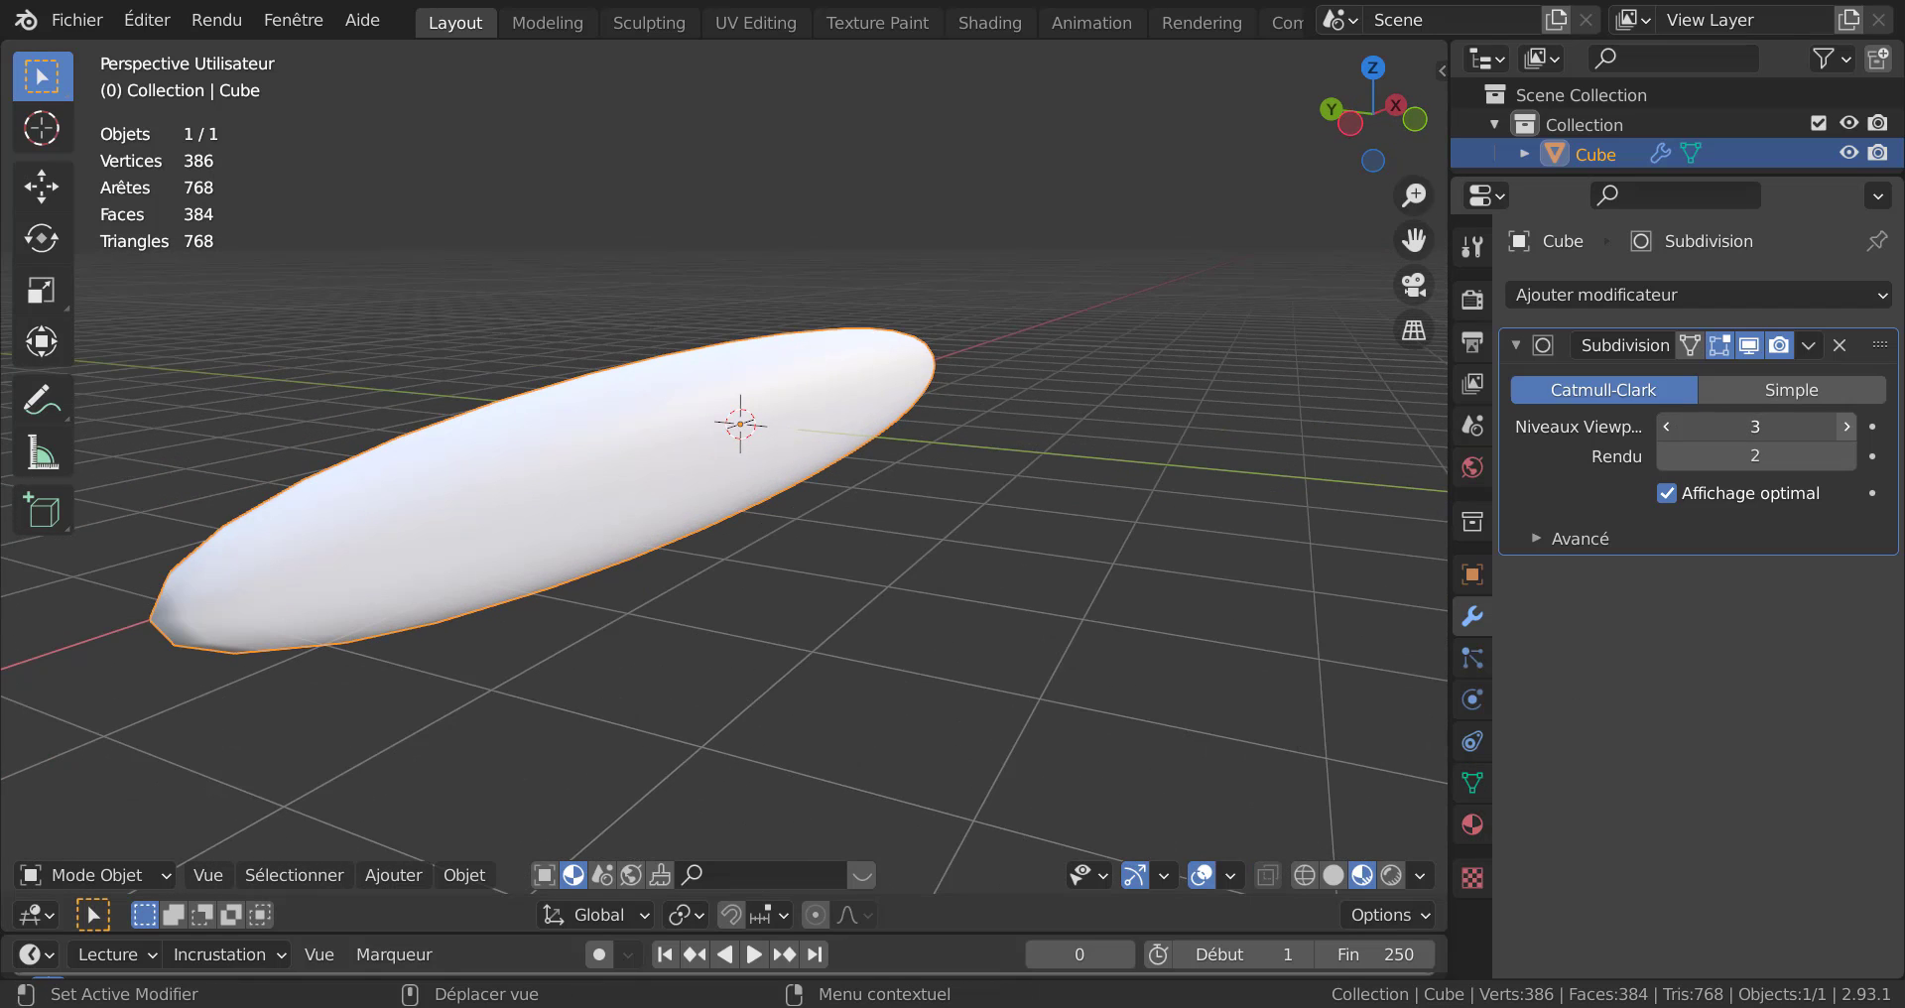
pyautogui.click(1845, 427)
pyautogui.moveTo(681, 522)
pyautogui.mouseDown(button='middle')
pyautogui.moveTo(724, 567)
pyautogui.moveTo(460, 560)
pyautogui.moveTo(570, 472)
pyautogui.moveTo(813, 546)
pyautogui.mouseUp(button='middle')
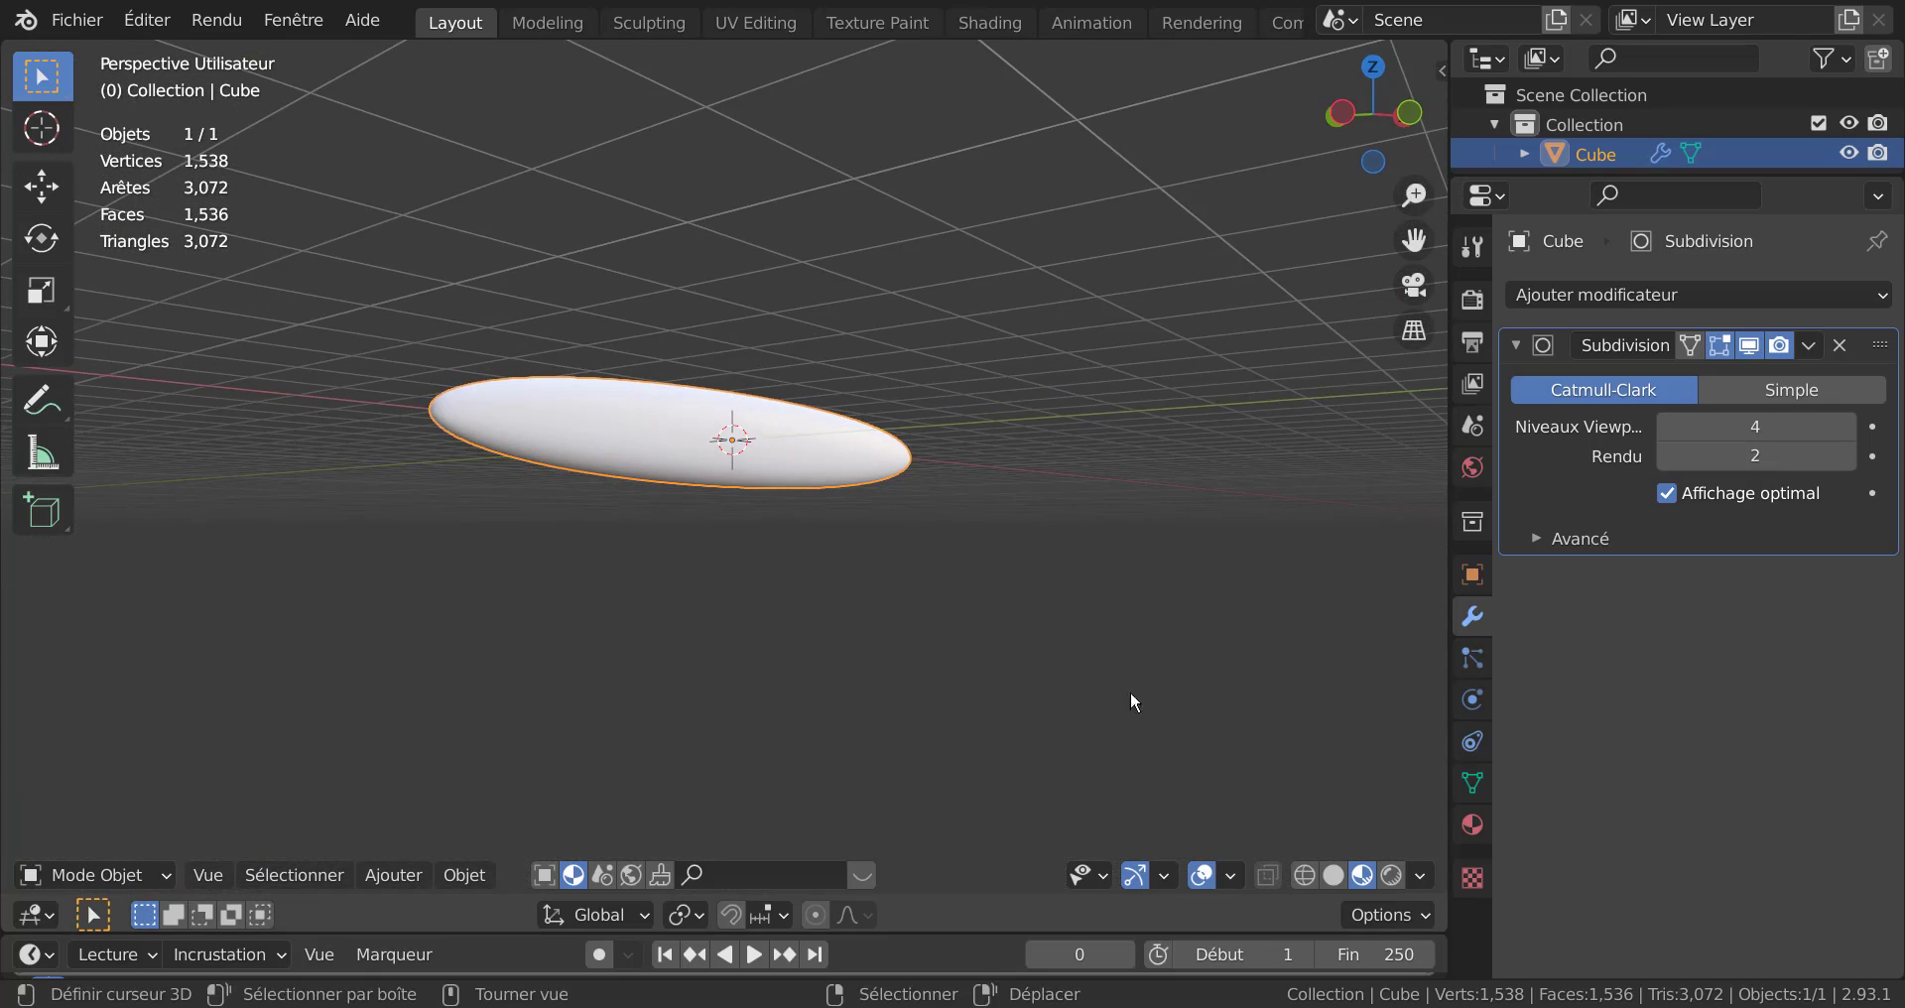
# Enable Auto Smooth at 30° in the mesh's normals settings and widen the 3D viewport.
pyautogui.click(1472, 783)
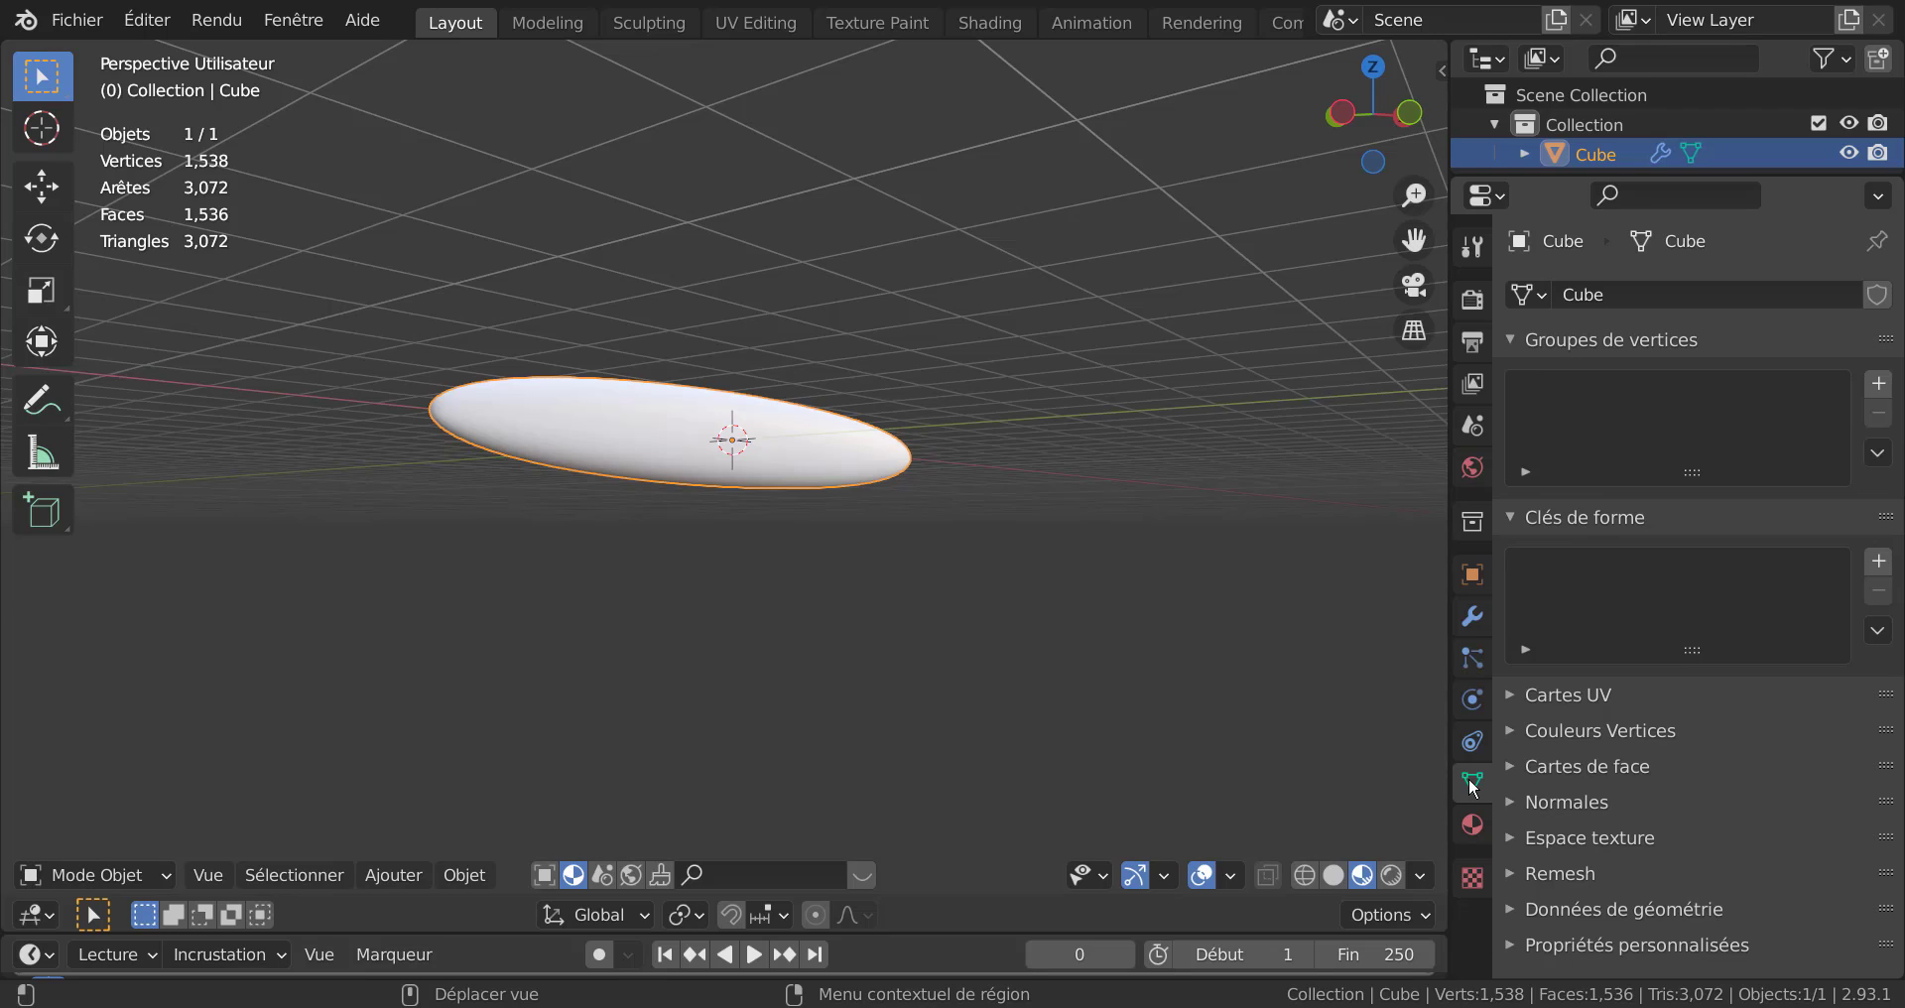
pyautogui.click(1512, 801)
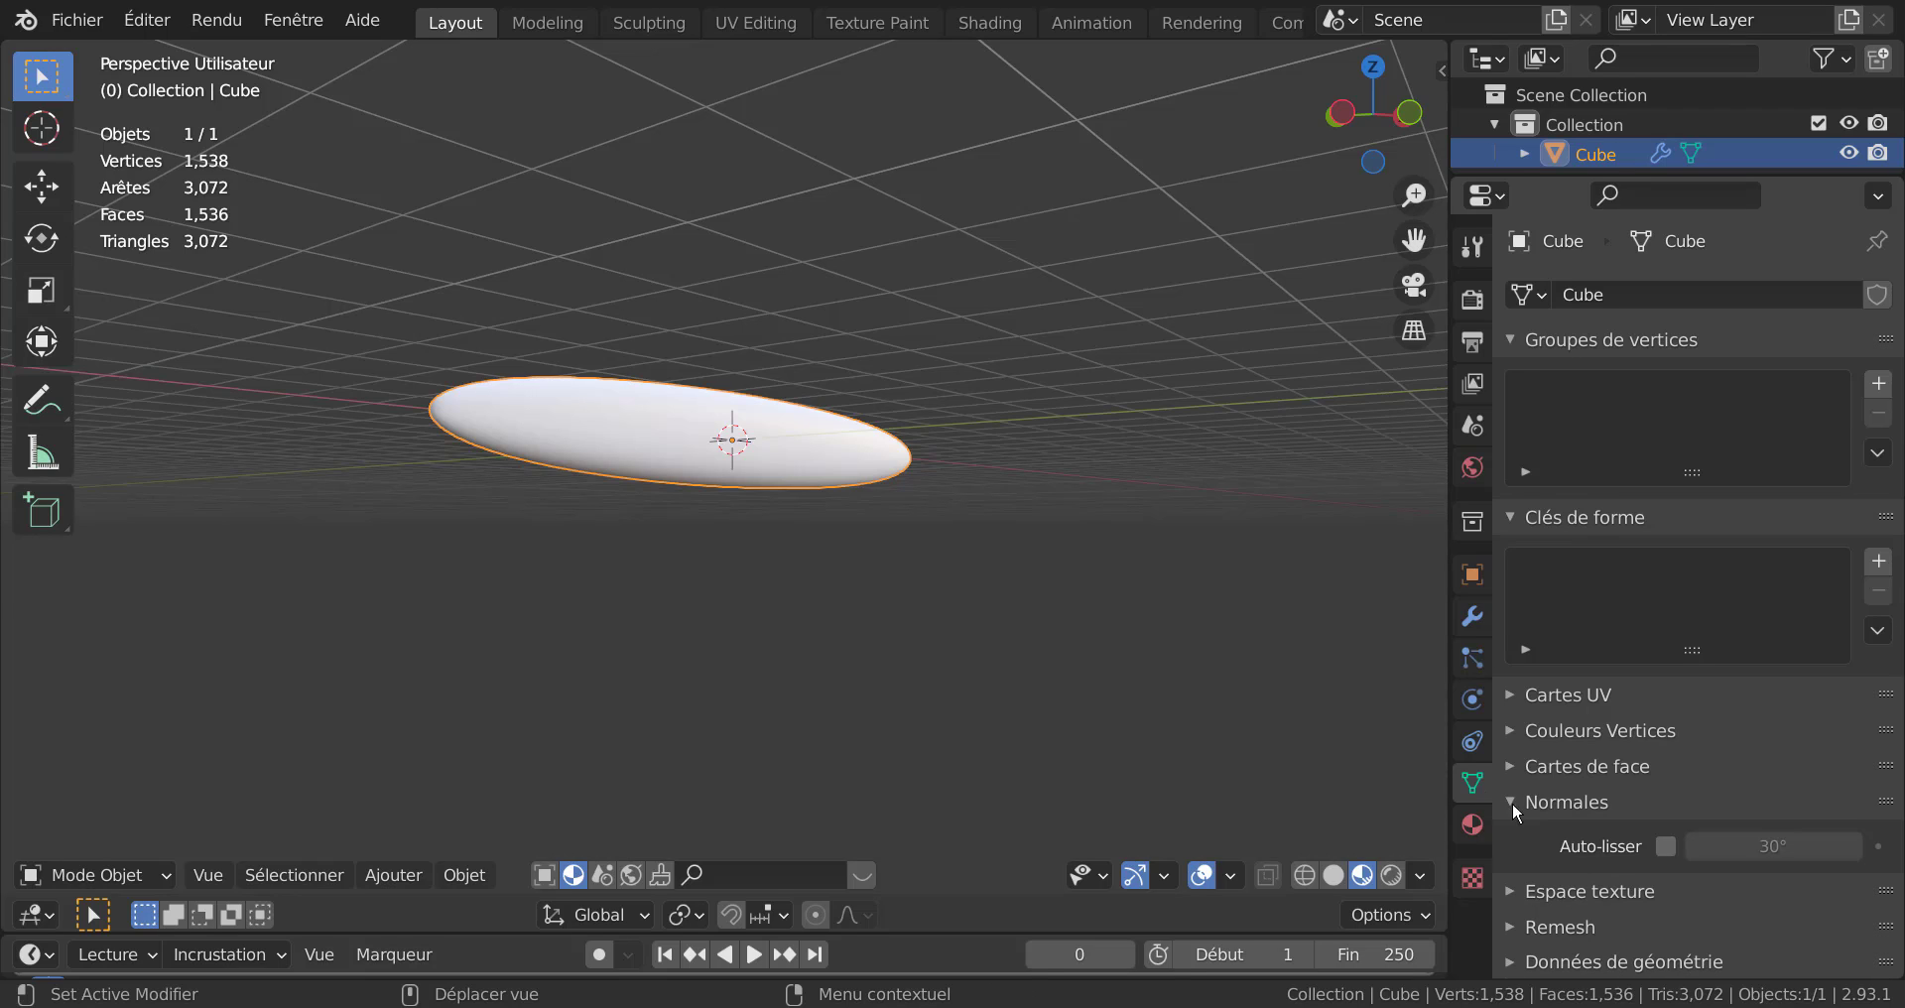
pyautogui.click(1664, 846)
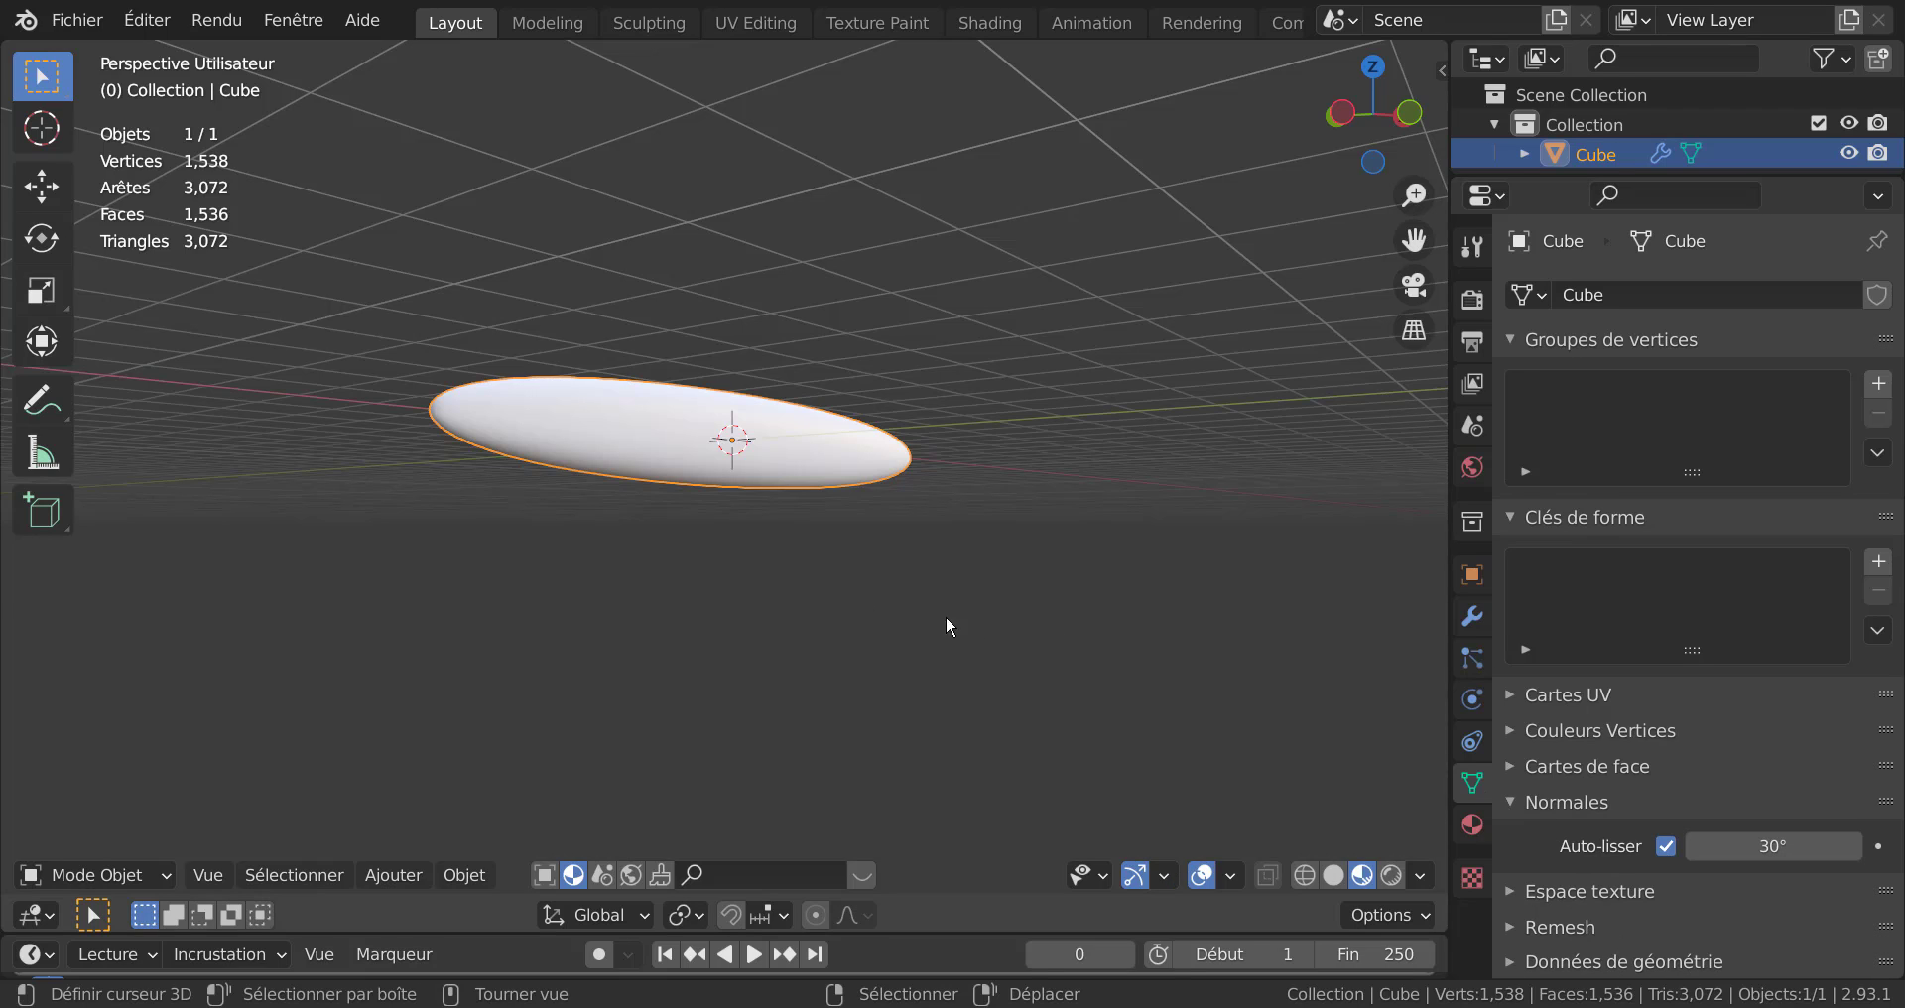
pyautogui.moveTo(949, 627); pyautogui.dragTo(693, 591, button='middle')
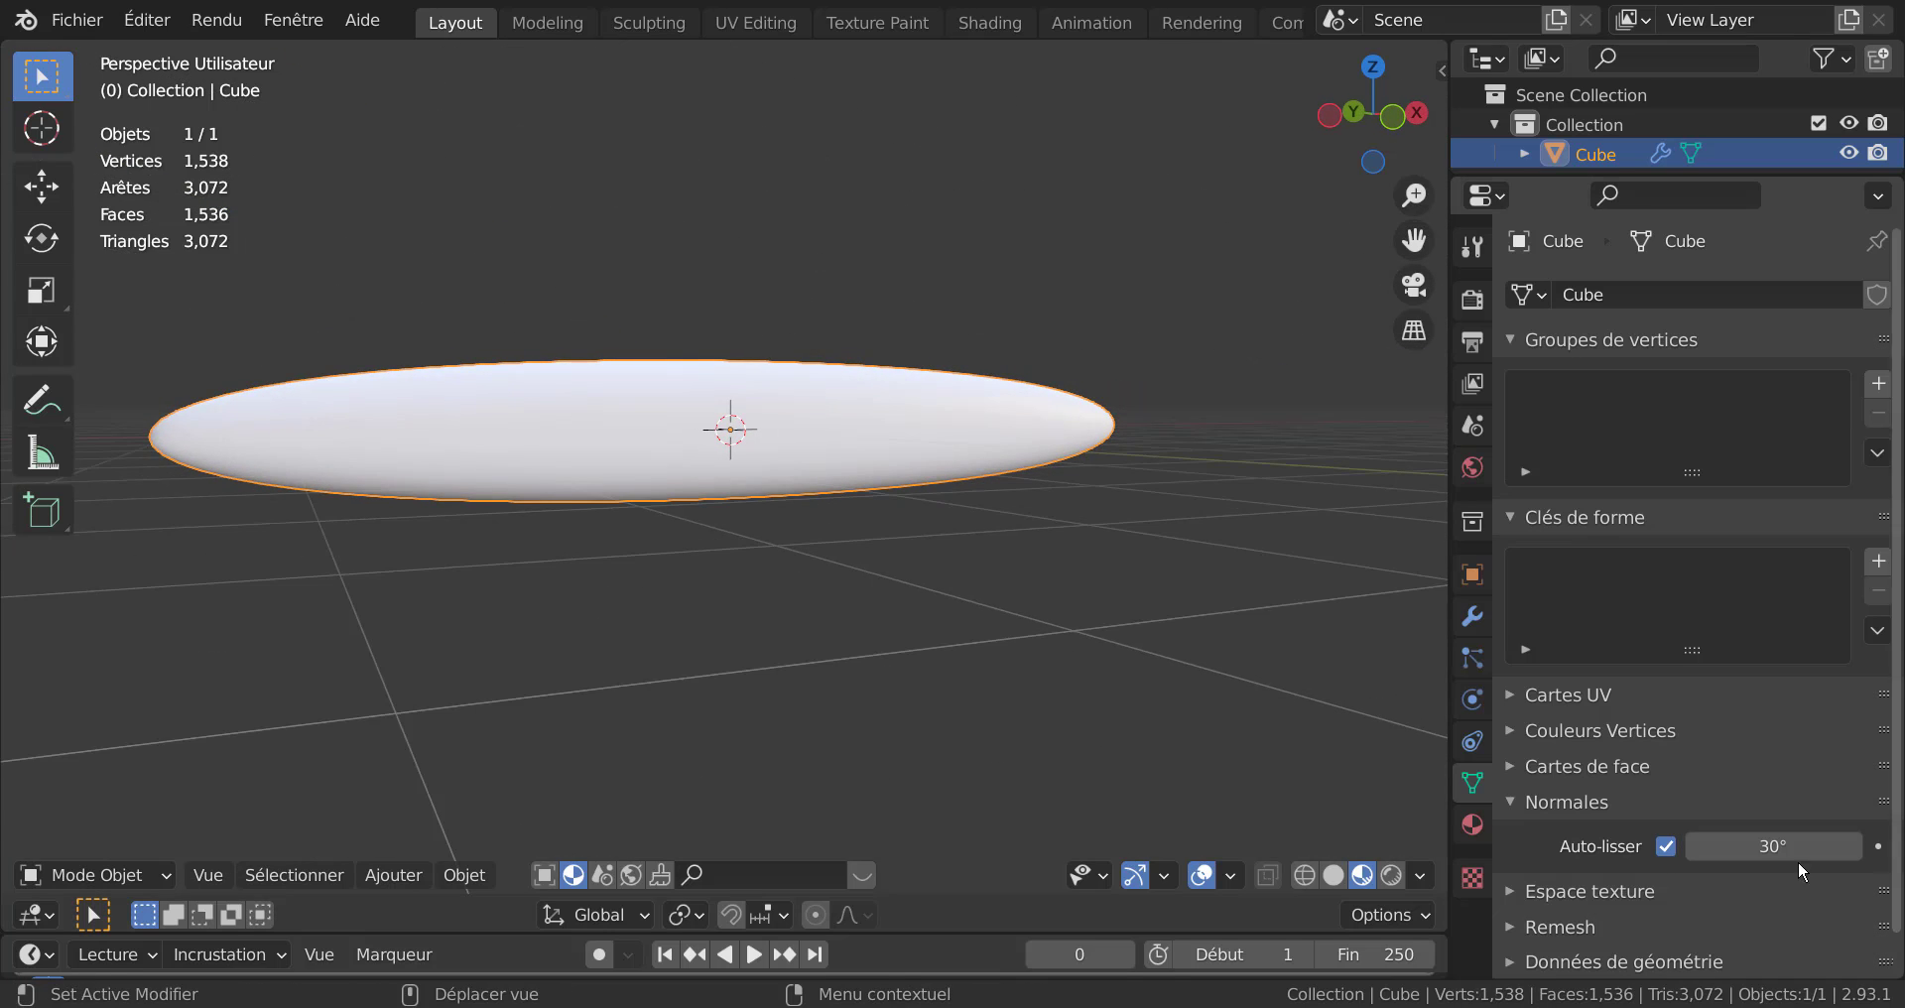
pyautogui.moveTo(821, 663); pyautogui.dragTo(1126, 641, button='middle')
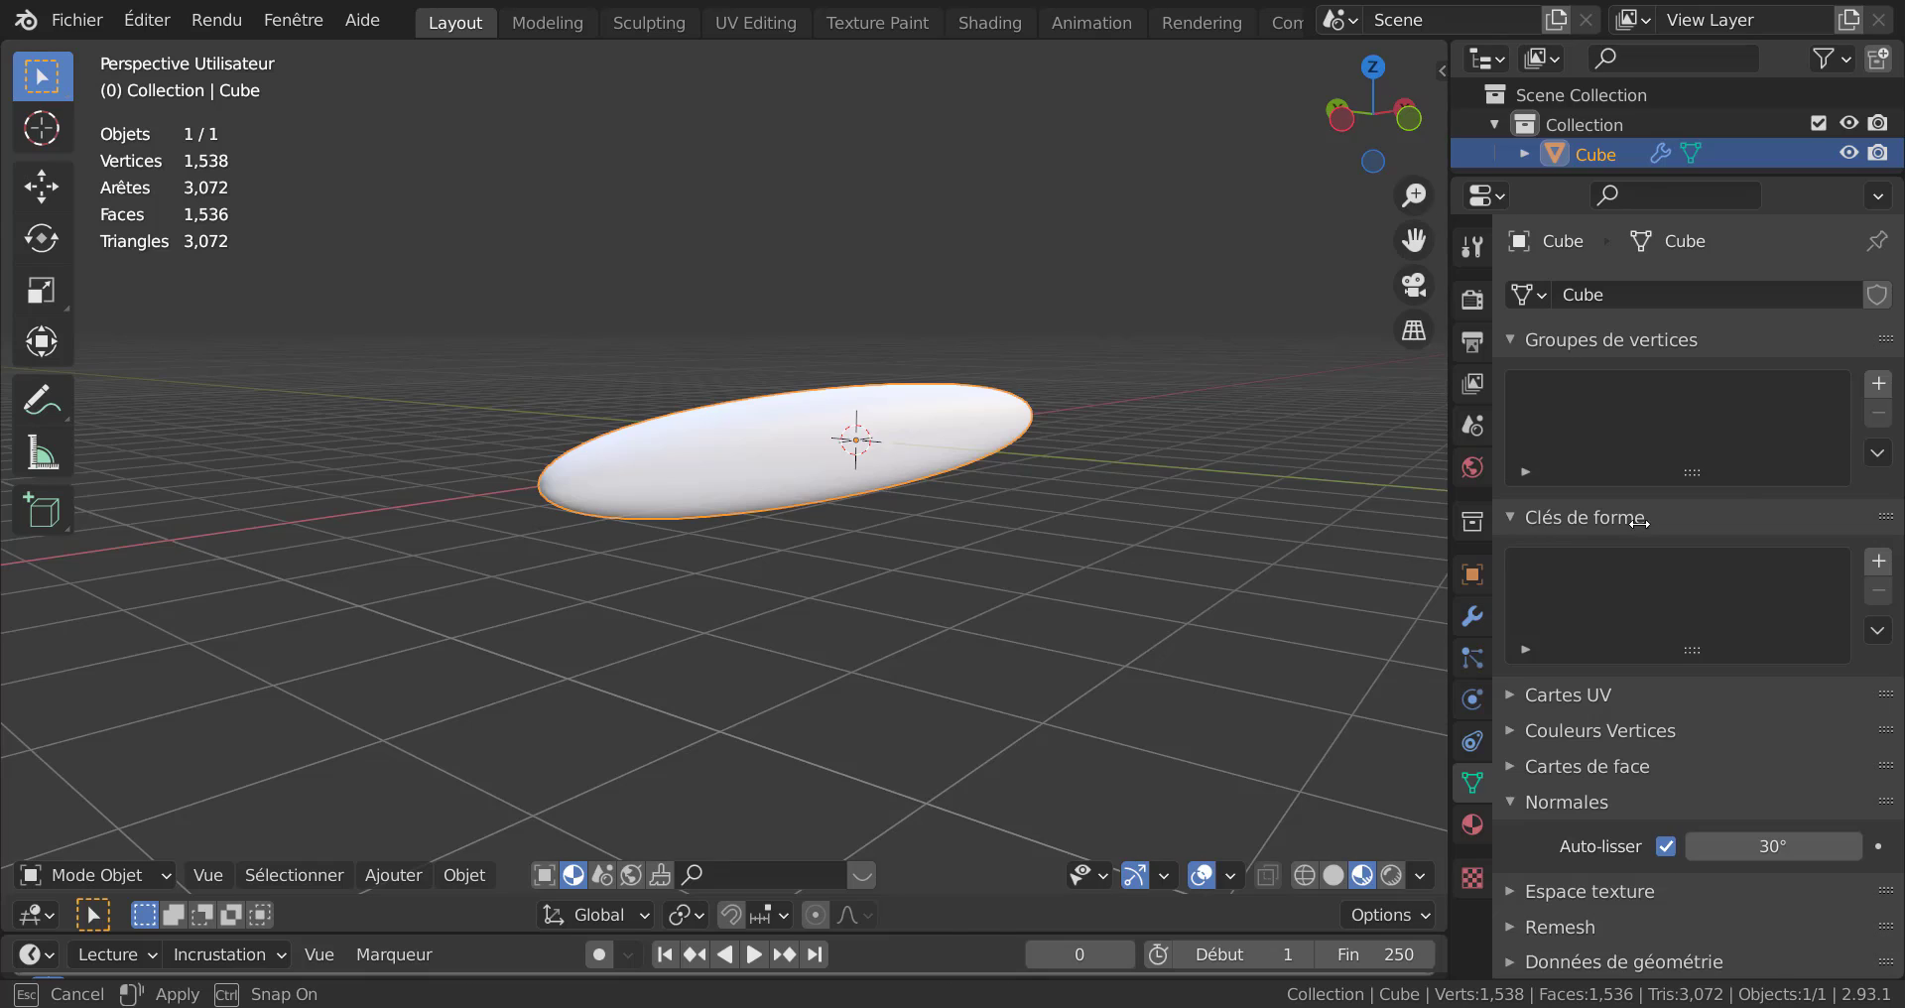
pyautogui.moveTo(1448, 540); pyautogui.dragTo(1734, 541)
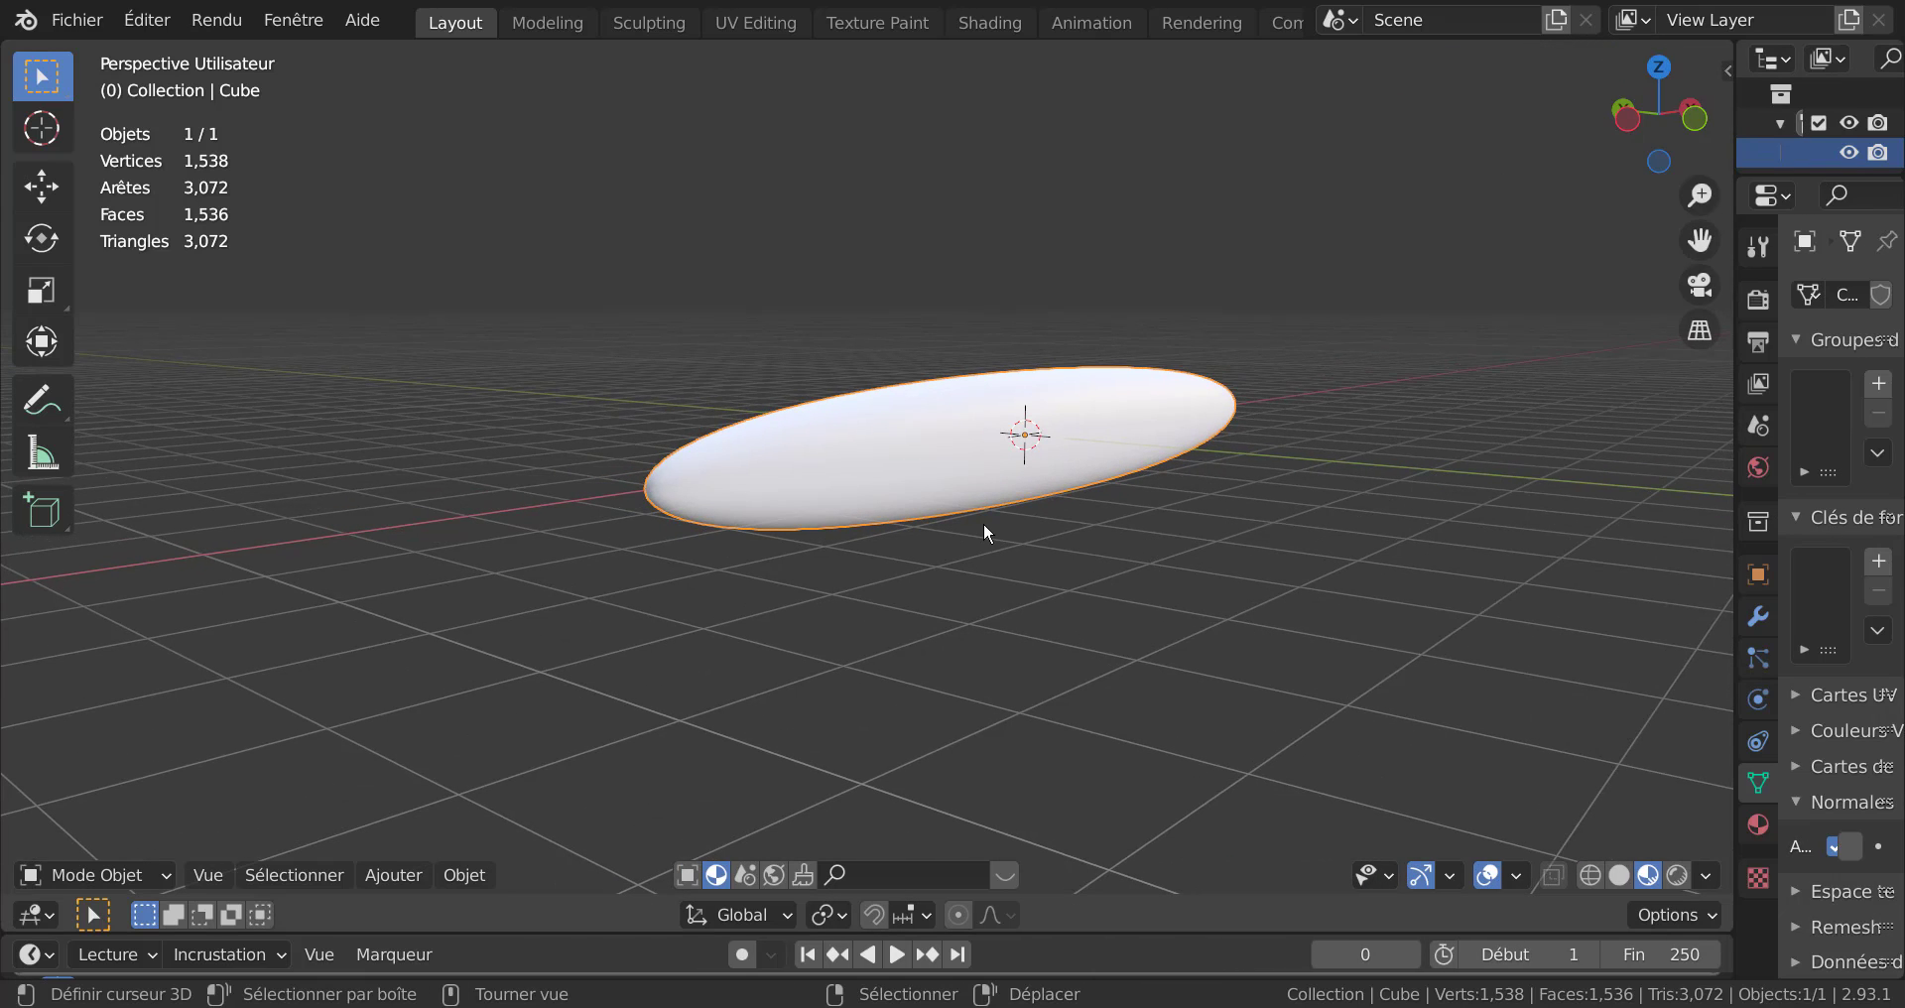
pyautogui.moveTo(1079, 615); pyautogui.dragTo(1009, 628, button='middle')
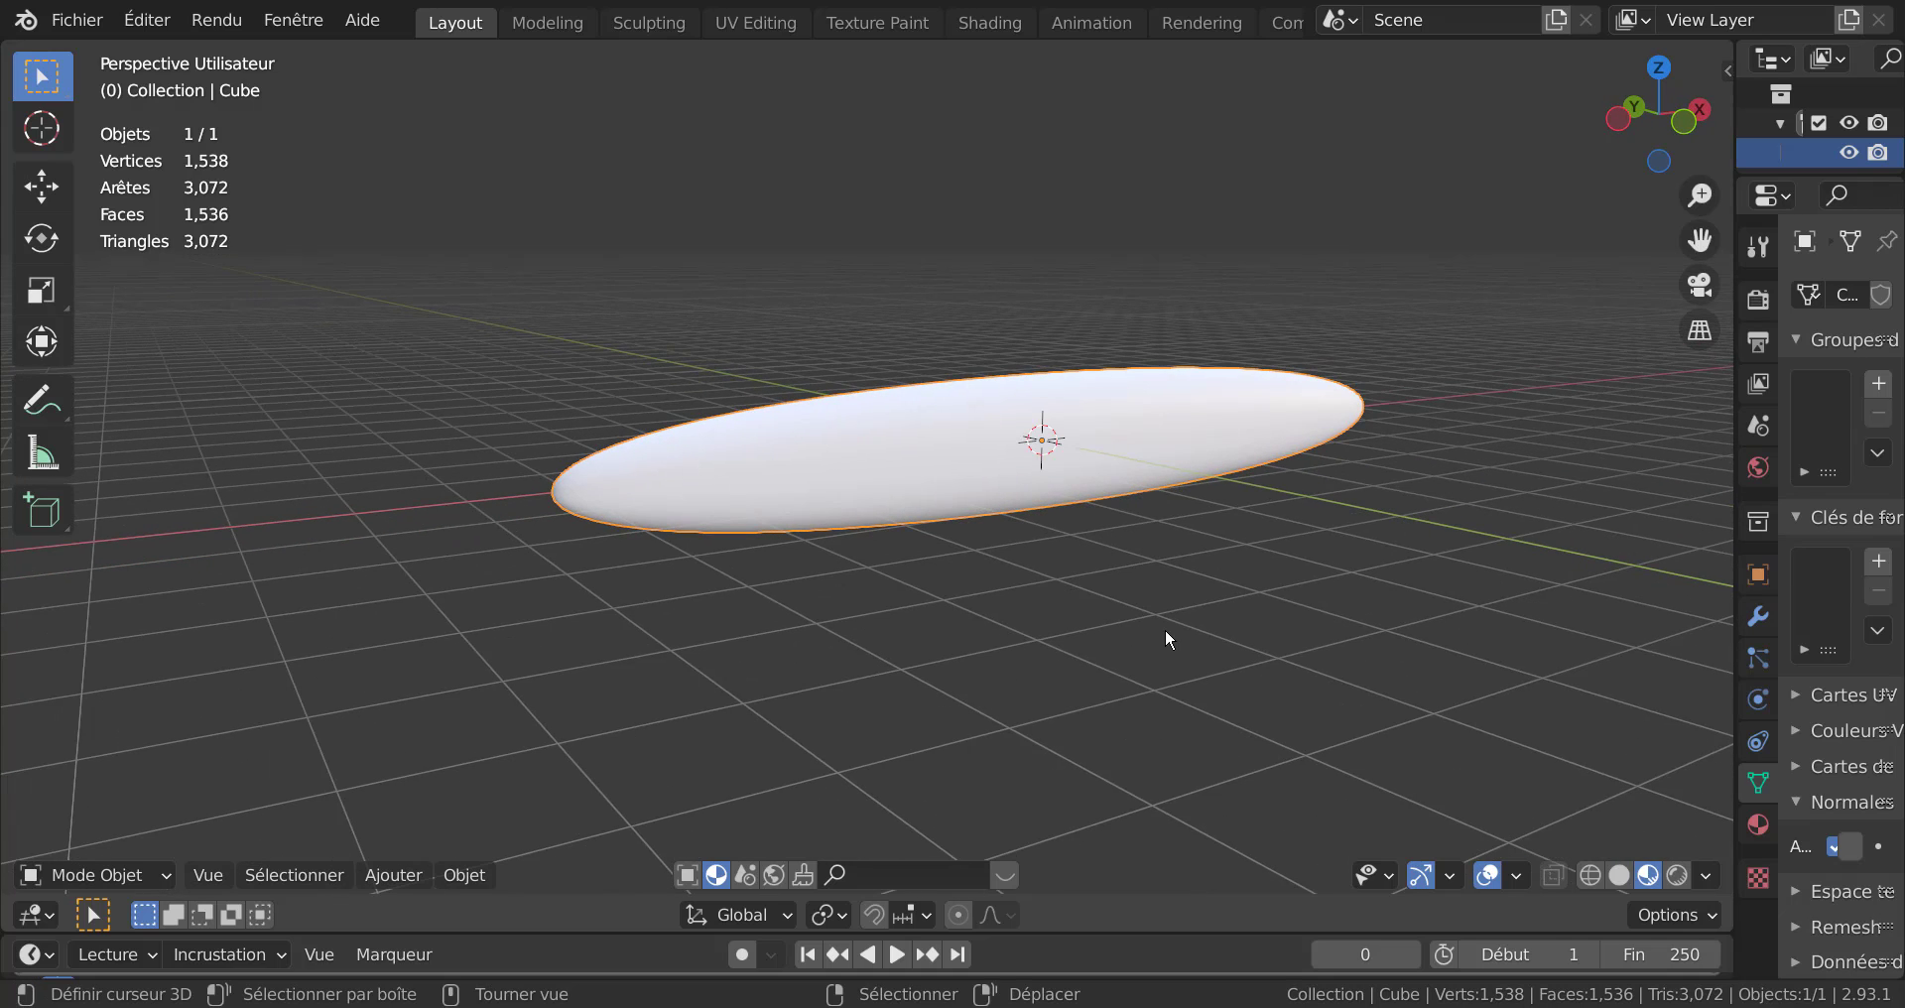
# Enter Edit Mode in front view and cut three evenly spaced edge loops across the bar's length.
pyautogui.press('Tab')
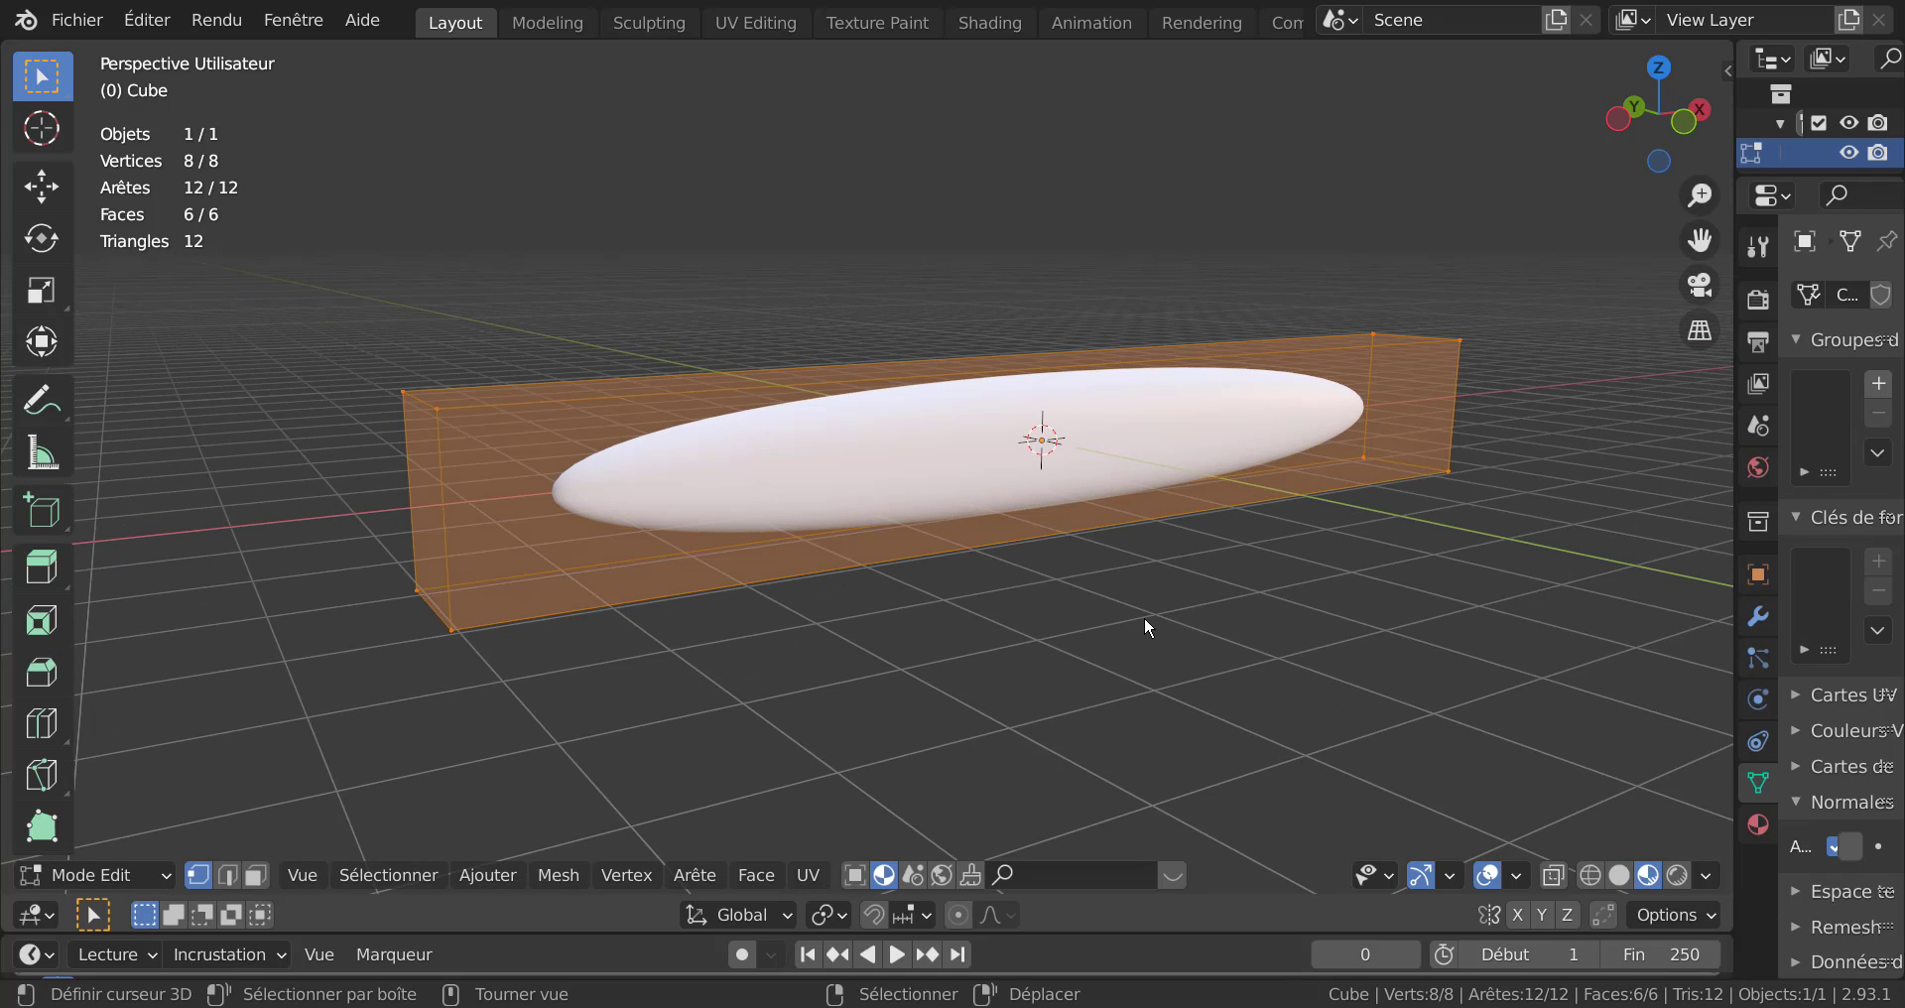
pyautogui.press('KP_1')
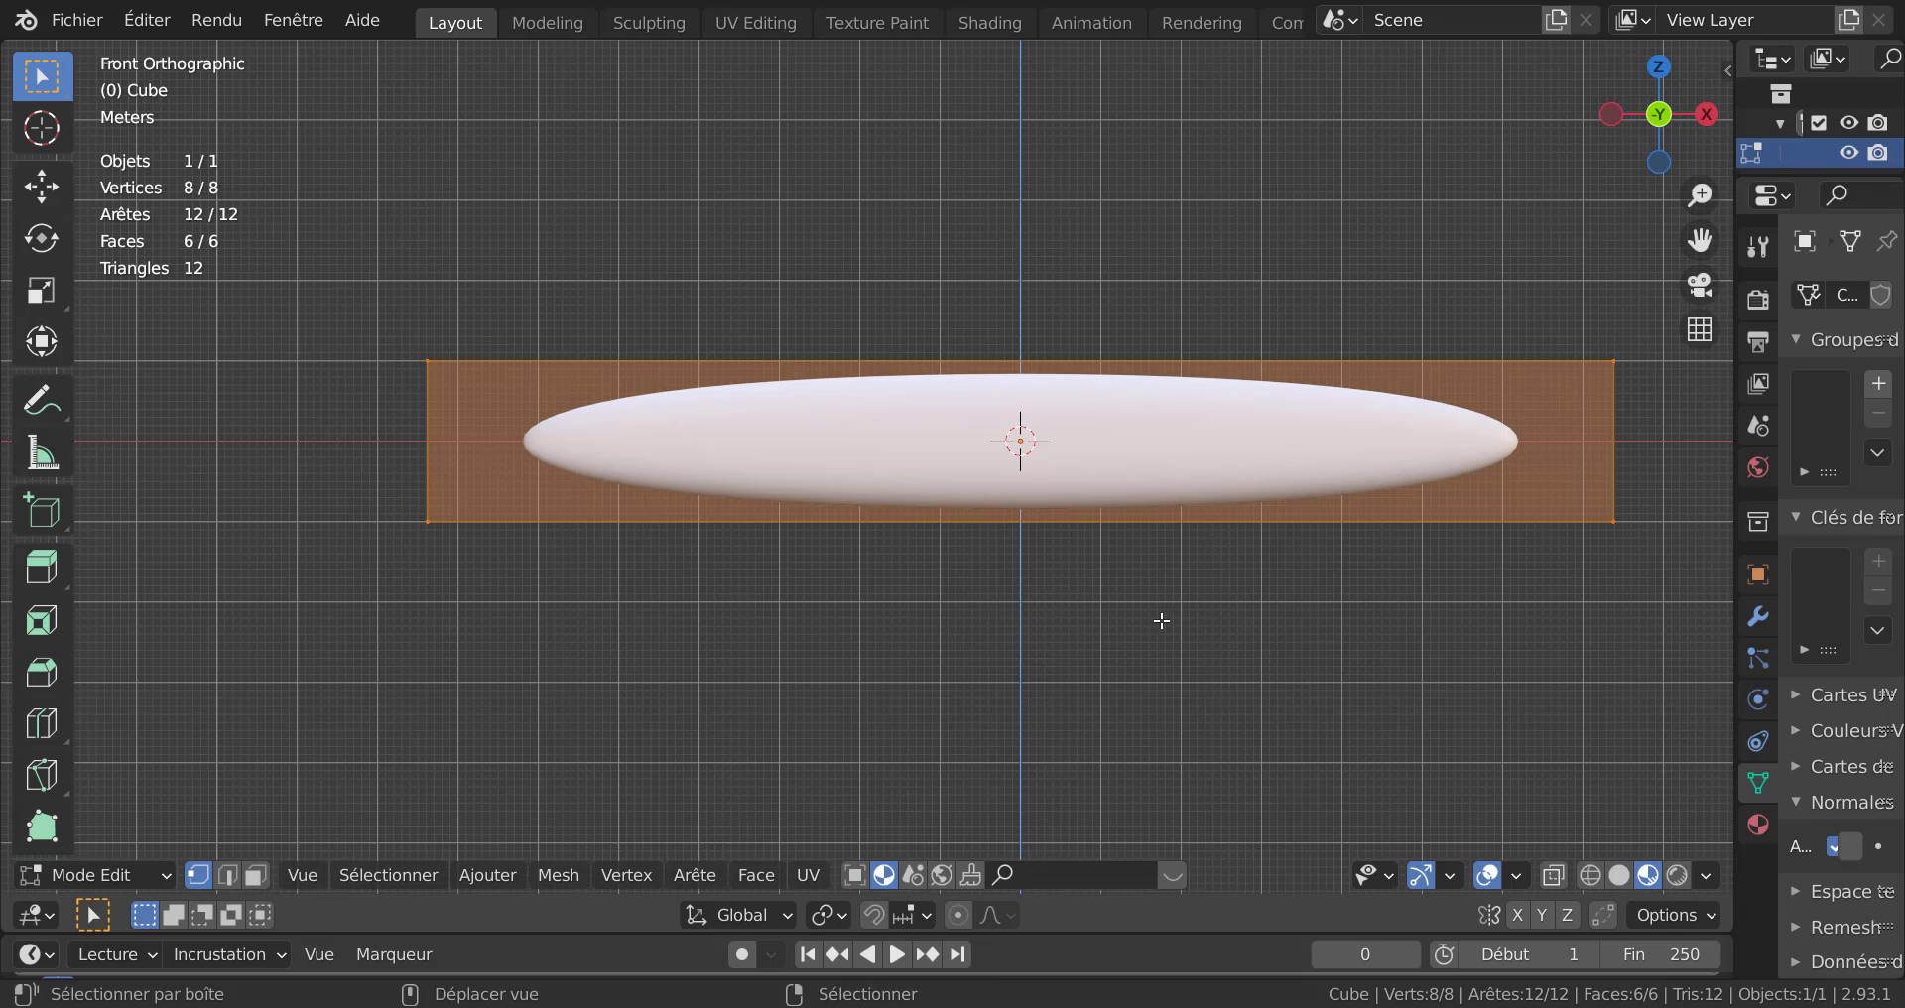
pyautogui.keyDown('shift'); pyautogui.moveTo(1157, 621); pyautogui.dragTo(1055, 622, button='middle'); pyautogui.keyUp('shift')
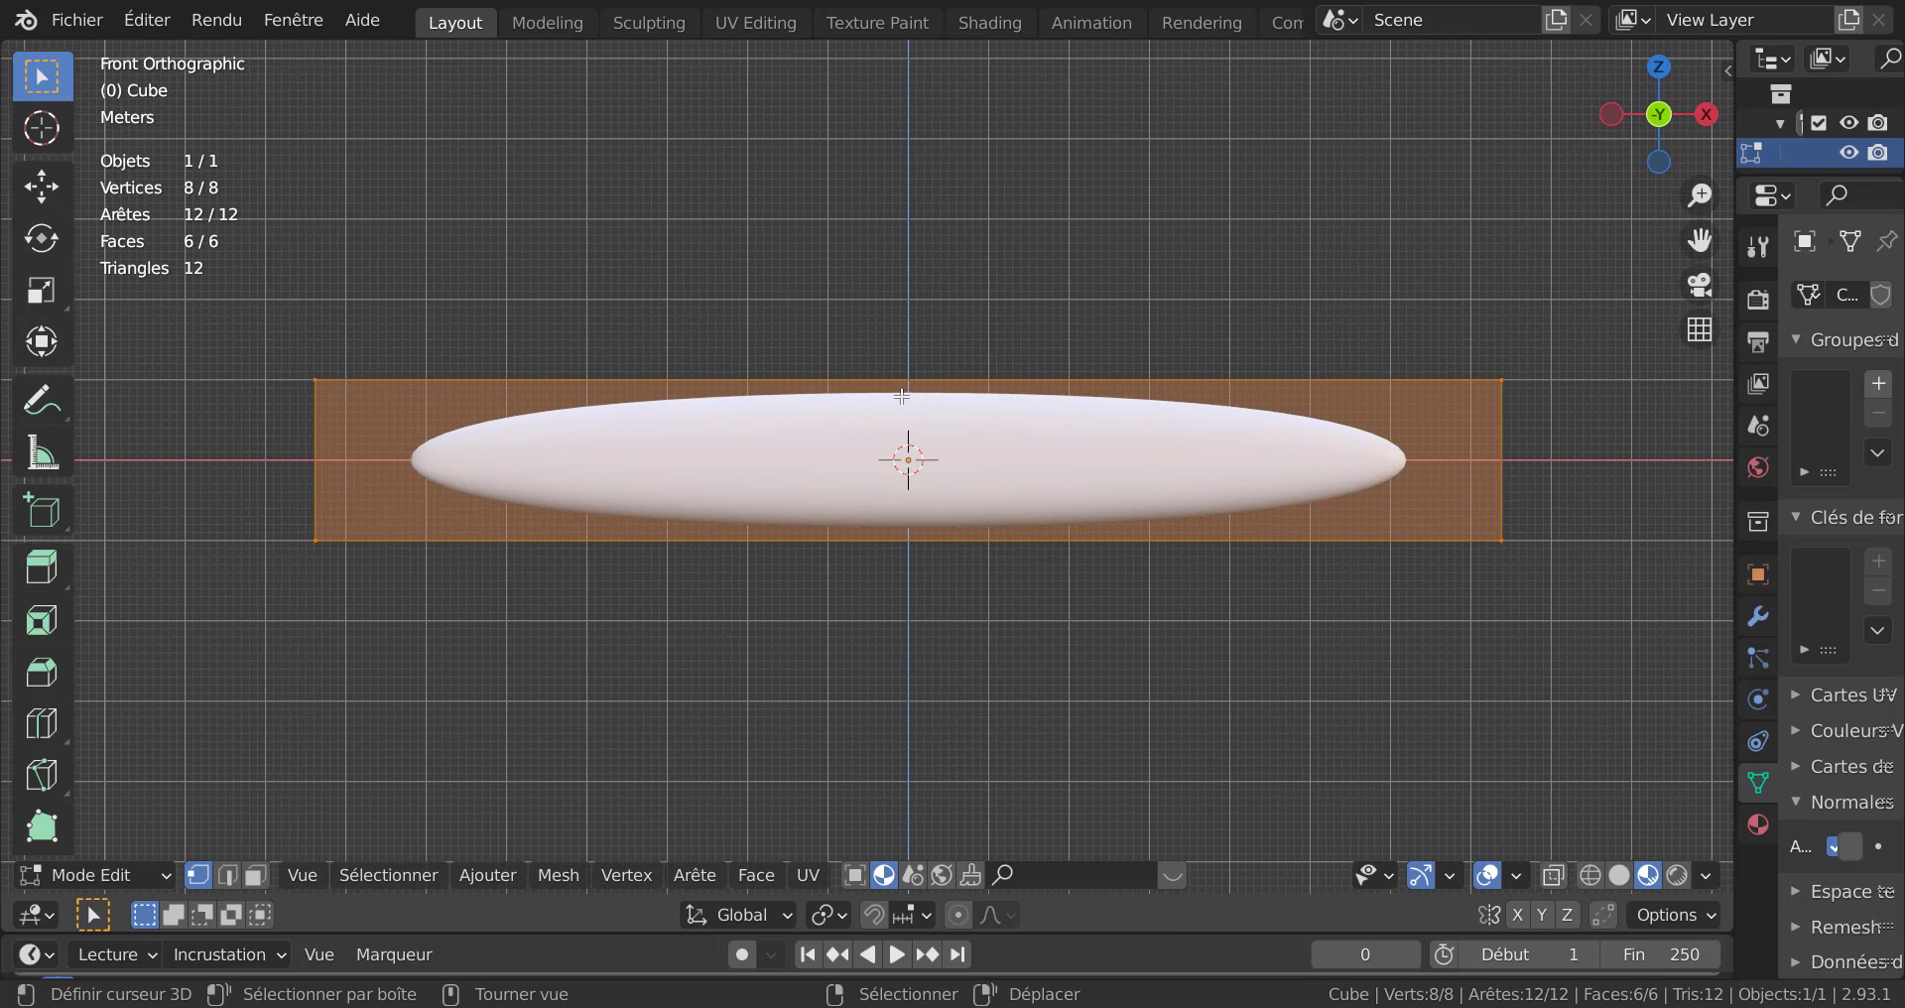
pyautogui.hotkey('ctrl', 'r')
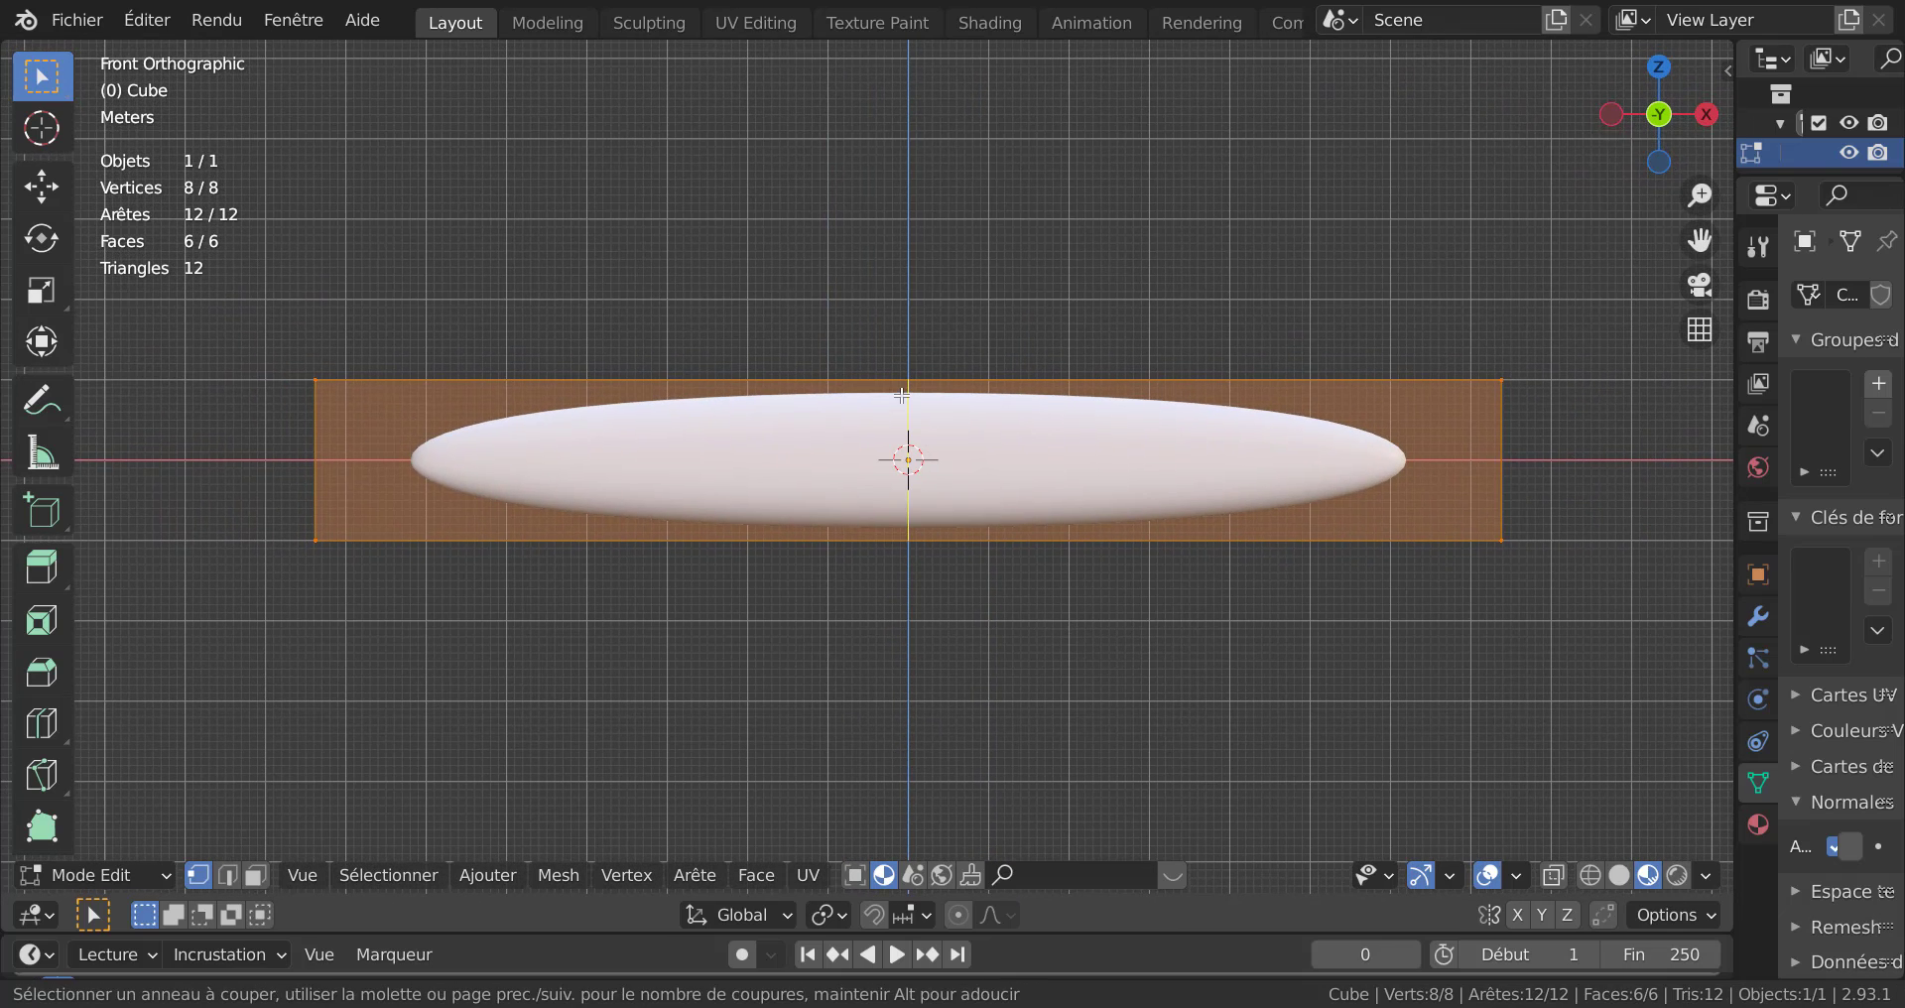
pyautogui.scroll(1, 902, 396)
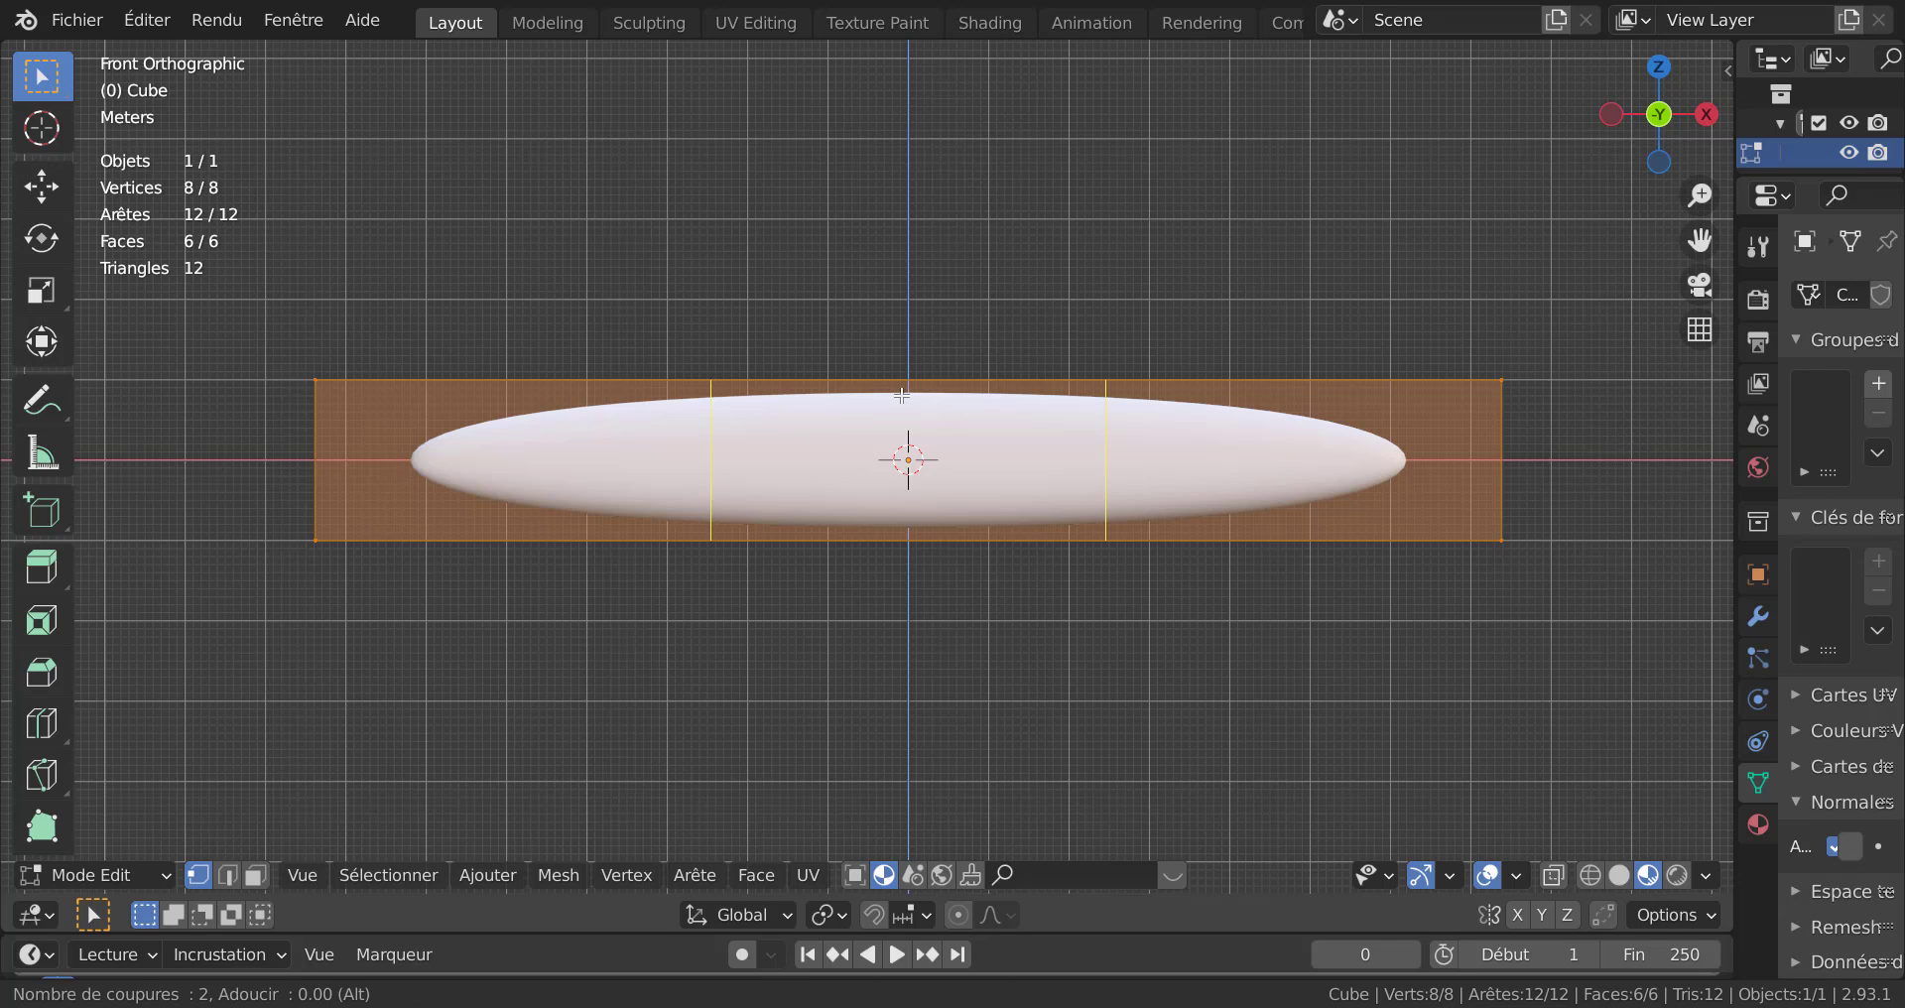
pyautogui.scroll(1, 902, 396)
pyautogui.click(902, 396)
pyautogui.rightClick(899, 436)
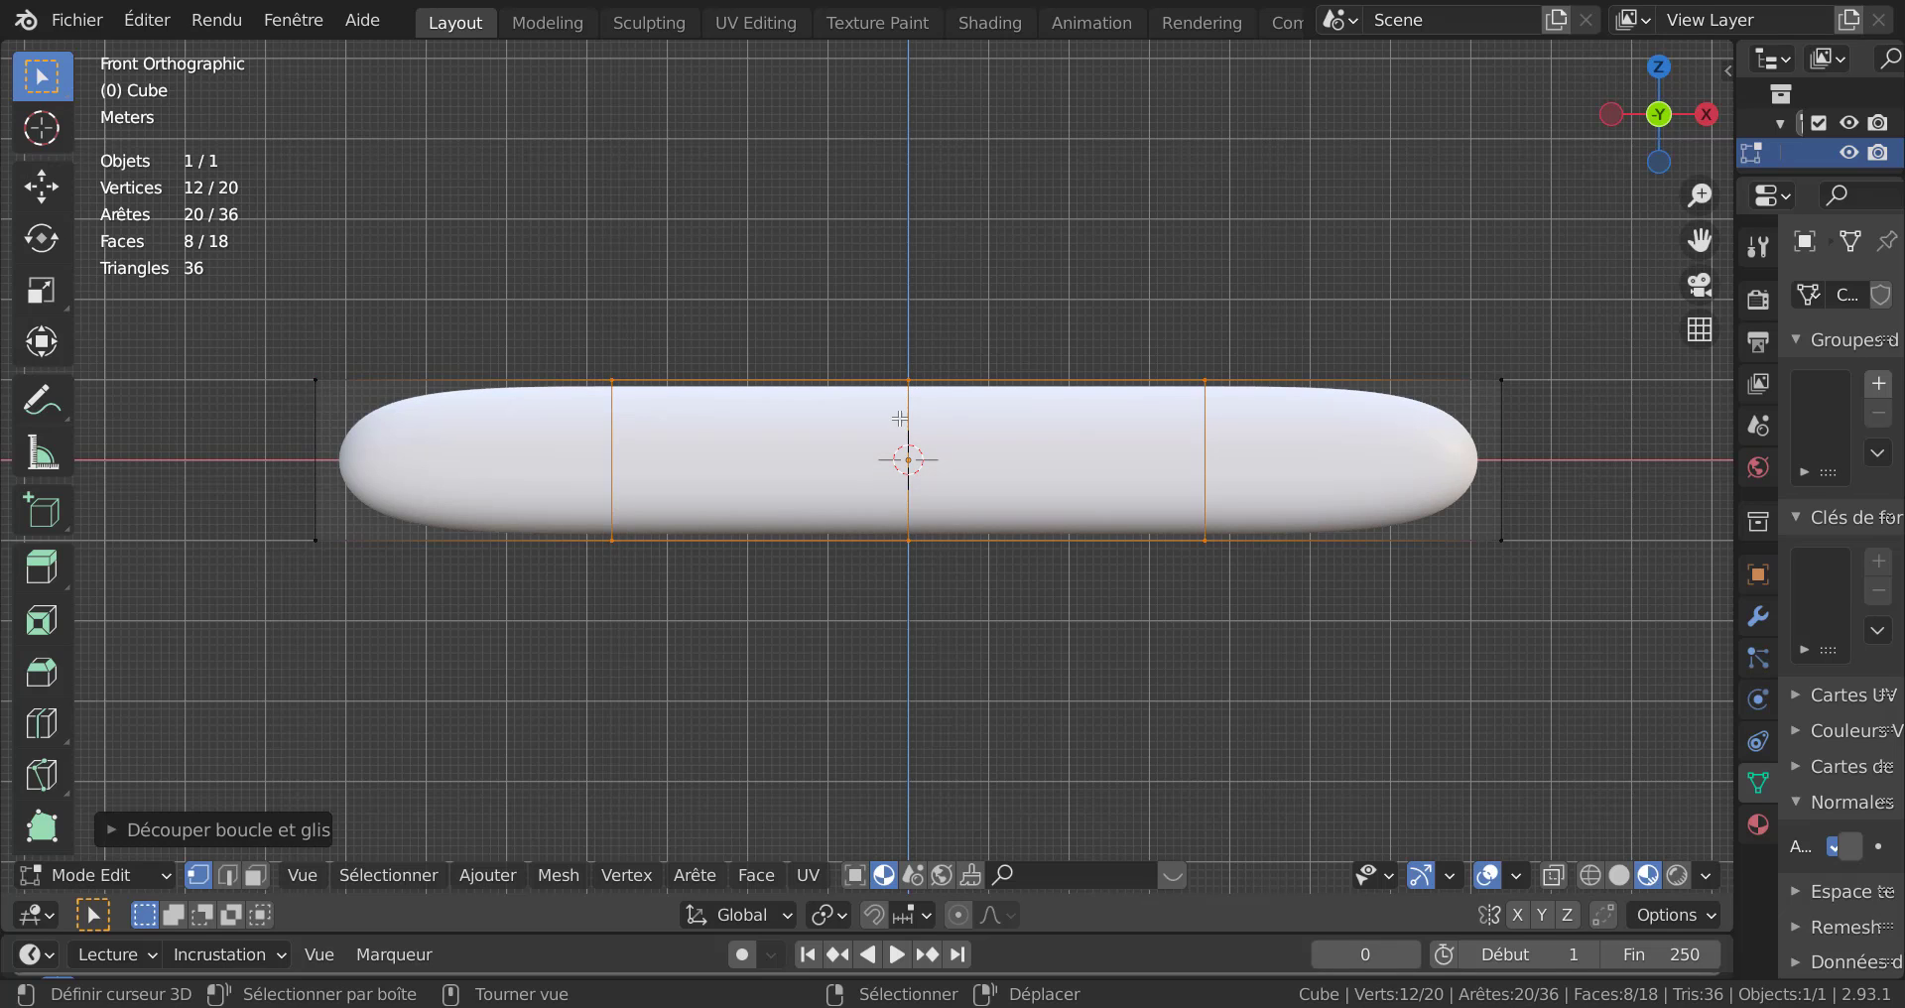
# Scale the middle edge loop along the Z axis by about 1.82 to thicken the handle's centre.
pyautogui.moveTo(901, 446); pyautogui.dragTo(1052, 625, button='middle')
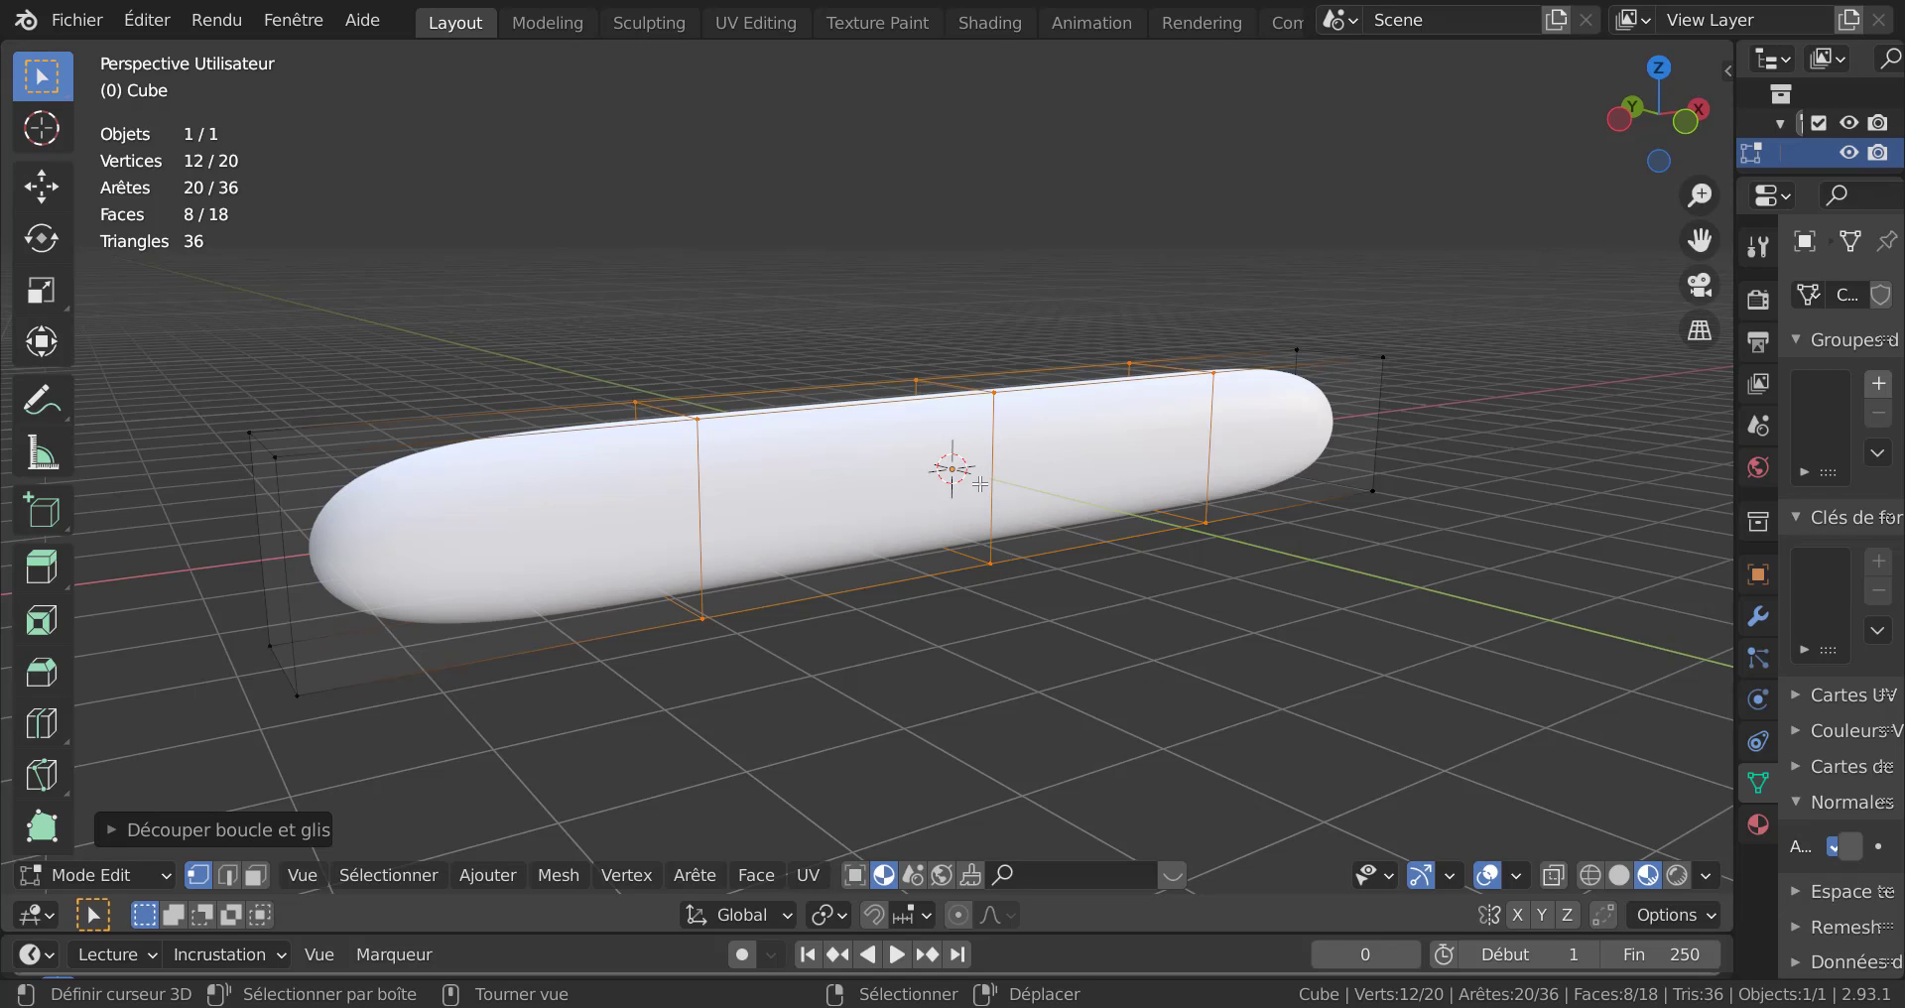
pyautogui.keyDown('alt'); pyautogui.click(995, 547); pyautogui.keyUp('alt')
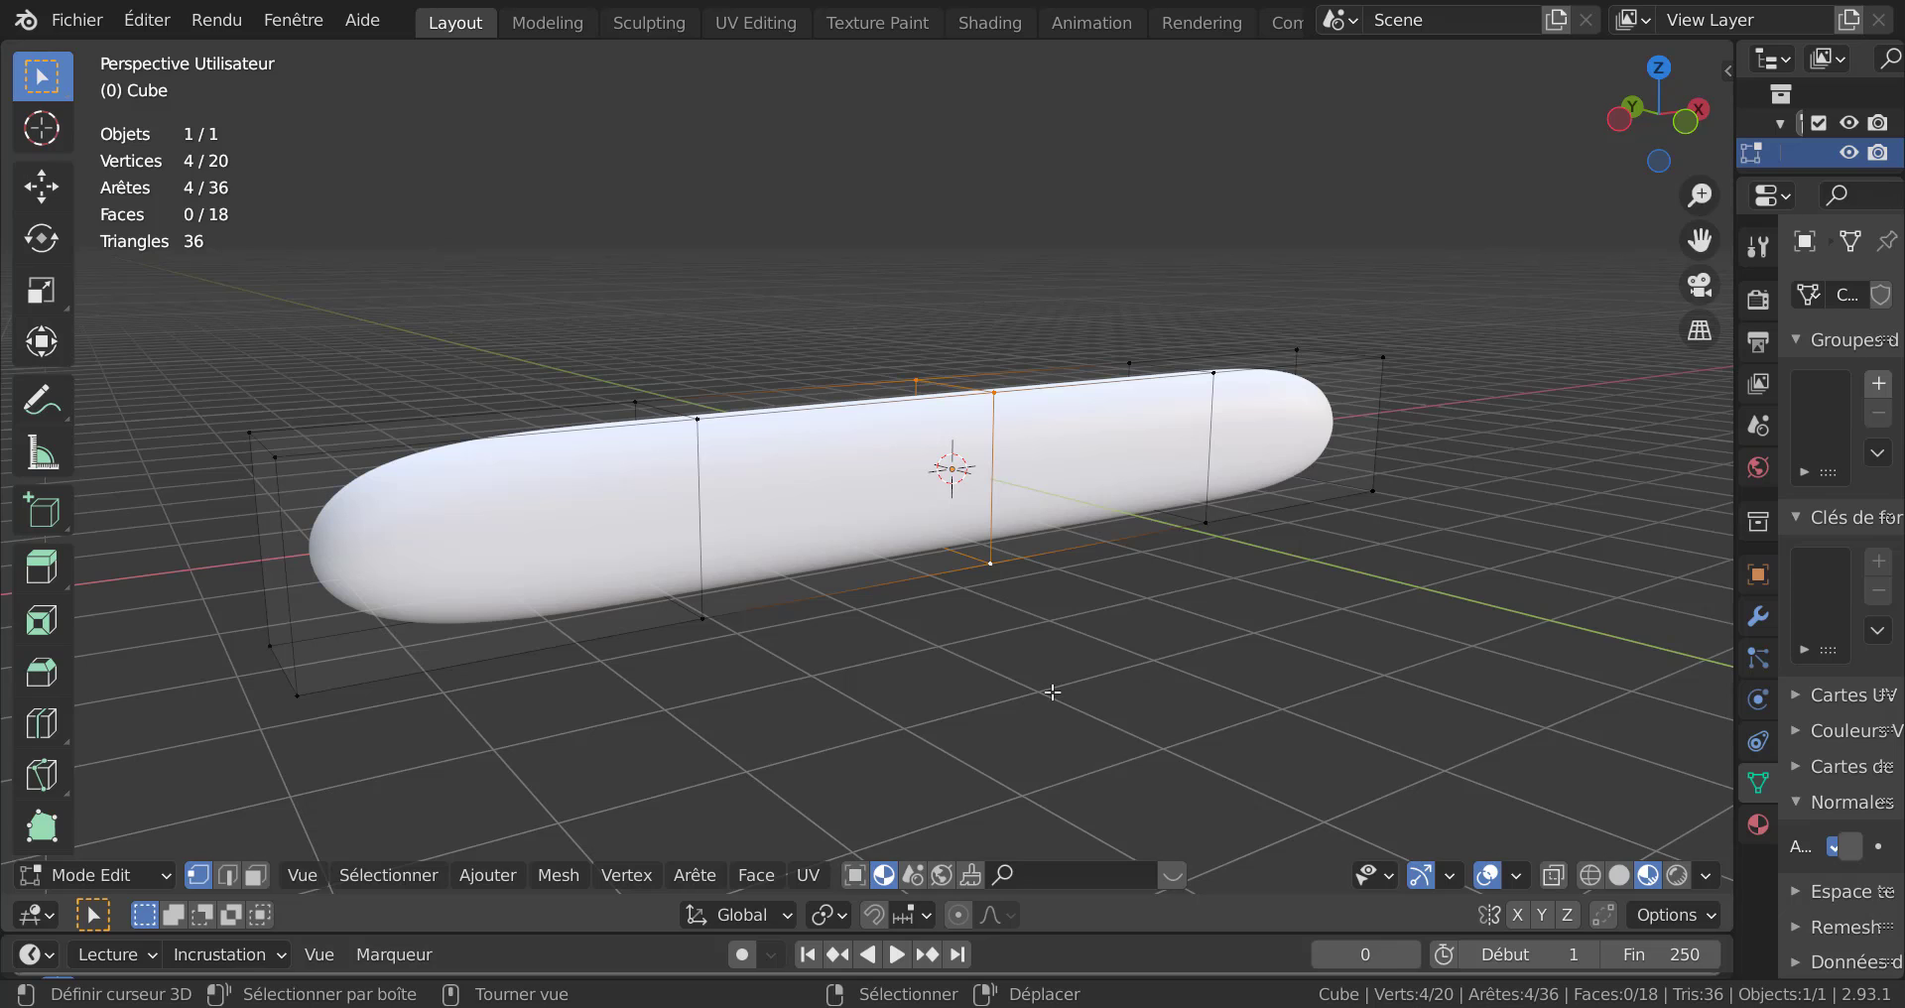
pyautogui.press('s')
pyautogui.press('z')
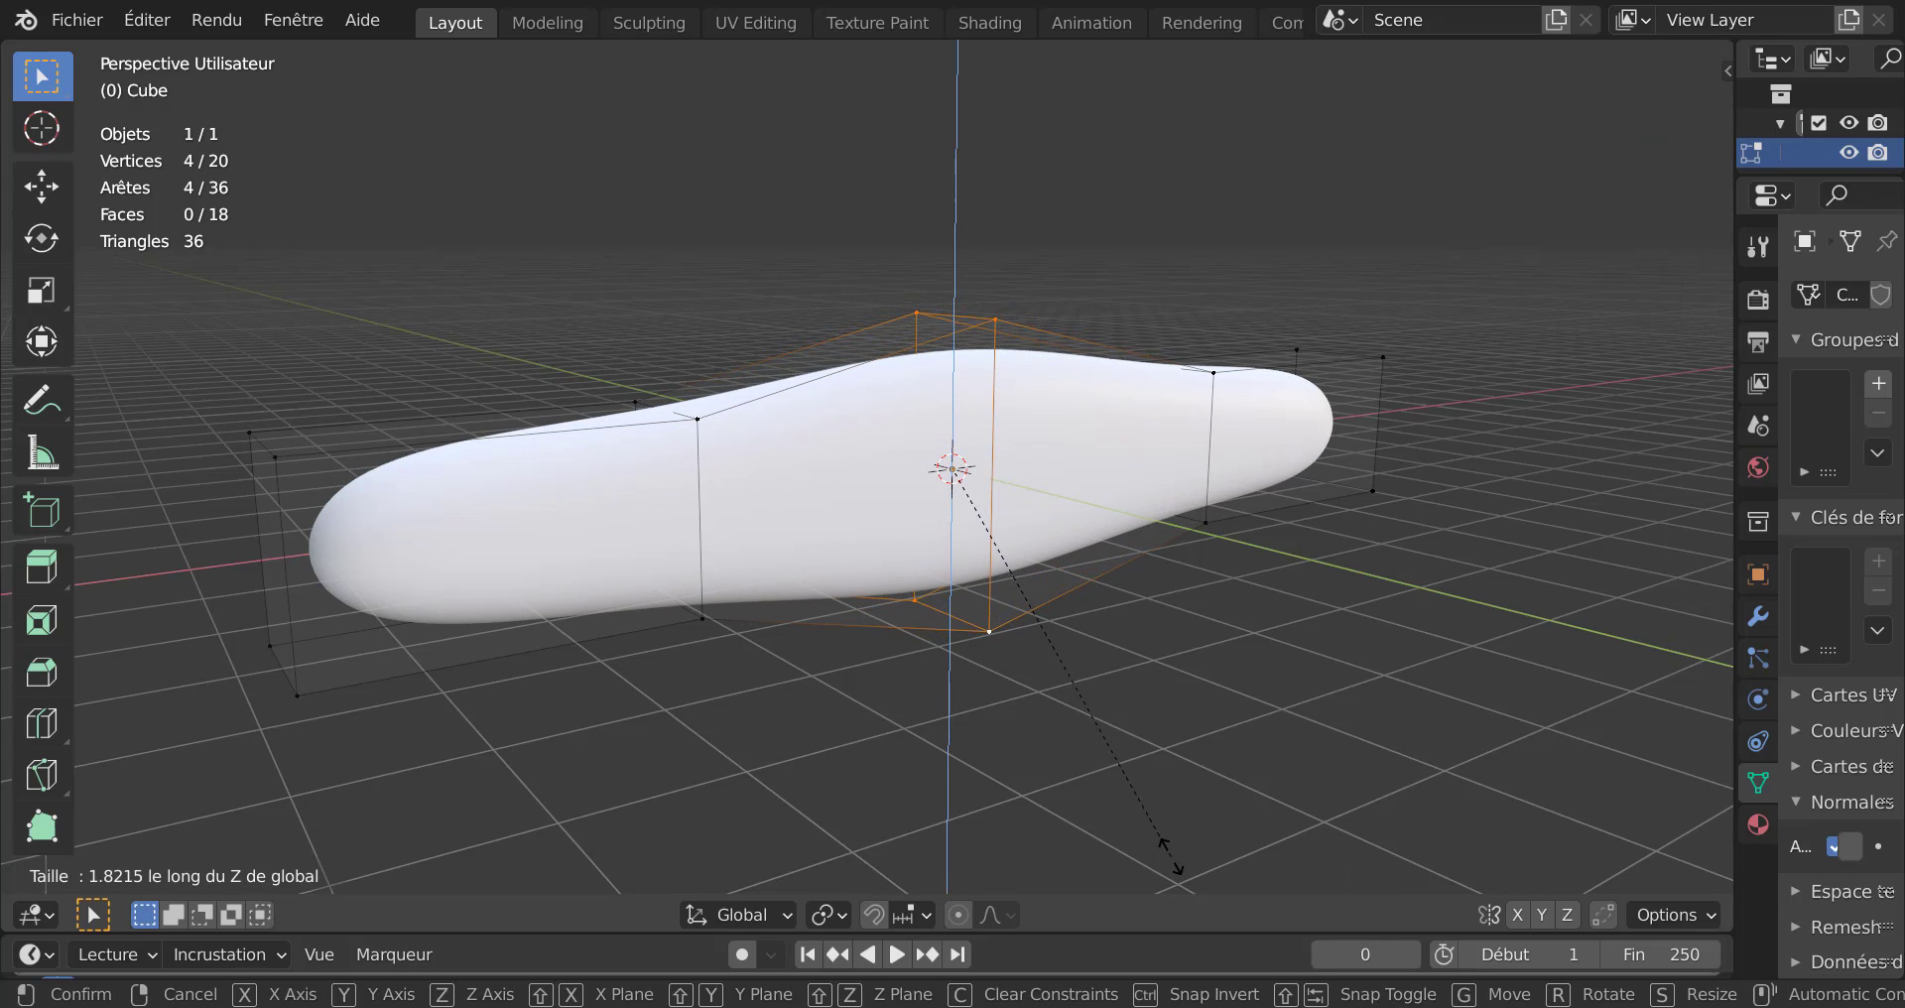
pyautogui.click(1171, 859)
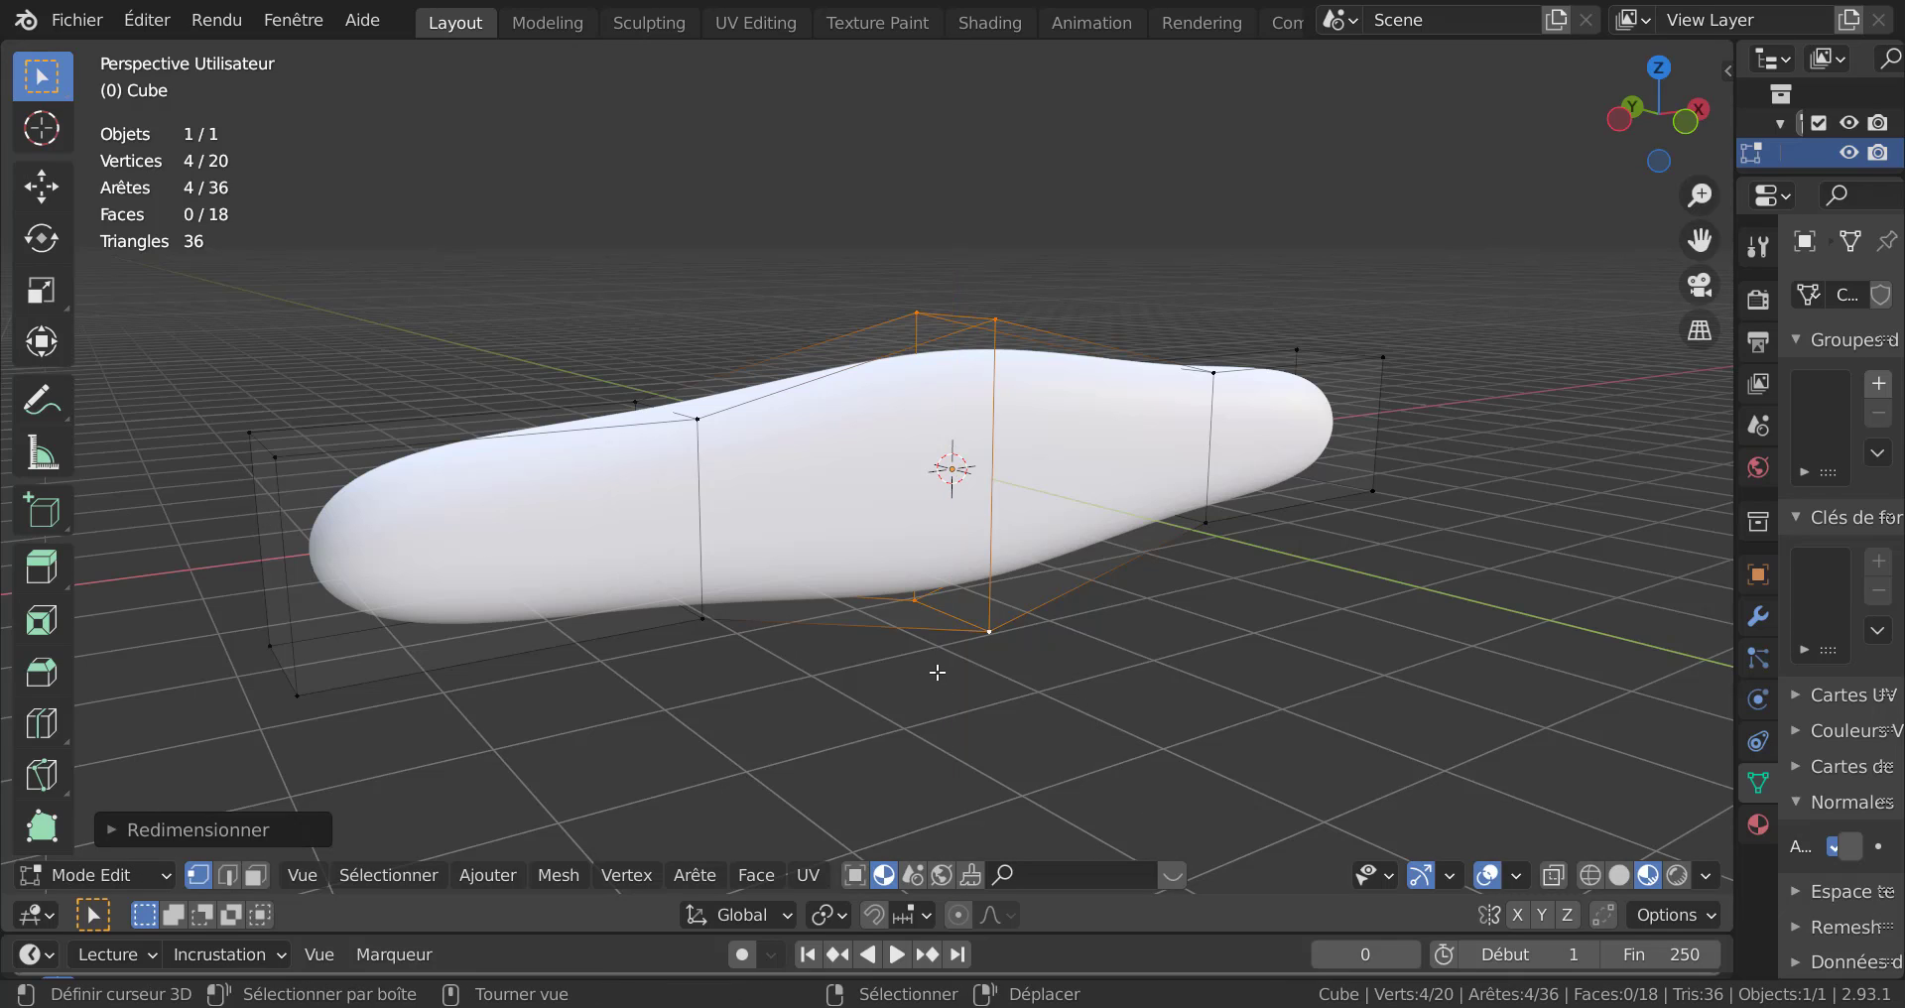
# Move the three inner edge loops up about 1.18 m along the Z axis to arch the handle.
pyautogui.keyDown('alt'); pyautogui.click(703, 510); pyautogui.keyUp('alt')
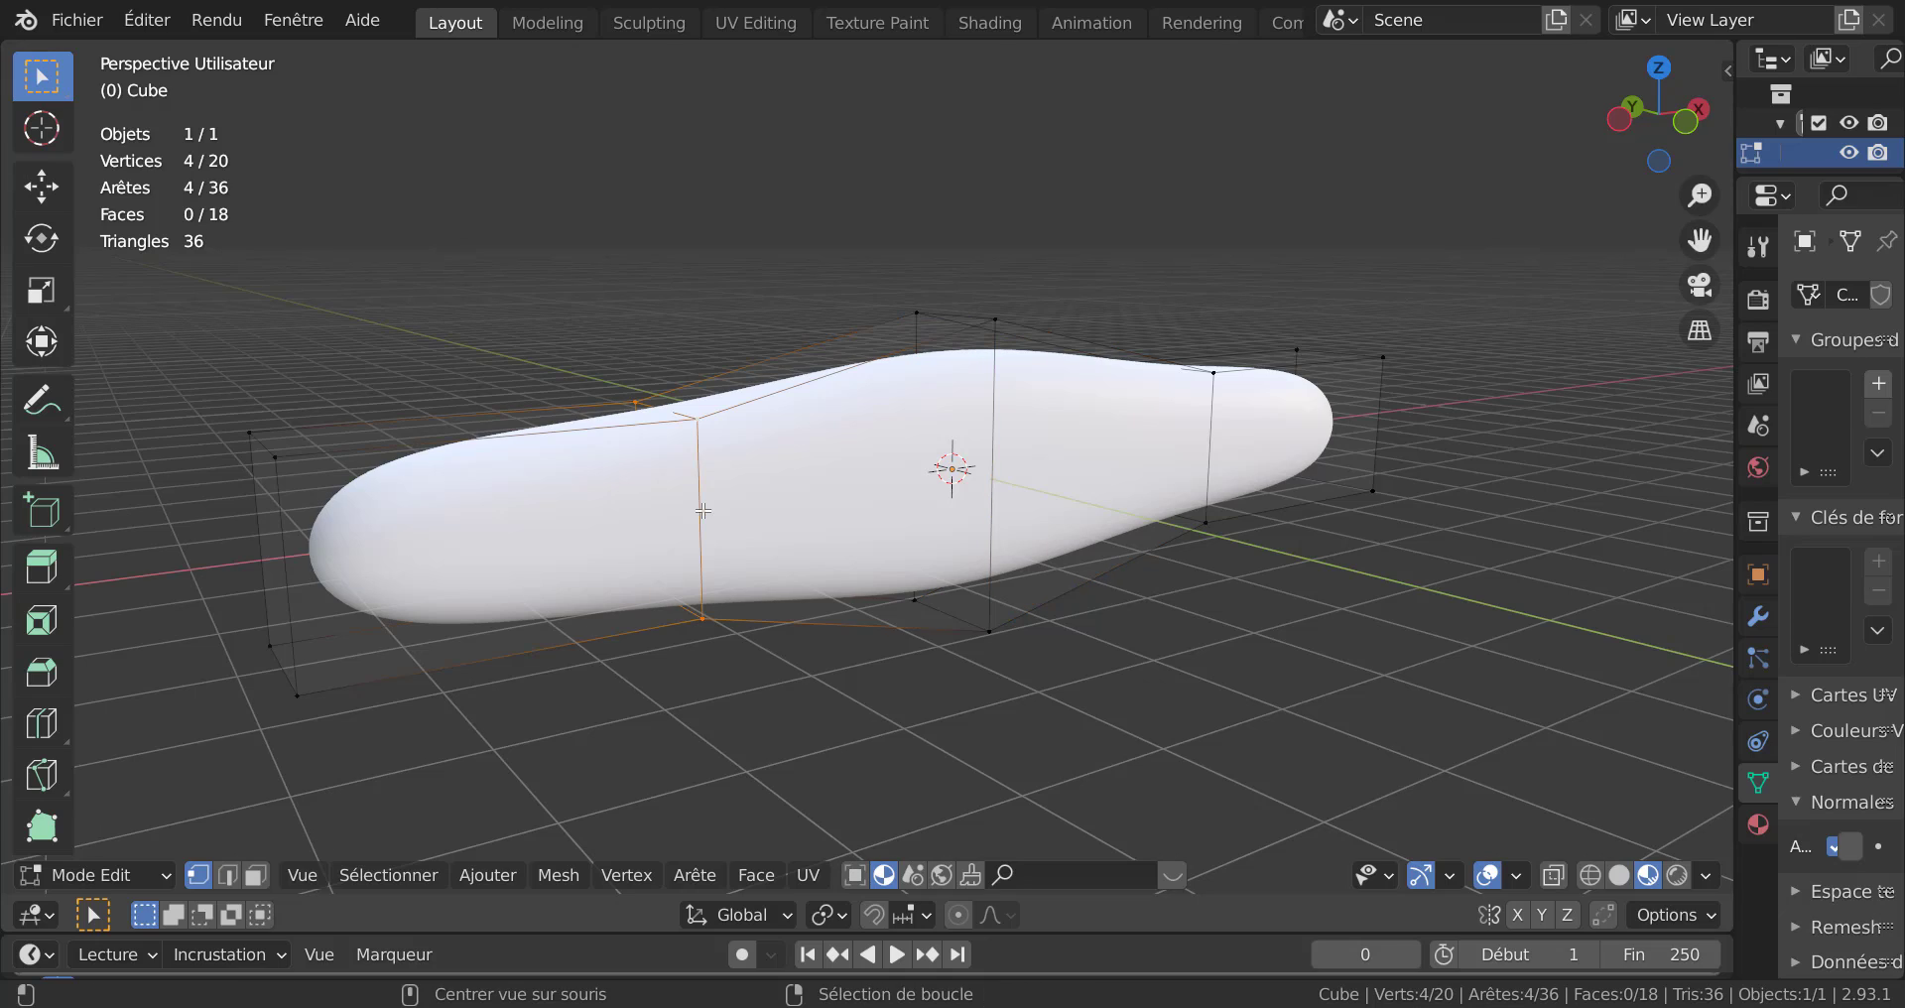
pyautogui.keyDown('alt'); pyautogui.keyDown('shift'); pyautogui.click(993, 451); pyautogui.keyUp('shift'); pyautogui.keyUp('alt')
pyautogui.keyDown('alt'); pyautogui.keyDown('shift'); pyautogui.click(1216, 448); pyautogui.keyUp('shift'); pyautogui.keyUp('alt')
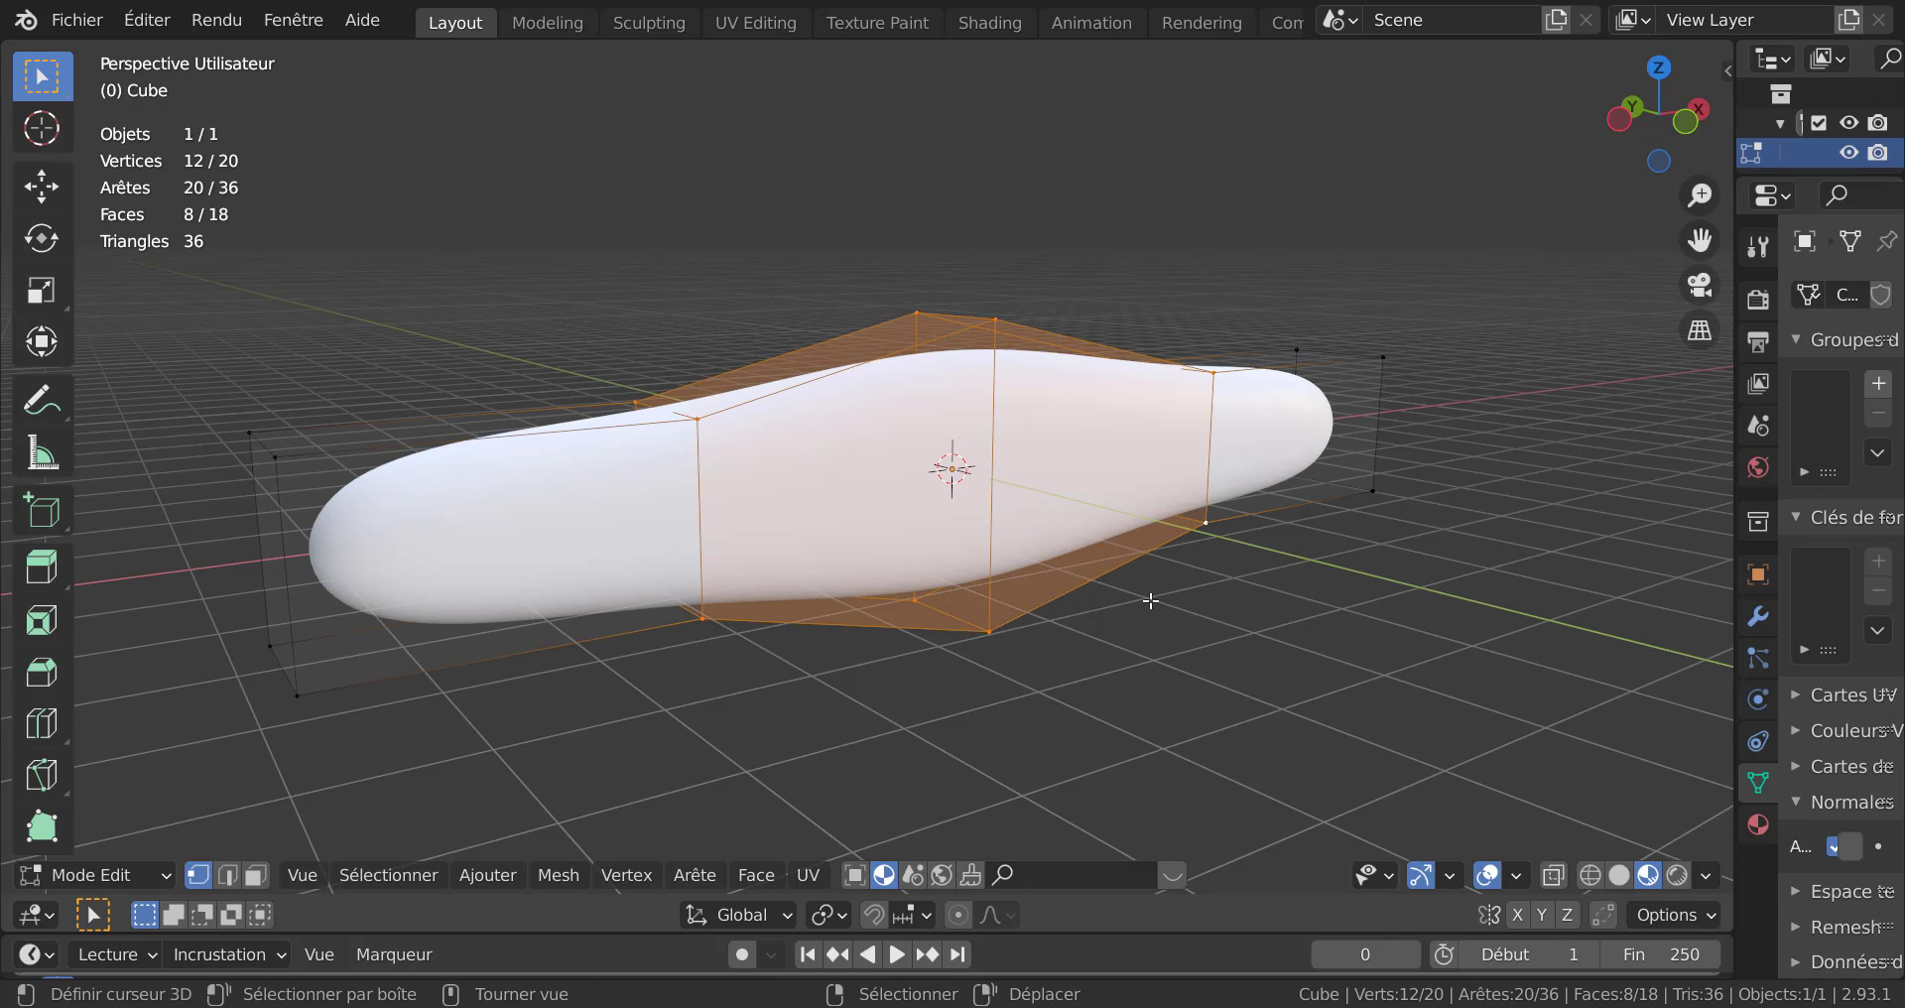
pyautogui.moveTo(1140, 595); pyautogui.dragTo(1029, 667, button='middle')
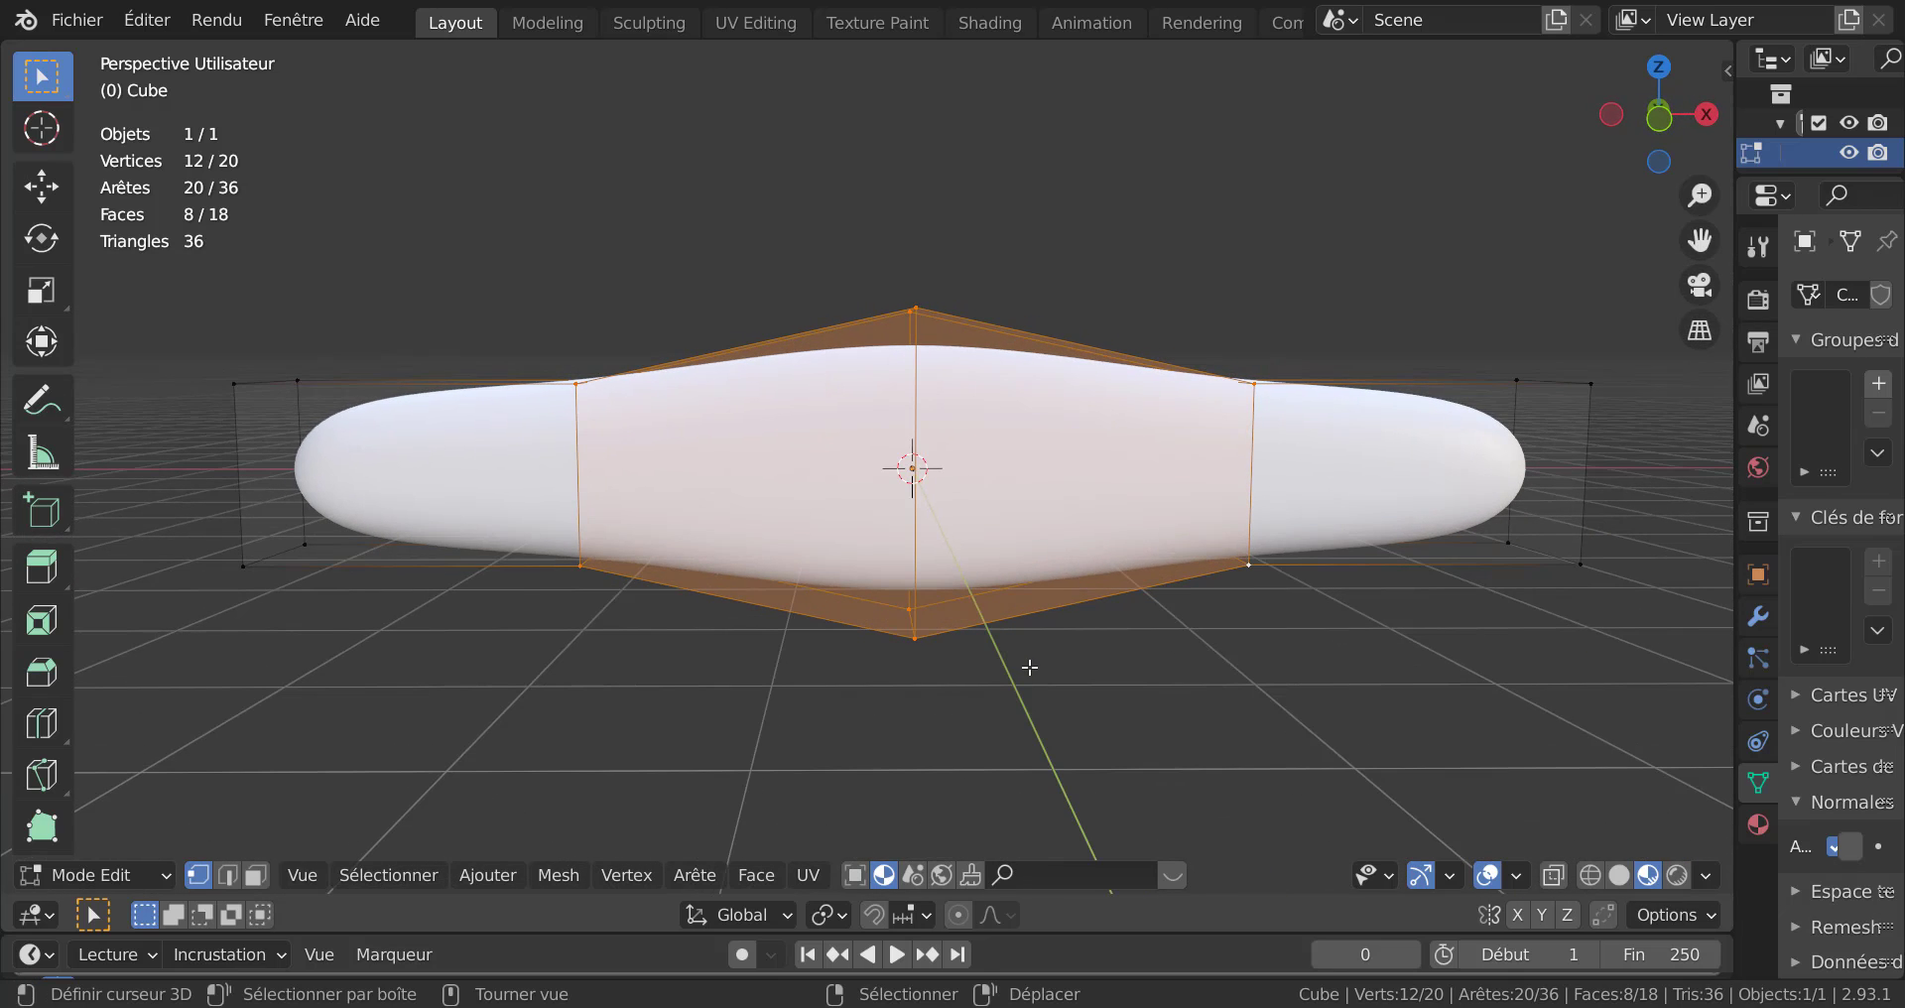
pyautogui.press('g')
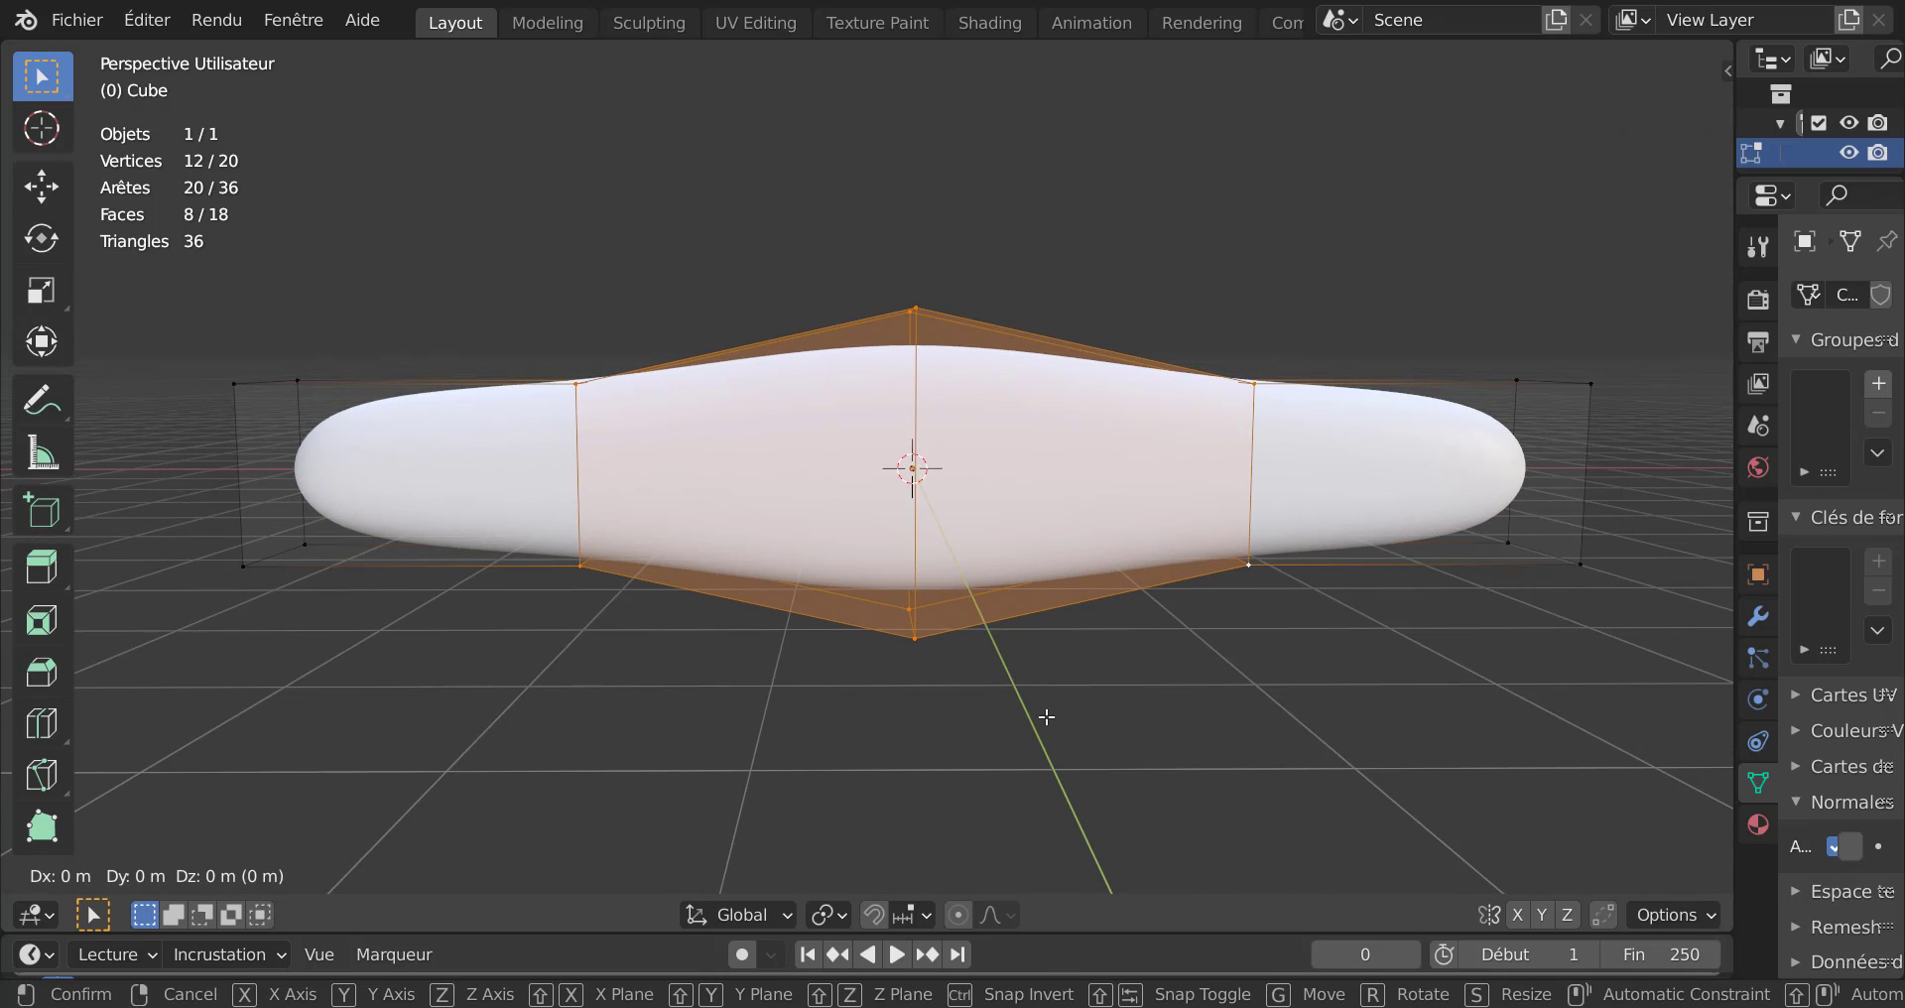
pyautogui.press('z')
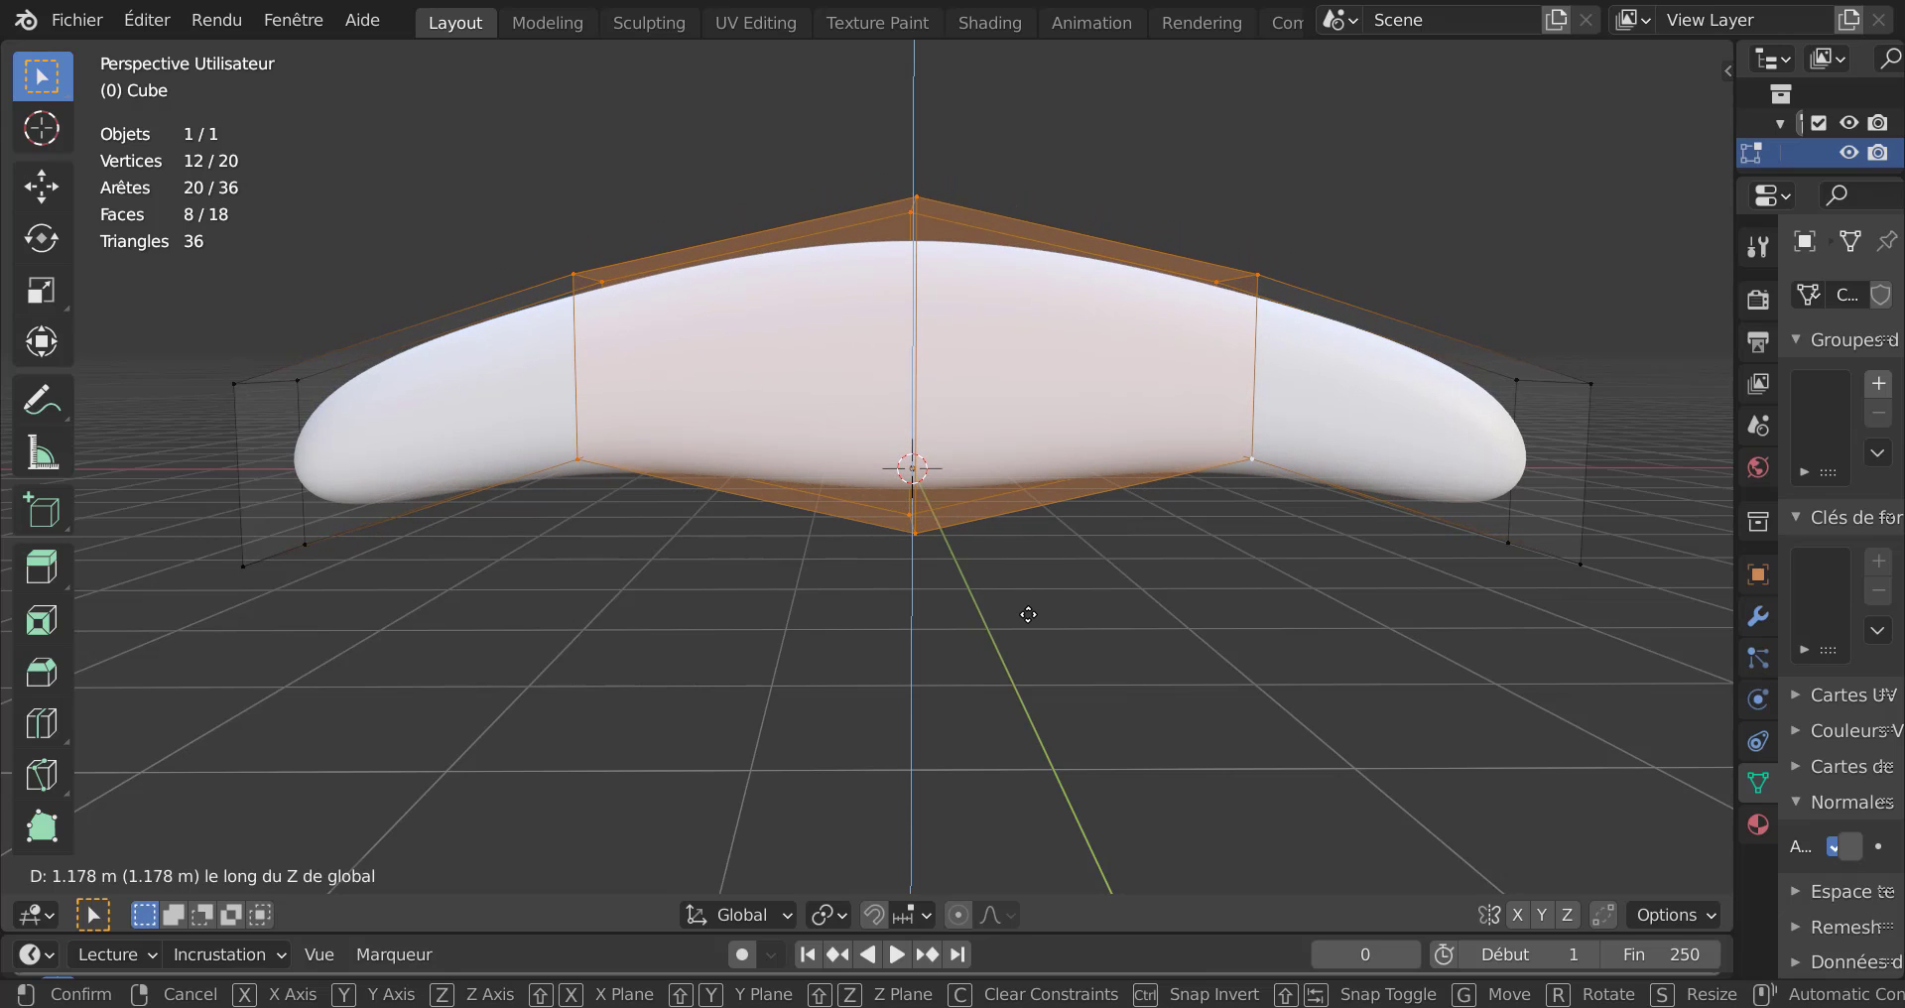
pyautogui.click(1028, 614)
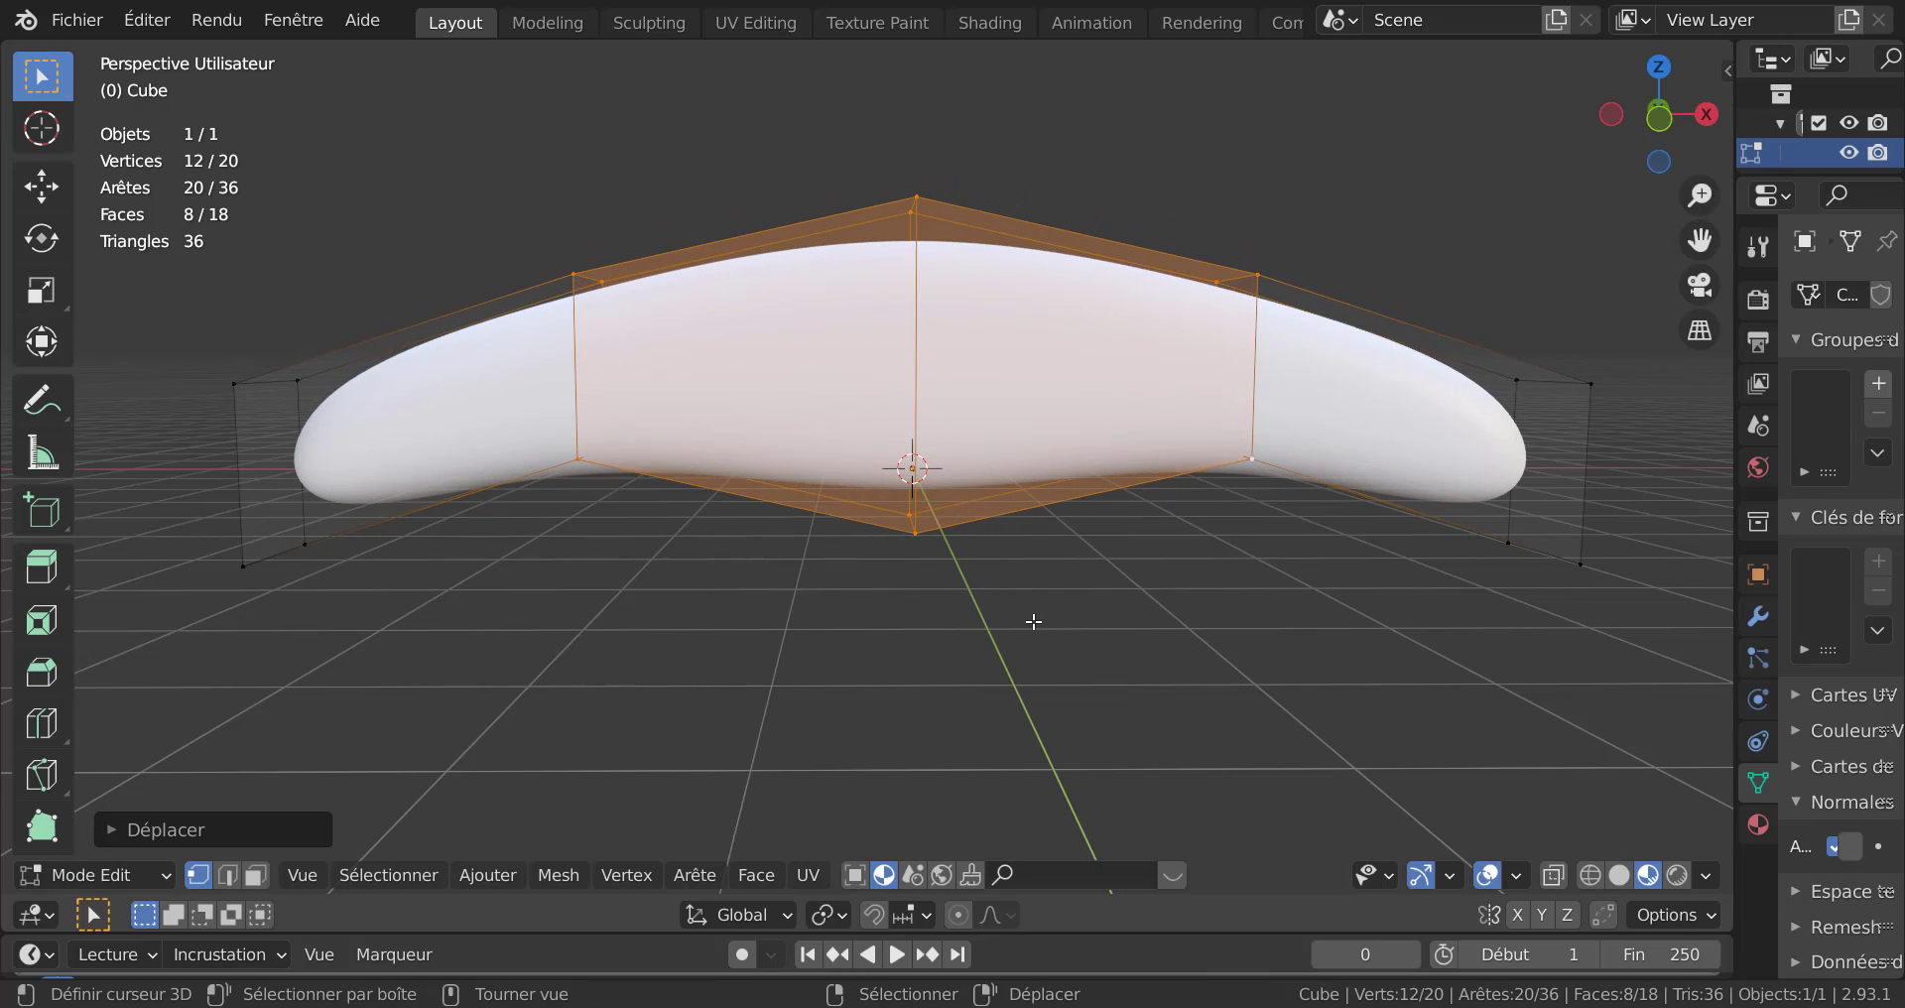
# Select the two bottom vertices of the handle's middle edge loop and move them down along the Z axis to deepen the belly.
pyautogui.press('KP_1')
pyautogui.press('Tab')
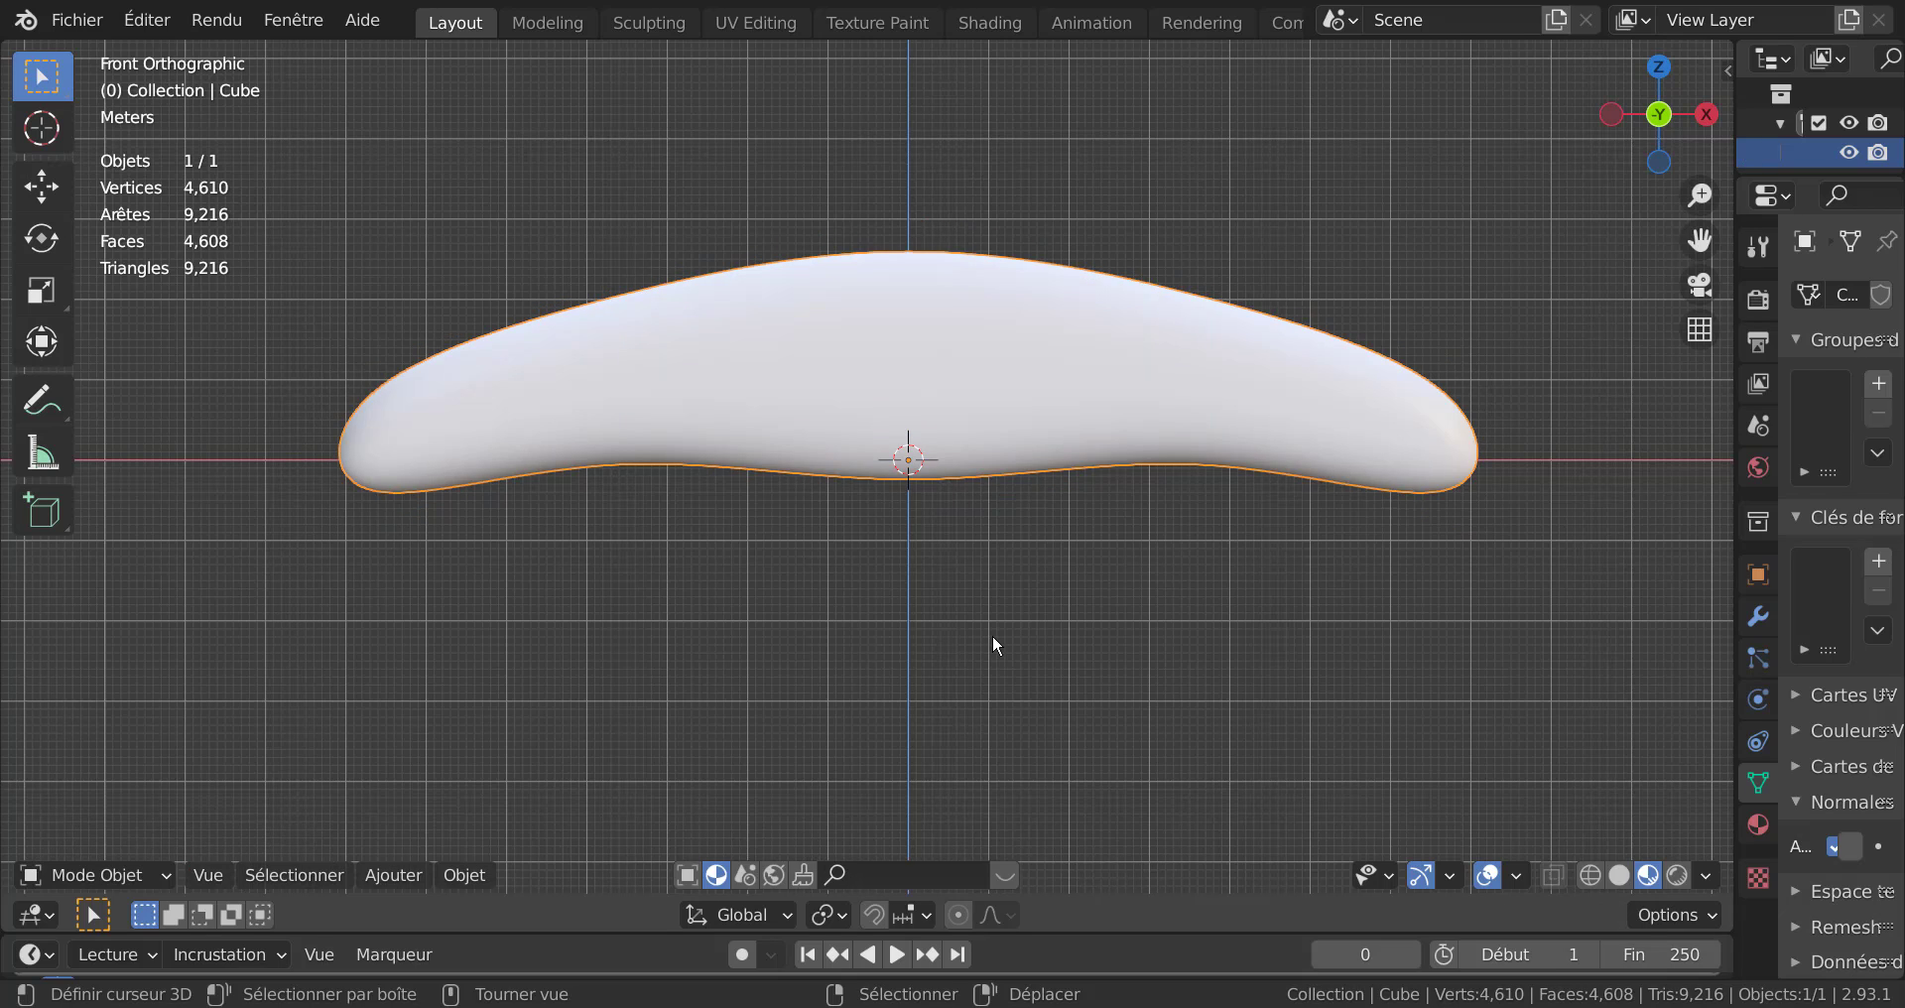
pyautogui.press('Tab')
pyautogui.hotkey('alt', 'a')
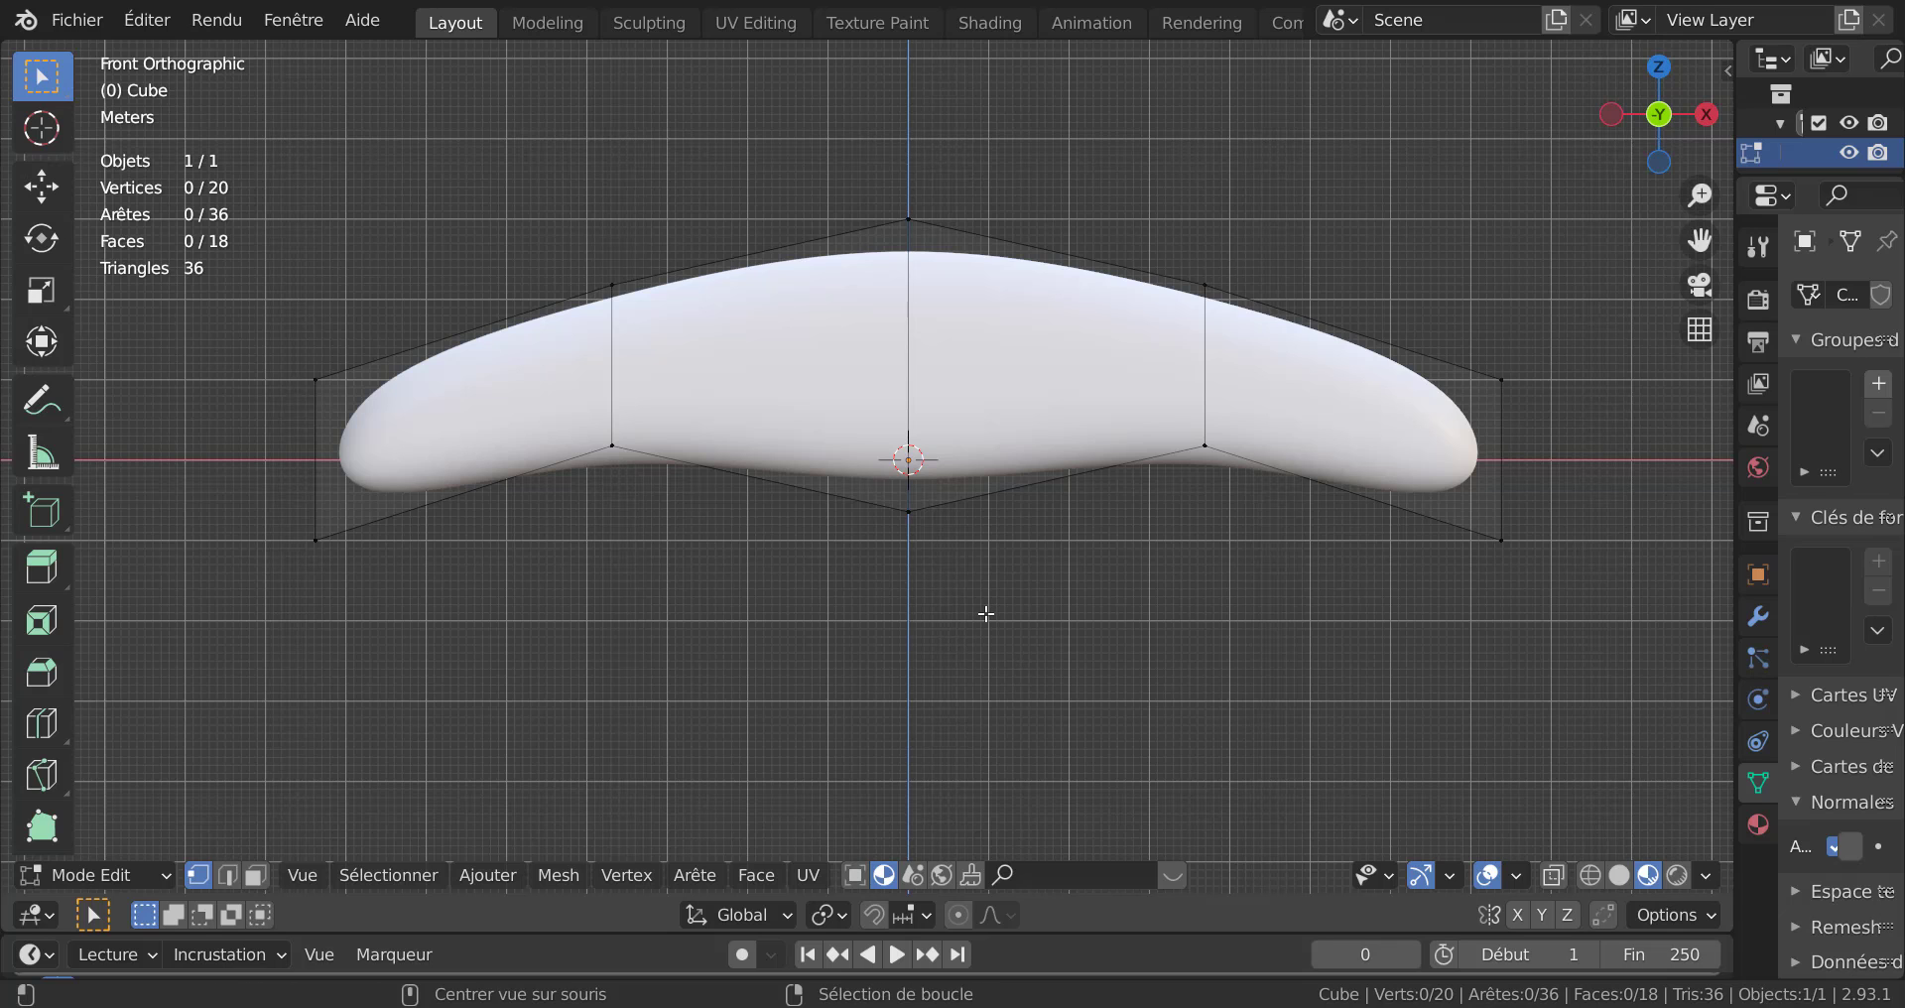
pyautogui.moveTo(961, 616); pyautogui.dragTo(927, 681, button='middle')
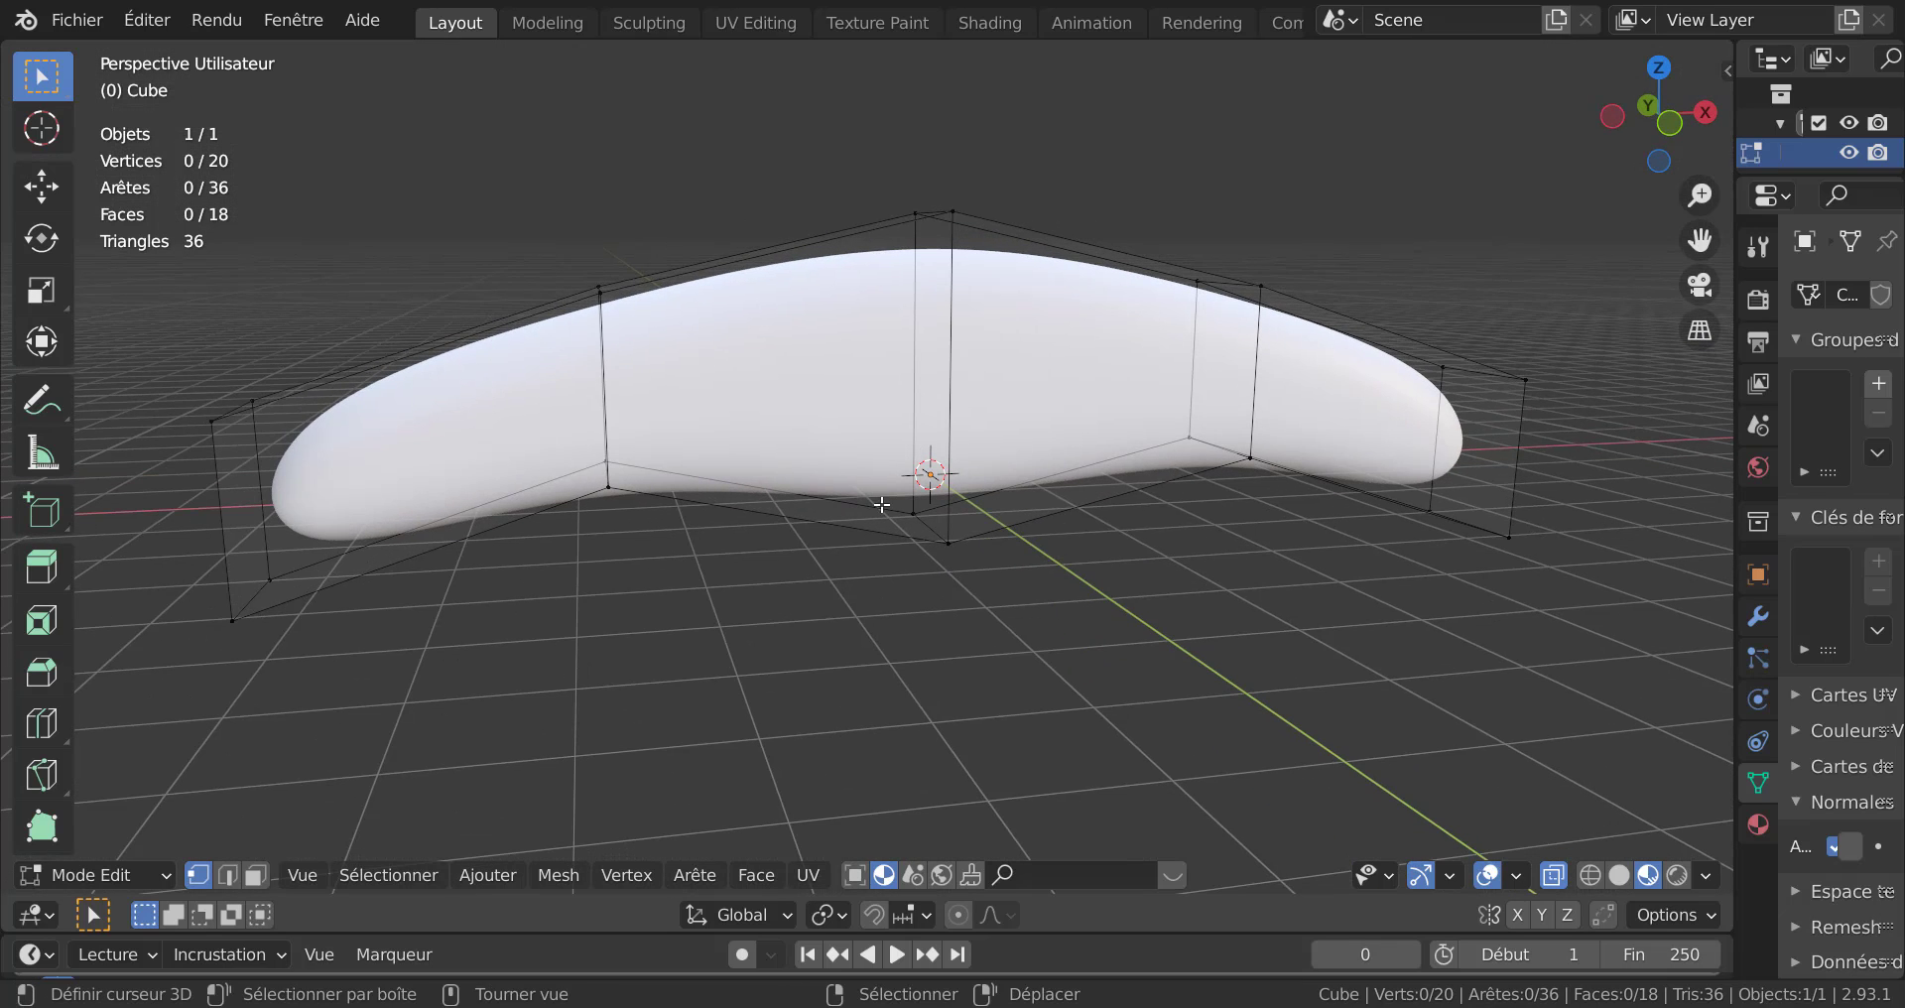
pyautogui.moveTo(927, 204); pyautogui.dragTo(787, 381, button='middle')
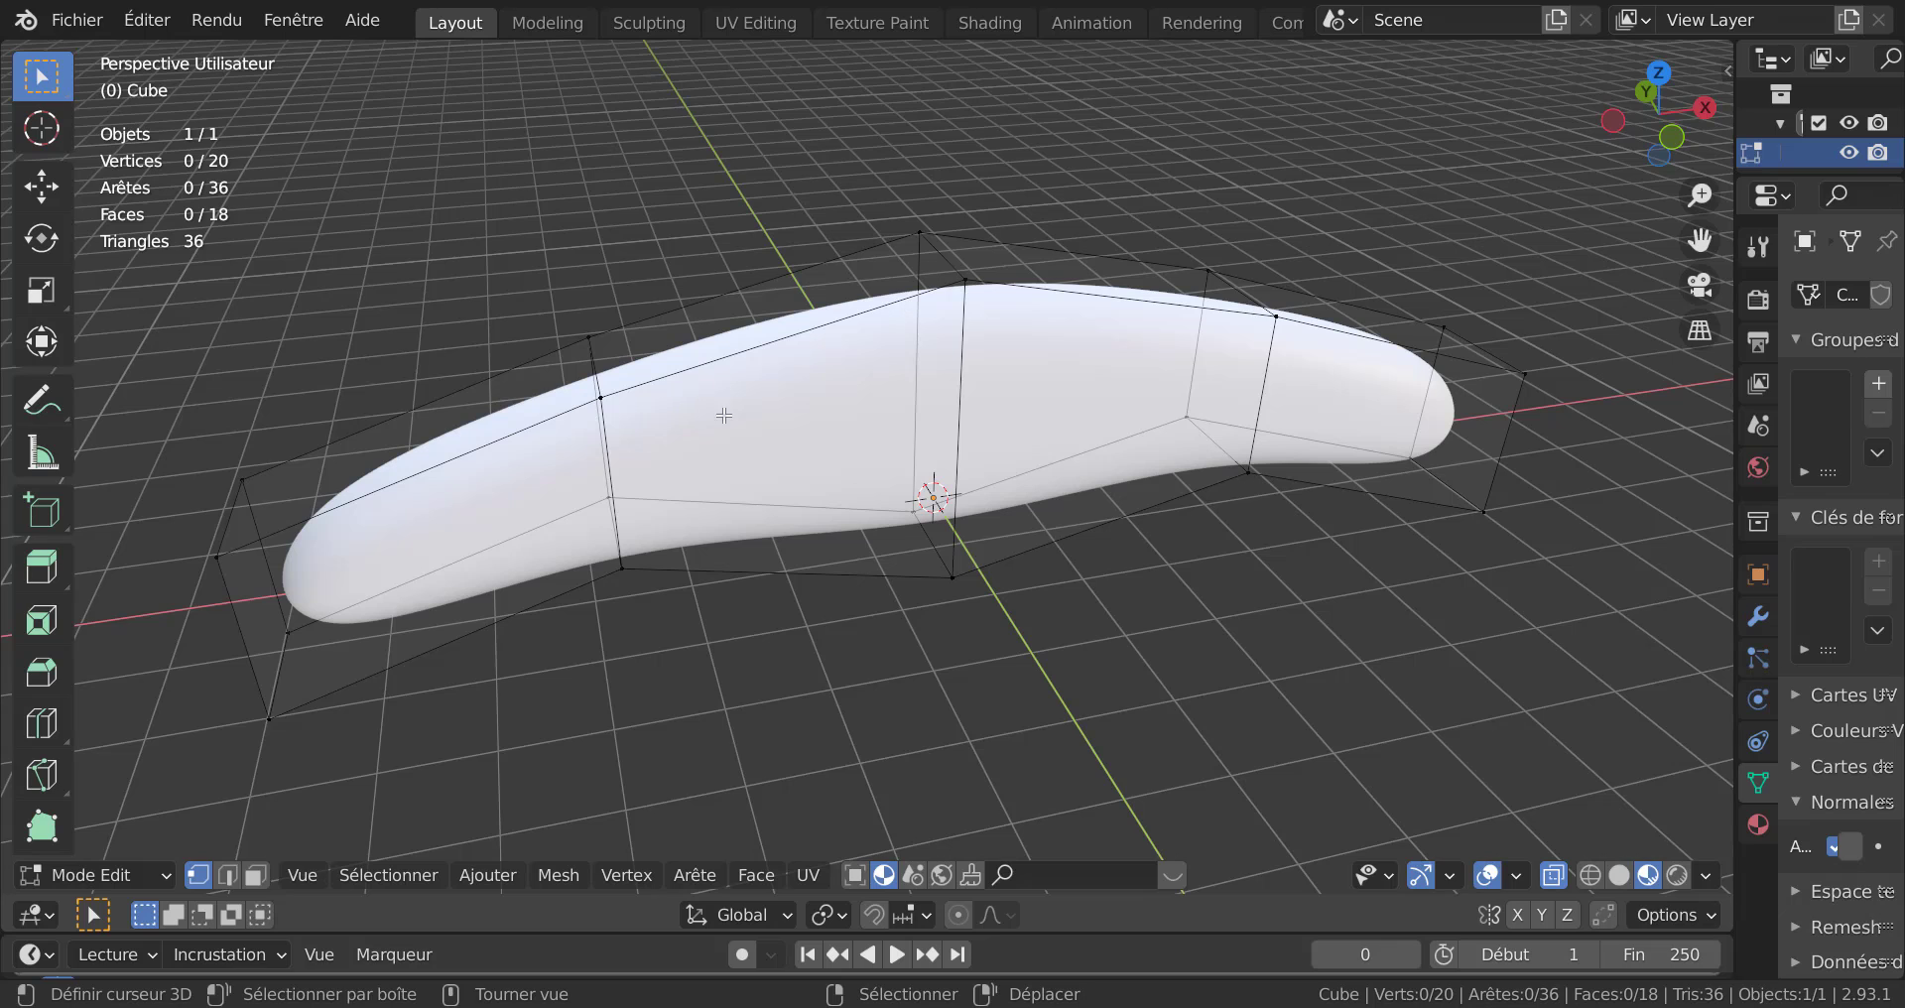
pyautogui.press('c')
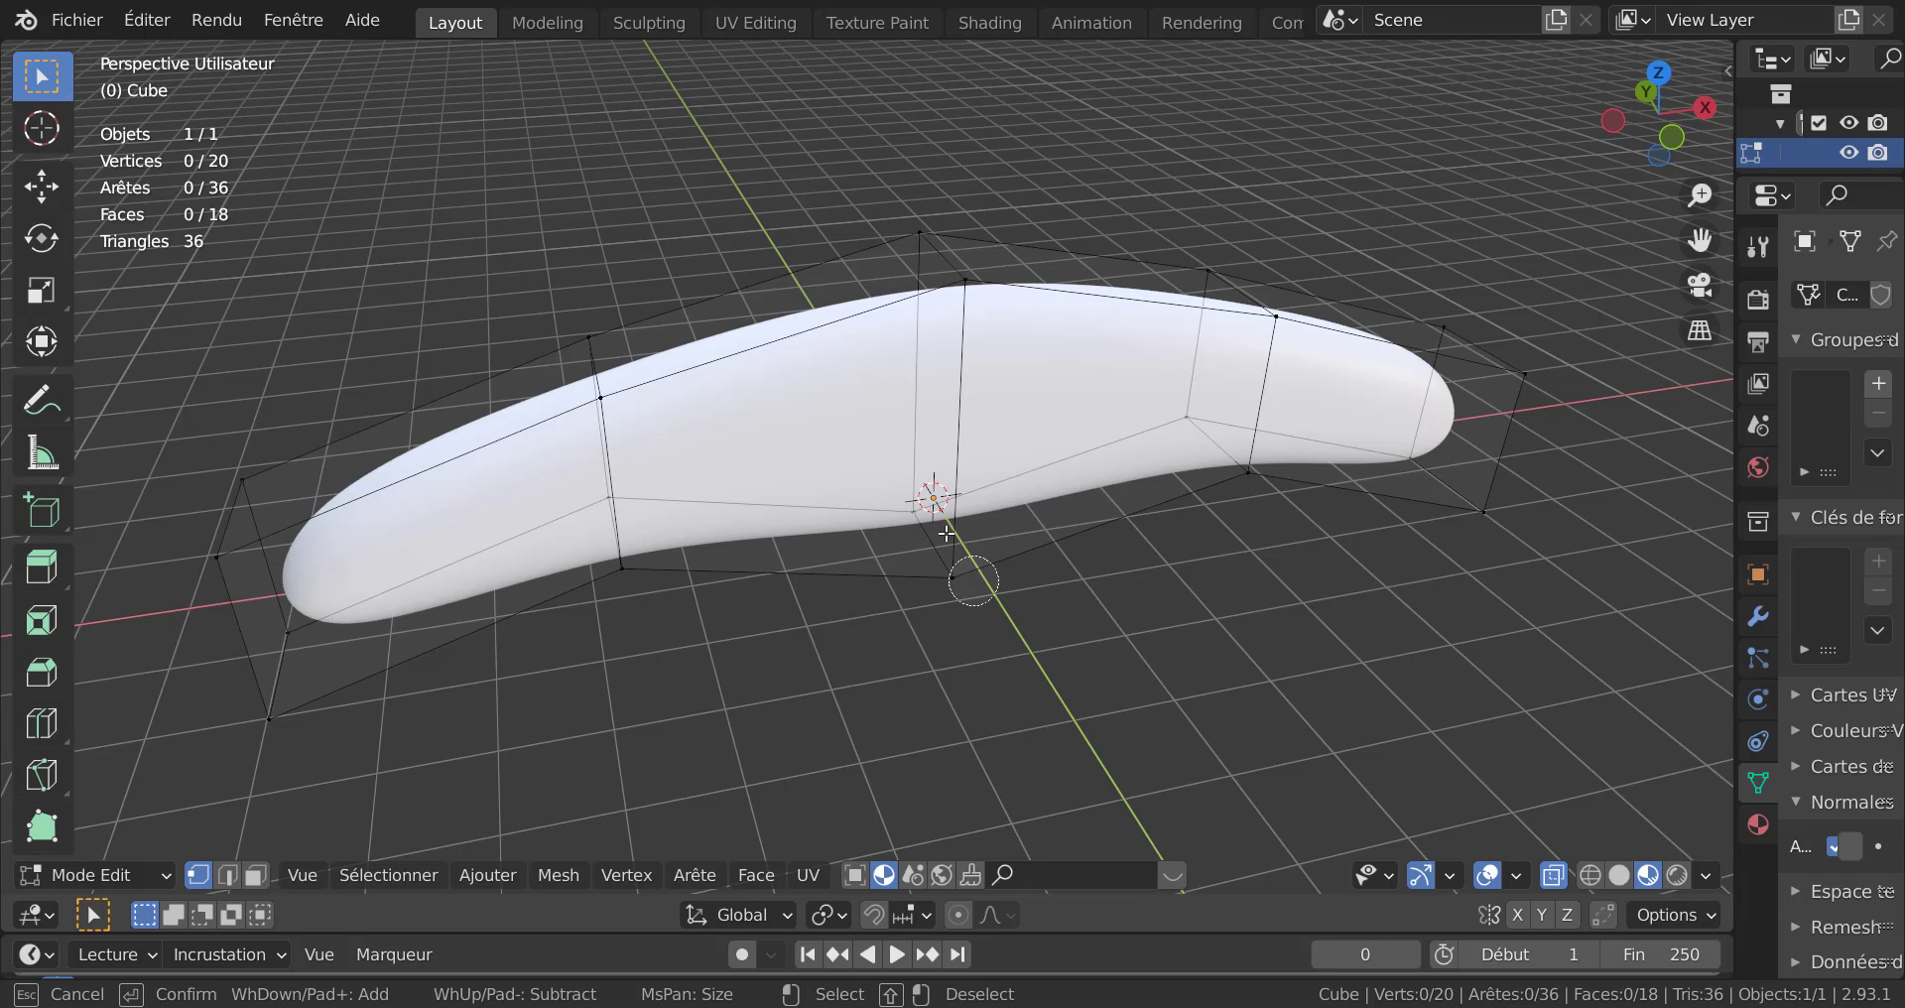
pyautogui.moveTo(947, 573); pyautogui.dragTo(911, 523)
pyautogui.press('Escape')
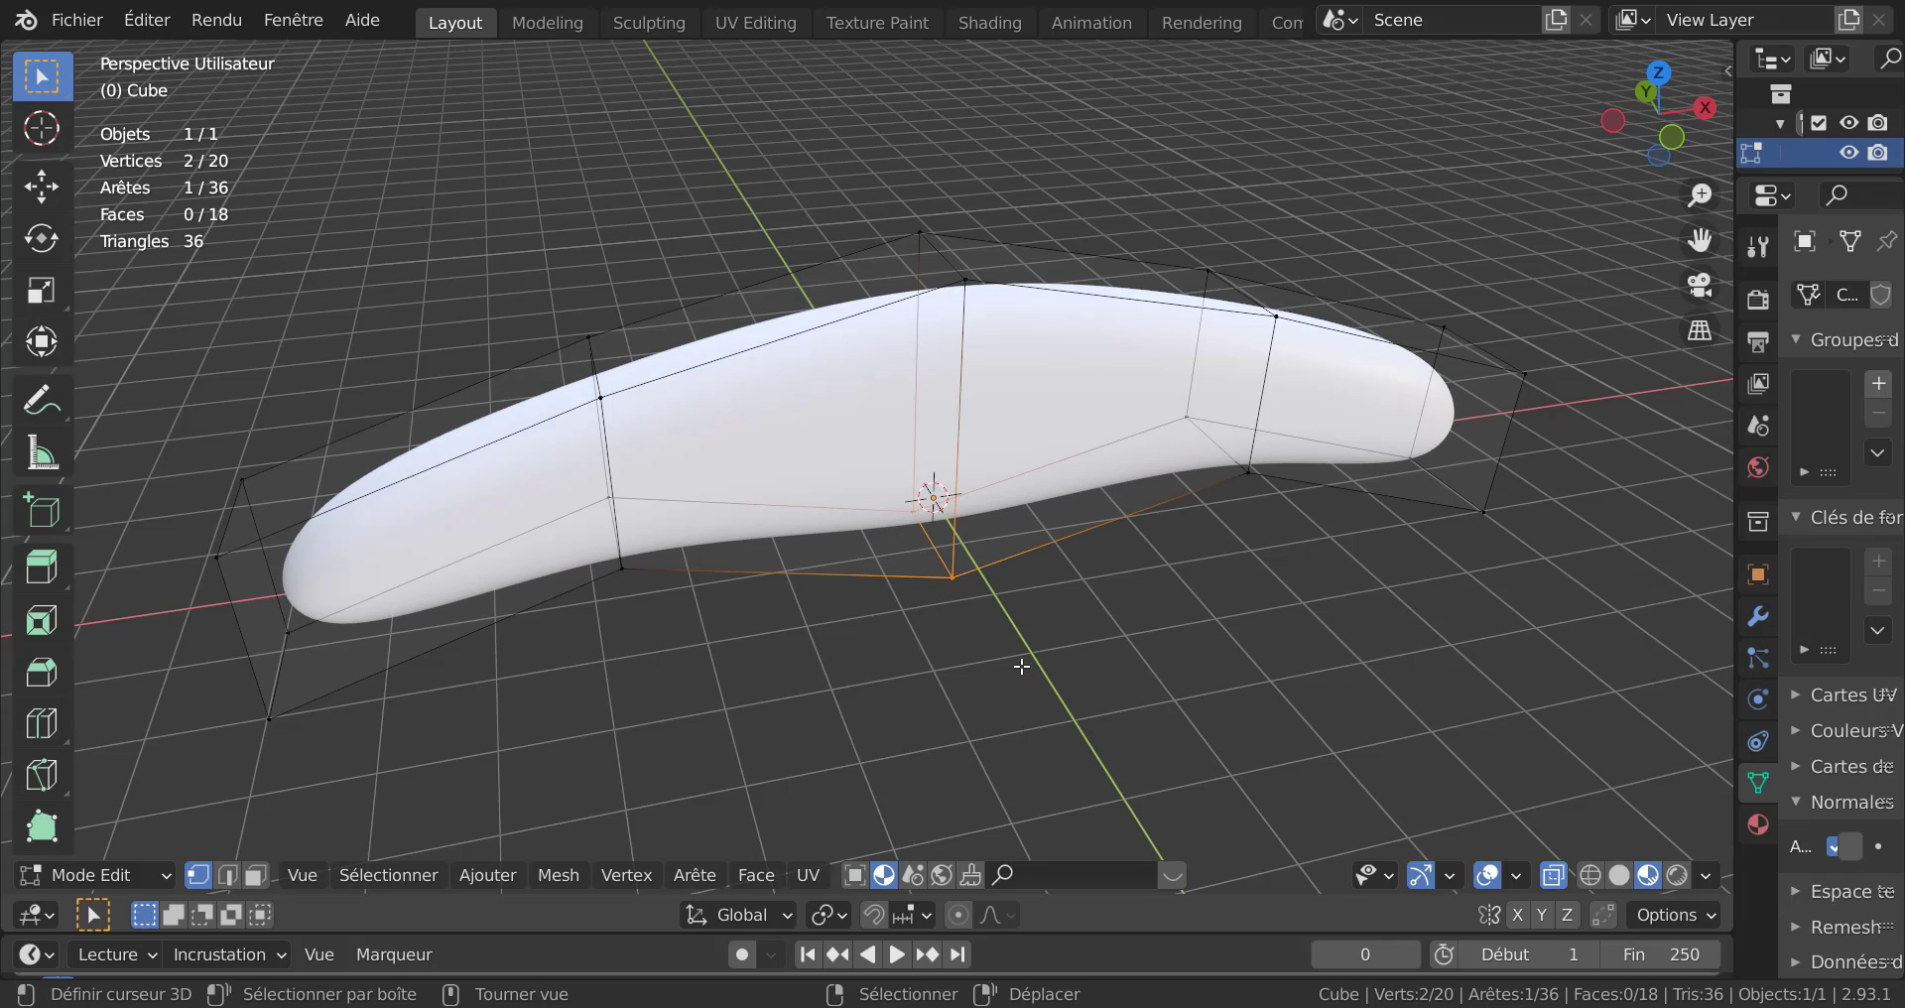
pyautogui.moveTo(1020, 663)
pyautogui.mouseDown(button='middle')
pyautogui.moveTo(973, 599)
pyautogui.moveTo(1044, 673)
pyautogui.mouseUp(button='middle')
pyautogui.press('g')
pyautogui.press('z')
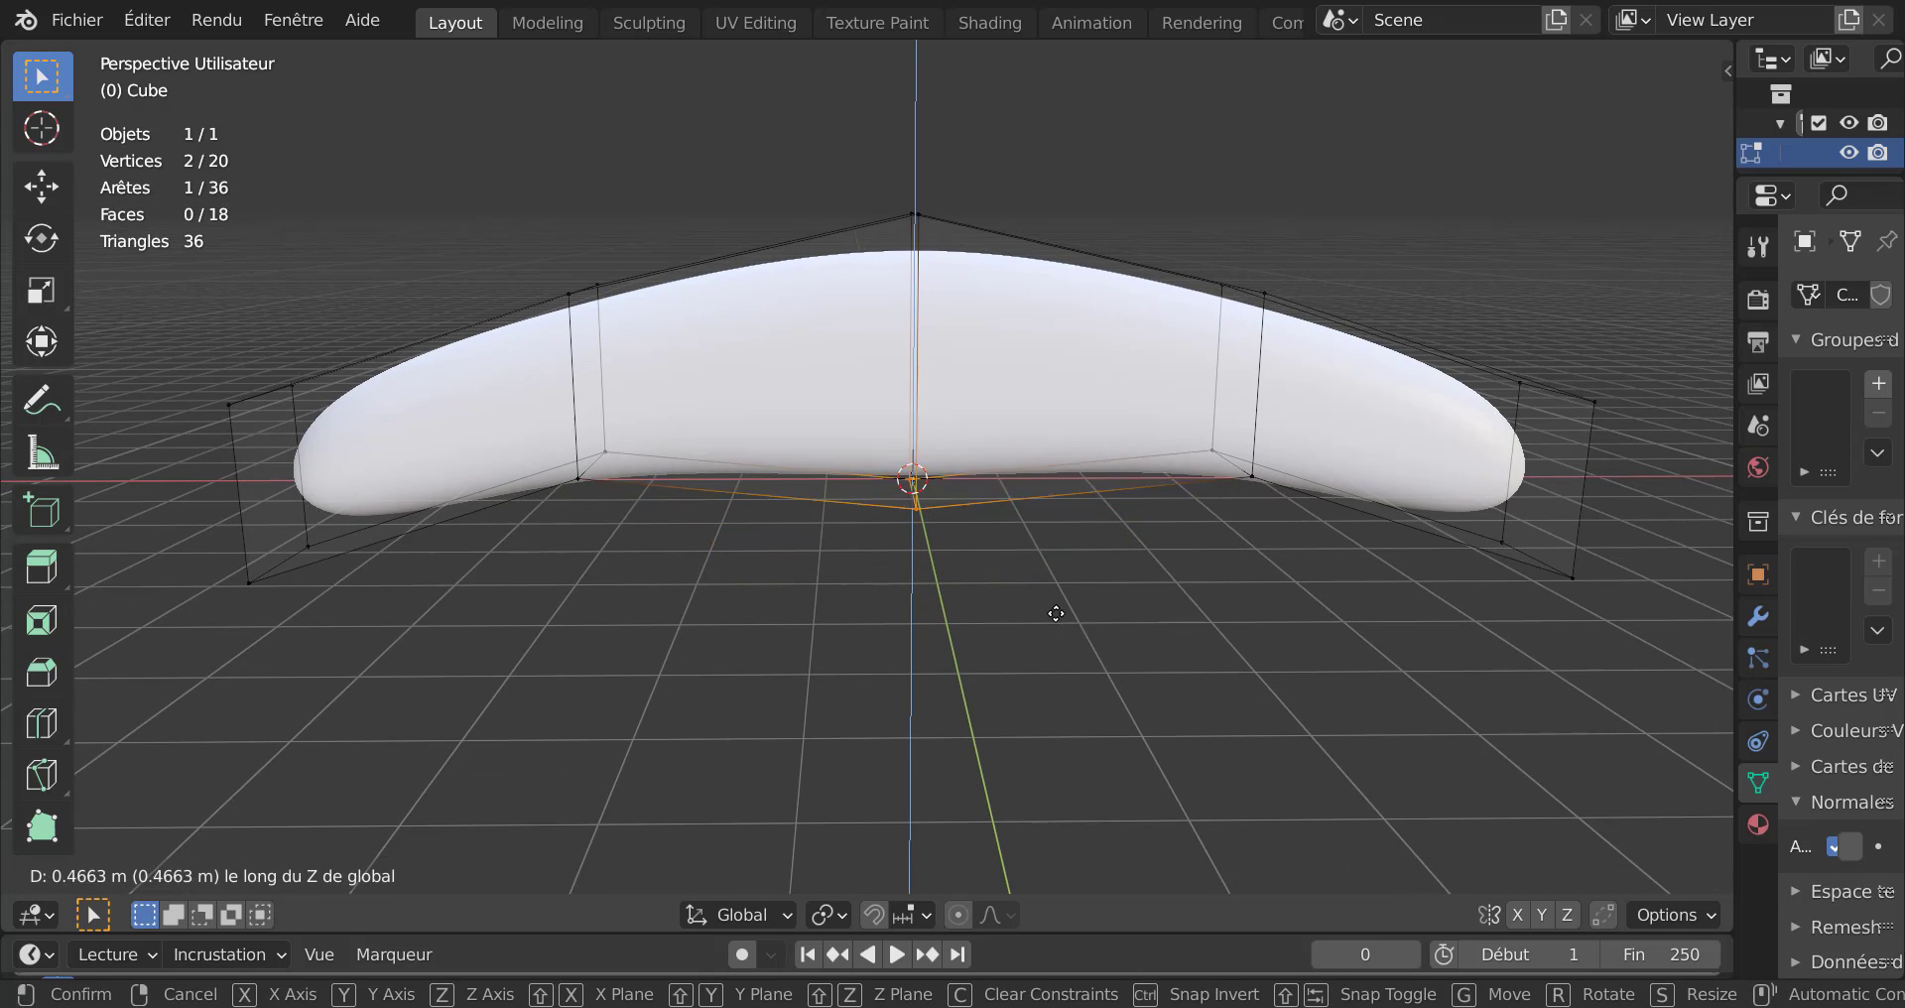
pyautogui.click(1065, 713)
pyautogui.click(999, 638)
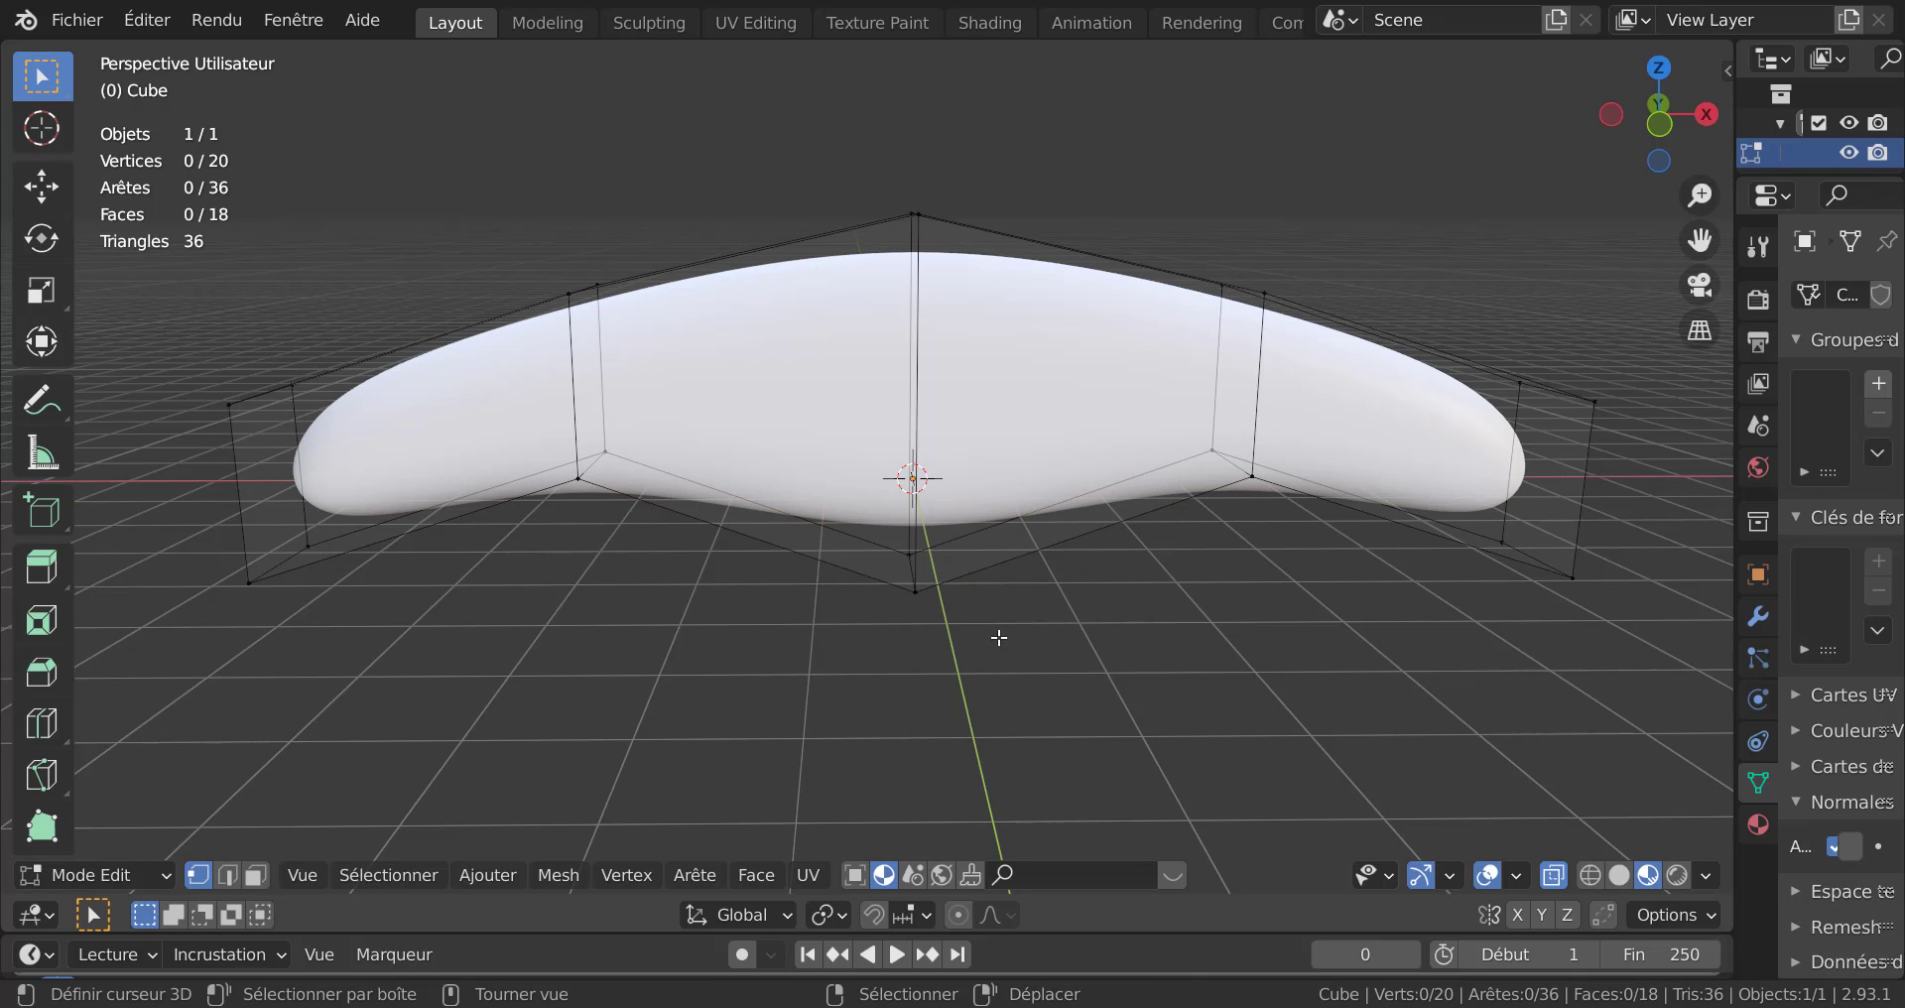
# In front view, select the bottom vertices of the two outer edge loops and move them up about 0.4 m along the Z axis.
pyautogui.moveTo(1255, 617); pyautogui.dragTo(1267, 620, button='middle')
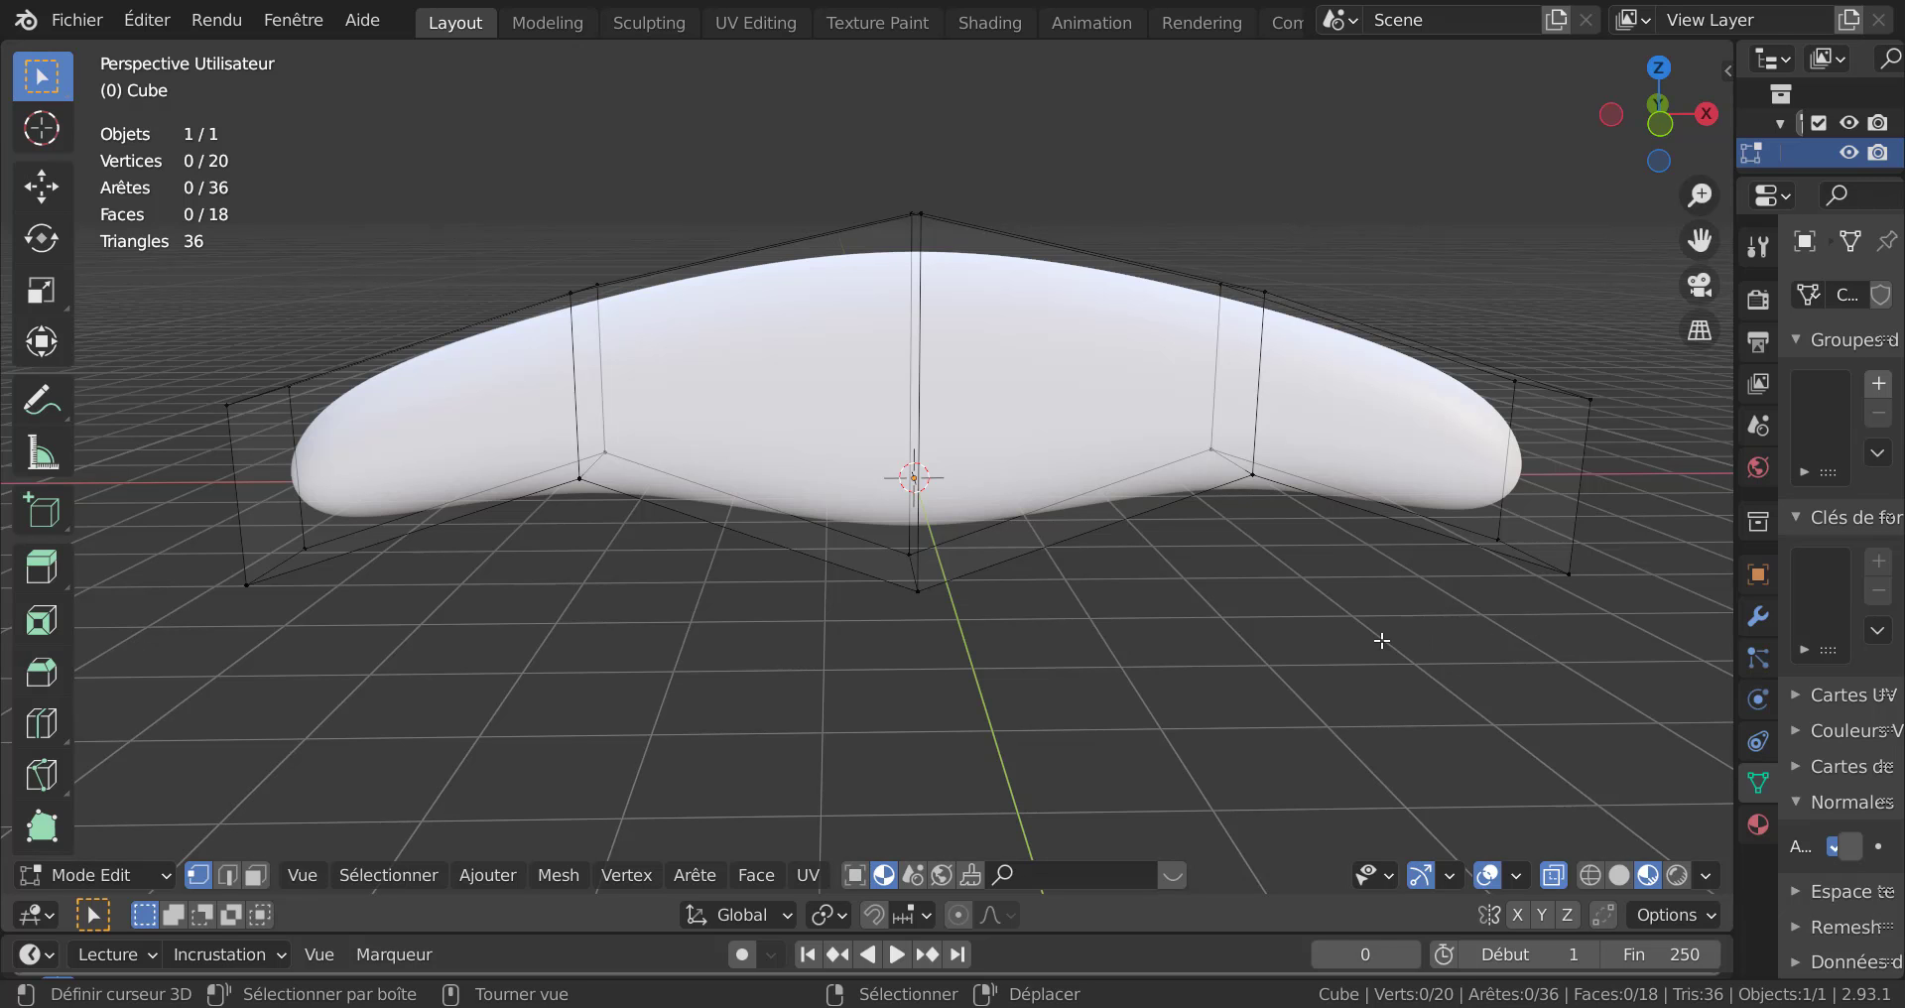
pyautogui.moveTo(570, 608); pyautogui.dragTo(850, 554, button='middle')
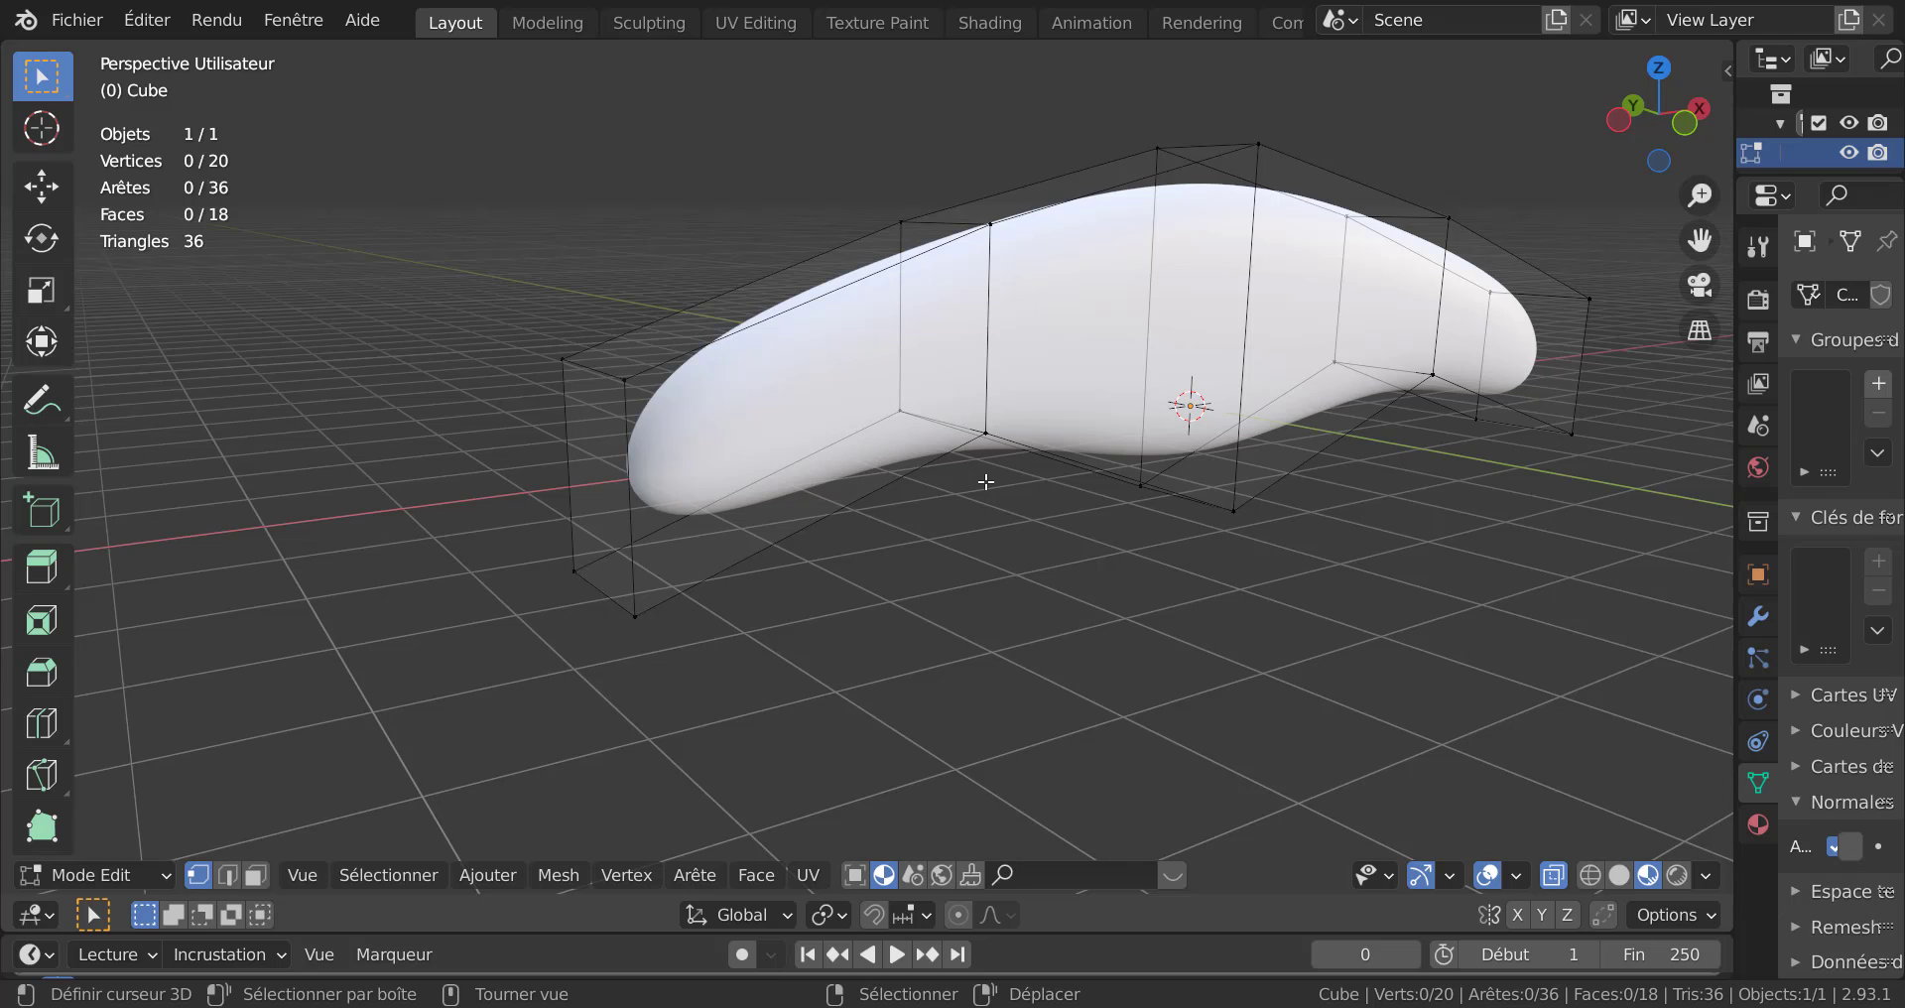
pyautogui.moveTo(985, 481); pyautogui.dragTo(803, 502, button='middle')
pyautogui.press('KP_1')
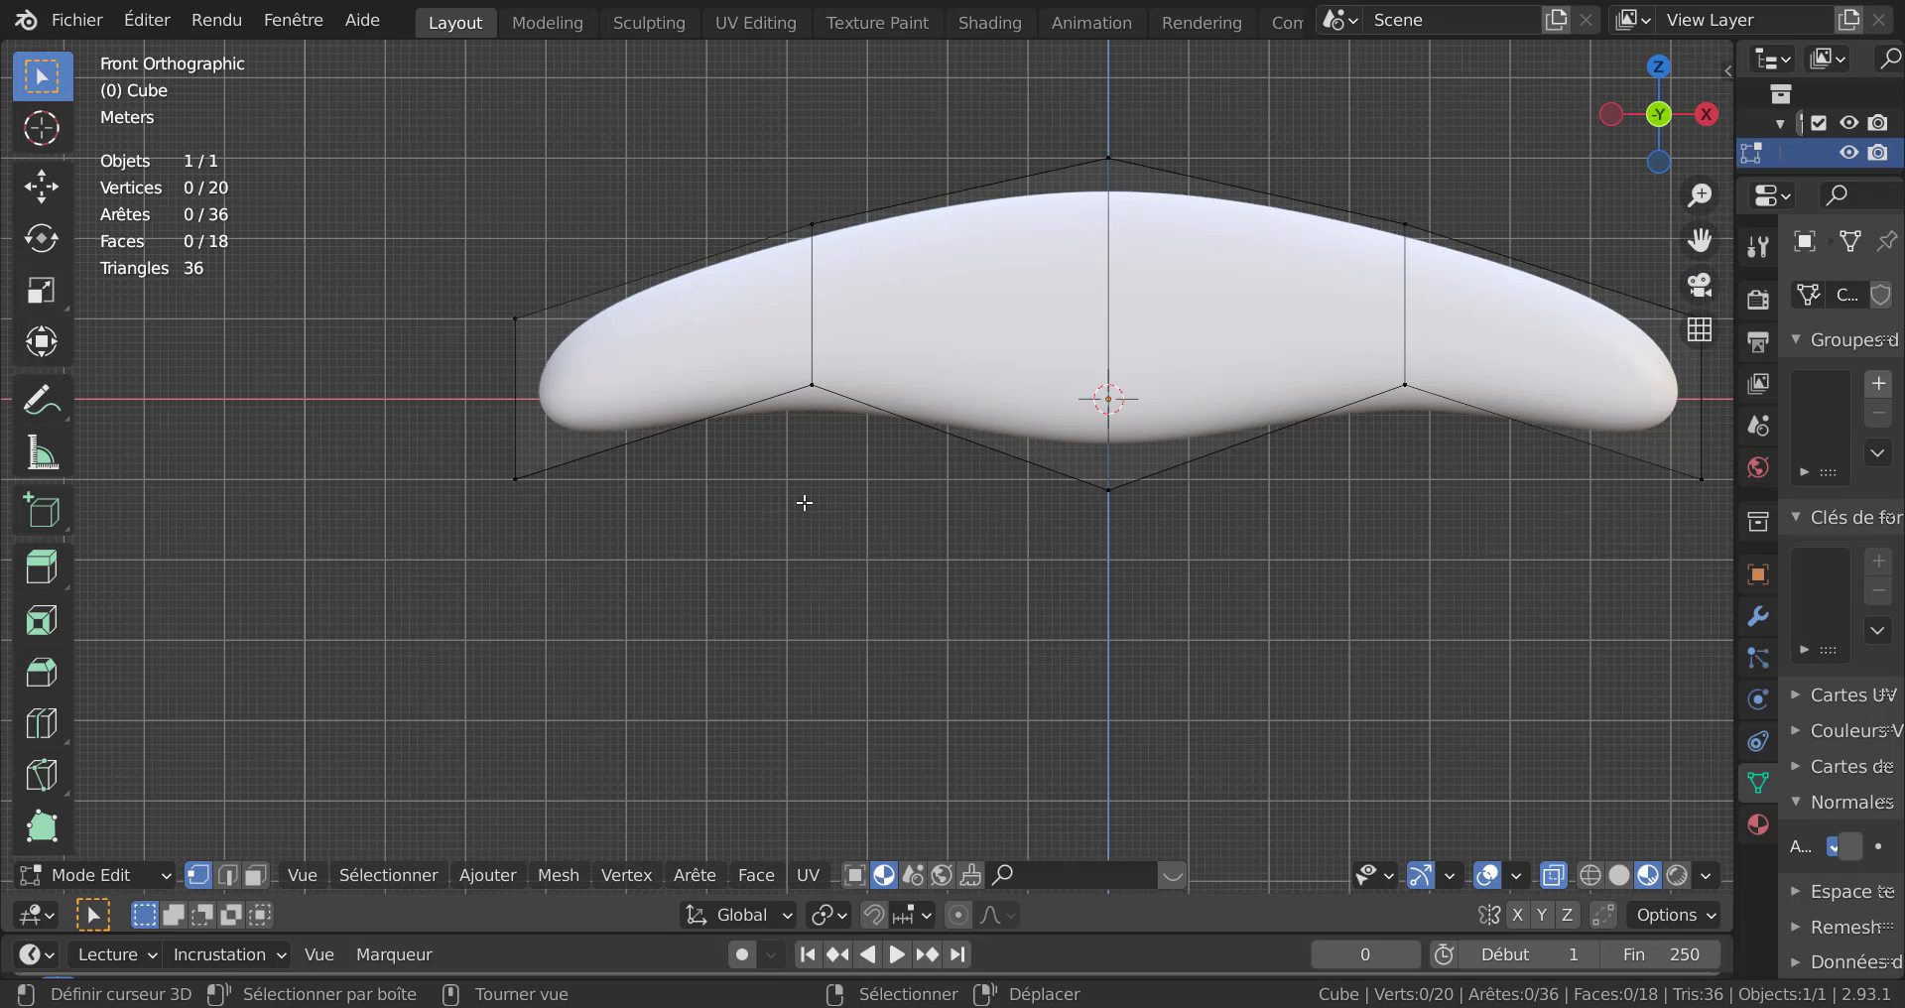
pyautogui.press('c')
pyautogui.click(811, 388)
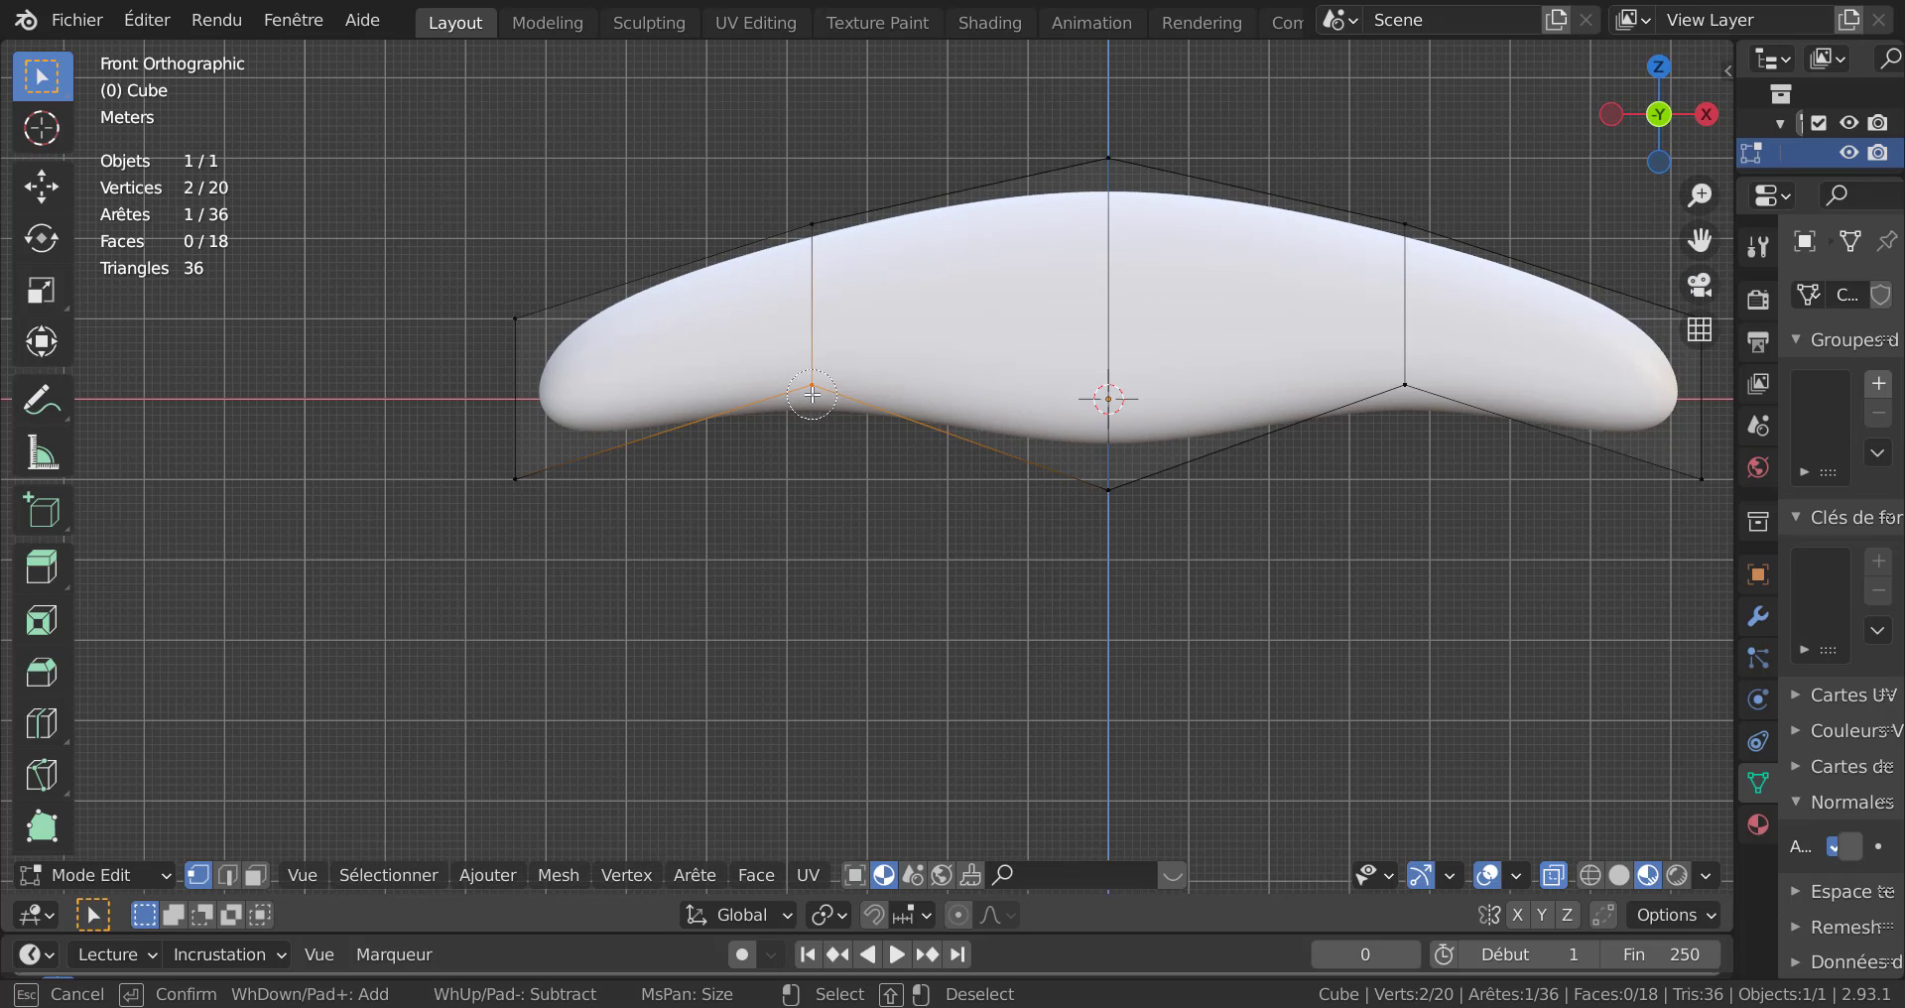
pyautogui.click(1381, 408)
pyautogui.press('Escape')
pyautogui.press('g')
pyautogui.press('z')
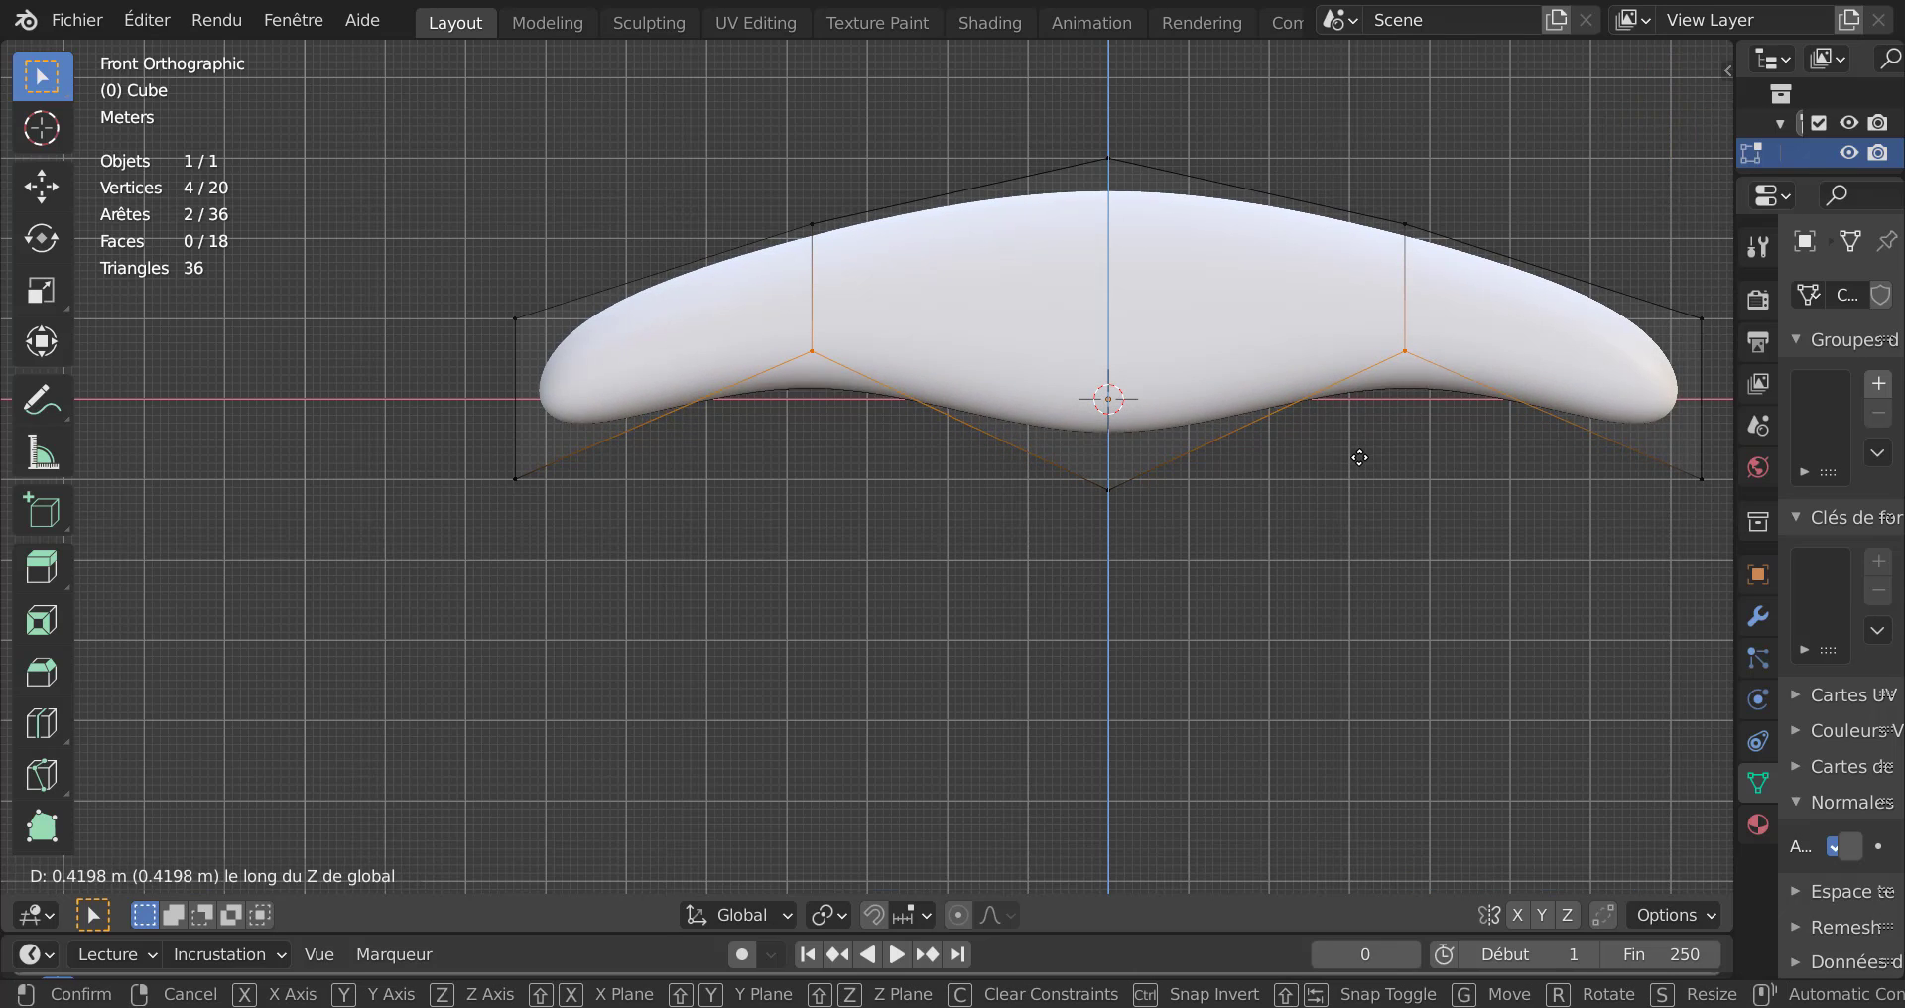
pyautogui.click(1361, 457)
# Select the four vertices of the handle's -X end face and extrude them outward twice, about 0.1 m each time.
pyautogui.moveTo(527, 435); pyautogui.dragTo(600, 502, button='middle')
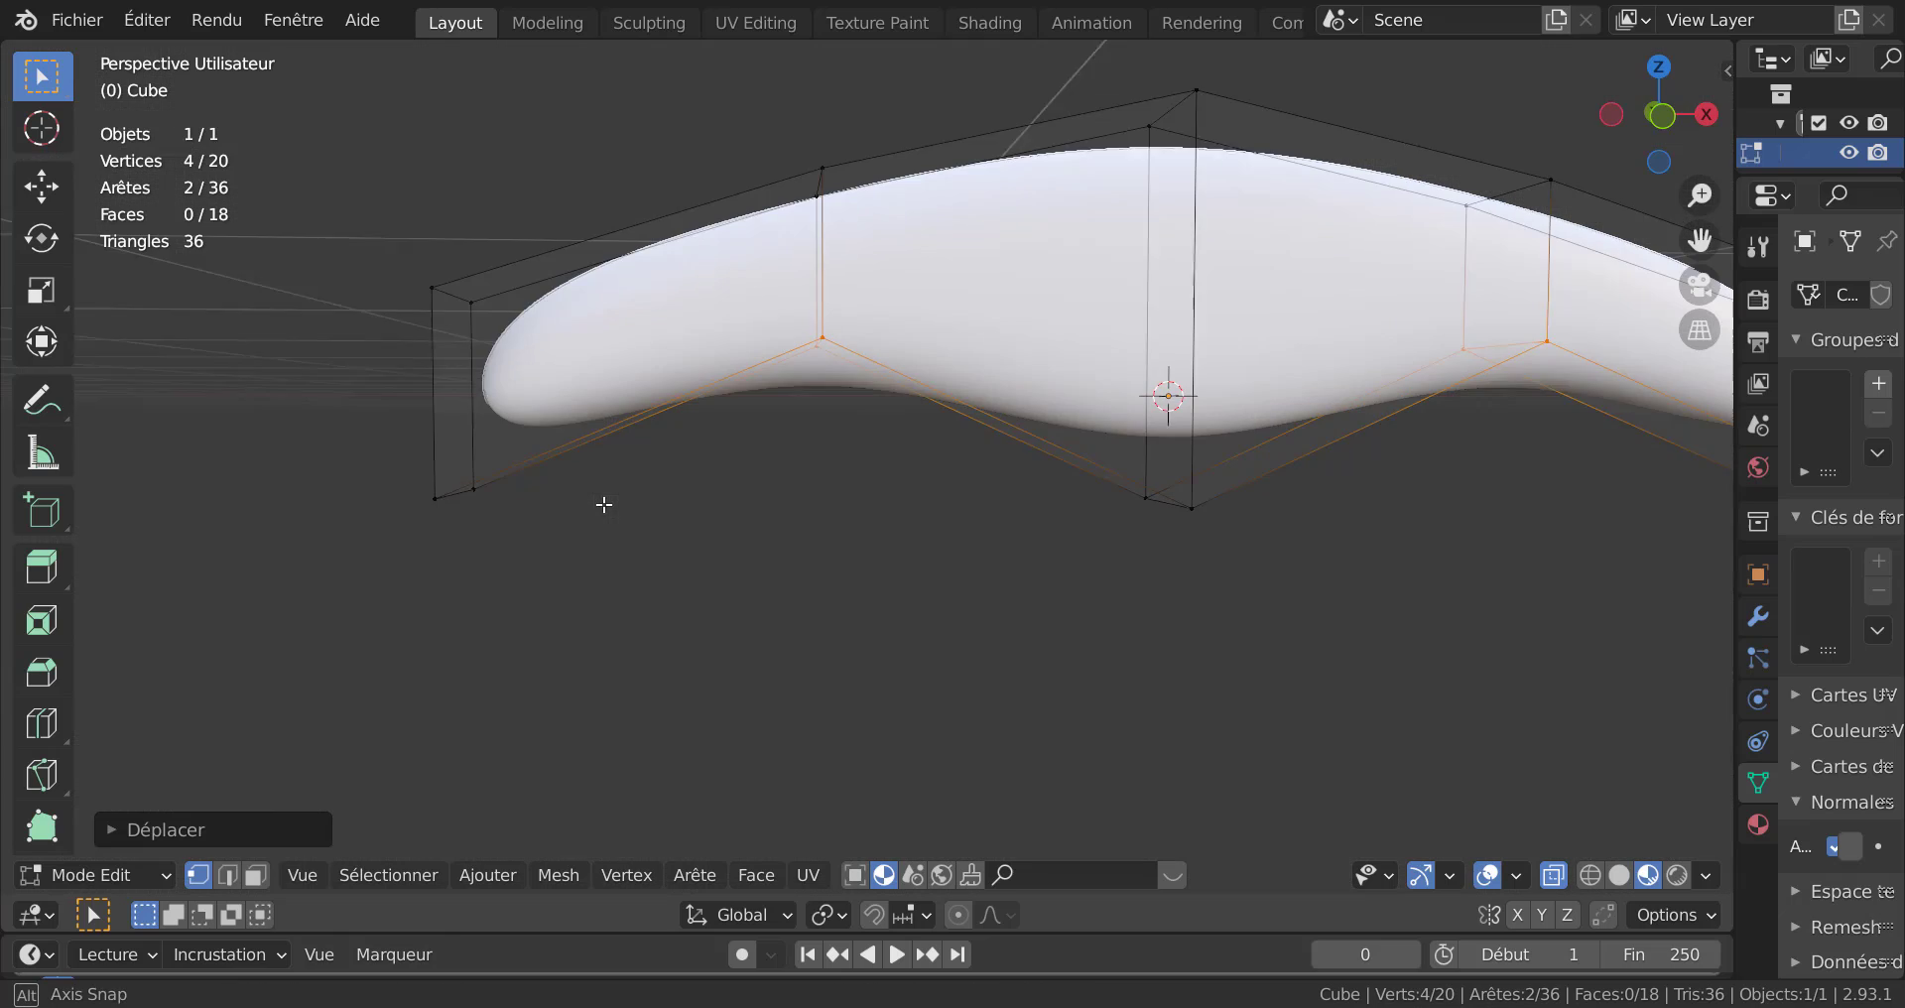
pyautogui.click(688, 543)
pyautogui.press('c')
pyautogui.scroll(-4, 503, 491)
pyautogui.moveTo(466, 272); pyautogui.dragTo(463, 498)
pyautogui.rightClick(700, 610)
pyautogui.press('KP_1')
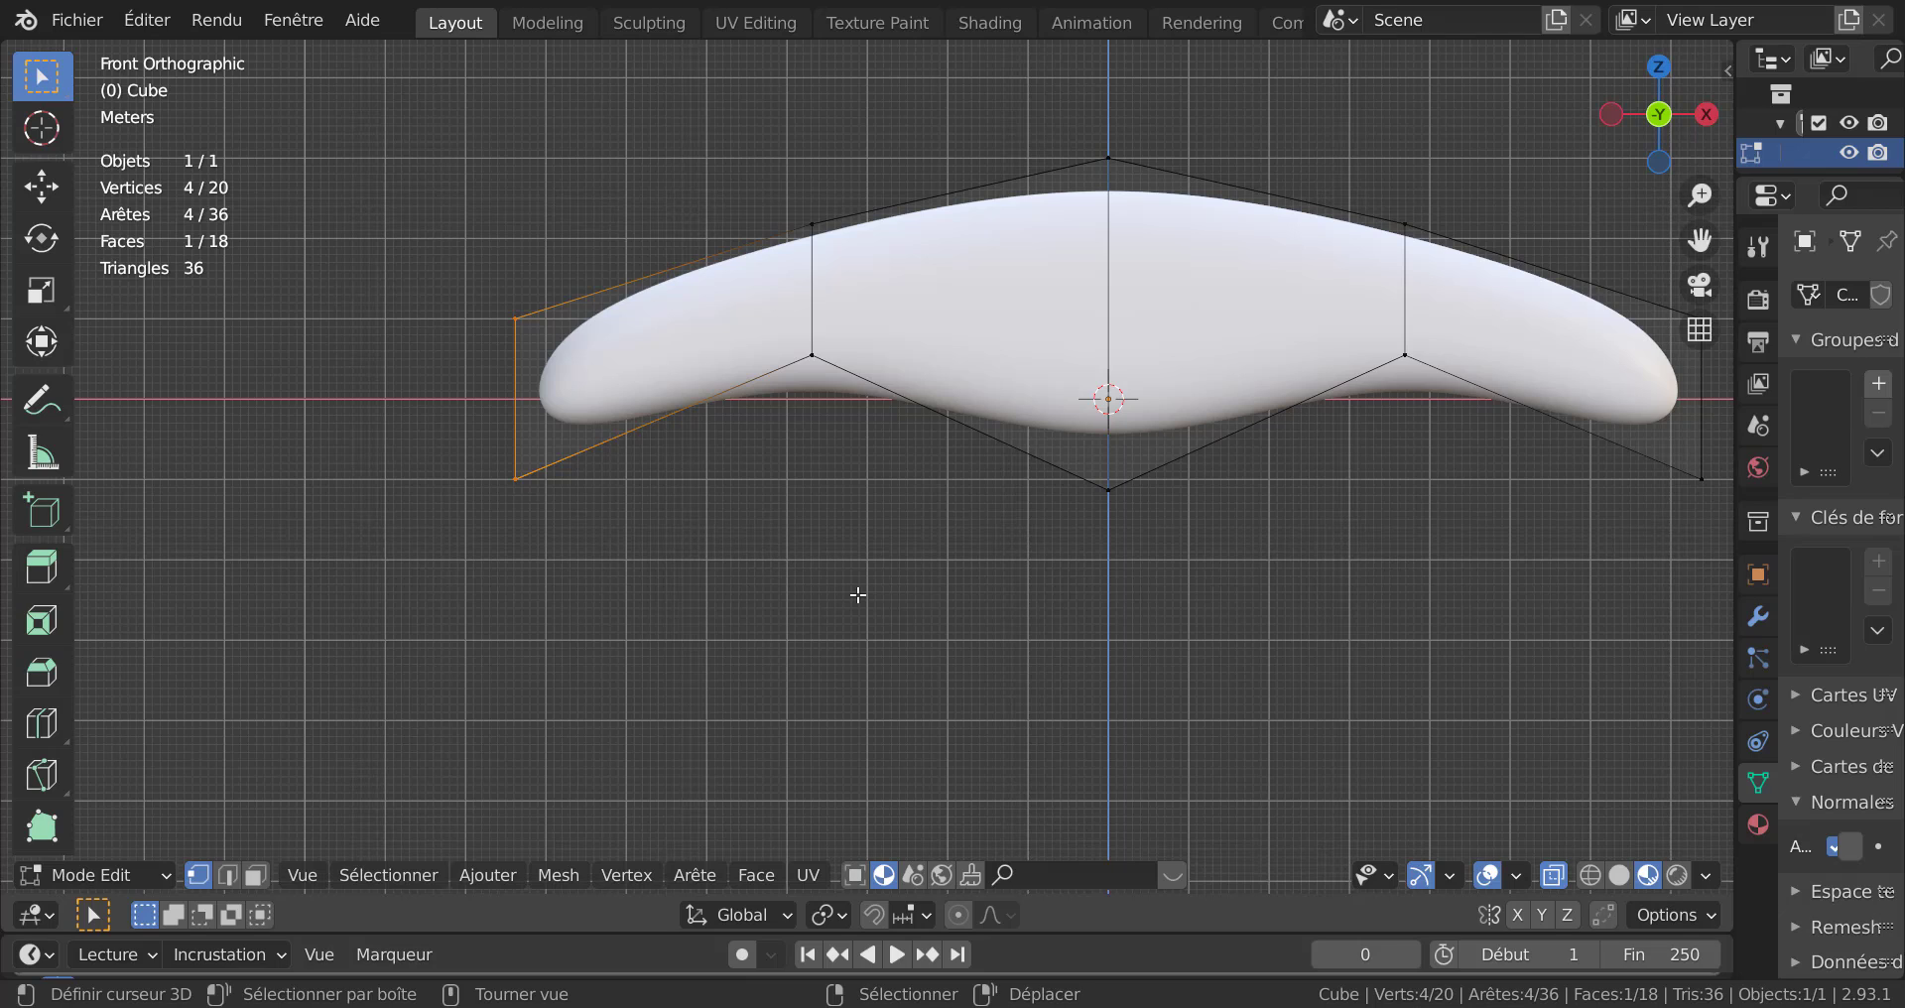
pyautogui.press('e')
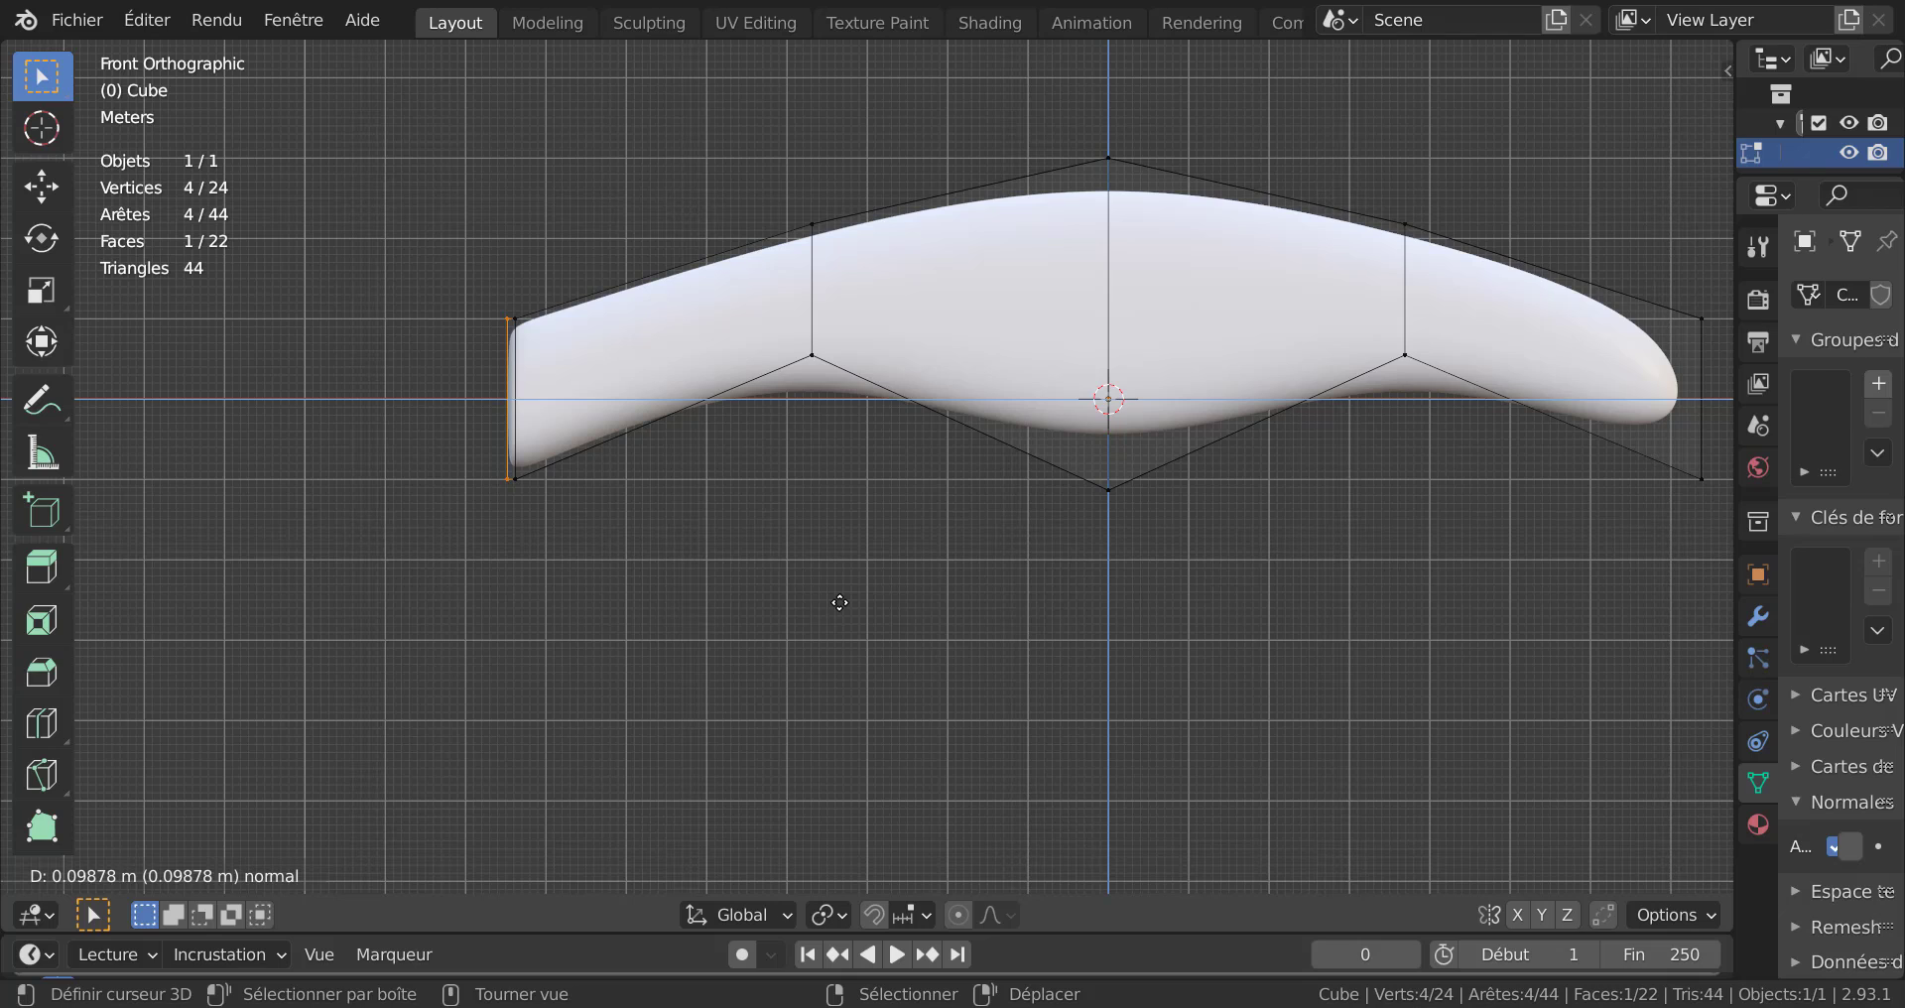
pyautogui.click(840, 602)
pyautogui.press('e')
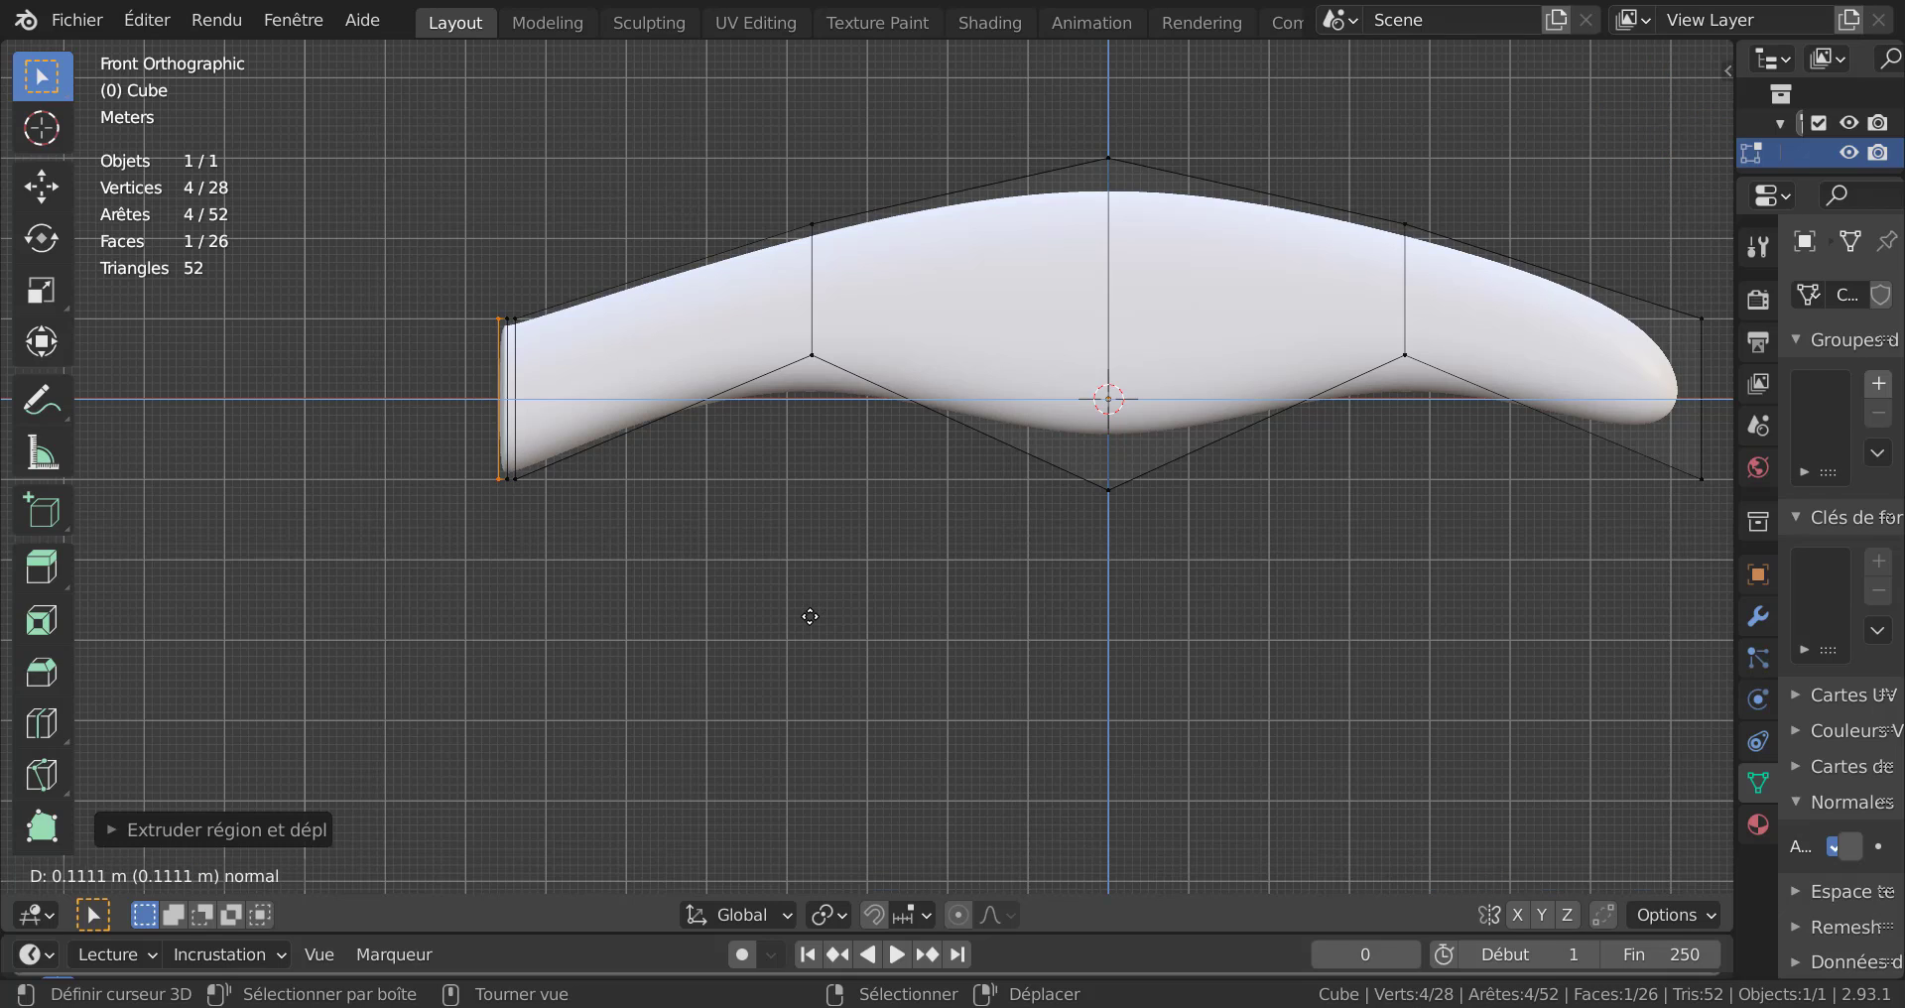
pyautogui.click(812, 614)
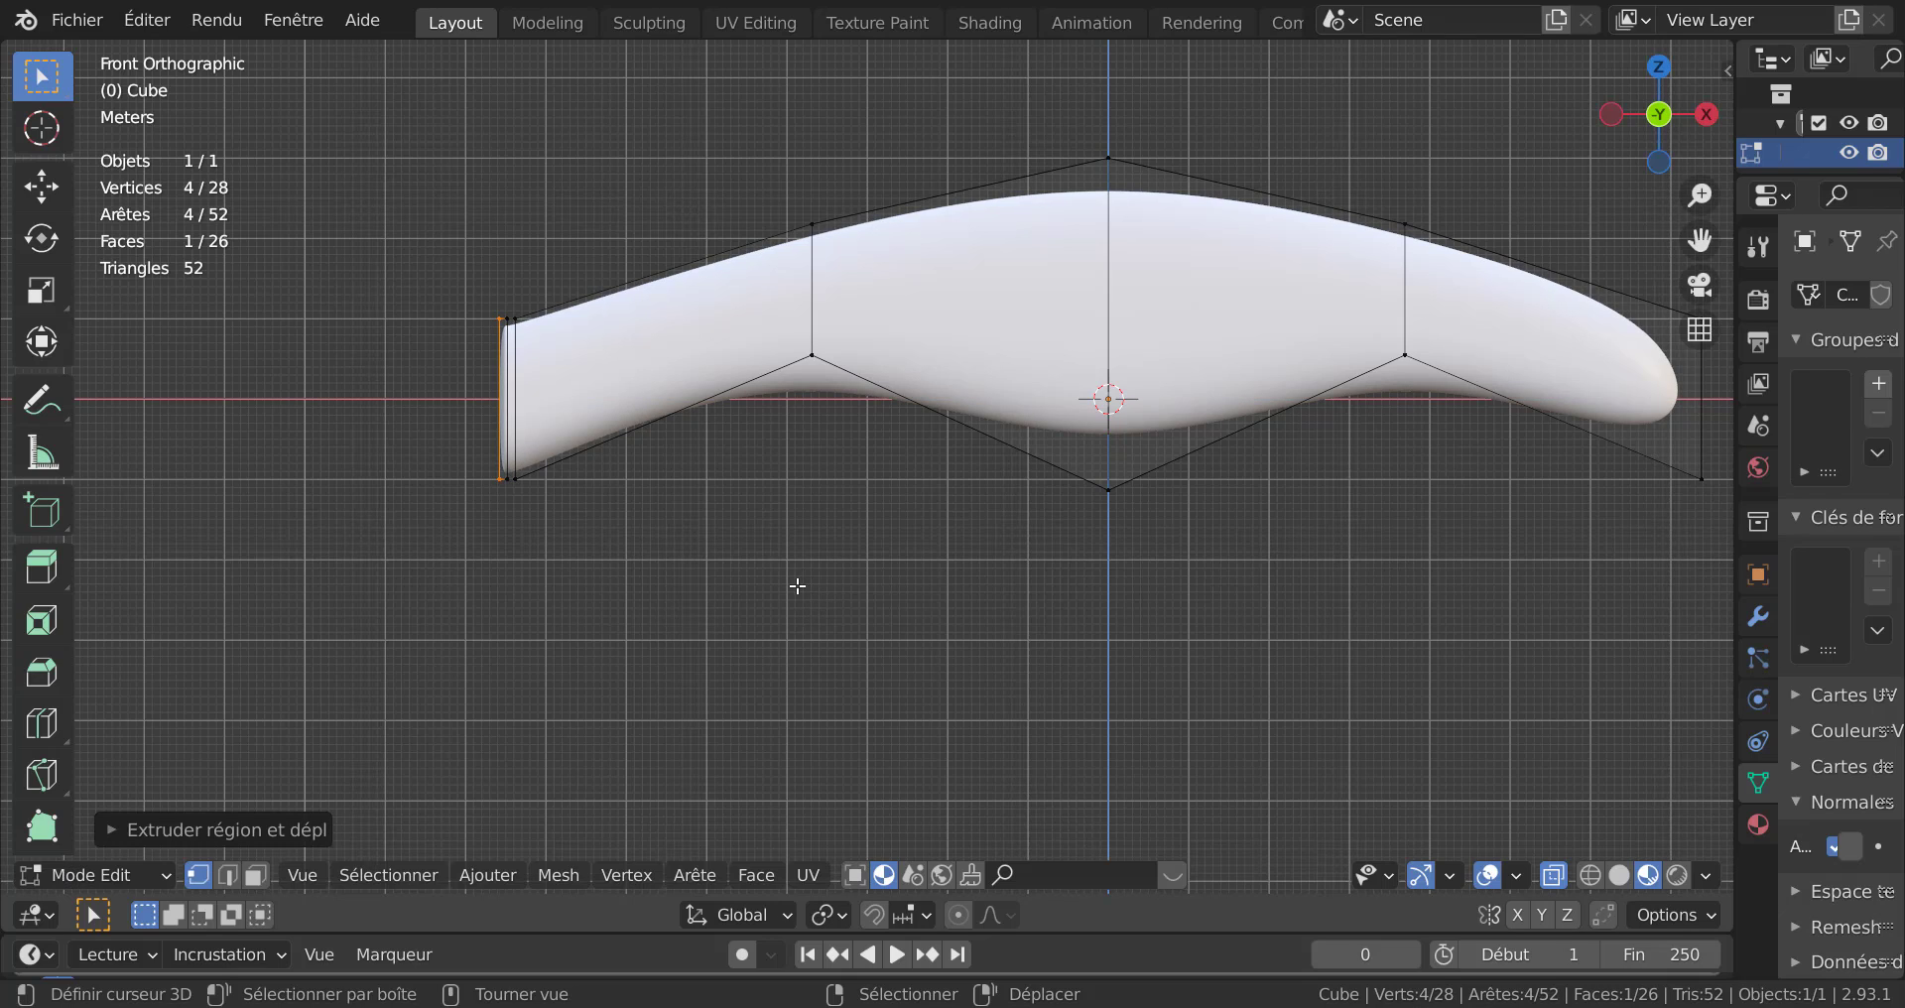
# Scale up the extruded end face uniformly to flare the guard and move it outward about 0.45 m along negative X.
pyautogui.moveTo(787, 595); pyautogui.dragTo(896, 627, button='middle')
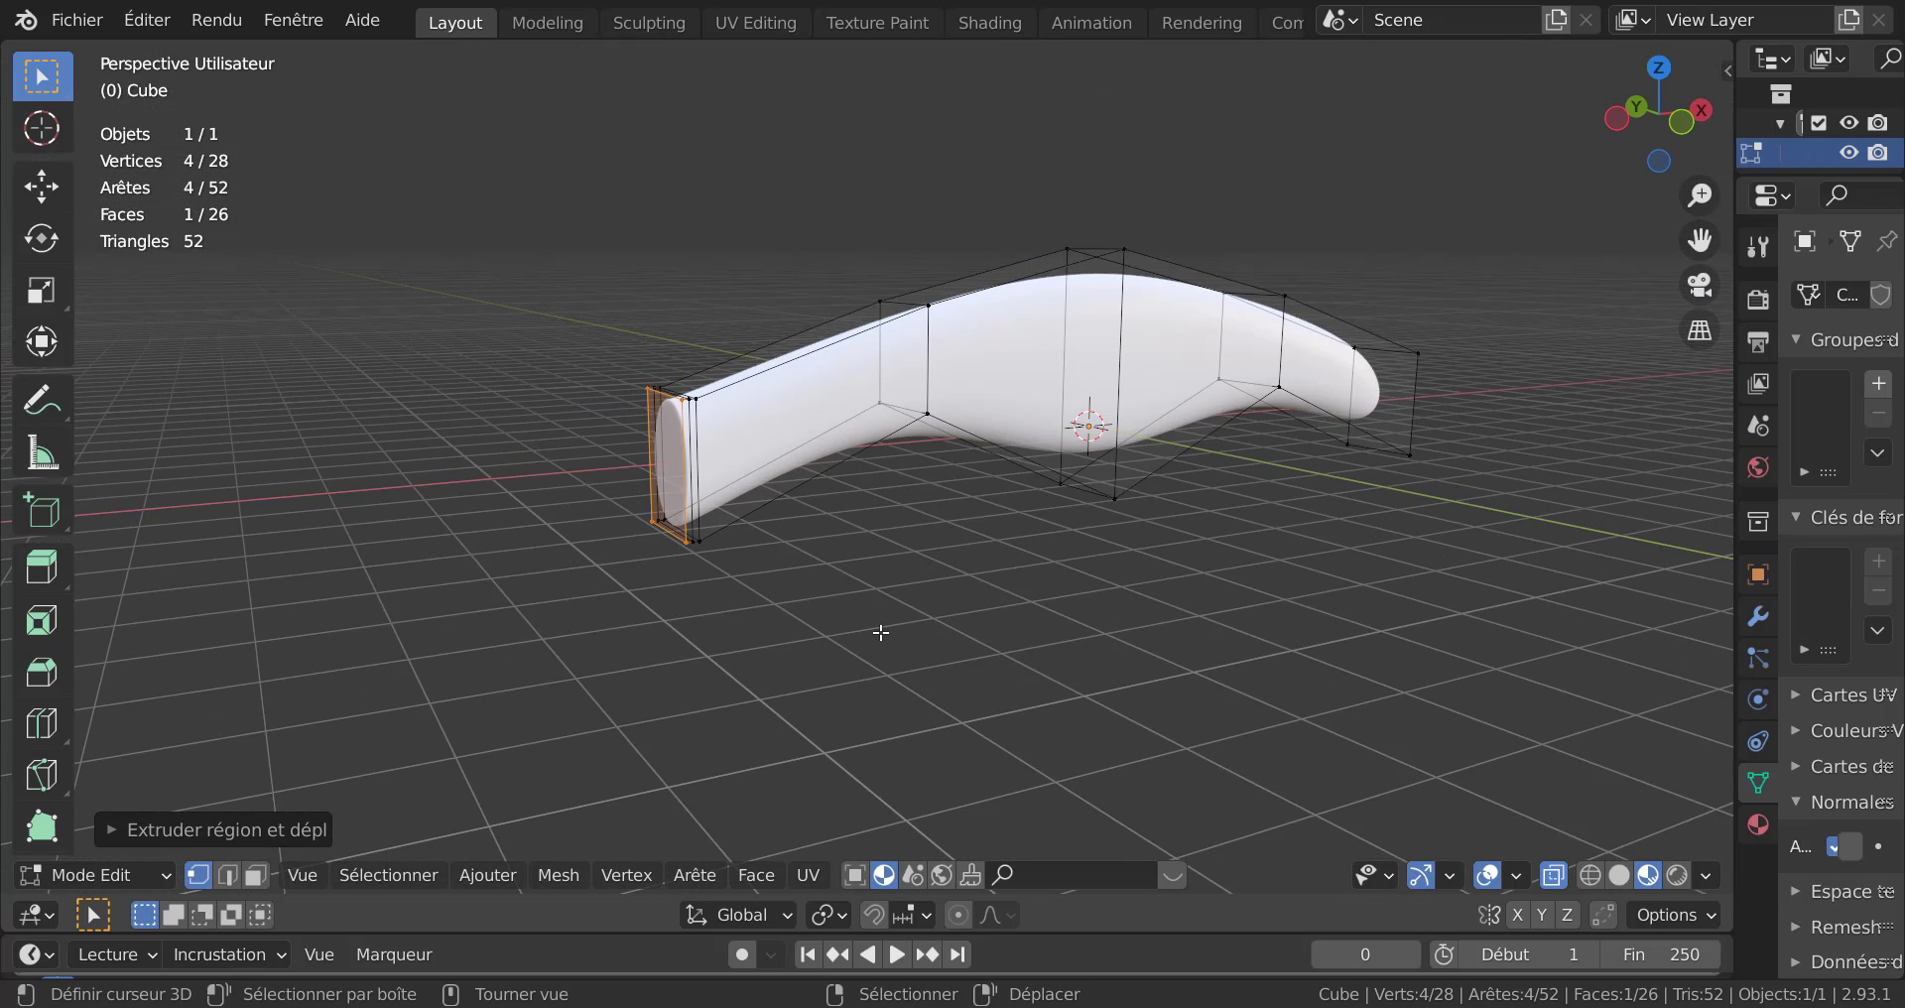
pyautogui.press('s')
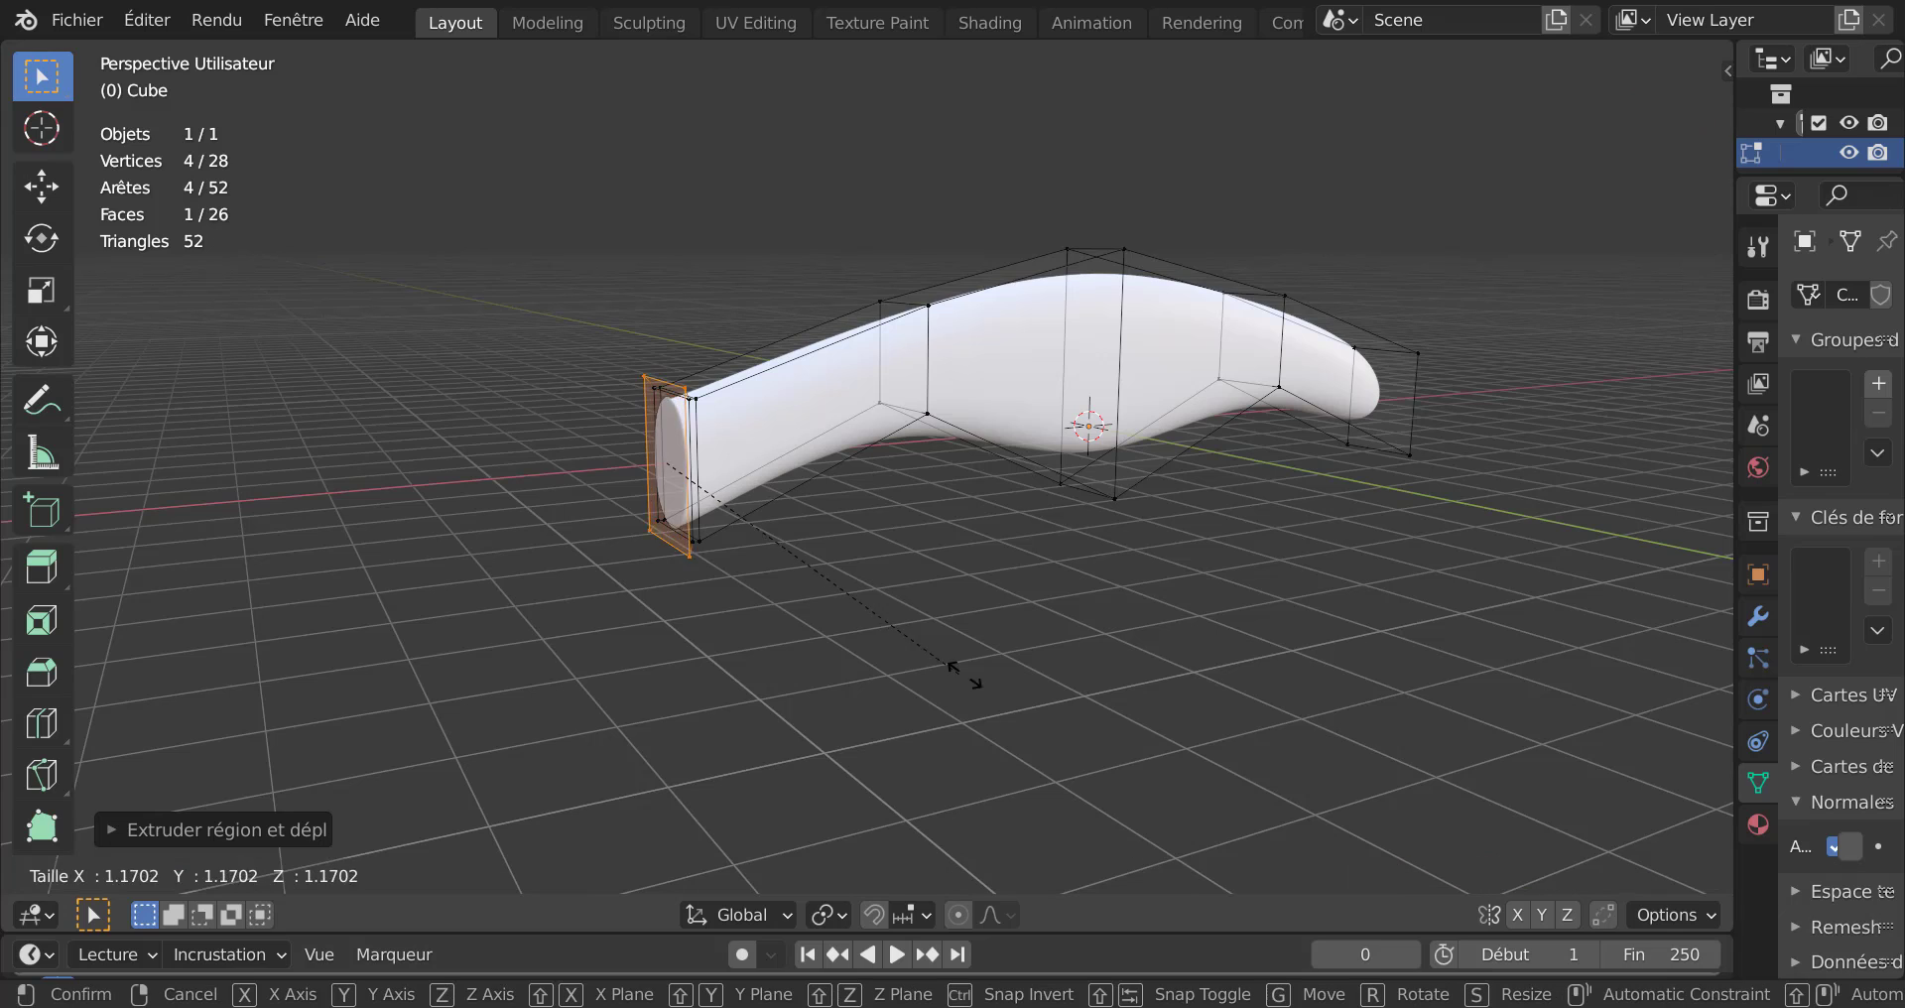
pyautogui.click(1208, 729)
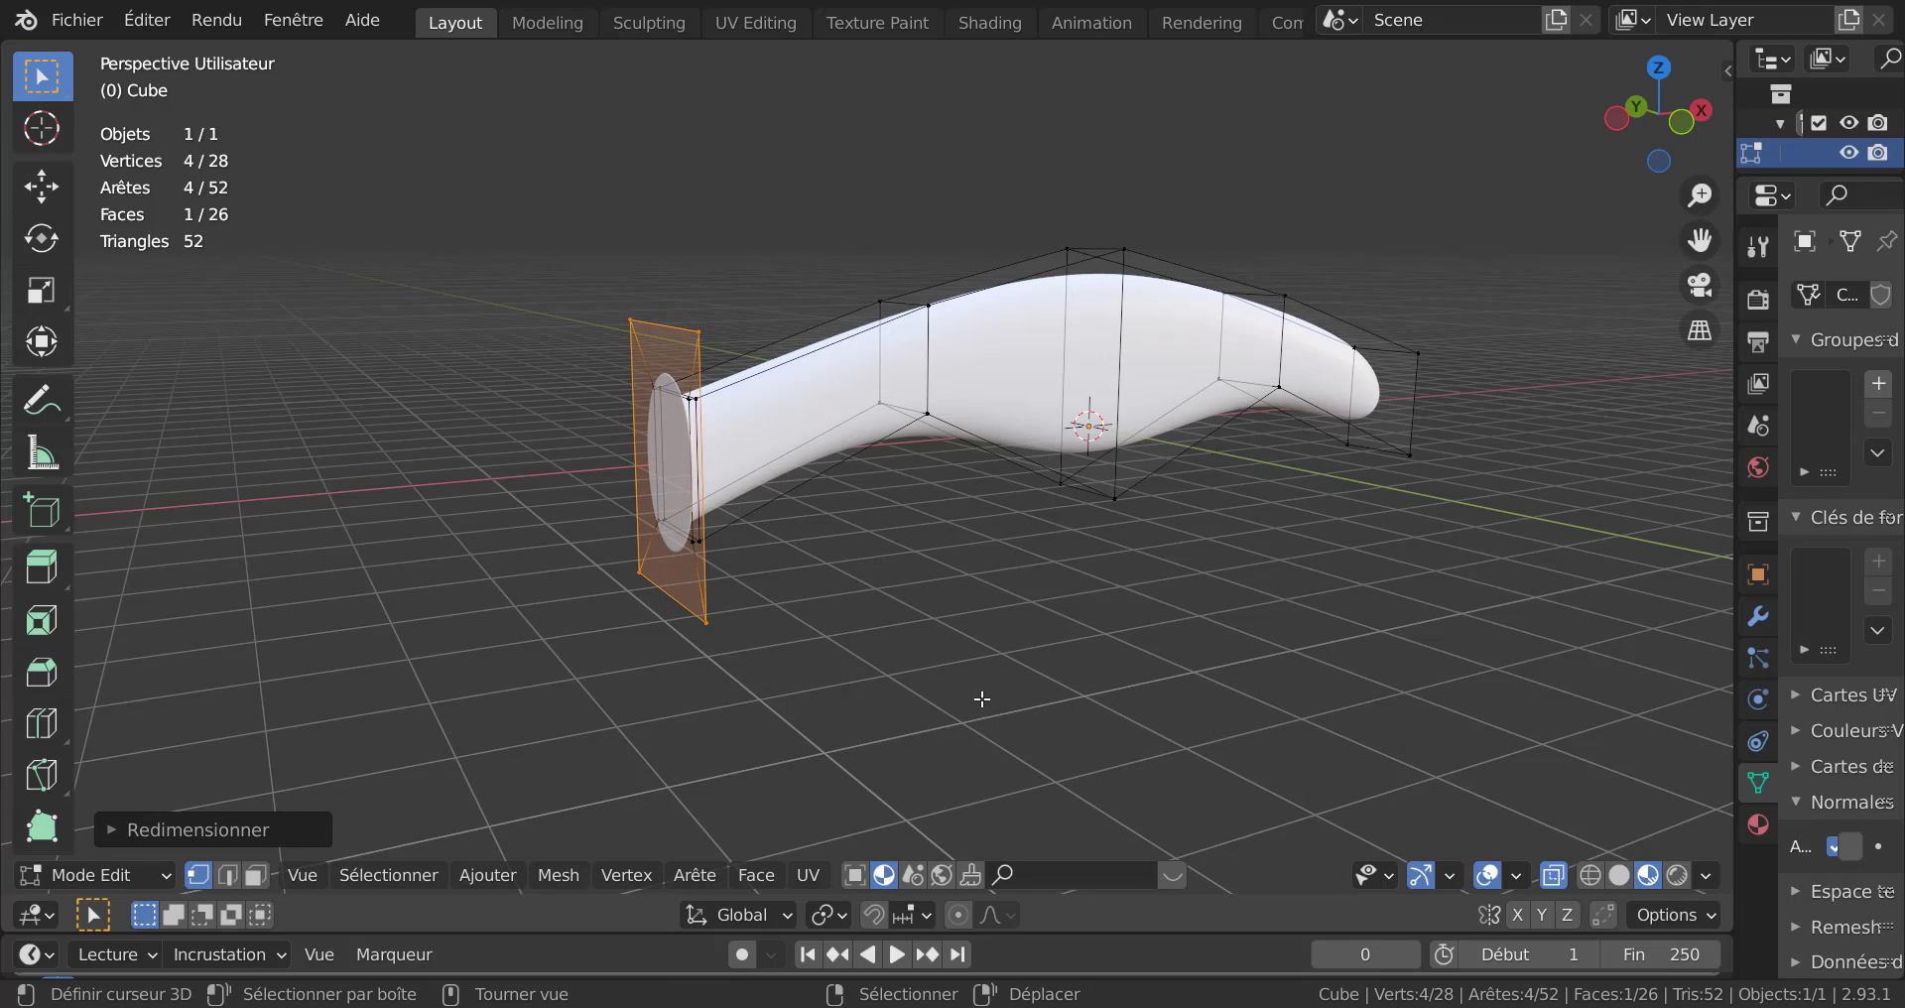
pyautogui.moveTo(980, 699); pyautogui.dragTo(857, 678, button='middle')
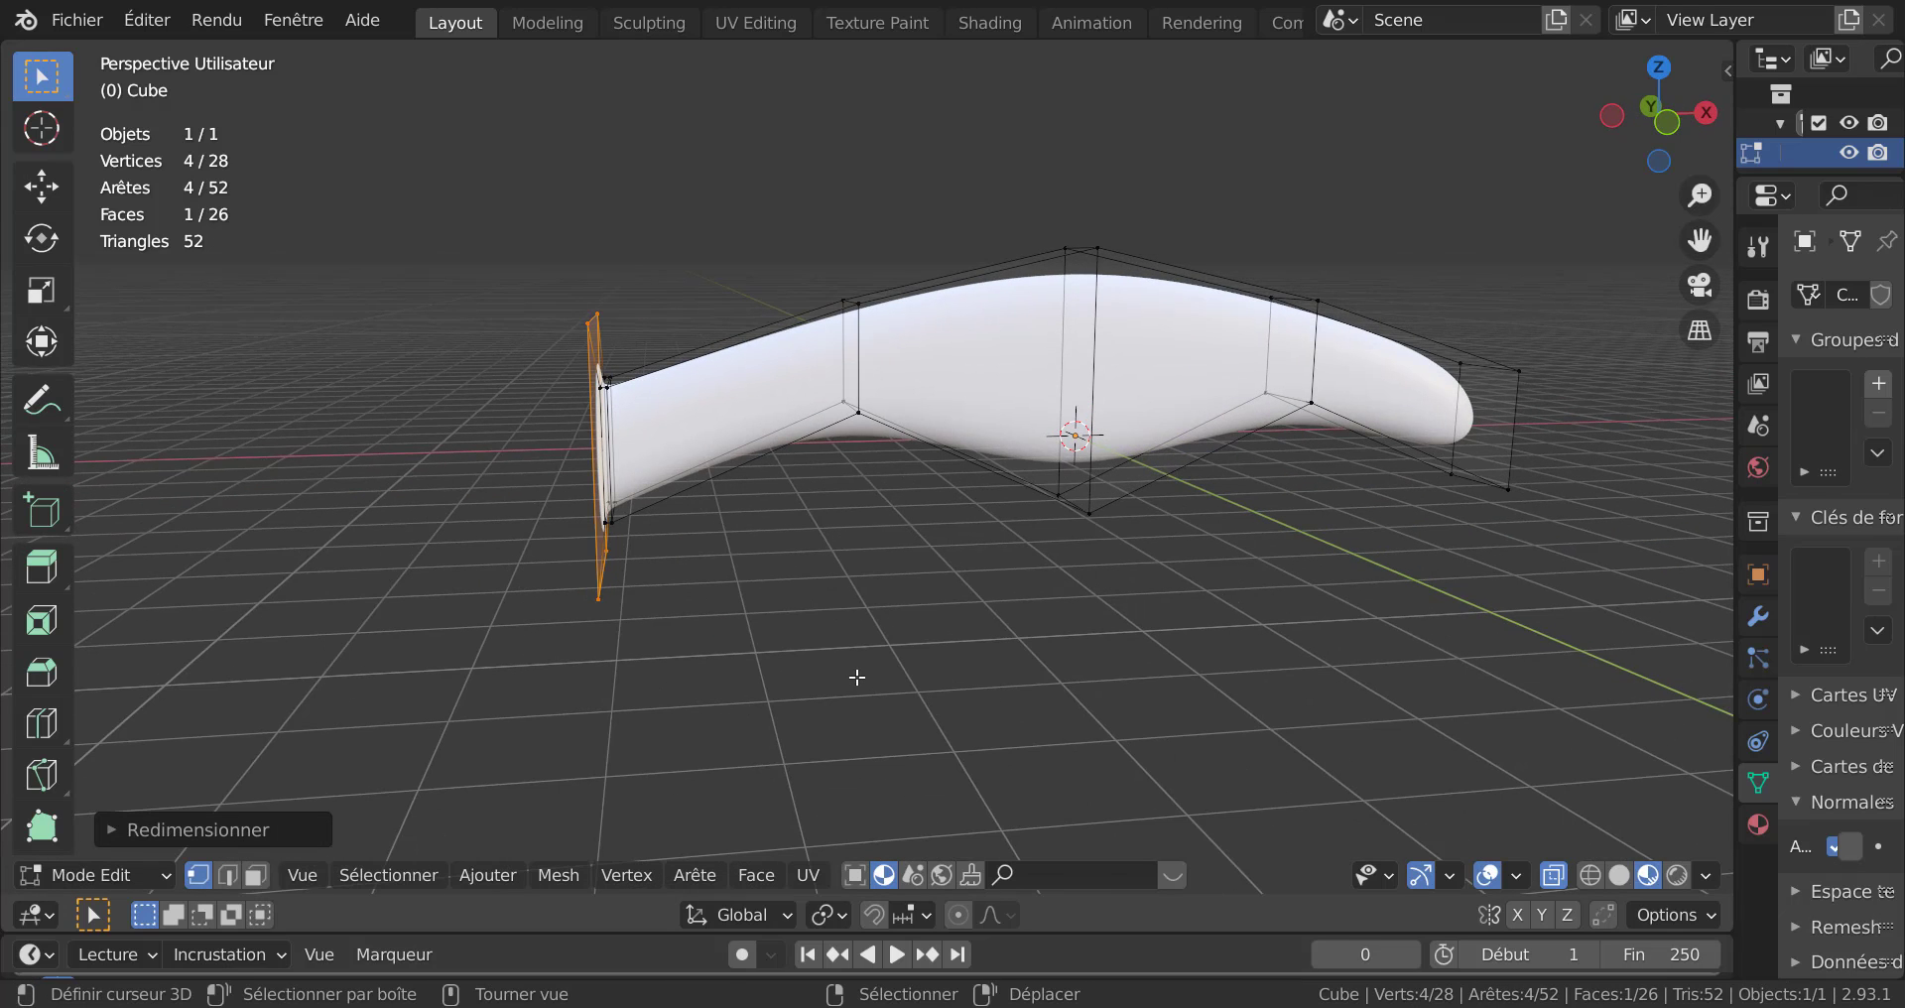
pyautogui.press('g')
pyautogui.press('x')
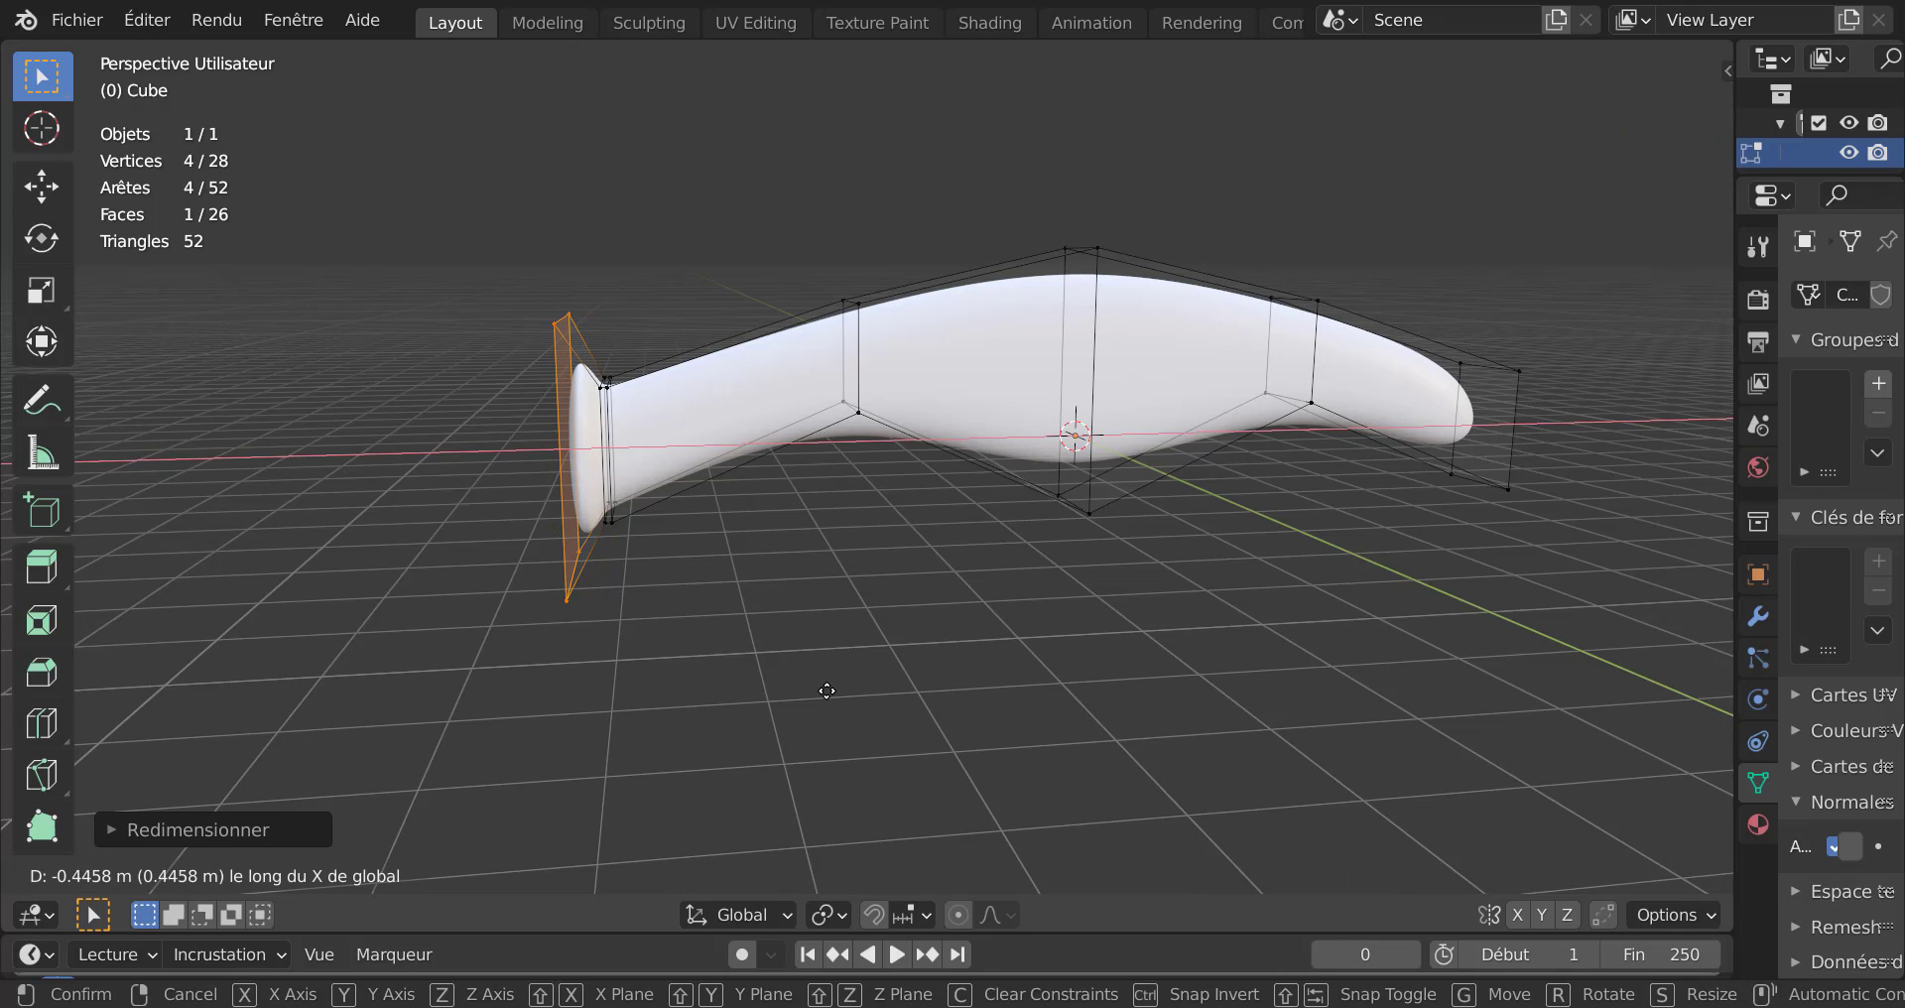
pyautogui.click(827, 690)
# Lower the guard's end face about 0.96 m along the Z axis and shift it further outward along negative X.
pyautogui.press('g')
pyautogui.press('z')
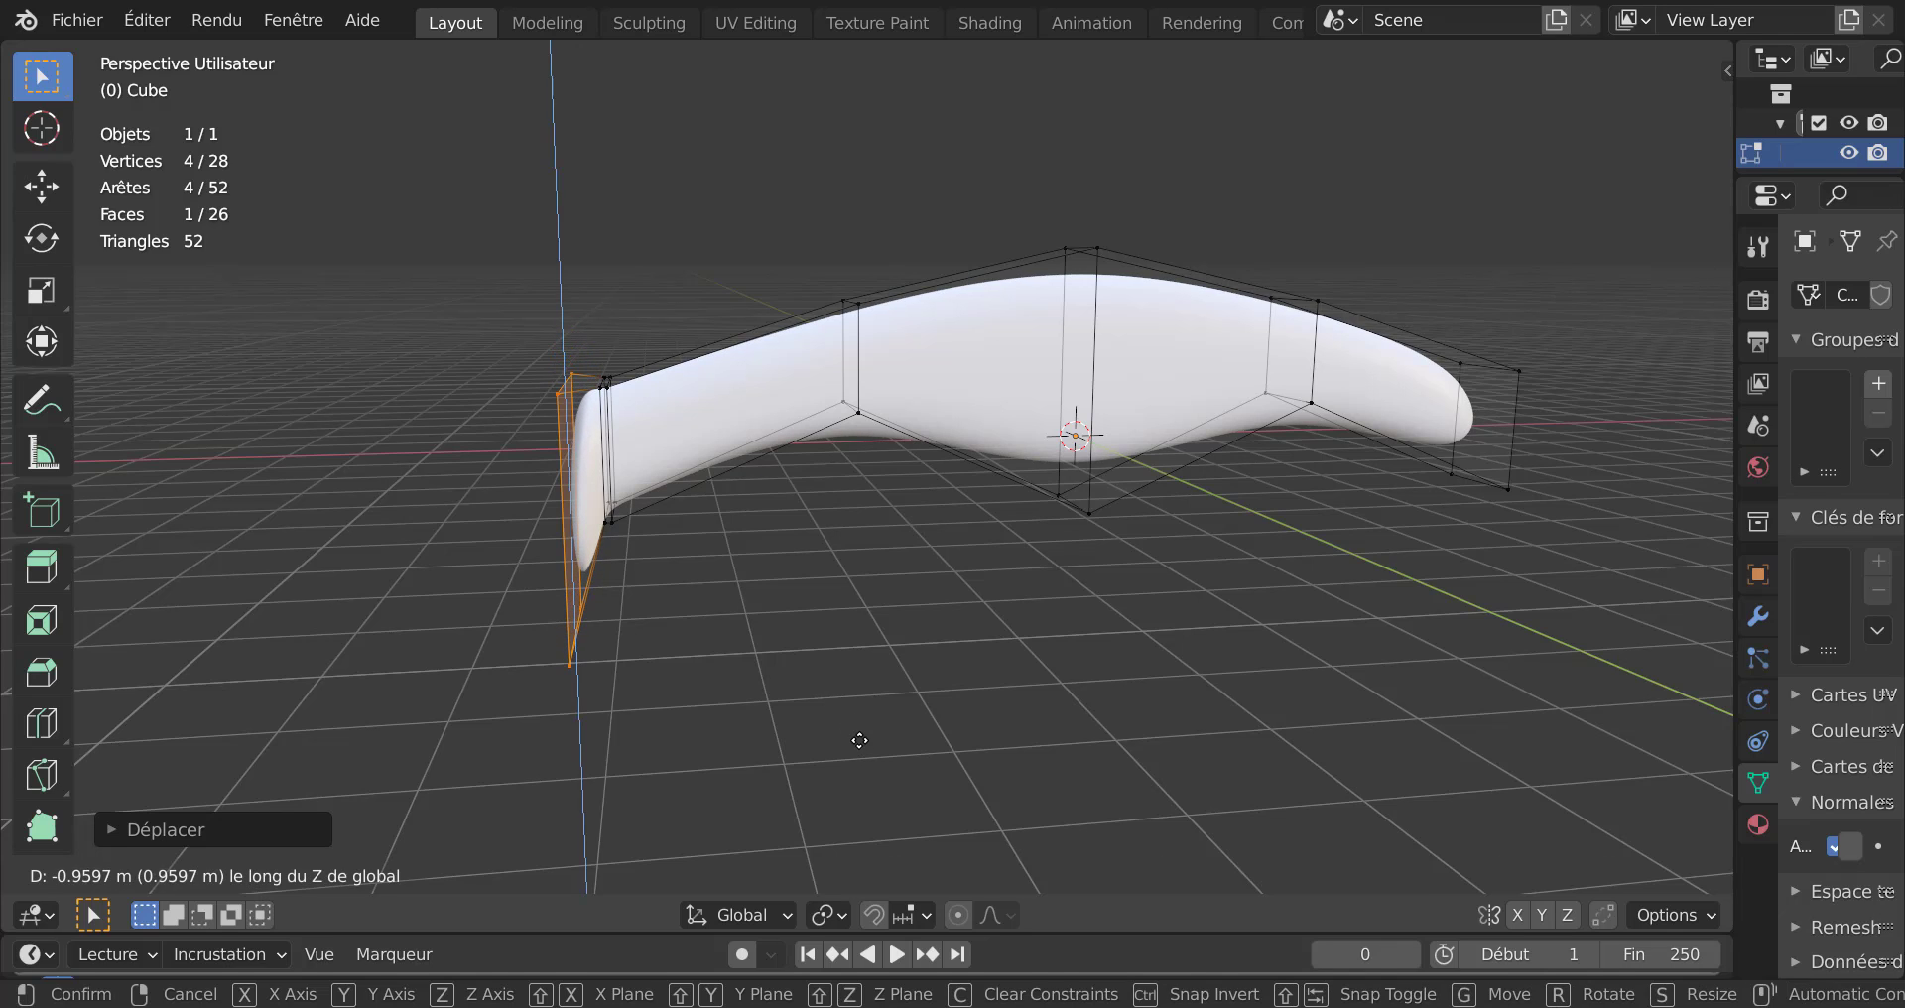
pyautogui.click(861, 739)
pyautogui.press('KP_1')
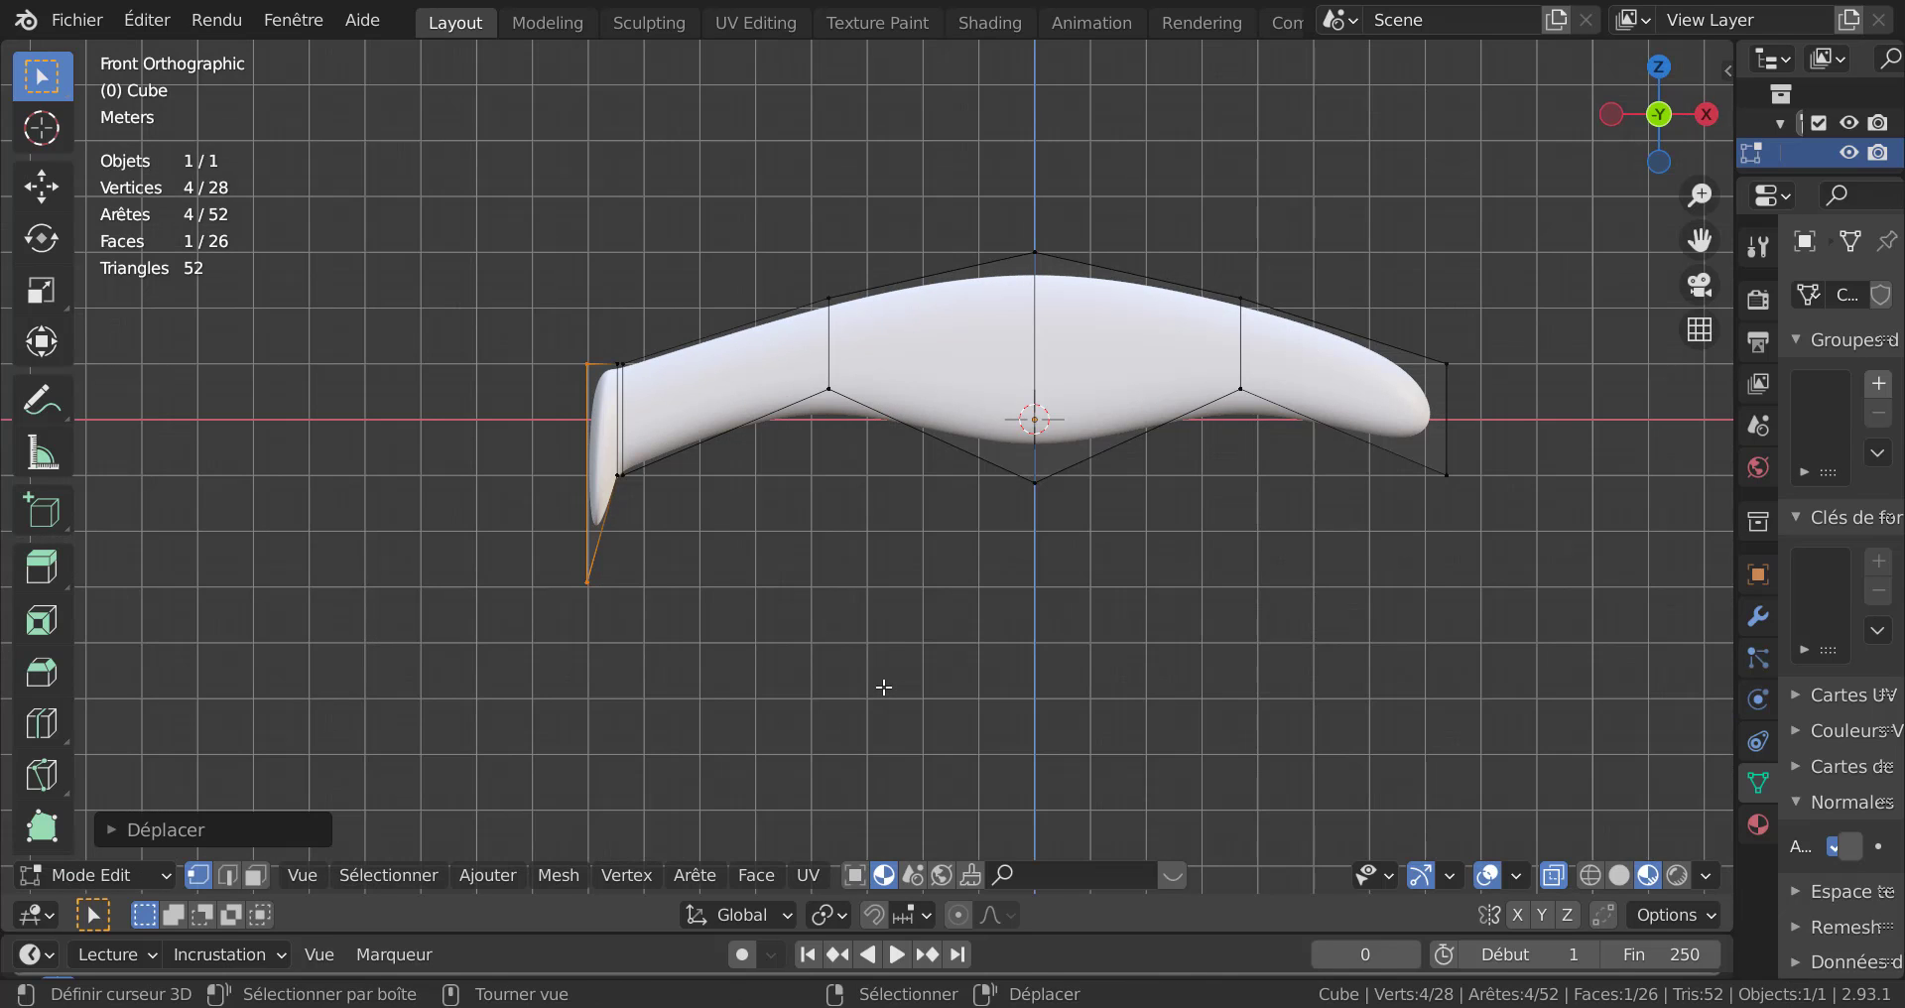
pyautogui.press('g')
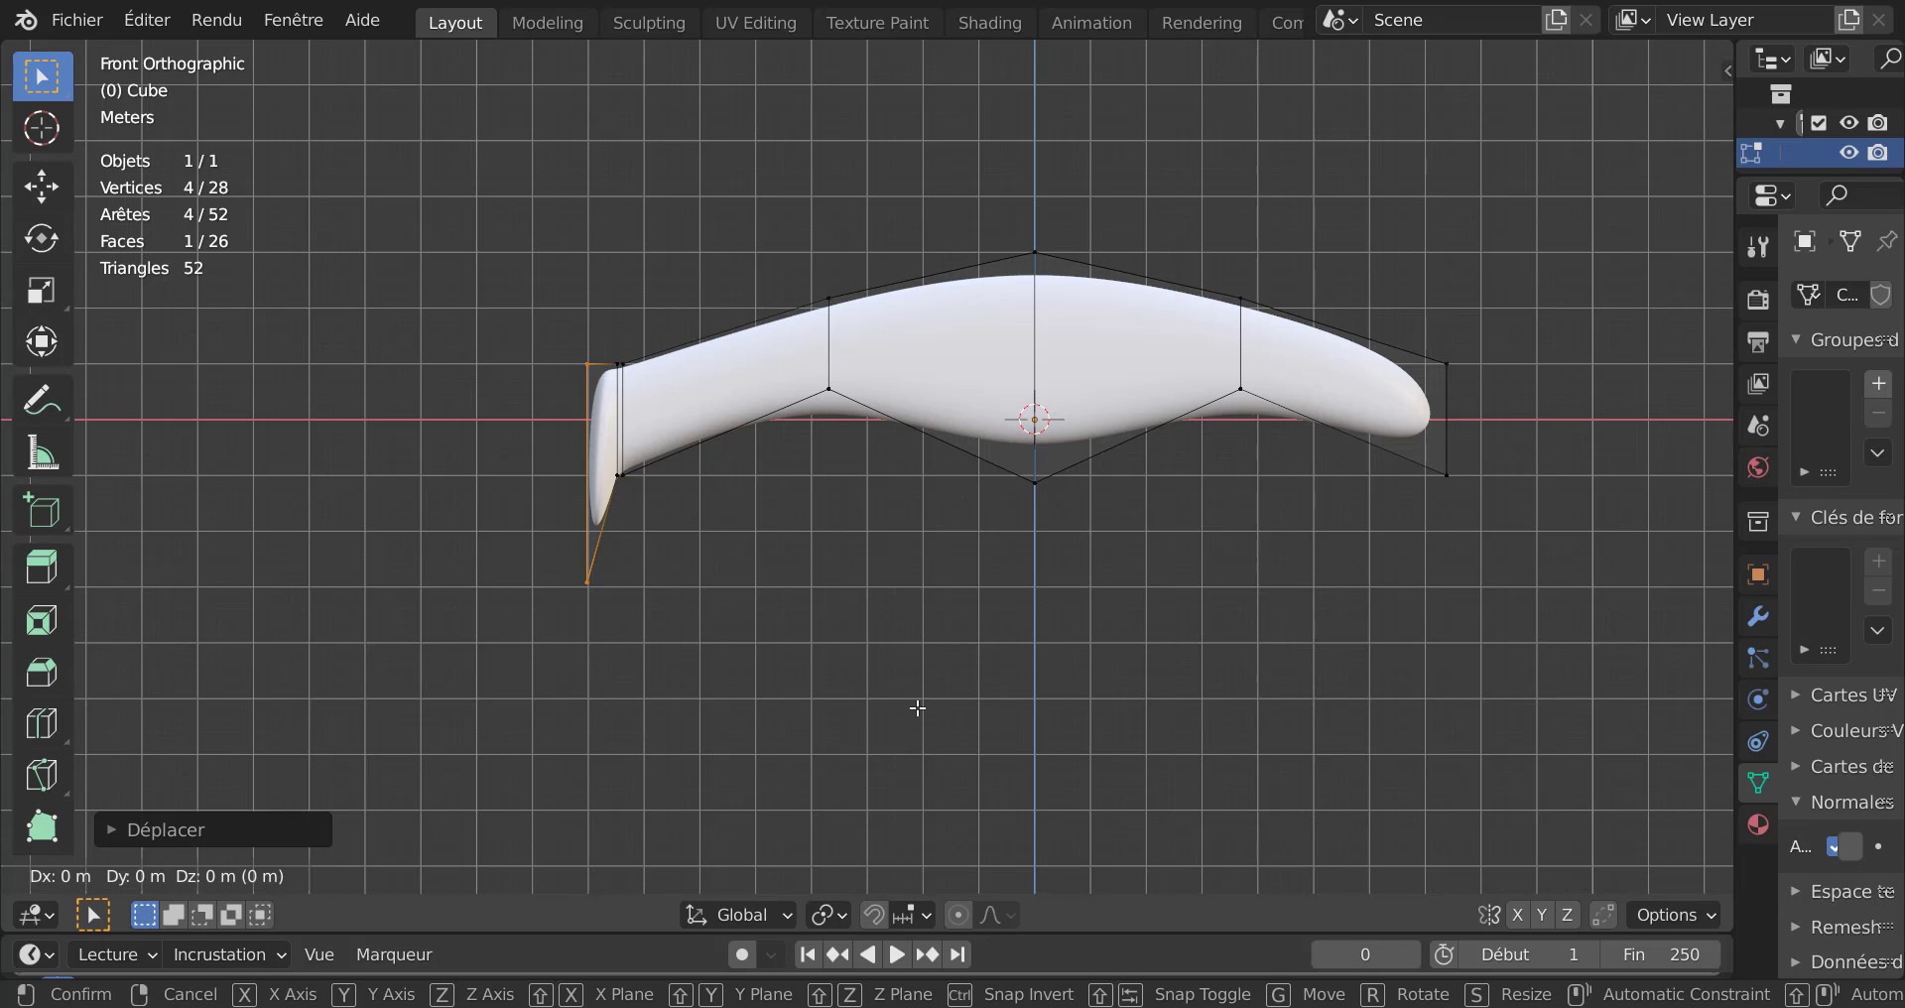
pyautogui.press('x')
pyautogui.click(897, 716)
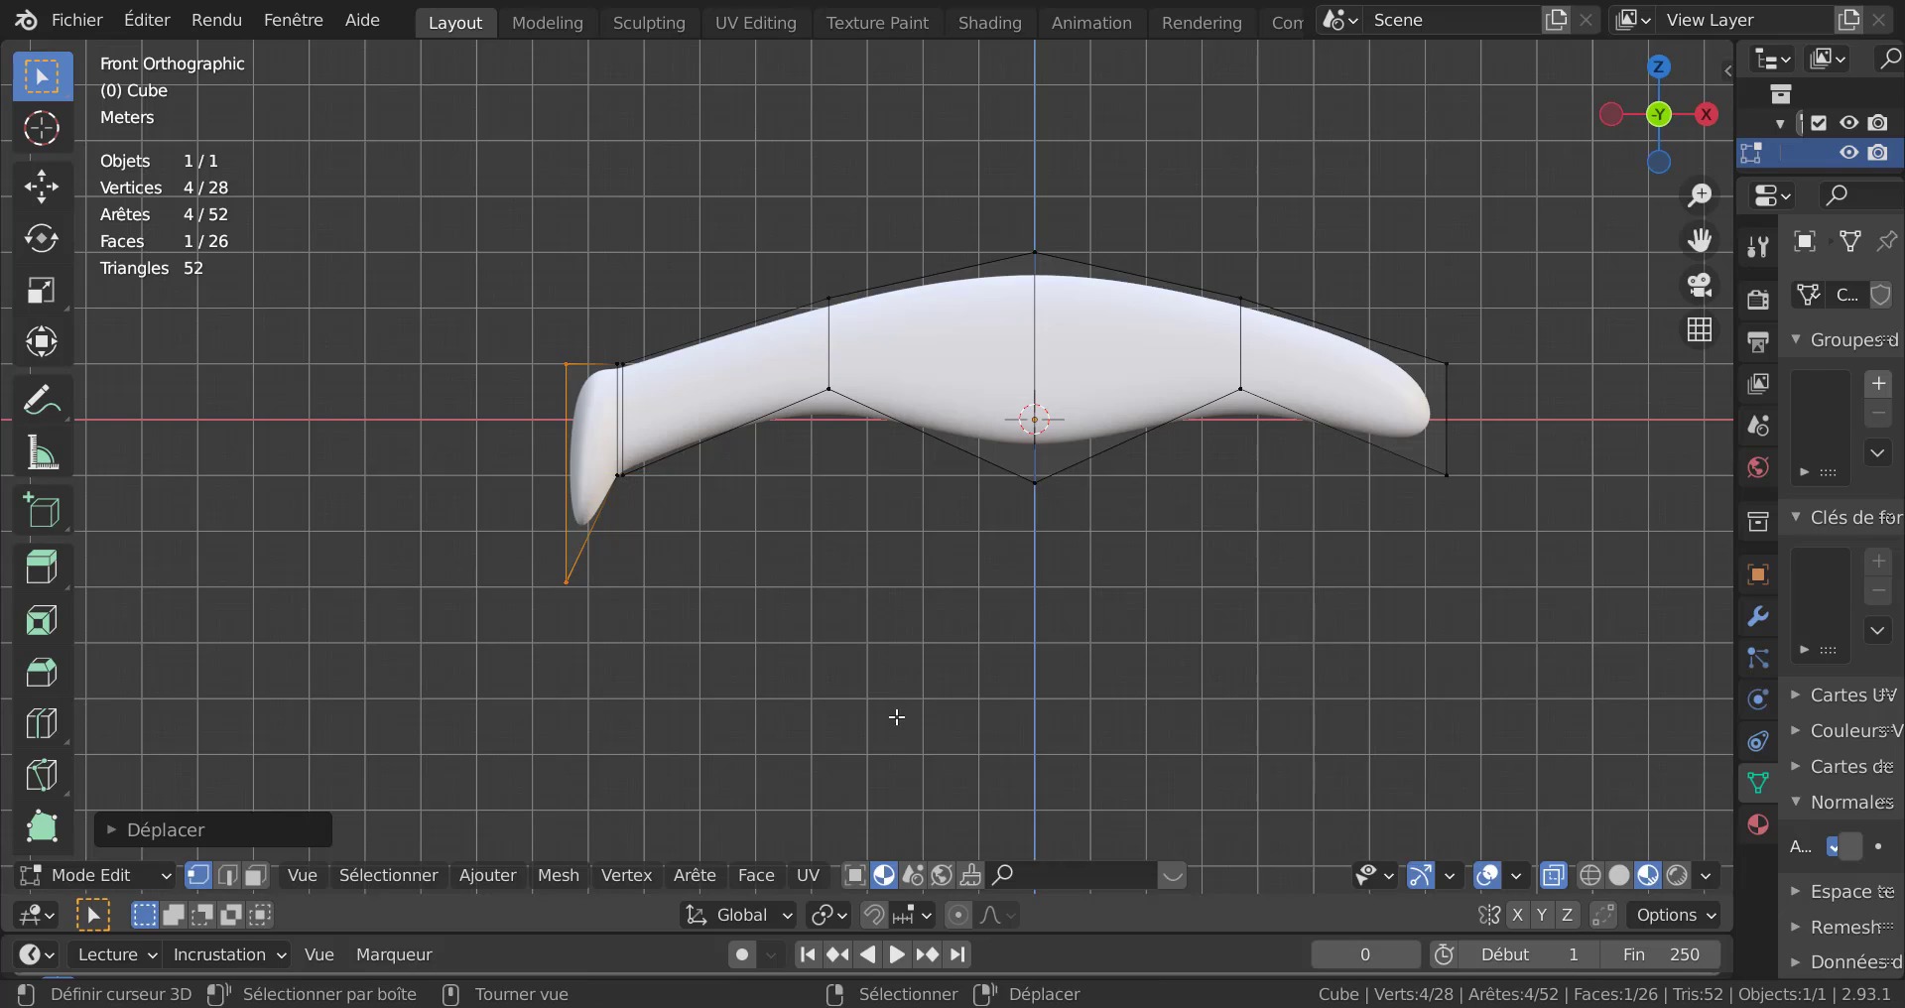
# Narrow the guard's end face along the Y axis by a factor of about 0.6 and inspect the handle in Object Mode.
pyautogui.moveTo(897, 716); pyautogui.dragTo(1163, 738, button='middle')
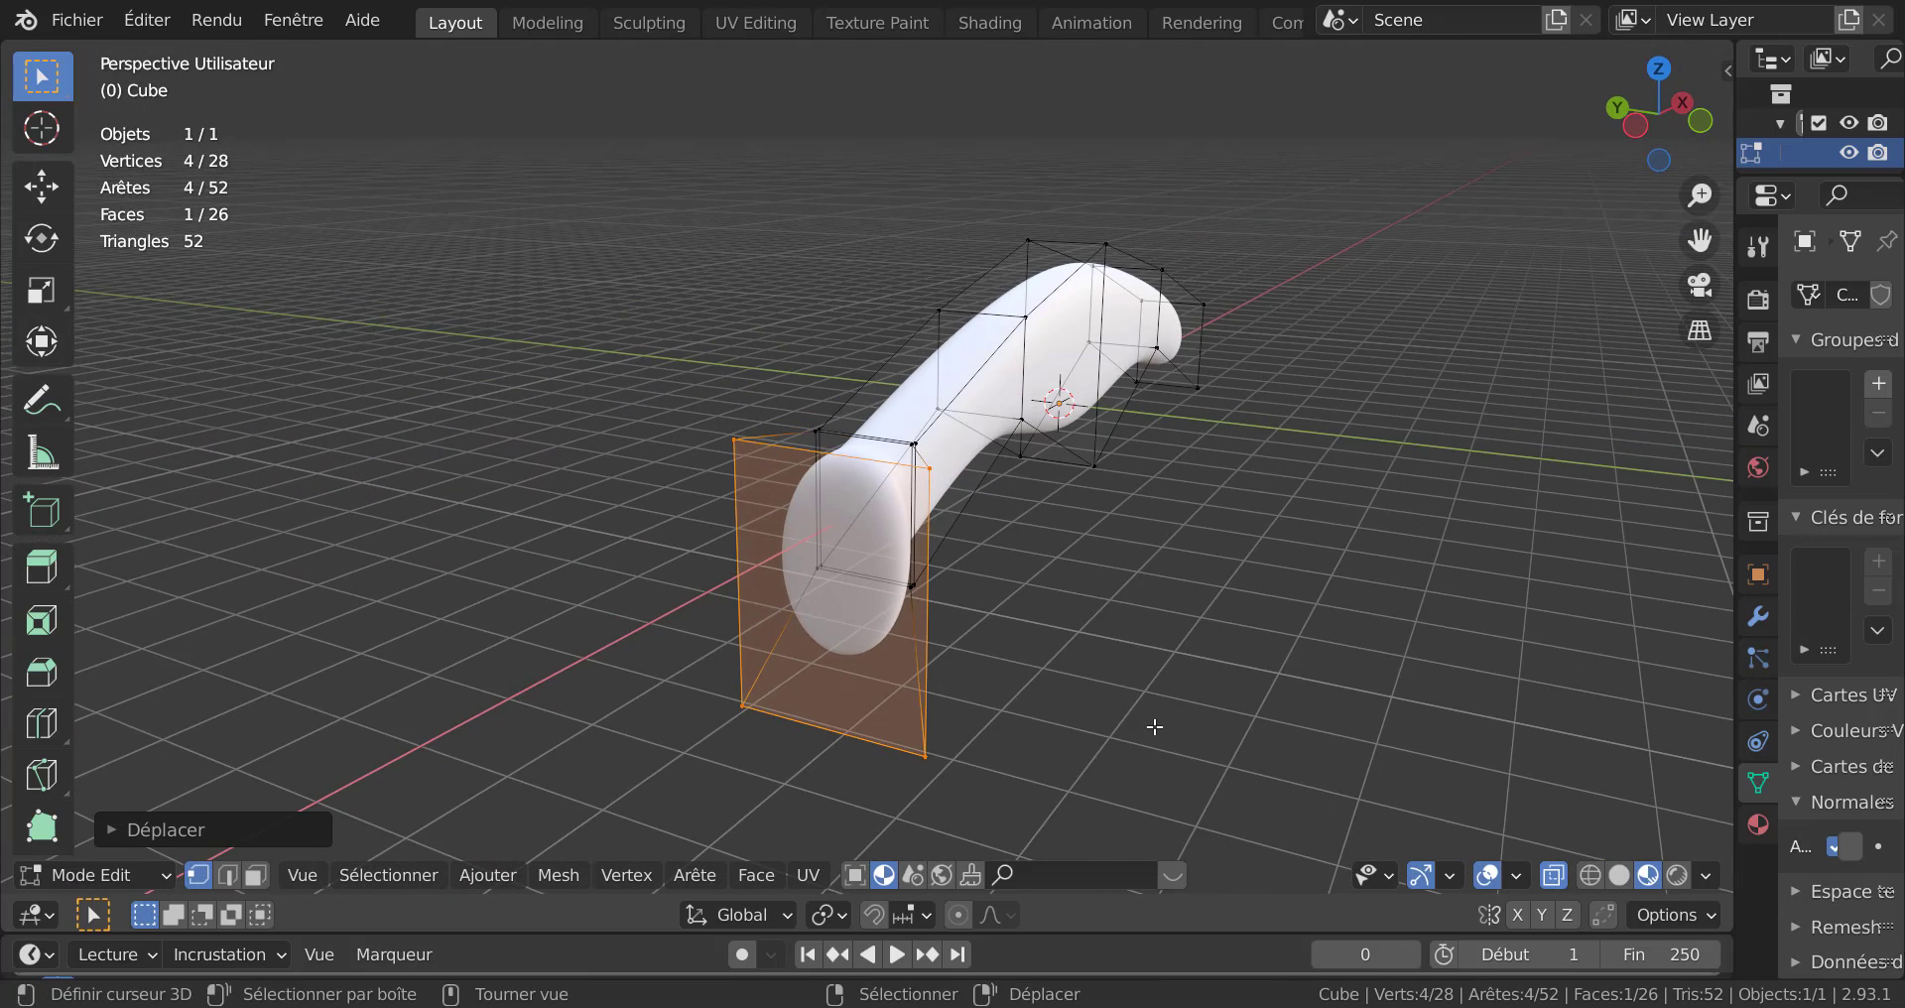
pyautogui.press('s')
pyautogui.press('y')
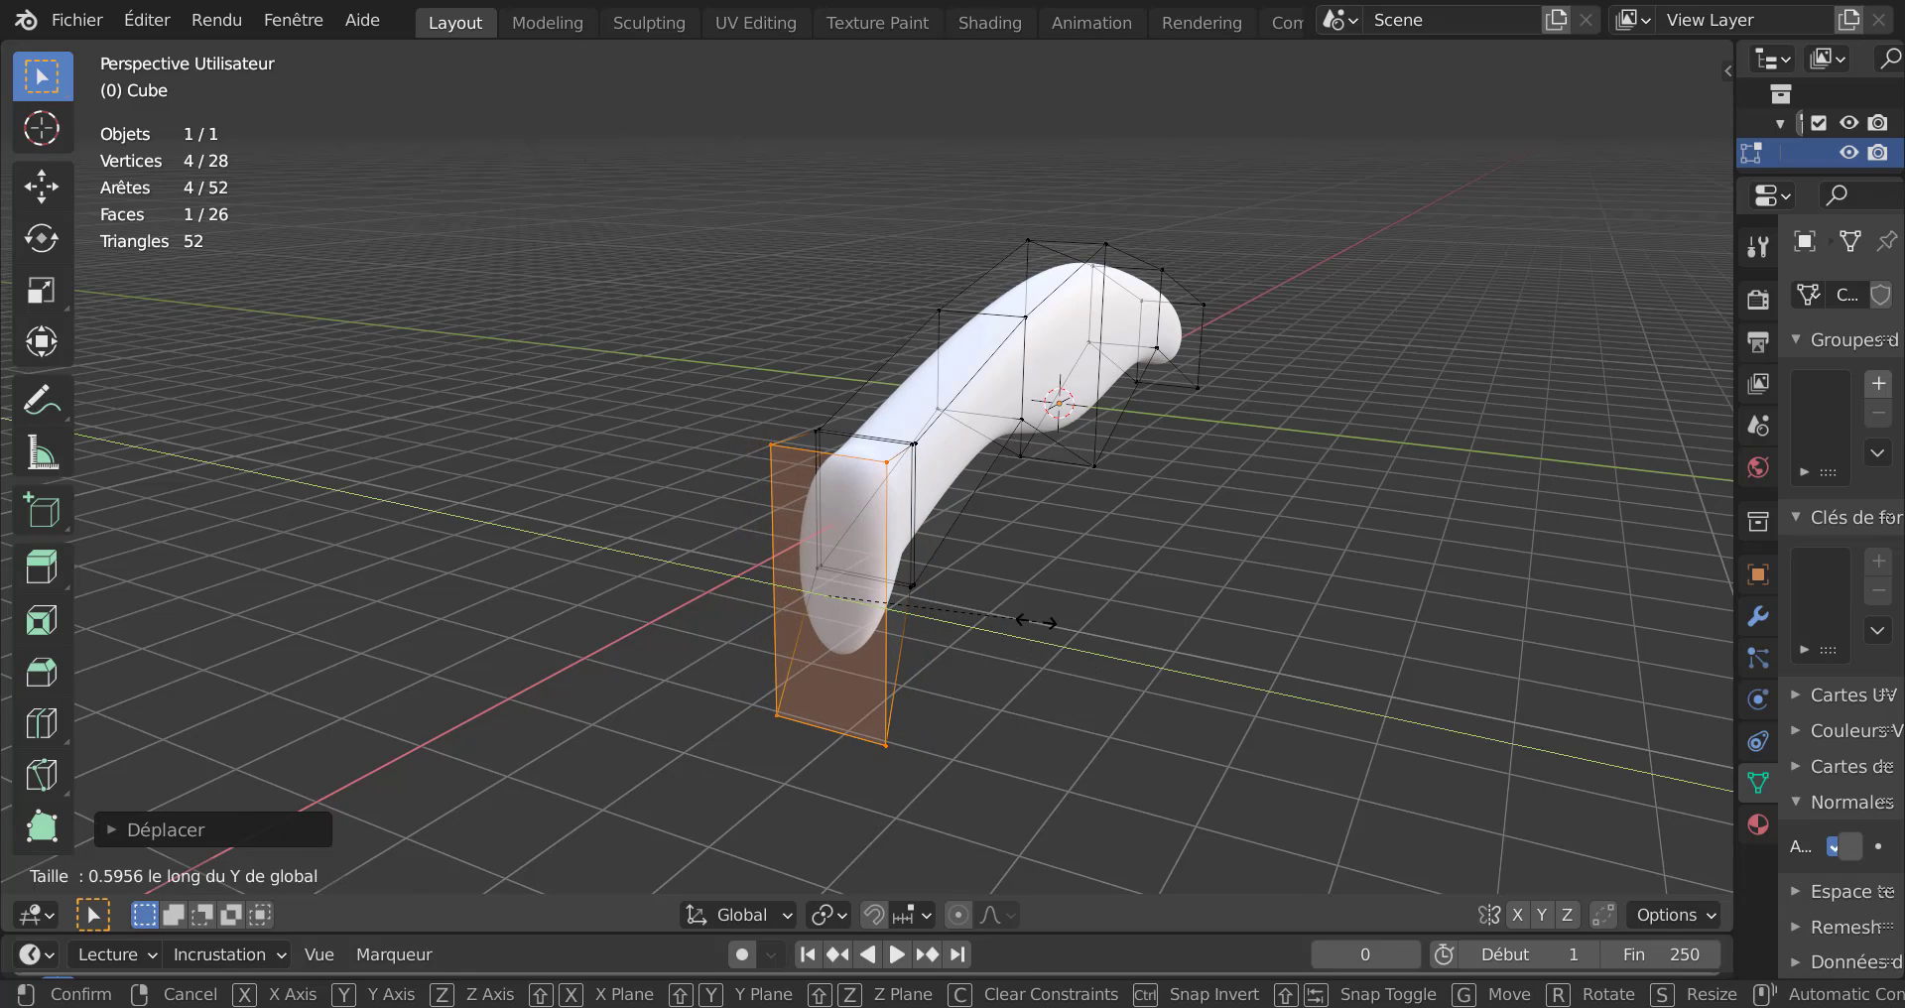
pyautogui.click(1052, 645)
pyautogui.press('Tab')
pyautogui.moveTo(1068, 659); pyautogui.dragTo(780, 697, button='middle')
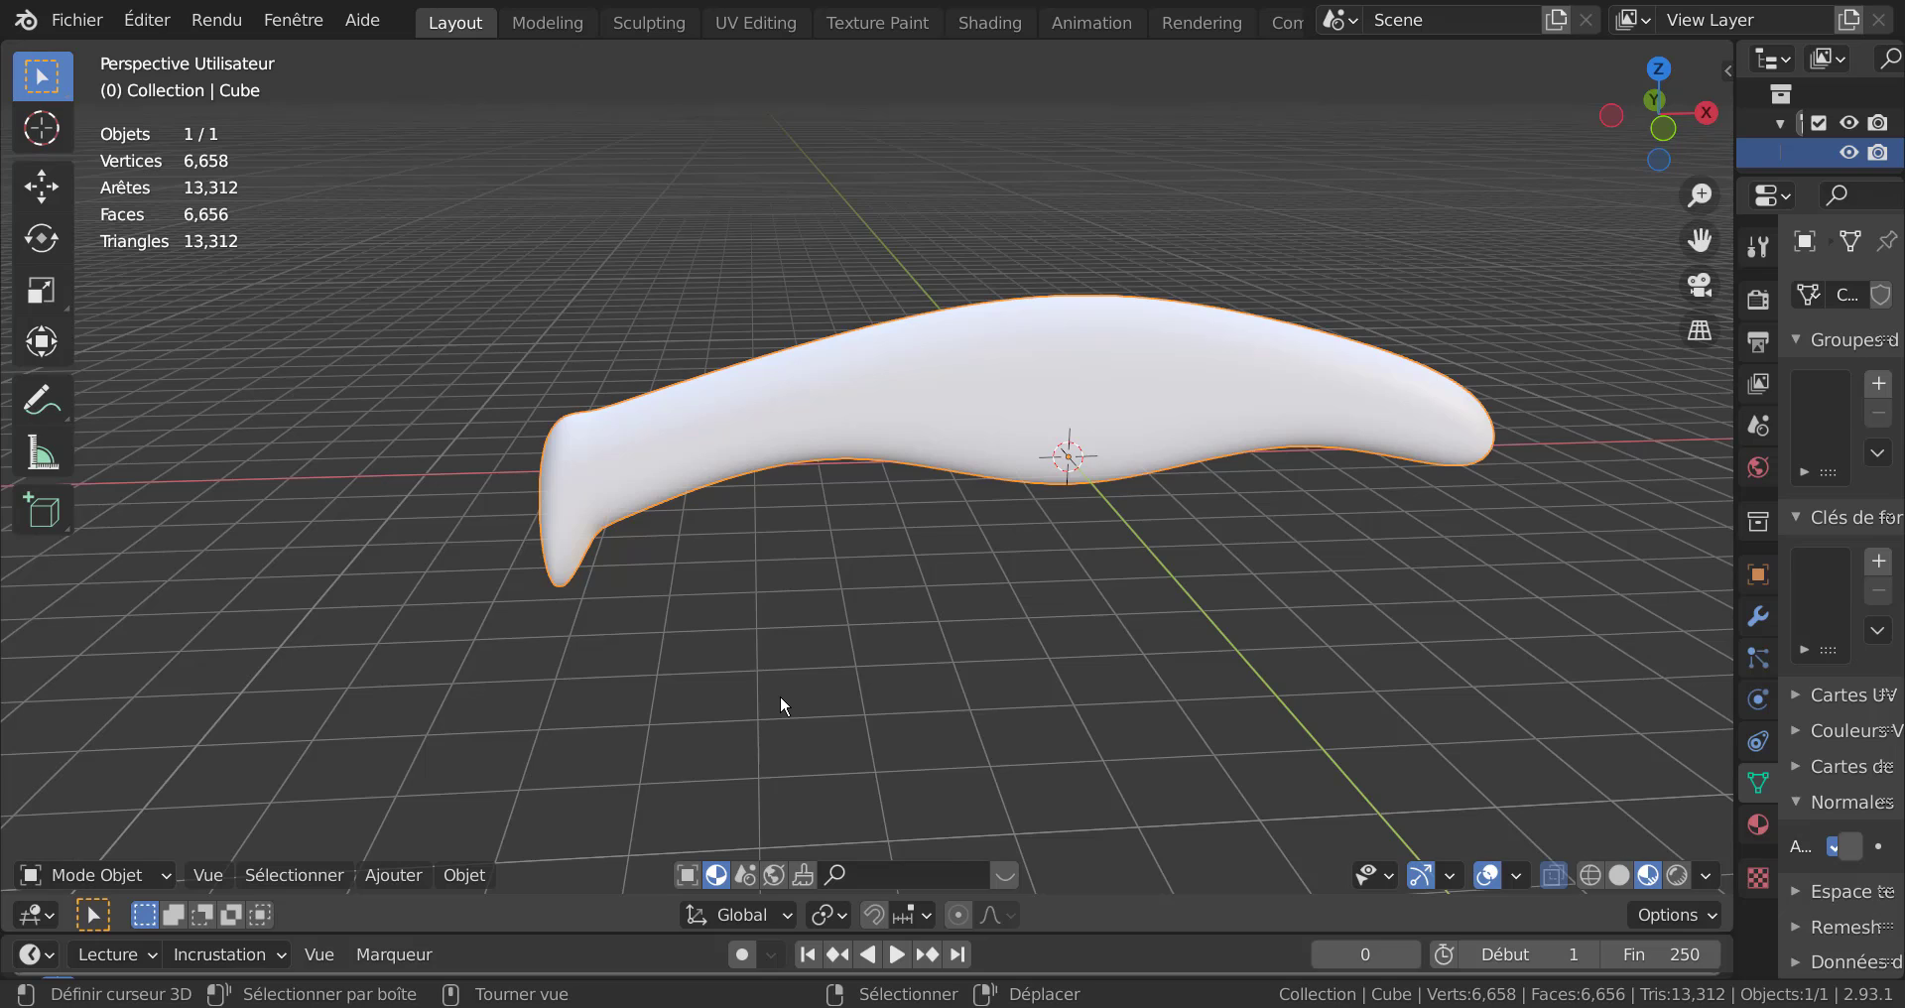
# Lower the guard's end face on the handle's negative X end about 0.3 m along the Z axis.
pyautogui.press('KP_1')
pyautogui.press('Tab')
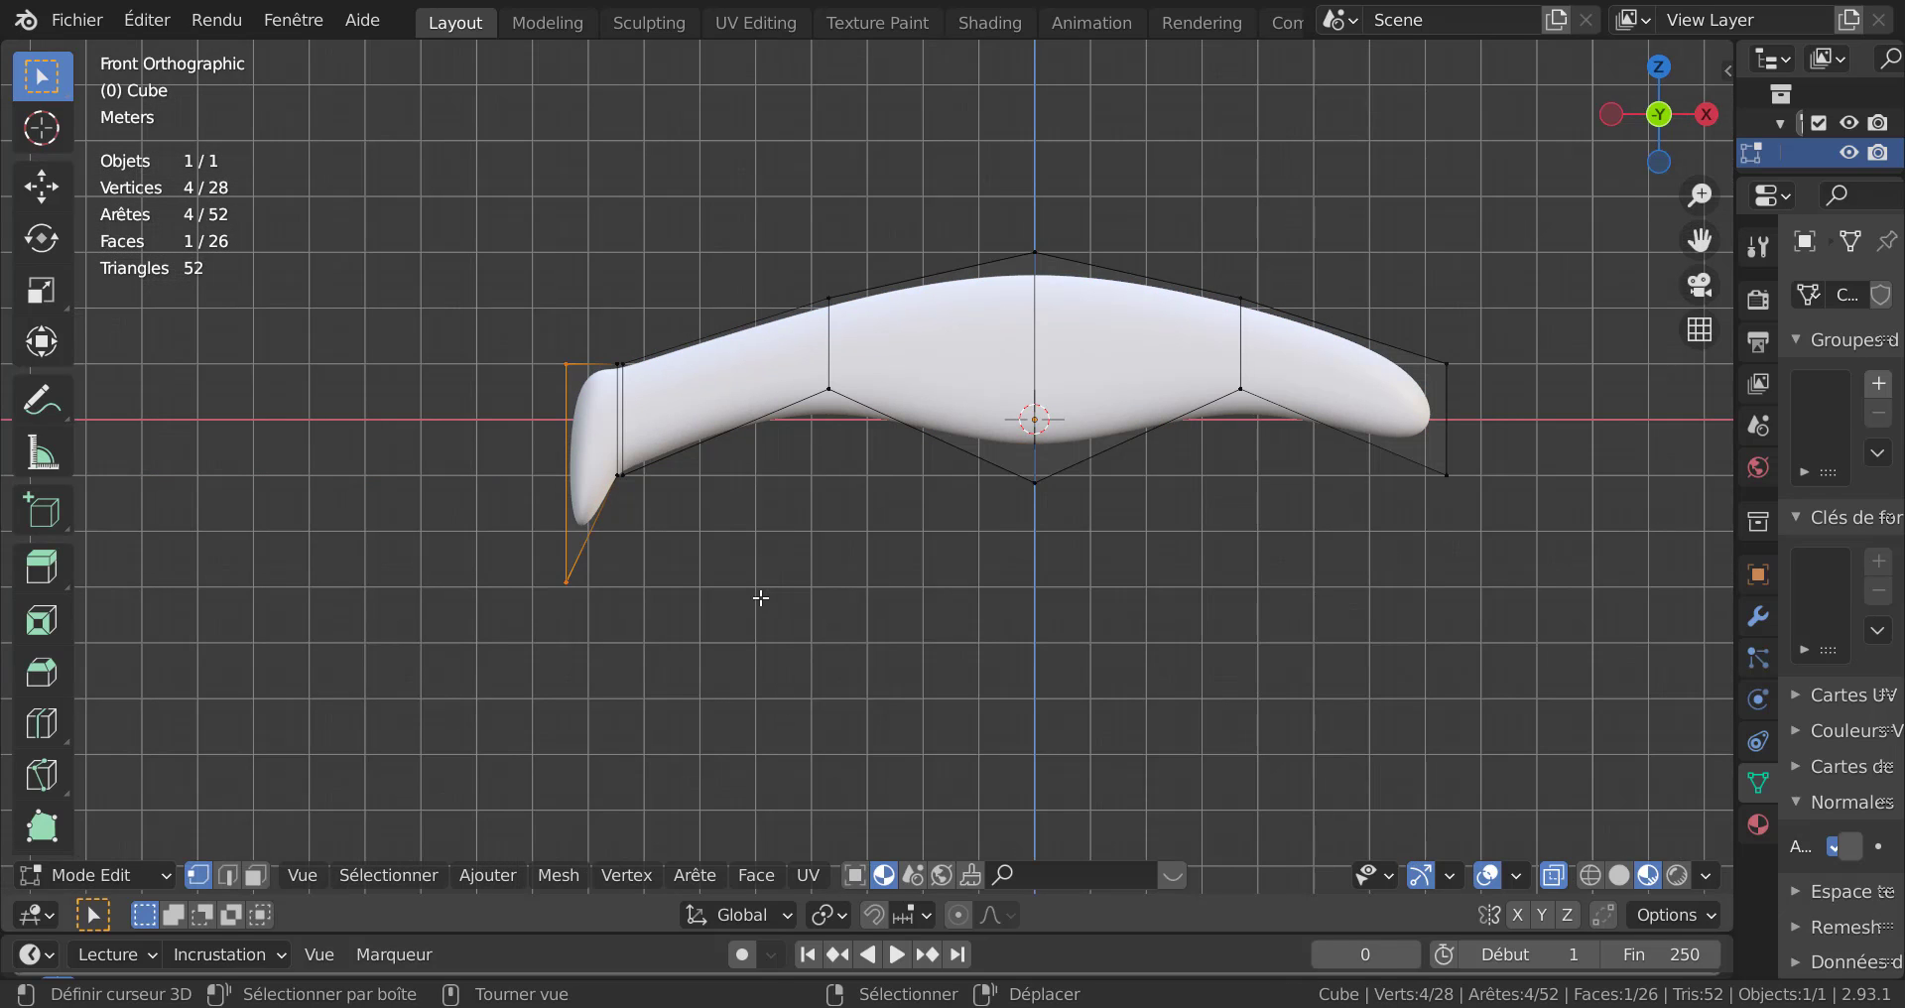
pyautogui.press('g')
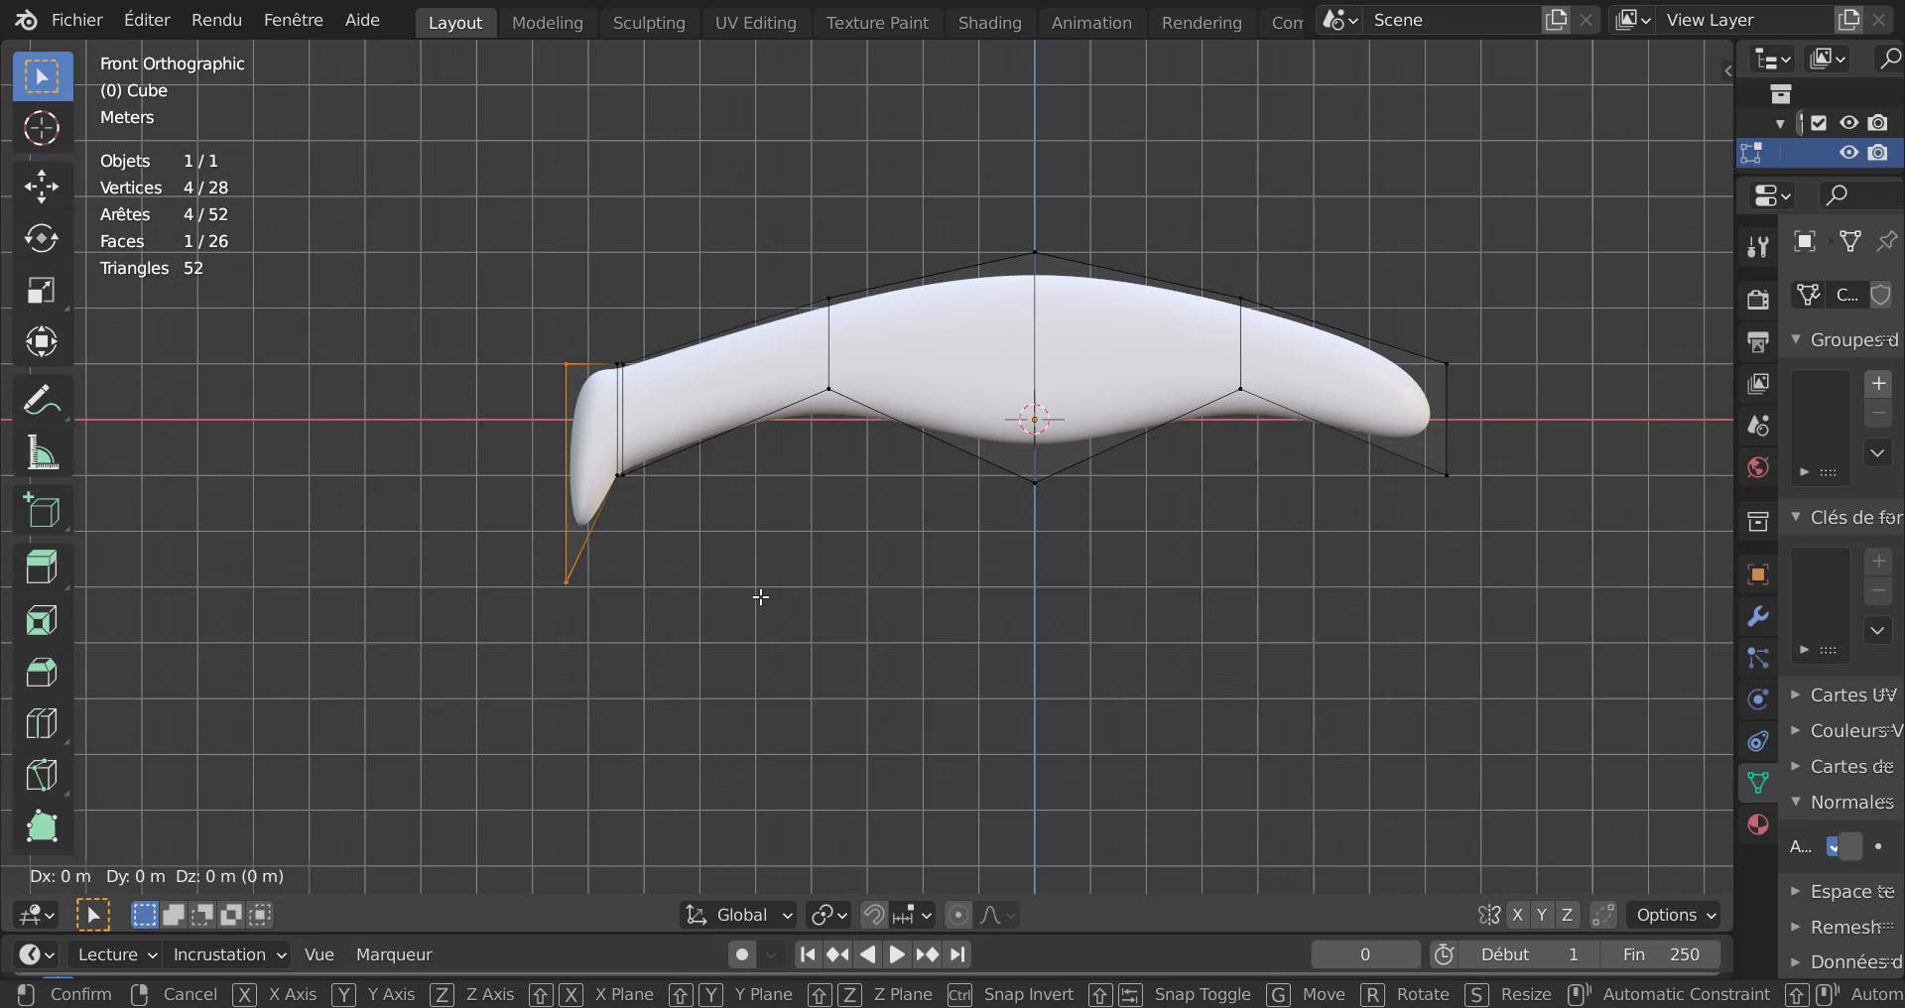
pyautogui.press('z')
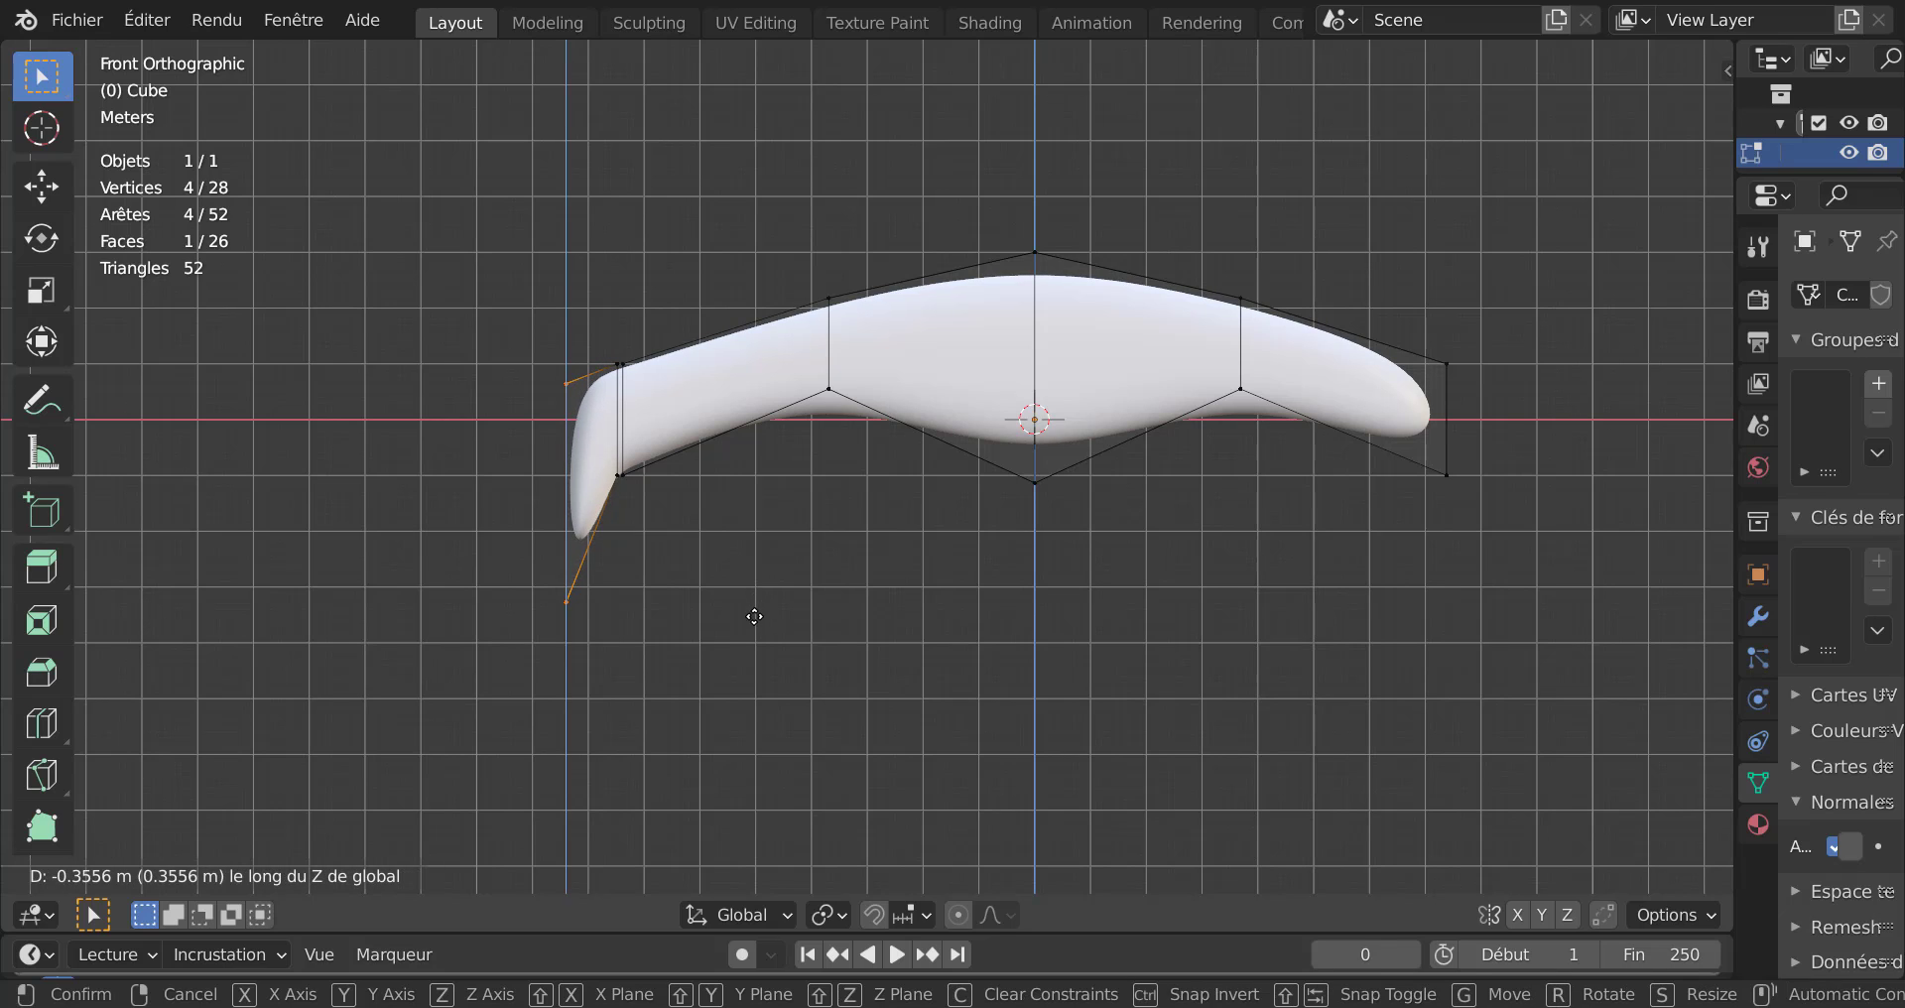
pyautogui.click(749, 612)
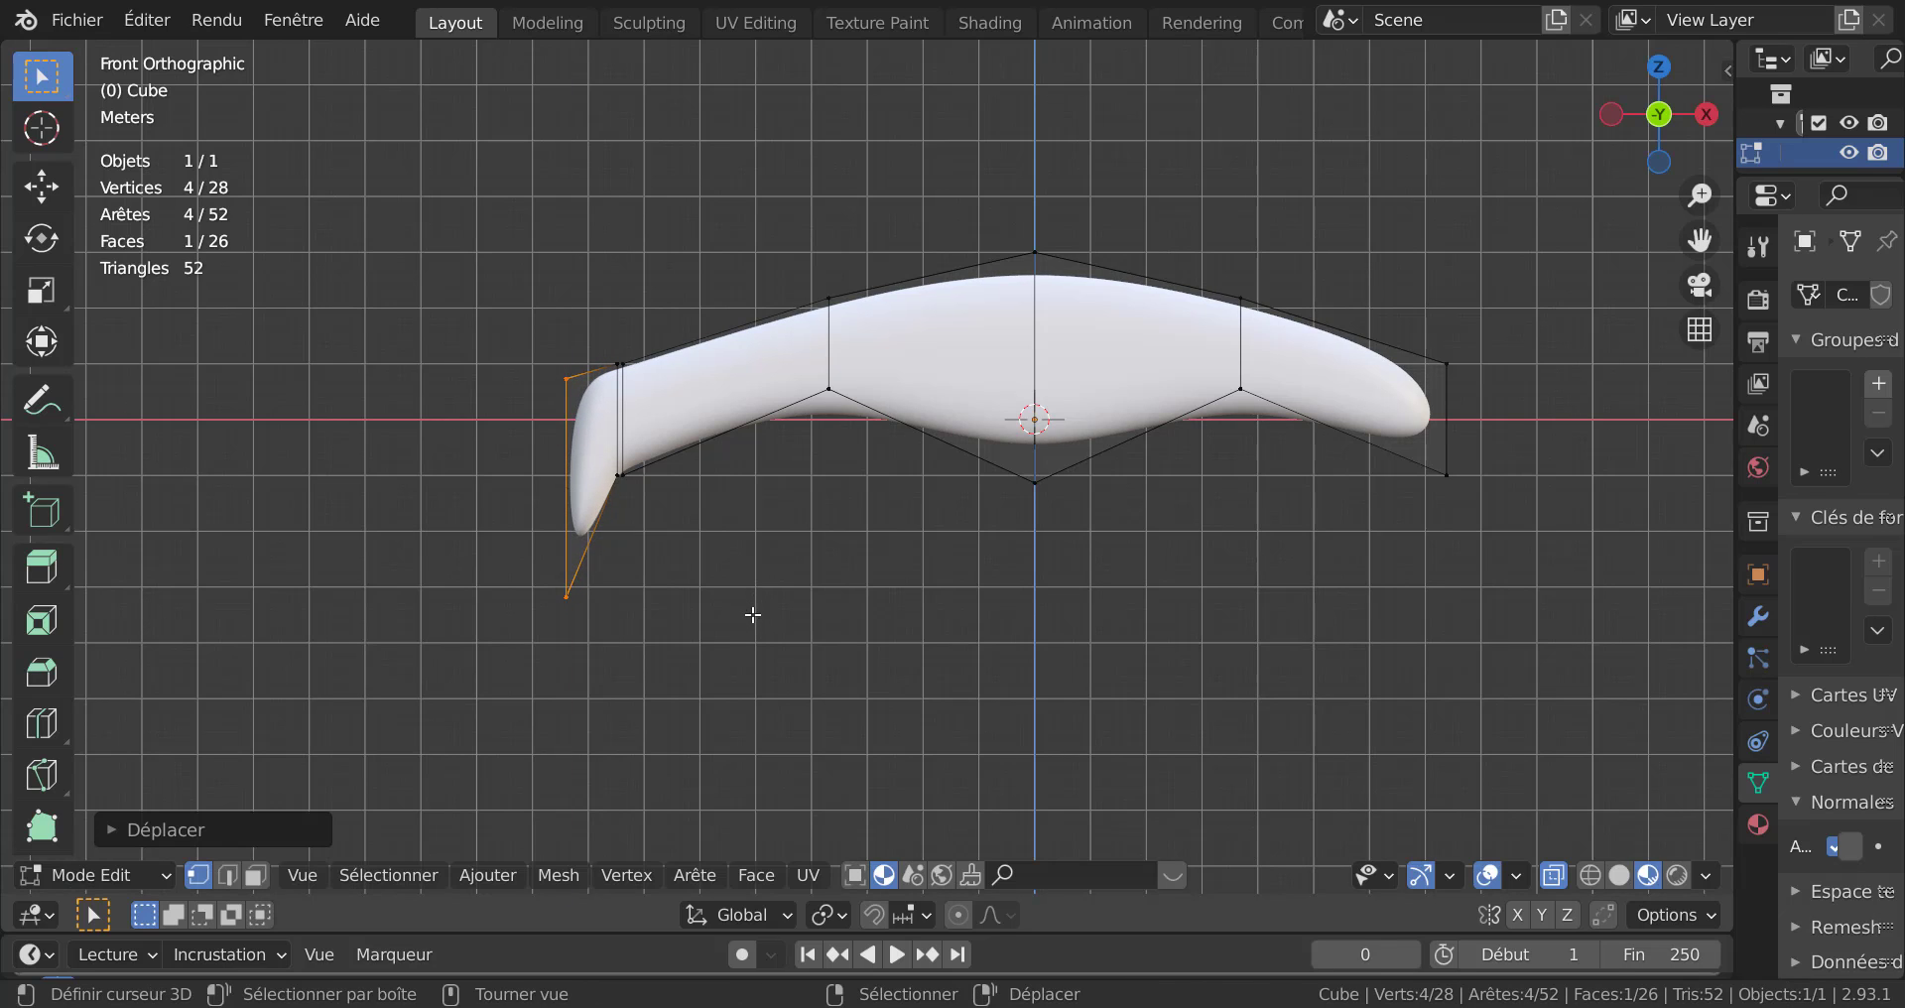
# Stretch the guard's end face along the Z axis by a factor of about 1.4 and inspect the handle in Object Mode.
pyautogui.press('s')
pyautogui.press('z')
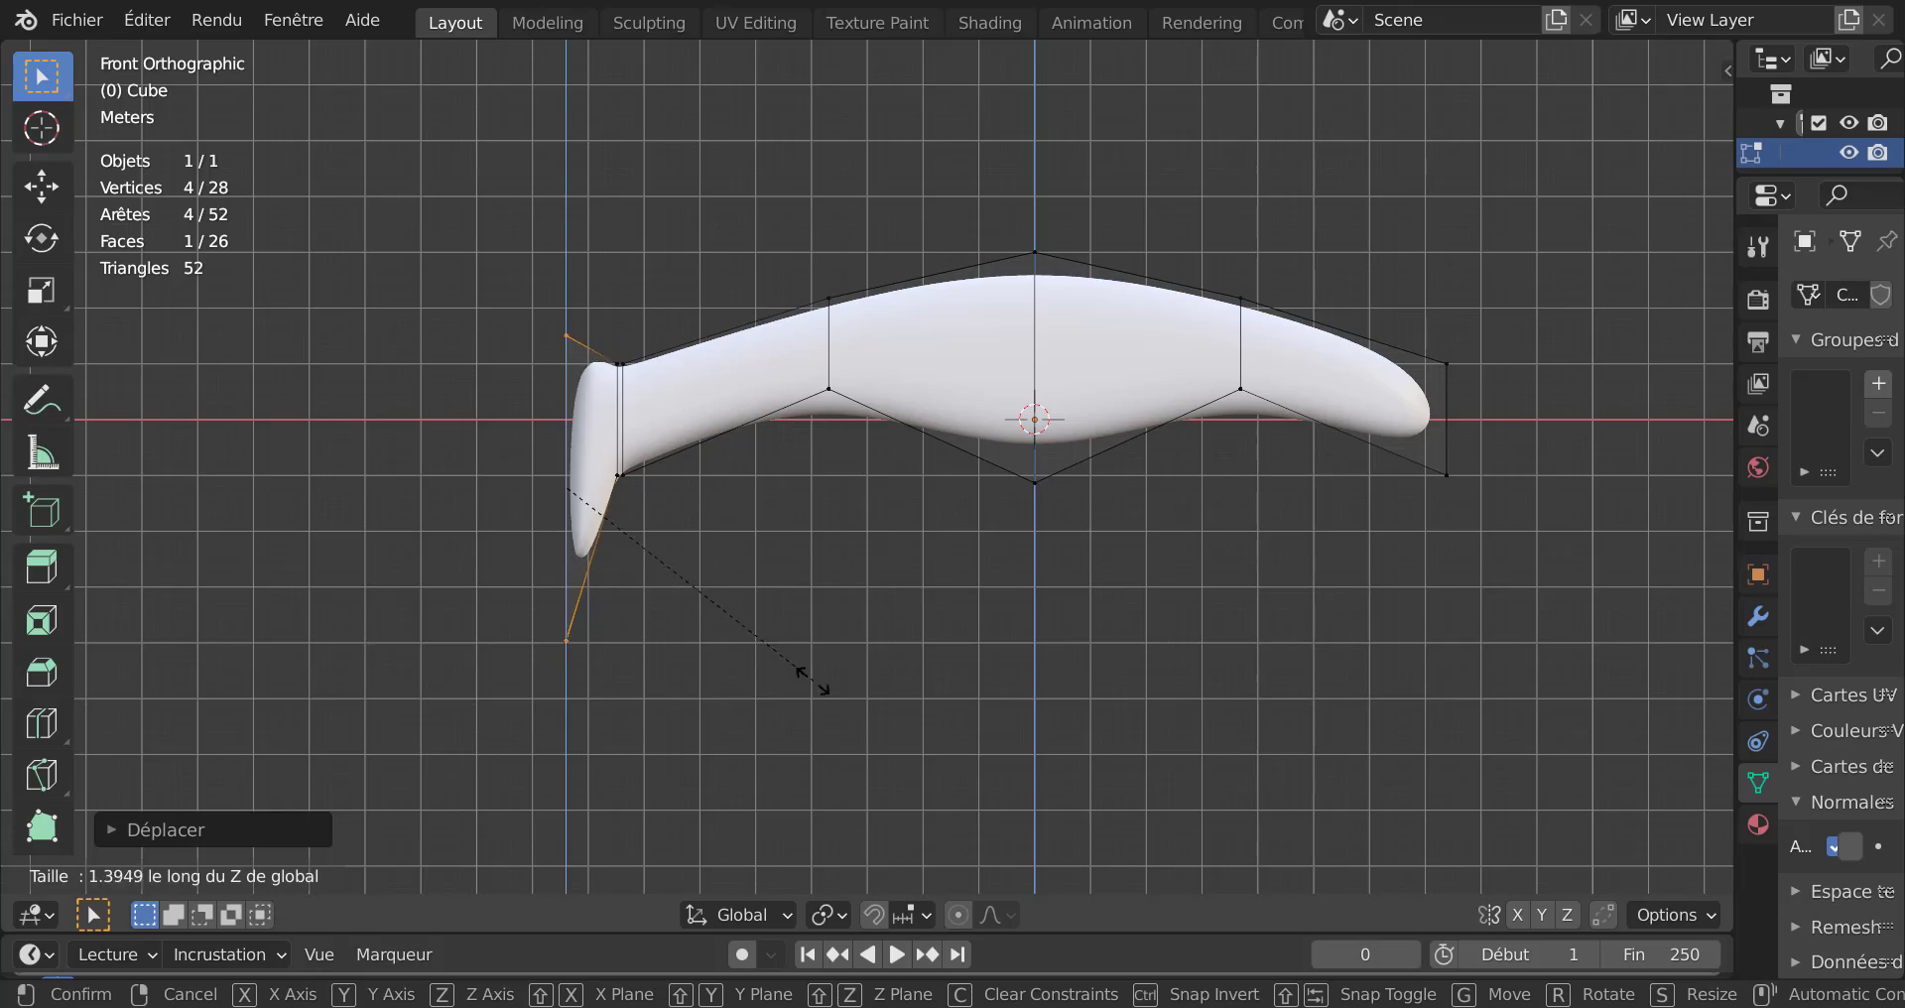
pyautogui.click(813, 680)
pyautogui.press('Tab')
pyautogui.moveTo(831, 676); pyautogui.dragTo(822, 729, button='middle')
pyautogui.moveTo(1017, 722); pyautogui.dragTo(873, 764, button='middle')
# Select the four vertices of the handle's positive X end face in Edit Mode and raise them about 0.7 m along the Z axis.
pyautogui.press('Tab')
pyautogui.click(1254, 415)
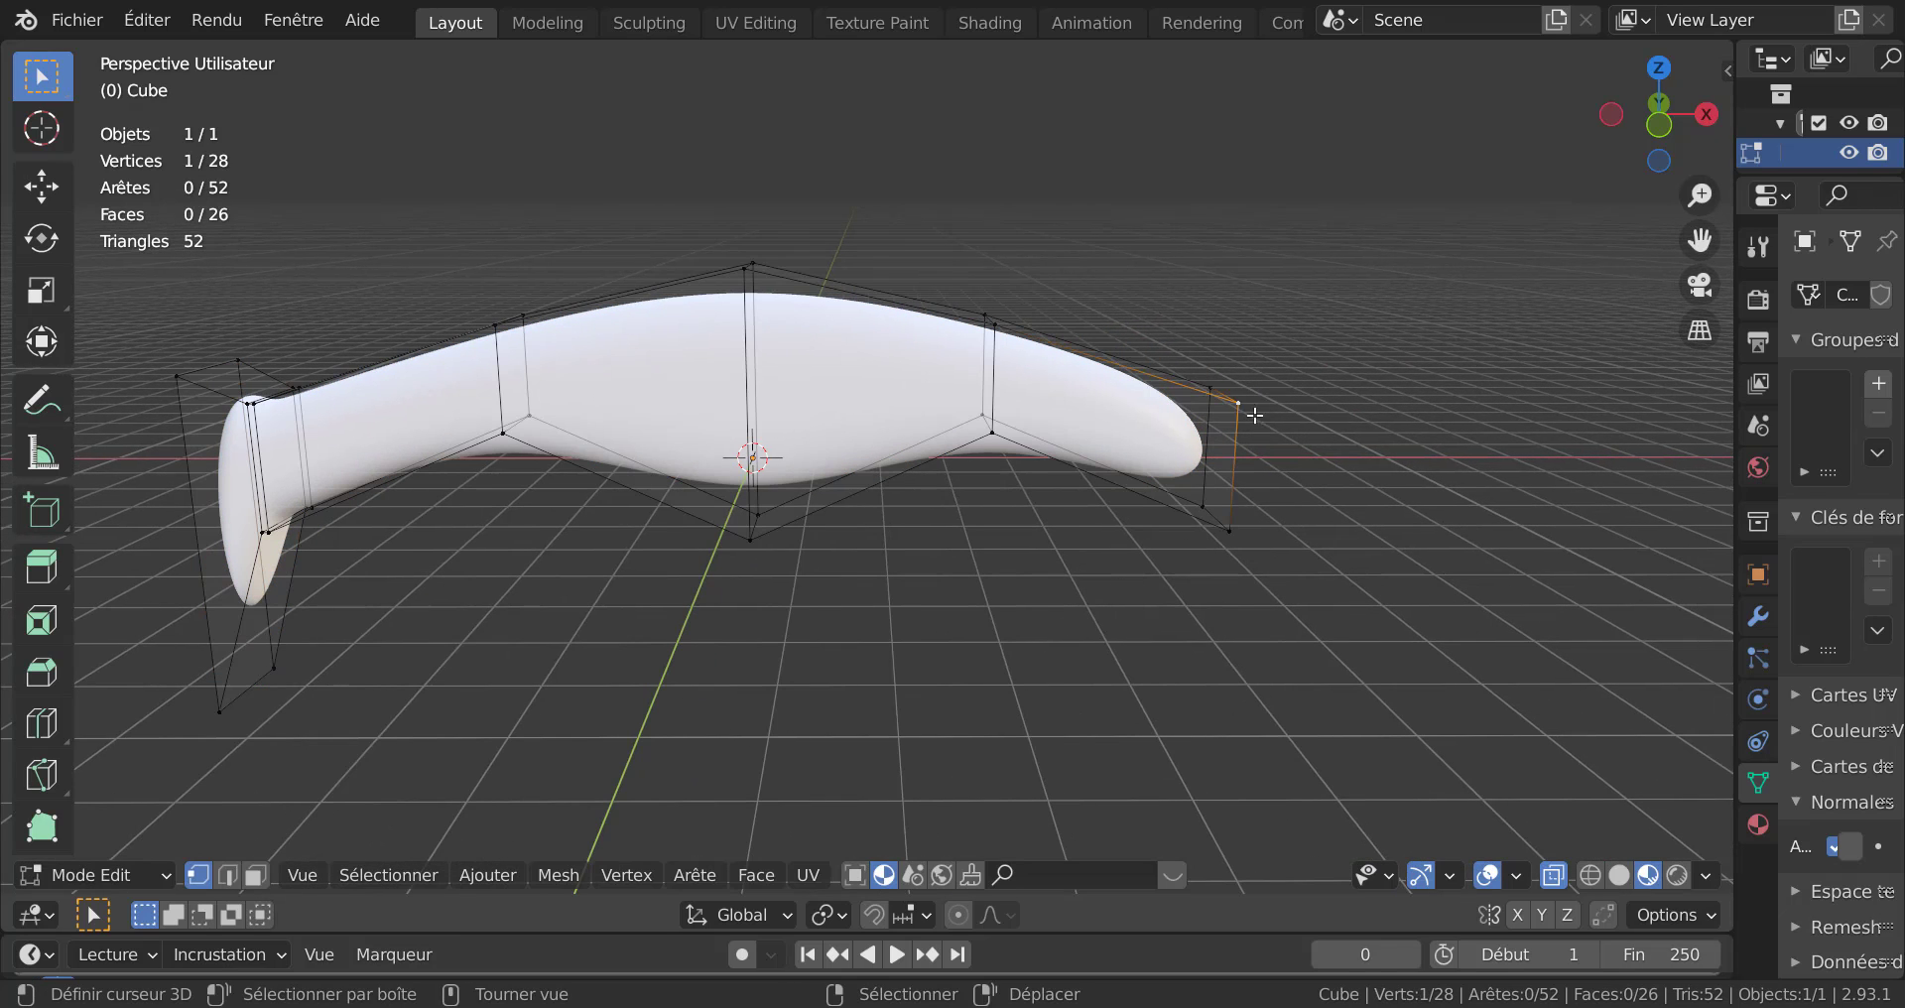
pyautogui.press('c')
pyautogui.moveTo(1202, 399); pyautogui.dragTo(1230, 527)
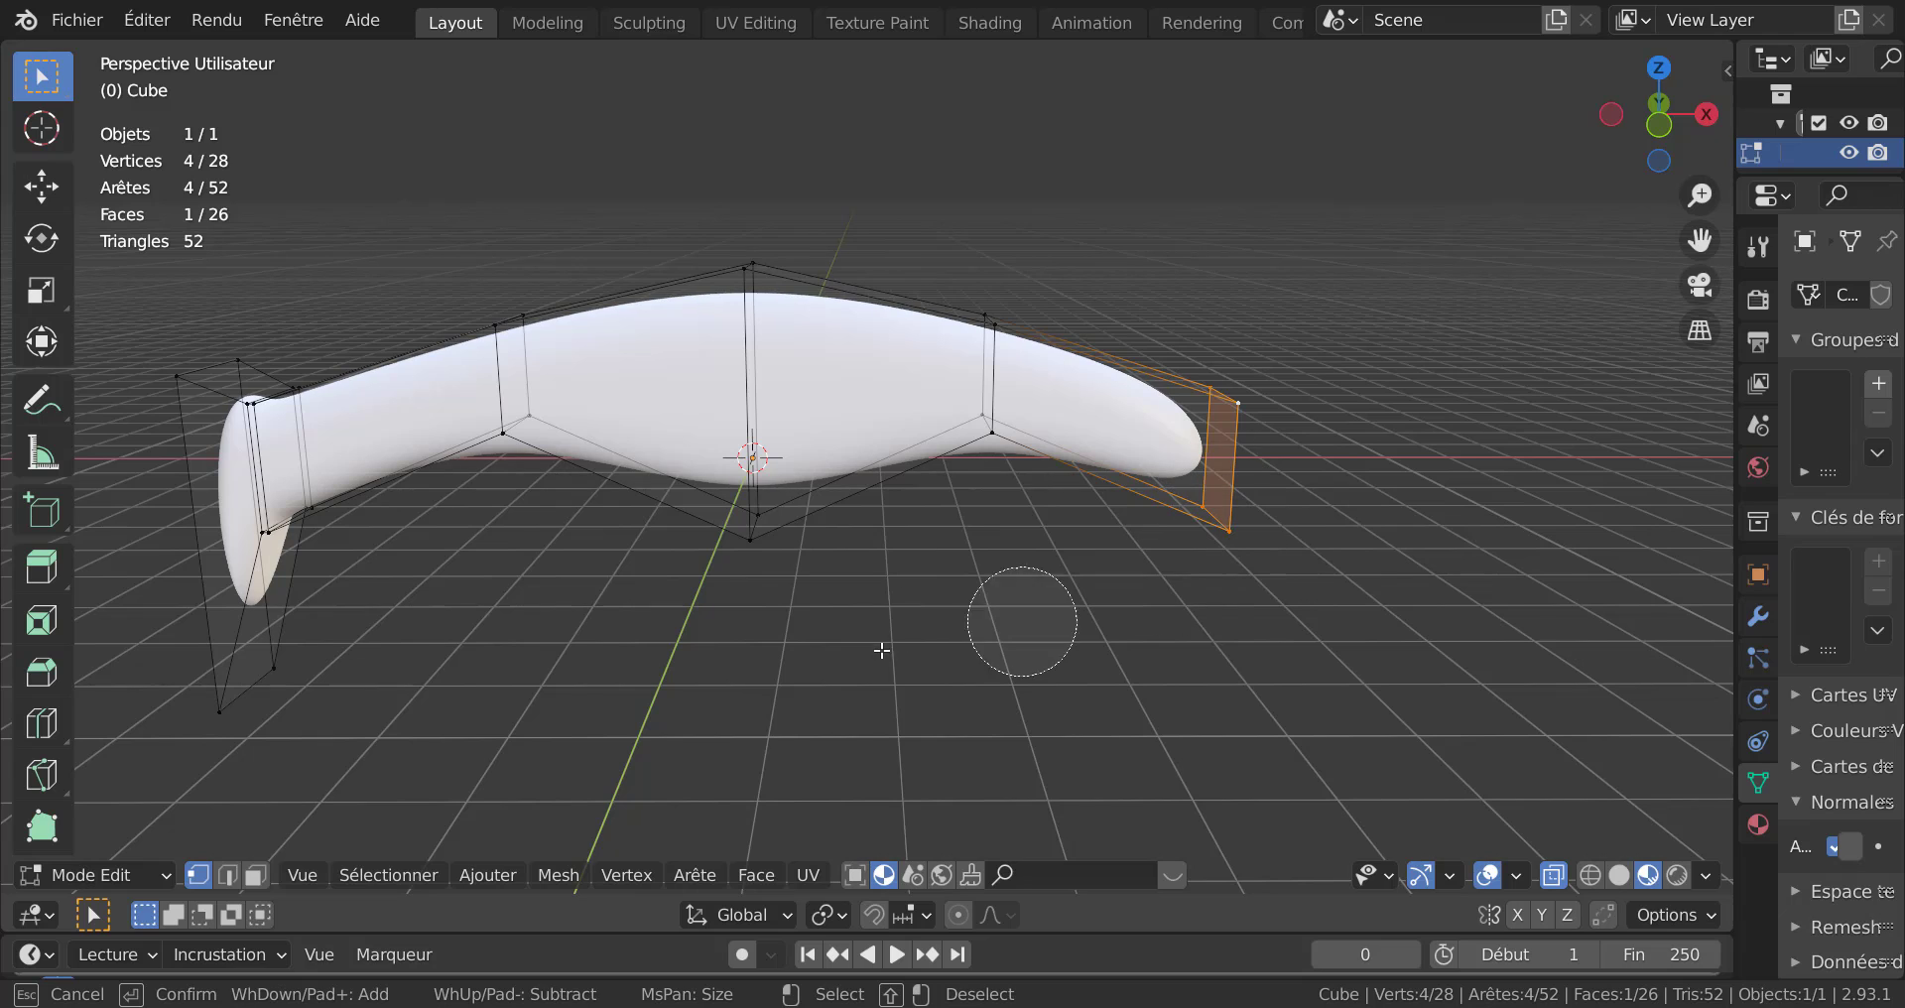
pyautogui.press('Escape')
pyautogui.press('KP_1')
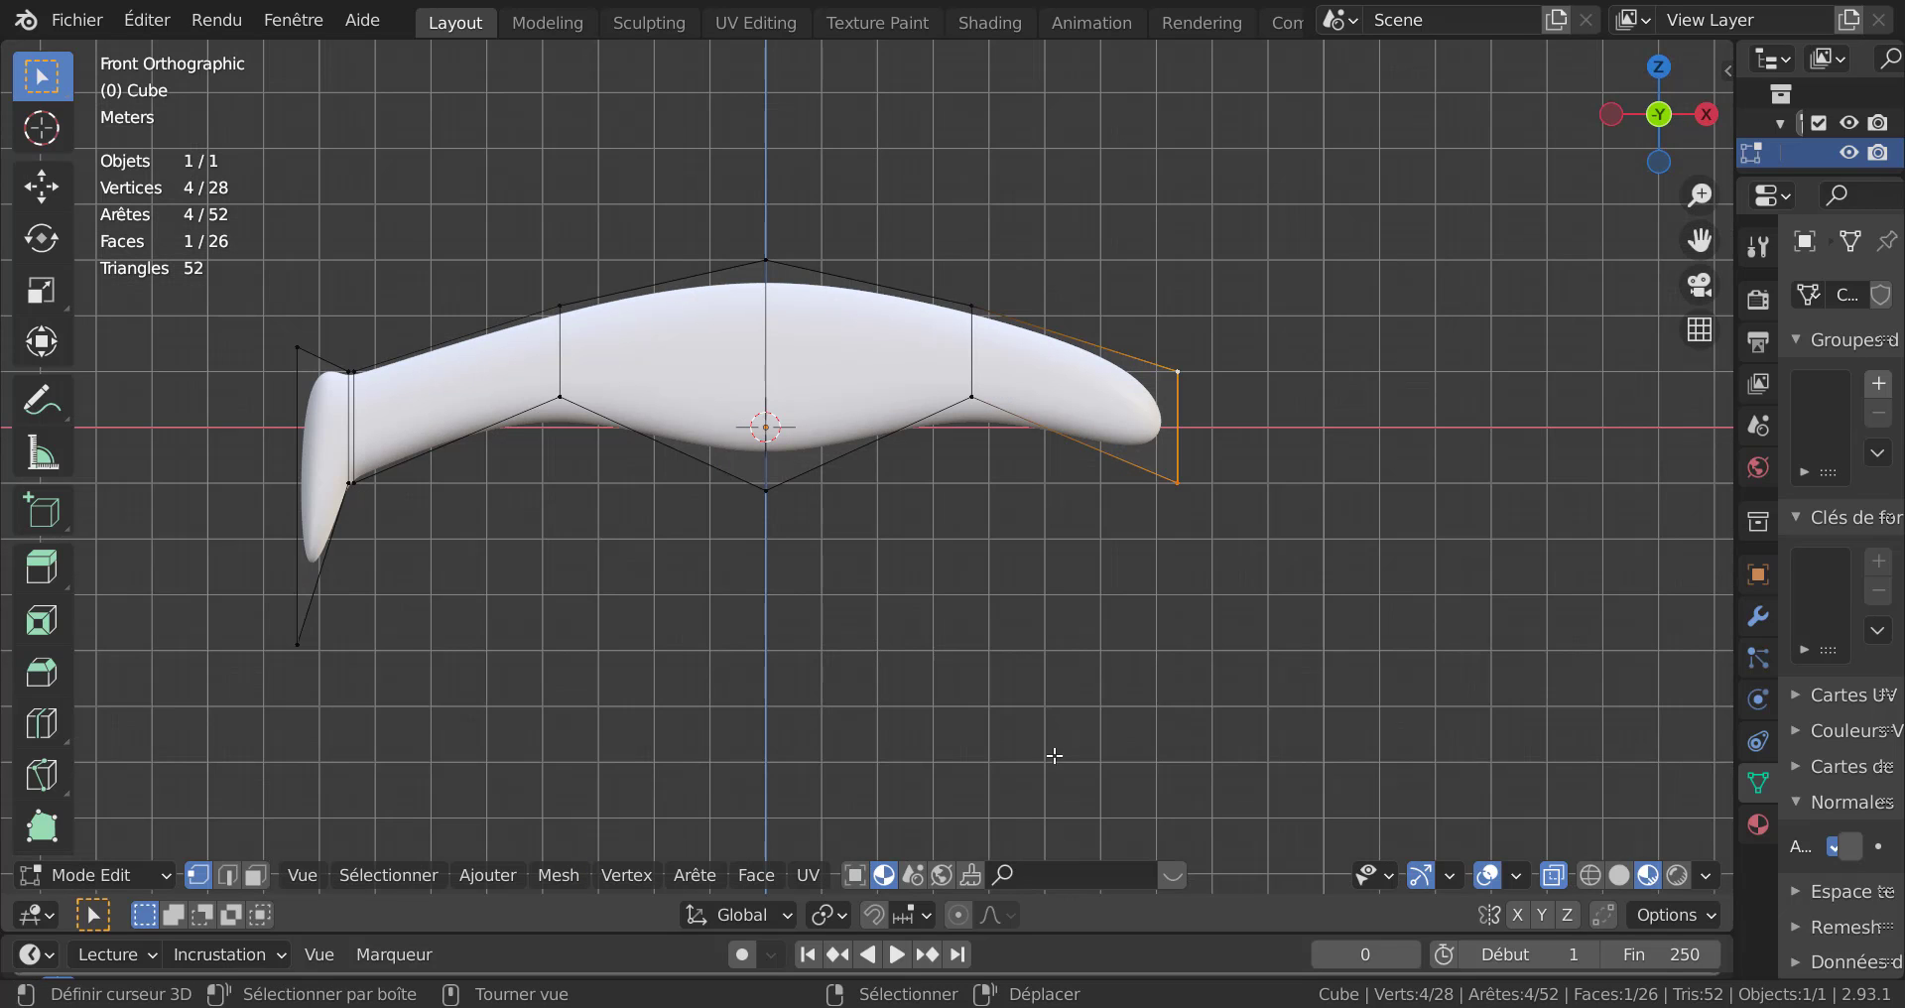
pyautogui.keyDown('shift'); pyautogui.moveTo(1055, 756); pyautogui.dragTo(1033, 671, button='middle'); pyautogui.keyUp('shift')
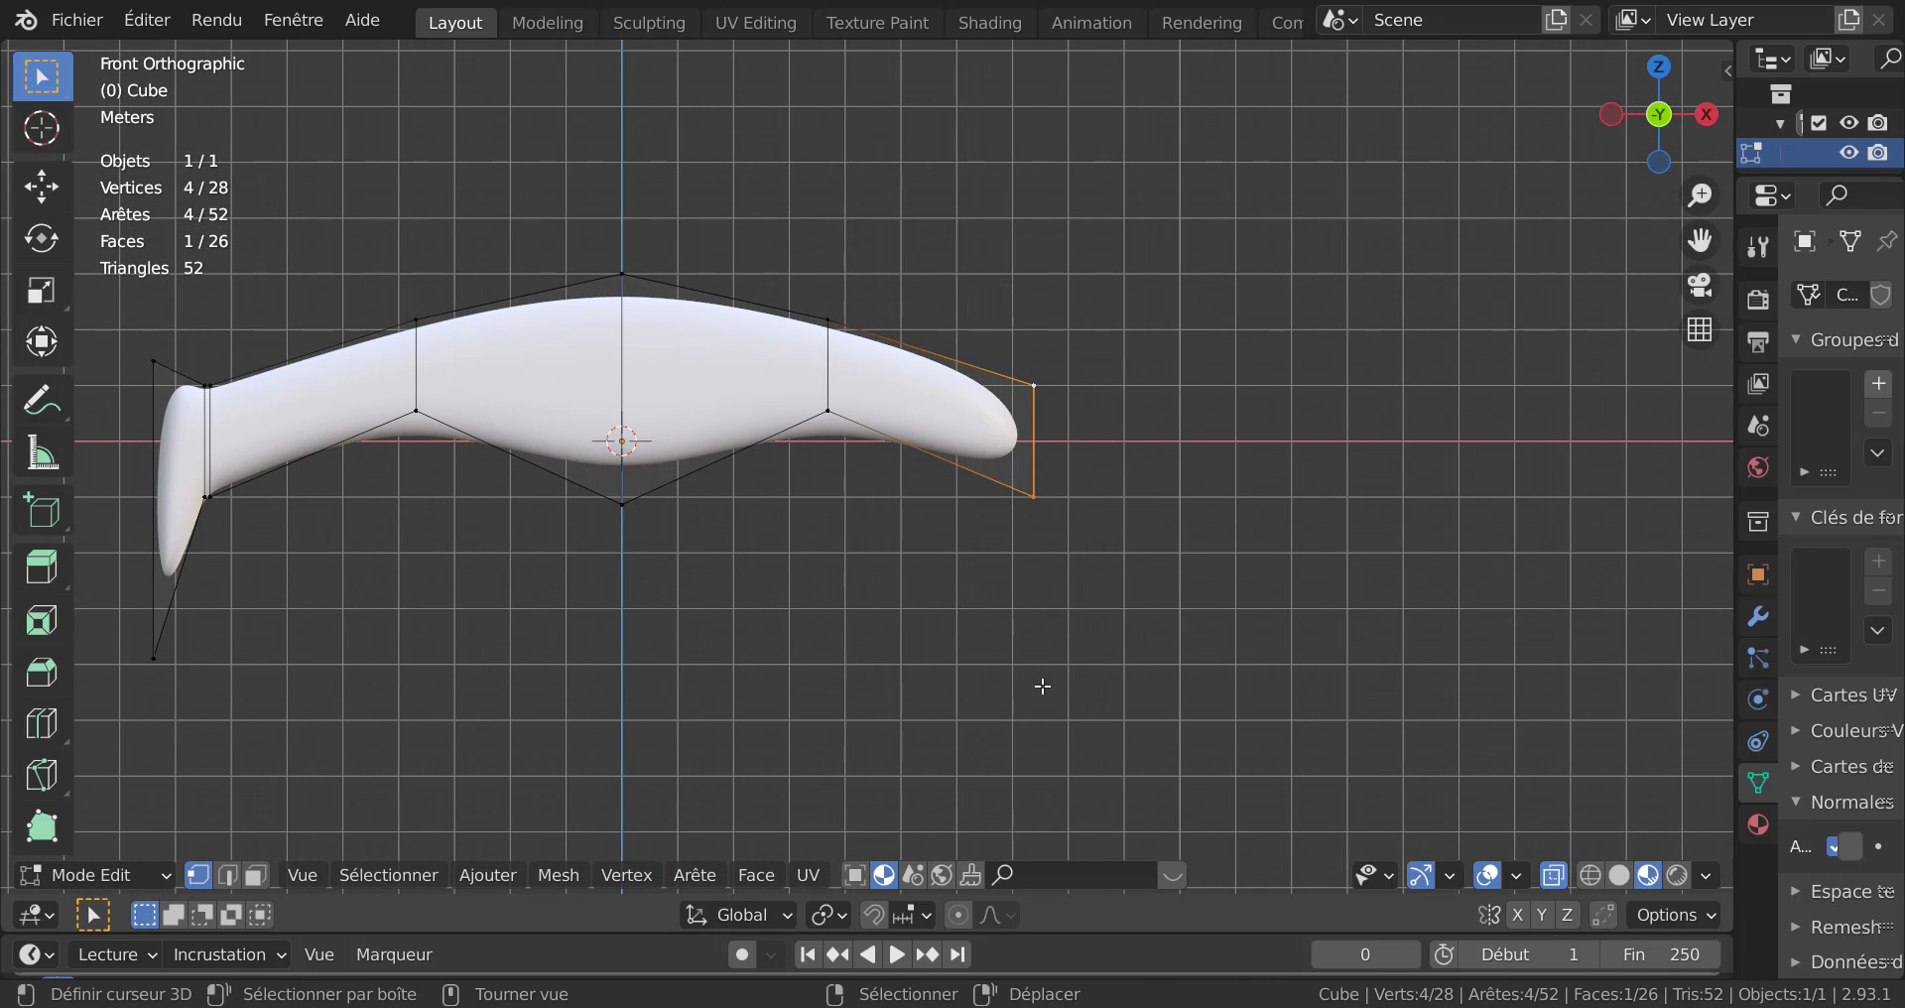
pyautogui.press('g')
pyautogui.press('z')
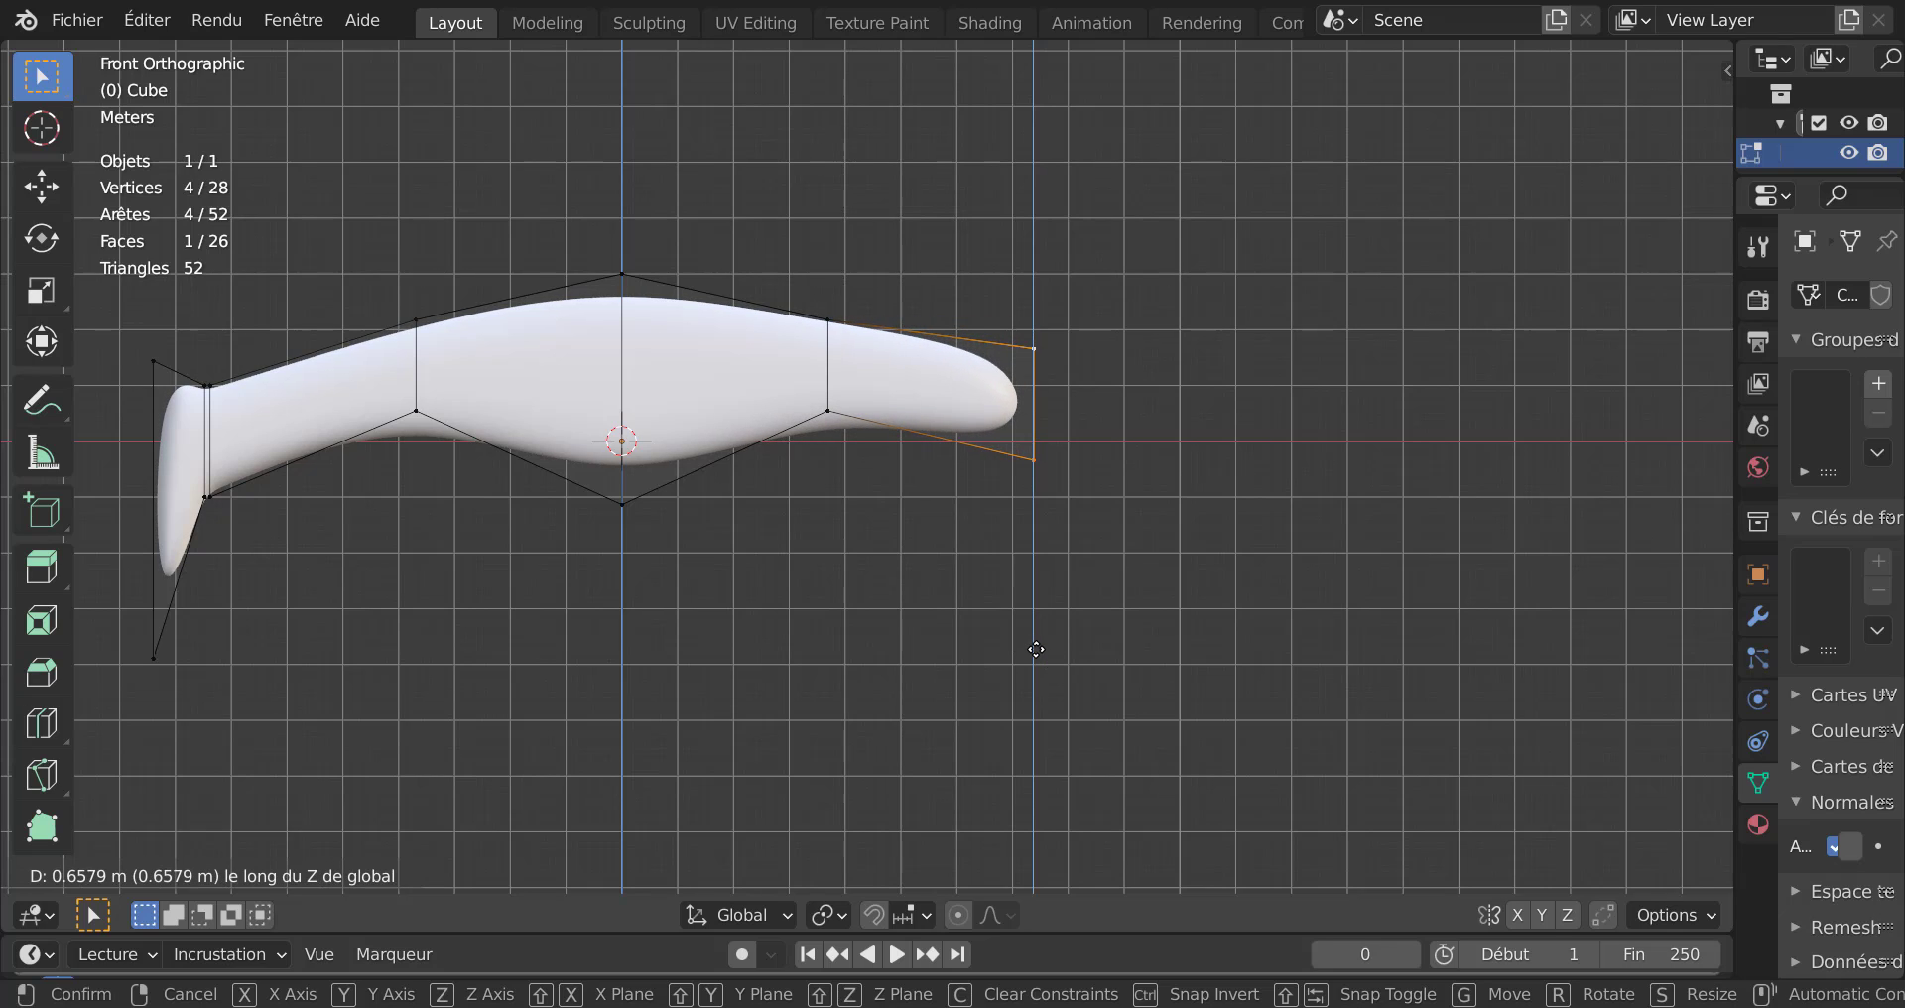
pyautogui.click(1036, 645)
# Extrude the handle's positive X end face outward about 0.3 m to form a thin end section.
pyautogui.scroll(-1, 1053, 655)
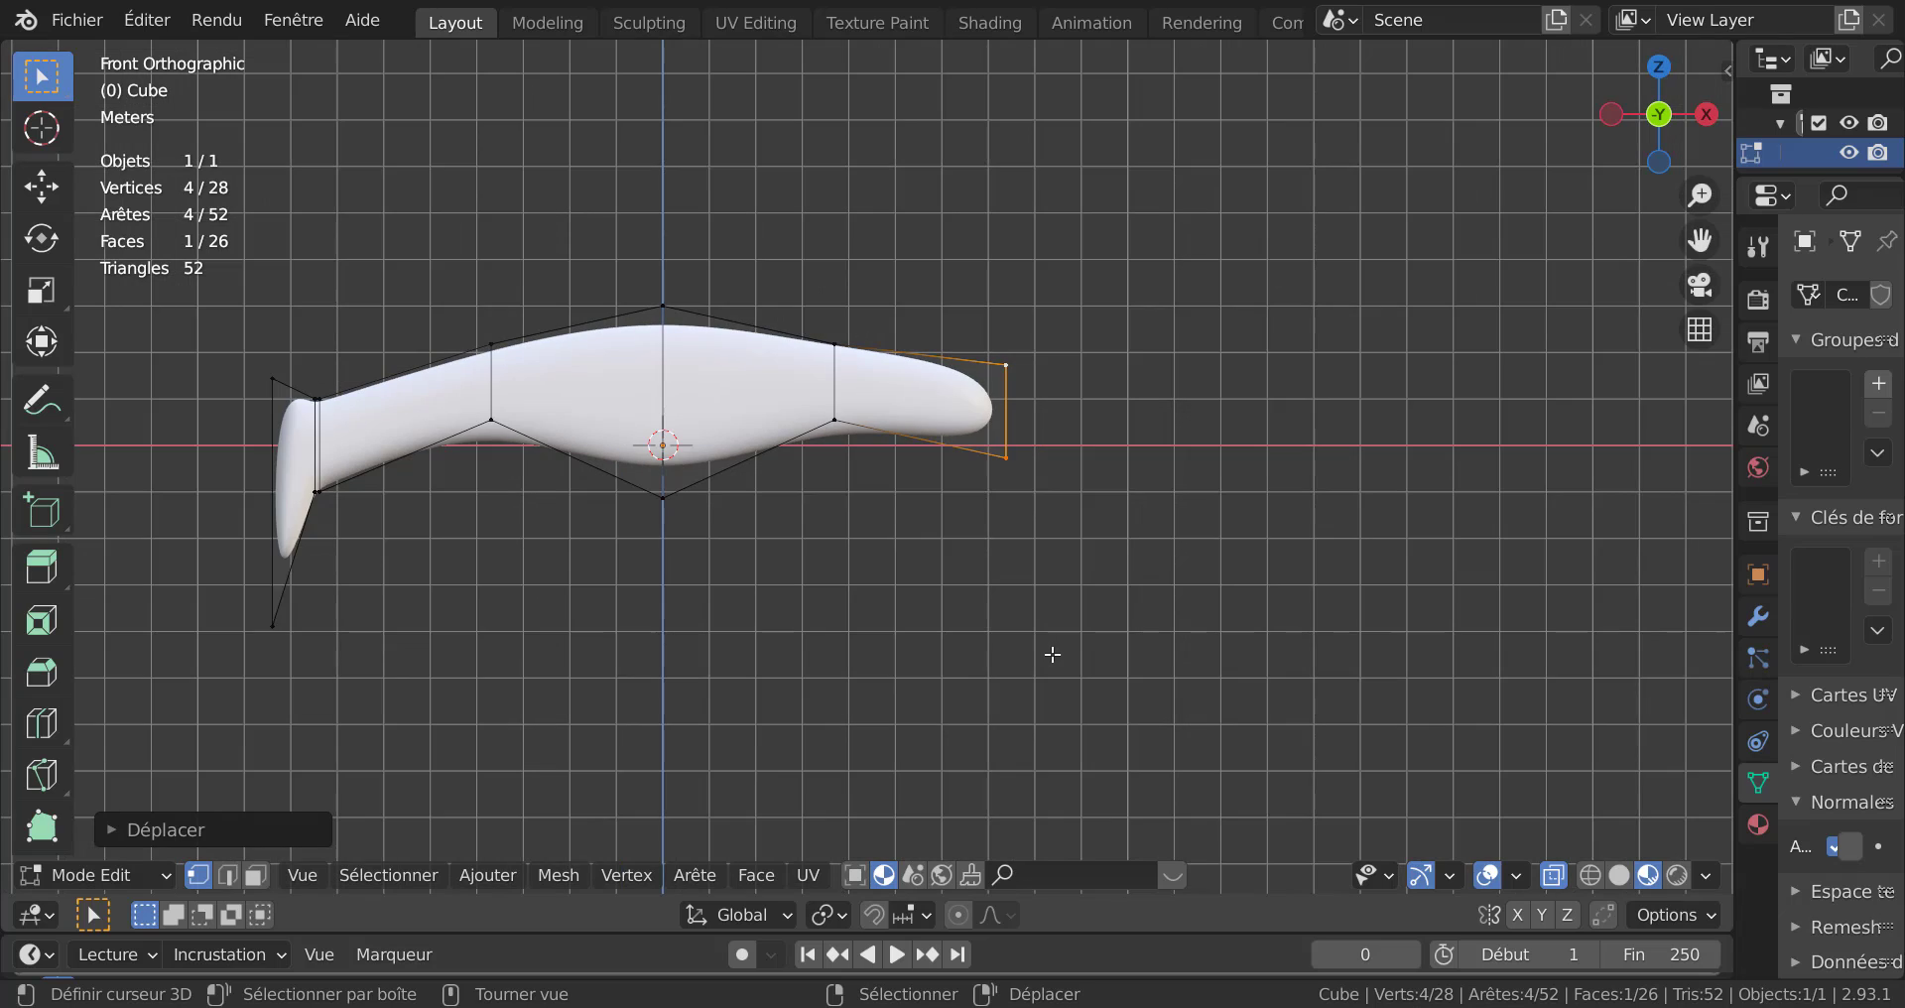
pyautogui.keyDown('shift'); pyautogui.moveTo(714, 641); pyautogui.dragTo(514, 562, button='middle'); pyautogui.keyUp('shift')
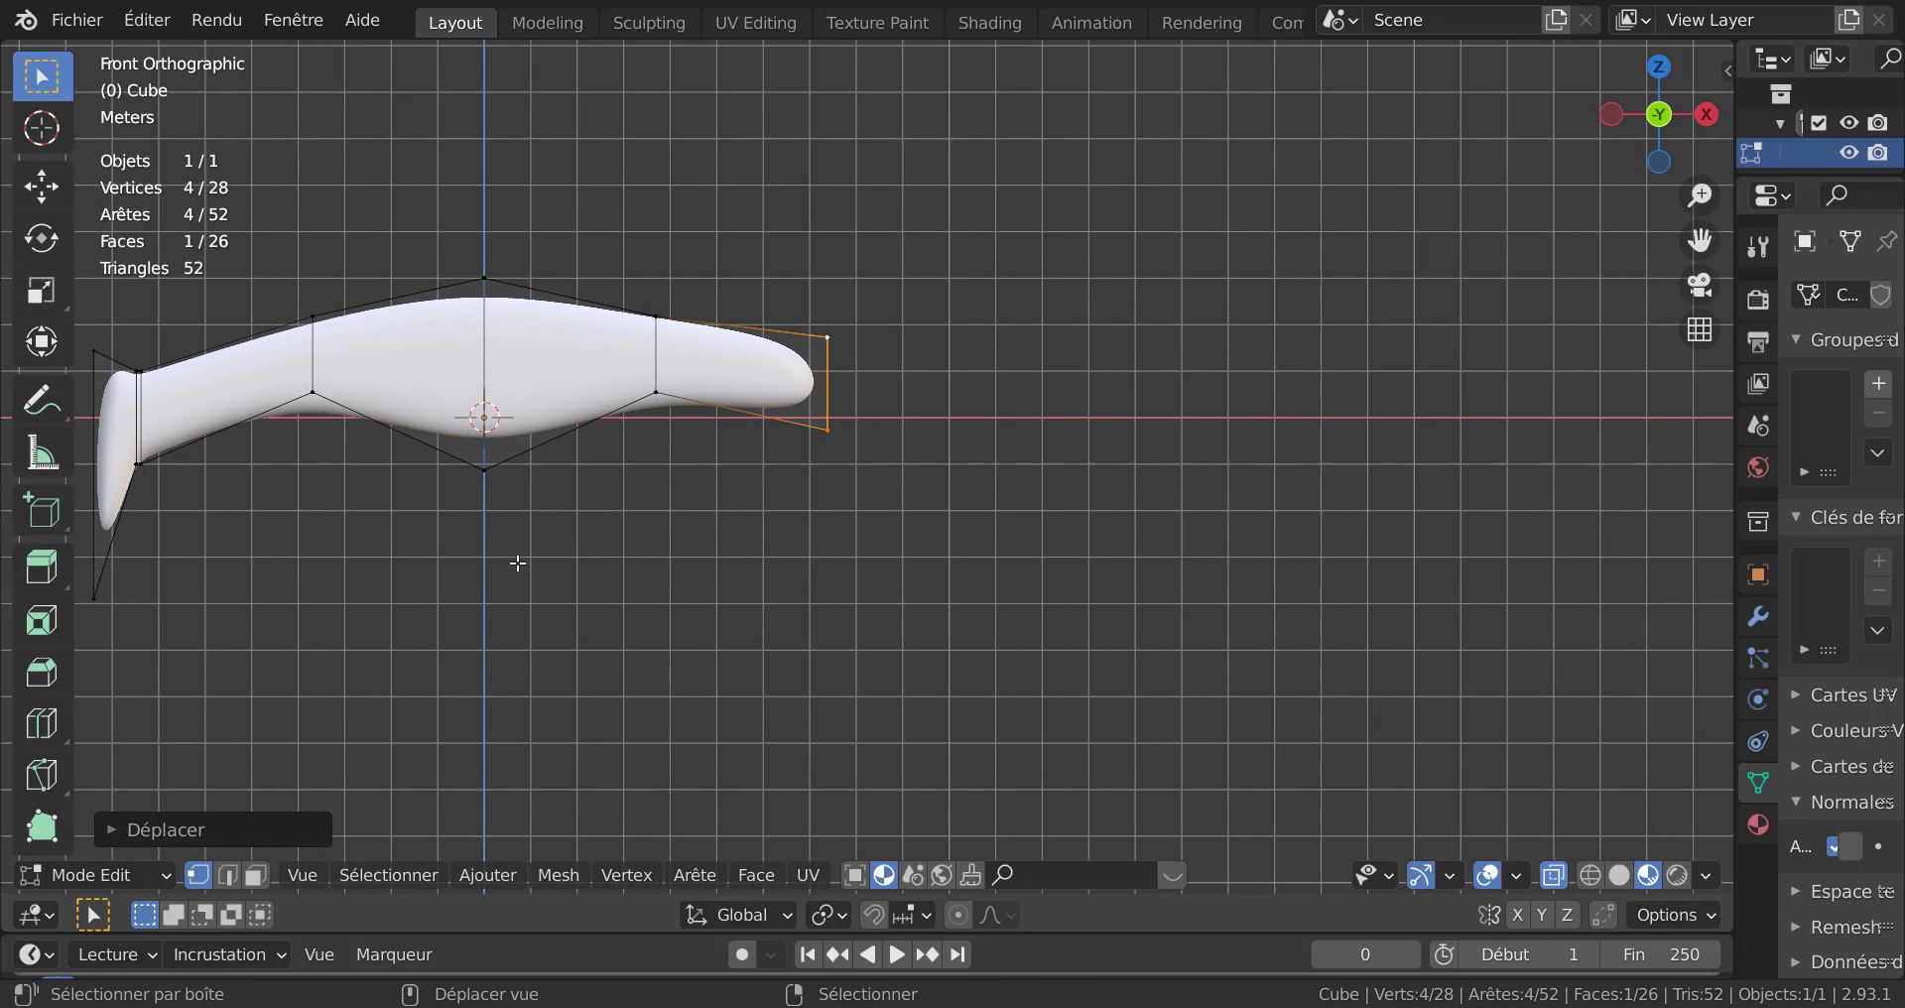
pyautogui.scroll(-1, 855, 513)
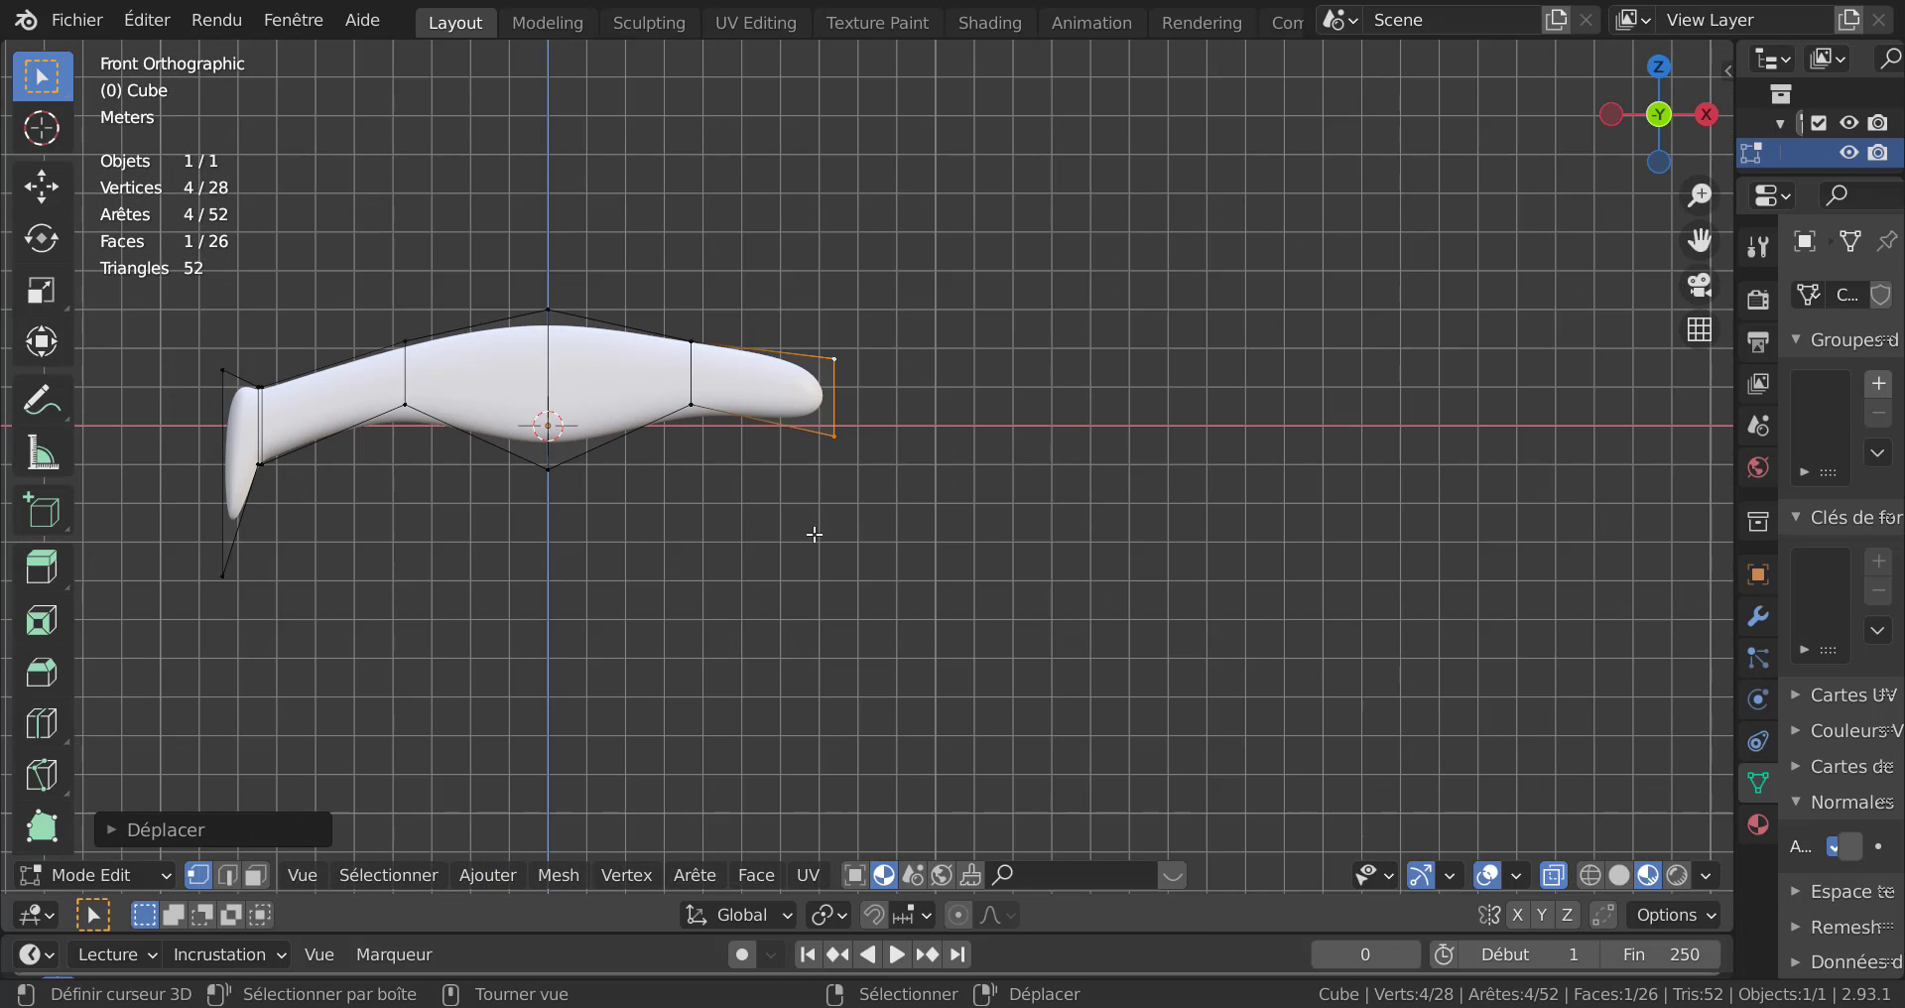
pyautogui.moveTo(834, 523); pyautogui.dragTo(827, 574, button='middle')
pyautogui.press('KP_1')
pyautogui.scroll(1, 827, 575)
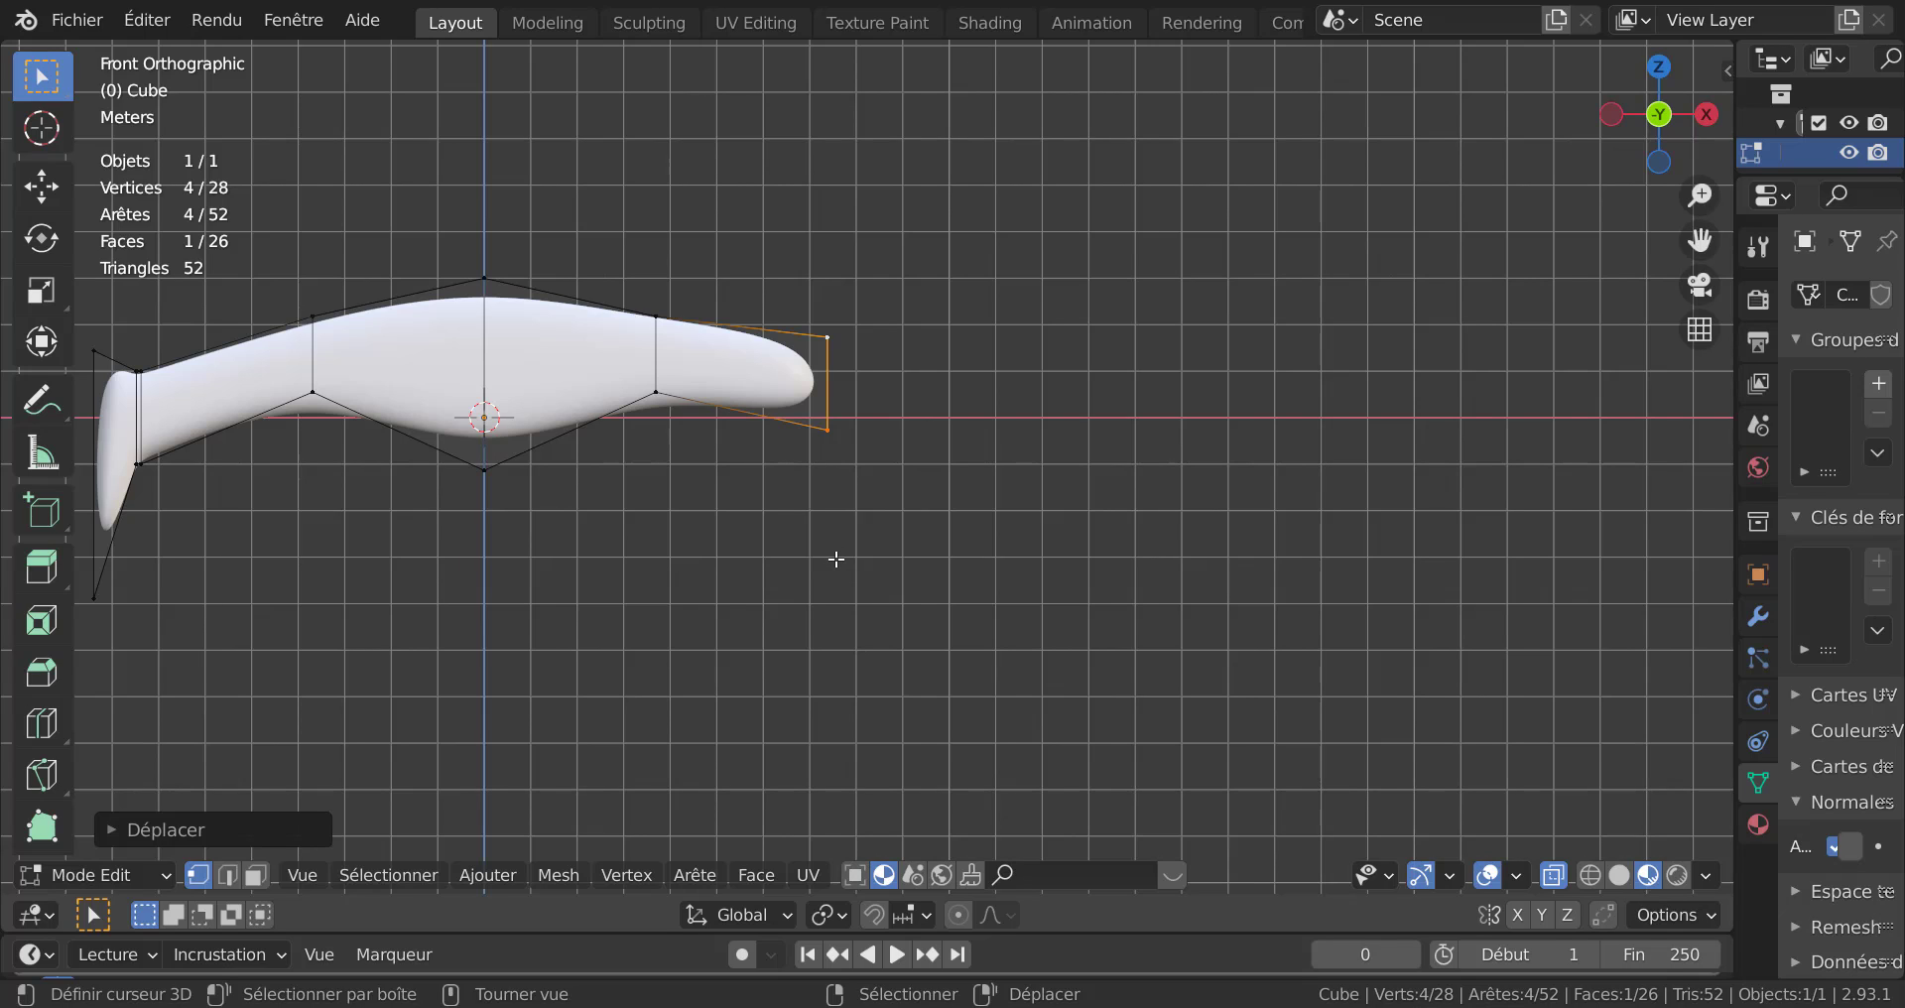
pyautogui.press('e')
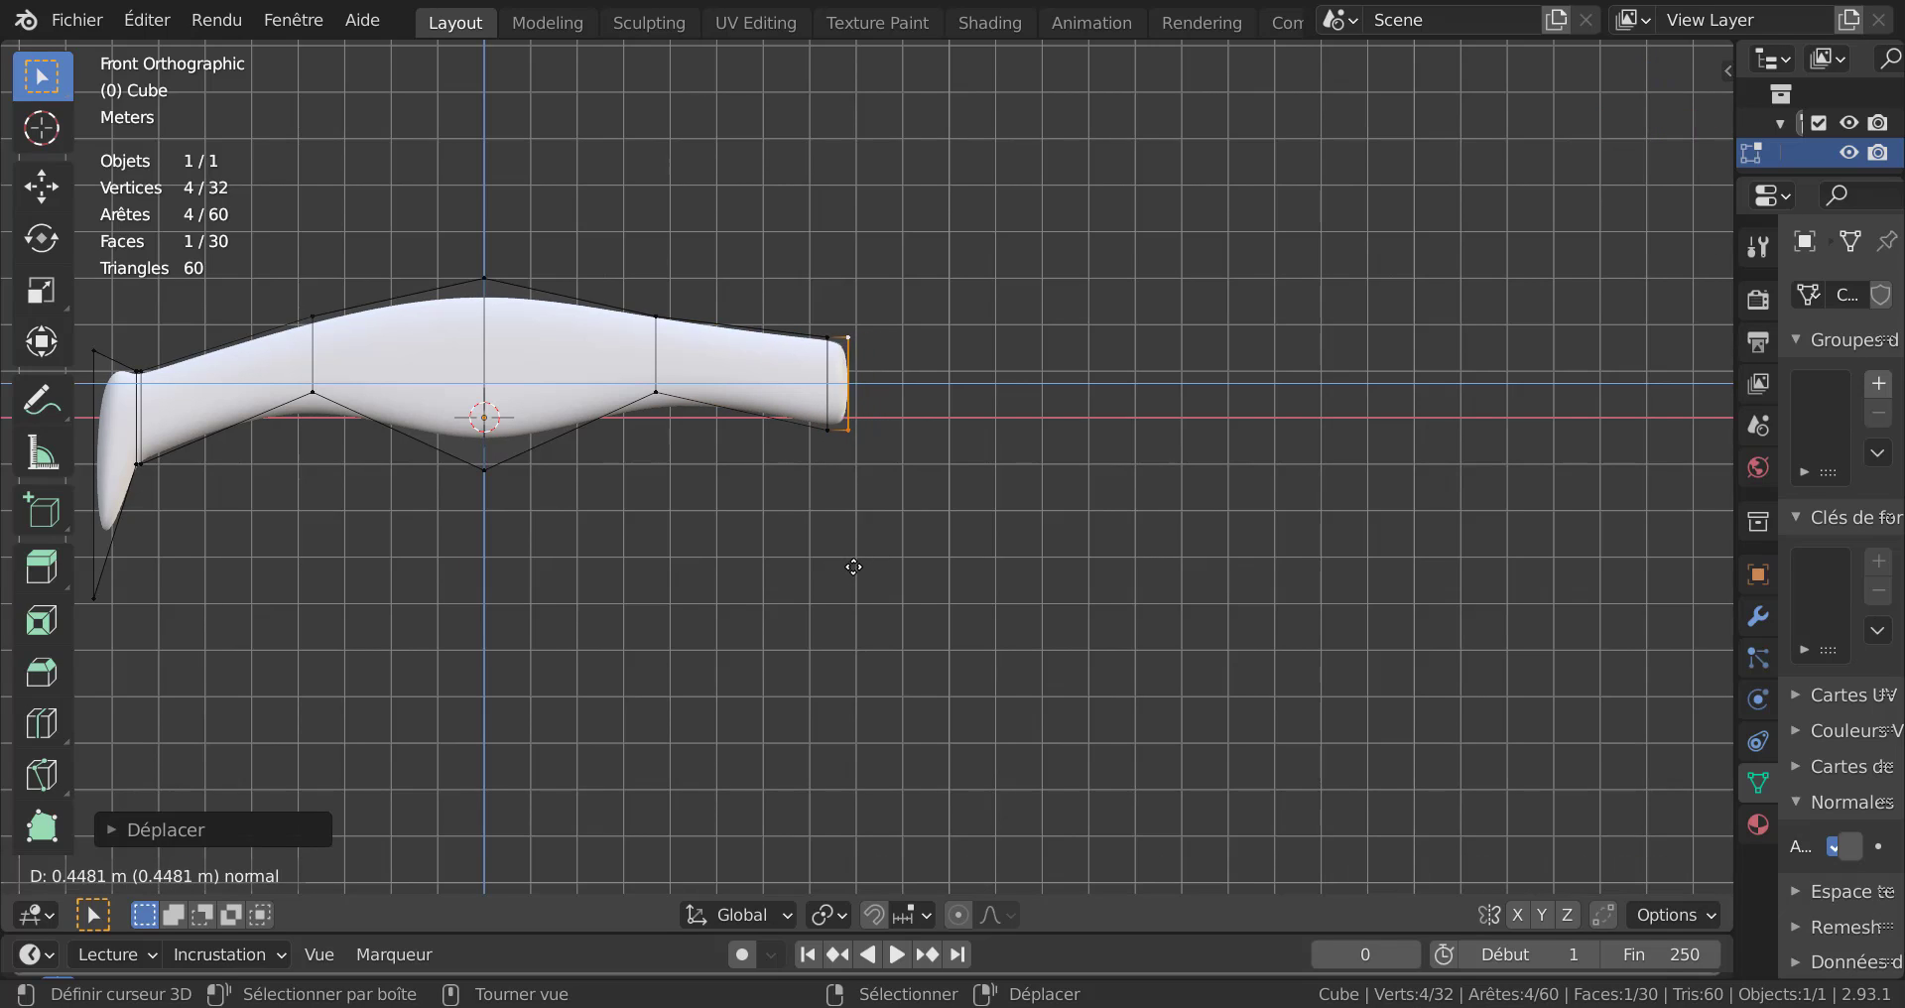
pyautogui.click(850, 574)
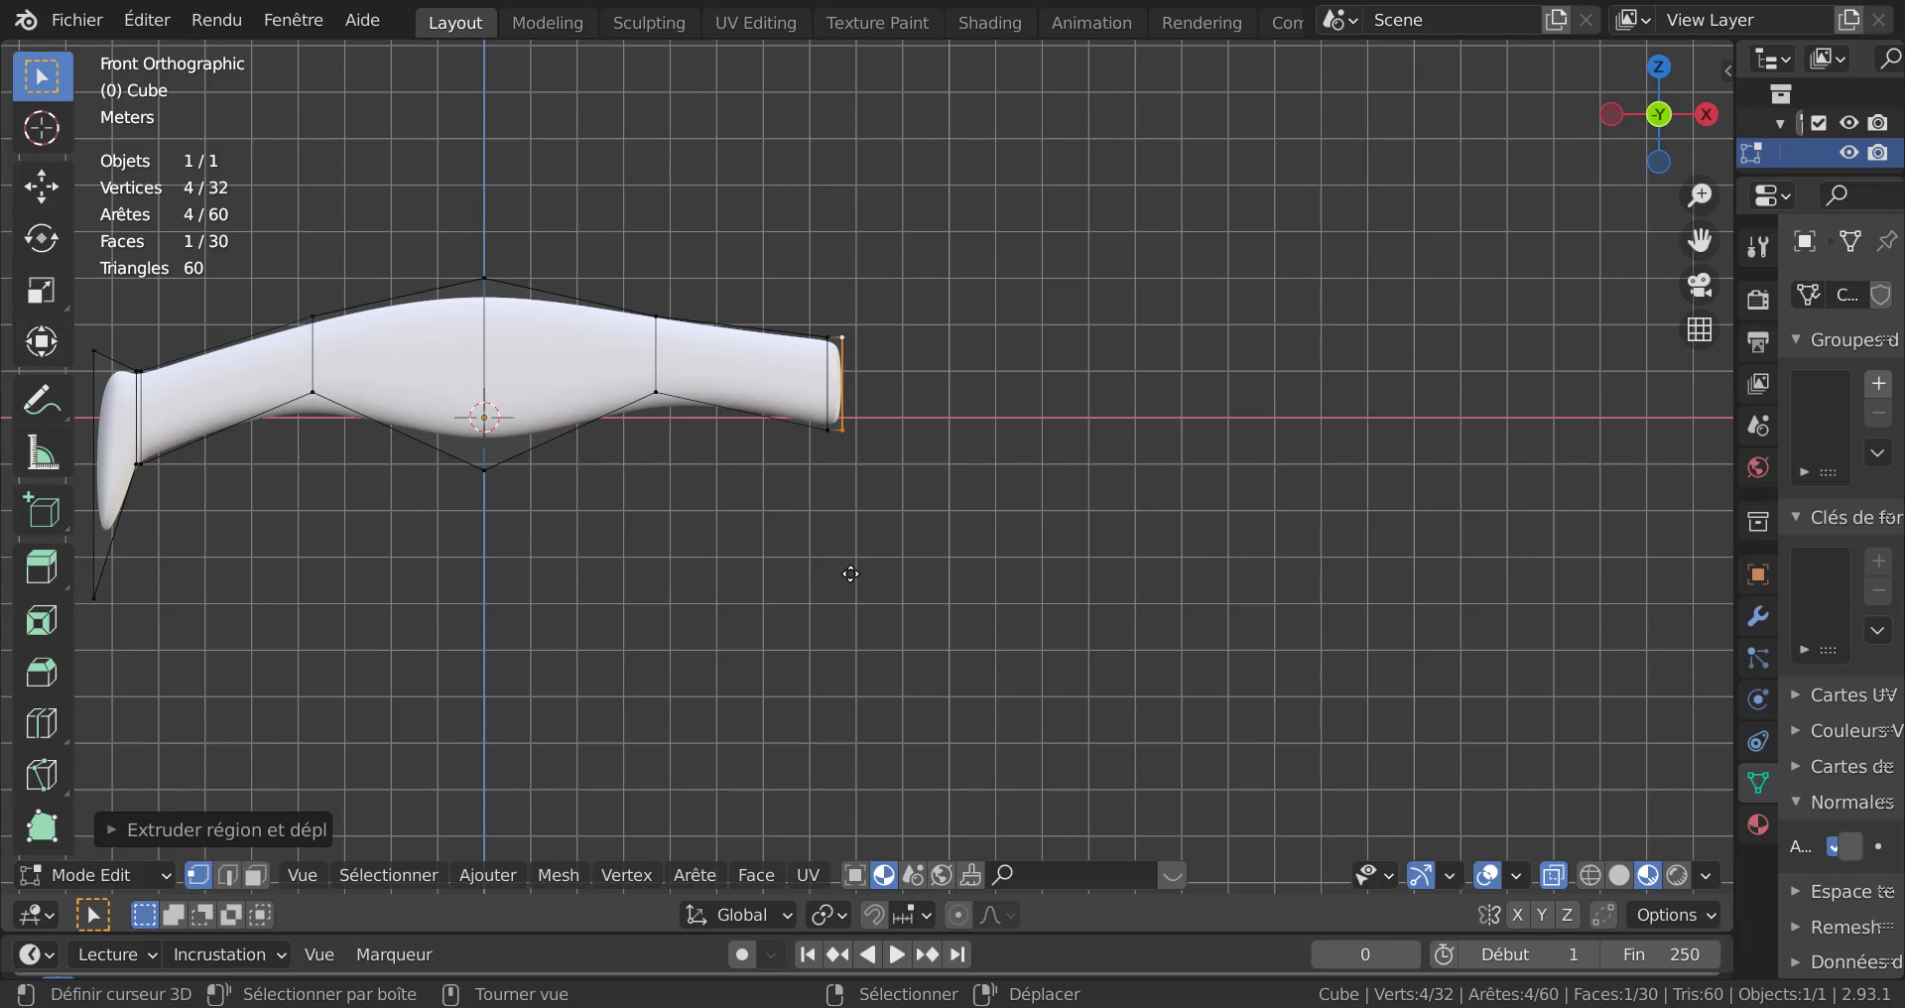
pyautogui.scroll(1, 849, 566)
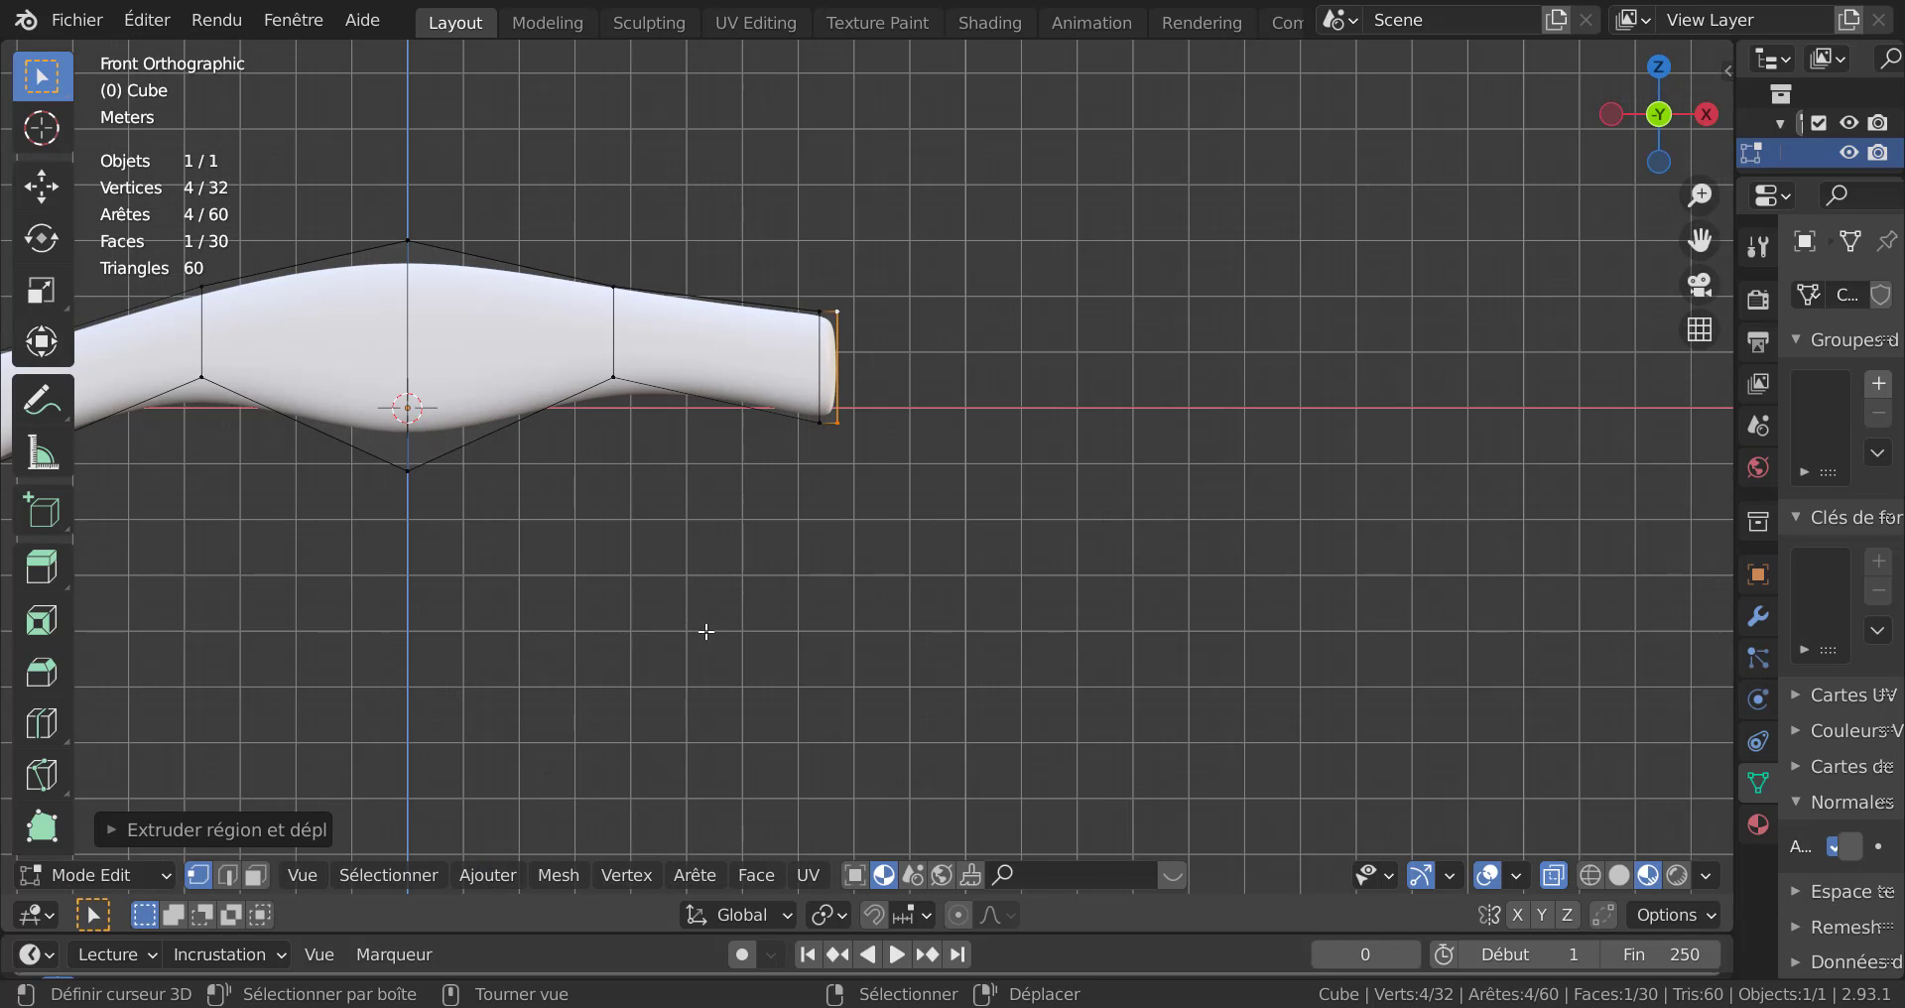
# Switch to face selection and select the face loop of the thin section at the handle's positive X end.
pyautogui.click(255, 882)
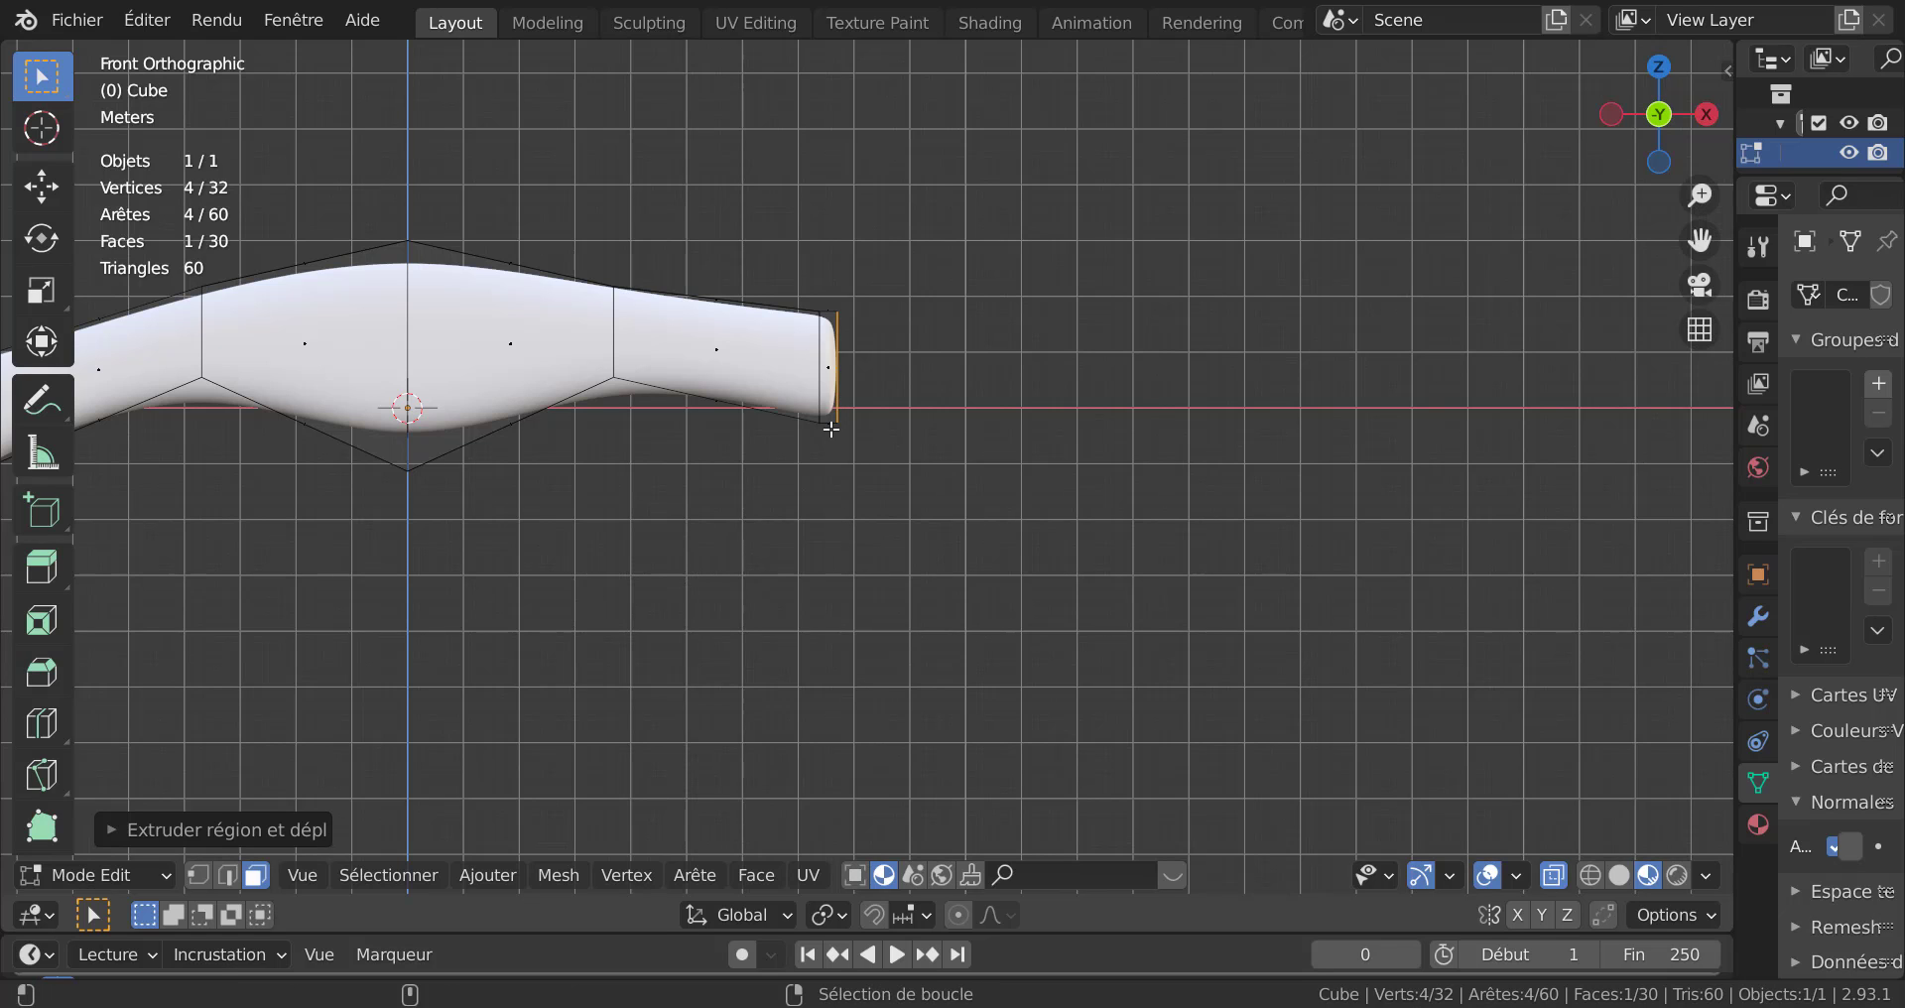
pyautogui.keyDown('alt'); pyautogui.click(832, 429); pyautogui.keyUp('alt')
pyautogui.moveTo(846, 484); pyautogui.dragTo(952, 559, button='middle')
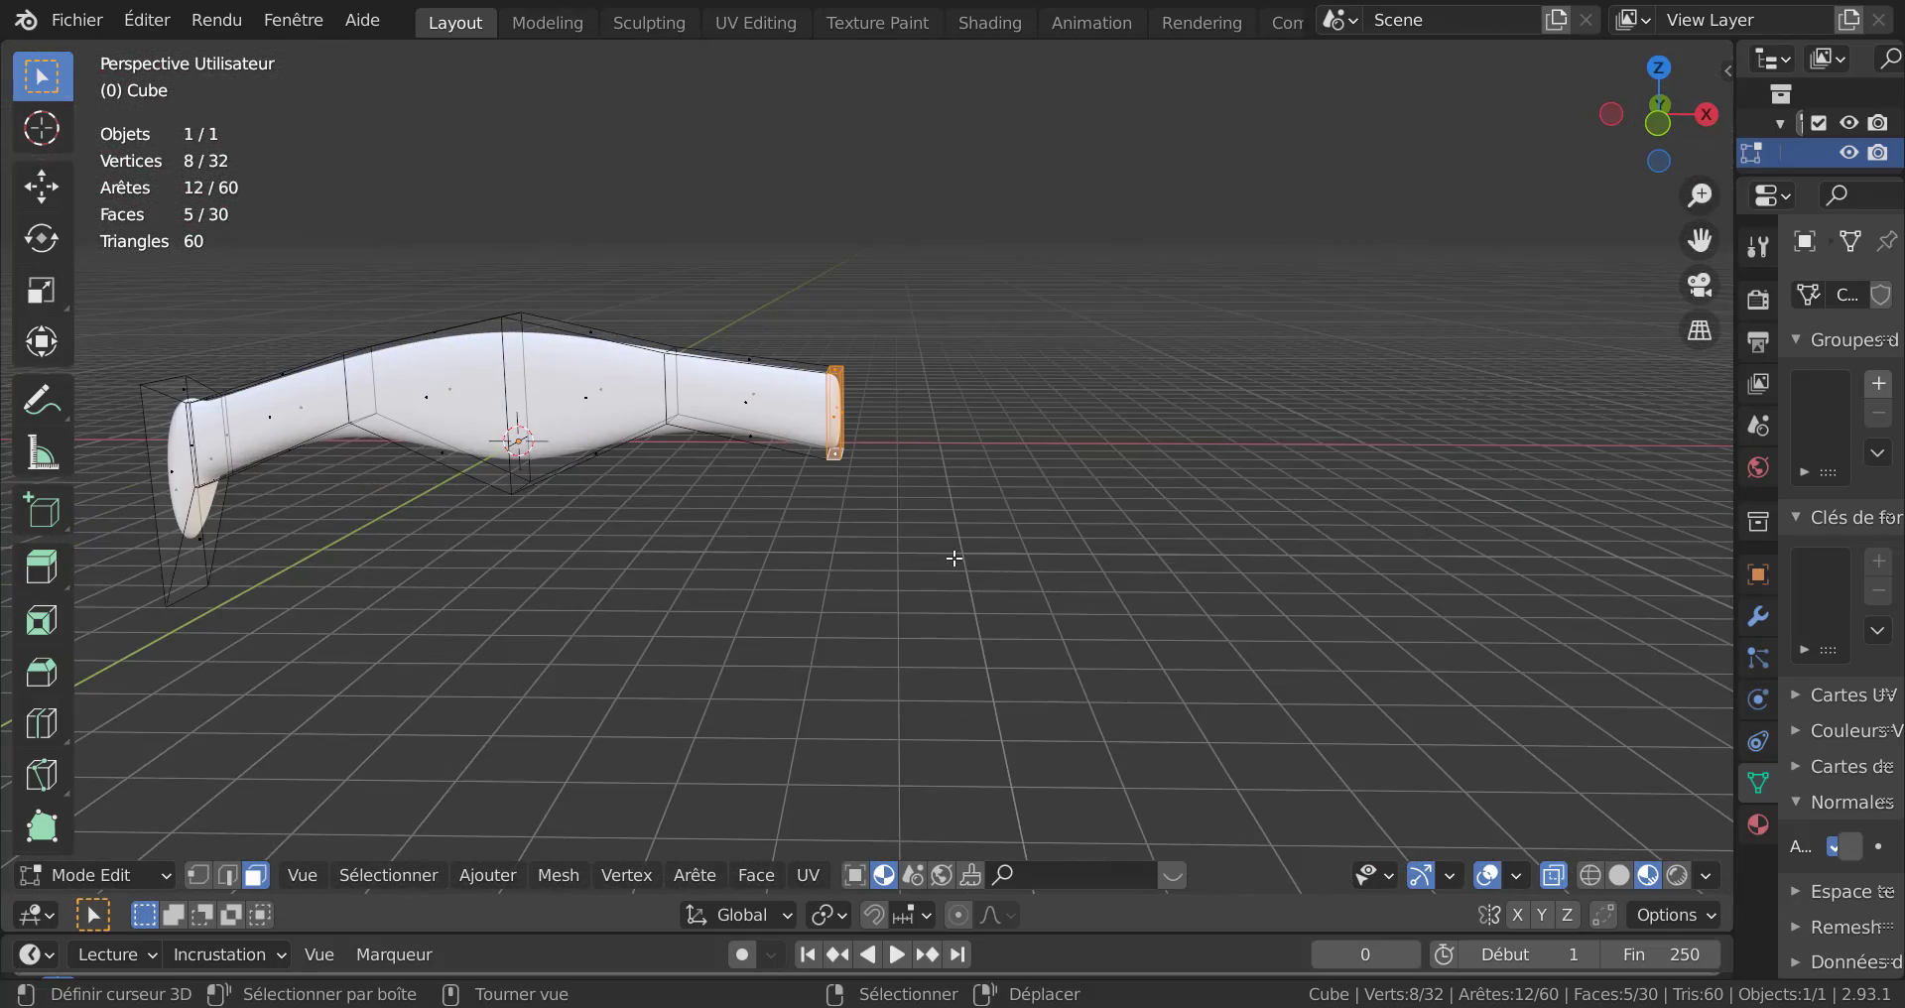
pyautogui.press('KP_1')
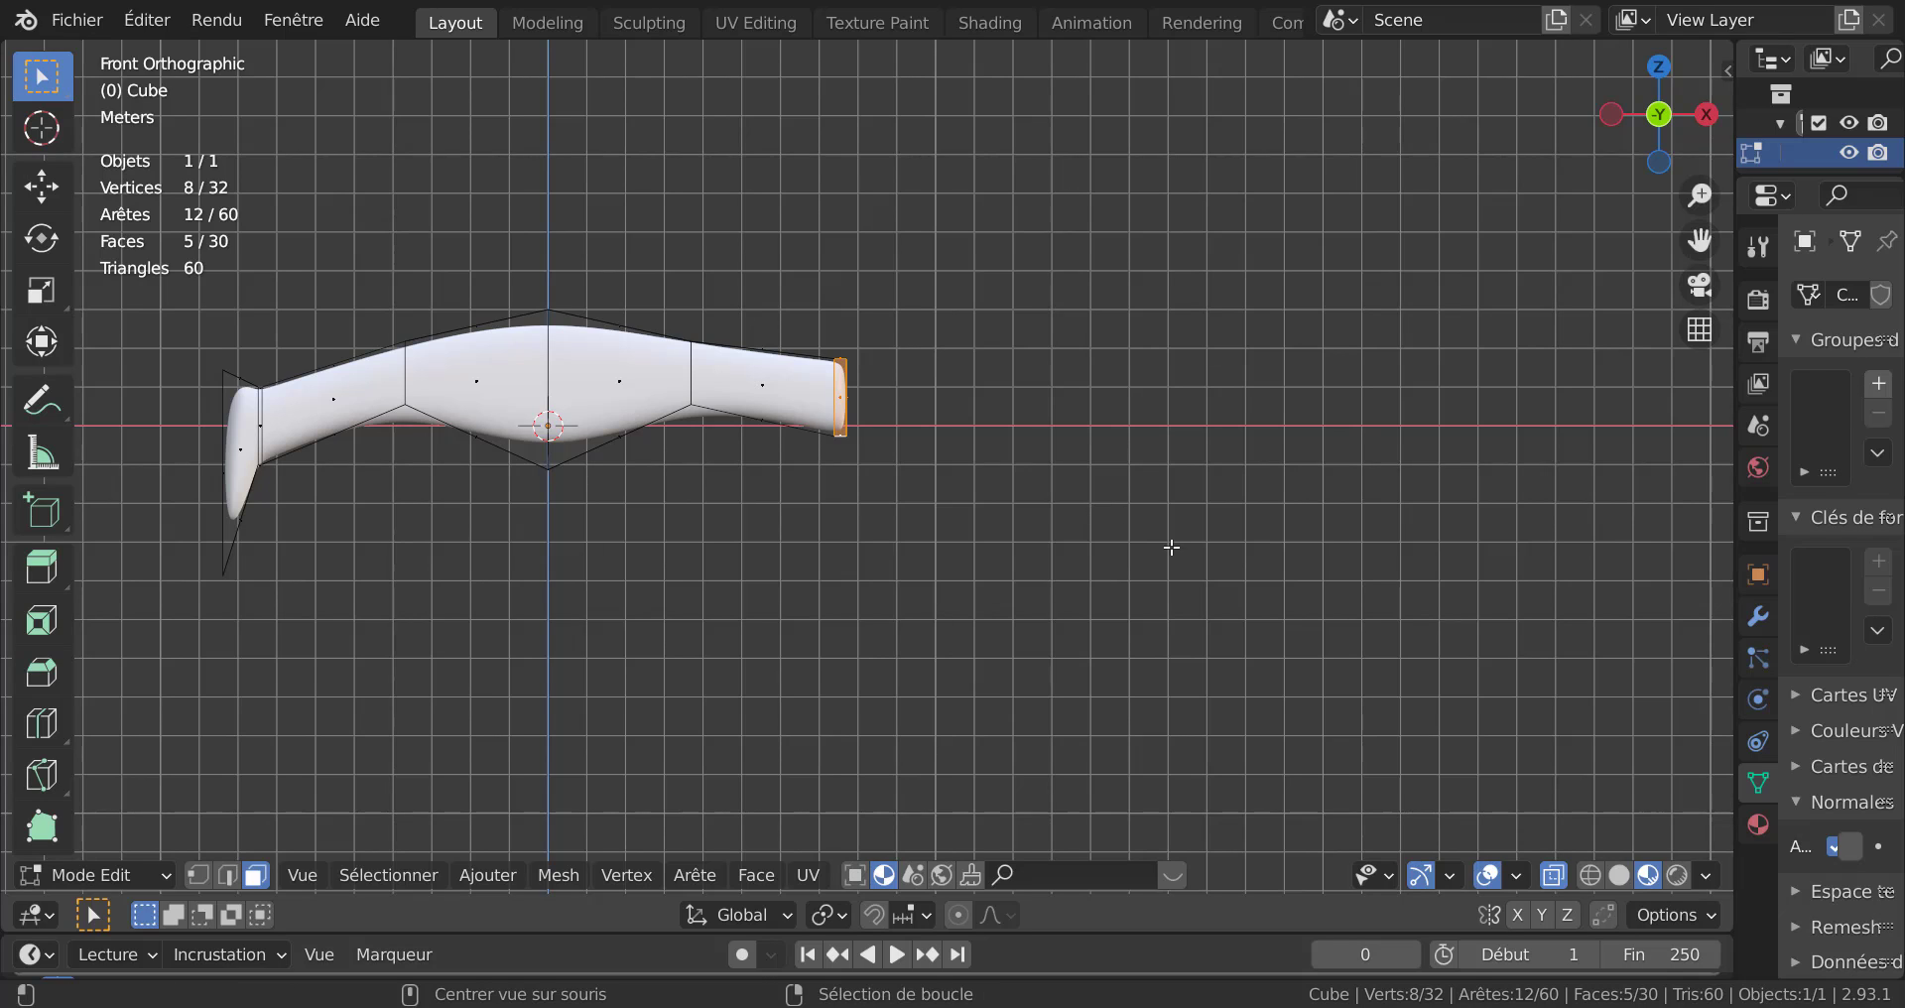
pyautogui.hotkey('alt', 'e')
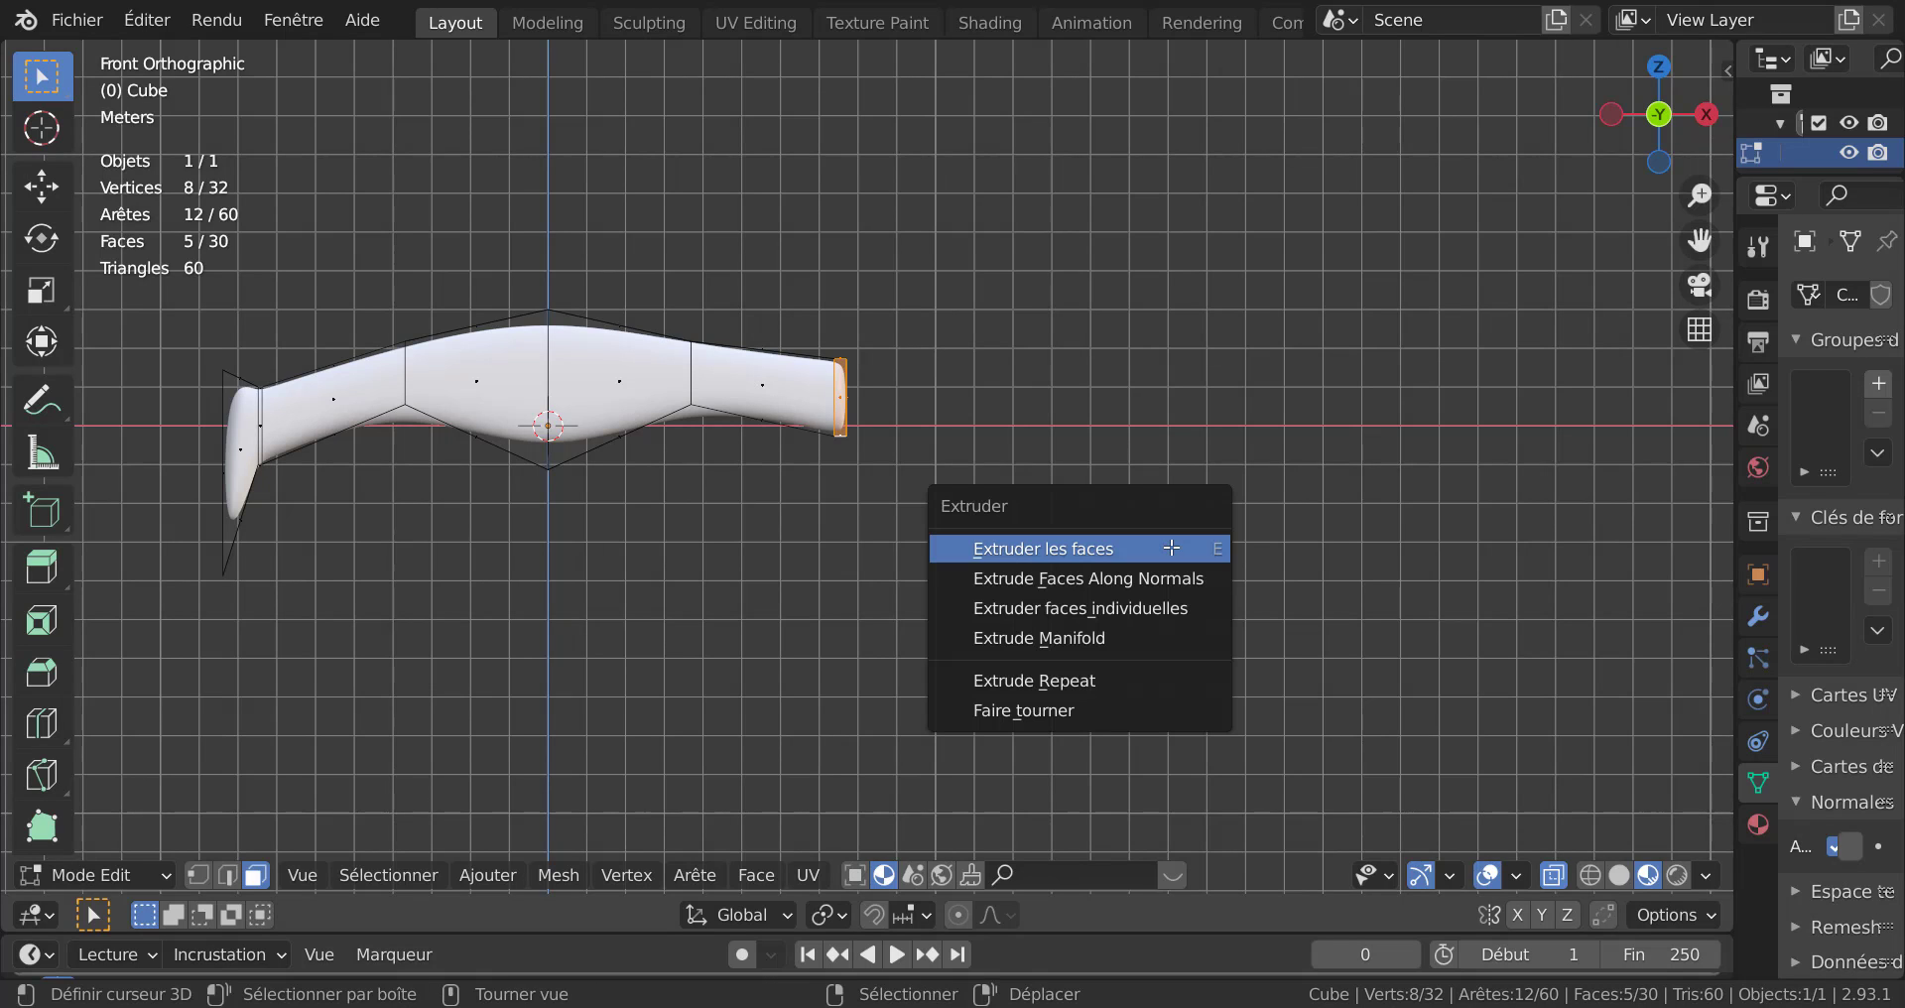
pyautogui.click(1131, 579)
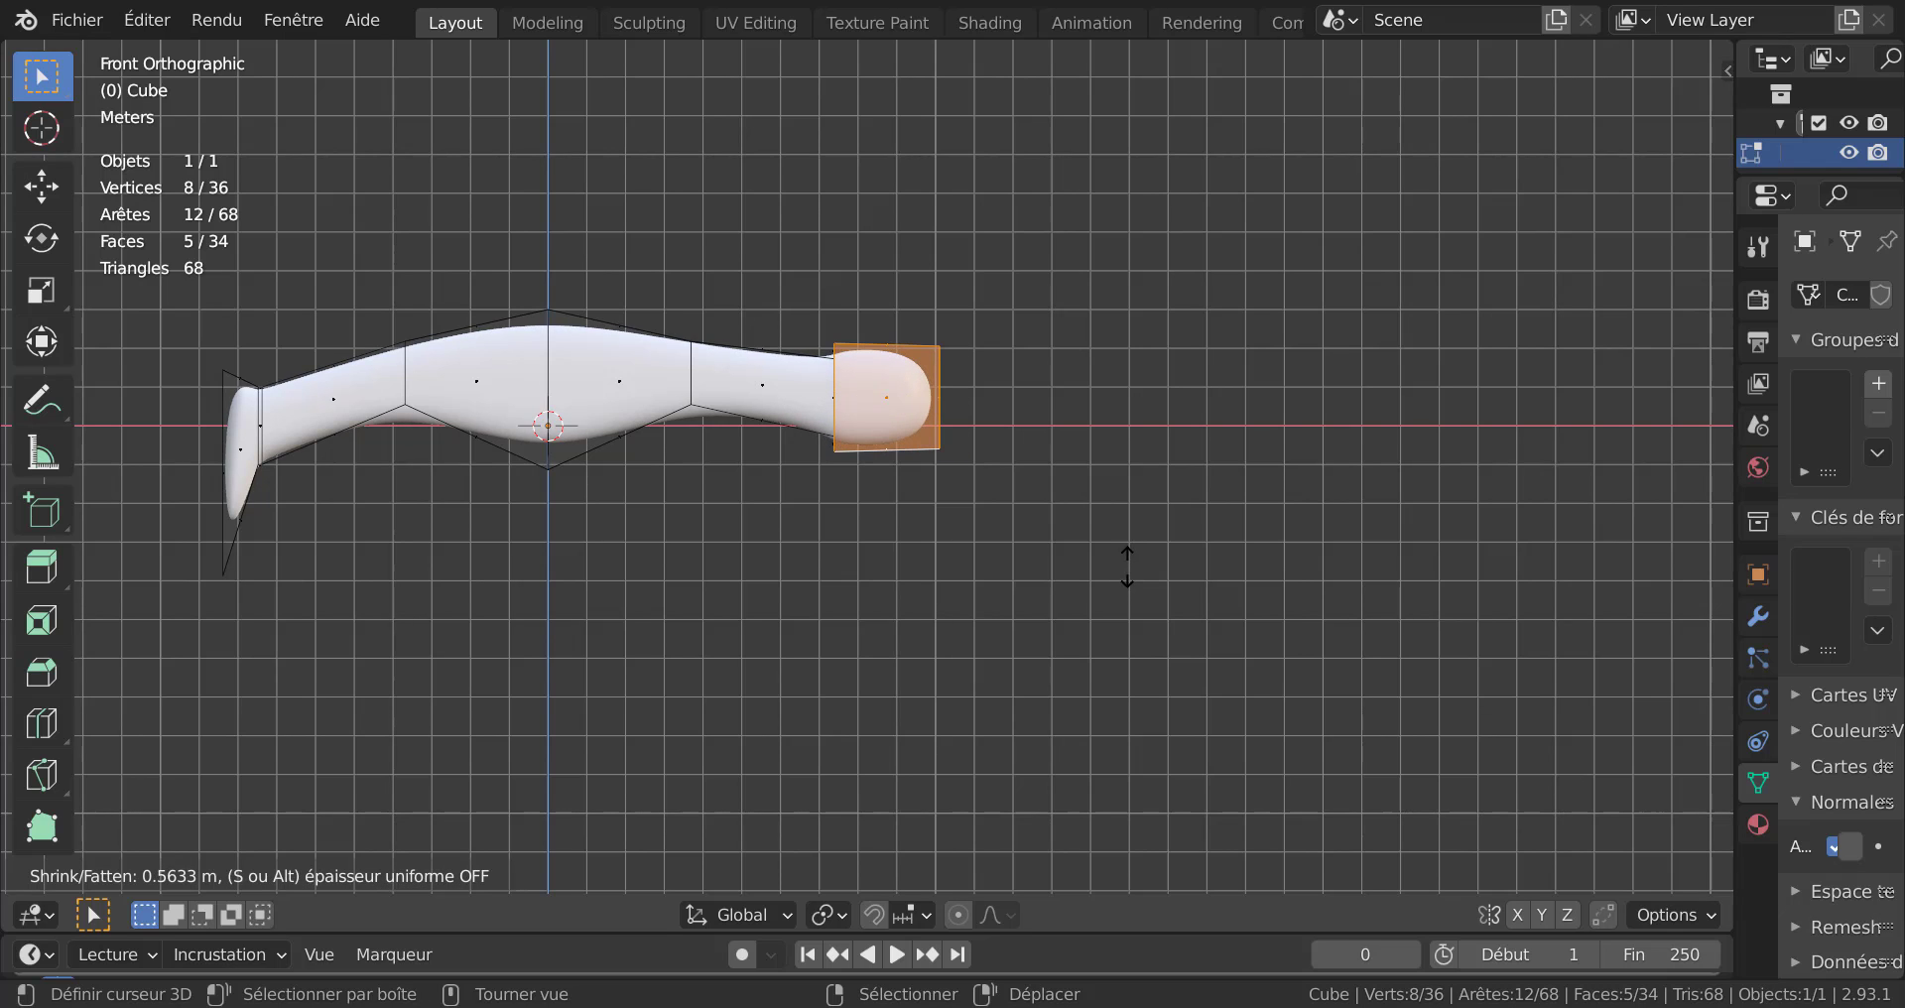
pyautogui.rightClick(927, 515)
pyautogui.scroll(2, 871, 476)
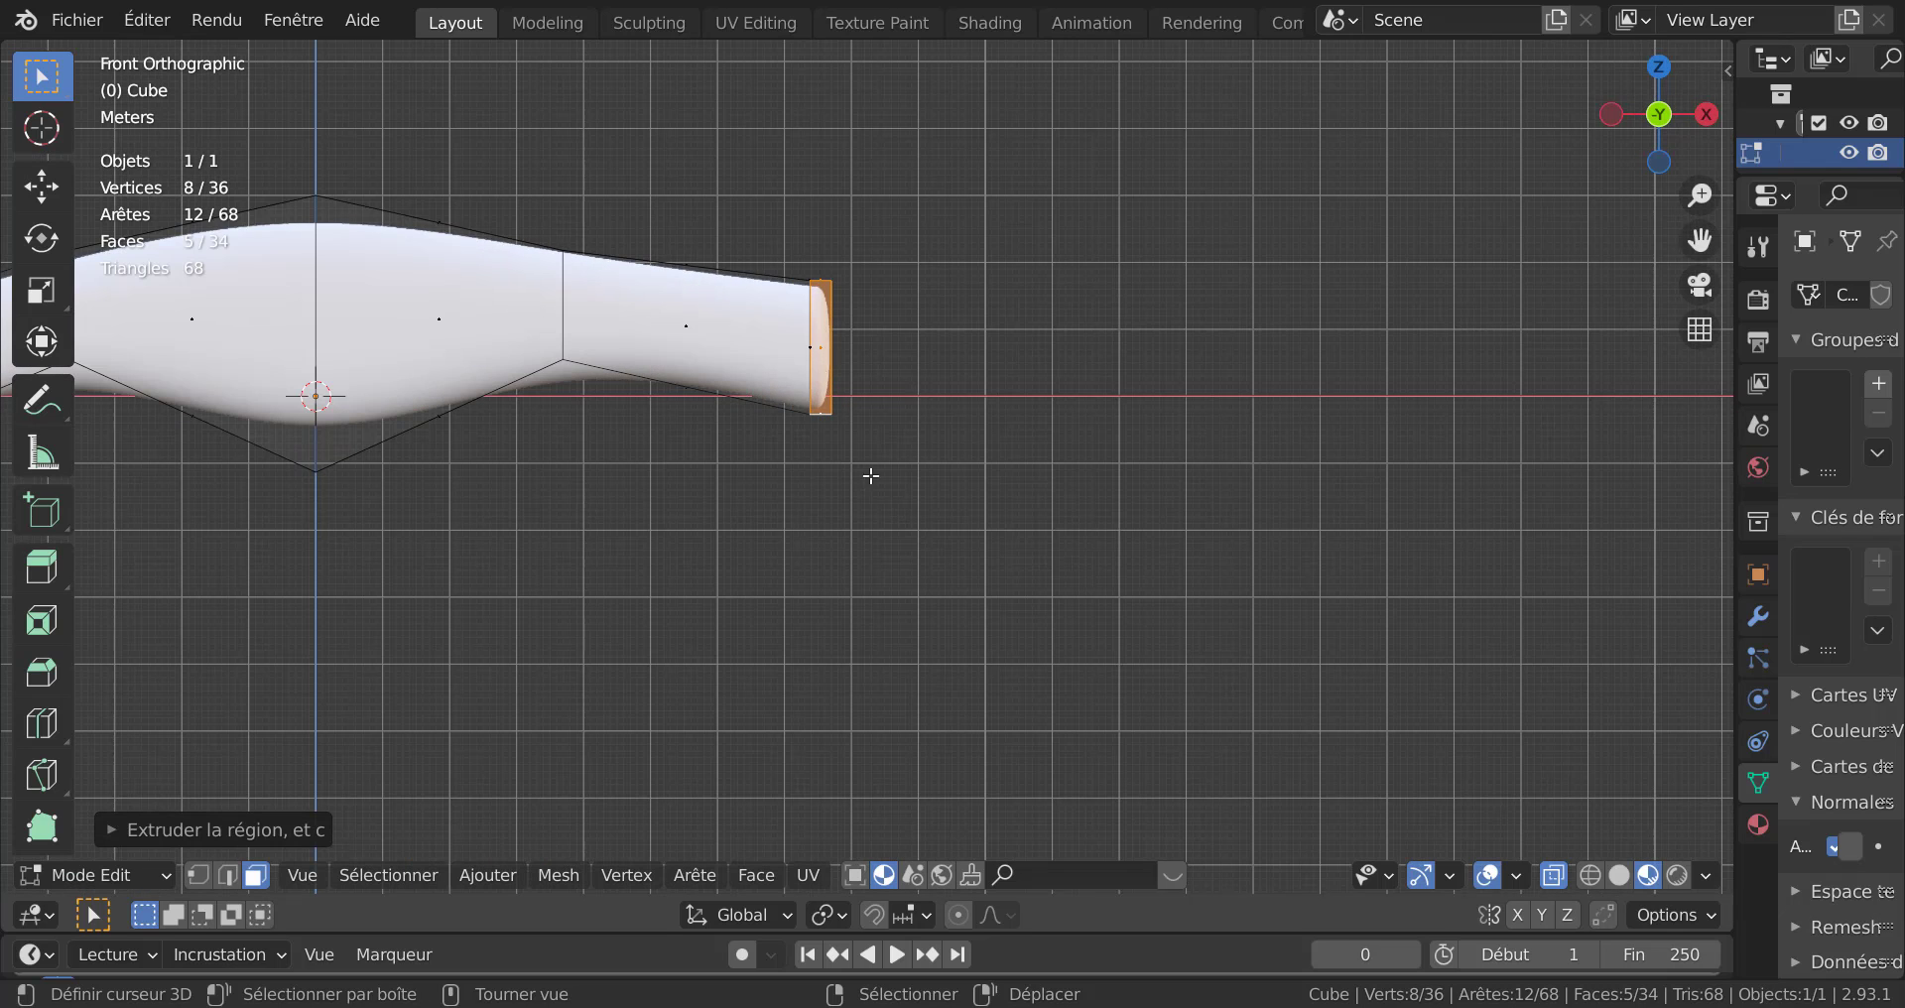
pyautogui.moveTo(818, 416); pyautogui.dragTo(779, 535, button='middle')
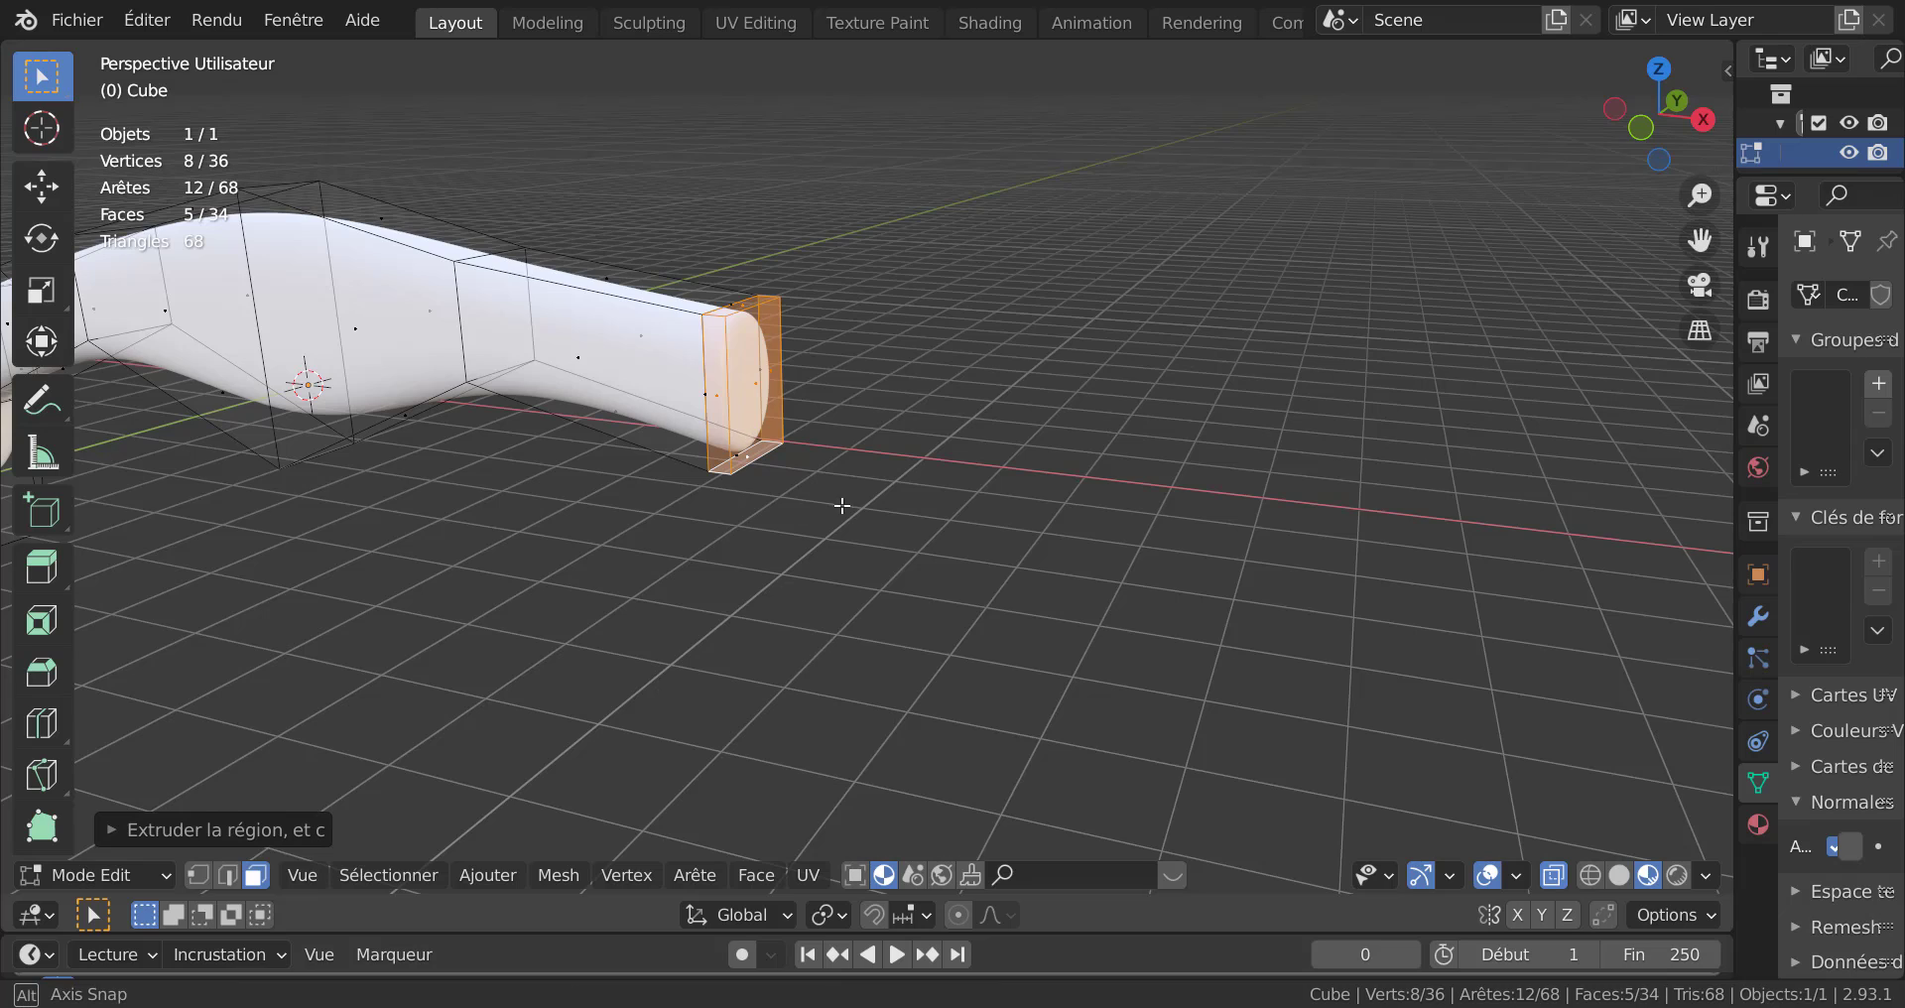
pyautogui.moveTo(837, 506); pyautogui.dragTo(888, 527, button='middle')
pyautogui.press('KP_1')
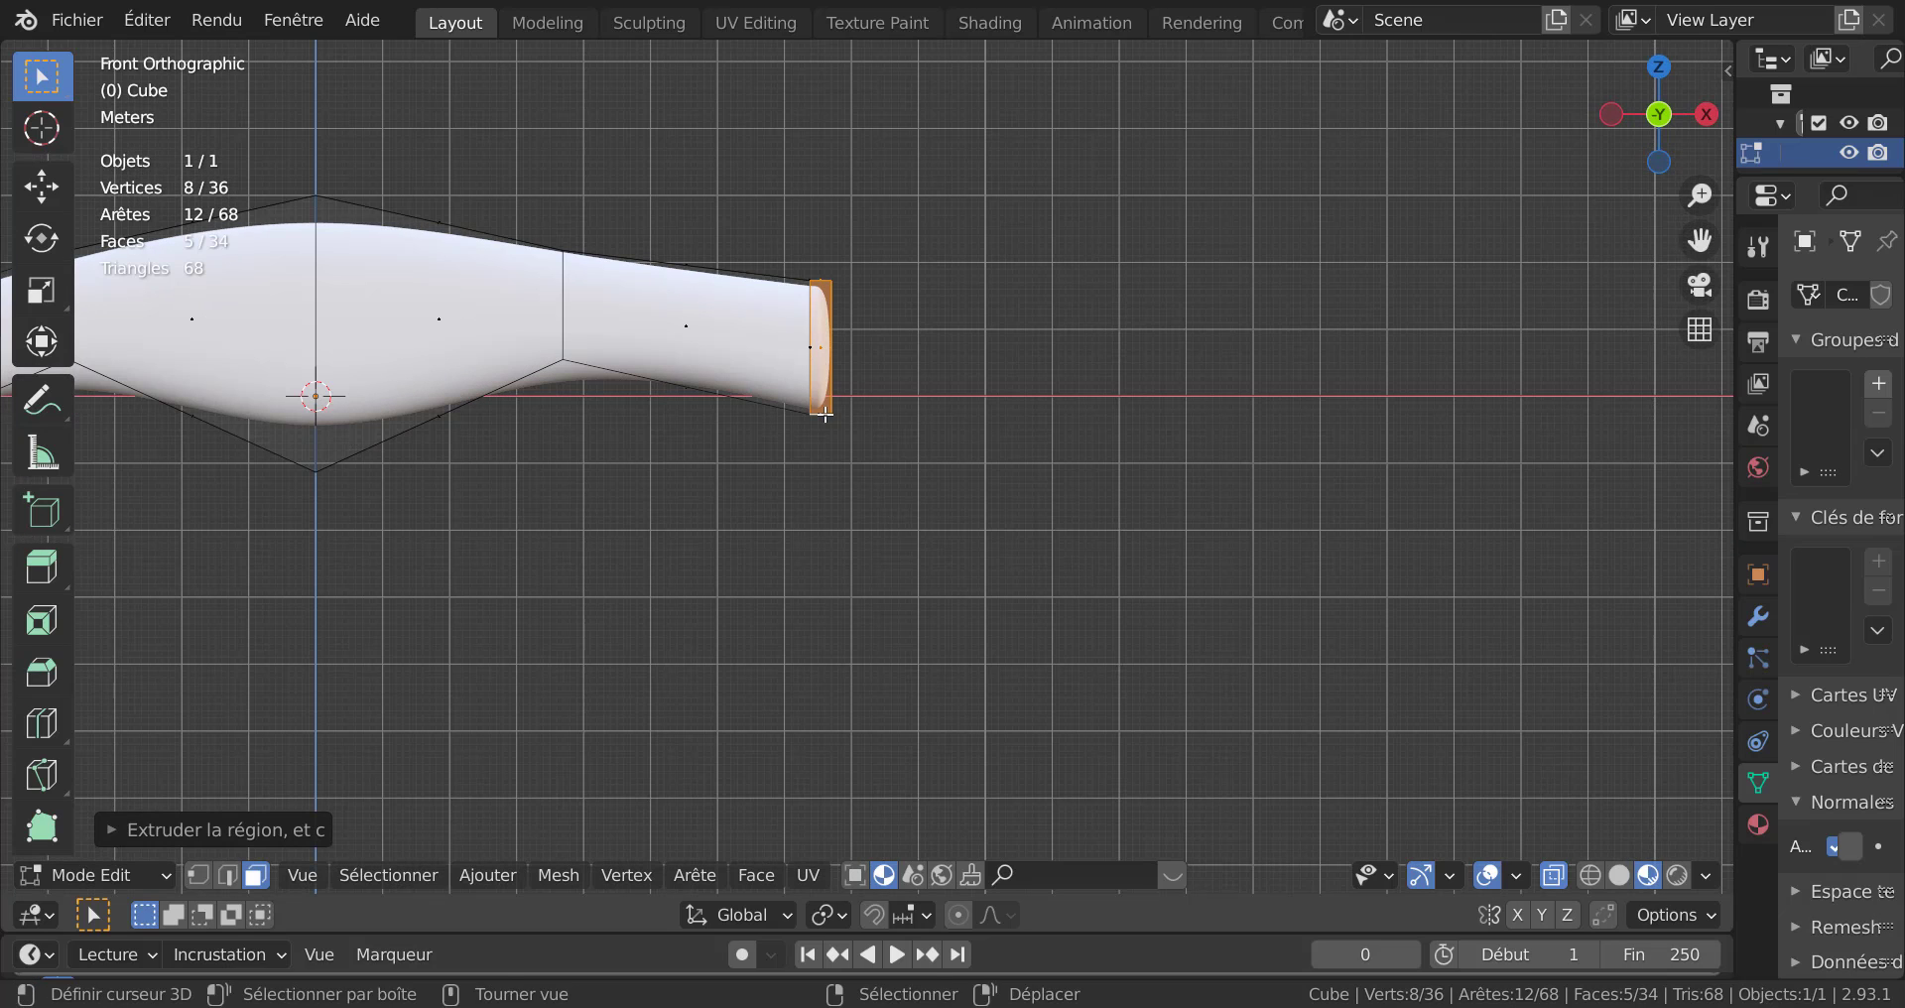
# Reselect only the four side faces around the thin end section and extrude them along their normals into a flange about twice the section's height.
pyautogui.hotkey('alt', 'a')
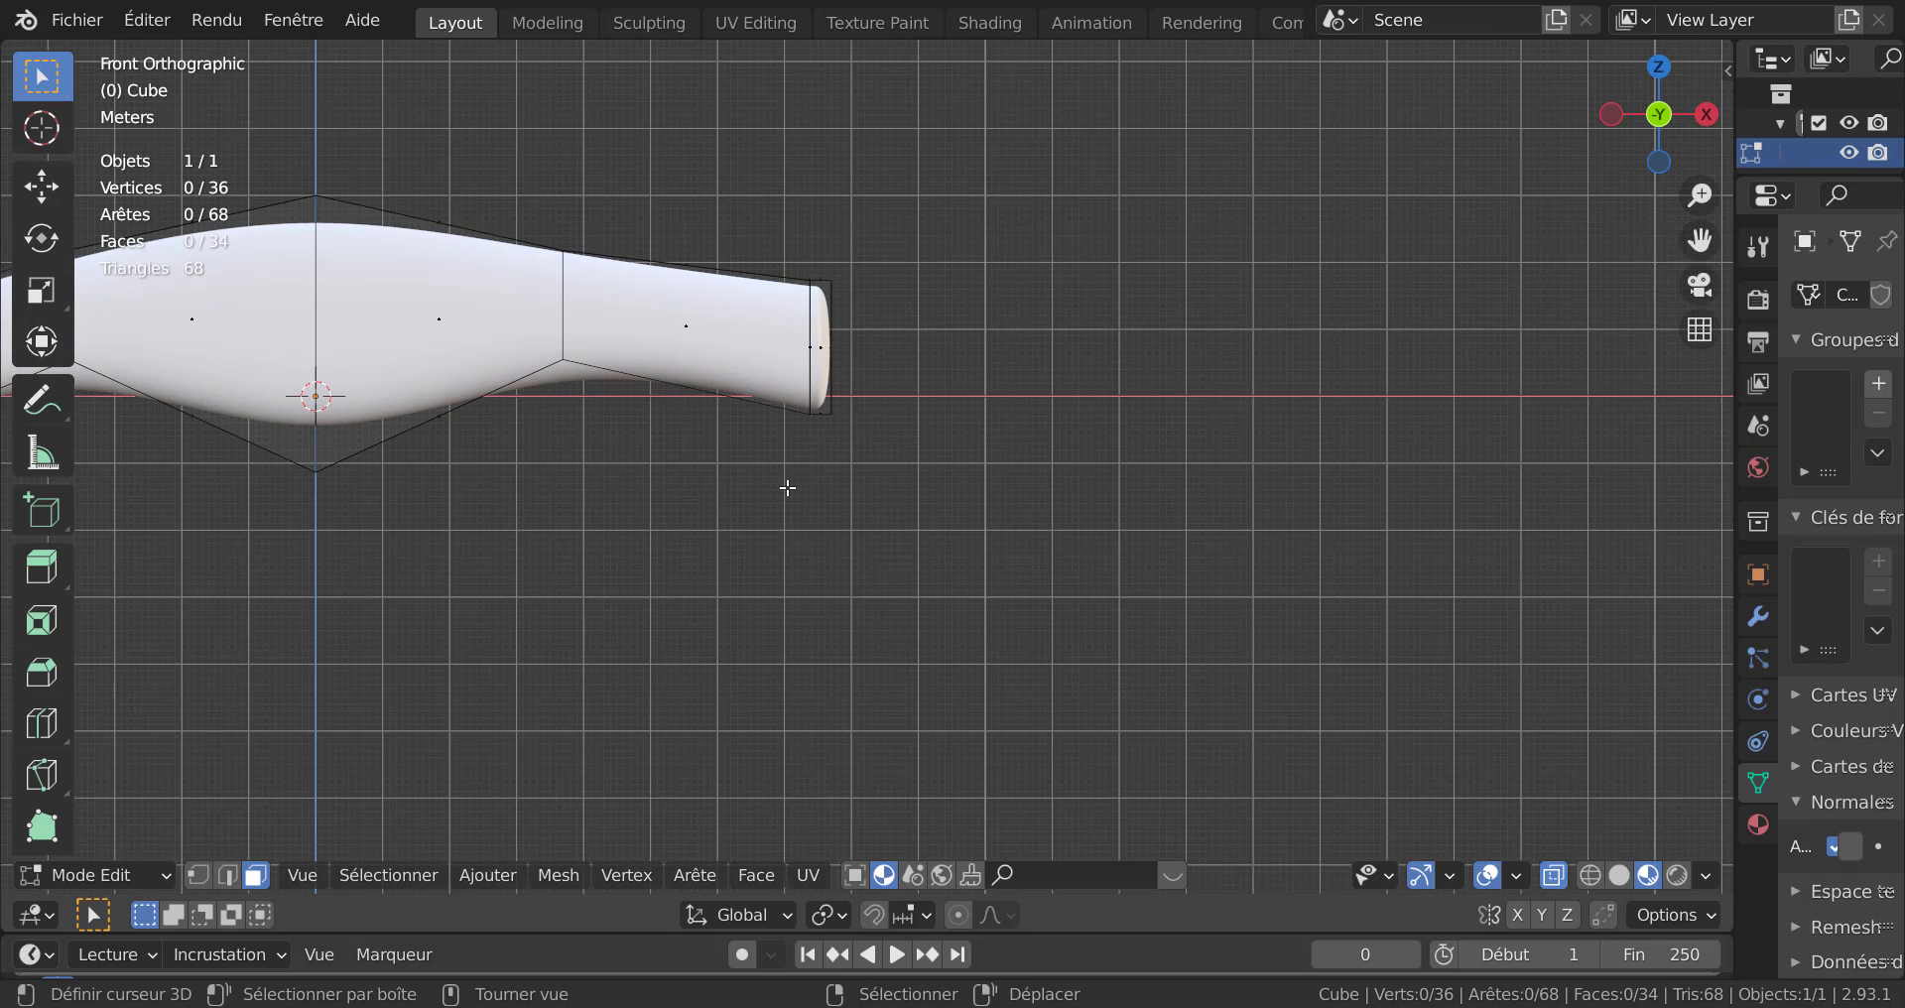
pyautogui.keyDown('alt'); pyautogui.click(825, 413); pyautogui.keyUp('alt')
pyautogui.moveTo(820, 493); pyautogui.dragTo(809, 548, button='middle')
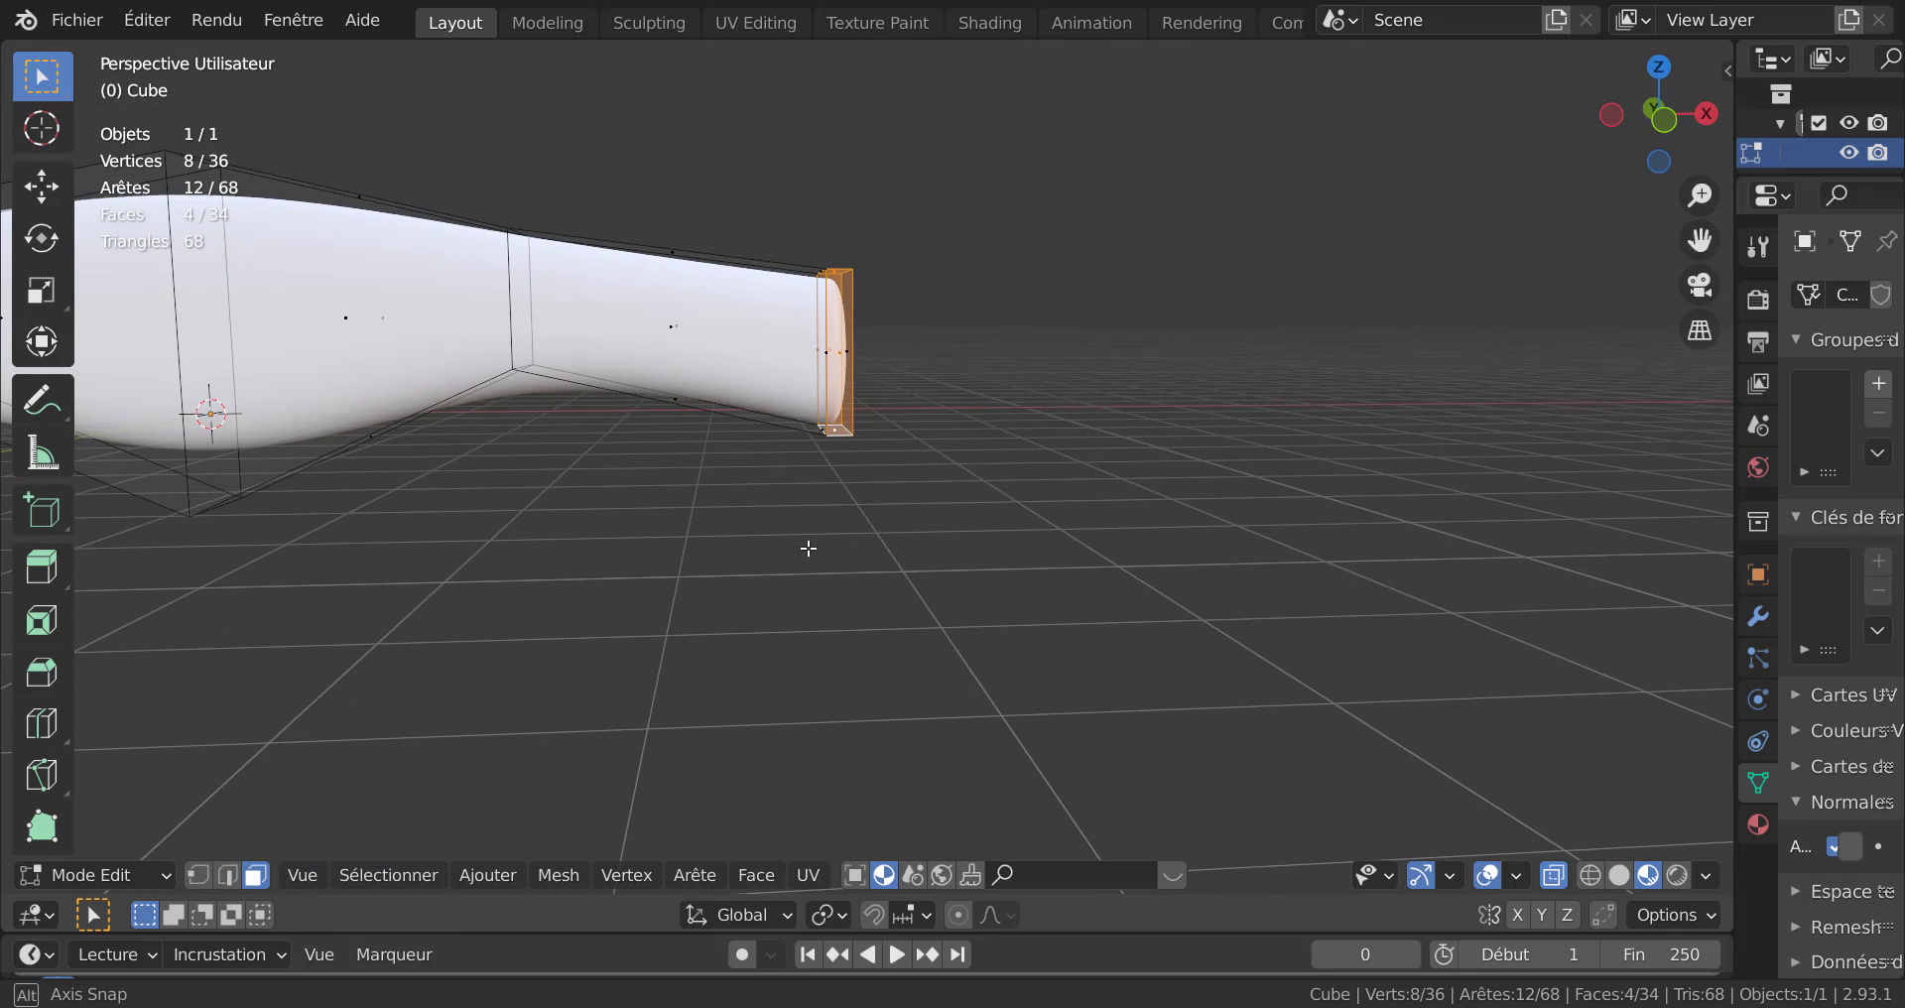
pyautogui.press('KP_1')
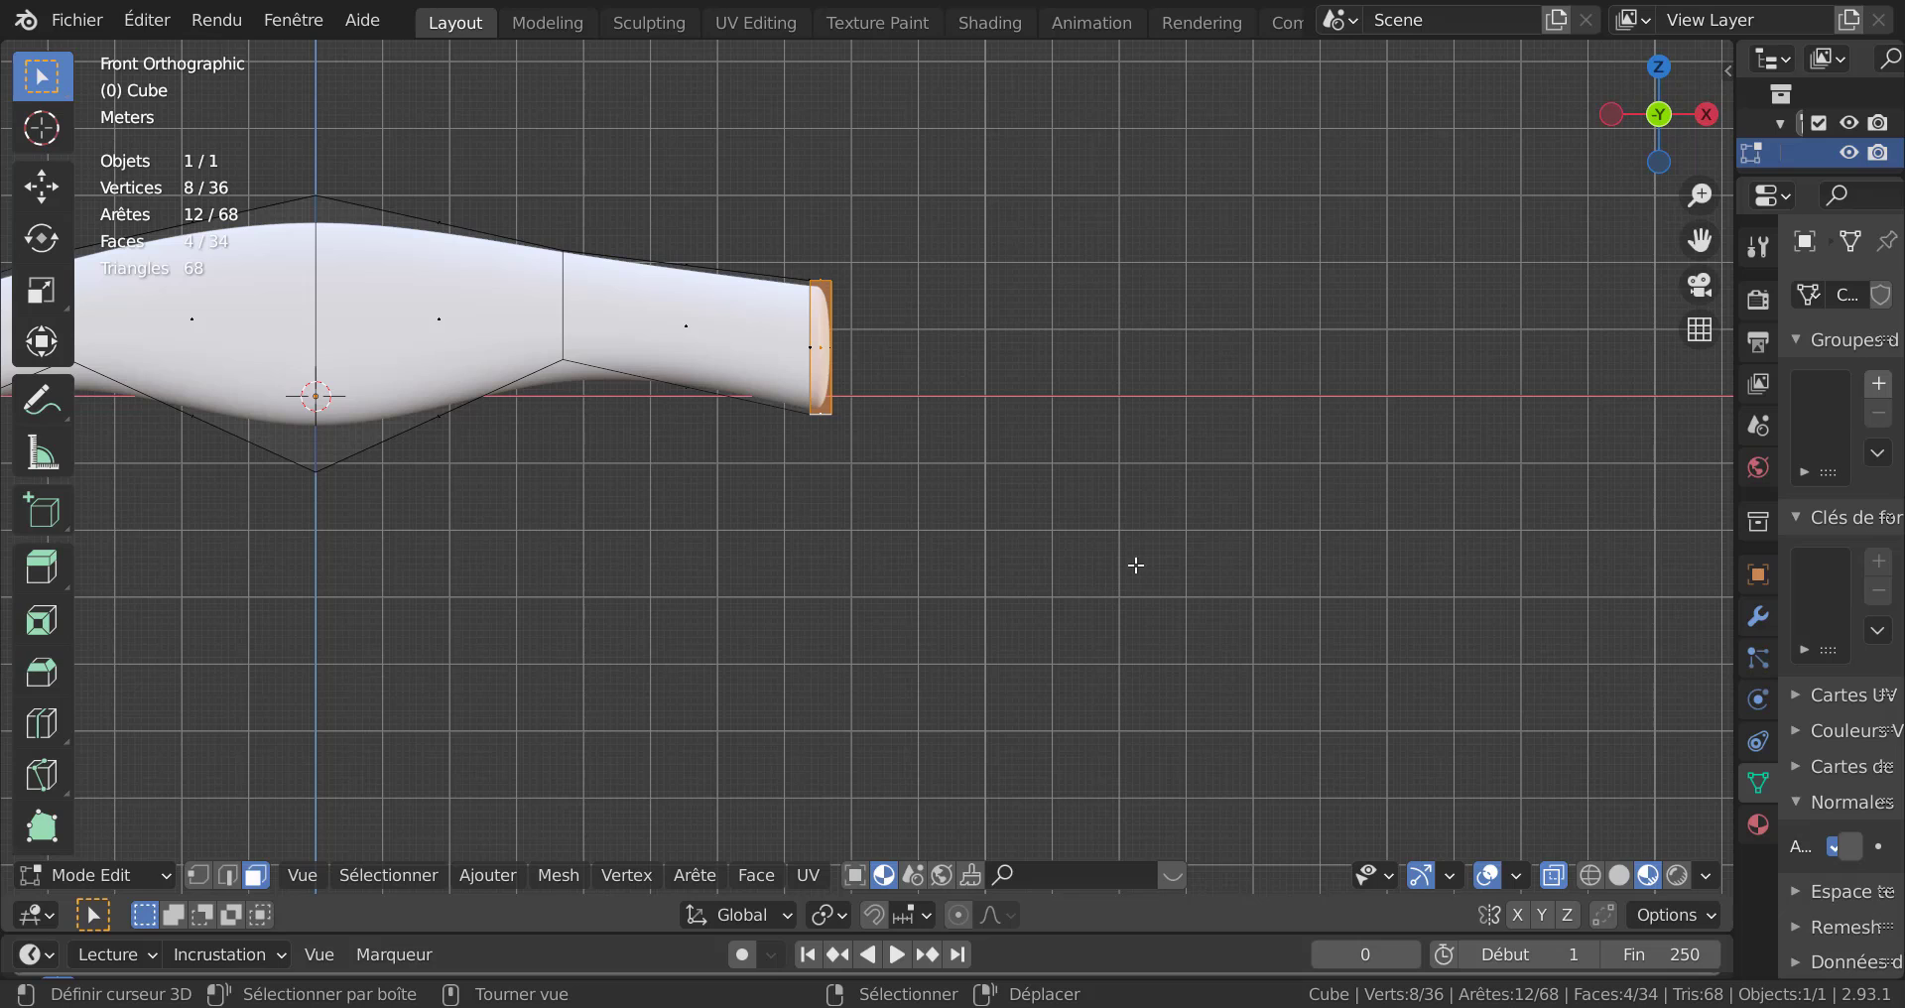
pyautogui.hotkey('alt', 'e')
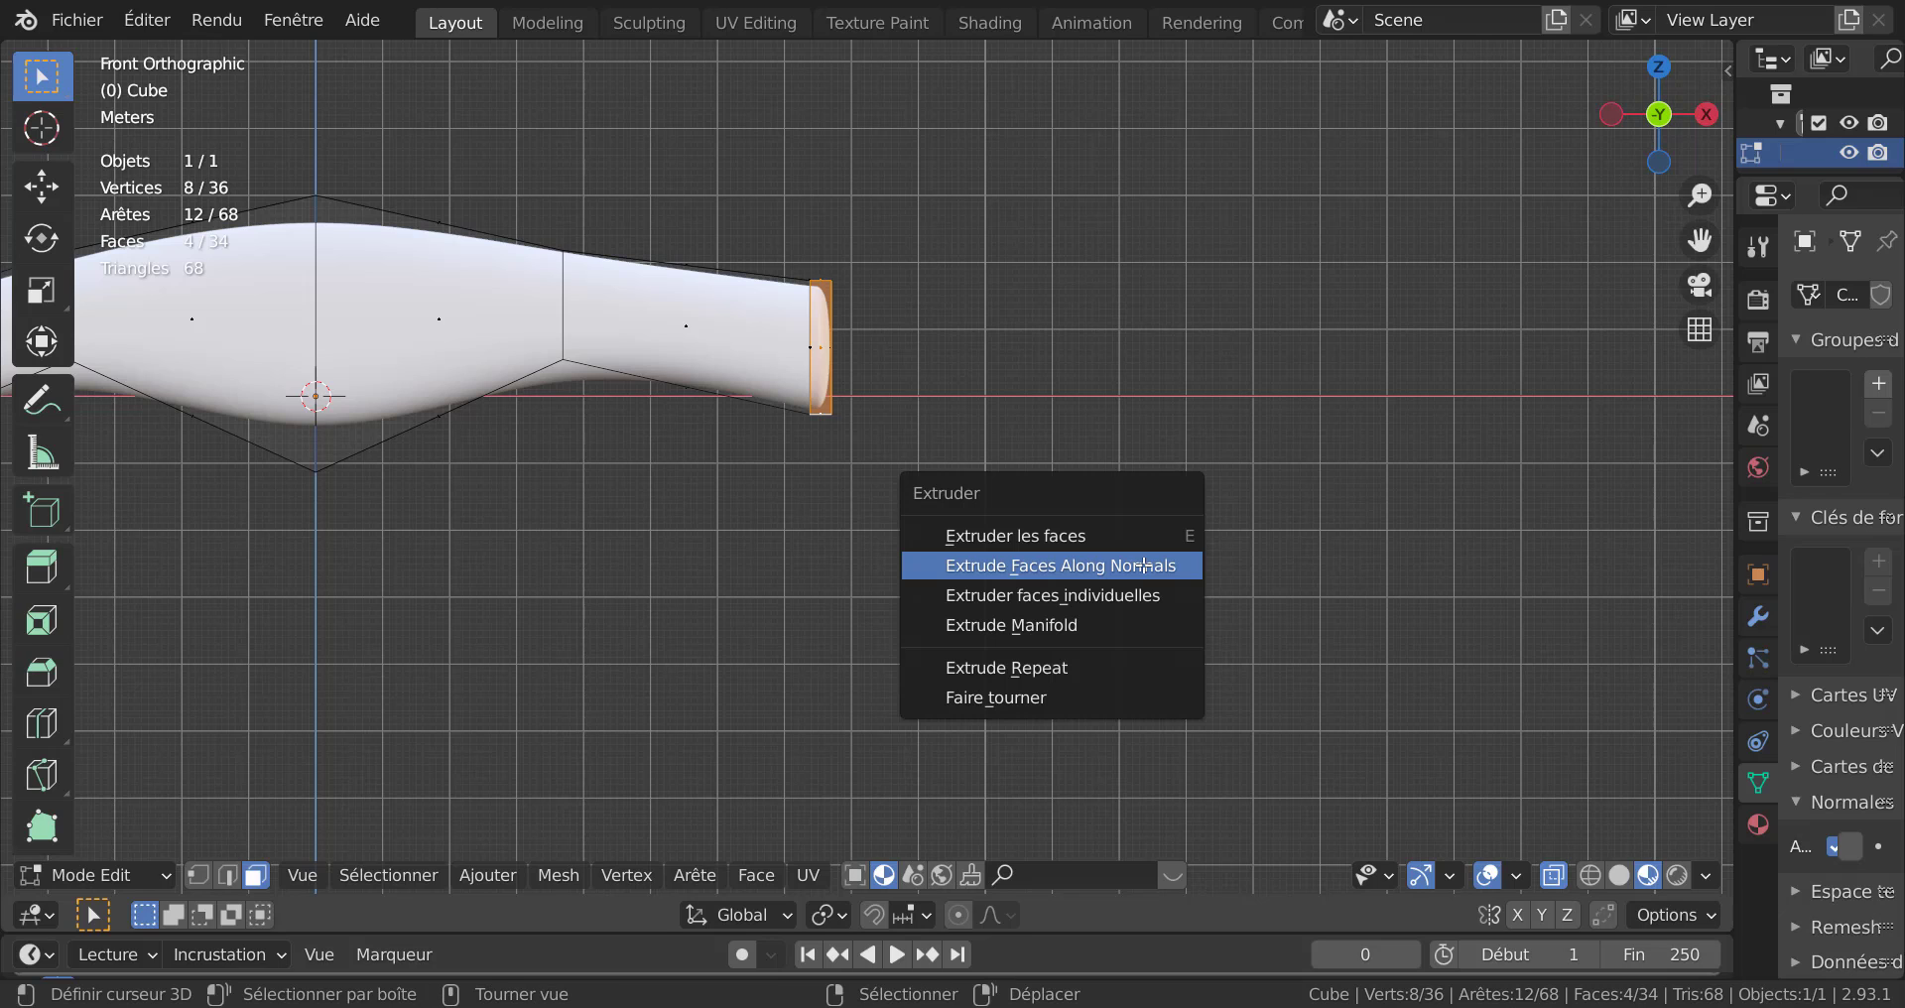
pyautogui.click(1144, 565)
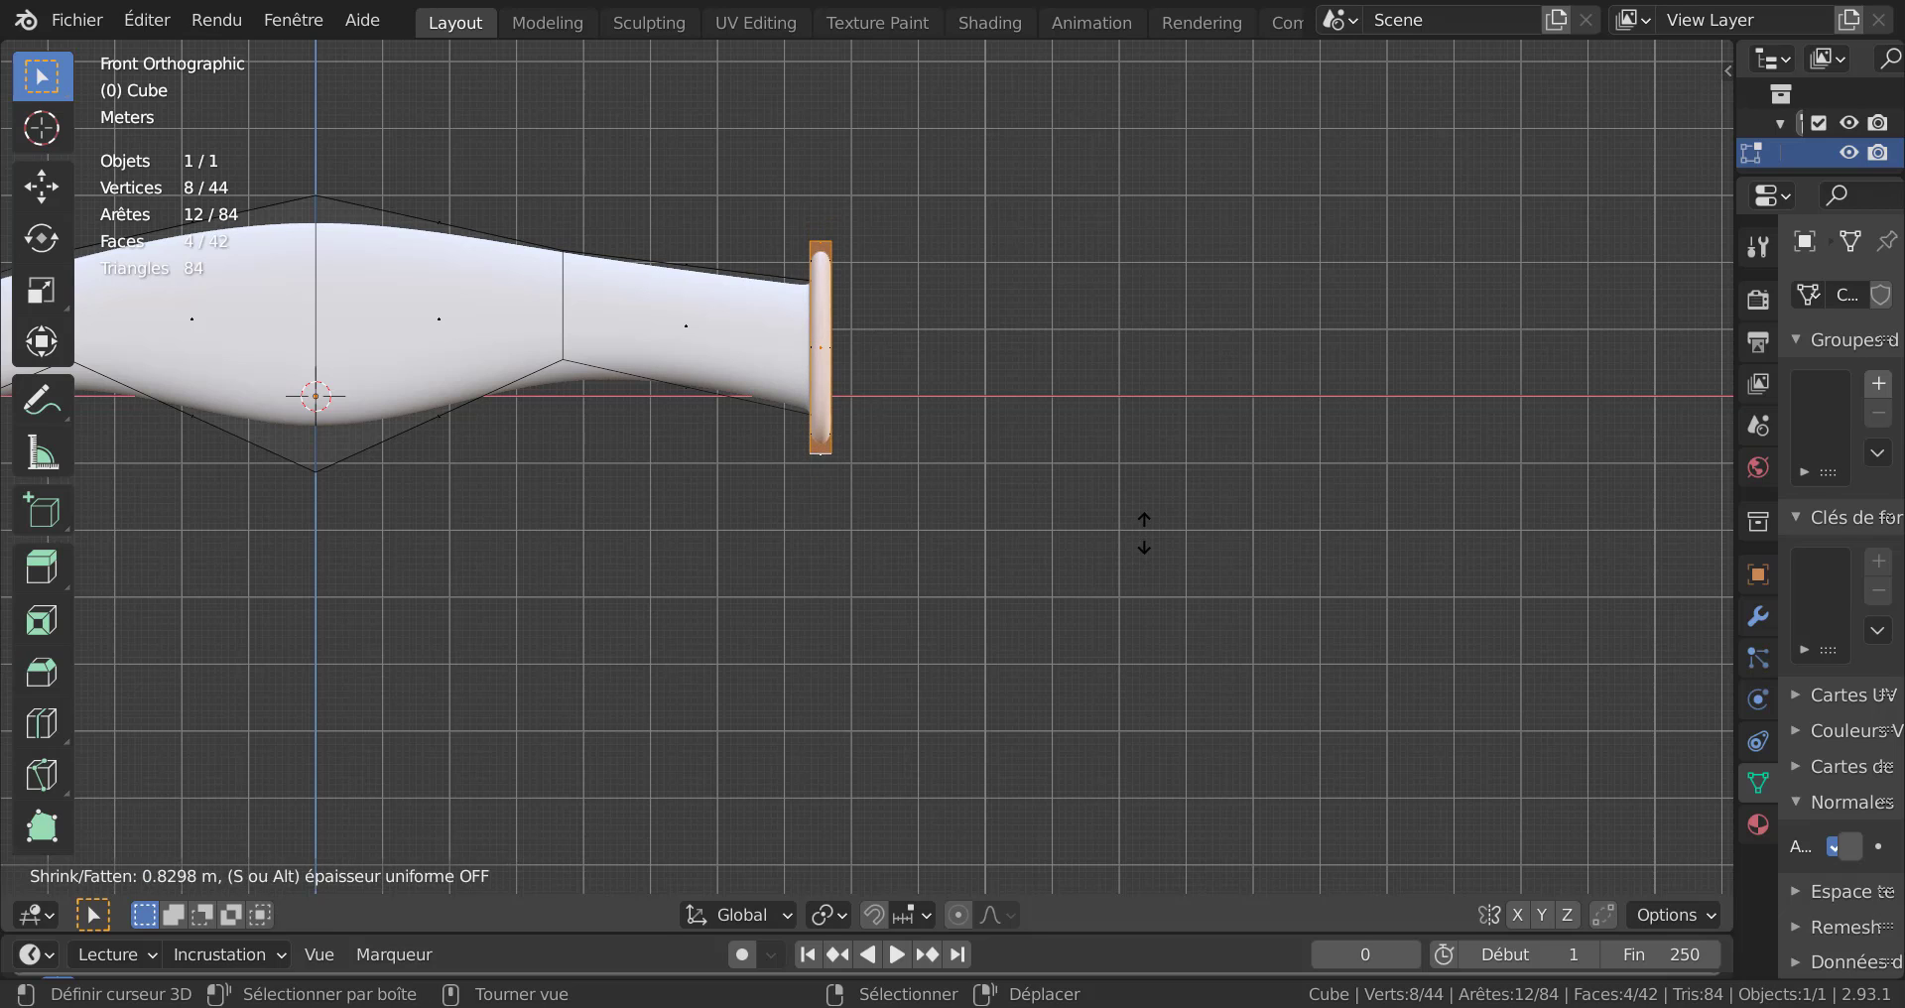
pyautogui.click(1142, 523)
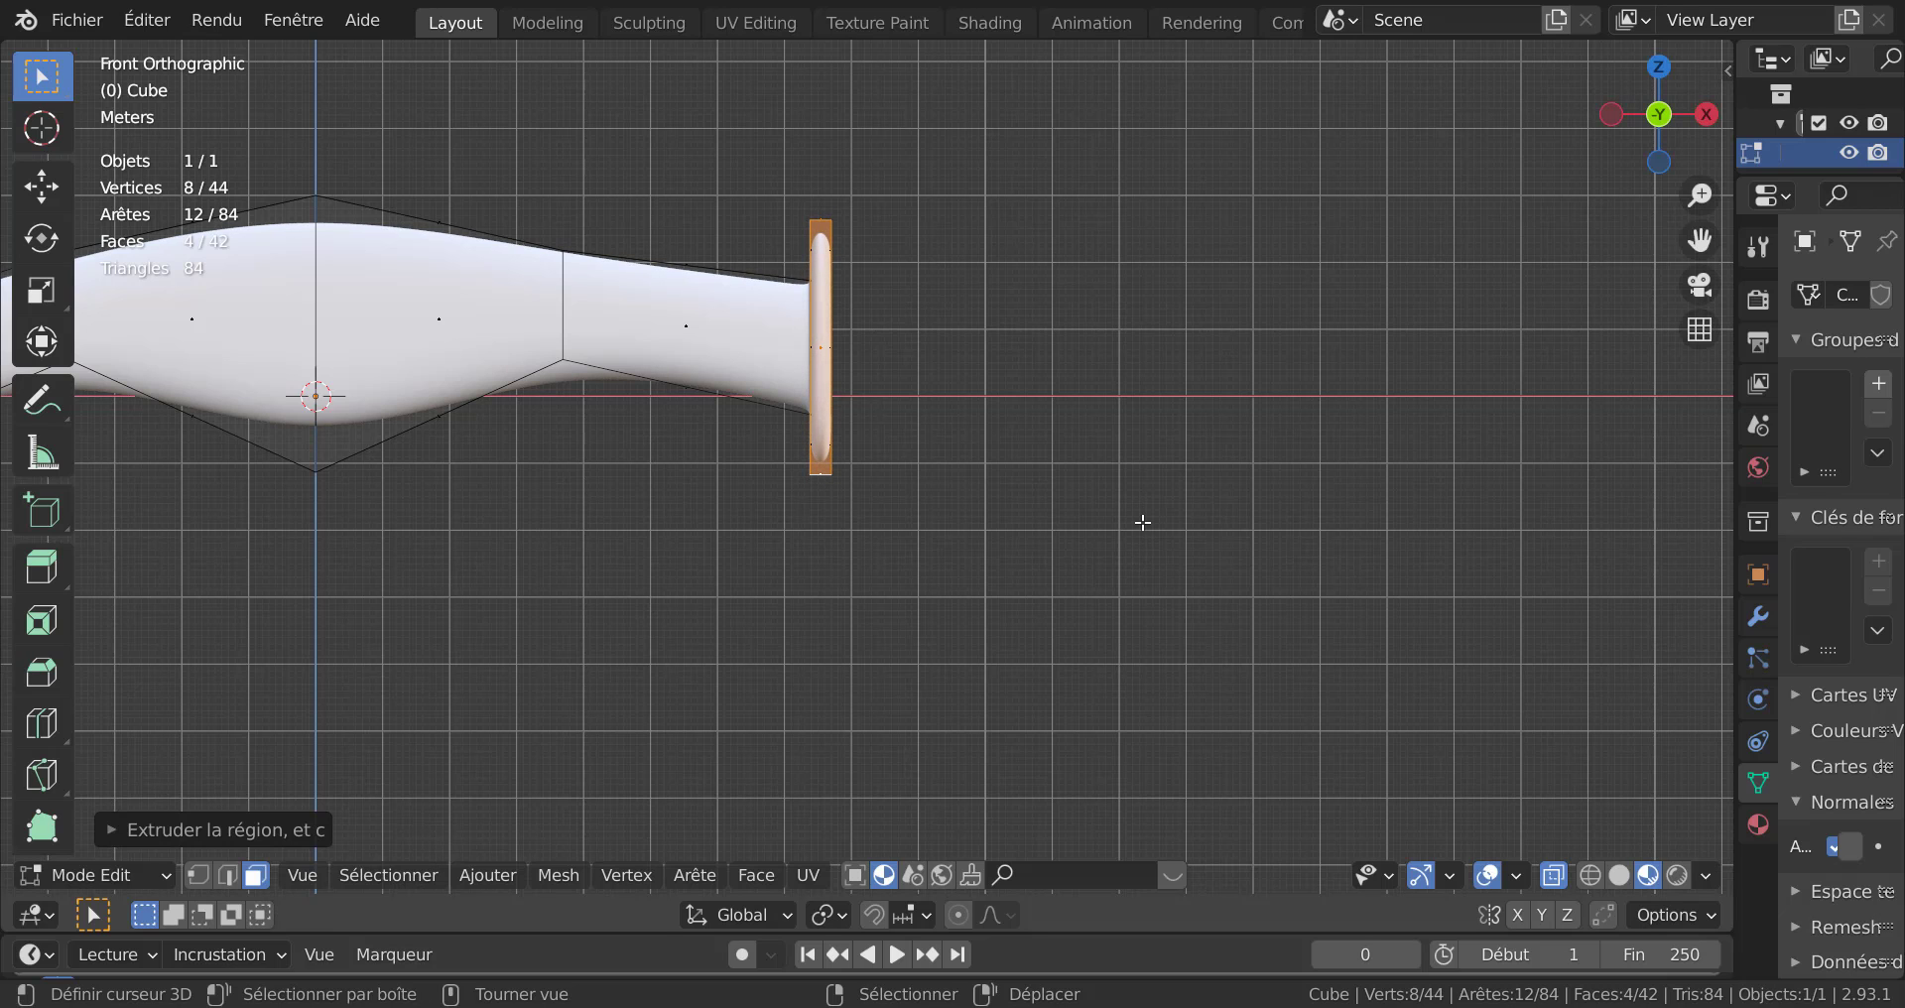
# Lower the flange's four outer faces about 0.5 m along the Z axis.
pyautogui.moveTo(1152, 536); pyautogui.dragTo(1229, 629, button='middle')
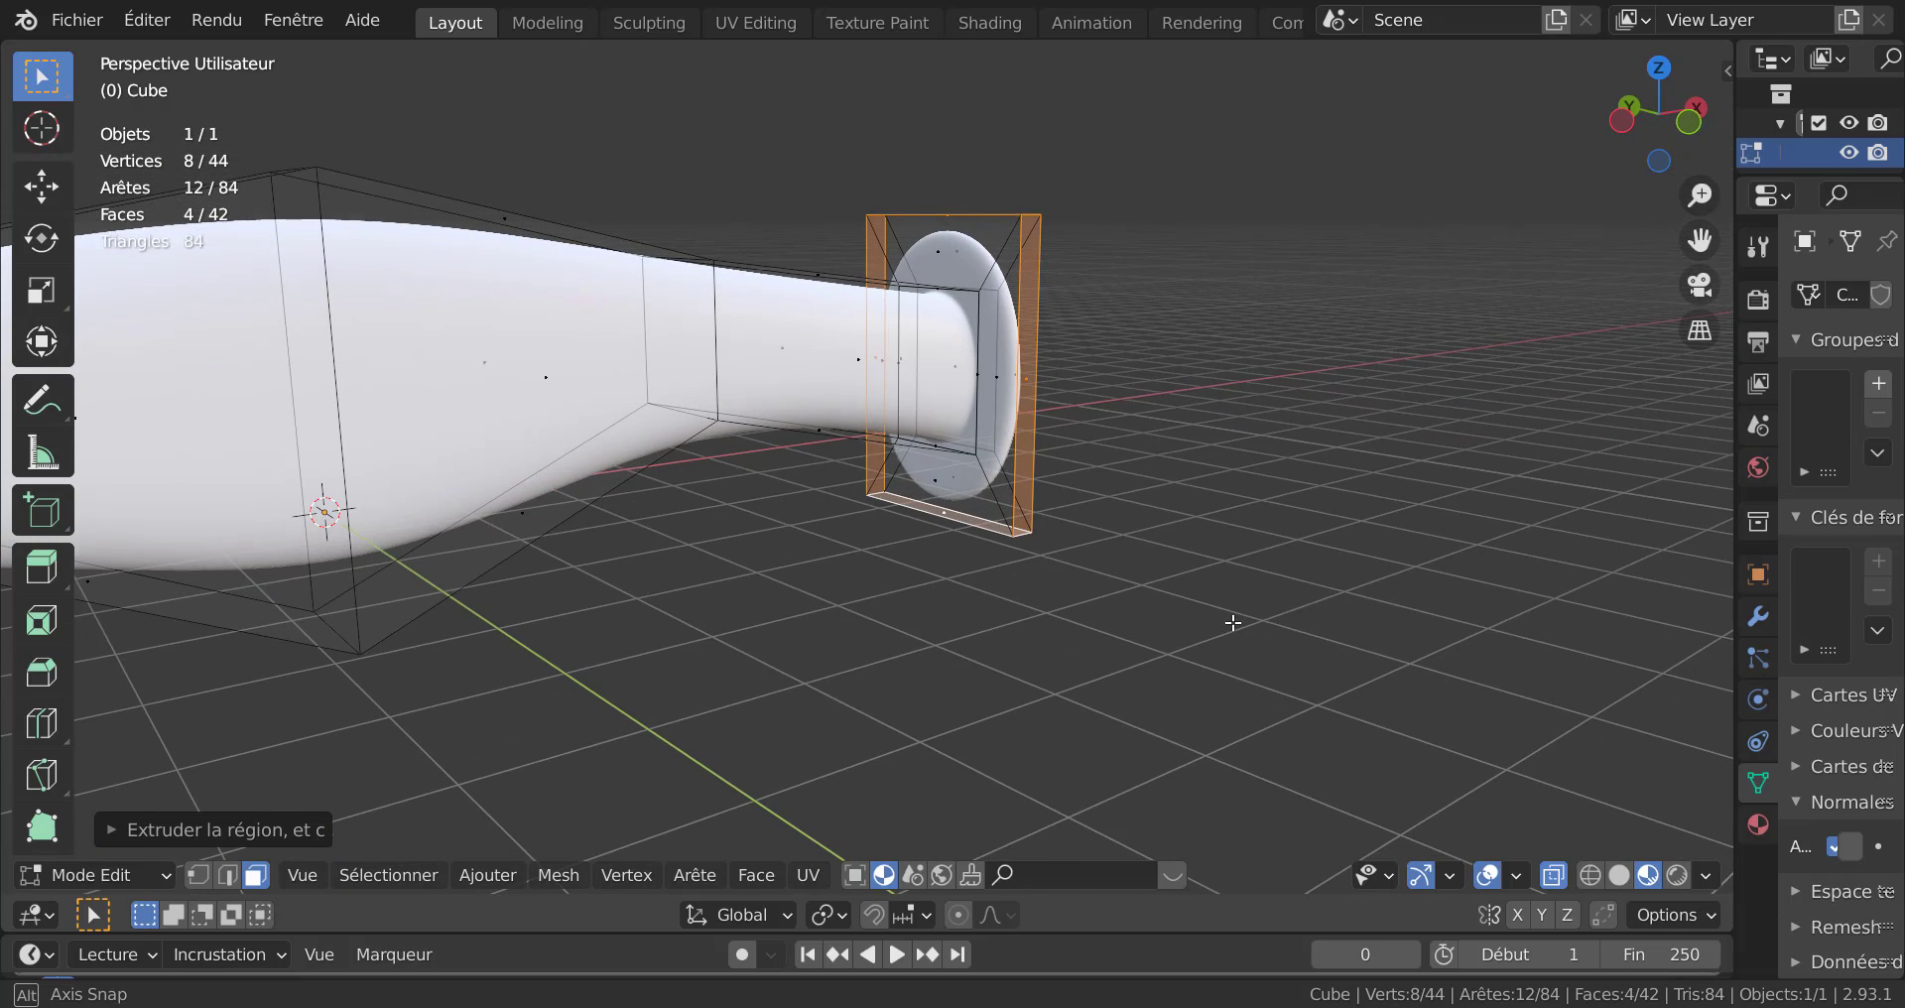
pyautogui.press('g')
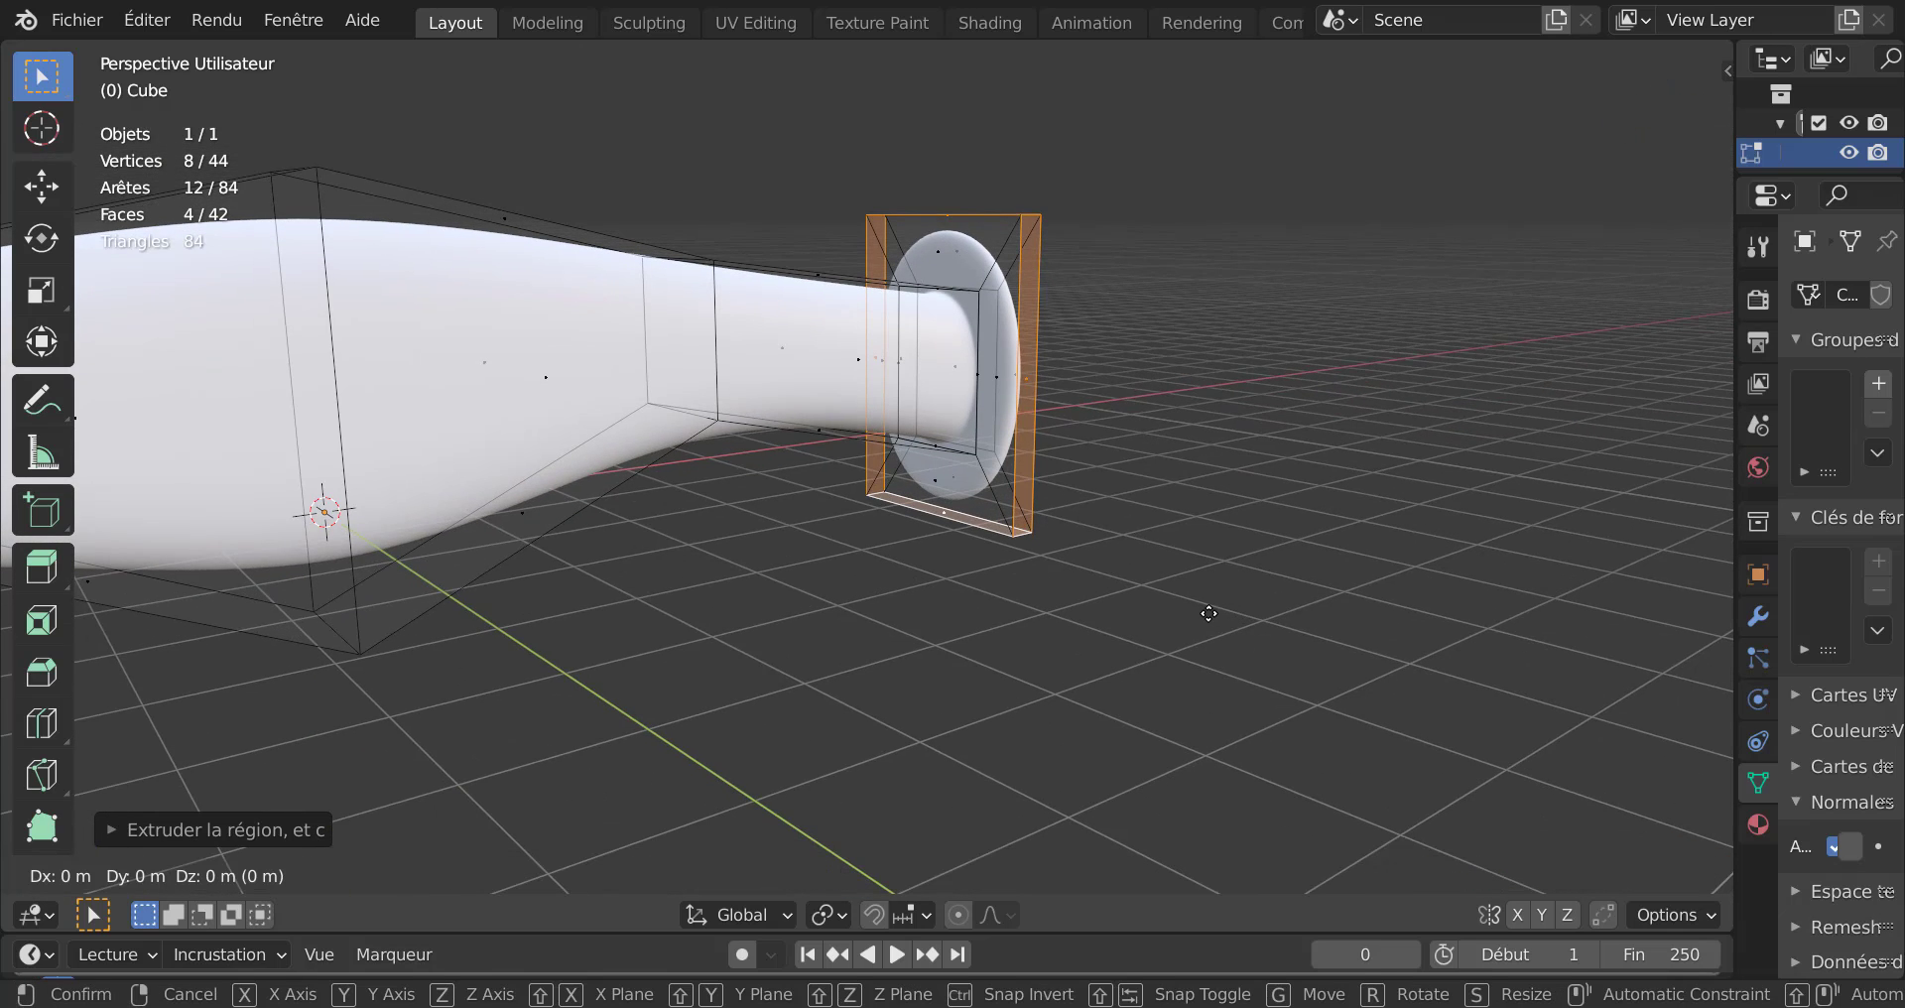
pyautogui.press('z')
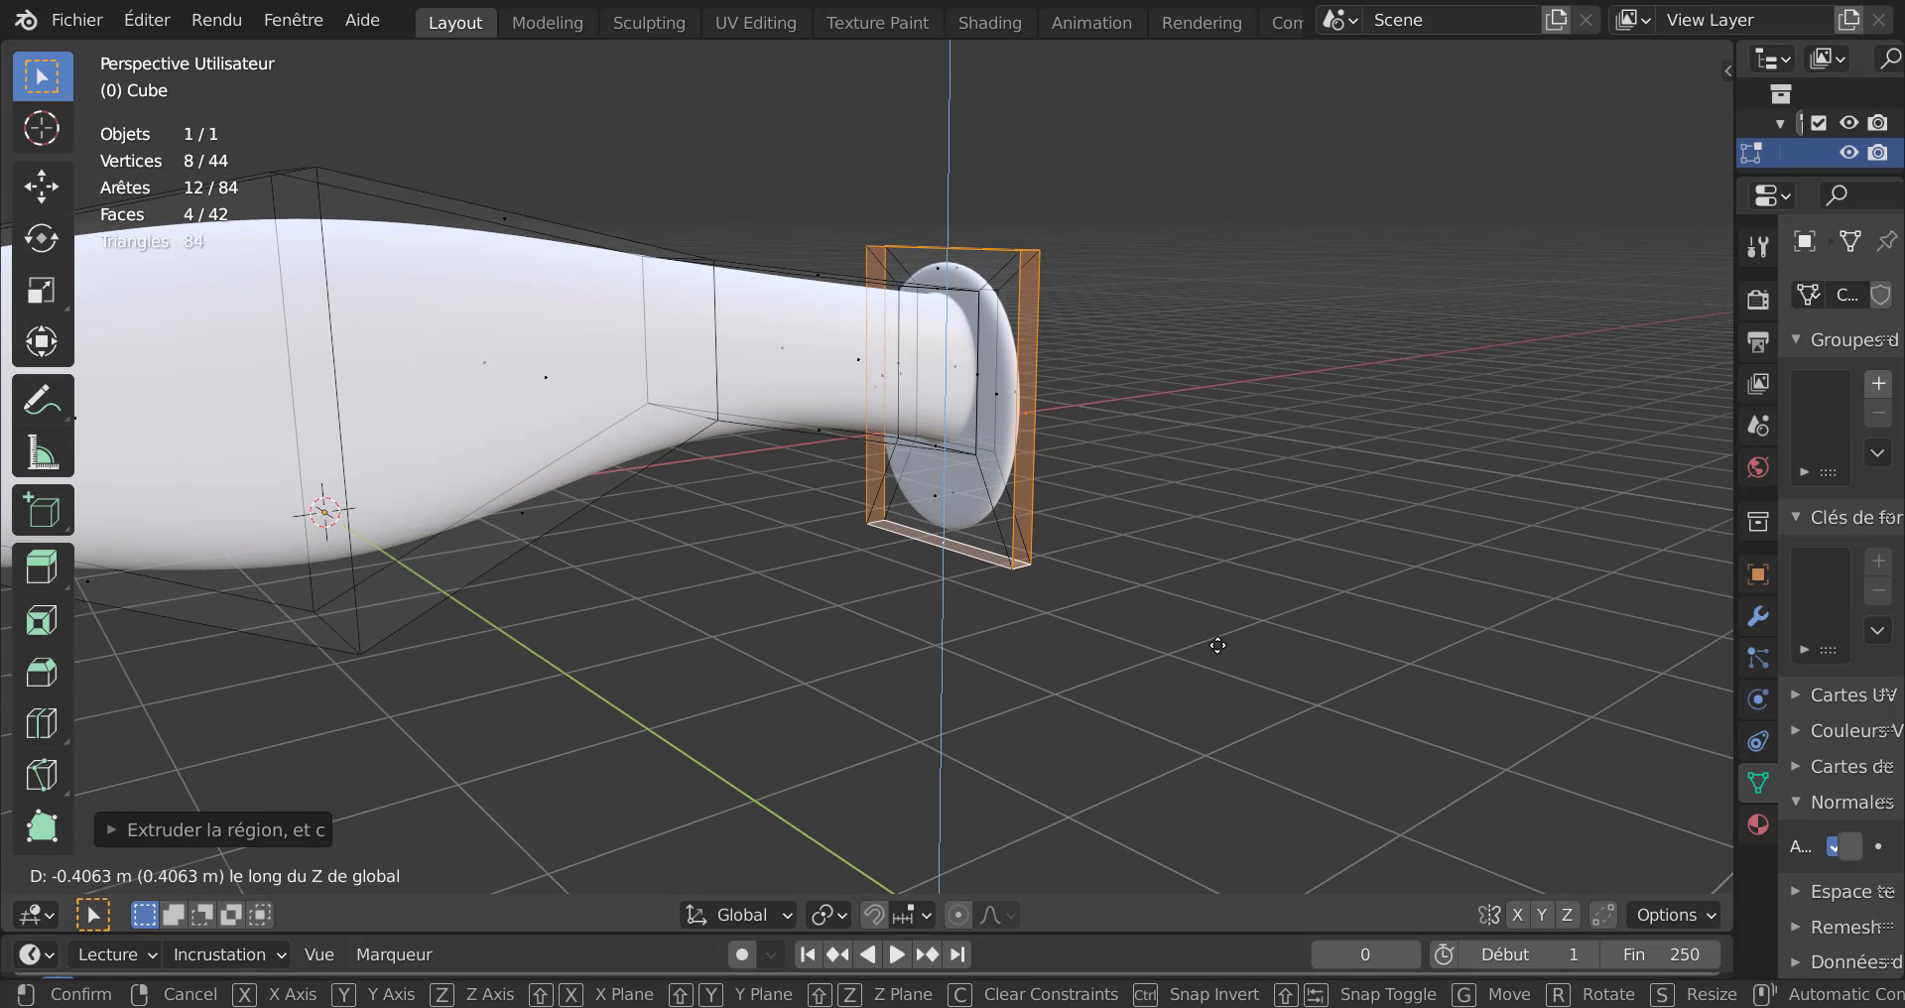
pyautogui.click(1218, 650)
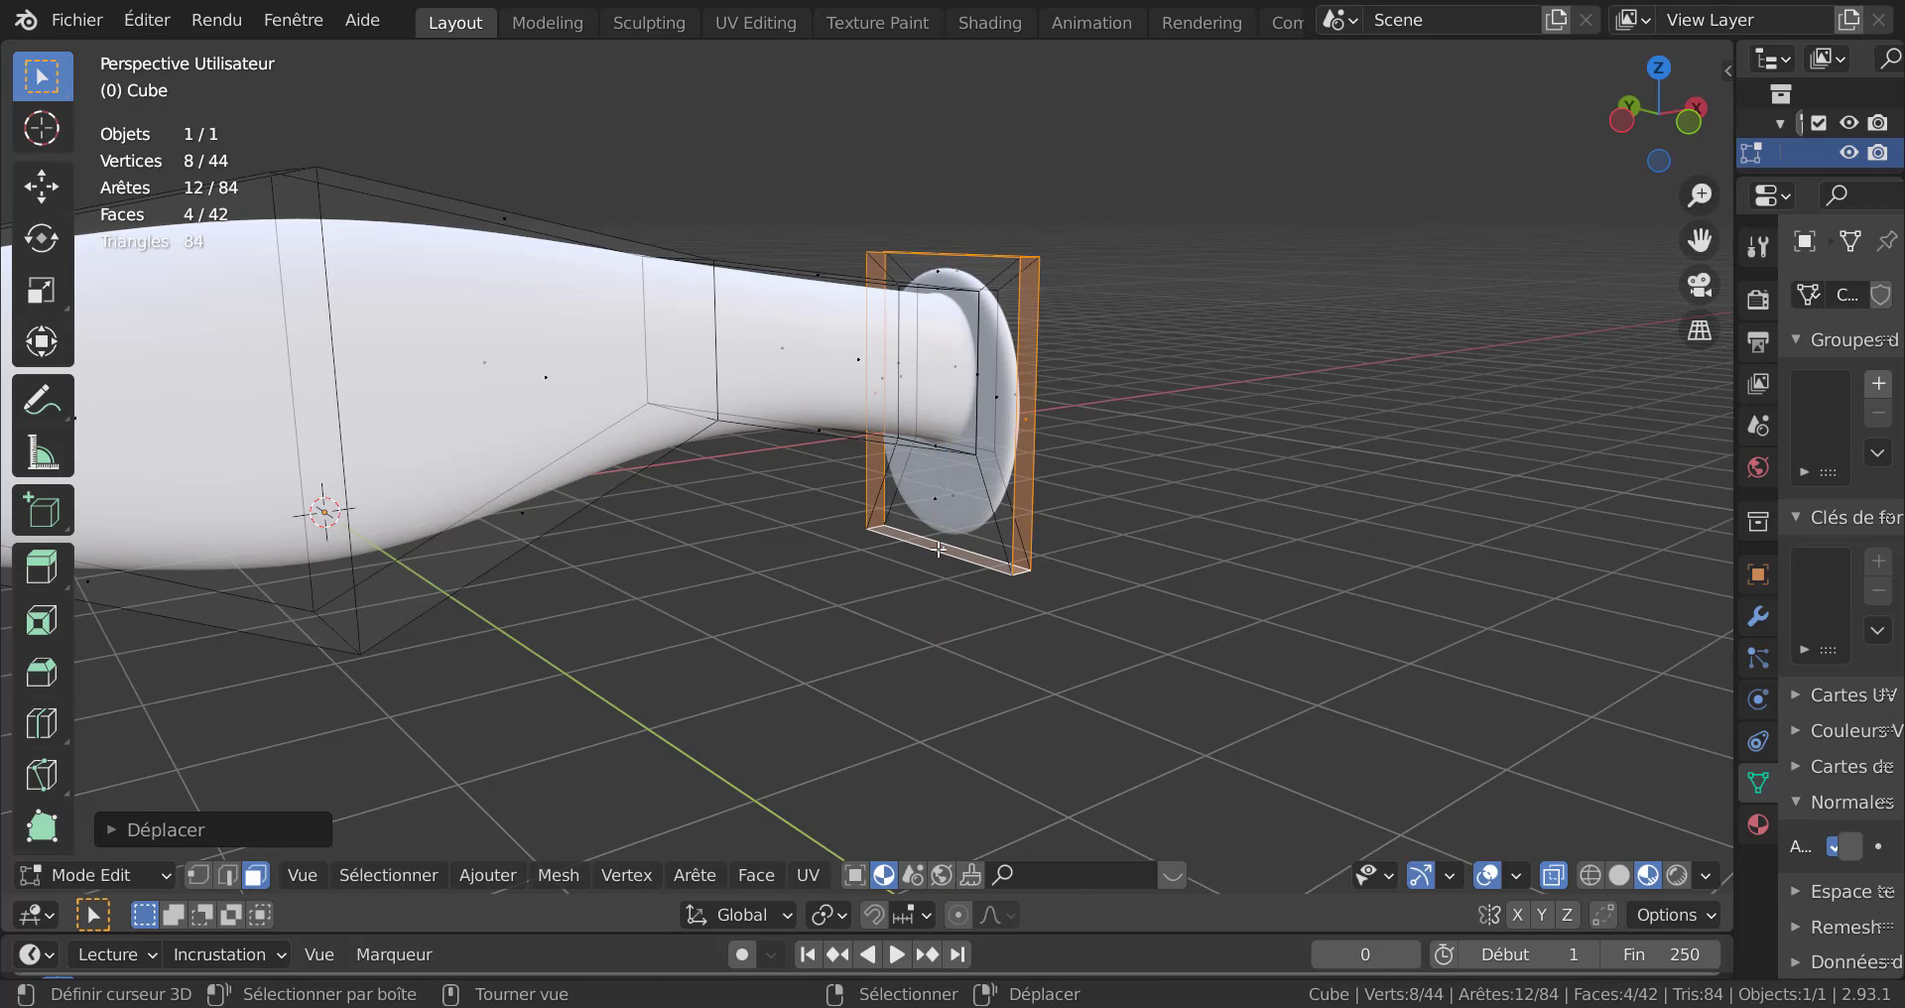
# Rotate the flange's four outer faces slightly in front view so the lower edge leans toward positive X.
pyautogui.scroll(-4, 933, 550)
pyautogui.moveTo(933, 592); pyautogui.dragTo(800, 565, button='middle')
pyautogui.press('KP_1')
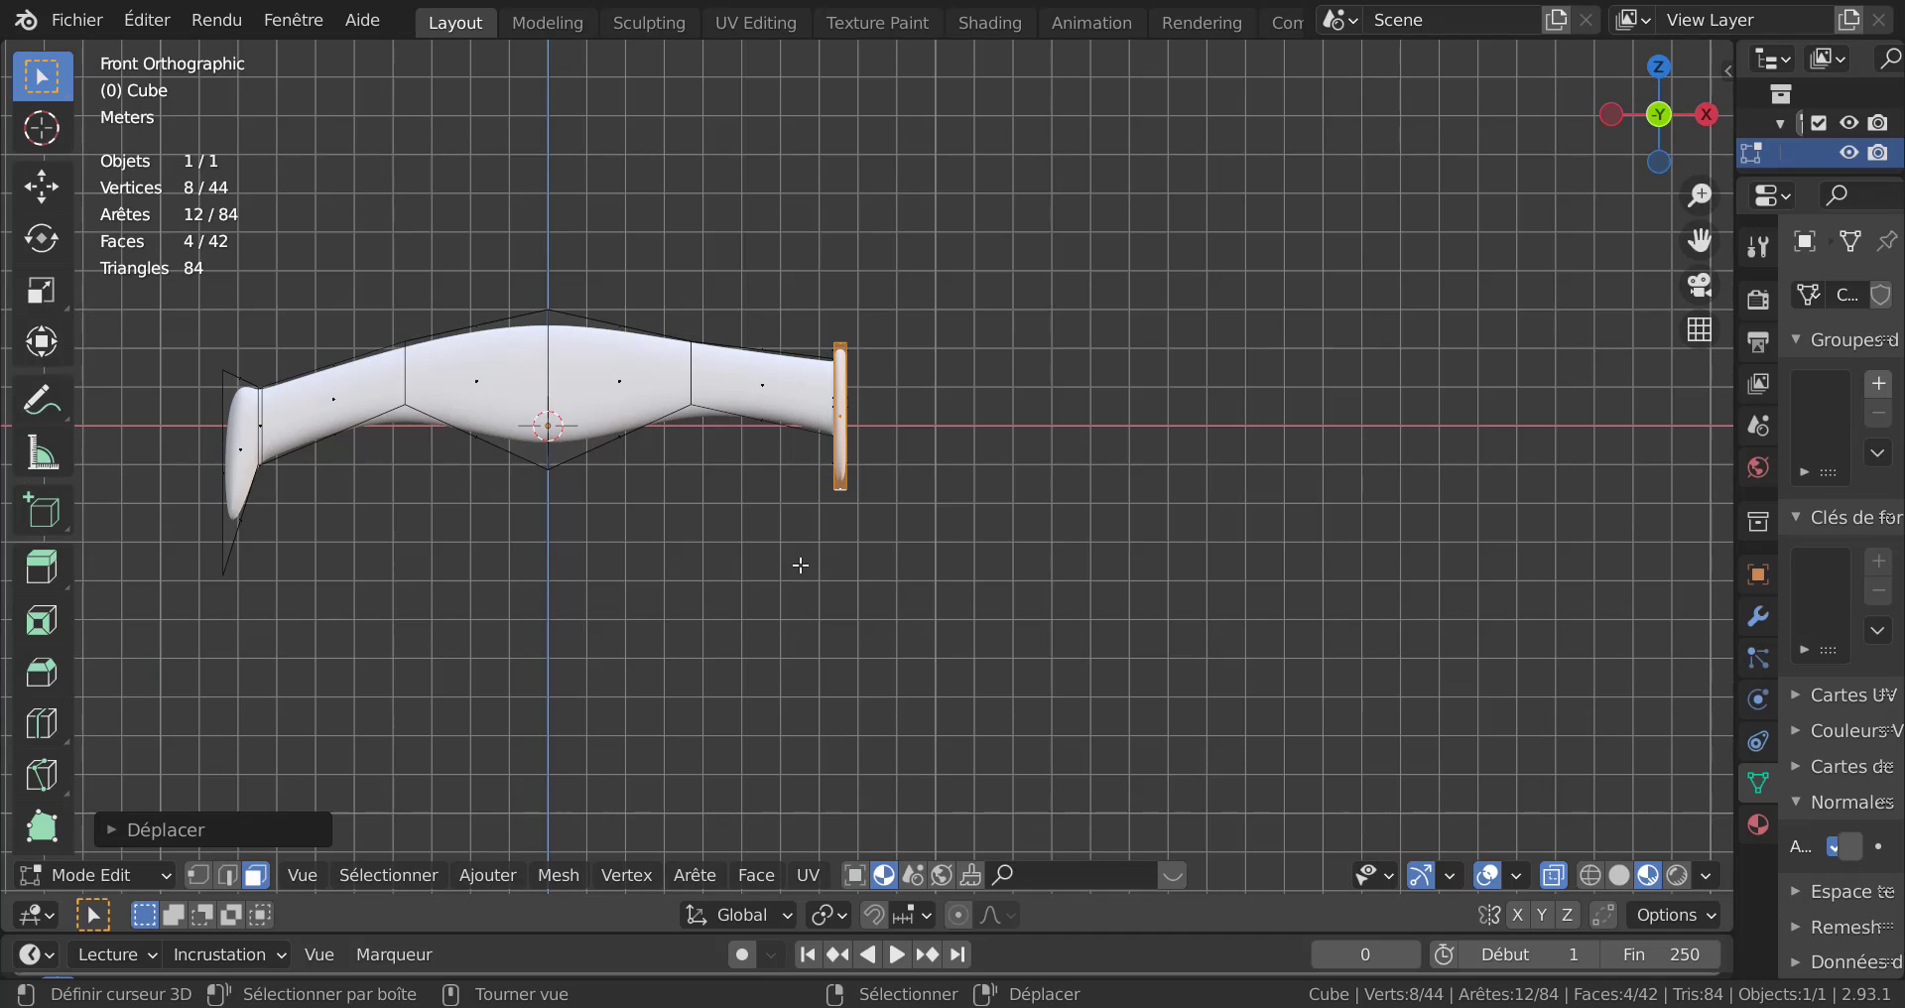
pyautogui.scroll(3, 791, 564)
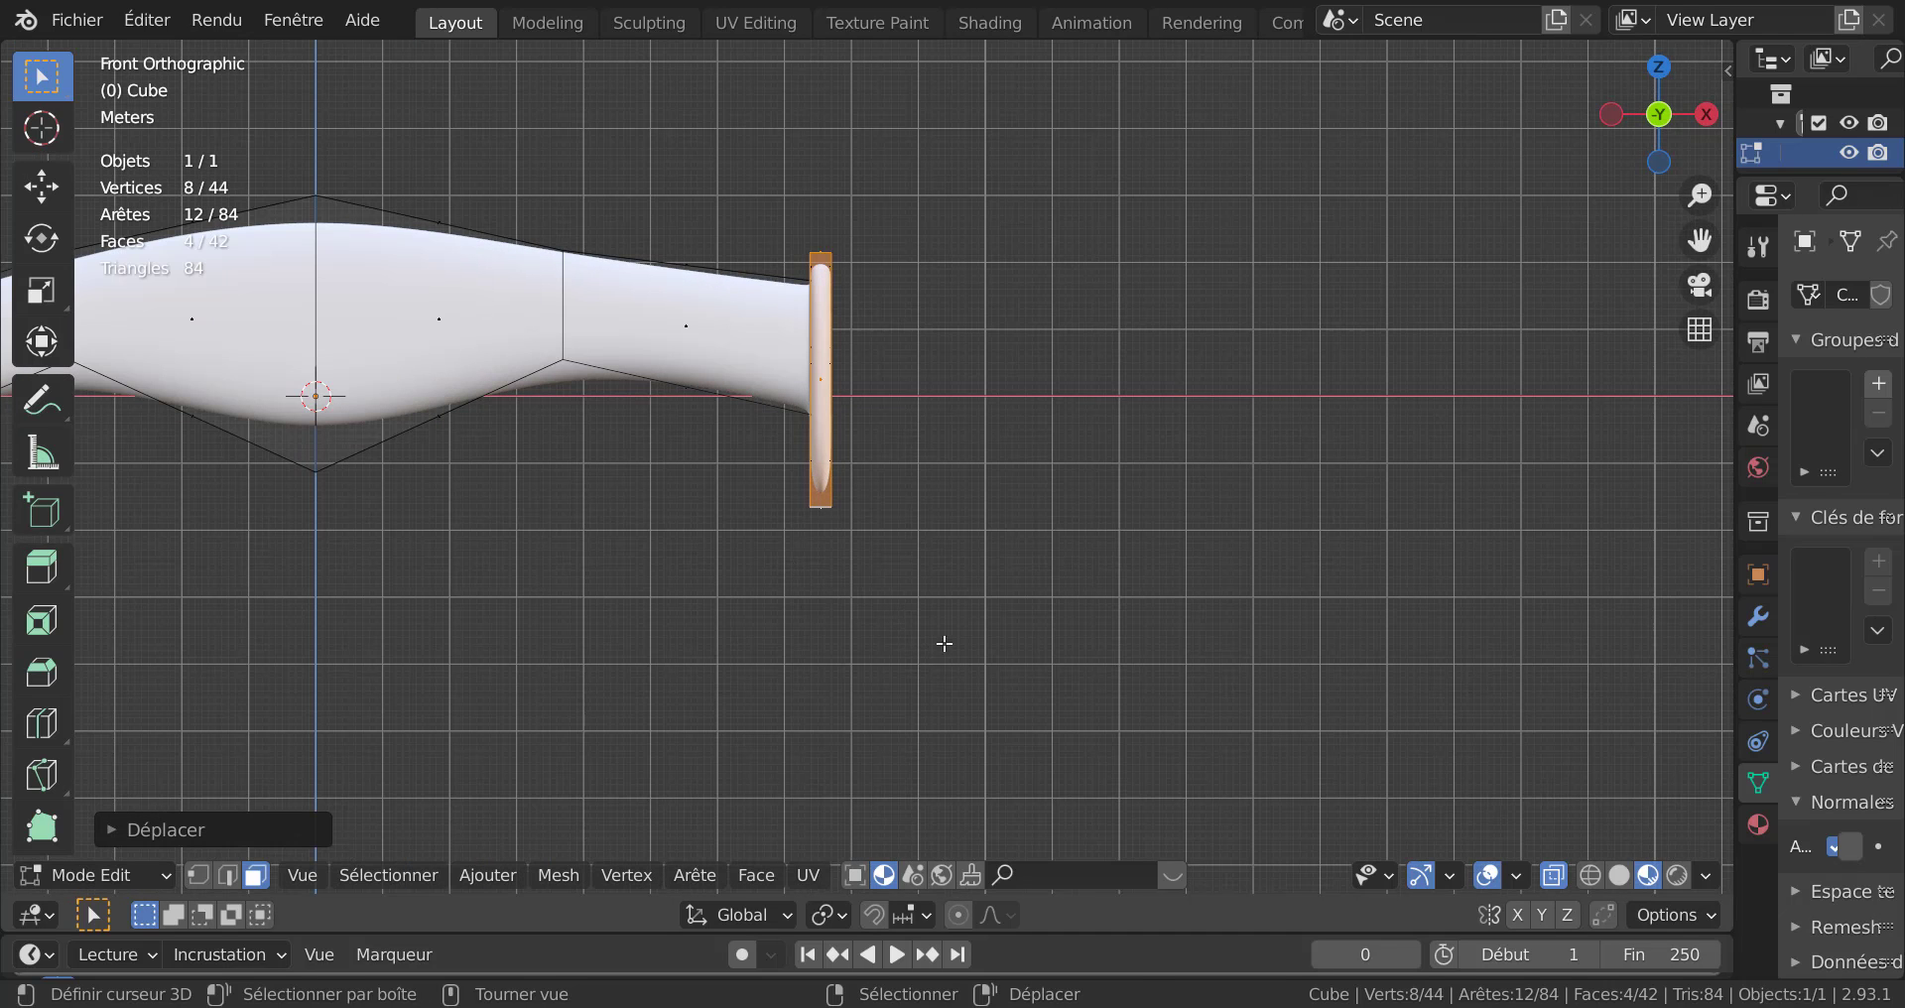
pyautogui.press('r')
pyautogui.click(991, 608)
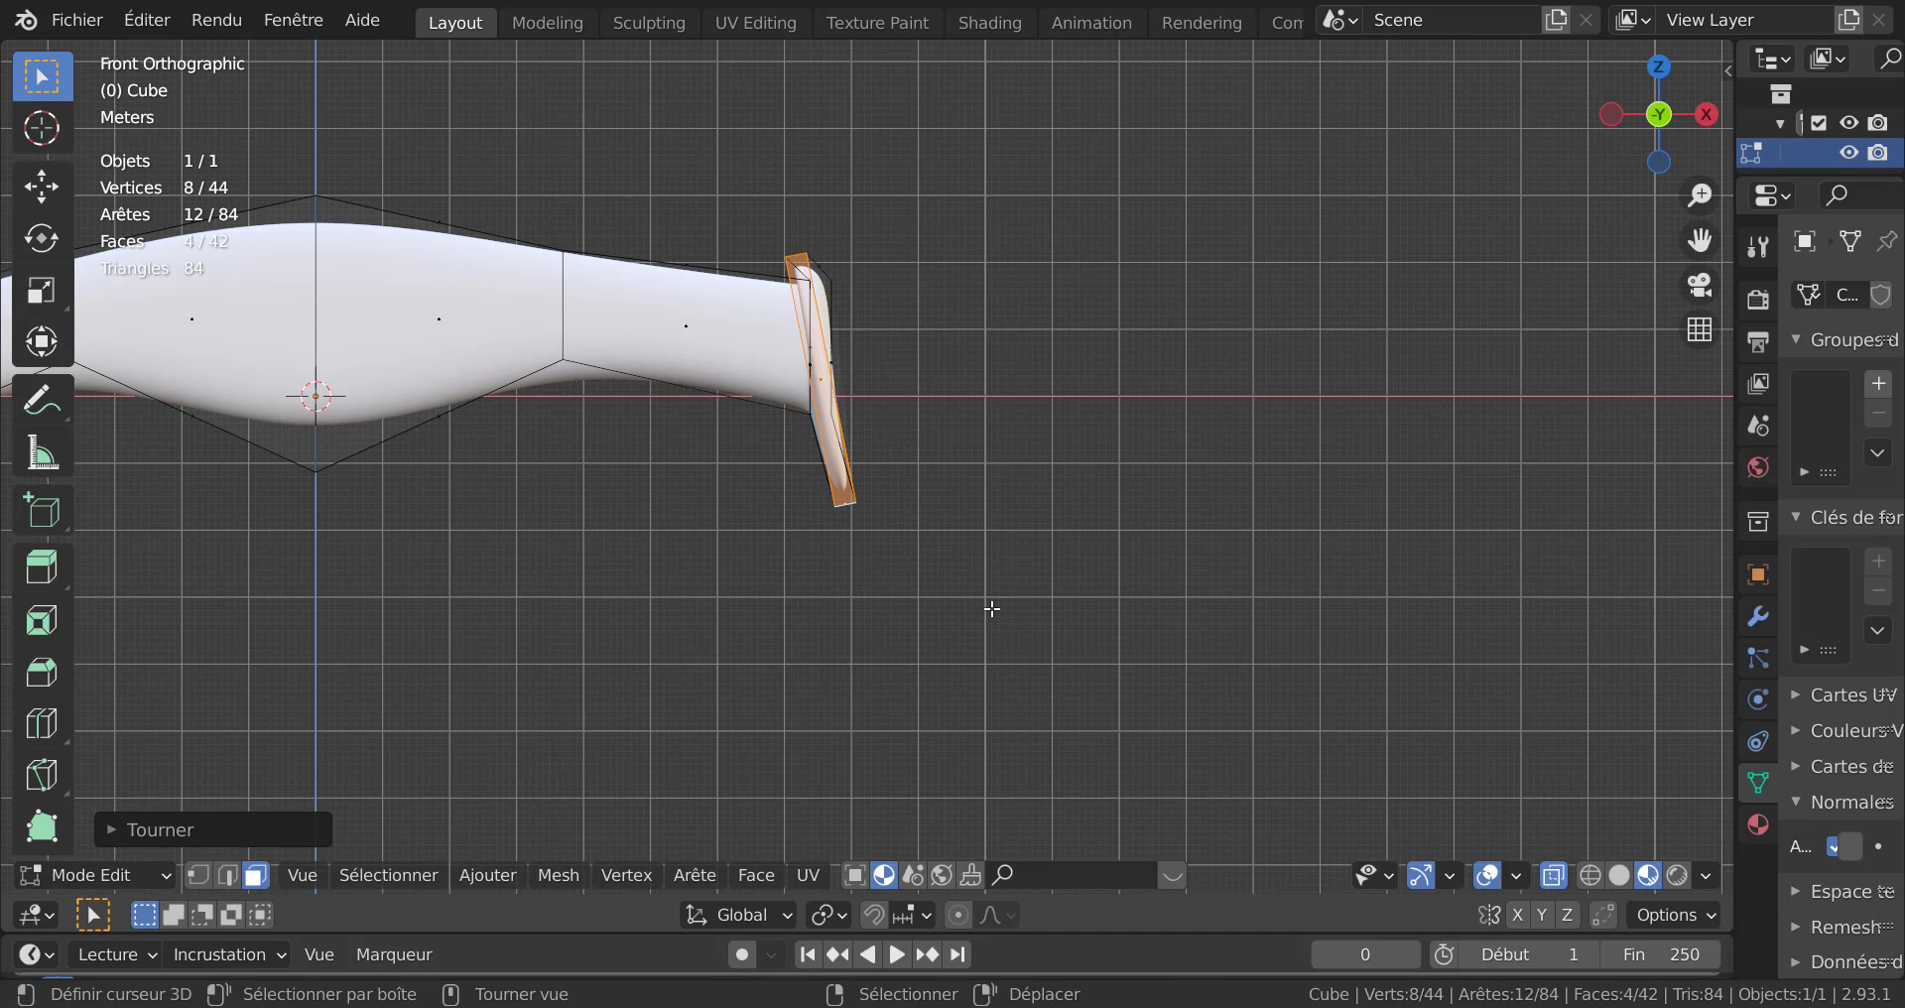
pyautogui.press('g')
pyautogui.press('x')
pyautogui.press('Escape')
# Add the flange's end-side faces to the selection with X-ray off and move them about 0.34 m along positive X.
pyautogui.moveTo(955, 586); pyautogui.dragTo(813, 625, button='middle')
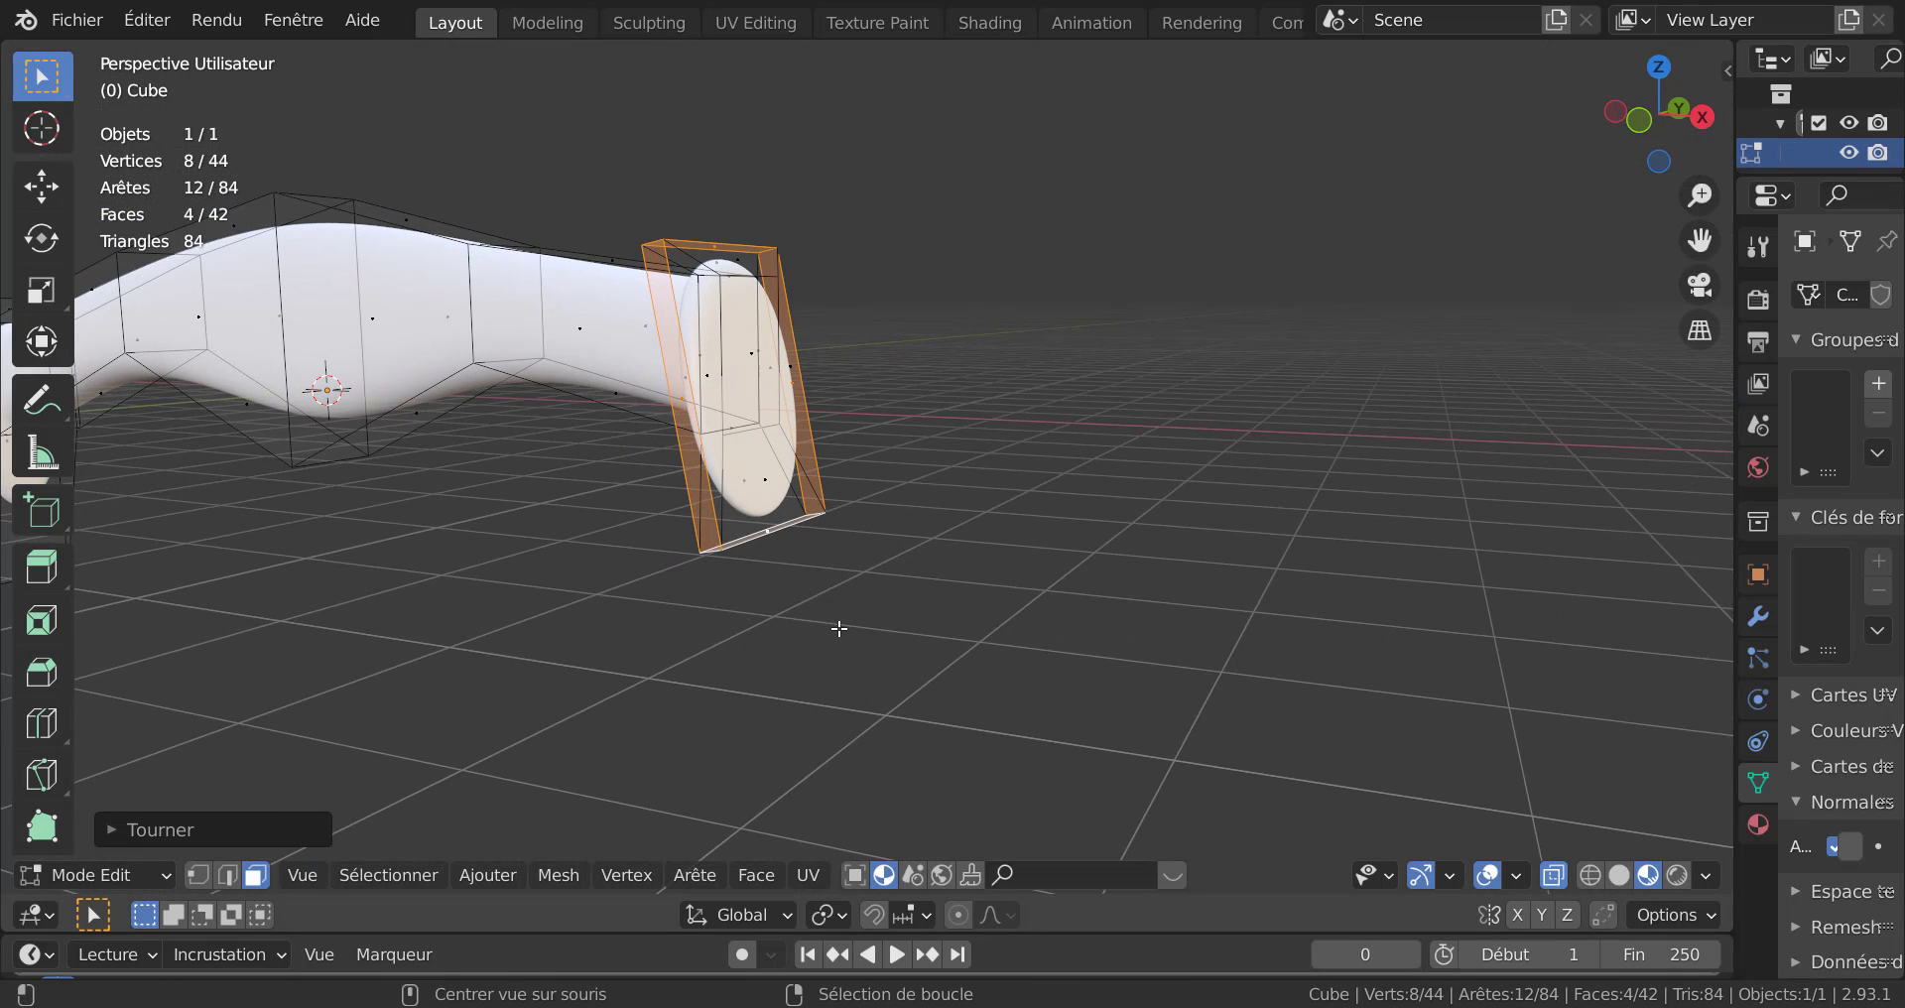
pyautogui.hotkey('alt', 'z')
pyautogui.keyDown('shift'); pyautogui.click(747, 396); pyautogui.keyUp('shift')
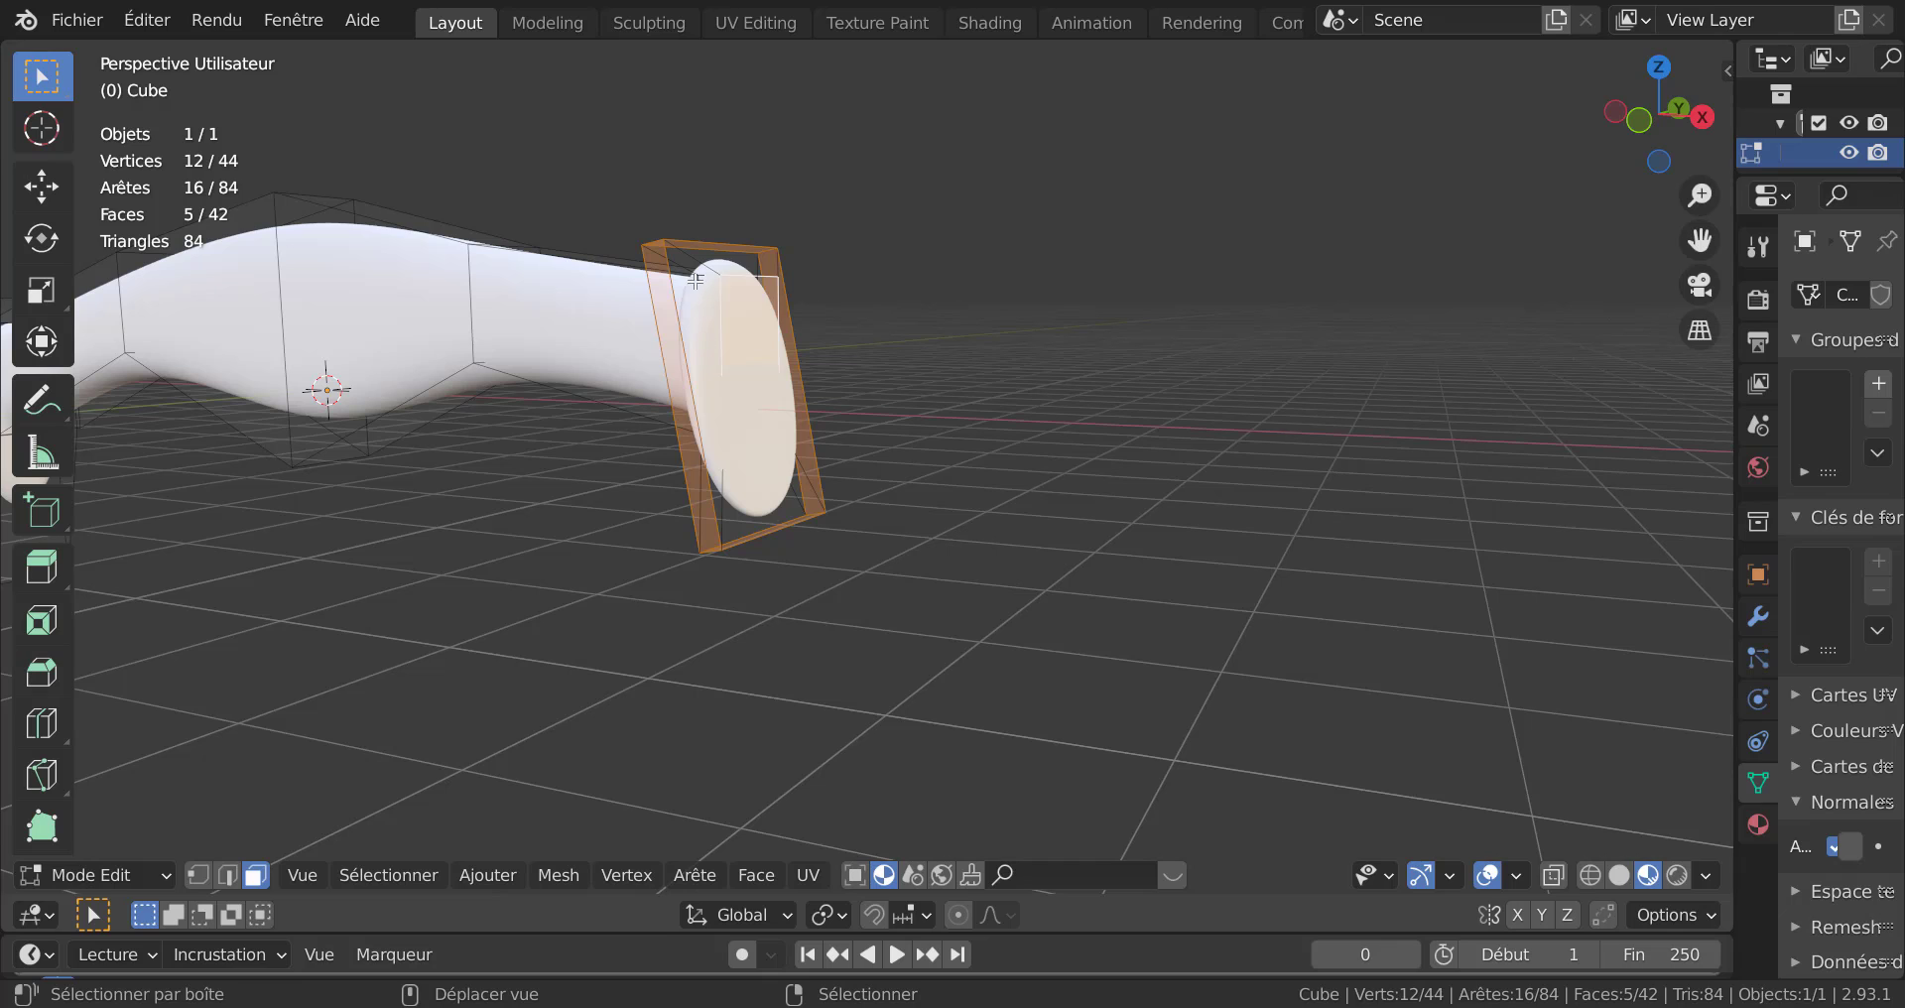
pyautogui.keyDown('alt'); pyautogui.keyDown('shift'); pyautogui.click(701, 266); pyautogui.keyUp('shift'); pyautogui.keyUp('alt')
pyautogui.scroll(-2, 956, 464)
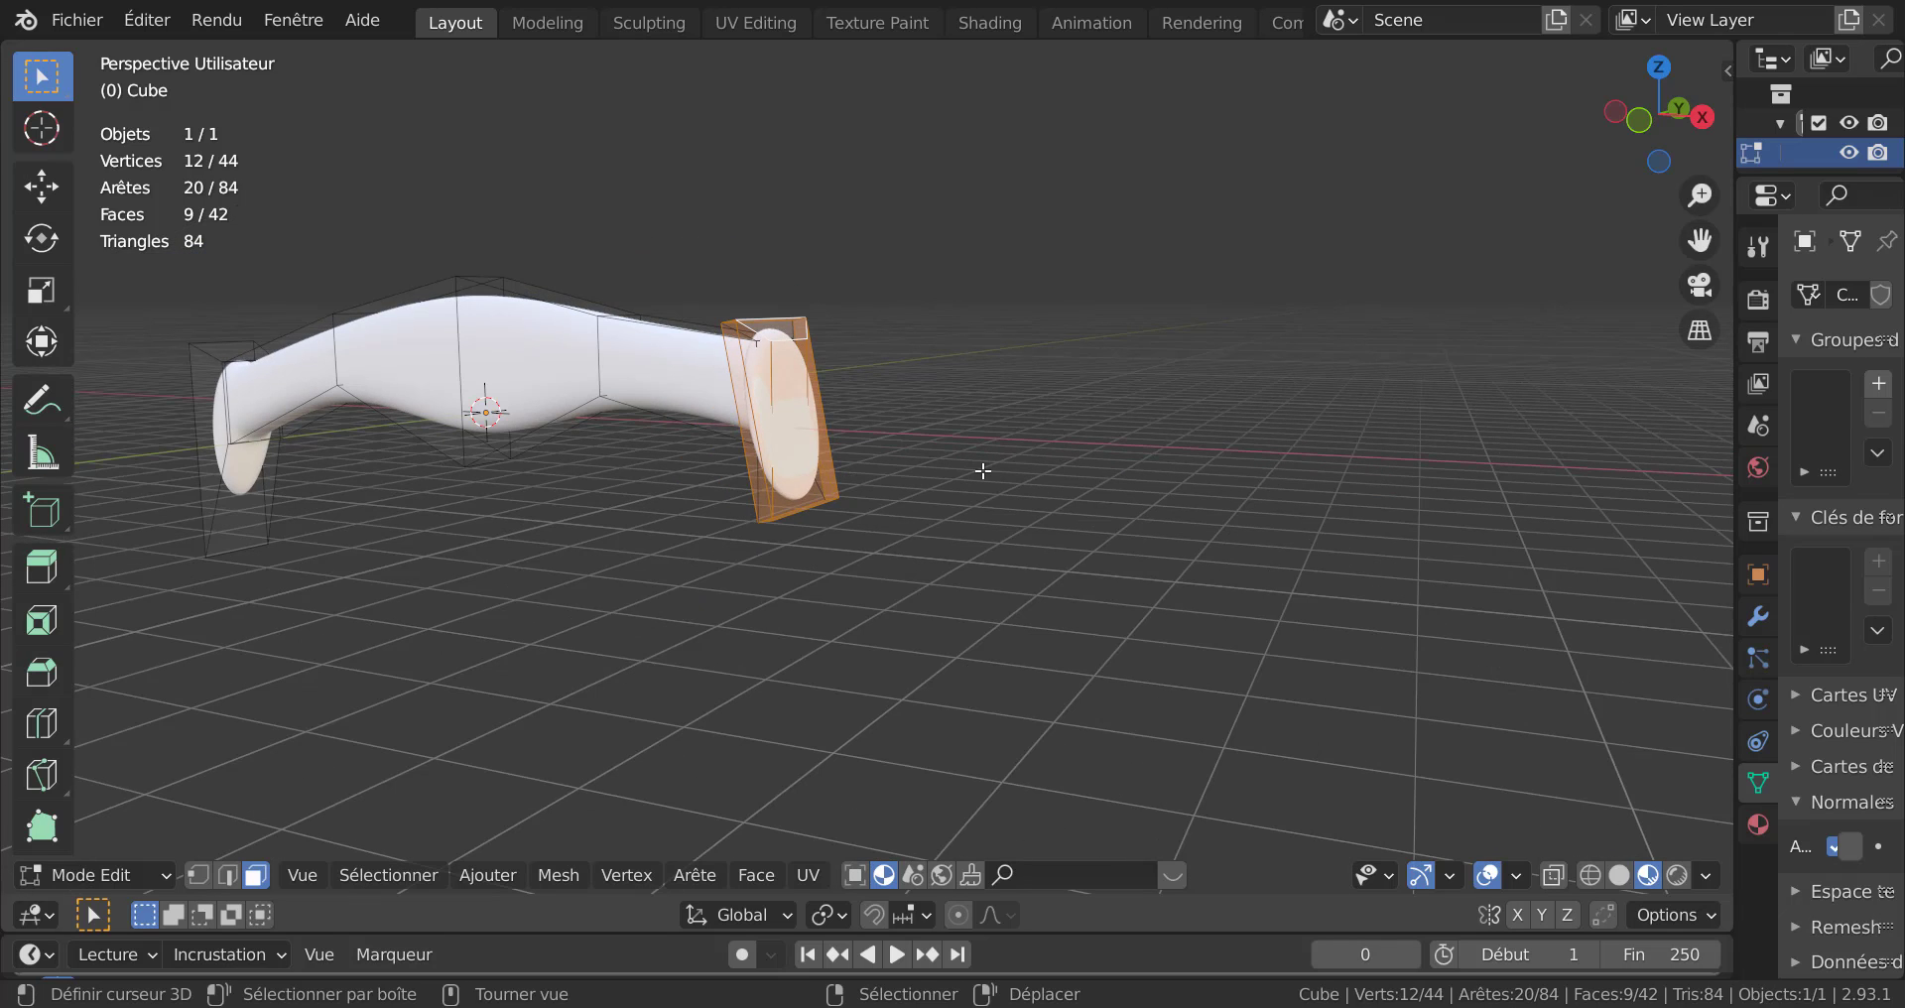
pyautogui.press('KP_1')
pyautogui.press('g')
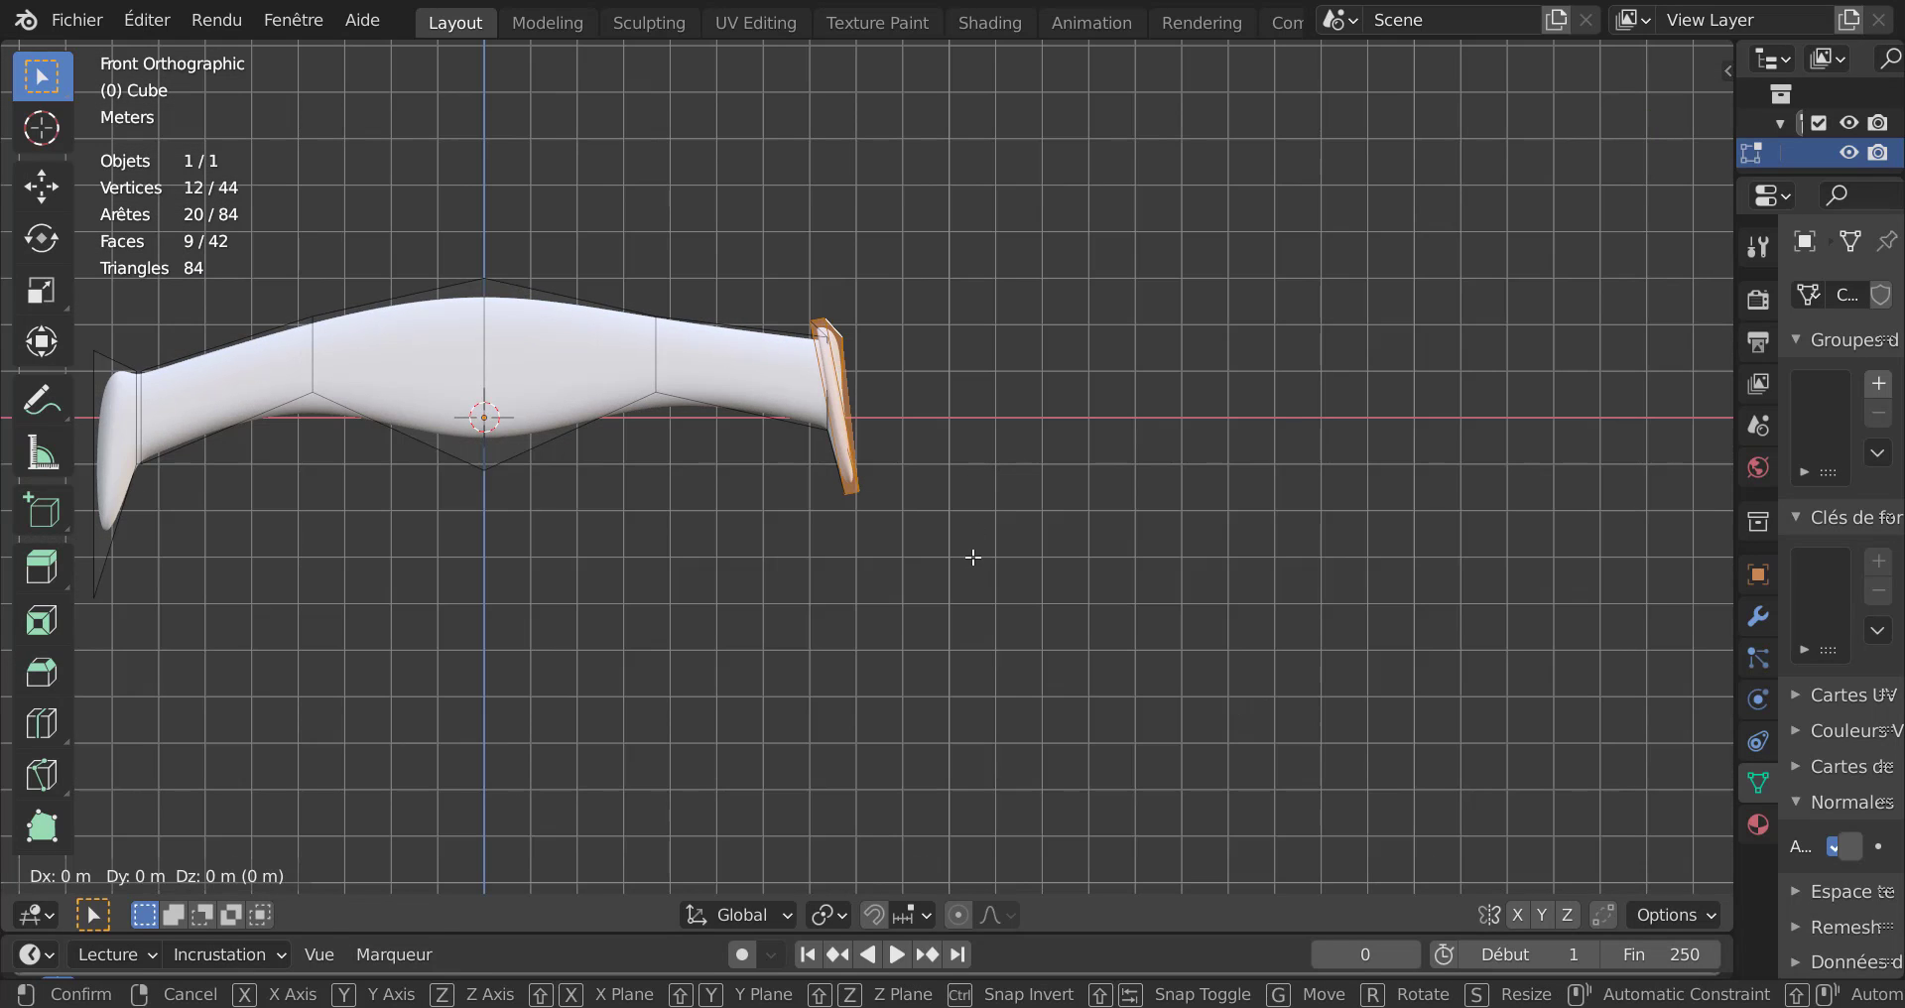
pyautogui.press('x')
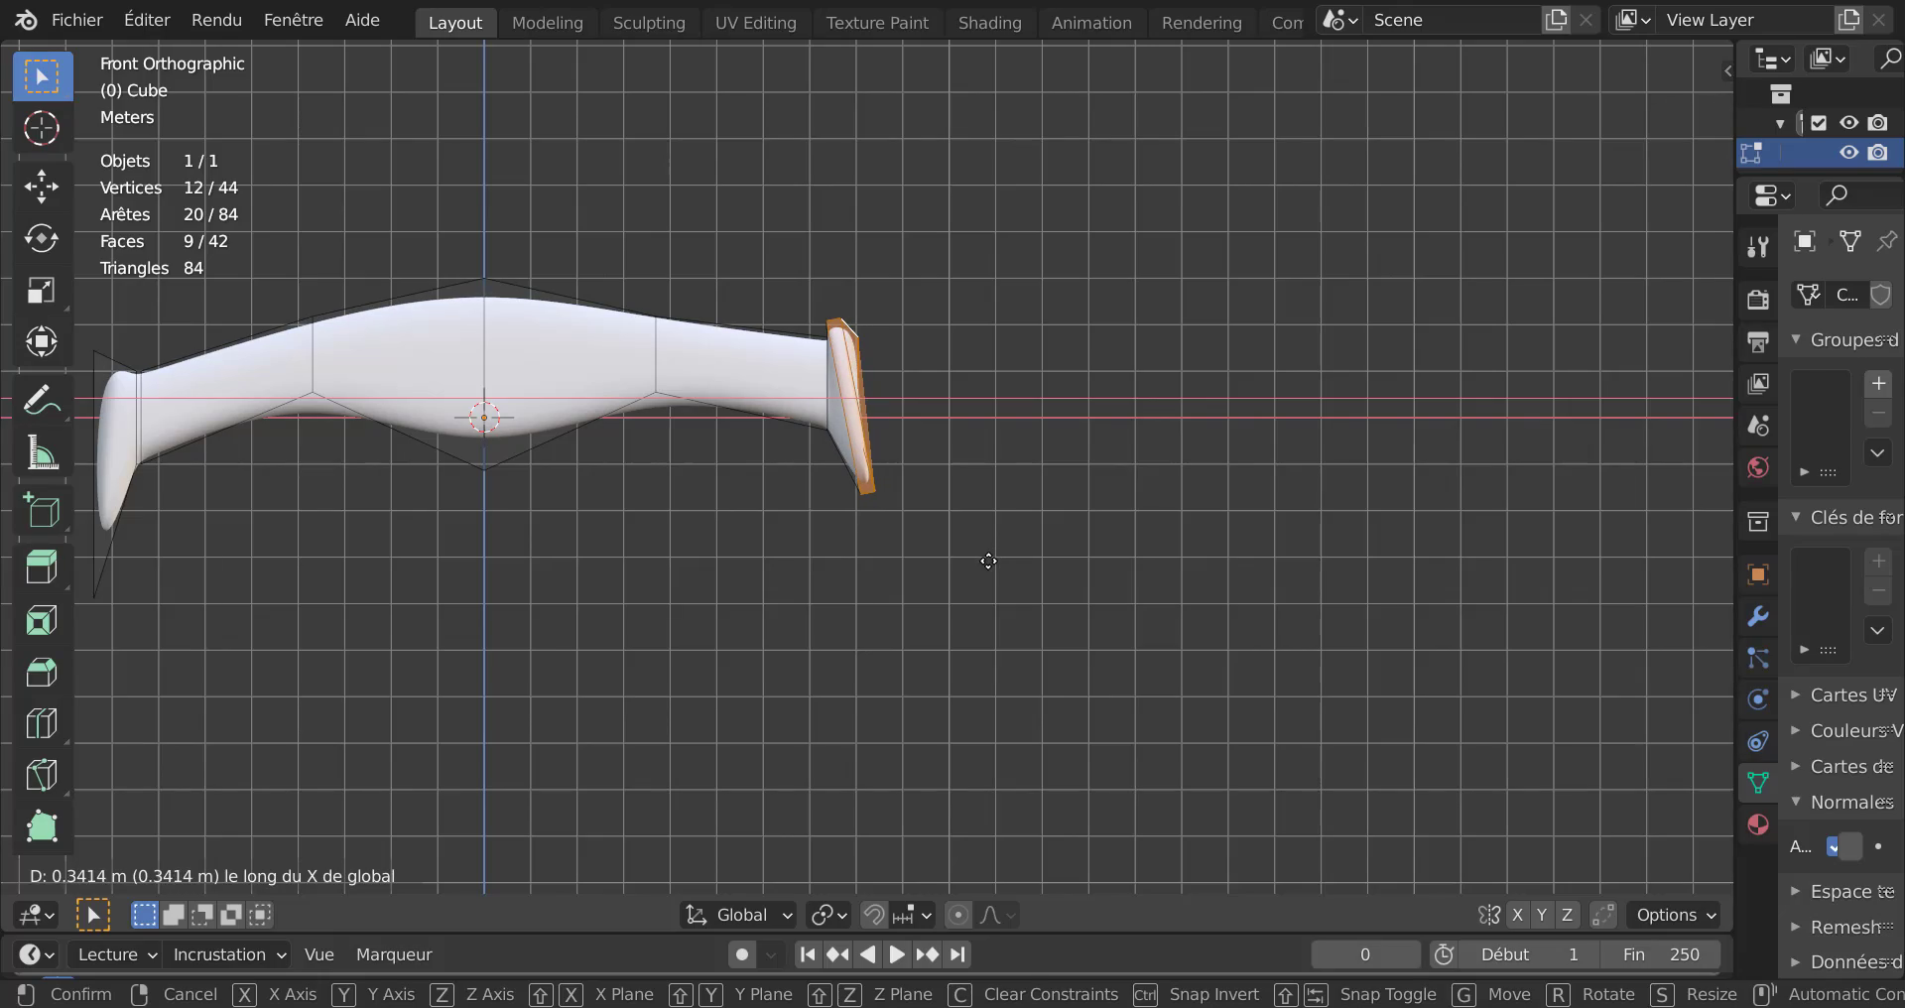
pyautogui.click(992, 561)
# Select only the central end face of the flange and rotate it about -10° in front view to follow the tilt.
pyautogui.press('Tab')
pyautogui.moveTo(1002, 557); pyautogui.dragTo(943, 553, button='middle')
pyautogui.scroll(4, 871, 481)
pyautogui.press('Tab')
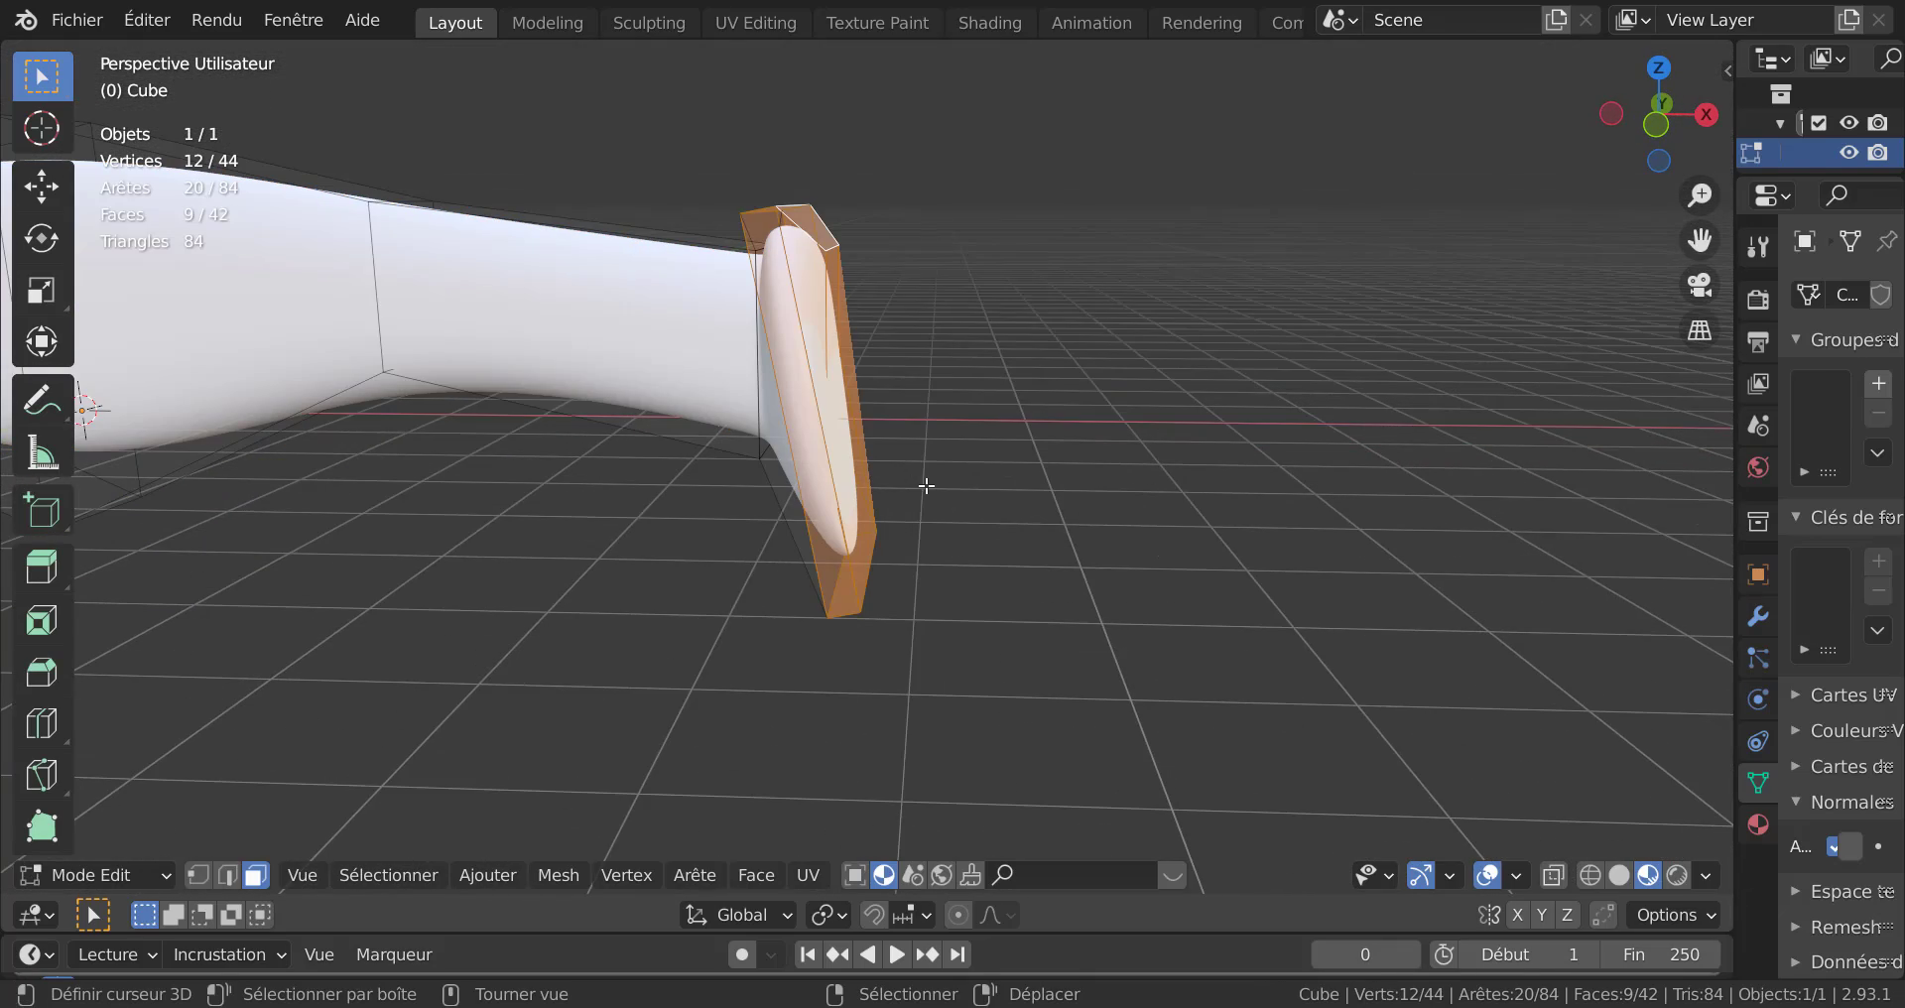
pyautogui.moveTo(925, 485); pyautogui.dragTo(741, 371, button='middle')
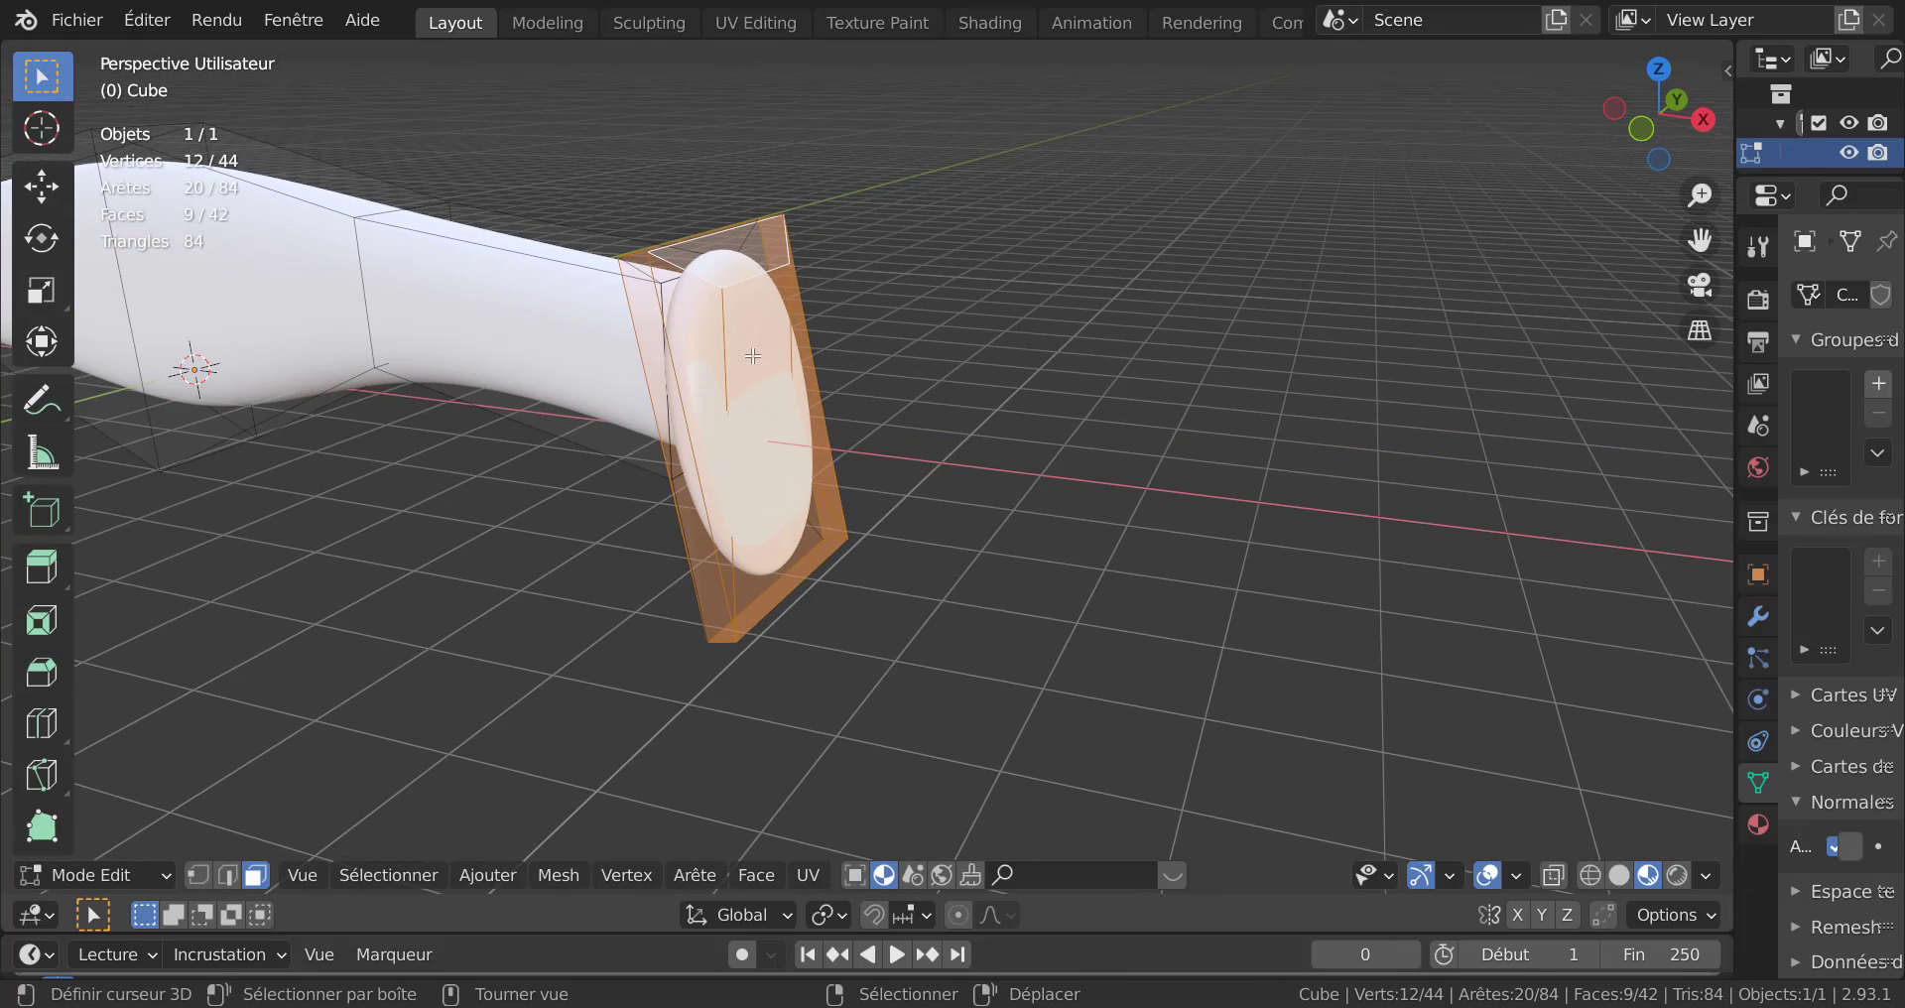
pyautogui.click(753, 356)
pyautogui.press('KP_1')
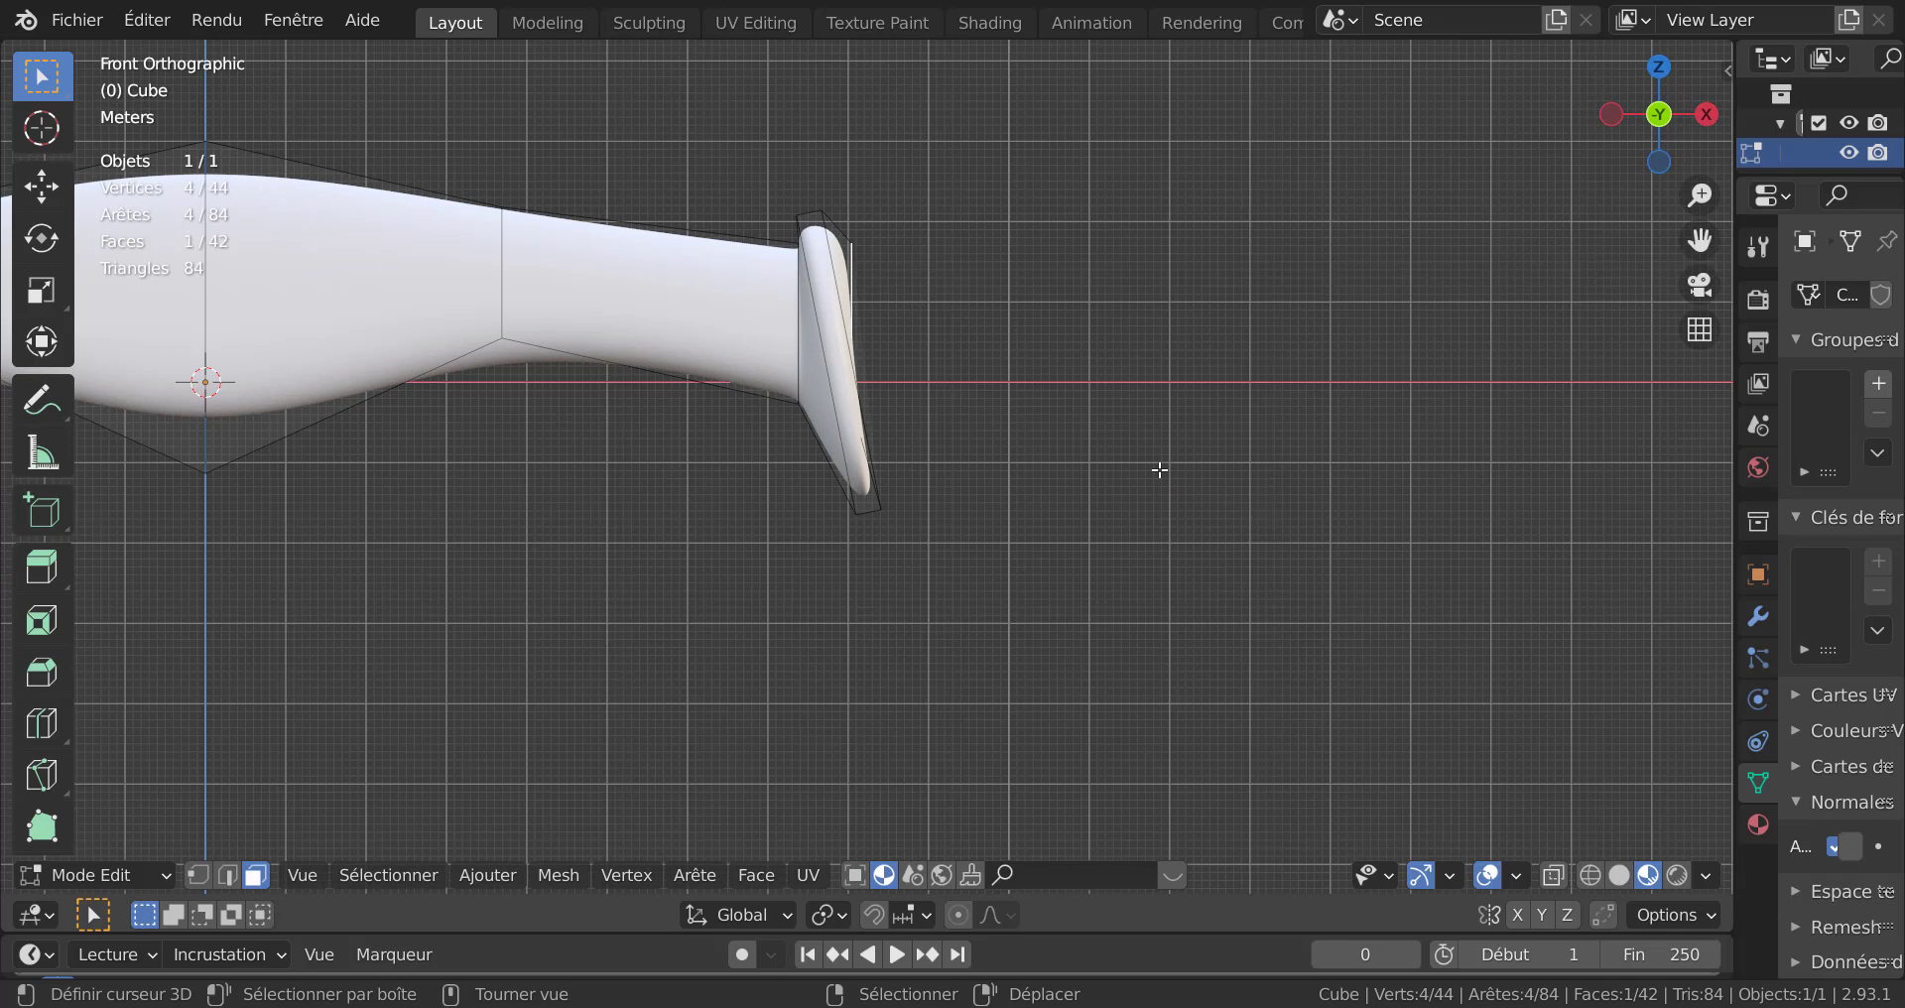
pyautogui.scroll(1, 1160, 470)
pyautogui.press('r')
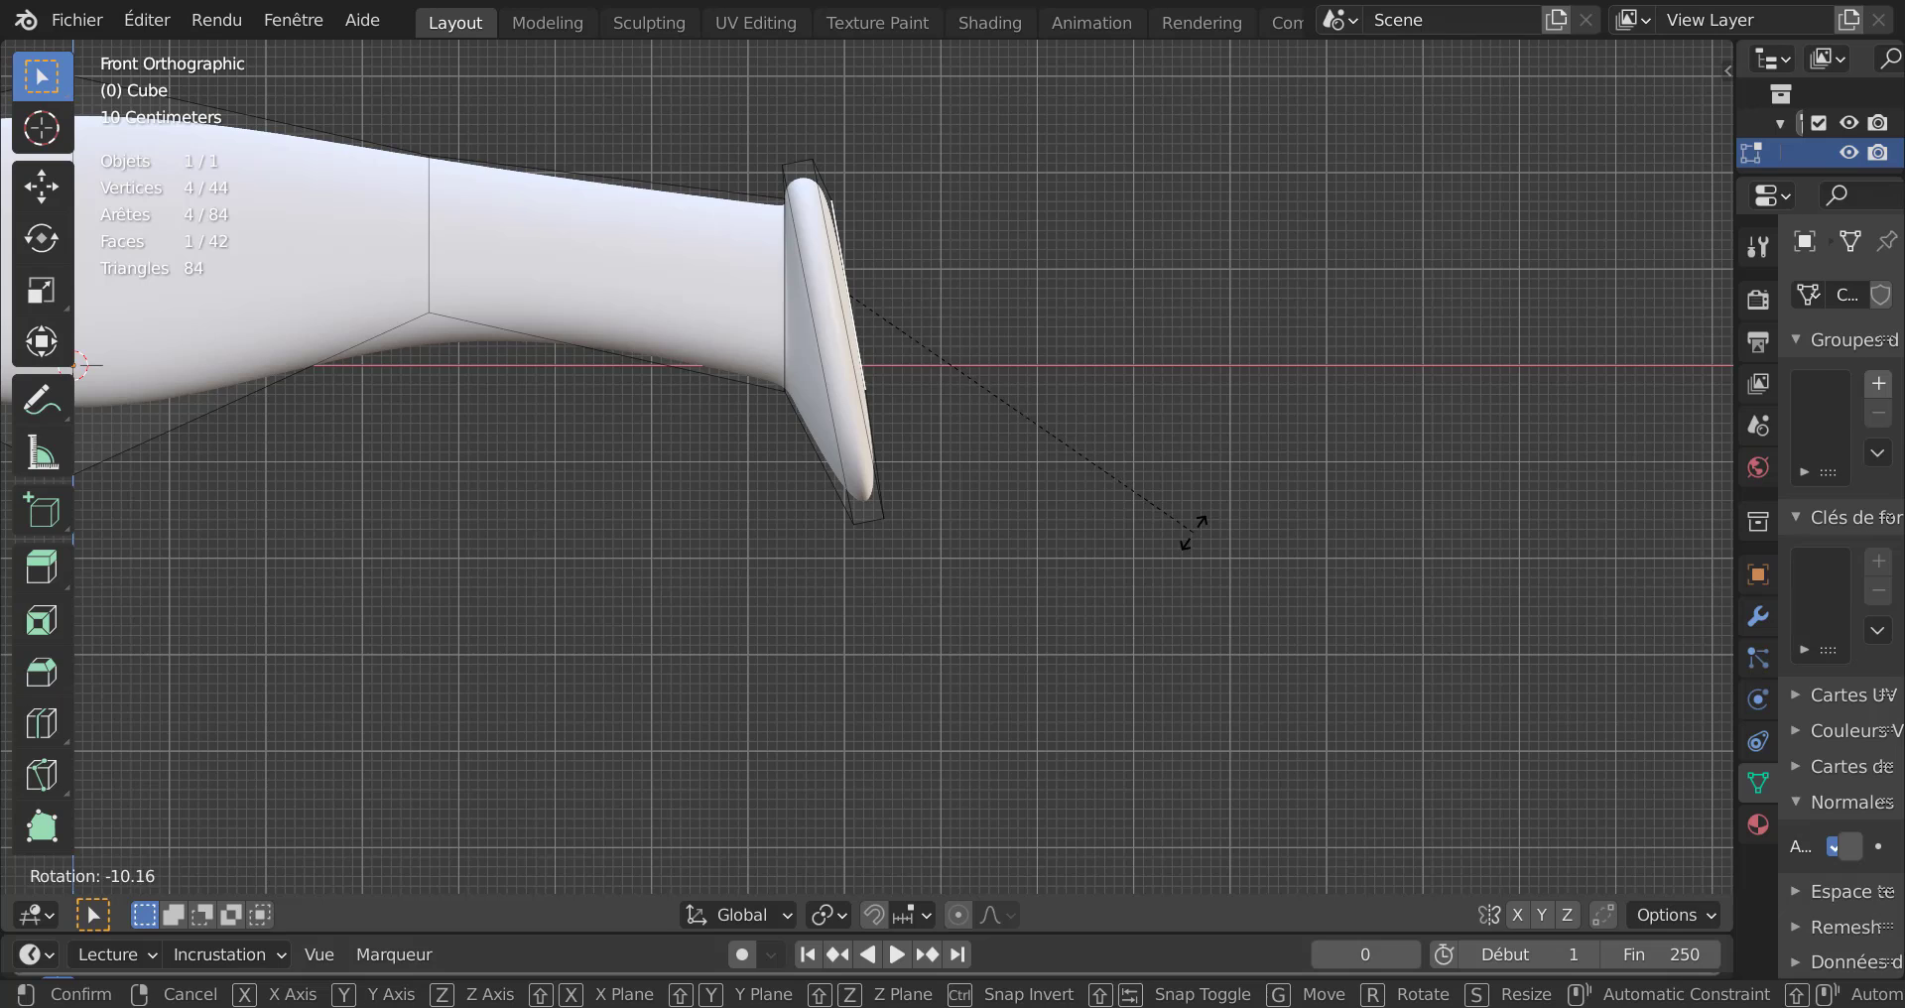
pyautogui.click(1193, 533)
# Nudge the central end face slightly toward negative X and fine-tune its rotation to lie flush with the tilted flange.
pyautogui.press('g')
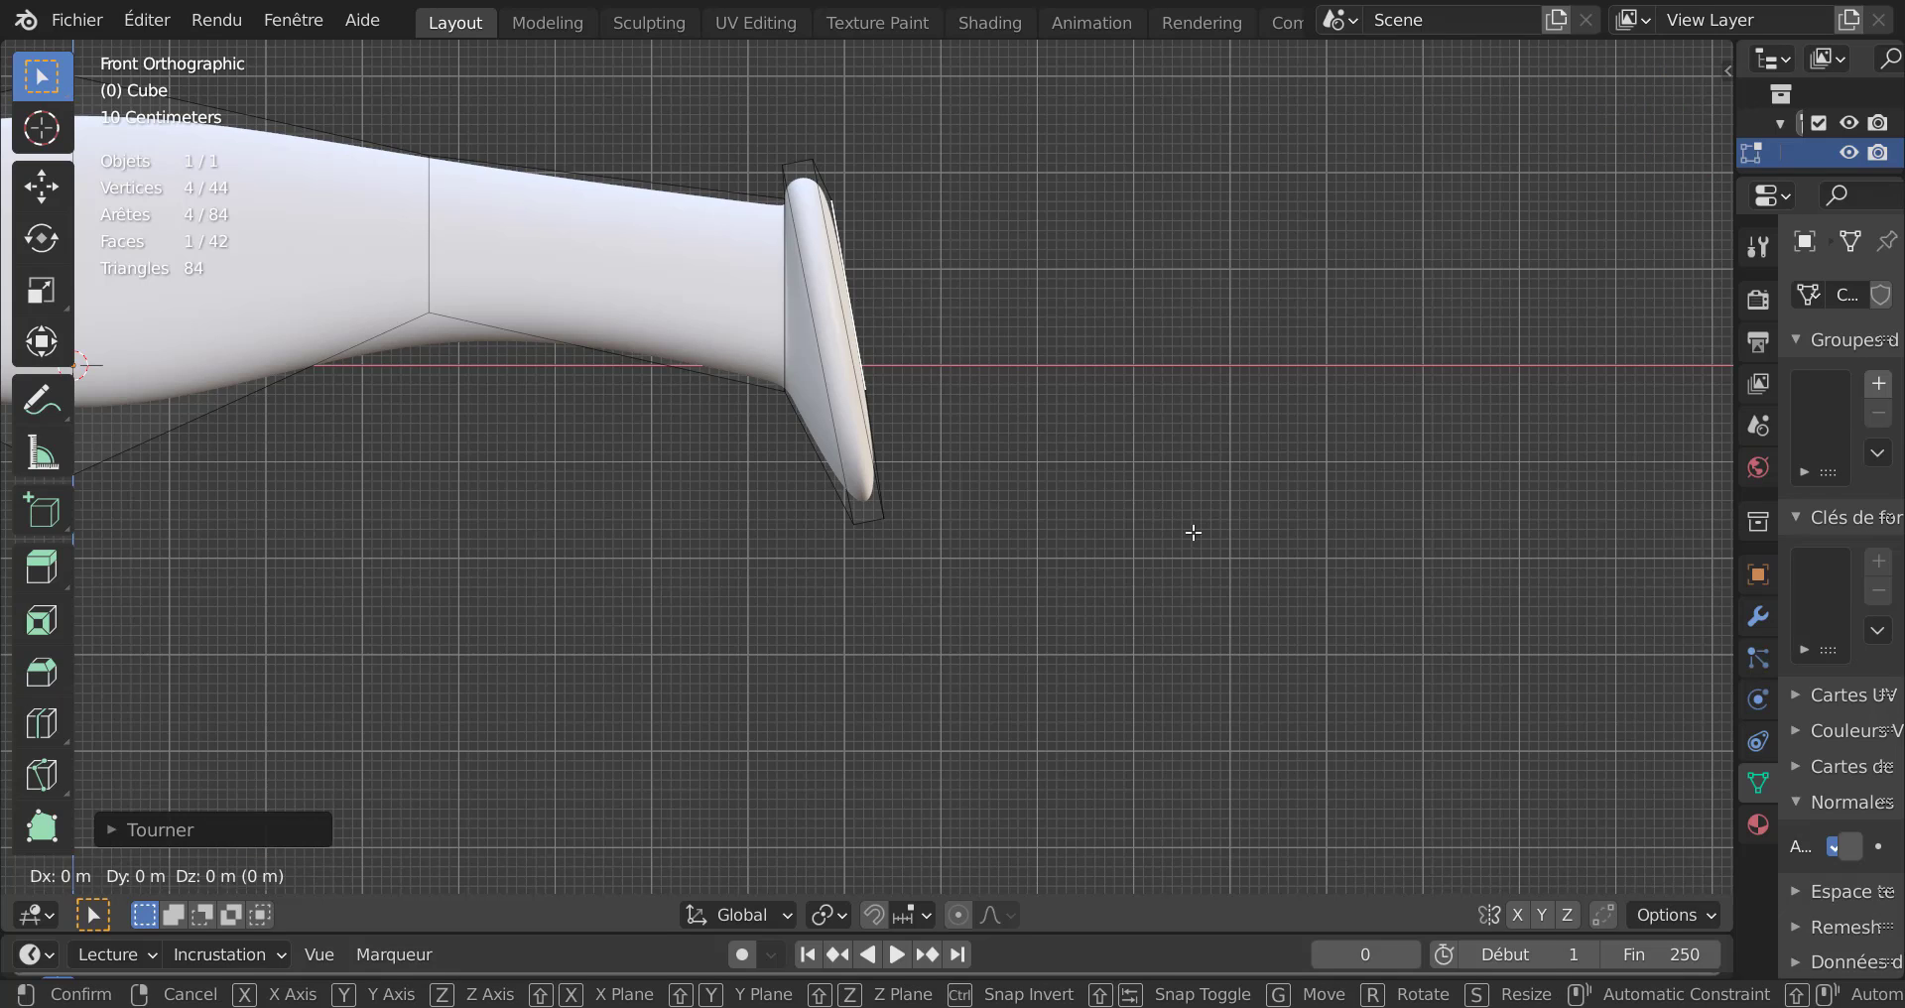
pyautogui.press('x')
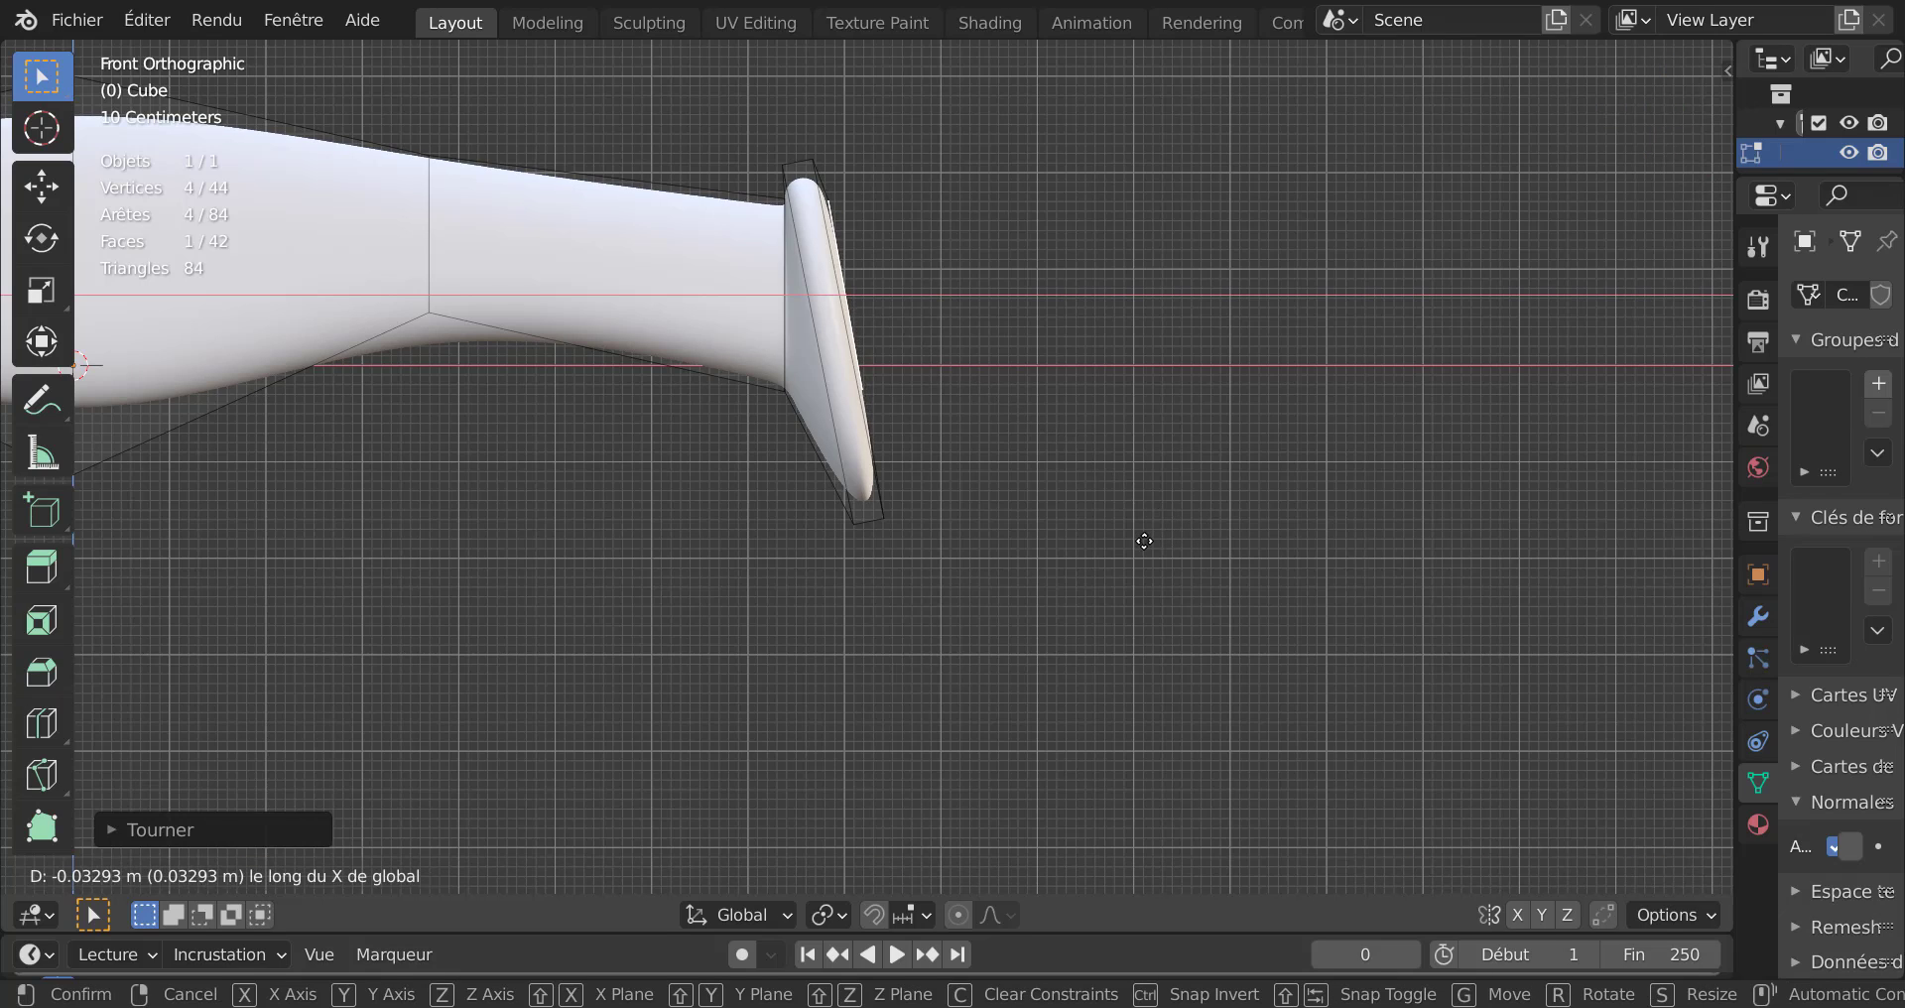
pyautogui.click(1107, 541)
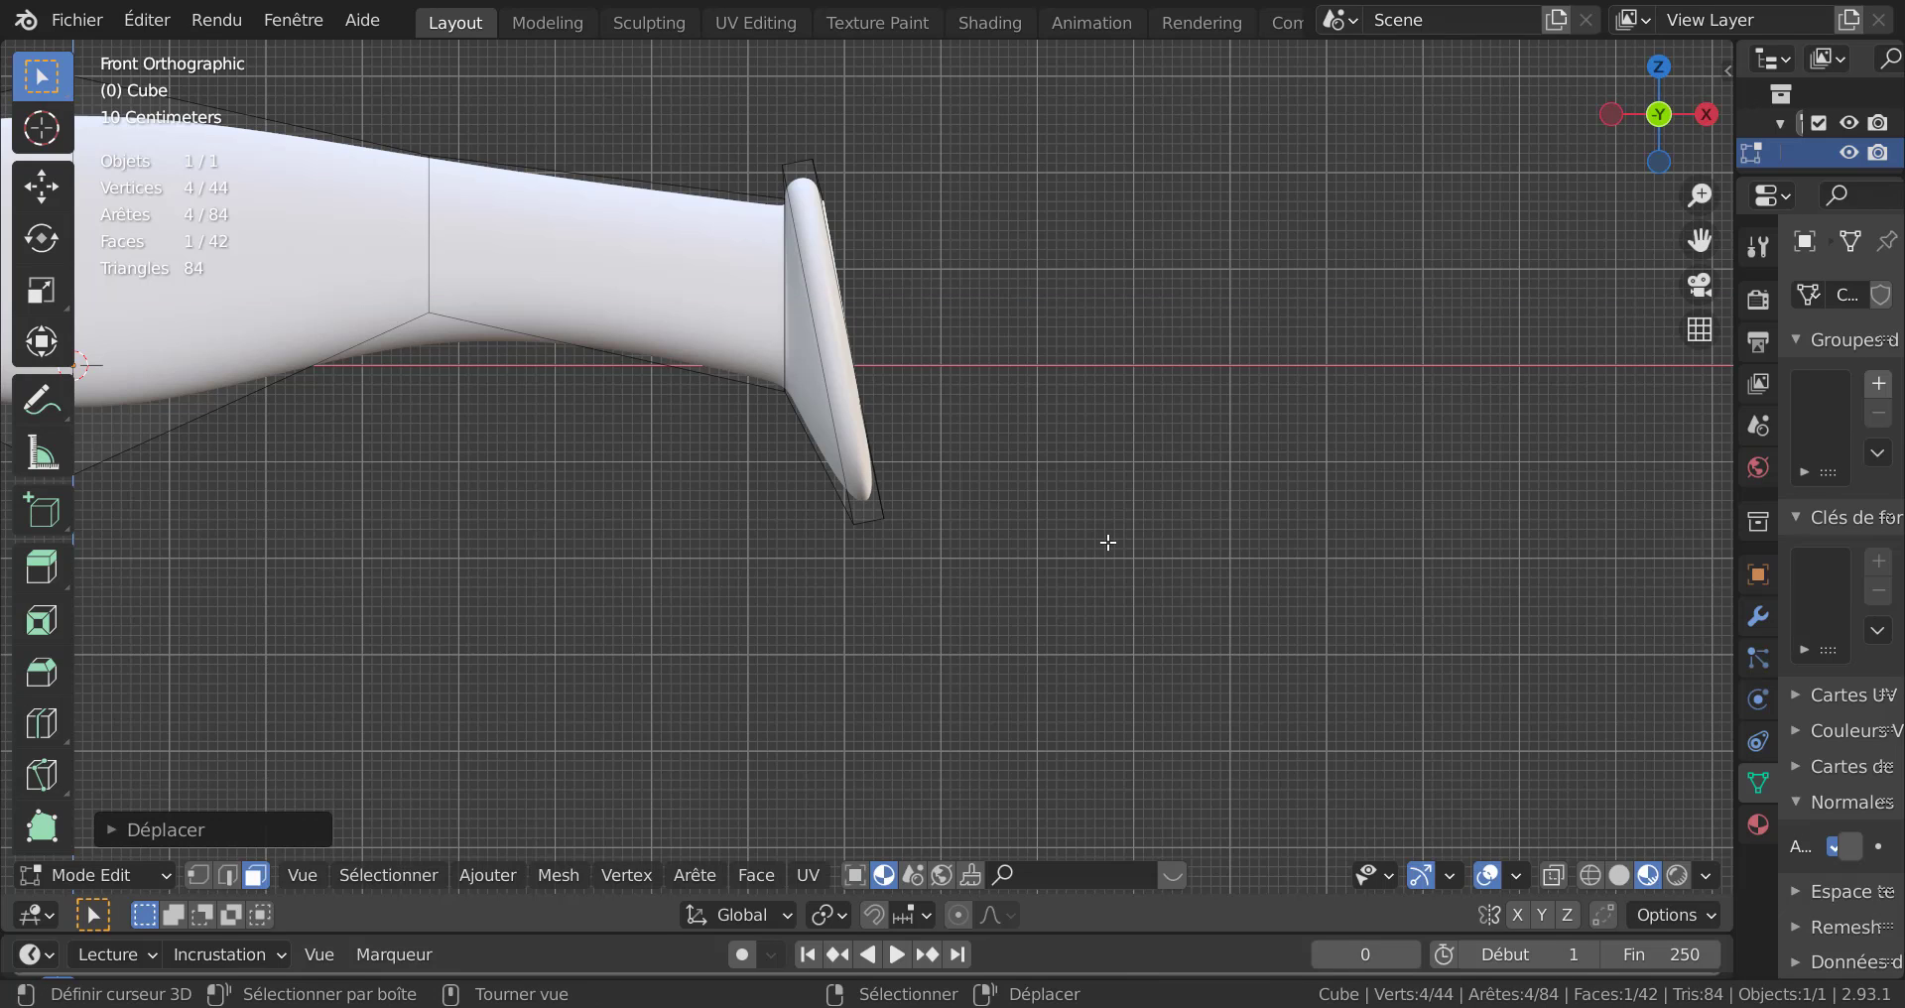
pyautogui.press('r')
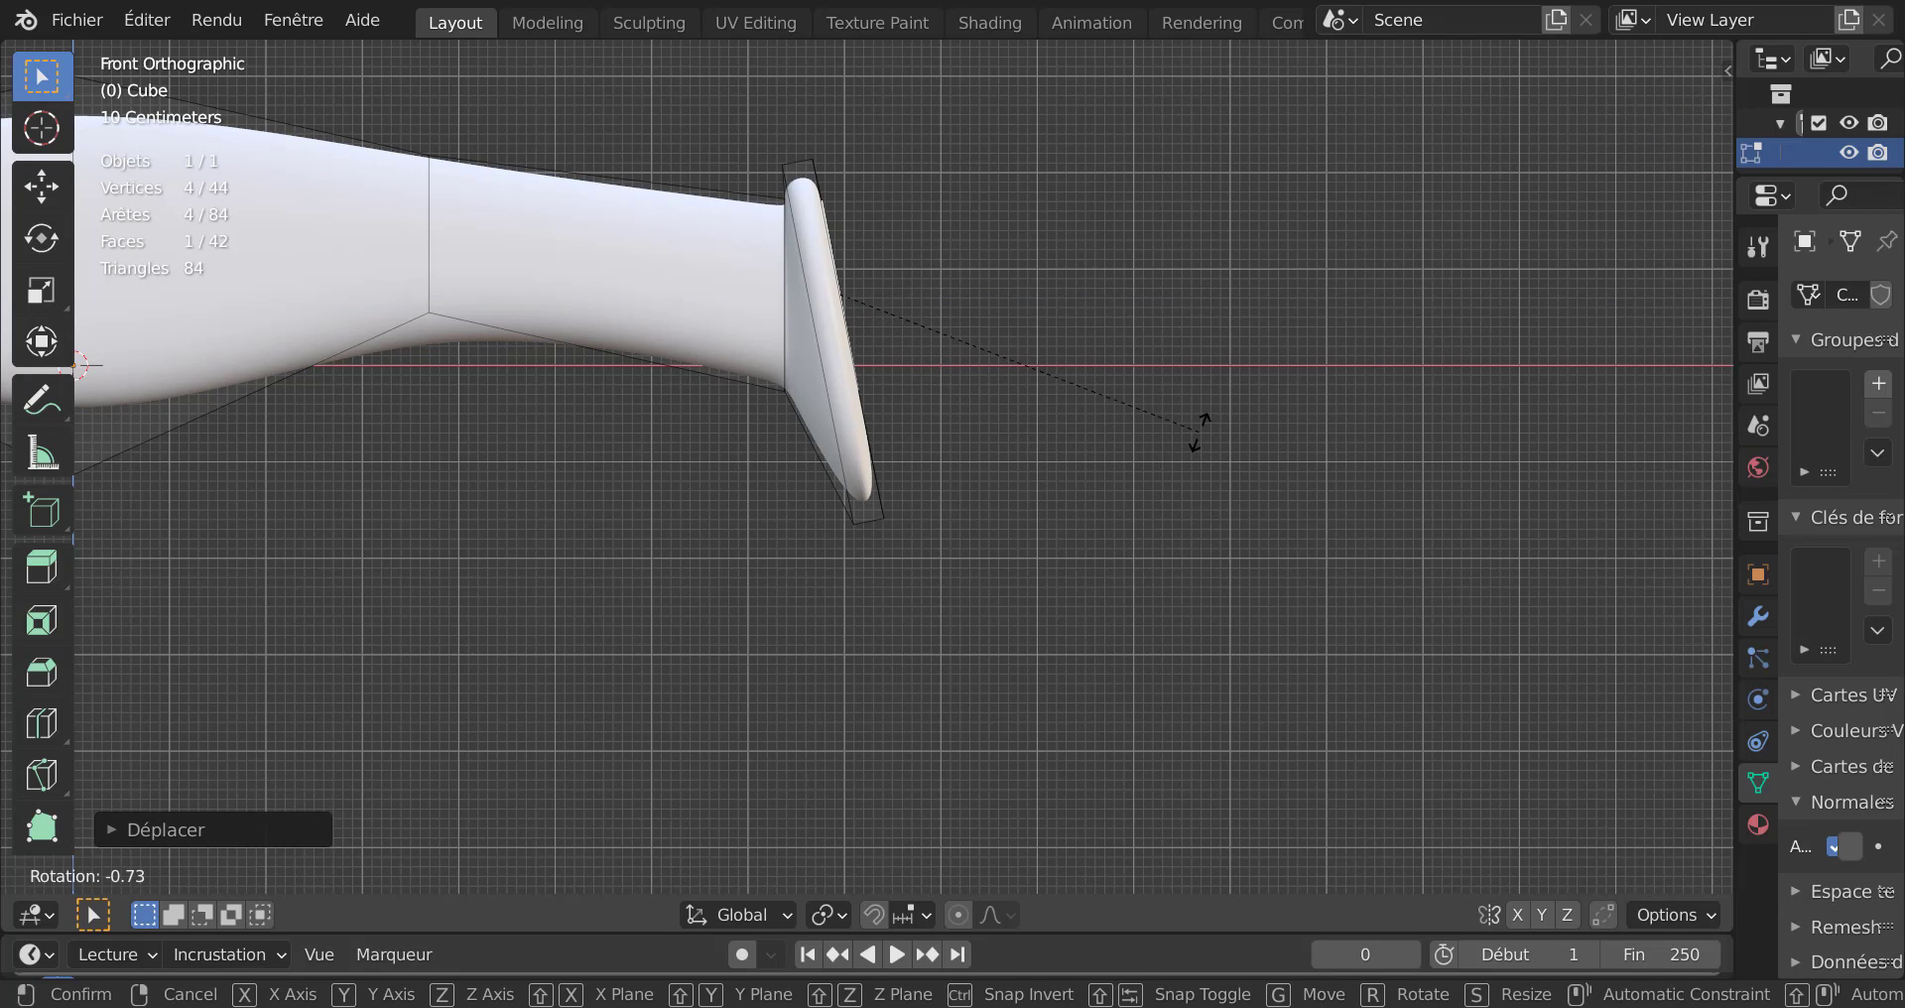
pyautogui.click(1245, 382)
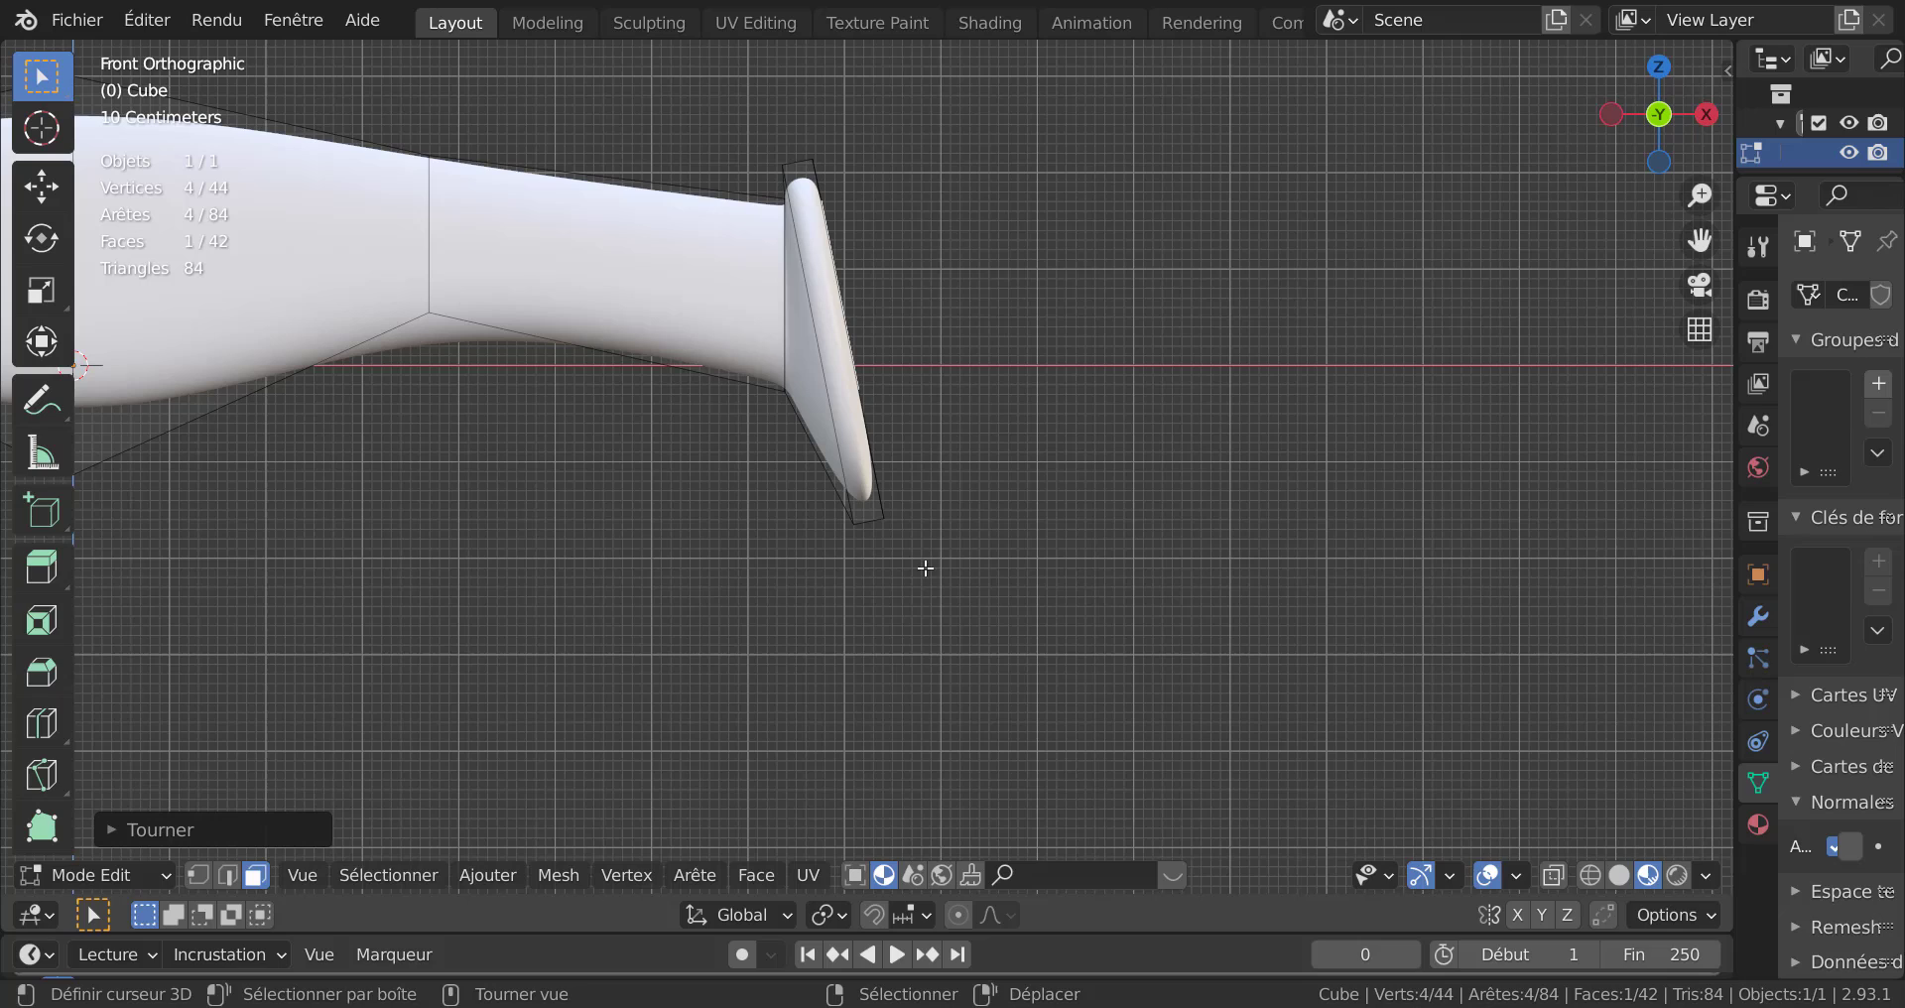
pyautogui.keyDown('alt'); pyautogui.click(876, 524); pyautogui.keyUp('alt')
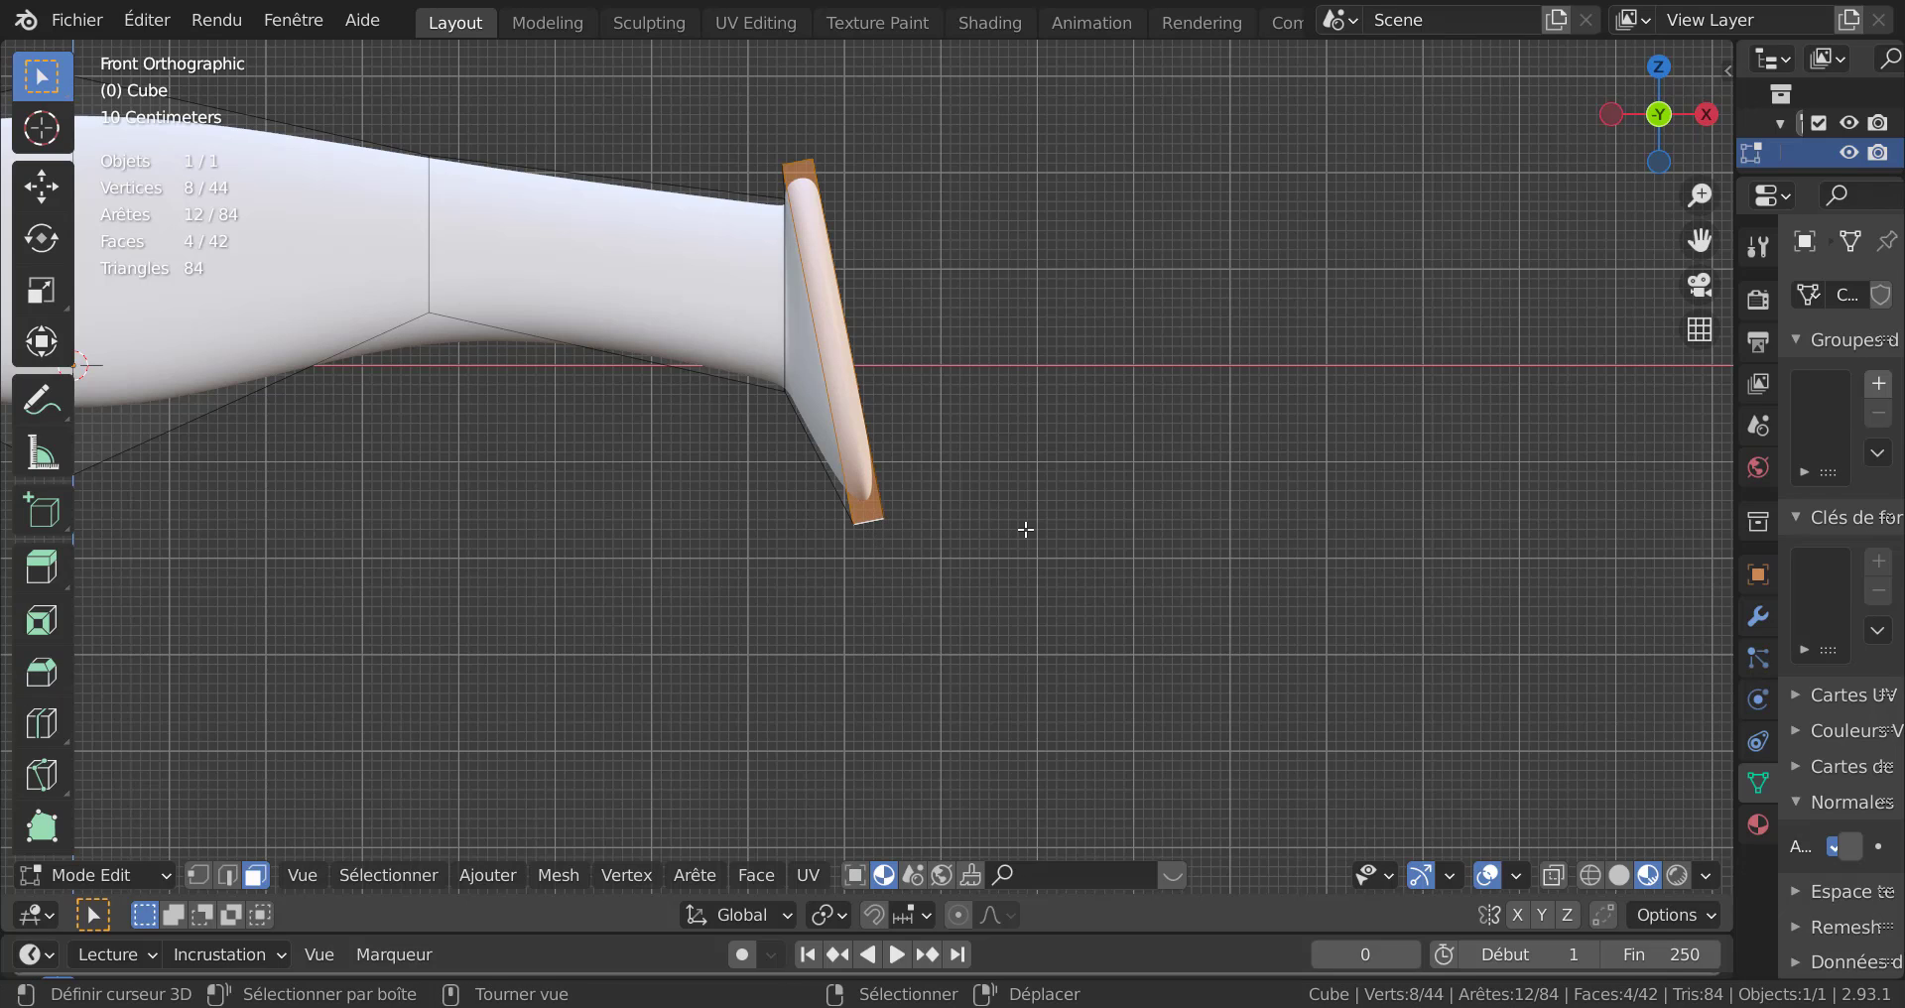
pyautogui.scroll(-1, 1016, 535)
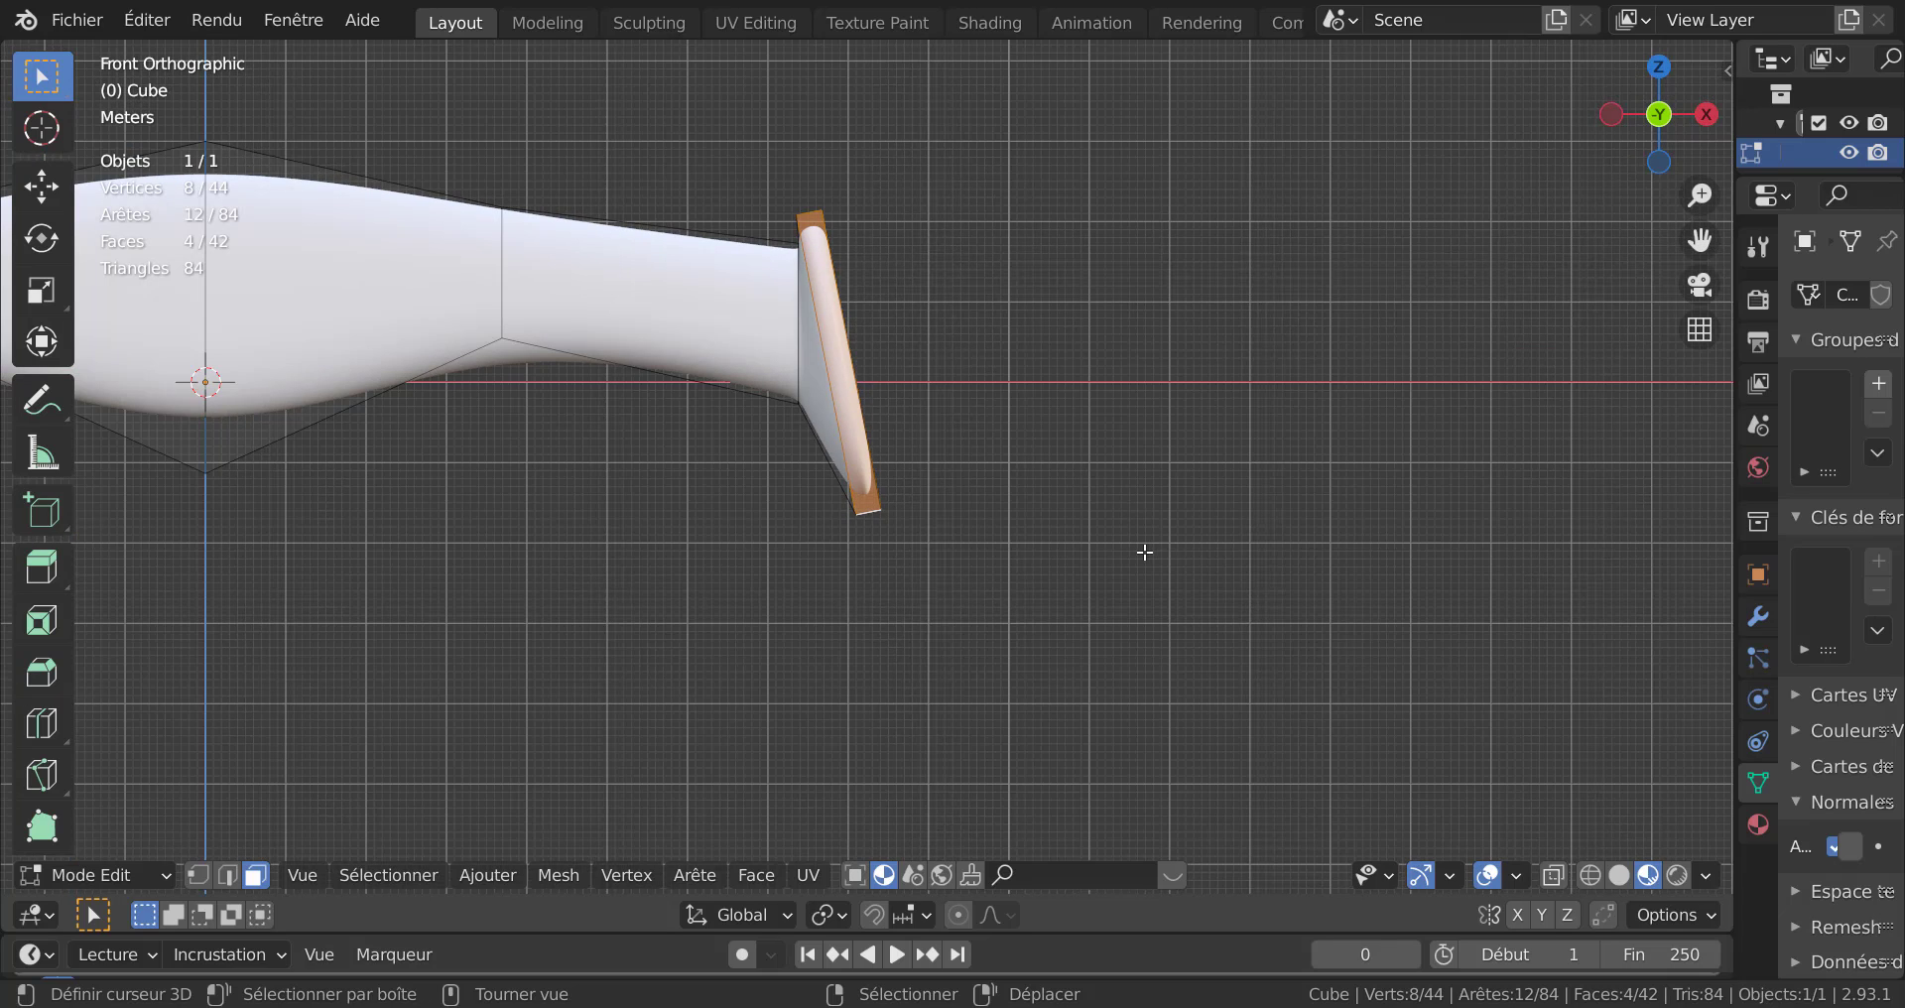
pyautogui.scroll(1, 1141, 548)
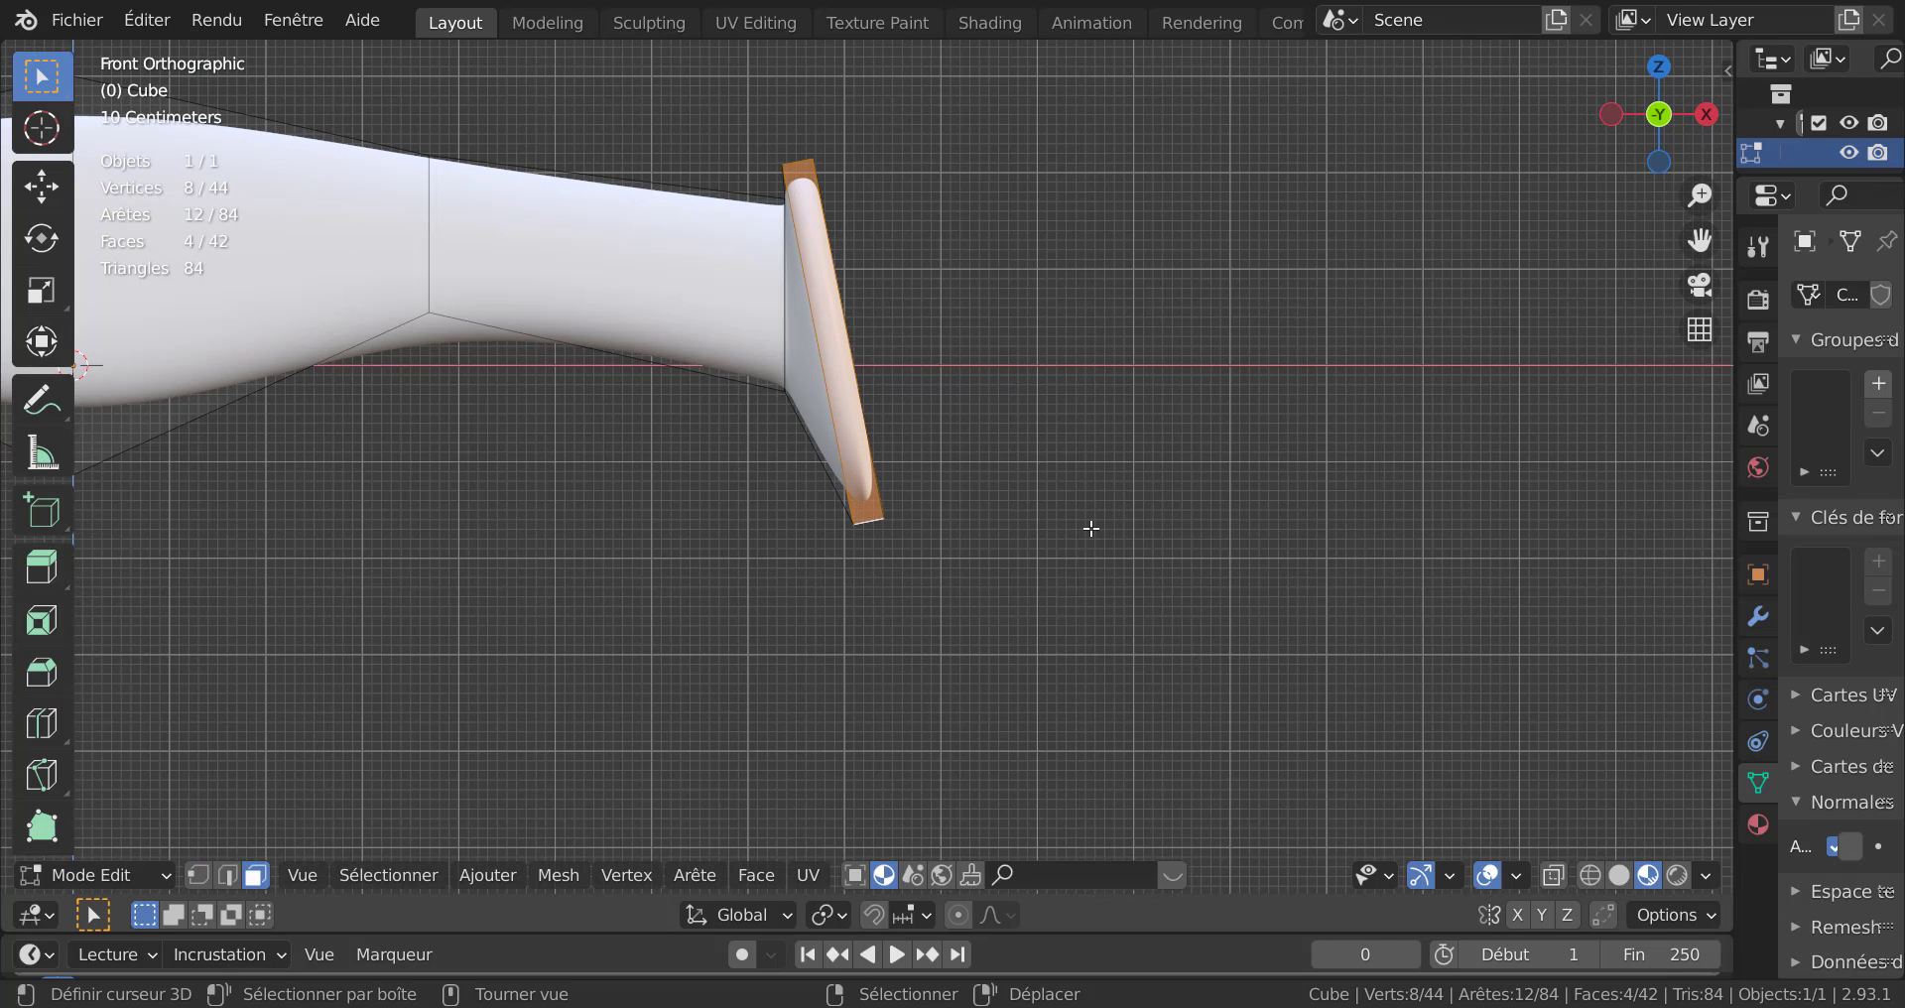
pyautogui.press('s')
pyautogui.press('x')
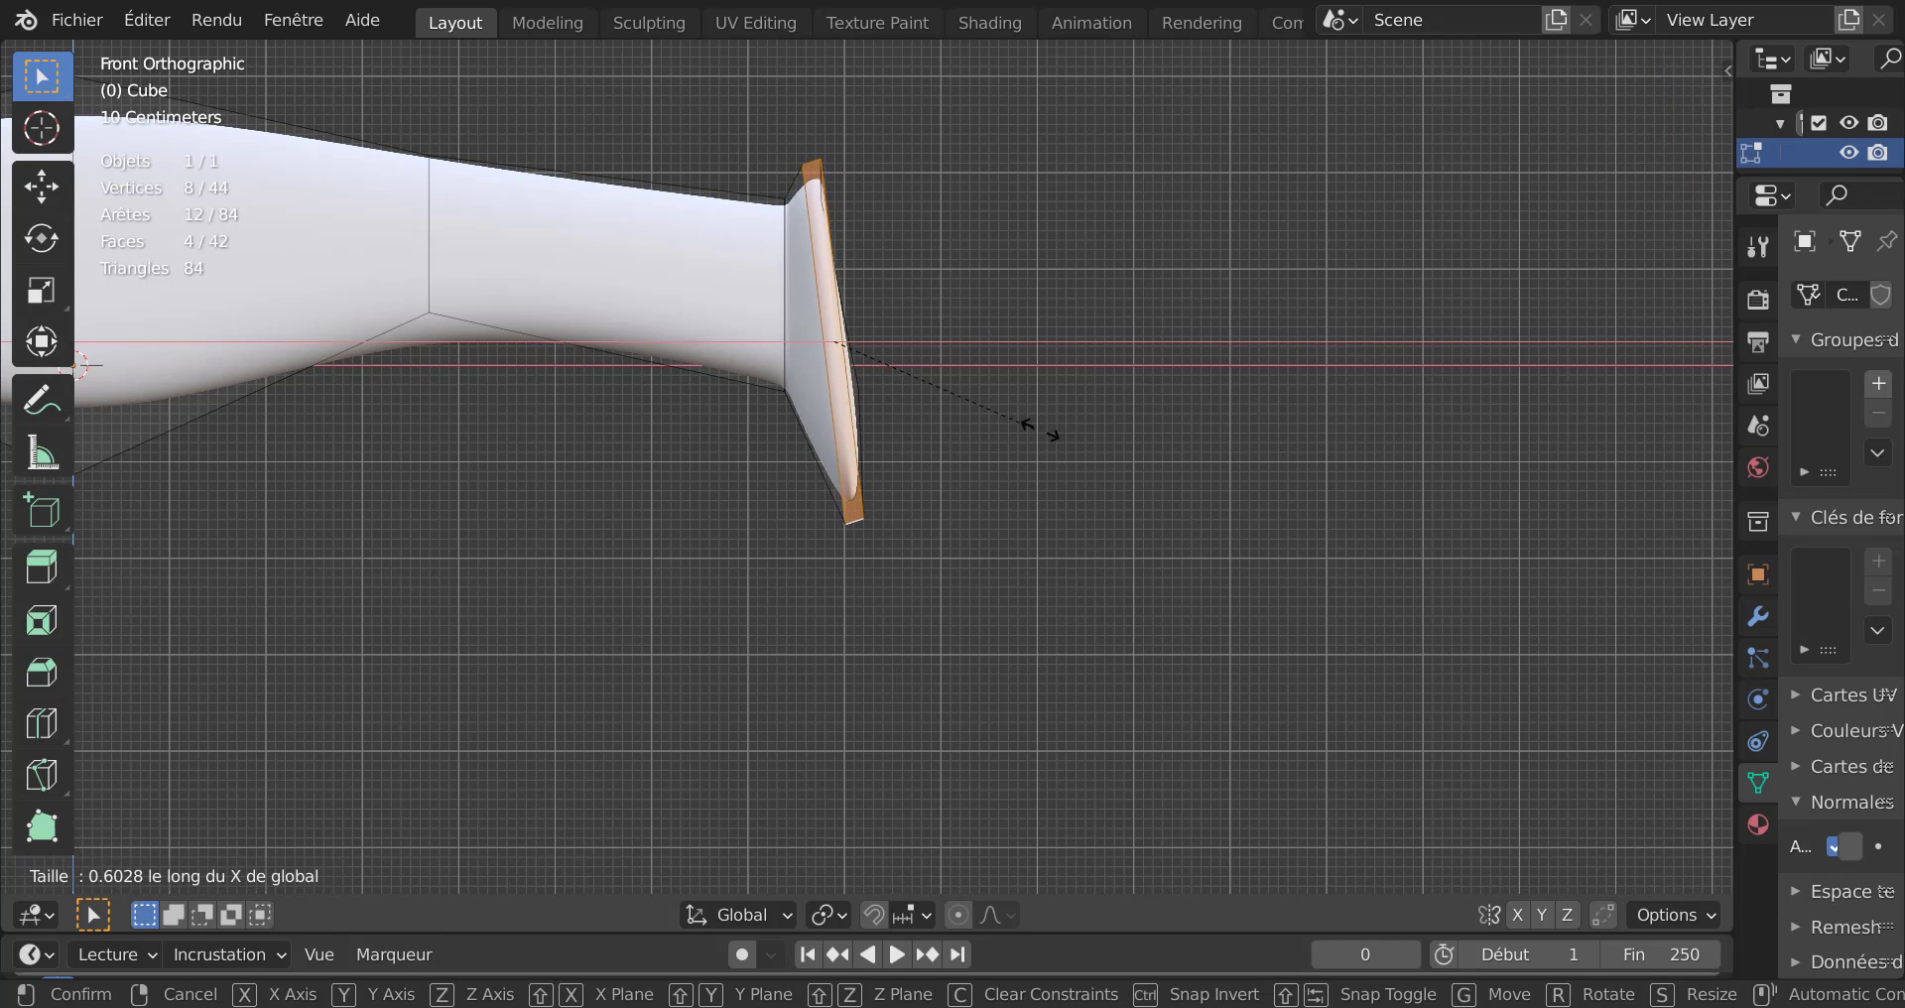
pyautogui.click(1020, 396)
# Select the five faces on the flange's outward side and move them toward negative X to make the flange thinner.
pyautogui.moveTo(1021, 396); pyautogui.dragTo(867, 493, button='middle')
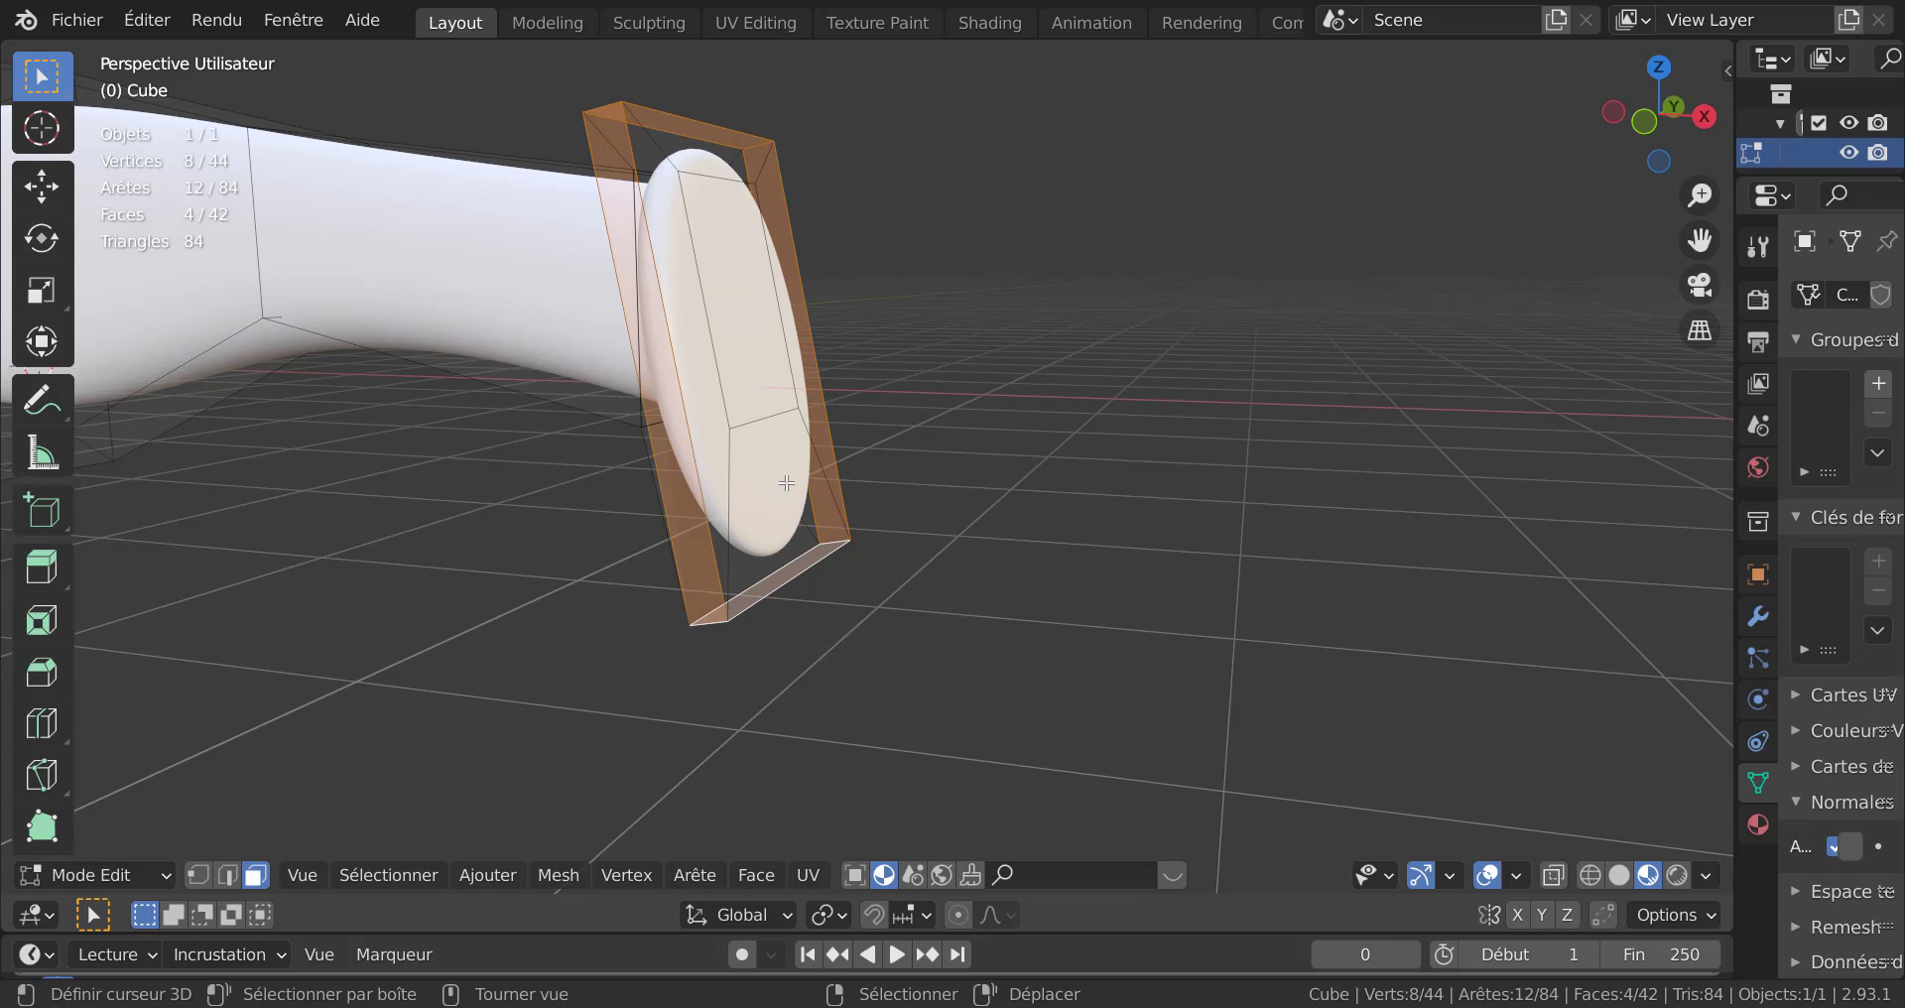
pyautogui.click(787, 482)
pyautogui.keyDown('shift'); pyautogui.click(729, 387); pyautogui.keyUp('shift')
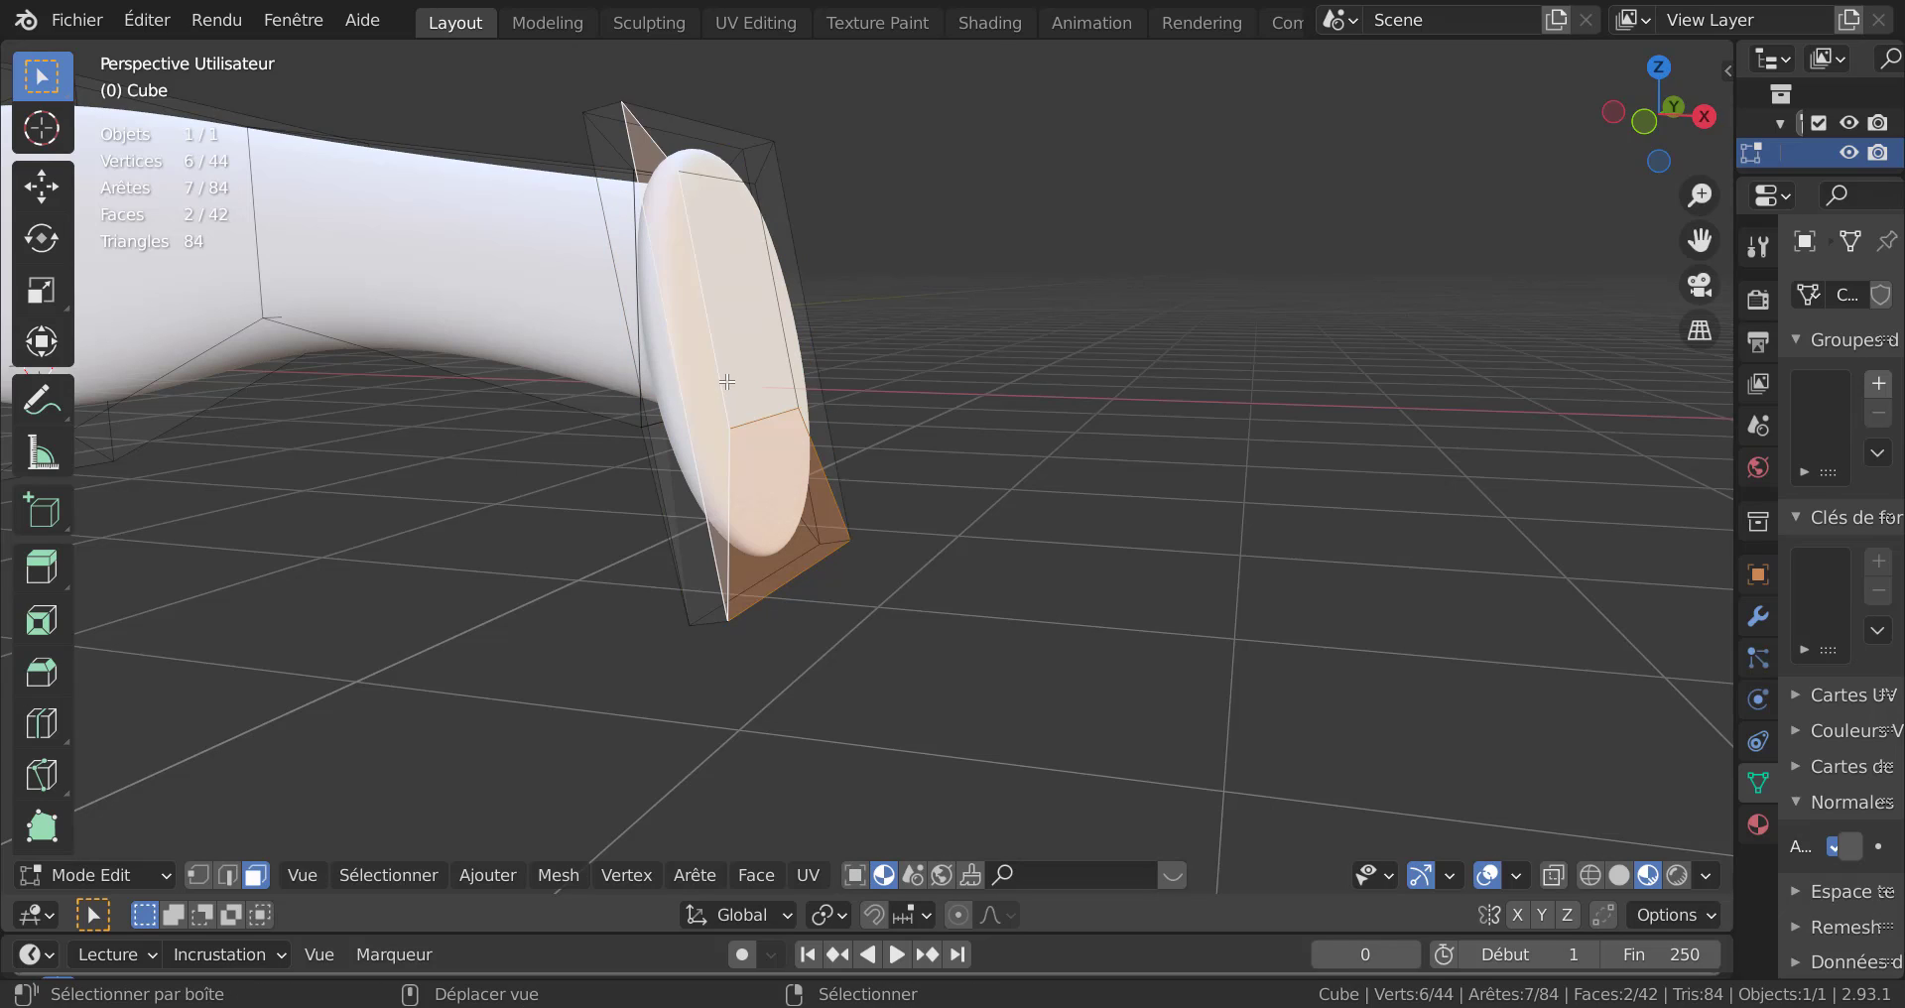
pyautogui.keyDown('shift'); pyautogui.click(777, 272); pyautogui.keyUp('shift')
pyautogui.keyDown('shift'); pyautogui.click(731, 163); pyautogui.keyUp('shift')
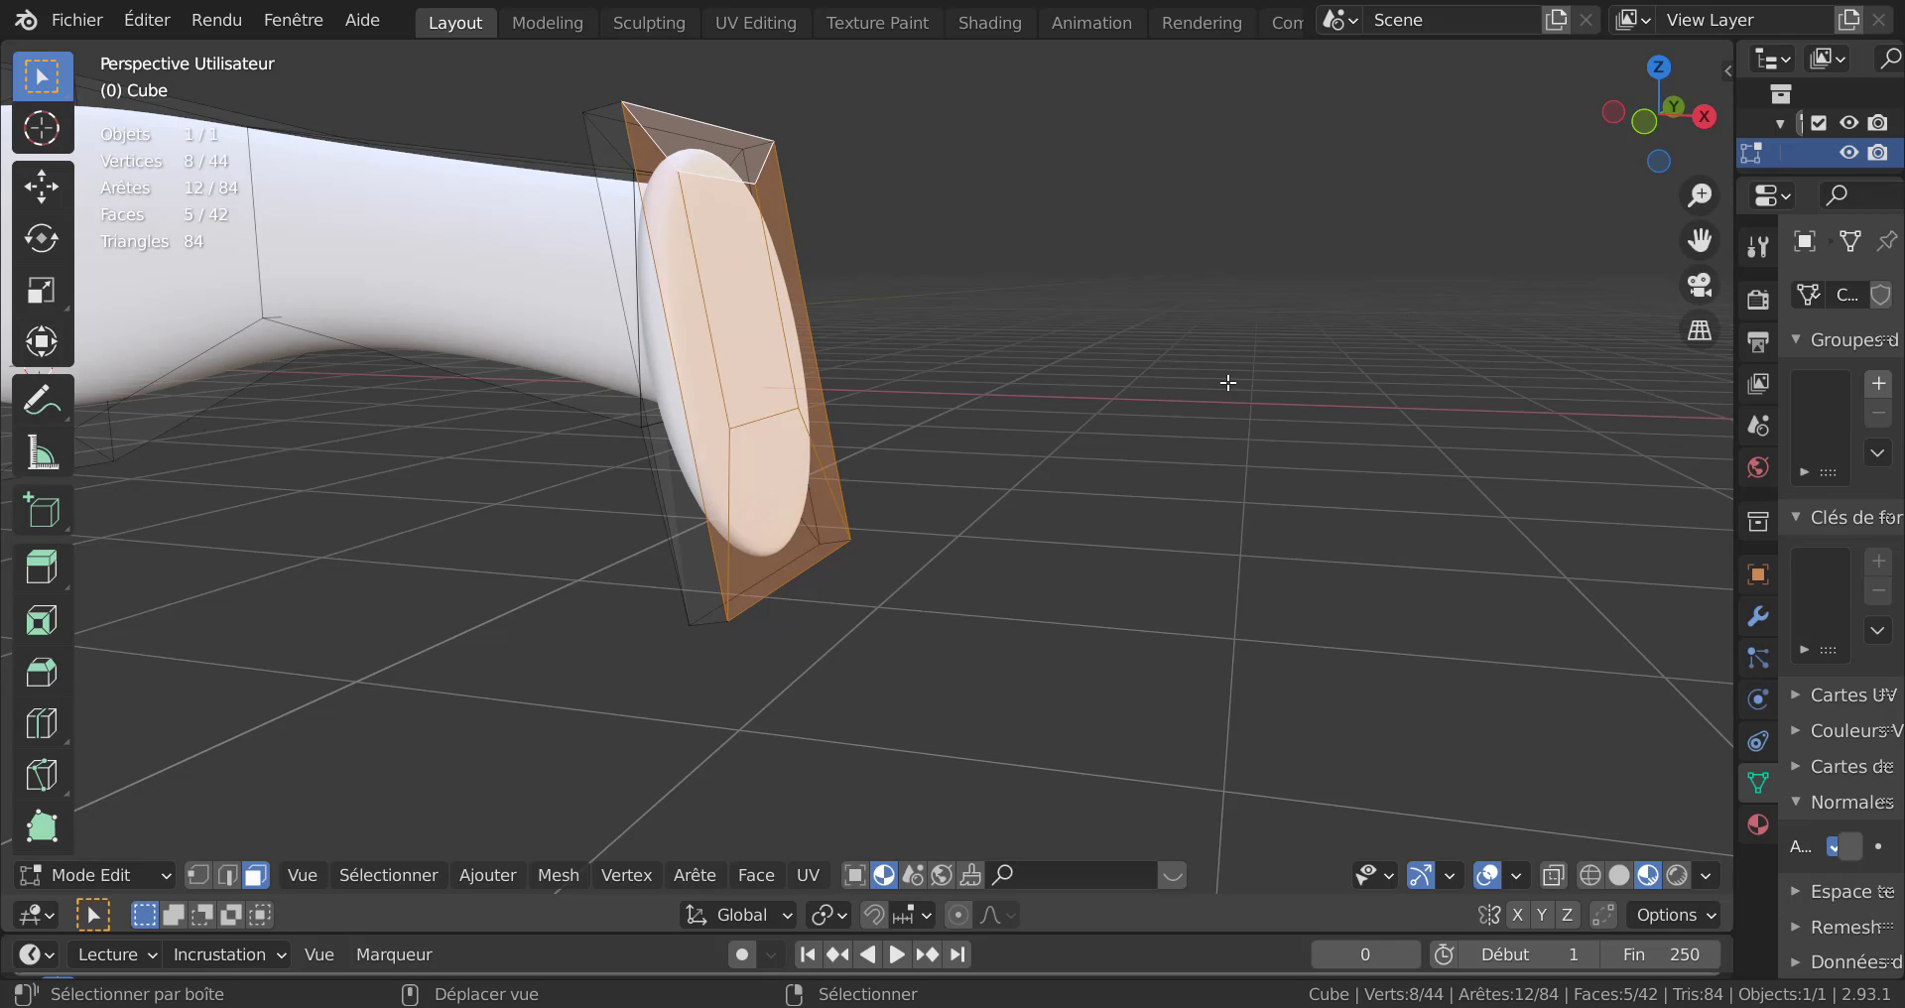
pyautogui.press('KP_1')
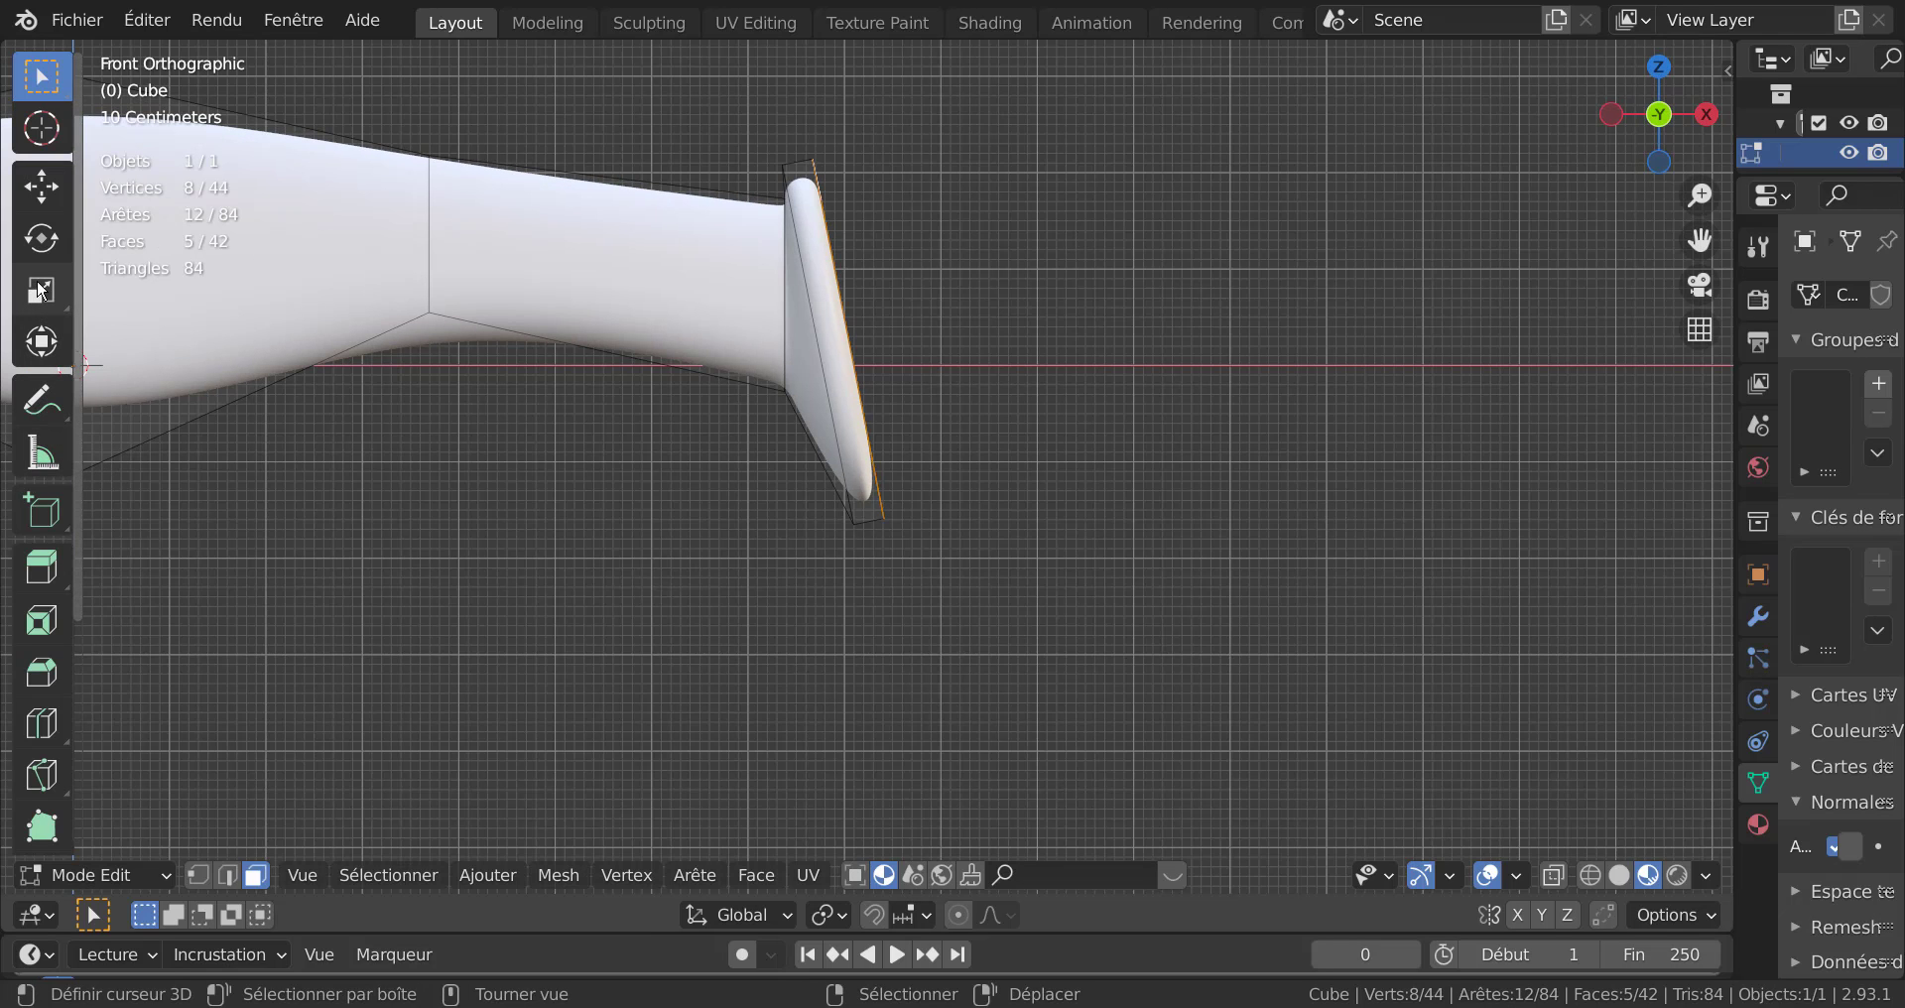
pyautogui.click(39, 190)
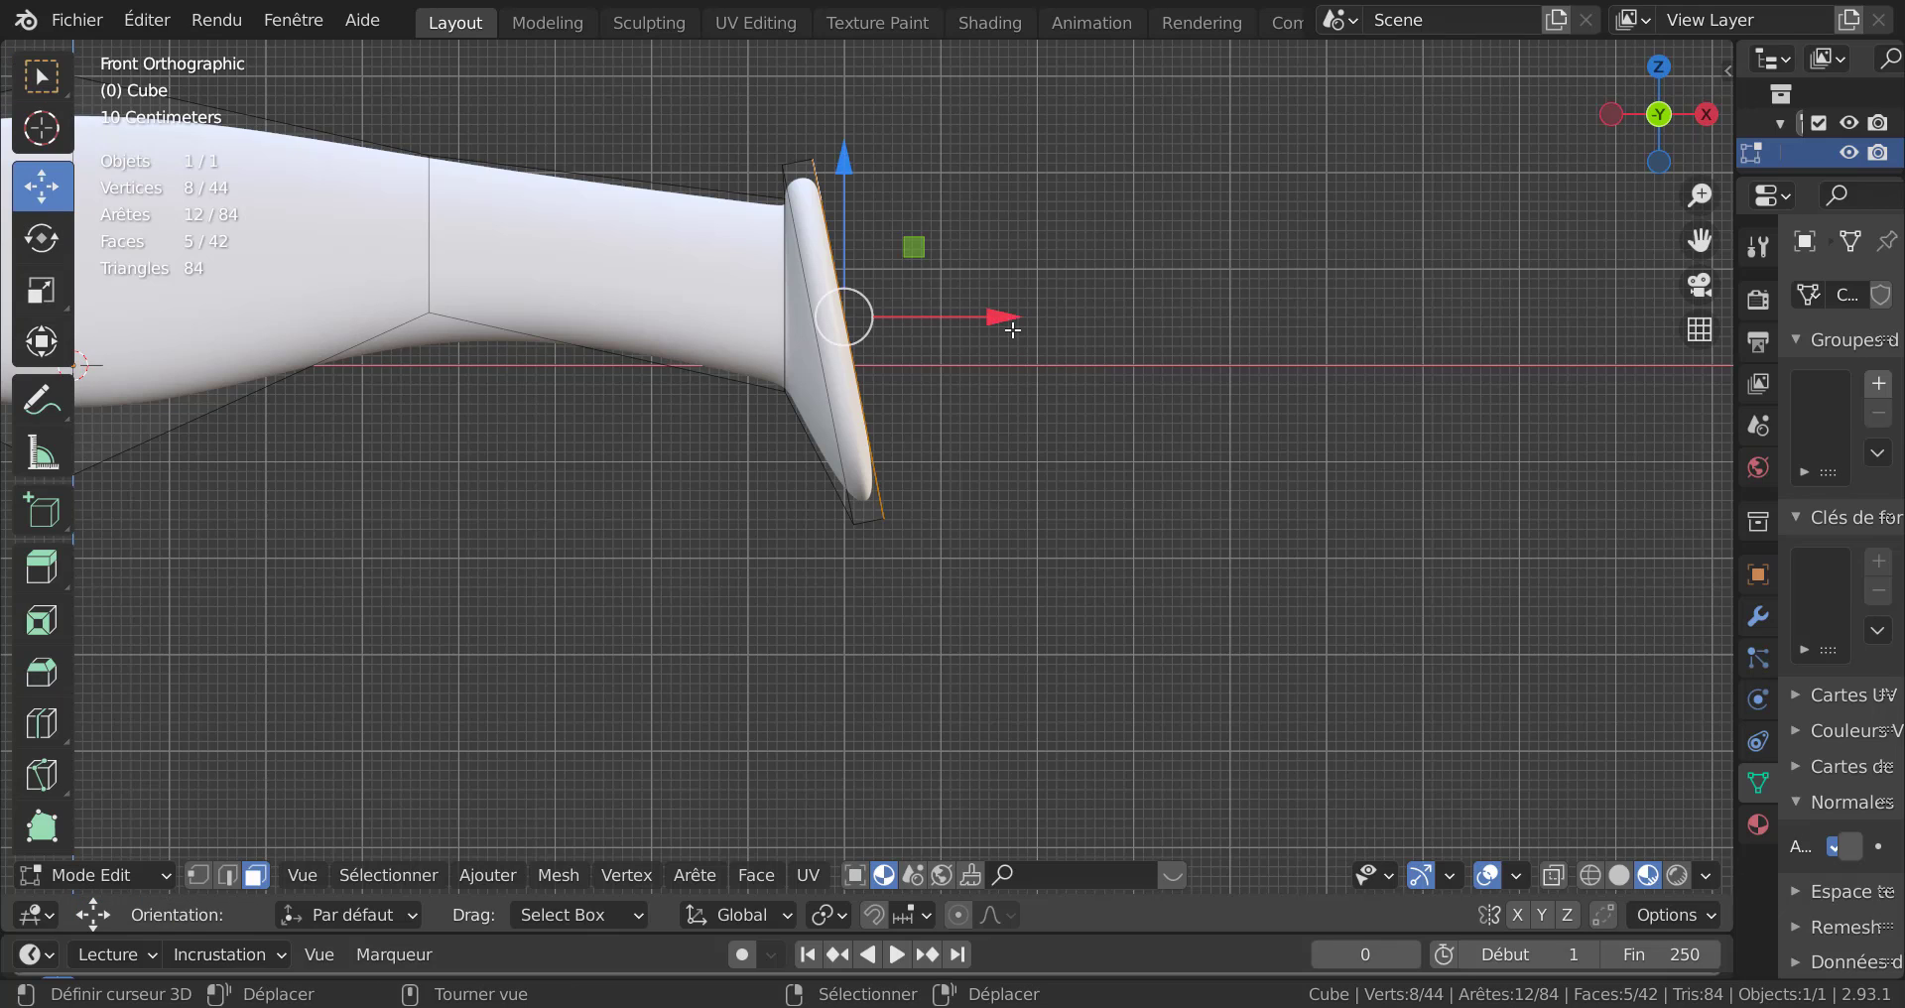
pyautogui.scroll(1, 1043, 326)
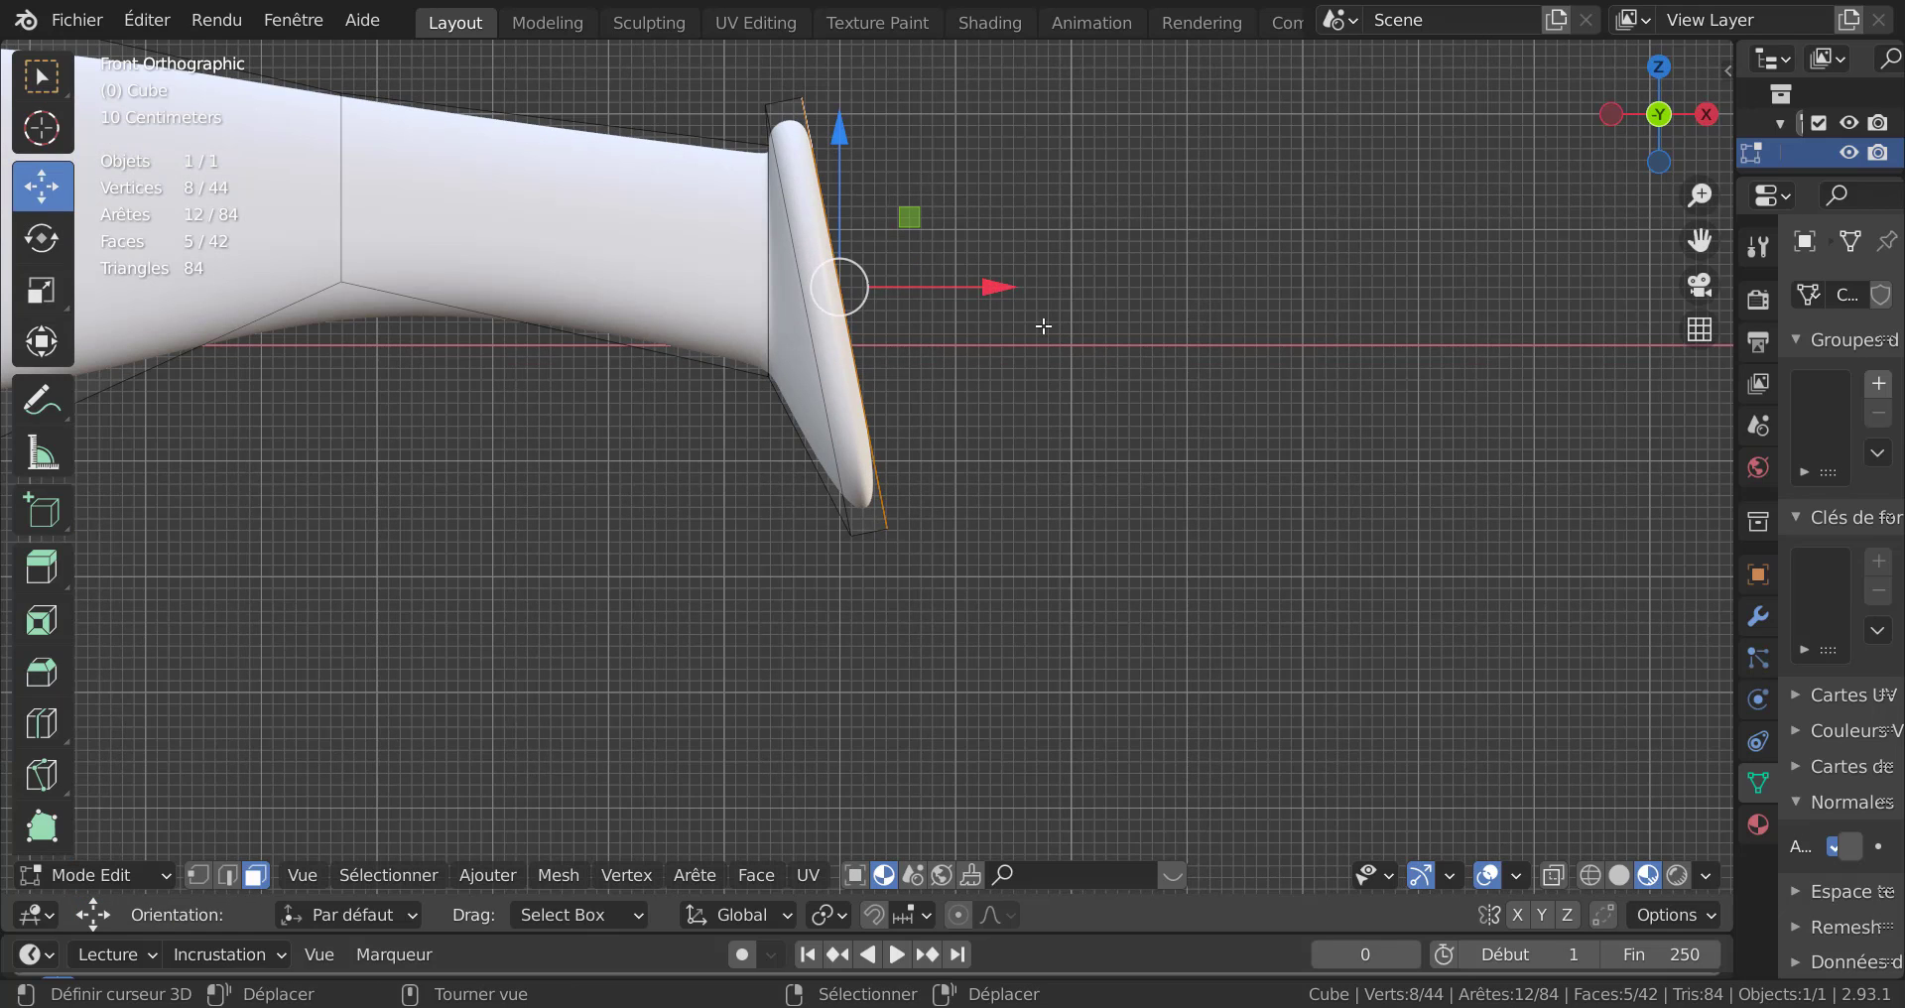
pyautogui.moveTo(1003, 296); pyautogui.dragTo(975, 302)
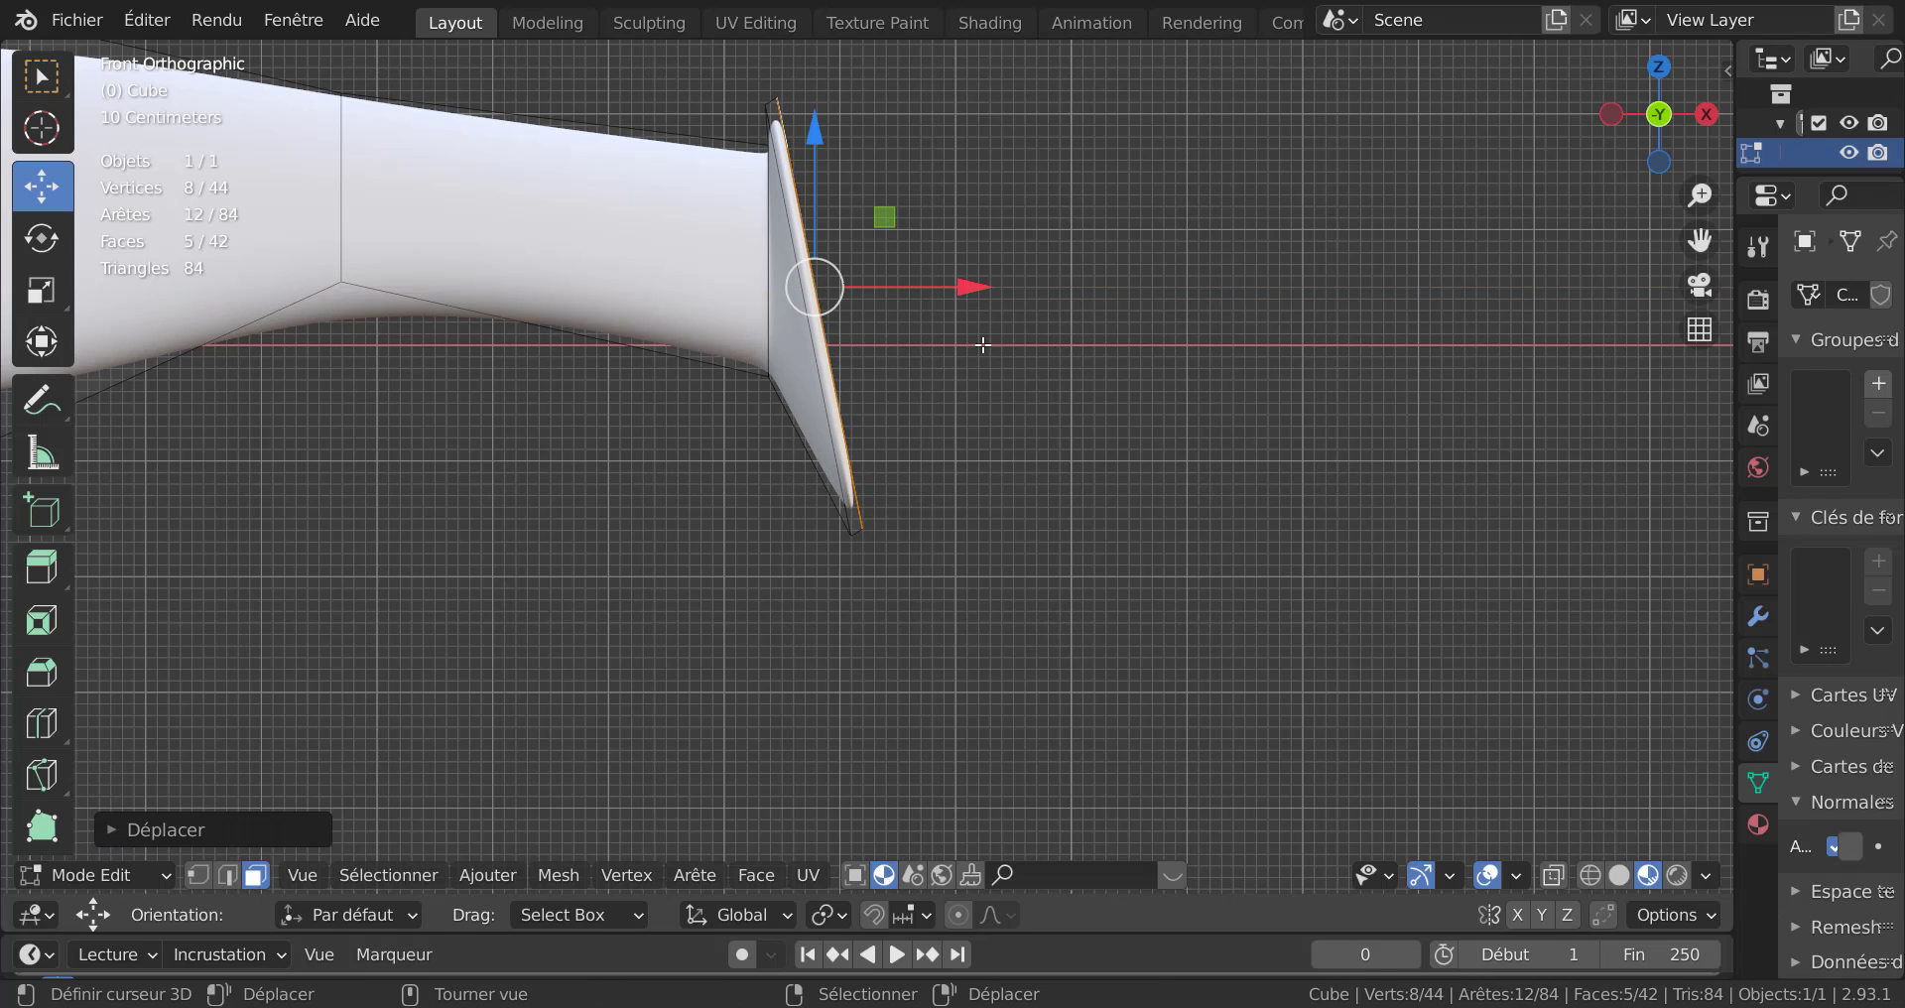
# Lower the flange's five outward faces slightly along the Z axis and check the shape in Object Mode.
pyautogui.press('g')
pyautogui.press('z')
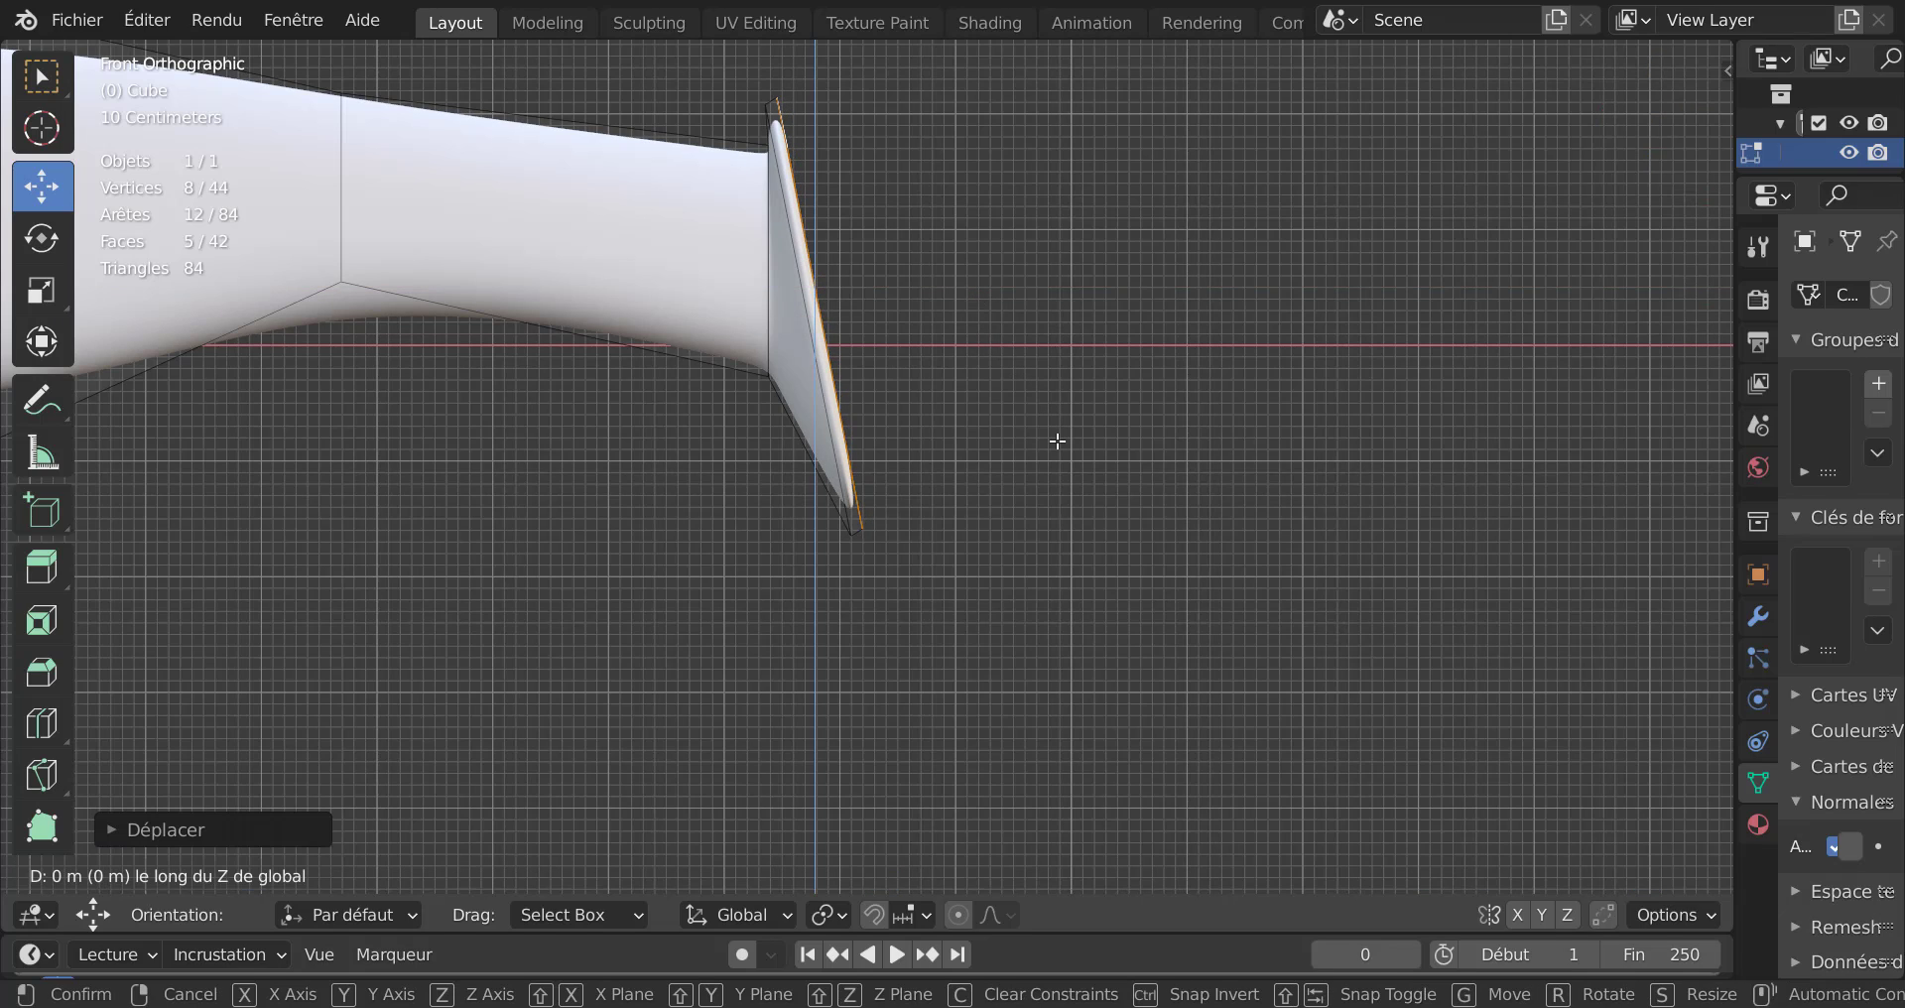
pyautogui.click(1076, 497)
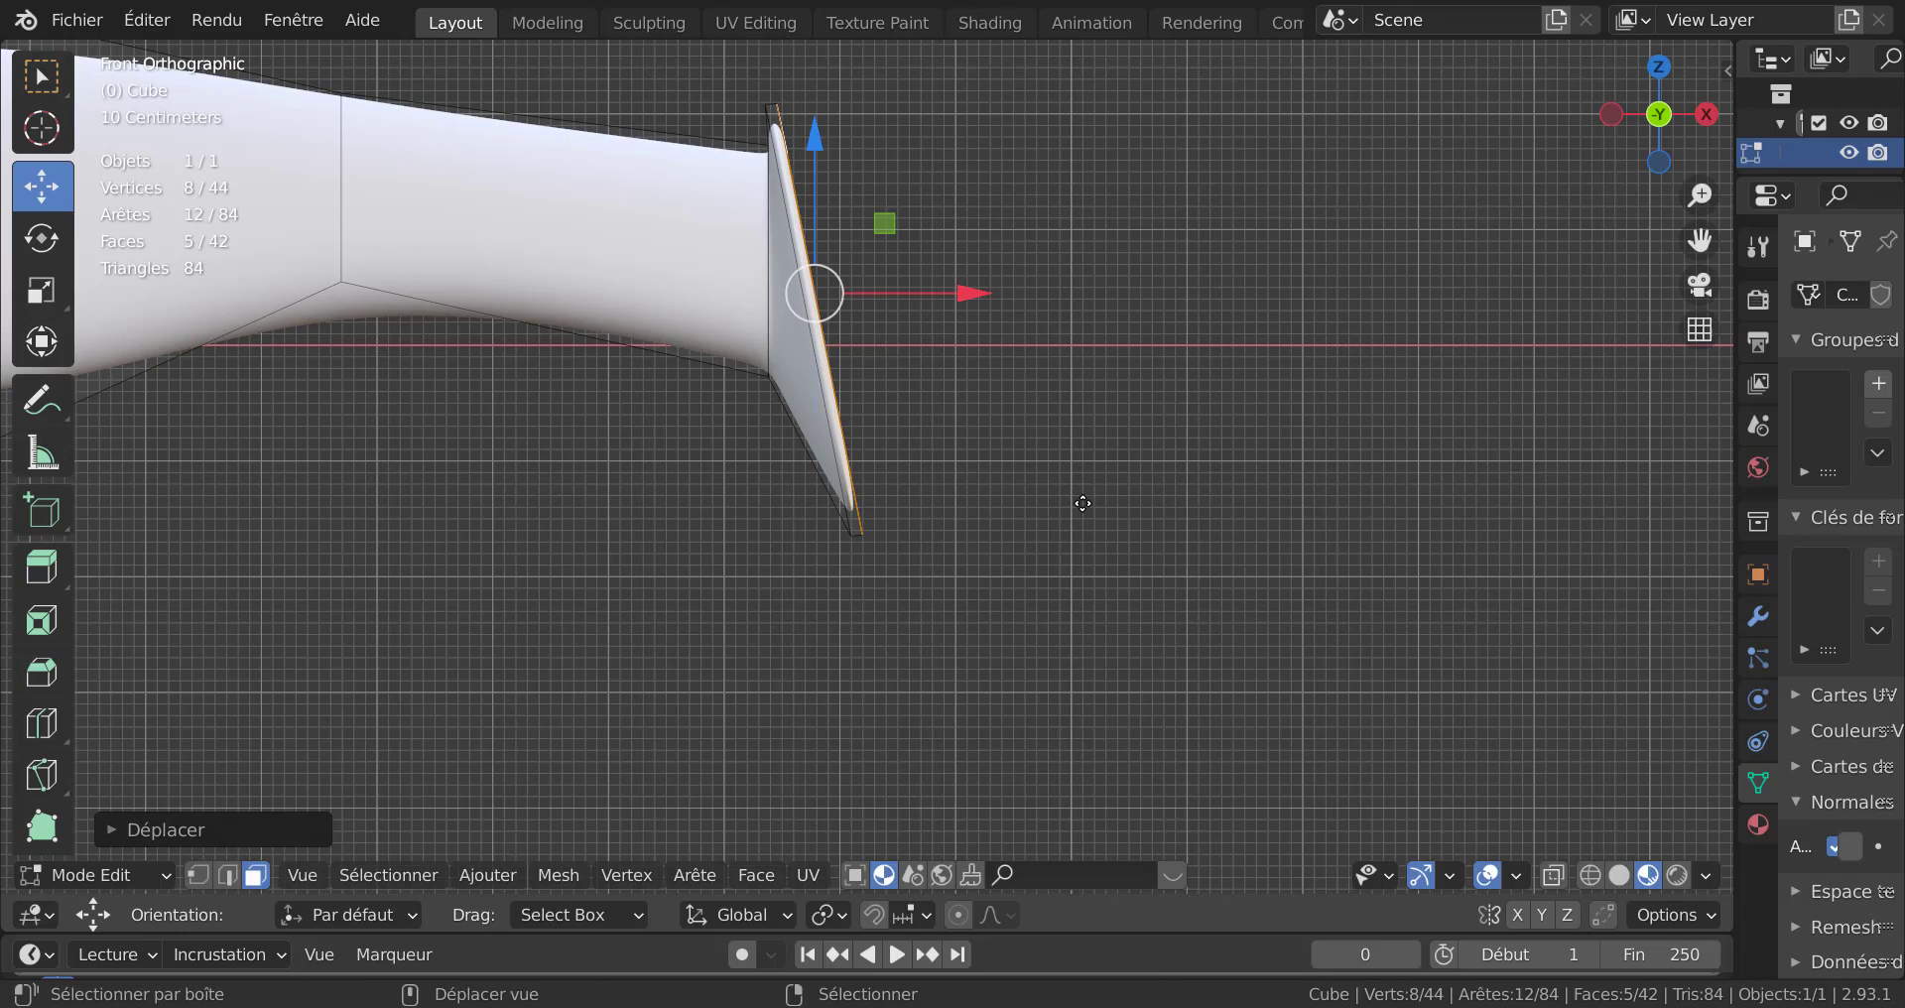
pyautogui.press('Tab')
pyautogui.moveTo(1002, 339); pyautogui.dragTo(854, 466, button='middle')
pyautogui.scroll(-3, 953, 349)
pyautogui.press('Tab')
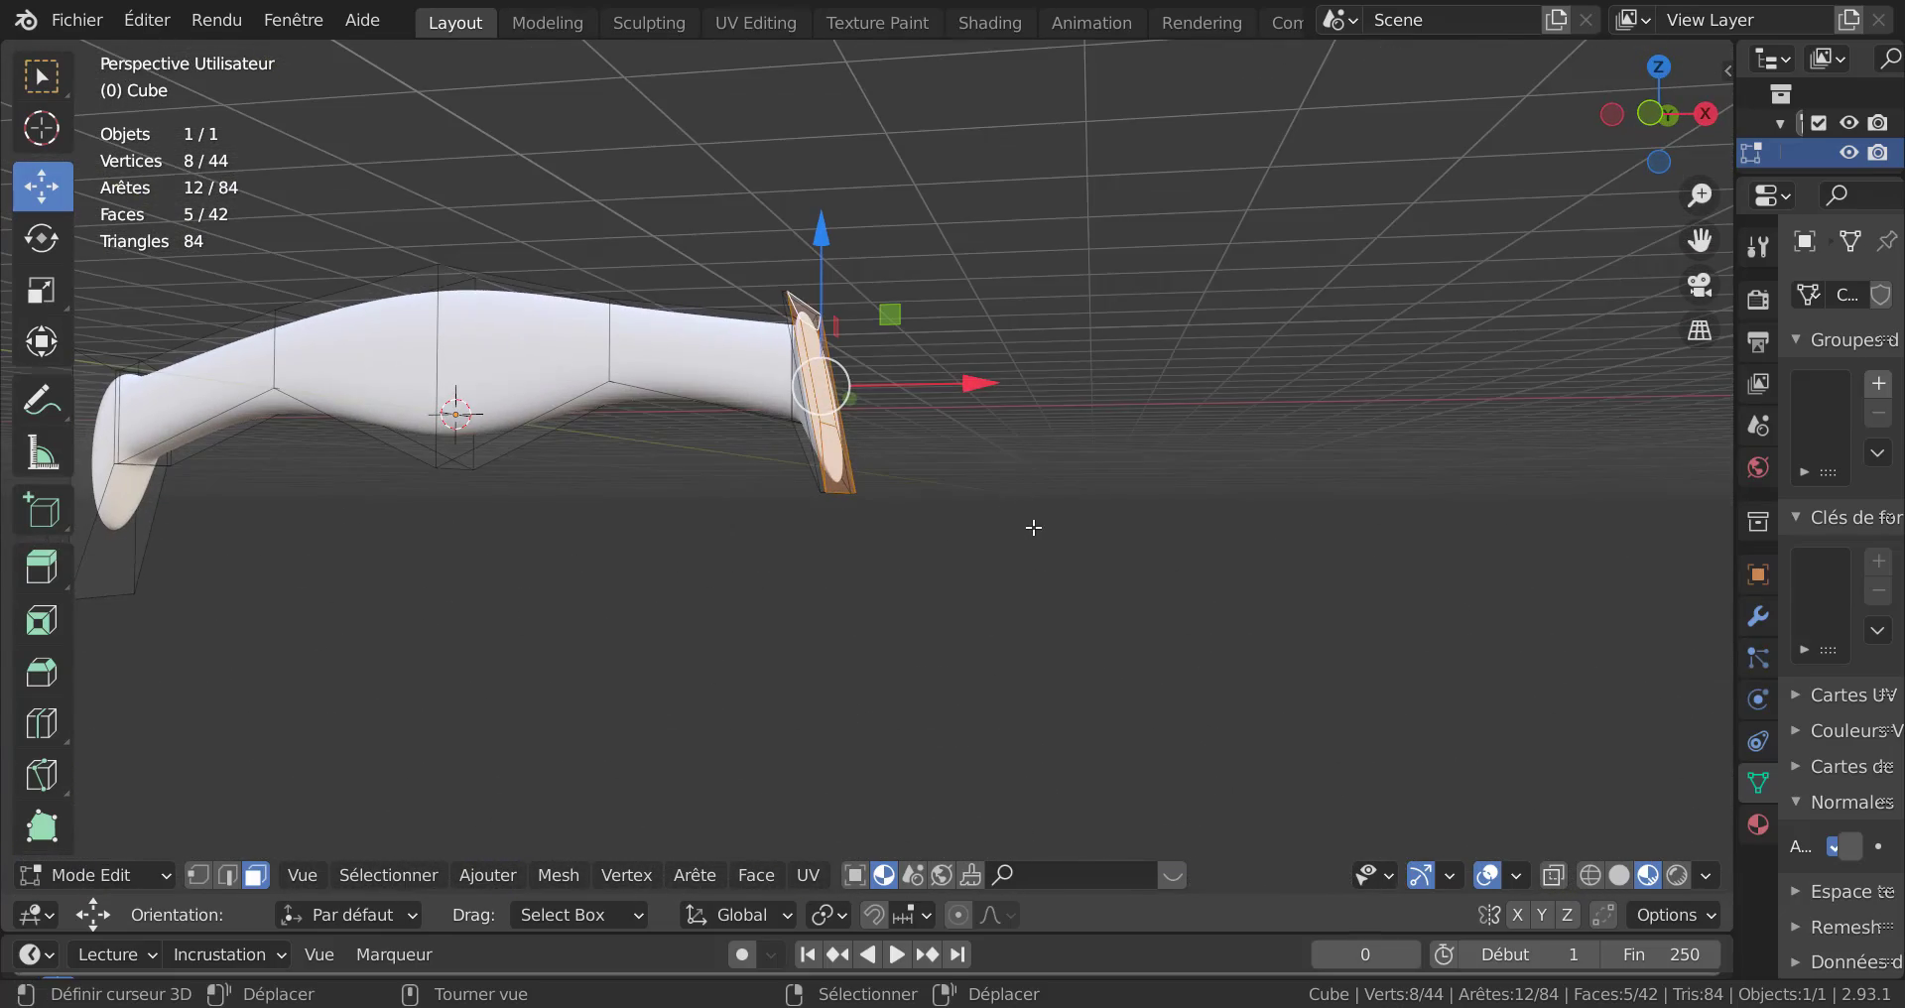
# Select the flange's four lower-edge vertices with see-through selection in front view, raise them slightly along Z, move them toward negative X and check the shape.
pyautogui.press('KP_1')
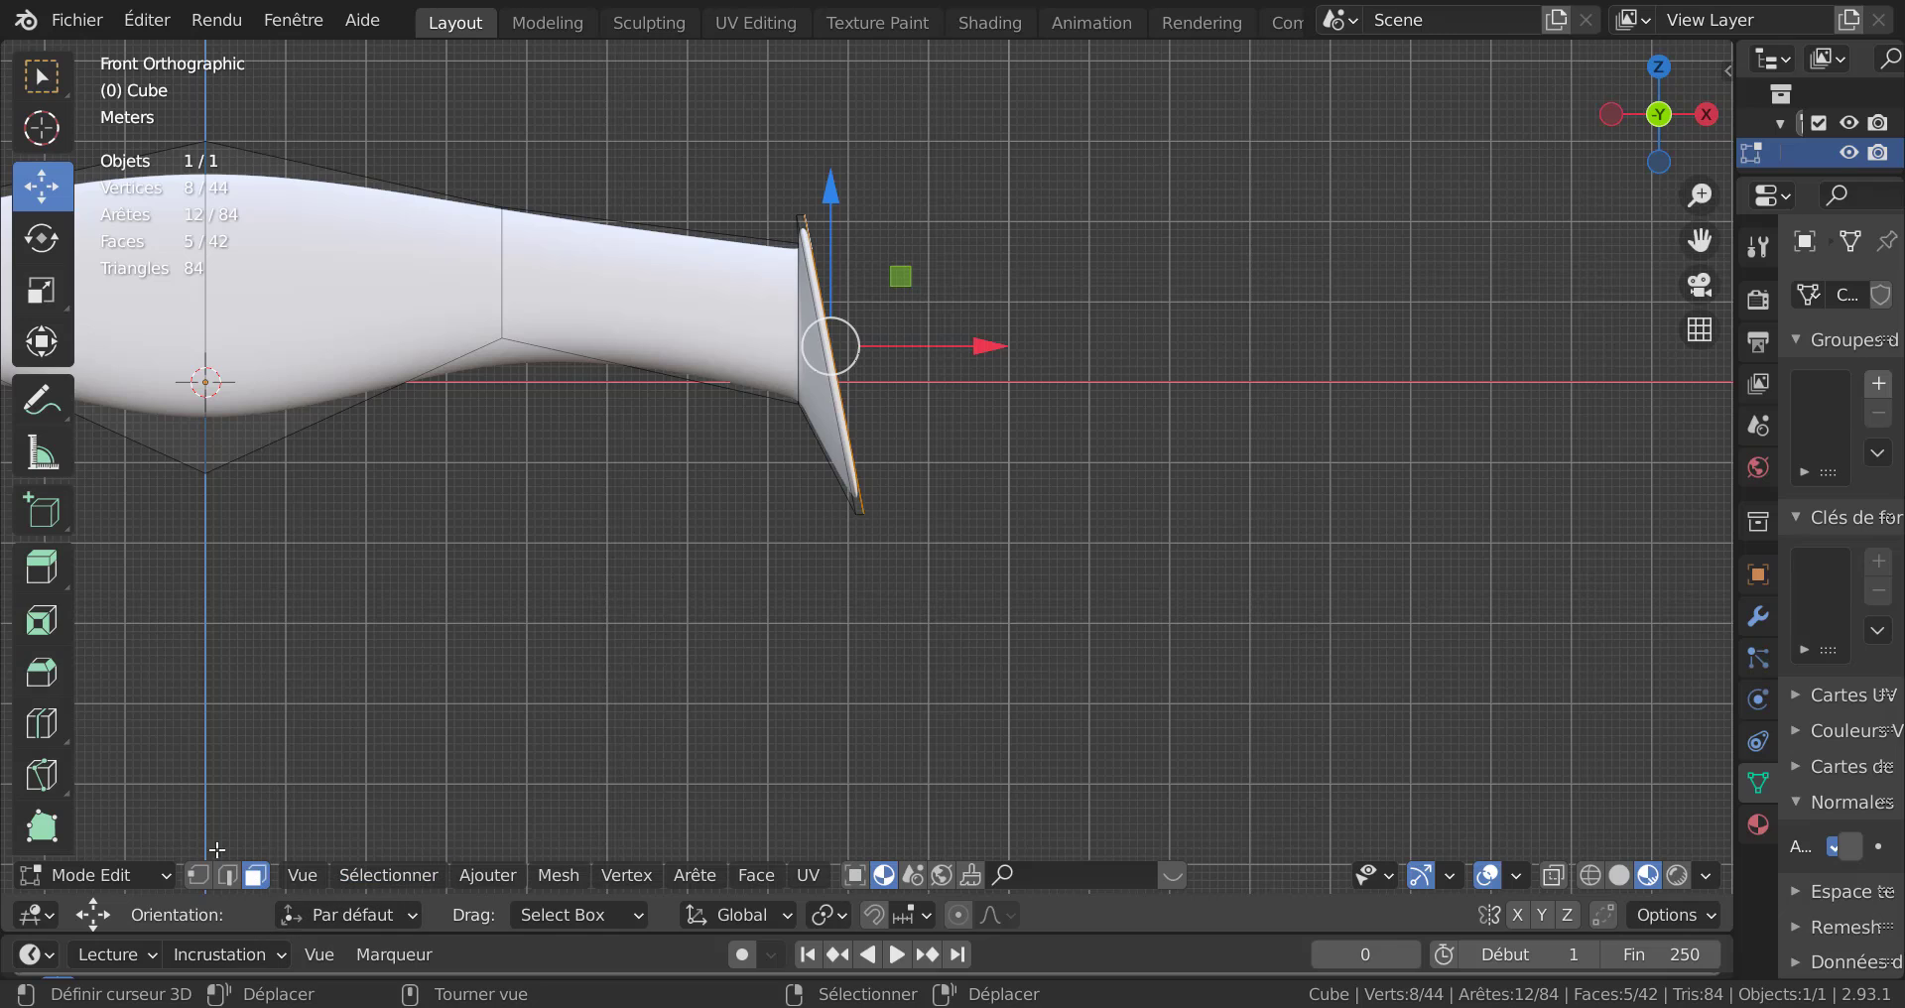
pyautogui.click(197, 875)
pyautogui.click(752, 726)
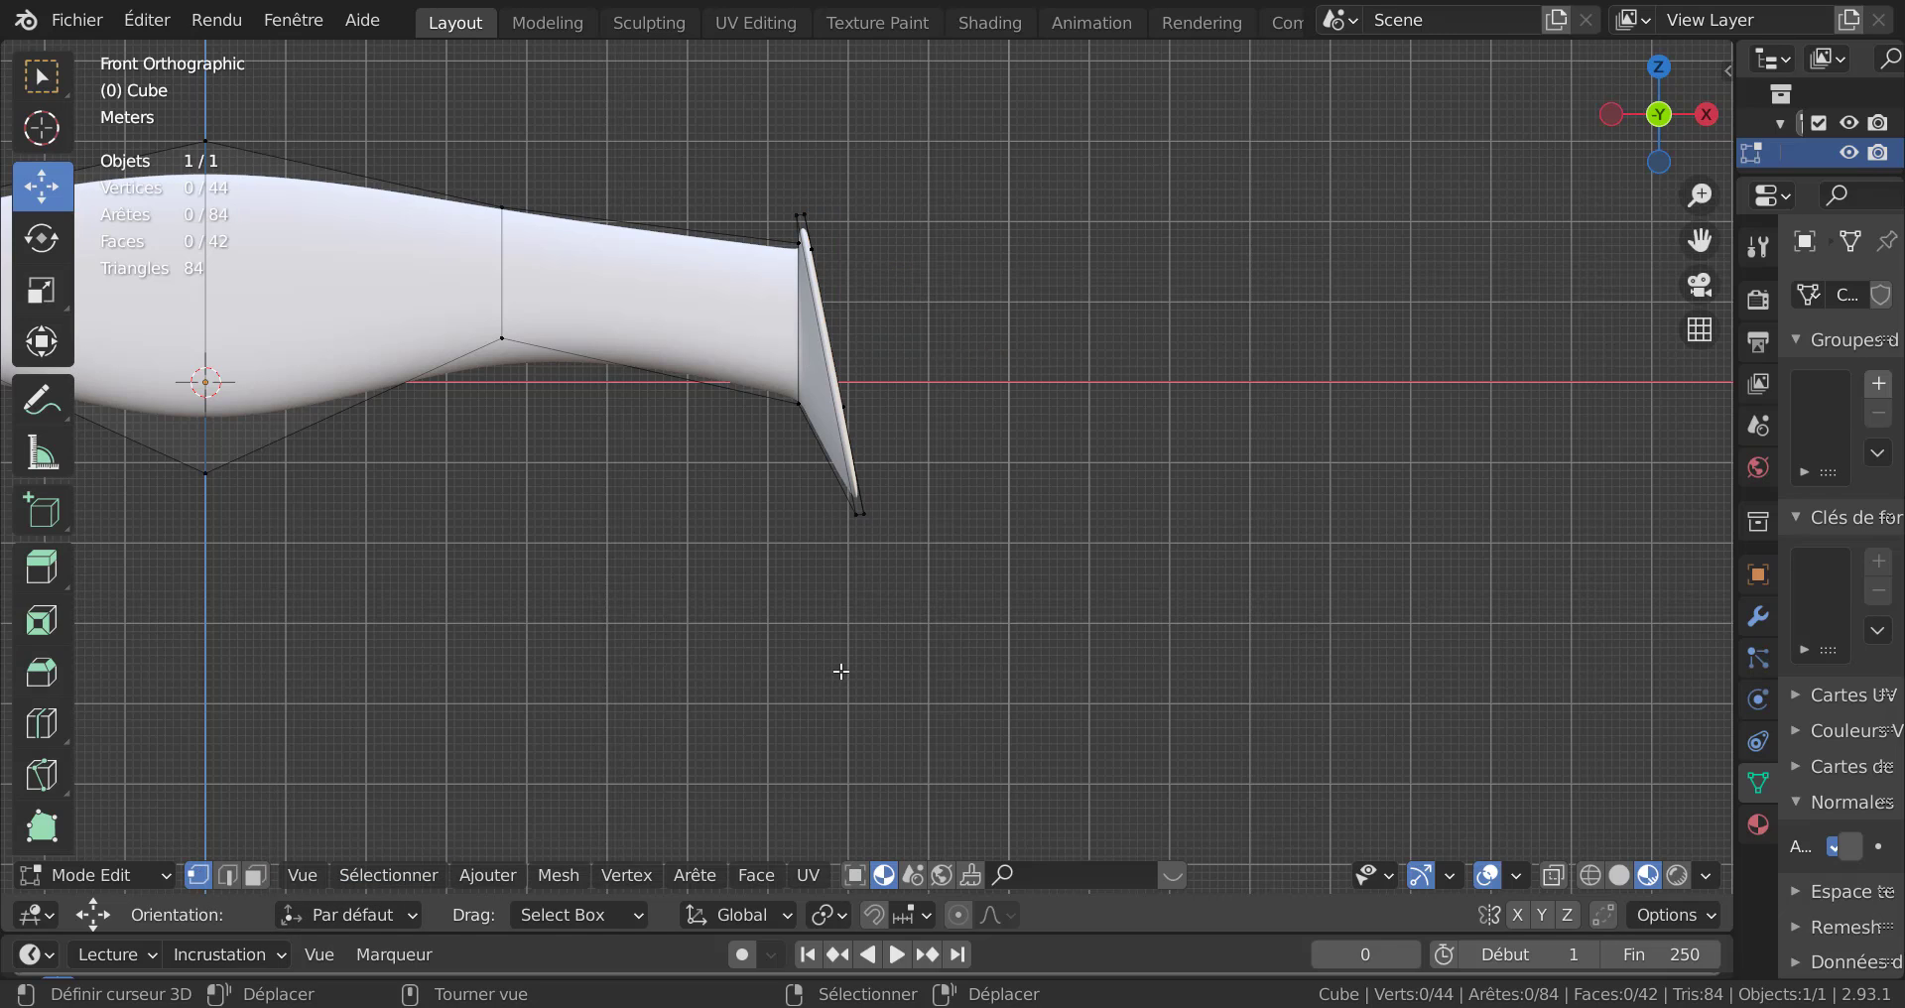
pyautogui.moveTo(944, 651); pyautogui.dragTo(834, 694, button='middle')
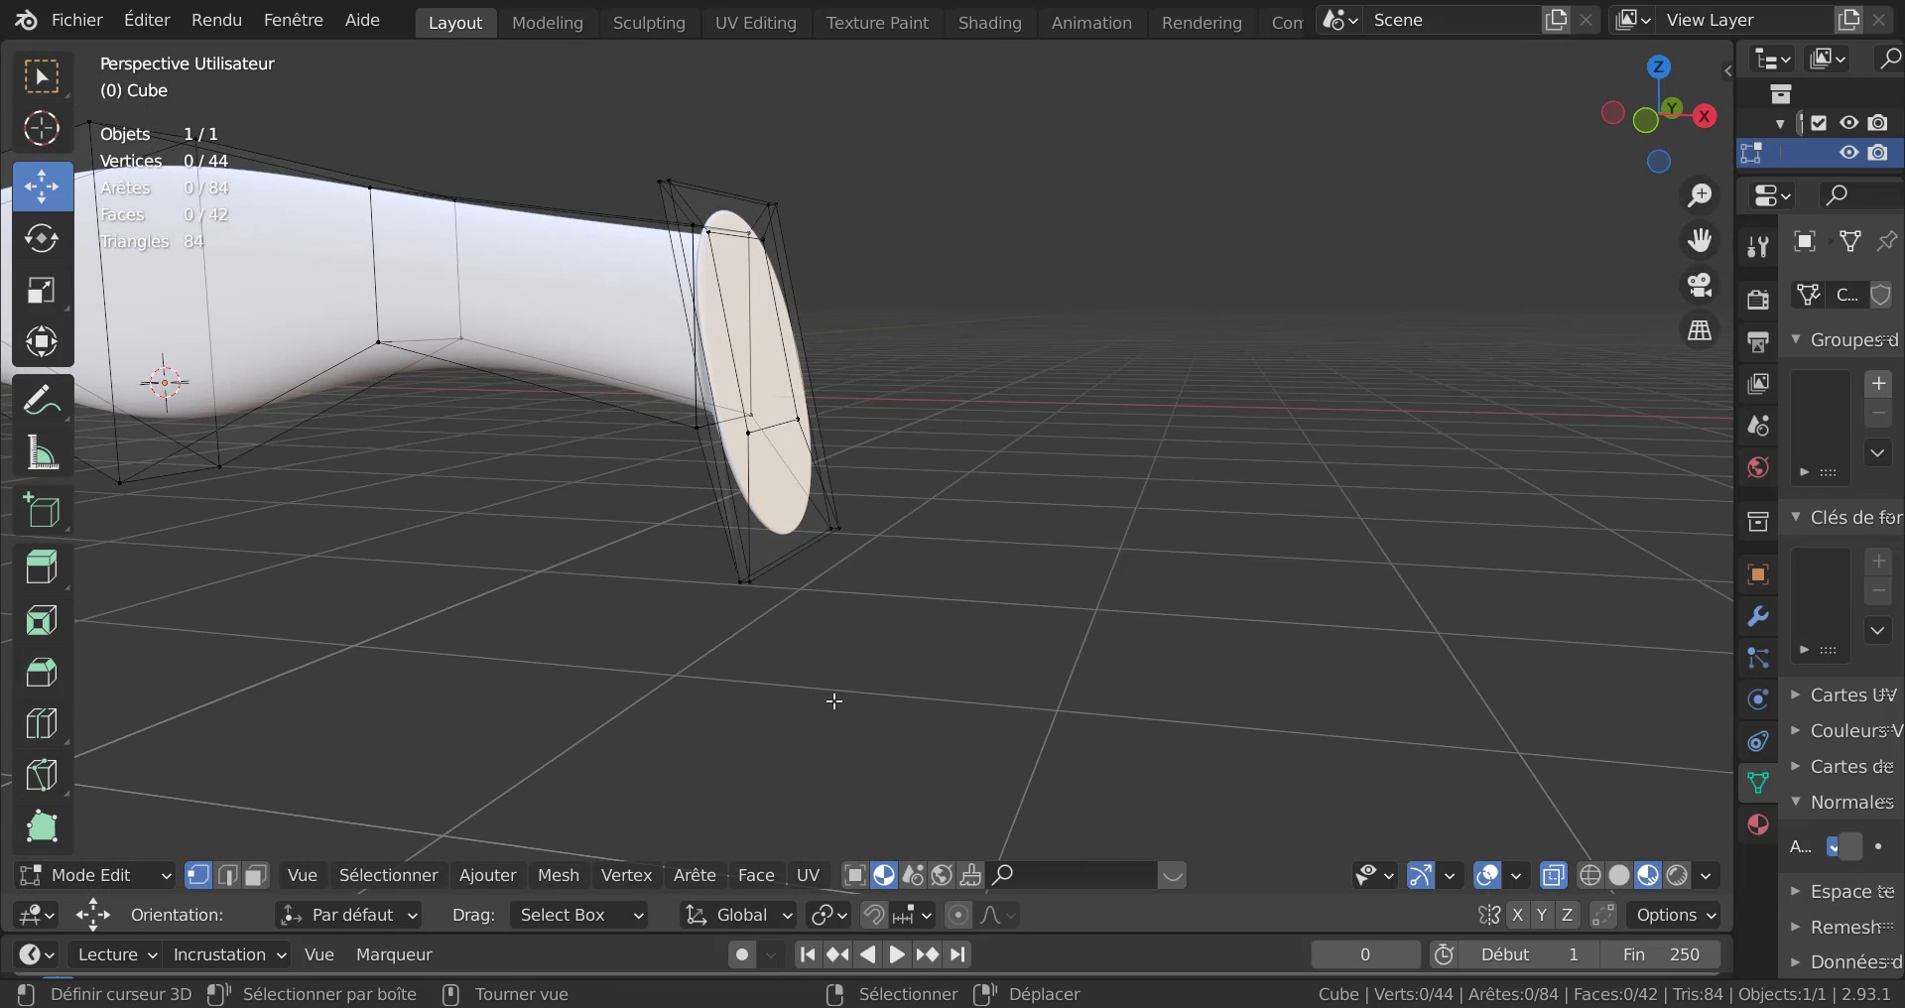
pyautogui.press('KP_1')
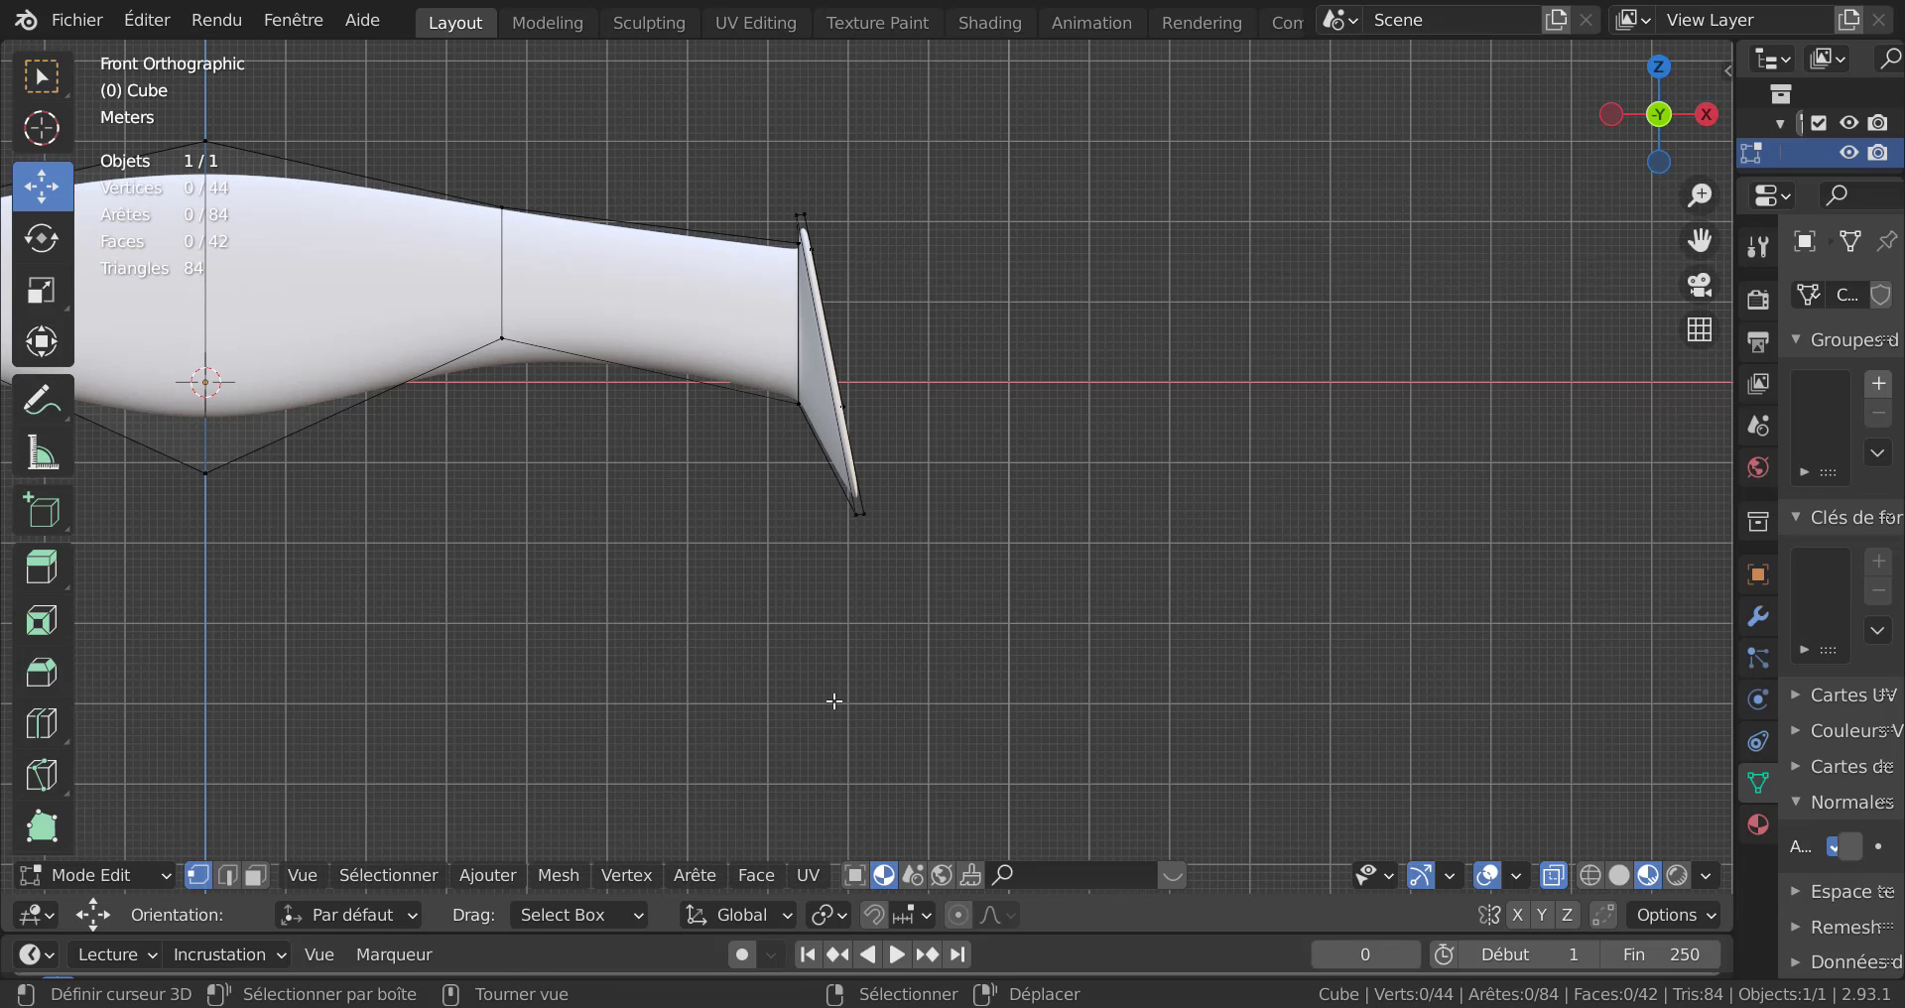
pyautogui.press('c')
pyautogui.click(853, 515)
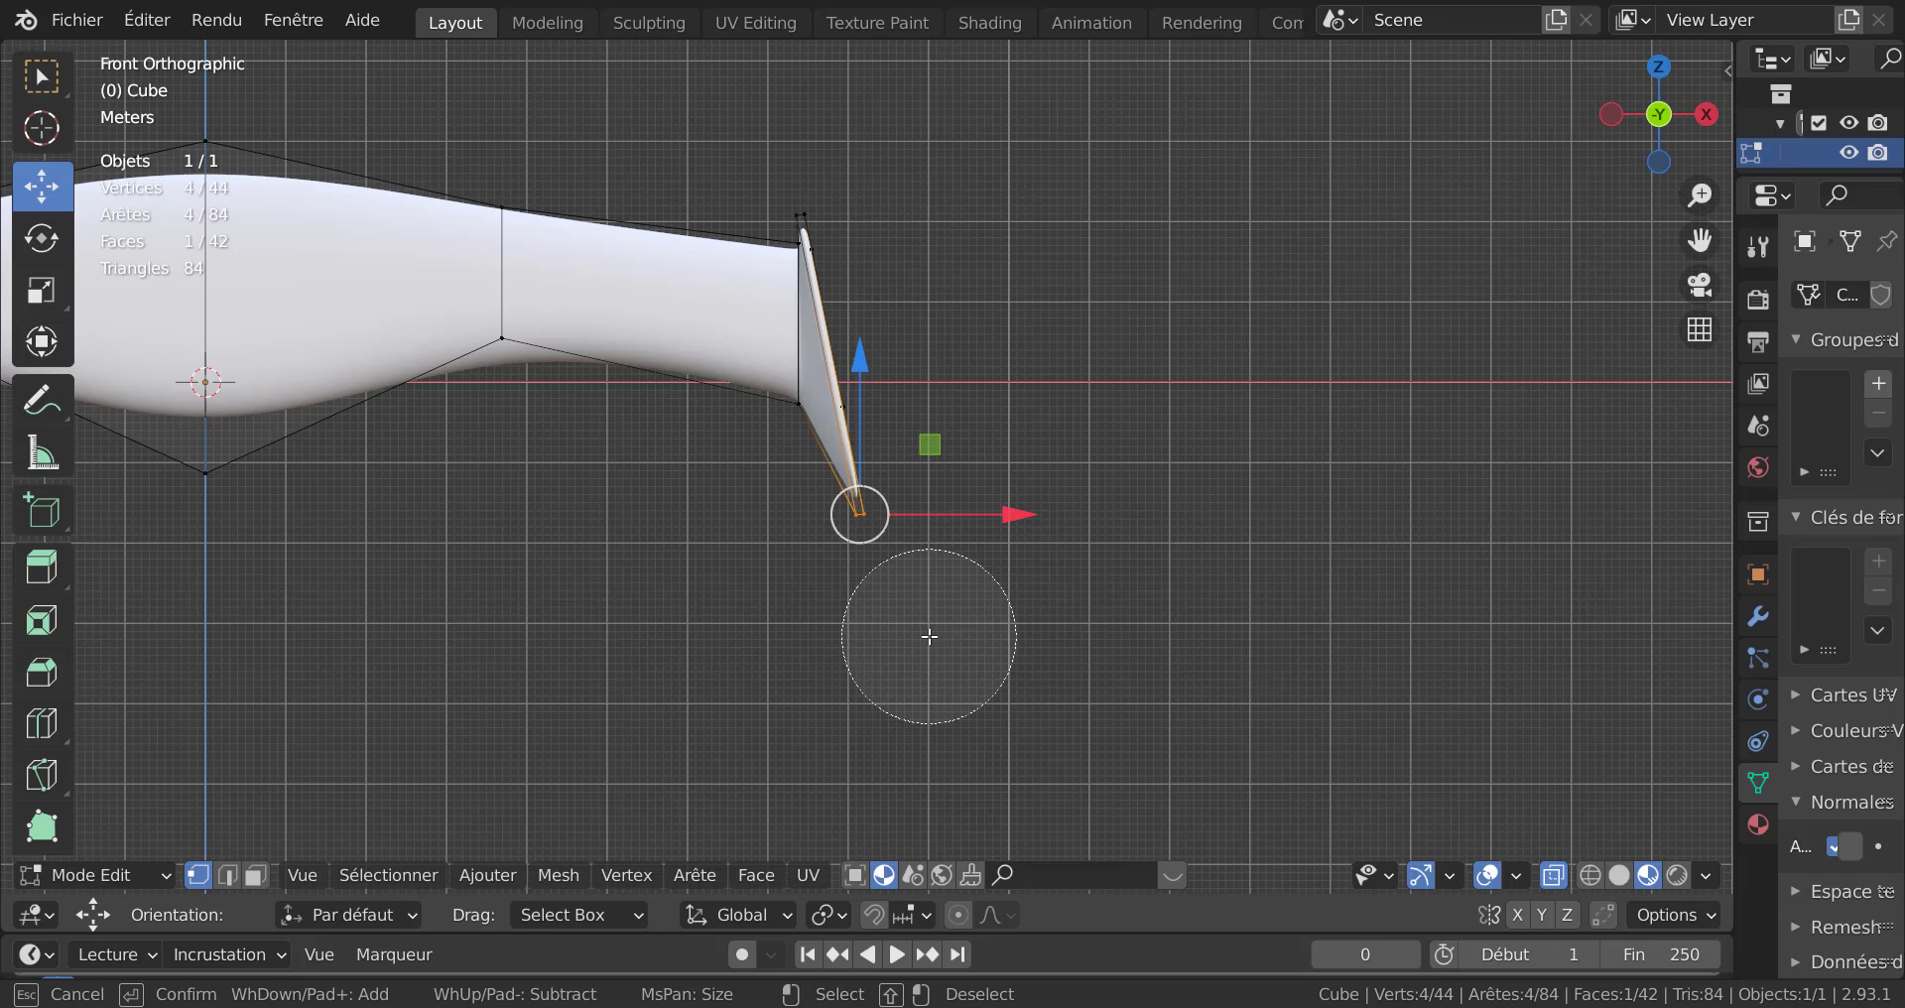
pyautogui.press('Escape')
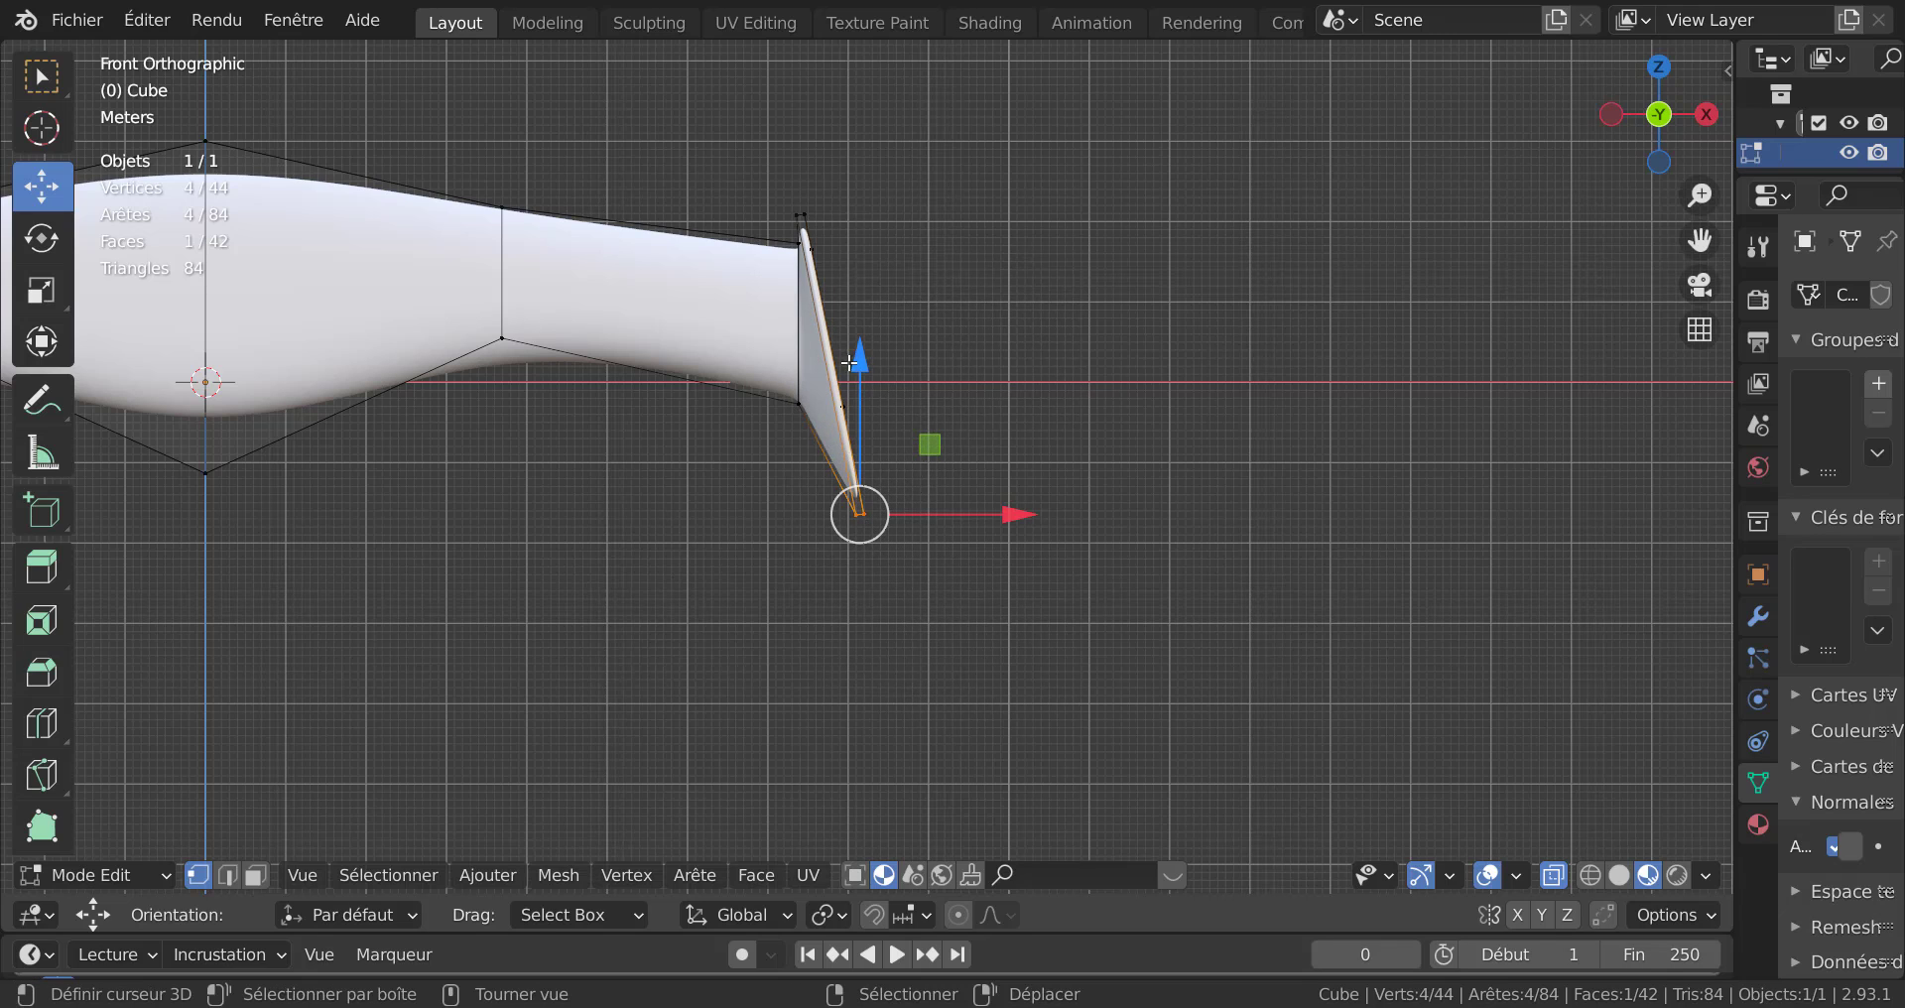
pyautogui.moveTo(850, 363); pyautogui.dragTo(850, 335)
pyautogui.moveTo(999, 483); pyautogui.dragTo(968, 483)
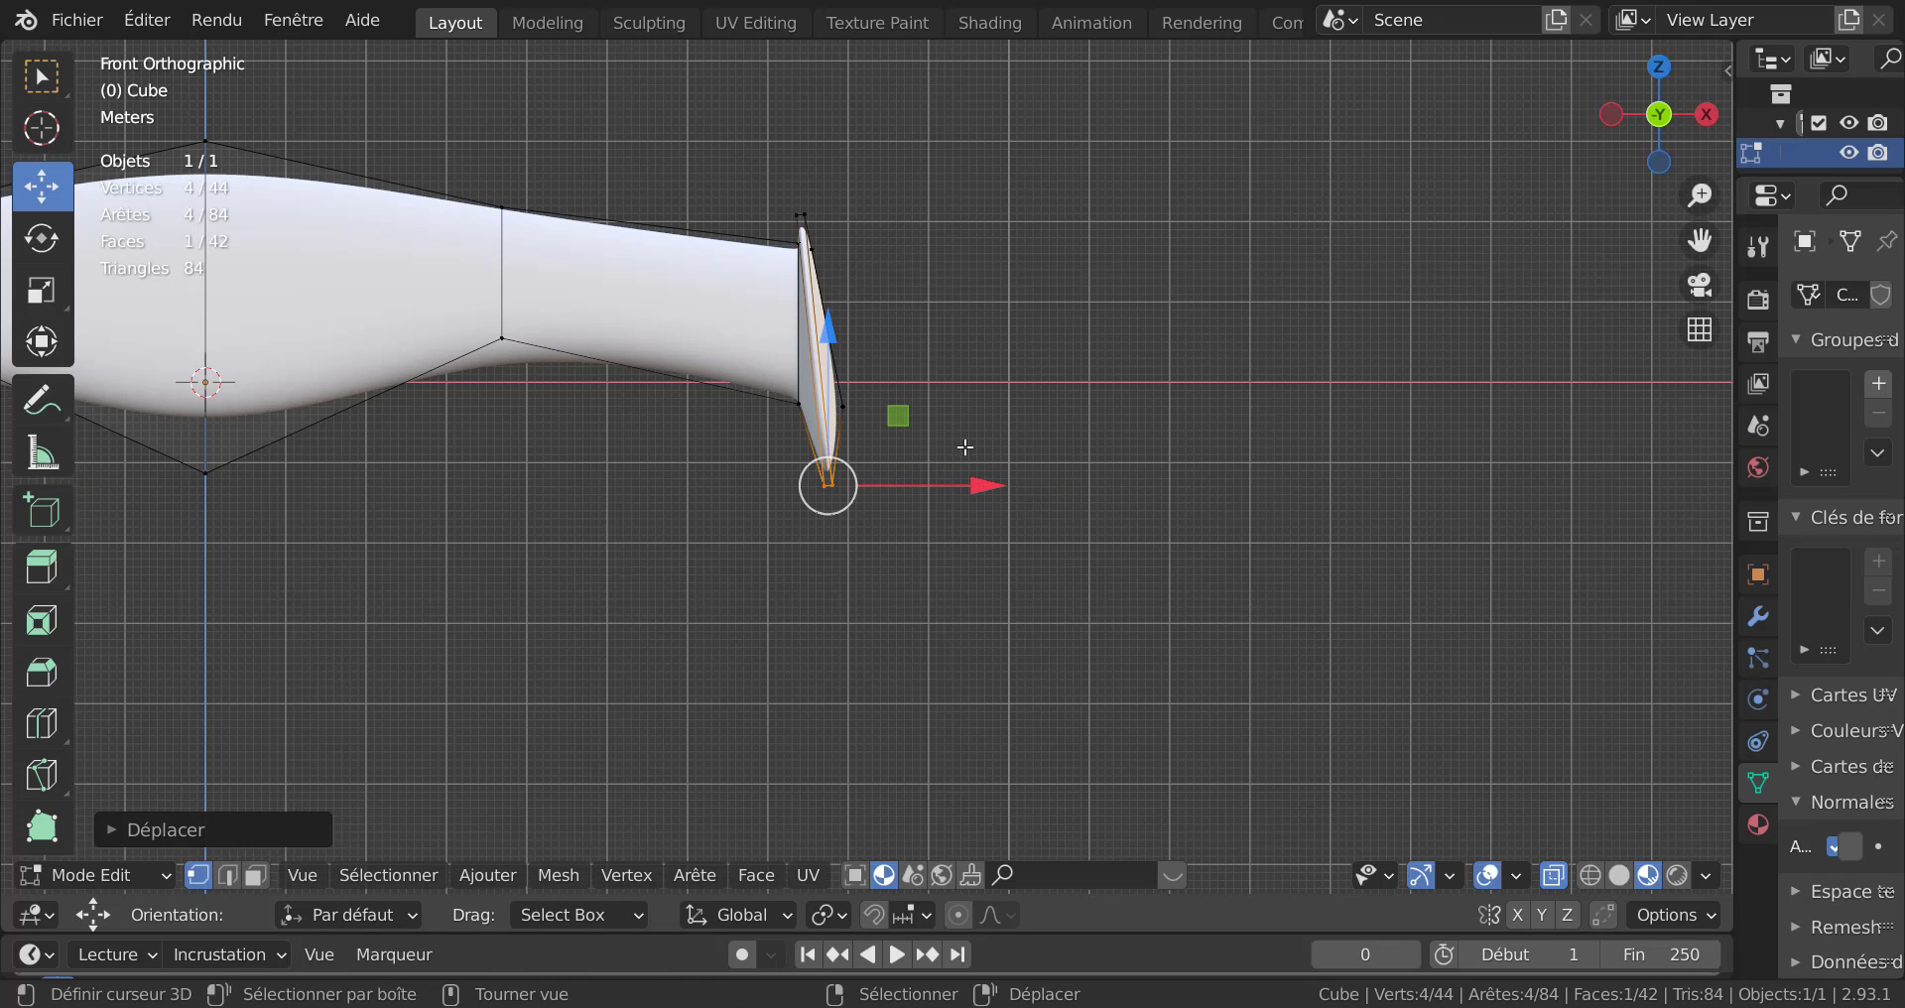
pyautogui.moveTo(965, 448); pyautogui.dragTo(843, 444, button='middle')
pyautogui.moveTo(978, 446); pyautogui.dragTo(732, 615, button='middle')
pyautogui.press('Tab')
pyautogui.press('Tab')
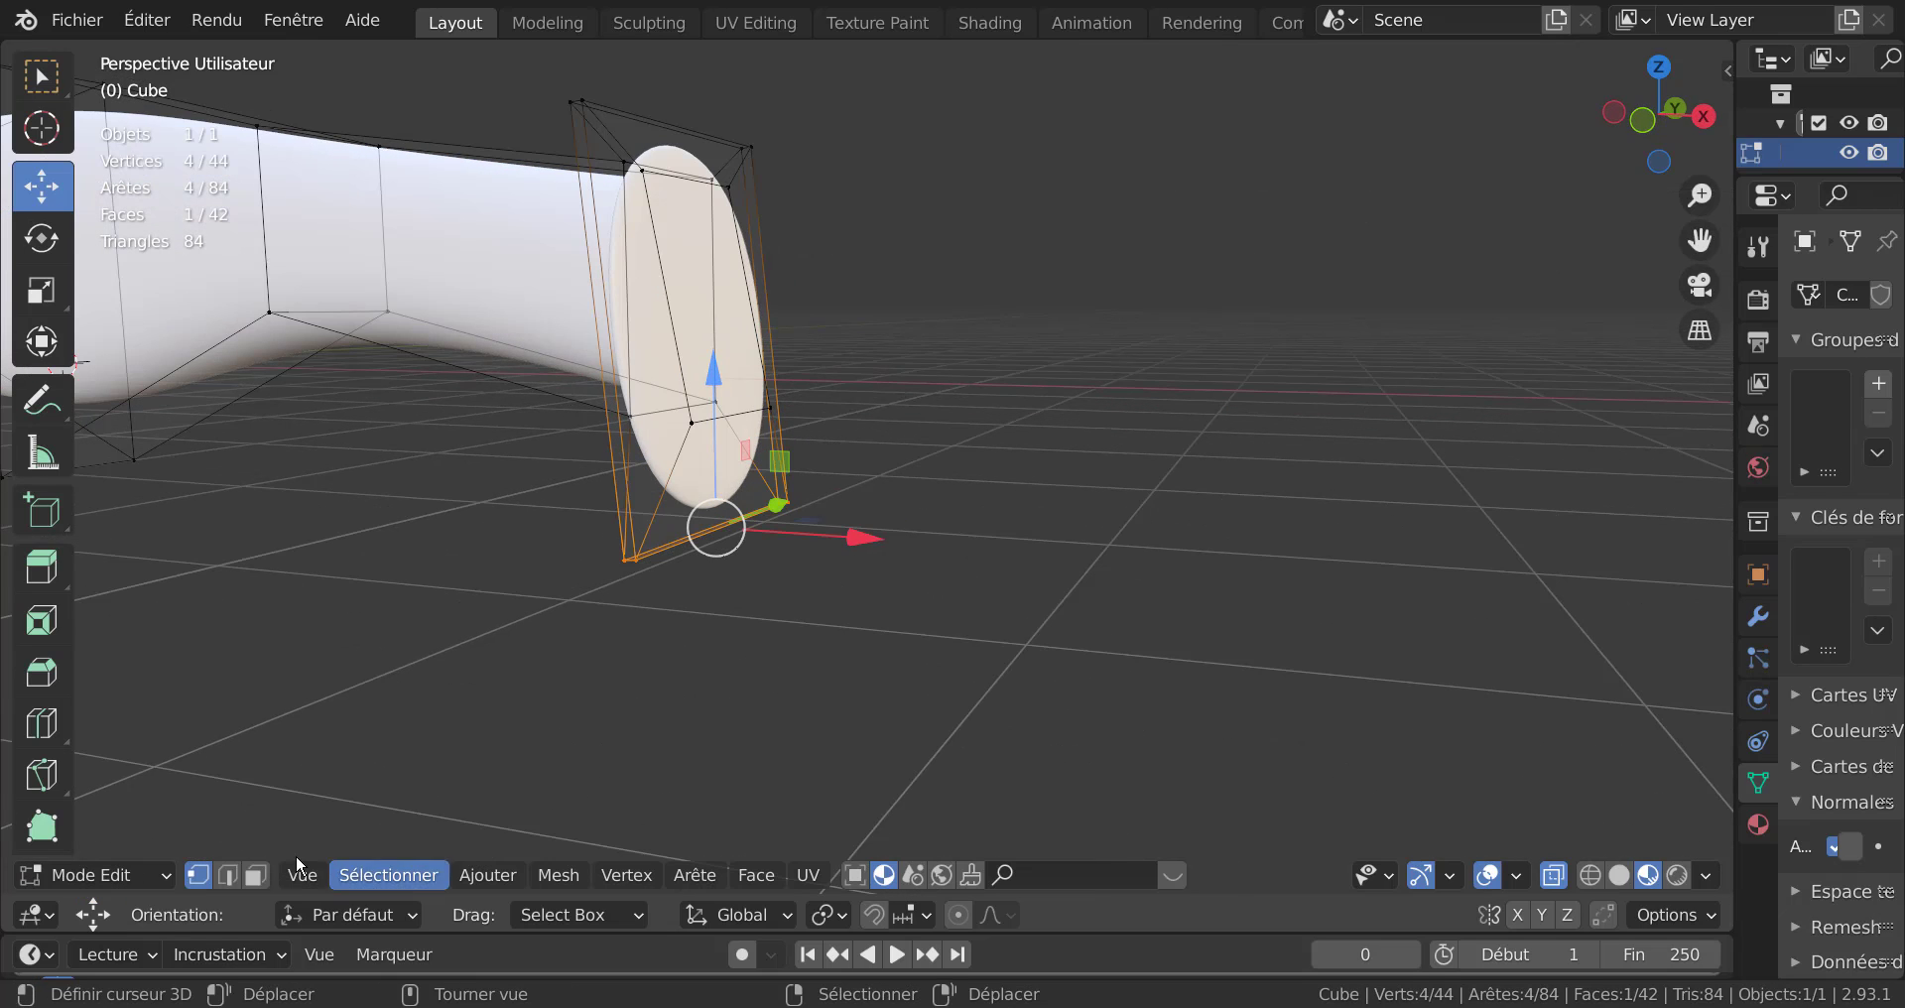
# Select the central end face of the flange and rotate it about 5° in front view.
pyautogui.click(256, 874)
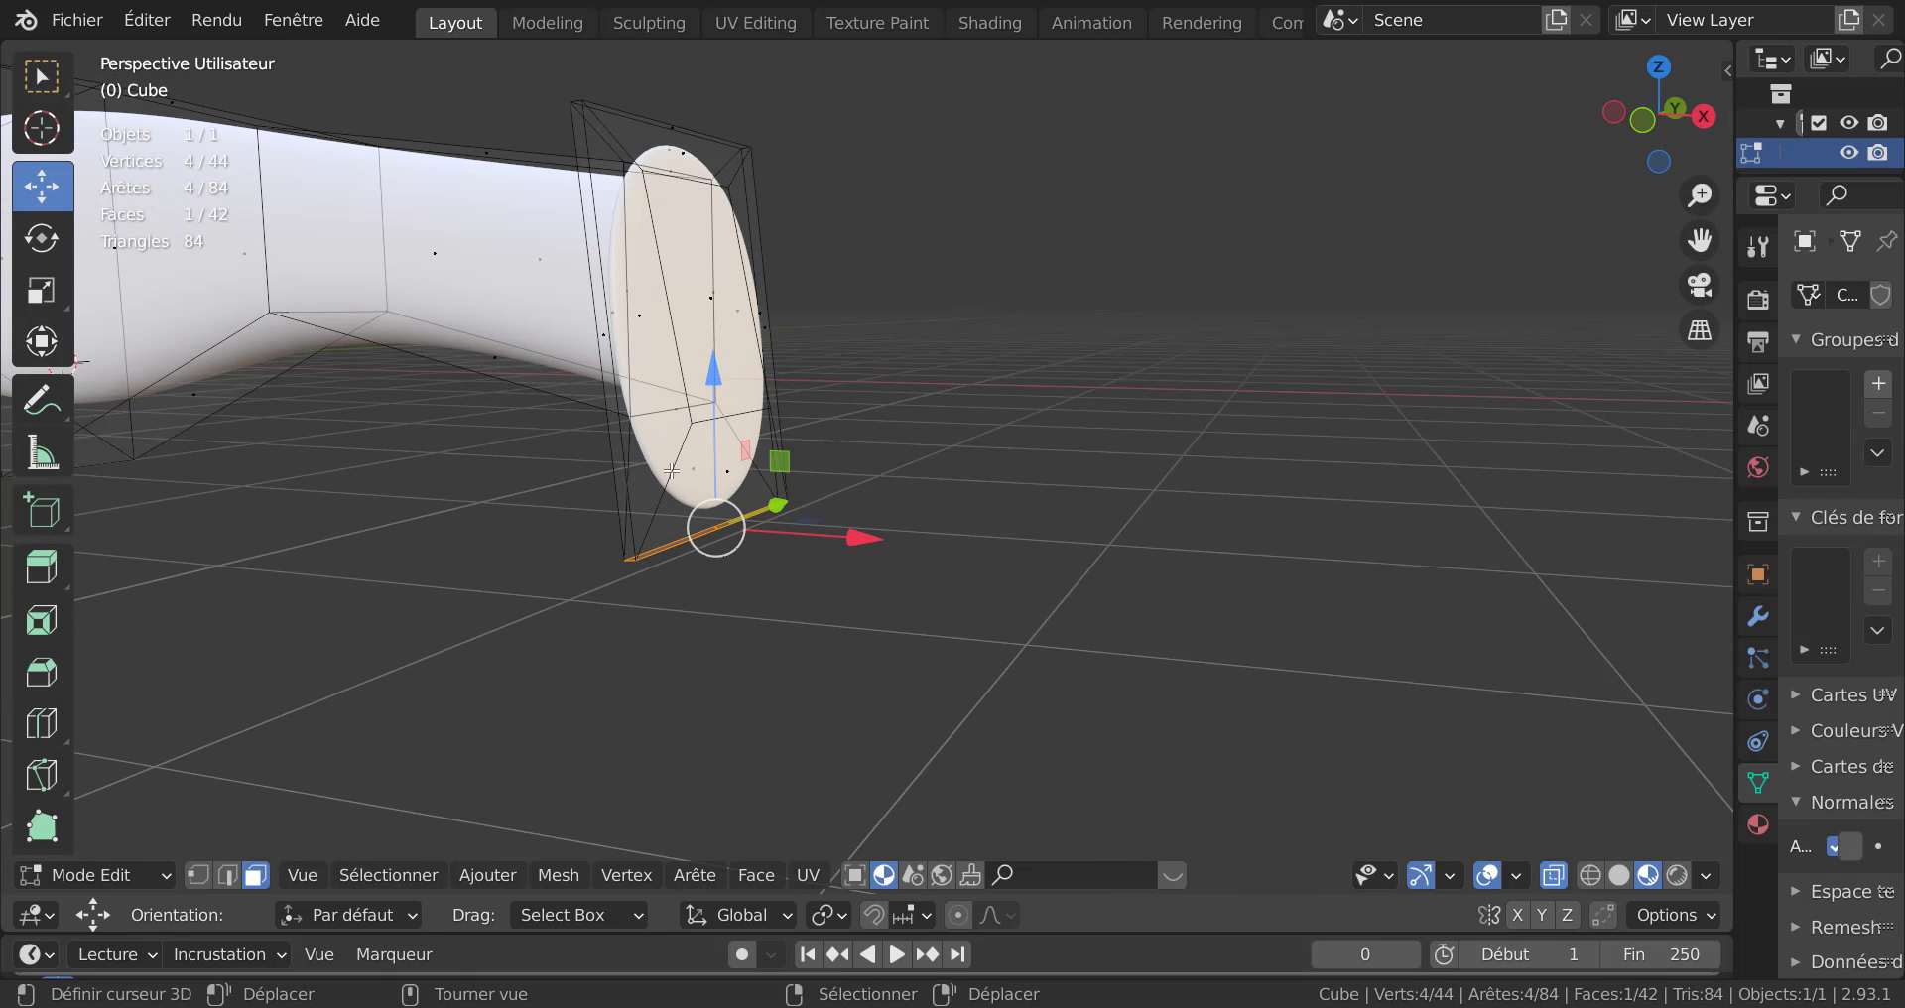
pyautogui.click(717, 330)
pyautogui.press('KP_1')
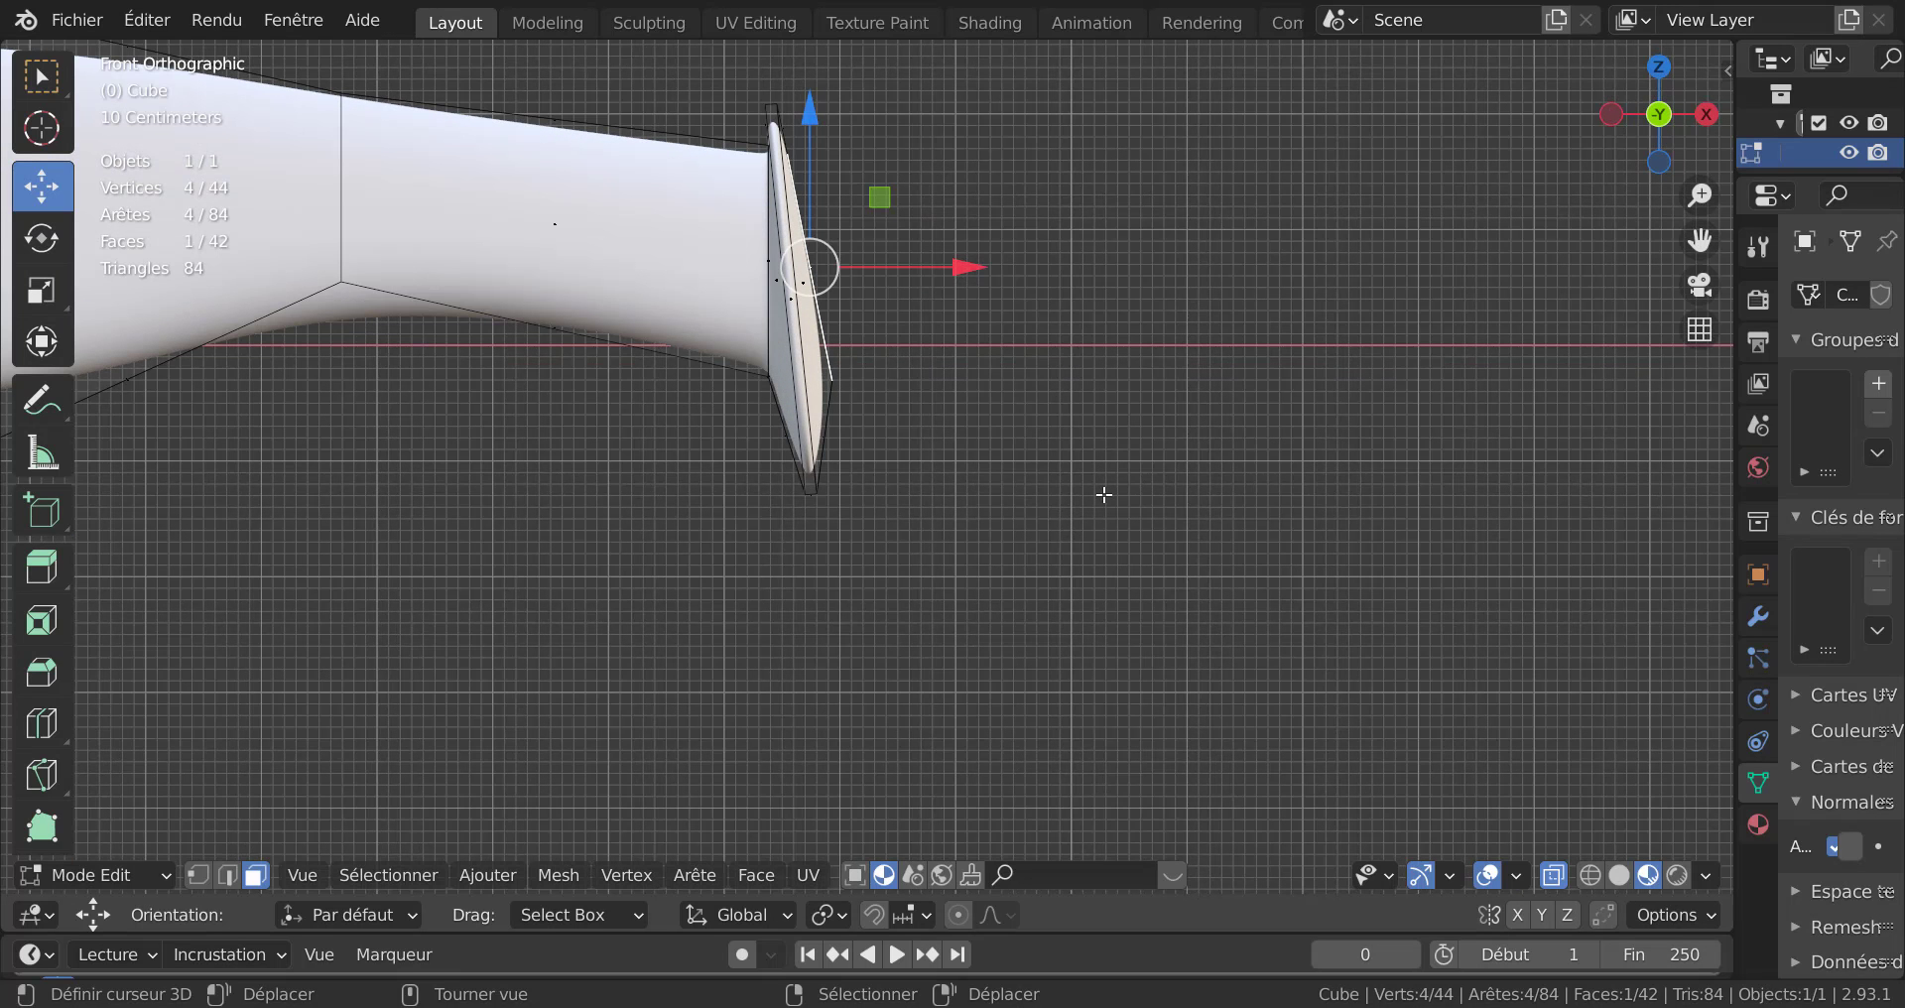
pyautogui.press('r')
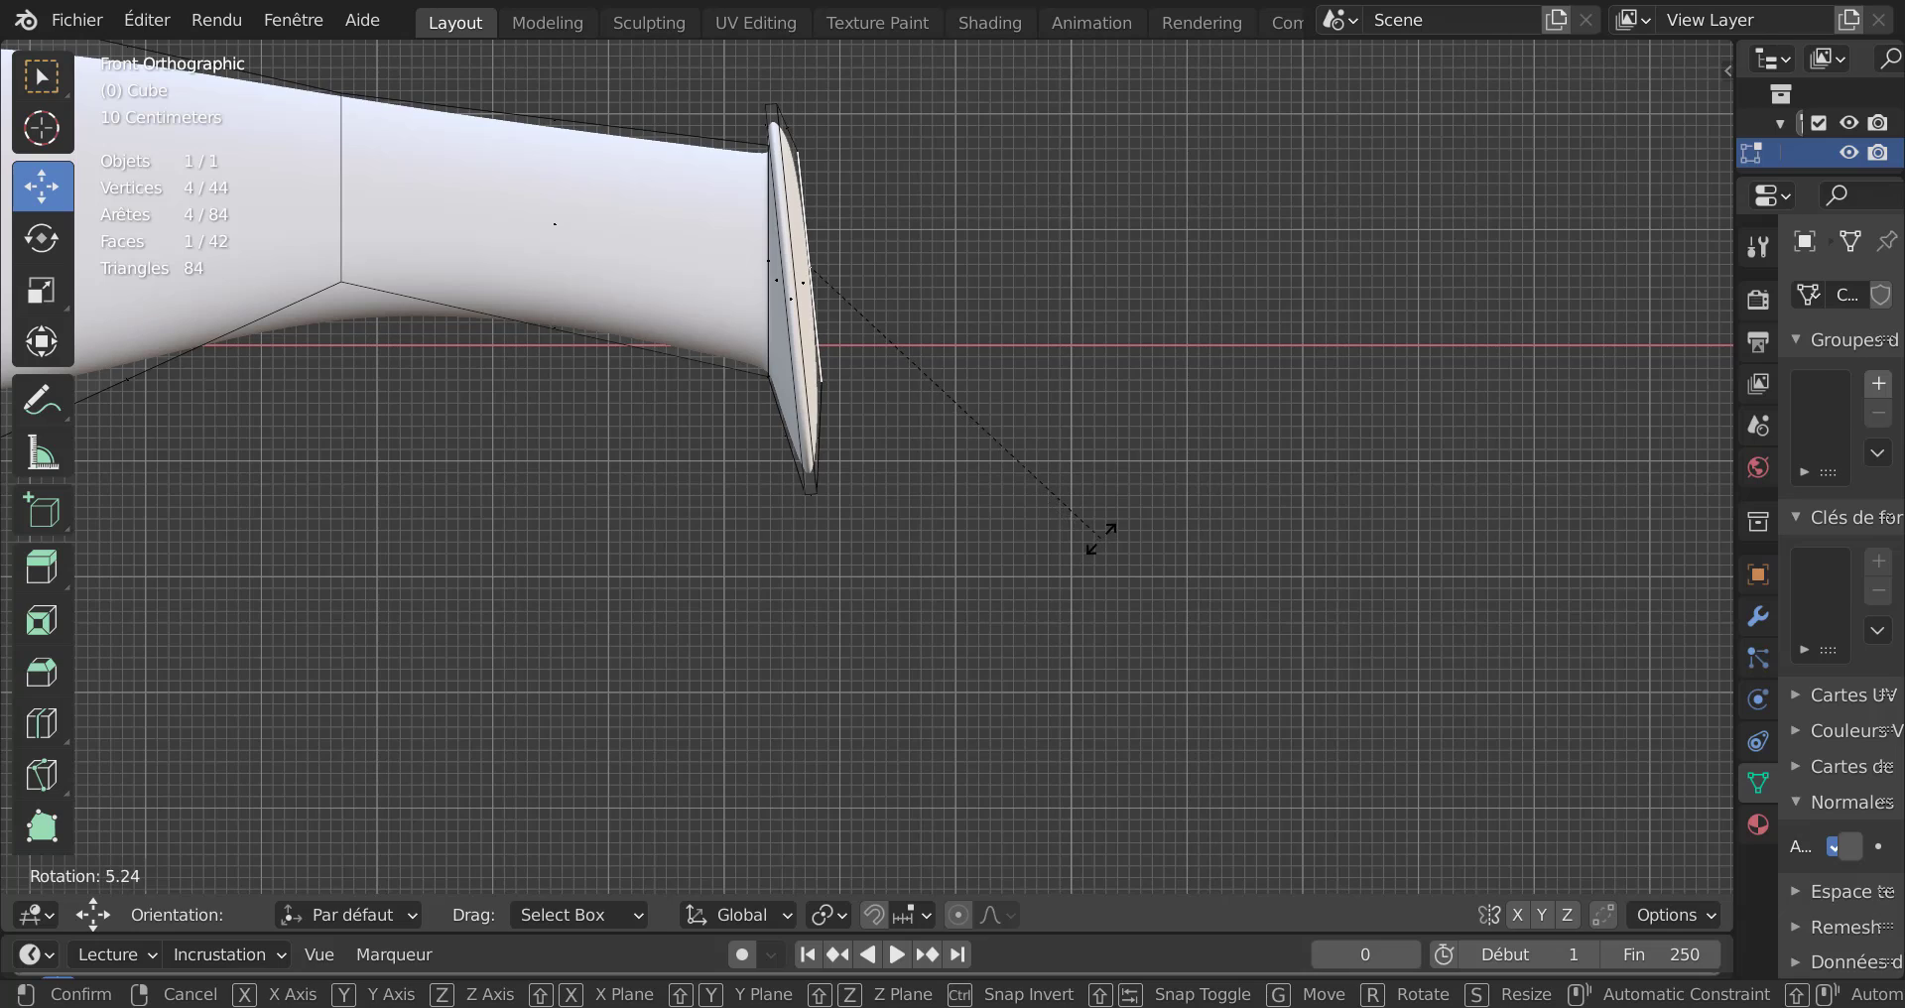
pyautogui.press('Return')
# Move the central end face about 0.1 m toward negative X and check the flange in Object Mode.
pyautogui.press('g')
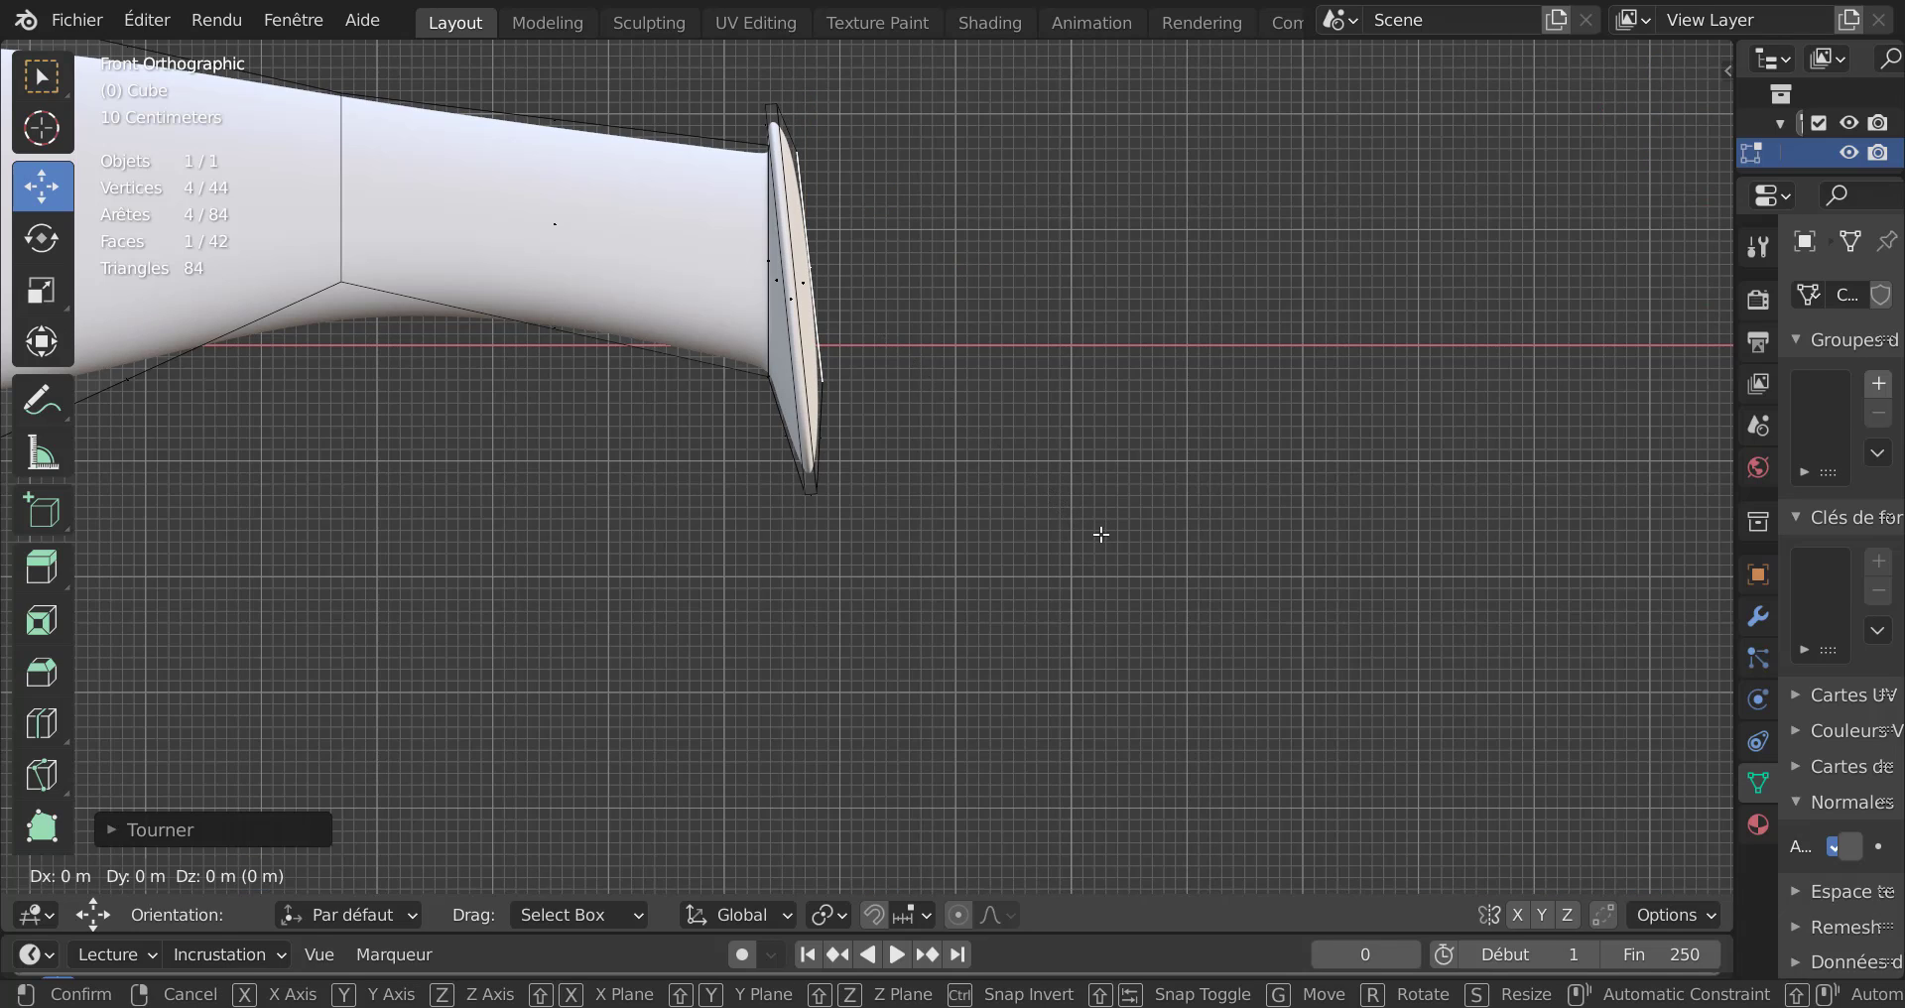
pyautogui.press('x')
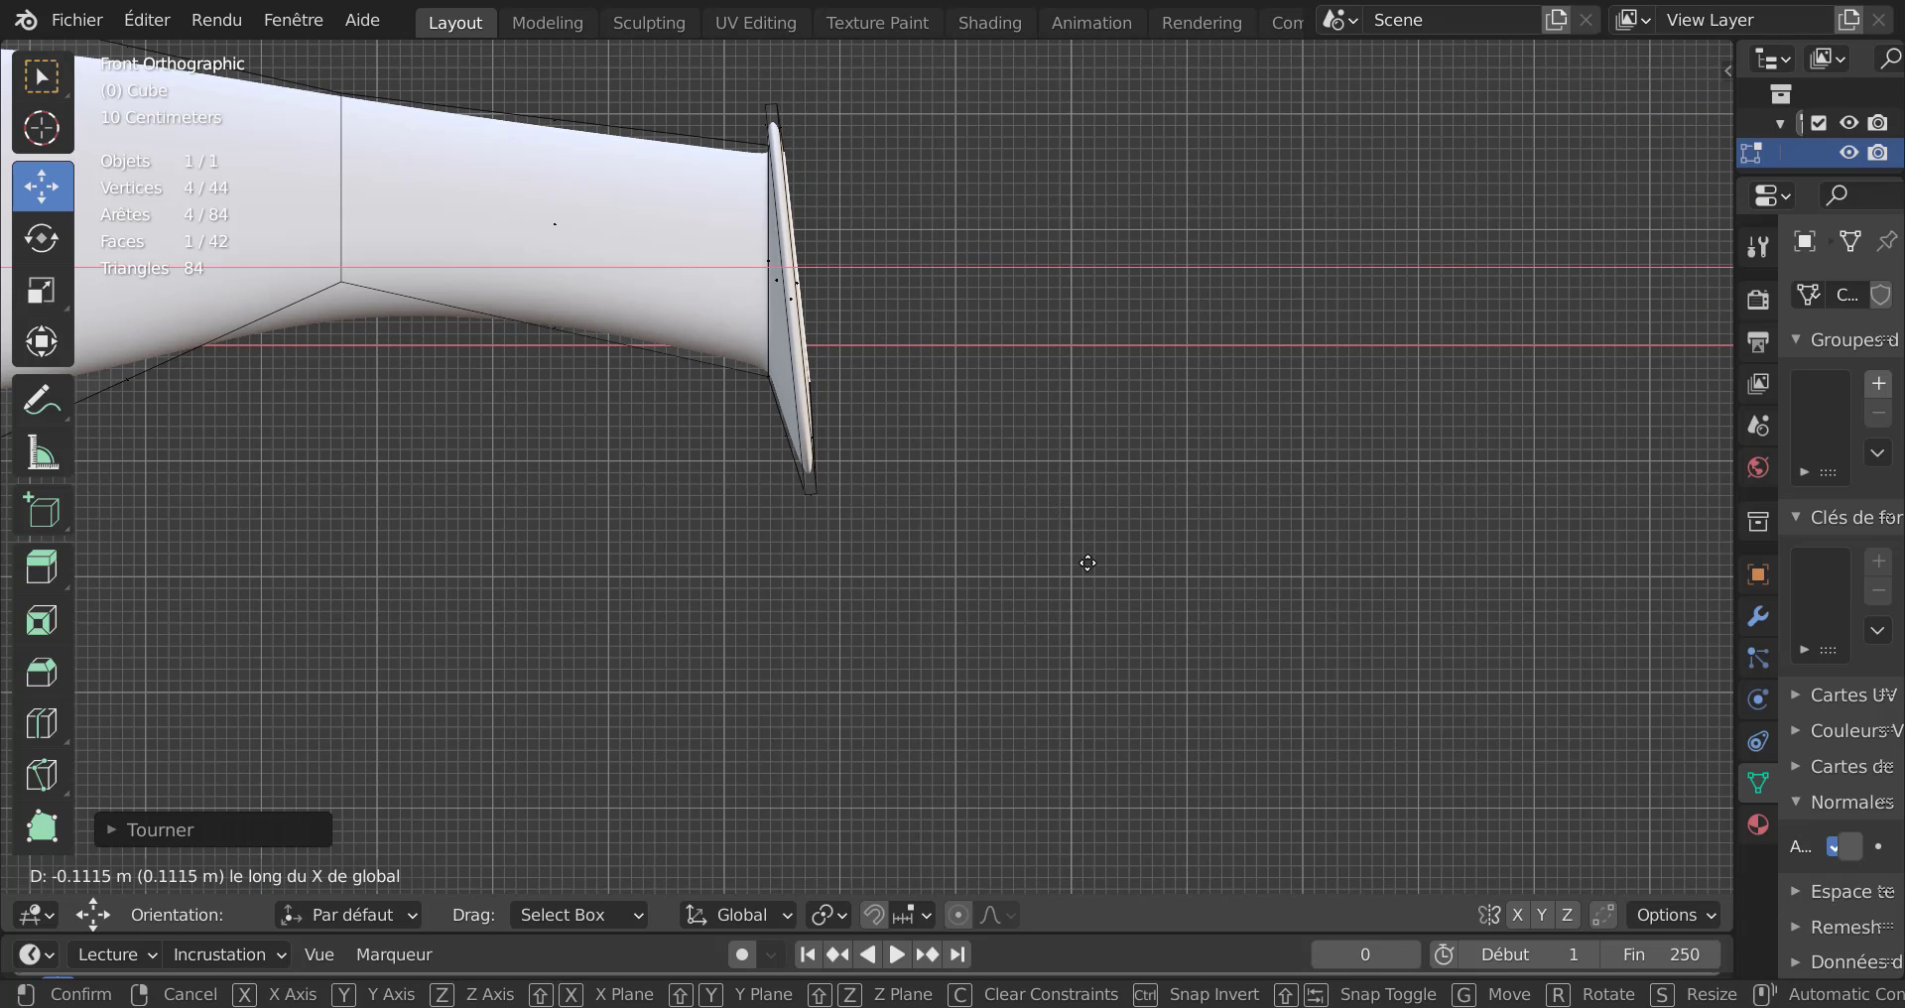
pyautogui.click(1085, 575)
pyautogui.press('Tab')
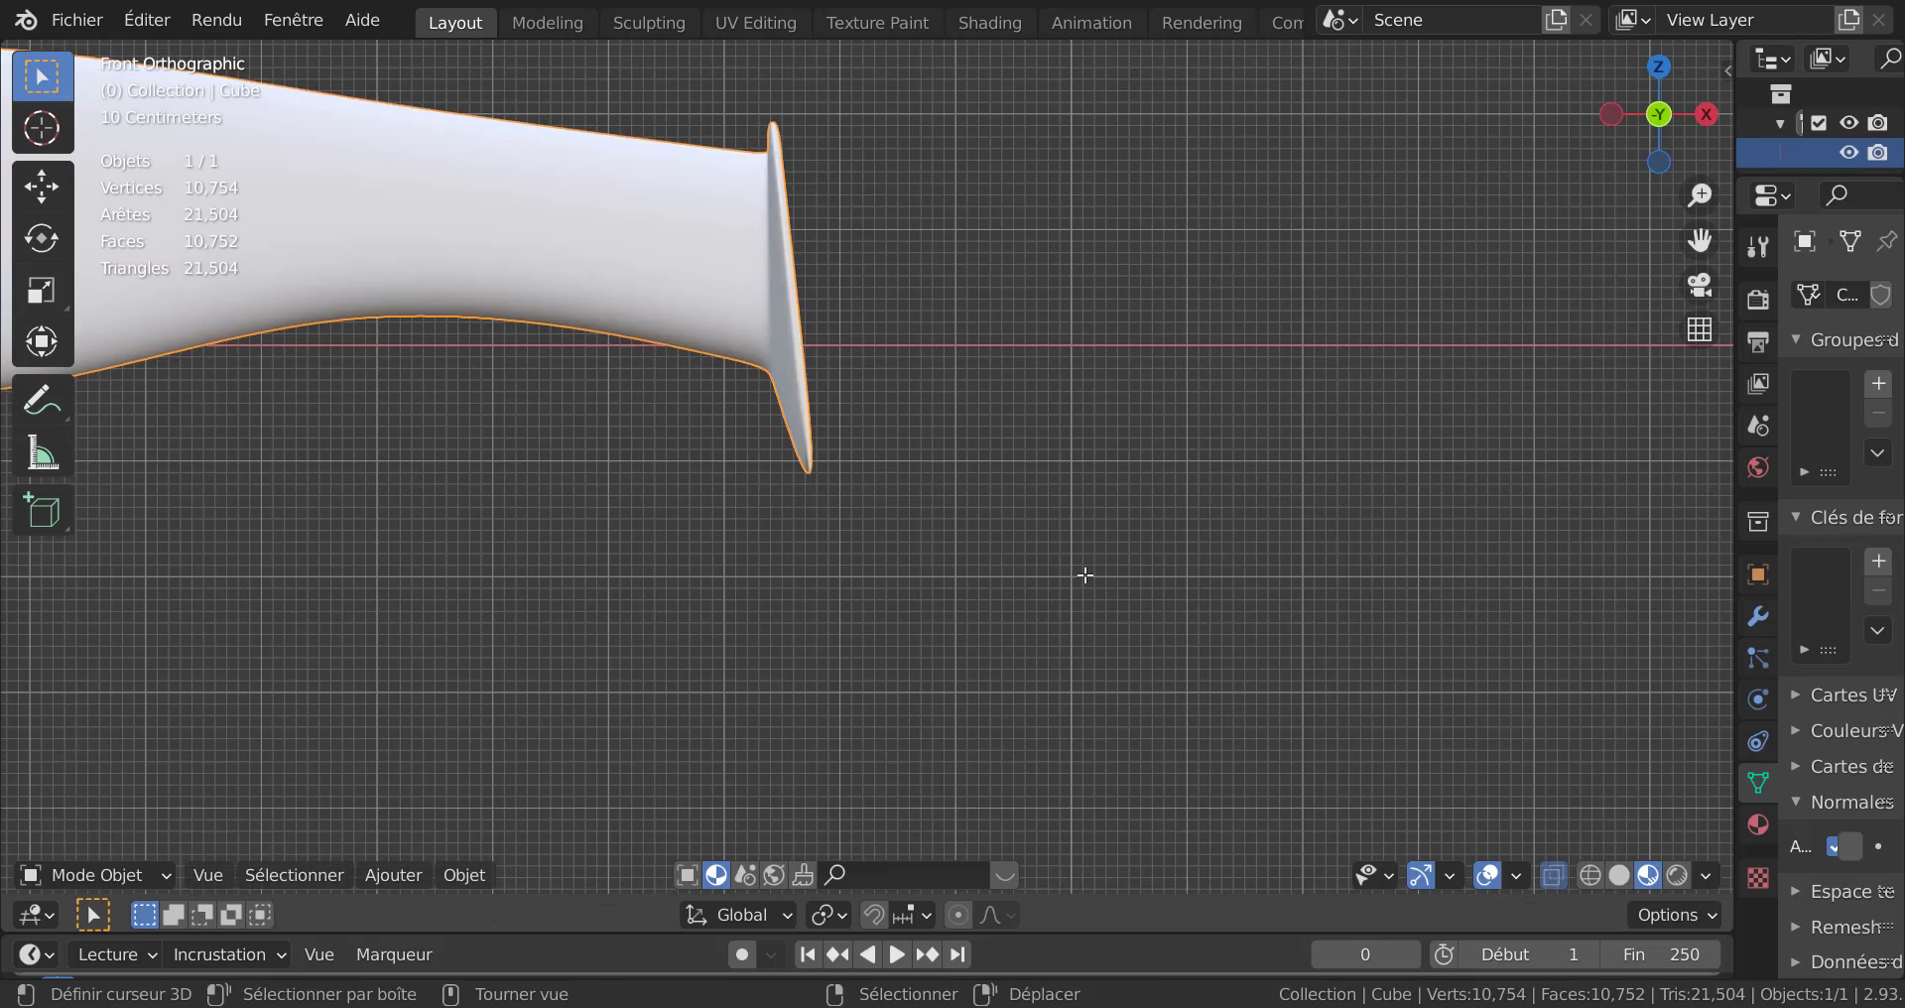
pyautogui.moveTo(1084, 569); pyautogui.dragTo(950, 641, button='middle')
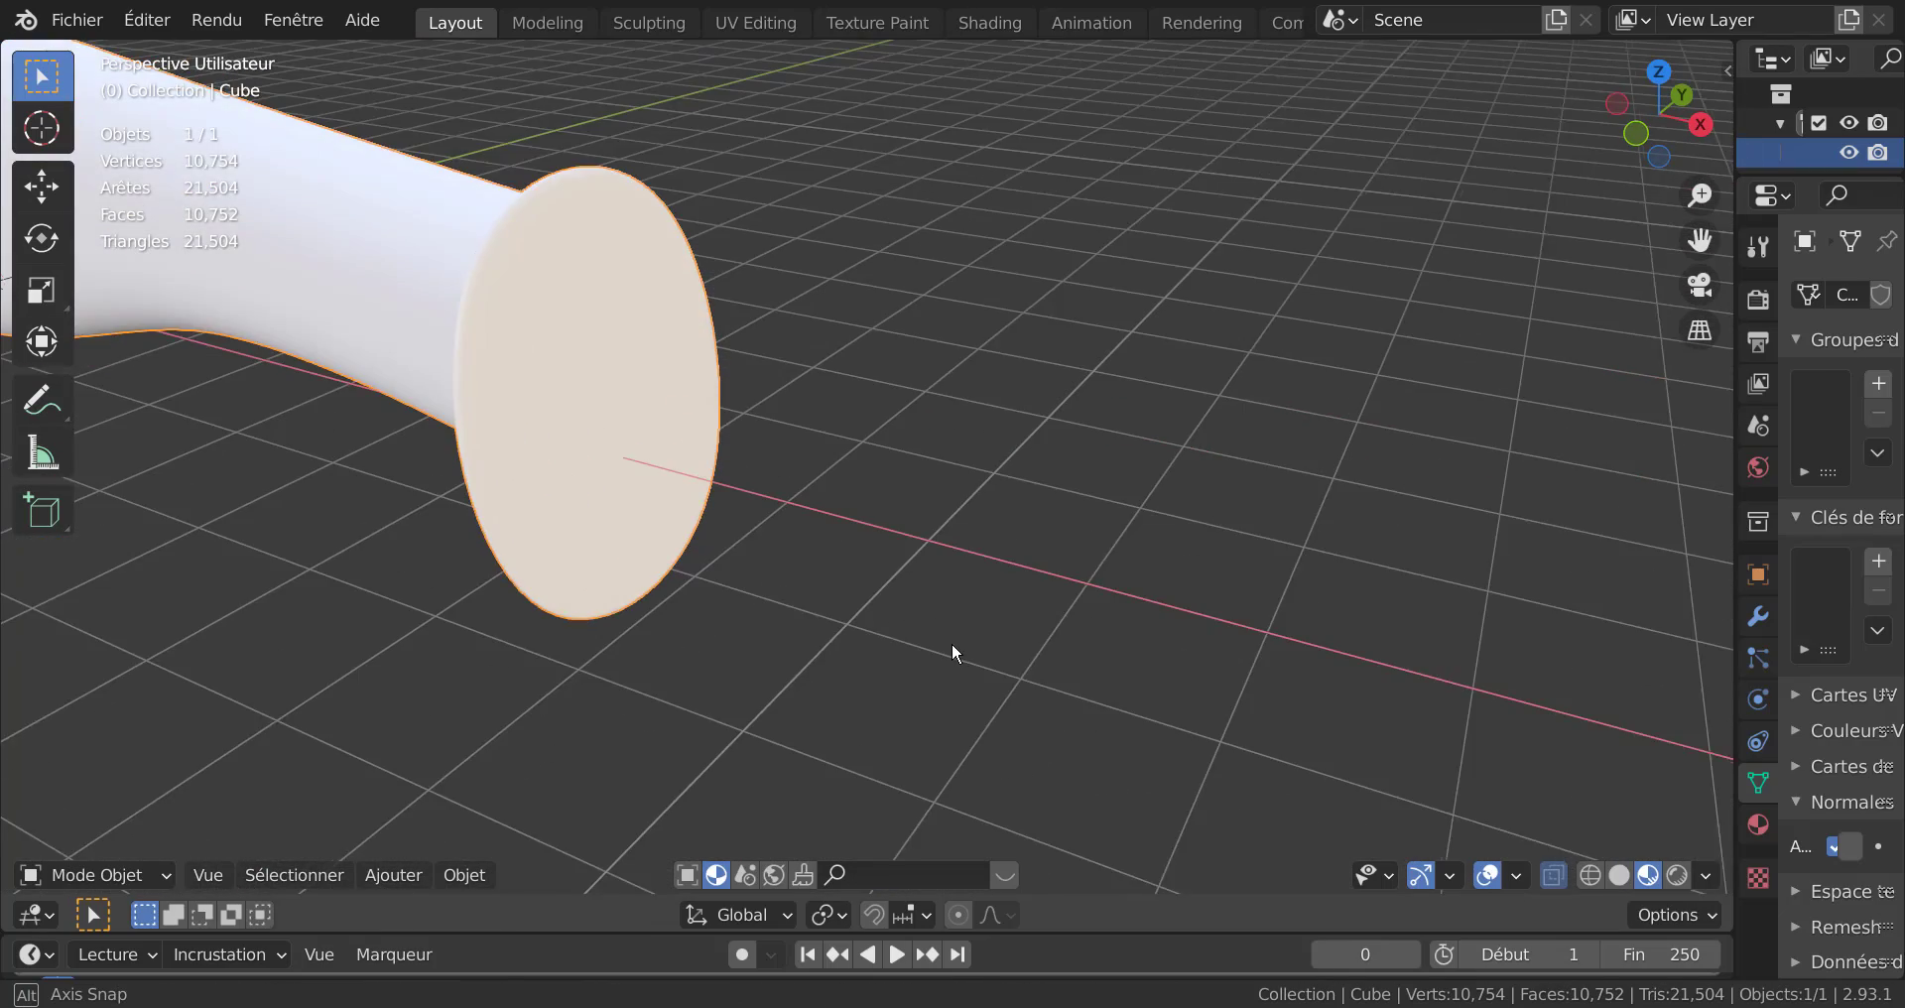
# Turn off X-ray, grow the selection to the flange's five outward faces, flatten them with LoopTools and inspect the shape in Object Mode.
pyautogui.press('Tab')
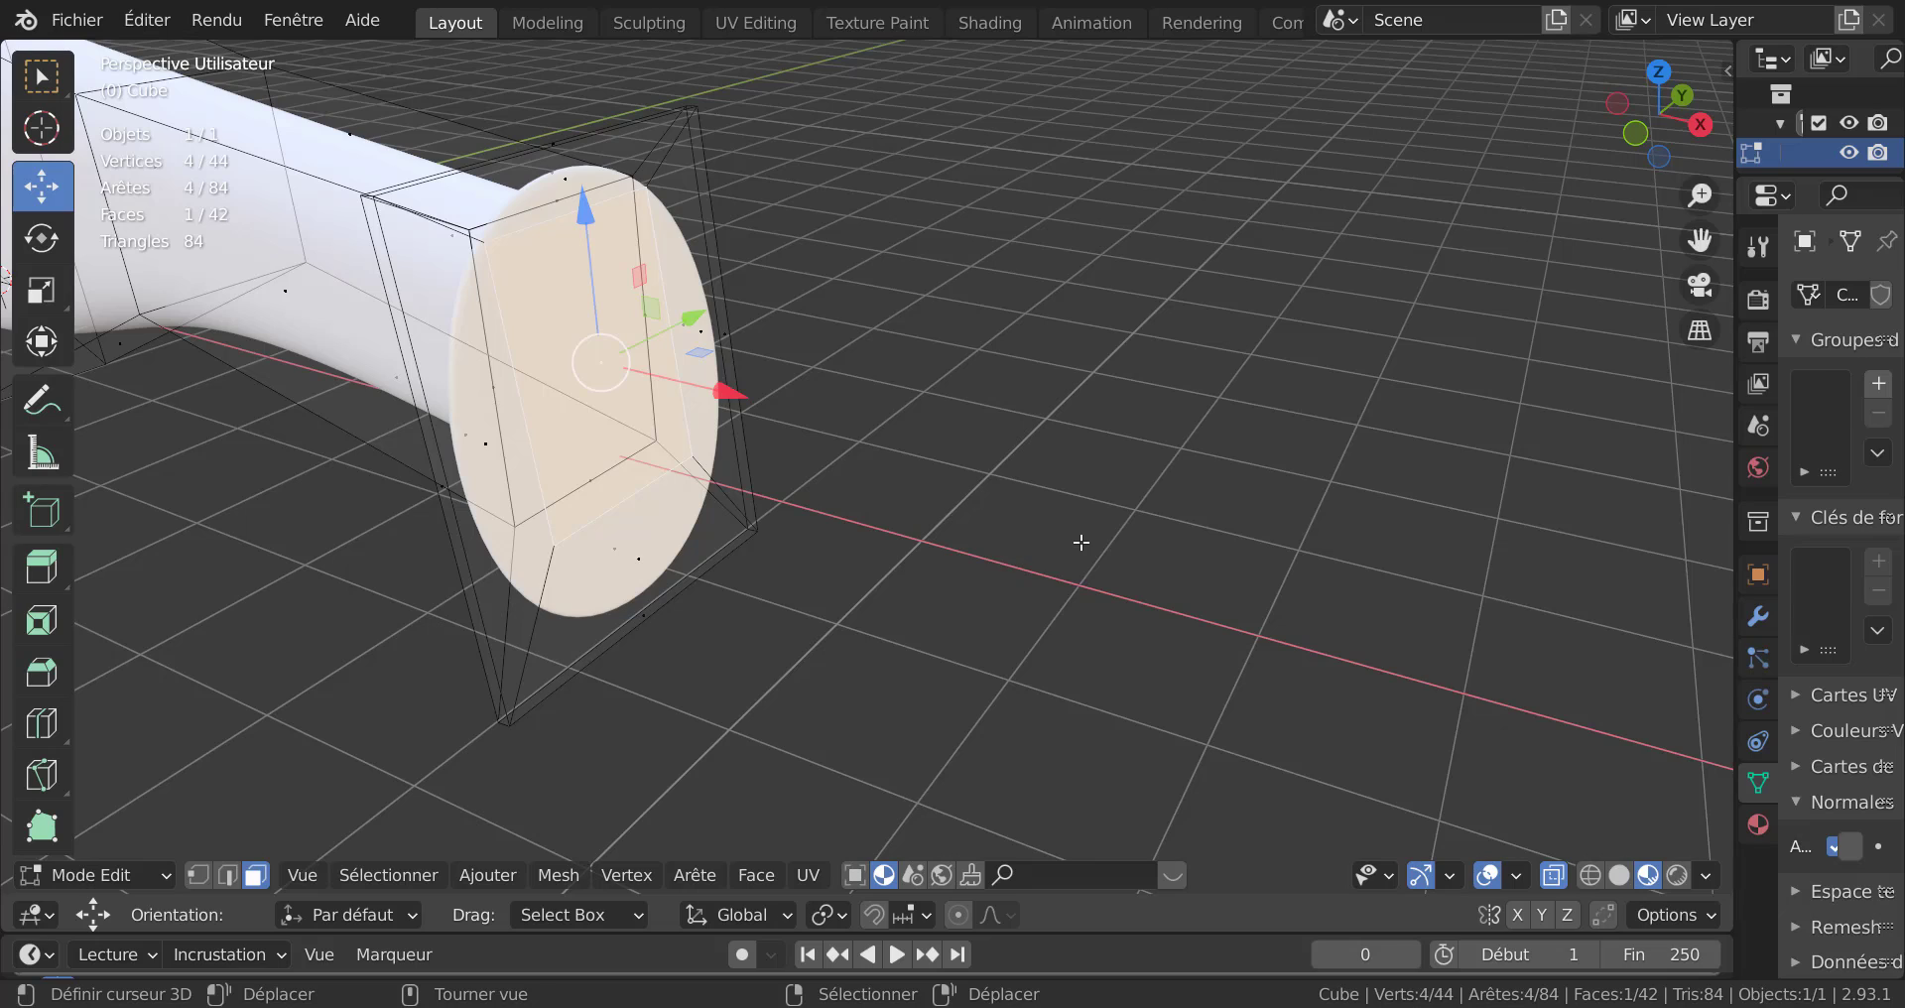
pyautogui.hotkey('alt', 'z')
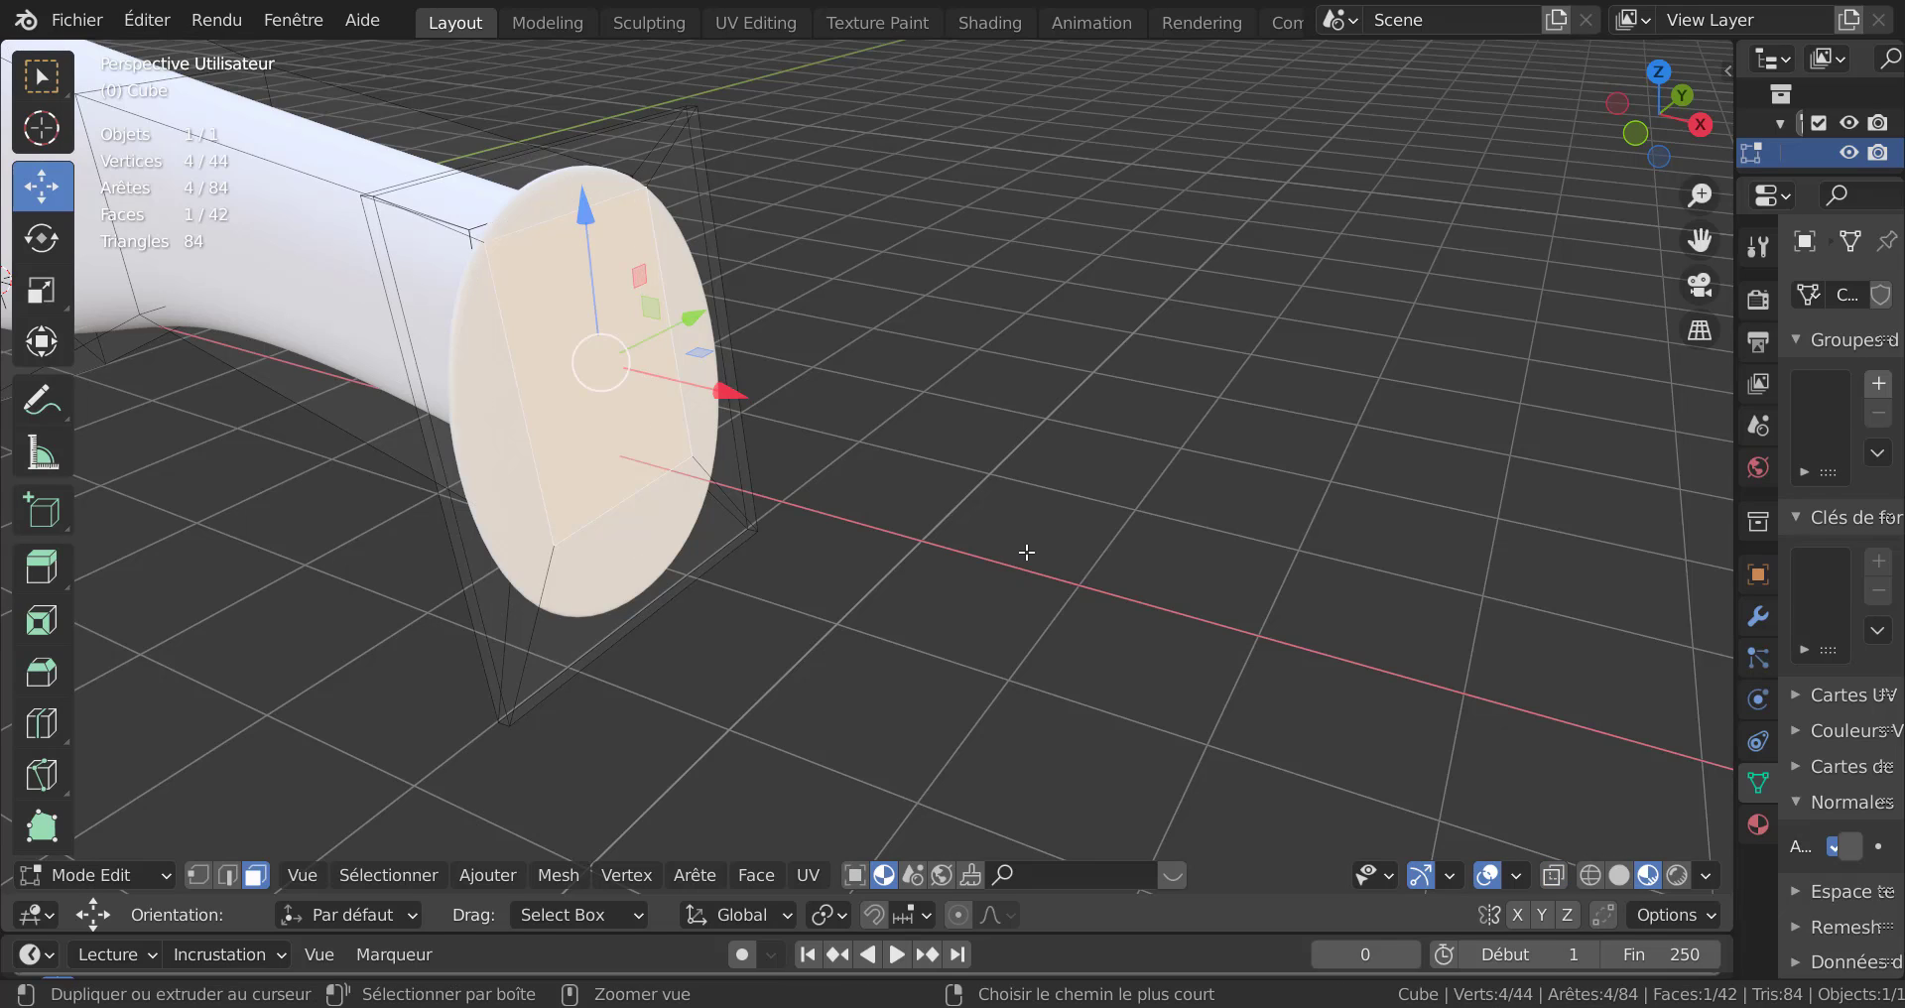
pyautogui.press('ctrl+KP_Add')
pyautogui.moveTo(1027, 553); pyautogui.dragTo(1199, 414, button='middle')
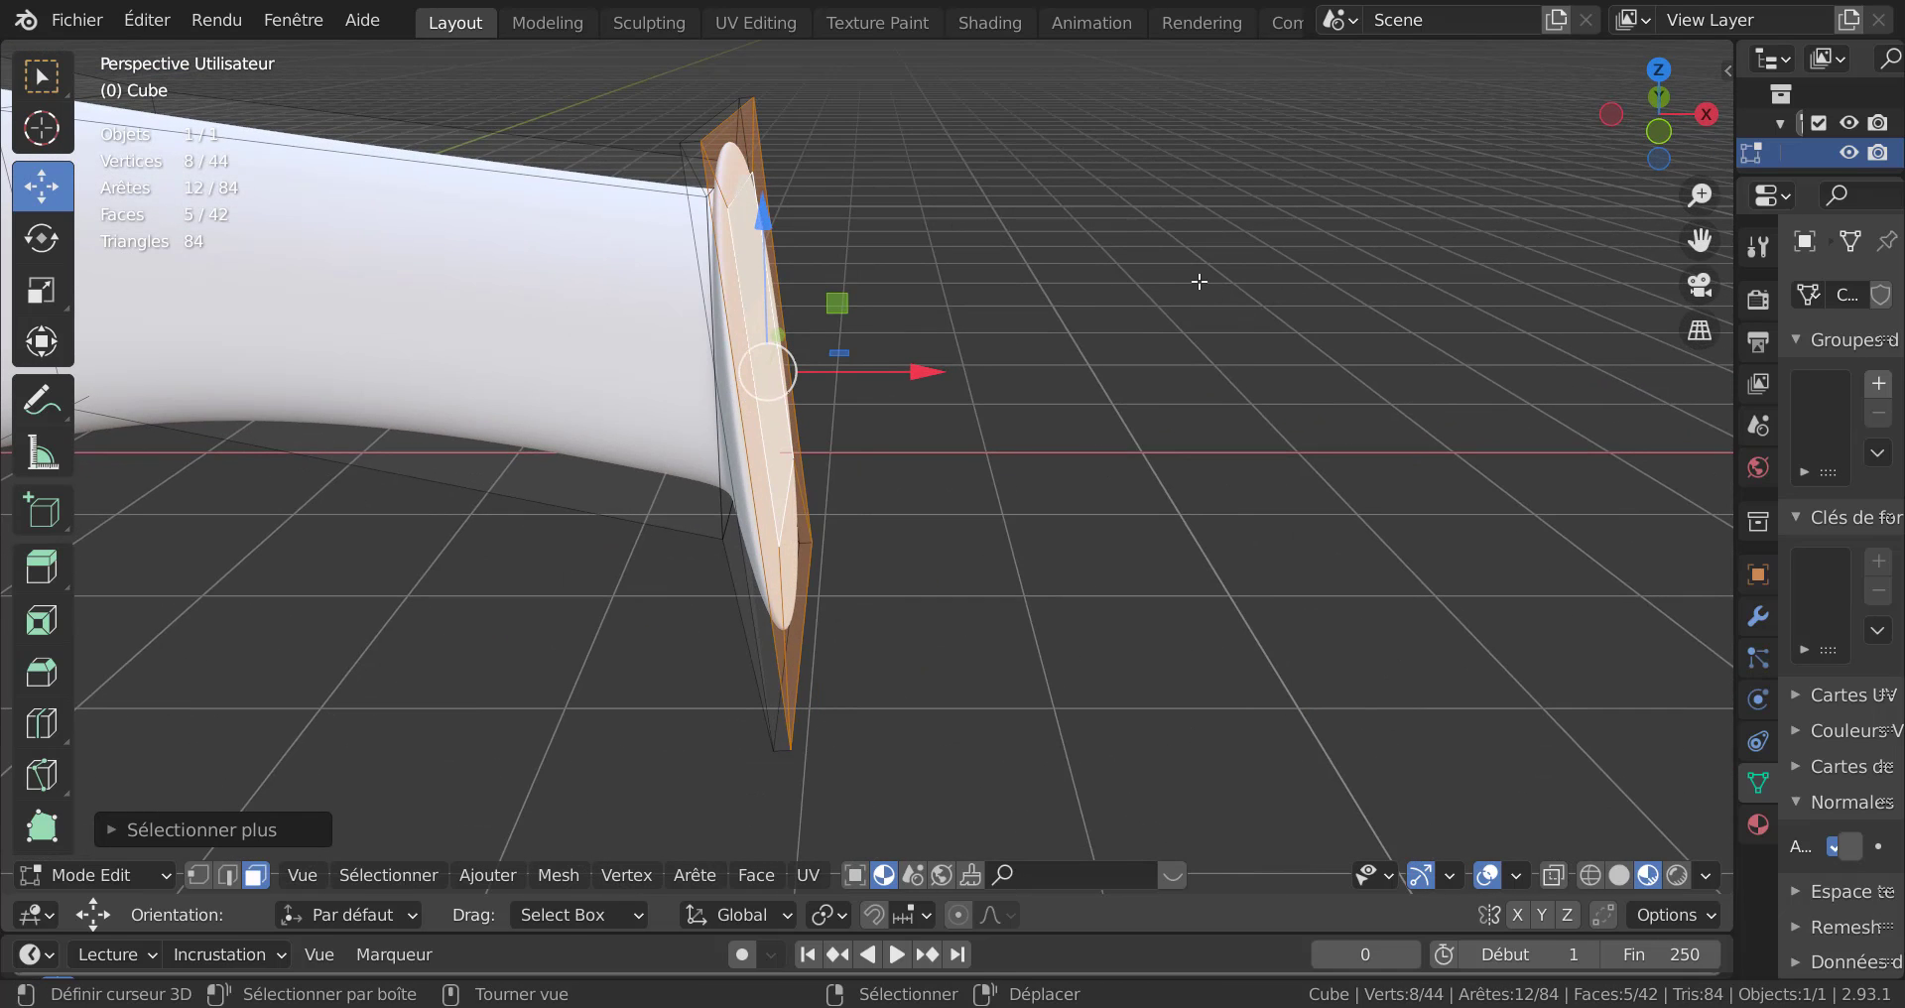
pyautogui.press('q')
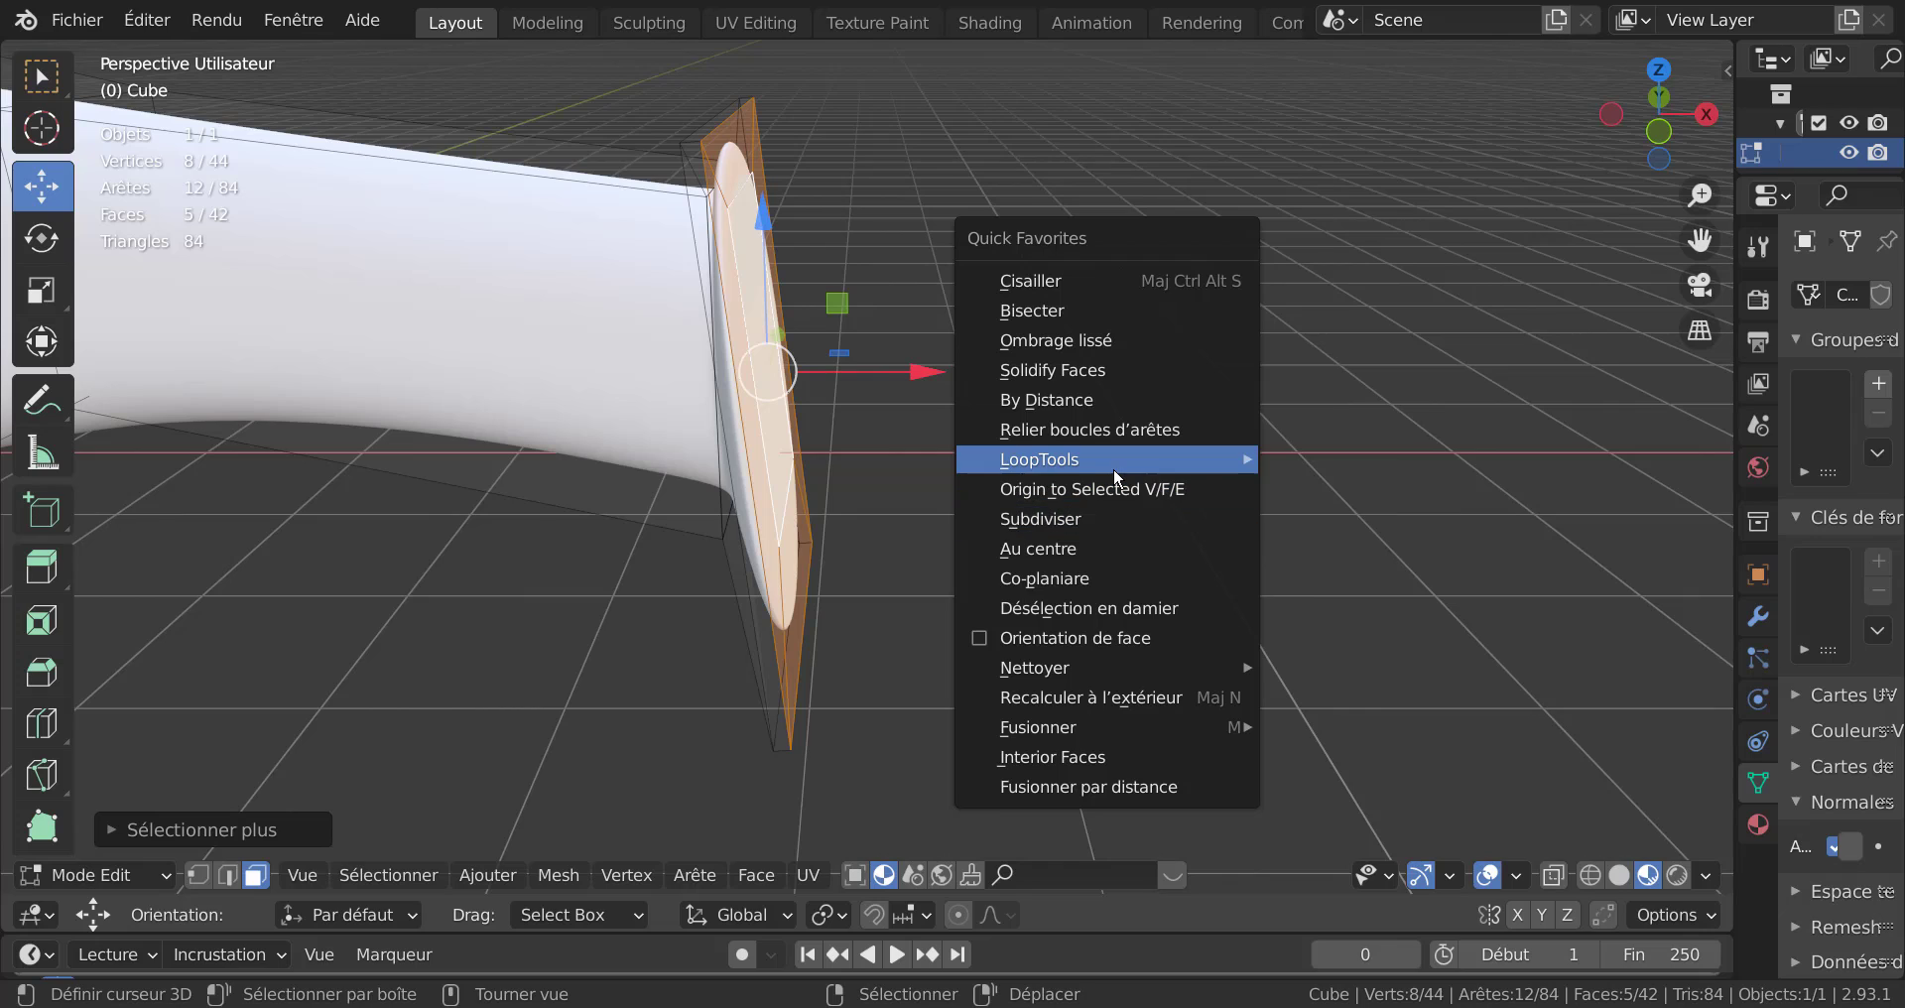
pyautogui.moveTo(1116, 477)
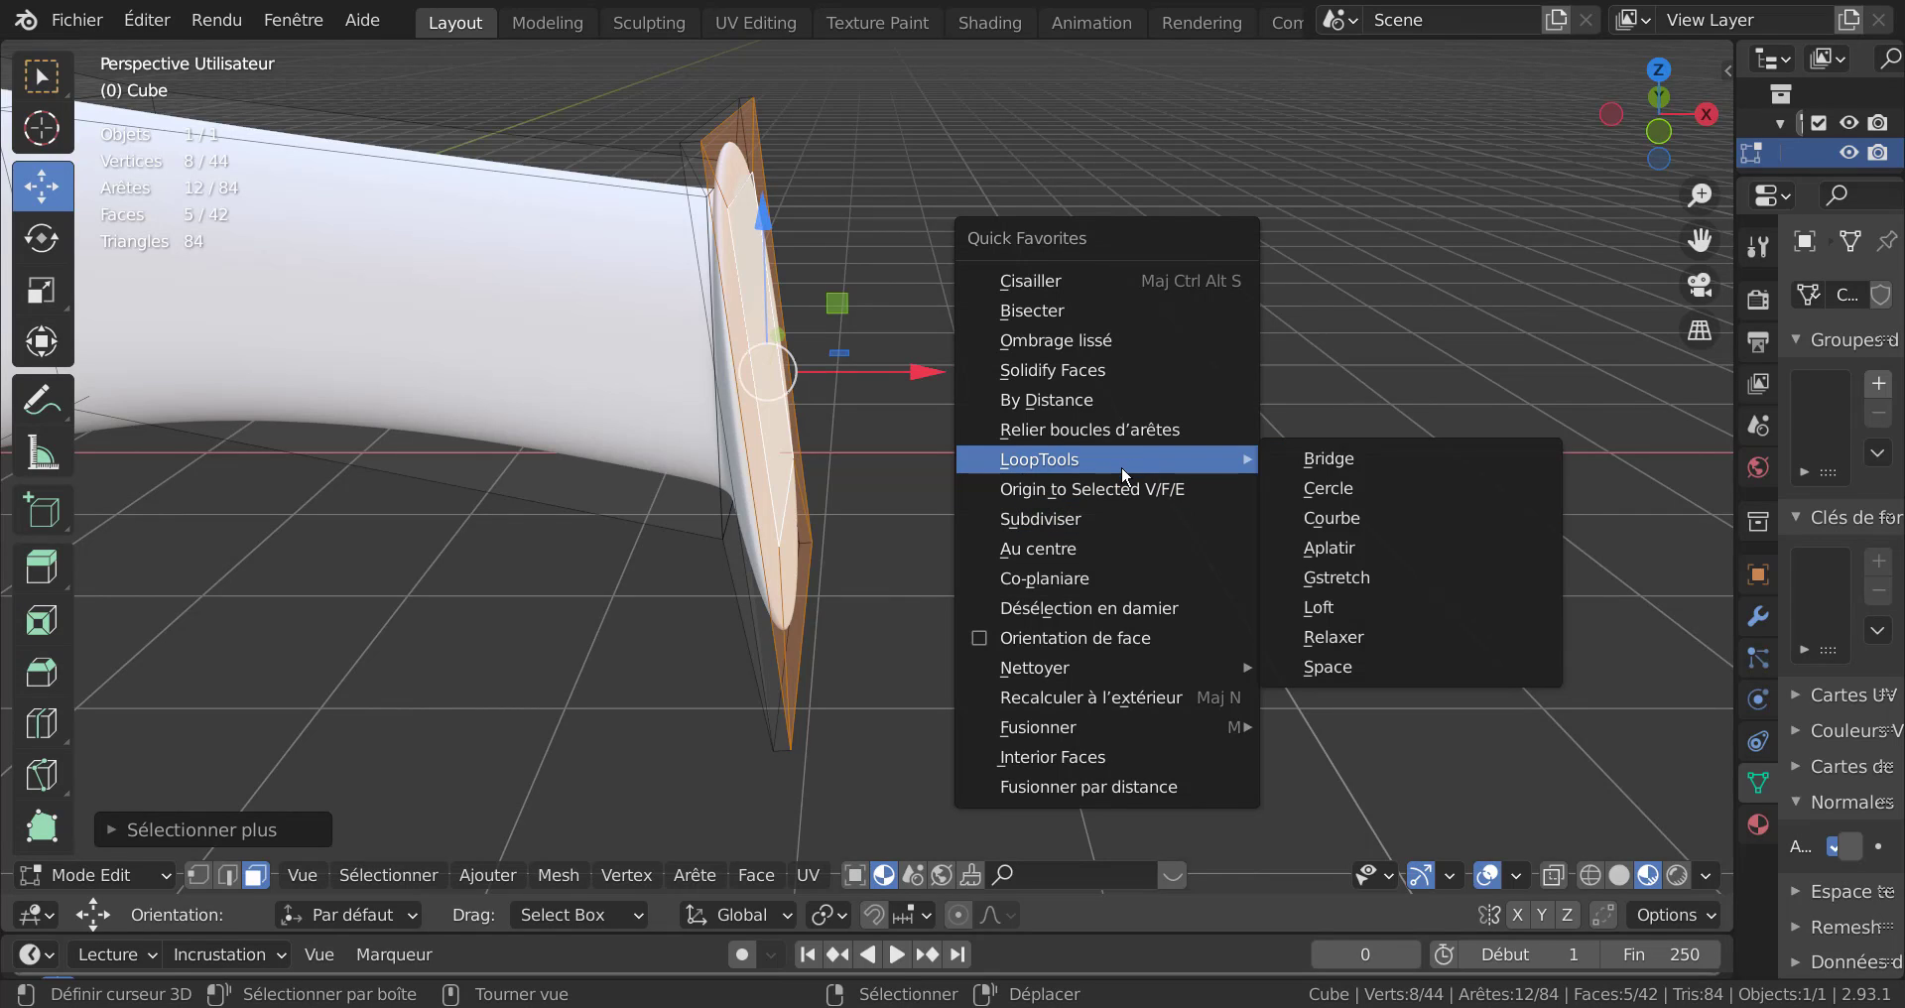
pyautogui.rightClick(1266, 360)
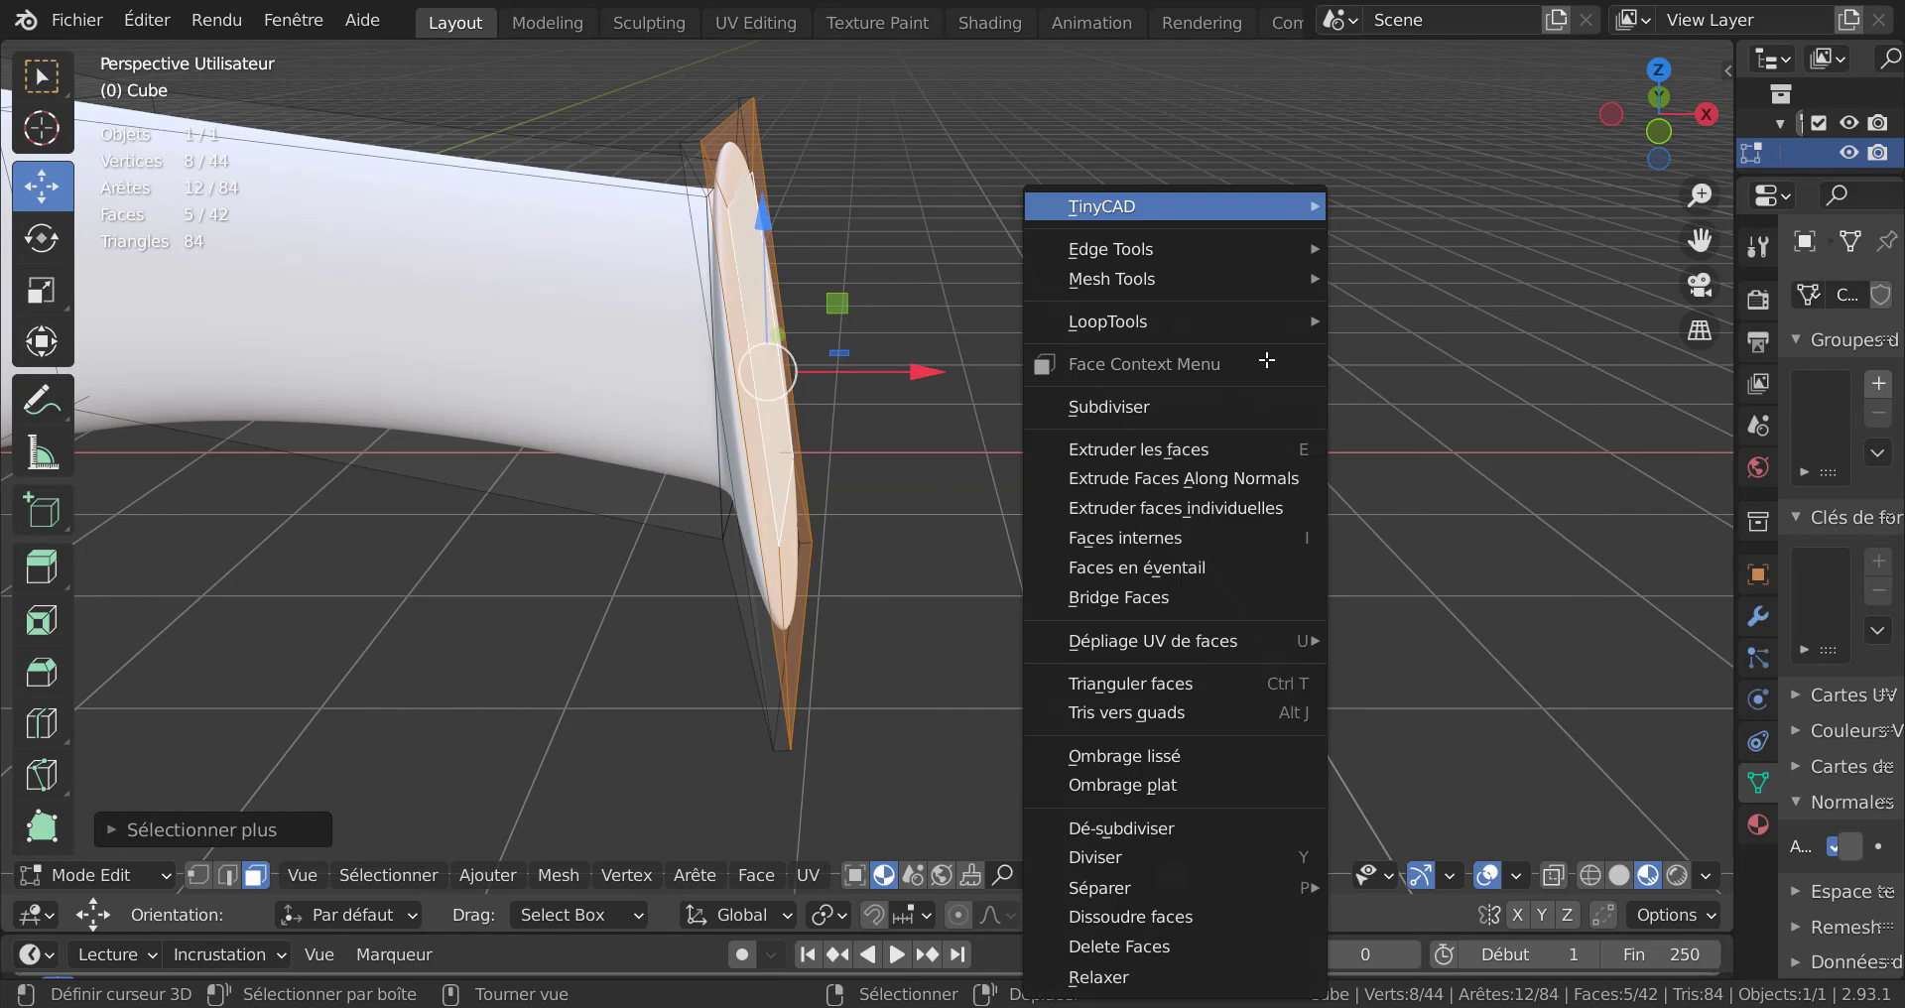
pyautogui.moveTo(1136, 324)
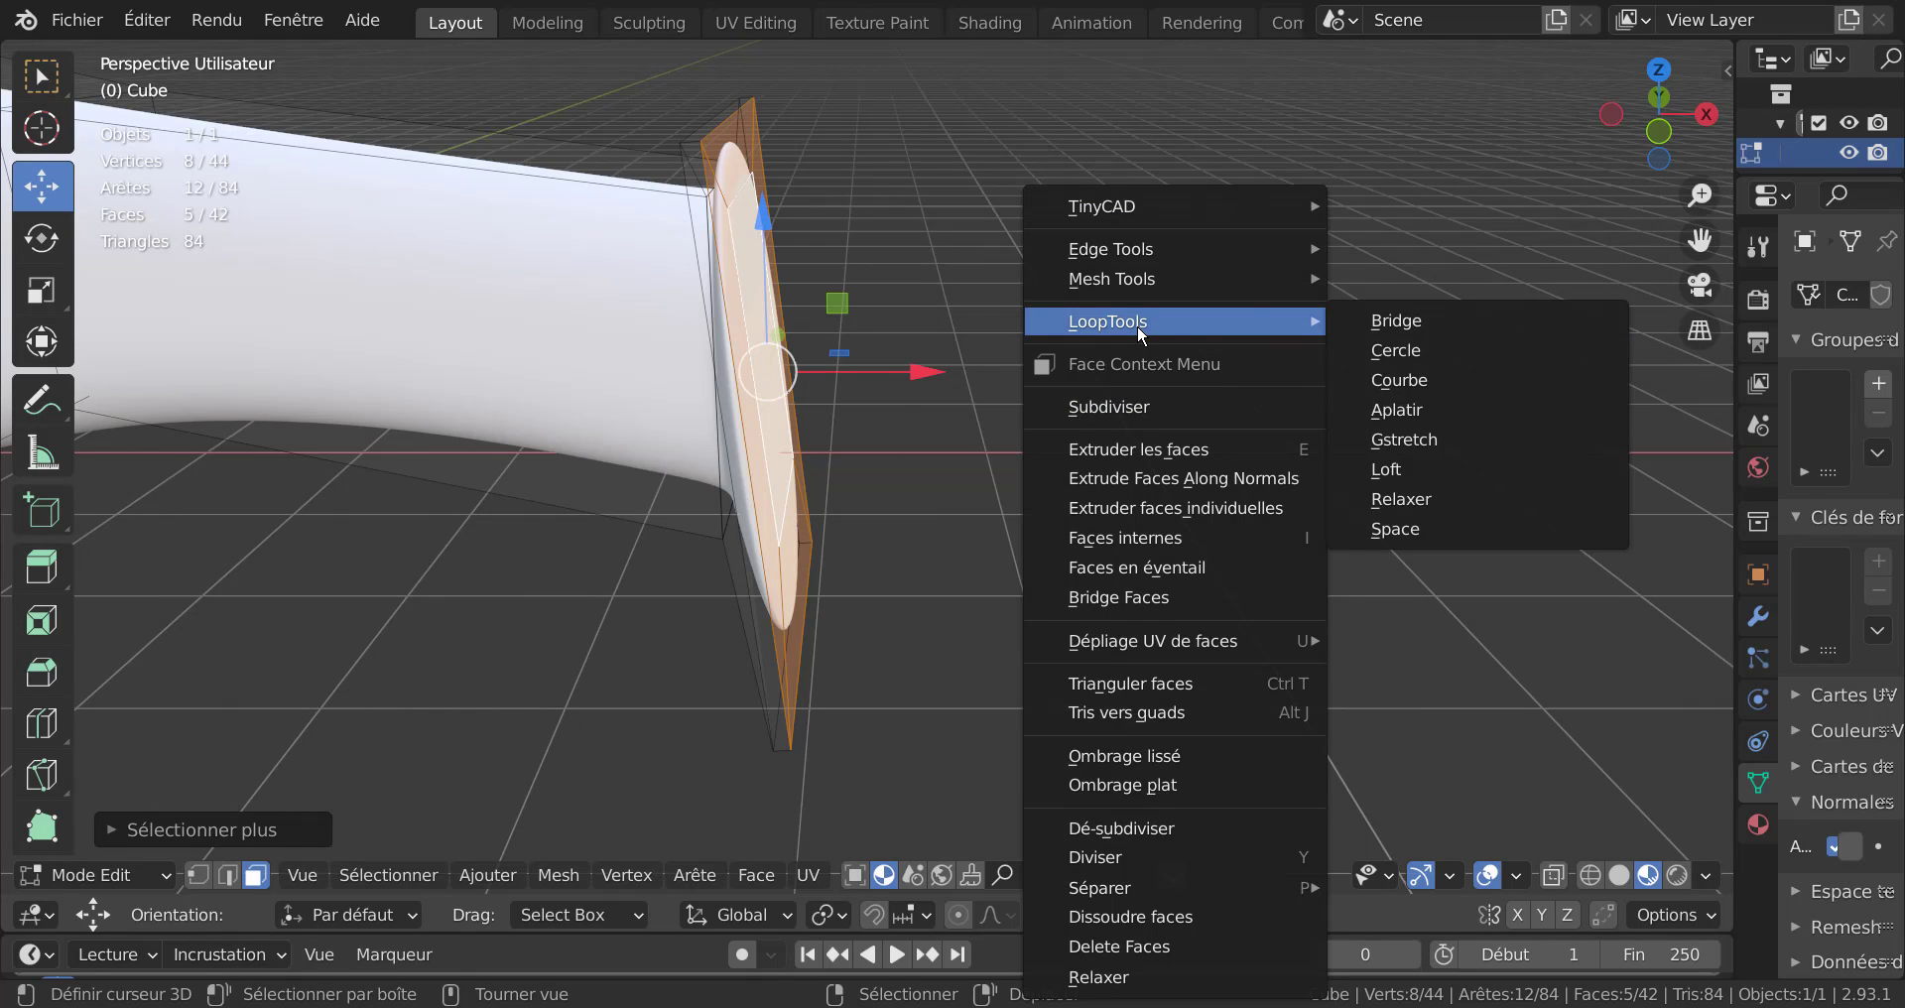
pyautogui.click(1433, 413)
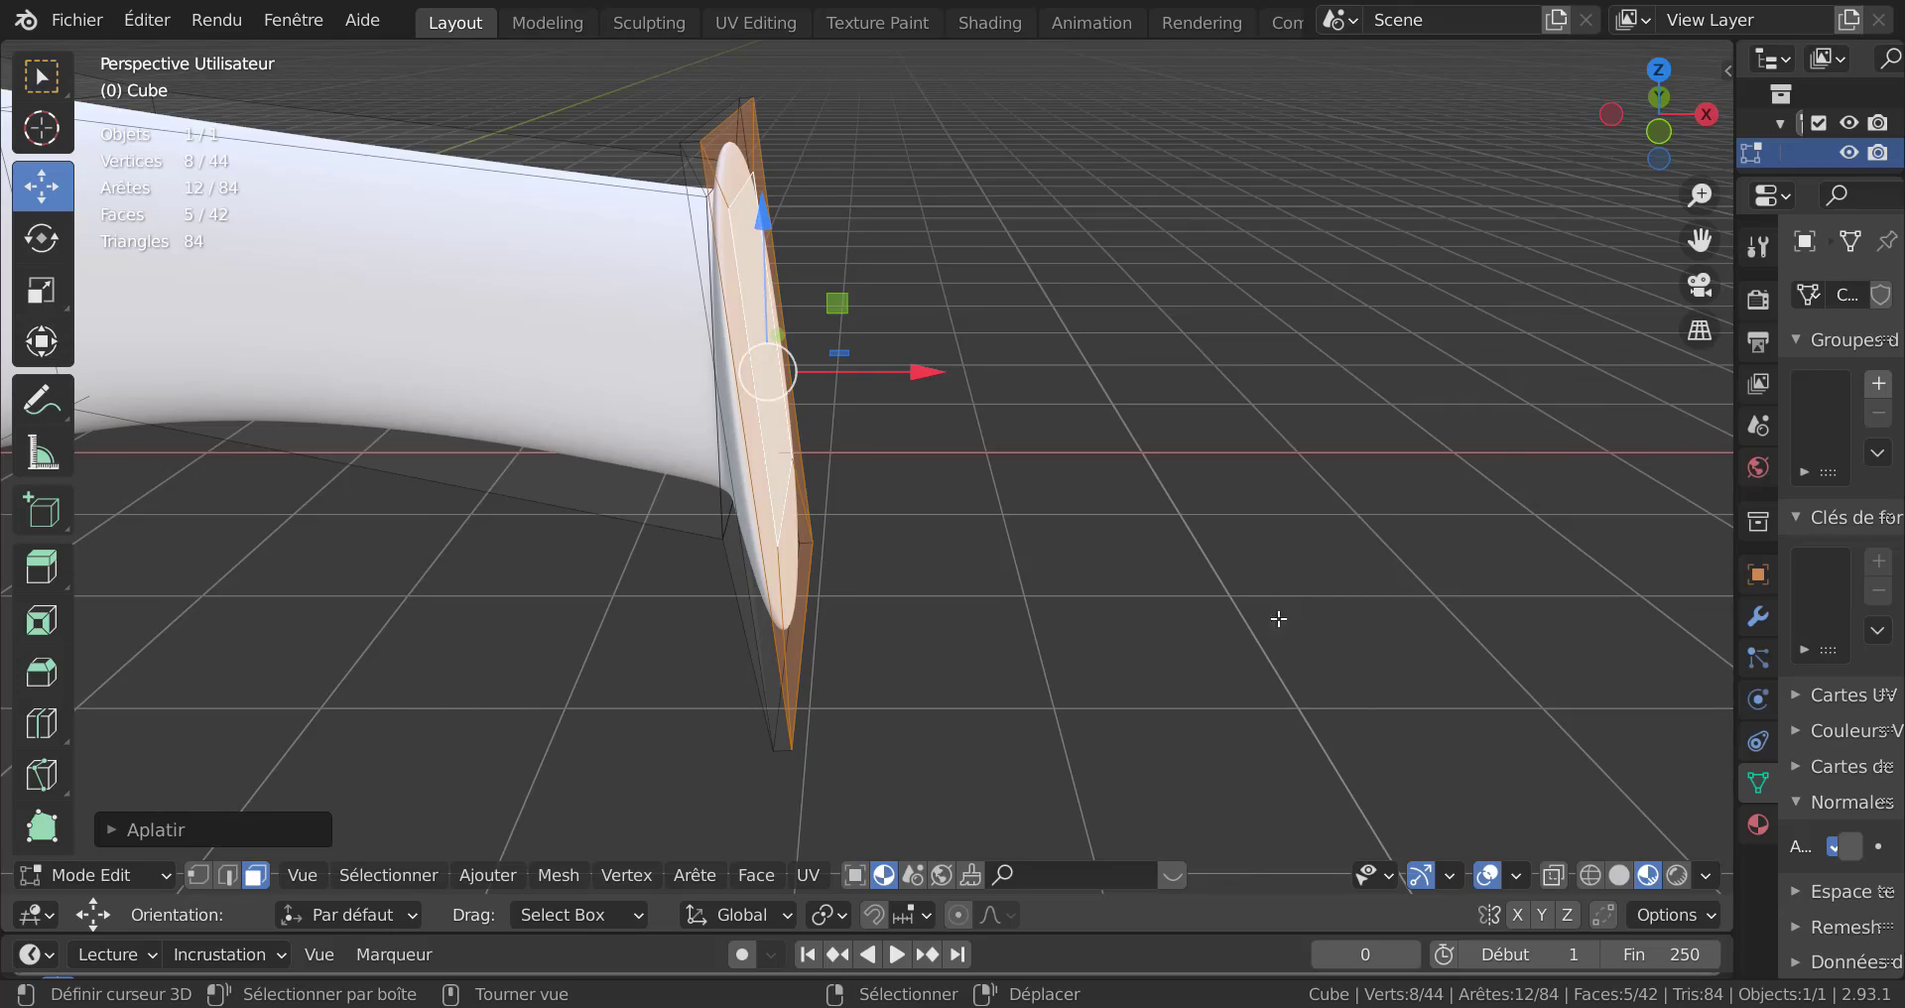
pyautogui.moveTo(1279, 619); pyautogui.dragTo(1072, 633, button='middle')
pyautogui.press('Tab')
pyautogui.moveTo(990, 565); pyautogui.dragTo(1258, 654, button='middle')
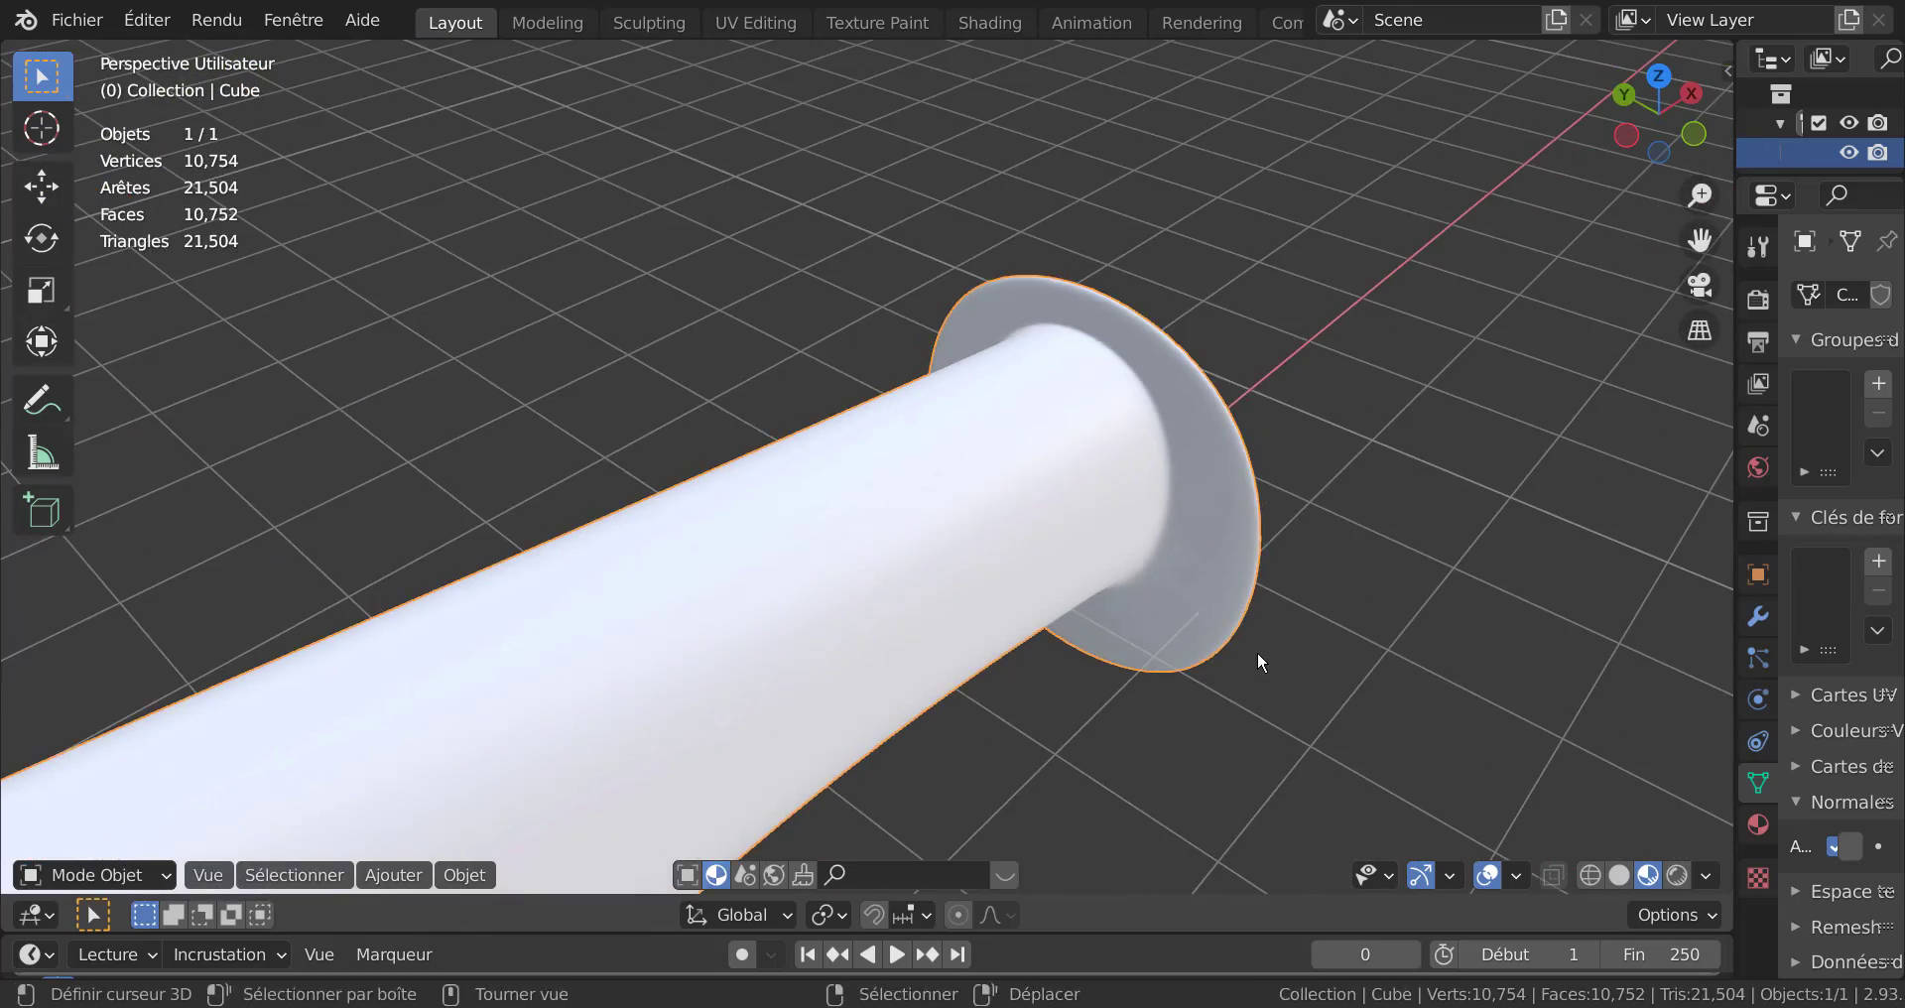
# Grow the selection to the flange's nine faces, scale them to about 0.79 along Y and check the narrower guard in Object Mode.
pyautogui.press('Tab')
pyautogui.moveTo(1366, 612); pyautogui.dragTo(1284, 608, button='middle')
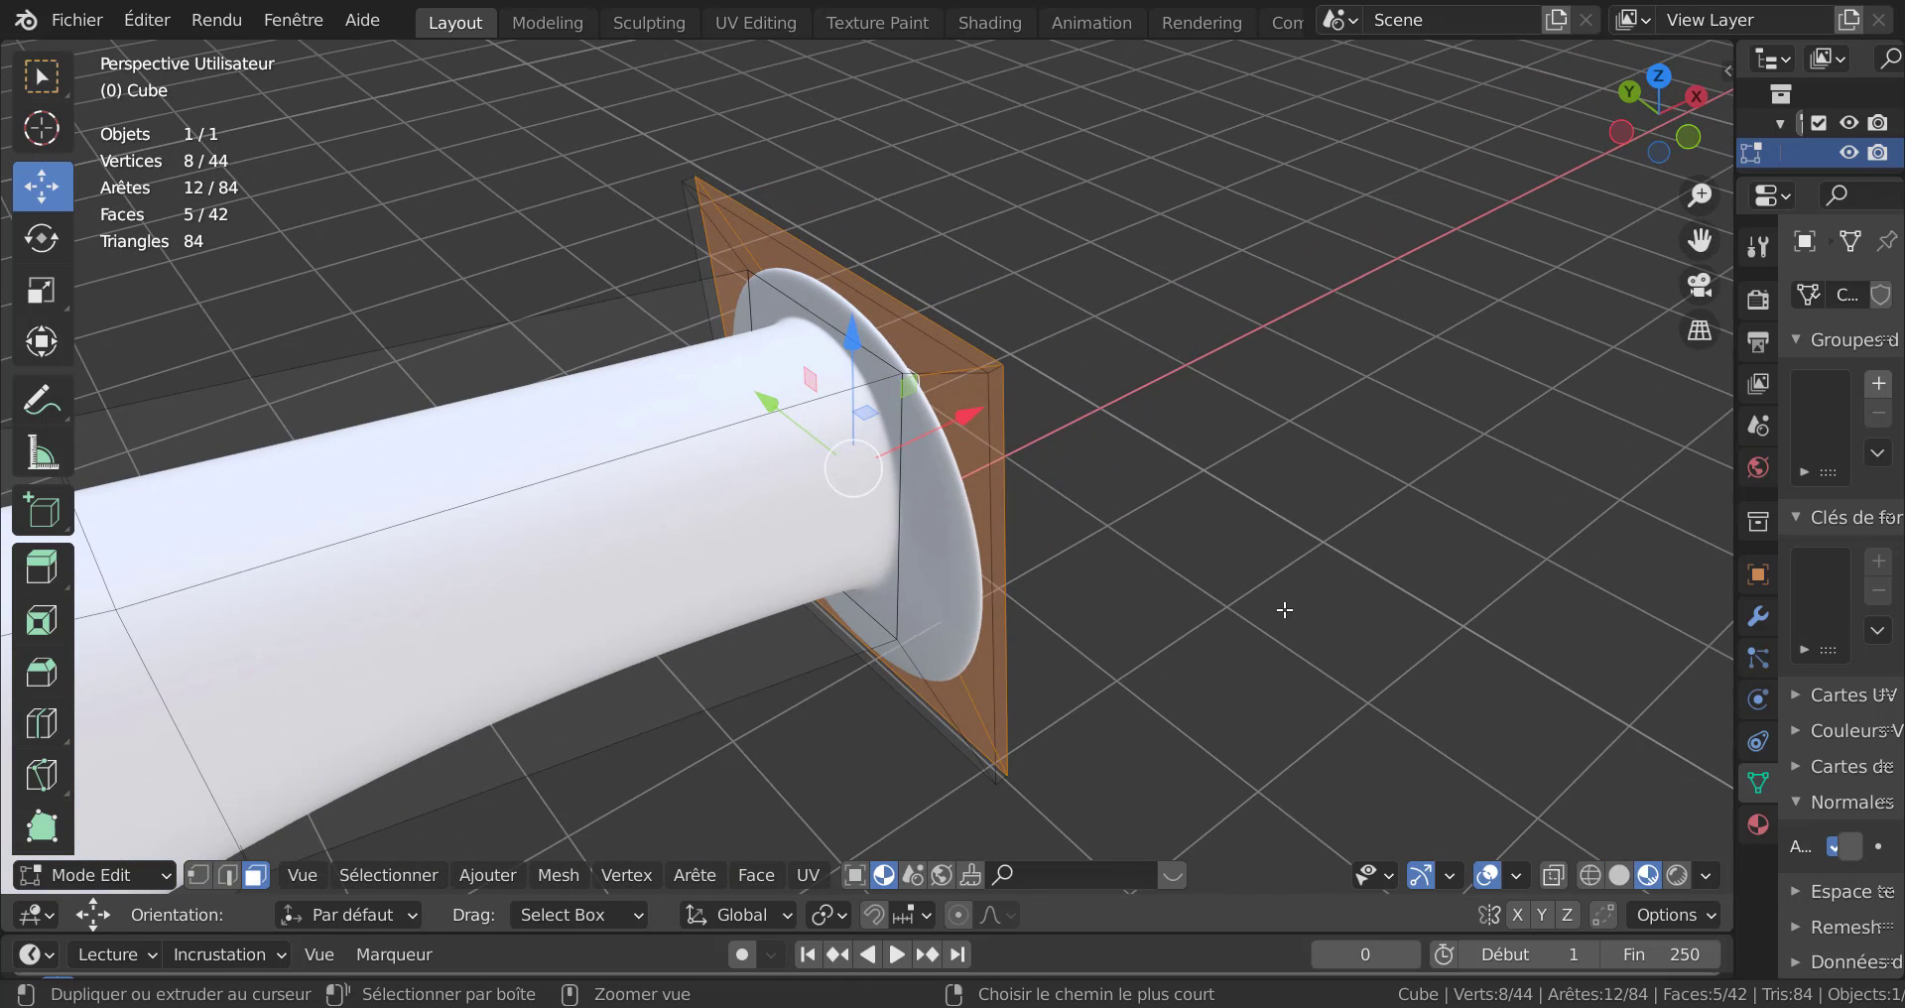
pyautogui.press('ctrl+KP_Add')
pyautogui.moveTo(1190, 651)
pyautogui.mouseDown(button='middle')
pyautogui.moveTo(1348, 633)
pyautogui.moveTo(1175, 623)
pyautogui.mouseUp(button='middle')
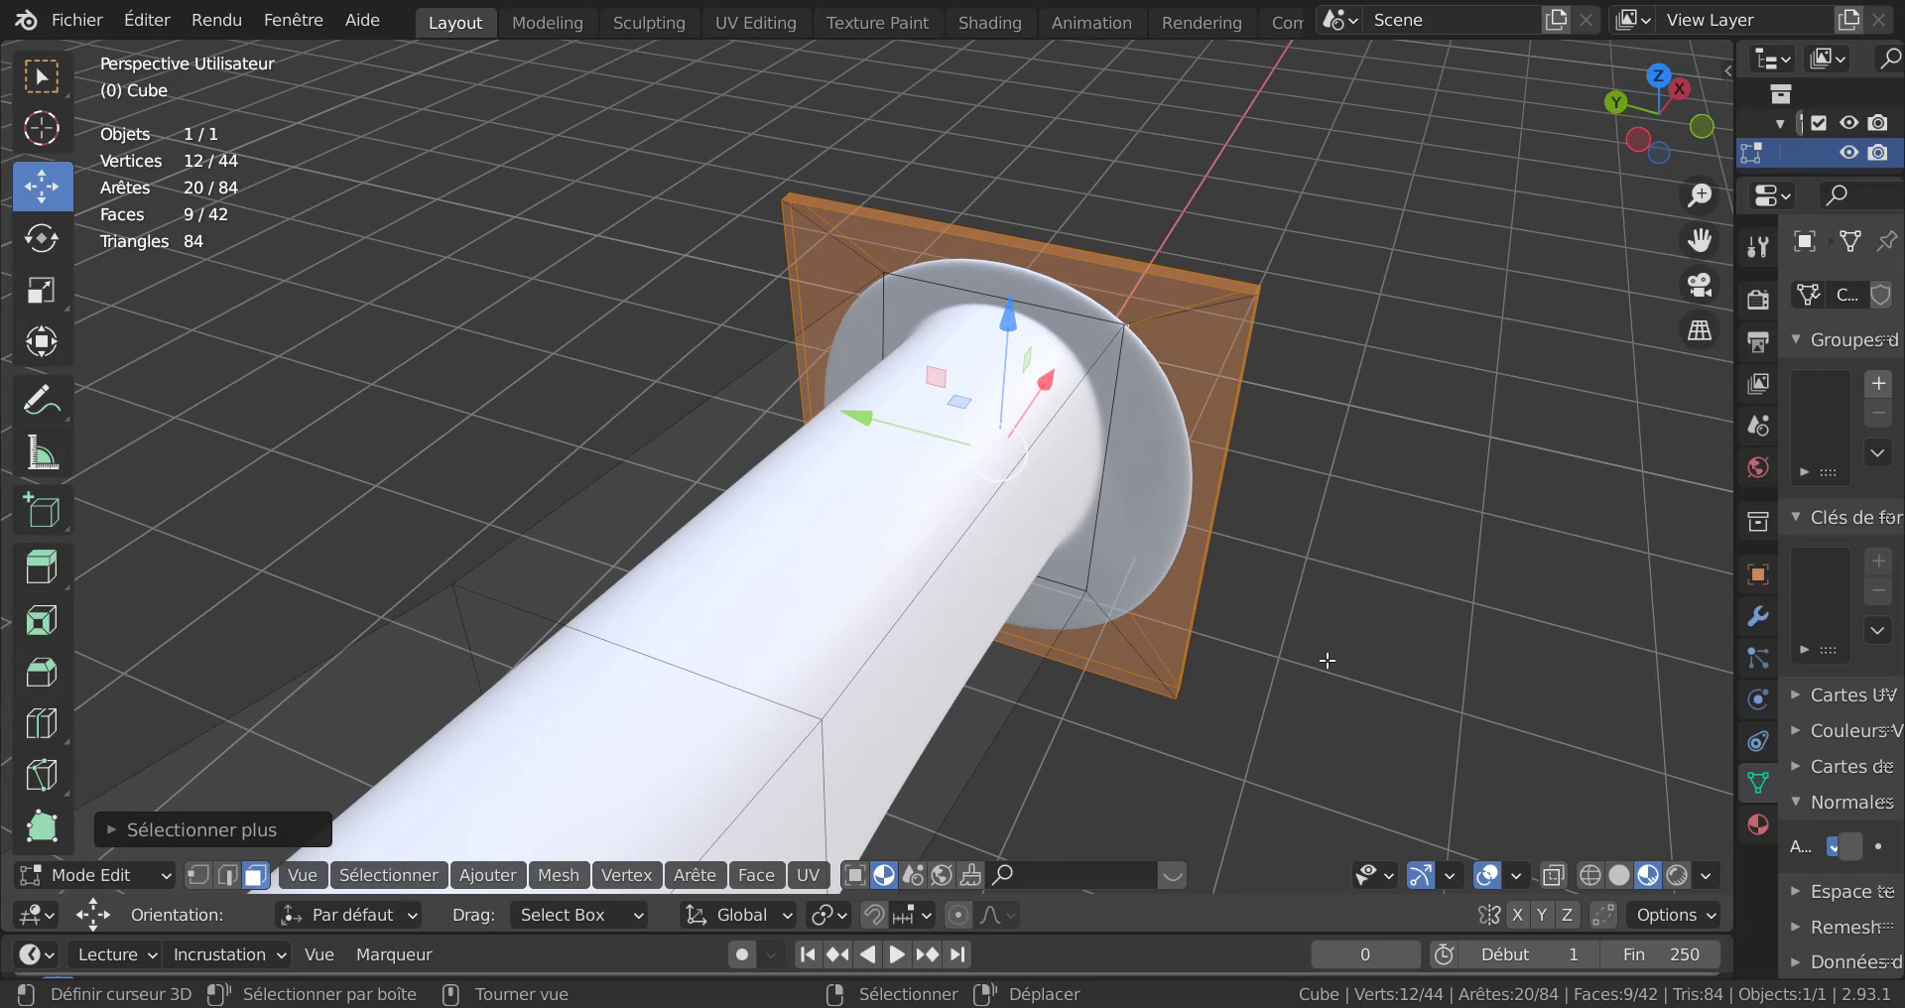
pyautogui.scroll(-4, 1315, 703)
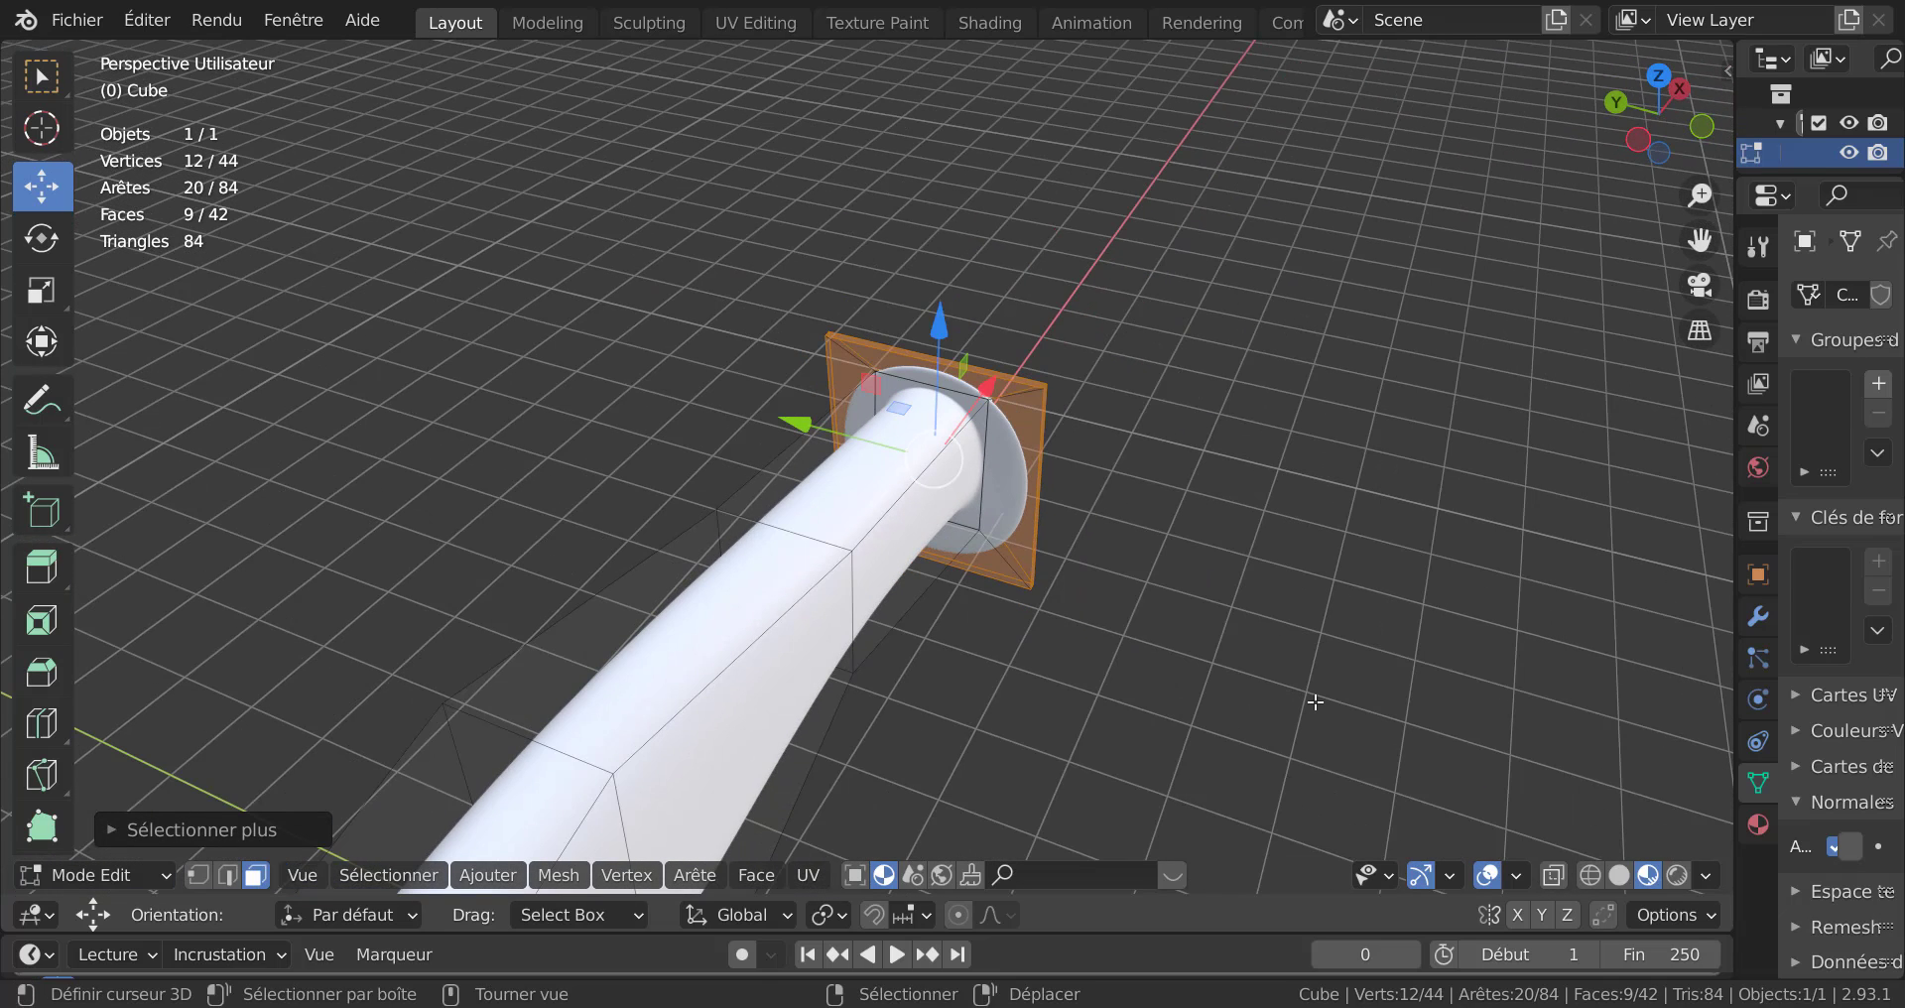
pyautogui.press('s')
pyautogui.press('y')
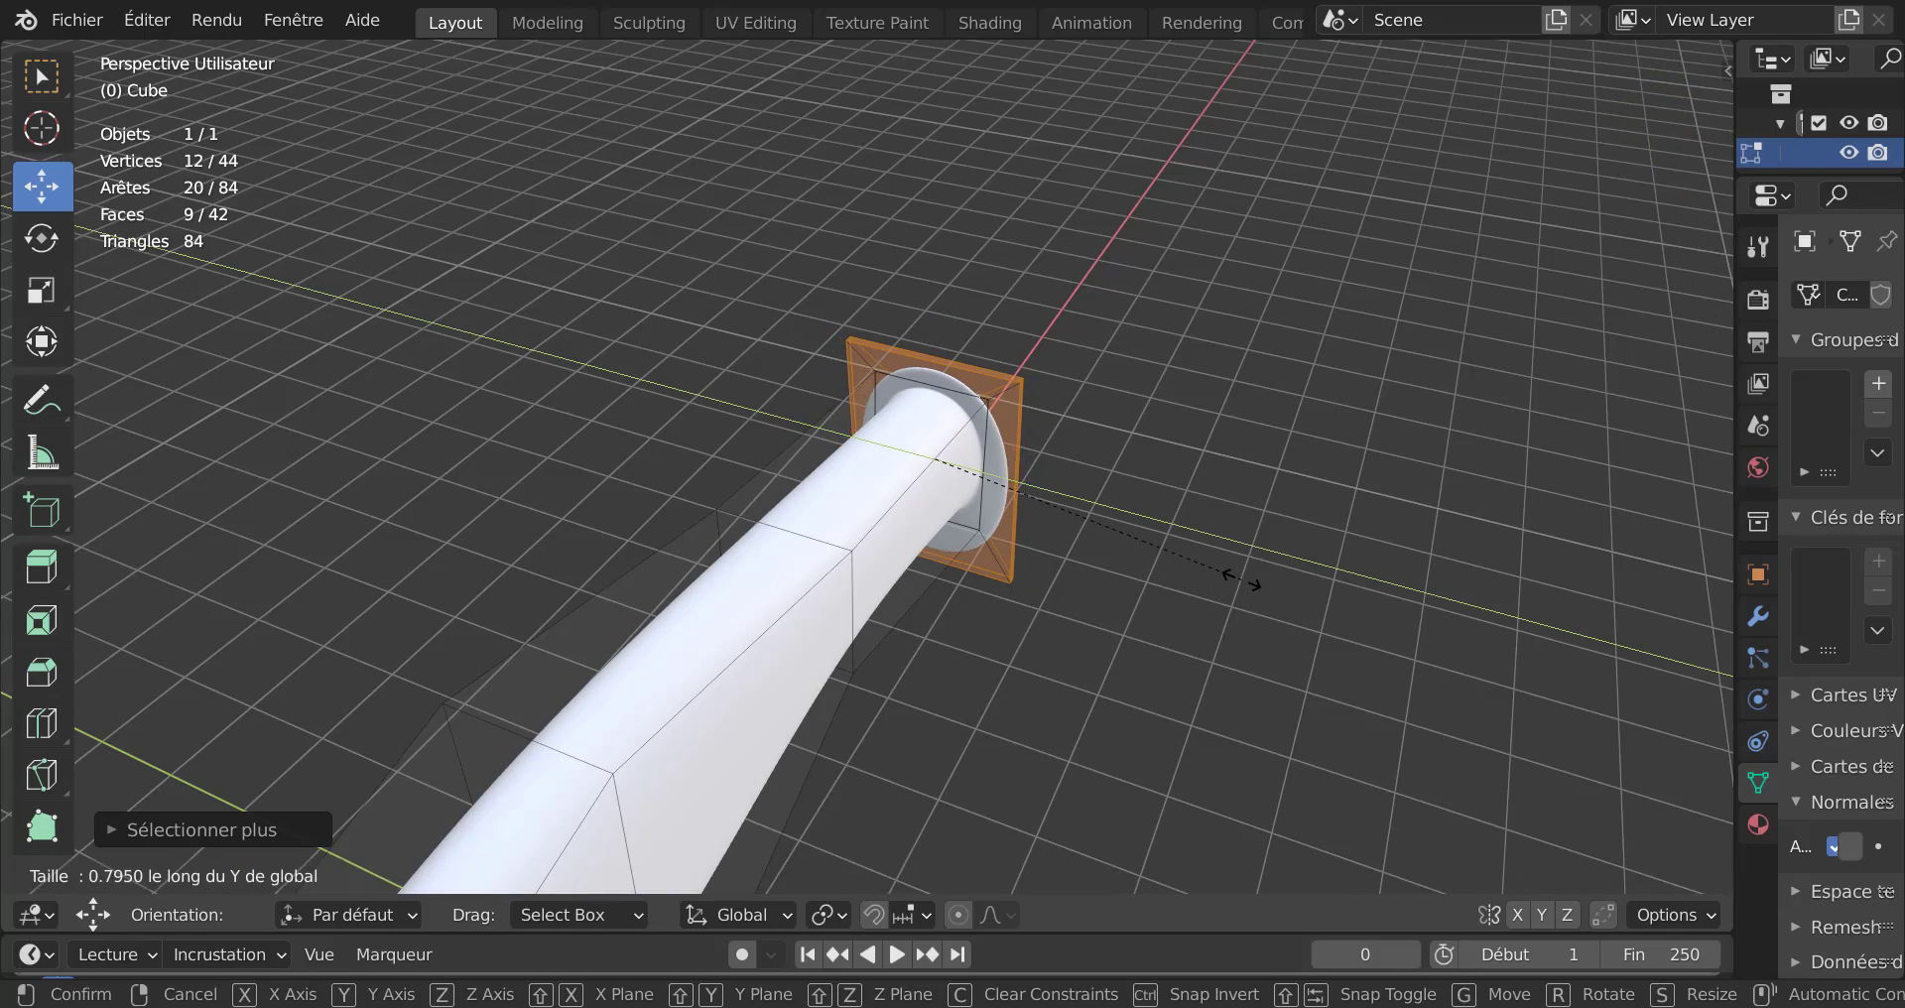
pyautogui.click(1247, 584)
pyautogui.press('Tab')
pyautogui.moveTo(1259, 598); pyautogui.dragTo(829, 501, button='middle')
pyautogui.moveTo(955, 510); pyautogui.dragTo(1057, 684, button='middle')
pyautogui.scroll(3, 814, 521)
# Select only the flange's central end face, switch to solid shading and move the face slightly toward positive X.
pyautogui.press('Tab')
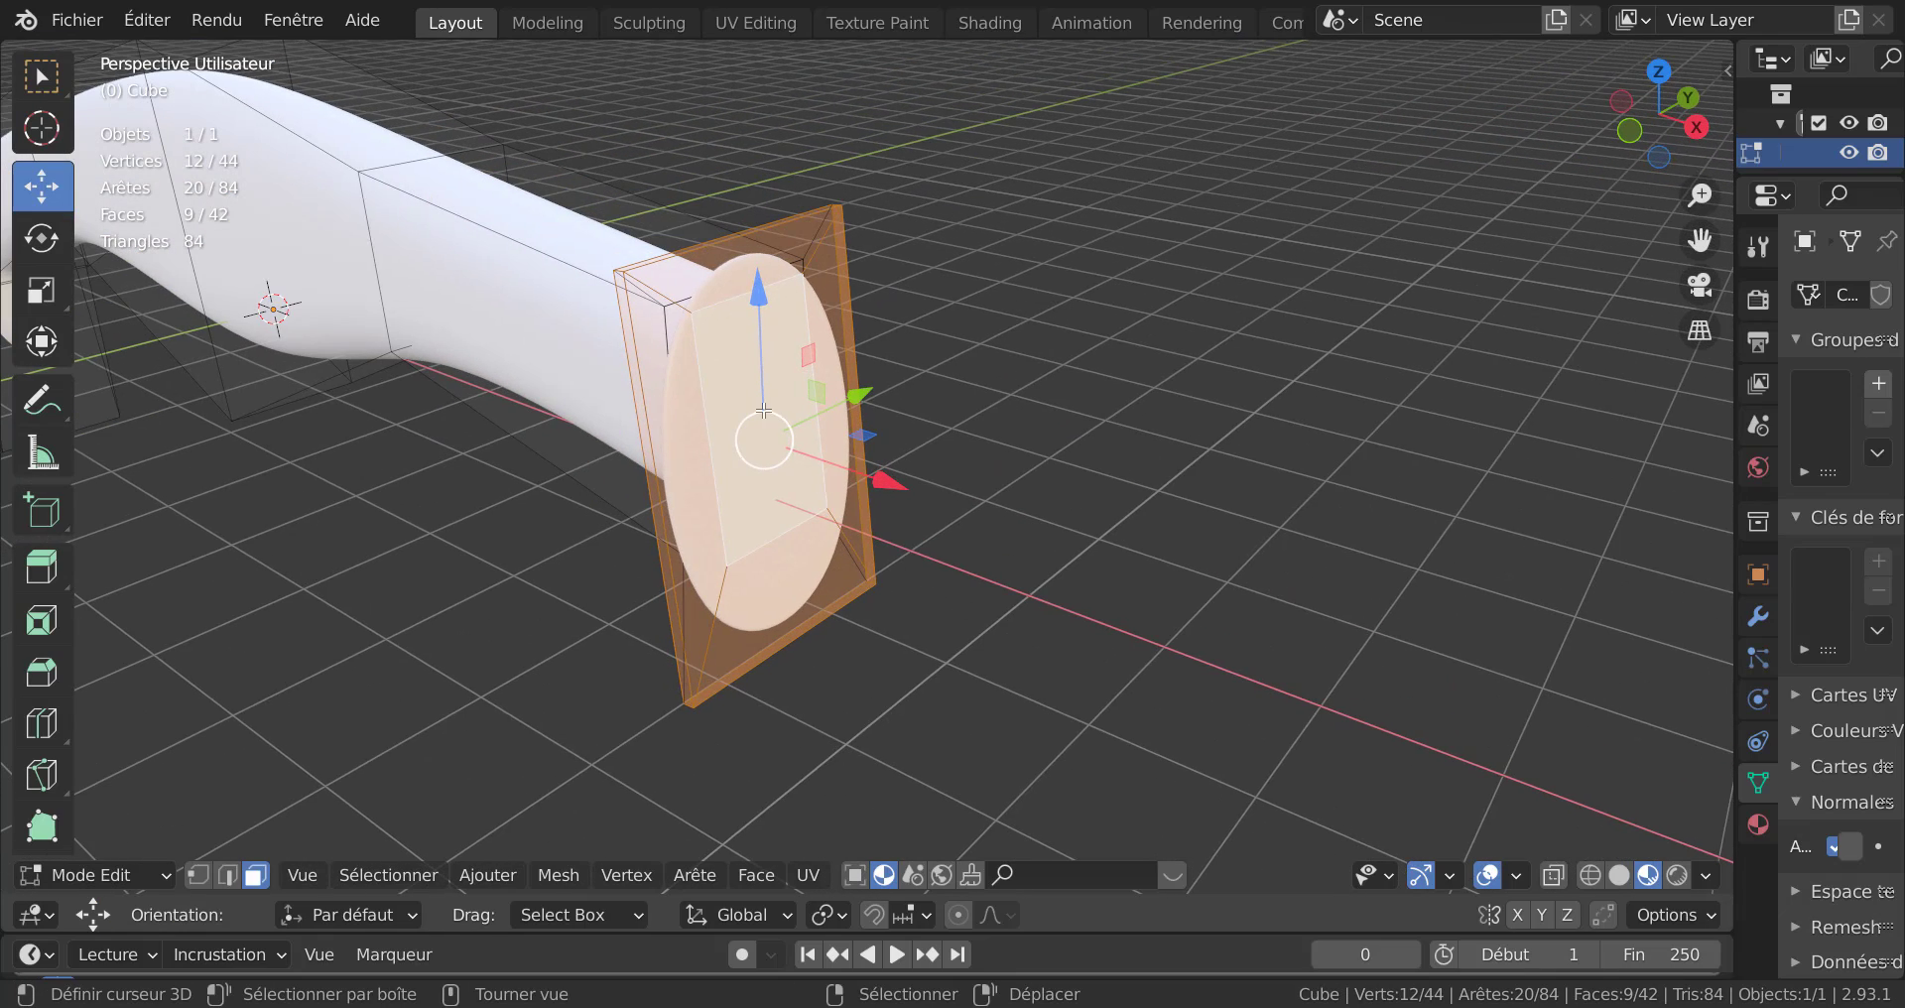
pyautogui.click(742, 409)
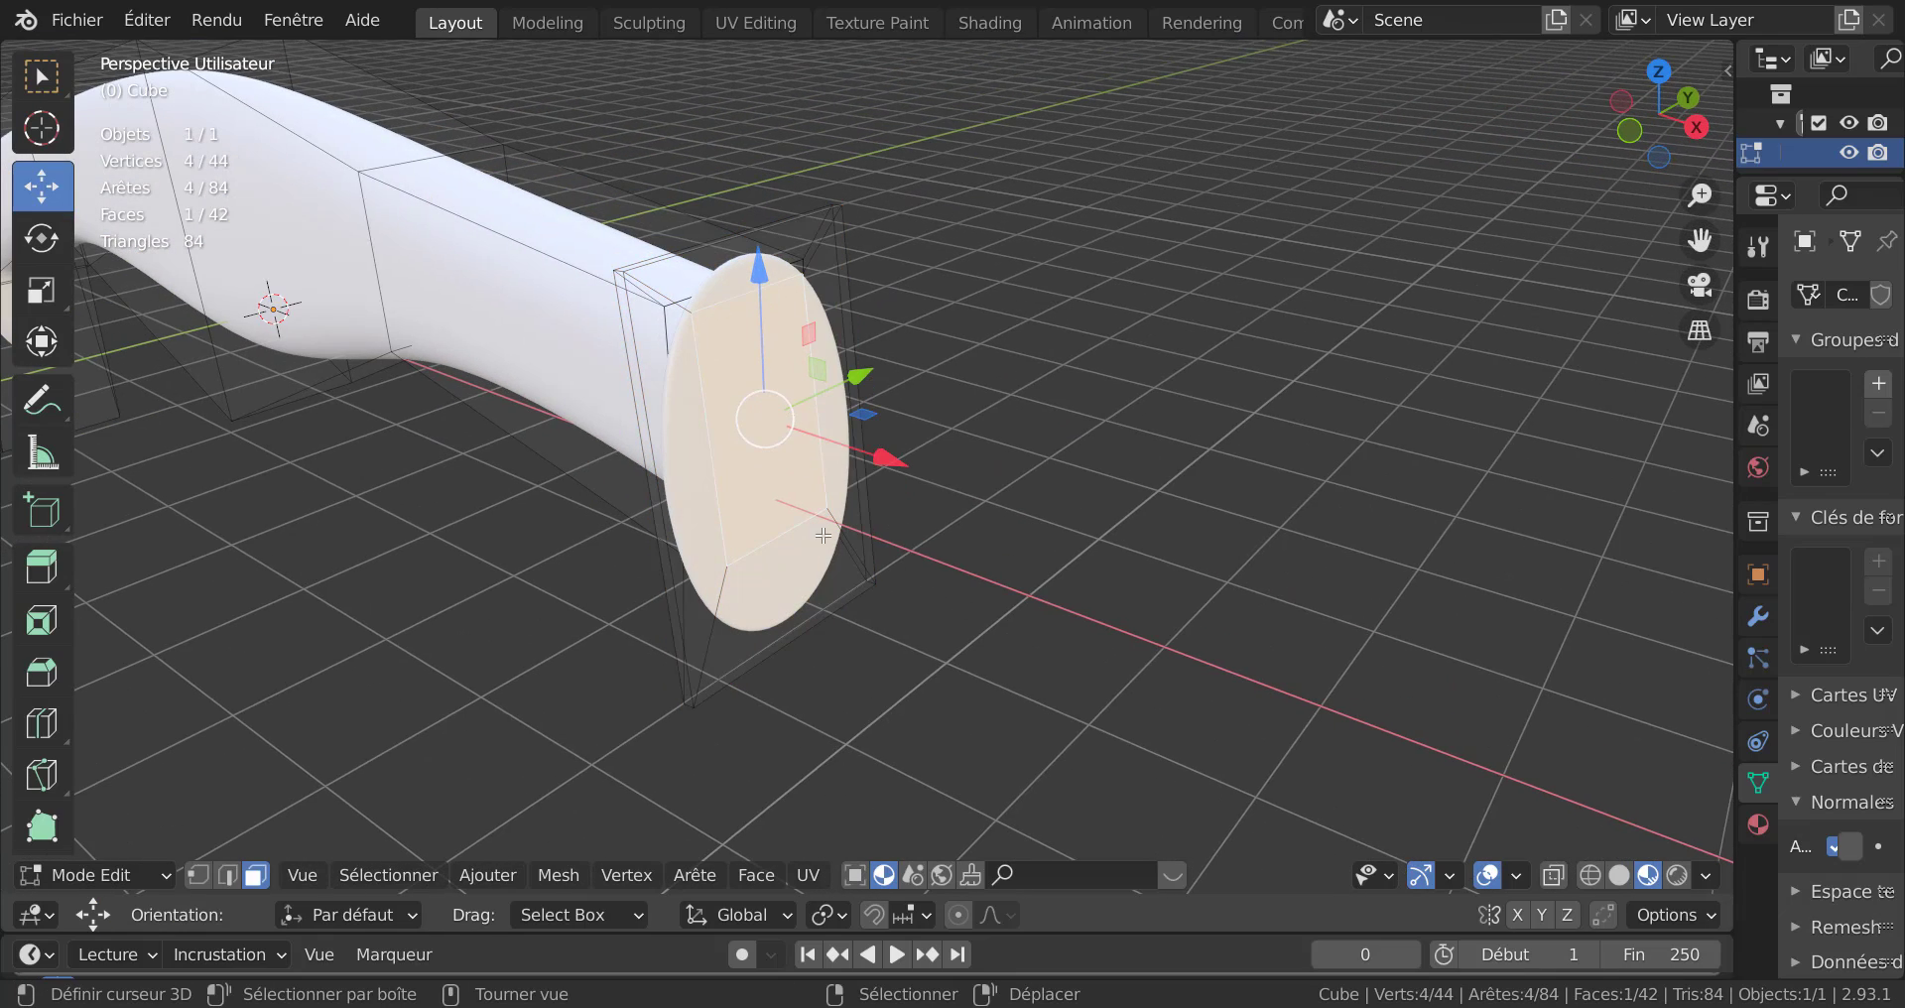
pyautogui.click(1623, 877)
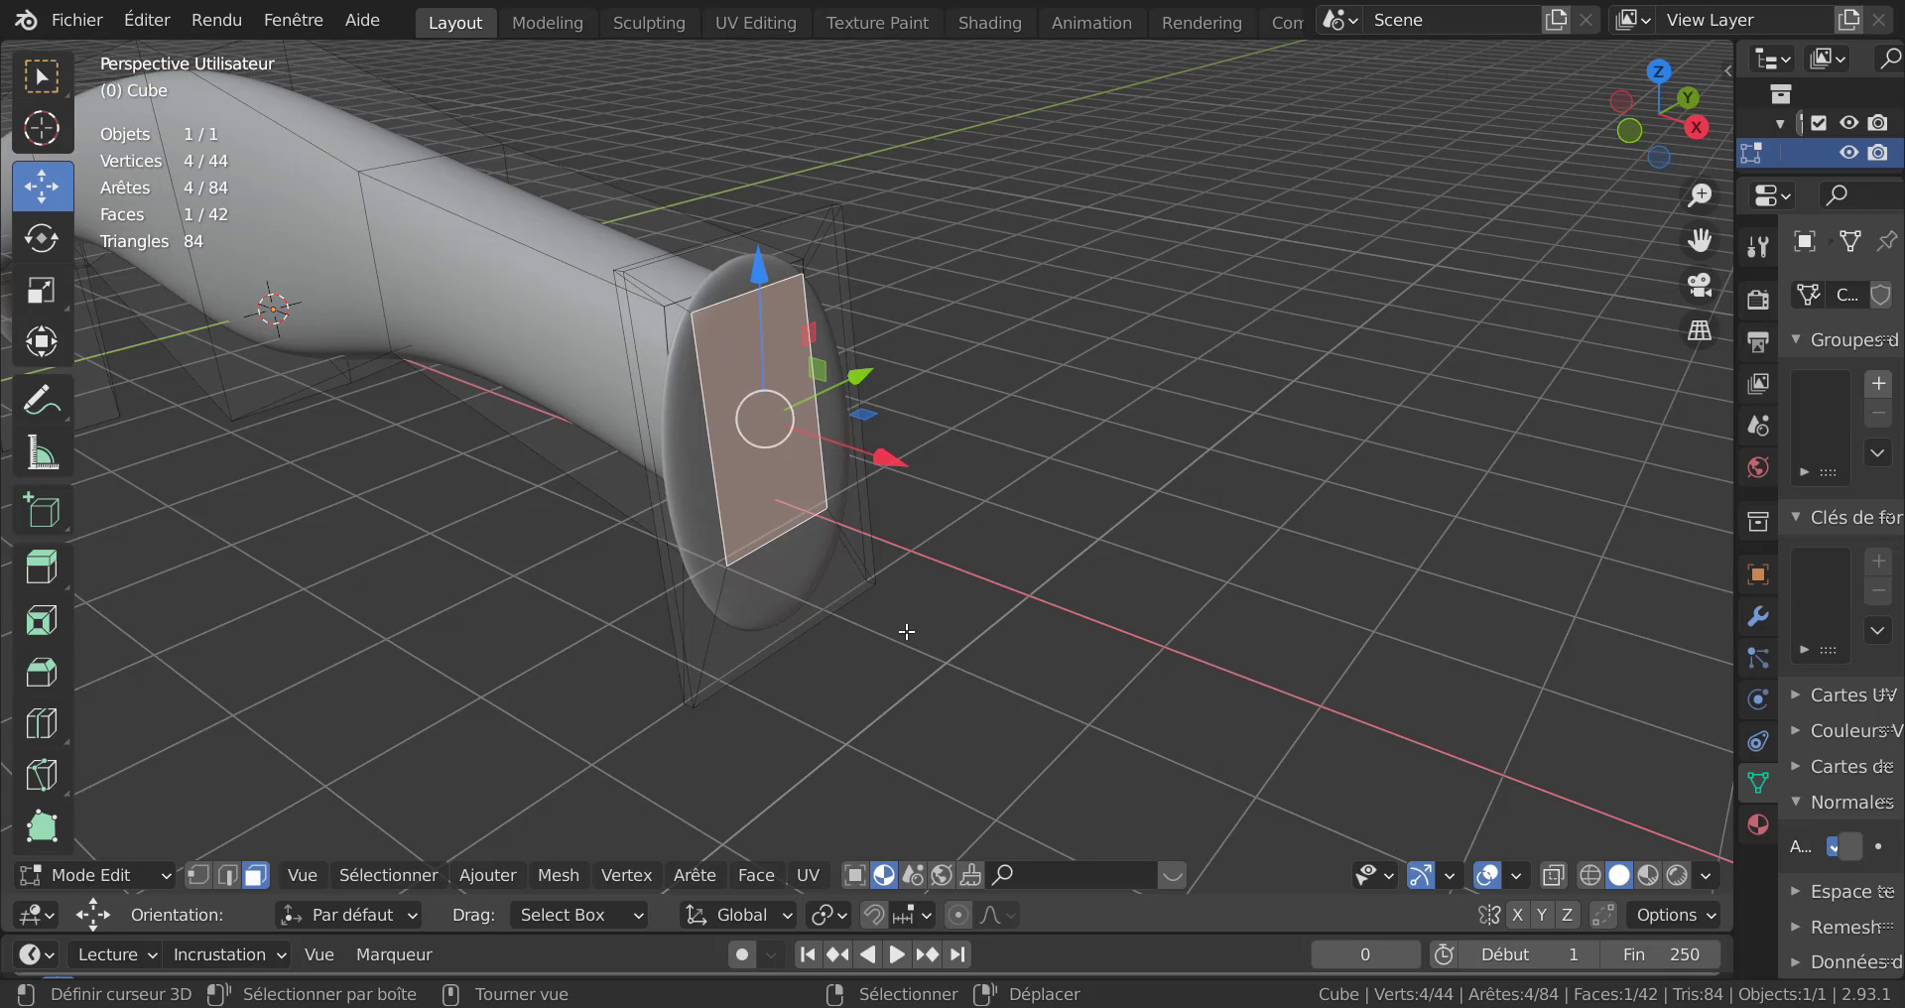
pyautogui.moveTo(803, 427); pyautogui.dragTo(937, 376, button='middle')
pyautogui.scroll(-5, 658, 447)
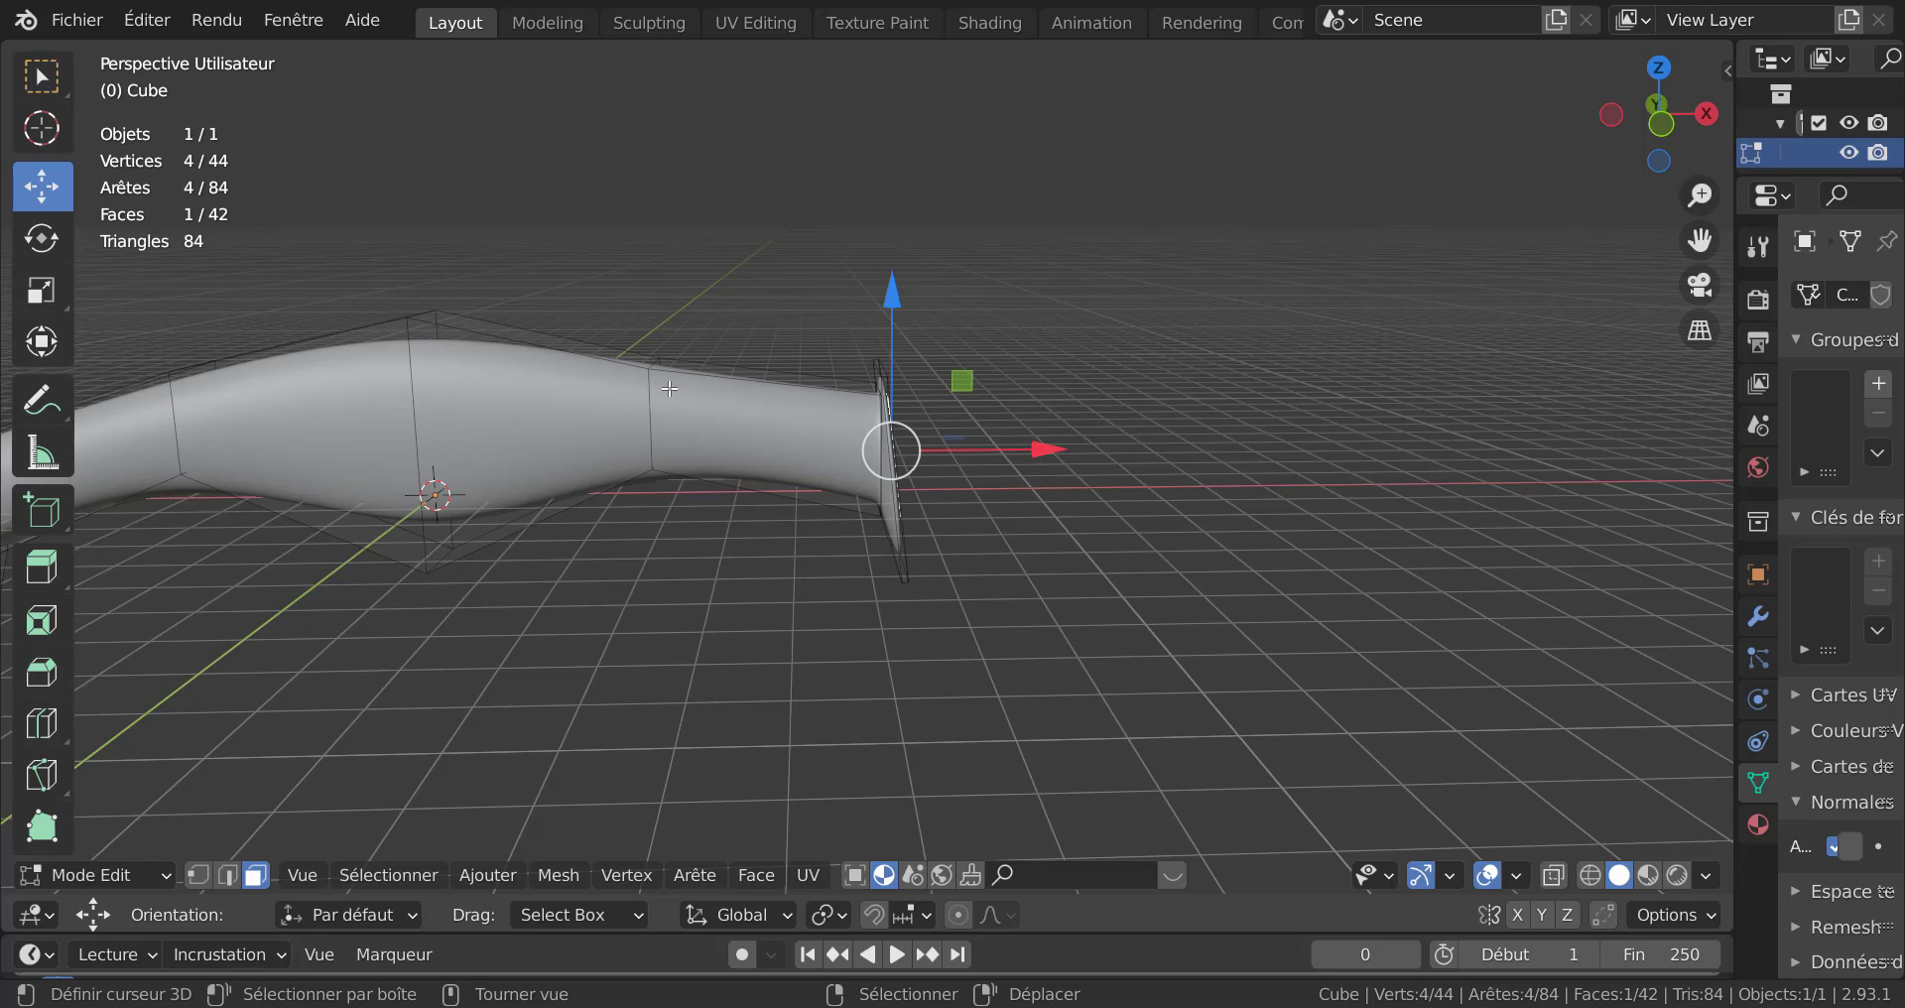
pyautogui.moveTo(1178, 486); pyautogui.dragTo(1112, 544, button='middle')
pyautogui.moveTo(986, 484)
pyautogui.mouseDown()
pyautogui.moveTo(1017, 480)
pyautogui.moveTo(998, 481)
pyautogui.mouseUp()
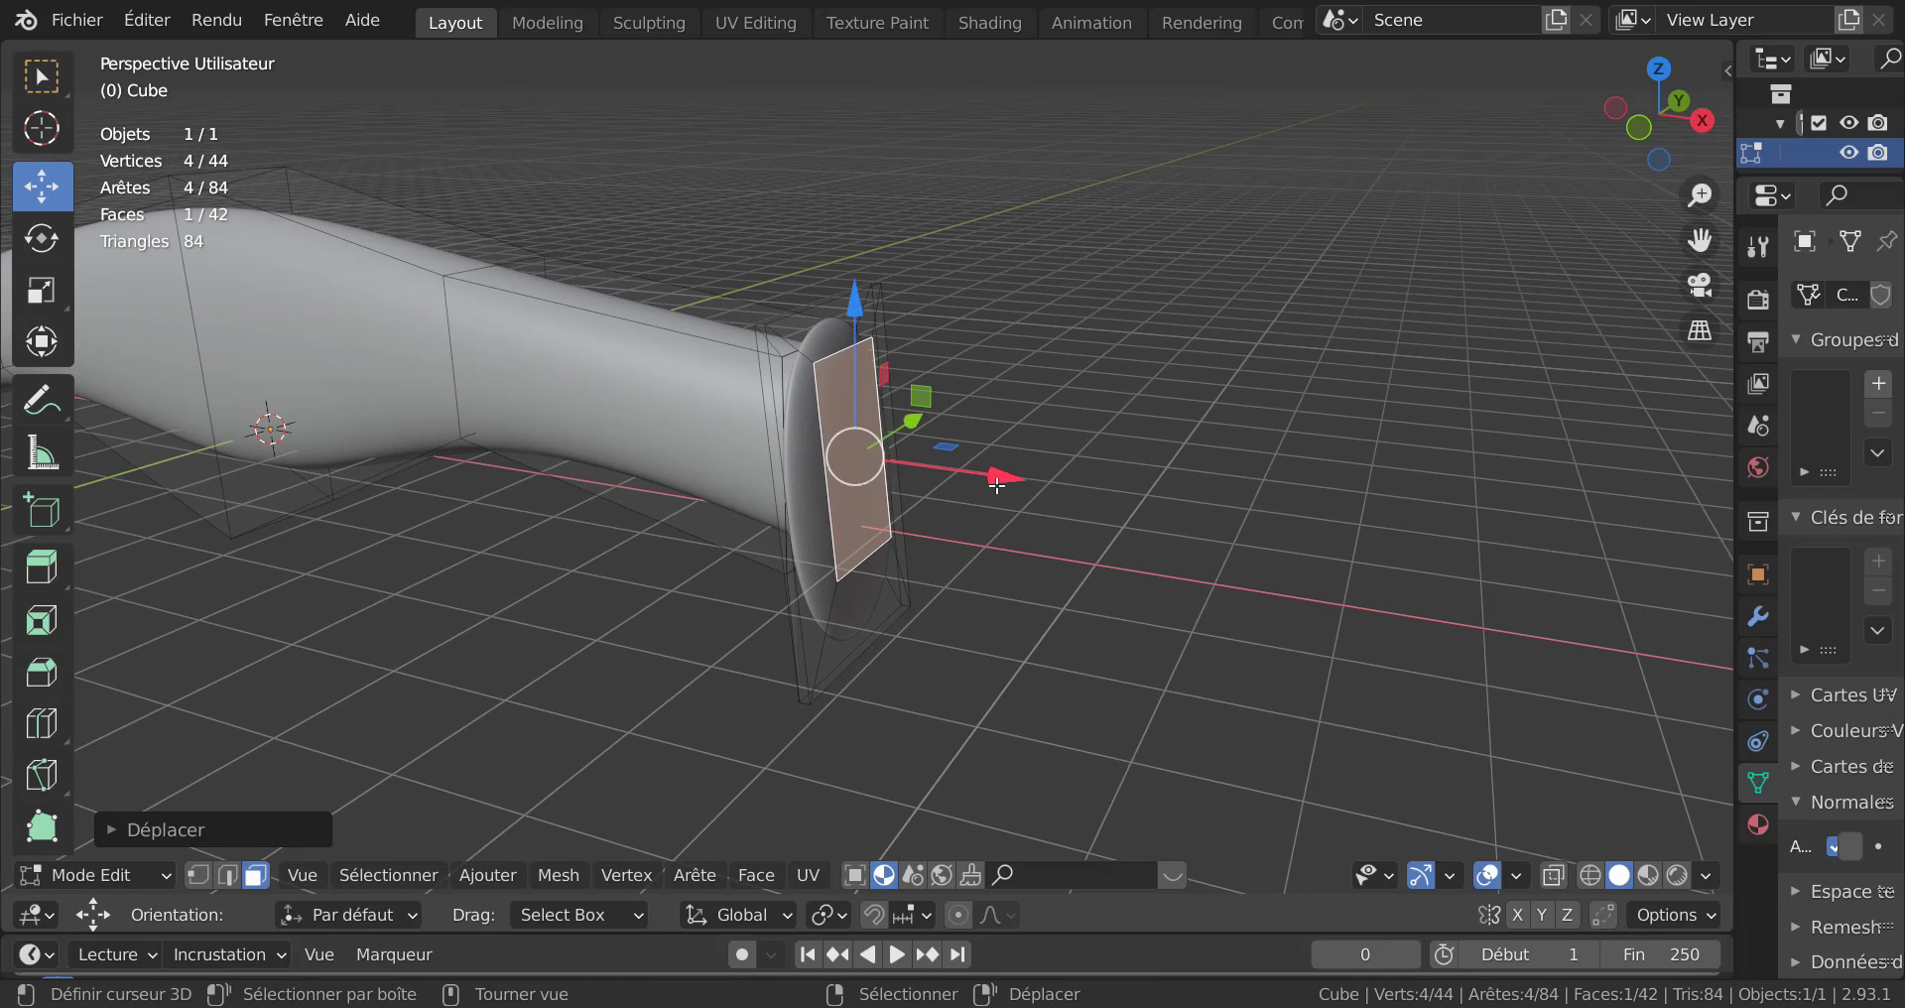
# Extrude the guard's end face outward about 0.13 m, extrude it again and move the new face slightly toward positive X.
pyautogui.press('KP_1')
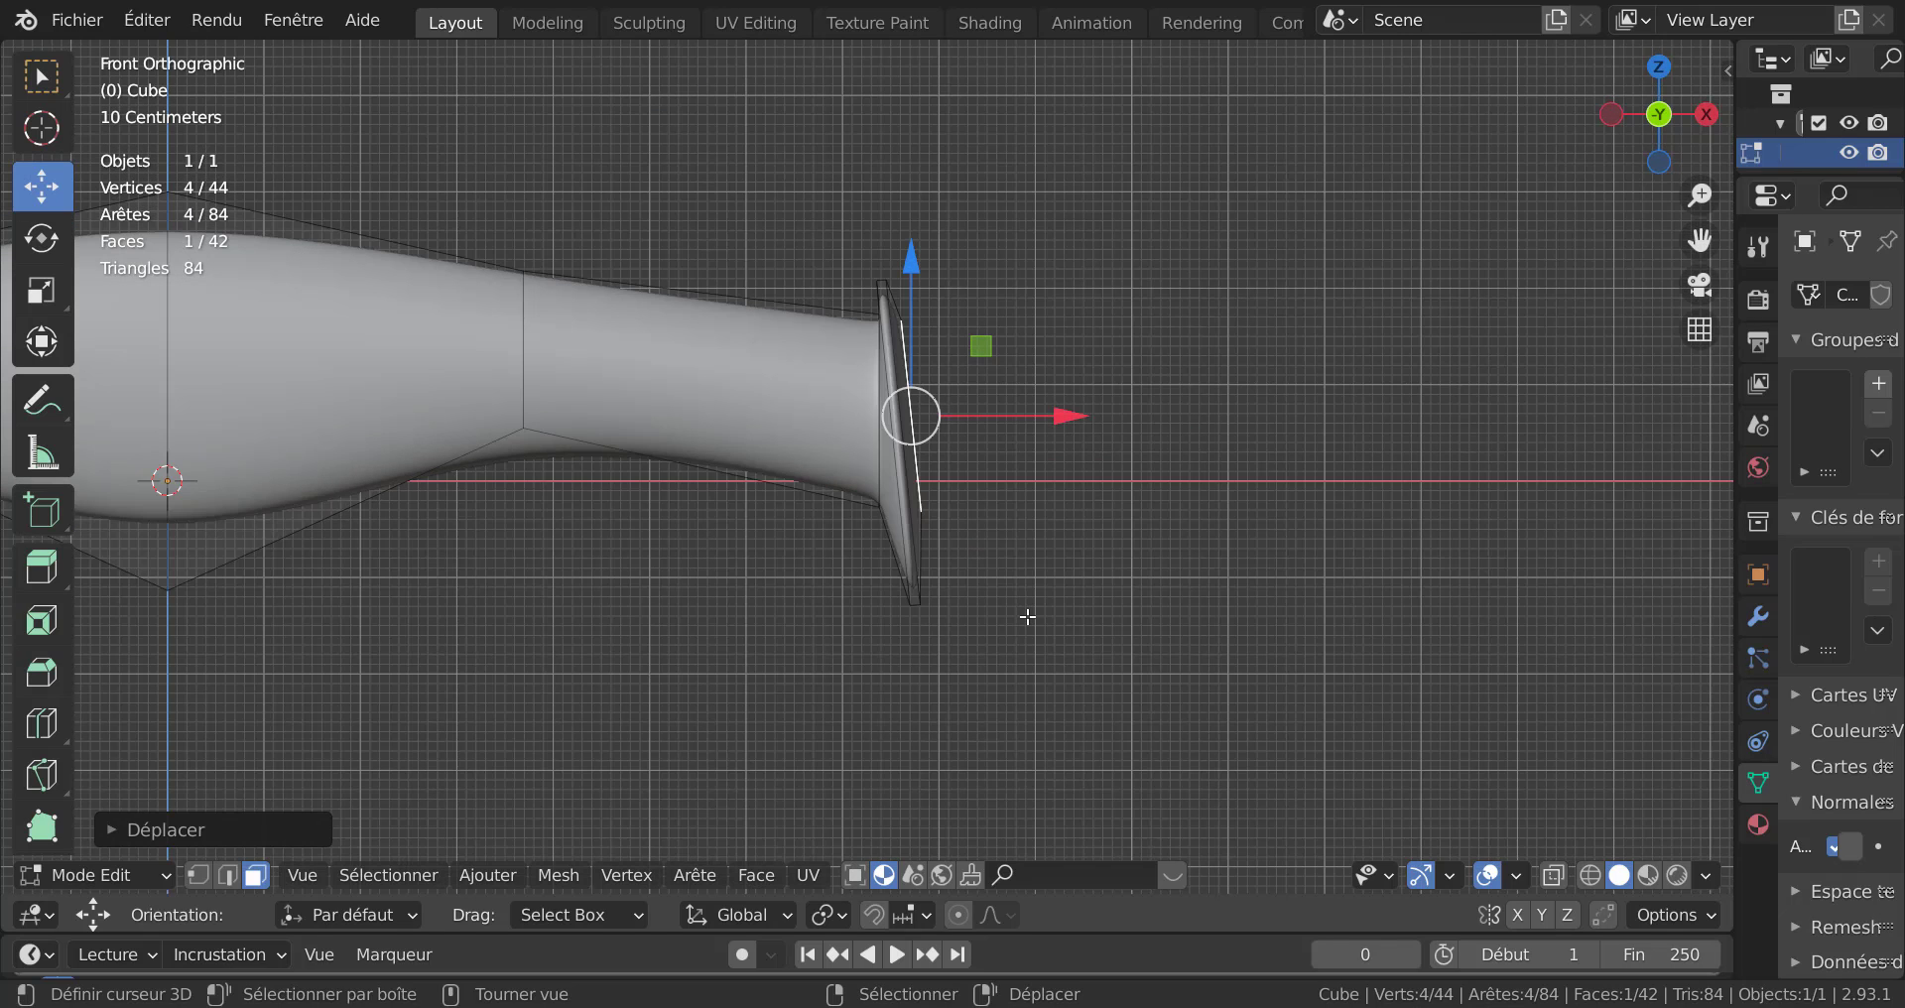
pyautogui.press('e')
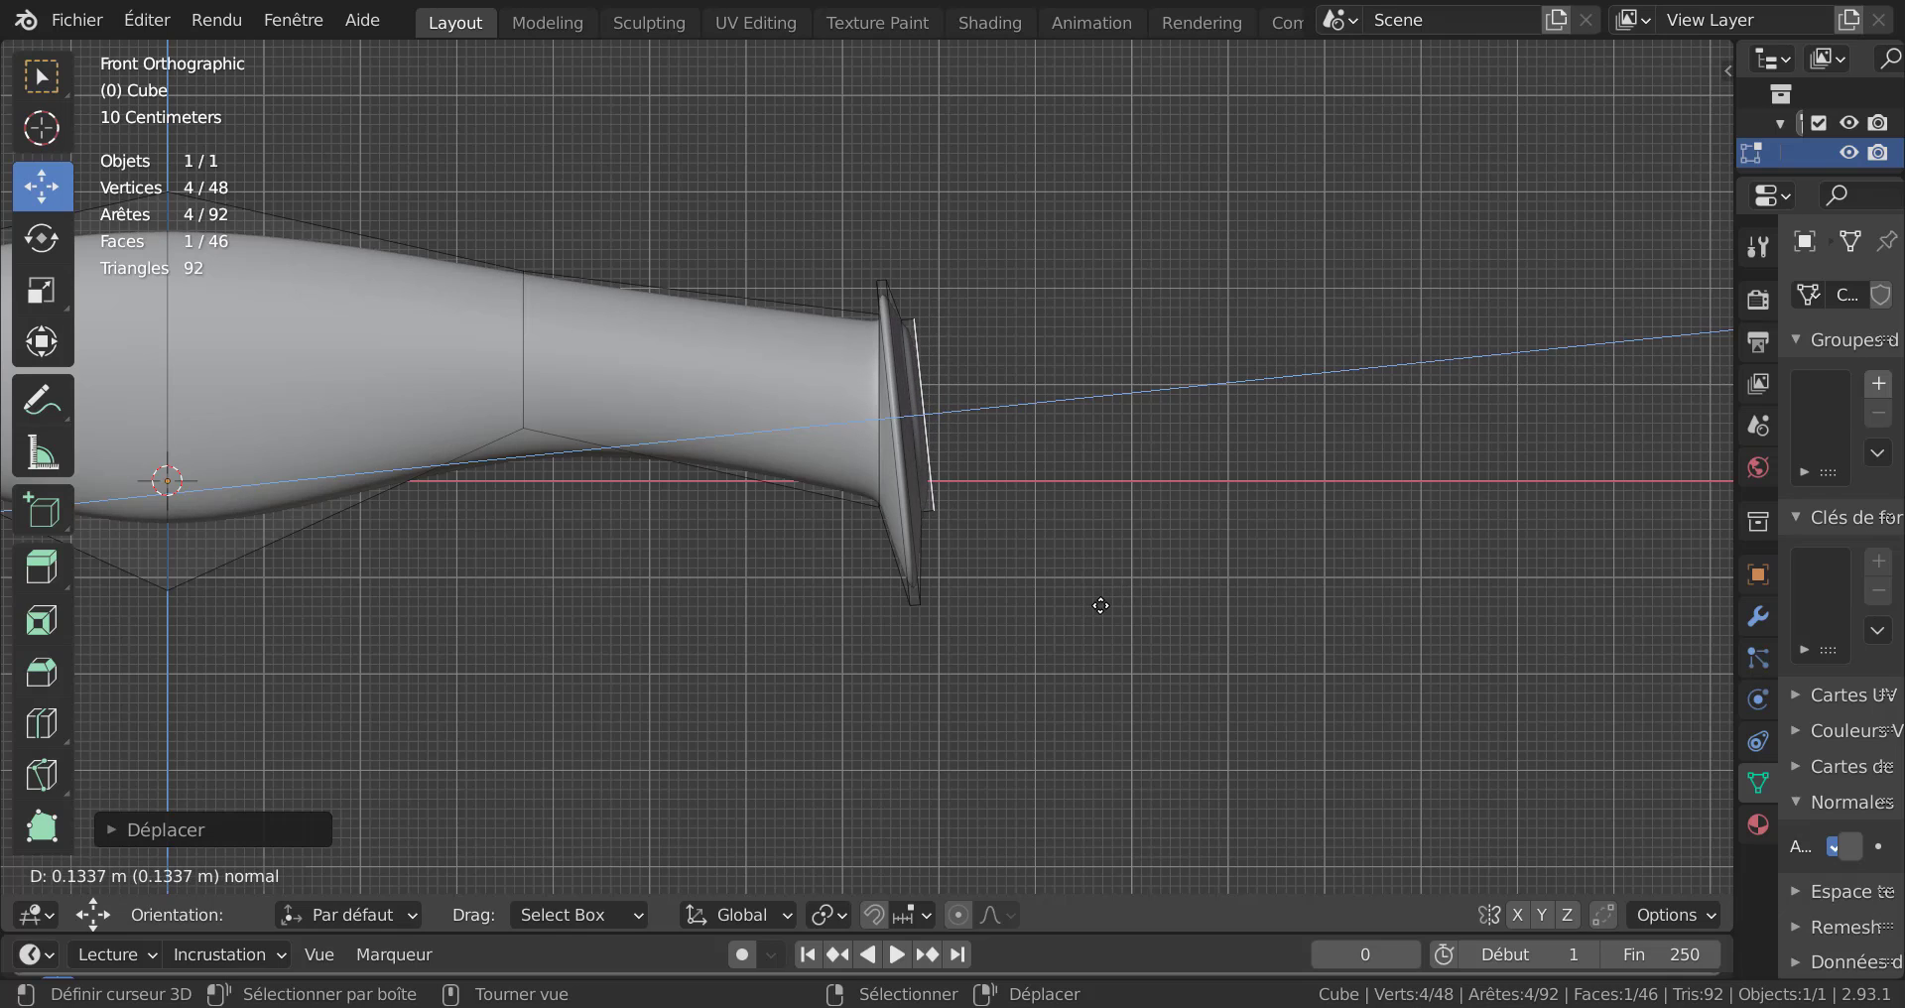
pyautogui.click(1101, 605)
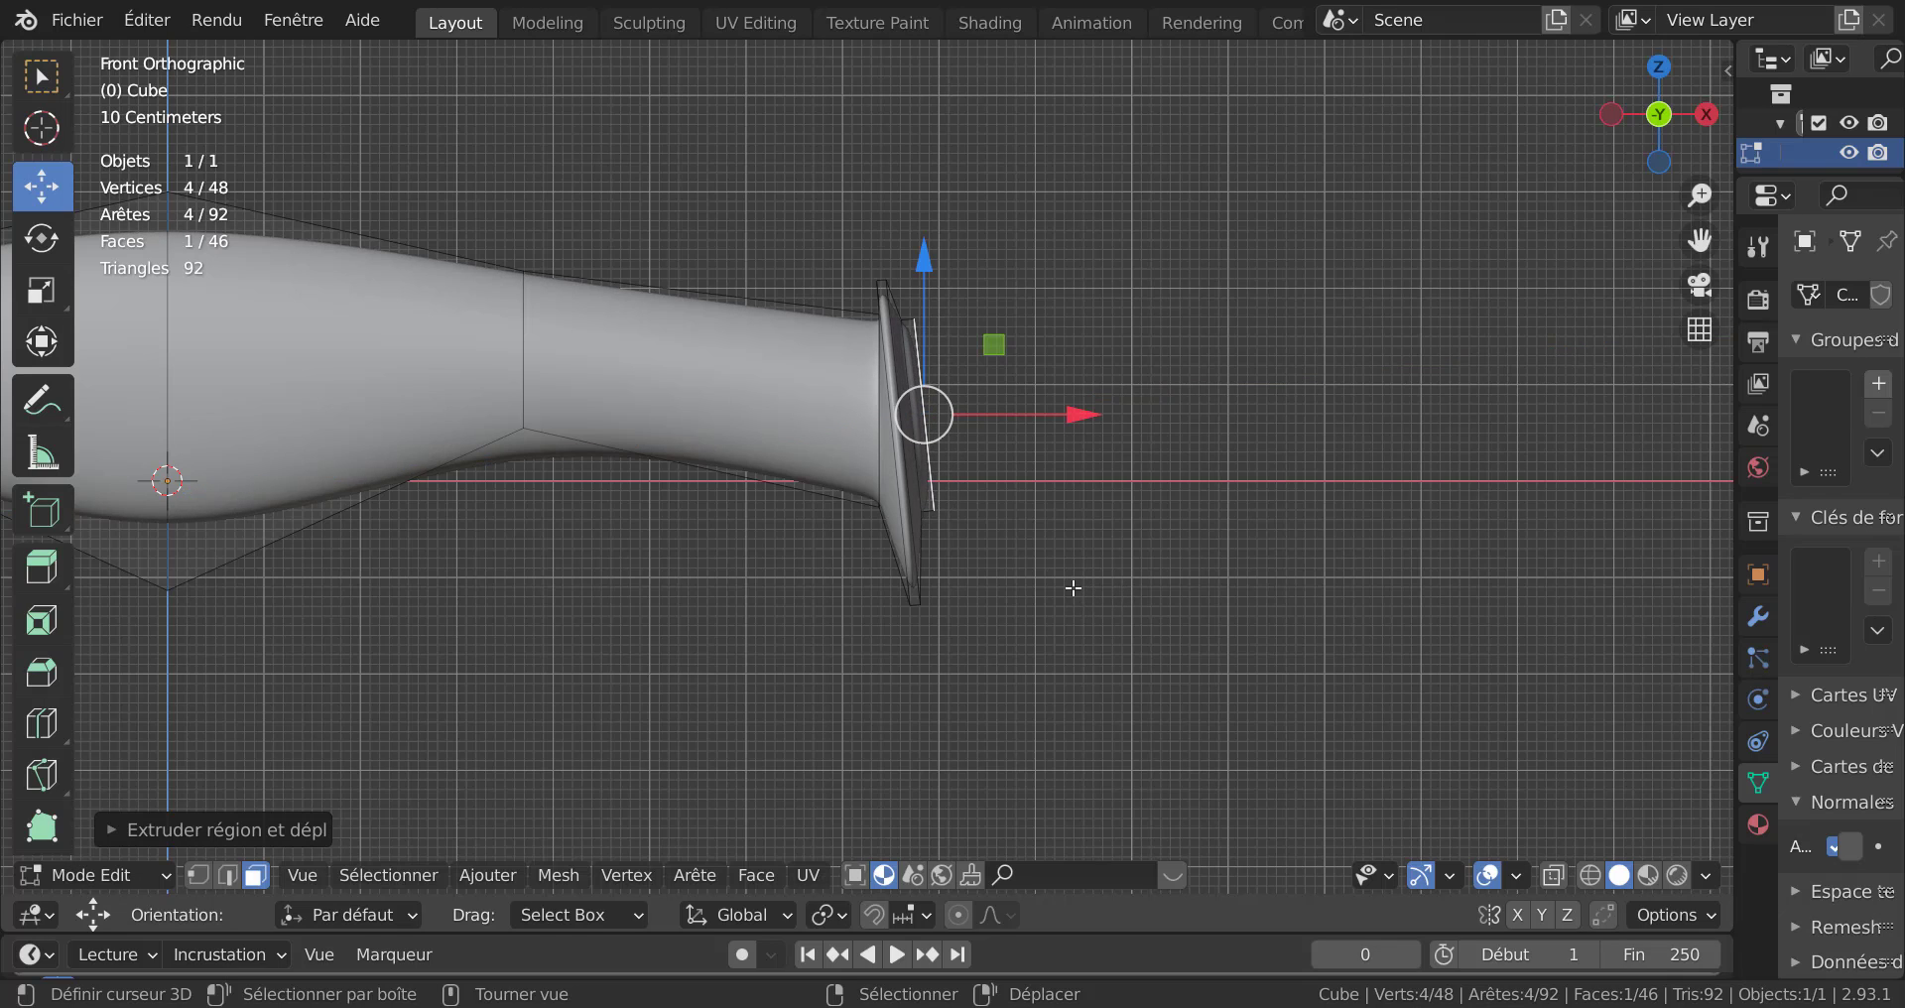
pyautogui.press('e')
pyautogui.click(1070, 551)
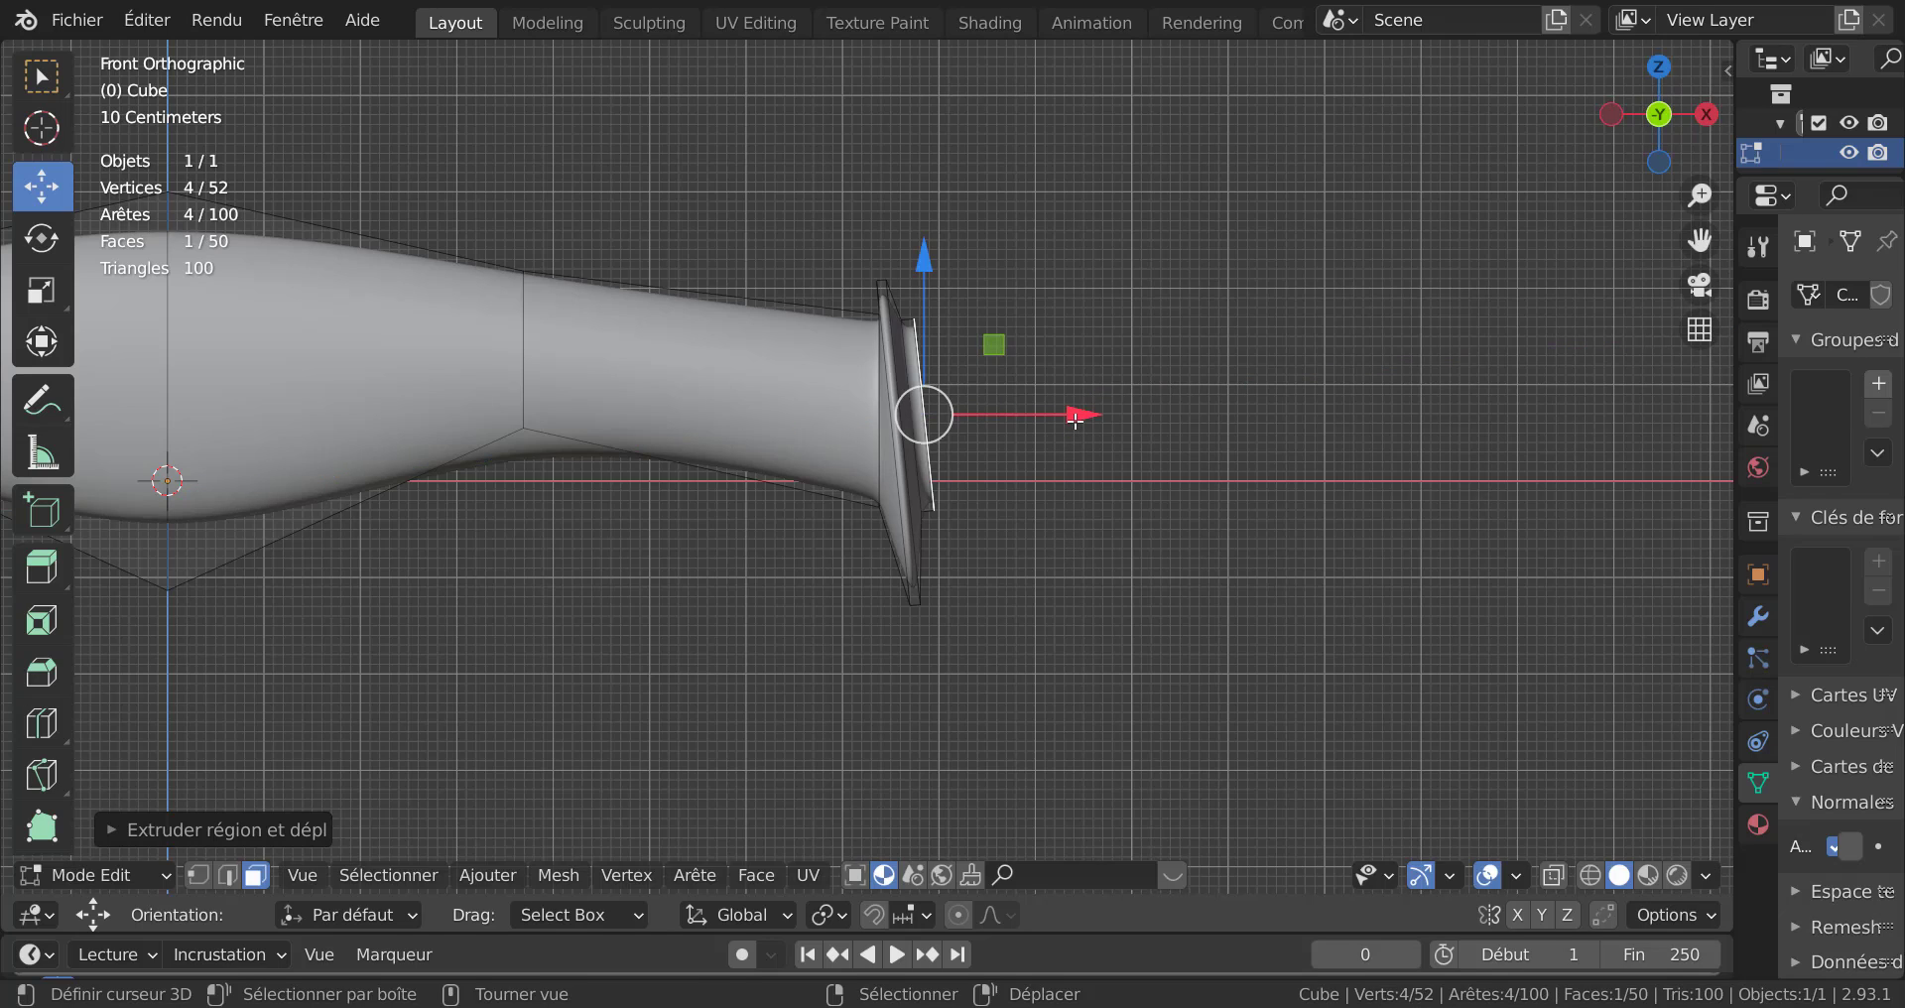
pyautogui.moveTo(1075, 420); pyautogui.dragTo(1112, 430)
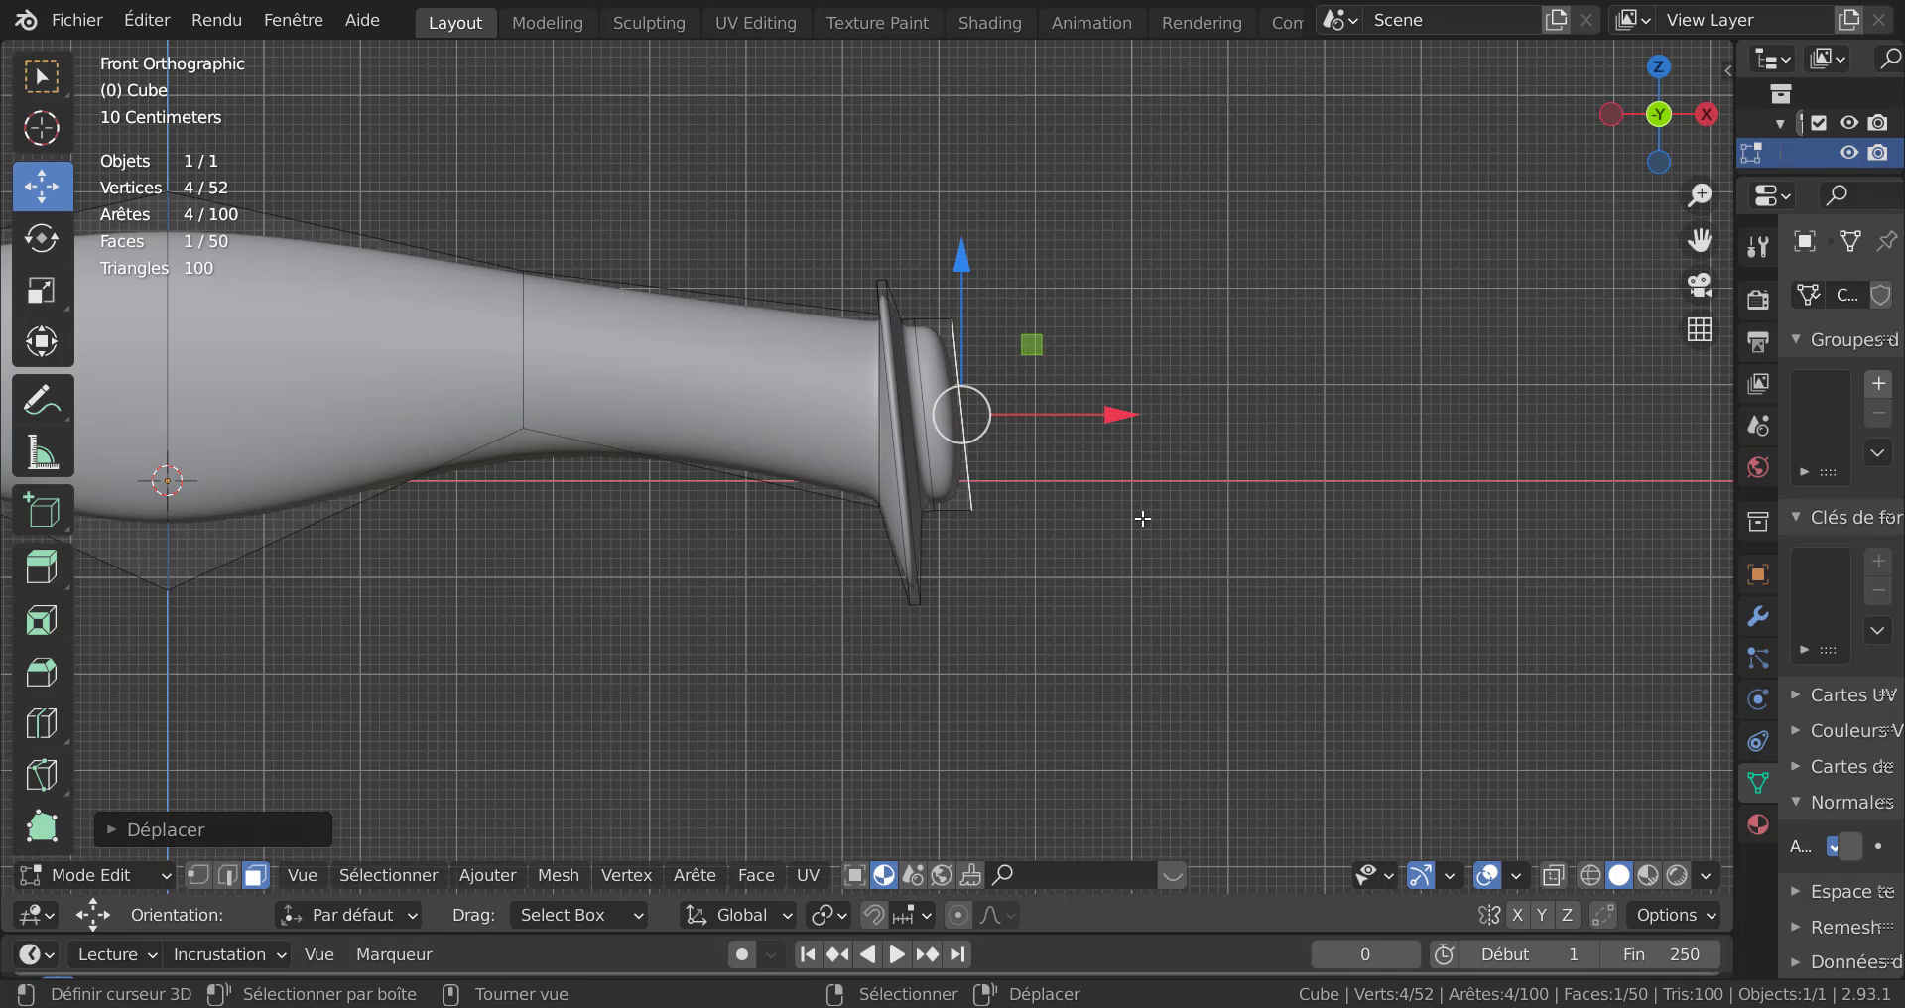
# Scale the extruded end face to about 0.79 along Y and check the narrower collar in Object Mode.
pyautogui.moveTo(1143, 517); pyautogui.dragTo(1023, 635, button='middle')
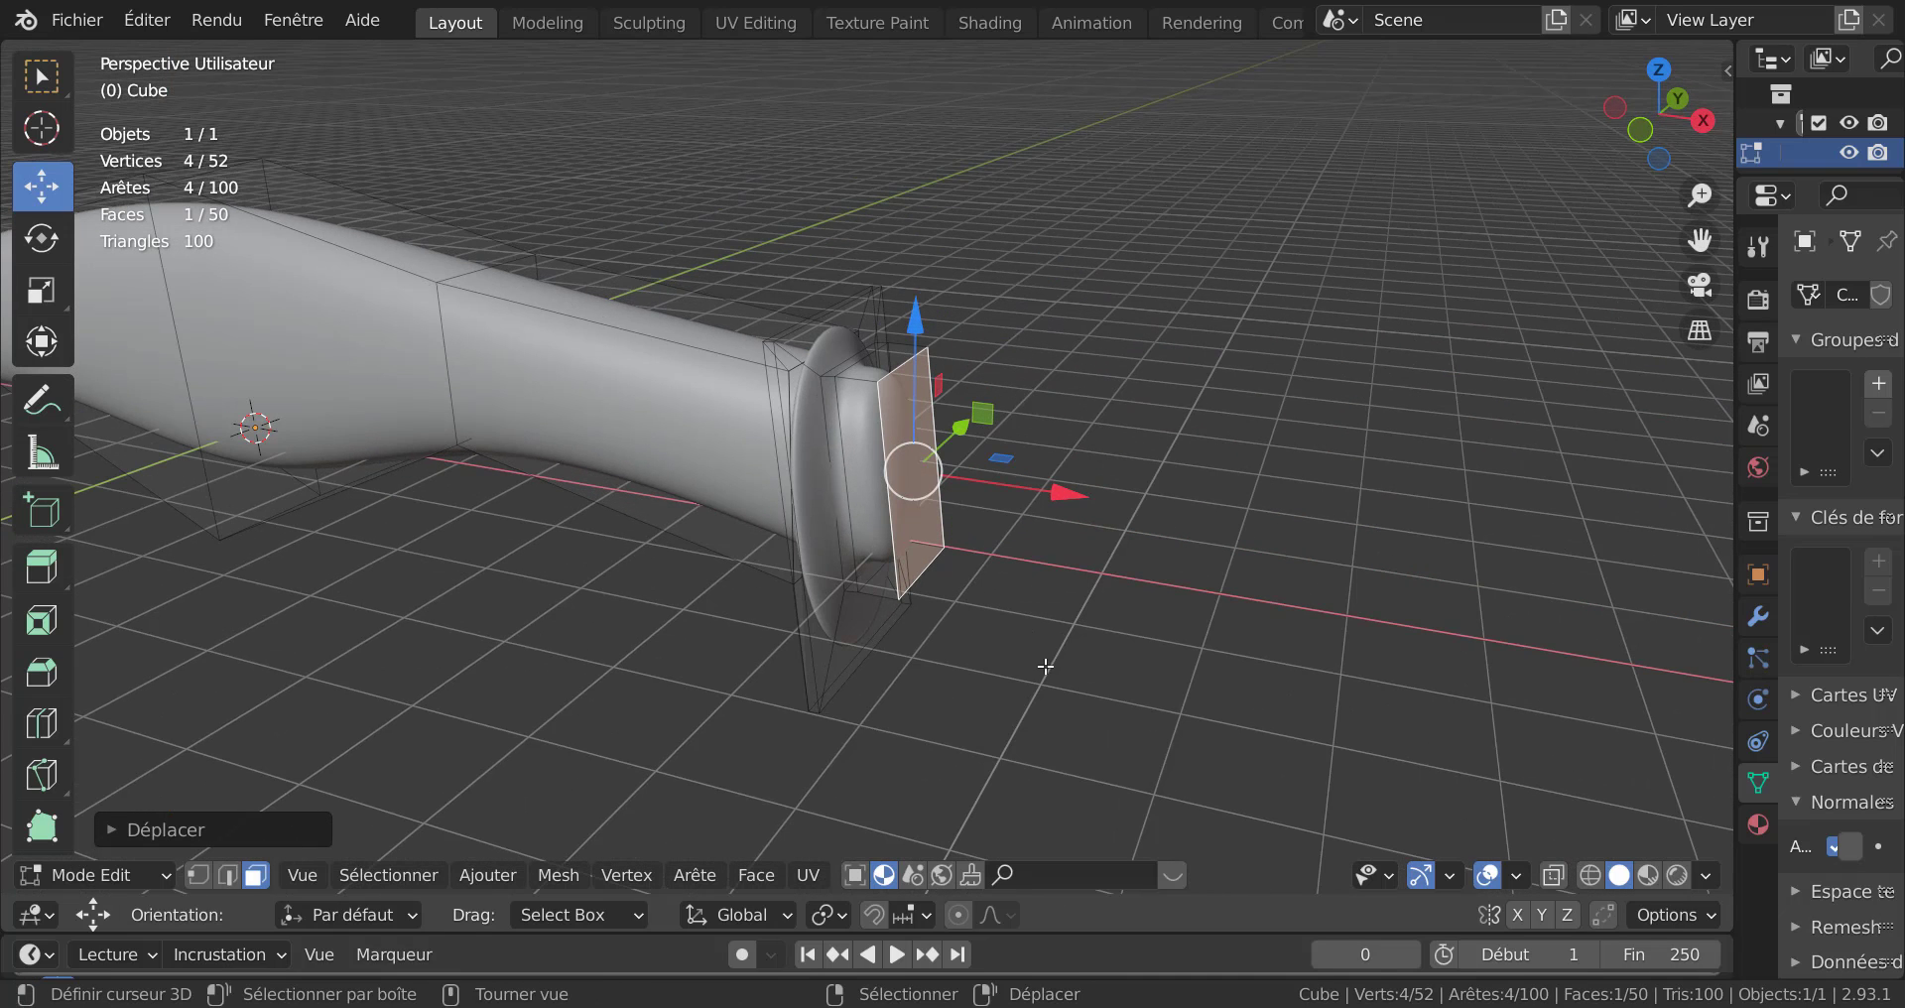
pyautogui.press('s')
pyautogui.press('y')
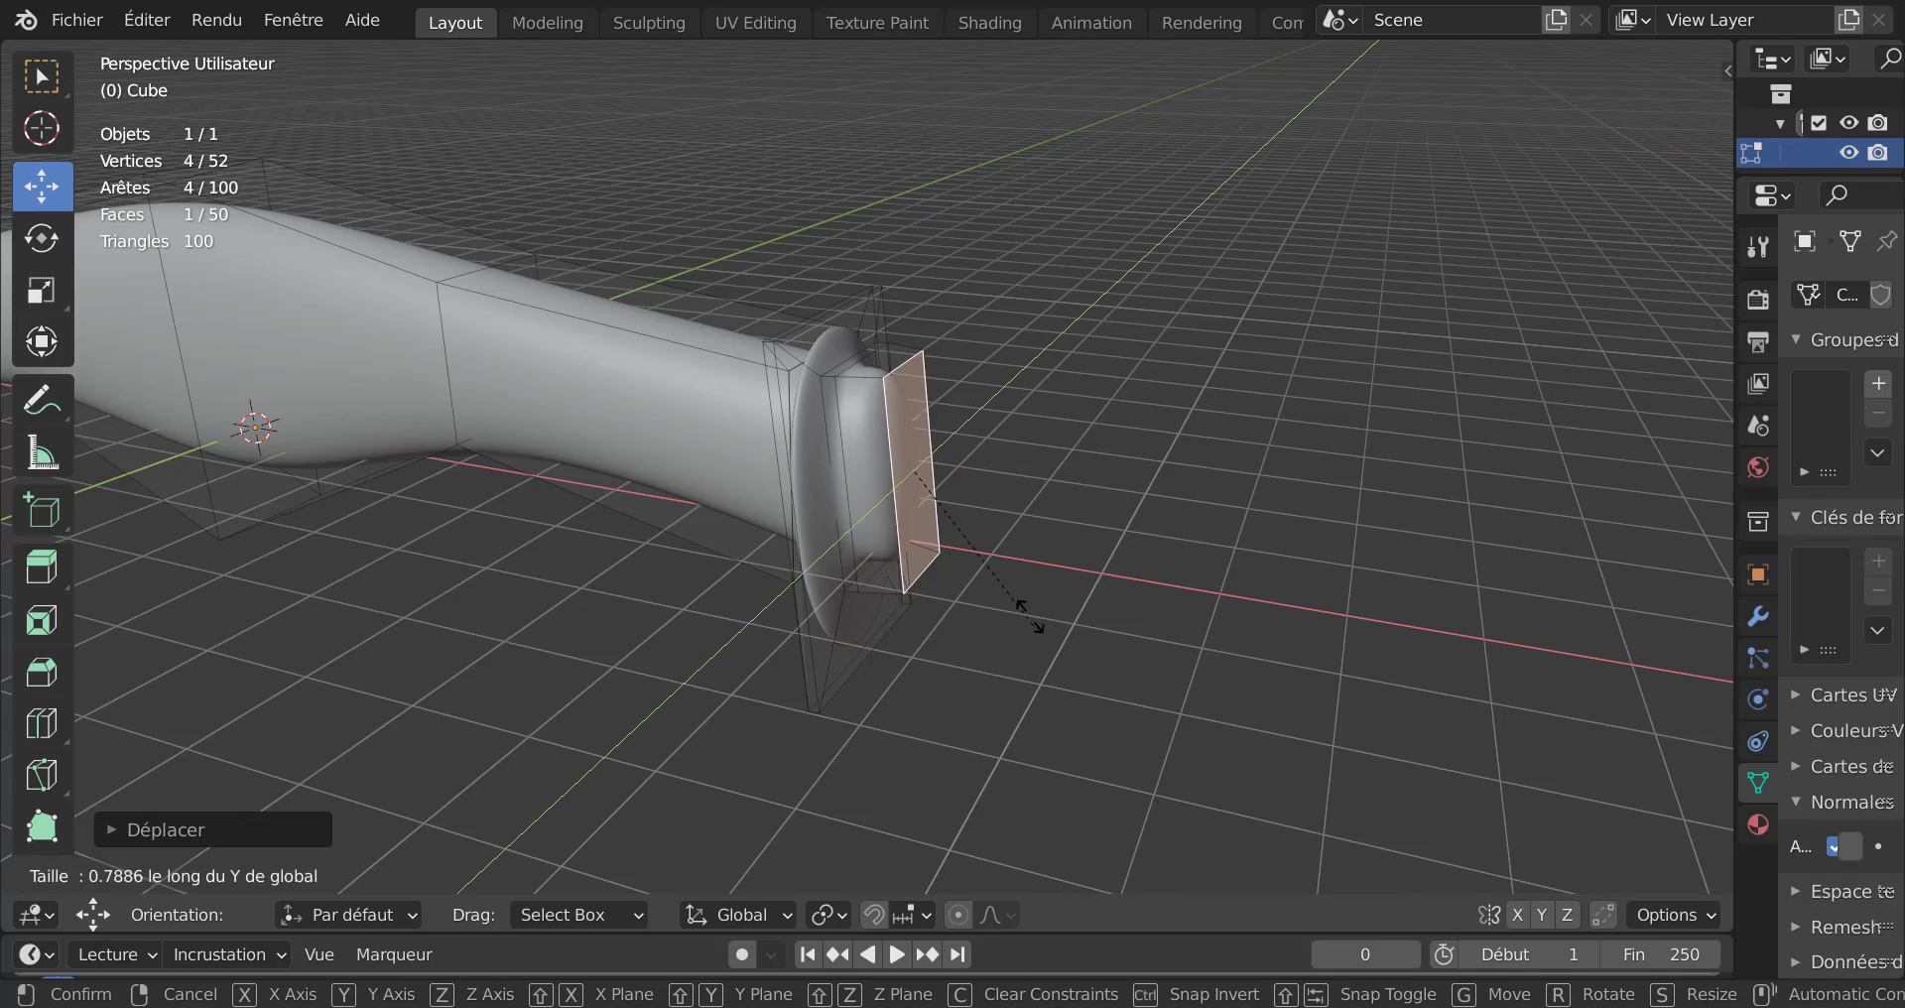
pyautogui.click(1014, 573)
pyautogui.press('Tab')
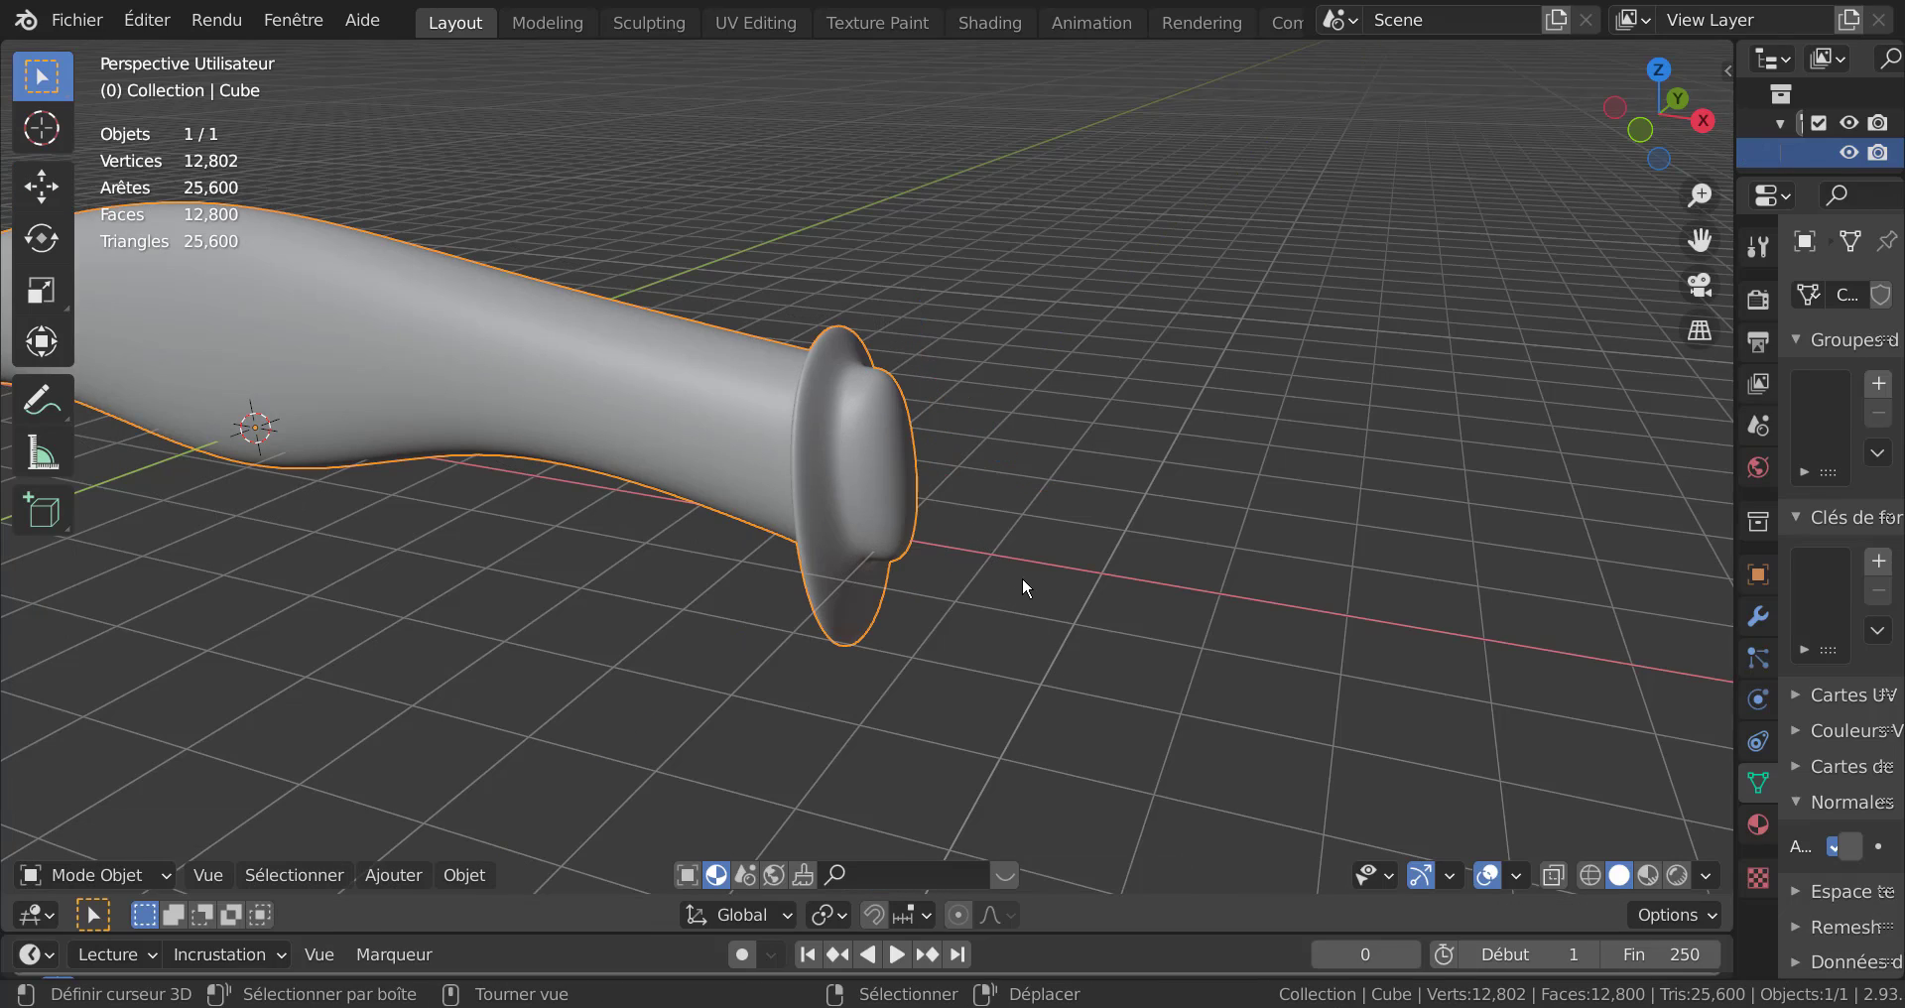
pyautogui.moveTo(1021, 576); pyautogui.dragTo(812, 621, button='middle')
# Narrow the collar's end face further to about 0.49 along Y and inspect the smoothed shape in Object Mode.
pyautogui.press('Tab')
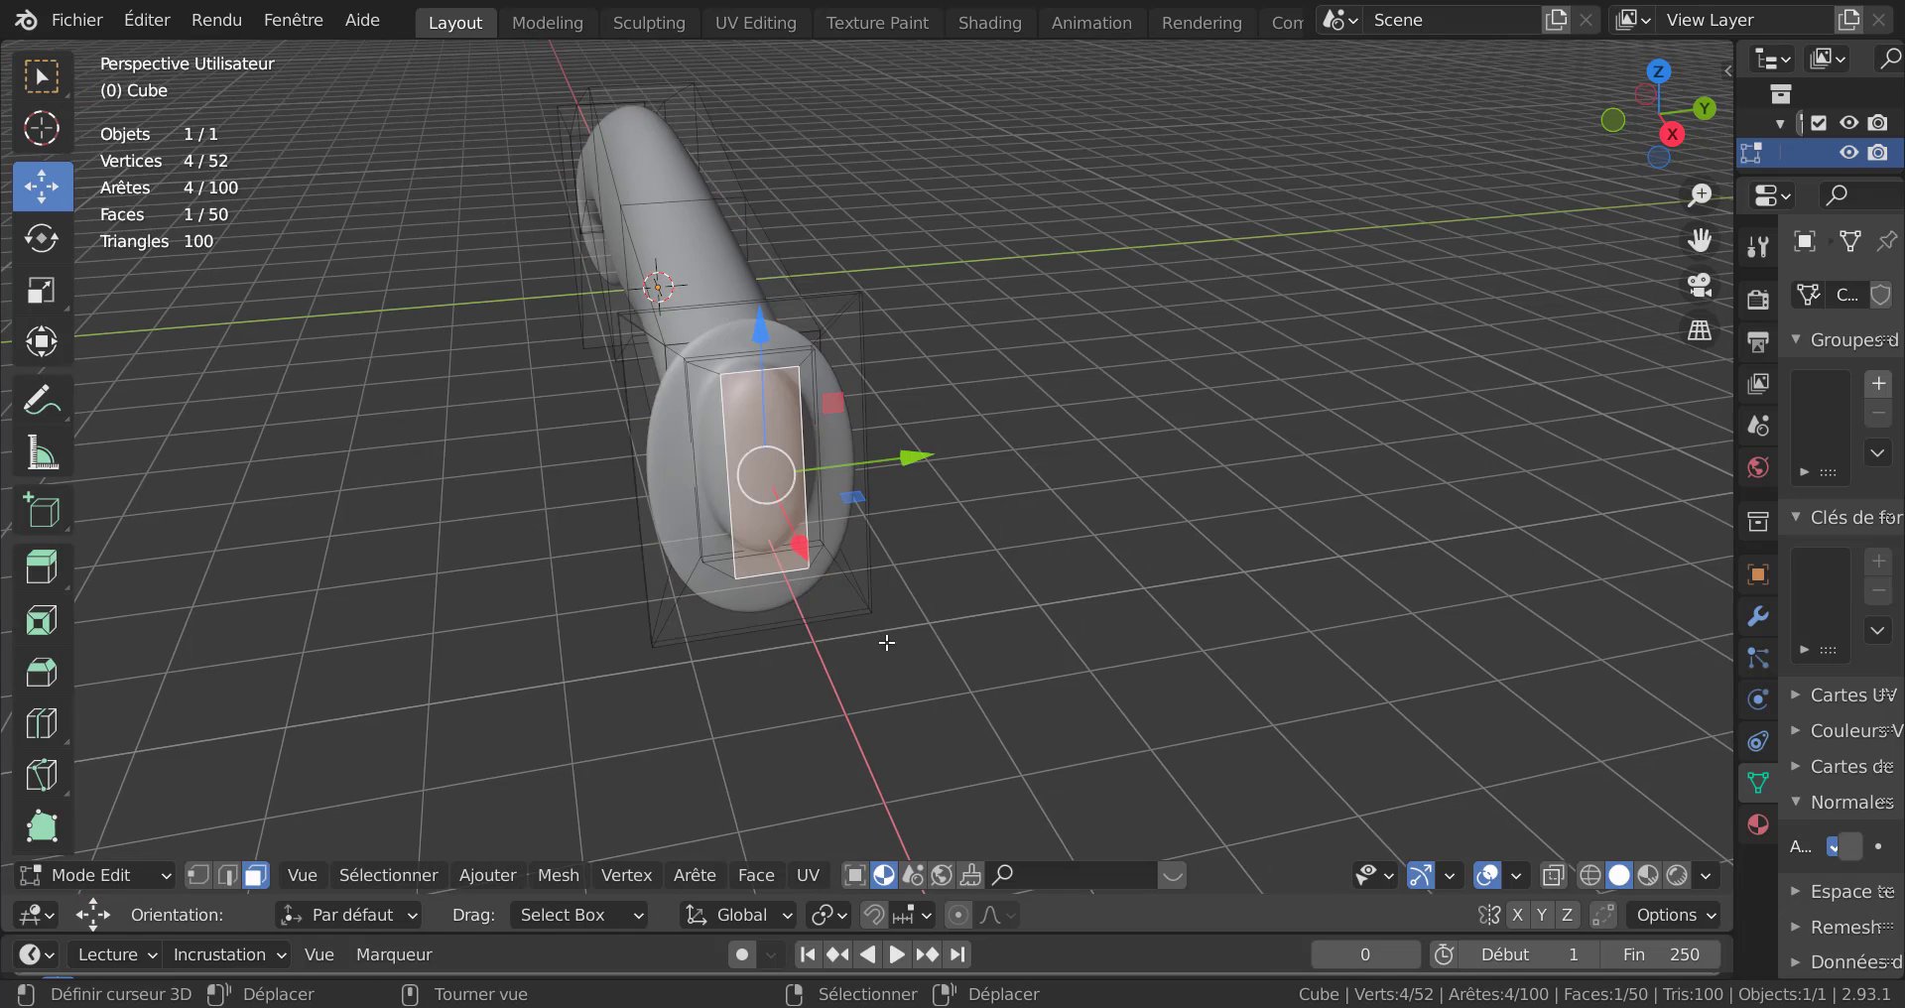
pyautogui.press('s')
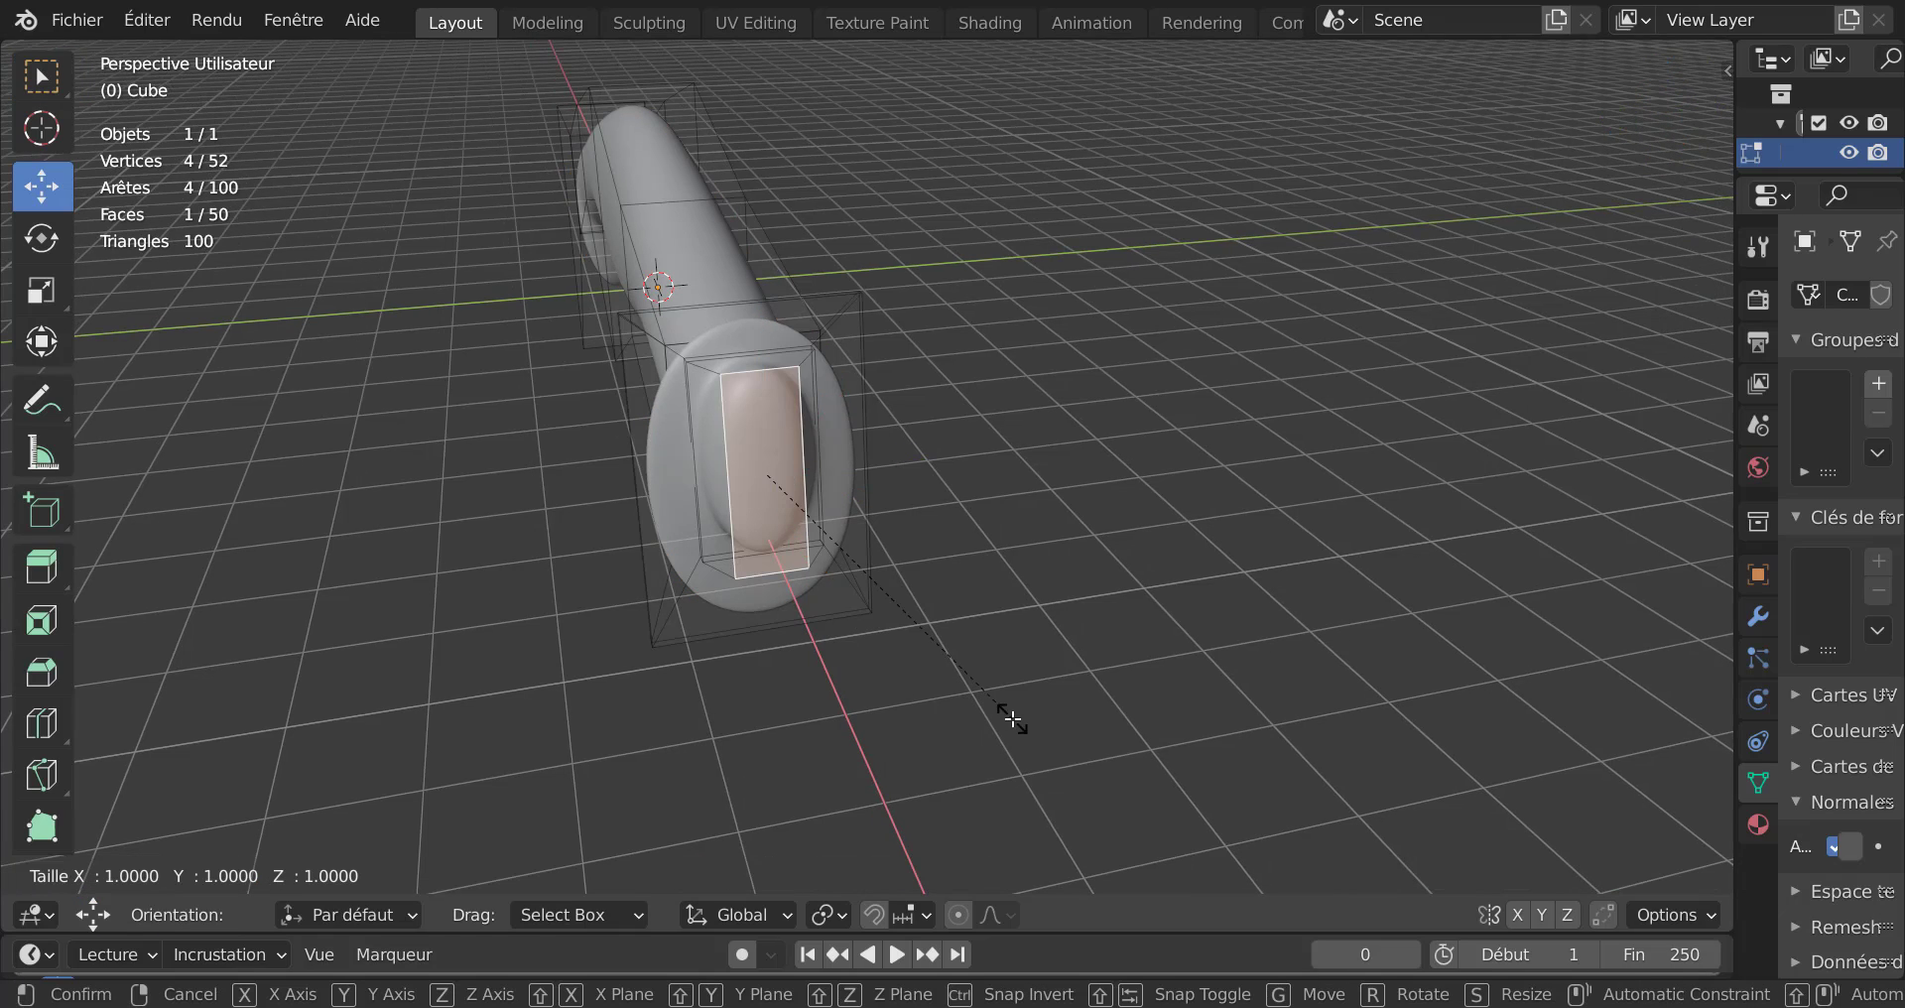
pyautogui.press('y')
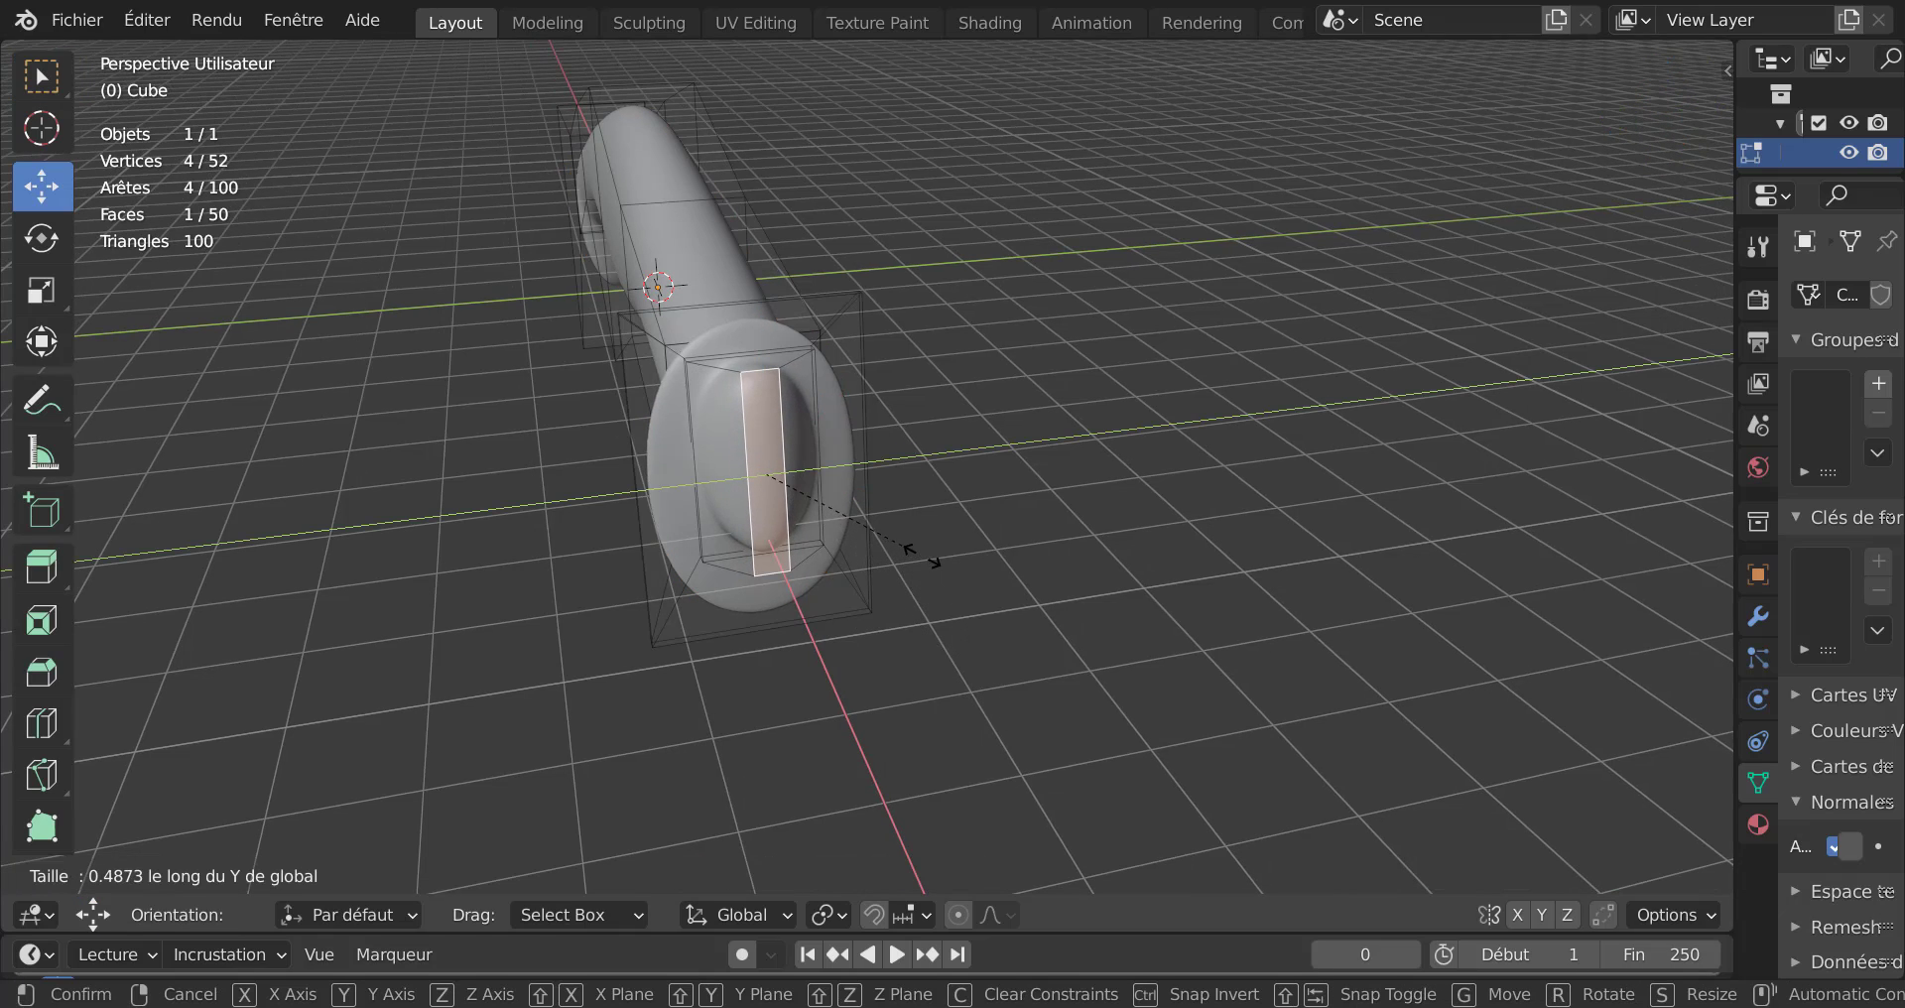
pyautogui.click(925, 545)
pyautogui.press('Tab')
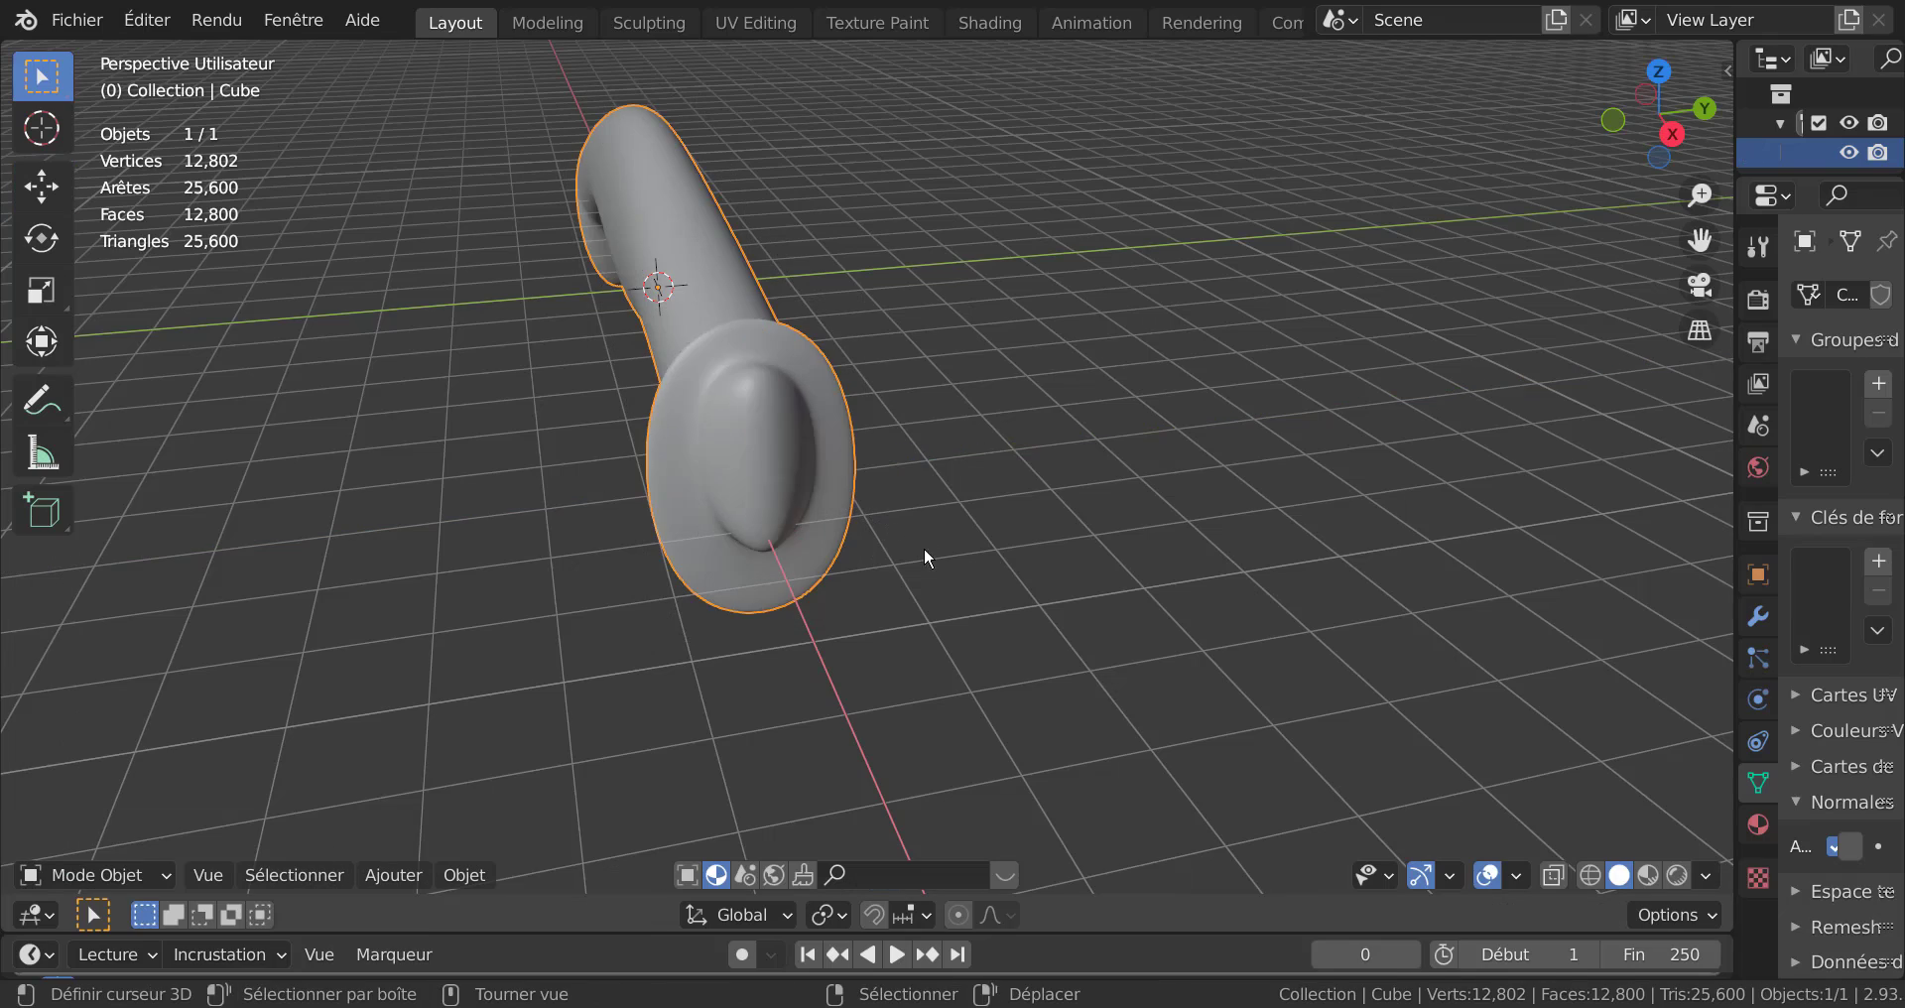
pyautogui.moveTo(924, 546); pyautogui.dragTo(1201, 575, button='middle')
pyautogui.press('Tab')
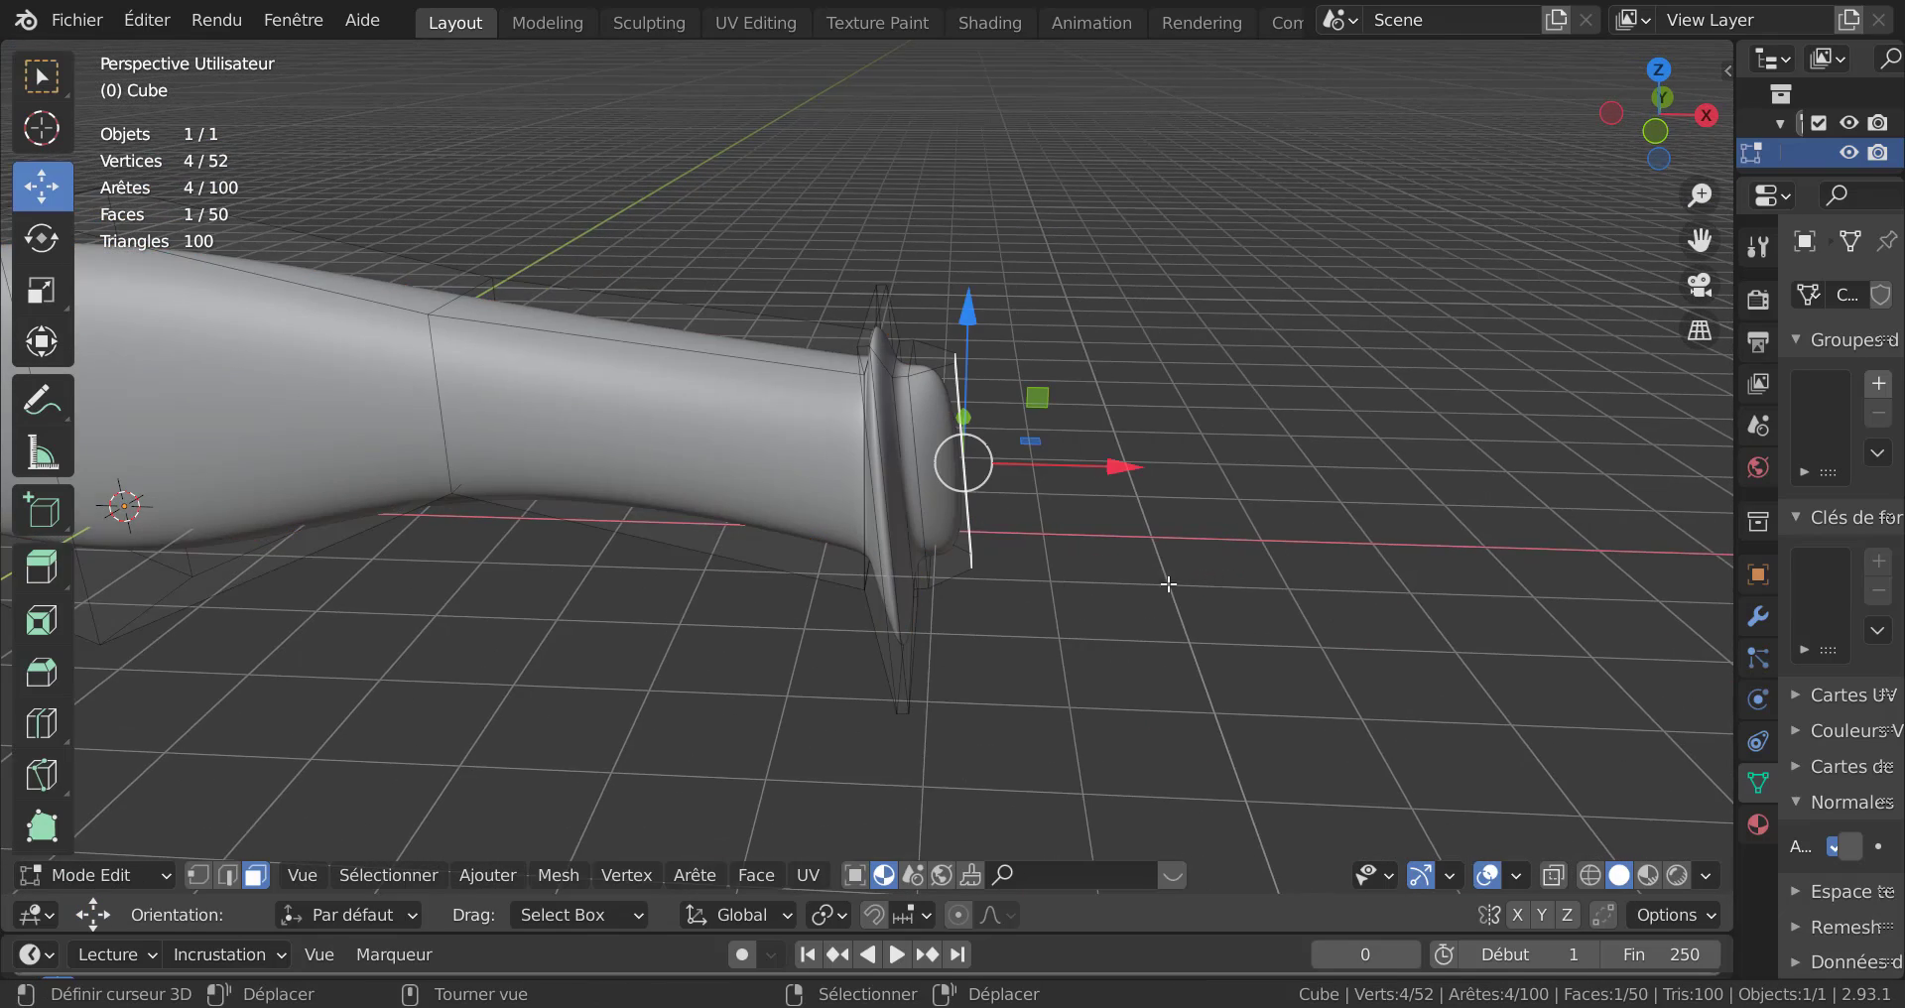
# Extrude the collar's end face in front view and move it far toward positive X to form a long straight blade.
pyautogui.scroll(1, 1044, 589)
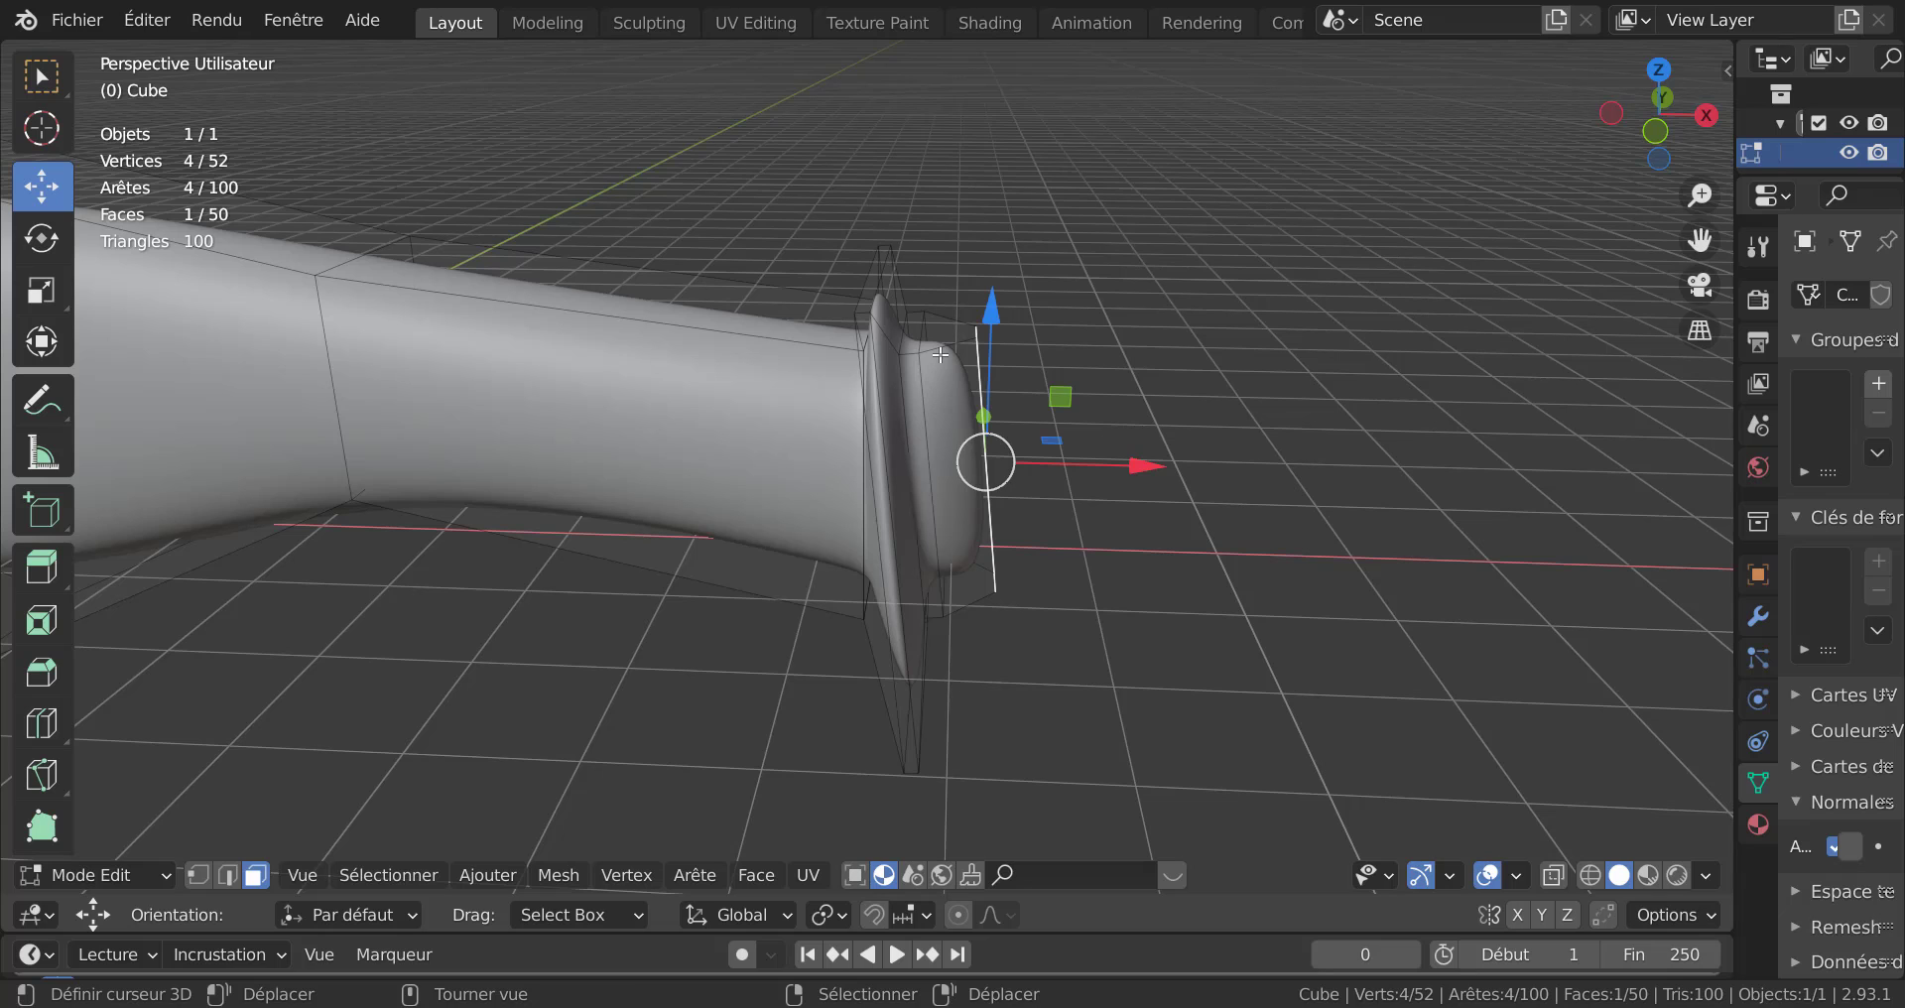
pyautogui.scroll(-2, 983, 485)
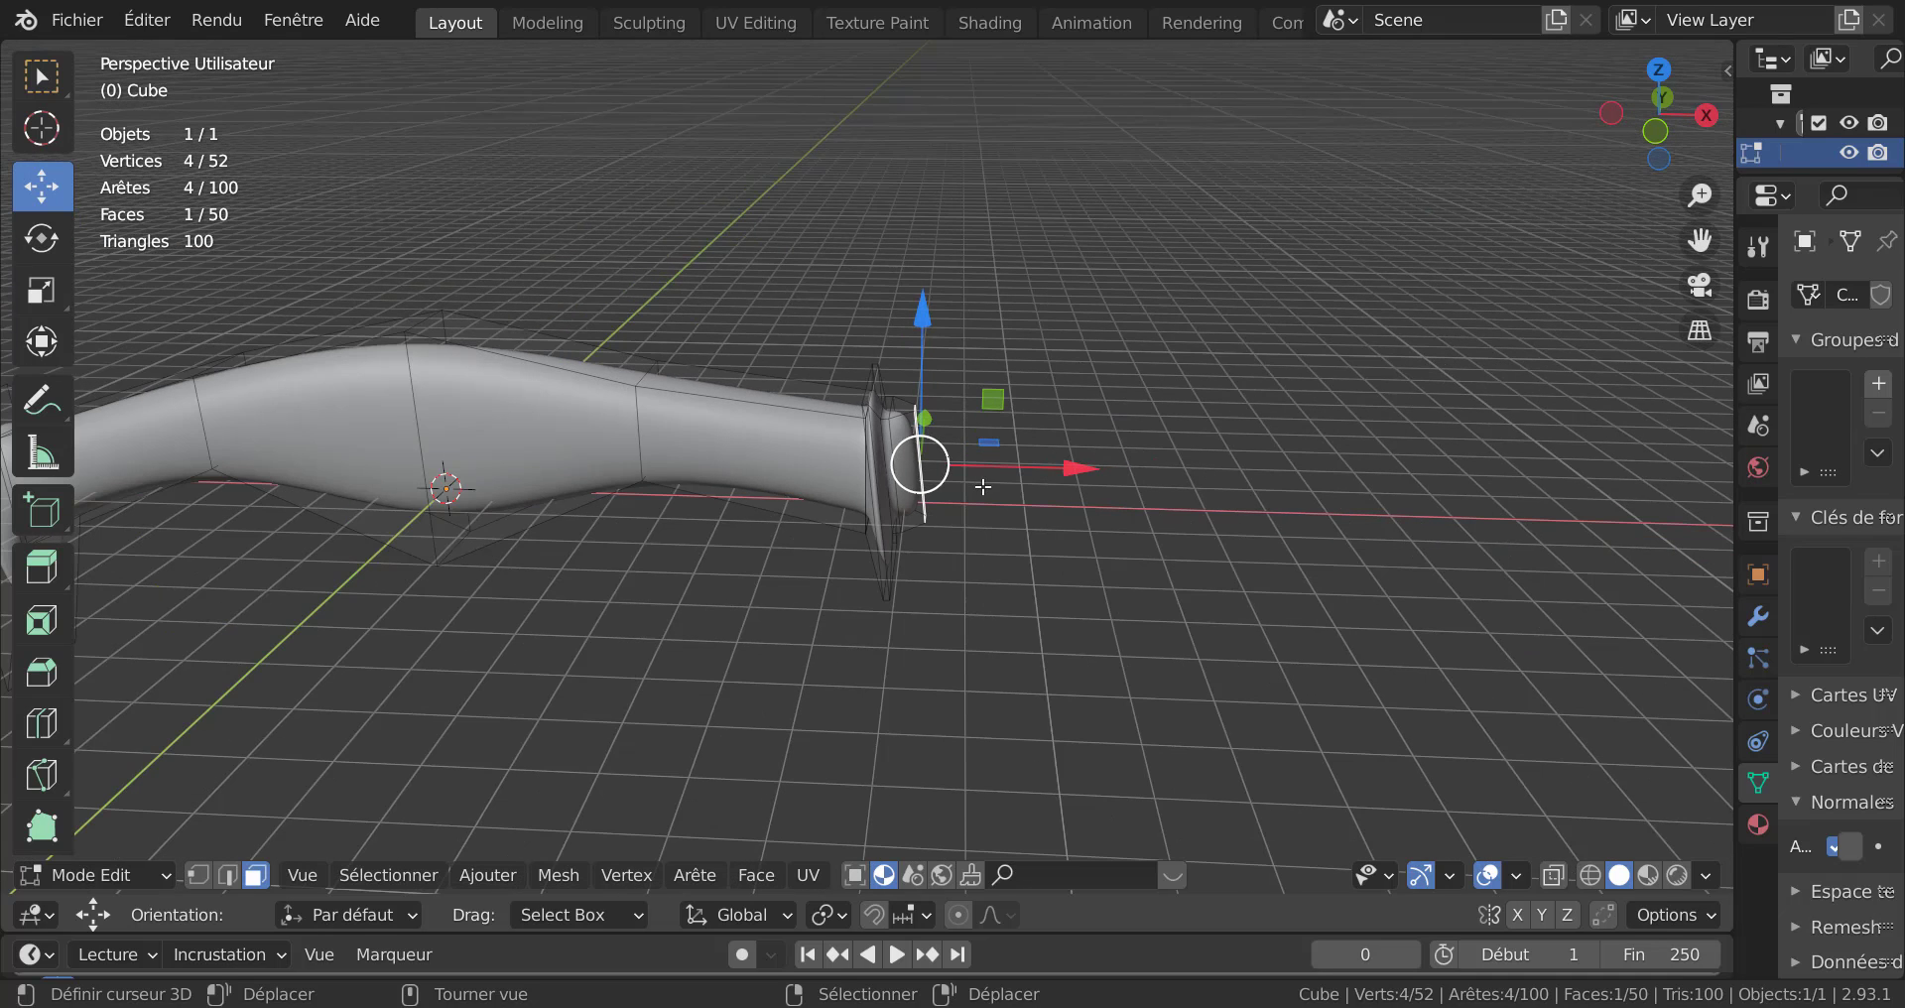
pyautogui.moveTo(1120, 616); pyautogui.dragTo(1120, 616, button='middle')
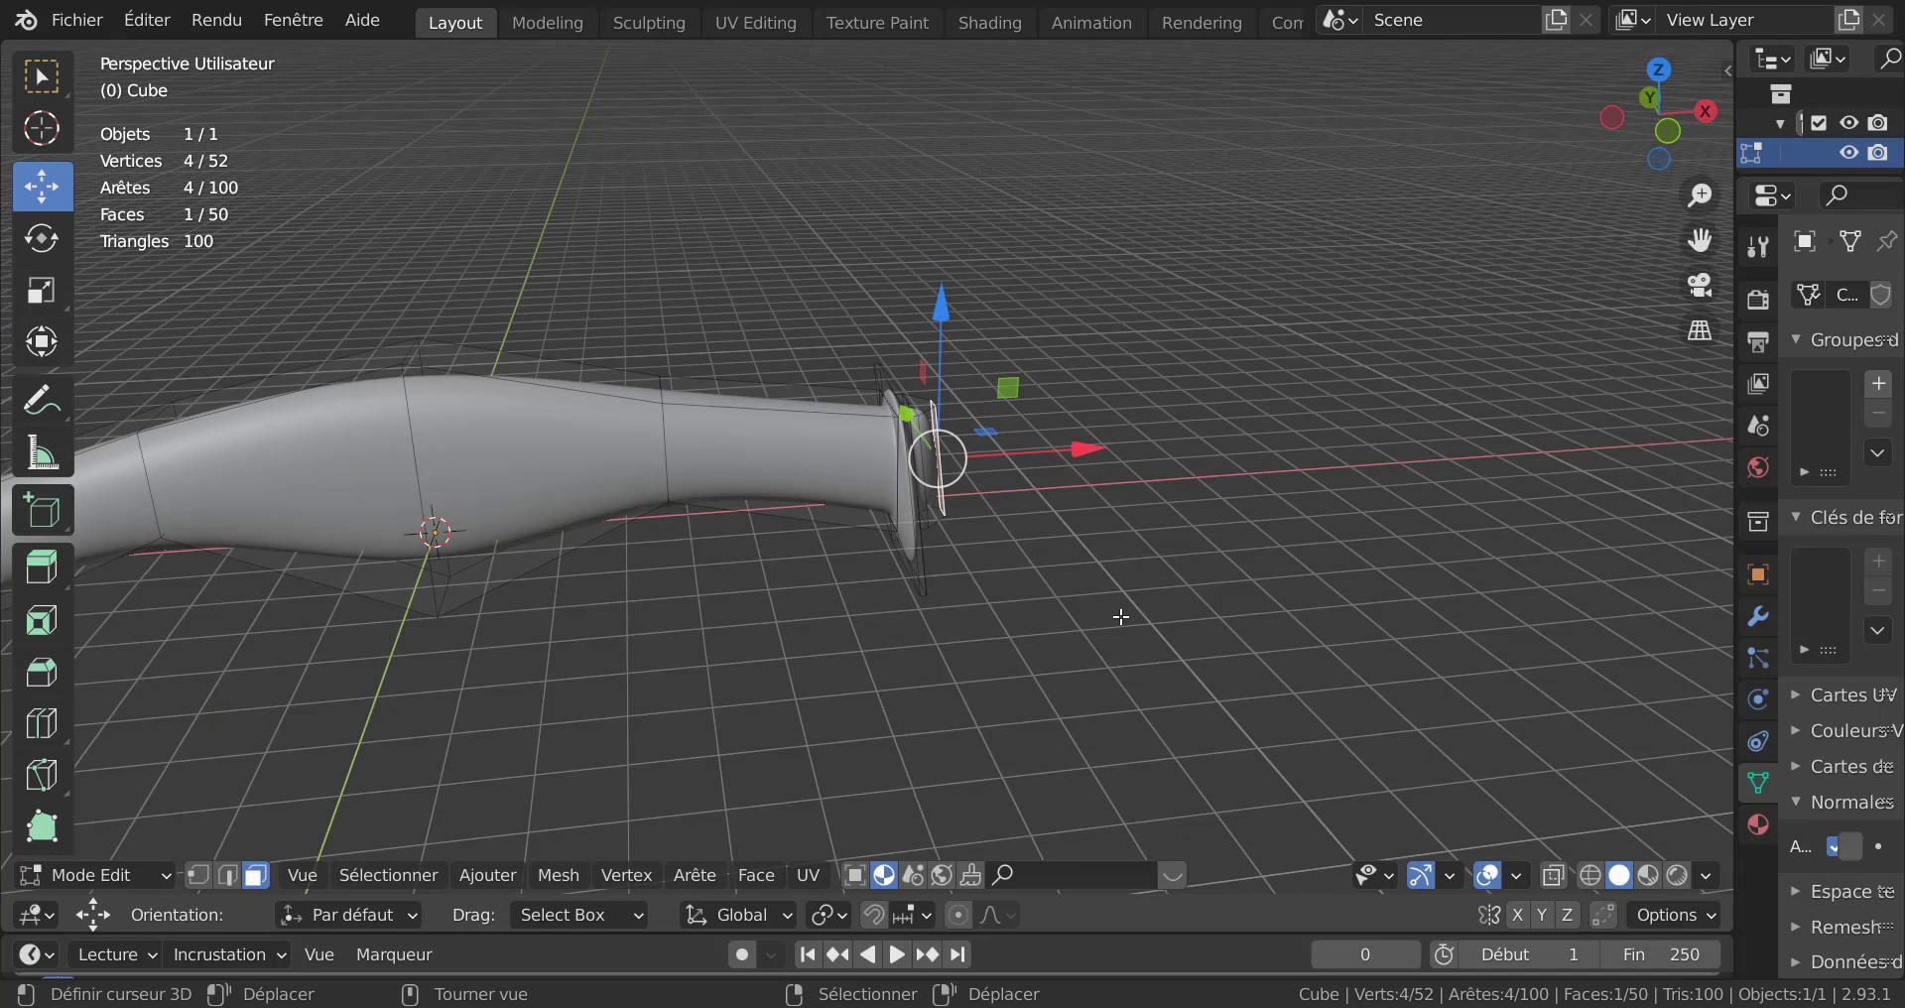
pyautogui.press('KP_1')
pyautogui.scroll(-3, 1118, 615)
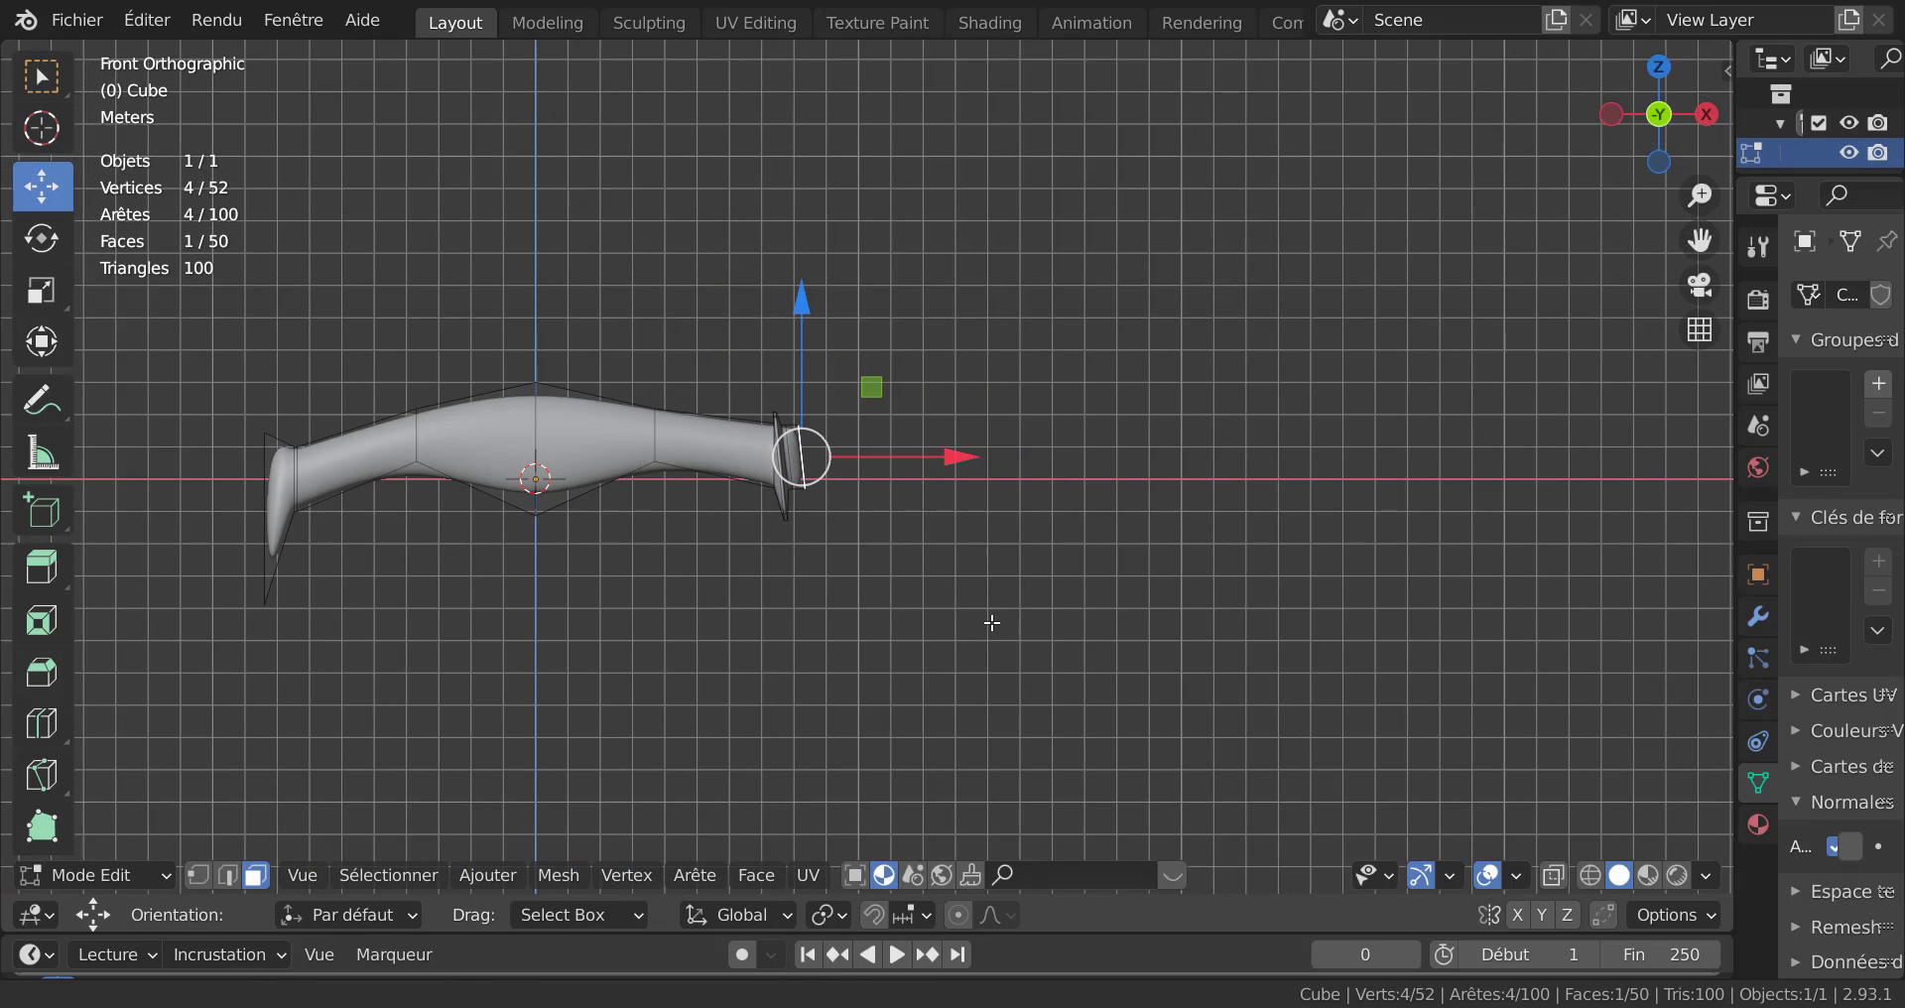
pyautogui.press('e')
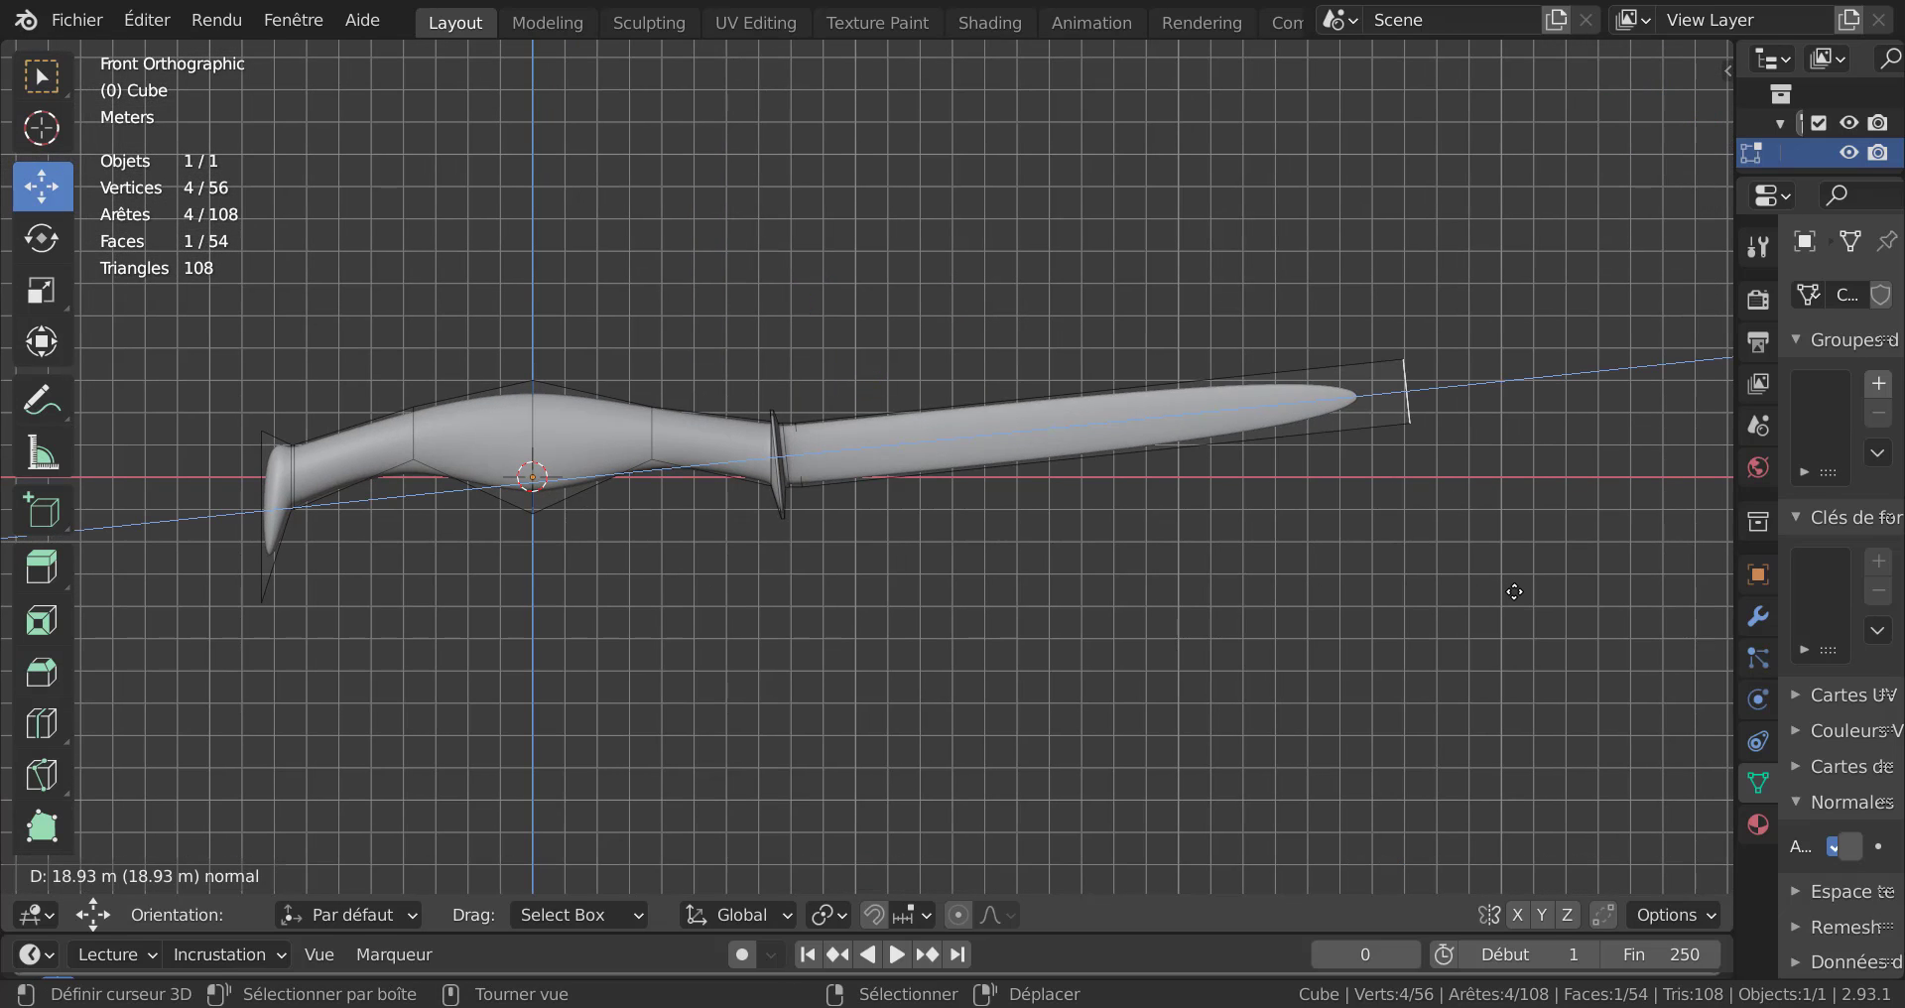
pyautogui.rightClick(1297, 619)
pyautogui.moveTo(949, 455); pyautogui.dragTo(1680, 495)
pyautogui.scroll(-3, 1488, 591)
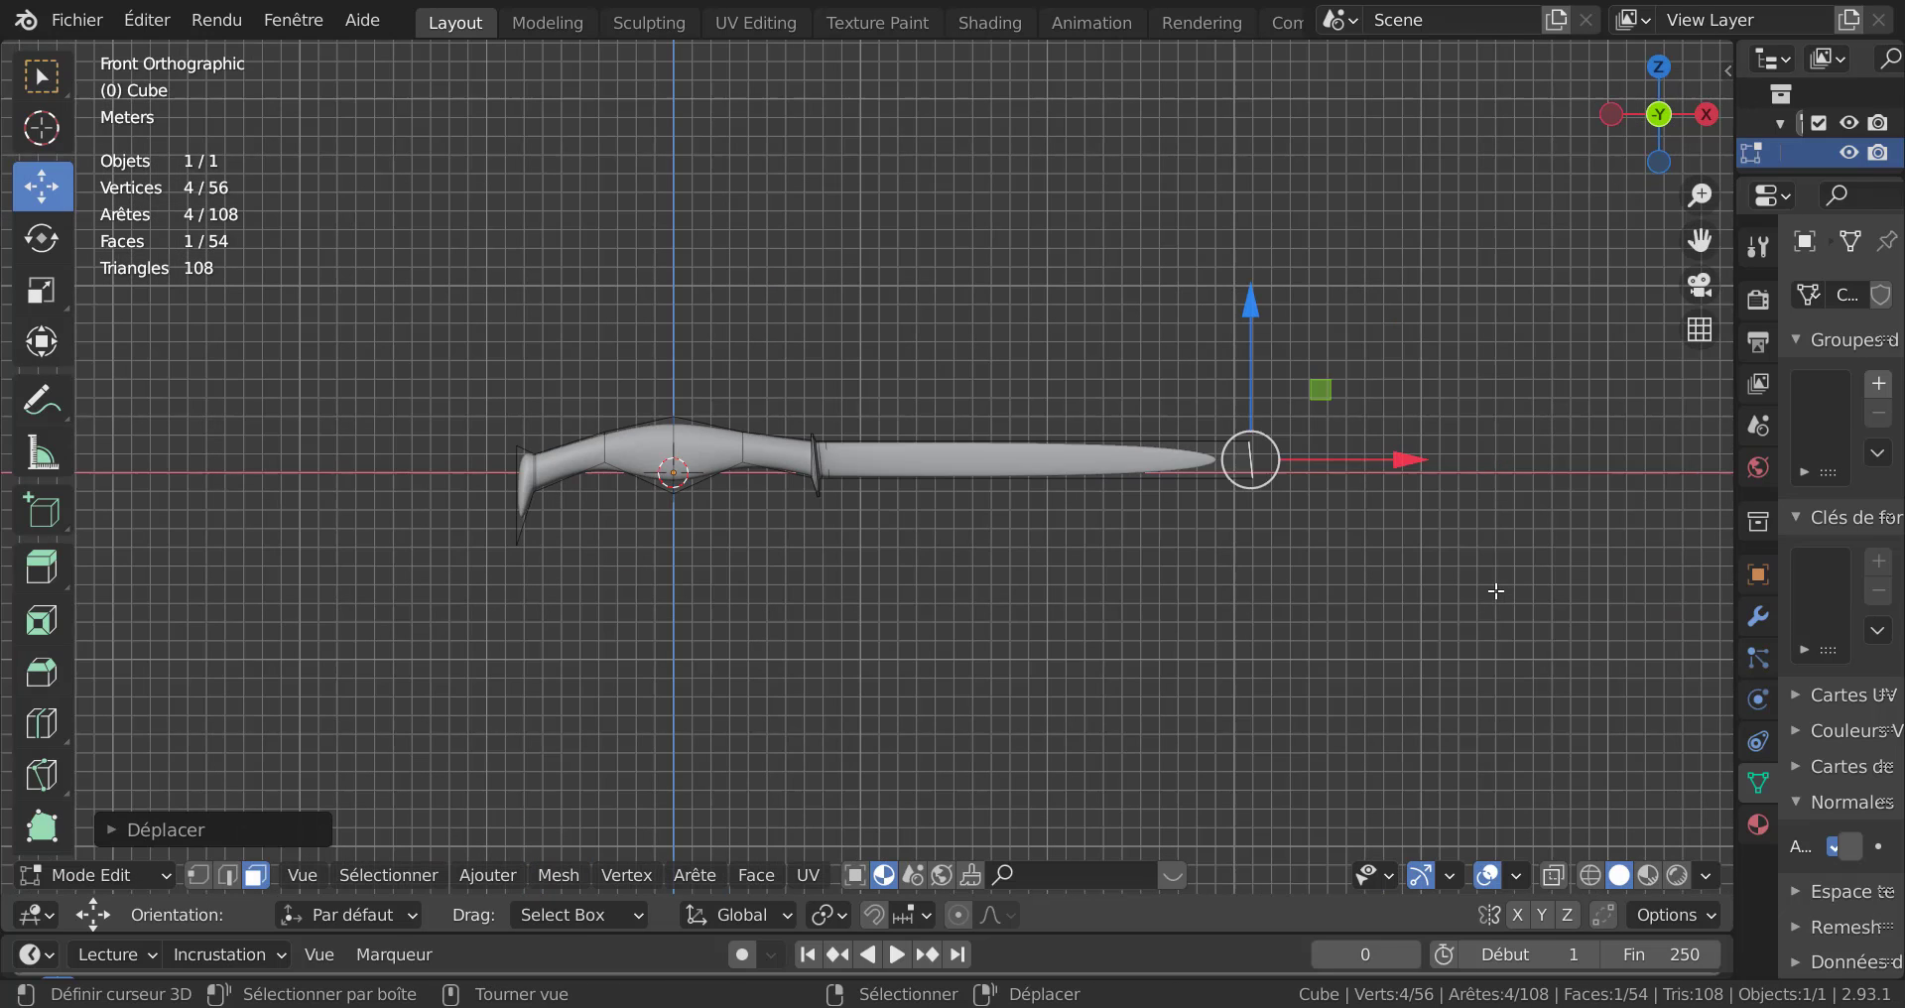
# Adjust the blade's length by moving its tip face along X, extending it and shortening it slightly.
pyautogui.hscroll(2, 1296, 578)
pyautogui.hscroll(-2, 1331, 565)
pyautogui.hscroll(1, 1346, 469)
pyautogui.moveTo(1346, 470); pyautogui.dragTo(1477, 462)
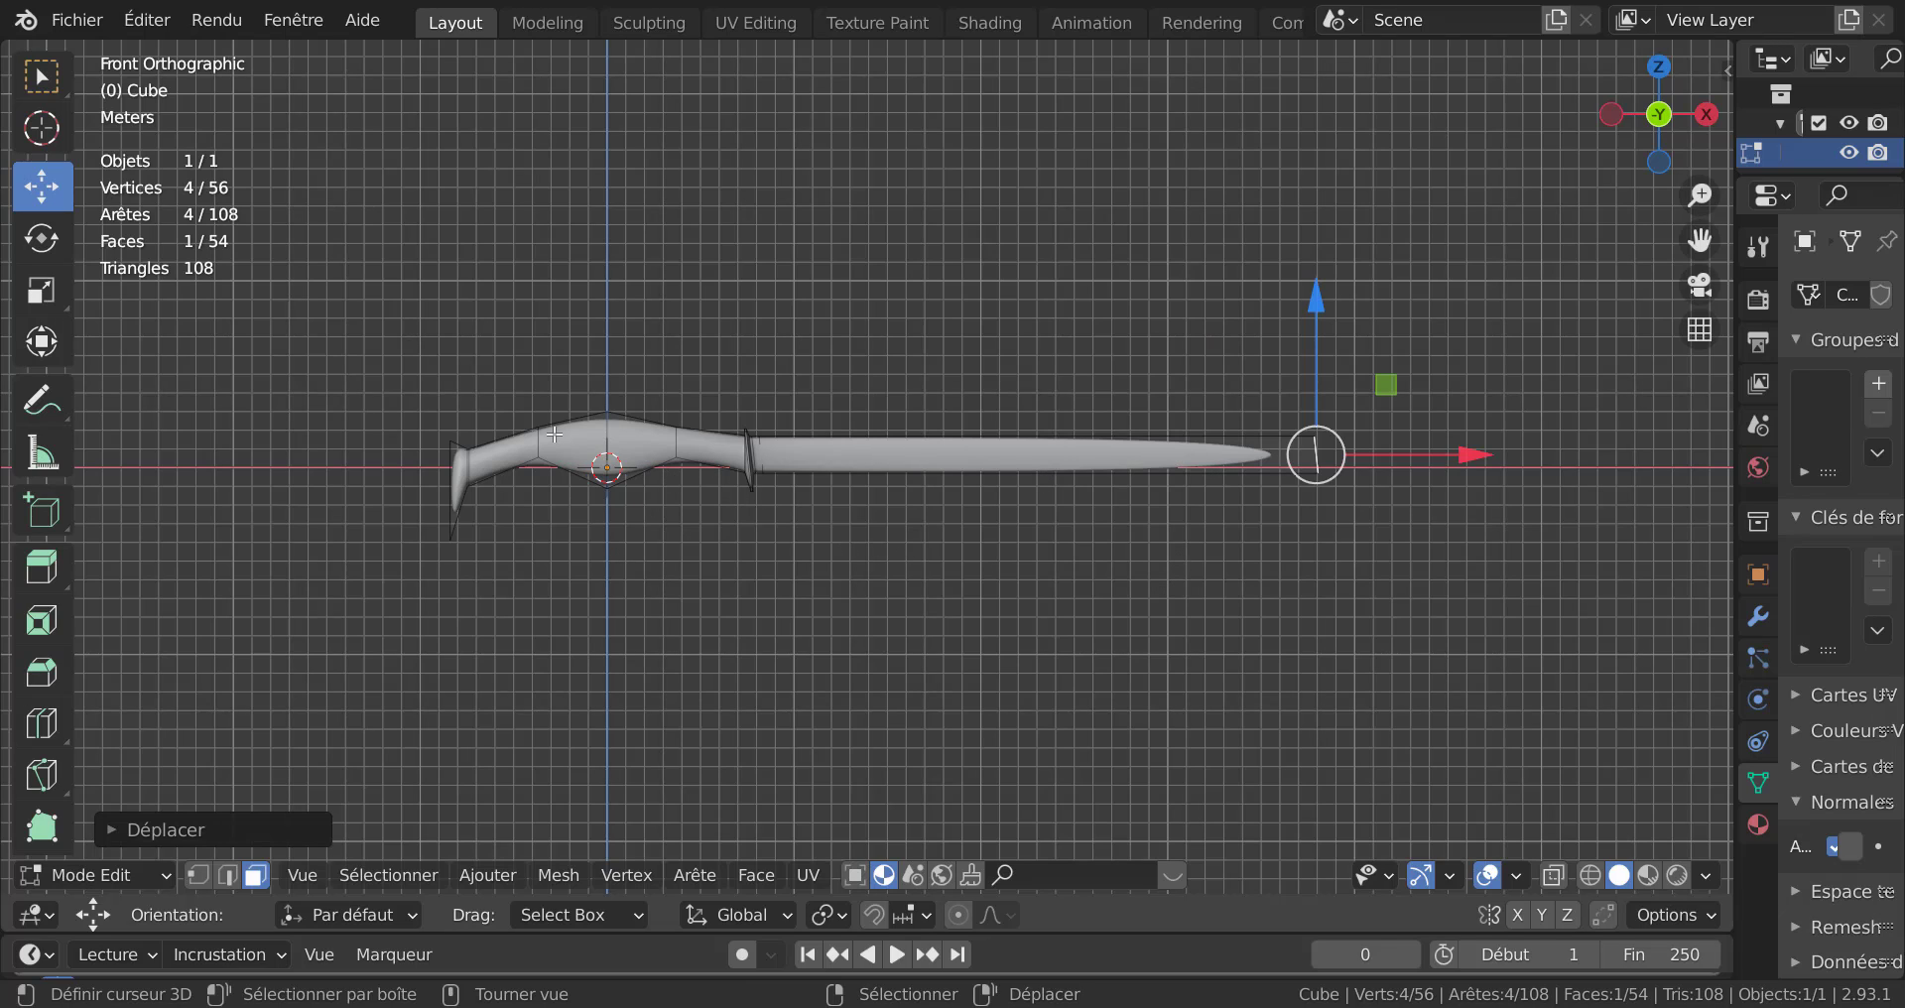
pyautogui.scroll(1, 668, 463)
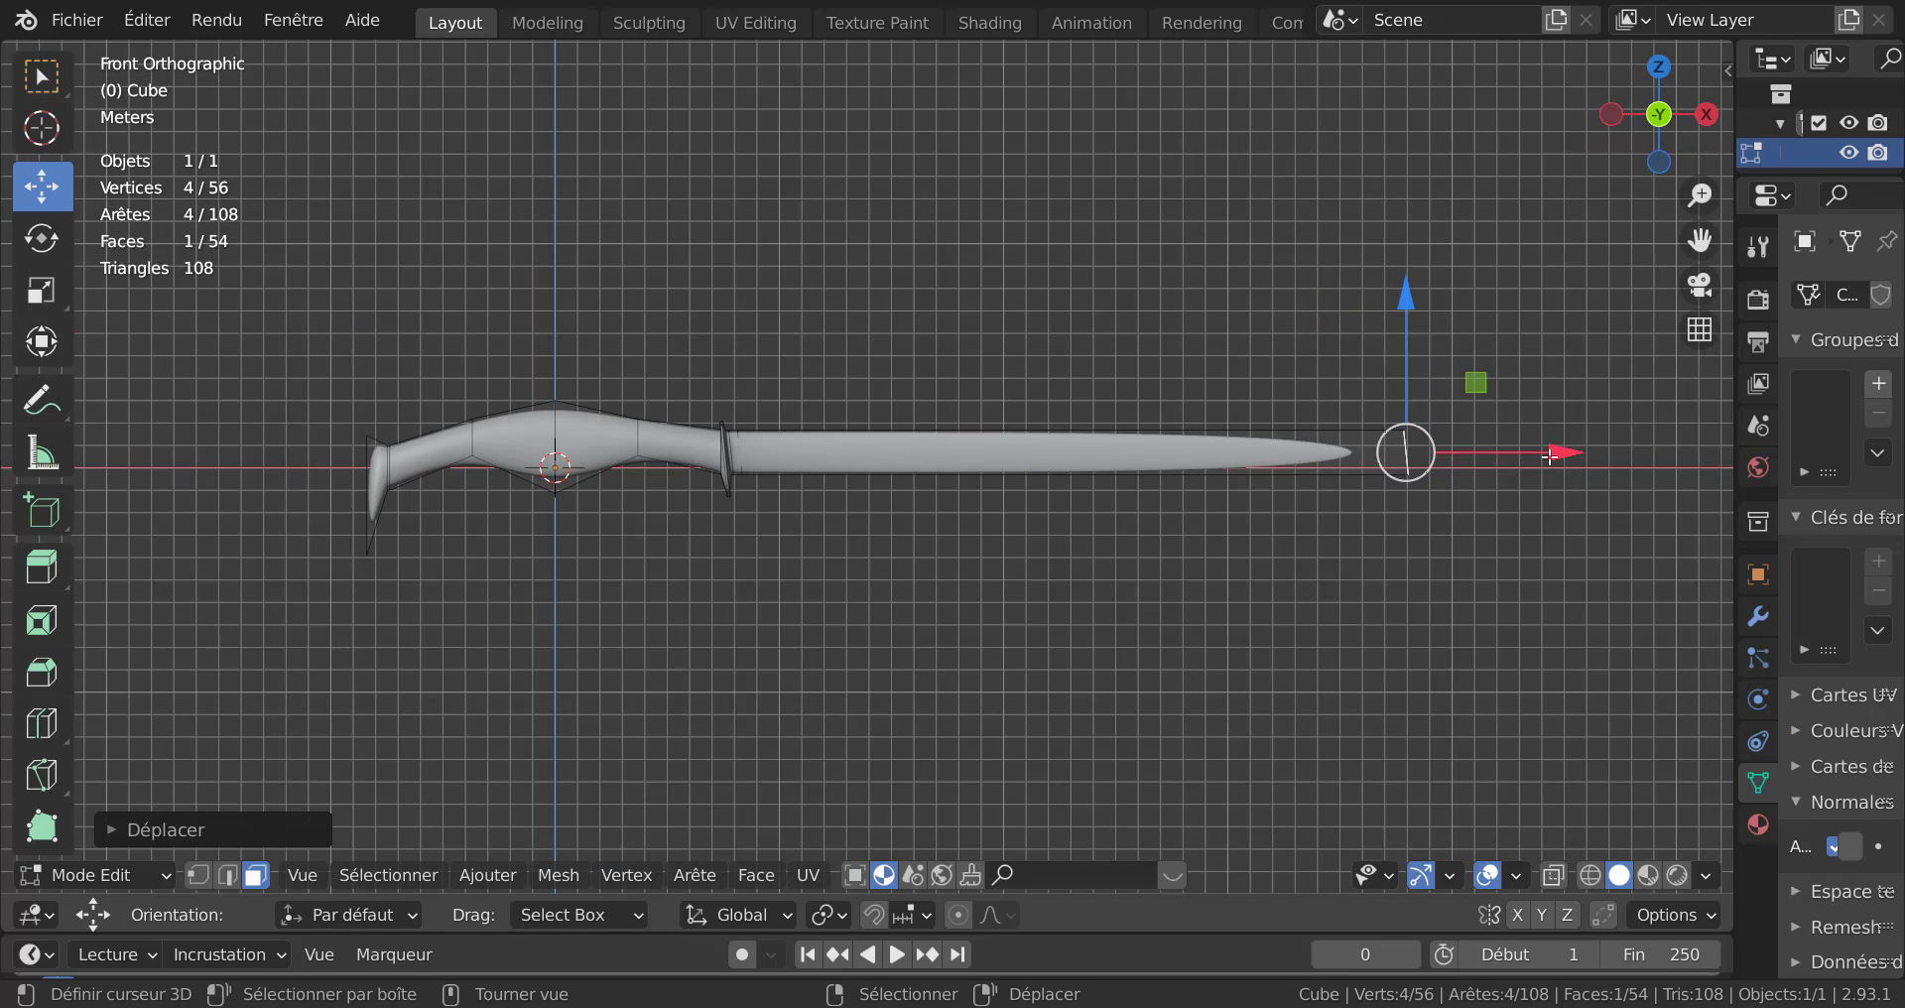
pyautogui.moveTo(1548, 455); pyautogui.dragTo(1490, 456)
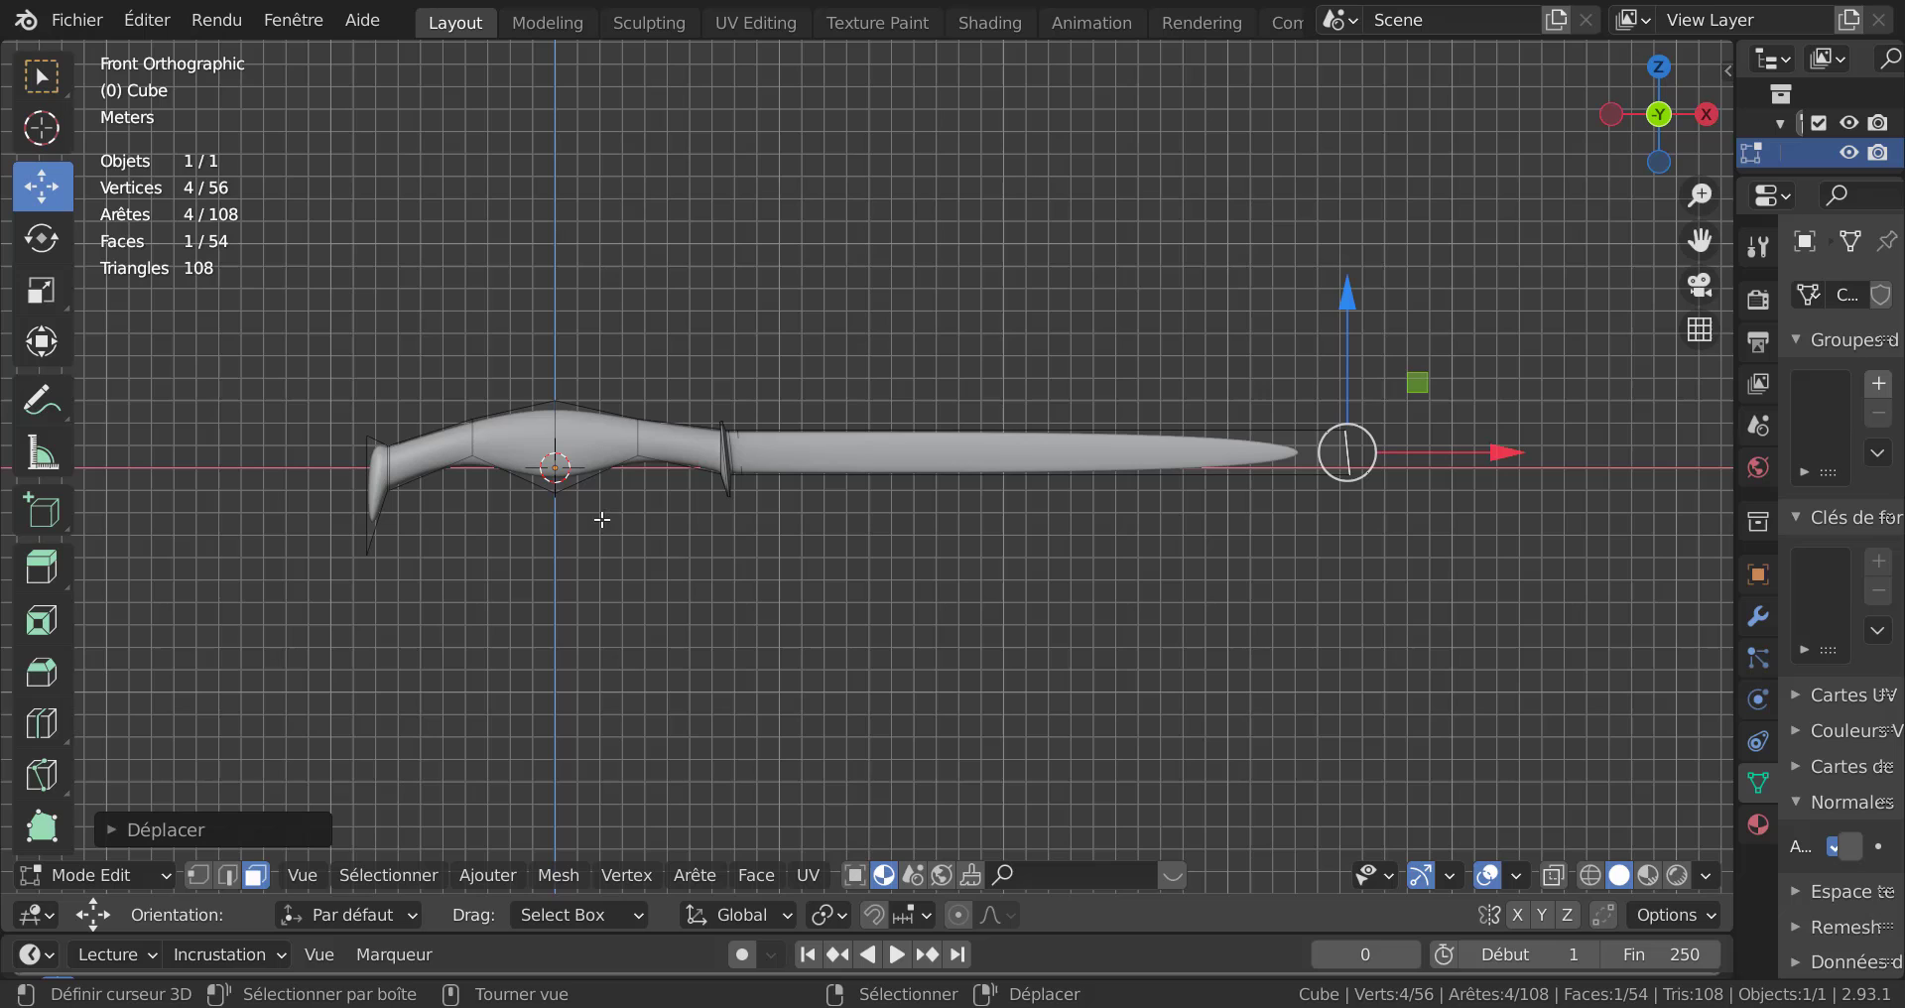
# Turn on X-ray, switch to vertex selection and circle-select all handle and guard vertices up to the blade's base in front view.
pyautogui.keyDown('shift'); pyautogui.moveTo(663, 583); pyautogui.dragTo(710, 582, button='middle'); pyautogui.keyUp('shift')
pyautogui.click(644, 576)
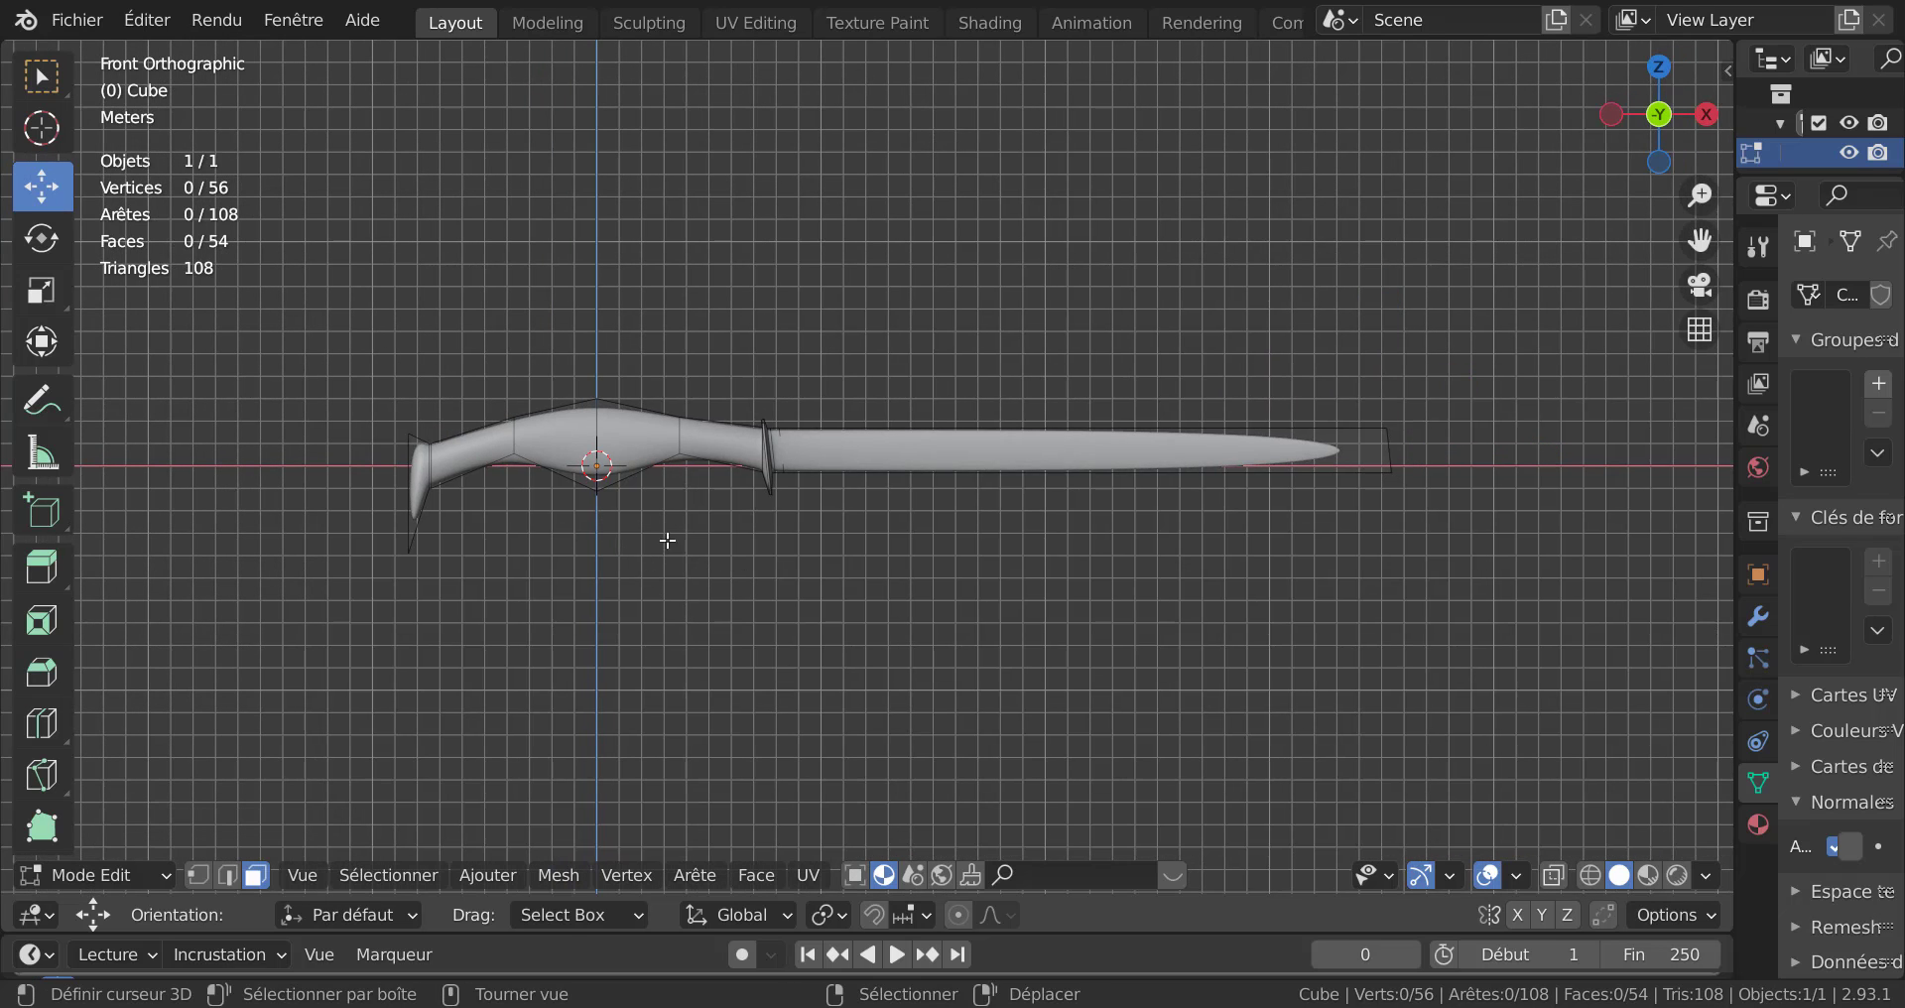
pyautogui.moveTo(667, 541); pyautogui.dragTo(659, 659, button='middle')
pyautogui.scroll(4, 655, 653)
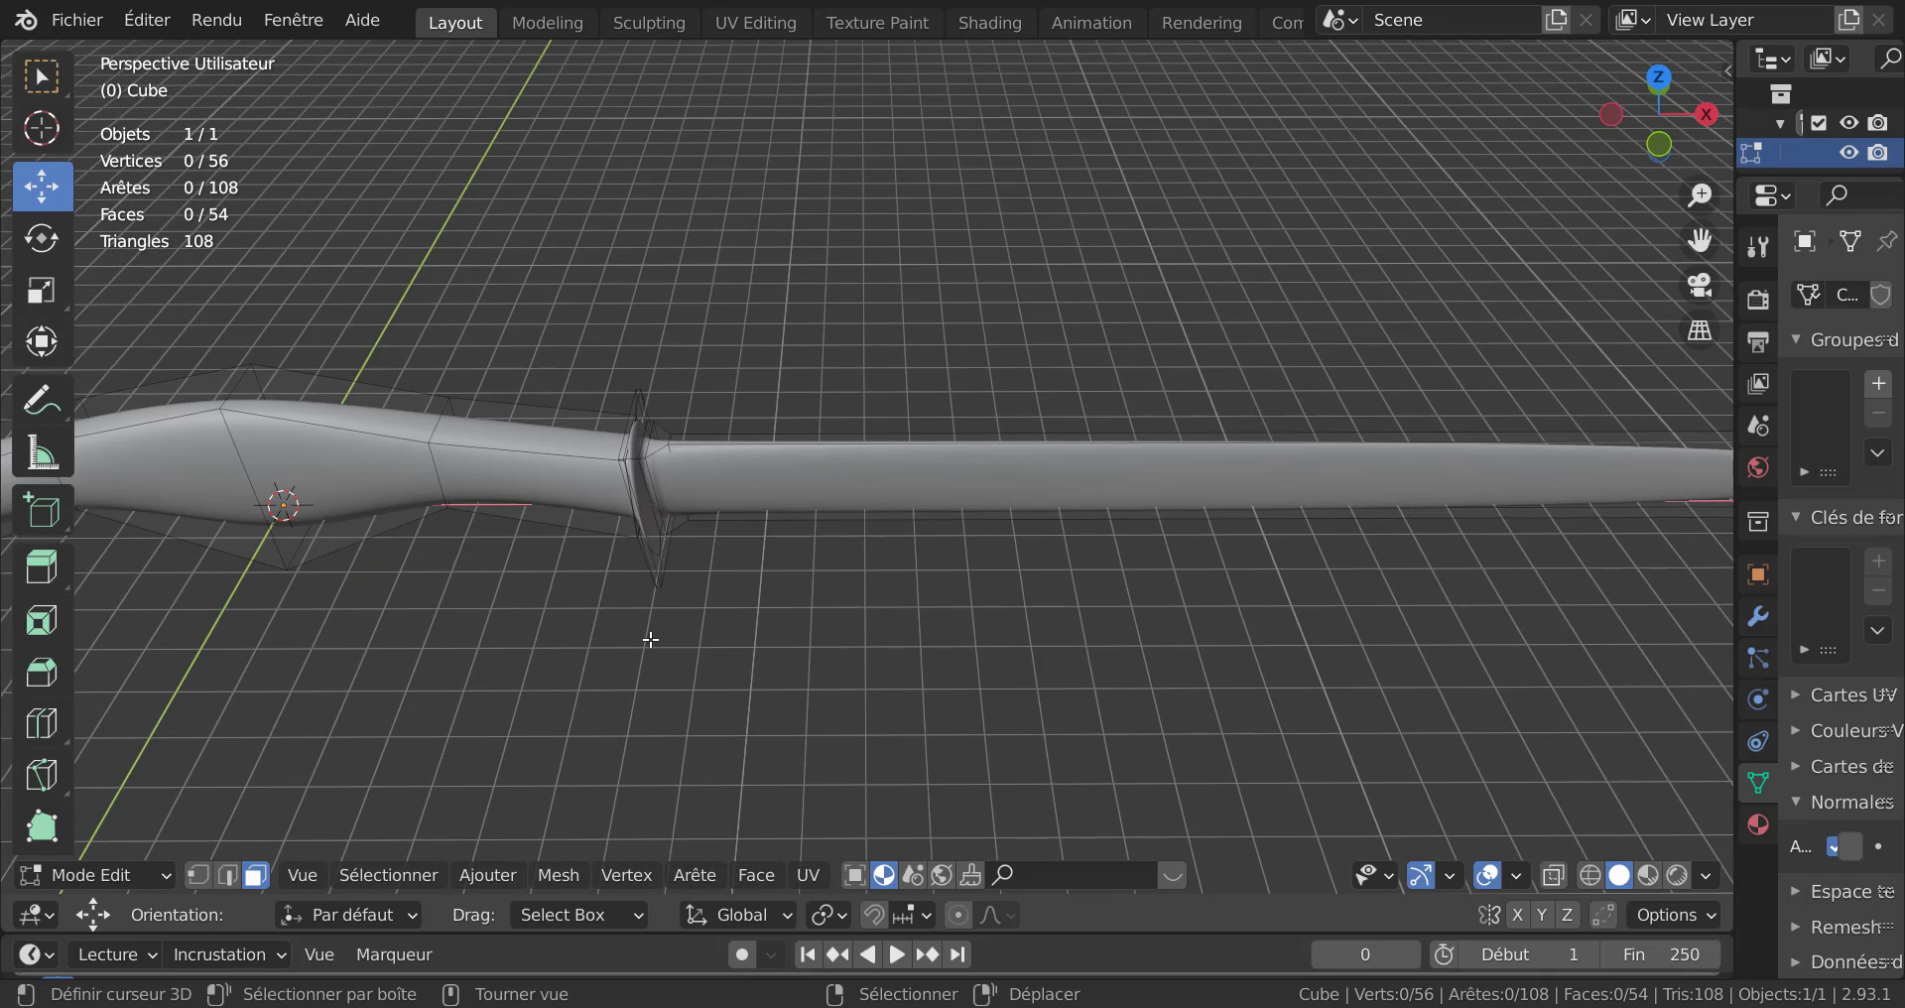
pyautogui.hotkey('alt', 'z')
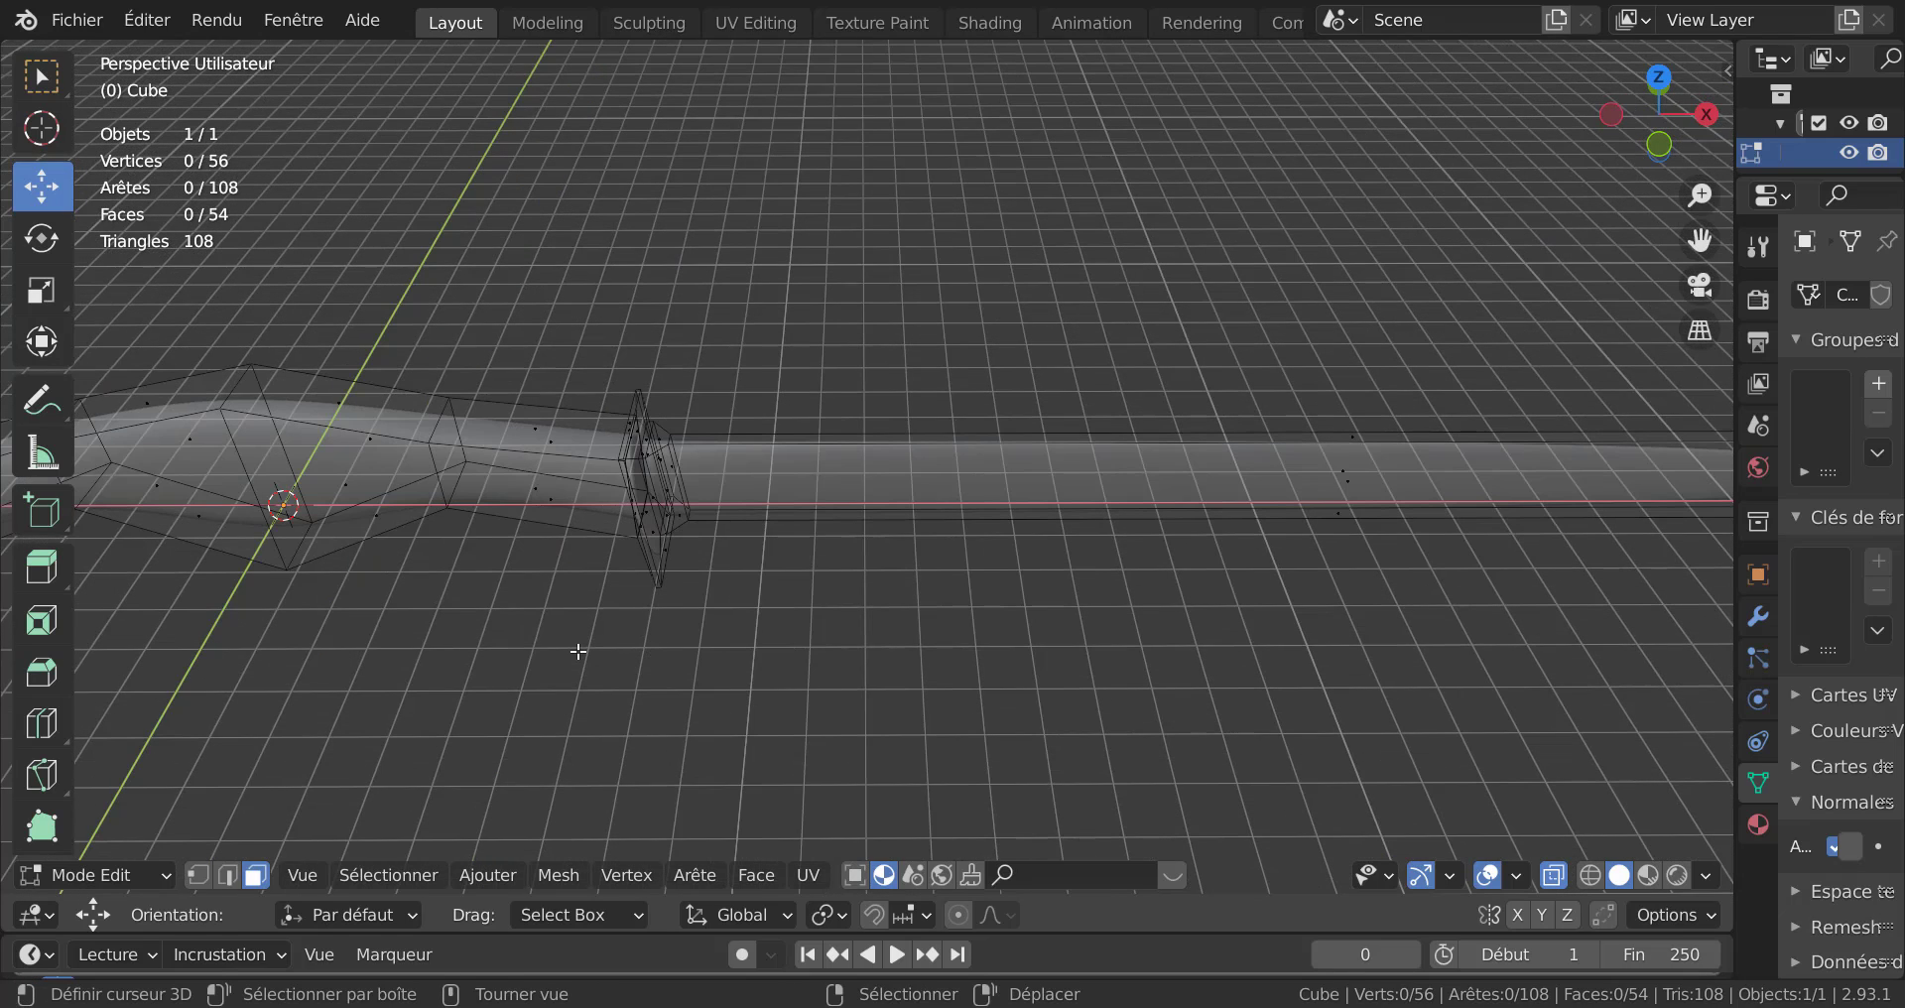
pyautogui.press('KP_1')
pyautogui.scroll(-2, 579, 652)
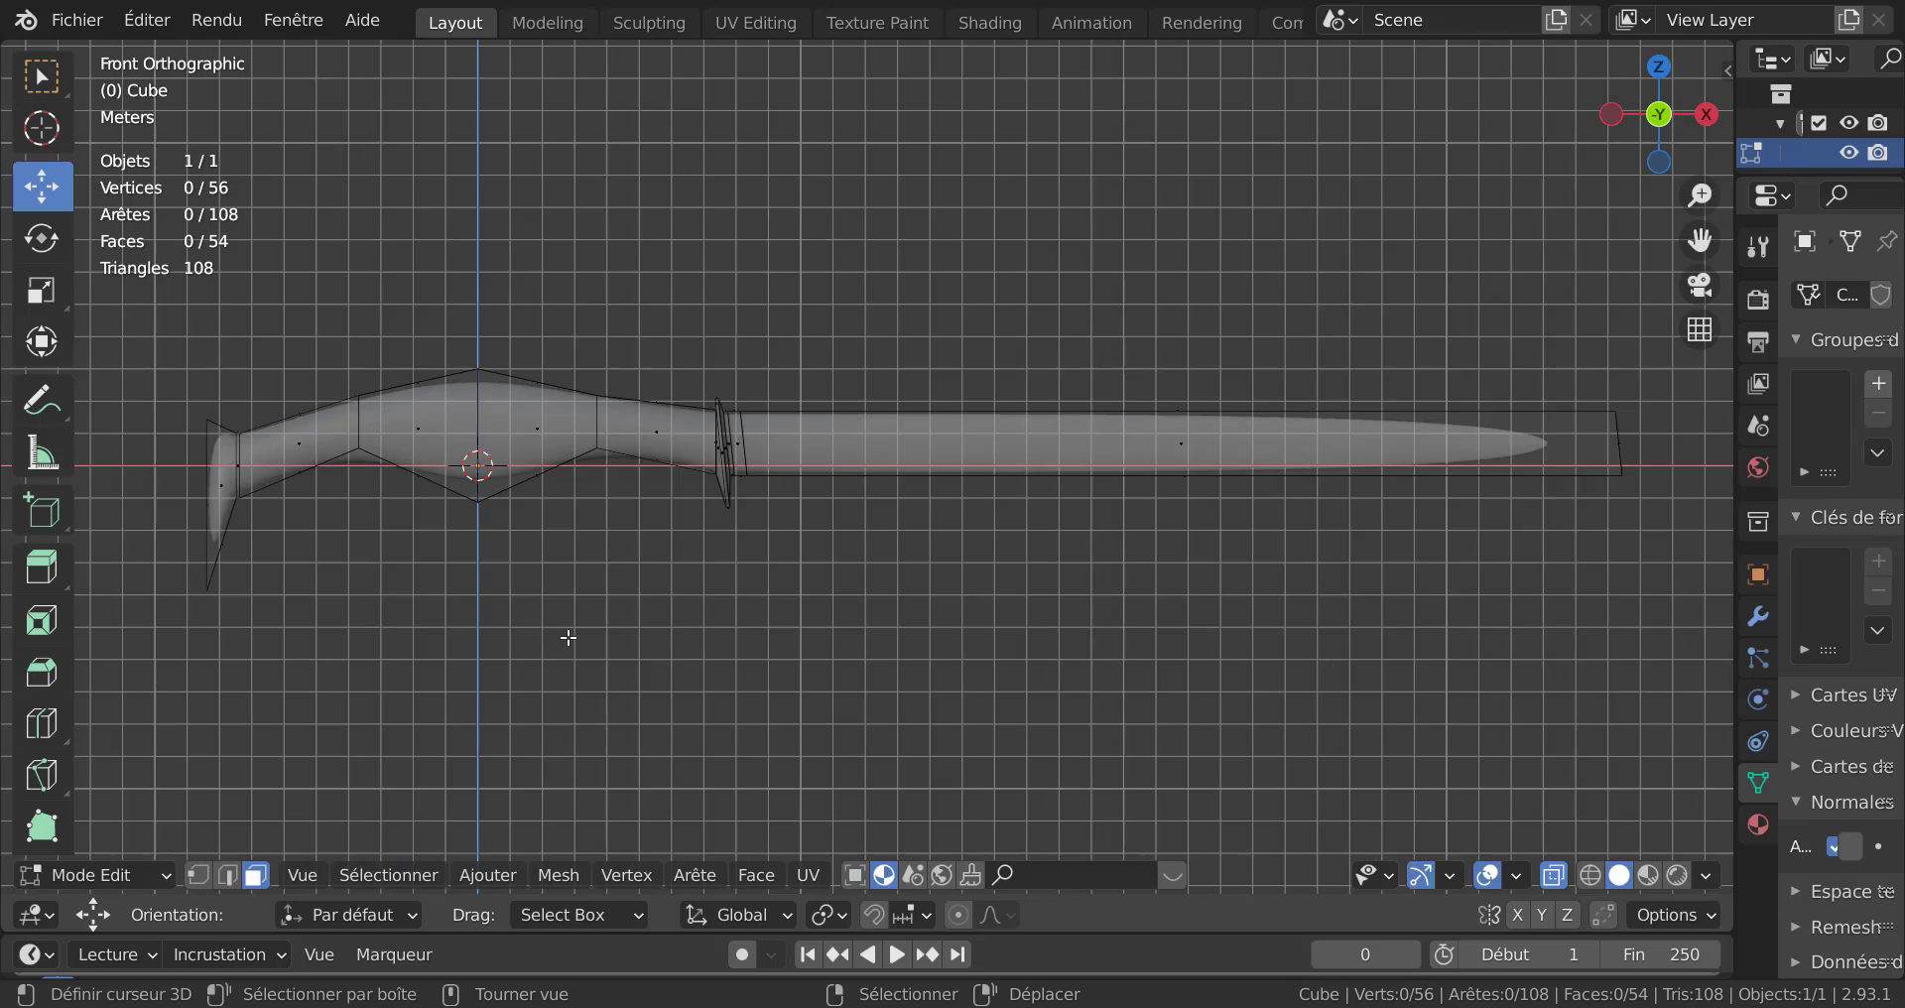
pyautogui.keyDown('shift'); pyautogui.moveTo(566, 638); pyautogui.dragTo(843, 659, button='middle'); pyautogui.keyUp('shift')
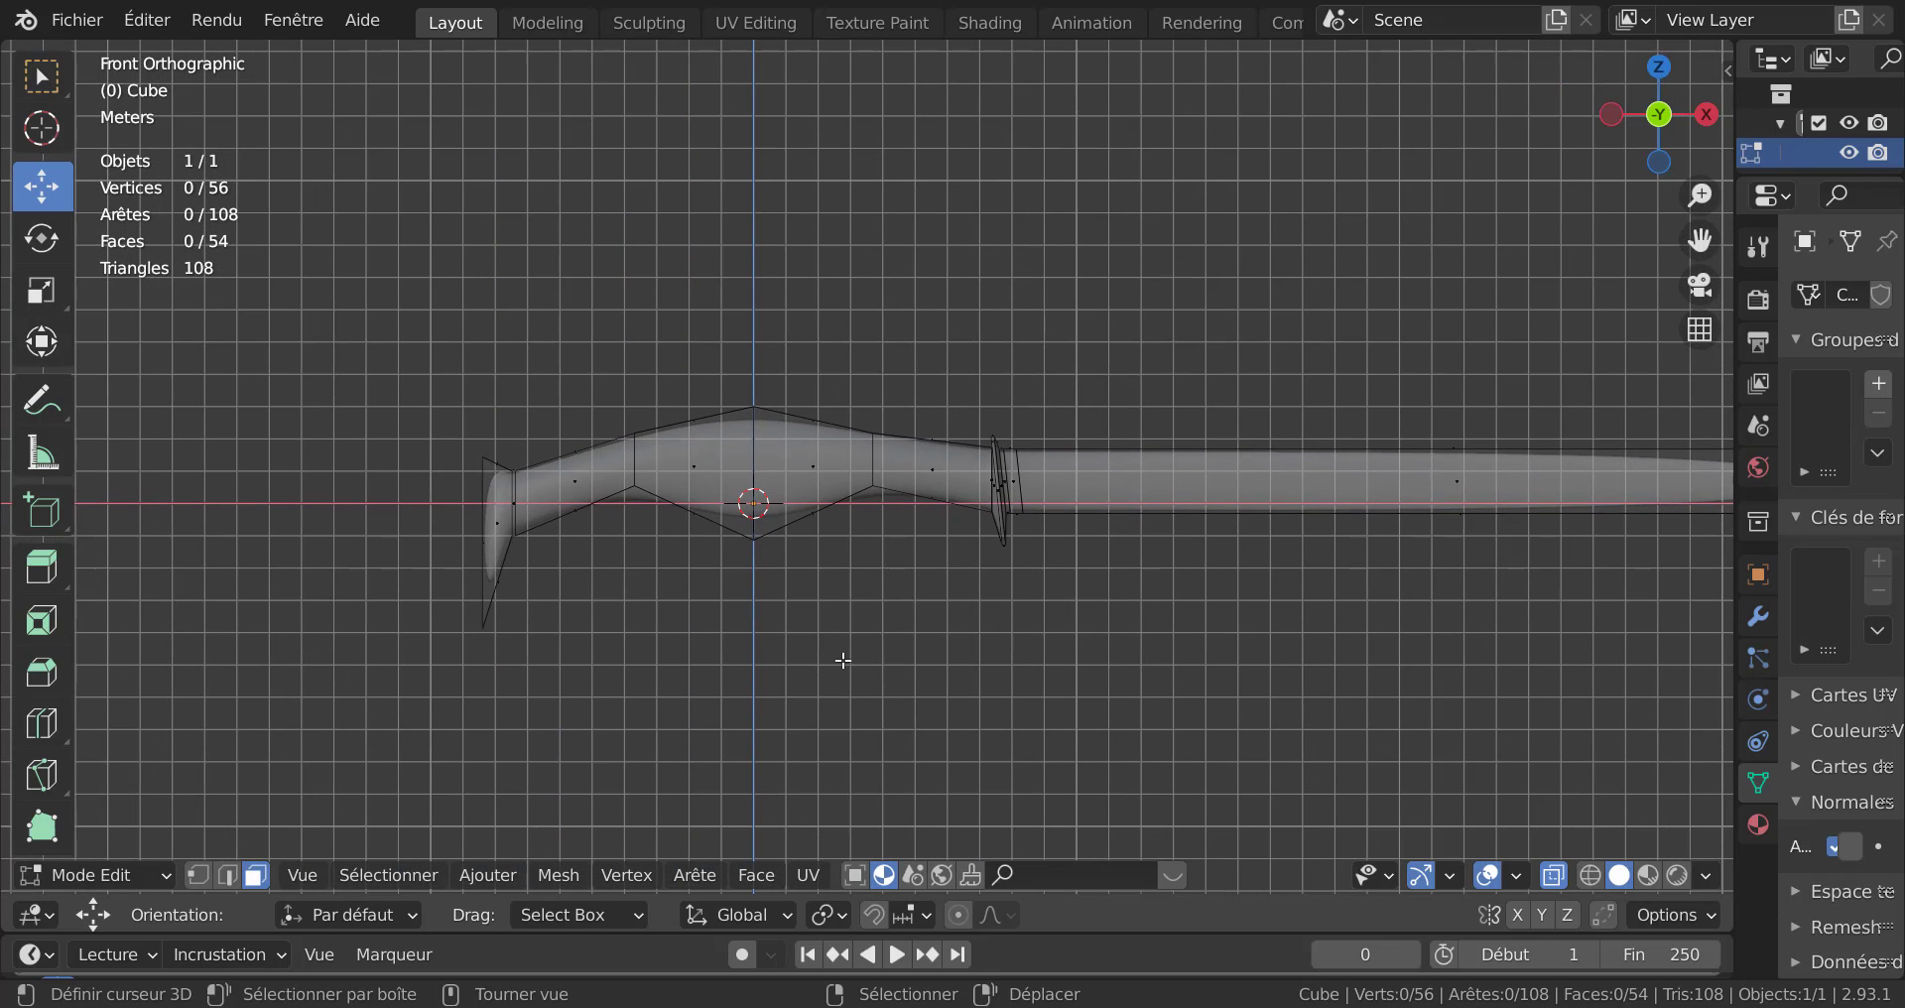
pyautogui.click(198, 875)
pyautogui.press('c')
pyautogui.scroll(-3, 897, 540)
pyautogui.moveTo(896, 539)
pyautogui.mouseDown()
pyautogui.moveTo(896, 523)
pyautogui.moveTo(529, 525)
pyautogui.mouseUp()
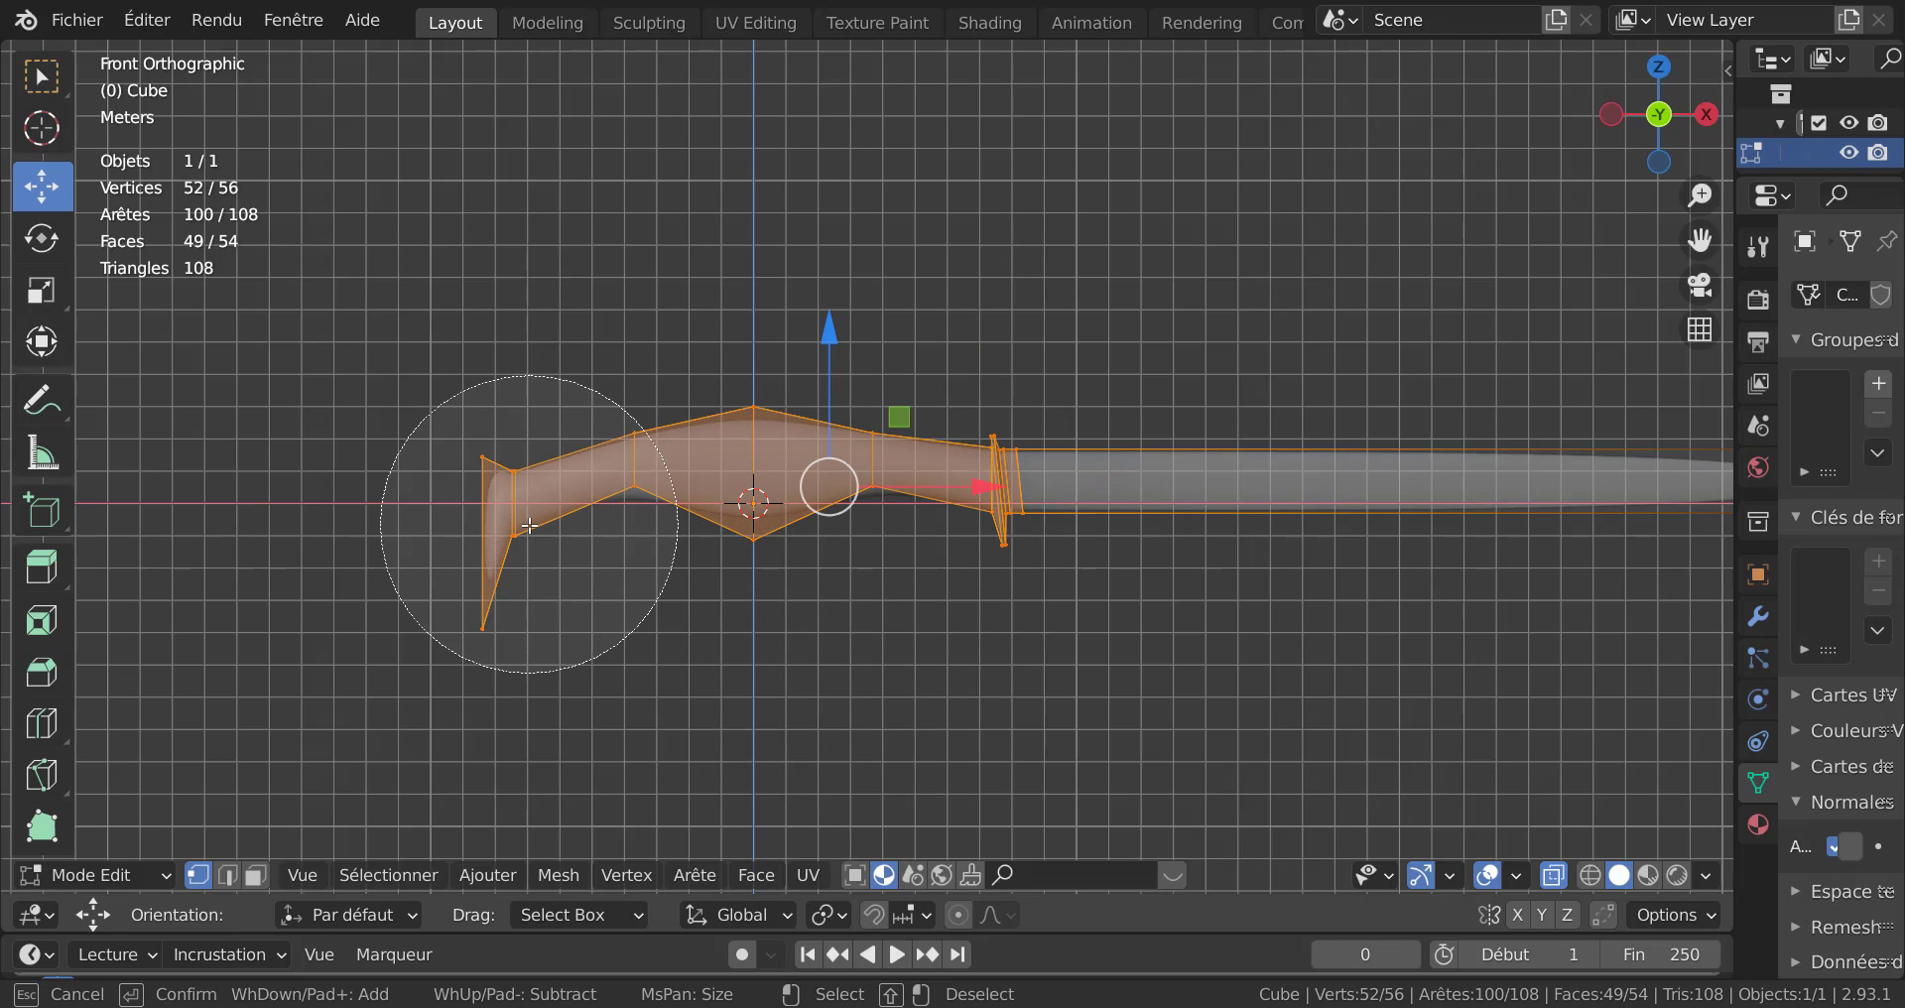
pyautogui.press('Escape')
# Scale the selected handle and guard to about 0.86 along X and check the knife's proportions in Object Mode.
pyautogui.scroll(-3, 668, 659)
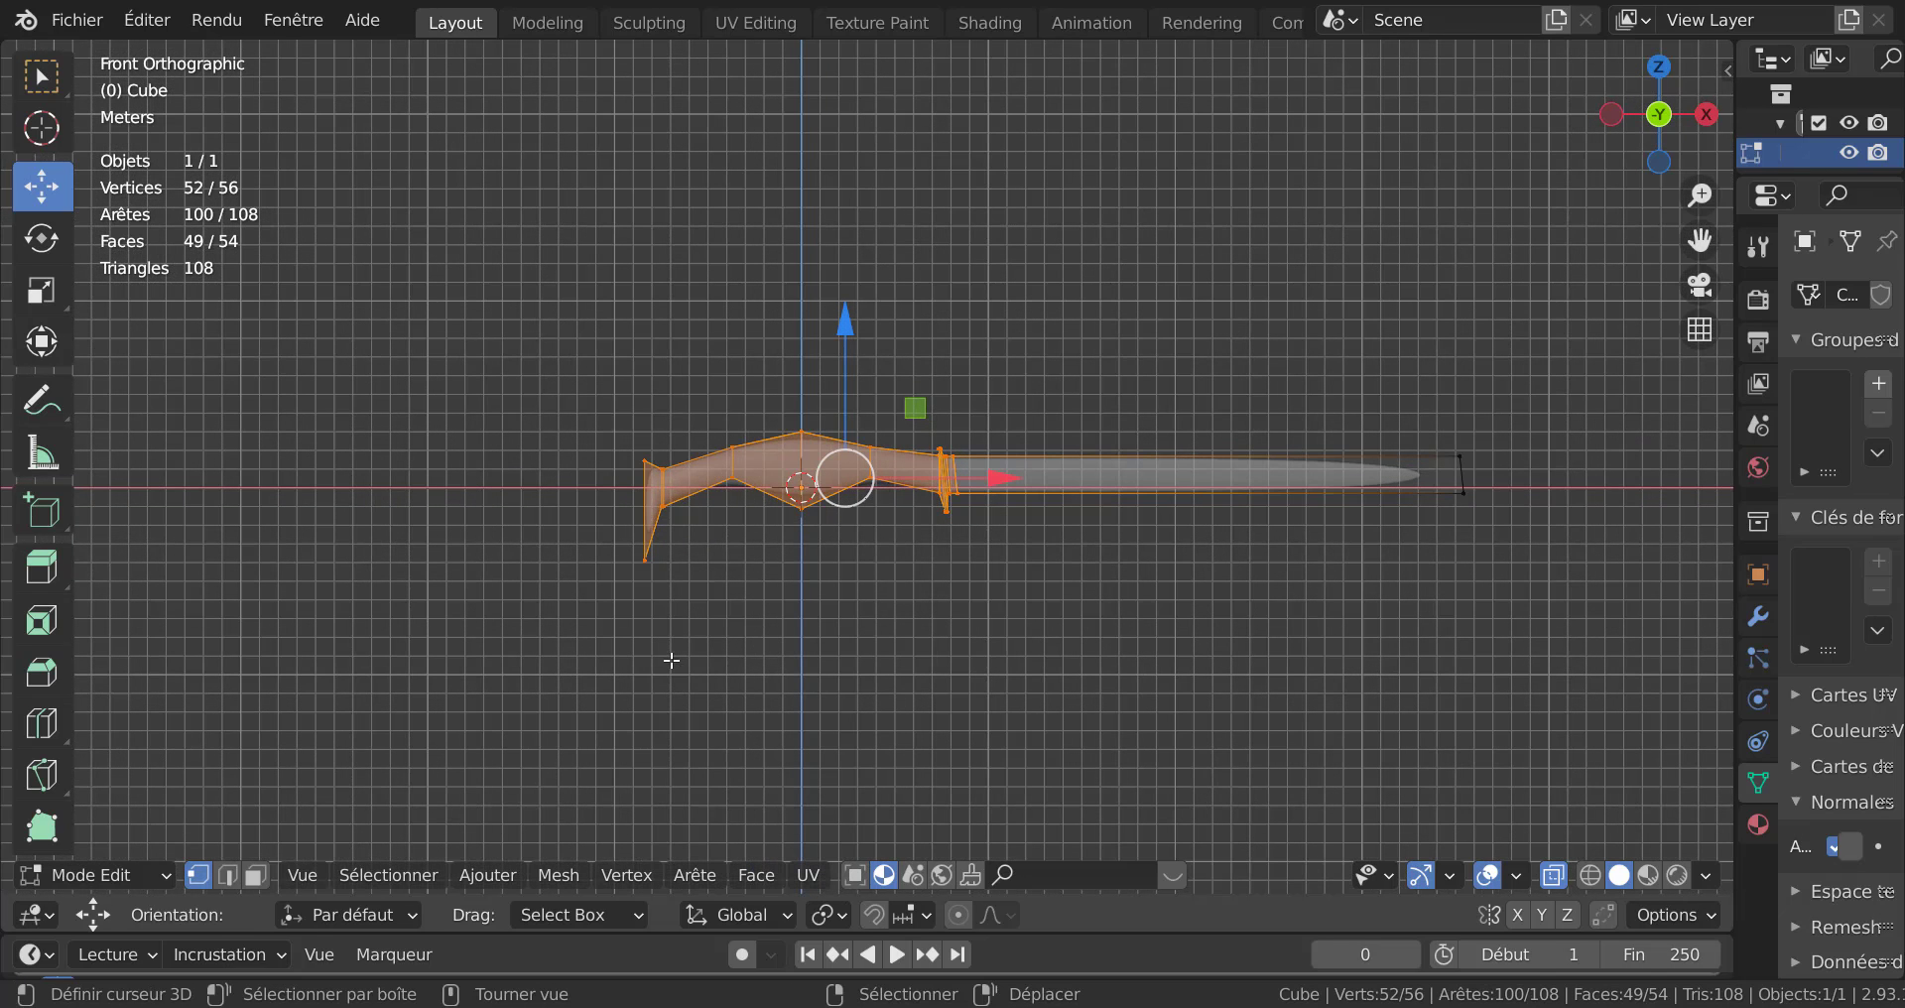
pyautogui.scroll(2, 834, 639)
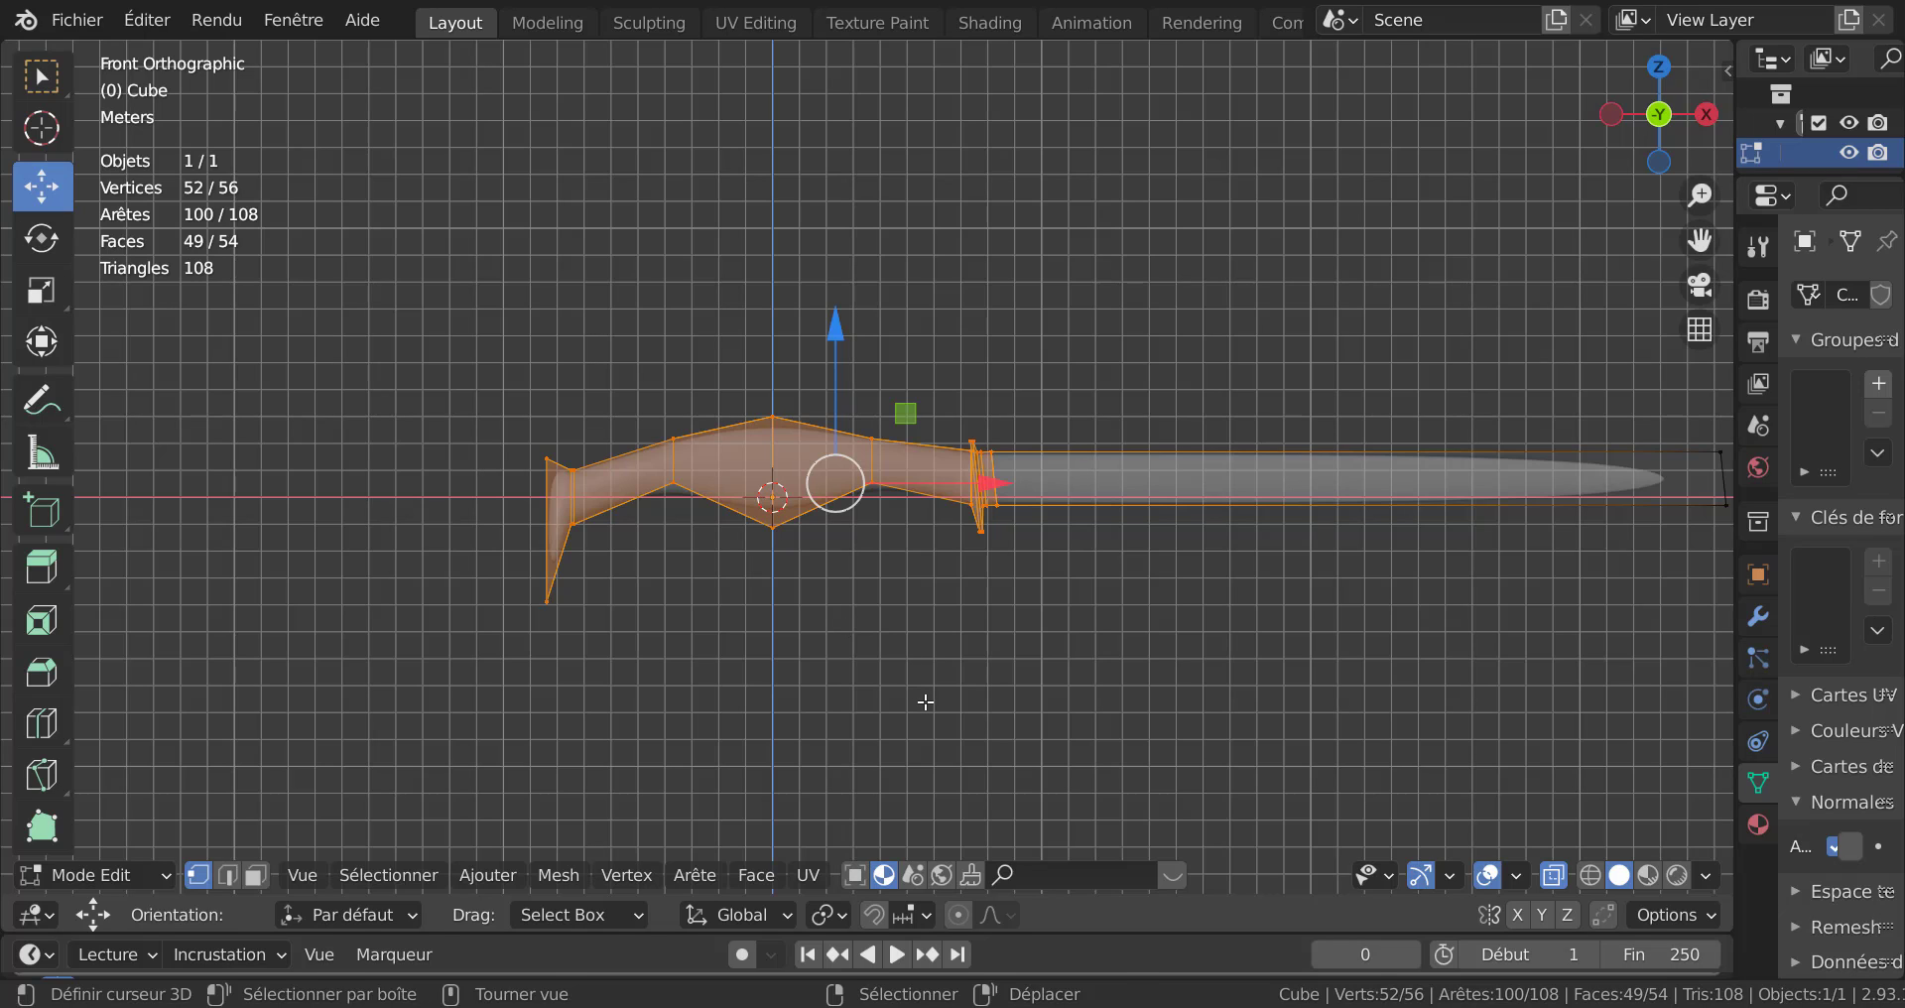
pyautogui.press('s')
pyautogui.press('x')
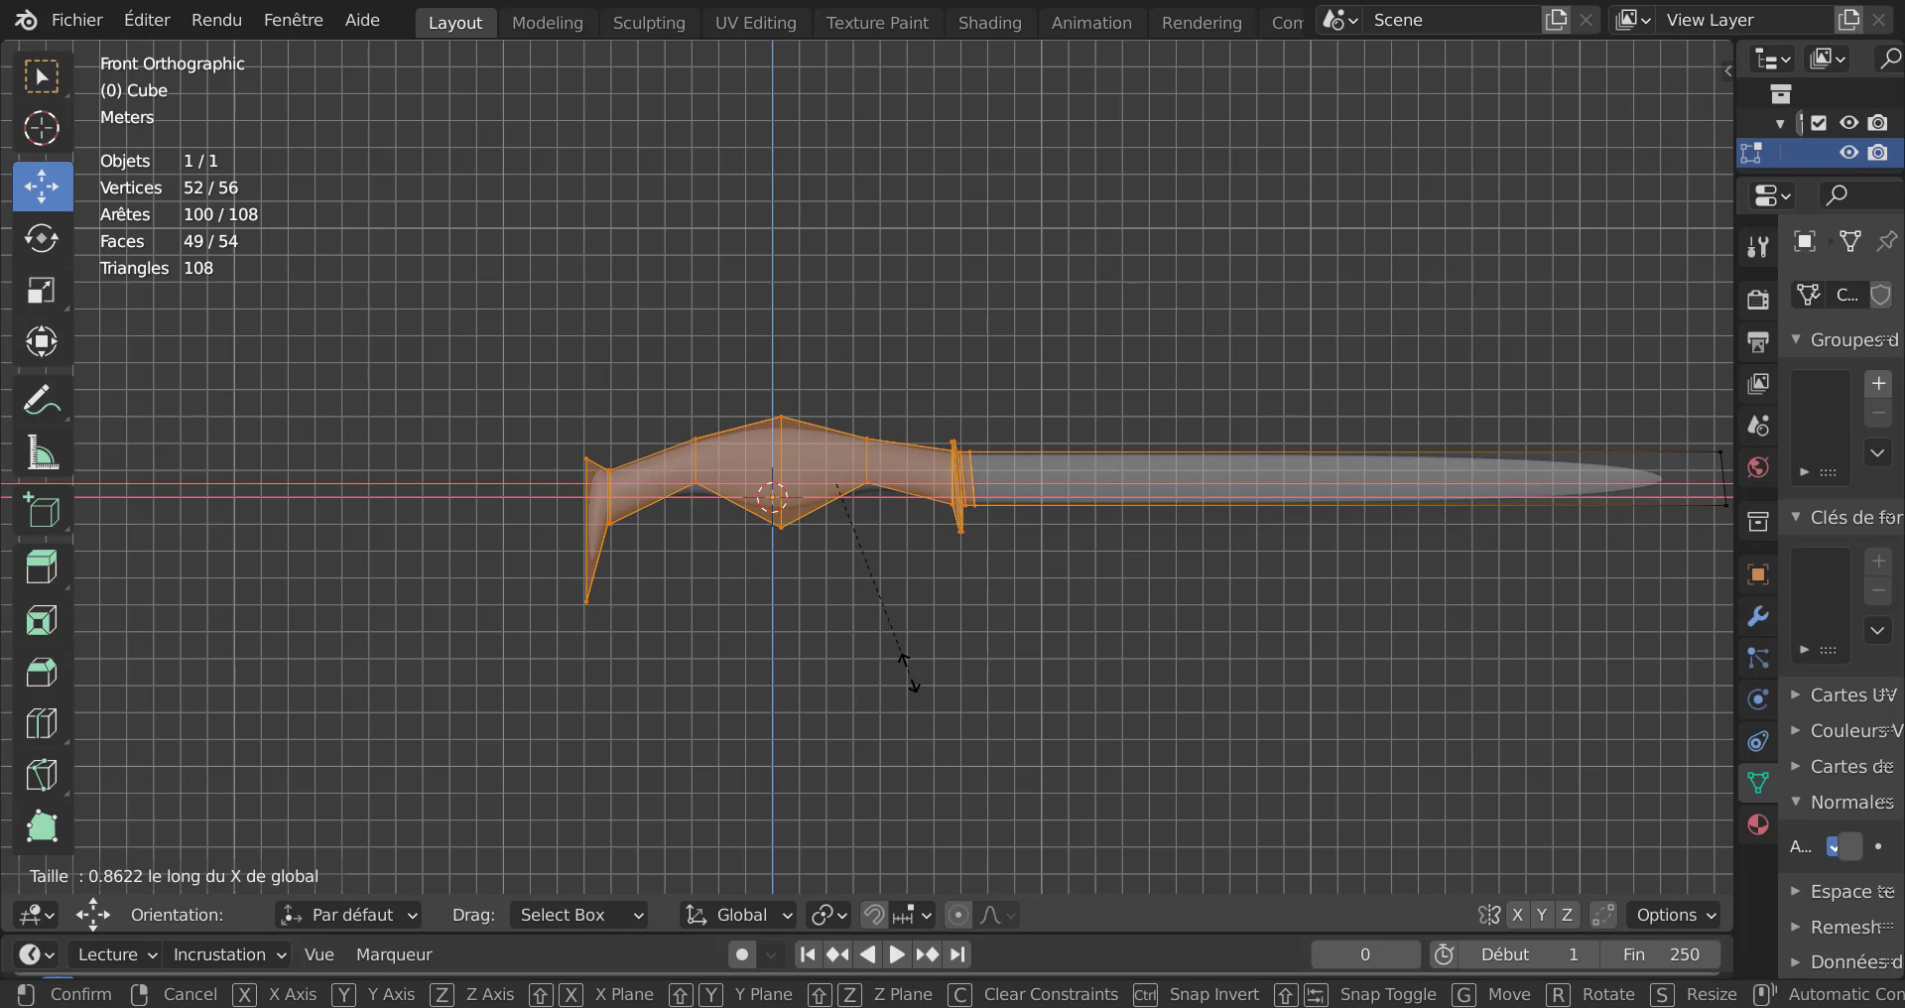
pyautogui.click(907, 672)
pyautogui.press('Tab')
pyautogui.press('Tab')
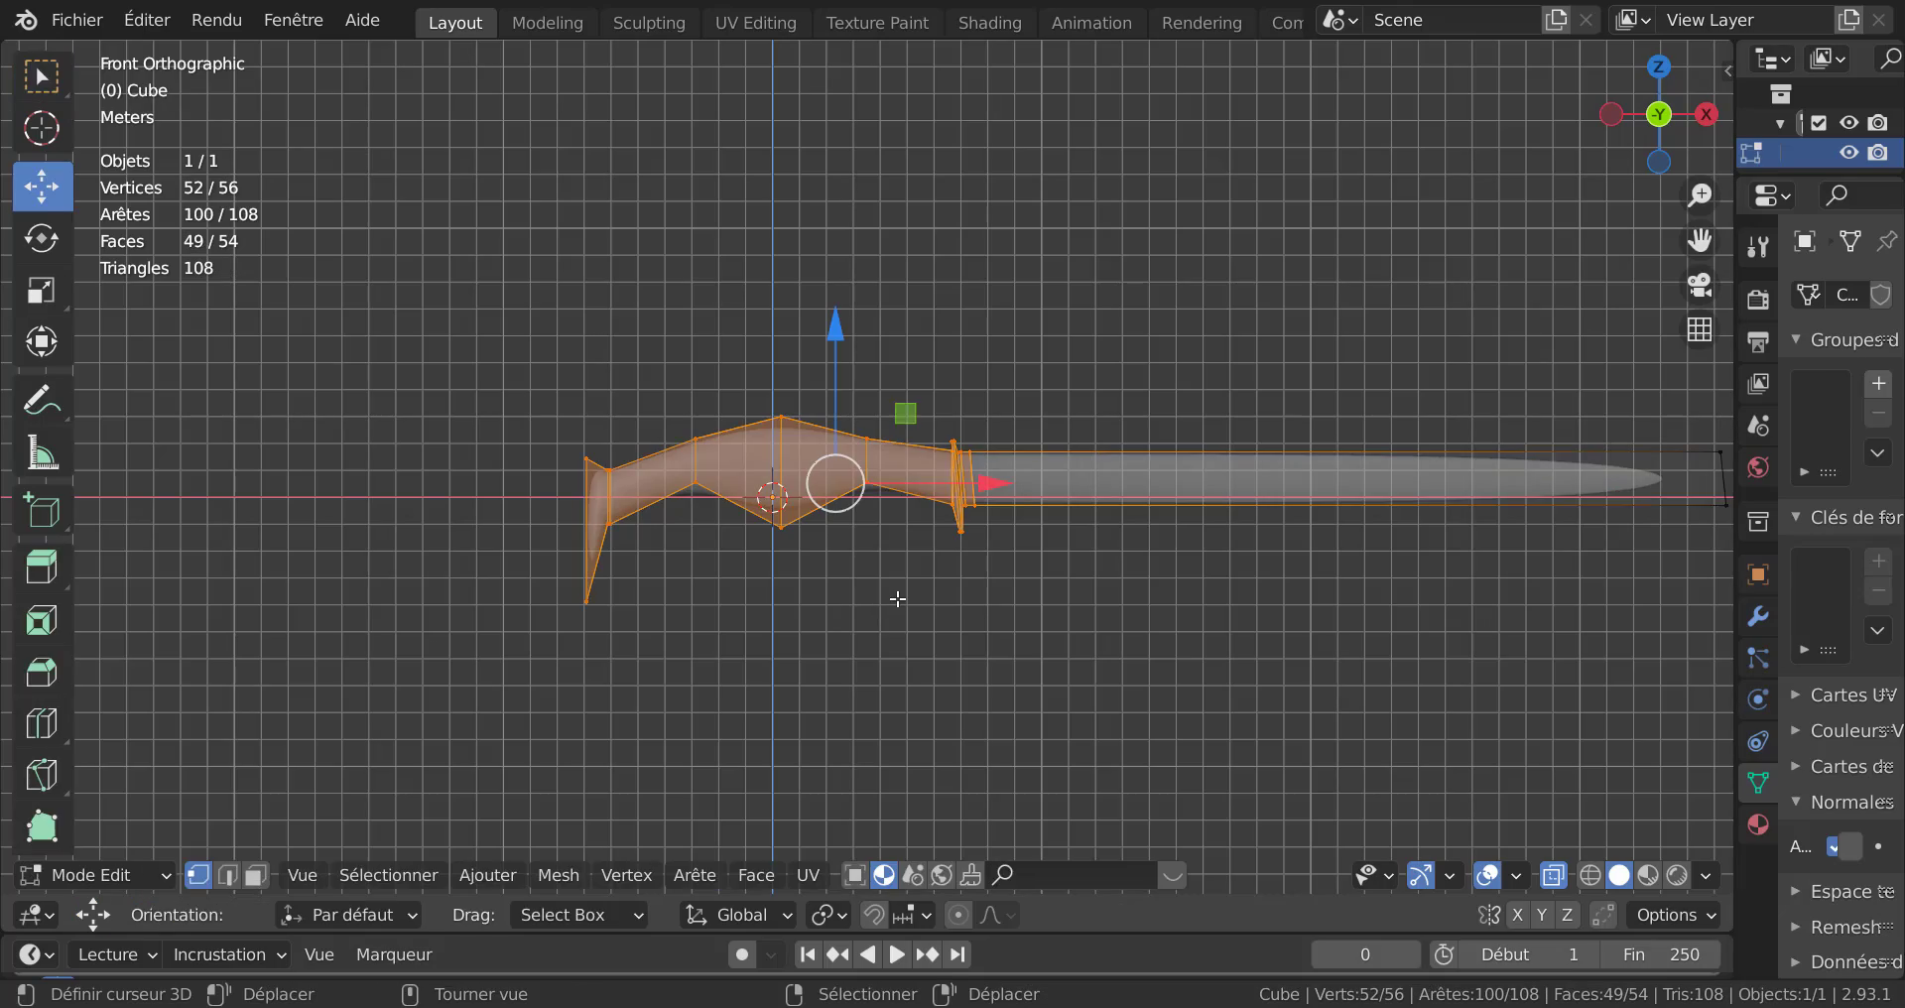
pyautogui.press('Tab')
pyautogui.moveTo(891, 597); pyautogui.dragTo(831, 604, button='middle')
pyautogui.press('KP_1')
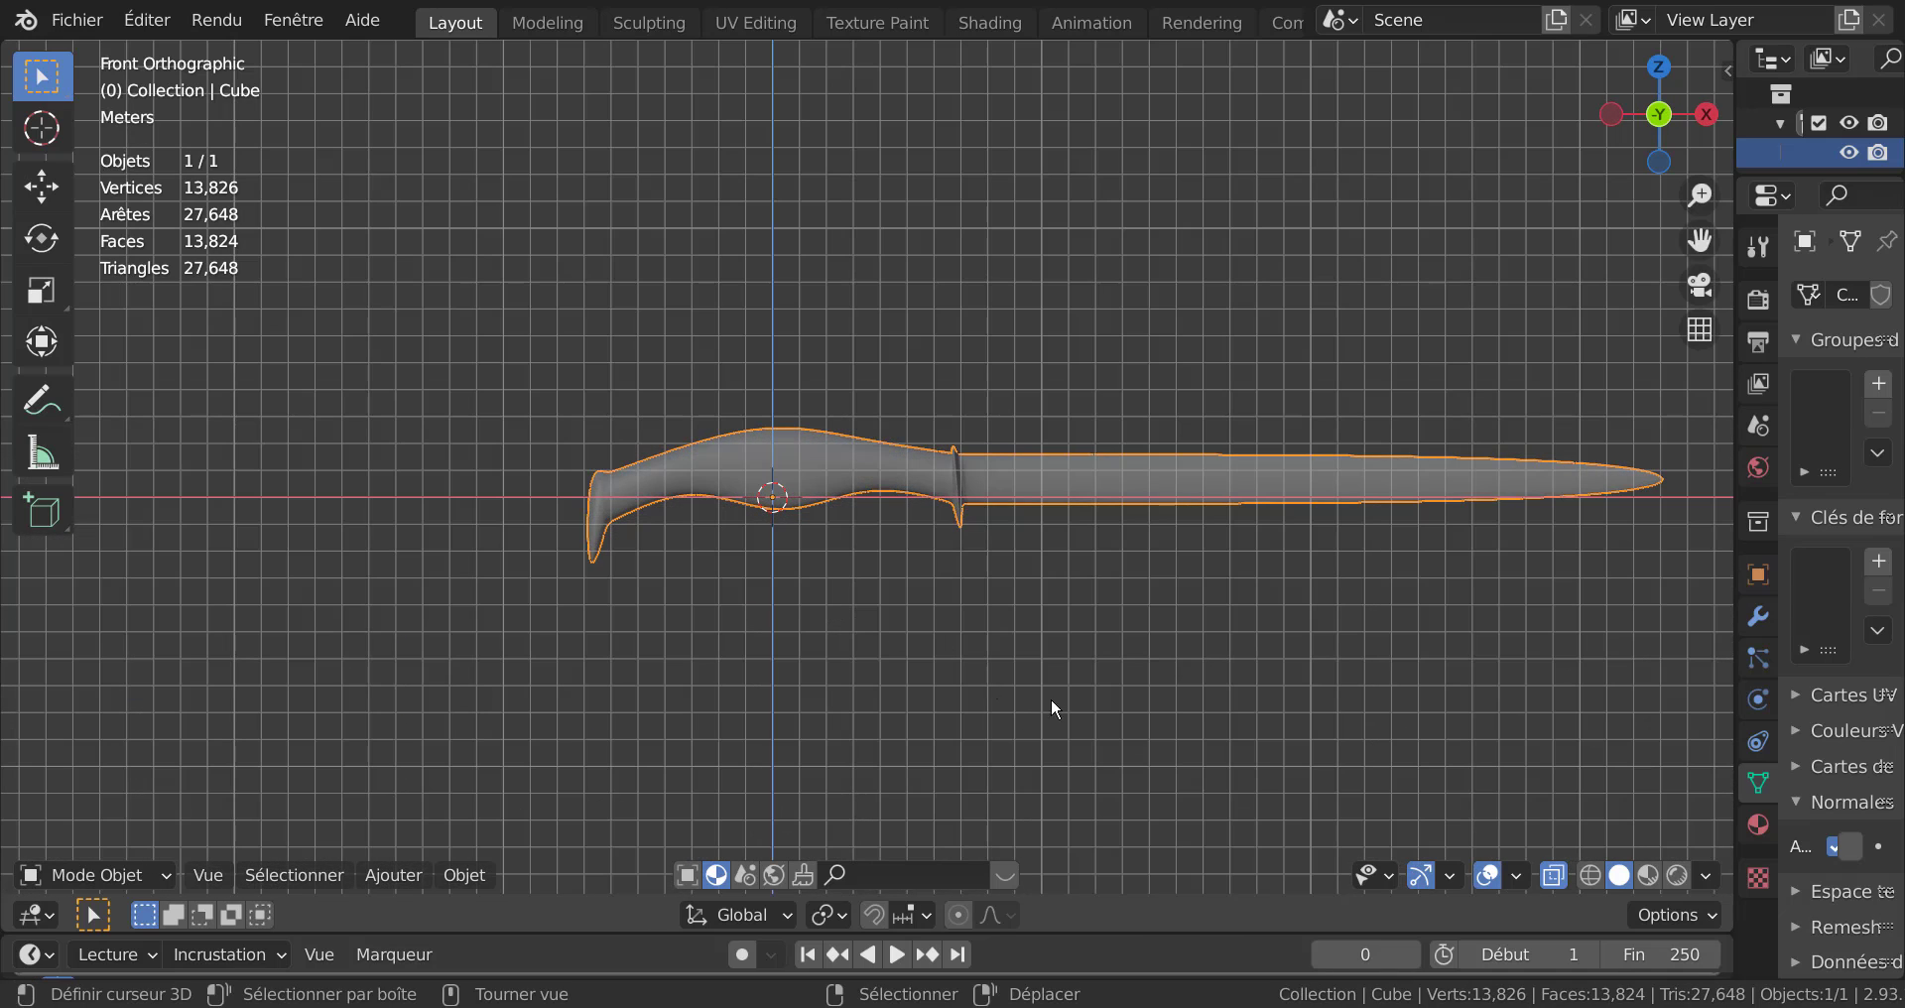
# Scale the whole knife along Z to about 1.24 in front view.
pyautogui.keyDown('shift'); pyautogui.moveTo(1051, 698); pyautogui.dragTo(843, 670, button='middle'); pyautogui.keyUp('shift')
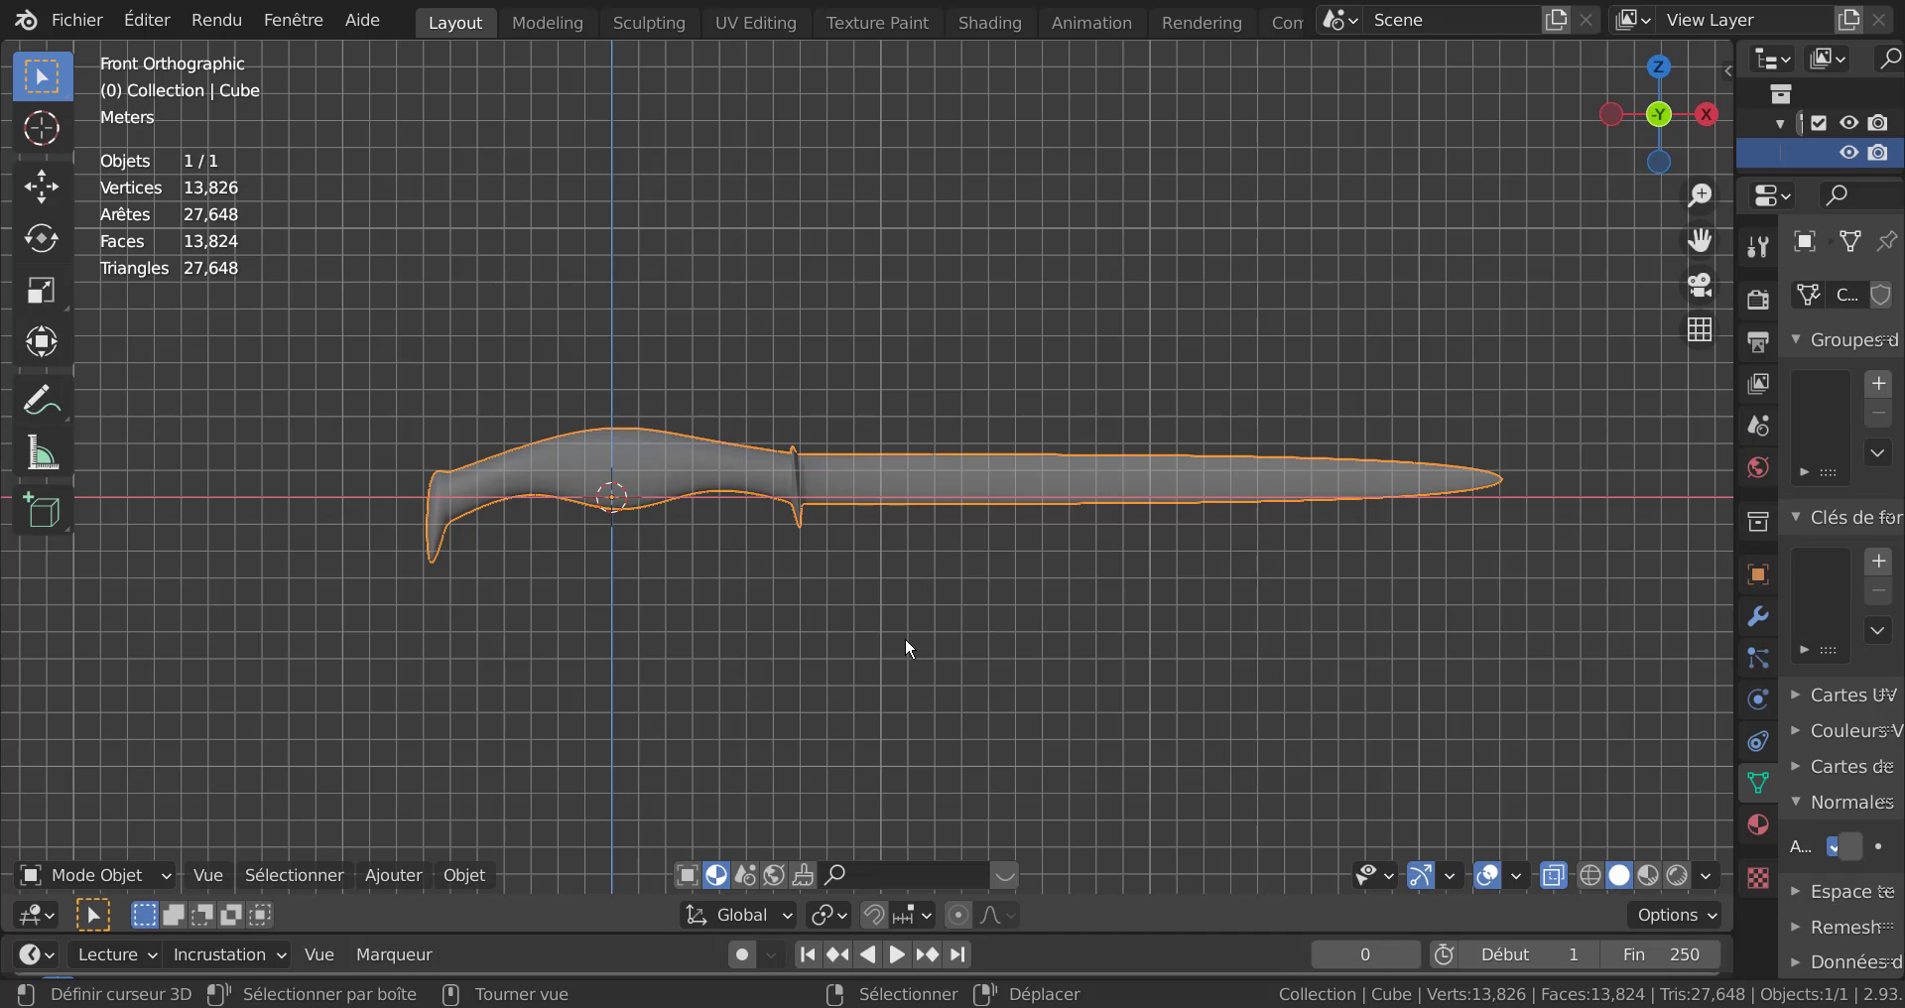
pyautogui.press('s')
pyautogui.press('z')
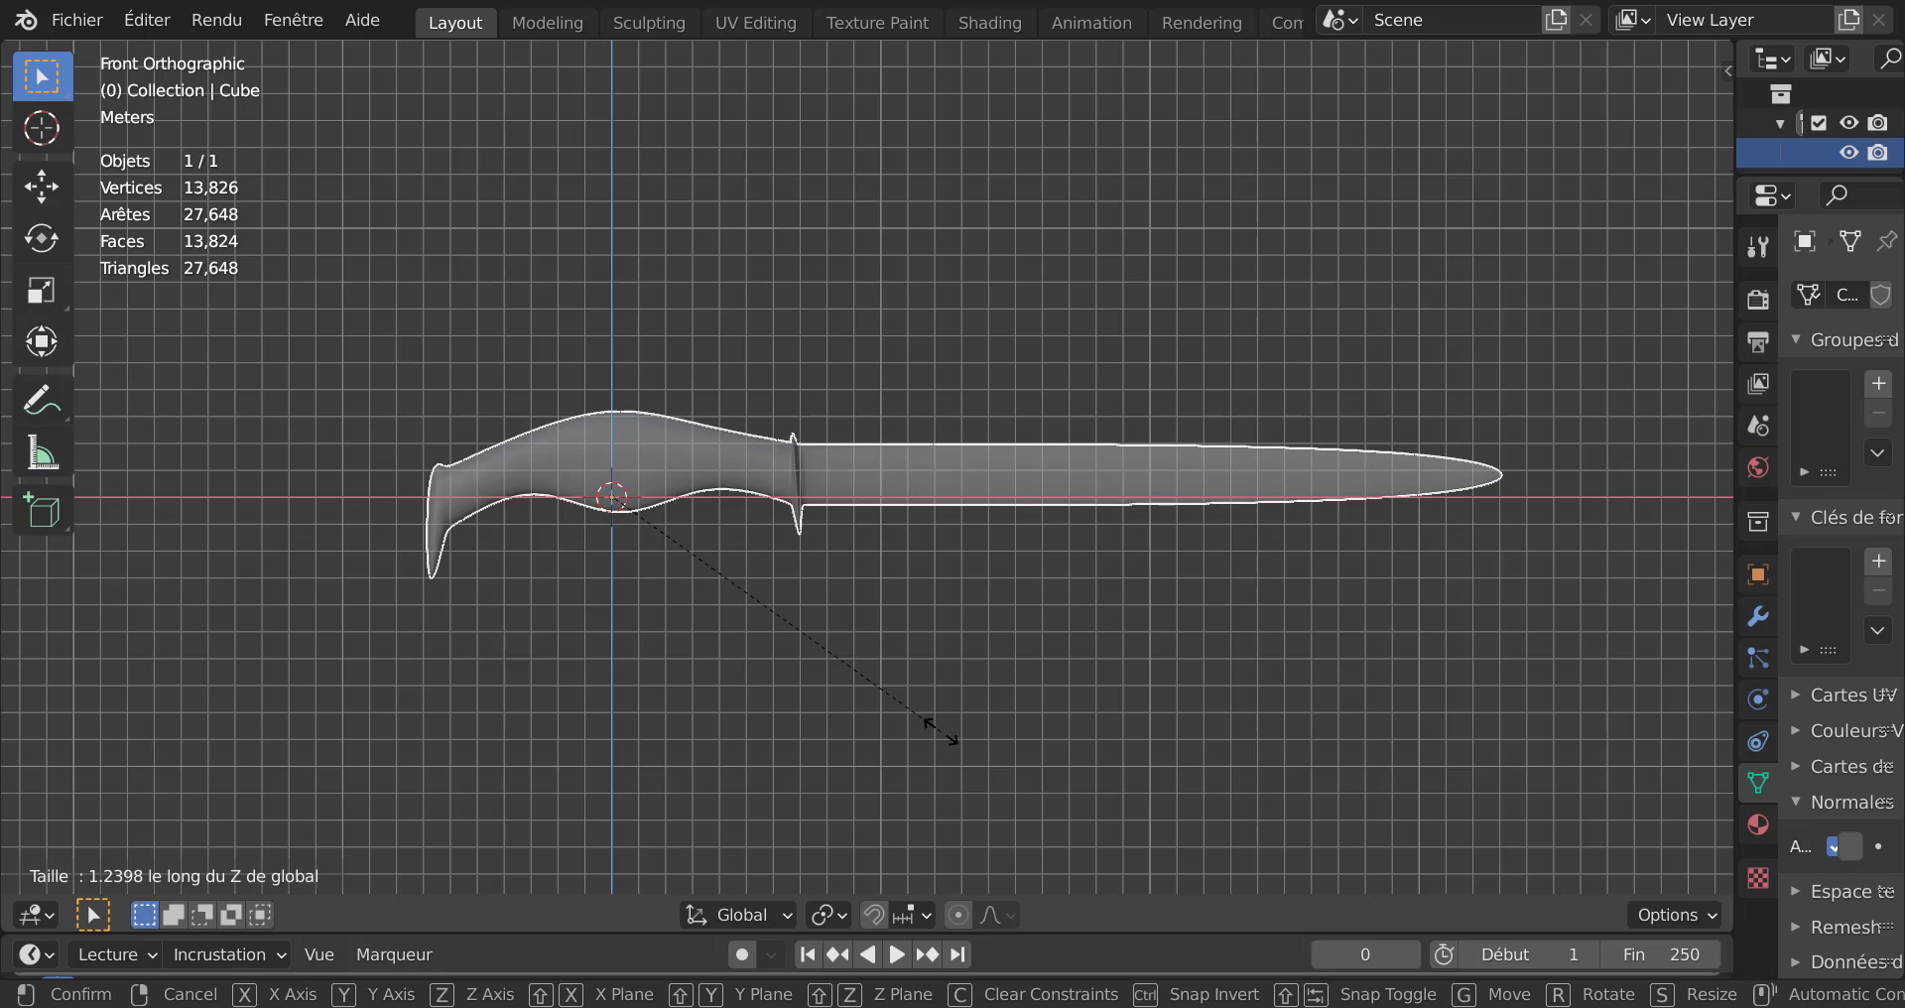
pyautogui.click(940, 732)
# Select the edge loop at the middle of the handle, lower it slightly along Z and check the shape in Object Mode.
pyautogui.press('Tab')
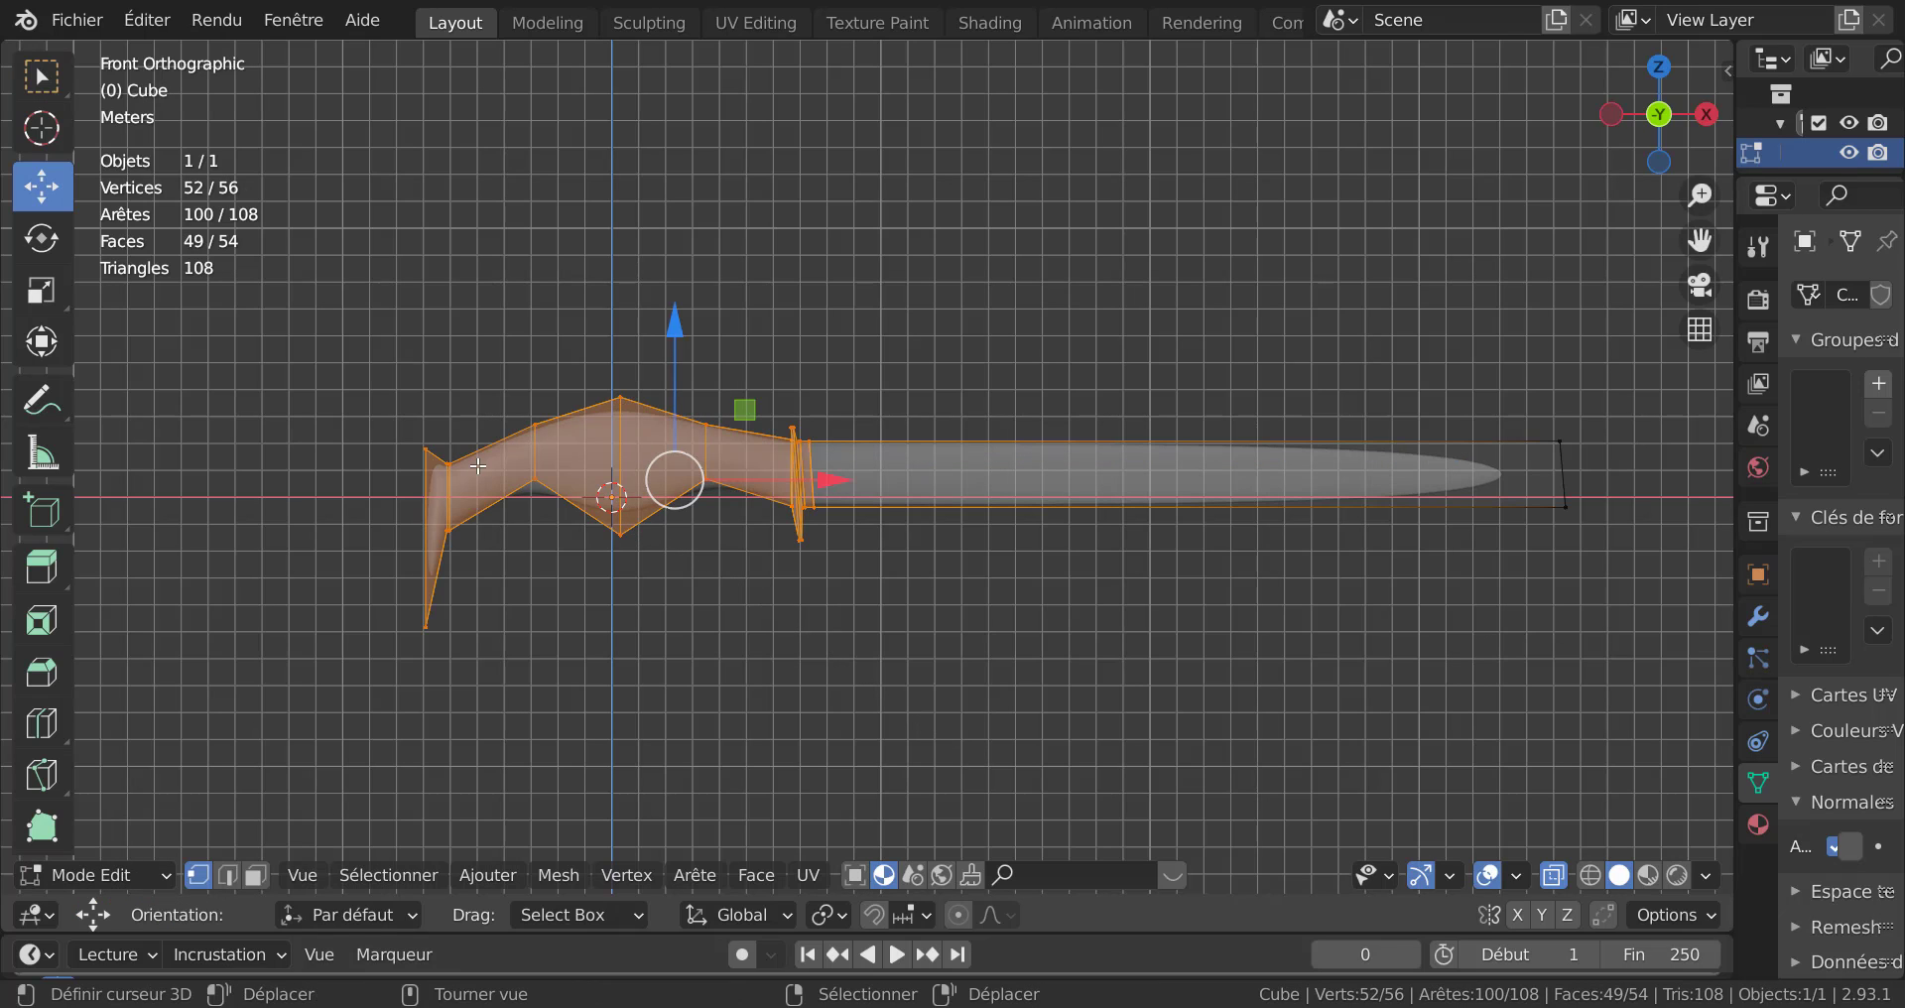
pyautogui.click(770, 618)
pyautogui.keyDown('alt'); pyautogui.click(623, 467); pyautogui.keyUp('alt')
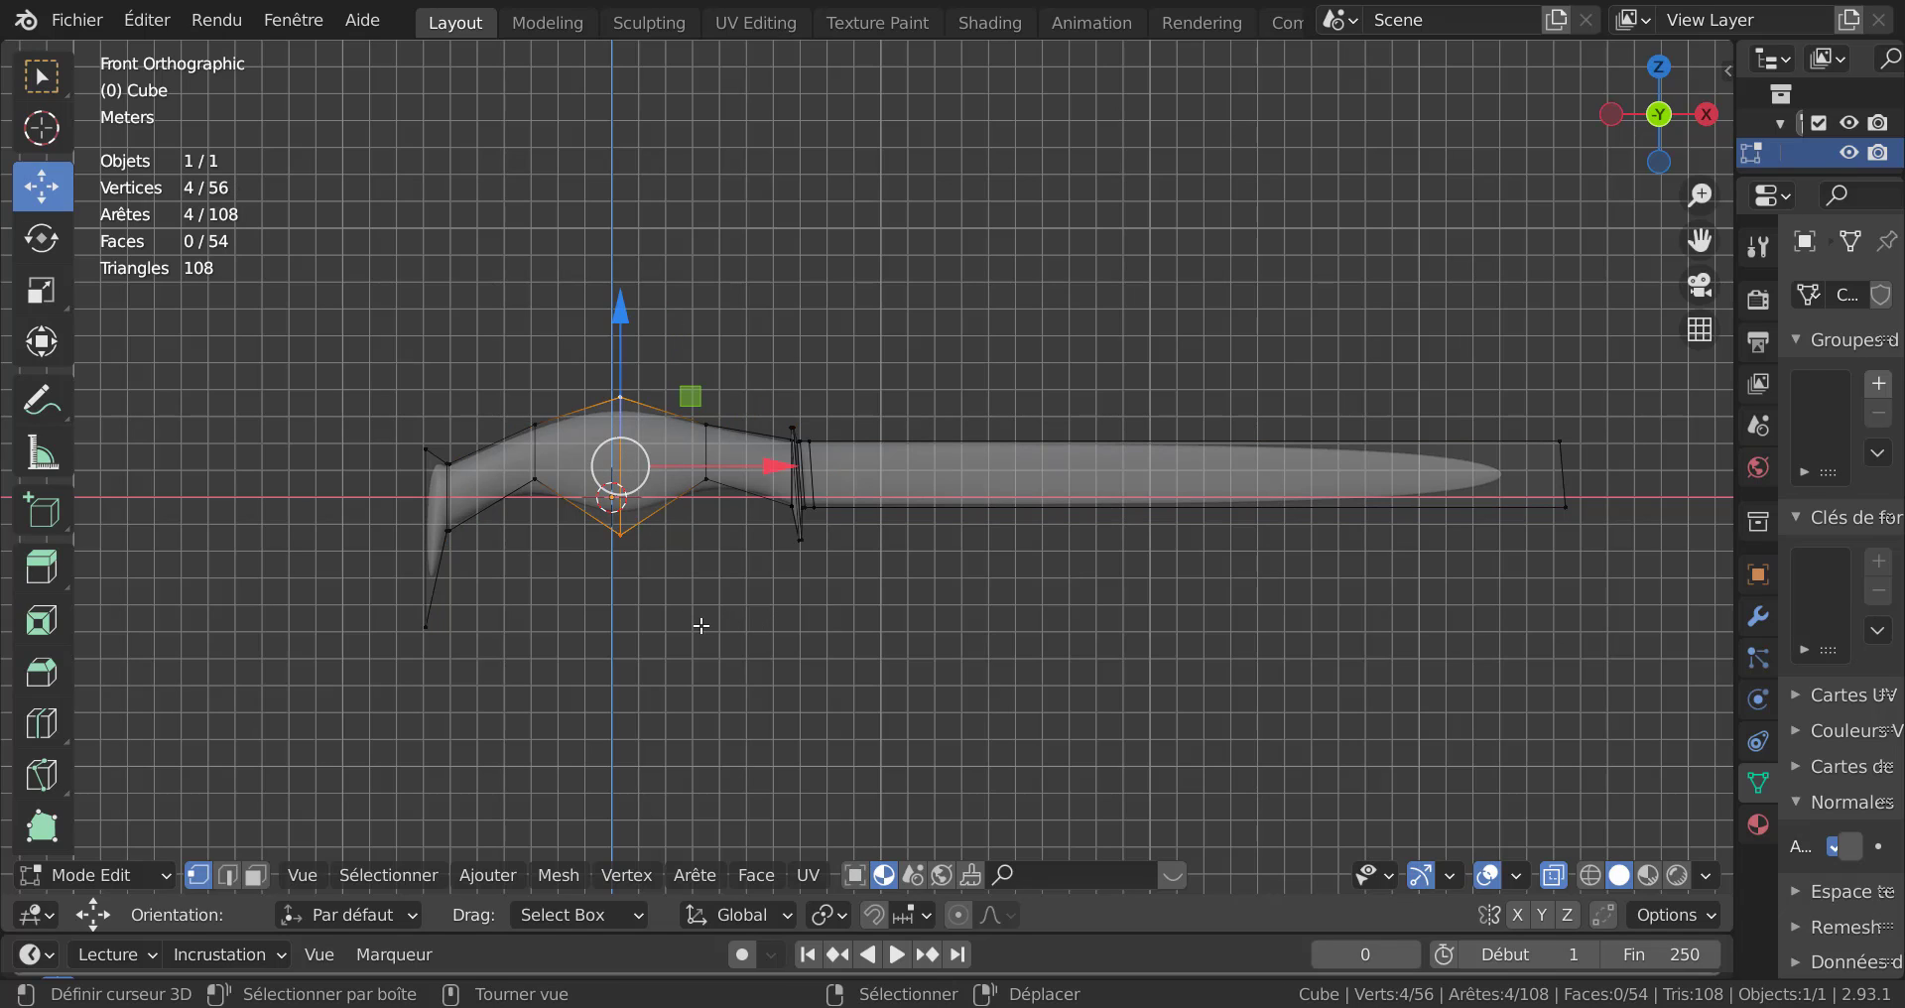
pyautogui.moveTo(619, 322); pyautogui.dragTo(619, 334)
pyautogui.press('Tab')
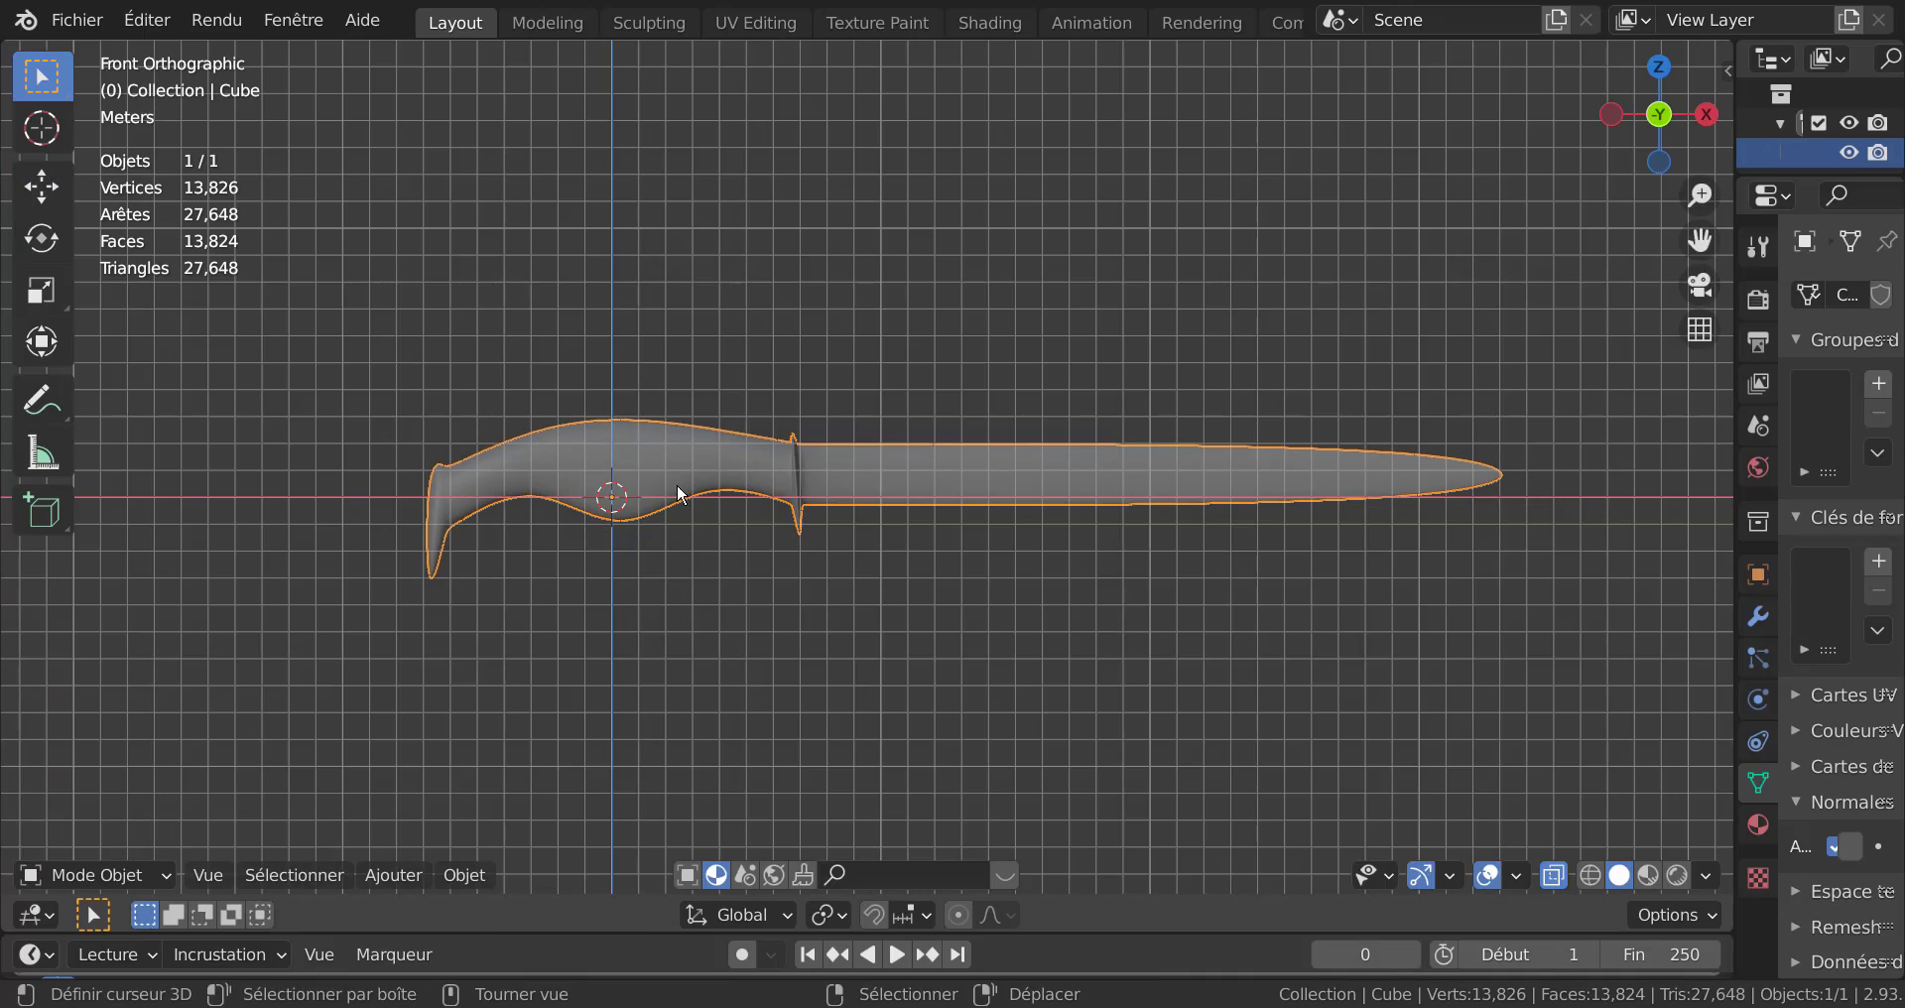
# Turn off X-ray and, in top view, widen the handle's middle edge loop along Y to about 2.1 times.
pyautogui.moveTo(891, 554); pyautogui.dragTo(1203, 642, button='middle')
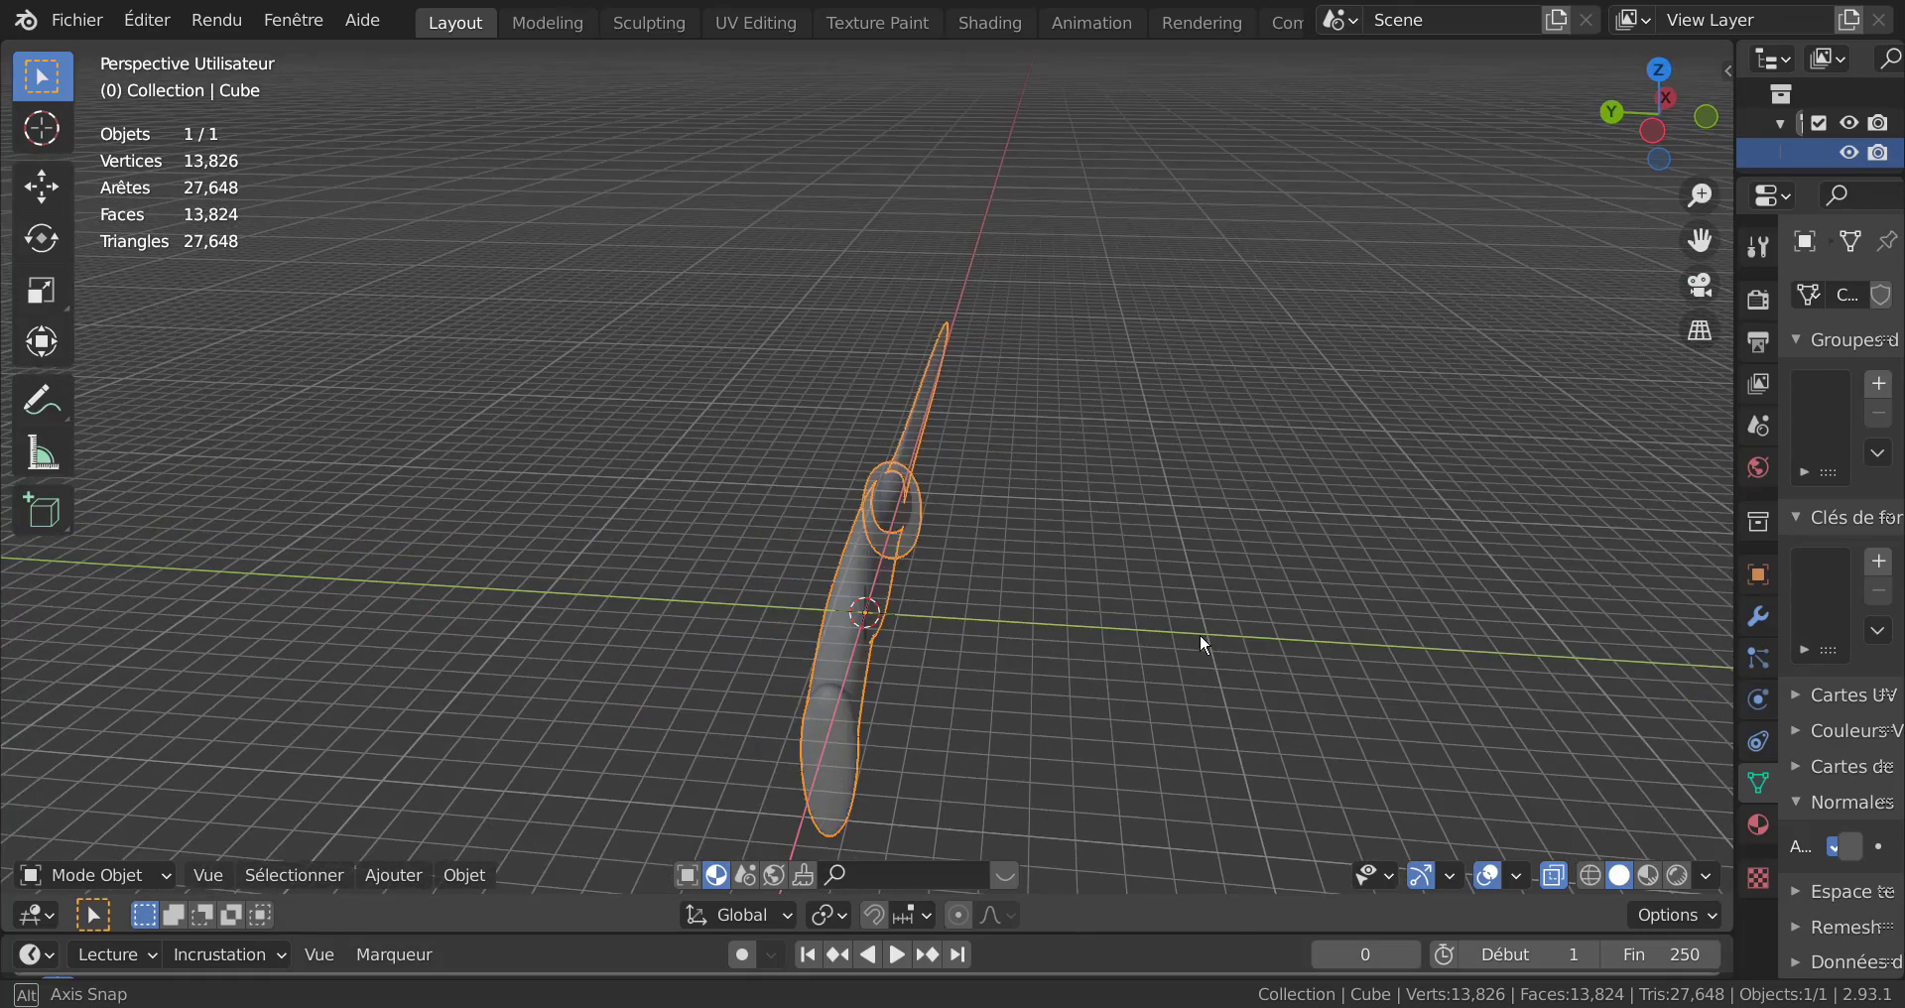
pyautogui.press('Tab')
pyautogui.moveTo(1057, 635); pyautogui.dragTo(886, 630, button='middle')
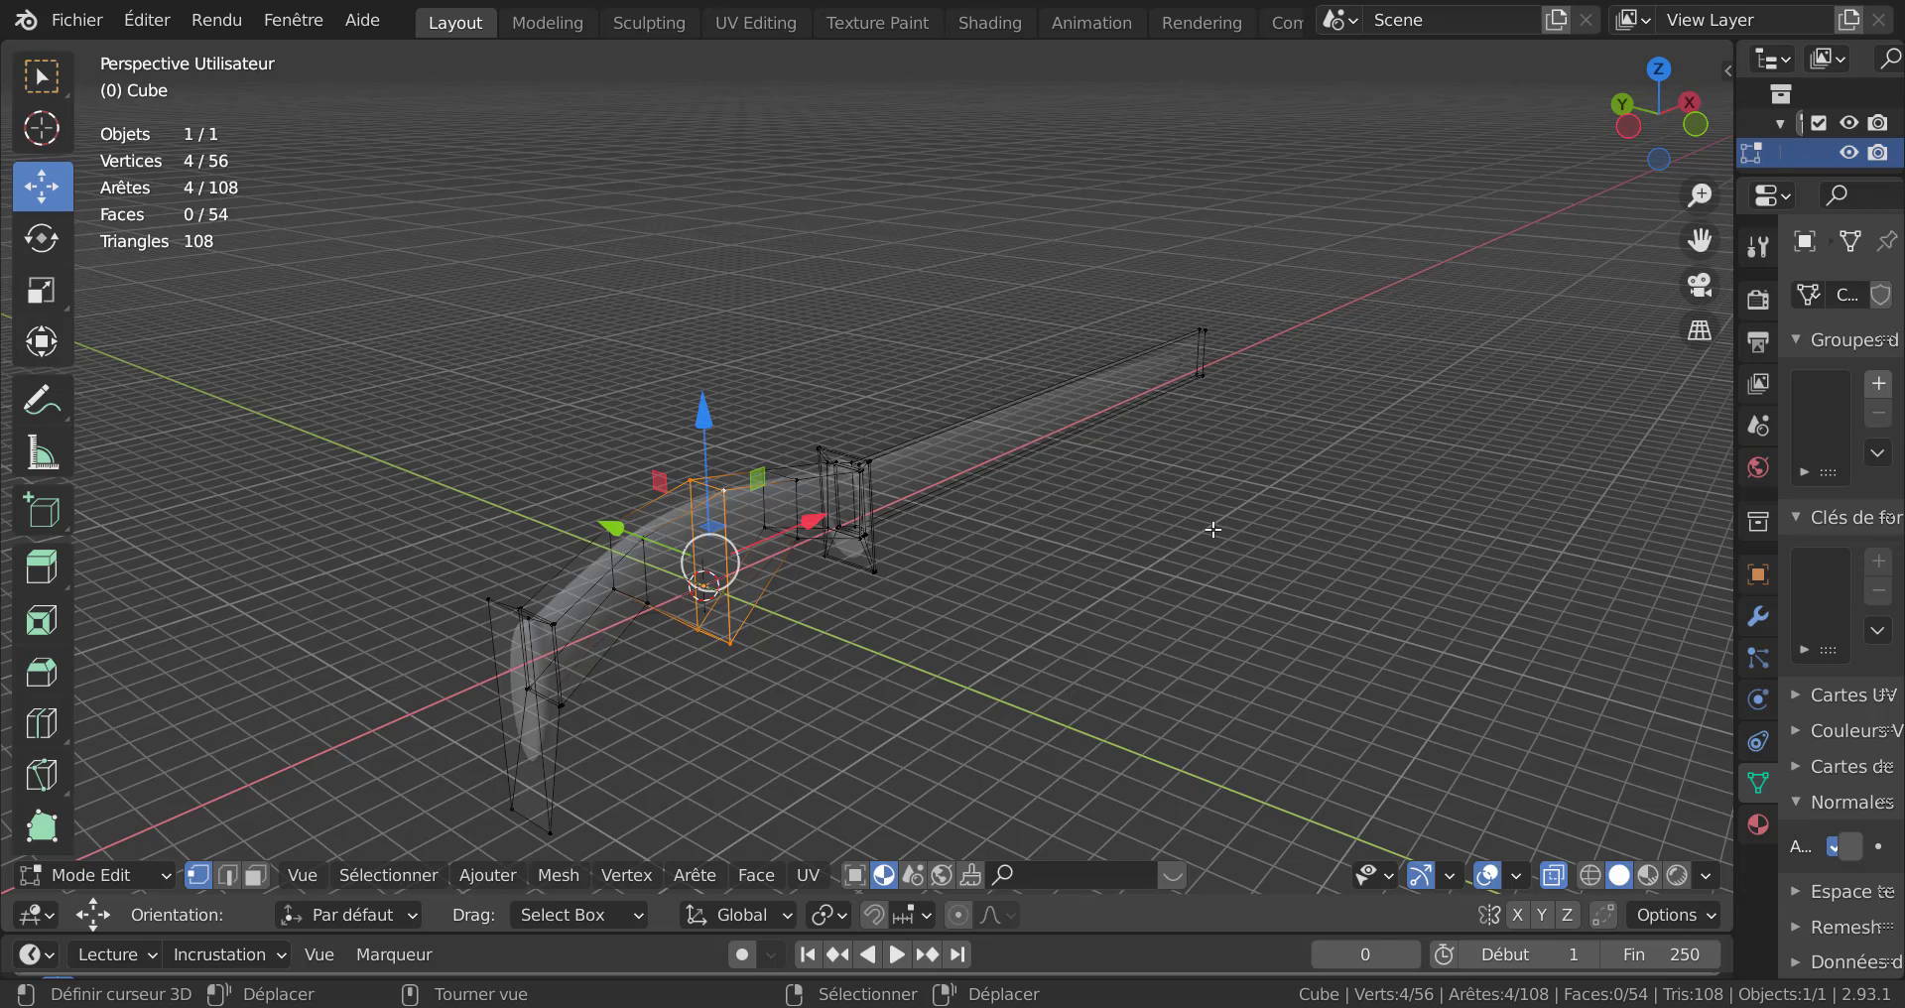
pyautogui.hotkey('alt', 'z')
pyautogui.moveTo(1181, 583); pyautogui.dragTo(1336, 549, button='middle')
pyautogui.press('KP_7')
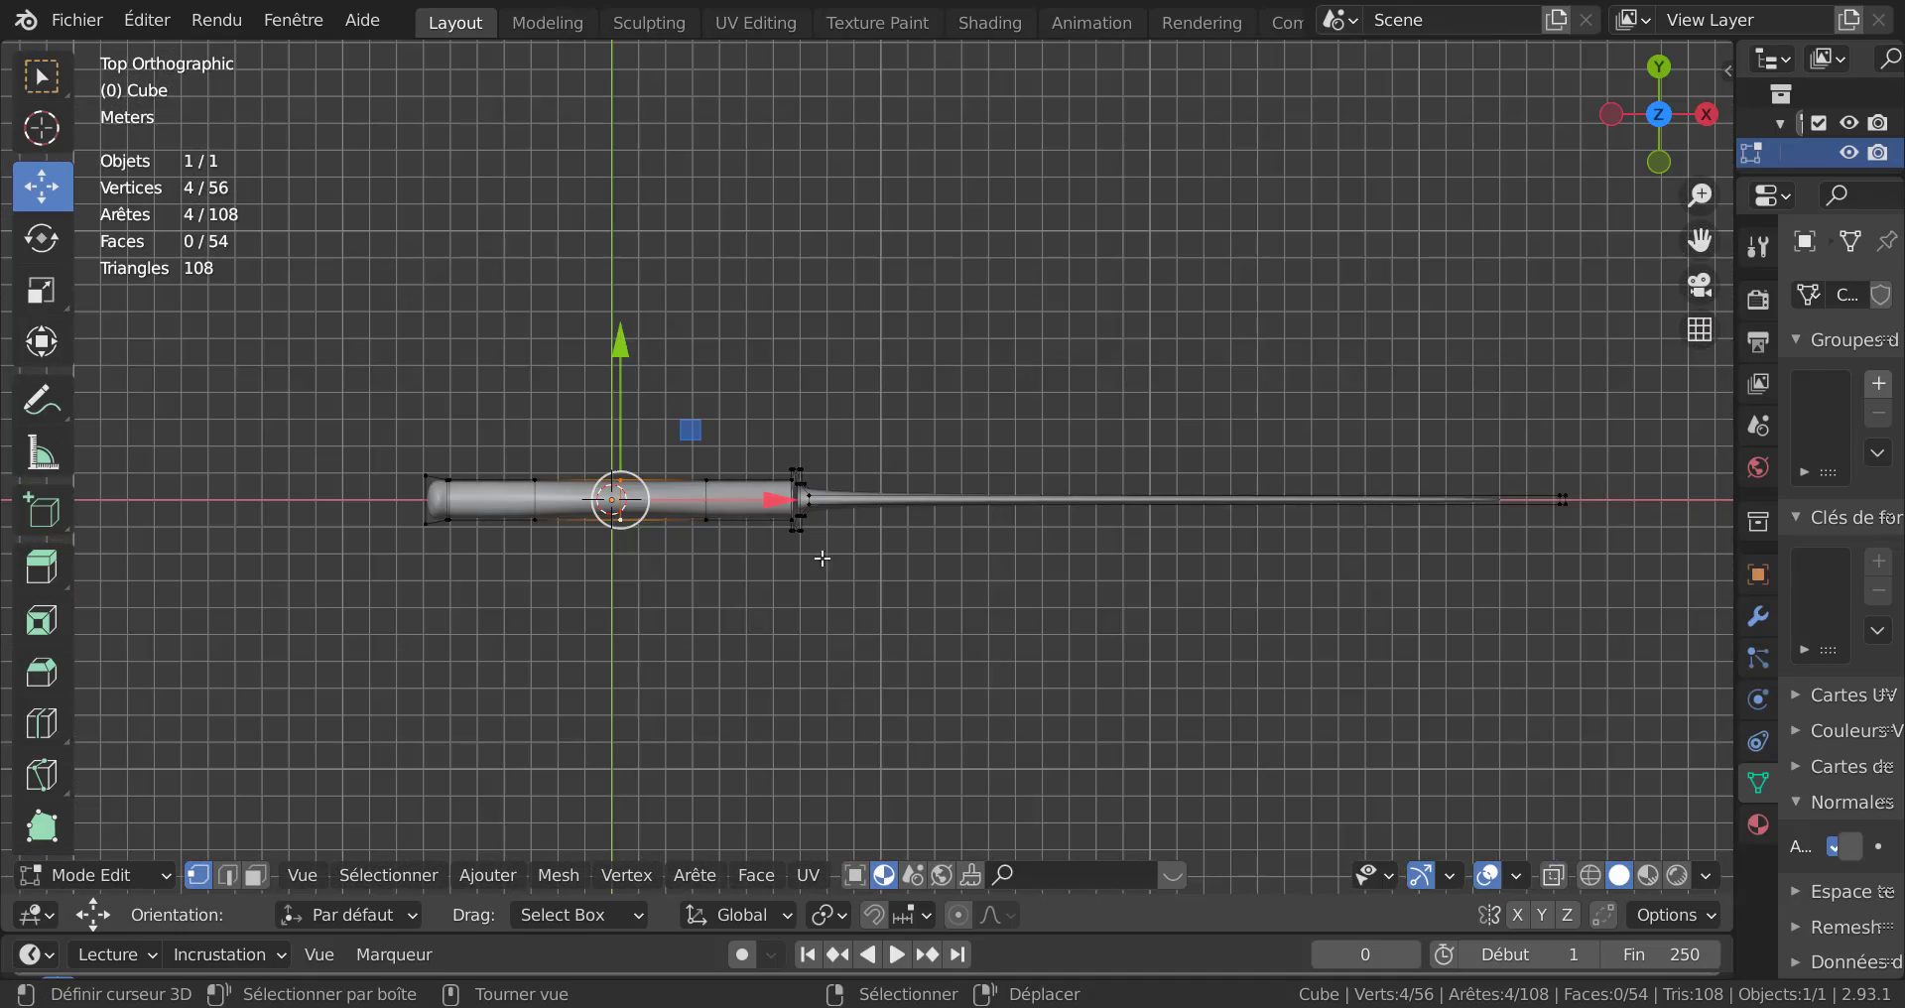
pyautogui.scroll(5, 822, 558)
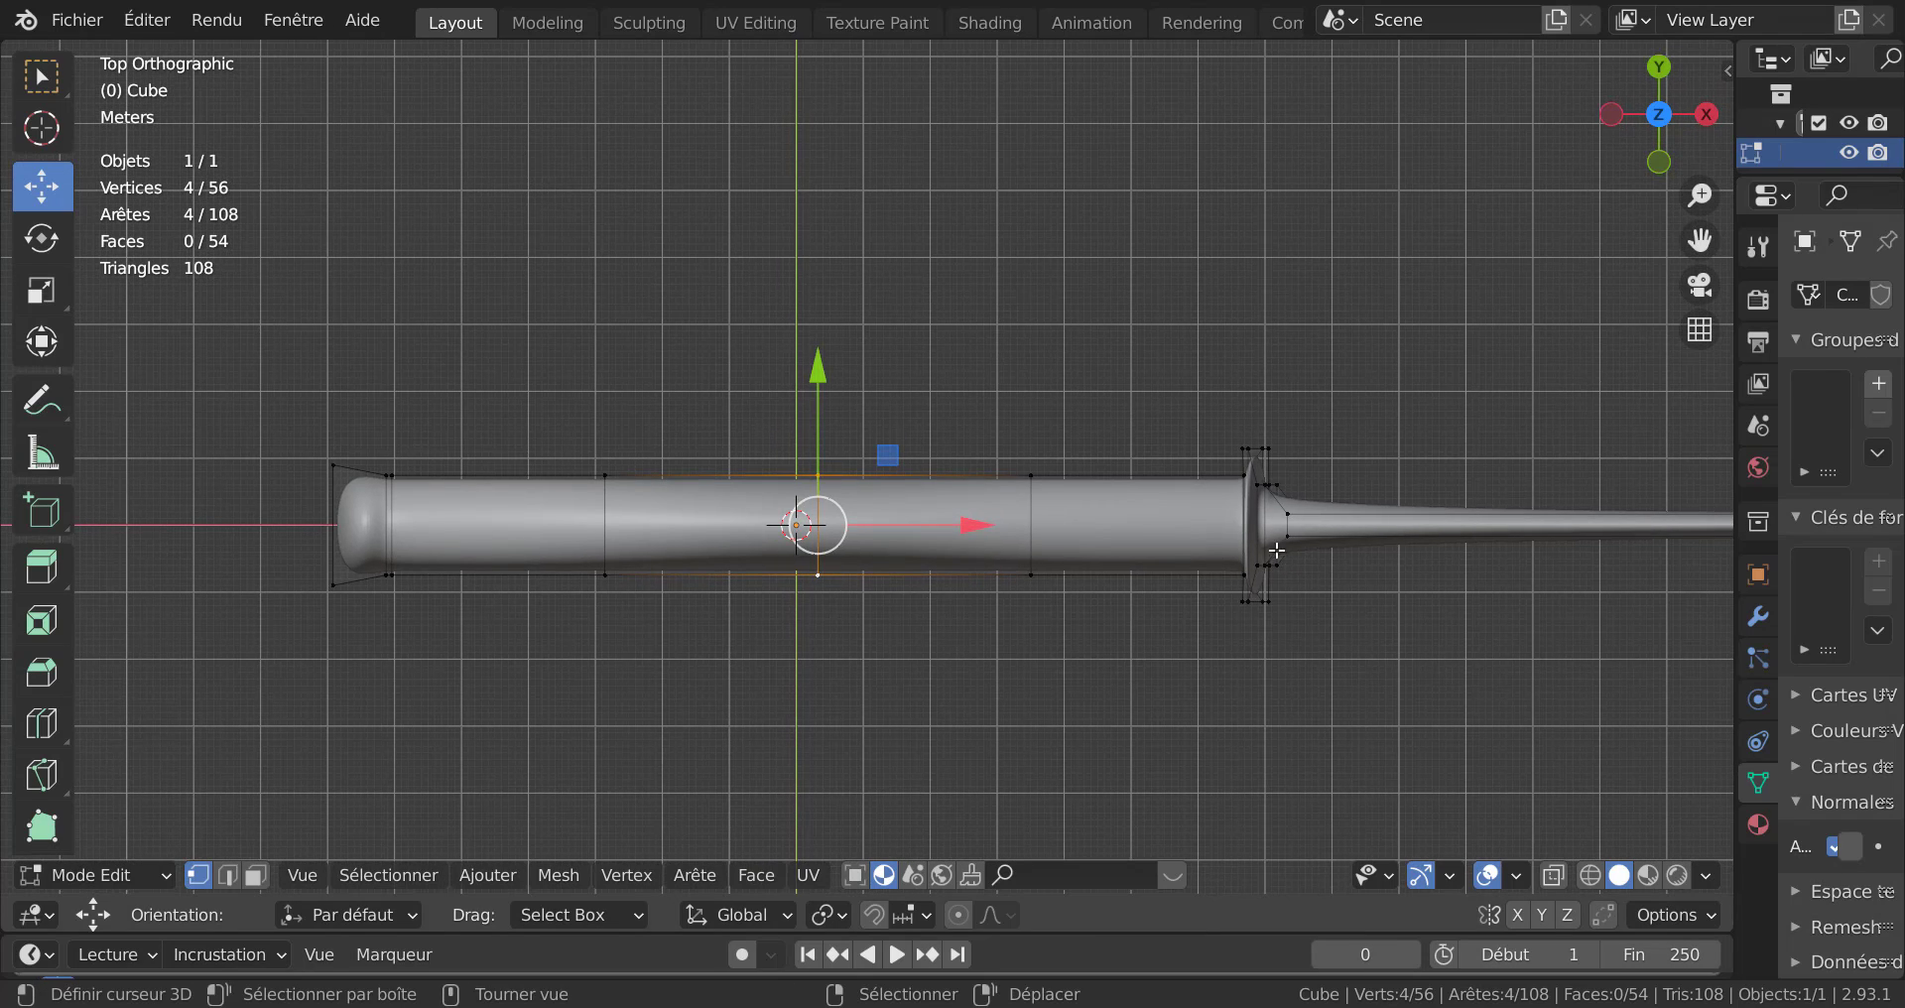
pyautogui.press('s')
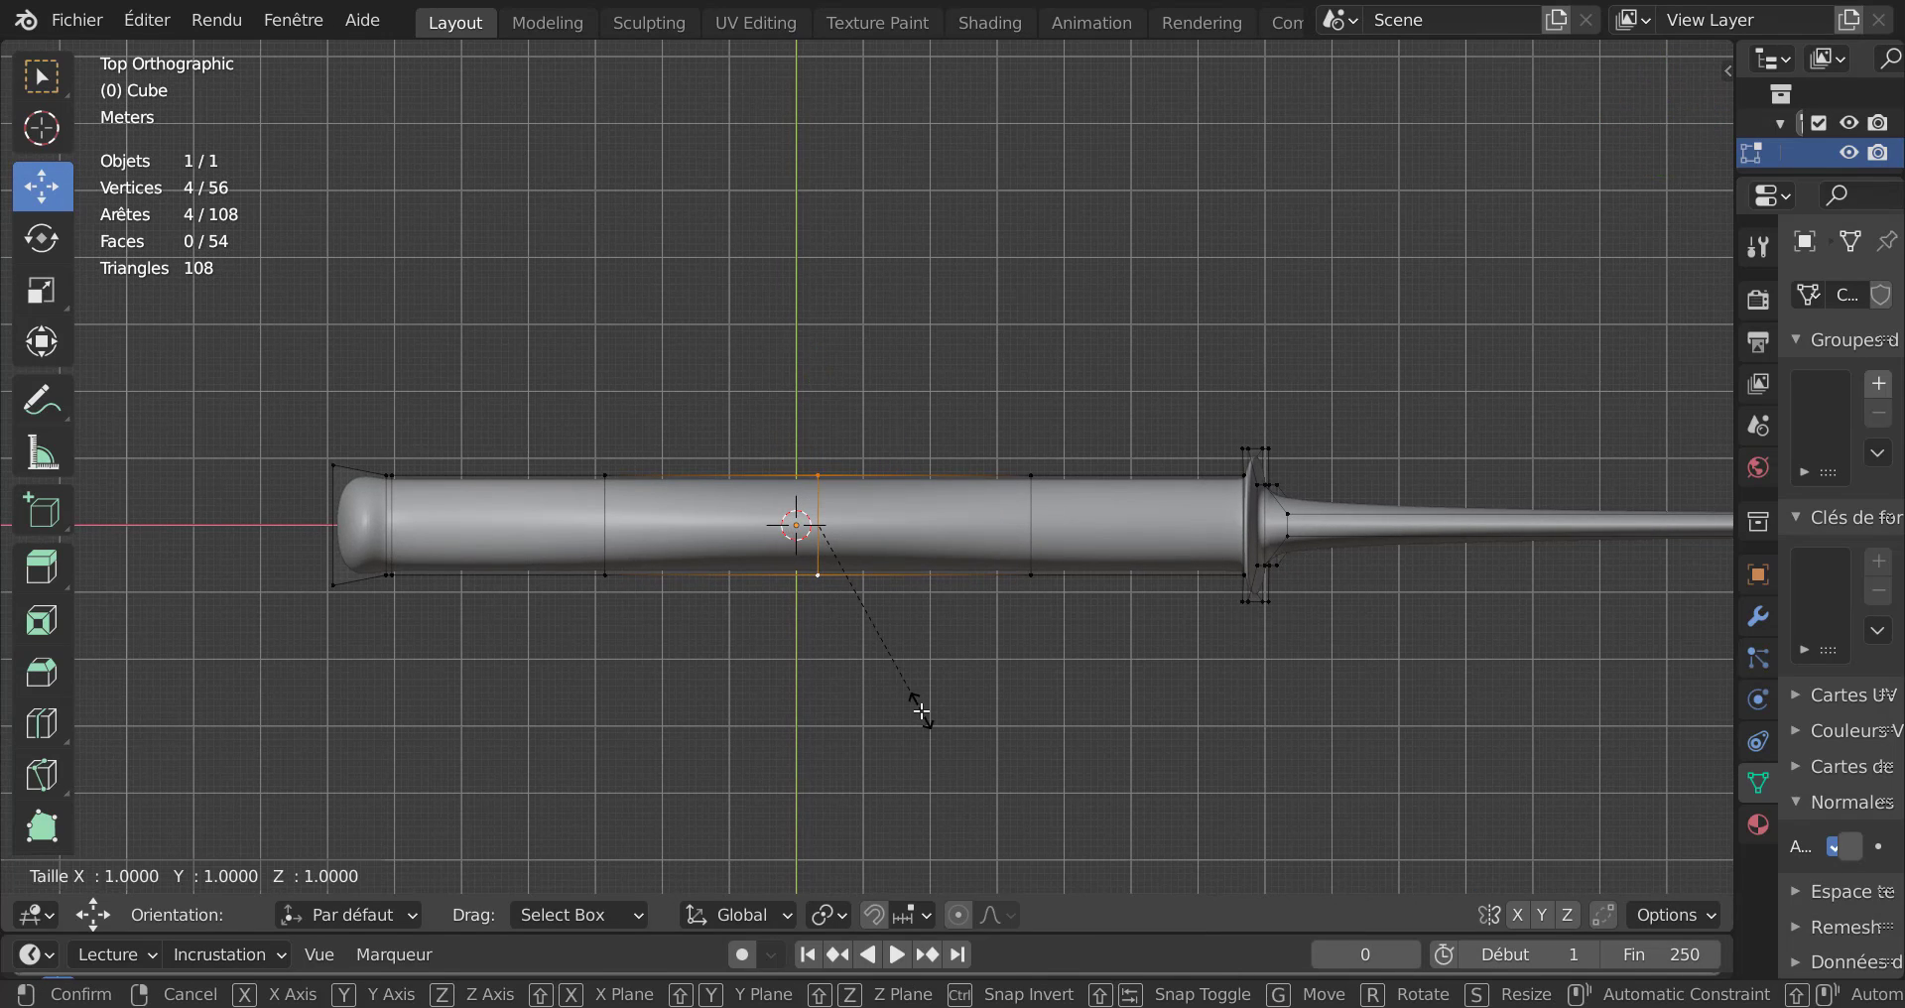
pyautogui.press('y')
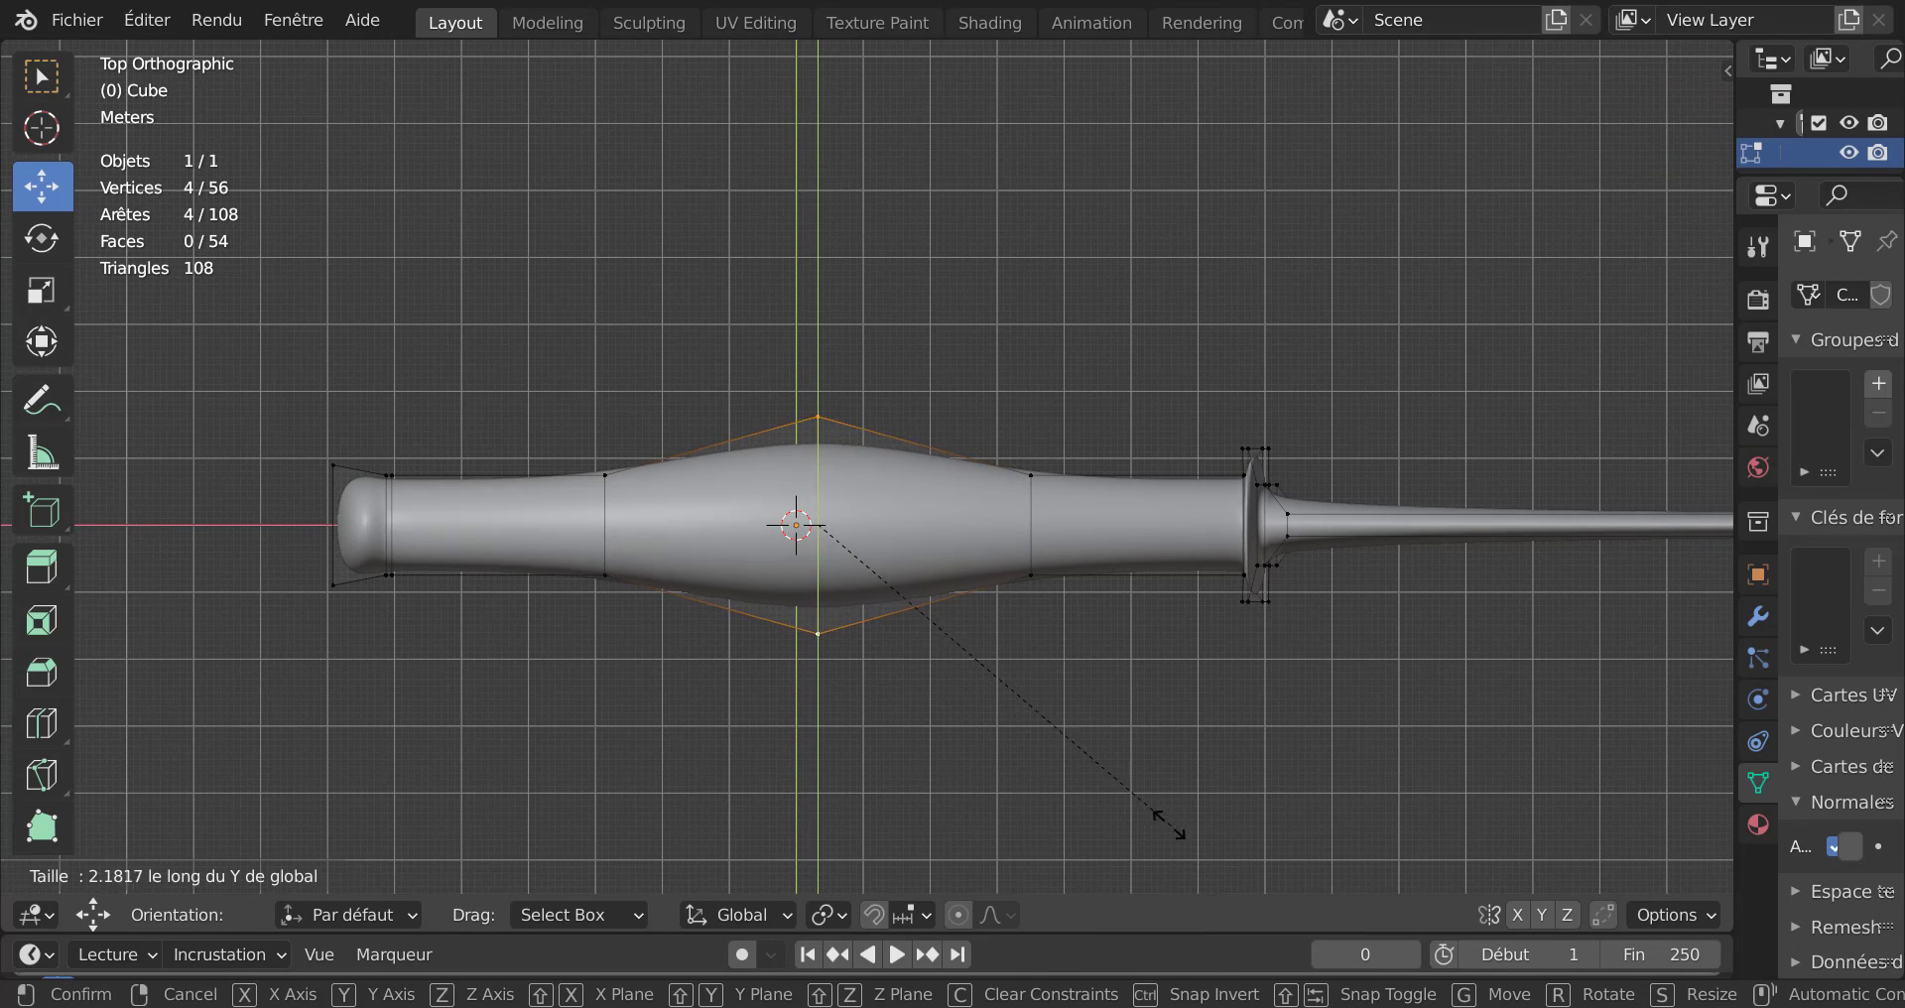
pyautogui.click(1156, 809)
# Select the two handle loops flanking the middle one, scale them along Y to about 1.3 and return to Object Mode.
pyautogui.keyDown('alt'); pyautogui.click(1031, 551); pyautogui.keyUp('alt')
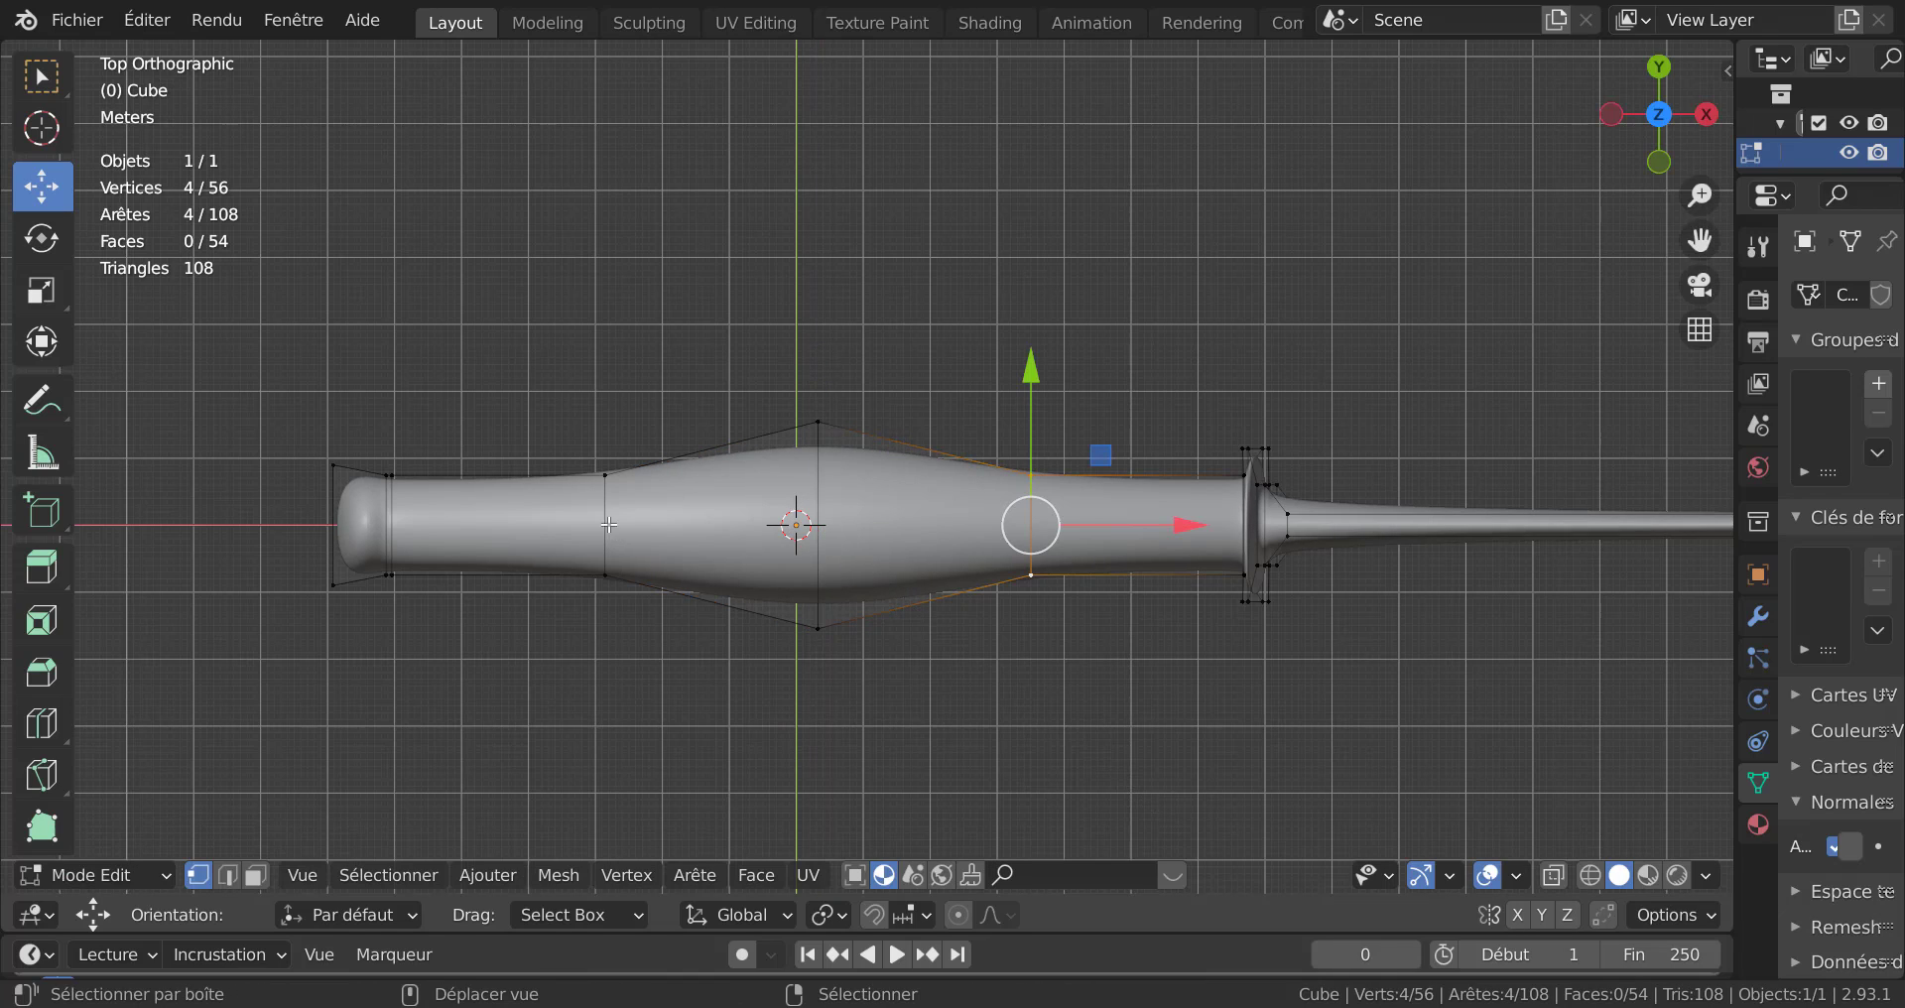
pyautogui.keyDown('alt'); pyautogui.keyDown('shift'); pyautogui.click(605, 556); pyautogui.keyUp('shift'); pyautogui.keyUp('alt')
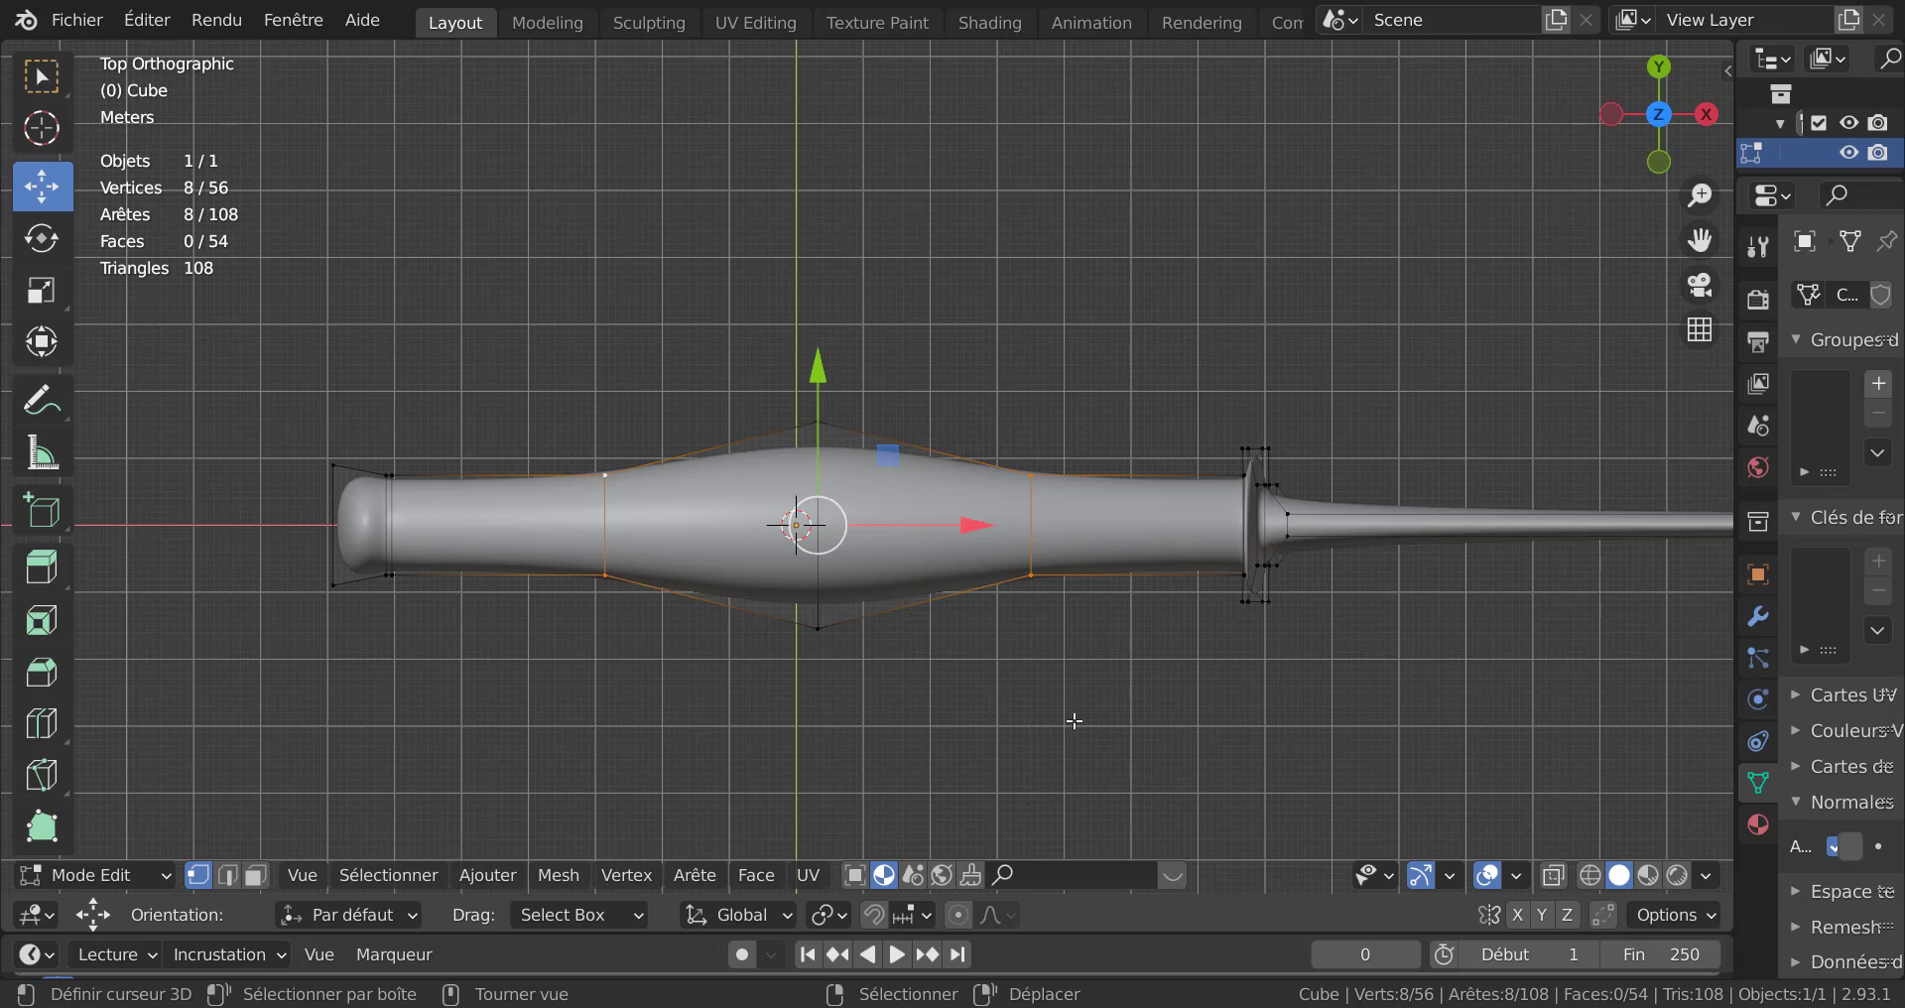
pyautogui.press('s')
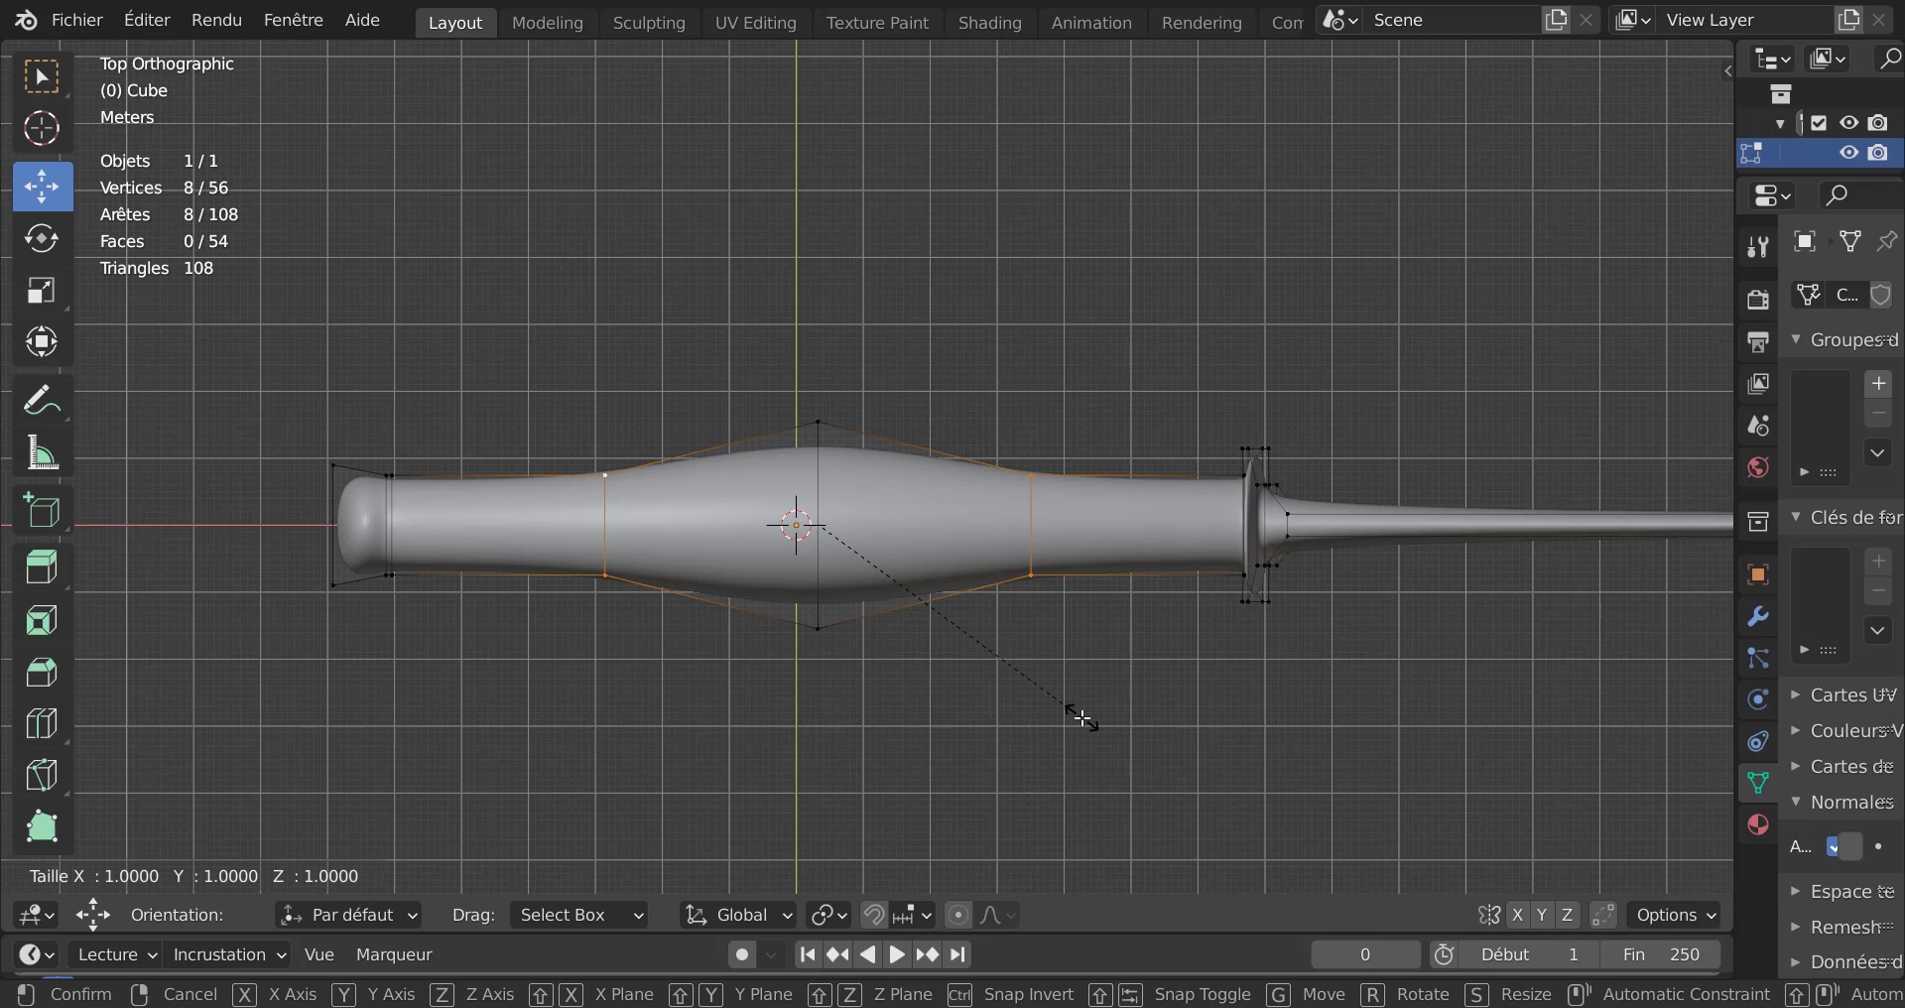
pyautogui.press('y')
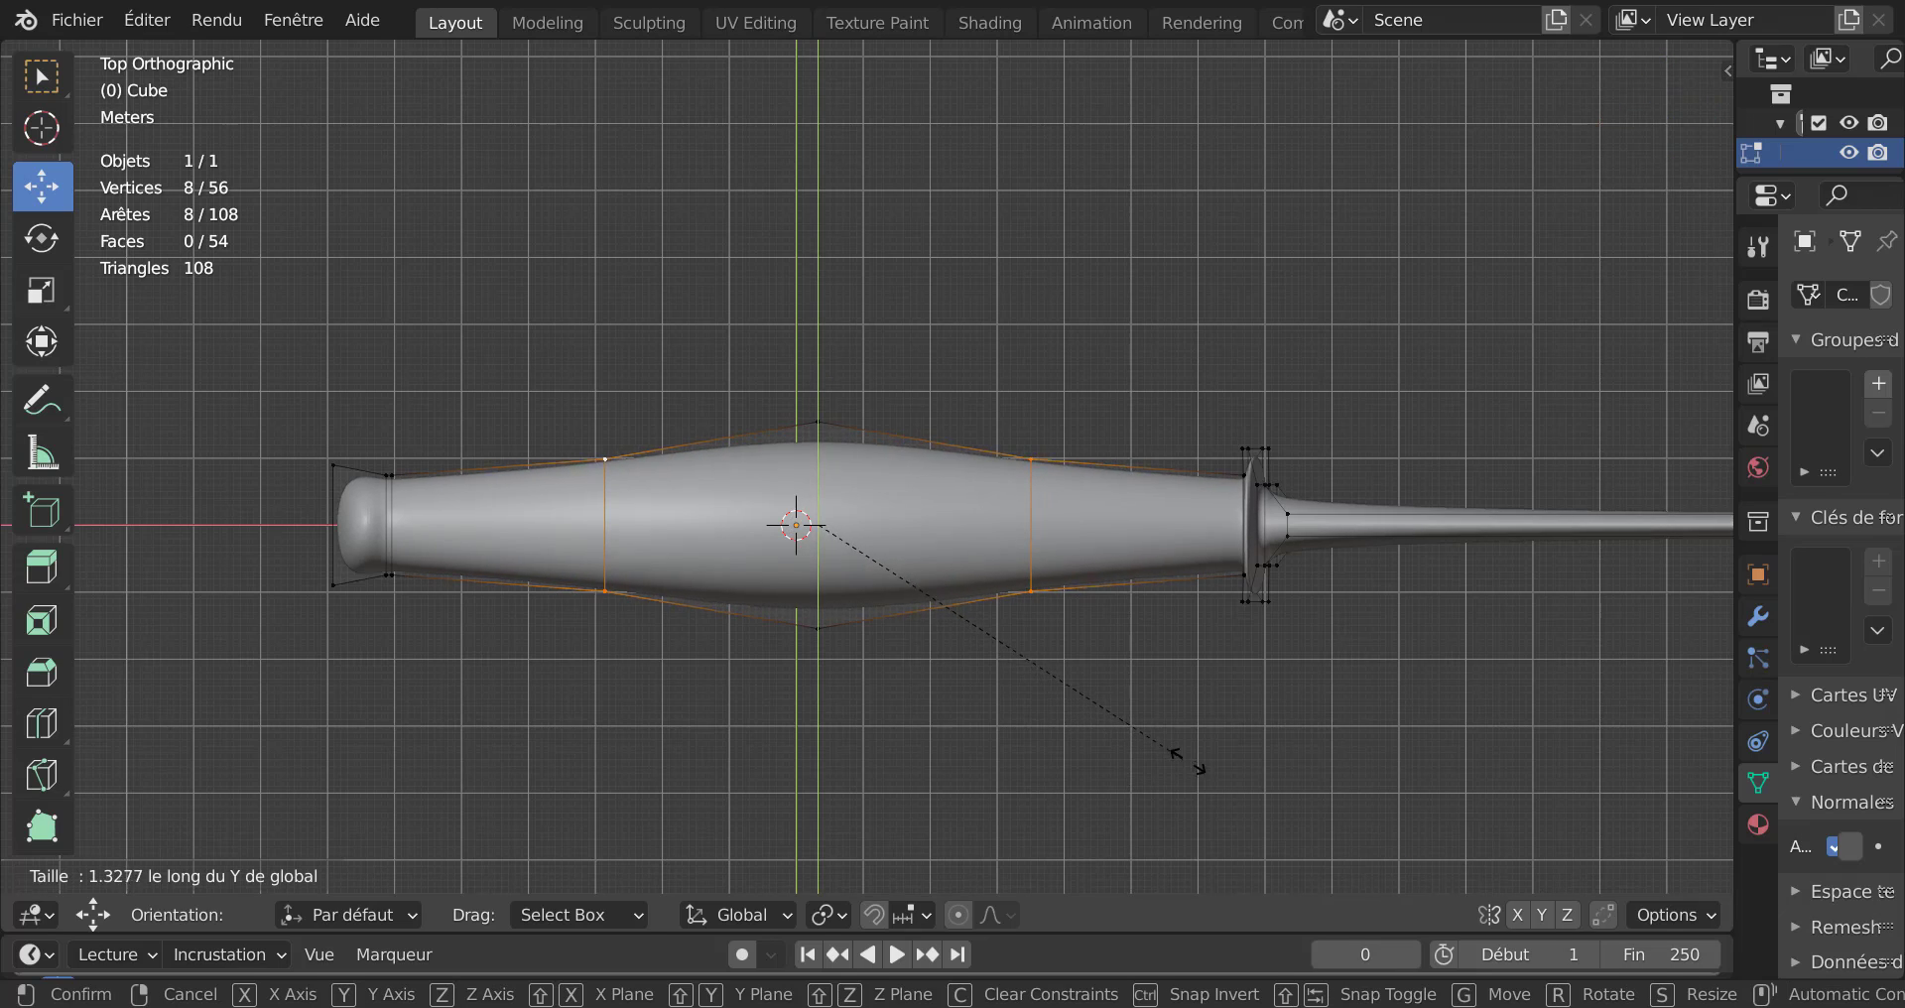
pyautogui.click(1163, 754)
pyautogui.press('Tab')
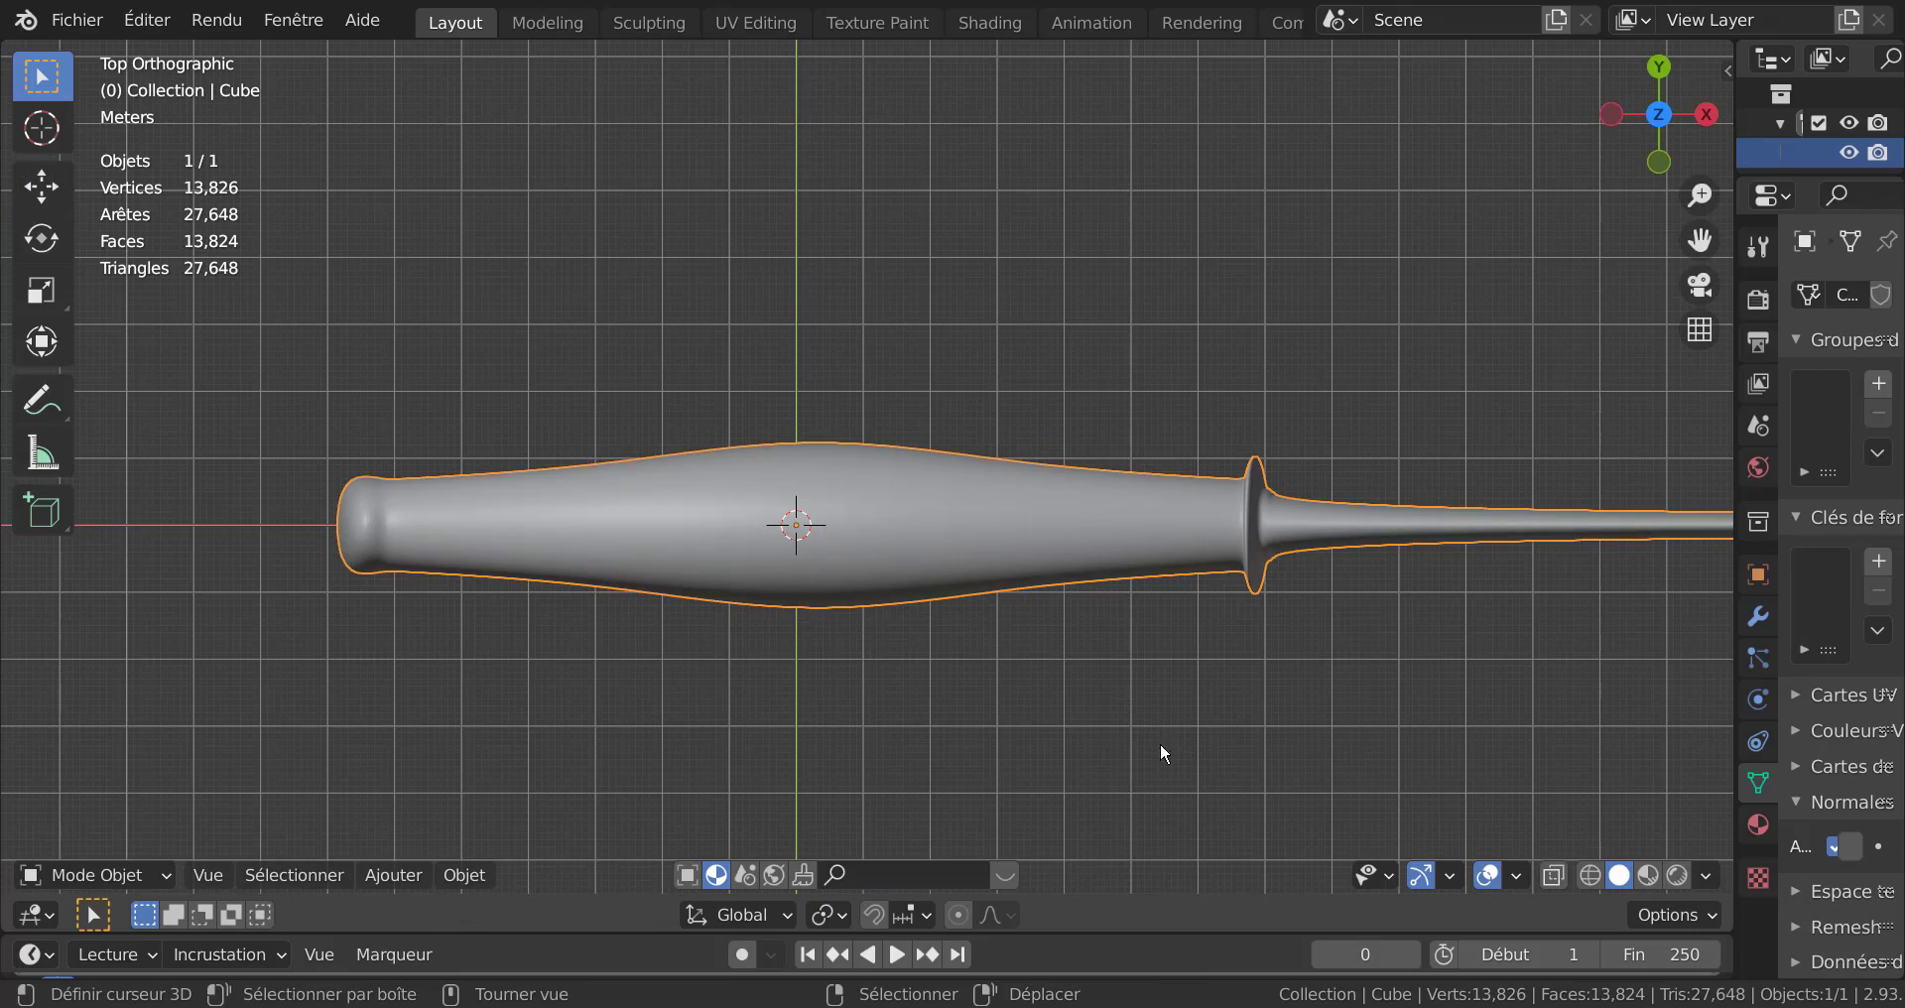
# Examine the reshaped handle and the guard-to-blade transition up close in Object and Edit Mode.
pyautogui.moveTo(908, 737); pyautogui.dragTo(843, 544, button='middle')
pyautogui.press('Tab')
pyautogui.press('Tab')
pyautogui.scroll(3, 1109, 533)
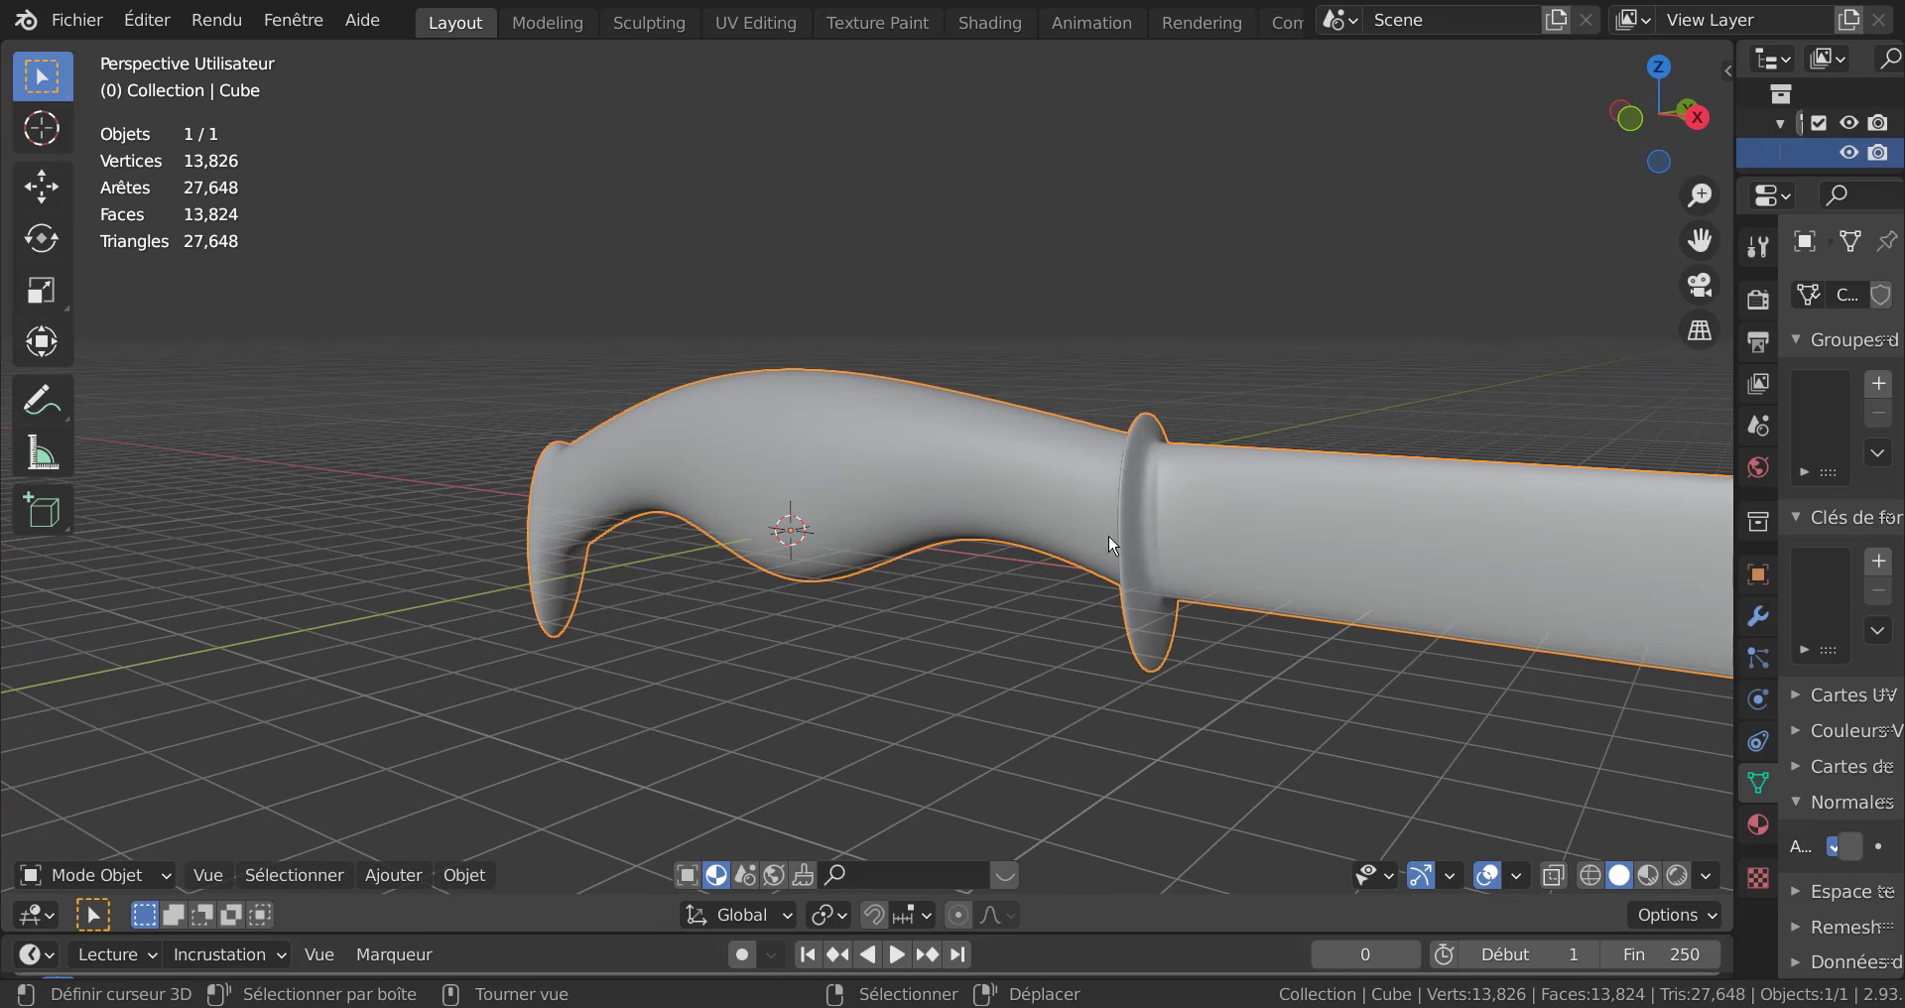
pyautogui.scroll(4, 1025, 539)
pyautogui.press('Tab')
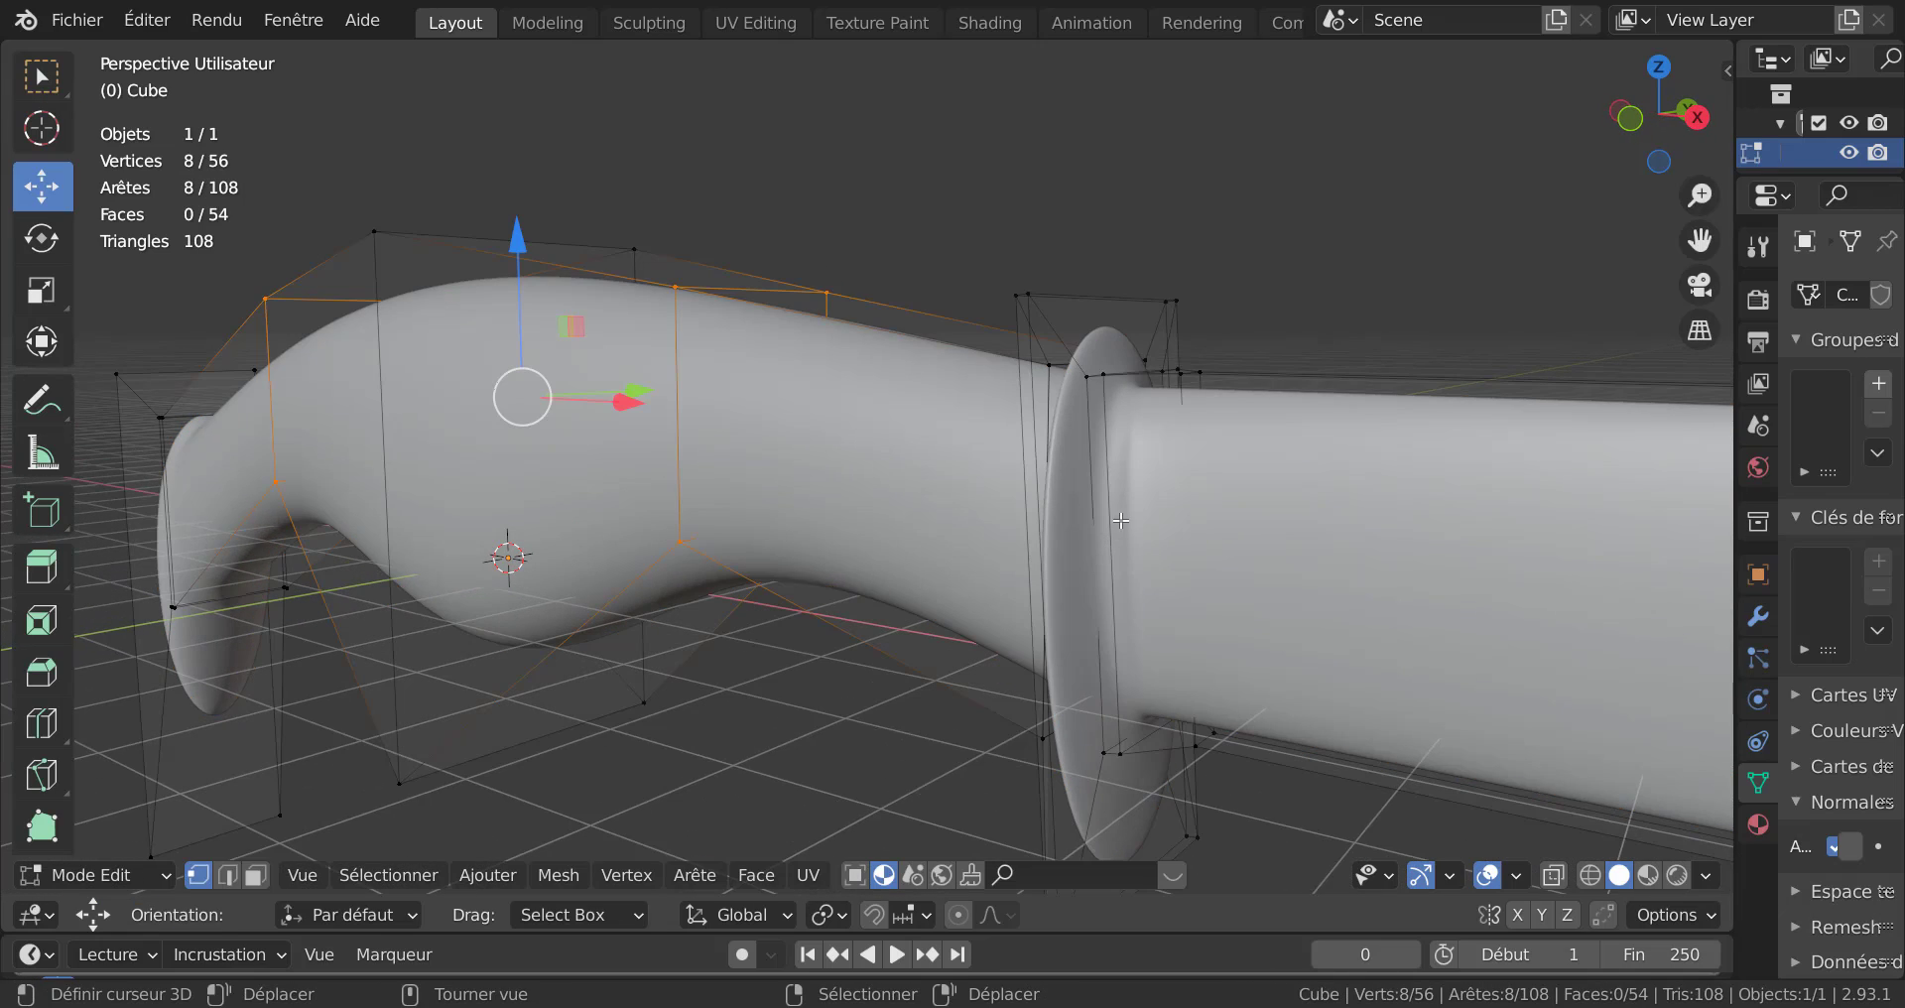
pyautogui.scroll(-4, 1287, 506)
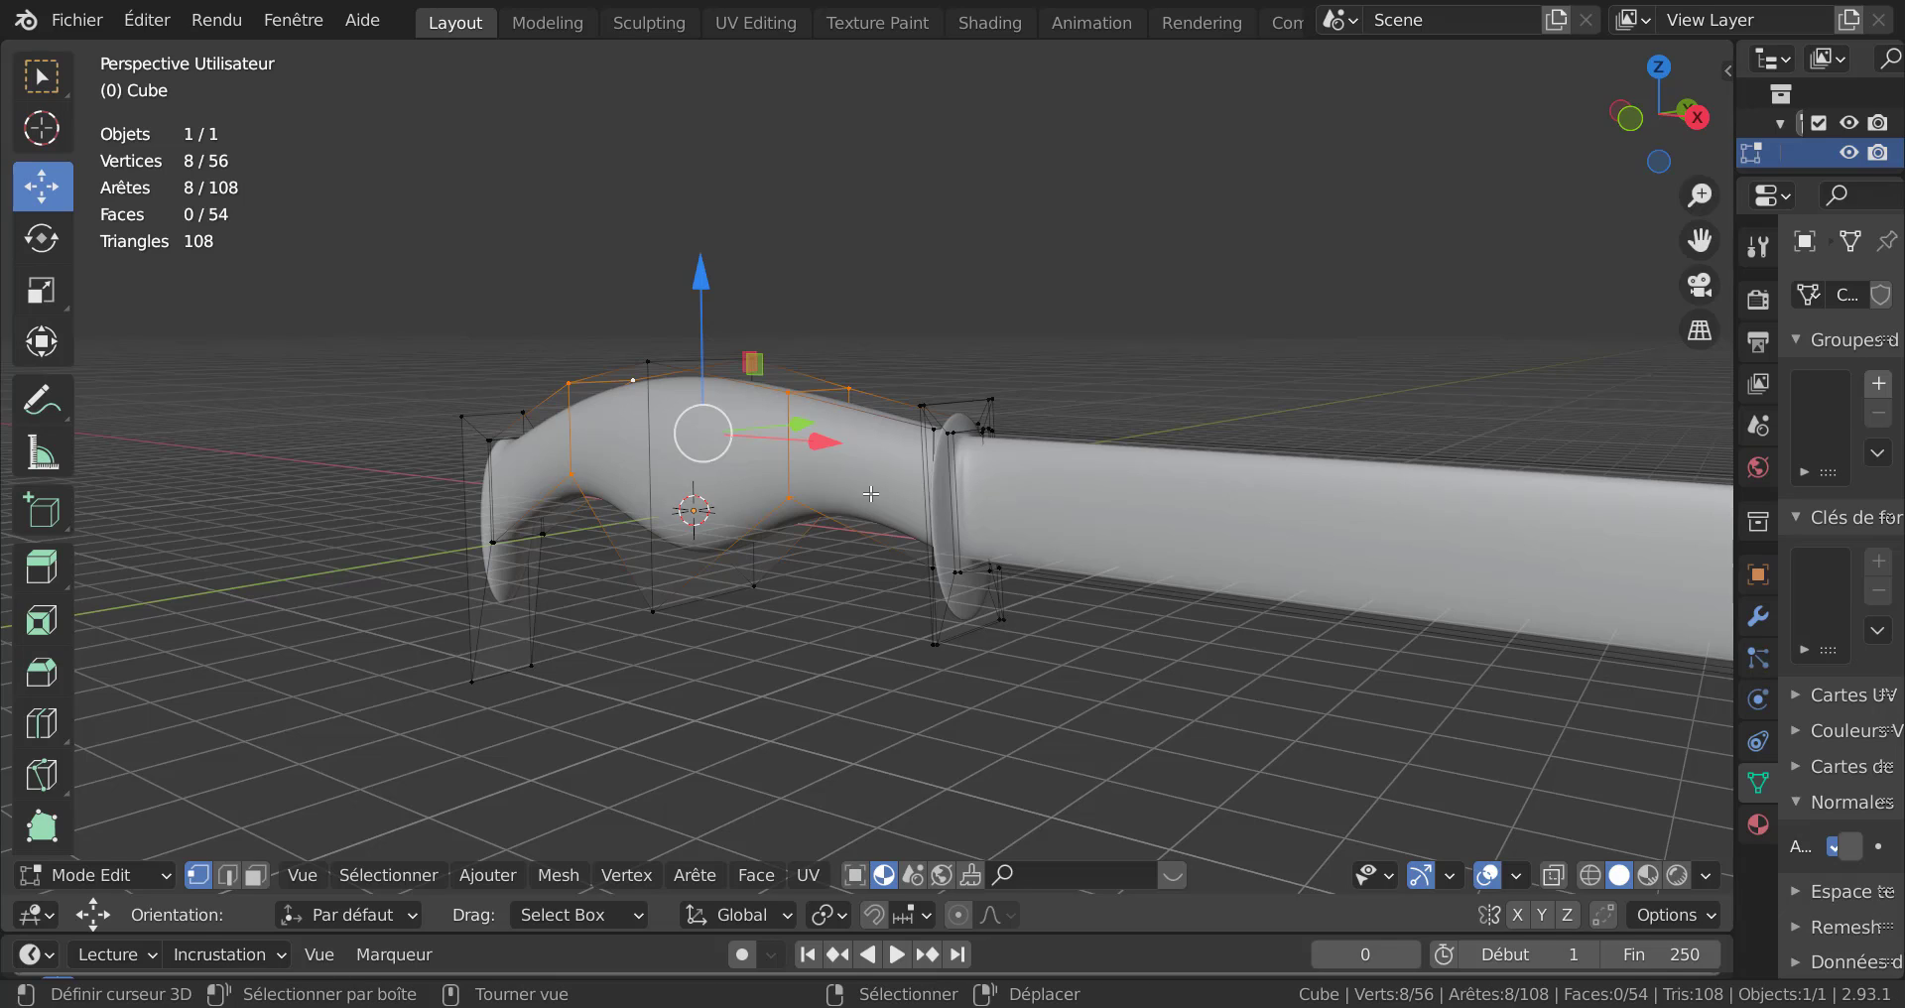
# Add an edge loop around the blade, slide it toward the guard and move it slightly closer along X.
pyautogui.click(398, 496)
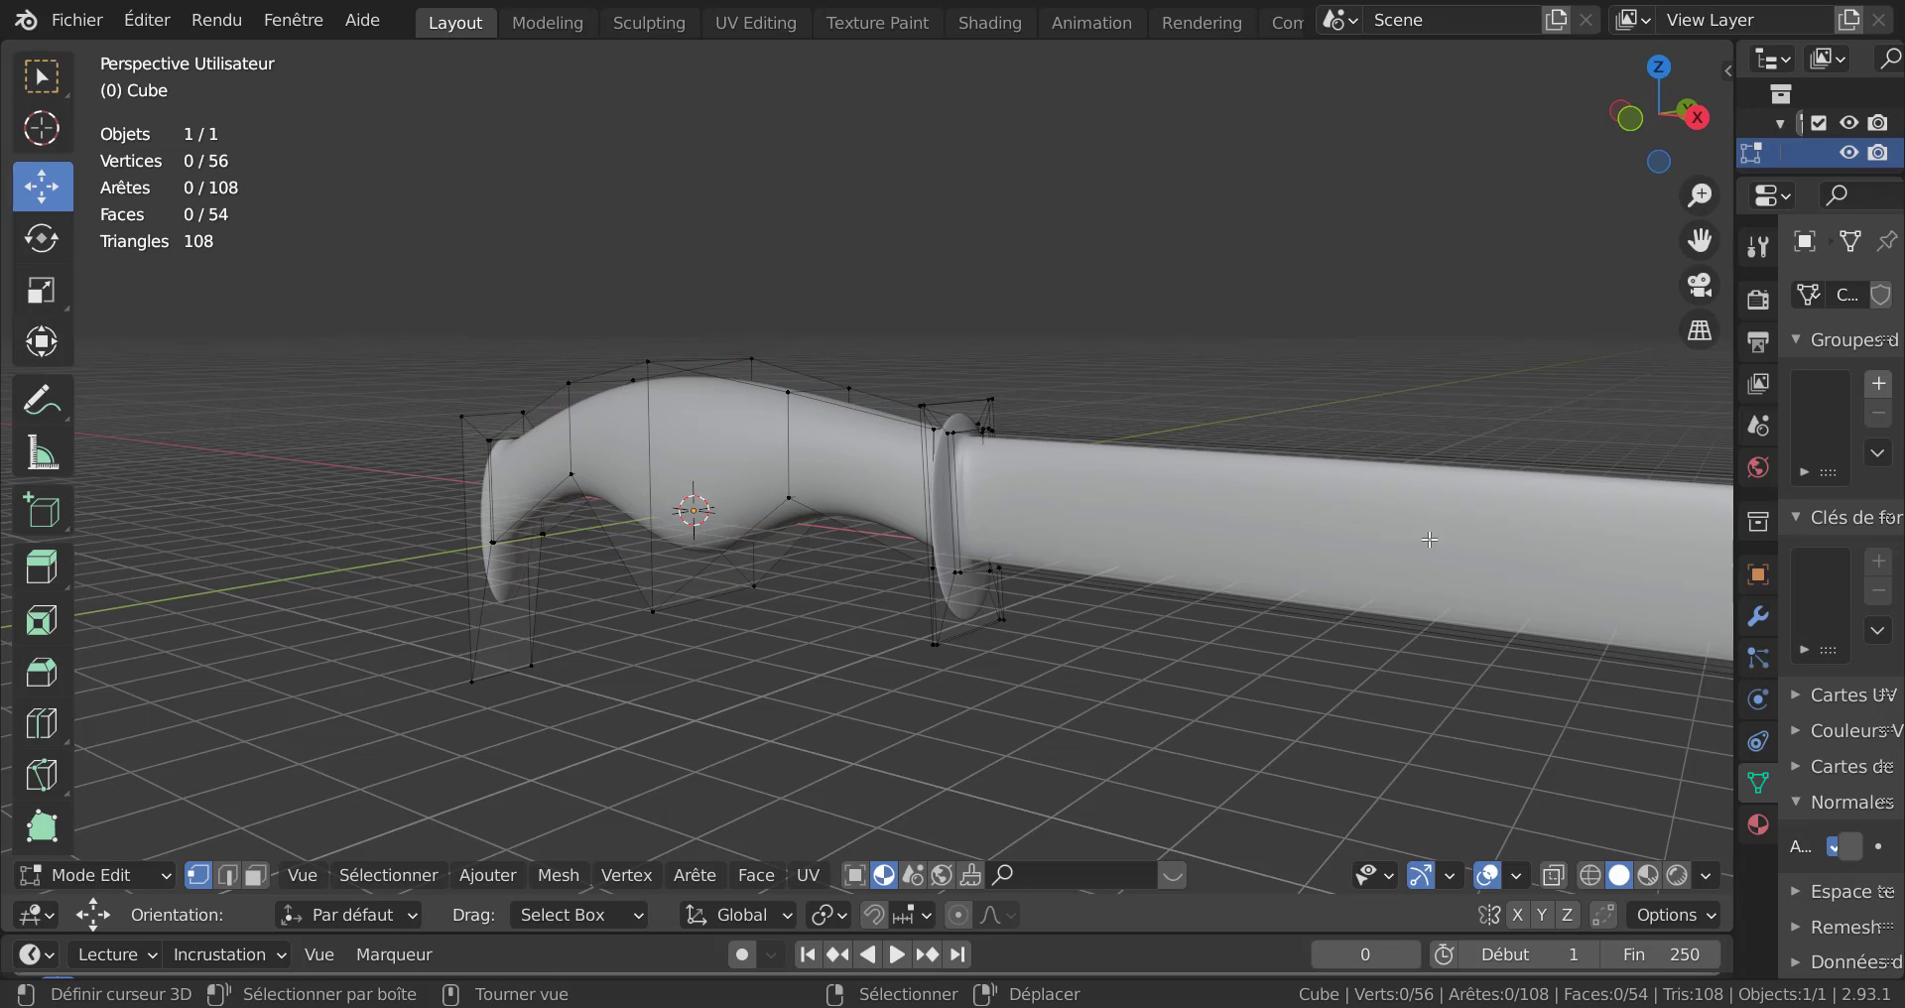
pyautogui.hotkey('ctrl', 'r')
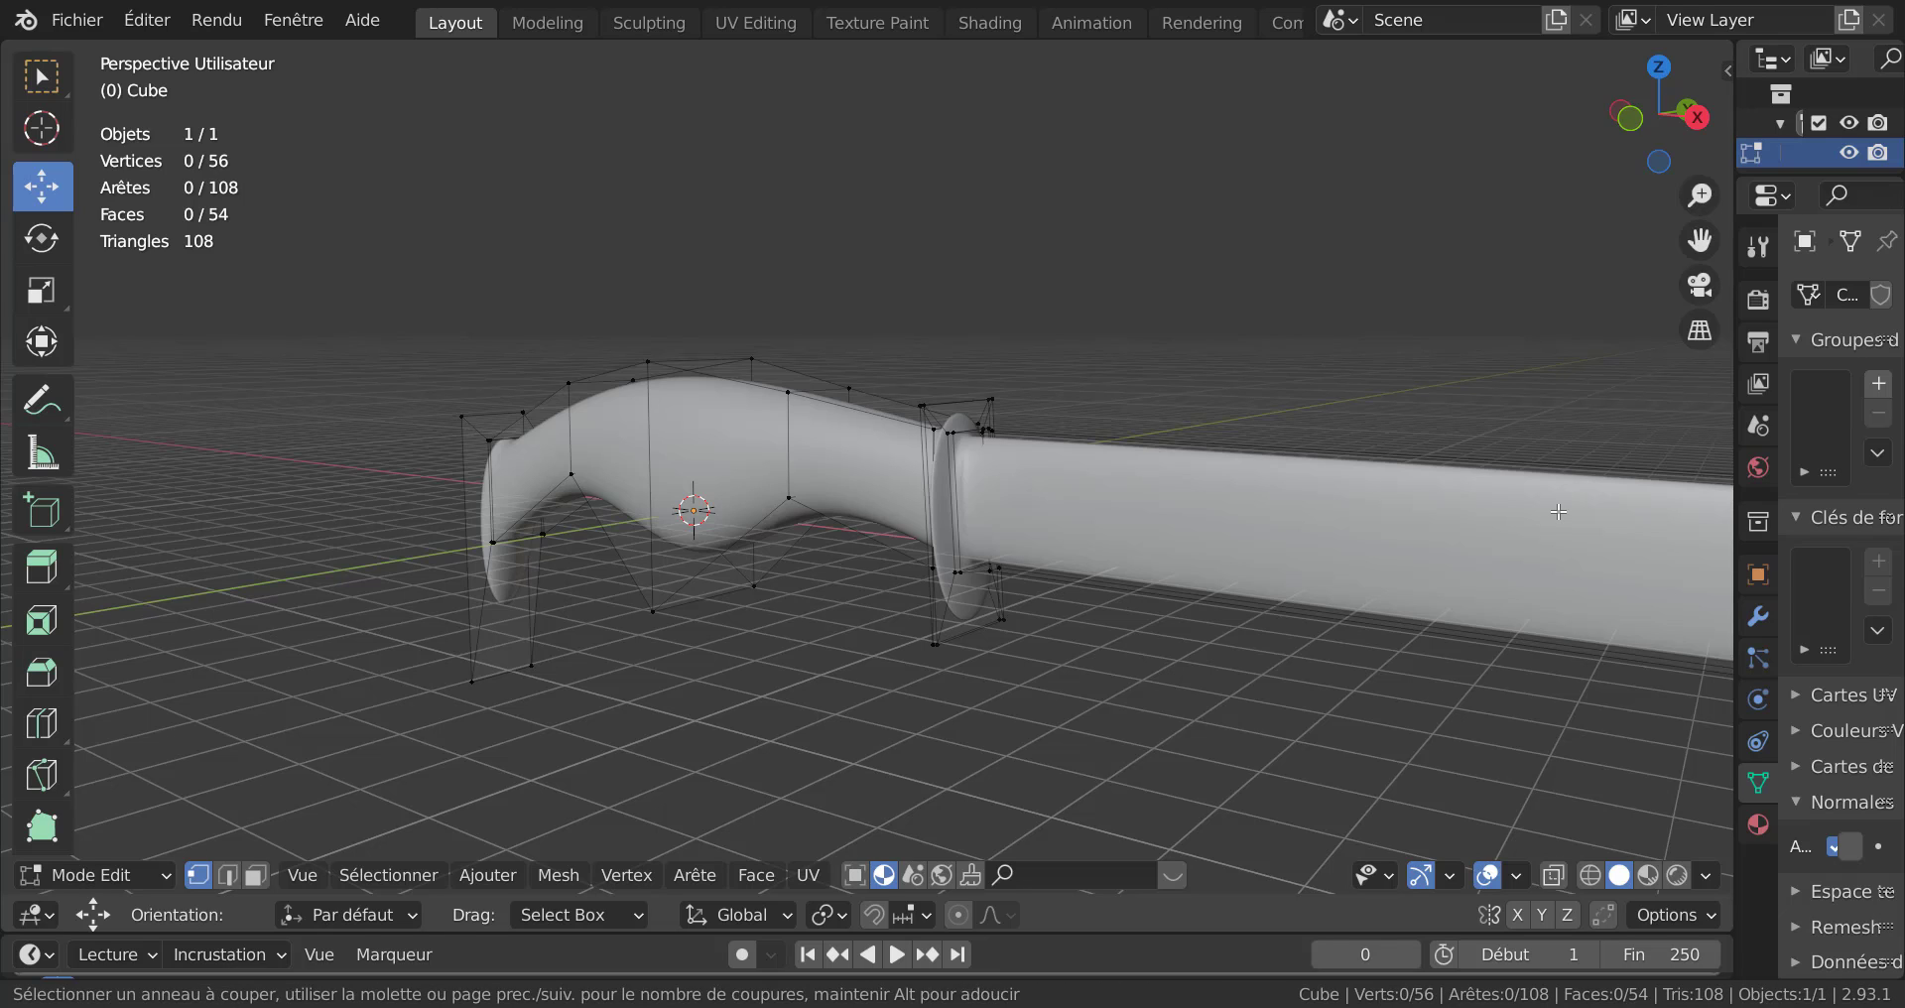
pyautogui.press('Escape')
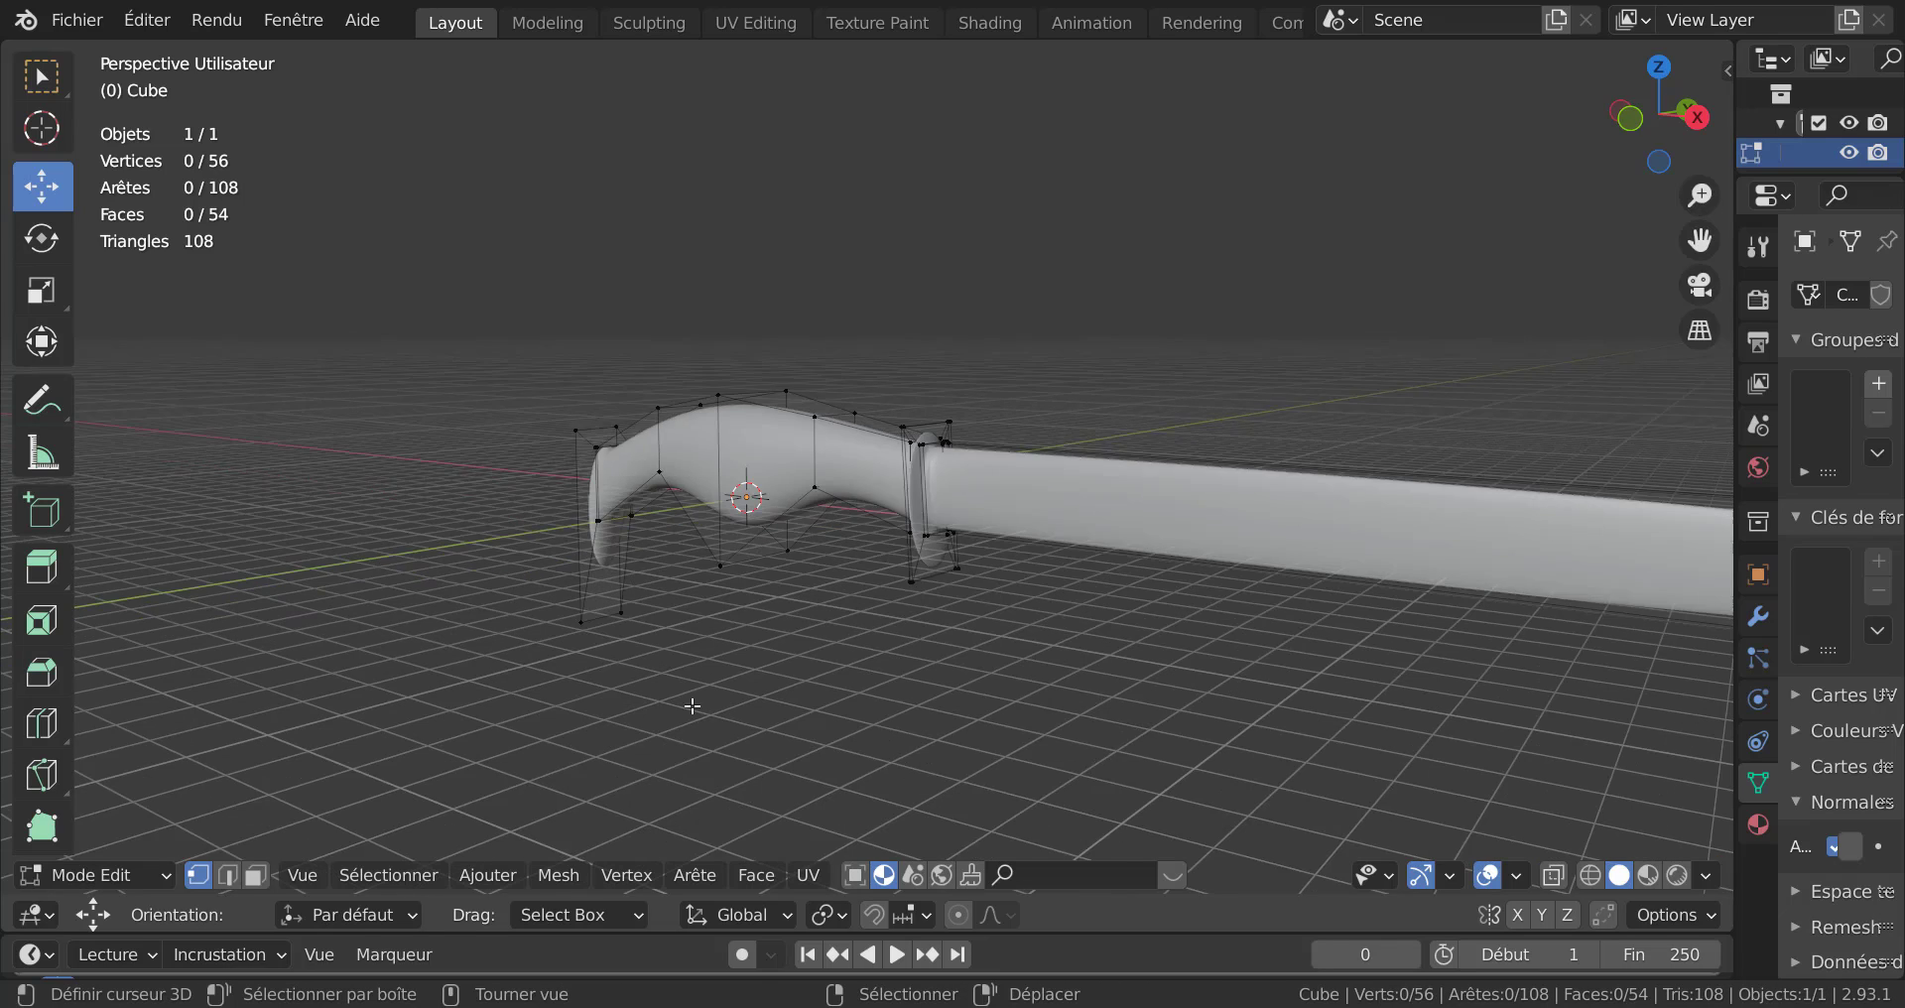
pyautogui.scroll(-5, 683, 719)
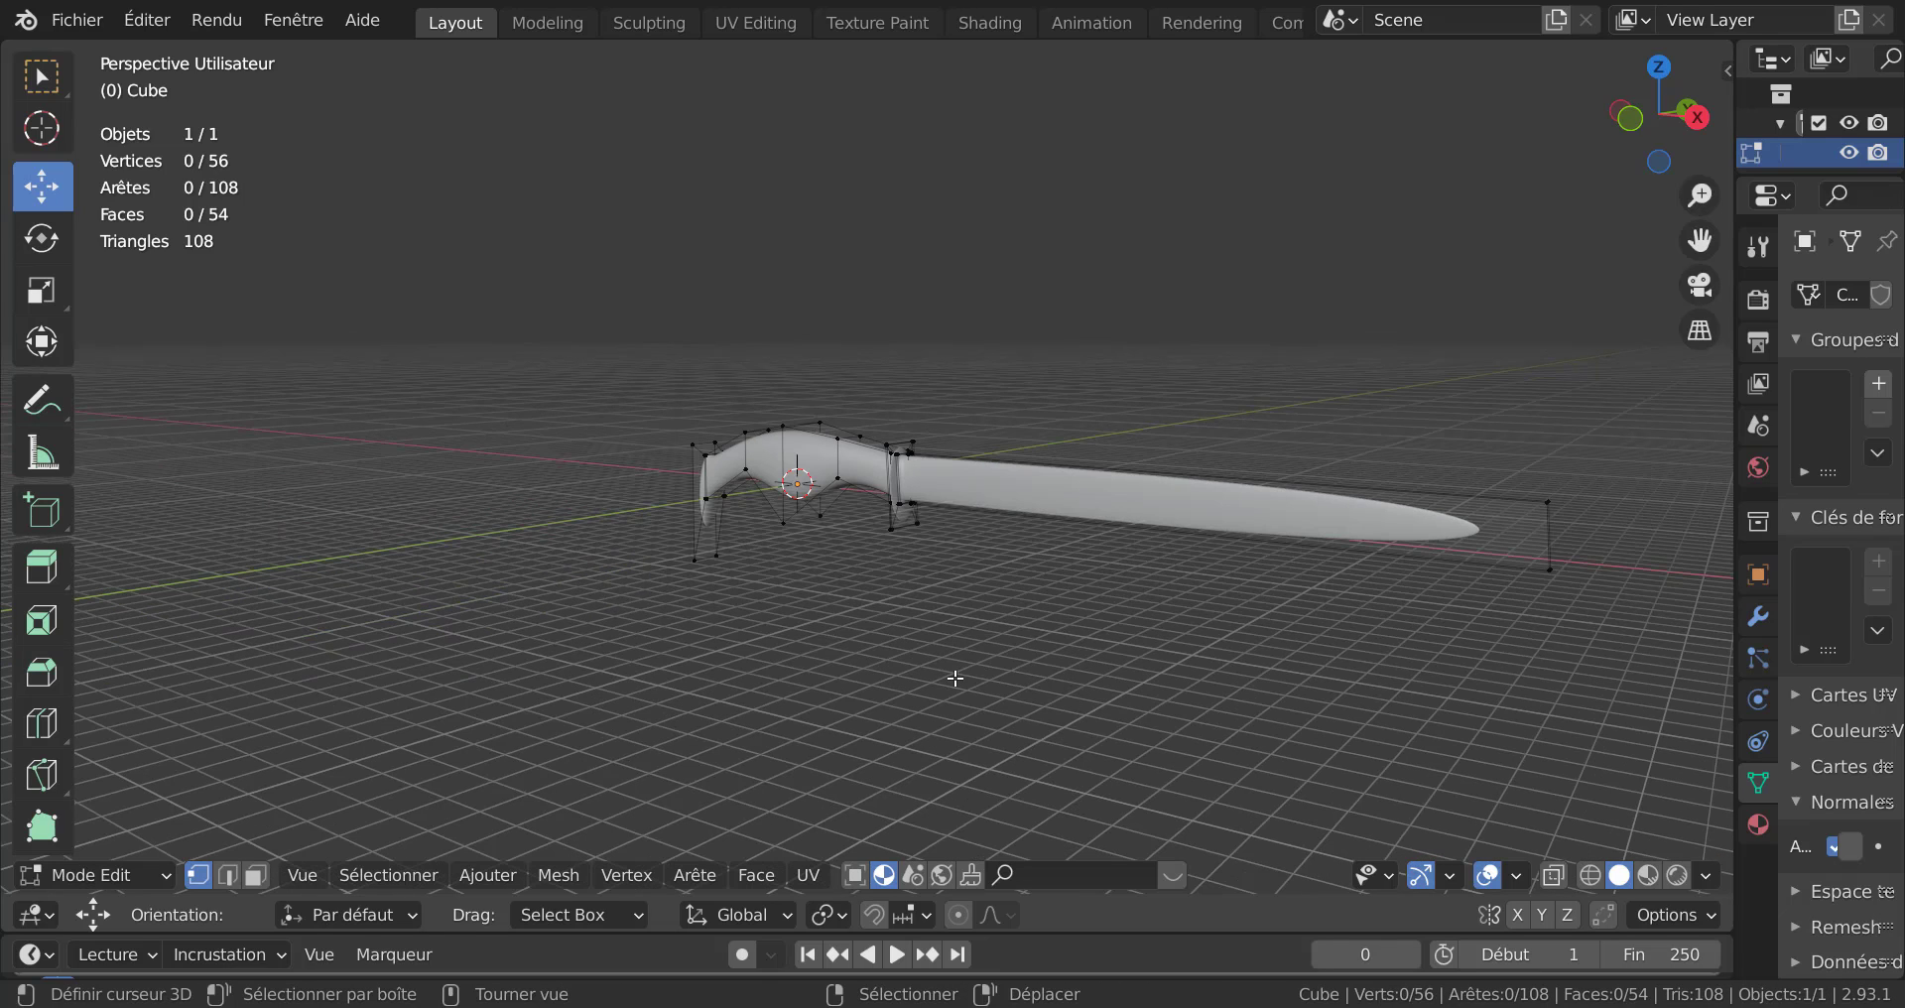
pyautogui.hotkey('ctrl', 'r')
pyautogui.click(1185, 479)
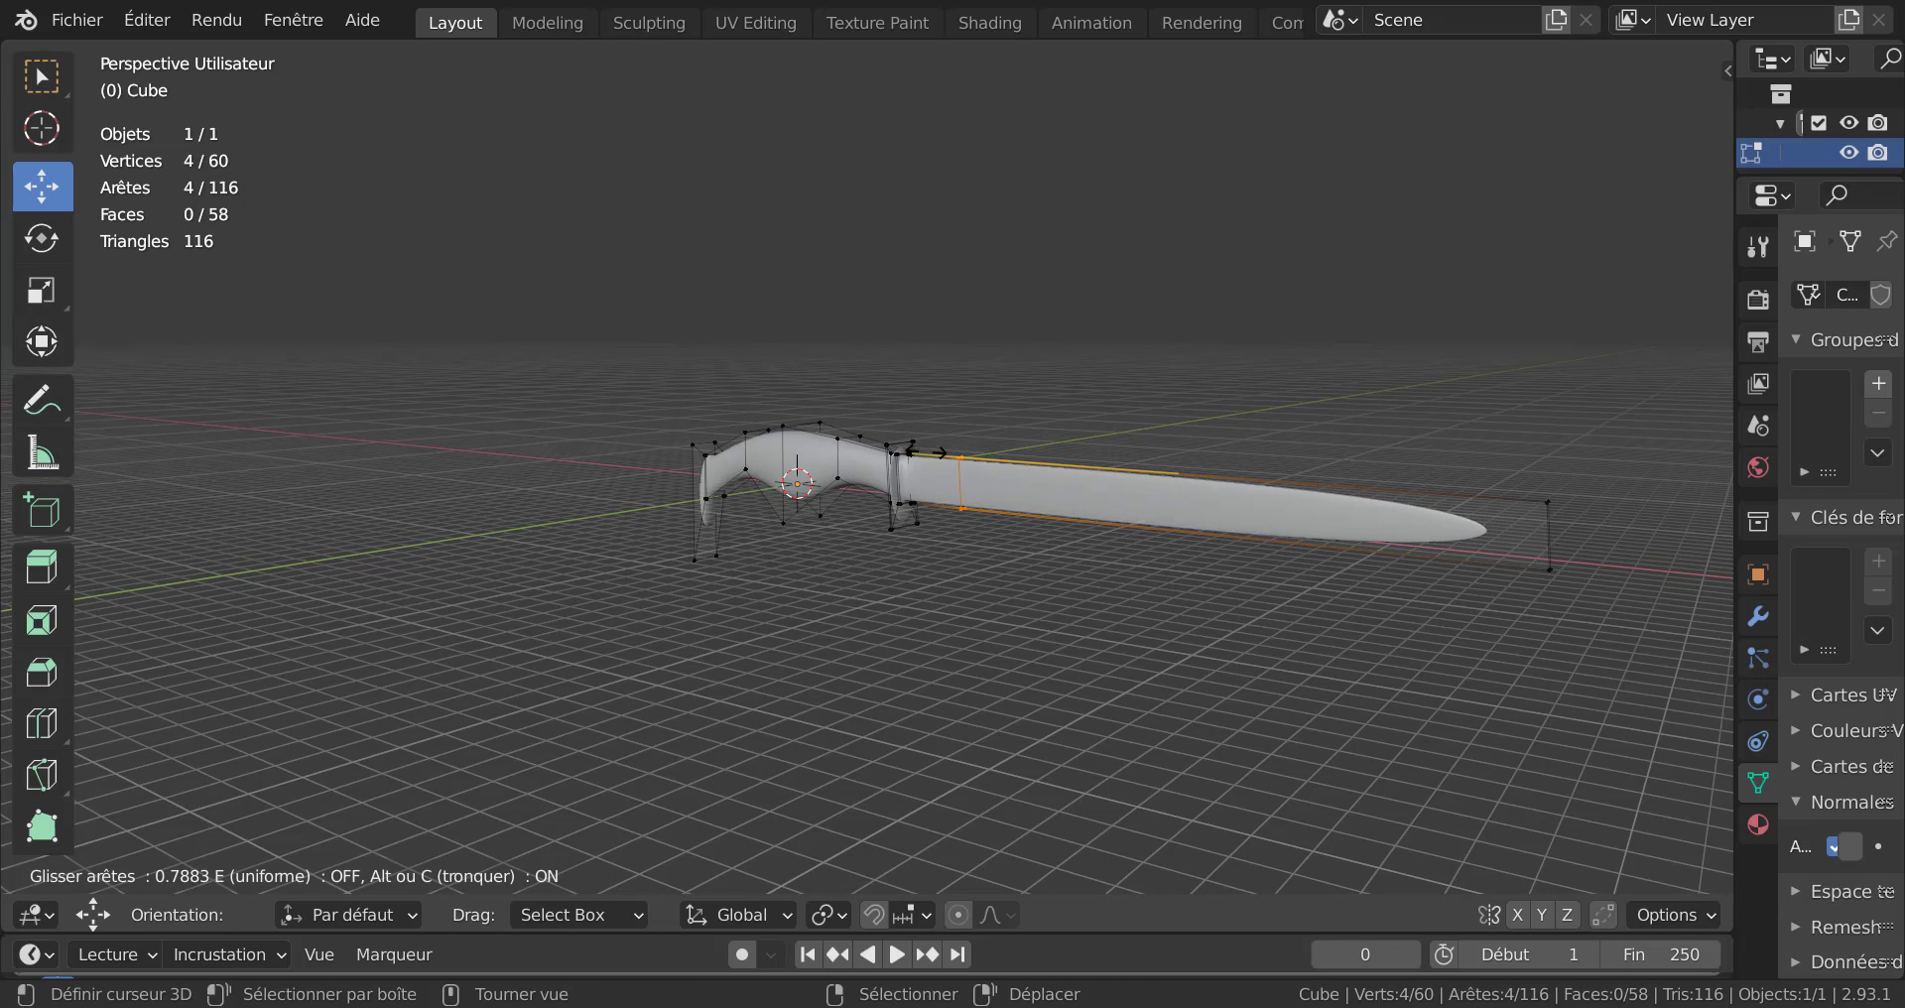
pyautogui.click(865, 499)
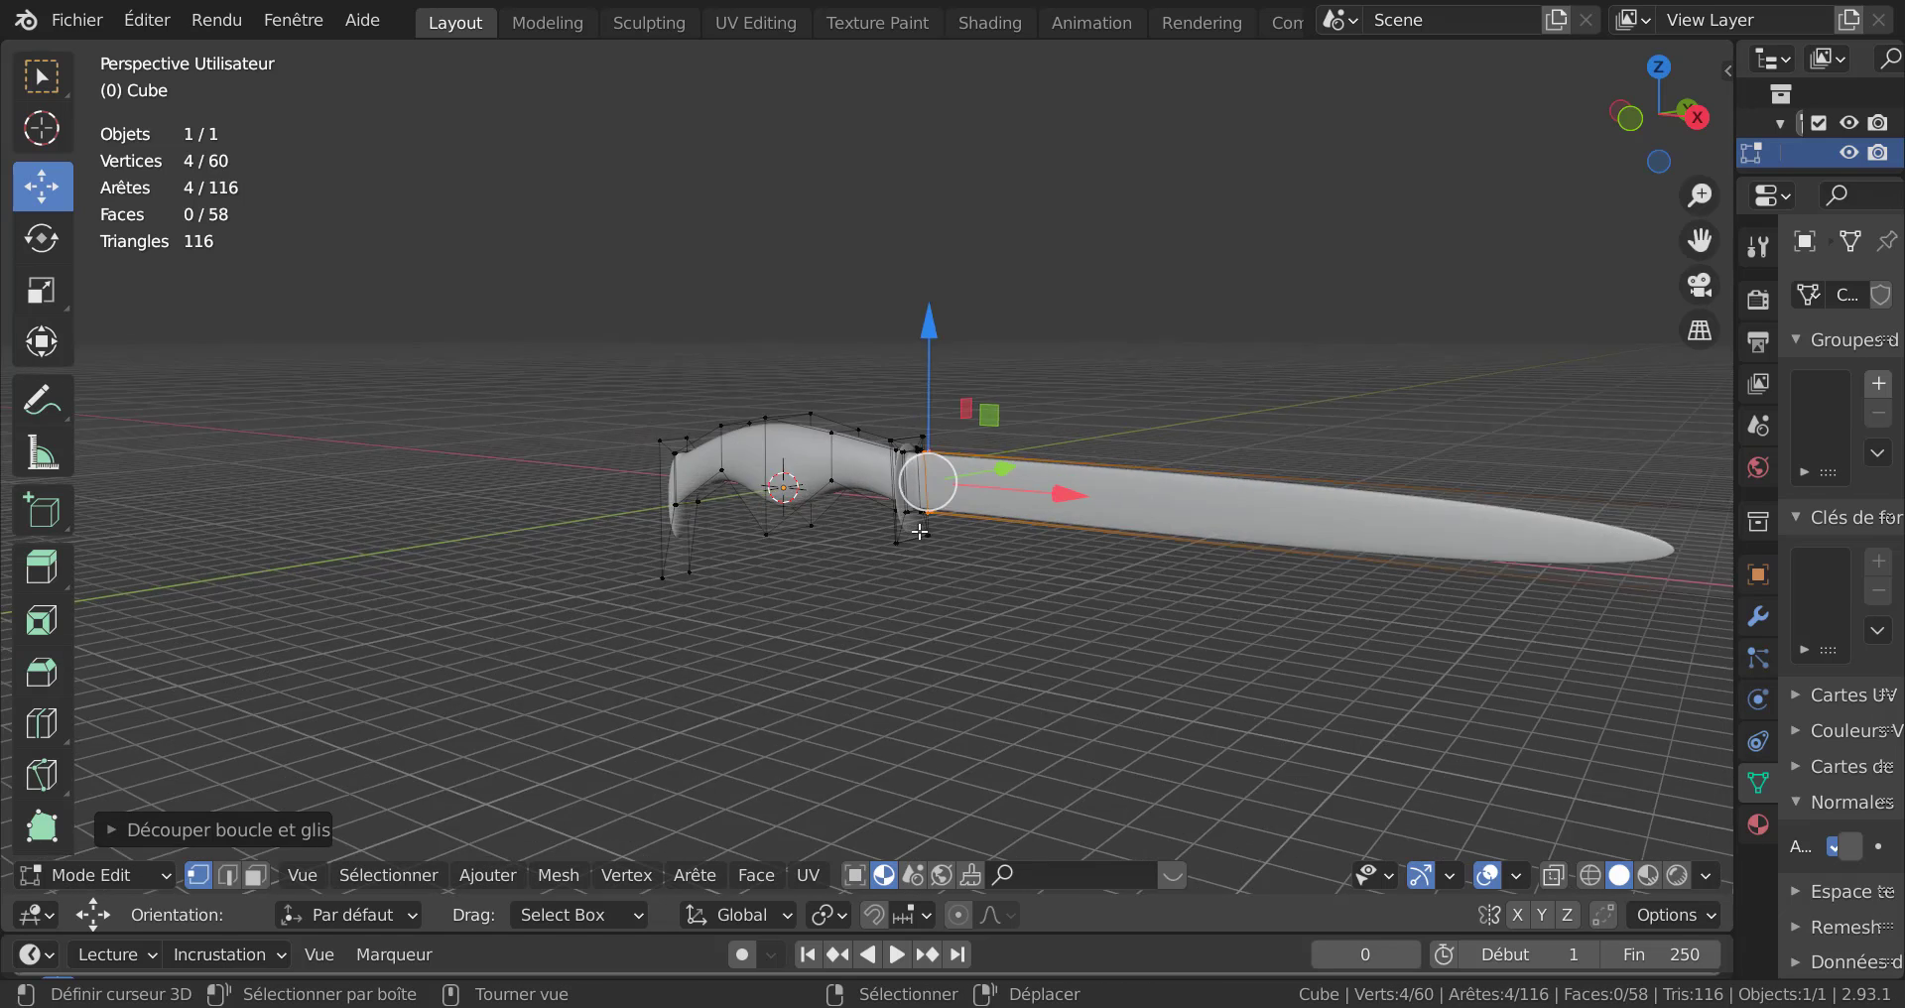
pyautogui.scroll(6, 953, 539)
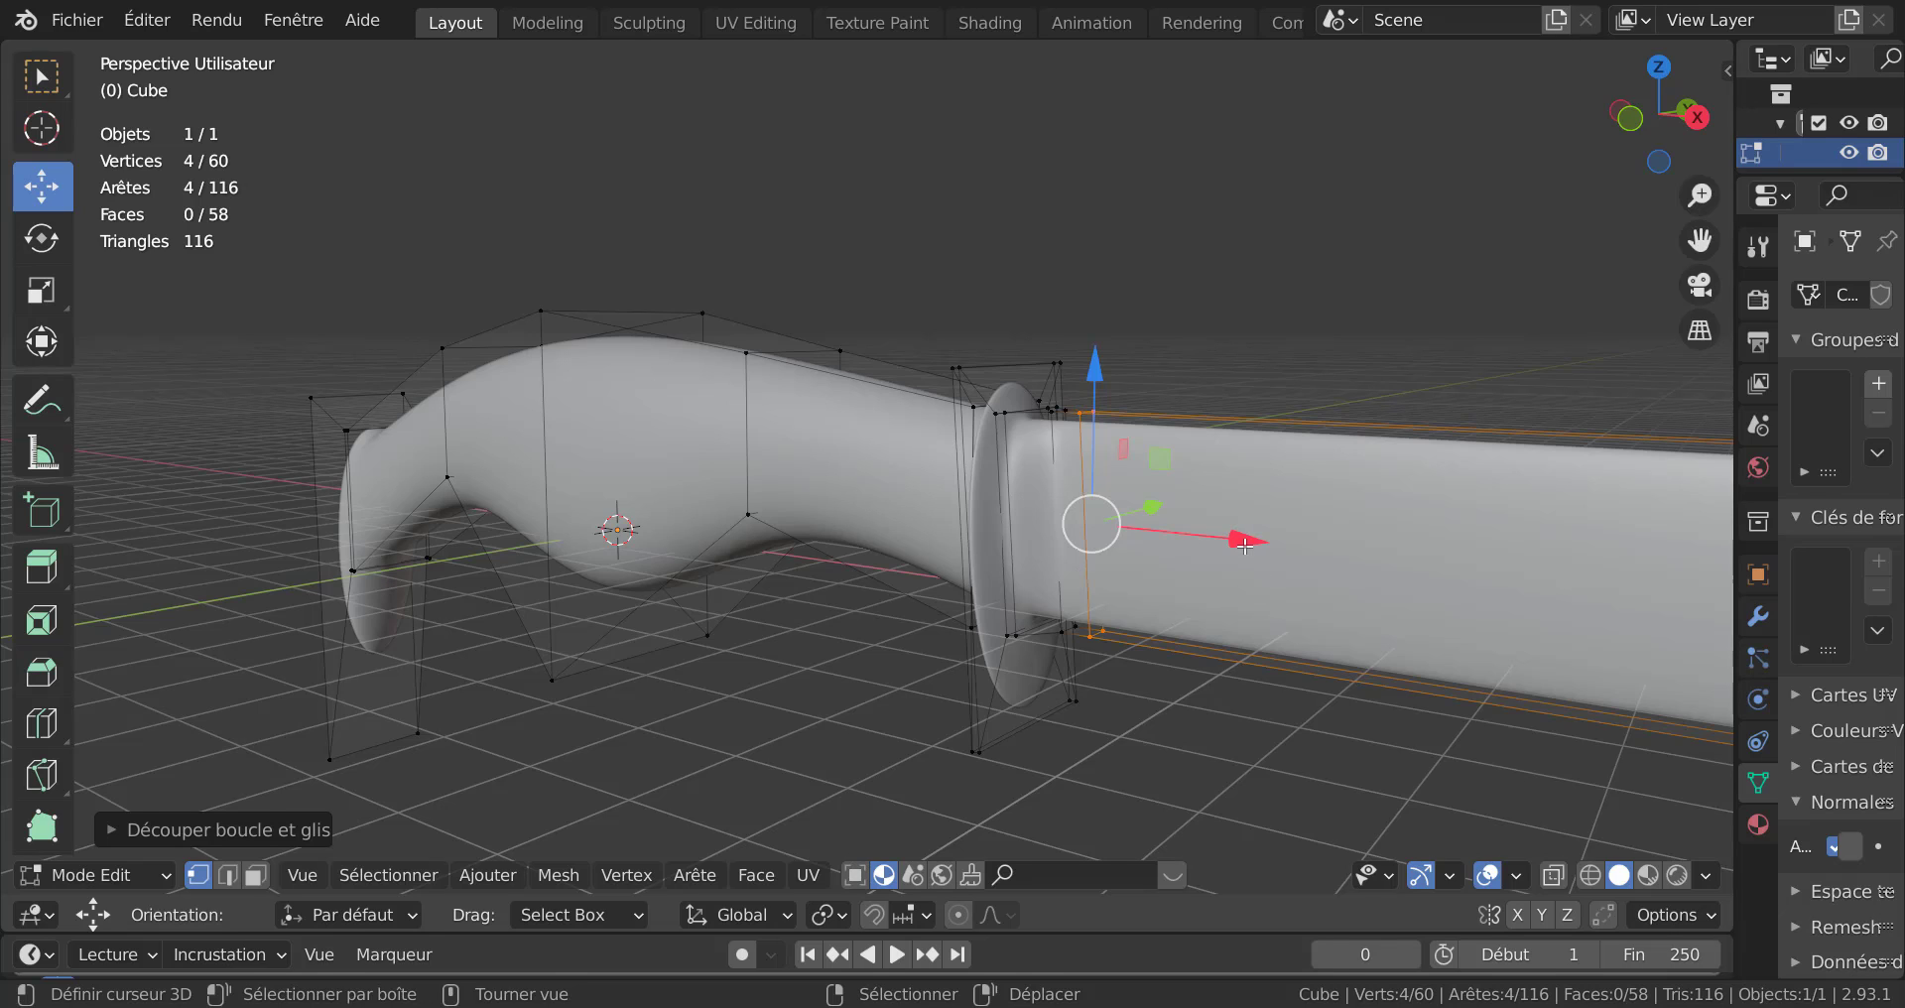
pyautogui.moveTo(1245, 545); pyautogui.dragTo(1219, 577)
pyautogui.scroll(2, 1290, 556)
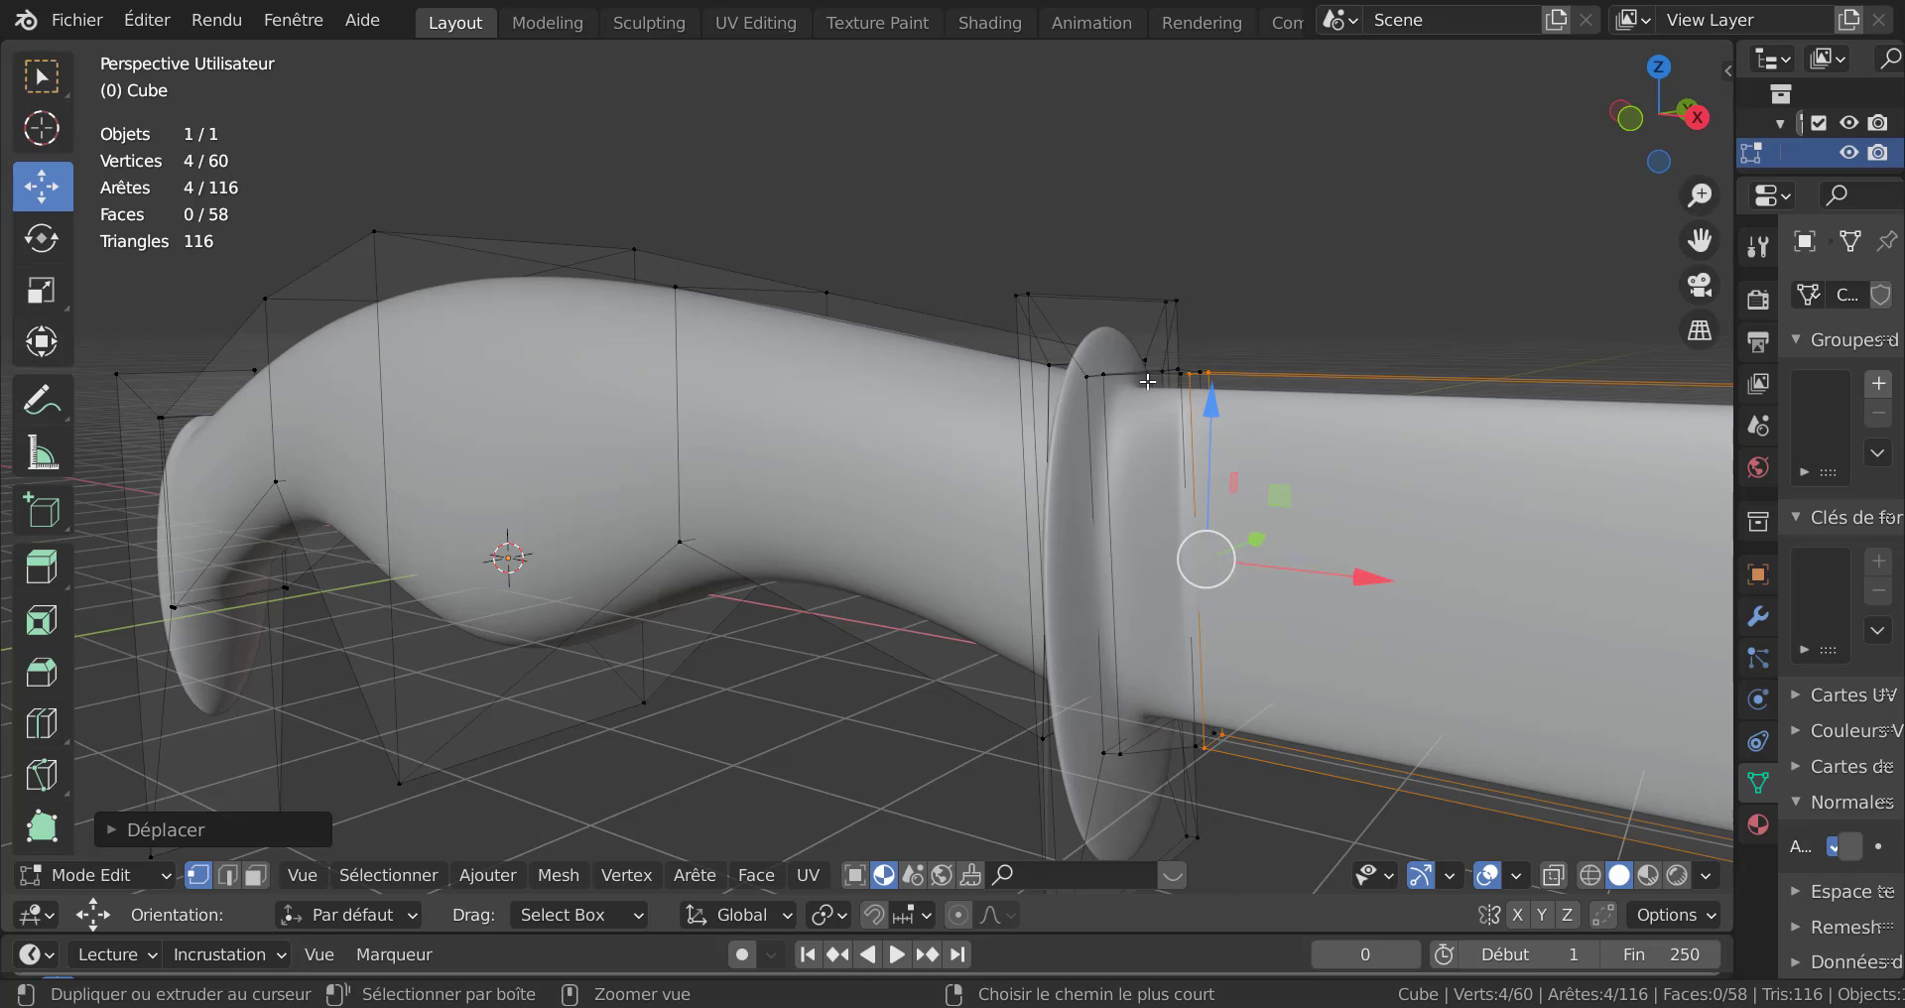
# Add two edge loops to the short blade section beside the guard, sliding one to its blade-side end and one to its guard-side end.
pyautogui.moveTo(1297, 551); pyautogui.dragTo(1293, 504, button='middle')
pyautogui.hotkey('ctrl', 'r')
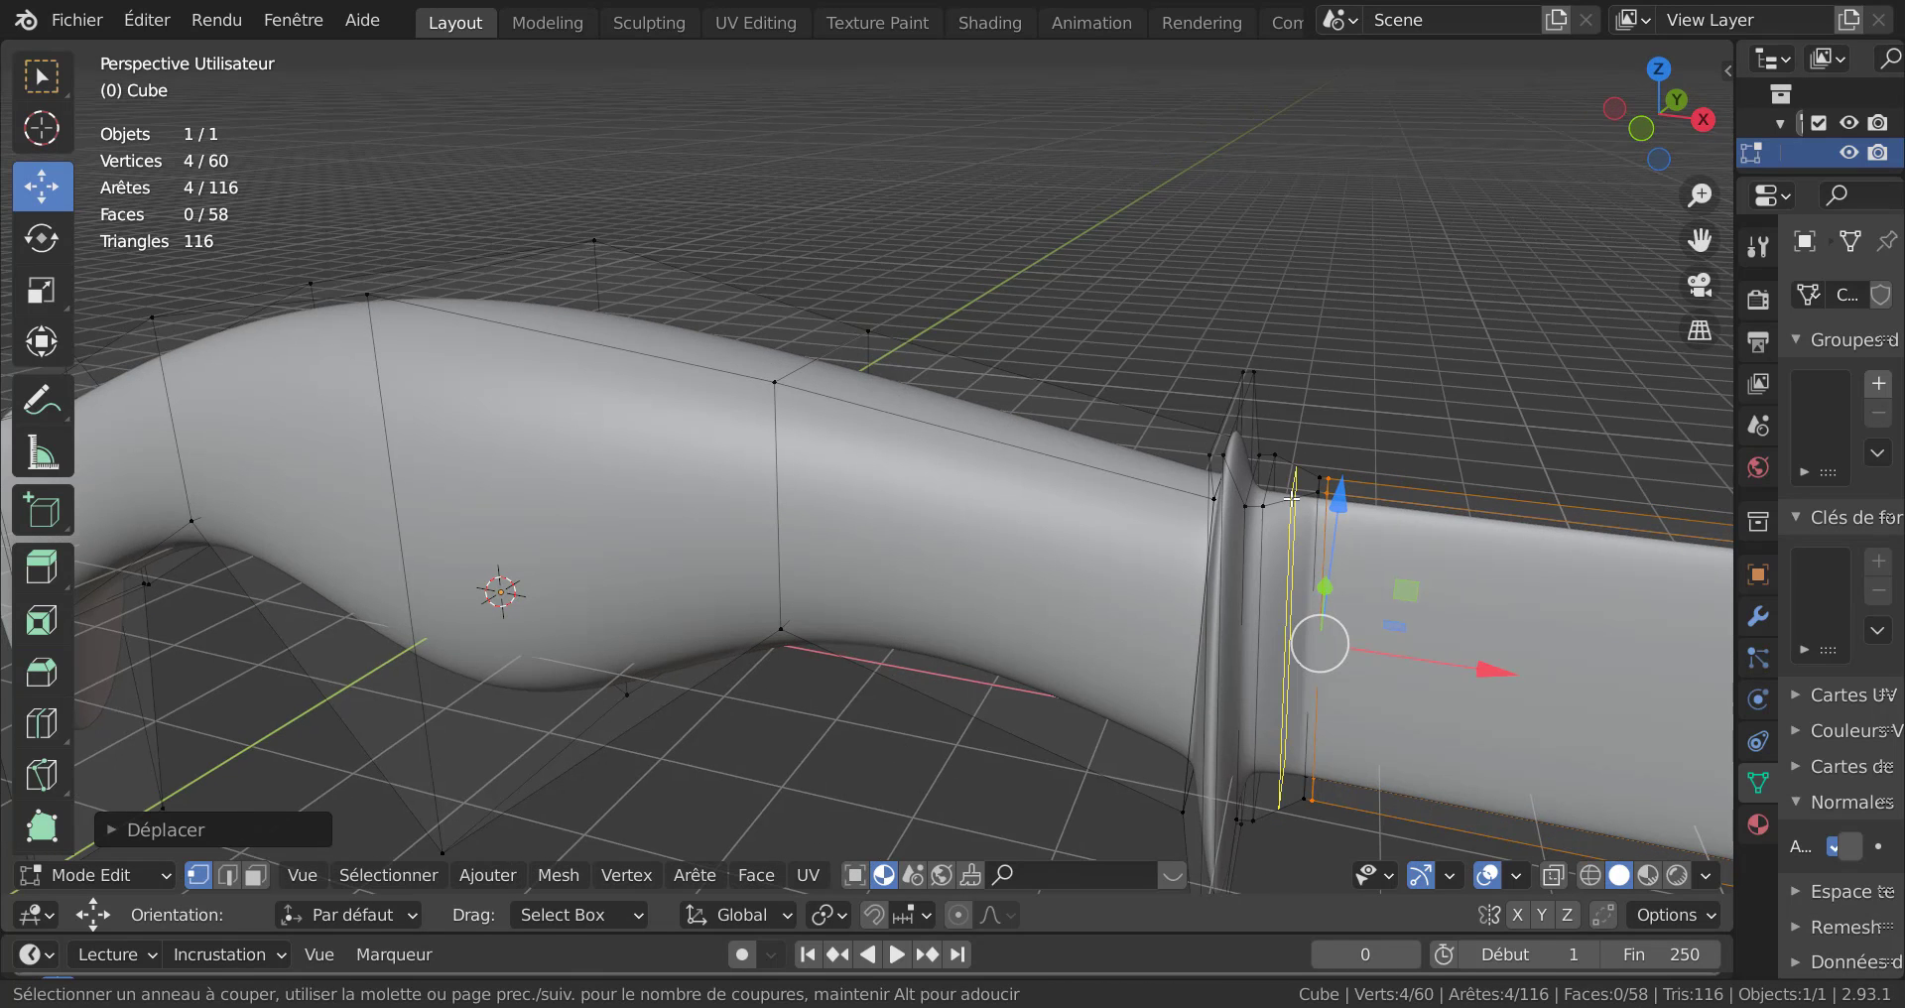
pyautogui.click(1291, 501)
pyautogui.moveTo(1291, 500); pyautogui.dragTo(1308, 488)
pyautogui.click(1299, 484)
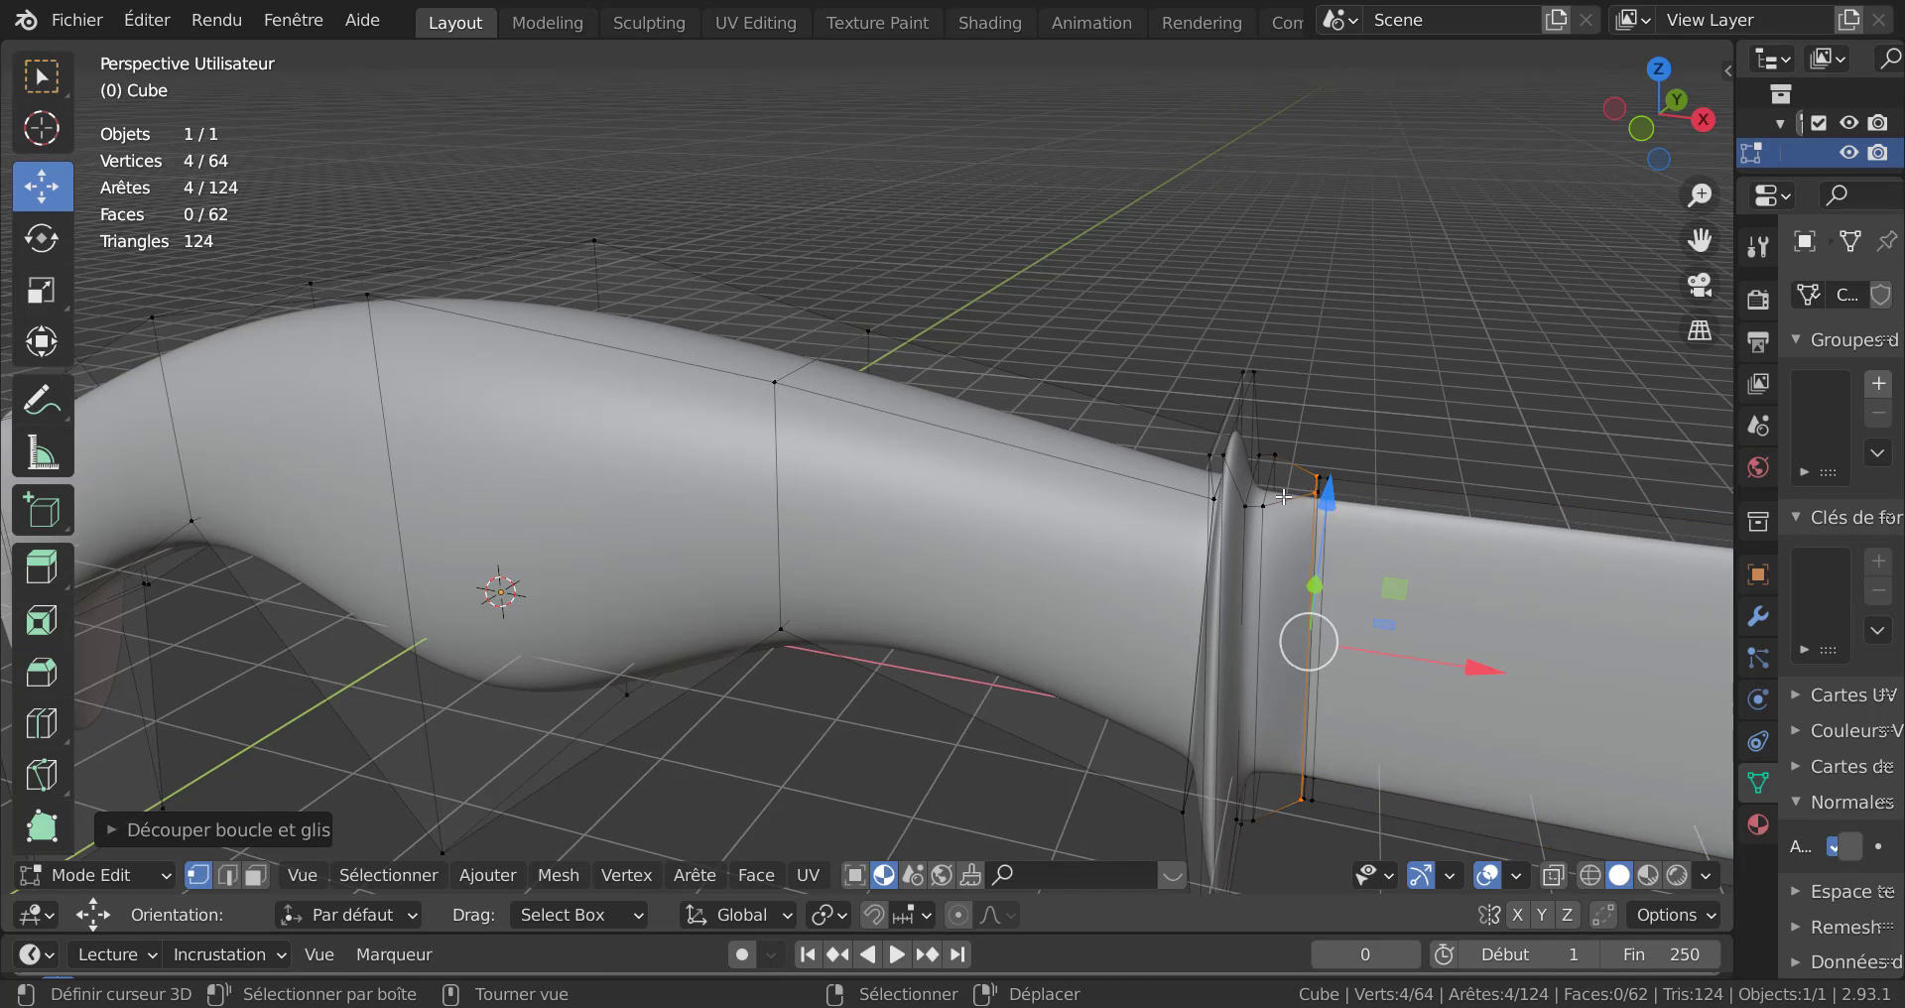
pyautogui.hotkey('ctrl', 'r')
pyautogui.click(1280, 516)
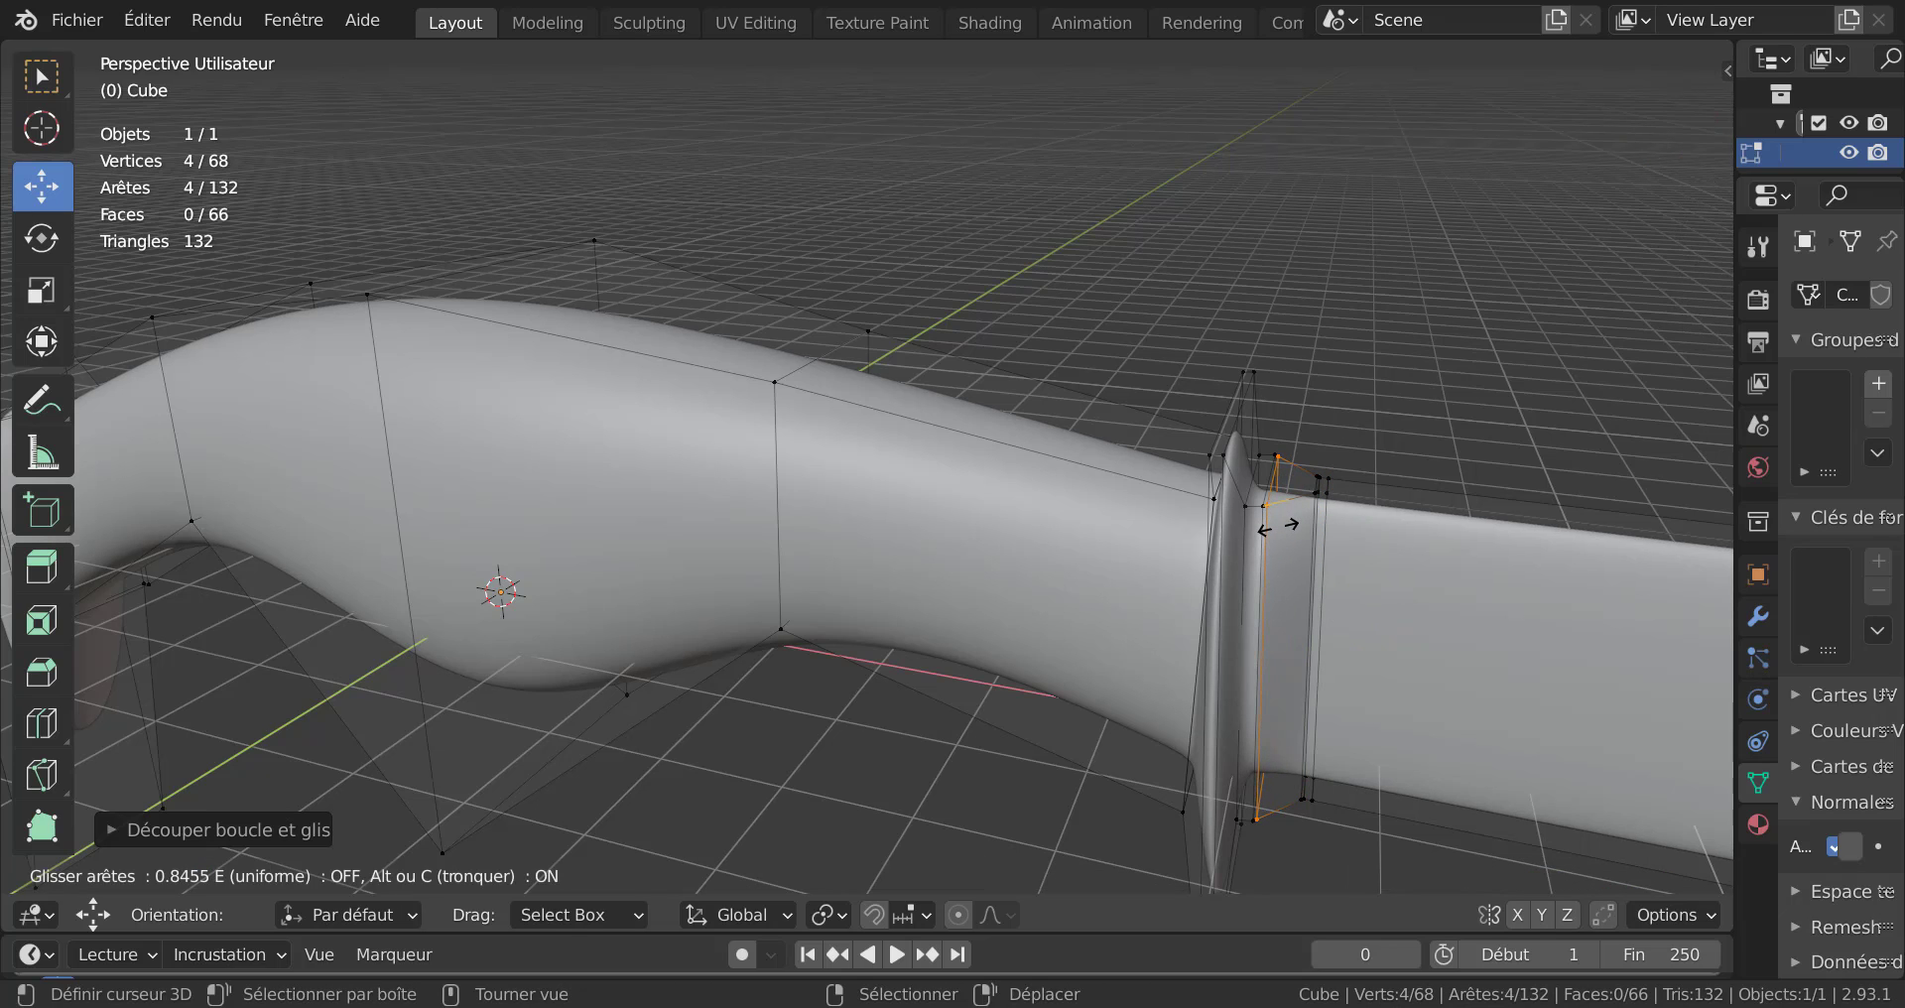
pyautogui.click(1278, 525)
# Add a two-cut loop cut to the narrow collar strip between the guard and the blade, keeping the cuts centred.
pyautogui.moveTo(1179, 631); pyautogui.dragTo(1143, 629, button='middle')
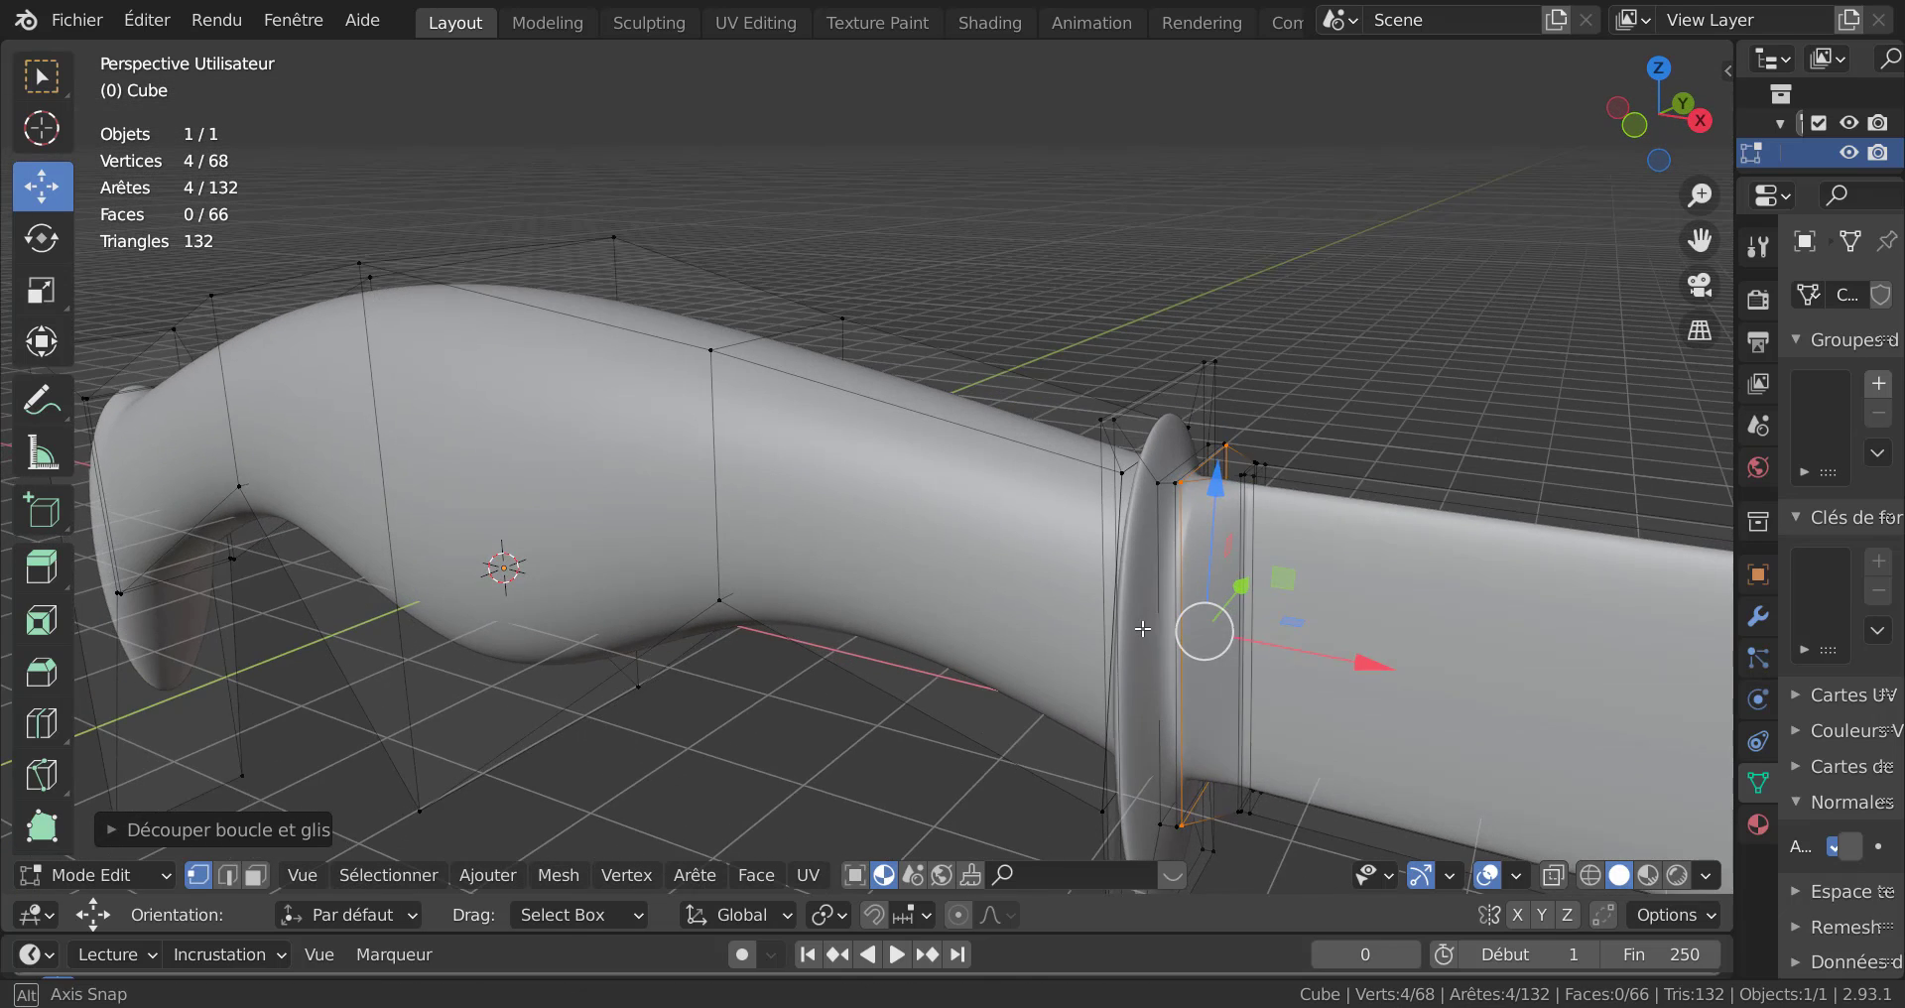
pyautogui.scroll(1, 1156, 613)
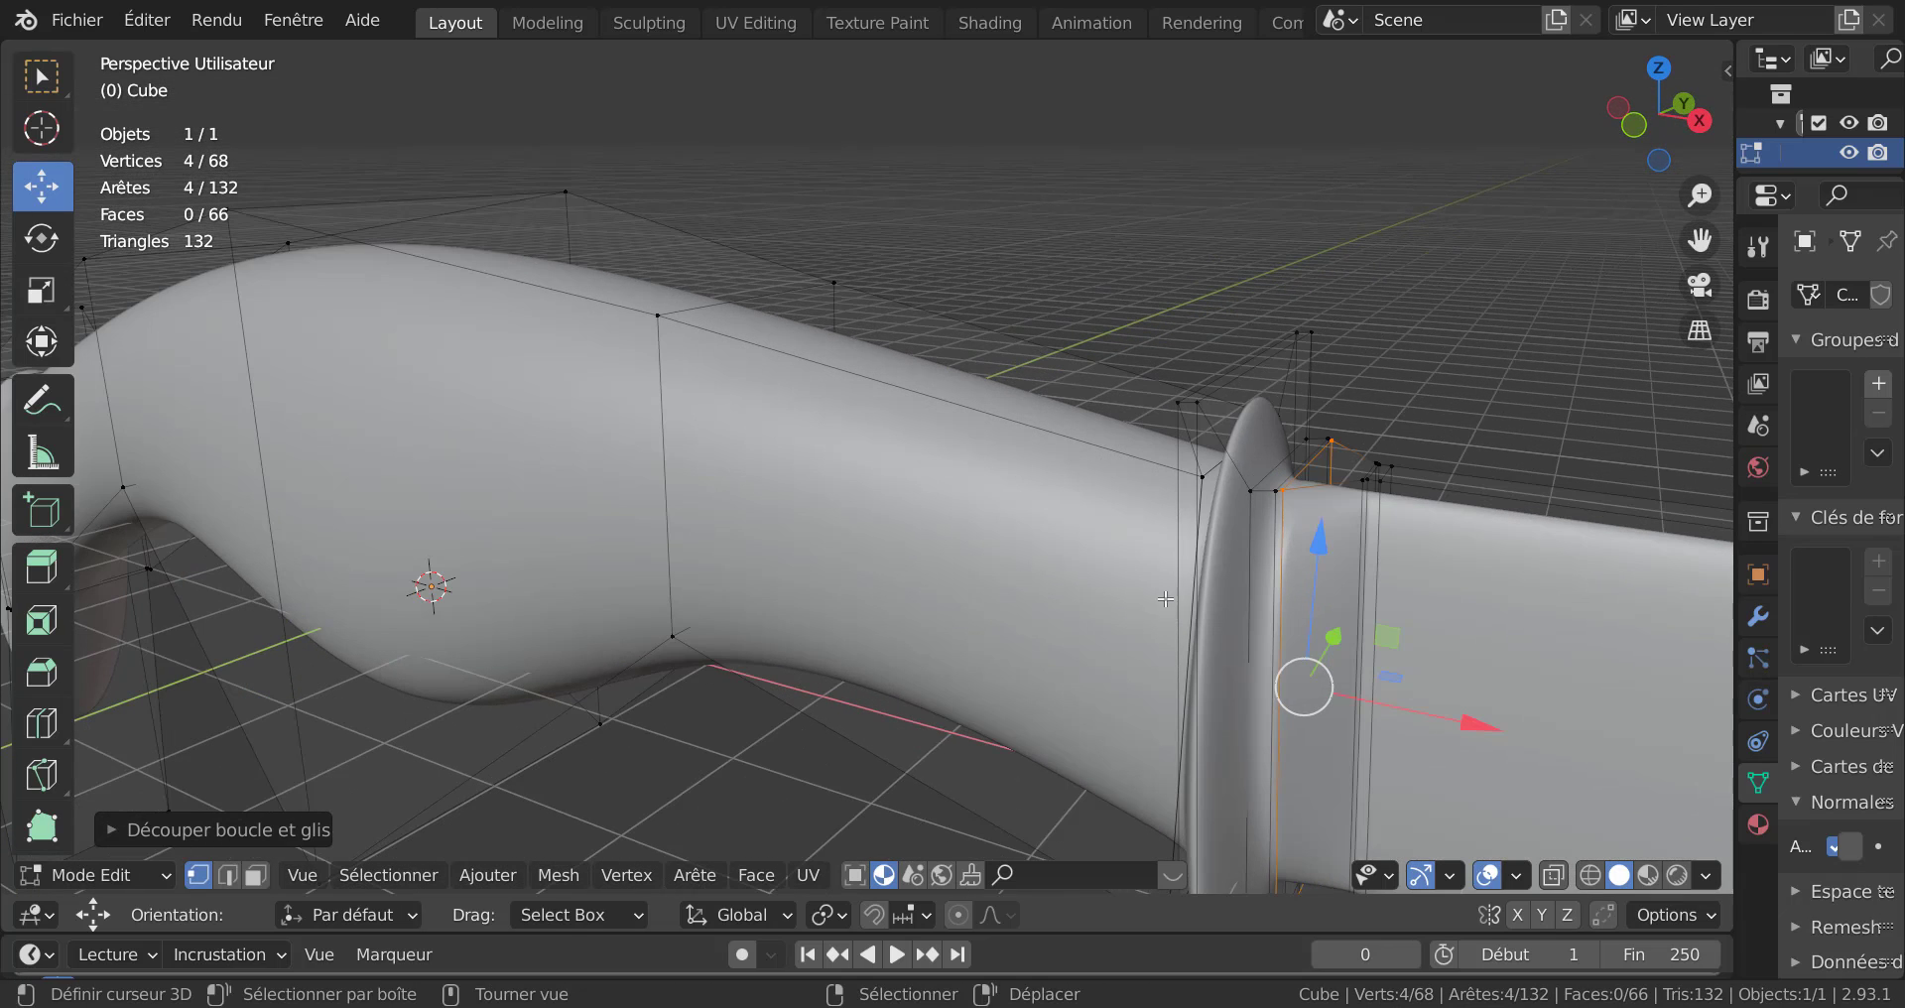
pyautogui.hotkey('ctrl', 'r')
pyautogui.click(1262, 493)
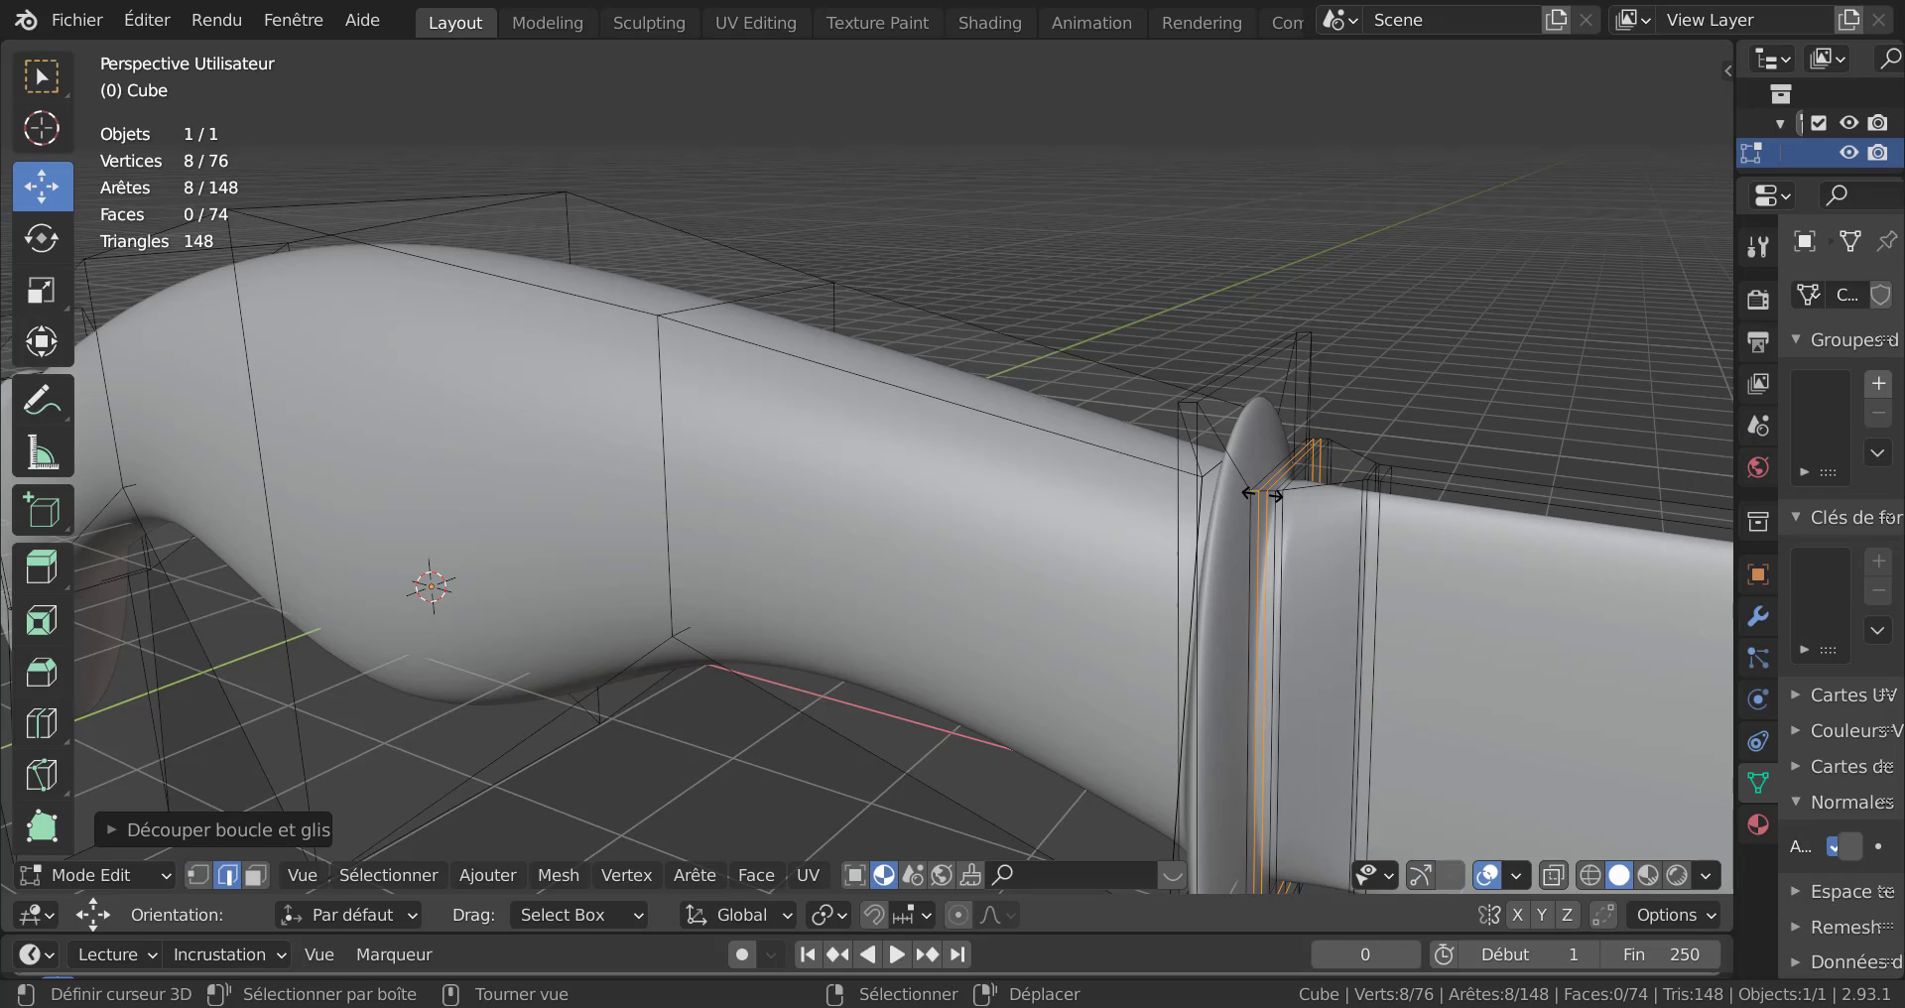
pyautogui.rightClick(1262, 493)
# Examine the whole knife in Object and Edit Mode, checking the guard junction and the overall blade shape.
pyautogui.press('Tab')
pyautogui.scroll(-4, 1140, 609)
pyautogui.moveTo(1141, 609); pyautogui.dragTo(1291, 568, button='middle')
pyautogui.scroll(-2, 1081, 625)
pyautogui.press('Tab')
pyautogui.scroll(-2, 1299, 585)
pyautogui.scroll(-2, 1310, 598)
pyautogui.moveTo(1357, 625); pyautogui.dragTo(1287, 662, button='middle')
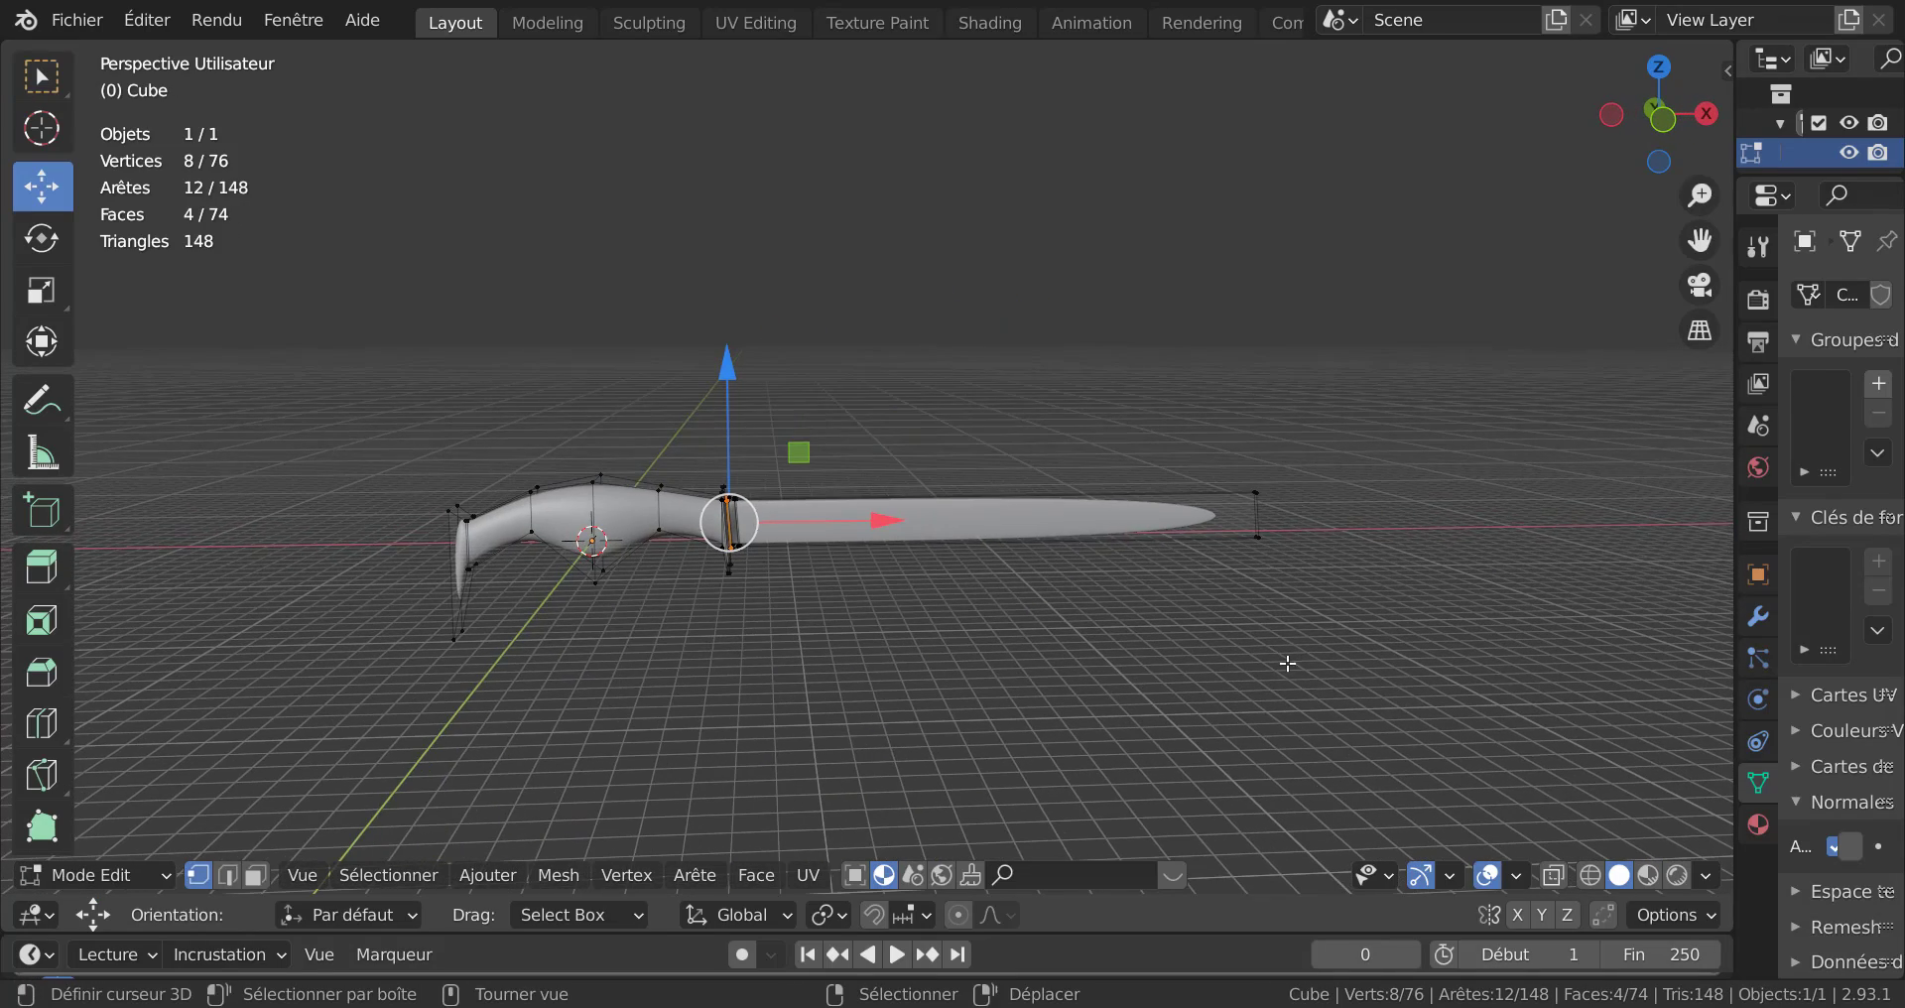
pyautogui.scroll(2, 1280, 674)
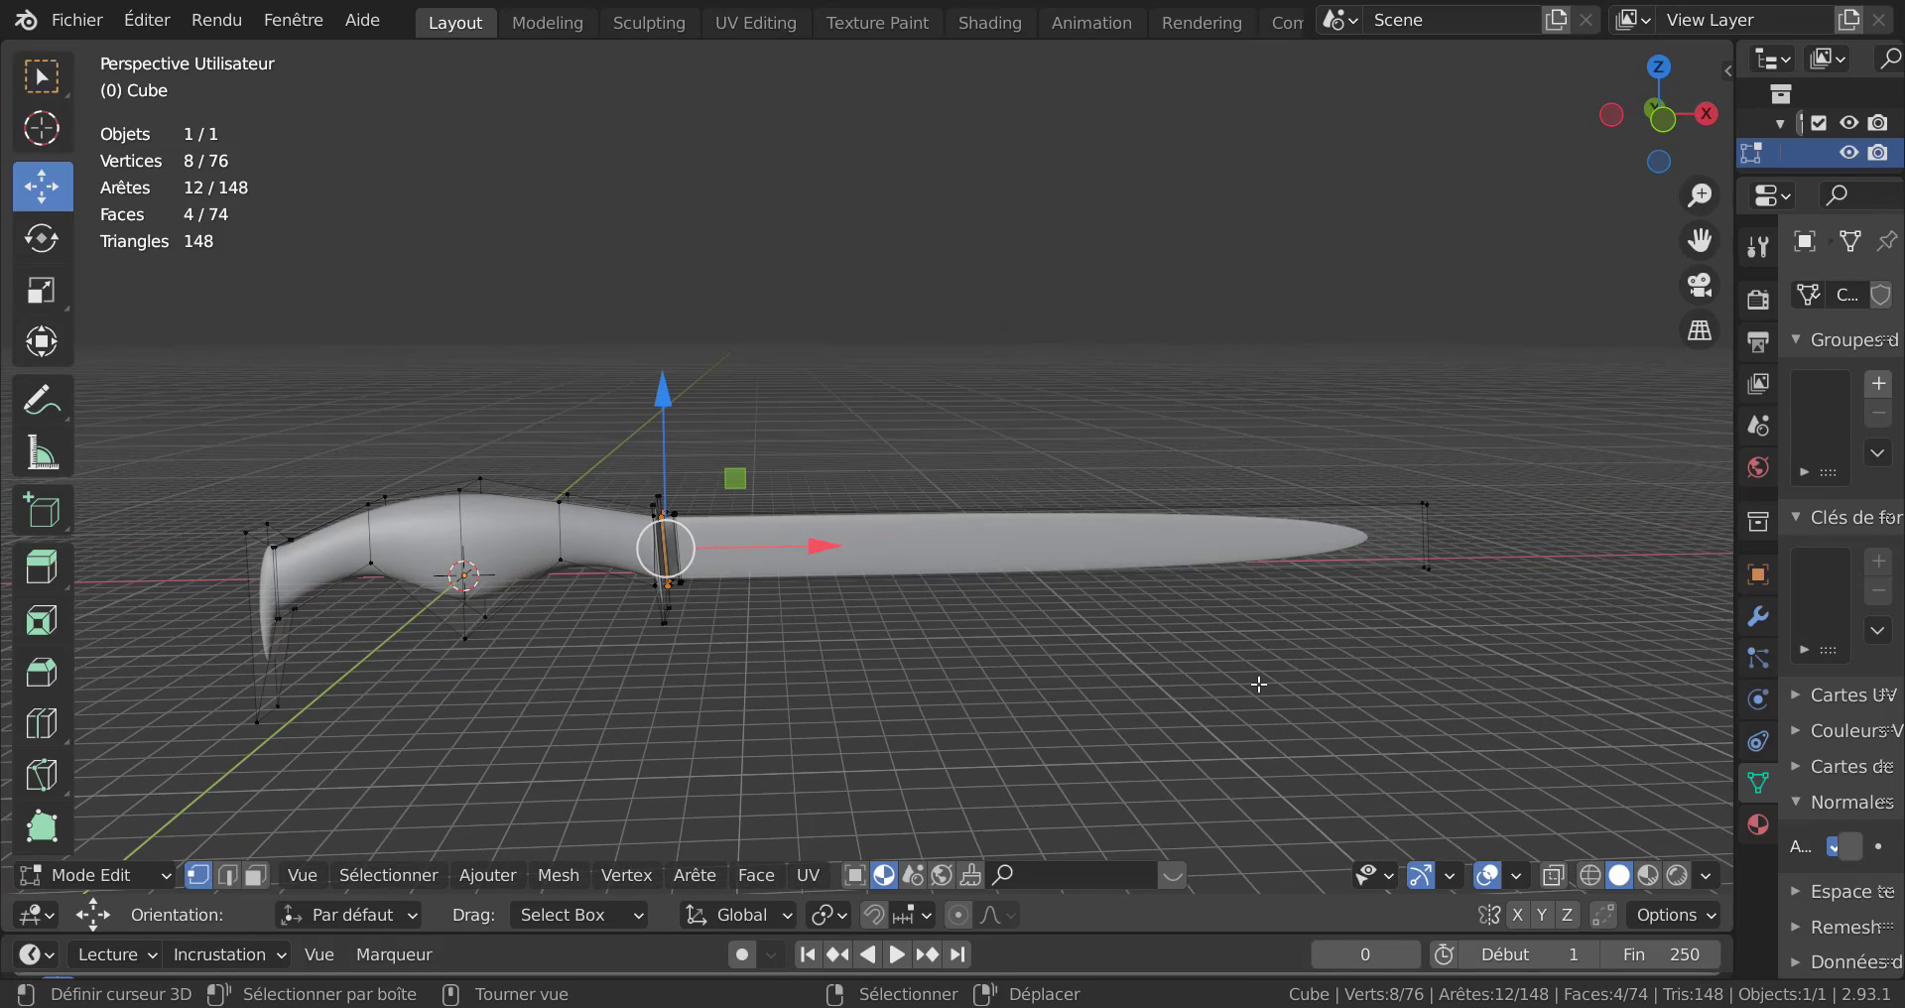
# Add one edge loop around the long blade section and slide it toward the tip.
pyautogui.press('KP_1')
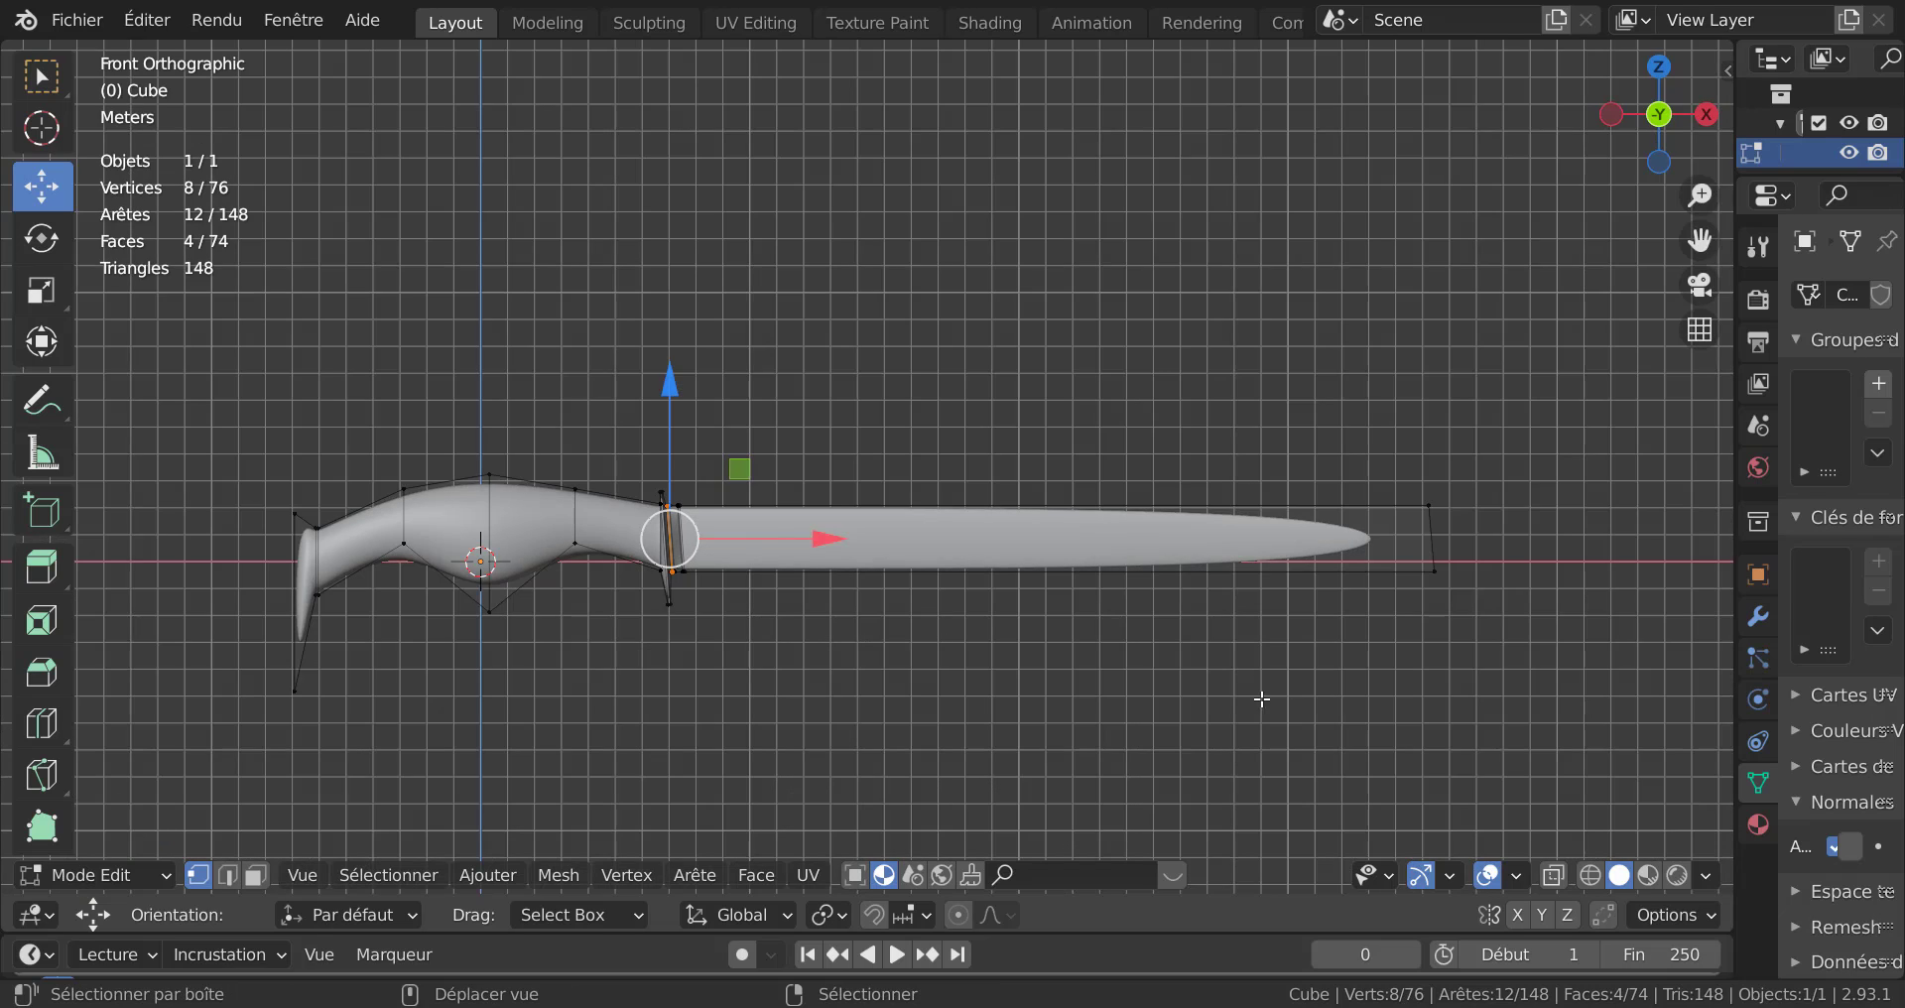
pyautogui.keyDown('shift'); pyautogui.moveTo(1258, 698); pyautogui.dragTo(1098, 640, button='middle'); pyautogui.keyUp('shift')
pyautogui.scroll(1, 1221, 628)
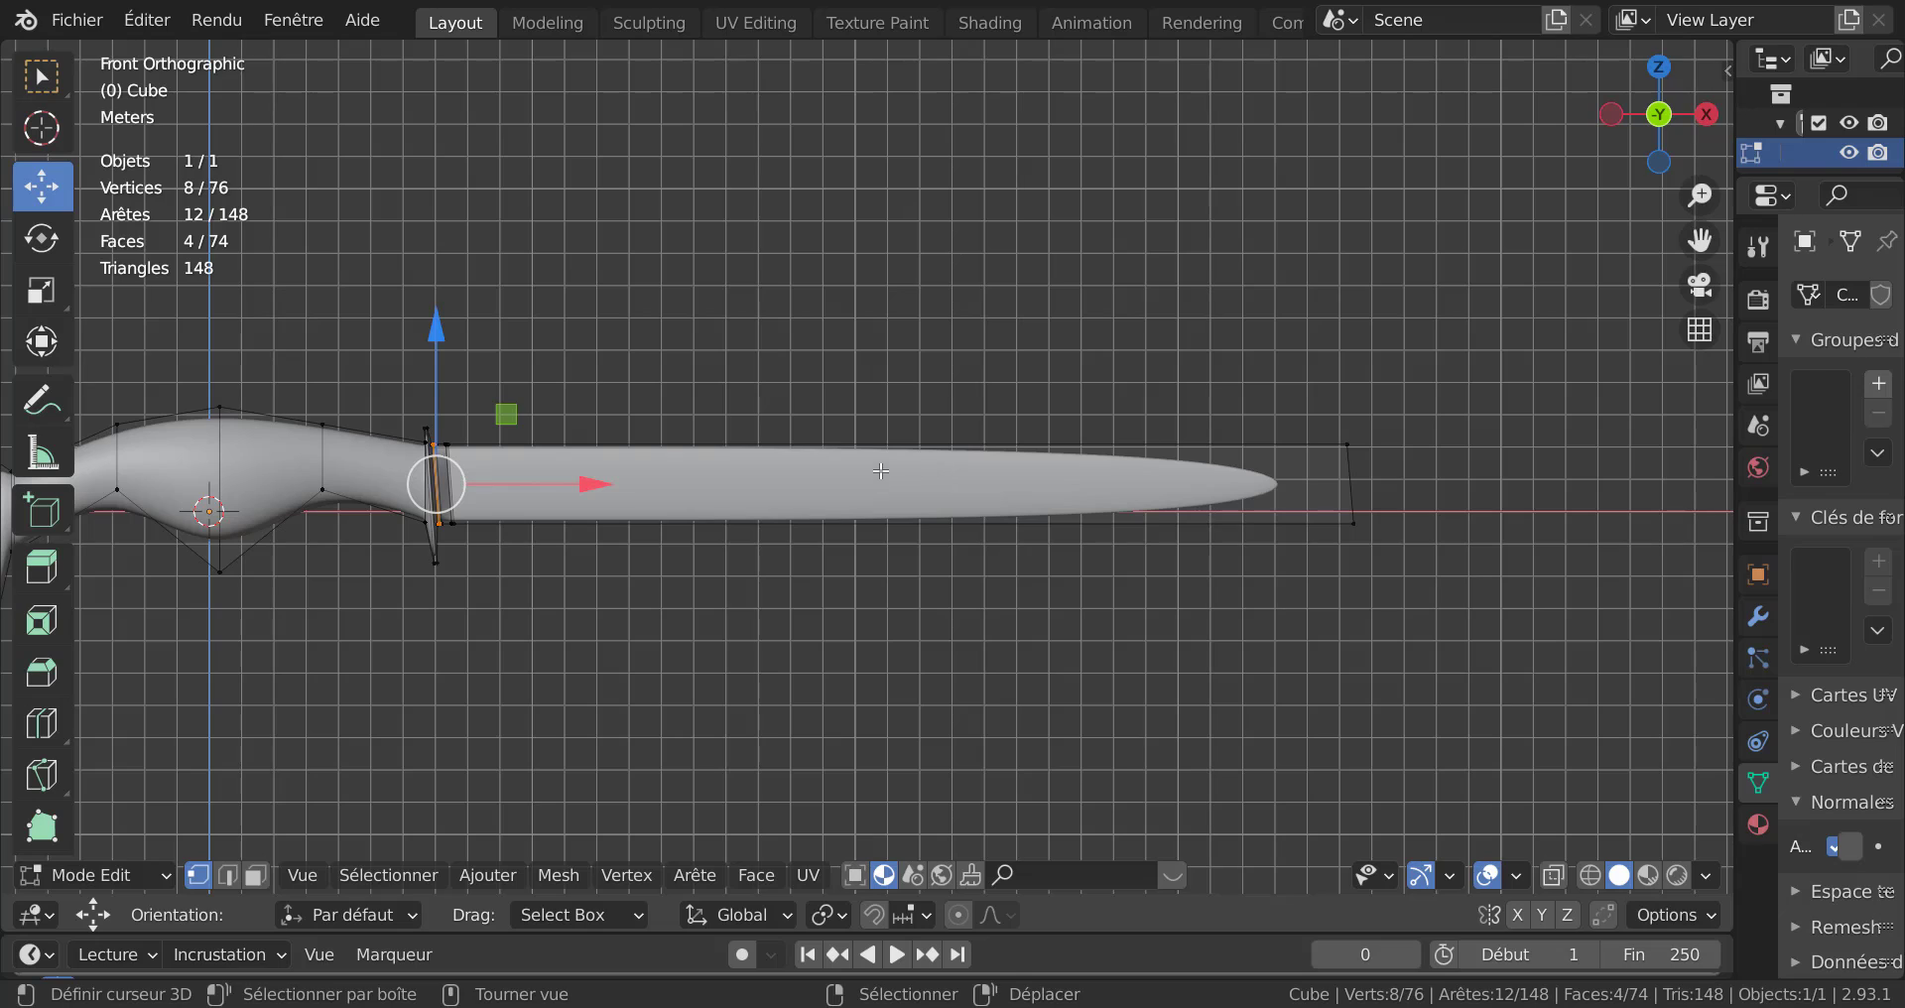
pyautogui.hotkey('ctrl', 'r')
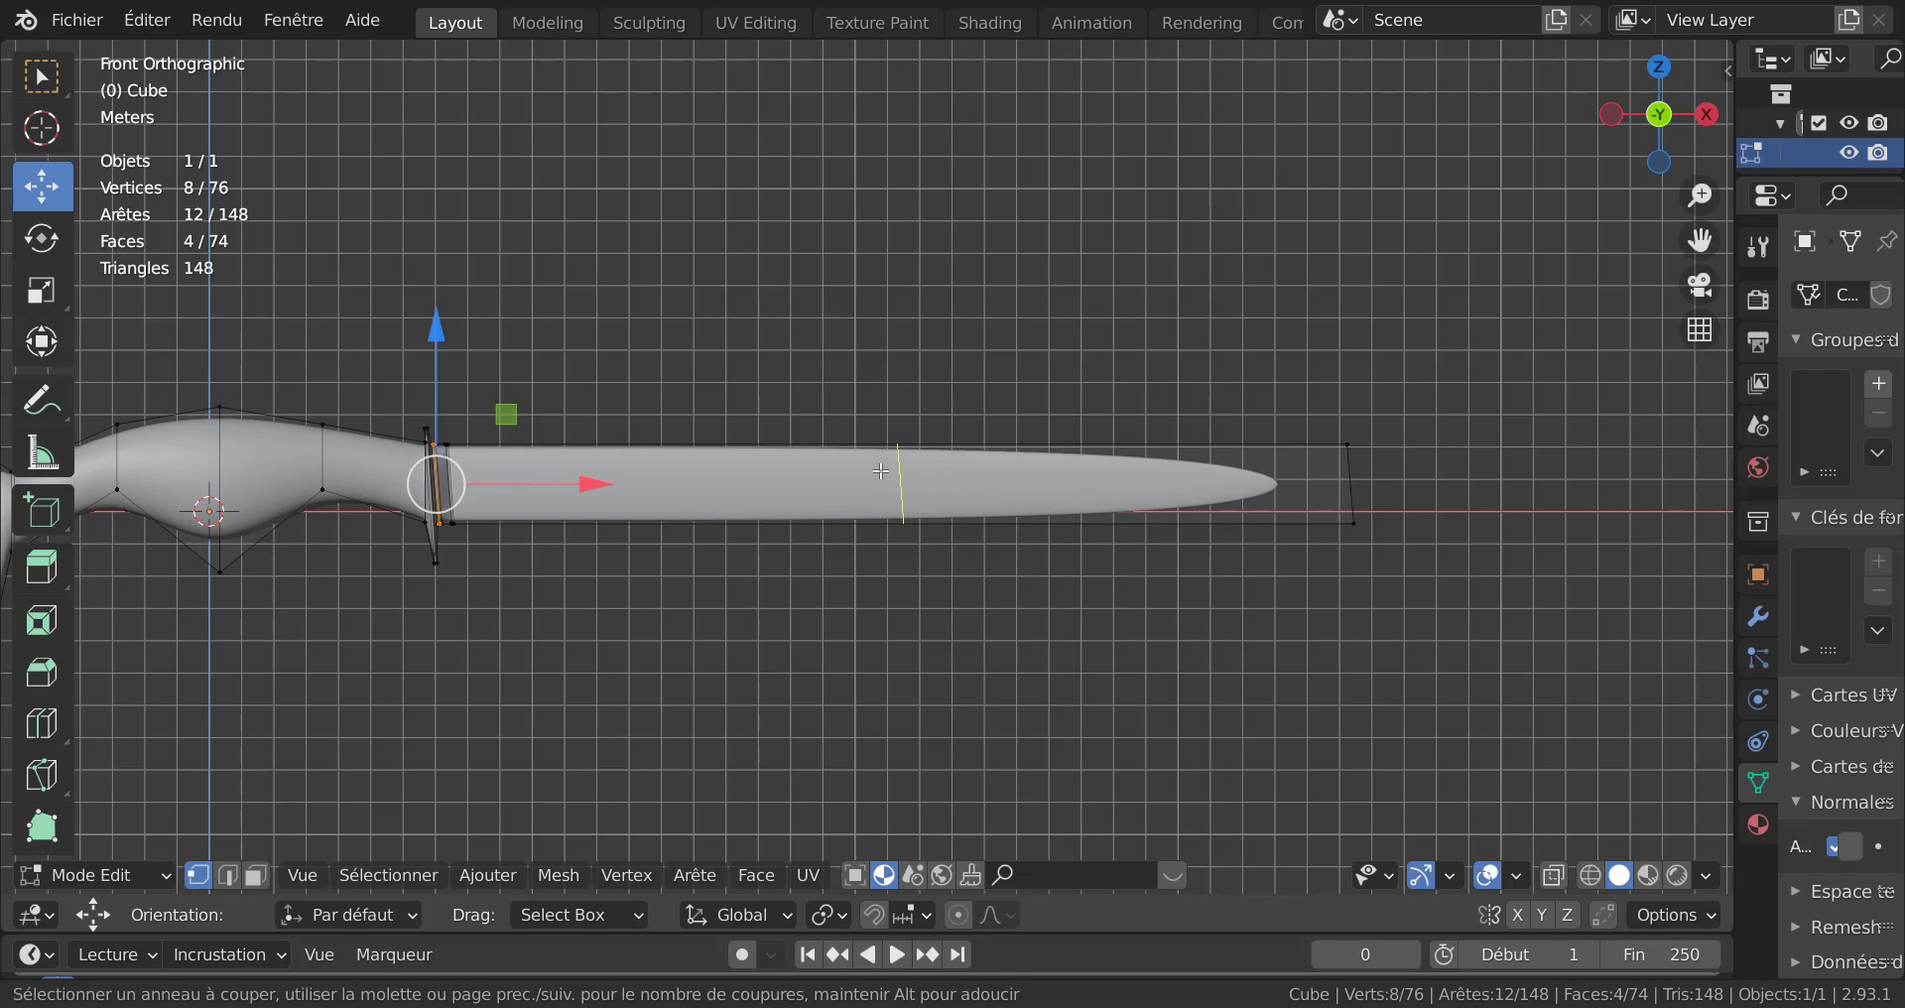
pyautogui.click(880, 471)
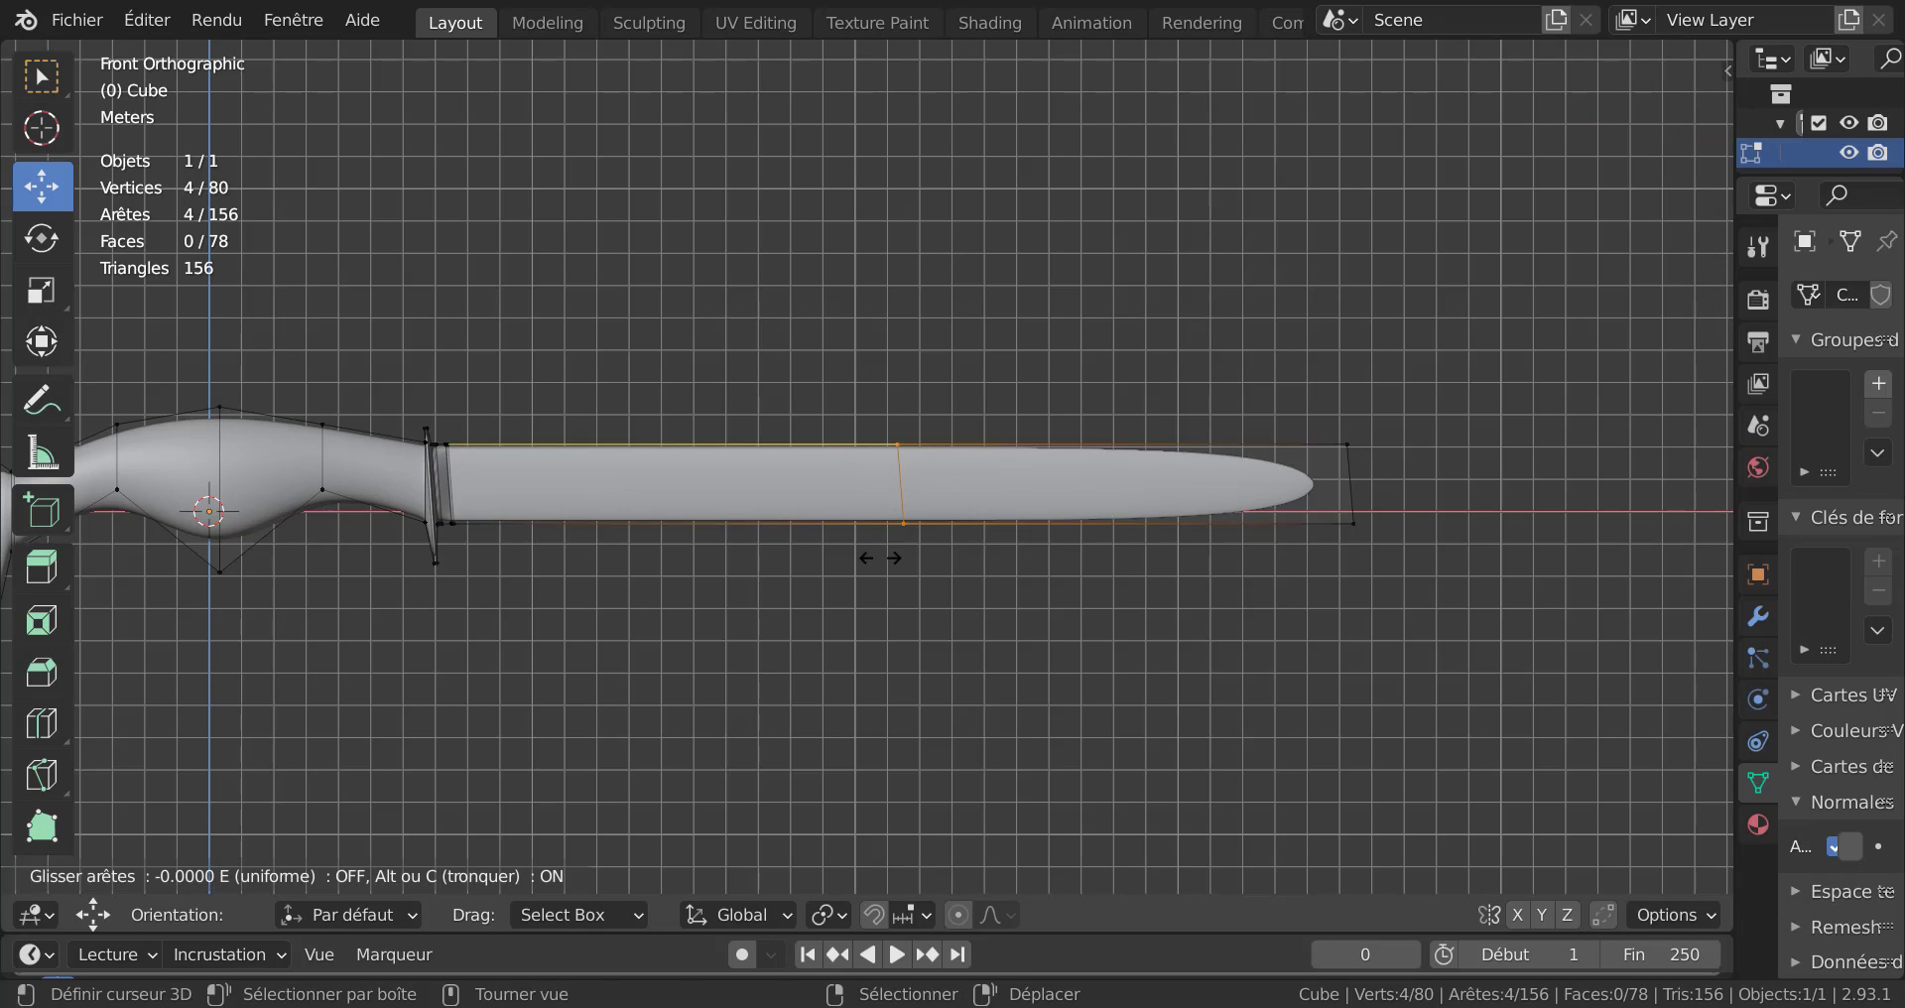
pyautogui.click(1154, 587)
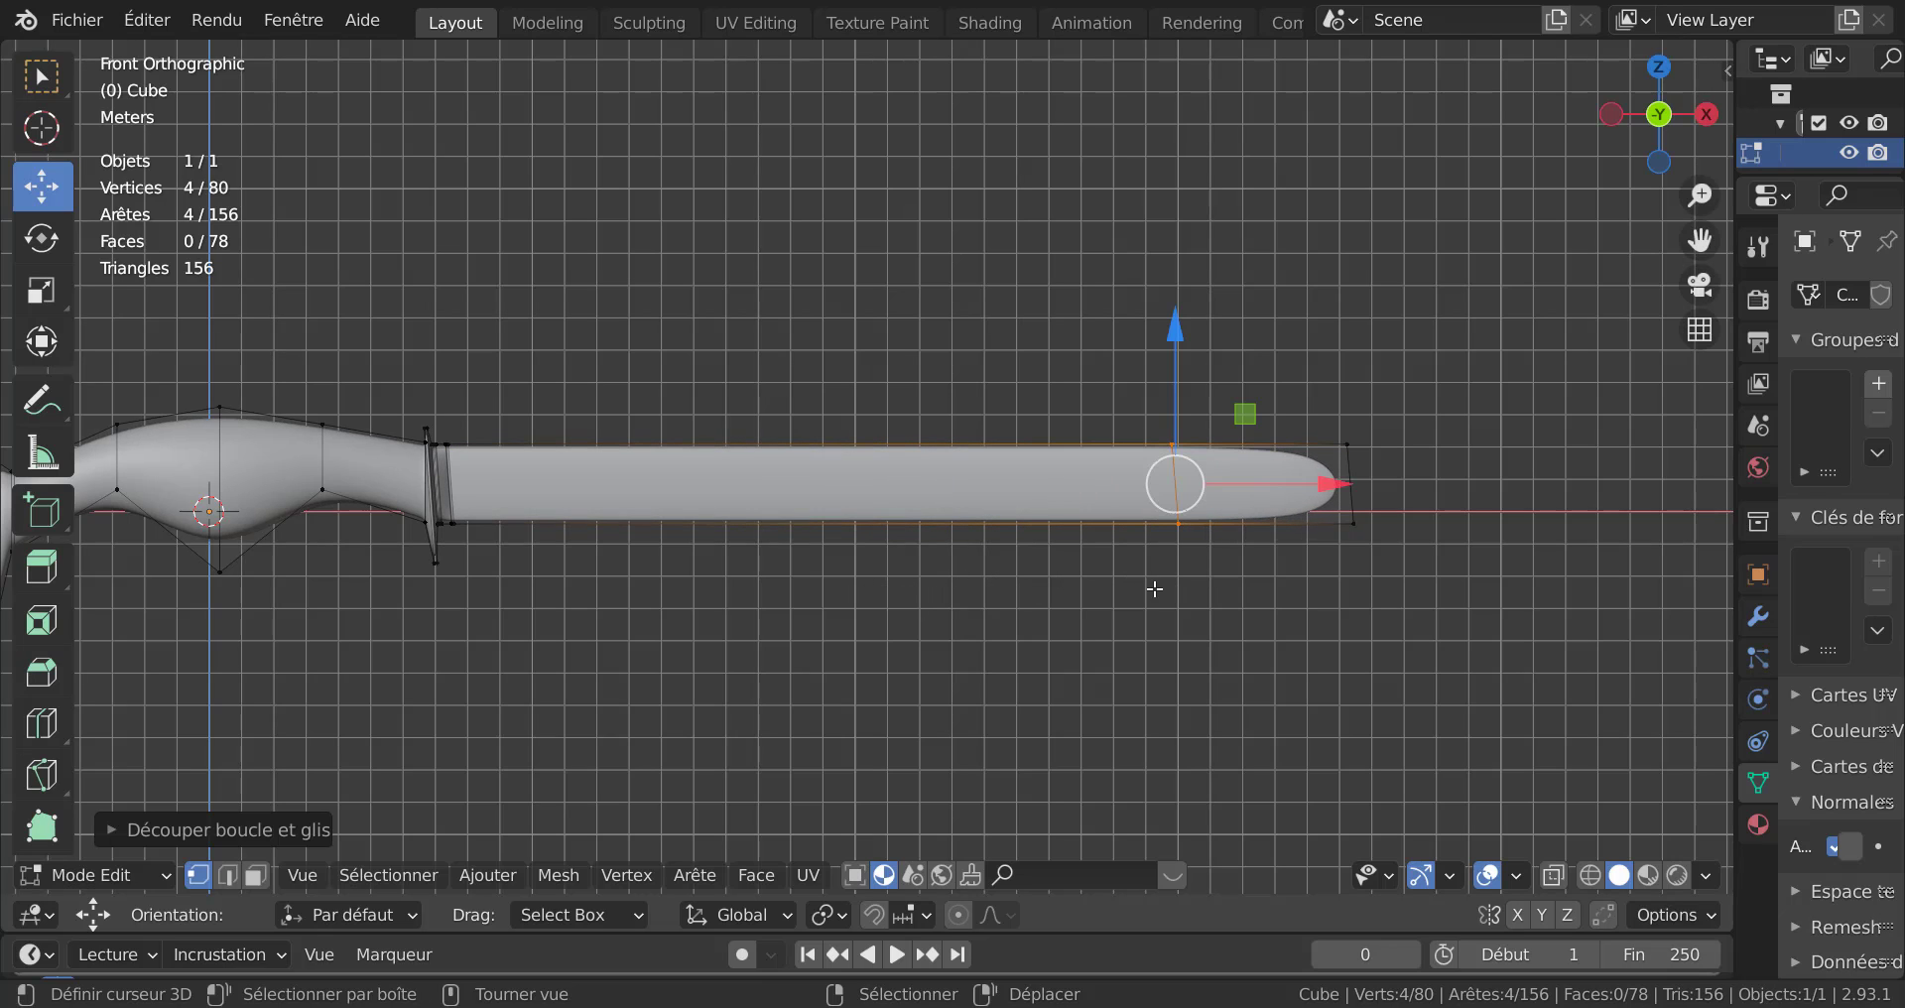
pyautogui.keyDown('shift'); pyautogui.moveTo(1212, 644); pyautogui.dragTo(969, 650, button='middle'); pyautogui.keyUp('shift')
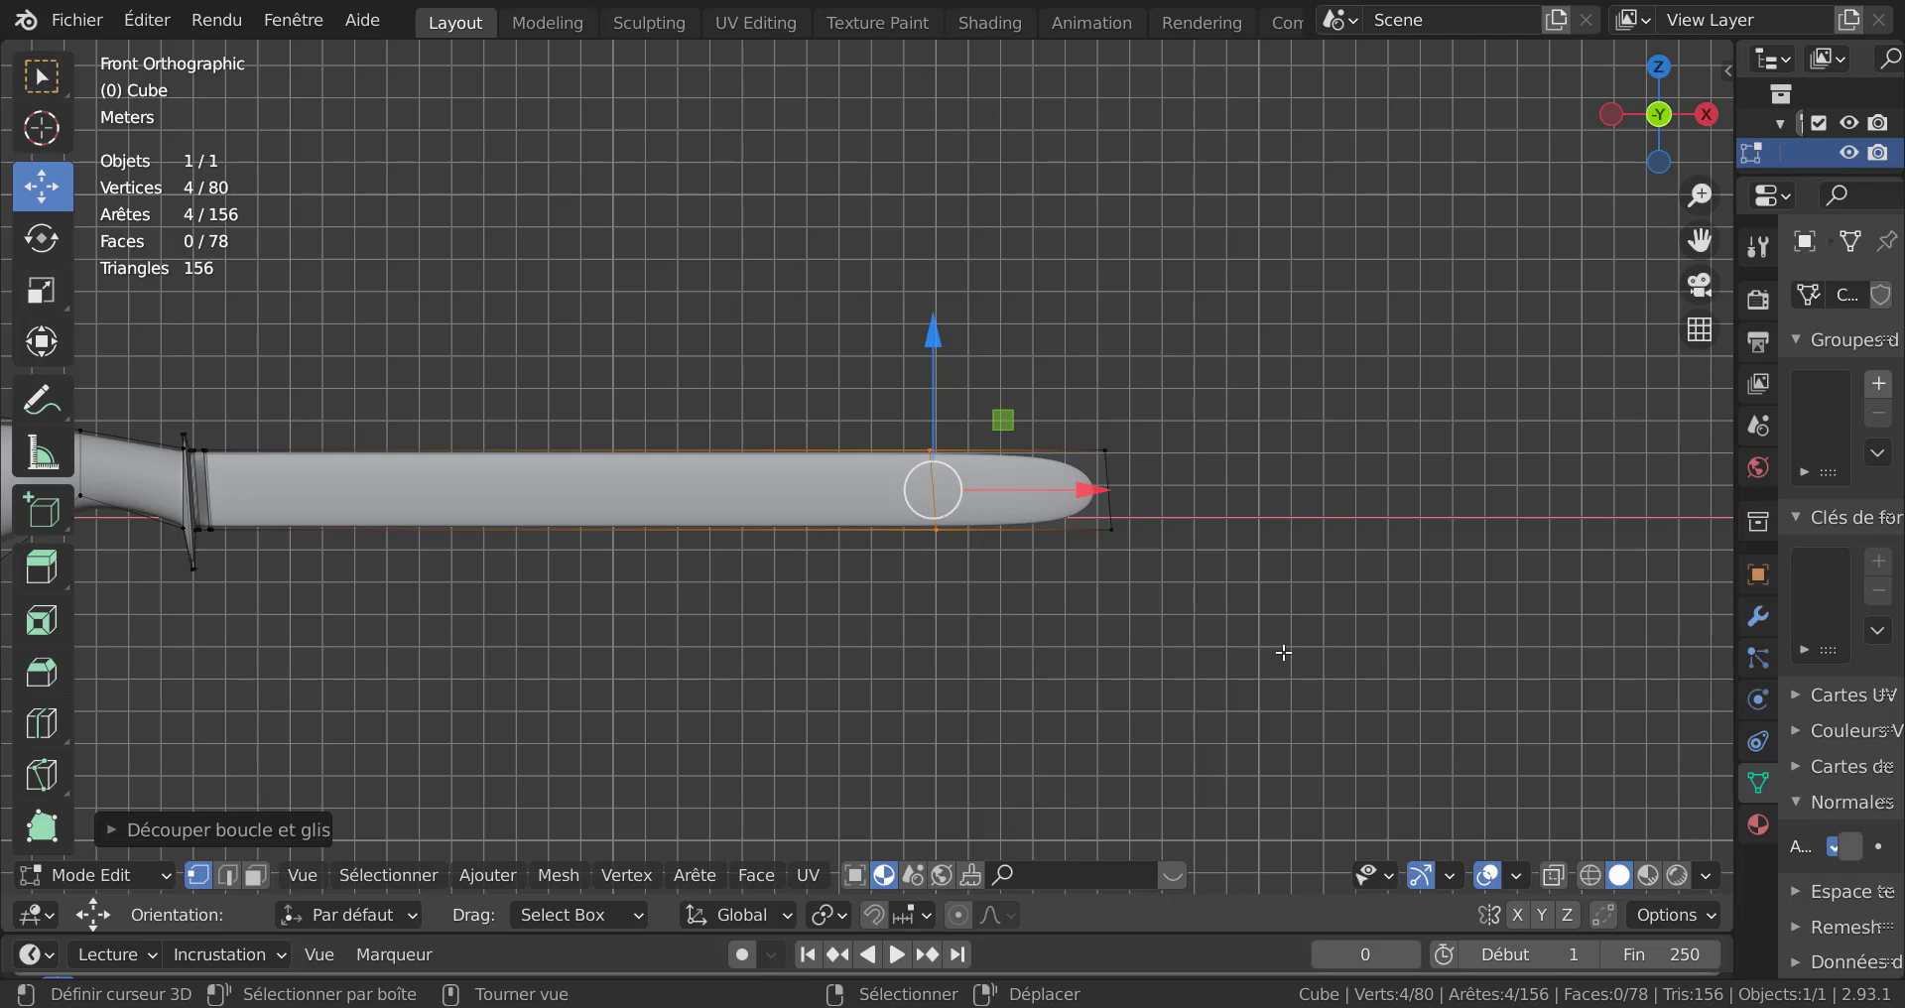
# Collapse the blade's four end vertices into a point by scaling them to 0, and lower that tip along Z.
pyautogui.hotkey('alt', 'a')
pyautogui.moveTo(1276, 609); pyautogui.dragTo(1269, 640, button='middle')
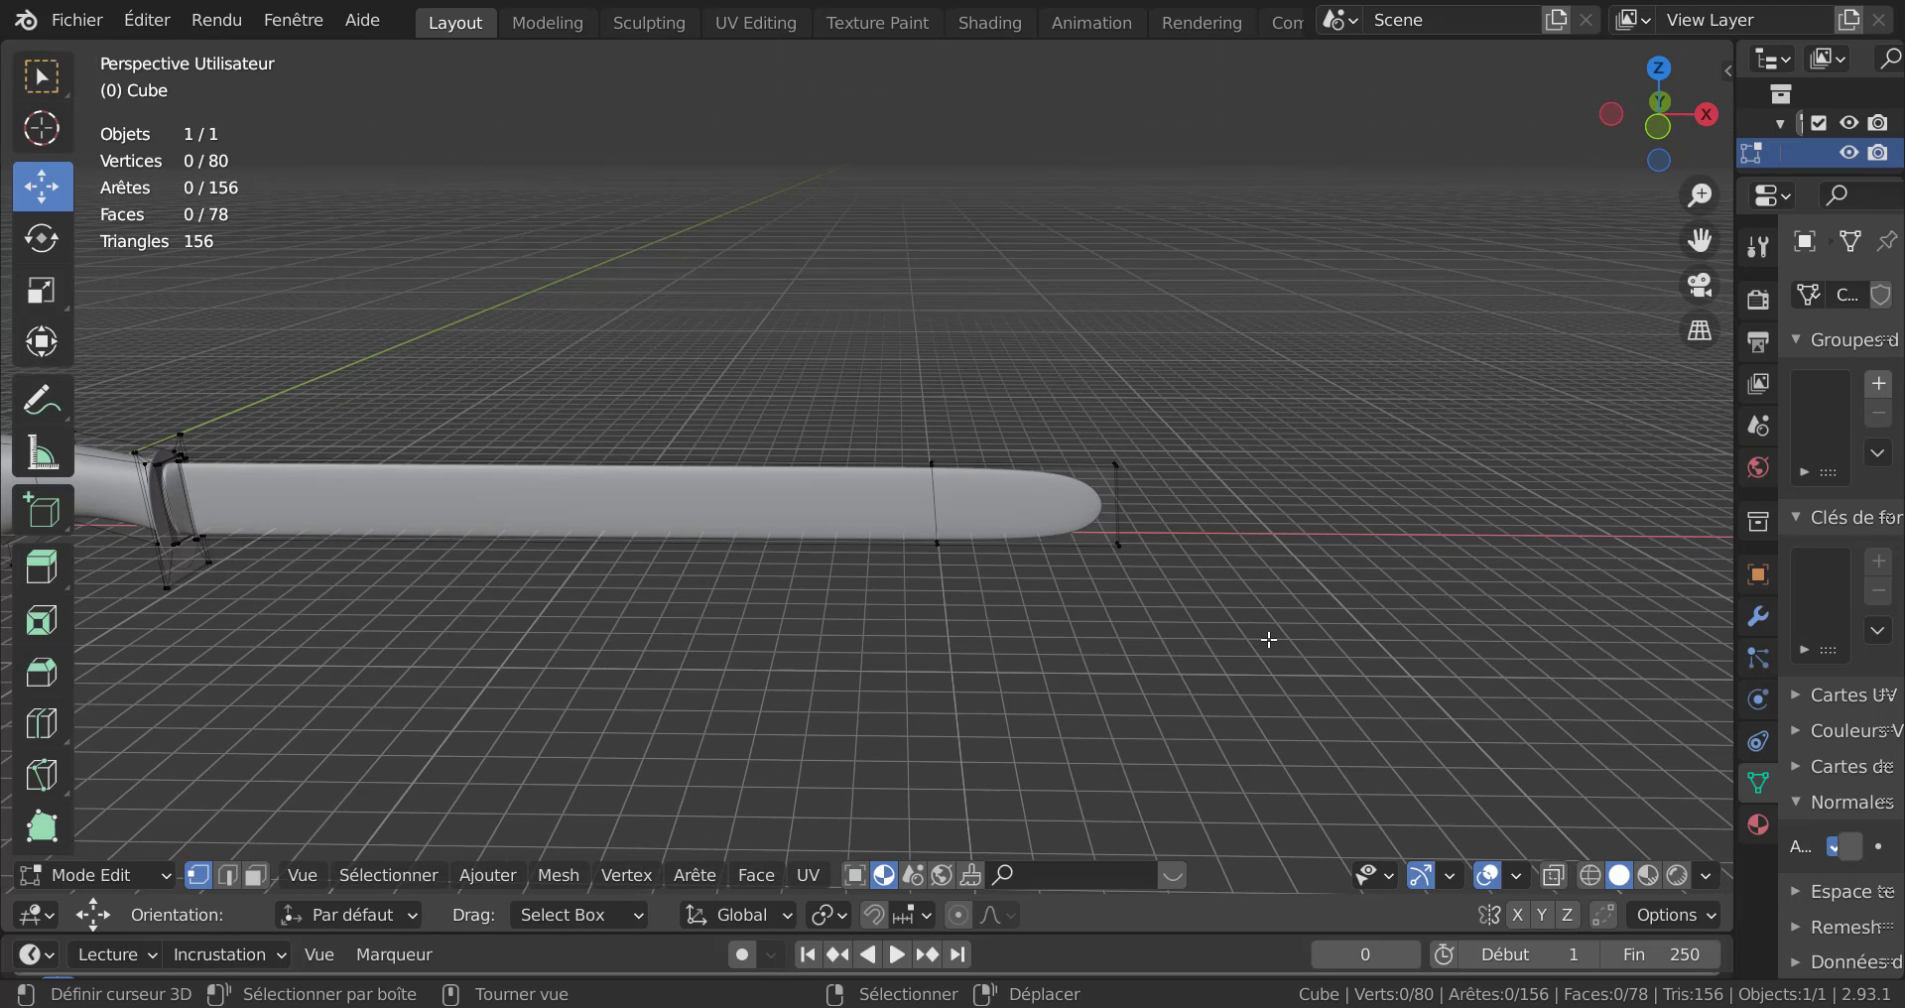
pyautogui.moveTo(1153, 642); pyautogui.dragTo(1537, 676, button='middle')
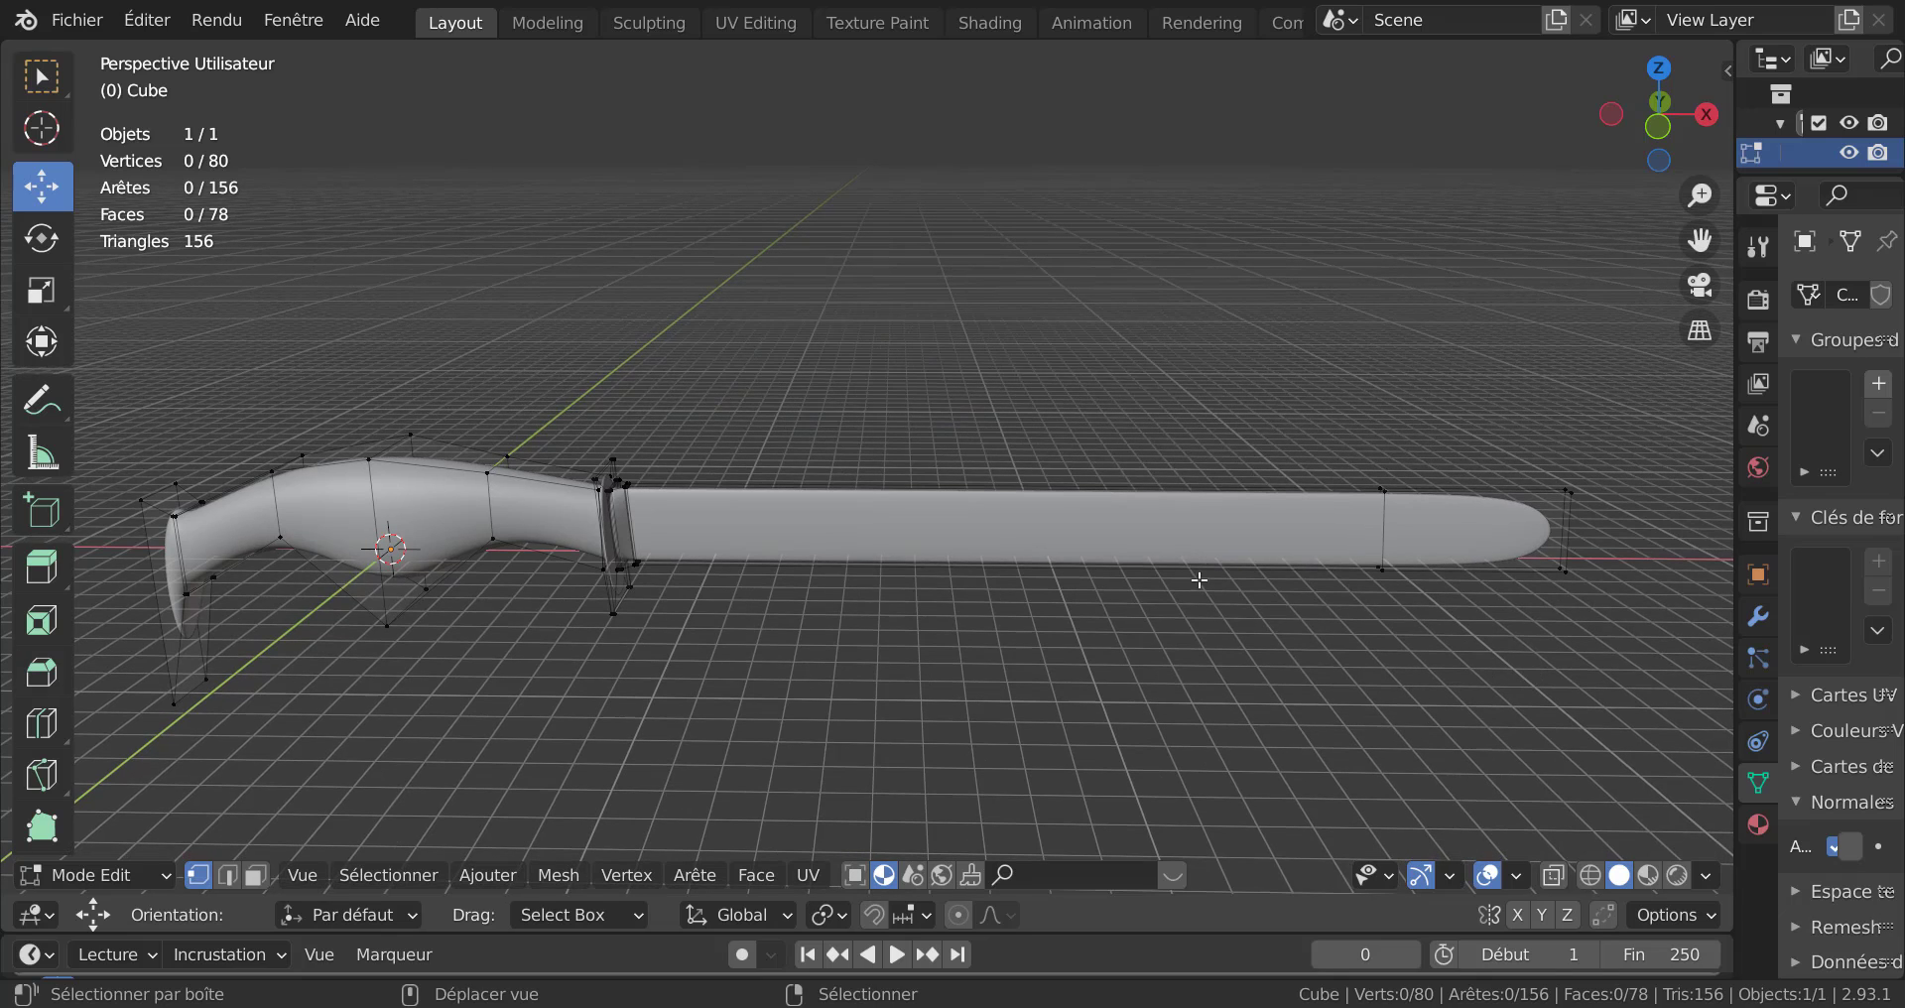
pyautogui.keyDown('shift'); pyautogui.moveTo(1509, 766); pyautogui.dragTo(1107, 758, button='middle'); pyautogui.keyUp('shift')
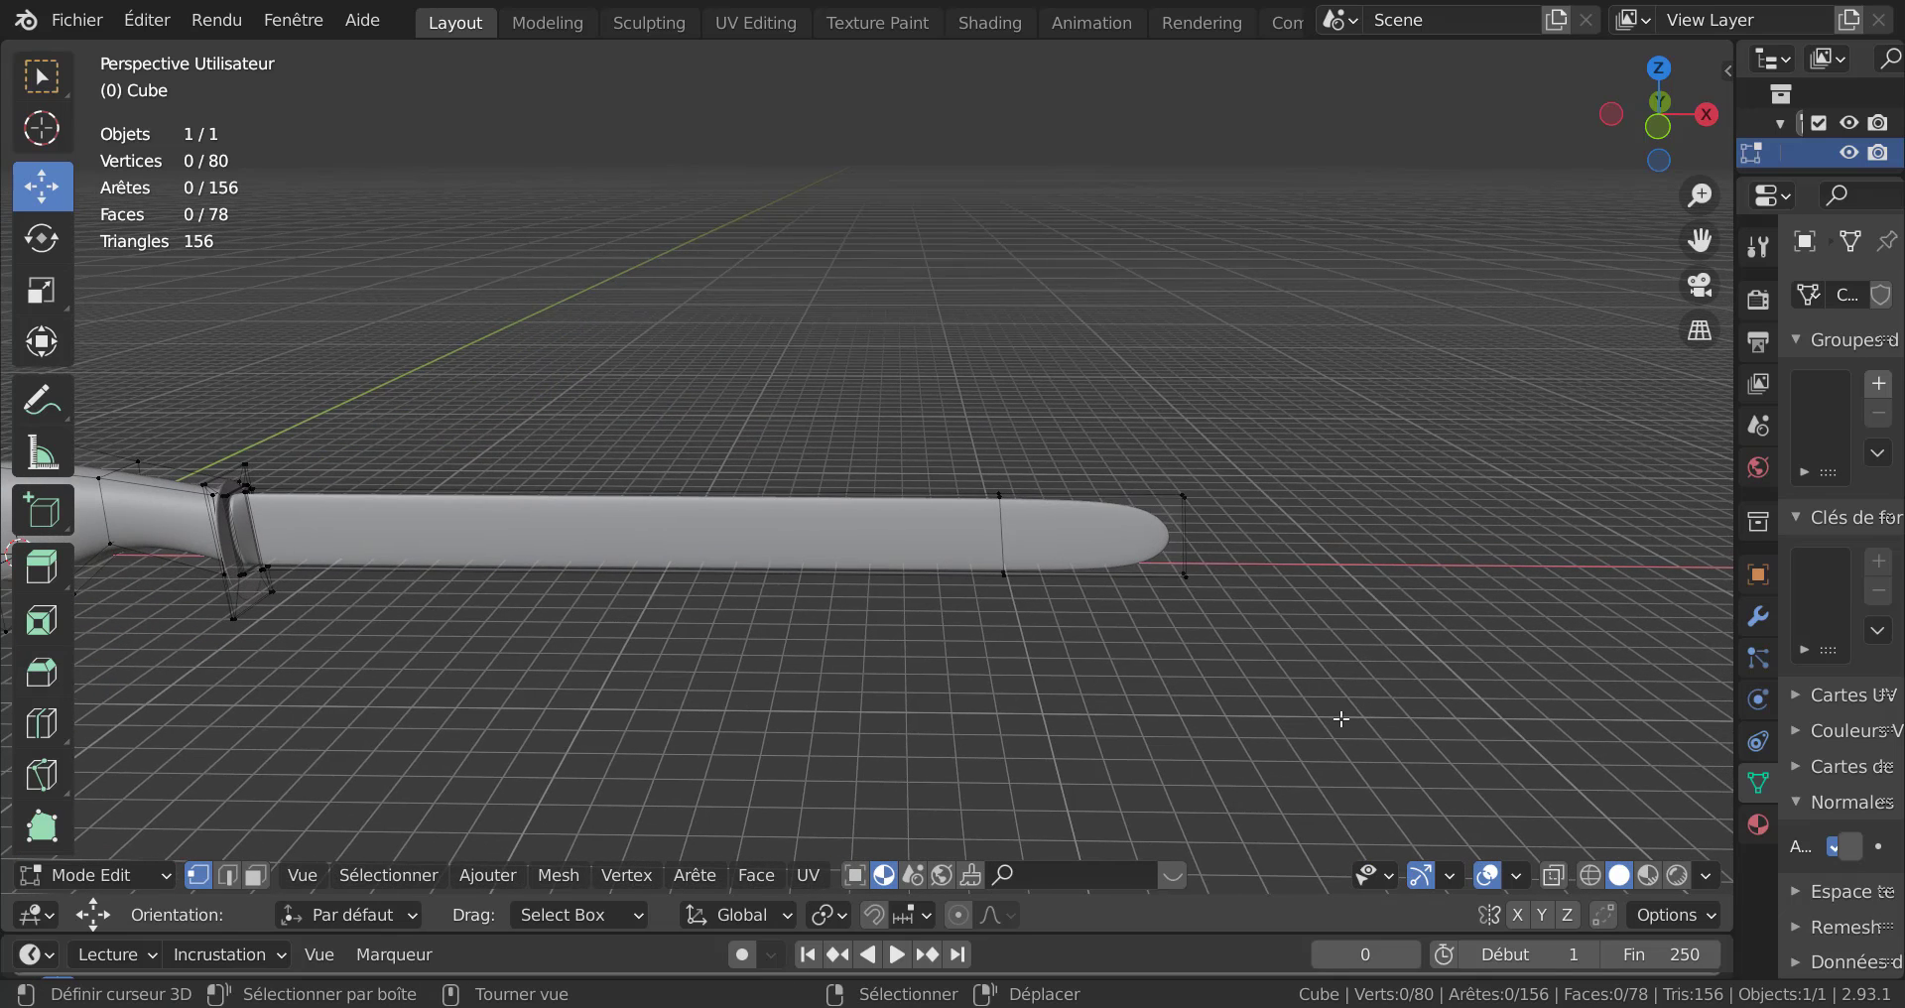
pyautogui.press('c')
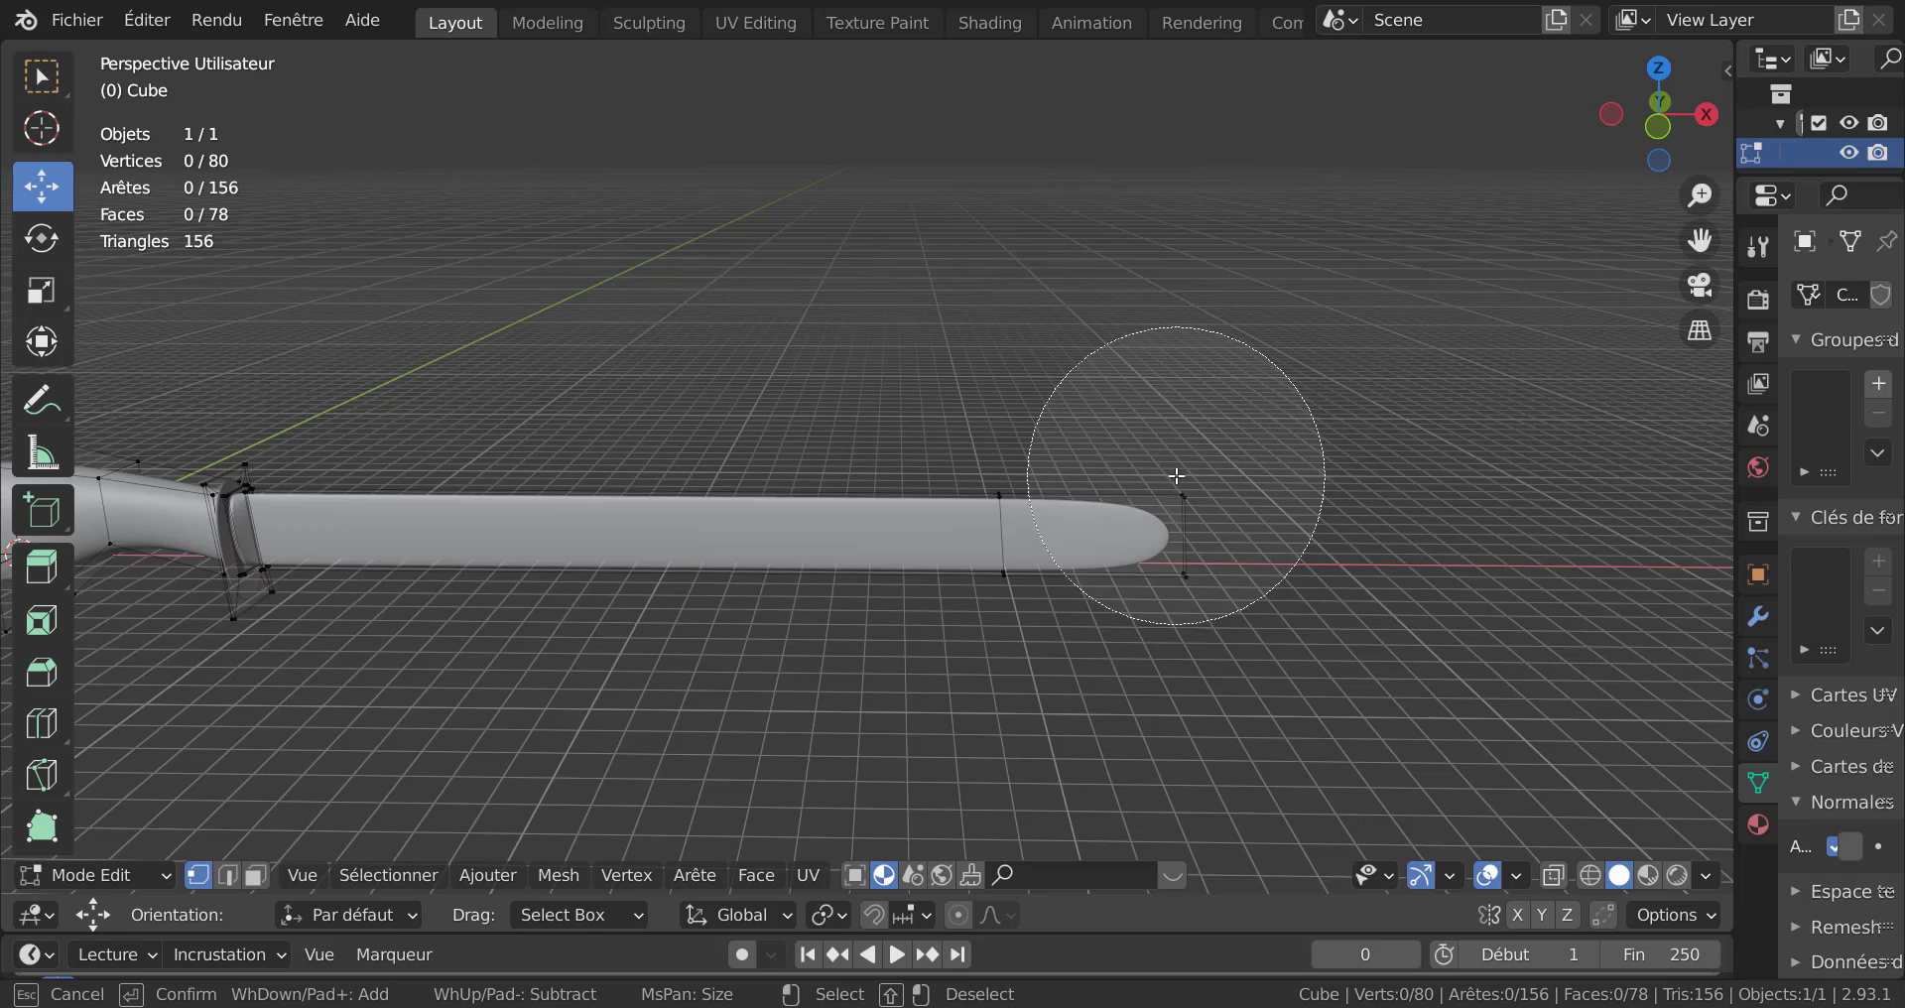
pyautogui.click(1186, 523)
pyautogui.rightClick(1430, 681)
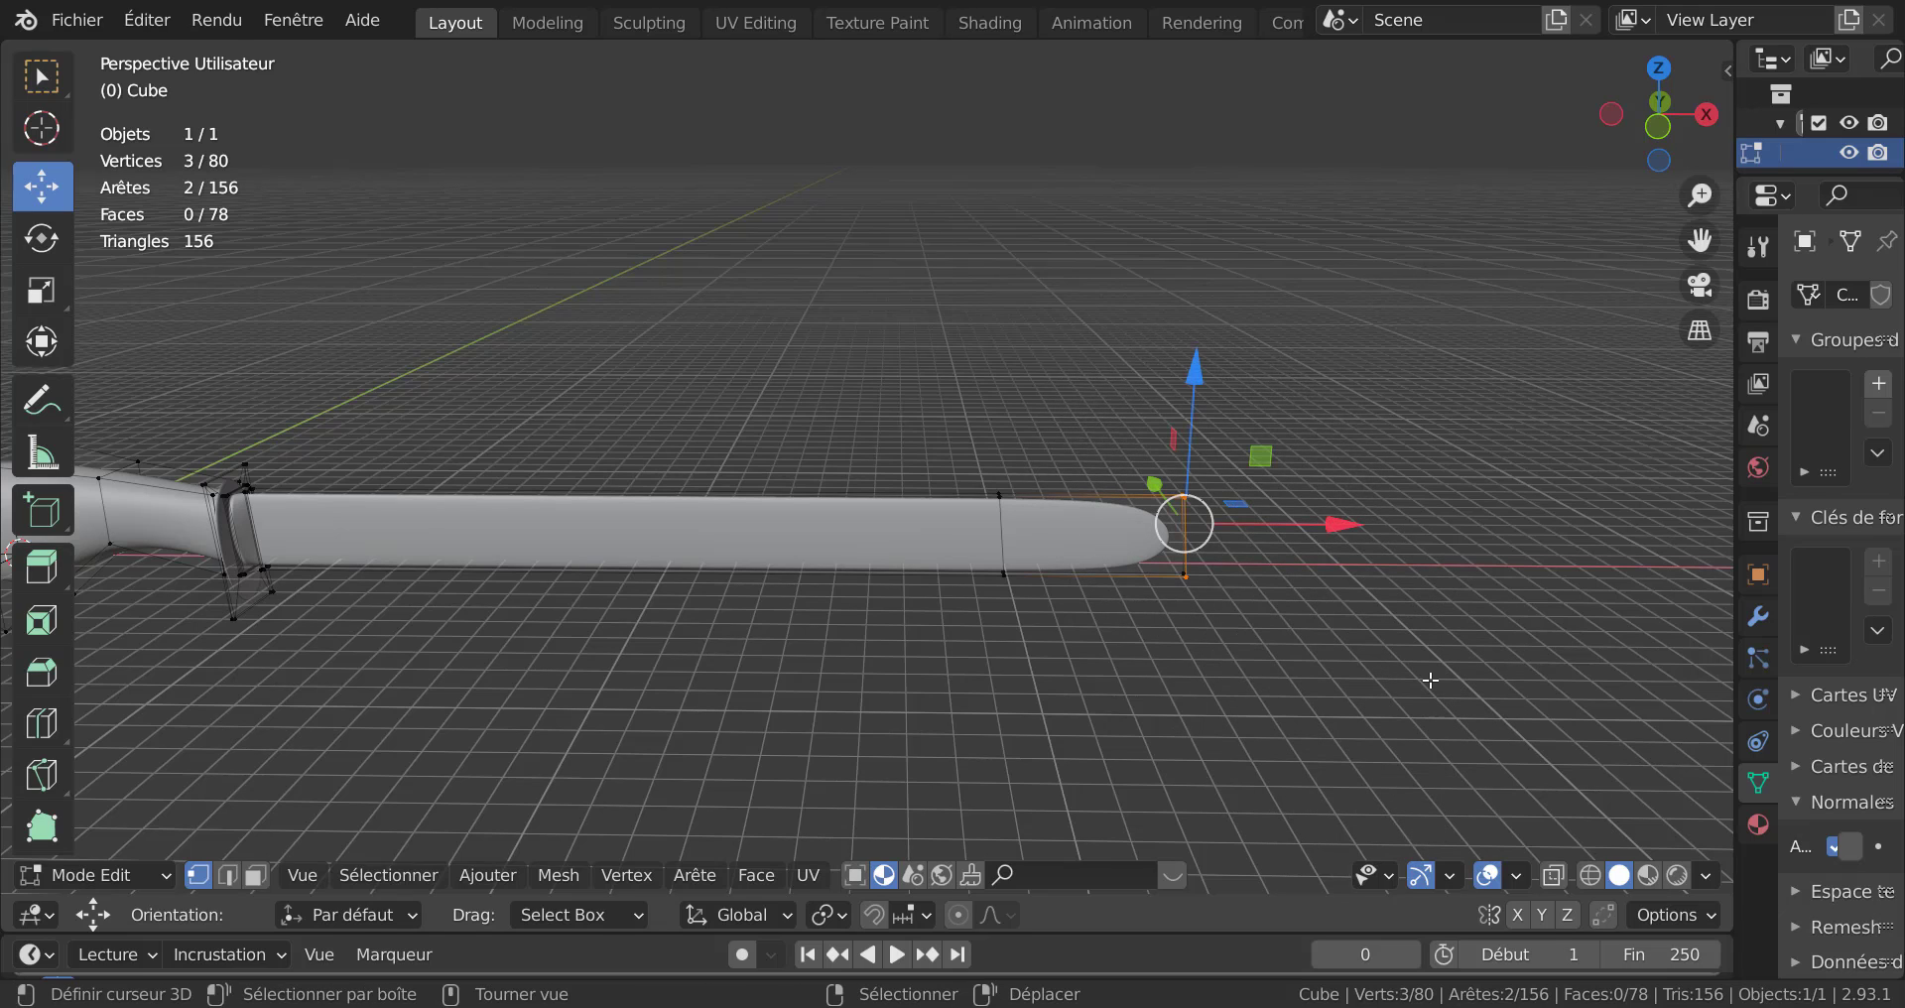
pyautogui.press('KP_1')
pyautogui.moveTo(1430, 680); pyautogui.dragTo(1195, 739, button='middle')
pyautogui.press('c')
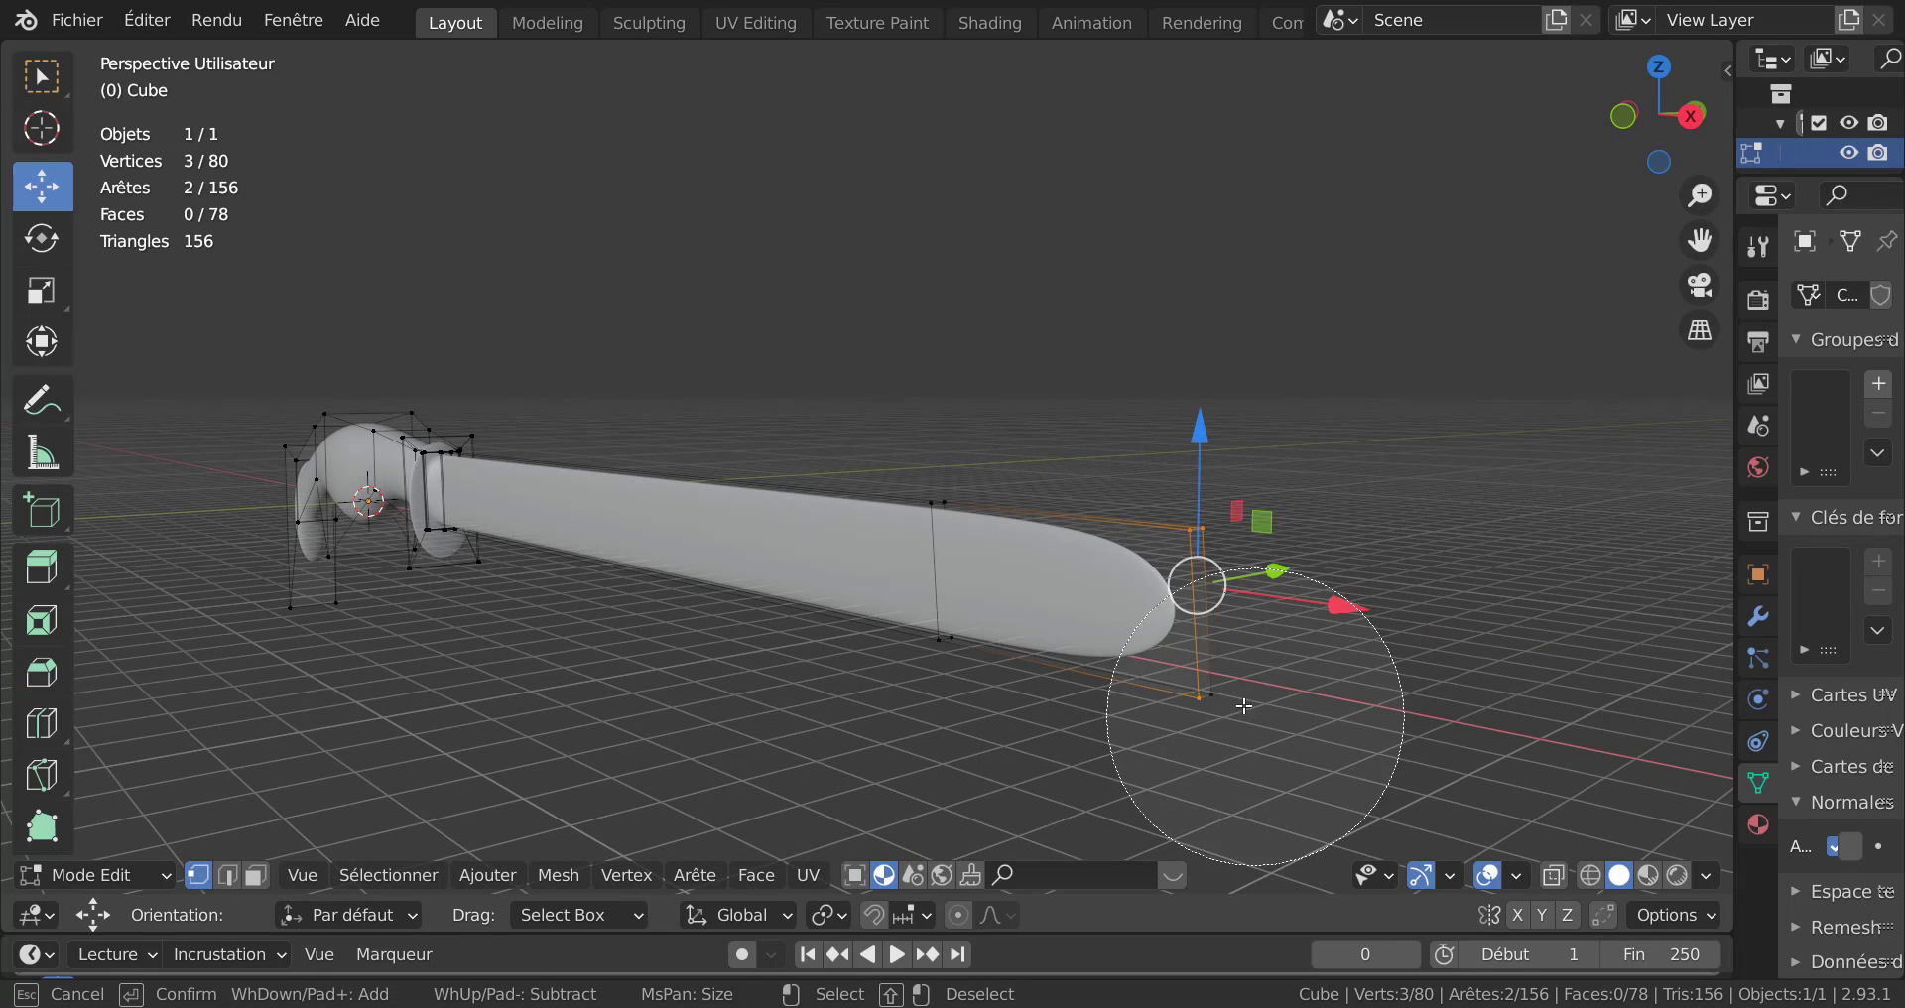
pyautogui.scroll(5, 1284, 681)
pyautogui.click(1246, 680)
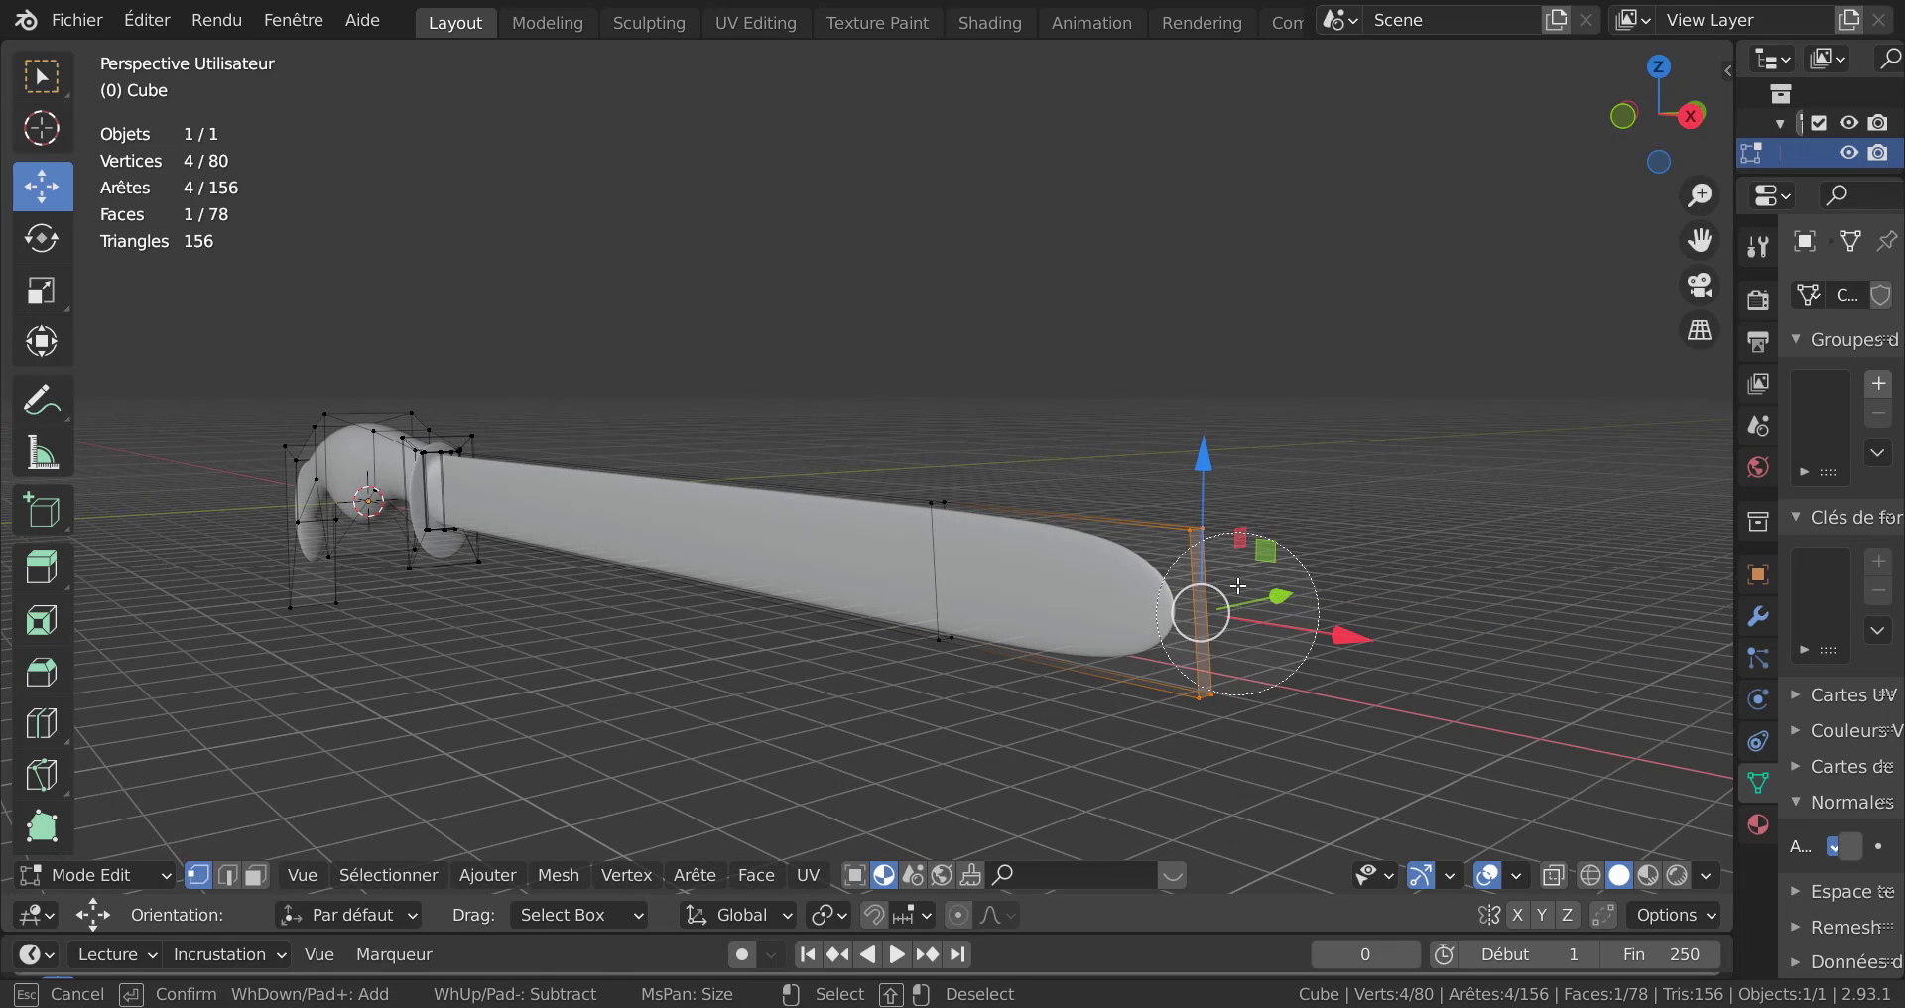
pyautogui.press('Escape')
pyautogui.press('KP_1')
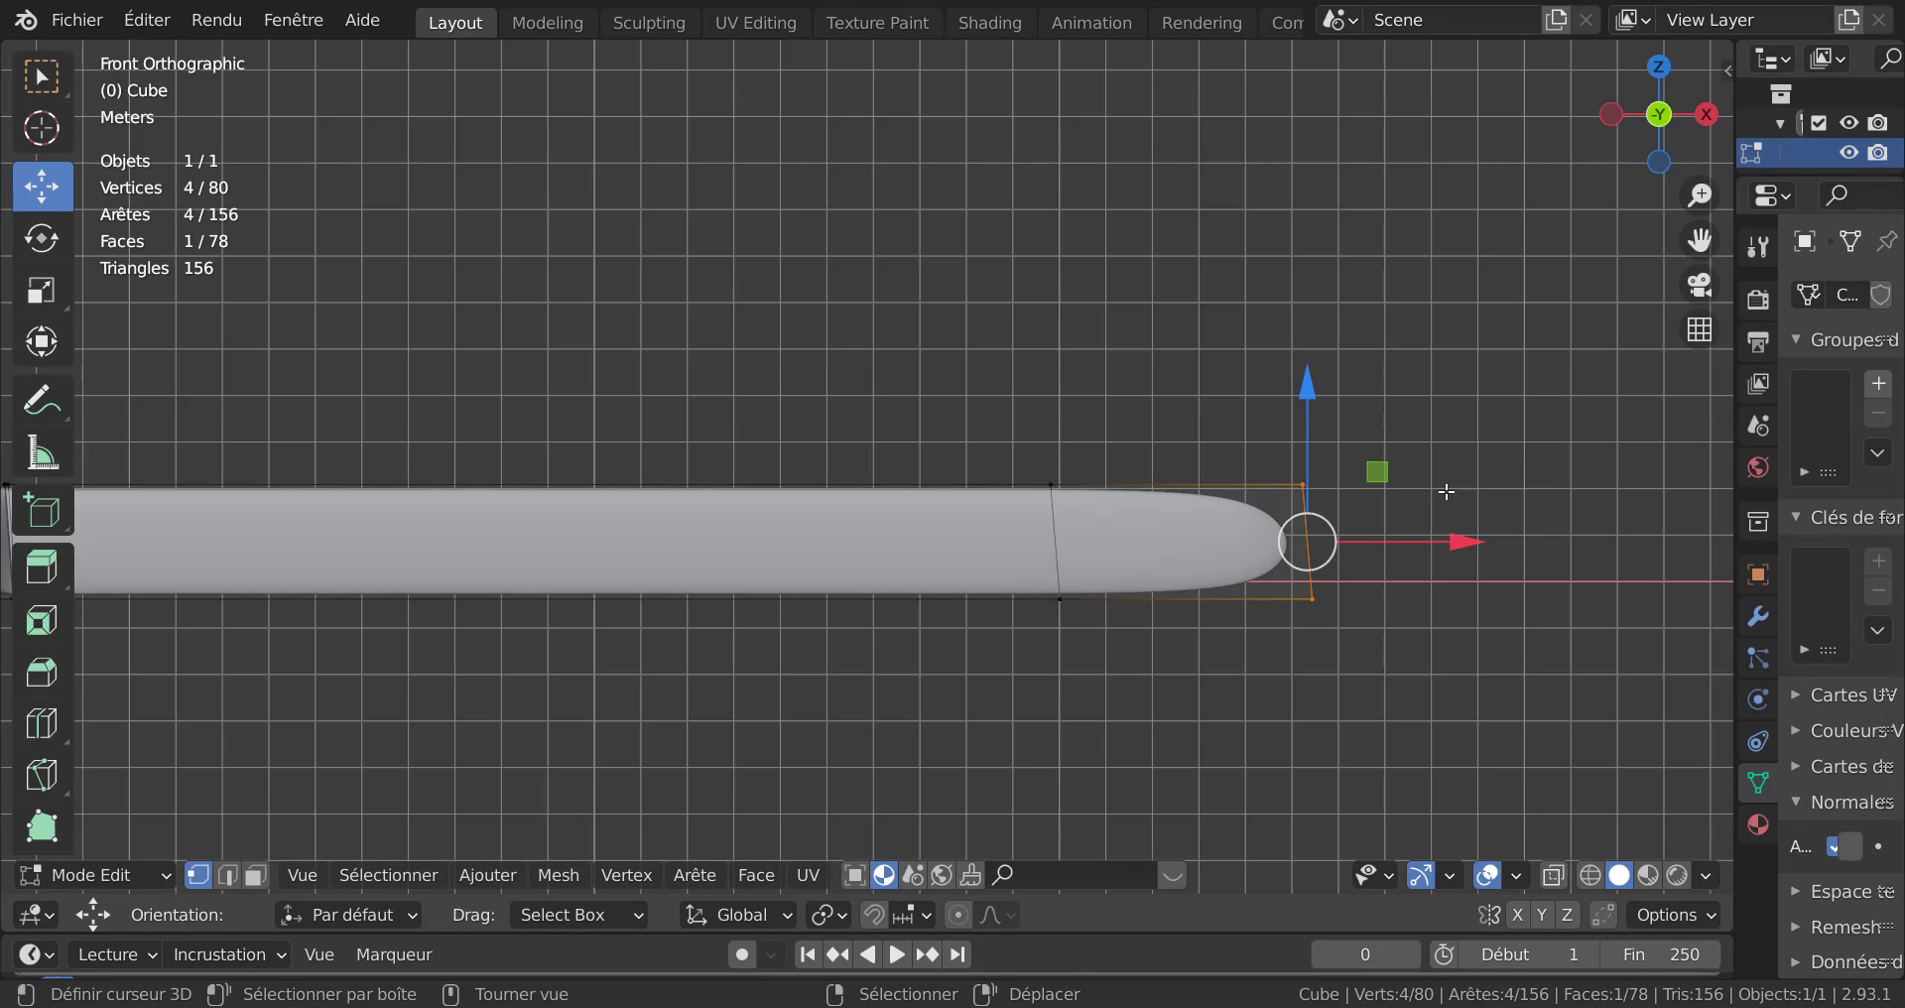
pyautogui.scroll(-3, 1434, 534)
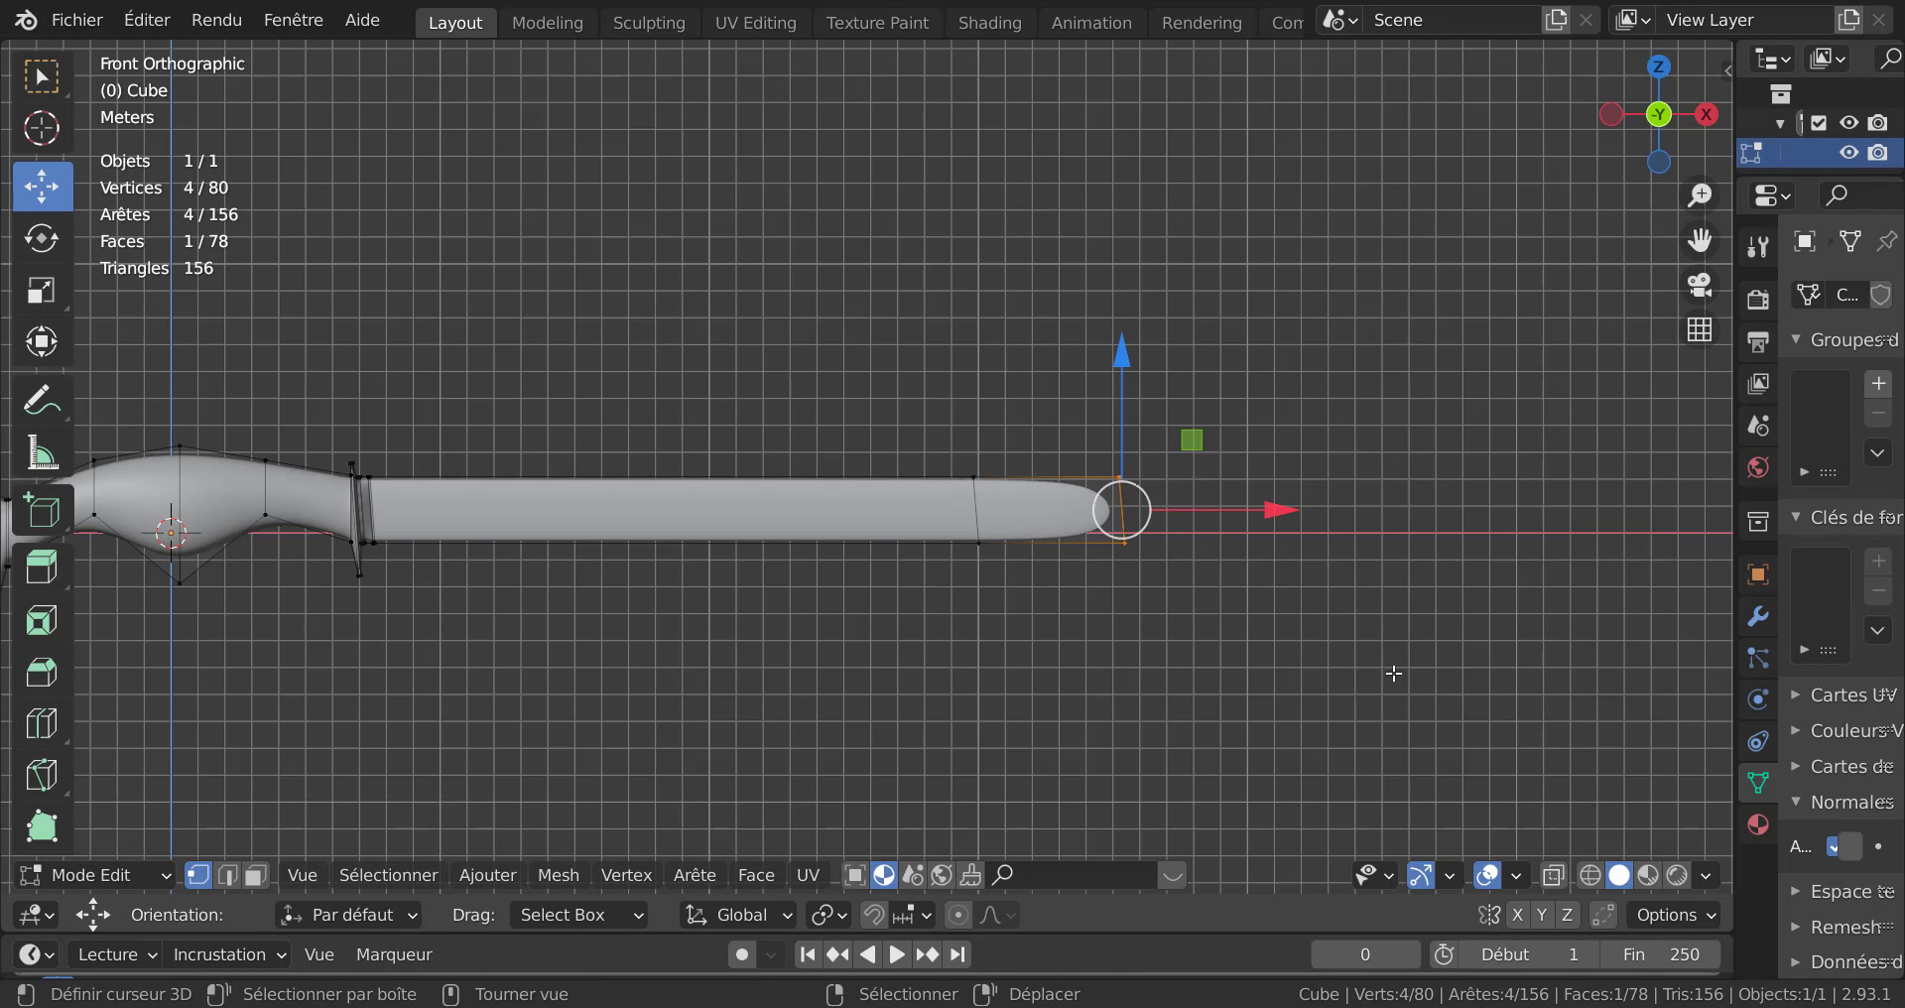
pyautogui.write('s')
pyautogui.write('0')
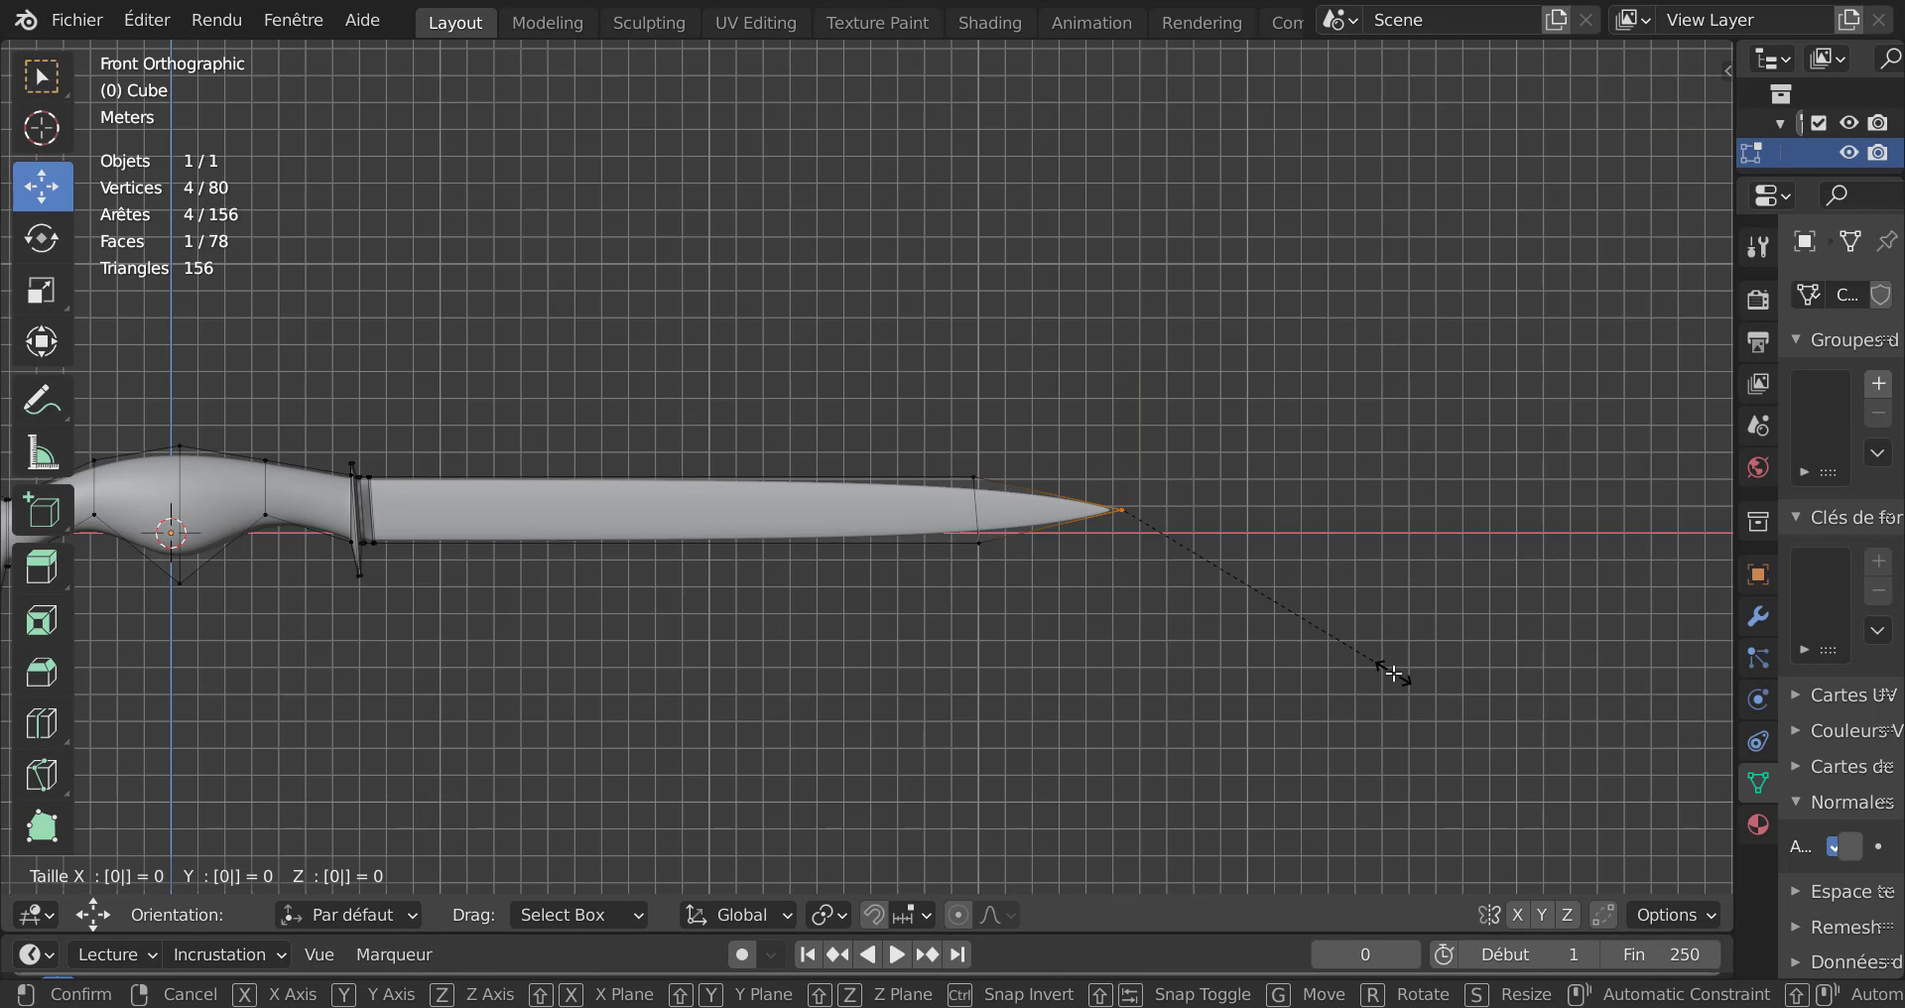
pyautogui.press('Return')
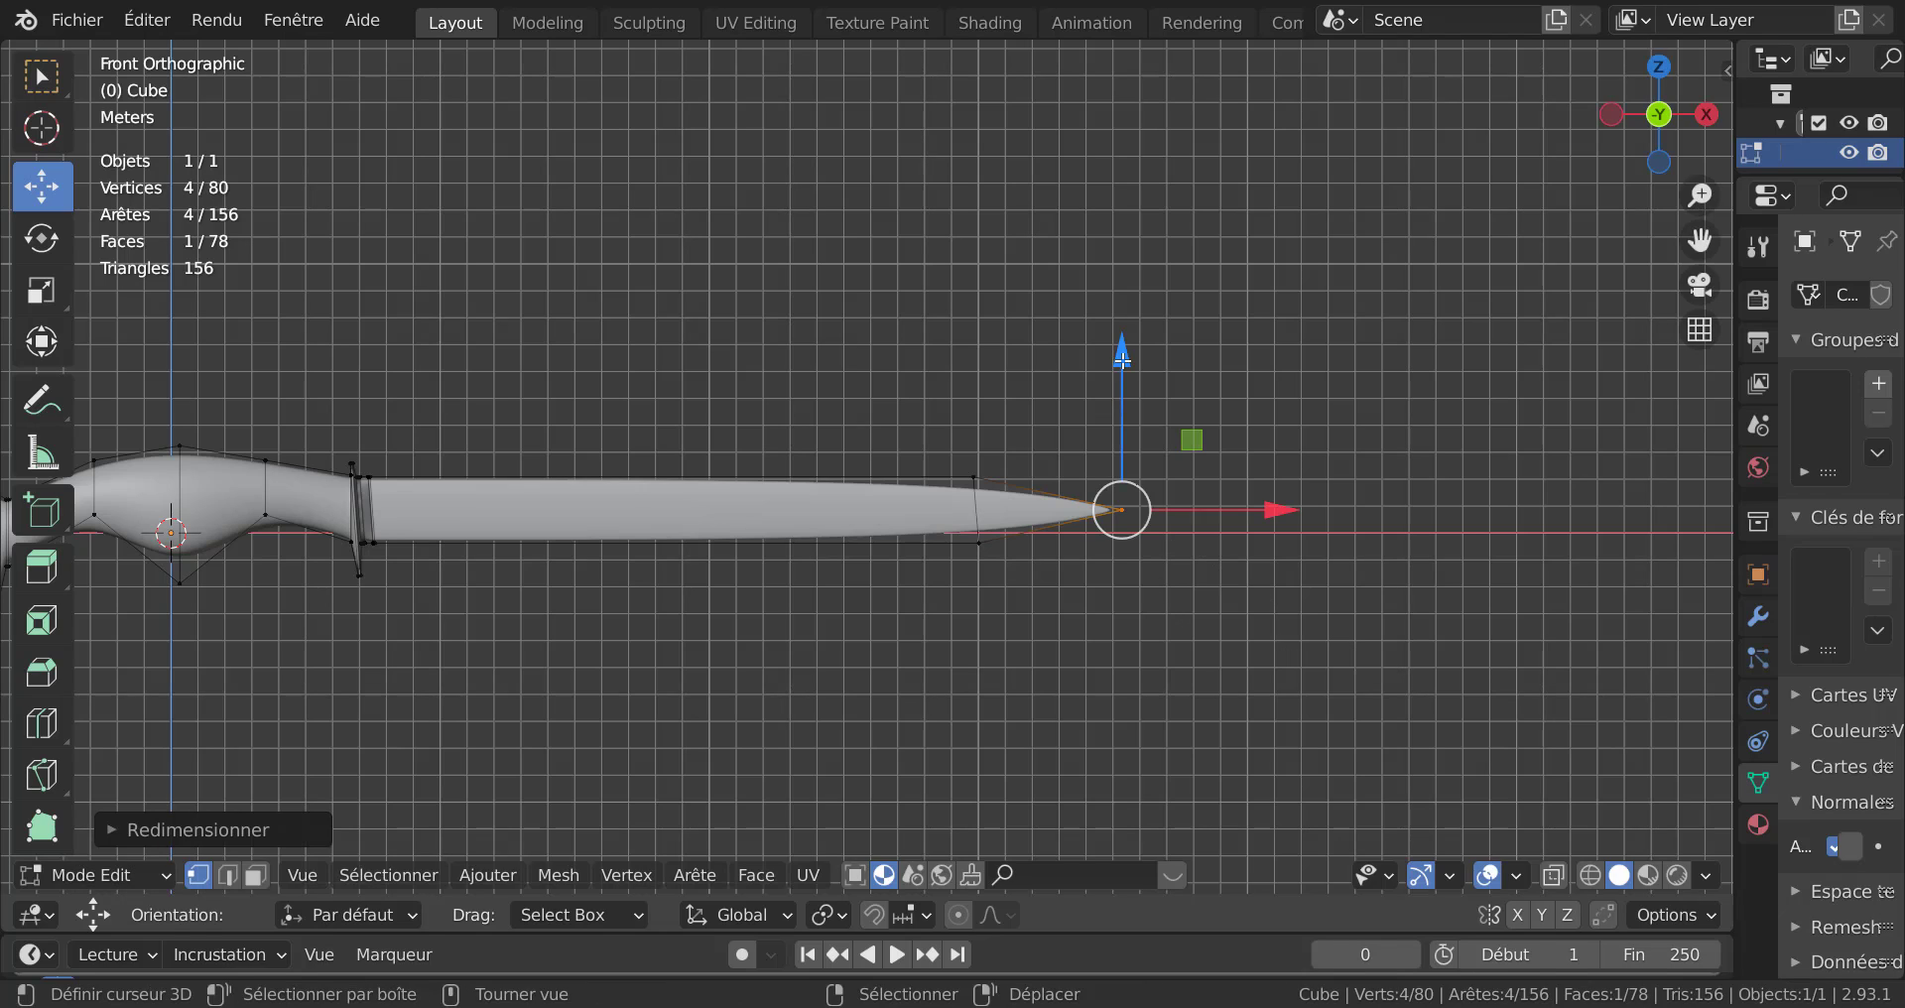
pyautogui.moveTo(1122, 359); pyautogui.dragTo(1171, 399)
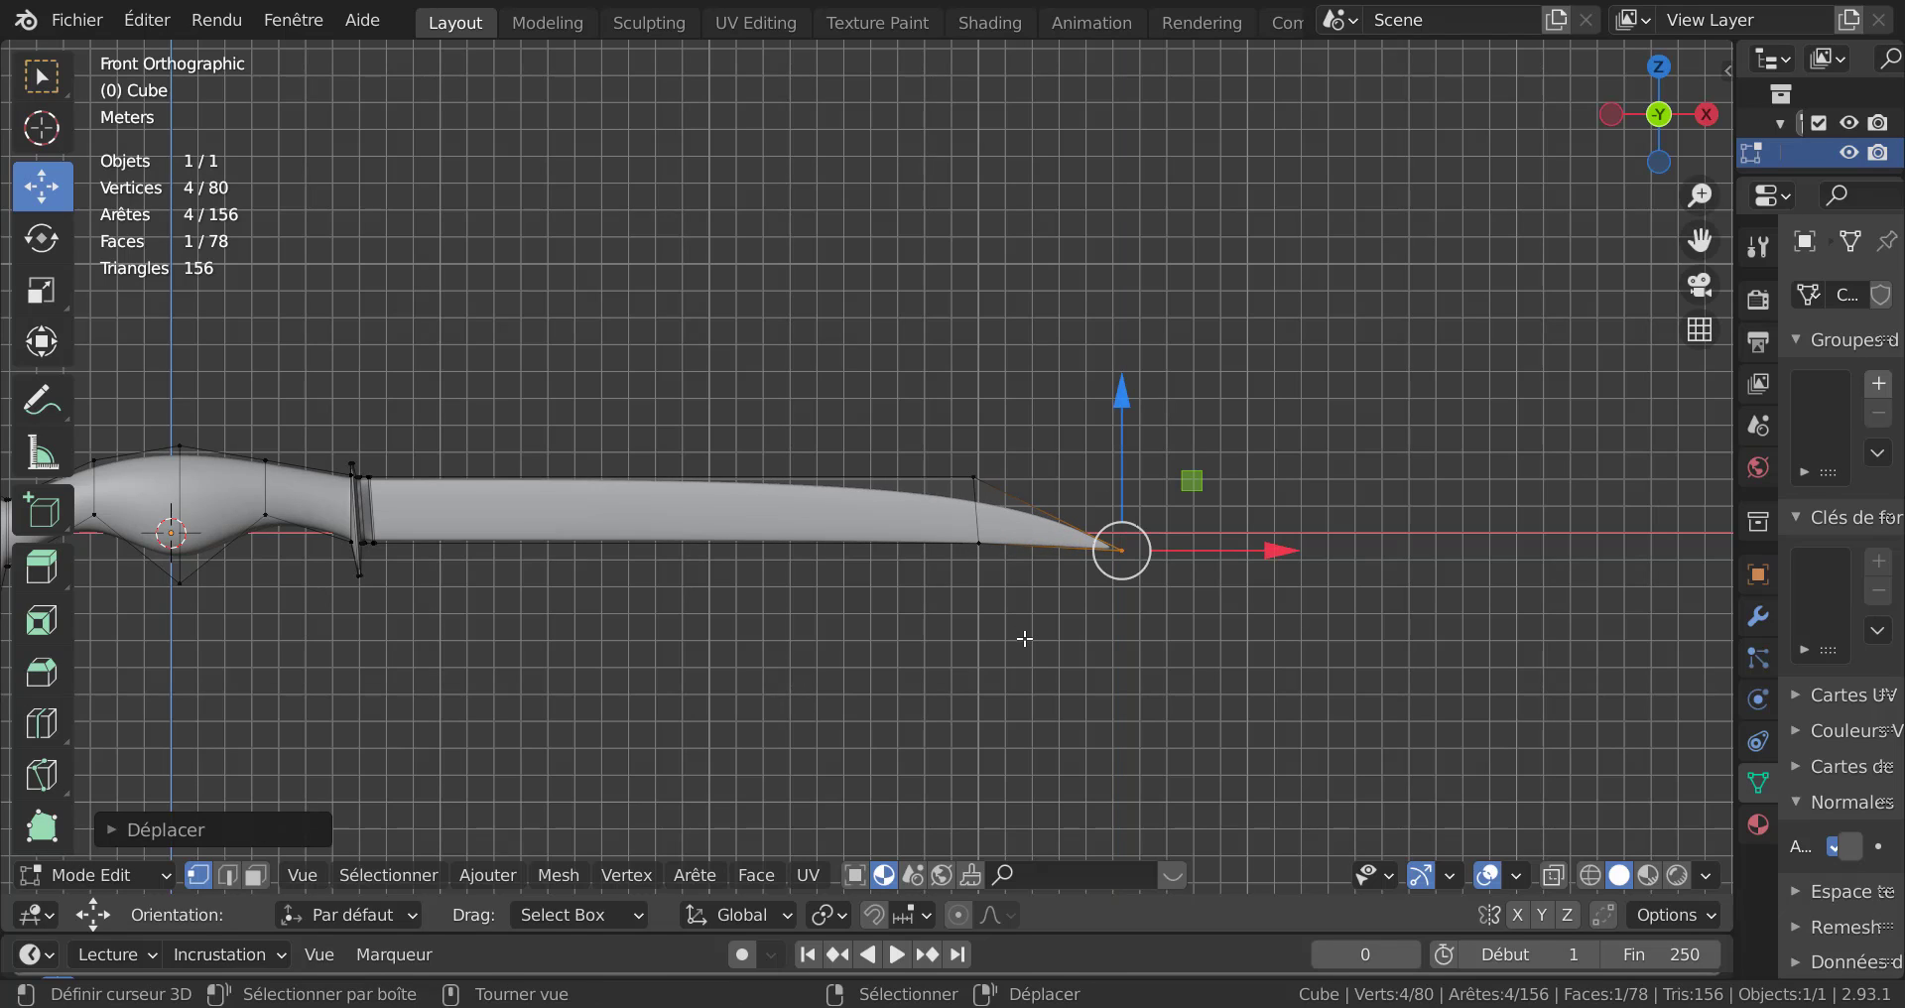
# Try to raise two vertices of the edge loop nearest the blade tip along Z, and undo the move.
pyautogui.moveTo(1074, 616); pyautogui.dragTo(991, 338)
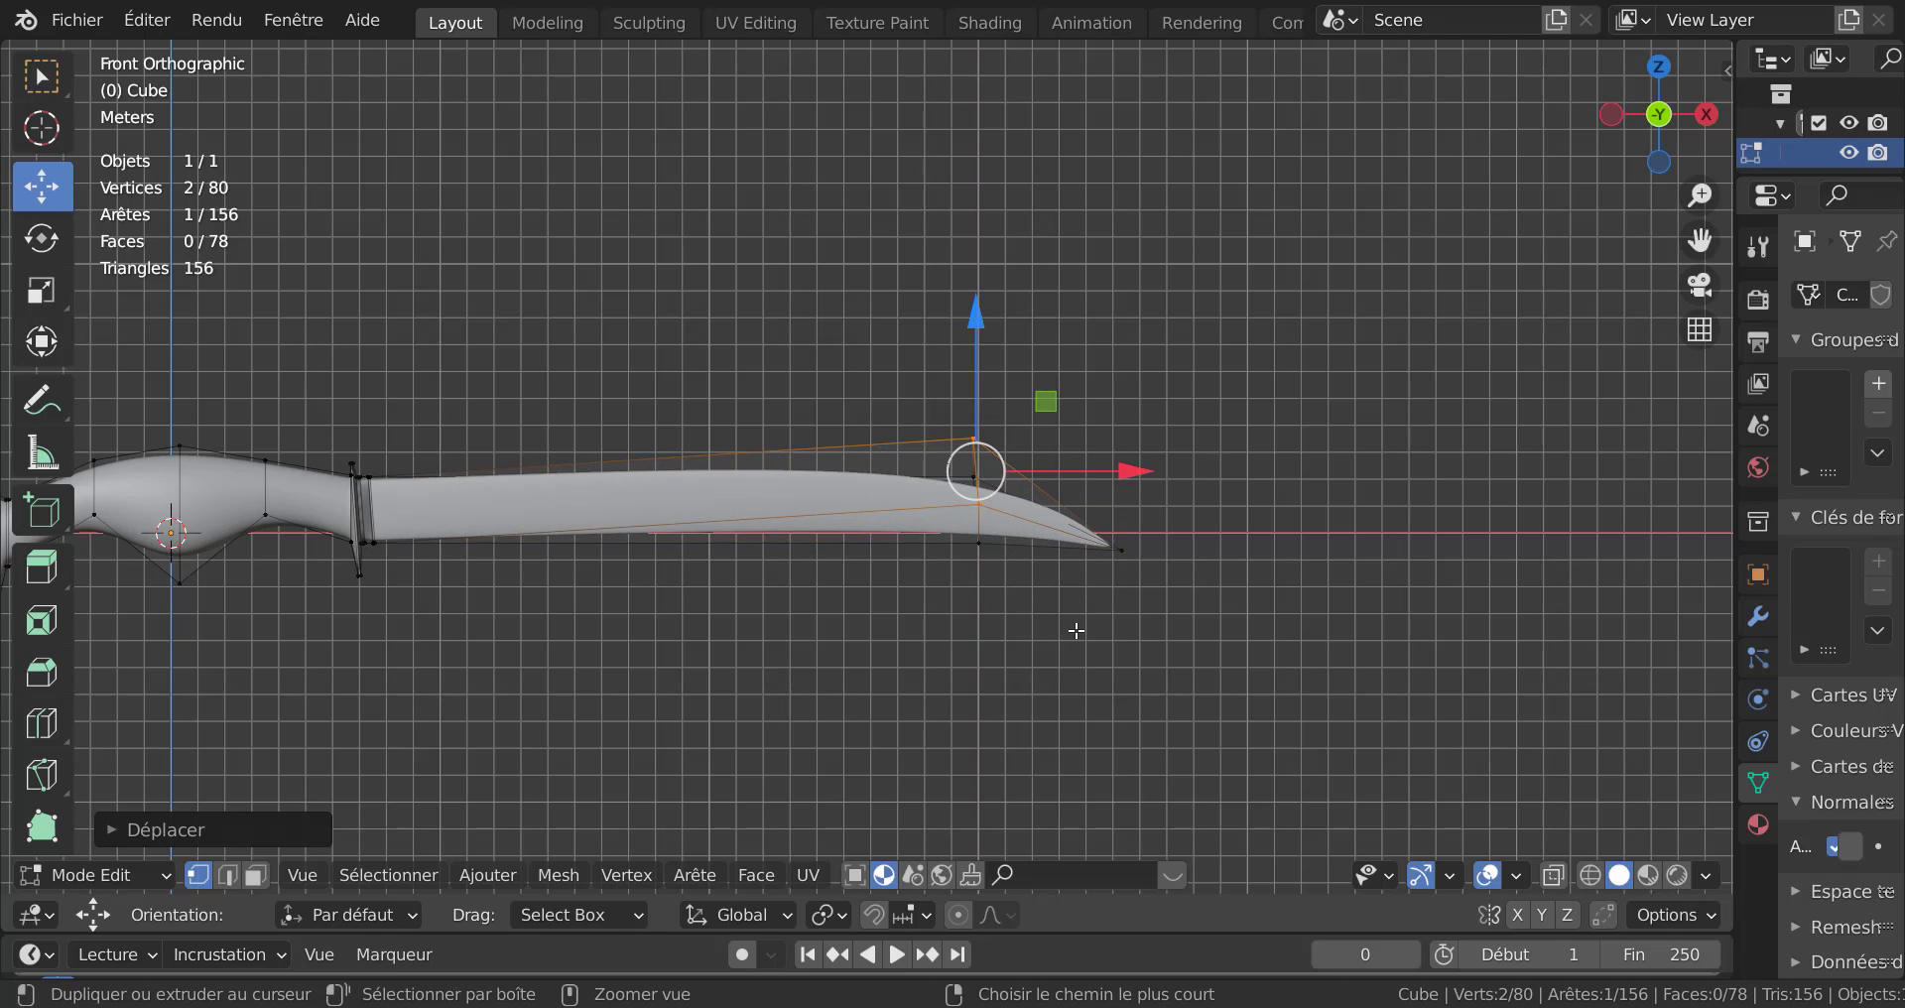
pyautogui.hotkey('ctrl', 'z')
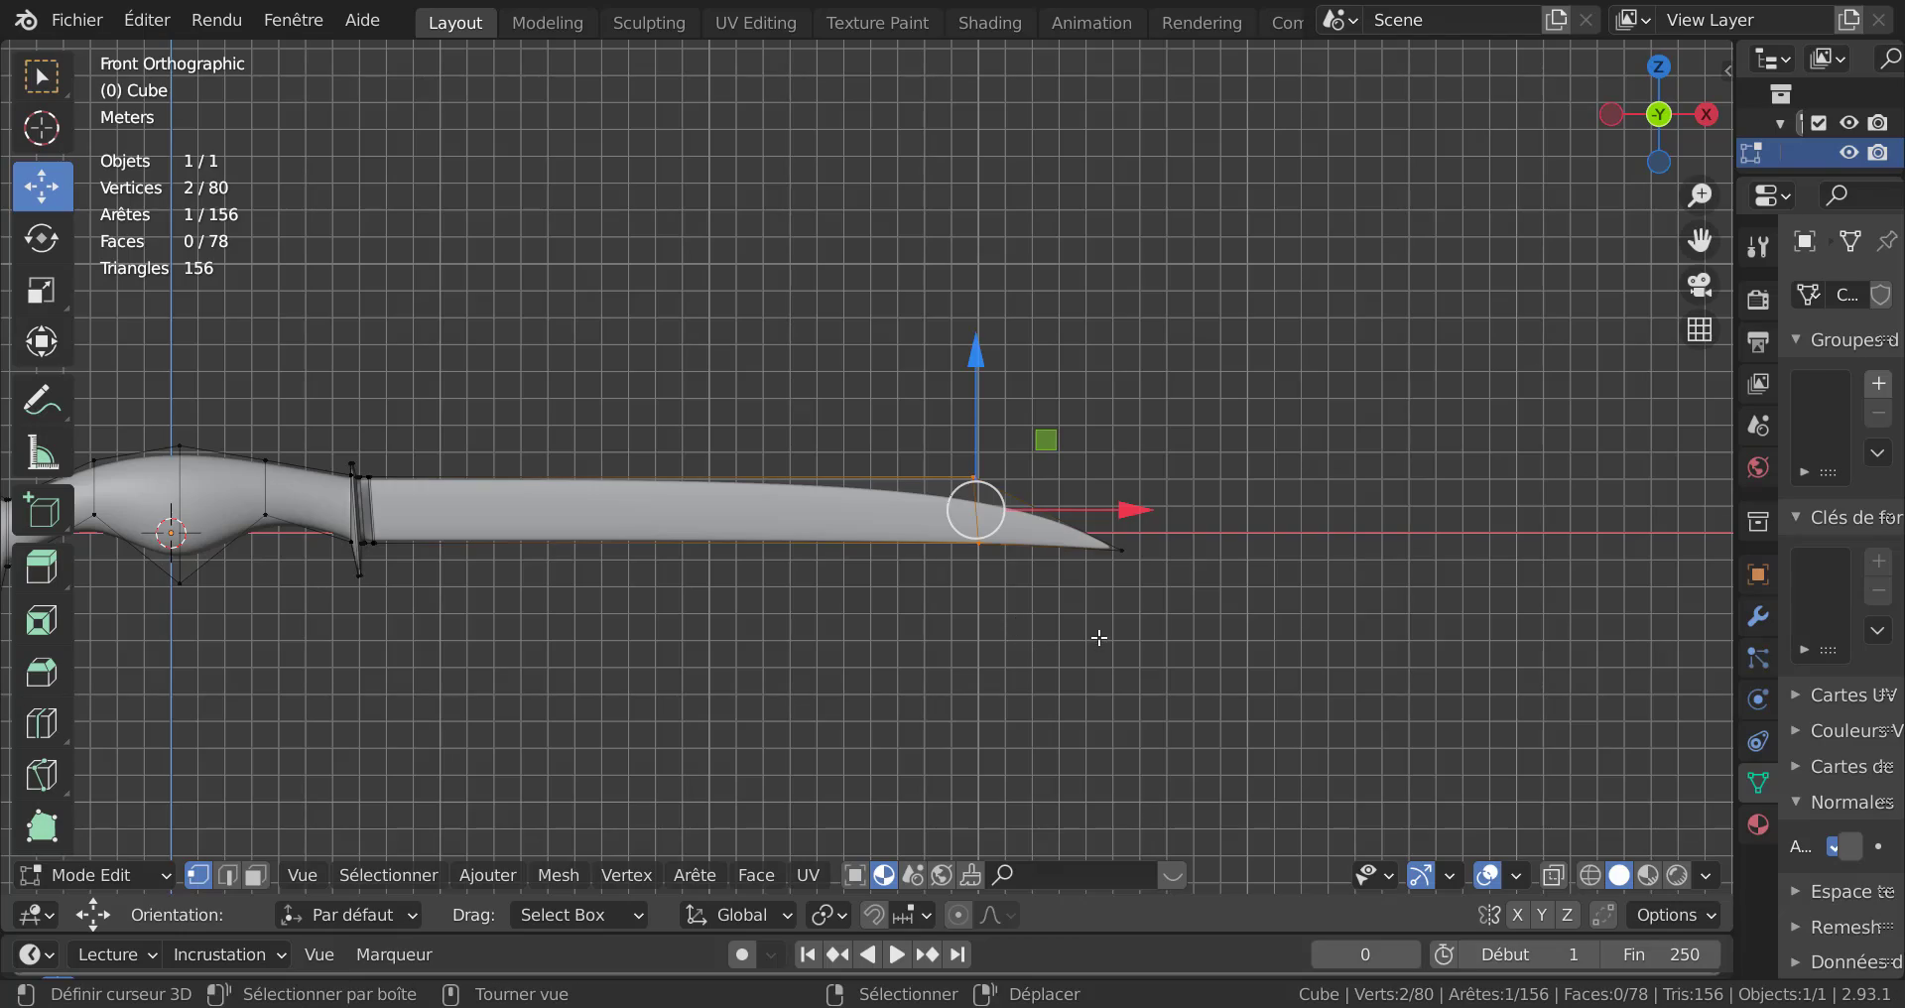
# Select all four overlapping vertices at the blade tip using X-ray and move them slightly up along Z.
pyautogui.moveTo(1100, 637); pyautogui.dragTo(1131, 526, button='middle')
pyautogui.click(1285, 593)
pyautogui.click(1151, 574)
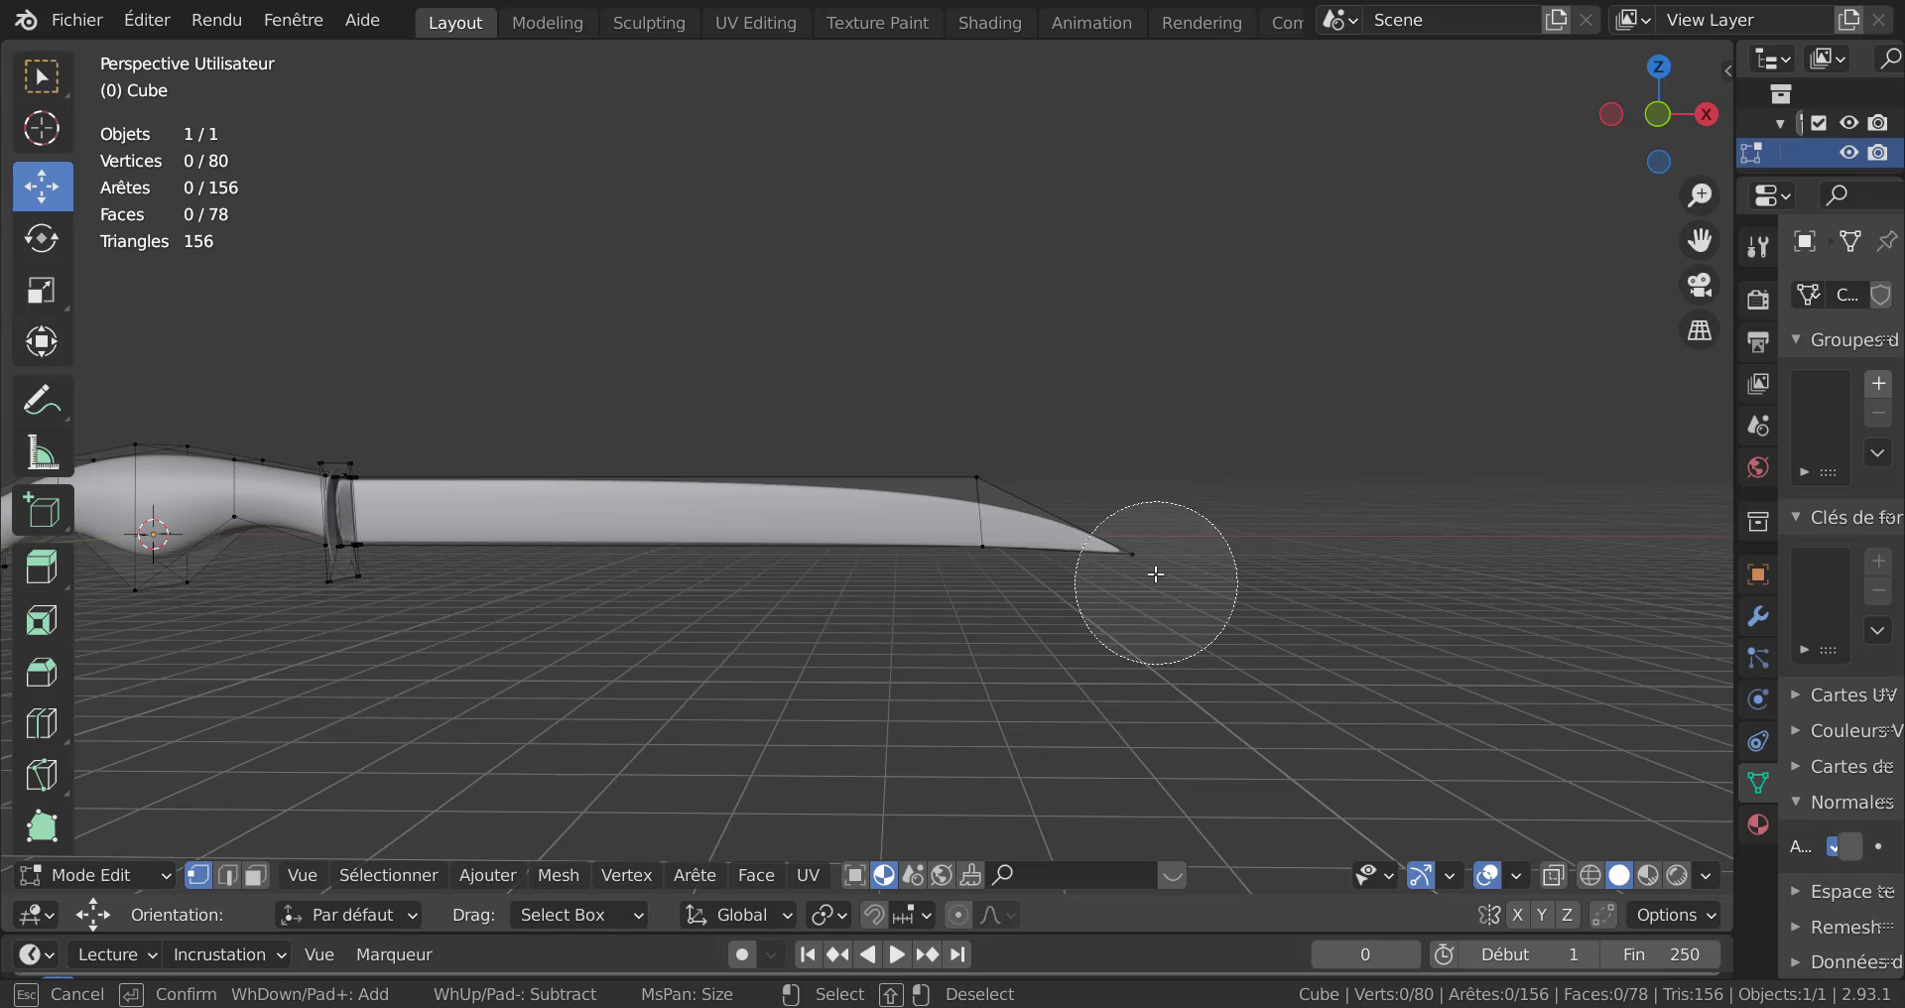
pyautogui.moveTo(1136, 407)
pyautogui.mouseDown()
pyautogui.moveTo(1136, 439)
pyautogui.moveTo(1132, 408)
pyautogui.mouseUp()
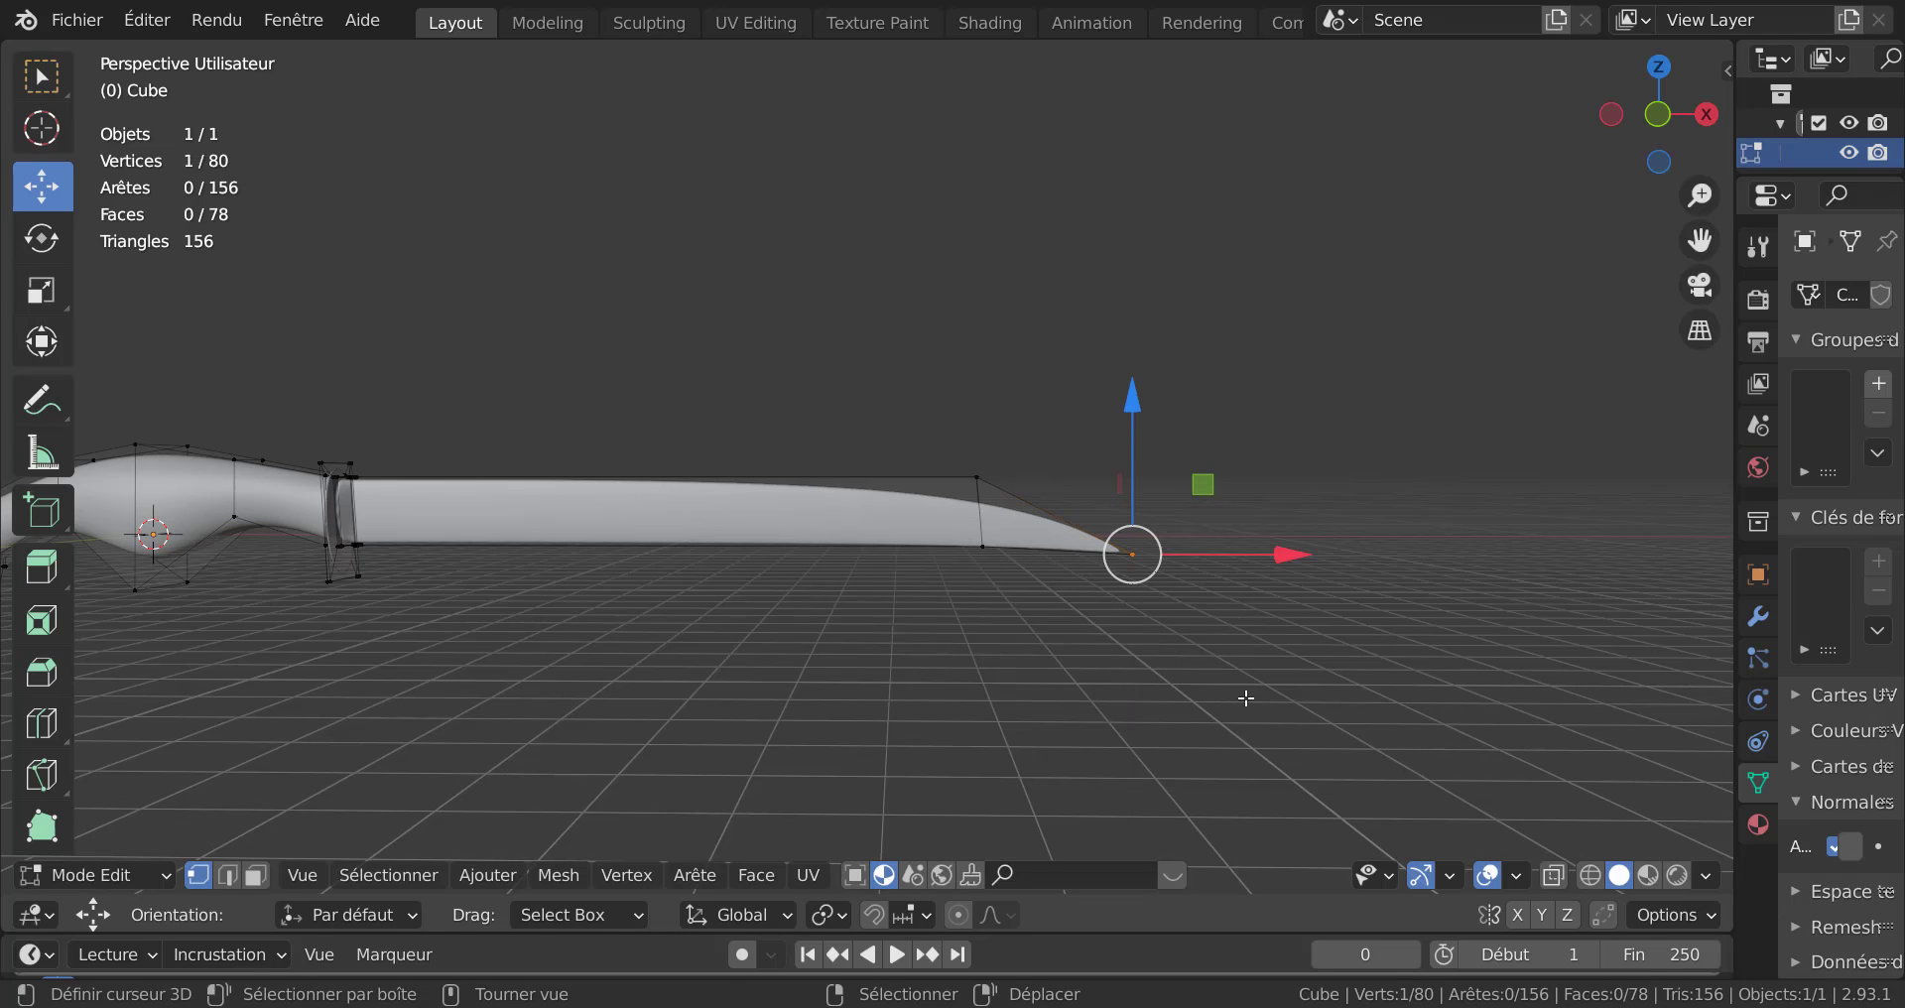
pyautogui.scroll(2, 1276, 702)
pyautogui.press('c')
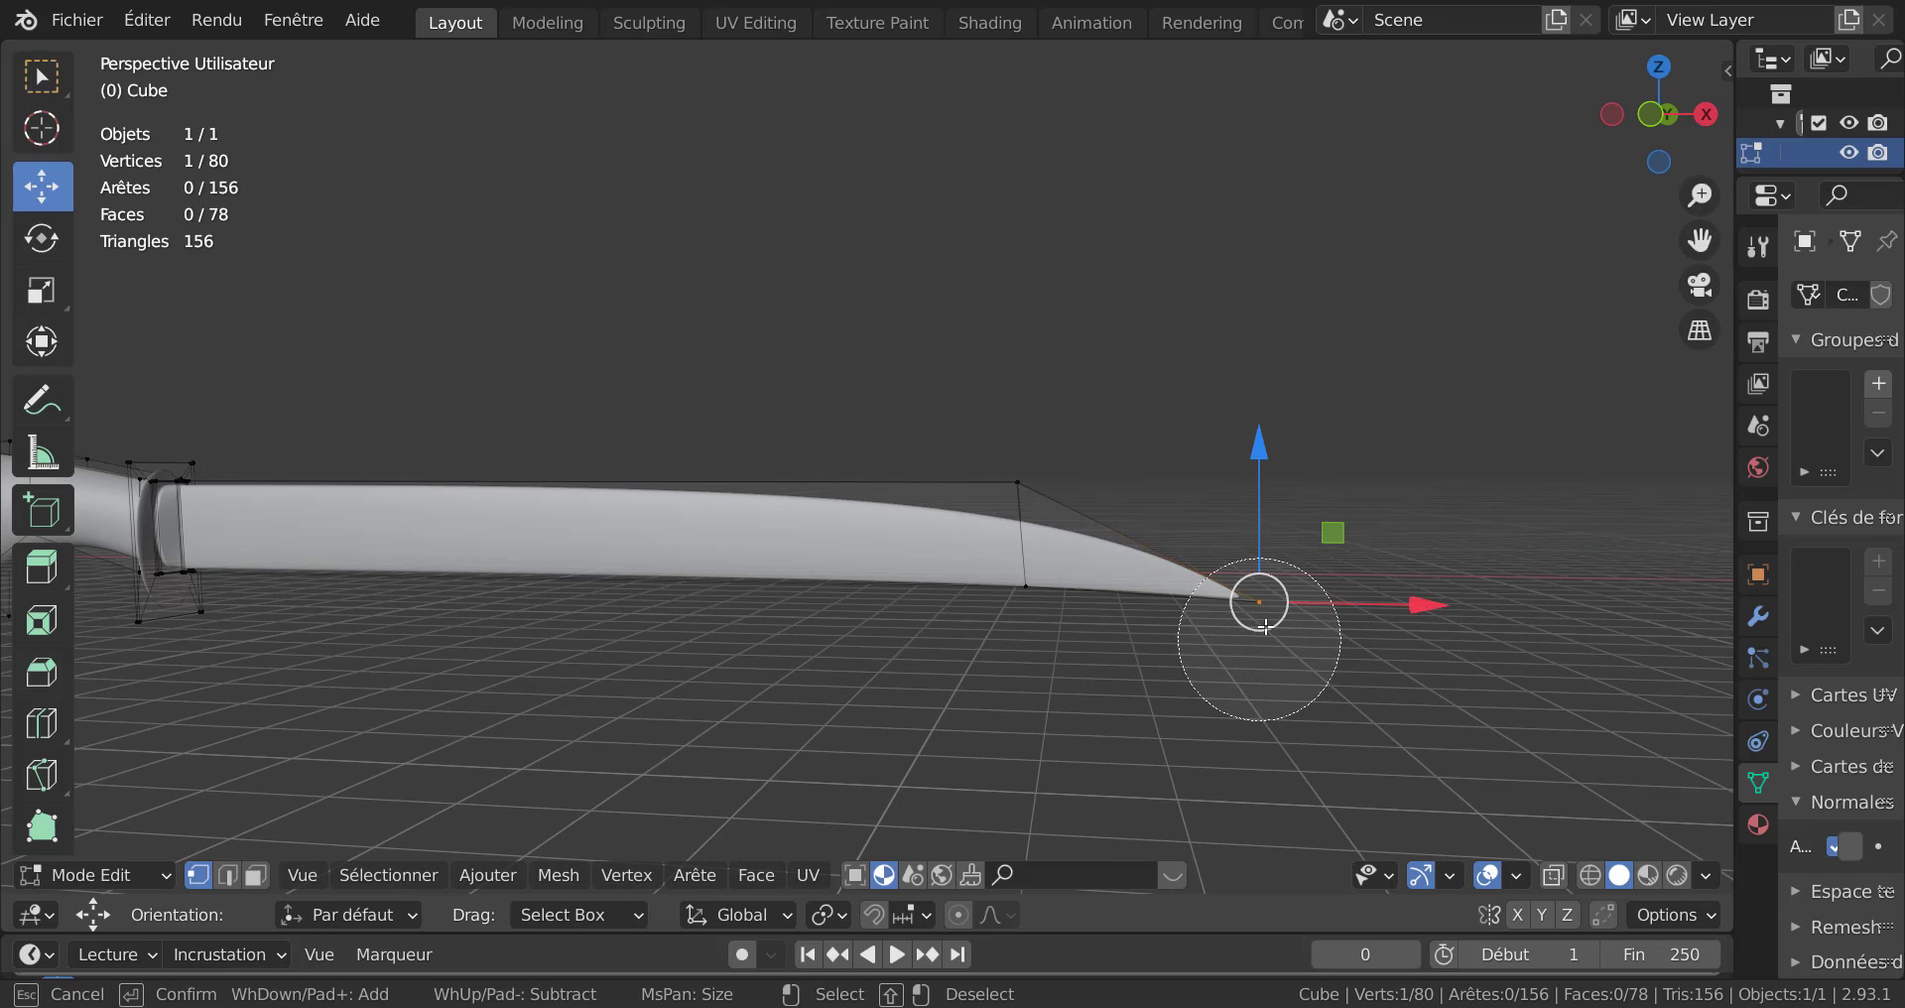
pyautogui.press('Escape')
pyautogui.hotkey('alt', 'z')
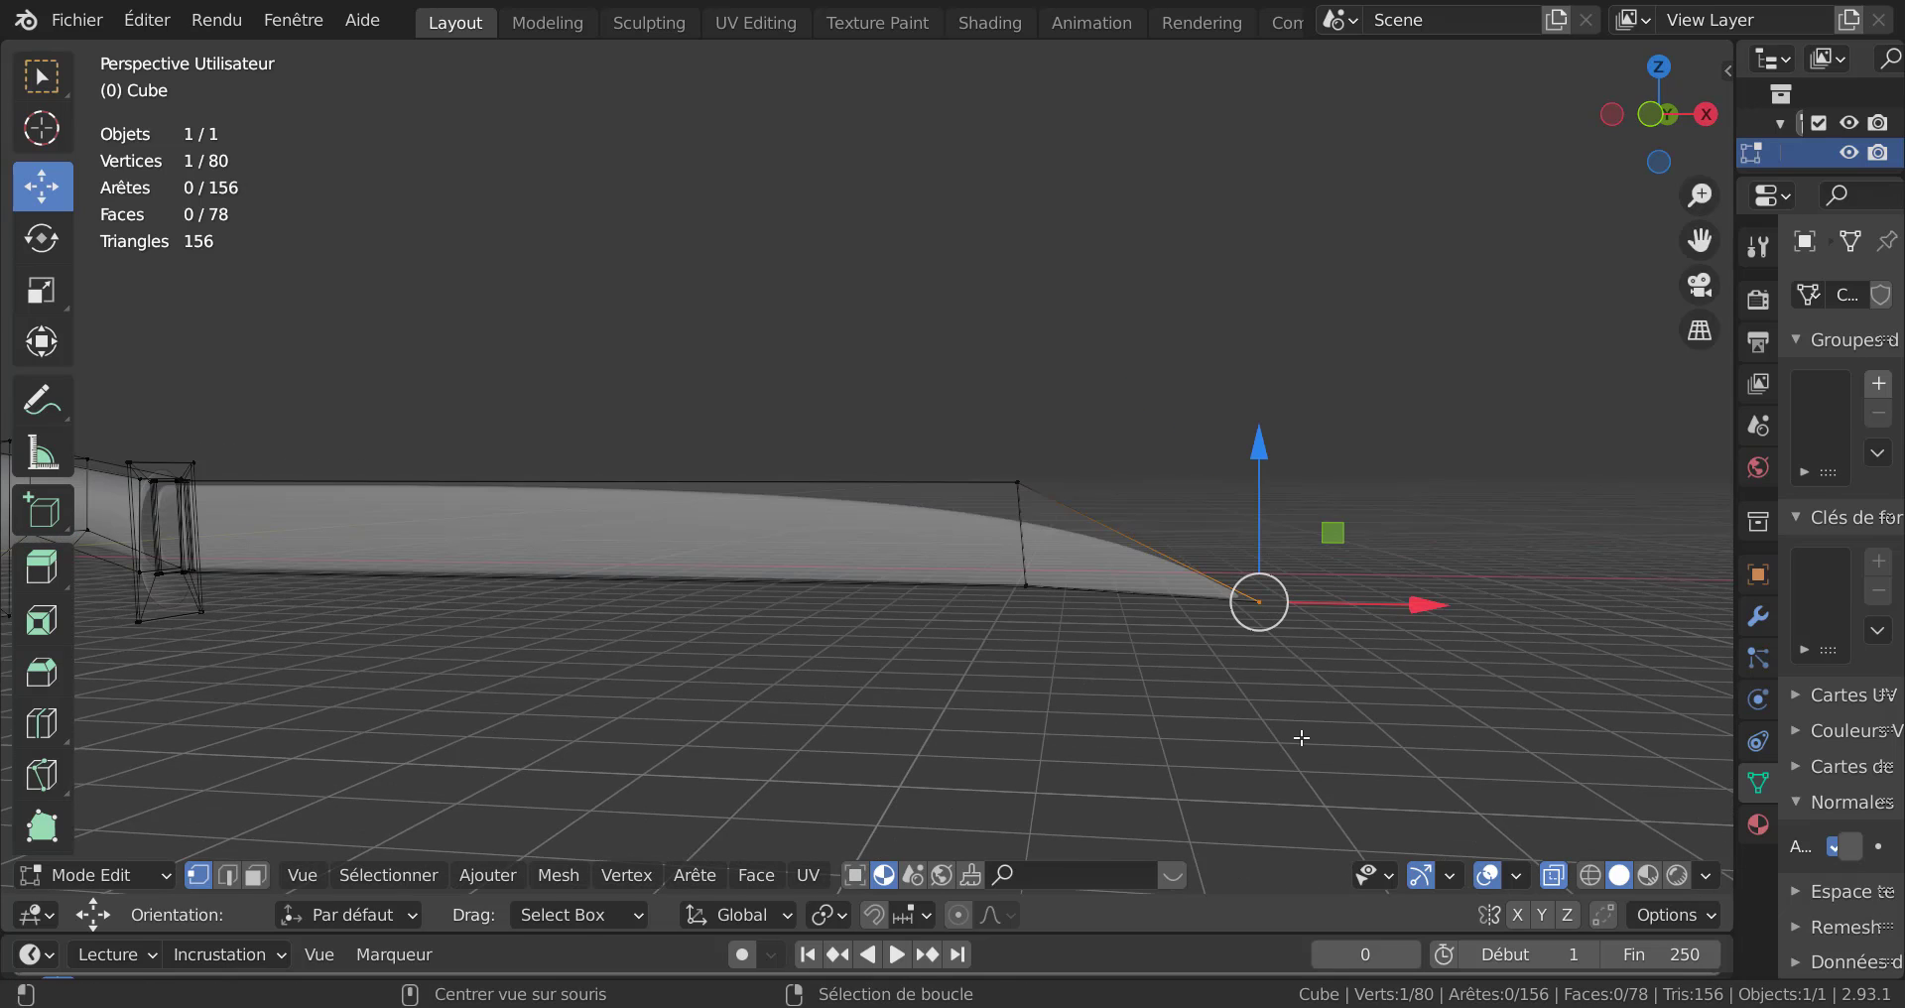
pyautogui.press('c')
pyautogui.moveTo(1283, 670); pyautogui.dragTo(1260, 602)
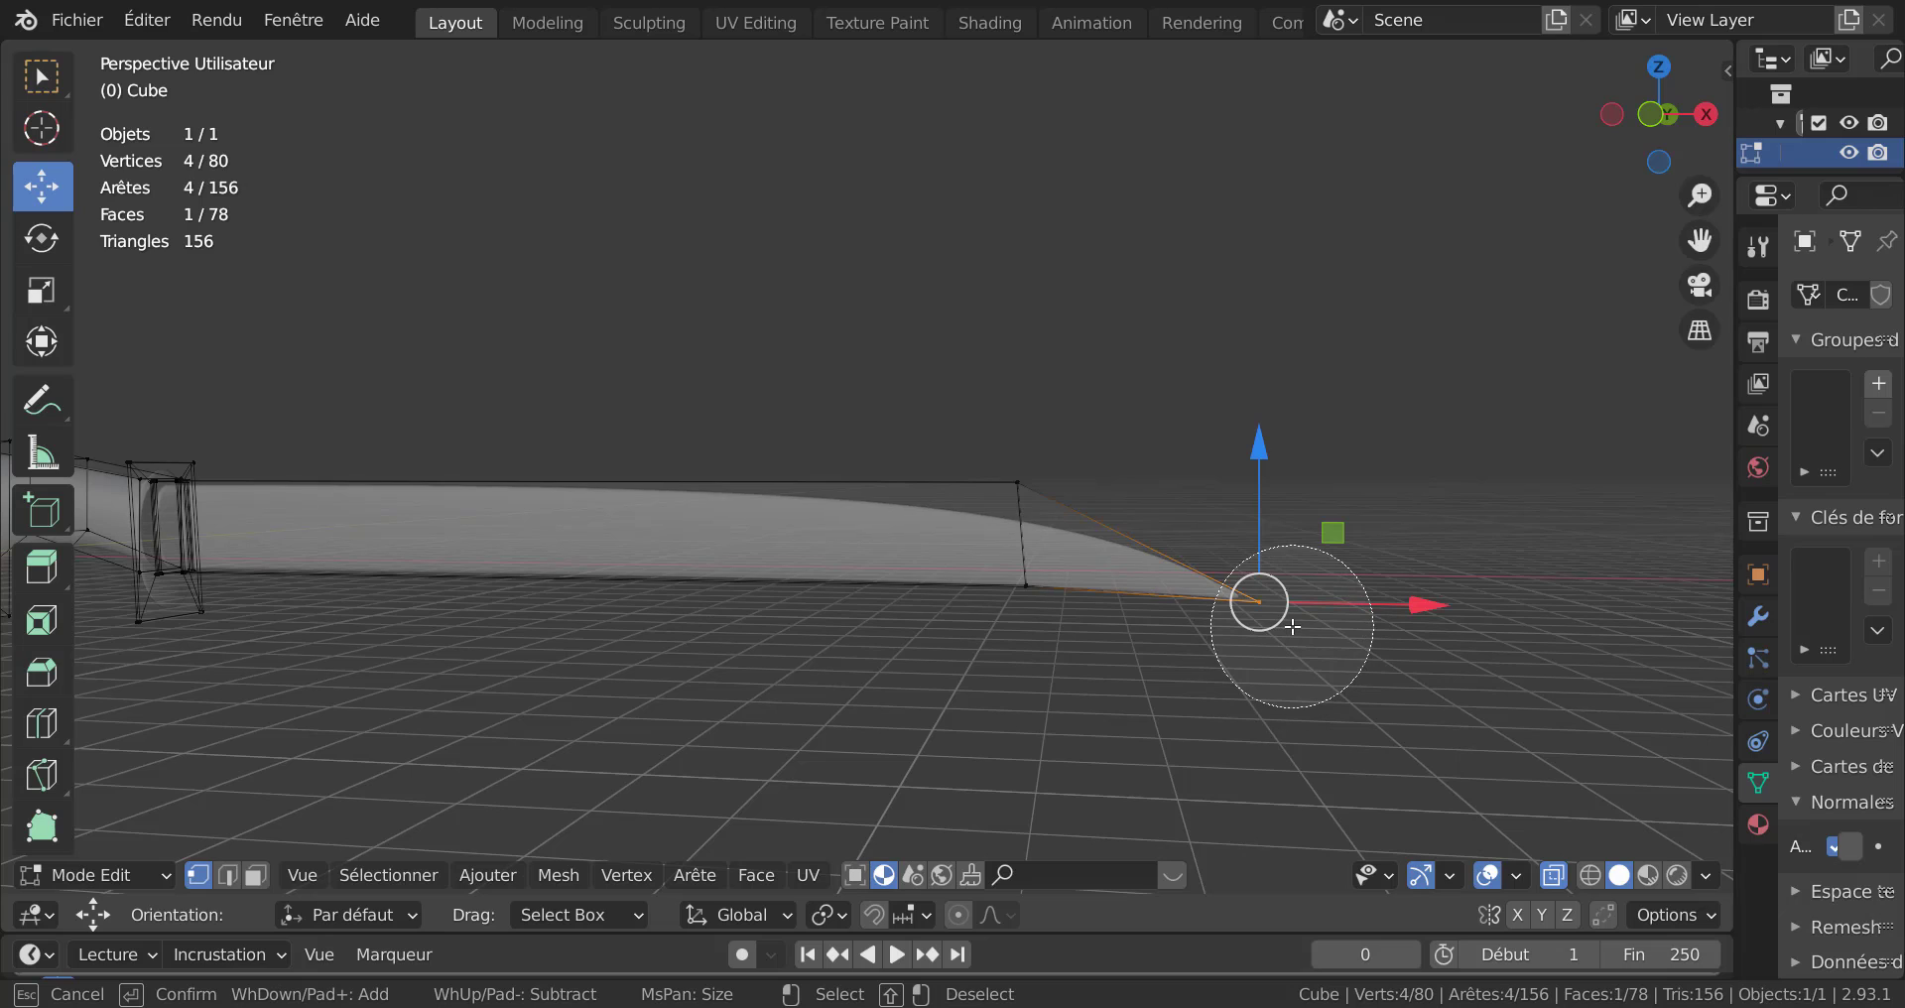
pyautogui.press('Escape')
pyautogui.moveTo(1257, 464)
pyautogui.mouseDown()
pyautogui.moveTo(1261, 405)
pyautogui.moveTo(1262, 437)
pyautogui.mouseUp()
# Inspect the blade and guard junction in Object Mode, and return to Edit Mode with X-ray off.
pyautogui.moveTo(970, 735); pyautogui.dragTo(847, 675, button='middle')
pyautogui.press('Tab')
pyautogui.scroll(5, 764, 704)
pyautogui.moveTo(717, 644); pyautogui.dragTo(607, 619, button='middle')
pyautogui.press('Tab')
pyautogui.hotkey('alt', 'z')
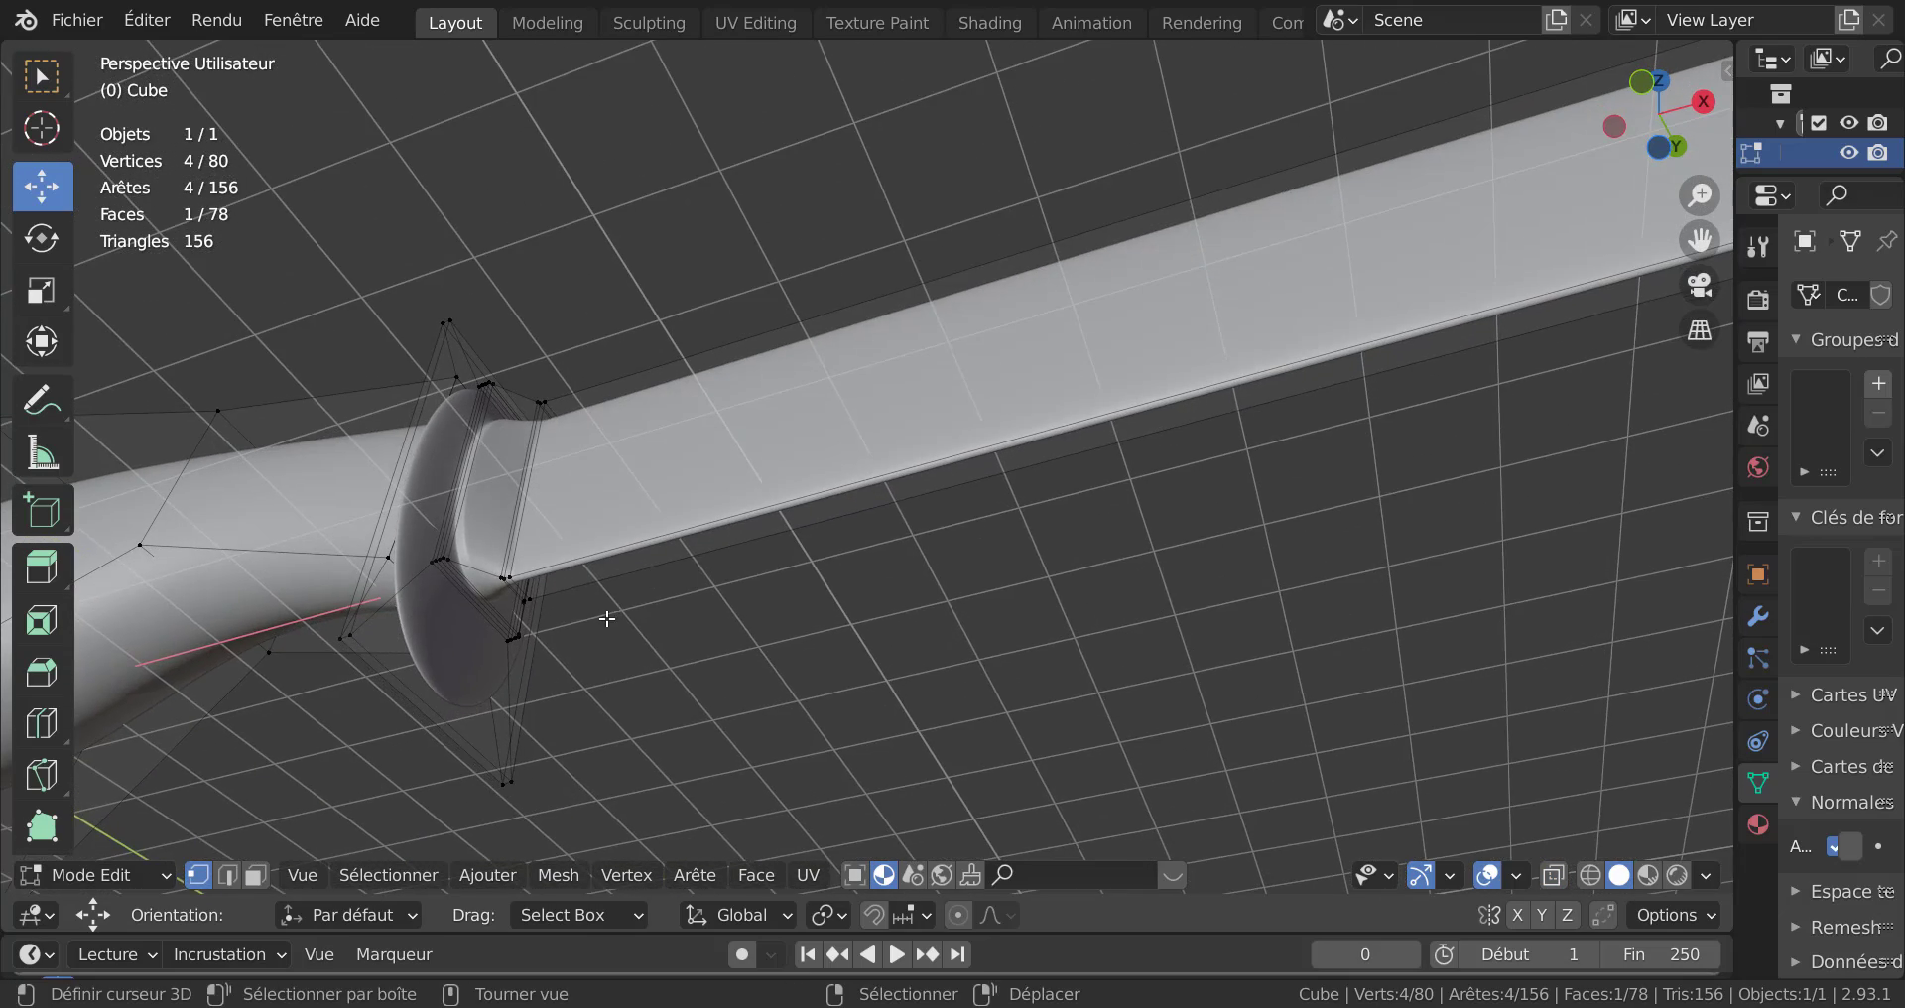
# In face selection mode, select the collar's underside faces beside the guard and the long lower-edge face of the blade.
pyautogui.scroll(1, 549, 609)
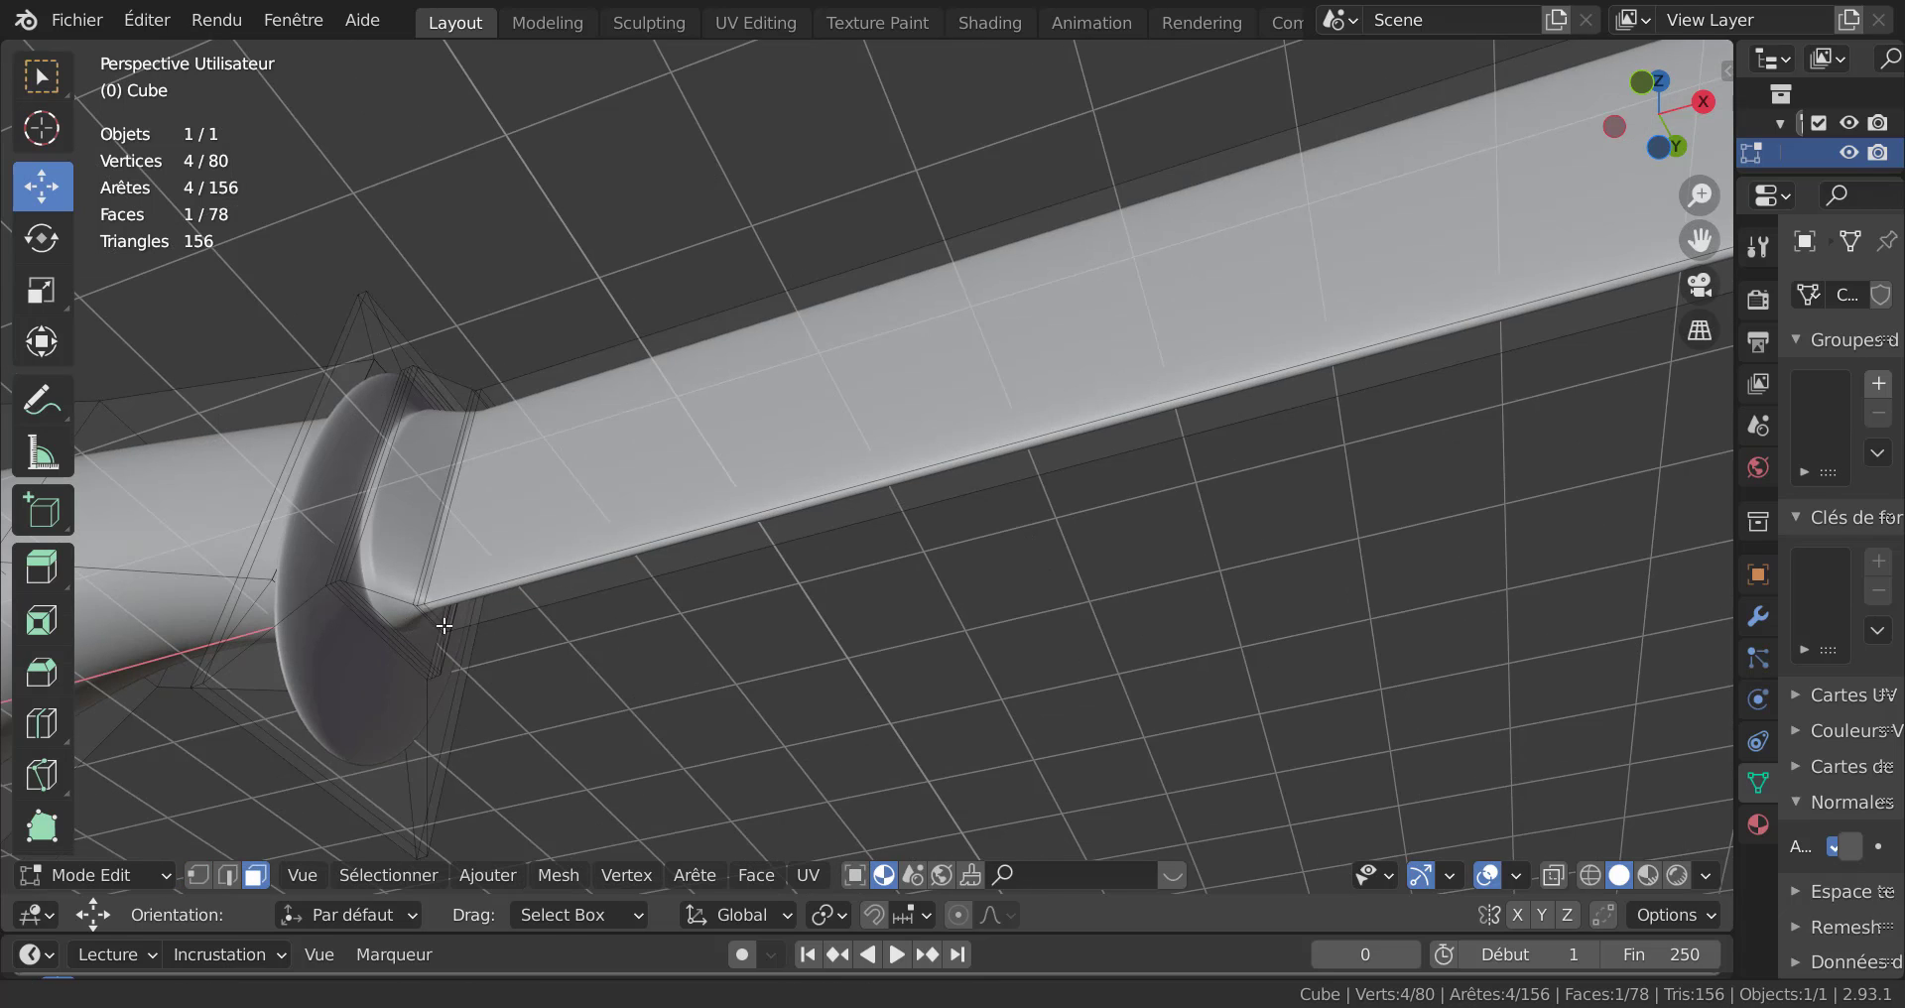
pyautogui.keyDown('shift'); pyautogui.moveTo(437, 625); pyautogui.dragTo(554, 635, button='middle'); pyautogui.keyUp('shift')
pyautogui.scroll(1, 566, 654)
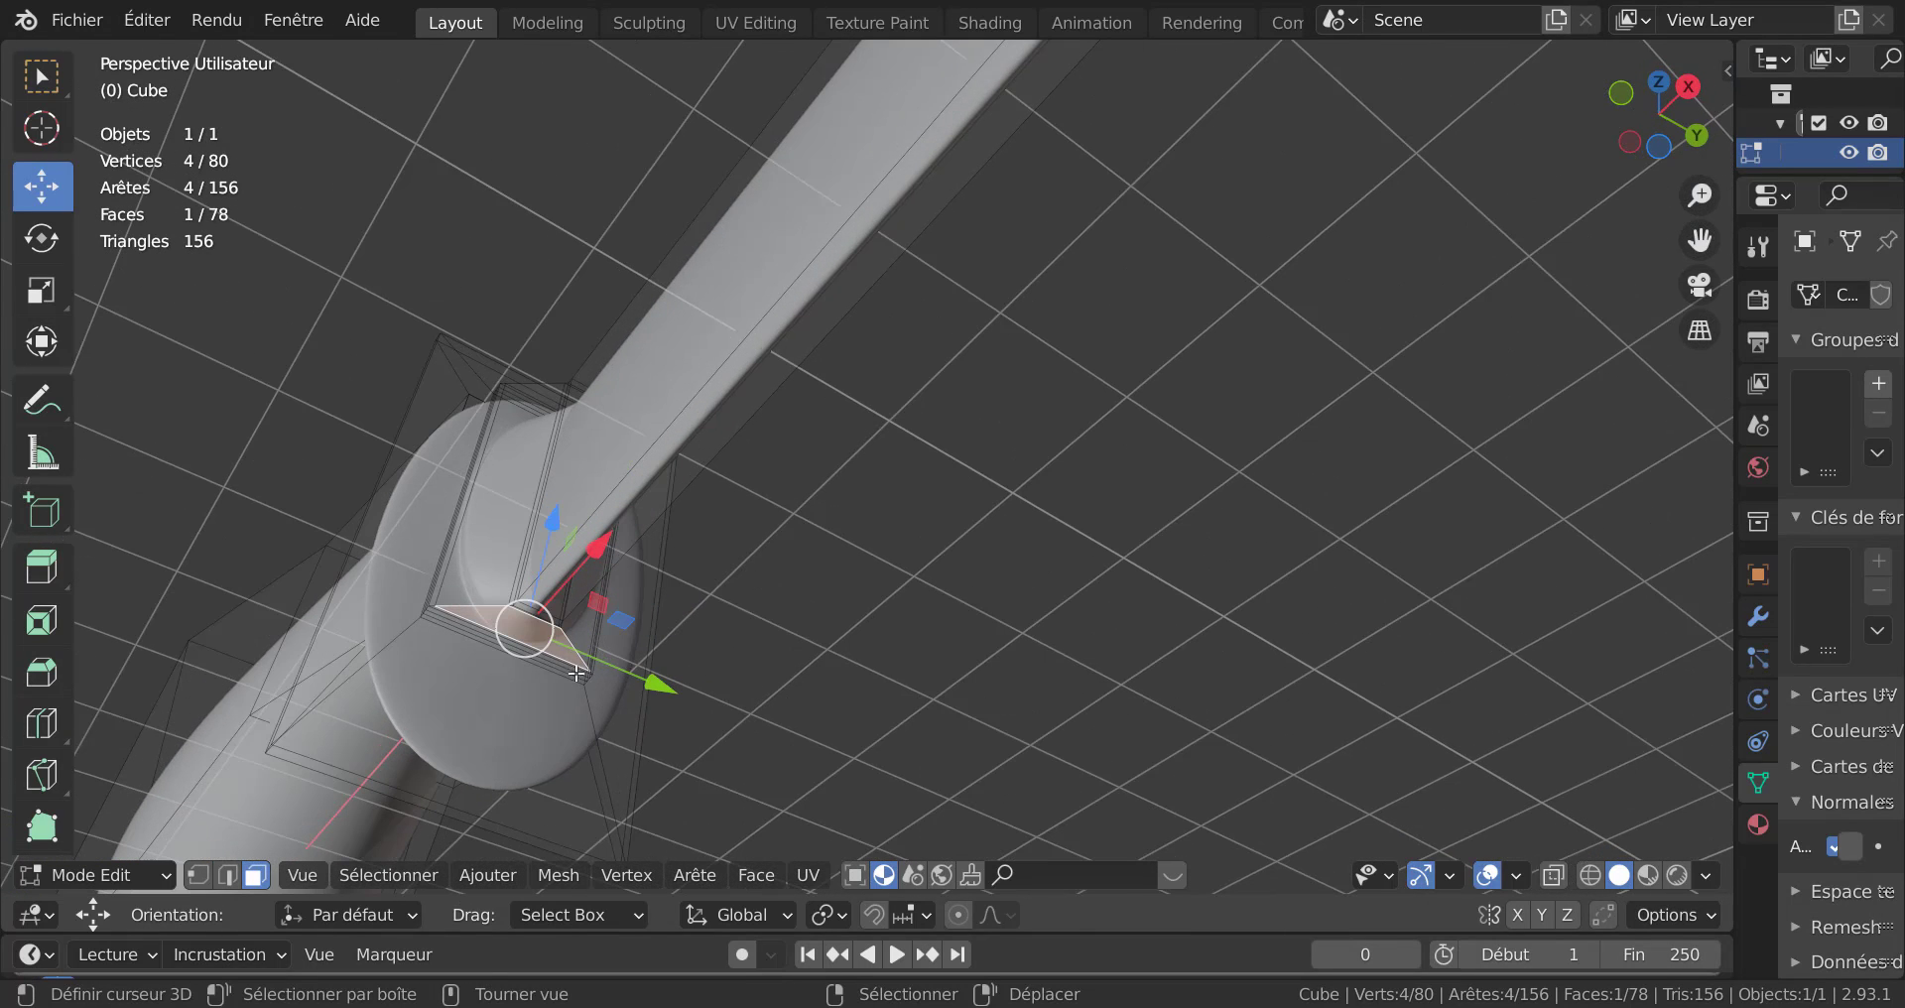
pyautogui.press('c')
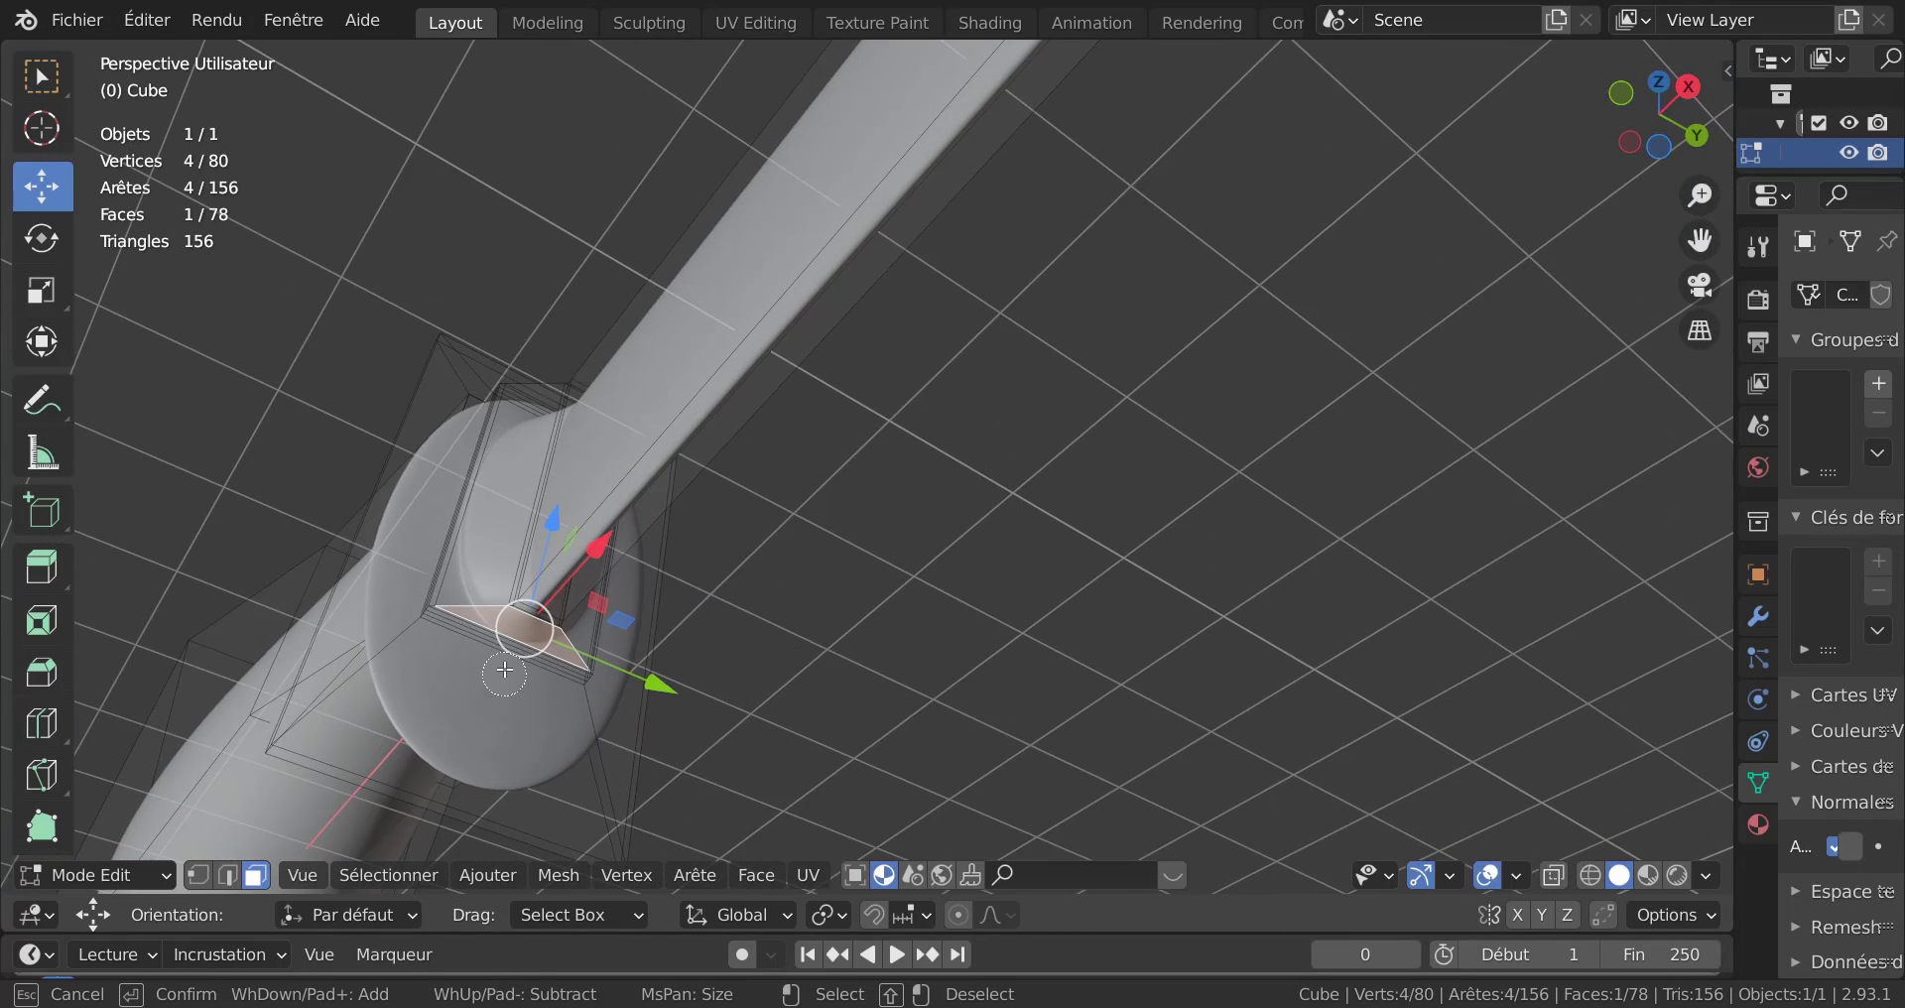
pyautogui.click(517, 636)
pyautogui.rightClick(824, 636)
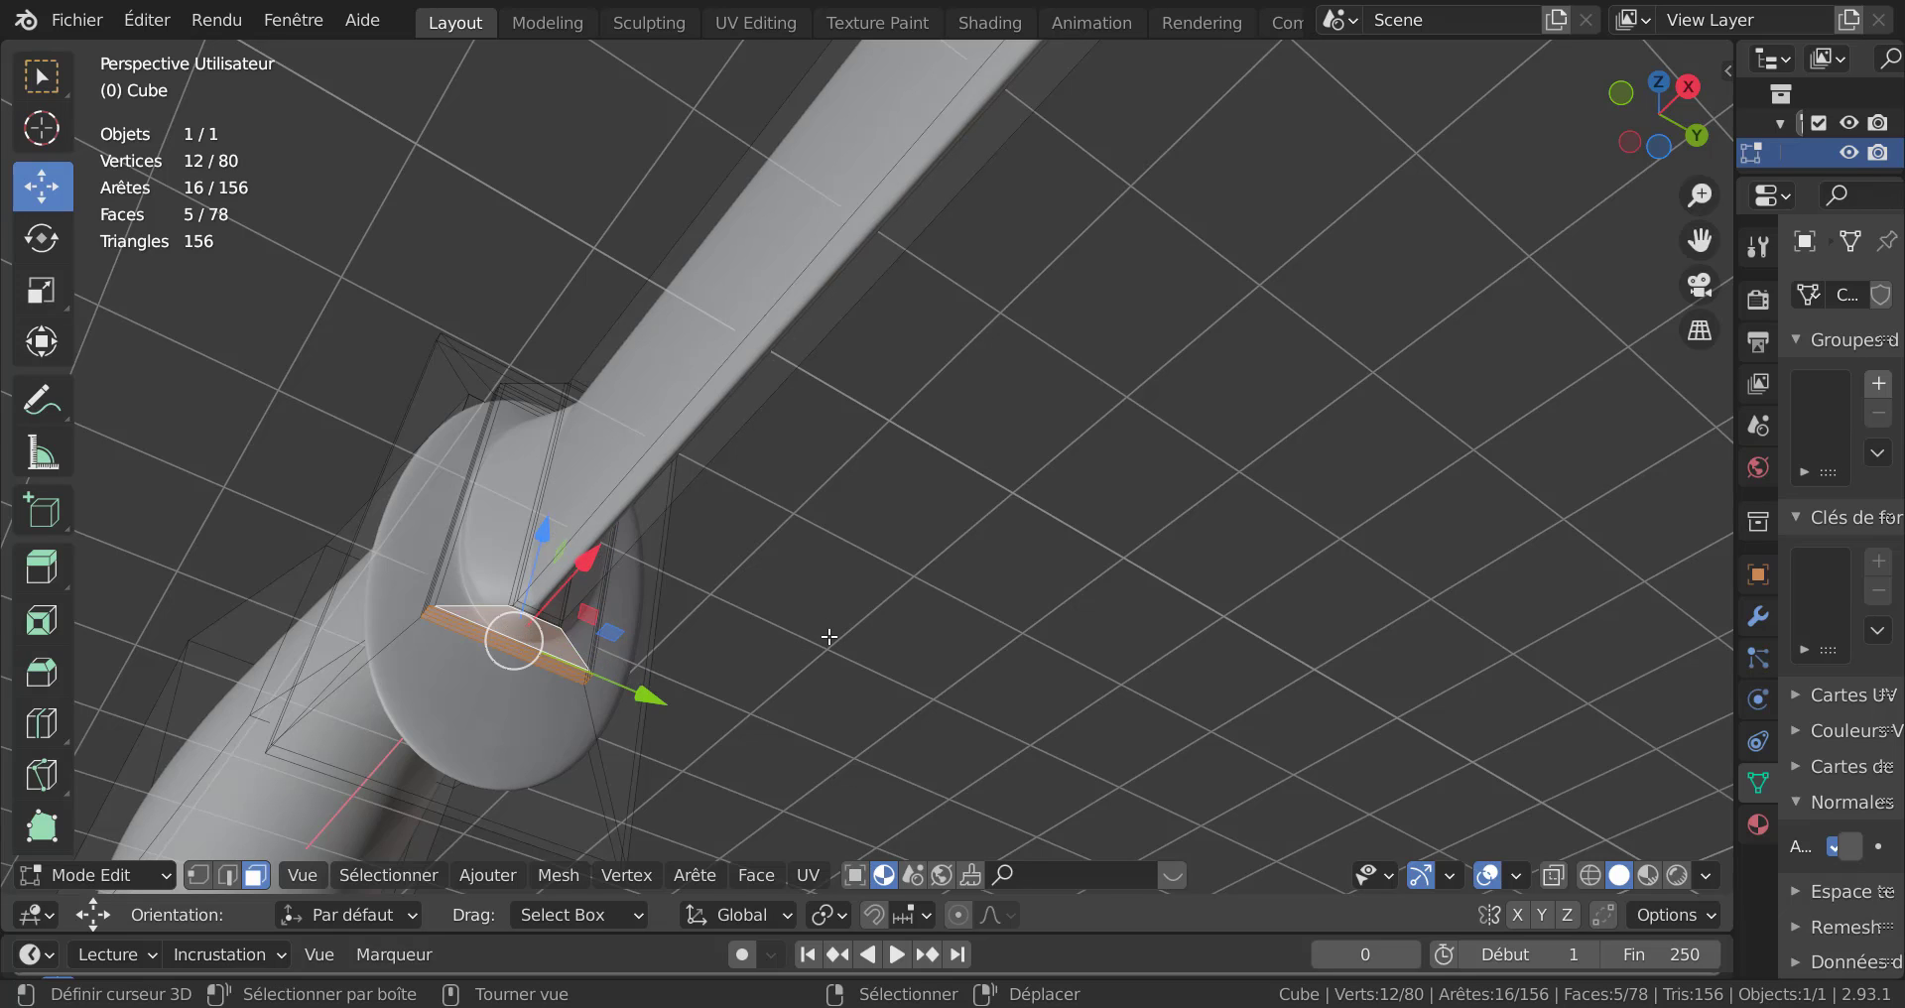
pyautogui.scroll(-2, 823, 637)
pyautogui.keyDown('shift'); pyautogui.click(711, 514); pyautogui.keyUp('shift')
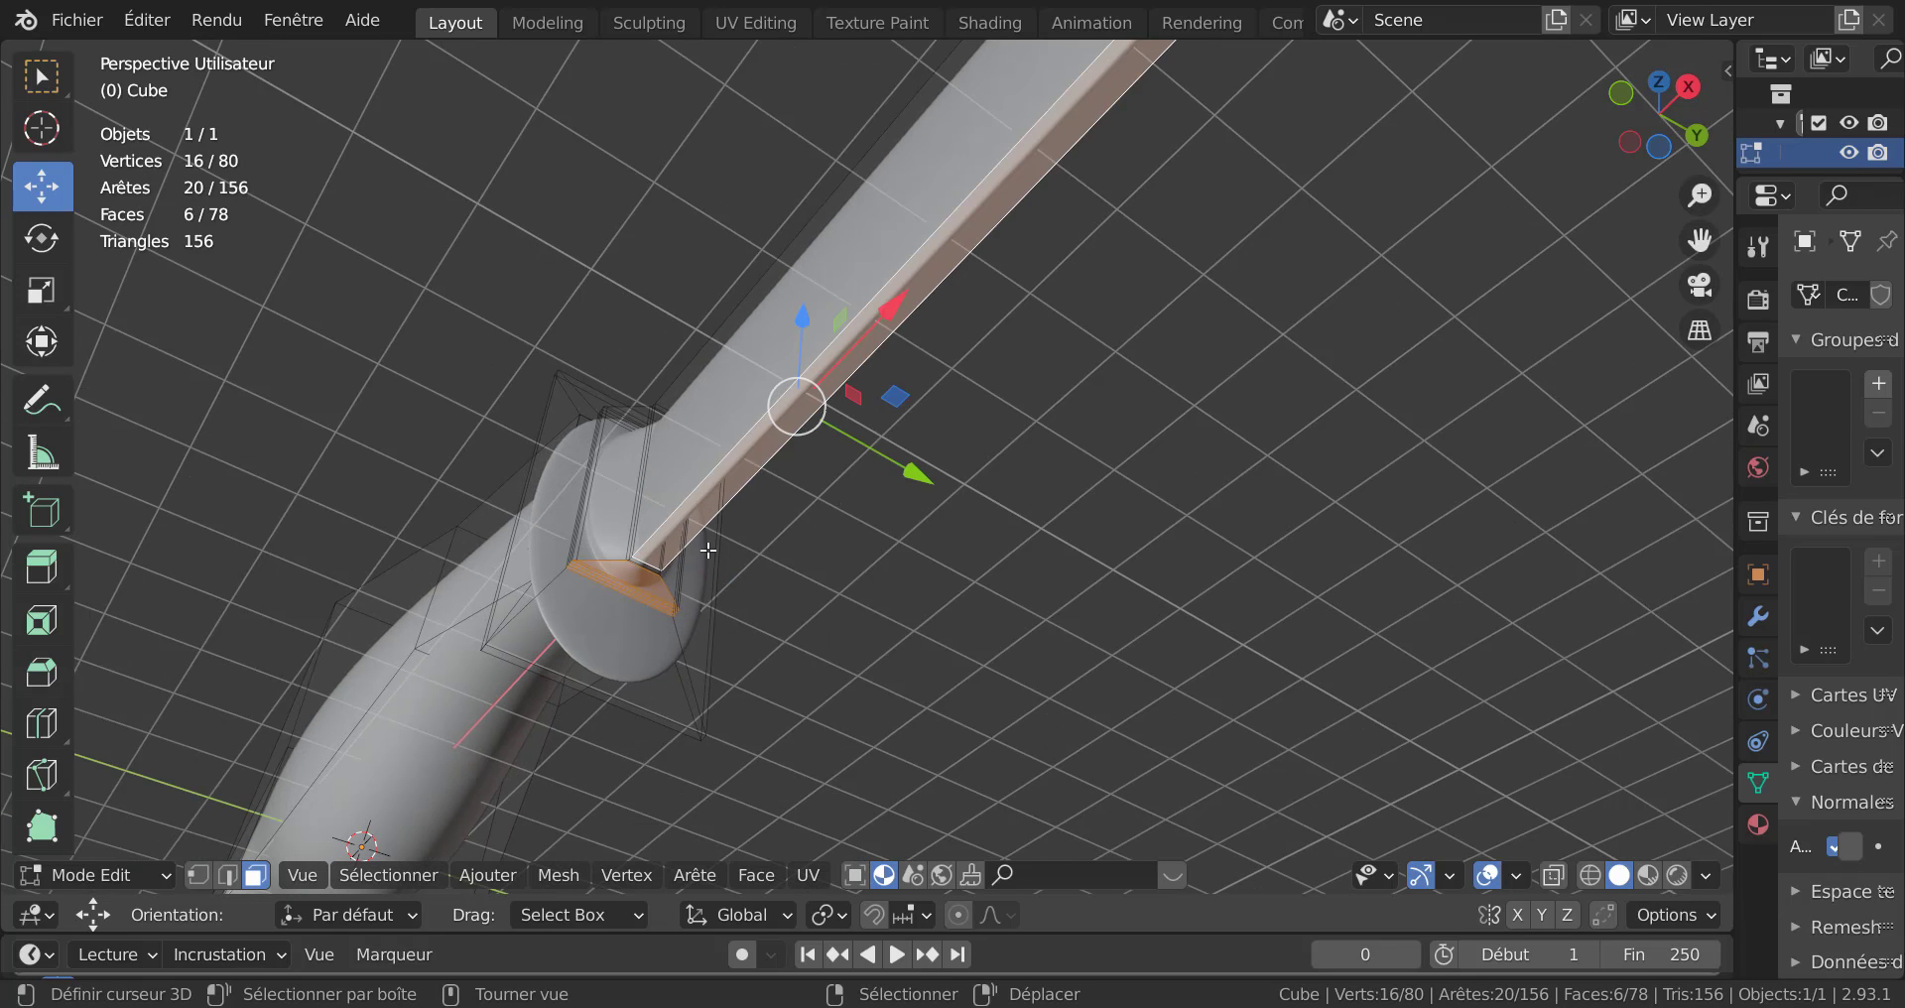
# Add the two narrow lower-edge faces at the junction of the blade and collar to the face selection.
pyautogui.scroll(4, 655, 605)
pyautogui.keyDown('shift'); pyautogui.click(469, 647); pyautogui.keyUp('shift')
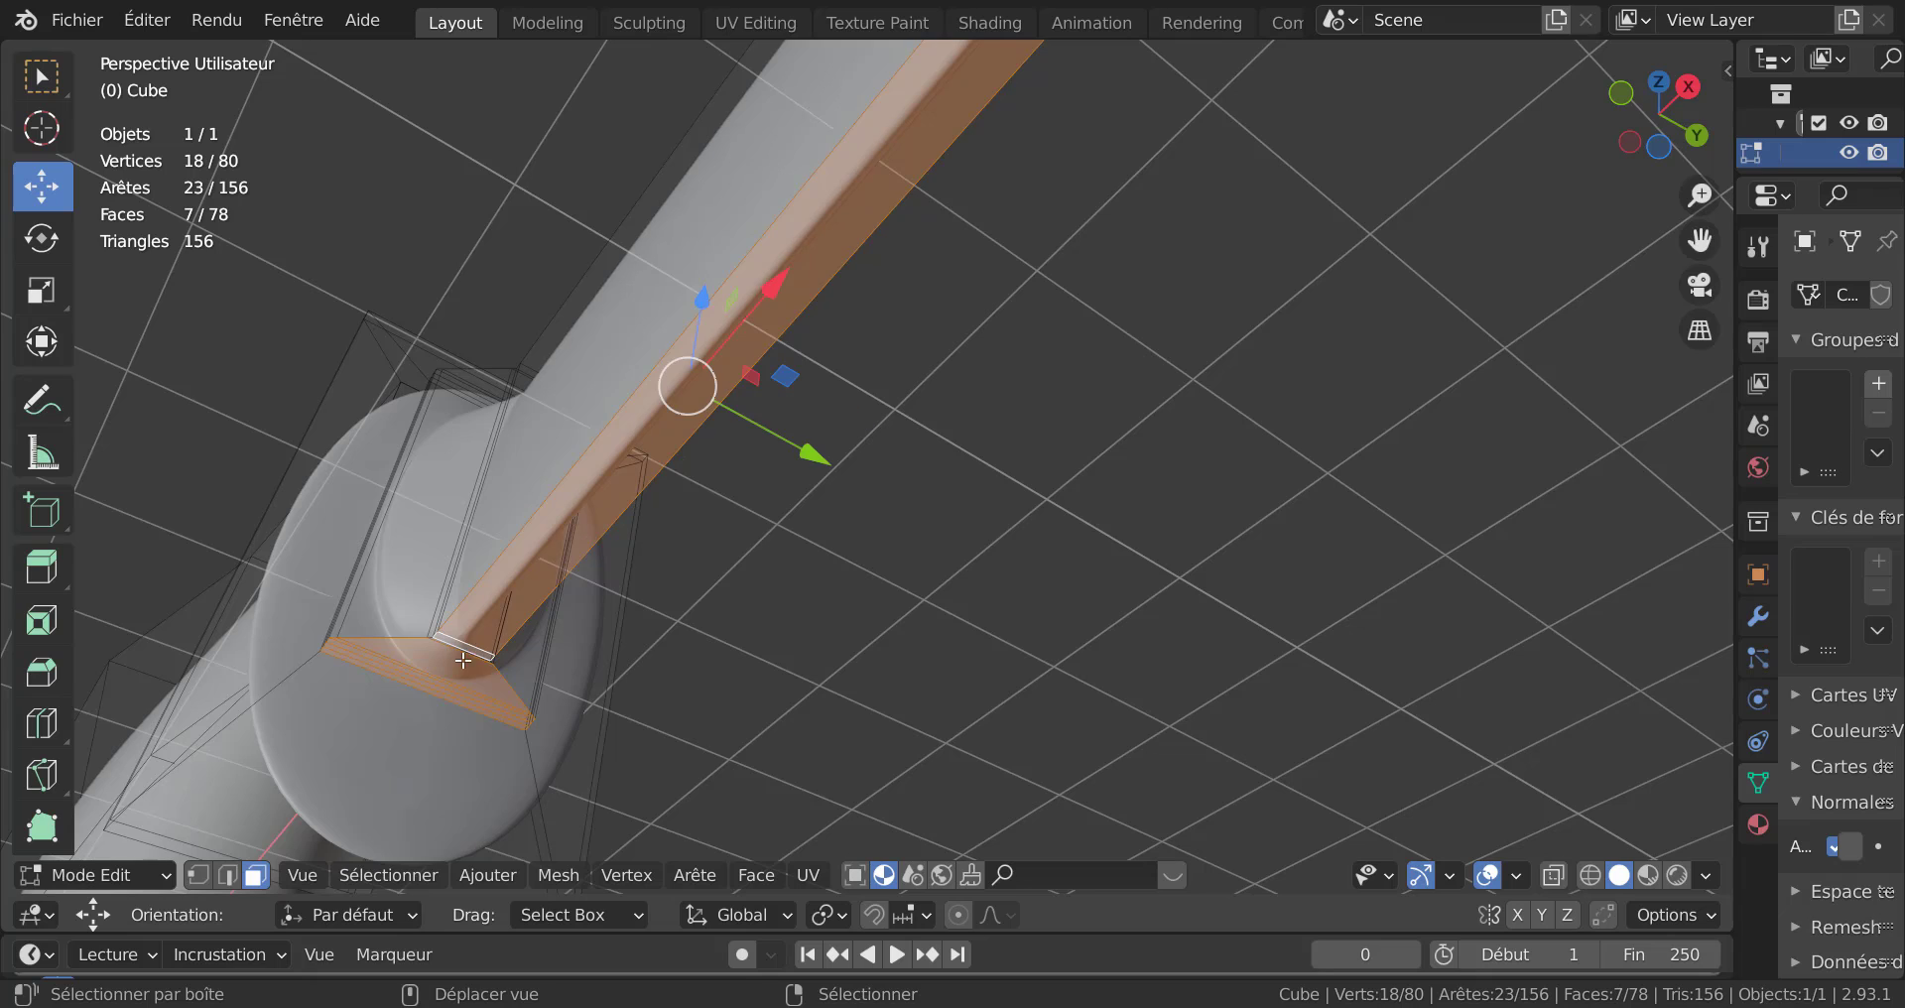
pyautogui.moveTo(469, 648); pyautogui.dragTo(841, 691, button='middle')
pyautogui.scroll(3, 841, 691)
pyautogui.keyDown('shift'); pyautogui.moveTo(546, 512); pyautogui.dragTo(773, 659, button='middle'); pyautogui.keyUp('shift')
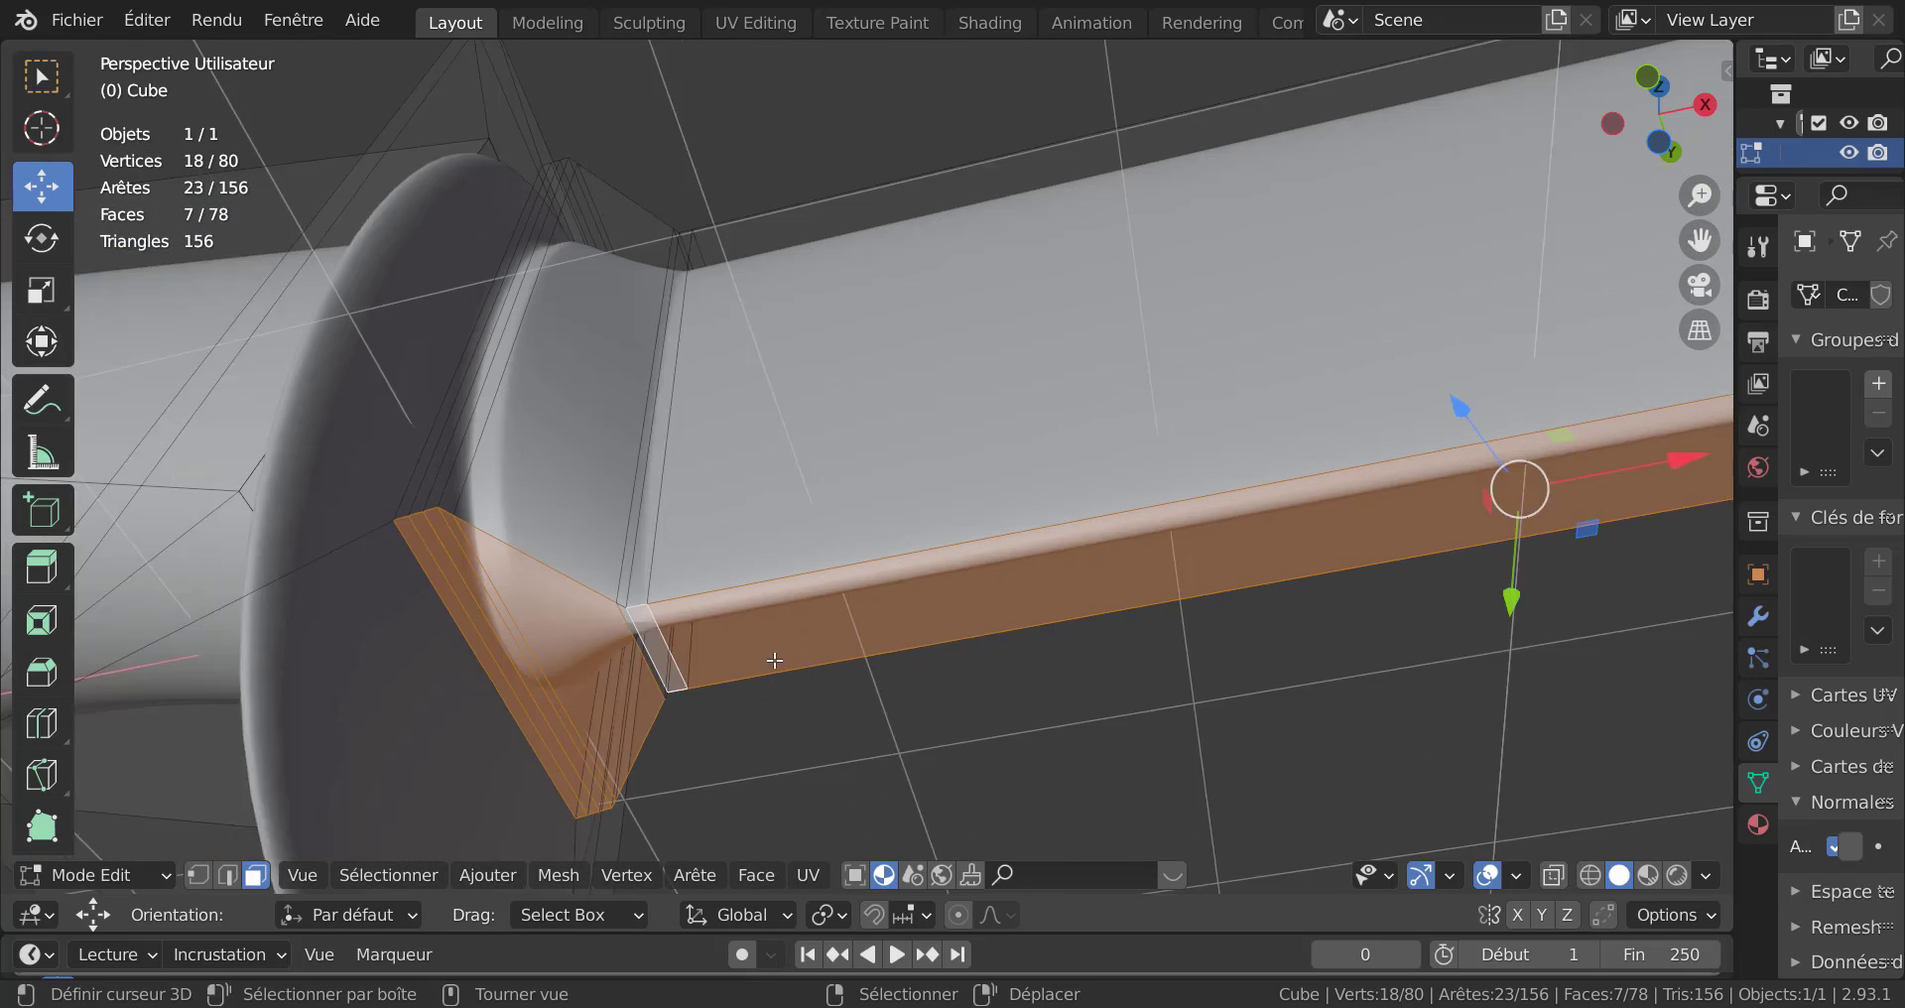
pyautogui.scroll(2, 774, 659)
pyautogui.keyDown('shift'); pyautogui.click(571, 718); pyautogui.keyUp('shift')
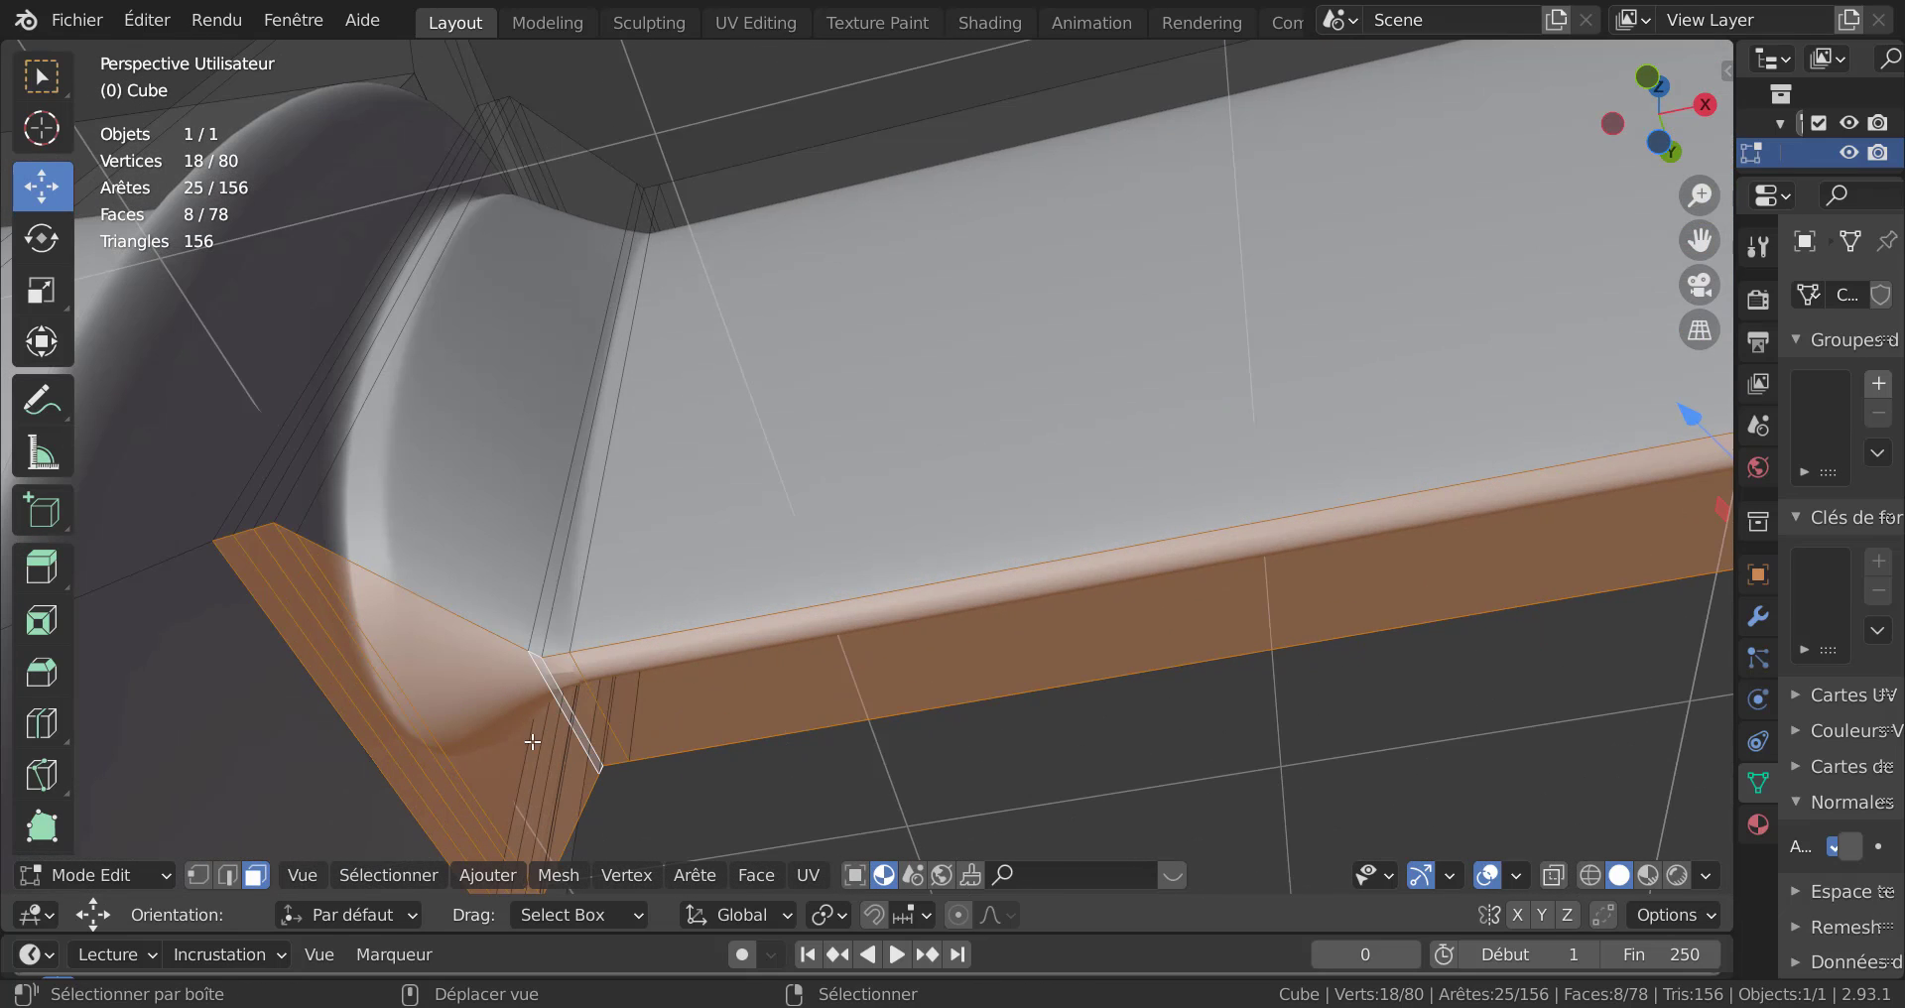
# Extend the face selection with the lower-edge face of the blade's tapered tip.
pyautogui.scroll(-5, 686, 776)
pyautogui.scroll(-4, 765, 740)
pyautogui.keyDown('shift'); pyautogui.moveTo(1340, 663); pyautogui.dragTo(178, 749, button='middle'); pyautogui.keyUp('shift')
pyautogui.scroll(-2, 545, 712)
pyautogui.scroll(-3, 545, 712)
pyautogui.scroll(3, 694, 764)
pyautogui.keyDown('shift'); pyautogui.moveTo(694, 765); pyautogui.dragTo(1054, 638, button='middle'); pyautogui.keyUp('shift')
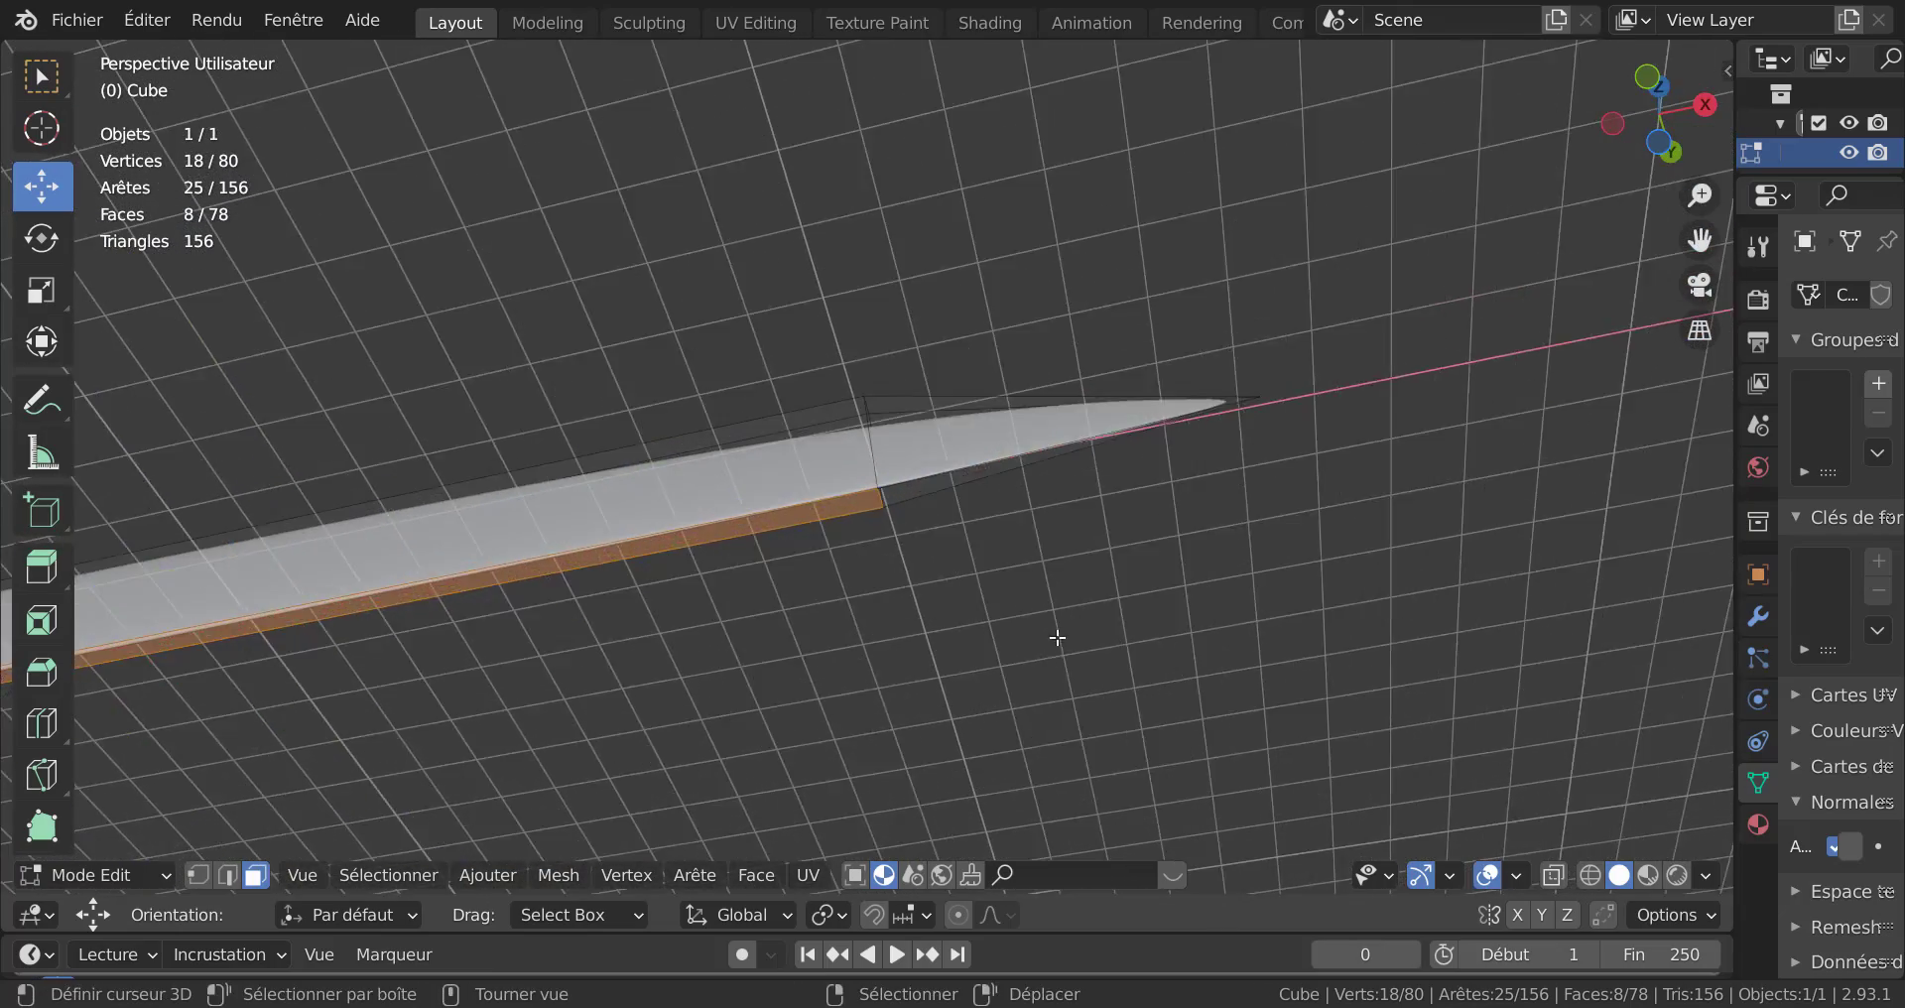
pyautogui.scroll(4, 1055, 540)
pyautogui.keyDown('shift'); pyautogui.click(1015, 509); pyautogui.keyUp('shift')
pyautogui.scroll(-5, 1000, 621)
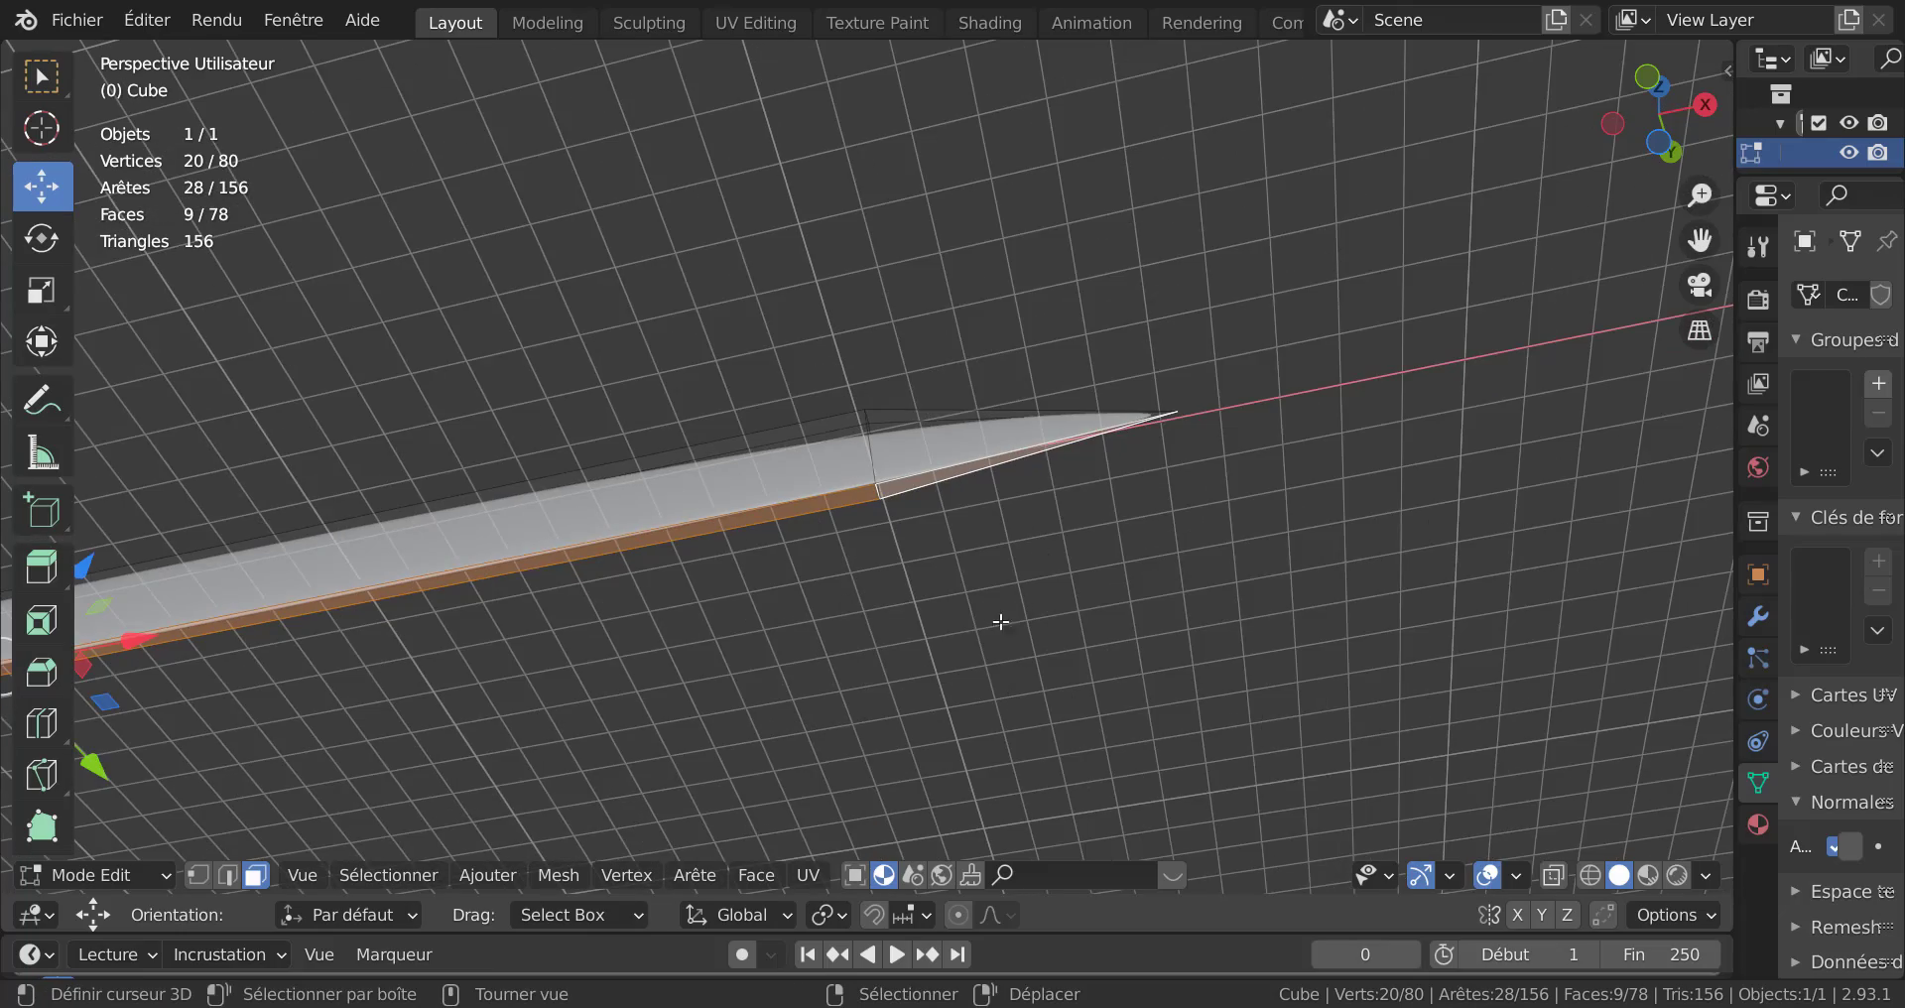
# Move the selected lower-edge faces slightly down along Z, inspect the blade in Object Mode, and return to Edit Mode.
pyautogui.scroll(-5, 780, 670)
pyautogui.moveTo(1352, 569); pyautogui.dragTo(1065, 728, button='middle')
pyautogui.scroll(3, 873, 679)
pyautogui.keyDown('shift'); pyautogui.moveTo(839, 647); pyautogui.dragTo(1041, 643, button='middle'); pyautogui.keyUp('shift')
pyautogui.moveTo(821, 442); pyautogui.dragTo(819, 486)
pyautogui.press('Tab')
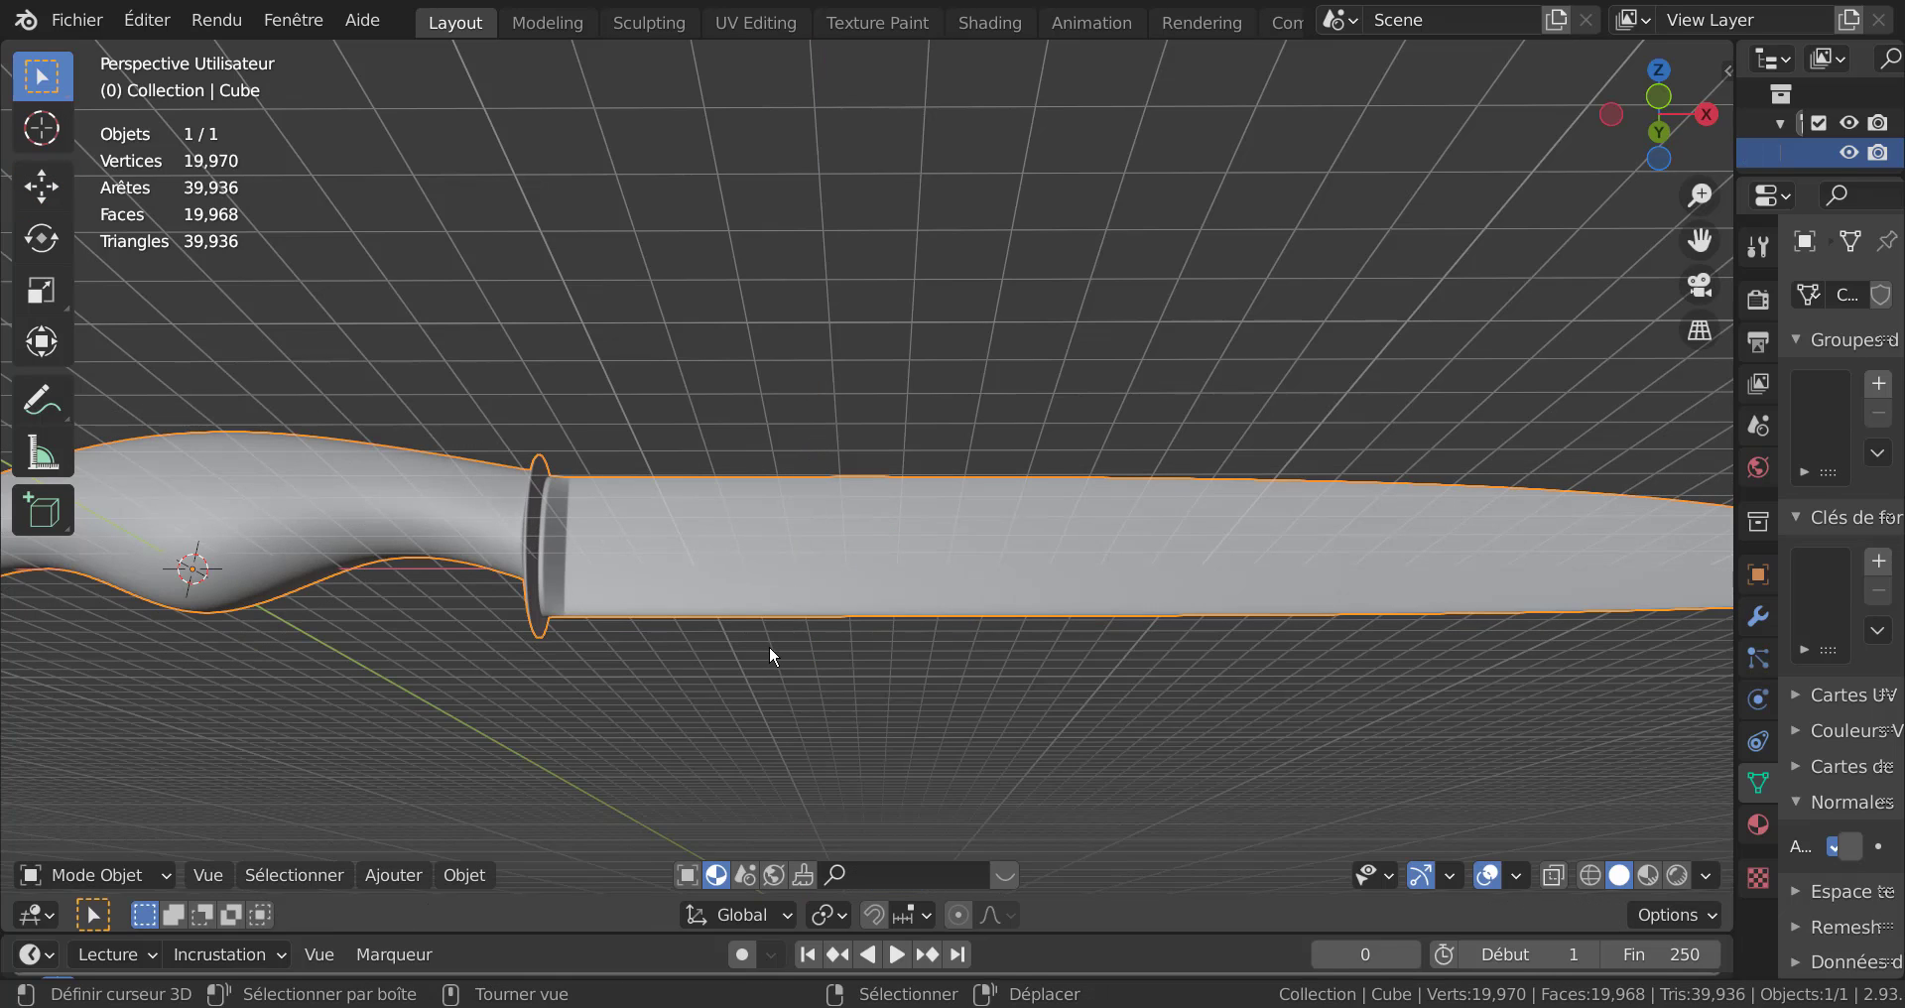
pyautogui.scroll(-5, 770, 643)
pyautogui.moveTo(769, 641); pyautogui.dragTo(752, 691, button='middle')
pyautogui.scroll(4, 753, 611)
pyautogui.press('Tab')
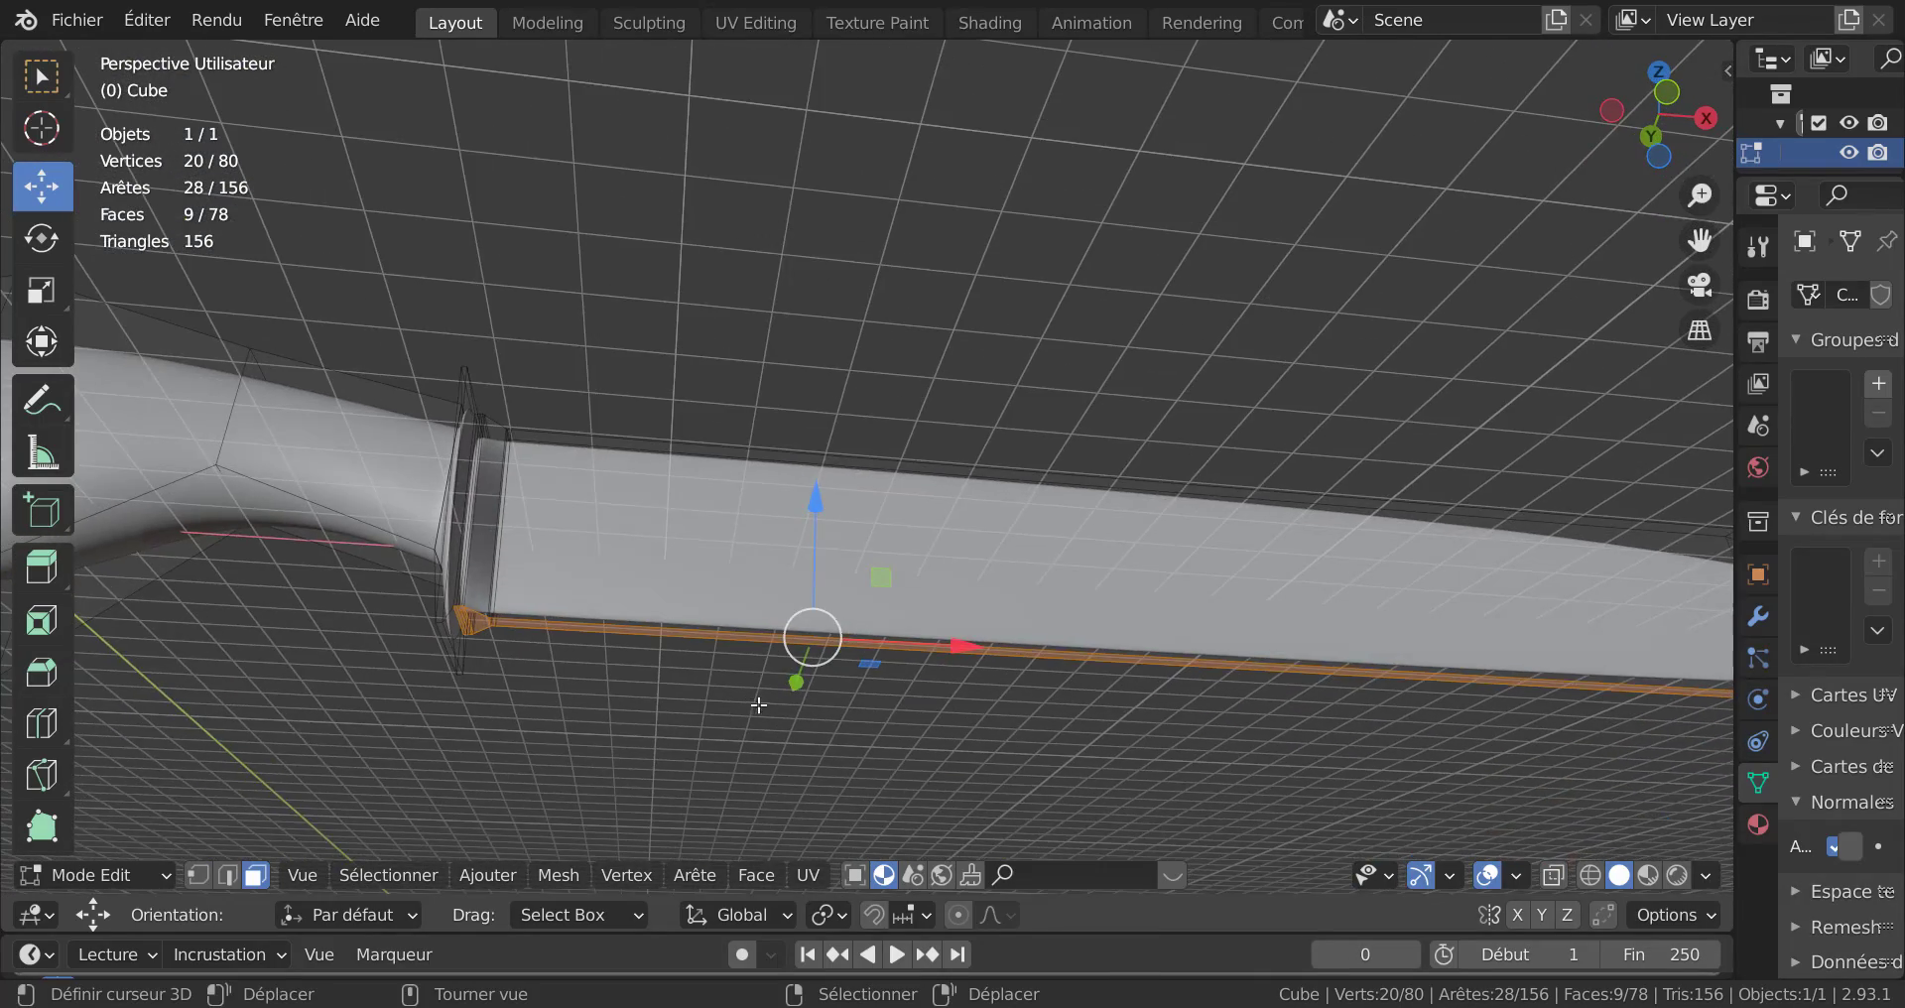
# In front view and vertex mode, circle-select only the two near vertices at the blade tip and scale them to 0.
pyautogui.scroll(-3, 774, 710)
pyautogui.press('KP_1')
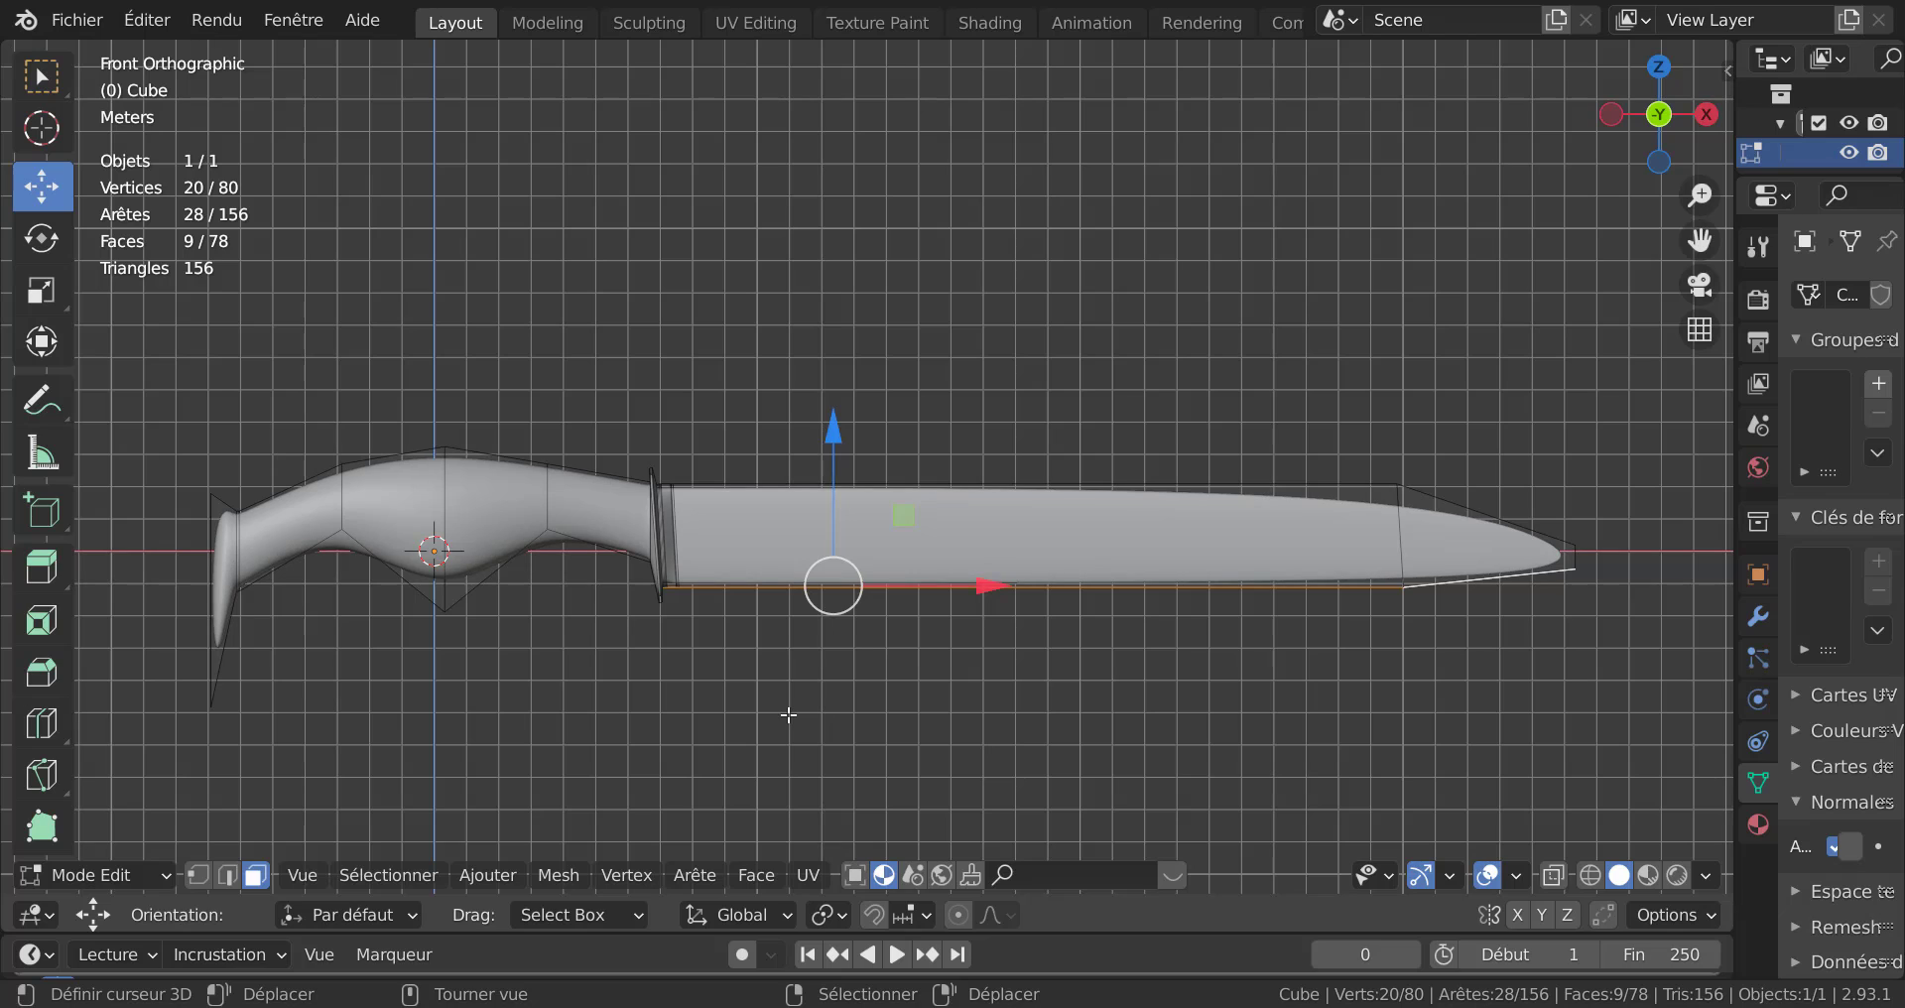
pyautogui.press('Tab')
pyautogui.press('Tab')
pyautogui.keyDown('shift'); pyautogui.moveTo(1220, 705); pyautogui.dragTo(961, 731, button='middle'); pyautogui.keyUp('shift')
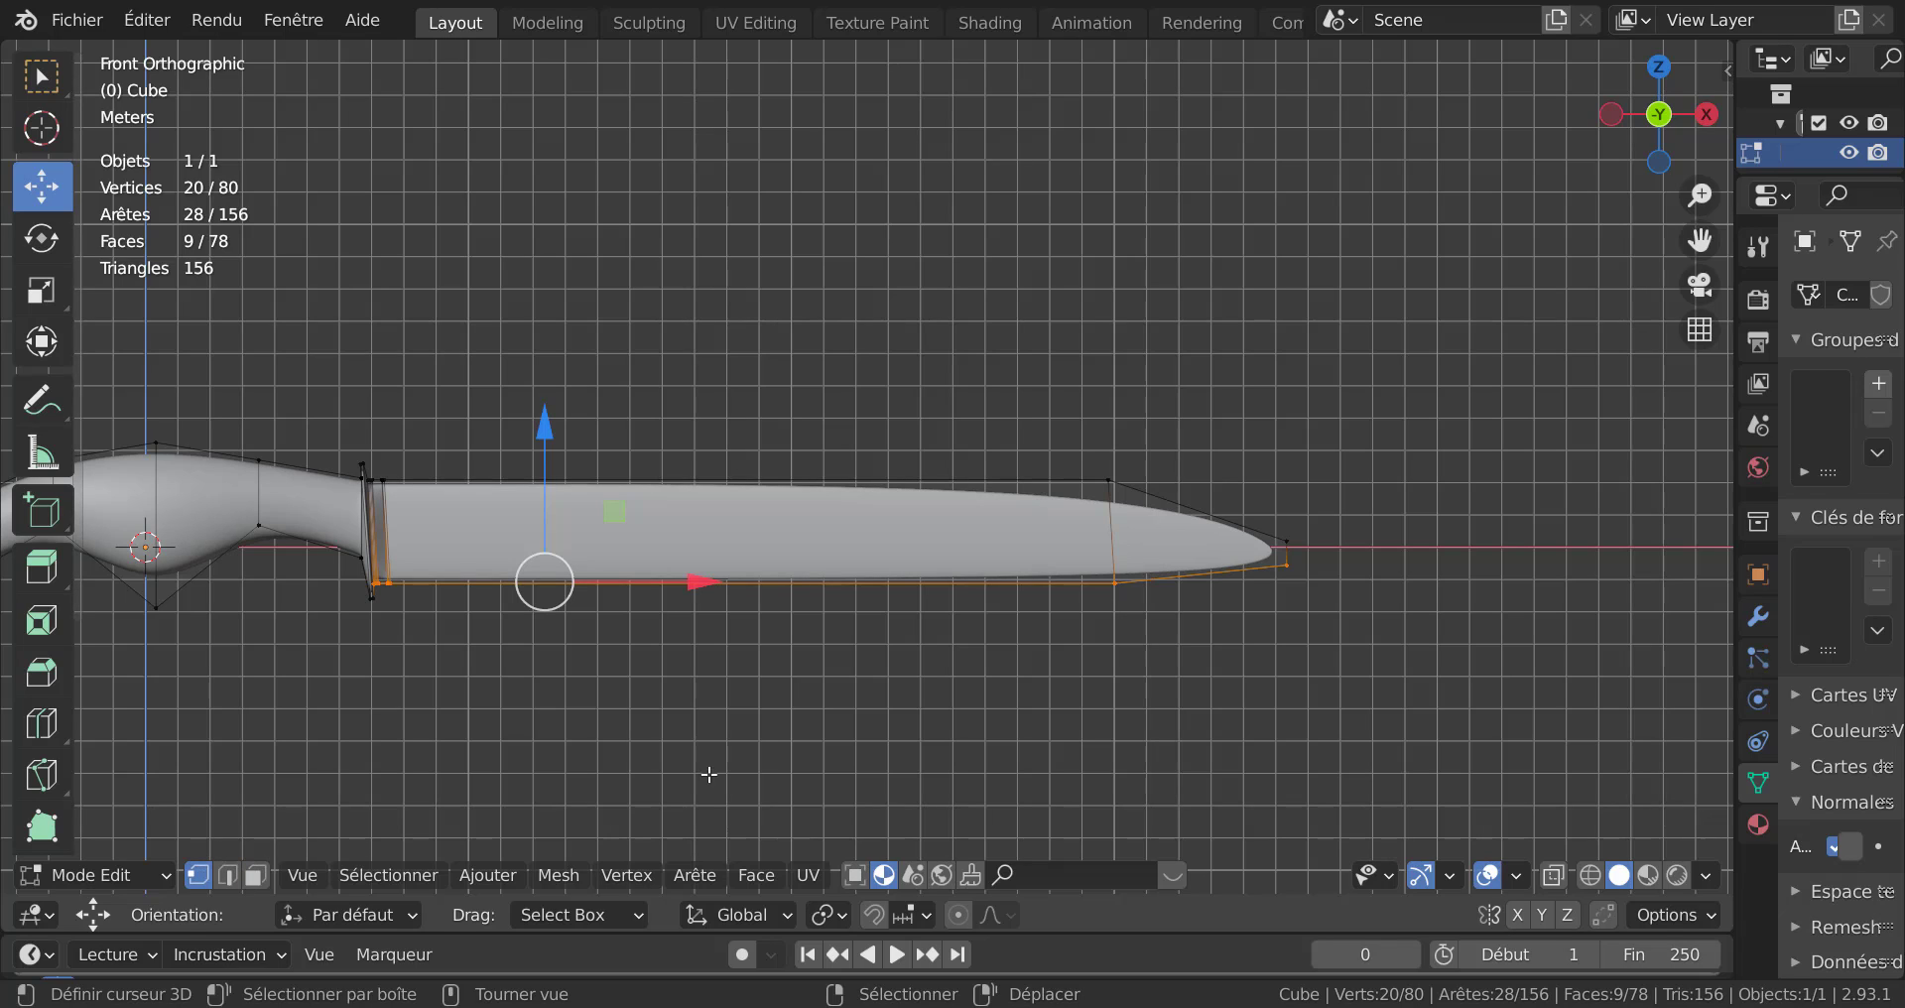
pyautogui.hotkey('alt', 'a')
pyautogui.press('c')
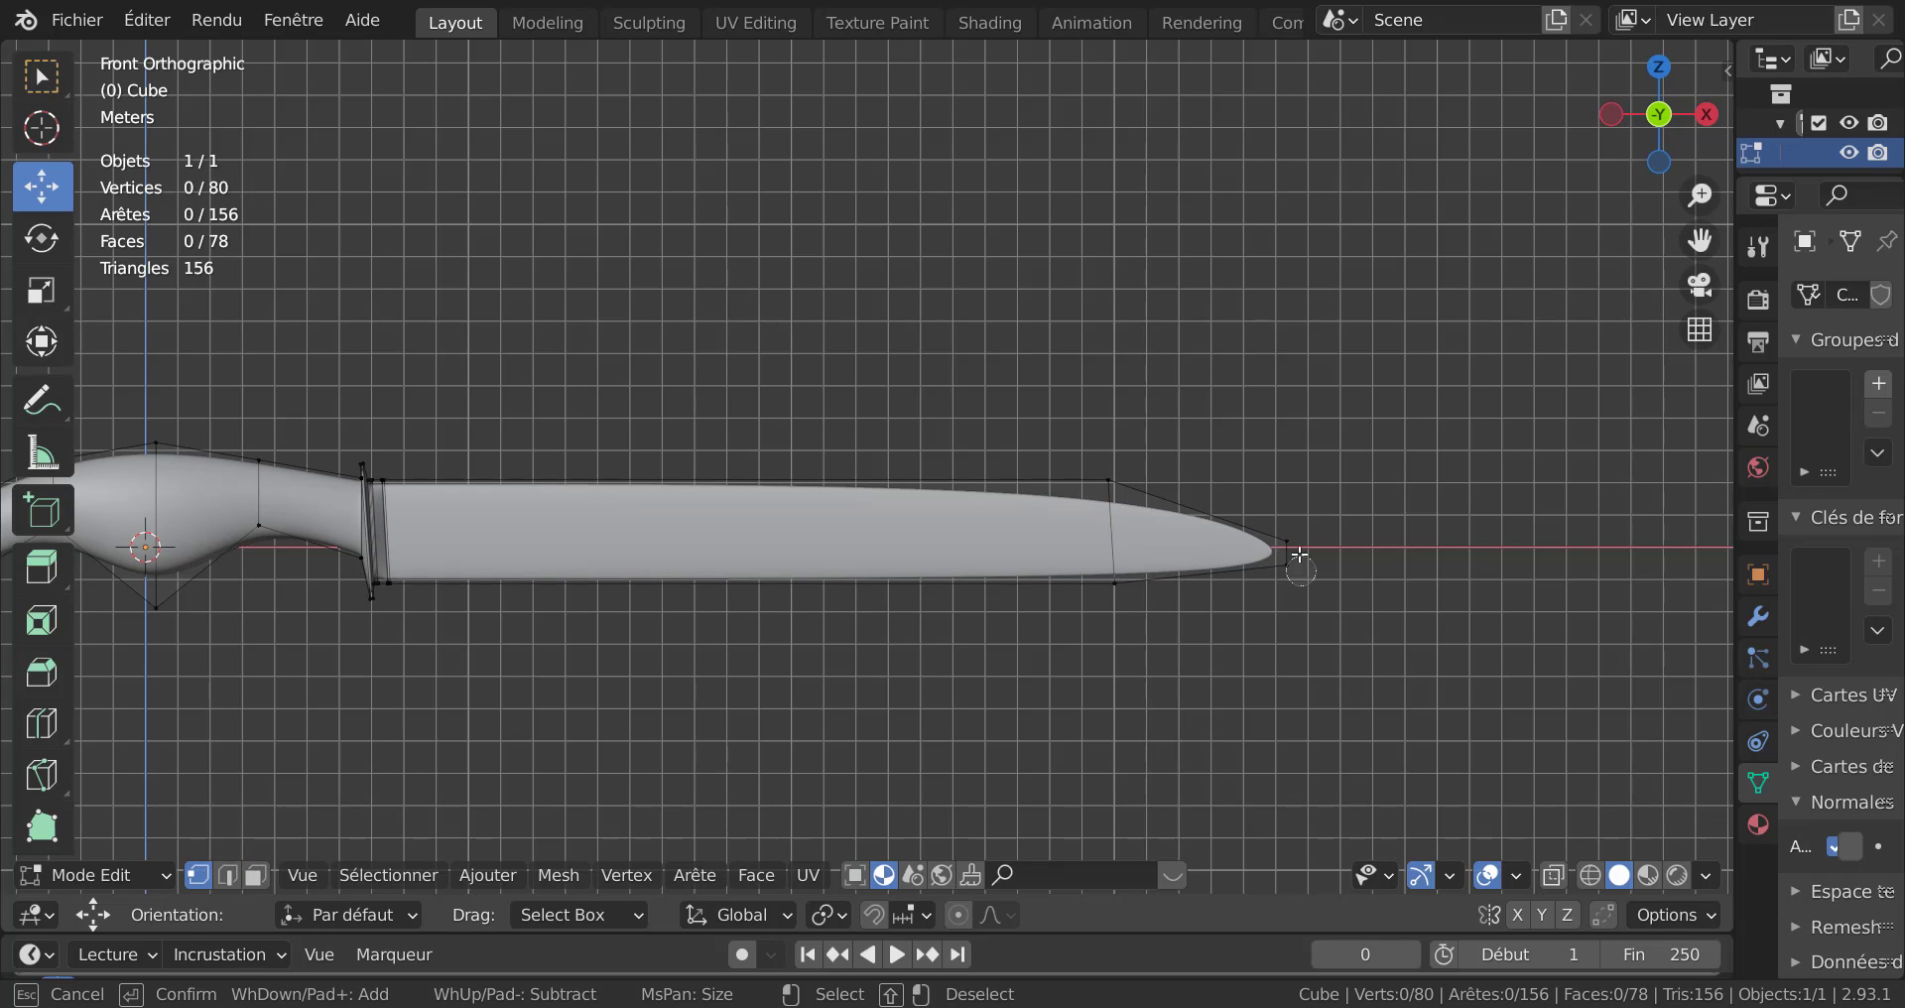
pyautogui.click(1288, 555)
pyautogui.rightClick(1297, 576)
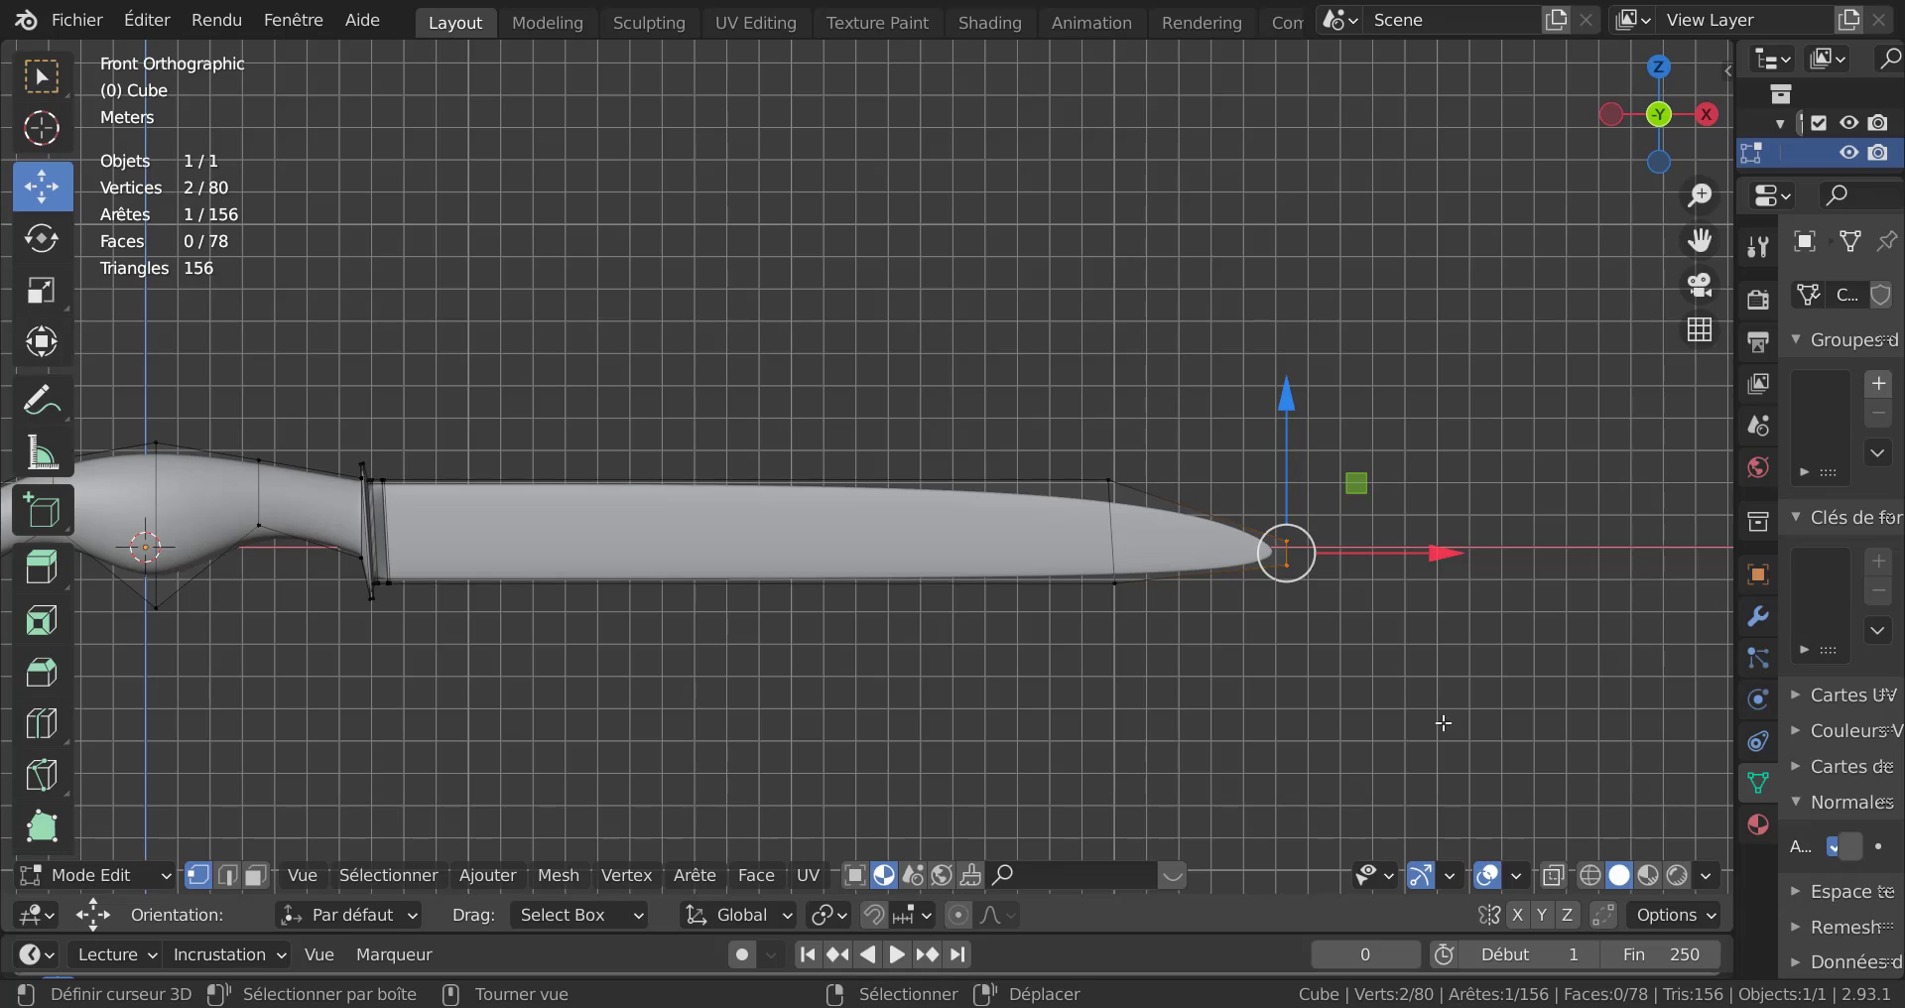
pyautogui.write('s')
pyautogui.write('0')
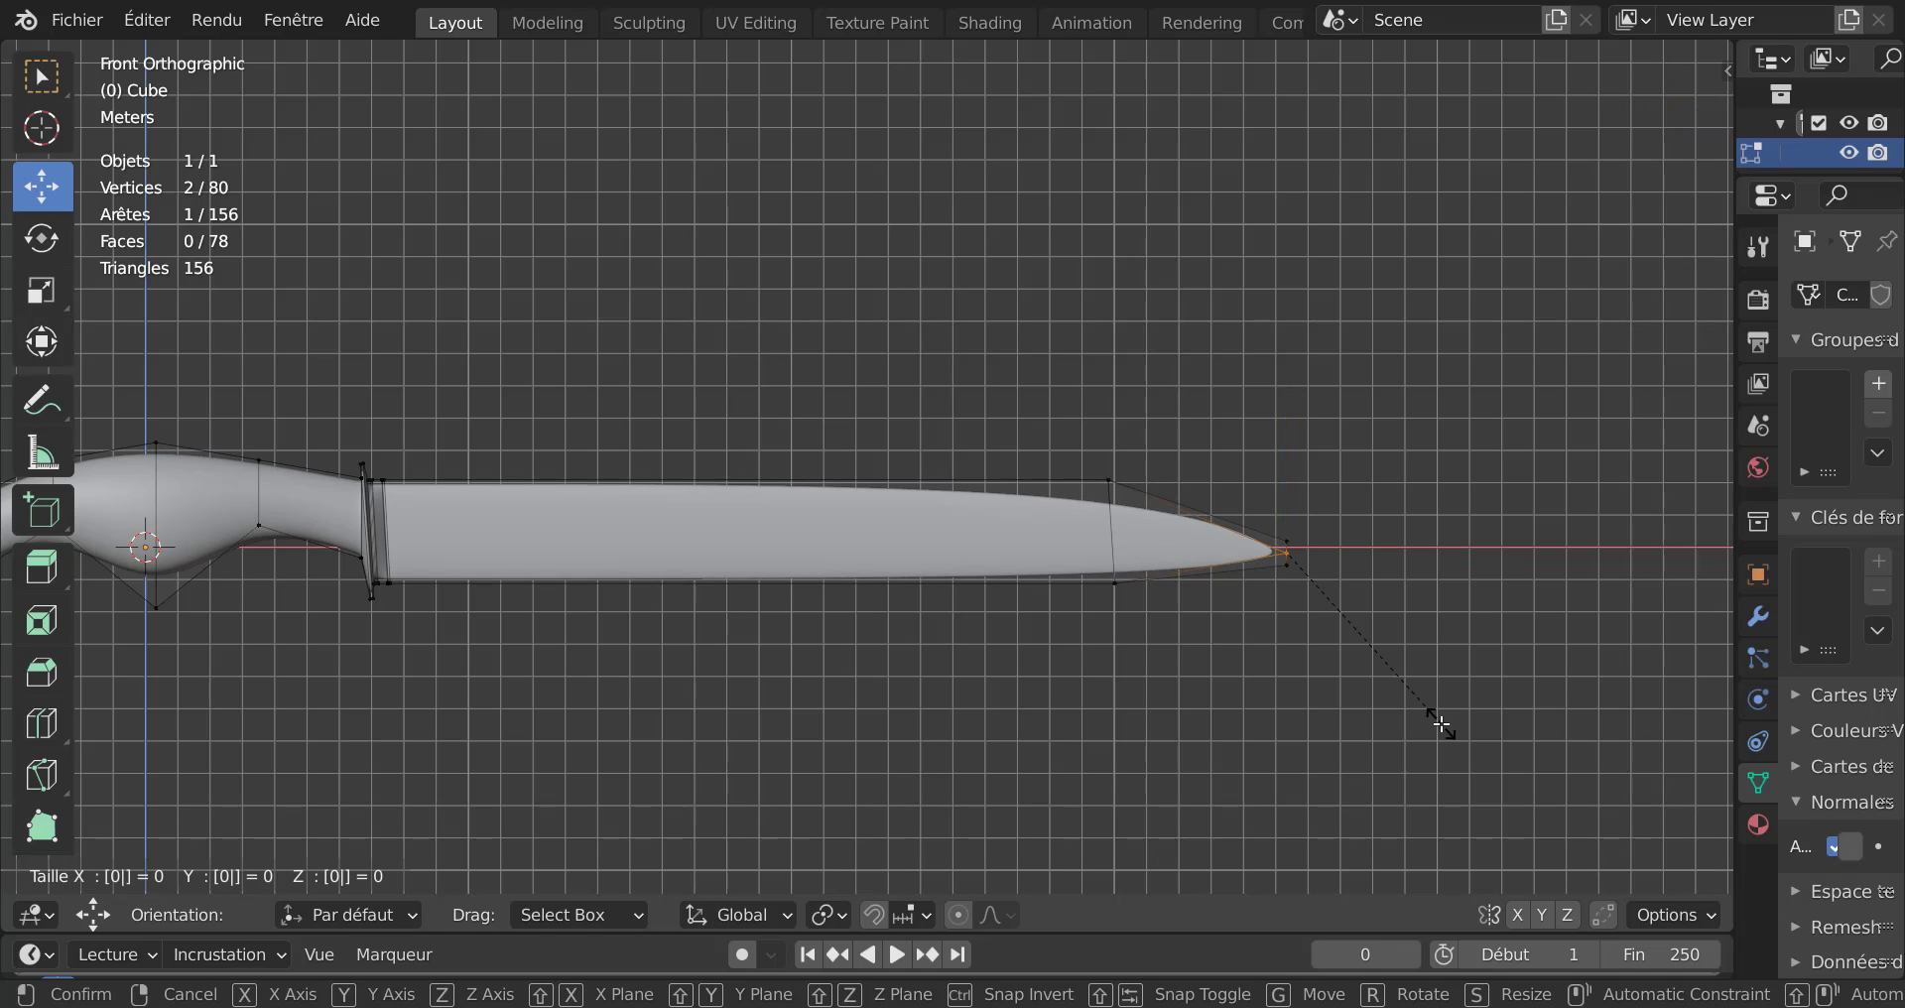
pyautogui.press('Return')
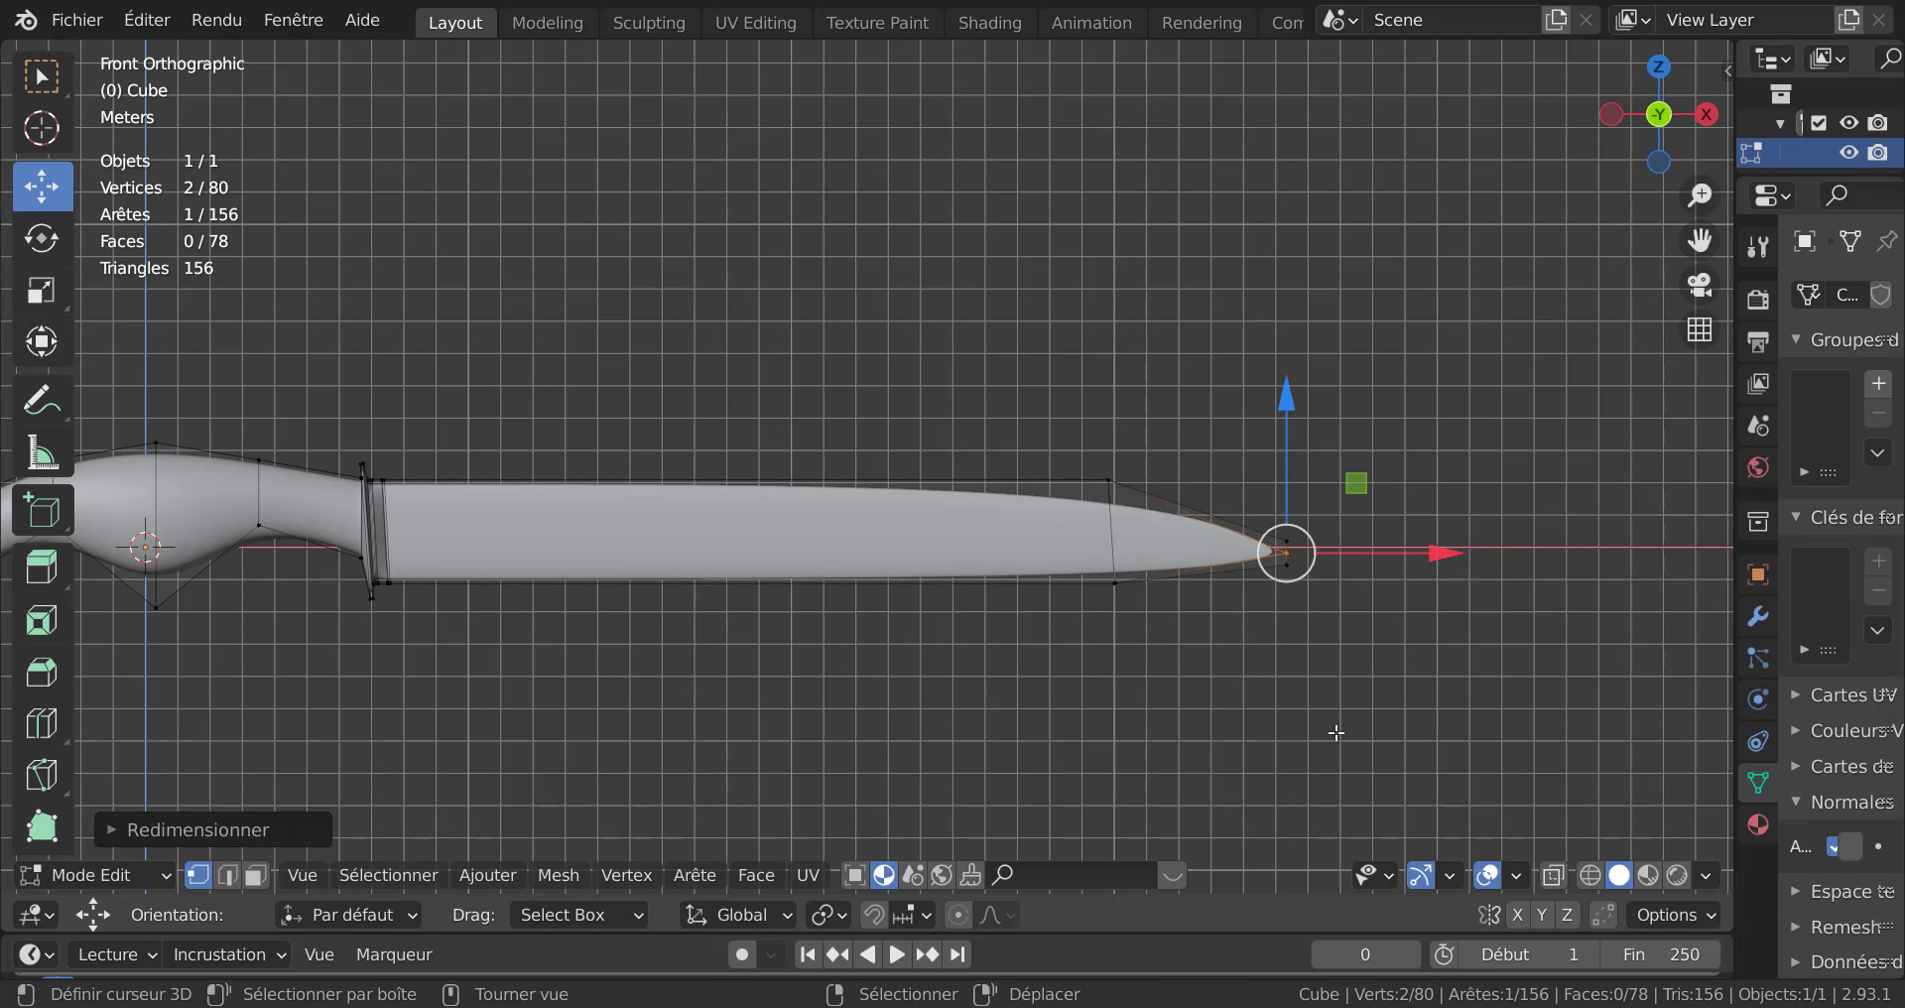
# Circle-select all four blade tip vertices, collapse them with a scale of 0, and check the knife in Object Mode.
pyautogui.press('c')
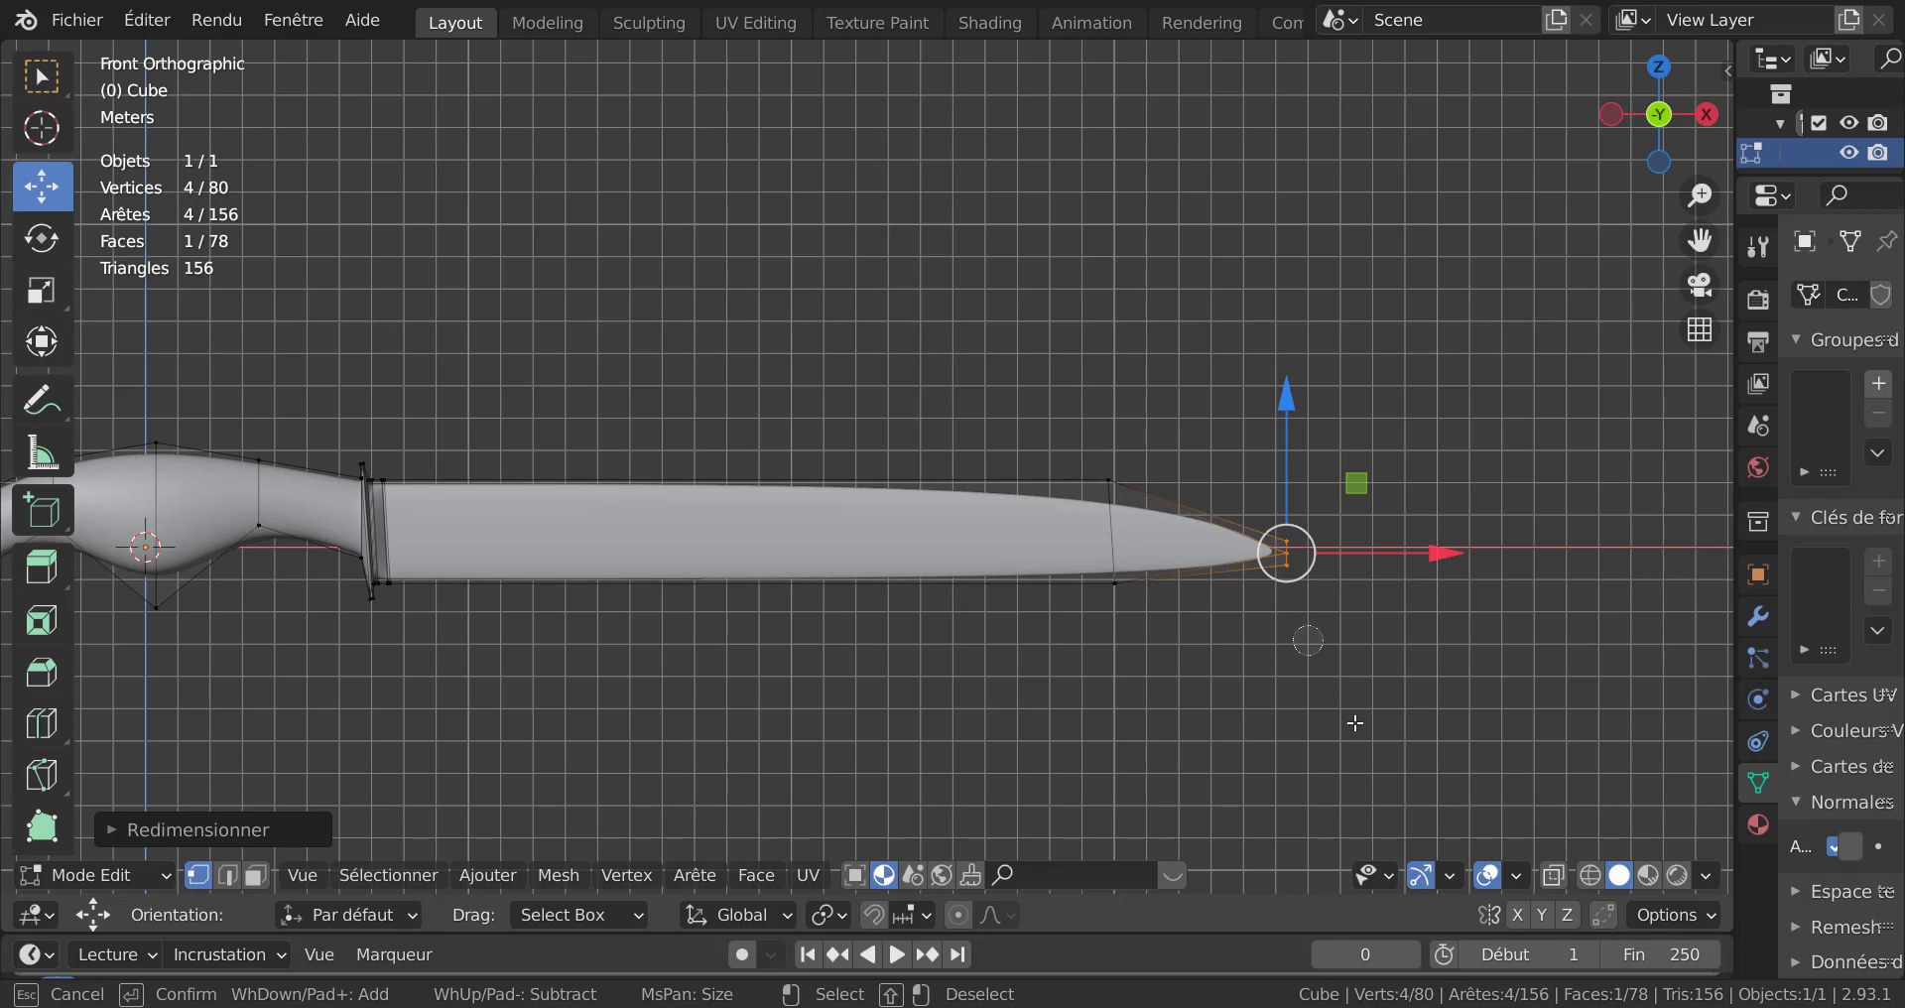
pyautogui.press('Escape')
pyautogui.write('s0')
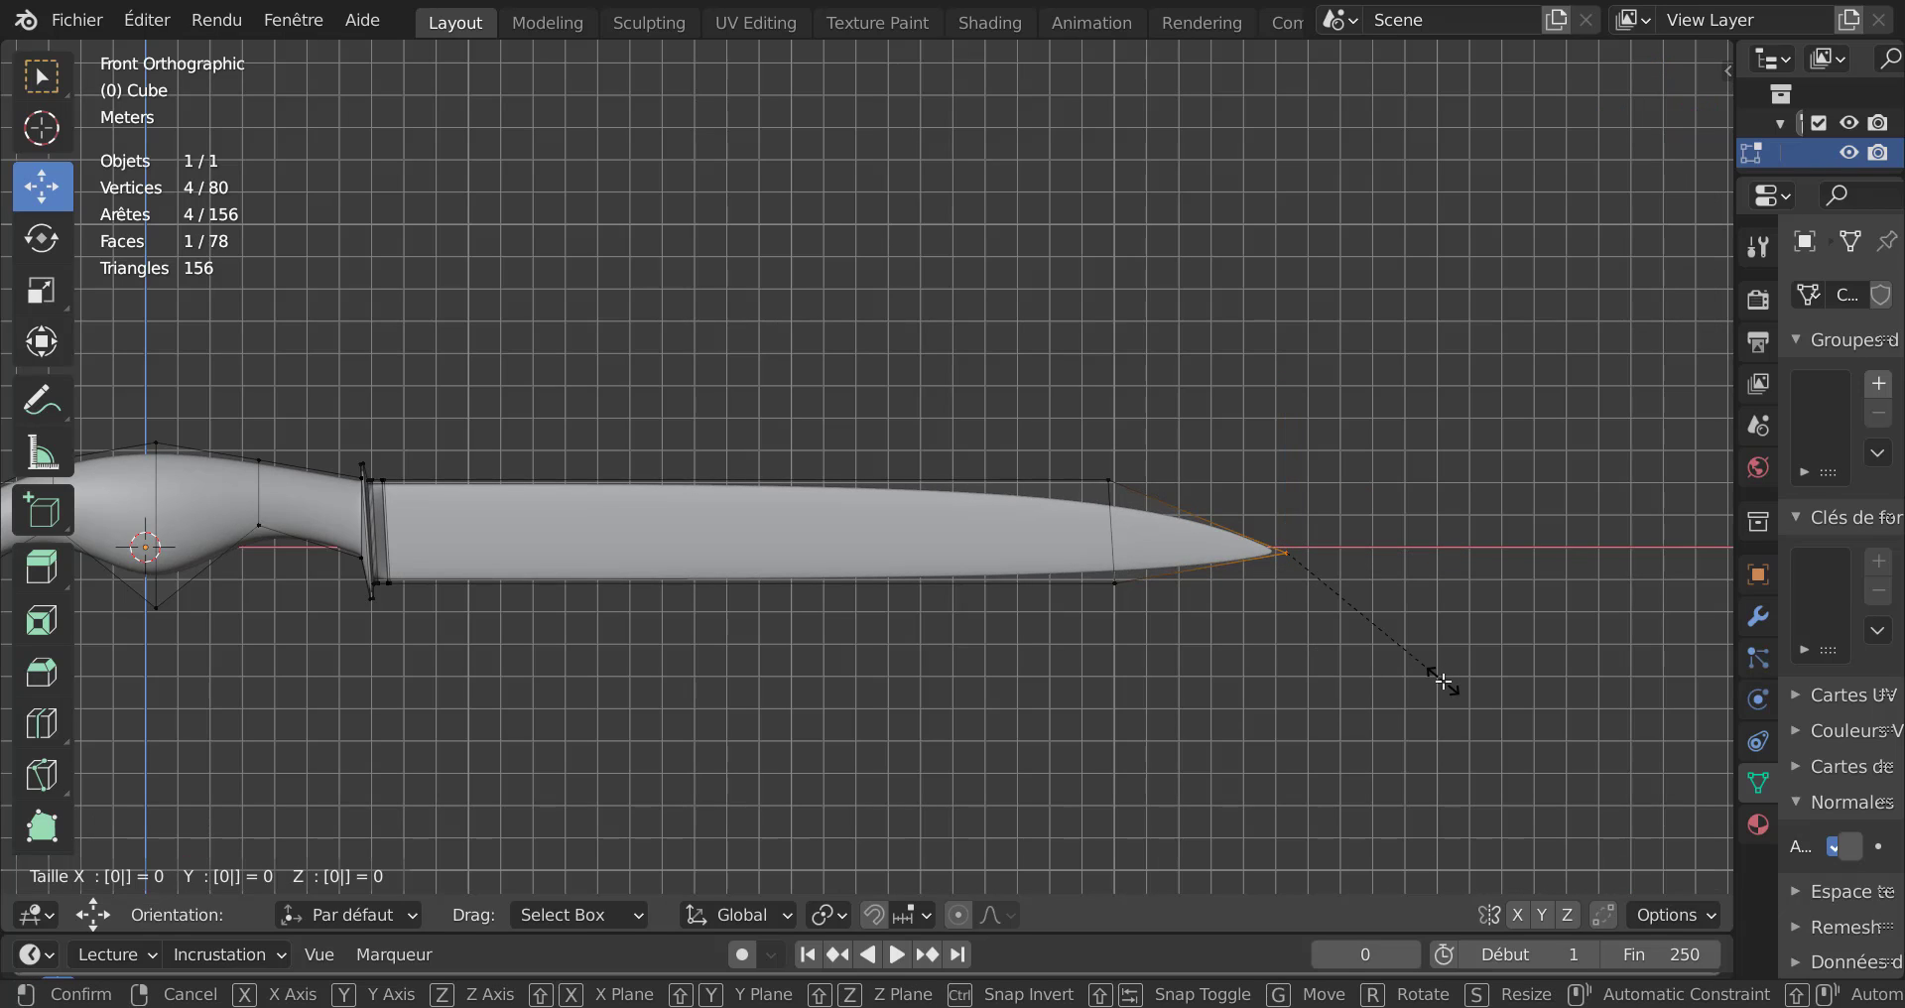
pyautogui.press('Return')
pyautogui.scroll(-3, 1216, 766)
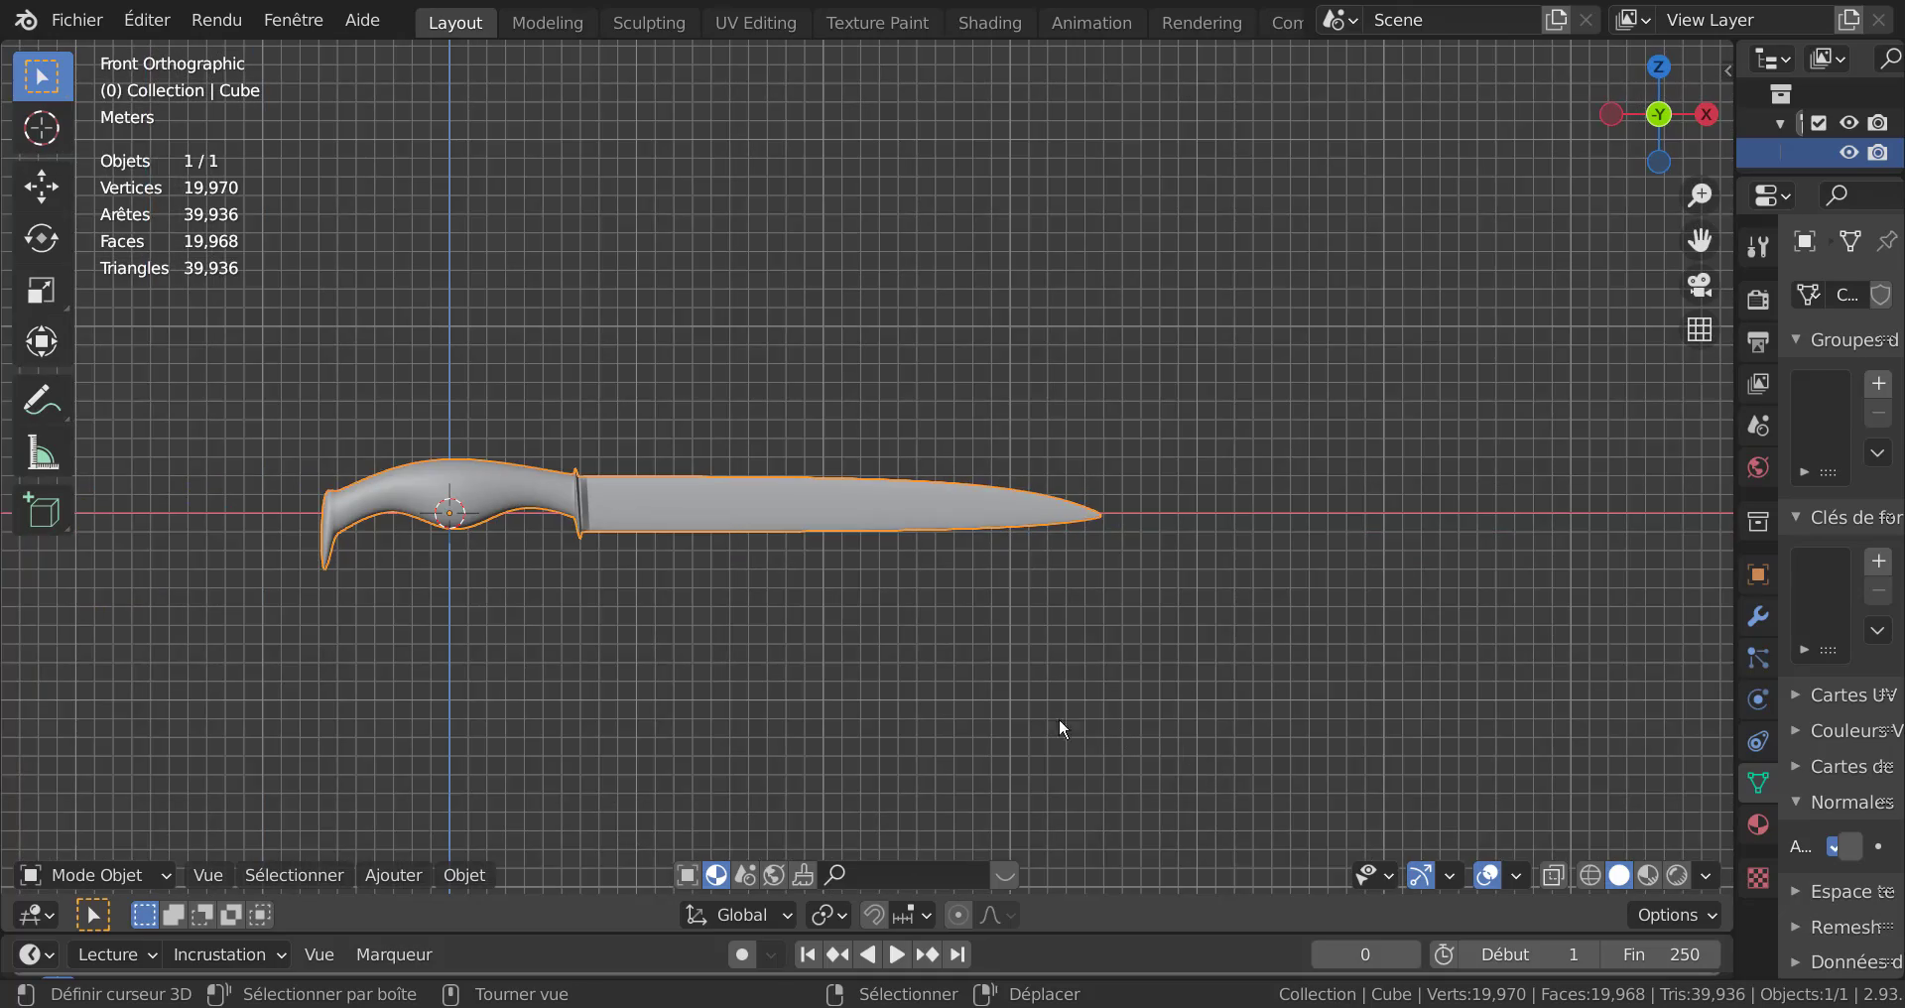
pyautogui.moveTo(817, 682); pyautogui.dragTo(1021, 574, button='middle')
pyautogui.press('Tab')
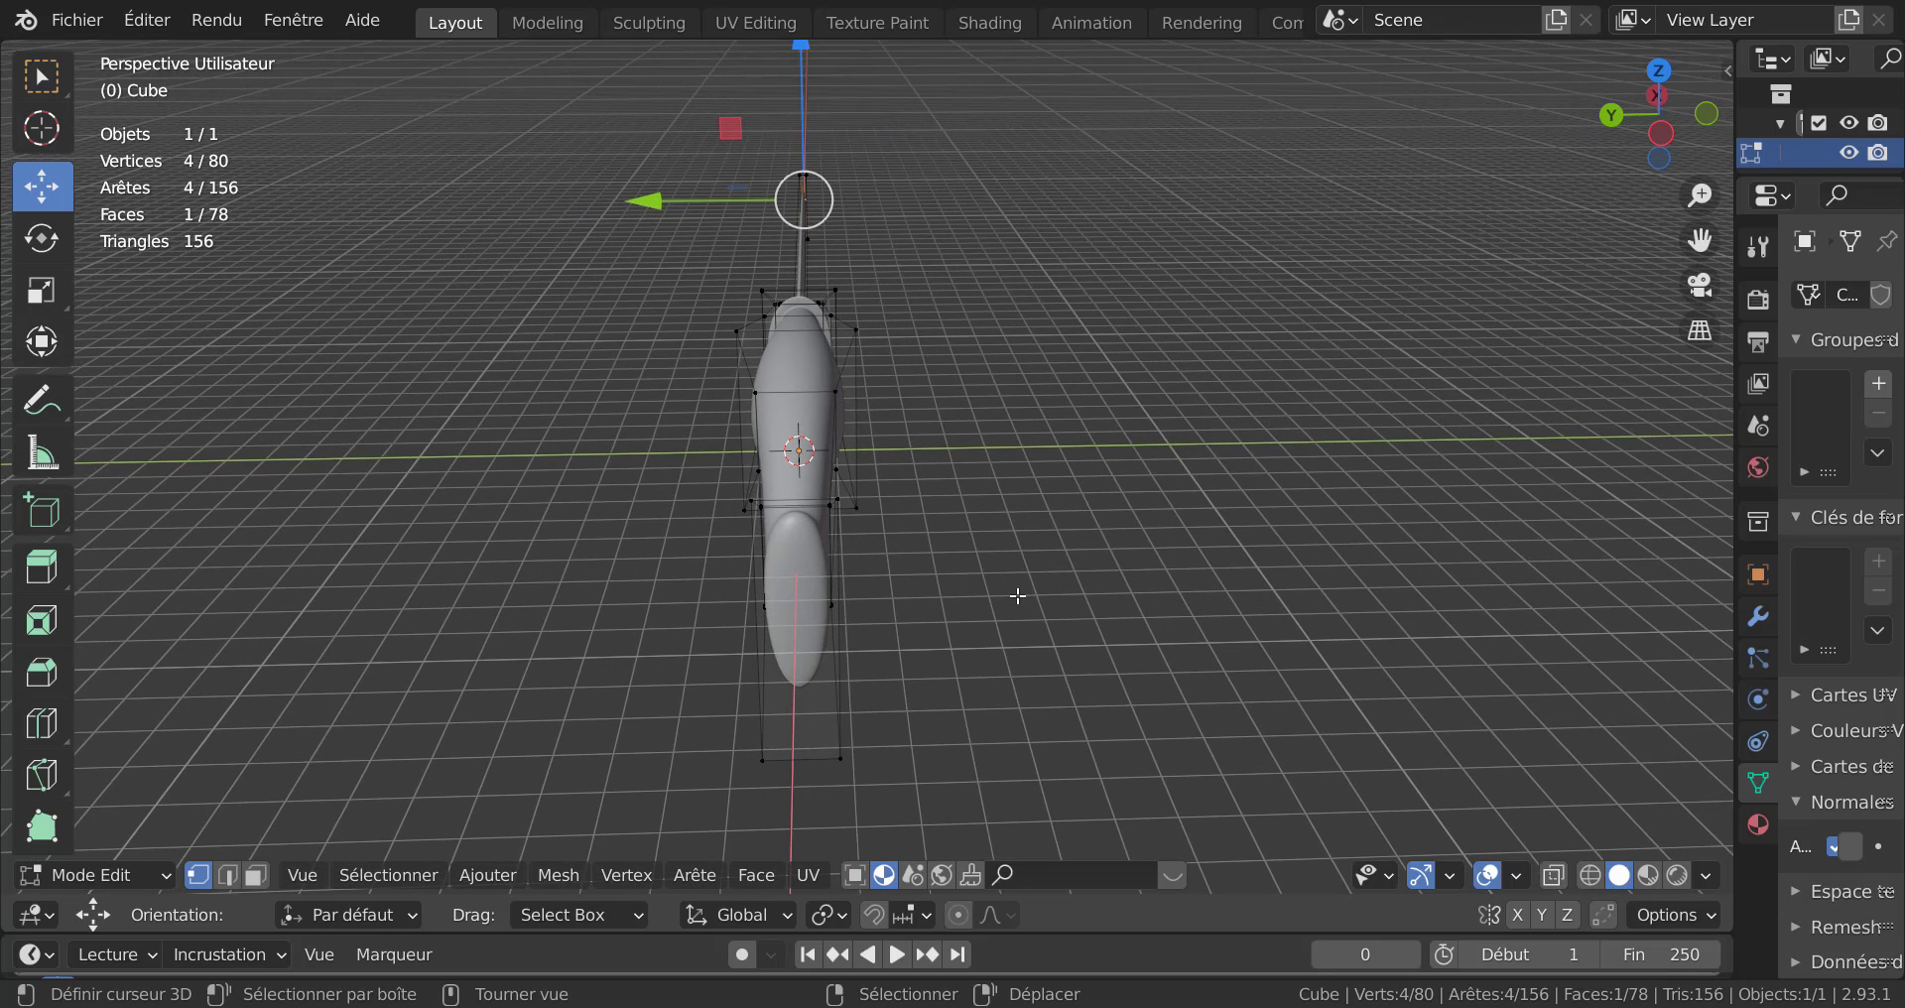
# Add two evenly spaced lengthwise edge loops through the handle and blade without sliding them.
pyautogui.moveTo(1018, 595); pyautogui.dragTo(927, 569, button='middle')
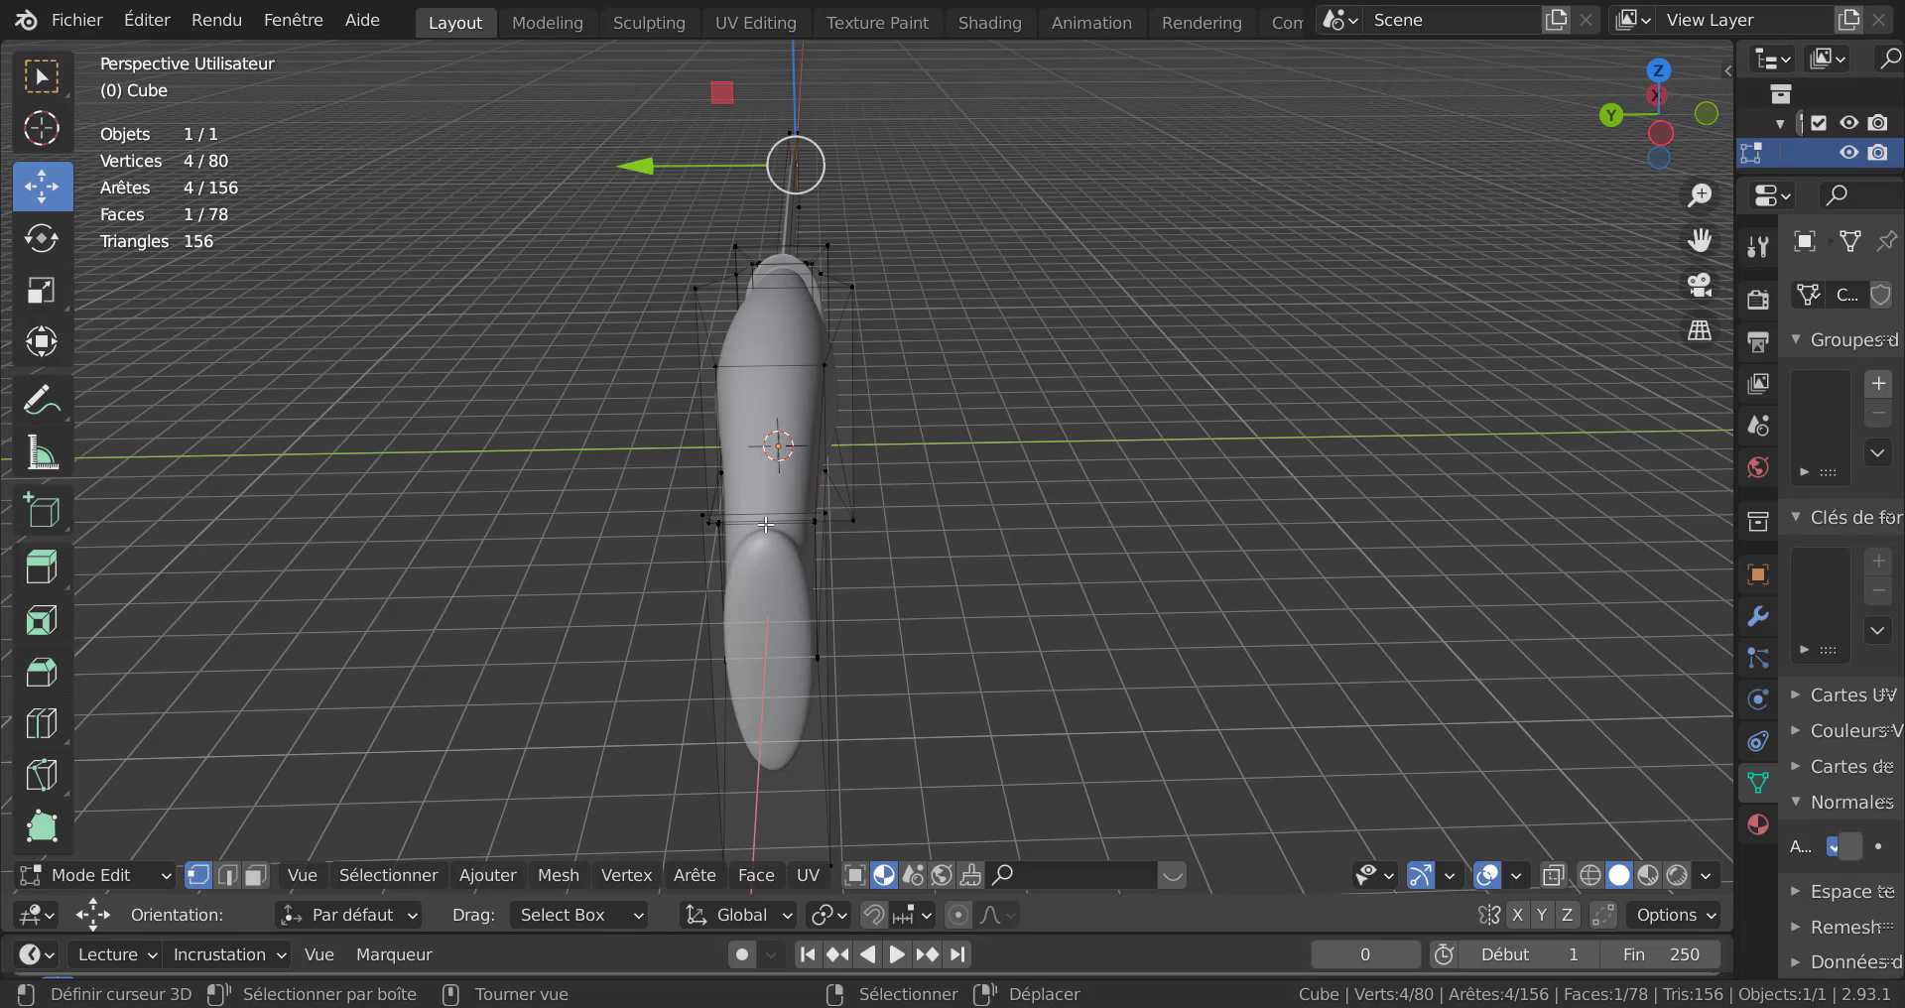
pyautogui.hotkey('ctrl', 'r')
pyautogui.scroll(1, 765, 524)
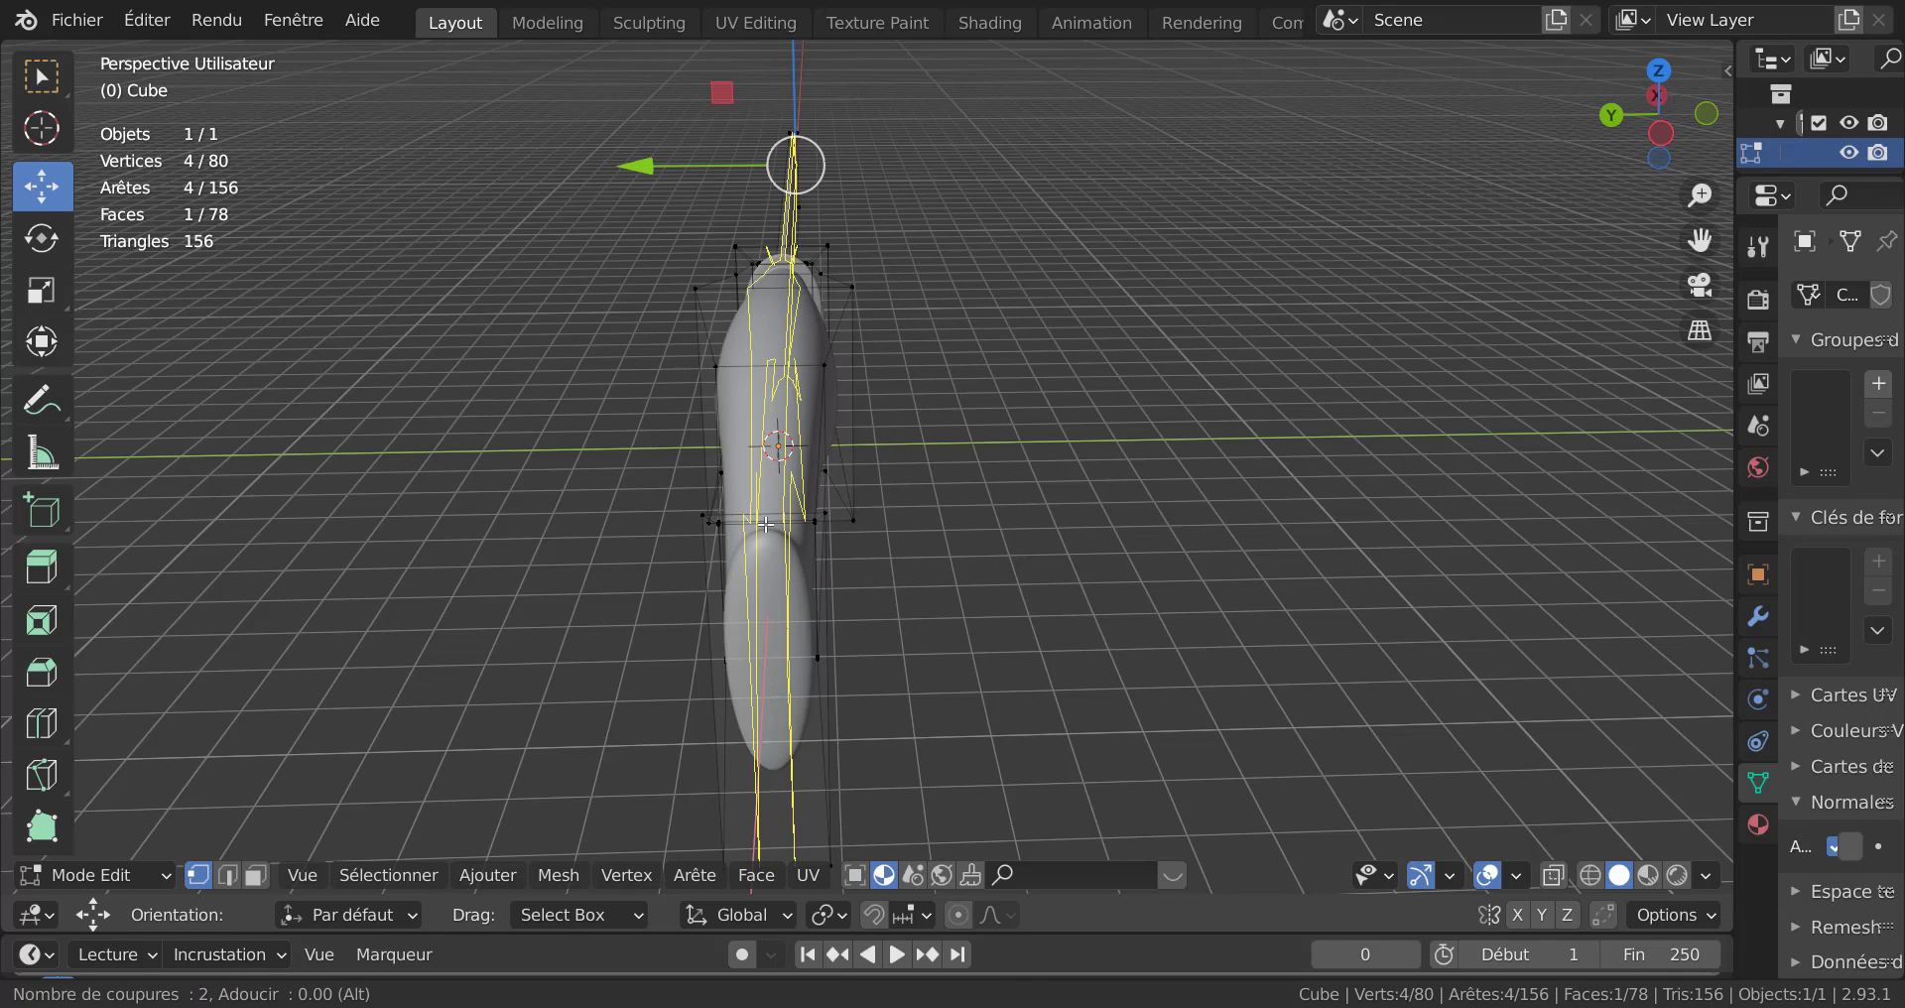
pyautogui.click(766, 524)
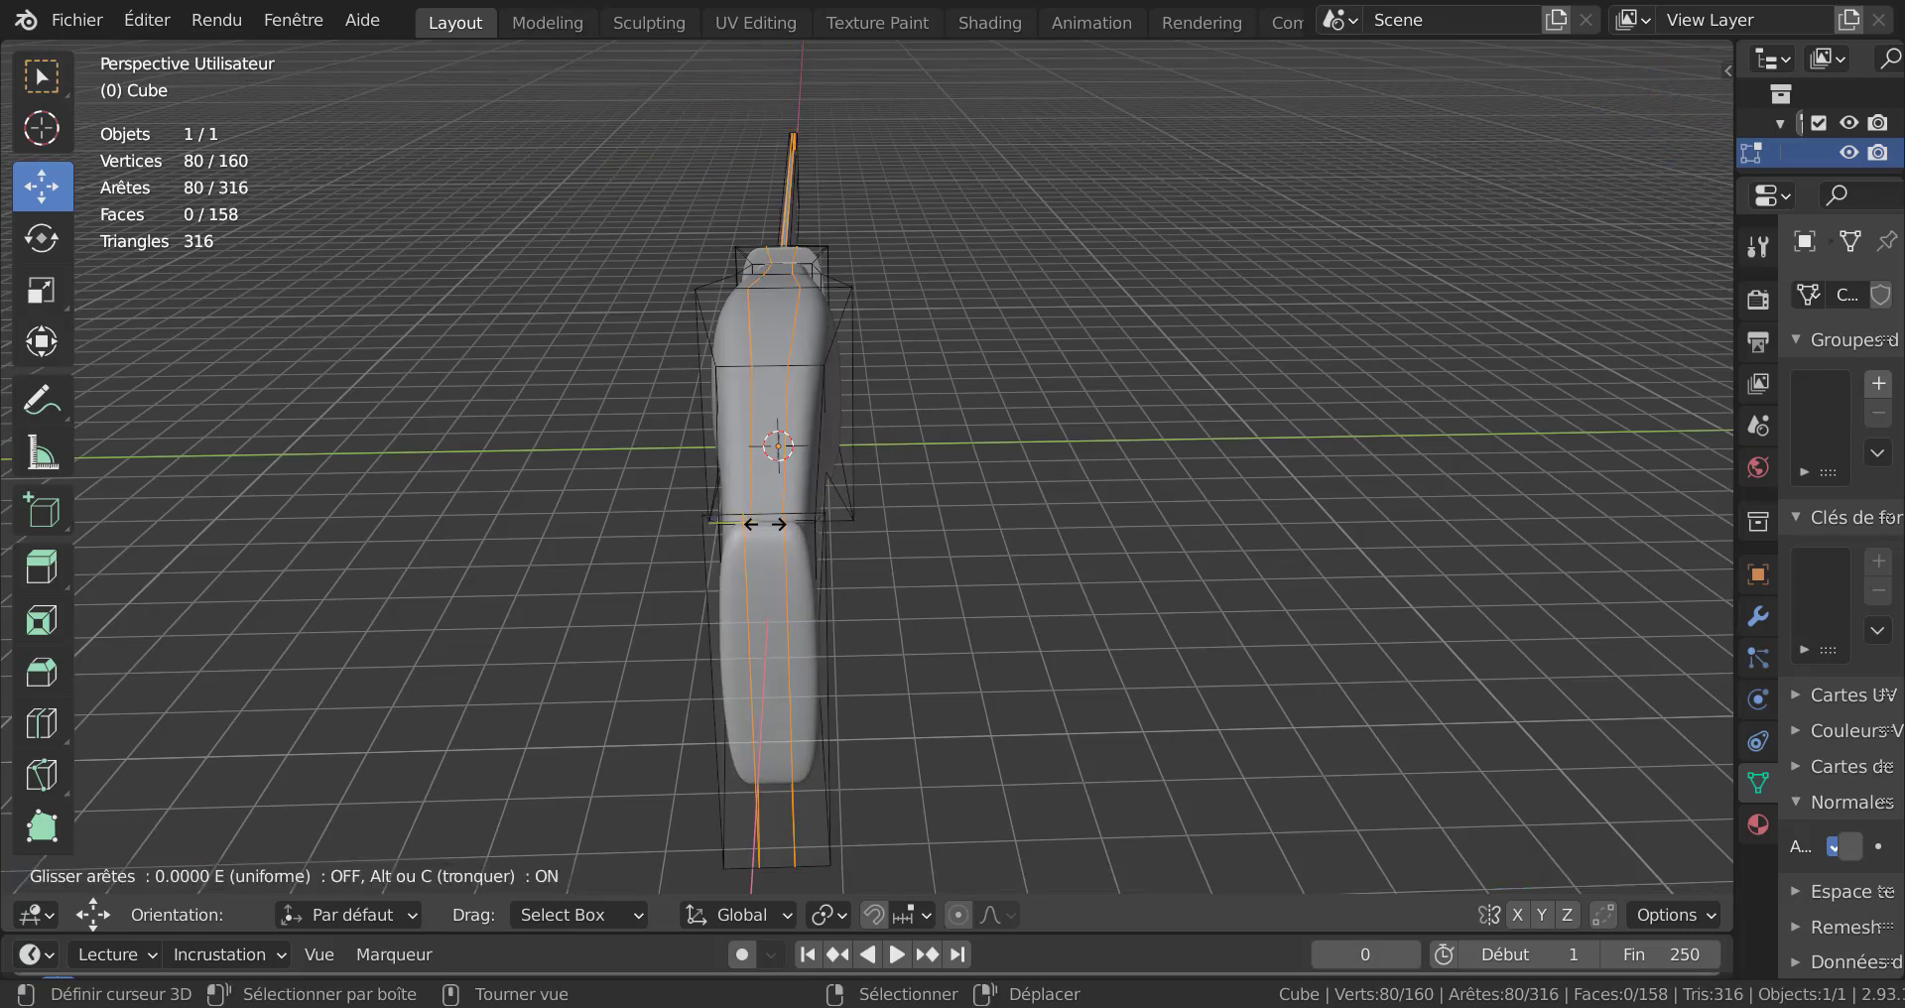
pyautogui.rightClick(765, 524)
# Scale the two new lengthwise loops closer together along Y to about 0.5.
pyautogui.moveTo(940, 577); pyautogui.dragTo(872, 556, button='middle')
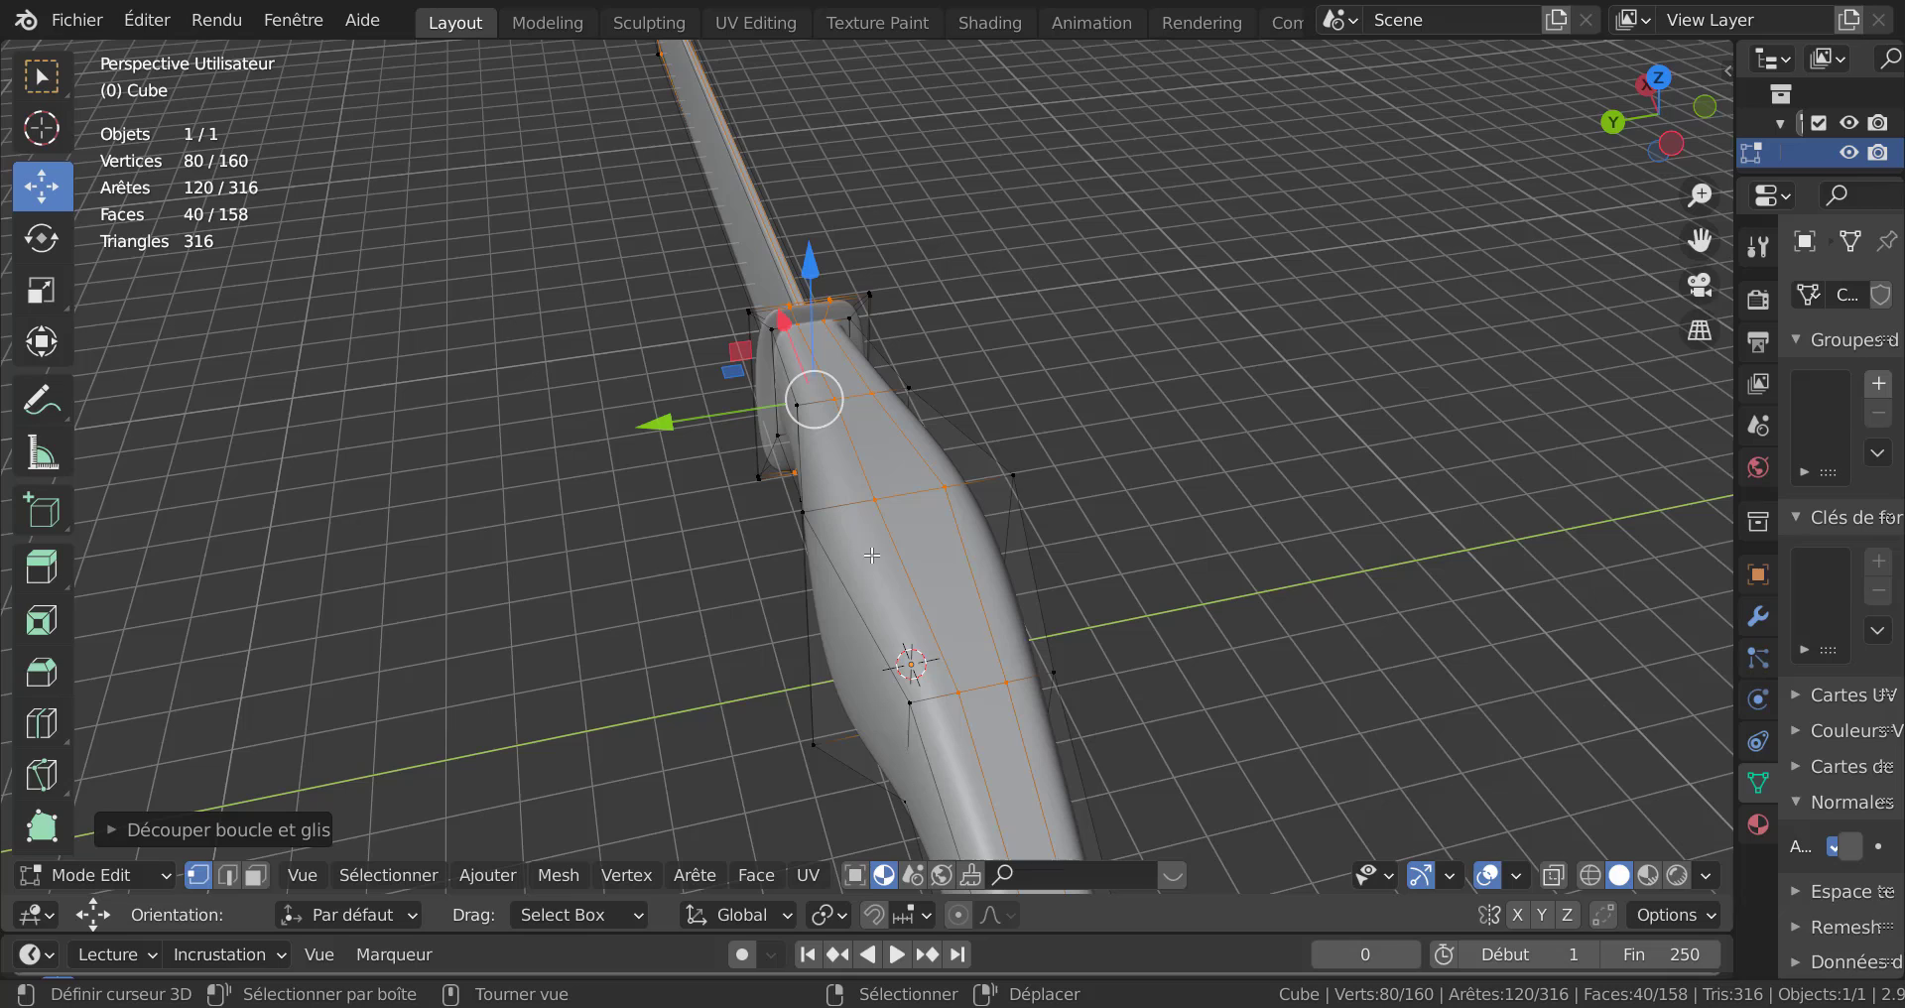
pyautogui.click(38, 293)
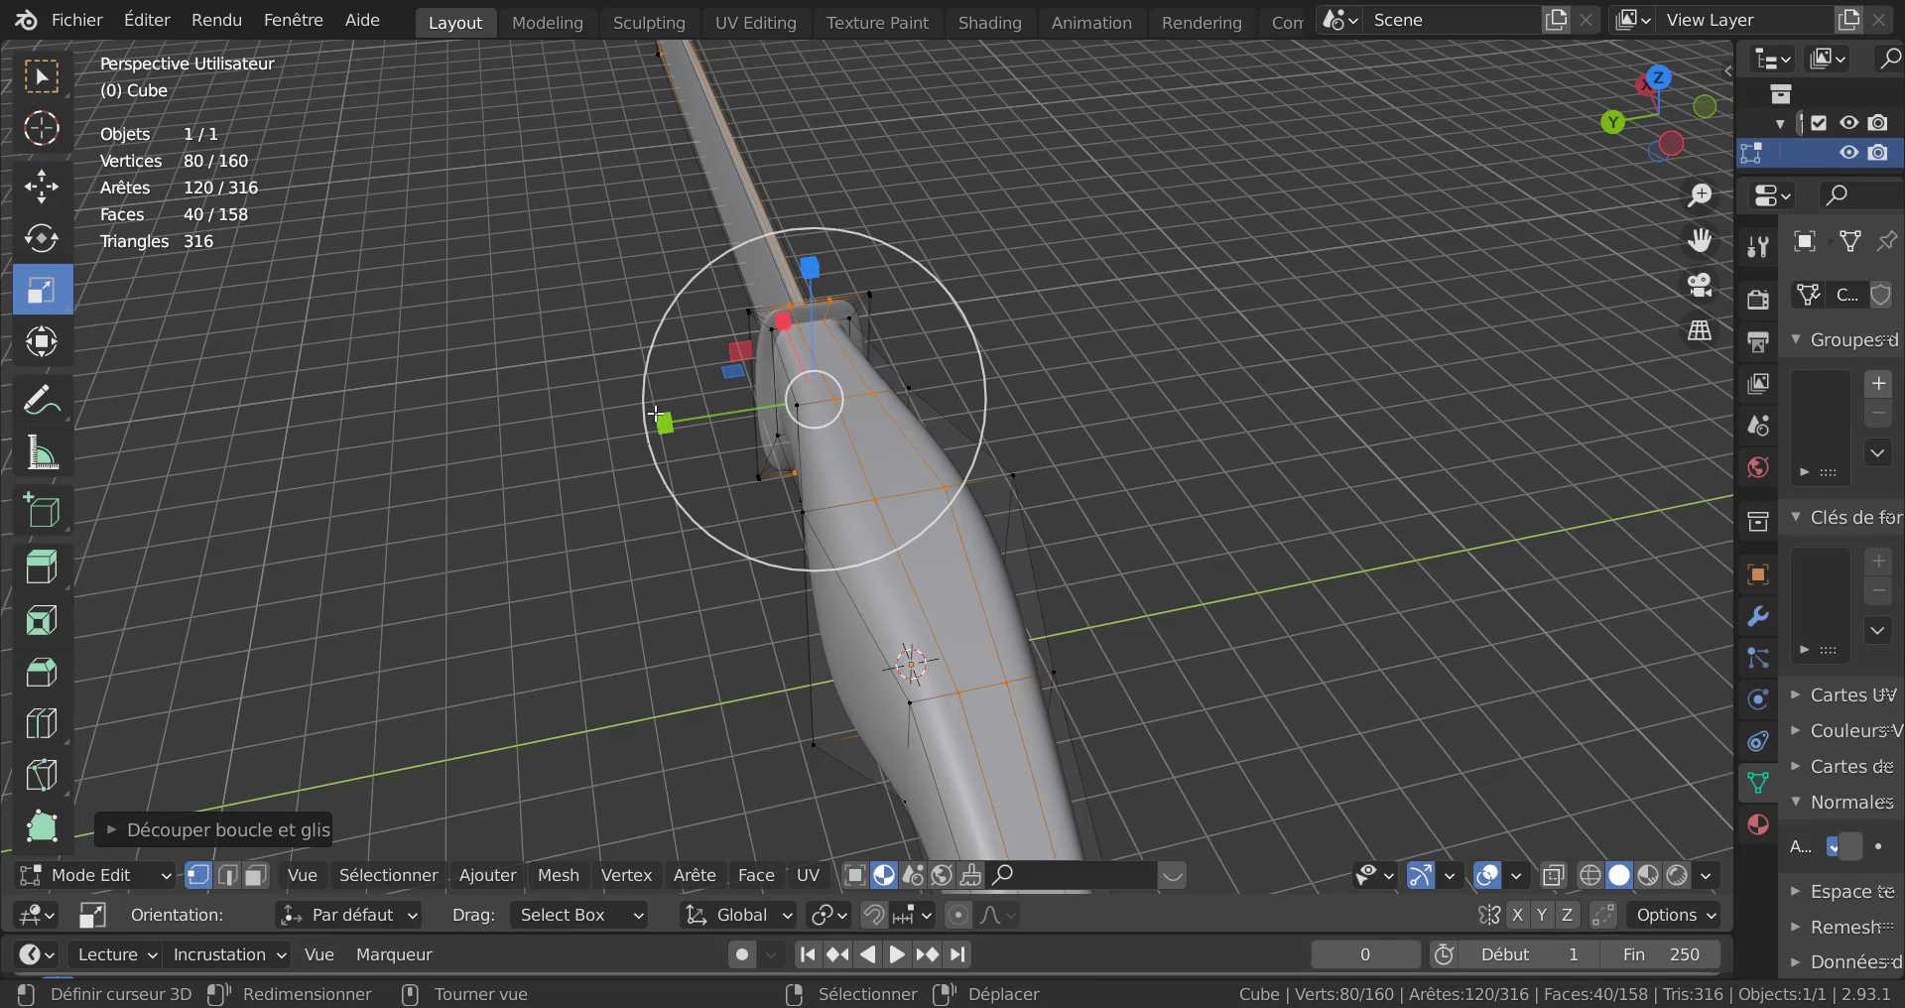
pyautogui.moveTo(665, 423); pyautogui.dragTo(690, 421)
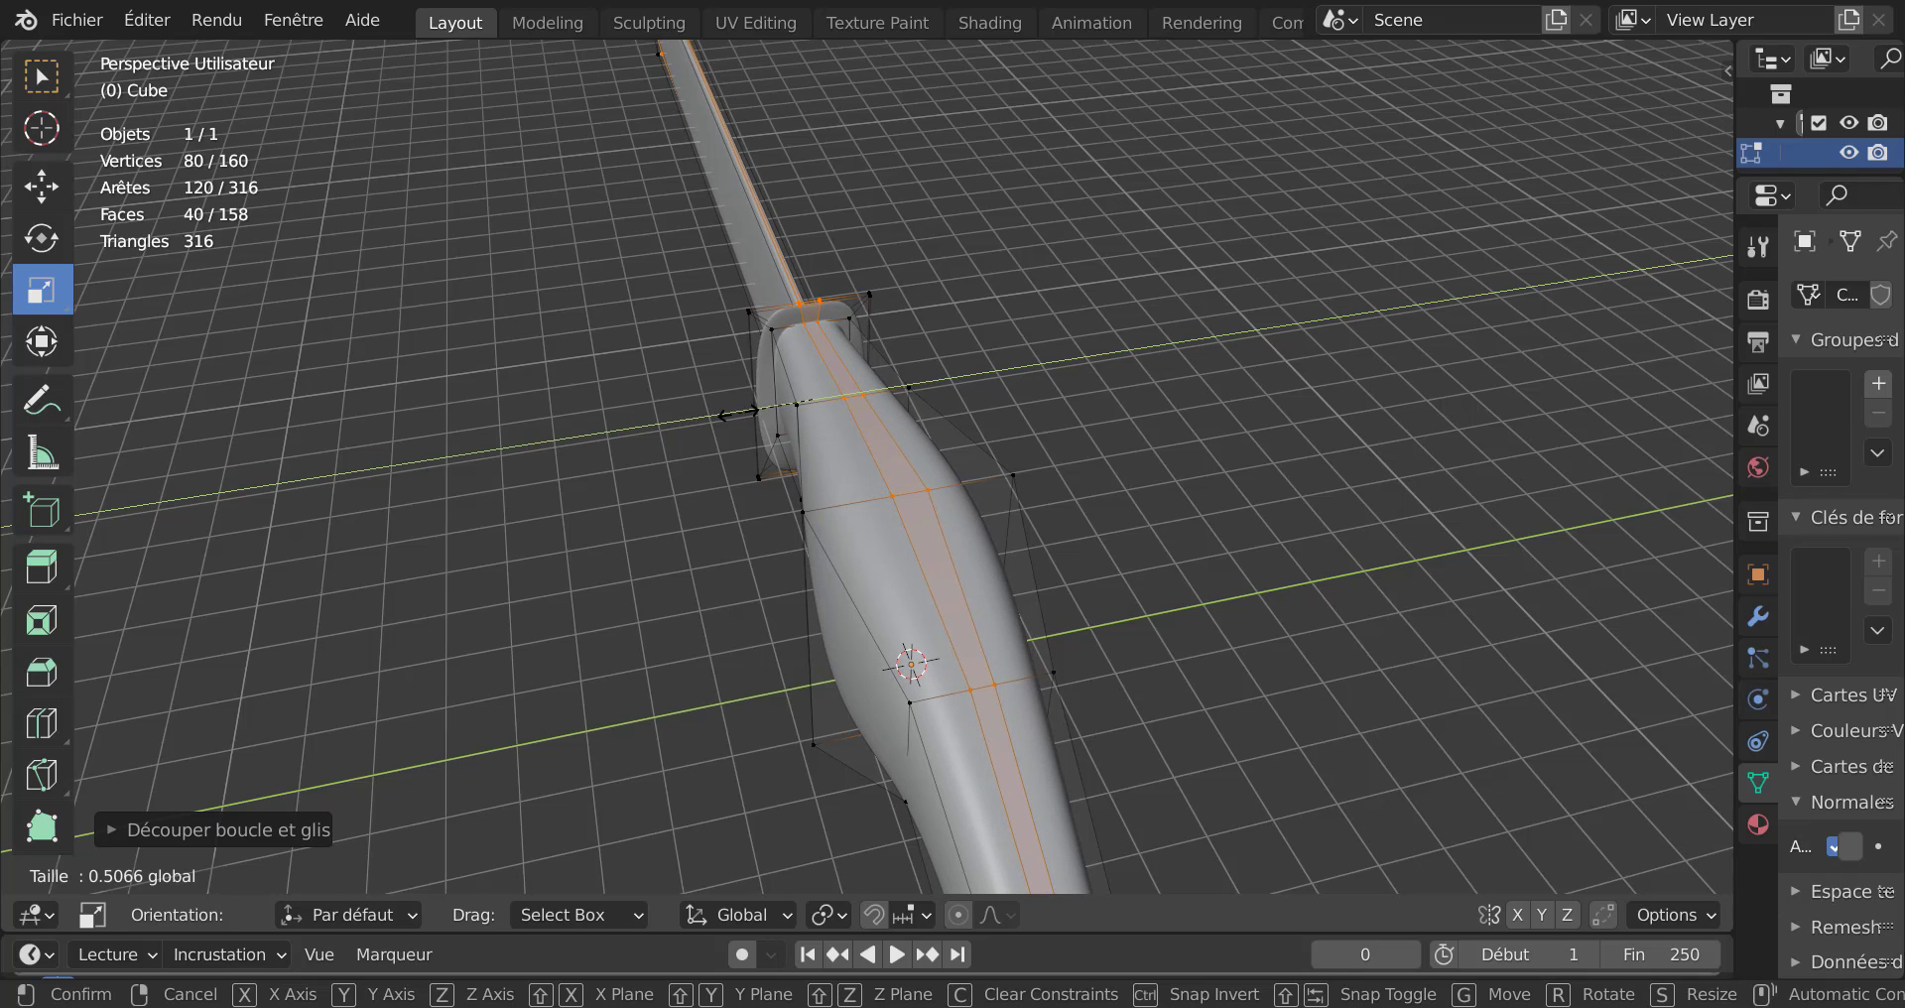
pyautogui.moveTo(737, 415); pyautogui.dragTo(739, 415)
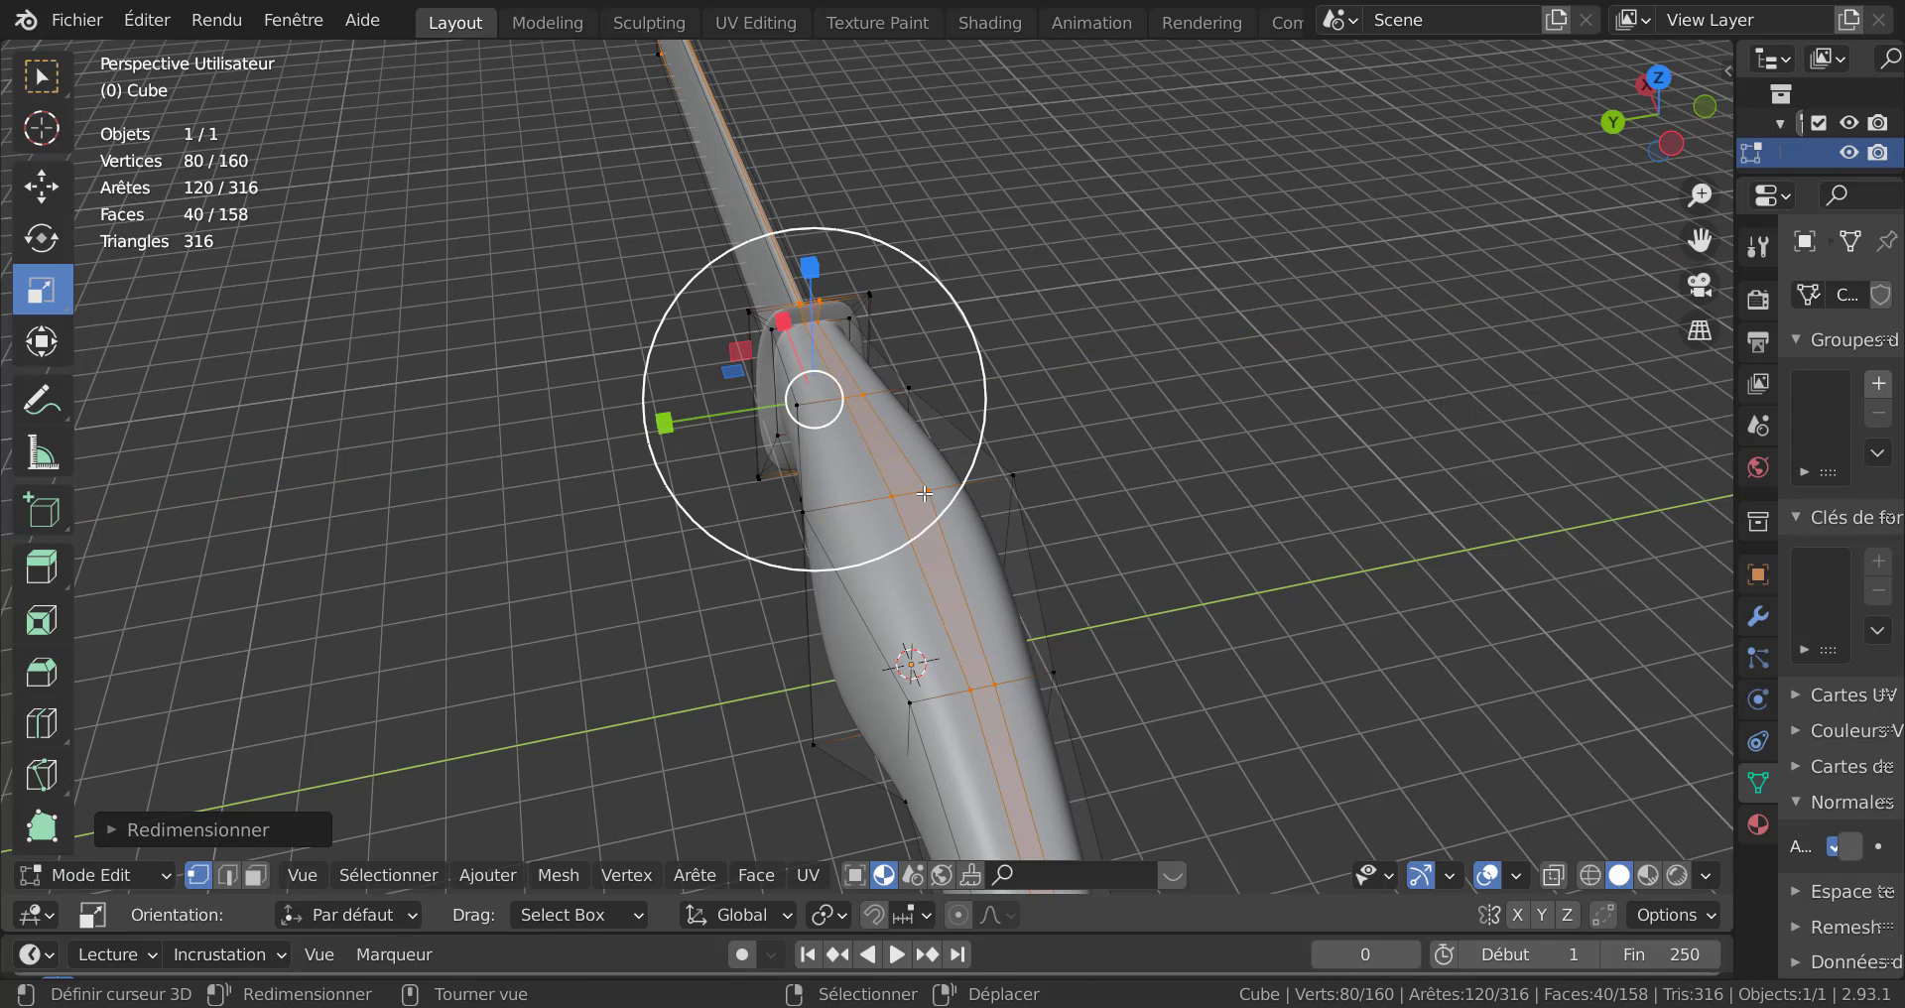
# Narrow the pair of centre vertices on the handle's upper bulge along Y, and check the shape in Object Mode.
pyautogui.click(924, 493)
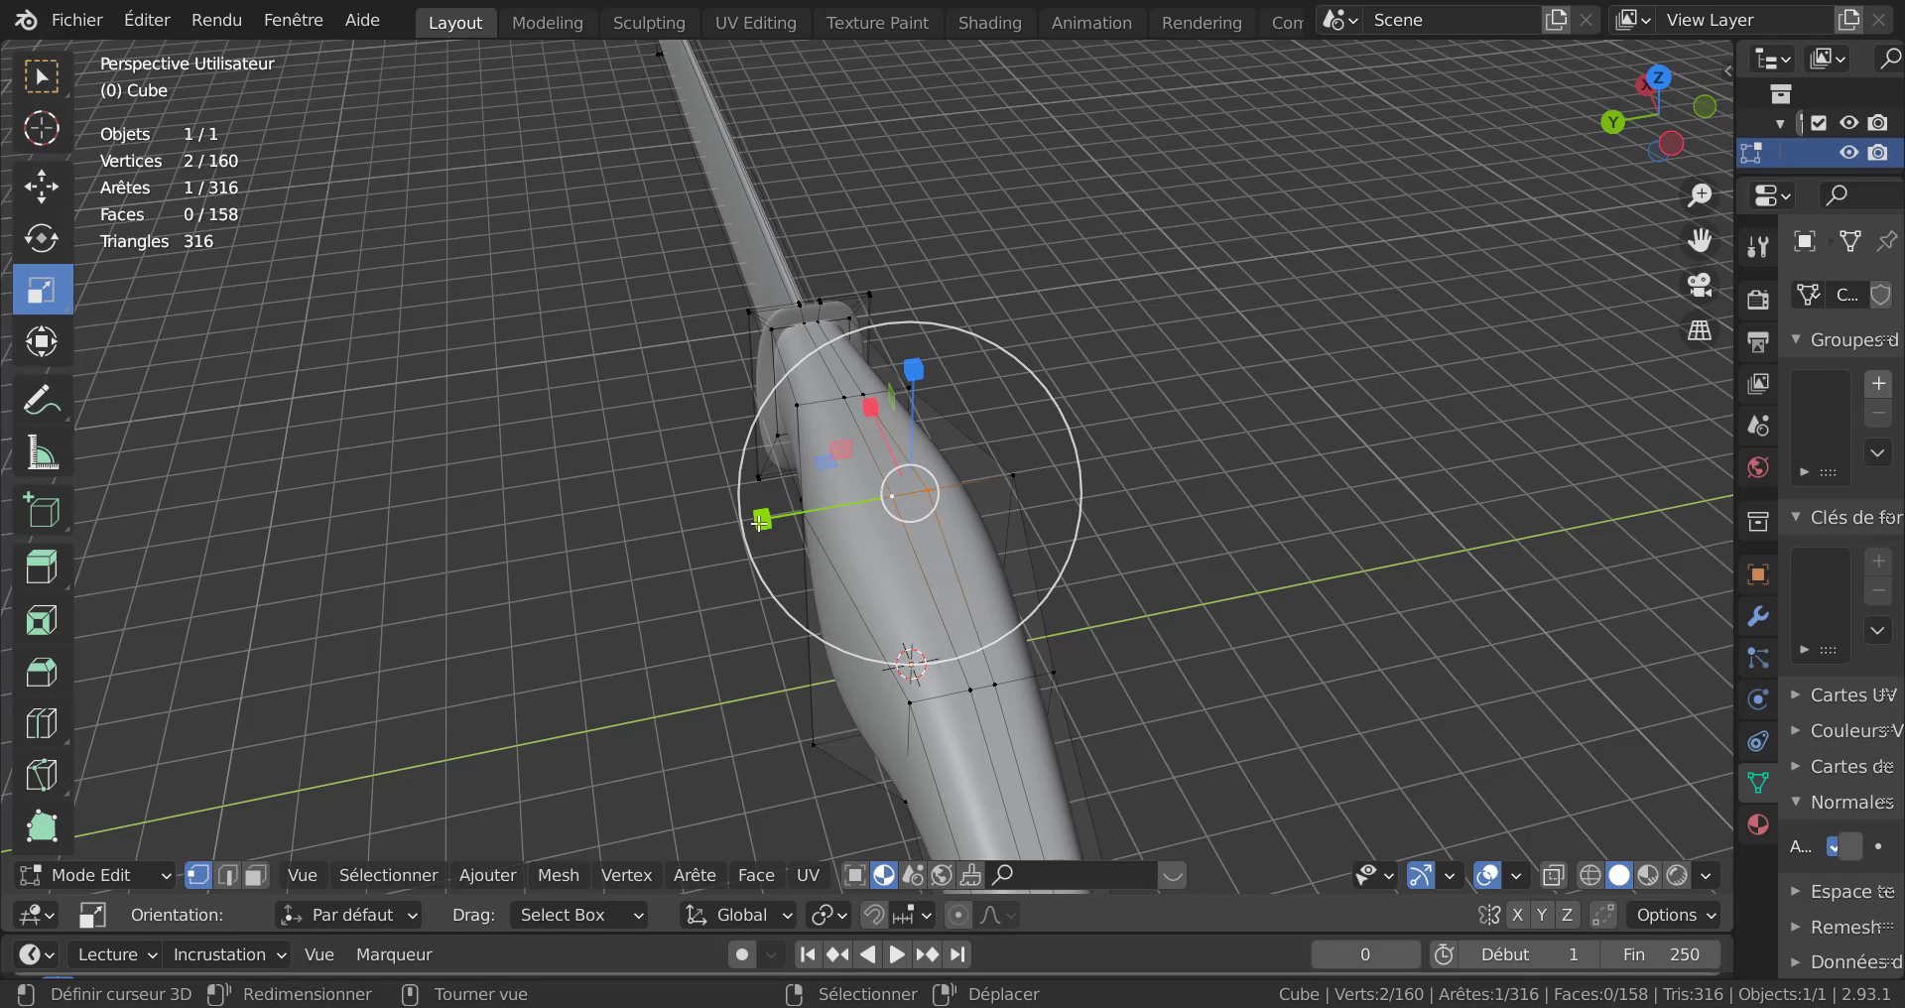
pyautogui.moveTo(761, 521); pyautogui.dragTo(799, 506)
pyautogui.press('Tab')
pyautogui.moveTo(718, 543); pyautogui.dragTo(780, 468, button='middle')
pyautogui.press('Tab')
pyautogui.keyDown('shift'); pyautogui.rightClick(752, 583); pyautogui.keyUp('shift')
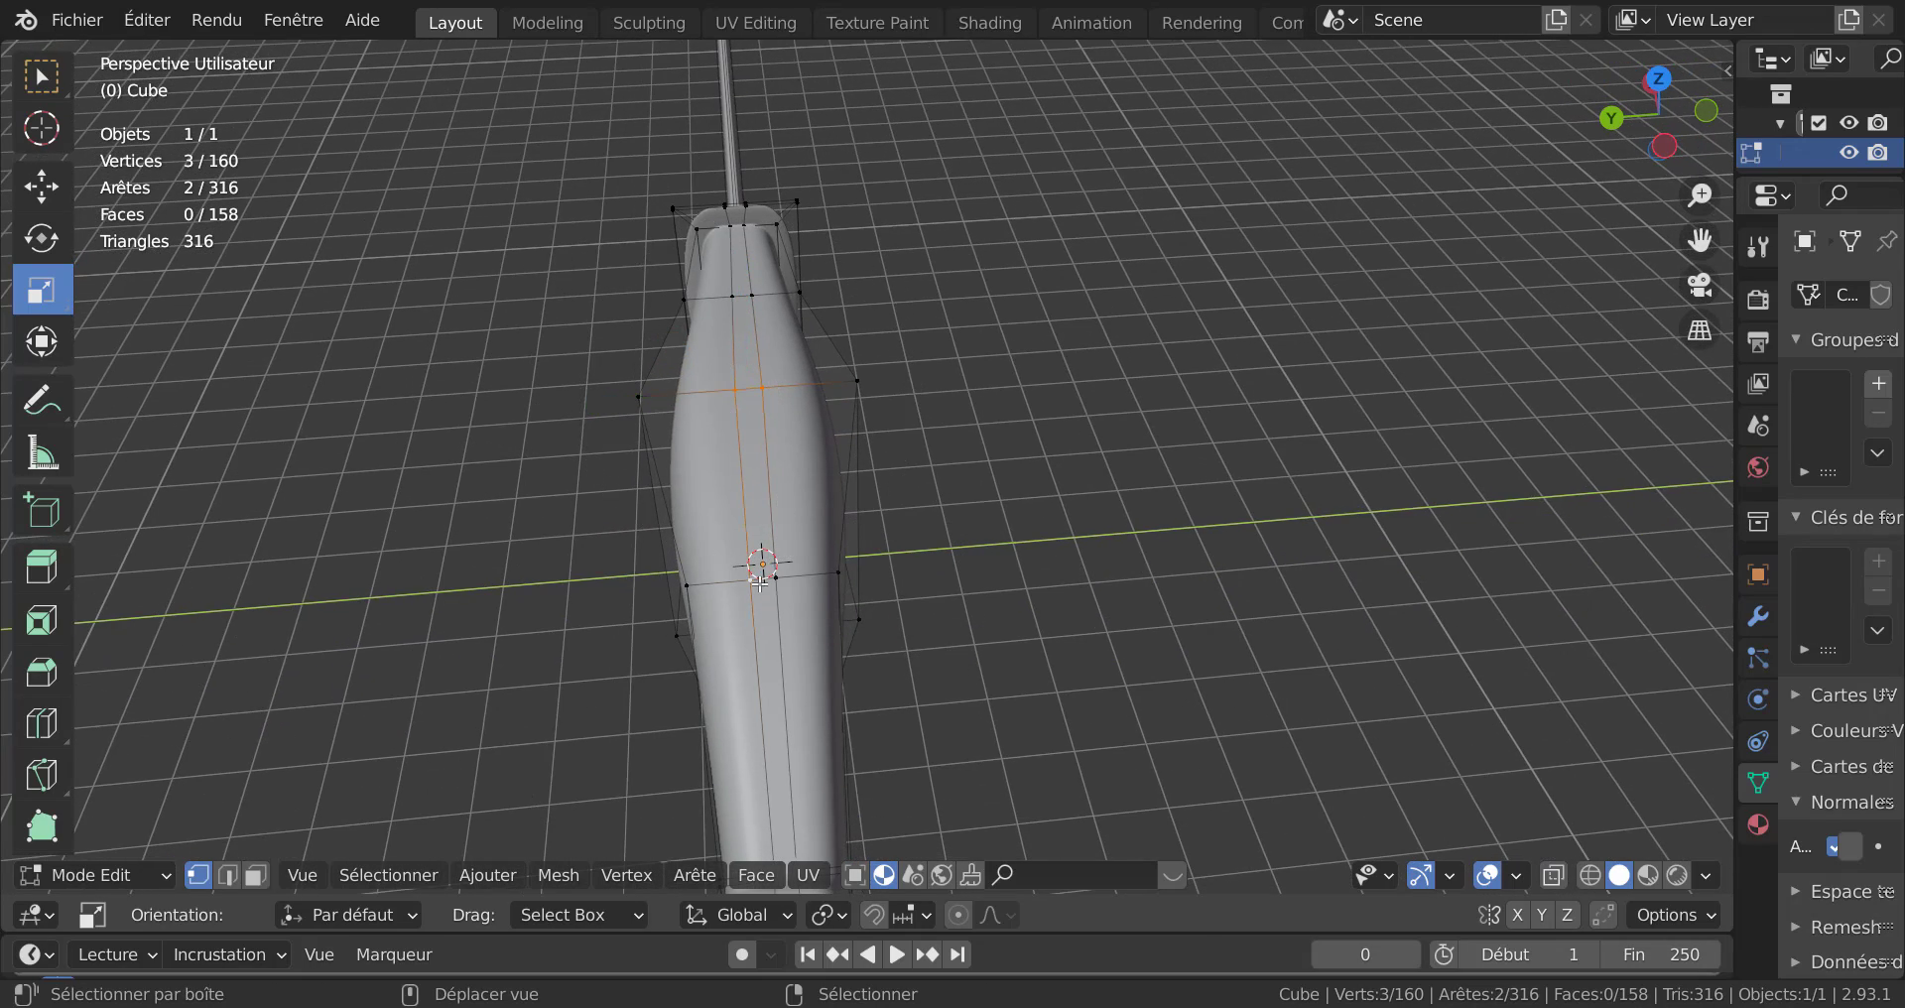
pyautogui.keyDown('shift'); pyautogui.rightClick(774, 583); pyautogui.keyUp('shift')
pyautogui.scroll(-2, 793, 632)
pyautogui.keyDown('shift'); pyautogui.moveTo(792, 632); pyautogui.dragTo(766, 548, button='middle'); pyautogui.keyUp('shift')
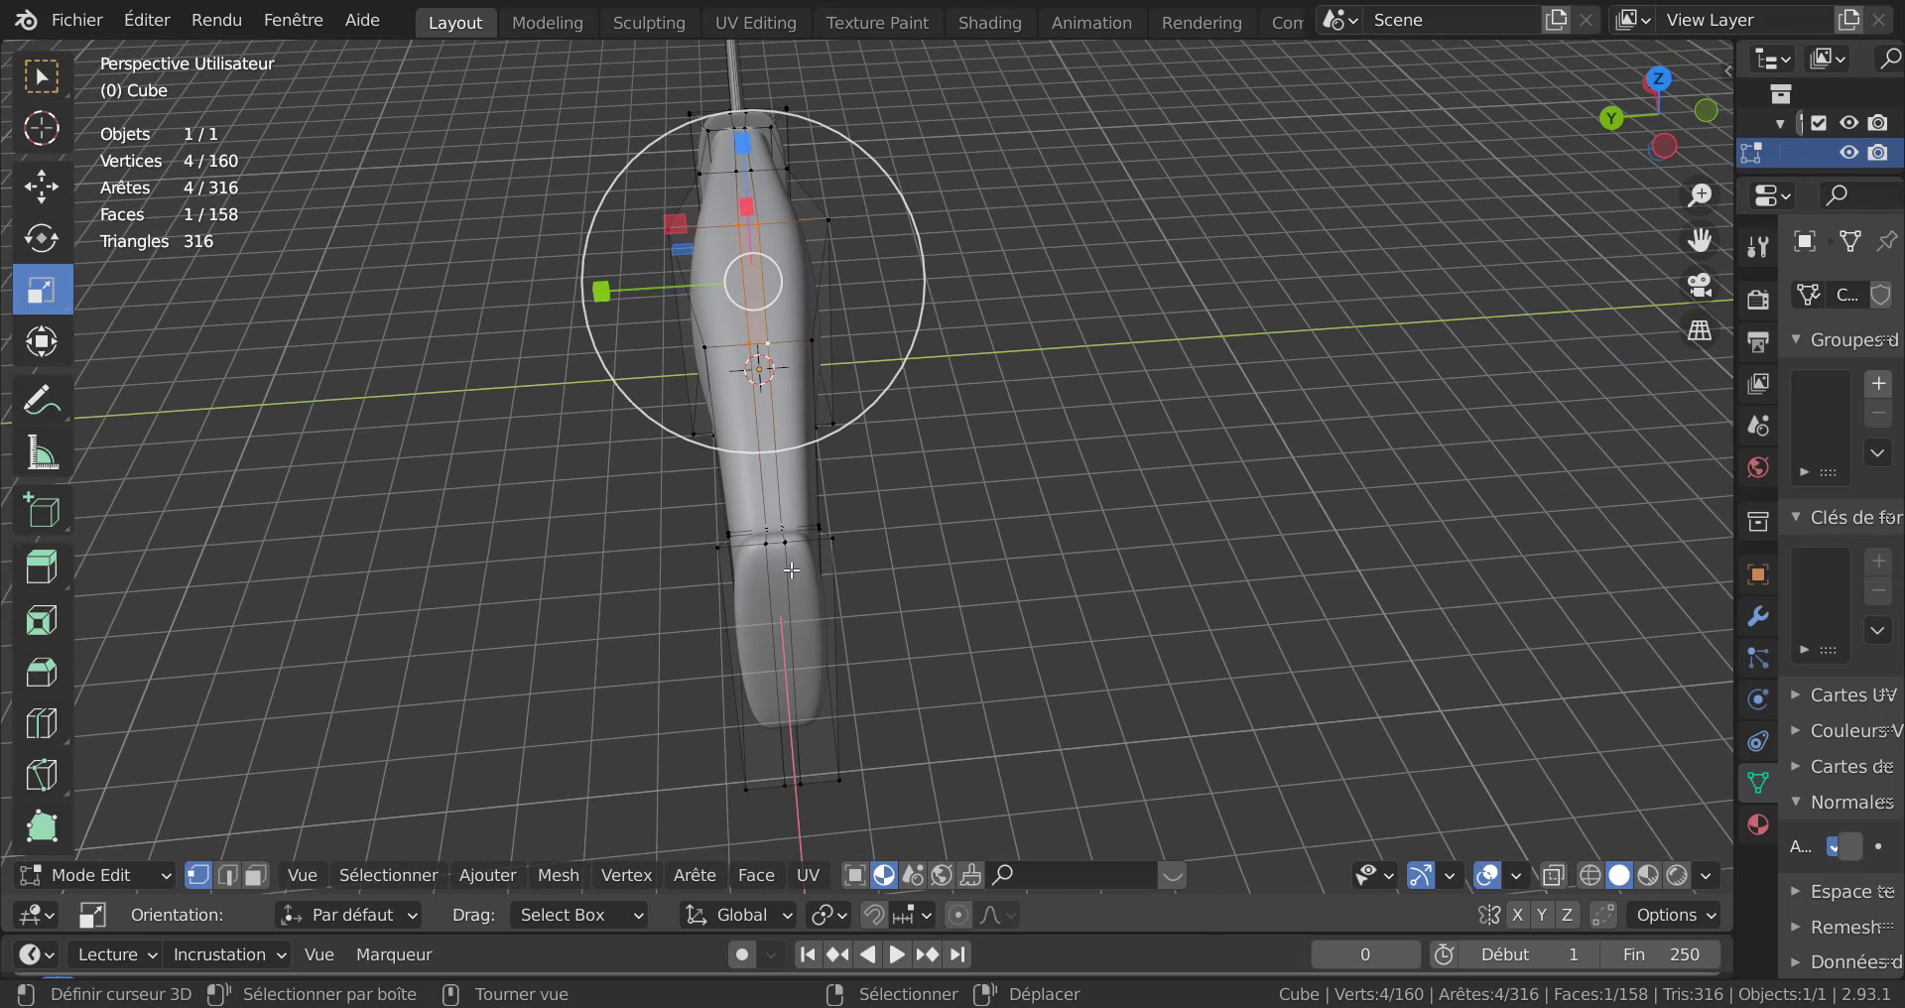
pyautogui.keyDown('shift'); pyautogui.rightClick(767, 547); pyautogui.keyUp('shift')
pyautogui.keyDown('shift'); pyautogui.rightClick(785, 547); pyautogui.keyUp('shift')
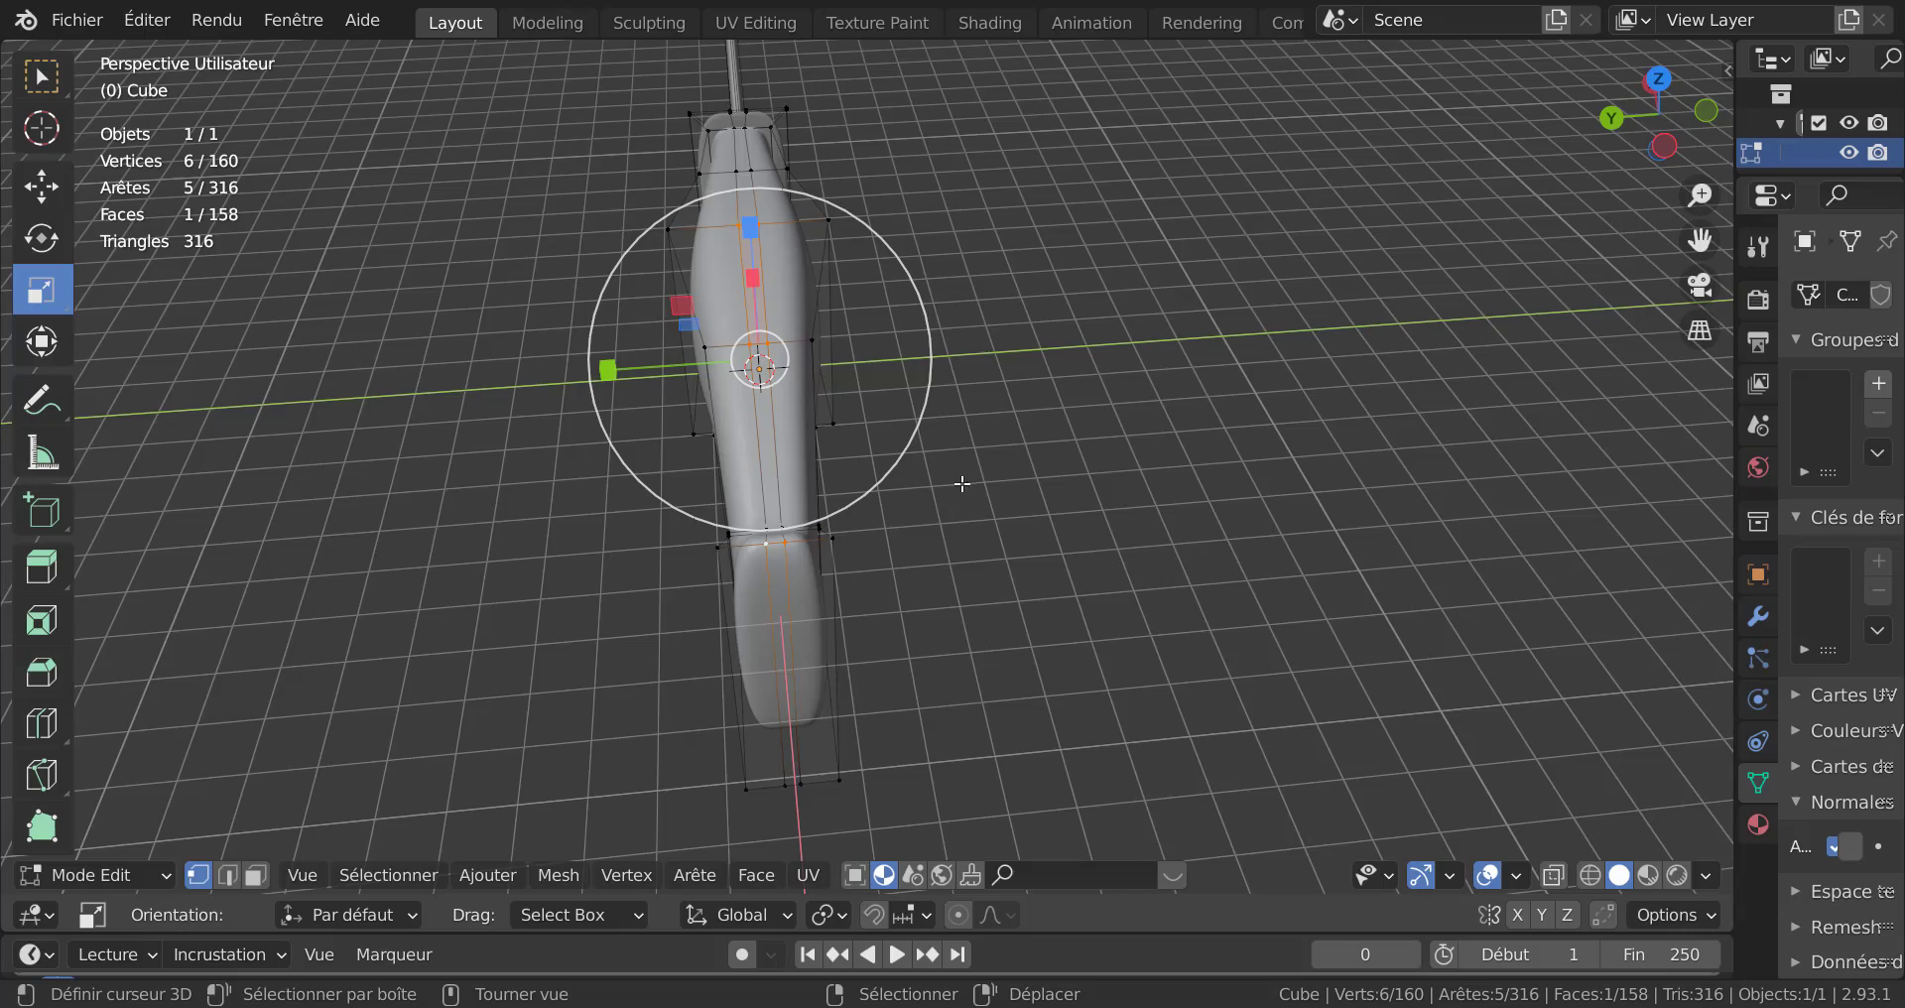
pyautogui.hotkey('alt', 'a')
# Inspect the handle's top and pommel with the new centre loops from several angles in Object and Edit Mode.
pyautogui.press('Tab')
pyautogui.moveTo(1052, 532); pyautogui.dragTo(668, 659, button='middle')
pyautogui.press('Tab')
pyautogui.keyDown('shift'); pyautogui.moveTo(705, 536); pyautogui.dragTo(932, 625, button='middle'); pyautogui.keyUp('shift')
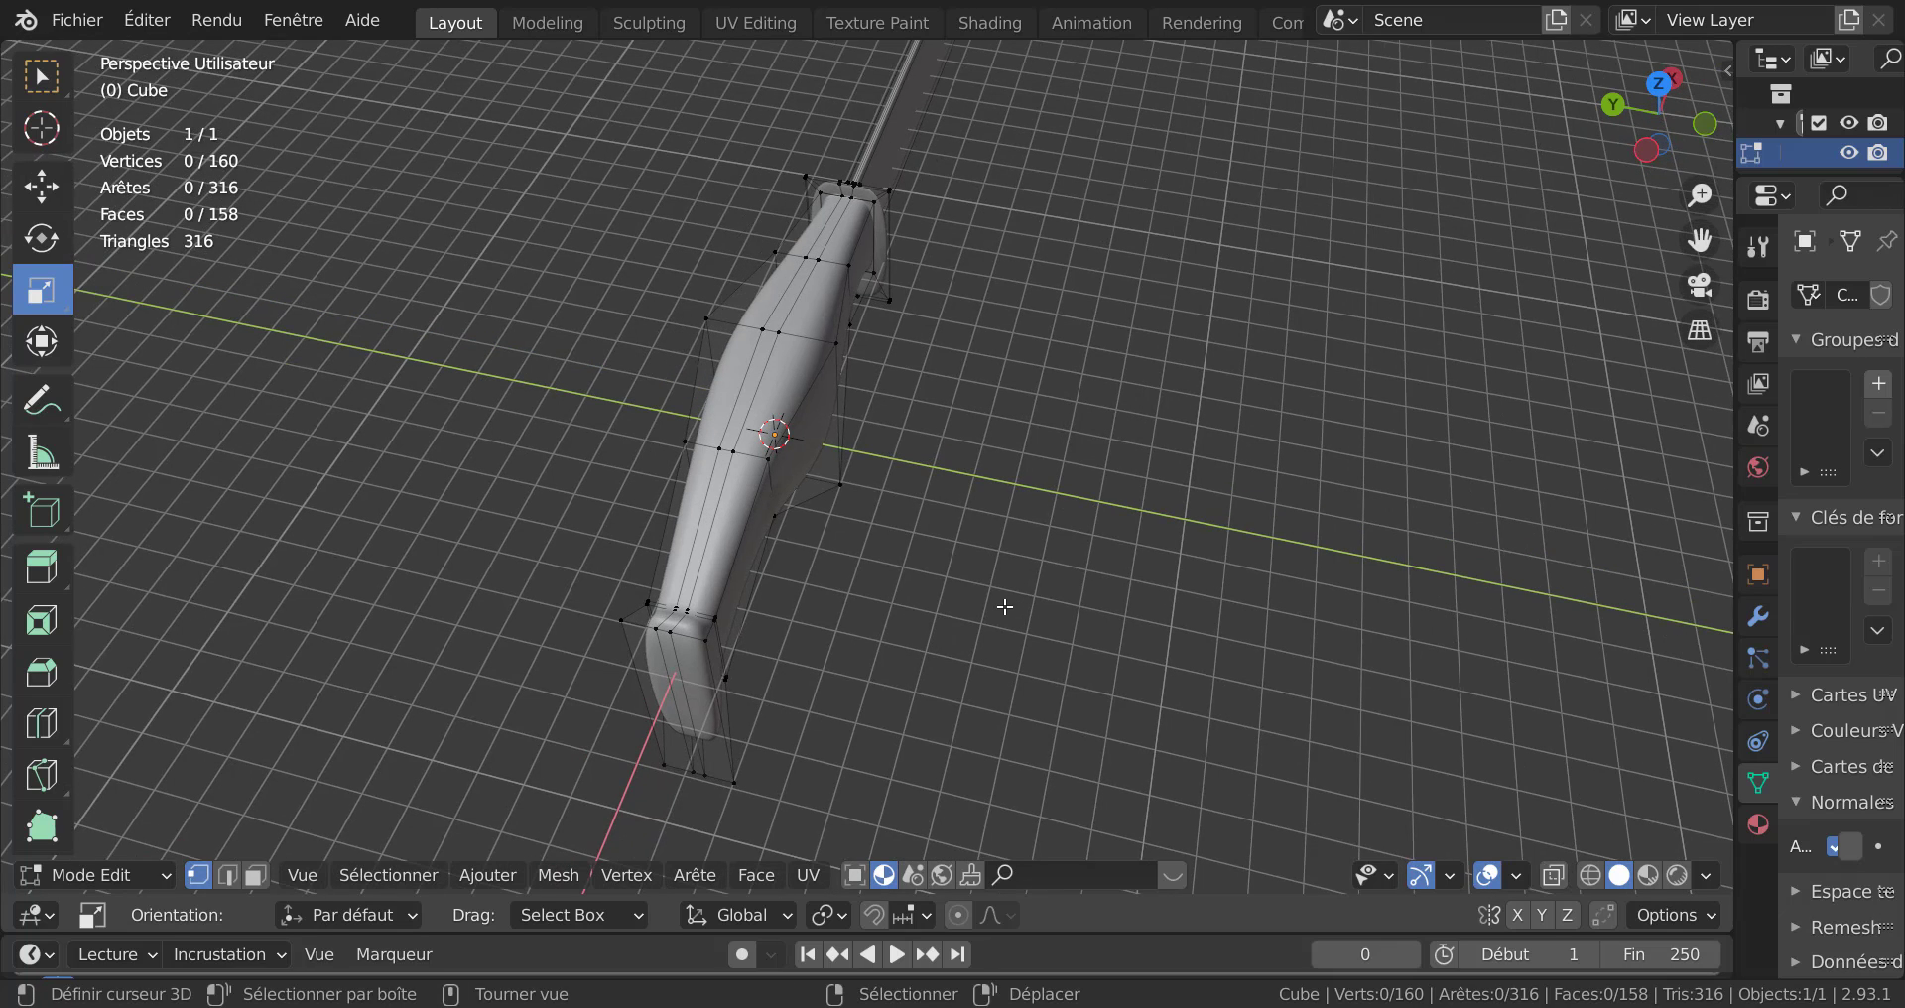
pyautogui.scroll(-2, 1002, 604)
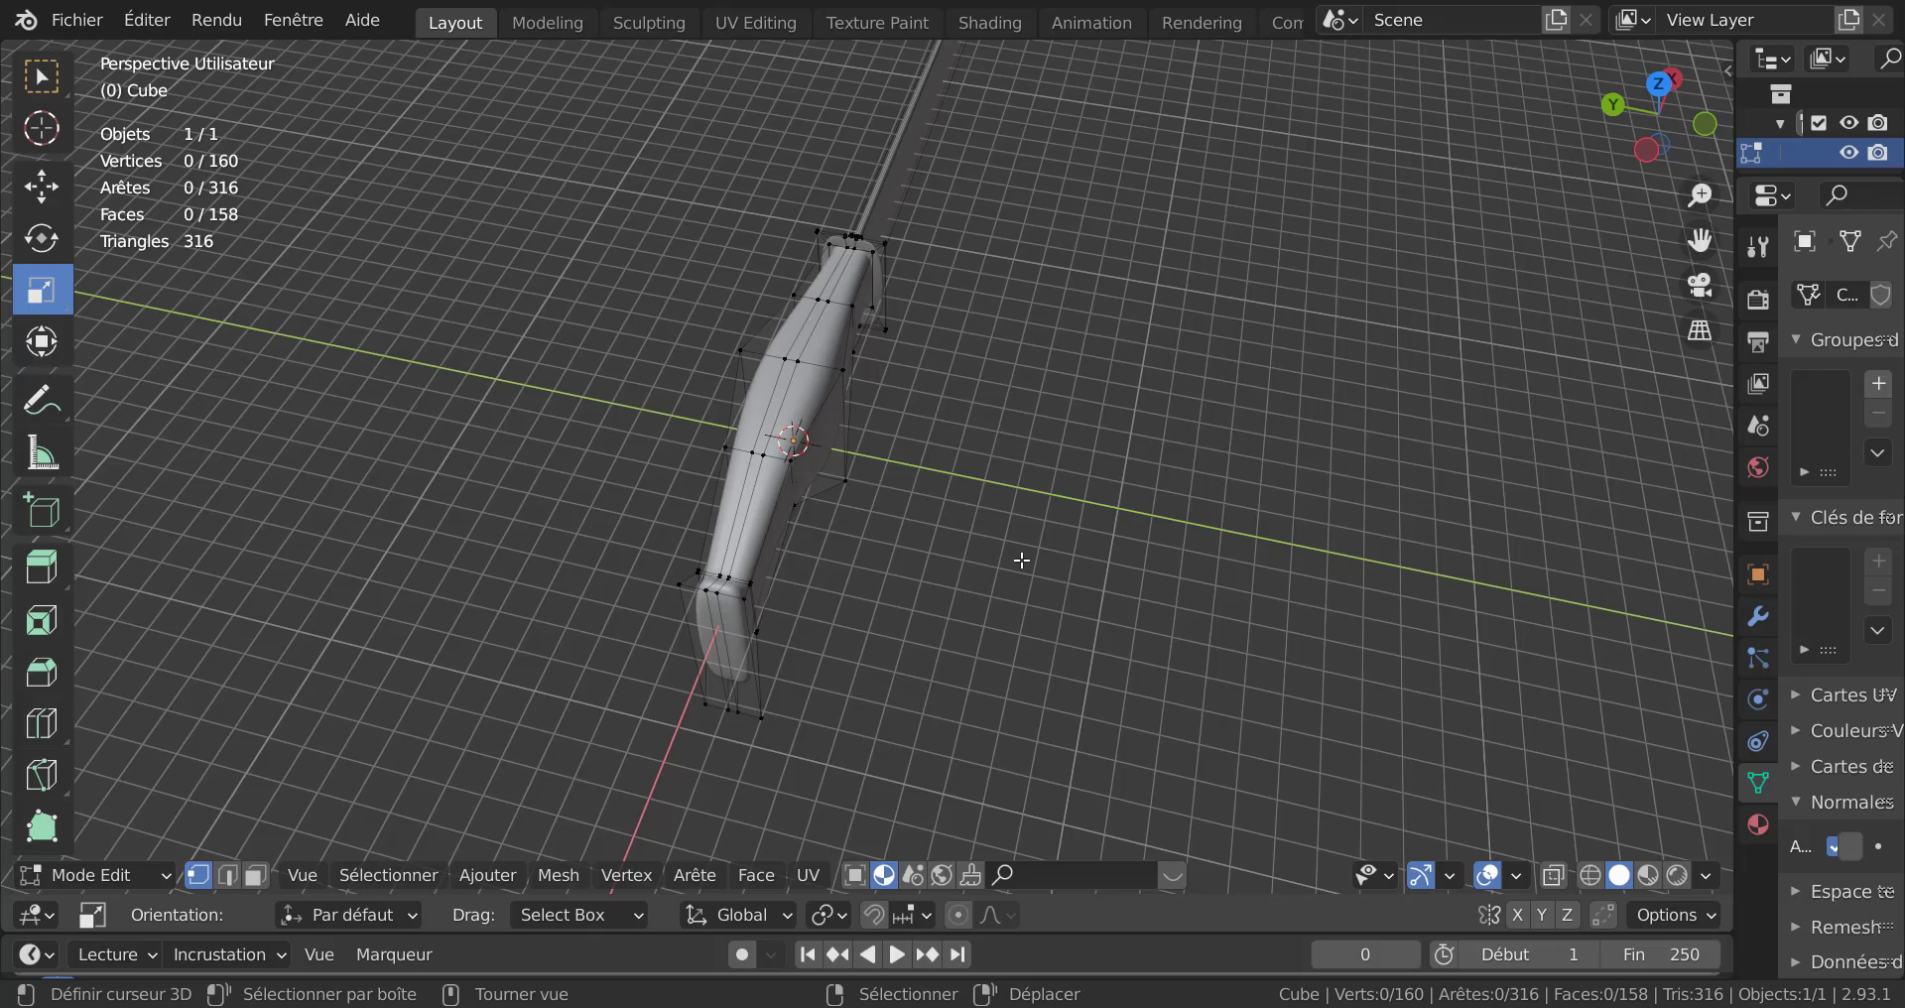
pyautogui.scroll(-5, 837, 519)
pyautogui.moveTo(846, 537); pyautogui.dragTo(1021, 553, button='middle')
pyautogui.scroll(5, 927, 604)
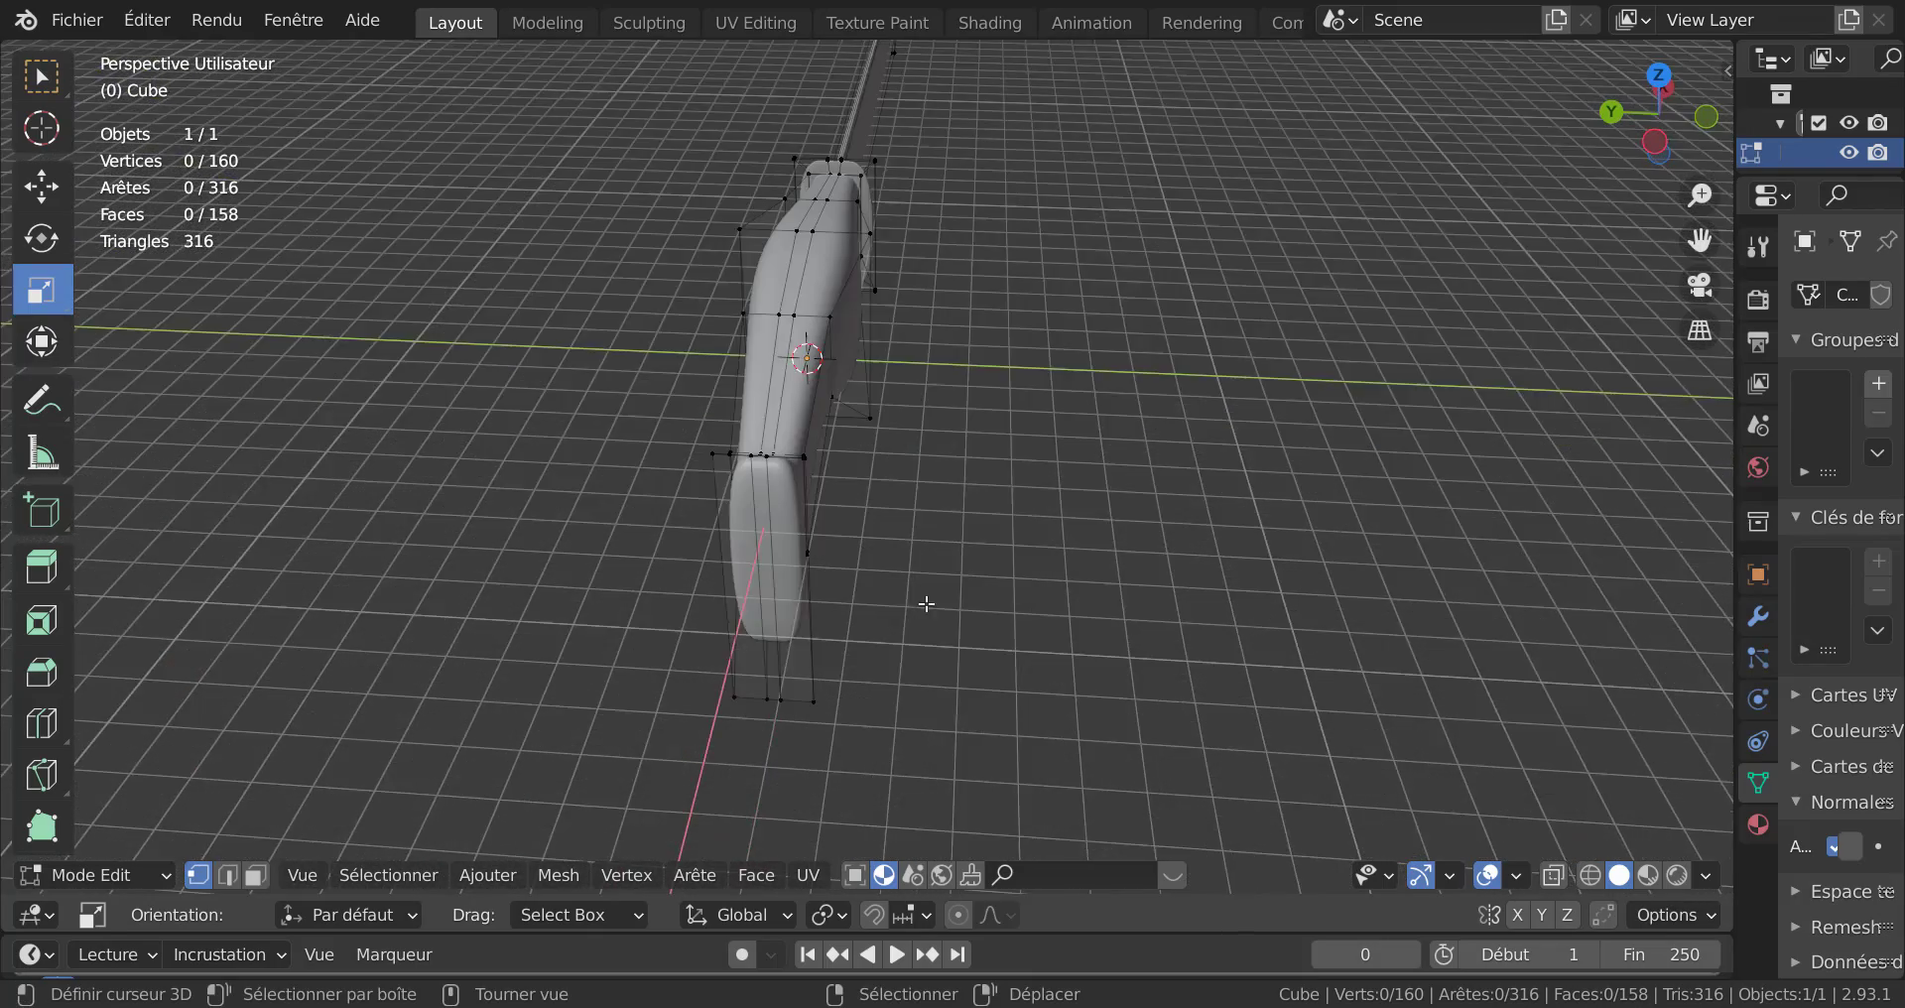
pyautogui.scroll(3, 751, 506)
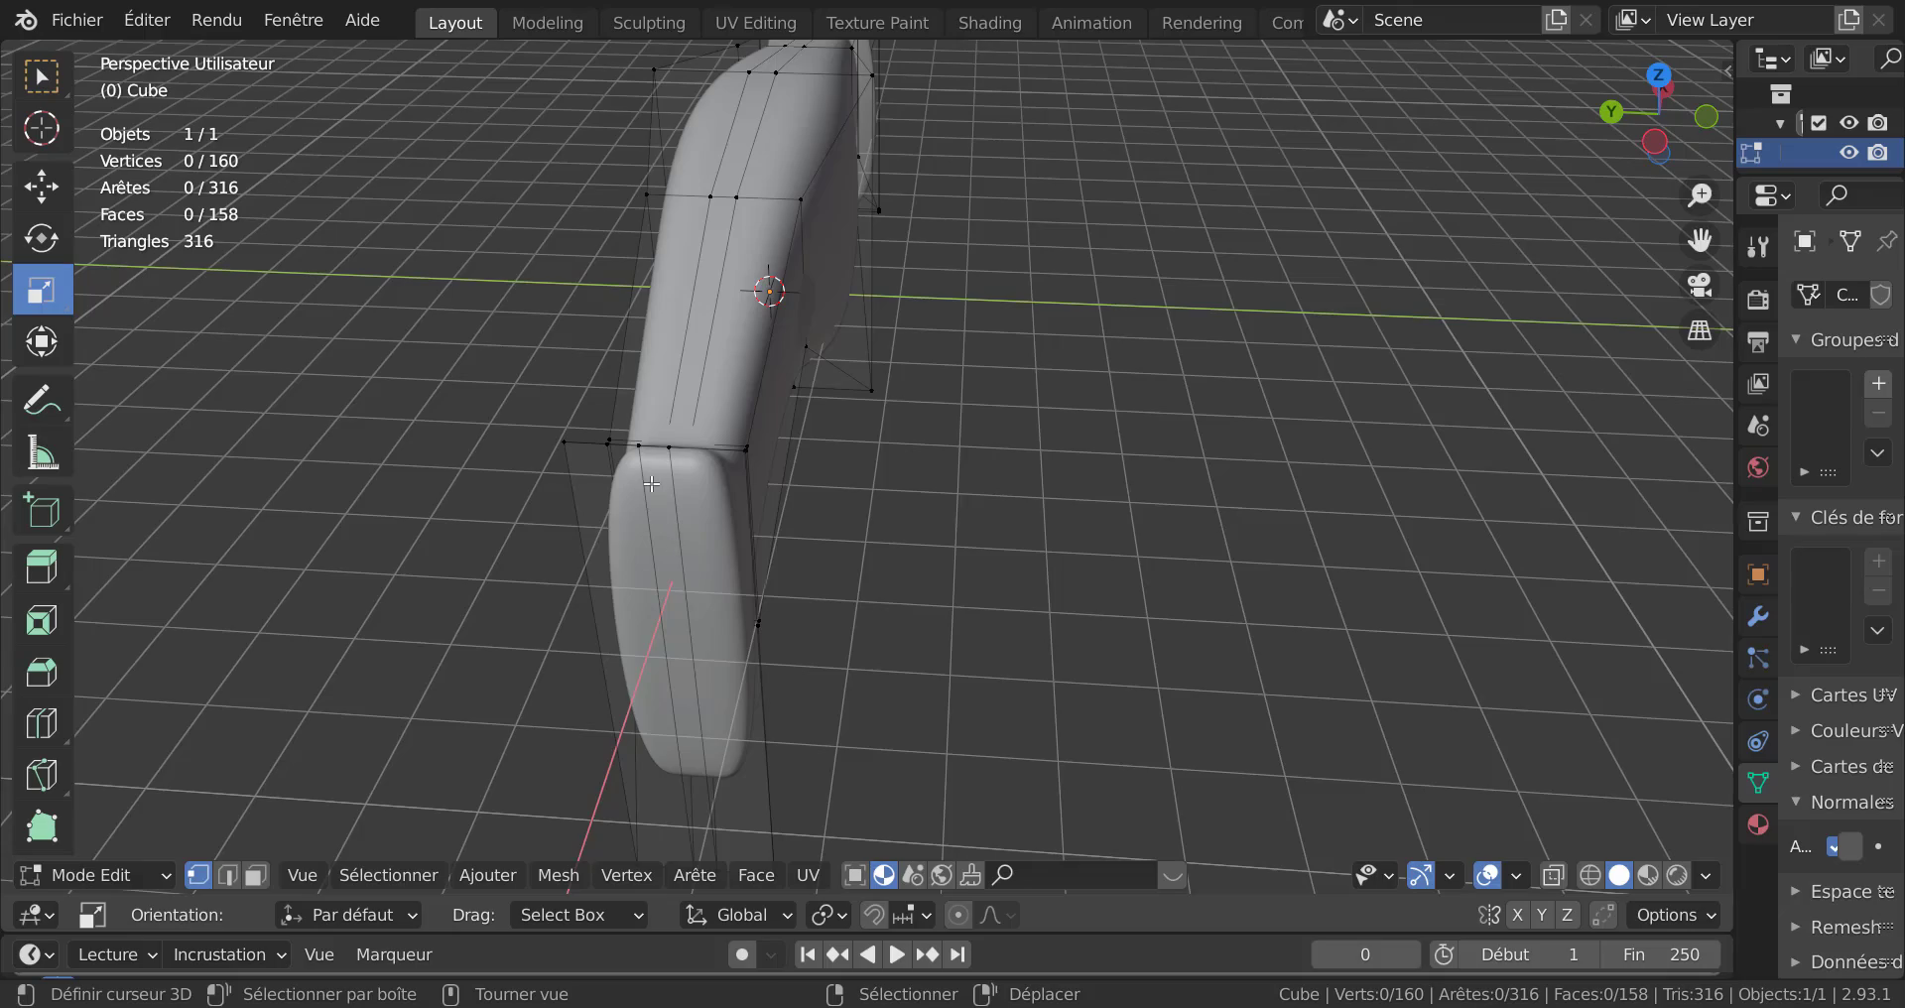
pyautogui.moveTo(649, 587); pyautogui.dragTo(693, 589, button='middle')
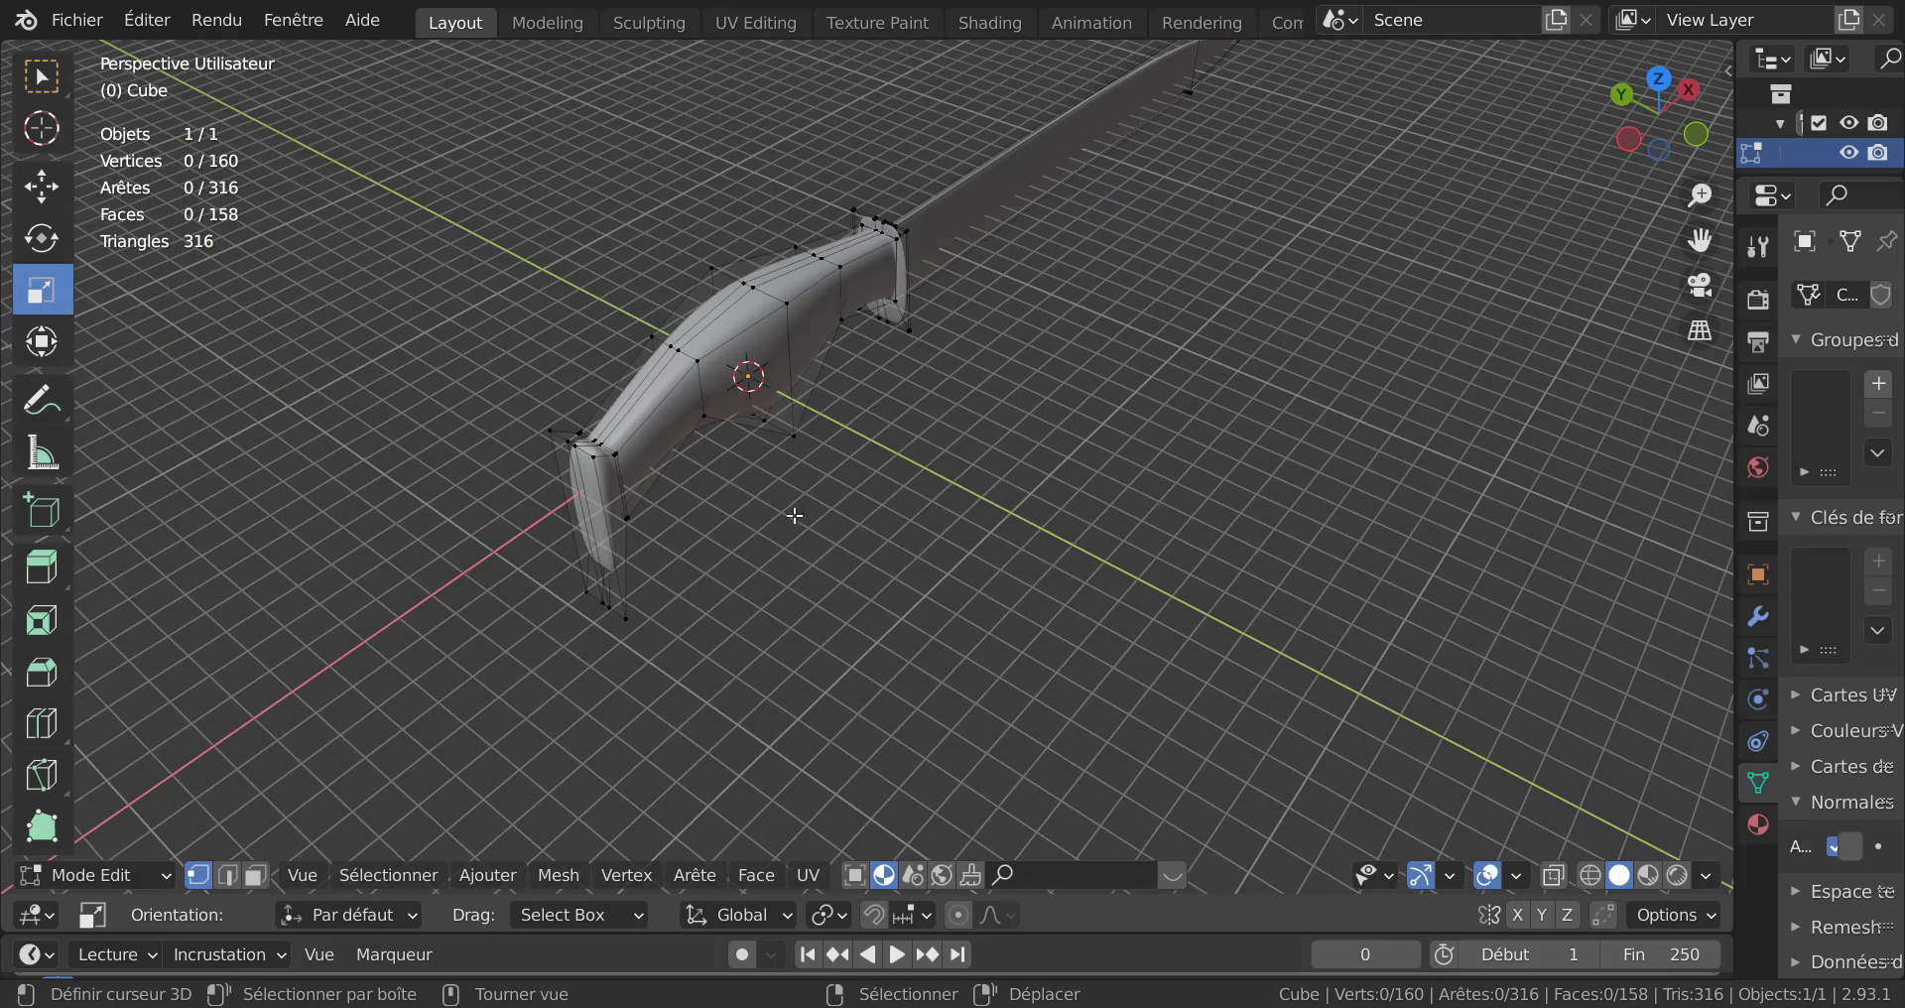
# In face selection mode, select the central lengthwise face loop running around the handle and blade.
pyautogui.scroll(3, 794, 515)
pyautogui.scroll(-4, 859, 540)
pyautogui.scroll(5, 940, 532)
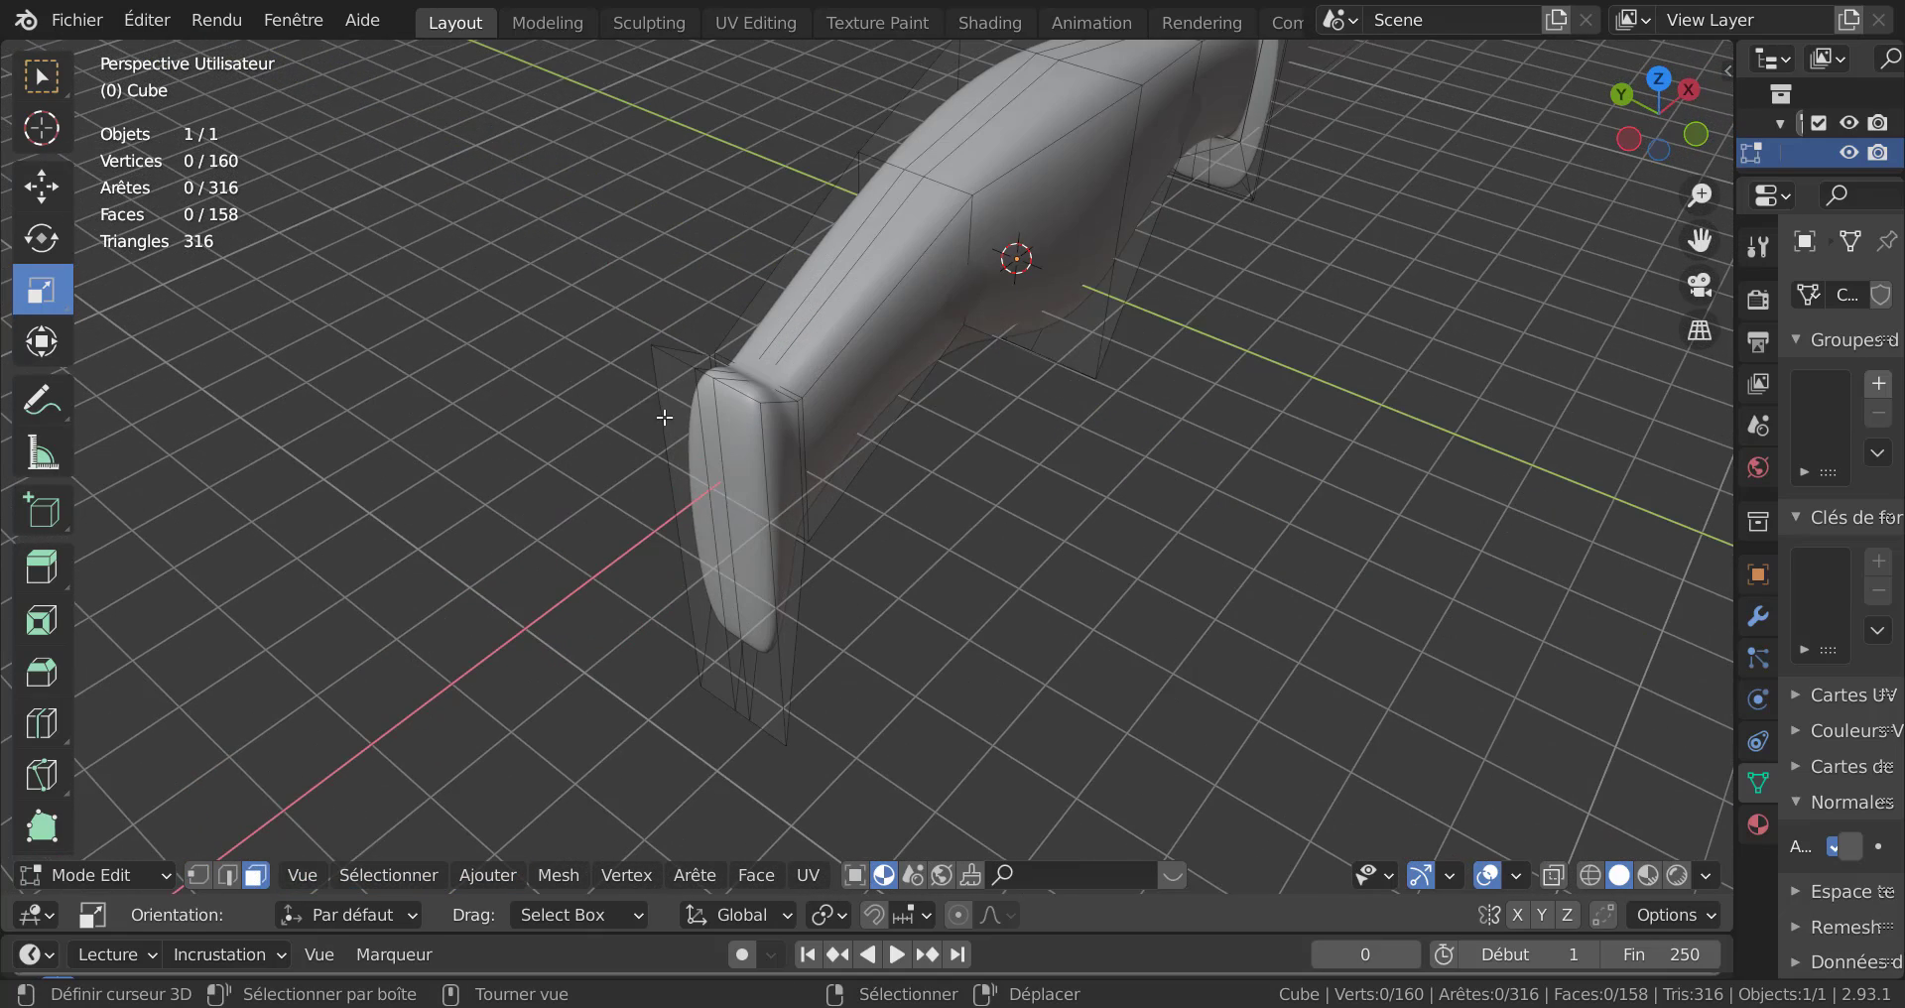
pyautogui.keyDown('alt'); pyautogui.click(706, 376); pyautogui.keyUp('alt')
pyautogui.scroll(-5, 665, 522)
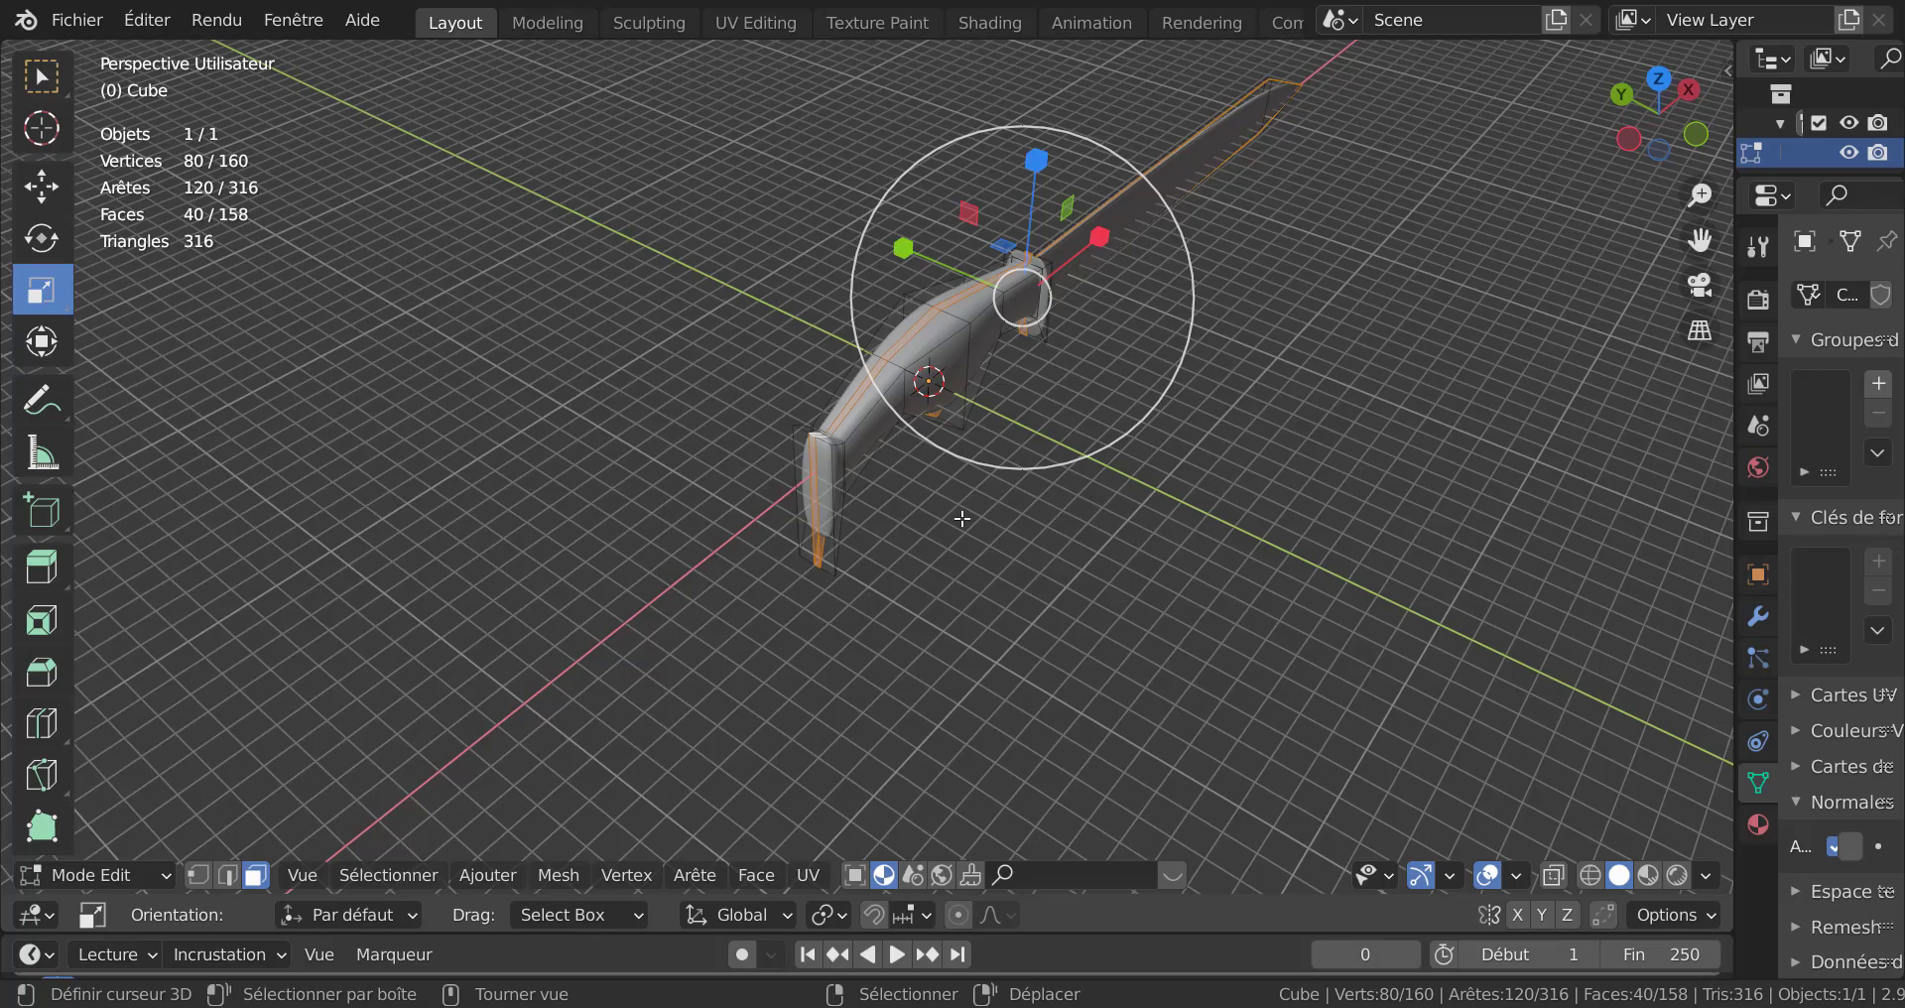
# Add the face loop along the blade's flat sides to the current face selection.
pyautogui.moveTo(962, 517); pyautogui.dragTo(757, 501, button='middle')
pyautogui.moveTo(1212, 532); pyautogui.dragTo(988, 611, button='middle')
pyautogui.scroll(3, 1049, 562)
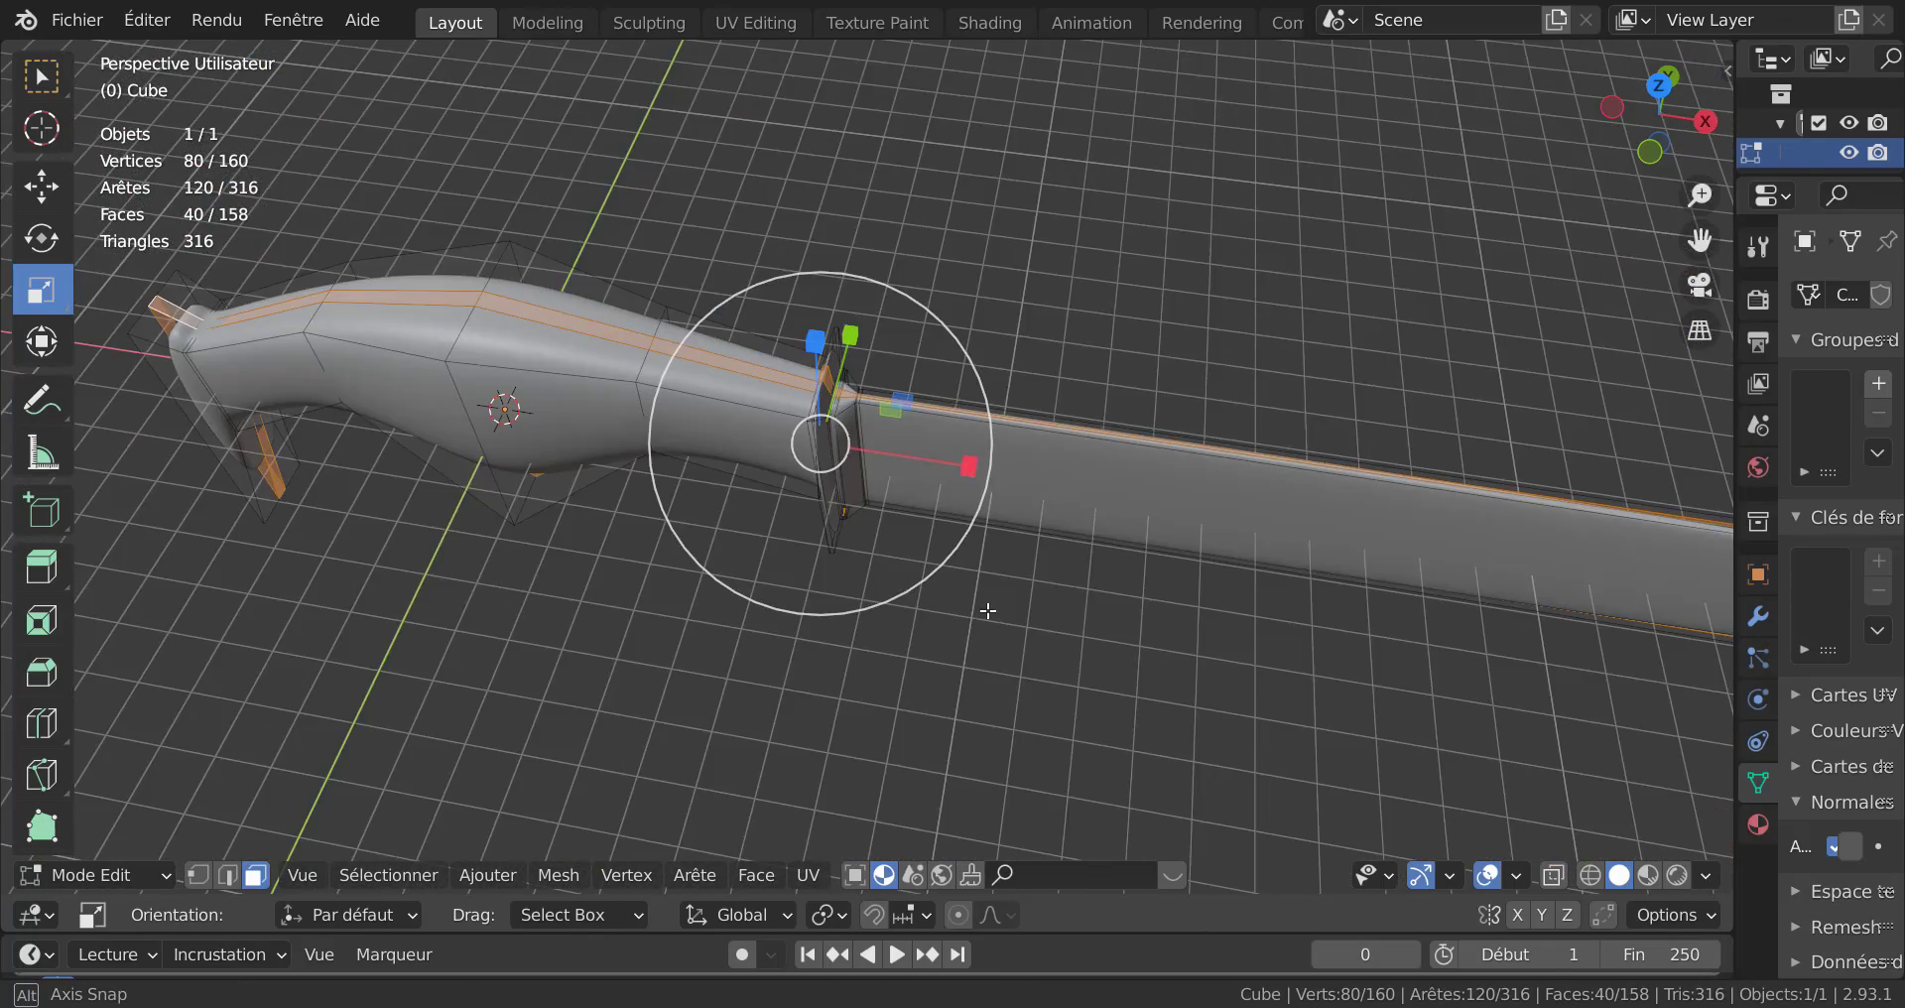
pyautogui.scroll(4, 979, 577)
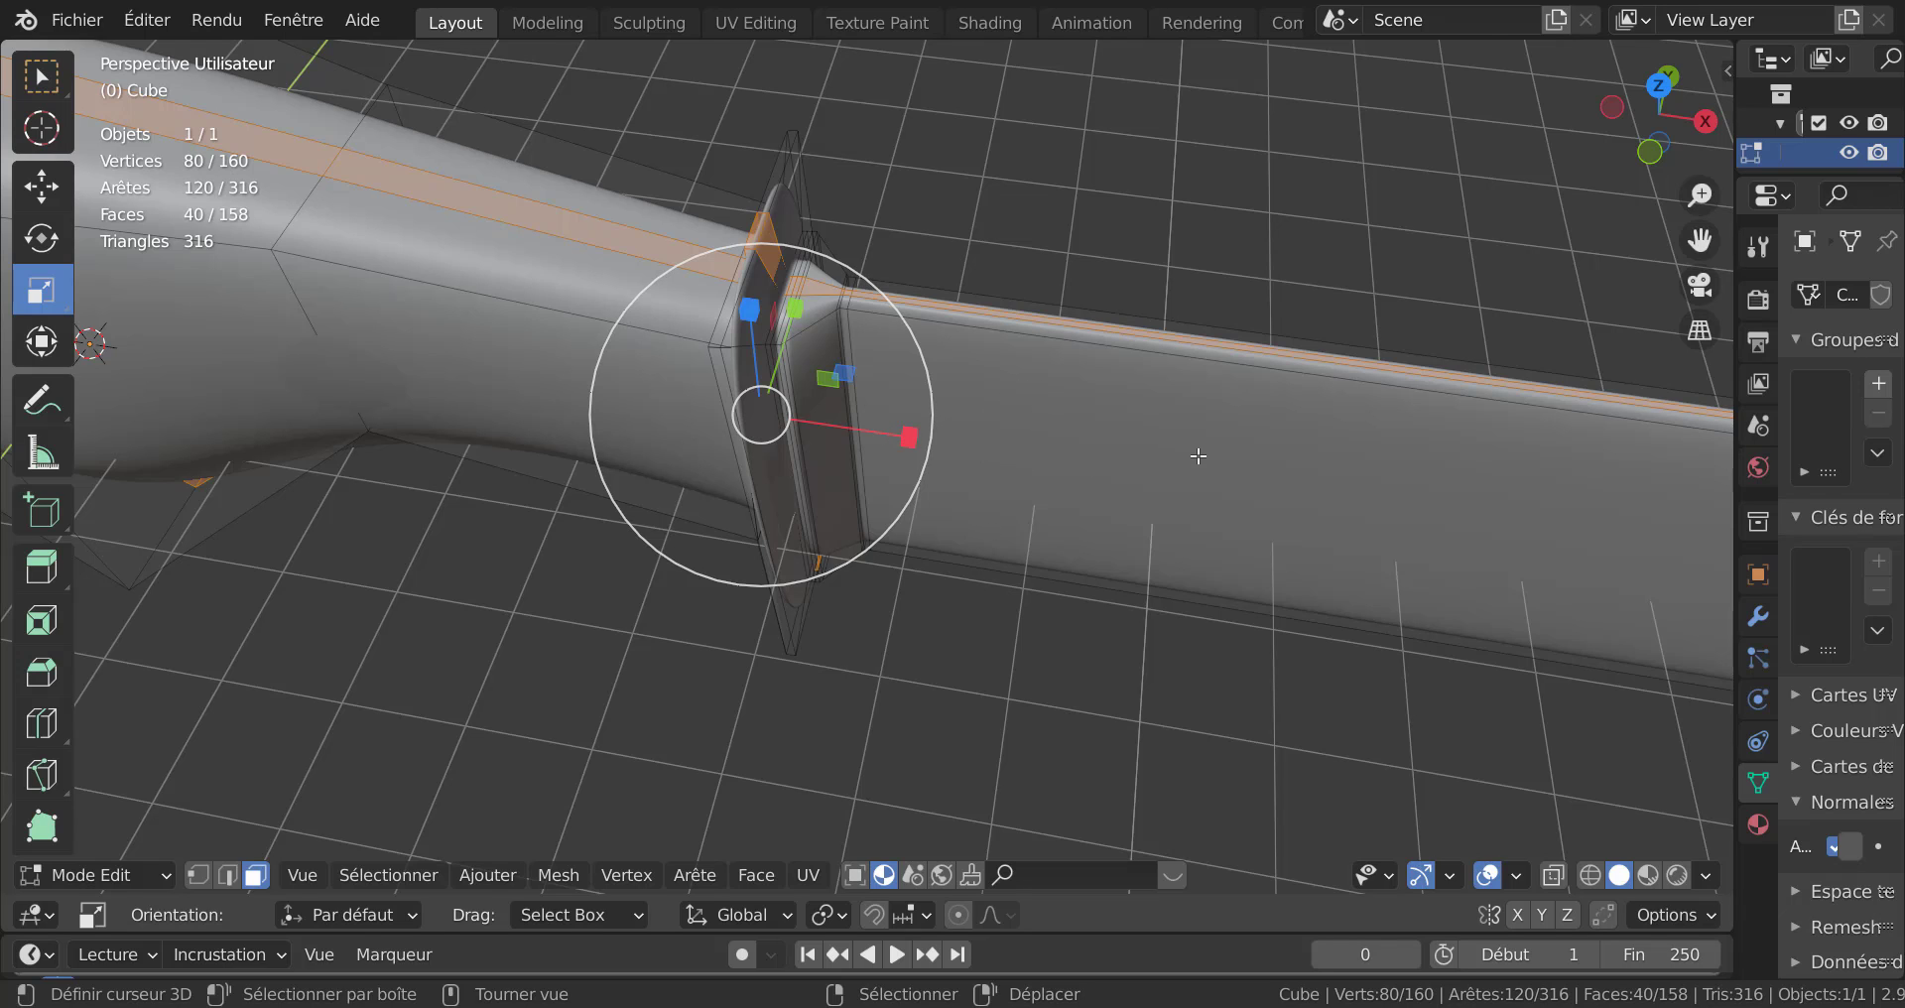
pyautogui.scroll(-2, 1198, 456)
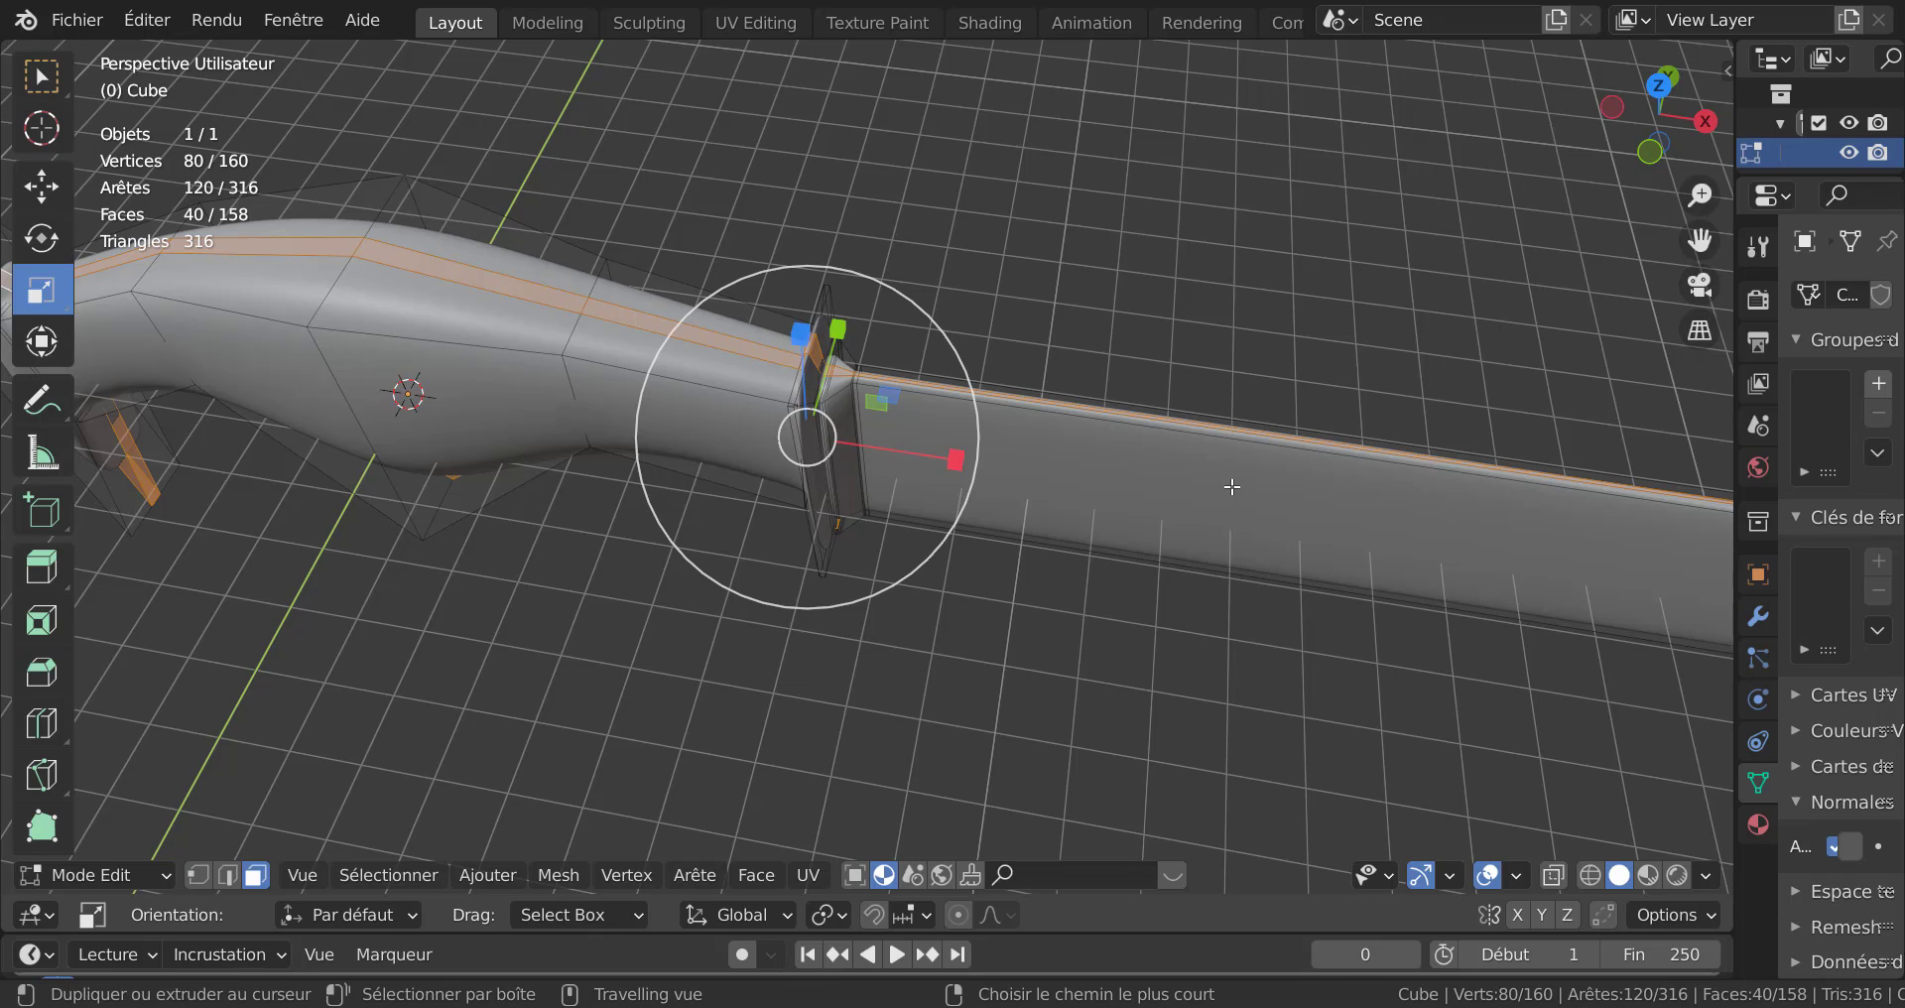
pyautogui.keyDown('alt'); pyautogui.keyDown('shift'); pyautogui.click(1243, 449); pyautogui.keyUp('shift'); pyautogui.keyUp('alt')
pyautogui.scroll(-3, 1244, 448)
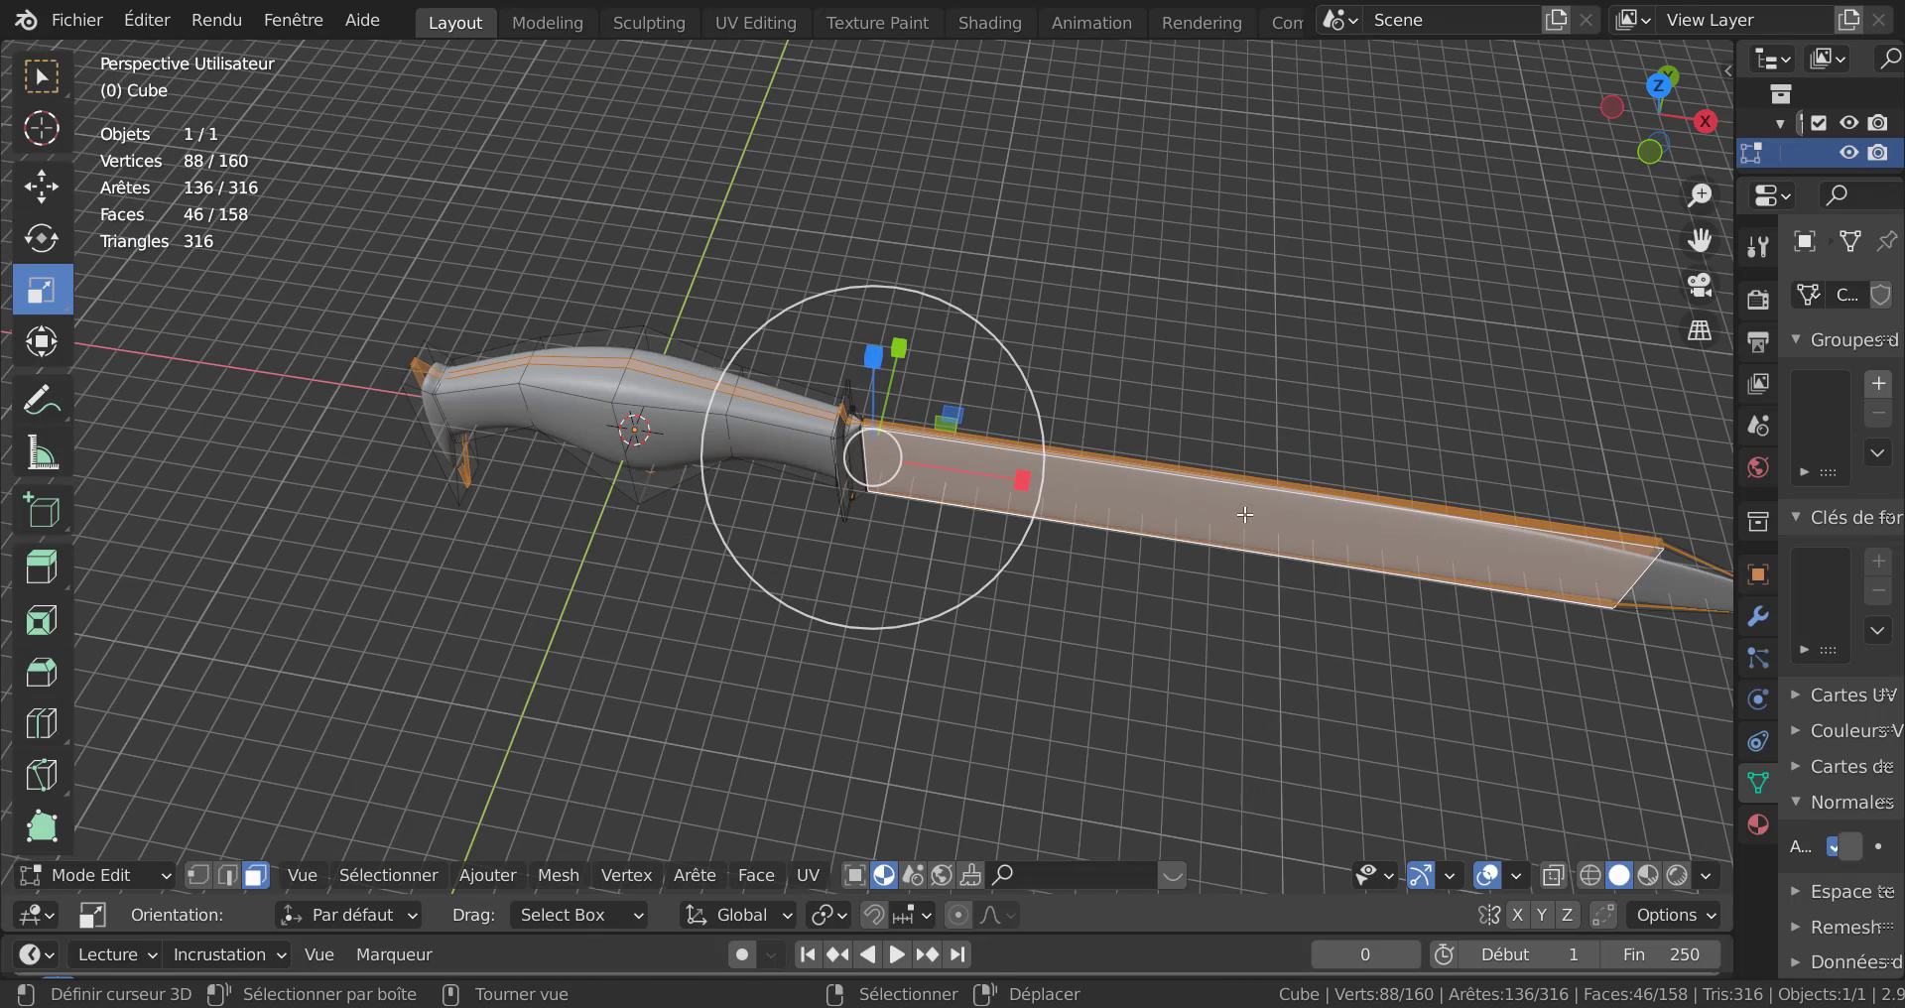
# Extend the selection with the faces of the blade's pointed tip, and check the selection along the blade.
pyautogui.moveTo(1252, 573); pyautogui.dragTo(1142, 569, button='middle')
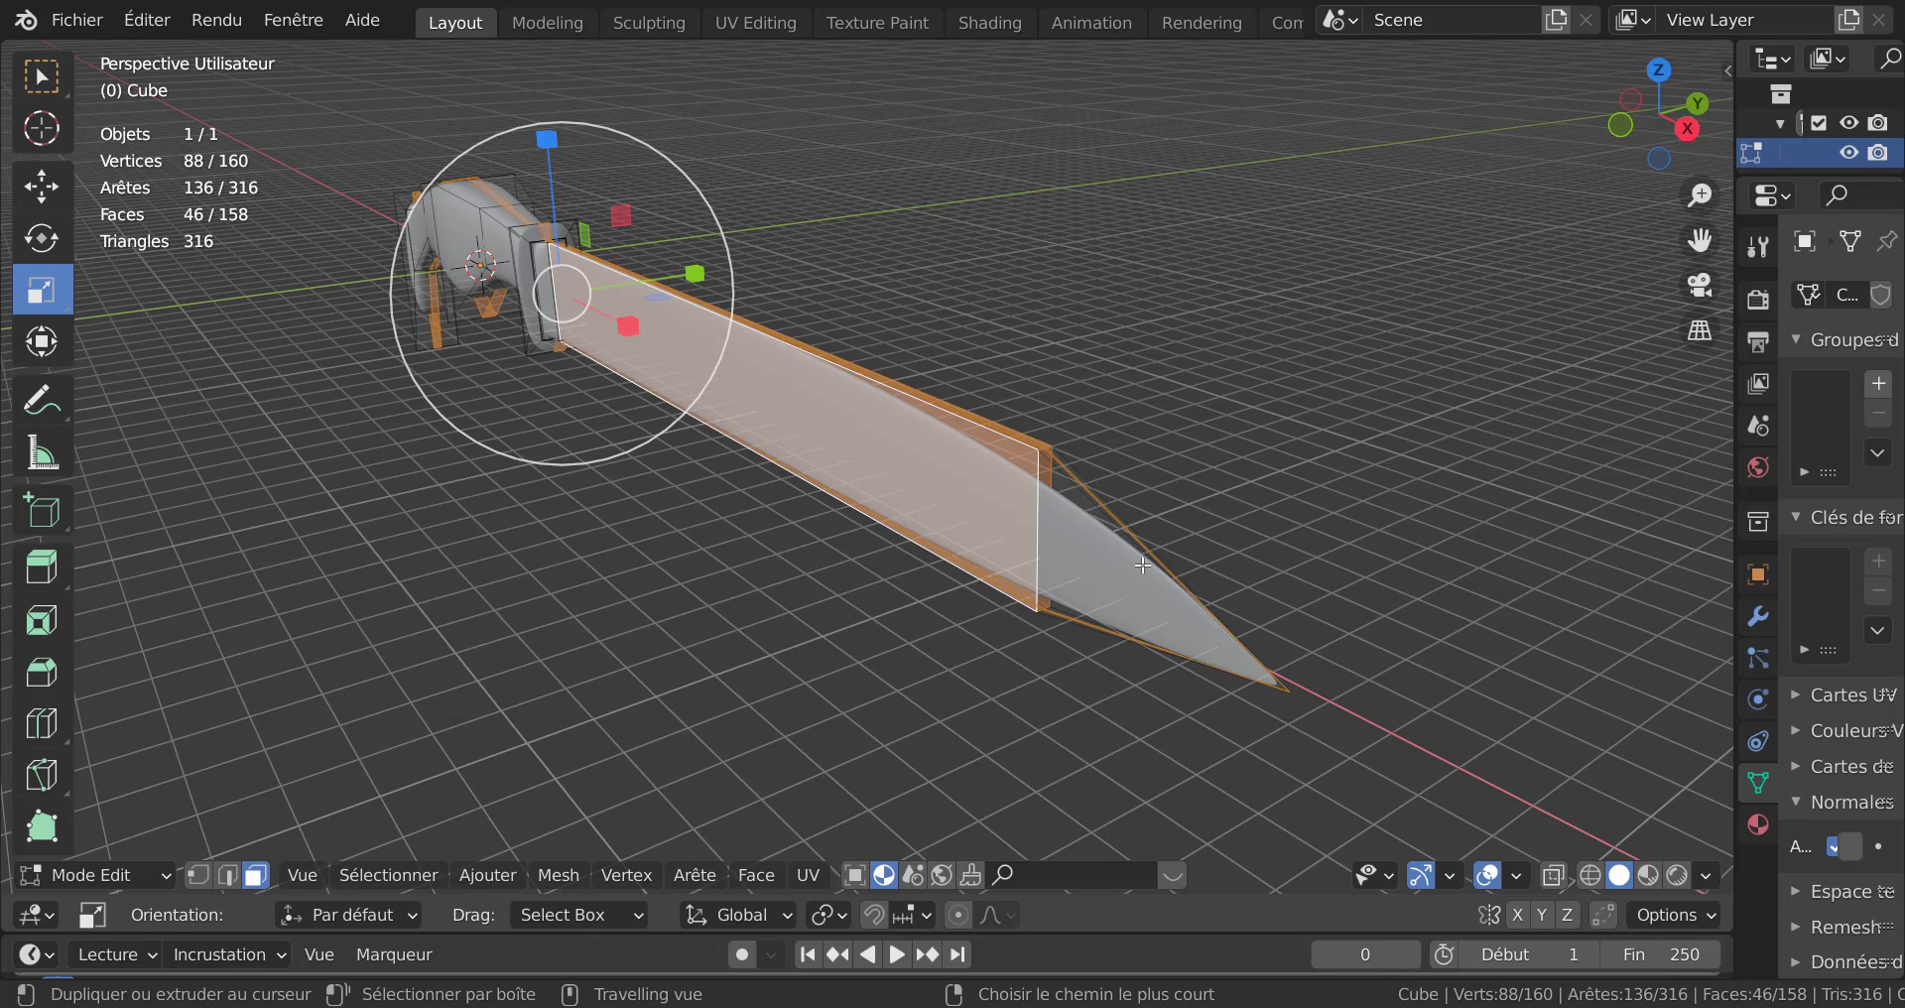
pyautogui.keyDown('alt'); pyautogui.keyDown('shift'); pyautogui.click(1142, 561); pyautogui.keyUp('shift'); pyautogui.keyUp('alt')
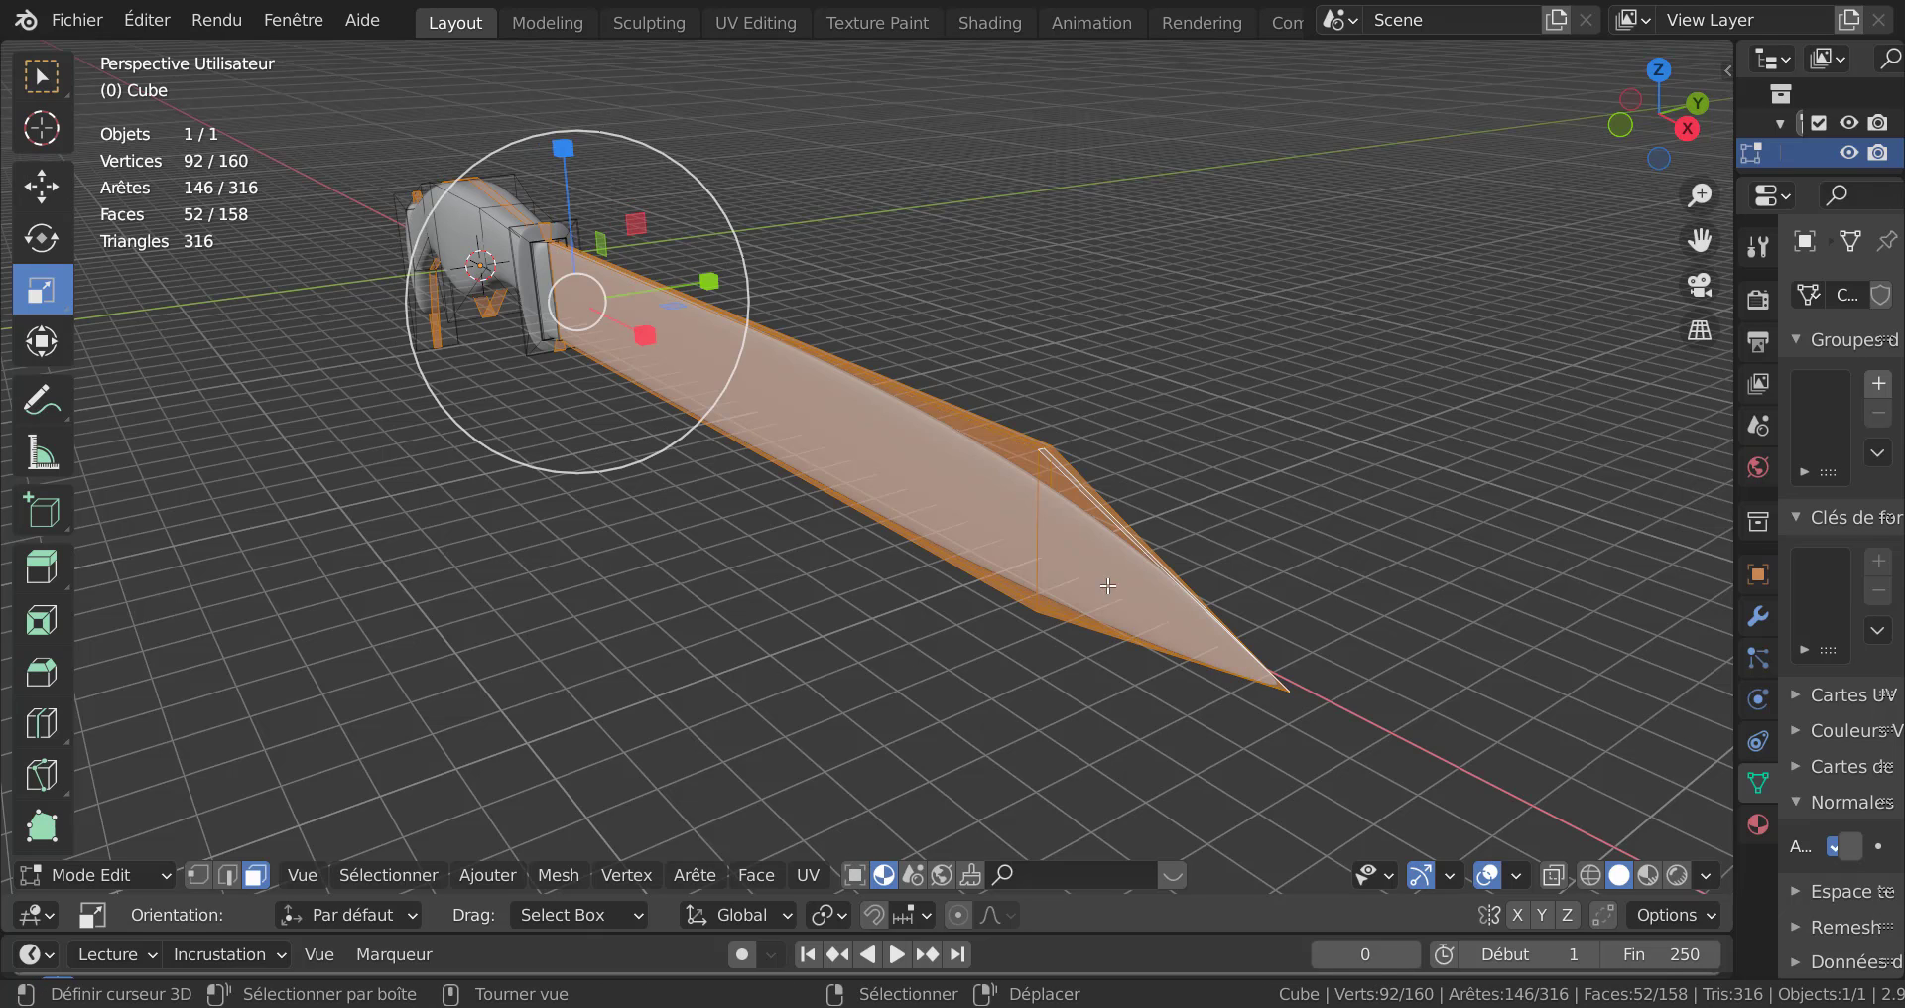
pyautogui.moveTo(1107, 587); pyautogui.dragTo(1386, 629, button='middle')
pyautogui.scroll(4, 947, 581)
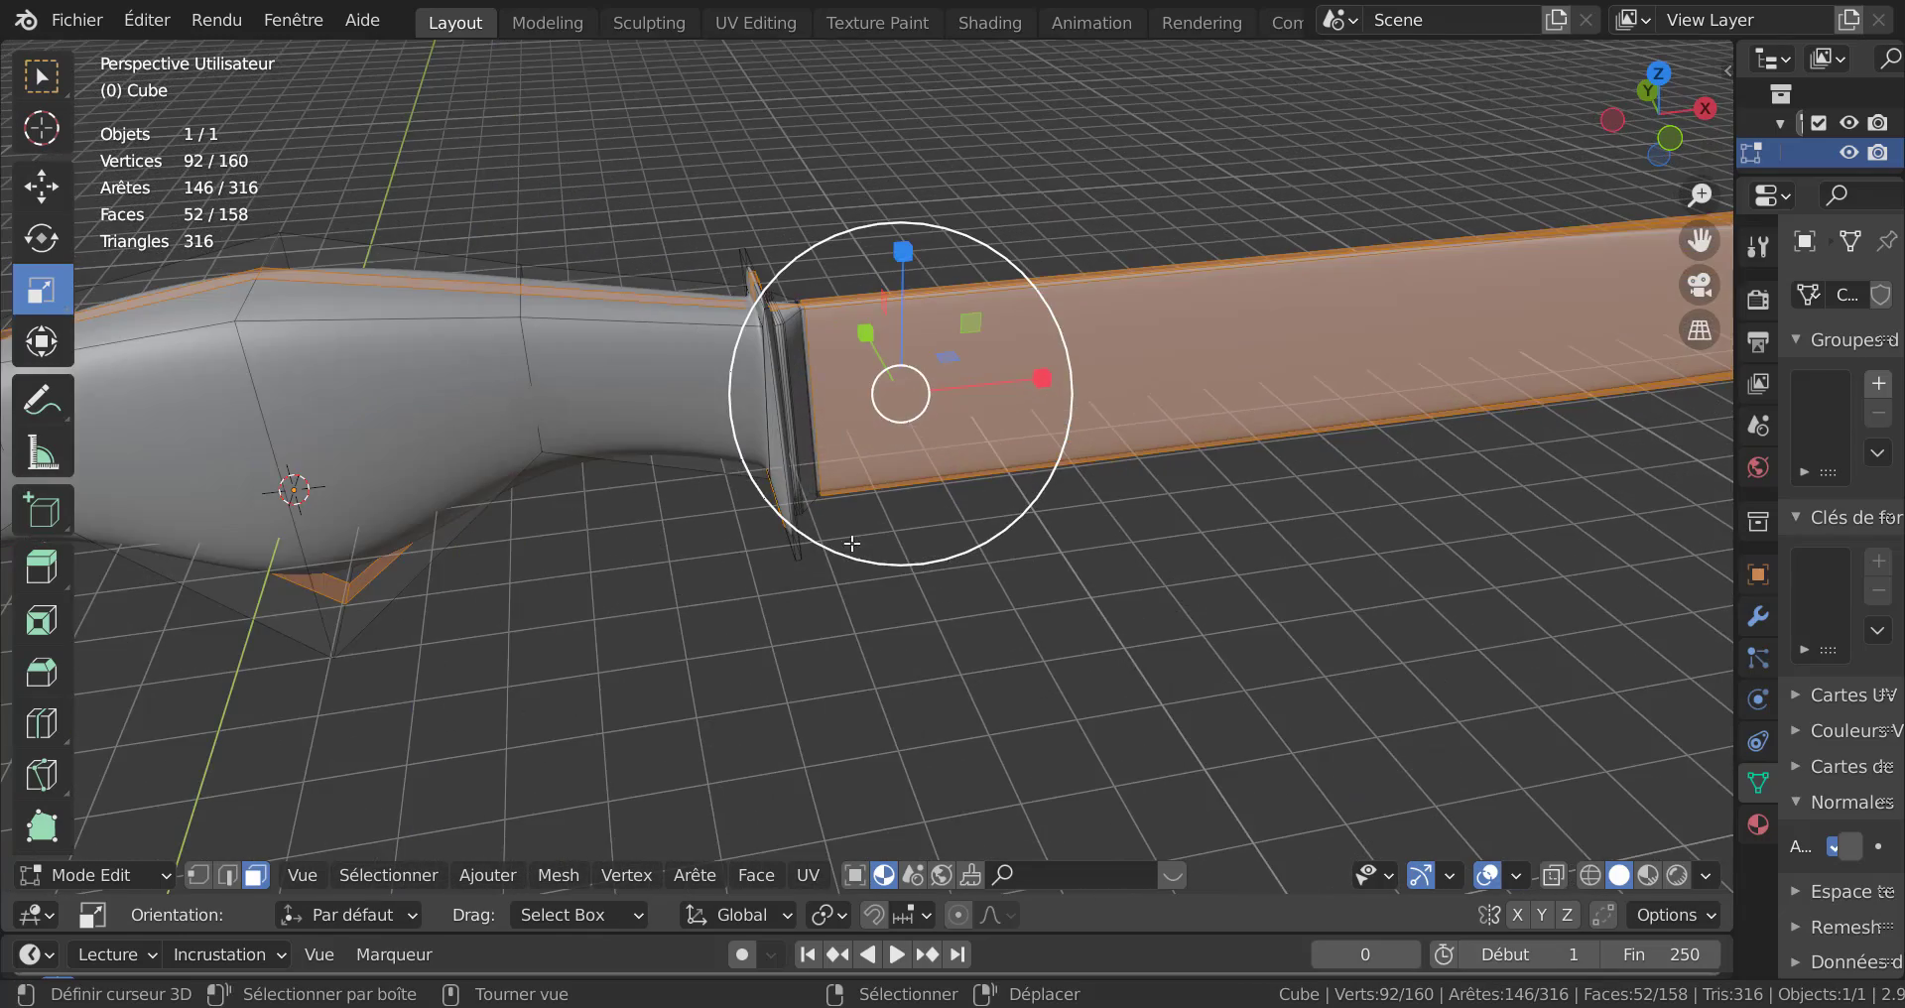
pyautogui.moveTo(846, 551); pyautogui.dragTo(838, 599, button='middle')
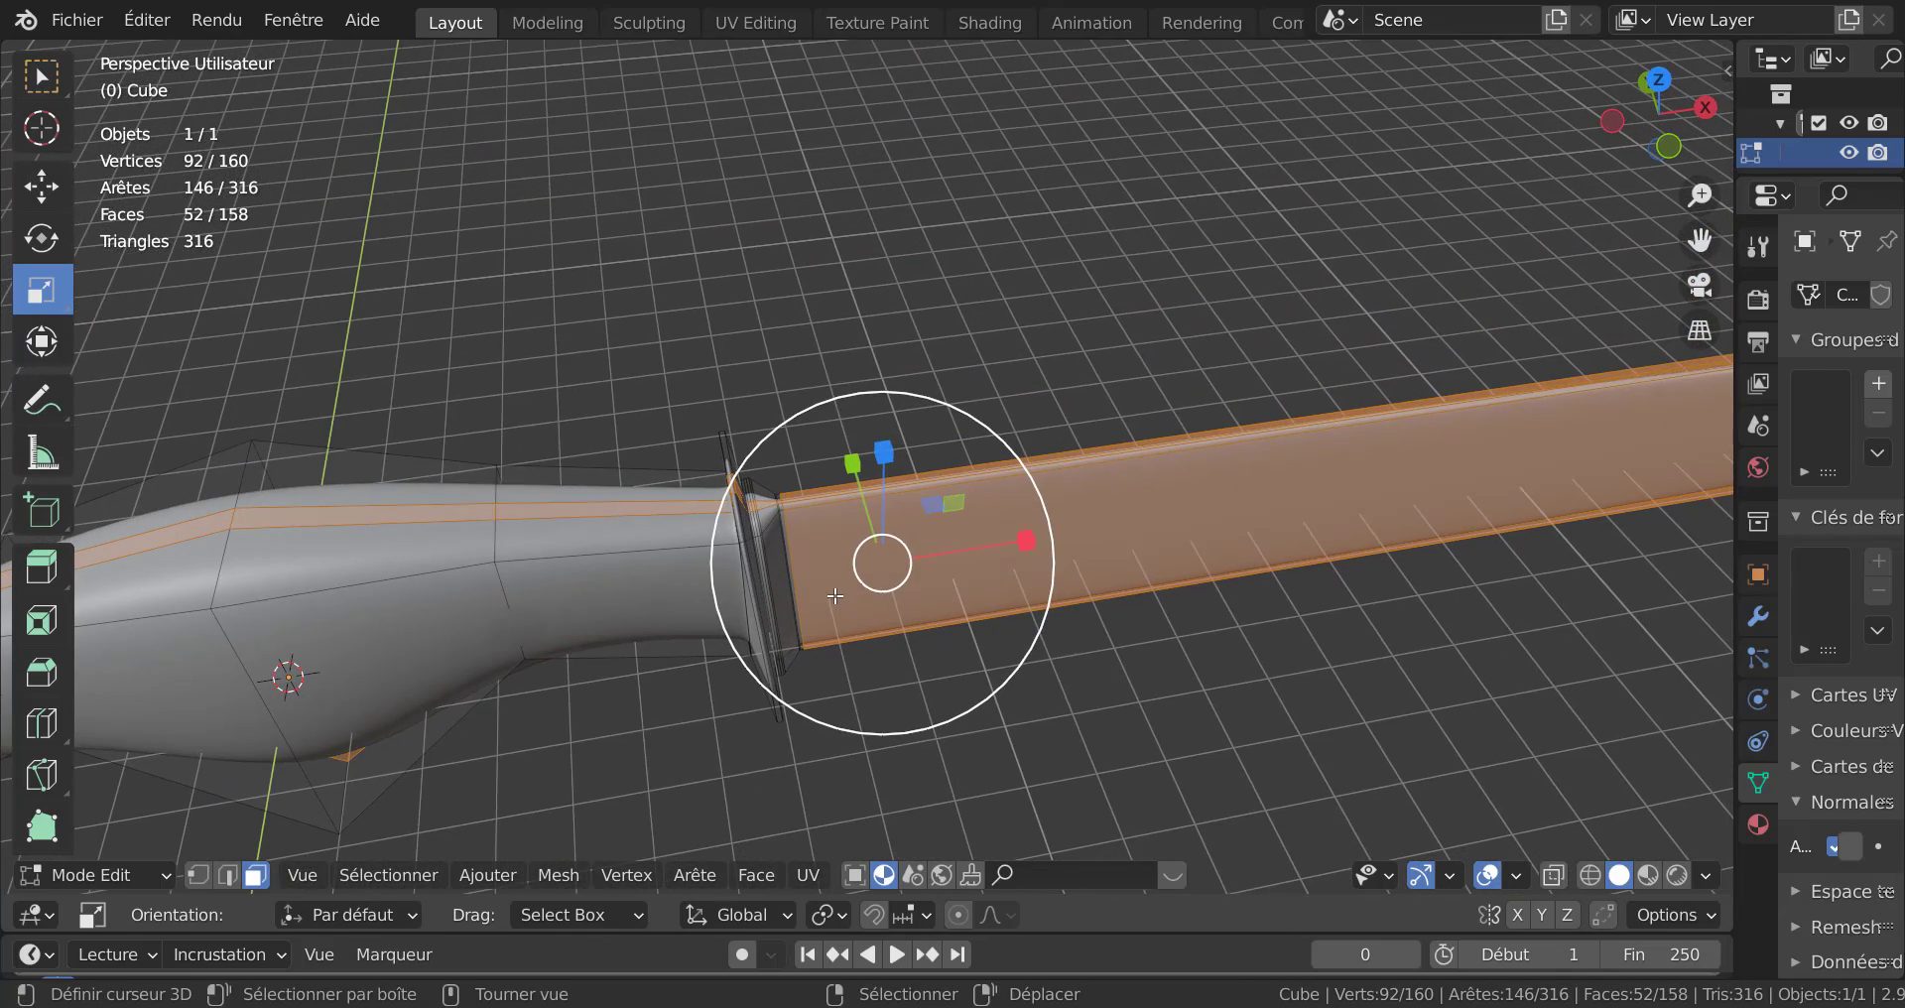
pyautogui.moveTo(1084, 645); pyautogui.dragTo(1032, 625, button='middle')
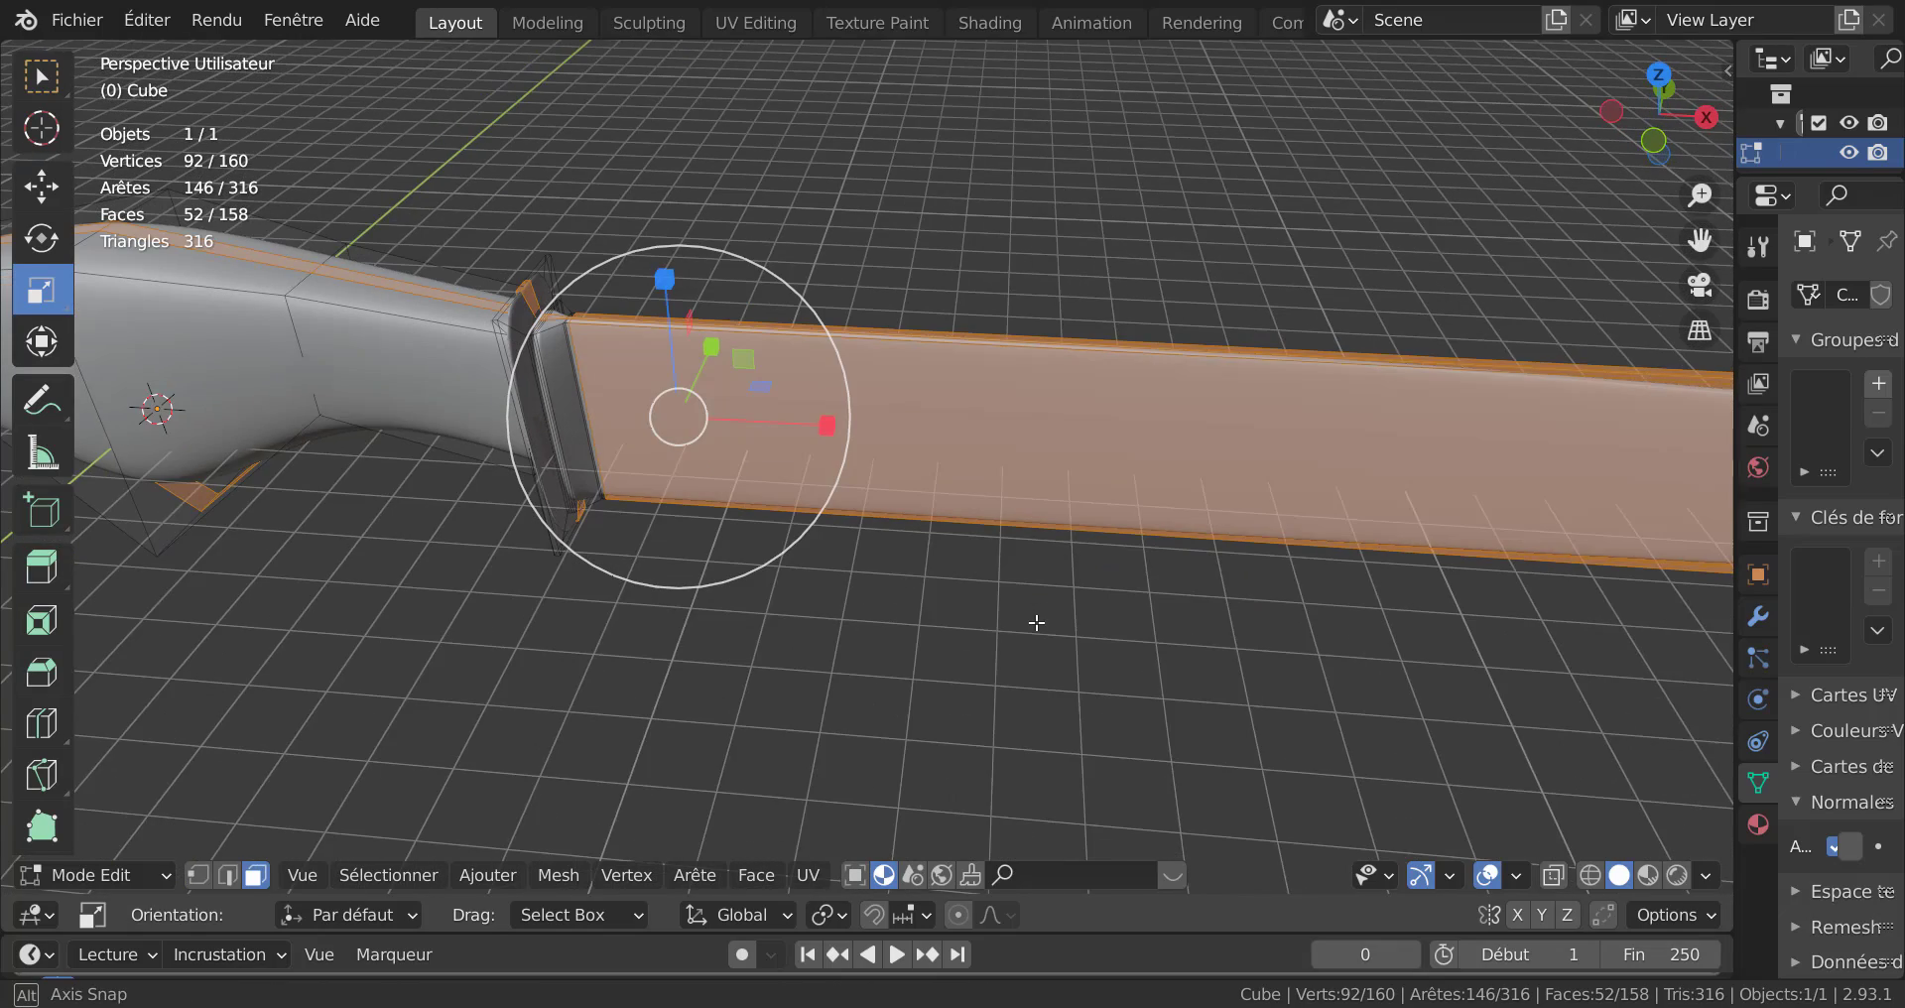
pyautogui.moveTo(1214, 616); pyautogui.dragTo(1177, 629, button='middle')
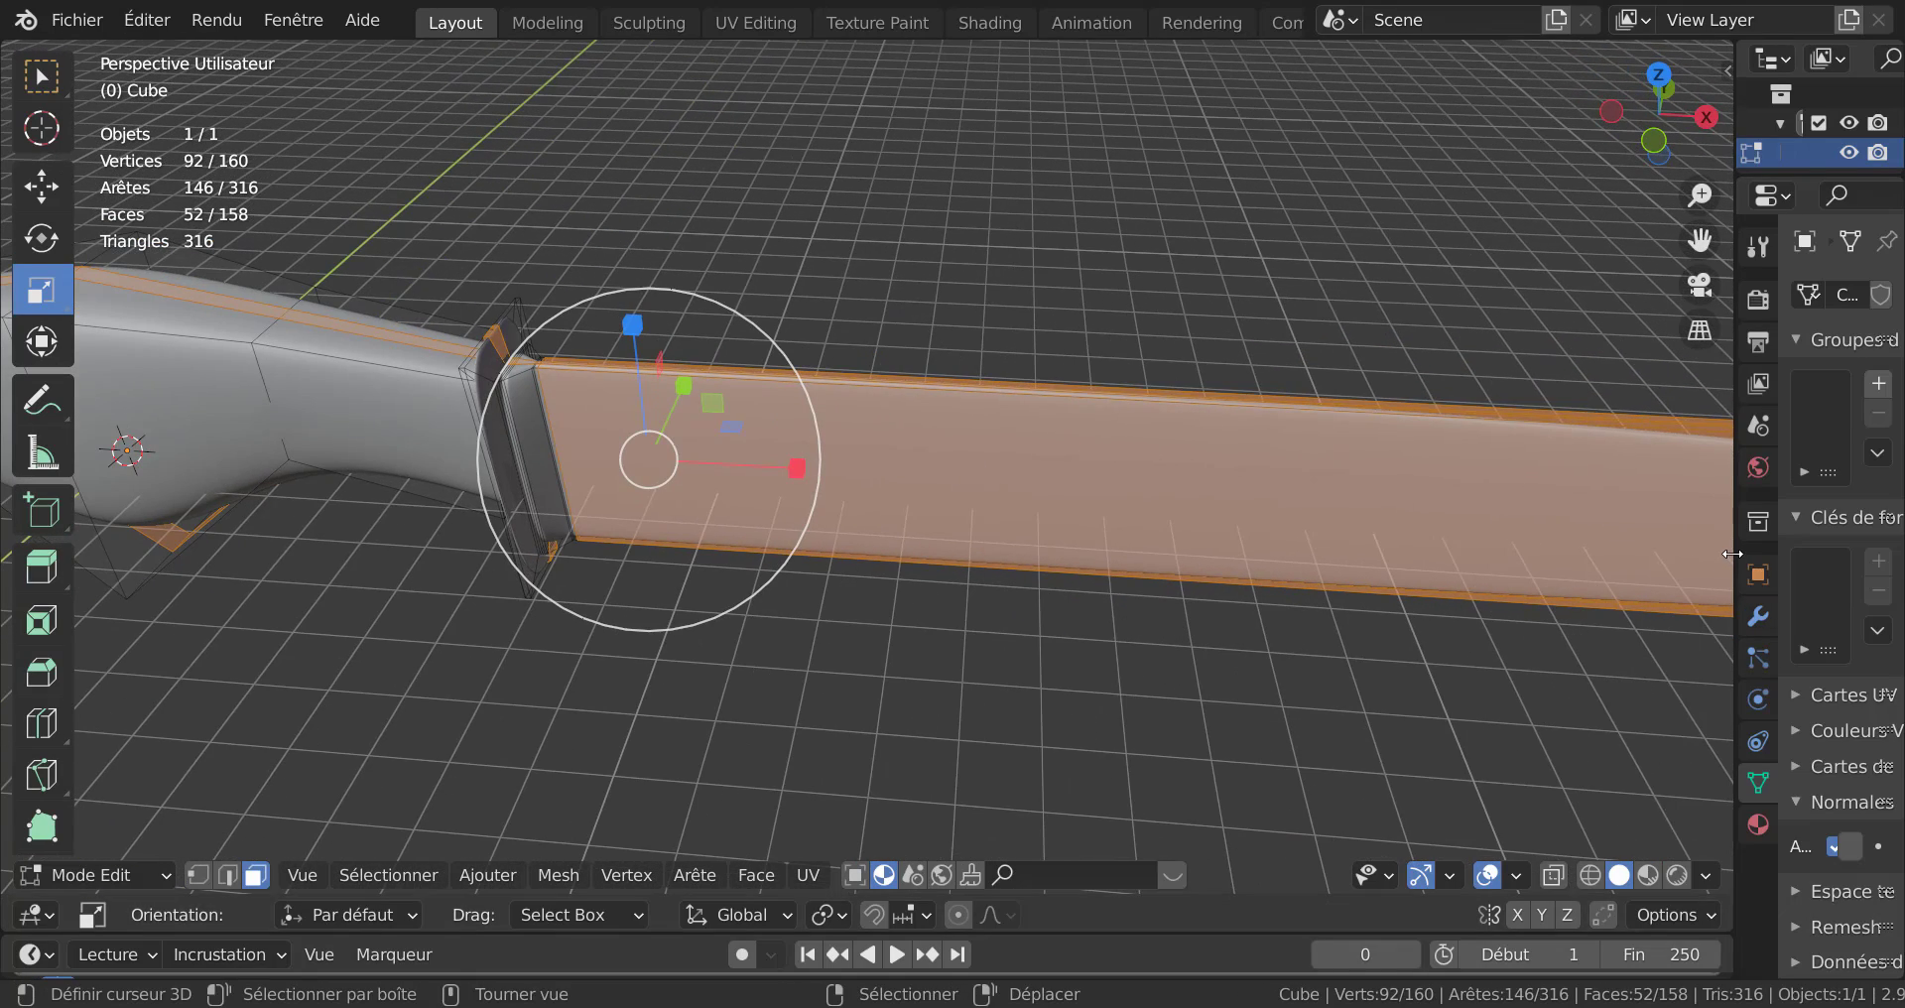
# Widen the properties area, create a first material for the knife, and add a second slot with its own new material.
pyautogui.moveTo(1740, 594); pyautogui.dragTo(1289, 685)
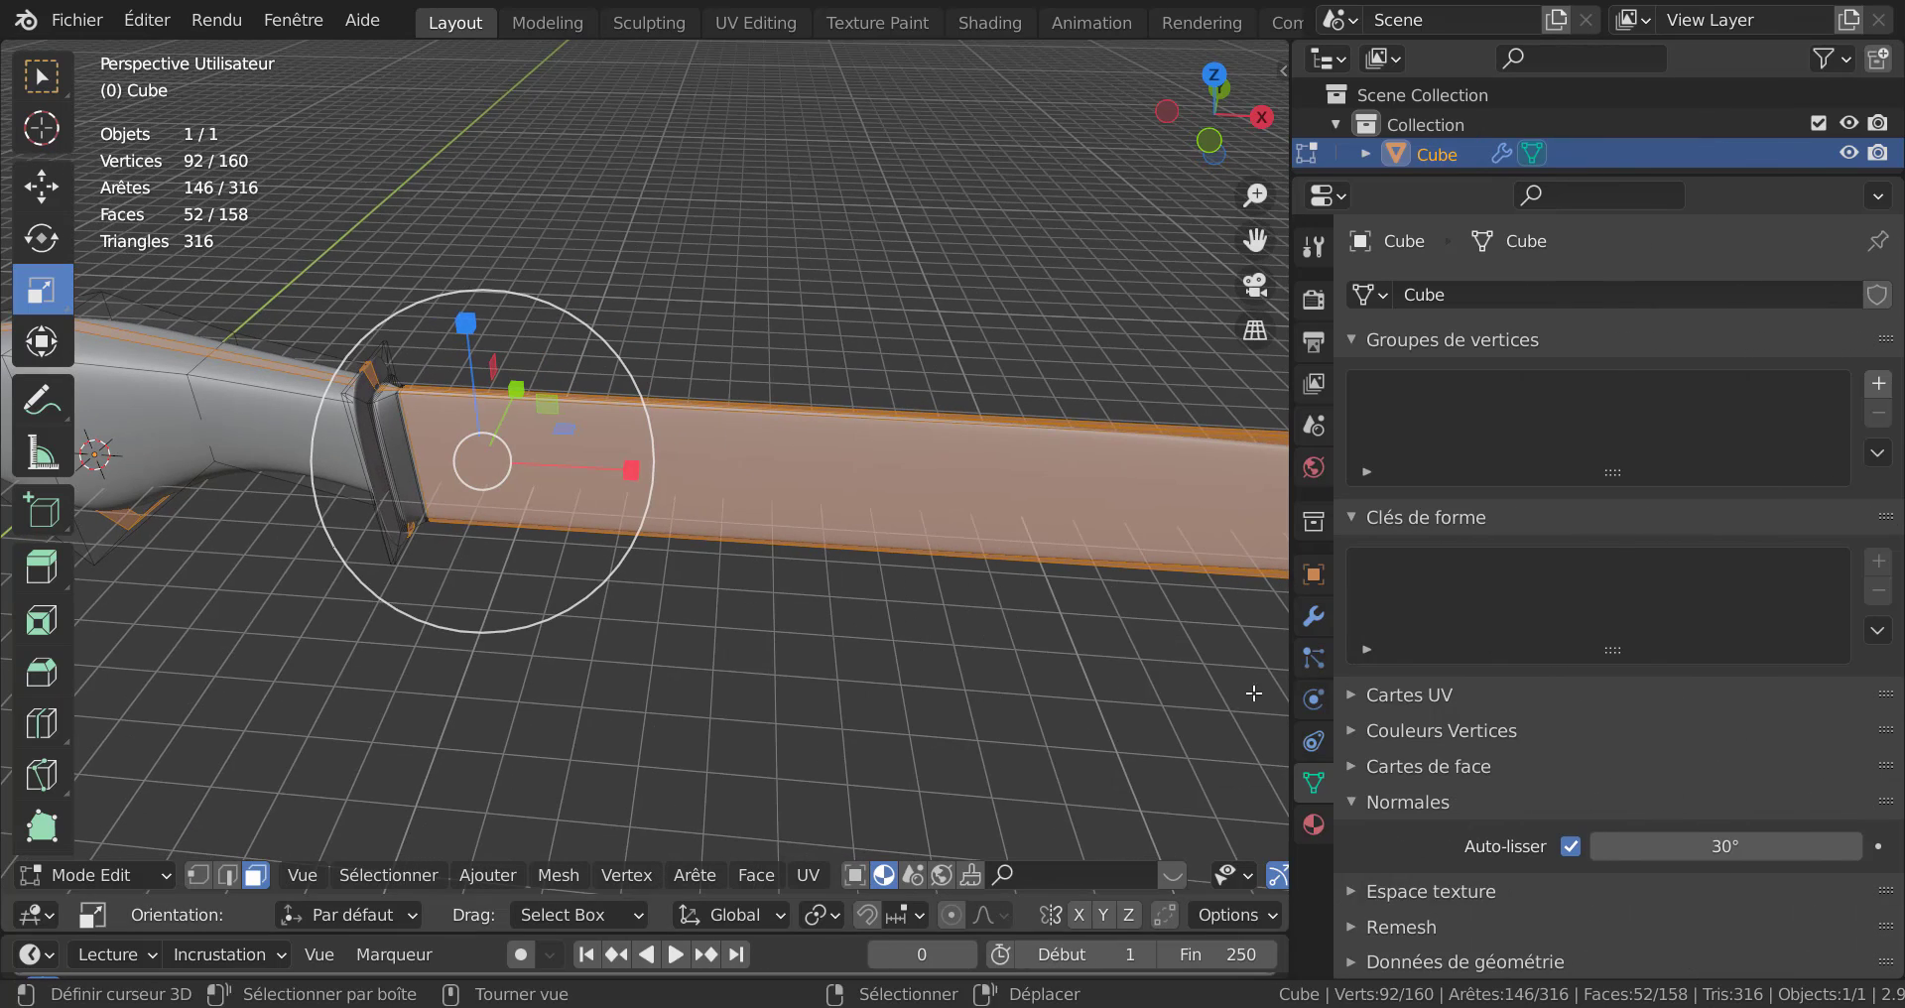
pyautogui.click(1314, 825)
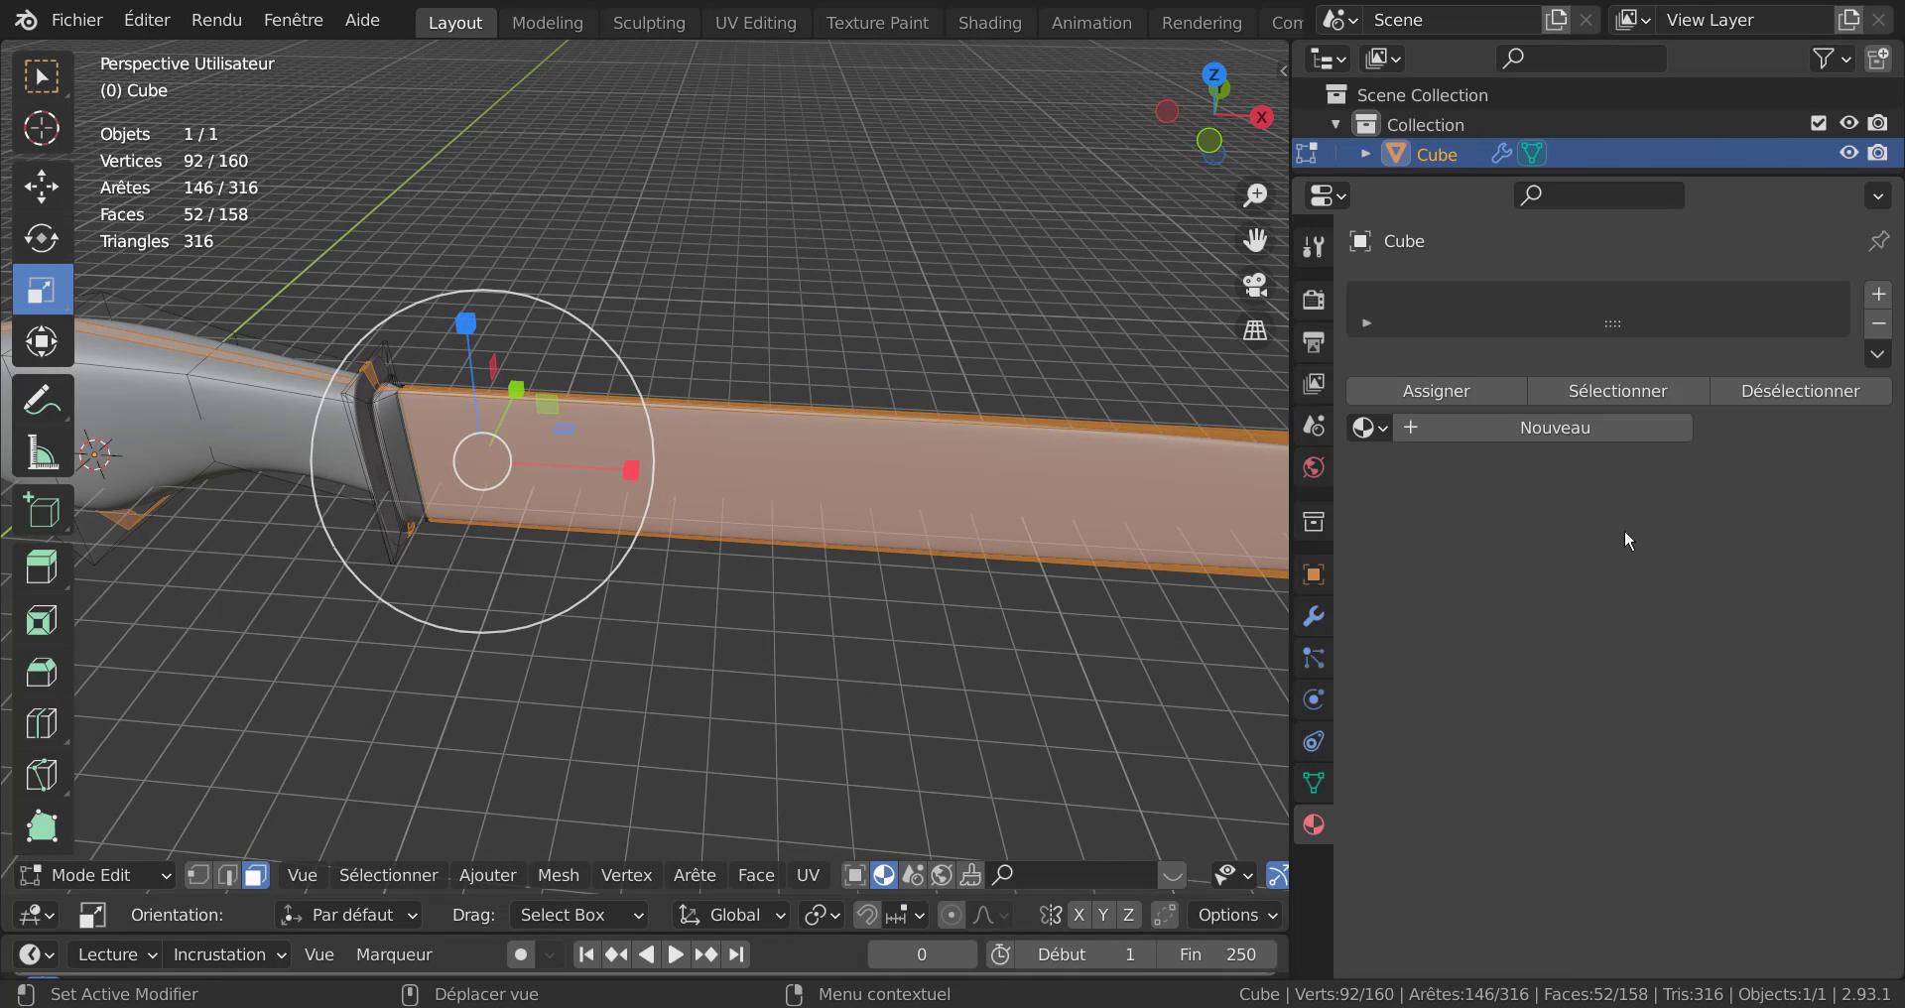
pyautogui.click(1570, 429)
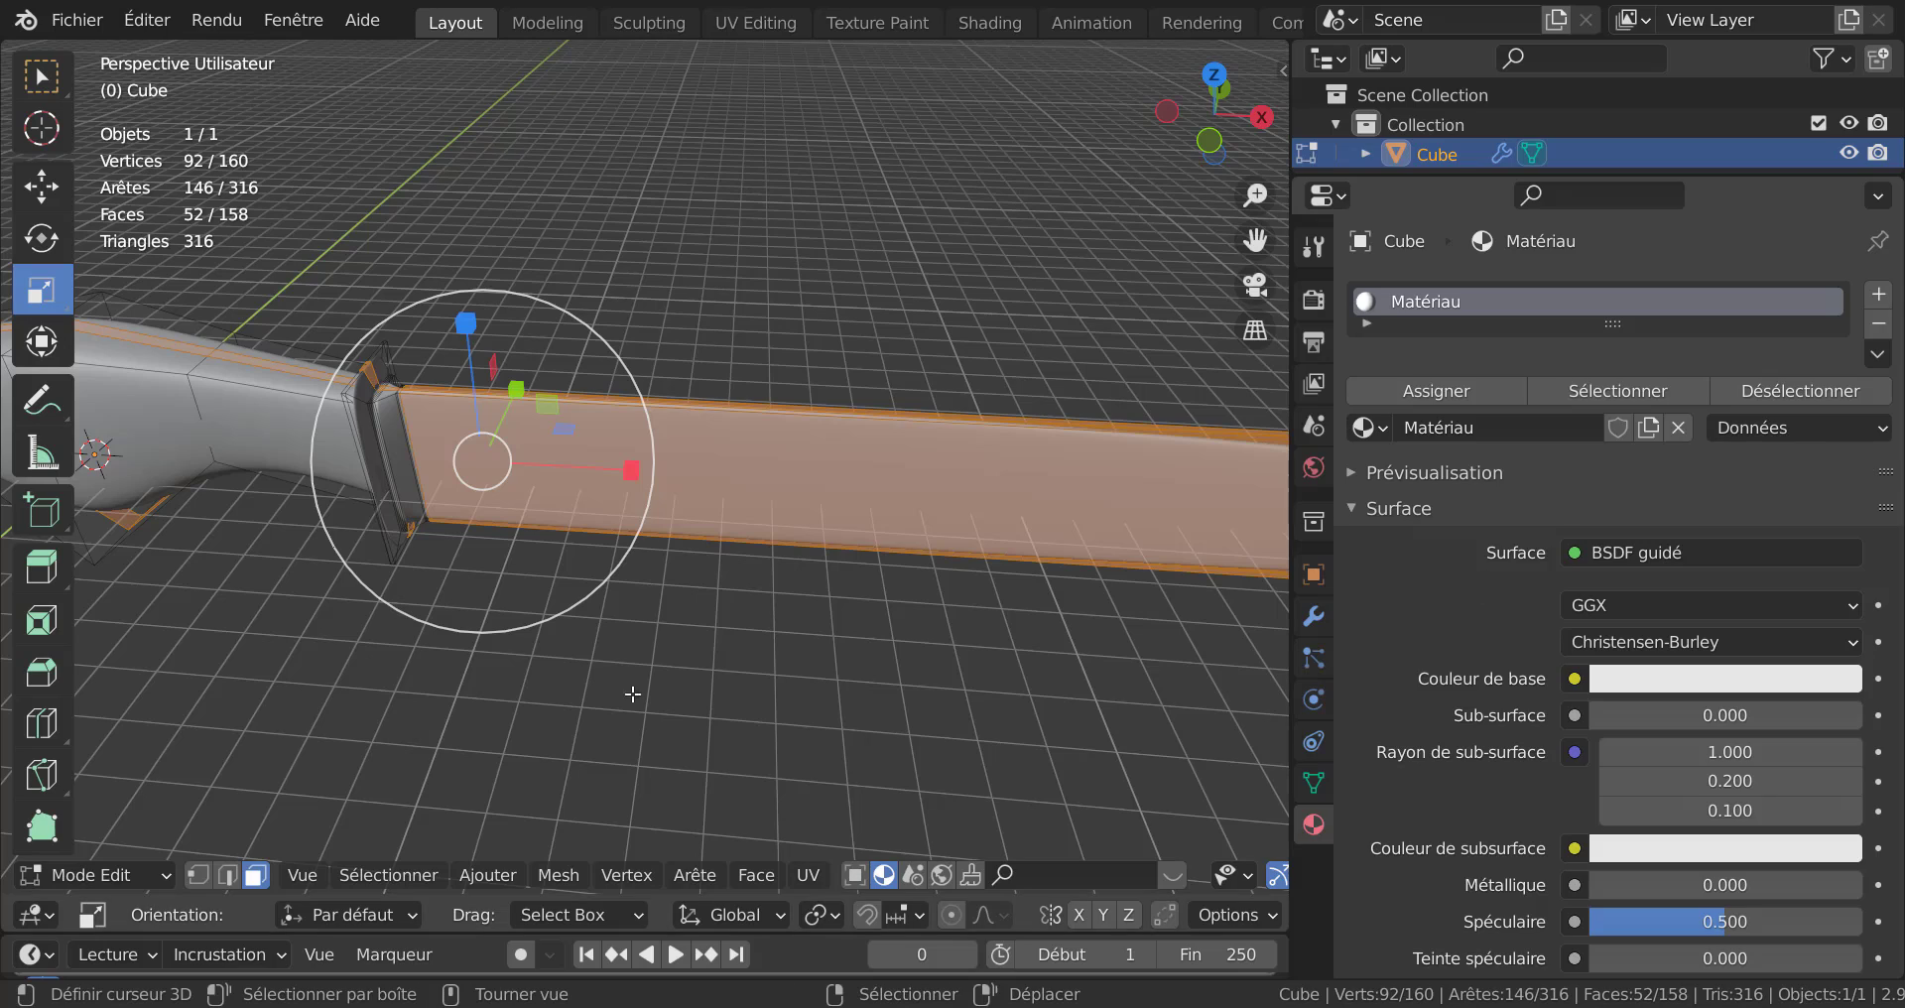
pyautogui.scroll(-3, 742, 657)
pyautogui.moveTo(753, 619); pyautogui.dragTo(928, 587, button='middle')
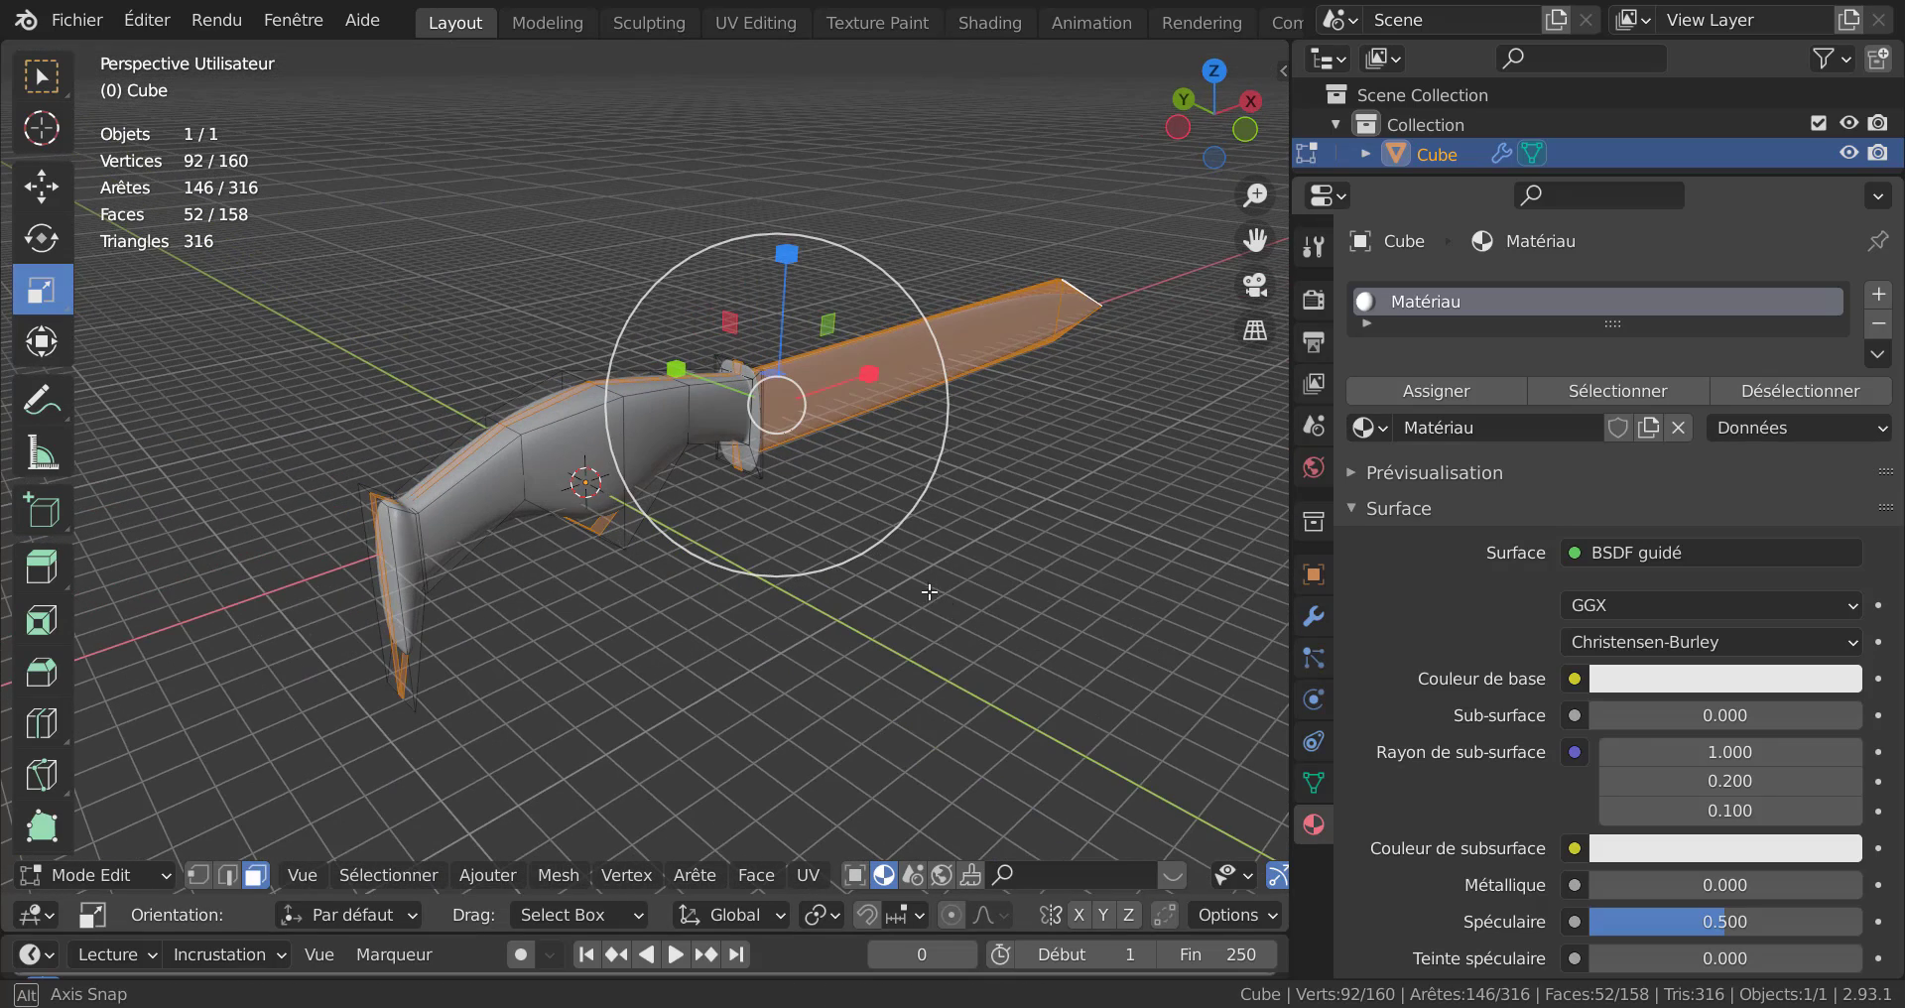
pyautogui.click(1878, 294)
pyautogui.click(1573, 497)
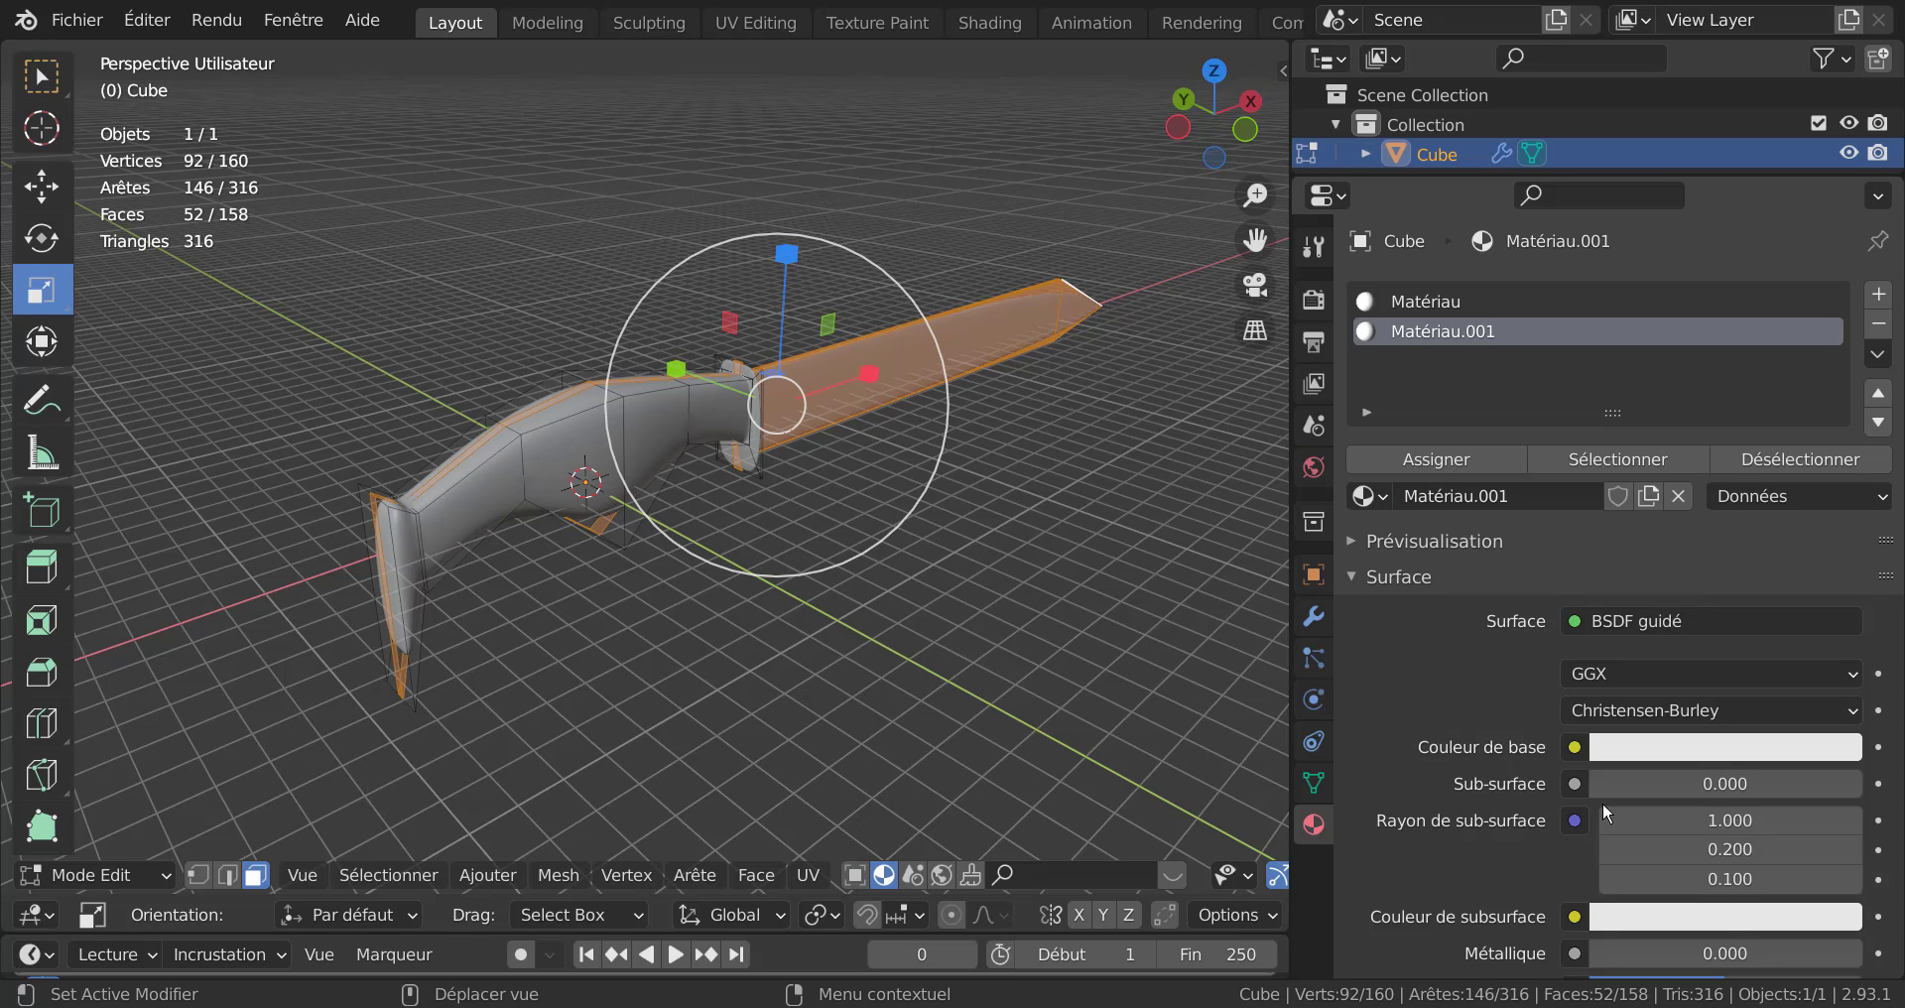
# Set the second material's metallic value to 1.000 and roughness to 0.040, and assign it to the selected blade and centre strip faces.
pyautogui.scroll(-5, 1603, 801)
pyautogui.moveTo(1605, 593); pyautogui.dragTo(1862, 593)
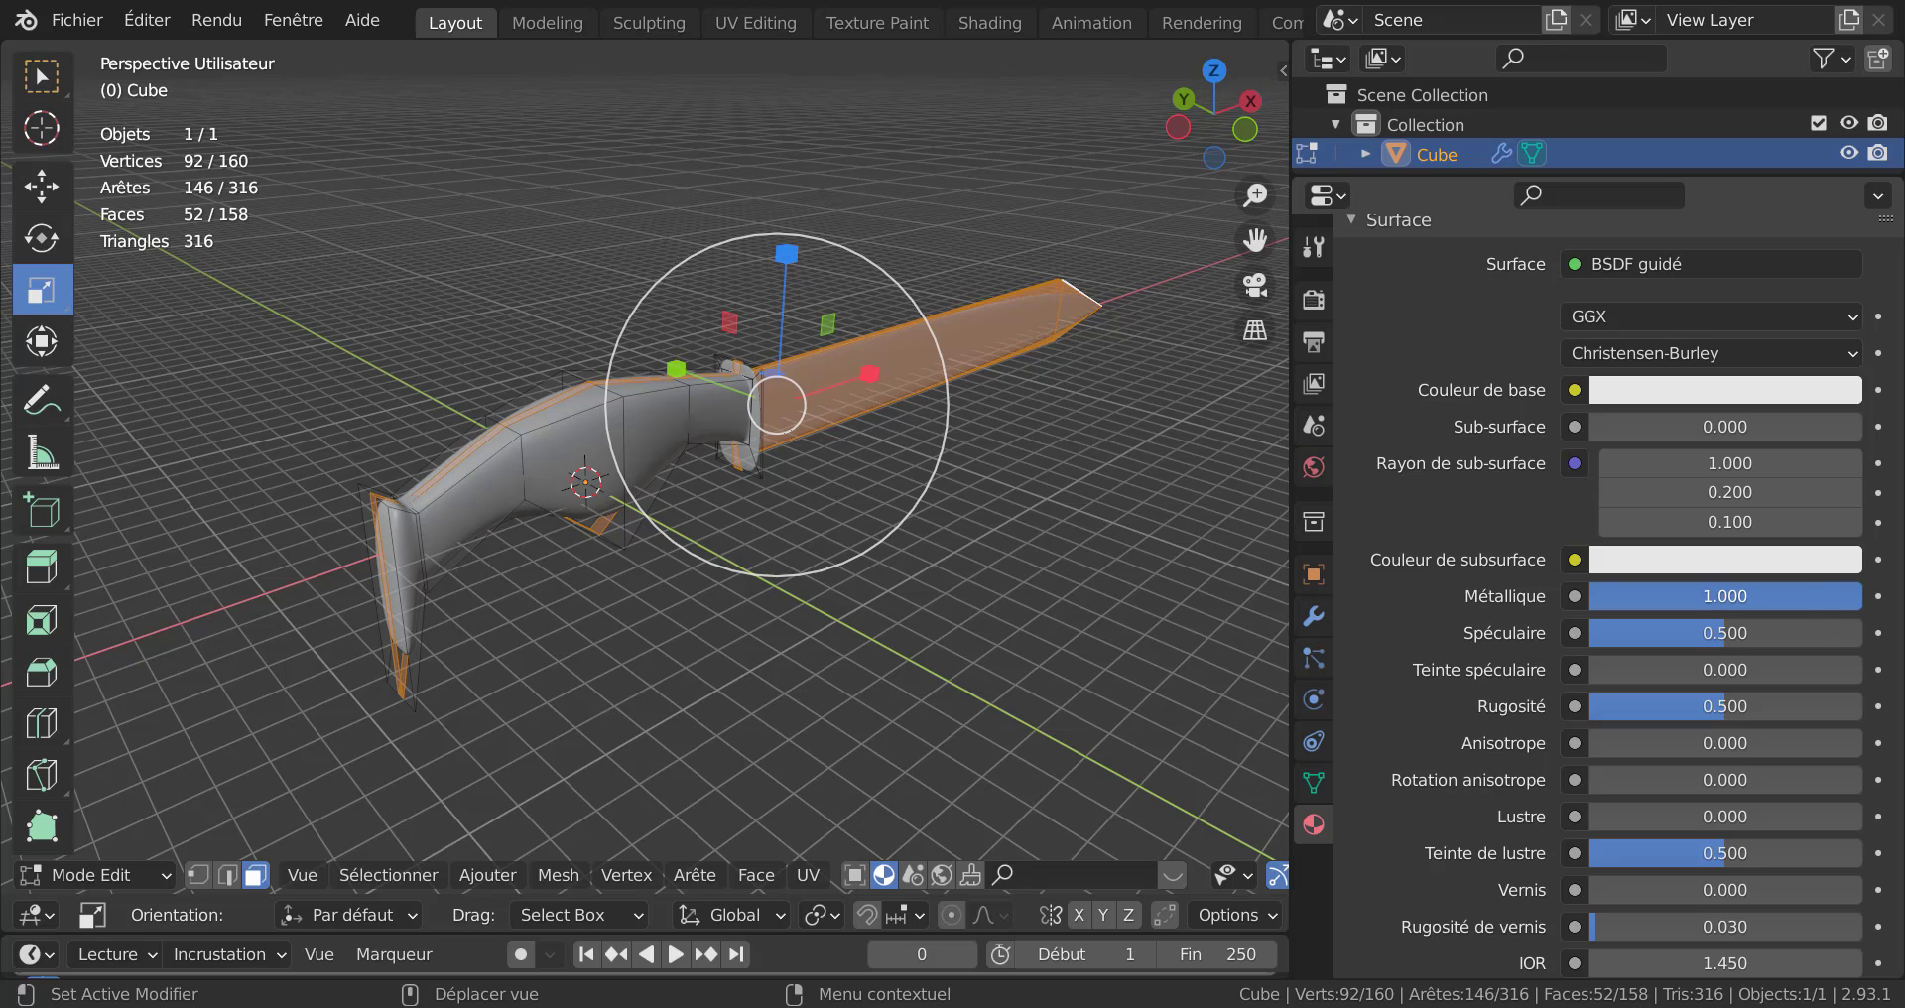
pyautogui.moveTo(1724, 706); pyautogui.dragTo(1600, 707)
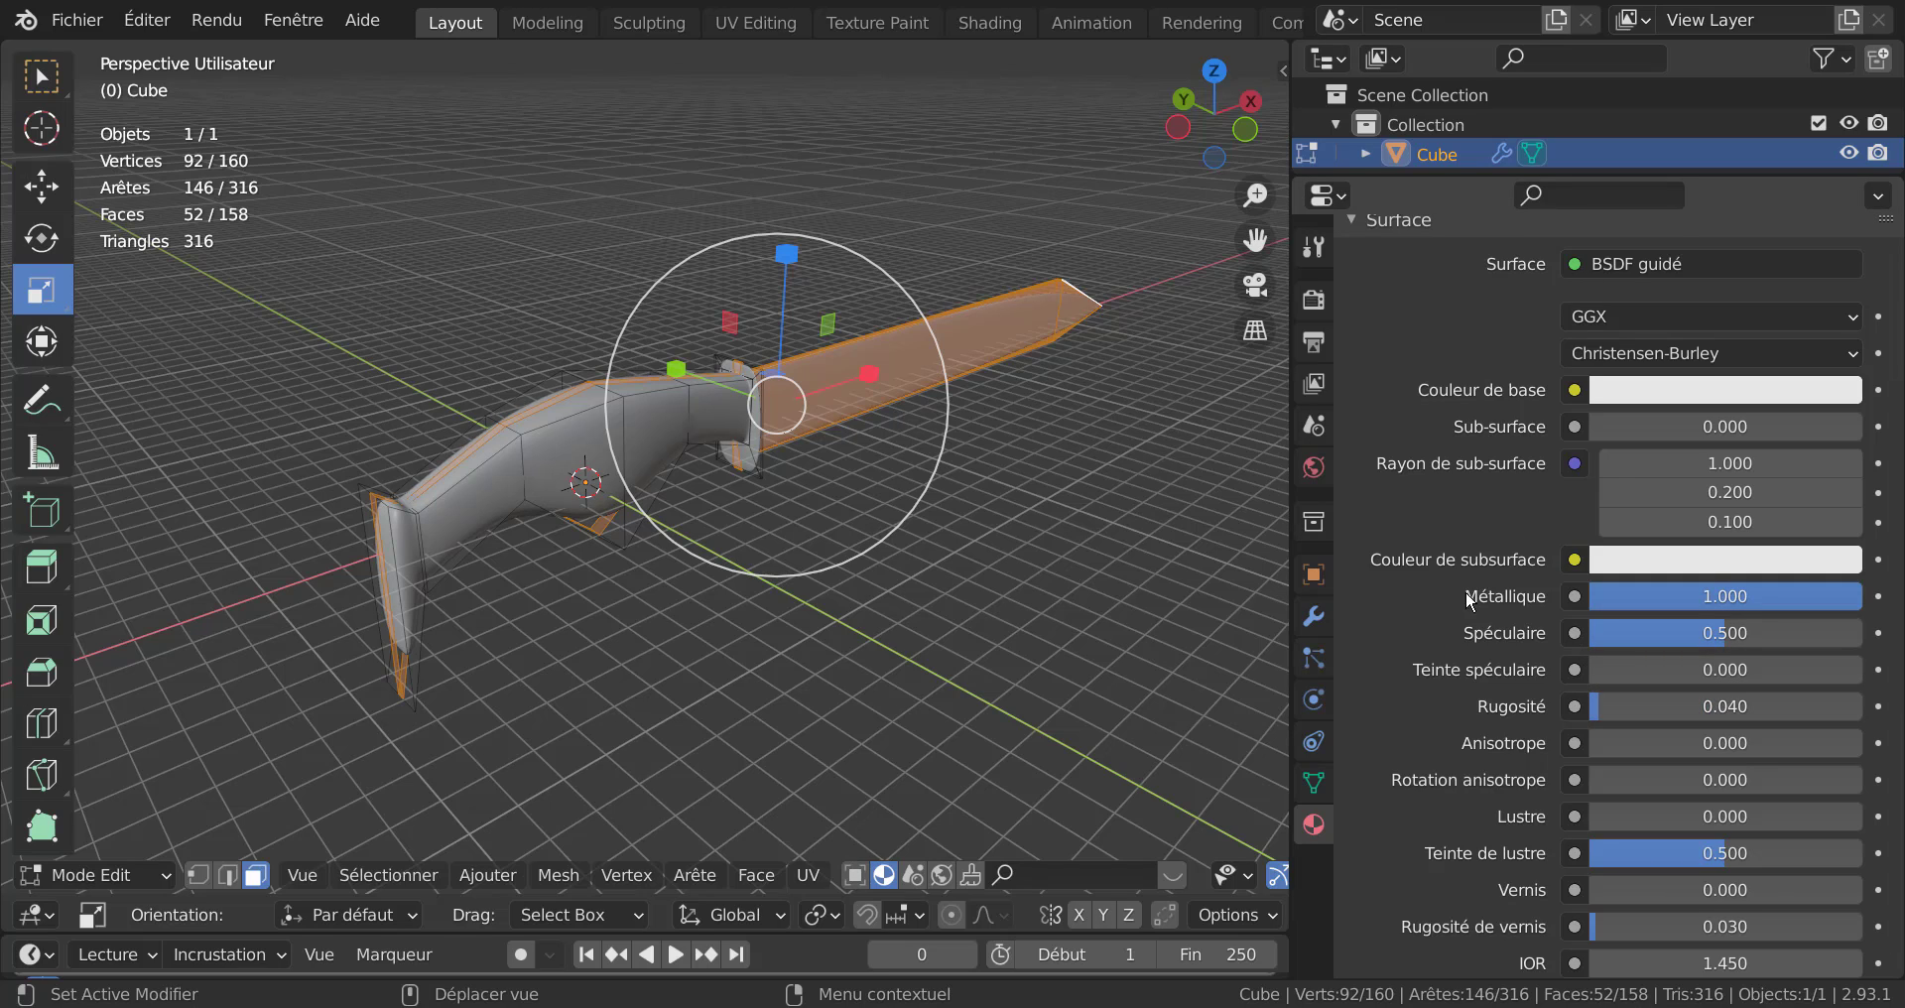
pyautogui.scroll(4, 1470, 602)
pyautogui.click(1454, 262)
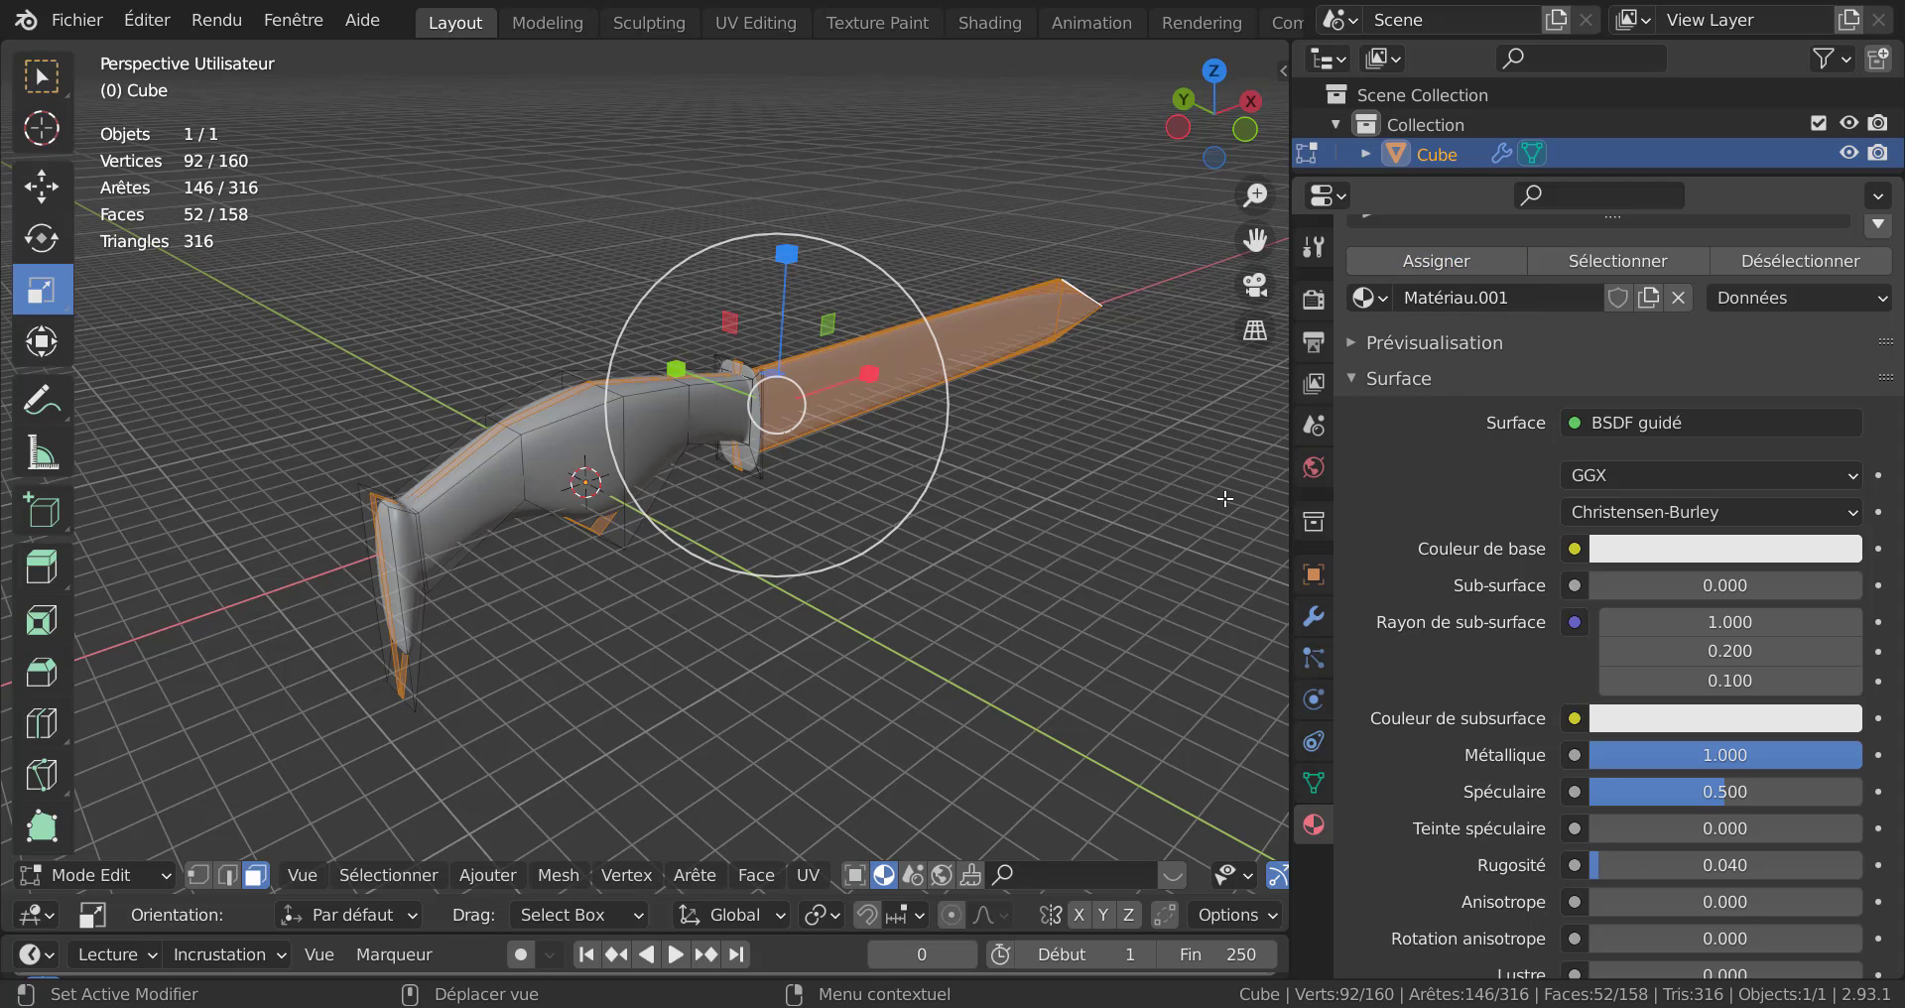
# Preview the materials in the viewport and check where the metal starts on the blade in Object and Edit Mode.
pyautogui.scroll(-5, 1116, 876)
pyautogui.scroll(-1, 1116, 877)
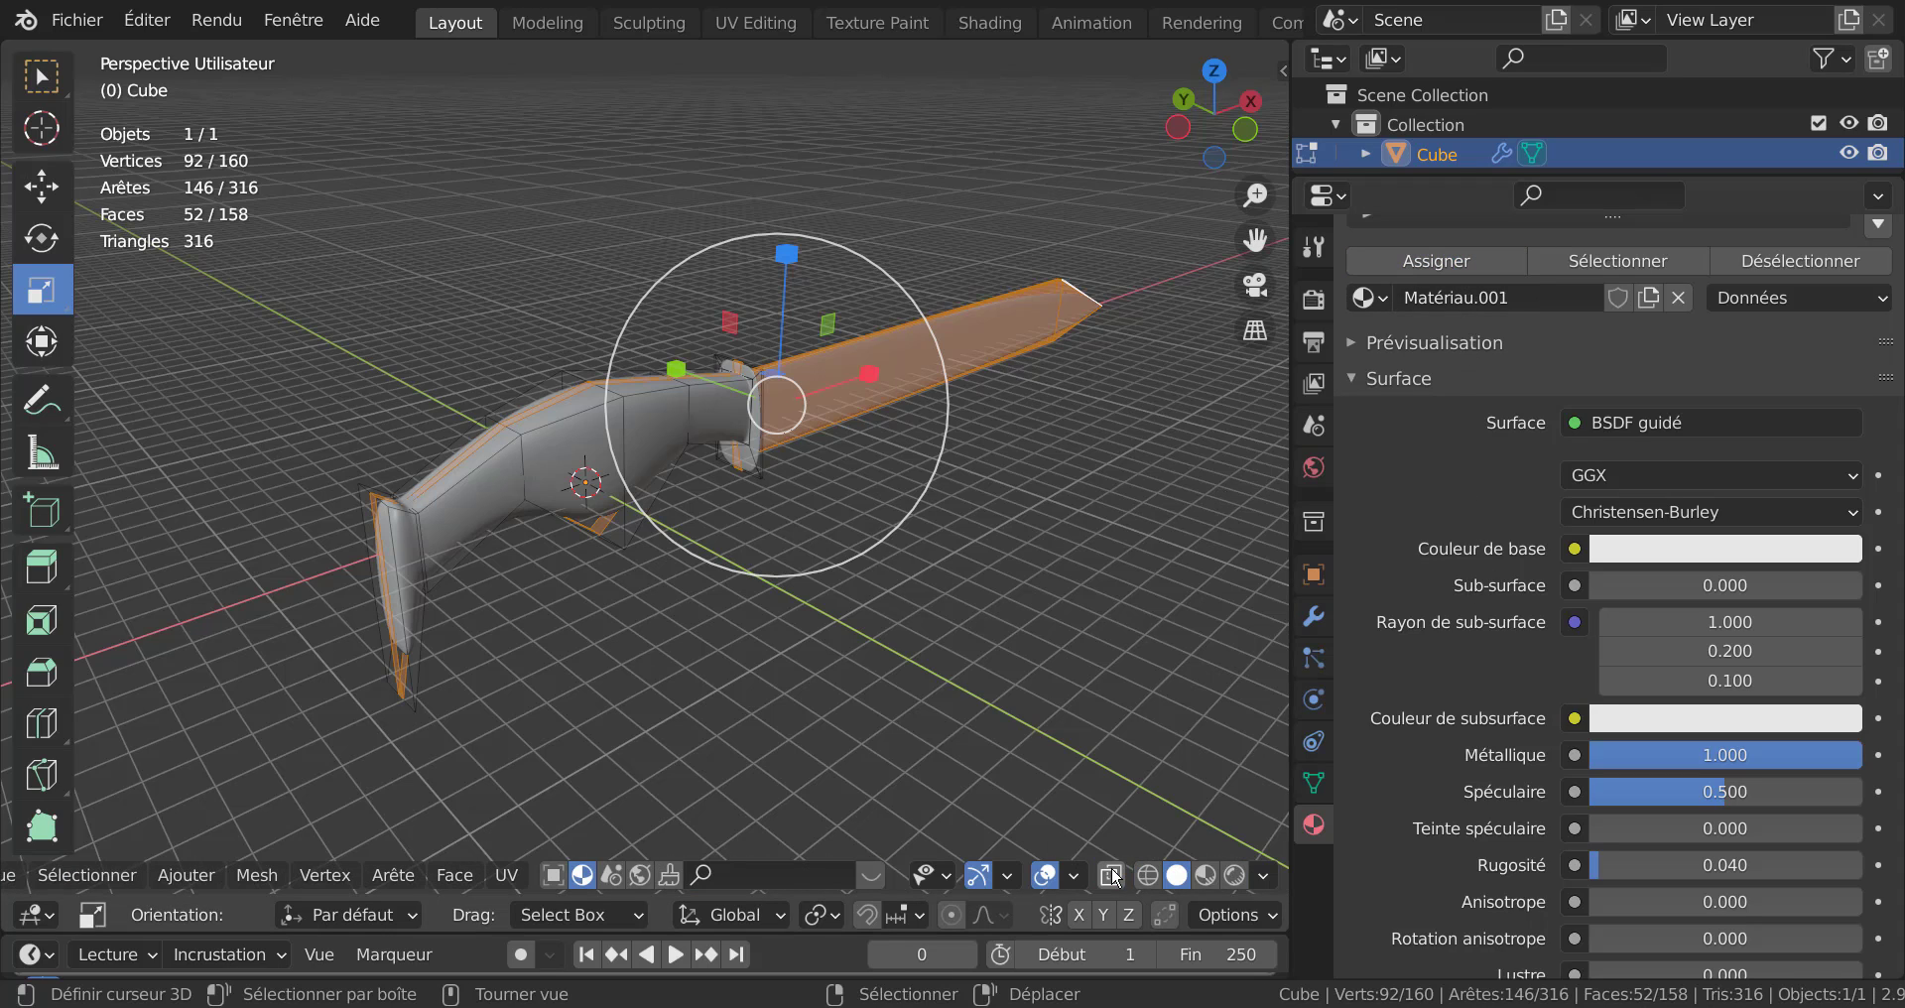
pyautogui.click(1206, 877)
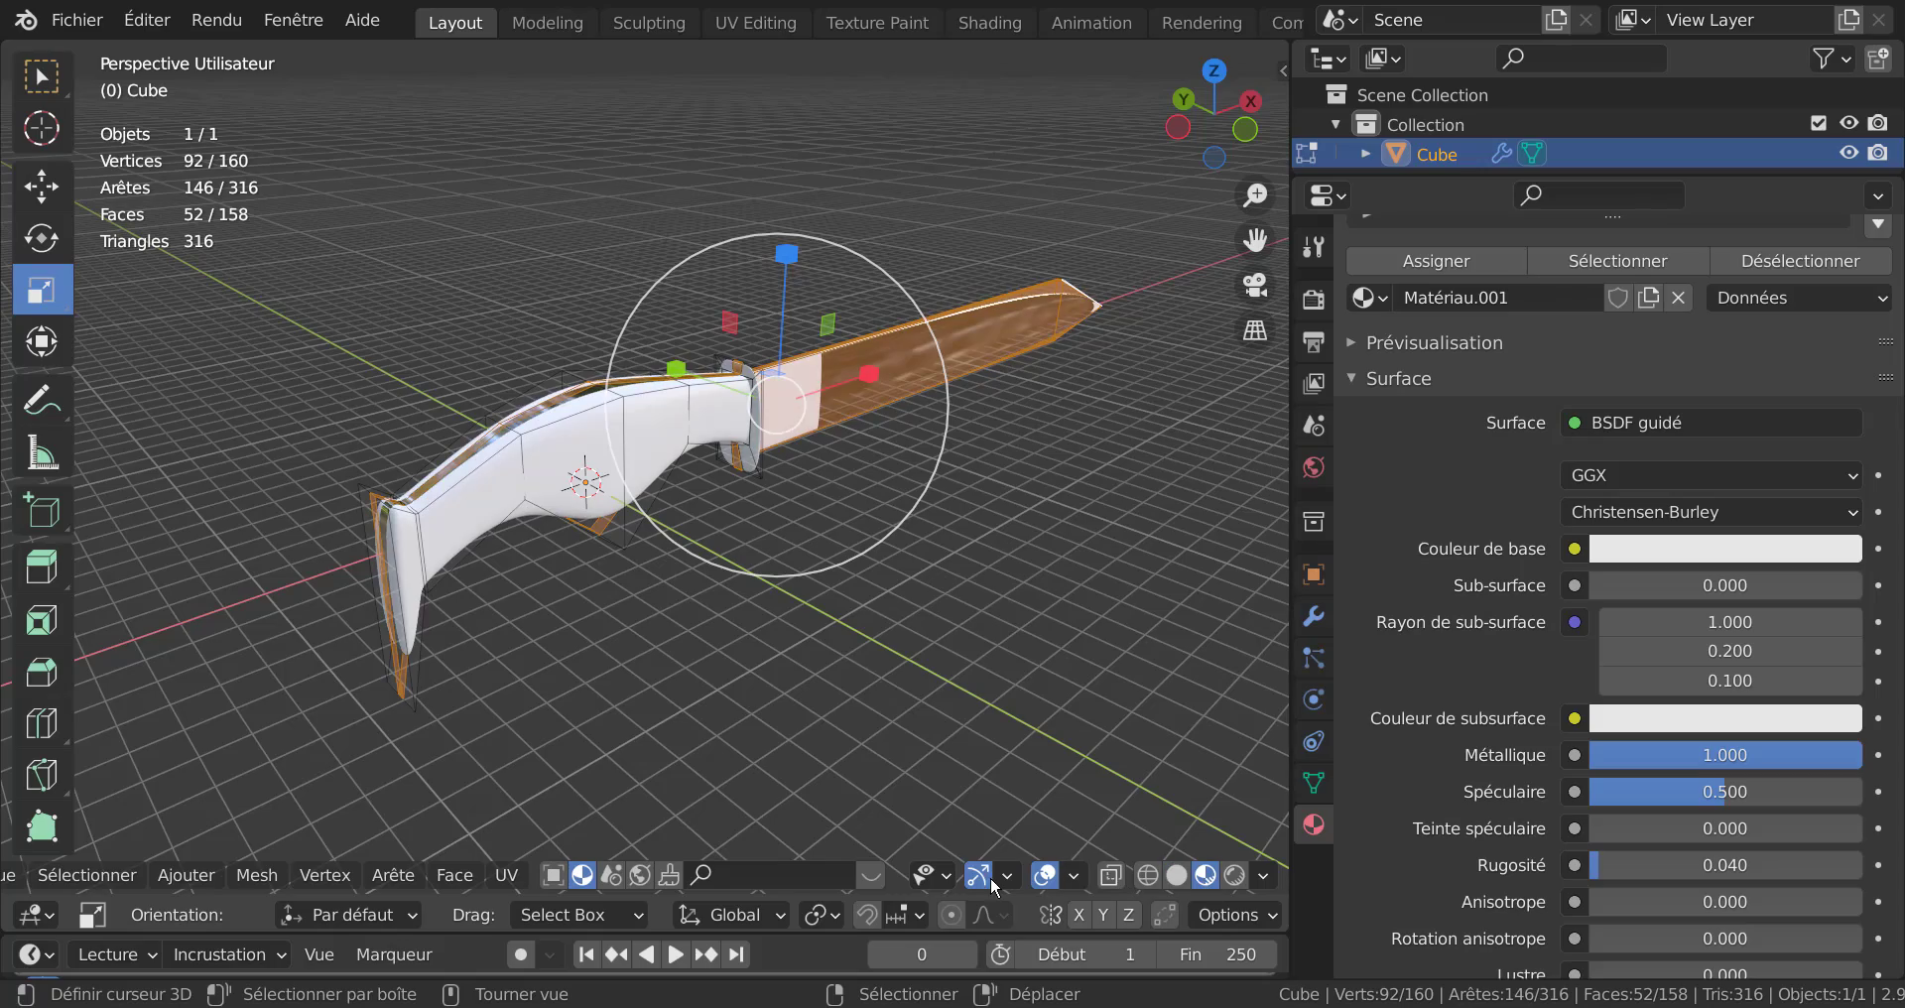
pyautogui.moveTo(989, 656); pyautogui.dragTo(796, 608, button='middle')
pyautogui.press('Tab')
pyautogui.press('Tab')
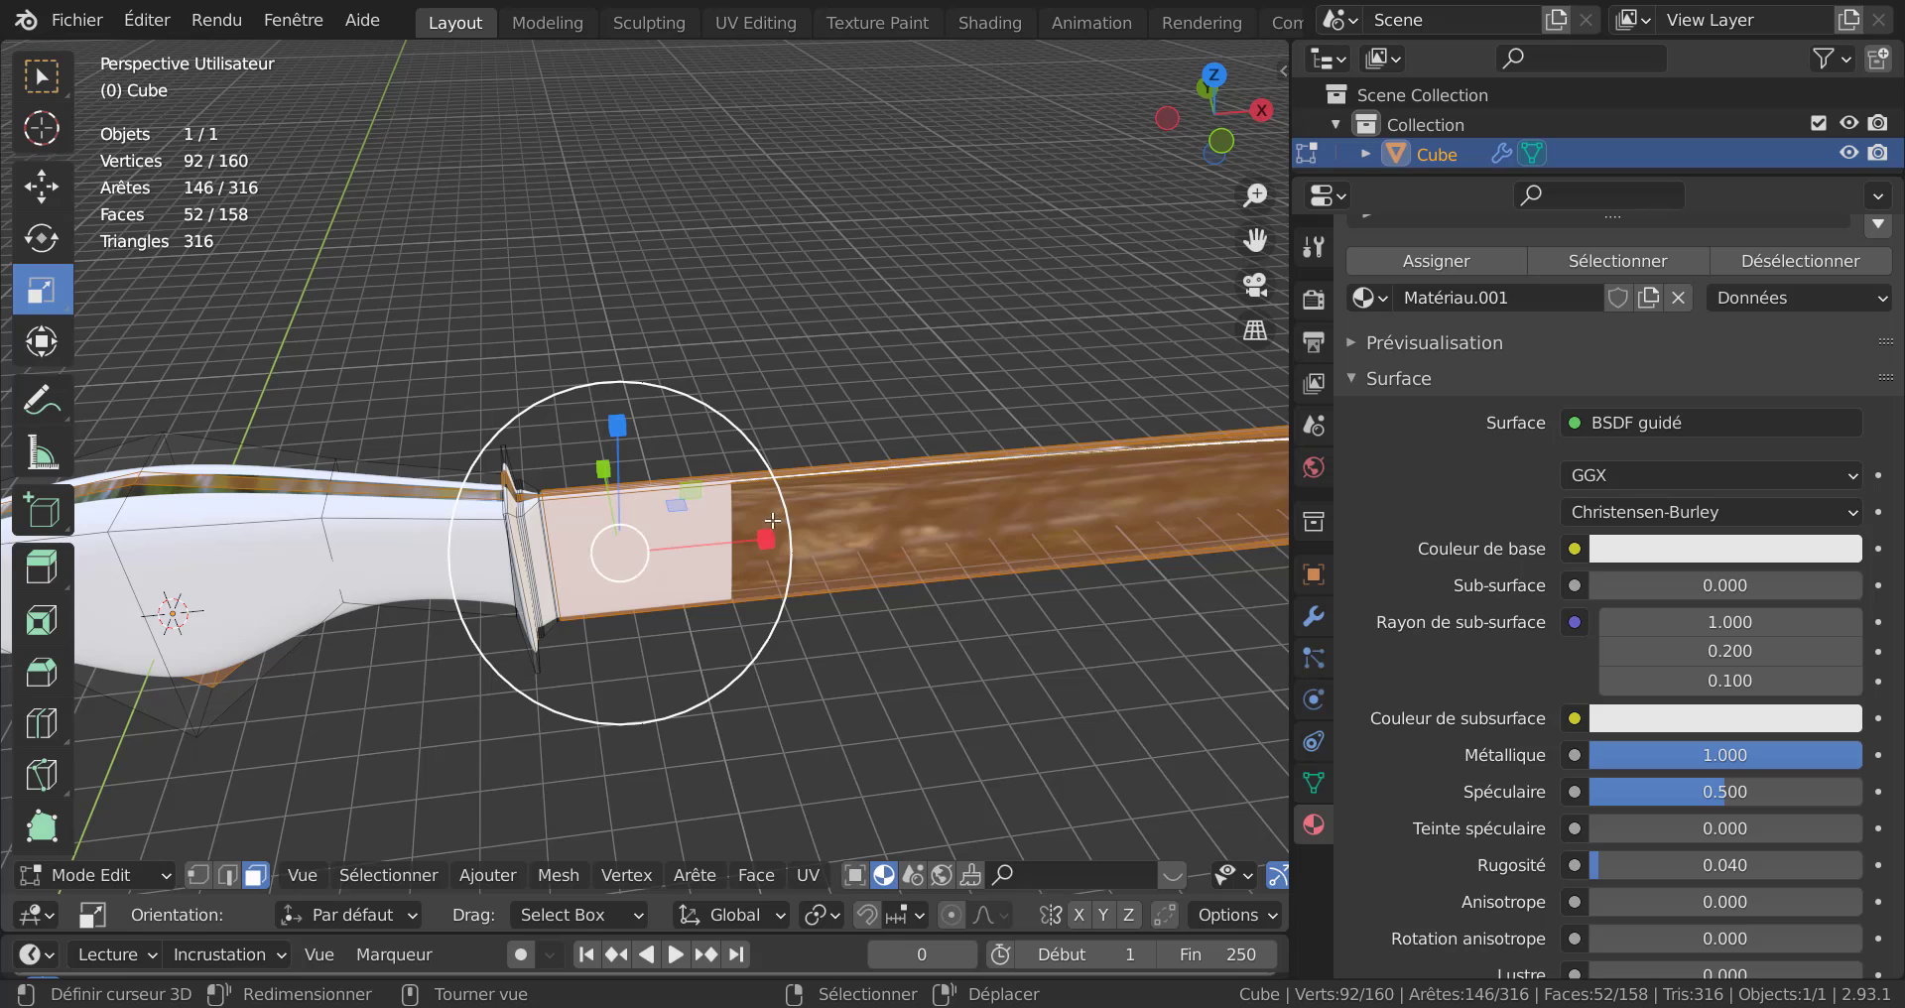
# Add a loop cut across the blade and slide it tight against the blade's base near the guard.
pyautogui.moveTo(845, 538); pyautogui.dragTo(930, 526, button='middle')
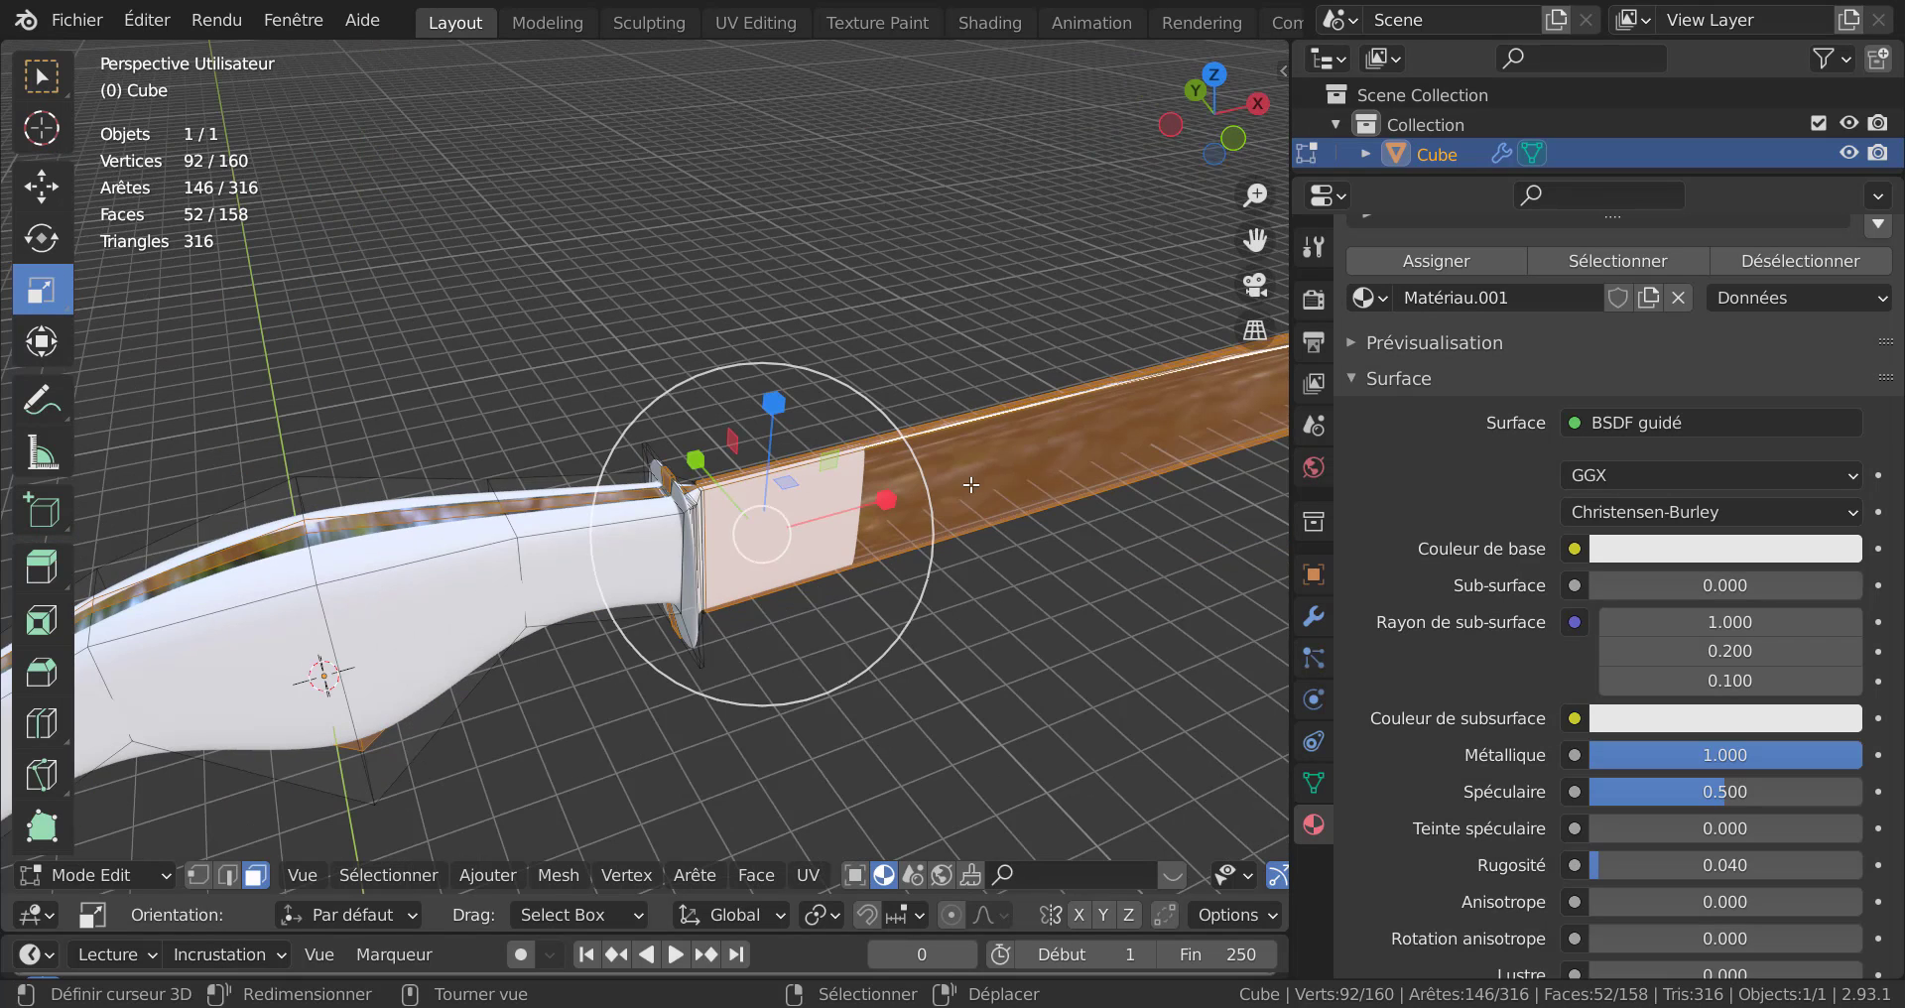
pyautogui.scroll(2, 970, 484)
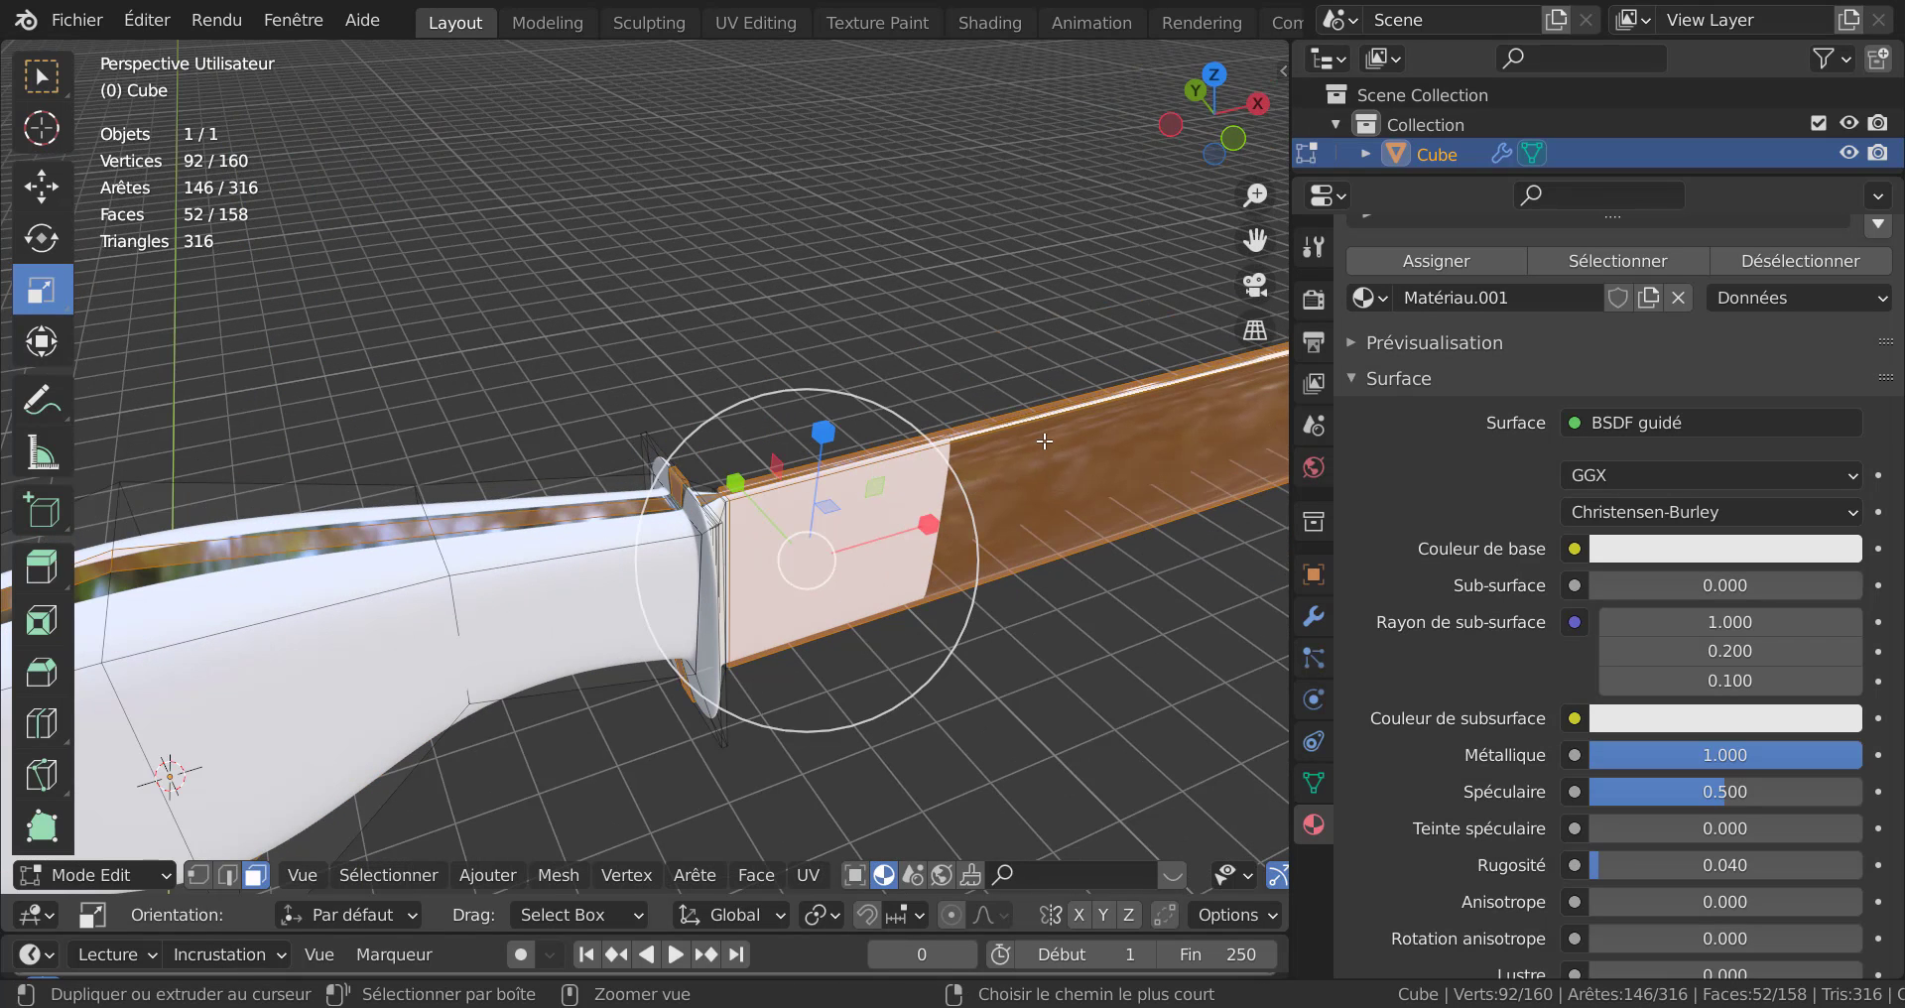
pyautogui.hotkey('ctrl', 'r')
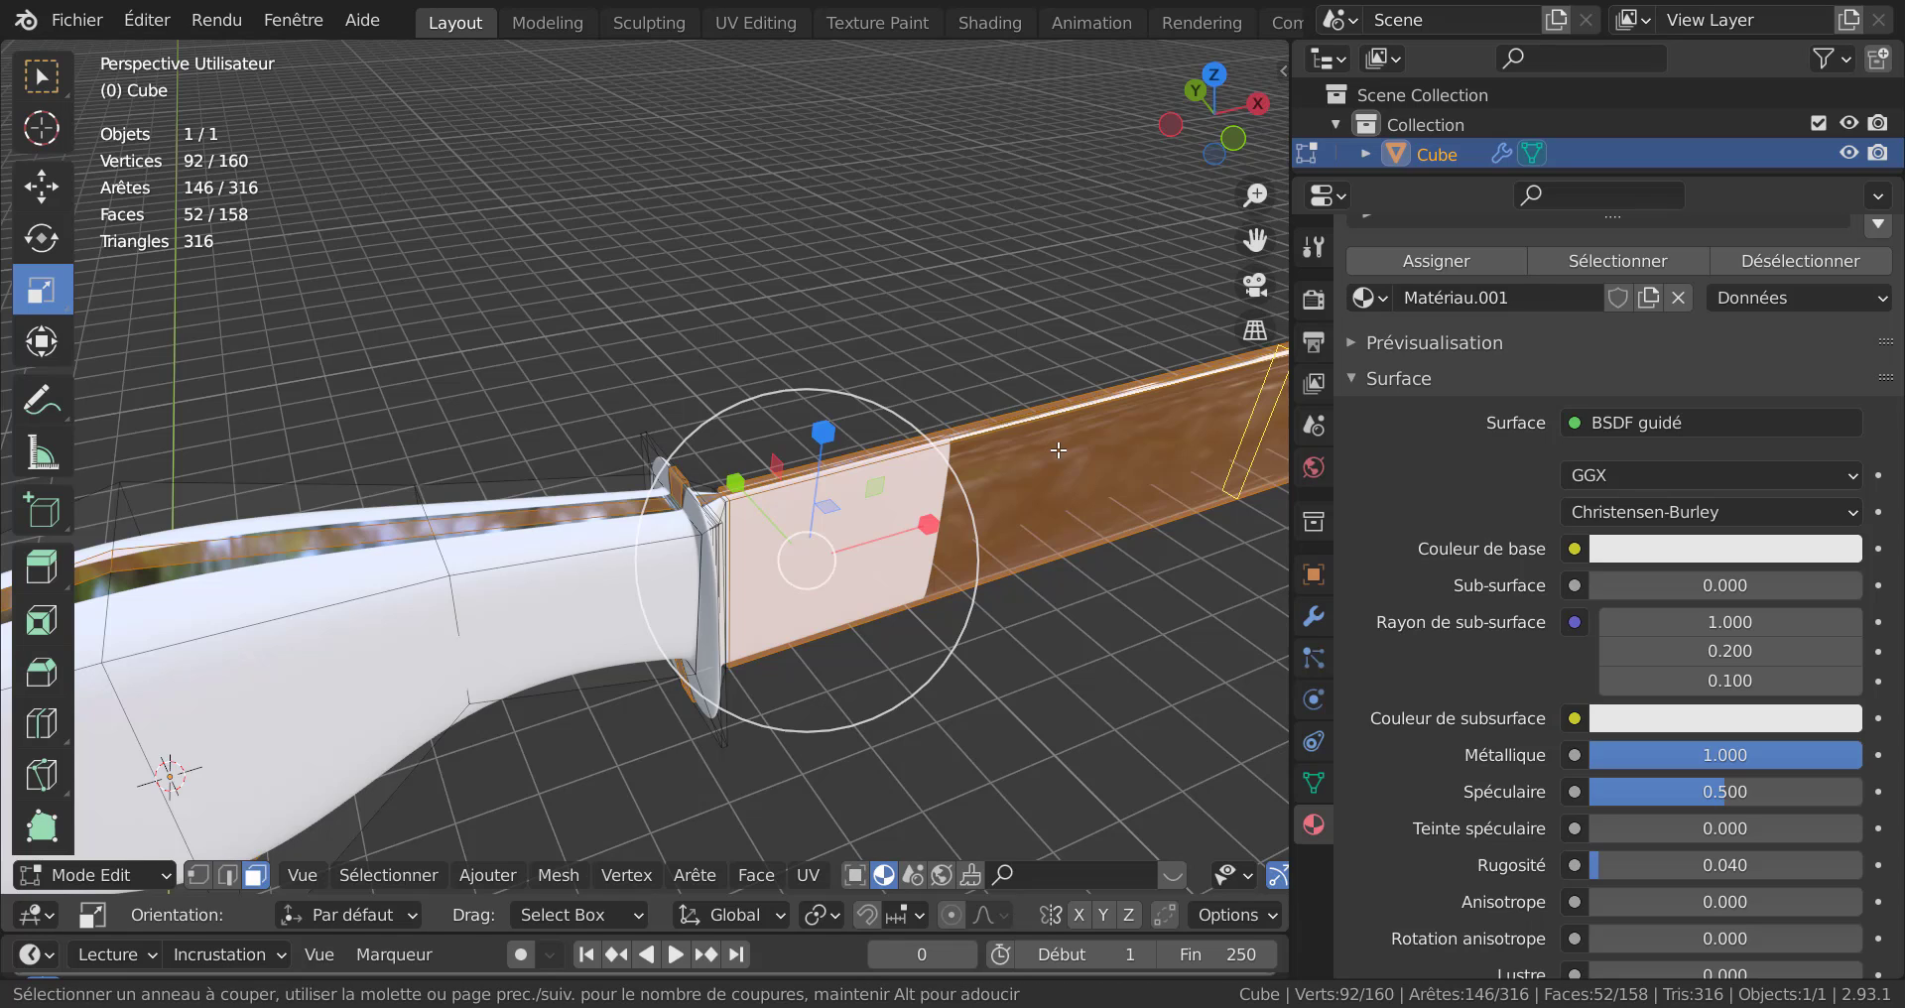
pyautogui.click(1059, 450)
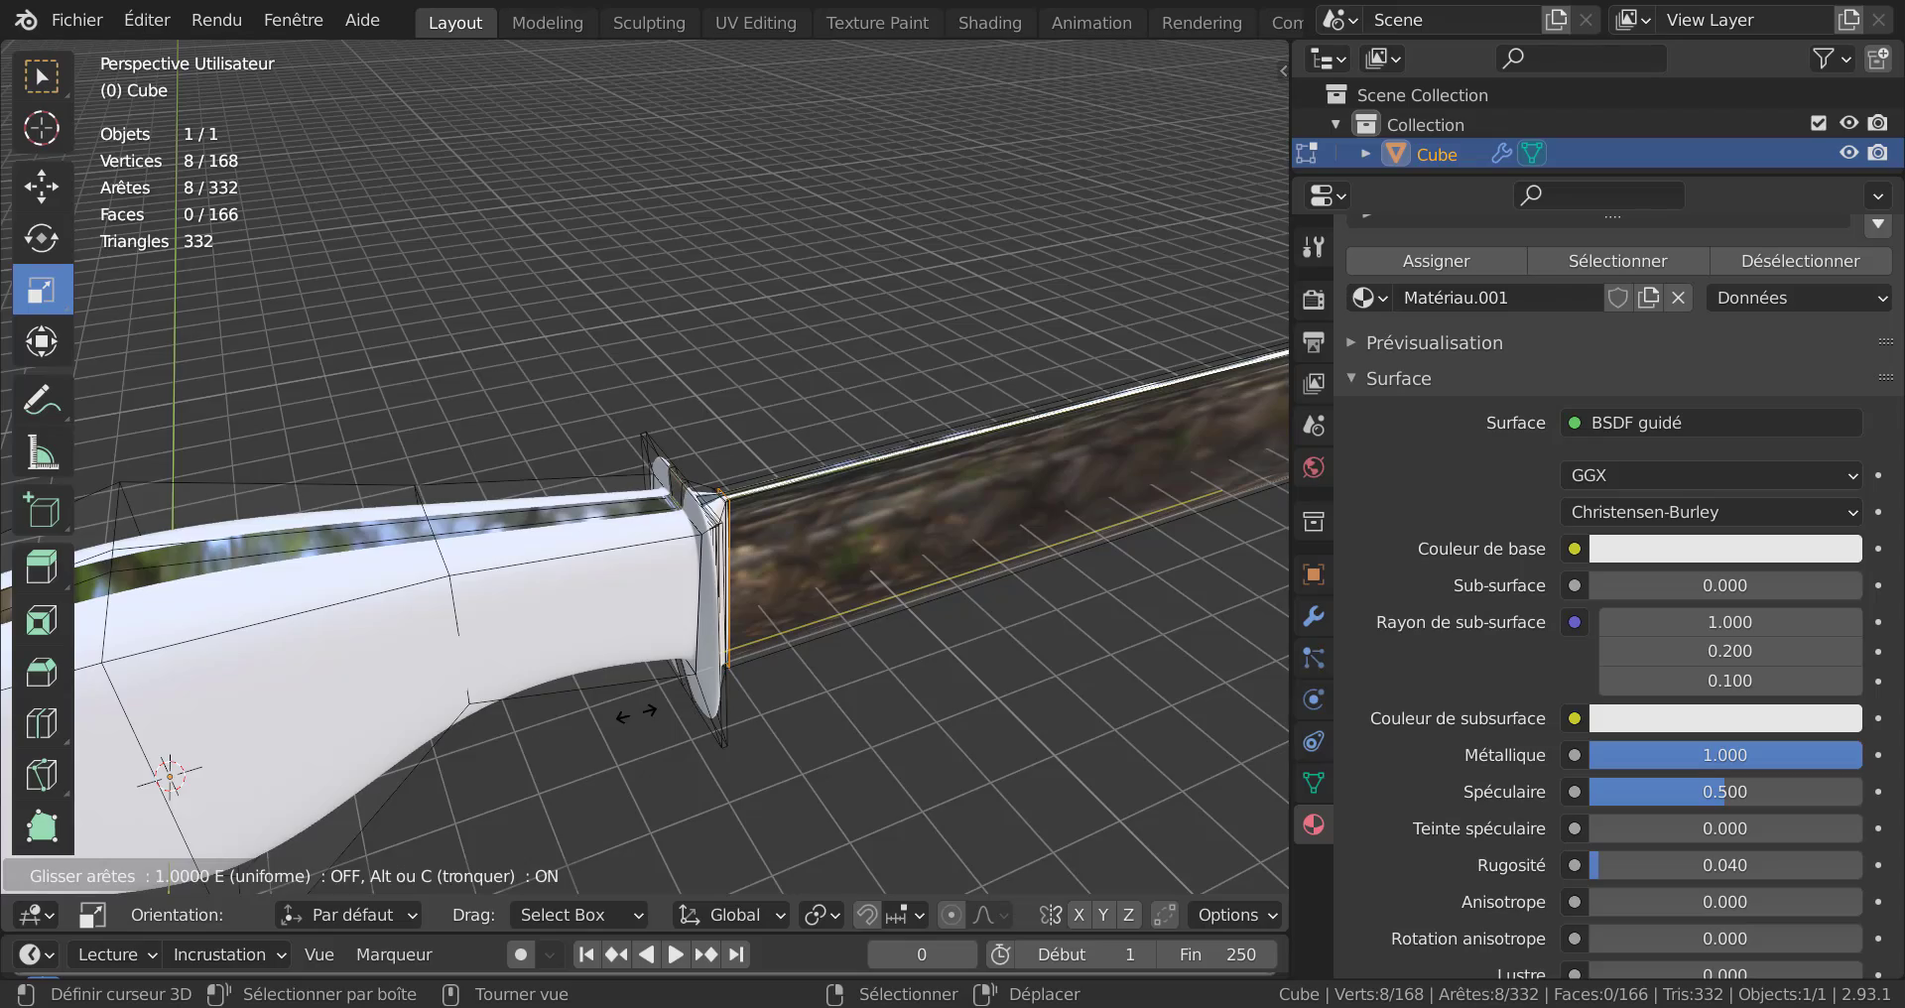
pyautogui.click(635, 712)
# Select the edge loop where the handle meets the guard, and add the edge loop at the blade's base to the selection.
pyautogui.scroll(6, 635, 712)
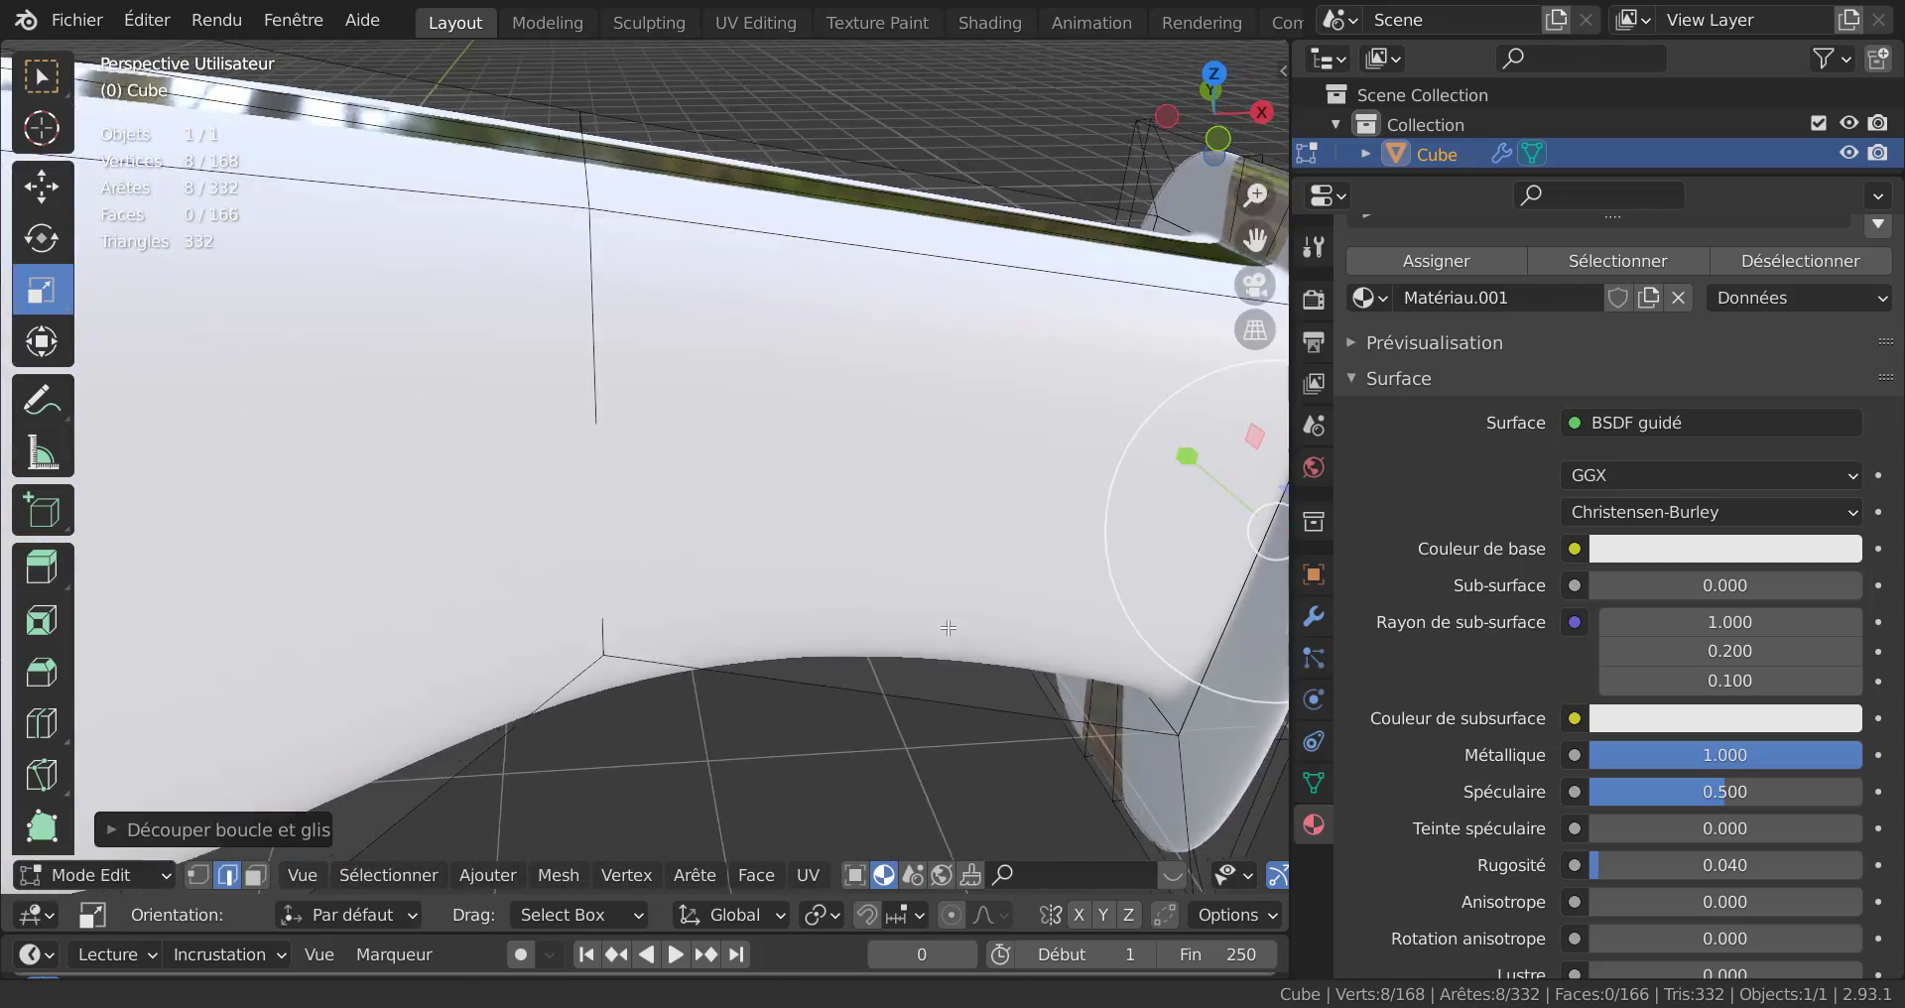
pyautogui.scroll(-5, 947, 627)
pyautogui.moveTo(893, 640); pyautogui.dragTo(848, 583, button='middle')
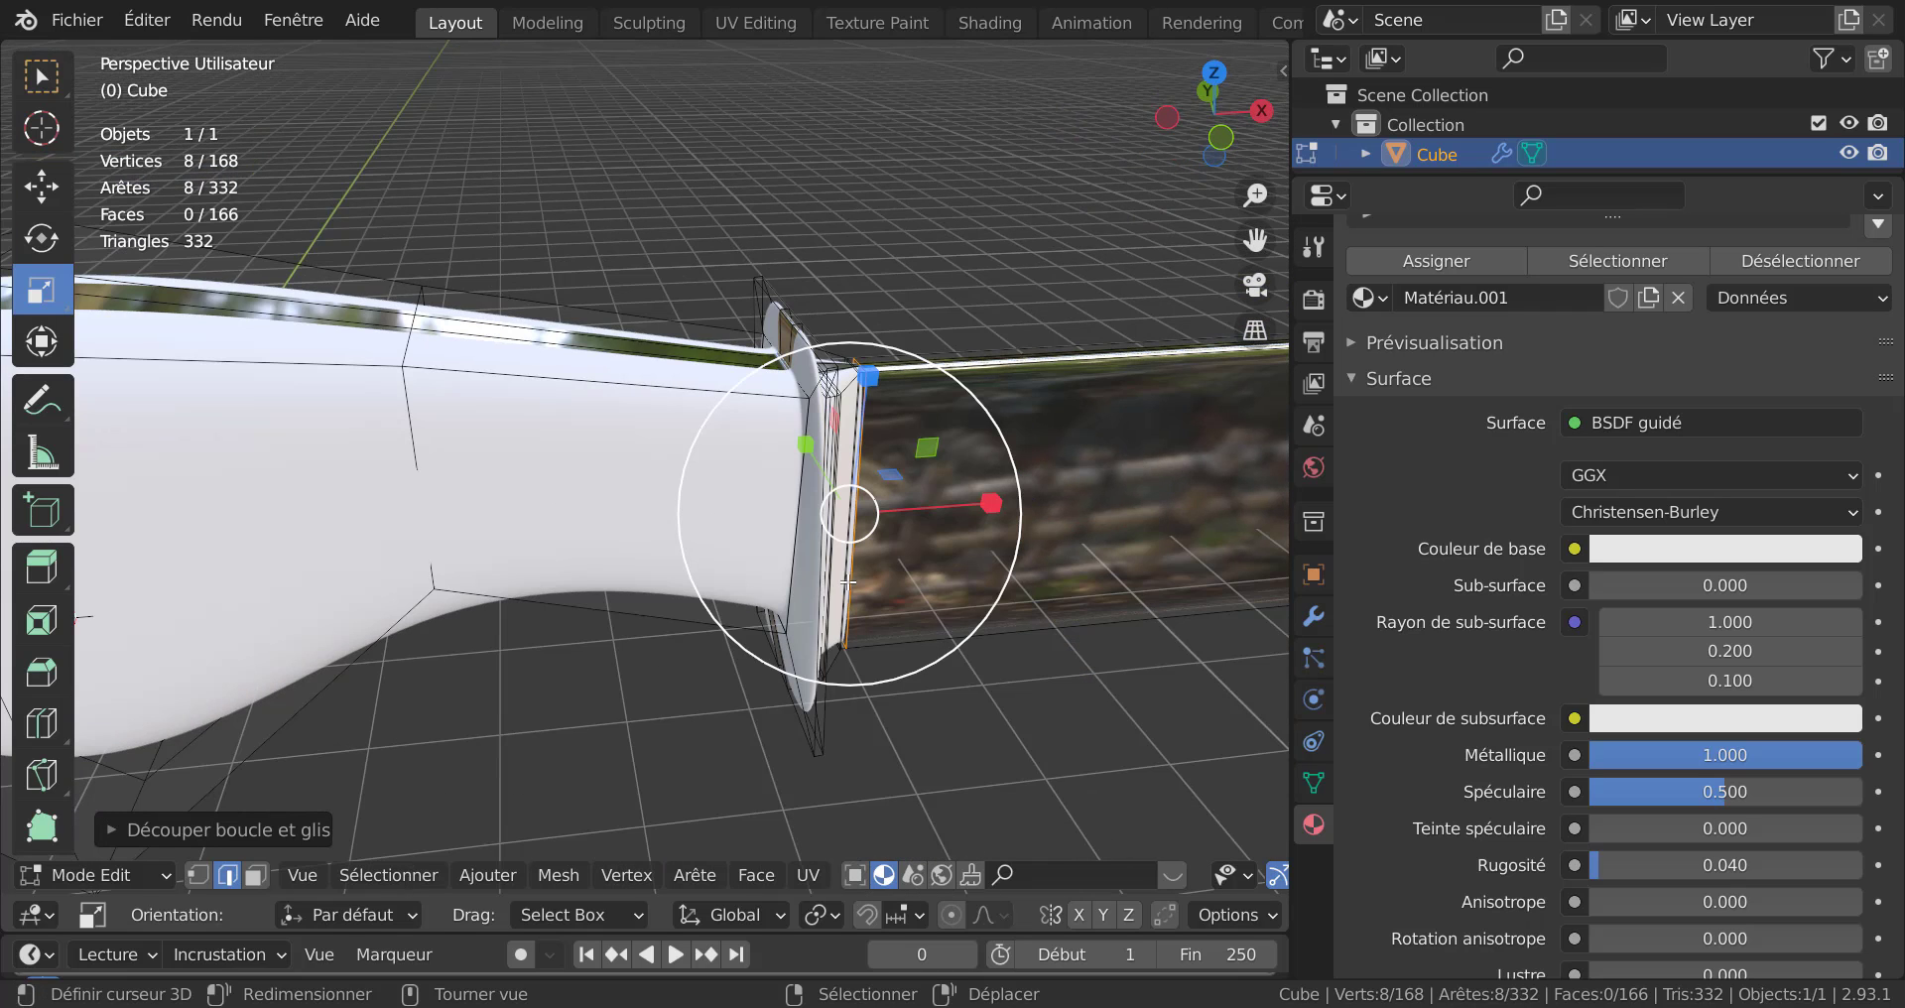
pyautogui.scroll(3, 849, 490)
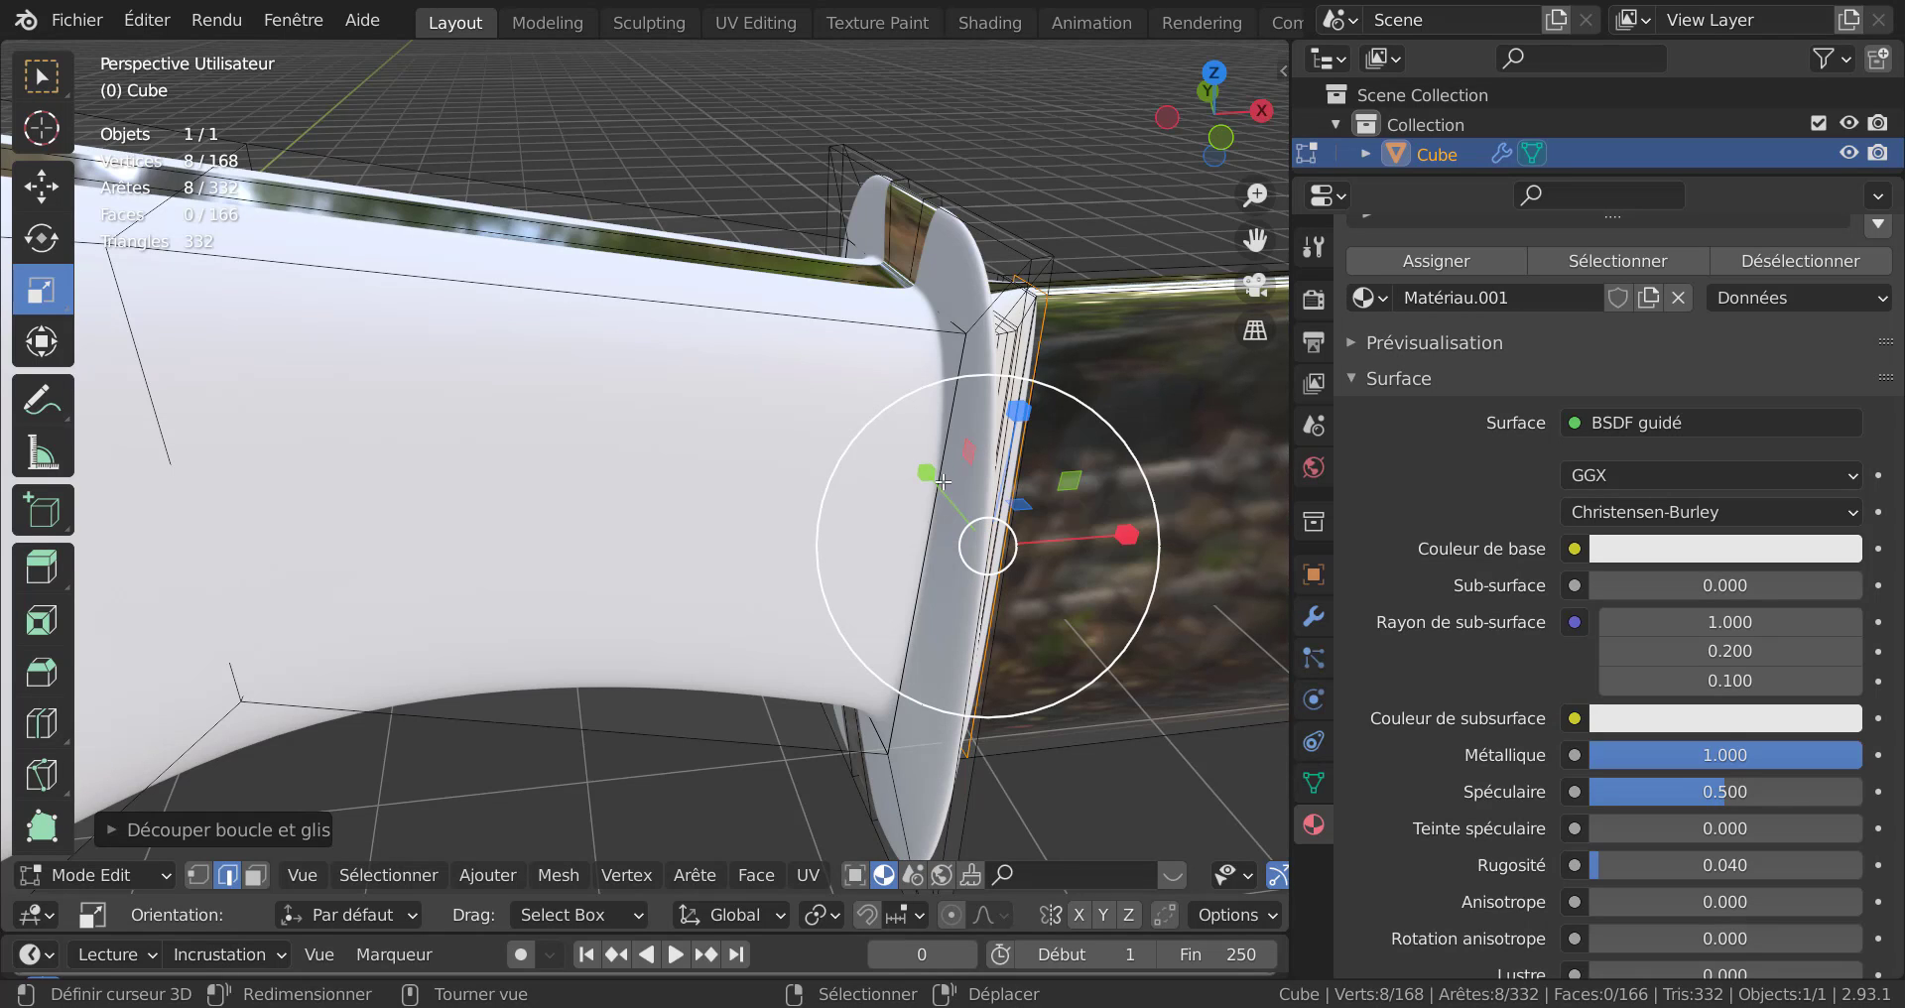
pyautogui.keyDown('alt'); pyautogui.click(848, 627); pyautogui.keyUp('alt')
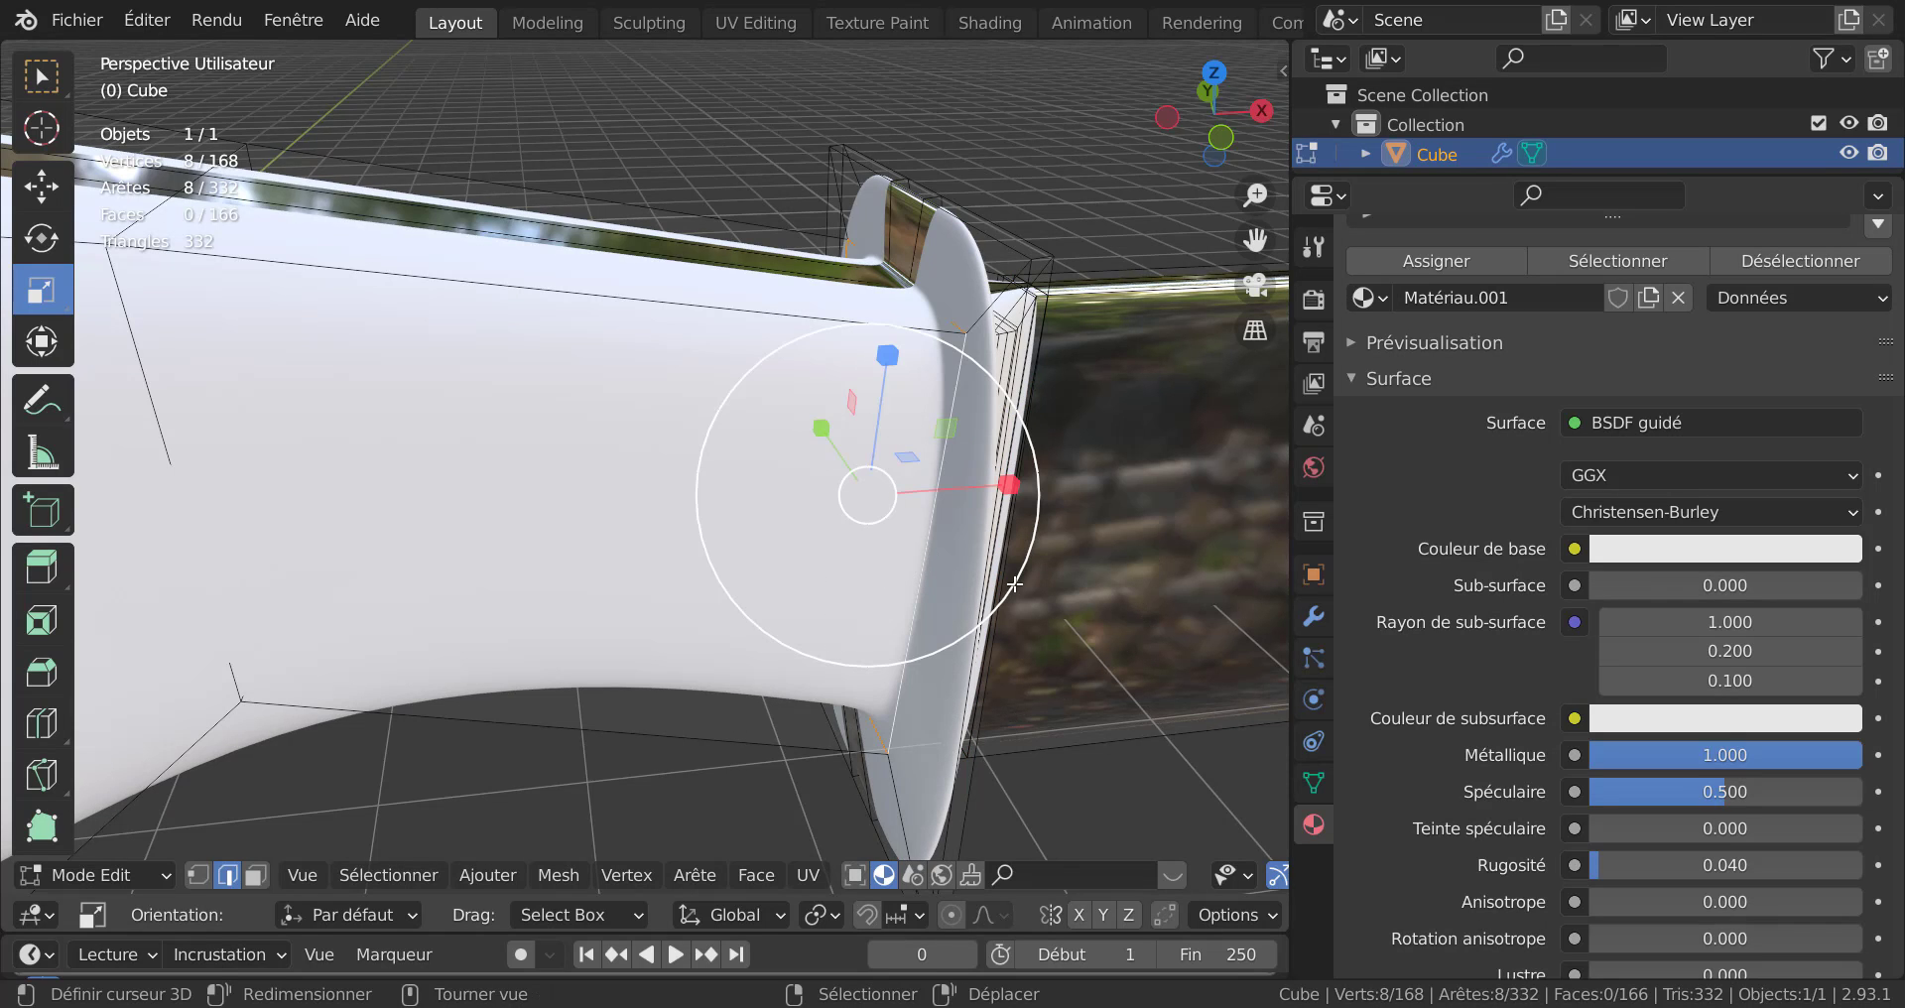
pyautogui.moveTo(1014, 584); pyautogui.dragTo(731, 509, button='middle')
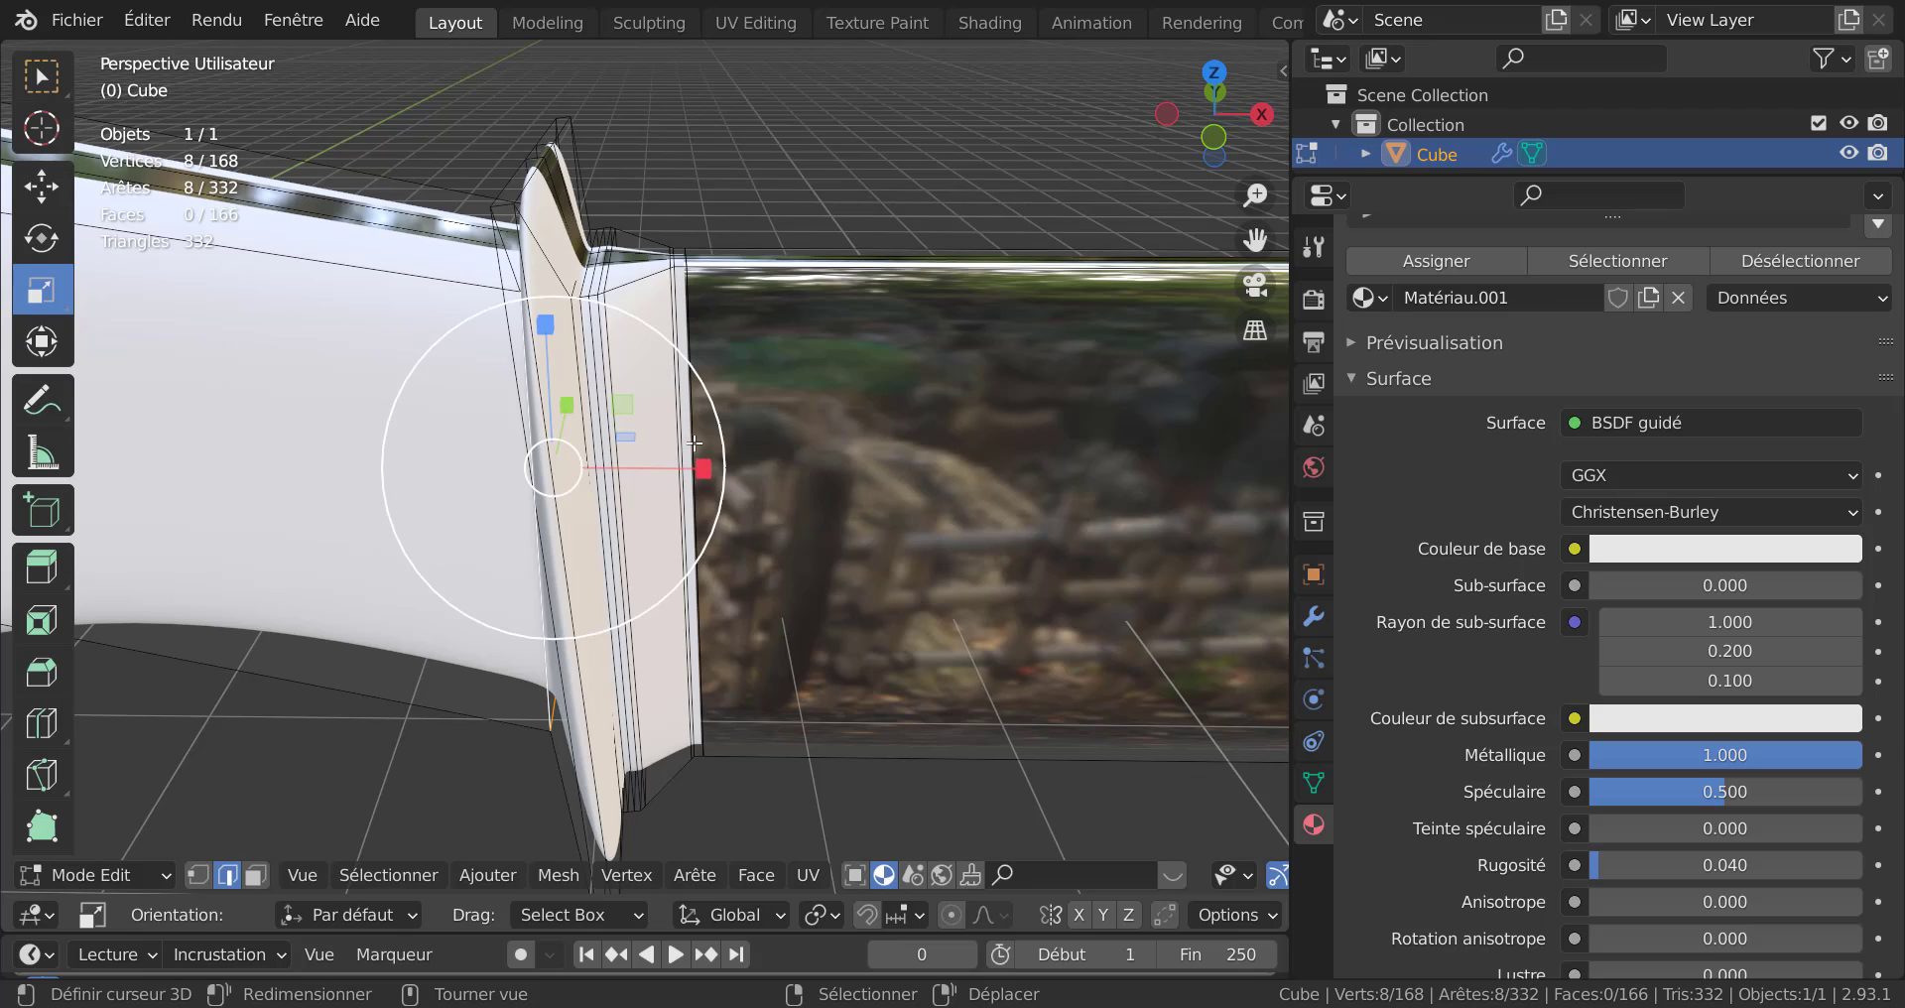
pyautogui.scroll(4, 693, 444)
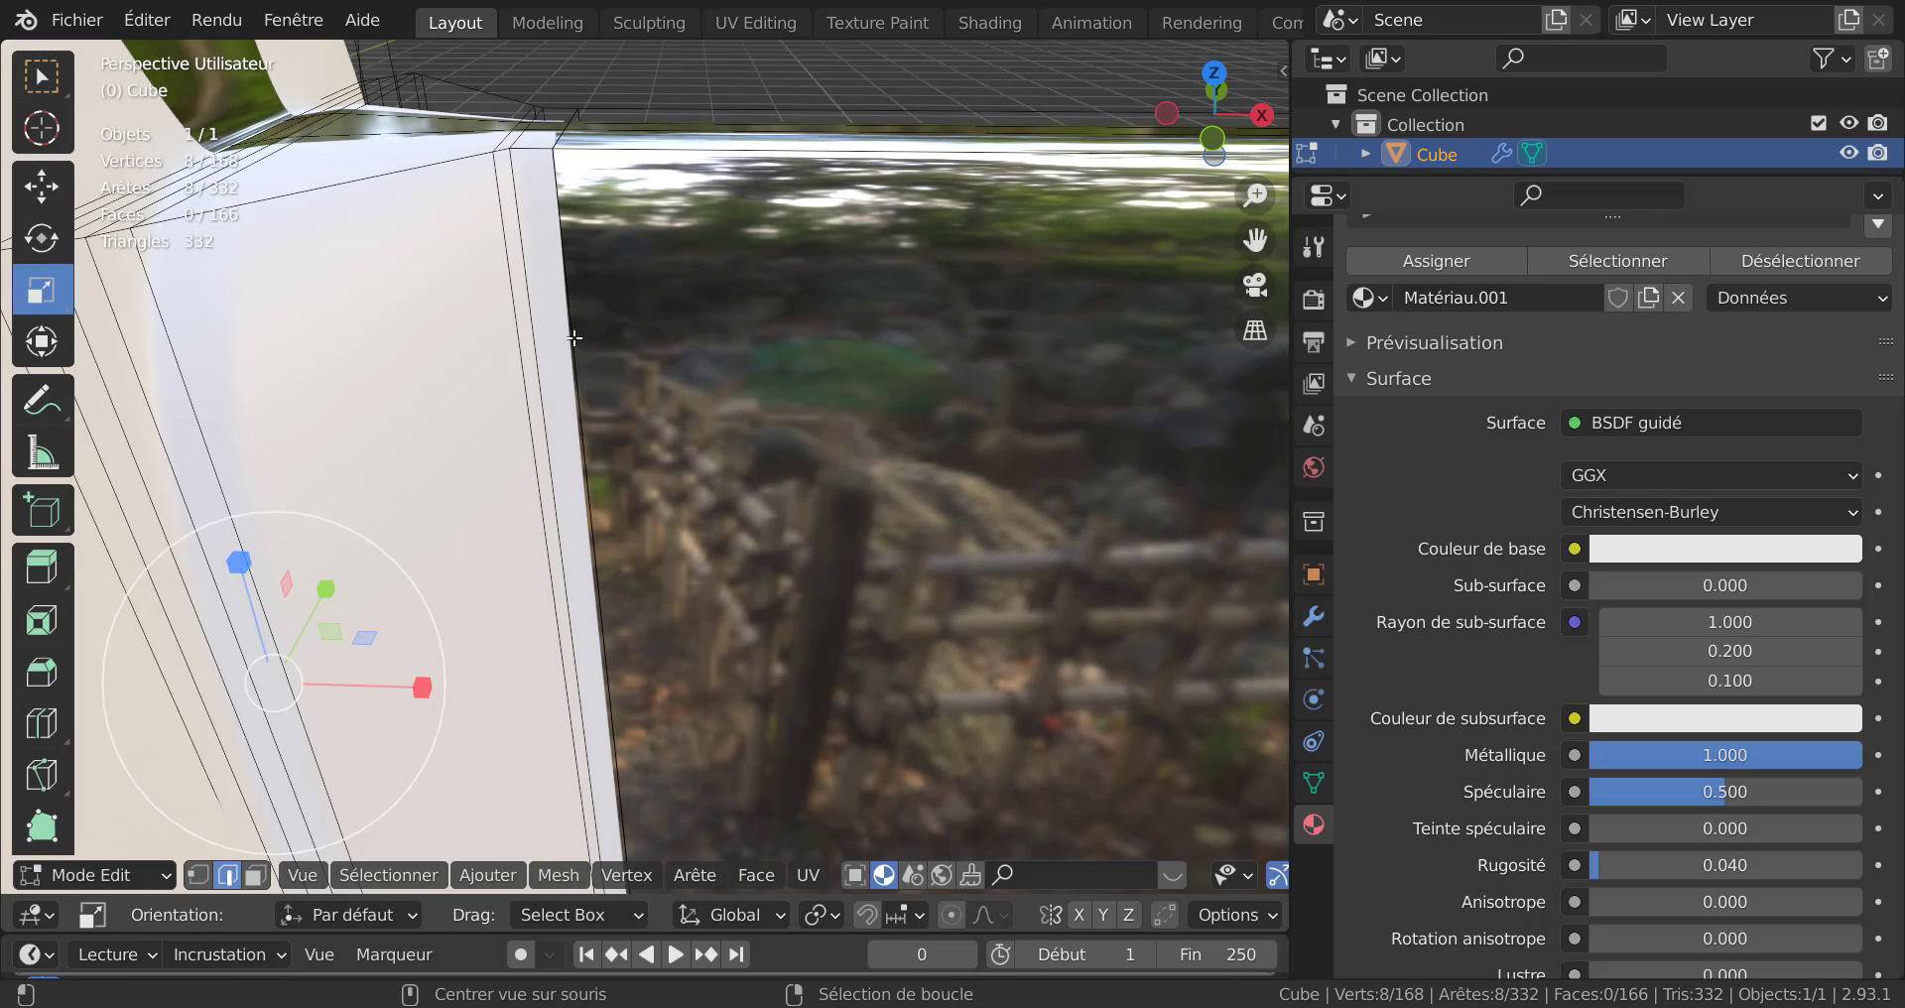
pyautogui.keyDown('alt'); pyautogui.keyDown('shift'); pyautogui.click(573, 338); pyautogui.keyUp('shift'); pyautogui.keyUp('alt')
pyautogui.scroll(-5, 1011, 728)
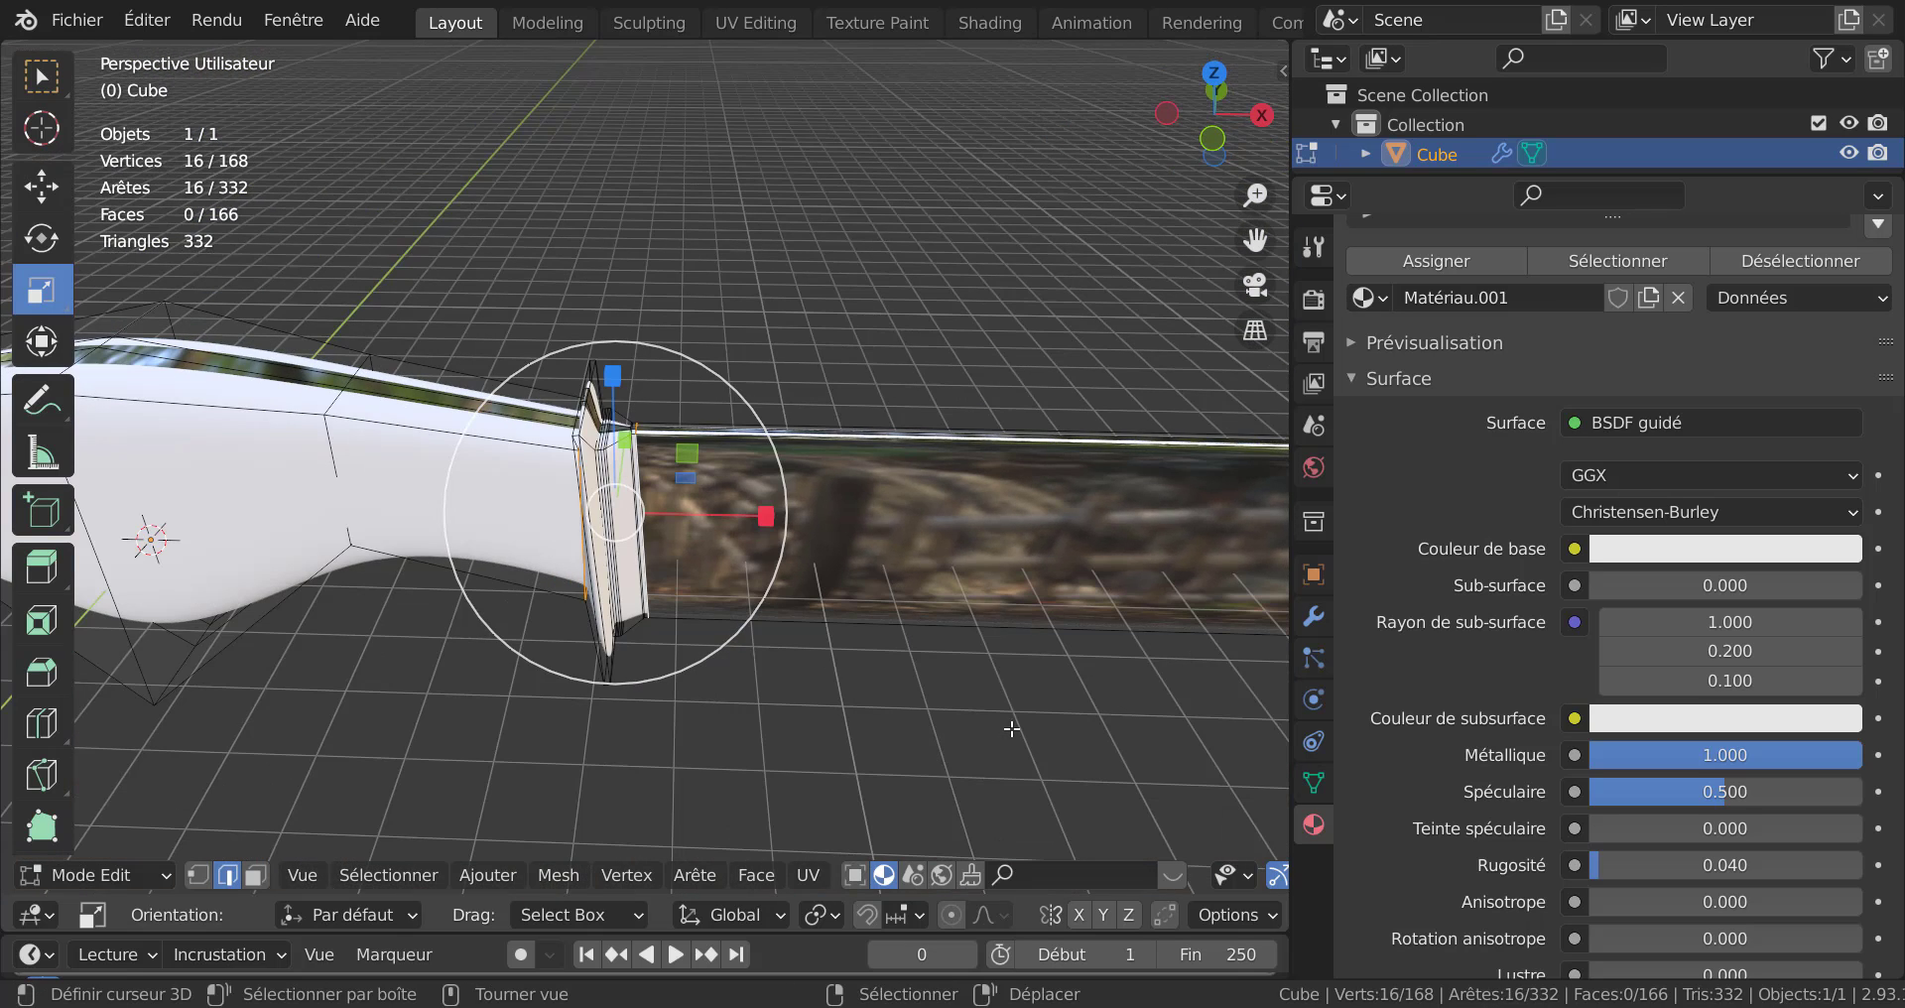
# Return the viewport to solid shading and view the guard area with both edge loops selected.
pyautogui.scroll(-4, 1010, 728)
pyautogui.scroll(-3, 1230, 873)
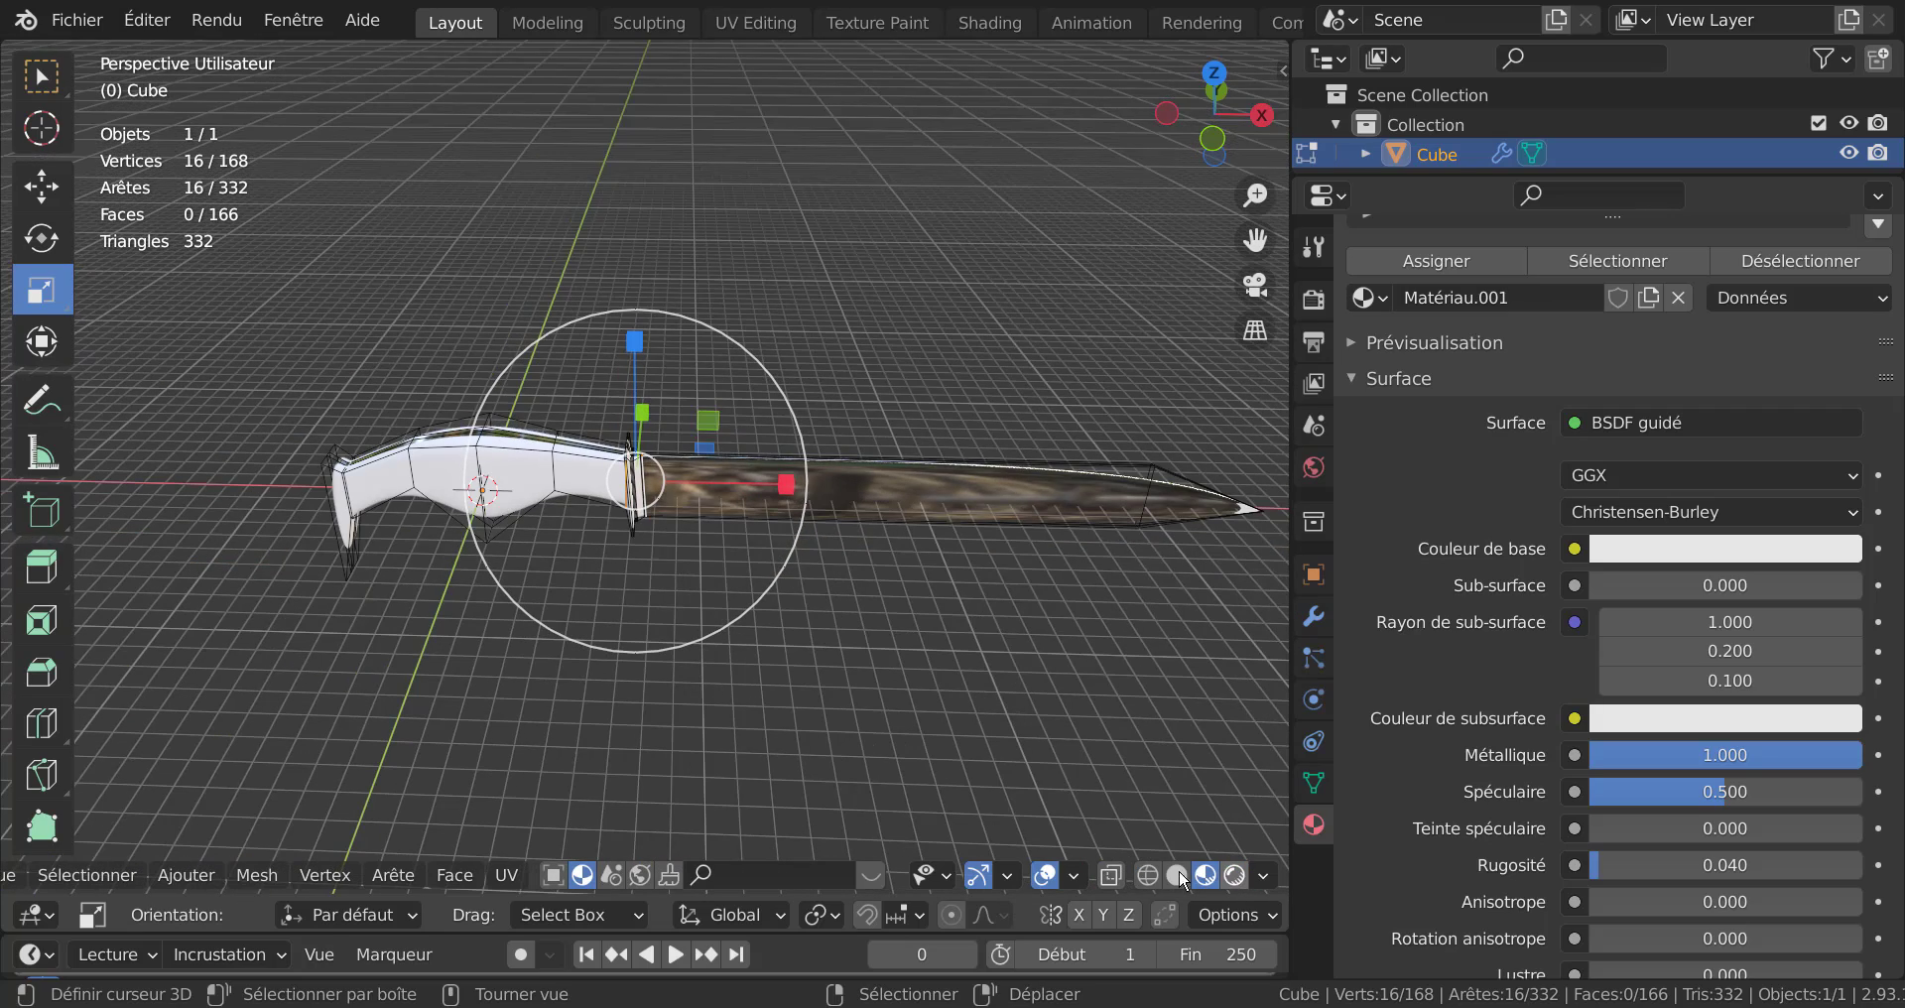
pyautogui.click(1176, 875)
pyautogui.scroll(6, 944, 727)
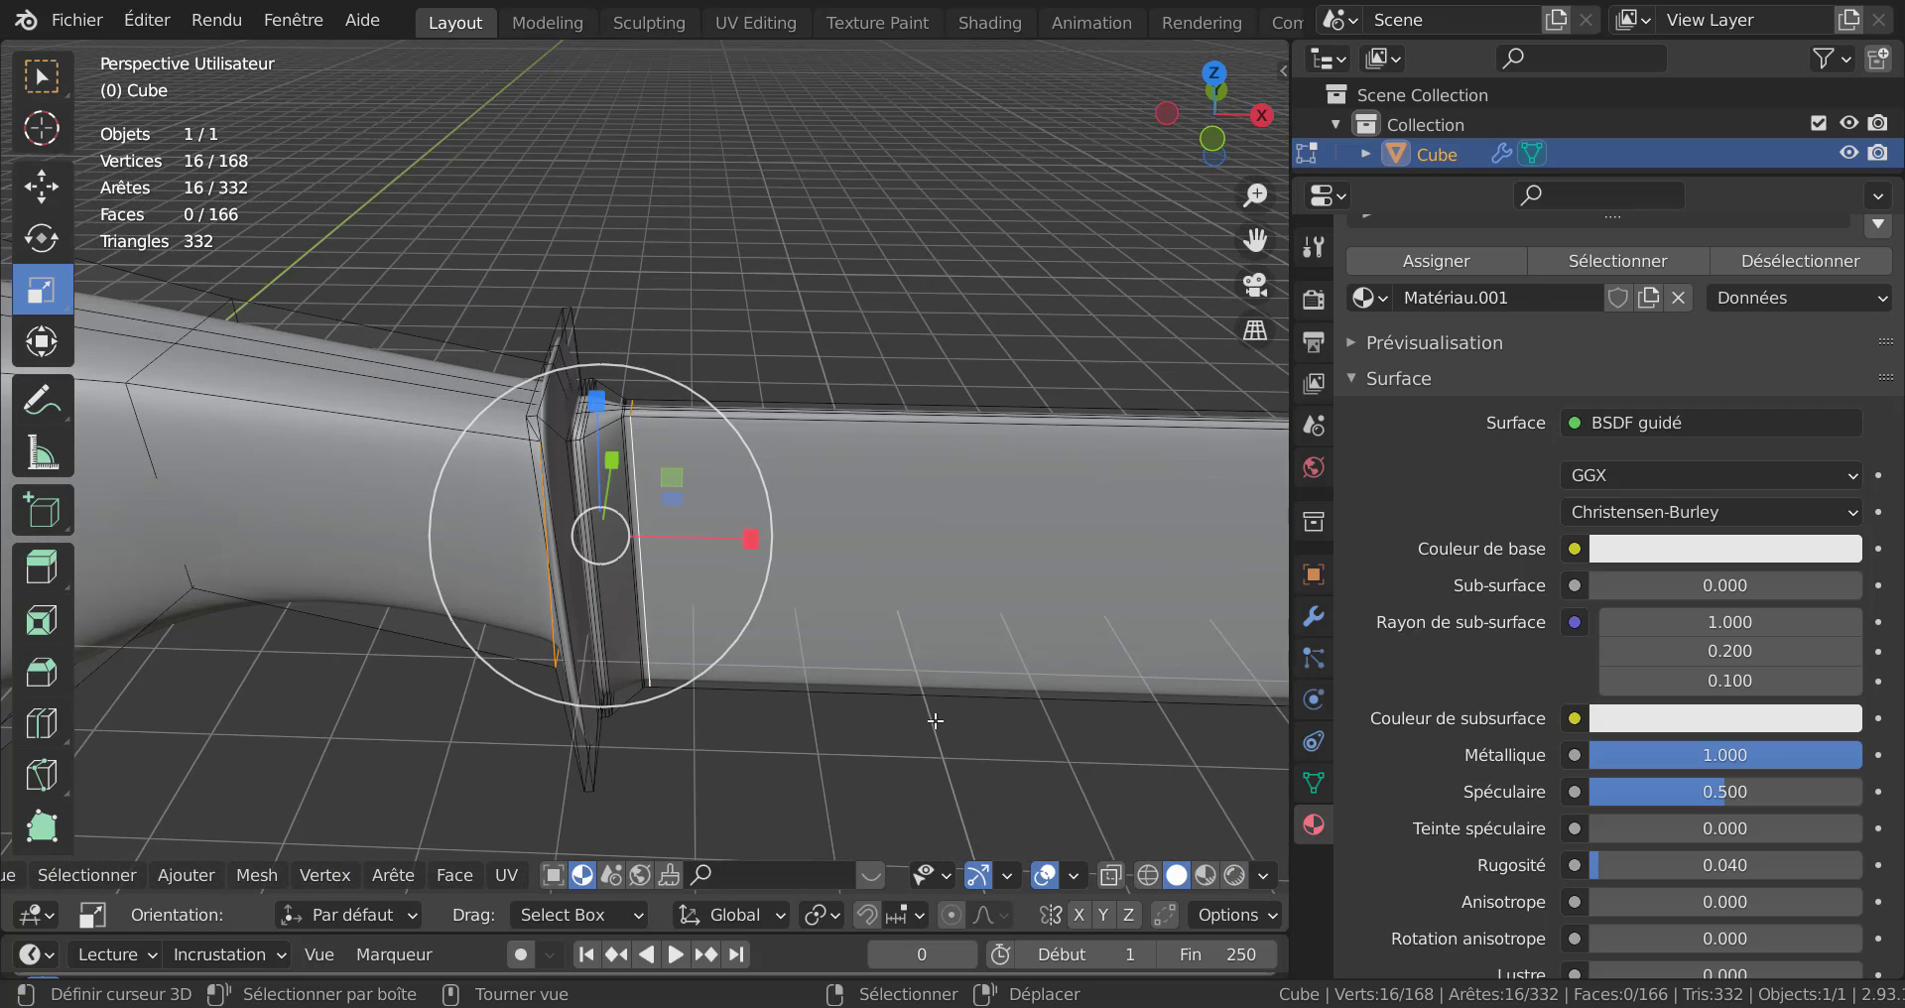
pyautogui.moveTo(980, 704); pyautogui.dragTo(937, 715, button='middle')
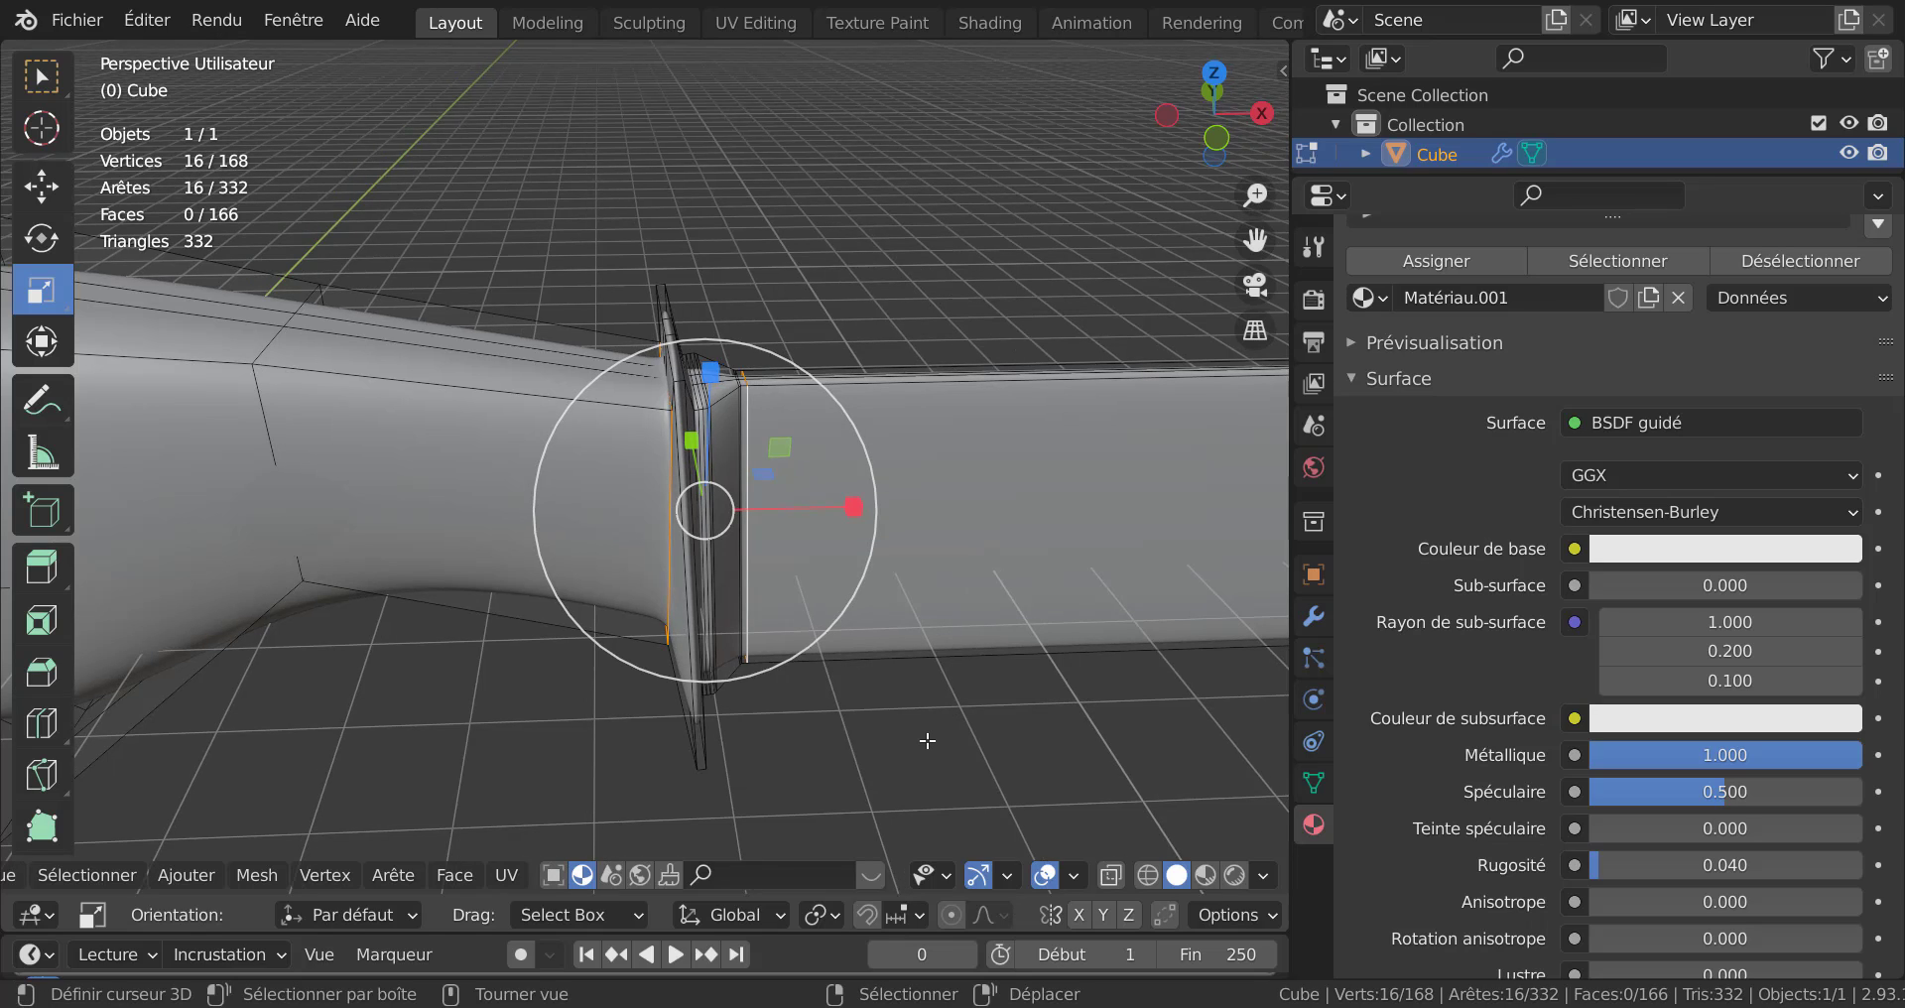
# Rip the mesh in place along both selected edge loops, separating the guard, and select all geometry linked to the guard.
pyautogui.hotkey('shift', 'd')
pyautogui.rightClick(926, 740)
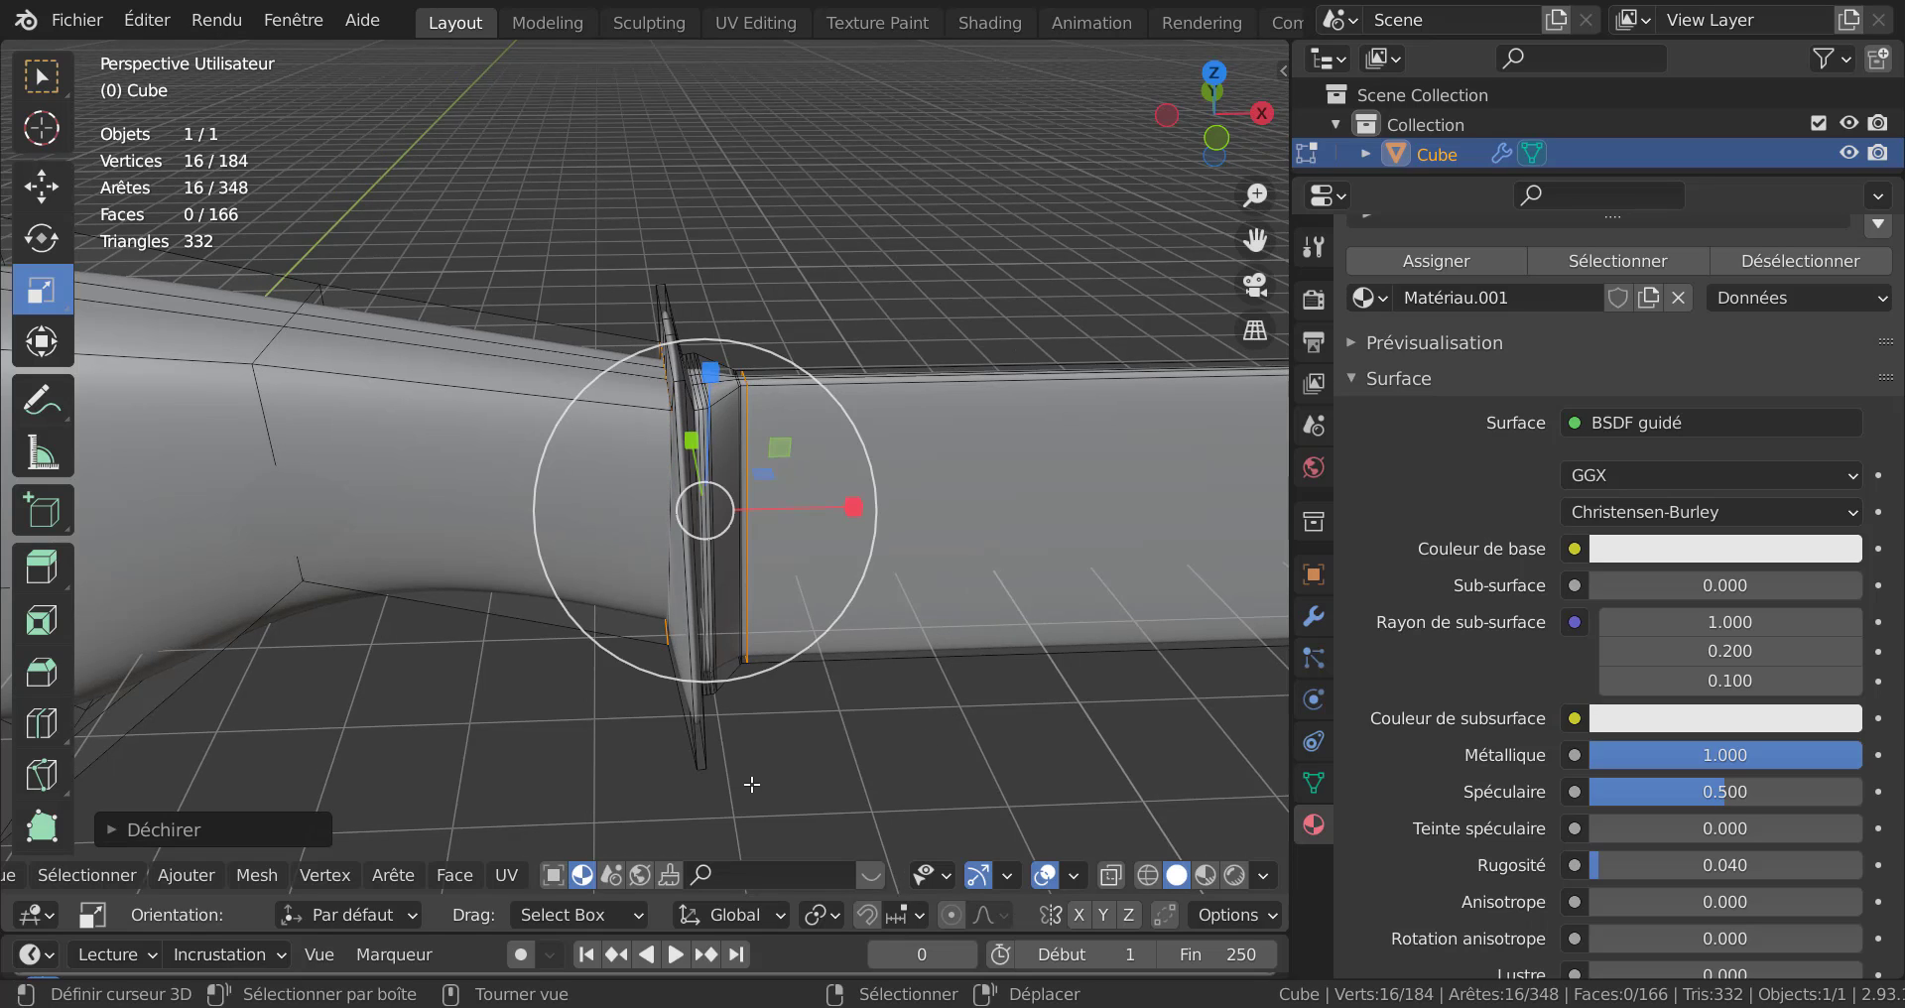
pyautogui.click(708, 496)
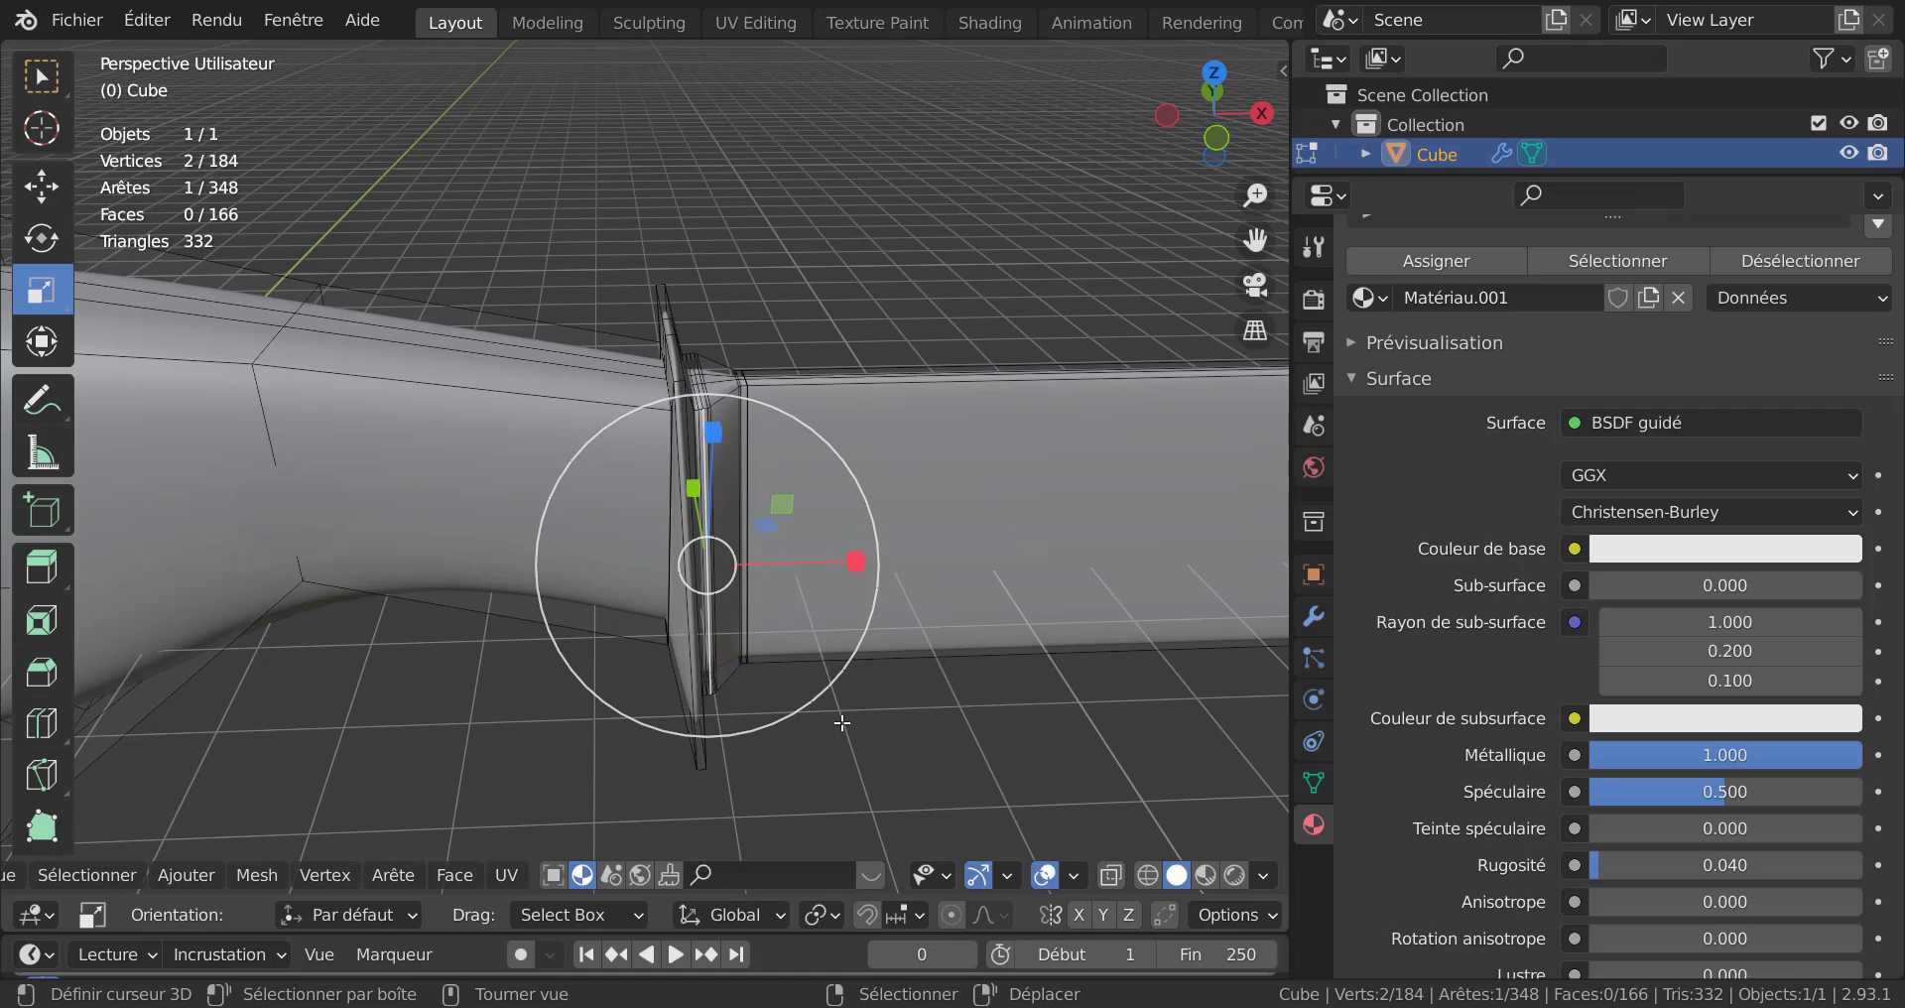
pyautogui.hotkey('ctrl', 'l')
pyautogui.scroll(-5, 842, 723)
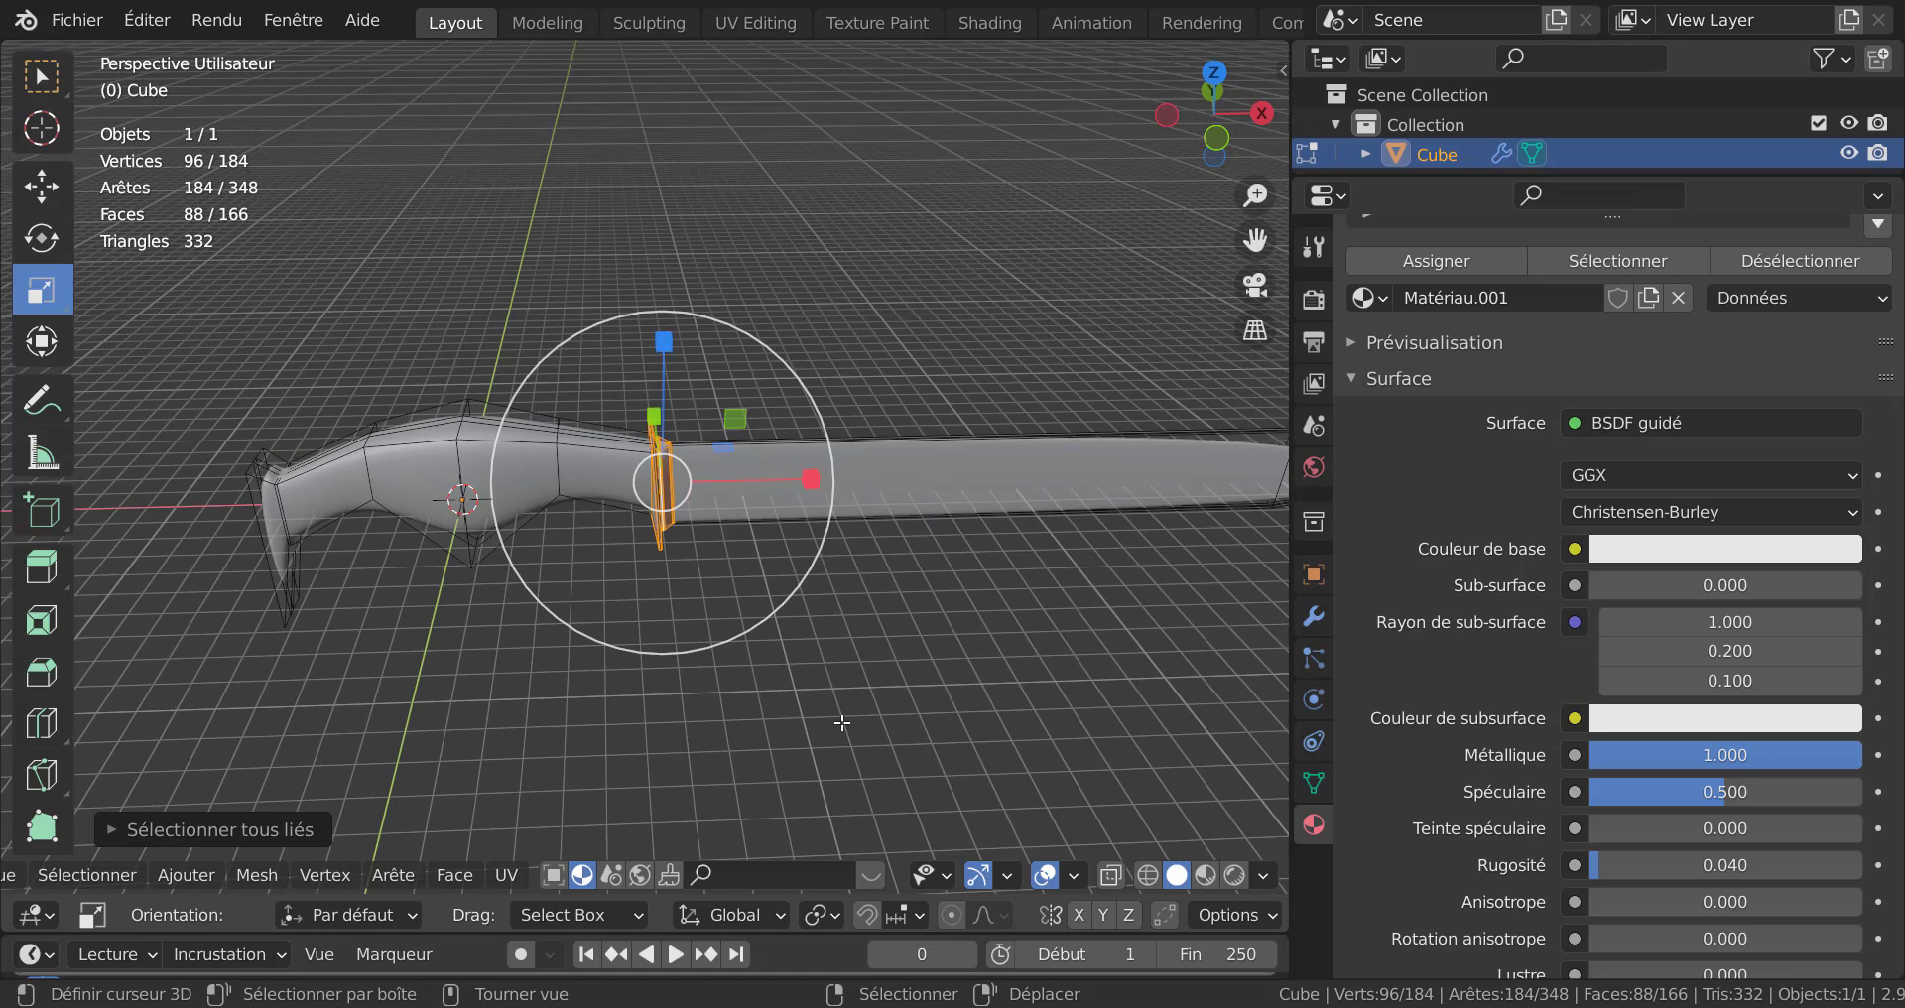
pyautogui.moveTo(955, 714); pyautogui.dragTo(961, 702, button='middle')
pyautogui.moveTo(837, 677); pyautogui.dragTo(846, 681, button='middle')
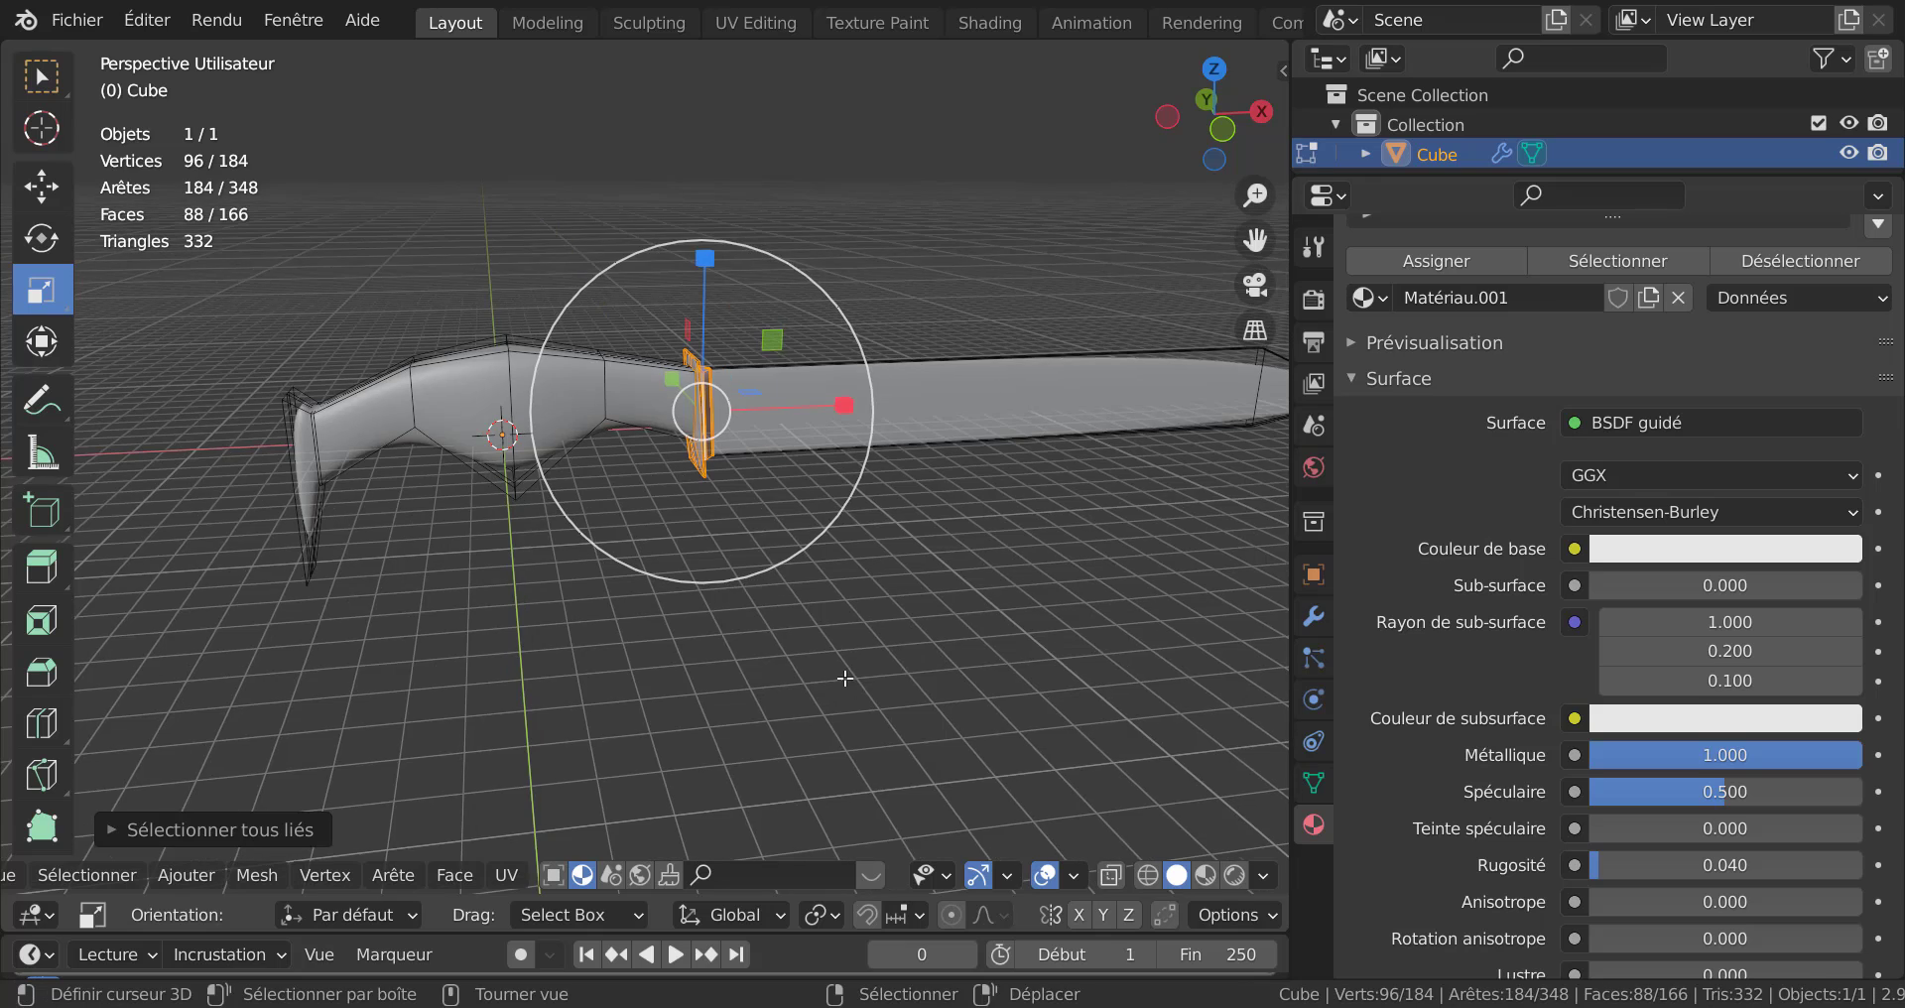
pyautogui.scroll(3, 849, 677)
pyautogui.moveTo(871, 590); pyautogui.dragTo(881, 658, button='middle')
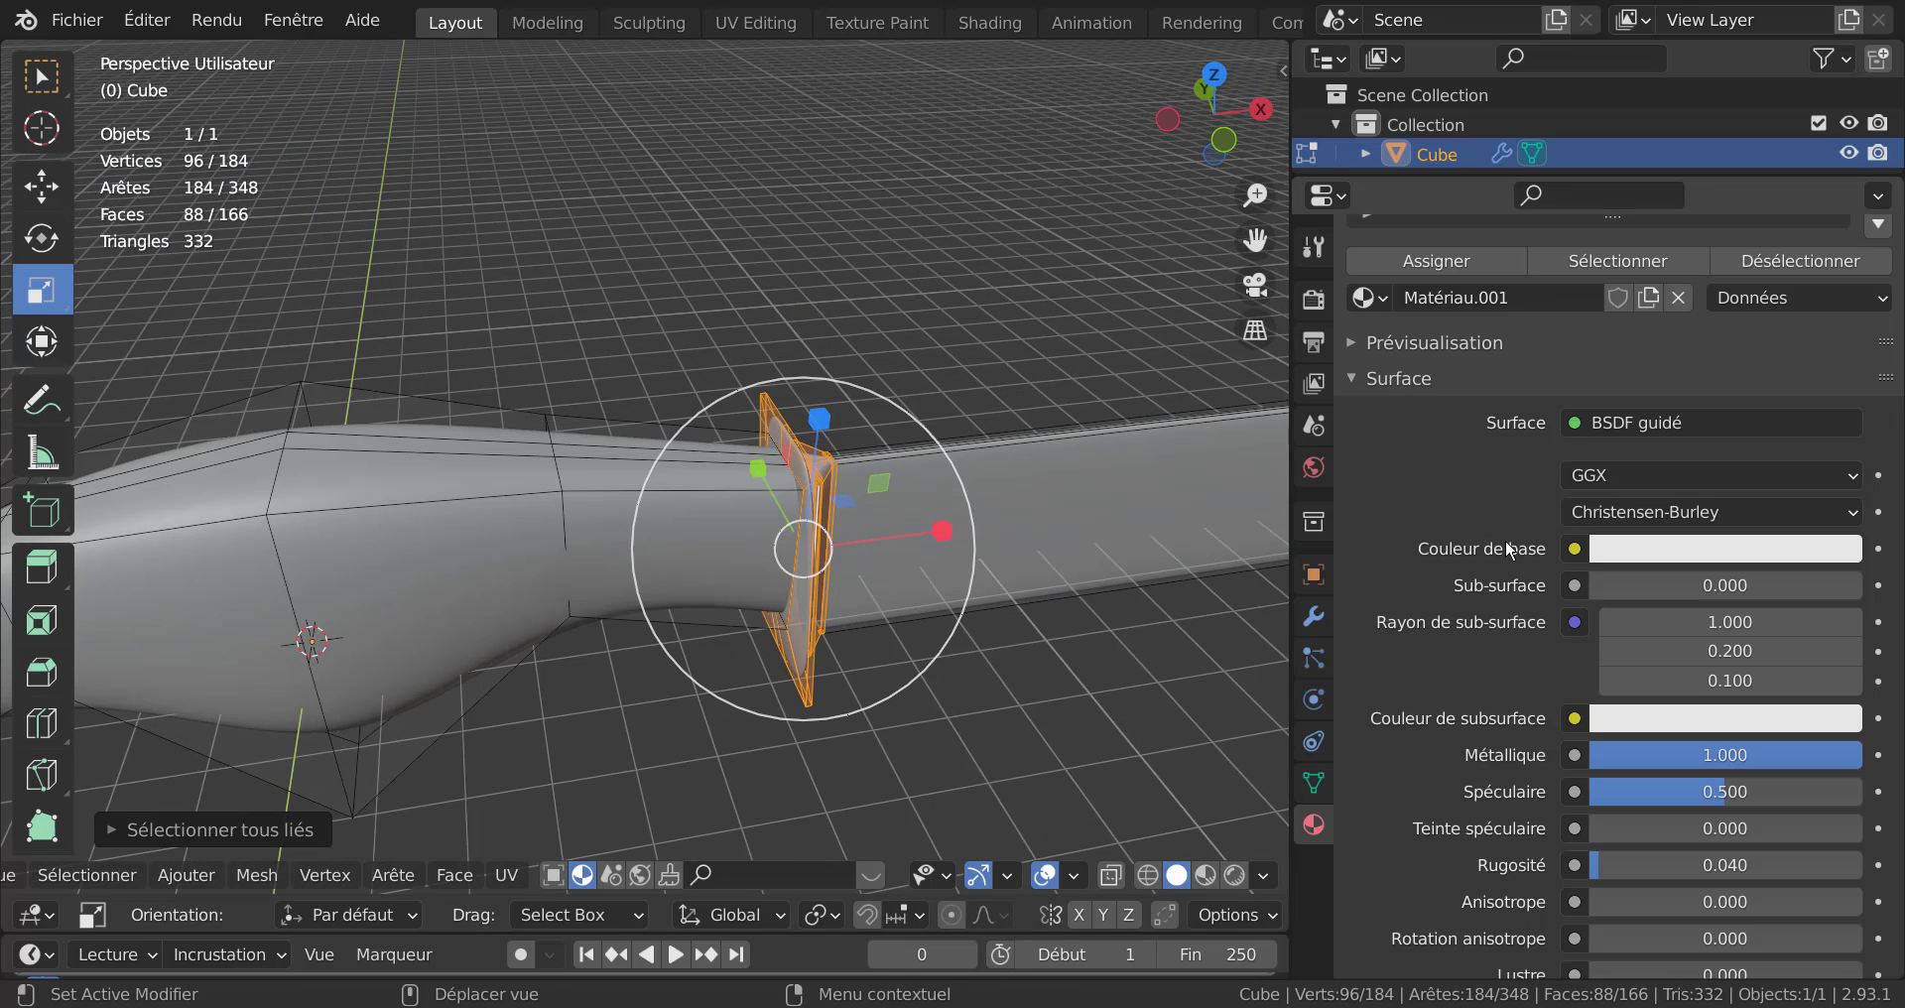
# Add a third material slot to the knife and create a new material in it.
pyautogui.scroll(5, 1503, 539)
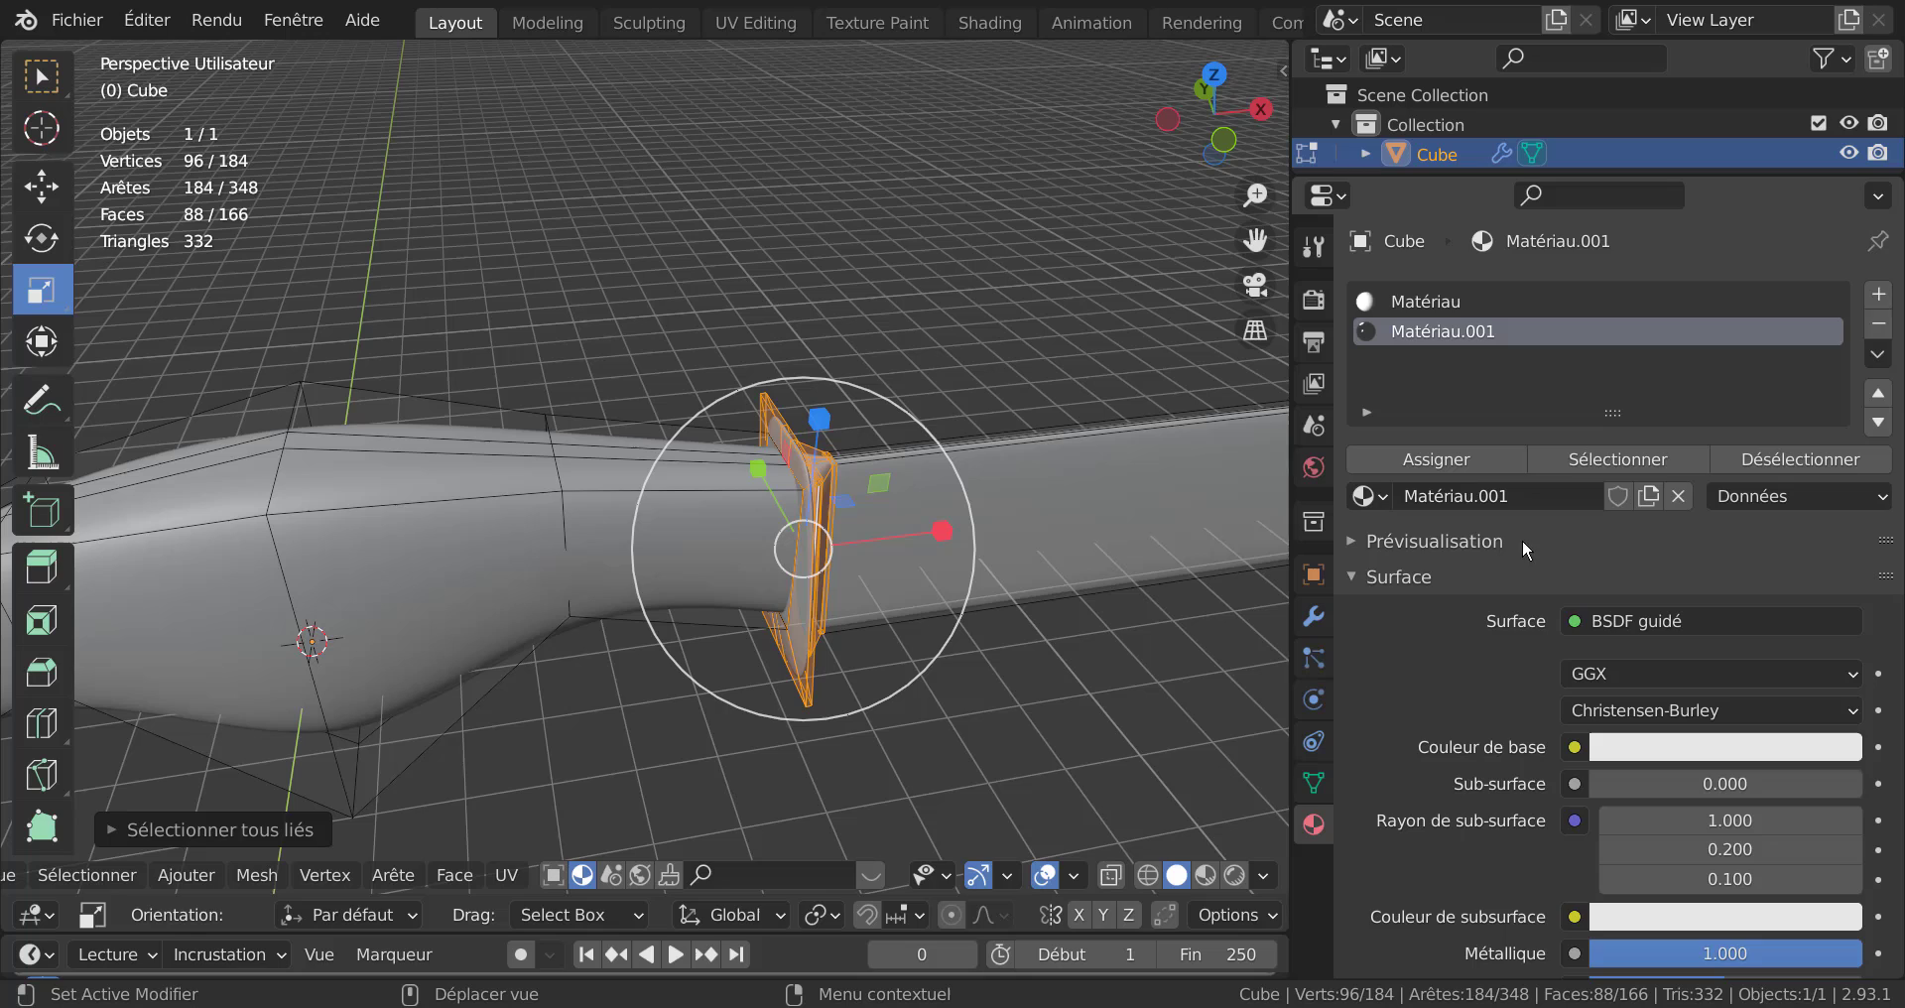
pyautogui.click(1881, 298)
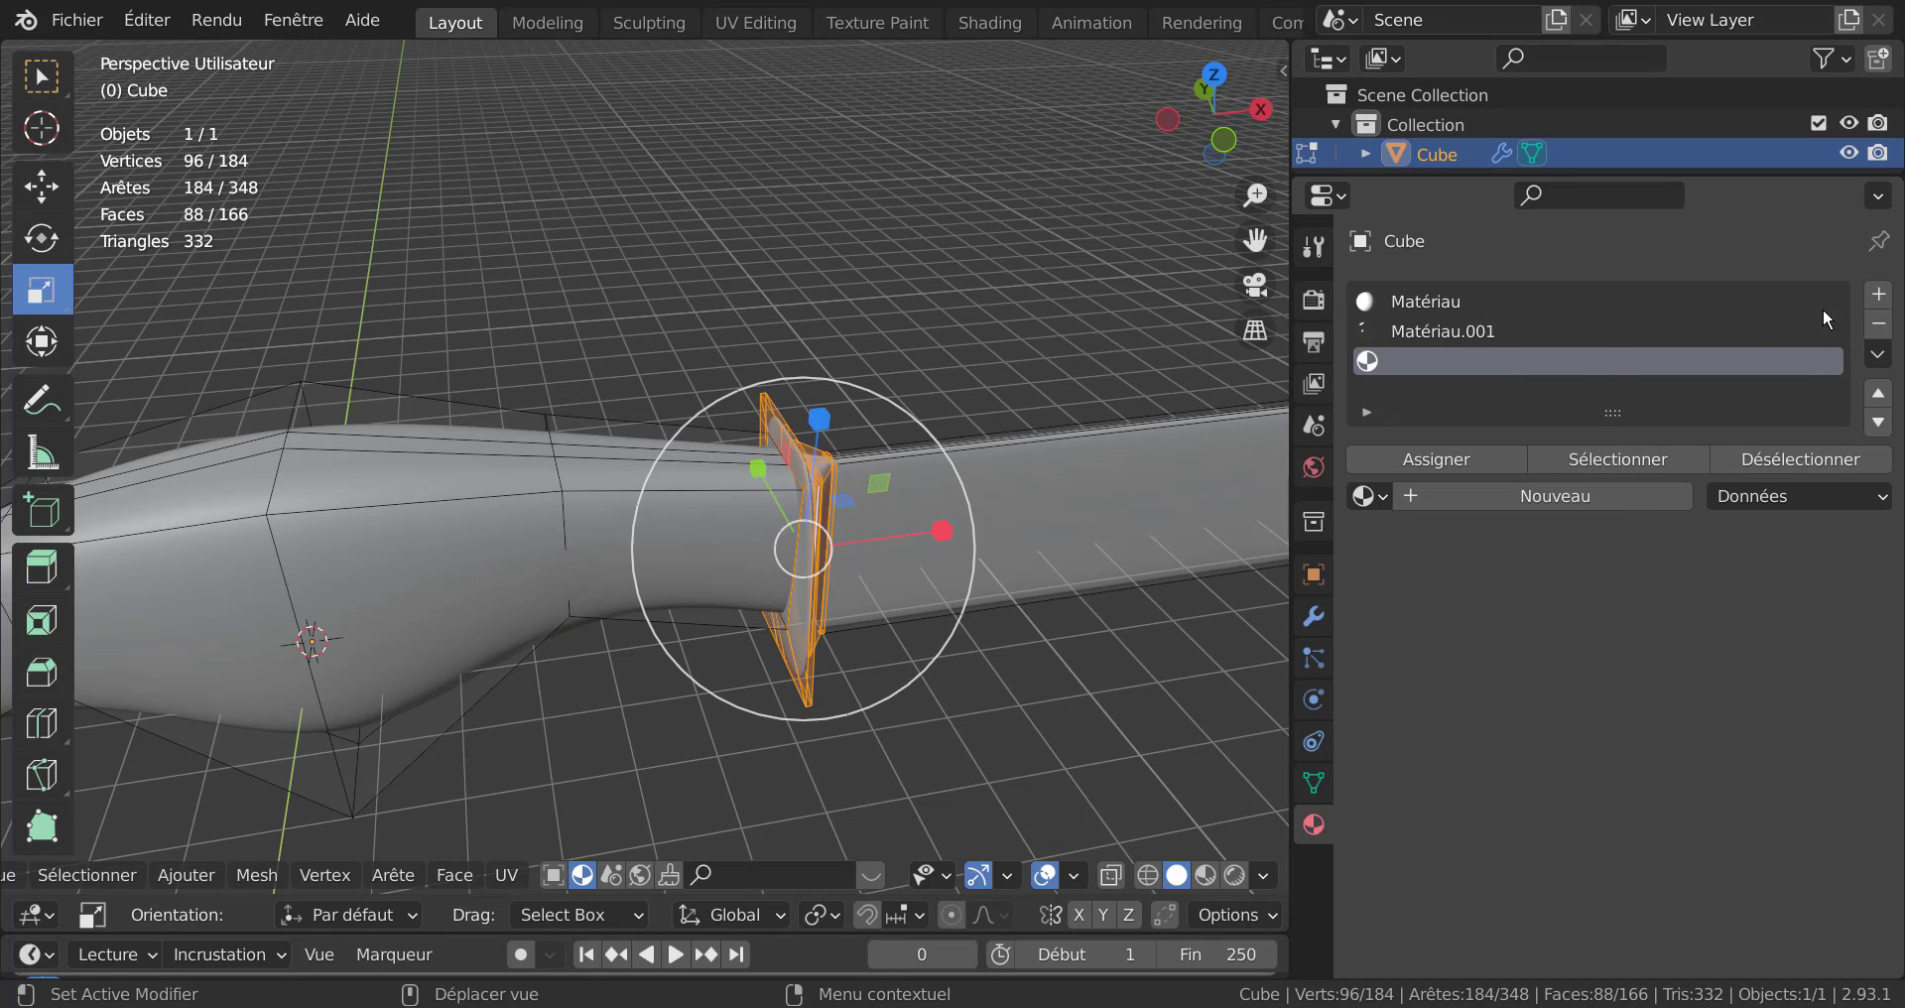
pyautogui.click(1554, 498)
# Set the new material's Metallic to 0.931 and Roughness to 0.058, and assign it to the selected guard.
pyautogui.scroll(-10, 1548, 822)
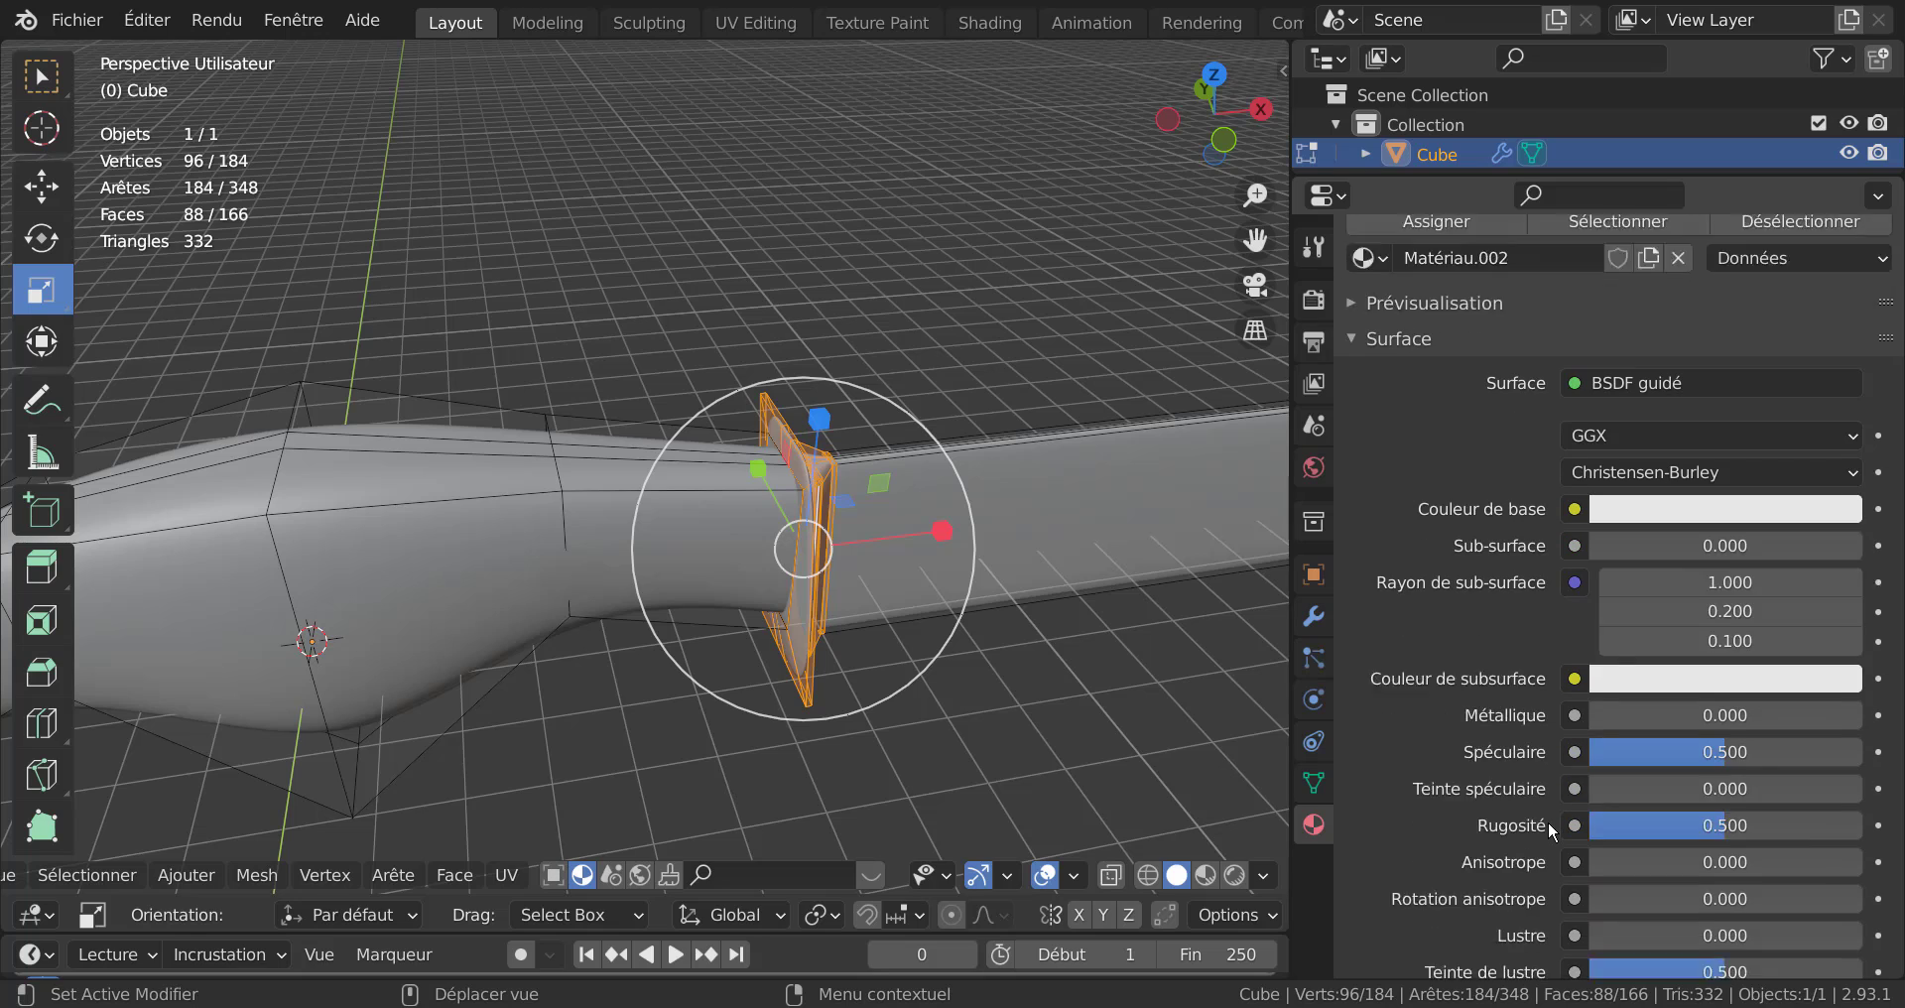
pyautogui.moveTo(1613, 599); pyautogui.dragTo(1842, 598)
pyautogui.moveTo(1724, 707); pyautogui.dragTo(1605, 706)
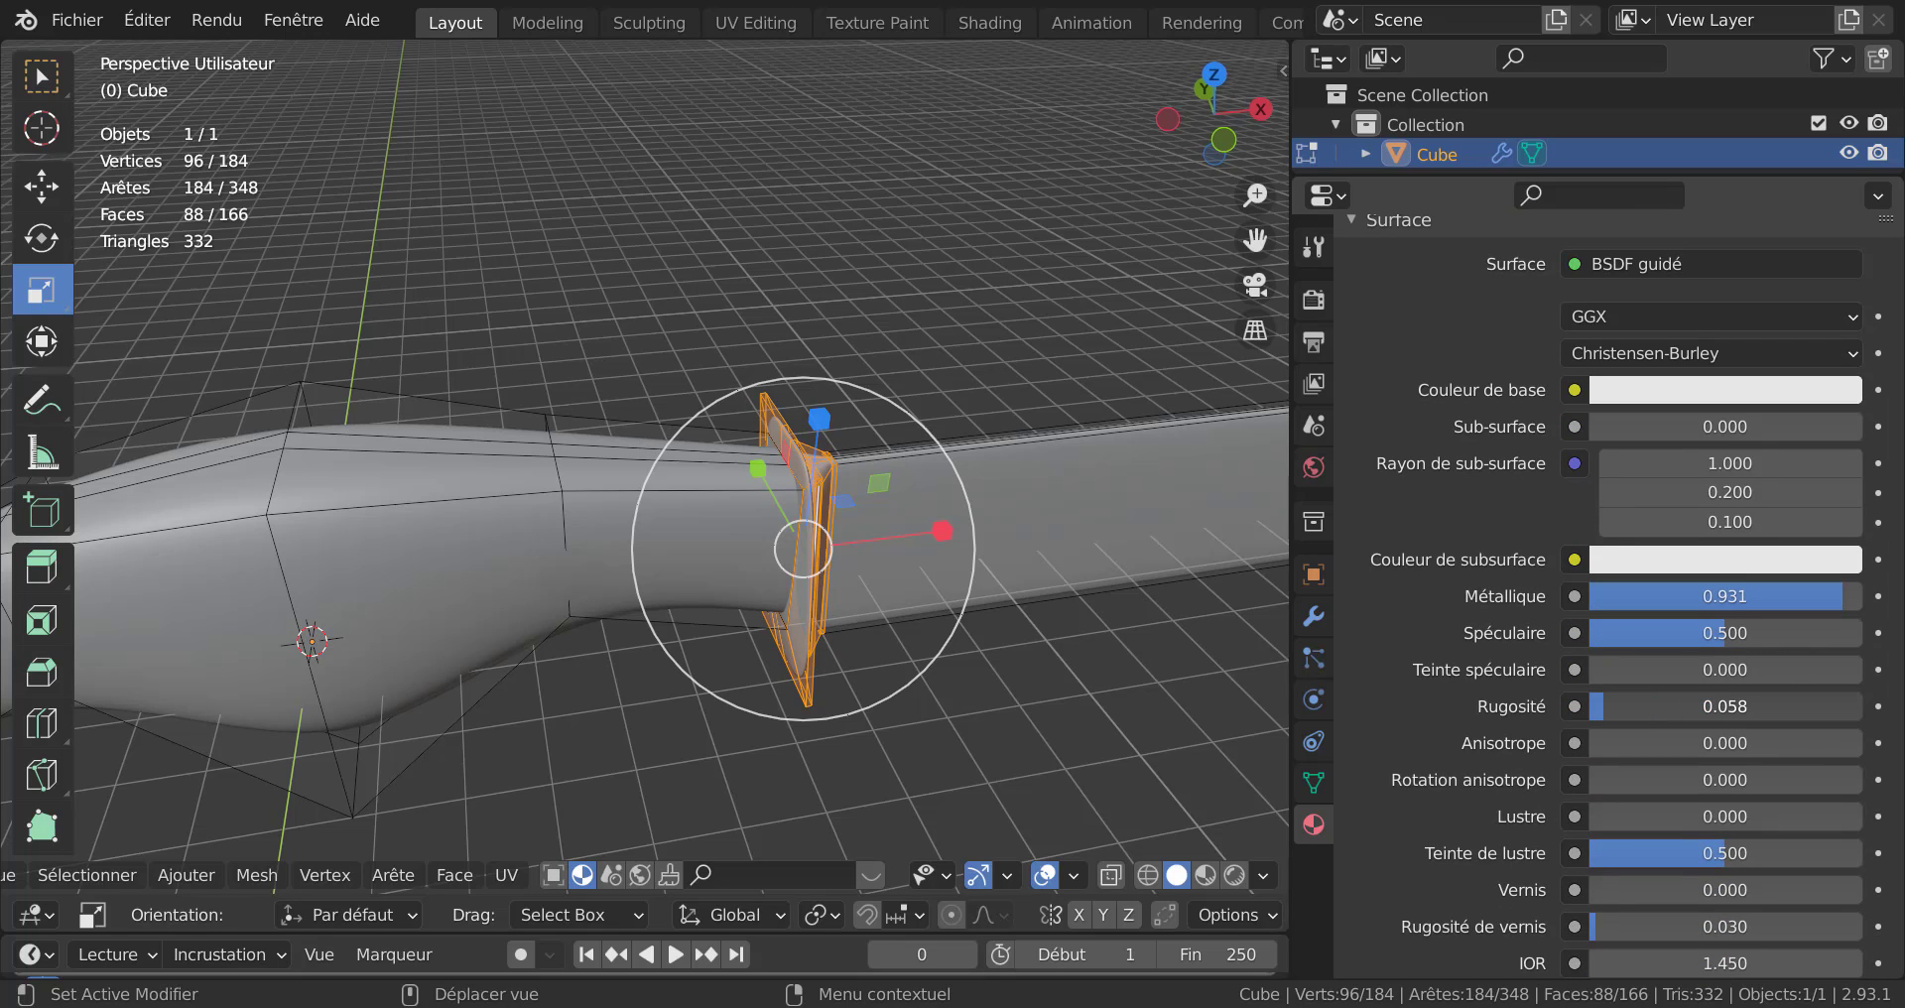
pyautogui.scroll(6, 1507, 448)
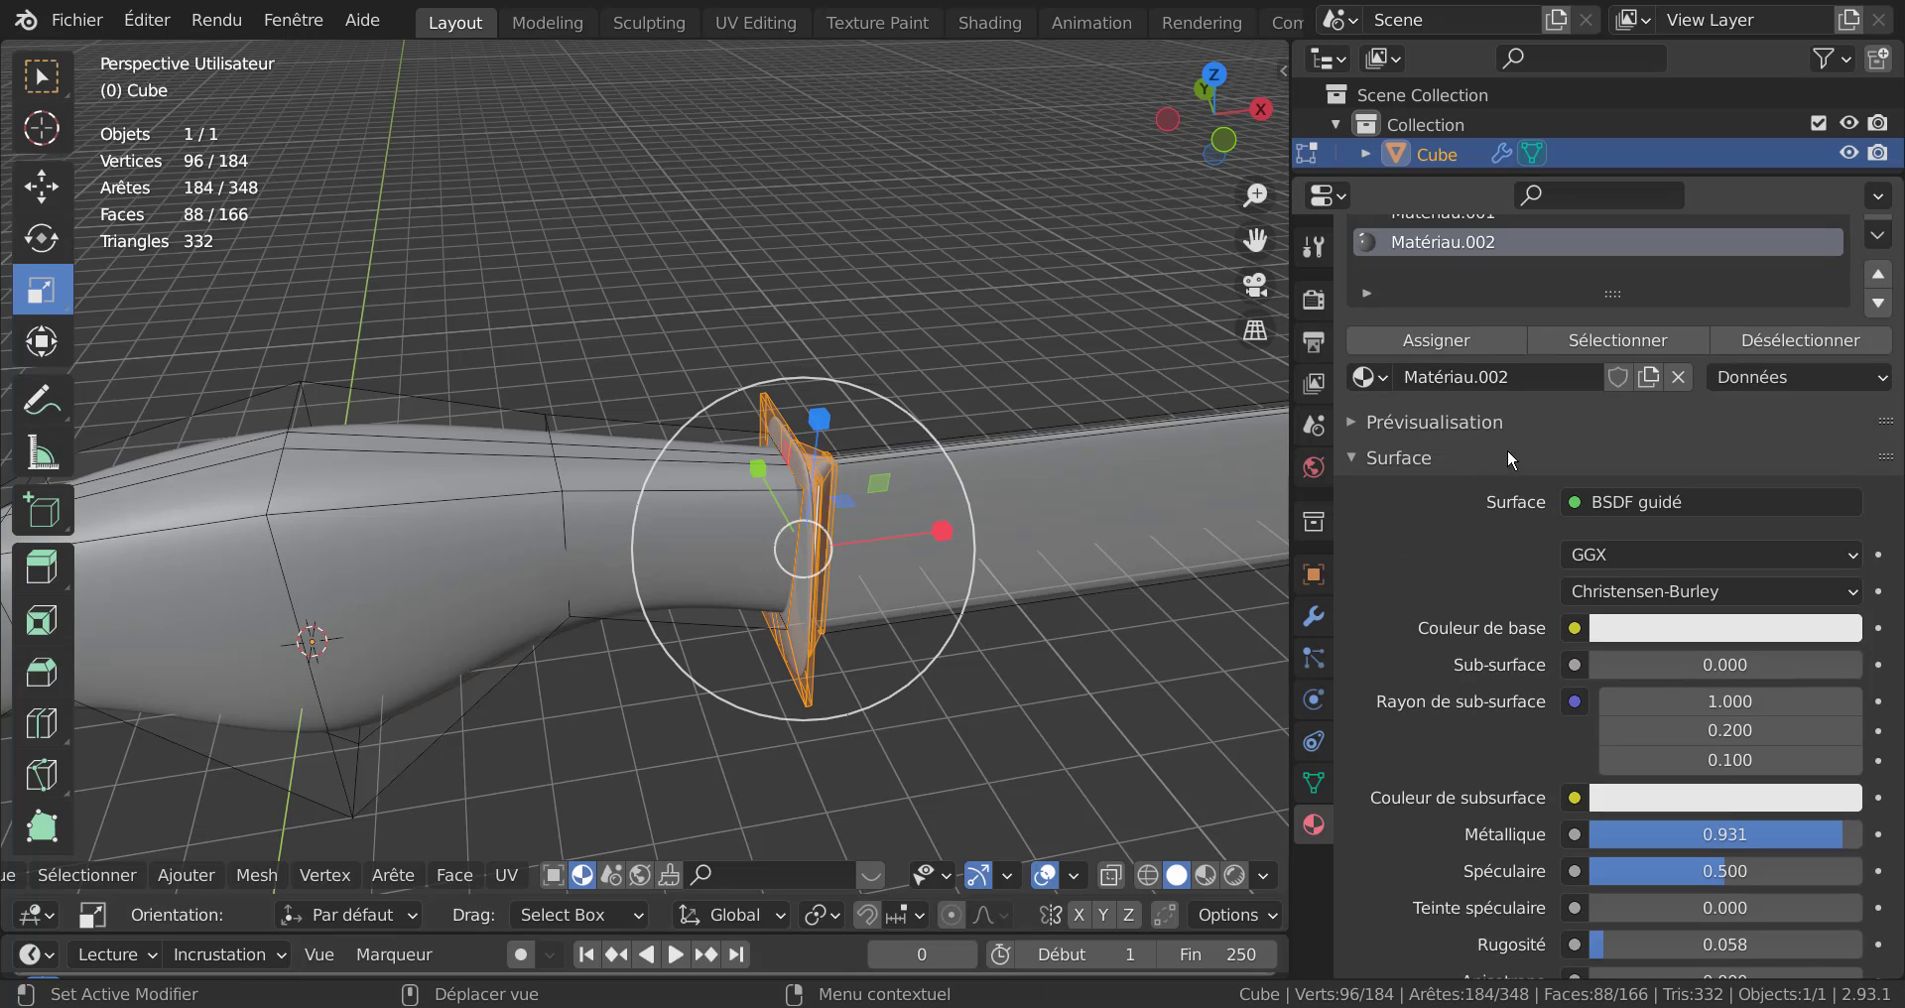
pyautogui.click(1455, 344)
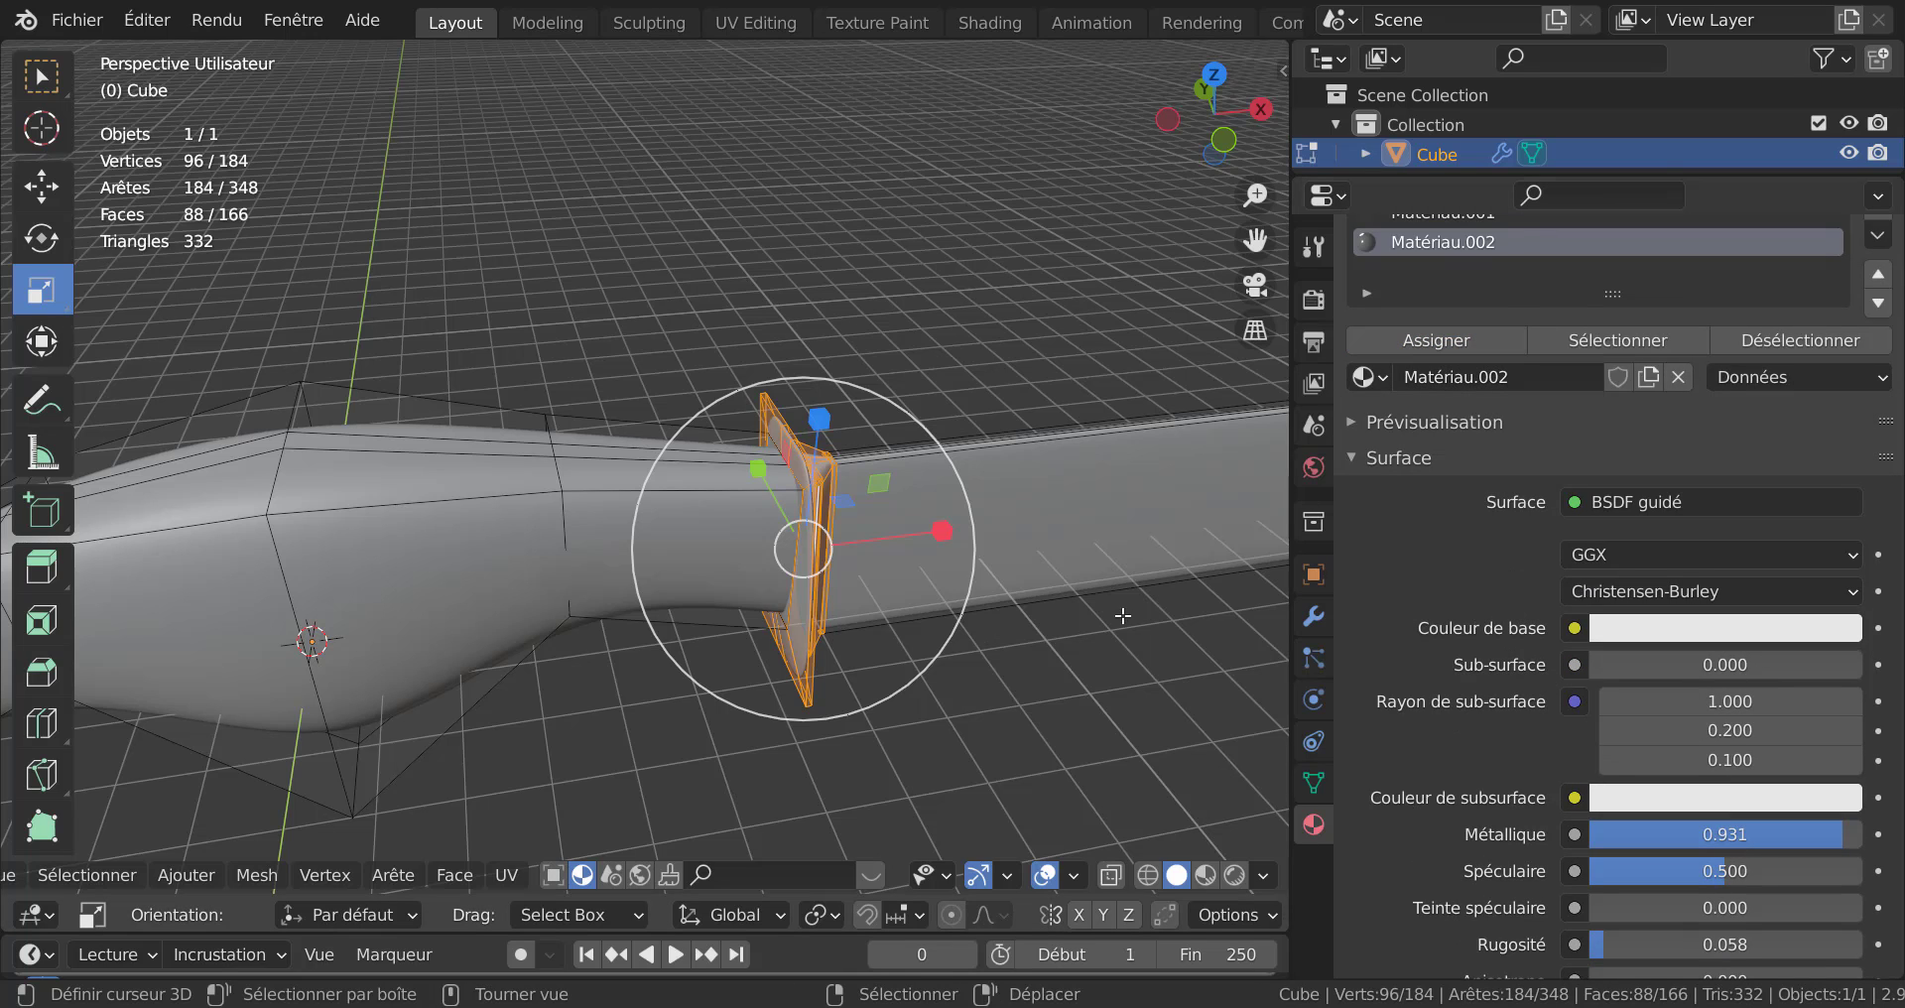
# Preview the materials in Object Mode and examine the guard's metal against the handle and blade from different angles.
pyautogui.click(1206, 874)
pyautogui.press('Tab')
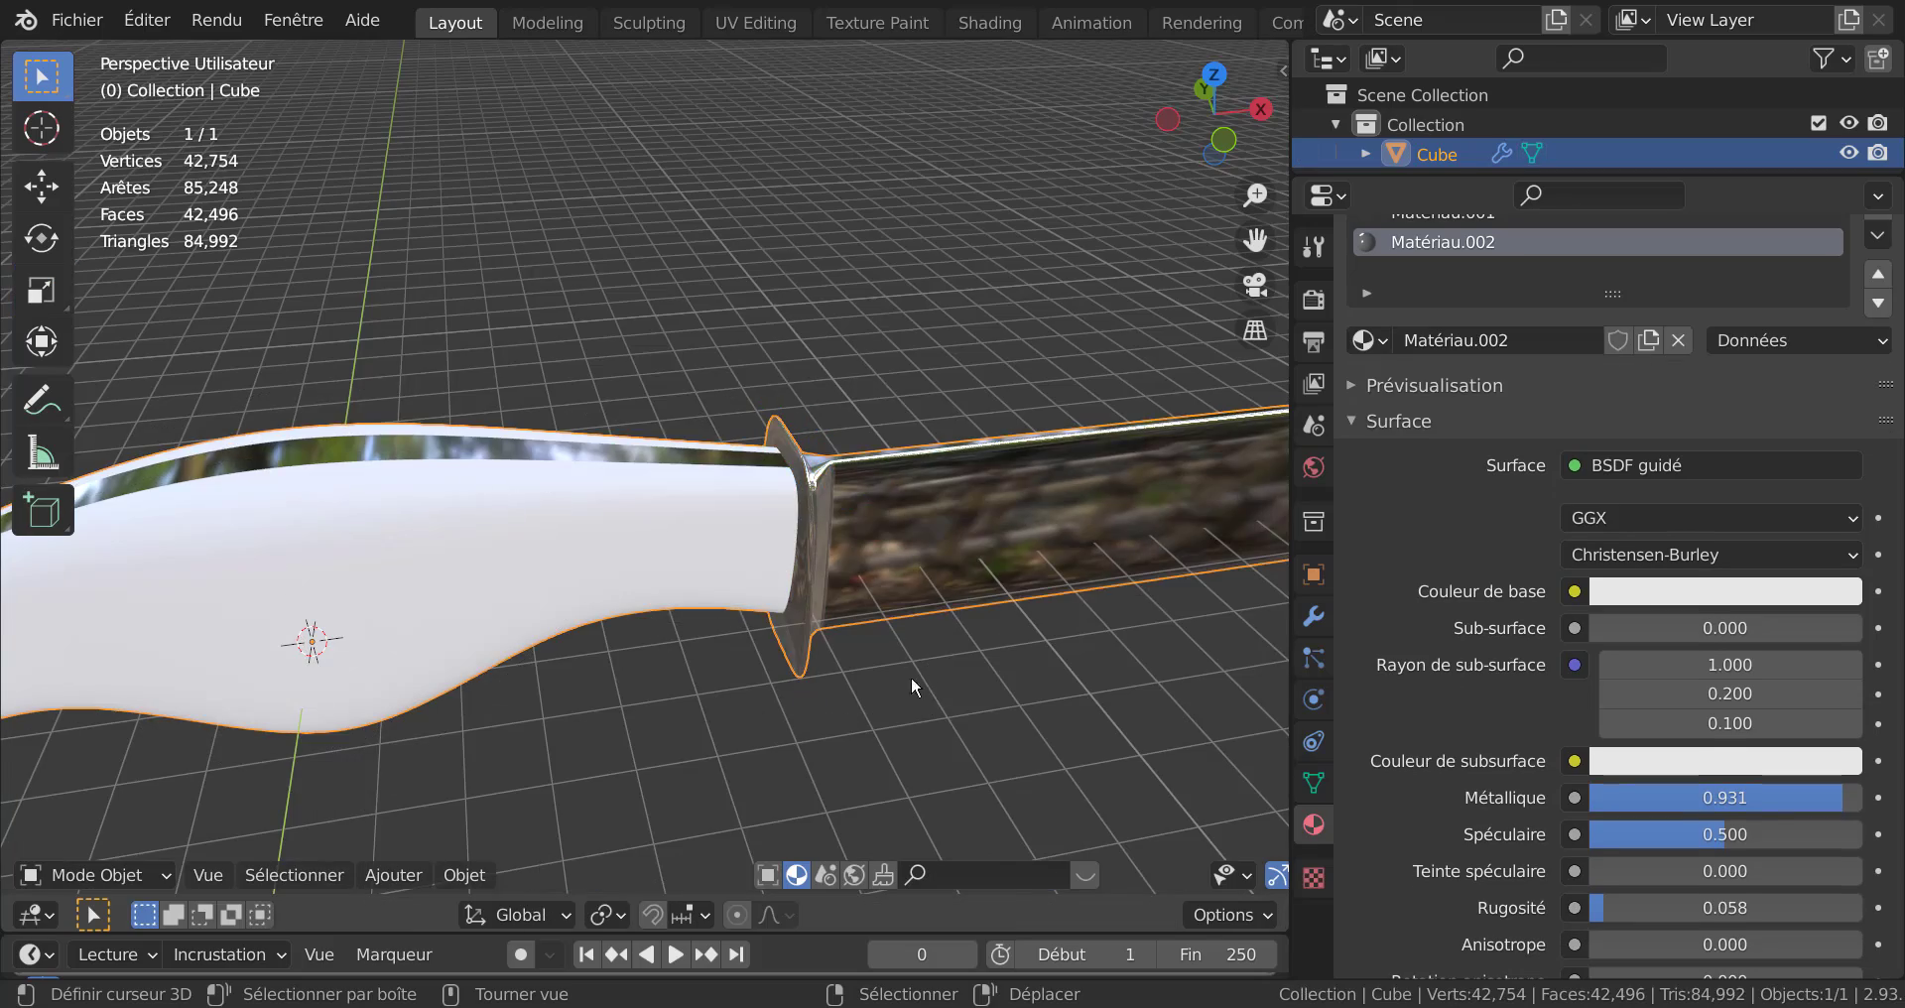
pyautogui.scroll(4, 817, 669)
pyautogui.moveTo(746, 689); pyautogui.dragTo(937, 653, button='middle')
pyautogui.scroll(-4, 896, 594)
pyautogui.scroll(2, 936, 652)
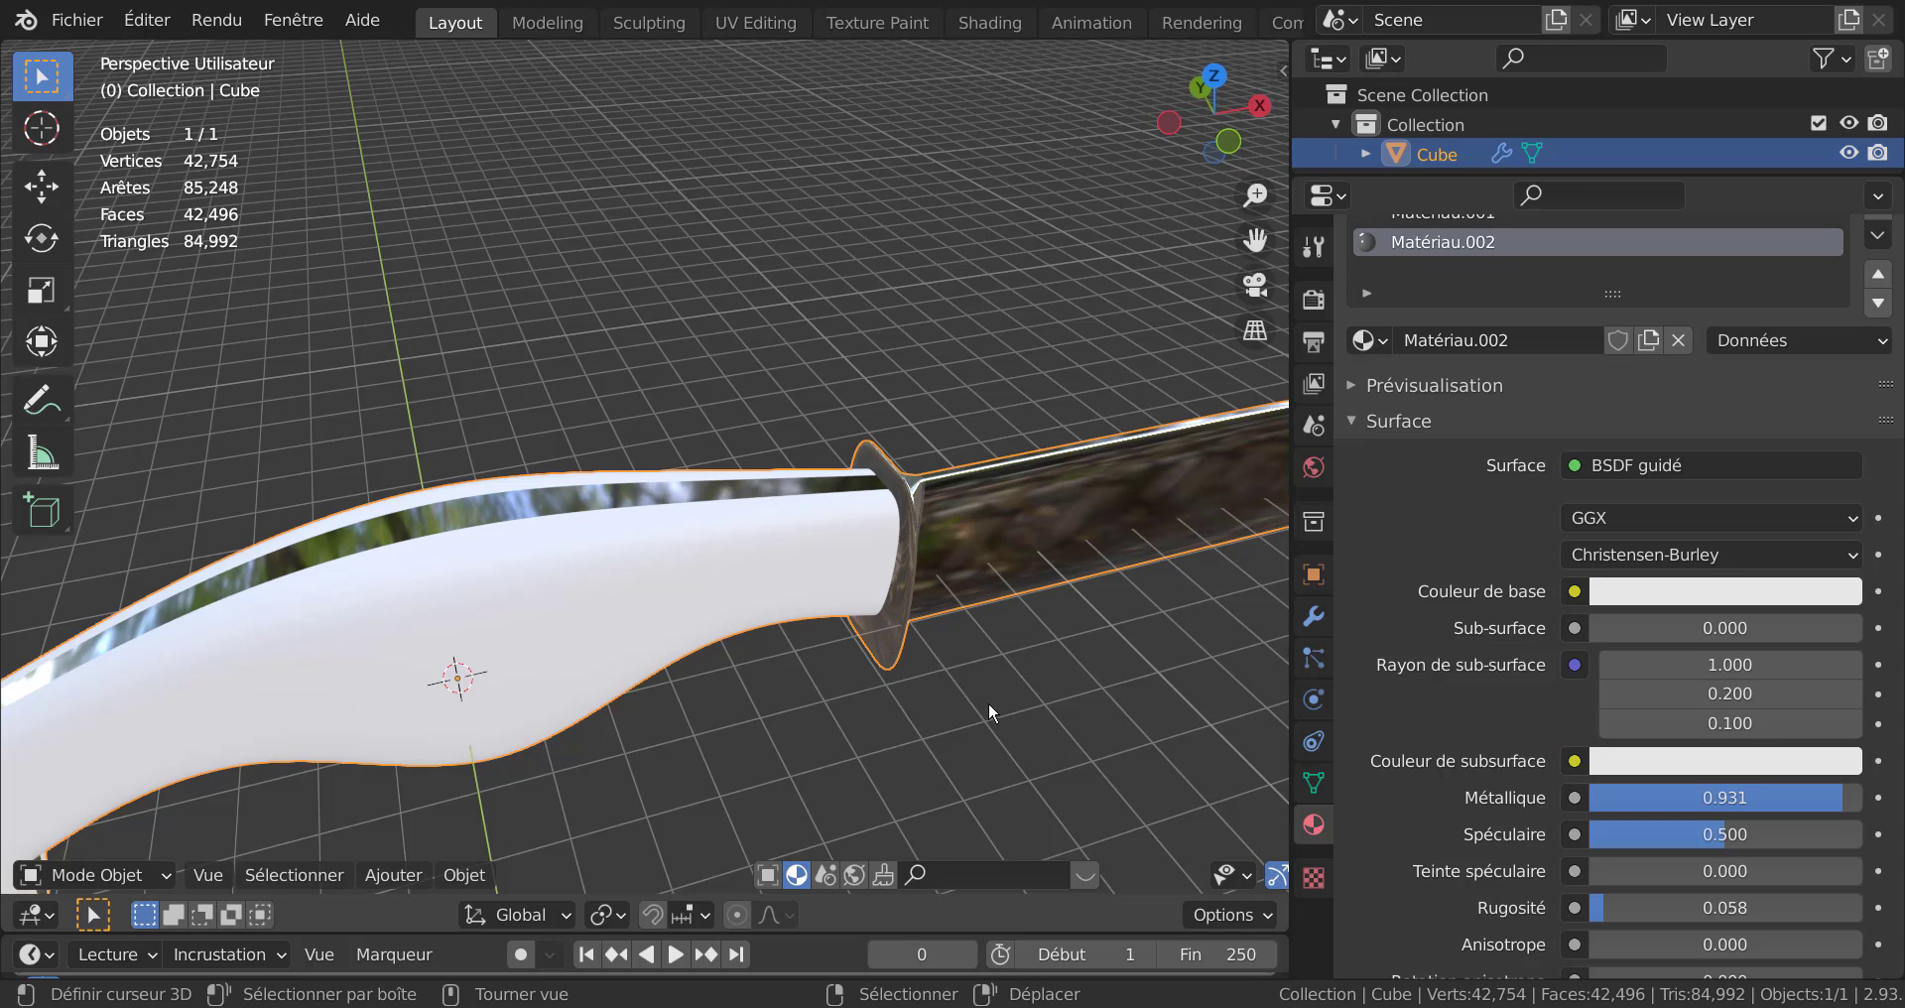
# Merge all vertices of the knife mesh by distance to remove duplicates.
pyautogui.press('Tab')
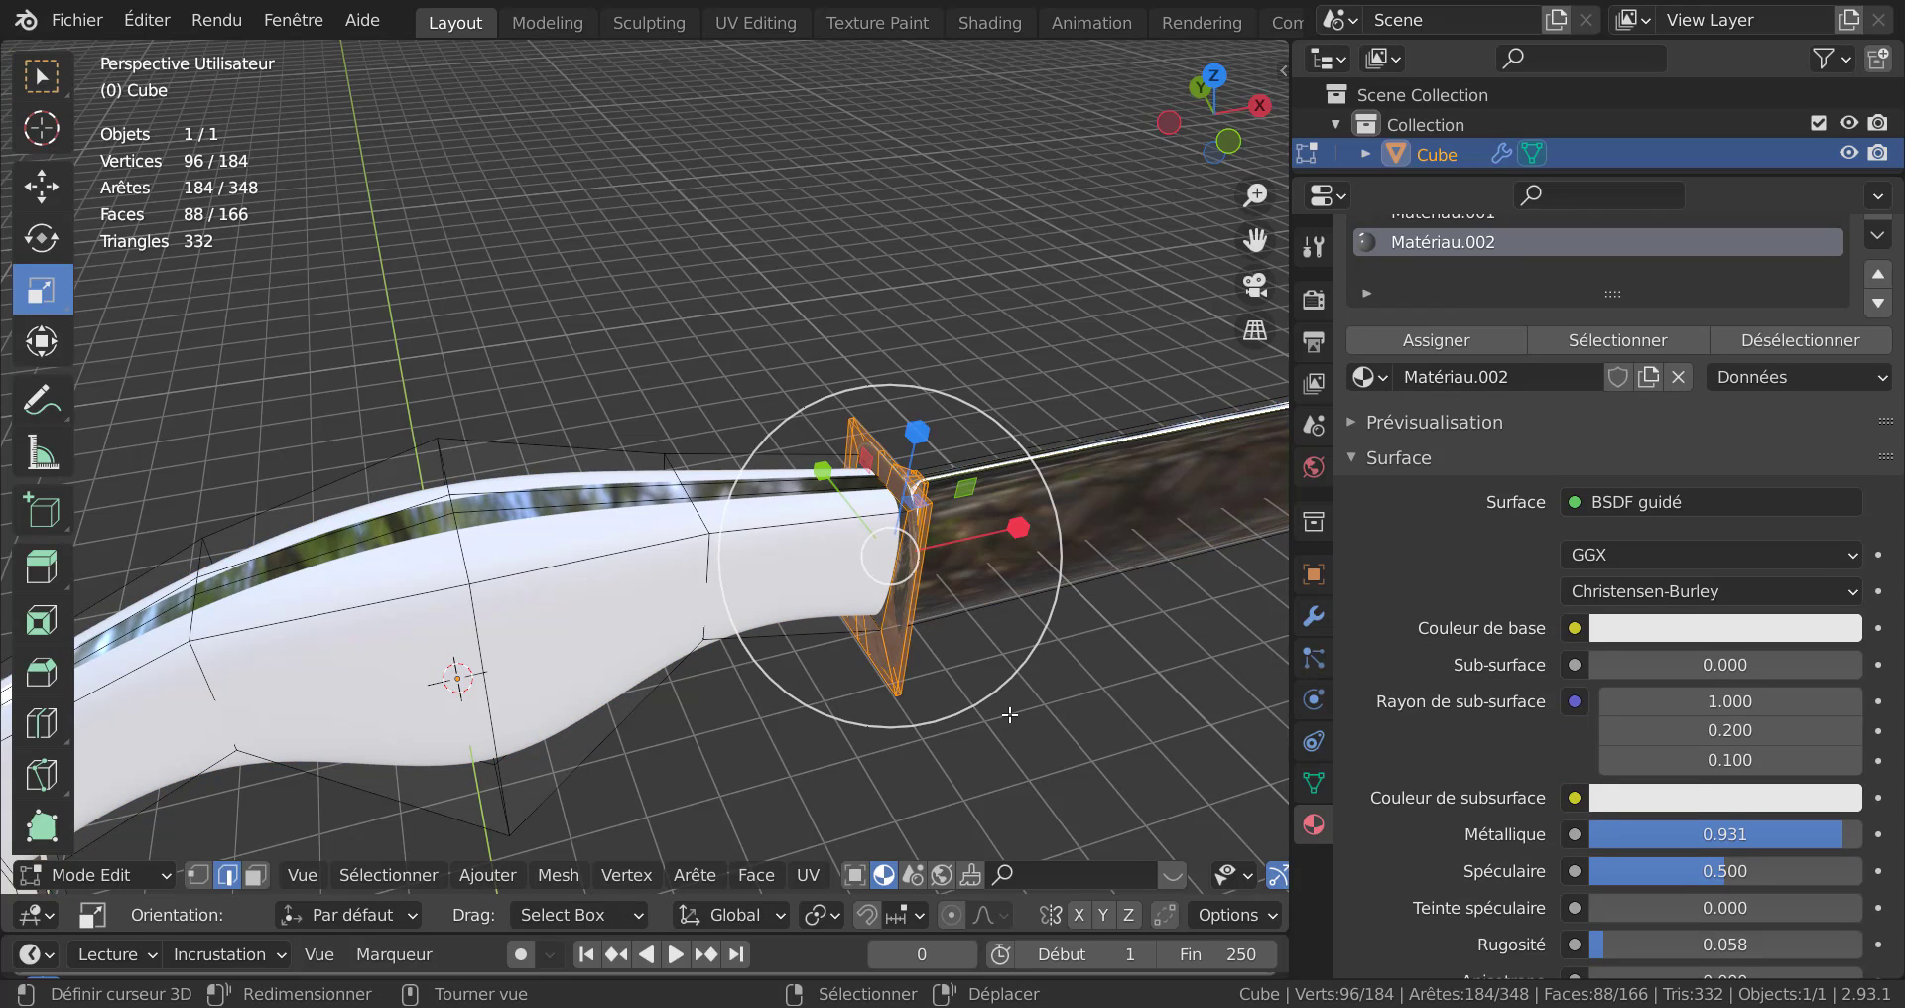
pyautogui.press('a')
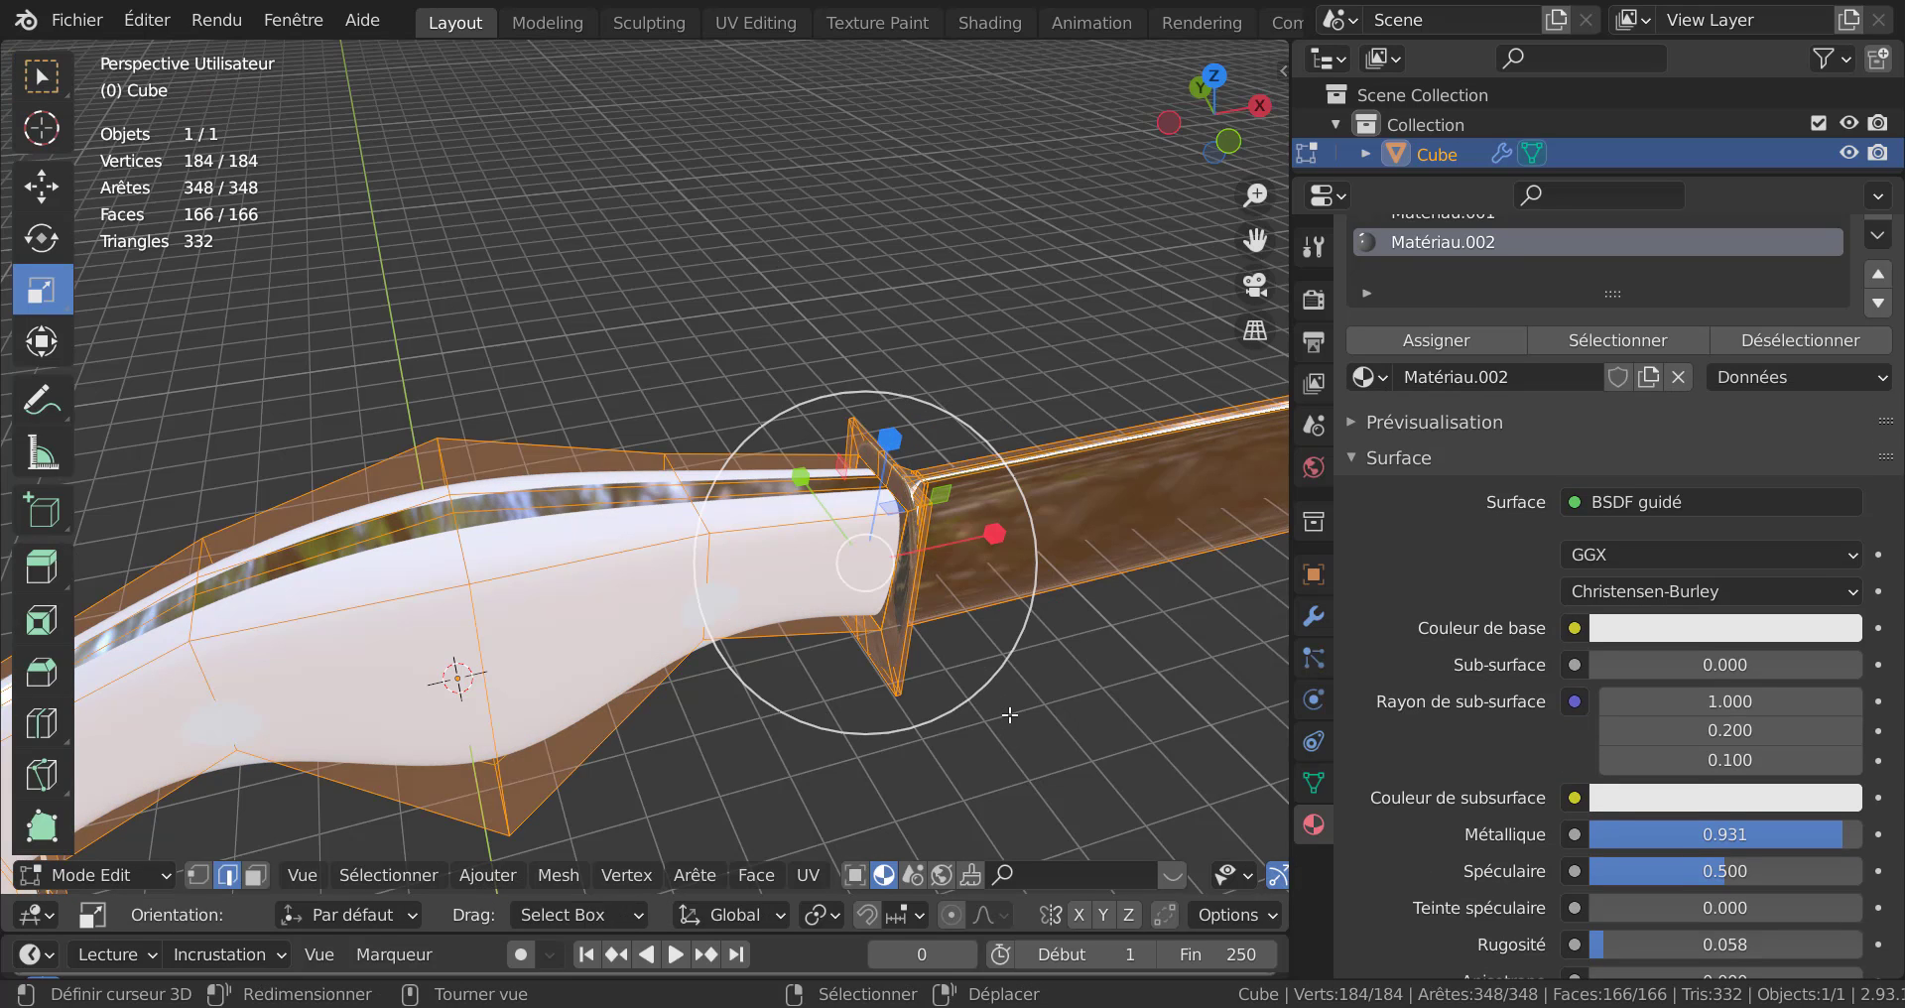
pyautogui.press('m')
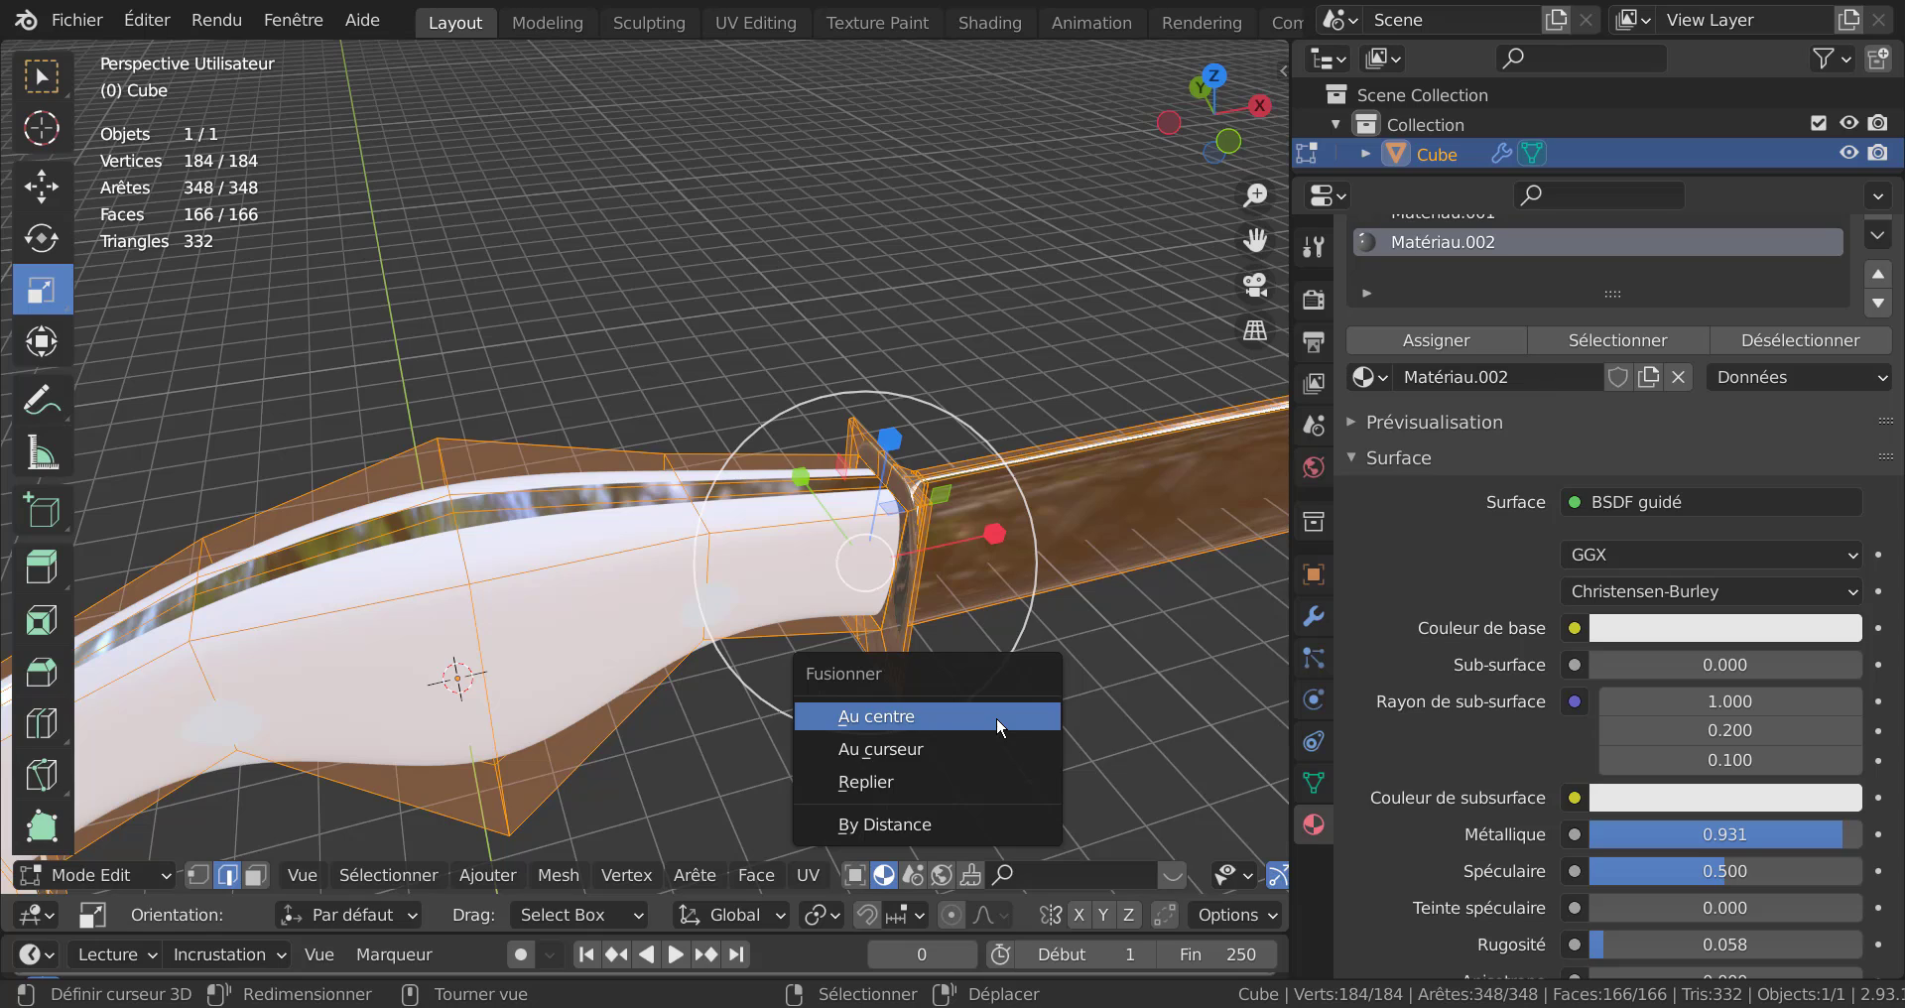
pyautogui.click(914, 824)
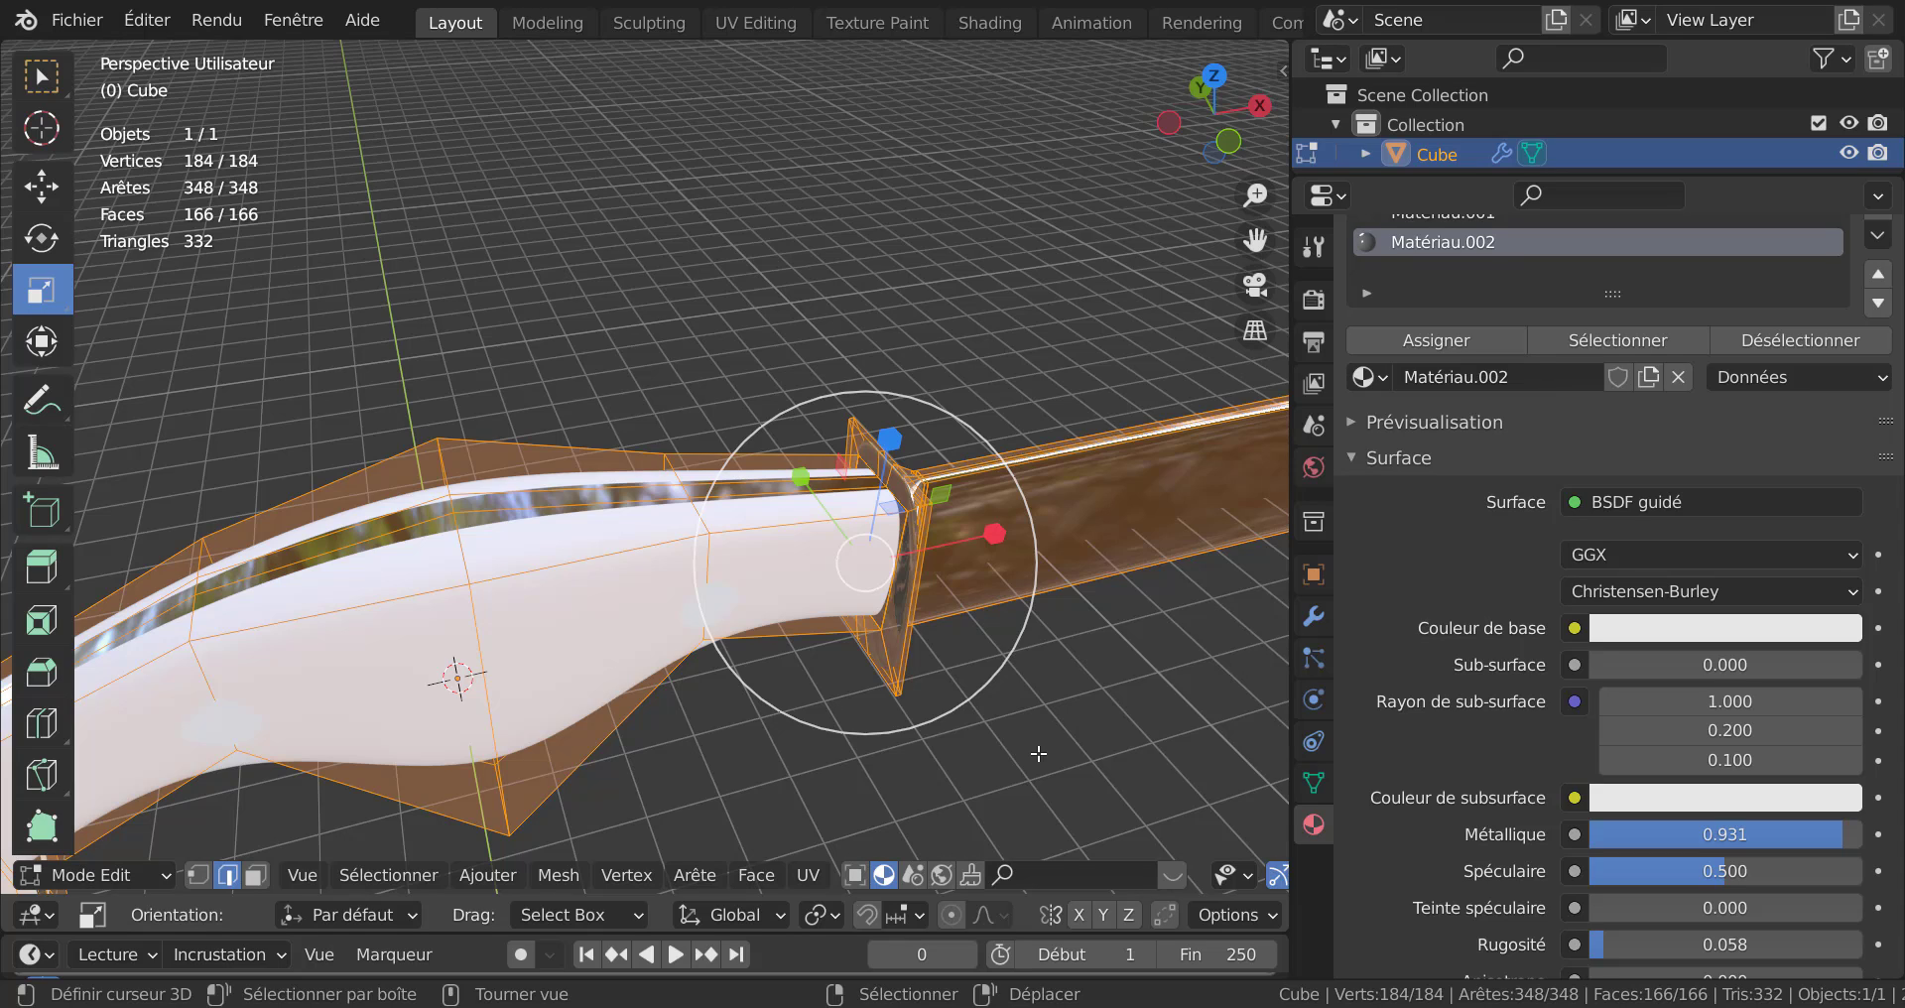
pyautogui.press('m')
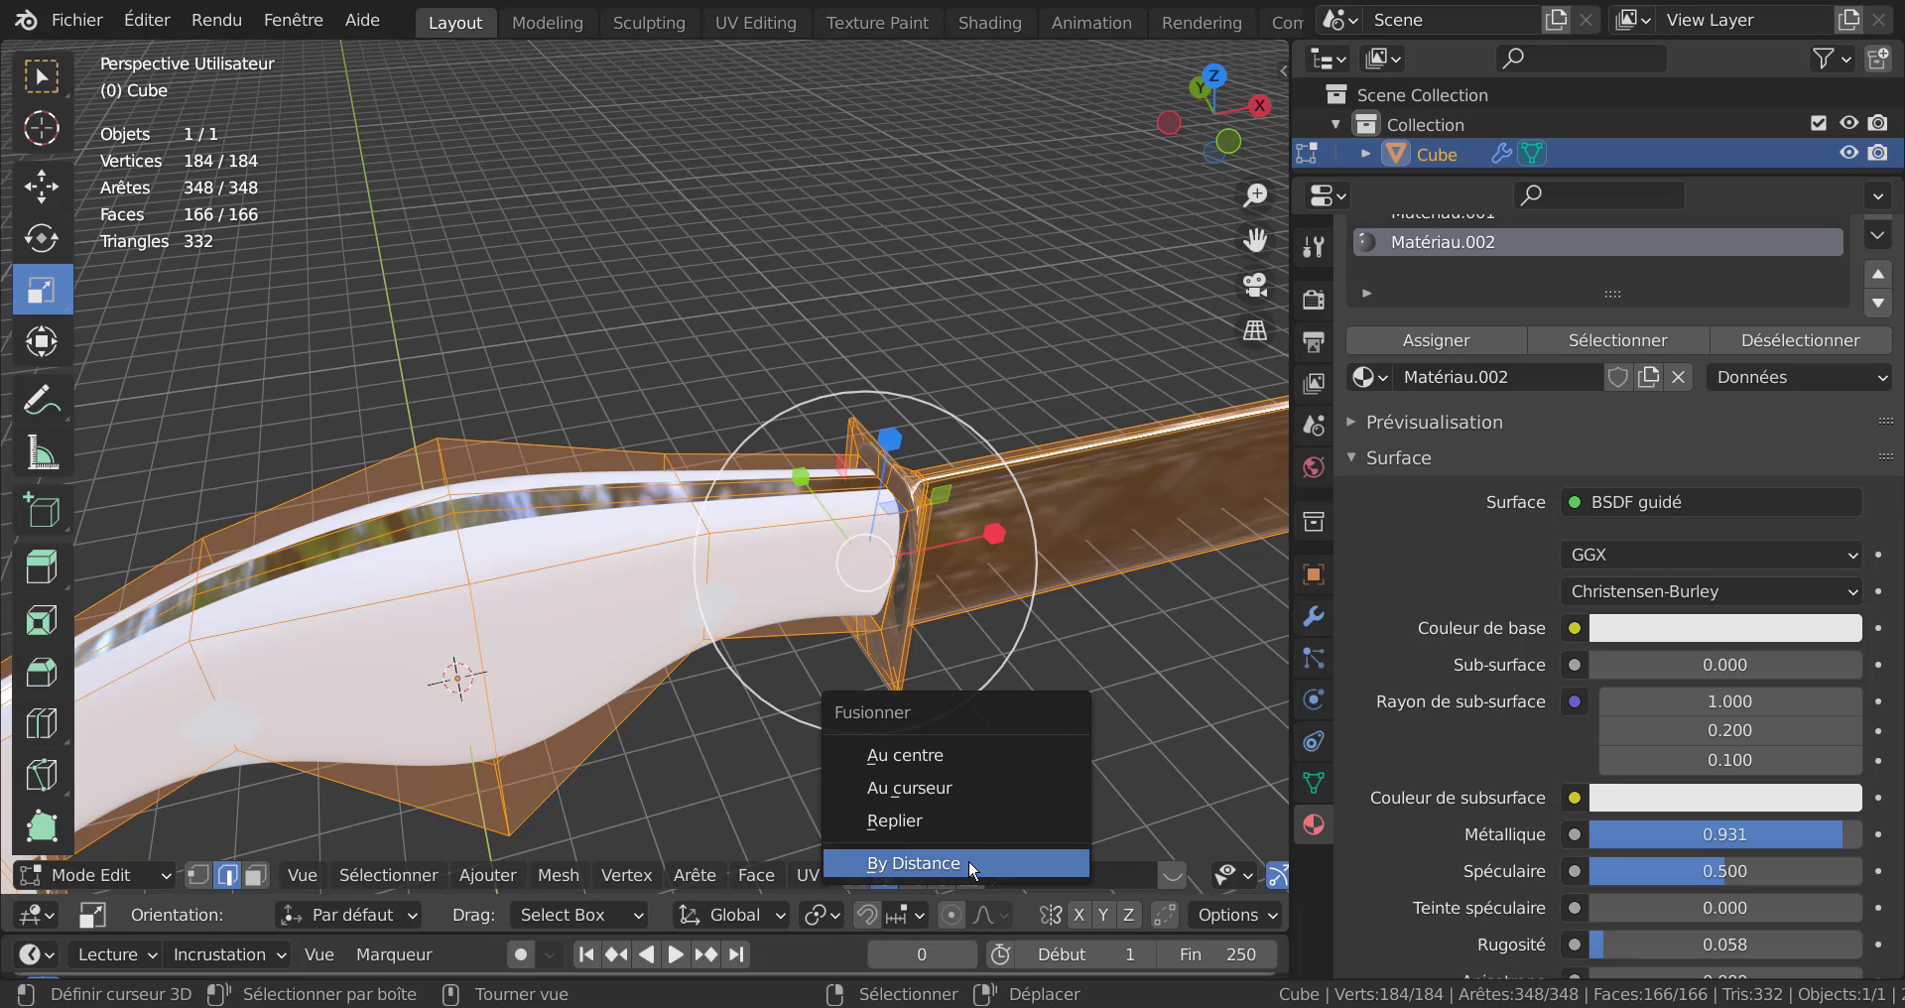
pyautogui.click(930, 860)
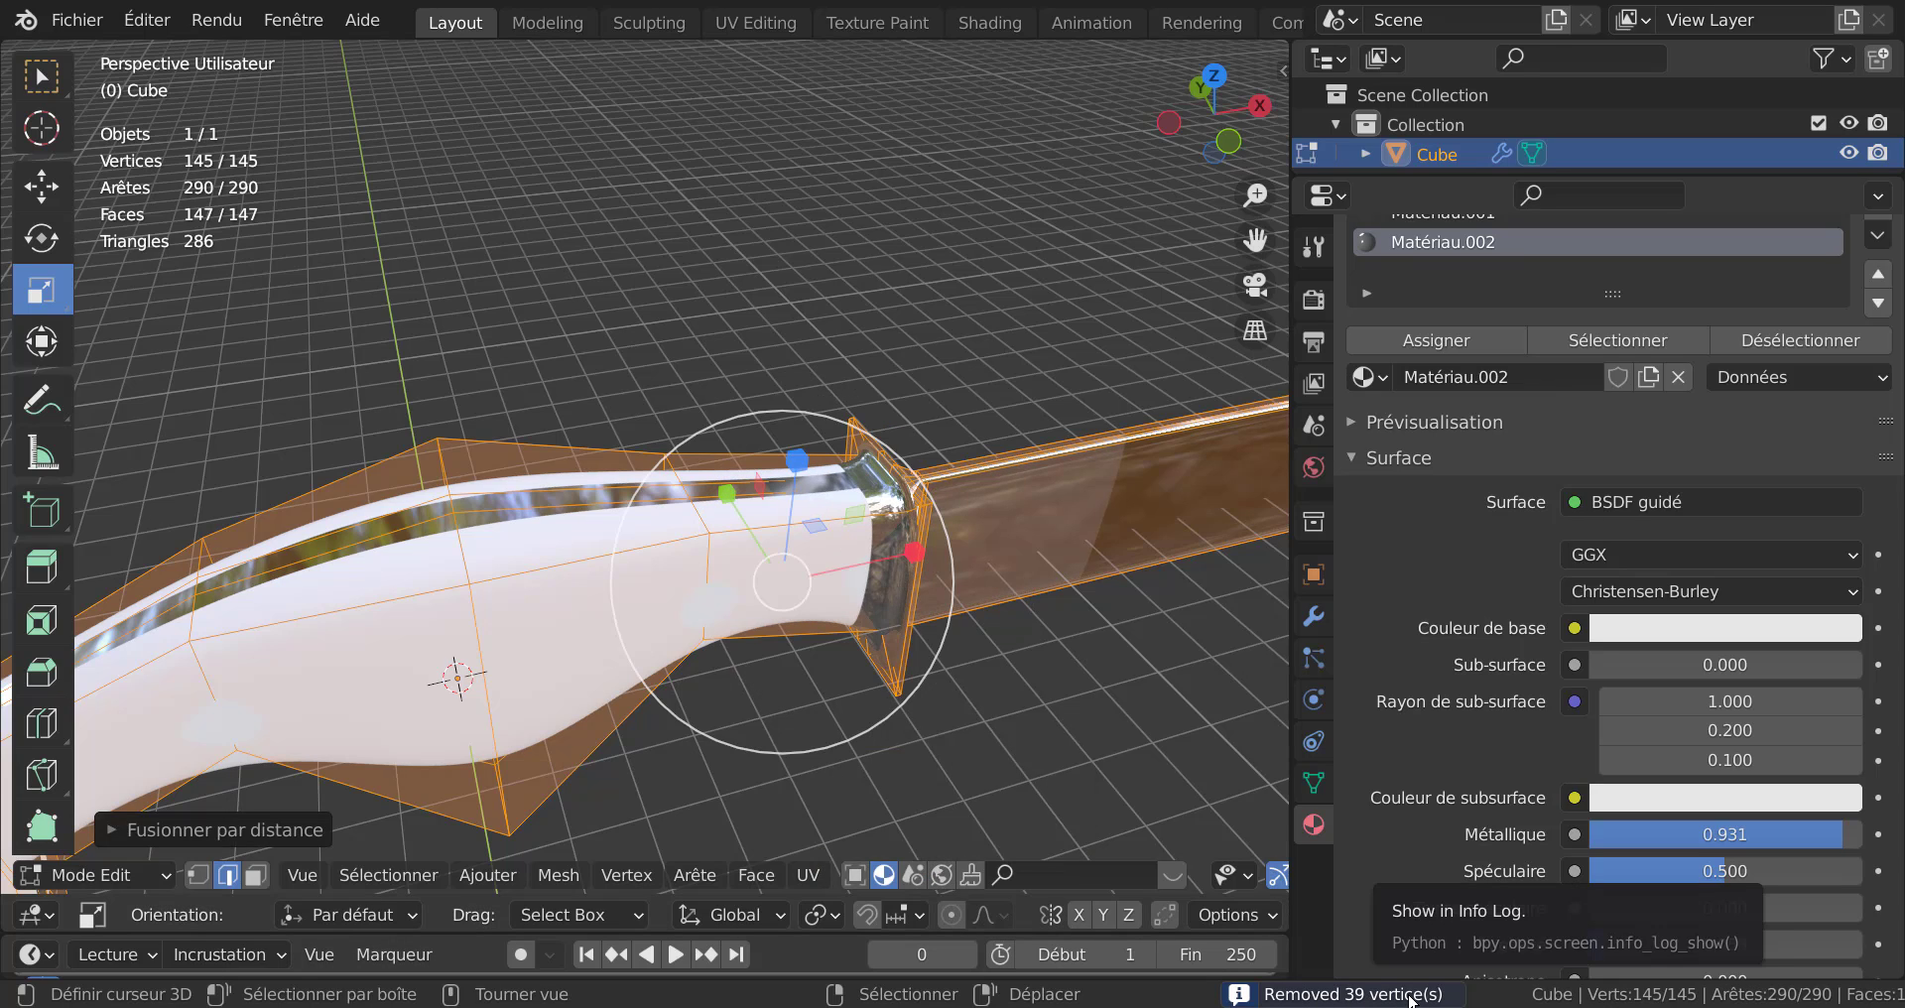
pyautogui.press('Tab')
pyautogui.scroll(-3, 1010, 663)
pyautogui.moveTo(1010, 663); pyautogui.dragTo(943, 541, button='middle')
# Add one edge loop across the blade and slide it close against the guard.
pyautogui.press('Tab')
pyautogui.scroll(2, 929, 622)
pyautogui.scroll(-2, 929, 622)
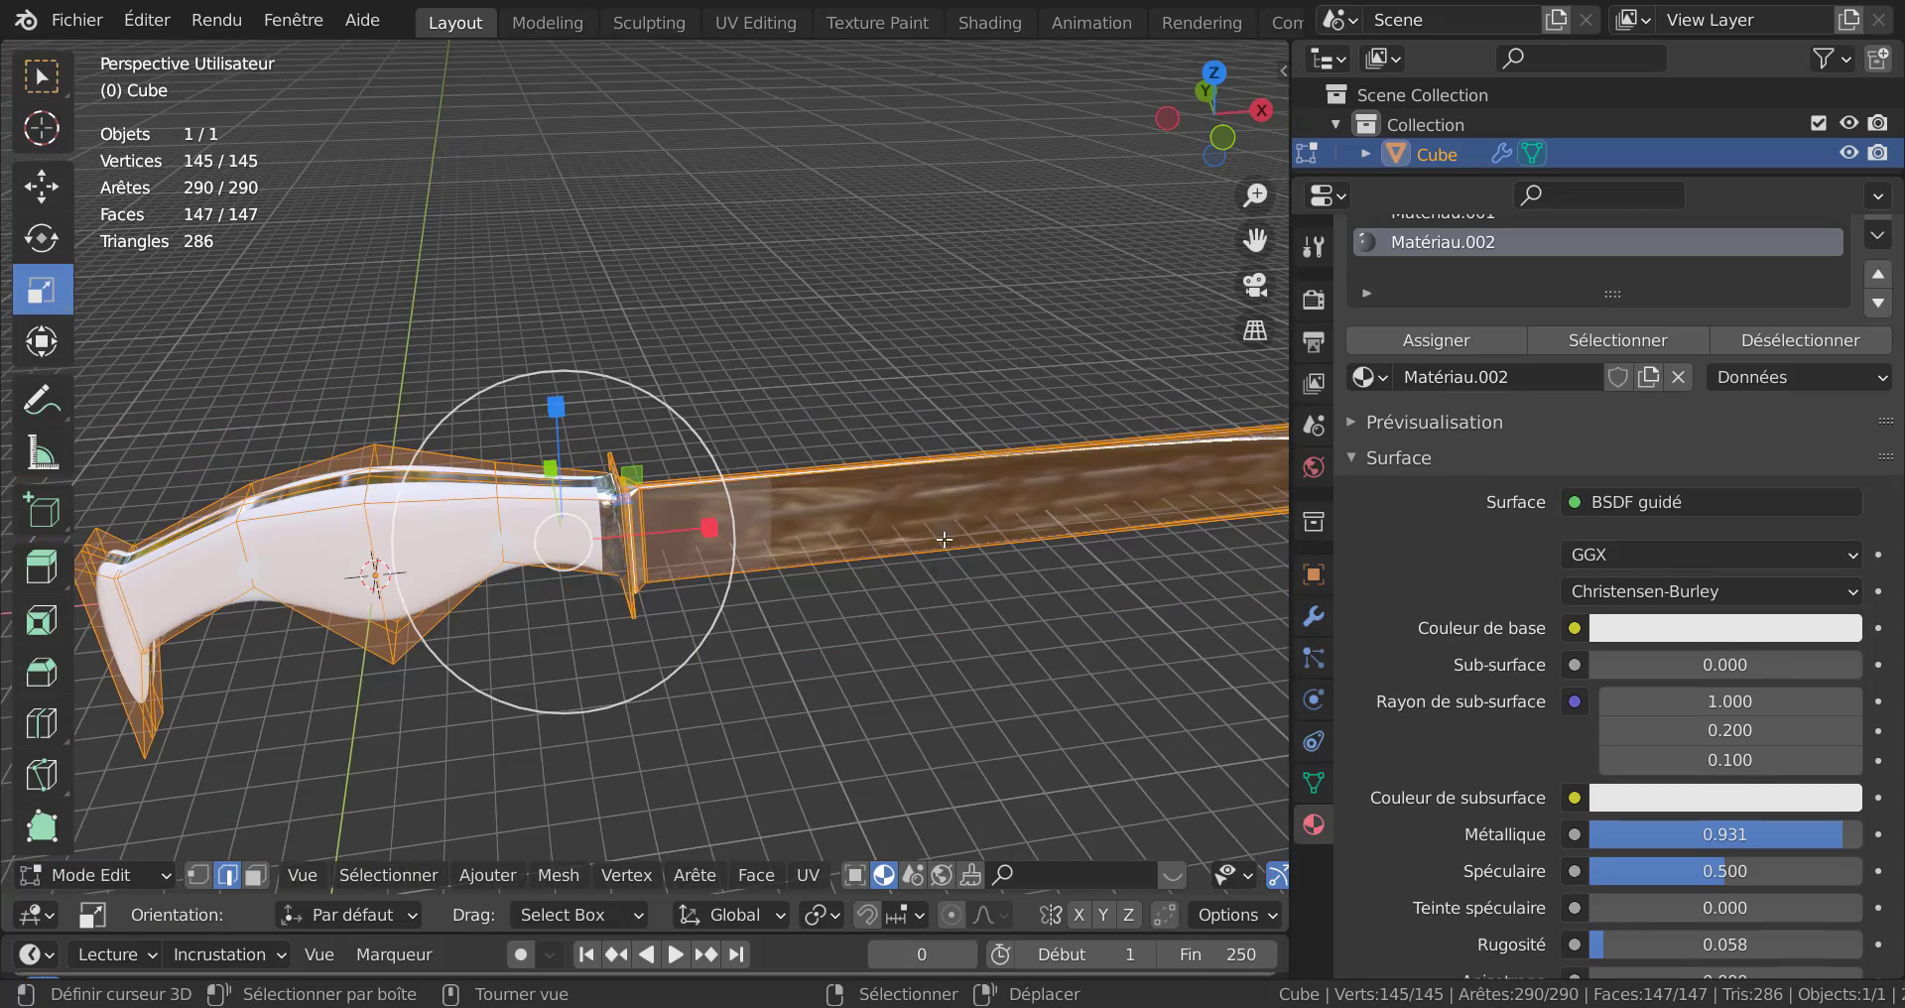
pyautogui.hotkey('ctrl', 'r')
pyautogui.click(995, 463)
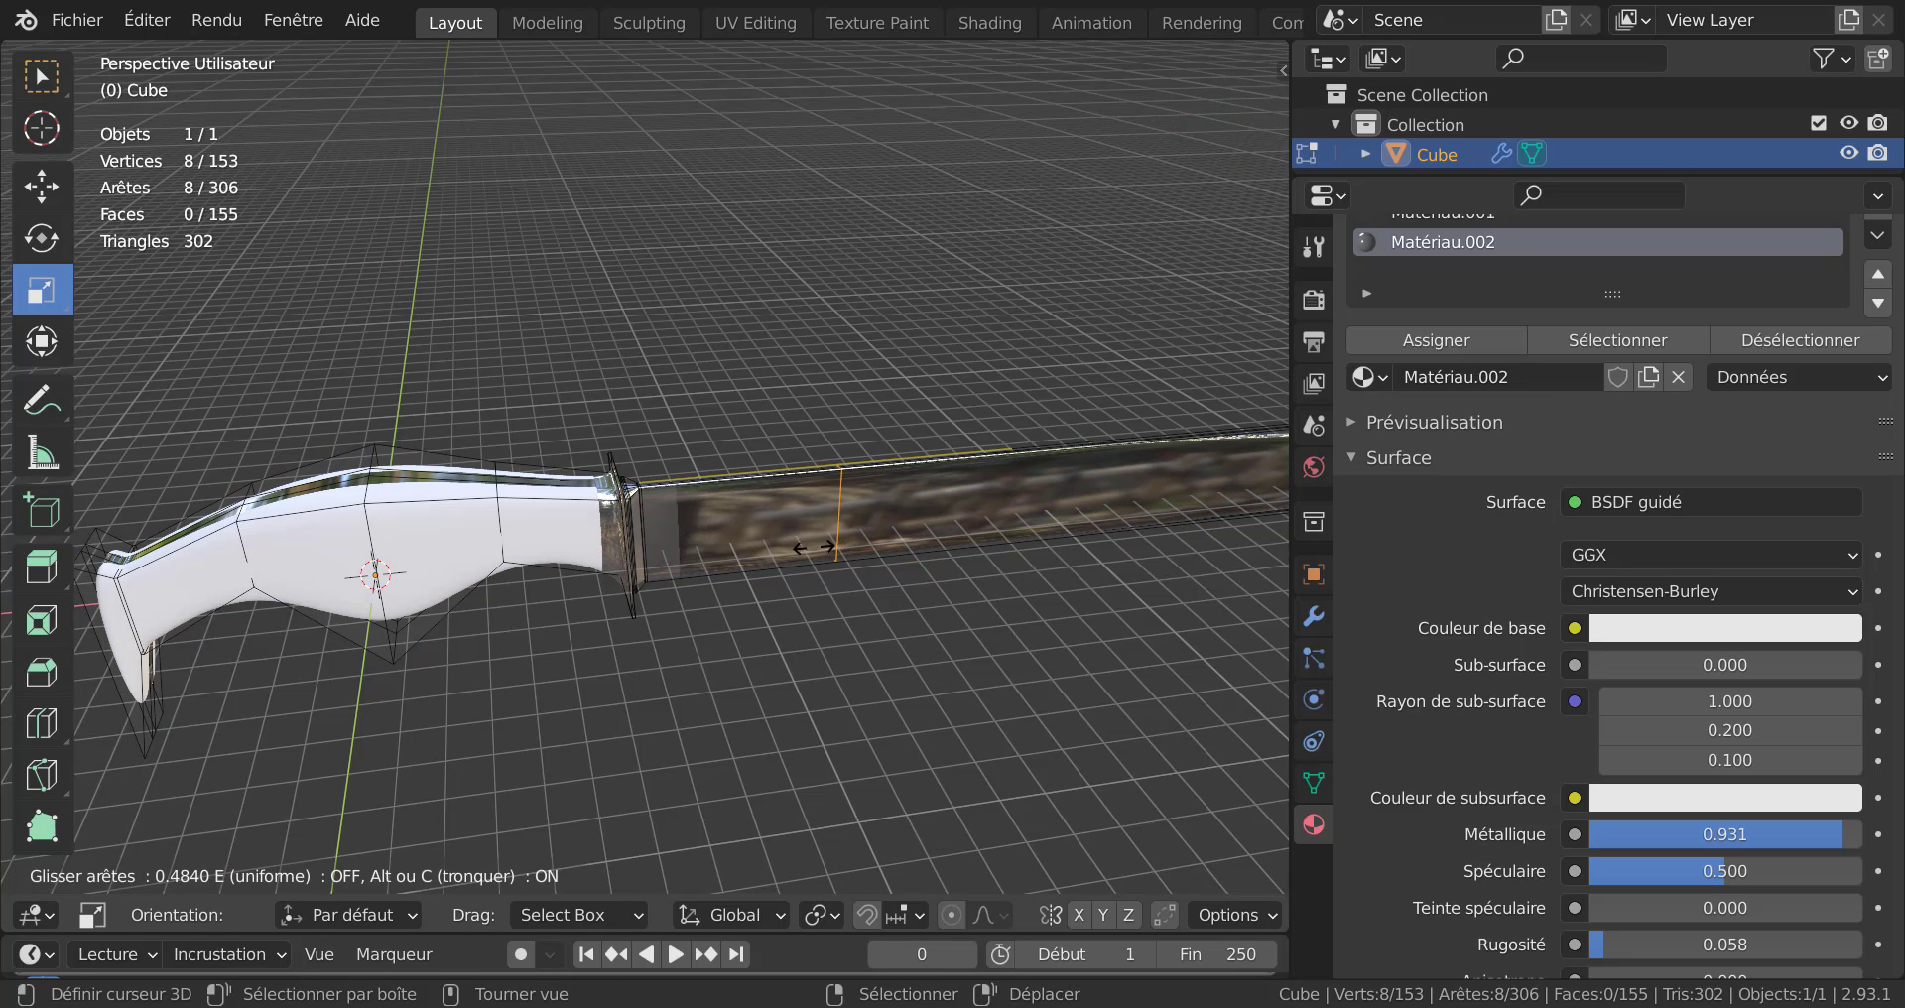
pyautogui.moveTo(676, 640); pyautogui.dragTo(661, 692)
pyautogui.click(662, 691)
pyautogui.press('Tab')
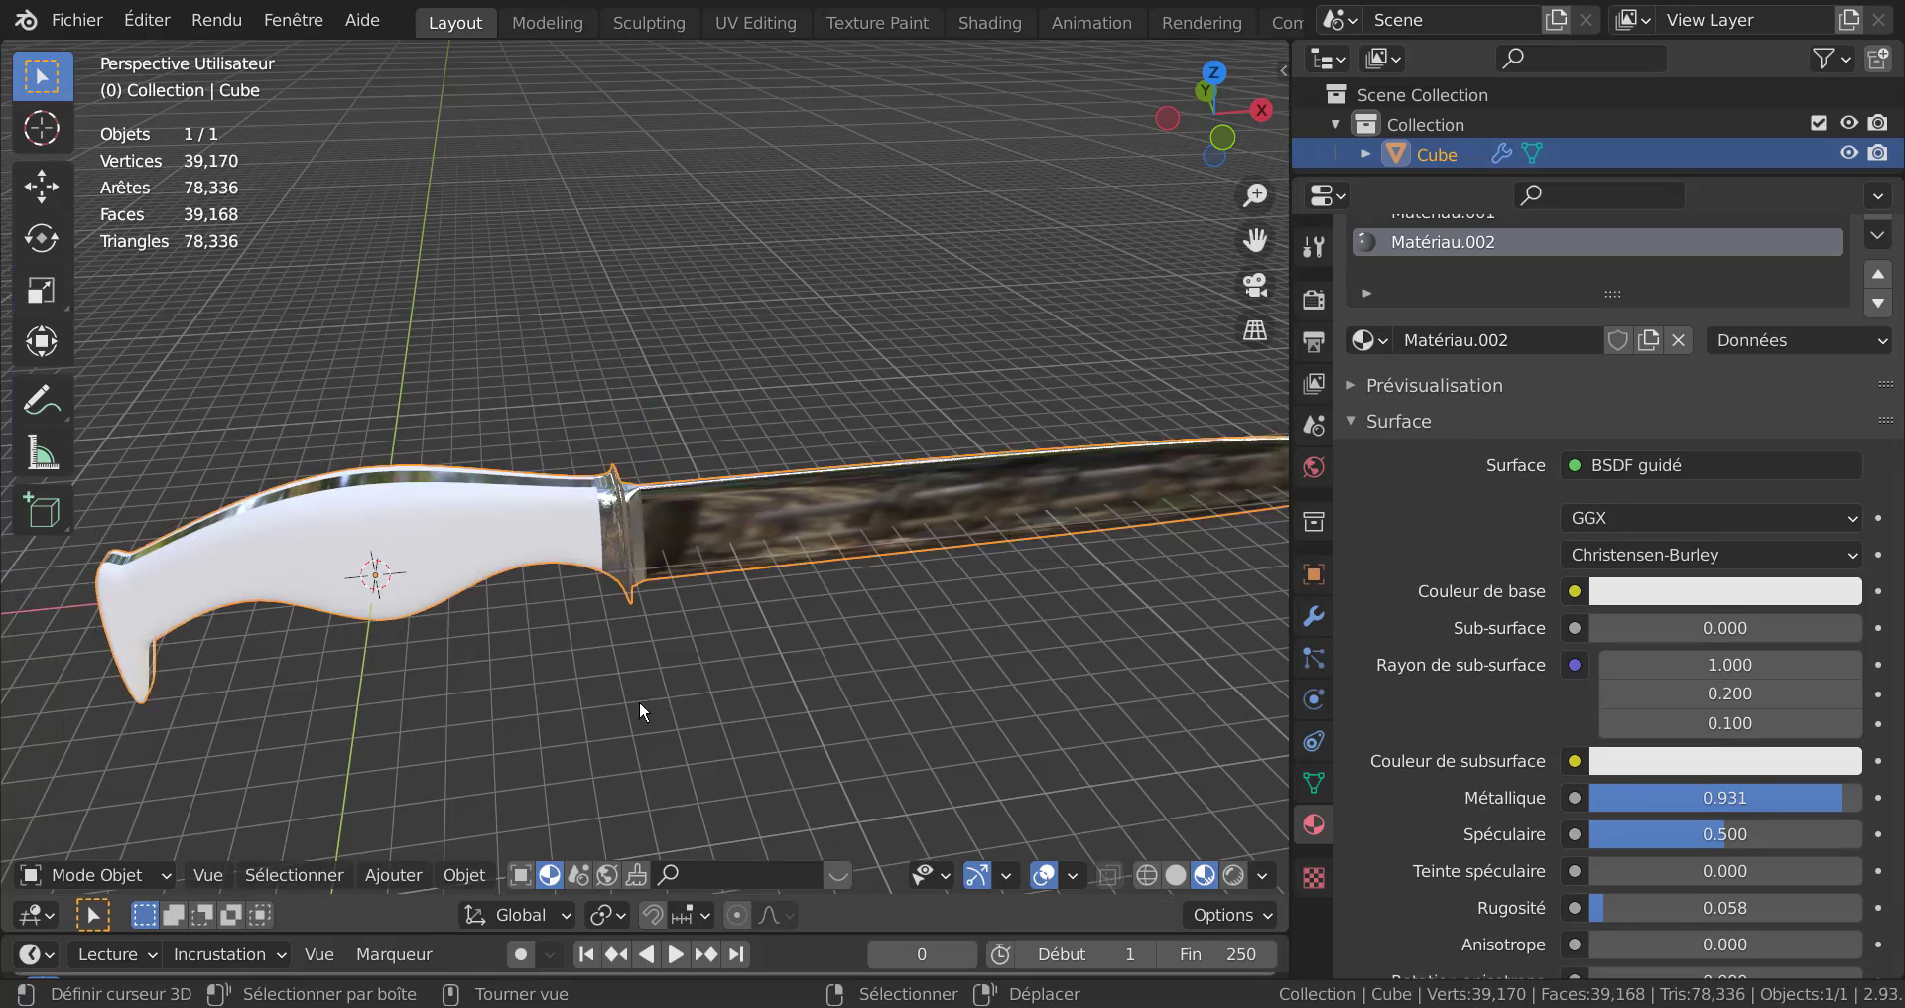
# Frame the blade's tip in the front orthographic view with the mesh in Edit Mode.
pyautogui.moveTo(639, 701); pyautogui.dragTo(794, 639, button='middle')
pyautogui.press('Tab')
pyautogui.scroll(6, 795, 640)
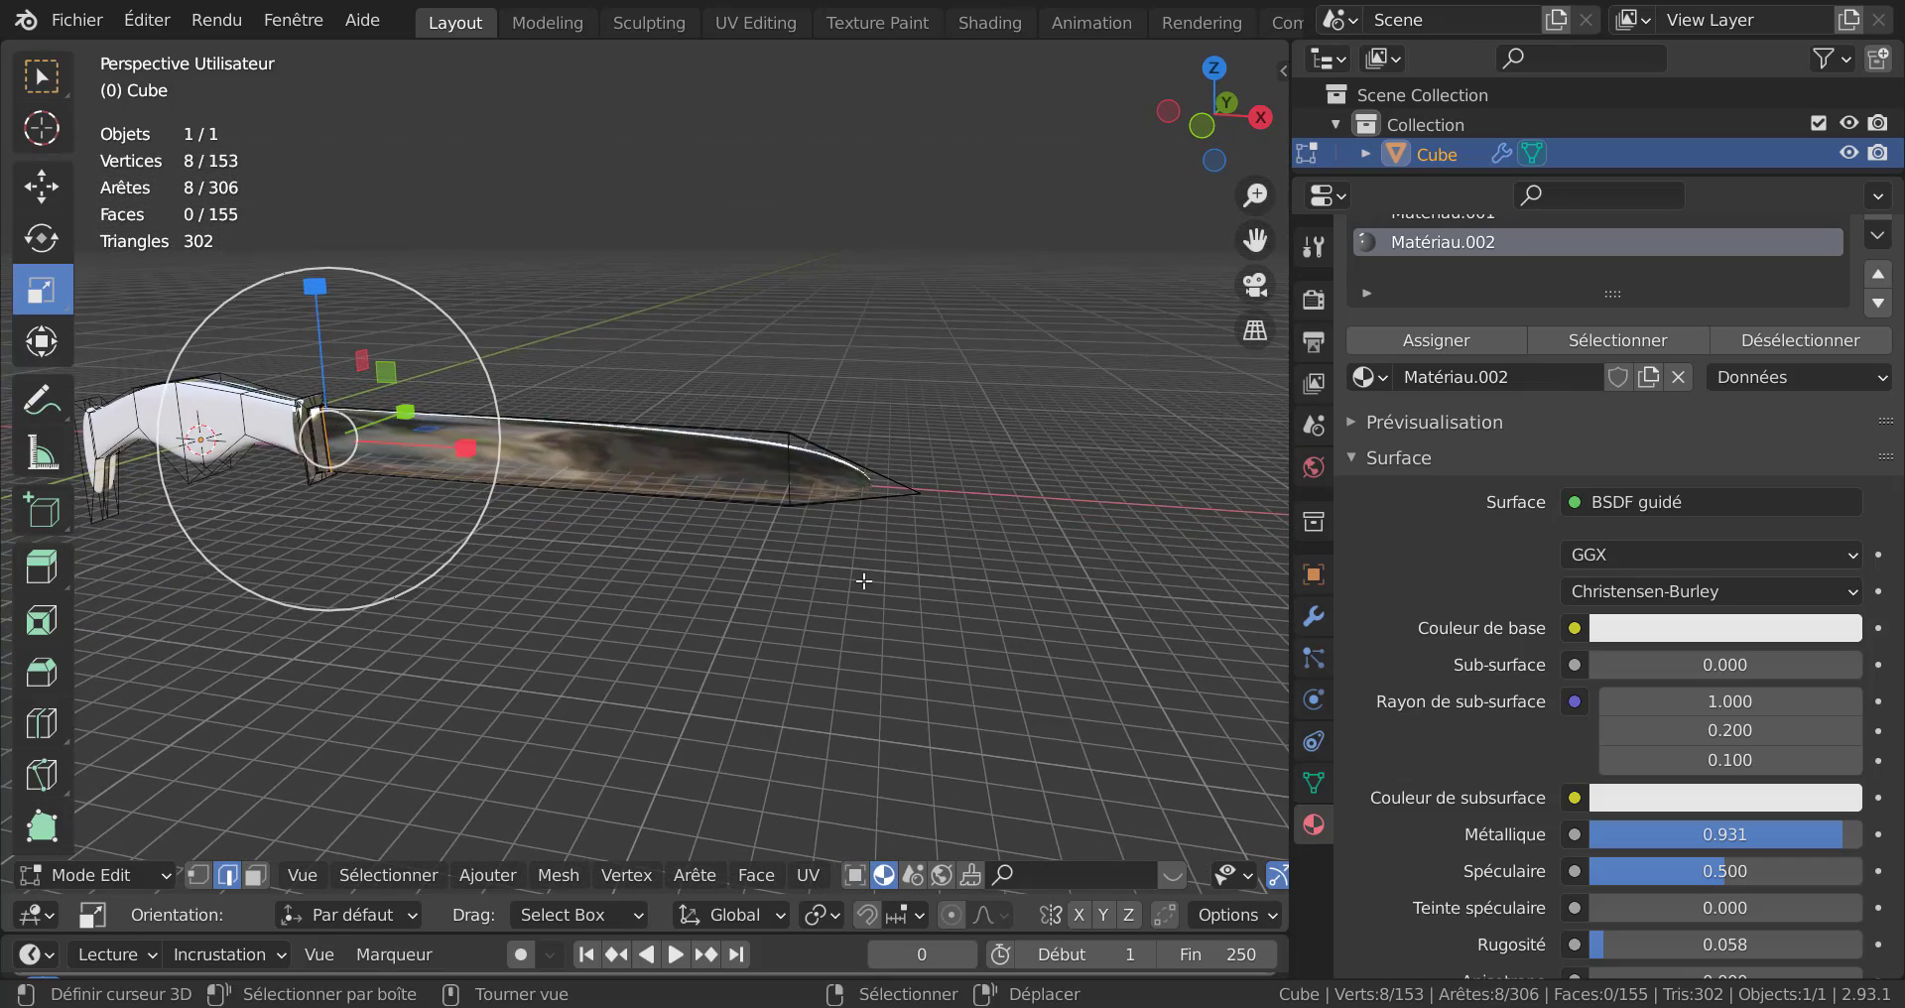
pyautogui.moveTo(859, 584); pyautogui.dragTo(929, 577, button='middle')
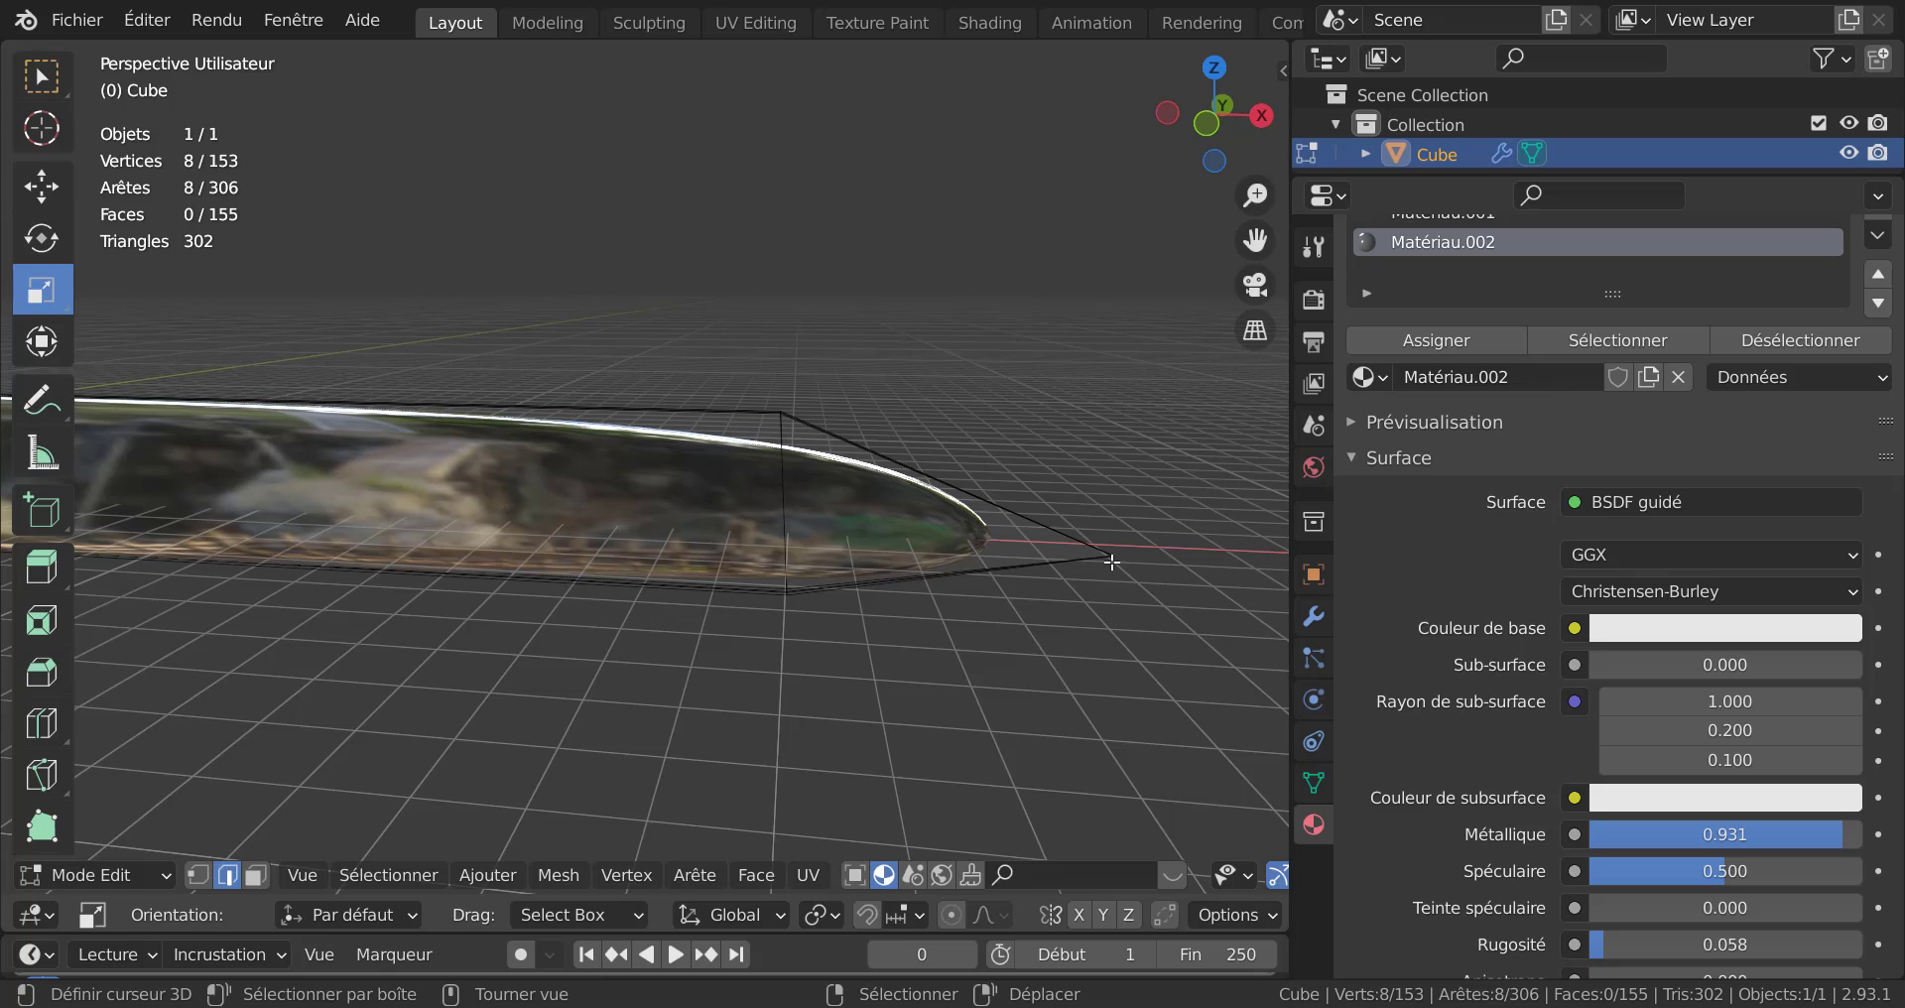
pyautogui.moveTo(1083, 553); pyautogui.dragTo(830, 579, button='middle')
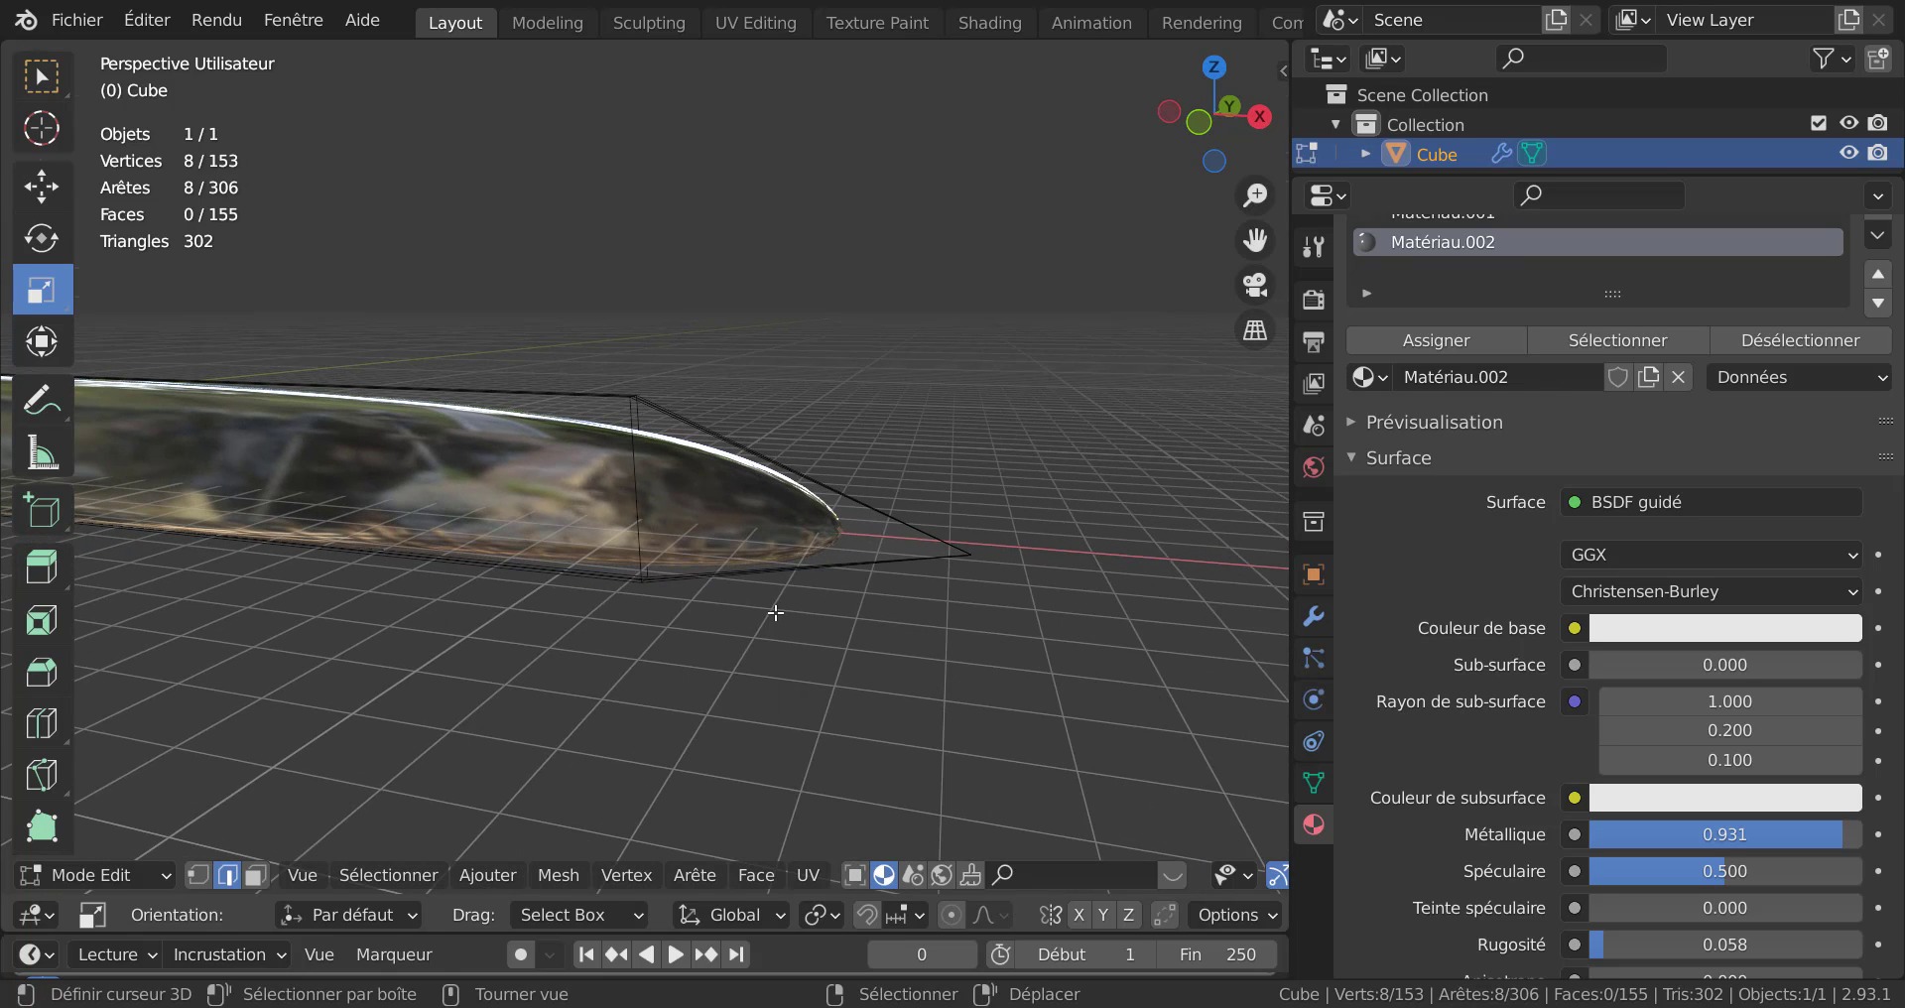
pyautogui.press('KP_1')
pyautogui.scroll(2, 950, 583)
pyautogui.keyDown('shift'); pyautogui.moveTo(978, 545); pyautogui.dragTo(838, 647, button='middle'); pyautogui.keyUp('shift')
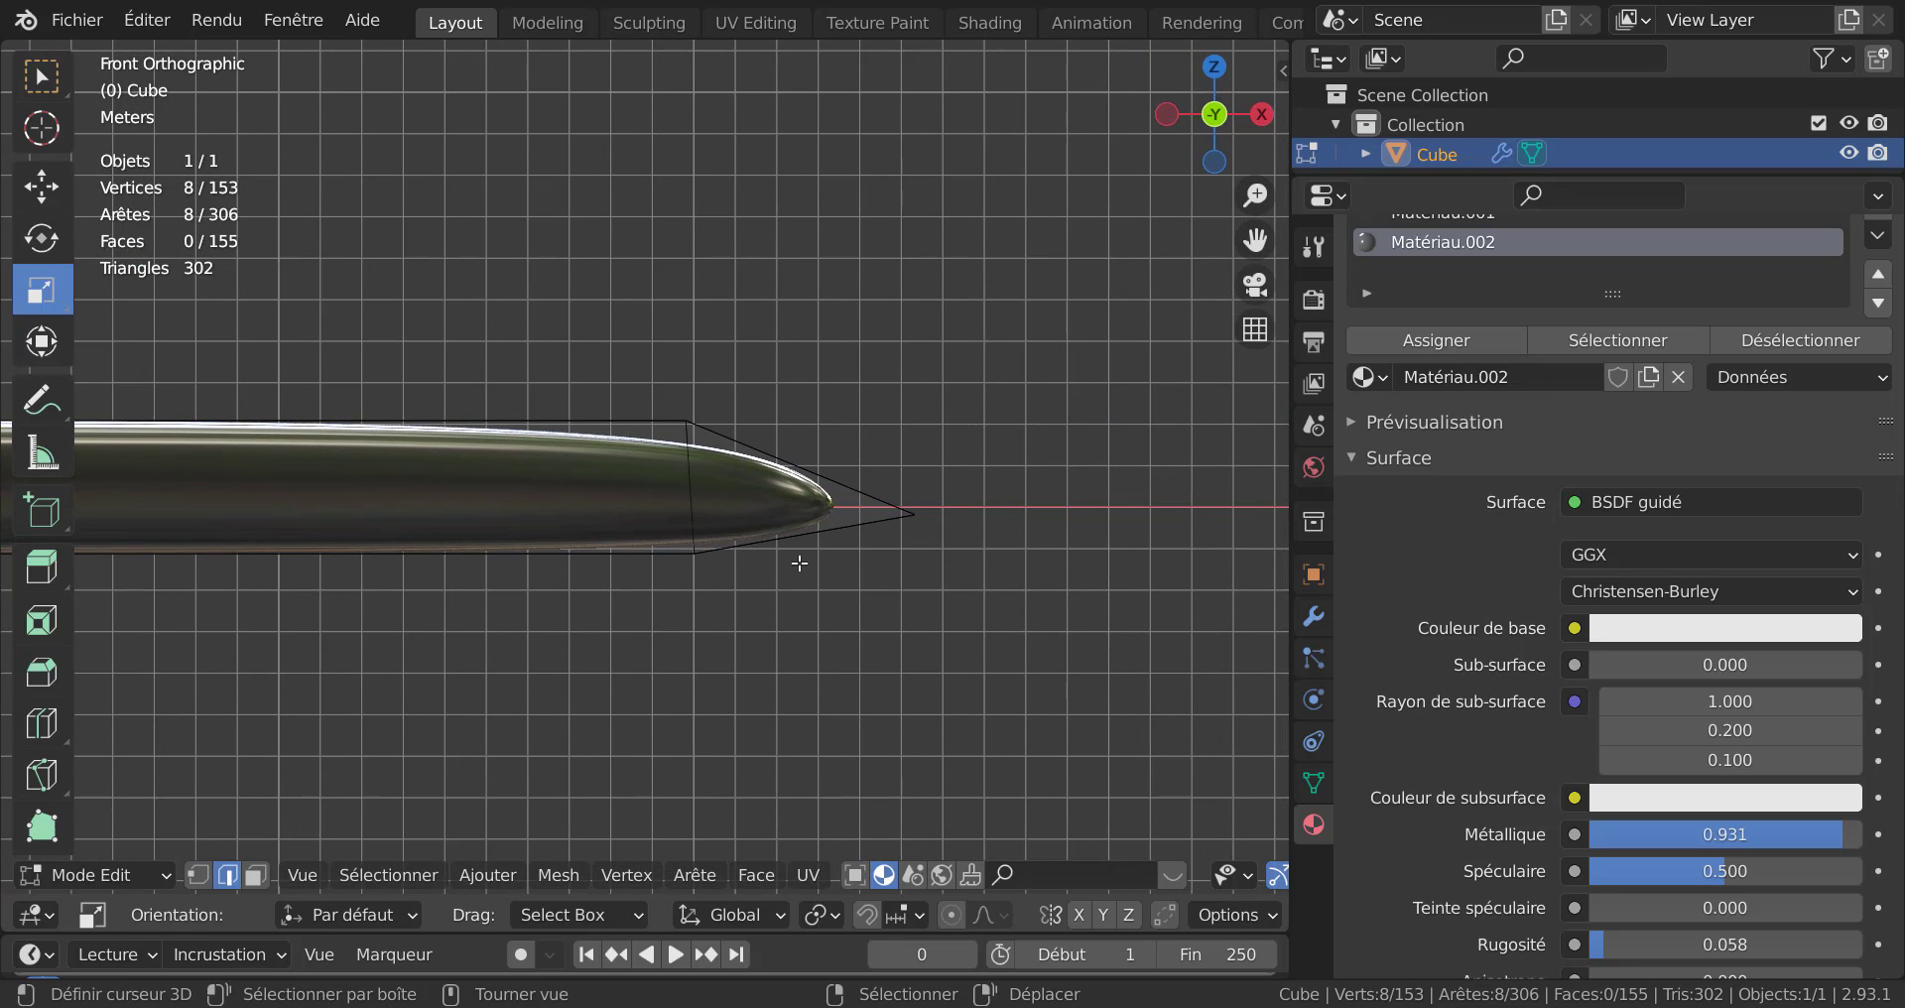
# Bisect the entire knife mesh with a vertical cut through the tapered part of the blade's tip.
pyautogui.hotkey('ctrl', 'r')
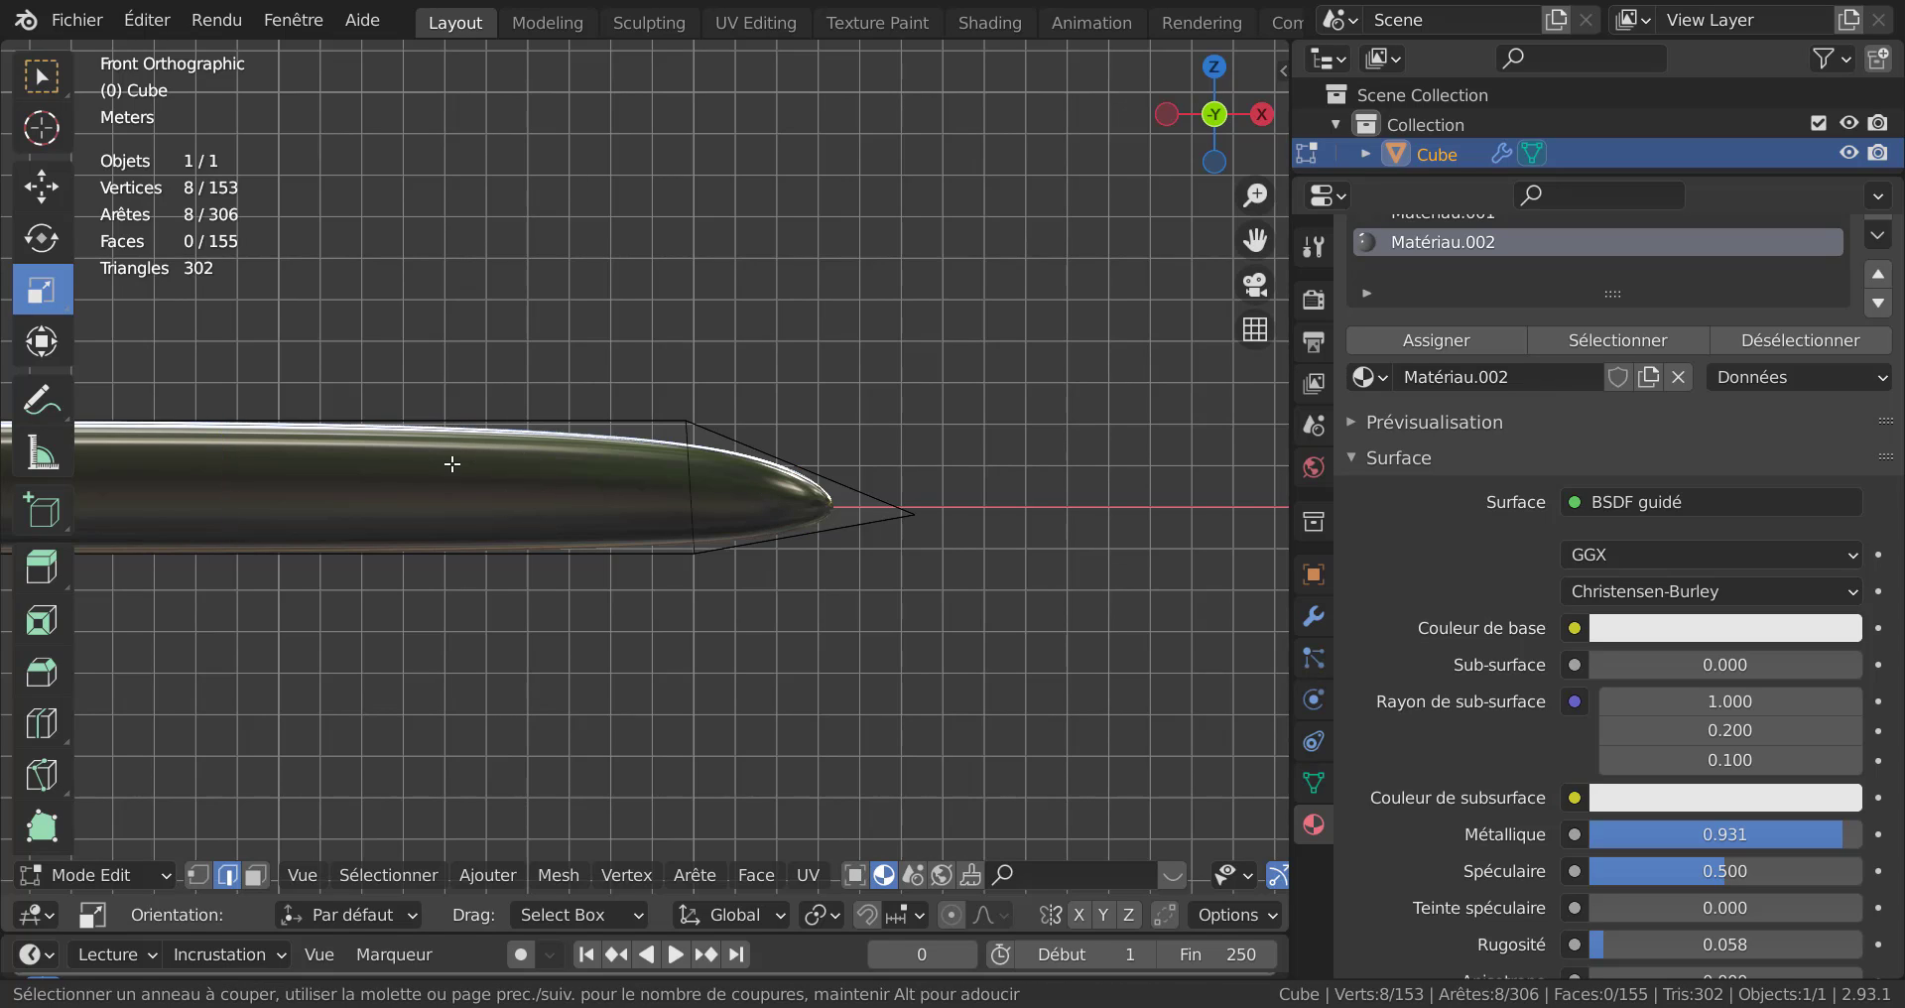
pyautogui.press('Escape')
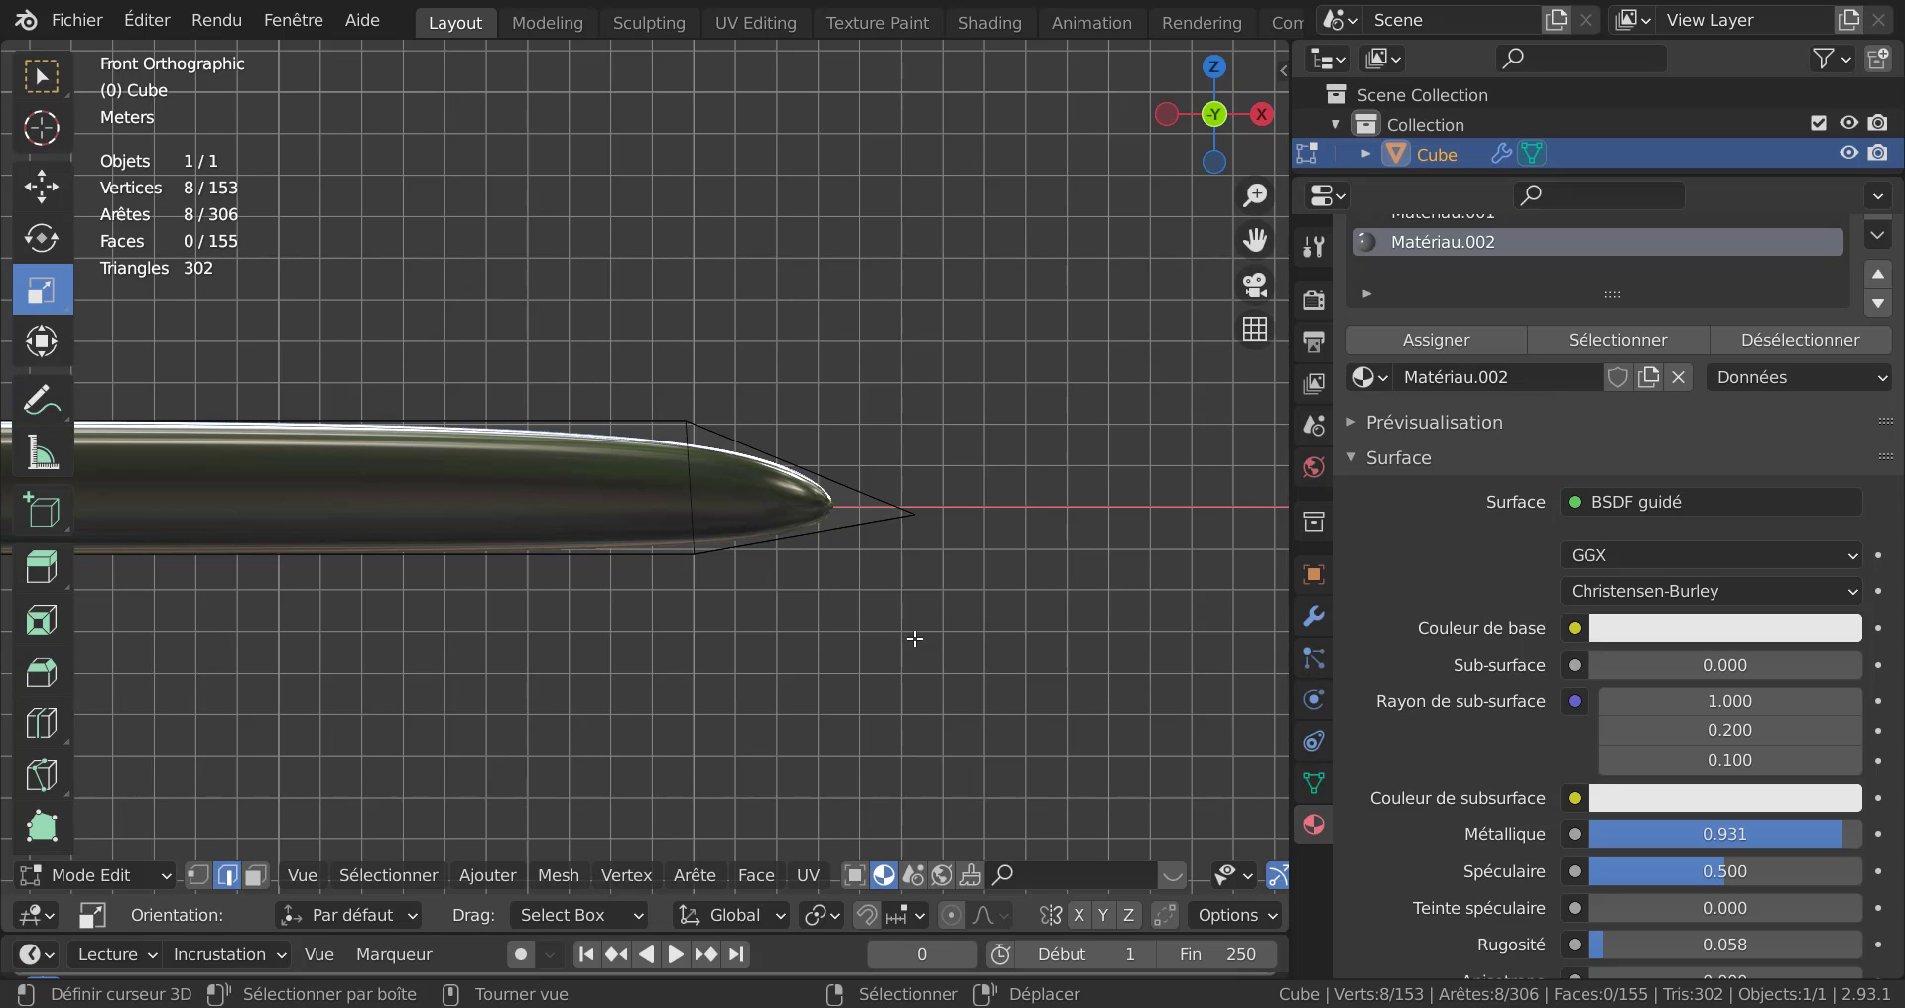
pyautogui.press('a')
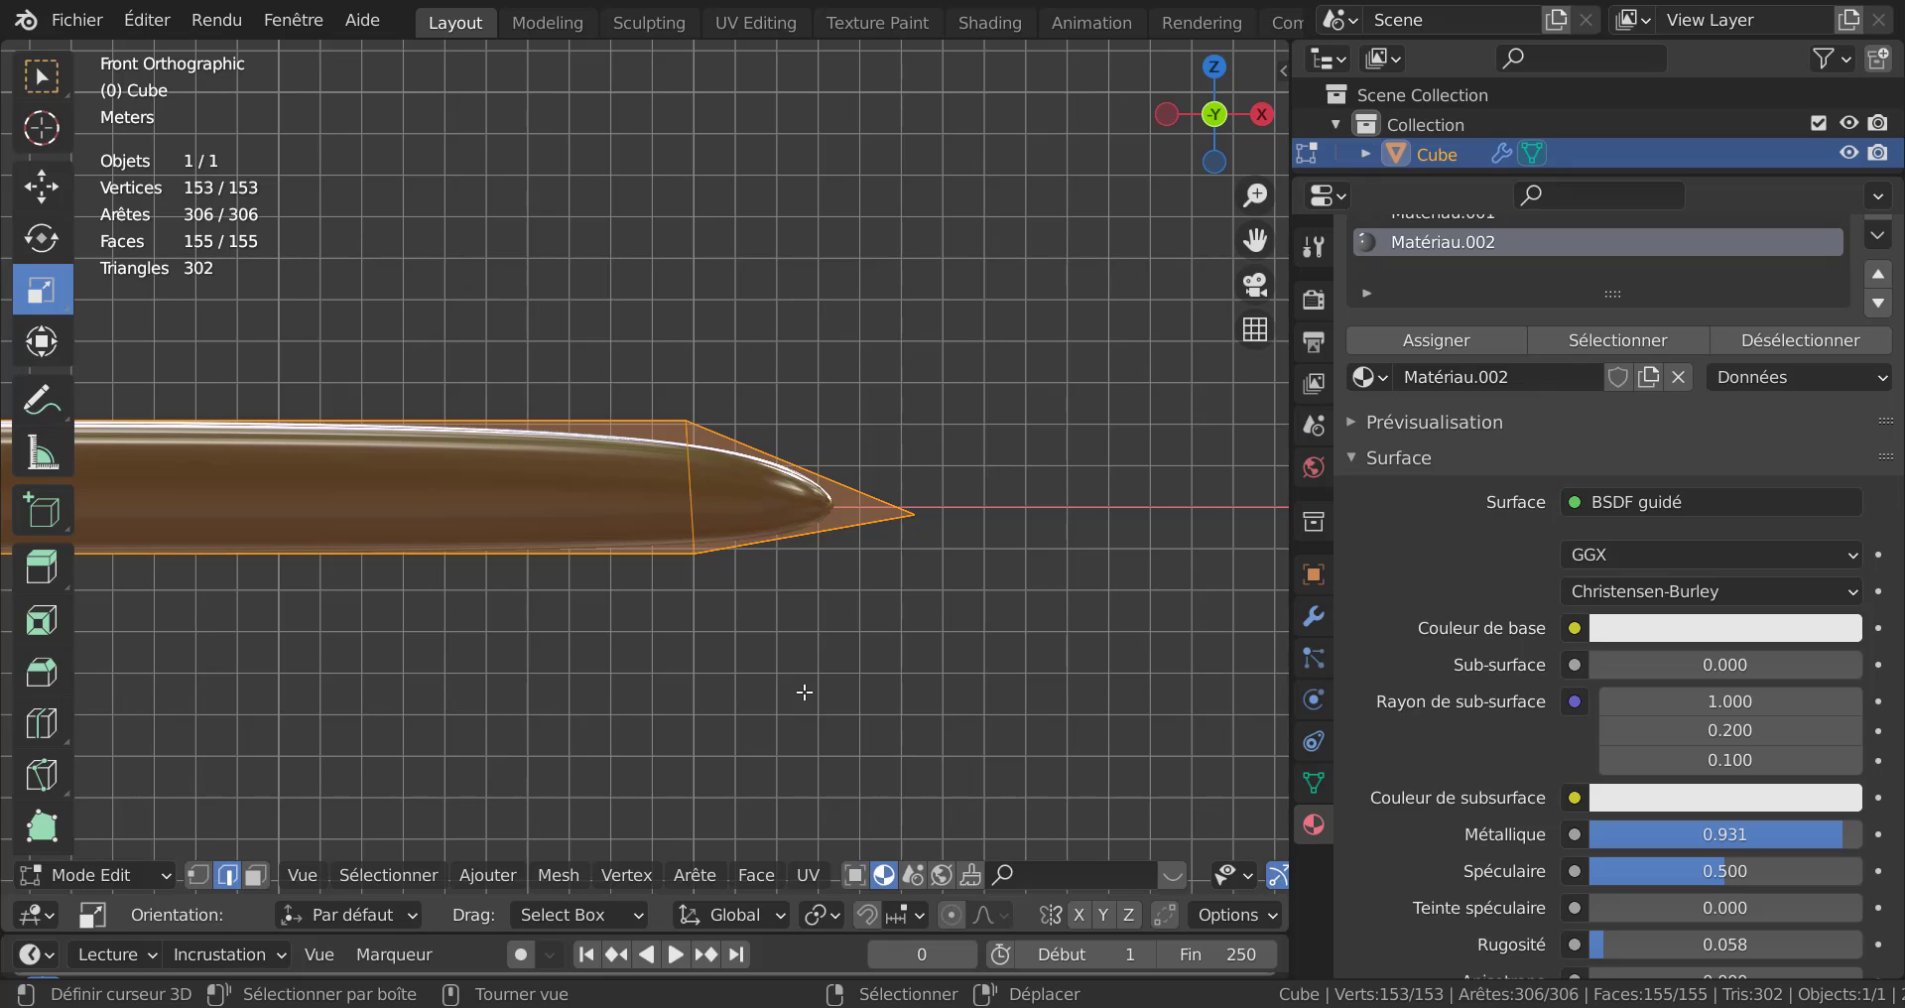
pyautogui.press('q')
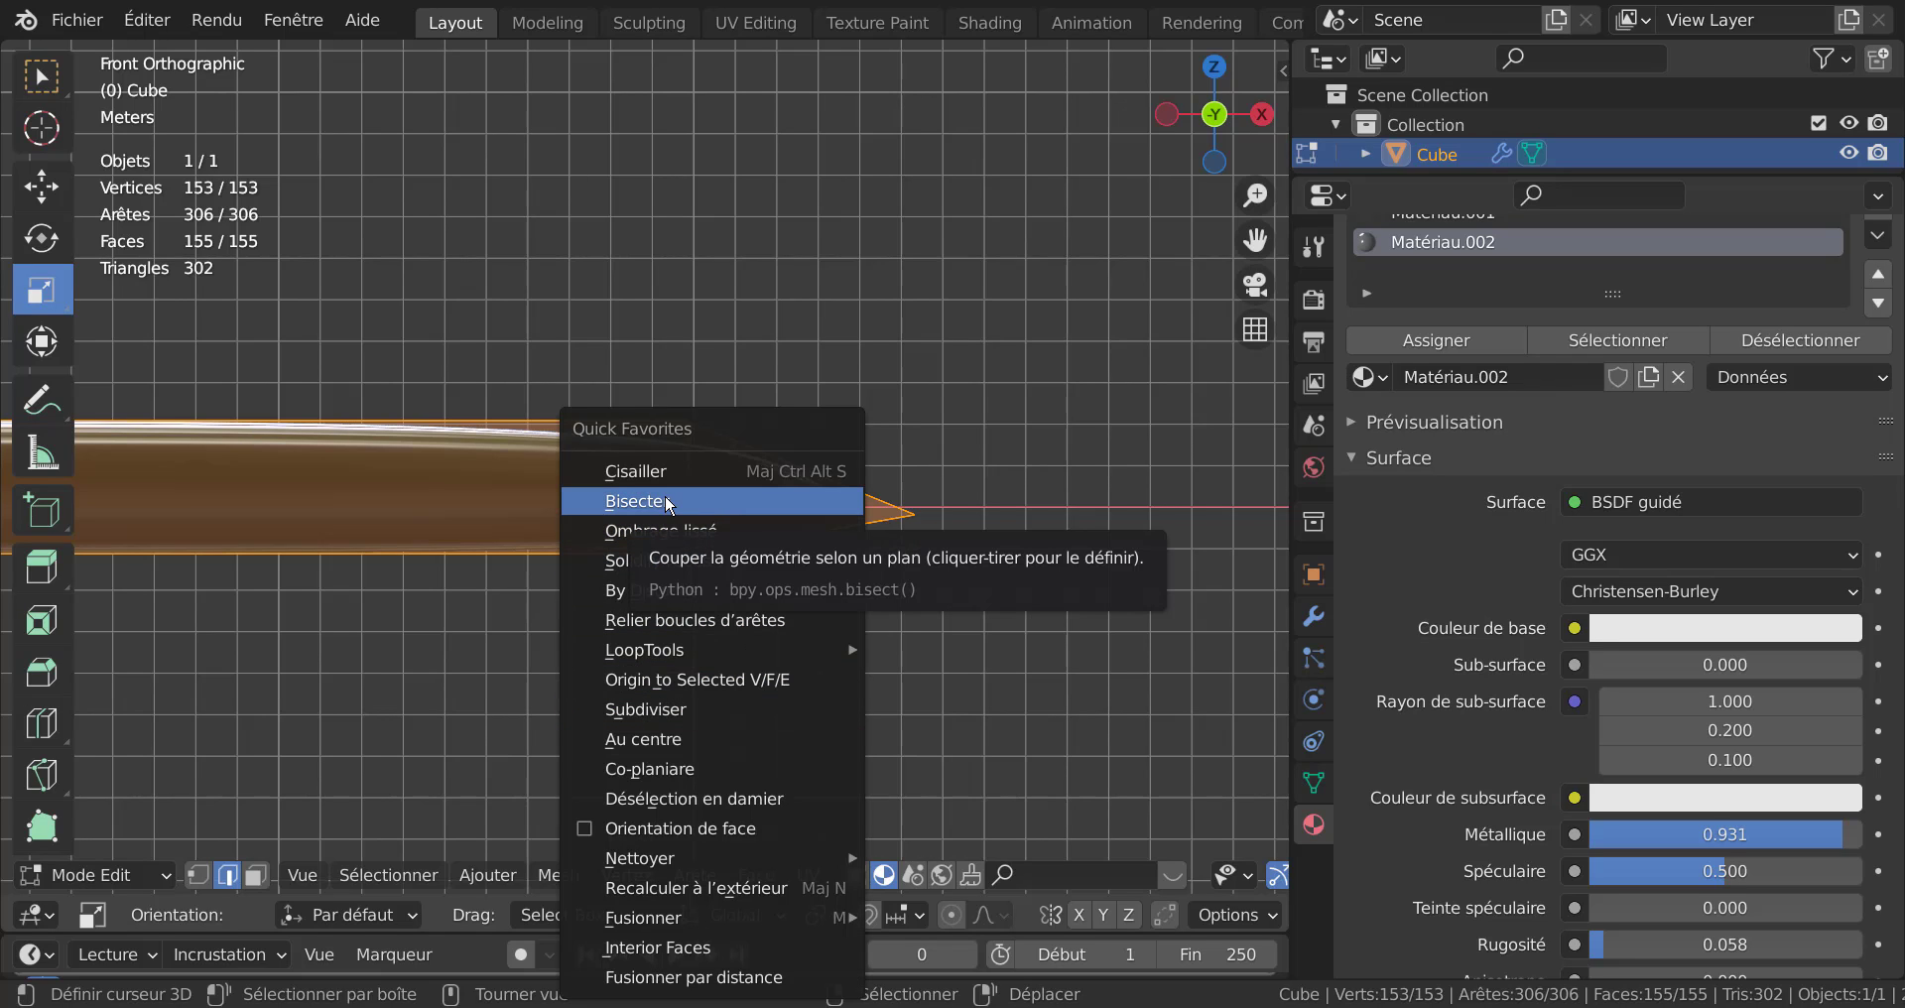
pyautogui.click(565, 885)
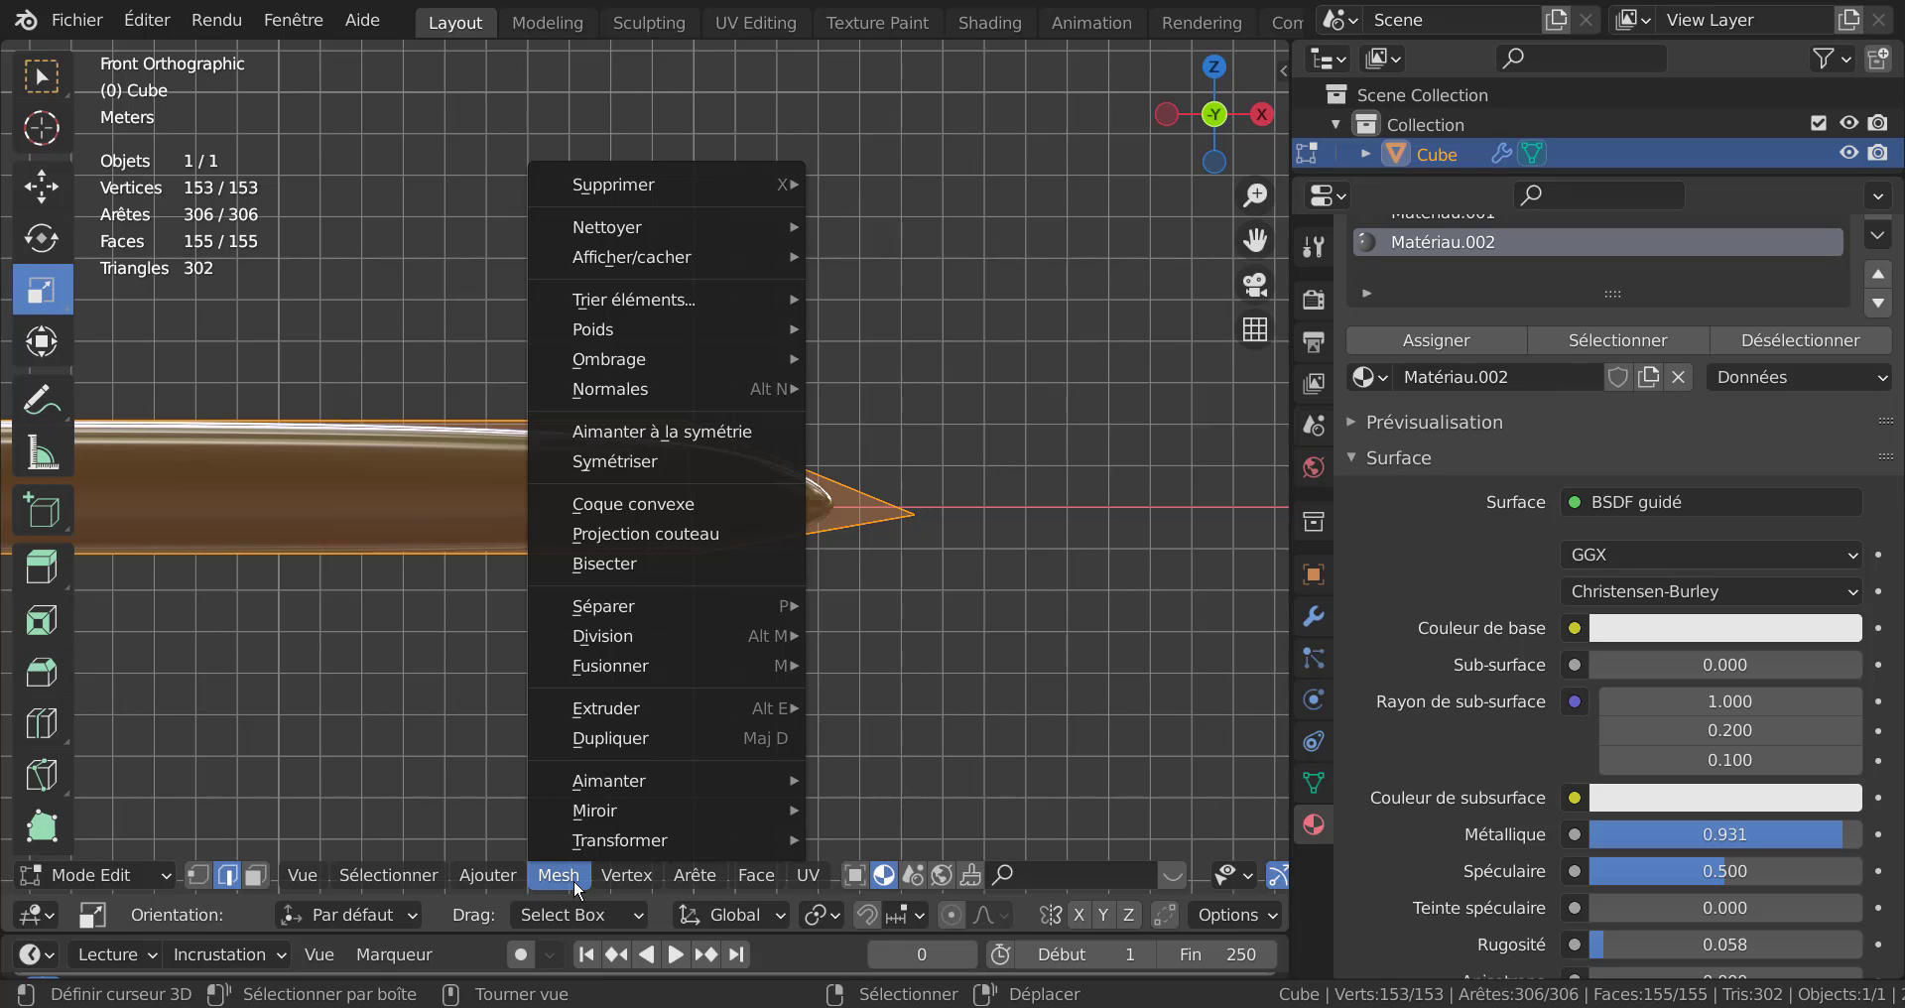
pyautogui.moveTo(615, 878)
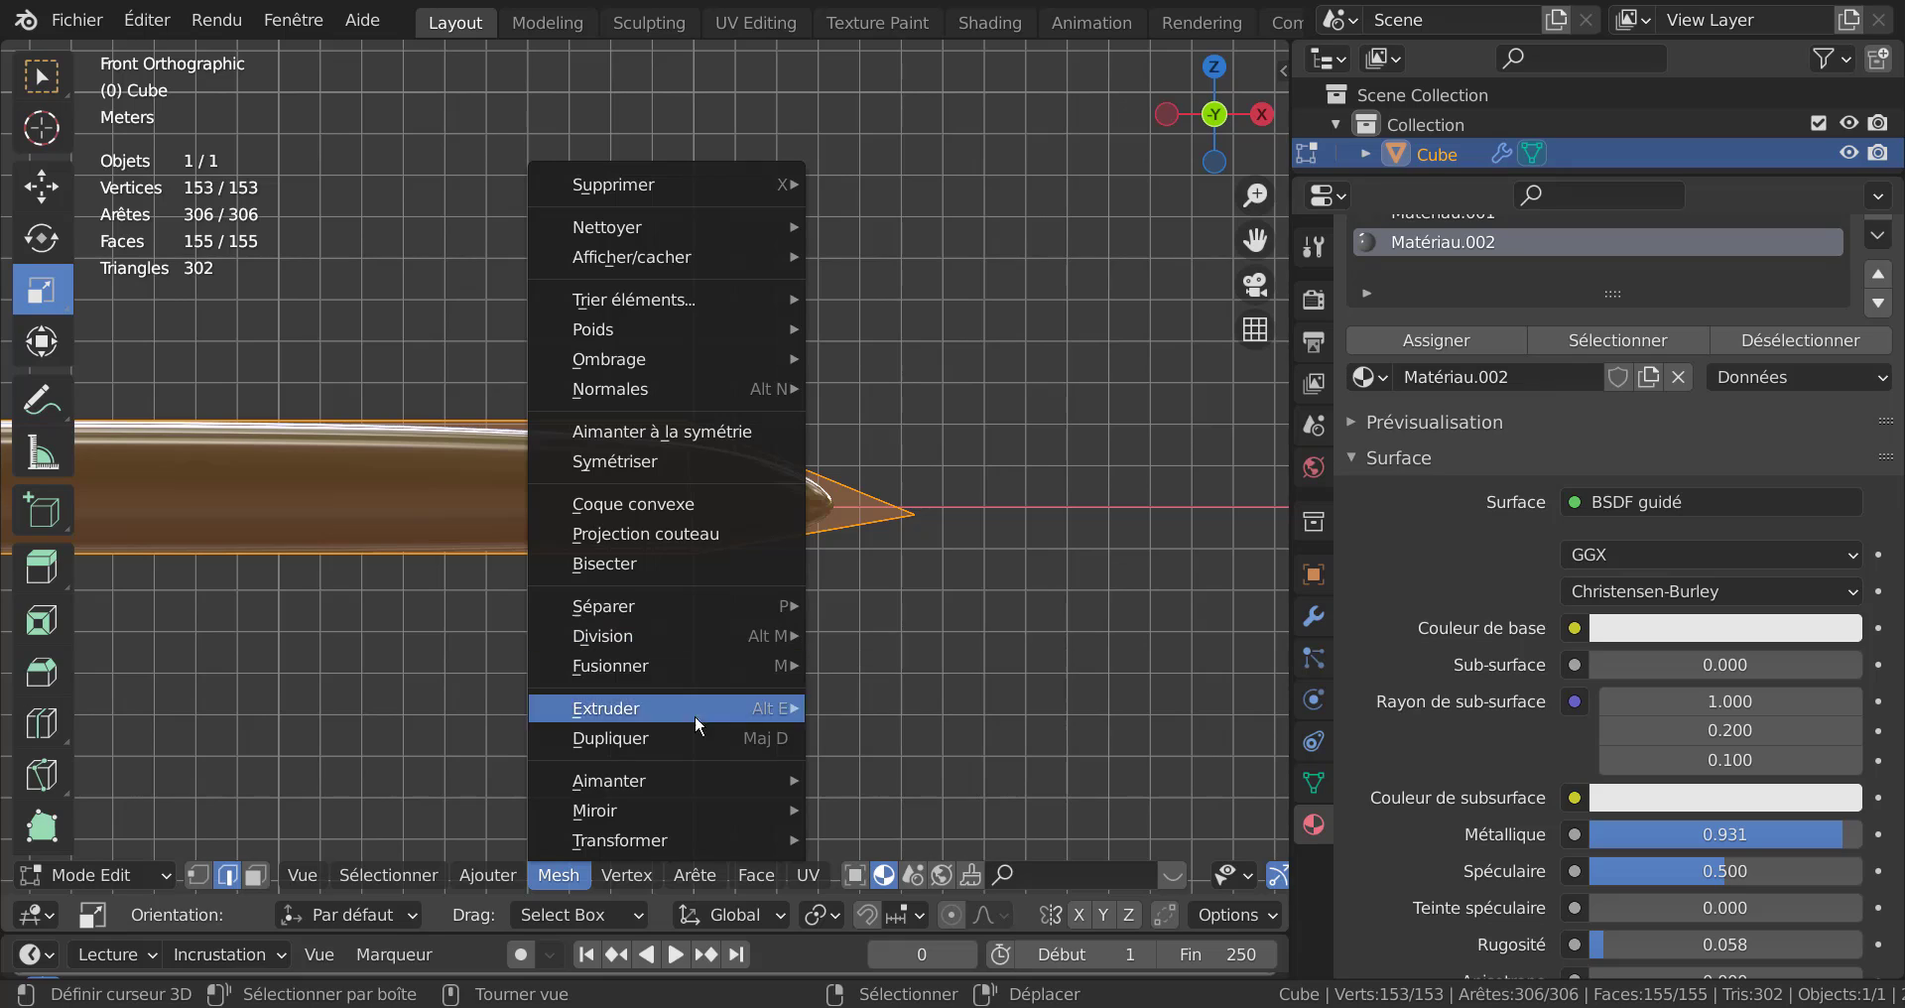
pyautogui.moveTo(699, 879)
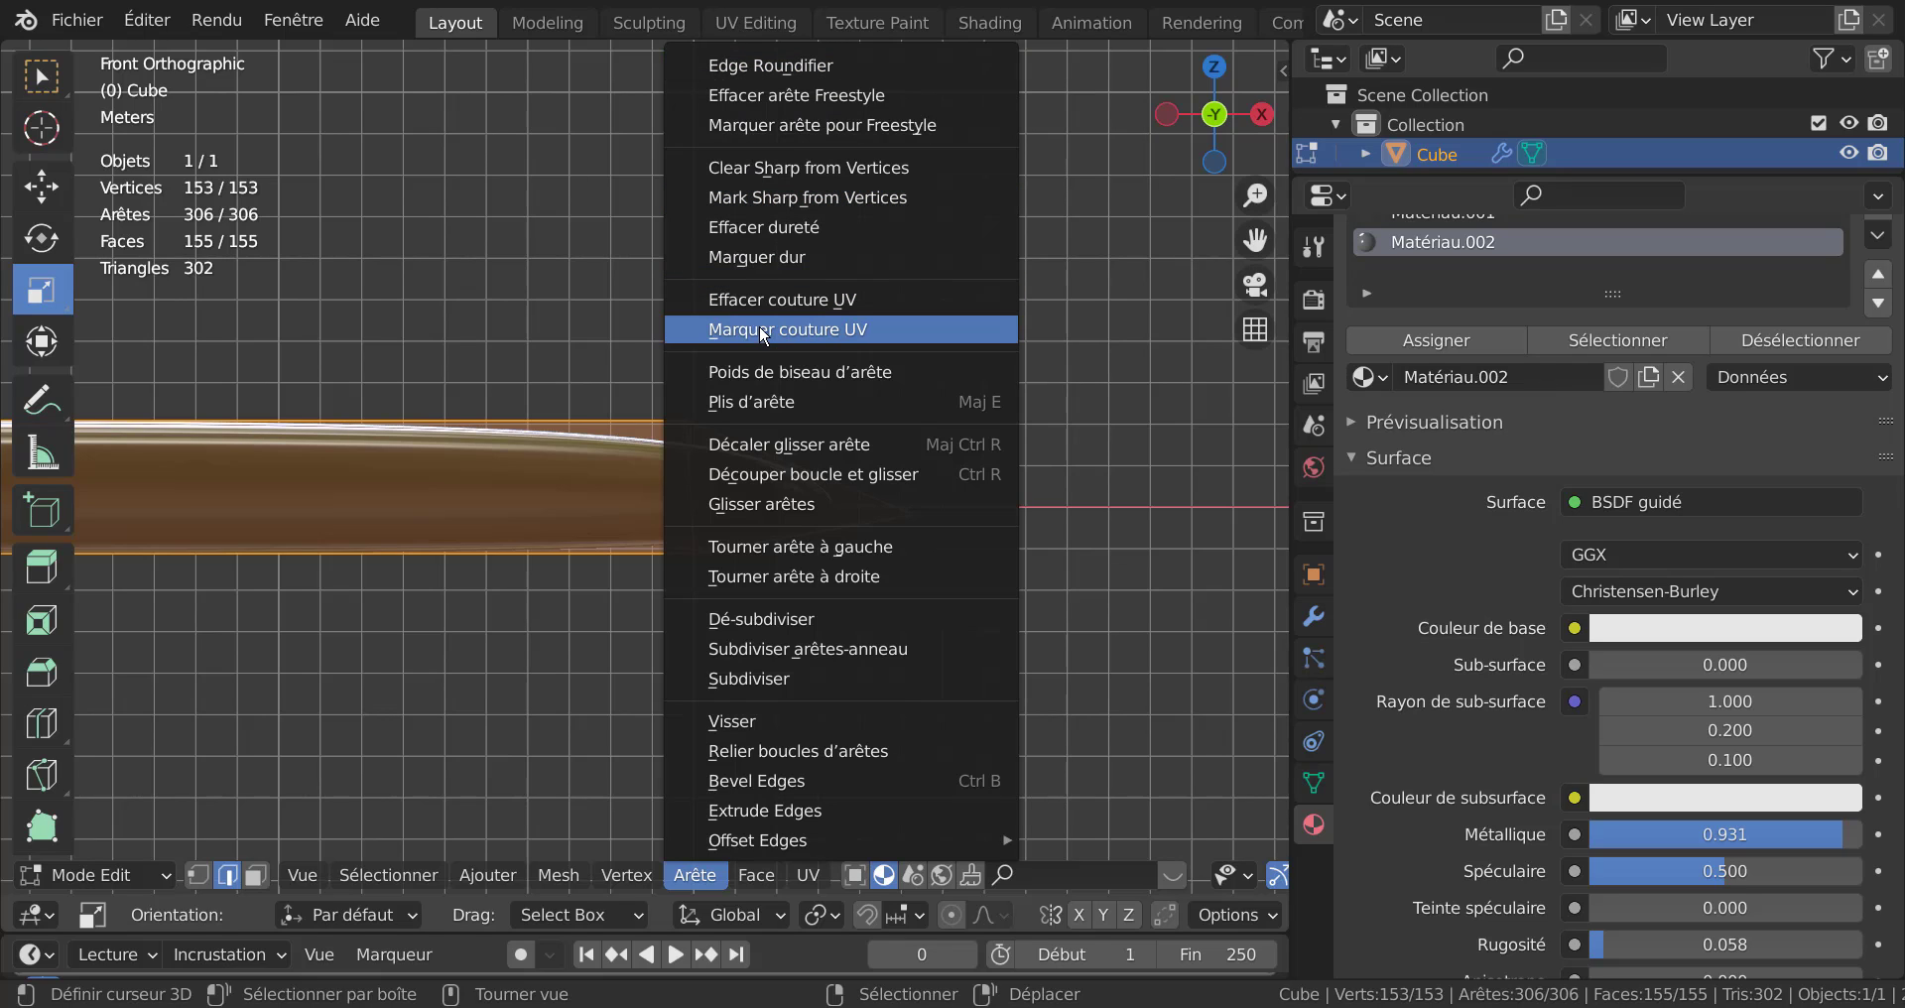
pyautogui.click(635, 879)
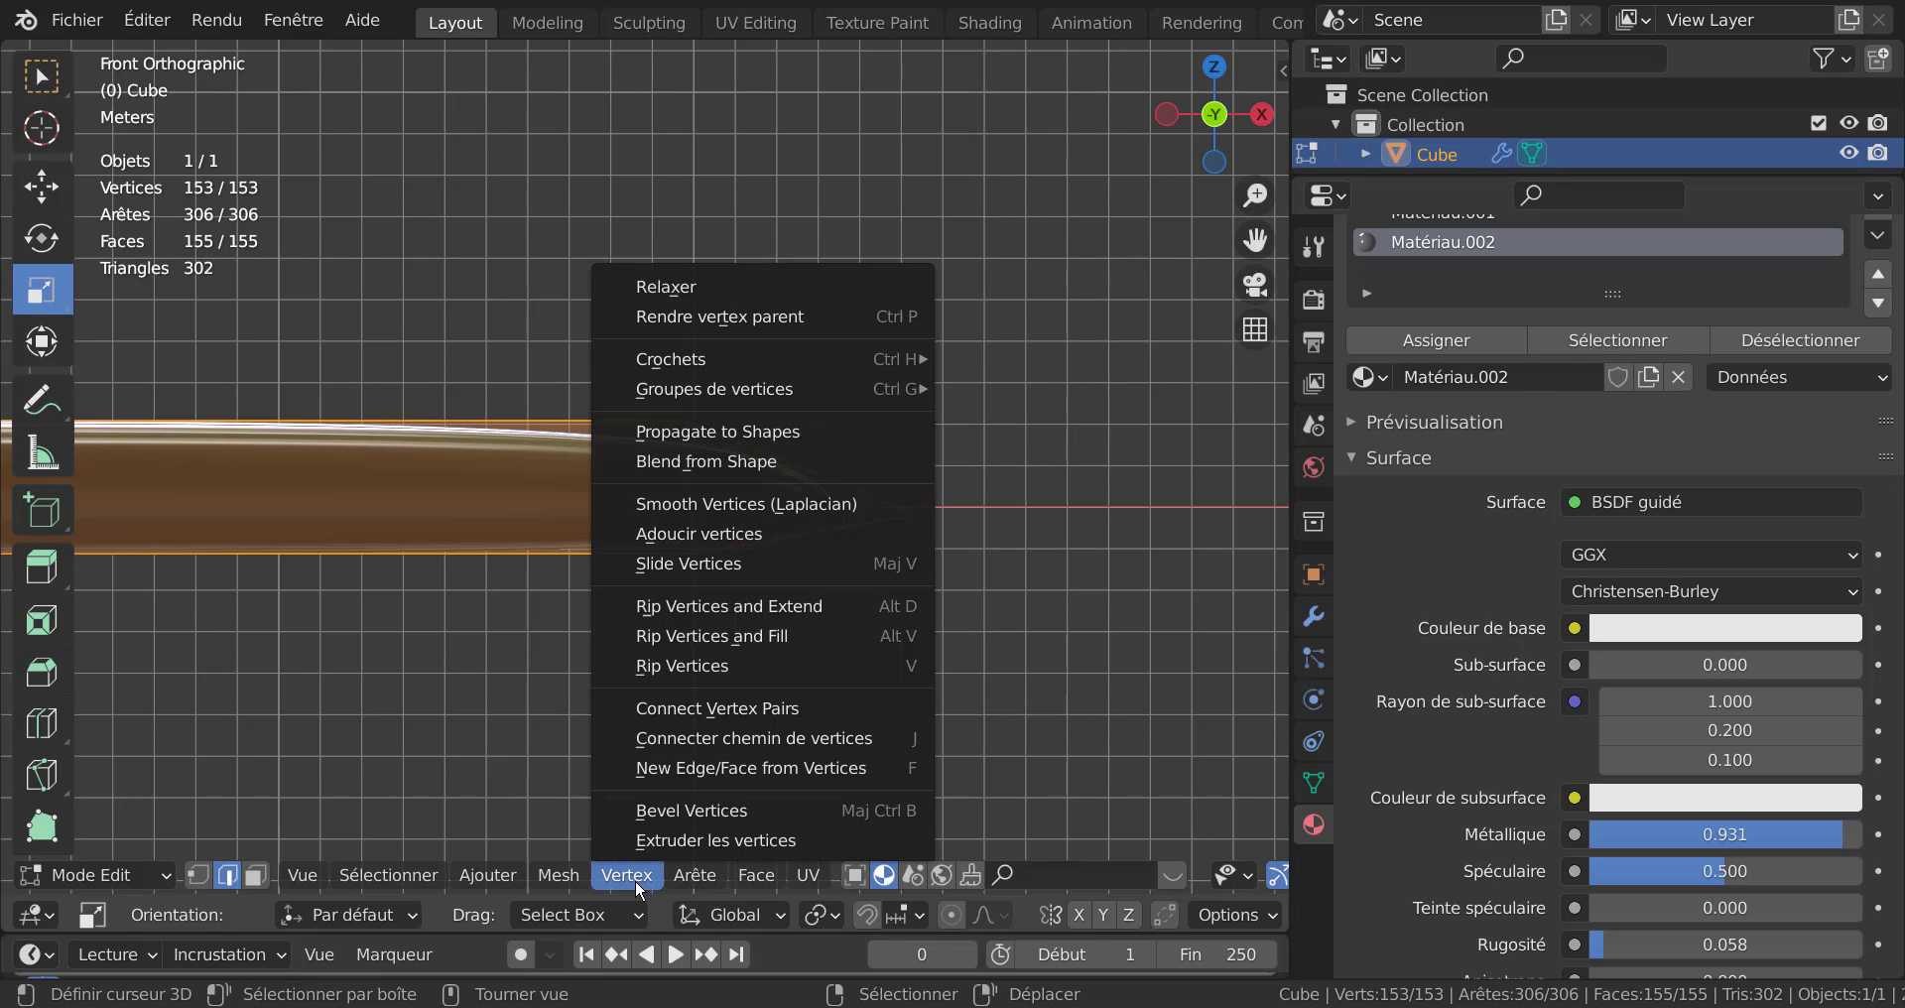
pyautogui.moveTo(512, 881)
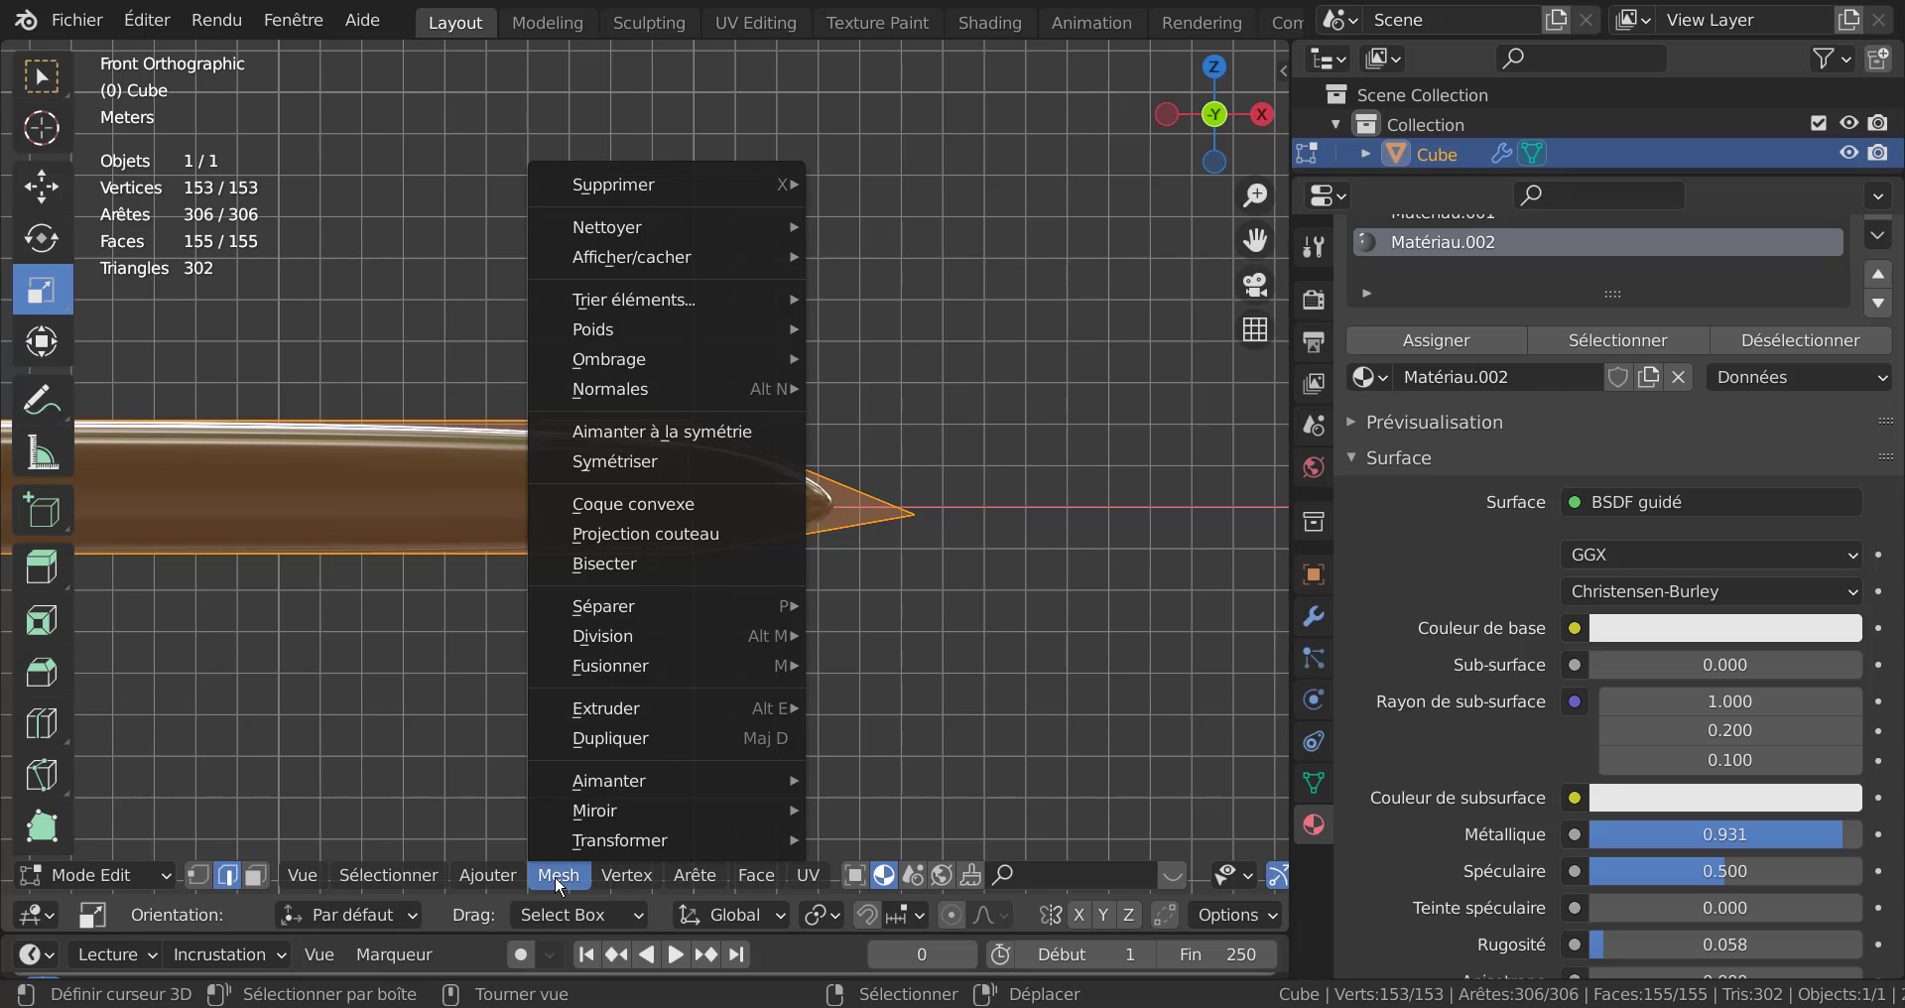
pyautogui.click(615, 561)
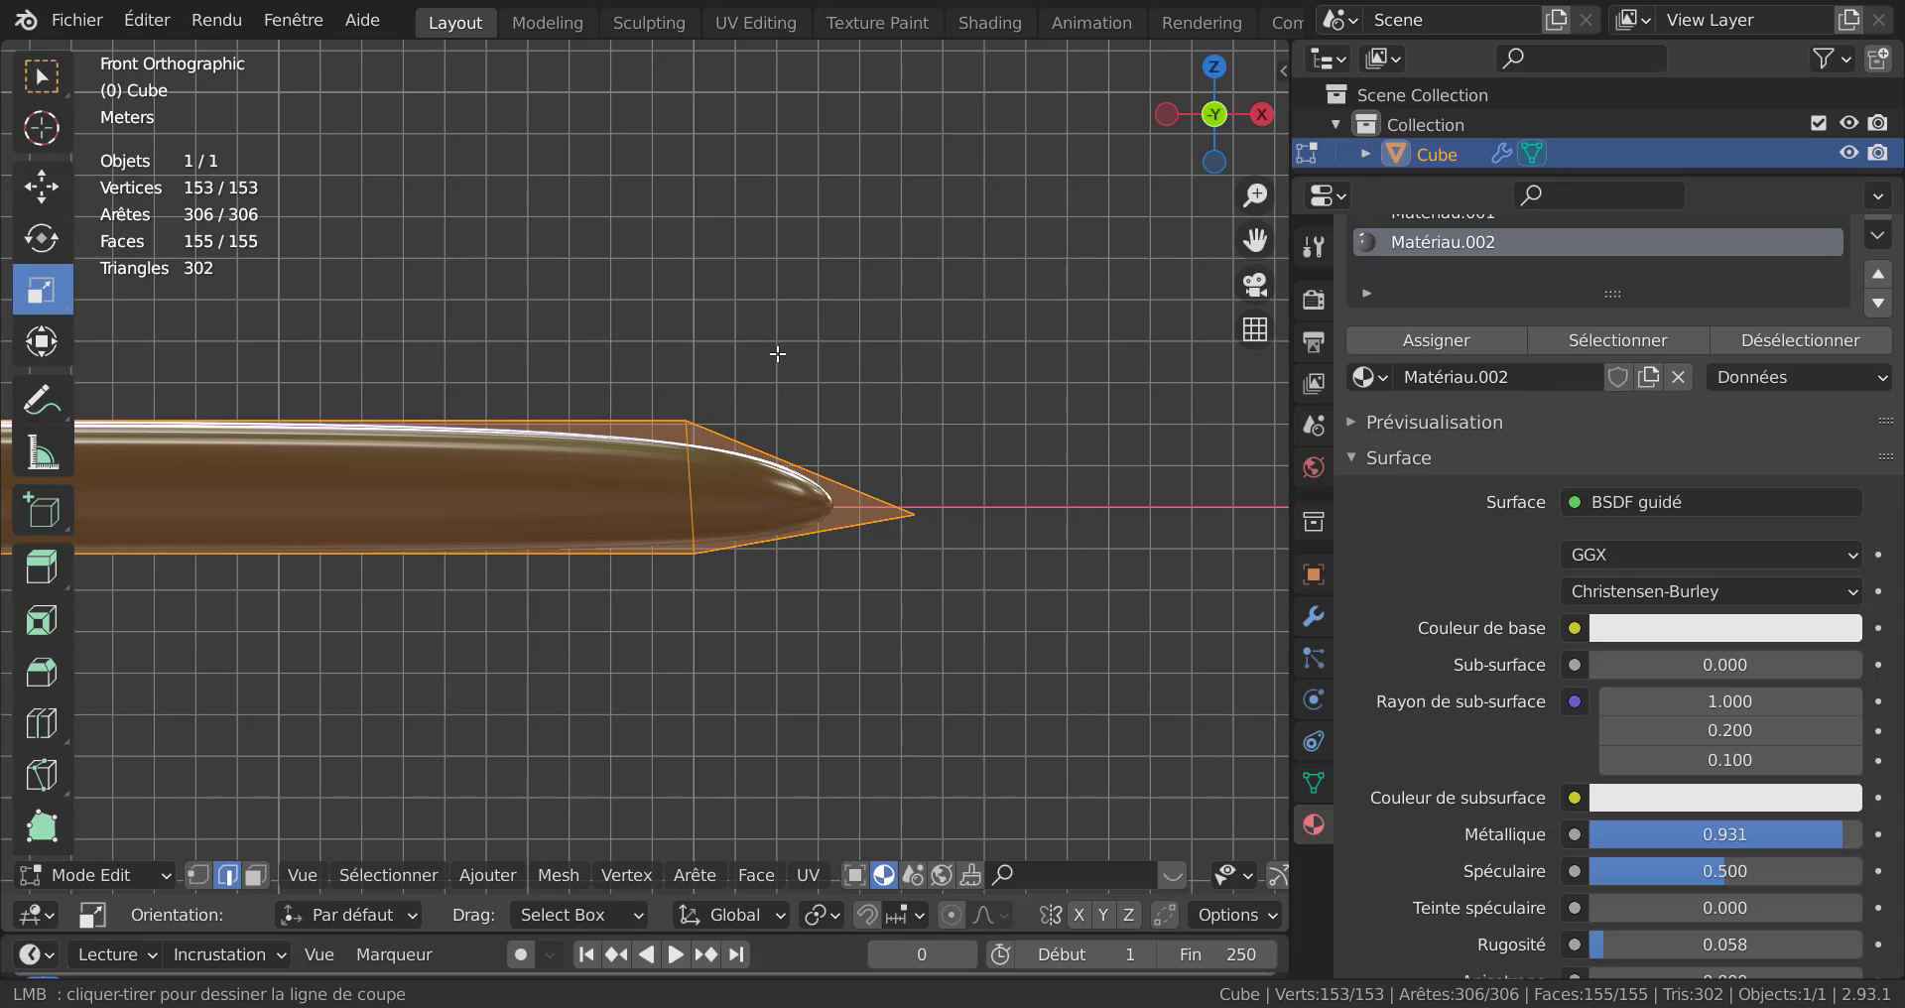
pyautogui.moveTo(777, 353); pyautogui.dragTo(778, 671)
pyautogui.scroll(3, 735, 715)
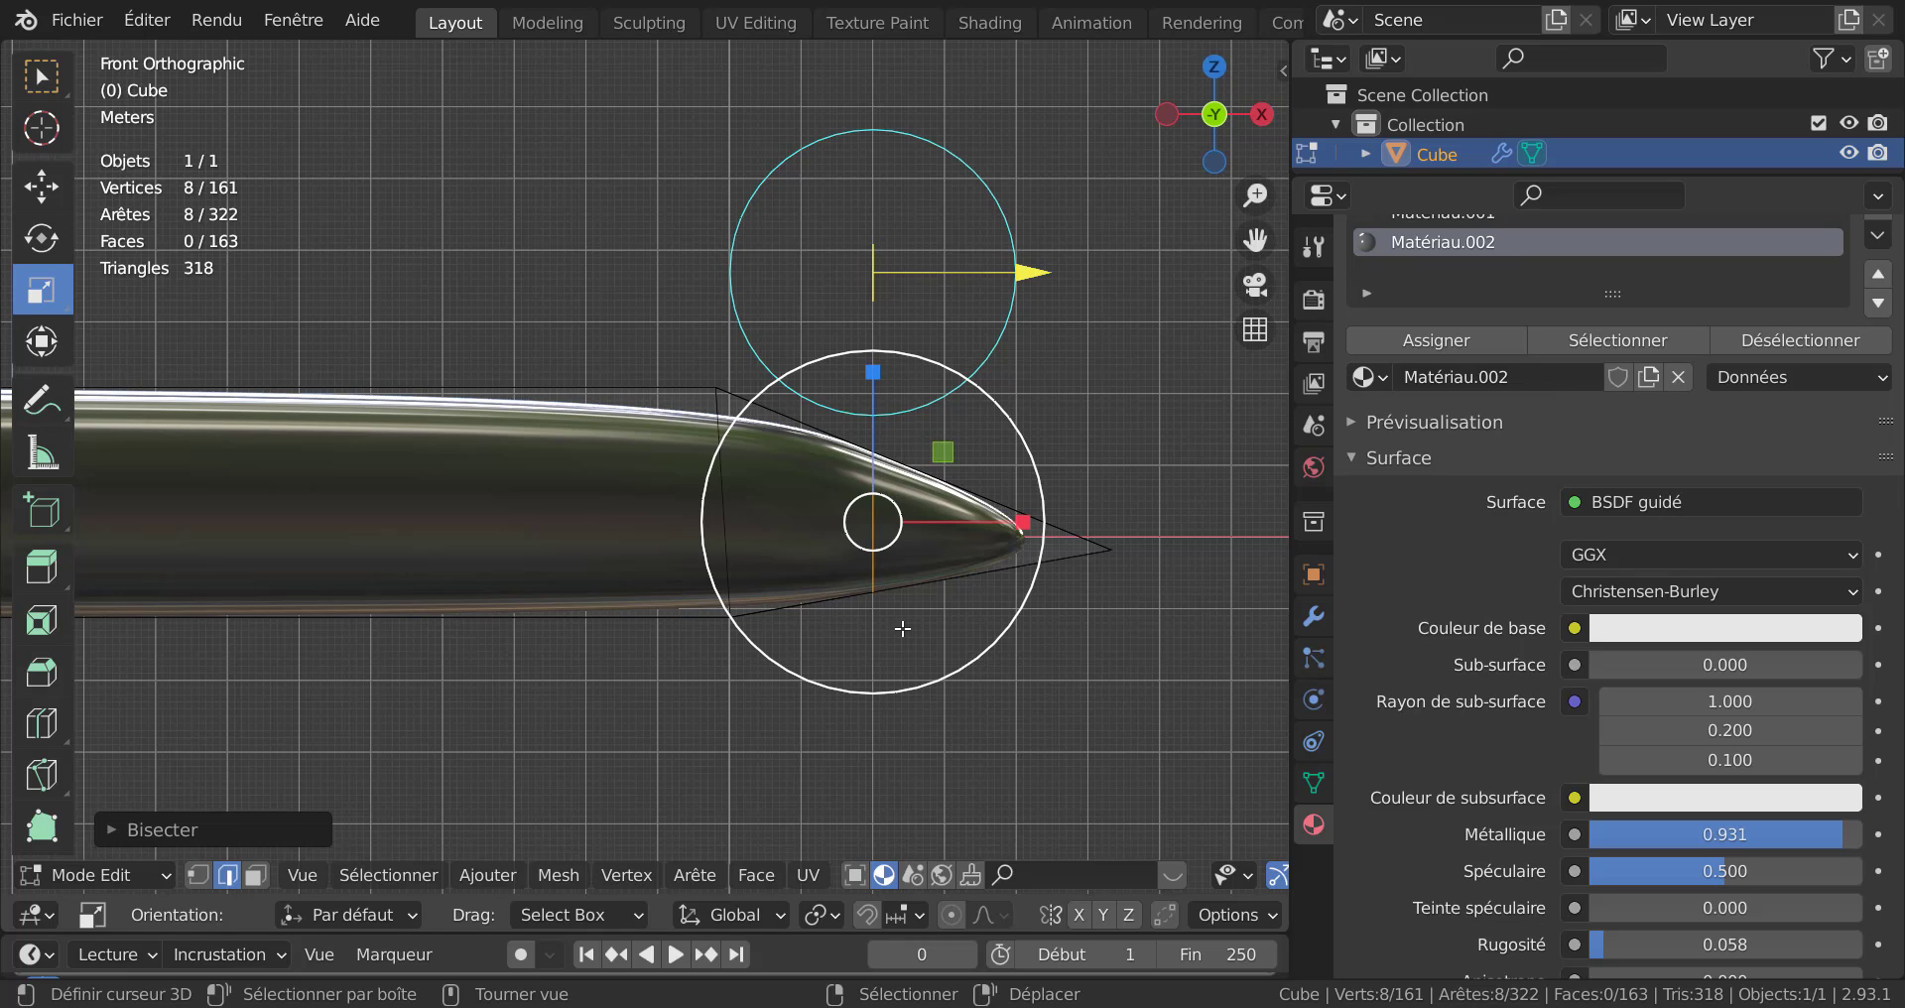
# Edge-slide the new tip loop by about -0.94, almost up to the blade's point, to sharpen it.
pyautogui.moveTo(872, 536); pyautogui.dragTo(804, 659, button='middle')
pyautogui.press('g')
pyautogui.press('g')
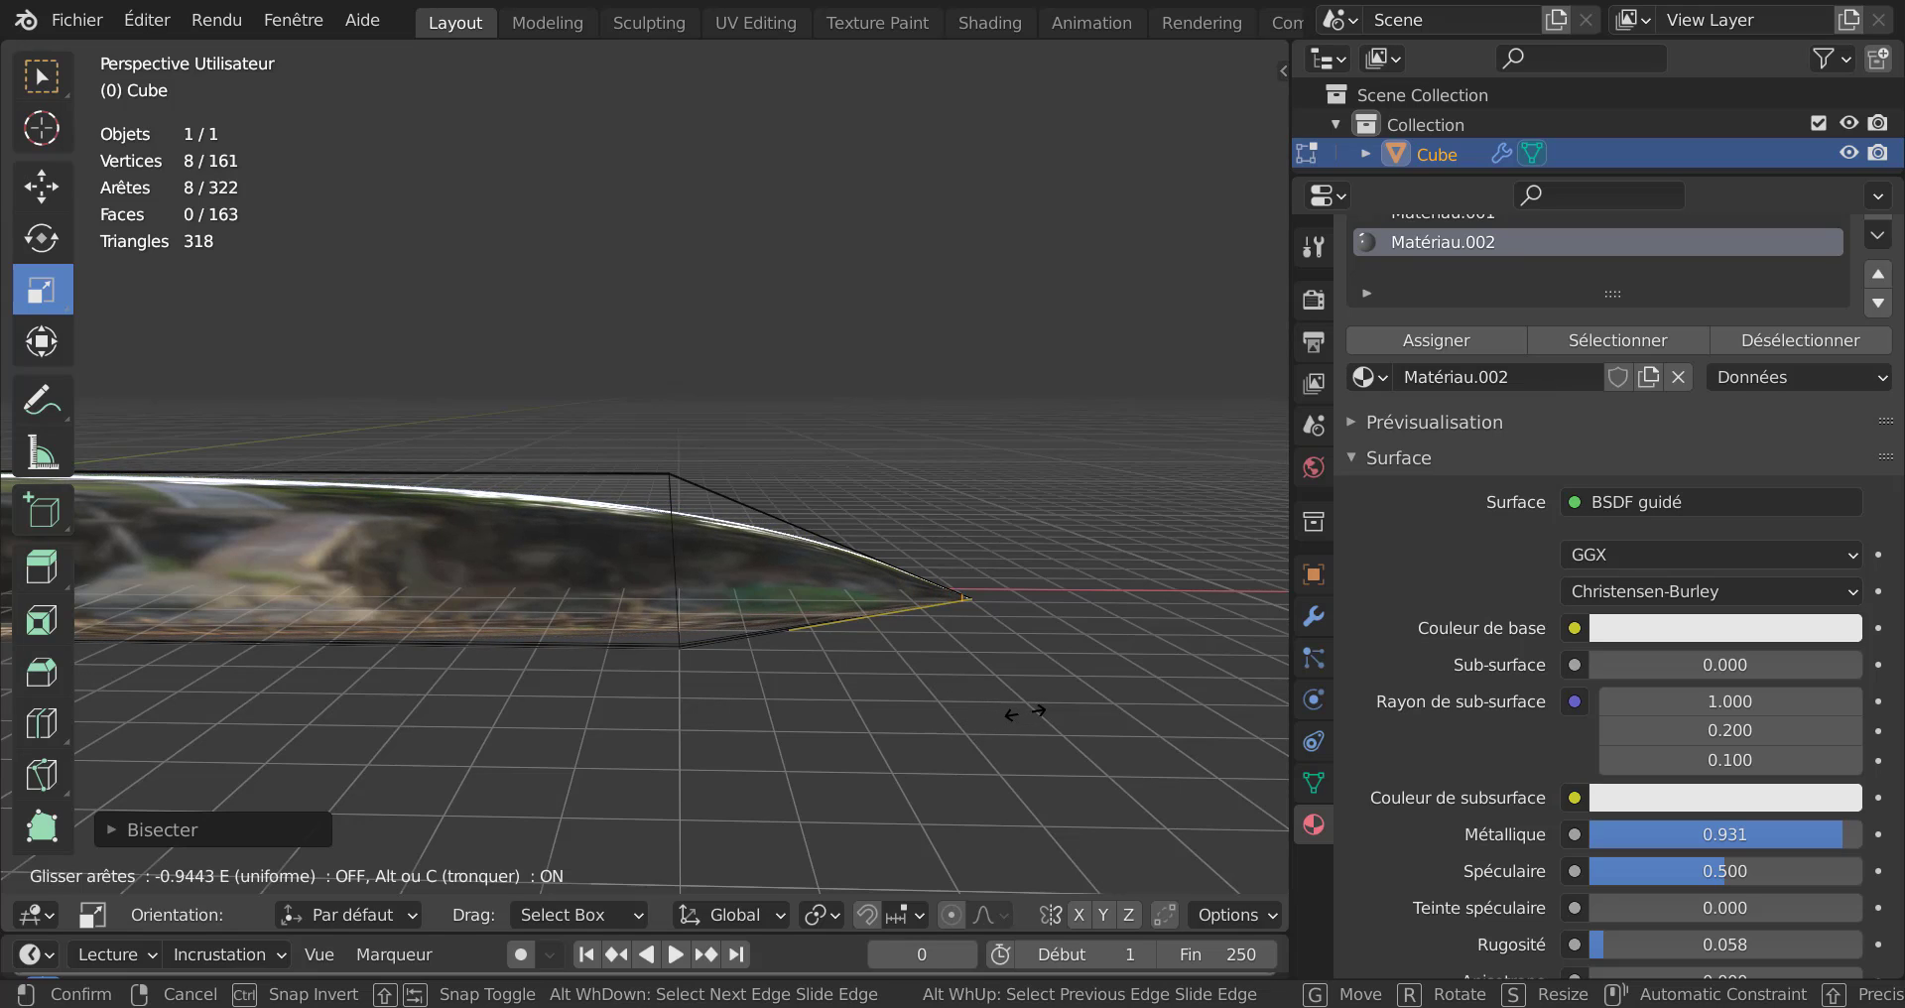
pyautogui.click(1026, 717)
pyautogui.press('Tab')
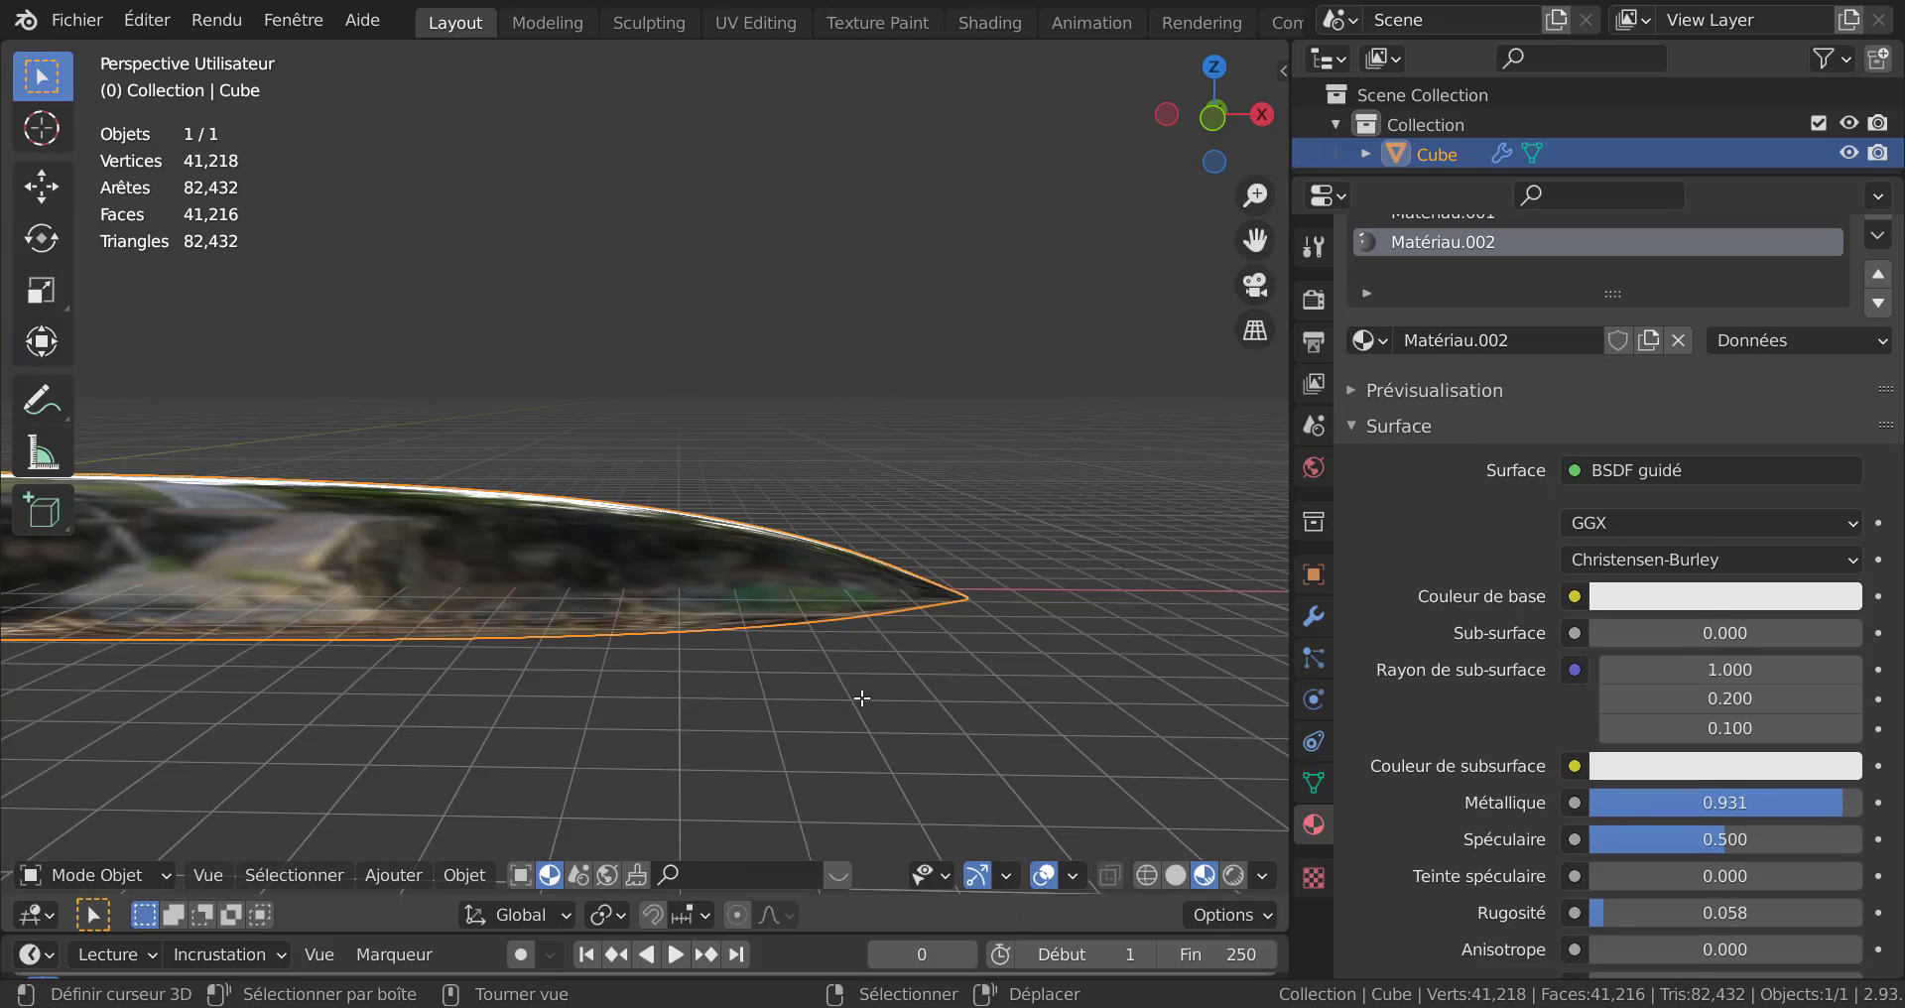
# Switch the viewport to solid shading and frame the underside of the knife where blade and guard meet.
pyautogui.scroll(-3, 861, 693)
pyautogui.moveTo(757, 671); pyautogui.dragTo(715, 622, button='middle')
pyautogui.scroll(2, 610, 605)
pyautogui.press('Tab')
pyautogui.scroll(1, 694, 610)
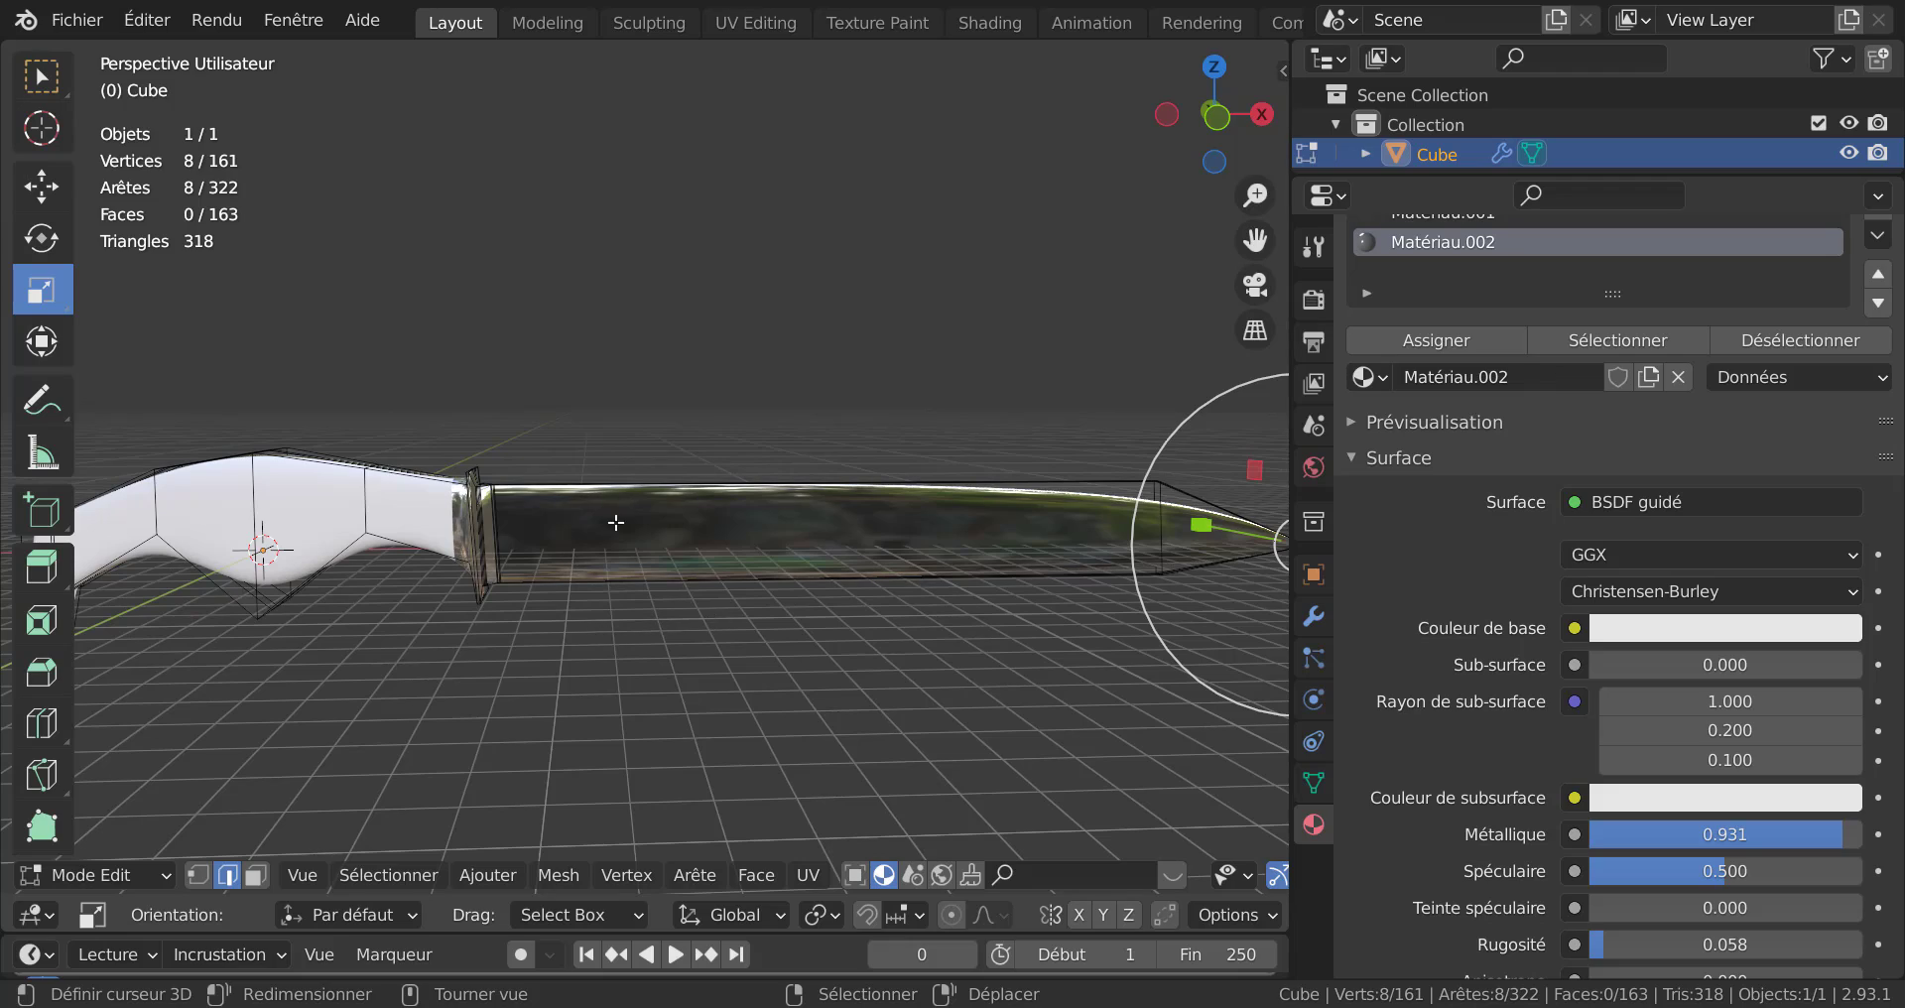
pyautogui.scroll(-2, 843, 562)
pyautogui.moveTo(807, 563); pyautogui.dragTo(768, 458, button='middle')
pyautogui.scroll(2, 808, 407)
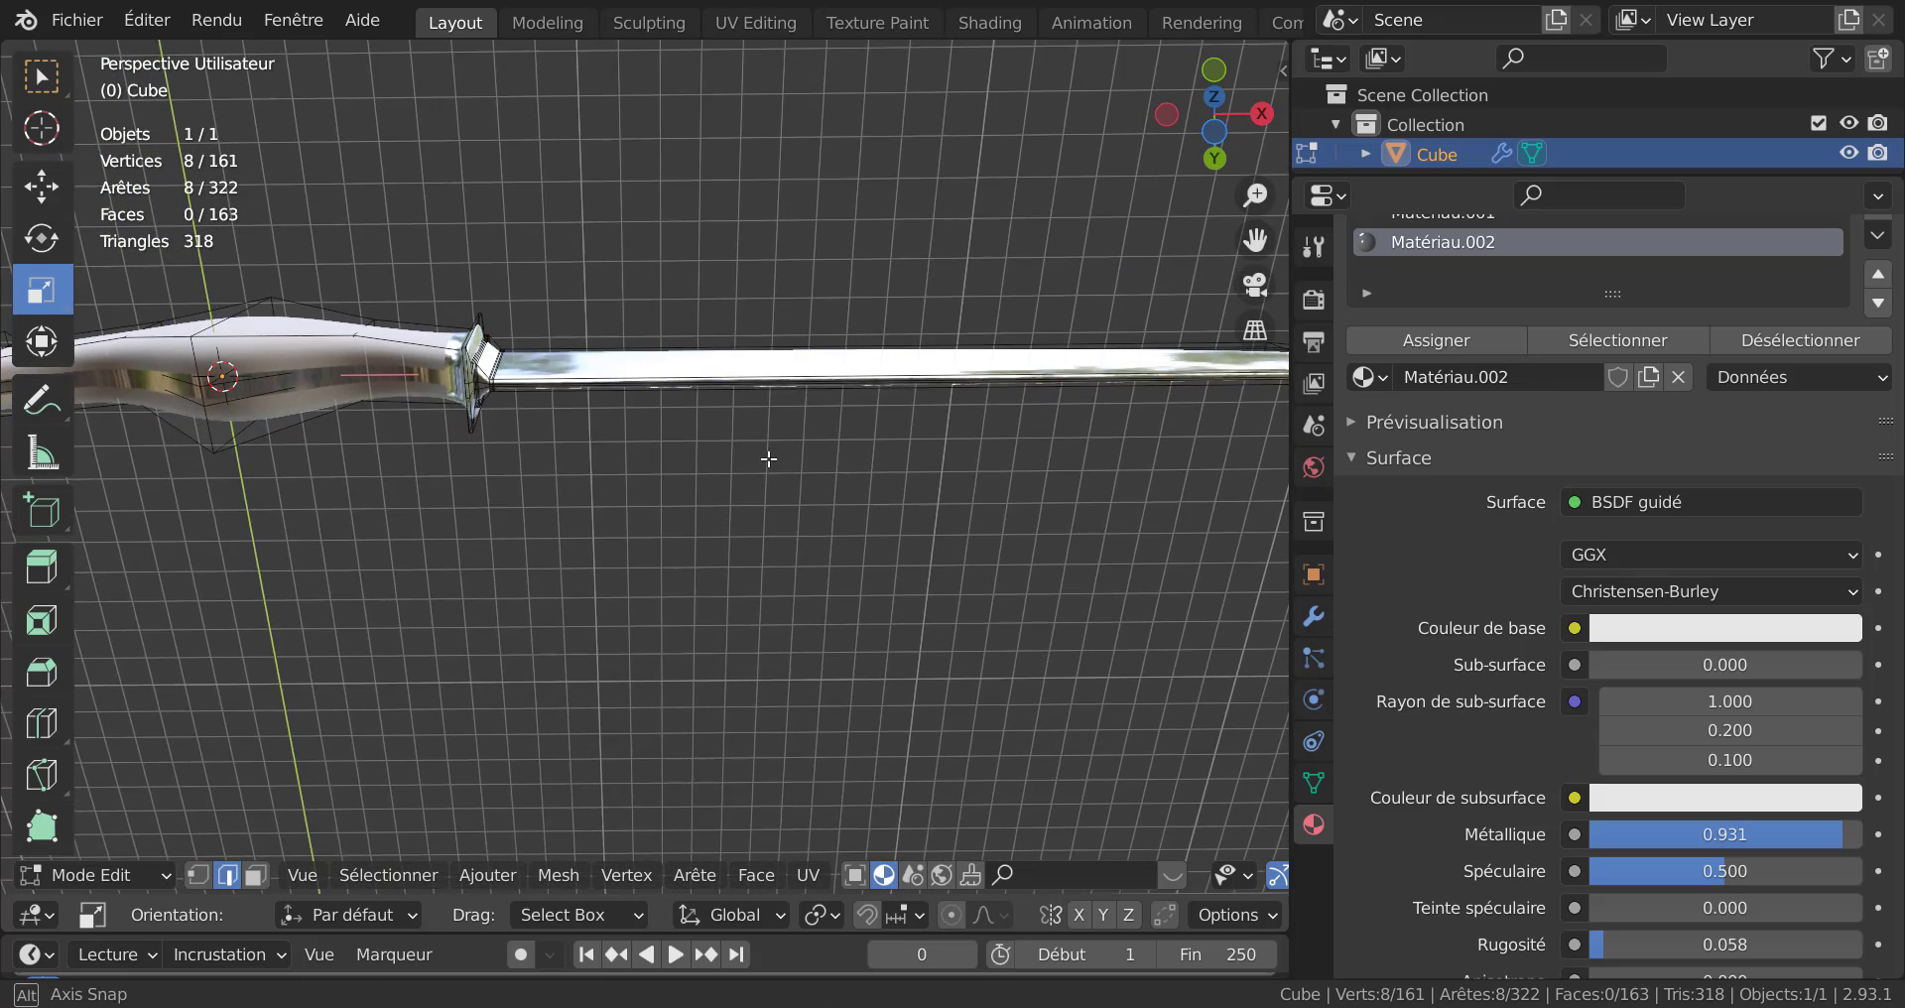
pyautogui.scroll(3, 754, 416)
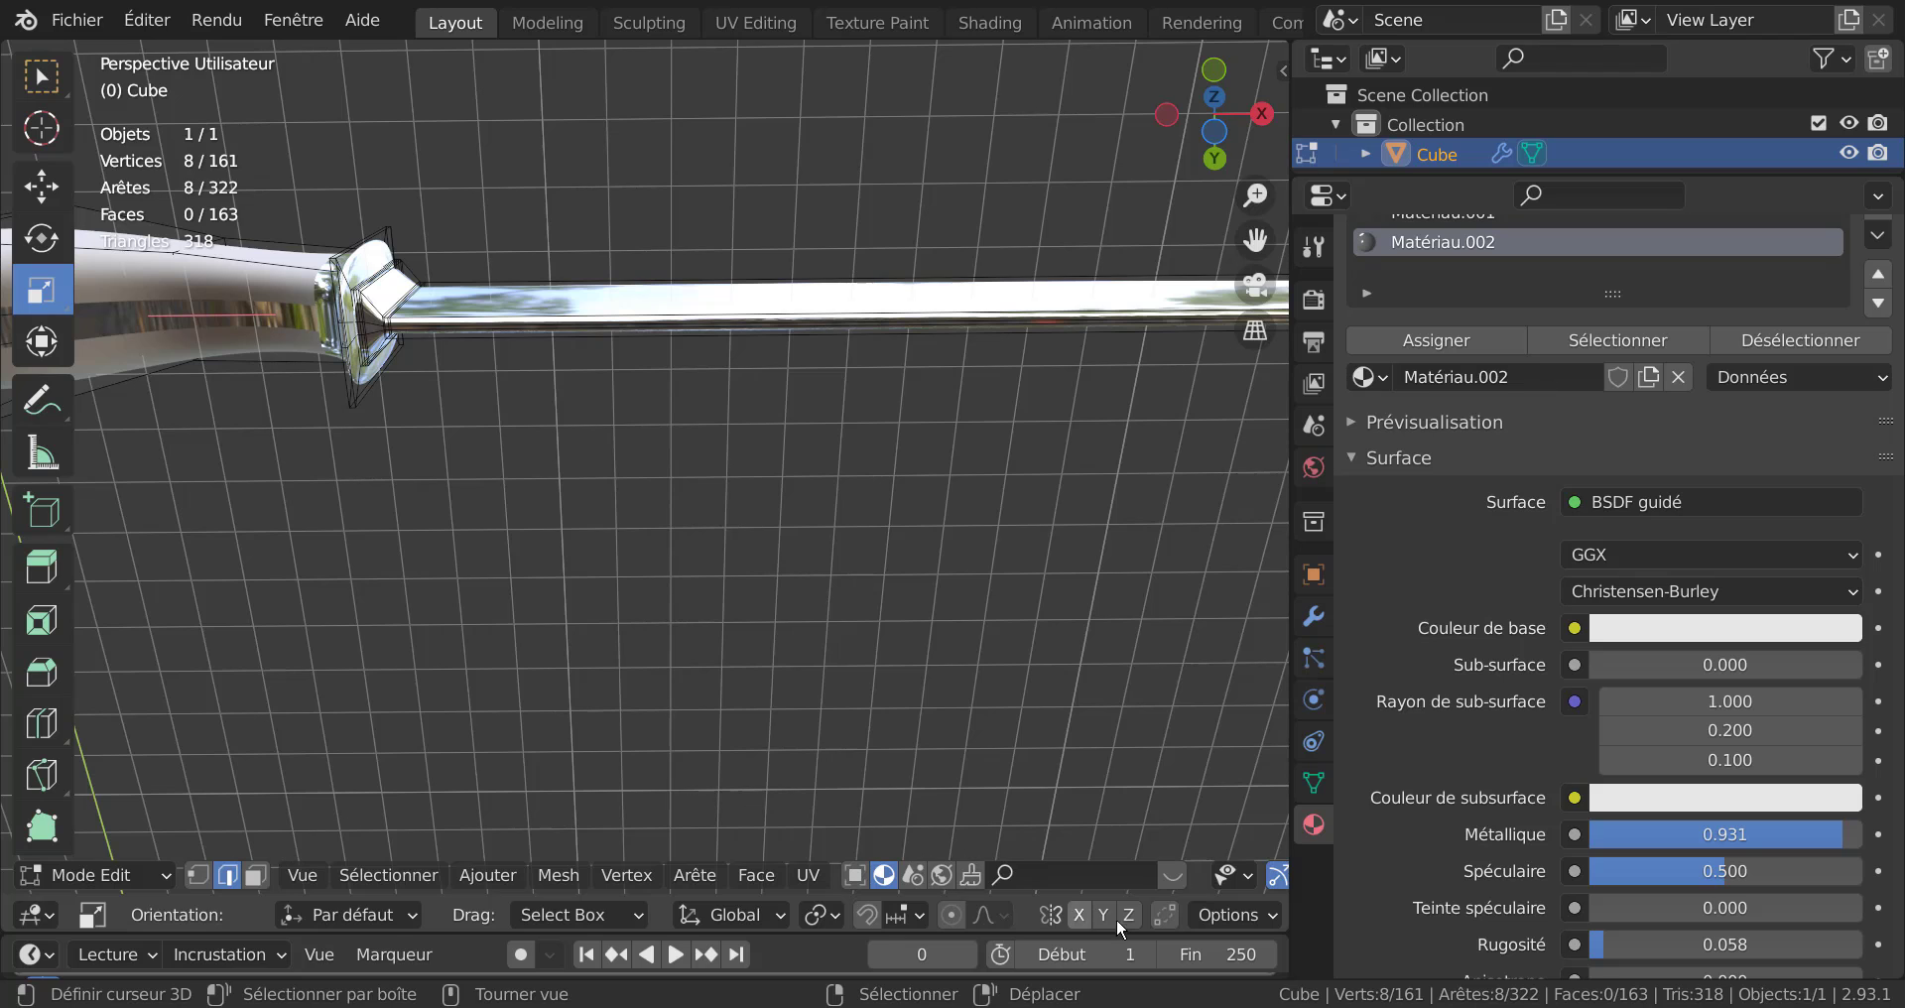
pyautogui.scroll(-5, 1117, 877)
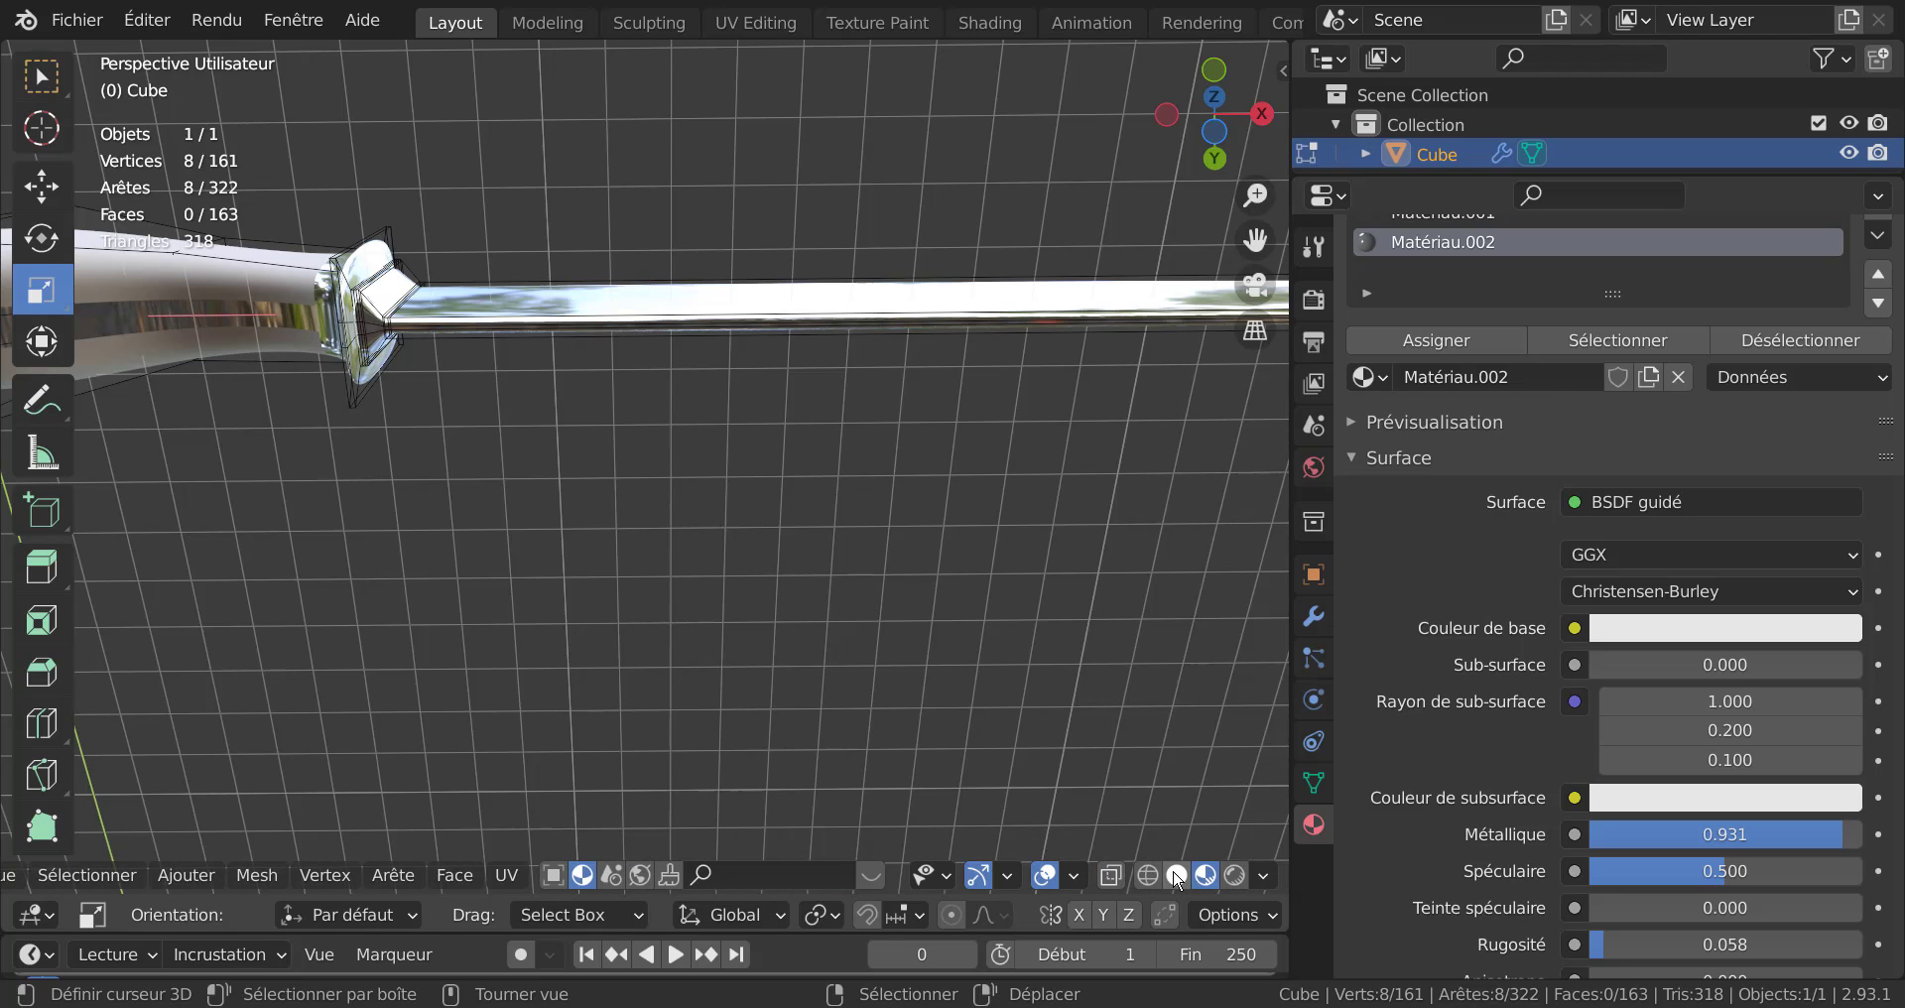
pyautogui.click(1176, 877)
pyautogui.scroll(8, 721, 511)
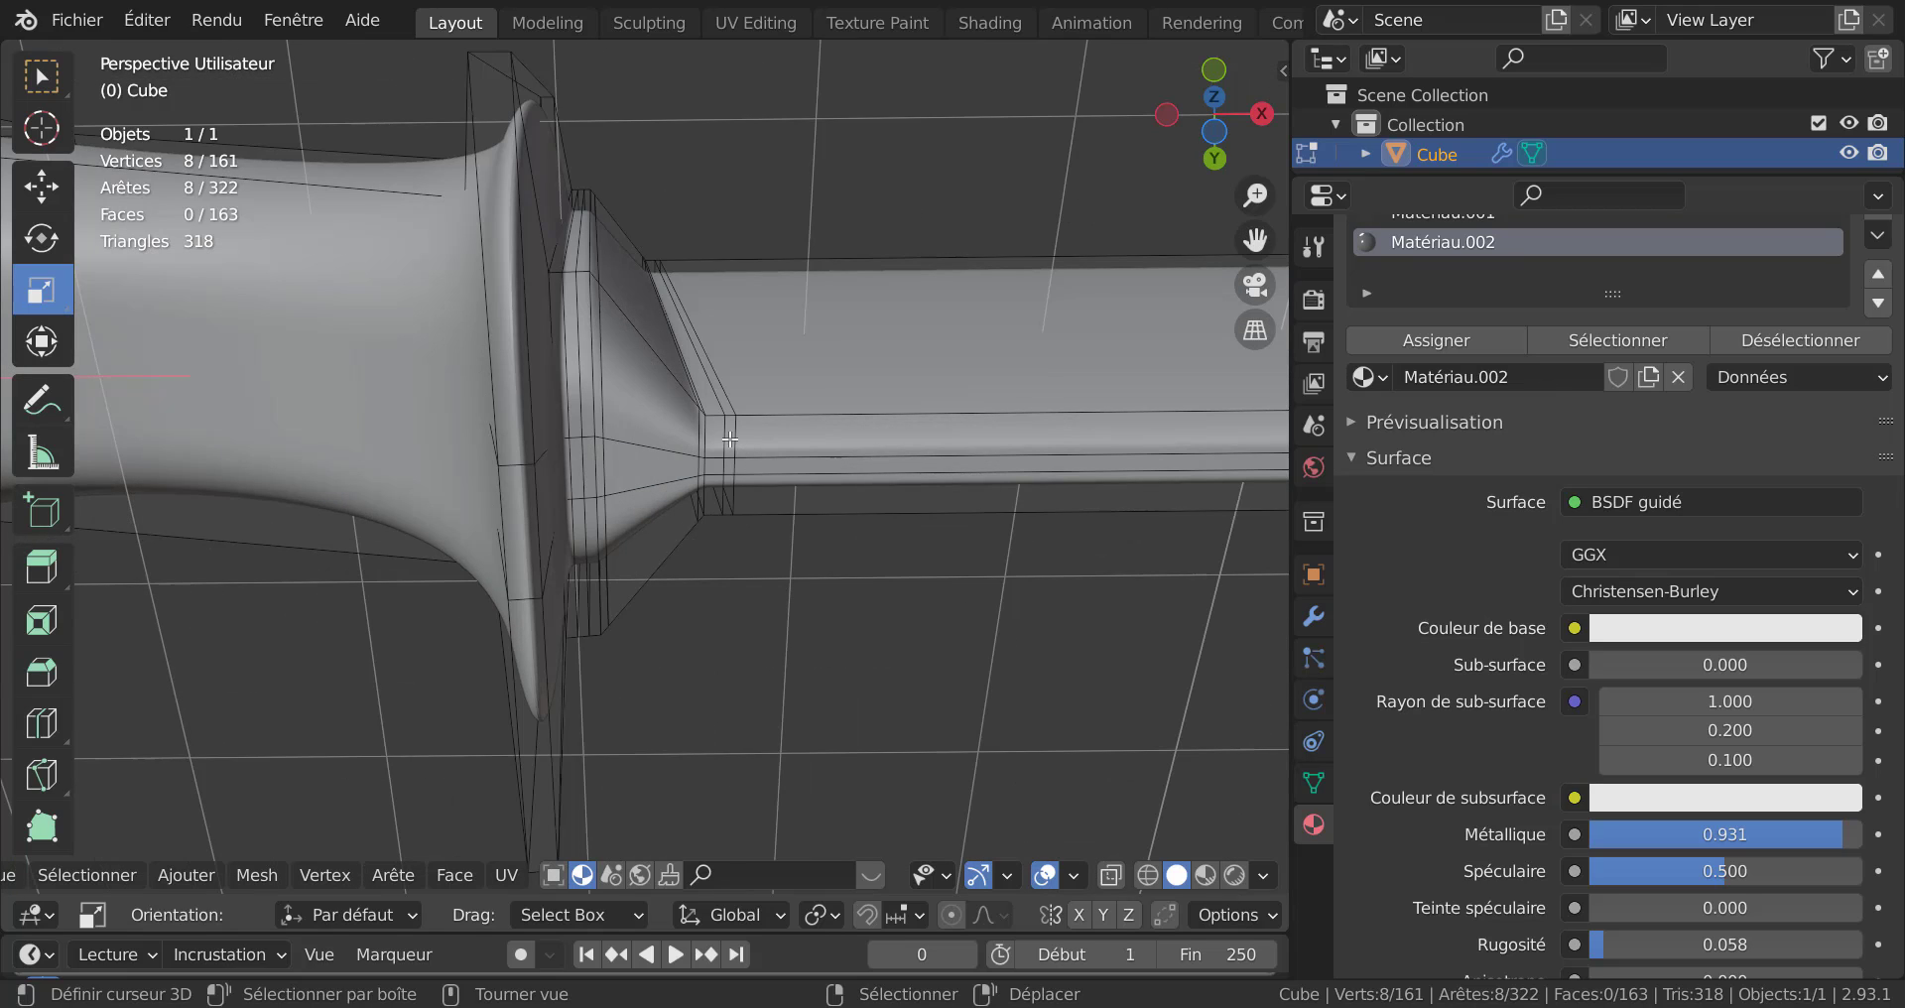
pyautogui.press('c')
pyautogui.click(737, 461)
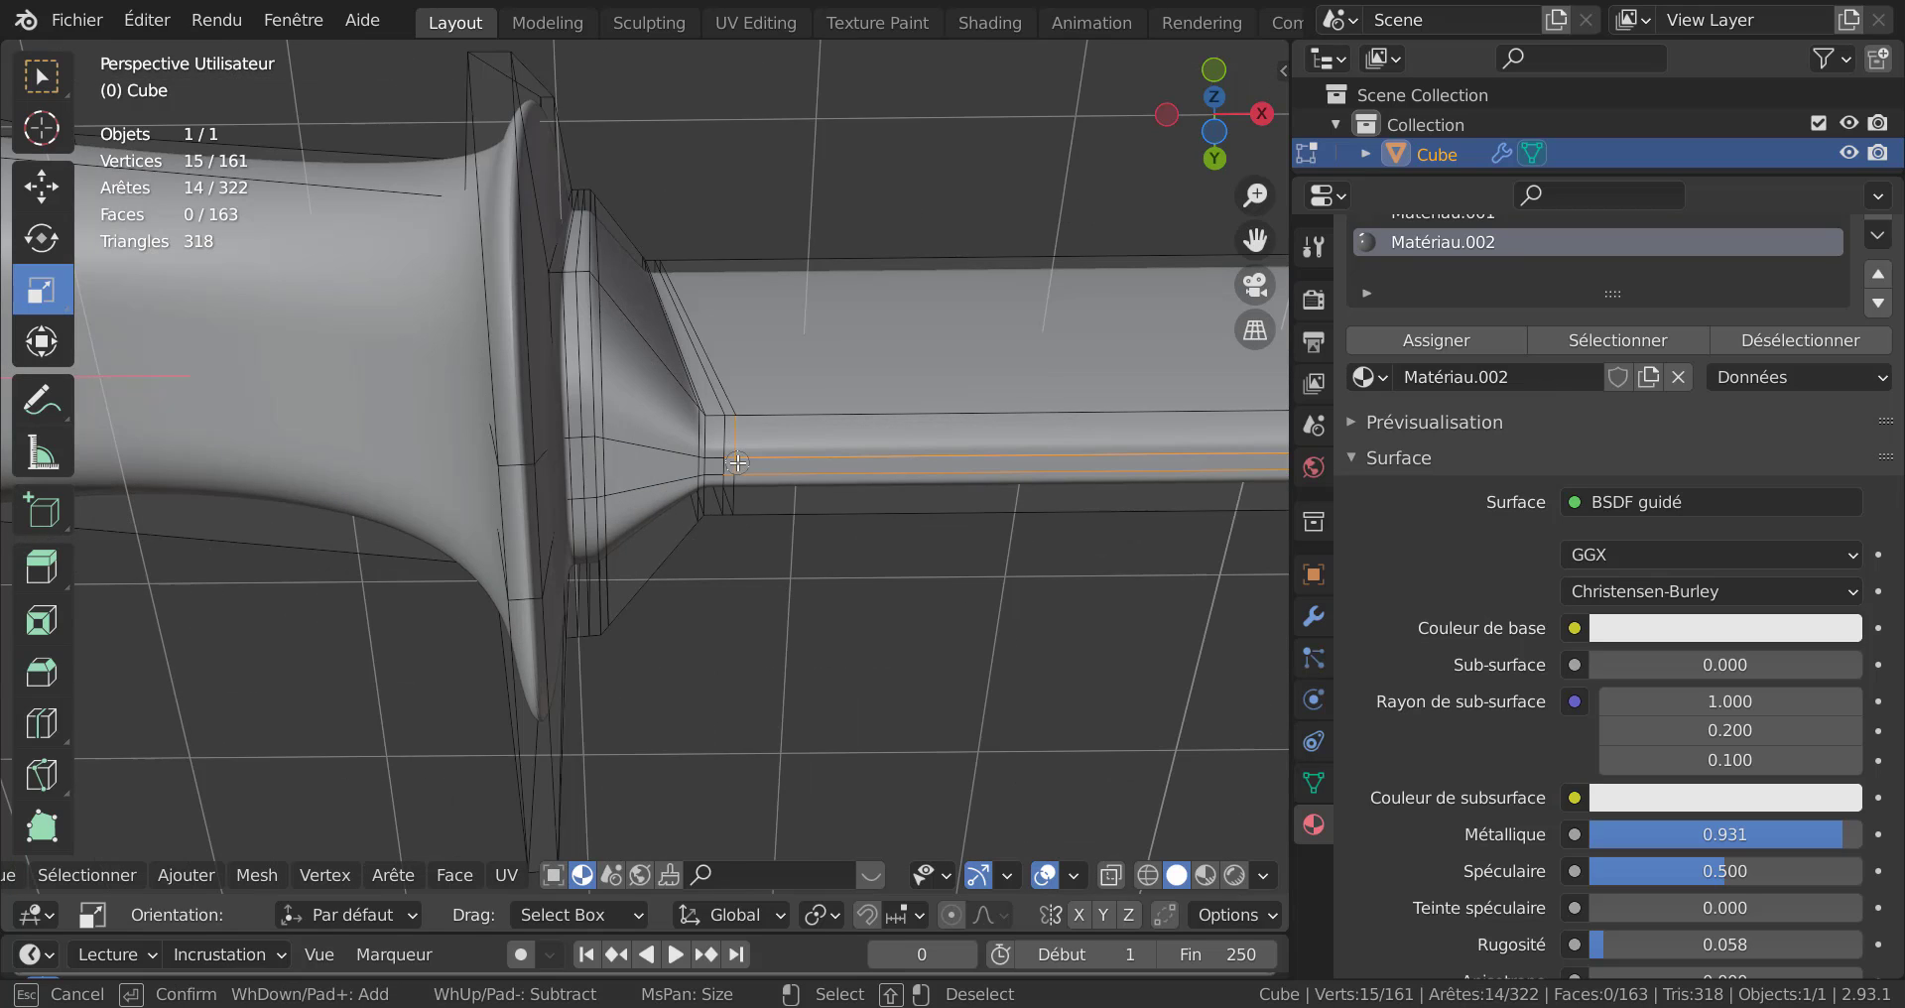
pyautogui.rightClick(786, 558)
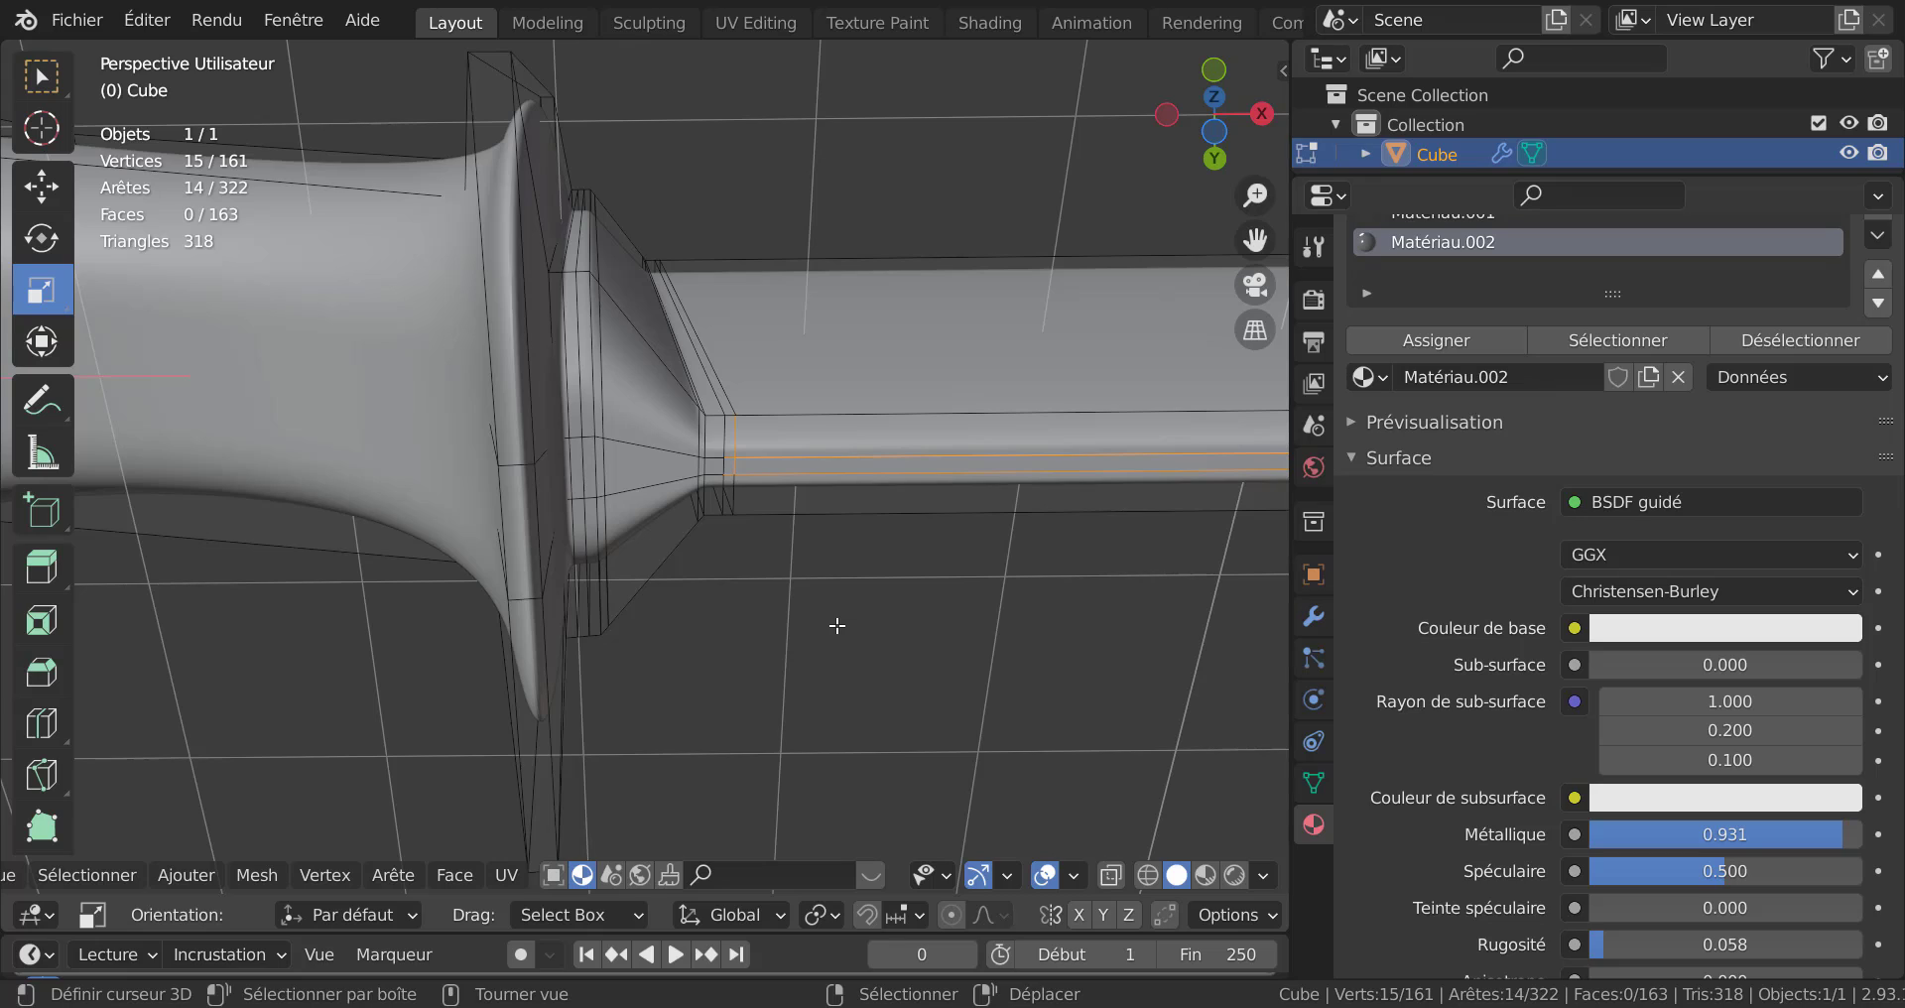
pyautogui.hotkey('alt', 'a')
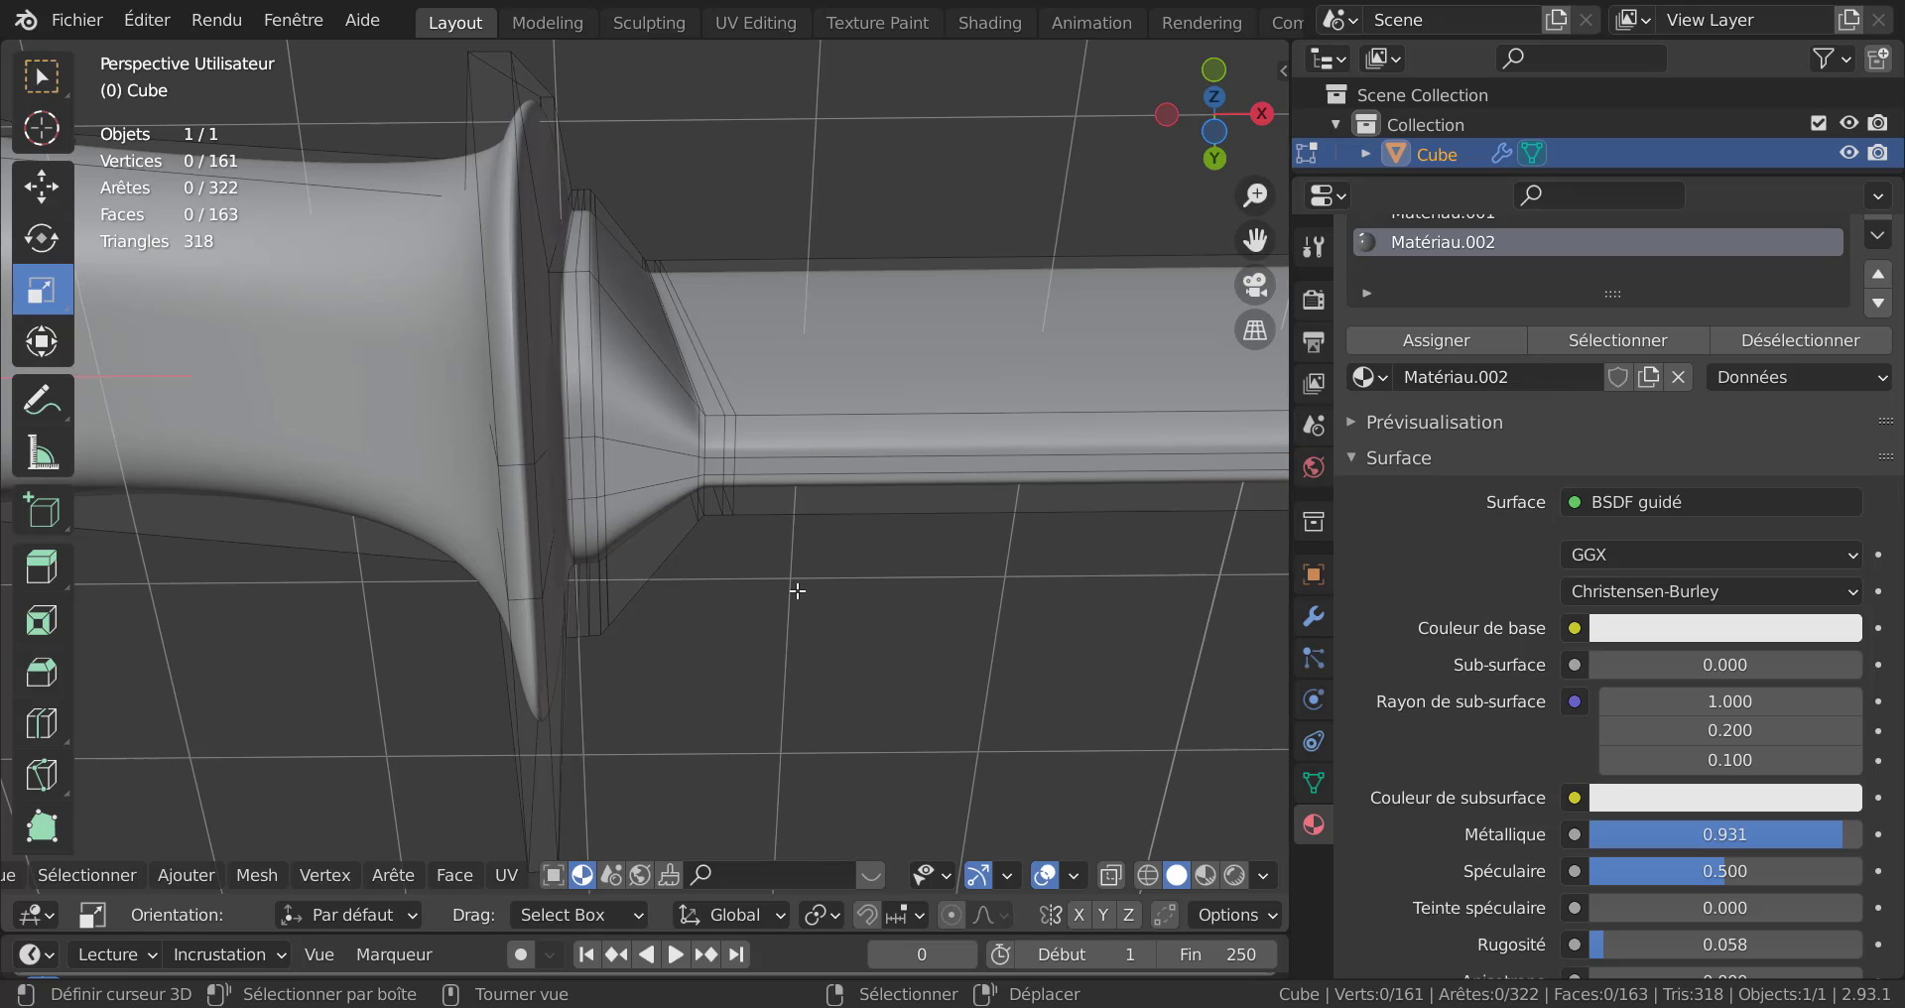
# Select the long cutting-edge faces on the blade's underside, leaving out the faces closest to the guard.
pyautogui.press('c')
pyautogui.click(731, 462)
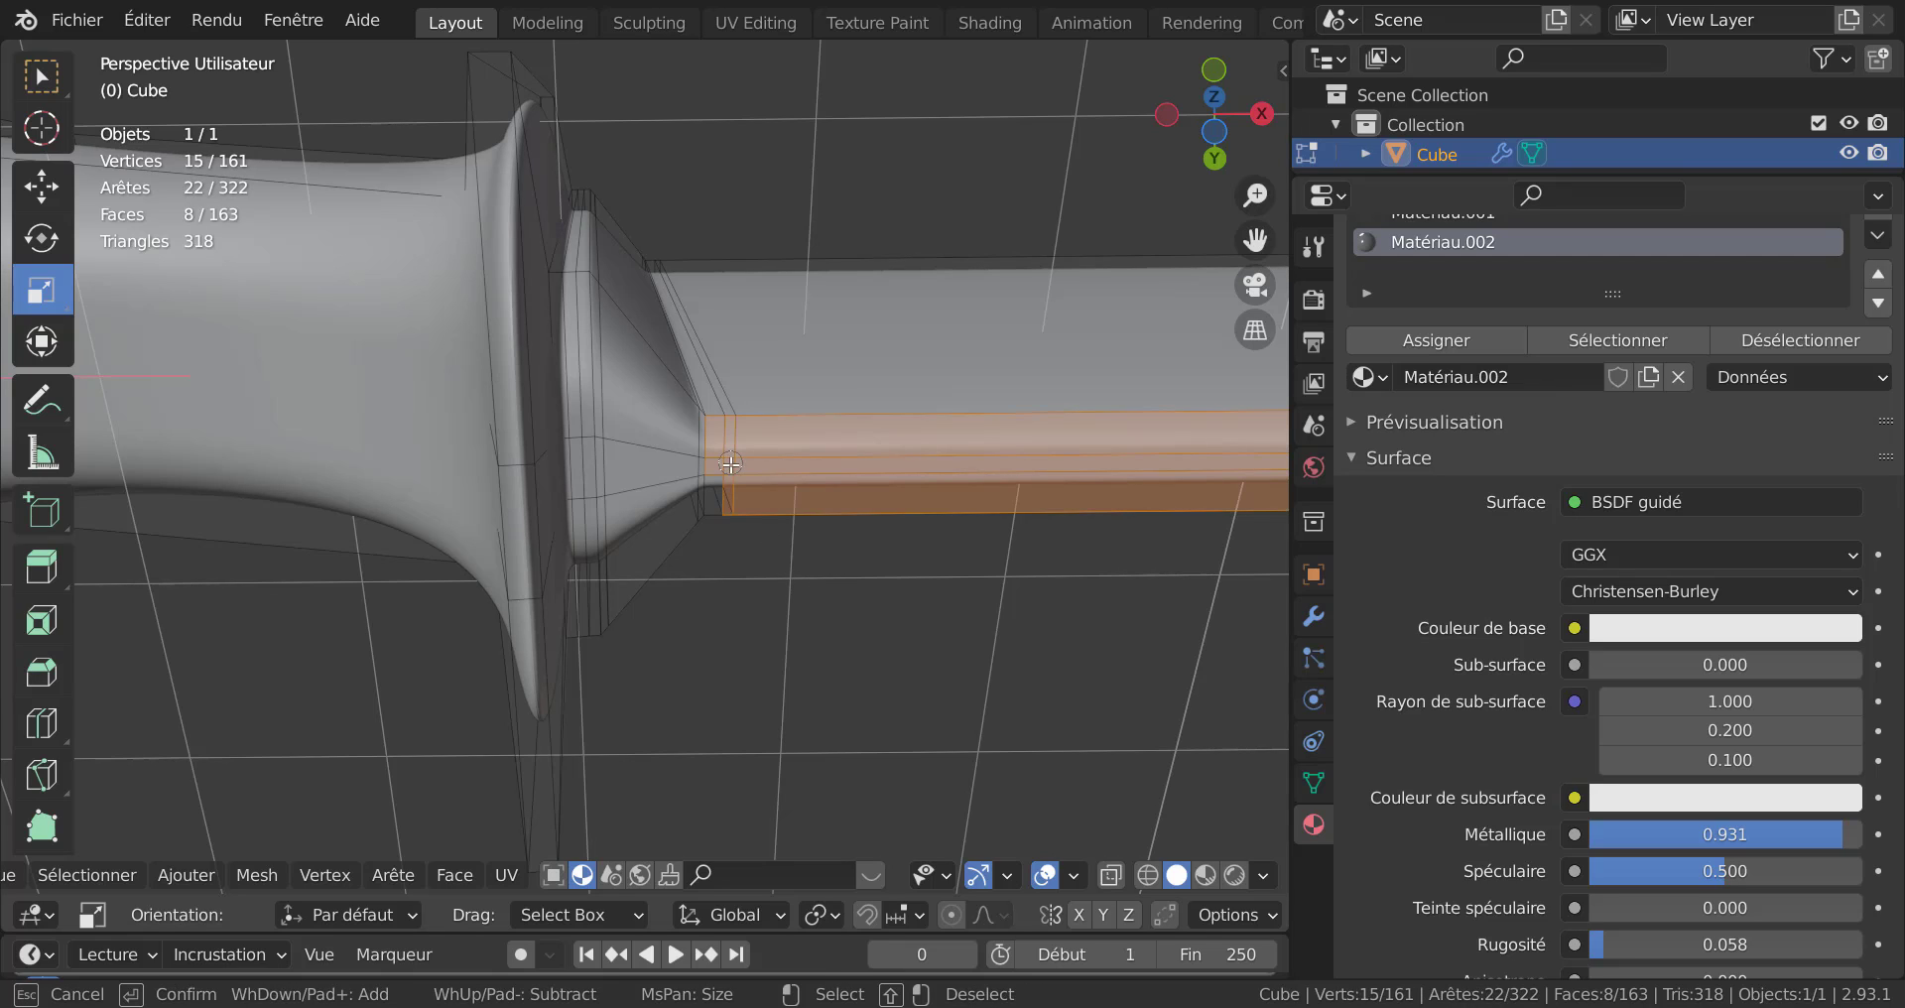
pyautogui.click(732, 483)
pyautogui.keyDown('shift'); pyautogui.moveTo(705, 412); pyautogui.dragTo(704, 494); pyautogui.keyUp('shift')
pyautogui.press('Escape')
pyautogui.scroll(-3, 695, 547)
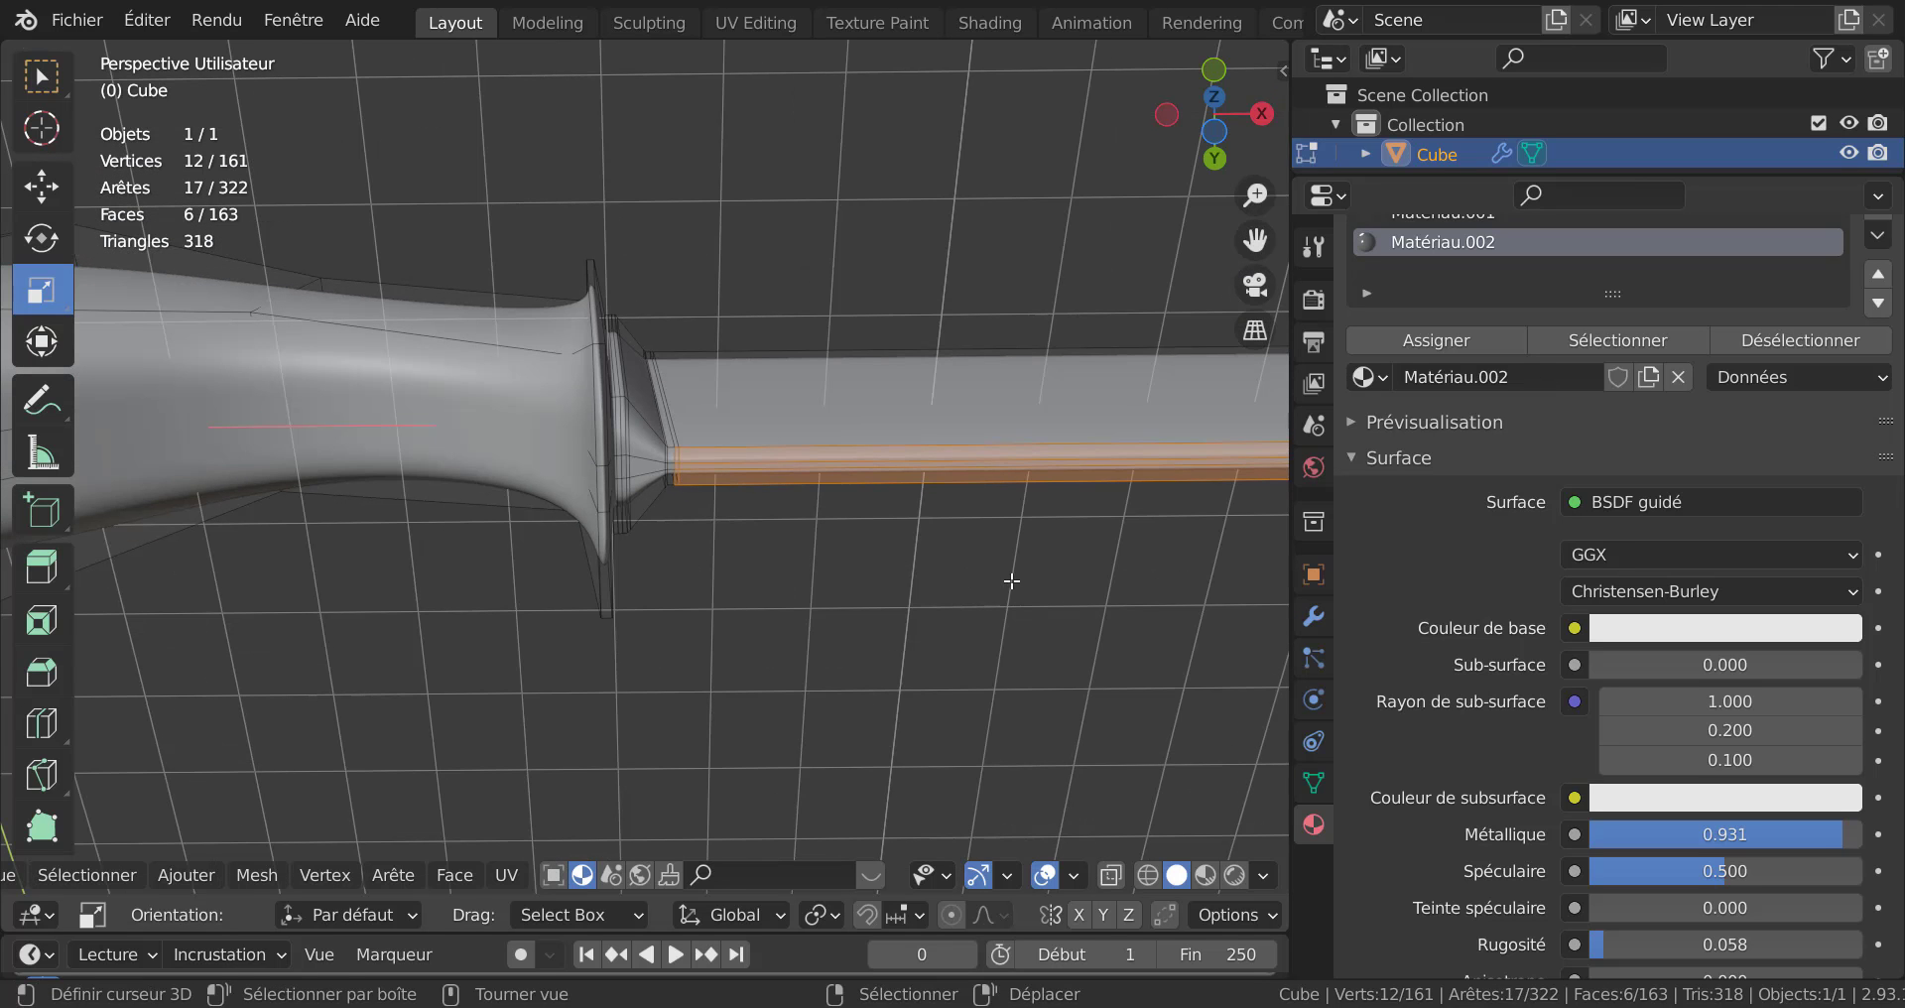
# Add the three faces on the underside of the blade's tip to the cutting-edge selection.
pyautogui.keyDown('shift'); pyautogui.moveTo(1136, 578); pyautogui.dragTo(480, 586); pyautogui.keyUp('shift')
pyautogui.keyDown('shift'); pyautogui.moveTo(480, 586); pyautogui.dragTo(139, 583, button='middle'); pyautogui.keyUp('shift')
pyautogui.scroll(-5, 582, 549)
pyautogui.keyDown('shift'); pyautogui.moveTo(1155, 519); pyautogui.dragTo(484, 619, button='middle'); pyautogui.keyUp('shift')
pyautogui.scroll(4, 843, 546)
pyautogui.scroll(4, 795, 547)
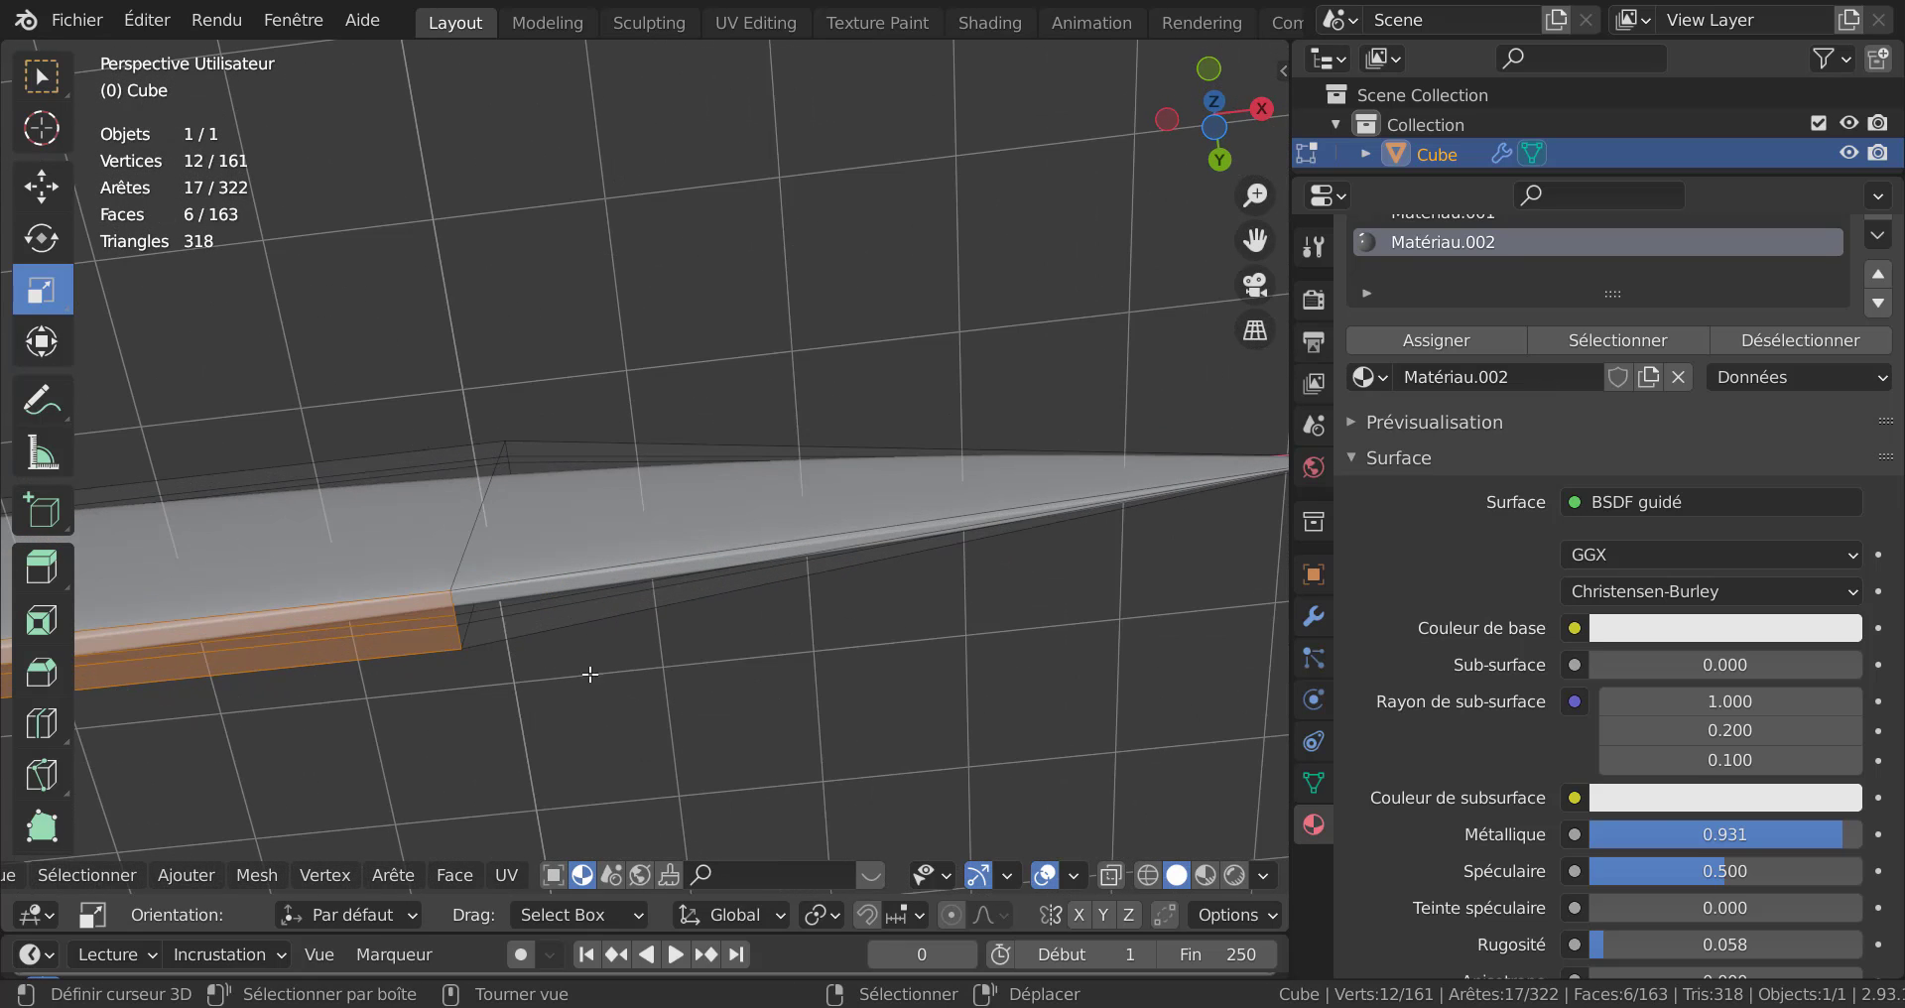
pyautogui.hotkey('alt', 'z')
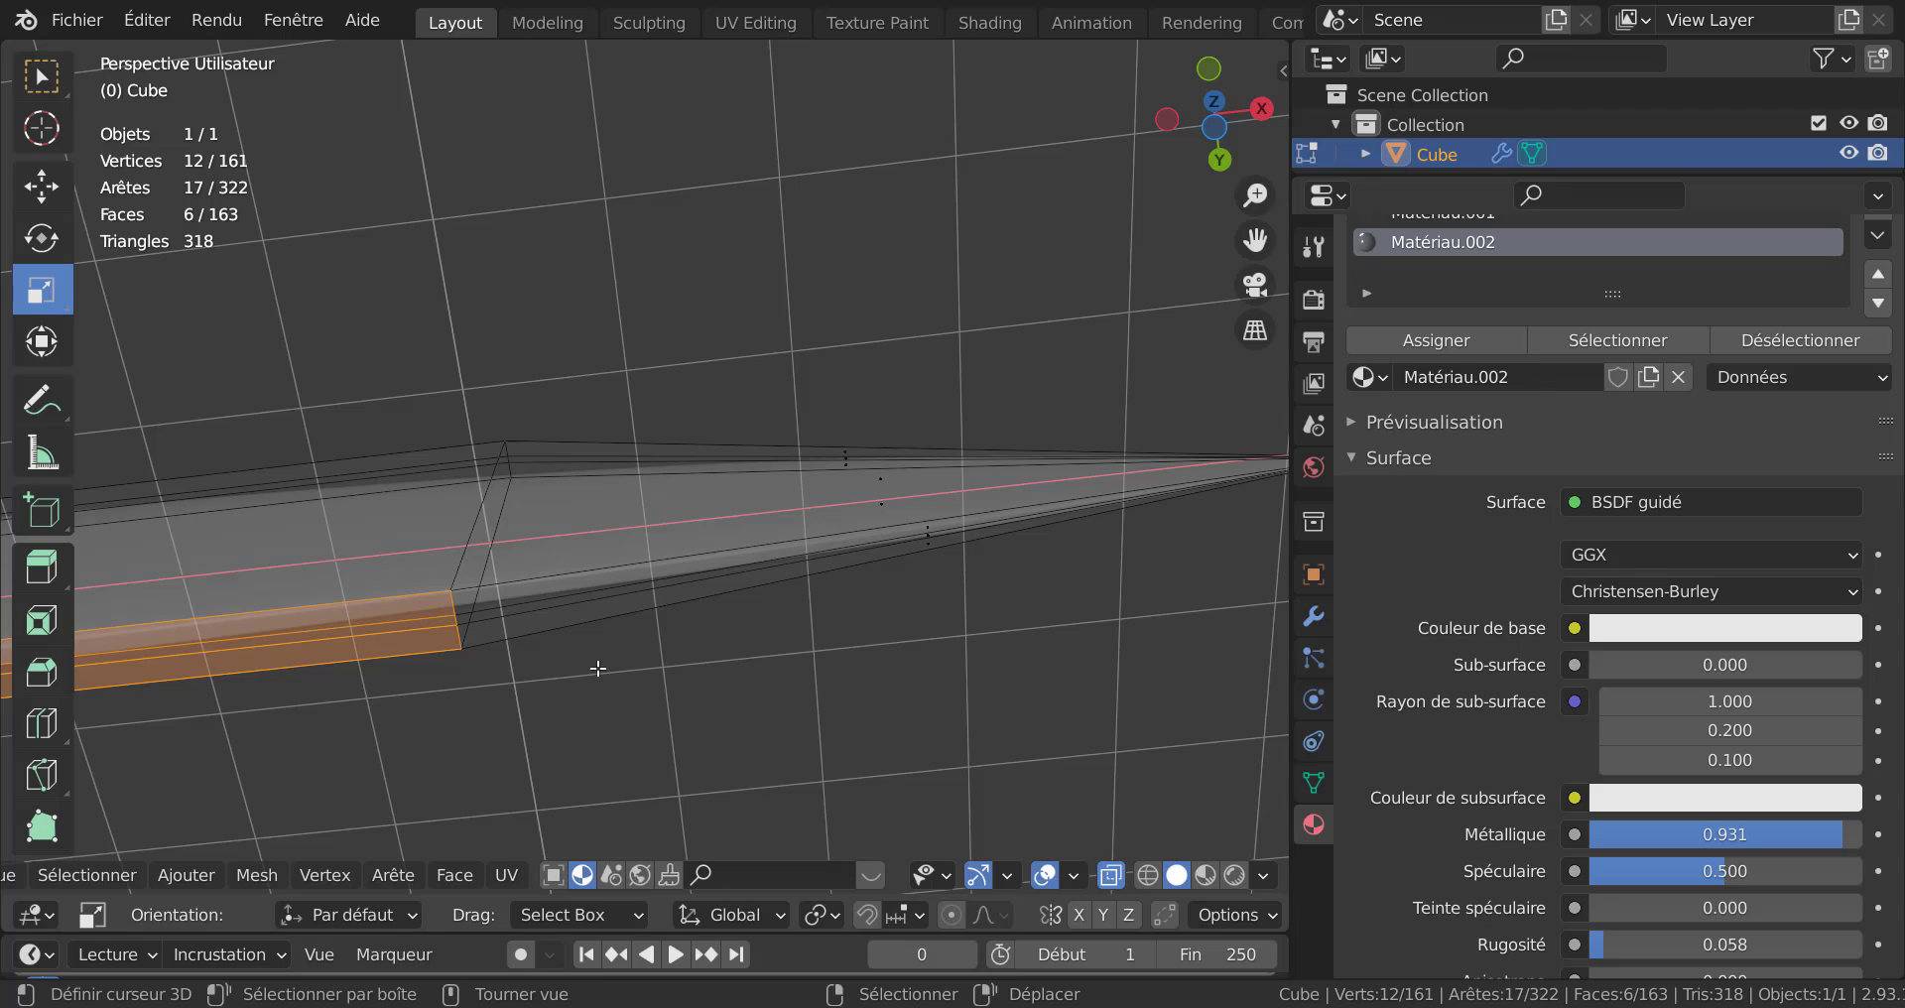
pyautogui.hotkey('alt', 'z')
pyautogui.press('c')
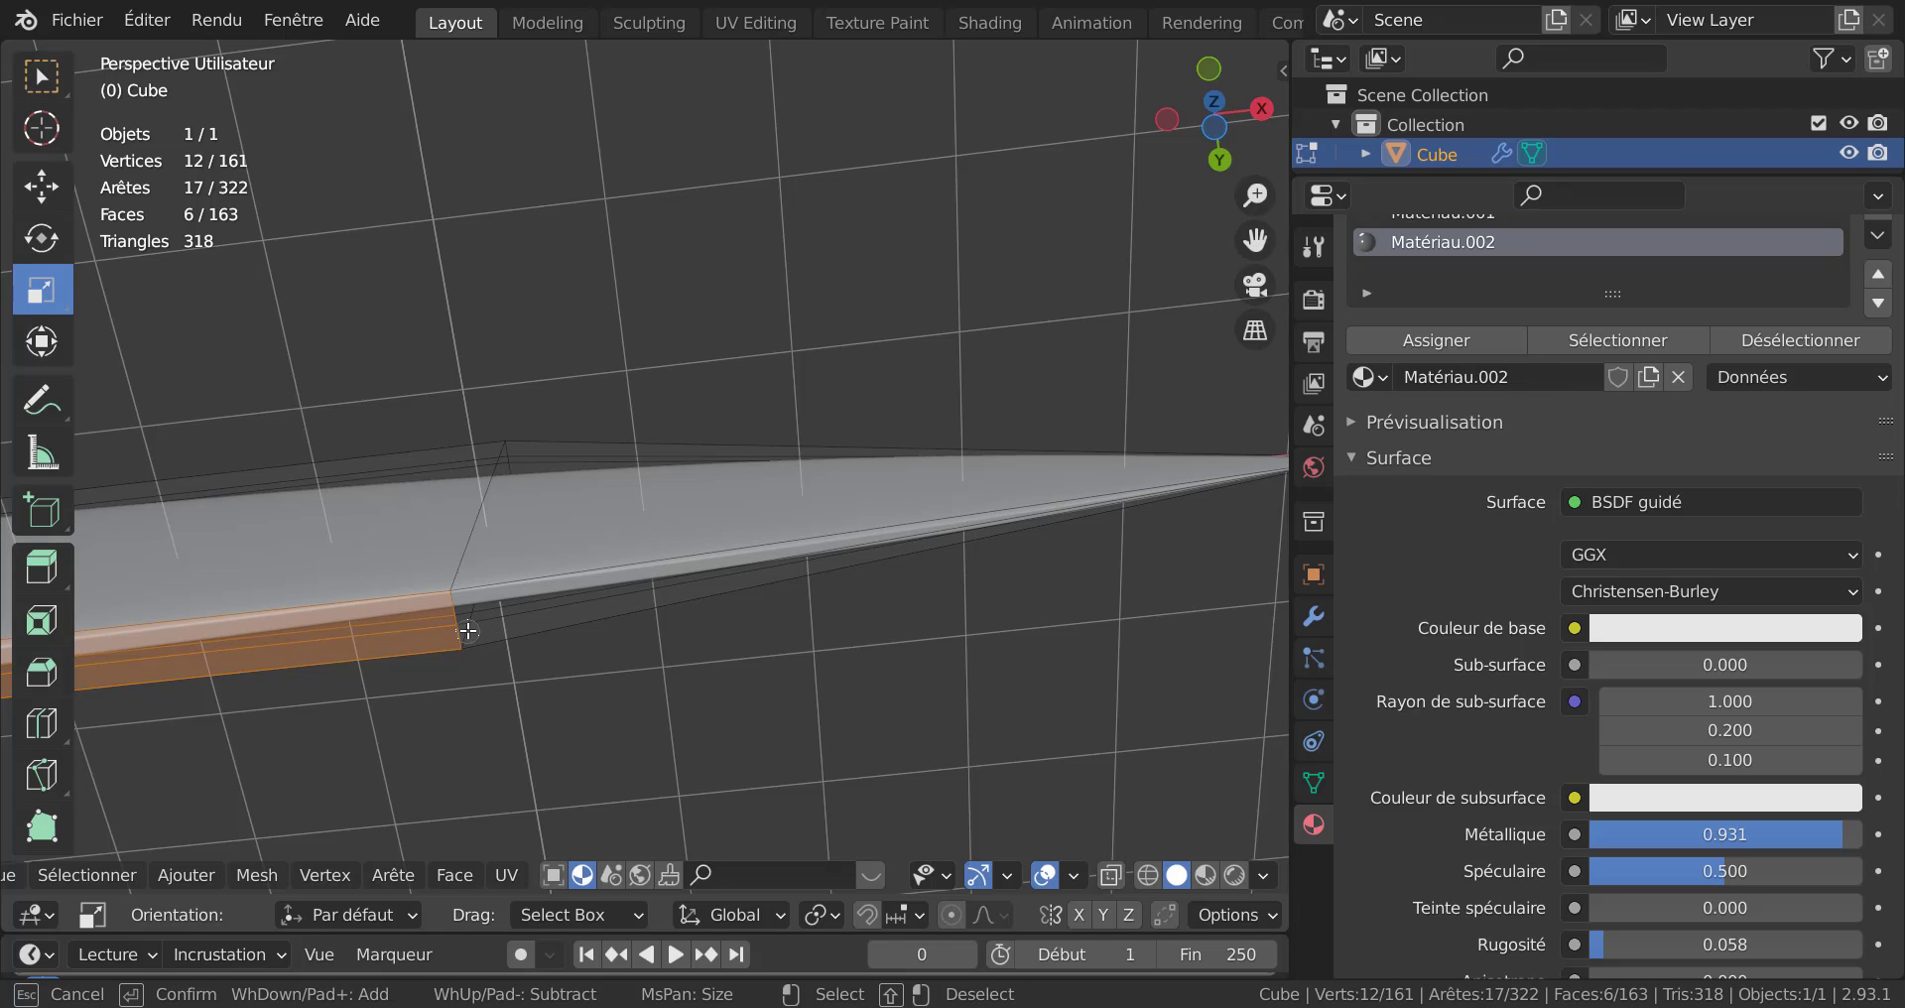
pyautogui.click(464, 626)
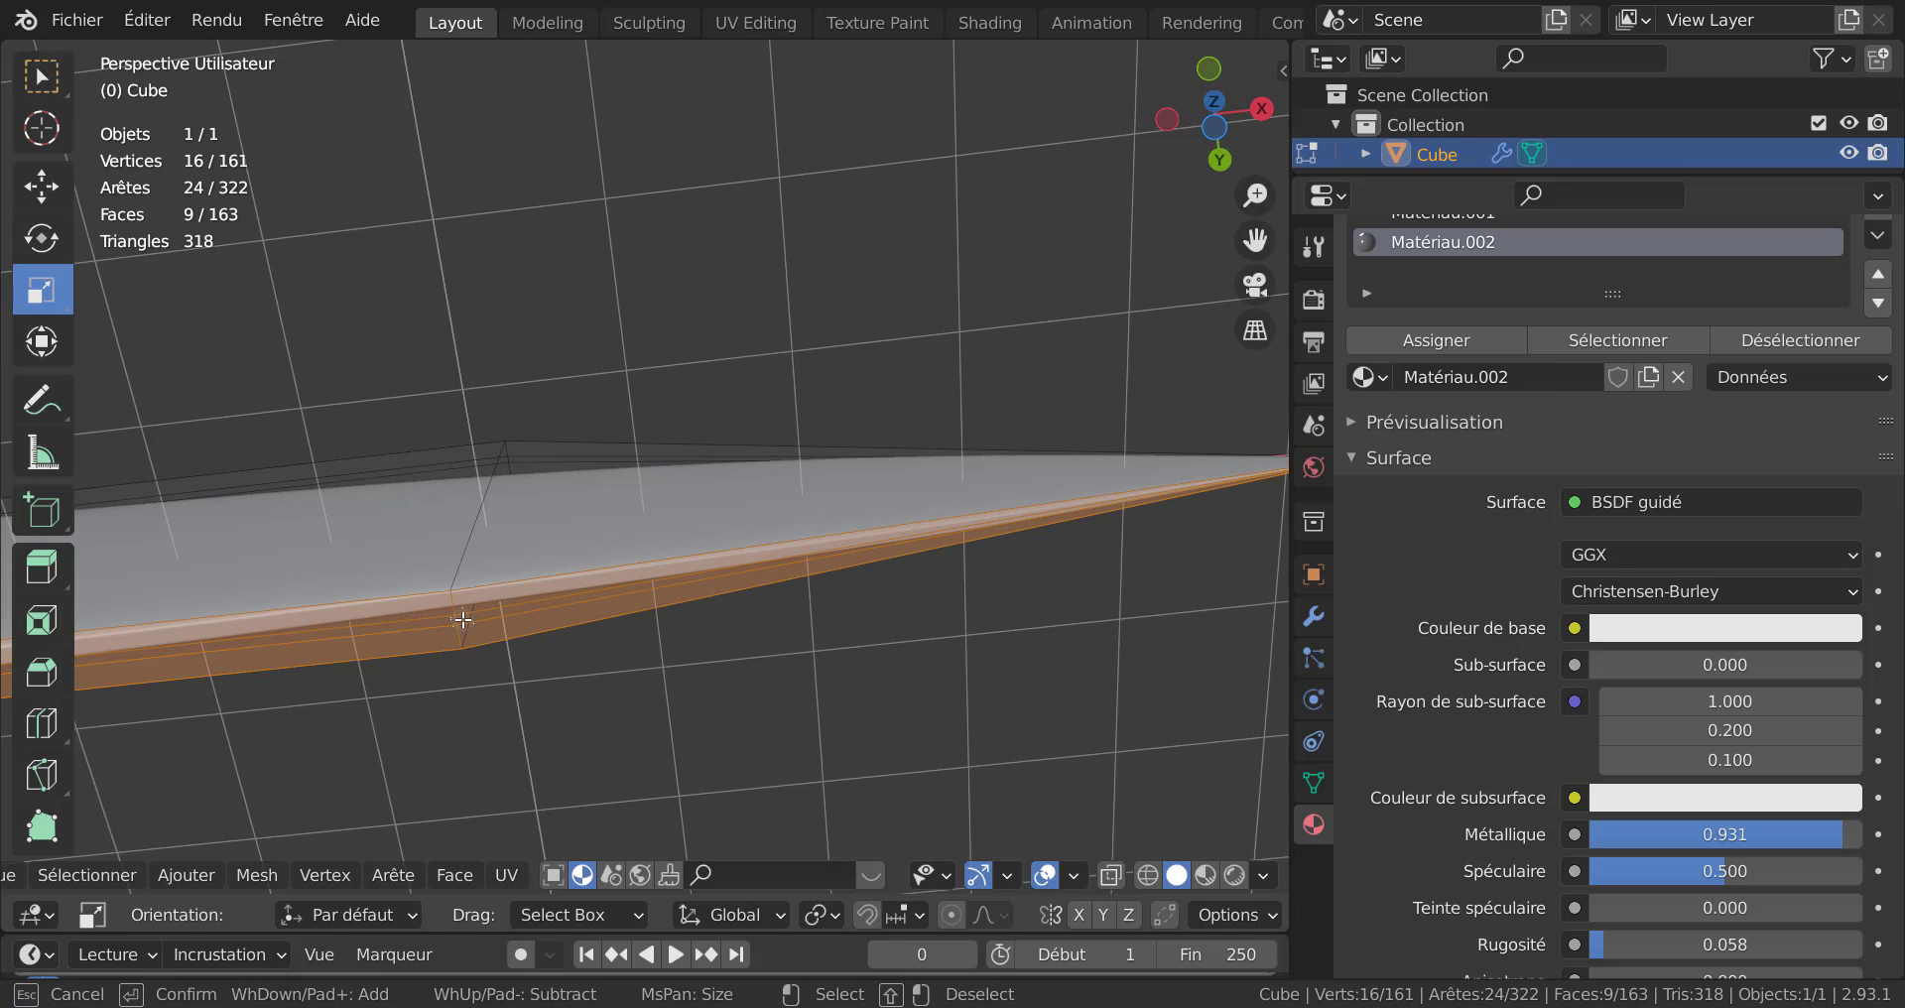
pyautogui.press('Escape')
# Remove the three short faces beside the guard from the cutting-edge selection.
pyautogui.scroll(-7, 774, 689)
pyautogui.moveTo(744, 647); pyautogui.dragTo(850, 621, button='middle')
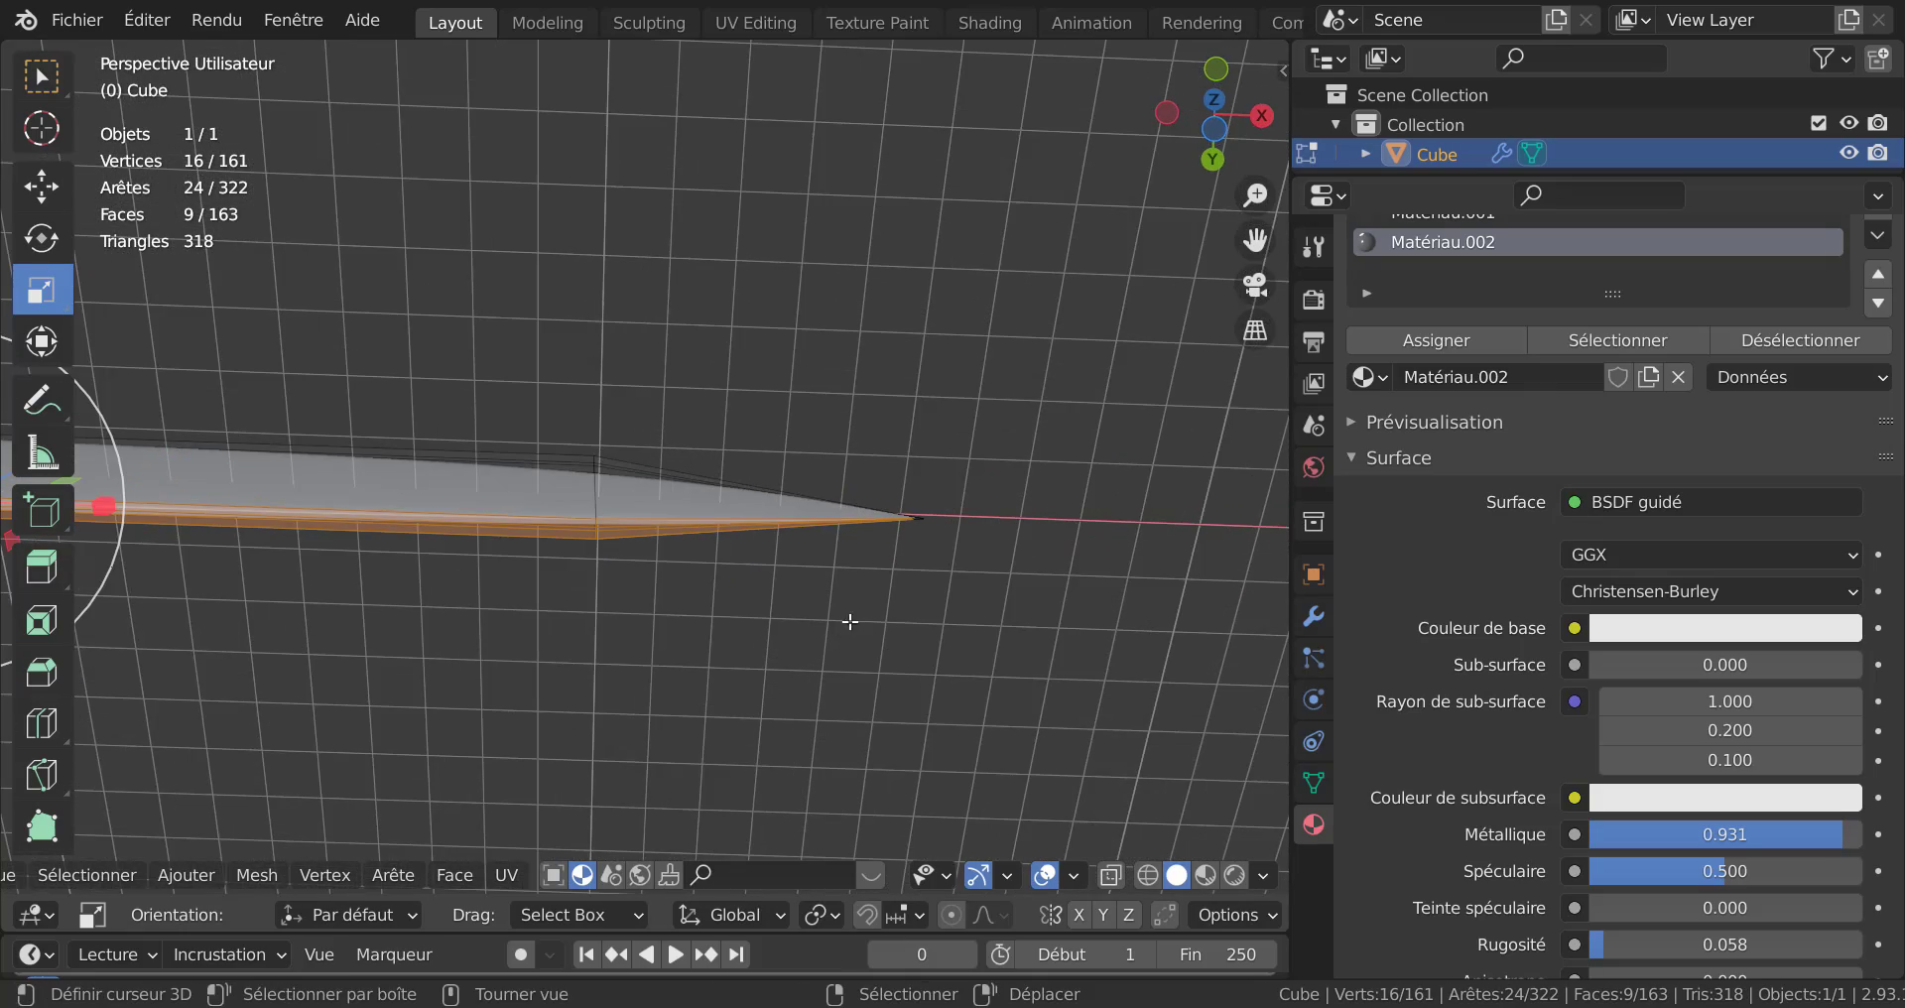
pyautogui.scroll(-3, 622, 672)
pyautogui.scroll(-2, 656, 543)
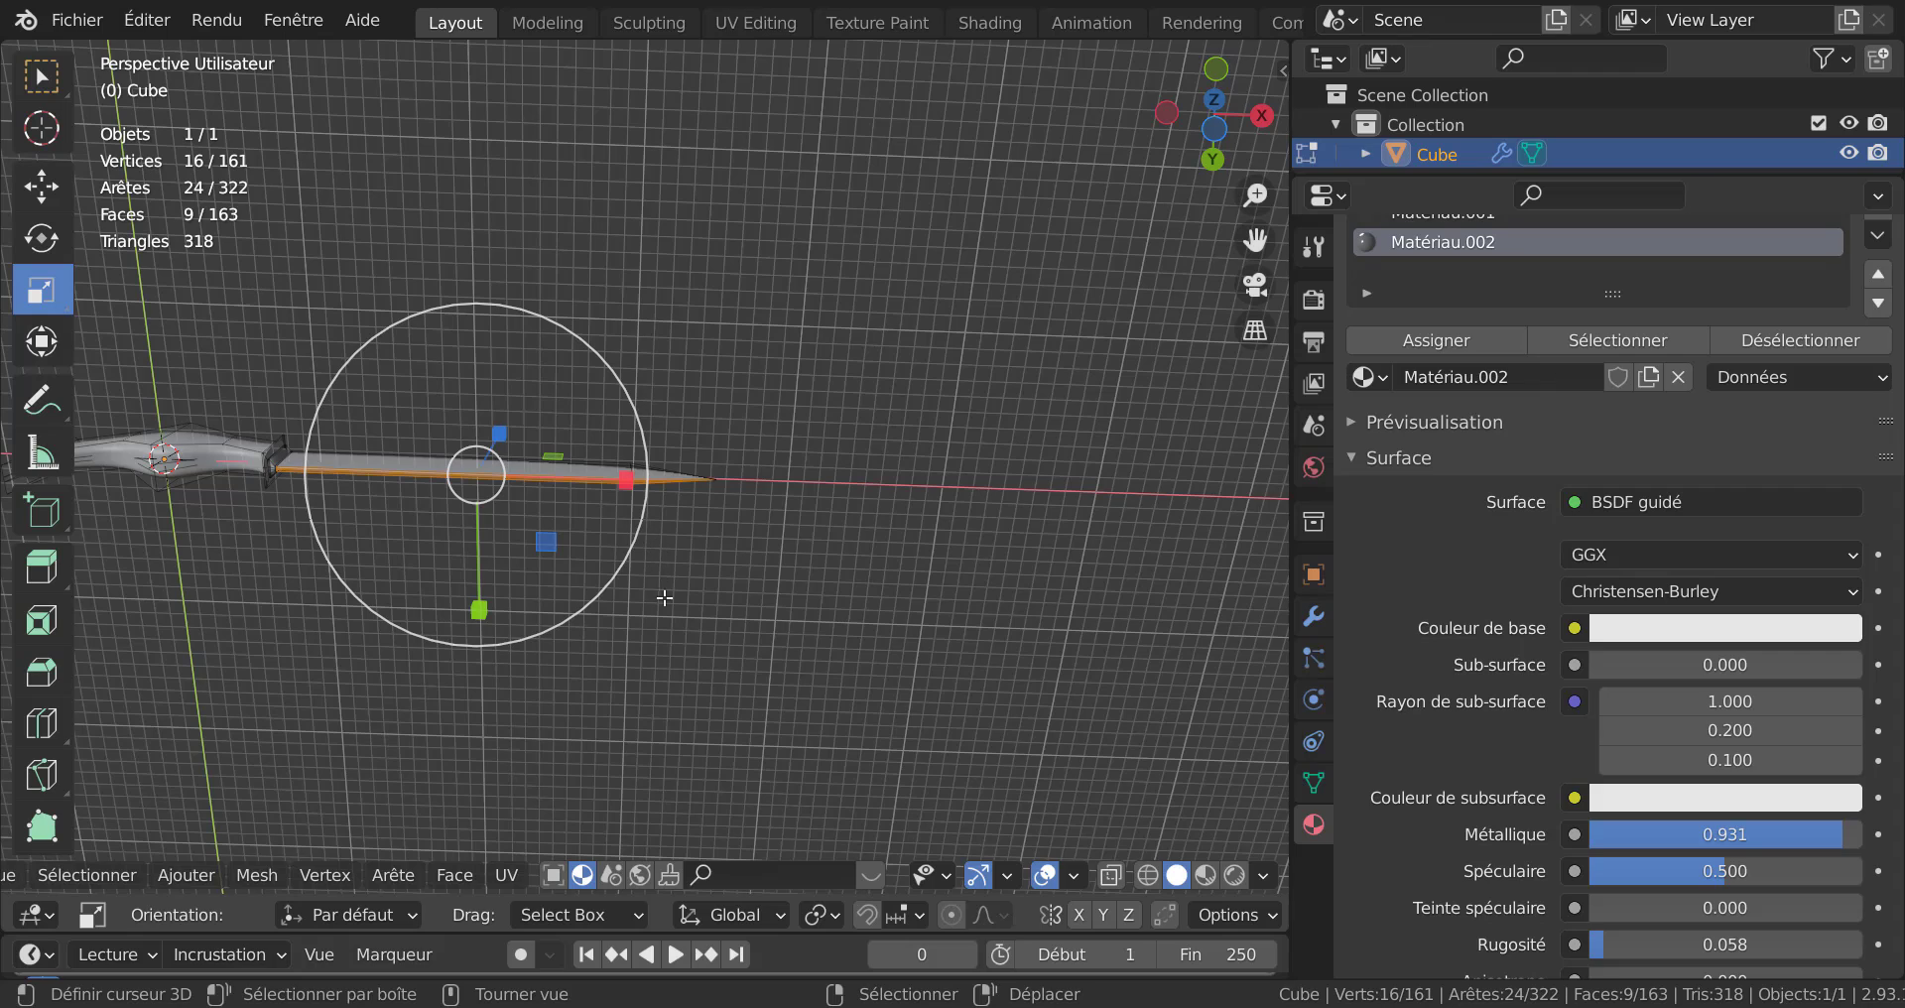
pyautogui.keyDown('shift'); pyautogui.moveTo(678, 589); pyautogui.dragTo(891, 561, button='middle'); pyautogui.keyUp('shift')
pyautogui.scroll(7, 661, 544)
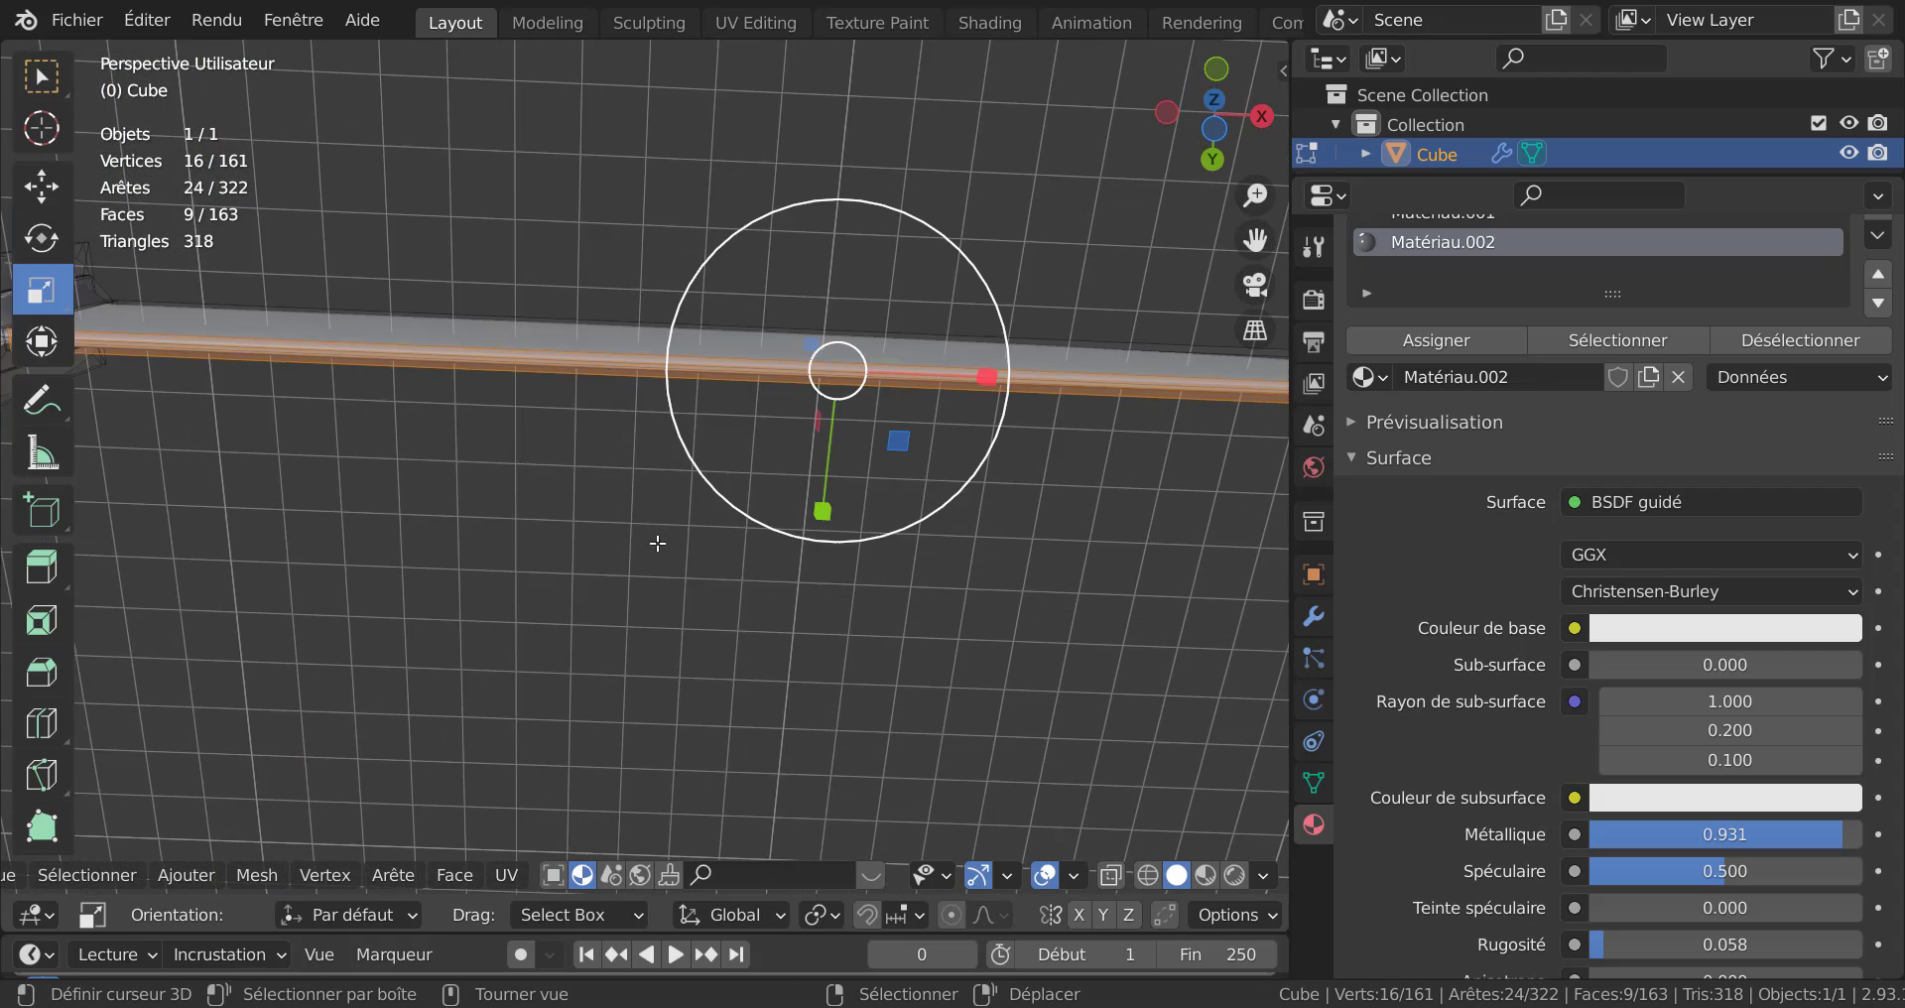
pyautogui.keyDown('shift'); pyautogui.moveTo(718, 614); pyautogui.dragTo(994, 759, button='middle'); pyautogui.keyUp('shift')
pyautogui.scroll(3, 627, 608)
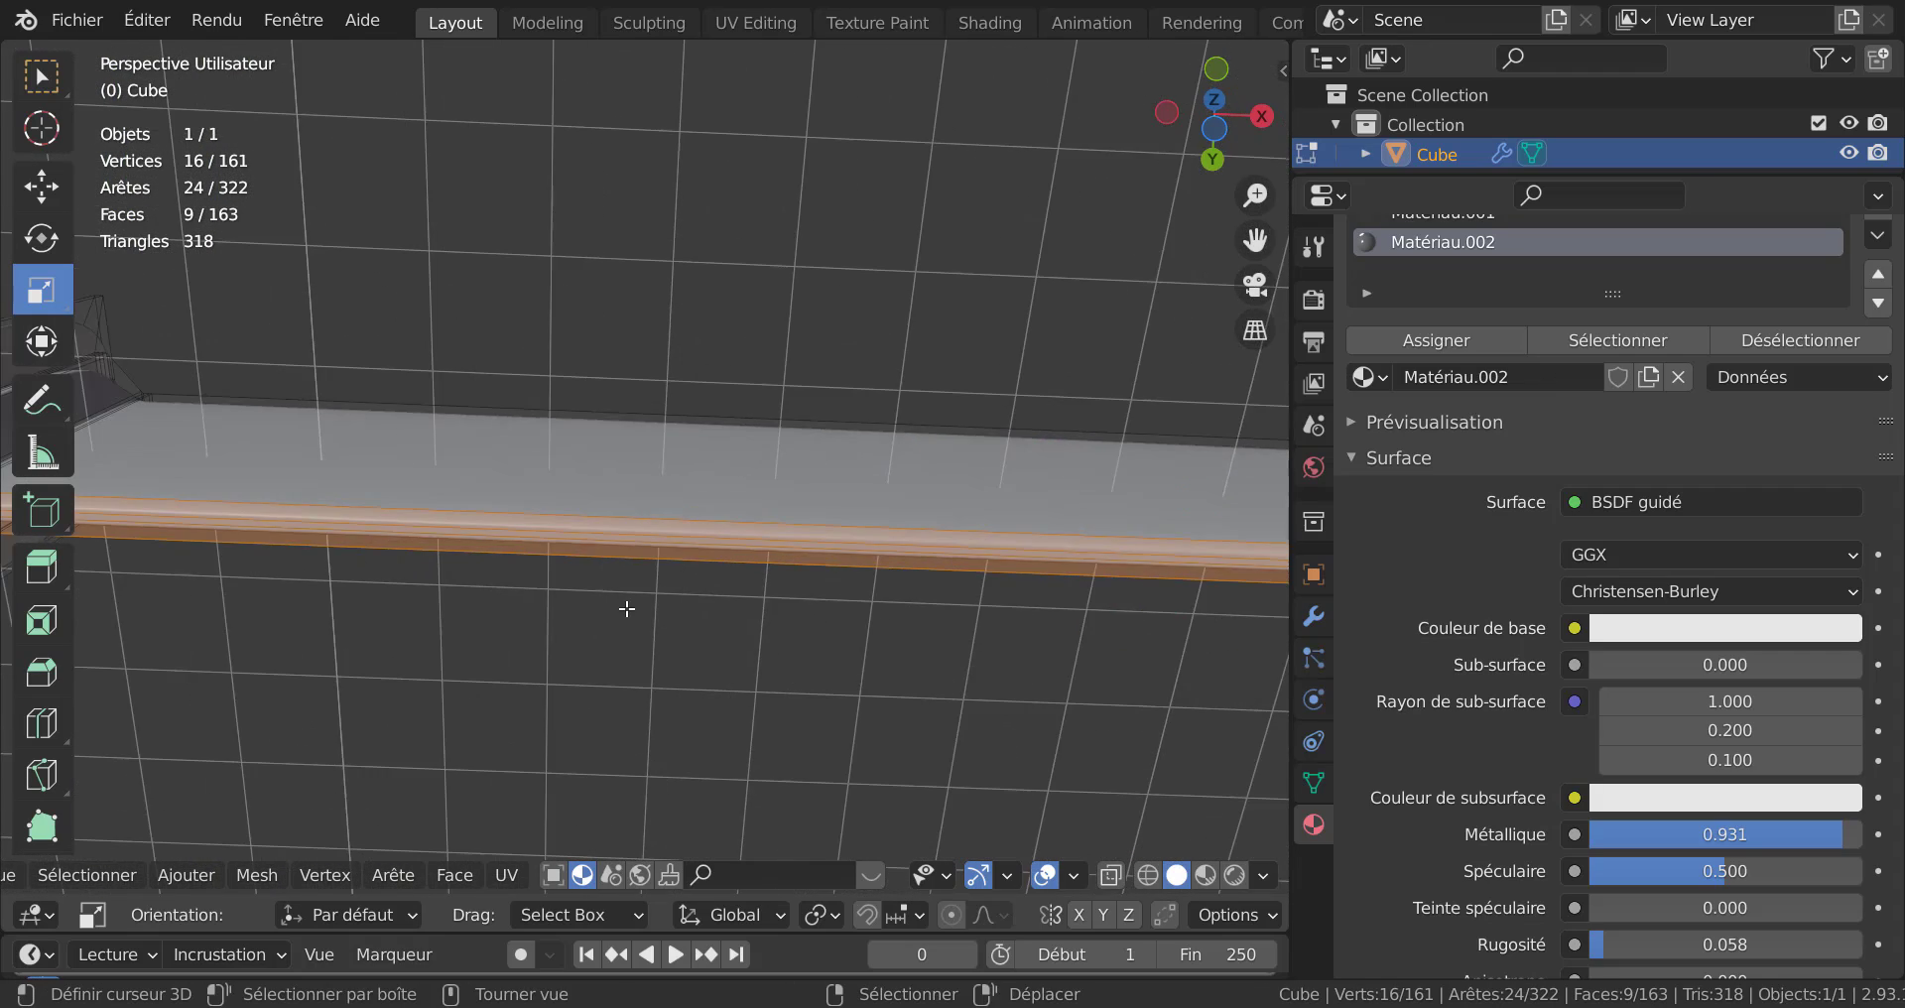
pyautogui.keyDown('shift'); pyautogui.moveTo(627, 618); pyautogui.dragTo(824, 626, button='middle'); pyautogui.keyUp('shift')
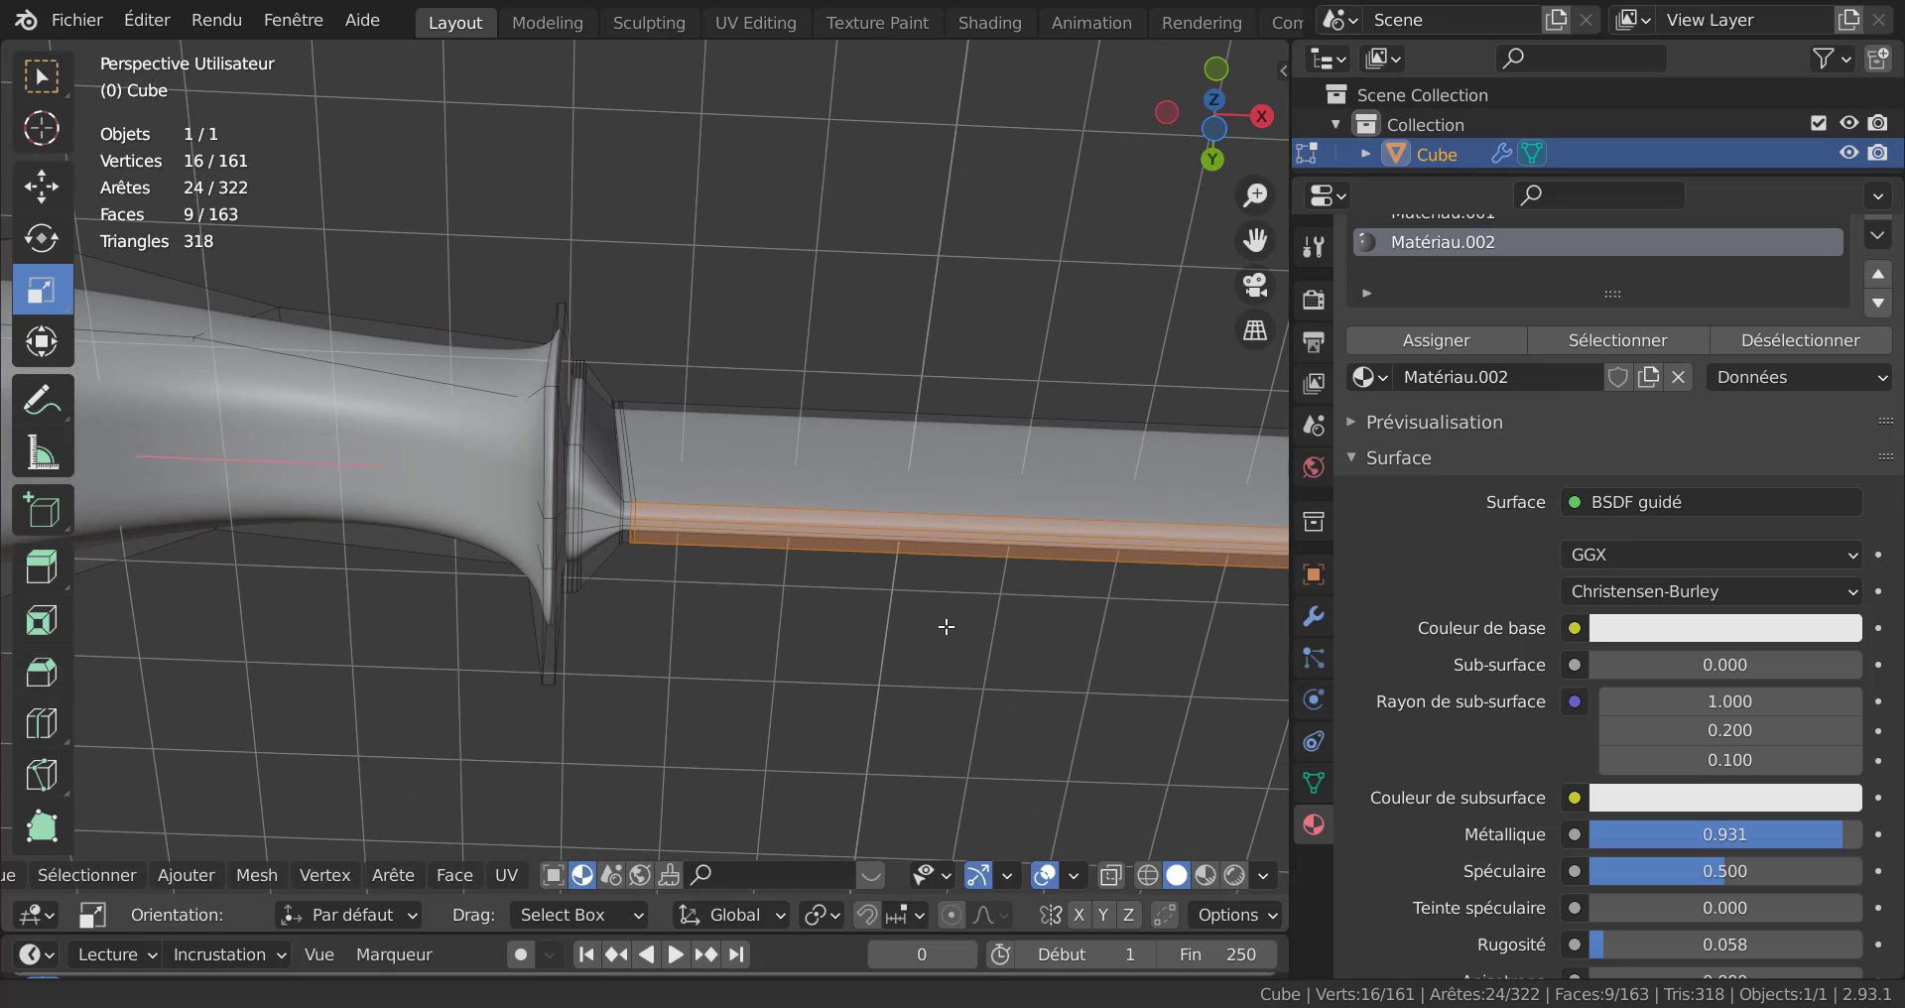
pyautogui.scroll(2, 740, 613)
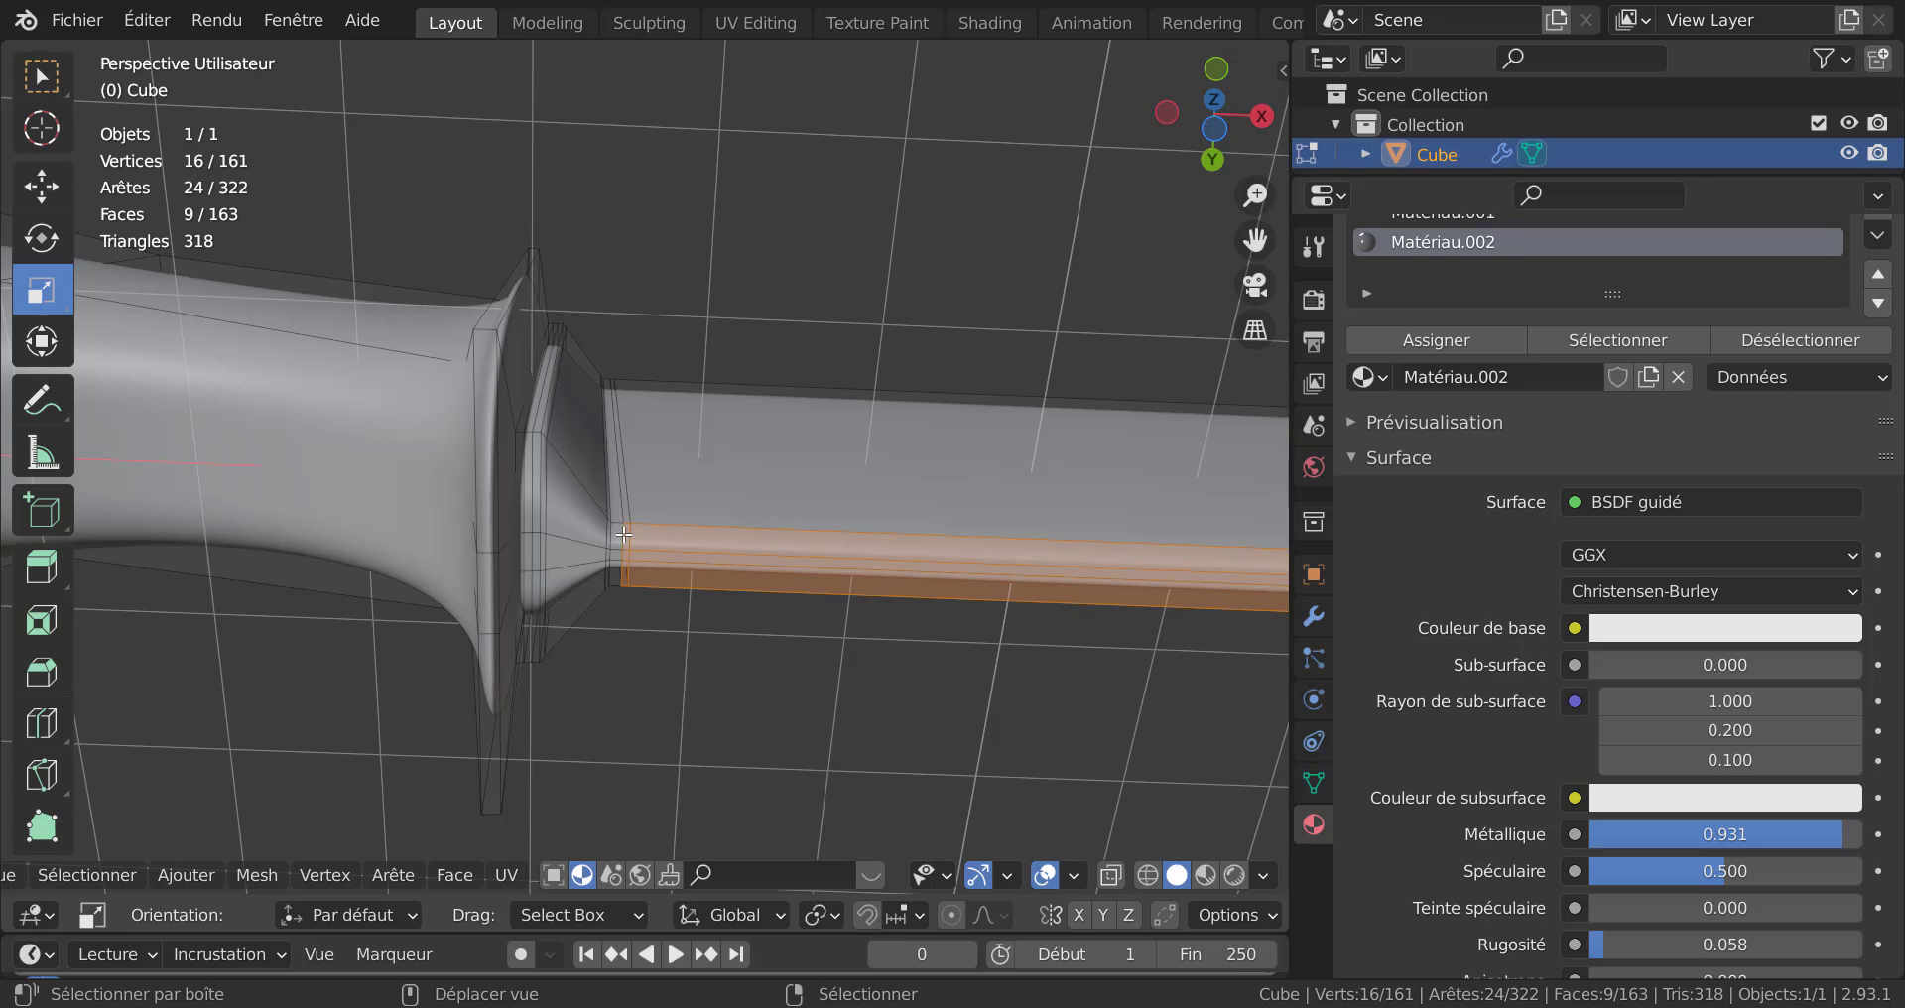
pyautogui.keyDown('shift'); pyautogui.click(623, 534); pyautogui.keyUp('shift')
pyautogui.keyDown('shift'); pyautogui.click(624, 566); pyautogui.keyUp('shift')
pyautogui.keyDown('shift'); pyautogui.click(621, 555); pyautogui.keyUp('shift')
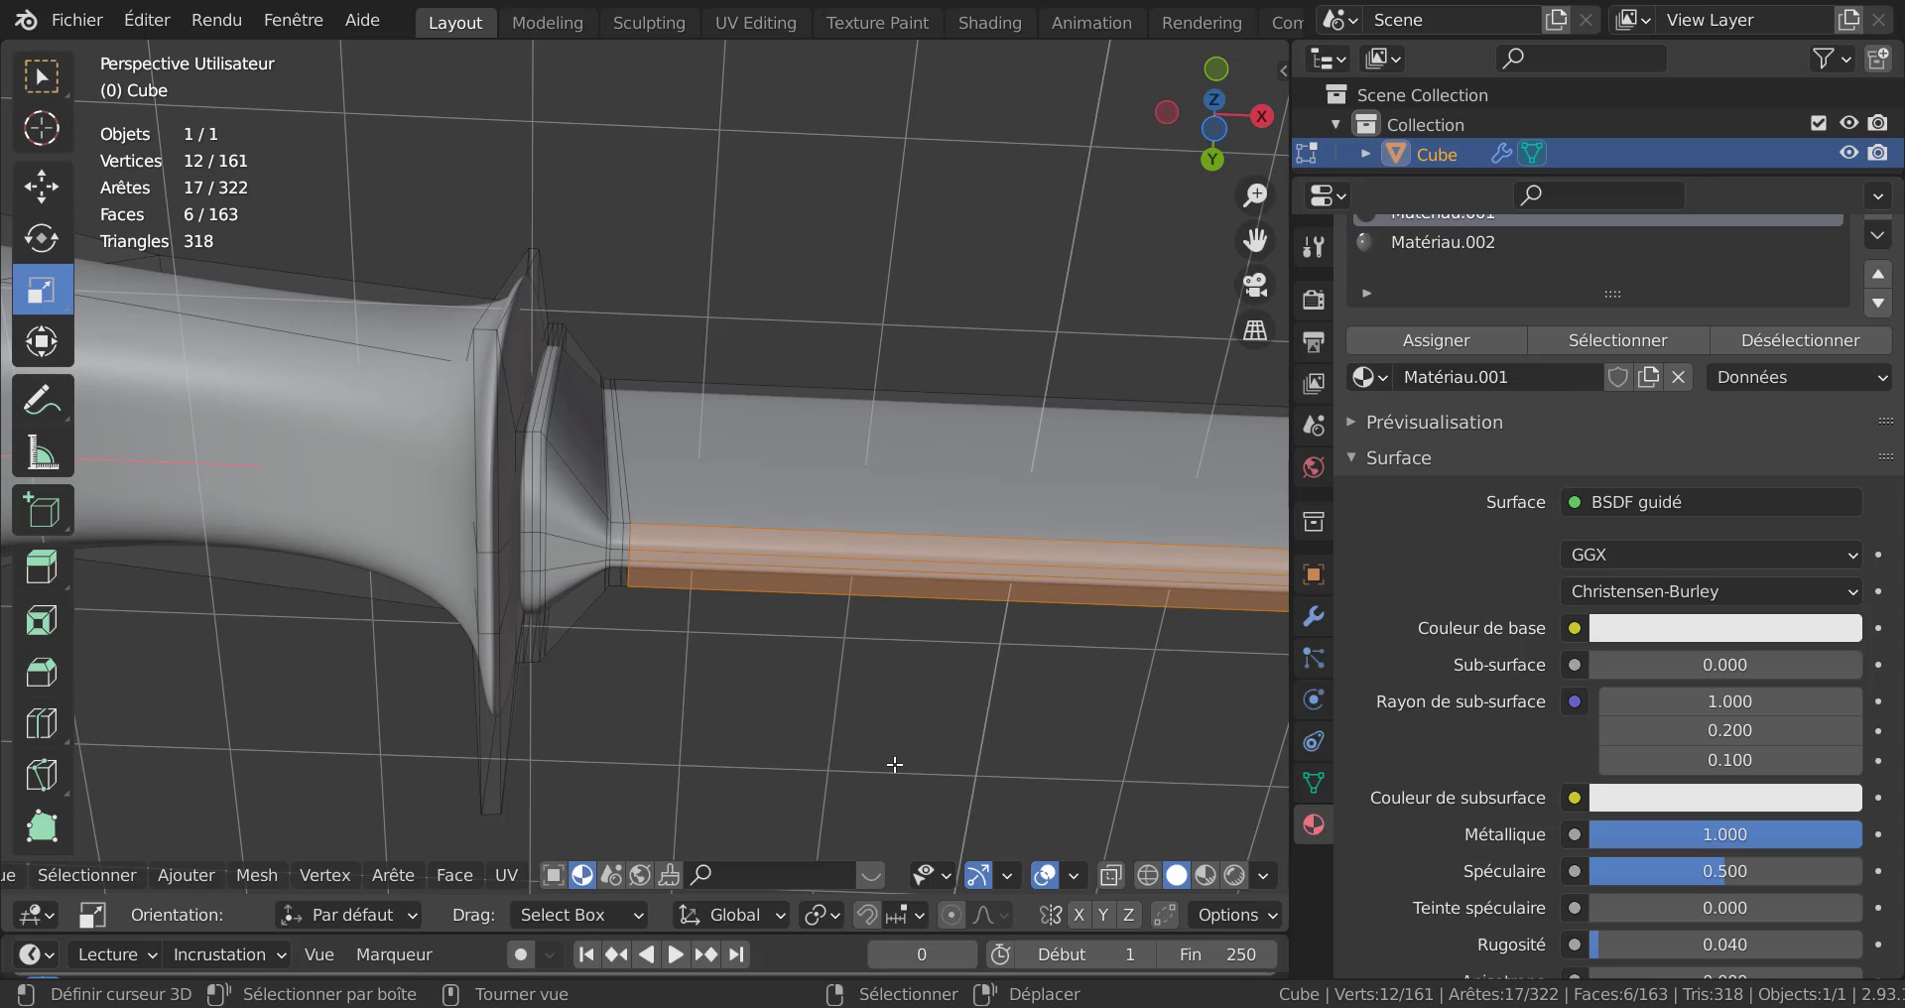
# Scale the selected cutting-edge faces along global Y to about 0.24 to thin the edge.
pyautogui.press('s')
pyautogui.press('y')
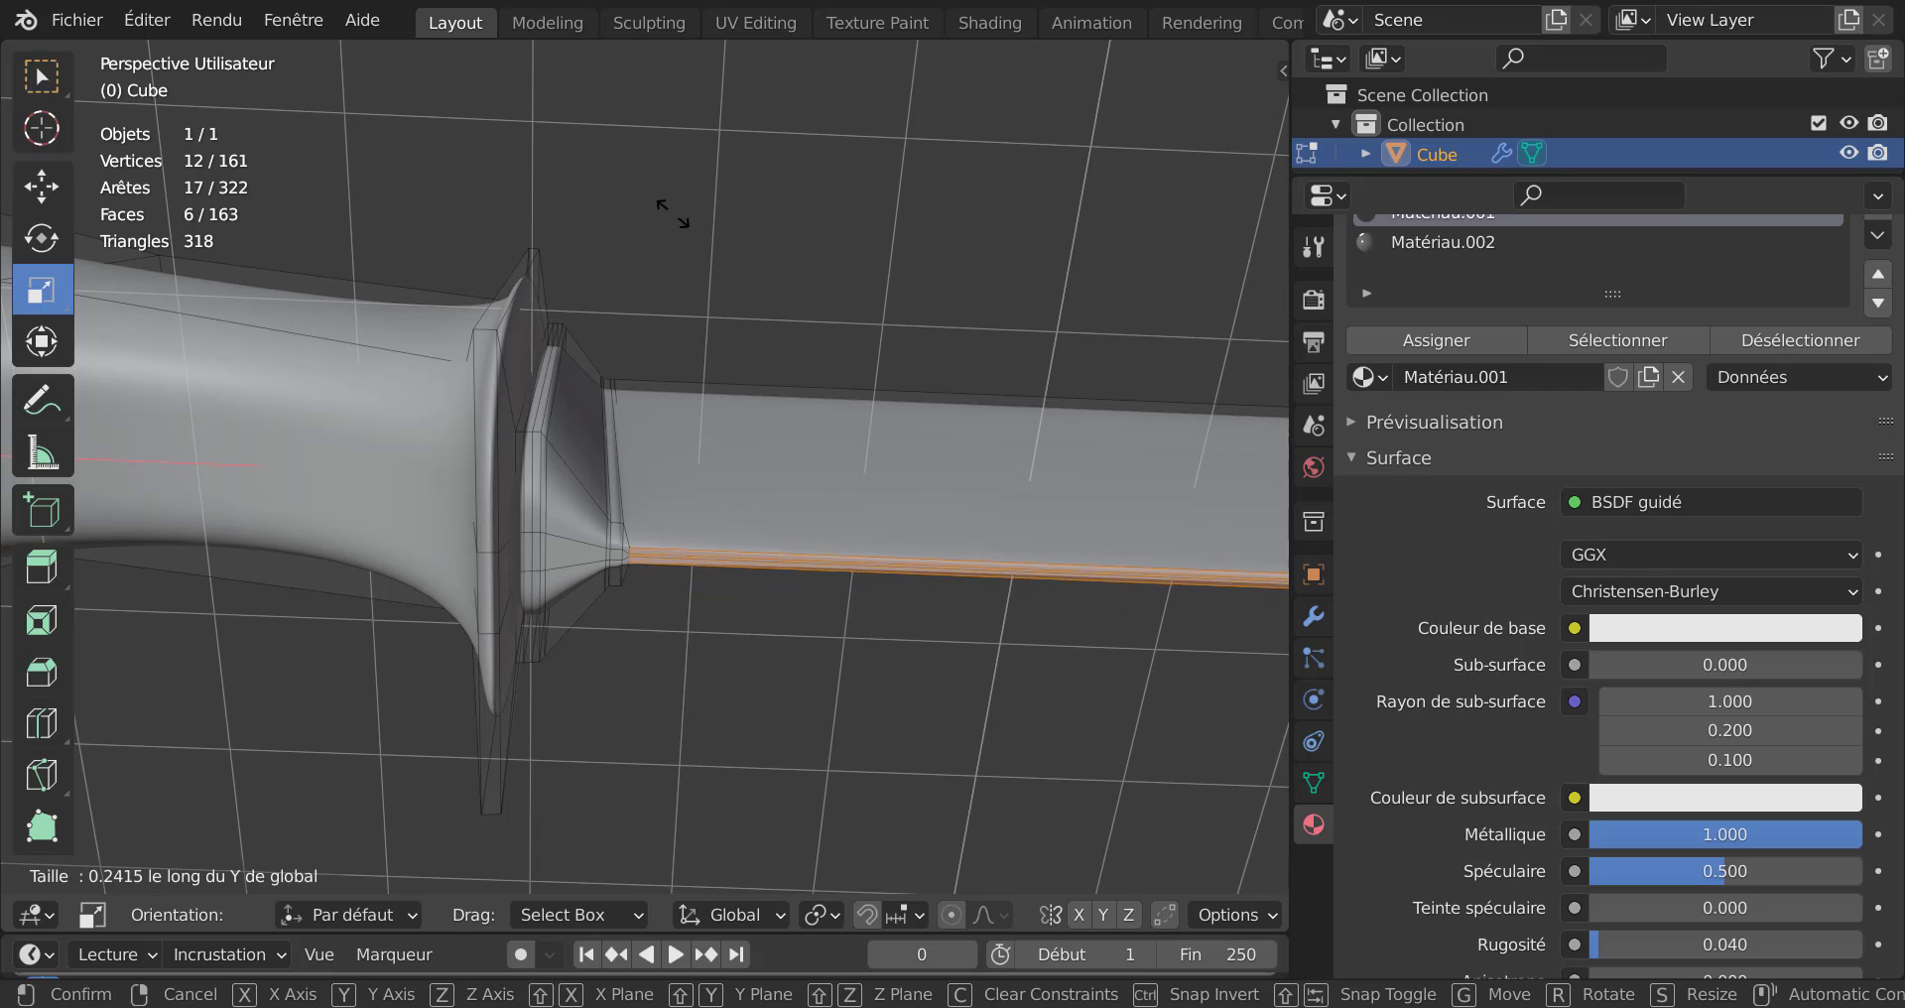
pyautogui.click(896, 198)
pyautogui.scroll(5, 721, 663)
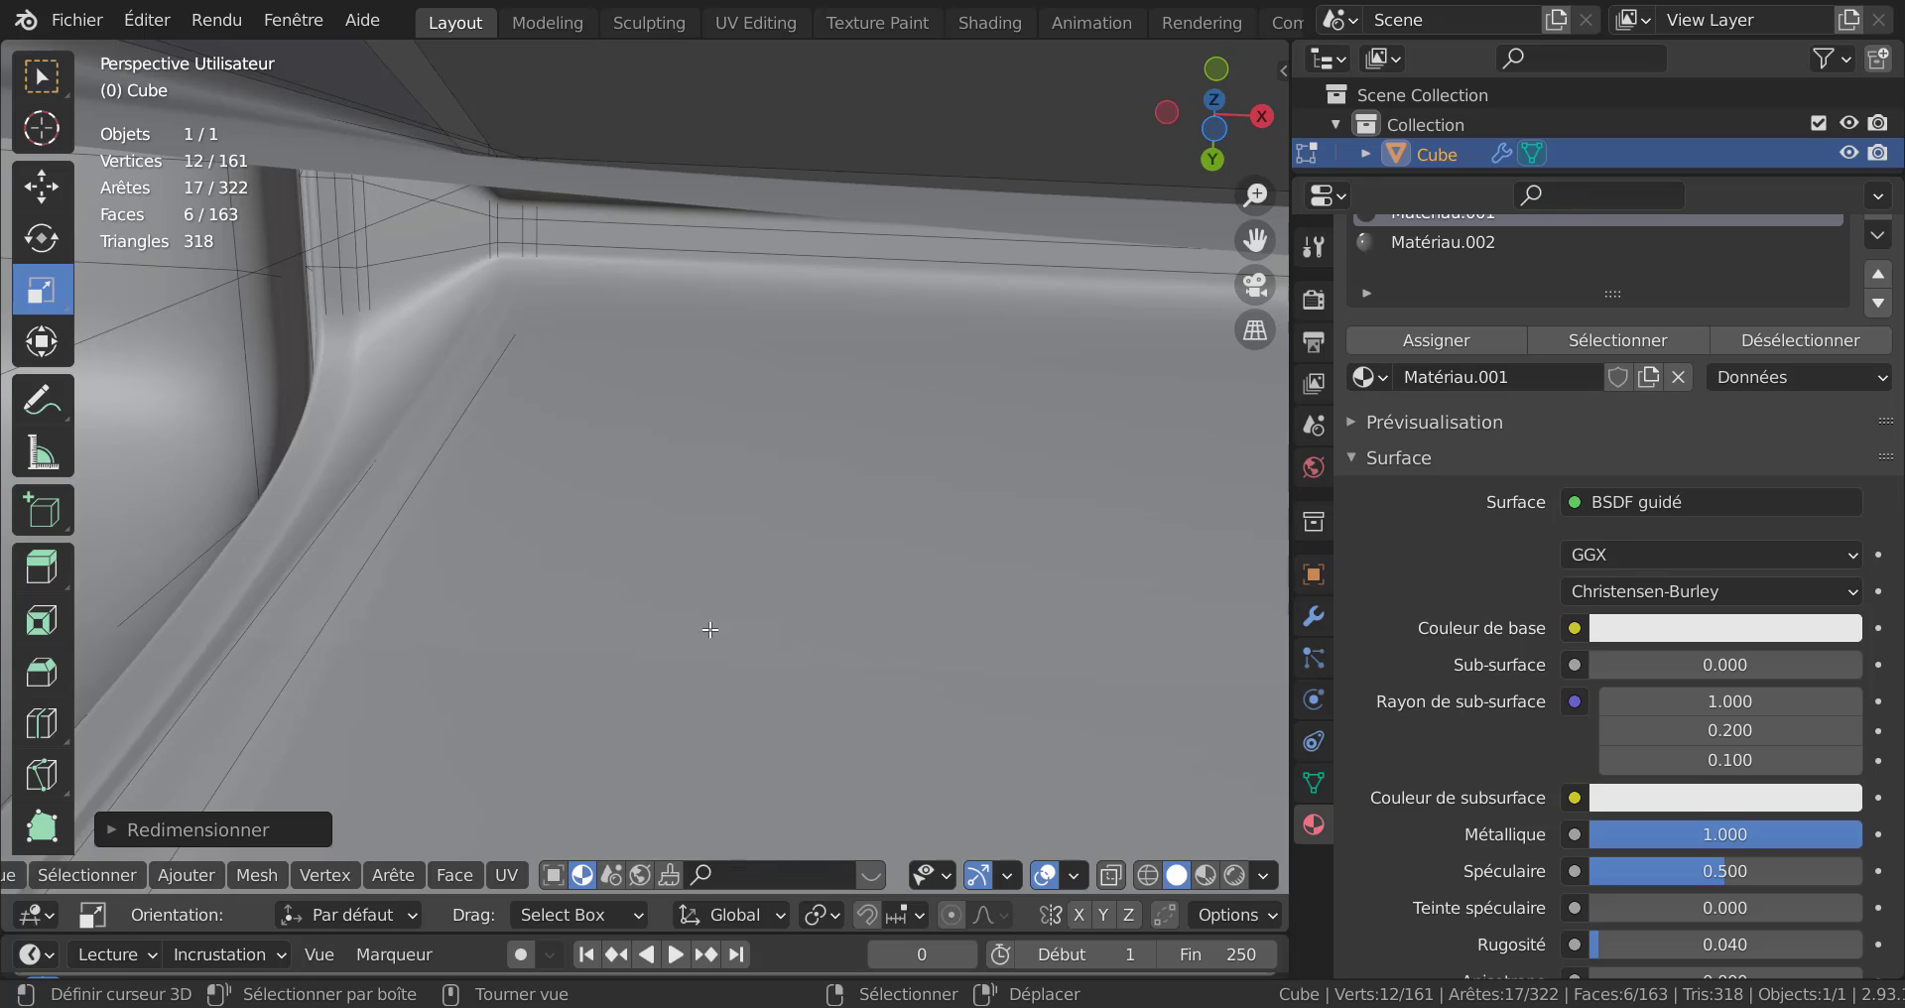
pyautogui.scroll(-5, 711, 629)
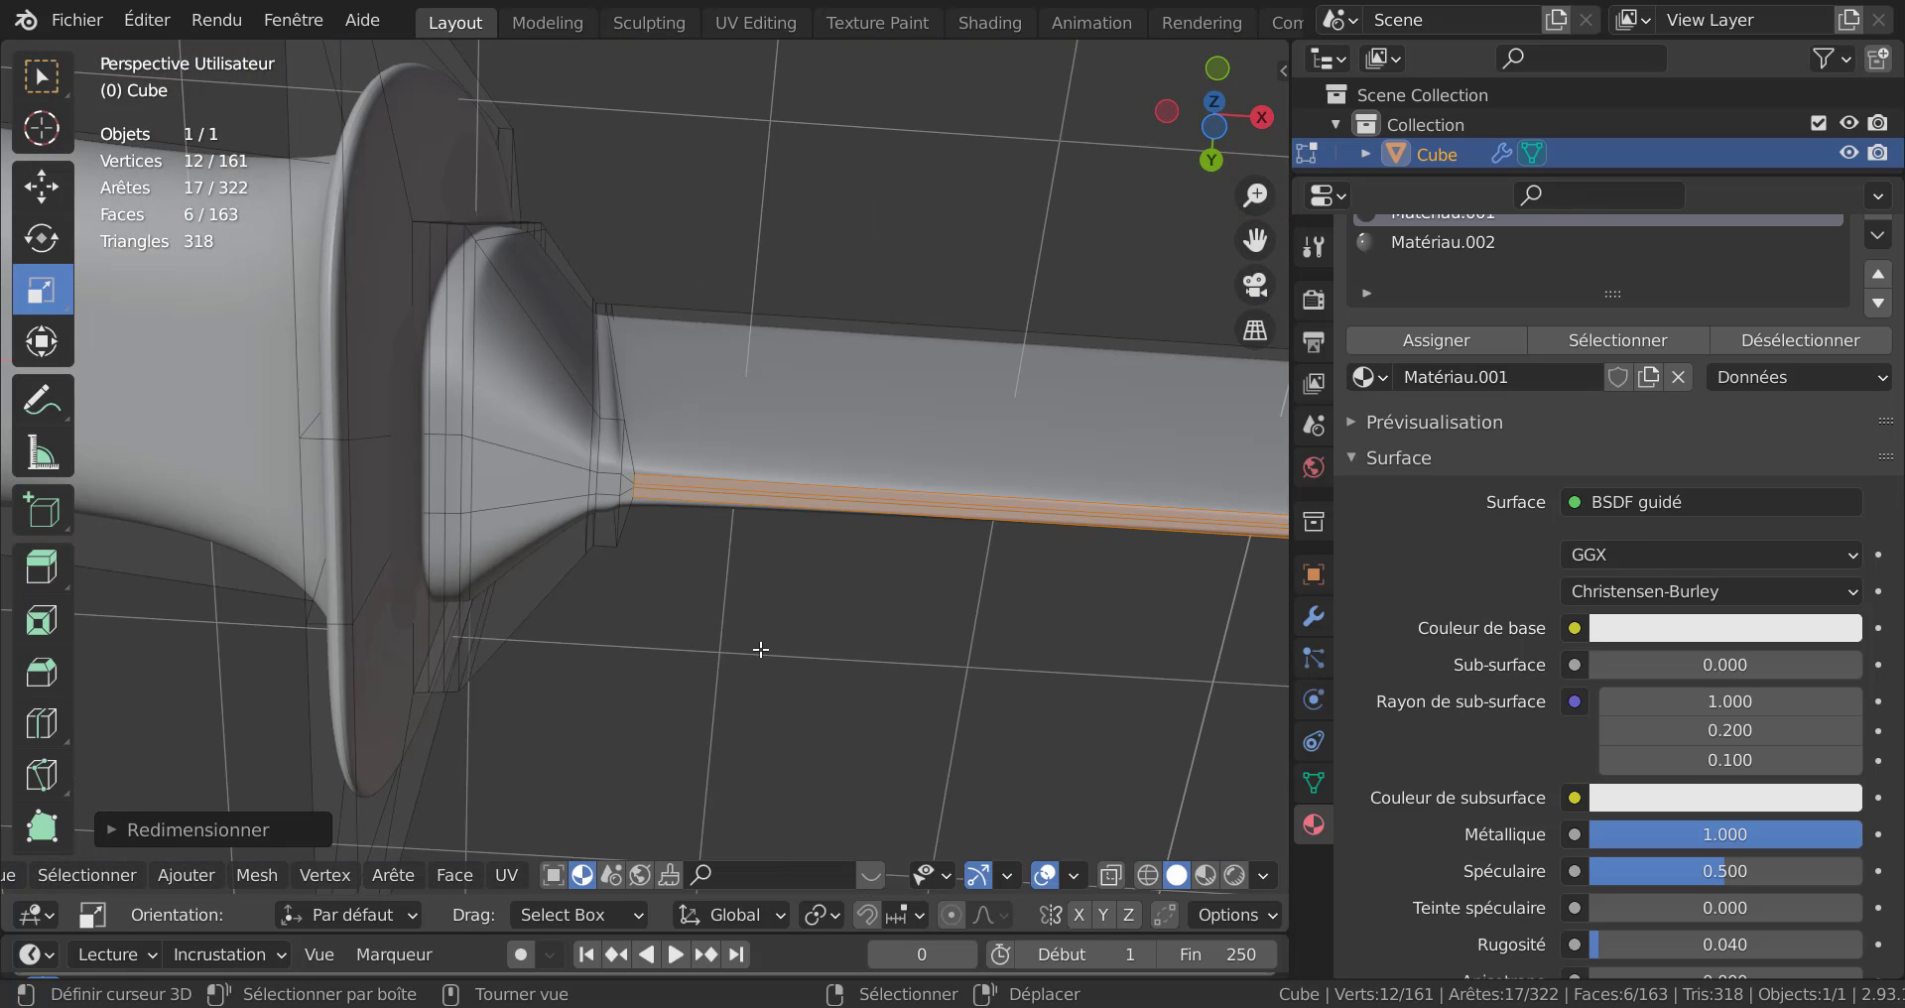
pyautogui.moveTo(761, 649); pyautogui.dragTo(703, 645, button='middle')
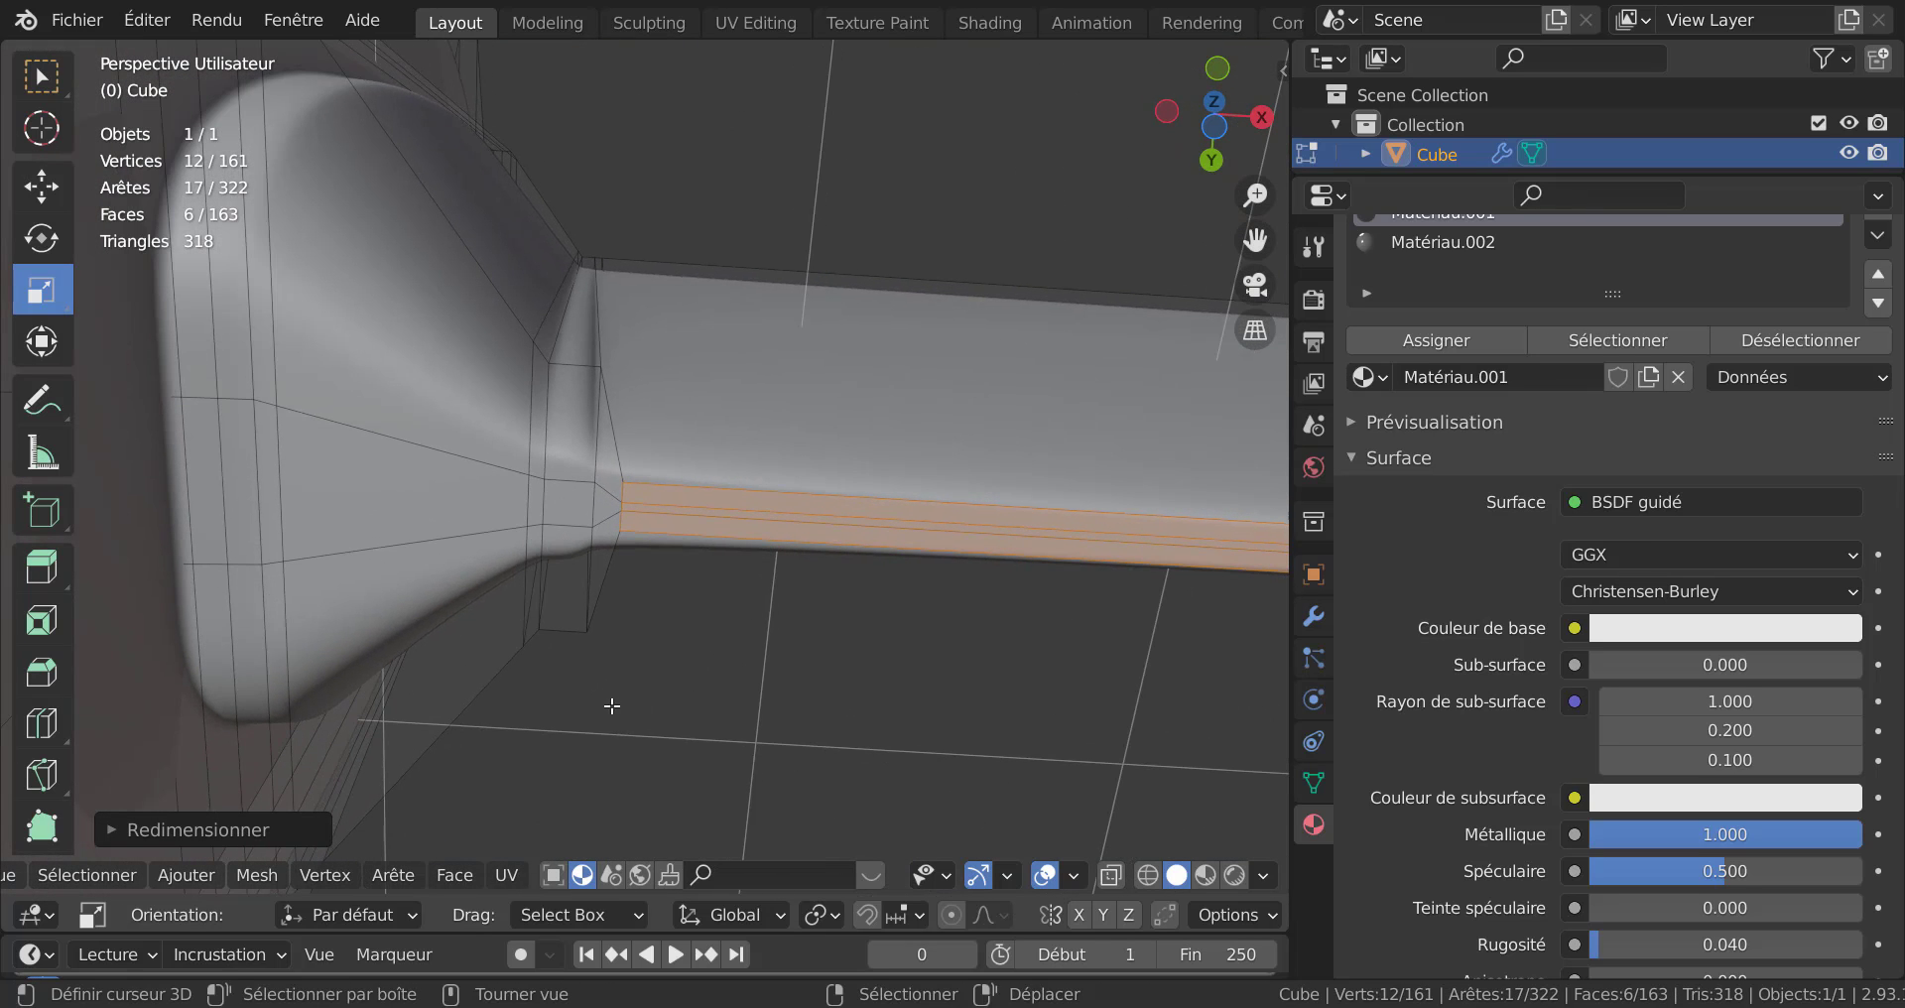
# Narrow the cutting-edge faces once more along global Y, by about 0.76, and return to Object Mode.
pyautogui.press('s')
pyautogui.press('y')
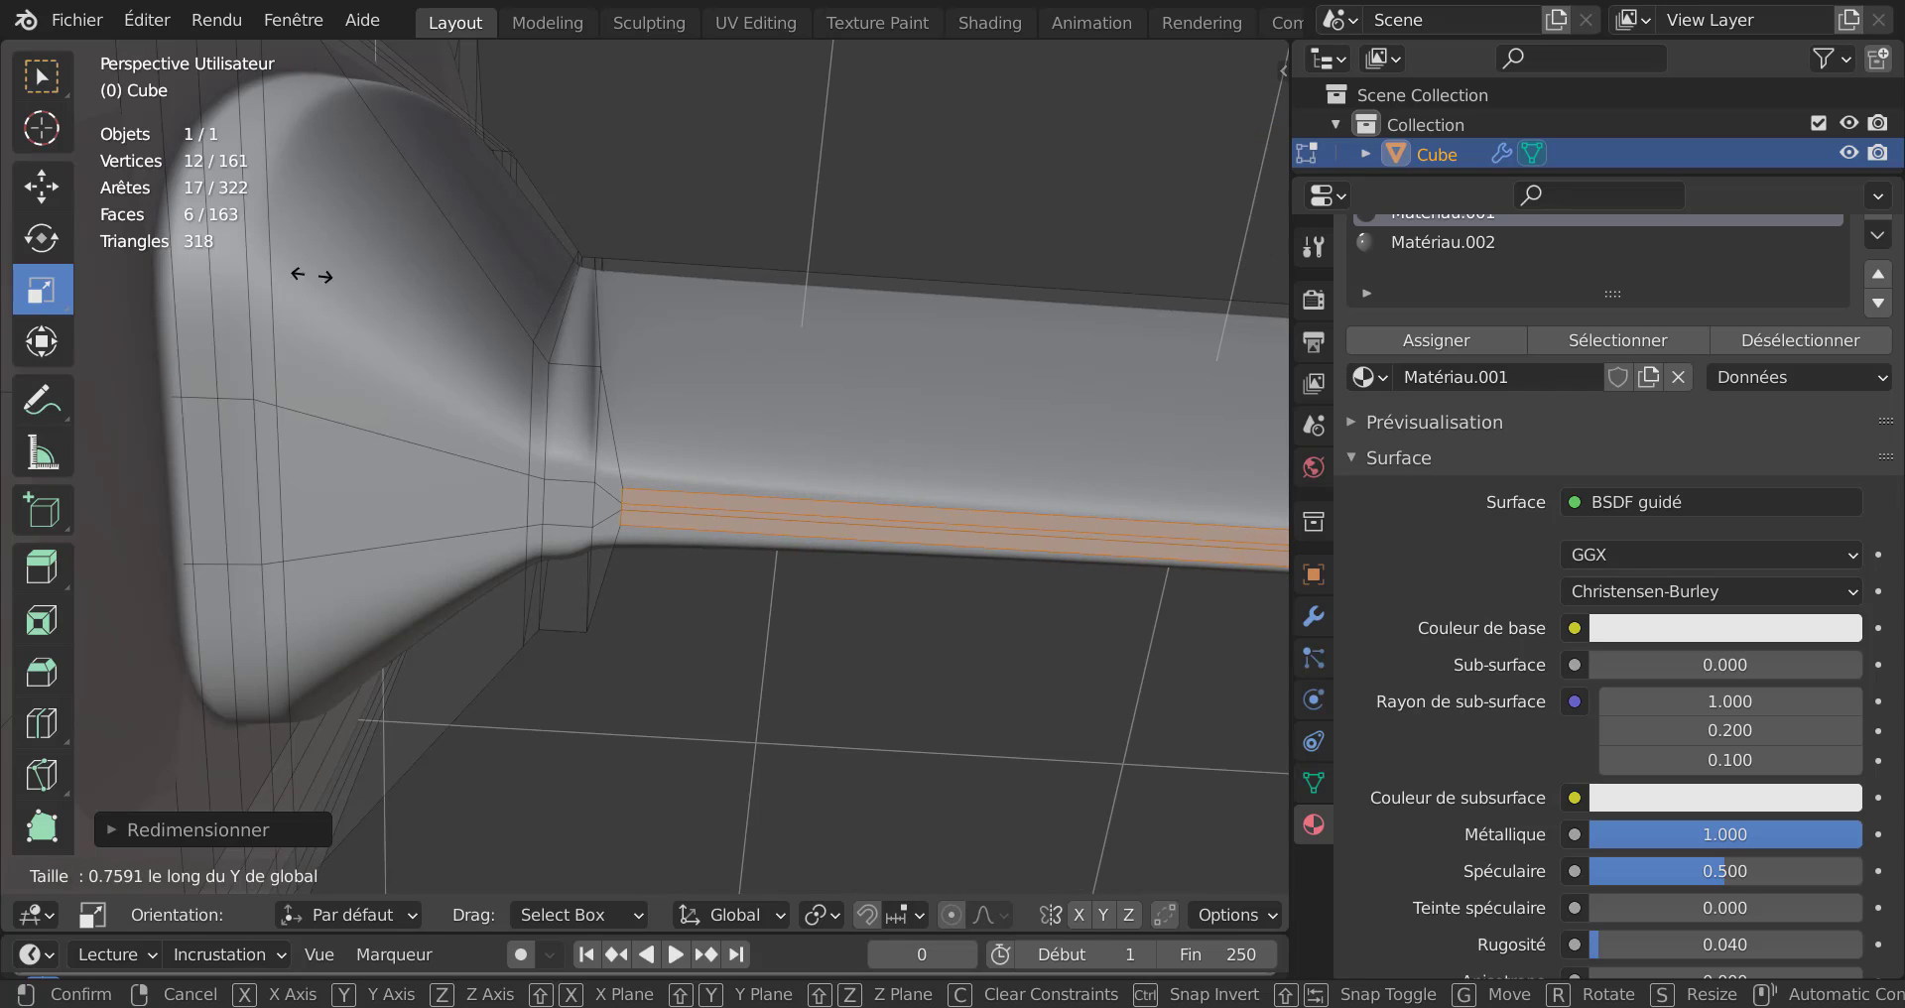
pyautogui.click(358, 153)
pyautogui.scroll(-5, 294, 177)
pyautogui.press('Tab')
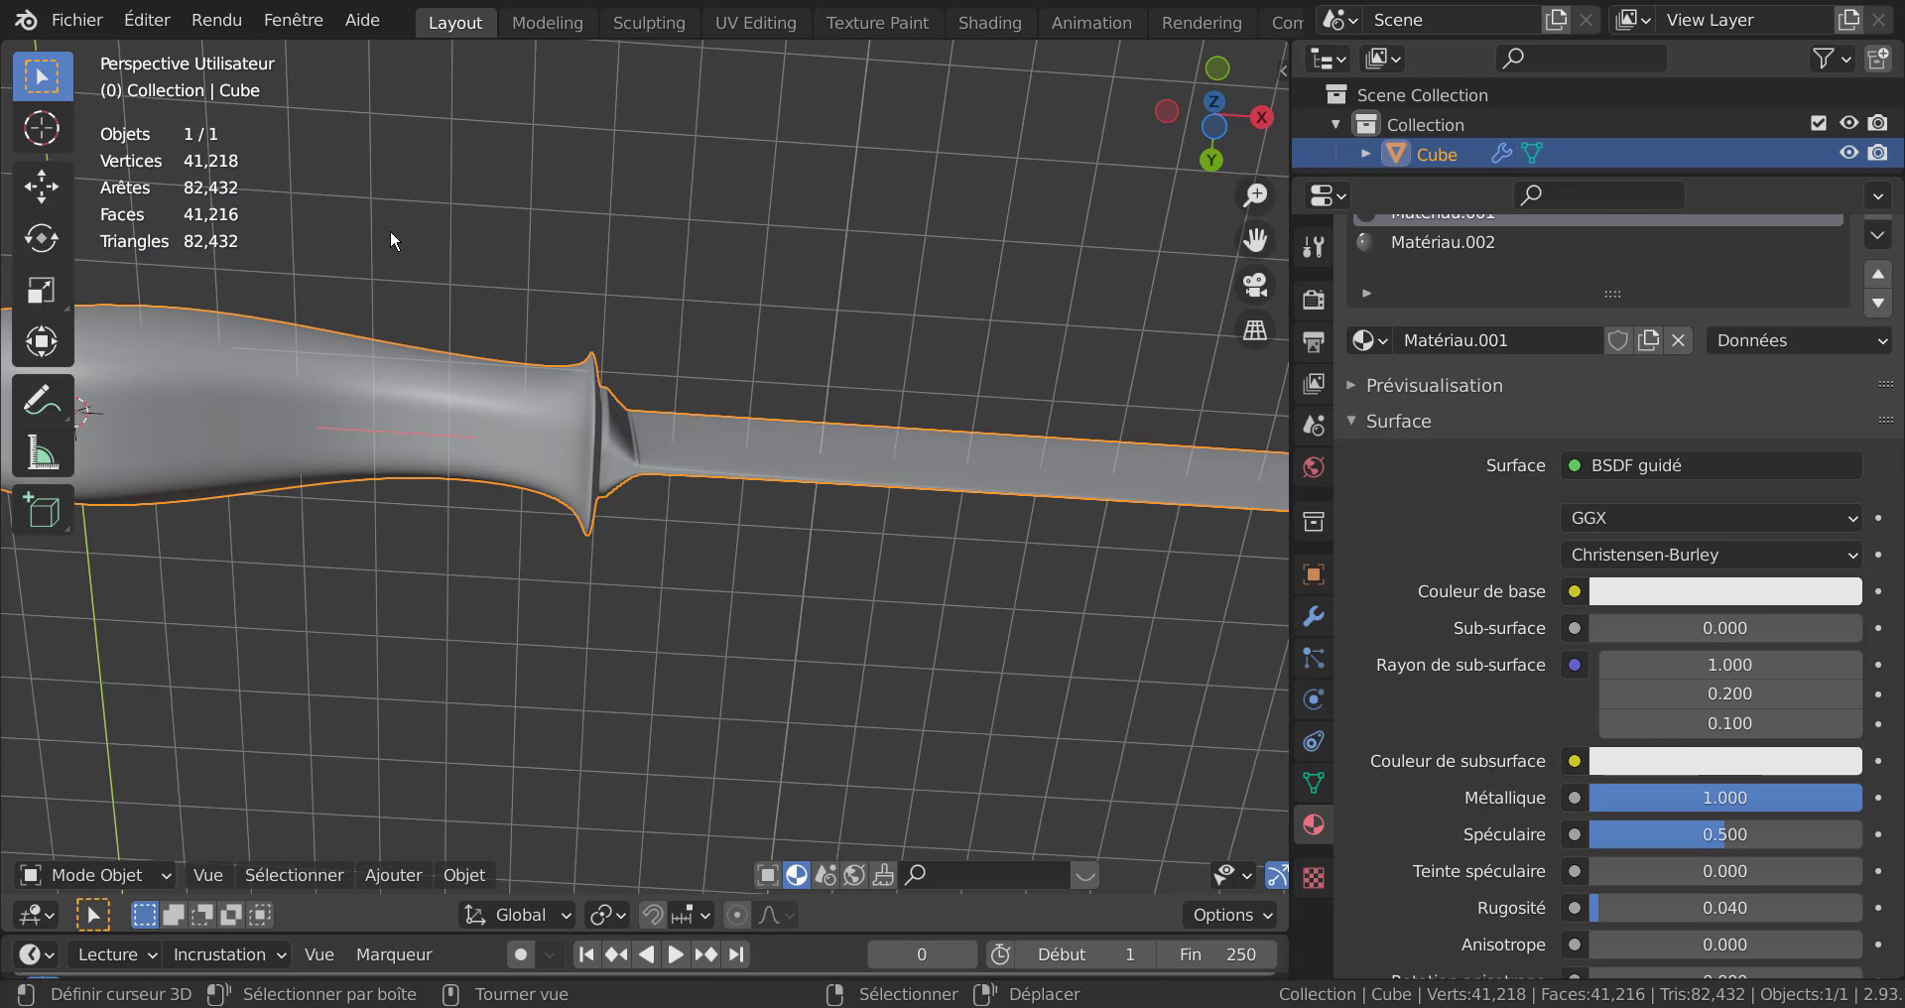
# Scale the whole knife object along global Y to make it thicker.
pyautogui.moveTo(390, 229); pyautogui.dragTo(347, 520, button='middle')
pyautogui.press('Tab')
pyautogui.press('Tab')
pyautogui.scroll(-3, 426, 361)
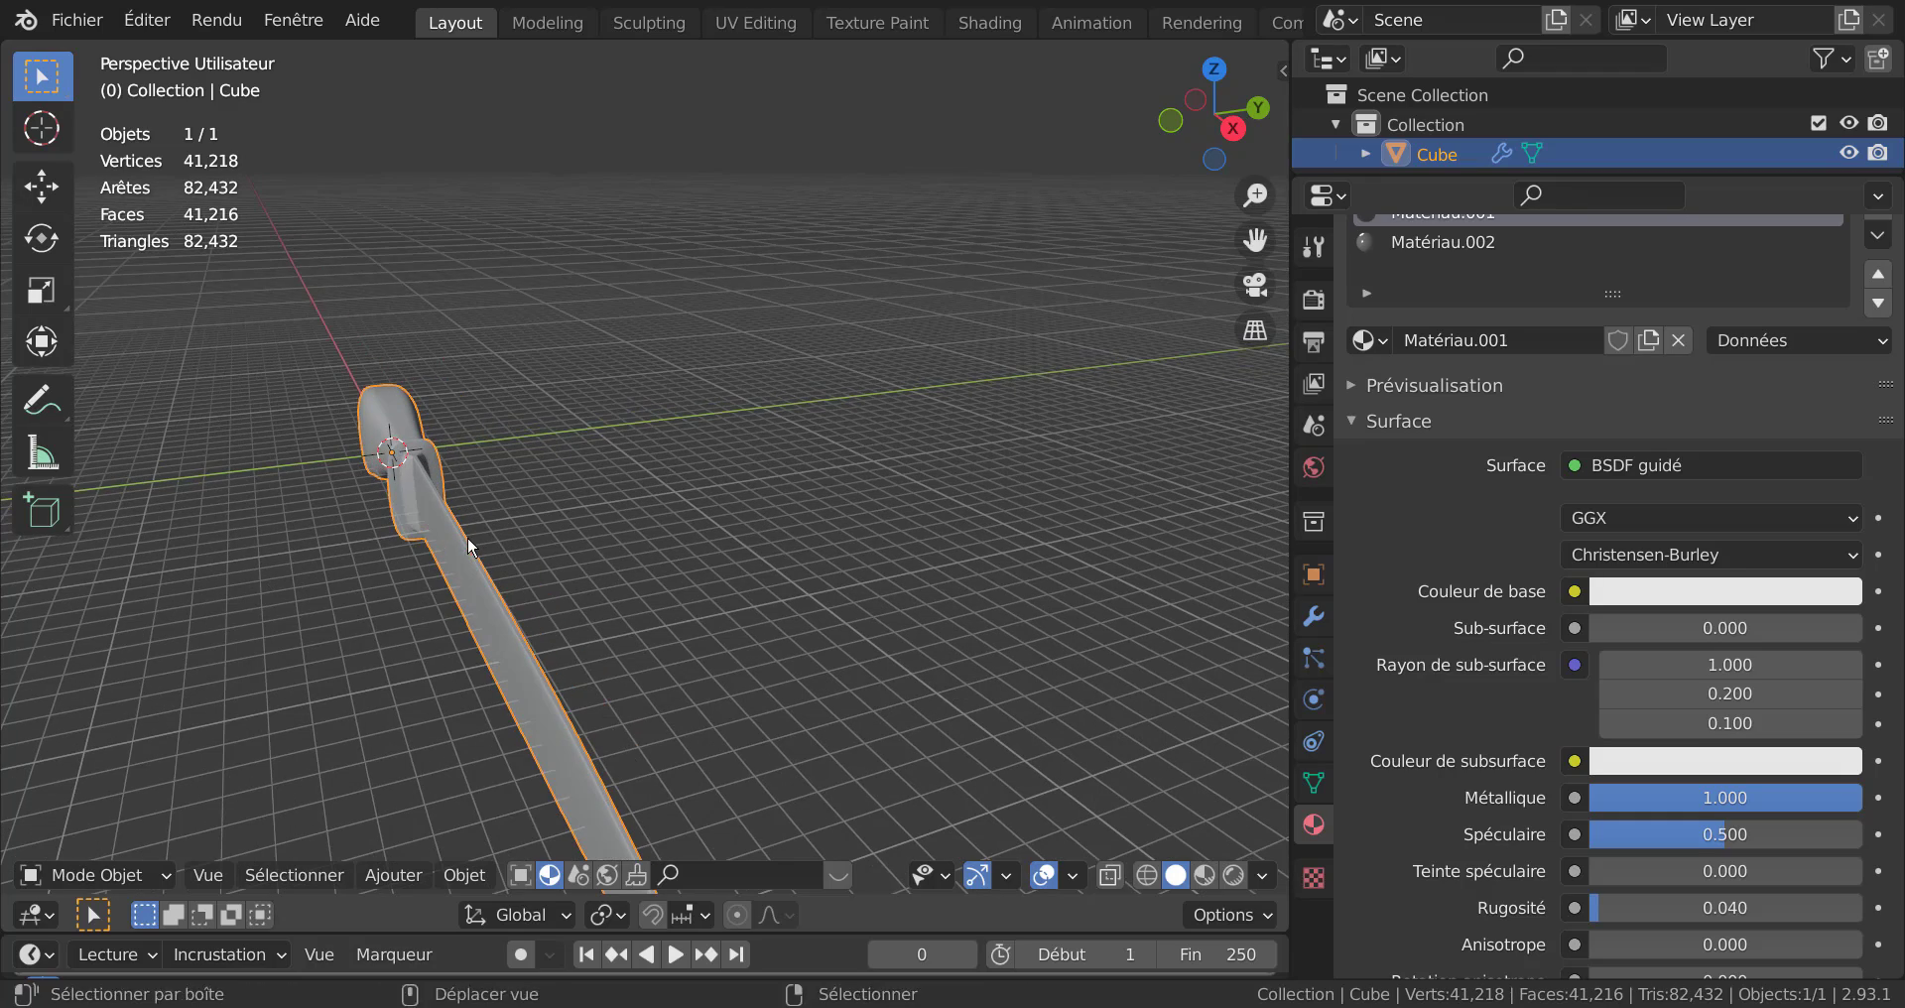
pyautogui.moveTo(467, 535)
pyautogui.mouseDown(button='middle')
pyautogui.moveTo(500, 458)
pyautogui.moveTo(540, 574)
pyautogui.moveTo(496, 526)
pyautogui.mouseUp(button='middle')
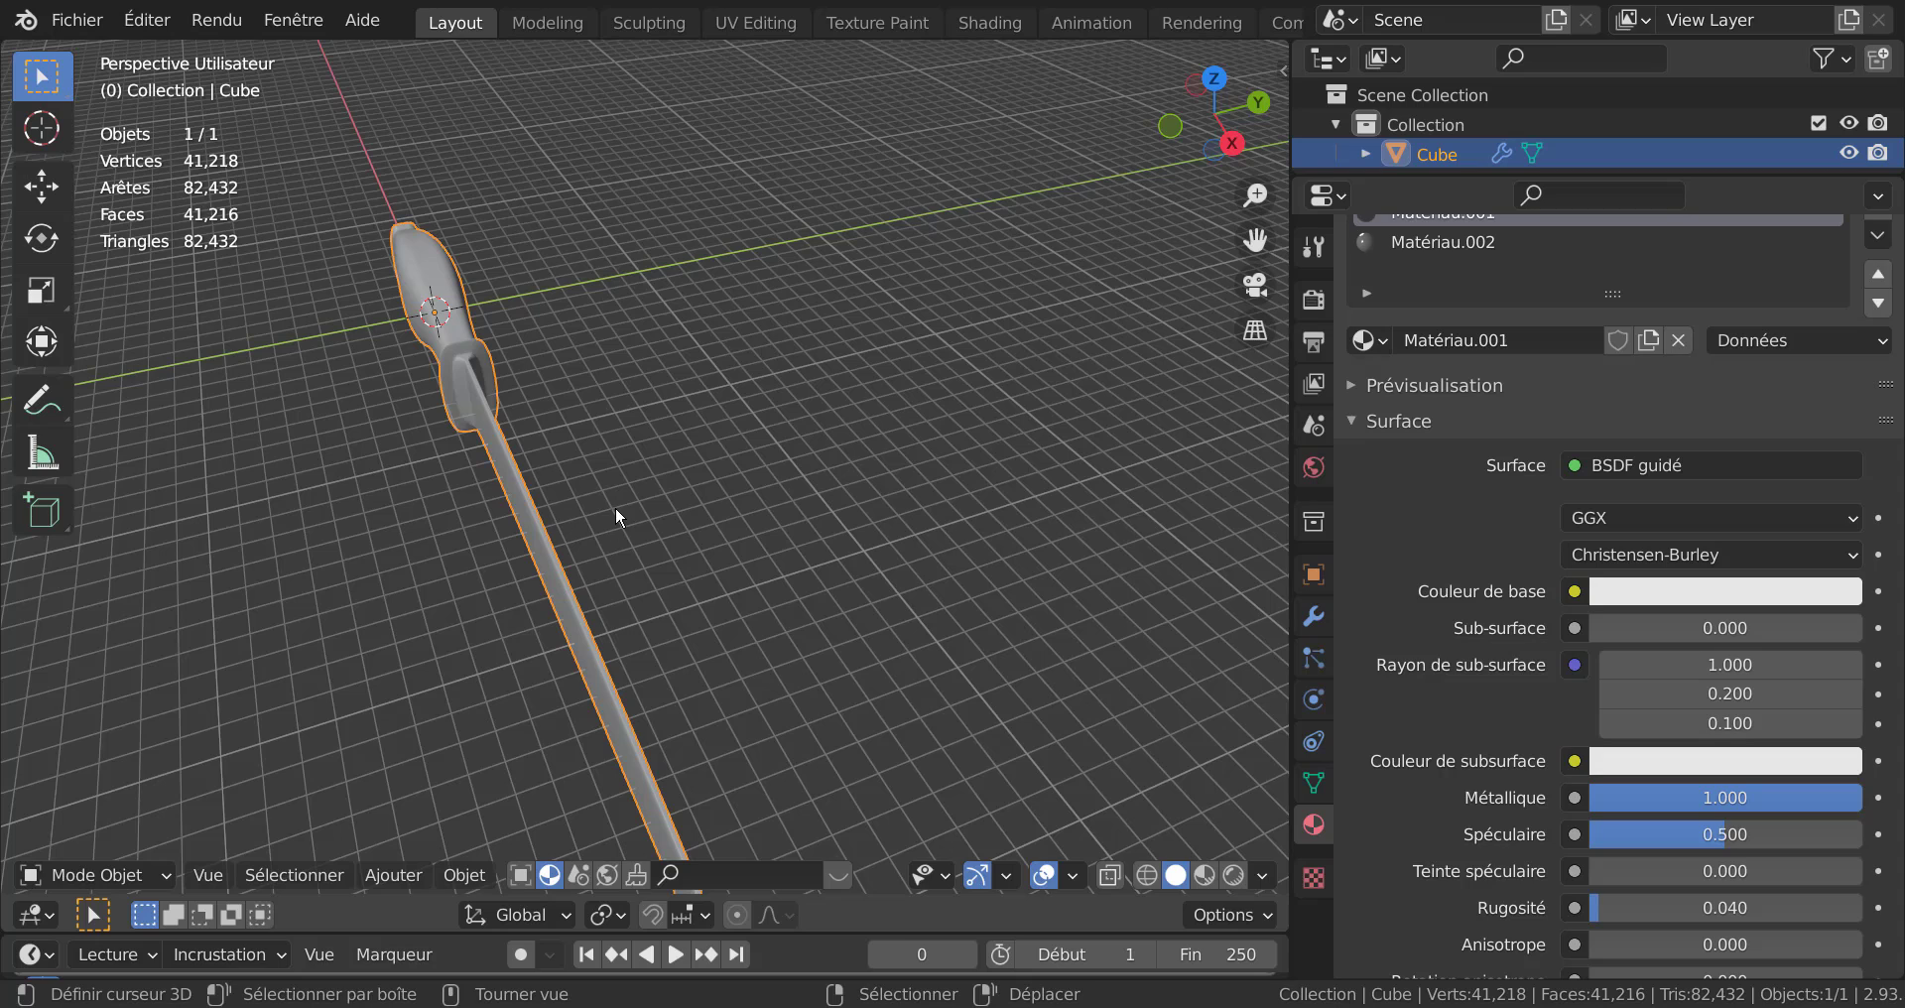
pyautogui.press('s')
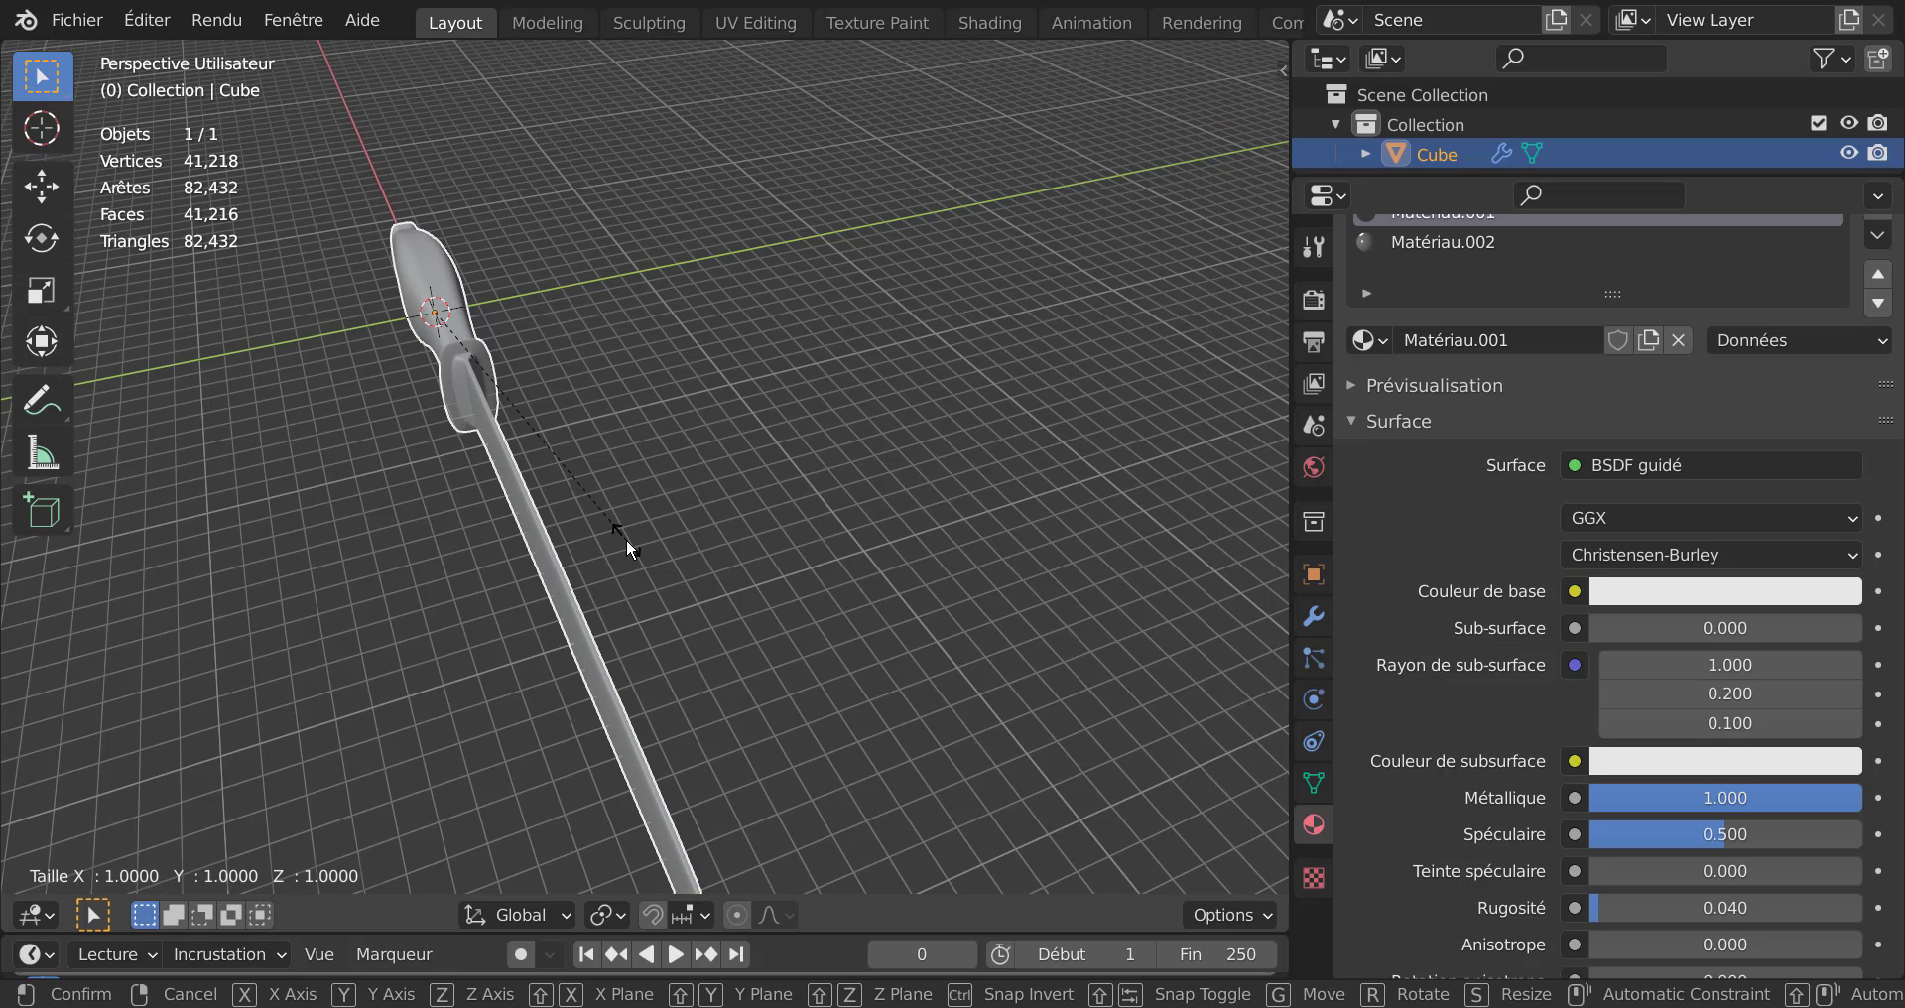
pyautogui.press('y')
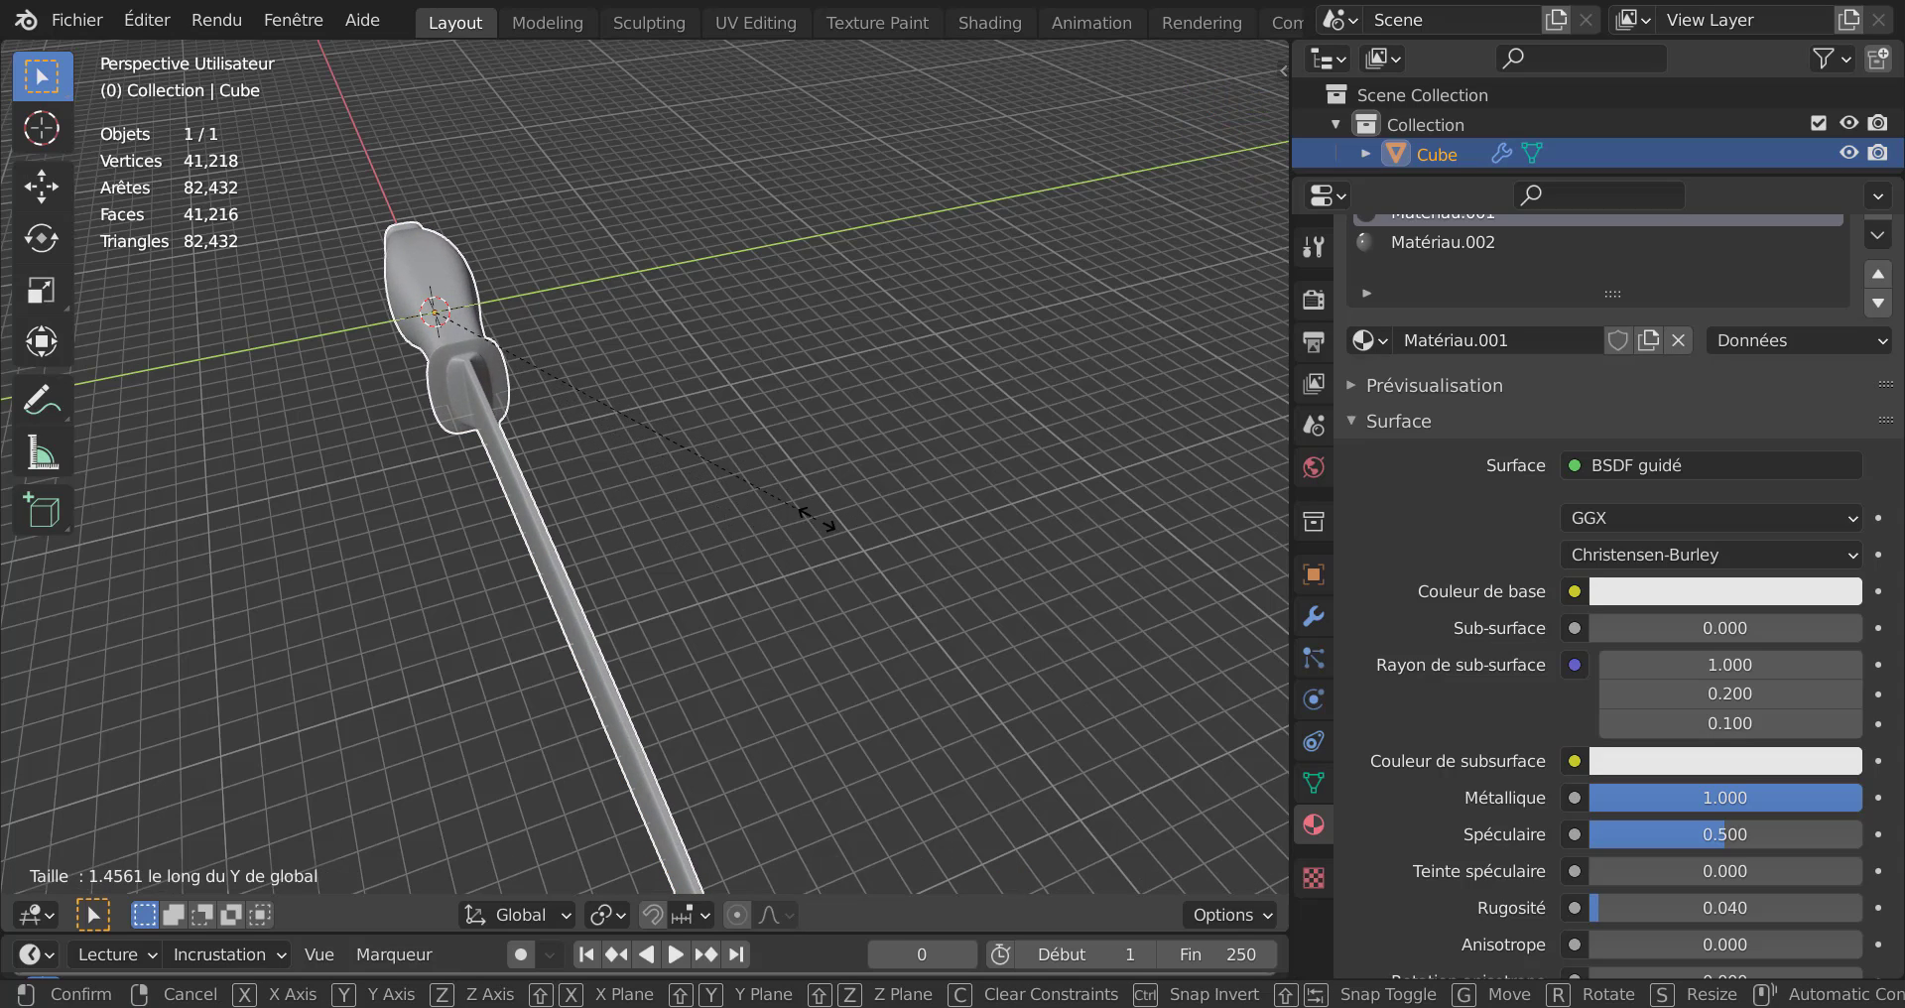
pyautogui.click(543, 652)
# Inset the six faces along the blade's spine, including those on the tip, by about 0.034 m and return to Object Mode.
pyautogui.moveTo(543, 652); pyautogui.dragTo(595, 471, button='middle')
pyautogui.press('Tab')
pyautogui.click(562, 540)
pyautogui.keyDown('shift'); pyautogui.click(541, 532); pyautogui.keyUp('shift')
pyautogui.keyDown('shift'); pyautogui.click(488, 378); pyautogui.keyUp('shift')
pyautogui.scroll(3, 593, 482)
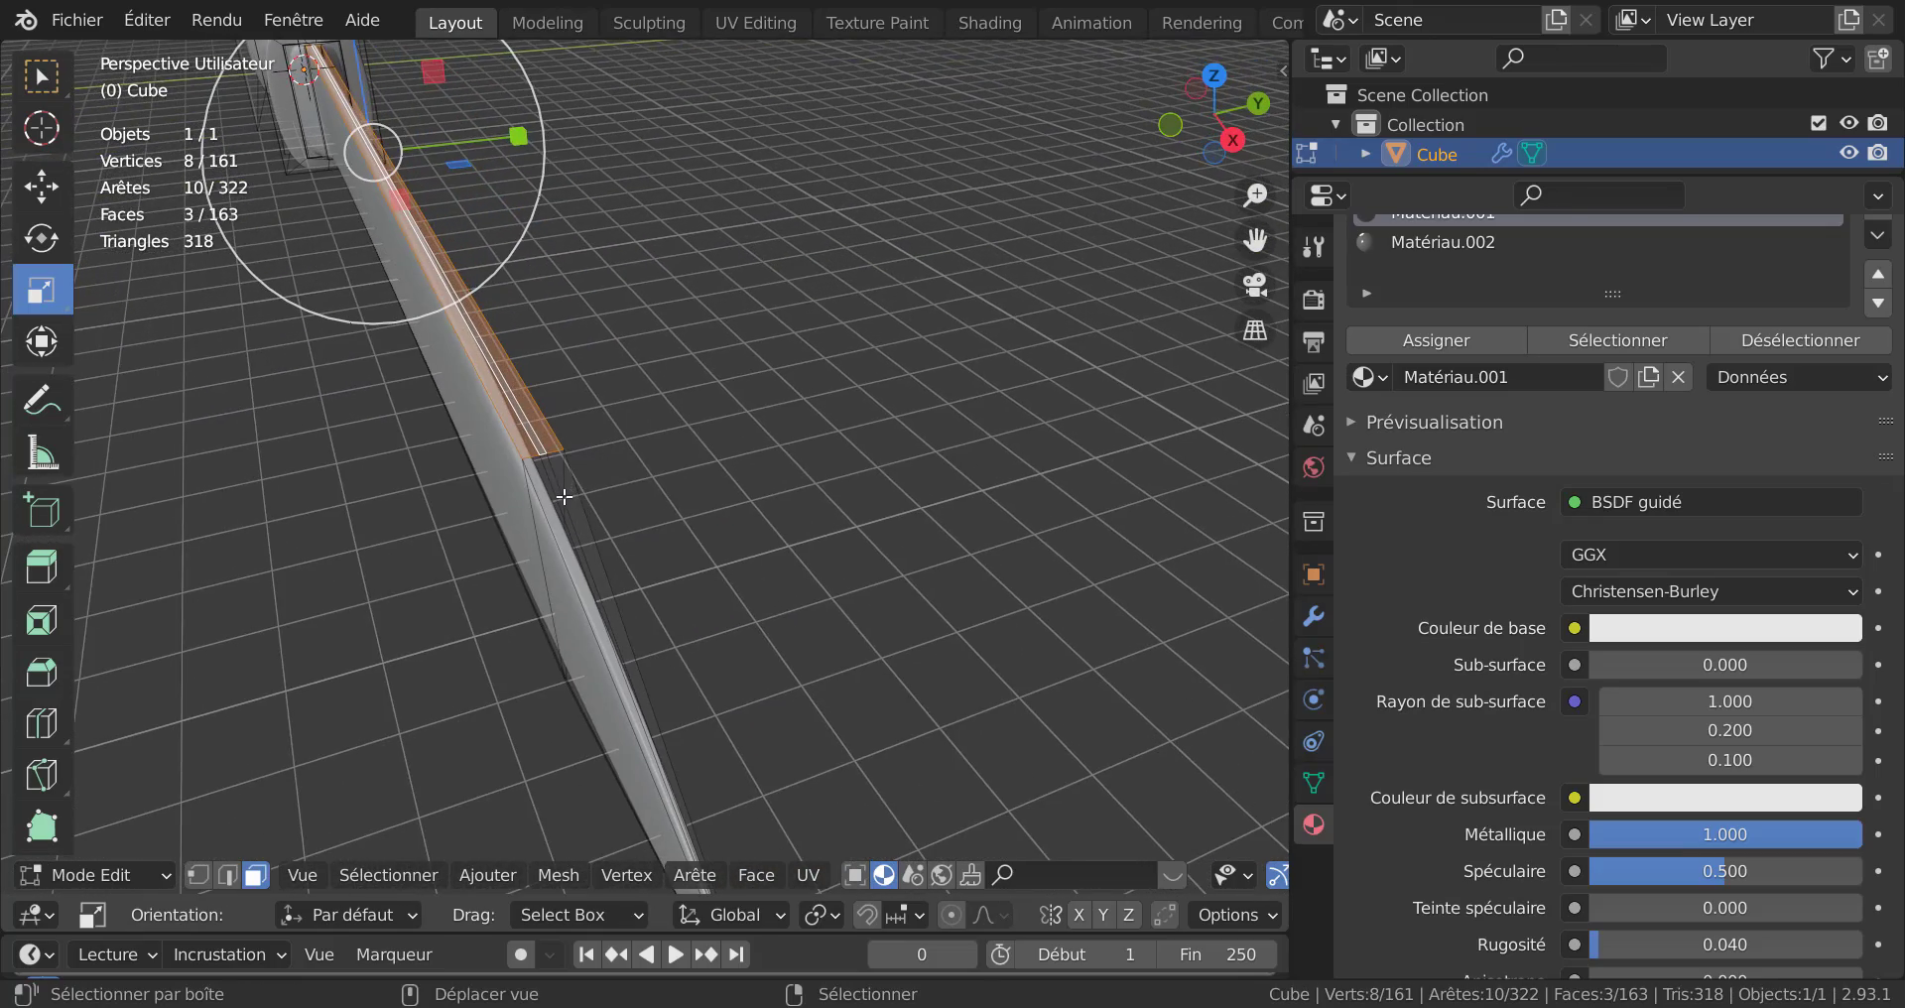
pyautogui.keyDown('shift'); pyautogui.click(563, 496); pyautogui.keyUp('shift')
pyautogui.keyDown('shift'); pyautogui.click(557, 501); pyautogui.keyUp('shift')
pyautogui.keyDown('shift'); pyautogui.click(553, 504); pyautogui.keyUp('shift')
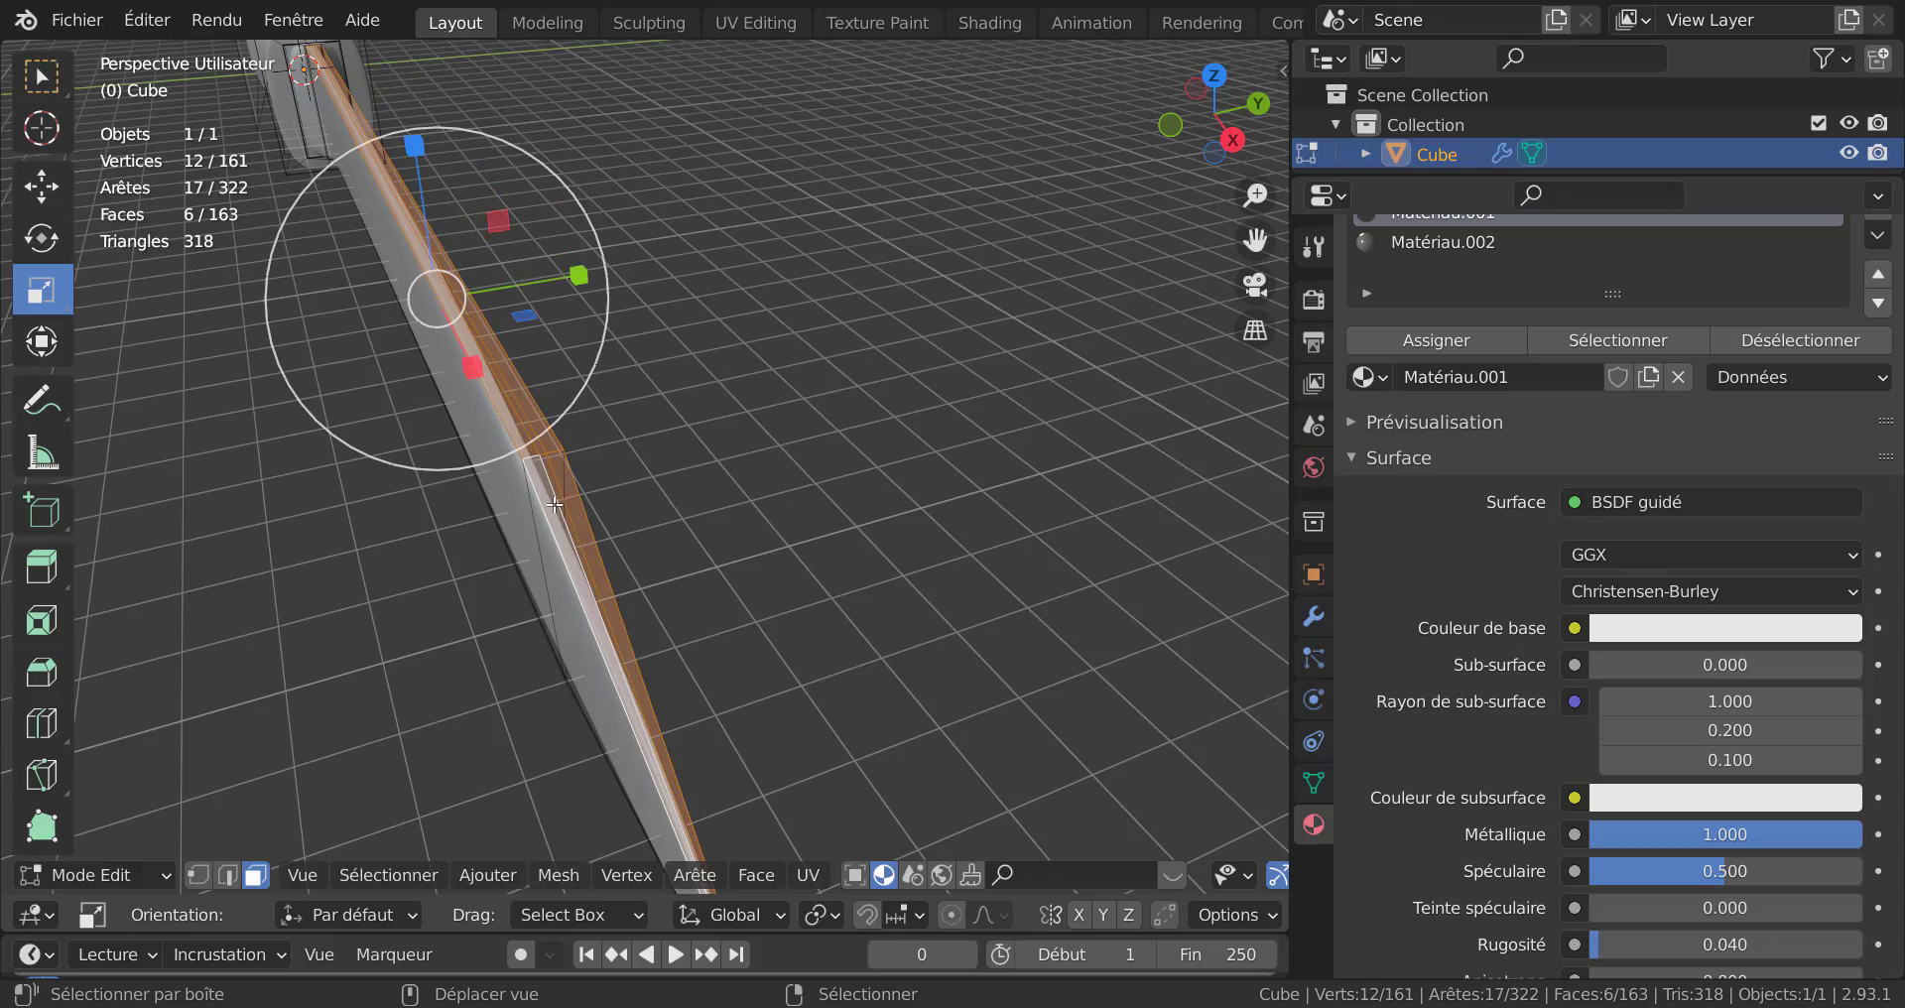
pyautogui.scroll(-3, 494, 523)
pyautogui.moveTo(477, 526); pyautogui.dragTo(467, 613, button='middle')
pyautogui.scroll(2, 561, 464)
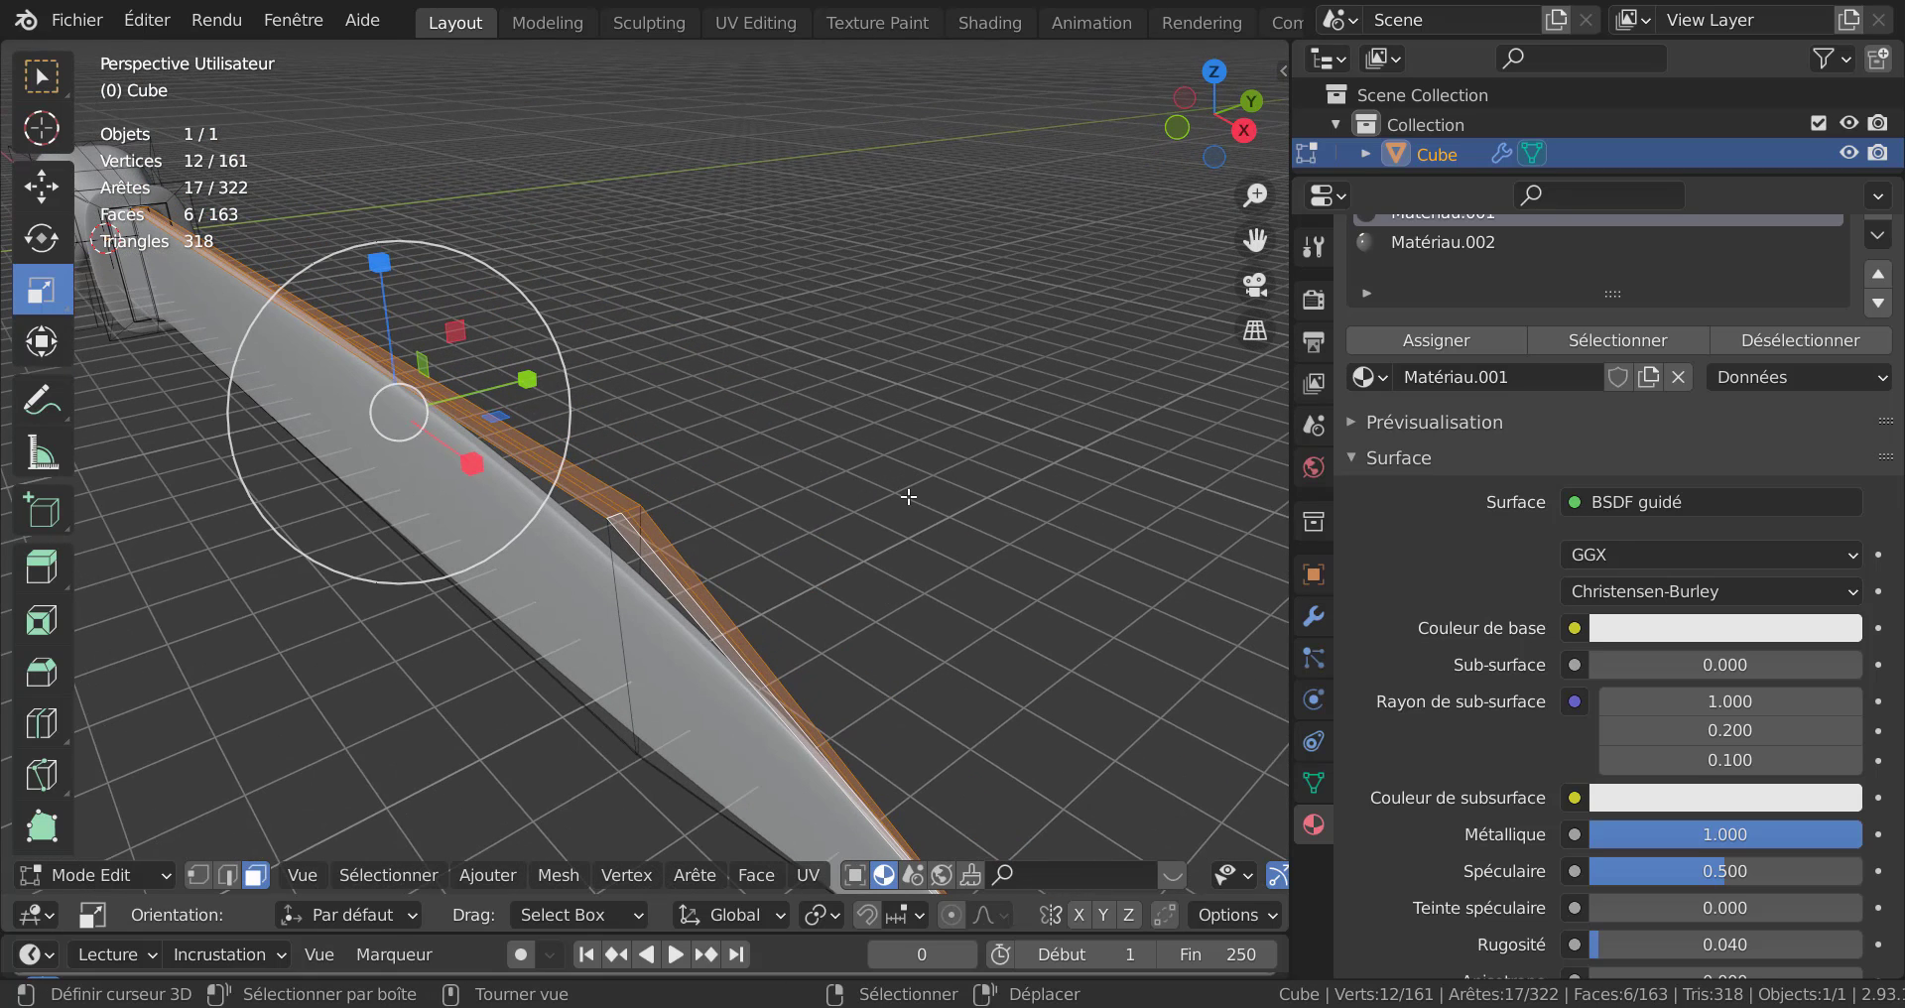
pyautogui.press('i')
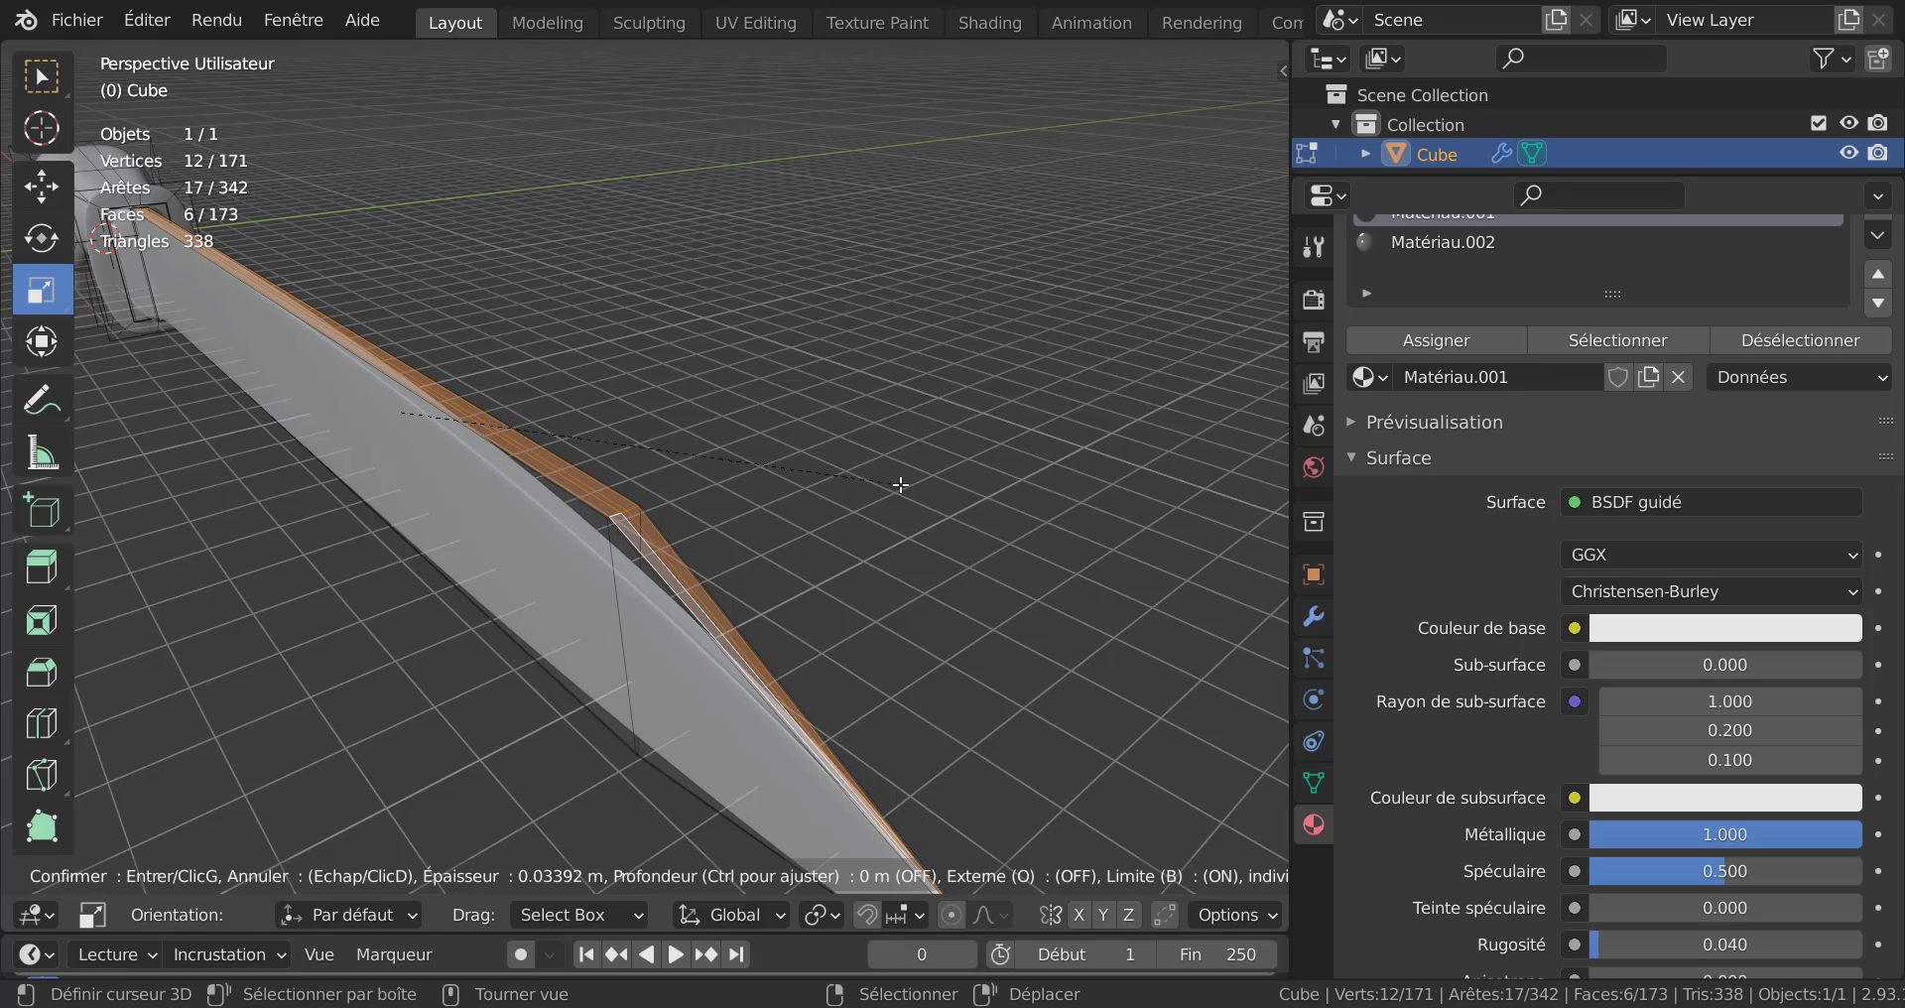
pyautogui.click(900, 484)
pyautogui.press('Tab')
# Switch the viewport to material preview and examine the knife's handle, guard and blade from the side.
pyautogui.moveTo(378, 462); pyautogui.dragTo(558, 637, button='middle')
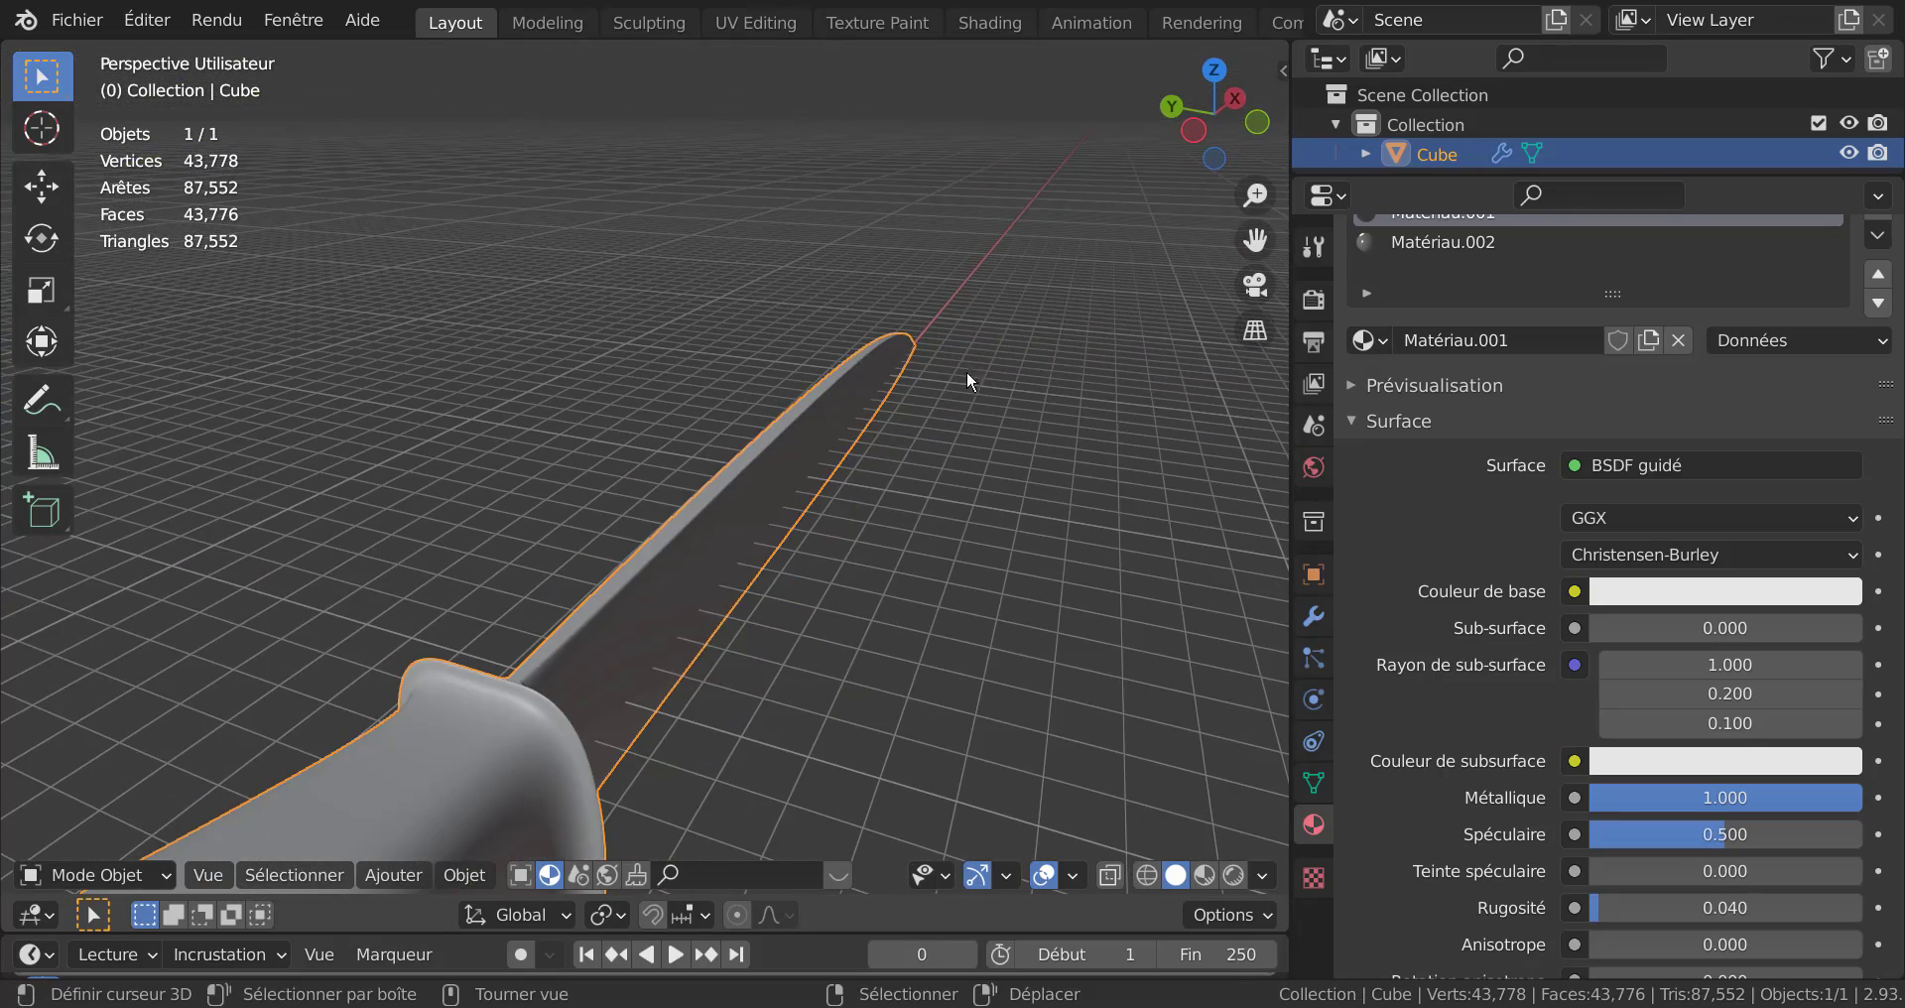
pyautogui.scroll(-6, 966, 371)
pyautogui.moveTo(966, 371); pyautogui.dragTo(727, 703, button='middle')
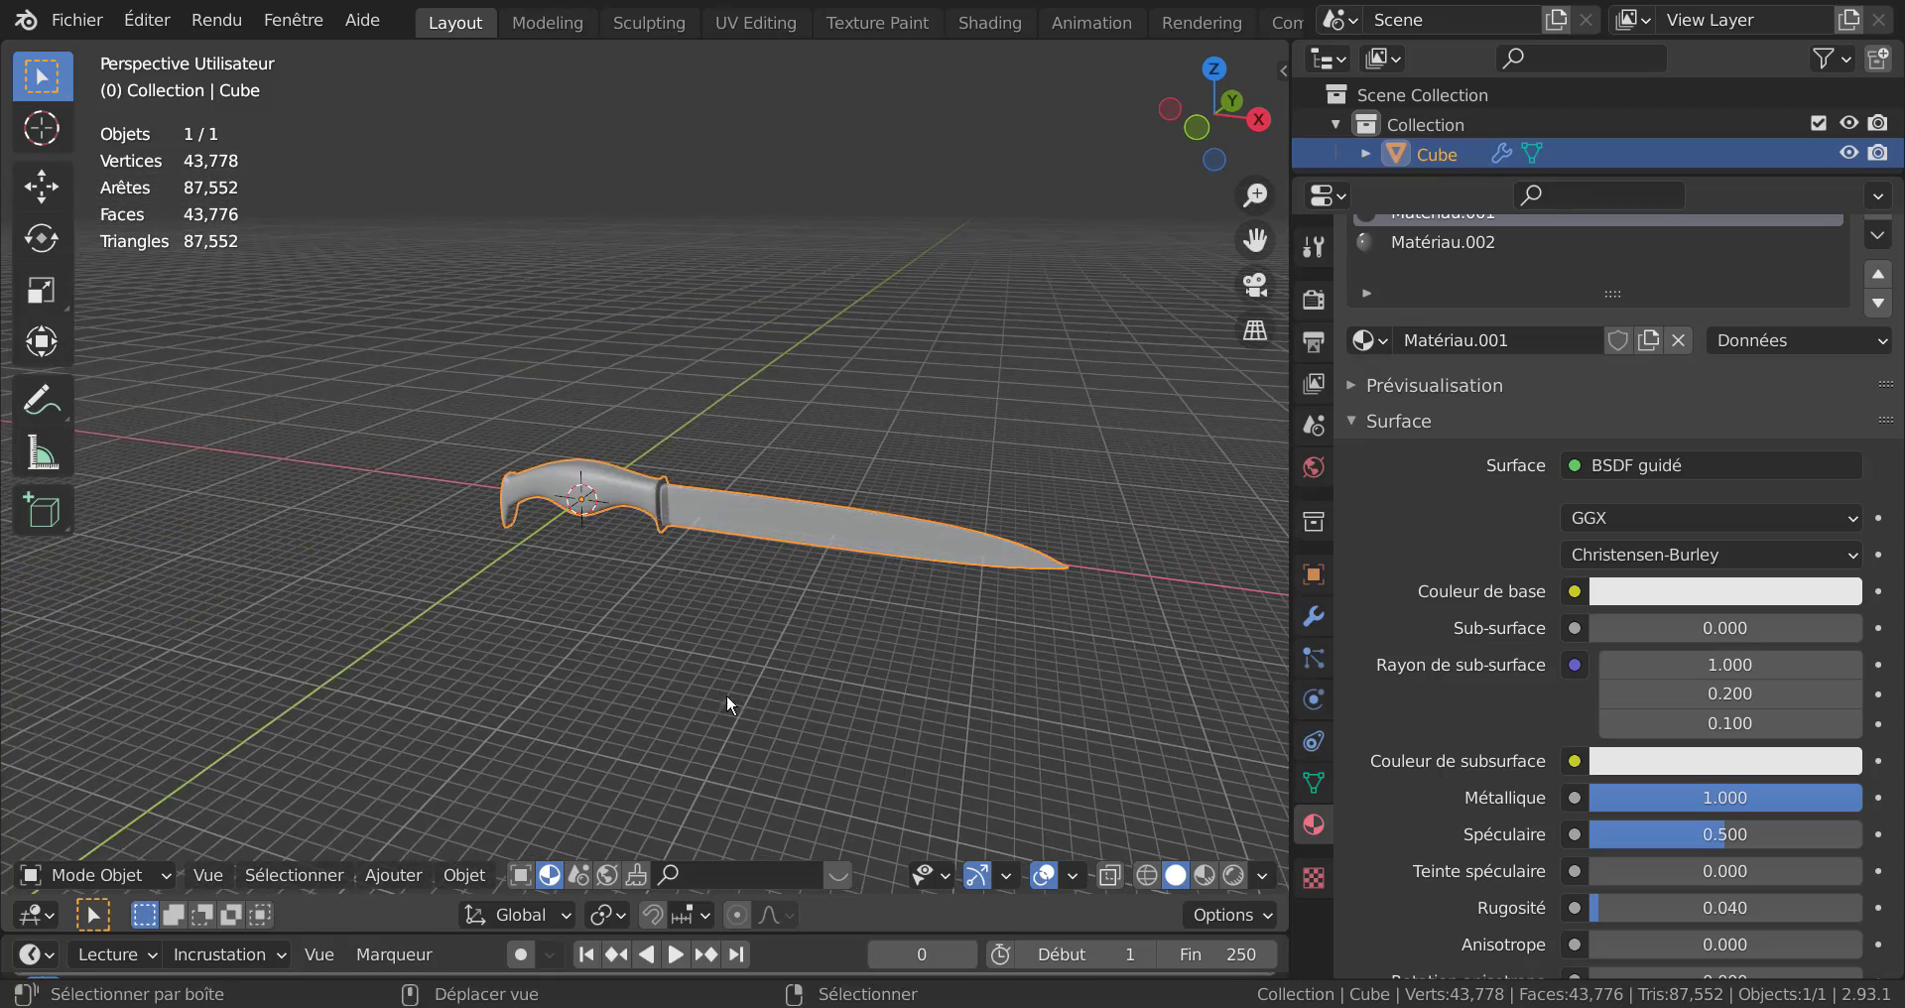
pyautogui.scroll(4, 726, 693)
pyautogui.moveTo(707, 619)
pyautogui.mouseDown(button='middle')
pyautogui.moveTo(780, 375)
pyautogui.moveTo(796, 540)
pyautogui.mouseUp(button='middle')
pyautogui.click(1233, 874)
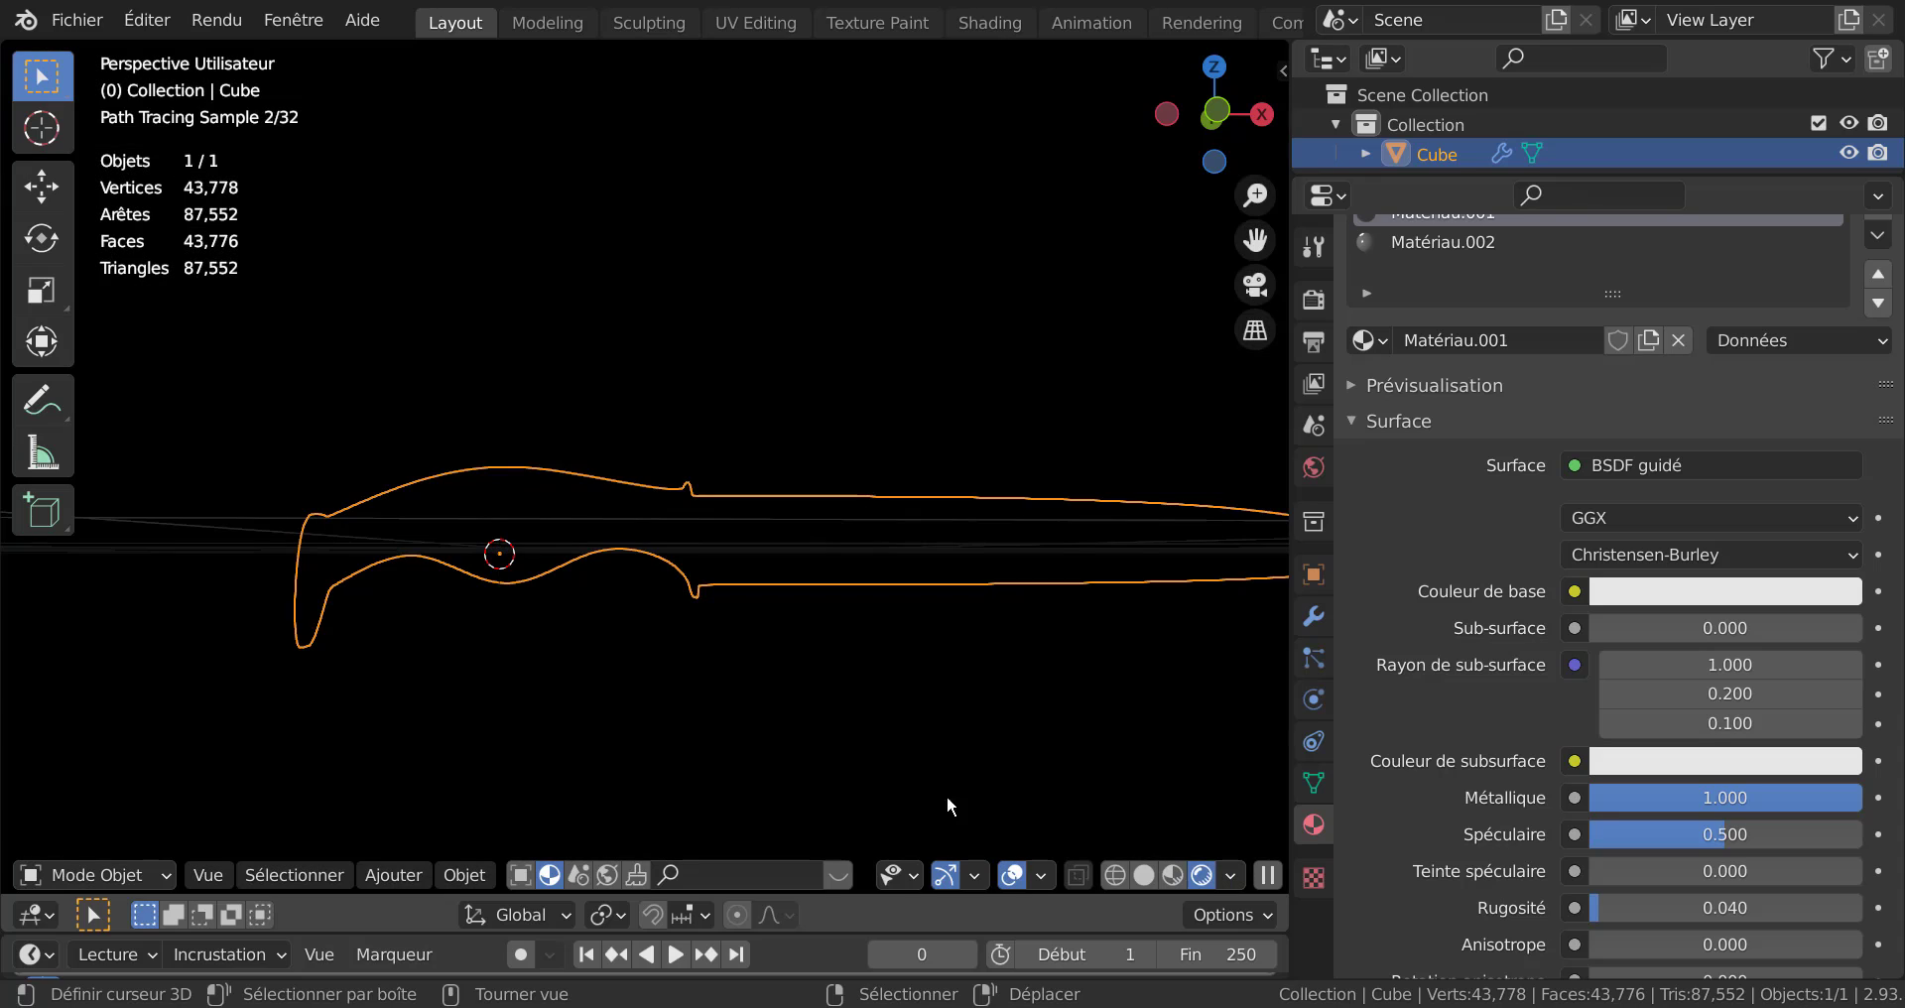
pyautogui.click(1172, 875)
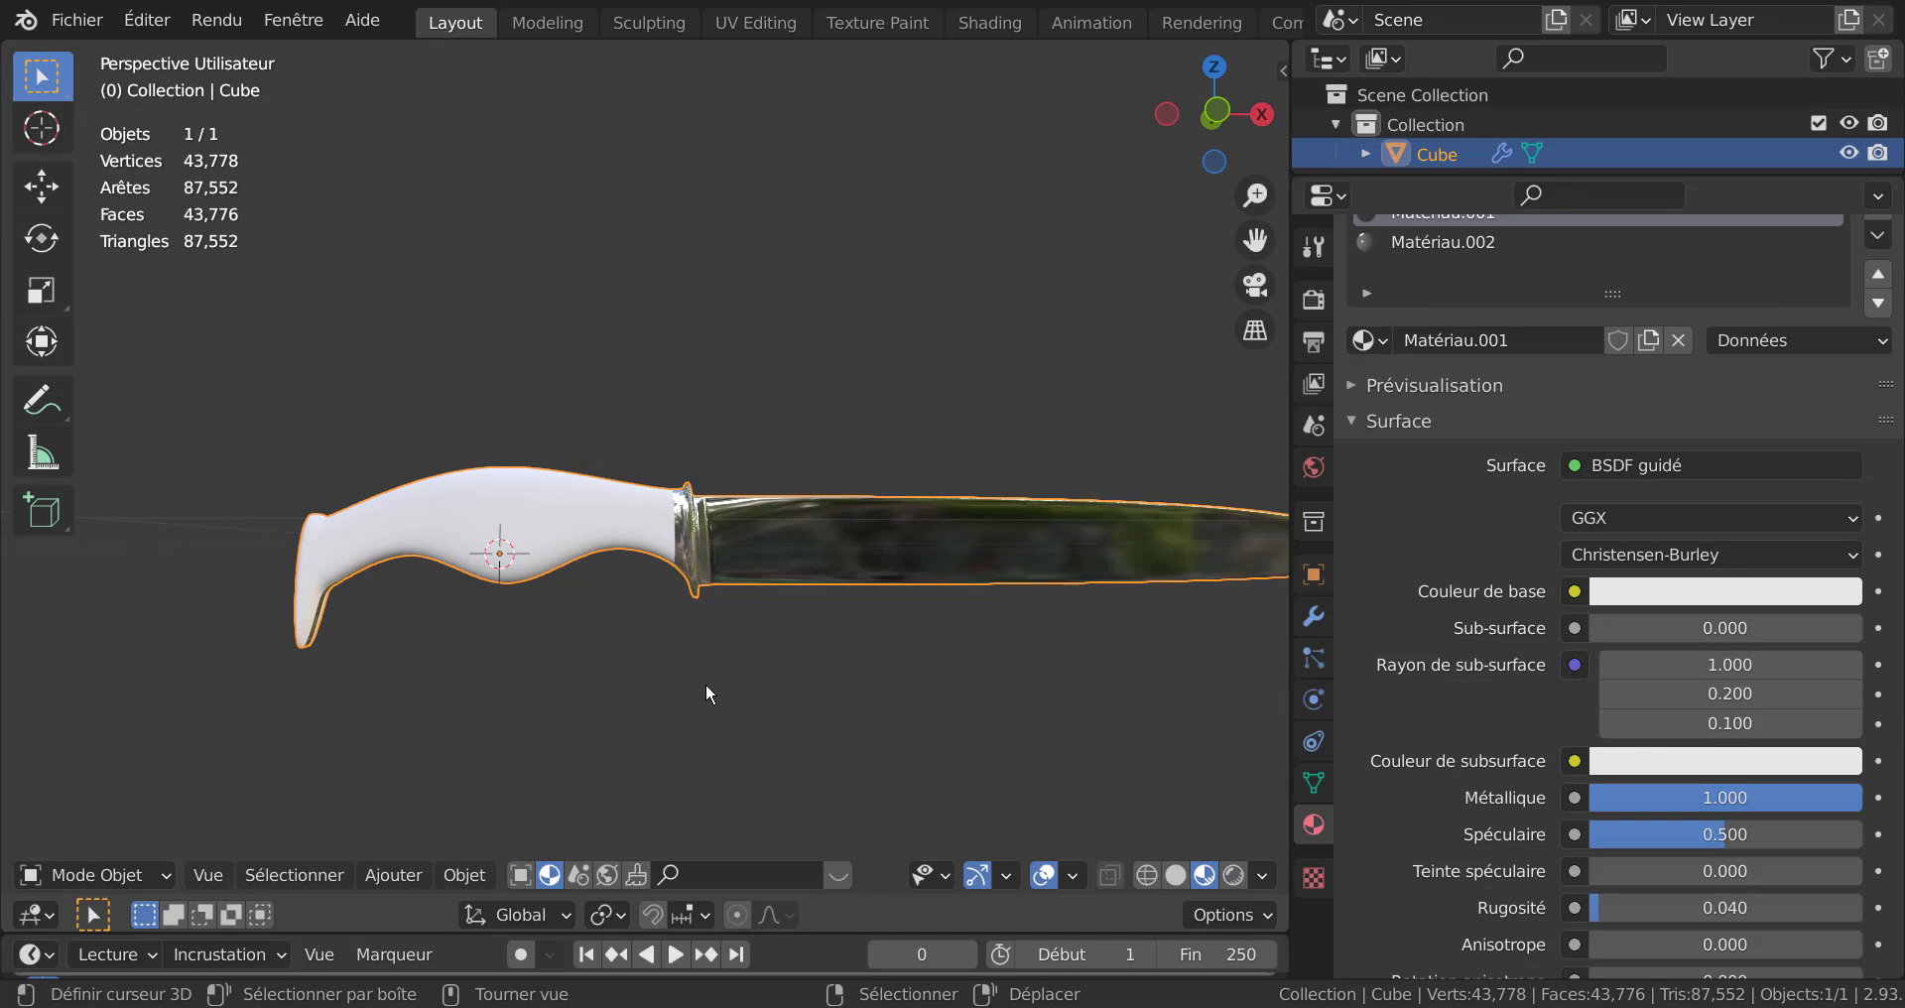
pyautogui.moveTo(706, 683)
pyautogui.mouseDown(button='middle')
pyautogui.moveTo(819, 762)
pyautogui.moveTo(645, 675)
pyautogui.mouseUp(button='middle')
pyautogui.scroll(3, 774, 737)
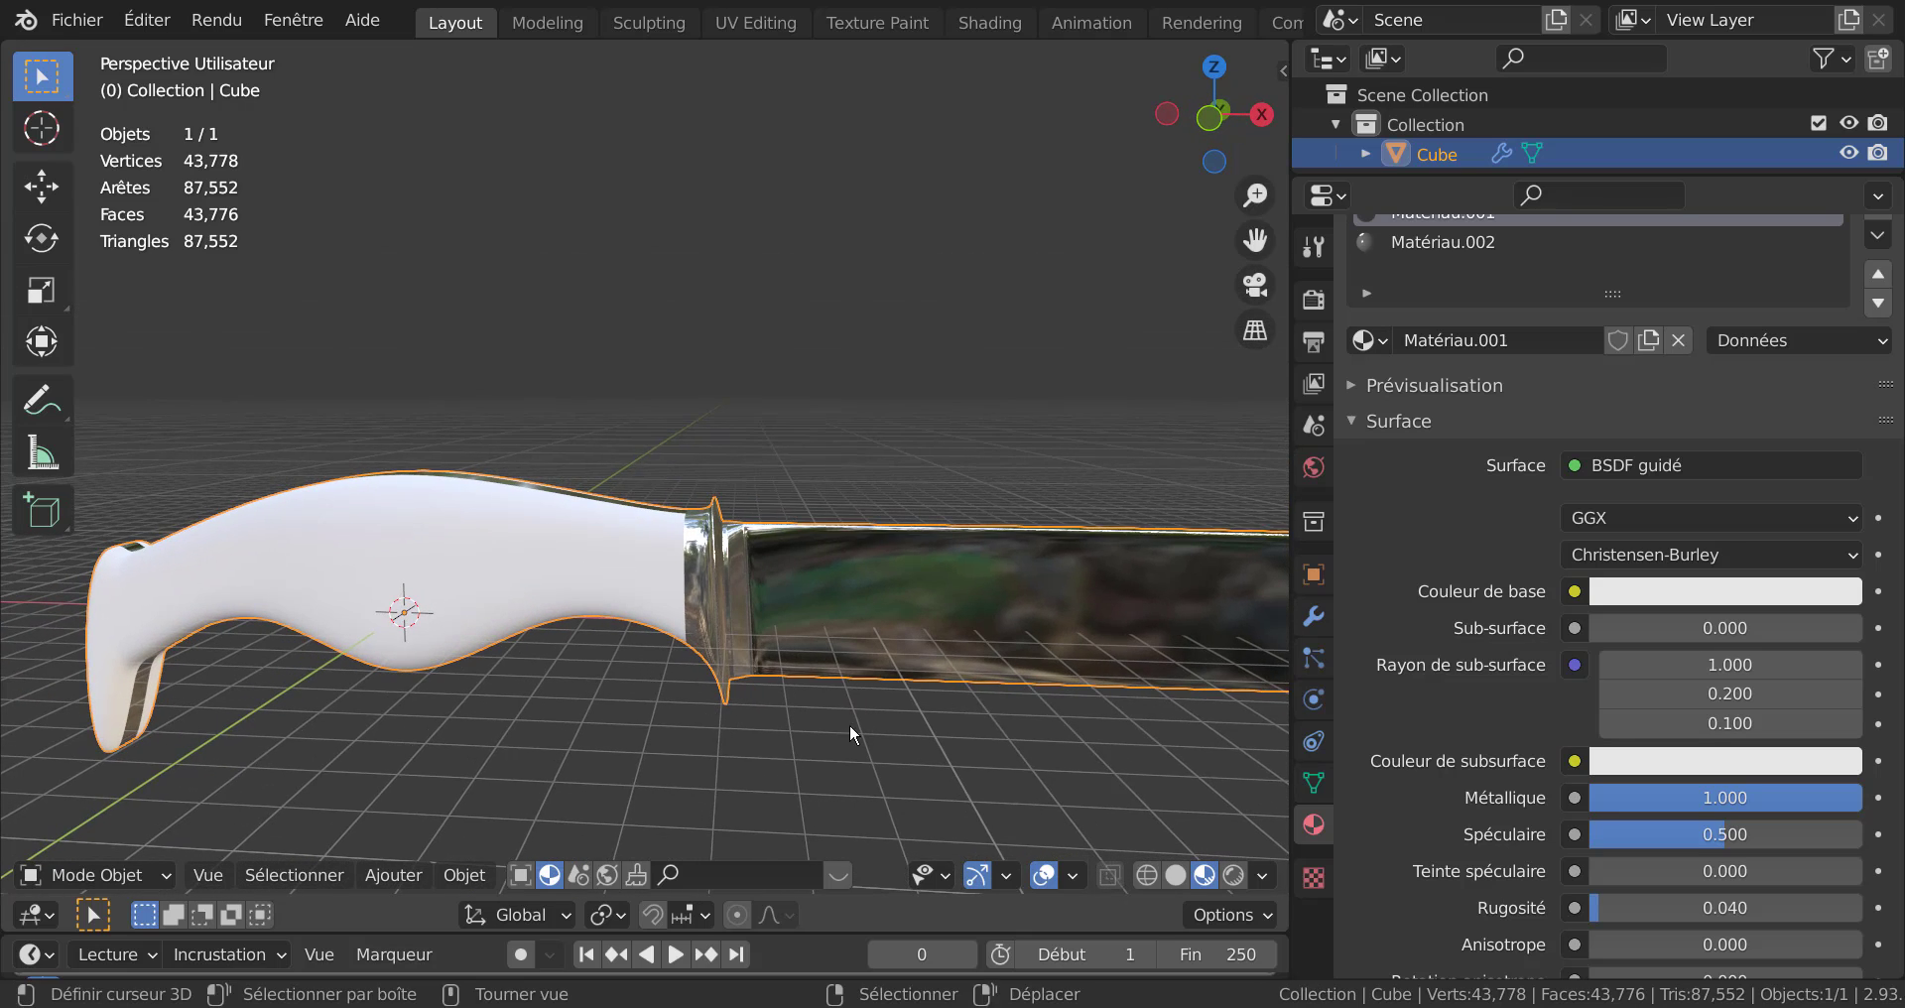
pyautogui.moveTo(849, 723); pyautogui.dragTo(778, 736, button='middle')
# Add a centred loop cut running lengthwise through the handle, guard and blade in Edit Mode.
pyautogui.press('Tab')
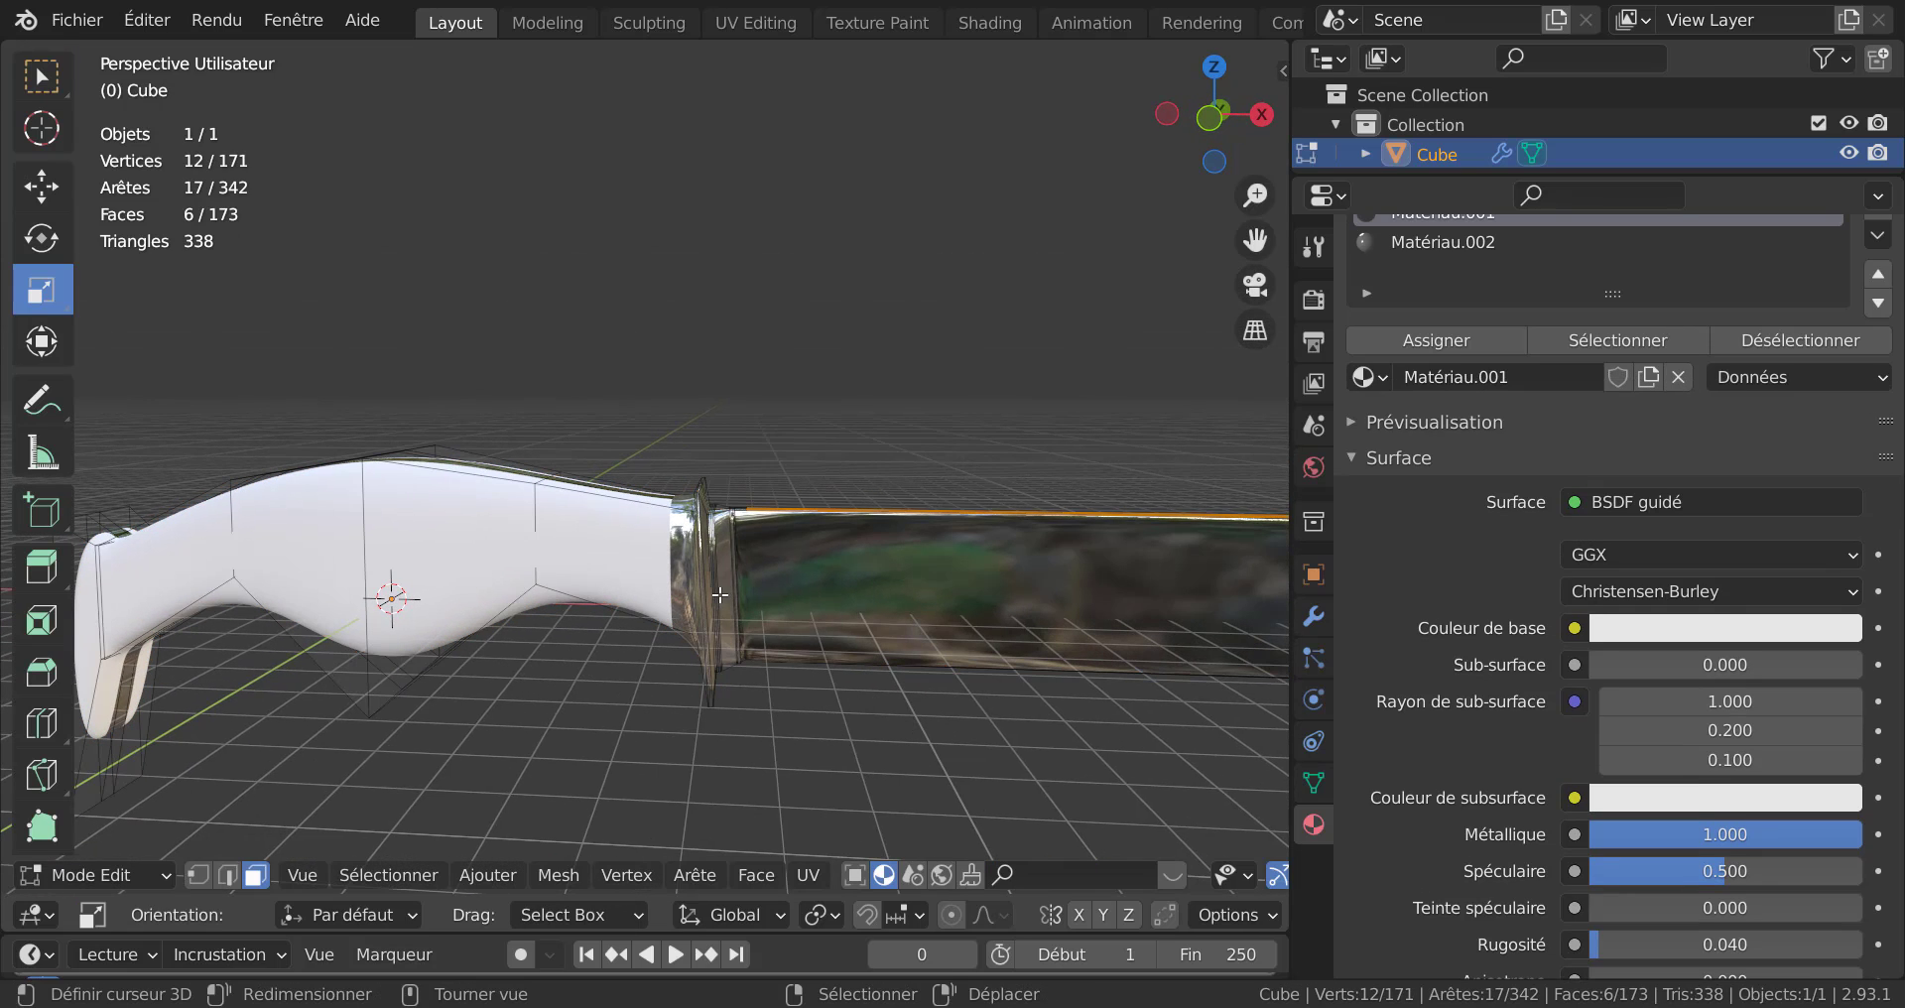
pyautogui.hotkey('ctrl', 'r')
pyautogui.click(720, 595)
pyautogui.rightClick(720, 595)
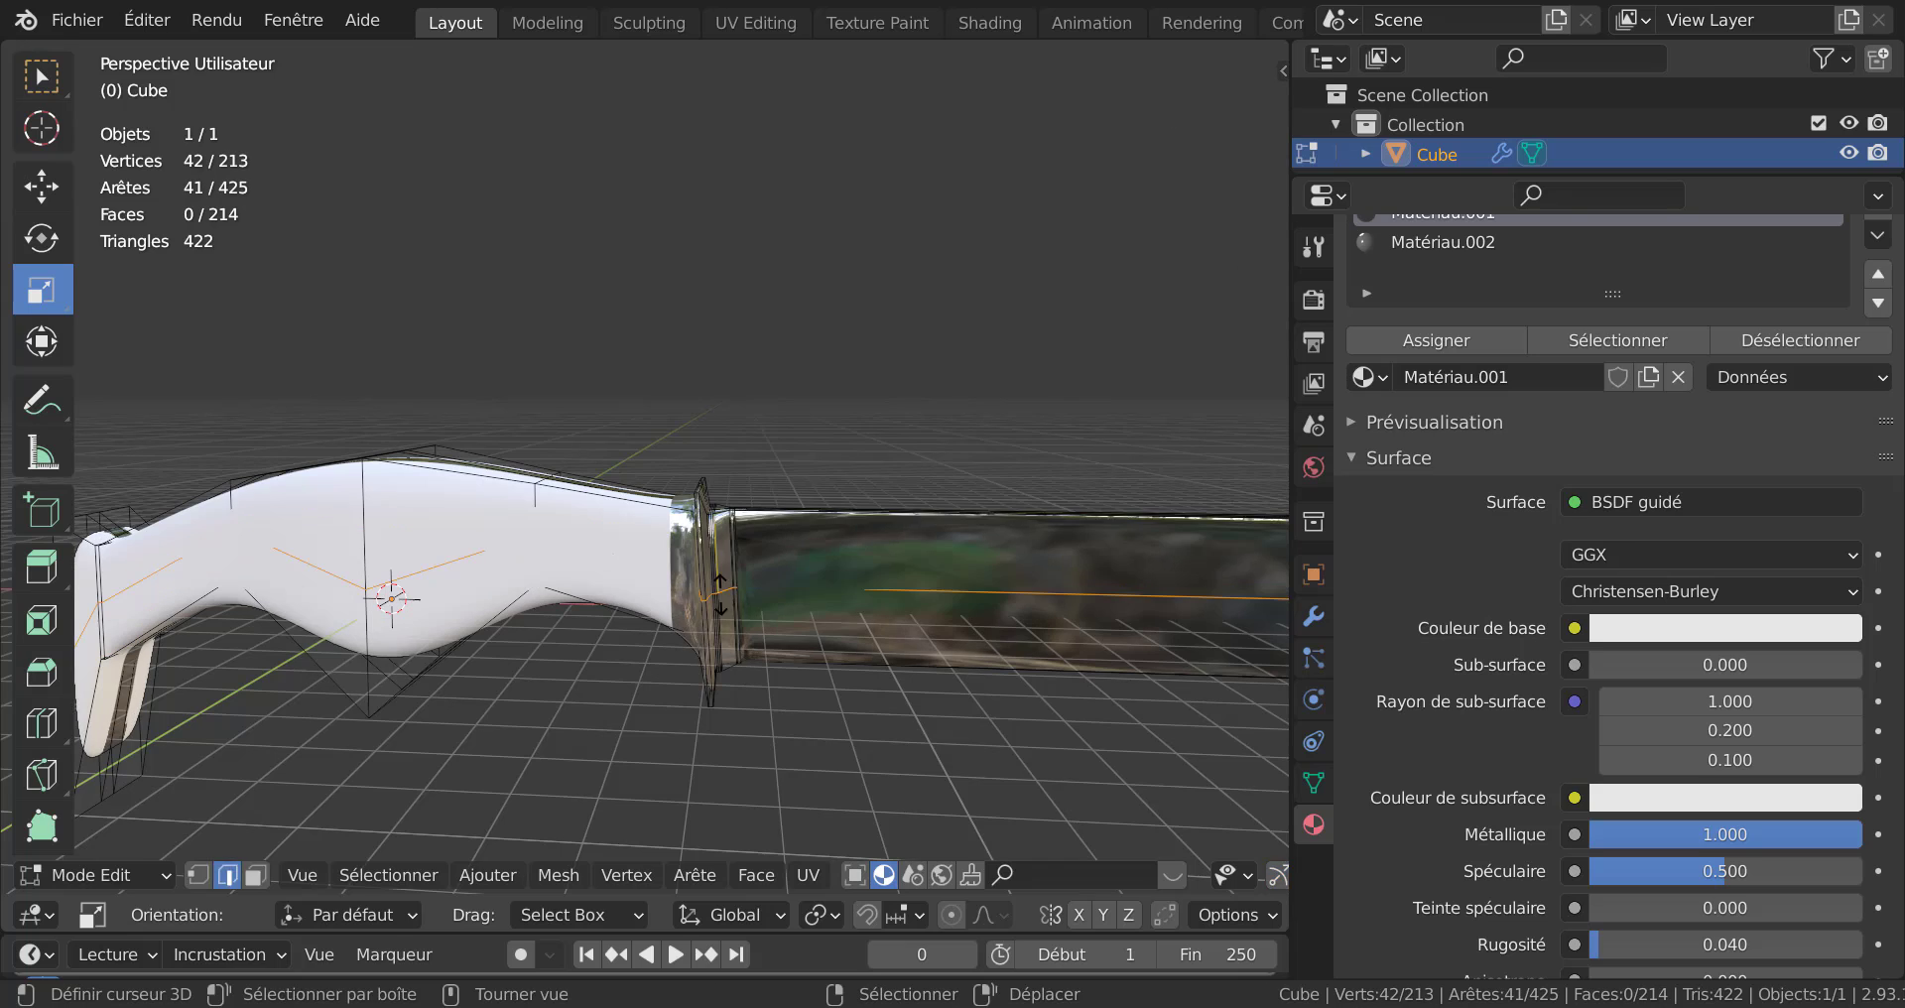
pyautogui.moveTo(911, 698); pyautogui.dragTo(796, 681, button='middle')
pyautogui.scroll(3, 722, 615)
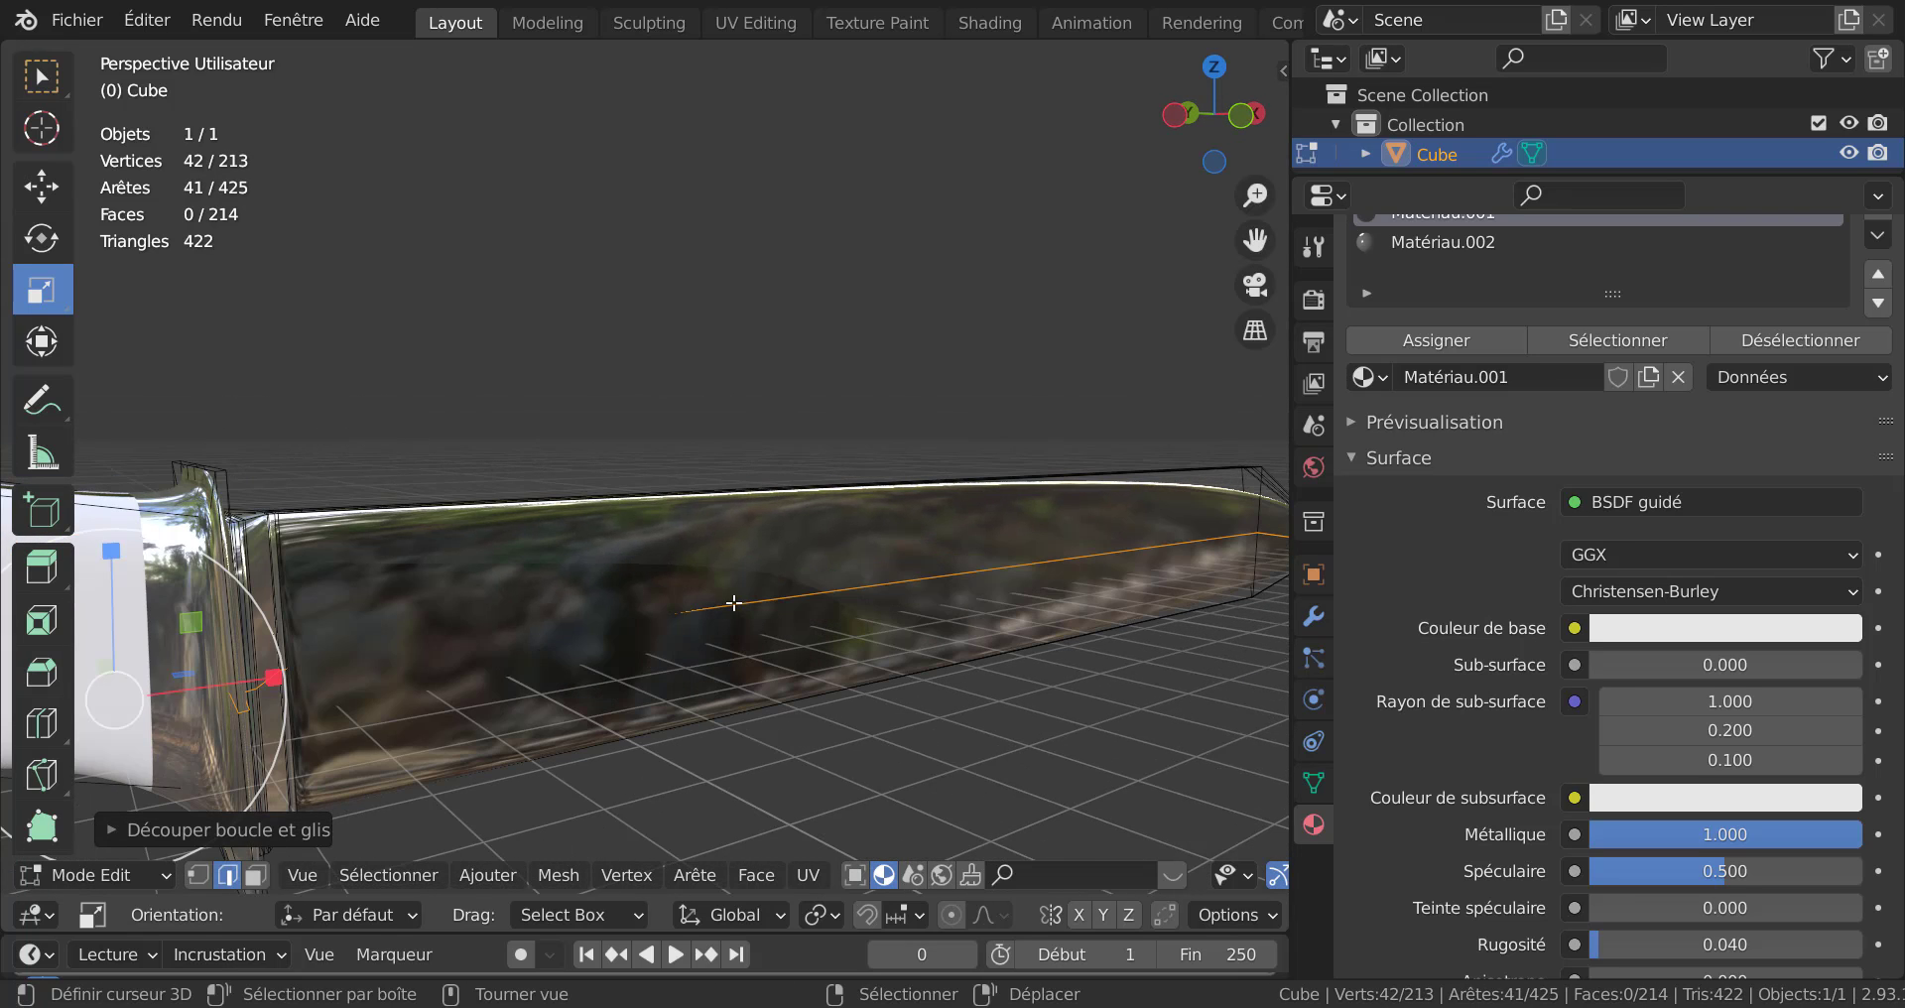
# Select the central lengthwise edge on one side of the blade and switch the viewport to solid shading.
pyautogui.click(733, 603)
pyautogui.moveTo(754, 605)
pyautogui.mouseDown(button='middle')
pyautogui.moveTo(1065, 600)
pyautogui.moveTo(777, 646)
pyautogui.mouseUp(button='middle')
pyautogui.scroll(-5, 1109, 879)
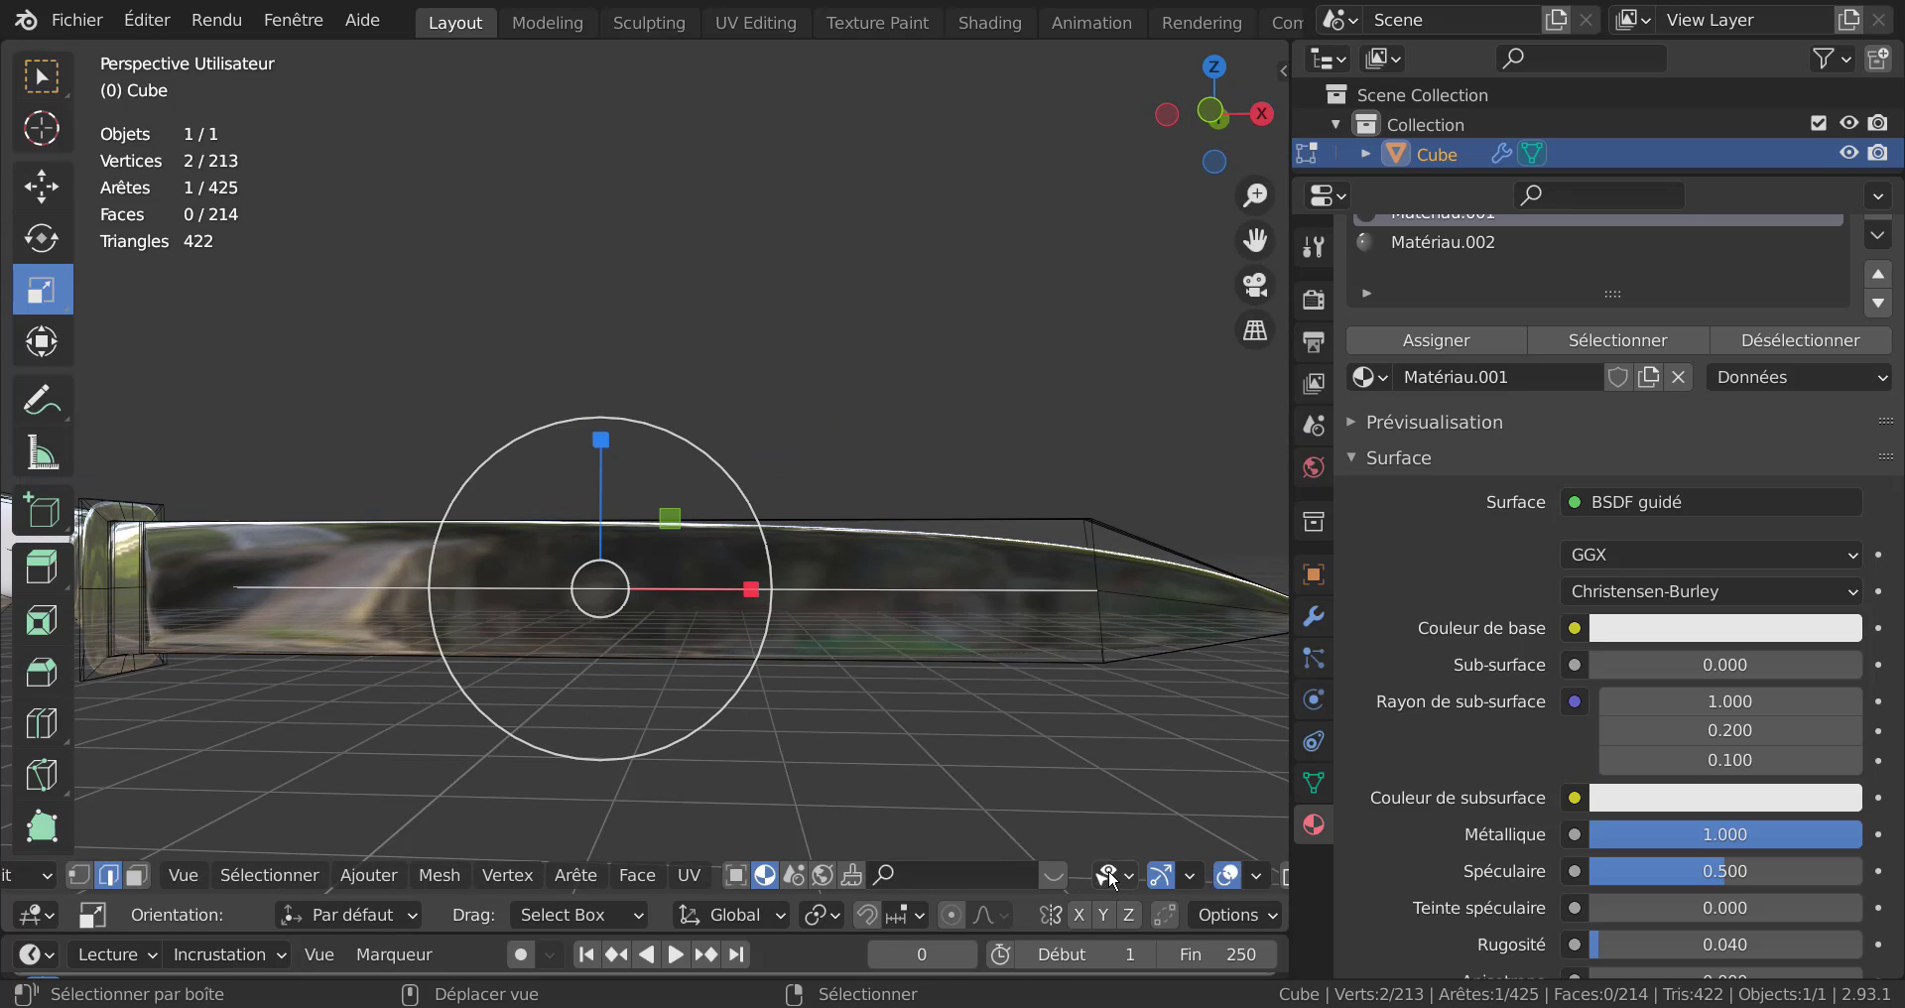
pyautogui.scroll(-2, 1250, 879)
pyautogui.click(1177, 875)
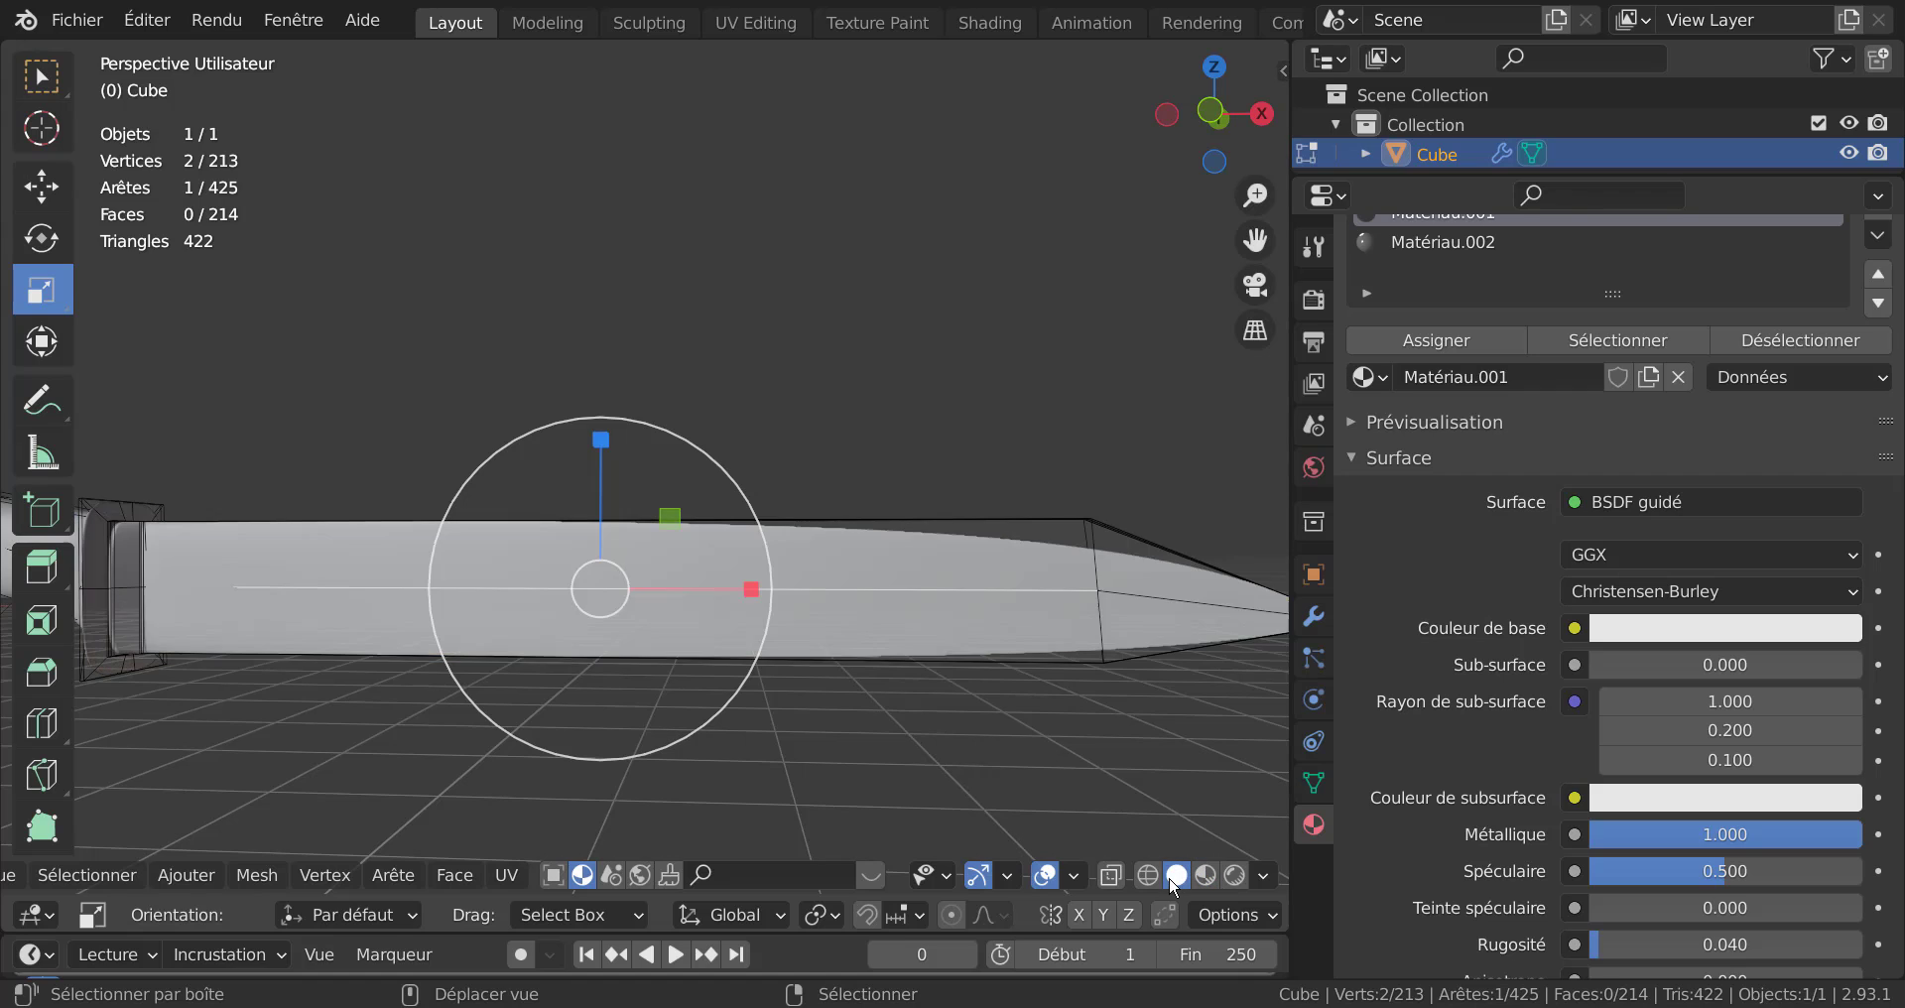
# Add the remaining central edges on both sides of the blade and its point, and bevel them about 0.062 m wide with two segments.
pyautogui.keyDown('shift'); pyautogui.click(1154, 599); pyautogui.keyUp('shift')
pyautogui.moveTo(1155, 599); pyautogui.dragTo(972, 721, button='middle')
pyautogui.keyDown('shift'); pyautogui.click(283, 712); pyautogui.keyUp('shift')
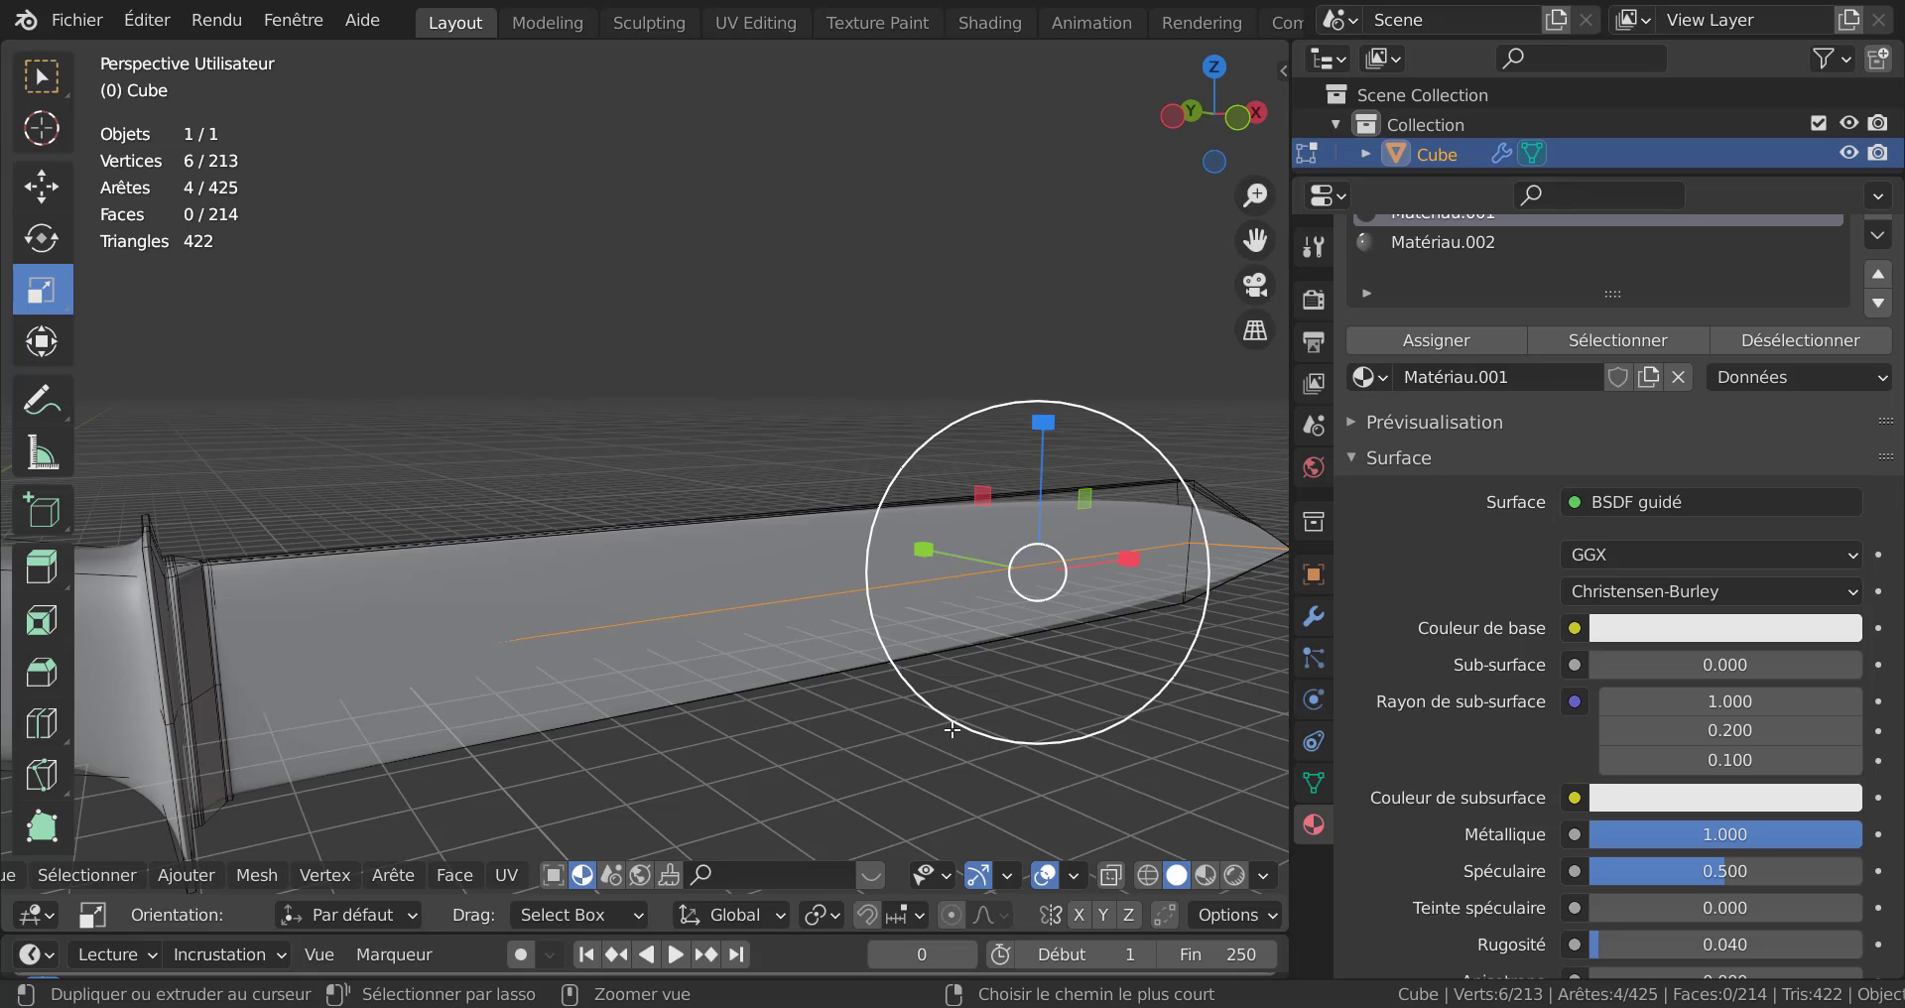
pyautogui.hotkey('ctrl', 'b')
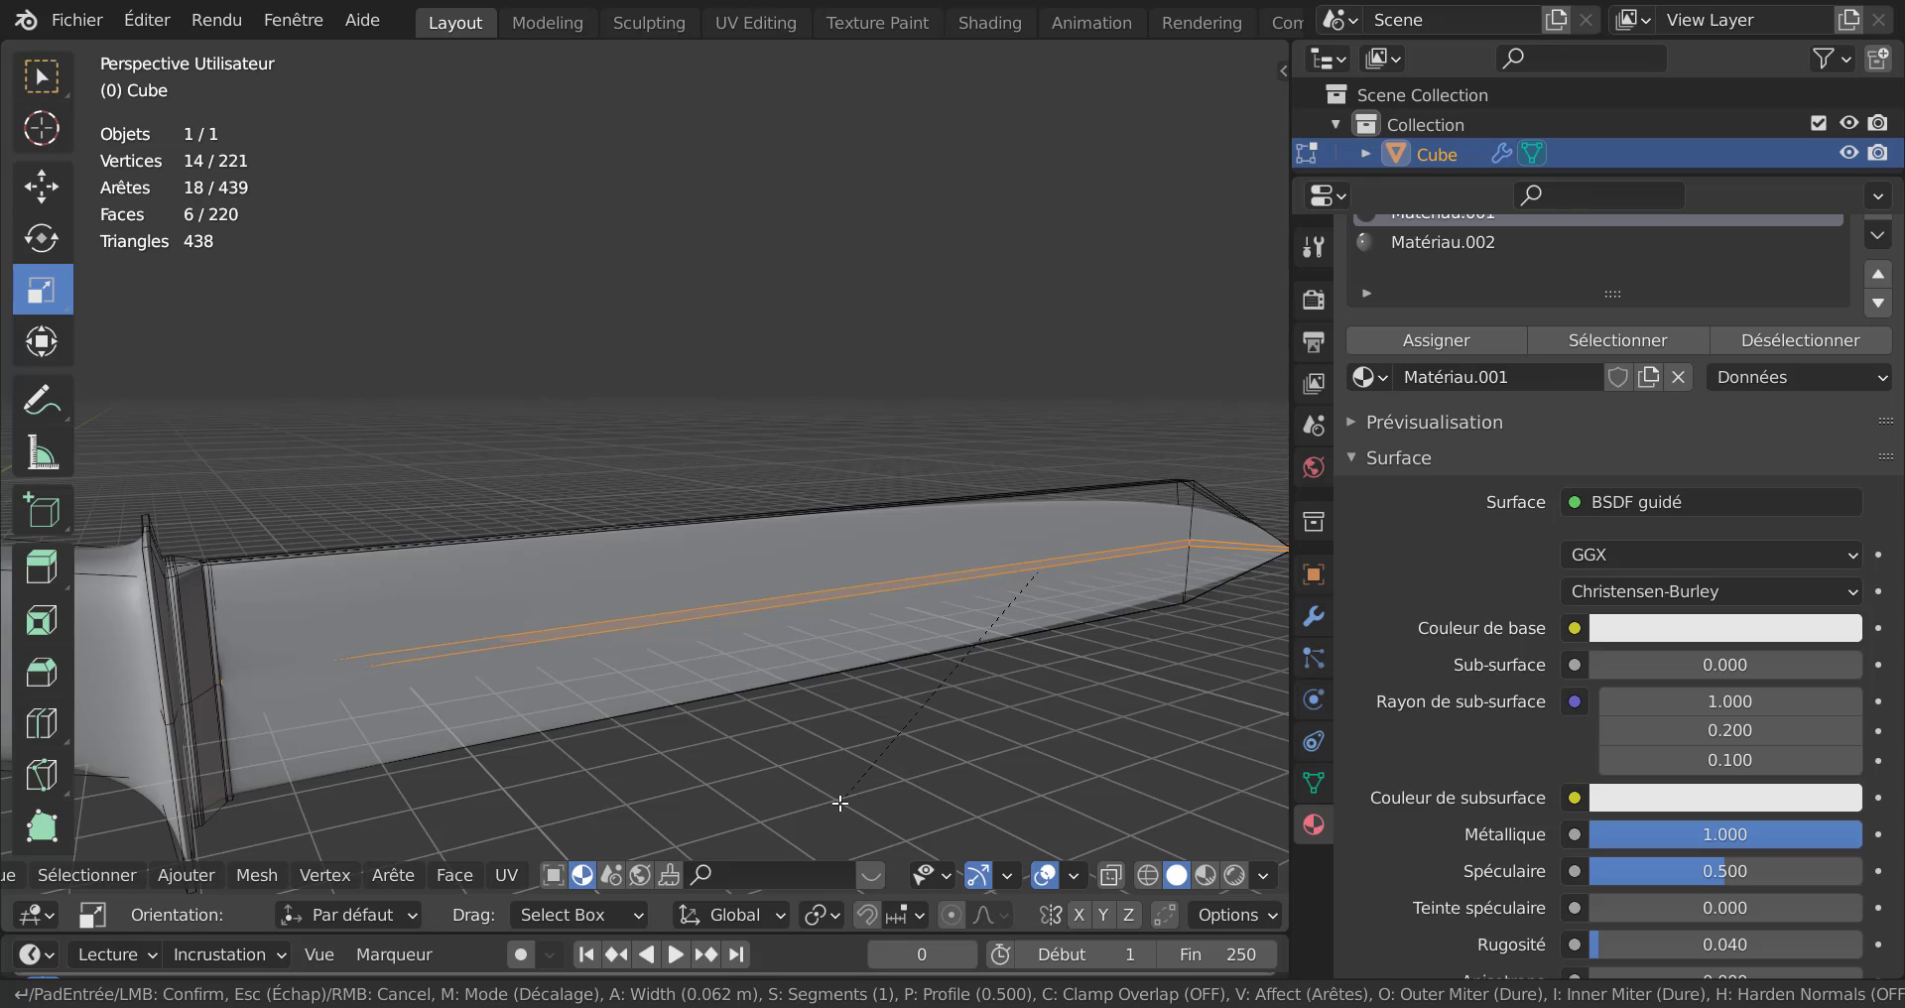
pyautogui.scroll(1, 841, 803)
pyautogui.click(840, 802)
pyautogui.scroll(5, 836, 799)
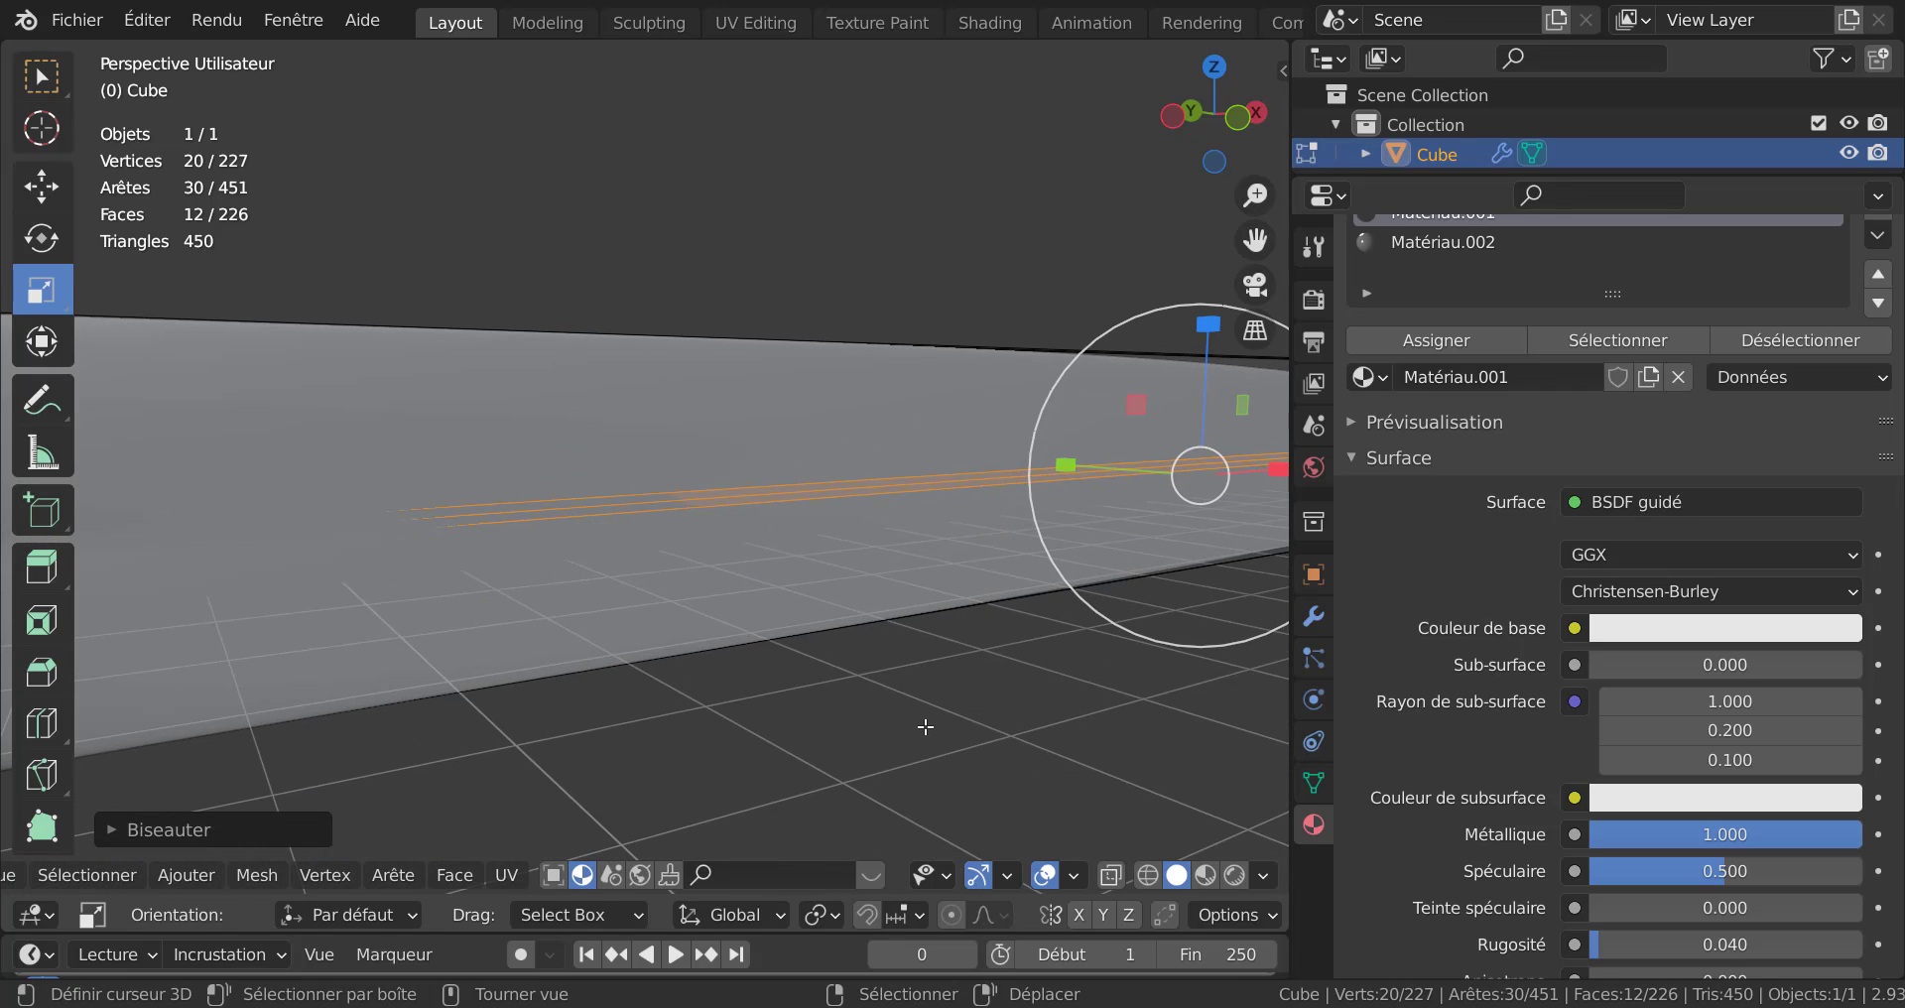
# Reduce the selection to the bevel's centre edges, add those running to the tip, and scale them outward along global Y.
pyautogui.press('ctrl+KP_Subtract')
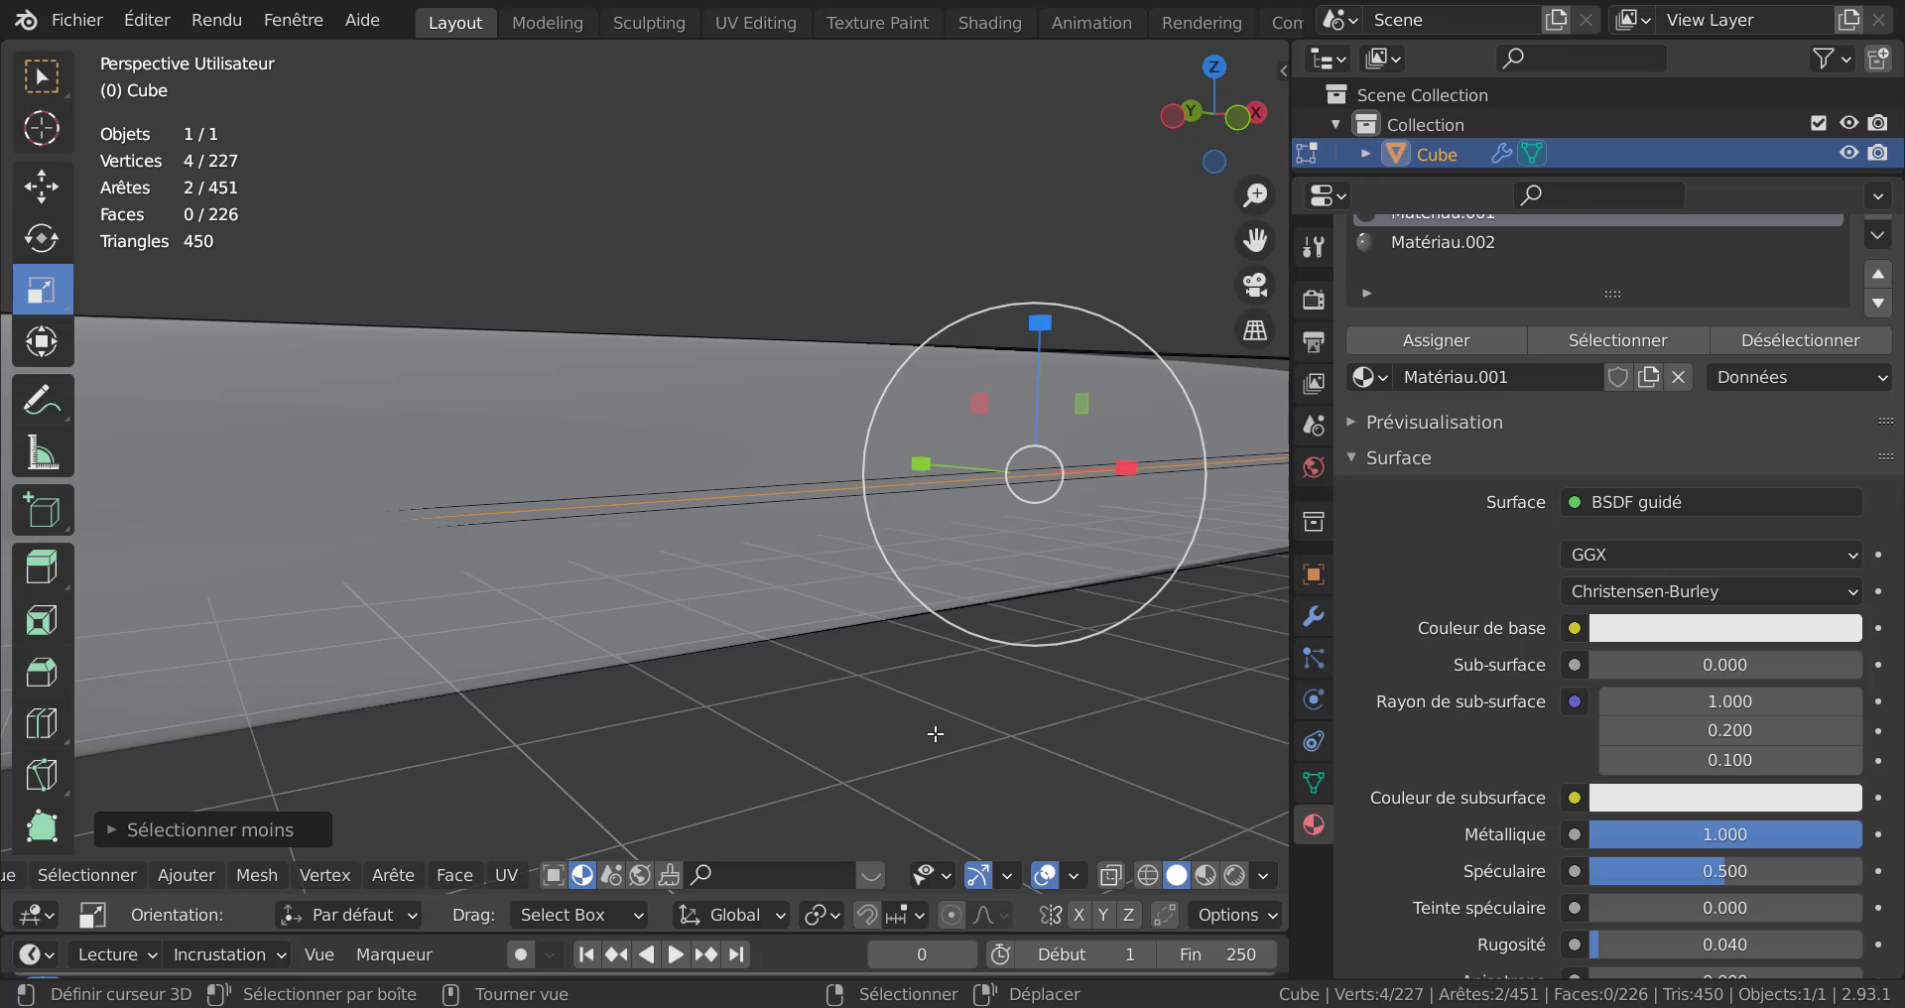
pyautogui.scroll(-3, 952, 699)
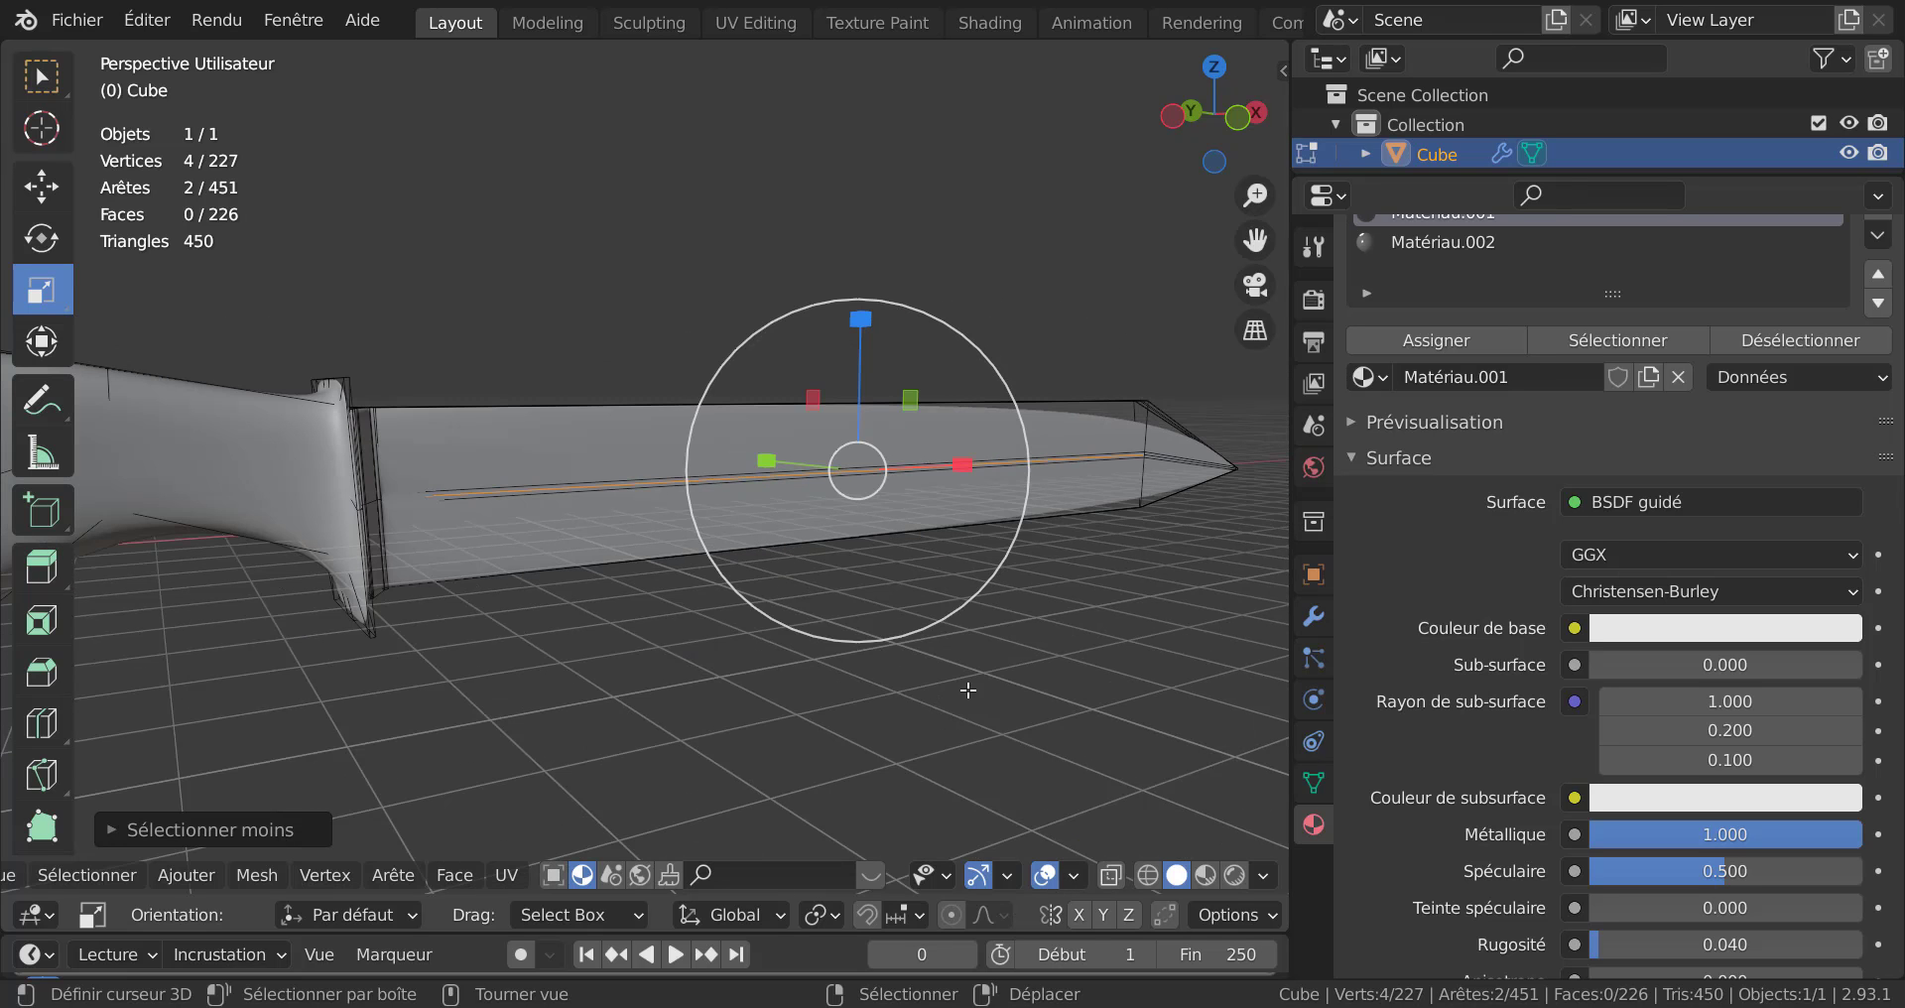
pyautogui.moveTo(868, 697); pyautogui.dragTo(599, 684, button='middle')
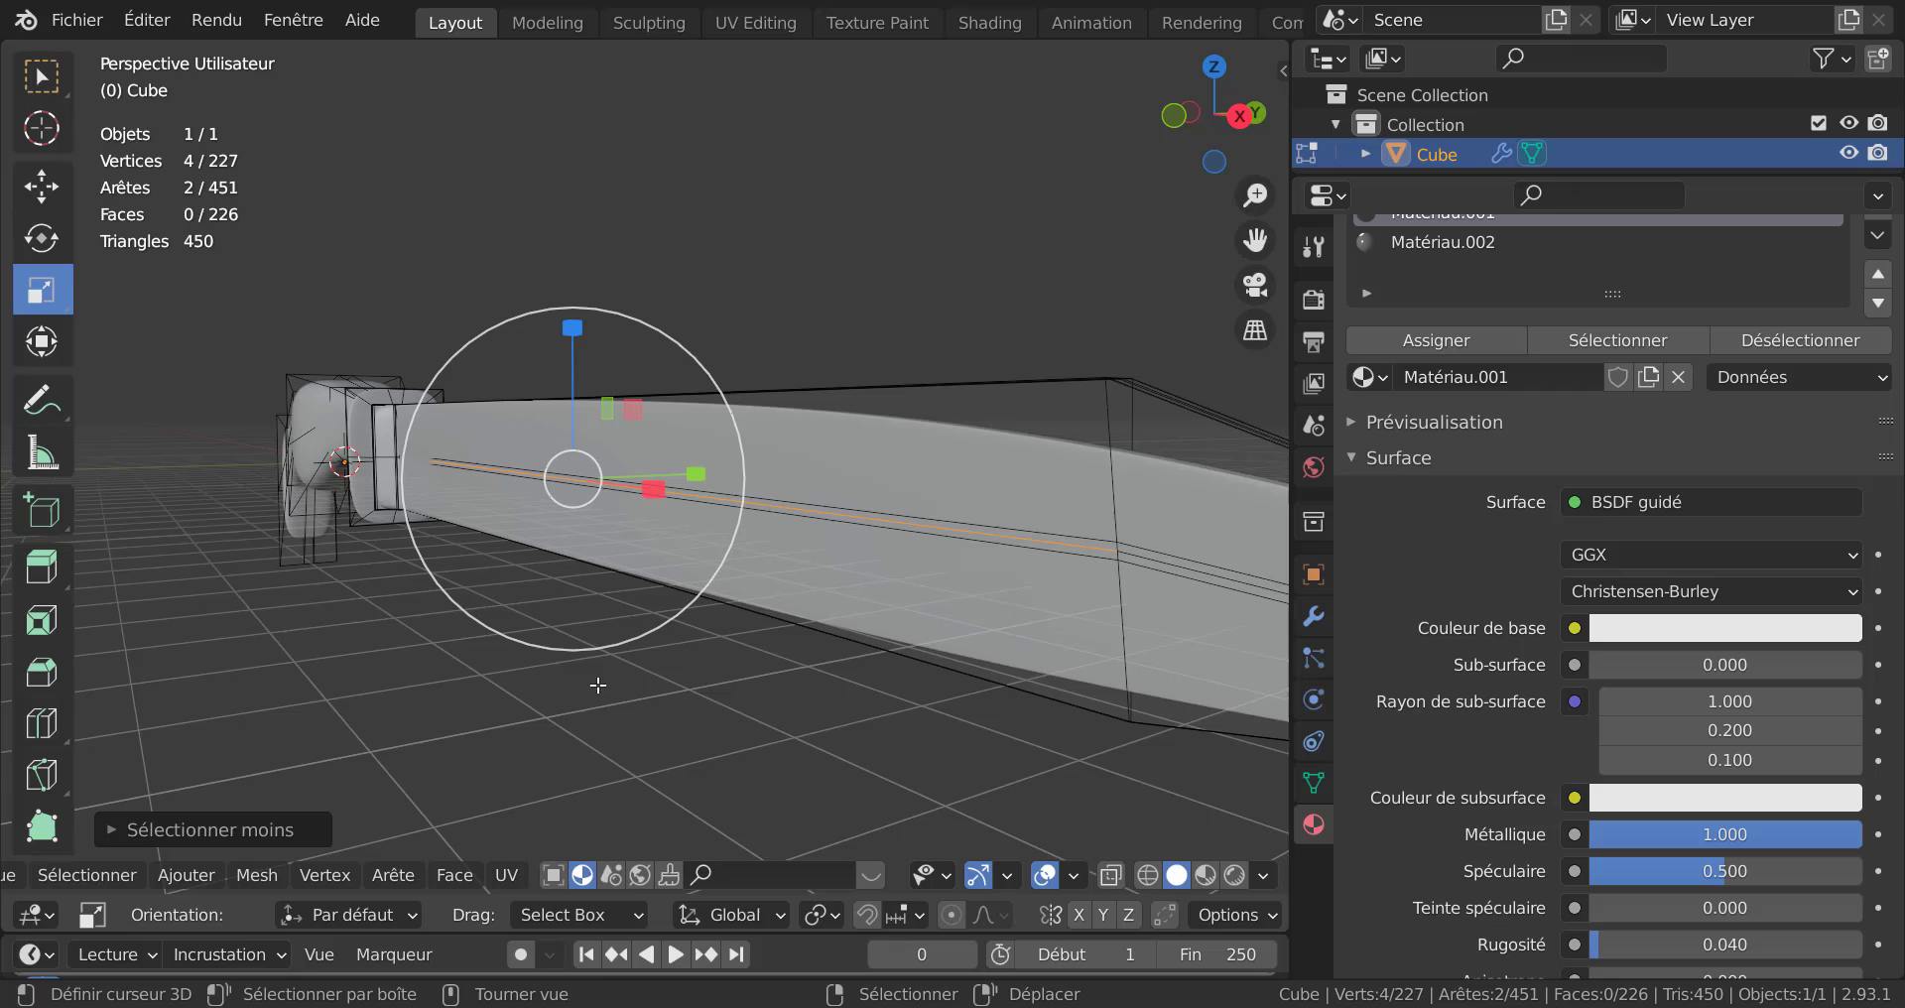
pyautogui.keyDown('shift'); pyautogui.click(1175, 565); pyautogui.keyUp('shift')
pyautogui.moveTo(1175, 564); pyautogui.dragTo(871, 624, button='middle')
pyautogui.scroll(6, 817, 665)
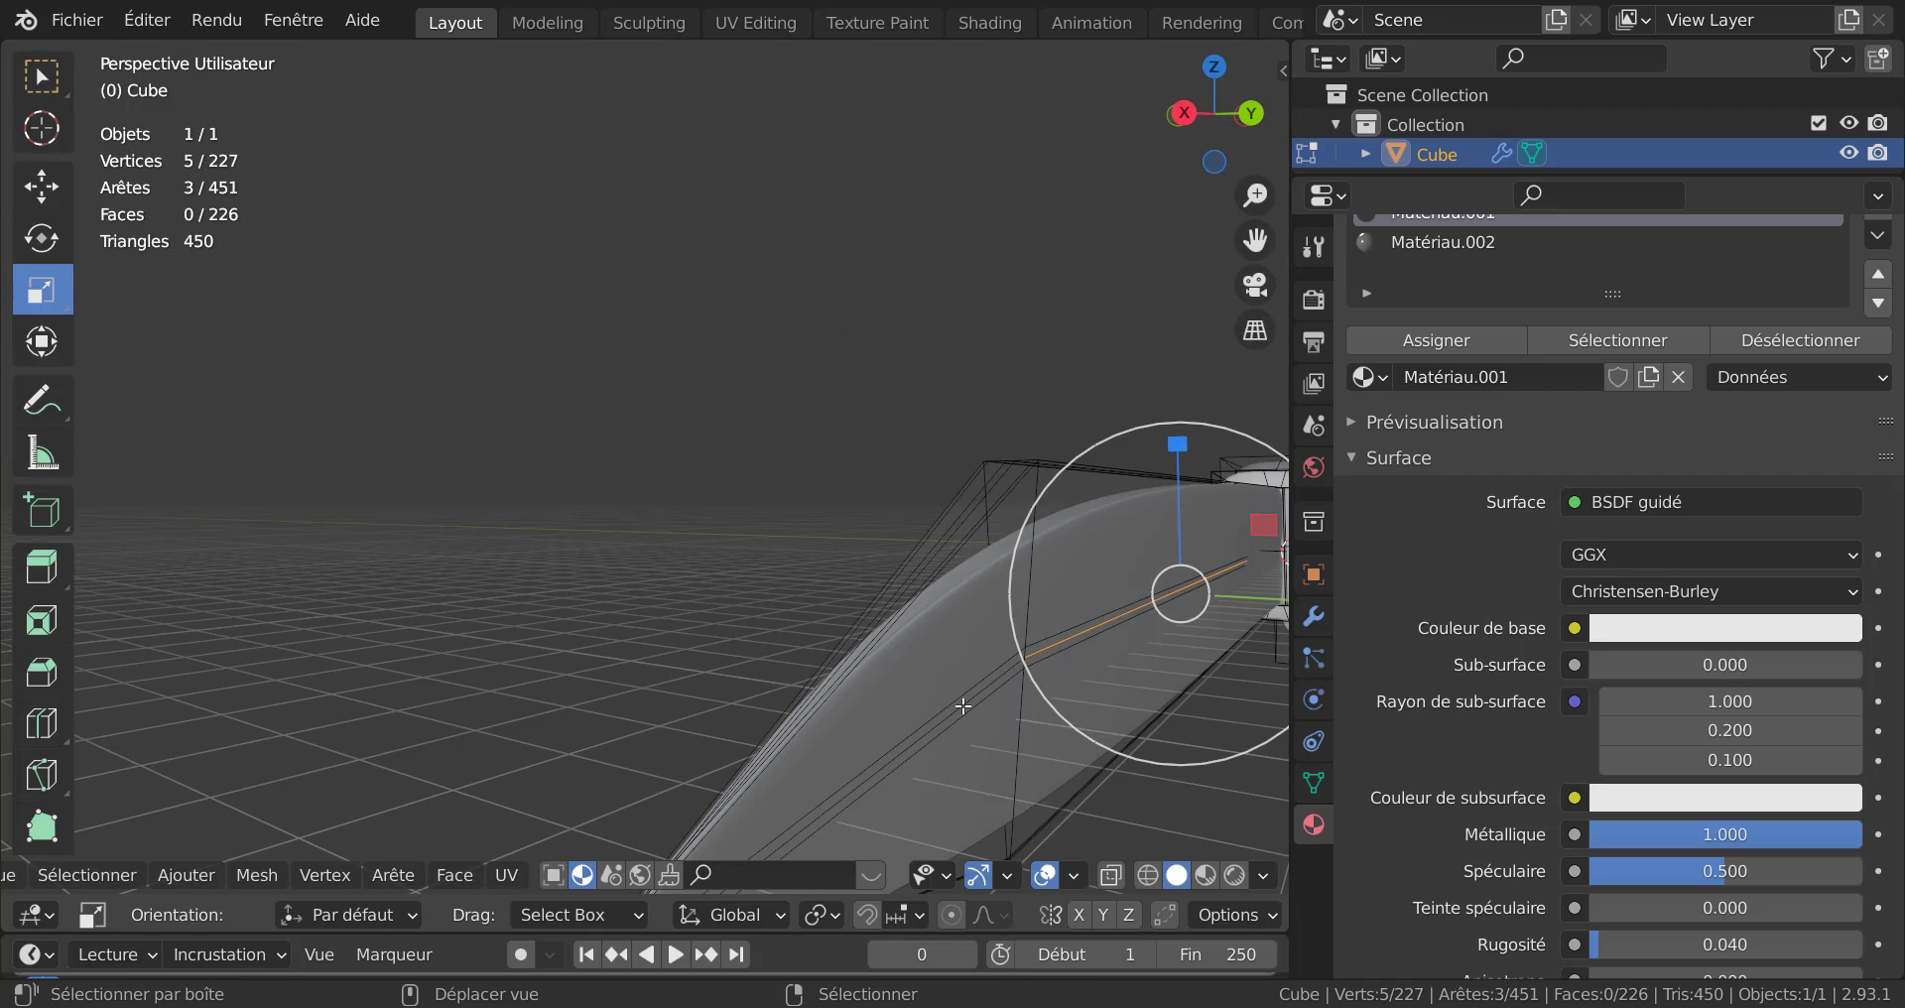
pyautogui.moveTo(962, 705); pyautogui.dragTo(1063, 690, button='middle')
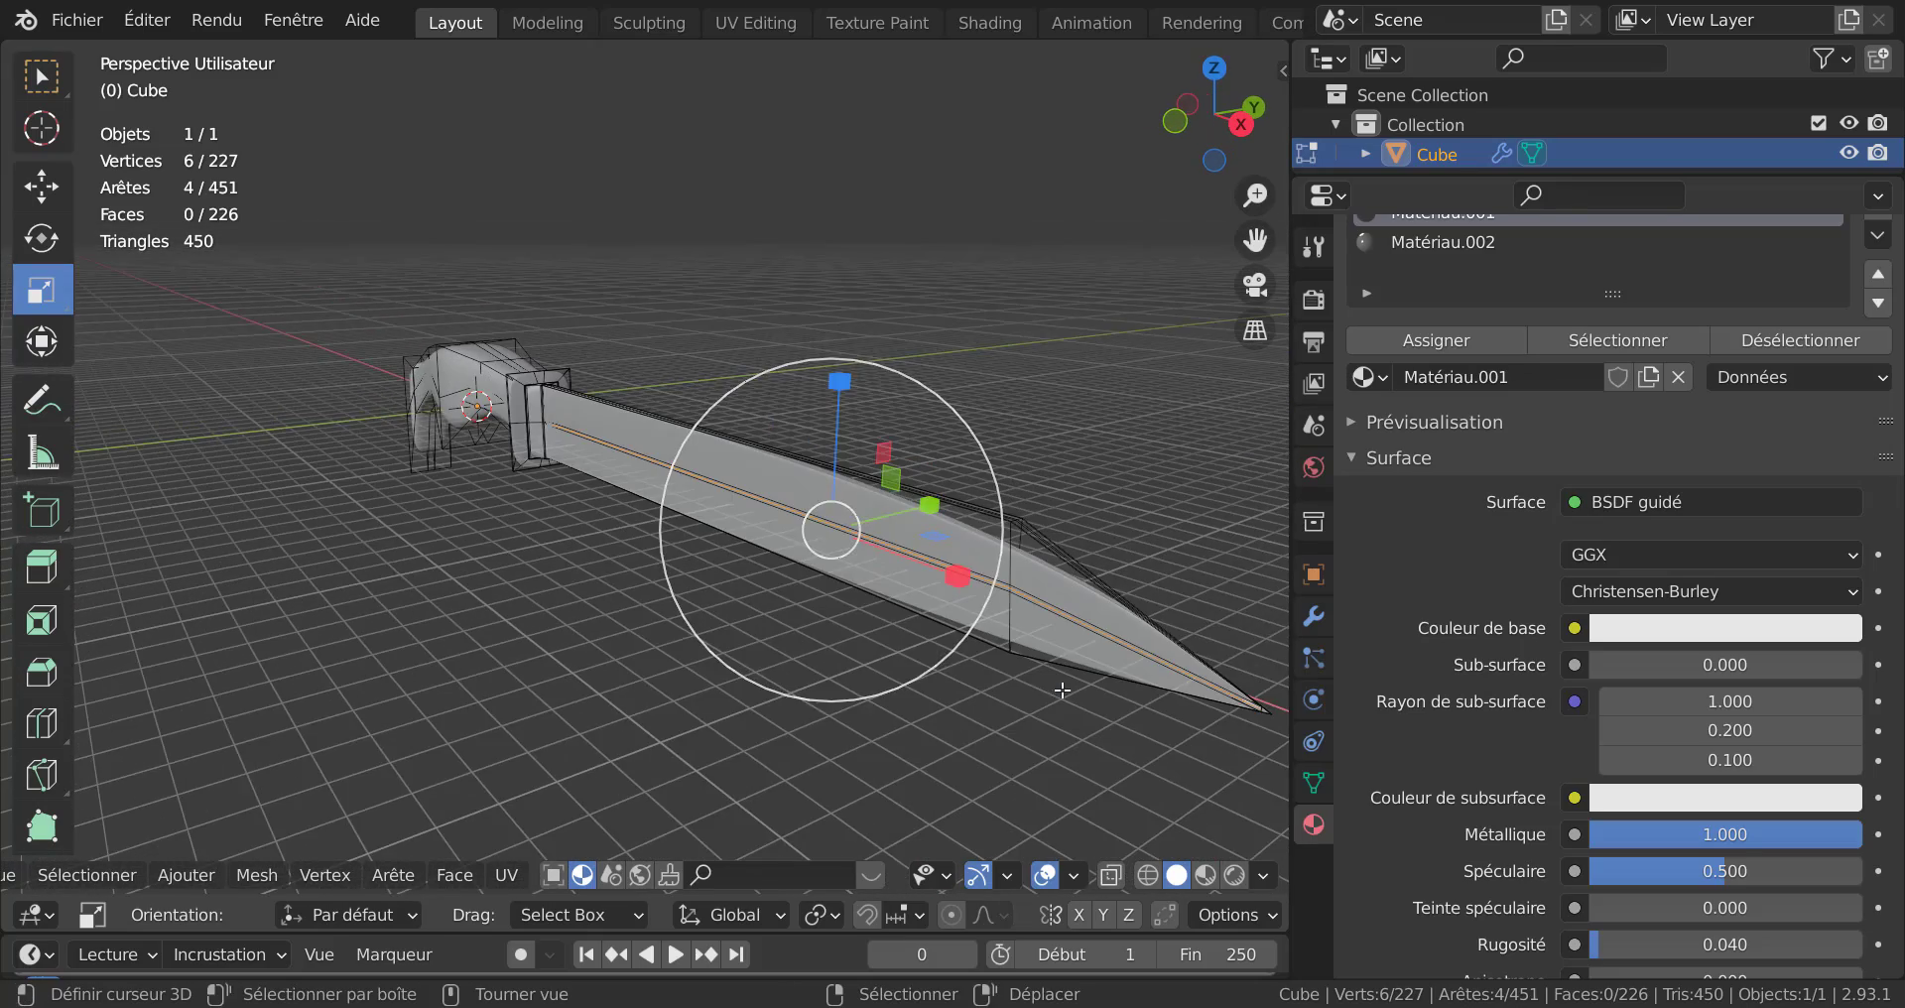
pyautogui.scroll(2, 996, 691)
pyautogui.press('s')
pyautogui.press('y')
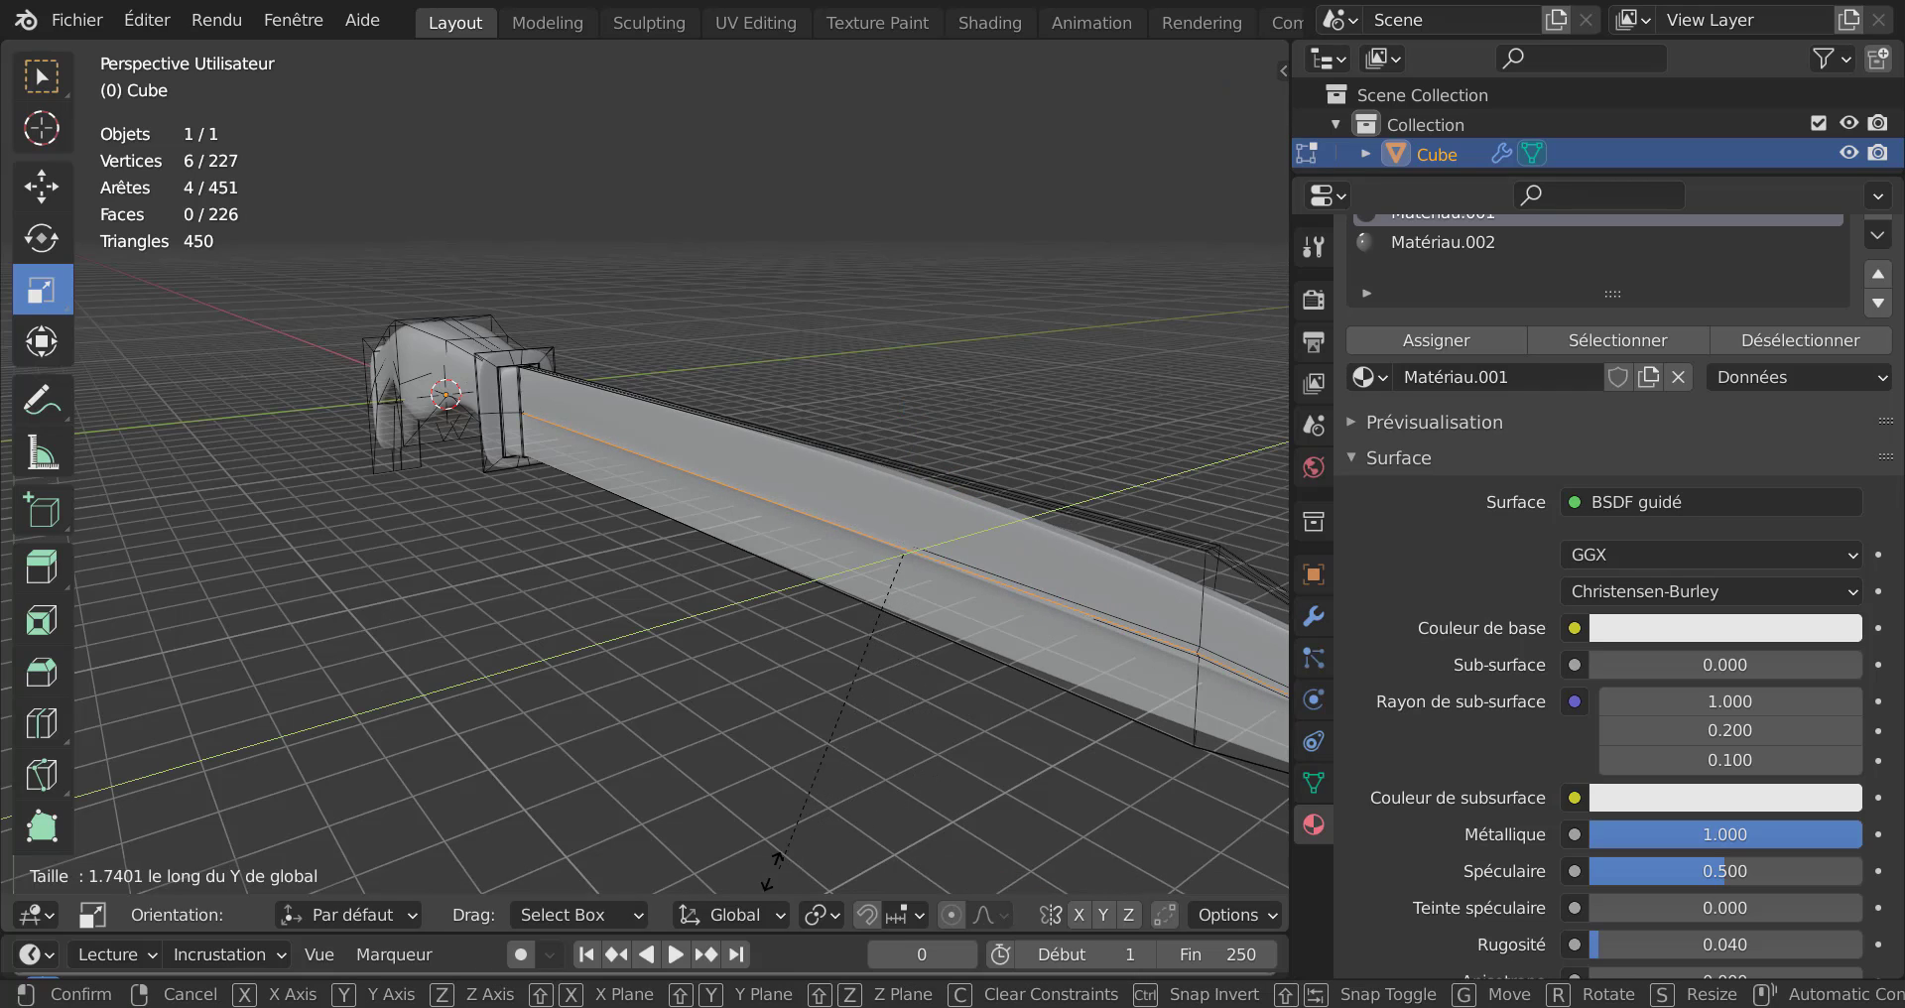
pyautogui.click(545, 846)
# Examine the blade's central ridge in Object Mode and in material preview, ending in Edit Mode with solid shading.
pyautogui.press('Tab')
pyautogui.moveTo(569, 746); pyautogui.dragTo(997, 732, button='middle')
pyautogui.press('Tab')
pyautogui.keyDown('shift'); pyautogui.moveTo(591, 735); pyautogui.dragTo(931, 722, button='middle'); pyautogui.keyUp('shift')
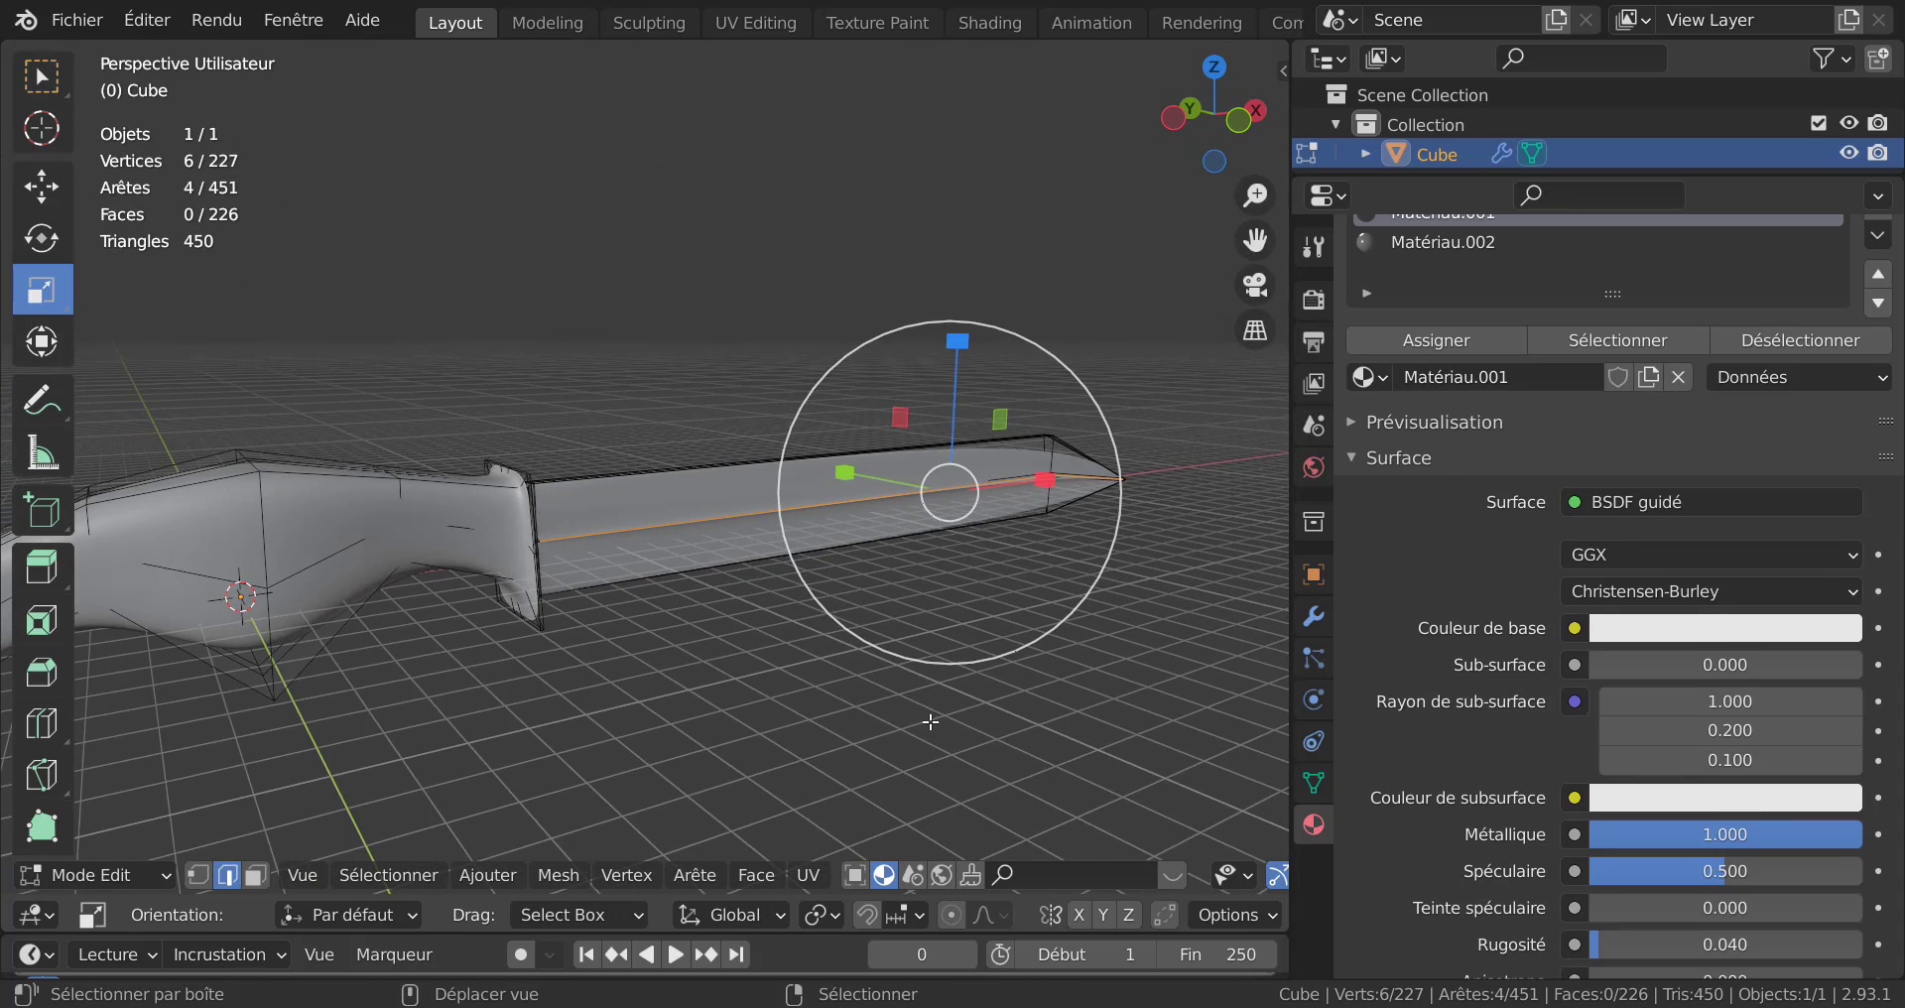
pyautogui.scroll(2, 767, 703)
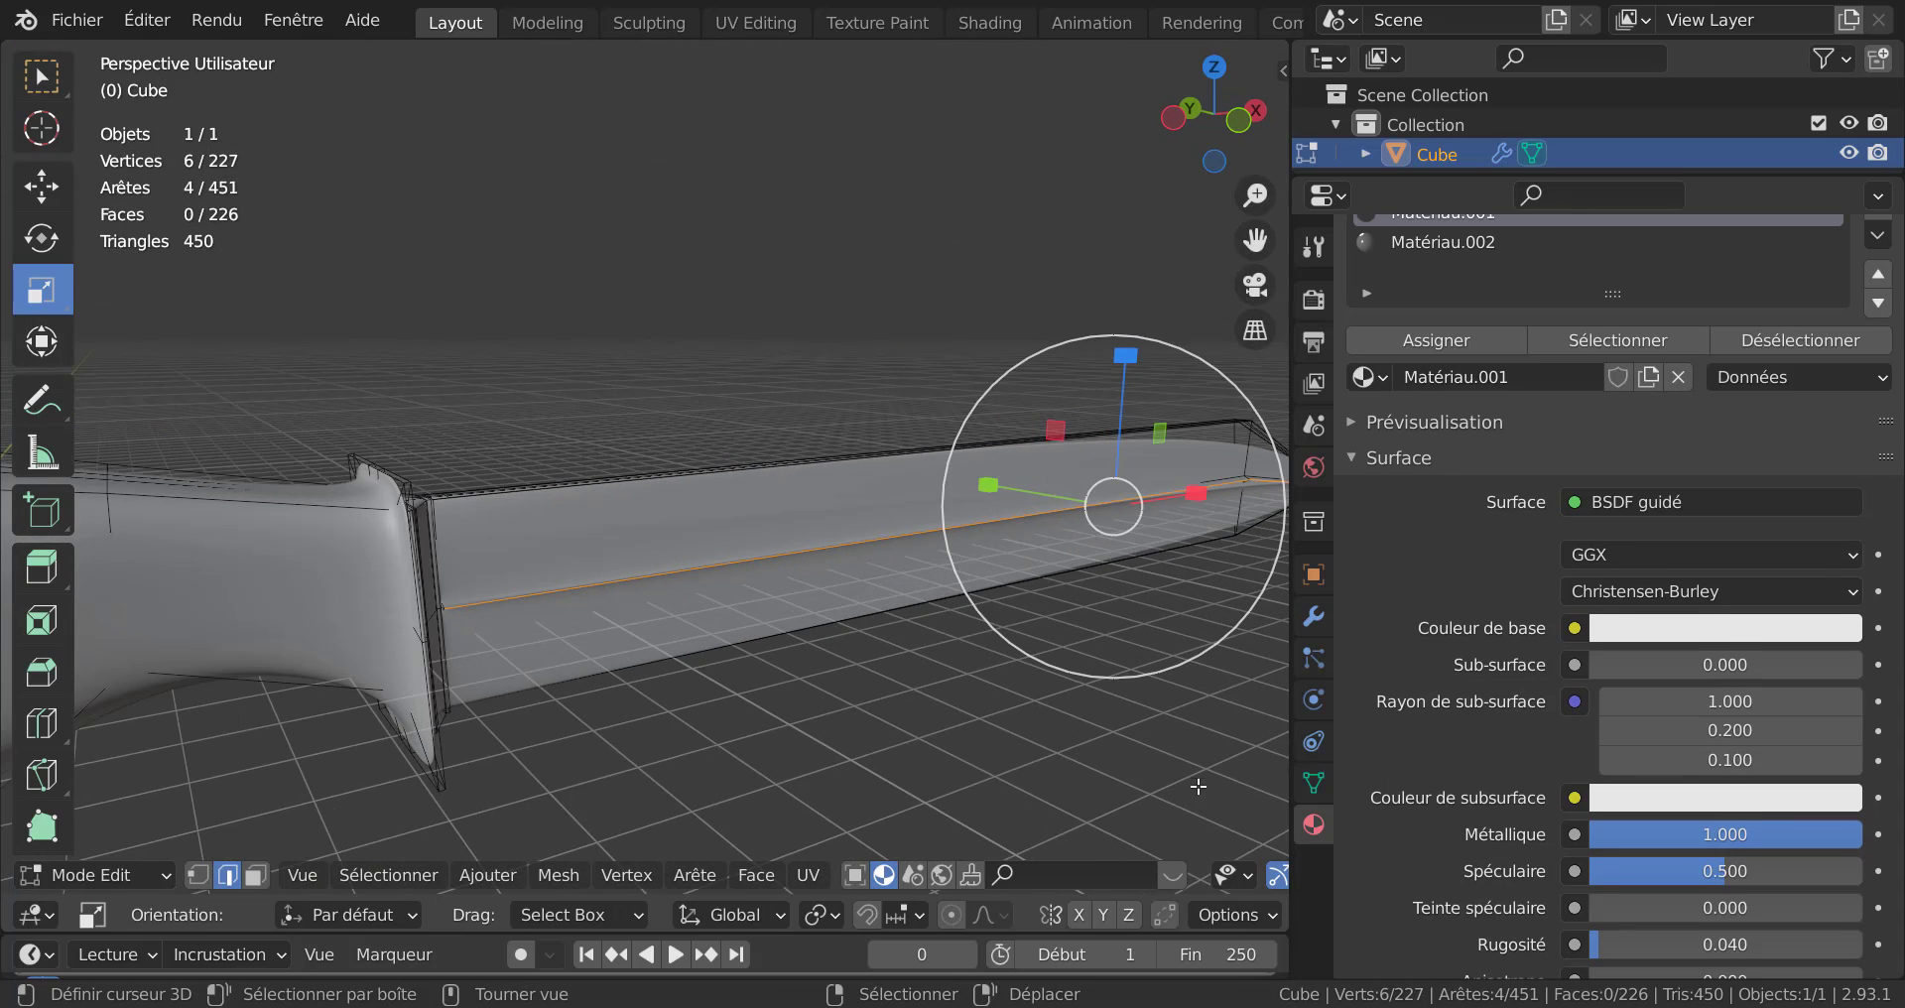
pyautogui.scroll(-5, 1196, 867)
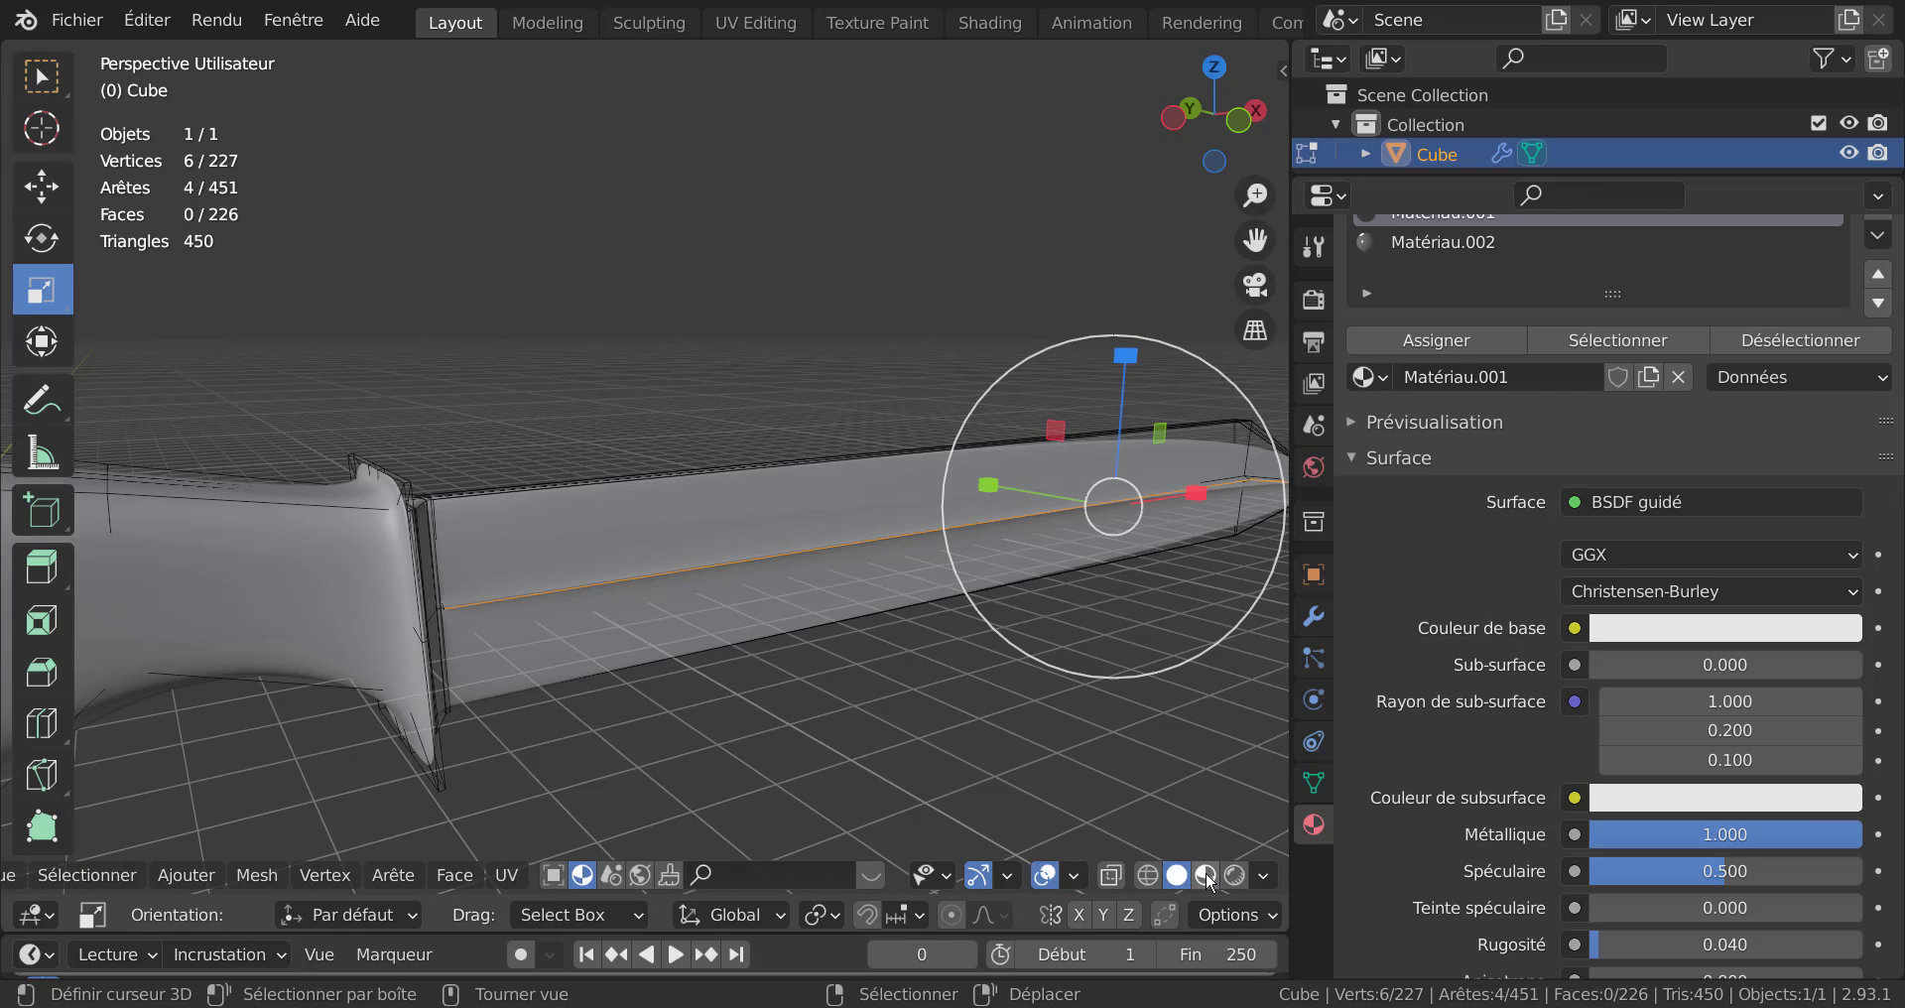
pyautogui.click(1206, 876)
pyautogui.click(1180, 873)
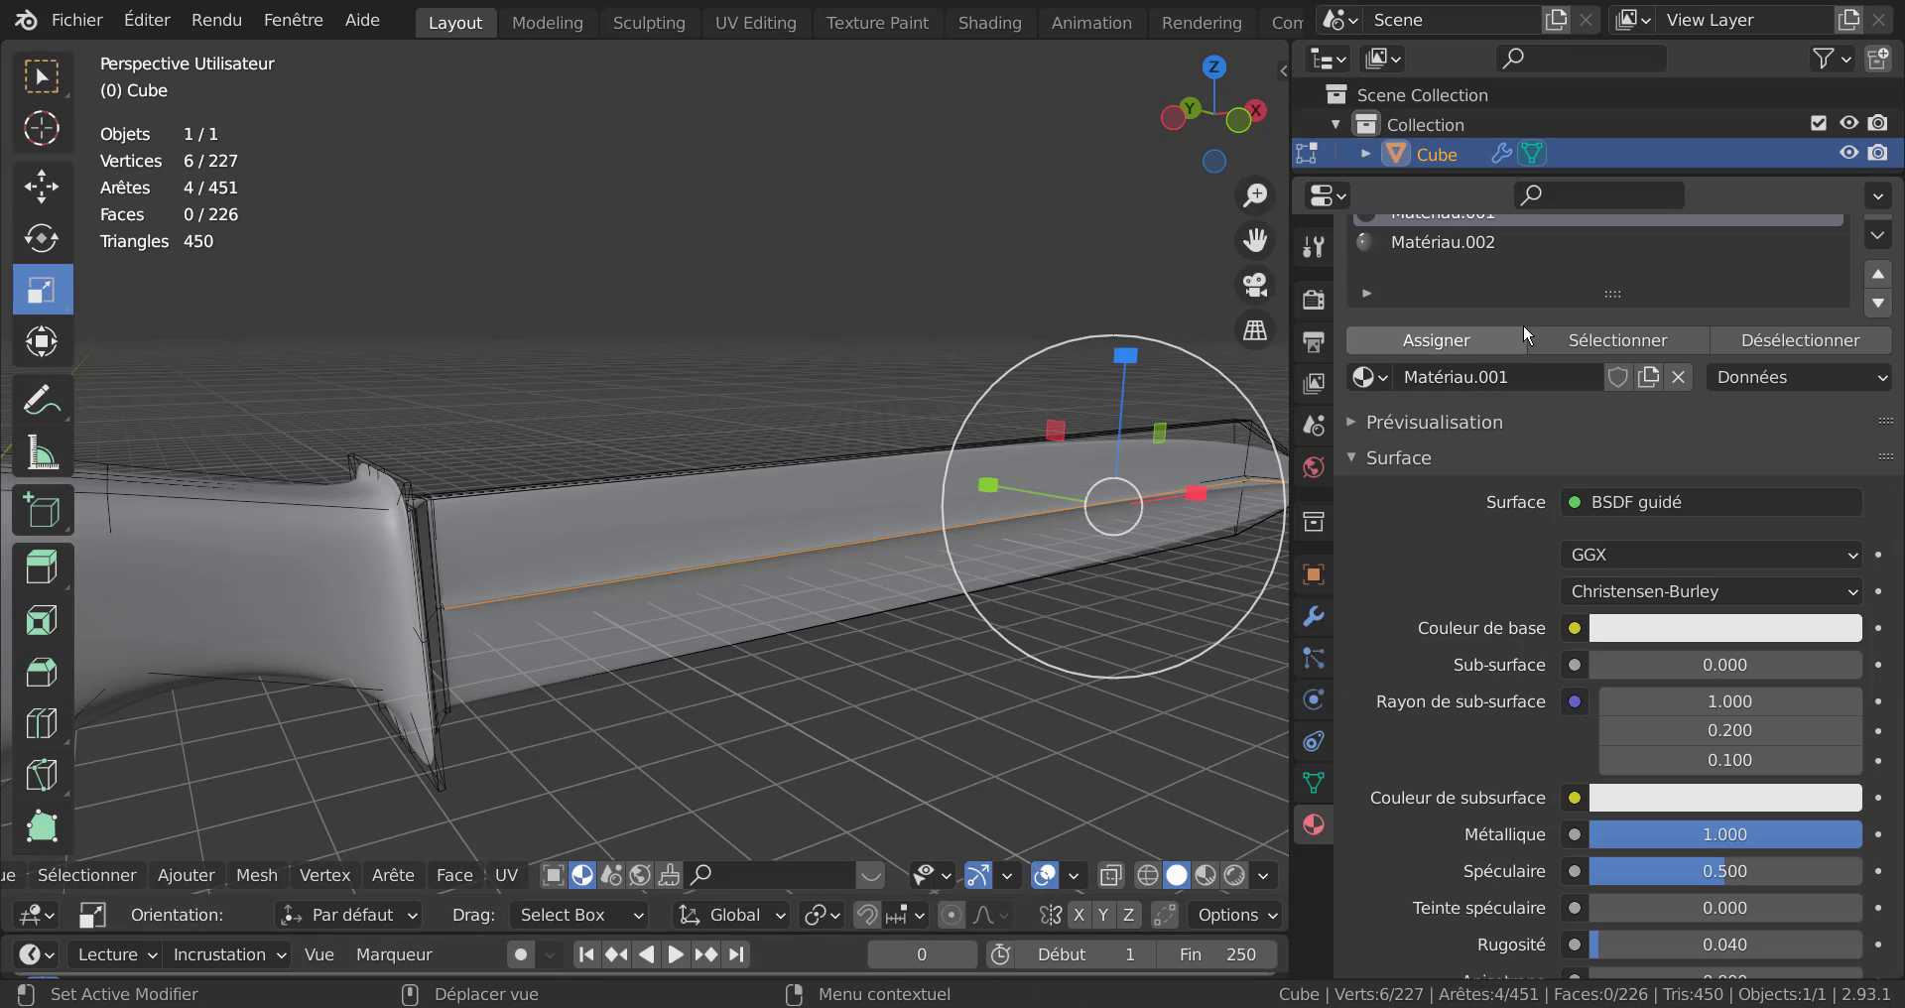
# Set the Subdivision modifier's viewport level to 0.
pyautogui.click(1313, 619)
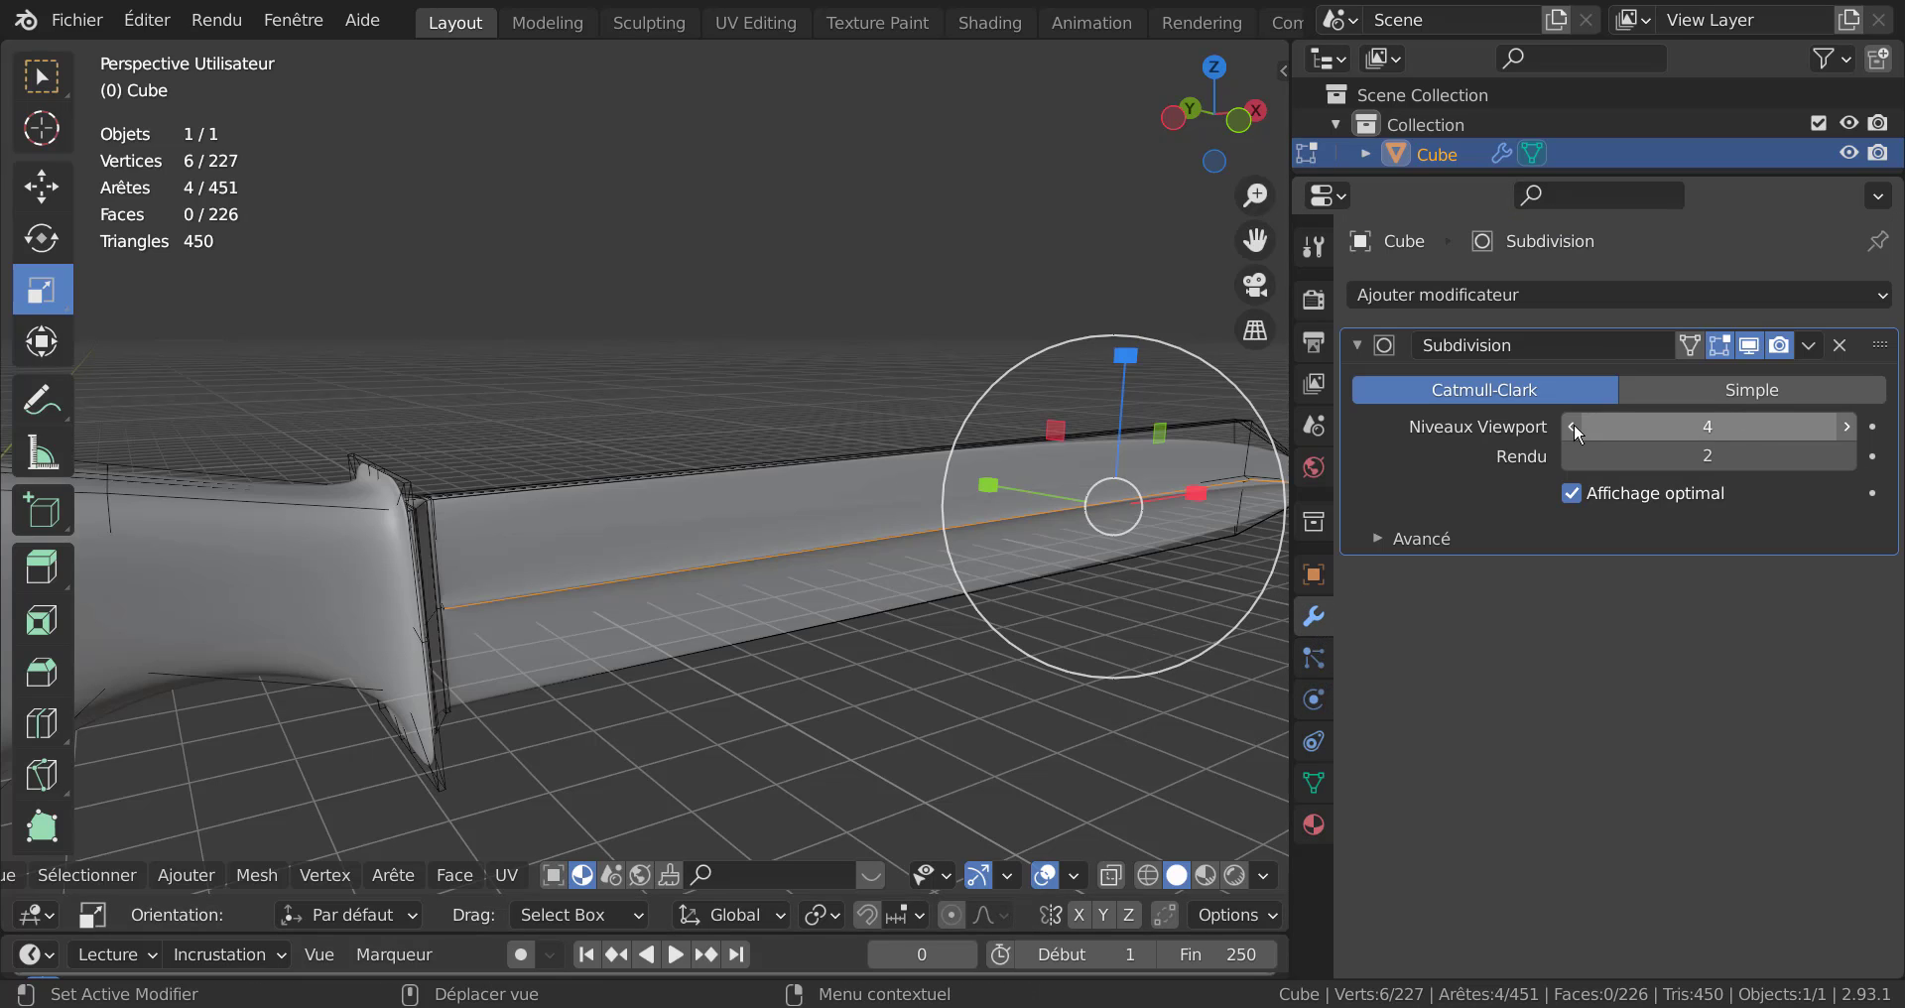
pyautogui.click(1573, 427)
pyautogui.click(1574, 427)
pyautogui.click(1573, 426)
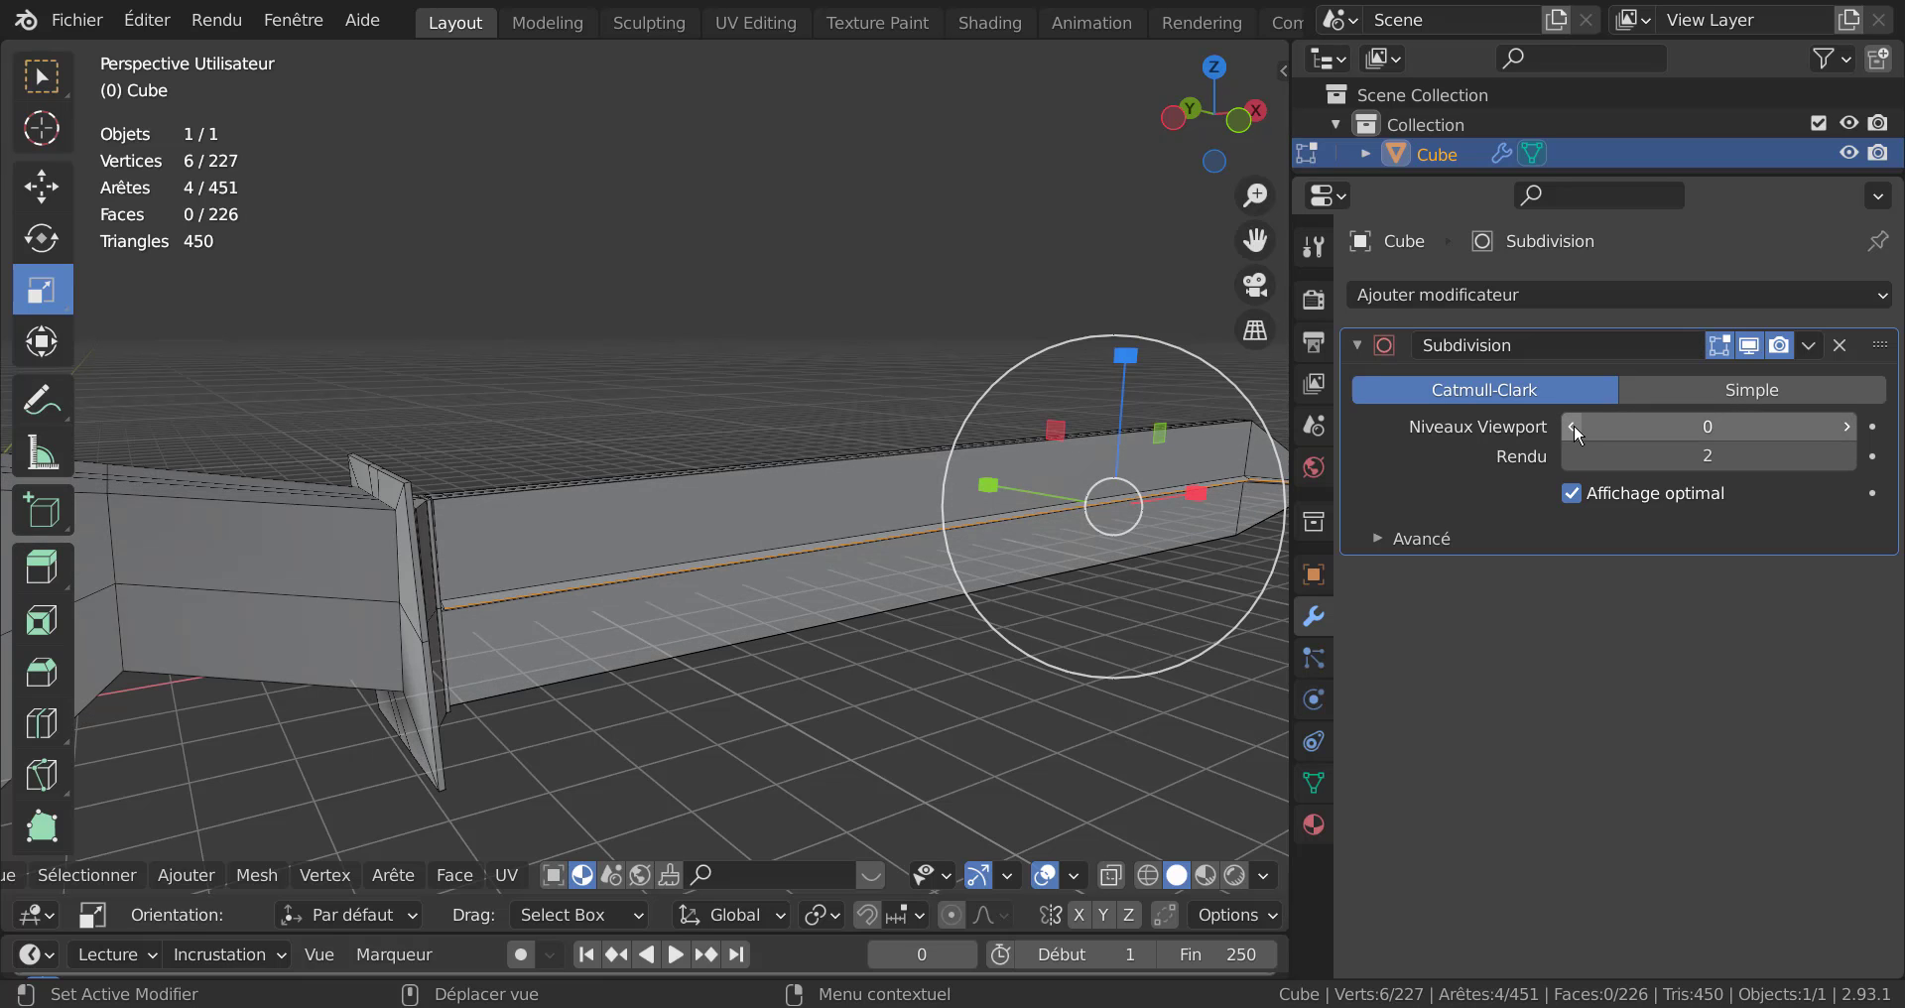
pyautogui.moveTo(1043, 688); pyautogui.dragTo(710, 599, button='middle')
pyautogui.scroll(1, 710, 599)
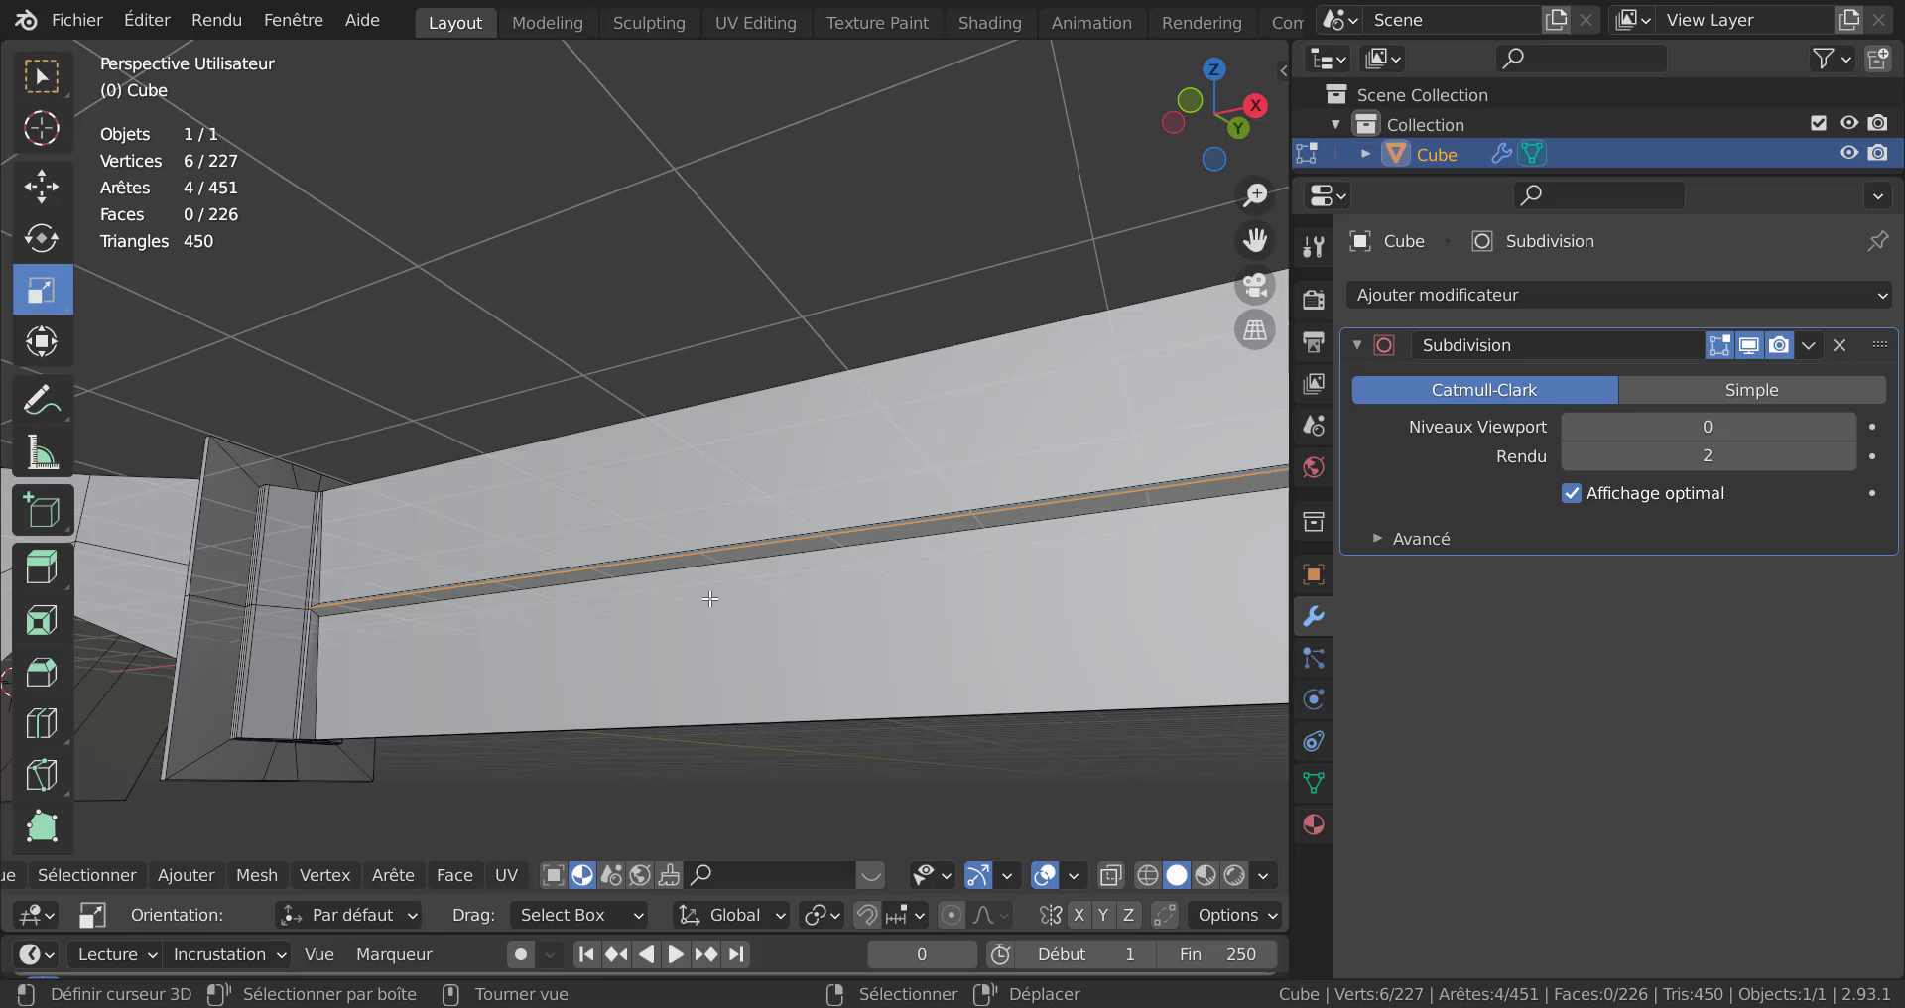
pyautogui.keyDown('shift'); pyautogui.click(628, 576); pyautogui.keyUp('shift')
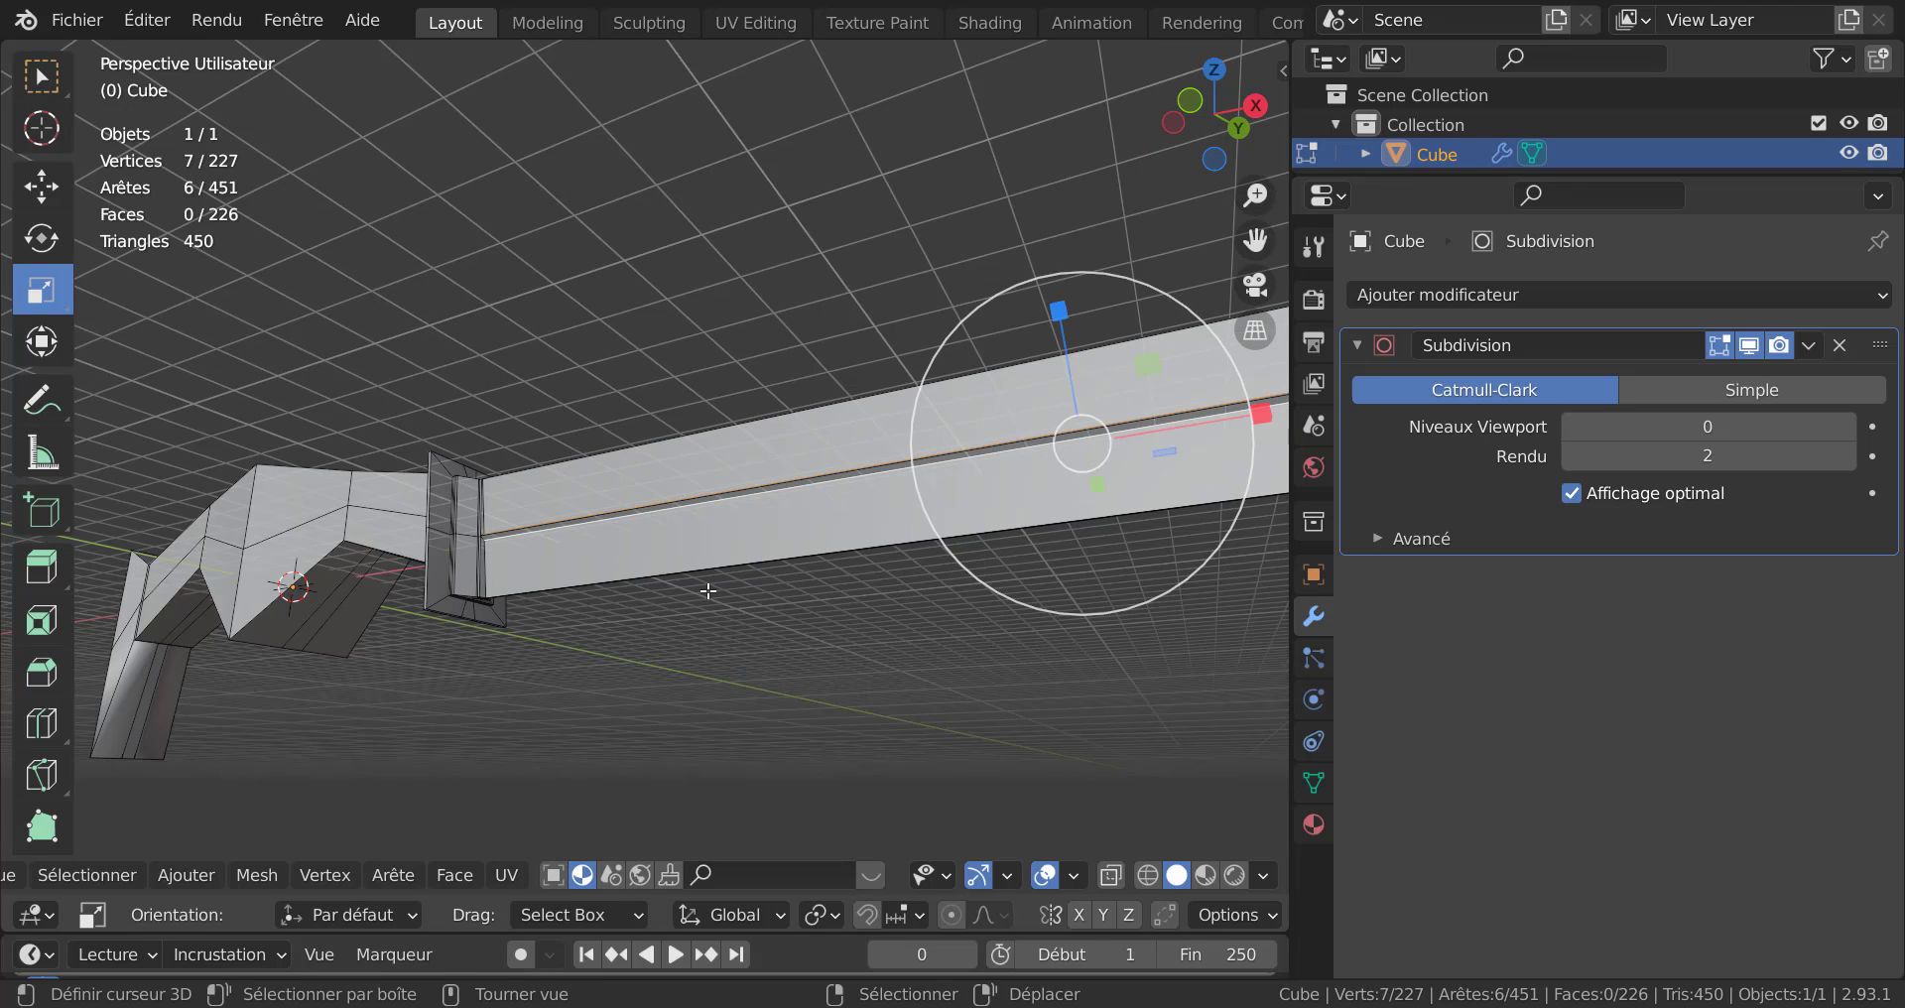
pyautogui.scroll(-3, 708, 592)
pyautogui.keyDown('shift'); pyautogui.moveTo(771, 587); pyautogui.dragTo(367, 636, button='middle'); pyautogui.keyUp('shift')
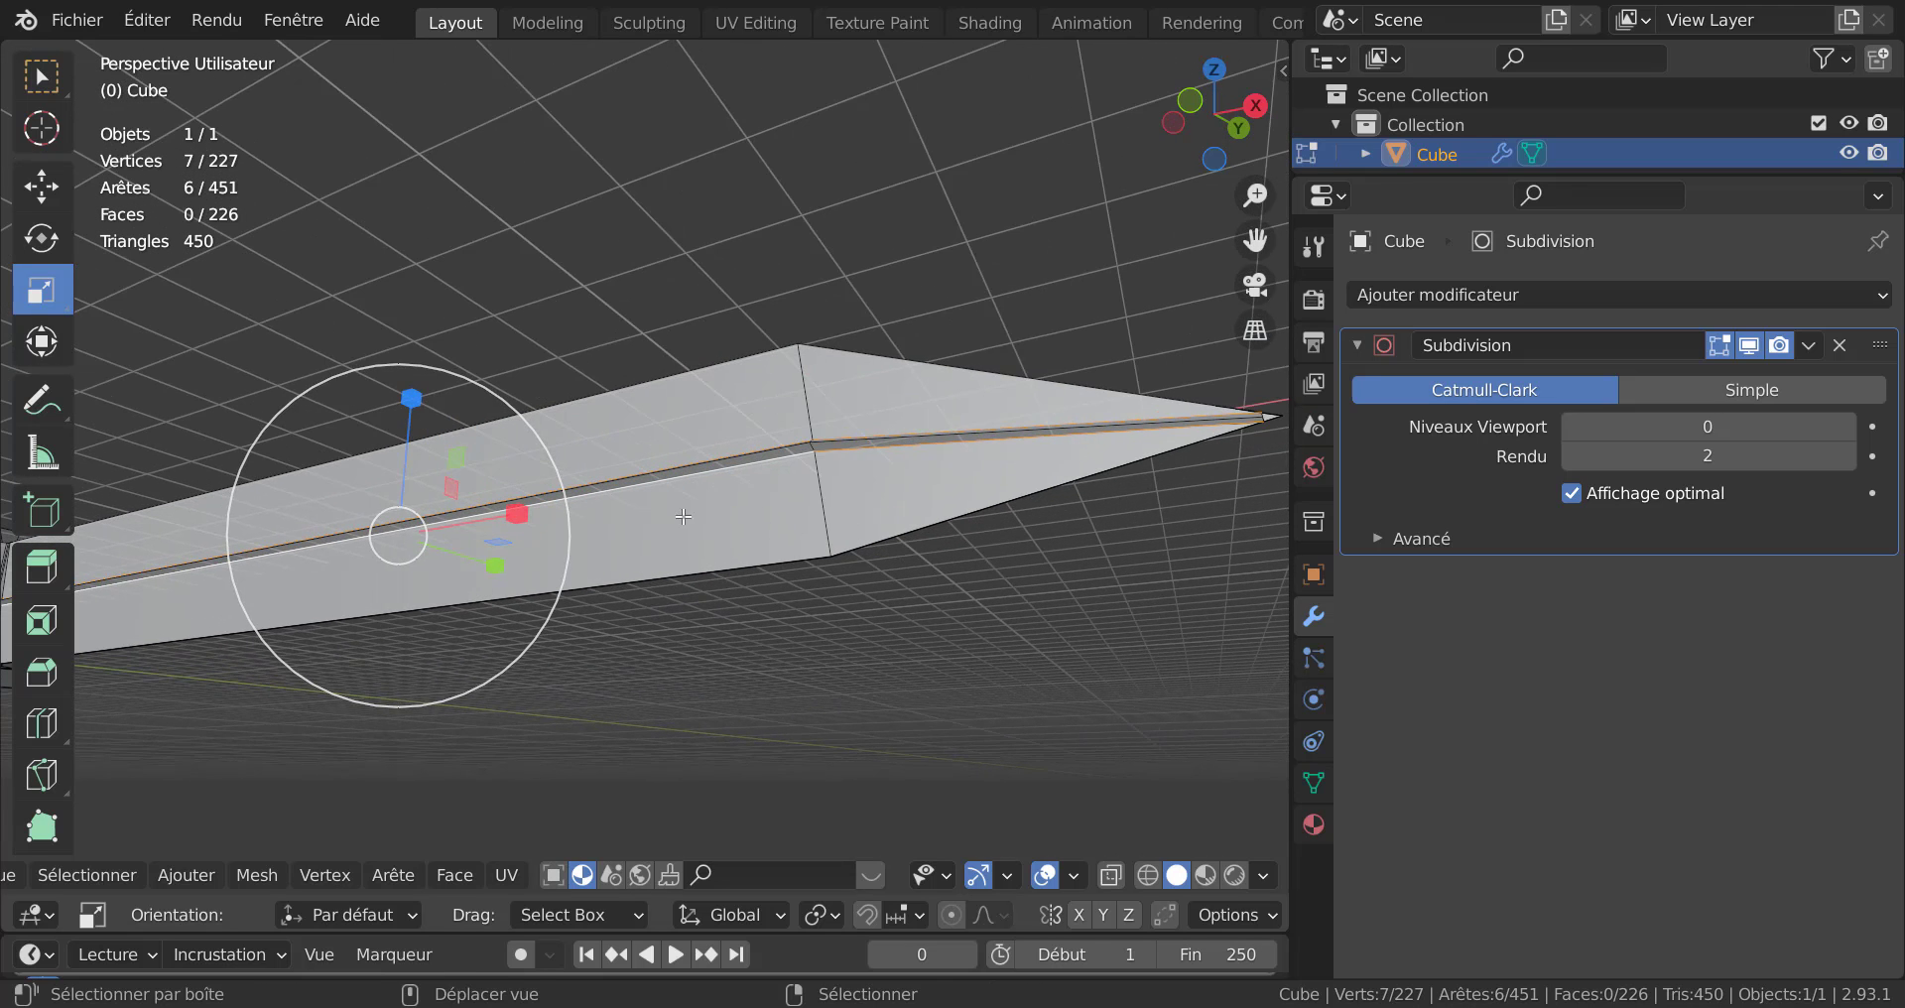
# Select the lower edges of the beveled strip on both sides of the blade and lower them about 0.10 m along global Z.
pyautogui.rightClick(859, 453)
pyautogui.keyDown('shift'); pyautogui.rightClick(789, 464); pyautogui.keyUp('shift')
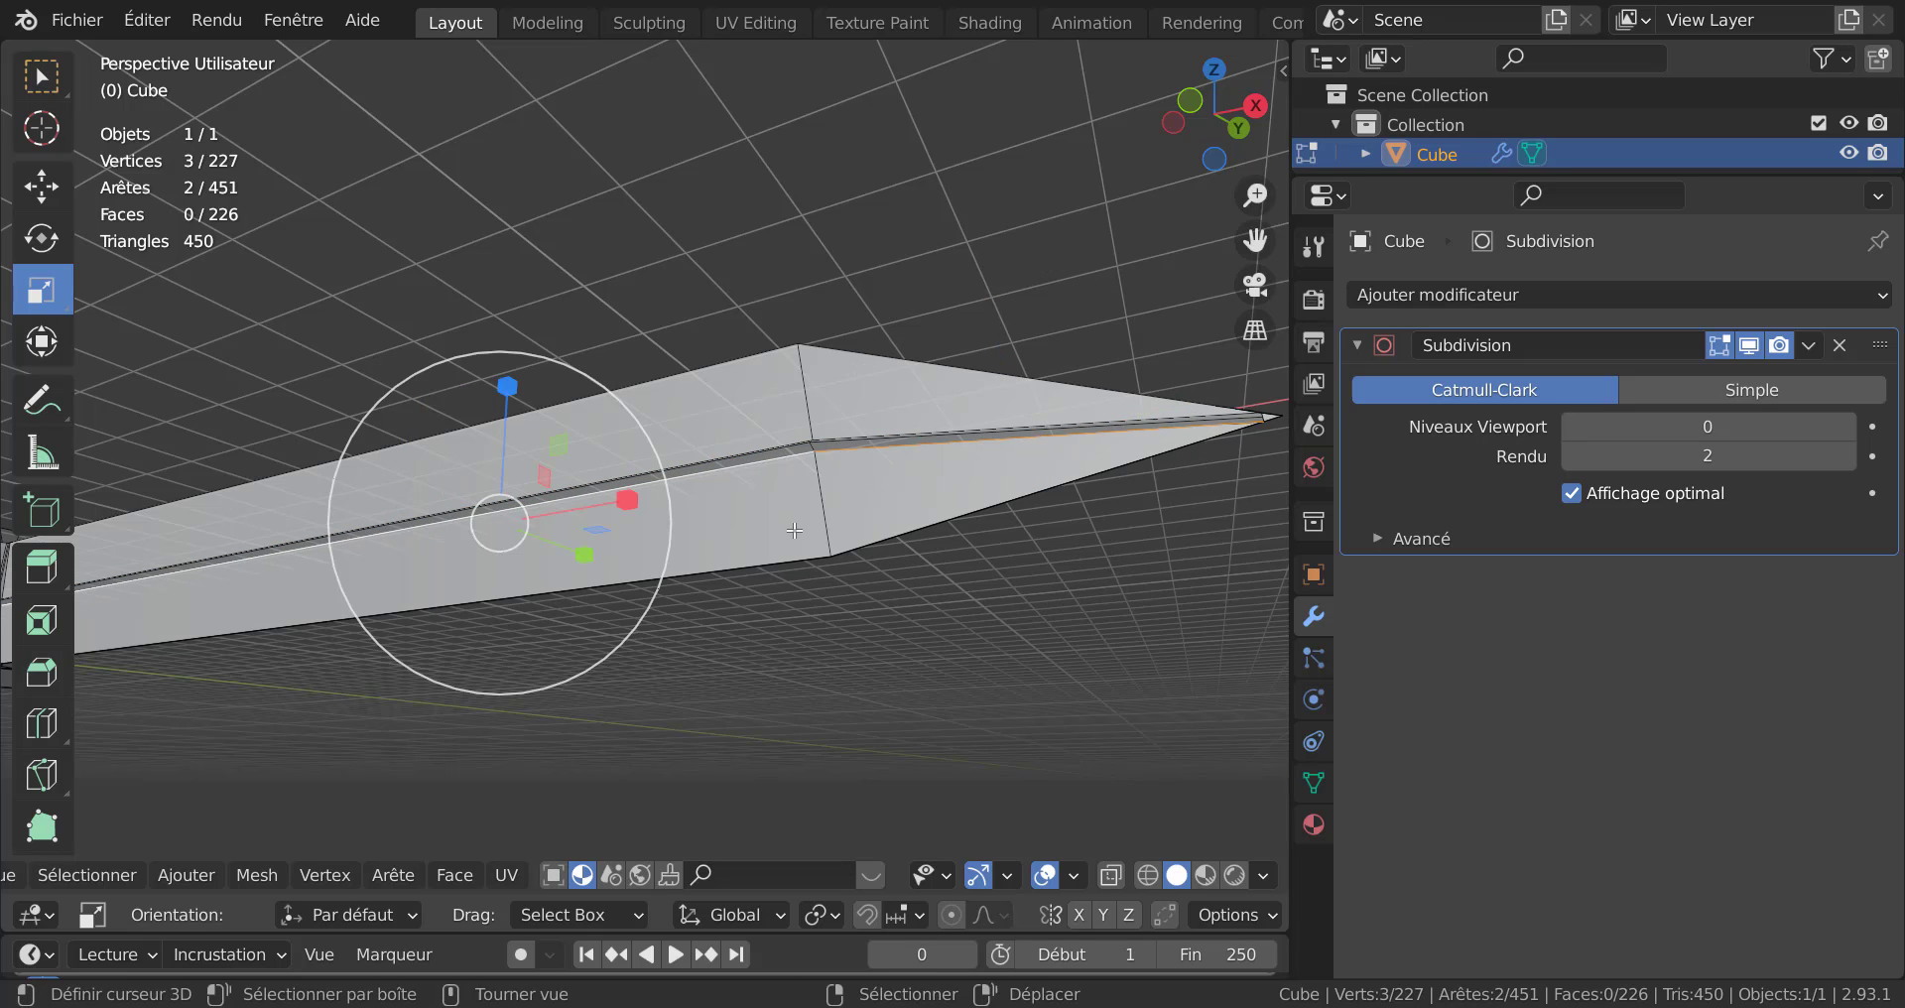
pyautogui.moveTo(795, 531); pyautogui.dragTo(612, 638, button='middle')
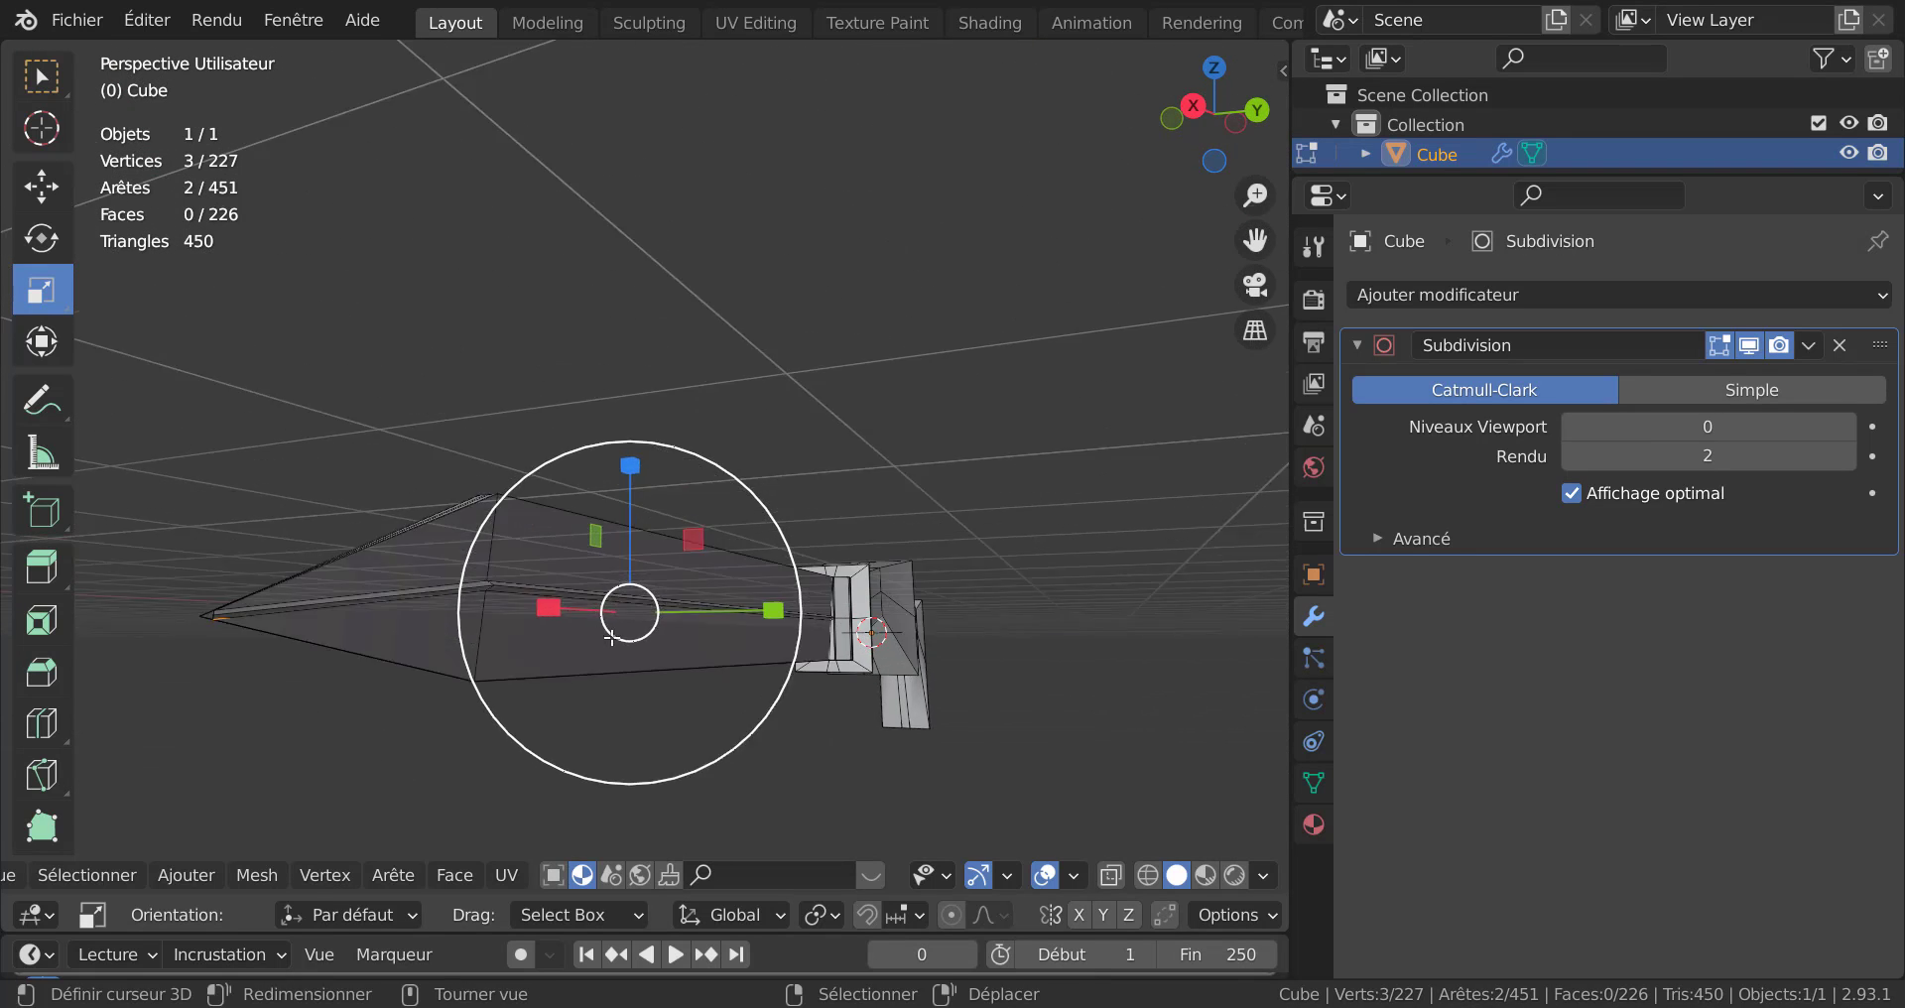
pyautogui.scroll(2, 612, 638)
pyautogui.keyDown('shift'); pyautogui.rightClick(307, 702); pyautogui.keyUp('shift')
pyautogui.keyDown('shift'); pyautogui.rightClick(465, 681); pyautogui.keyUp('shift')
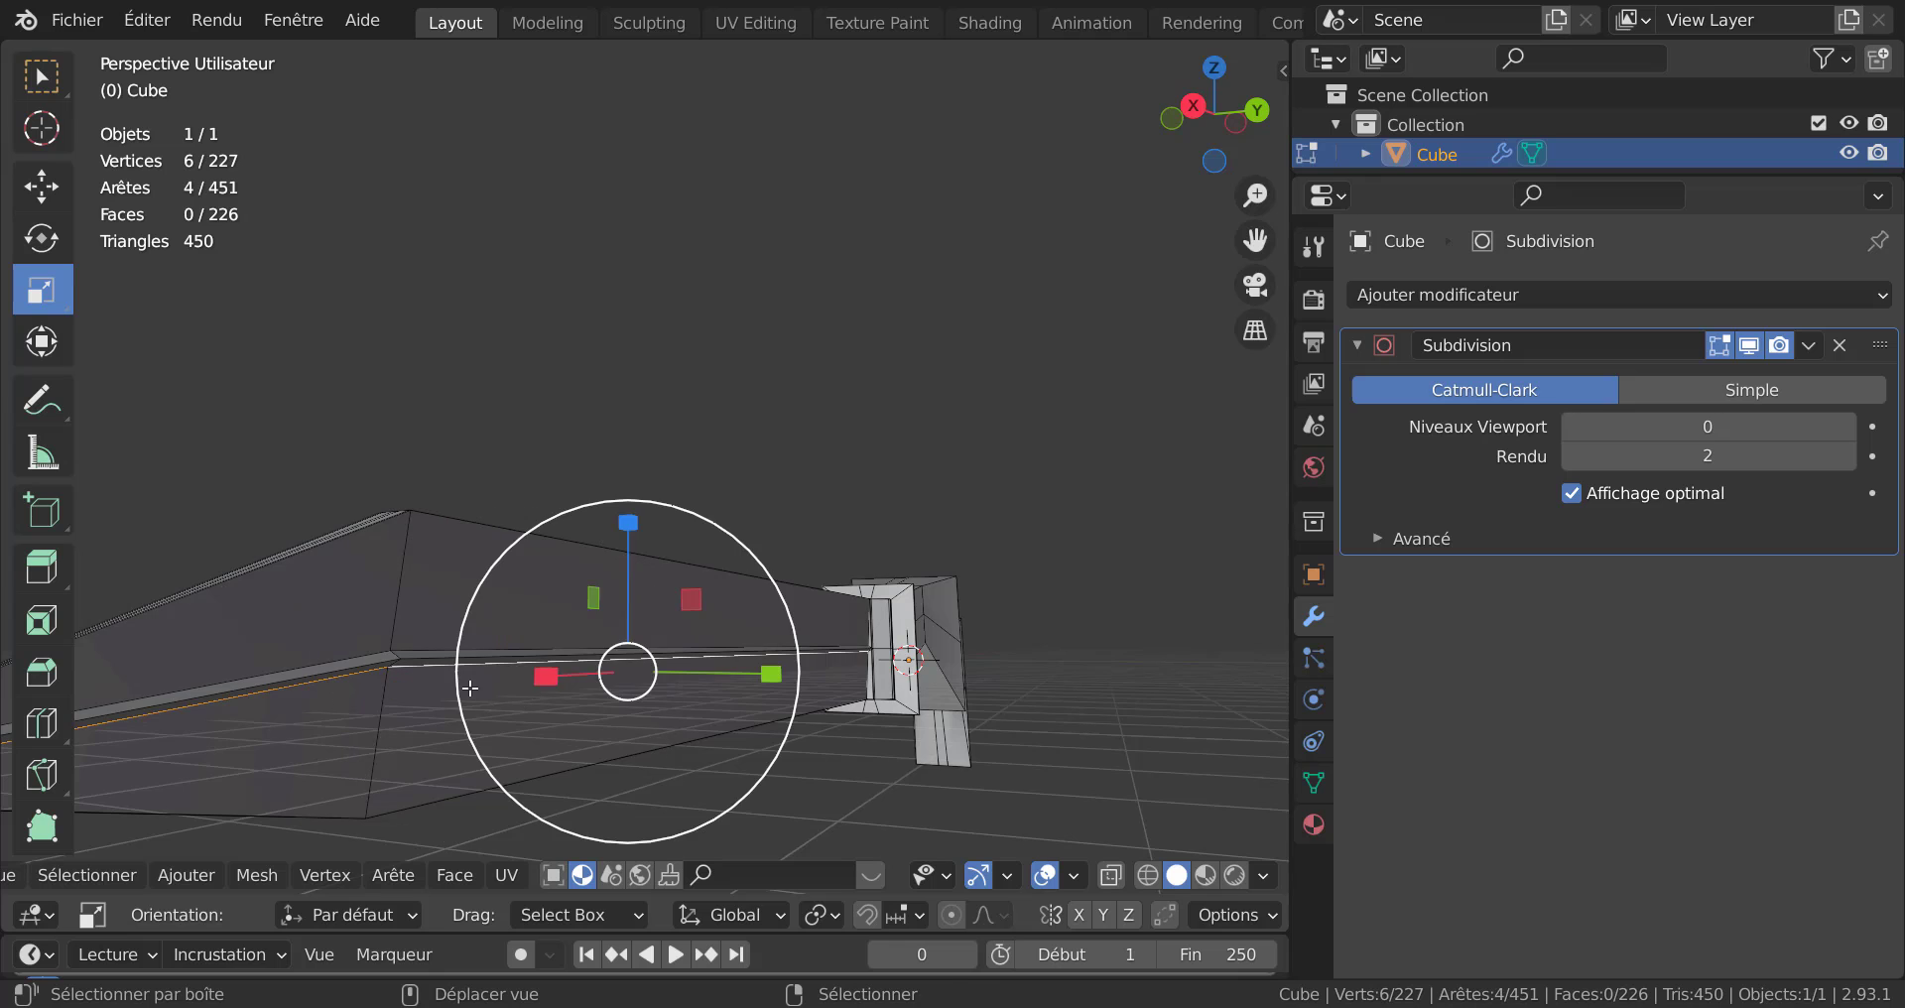
pyautogui.moveTo(470, 687); pyautogui.dragTo(1164, 646, button='middle')
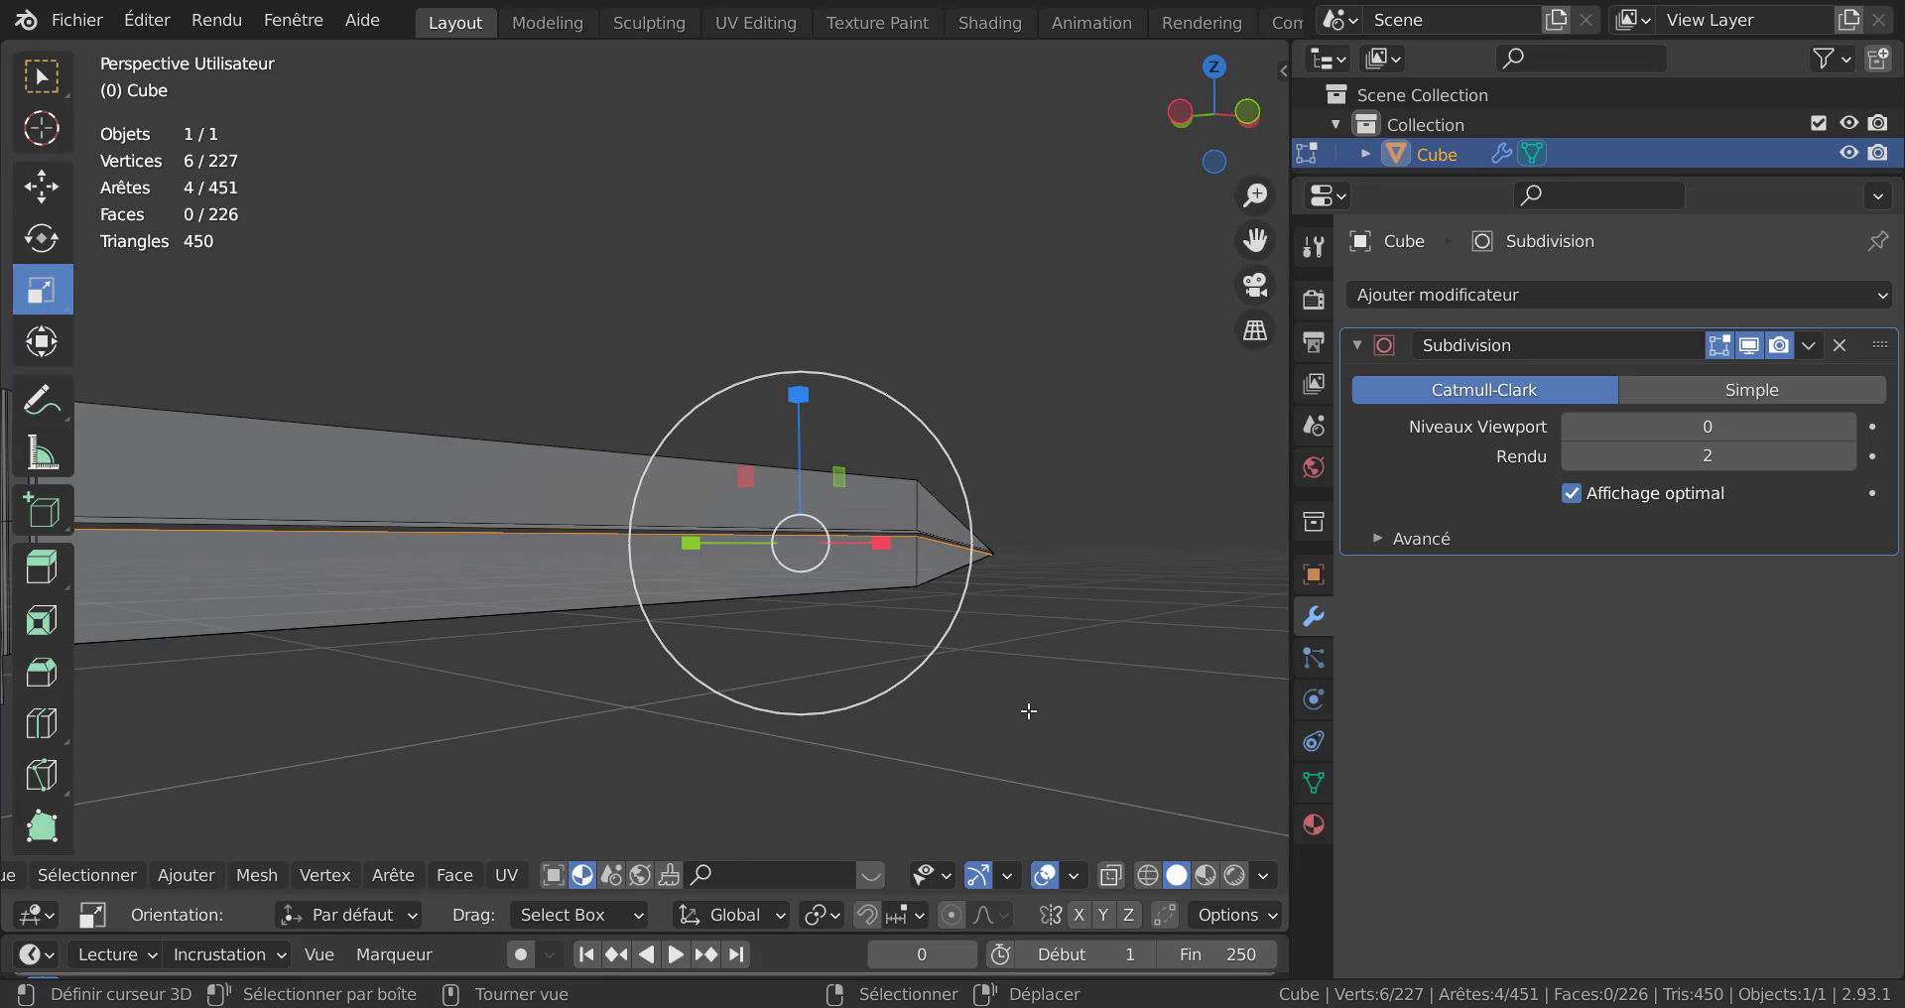
pyautogui.press('g')
pyautogui.press('z')
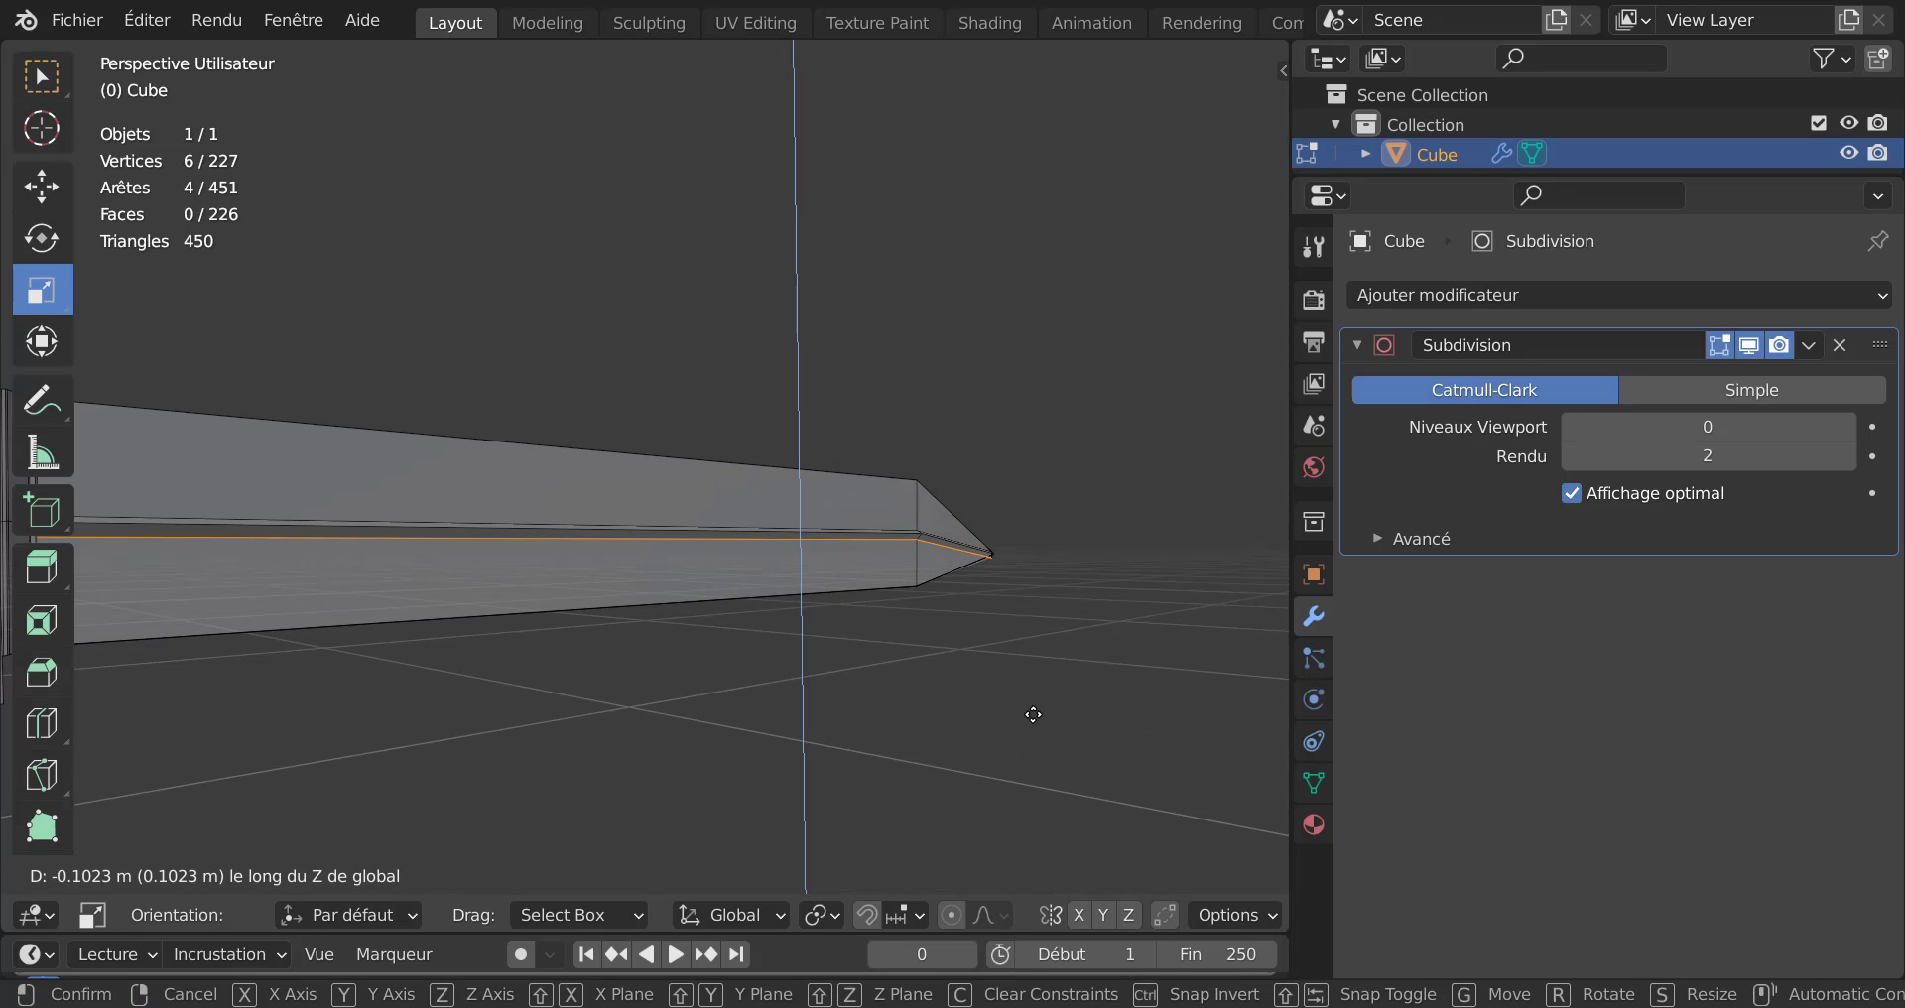
pyautogui.click(1033, 715)
# Scale the strip's selected lower edges down slightly on all axes.
pyautogui.moveTo(714, 712); pyautogui.dragTo(536, 702, button='middle')
pyautogui.press('s')
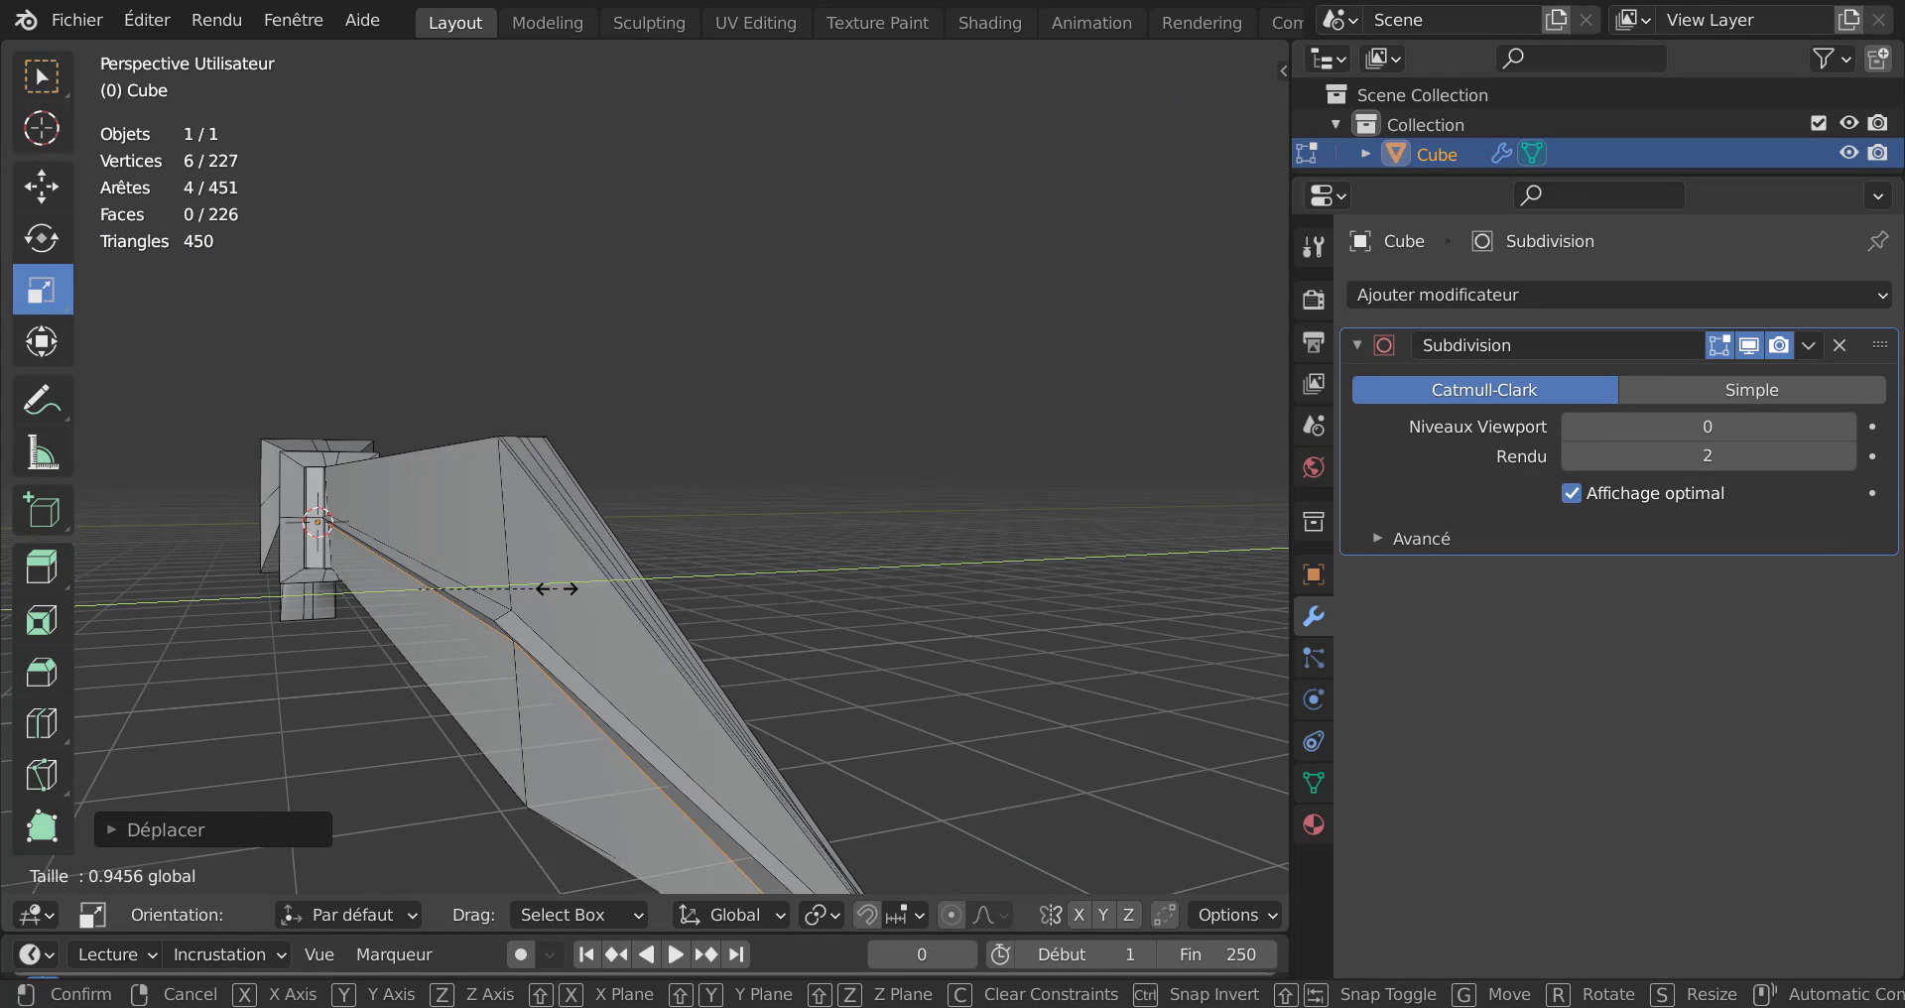
pyautogui.click(544, 593)
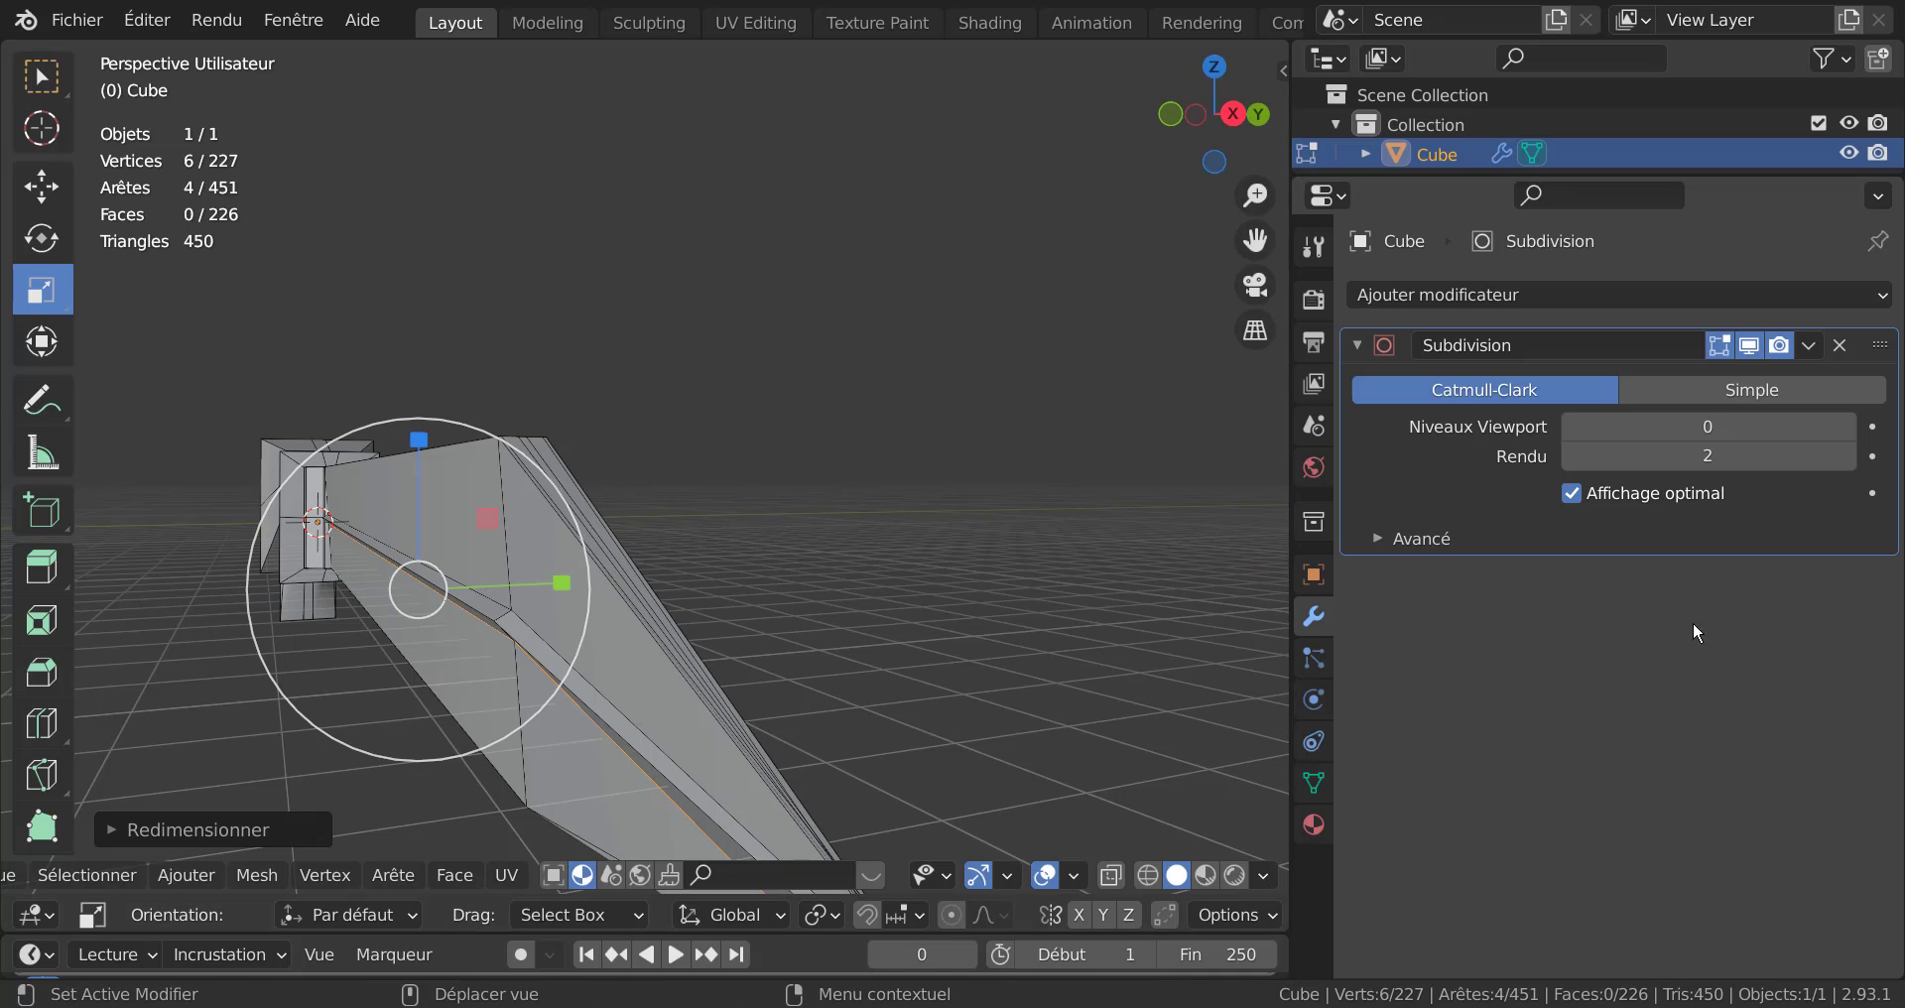
# Set the Subdivision modifier's viewport level to 2 and inspect the whole knife in Object Mode.
pyautogui.click(1847, 428)
pyautogui.click(1847, 428)
pyautogui.moveTo(740, 667); pyautogui.dragTo(485, 553, button='middle')
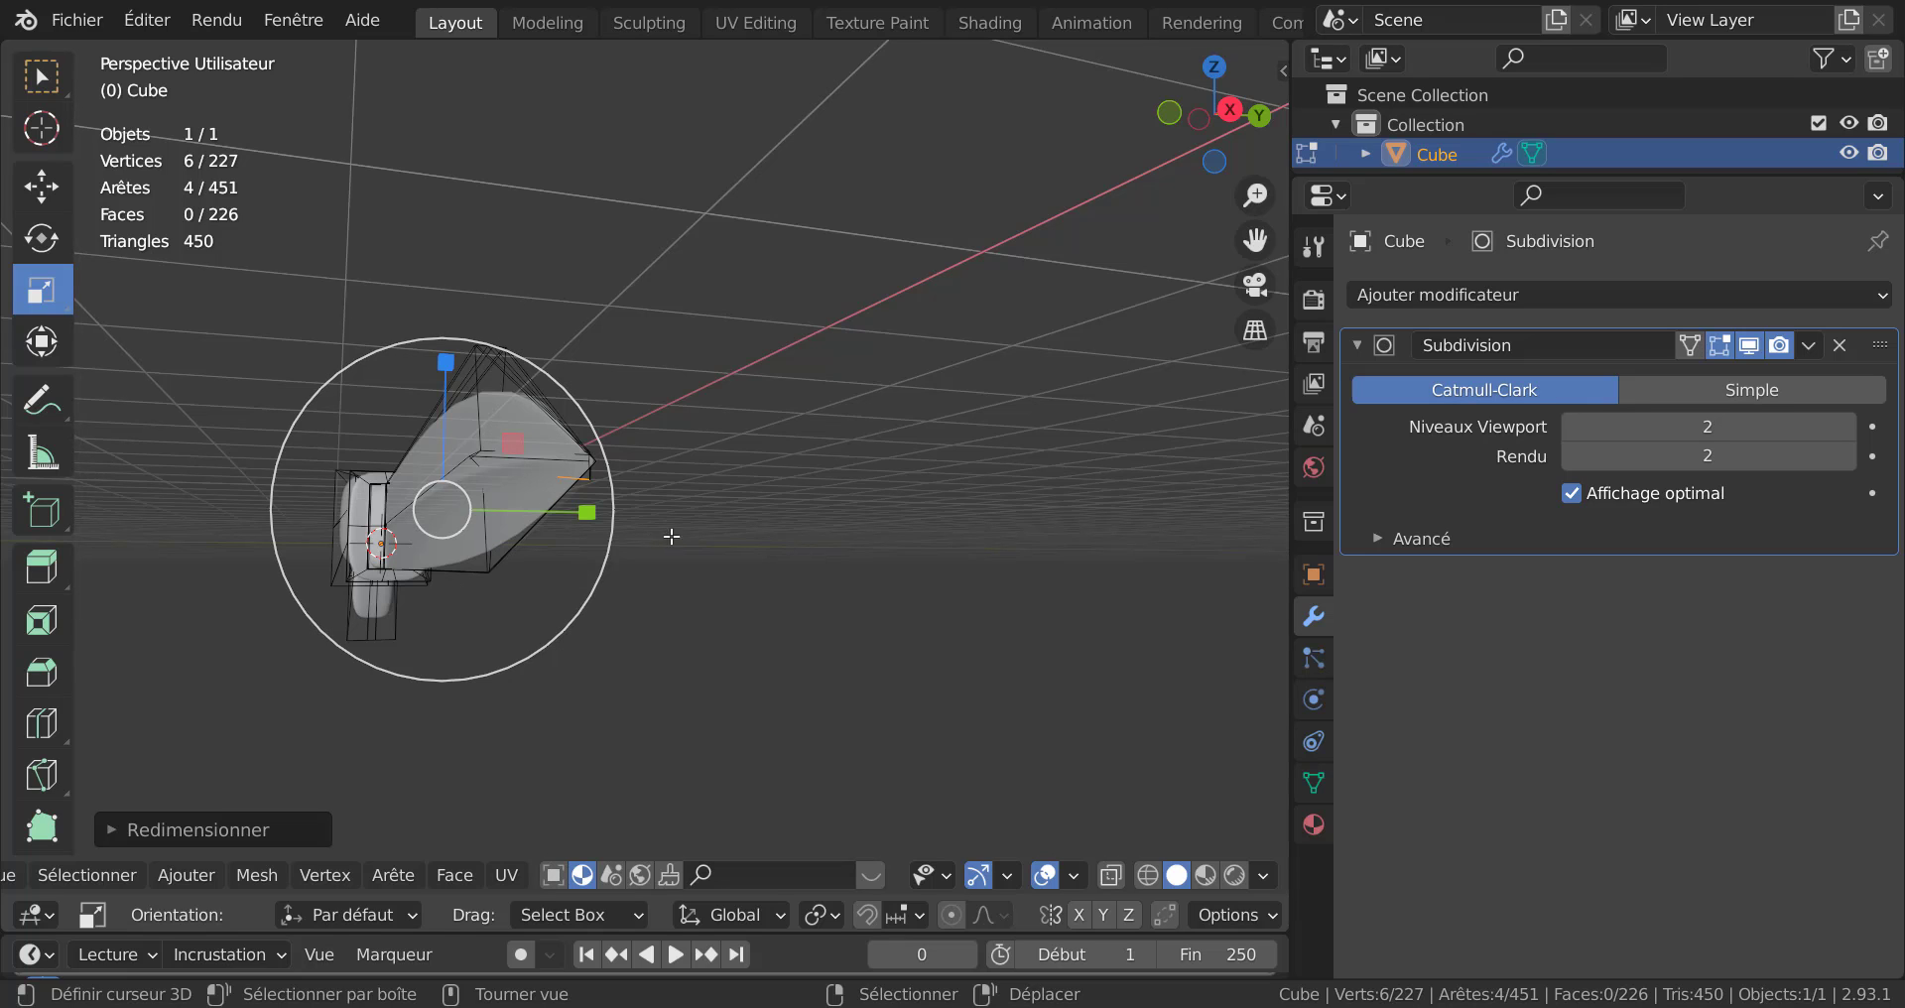
pyautogui.moveTo(671, 537); pyautogui.dragTo(451, 593, button='middle')
pyautogui.press('Tab')
pyautogui.scroll(-3, 576, 575)
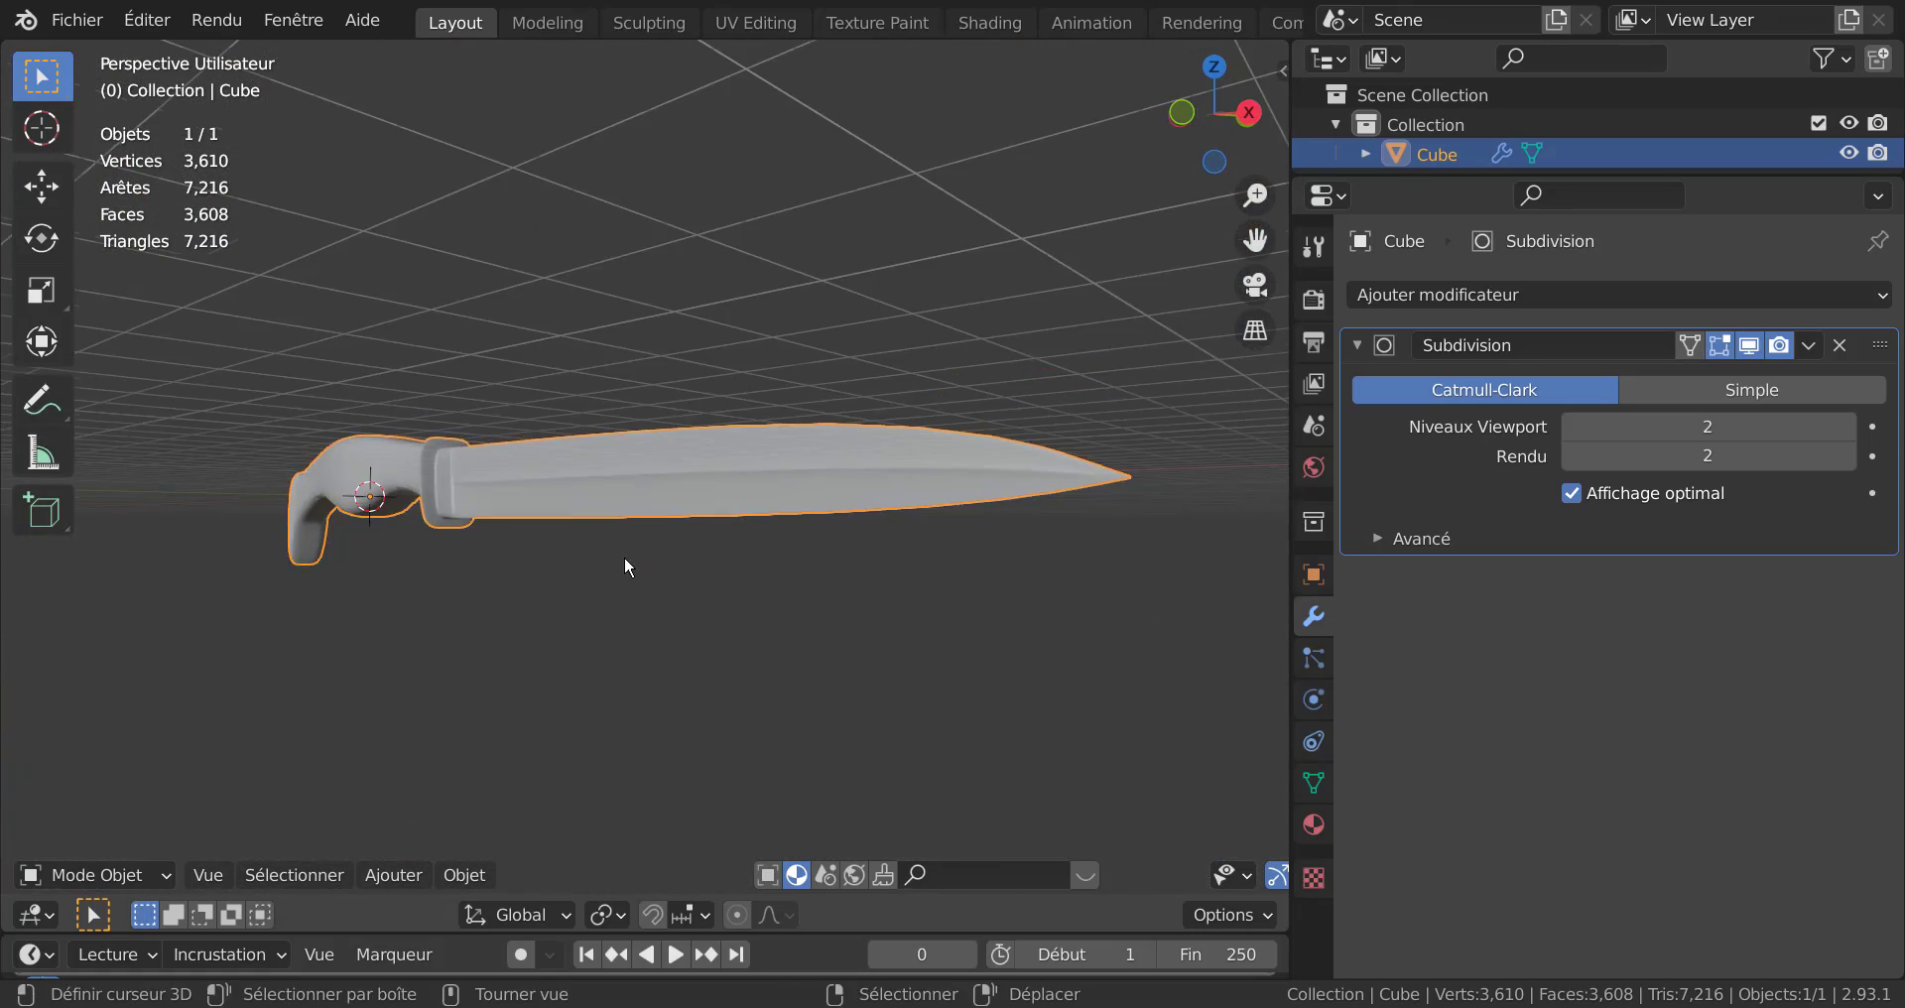
pyautogui.moveTo(625, 565); pyautogui.dragTo(830, 585, button='middle')
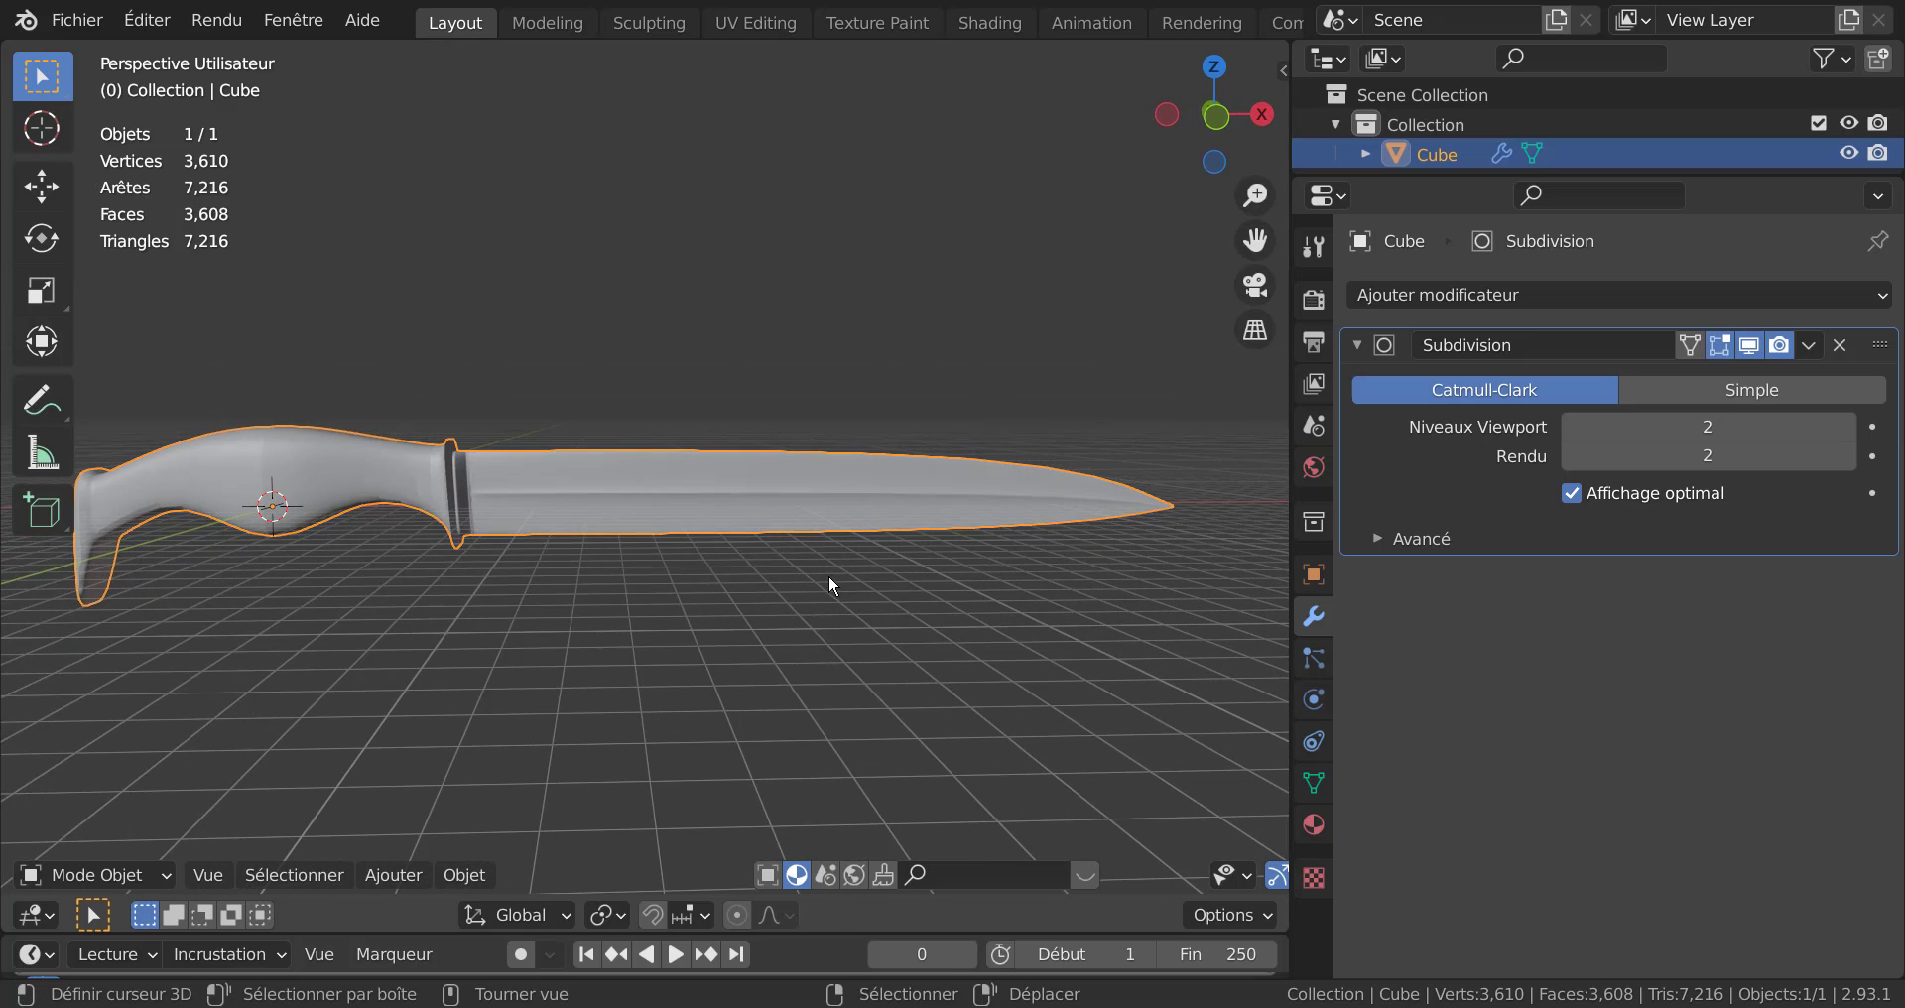
# In Edit Mode, switch to vertex selection, frame the blade tip in the front view and enable X-ray.
pyautogui.press('Tab')
pyautogui.keyDown('shift'); pyautogui.moveTo(1160, 555); pyautogui.dragTo(777, 562, button='middle'); pyautogui.keyUp('shift')
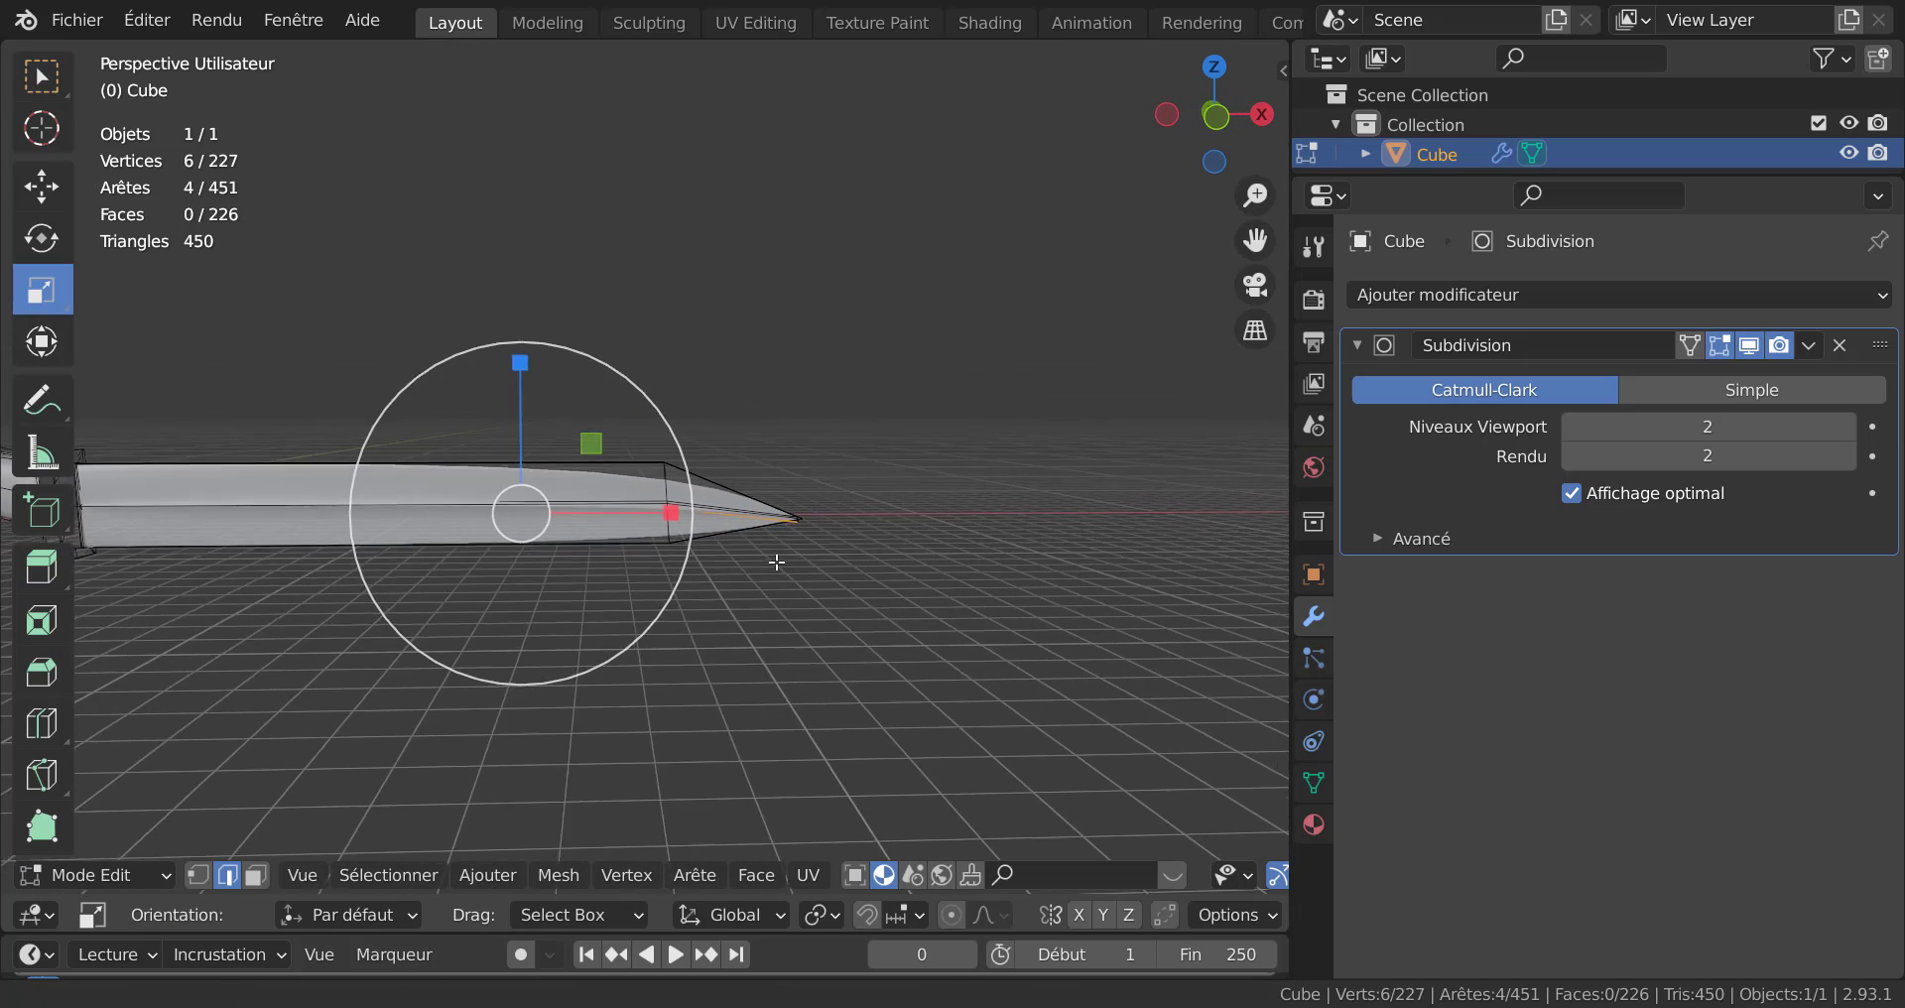
pyautogui.scroll(3, 833, 578)
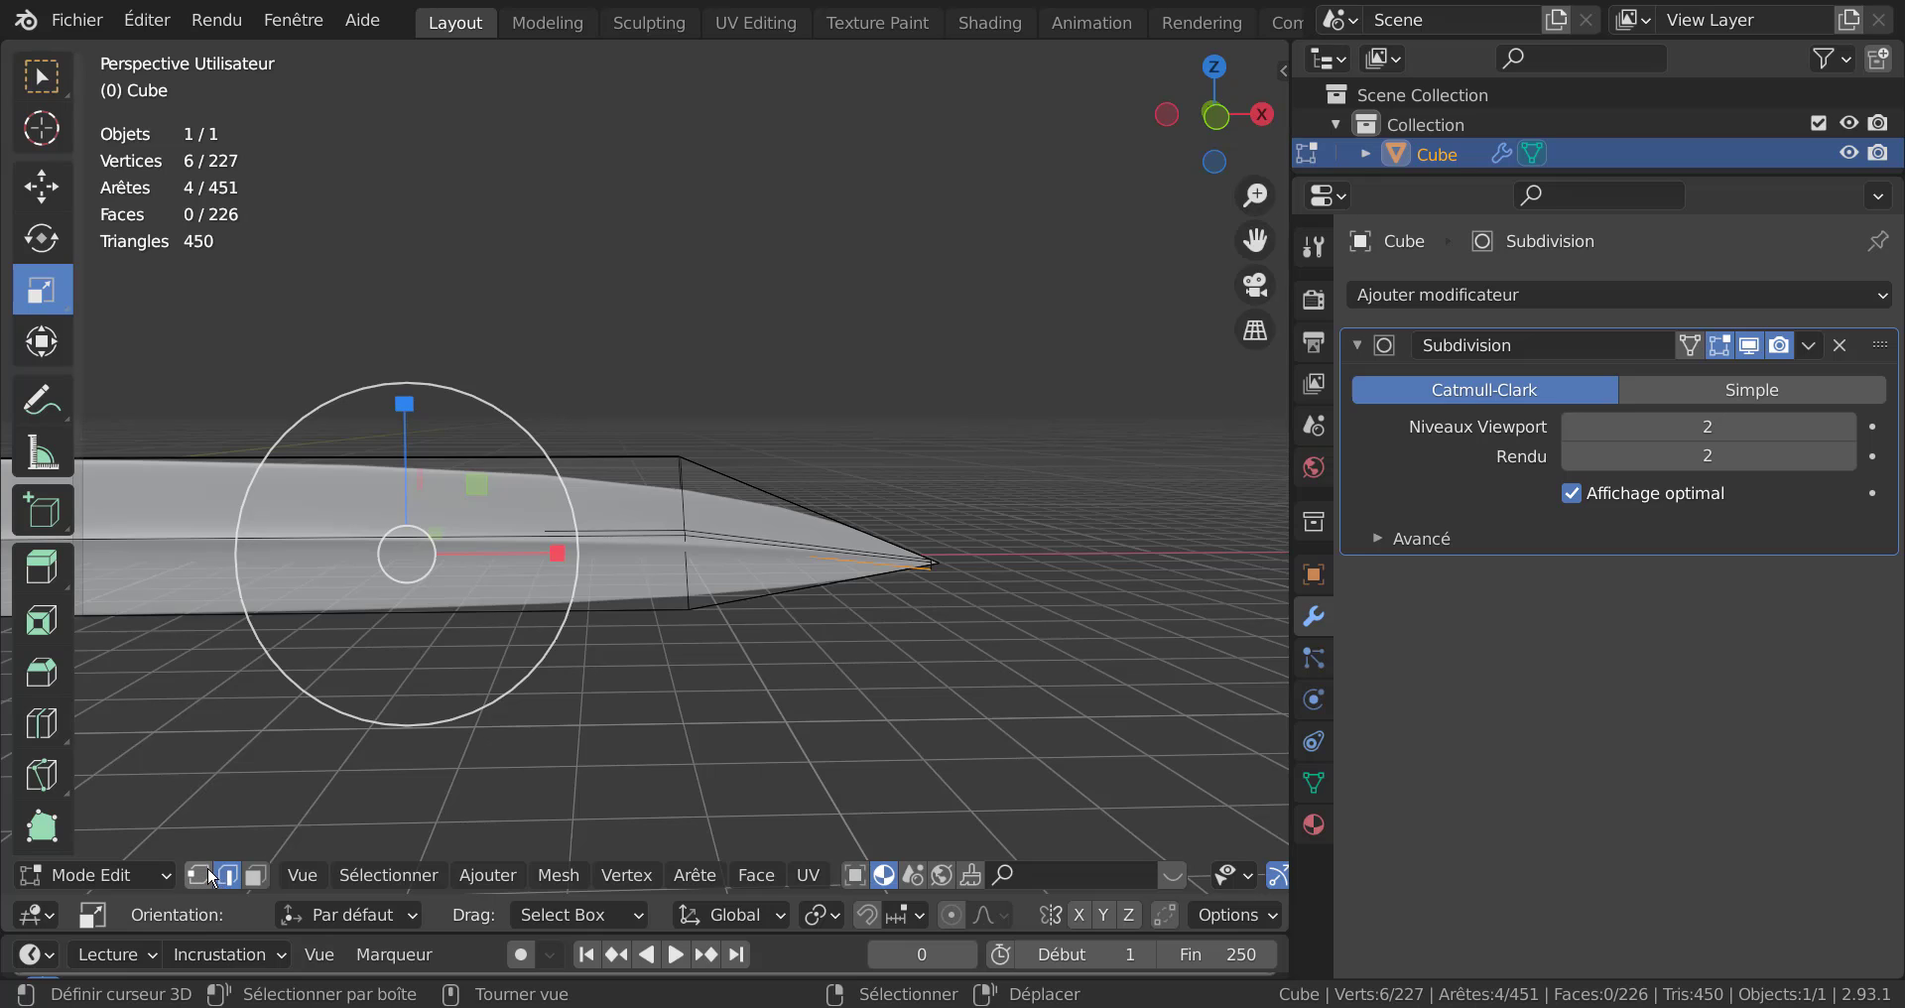
pyautogui.click(206, 874)
pyautogui.press('KP_1')
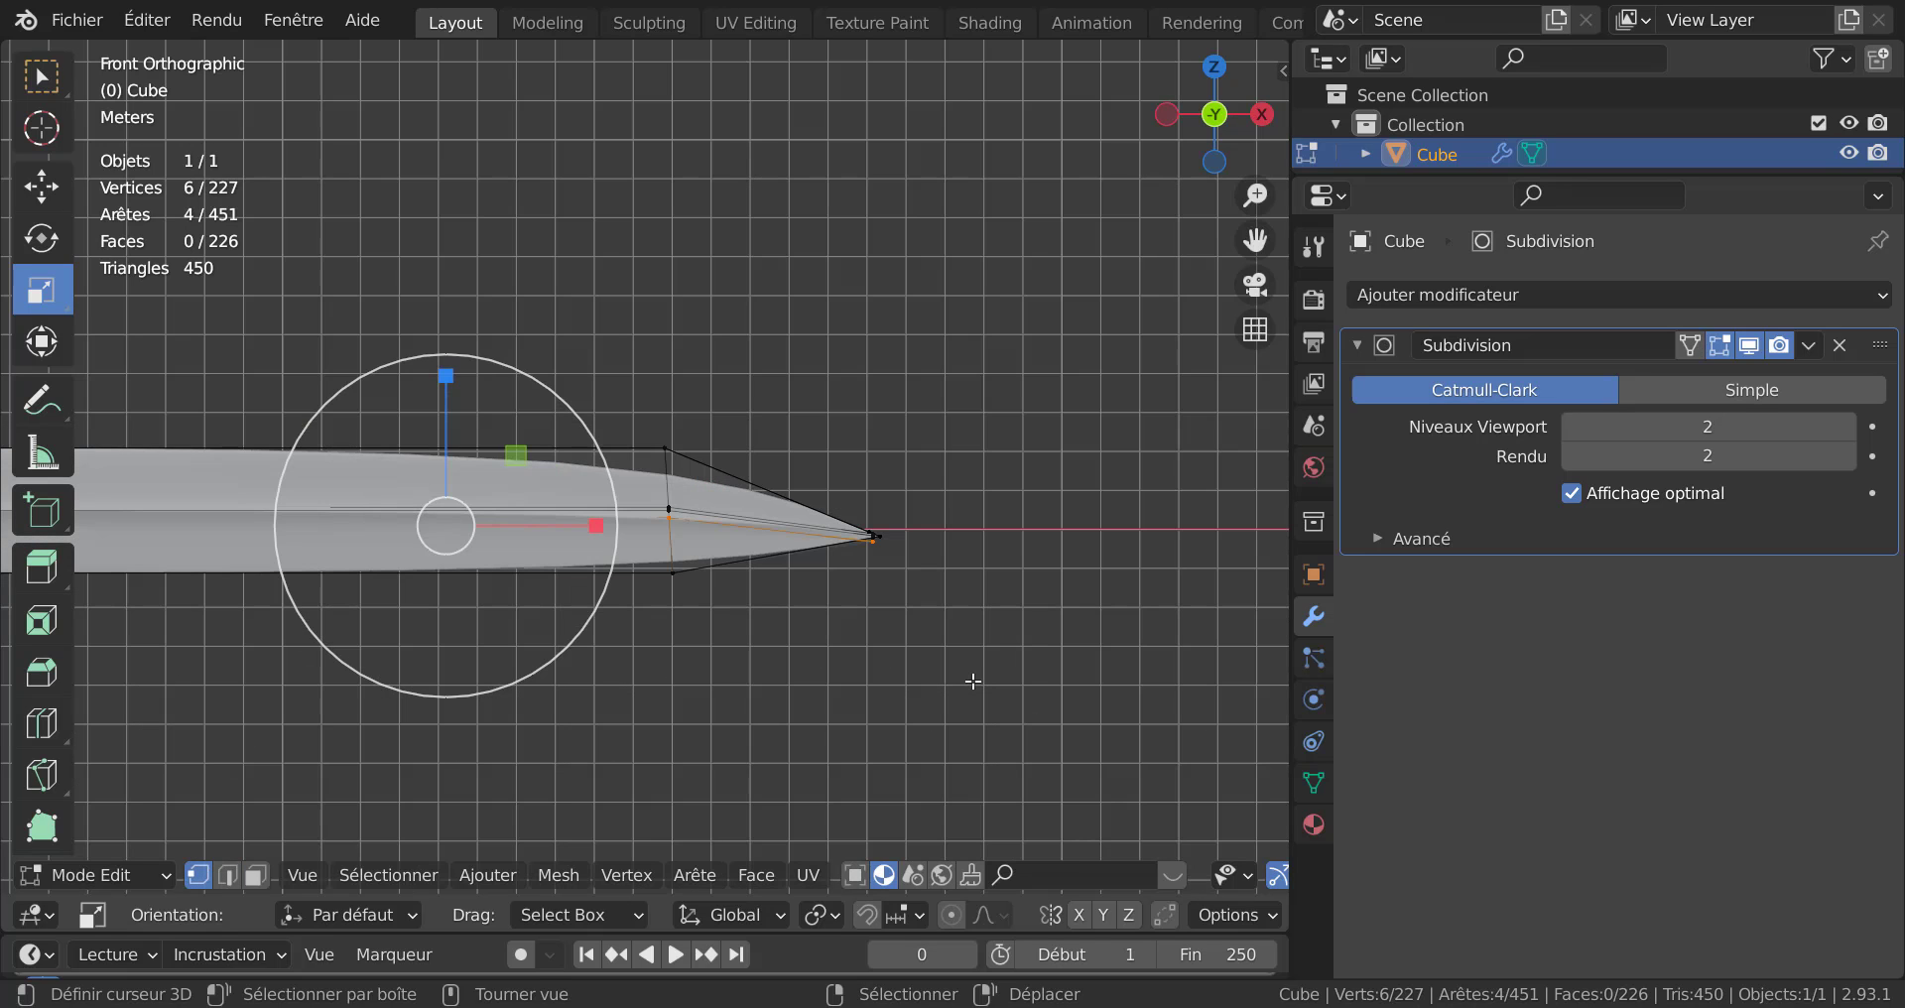
pyautogui.scroll(2, 973, 681)
pyautogui.keyDown('shift'); pyautogui.moveTo(910, 672); pyautogui.dragTo(760, 655, button='middle'); pyautogui.keyUp('shift')
pyautogui.scroll(2, 870, 620)
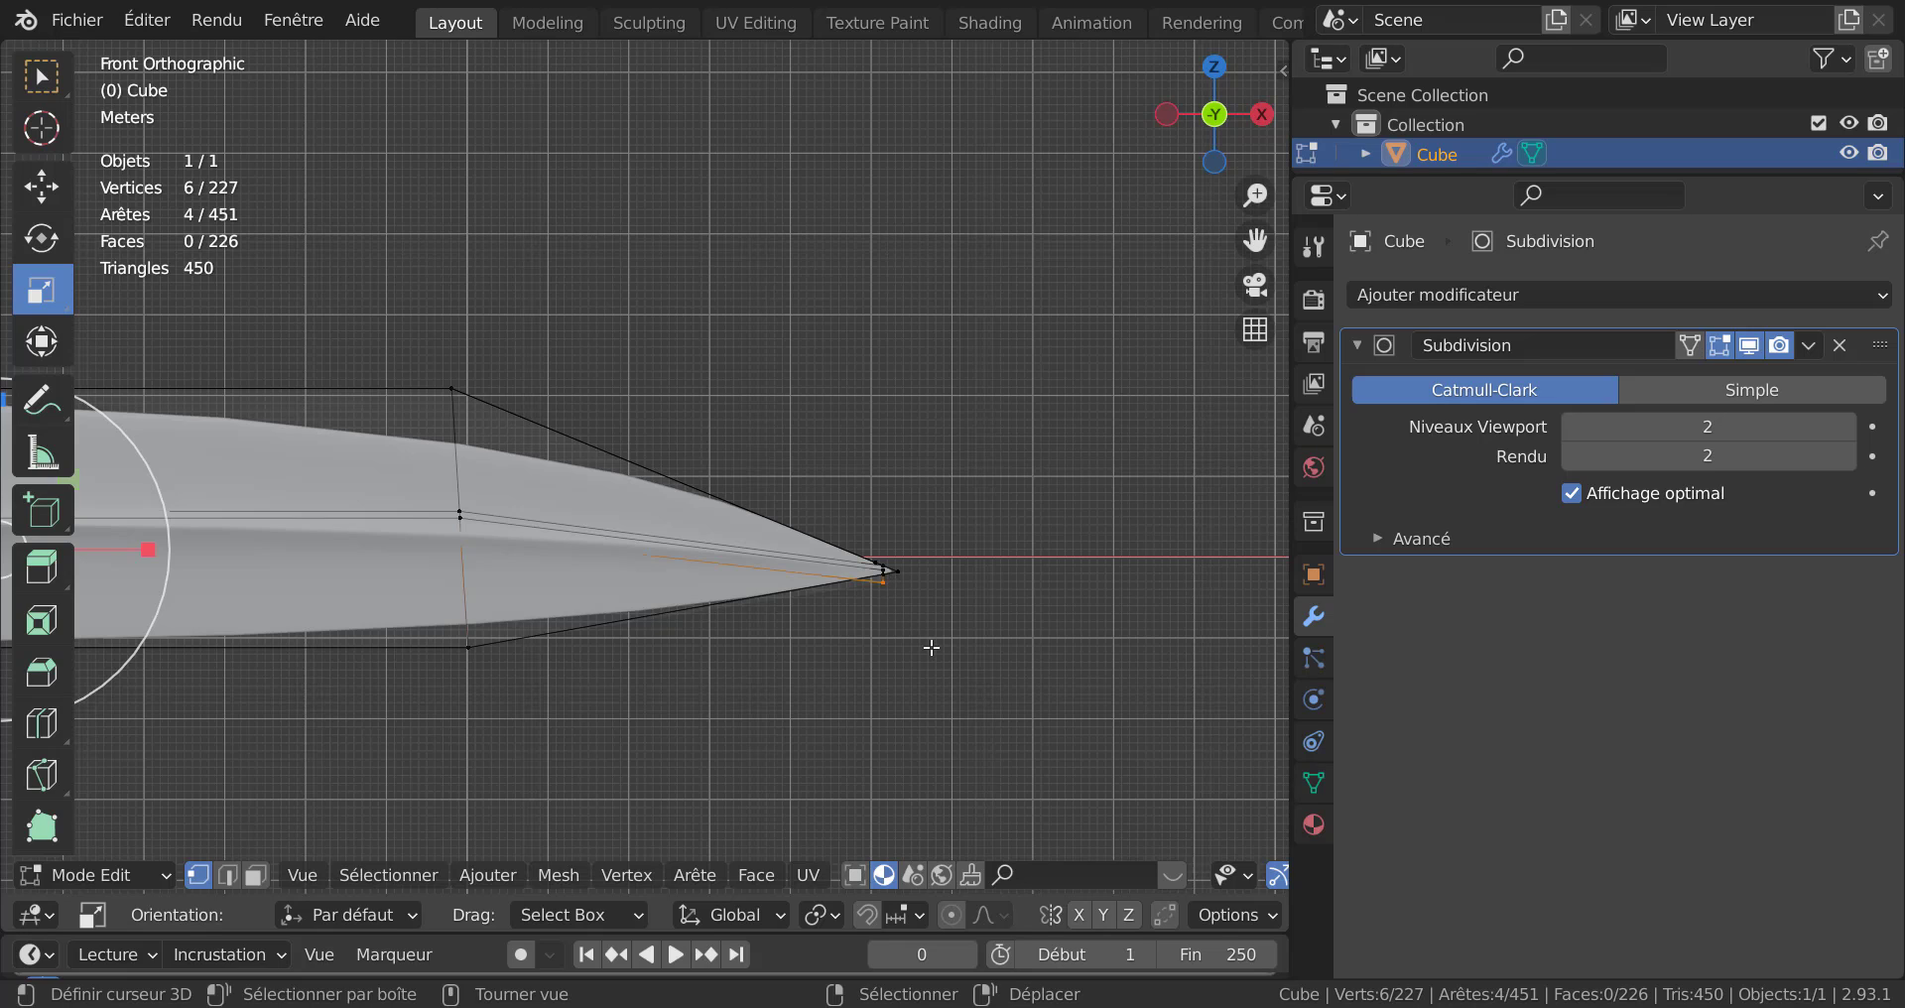
pyautogui.press('c')
pyautogui.click(883, 575)
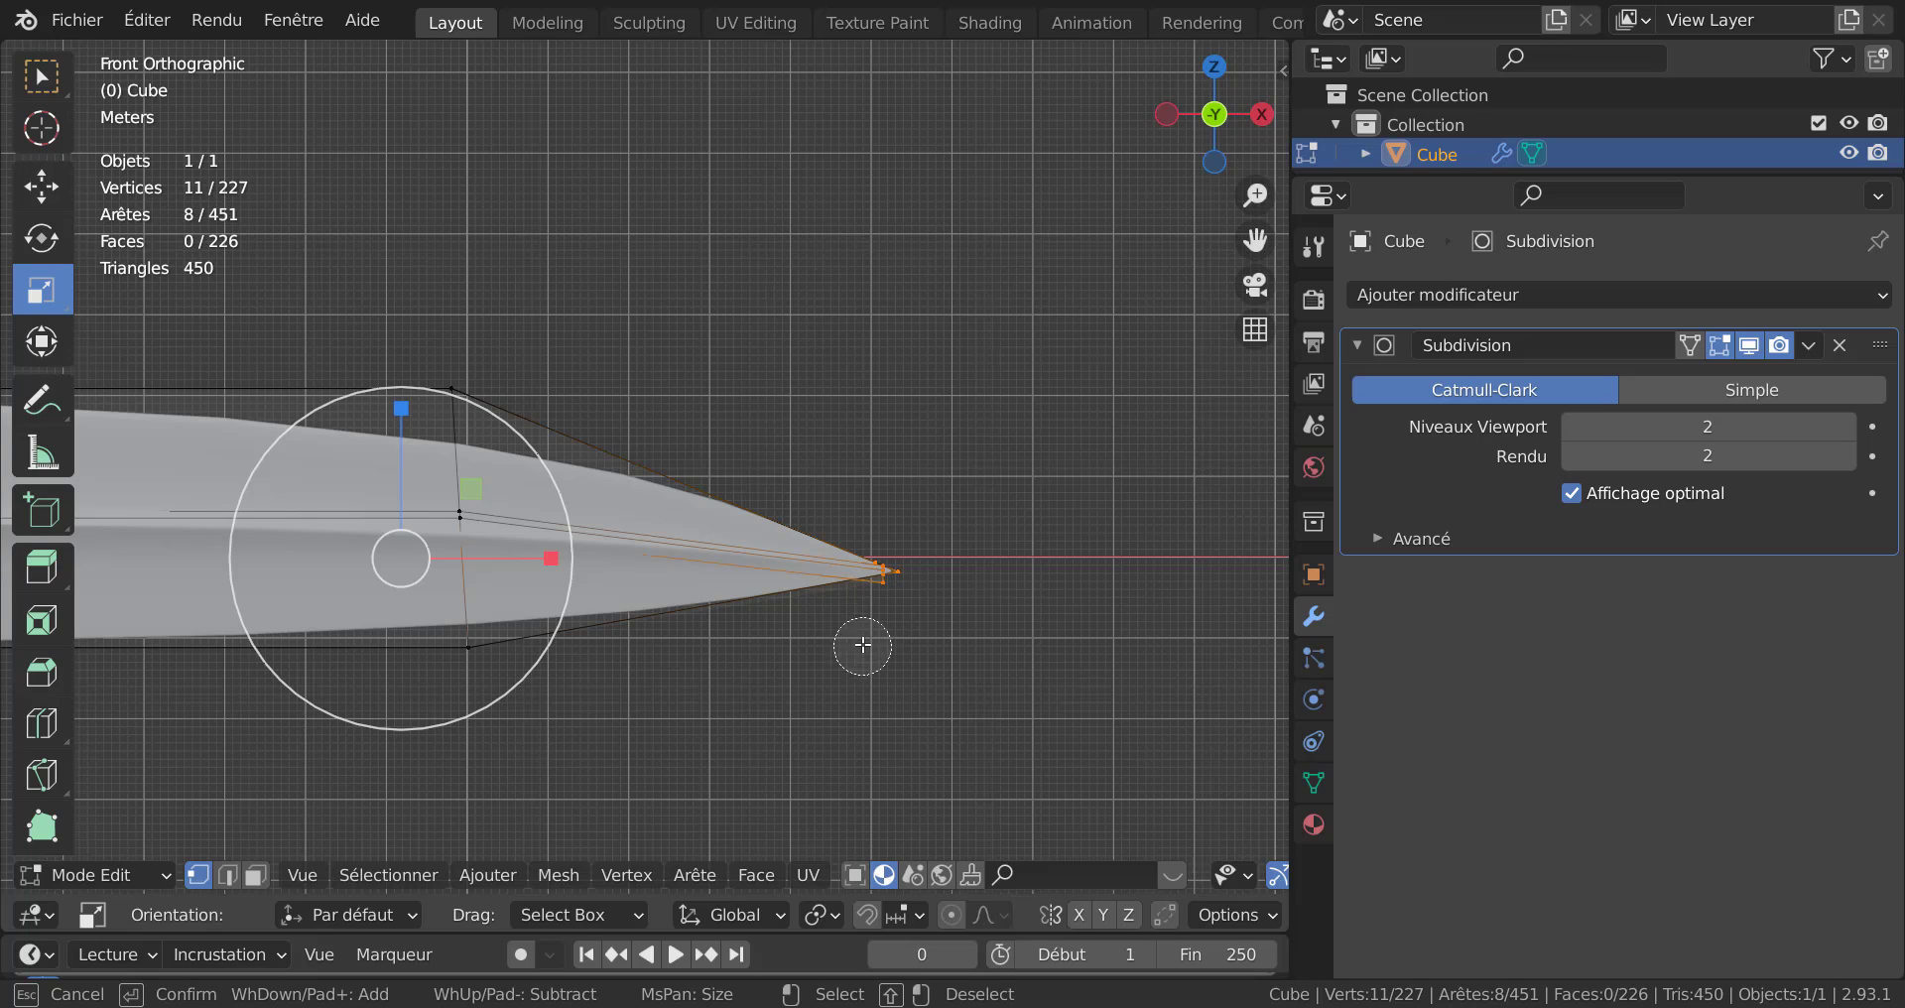
pyautogui.rightClick(839, 672)
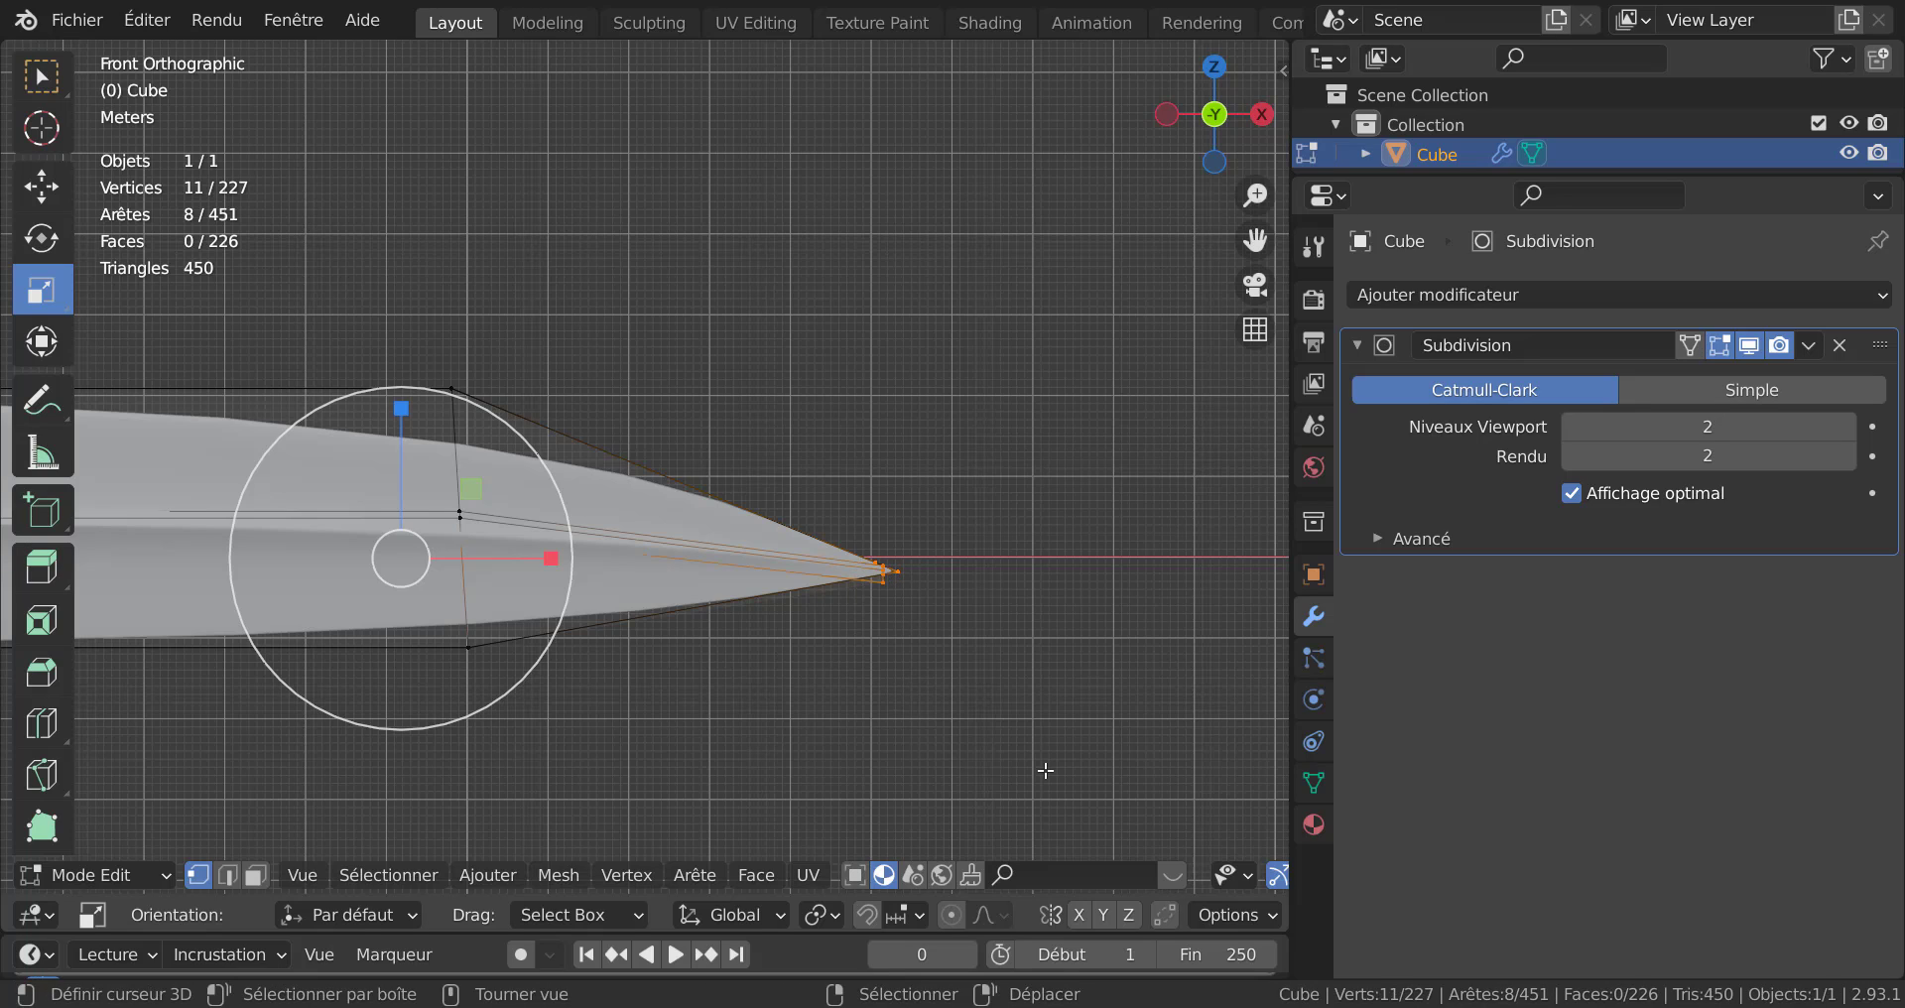
pyautogui.hotkey('alt', 'z')
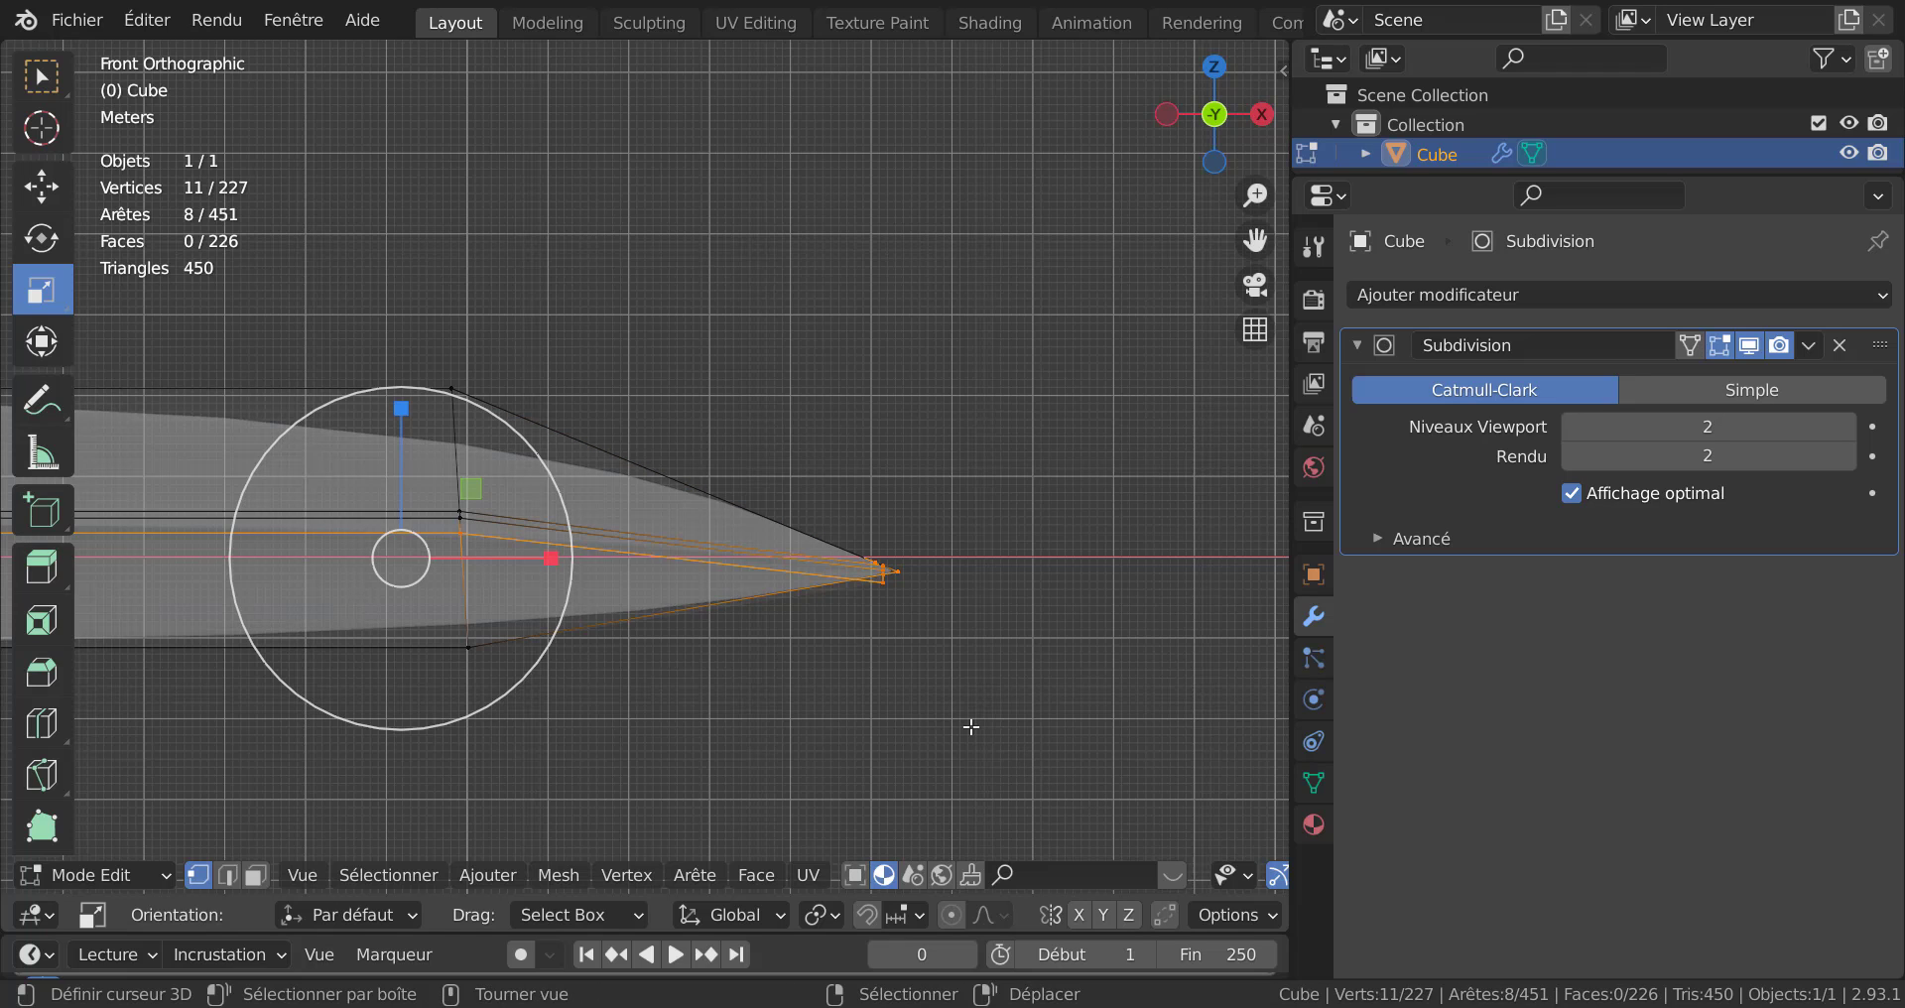
pyautogui.press('c')
pyautogui.click(888, 568)
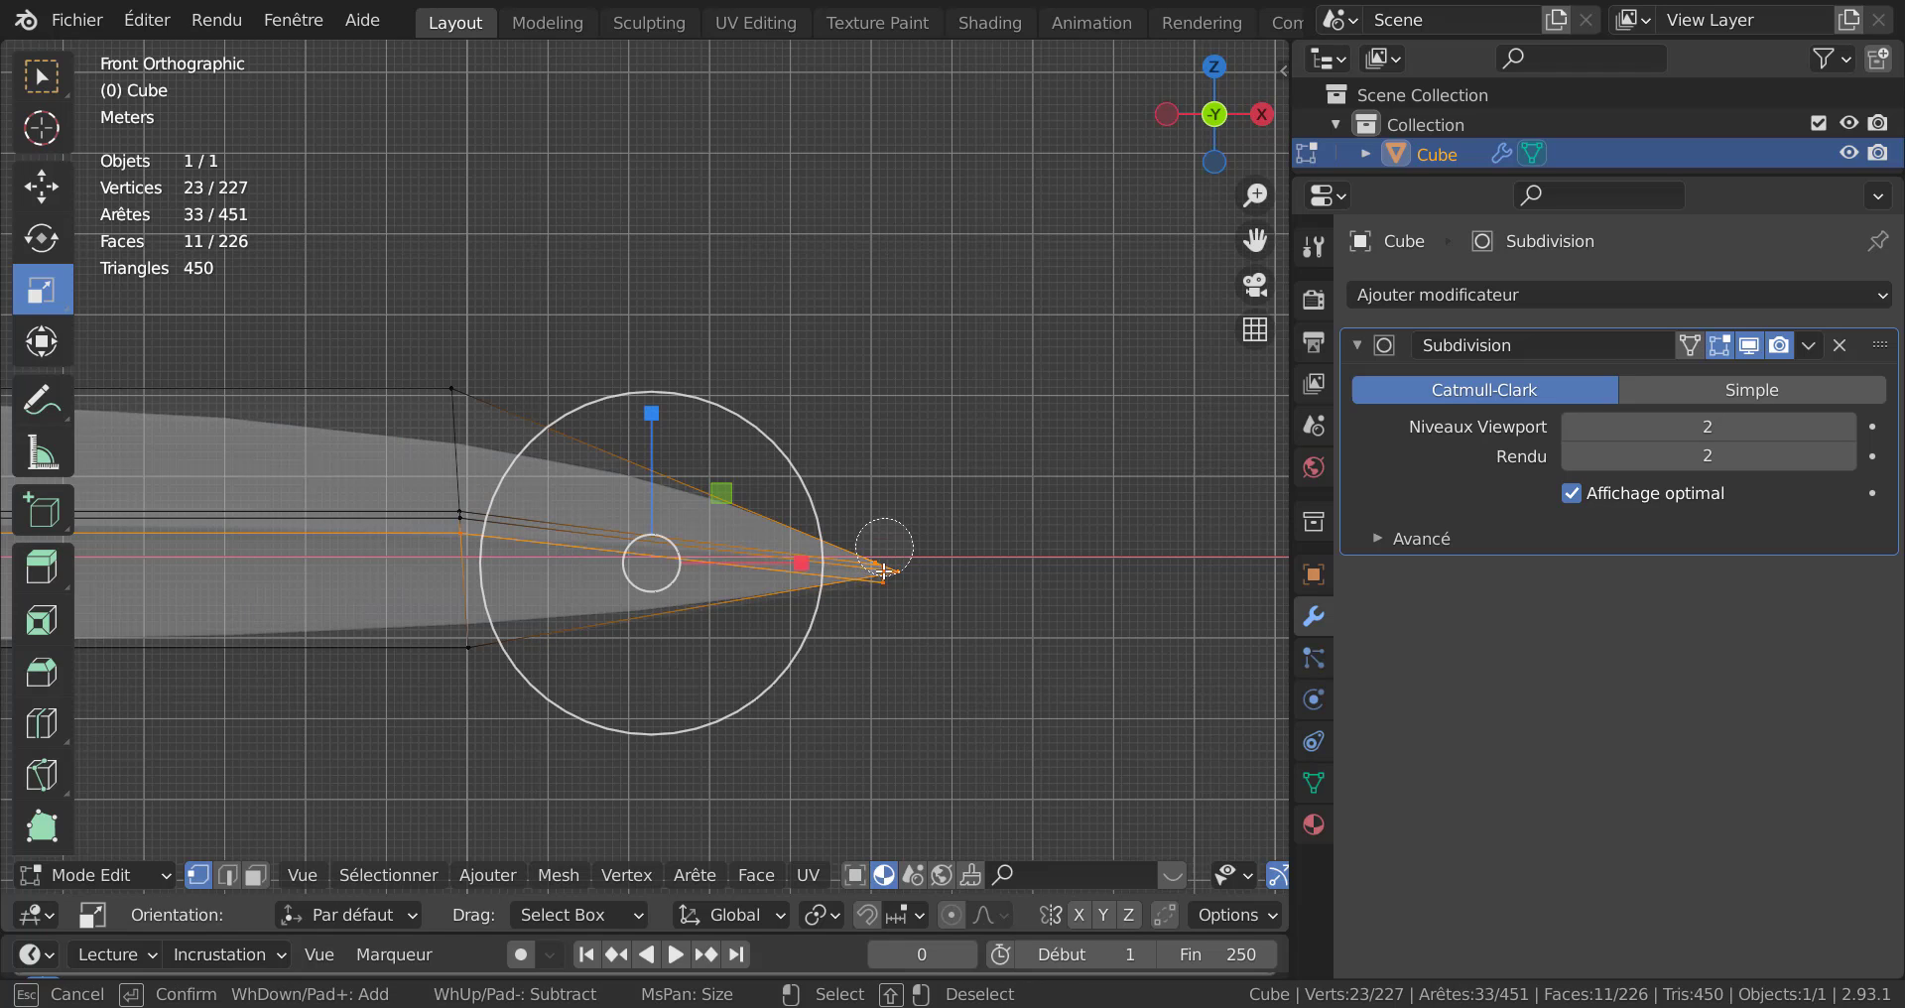
pyautogui.rightClick(949, 623)
pyautogui.scroll(-4, 1021, 638)
pyautogui.click(871, 632)
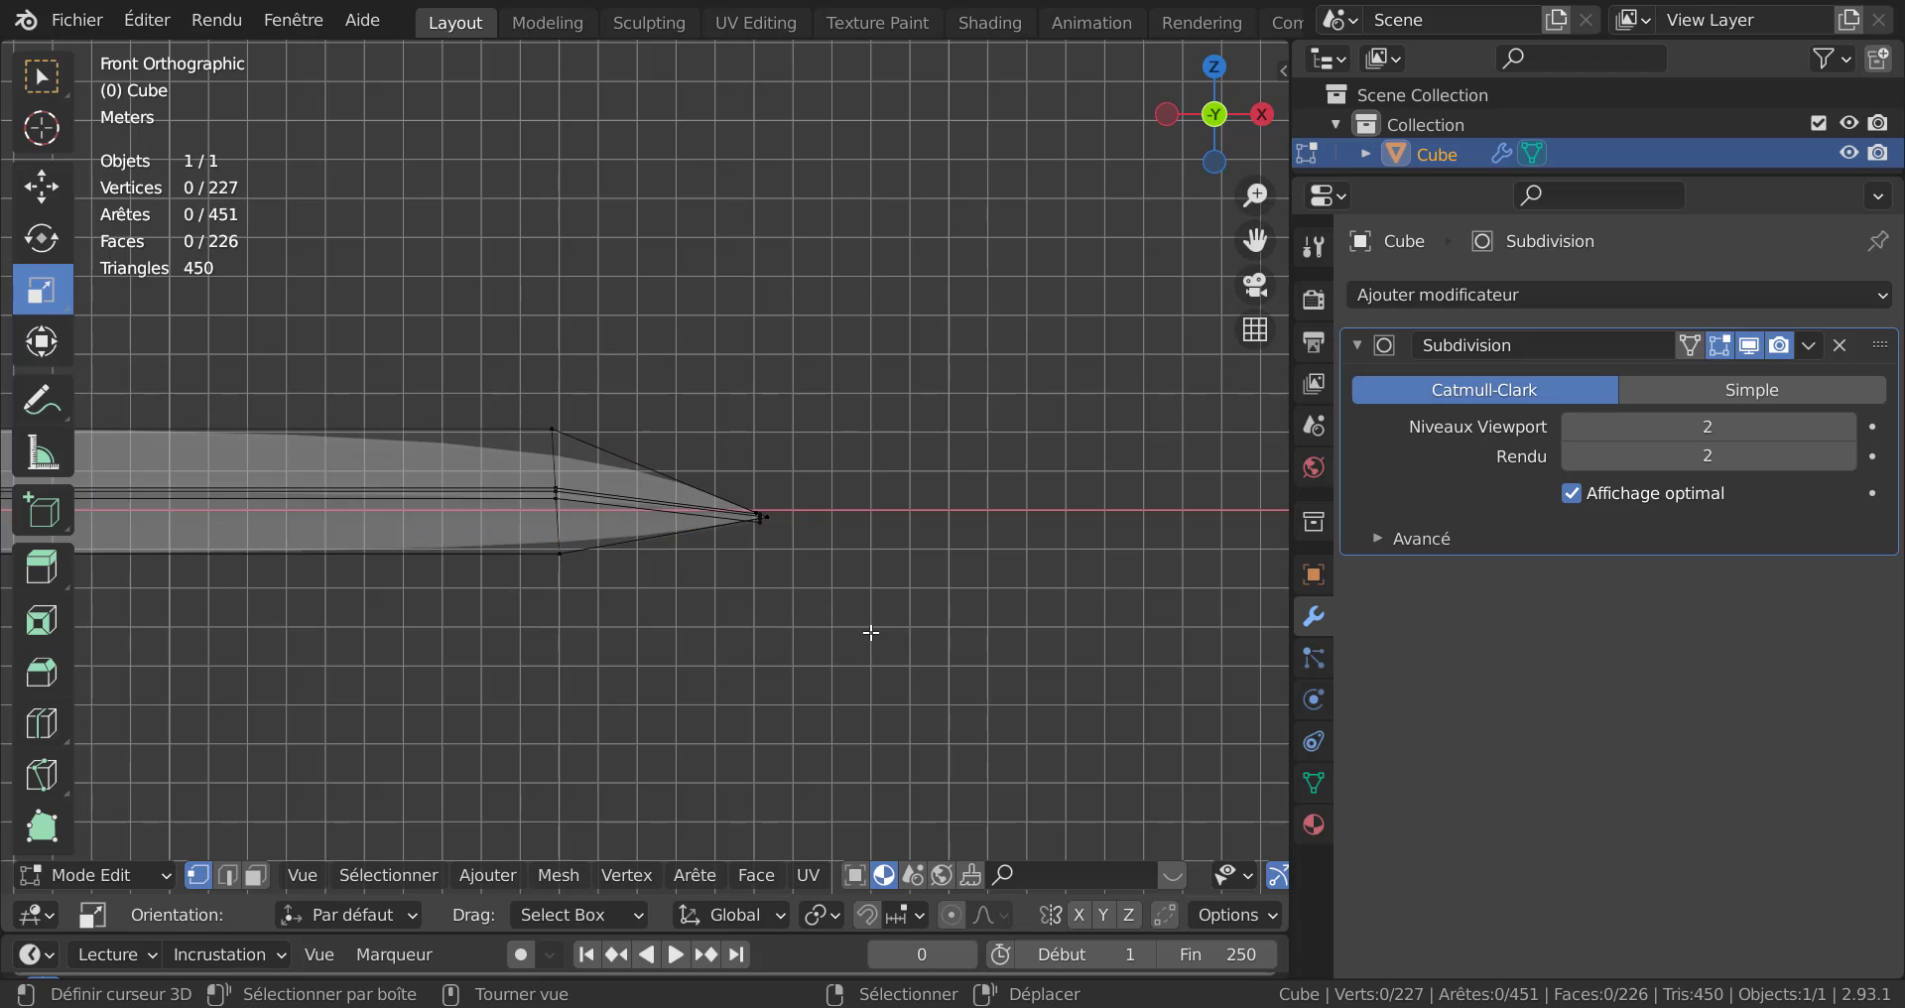
# Select all vertices at the blade tip through the mesh and scale them to 0 so they meet at one point.
pyautogui.scroll(2, 872, 627)
pyautogui.press('c')
pyautogui.click(813, 541)
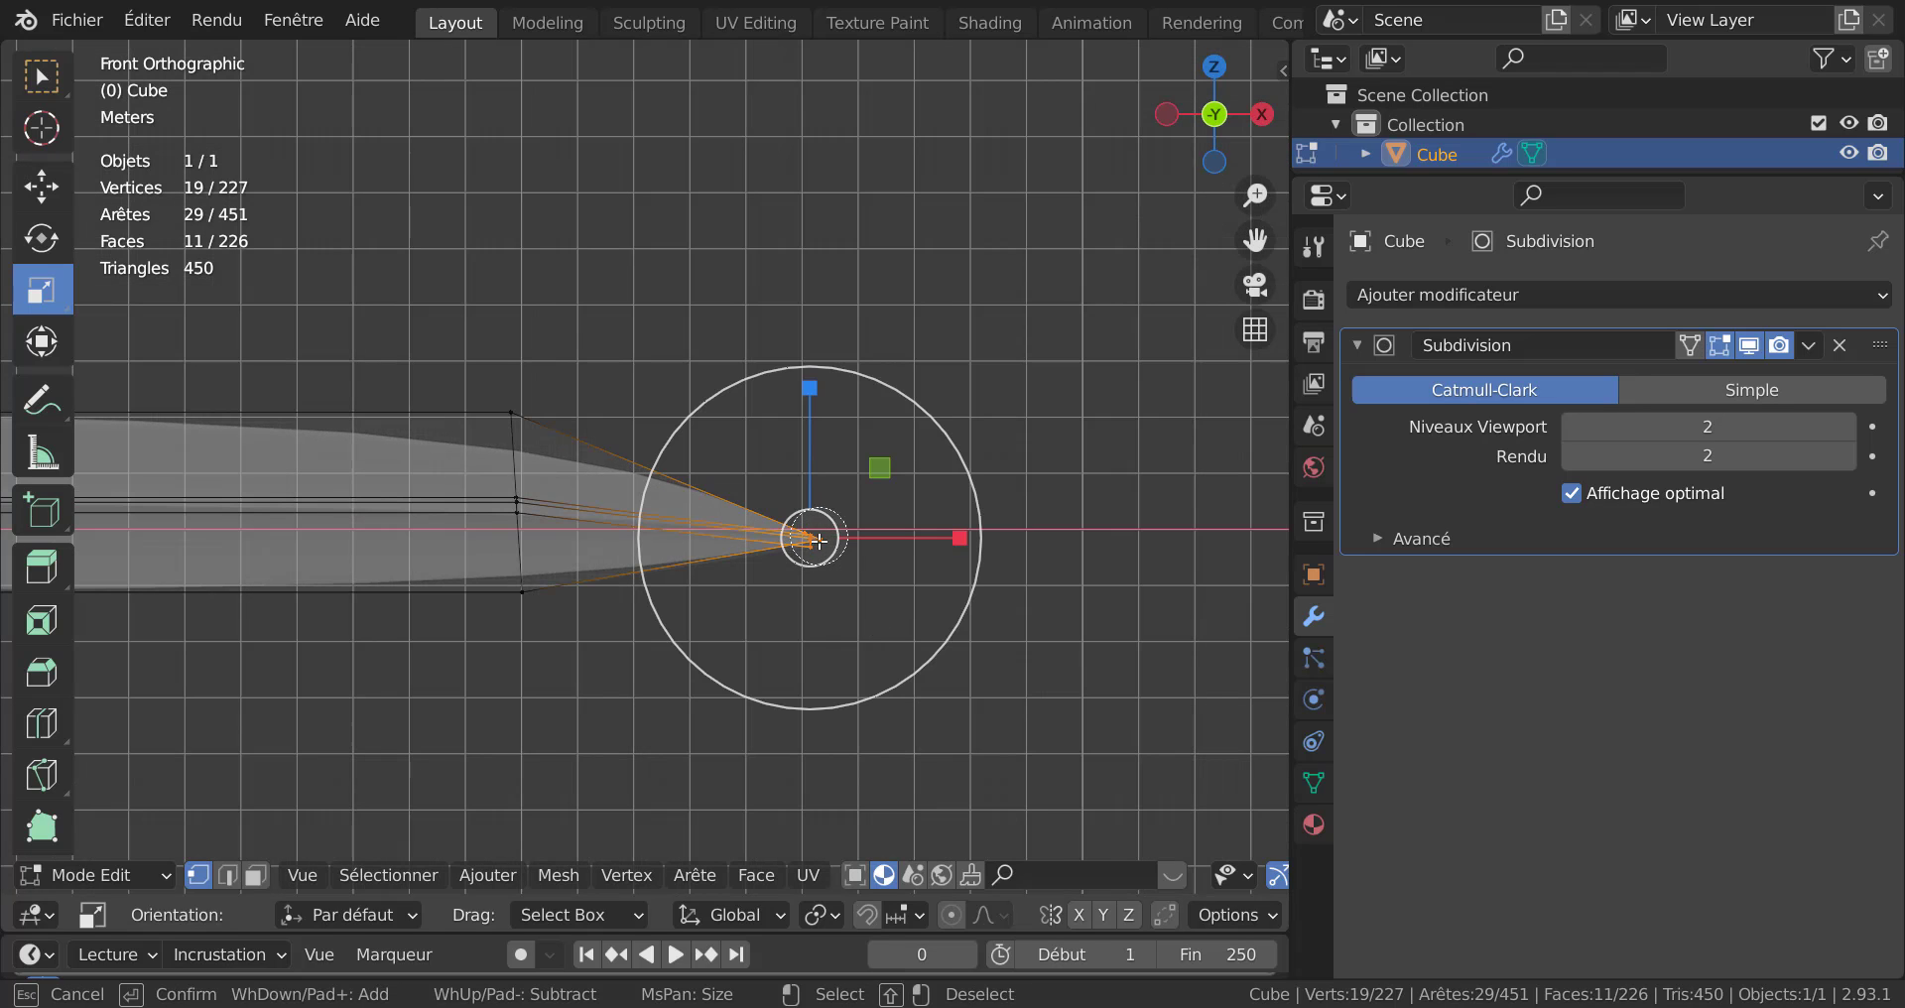
pyautogui.rightClick(1126, 749)
pyautogui.write('s0')
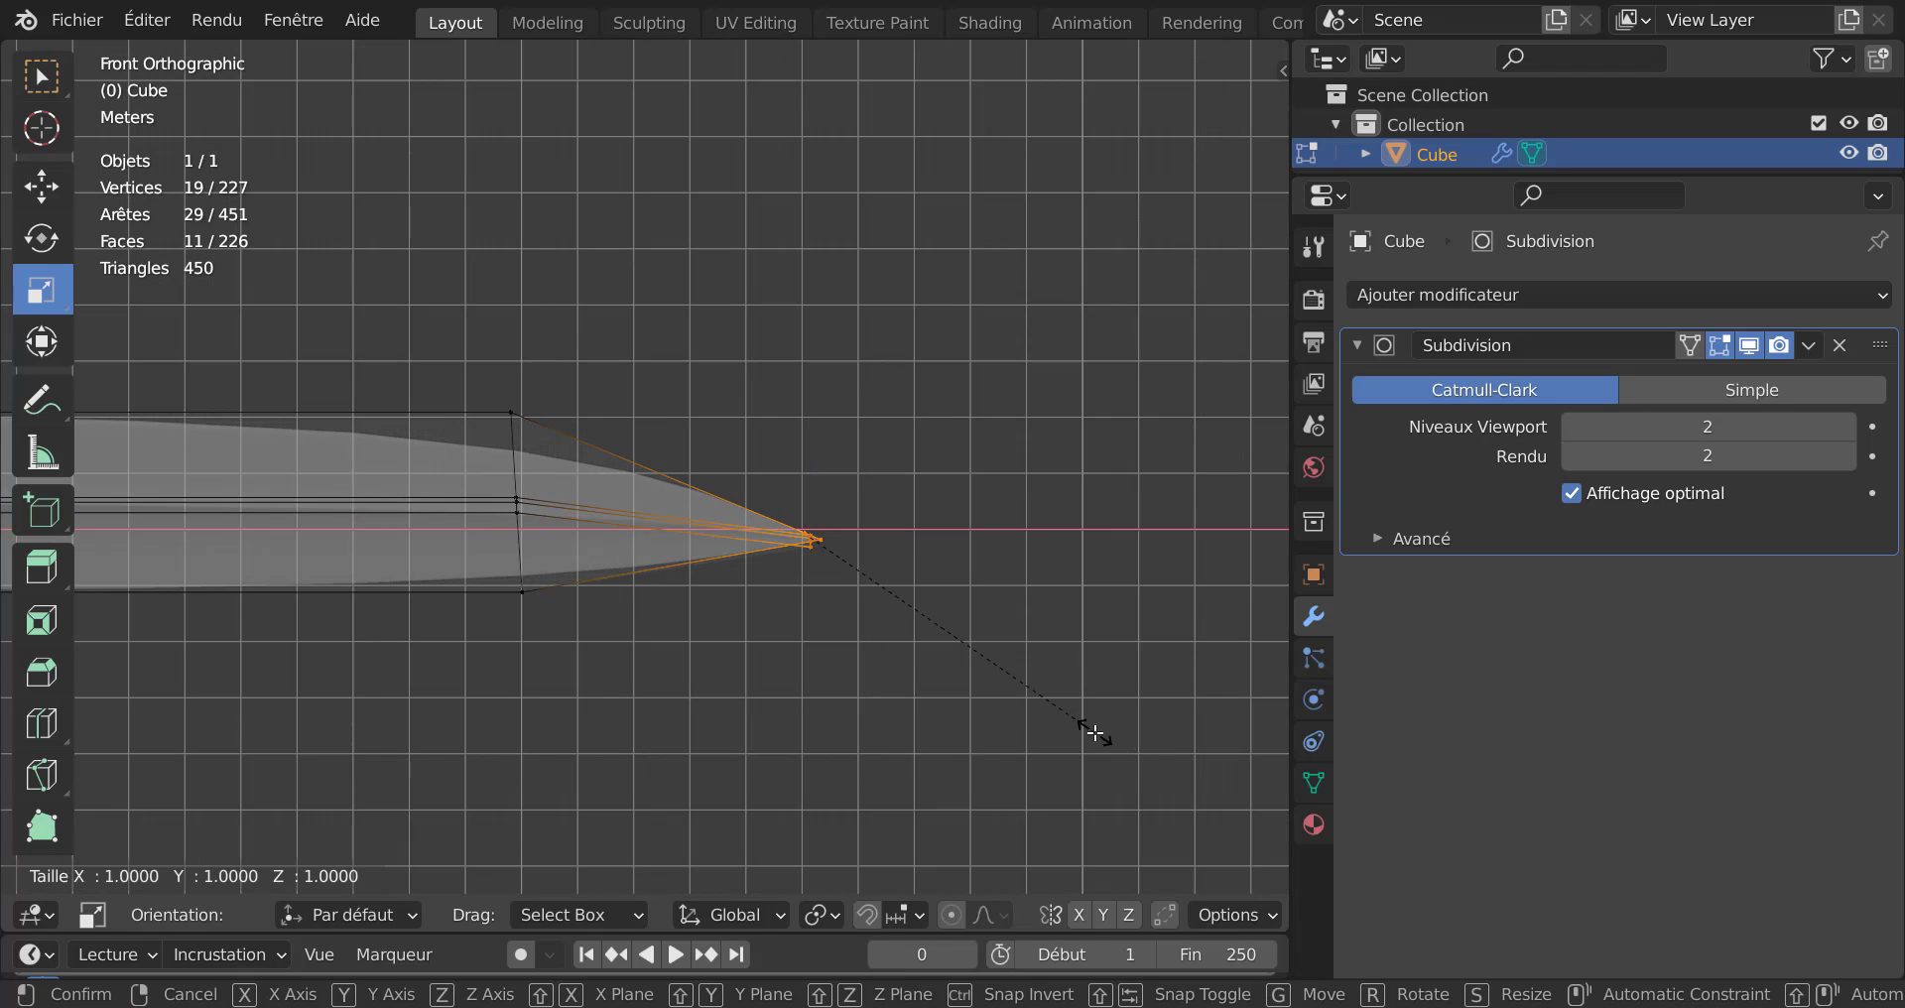
pyautogui.press('Return')
pyautogui.press('Tab')
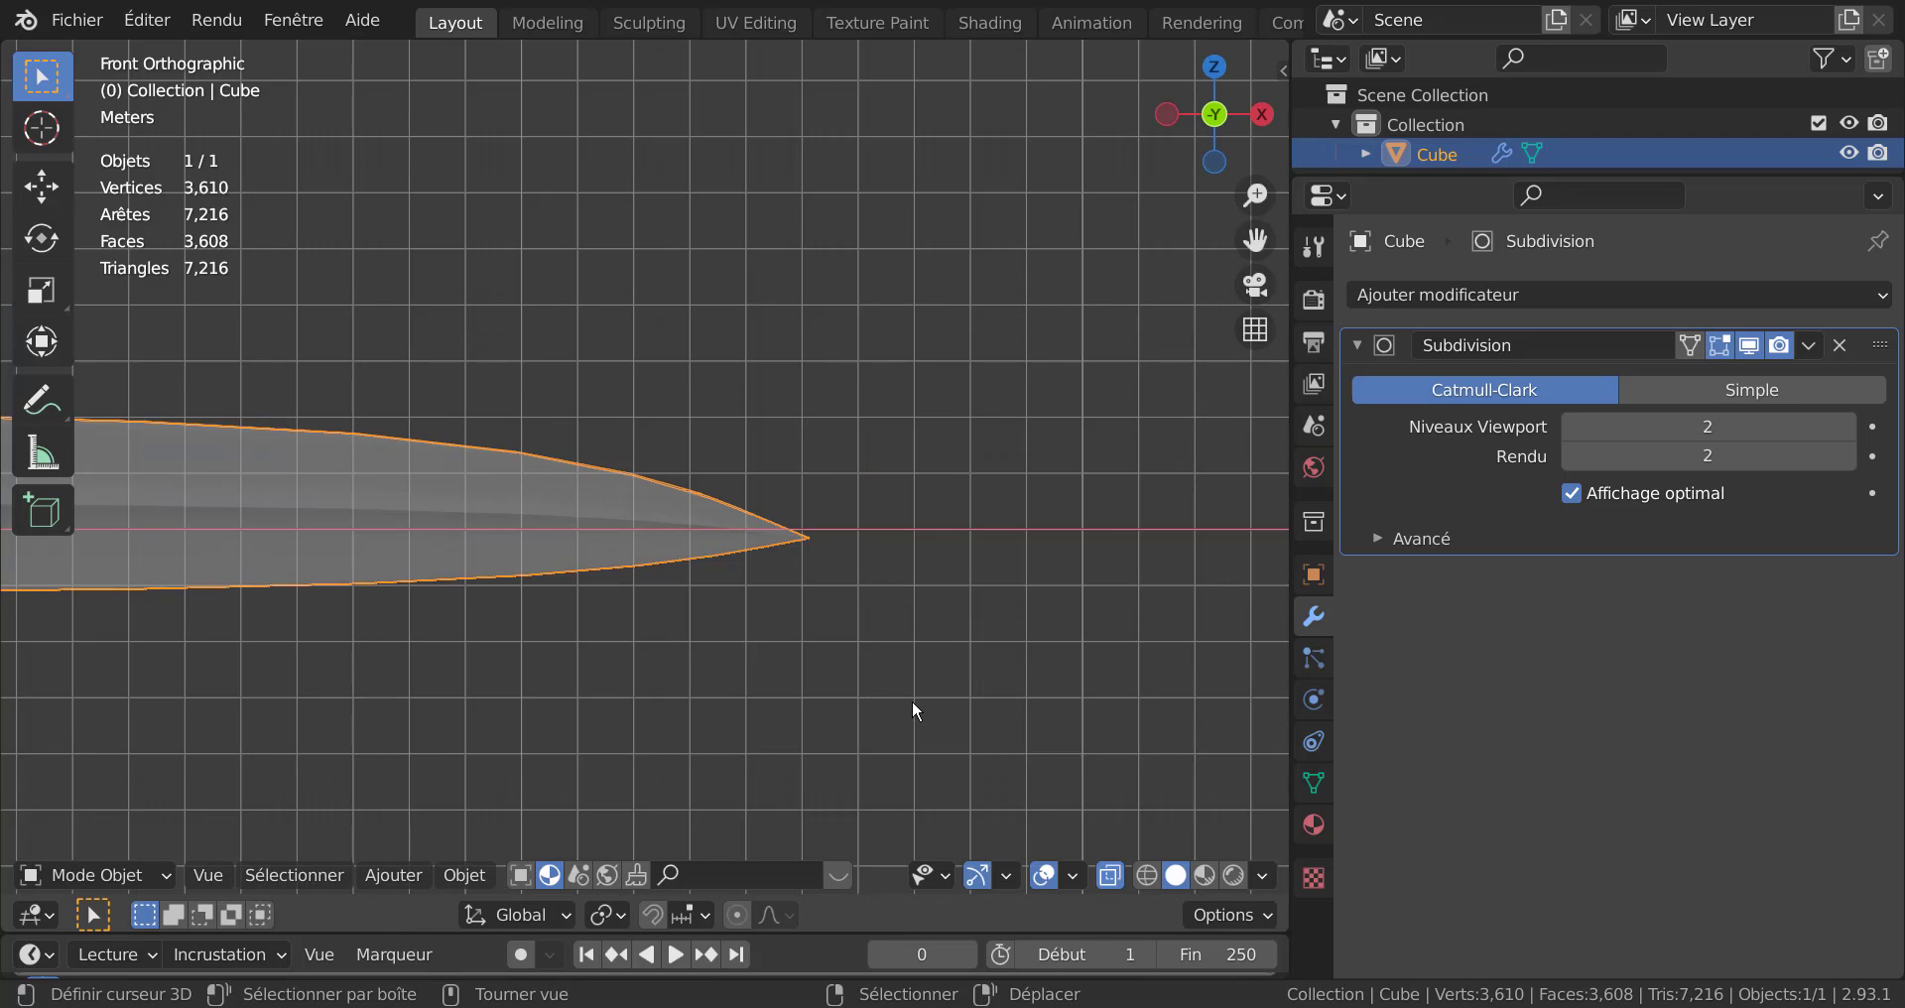
# Inspect the whole knife in Object Mode with Material Preview shading, finishing in the front view.
pyautogui.press('Tab')
pyautogui.scroll(-2, 912, 702)
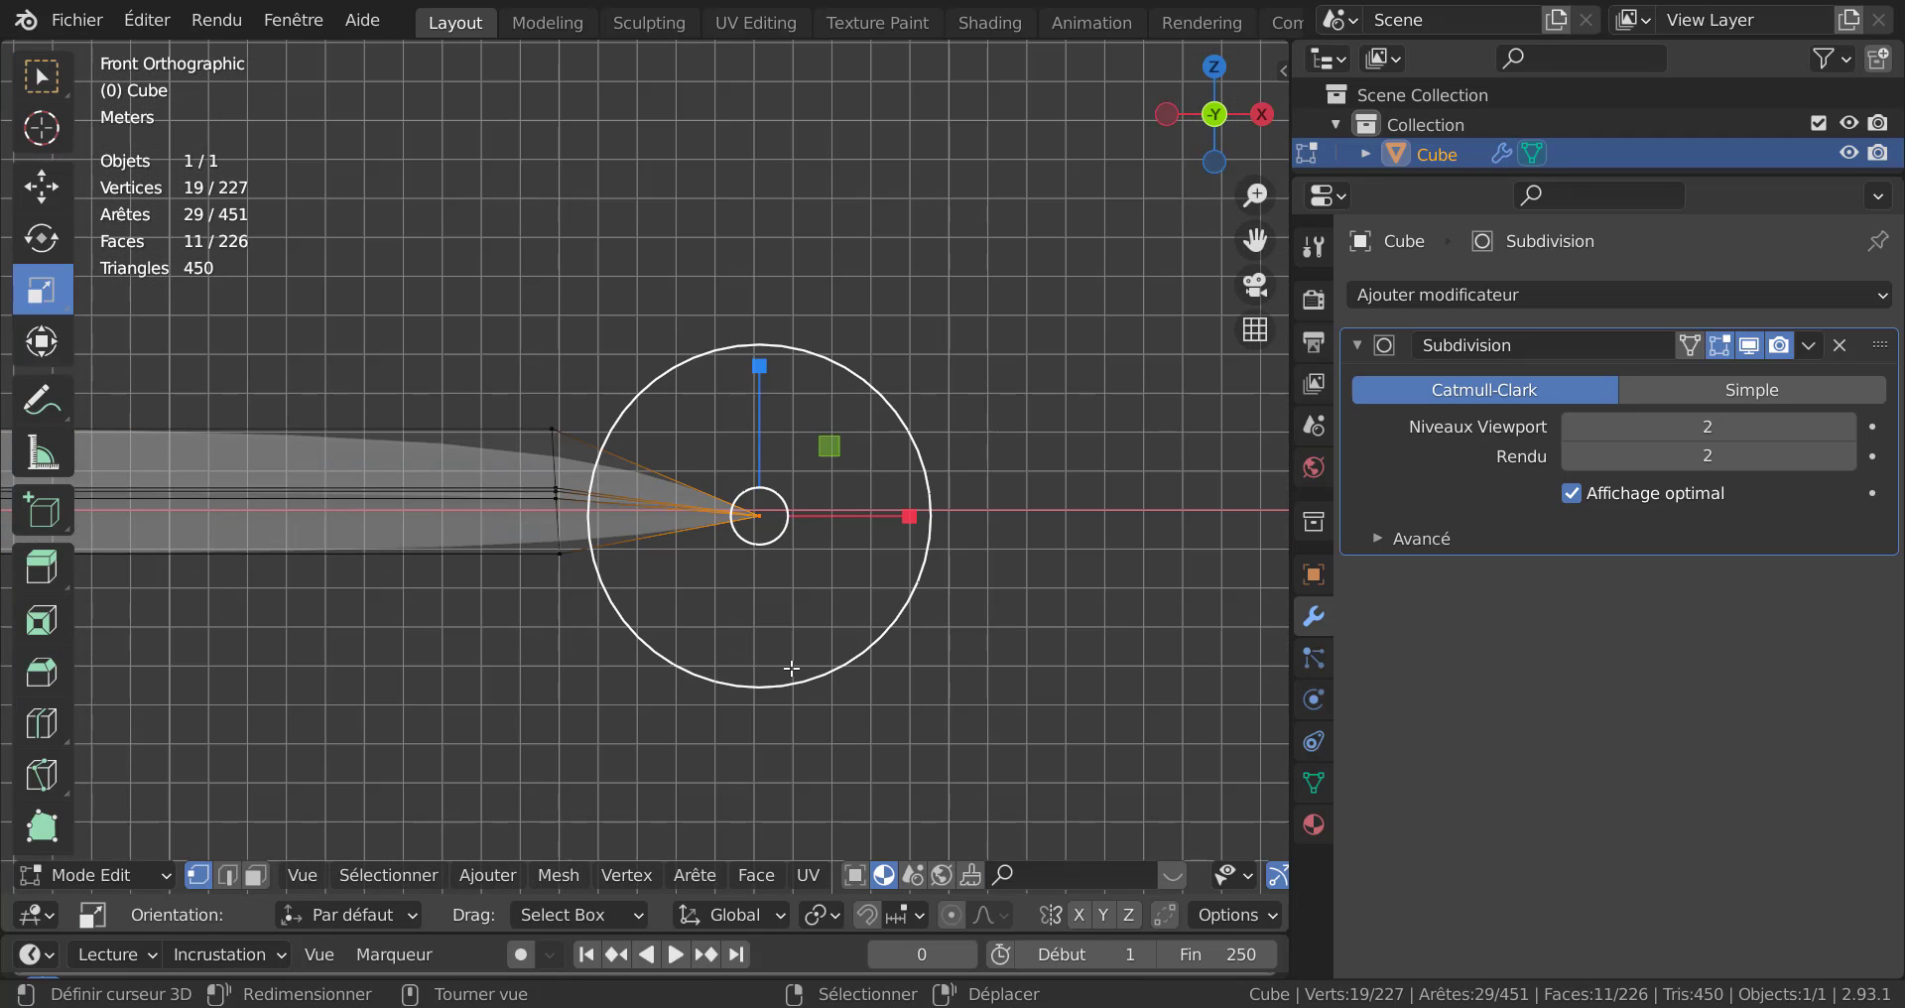
pyautogui.press('Tab')
pyautogui.scroll(-5, 901, 667)
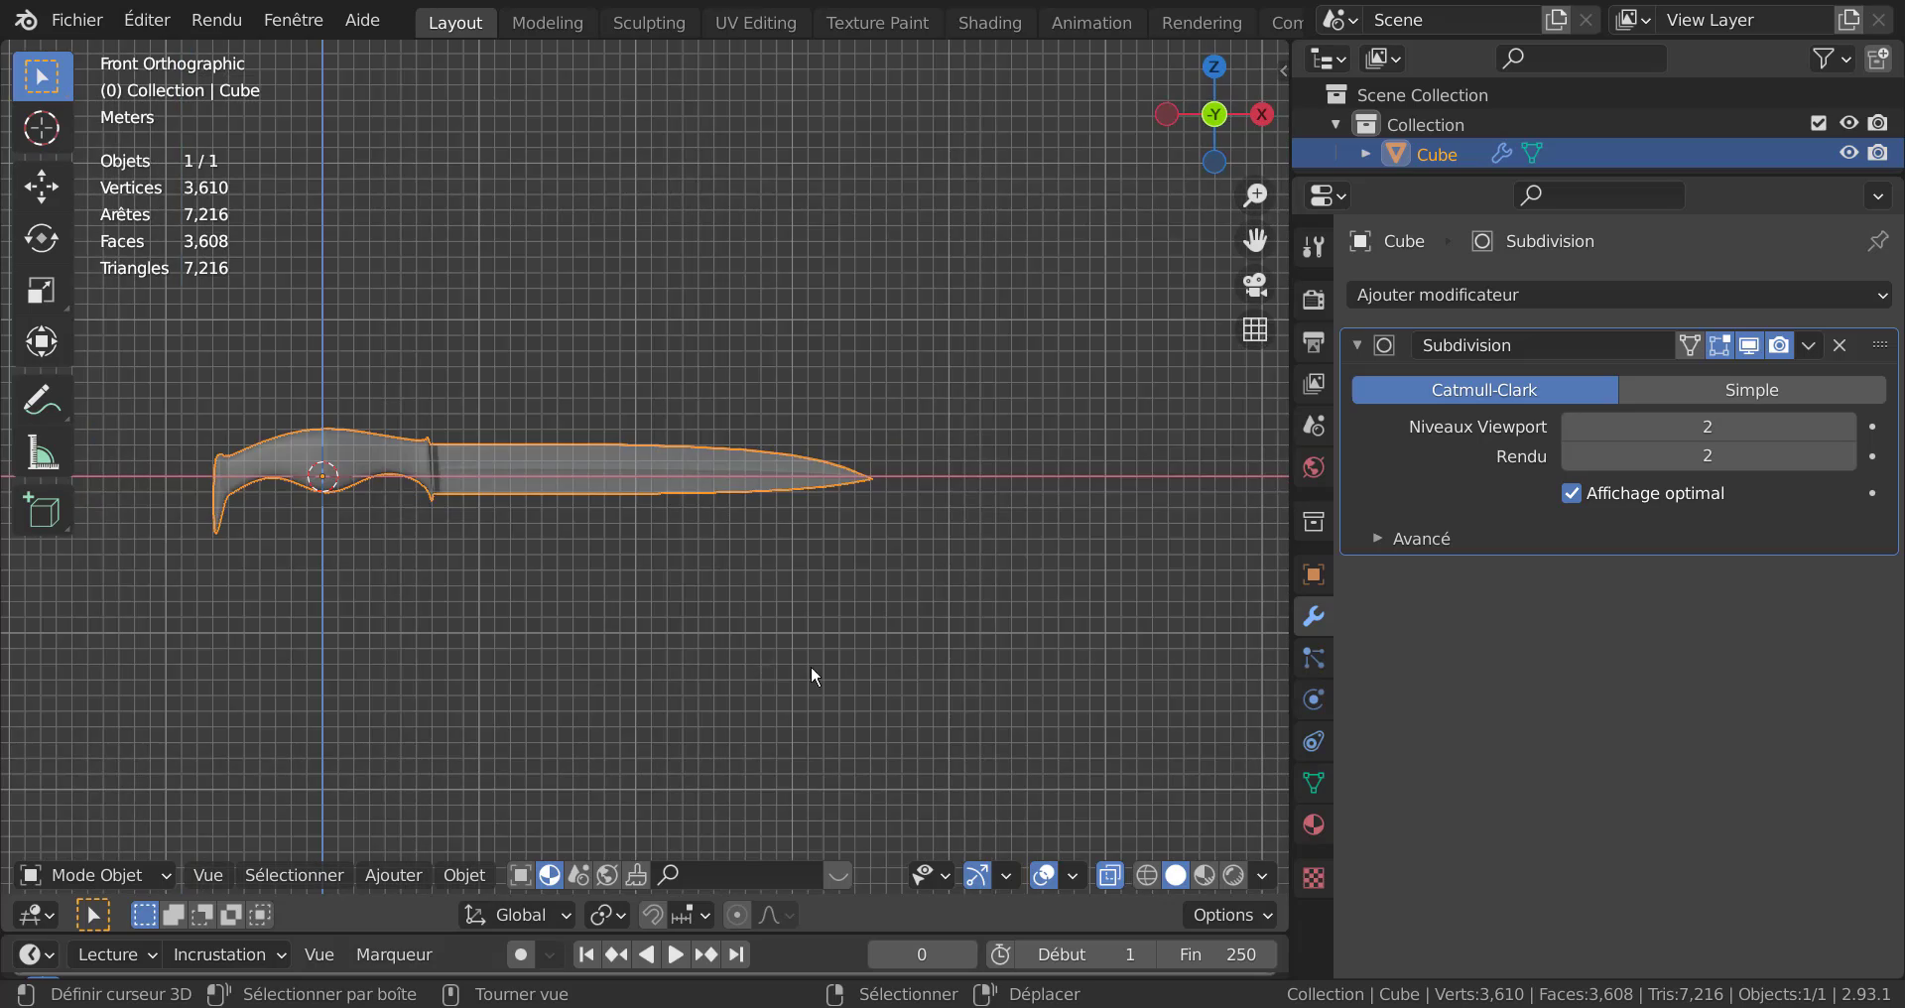
pyautogui.moveTo(811, 669)
pyautogui.mouseDown(button='middle')
pyautogui.moveTo(947, 711)
pyautogui.moveTo(800, 659)
pyautogui.moveTo(675, 646)
pyautogui.moveTo(736, 666)
pyautogui.mouseUp(button='middle')
pyautogui.click(1200, 874)
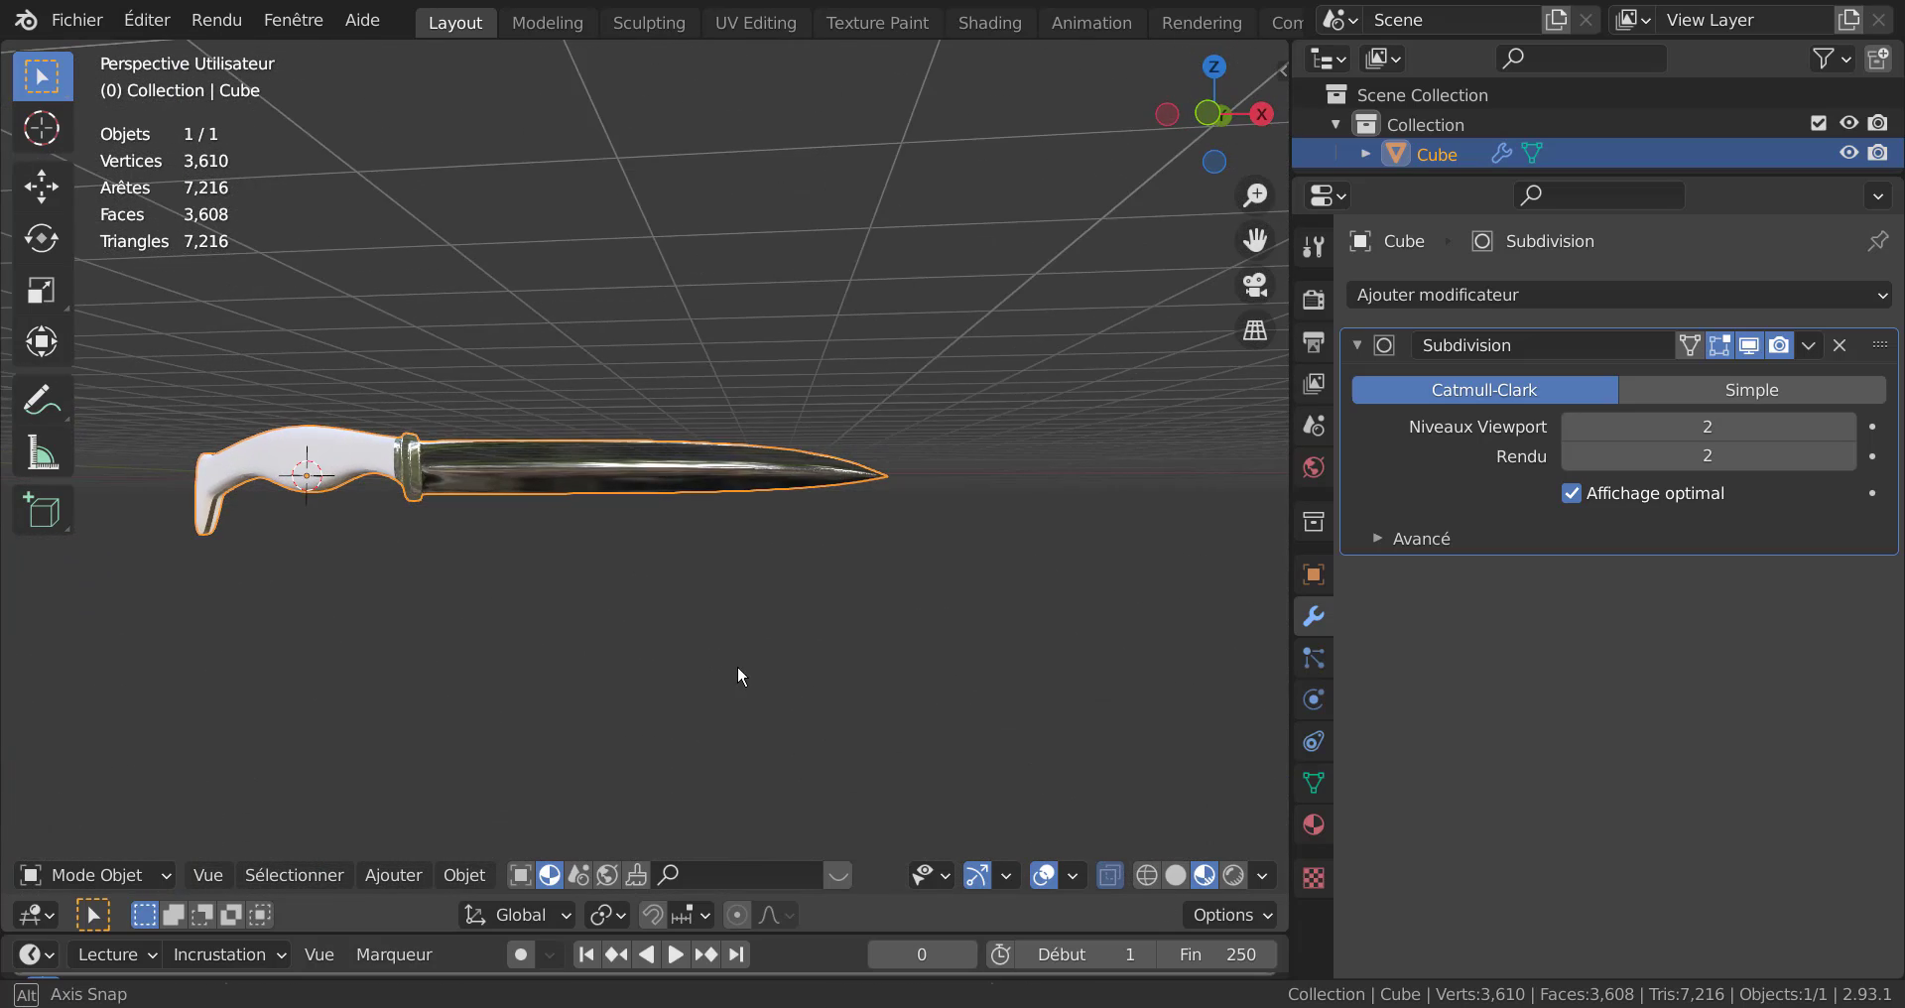
pyautogui.press('KP_1')
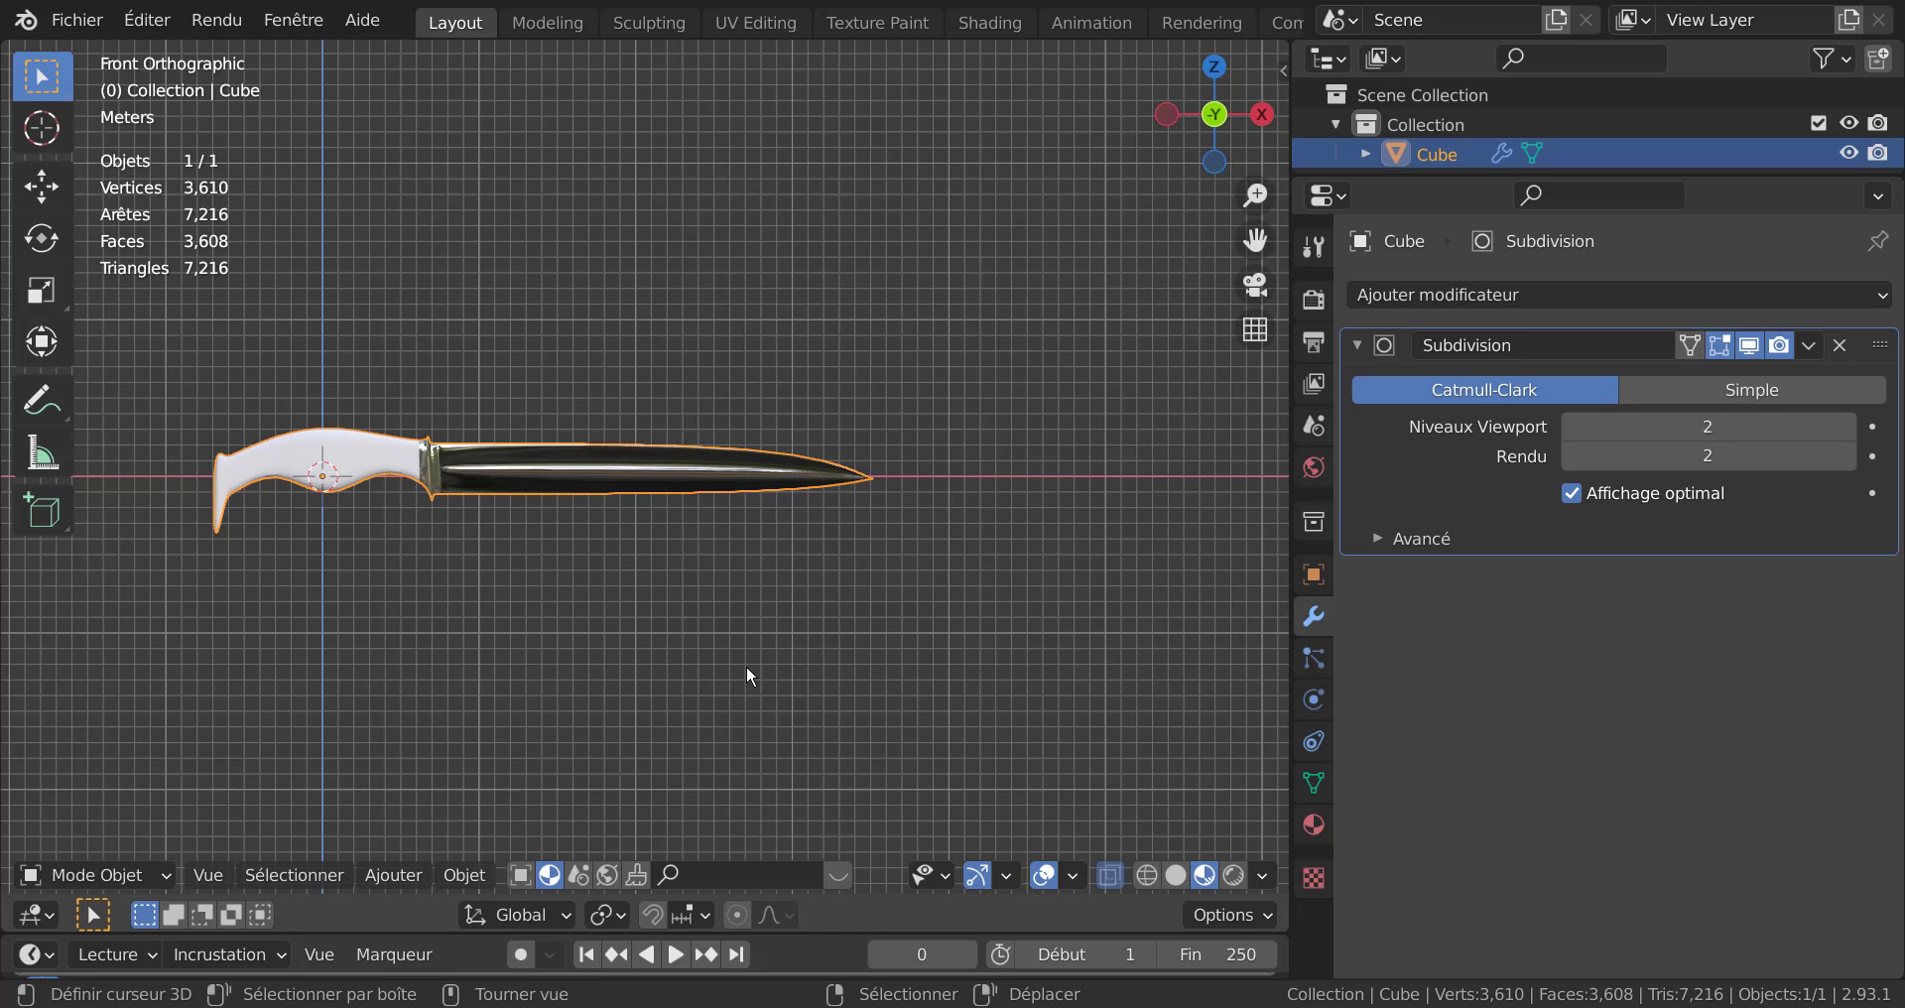
# Add a centered loop cut across the middle of the blade and raise it about 0.79 m along global Z.
pyautogui.press('Tab')
pyautogui.keyDown('shift'); pyautogui.moveTo(714, 650); pyautogui.dragTo(701, 493, button='middle'); pyautogui.keyUp('shift')
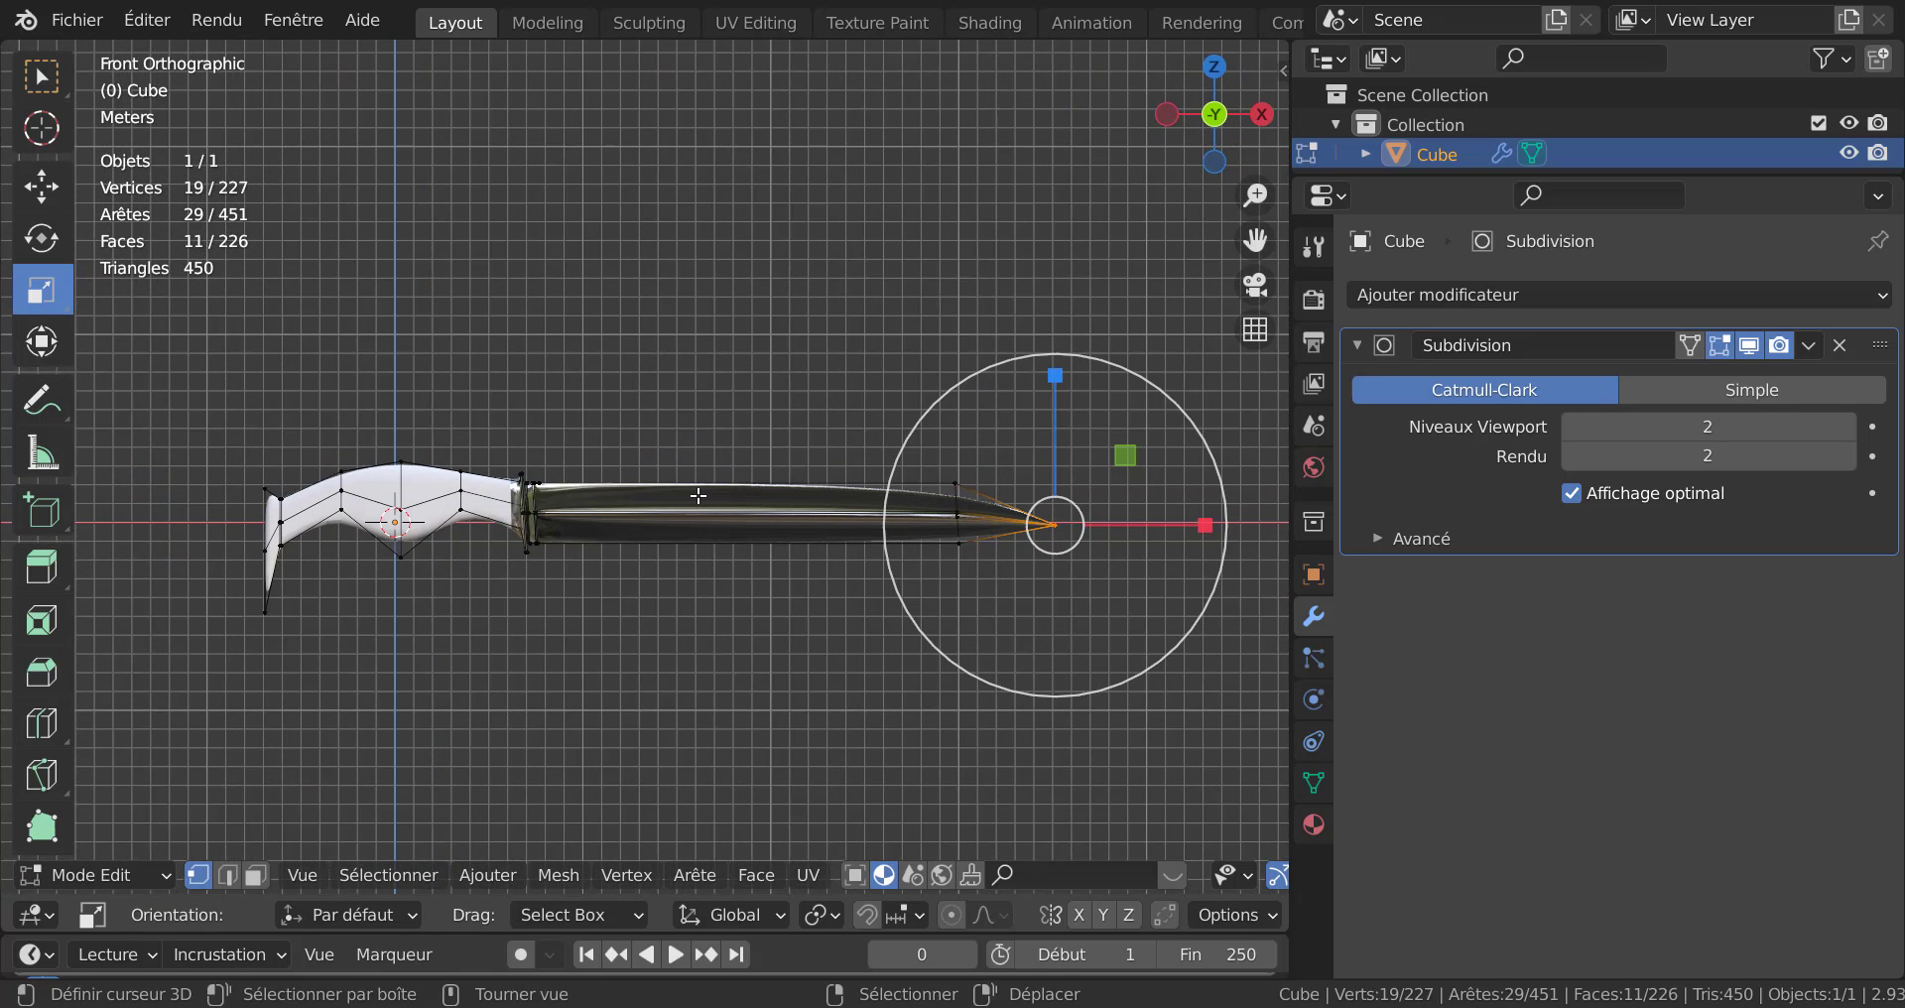
pyautogui.hotkey('ctrl', 'r')
pyautogui.click(697, 495)
pyautogui.rightClick(717, 716)
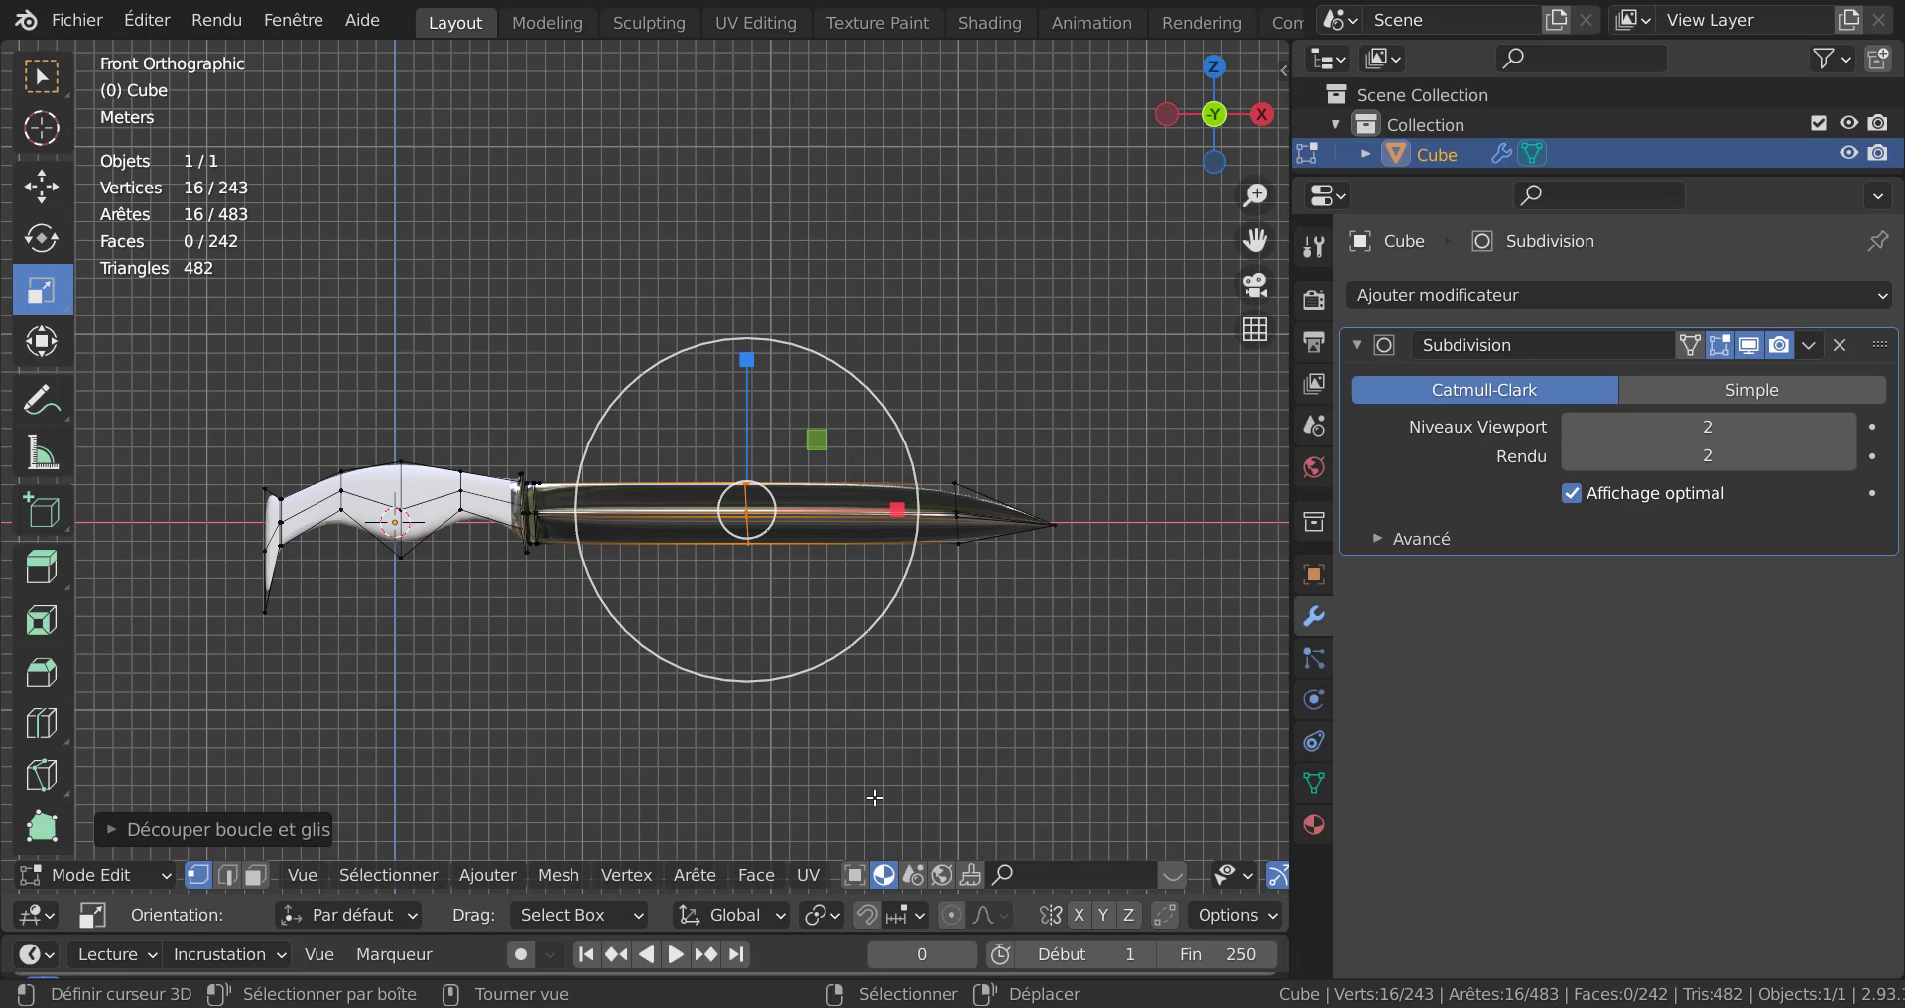
pyautogui.press('g')
pyautogui.press('z')
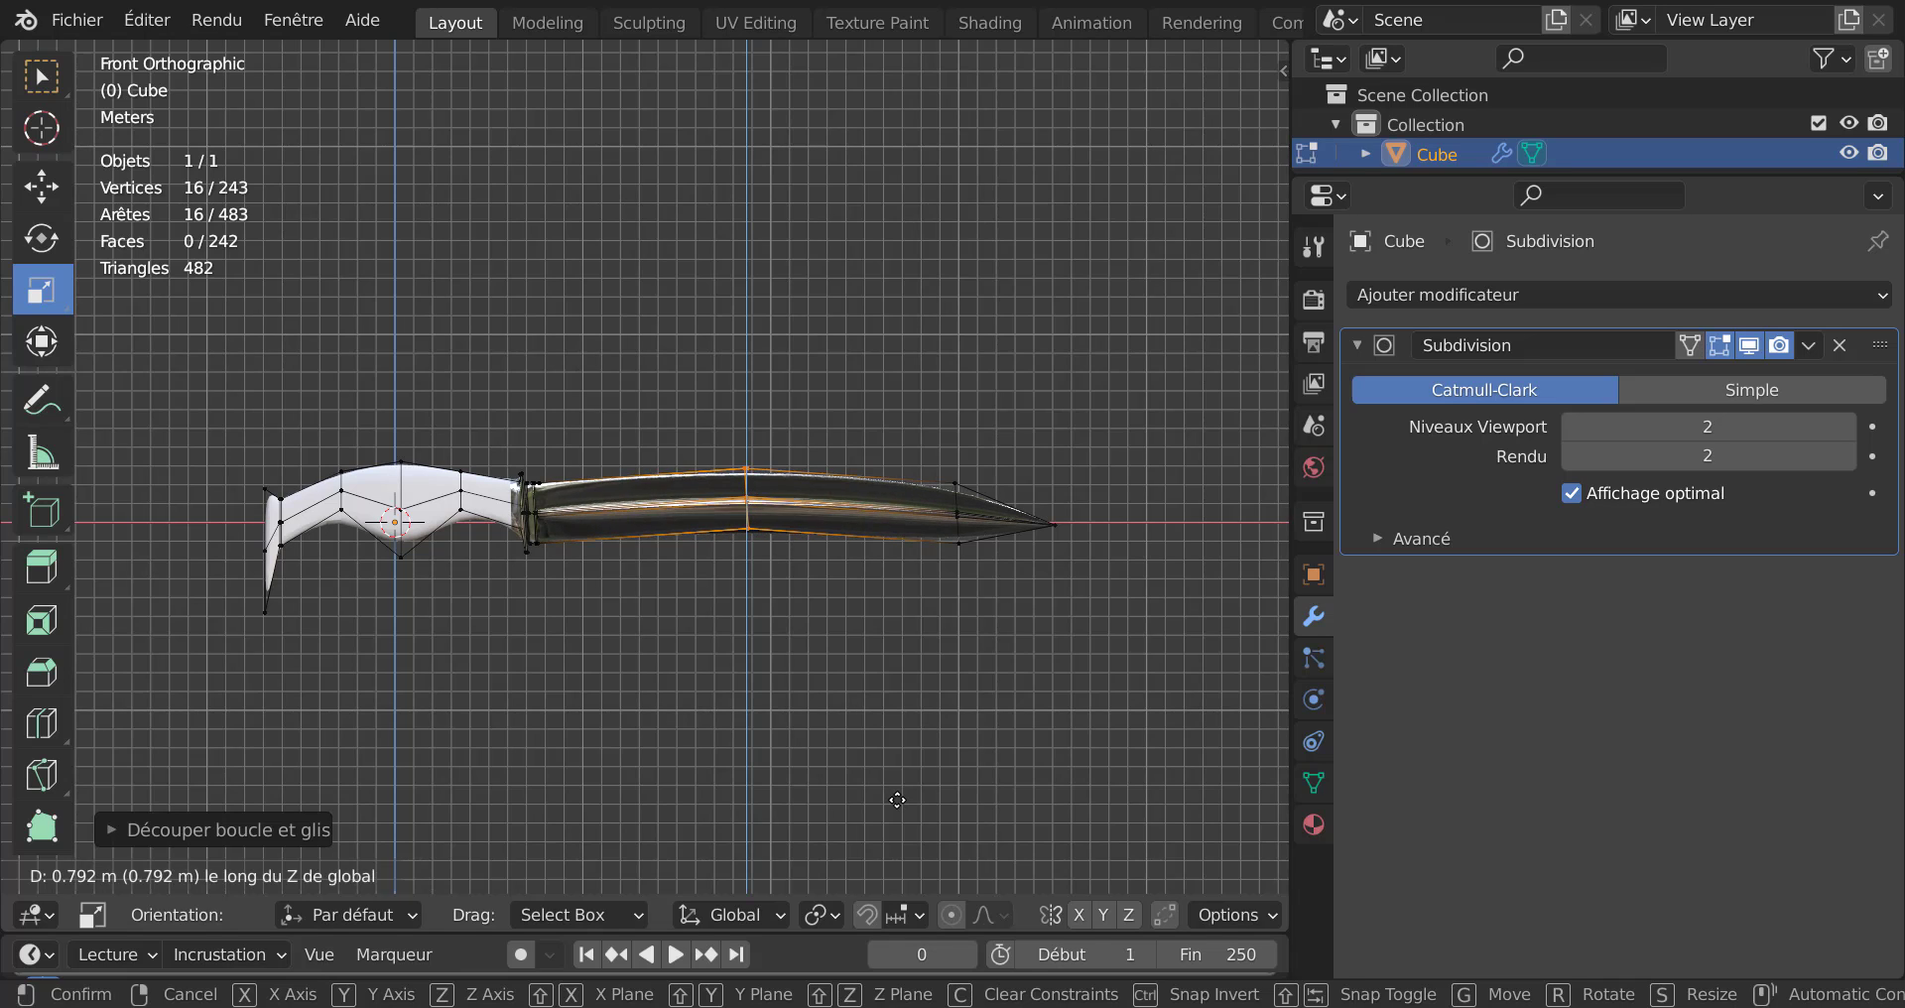
pyautogui.click(897, 794)
# Select the blade tip vertices and raise them about 1.53 m along global Z.
pyautogui.click(1095, 718)
pyautogui.hotkey('ctrl', 'z')
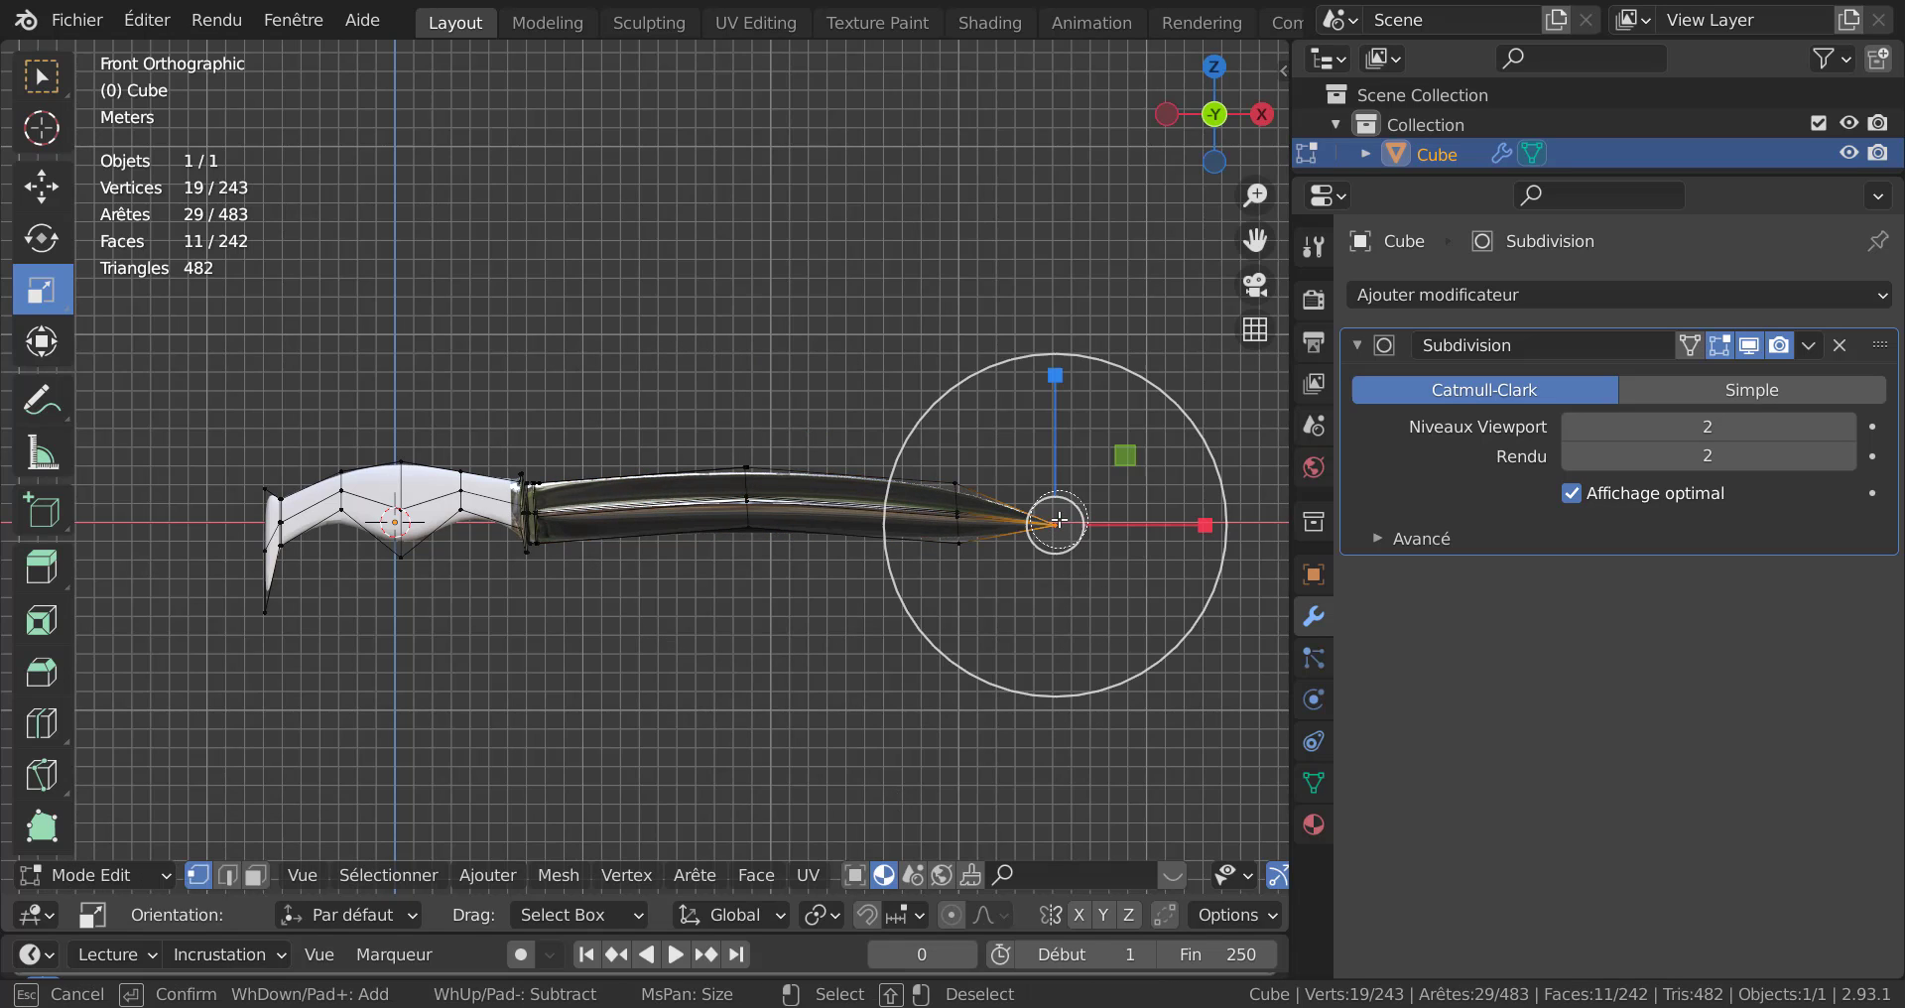
pyautogui.press('g')
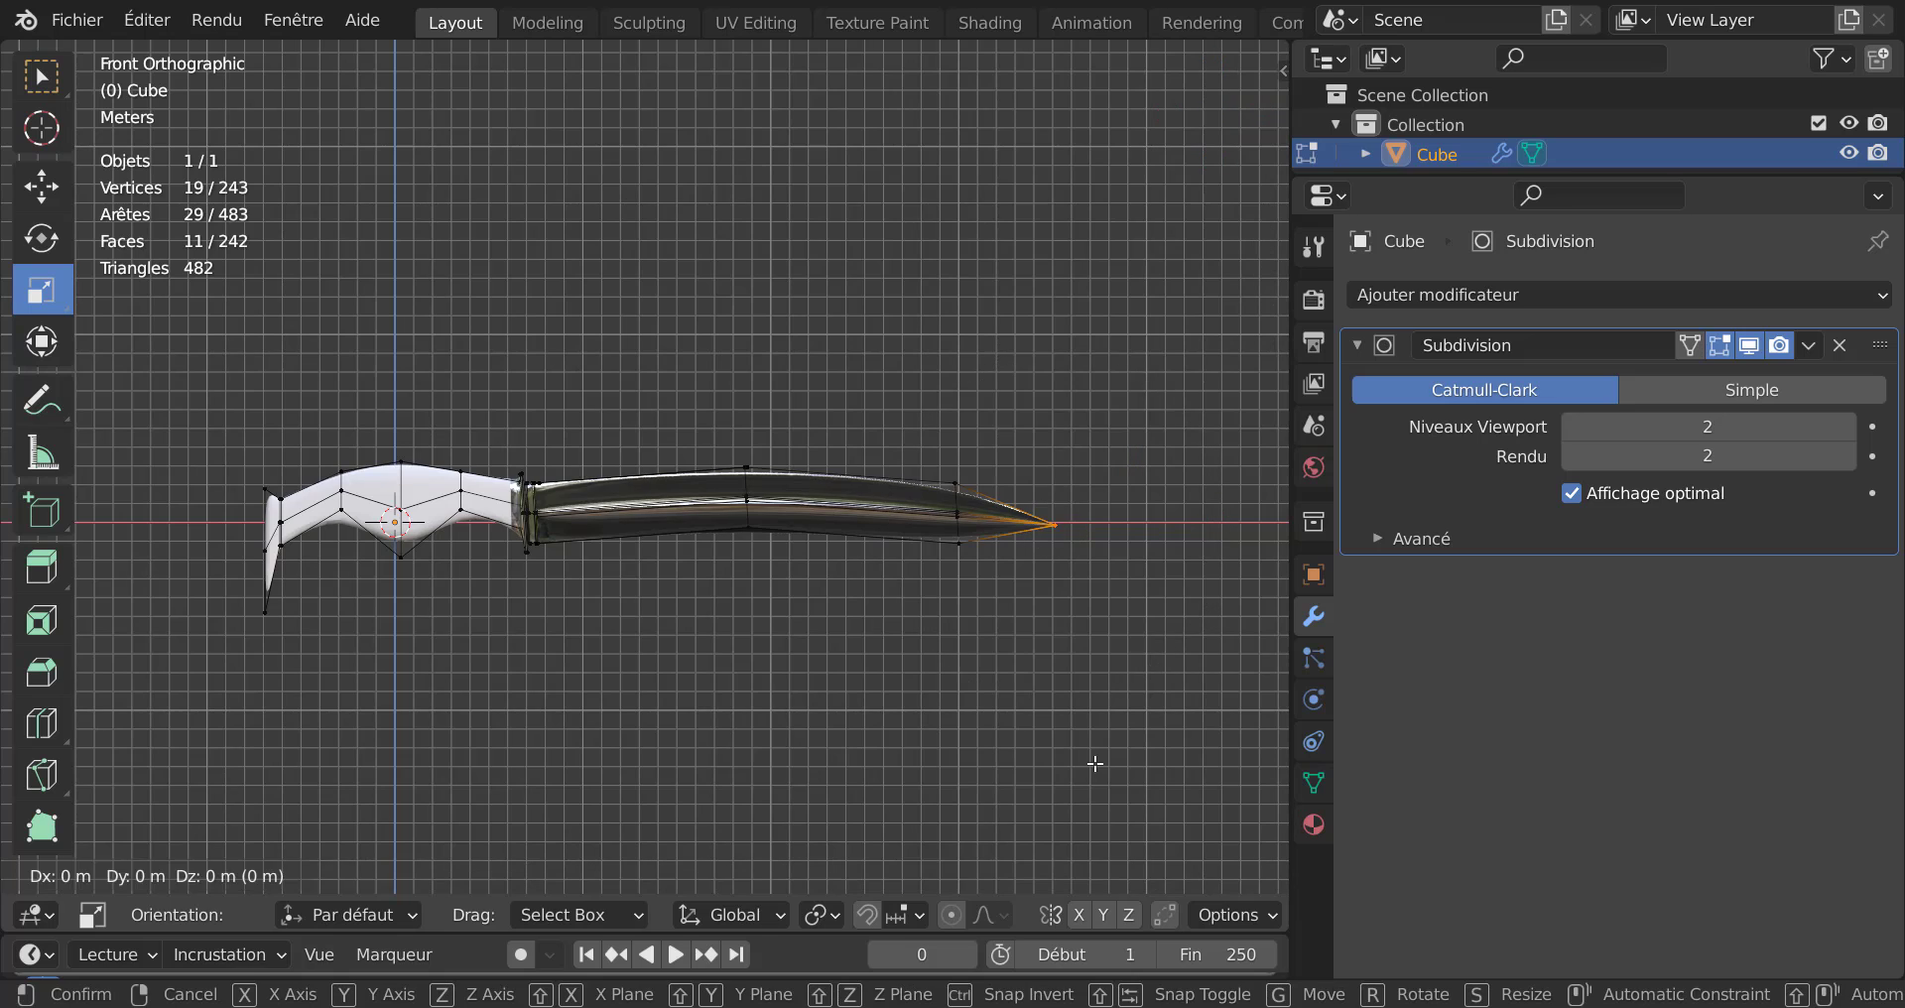
pyautogui.press('z')
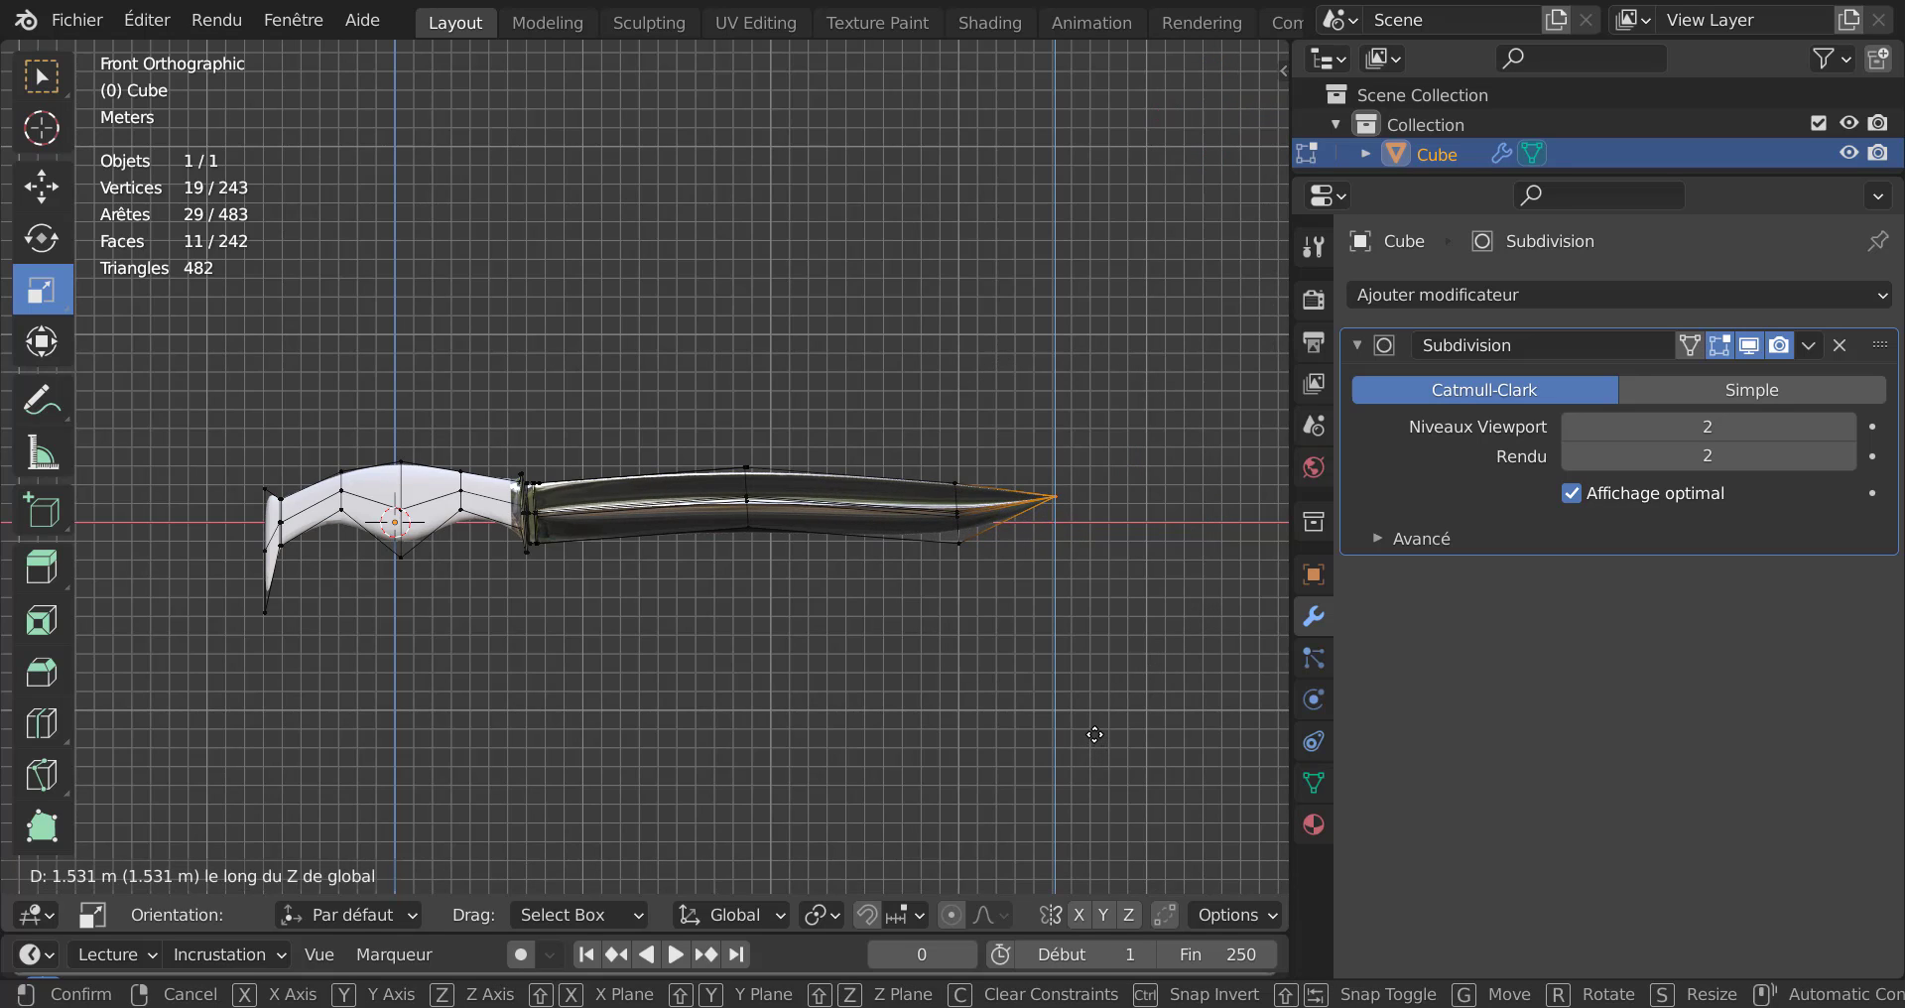
pyautogui.click(1095, 734)
# Box-select the handle, guard and blade base vertices in the front view and rotate them about -8.4°.
pyautogui.keyDown('shift'); pyautogui.moveTo(575, 753); pyautogui.dragTo(782, 744, button='middle'); pyautogui.keyUp('shift')
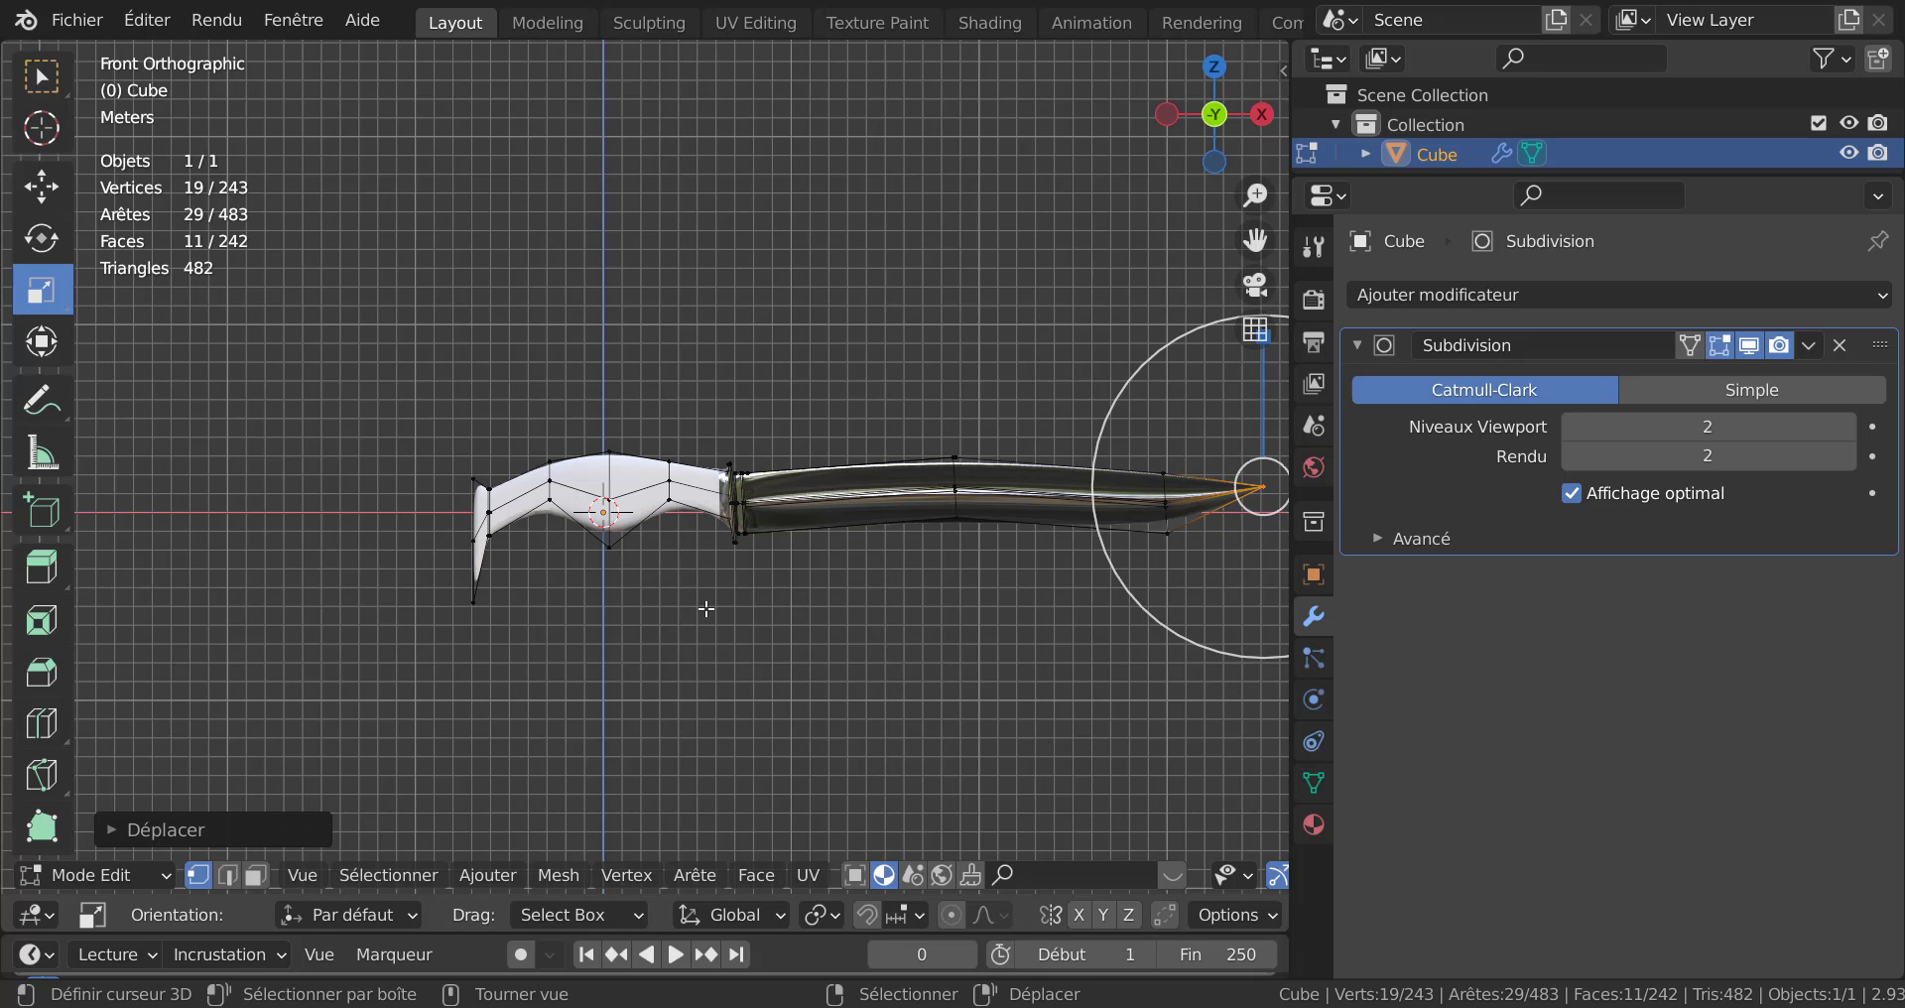
pyautogui.click(858, 697)
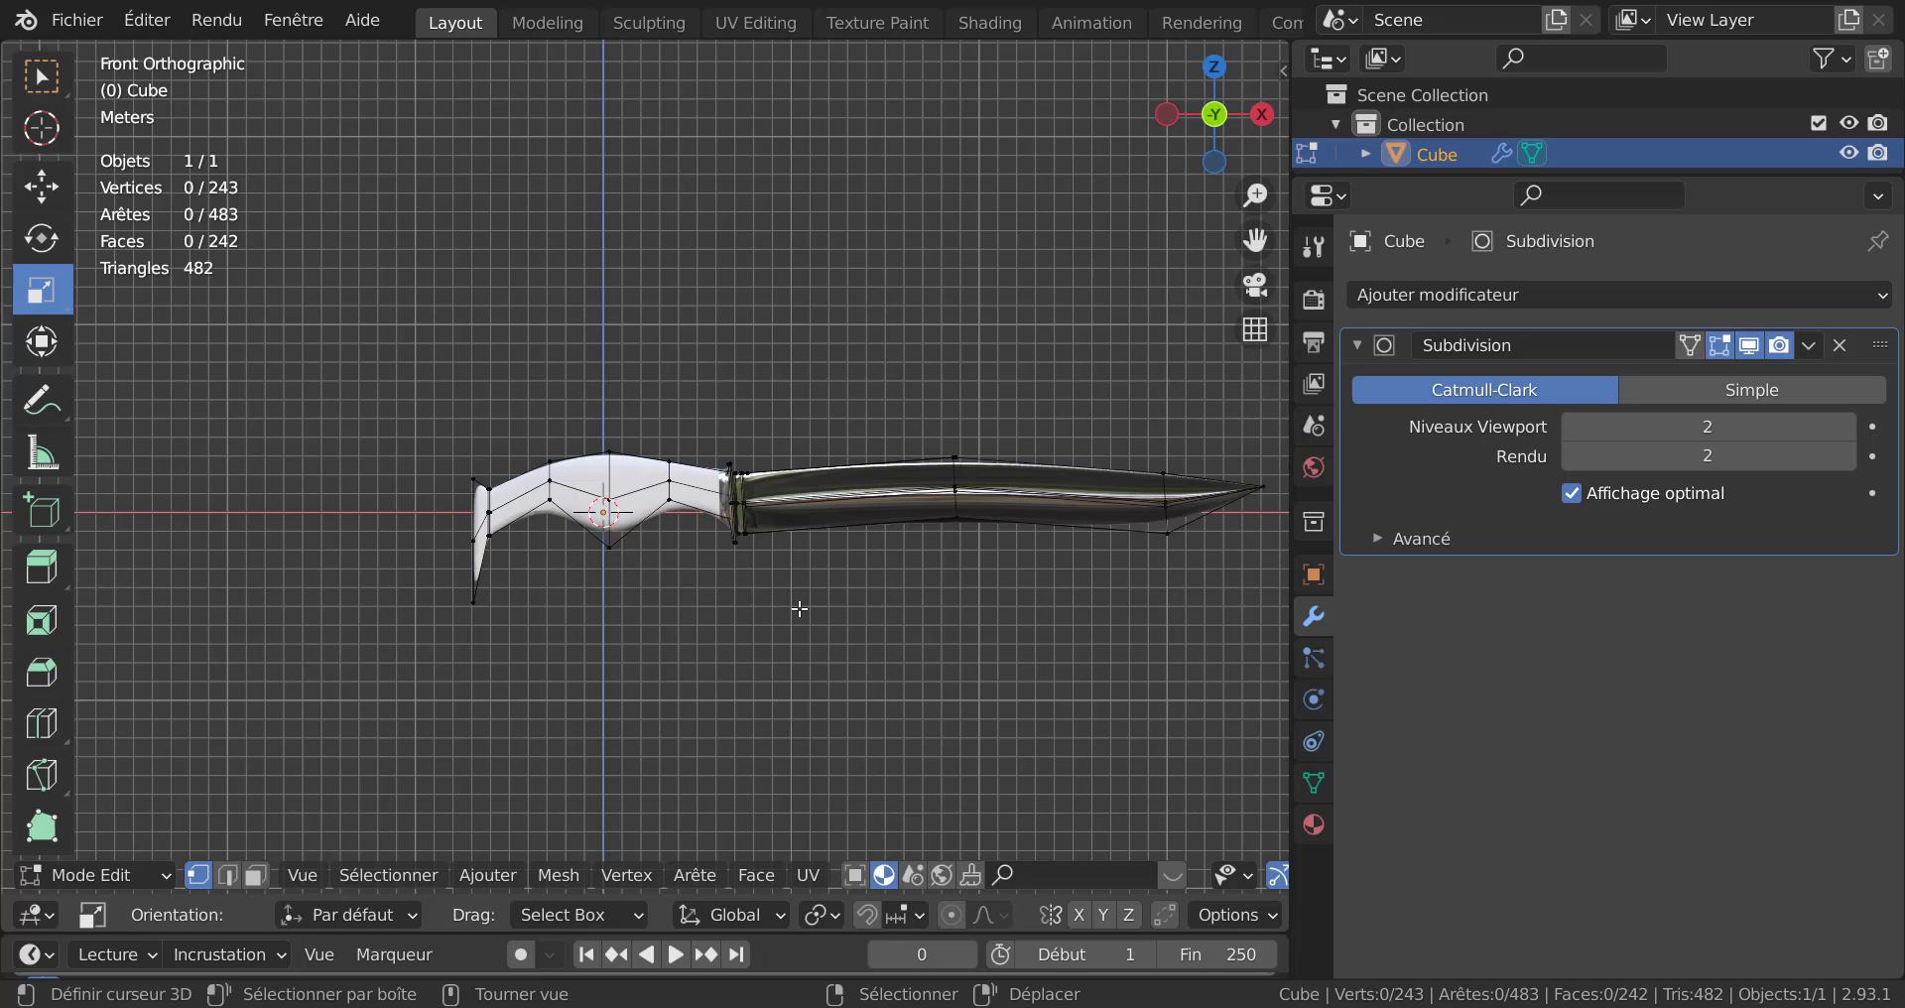
pyautogui.scroll(2, 780, 621)
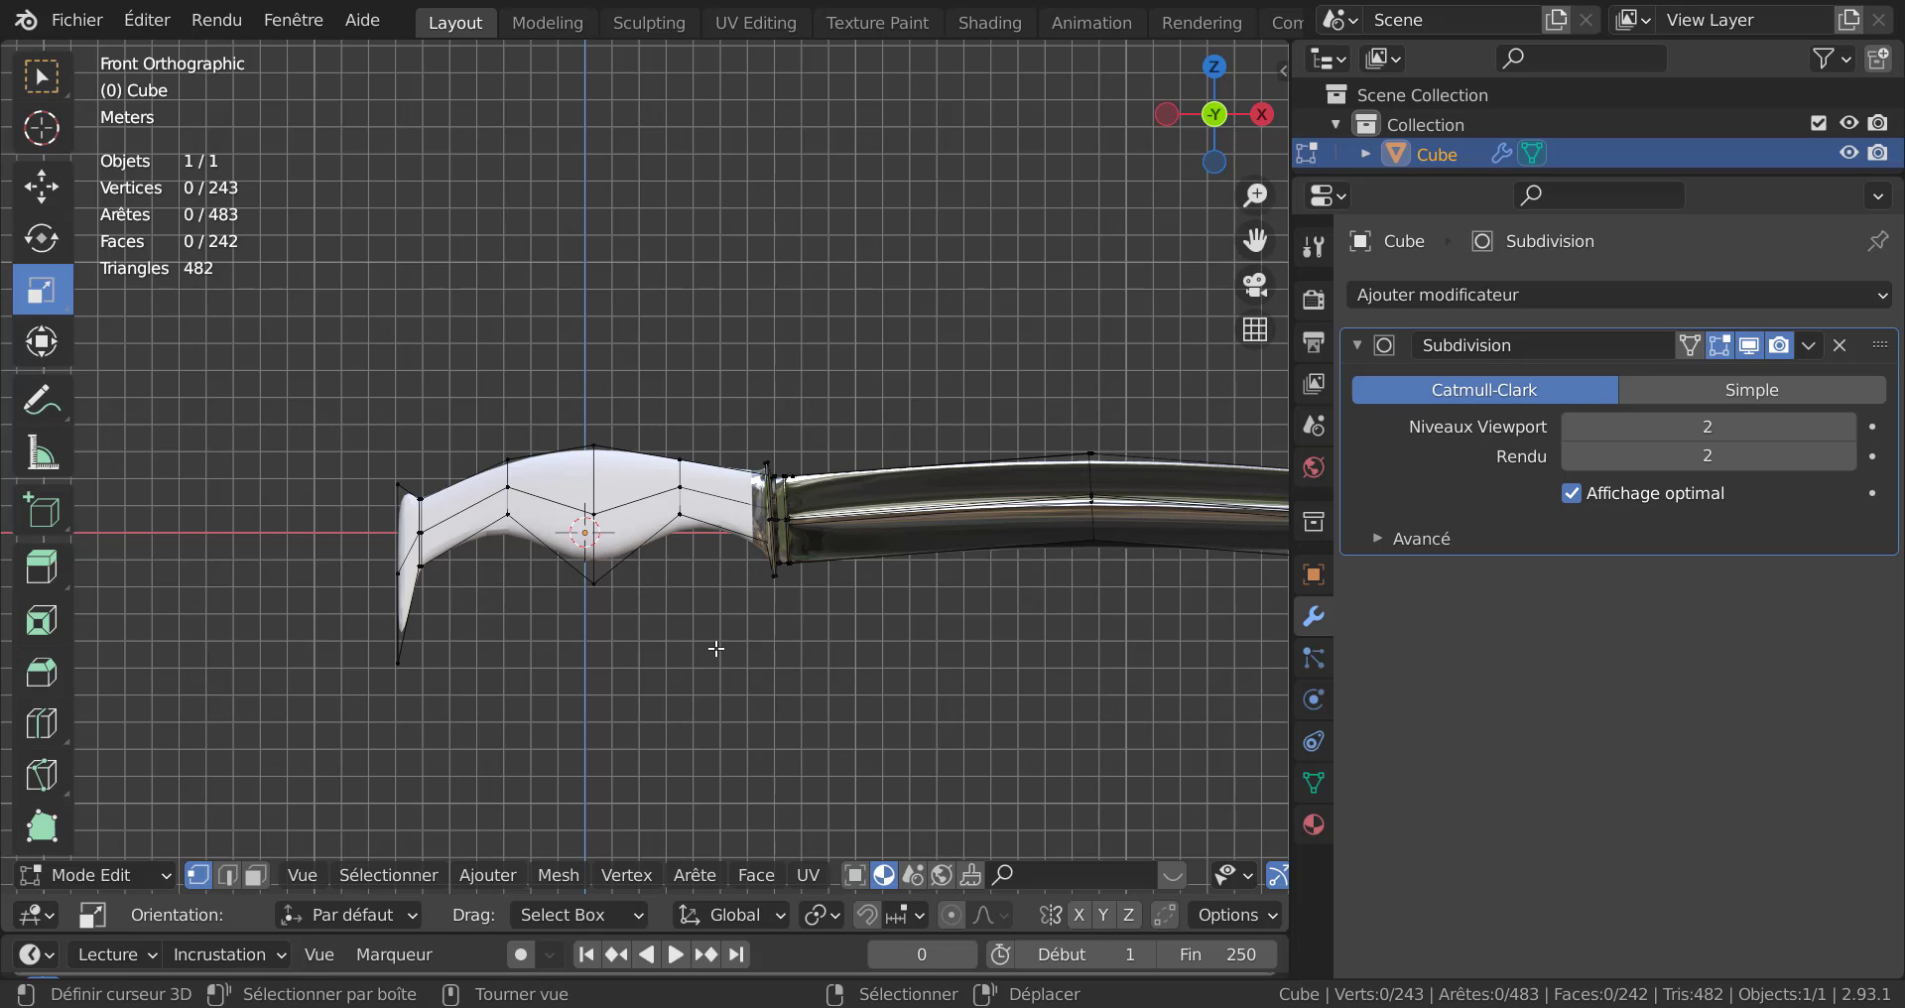
pyautogui.press('b')
pyautogui.moveTo(357, 401); pyautogui.dragTo(802, 655)
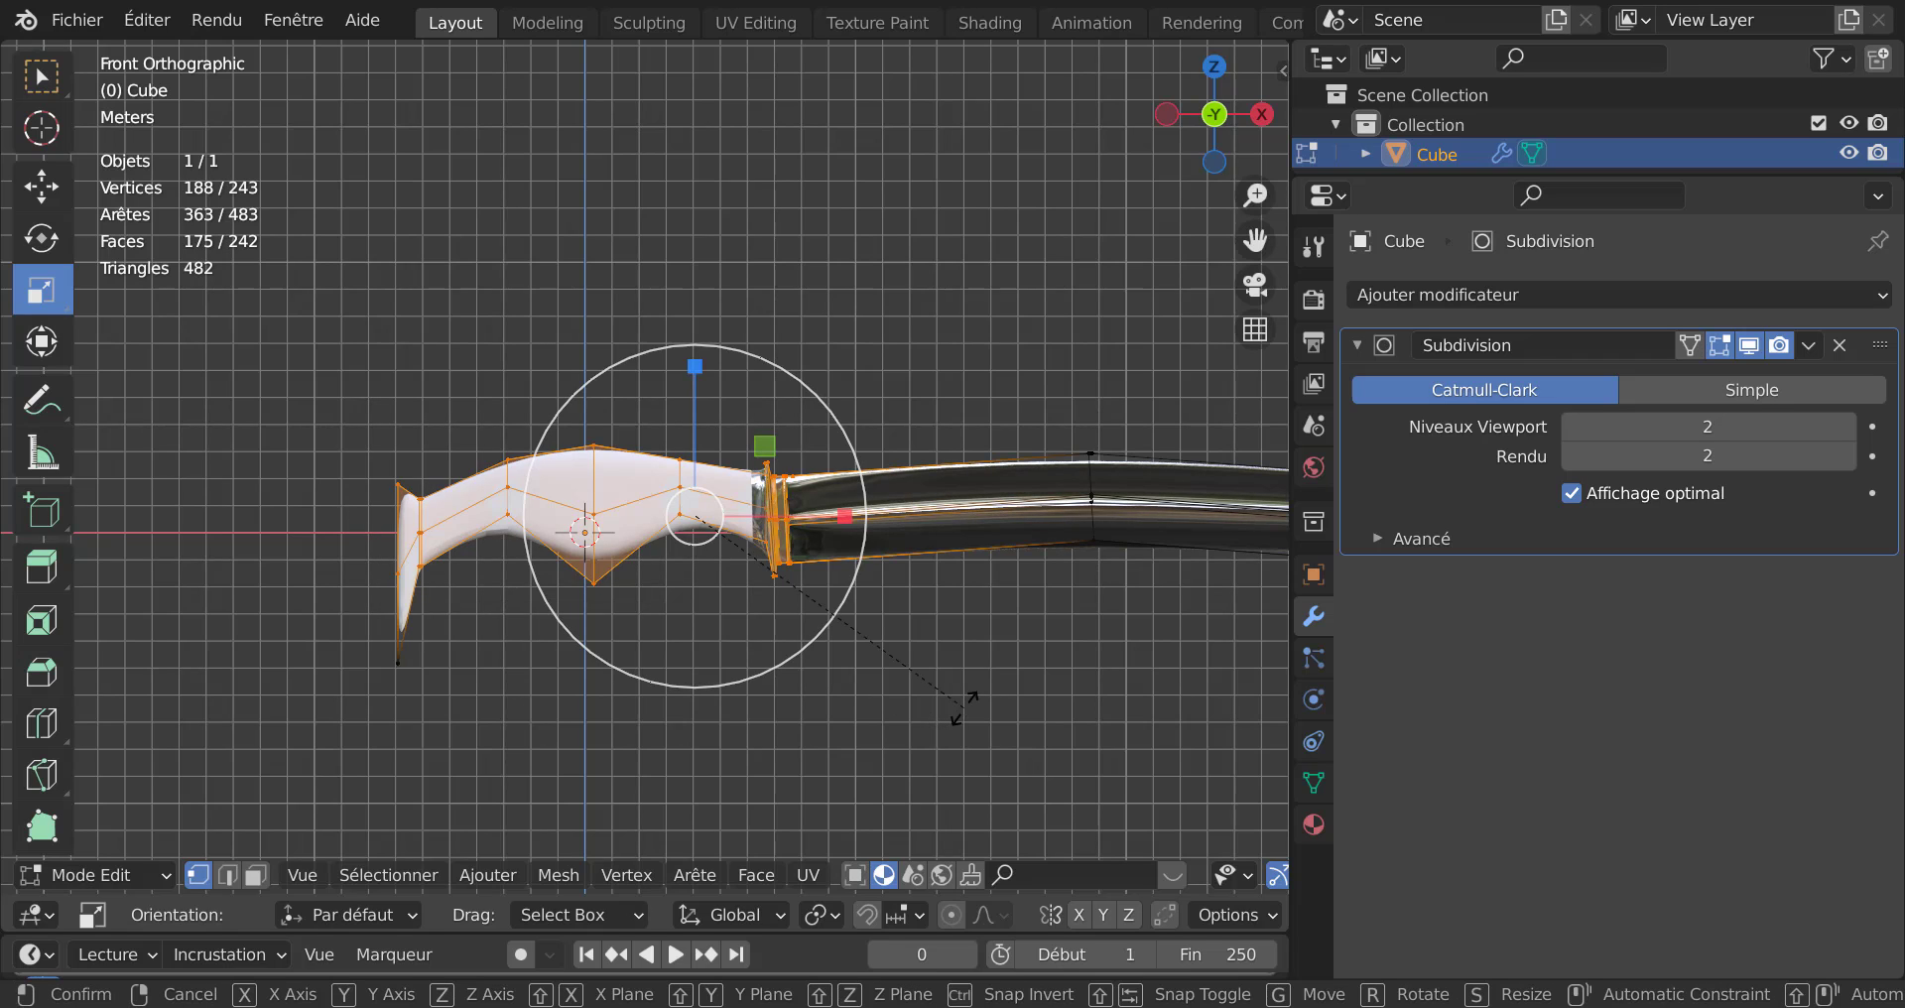
pyautogui.press('r')
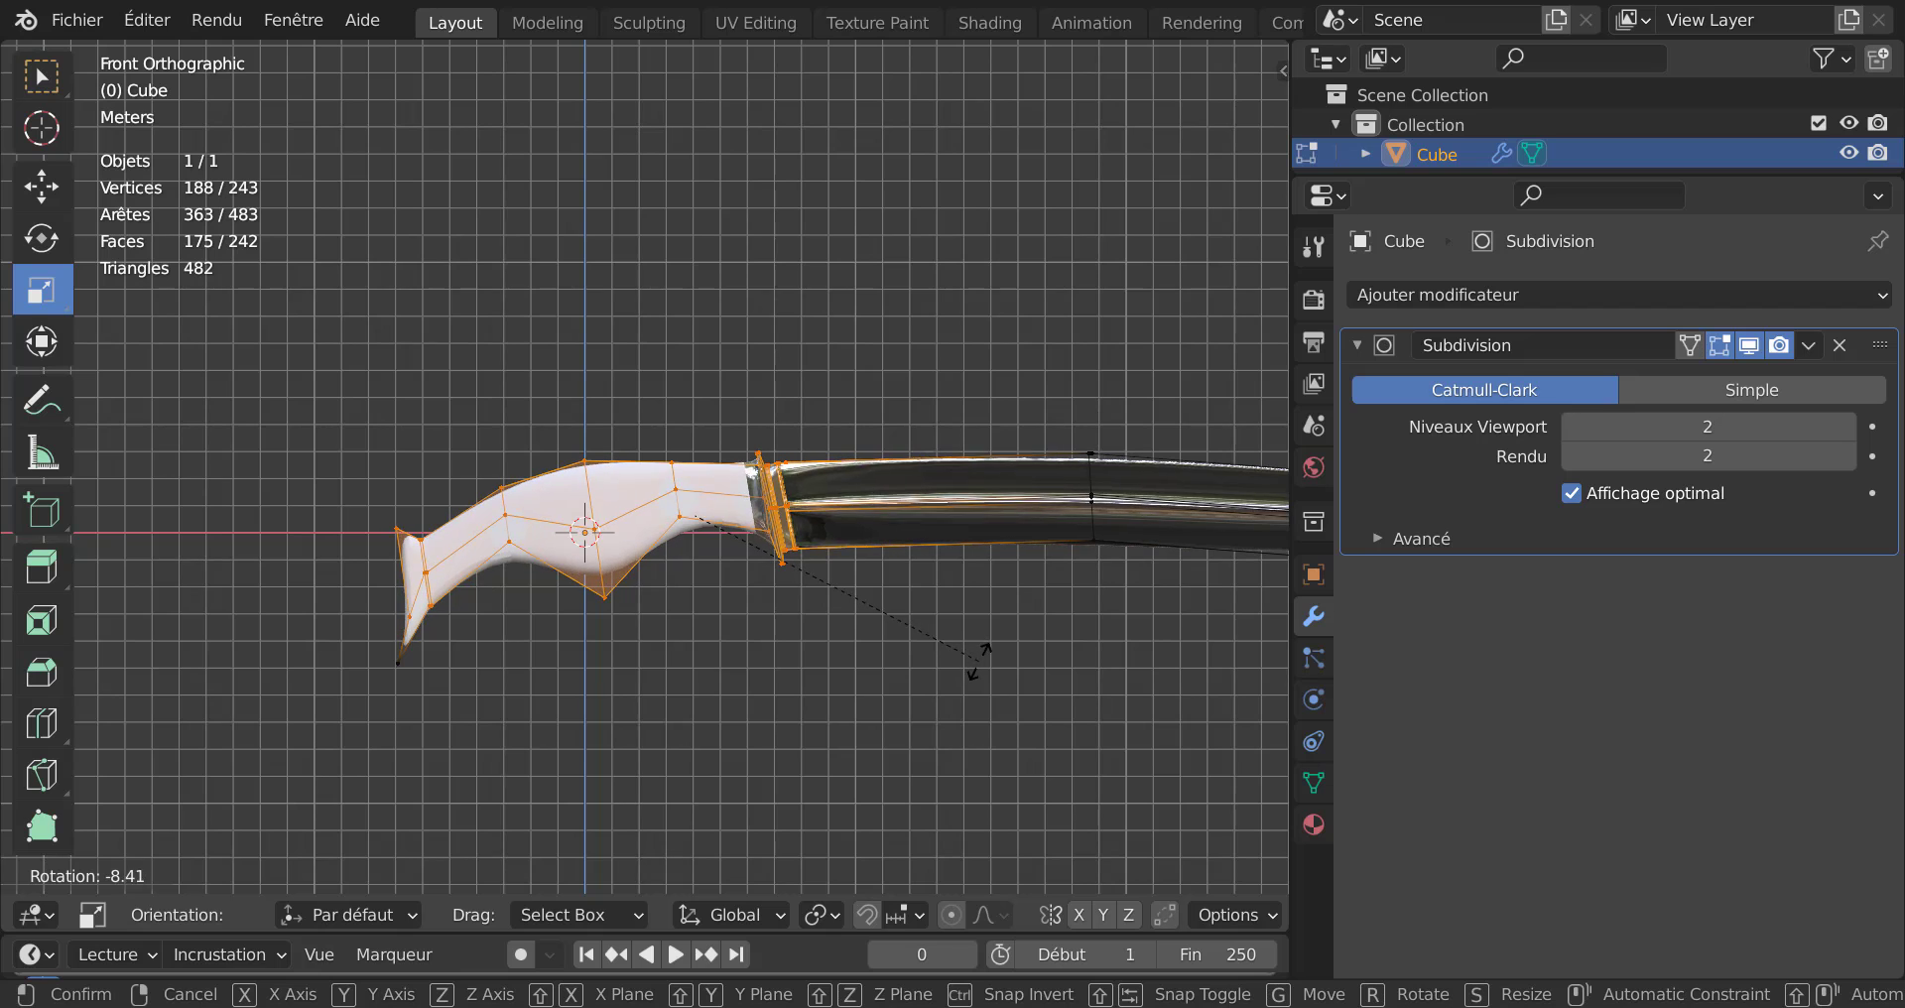
pyautogui.click(982, 661)
# Examine the rotated handle and guard from several angles, comparing the subdivided surface with its edit cage.
pyautogui.press('Tab')
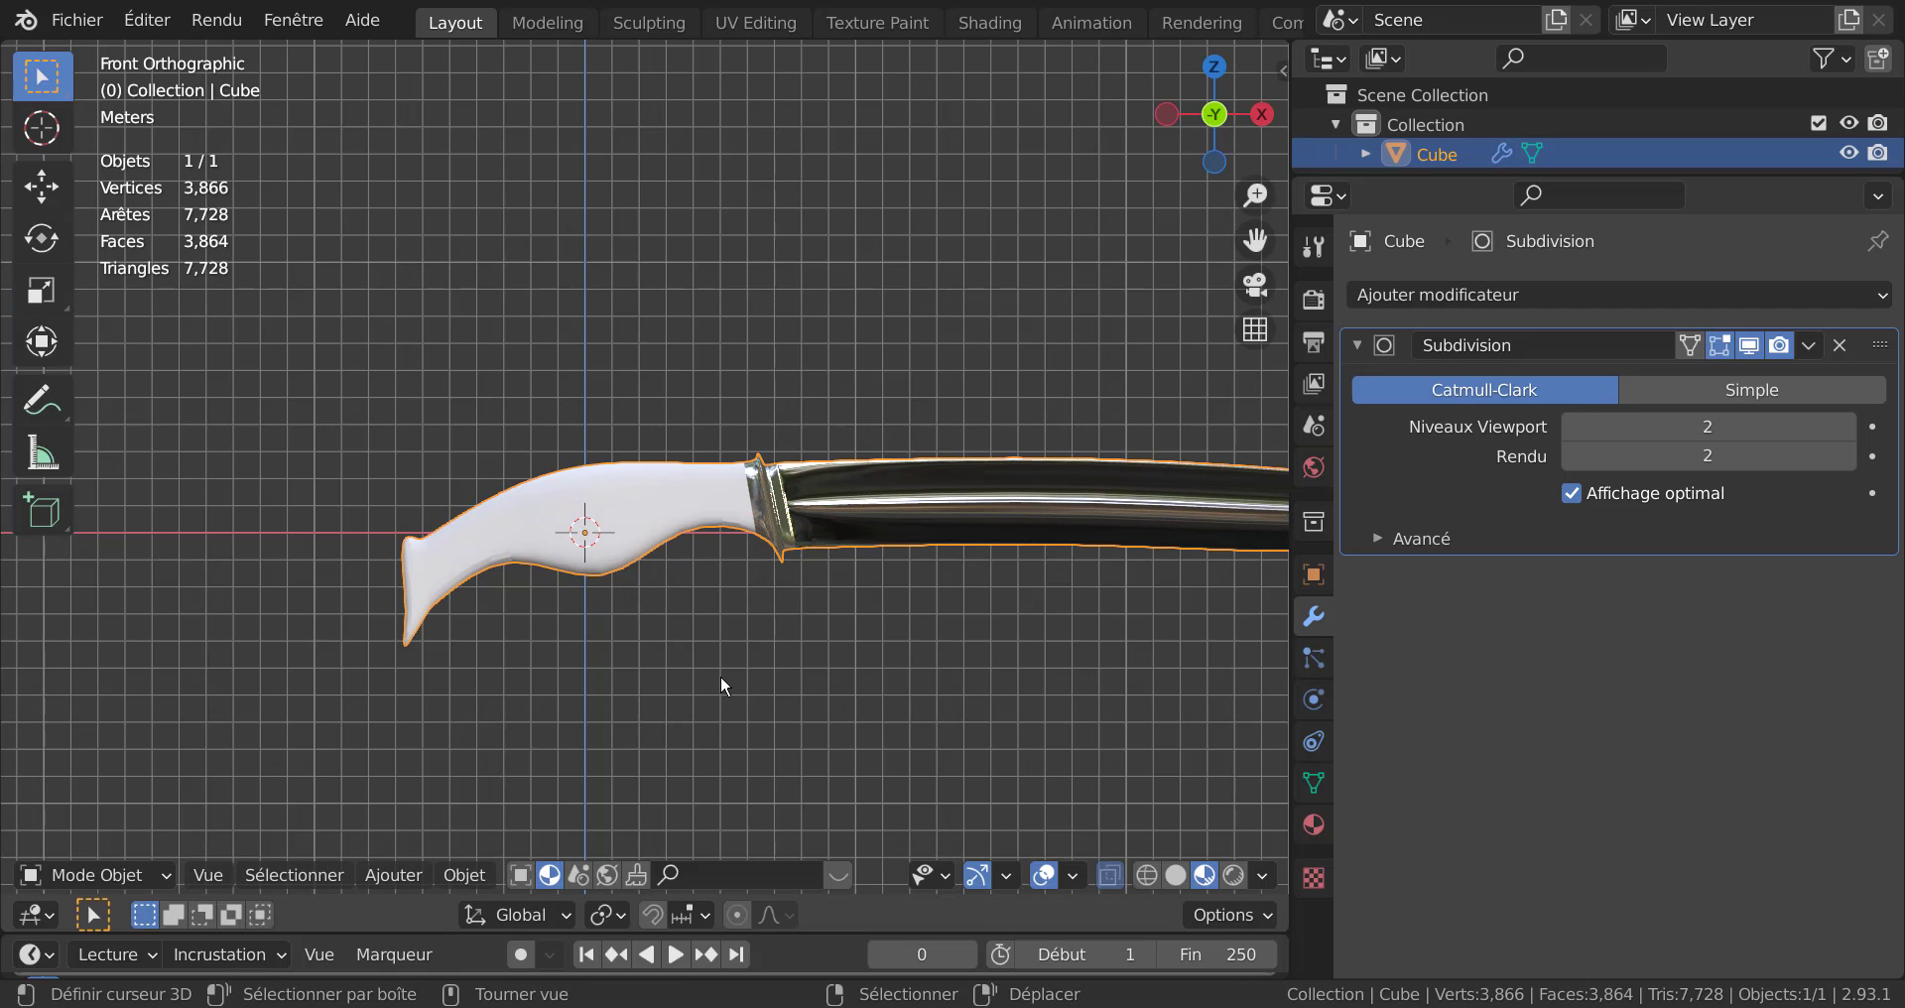
pyautogui.moveTo(720, 675); pyautogui.dragTo(944, 653, button='middle')
pyautogui.press('Tab')
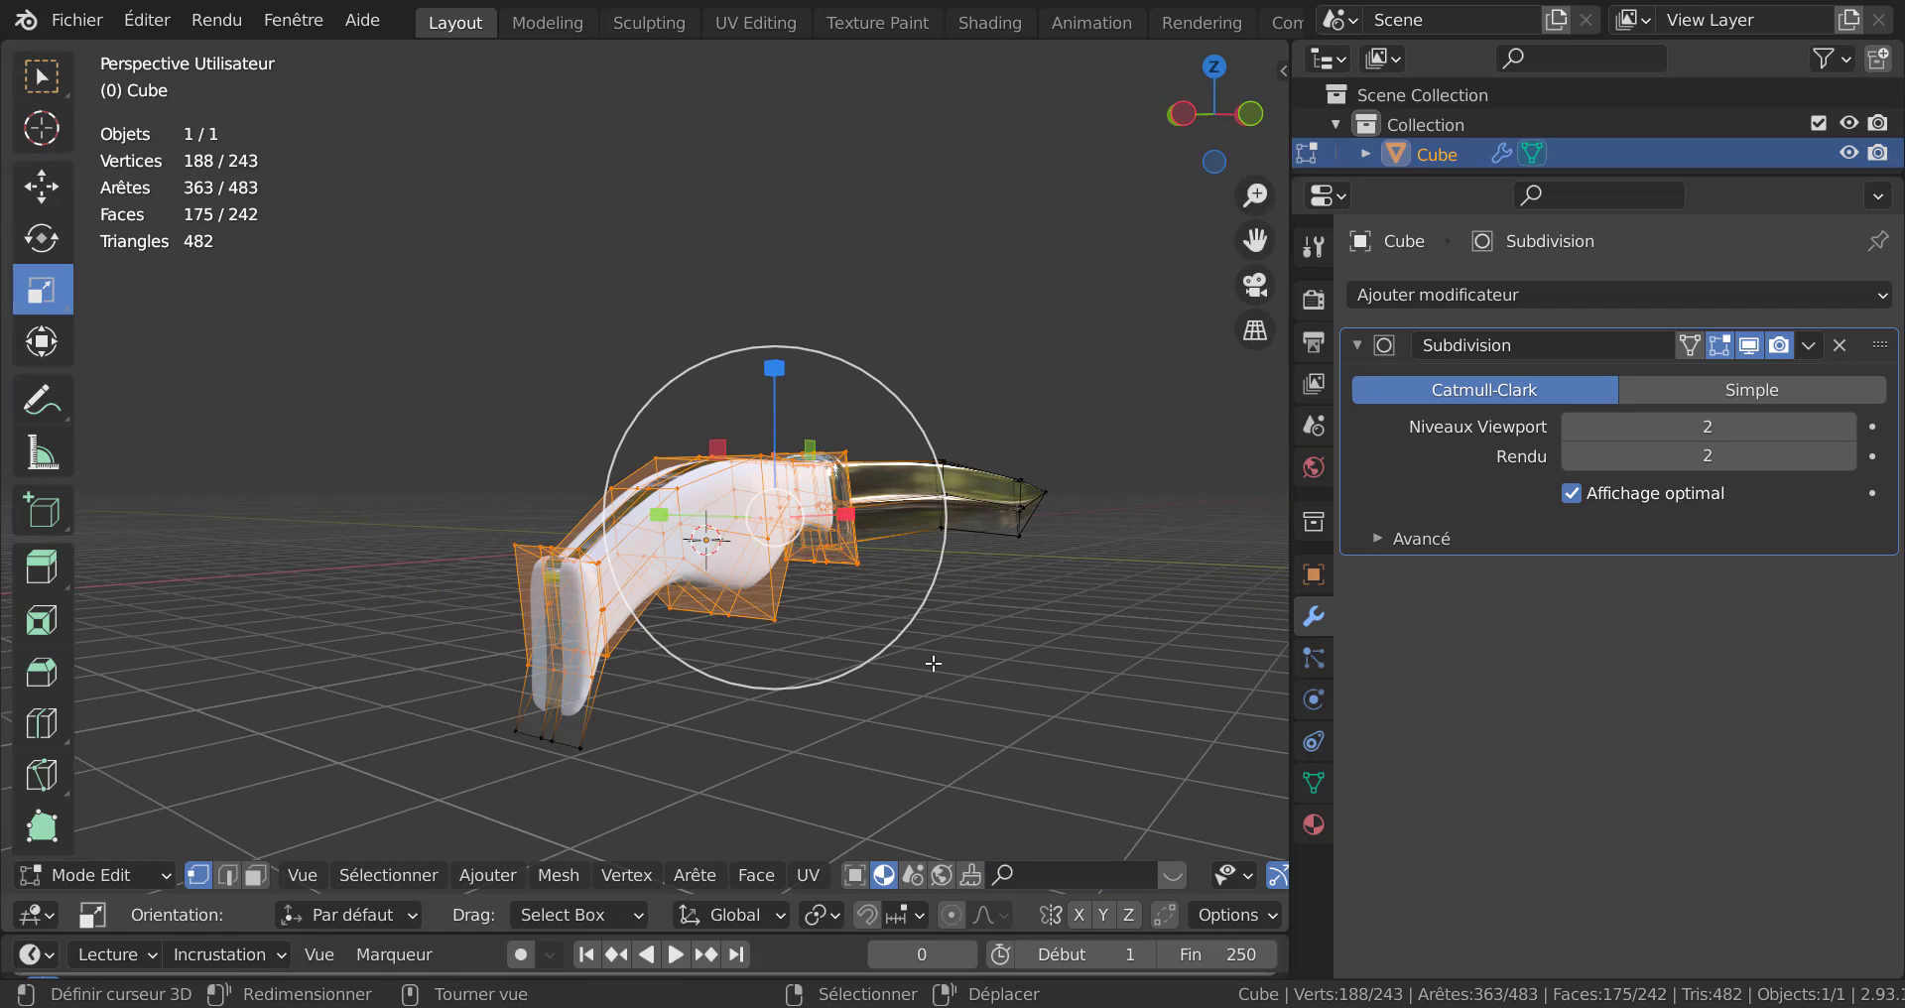
pyautogui.moveTo(795, 668); pyautogui.dragTo(470, 644, button='middle')
pyautogui.press('Tab')
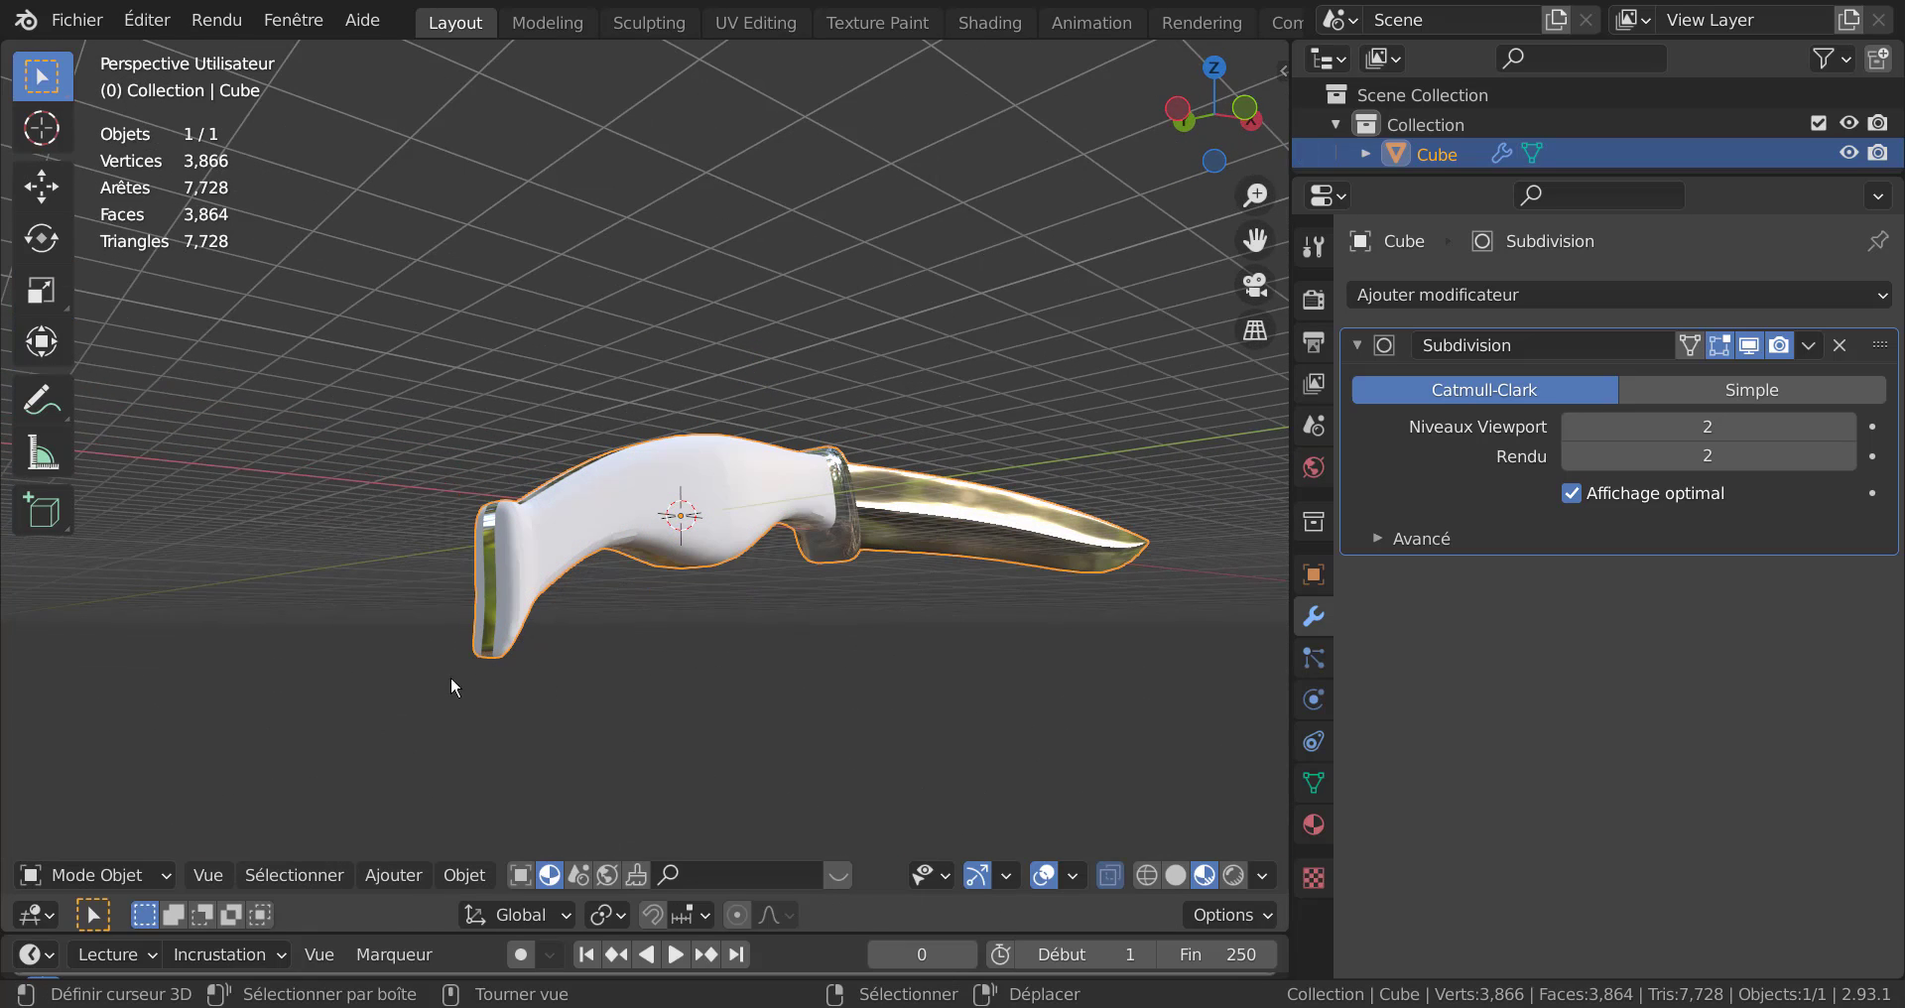
pyautogui.press('Tab')
pyautogui.press('Tab')
pyautogui.moveTo(504, 640); pyautogui.dragTo(906, 608, button='middle')
pyautogui.scroll(4, 427, 649)
pyautogui.press('Tab')
pyautogui.press('Tab')
pyautogui.press('Tab')
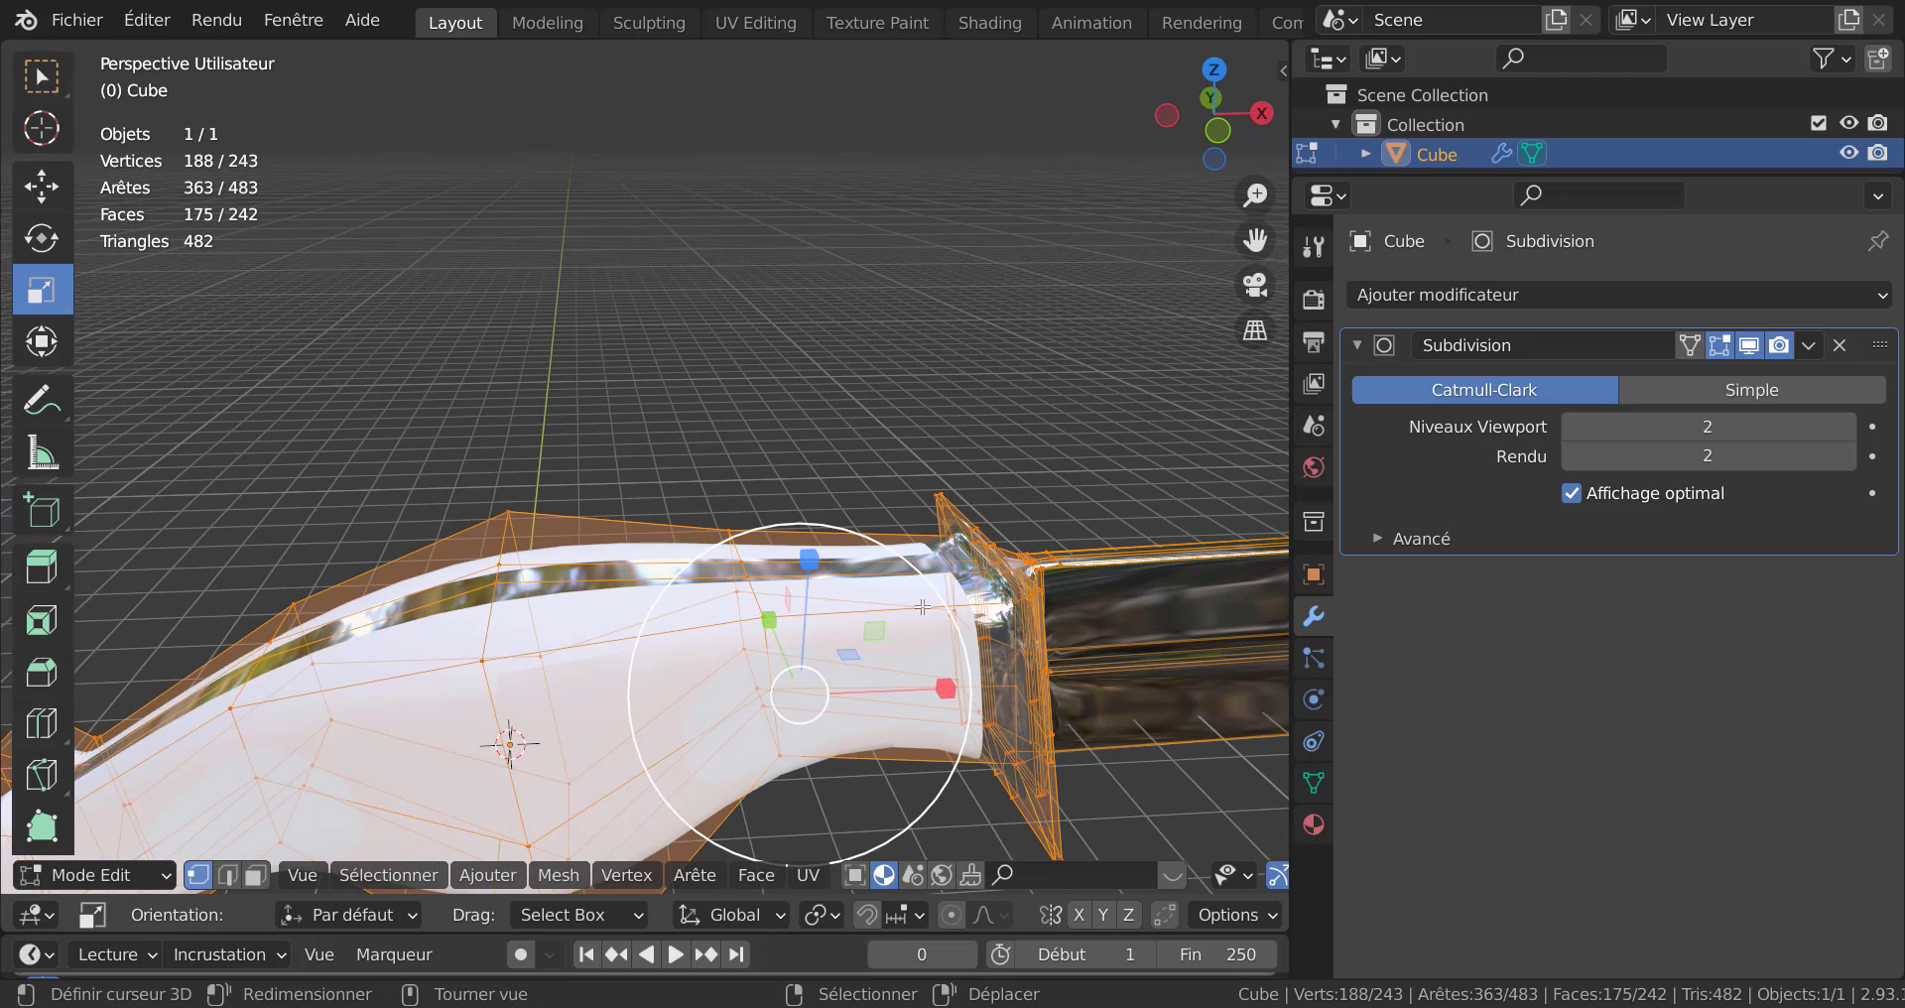
# Return the viewport to Solid shading and turn off X-ray.
pyautogui.scroll(-4, 1141, 795)
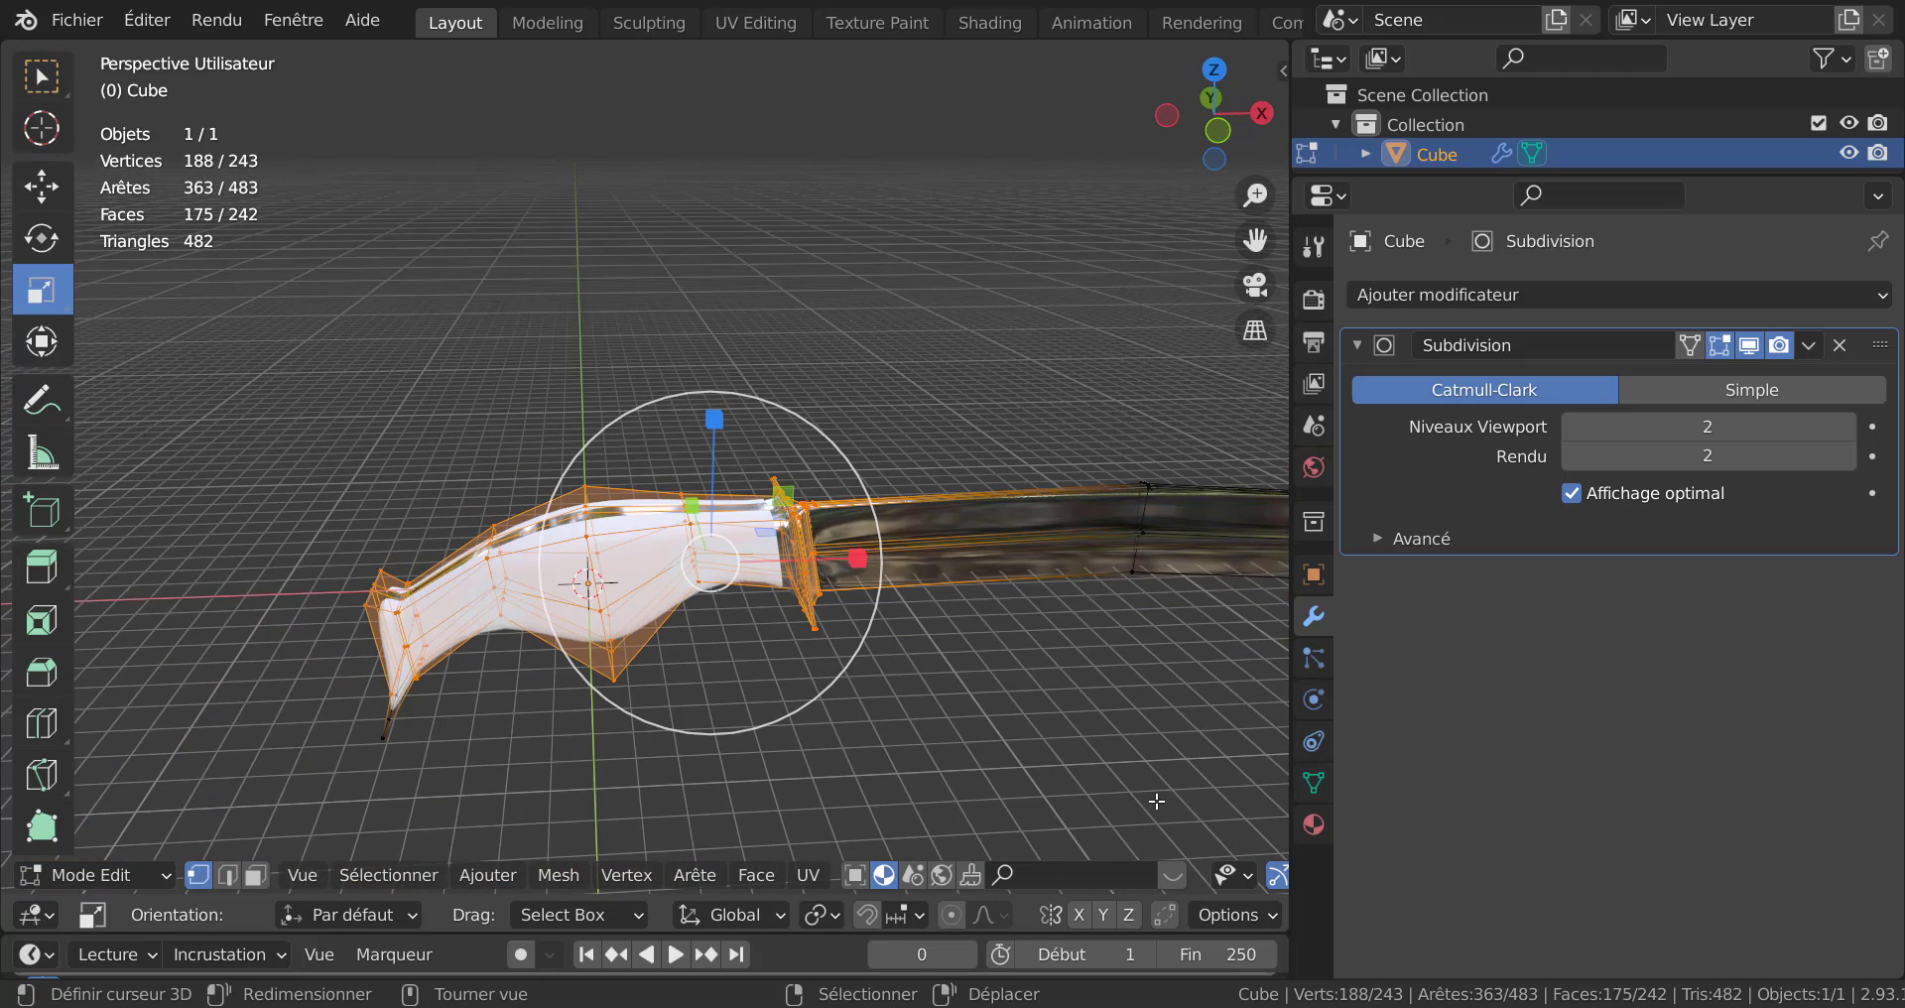
pyautogui.scroll(-5, 1174, 874)
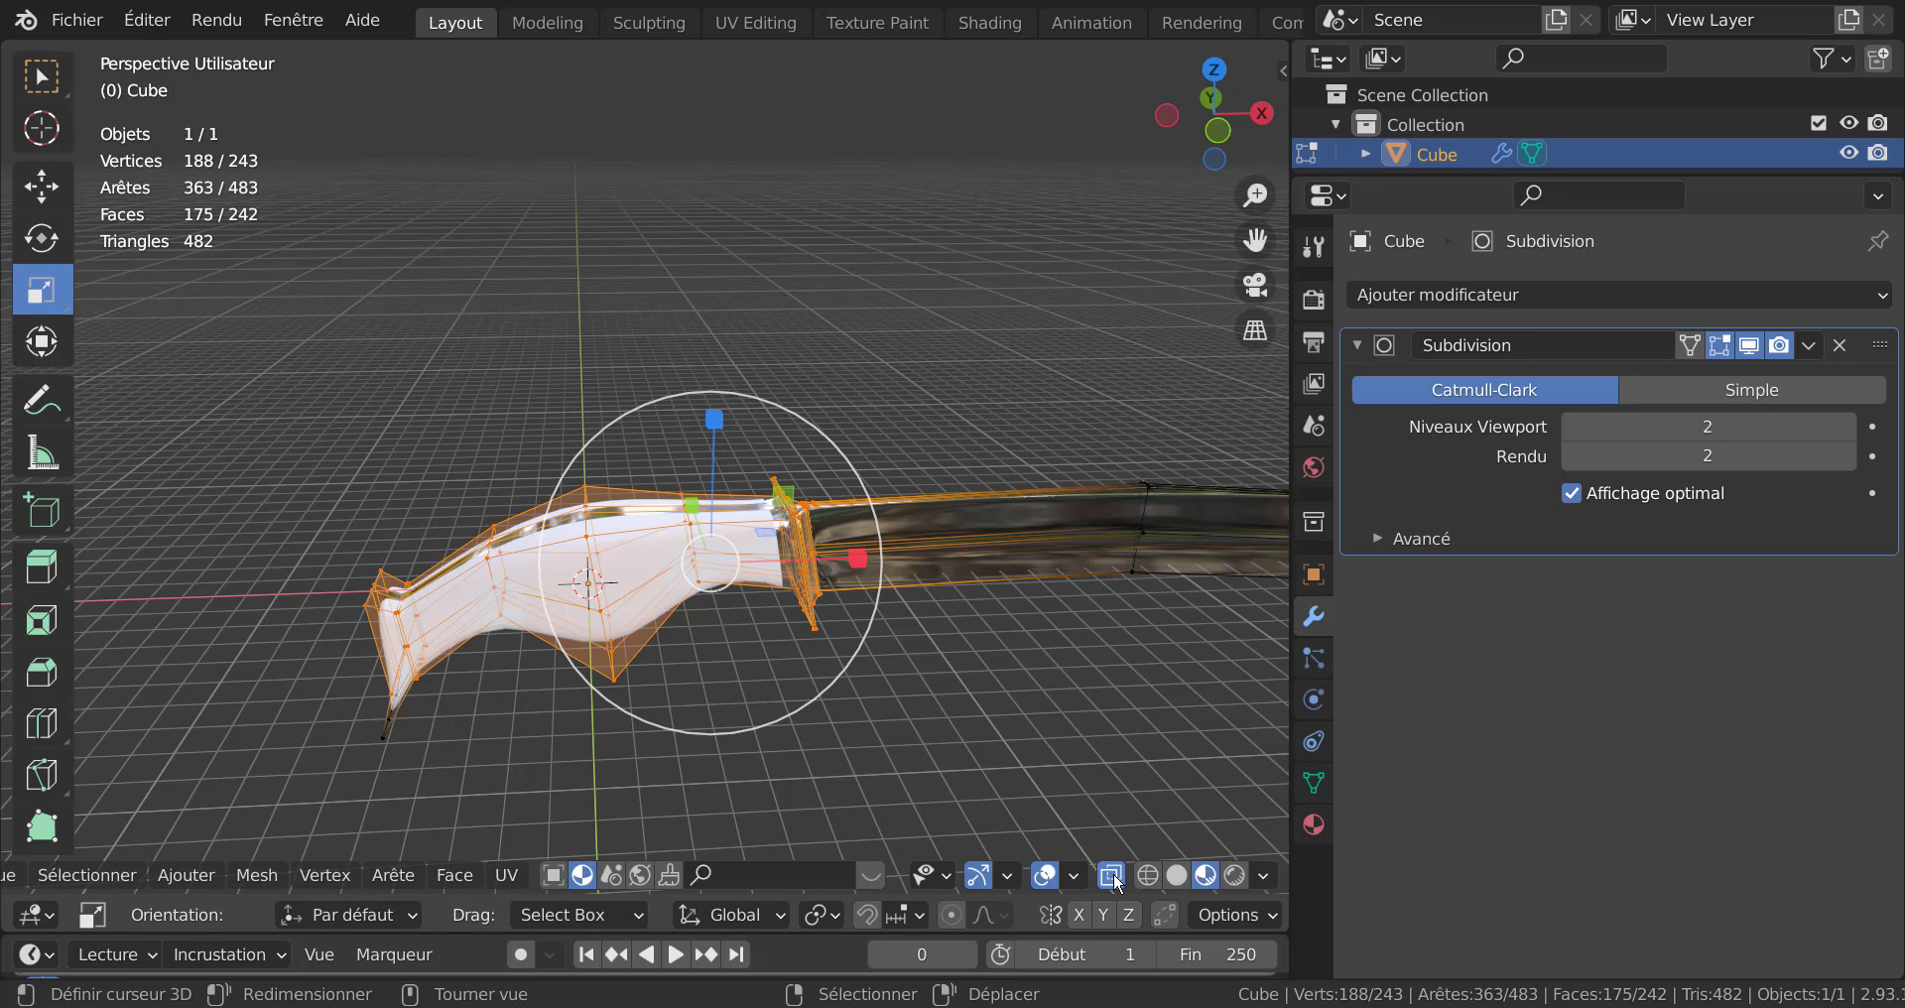
pyautogui.click(1178, 876)
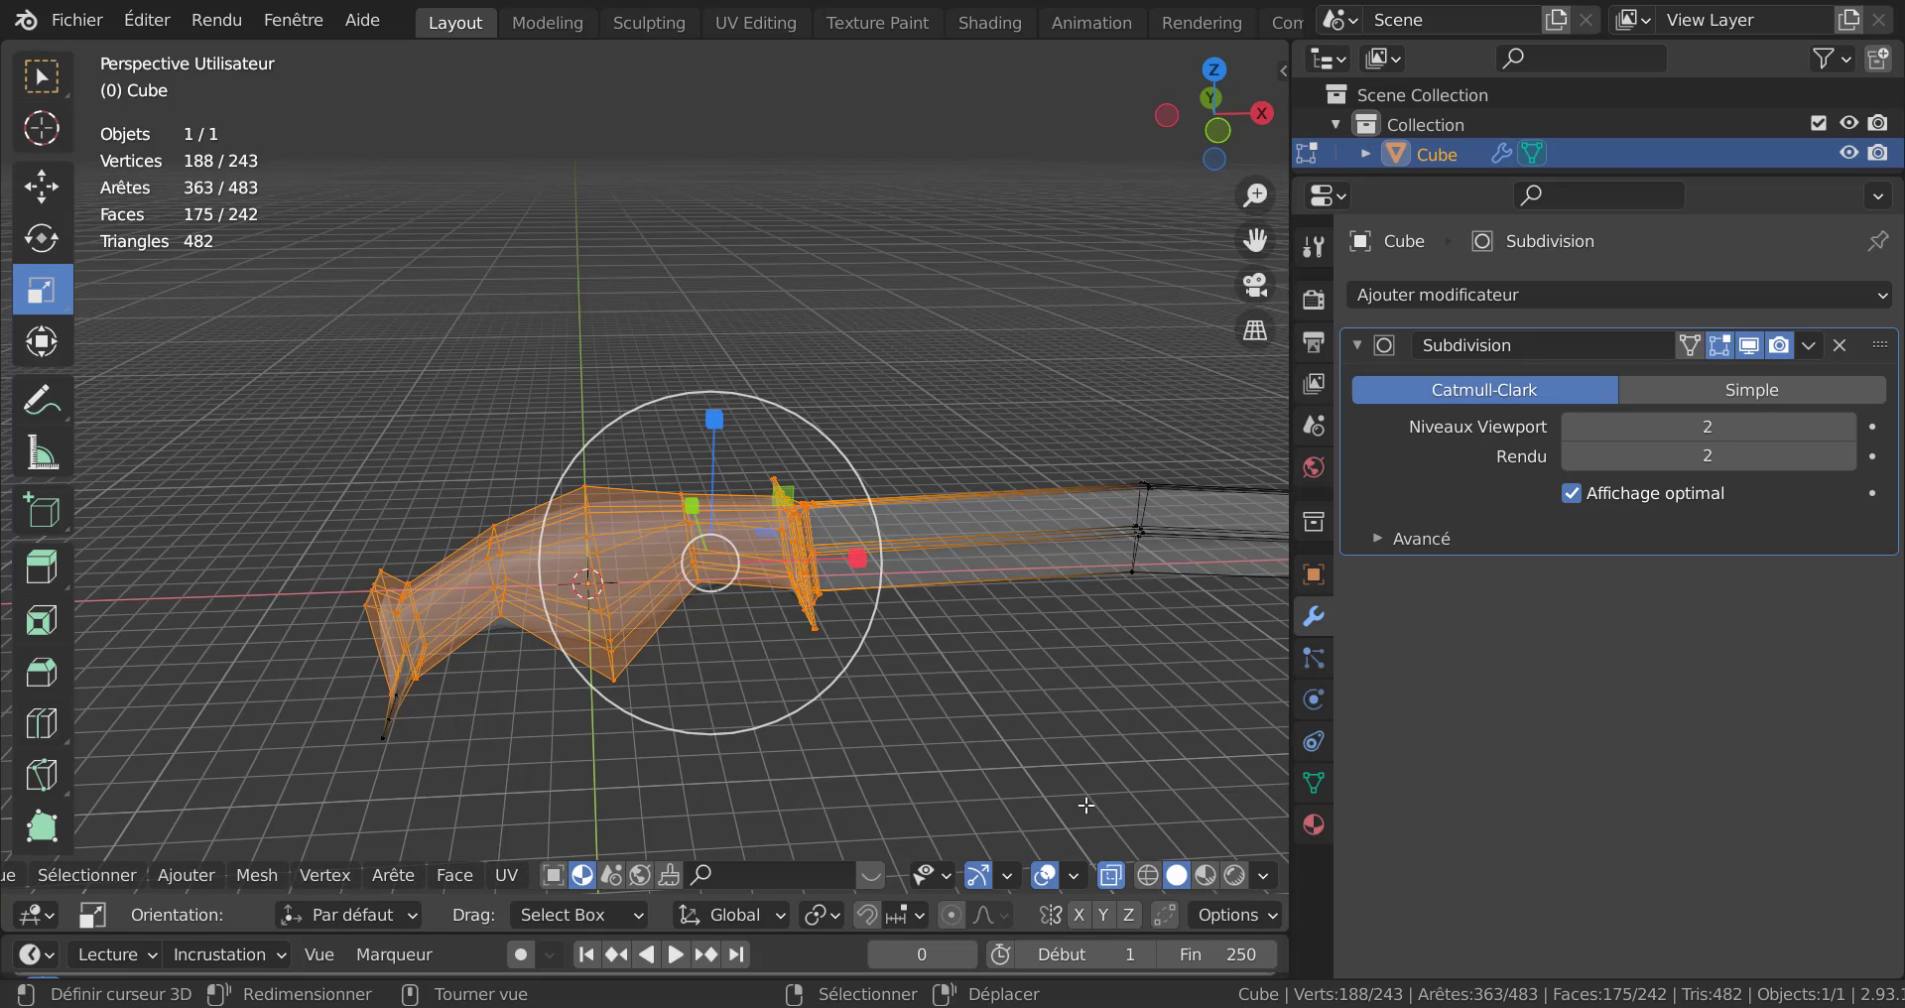
pyautogui.hotkey('alt', 'z')
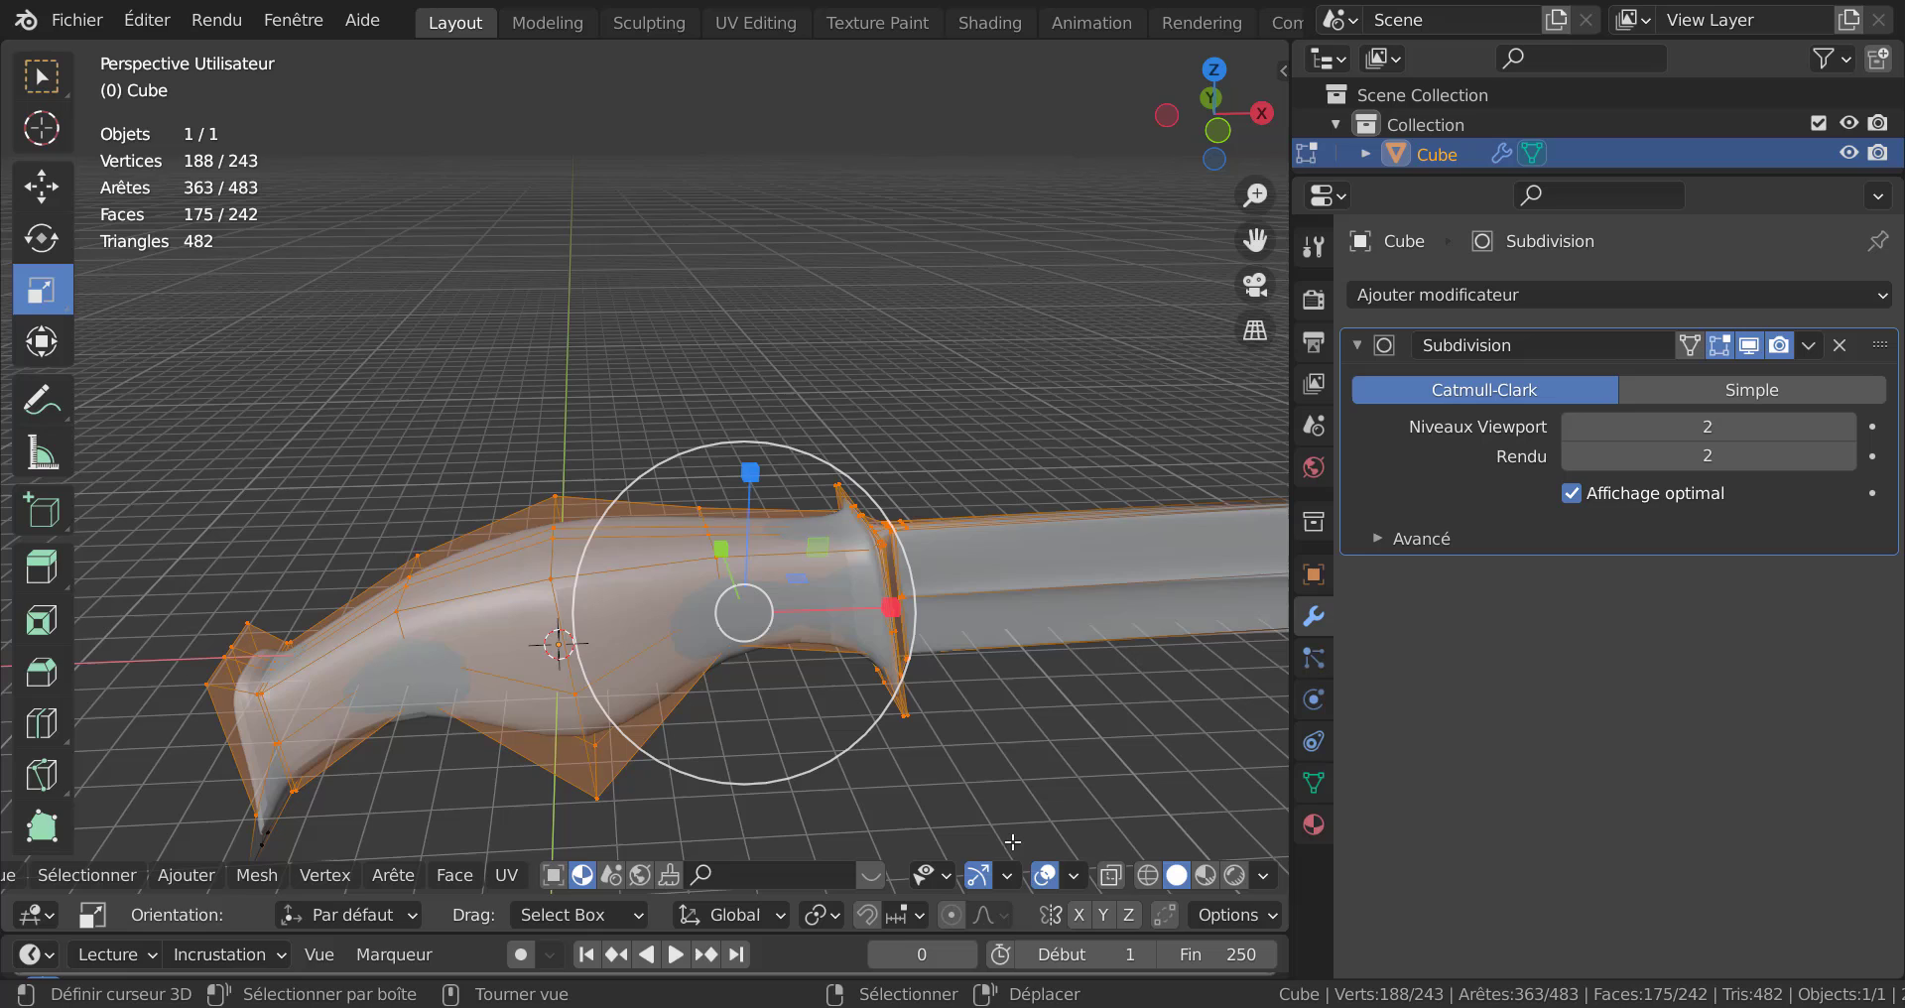
# Show the knife in Material Preview shading and add an edge loop to the handle close against the guard.
pyautogui.click(1204, 874)
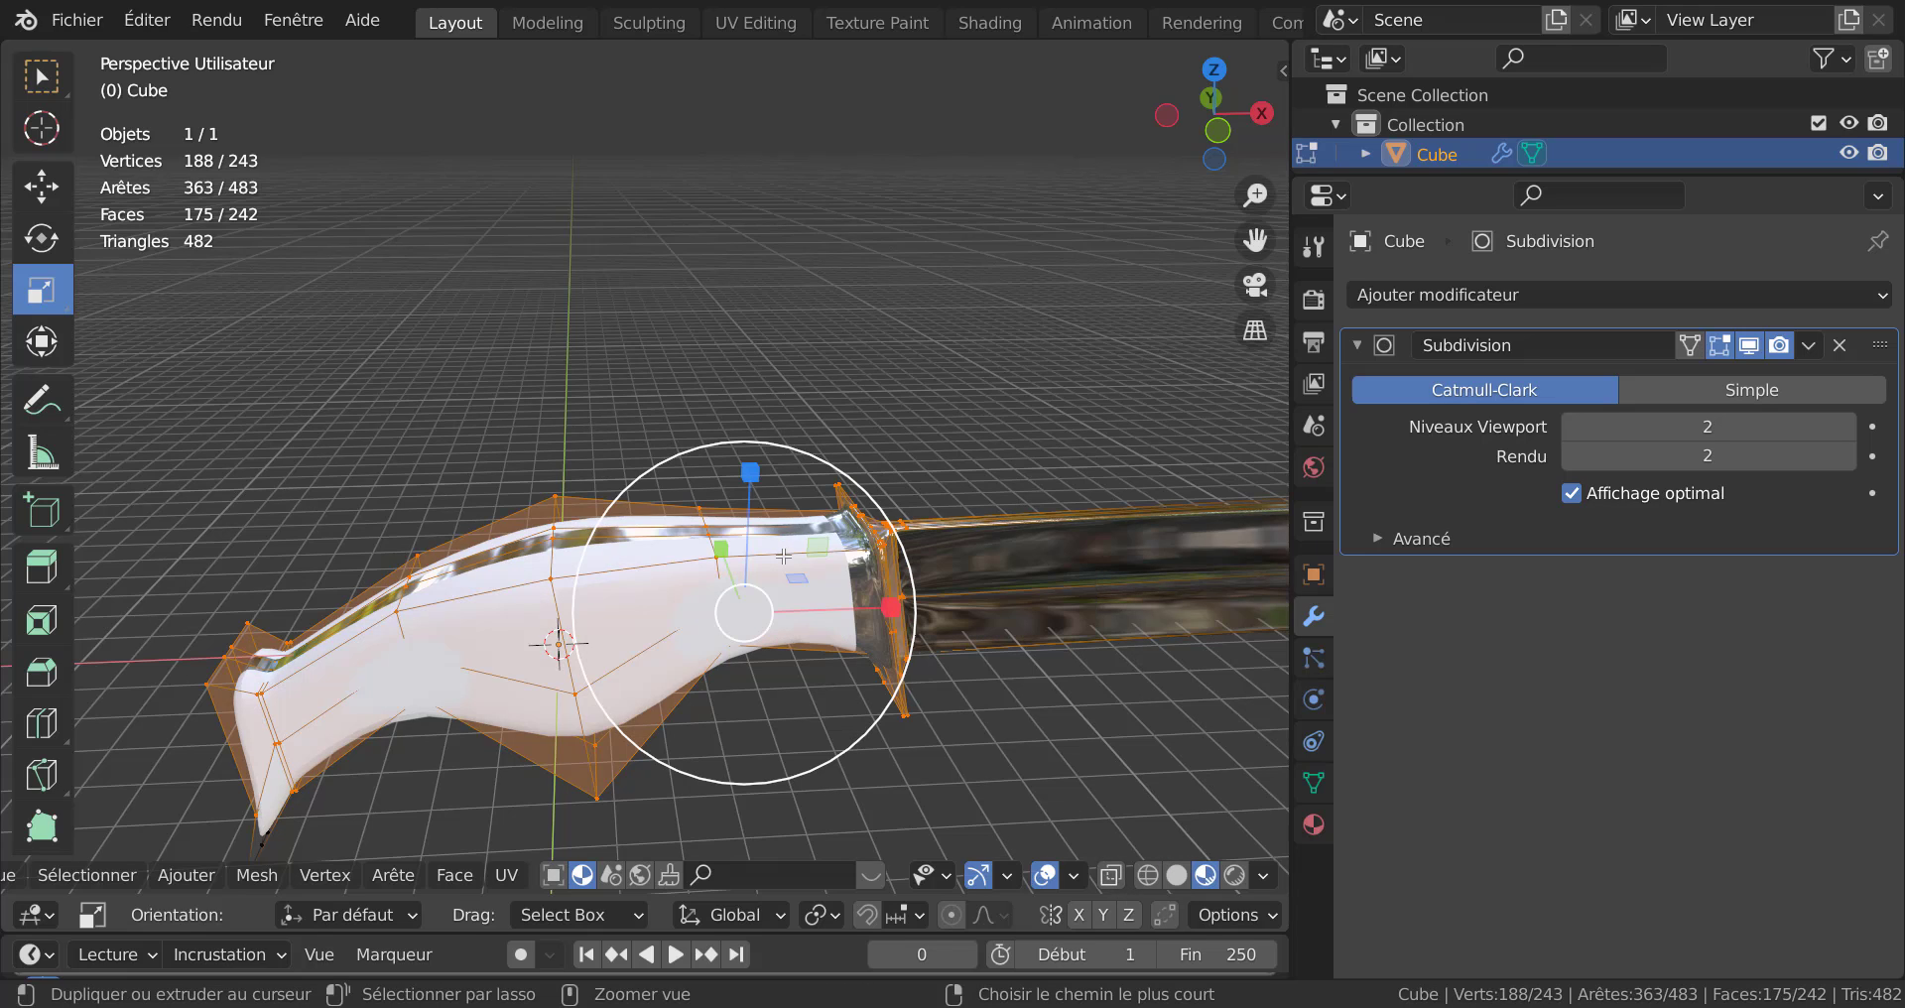
pyautogui.hotkey('ctrl', 'r')
pyautogui.click(844, 556)
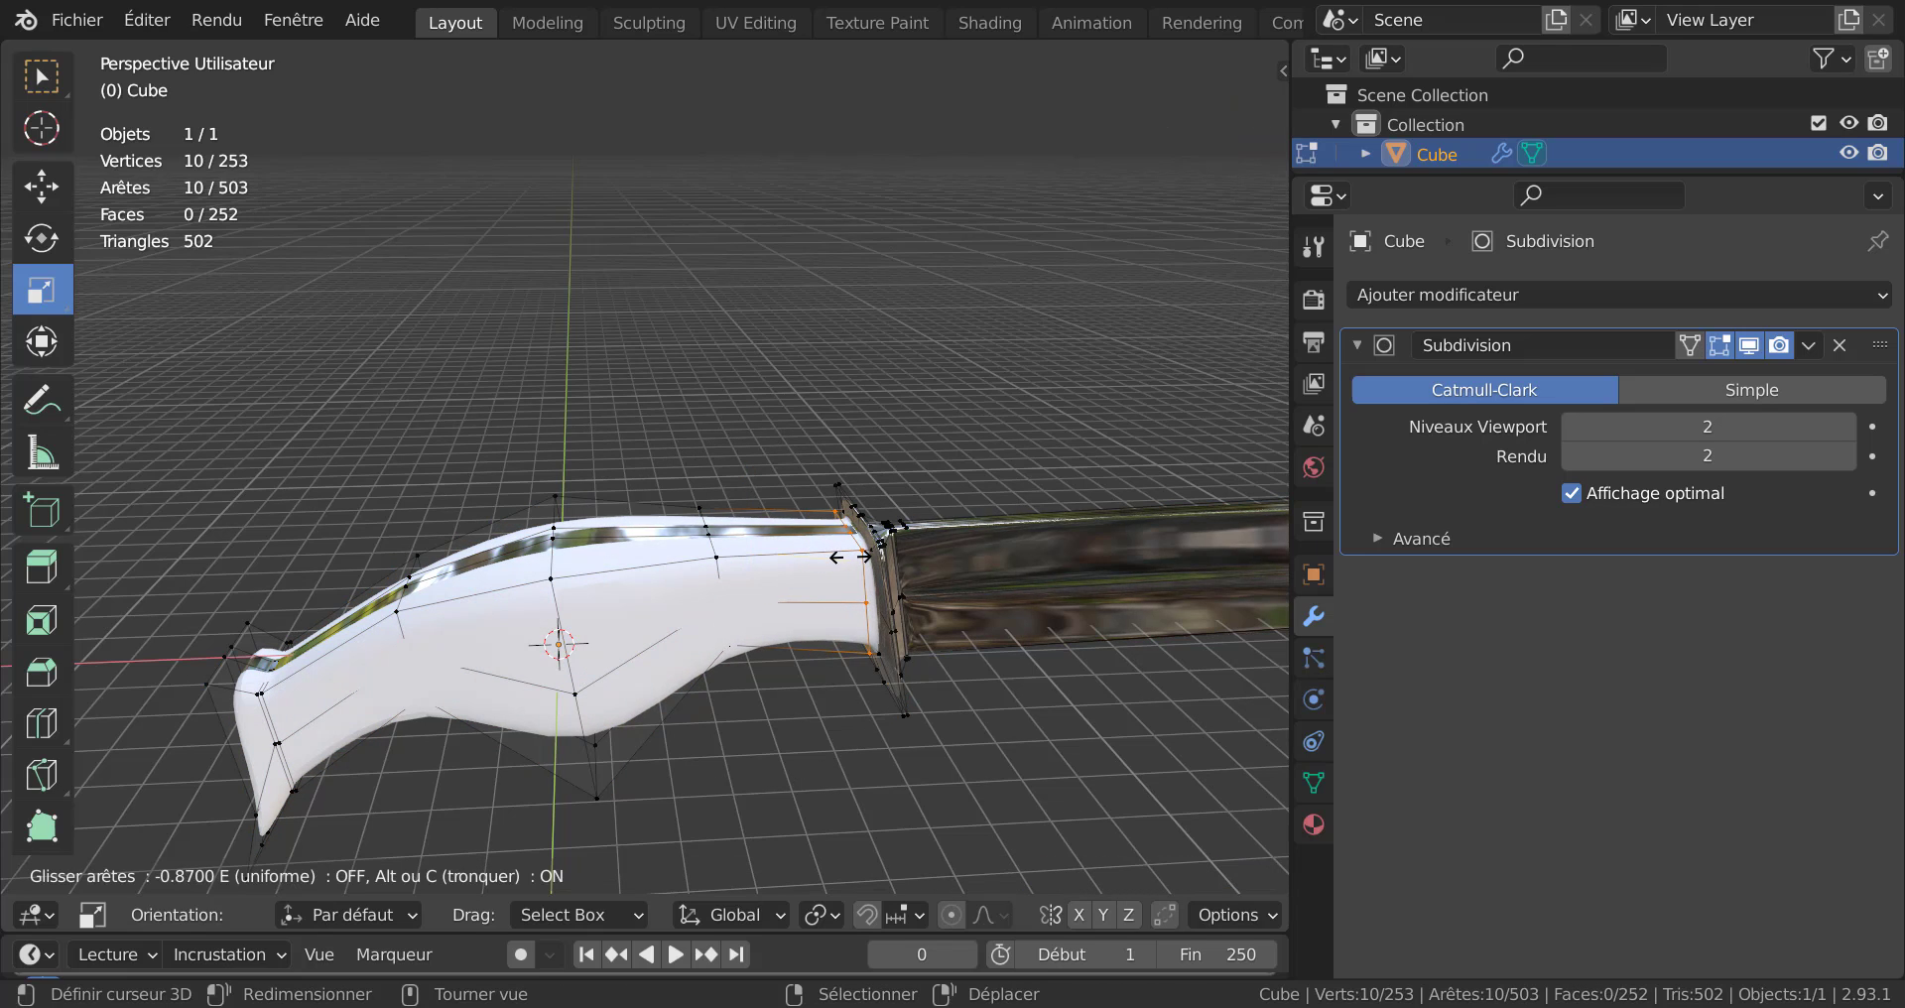
pyautogui.click(854, 556)
pyautogui.press('Tab')
pyautogui.scroll(-3, 796, 702)
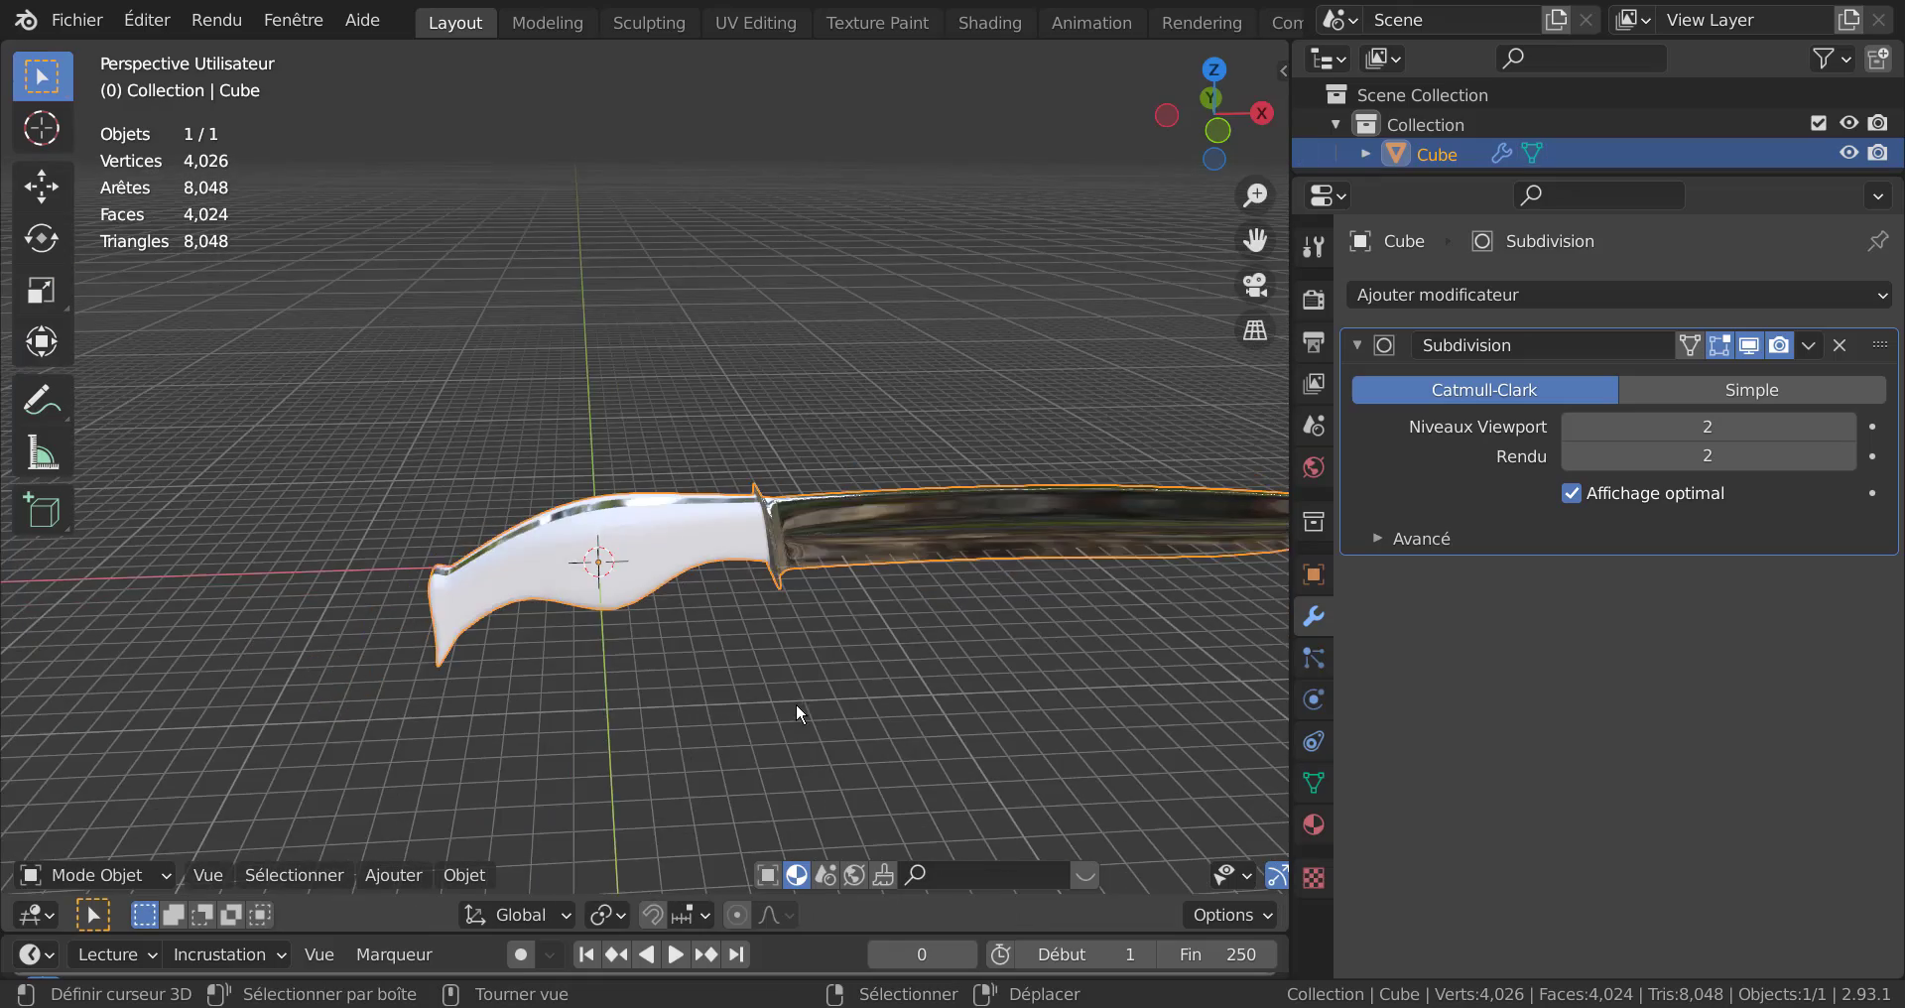
# In face selection mode, select all handle faces assigned to the material slot Matériau.
pyautogui.moveTo(795, 702); pyautogui.dragTo(859, 681, button='middle')
pyautogui.scroll(5, 823, 675)
pyautogui.press('Tab')
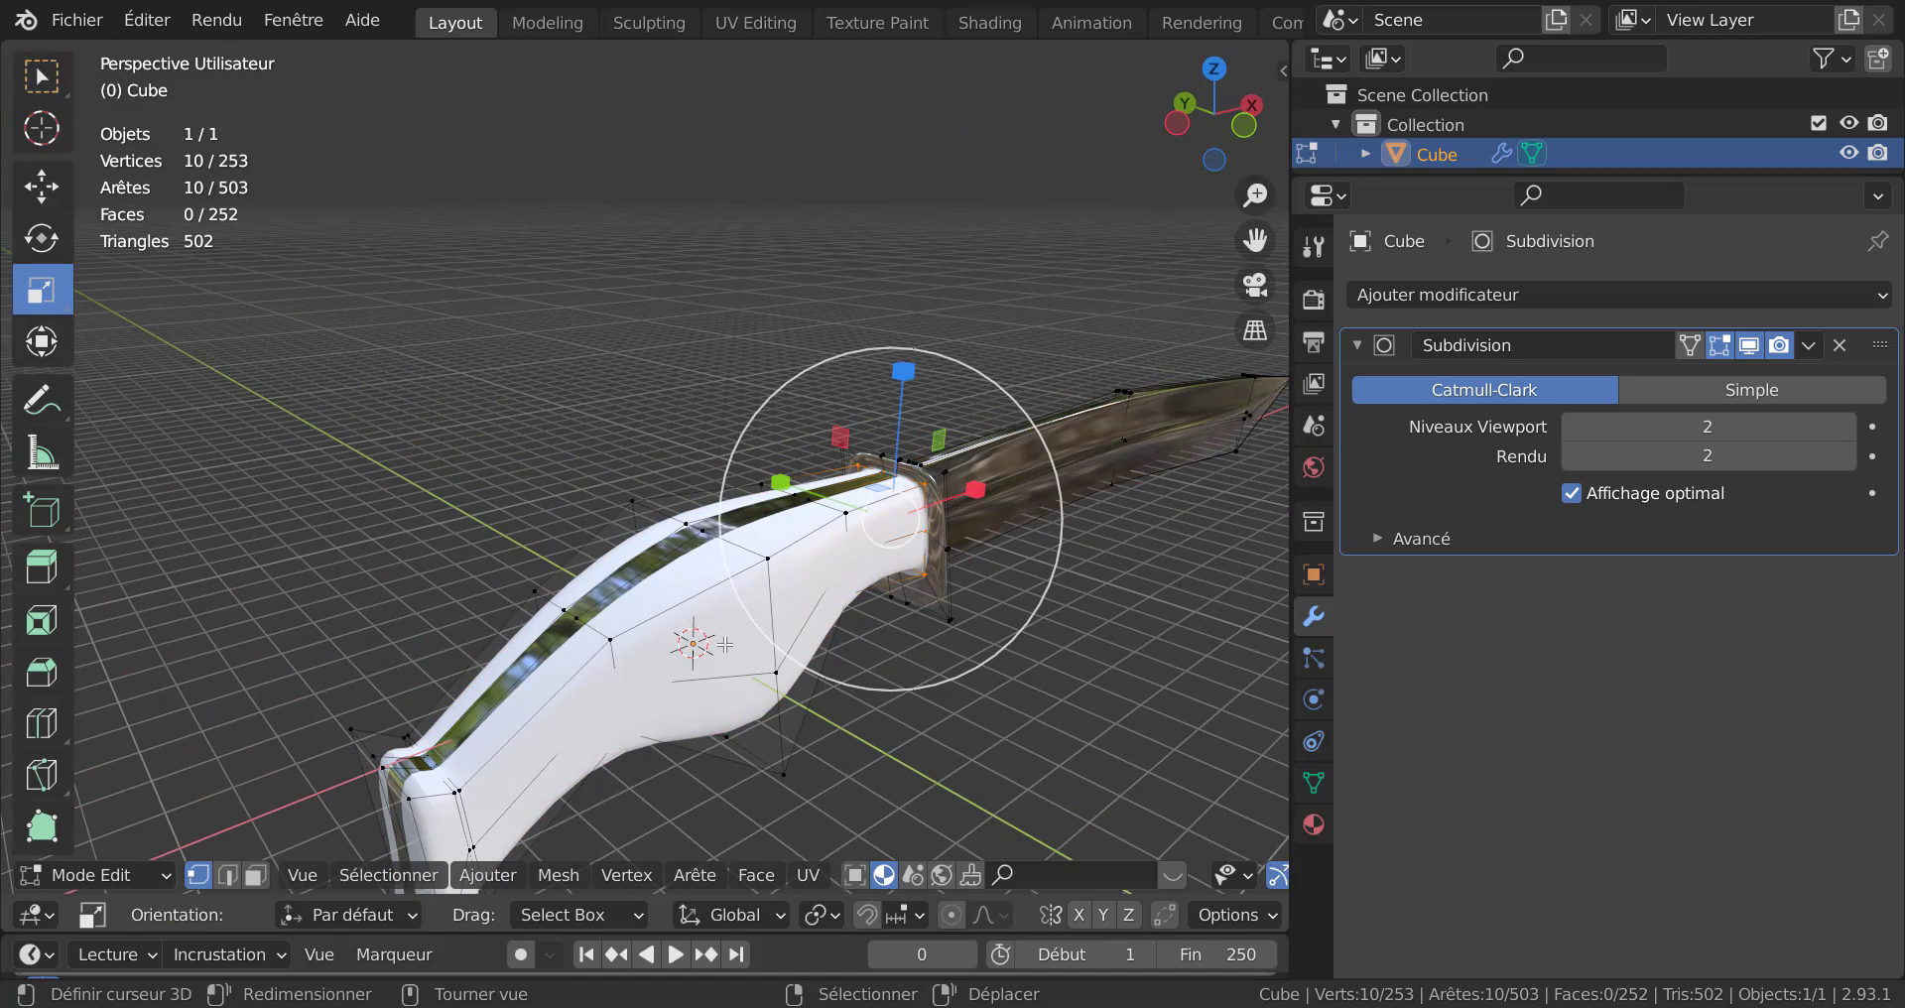
pyautogui.click(256, 875)
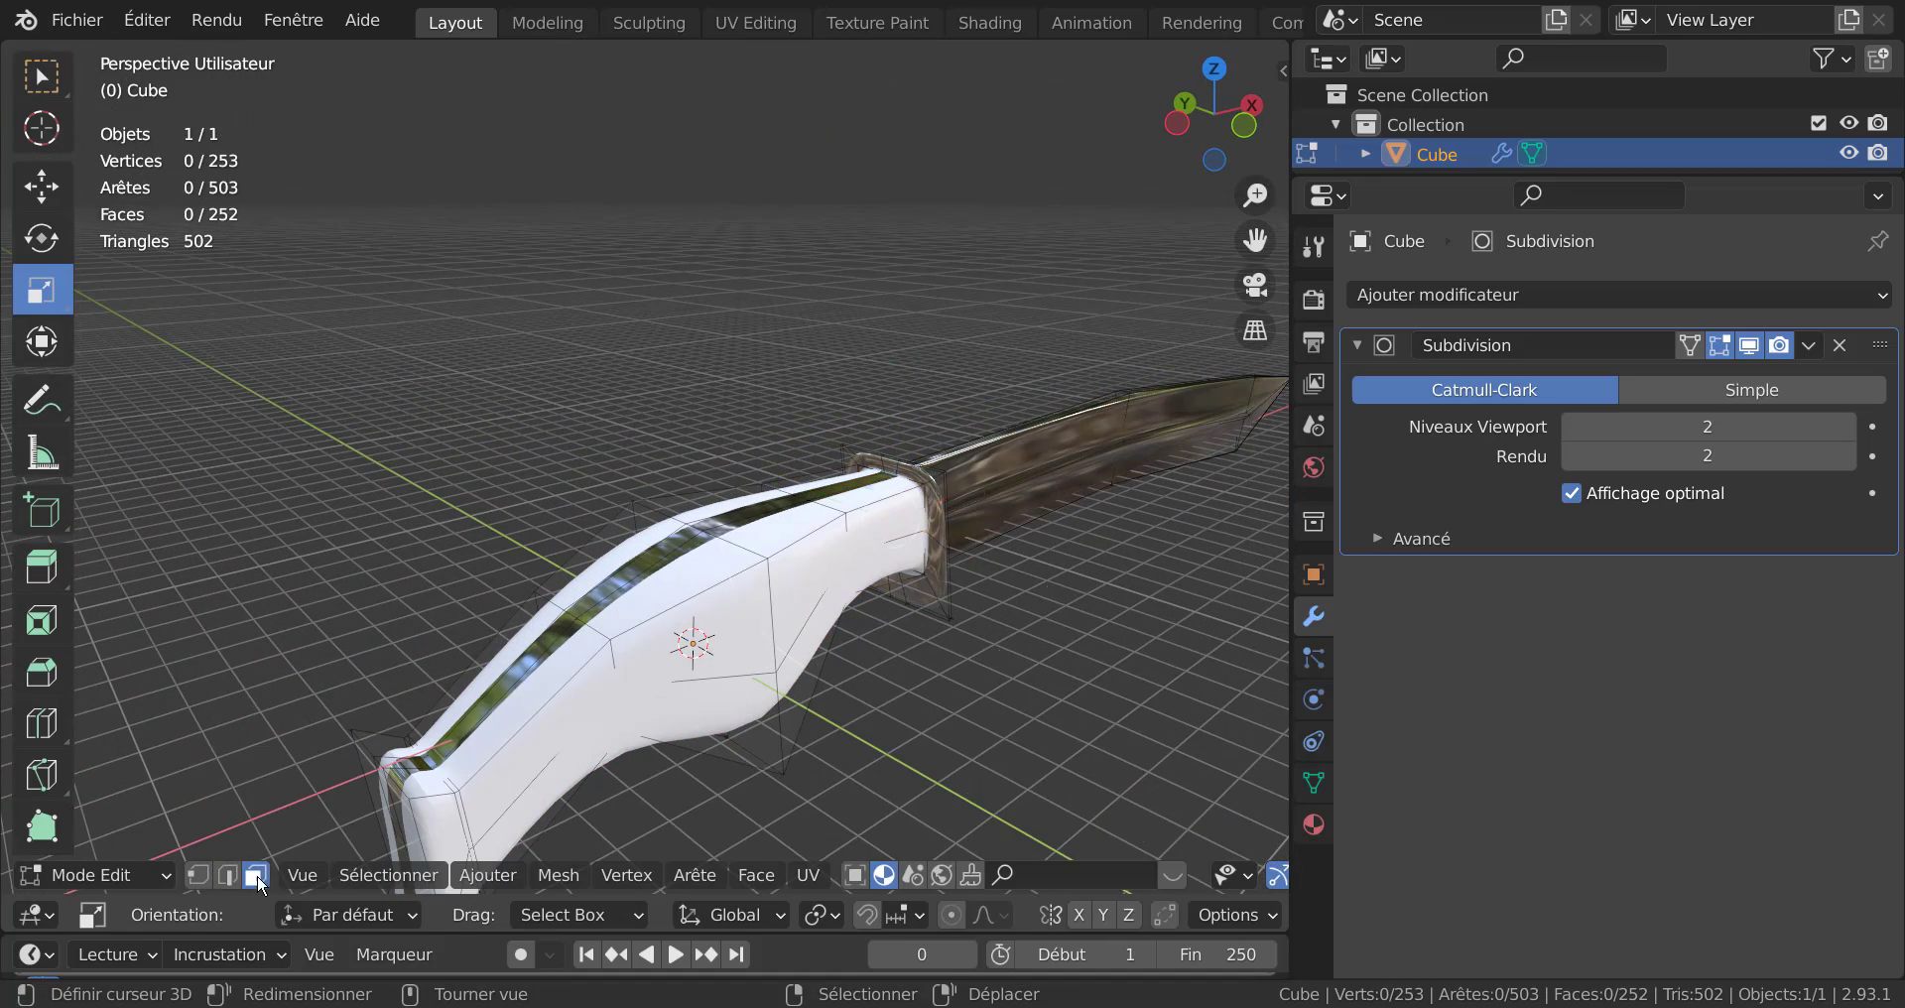
pyautogui.click(770, 629)
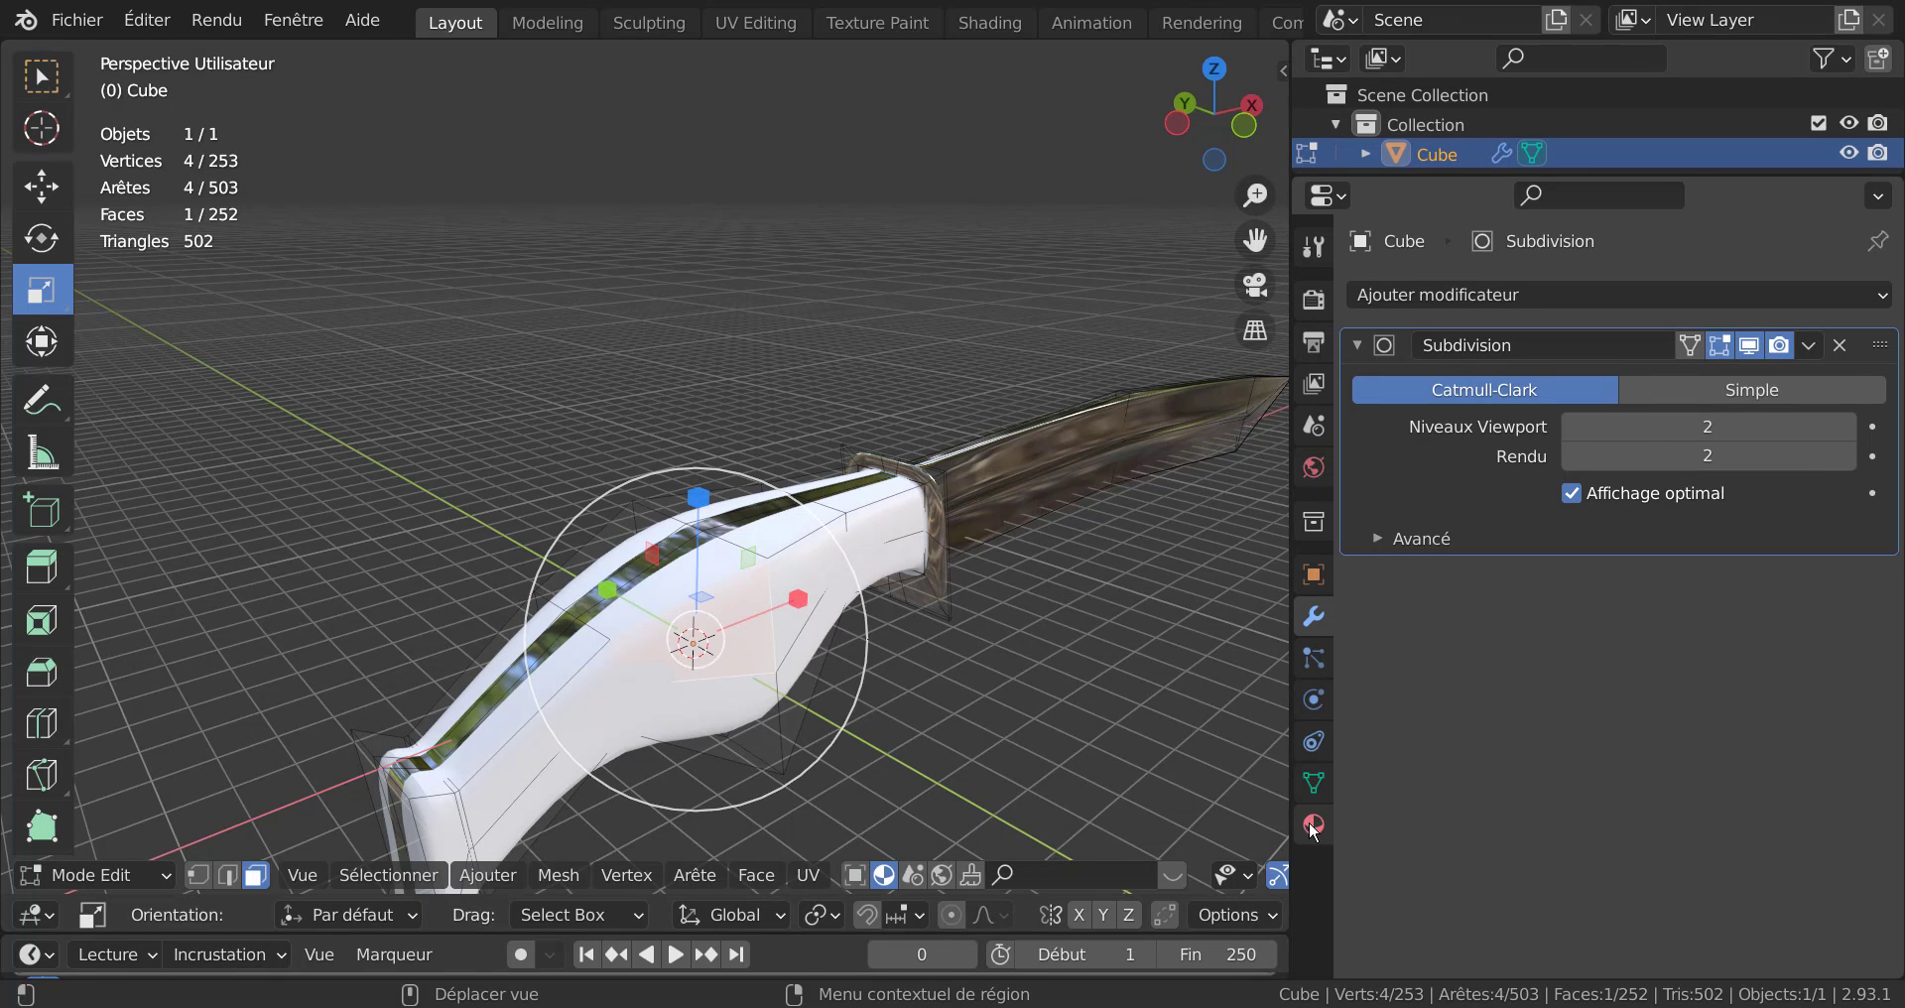
pyautogui.click(1313, 826)
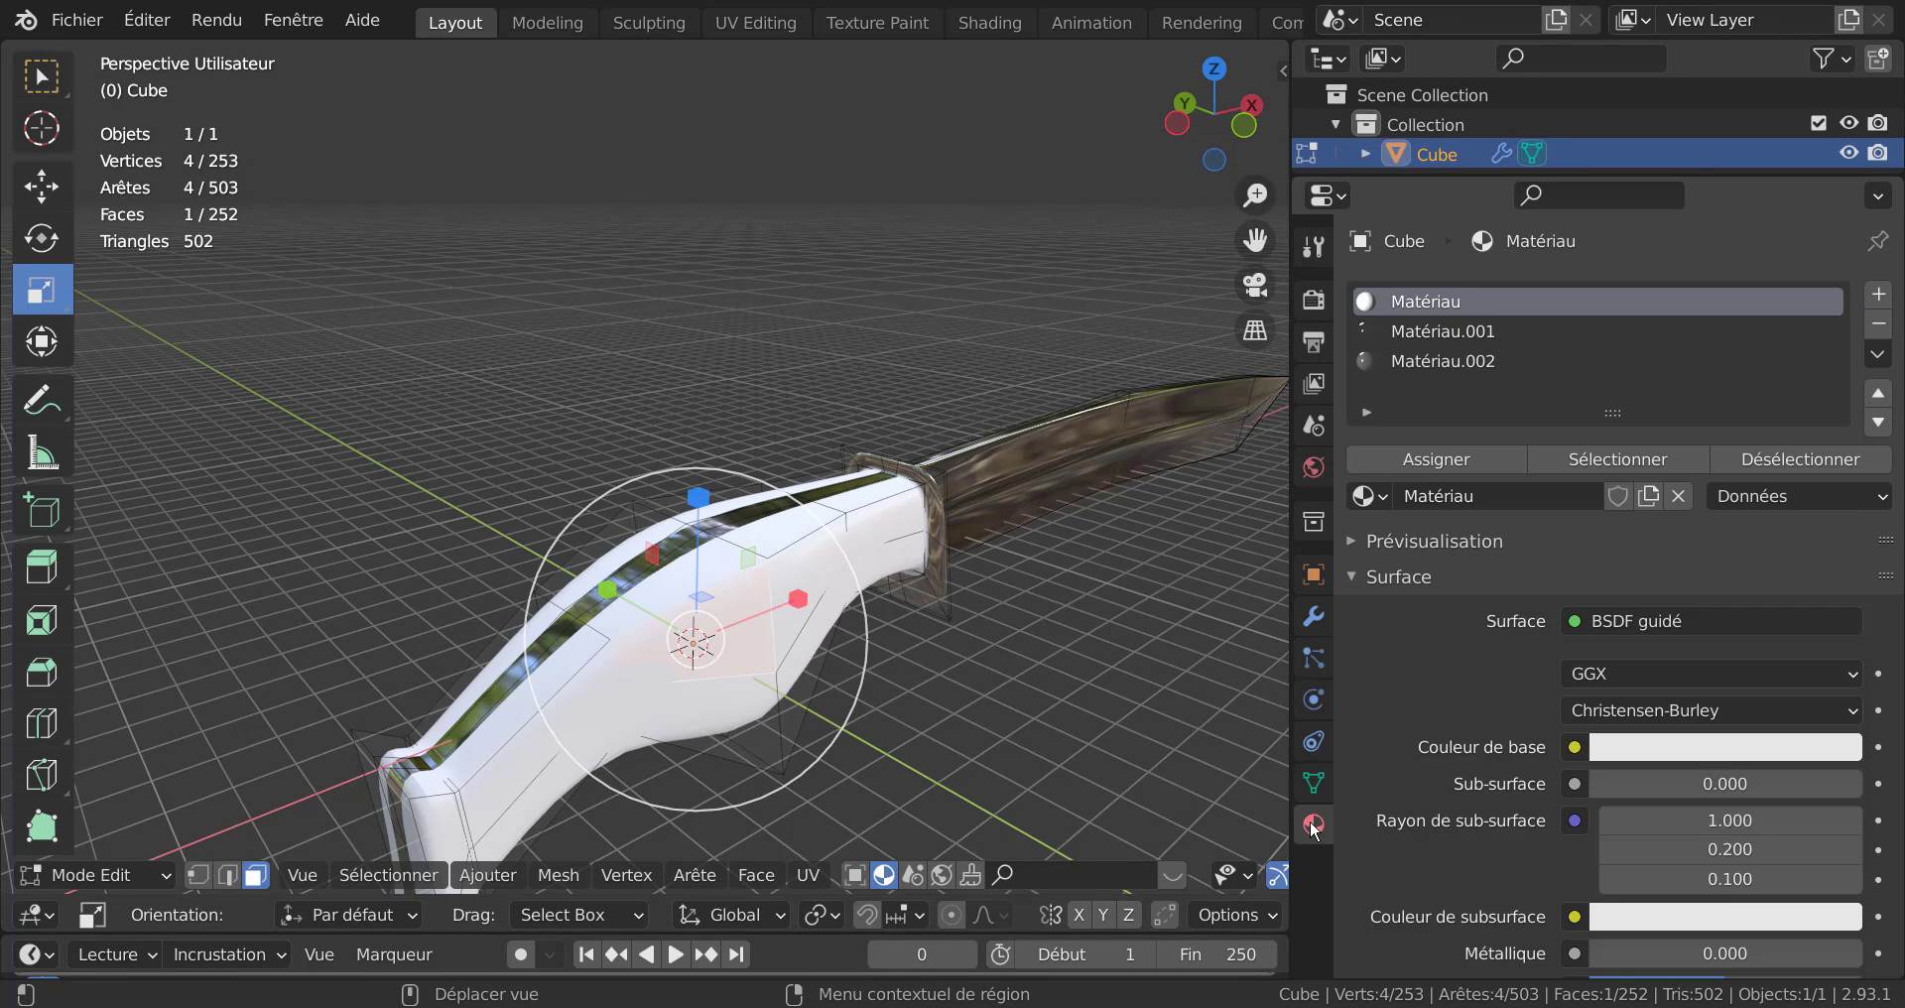
pyautogui.click(1607, 457)
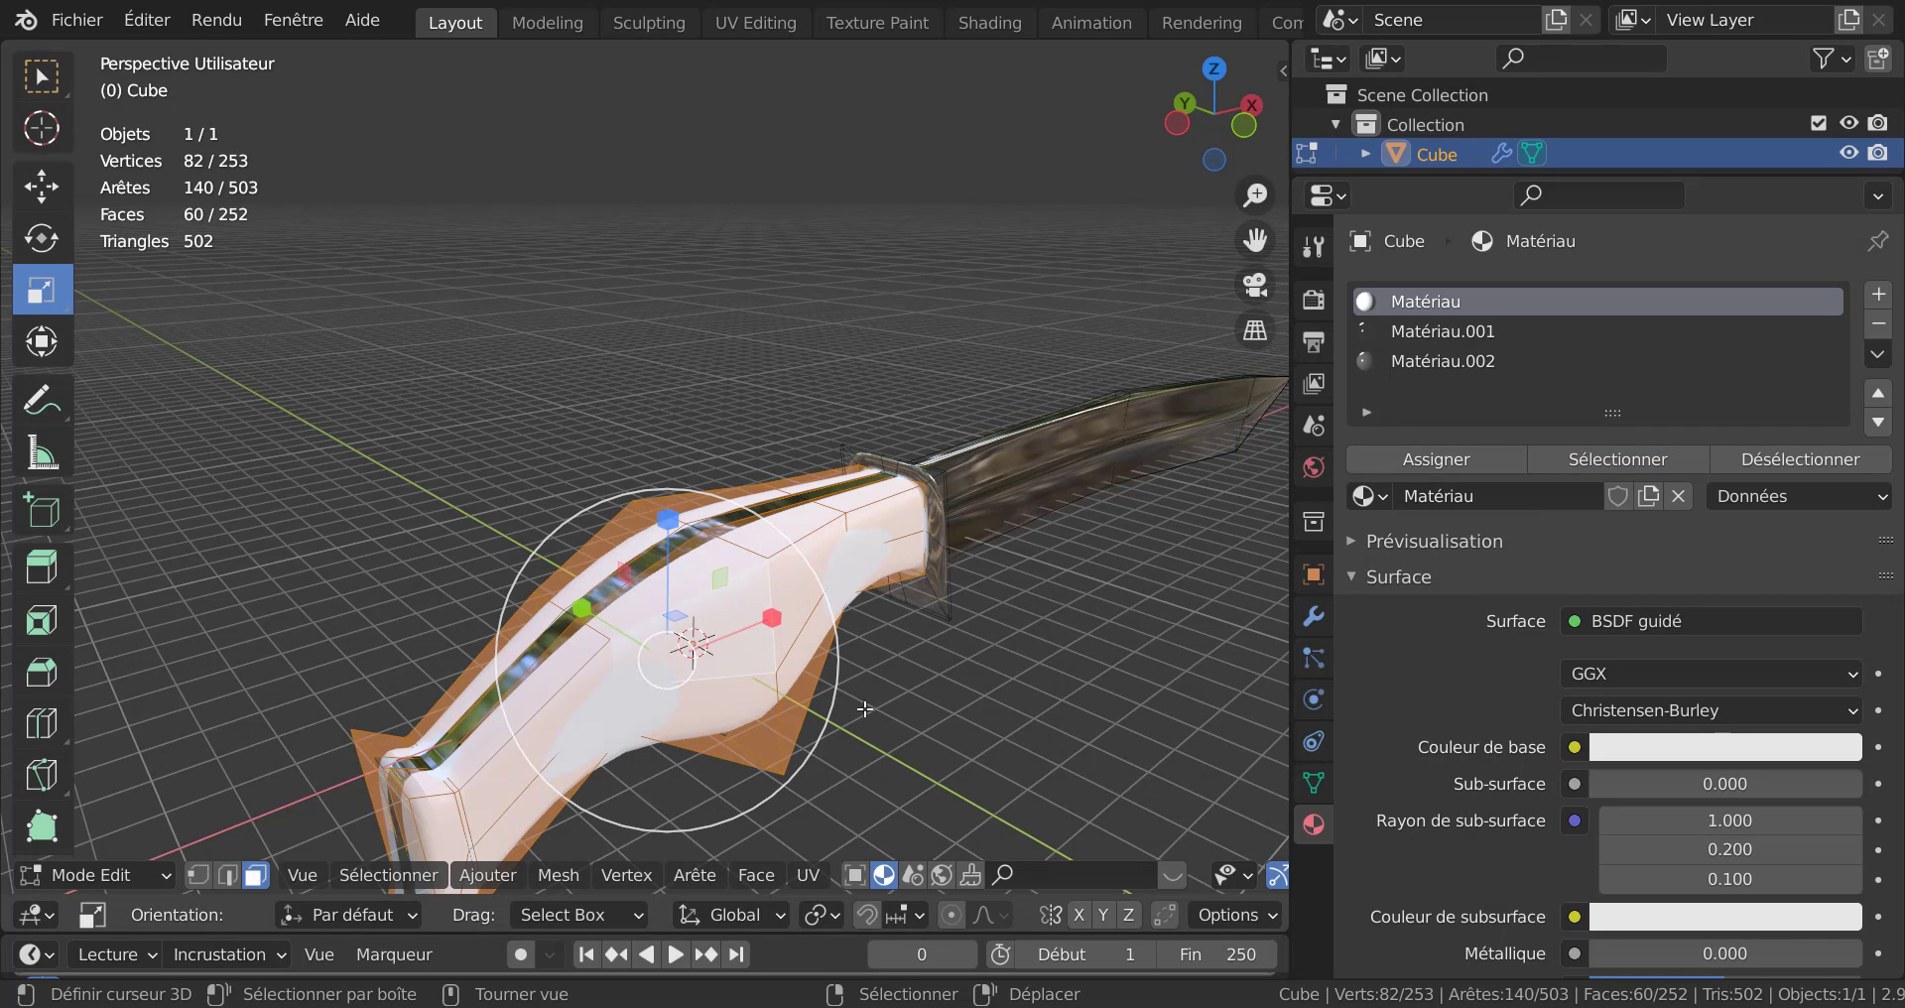
# Switch to the front orthographic view and widen the 3D viewport around the handle and blade.
pyautogui.moveTo(864, 701); pyautogui.dragTo(805, 714, button='middle')
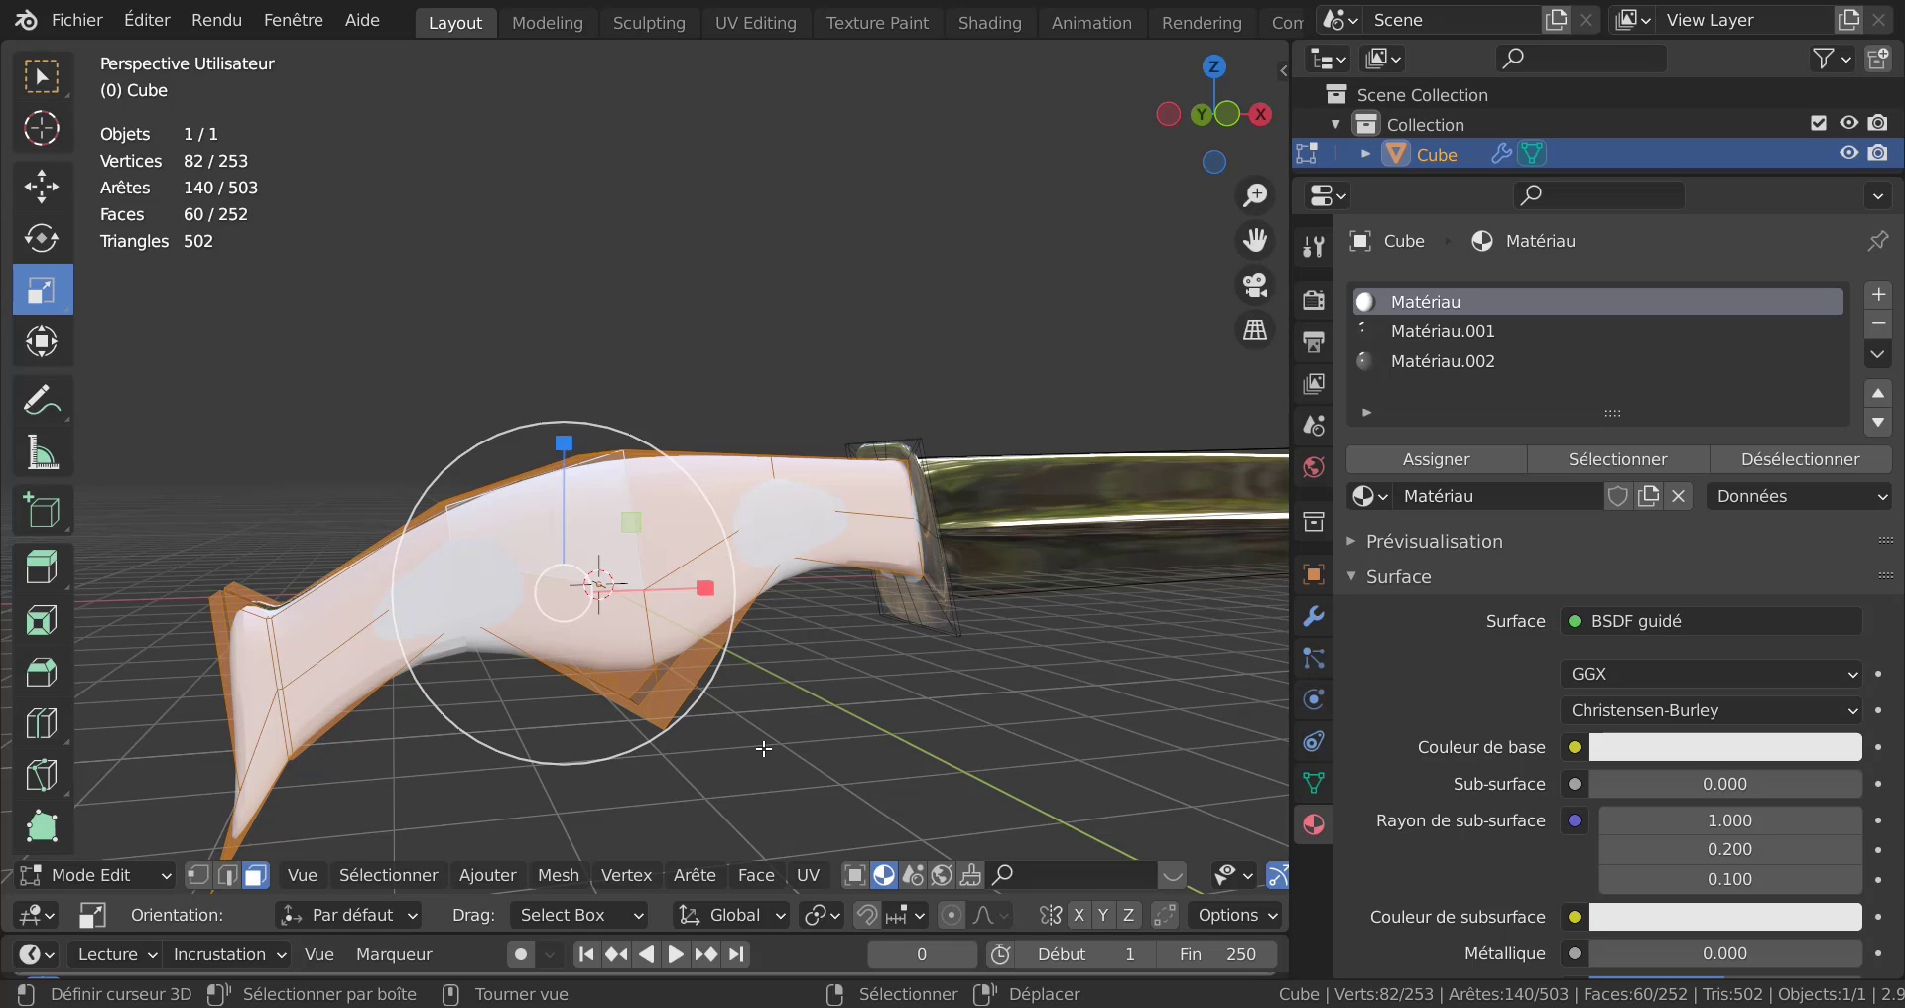
pyautogui.press('KP_1')
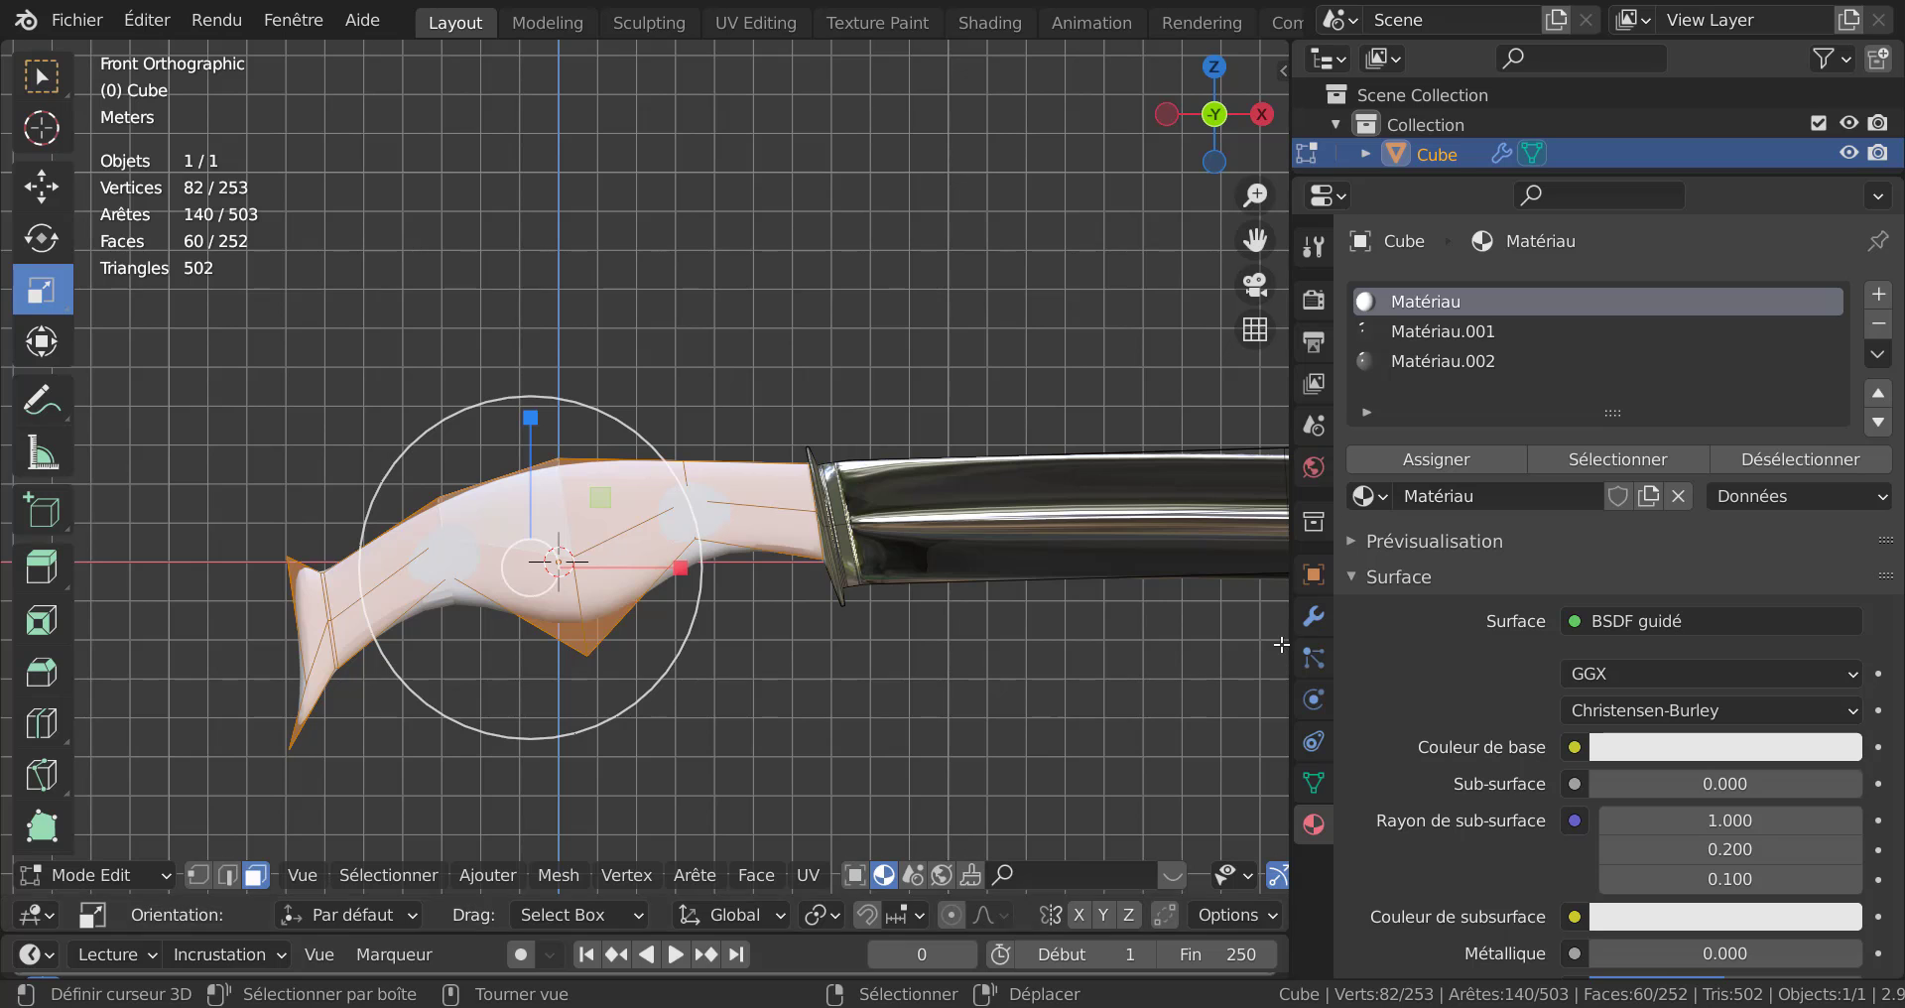
pyautogui.moveTo(1290, 640); pyautogui.dragTo(1759, 654)
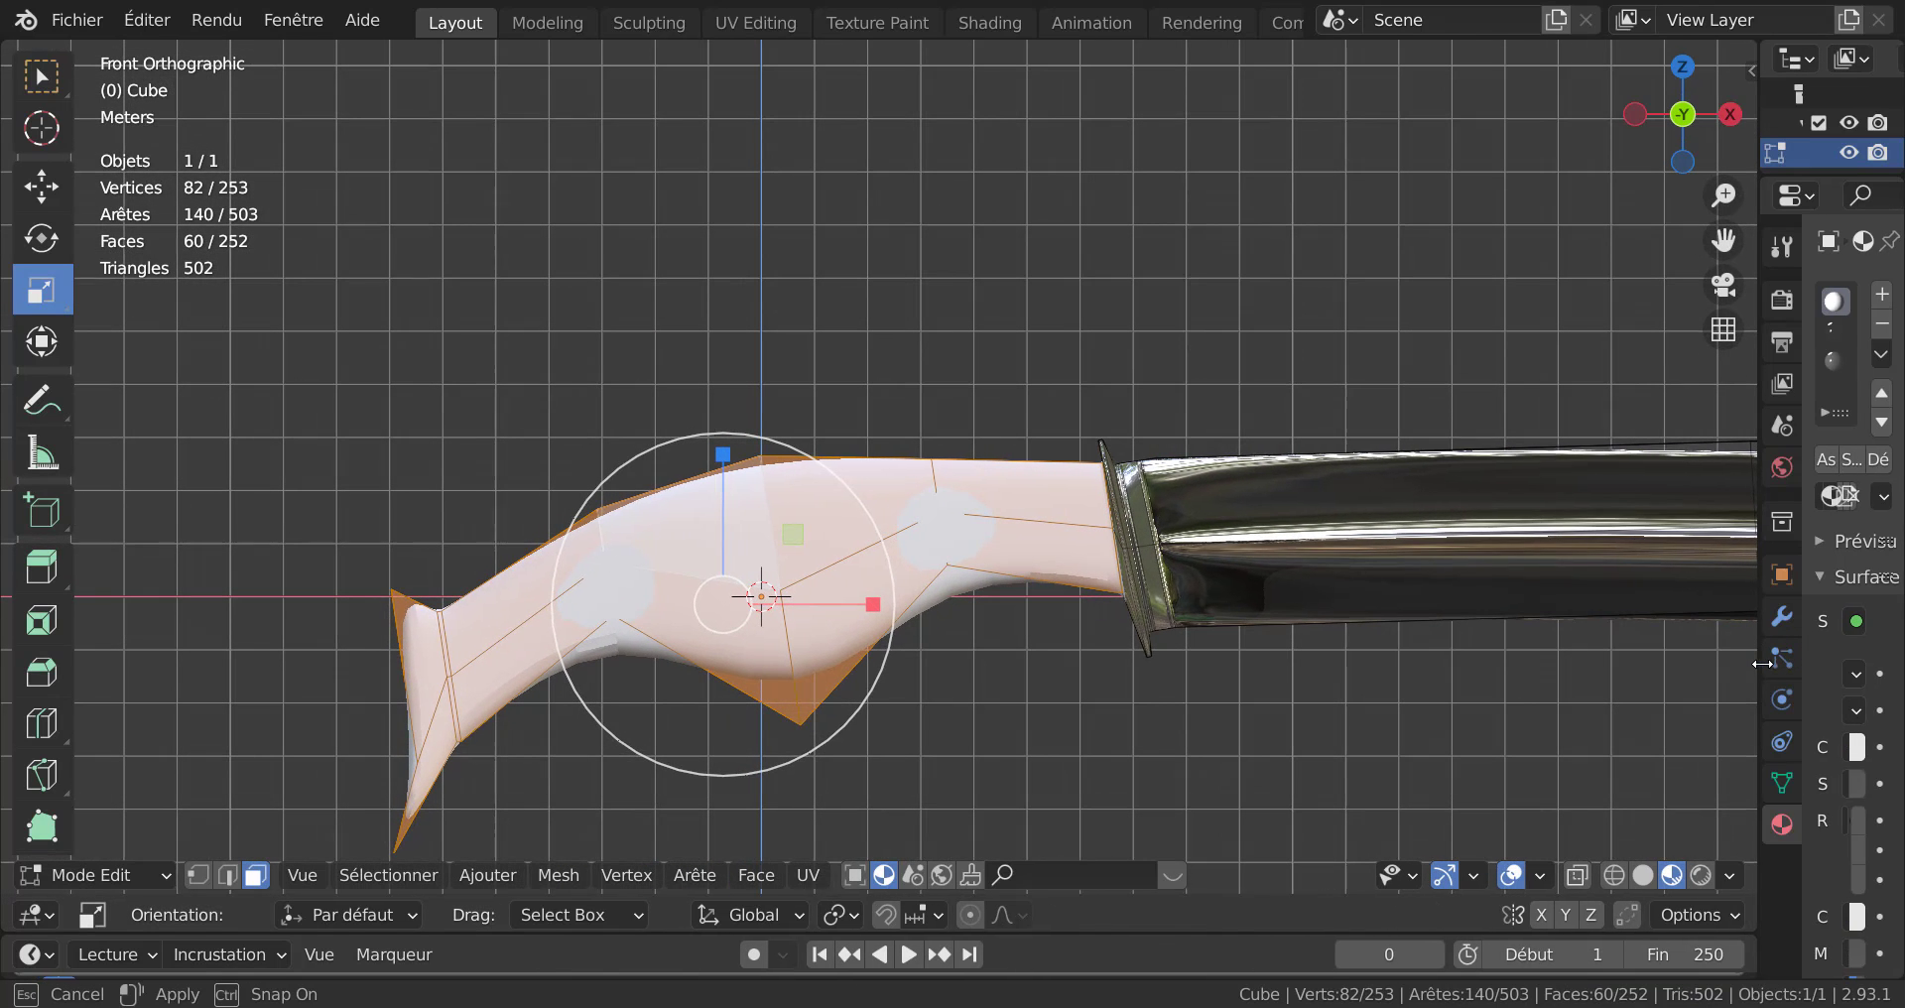
pyautogui.keyDown('shift'); pyautogui.moveTo(1211, 652); pyautogui.dragTo(1212, 616, button='middle'); pyautogui.keyUp('shift')
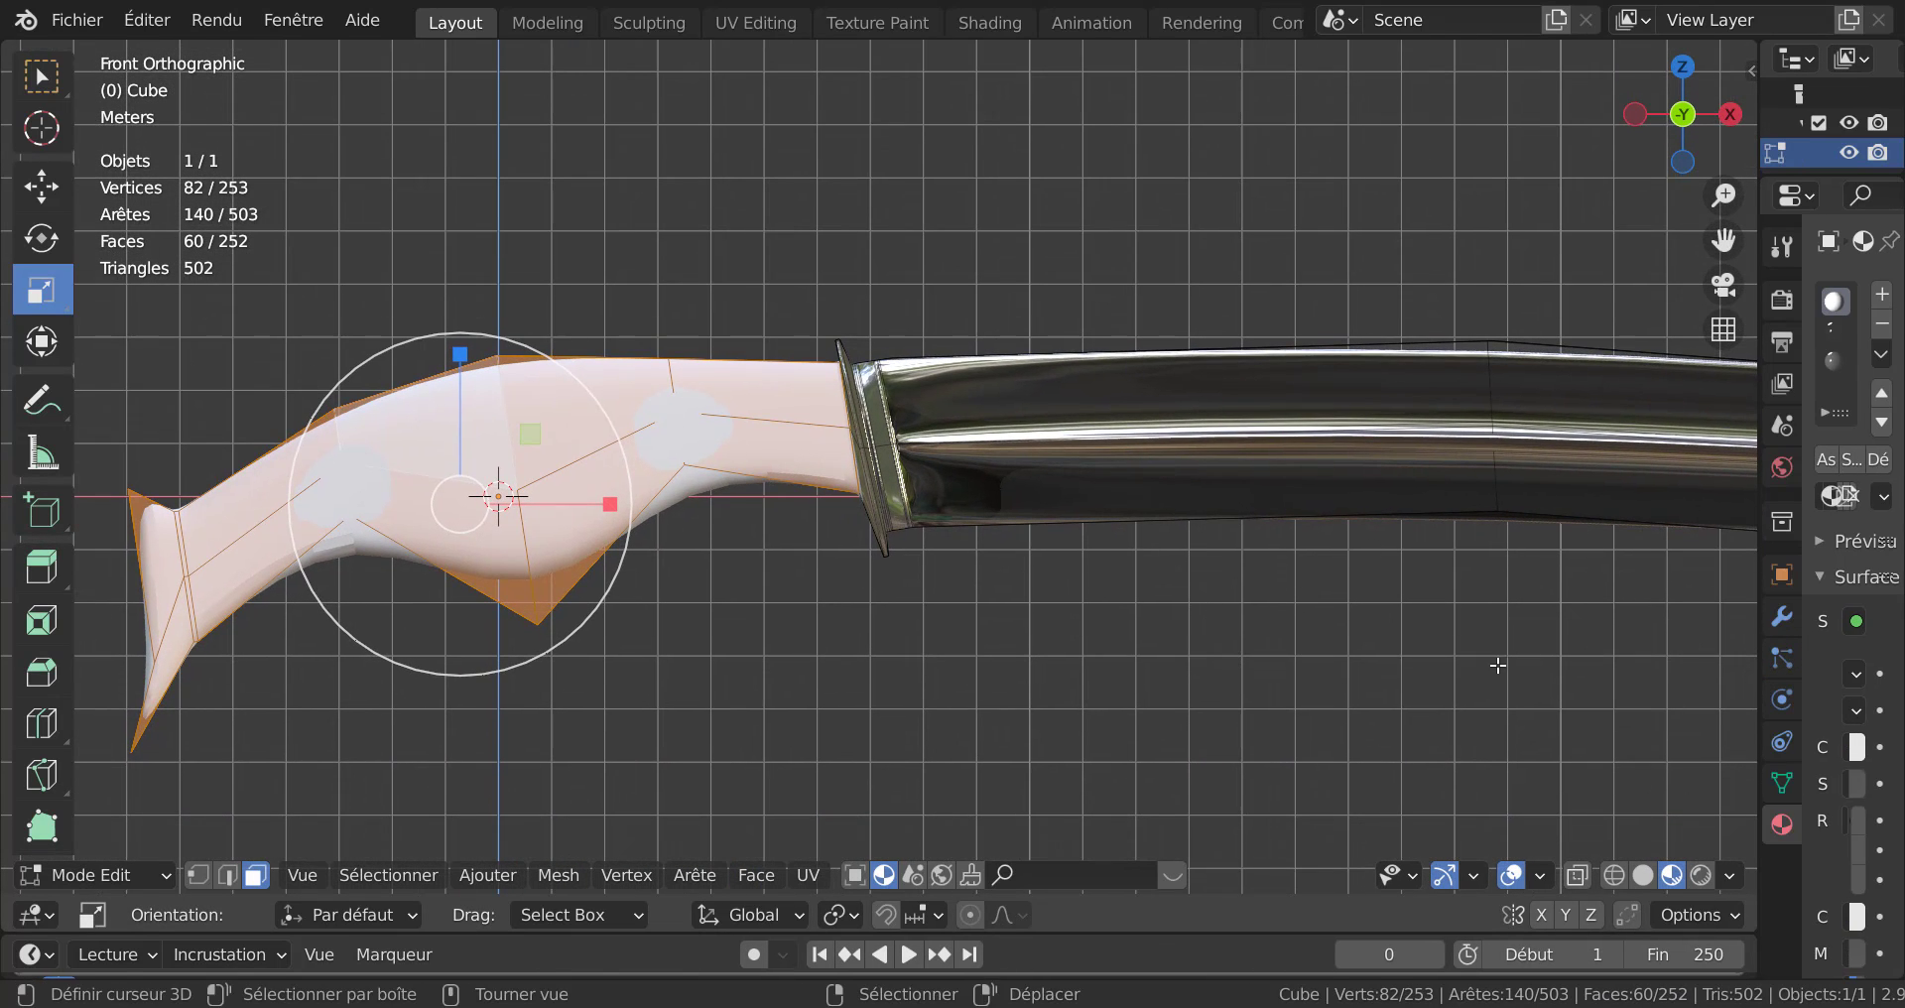
# Open BlenderKit's asset search and list the materials in the wood category.
pyautogui.press('n')
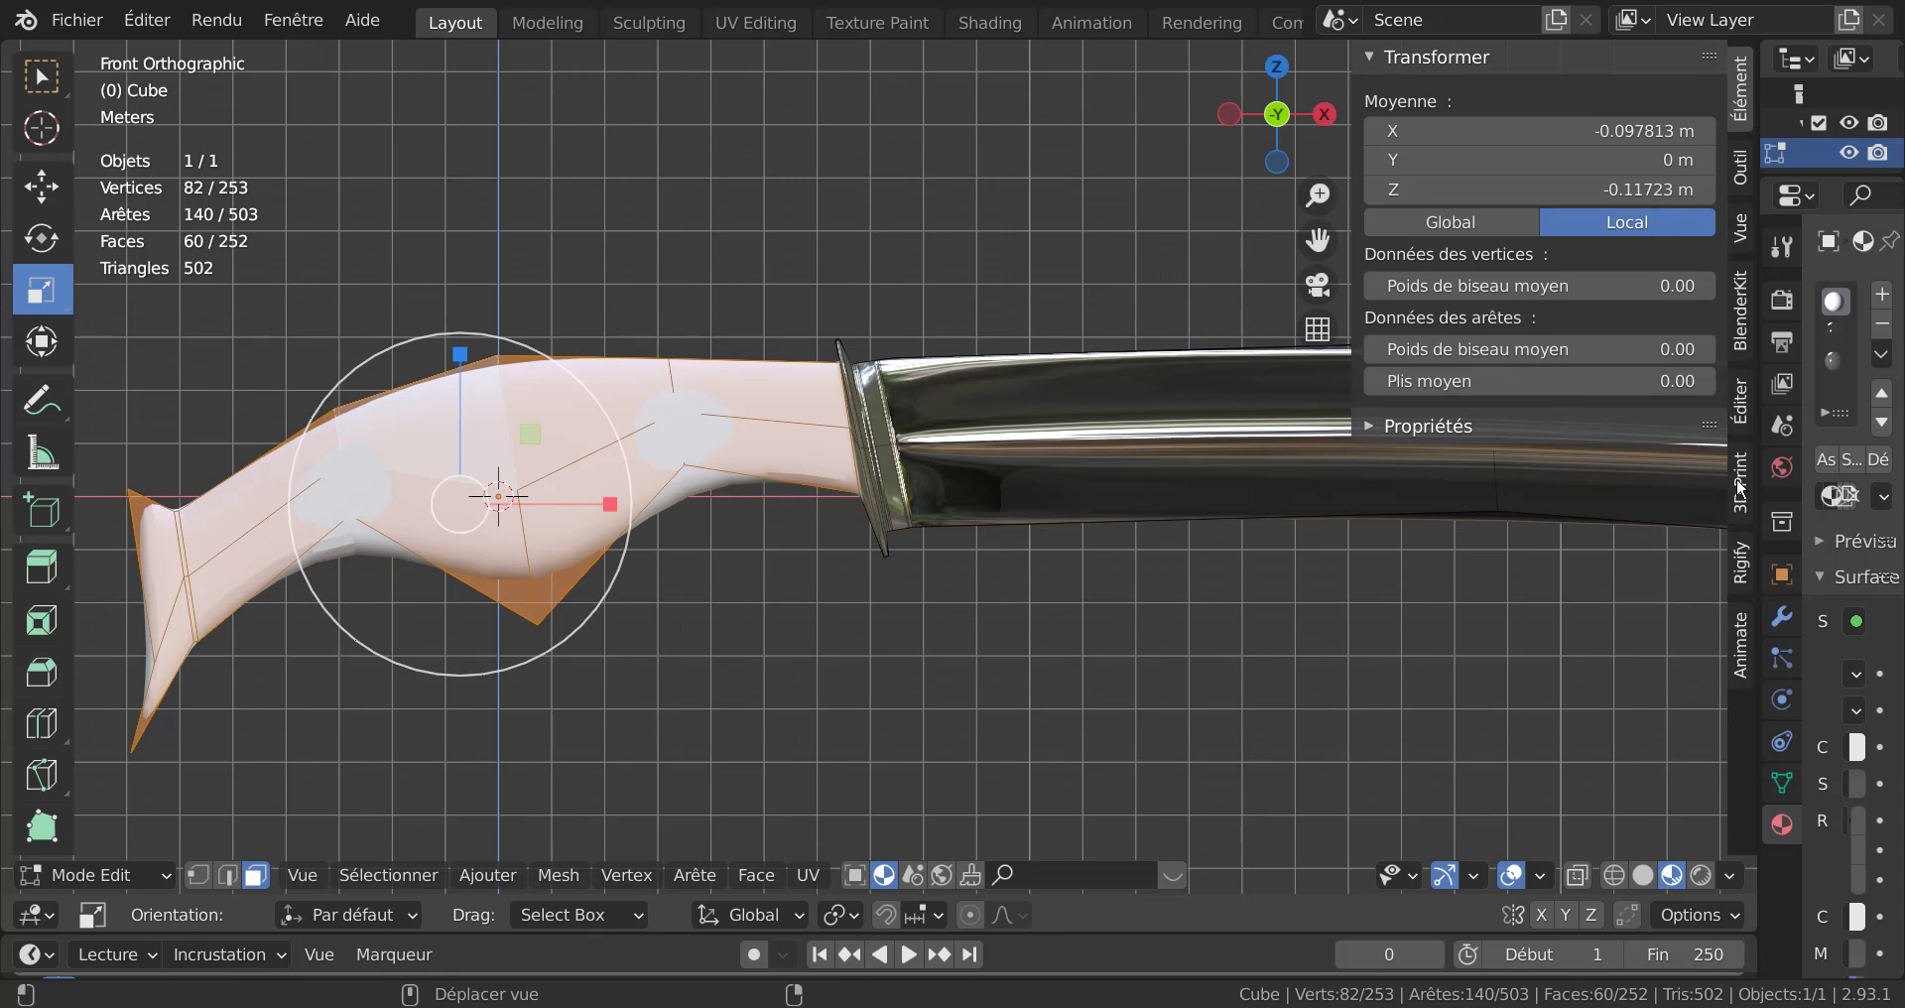
pyautogui.click(1741, 308)
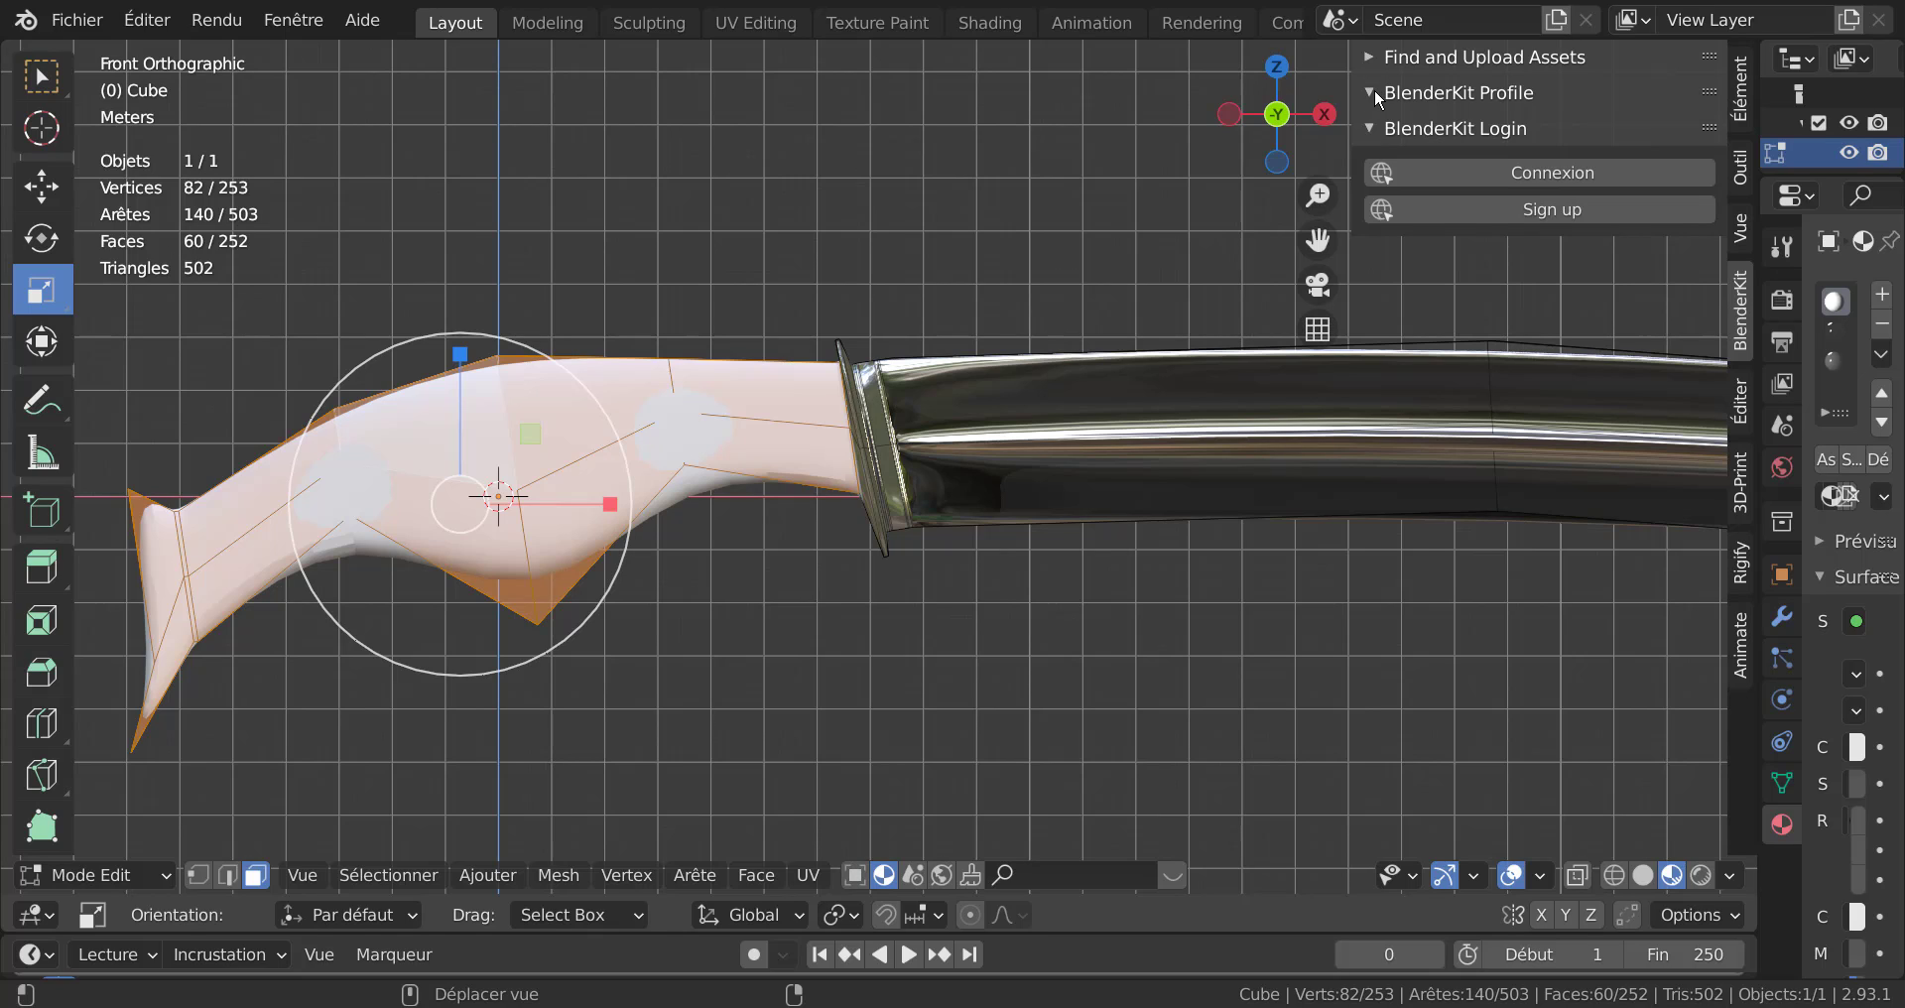
pyautogui.click(1368, 57)
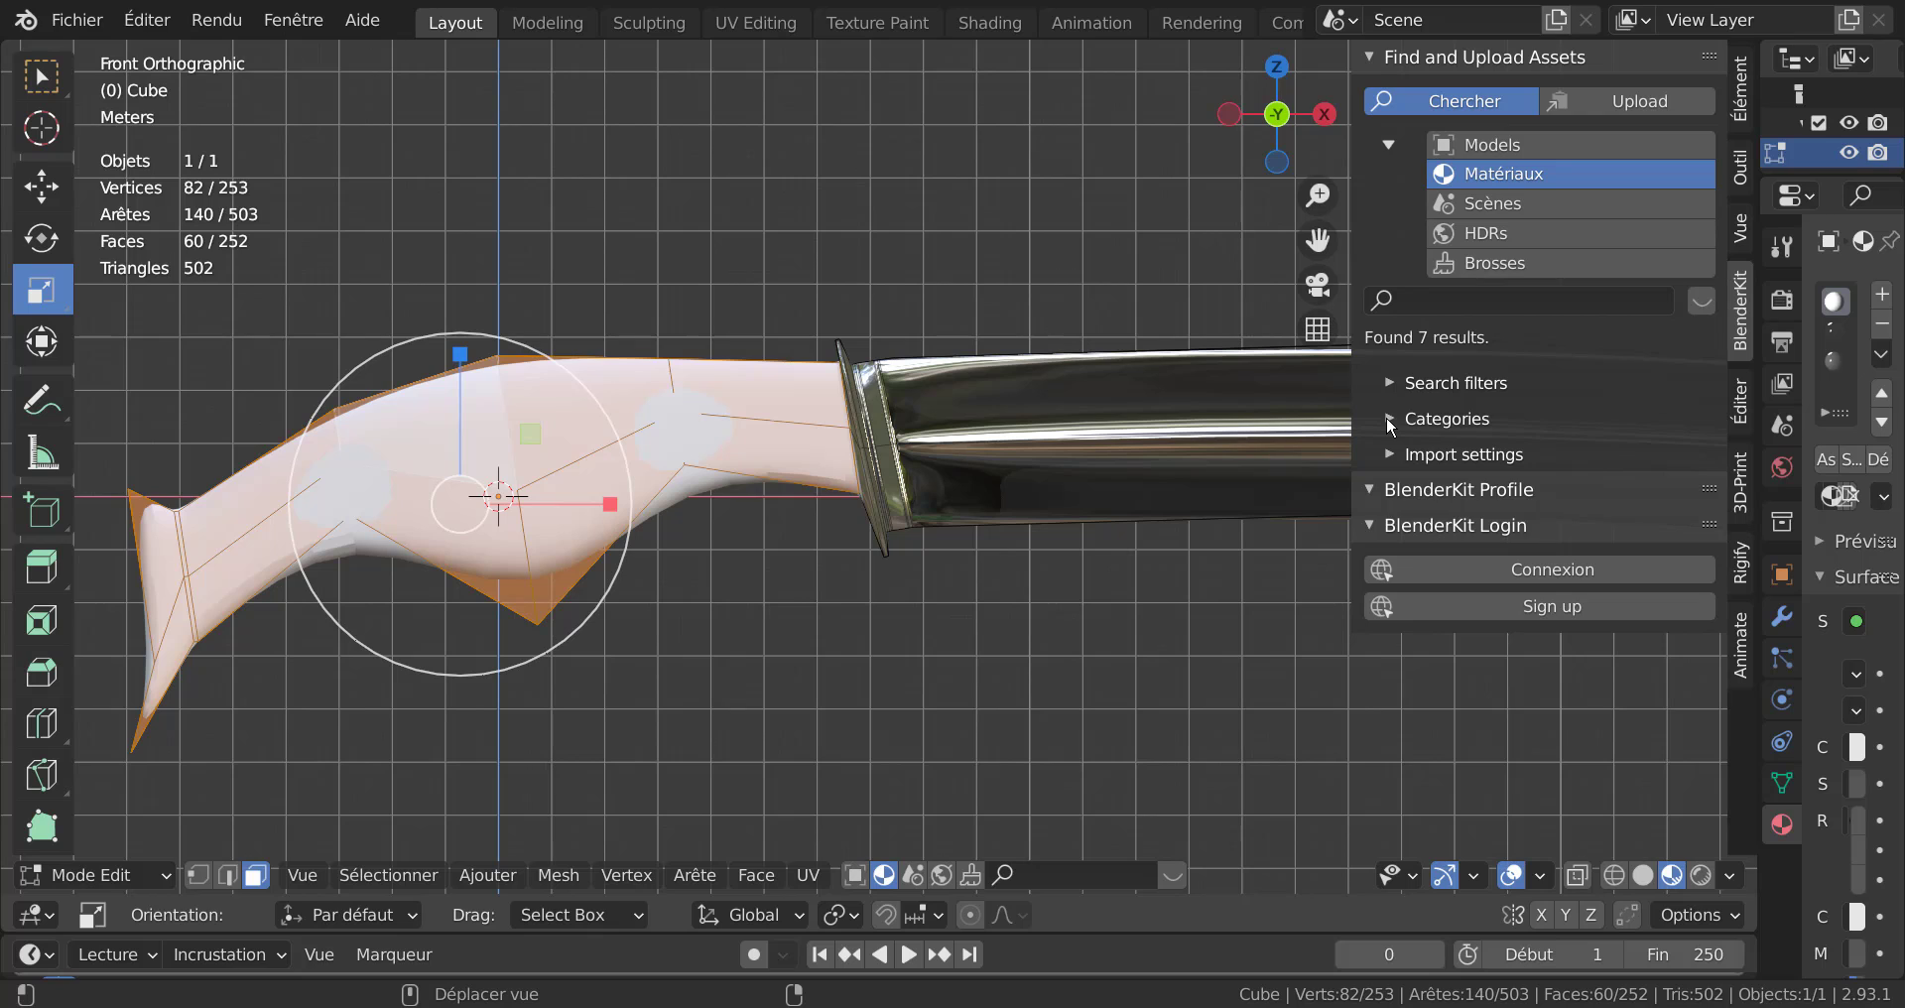
pyautogui.click(1390, 421)
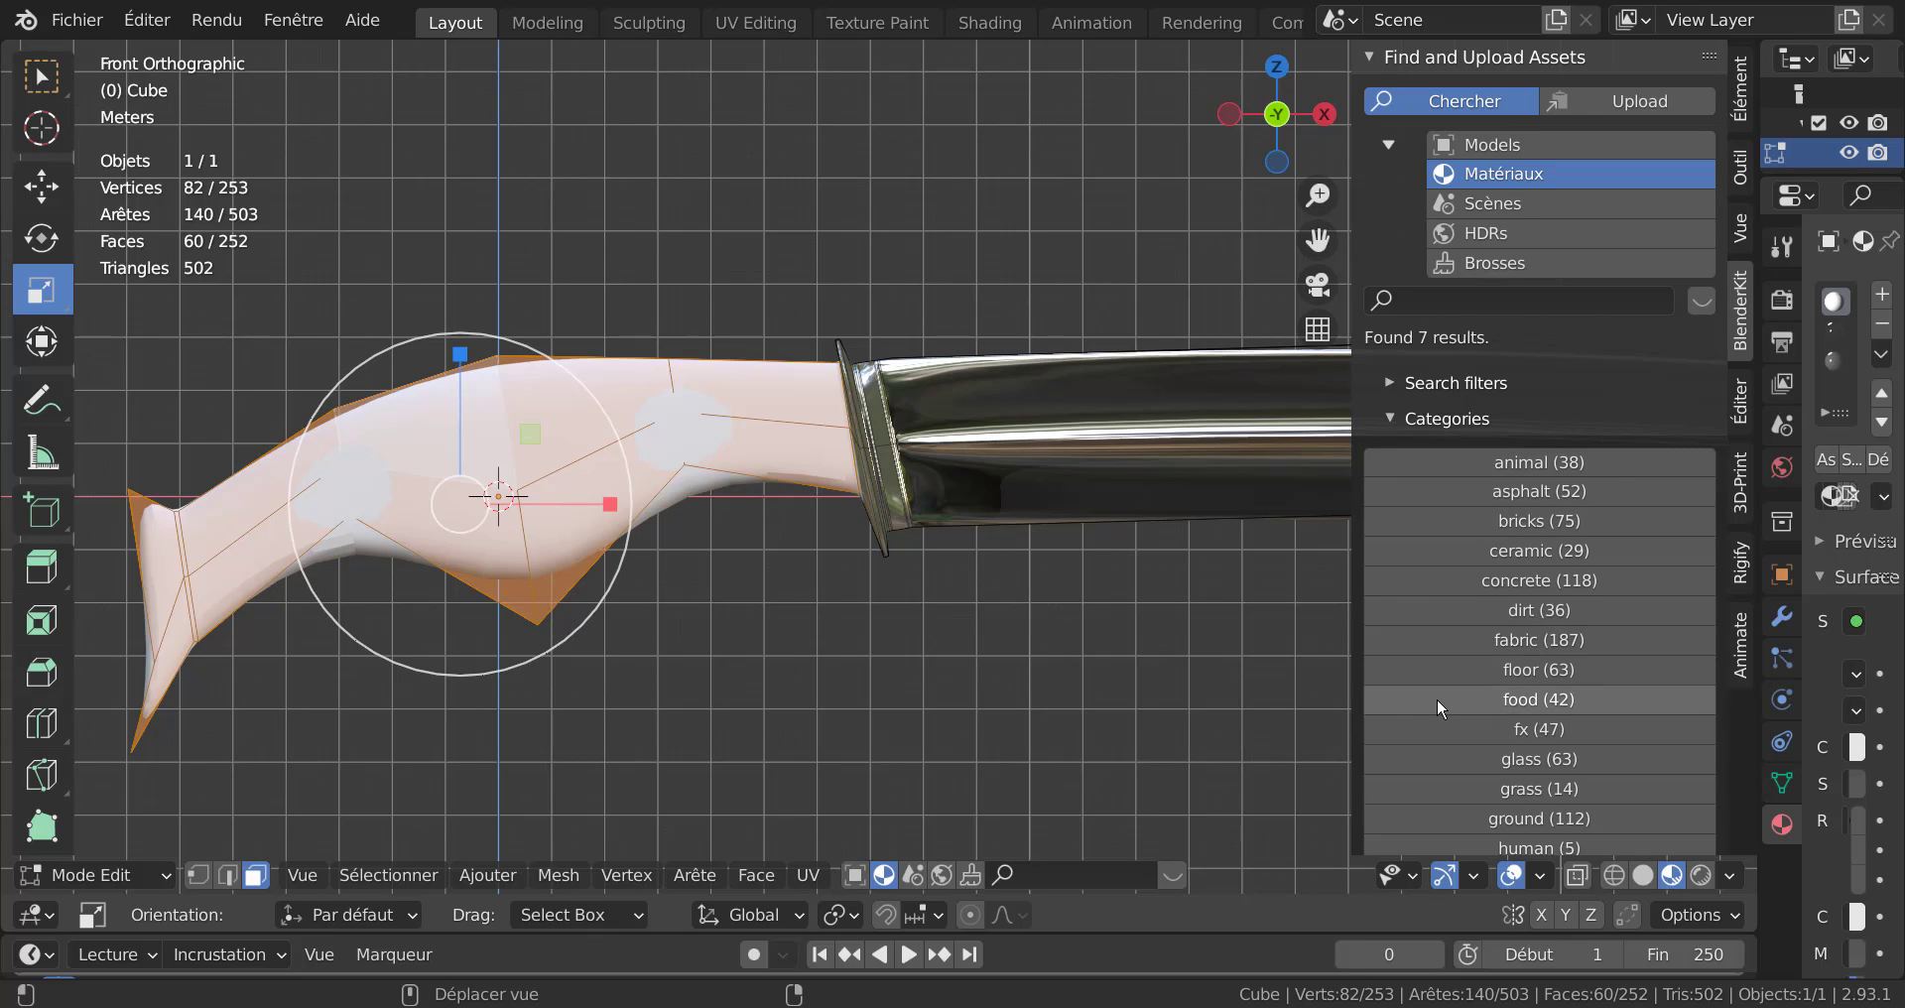
pyautogui.scroll(-17, 1438, 693)
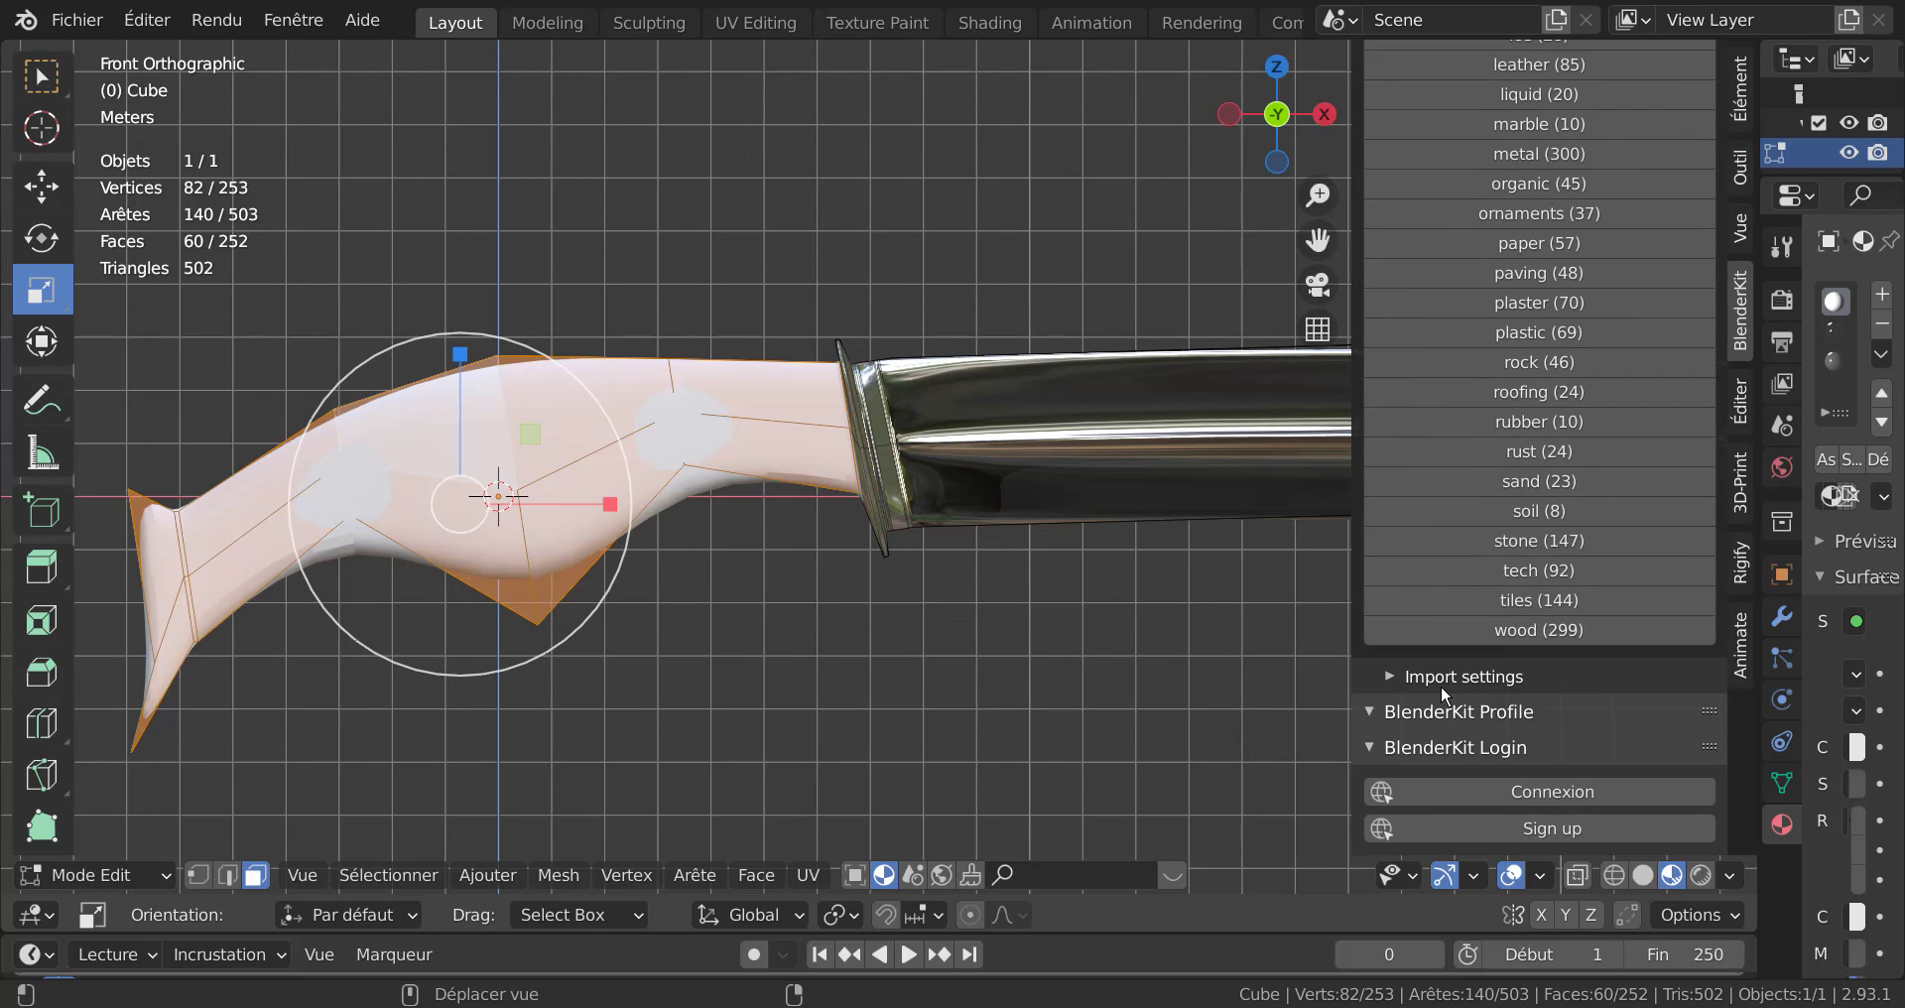
pyautogui.click(1527, 629)
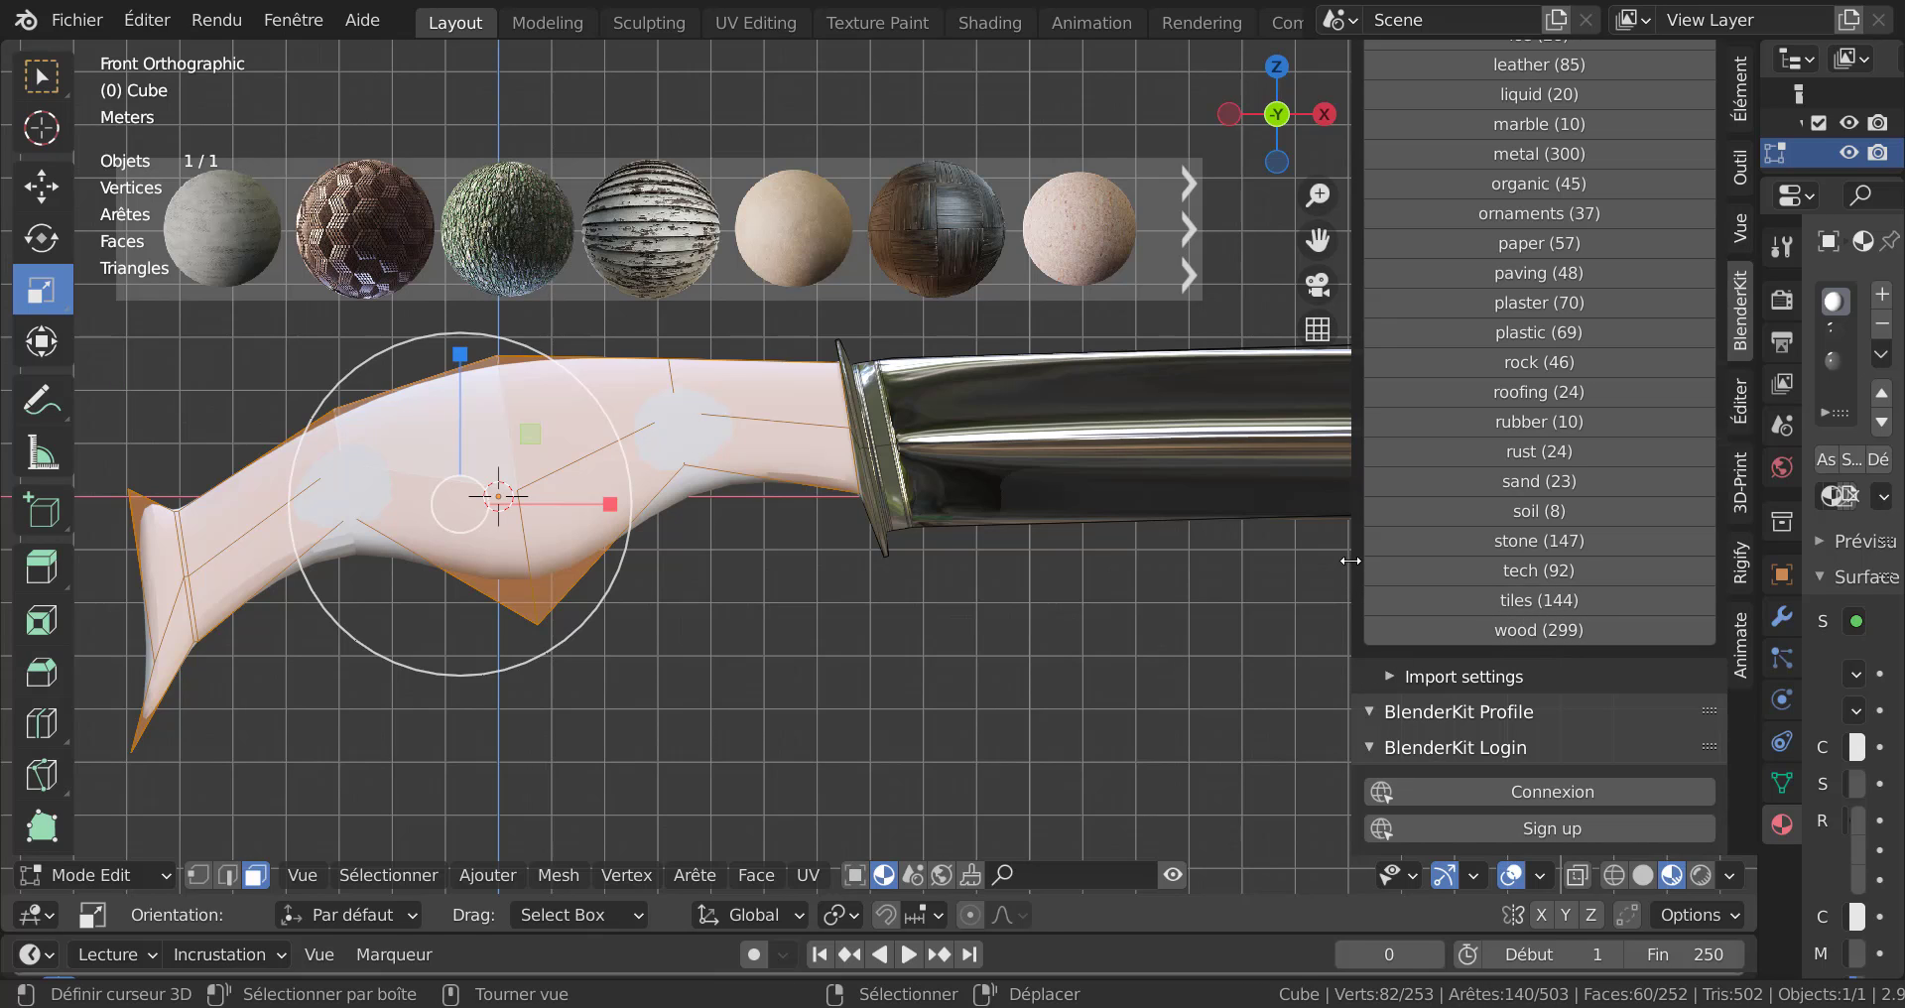
# Collapse the sidebar and examine the wood material thumbnails and their enlarged previews for a suitable handle texture.
pyautogui.moveTo(1351, 561); pyautogui.dragTo(1729, 567)
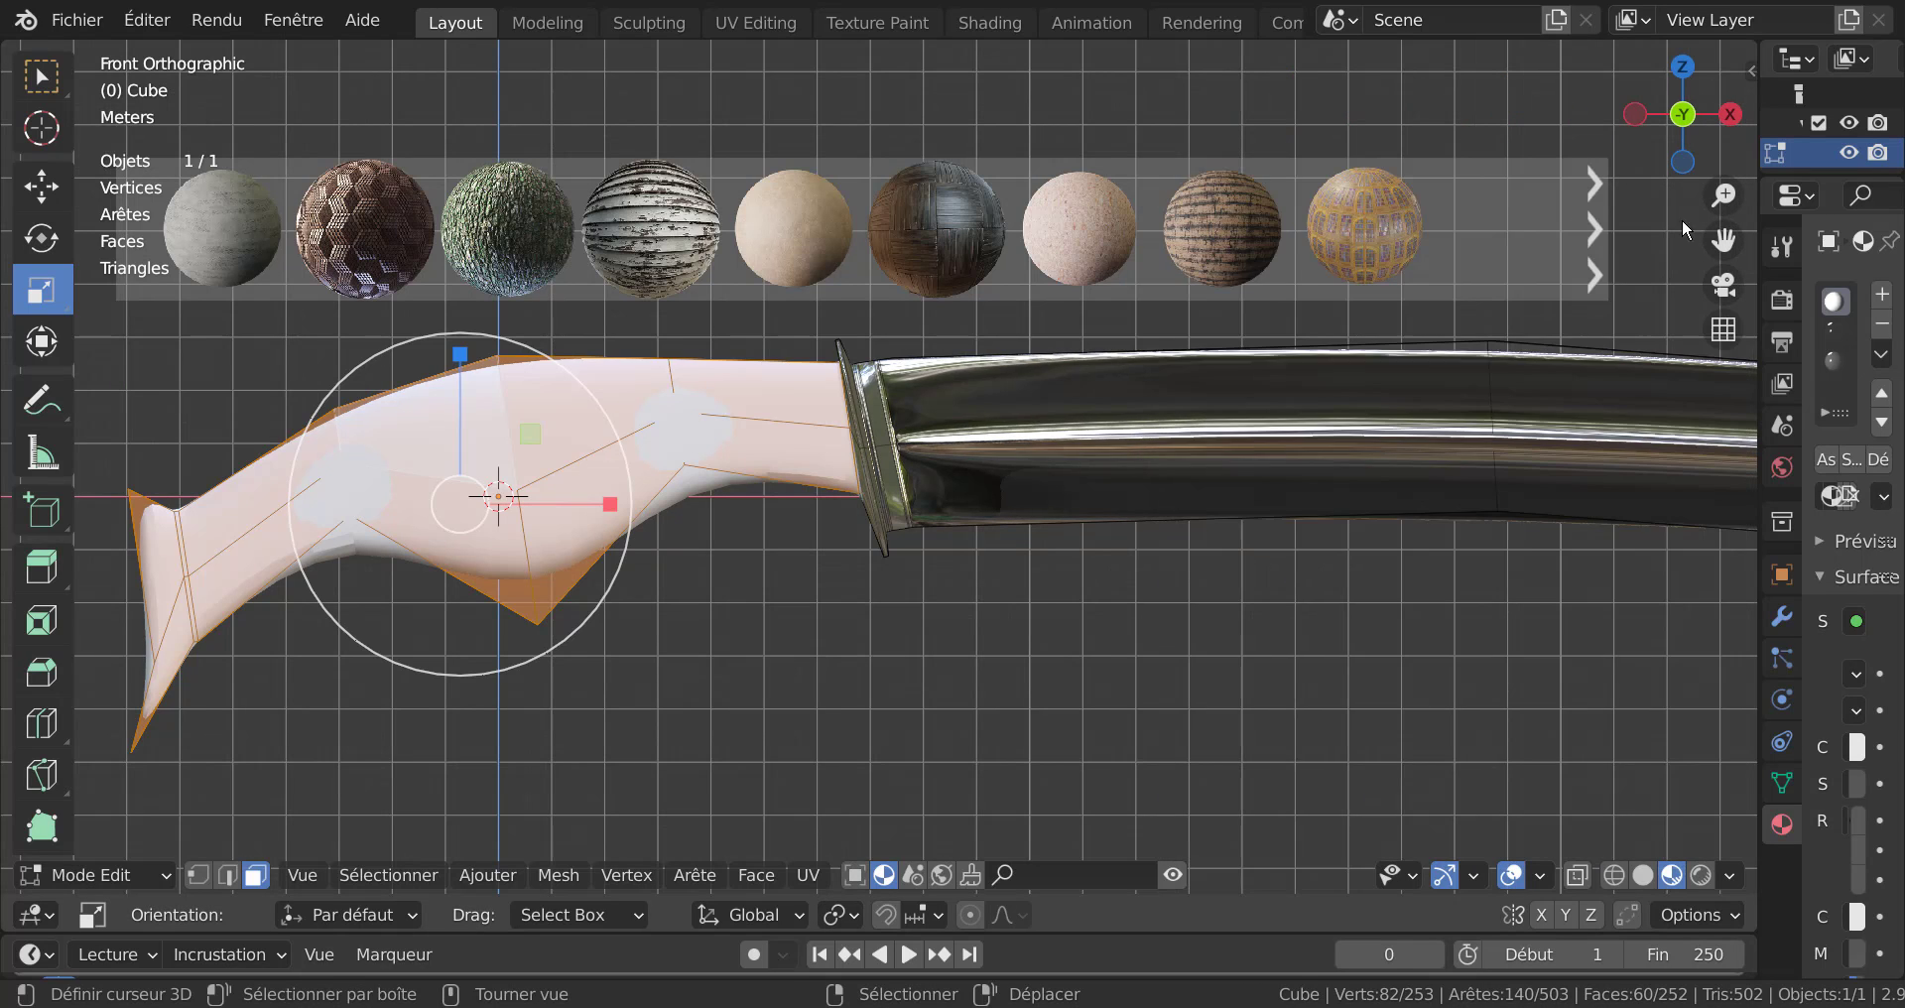
pyautogui.click(1594, 226)
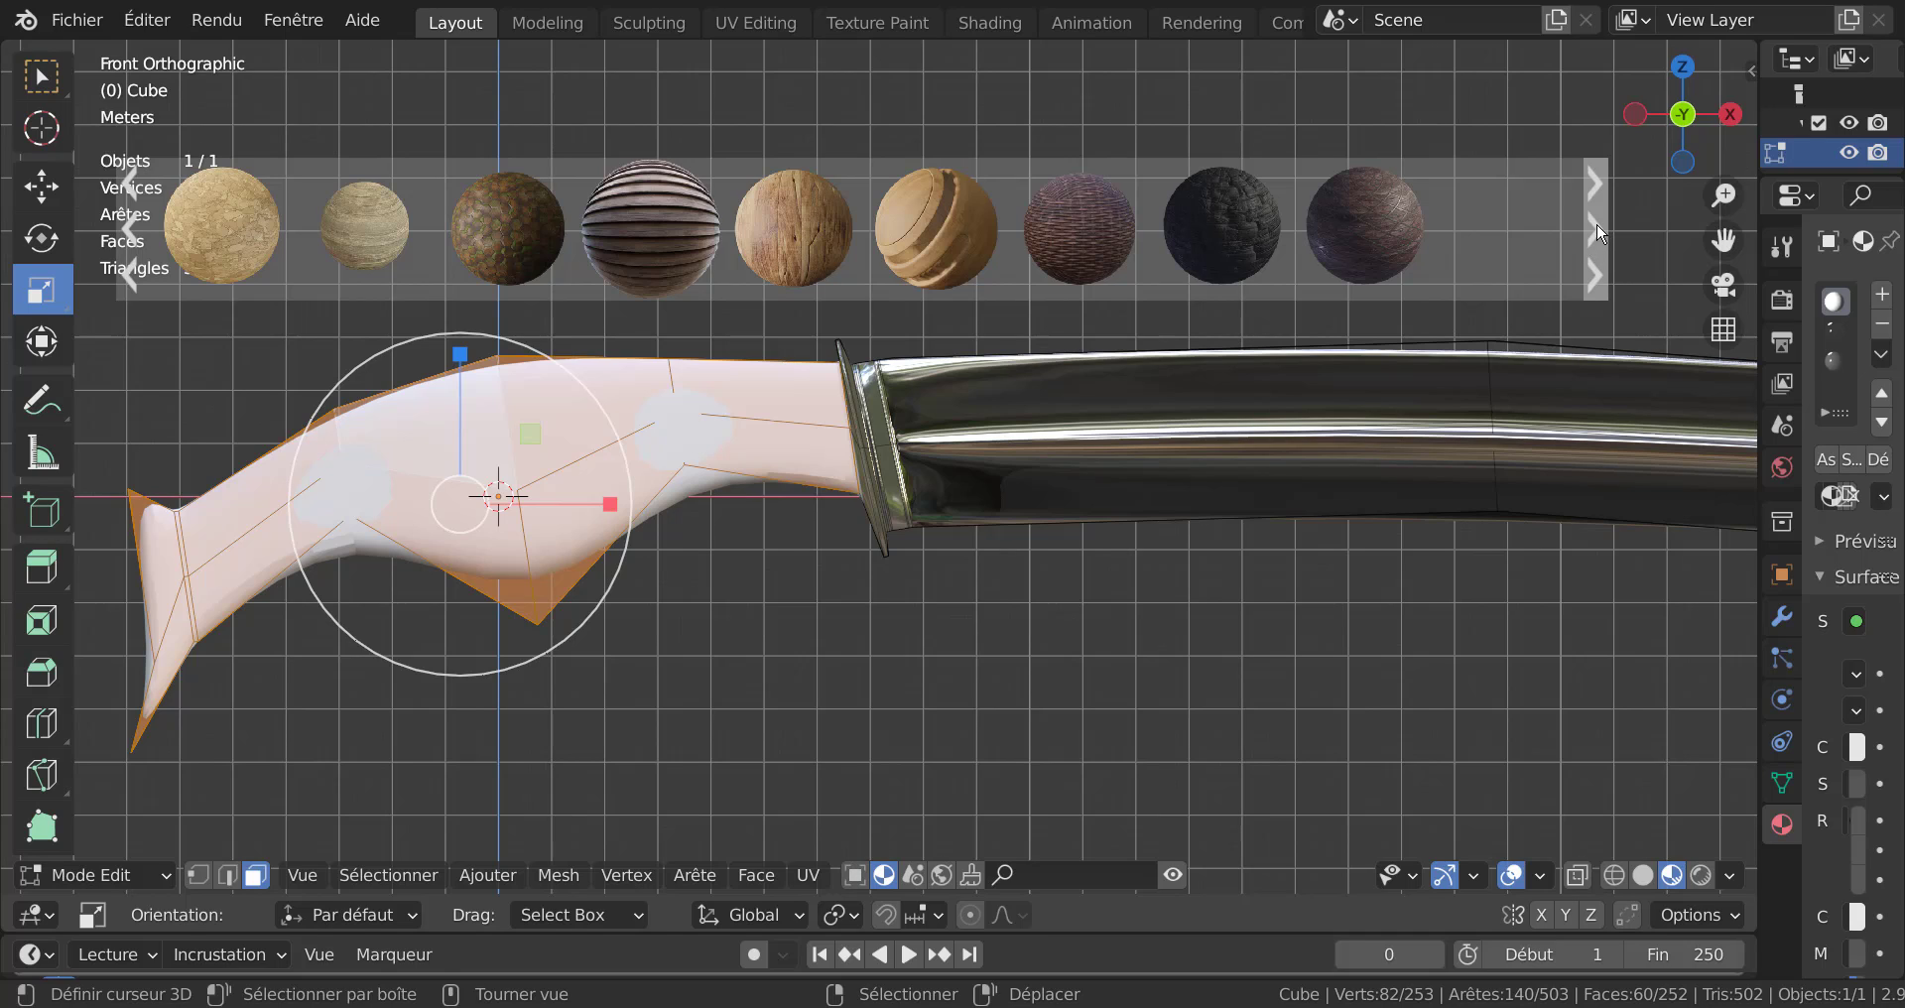
pyautogui.click(1597, 223)
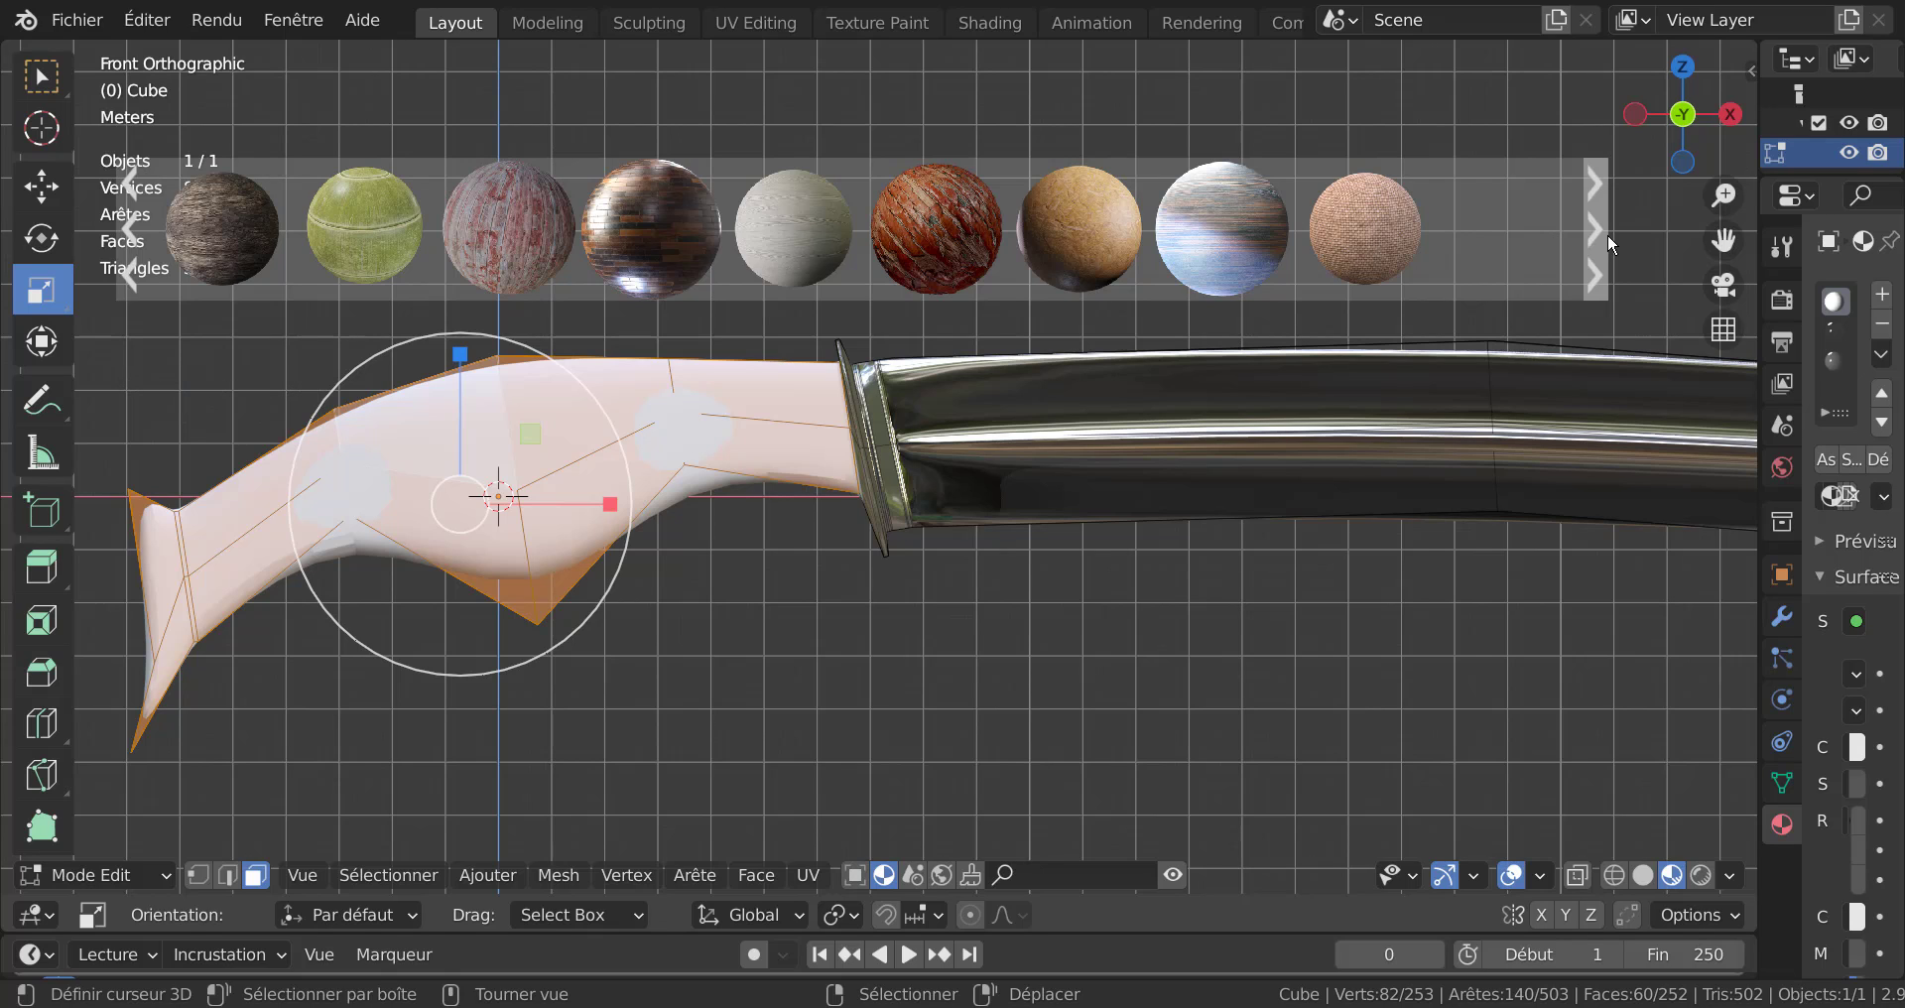
pyautogui.click(126, 233)
pyautogui.moveTo(1366, 200)
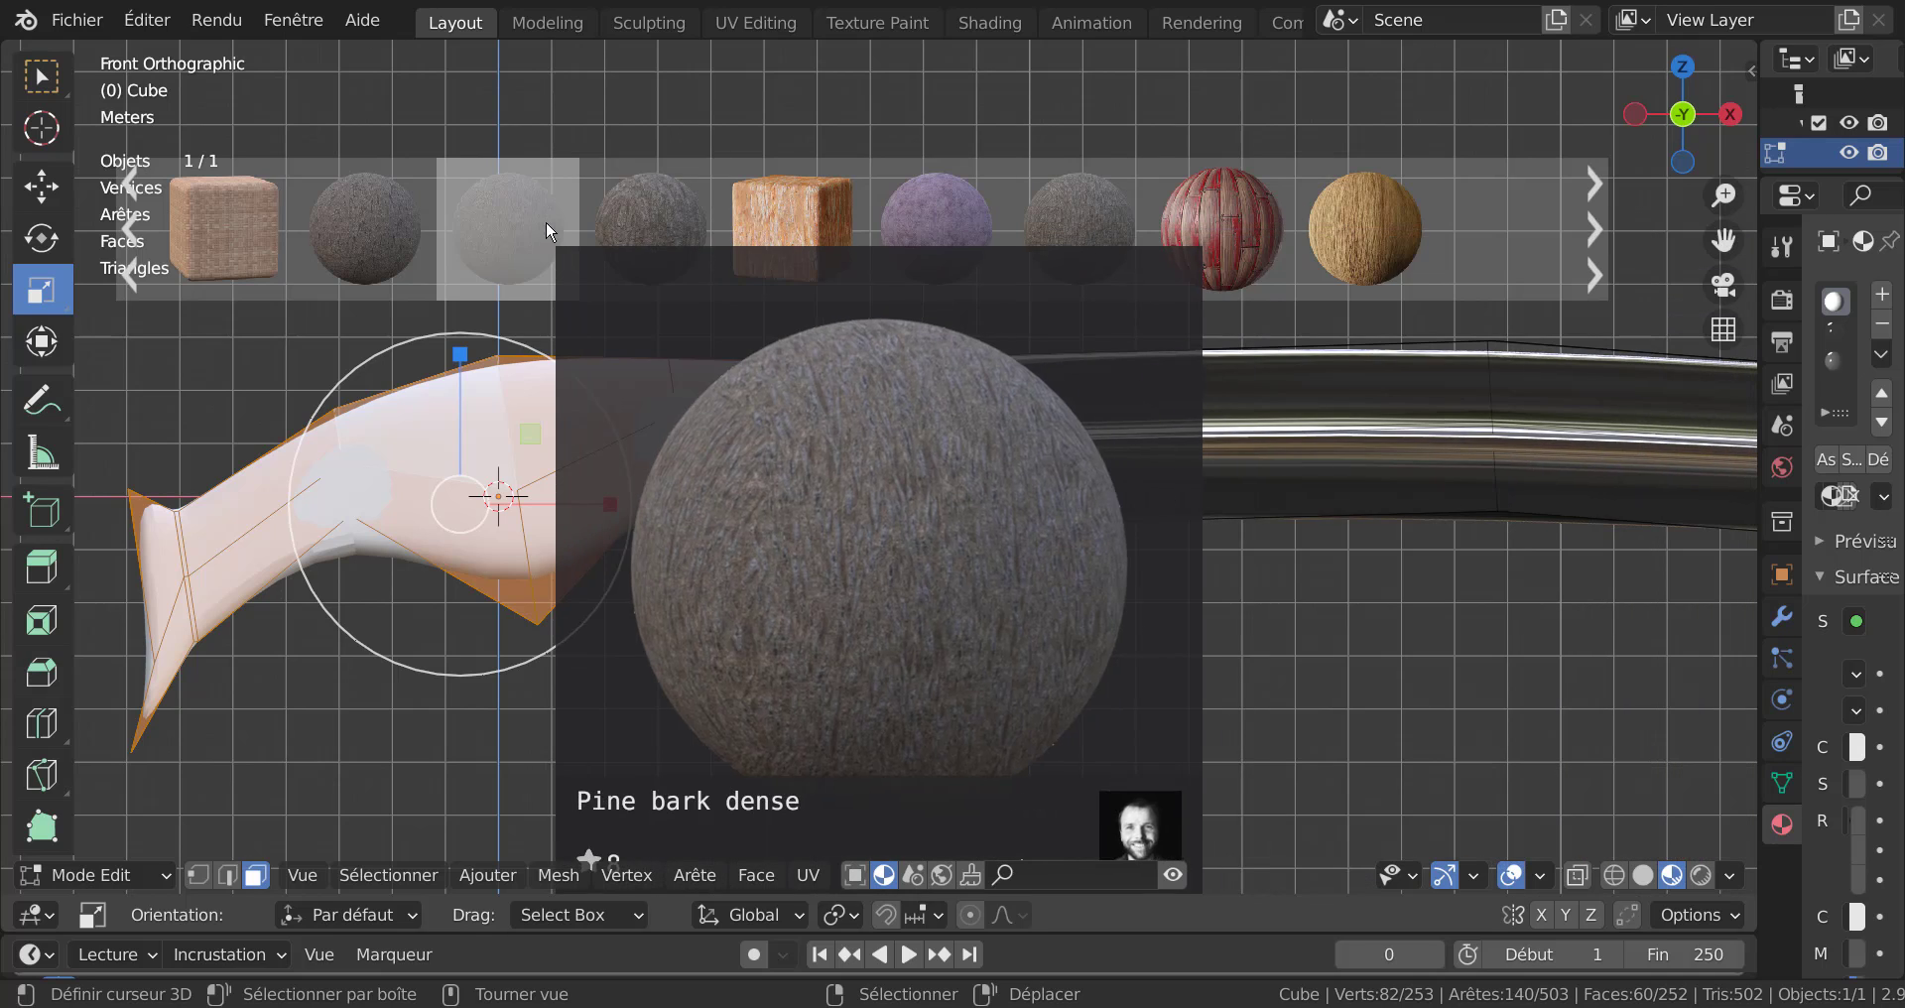
pyautogui.moveTo(195, 193)
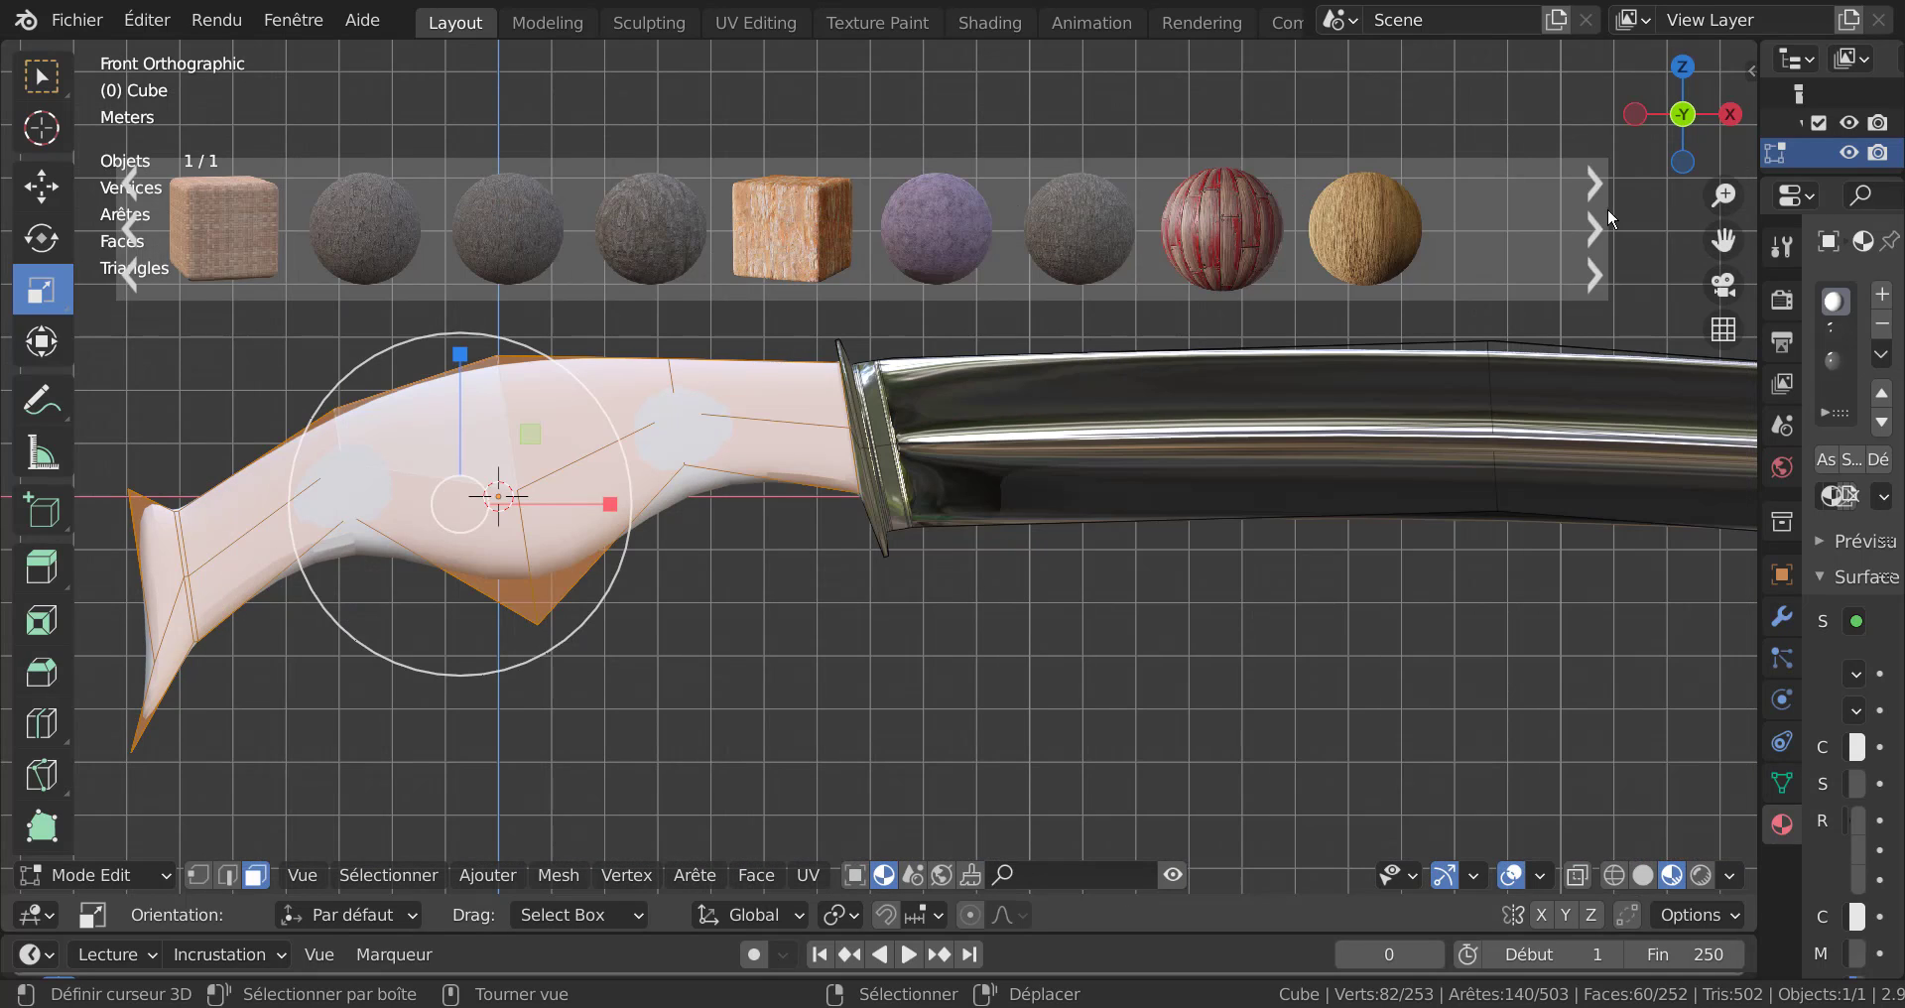
pyautogui.click(1595, 234)
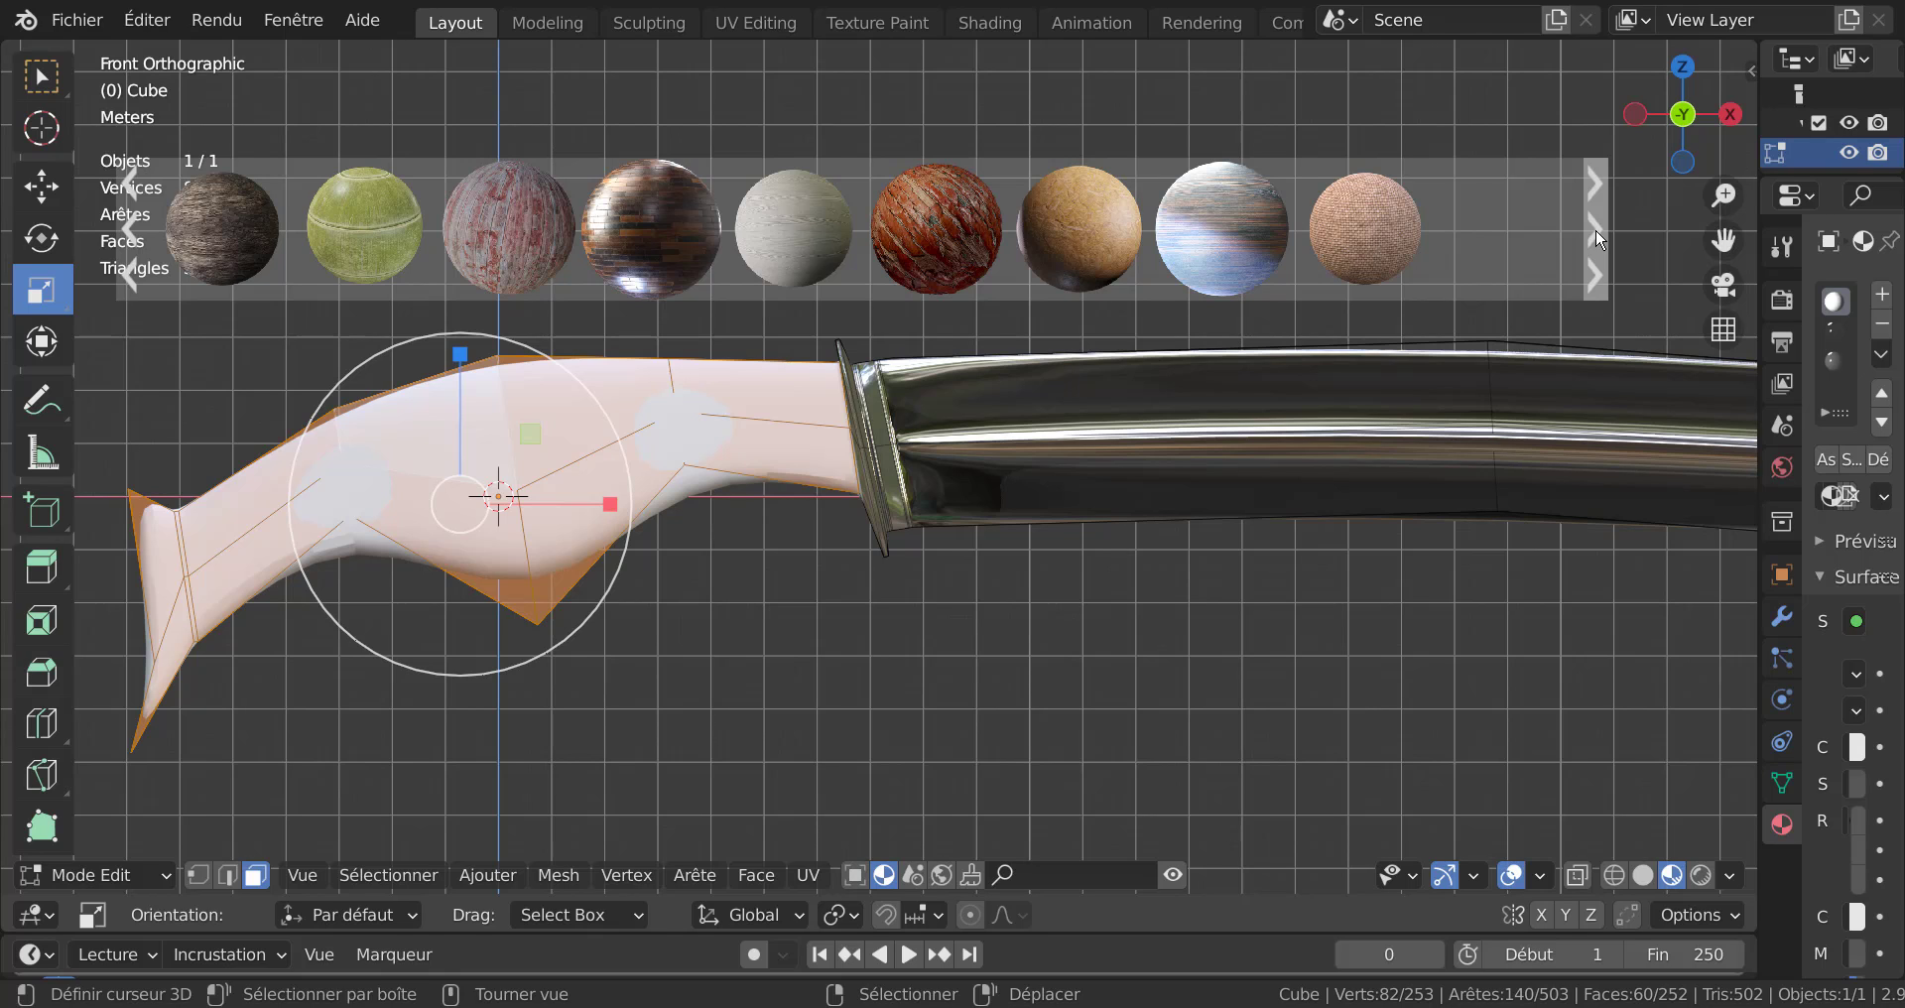
pyautogui.click(1596, 236)
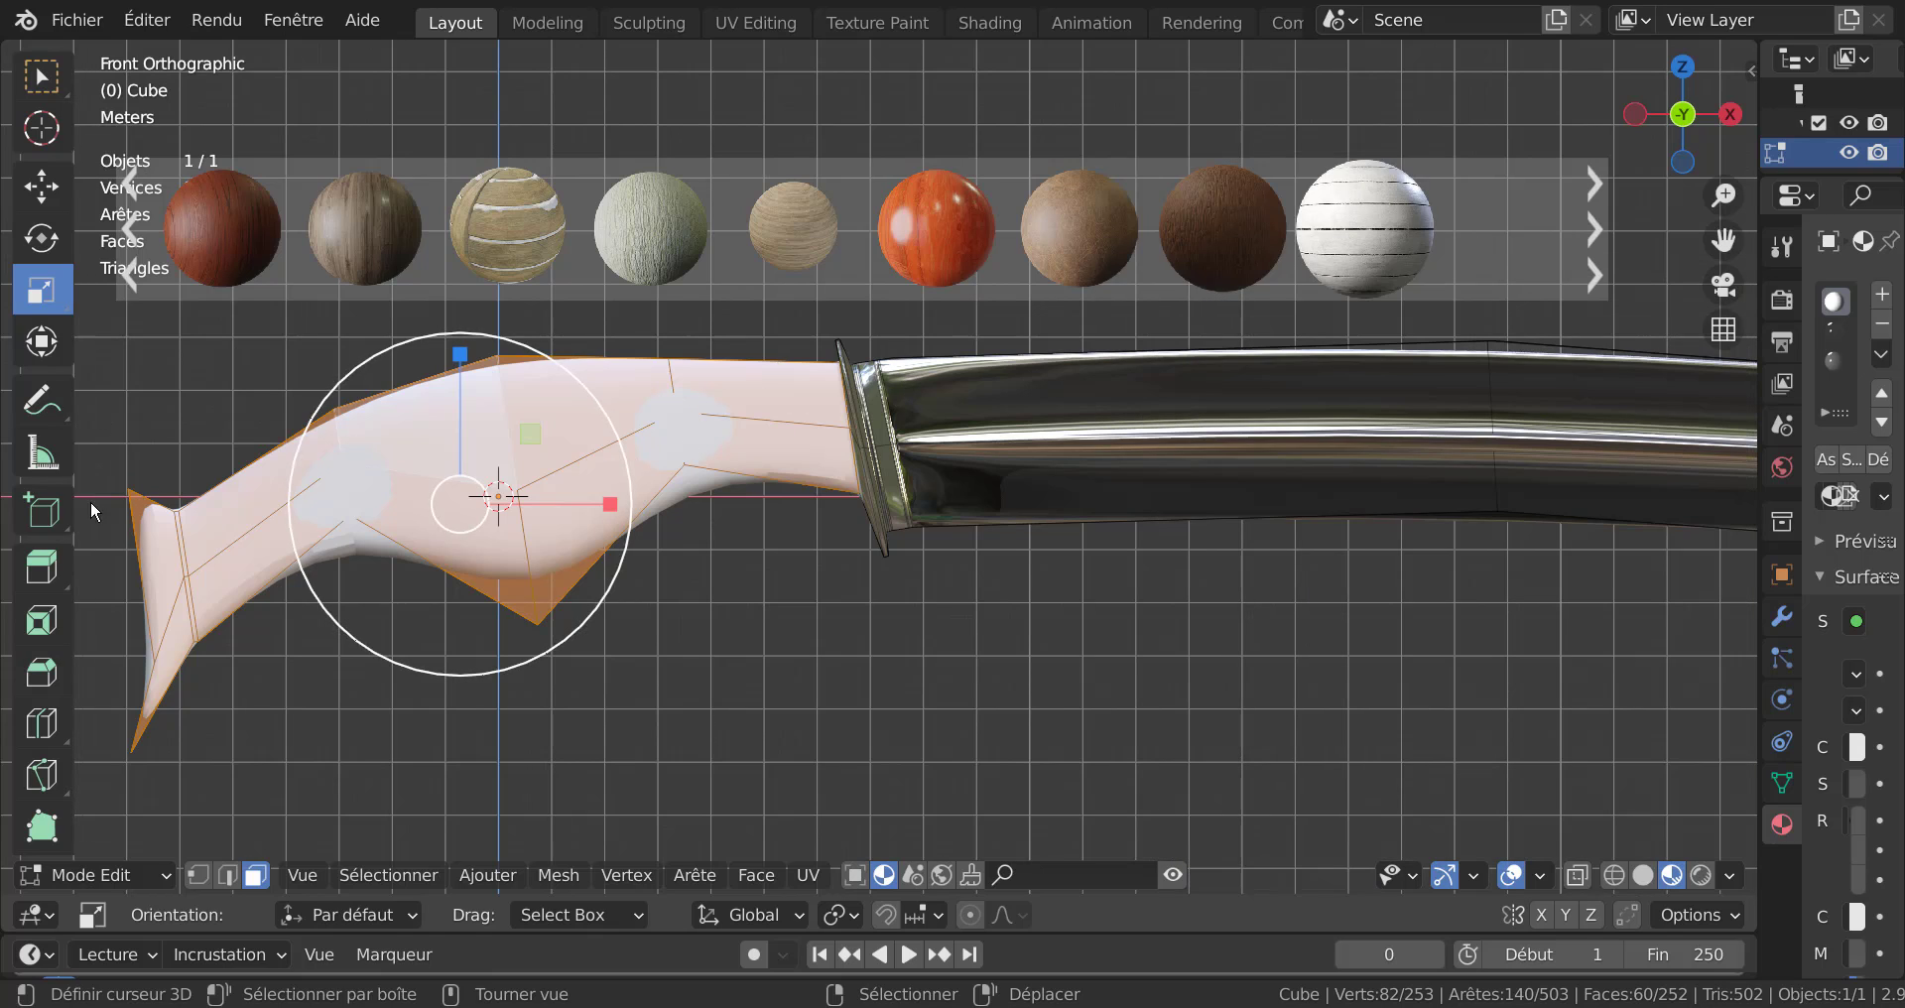
pyautogui.moveTo(1389, 238)
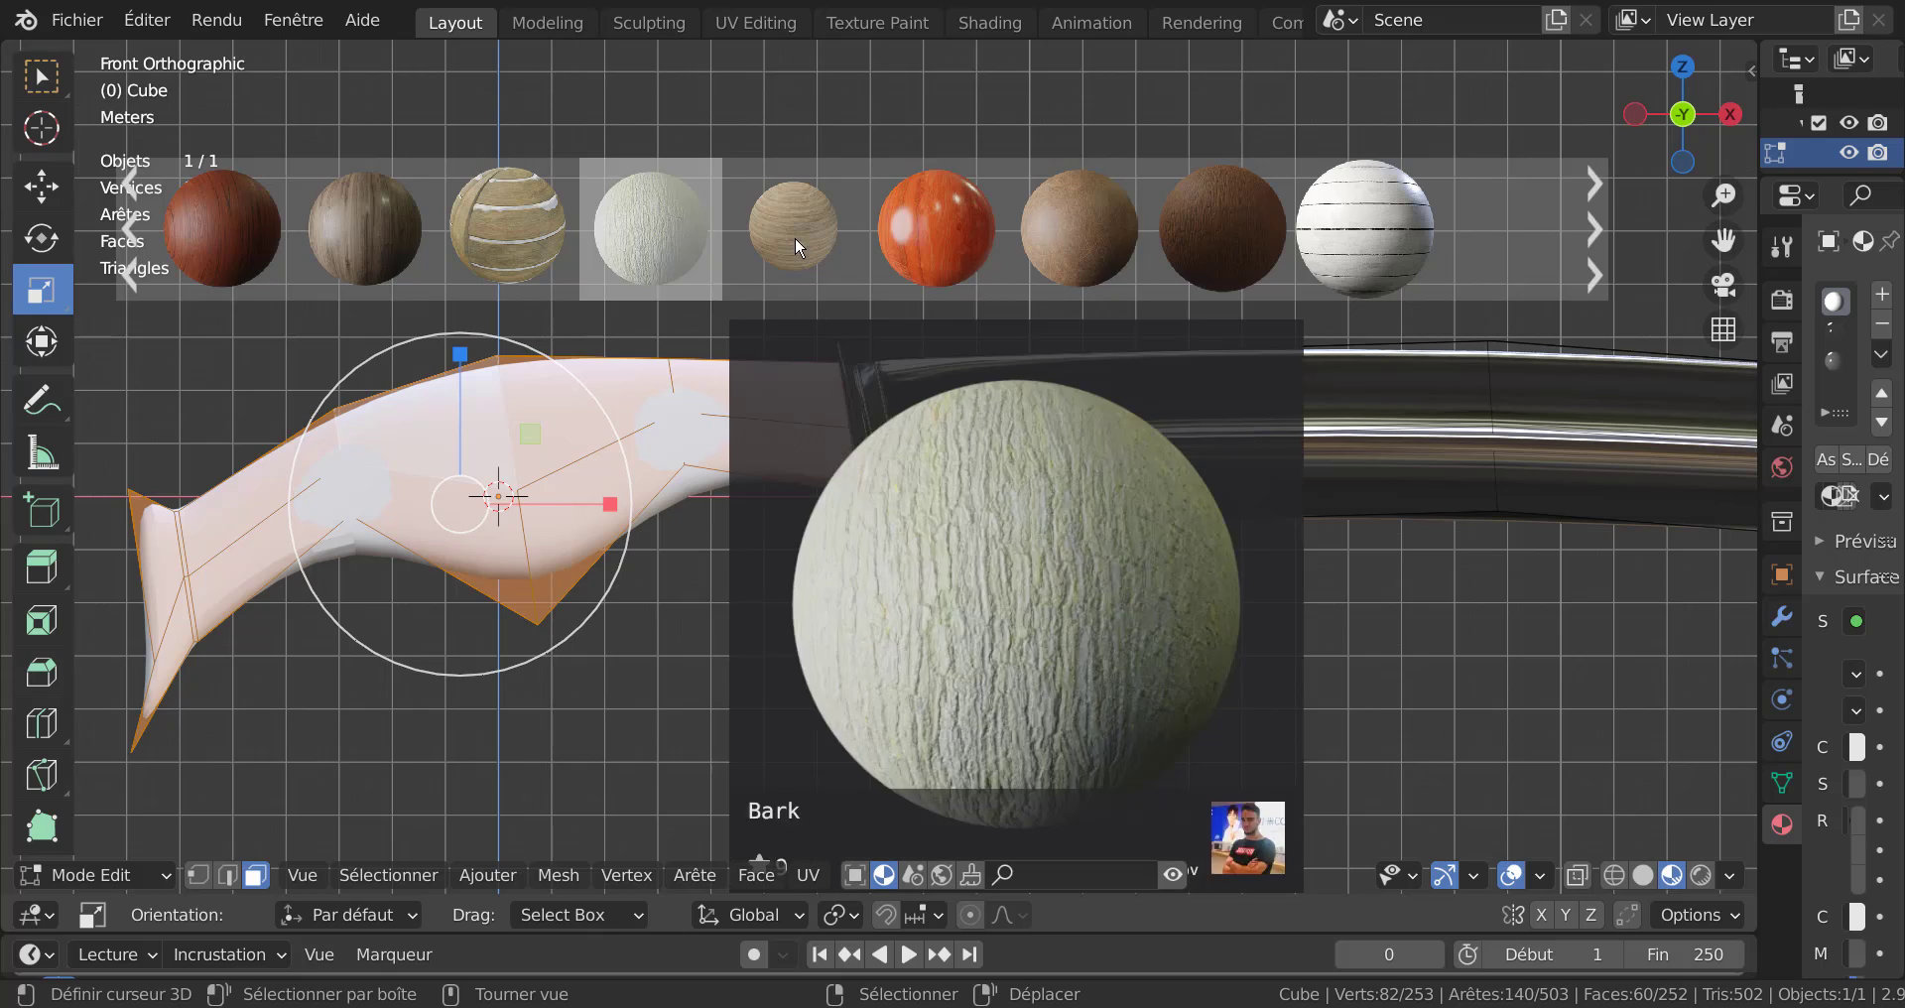
pyautogui.moveTo(794, 230)
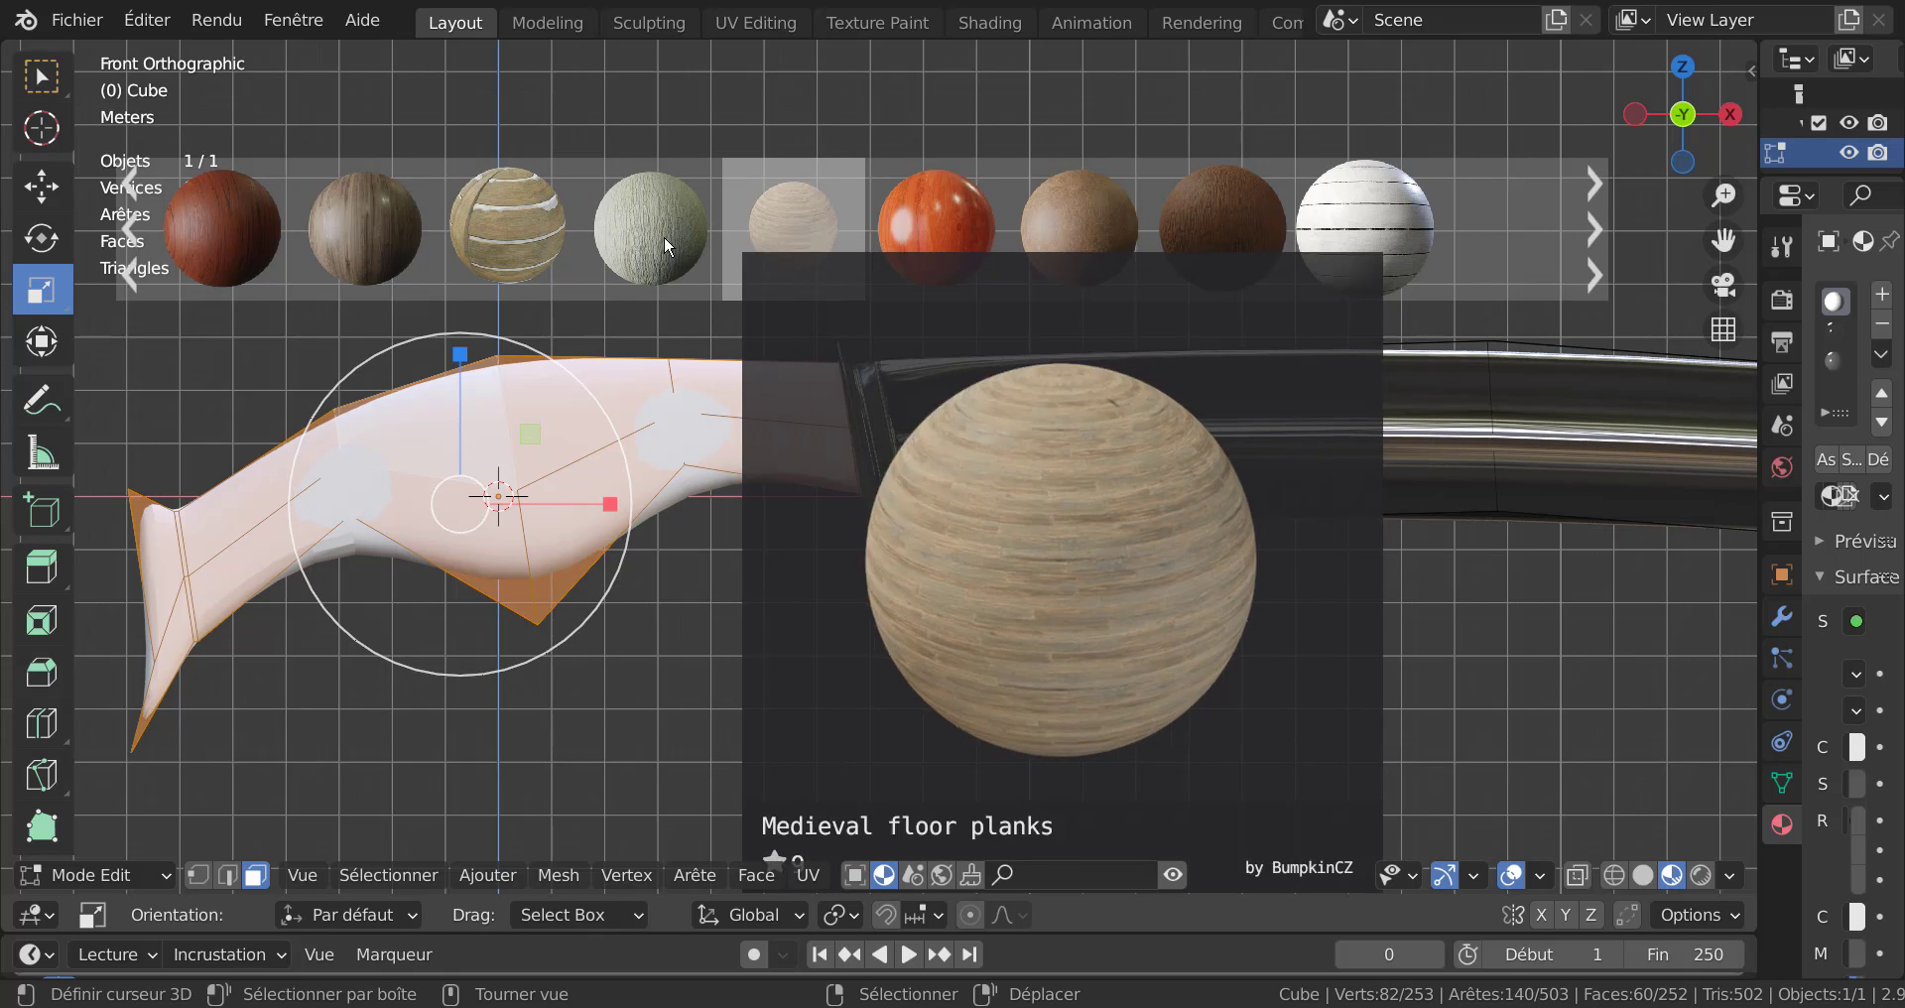
pyautogui.moveTo(645, 242)
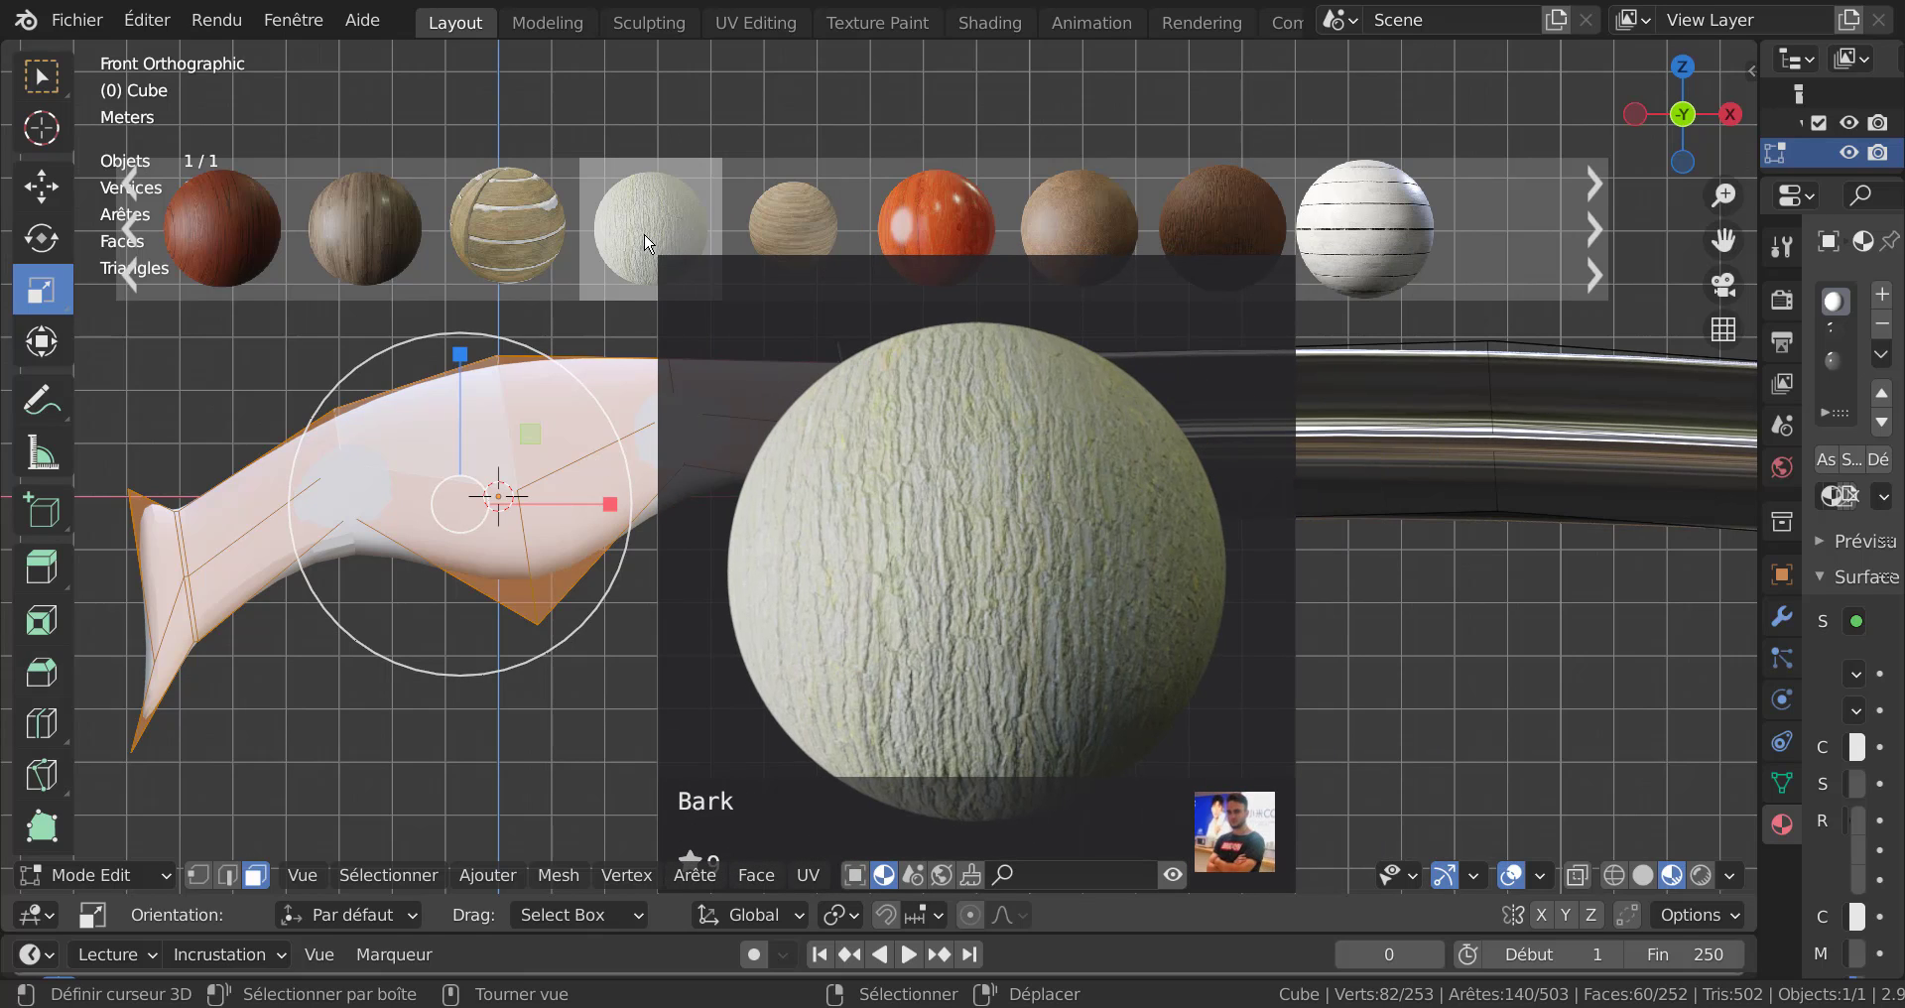
# Return to Object Mode and apply the "Chestnut fine wood texture" material to the knife handle.
pyautogui.moveTo(354, 222)
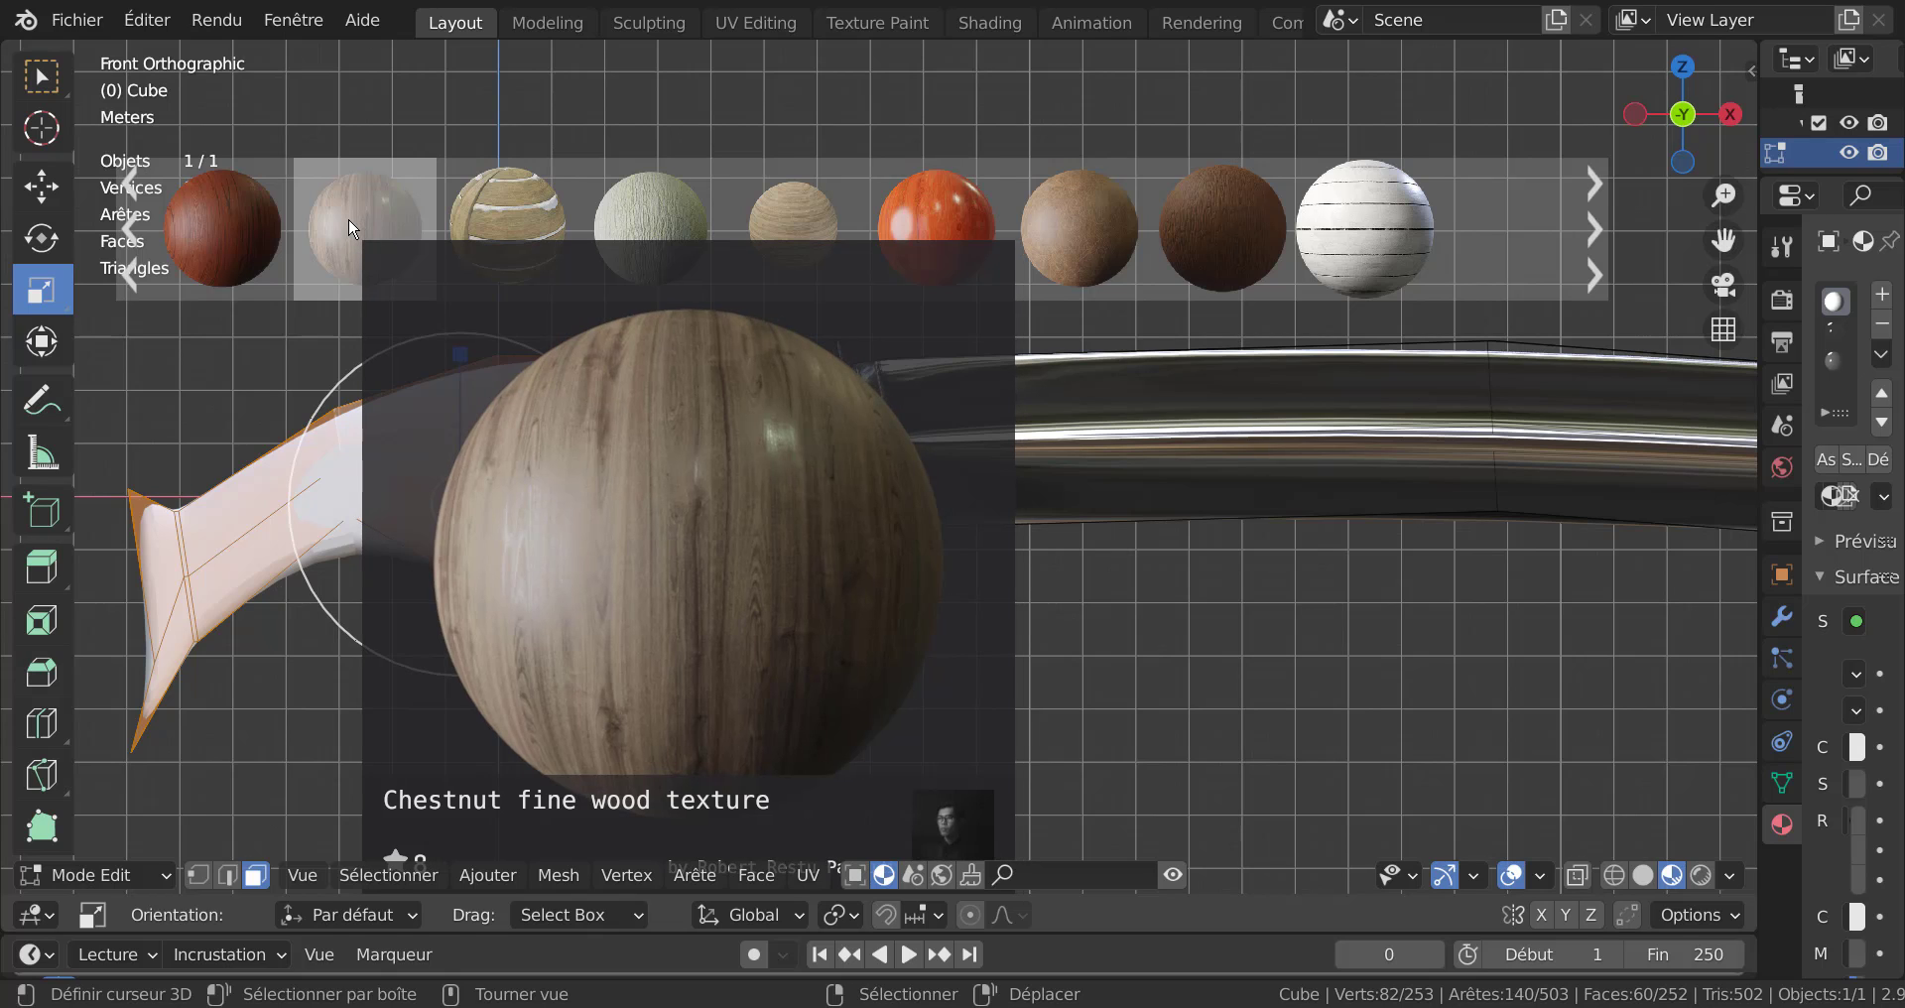
pyautogui.press('Tab')
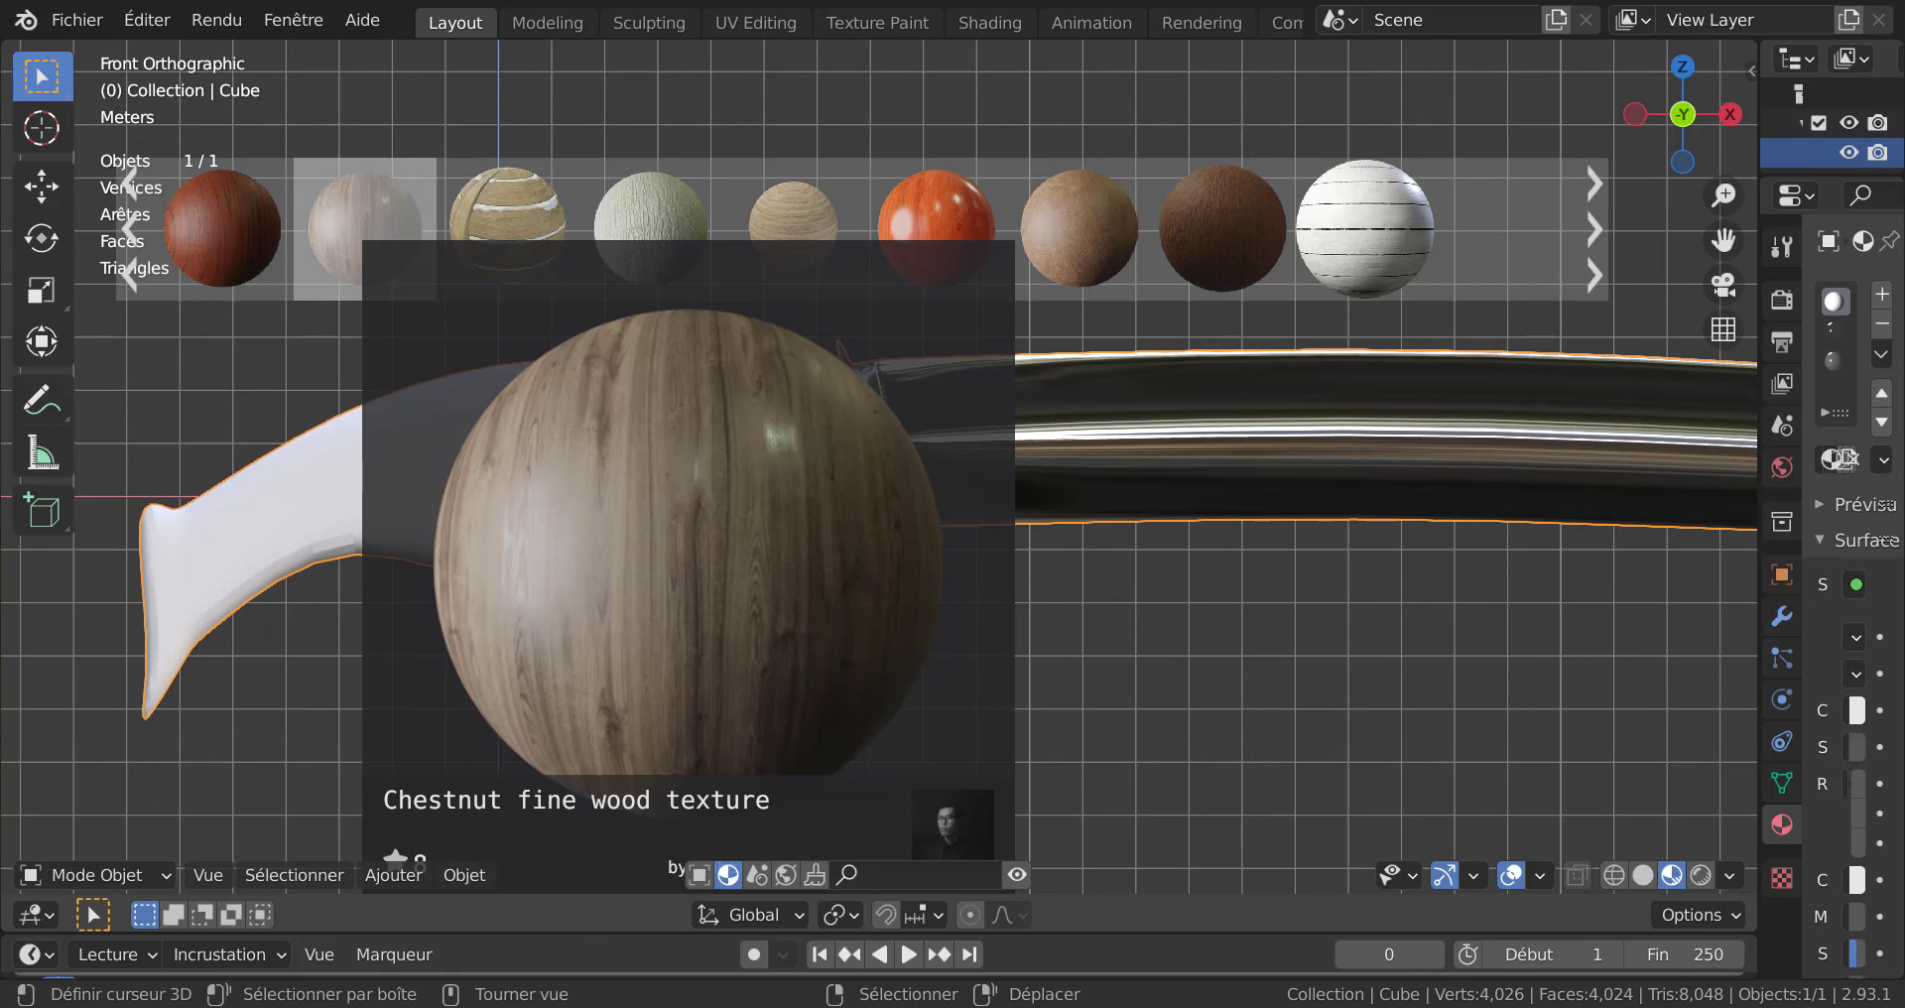
pyautogui.click(348, 218)
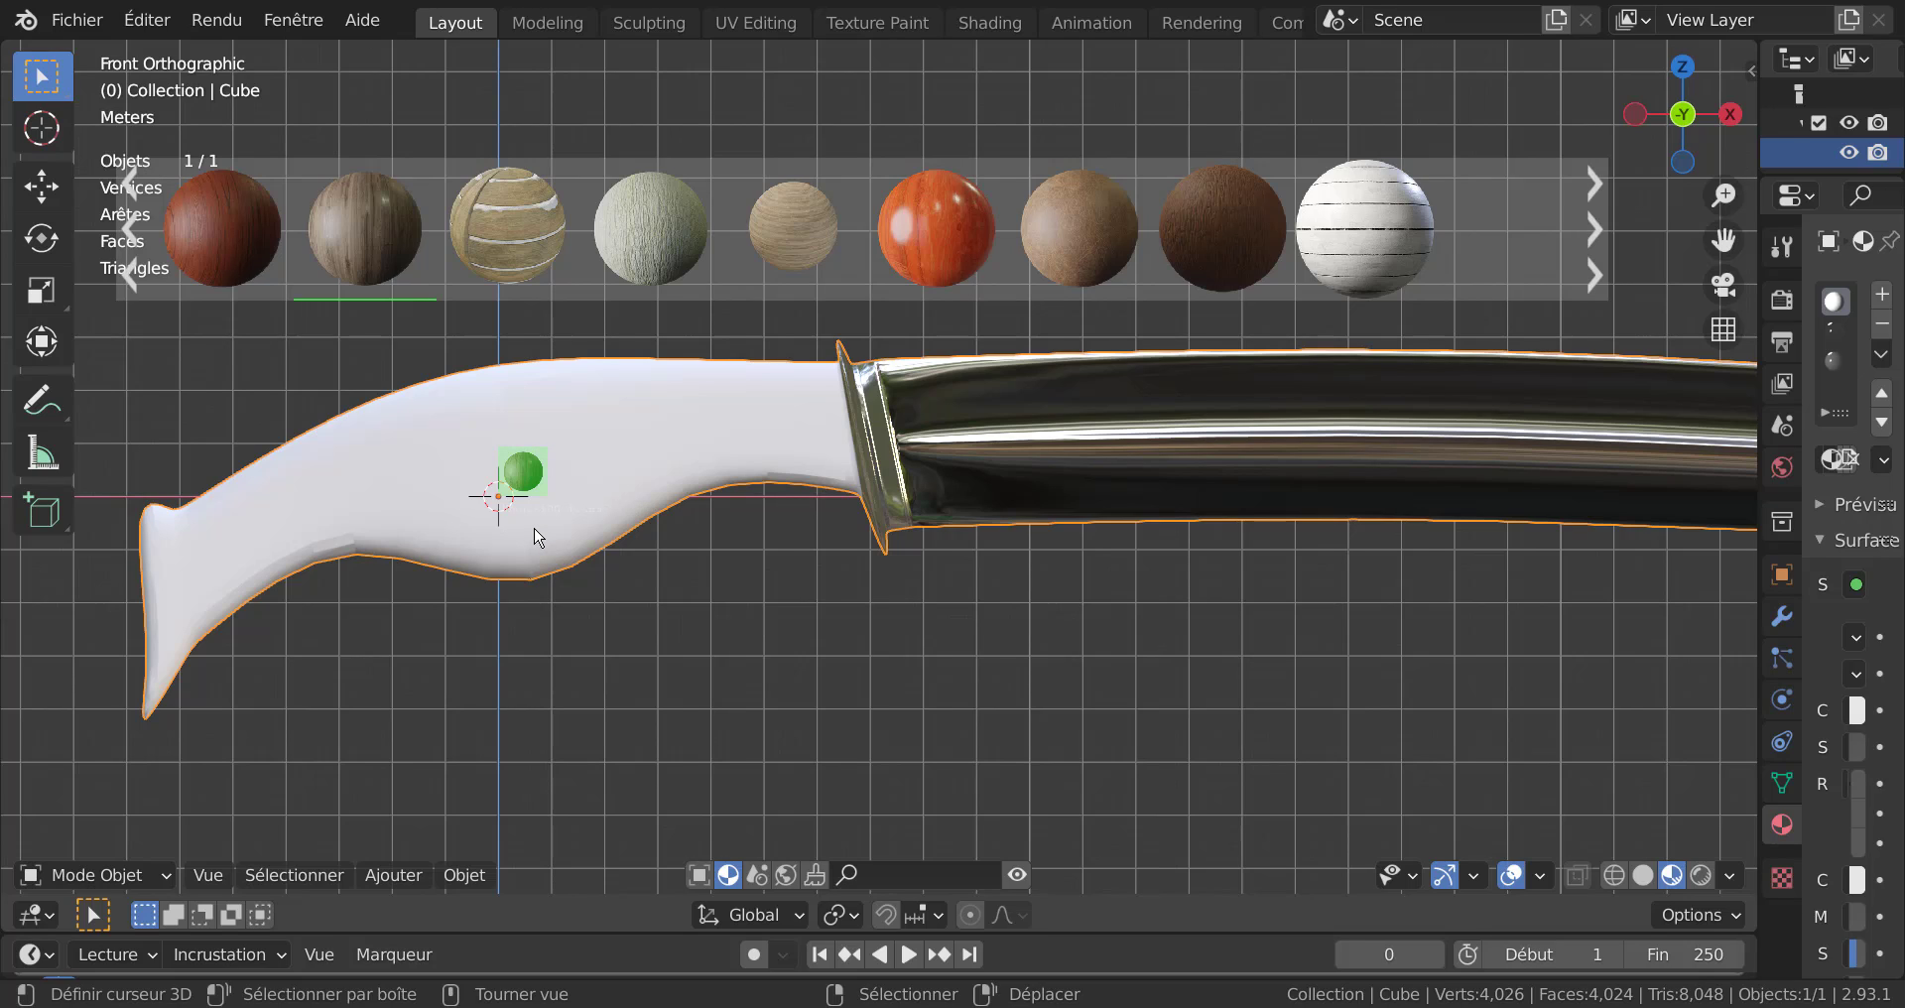
pyautogui.moveTo(535, 538); pyautogui.dragTo(536, 538)
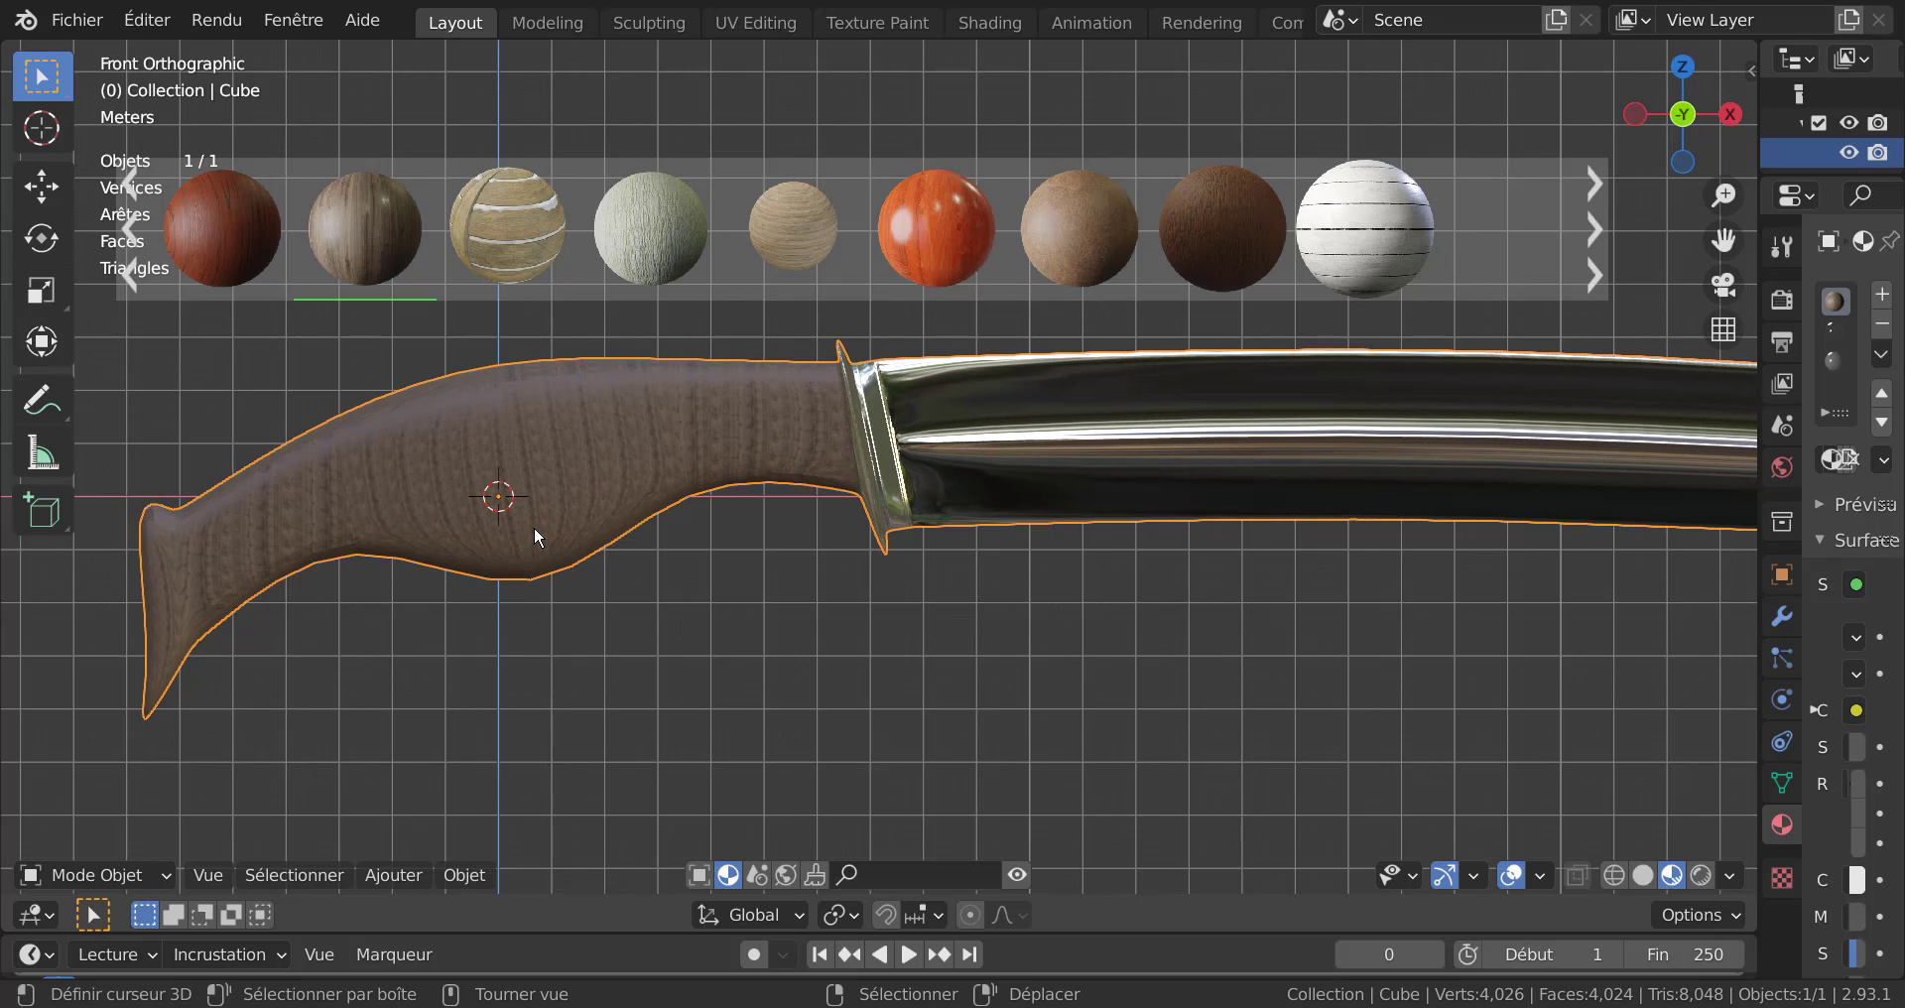
# Inspect the wood-textured handle from several angles and hide the BlenderKit asset bar.
pyautogui.moveTo(777, 615); pyautogui.dragTo(944, 605, button='middle')
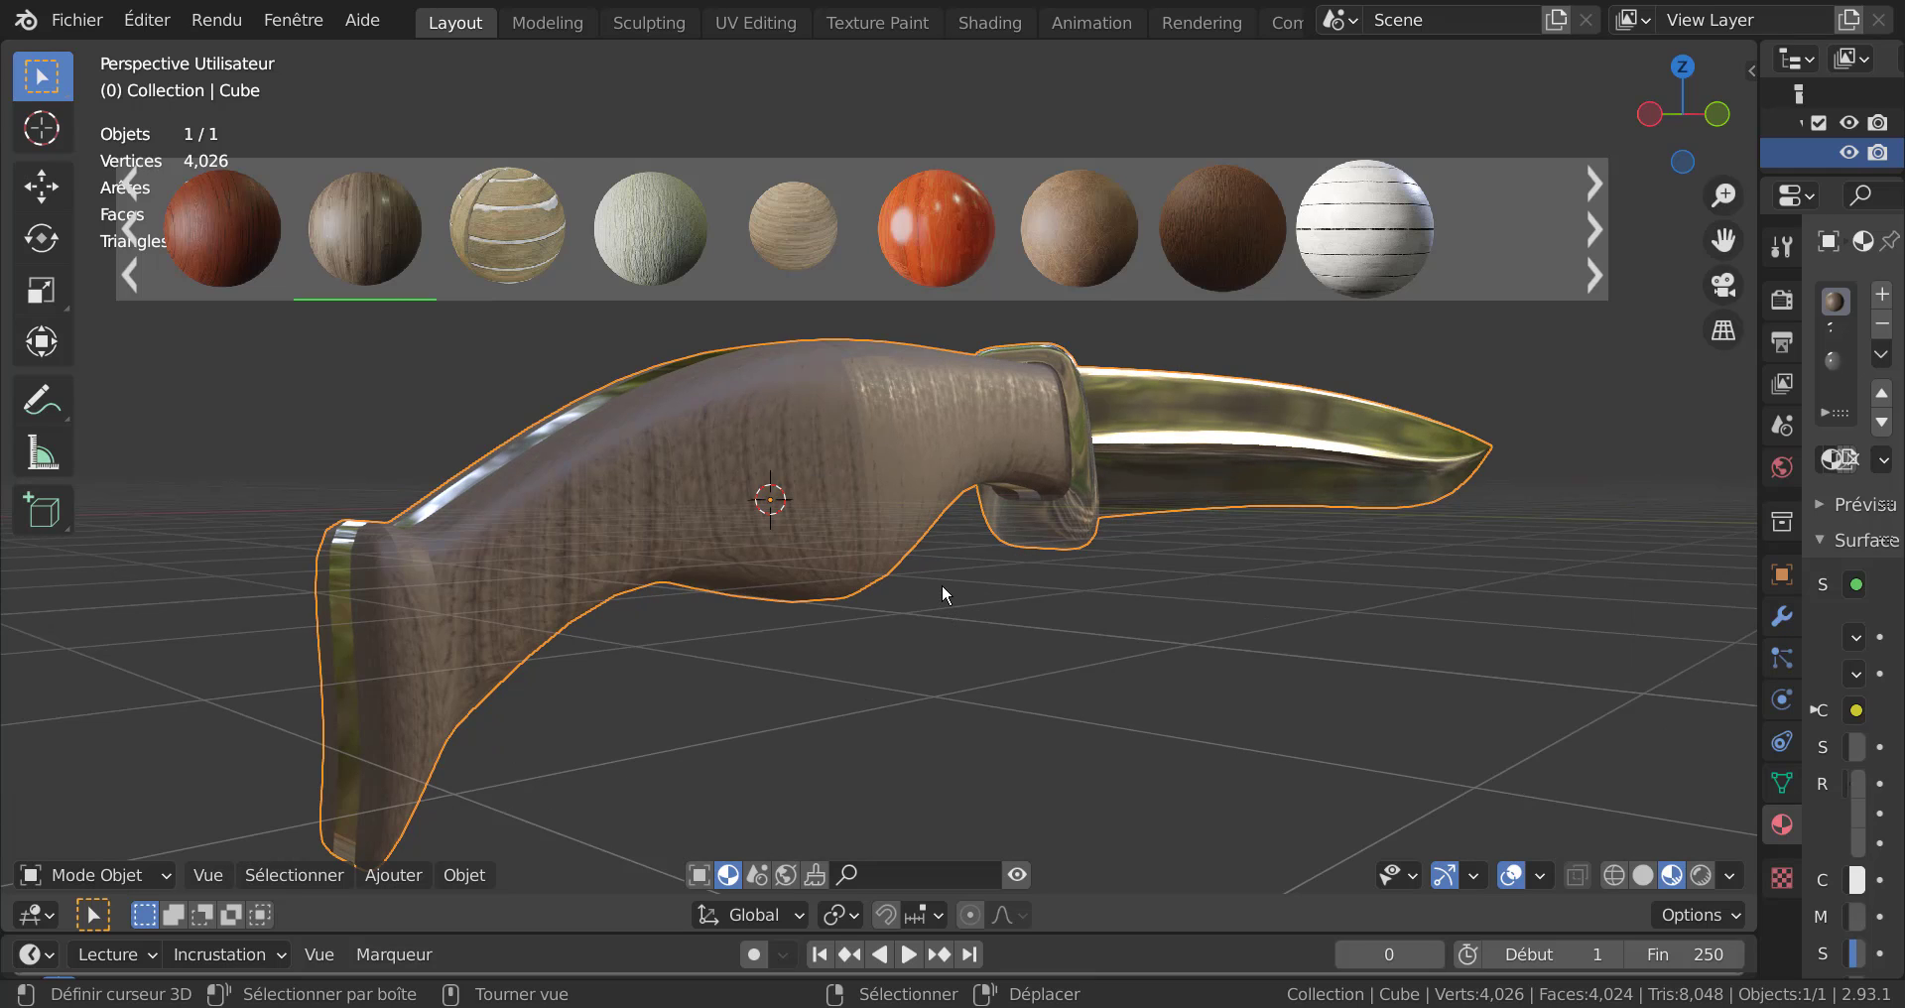
pyautogui.moveTo(927, 585); pyautogui.dragTo(877, 599, button='middle')
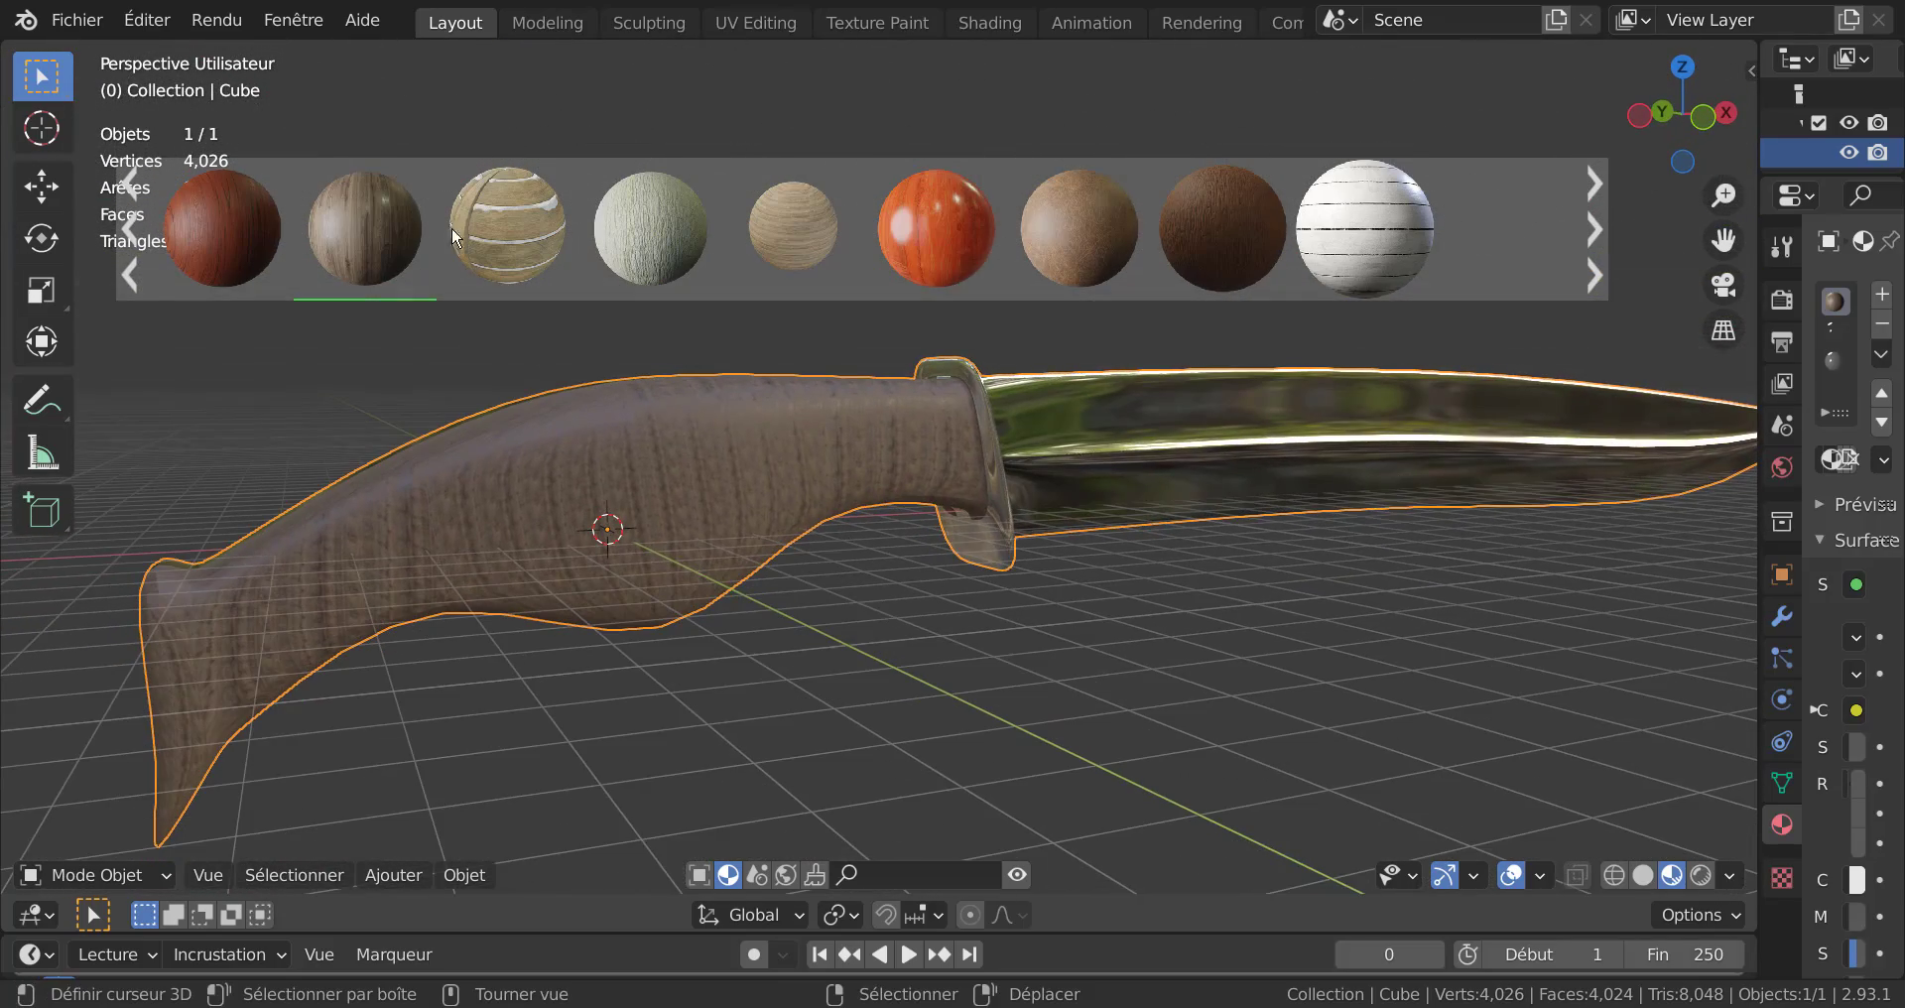
pyautogui.click(1014, 876)
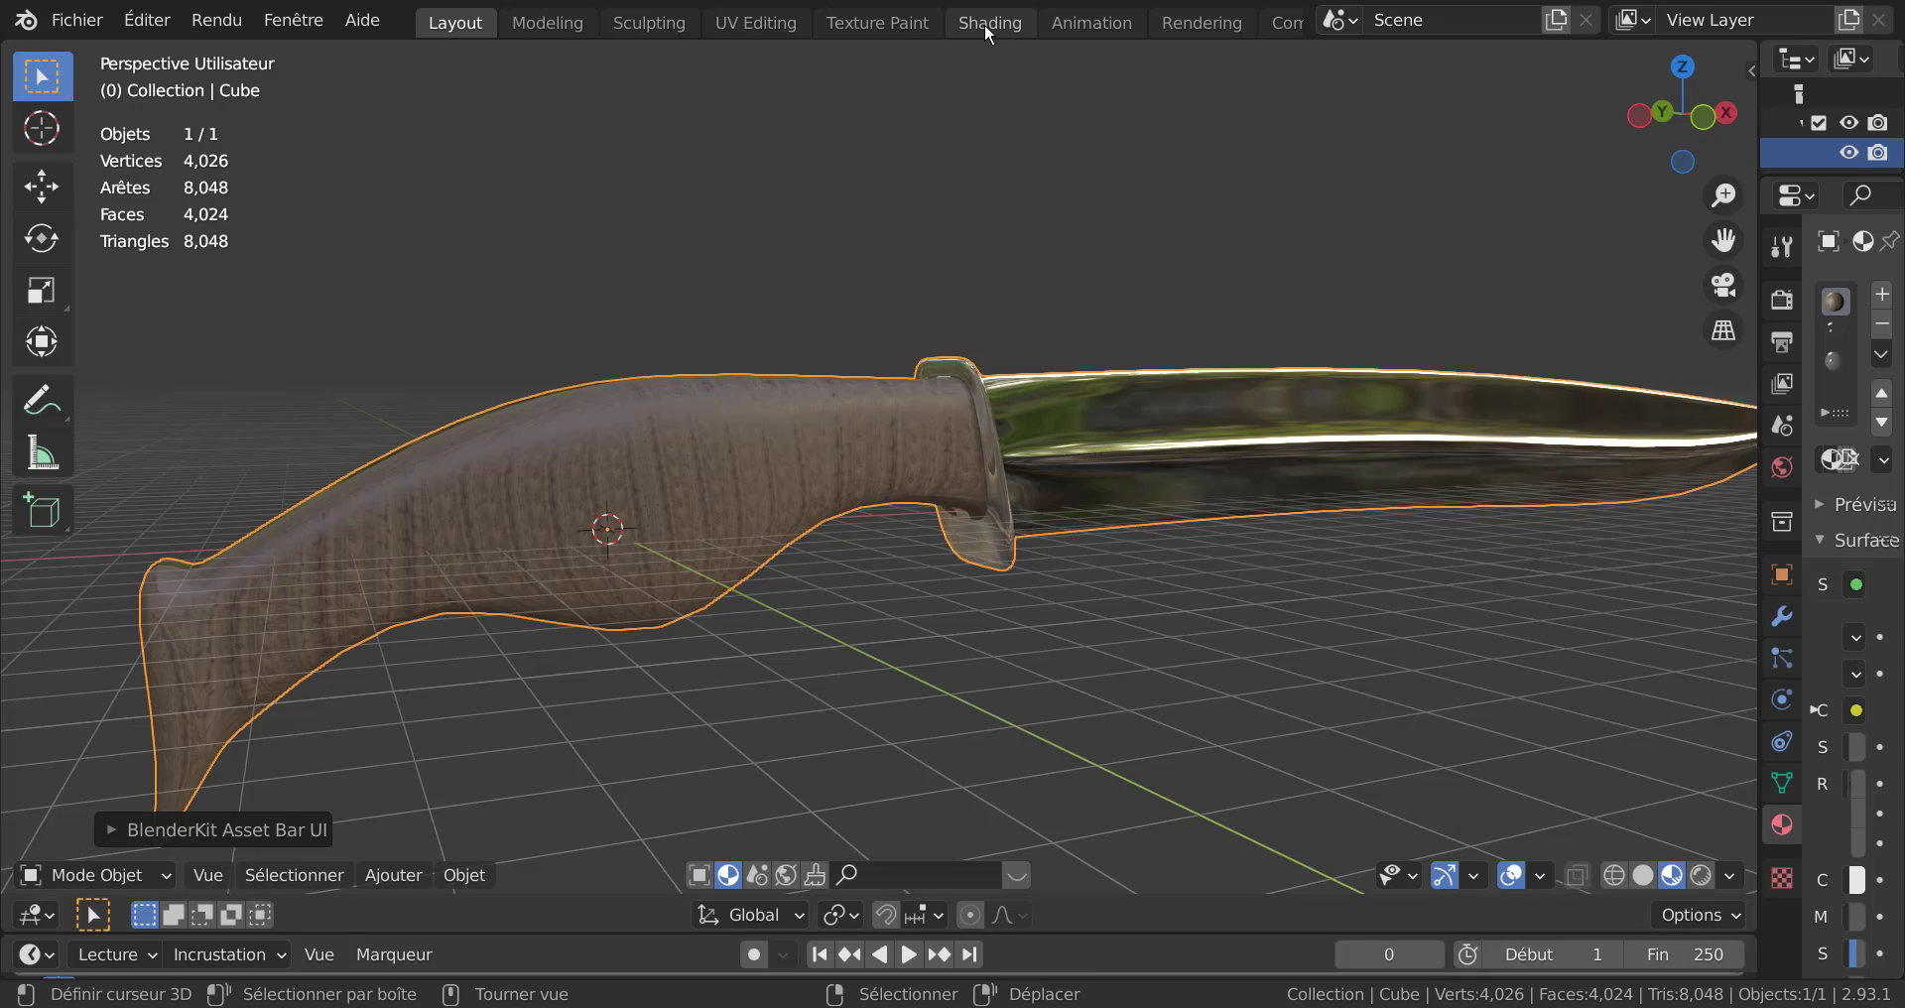
# Switch to the UV Editing workspace and show the 3D viewport in Material Preview shading.
pyautogui.click(754, 24)
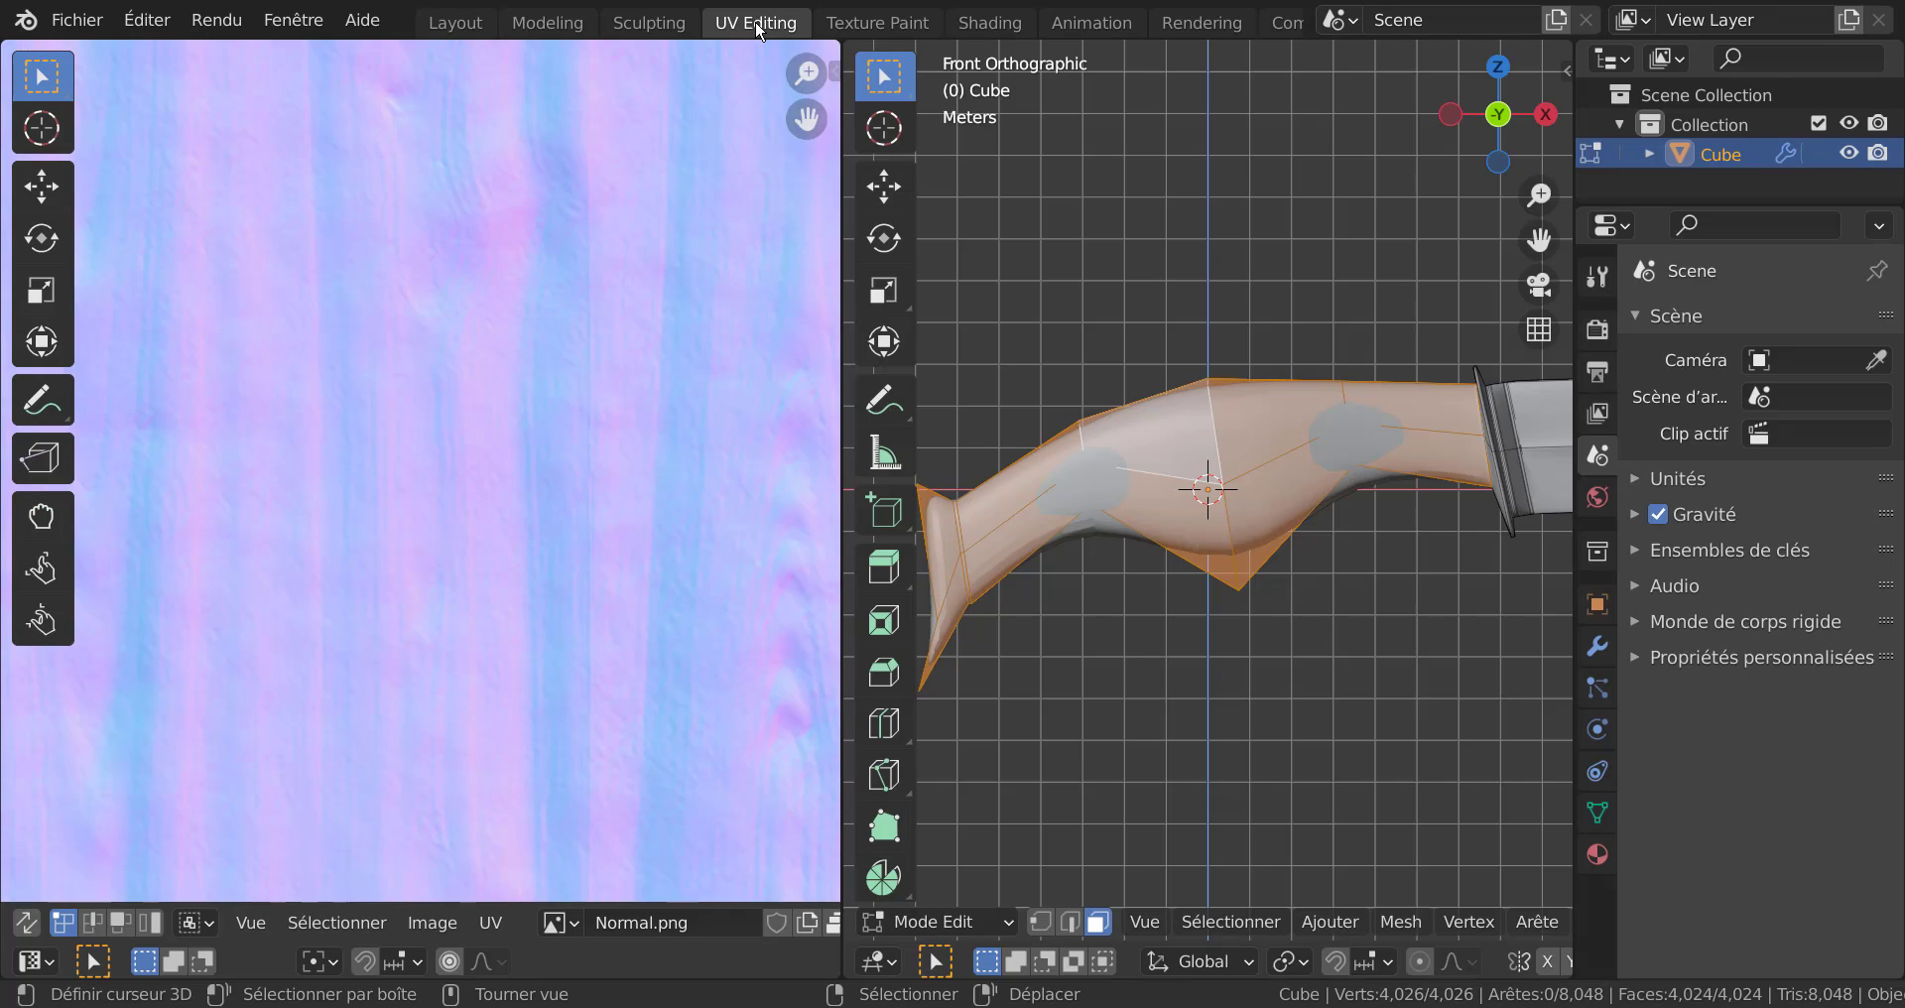
pyautogui.scroll(-6, 489, 609)
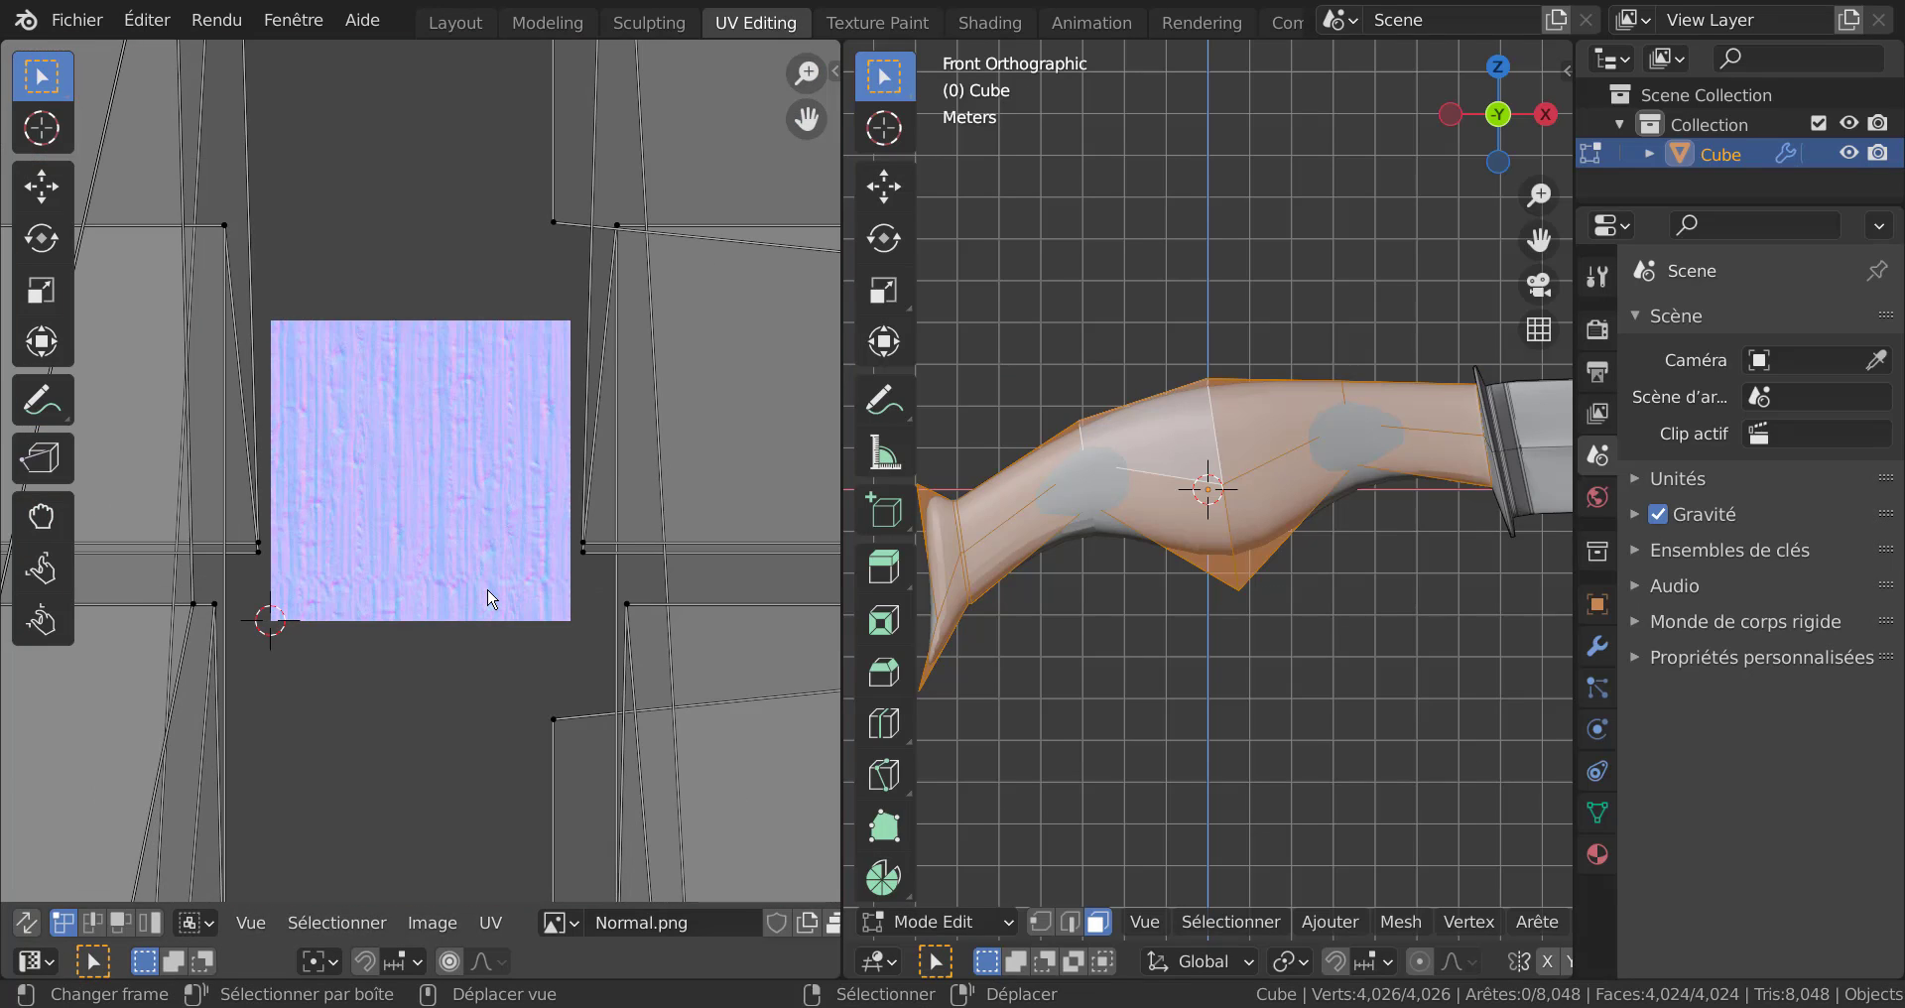
pyautogui.scroll(-7, 489, 598)
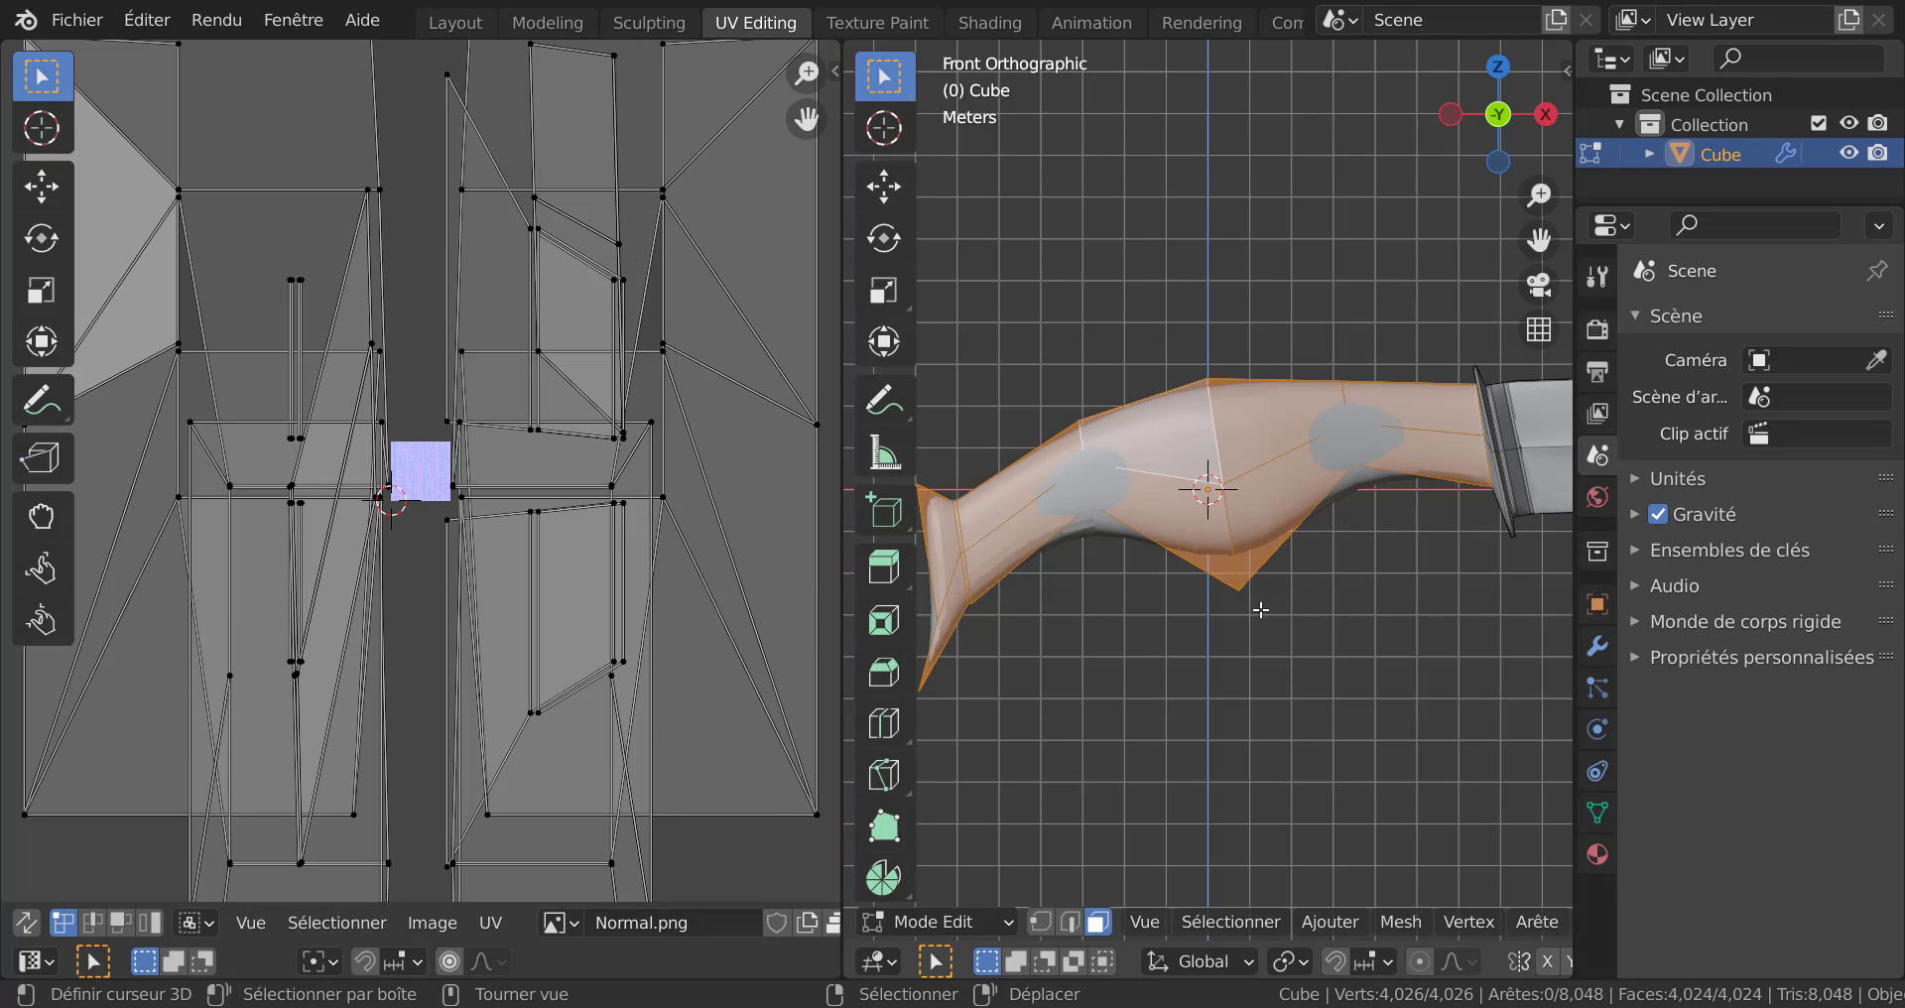
pyautogui.scroll(-10, 1386, 925)
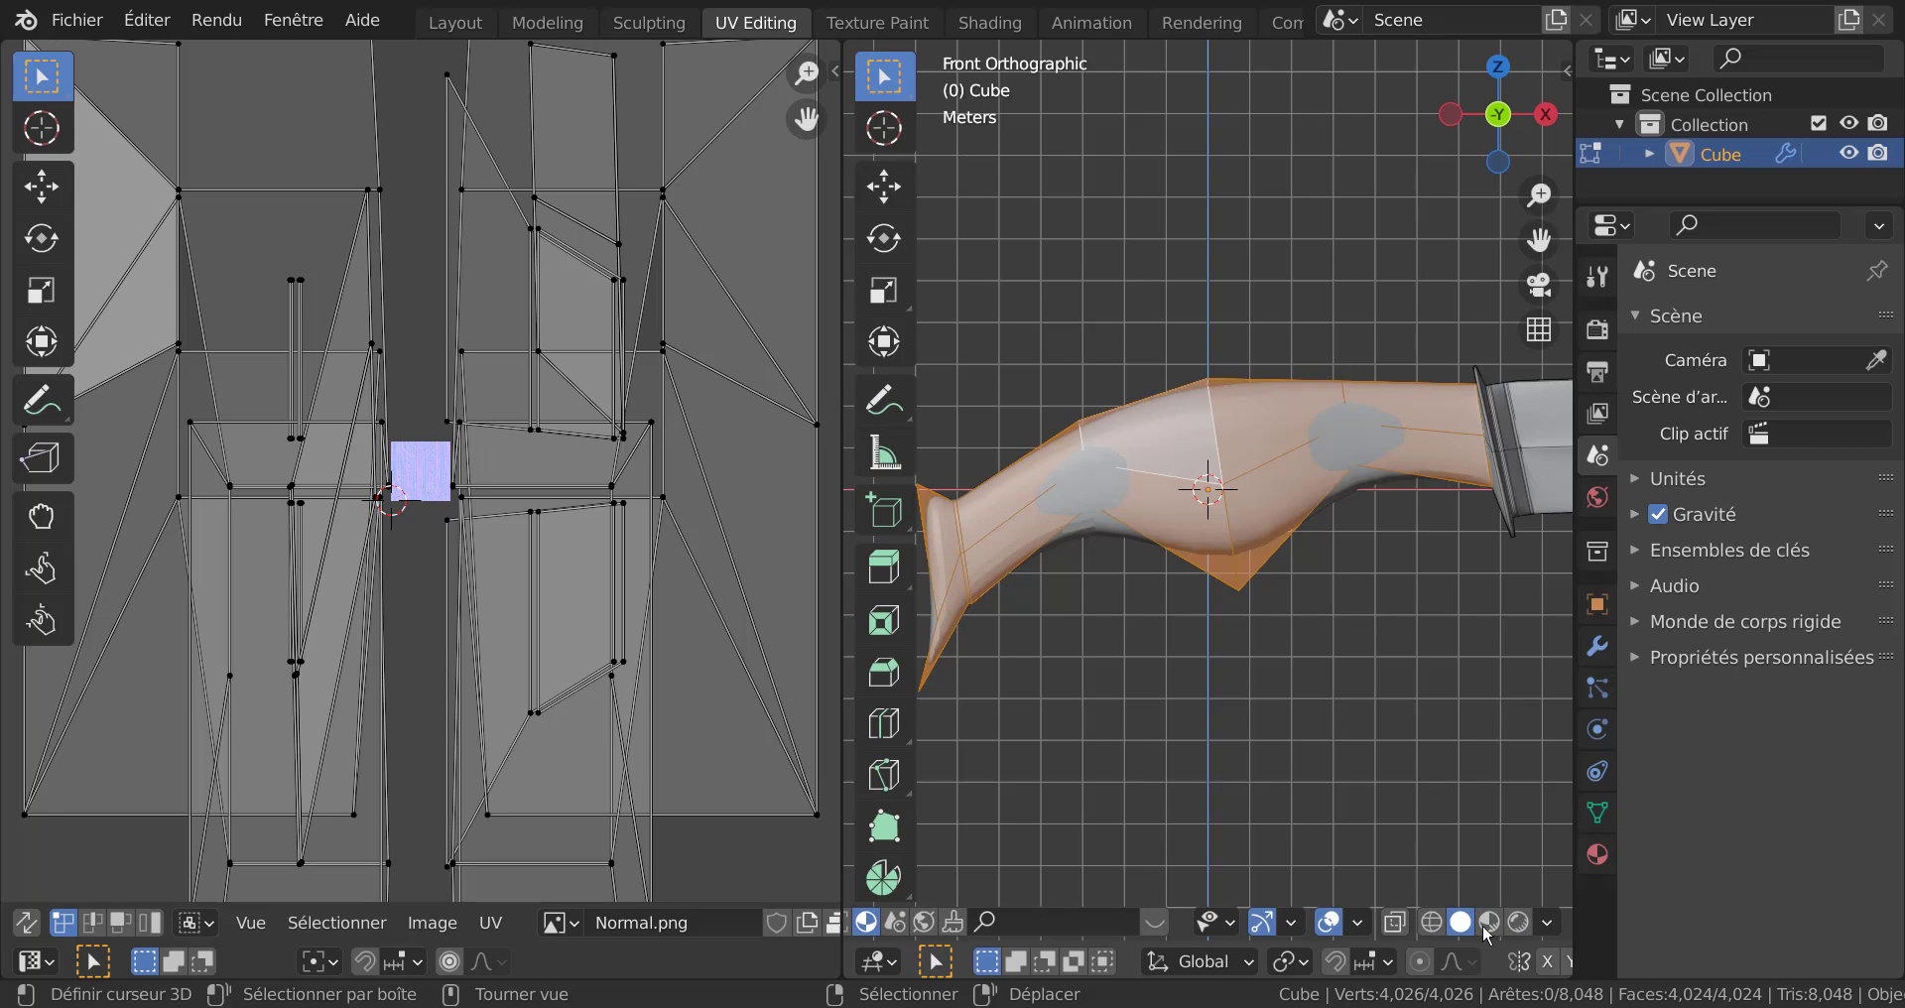
pyautogui.click(1490, 923)
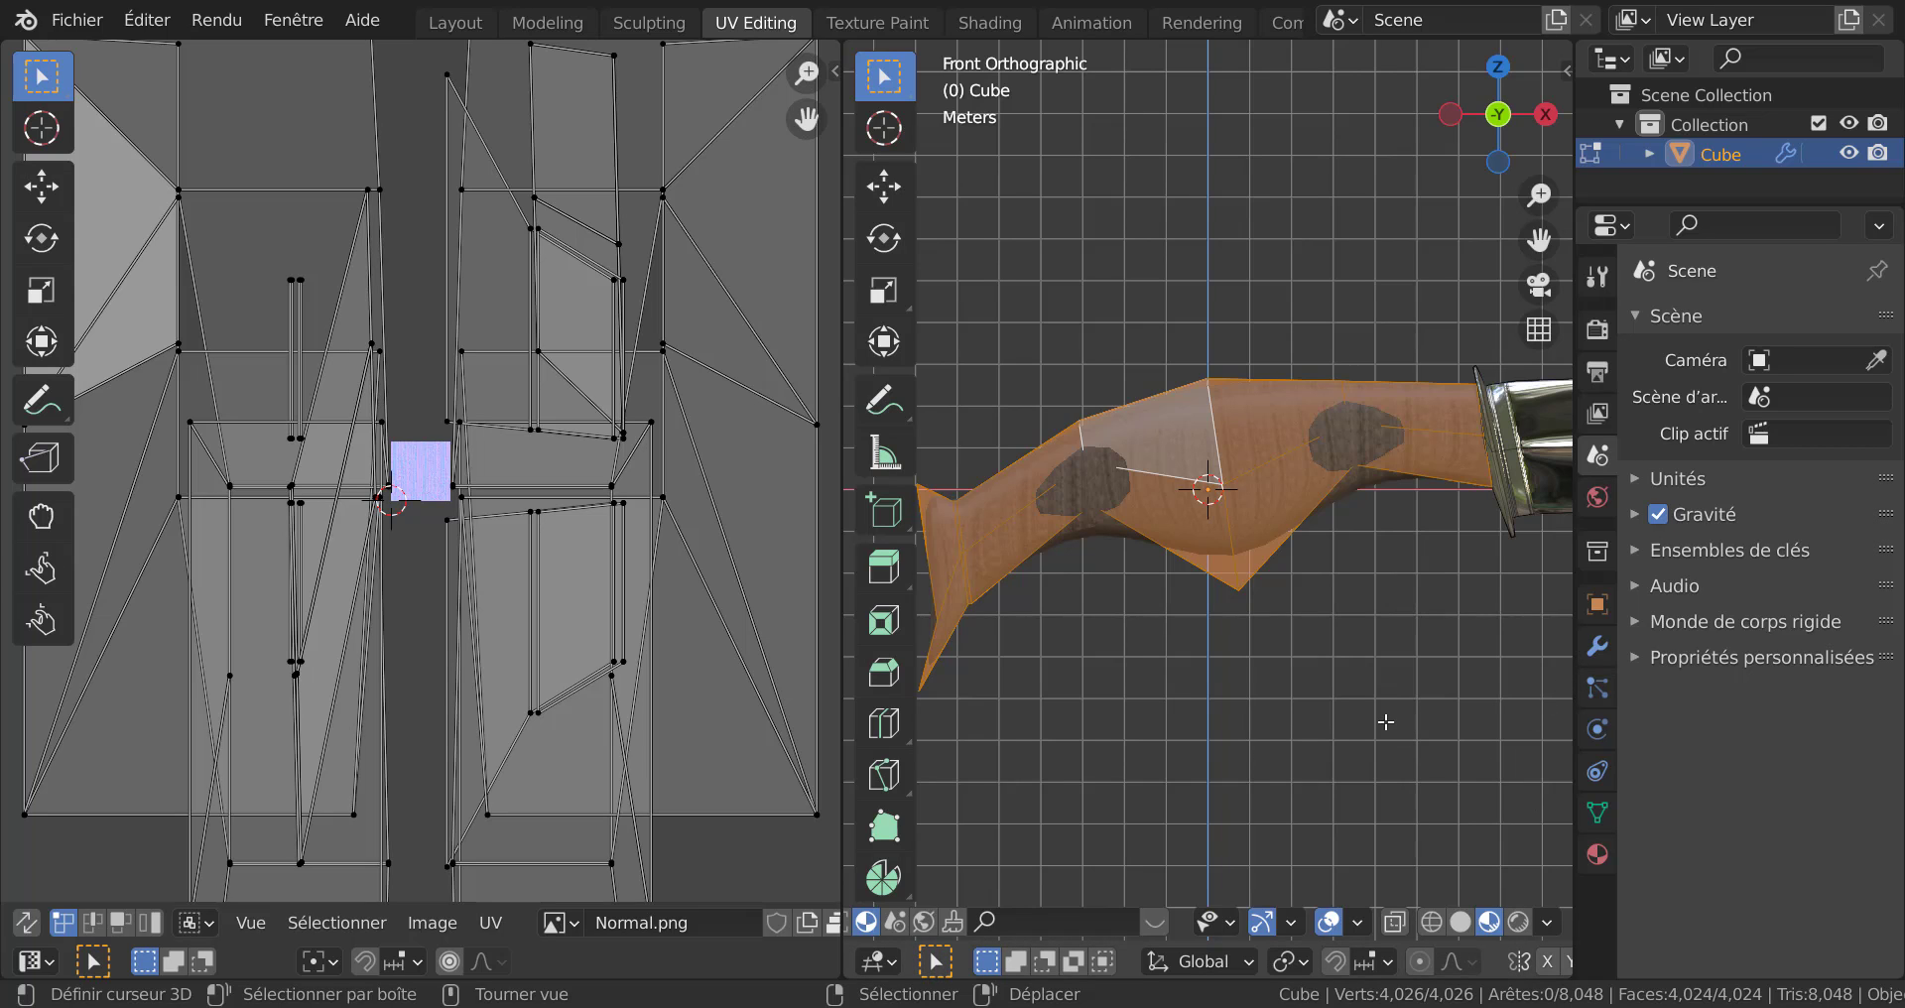
pyautogui.scroll(-3, 1310, 690)
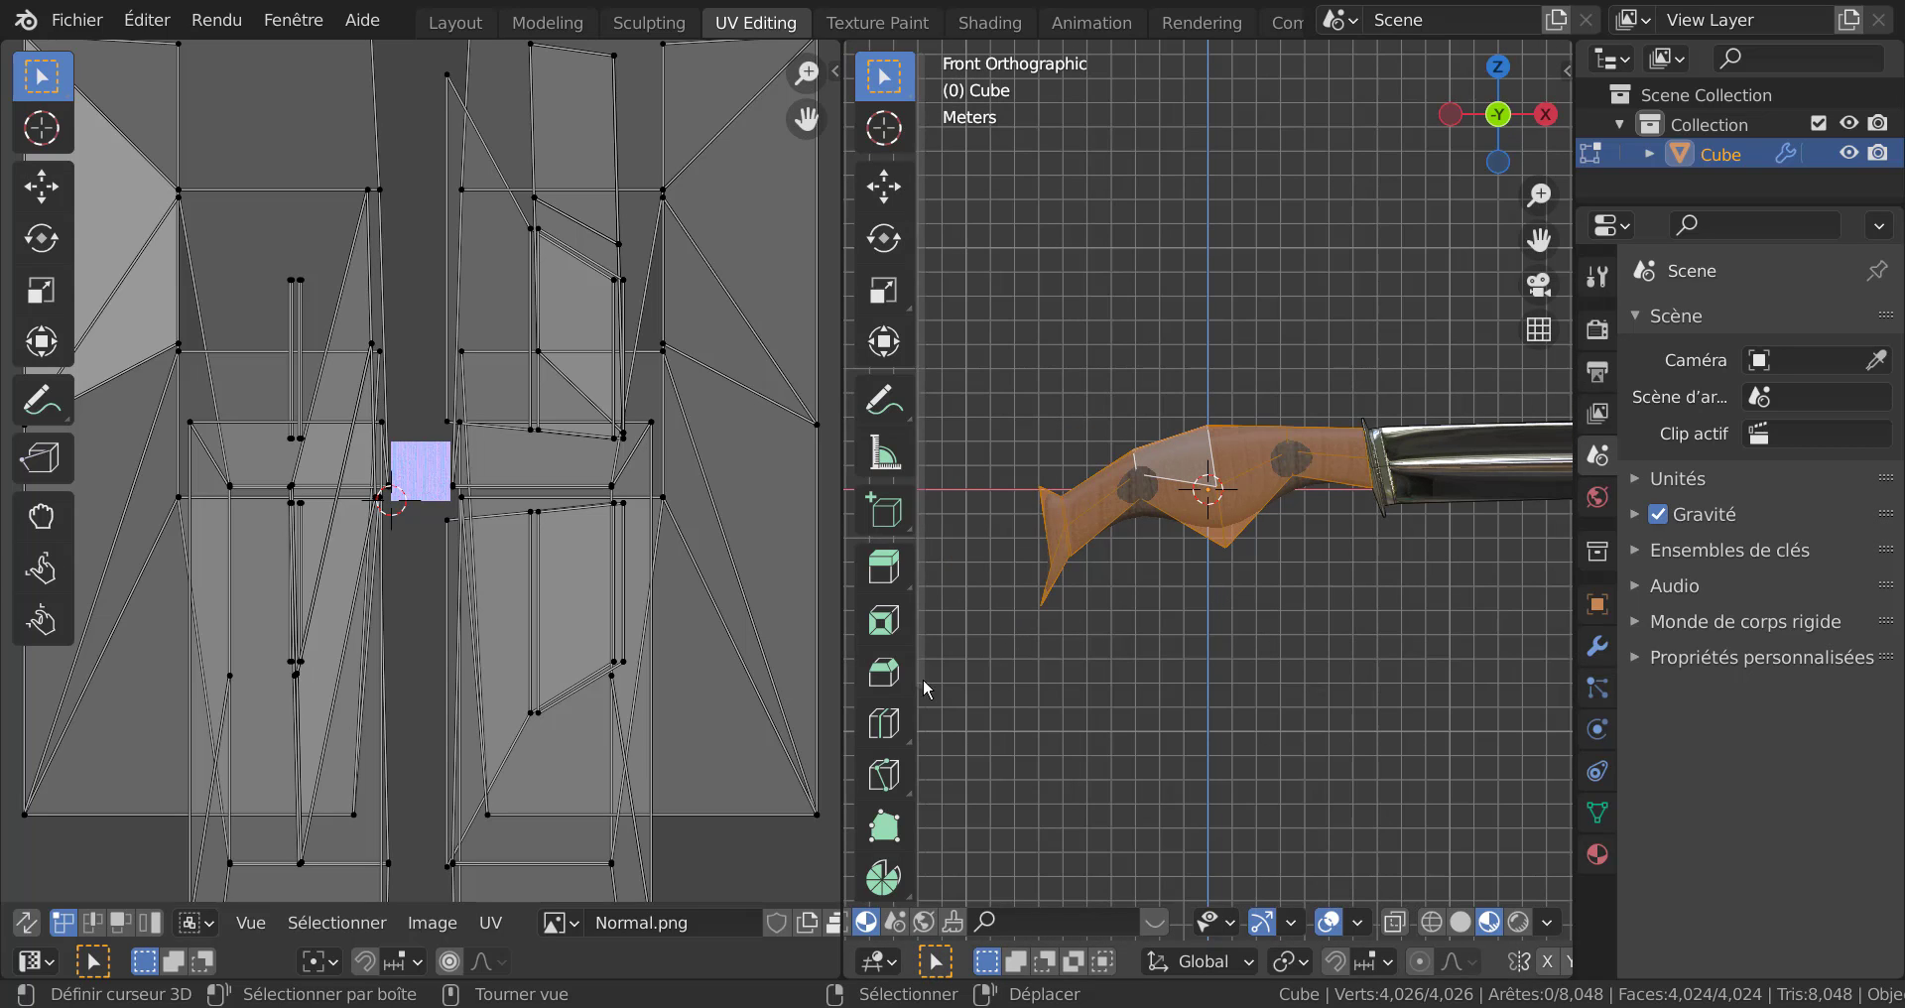
pyautogui.scroll(-2, 523, 585)
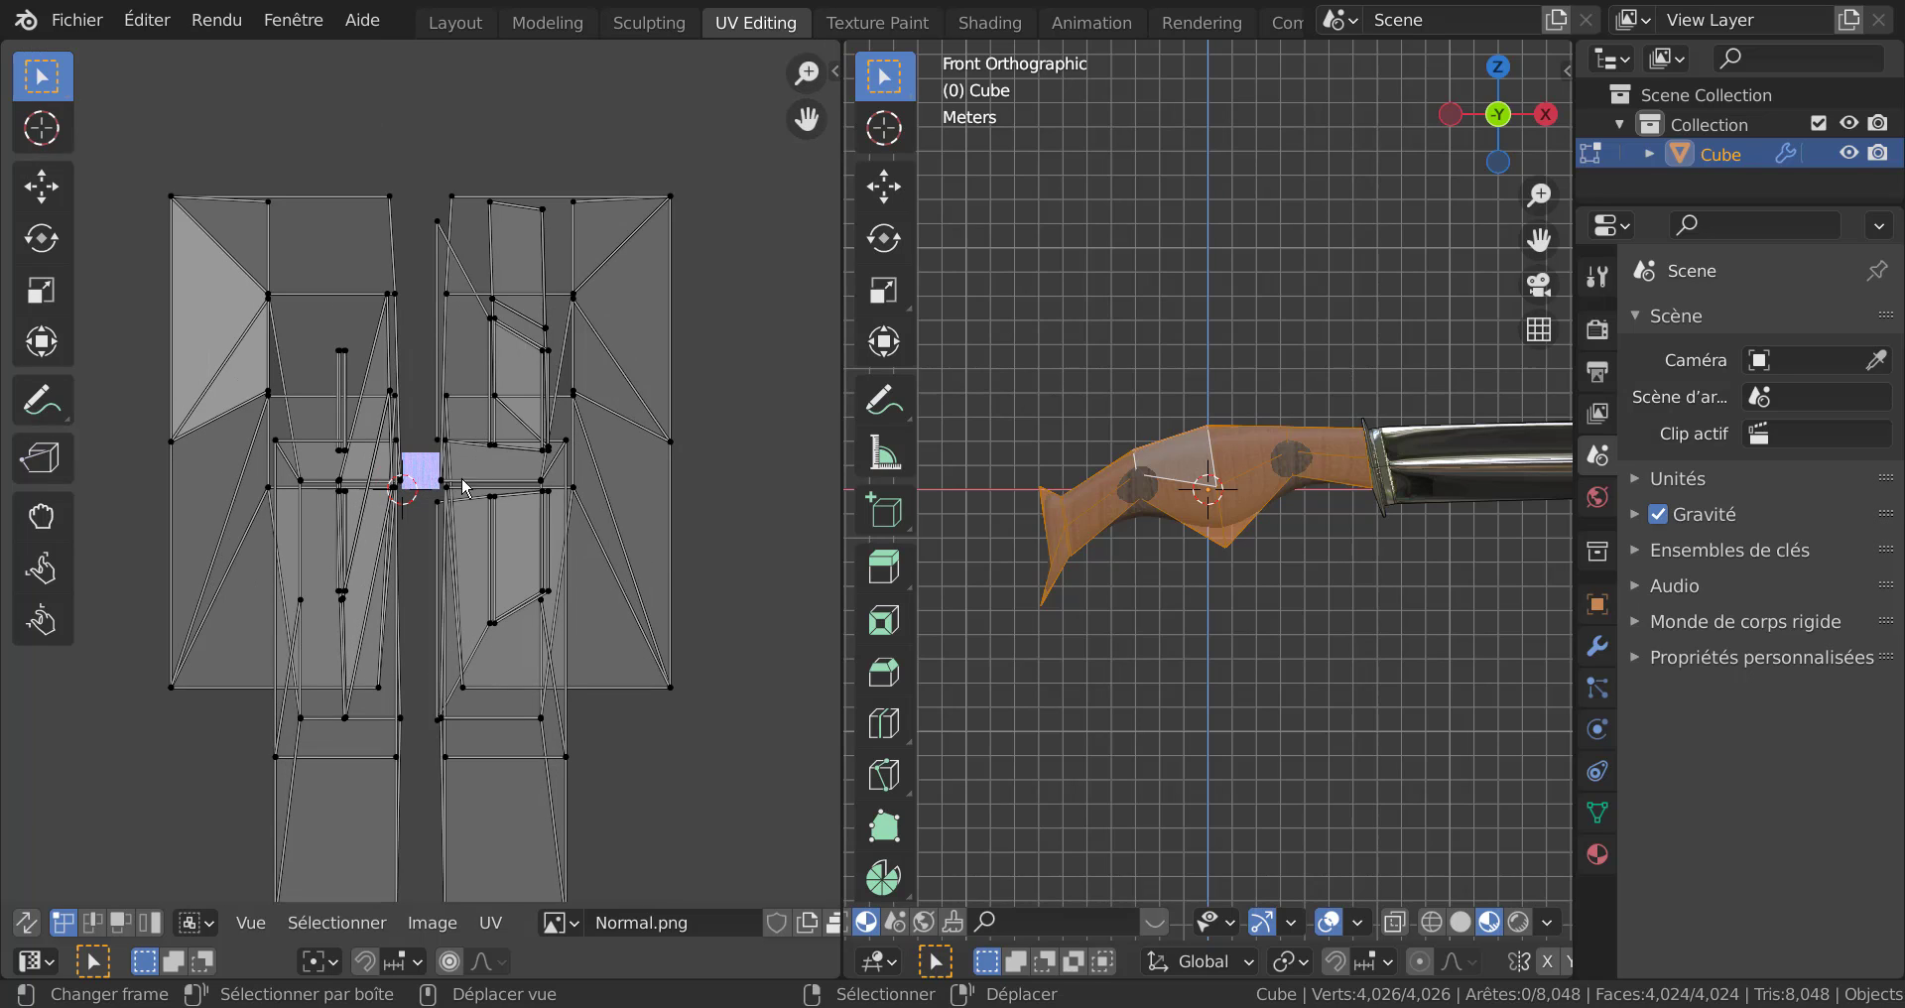
# Select all of the handle's UVs, widen the 3D viewport, and compare the UV layout with the wood texture on the handle.
pyautogui.press('a')
pyautogui.scroll(3, 1224, 672)
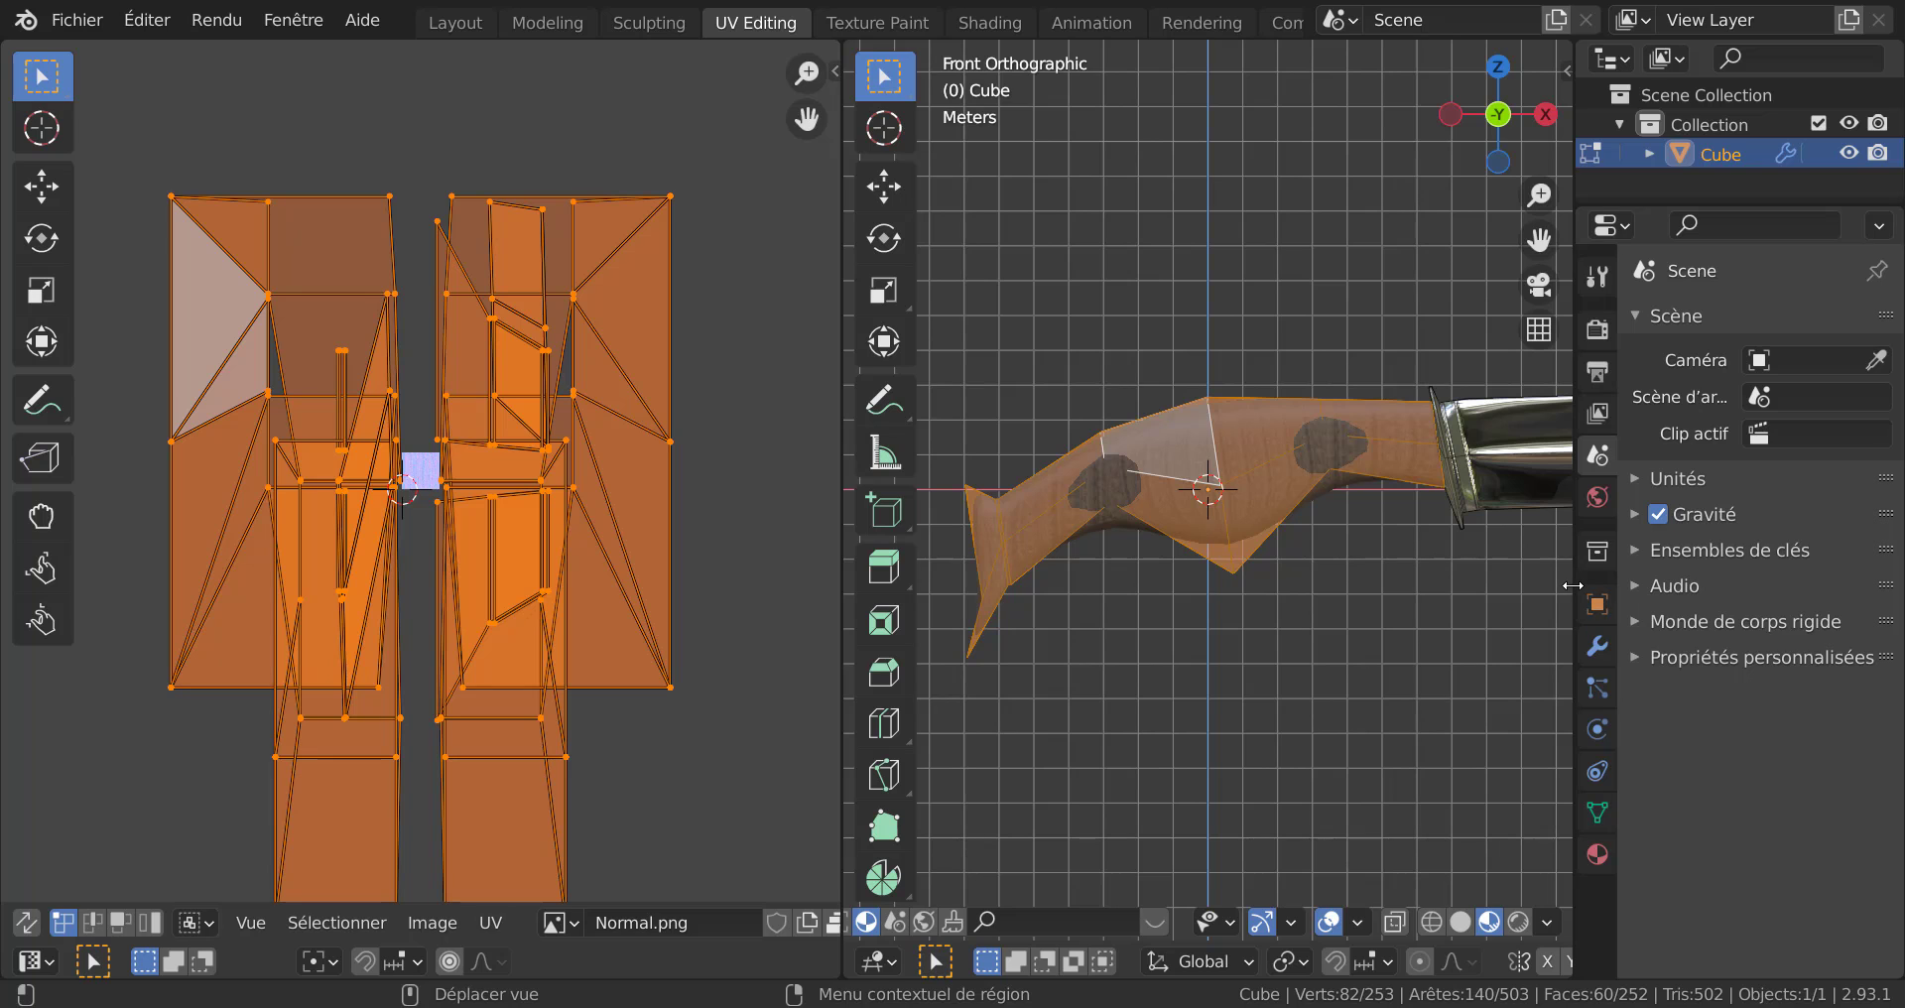
pyautogui.moveTo(1574, 620); pyautogui.dragTo(1871, 596)
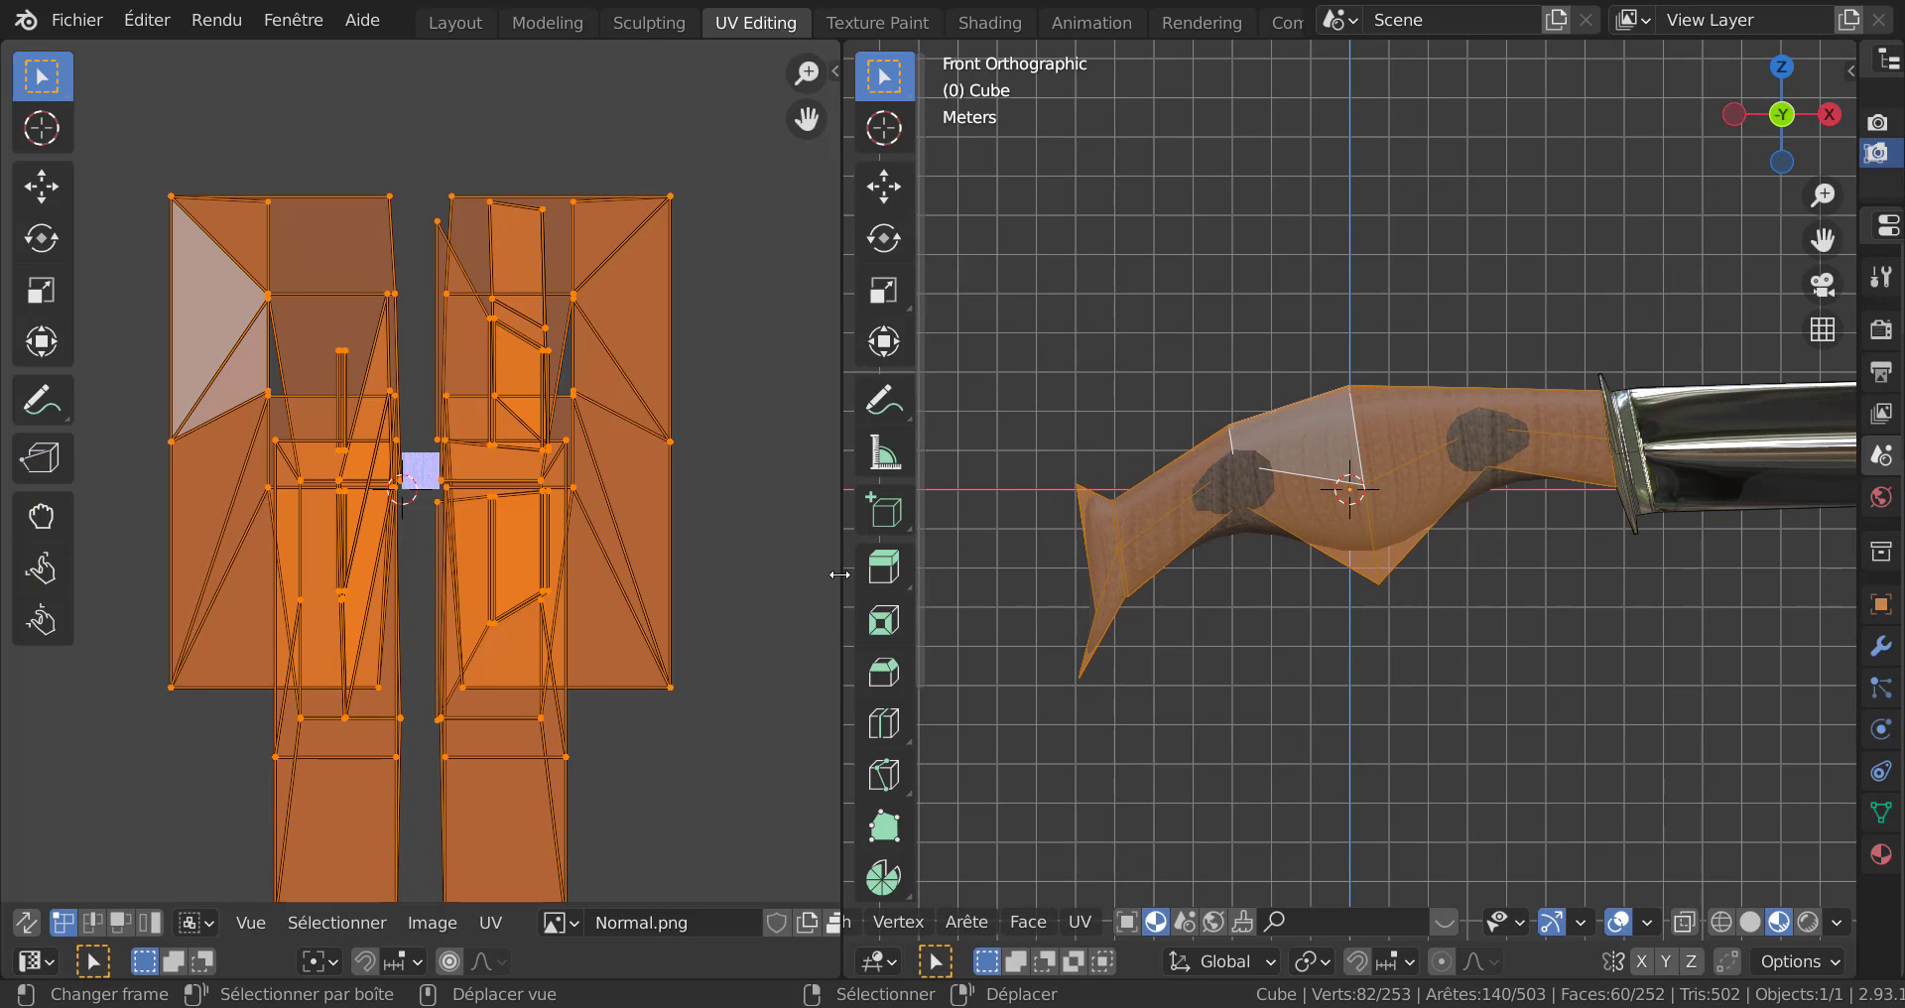
pyautogui.scroll(7, 510, 616)
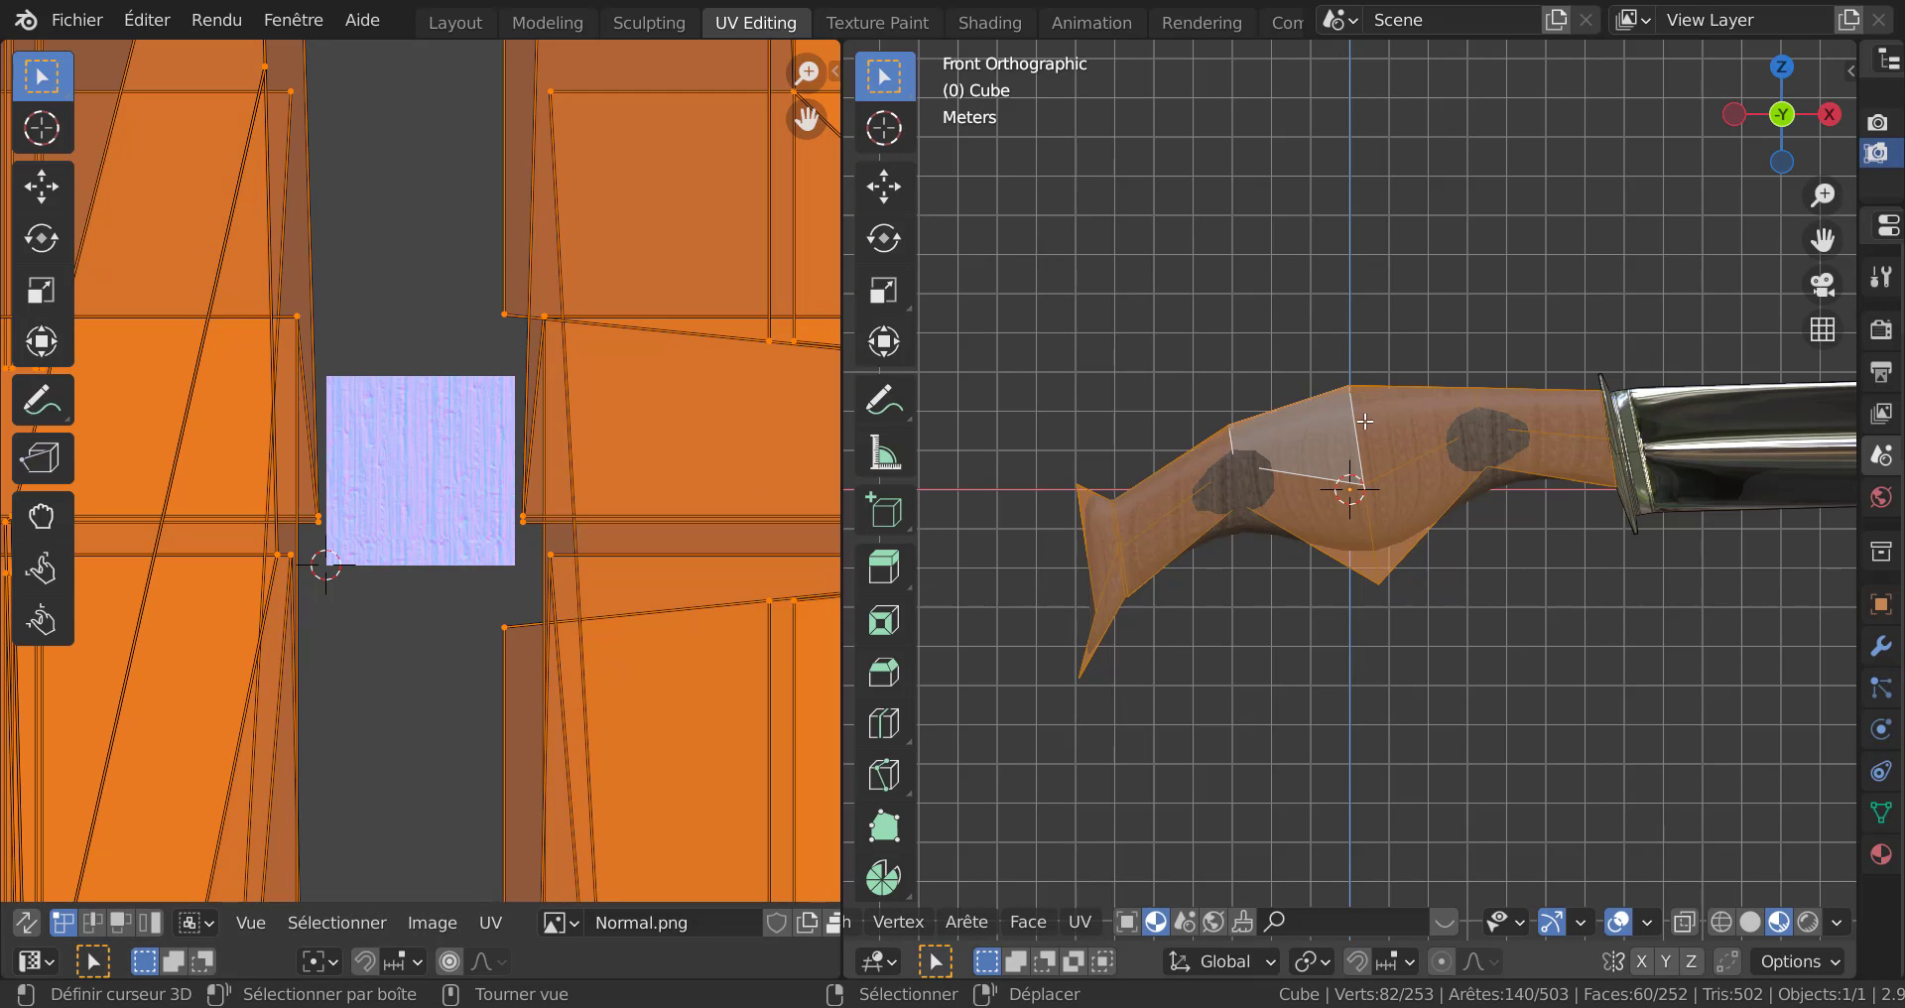
pyautogui.scroll(-5, 1254, 420)
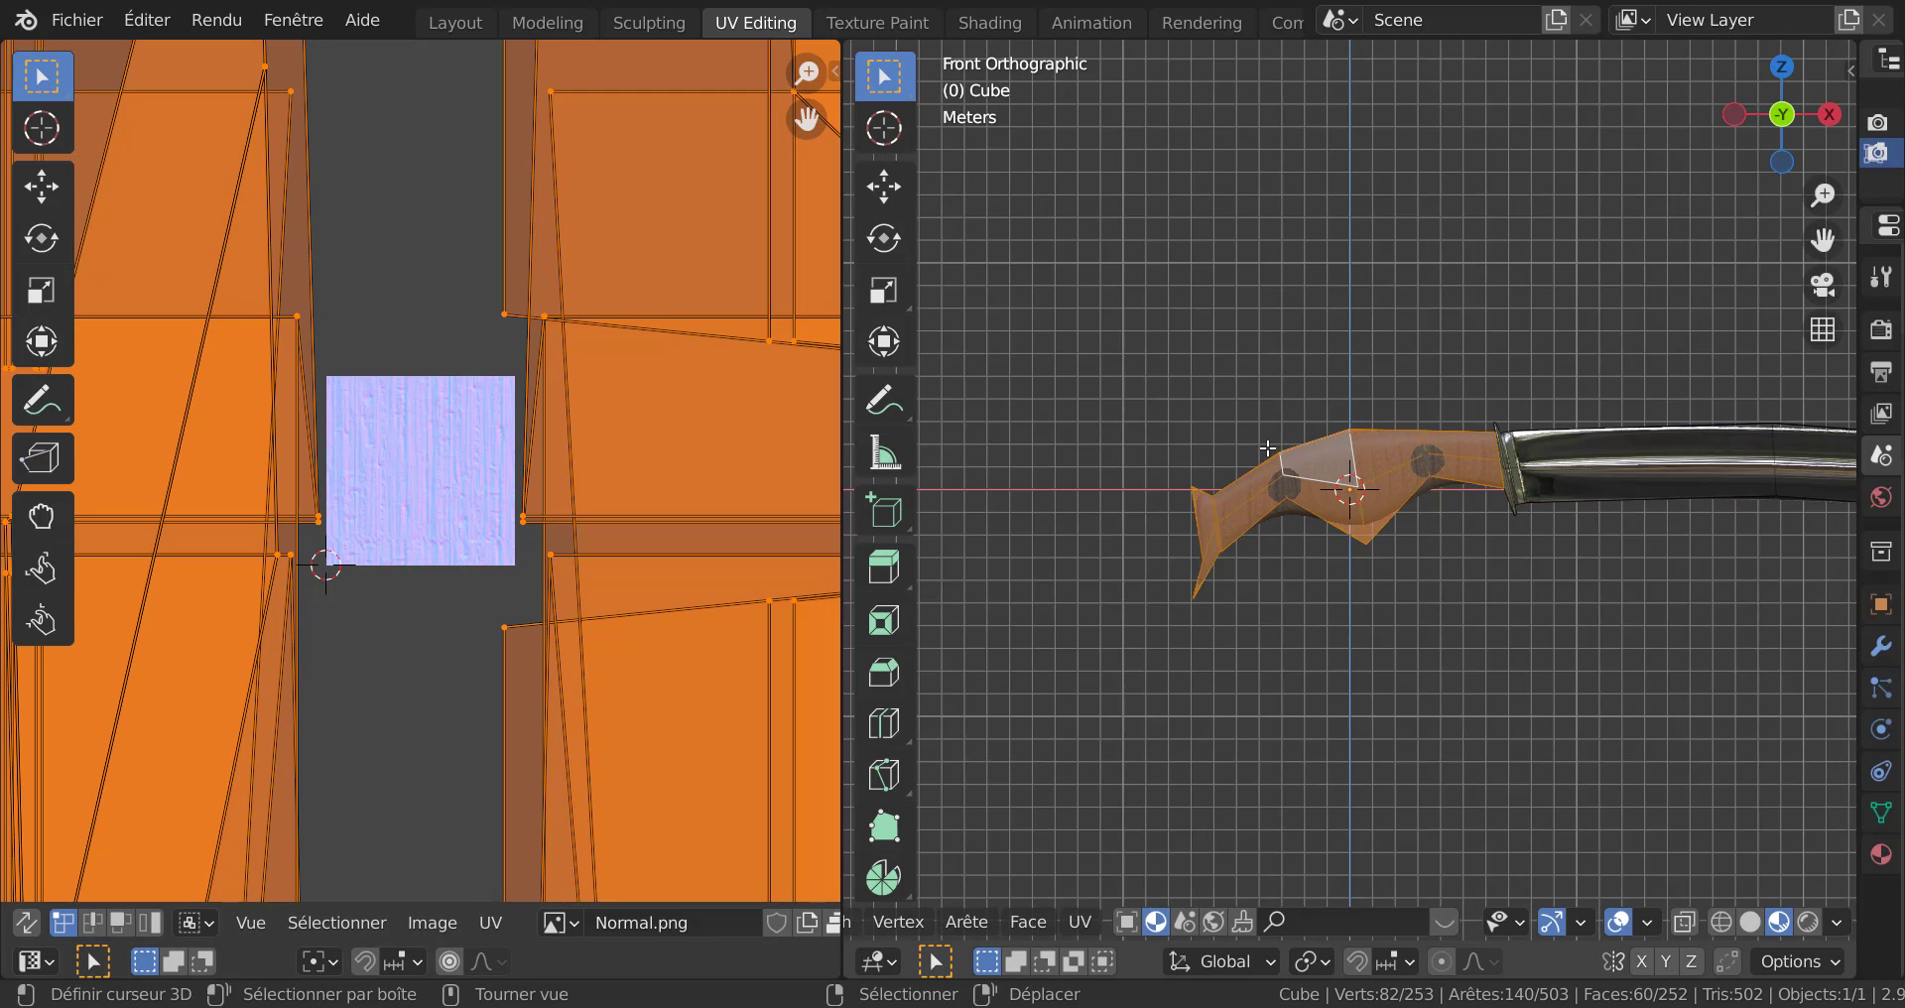
pyautogui.scroll(-6, 628, 484)
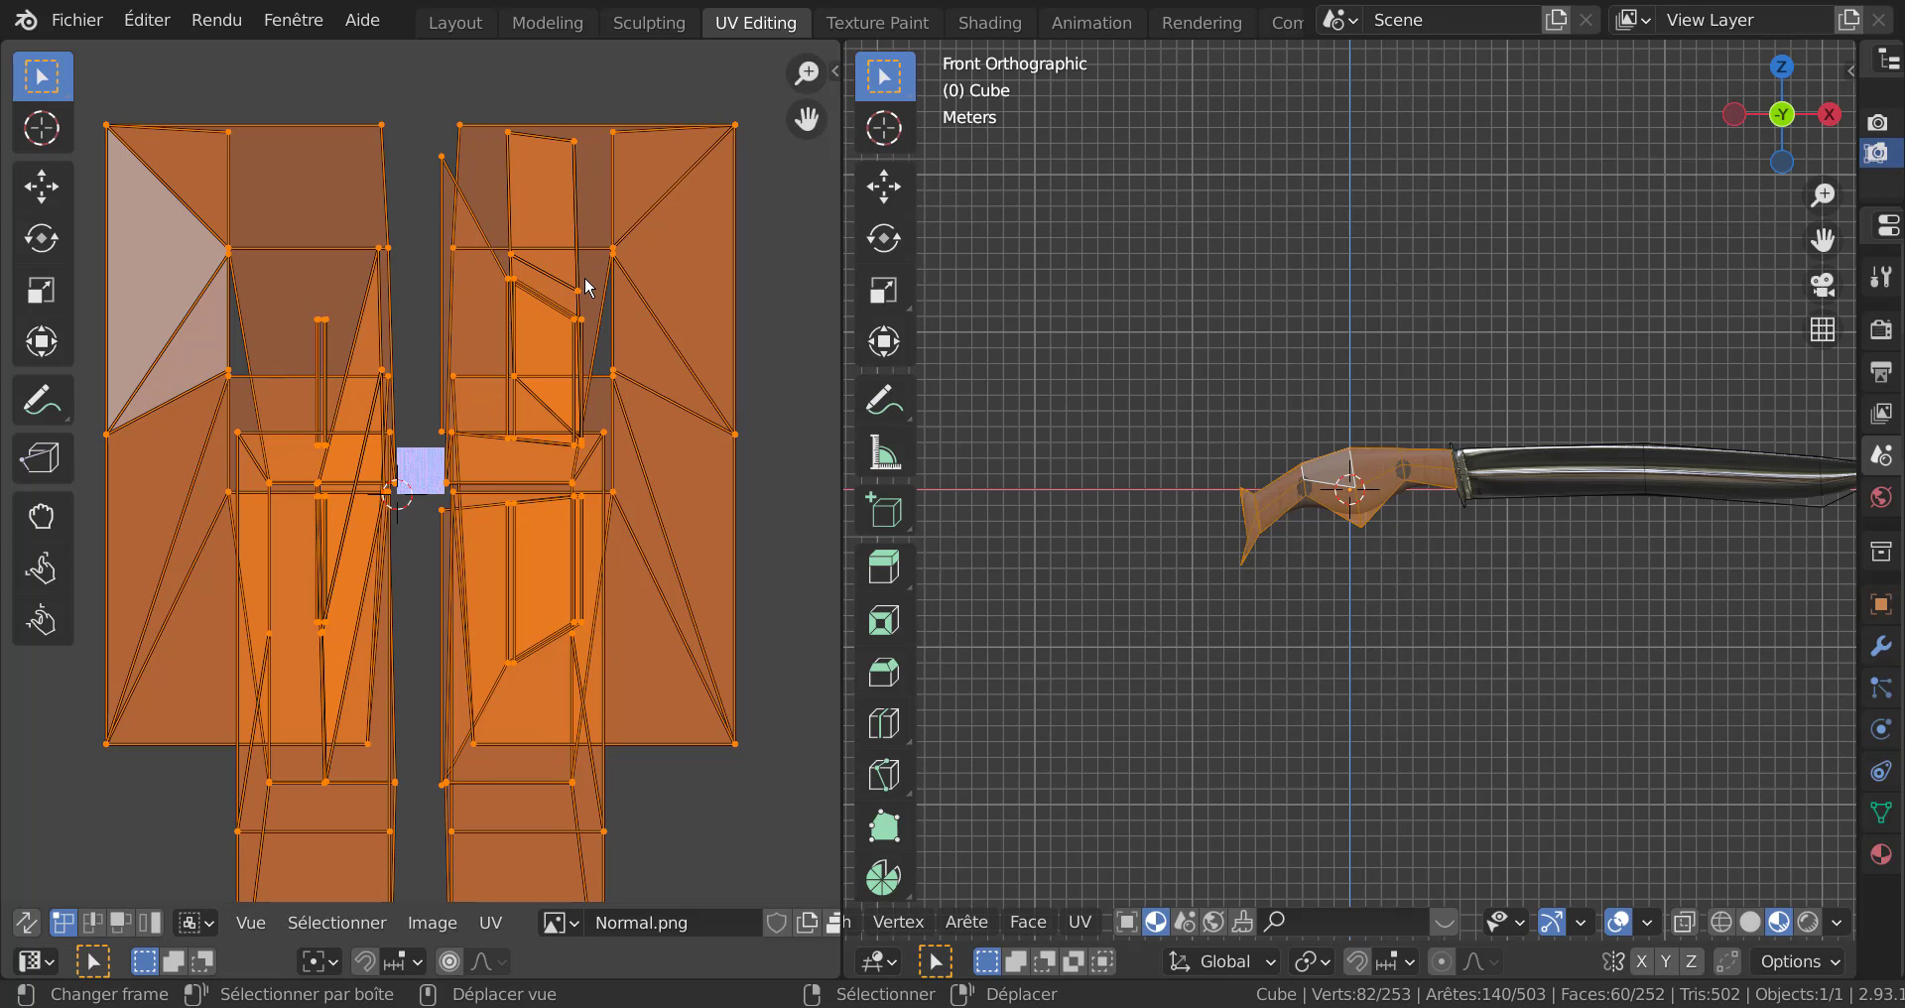
pyautogui.scroll(8, 1421, 586)
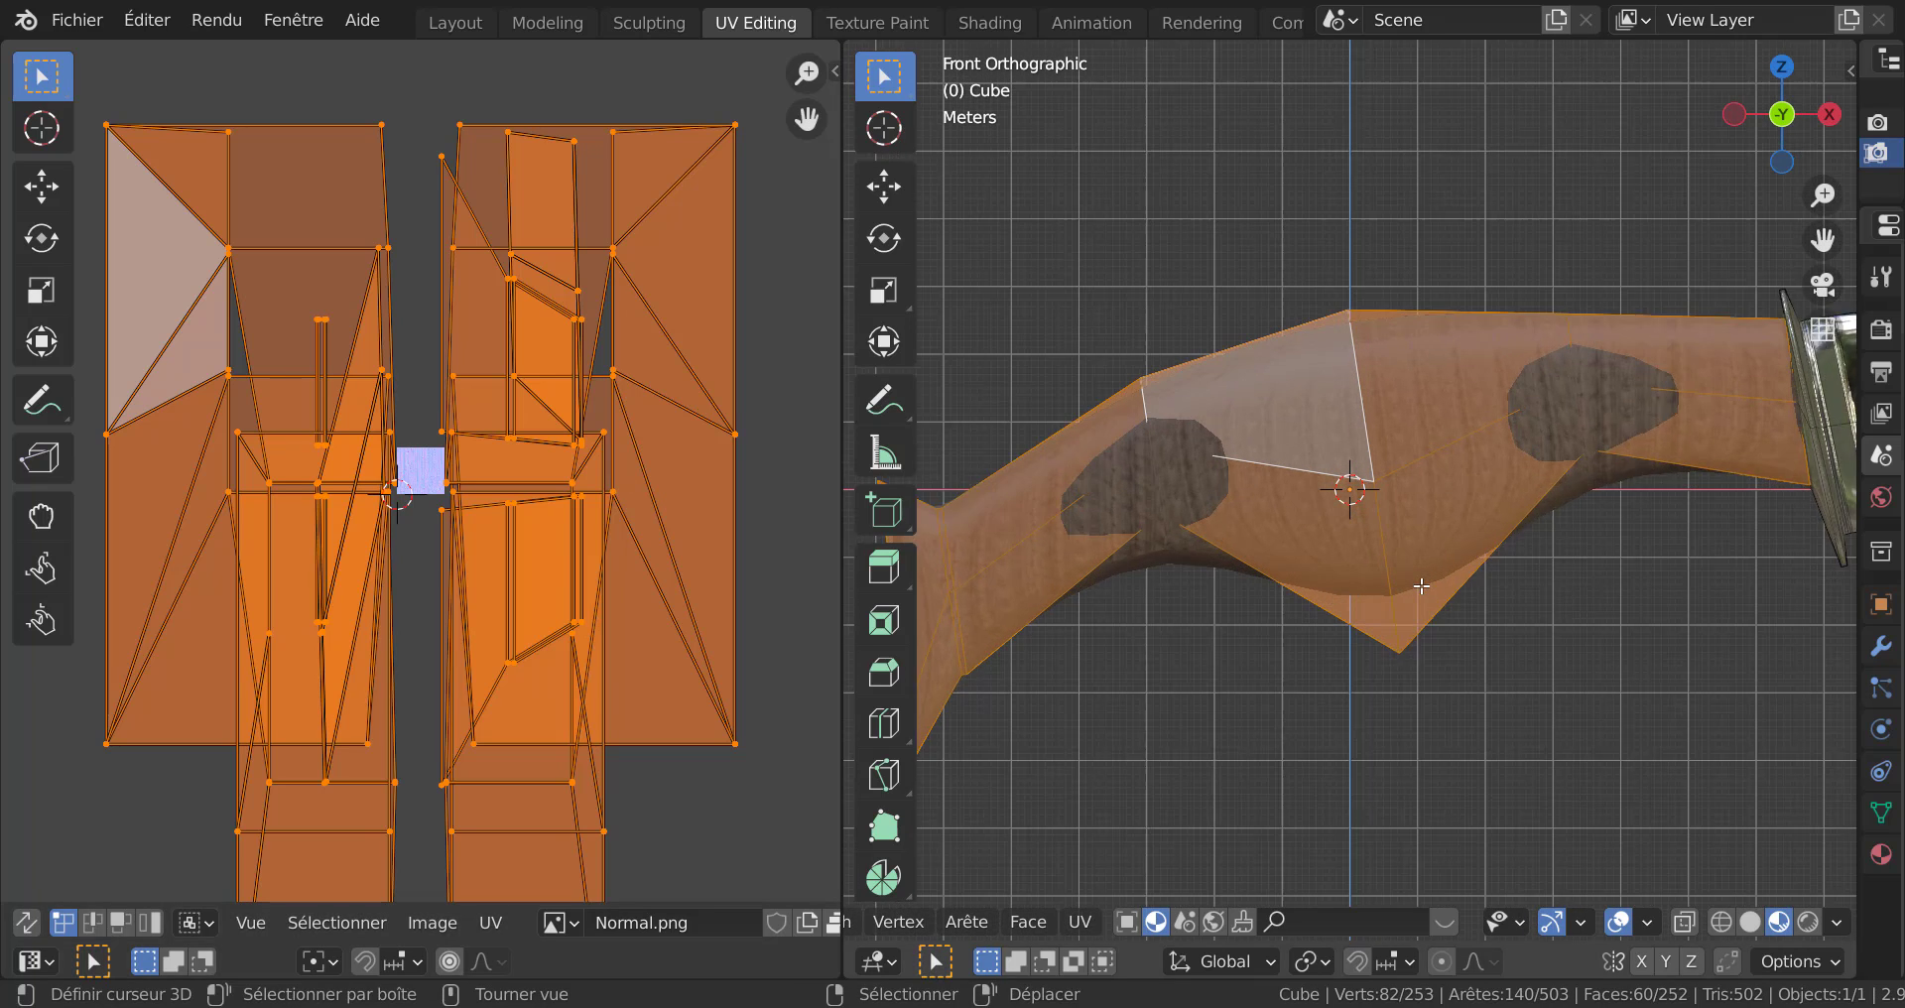
pyautogui.scroll(1, 1421, 586)
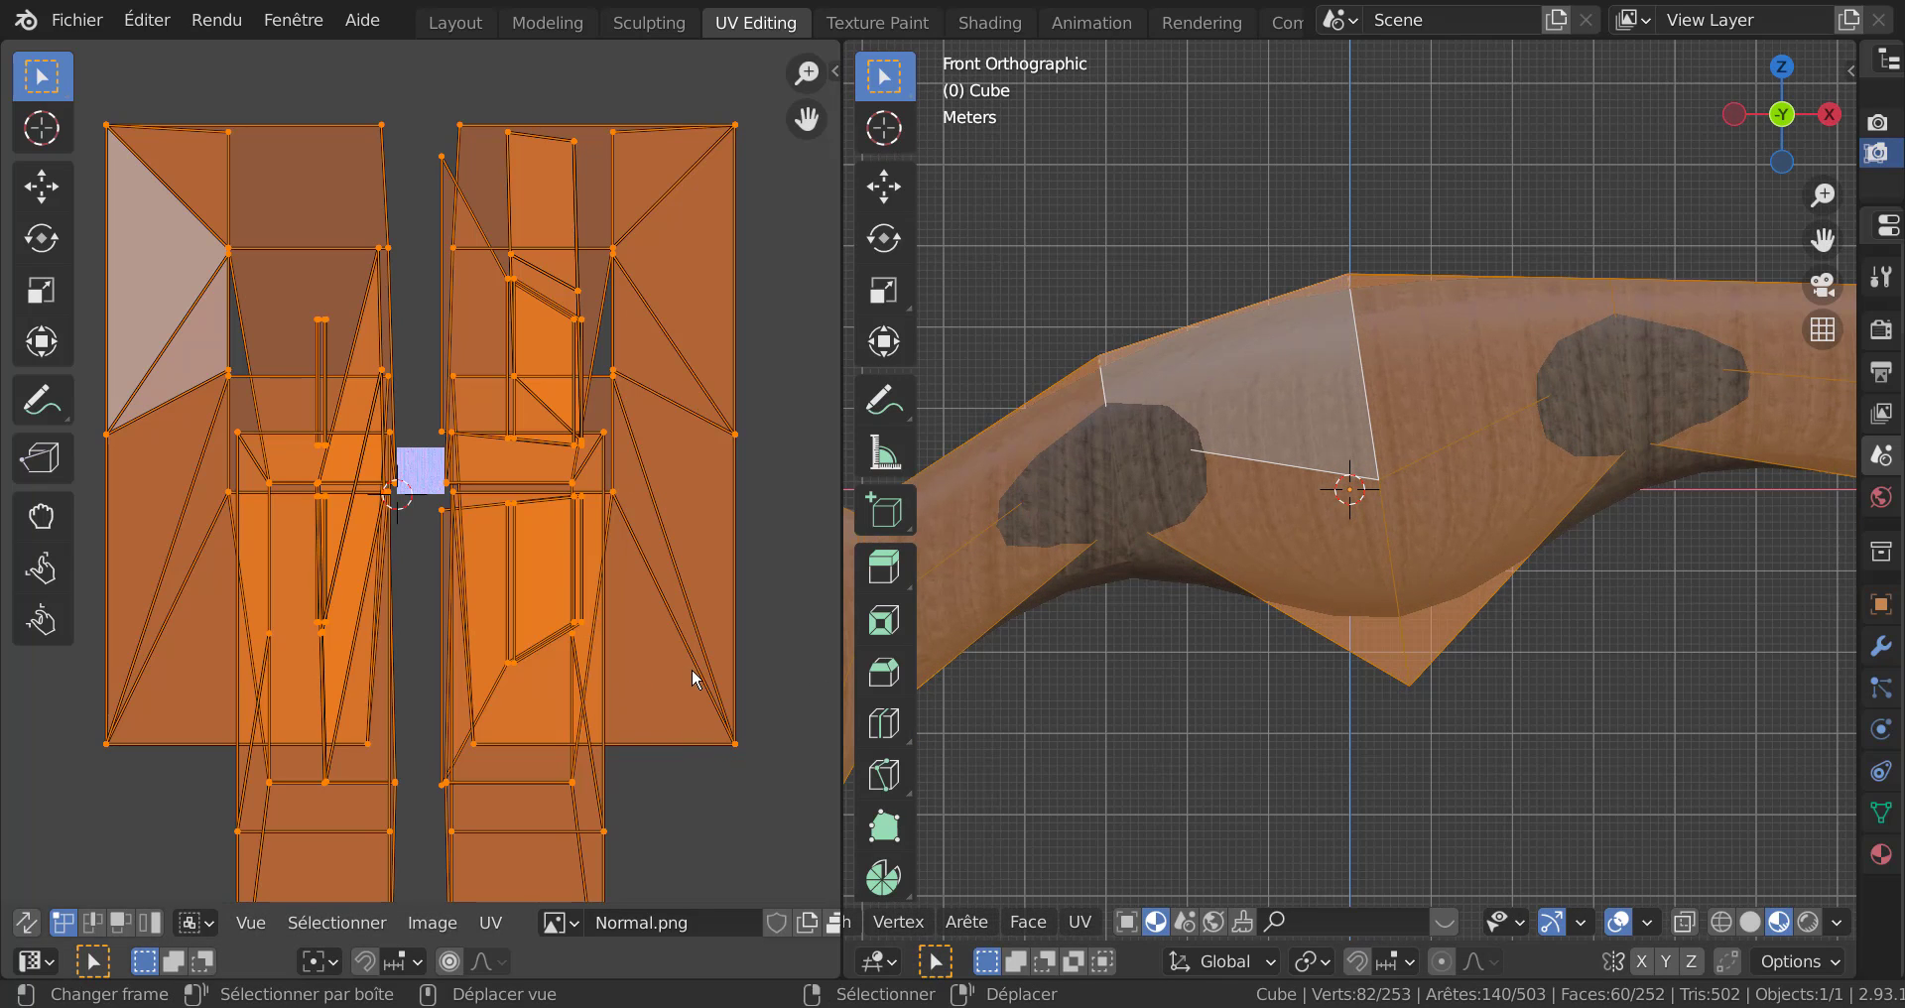
# Scale the handle's UVs down to about a quarter of their size and rotate them 90°.
pyautogui.press('s')
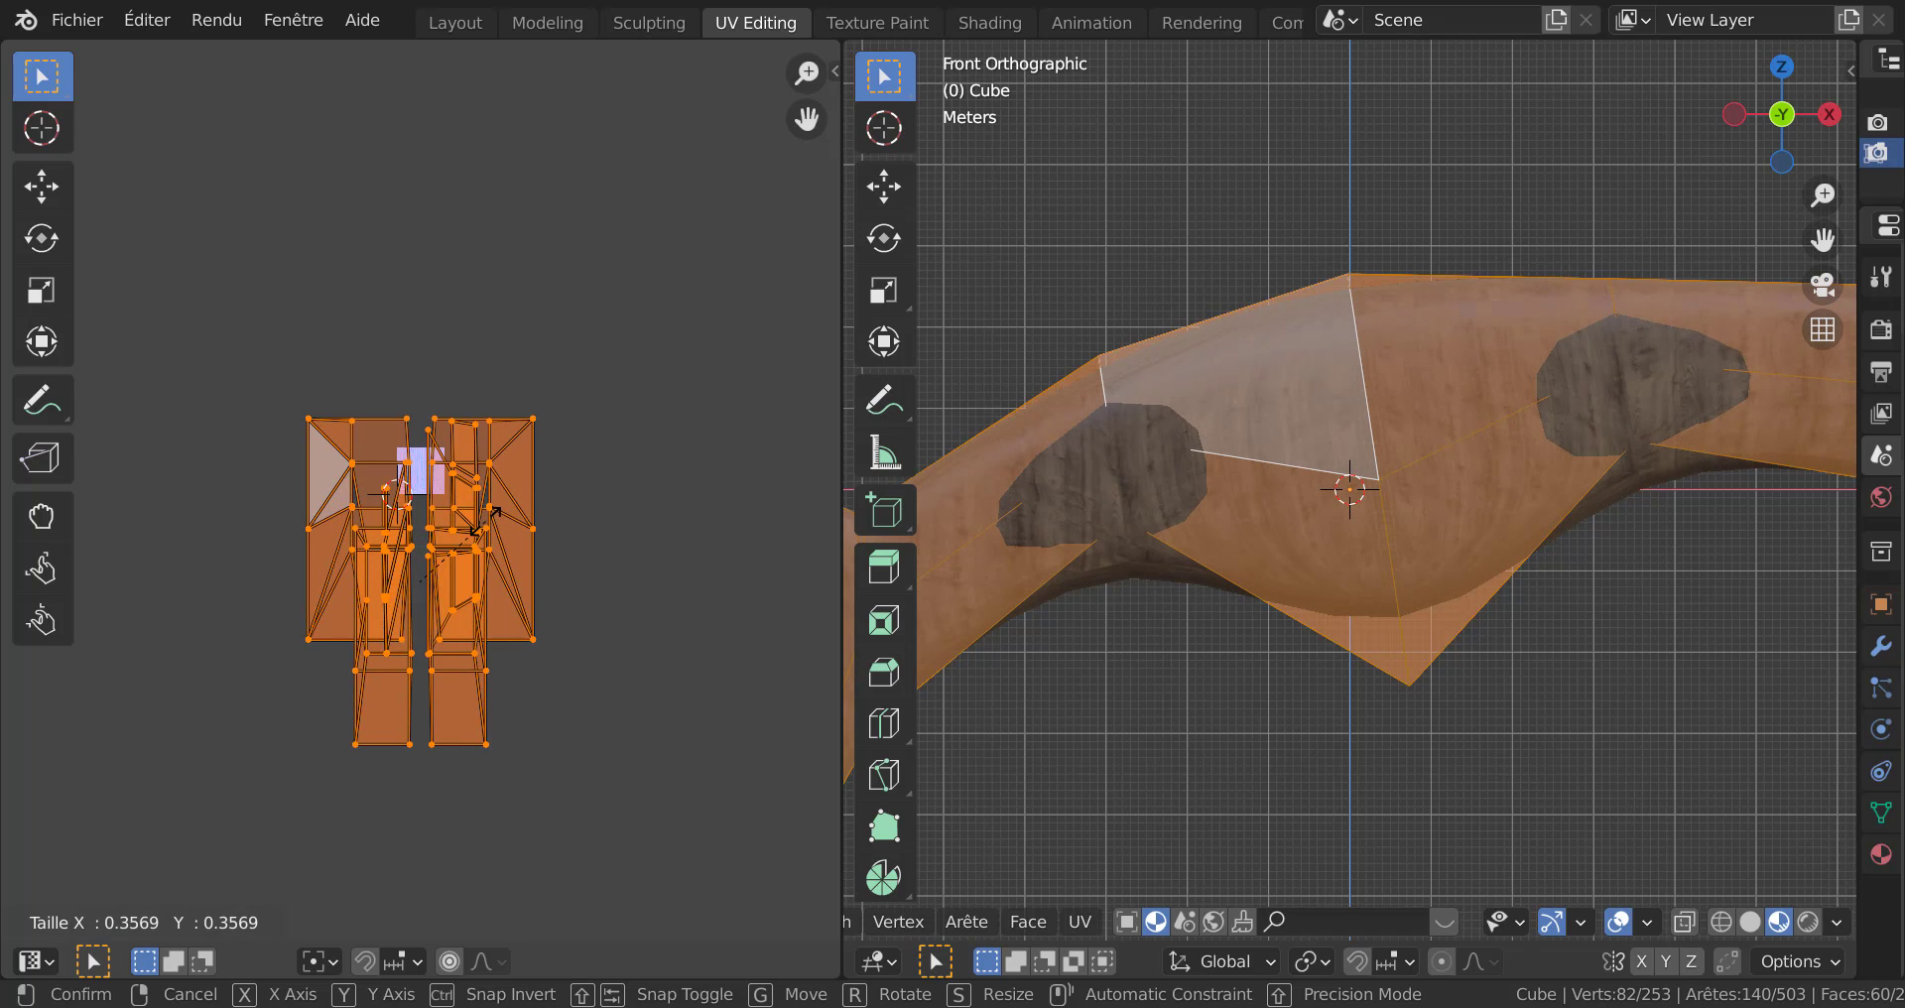
pyautogui.click(481, 537)
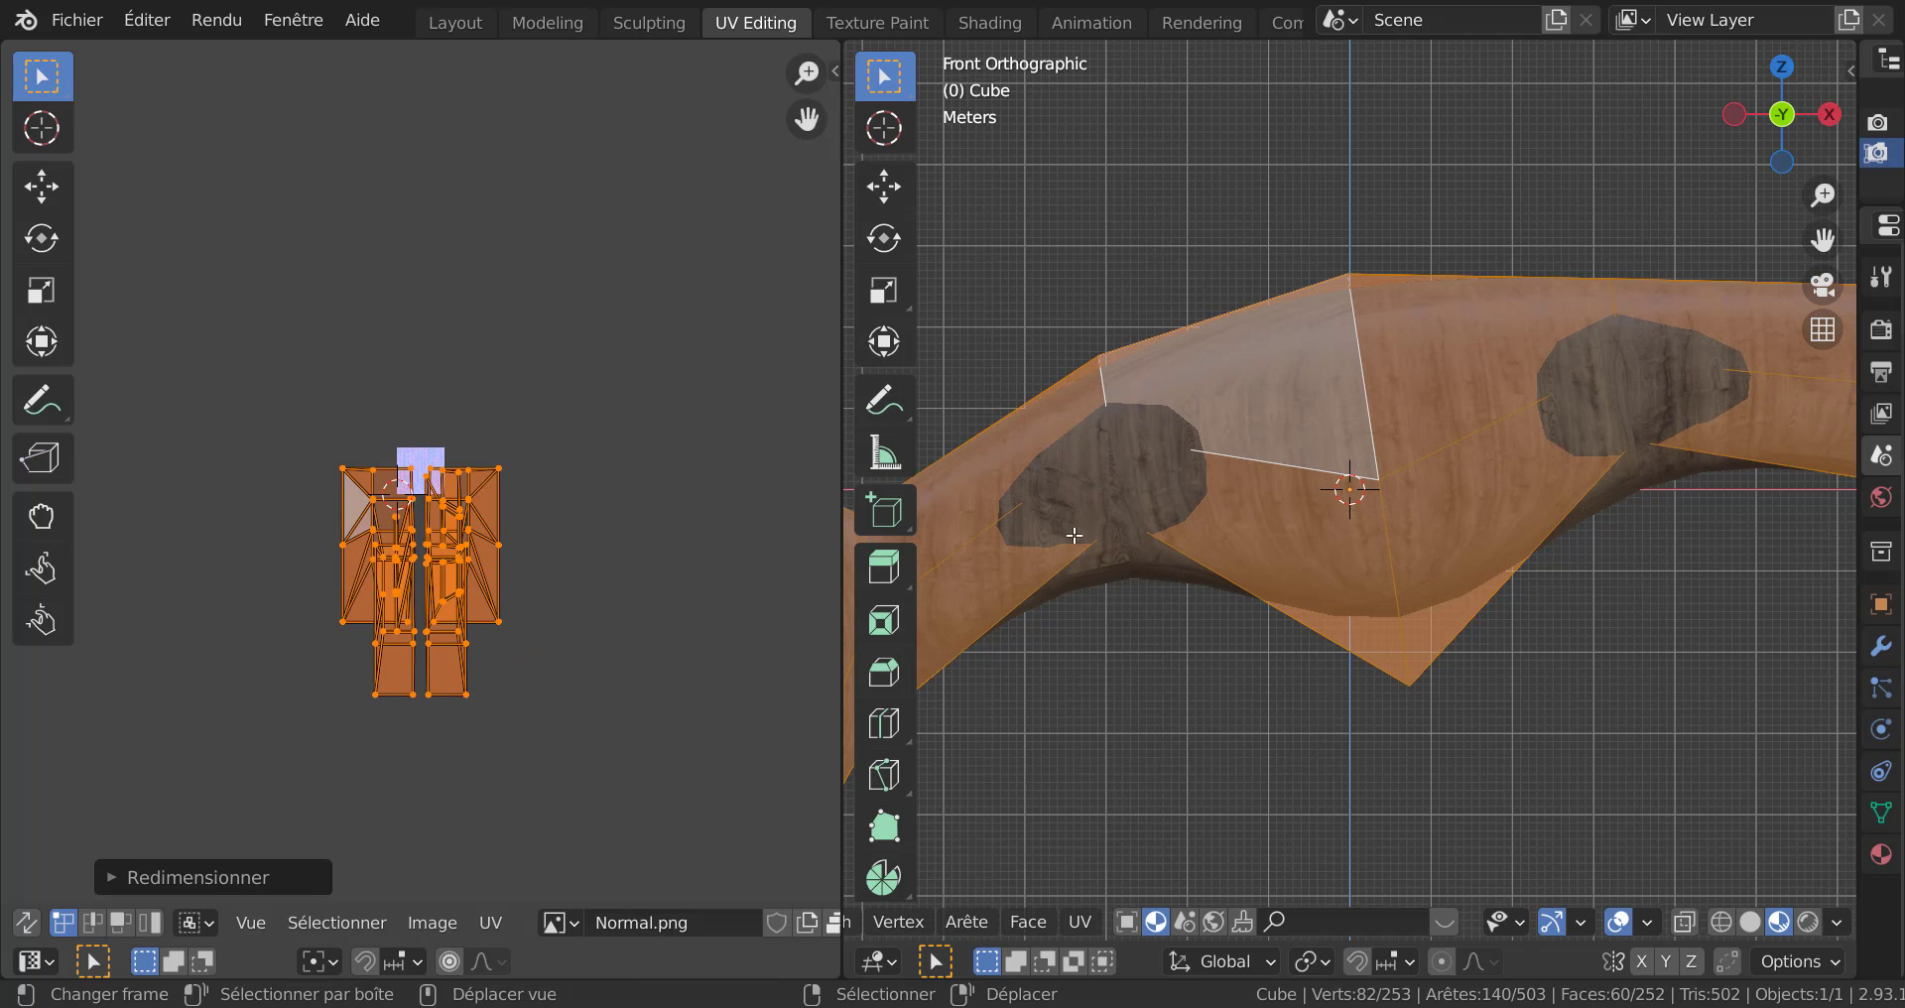
pyautogui.scroll(2, 1278, 574)
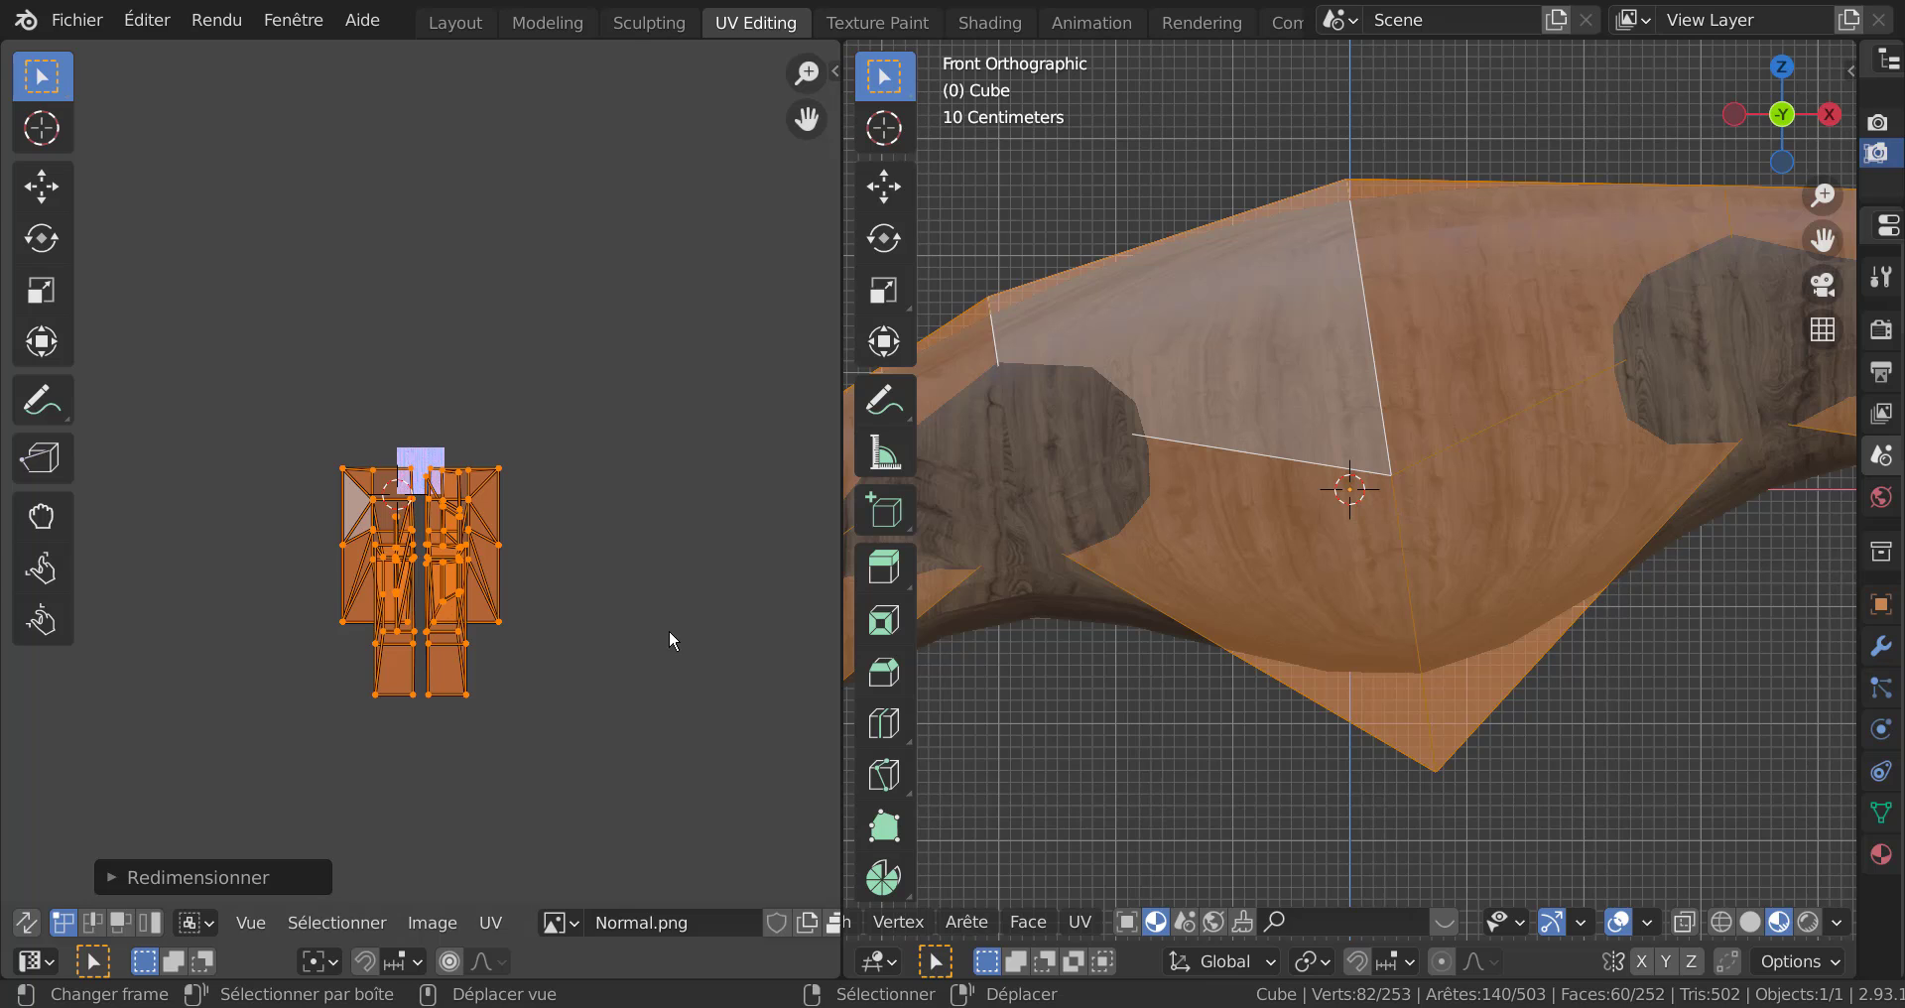
pyautogui.write('r')
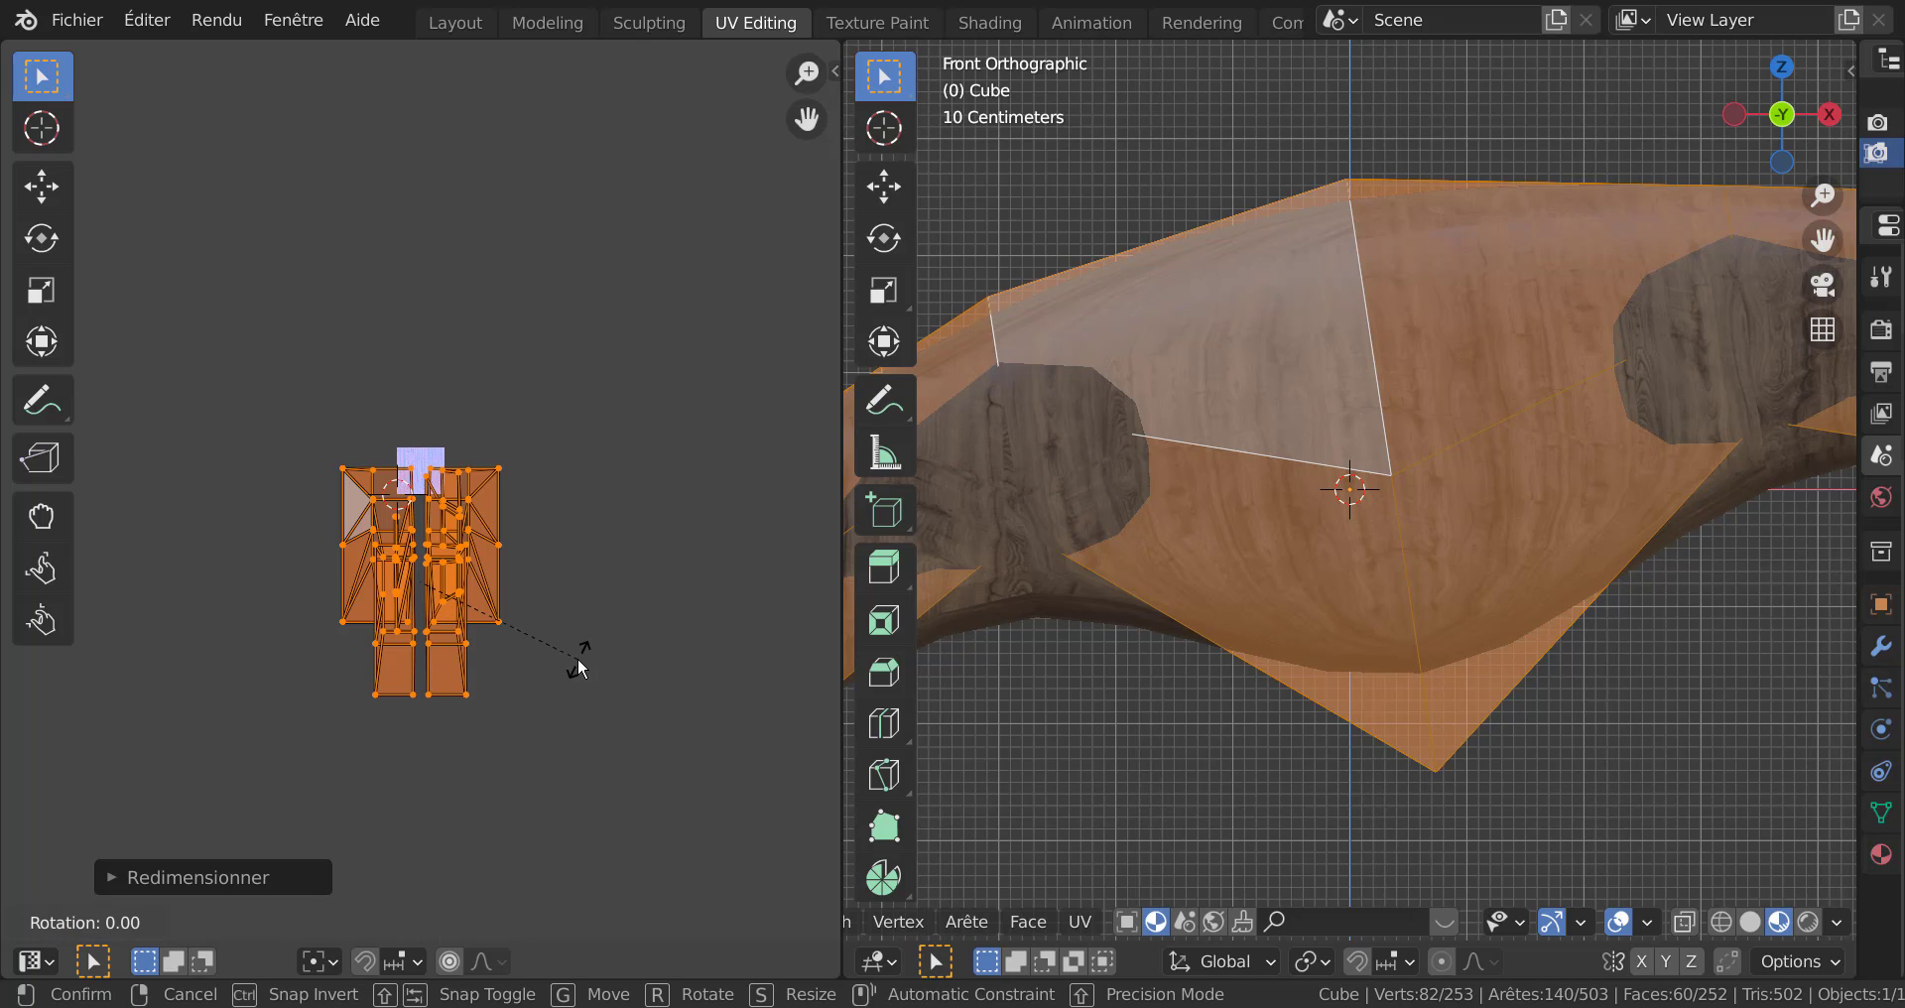
pyautogui.write('90')
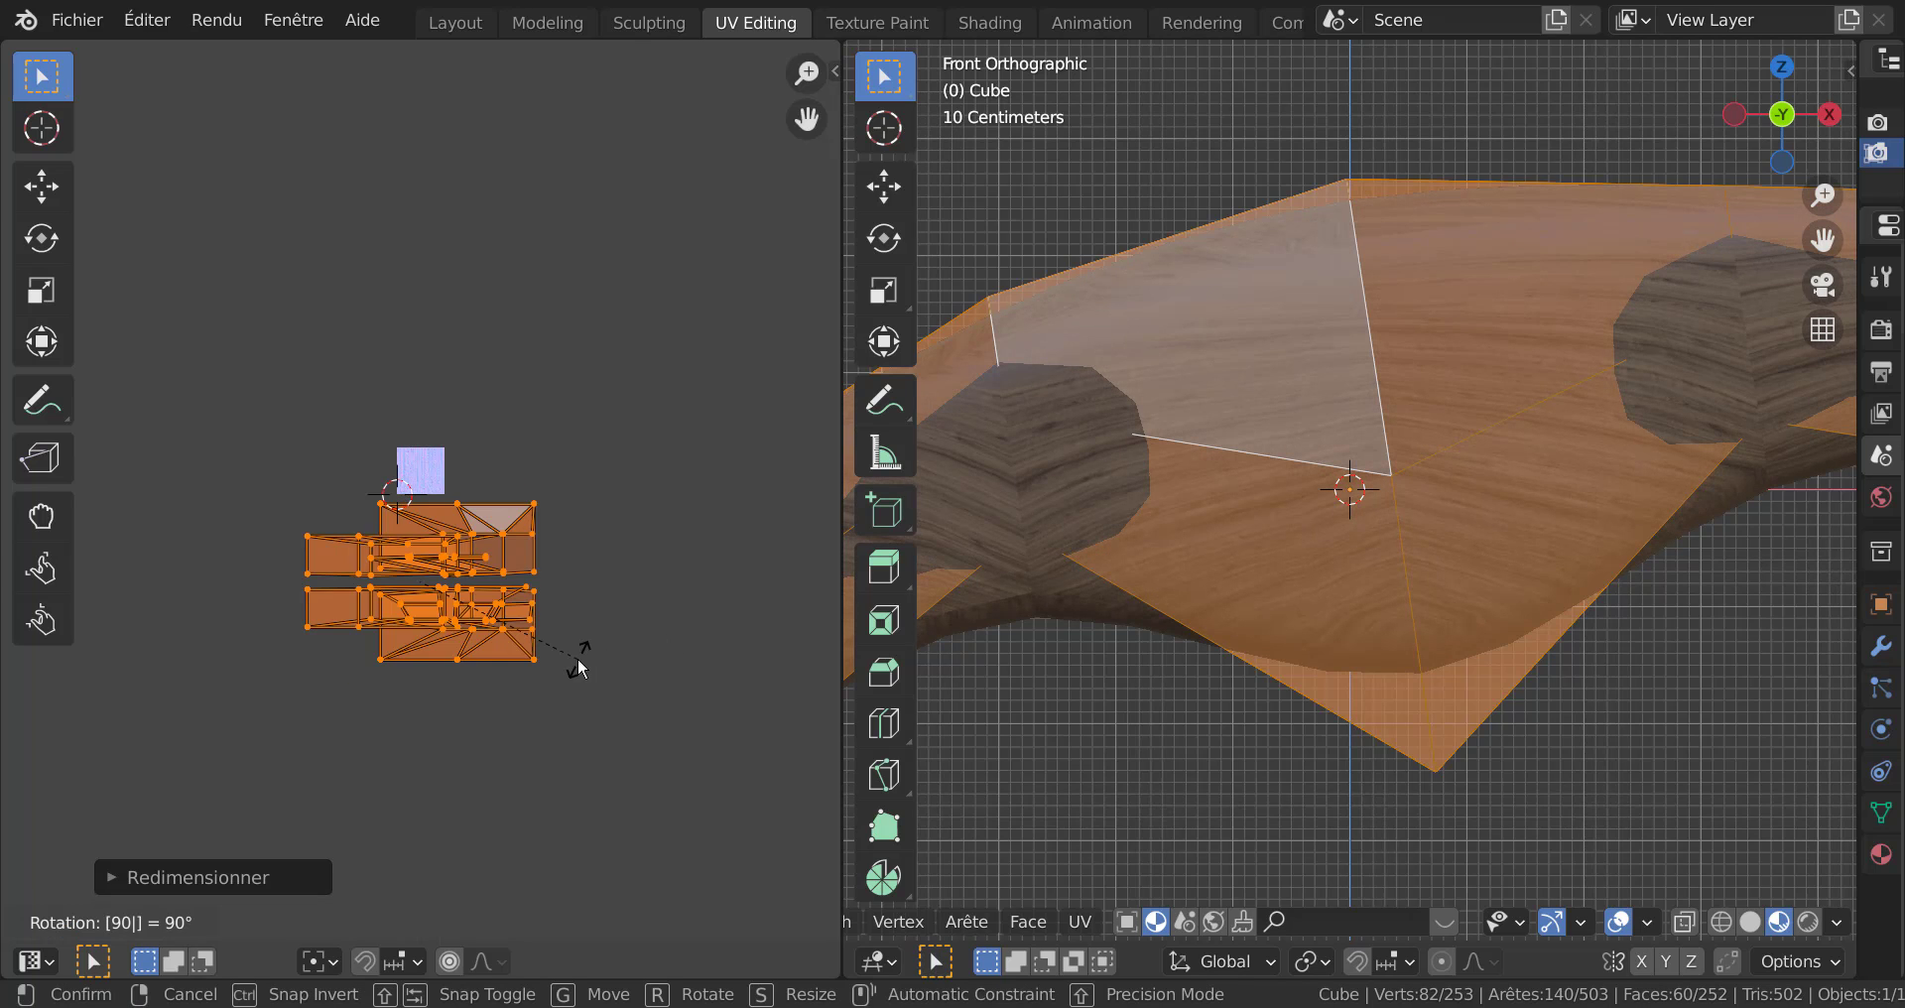
pyautogui.press('Return')
pyautogui.scroll(-2, 1374, 555)
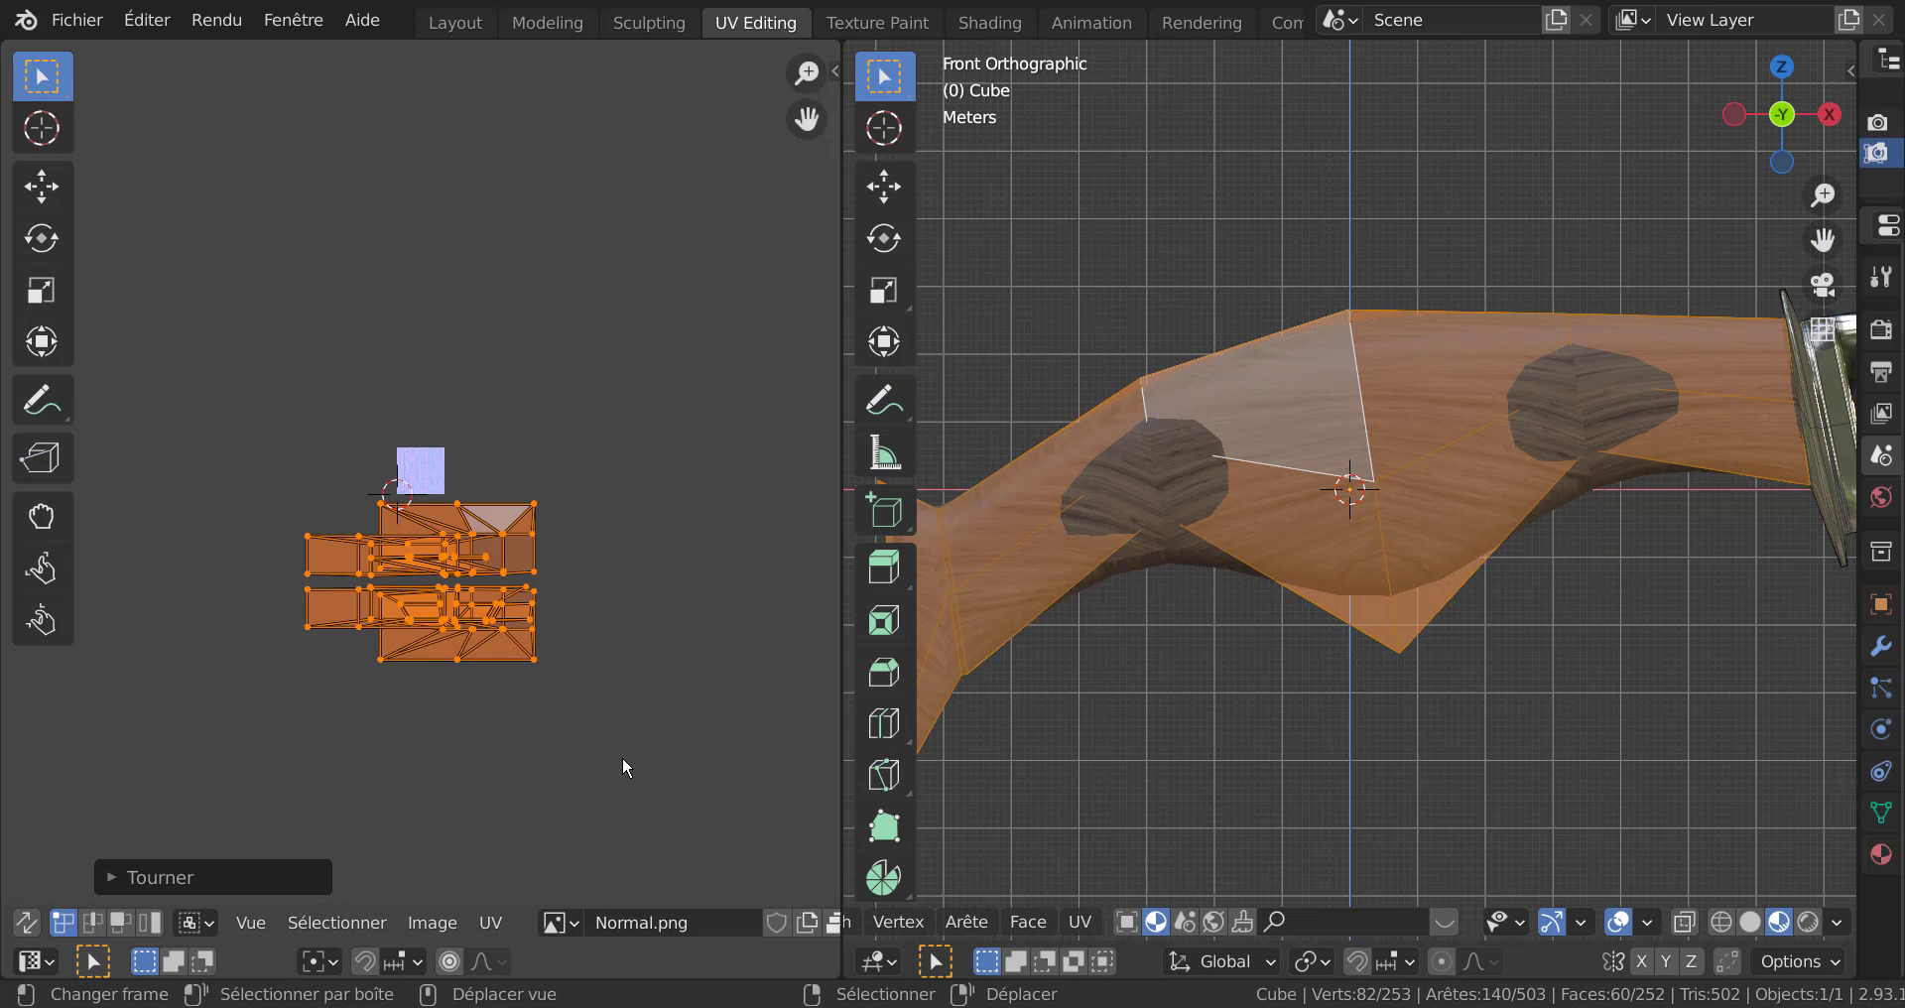
# Scale the rotated handle UVs down to about 0.6 and move them over the texture image.
pyautogui.press('s')
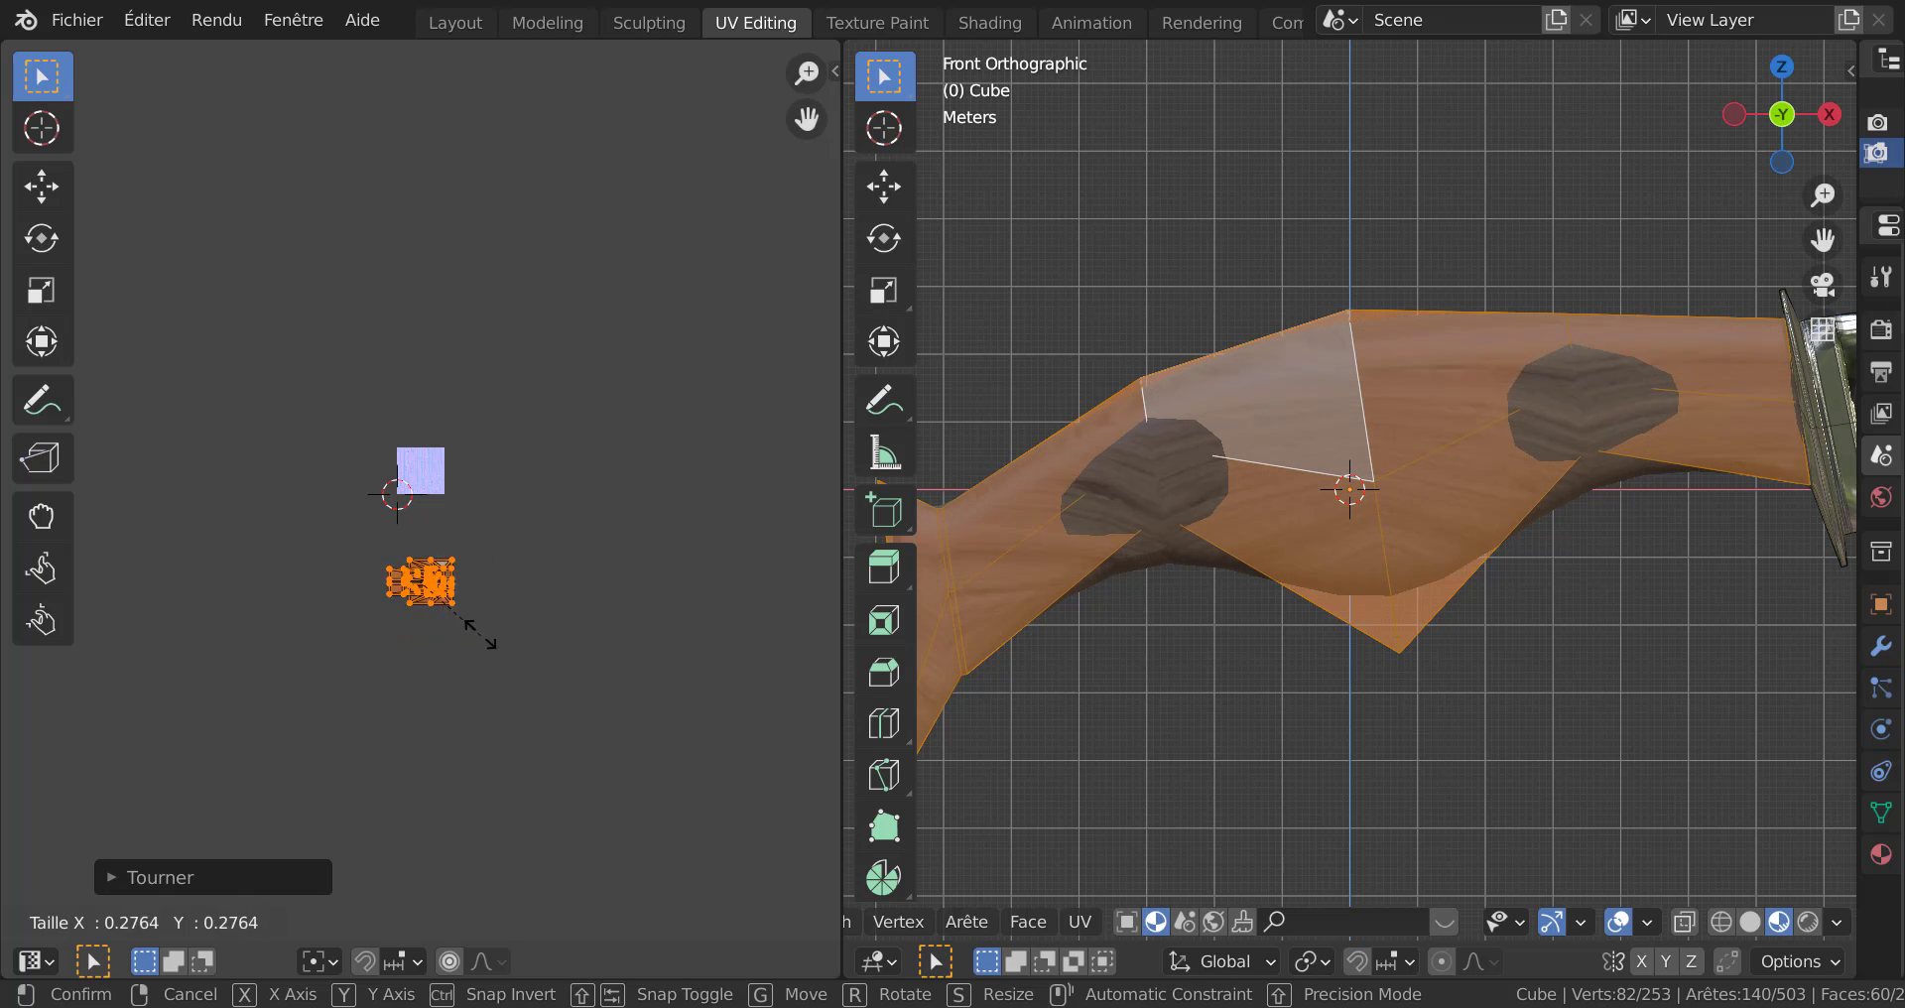
pyautogui.click(563, 679)
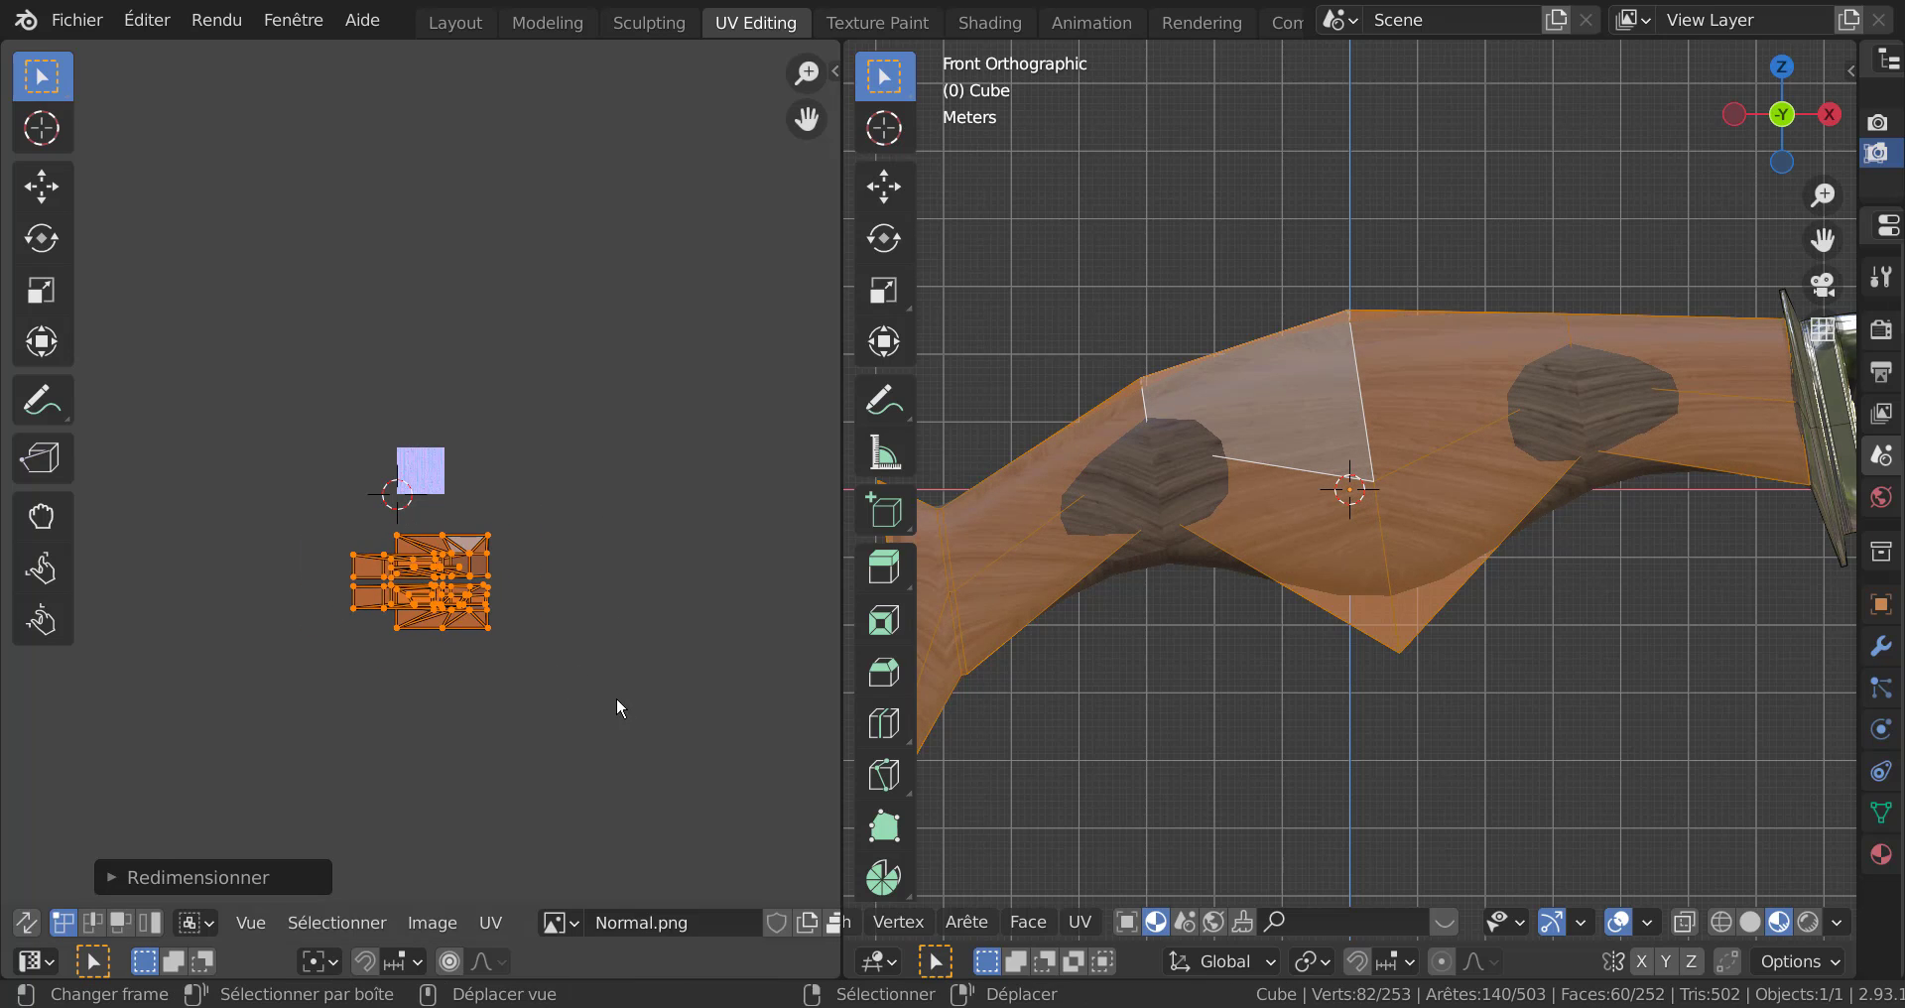
pyautogui.press('g')
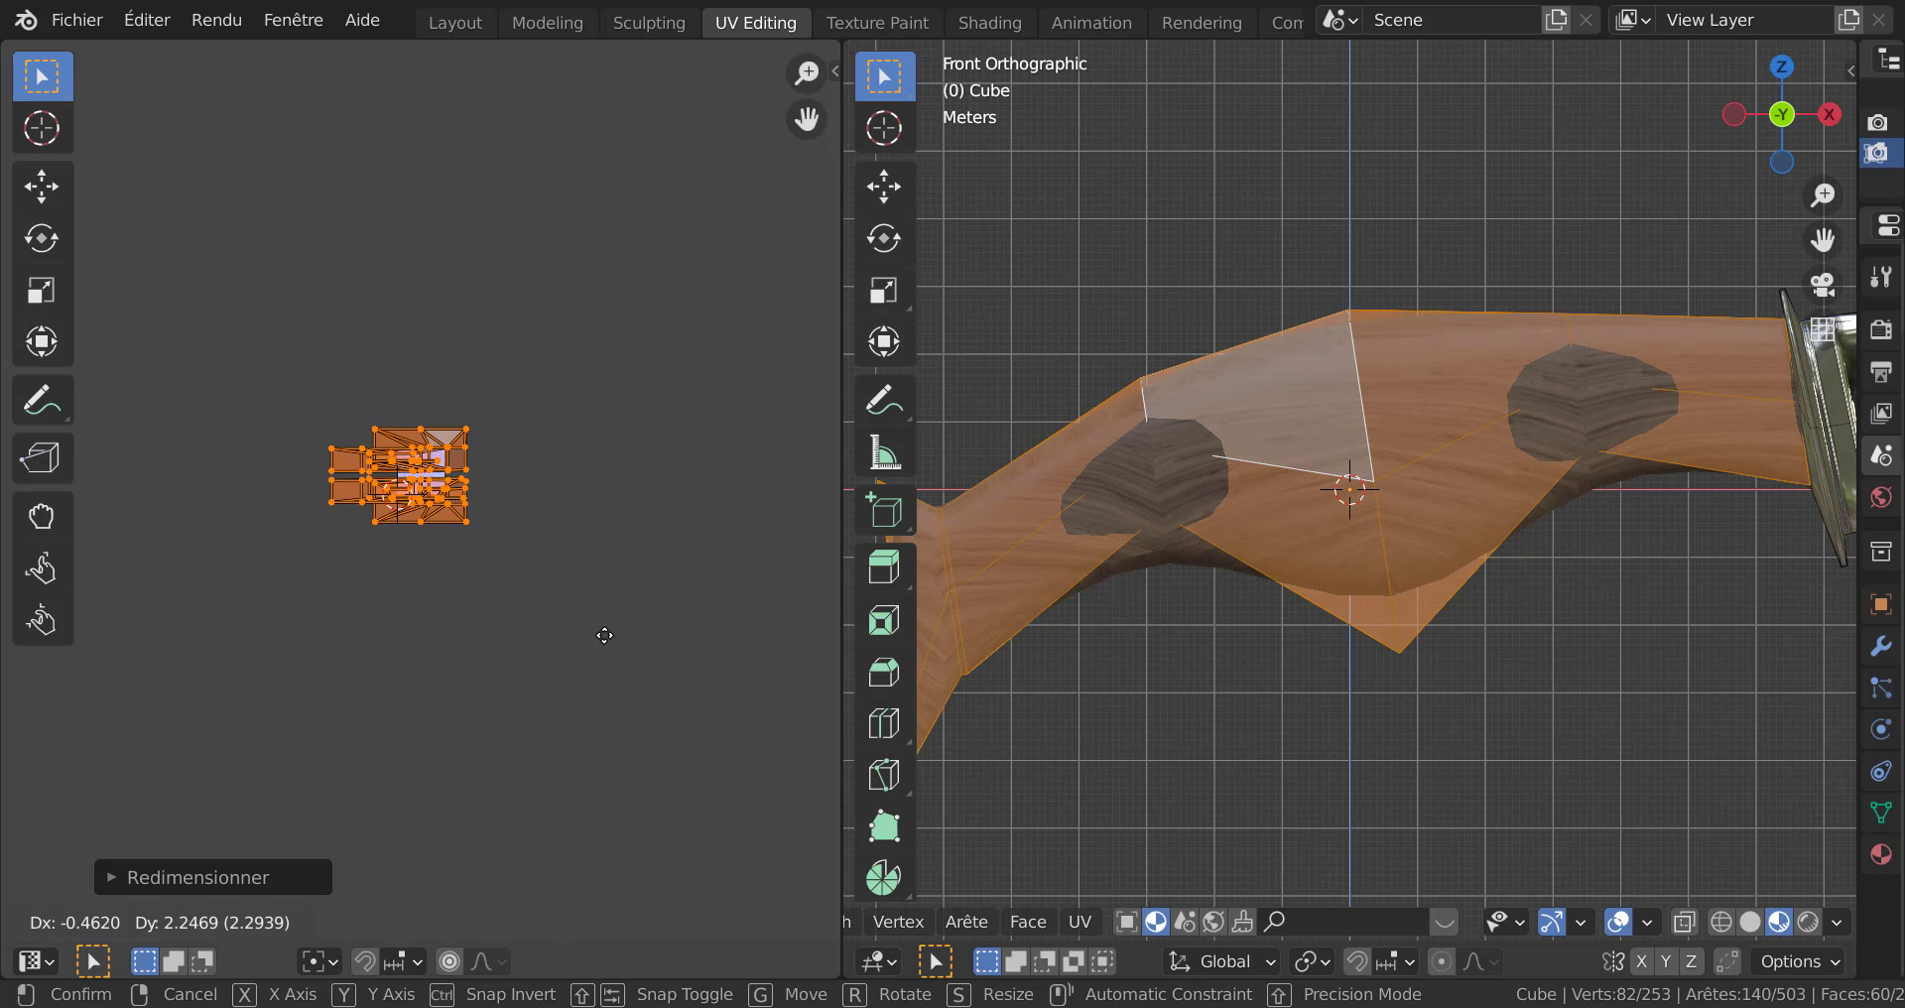
pyautogui.click(603, 632)
# Scale the handle's UVs up by about 2.71 and check the wood grain on the handle in Object Mode.
pyautogui.scroll(2, 600, 637)
pyautogui.press('s')
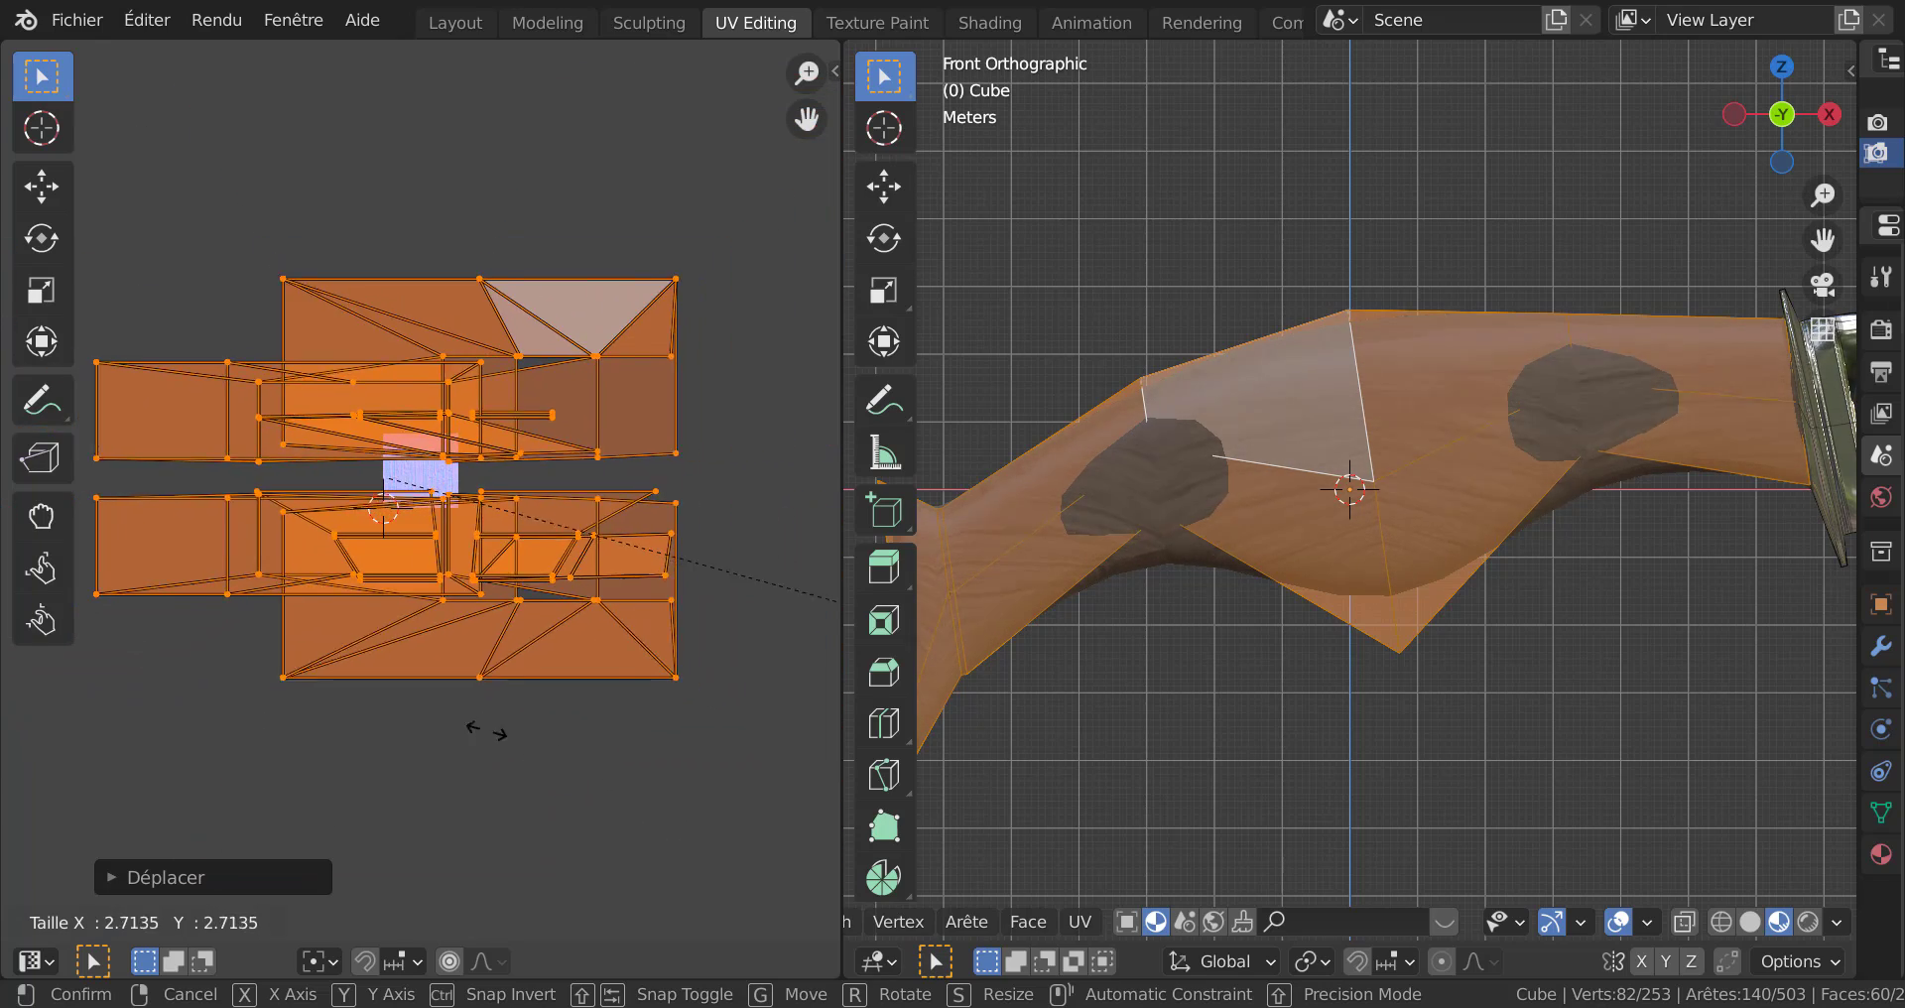
pyautogui.click(481, 731)
pyautogui.scroll(-2, 1446, 688)
pyautogui.press('Tab')
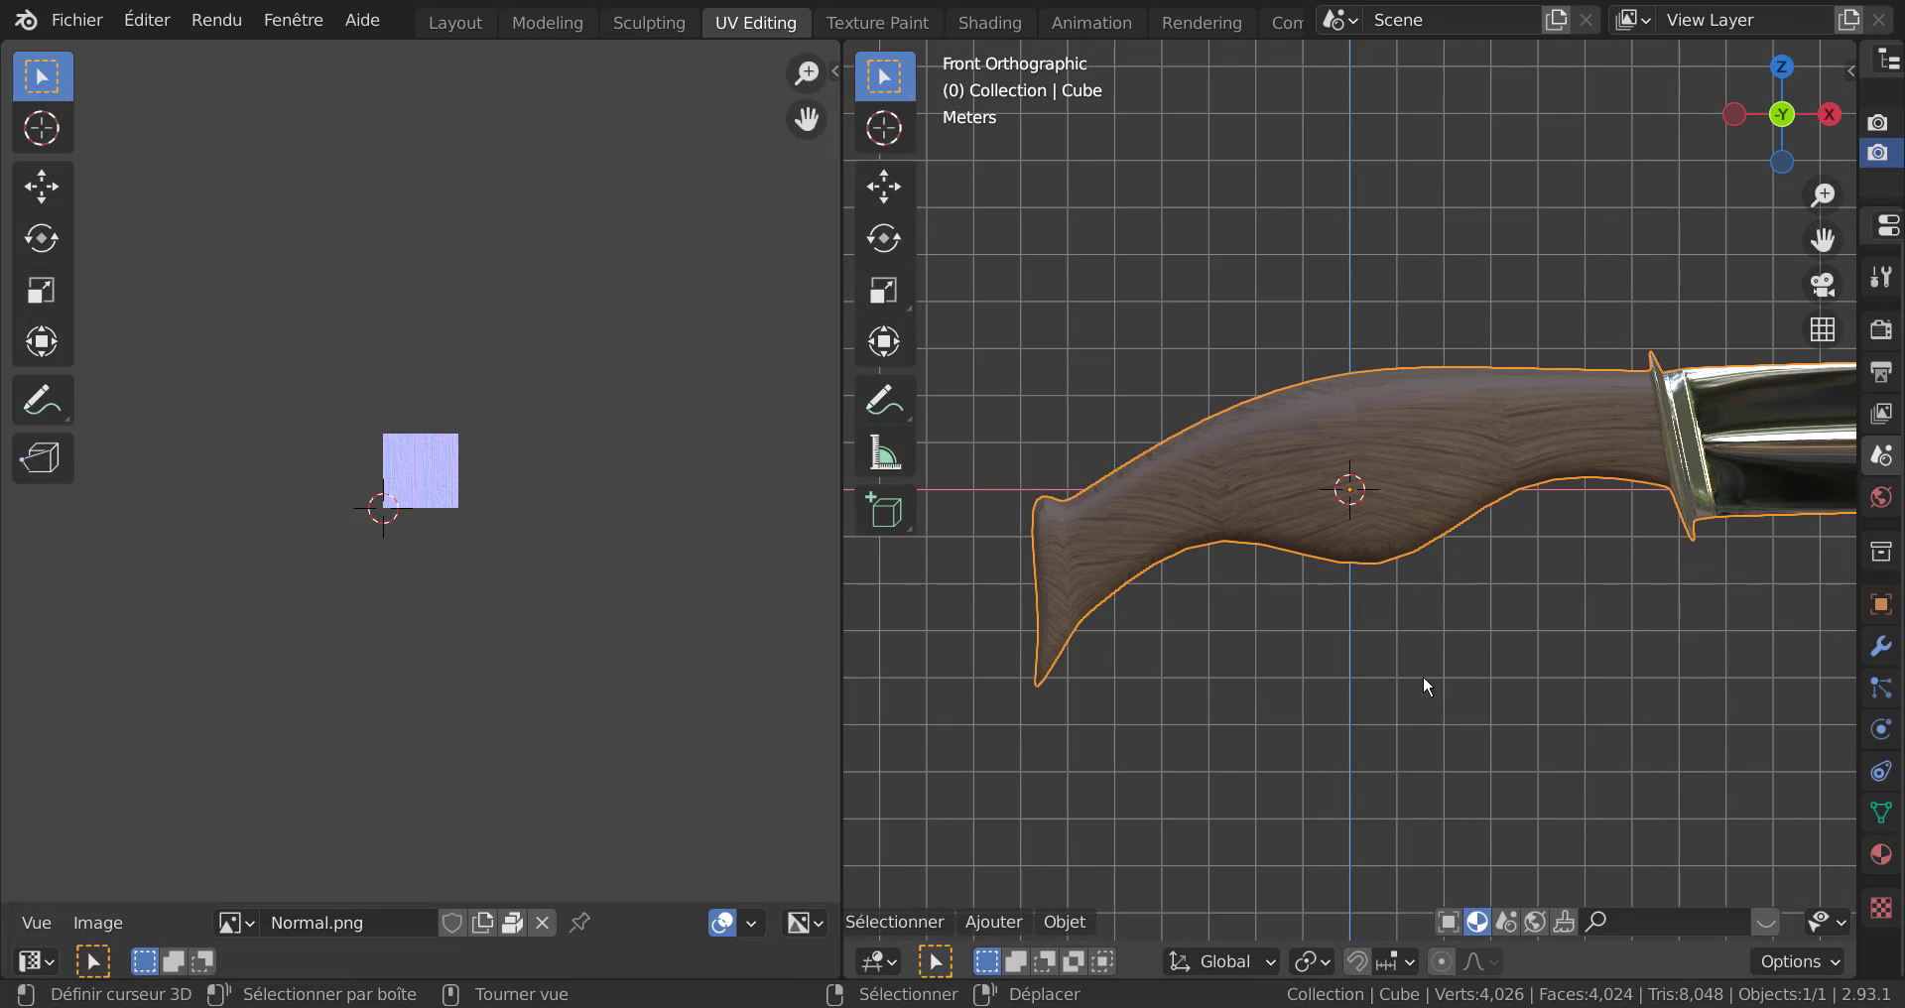
pyautogui.scroll(5, 1354, 620)
pyautogui.press('Tab')
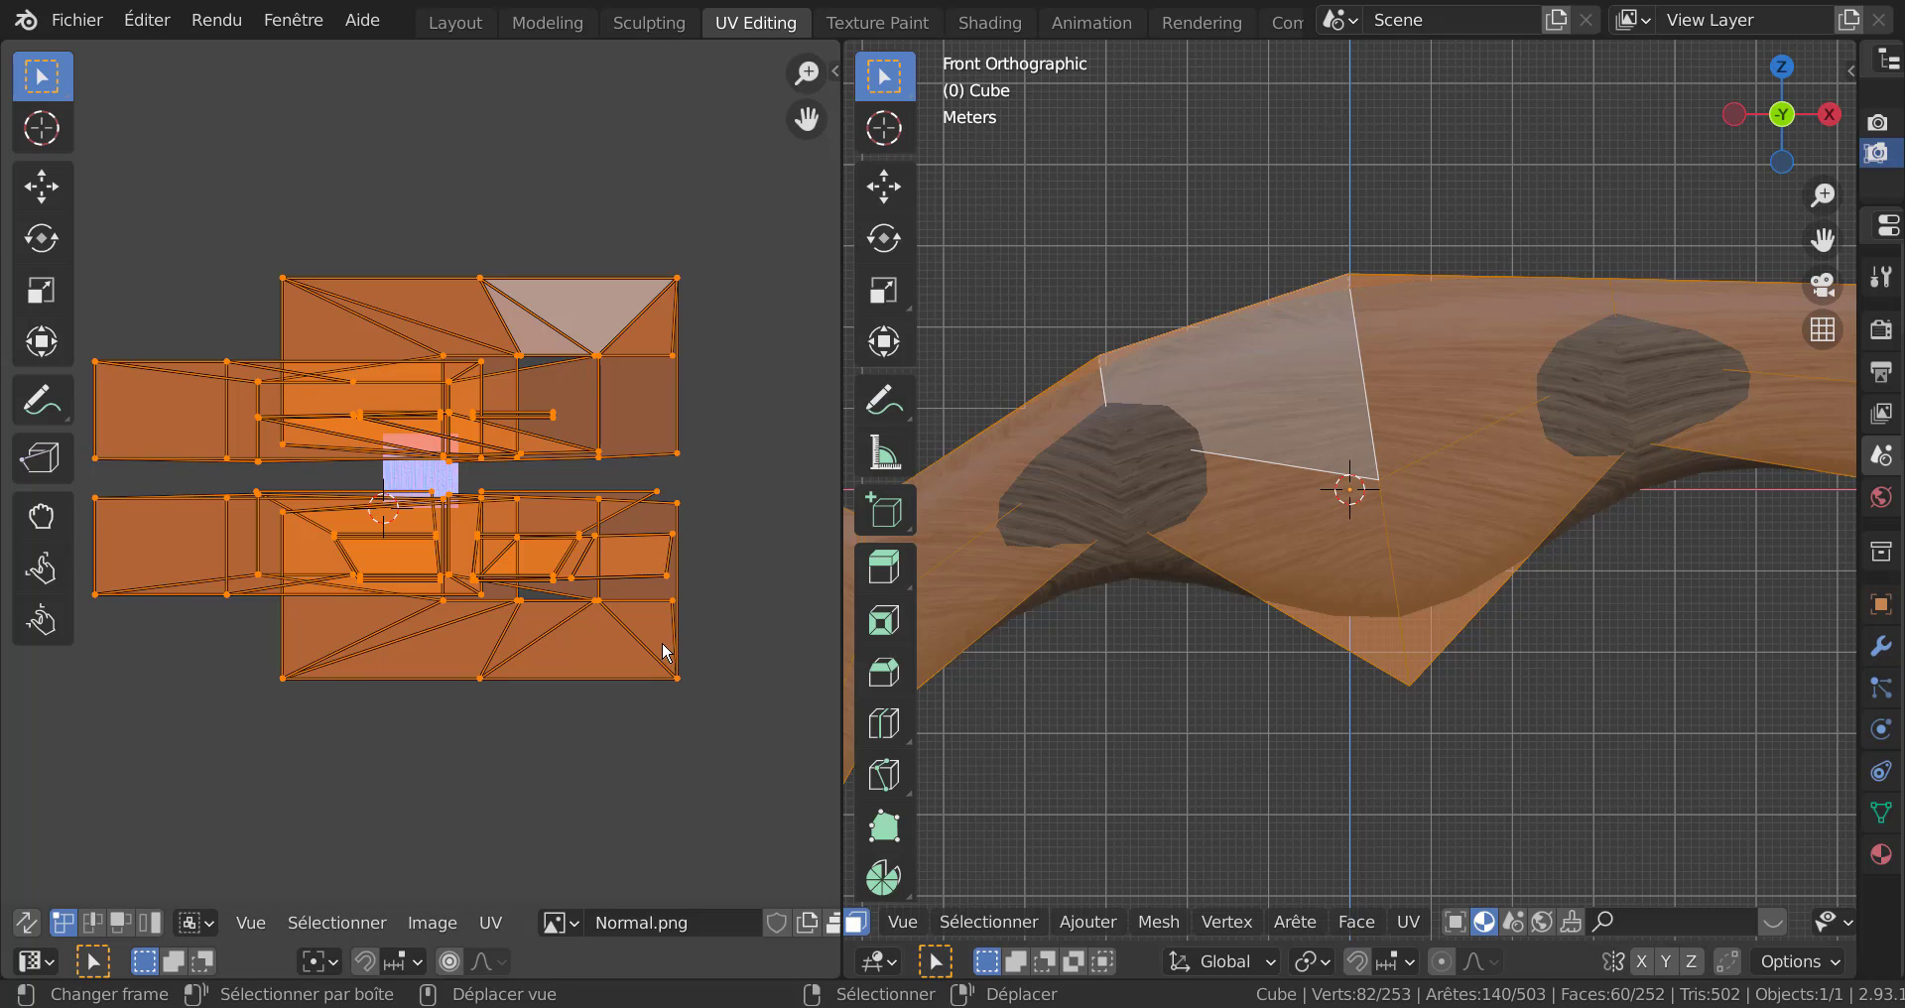
pyautogui.press('Tab')
pyautogui.press('Tab')
pyautogui.press('s')
pyautogui.press('x')
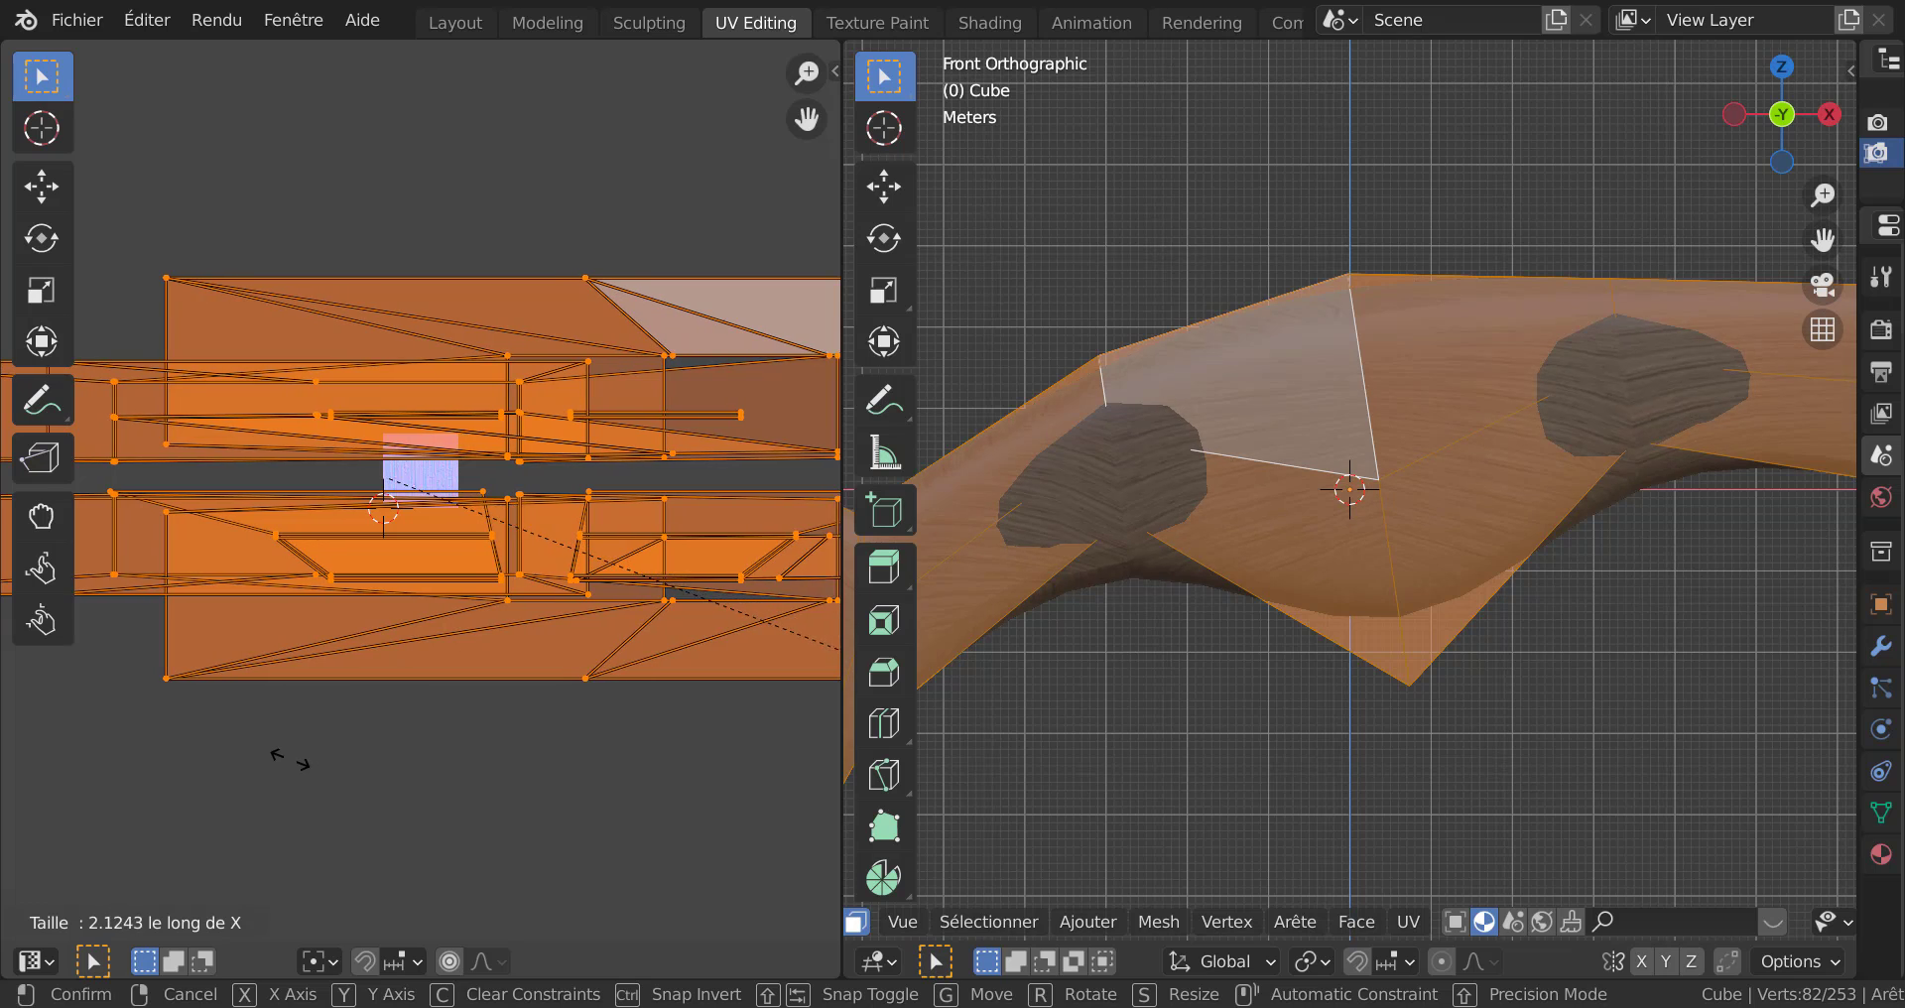
pyautogui.press('Escape')
pyautogui.press('s')
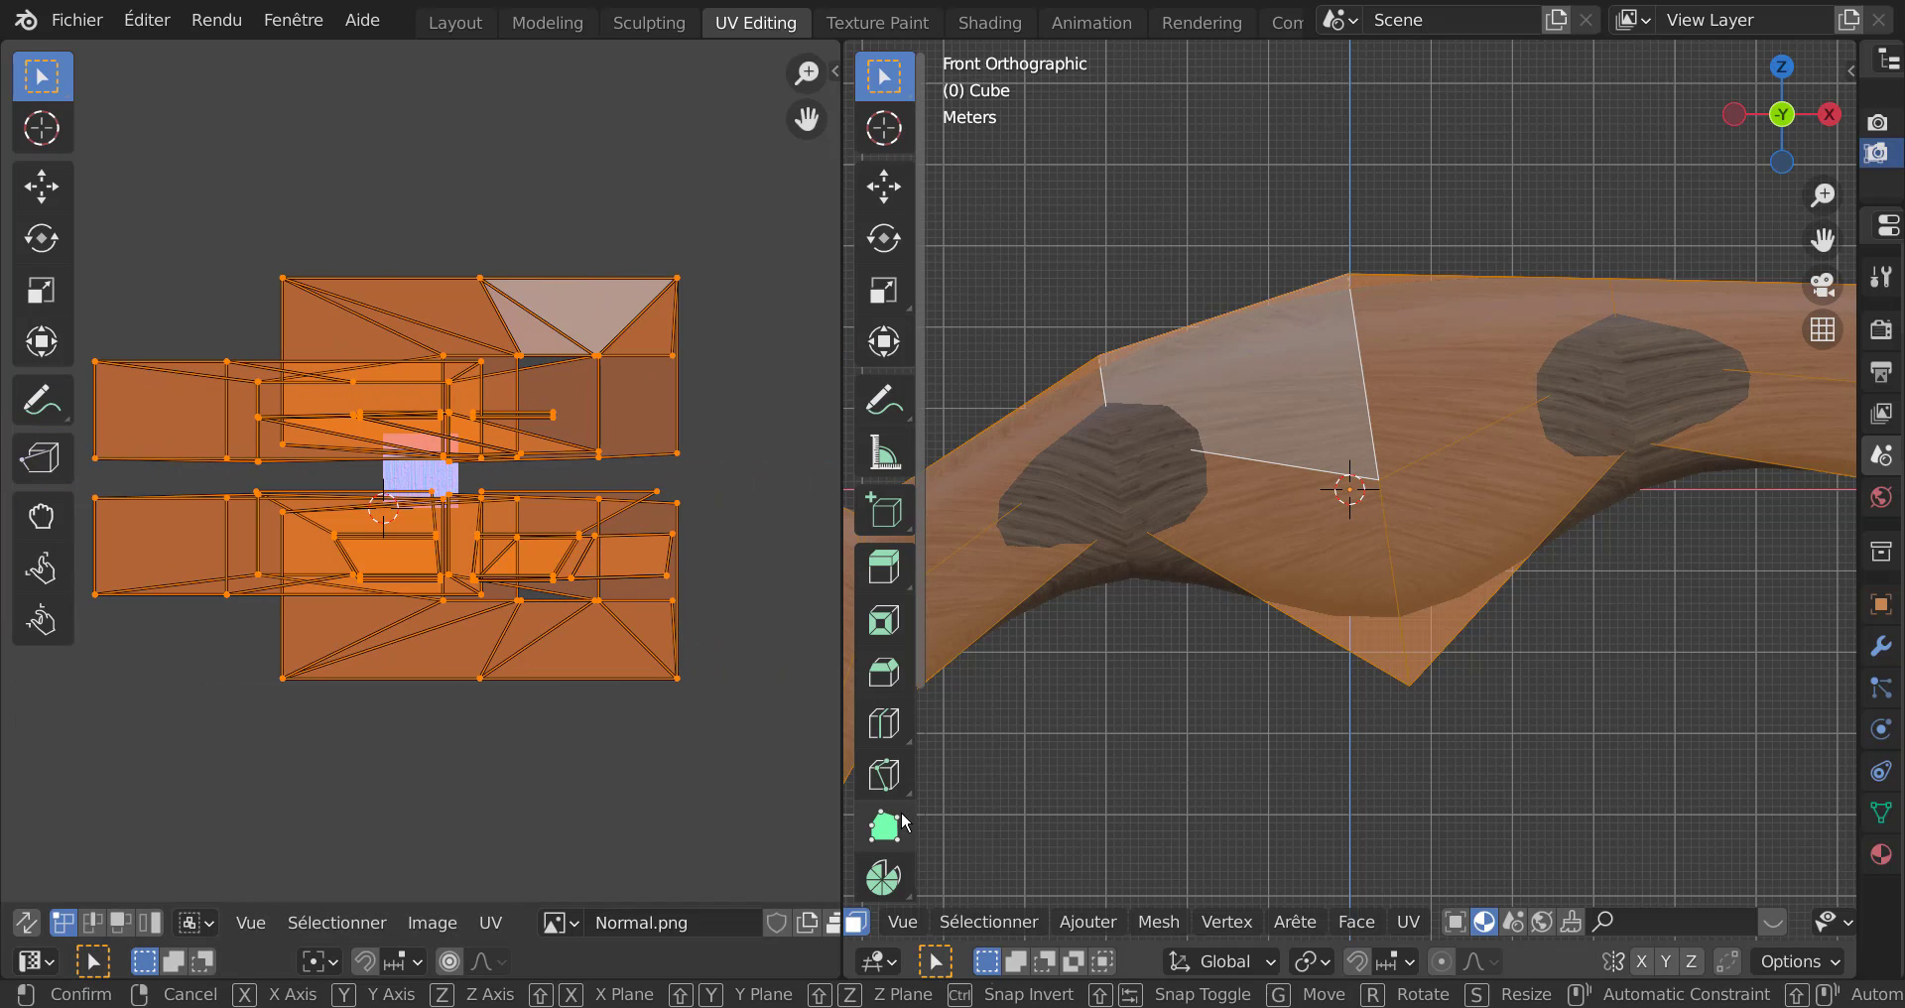
pyautogui.press('y')
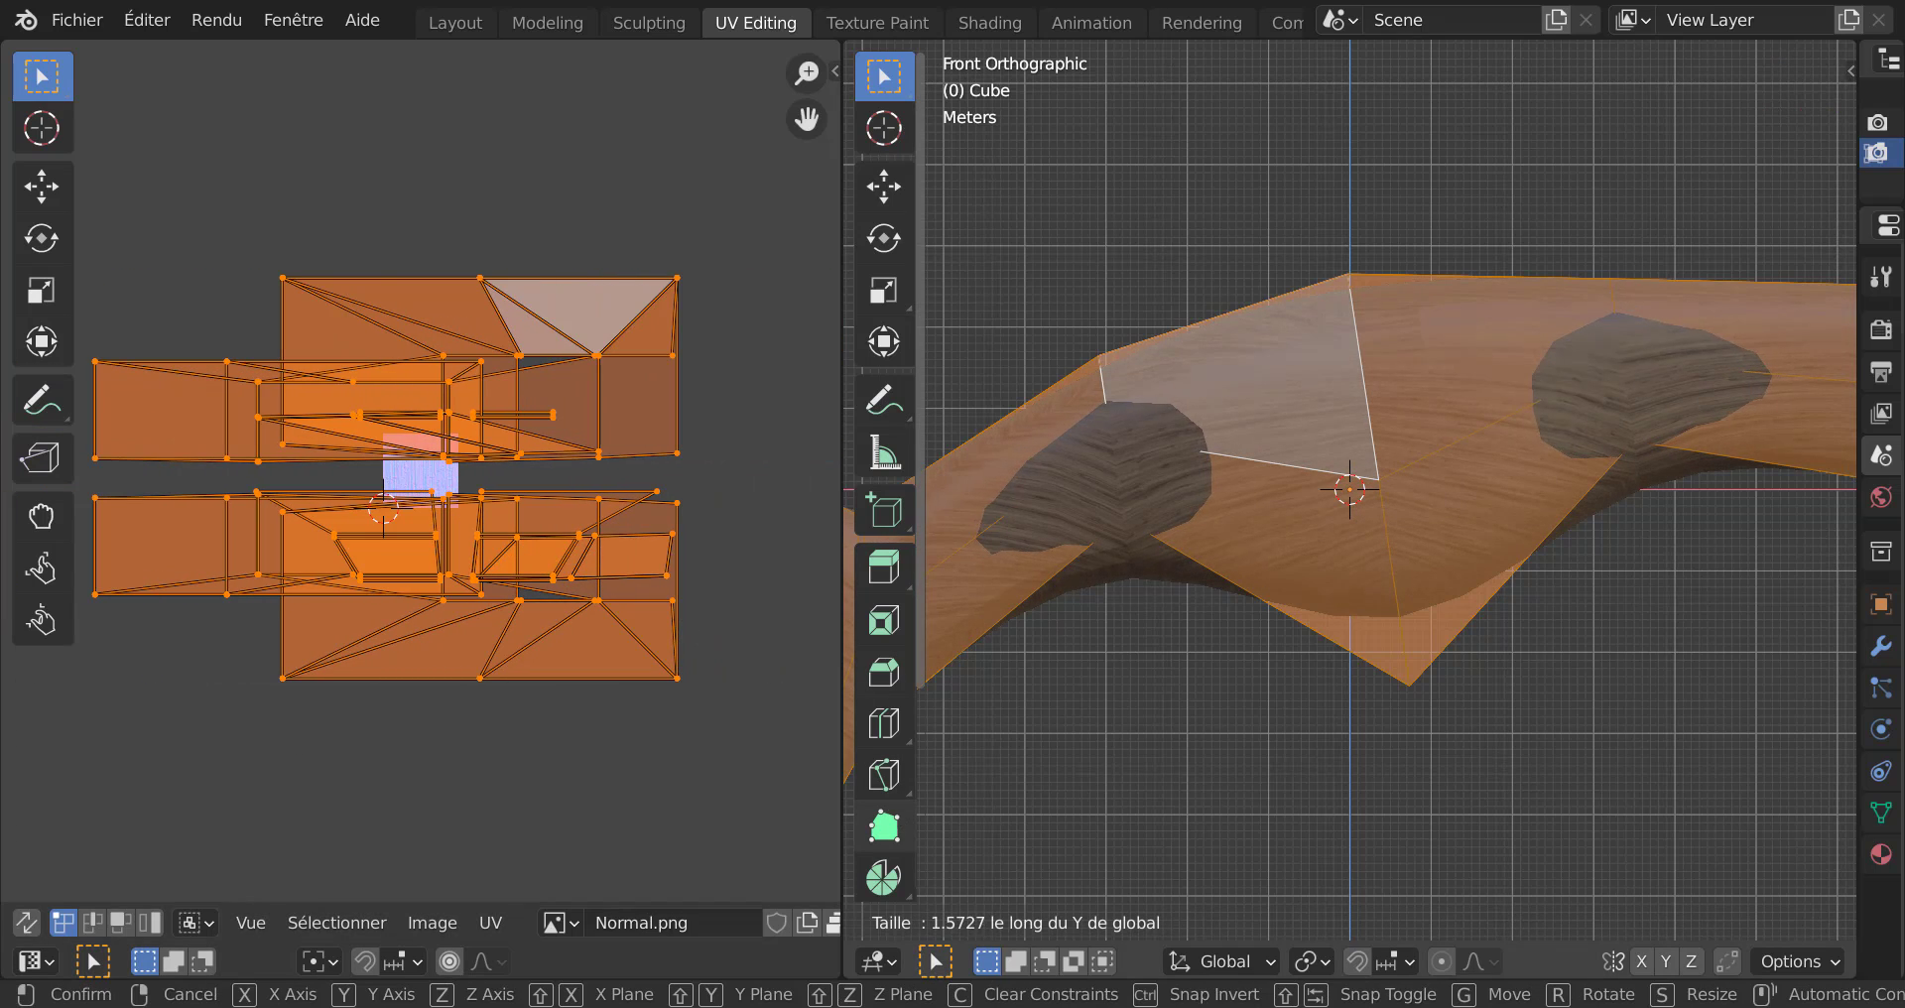
pyautogui.press('Escape')
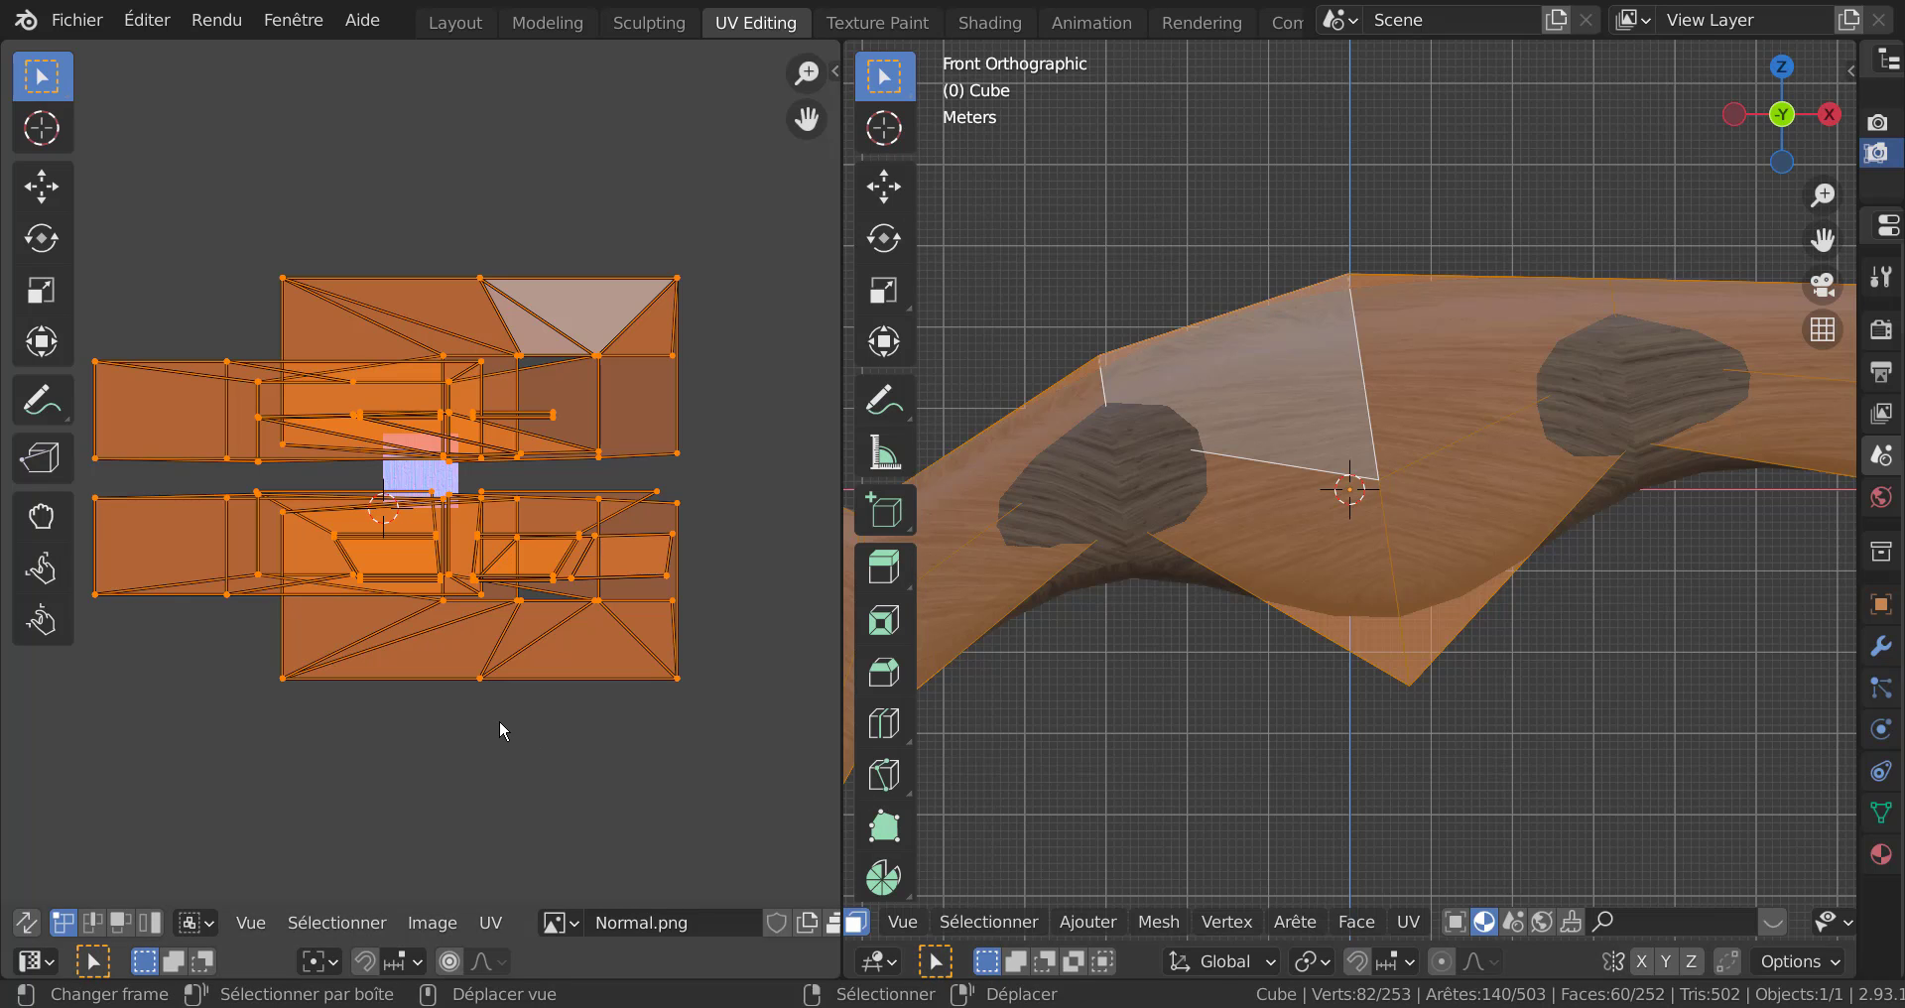
pyautogui.press('s')
pyautogui.press('y')
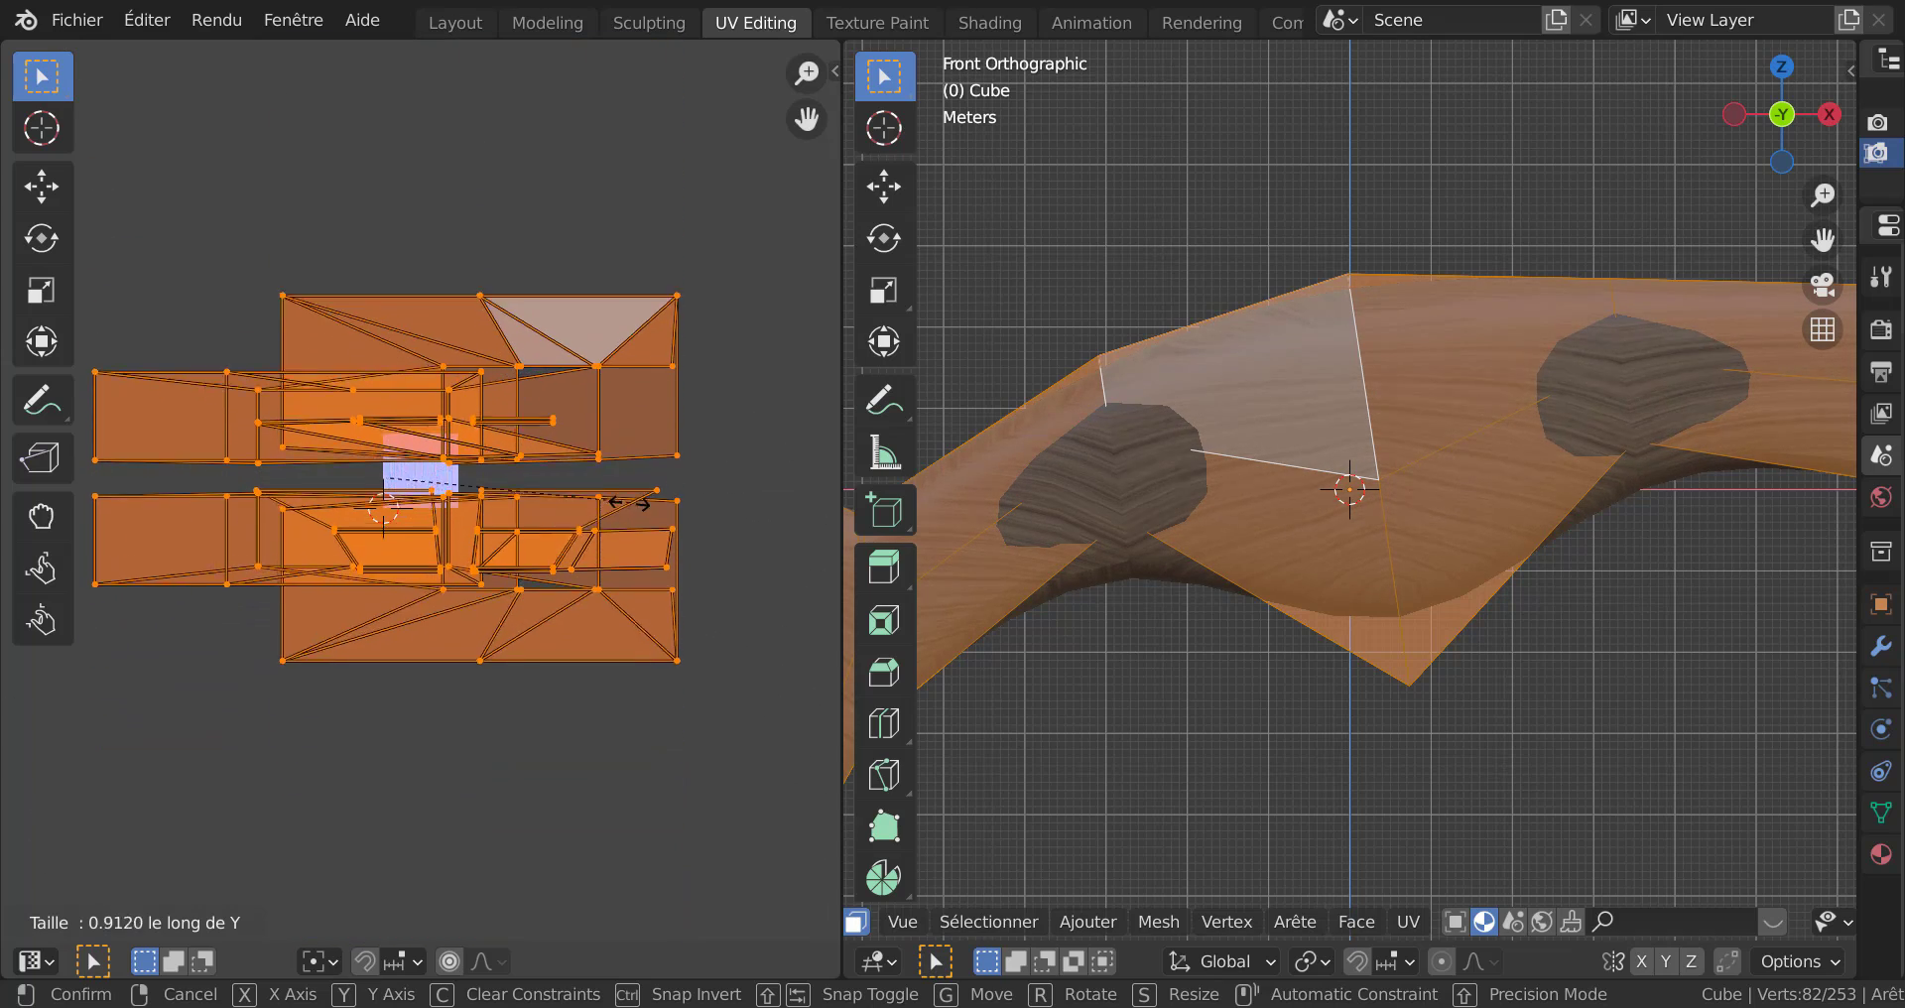
pyautogui.click(653, 536)
# Inspect the handle's wood grain from an angle in Object Mode and return to the Layout workspace.
pyautogui.press('Tab')
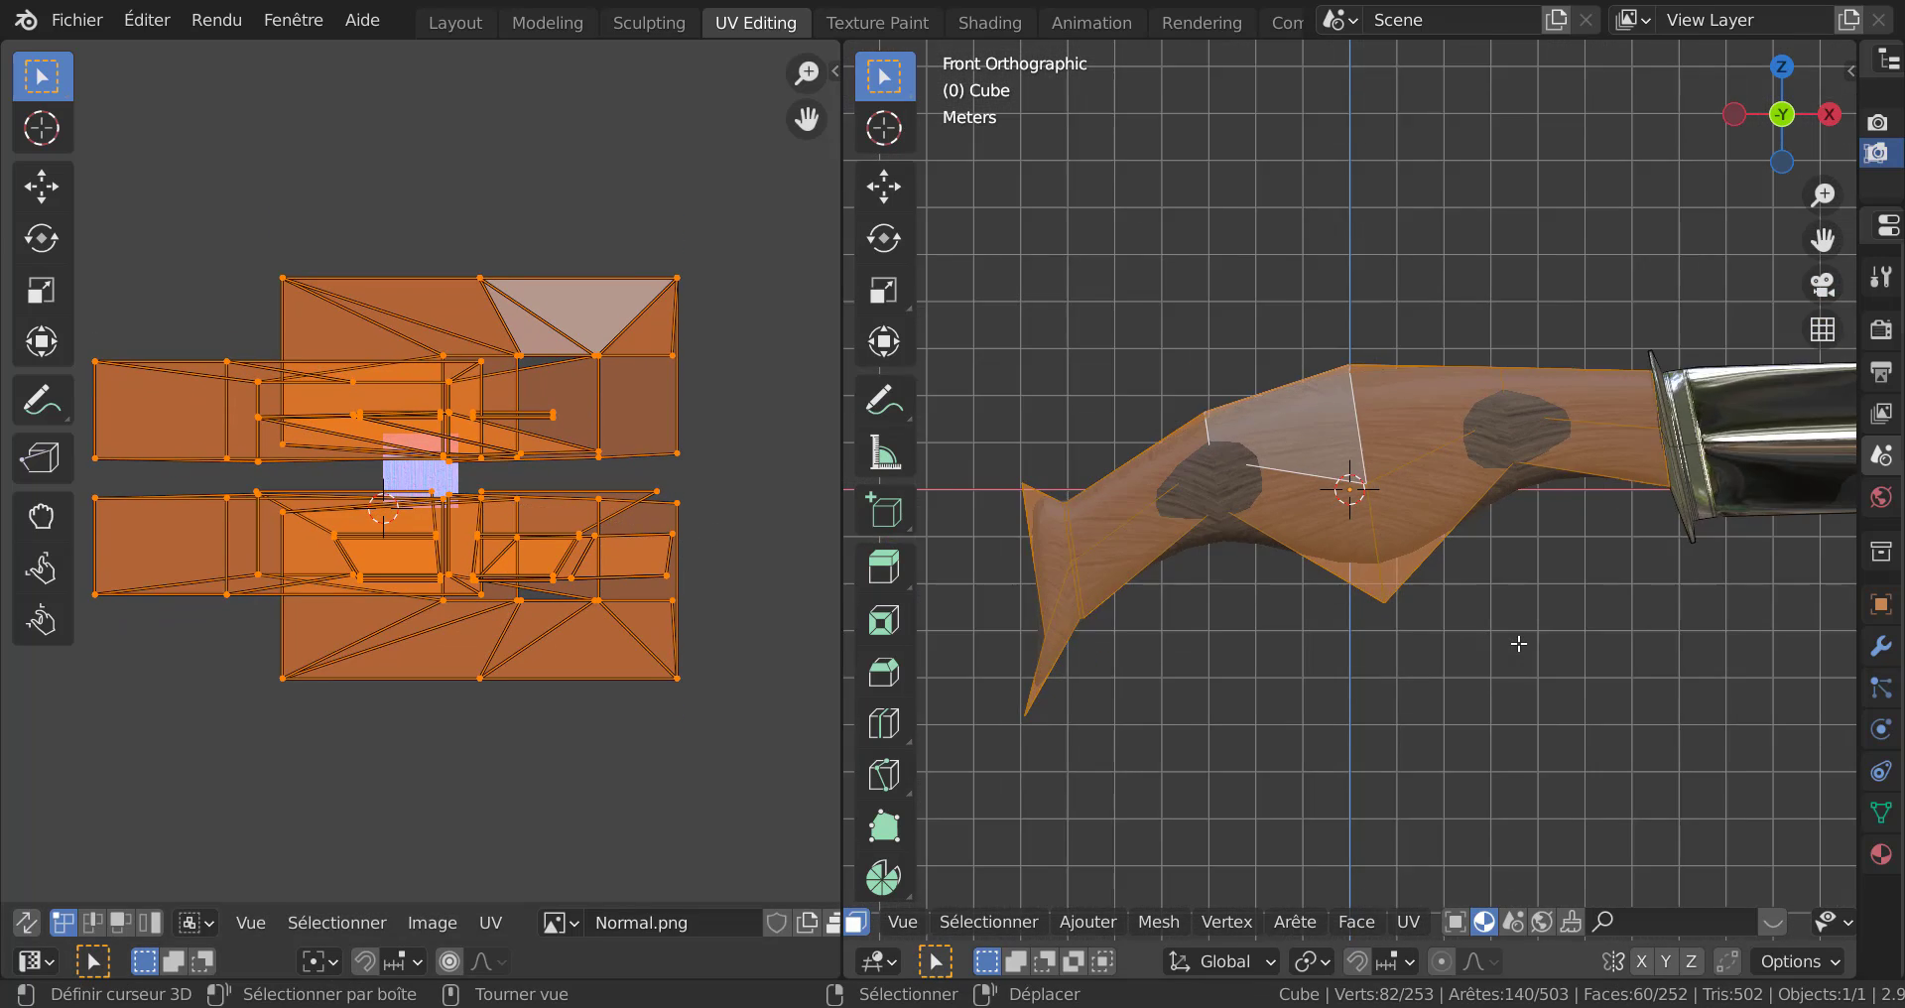
pyautogui.moveTo(1407, 638); pyautogui.dragTo(1470, 671, button='middle')
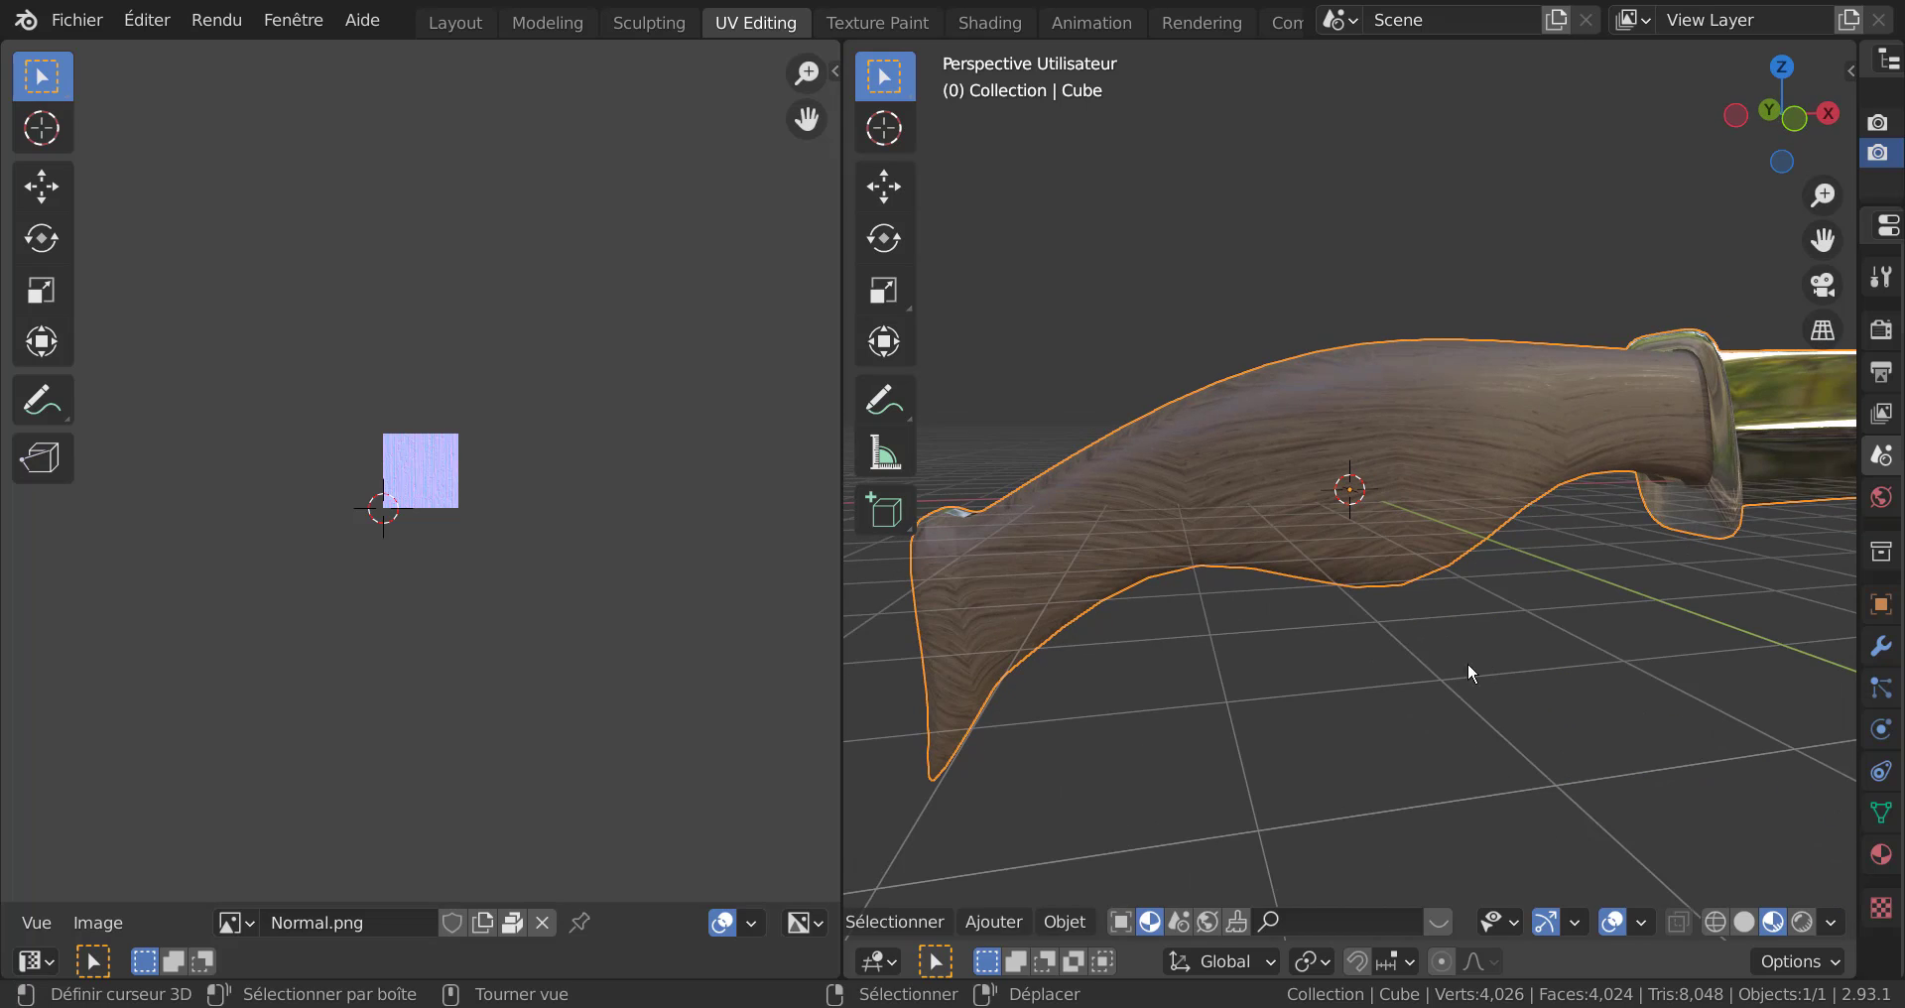
pyautogui.press('Tab')
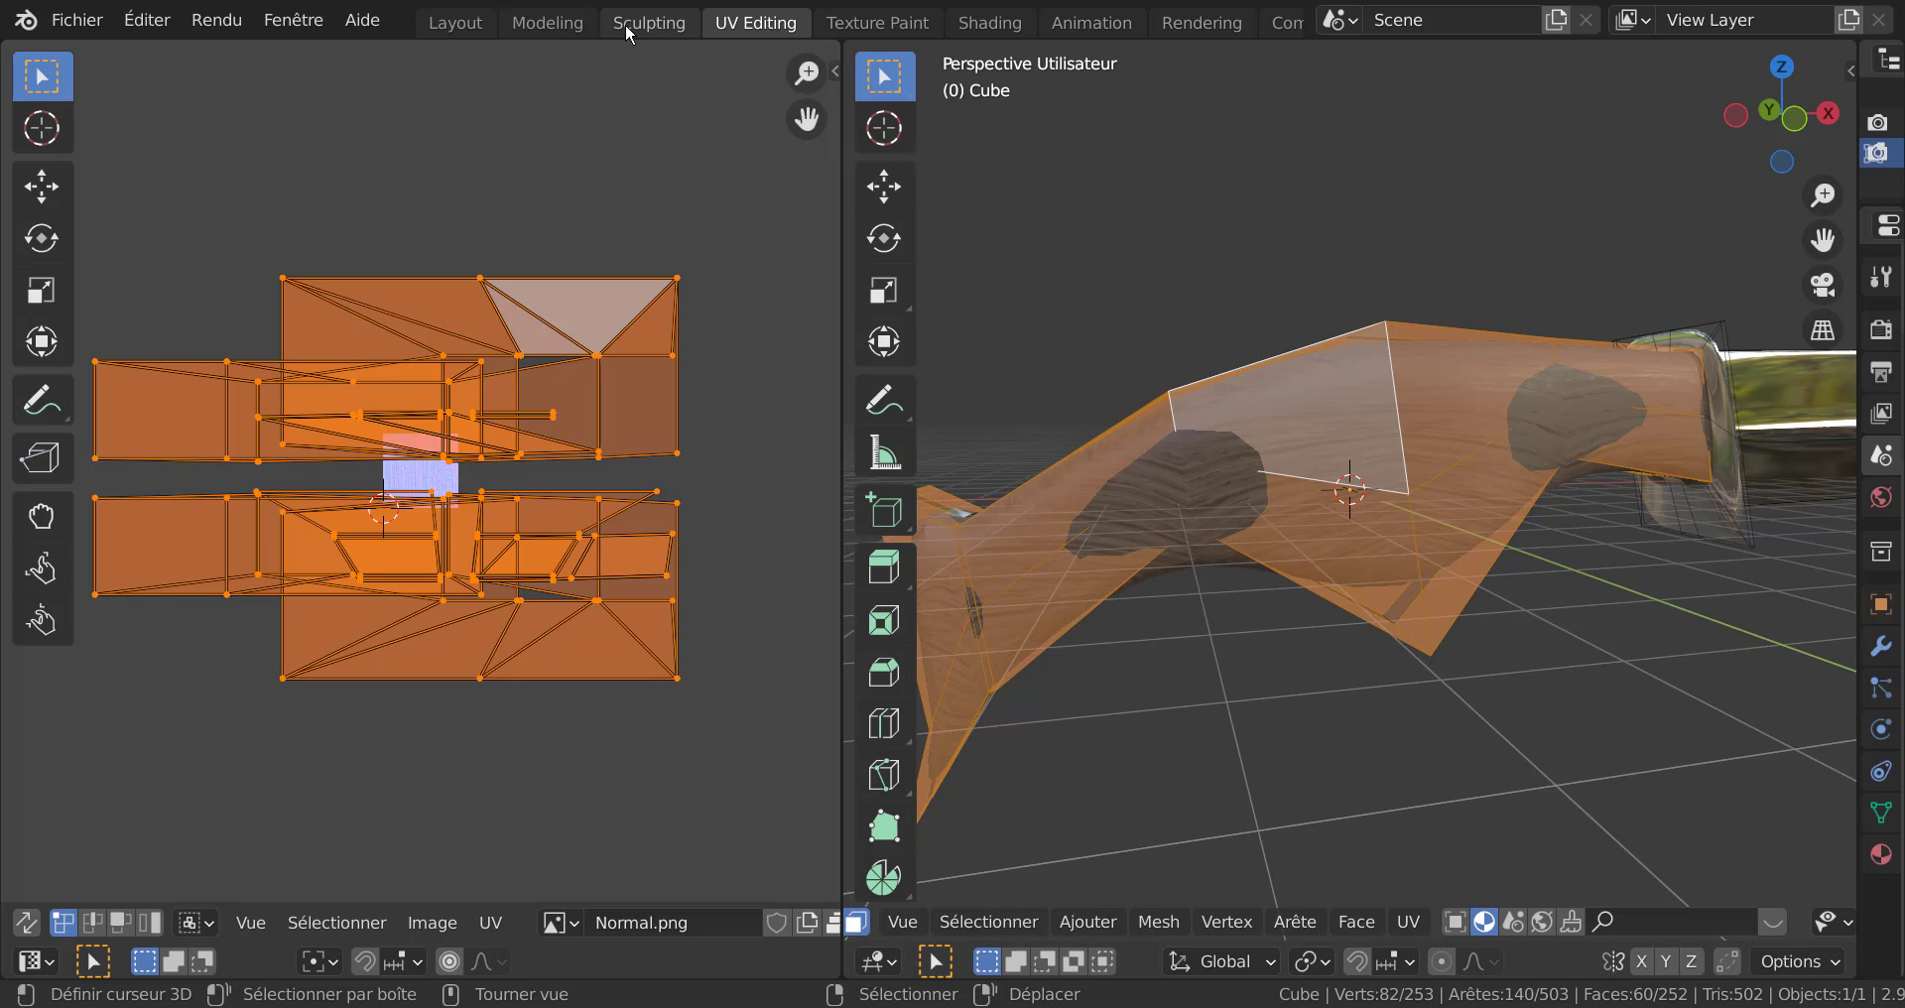
pyautogui.click(453, 22)
pyautogui.scroll(-4, 887, 671)
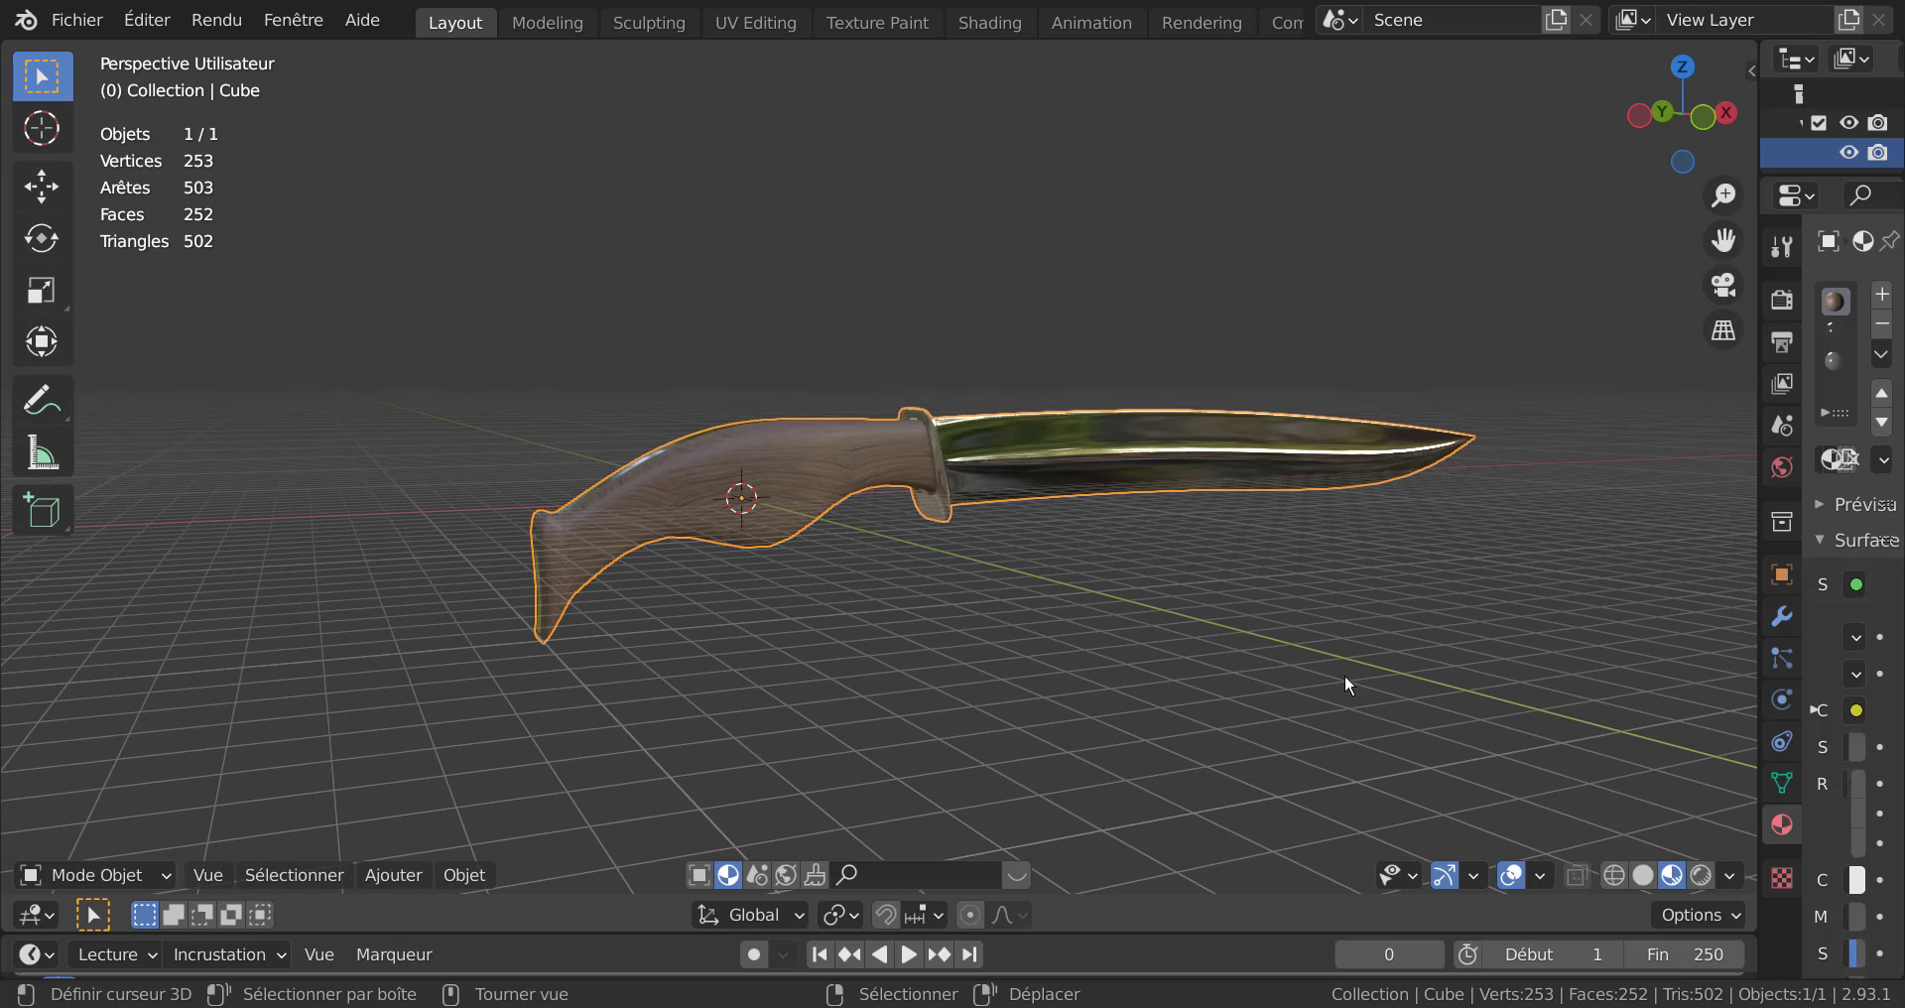
# Reopen the BlenderKit asset bar and browse through its wood materials for another handle finish.
pyautogui.scroll(1, 1599, 663)
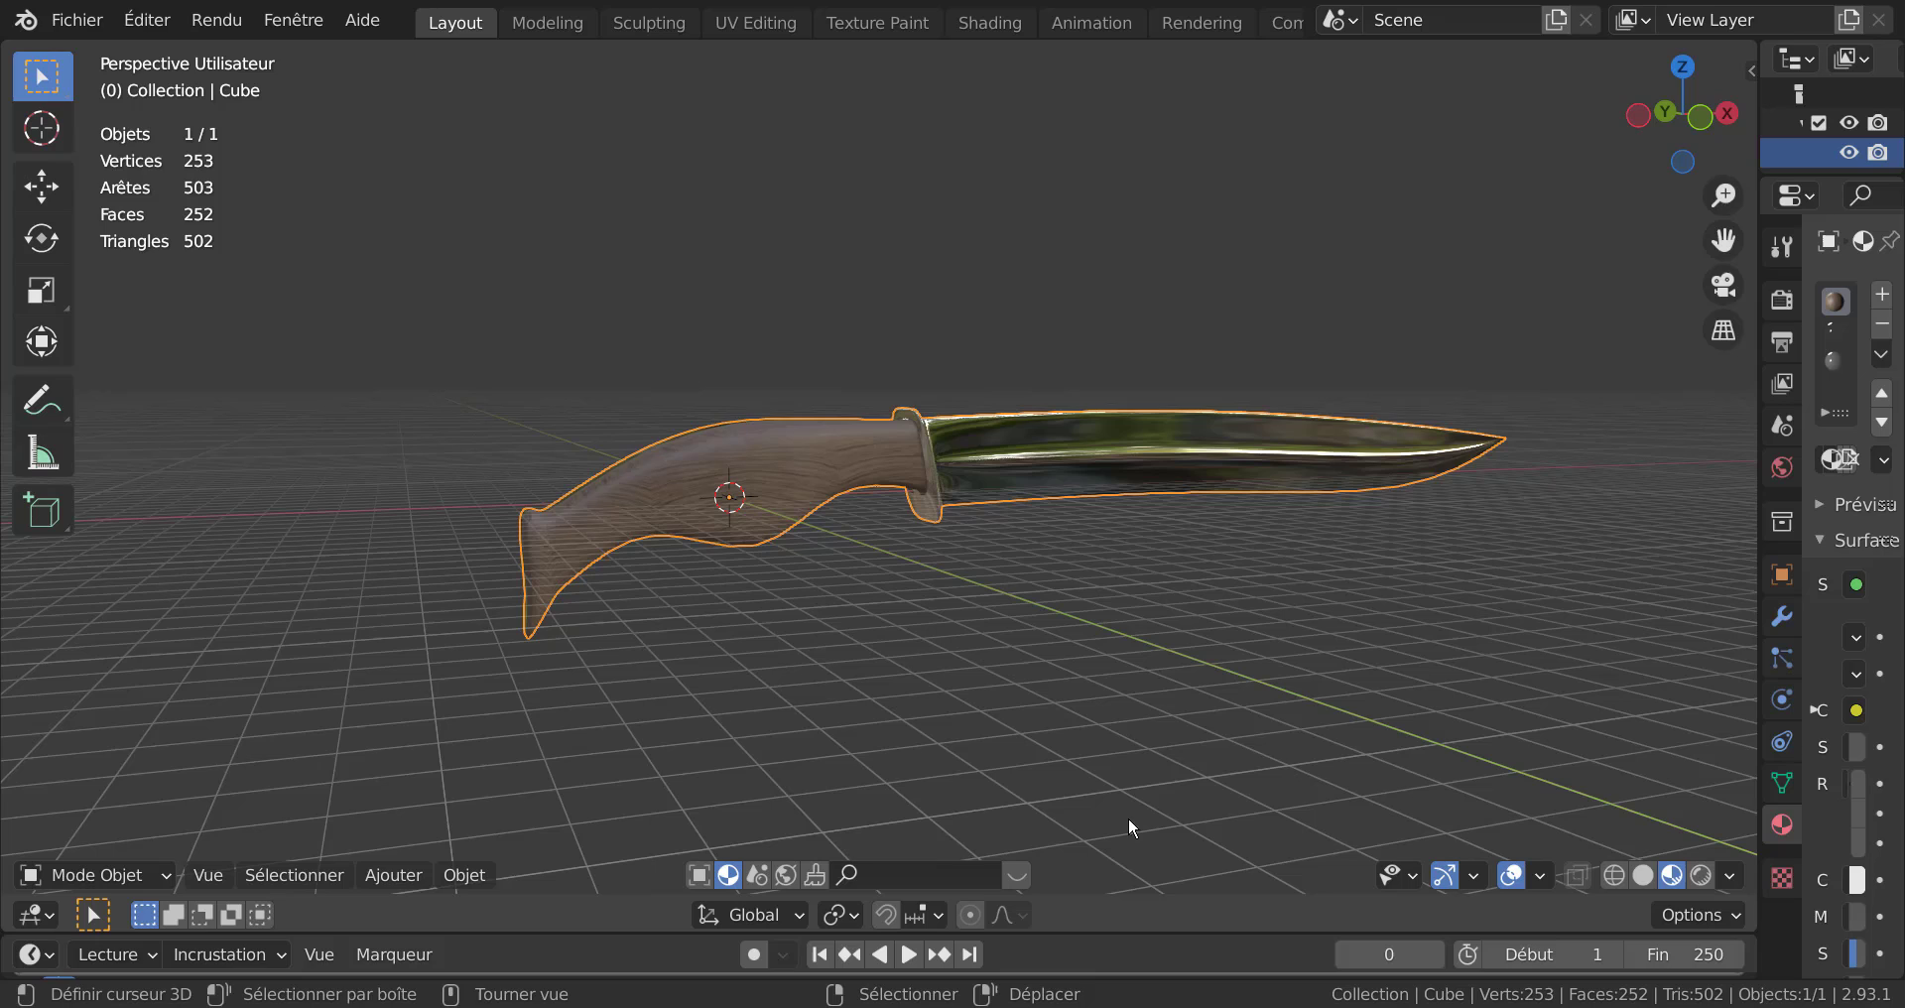
pyautogui.click(1015, 875)
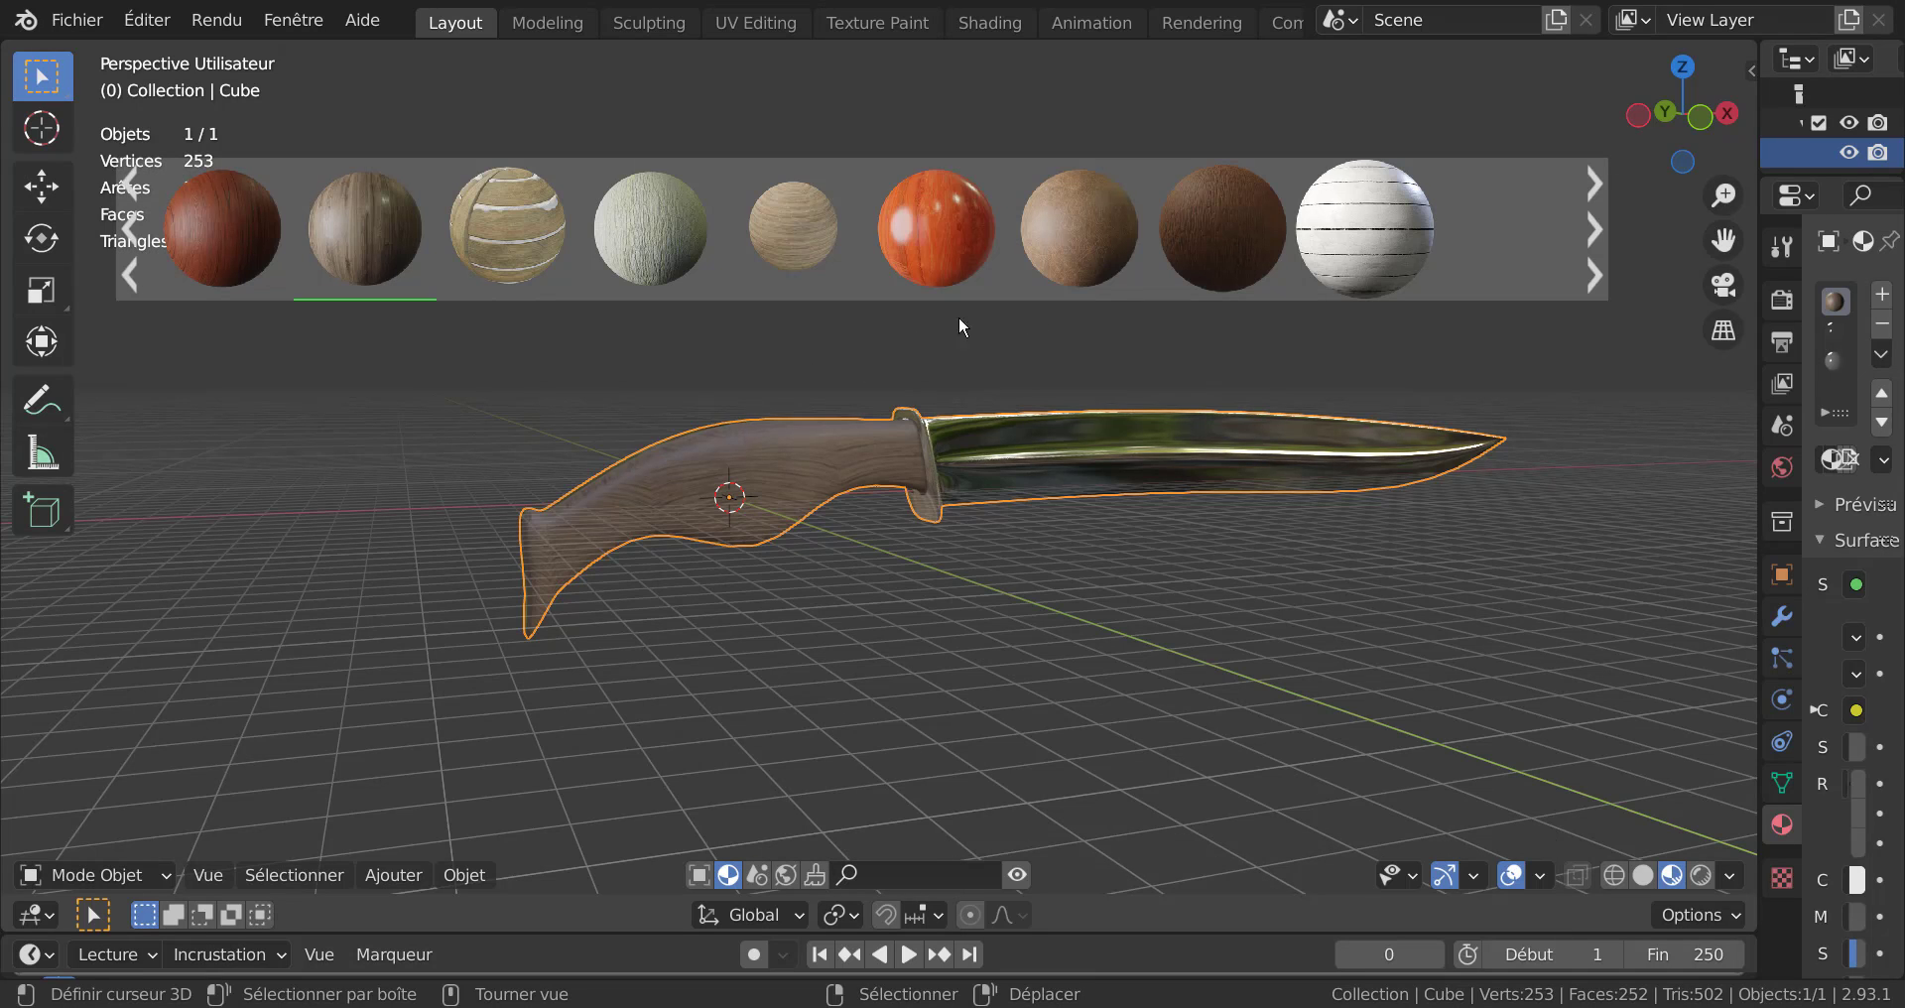
pyautogui.scroll(2, 1069, 276)
pyautogui.moveTo(1002, 242)
pyautogui.moveTo(1080, 247)
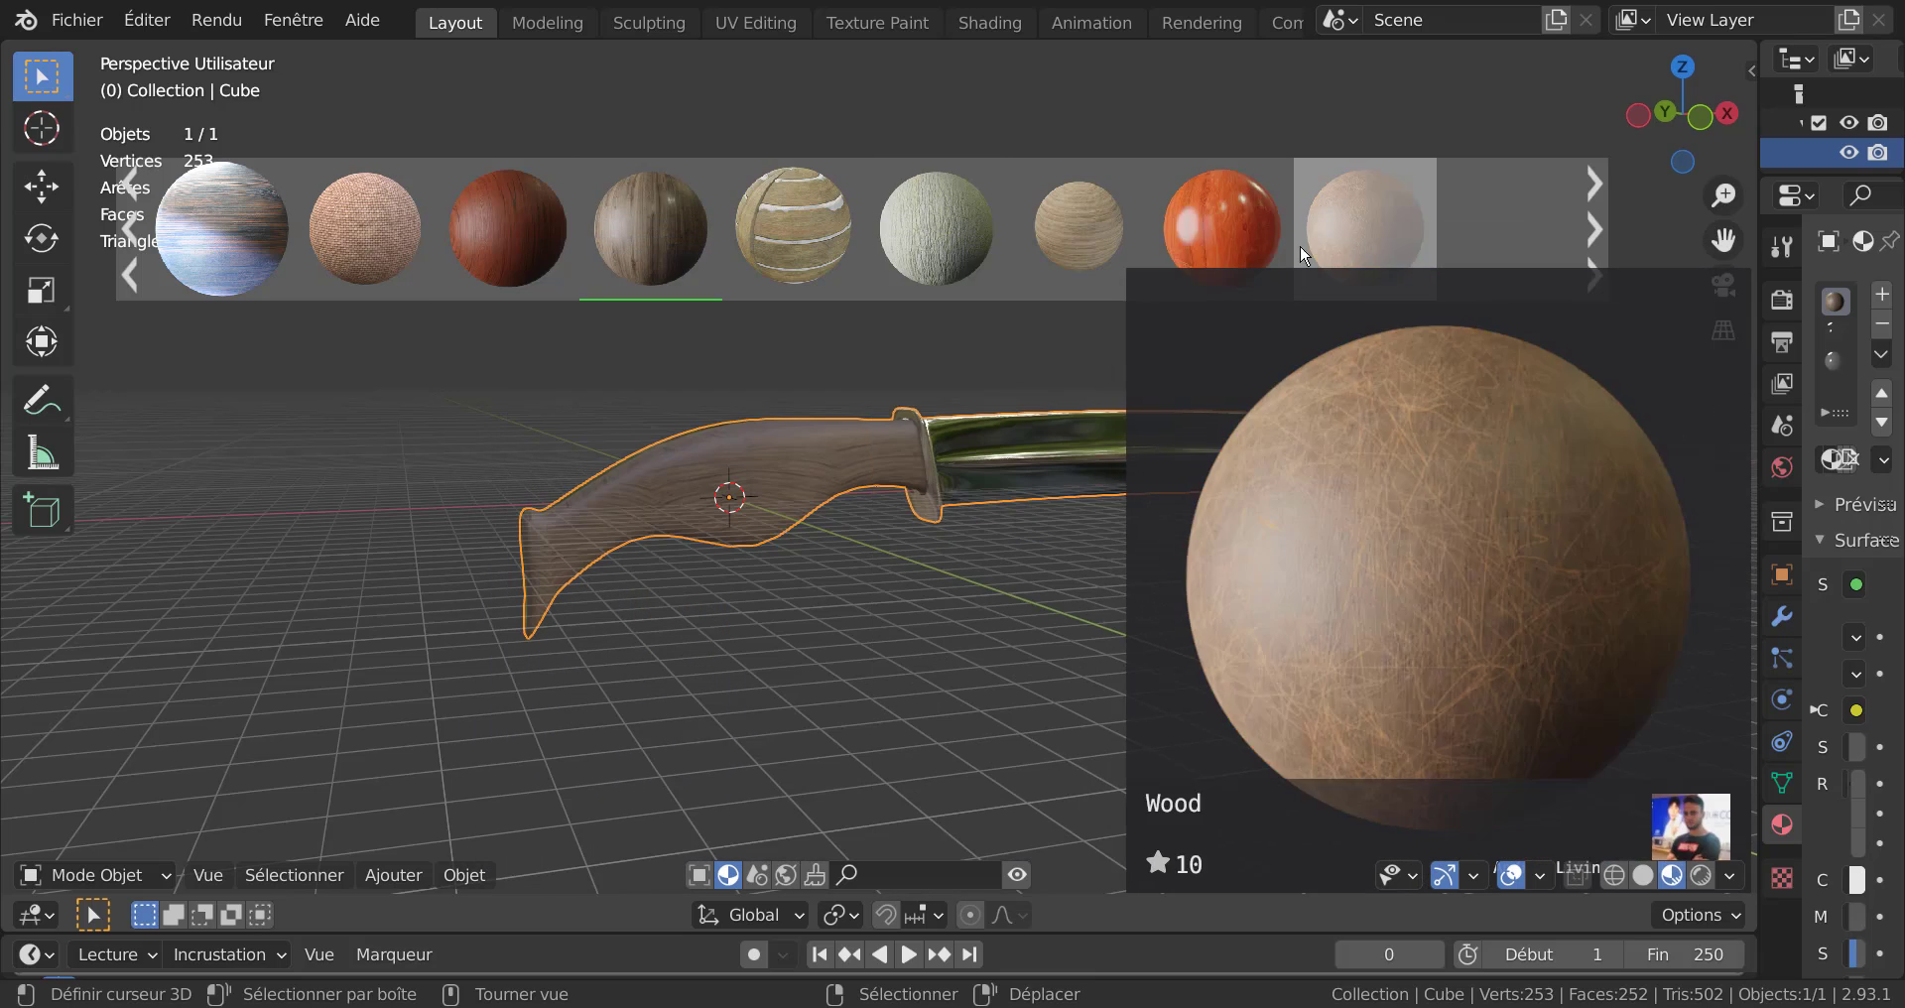
pyautogui.moveTo(563, 220)
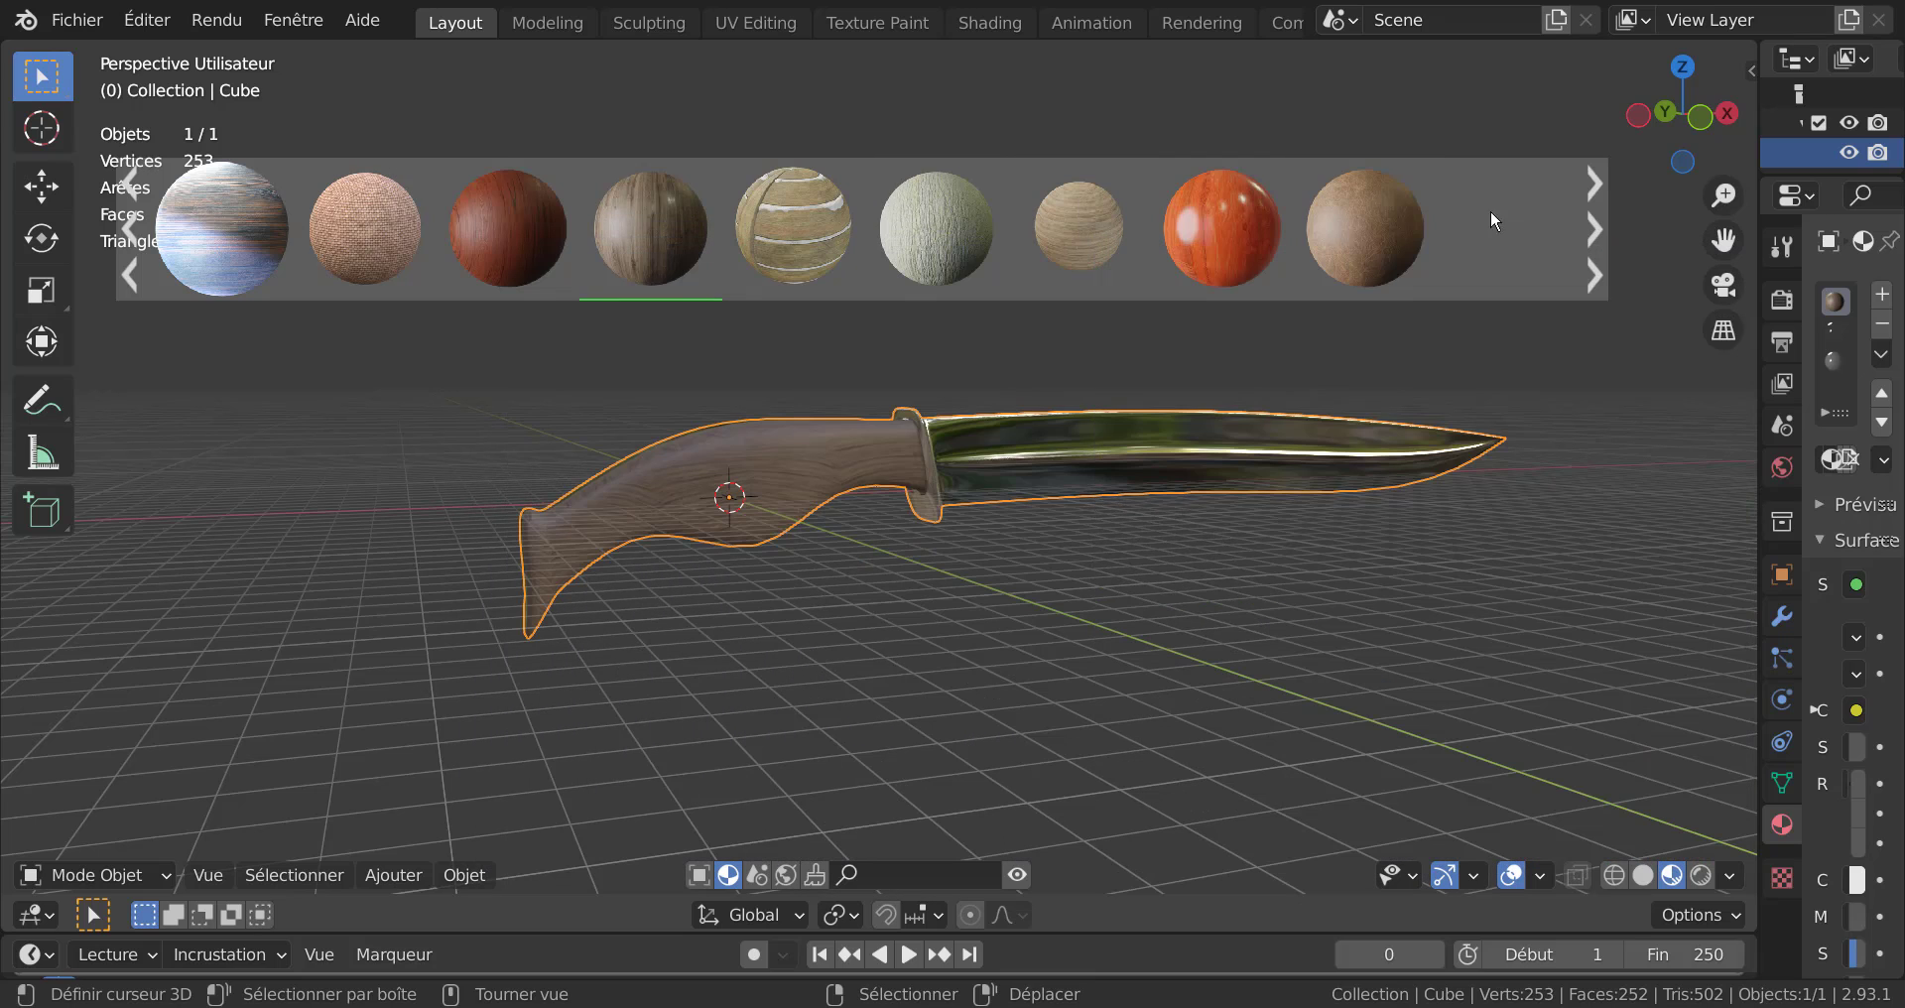
pyautogui.click(1604, 220)
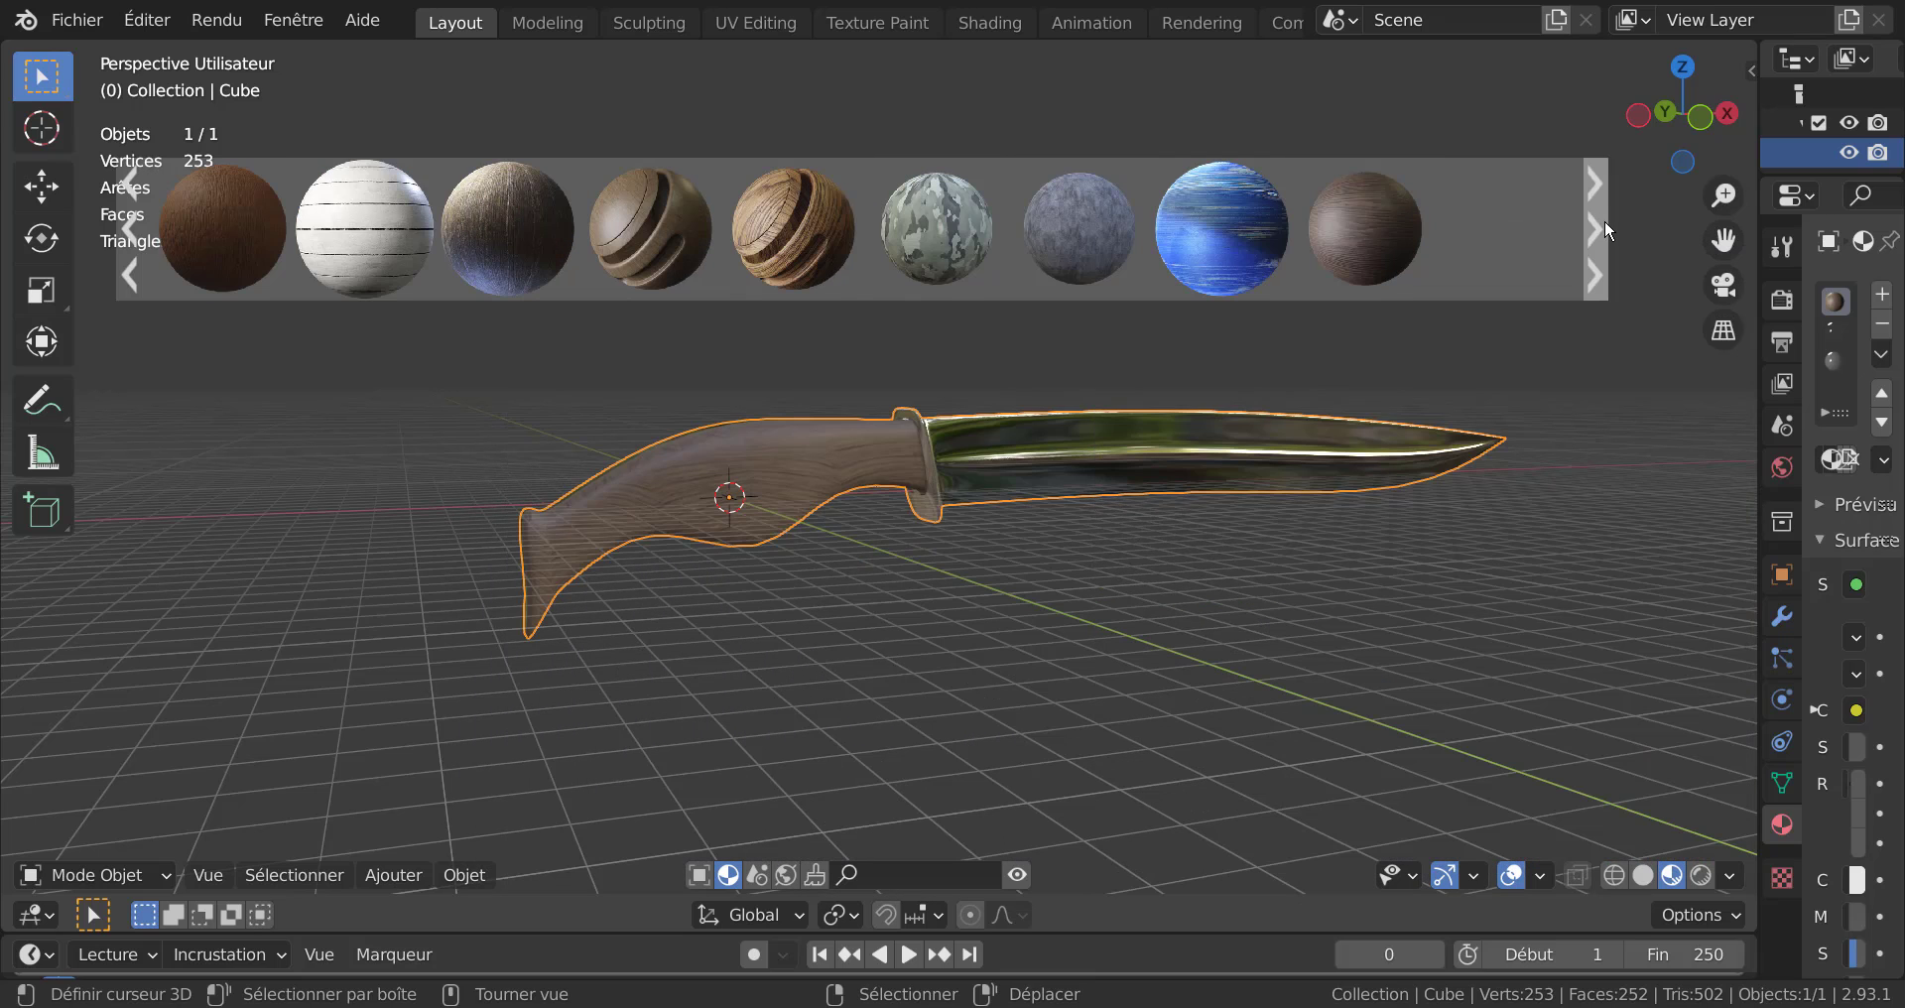
pyautogui.click(1604, 220)
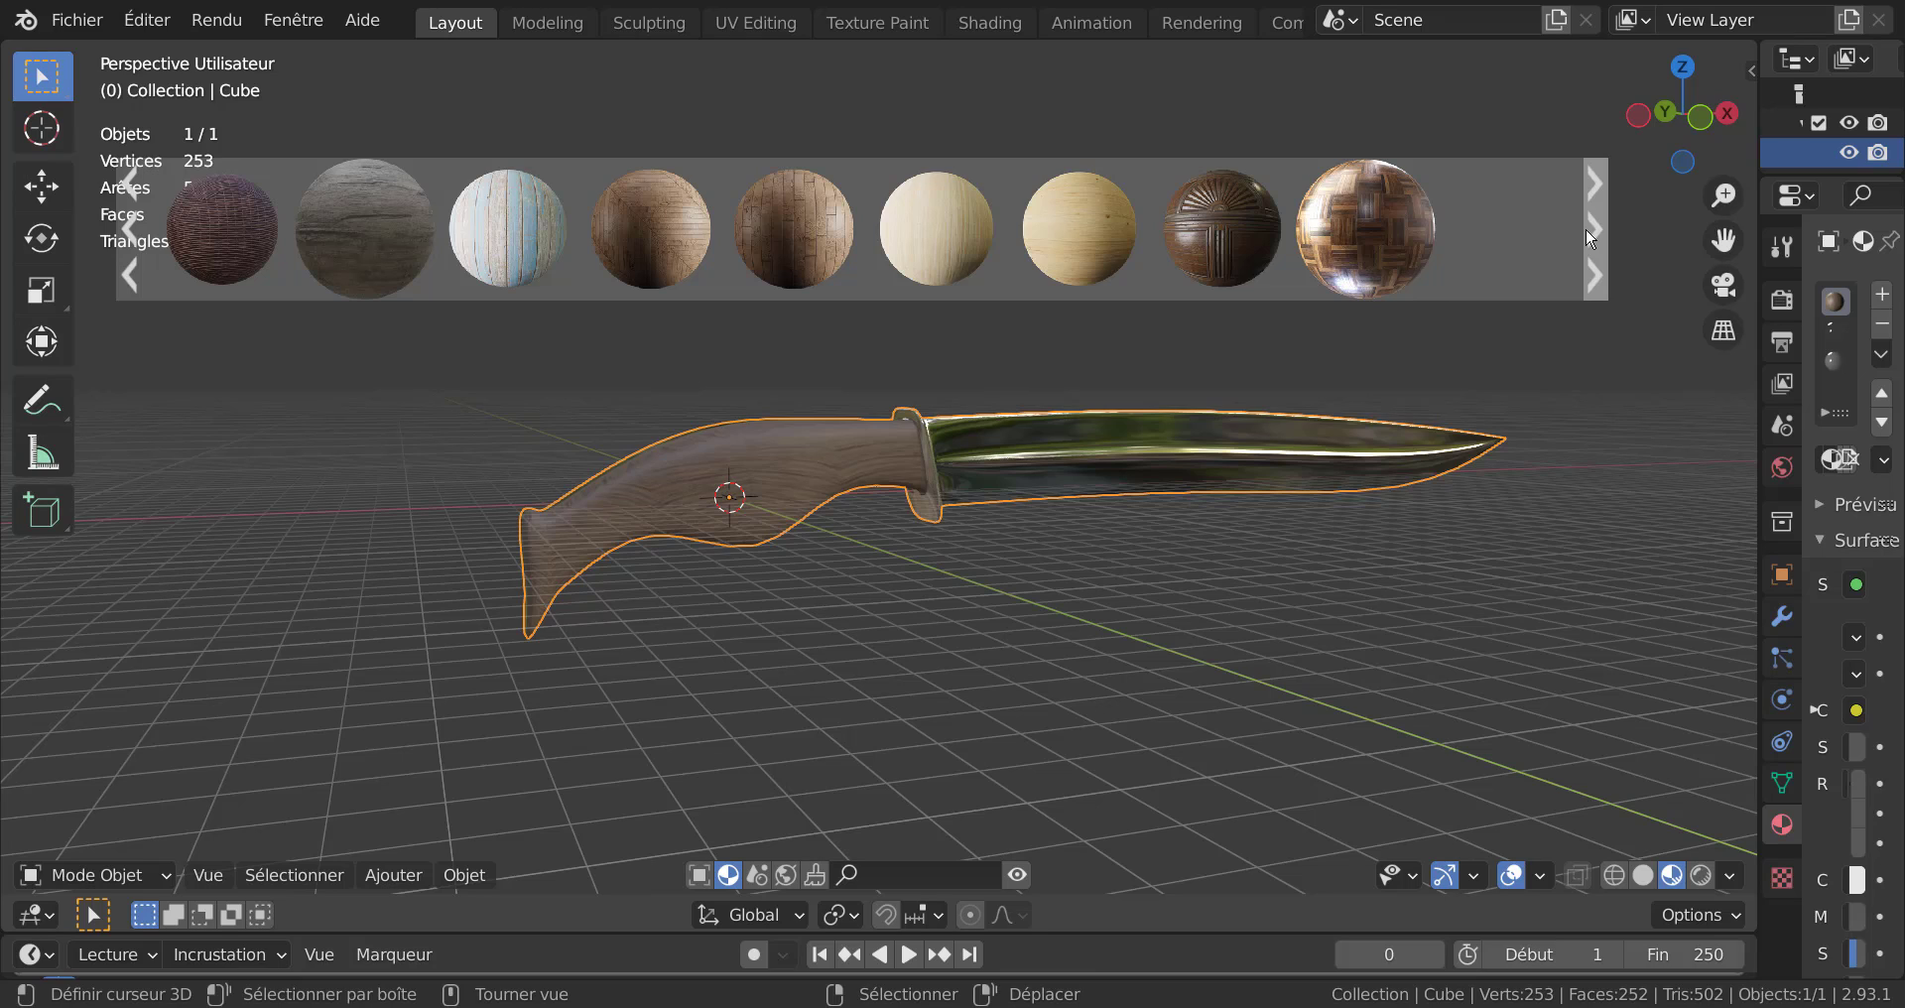
pyautogui.click(1586, 230)
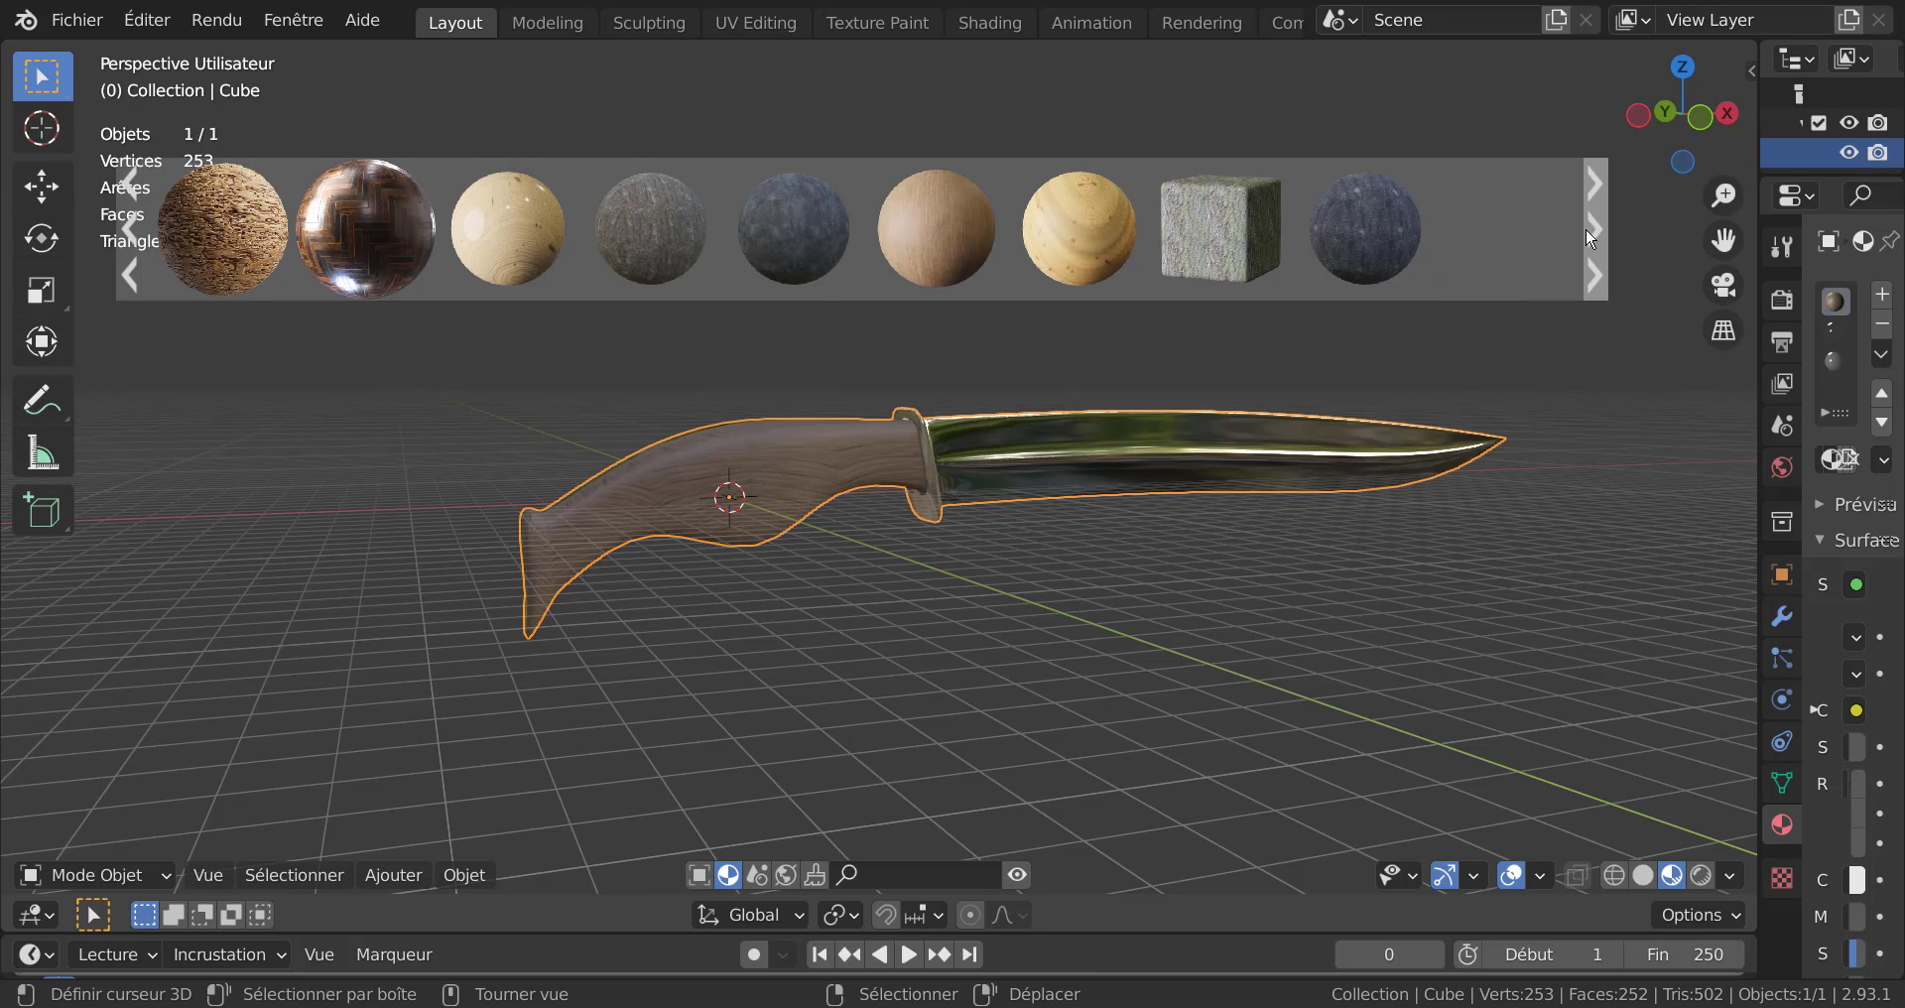
pyautogui.click(1585, 228)
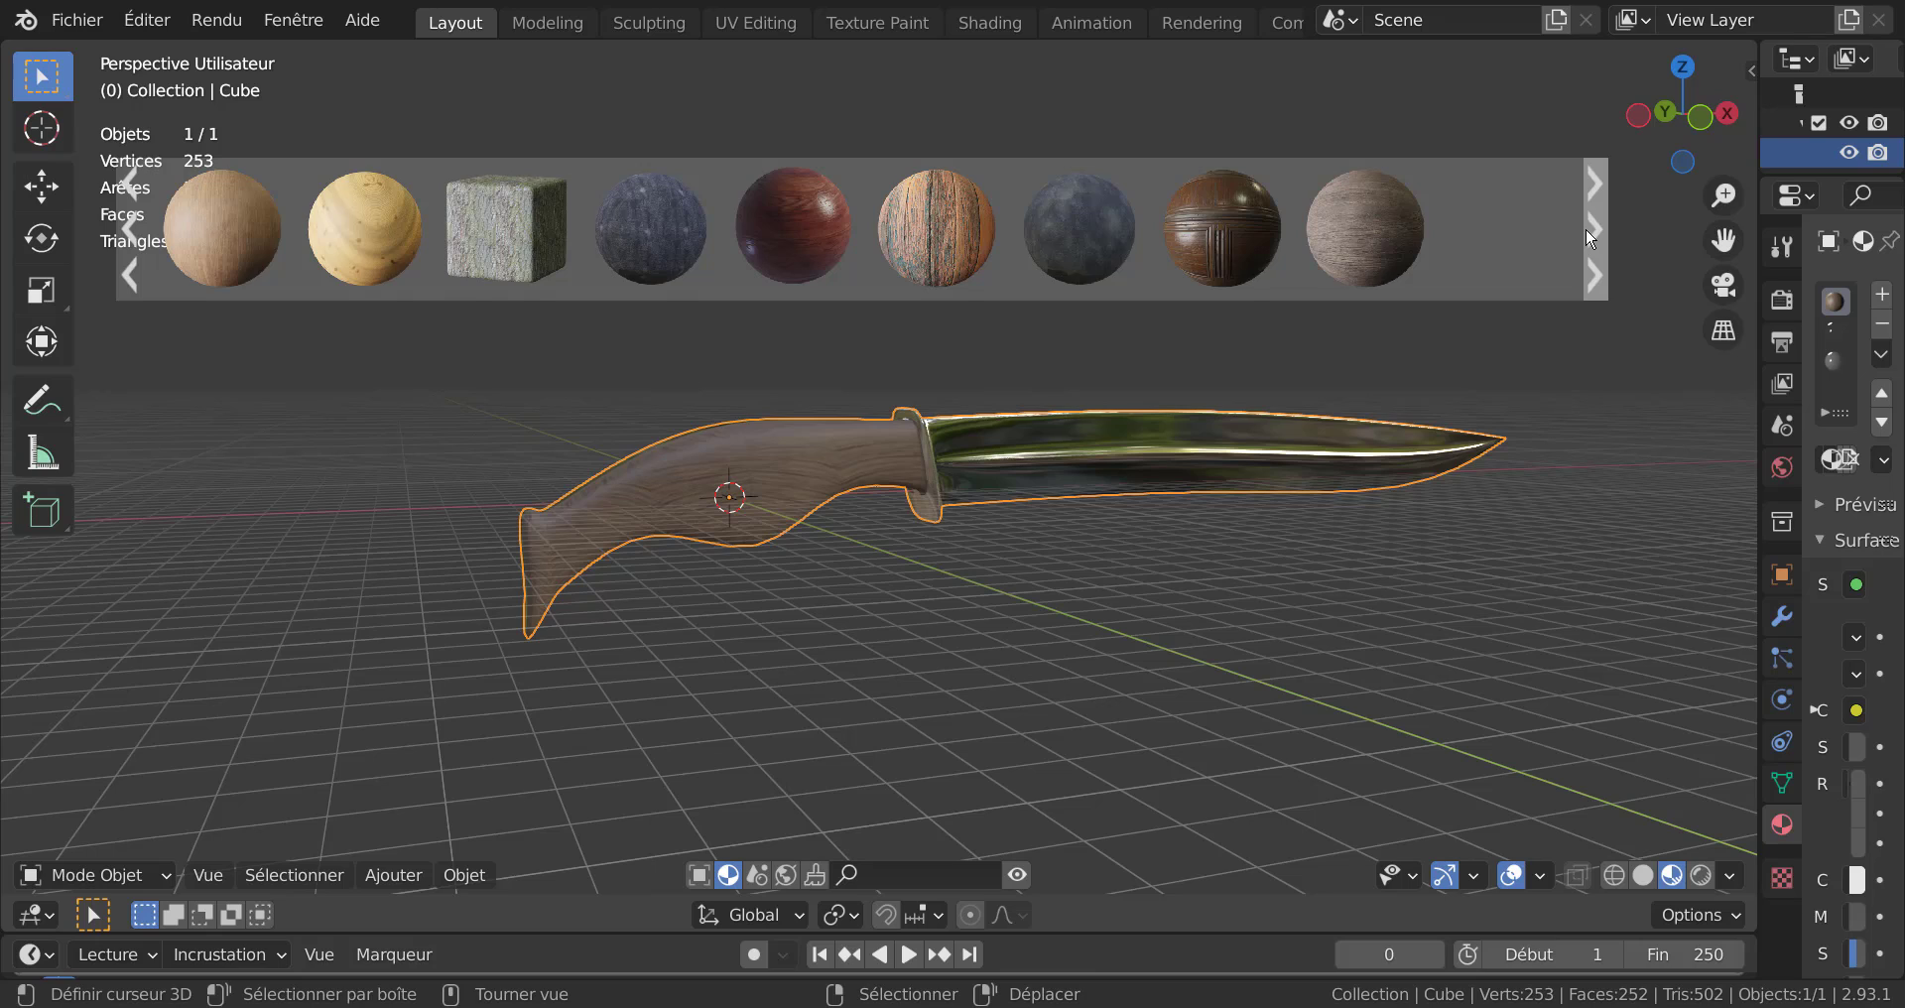
pyautogui.click(1585, 228)
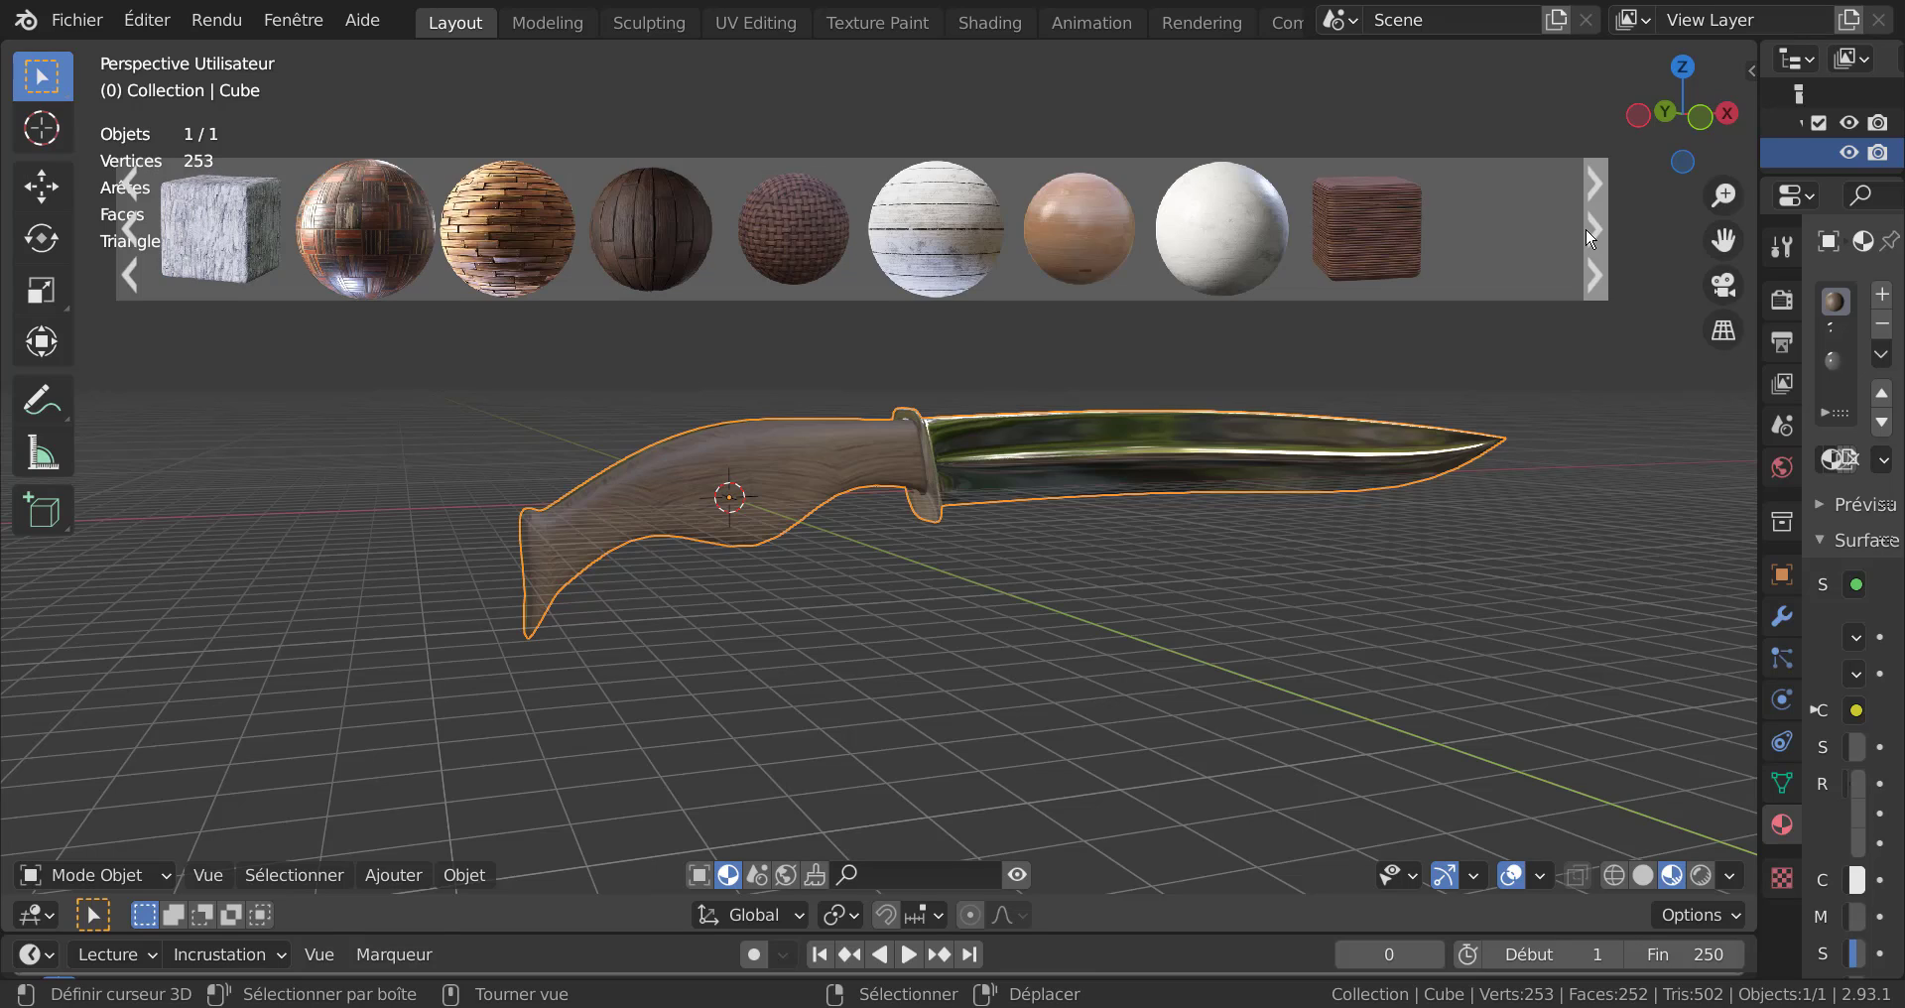
pyautogui.click(1585, 228)
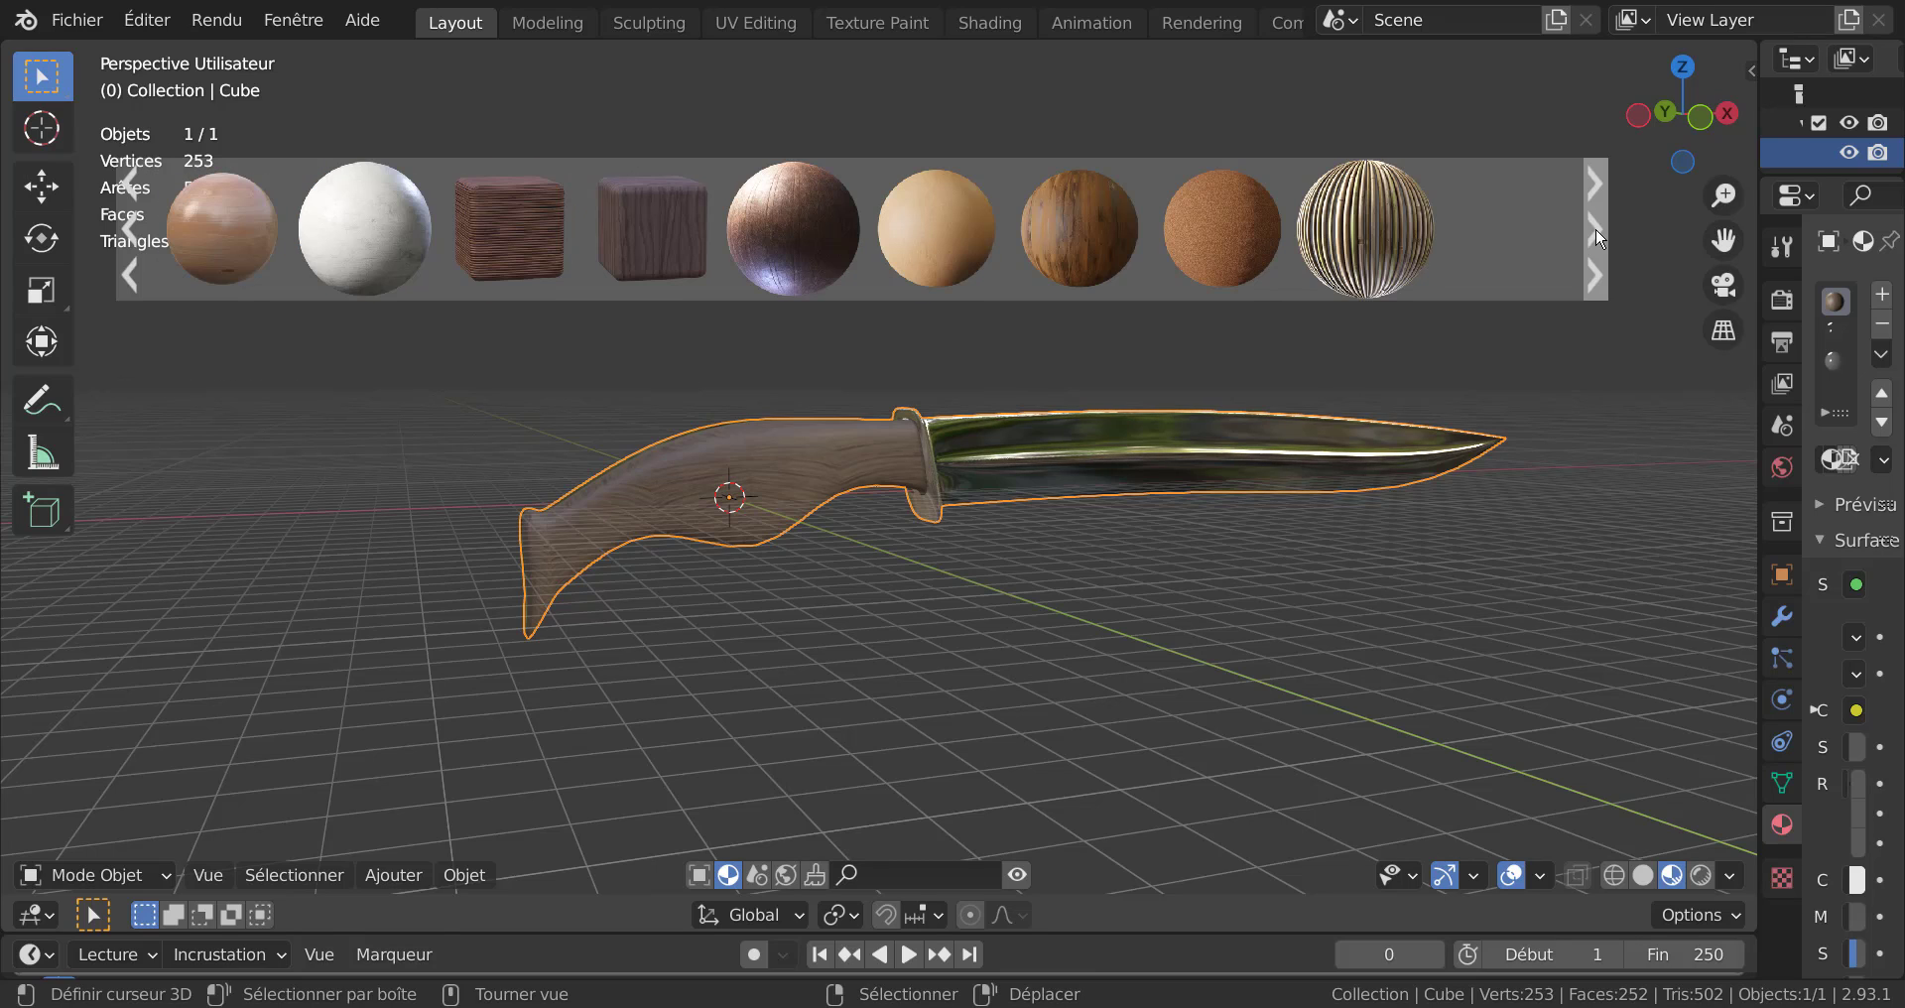
pyautogui.click(1595, 231)
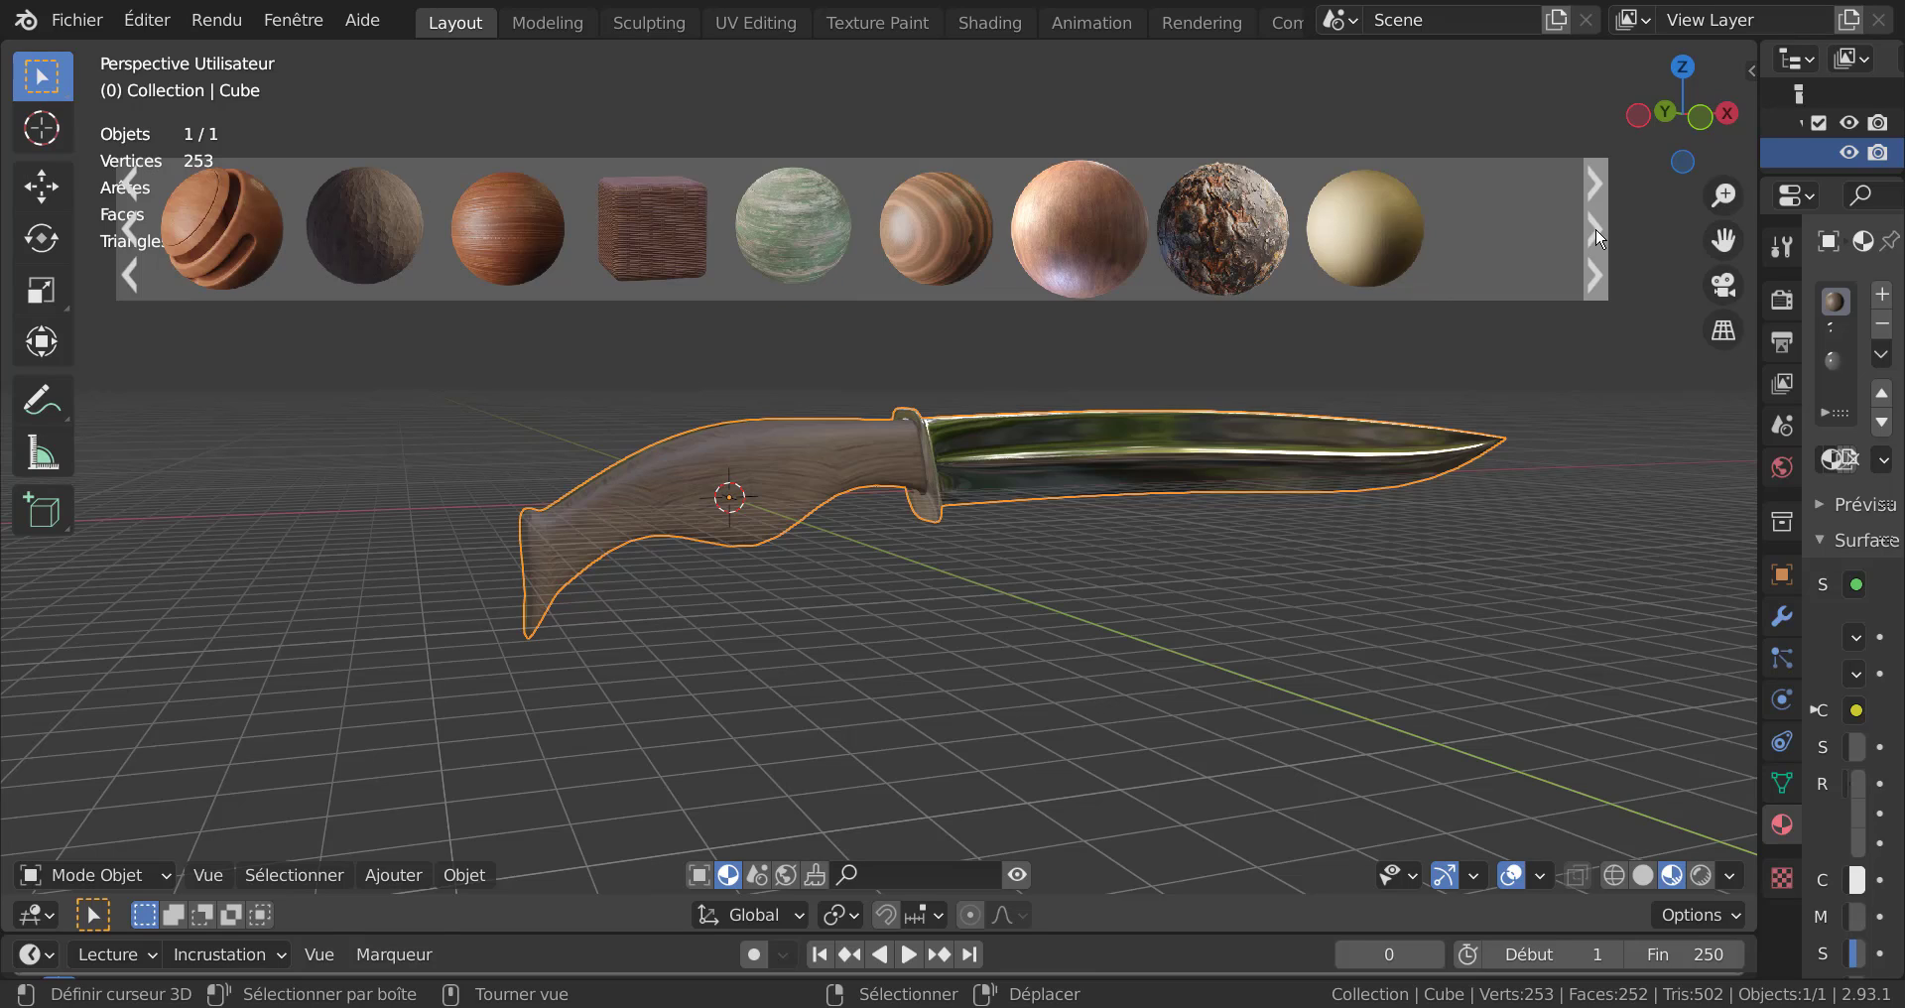
pyautogui.click(1597, 234)
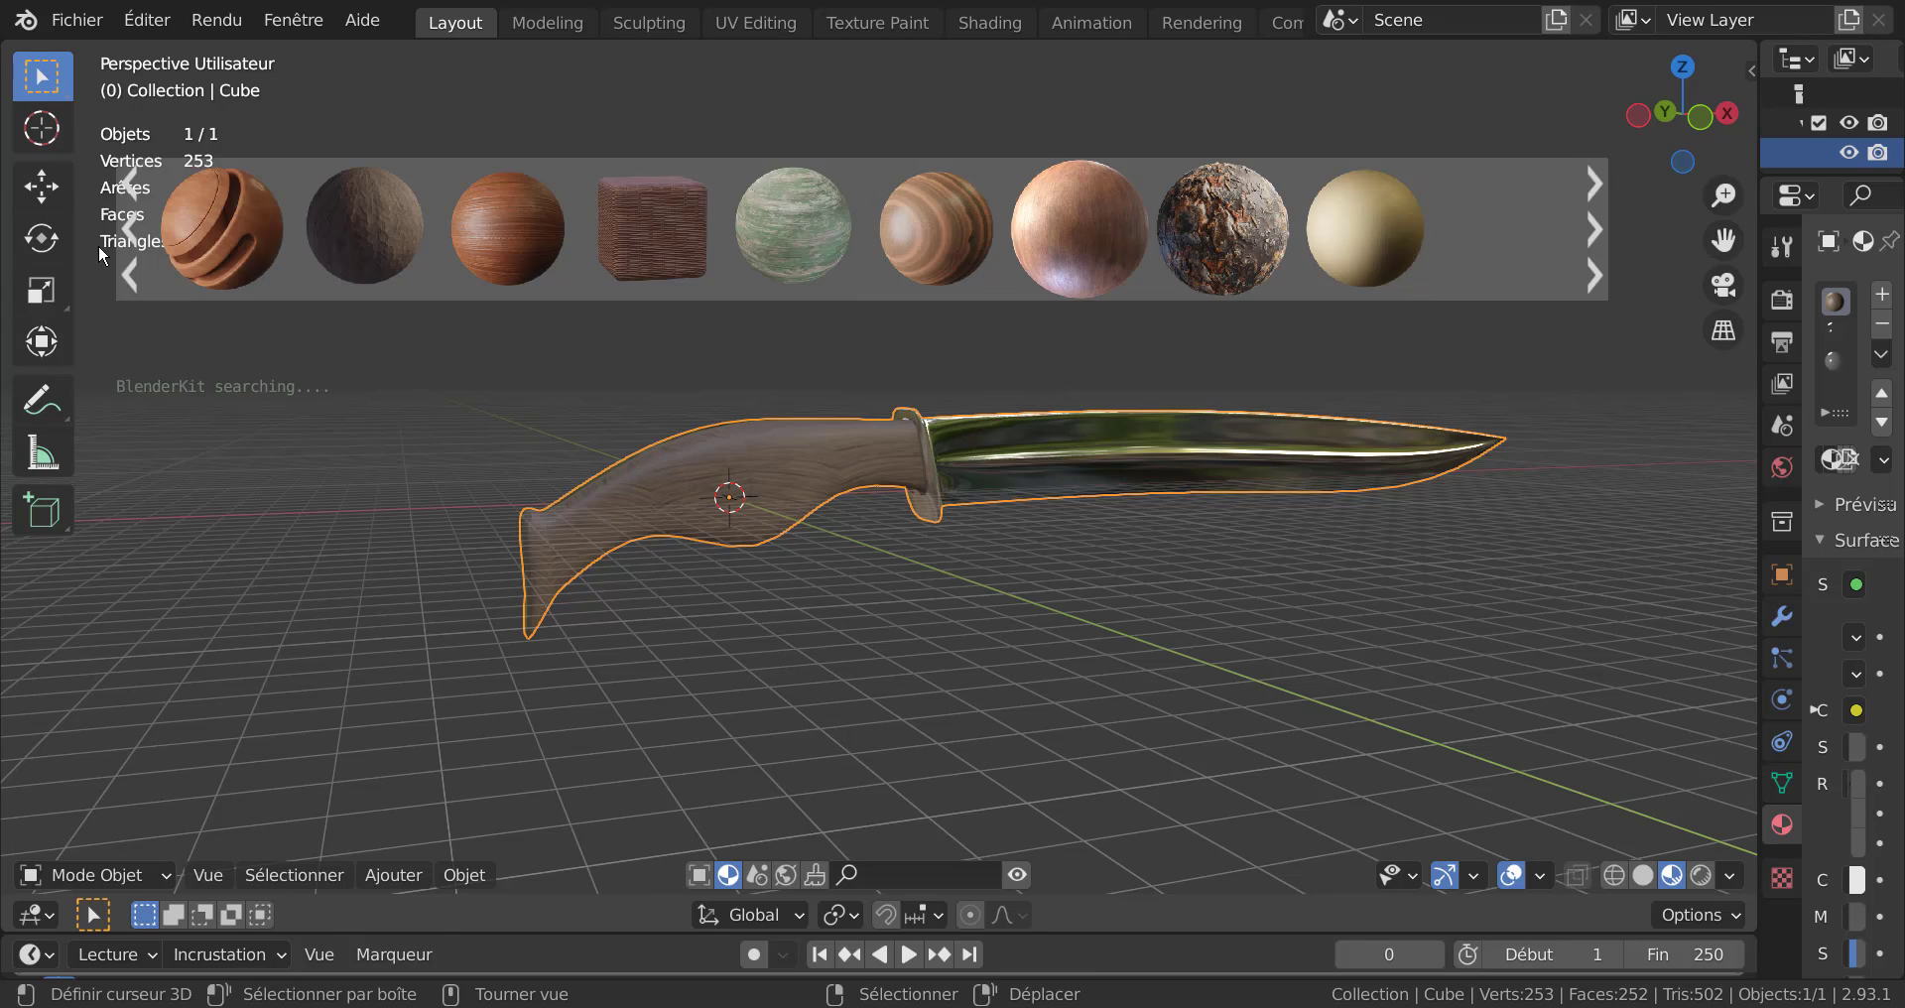
# Apply the BlenderKit material Spruce wood varnished to the knife handle and view it from the side.
pyautogui.moveTo(220, 220)
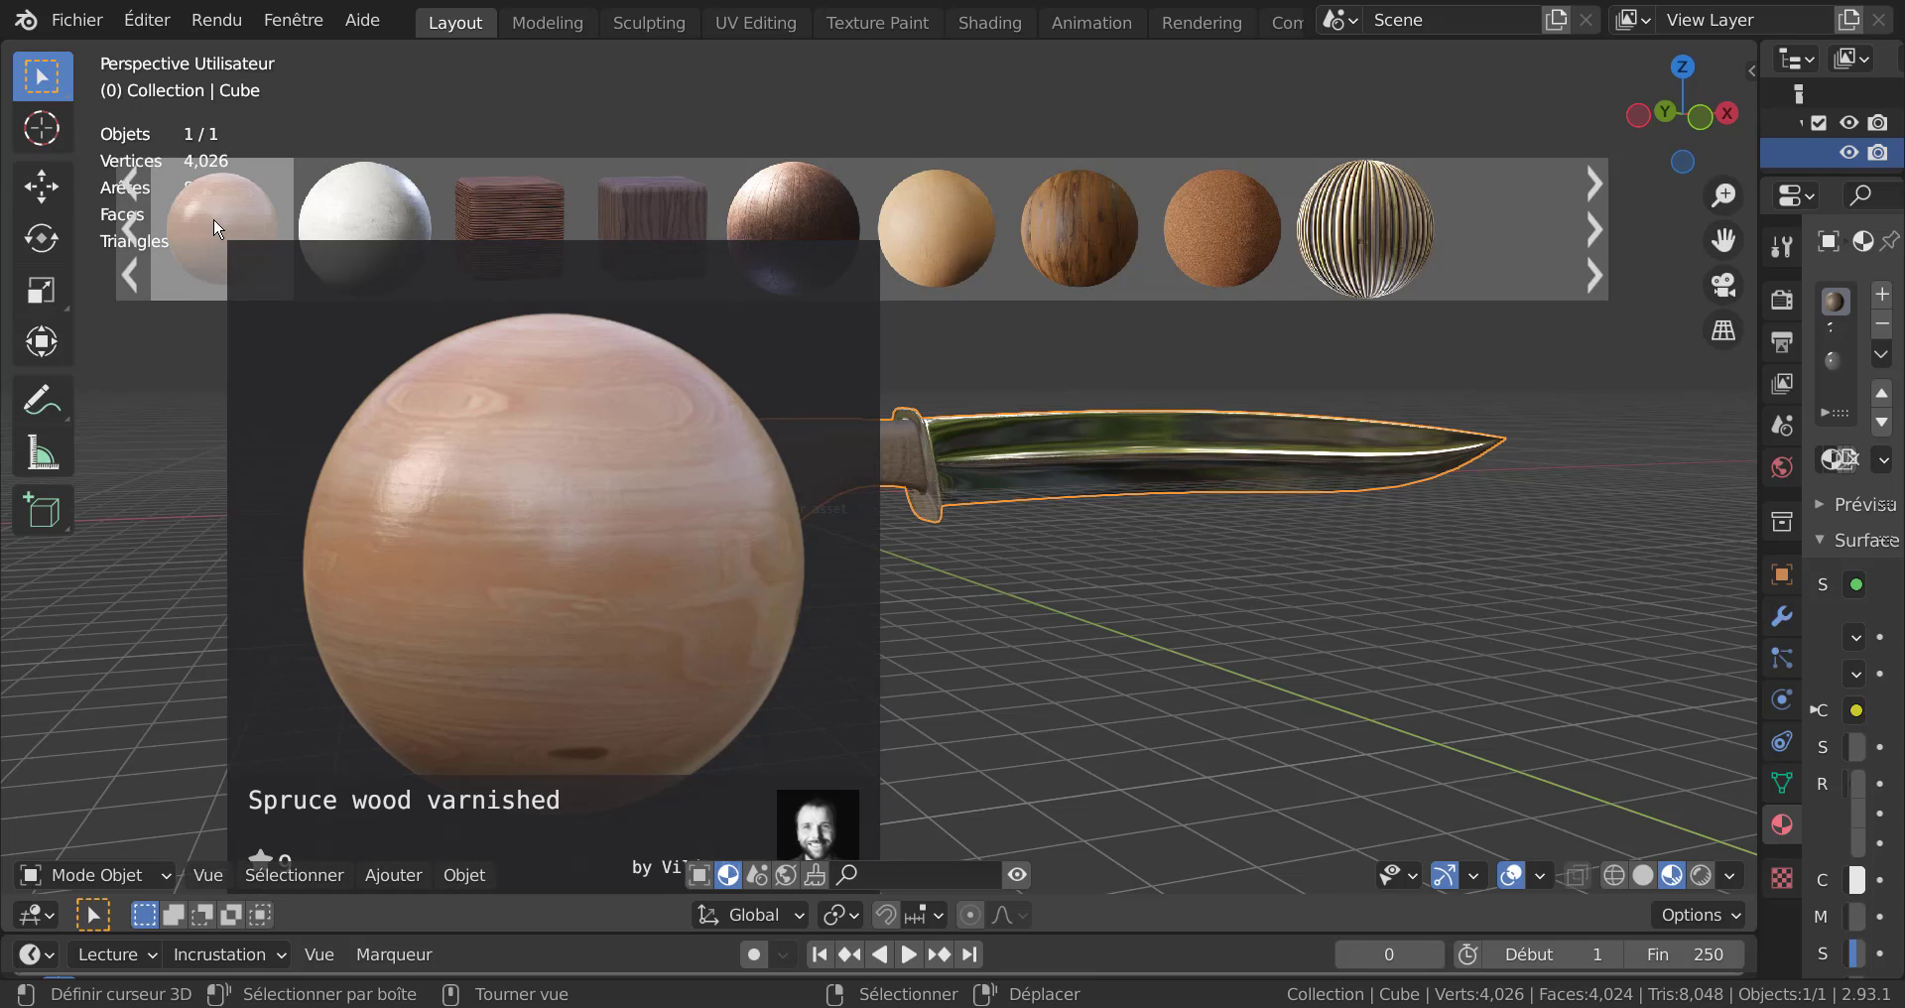
pyautogui.moveTo(214, 222); pyautogui.dragTo(729, 496)
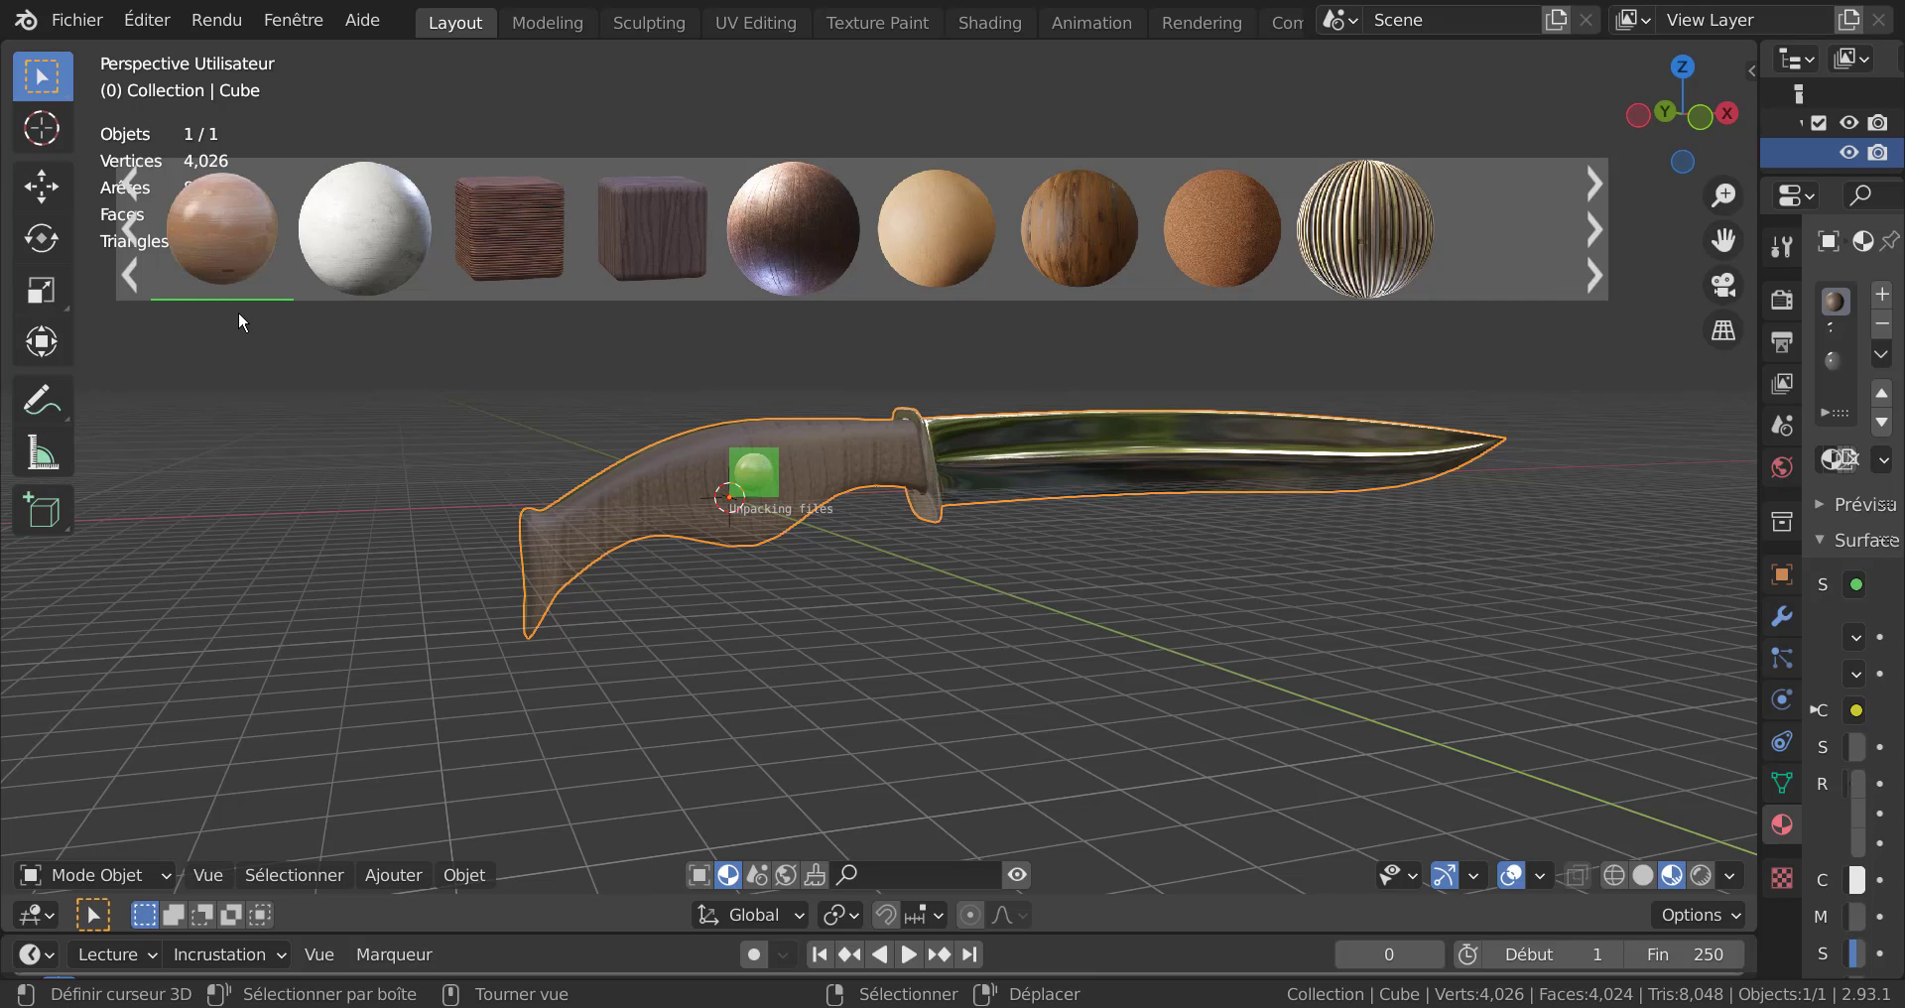
pyautogui.scroll(2, 736, 657)
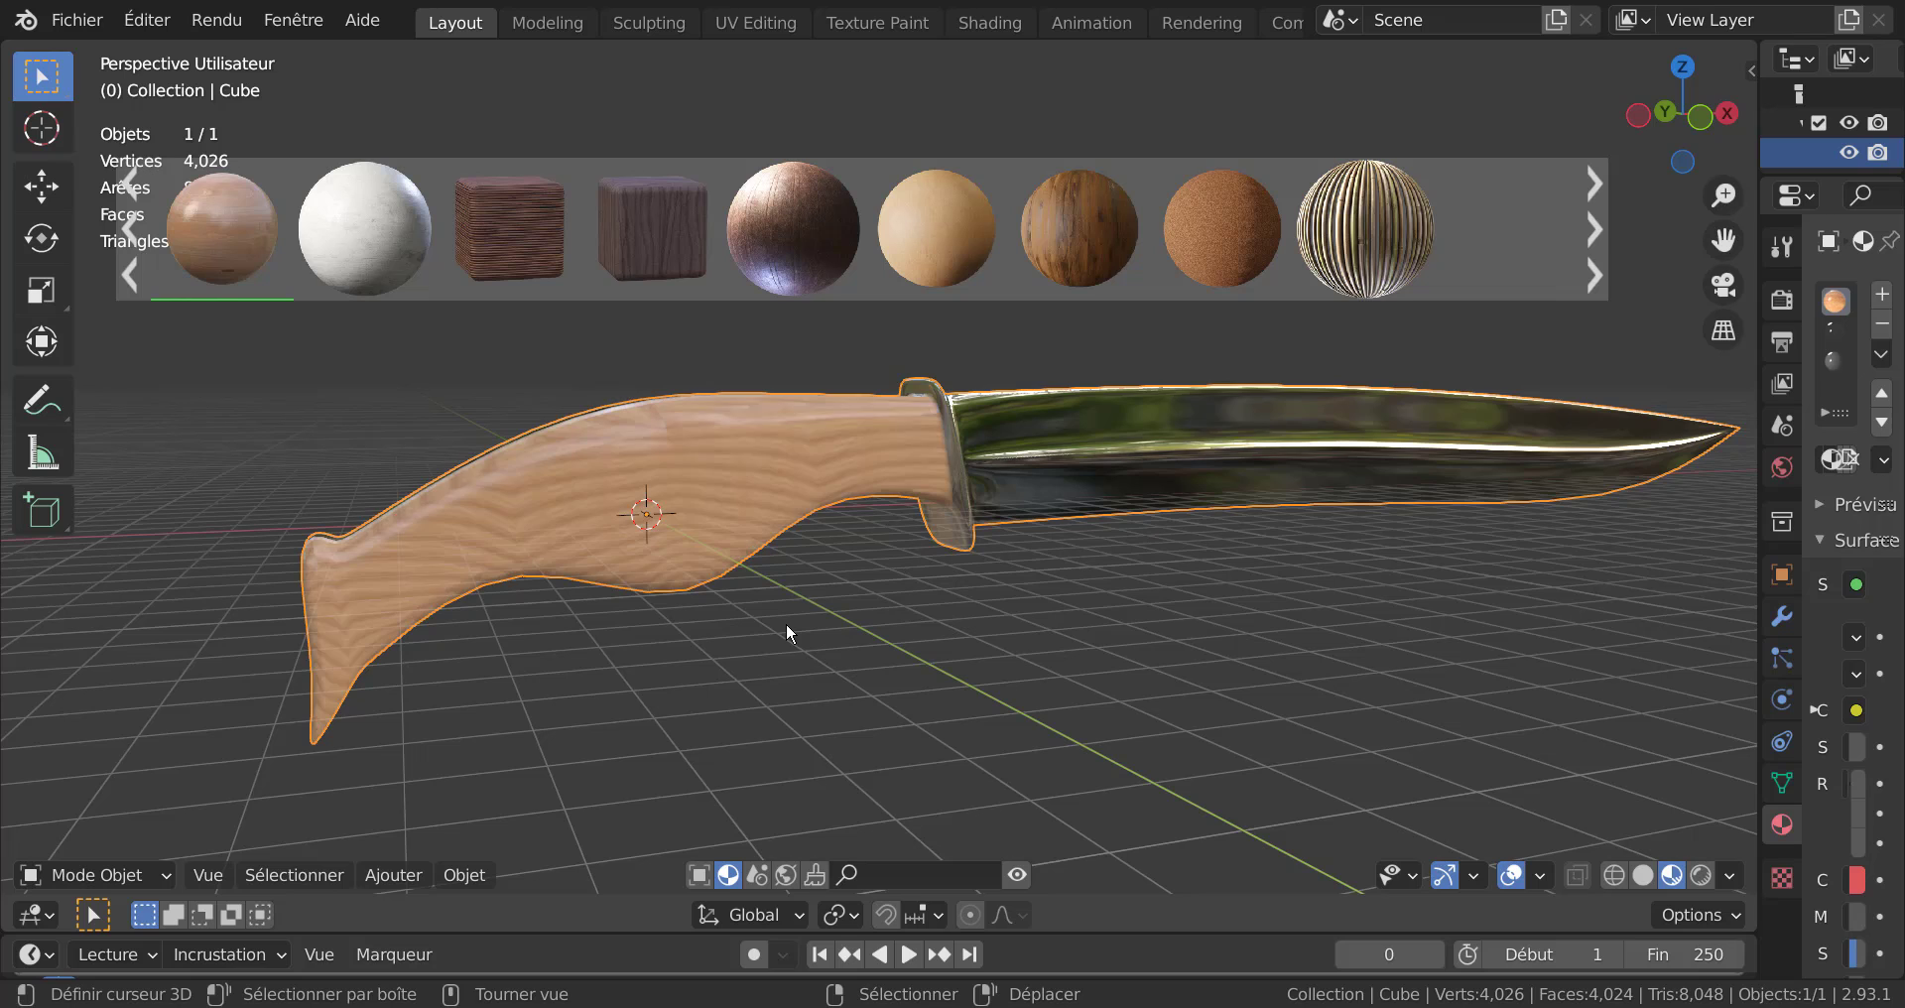
pyautogui.moveTo(796, 638); pyautogui.dragTo(740, 638, button='middle')
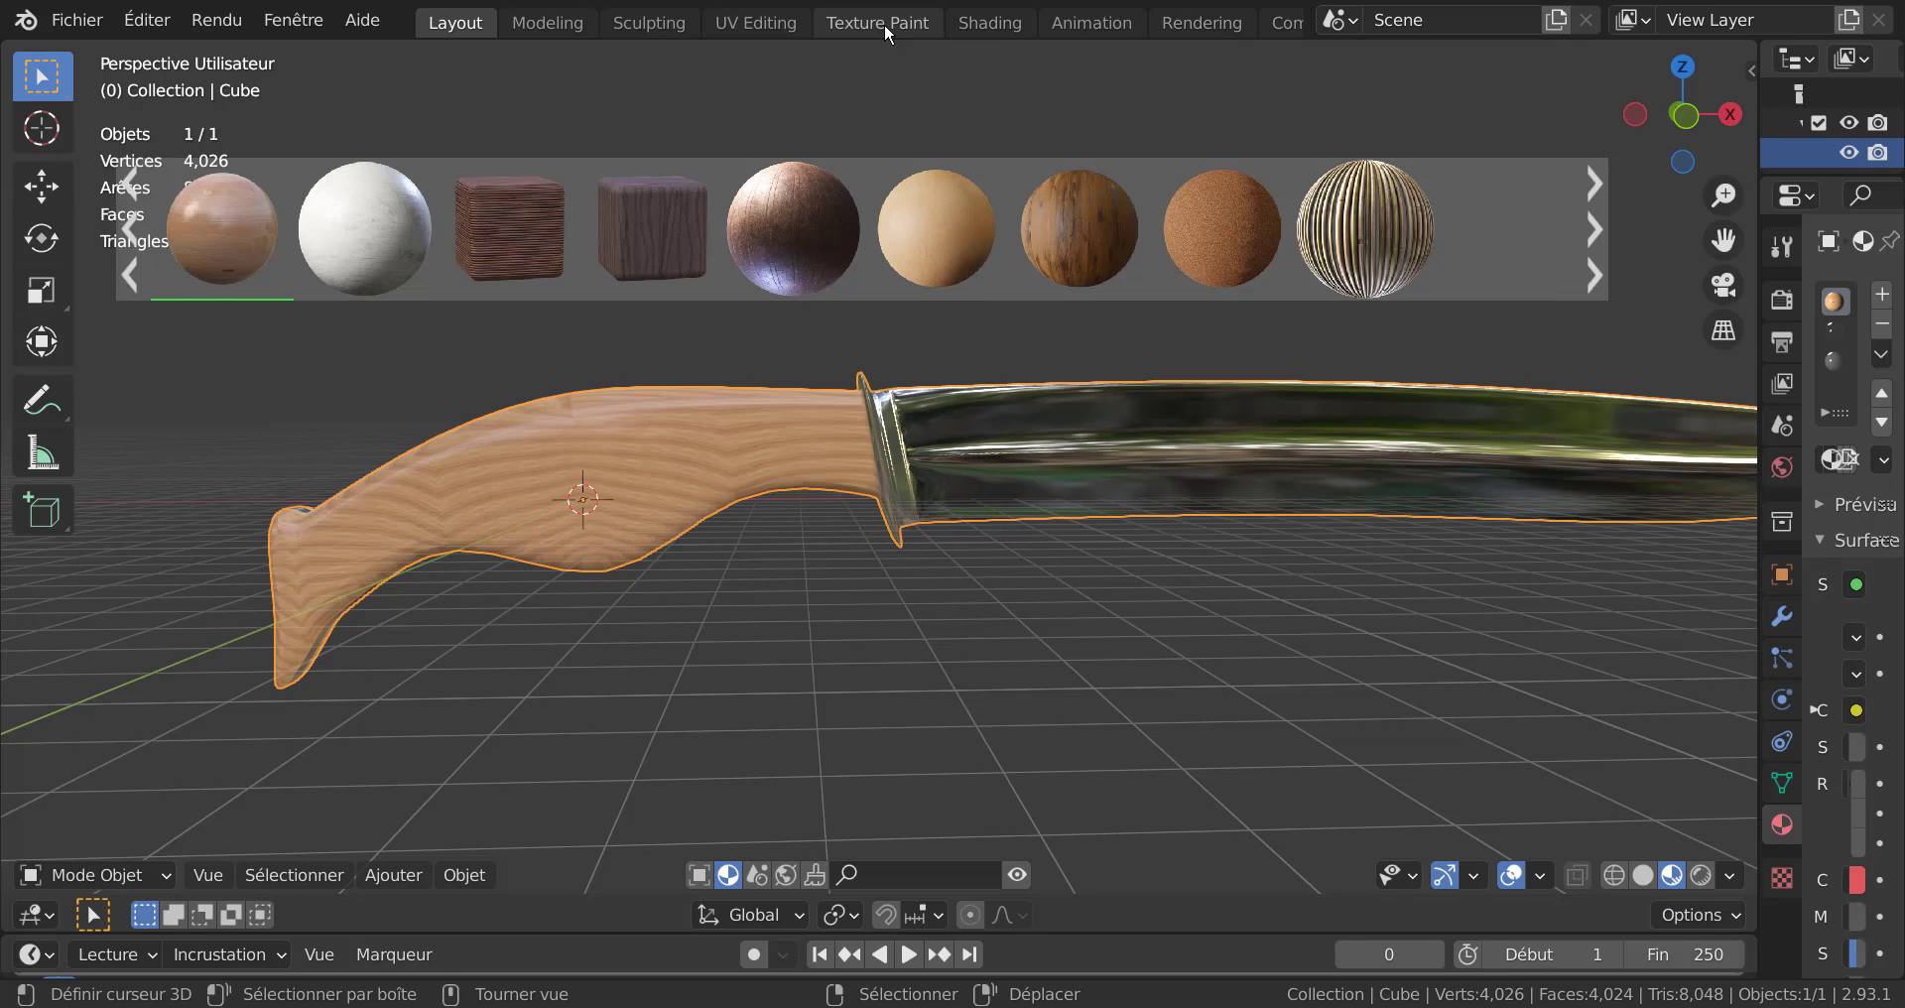
# Bring up the handle's UVs in the UV Editing workspace and rotate them about 54°.
pyautogui.click(768, 24)
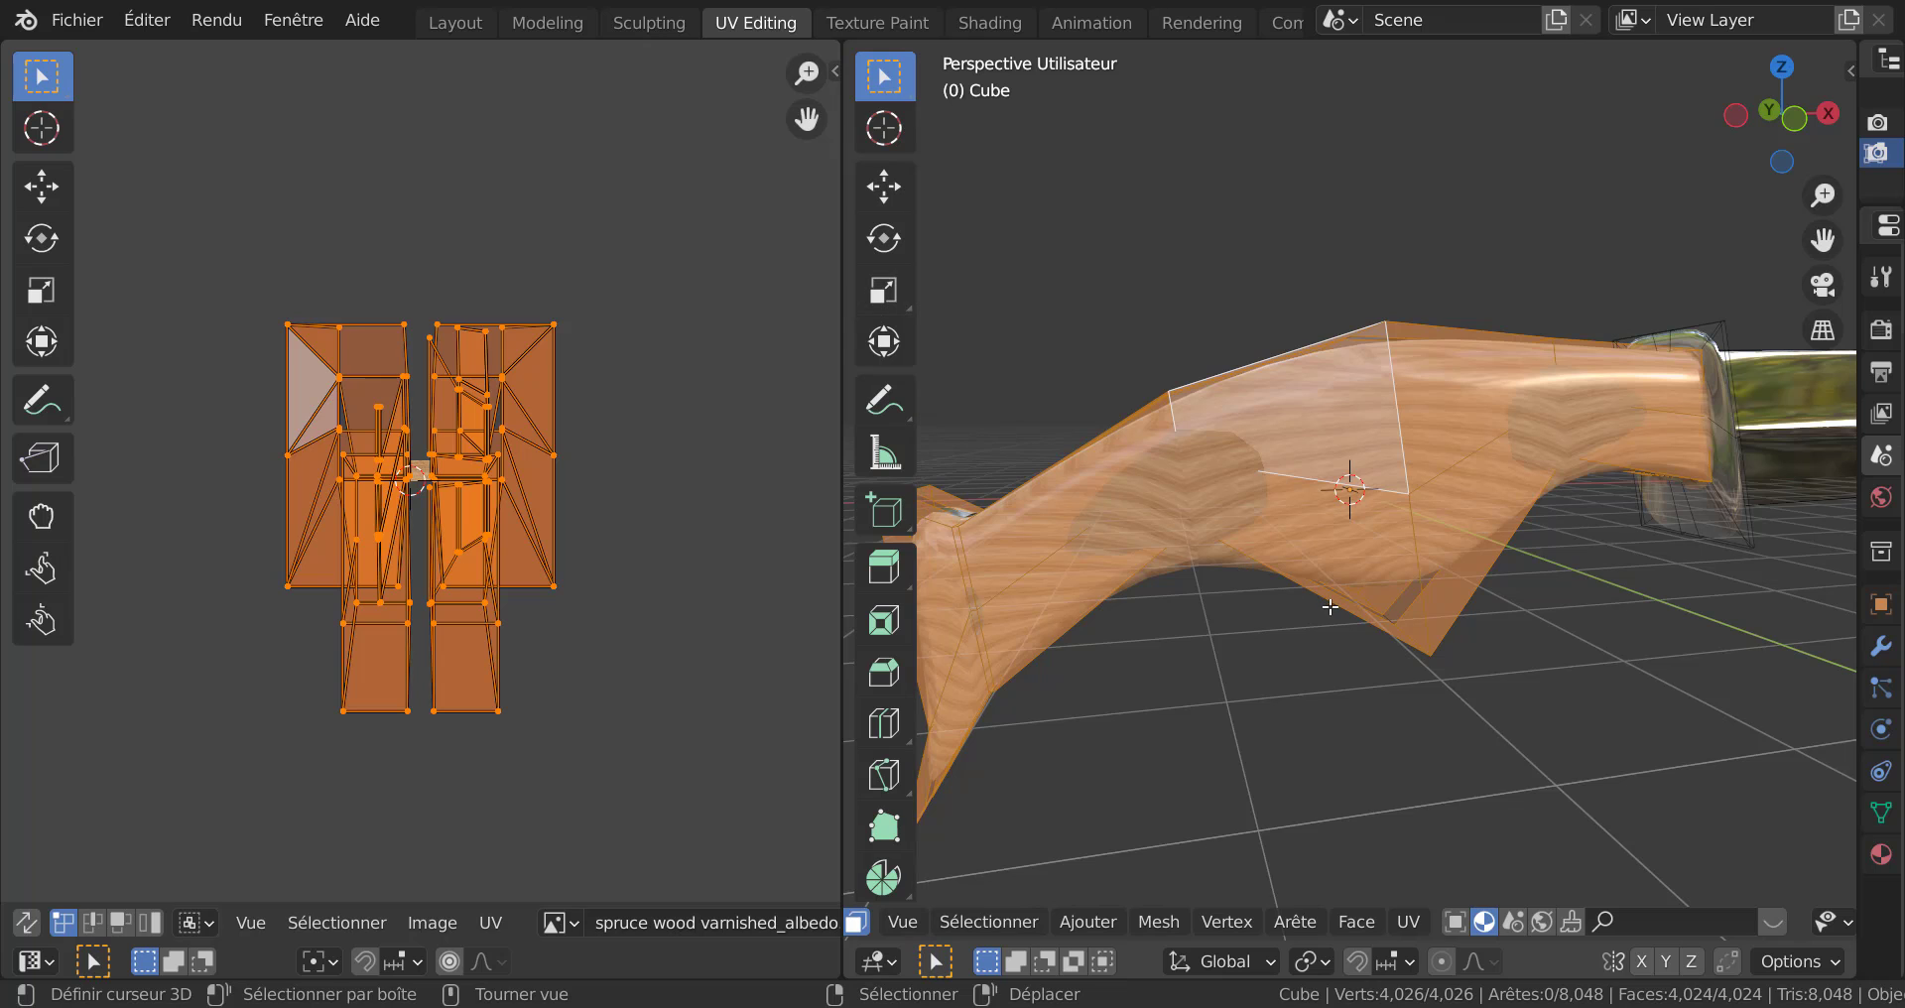
pyautogui.scroll(2, 638, 675)
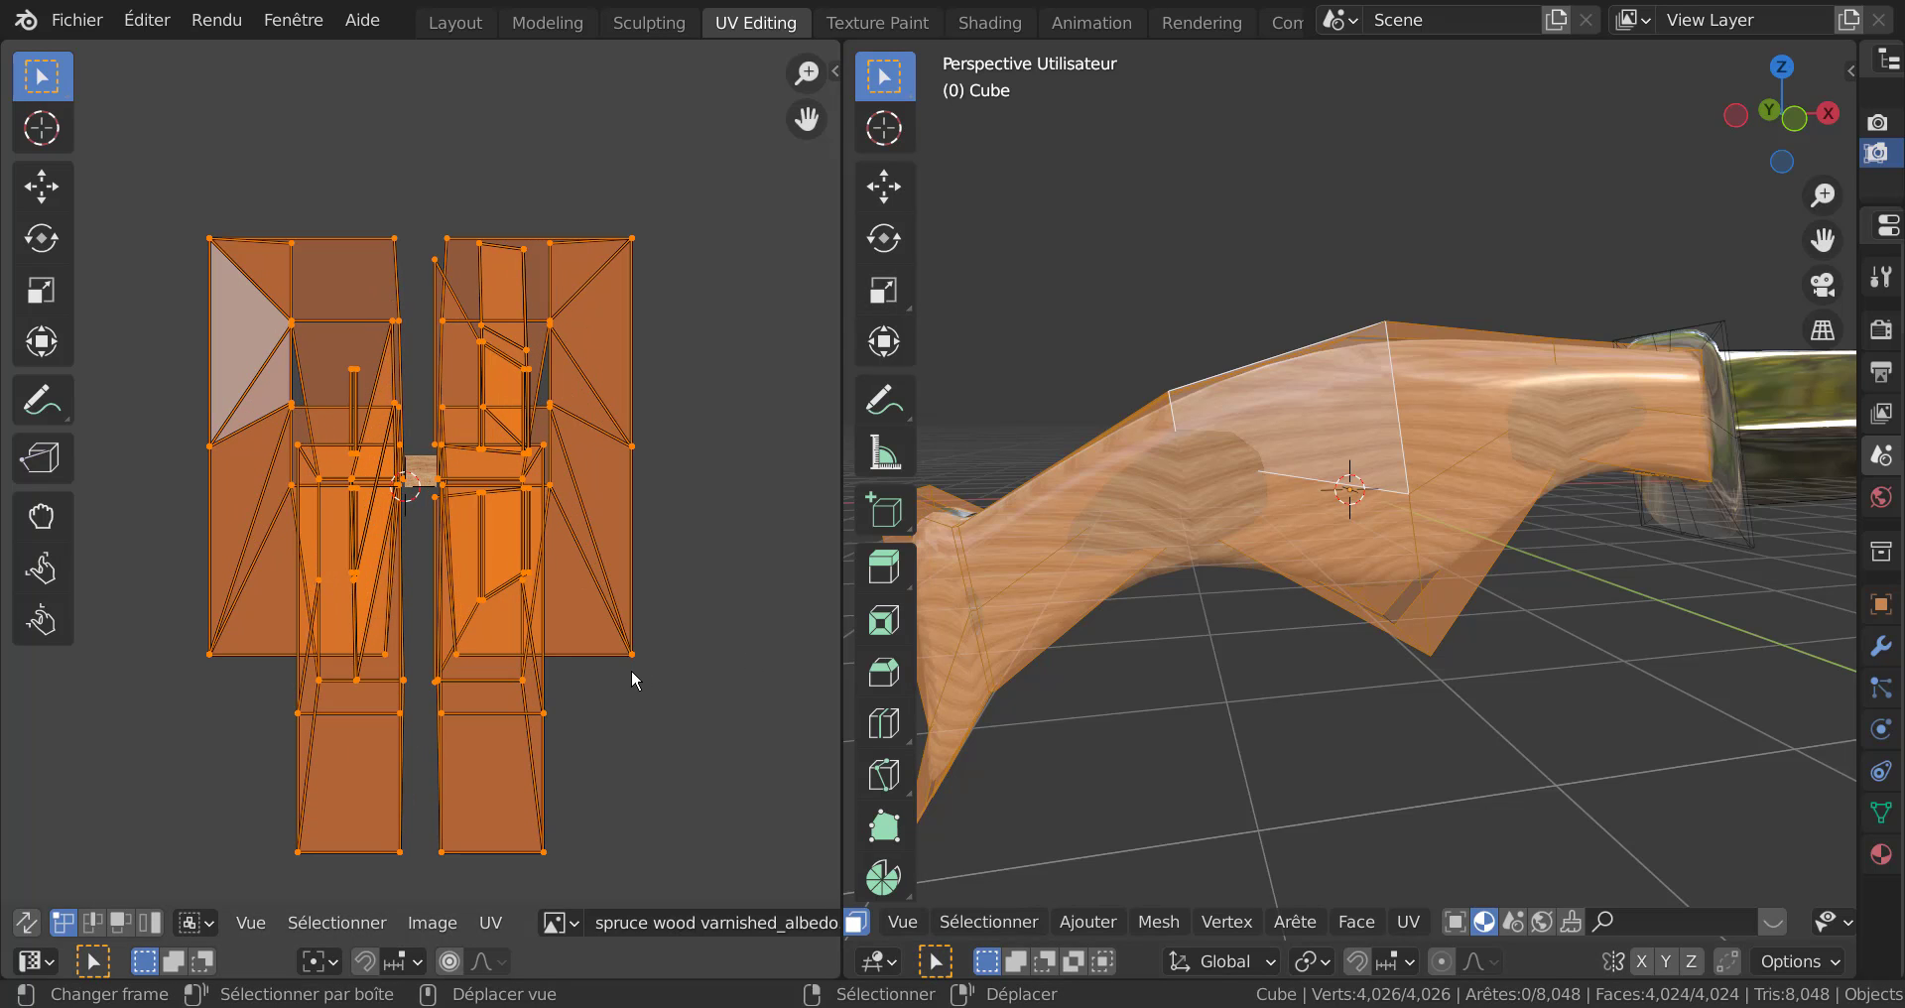
pyautogui.press('s')
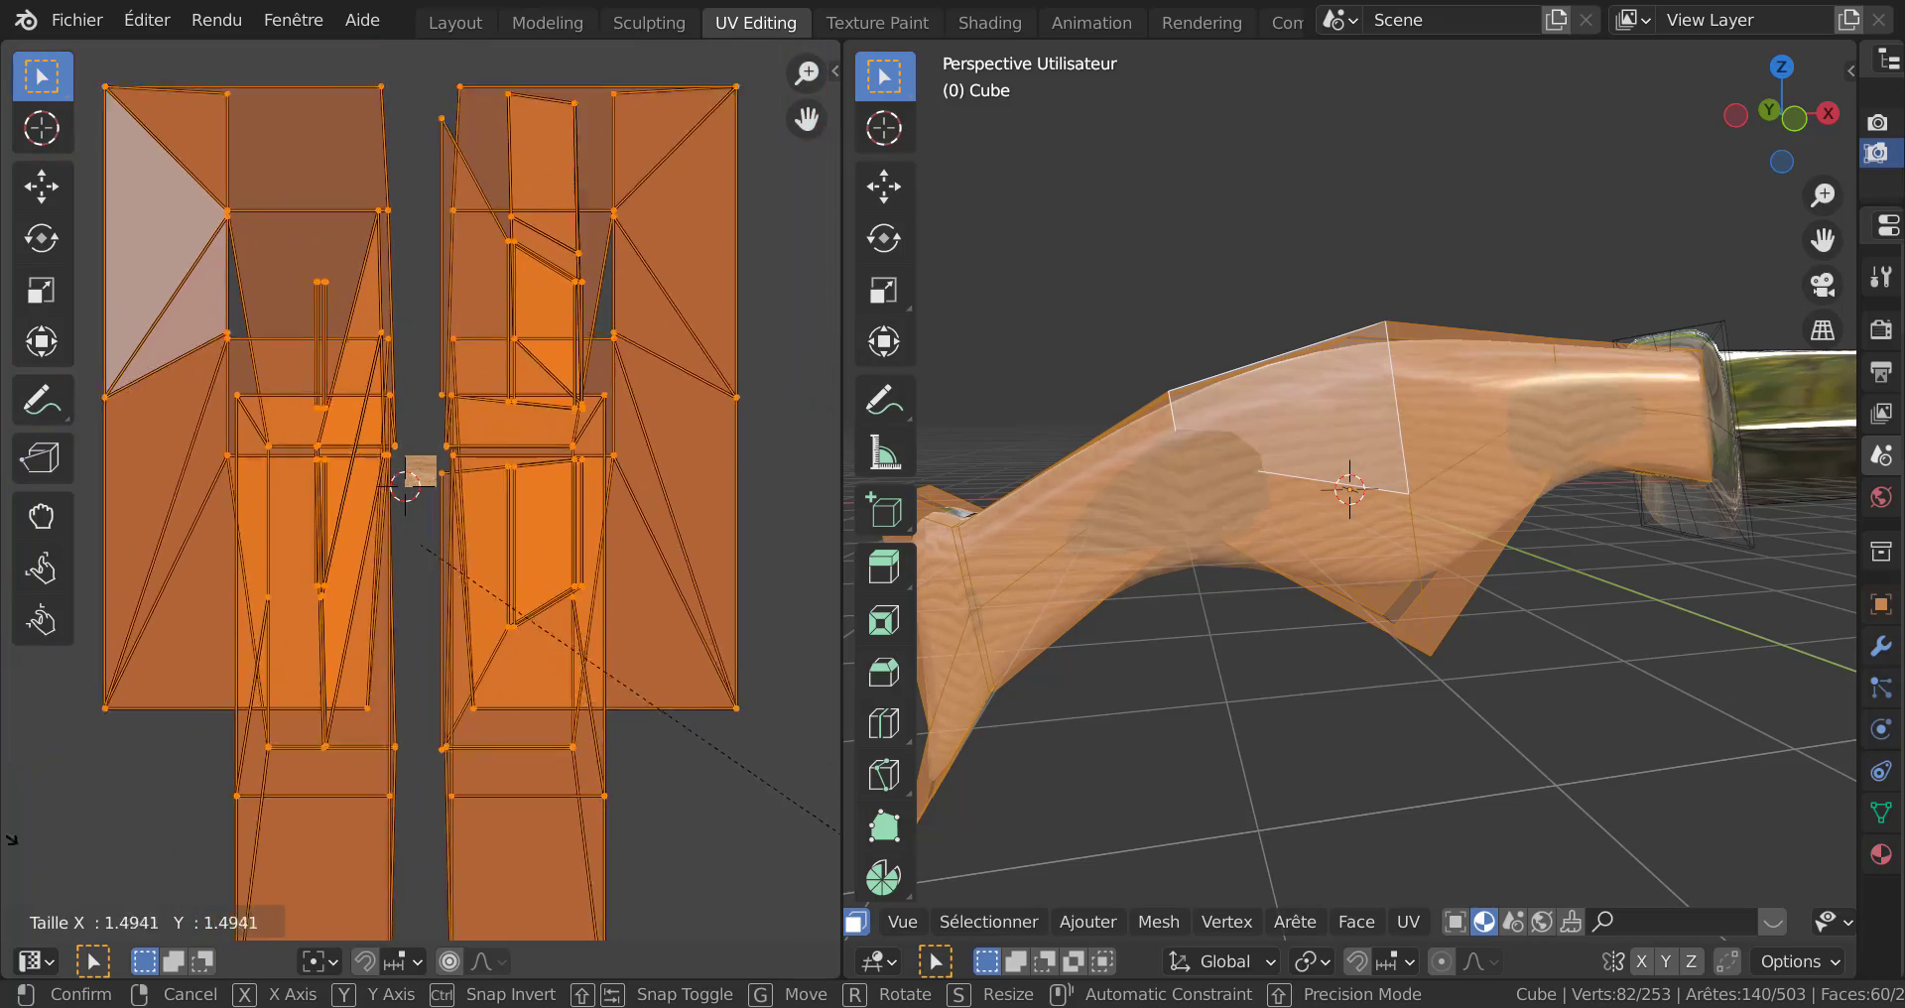
pyautogui.click(692, 664)
pyautogui.press('r')
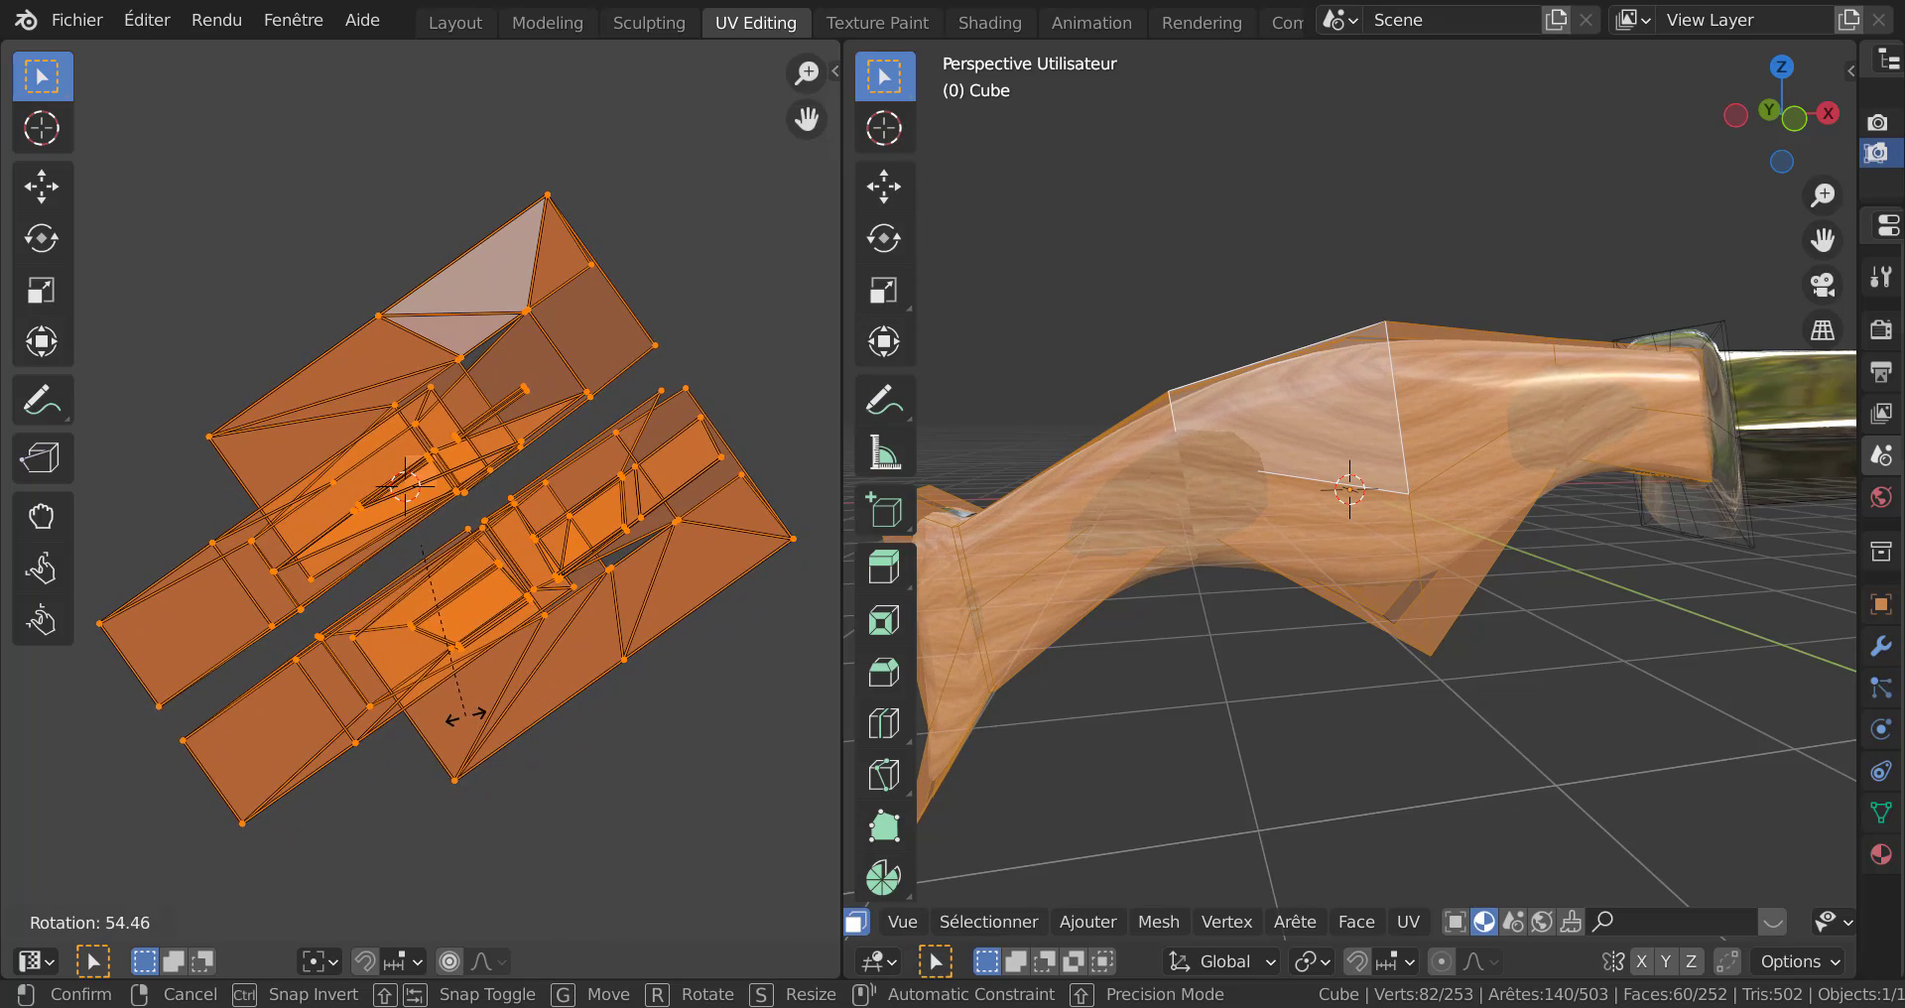
pyautogui.click(461, 714)
# Scale the handle's UVs up further and rotate them about another 14°.
pyautogui.press('s')
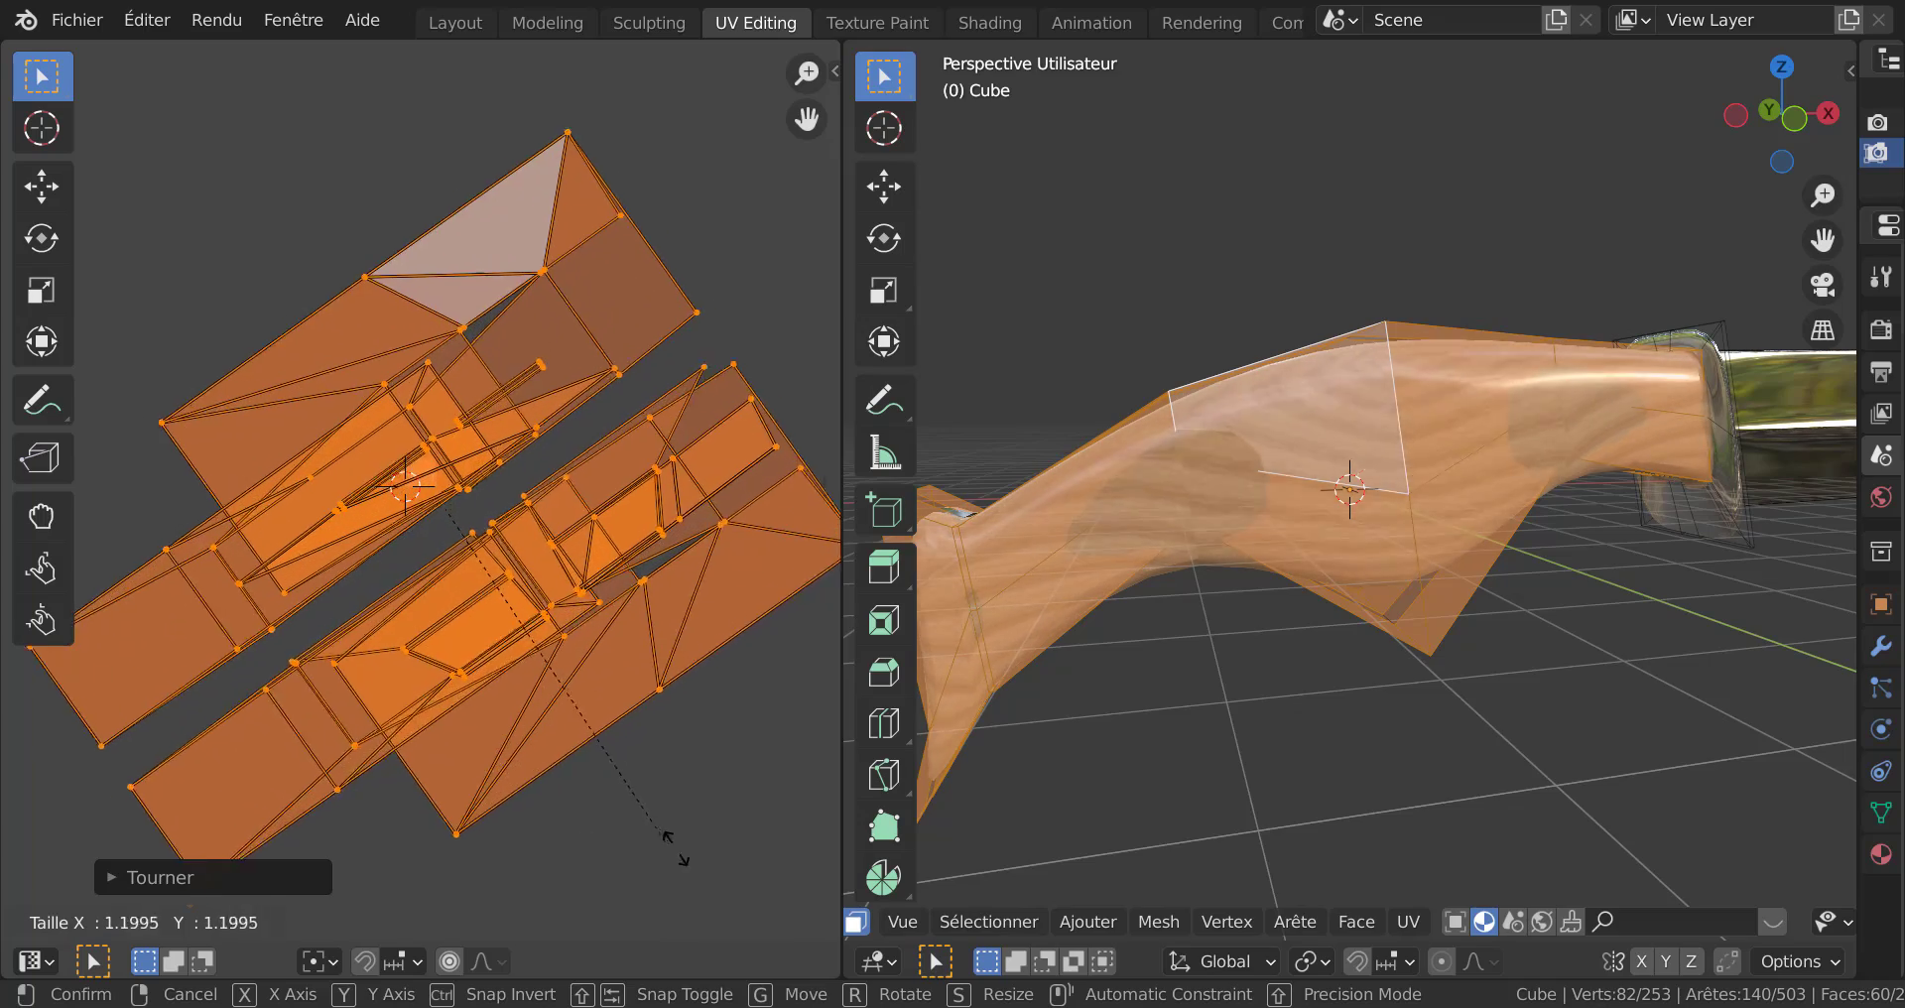
pyautogui.click(735, 878)
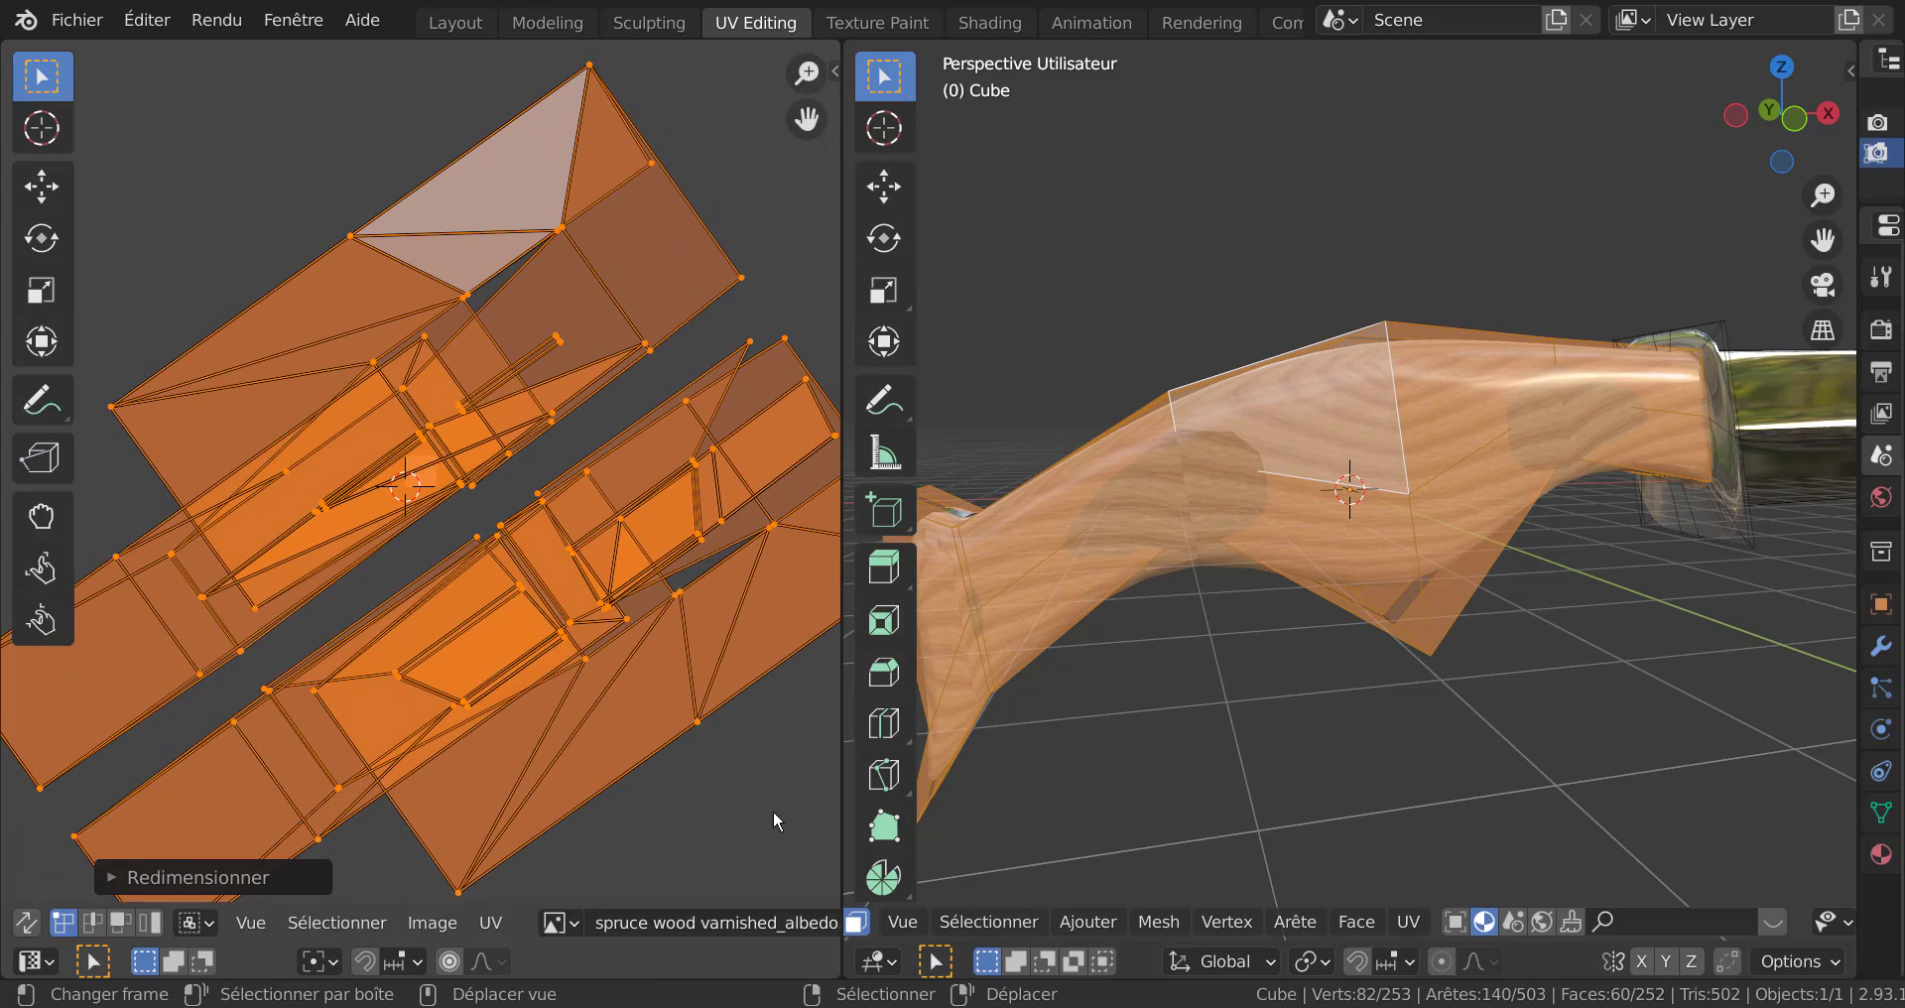
pyautogui.press('g')
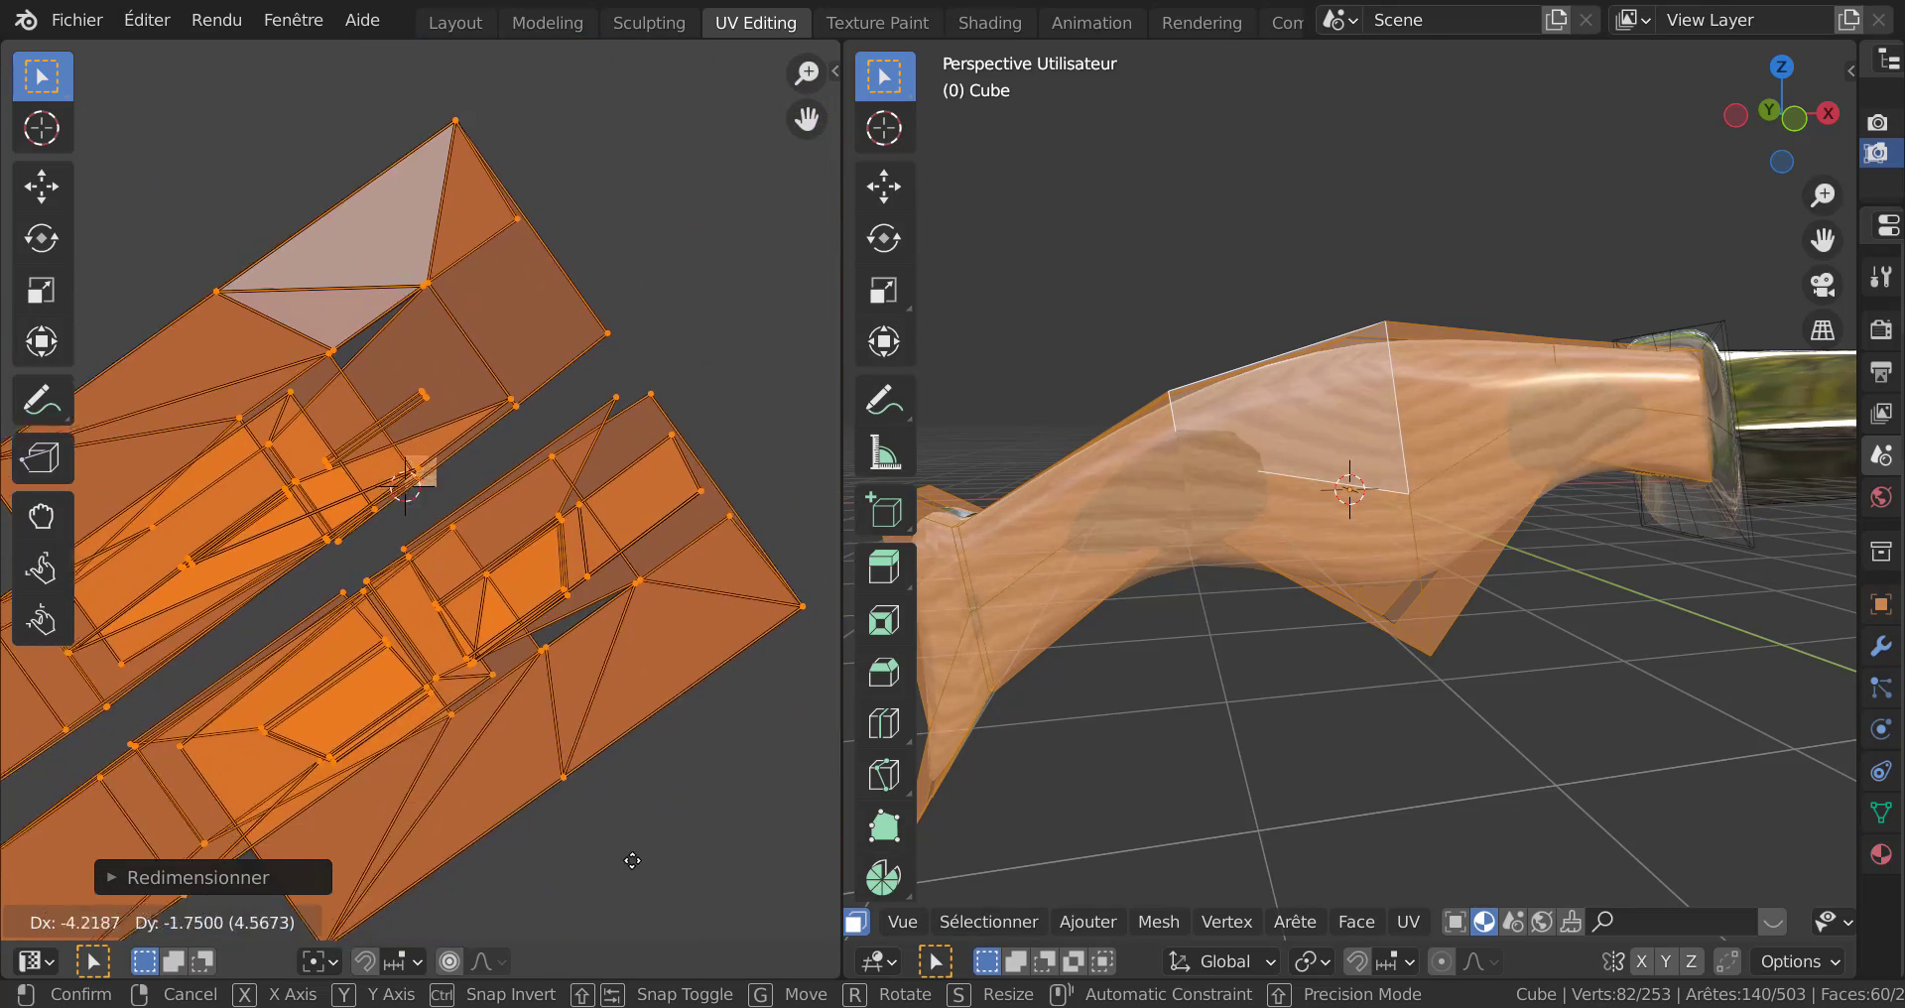
pyautogui.click(750, 926)
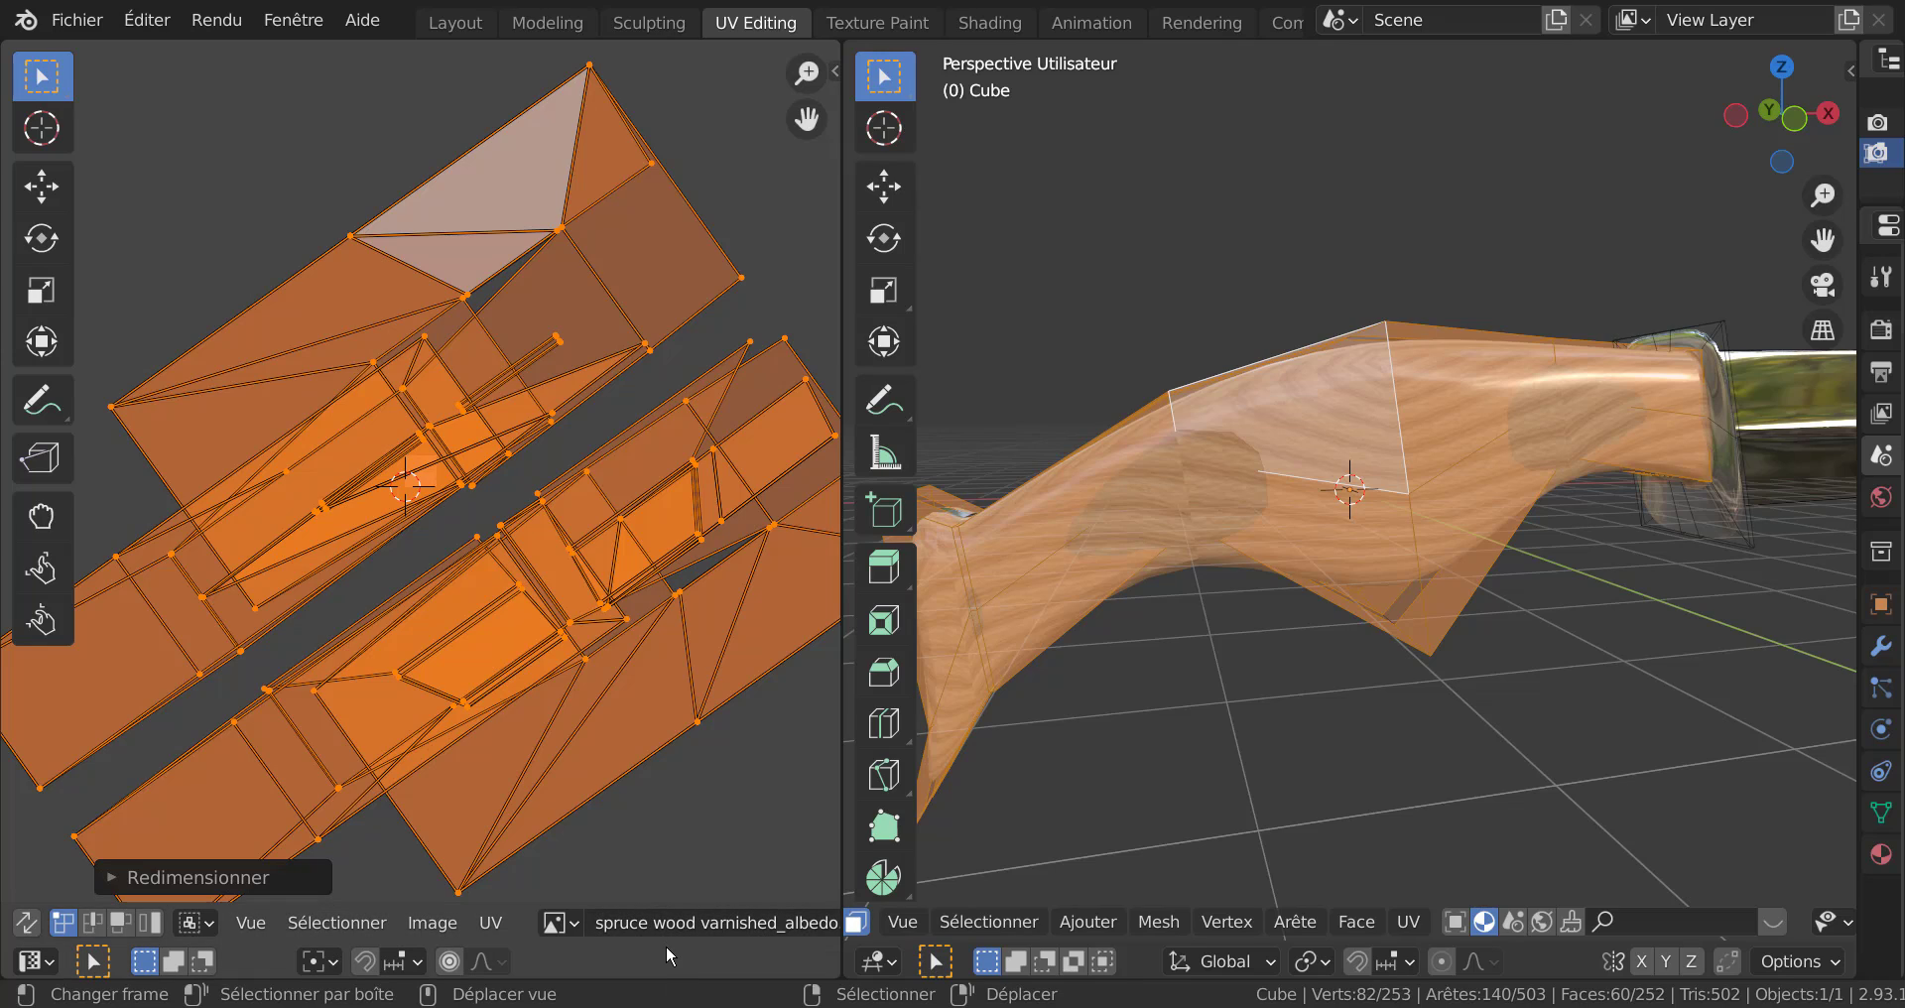
pyautogui.press('r')
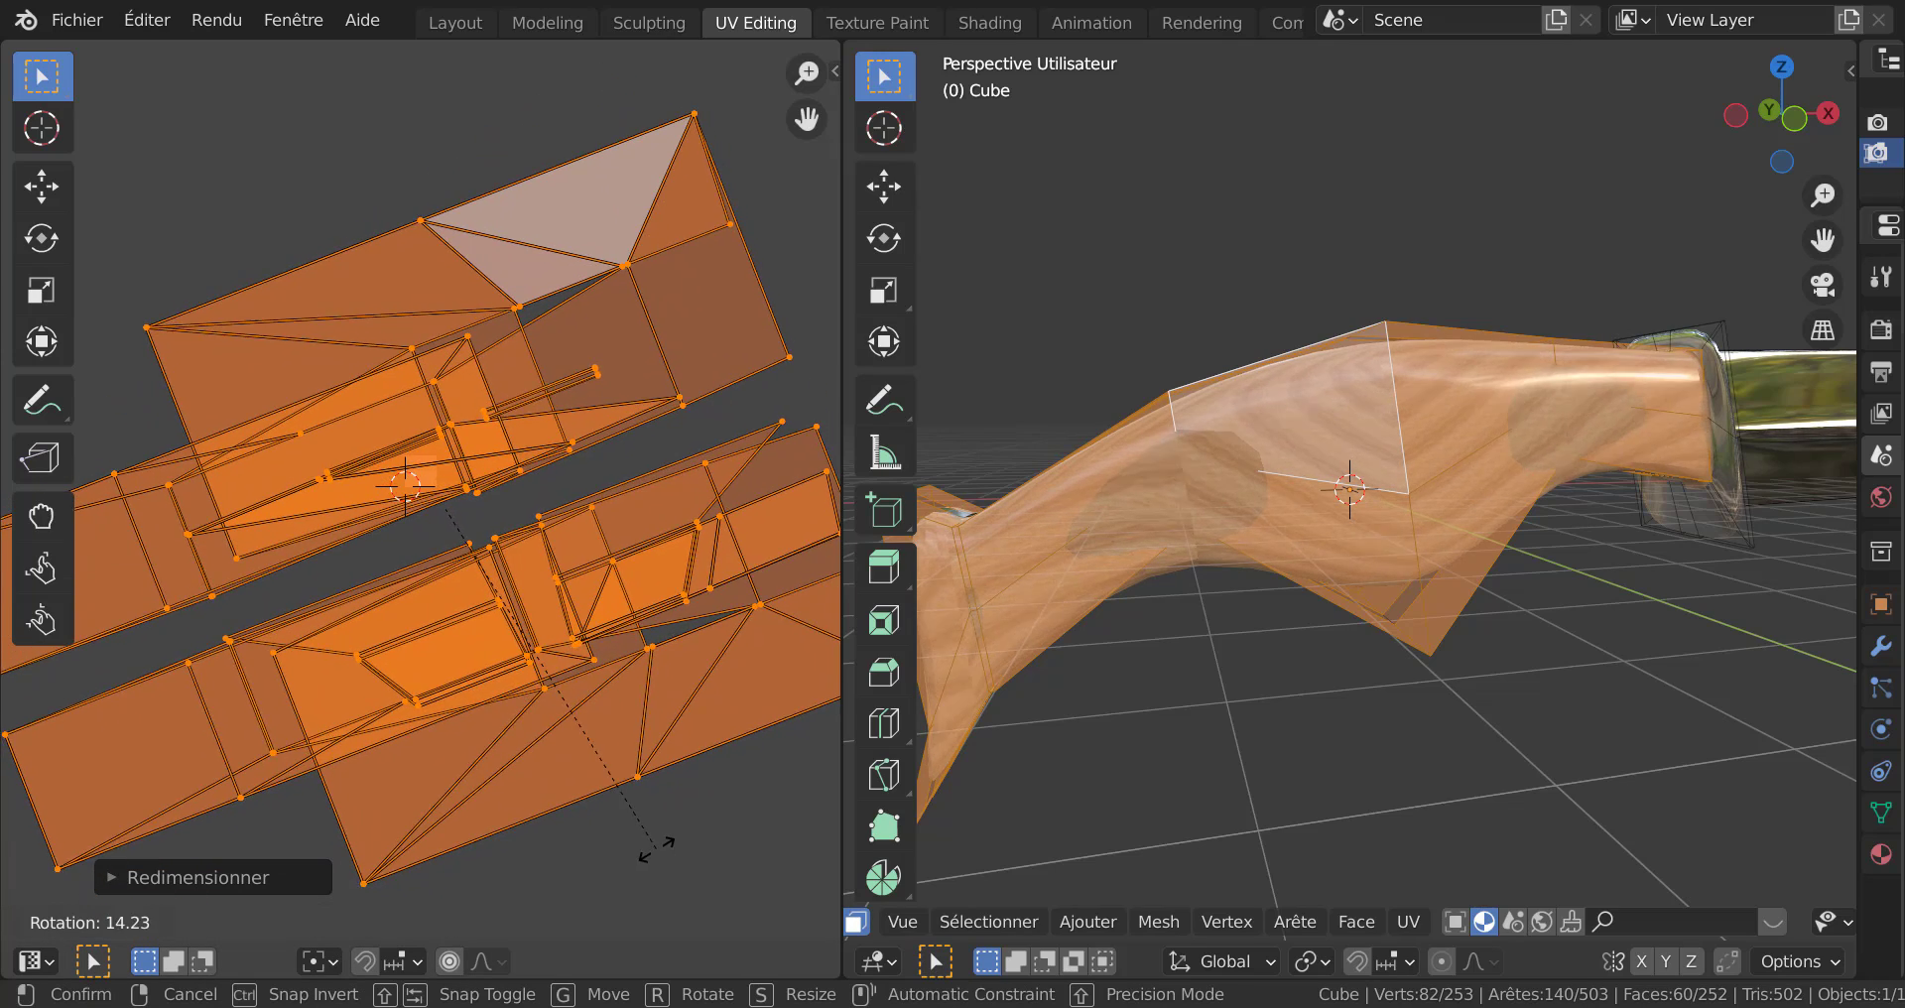
pyautogui.click(666, 842)
# Check the spruce grain on the handle in Object Mode from several angles and go back to the Layout workspace.
pyautogui.press('Tab')
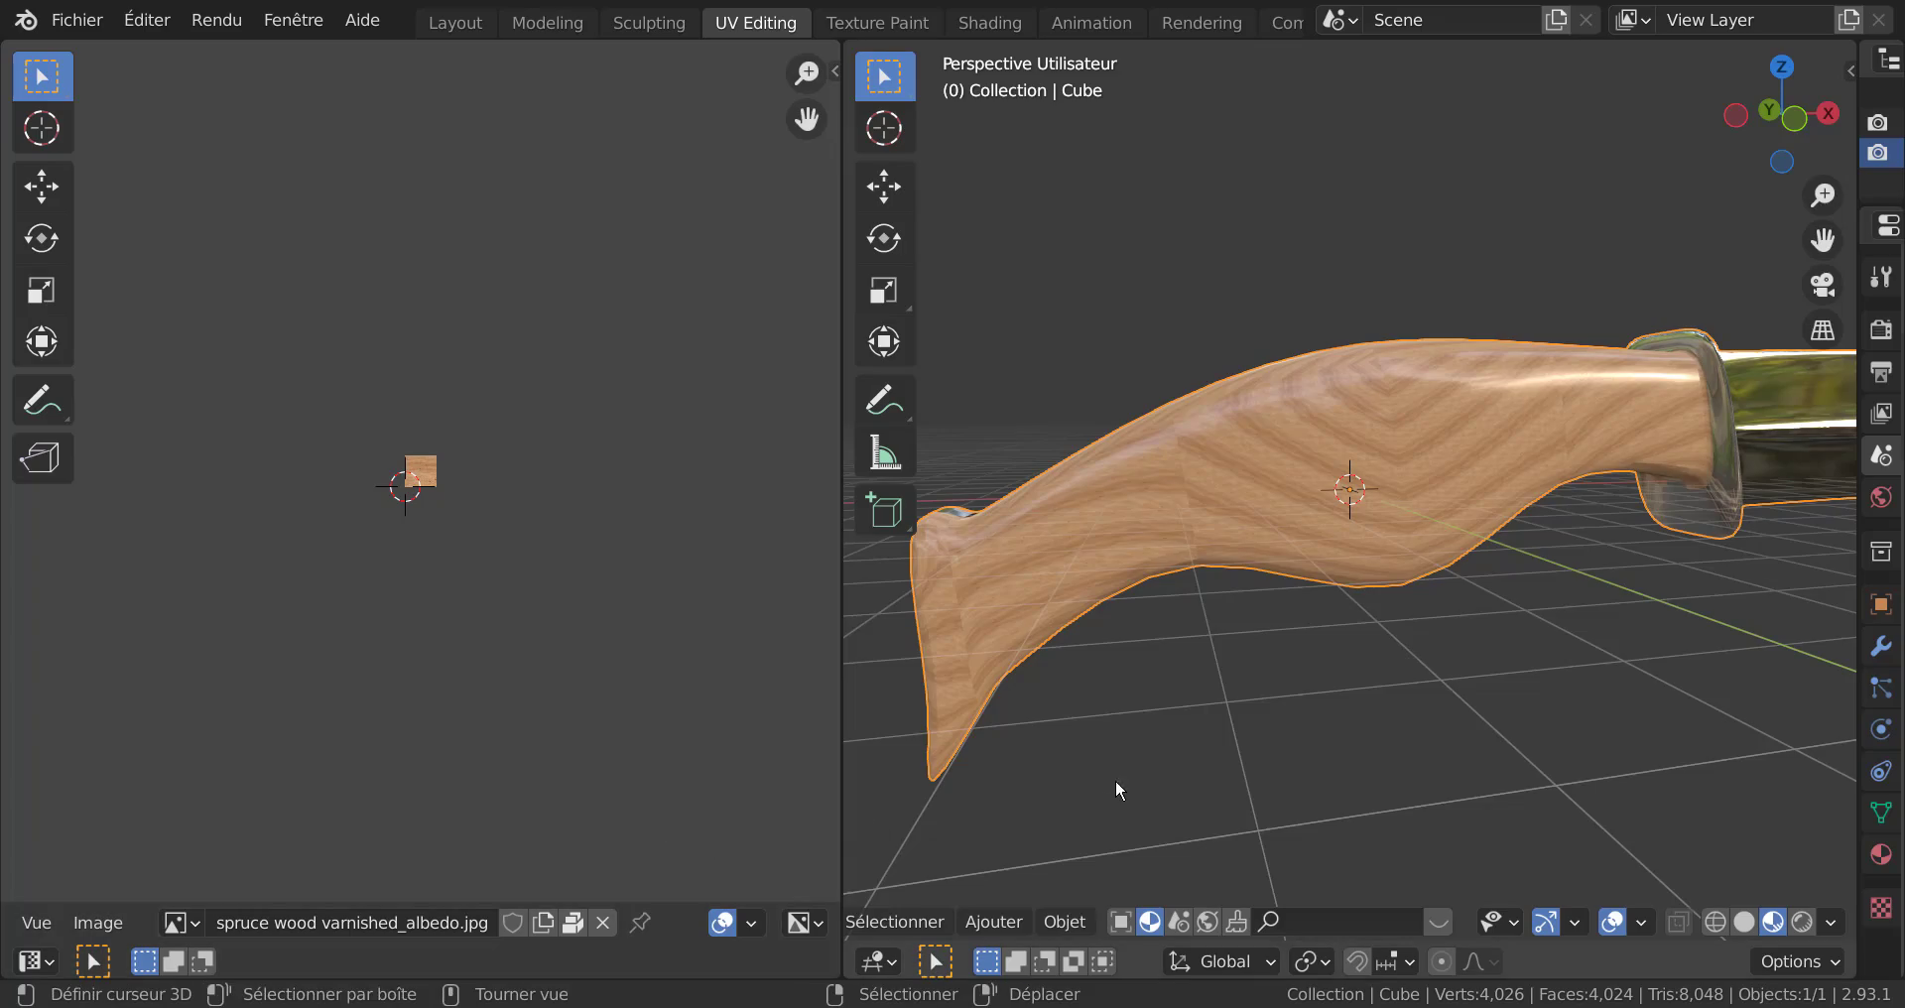
pyautogui.moveTo(1115, 778); pyautogui.dragTo(1300, 793, button='middle')
pyautogui.scroll(3, 1377, 708)
pyautogui.press('Tab')
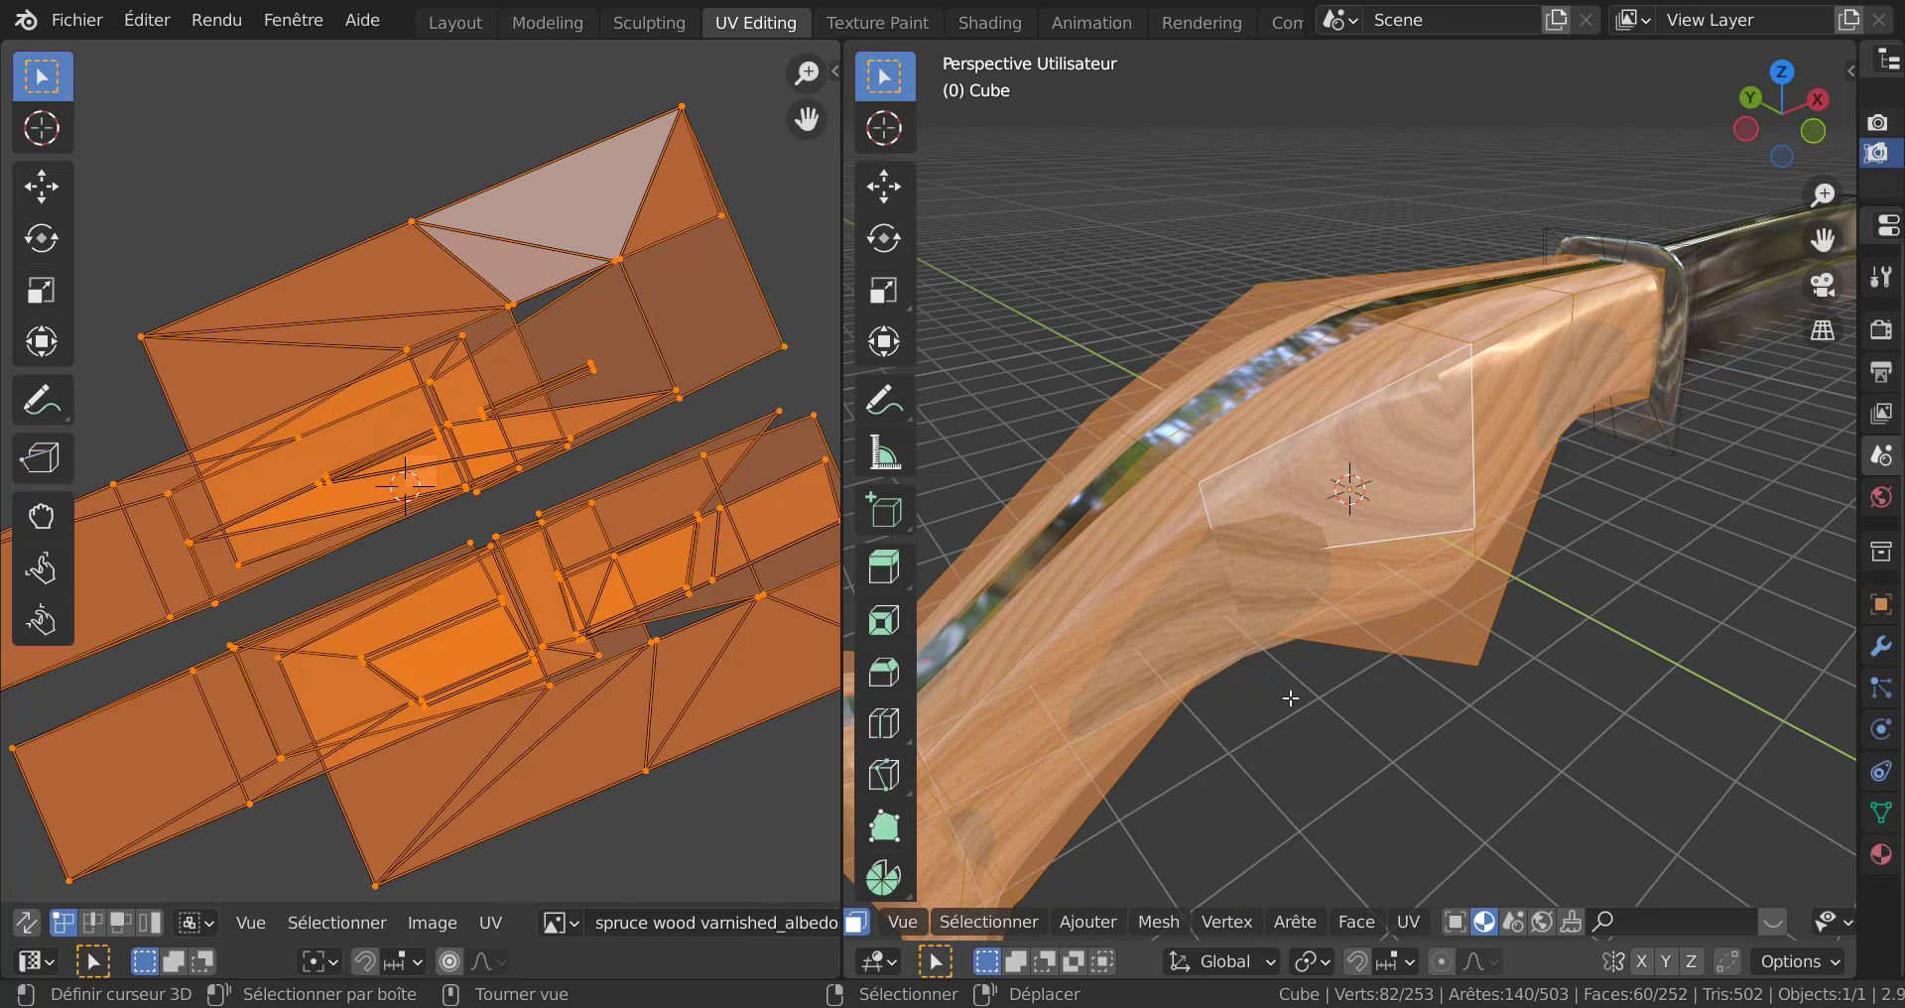
pyautogui.click(476, 26)
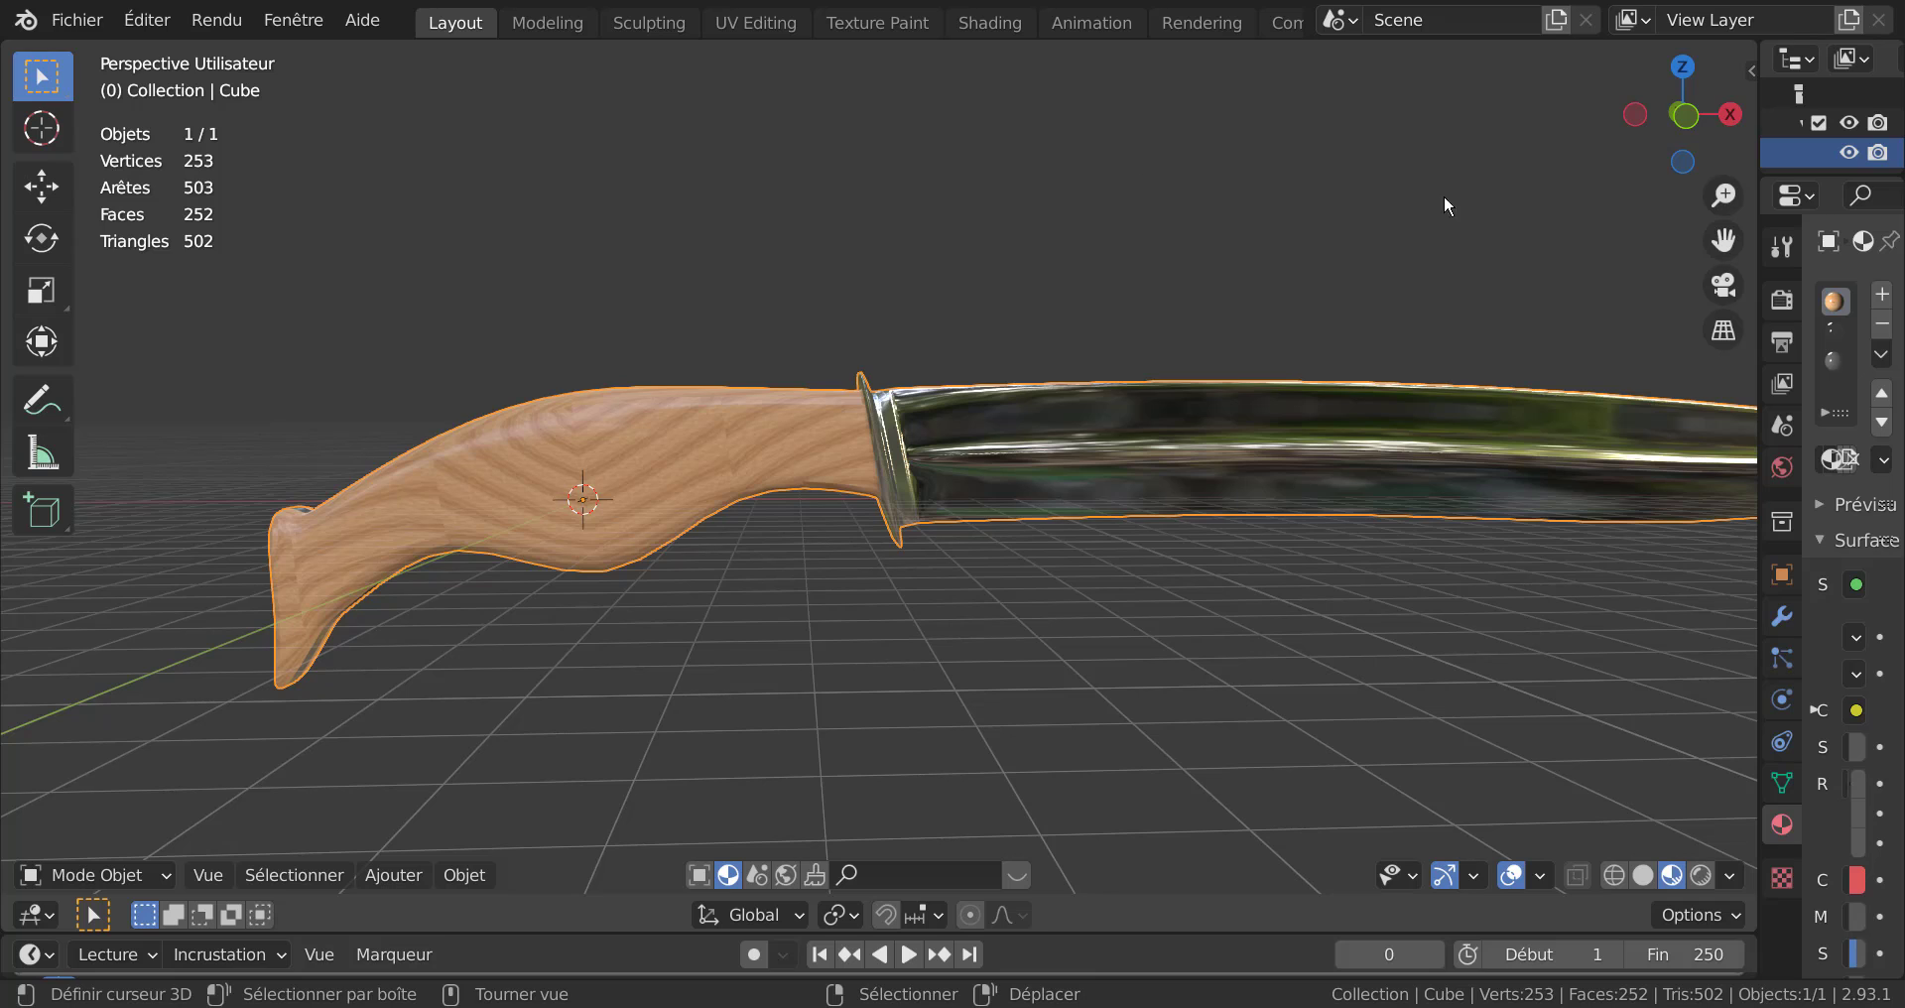
# Find the Beech material among the BlenderKit wood materials, apply it to the handle and view the knife from the butt end.
pyautogui.click(1017, 874)
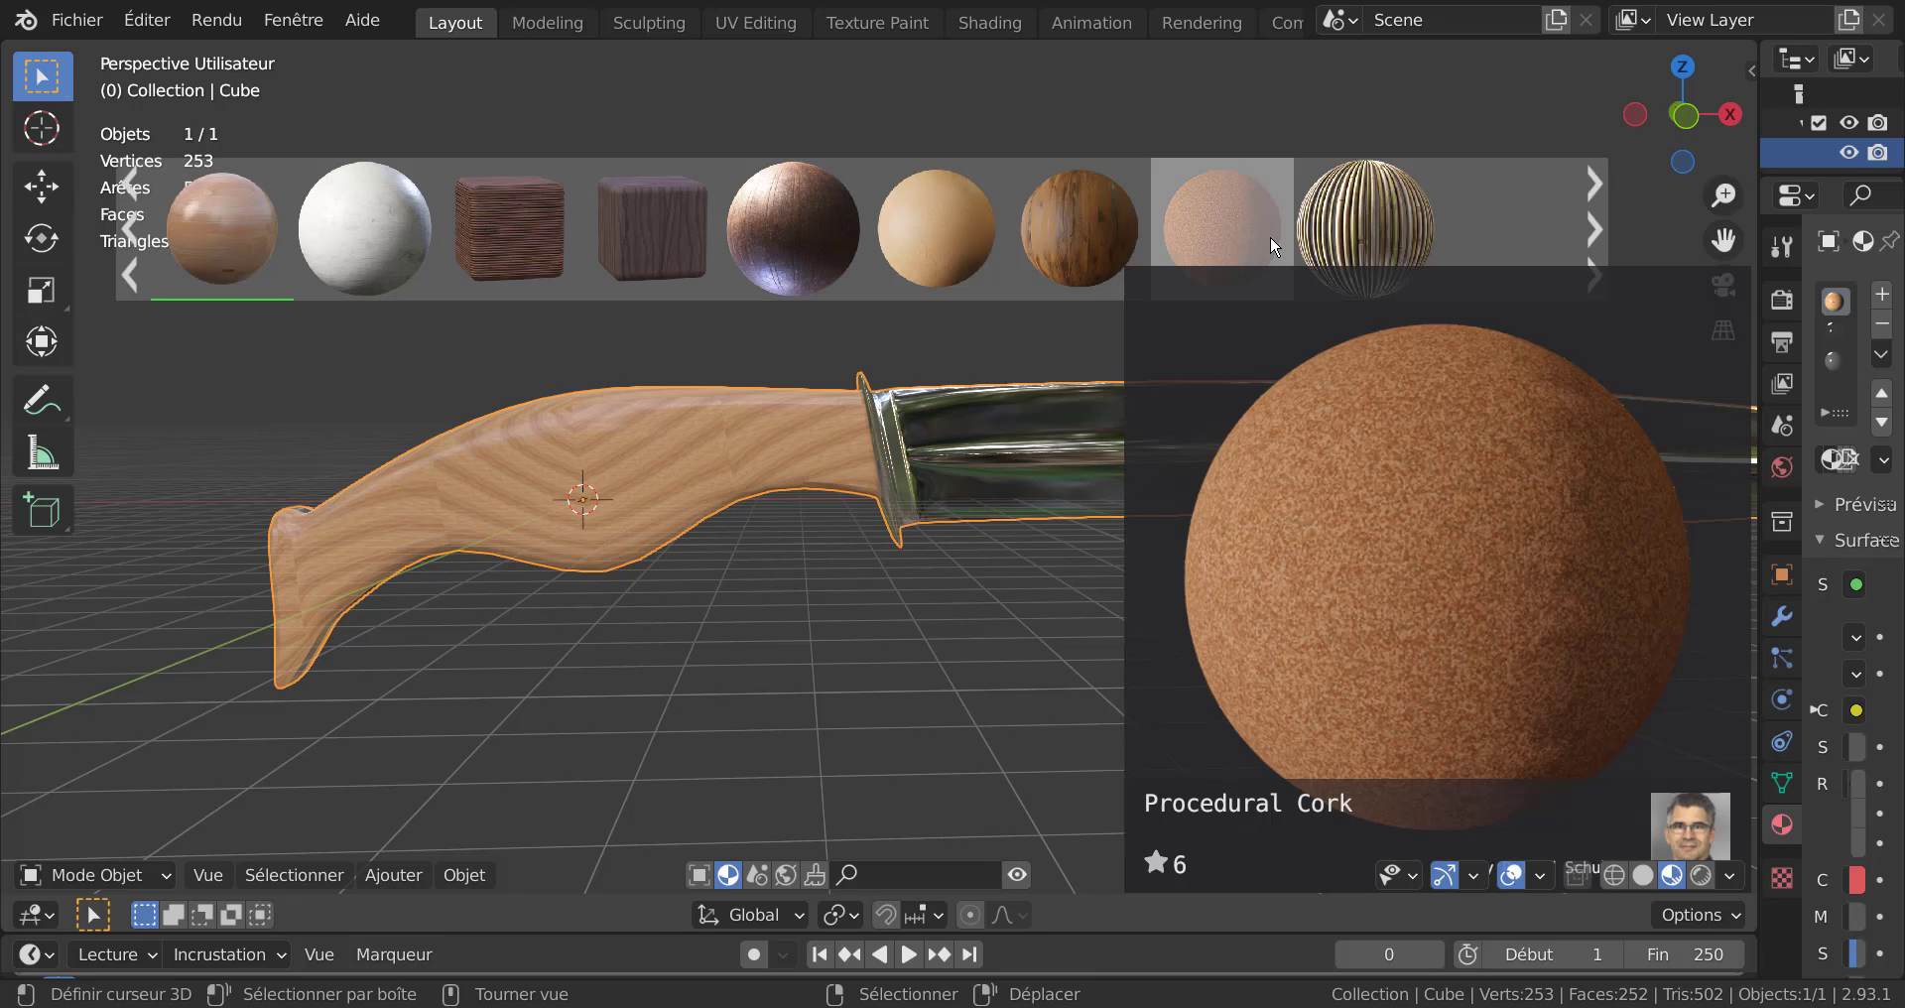
pyautogui.scroll(-4, 1269, 238)
pyautogui.scroll(3, 730, 246)
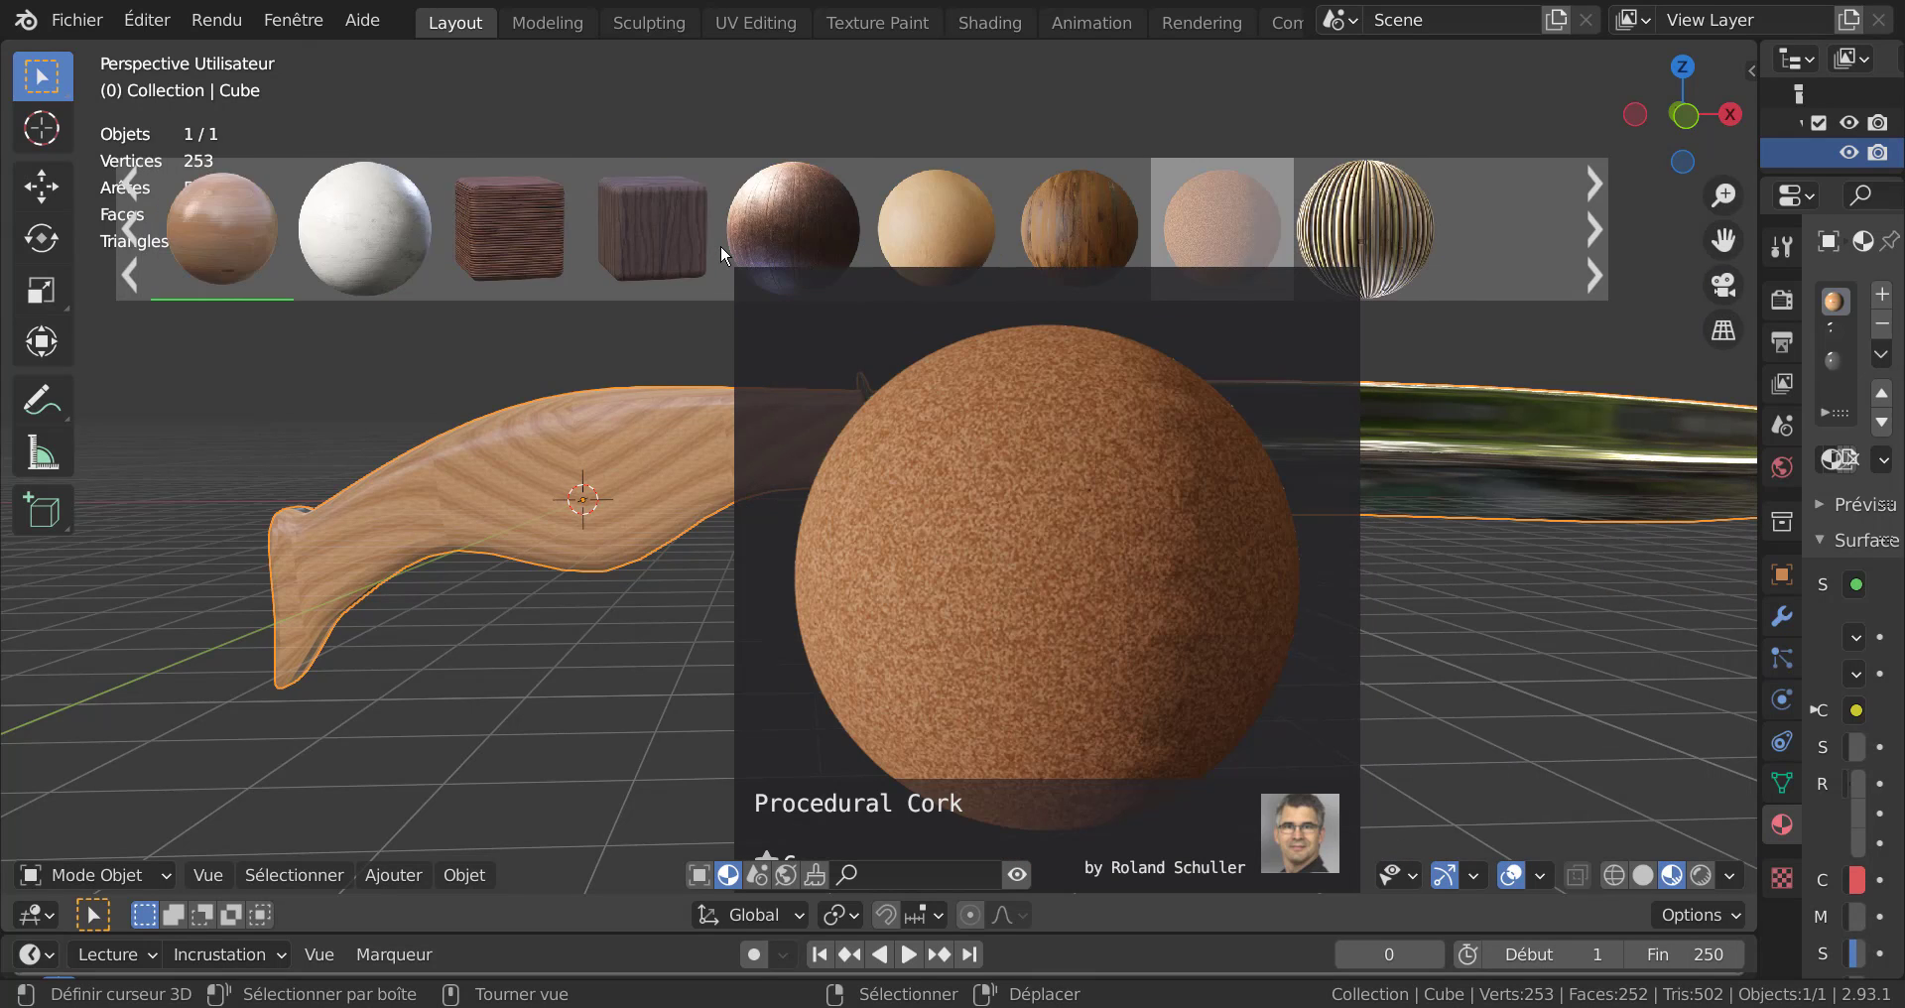
pyautogui.scroll(-4, 734, 235)
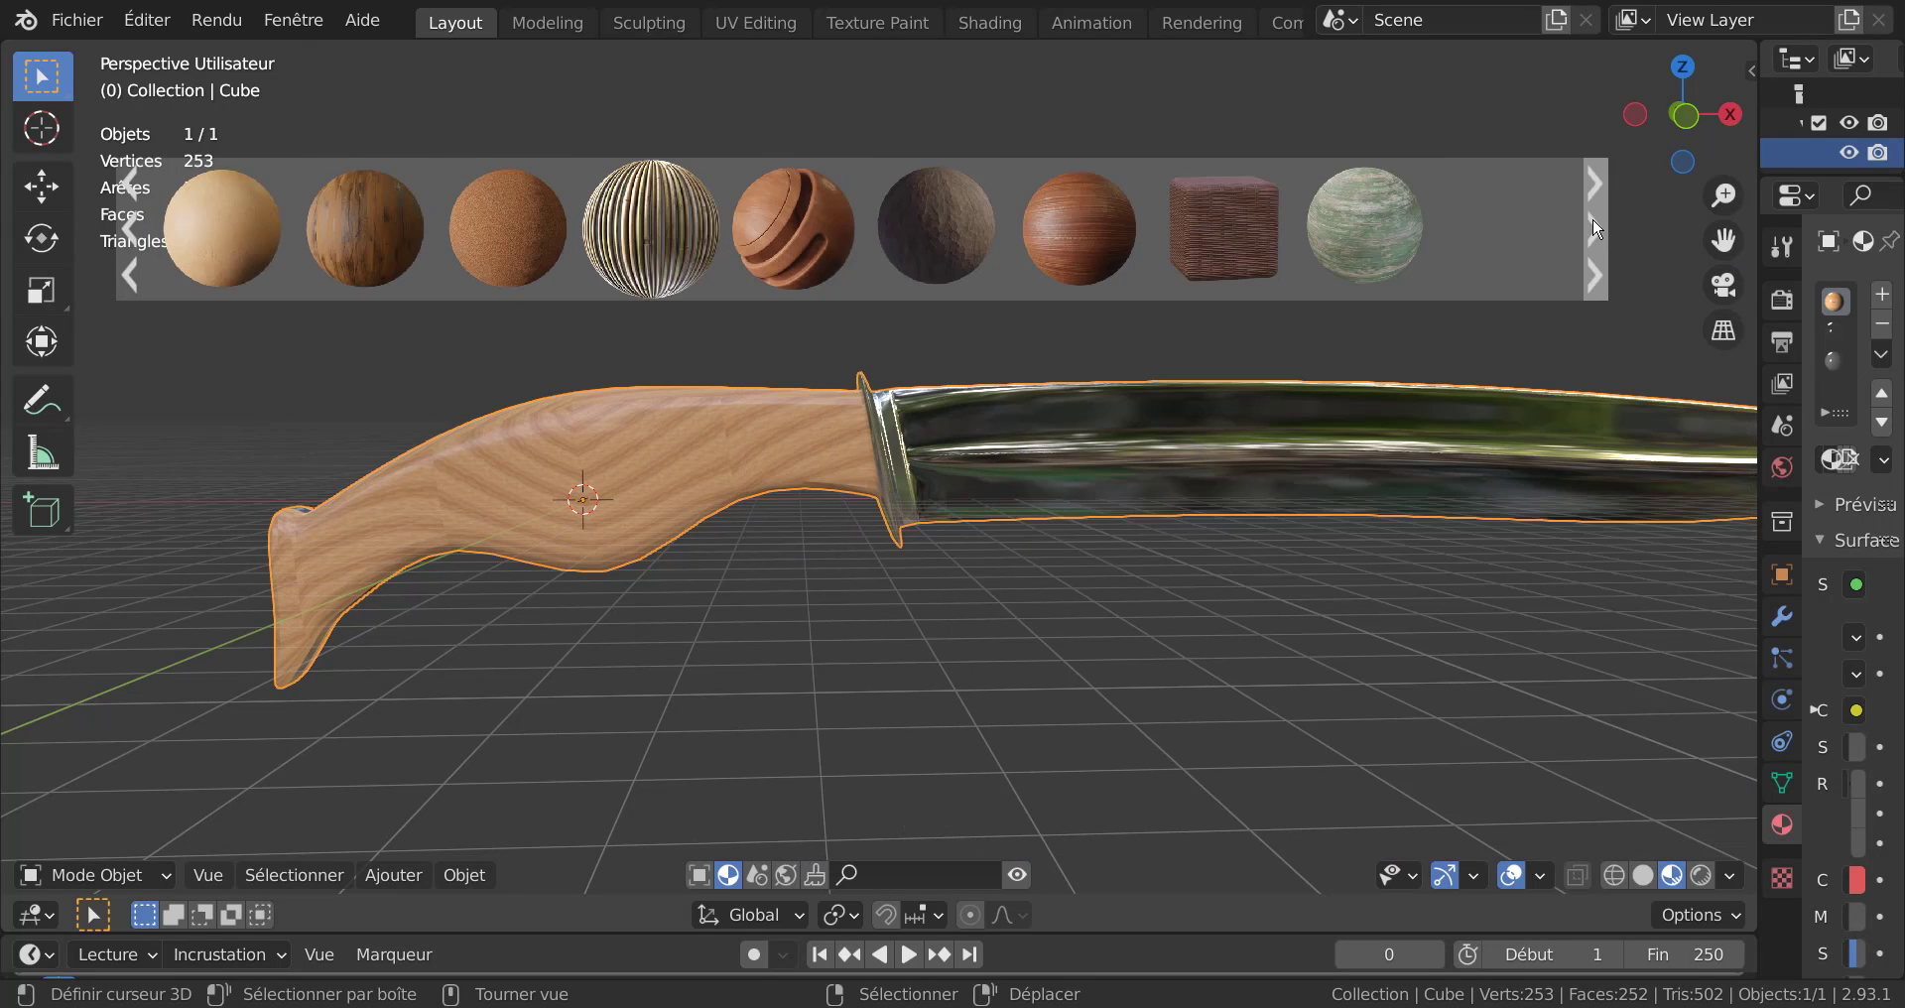
pyautogui.click(1593, 226)
pyautogui.click(1593, 226)
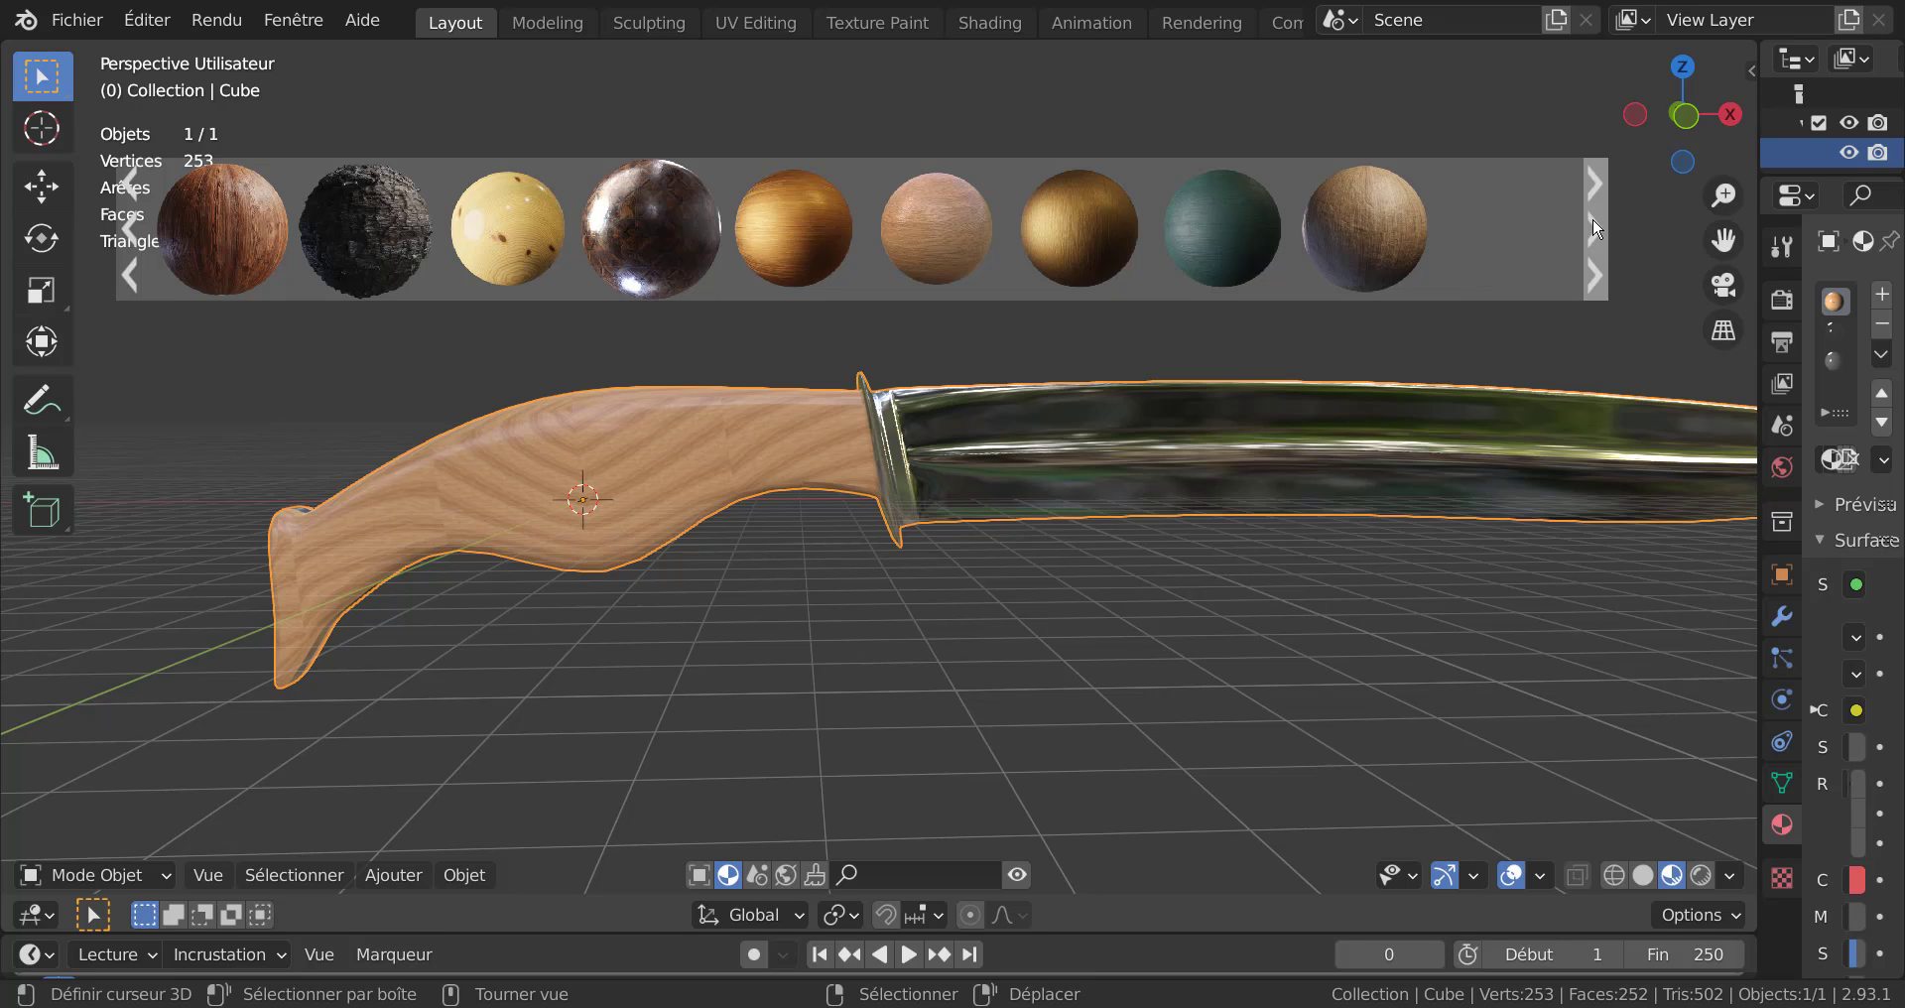
pyautogui.moveTo(905, 212)
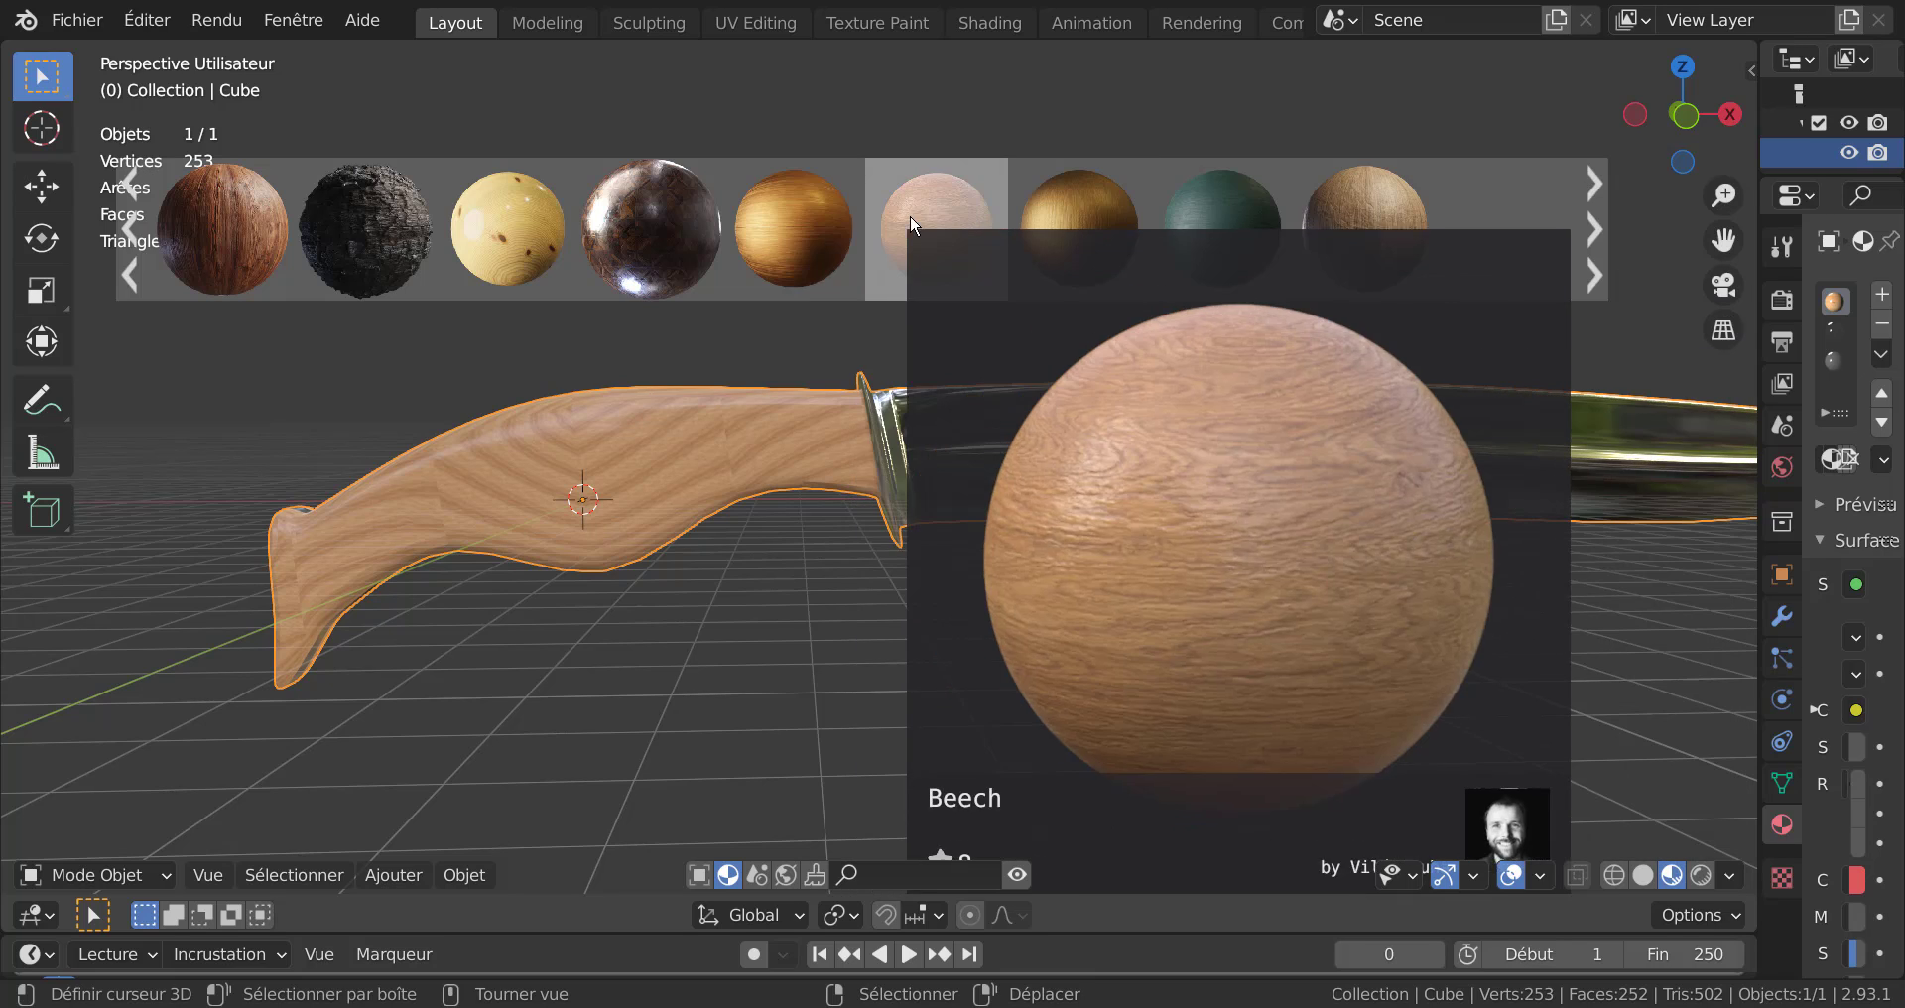
pyautogui.moveTo(905, 211); pyautogui.dragTo(608, 478)
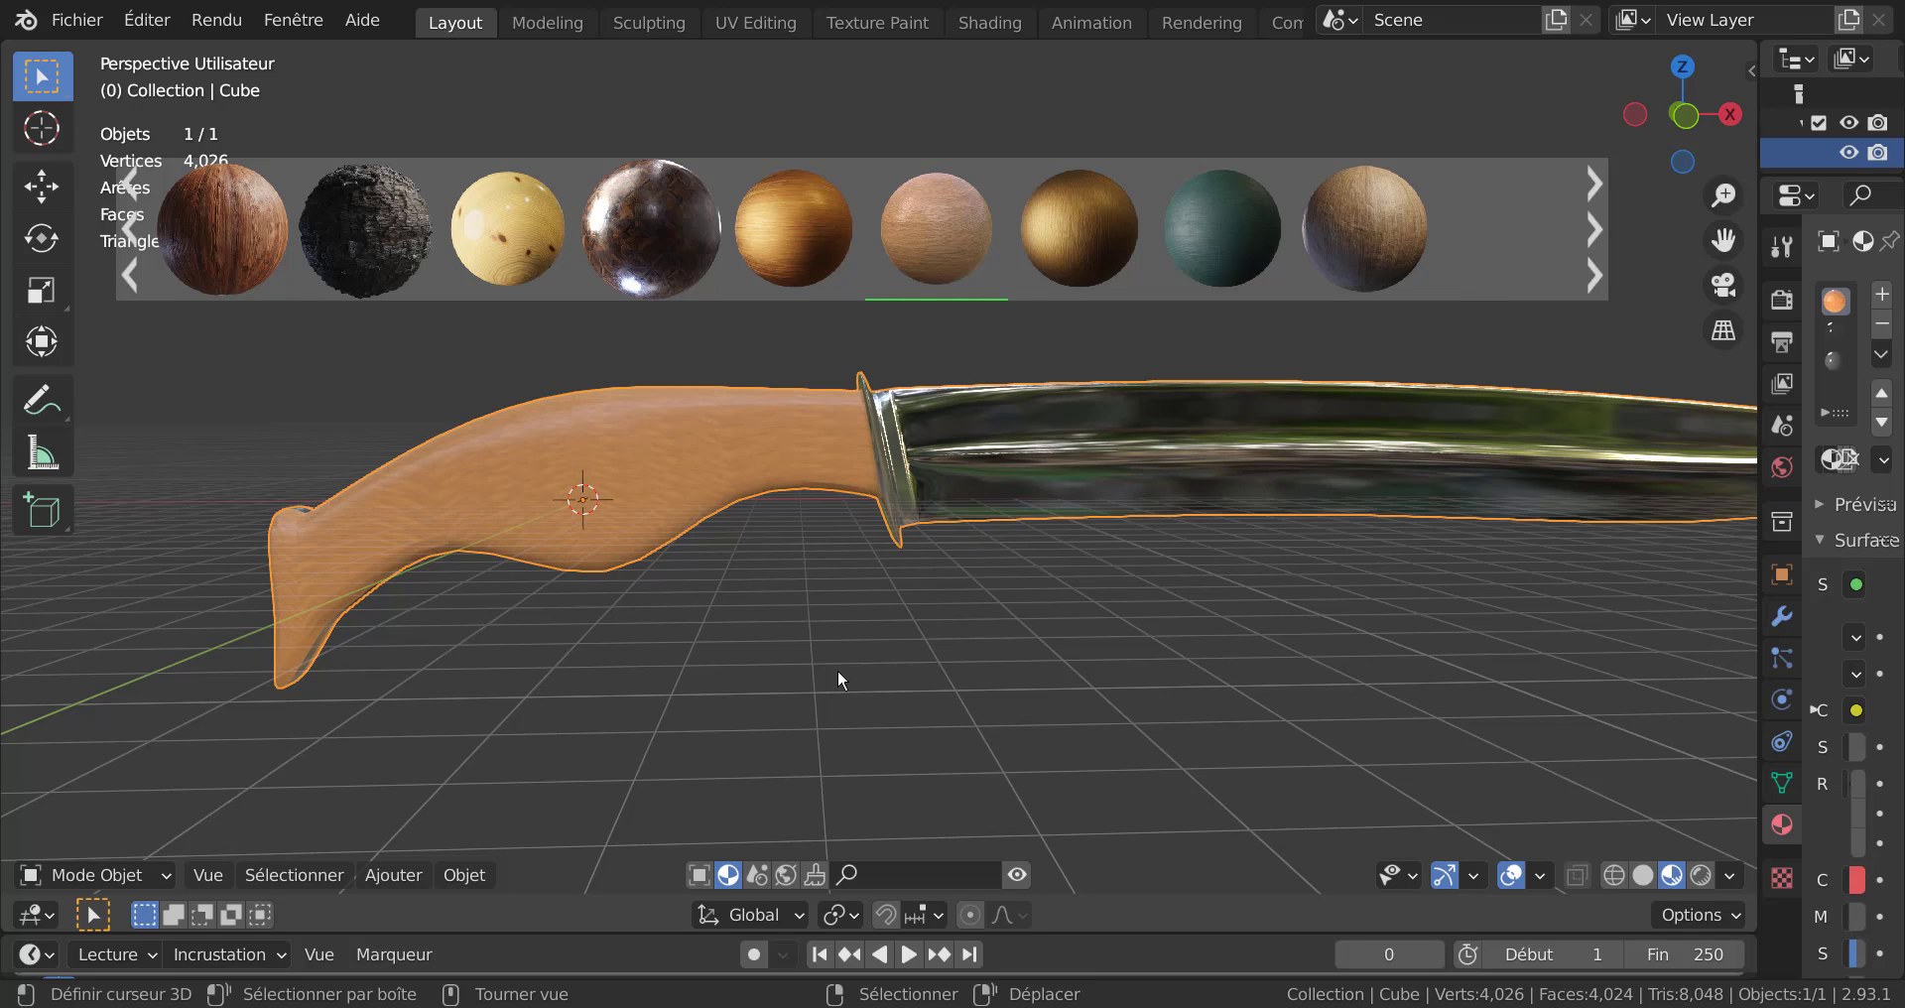
pyautogui.moveTo(835, 621); pyautogui.dragTo(986, 605, button='middle')
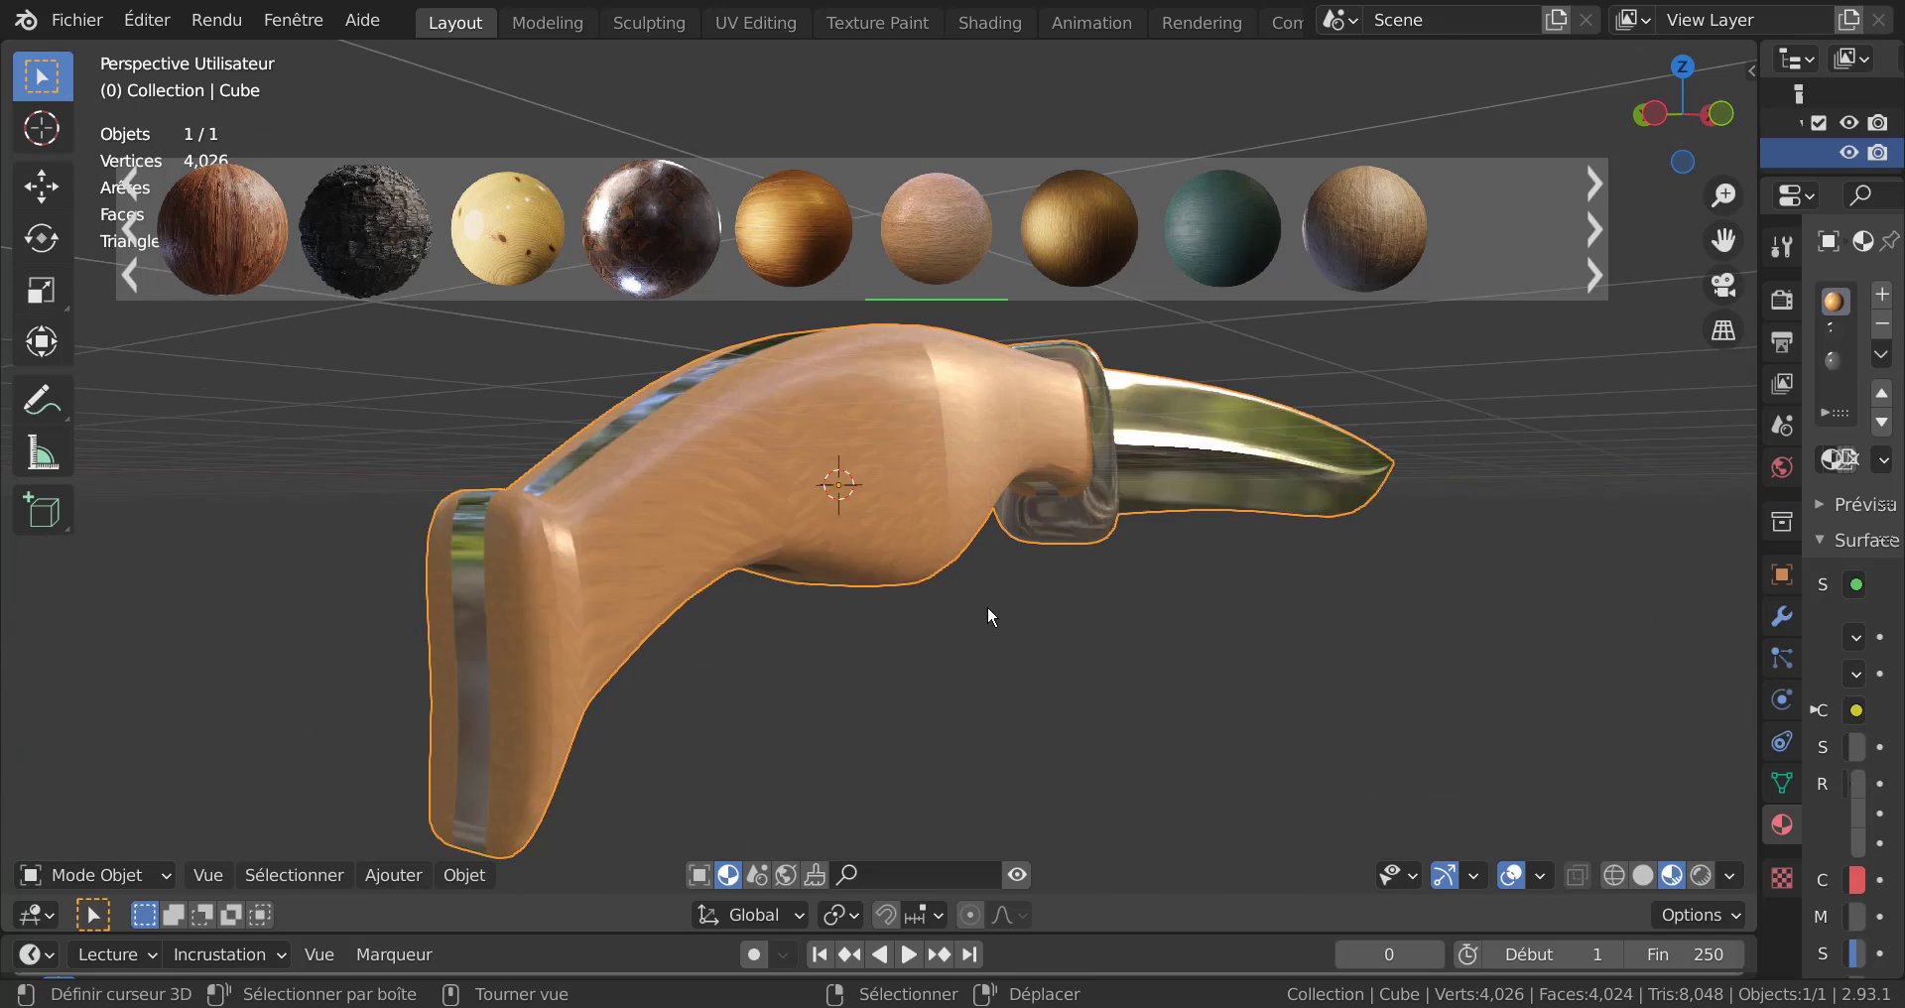
# Bring up the handle's UVs in the UV Editing workspace and scale them down.
pyautogui.scroll(3, 986, 606)
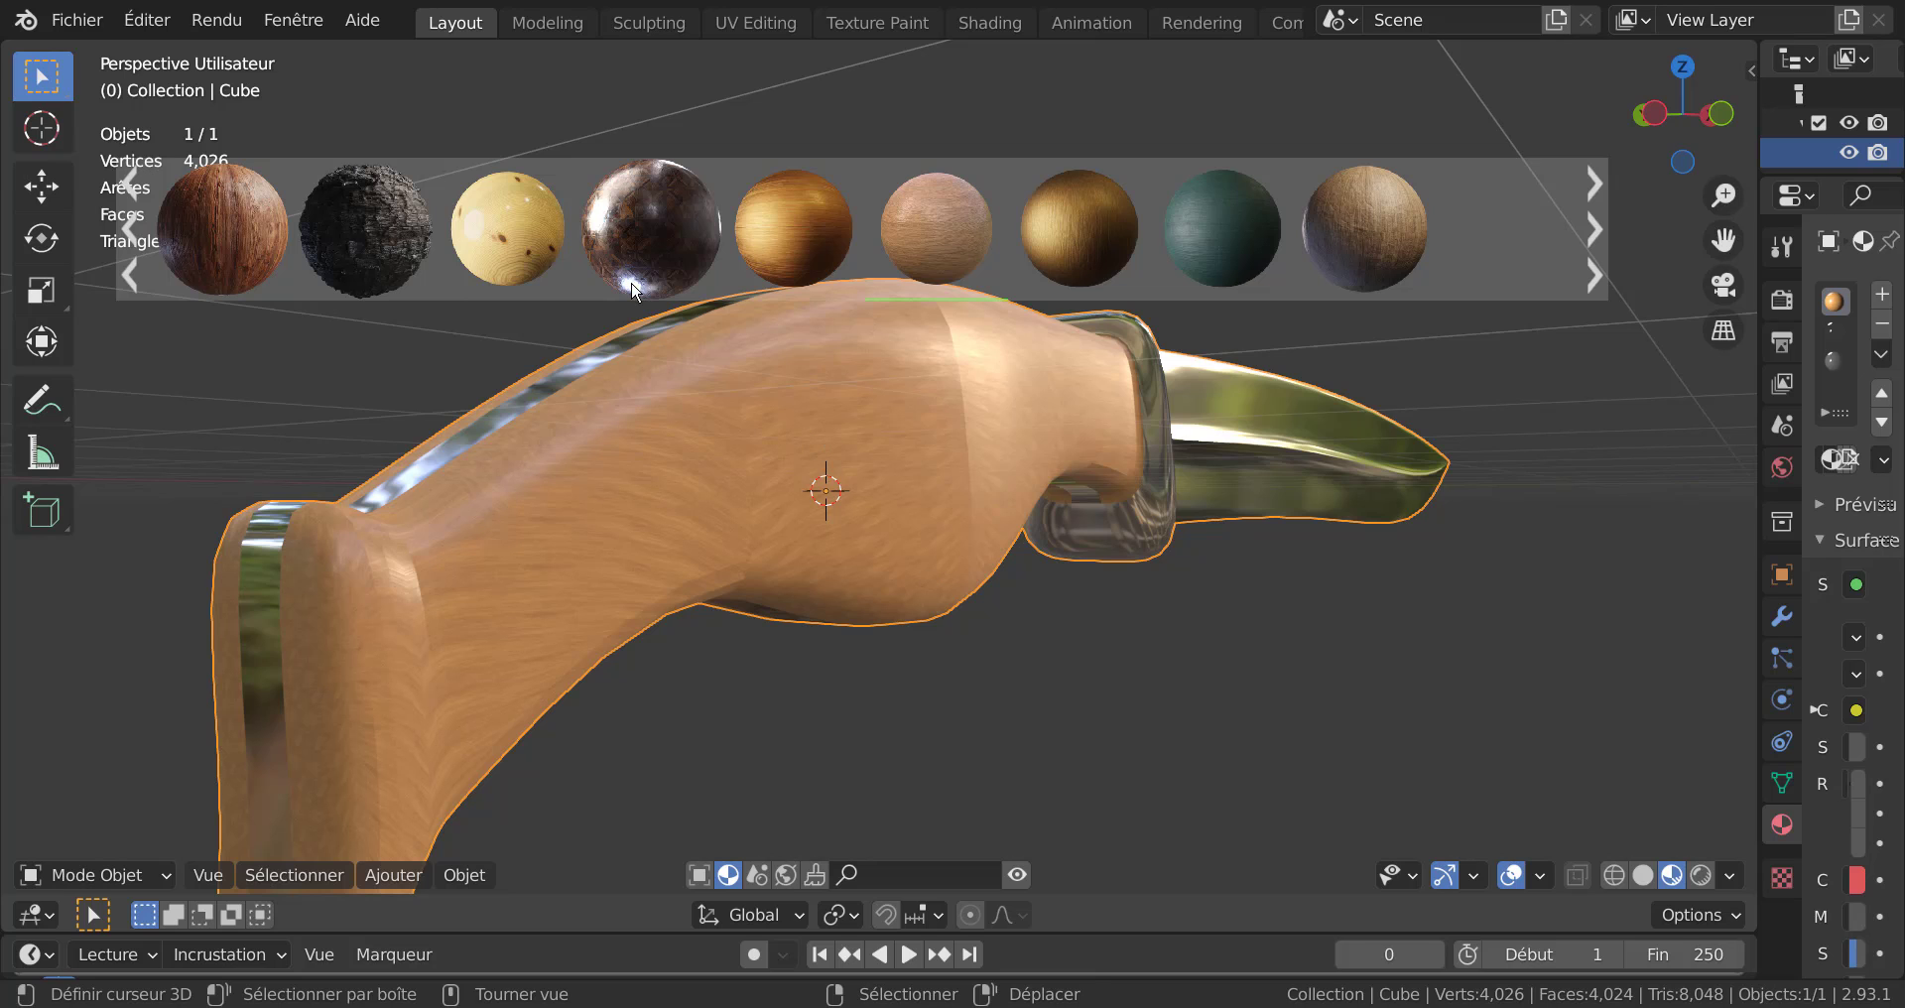
pyautogui.click(986, 22)
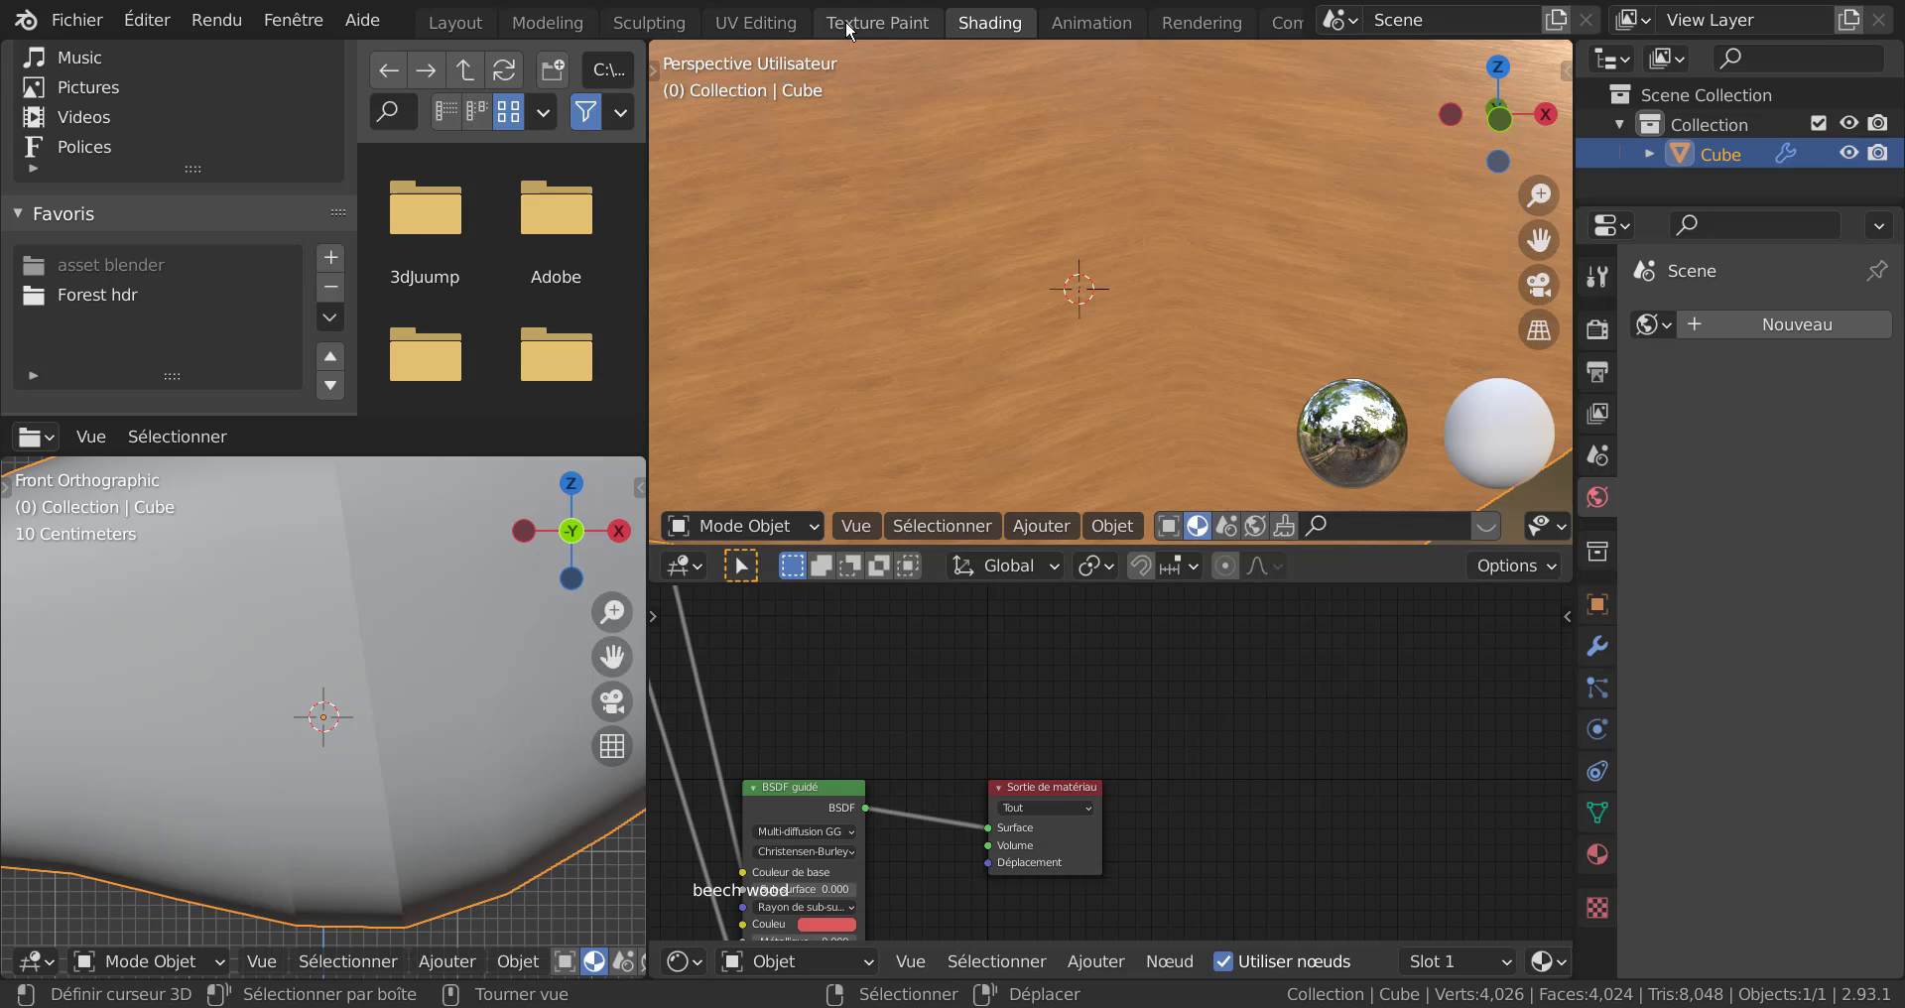
pyautogui.click(746, 27)
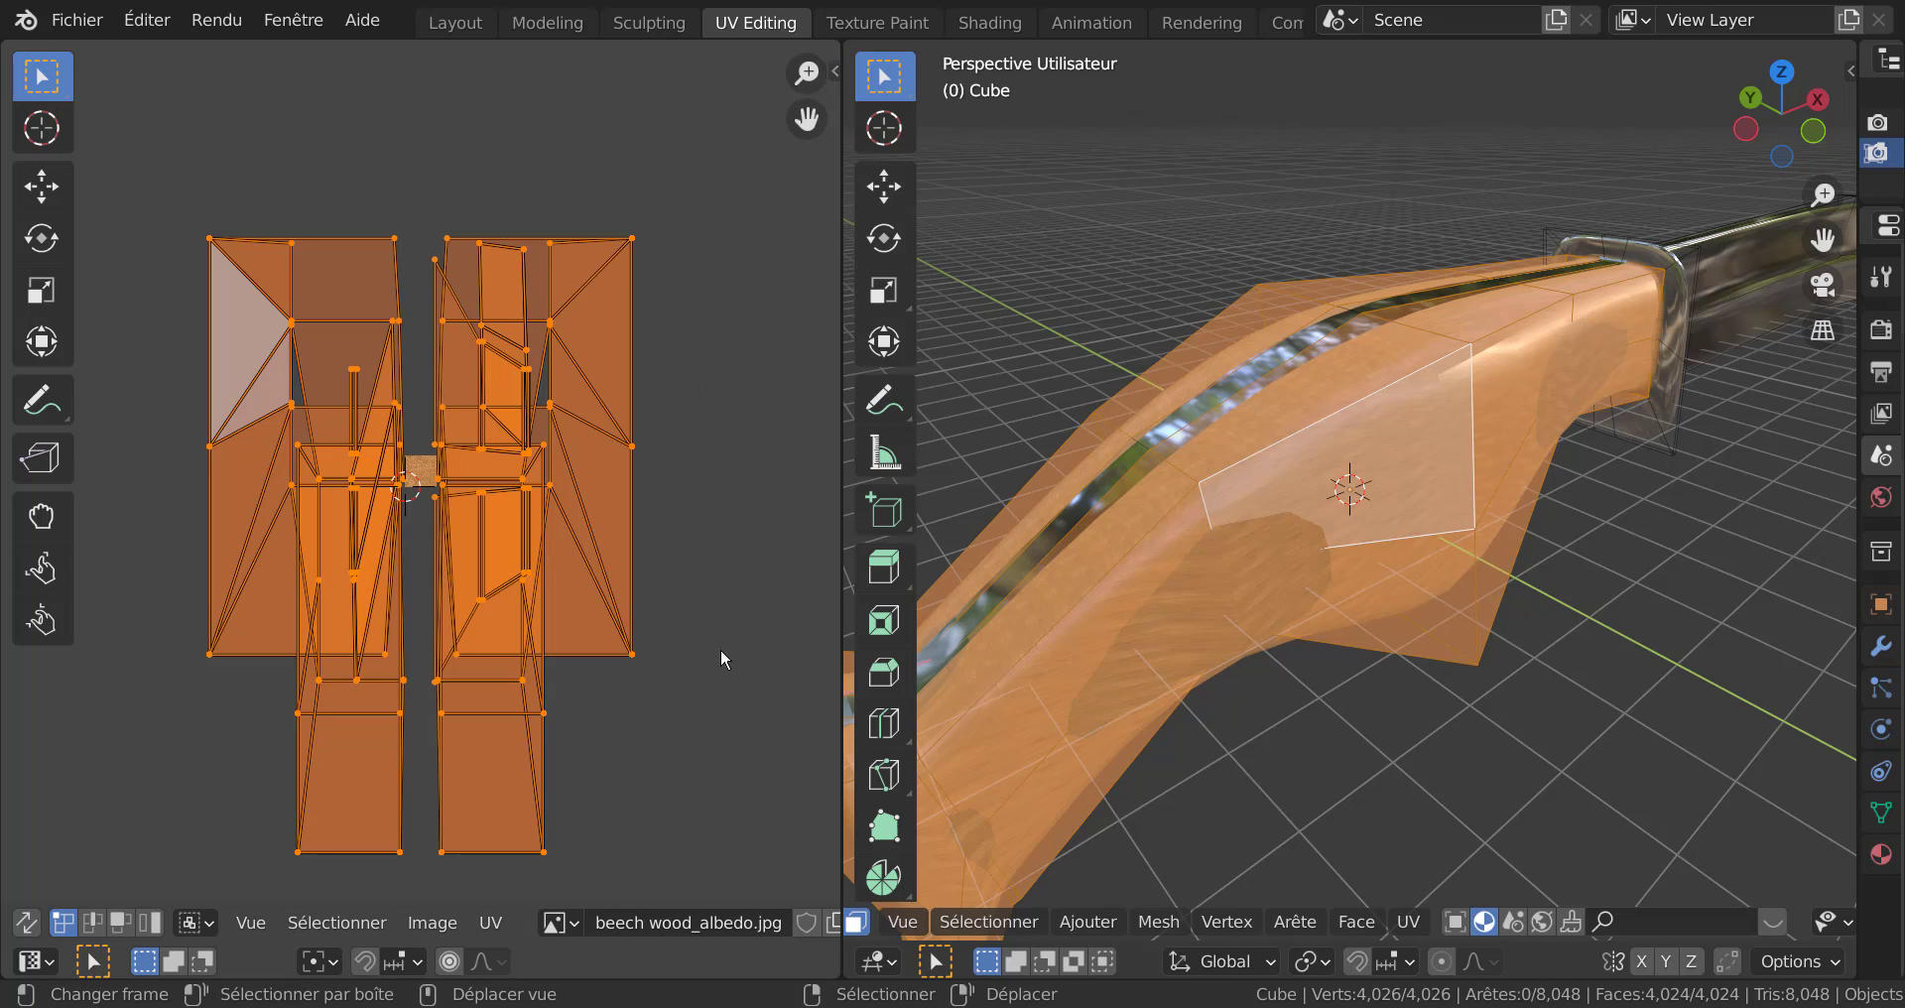
pyautogui.press('s')
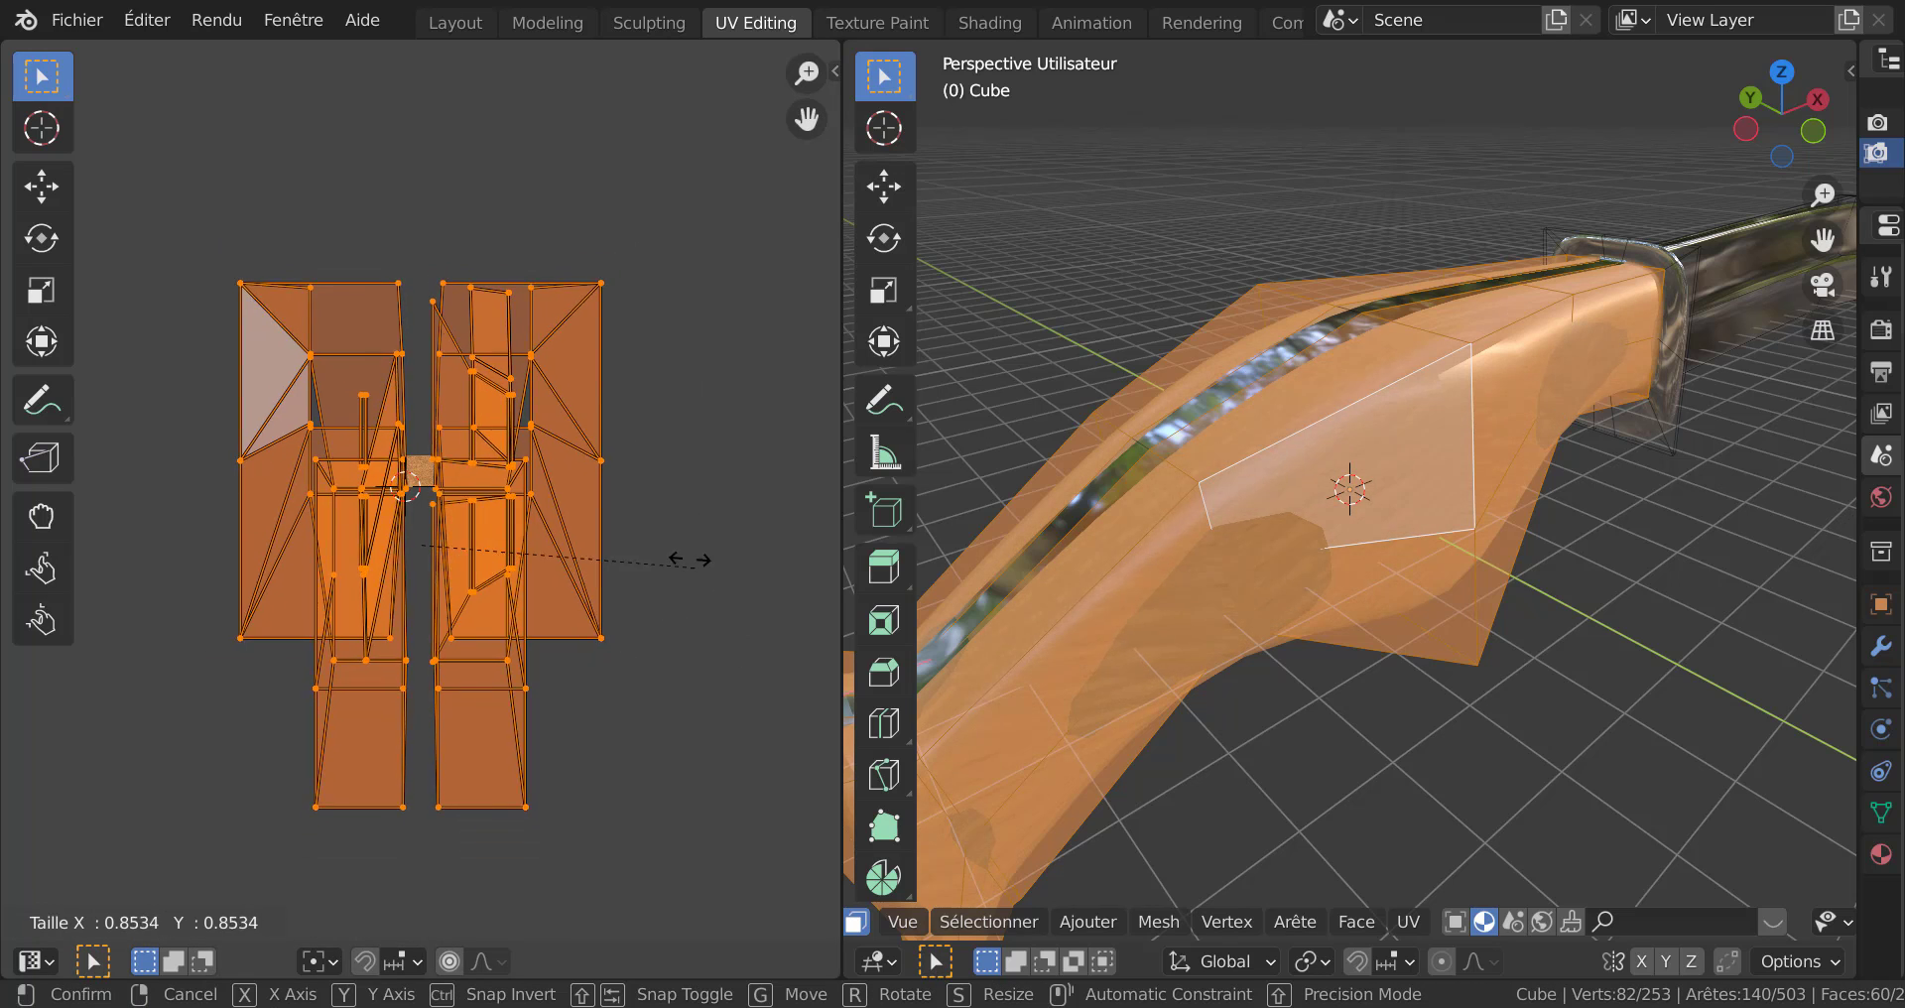
pyautogui.click(545, 571)
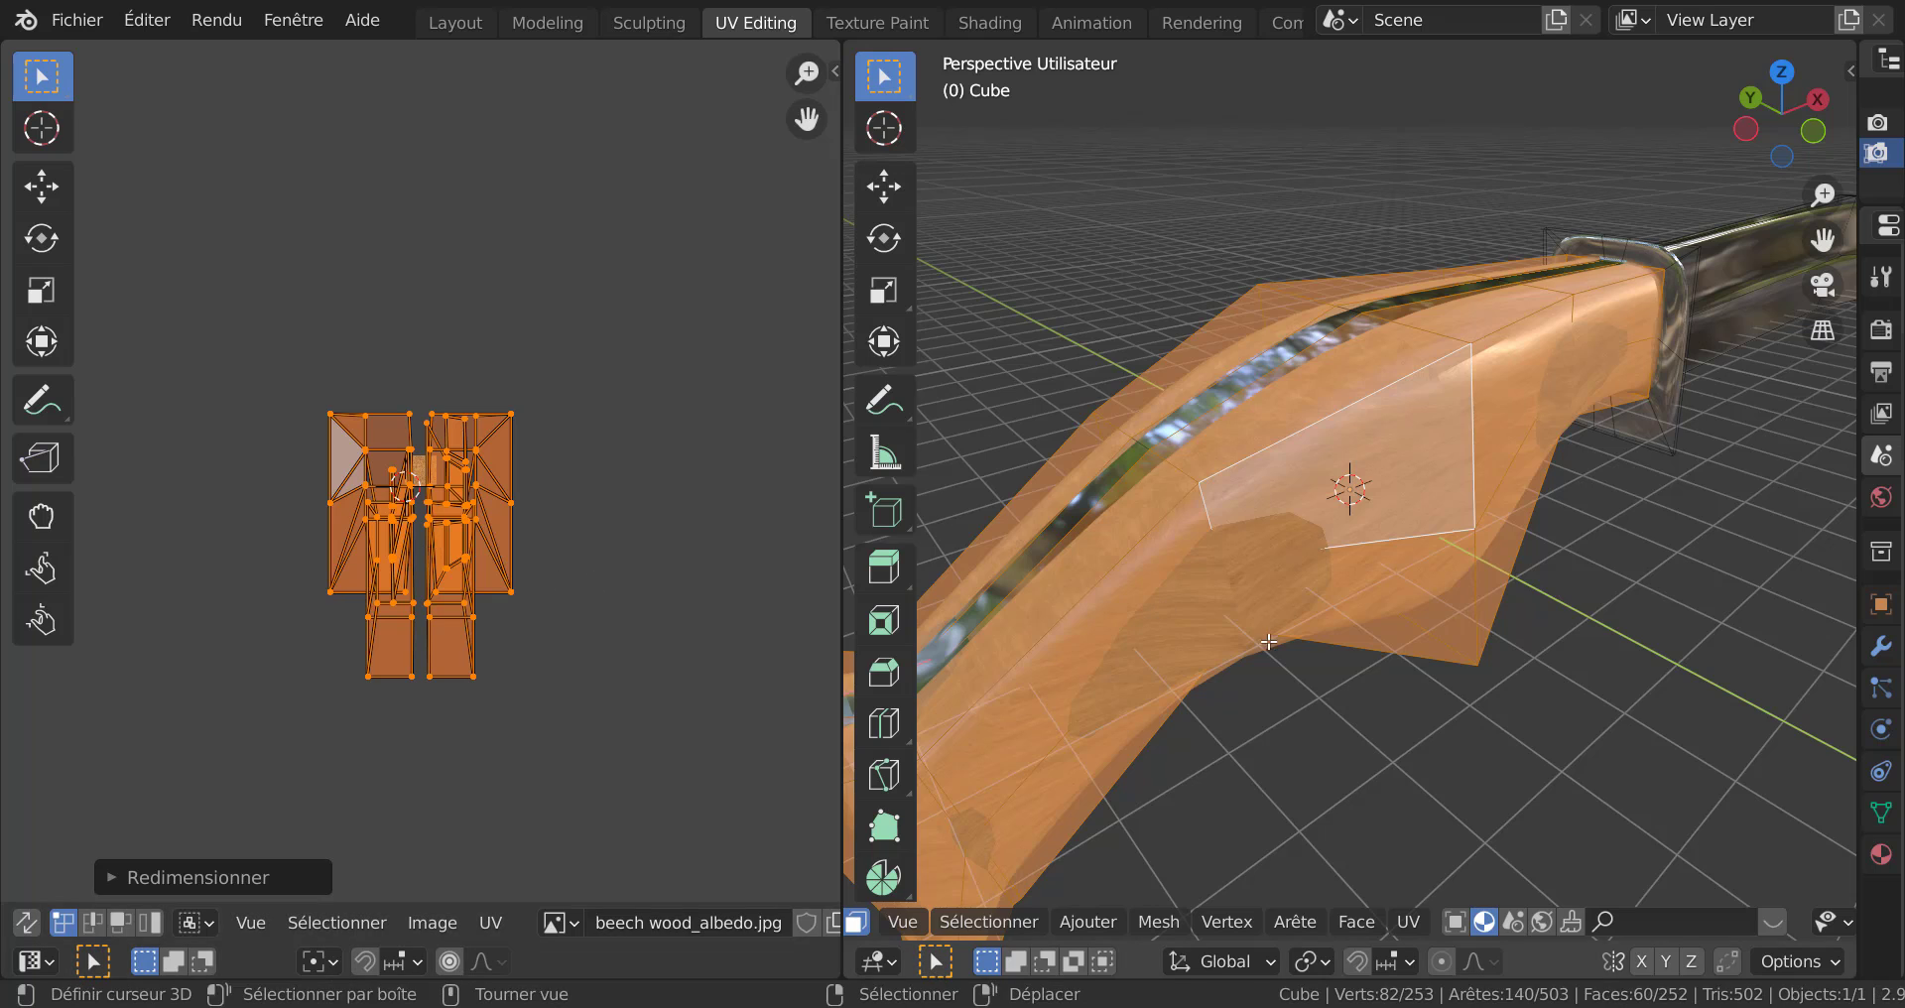
# Shrink the handle's UVs further to about the texture image's size and move them onto it.
pyautogui.moveTo(953, 595); pyautogui.dragTo(1086, 594, button='middle')
pyautogui.scroll(1, 1114, 591)
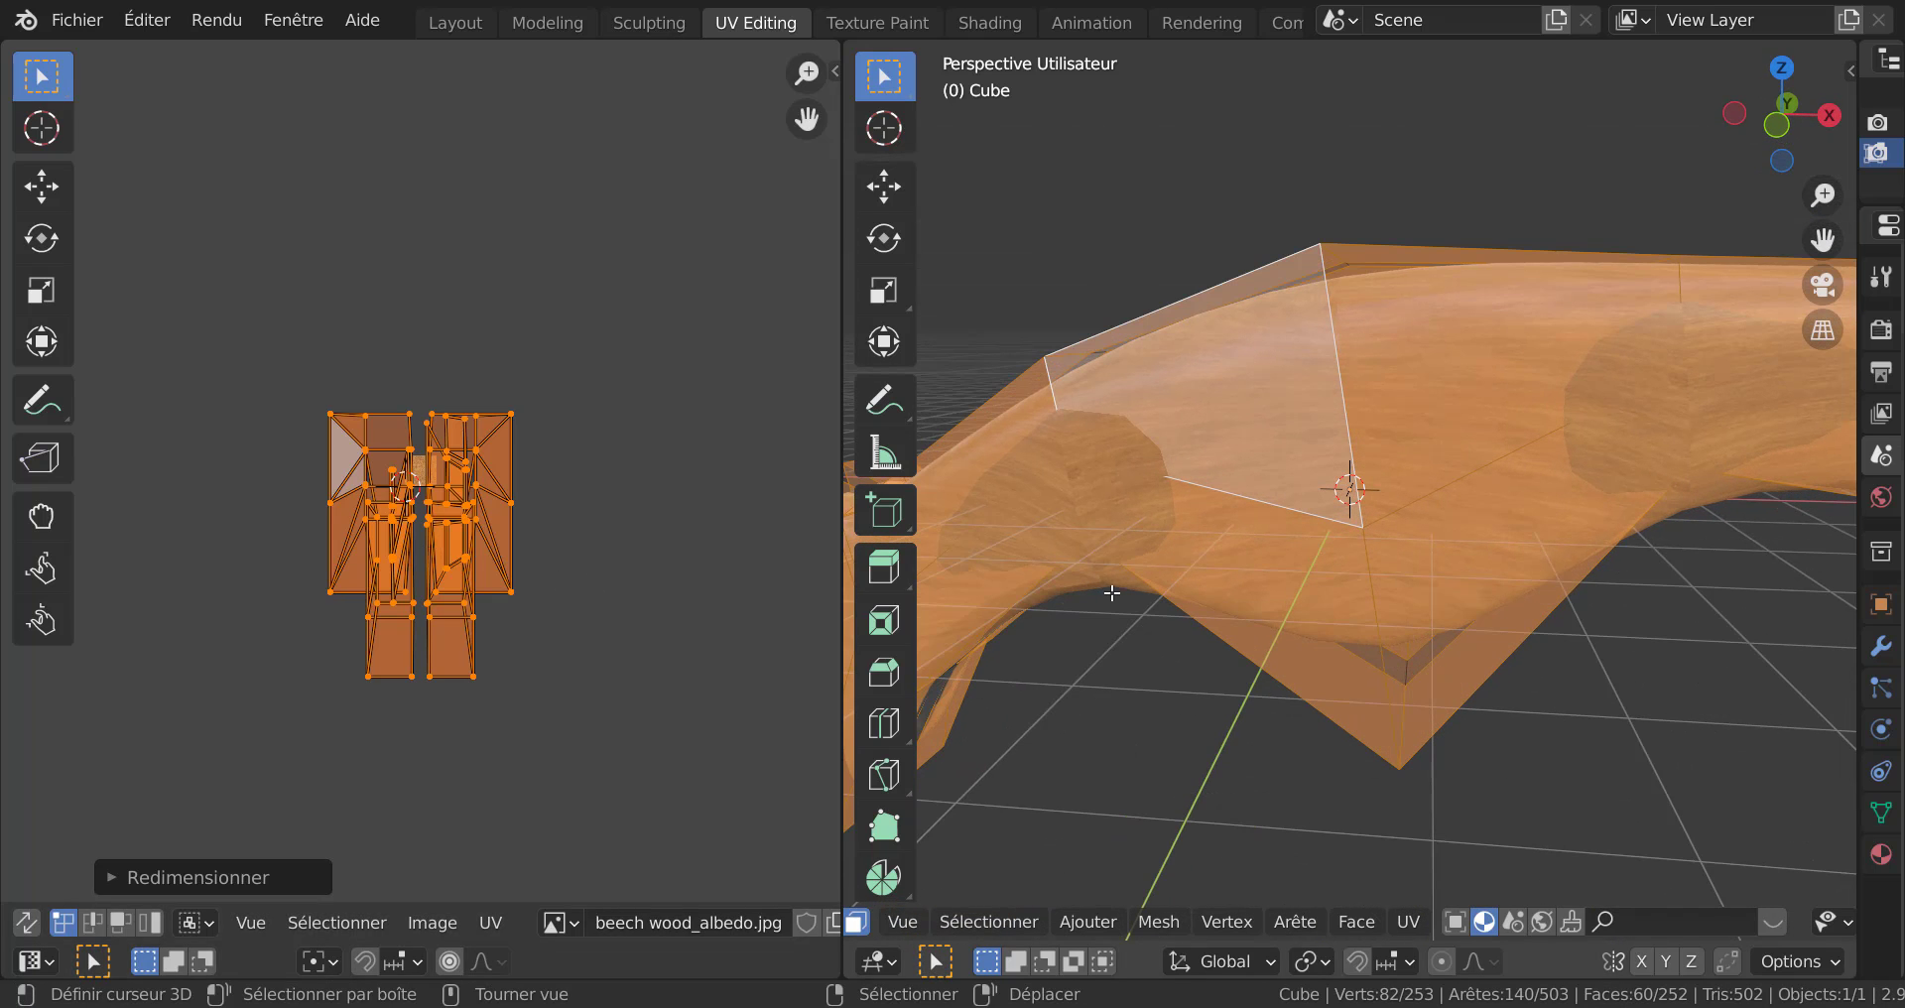
pyautogui.press('s')
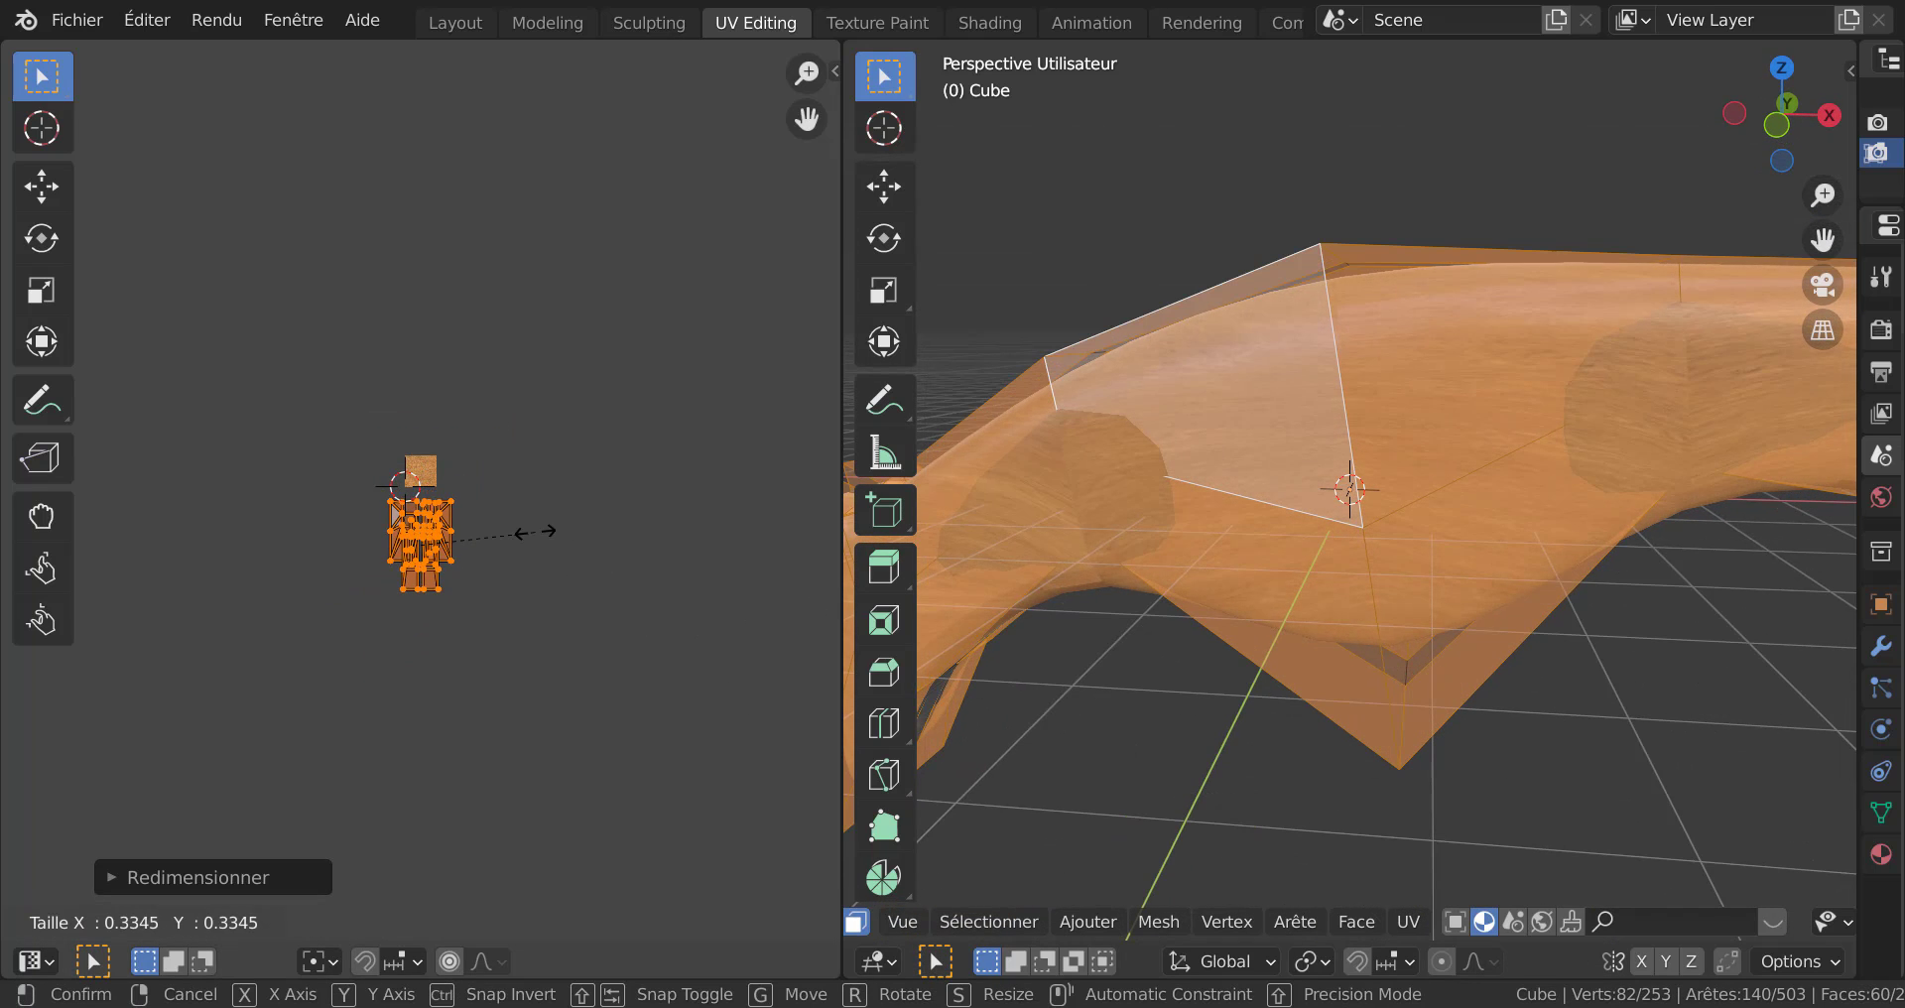
pyautogui.click(501, 545)
pyautogui.press('g')
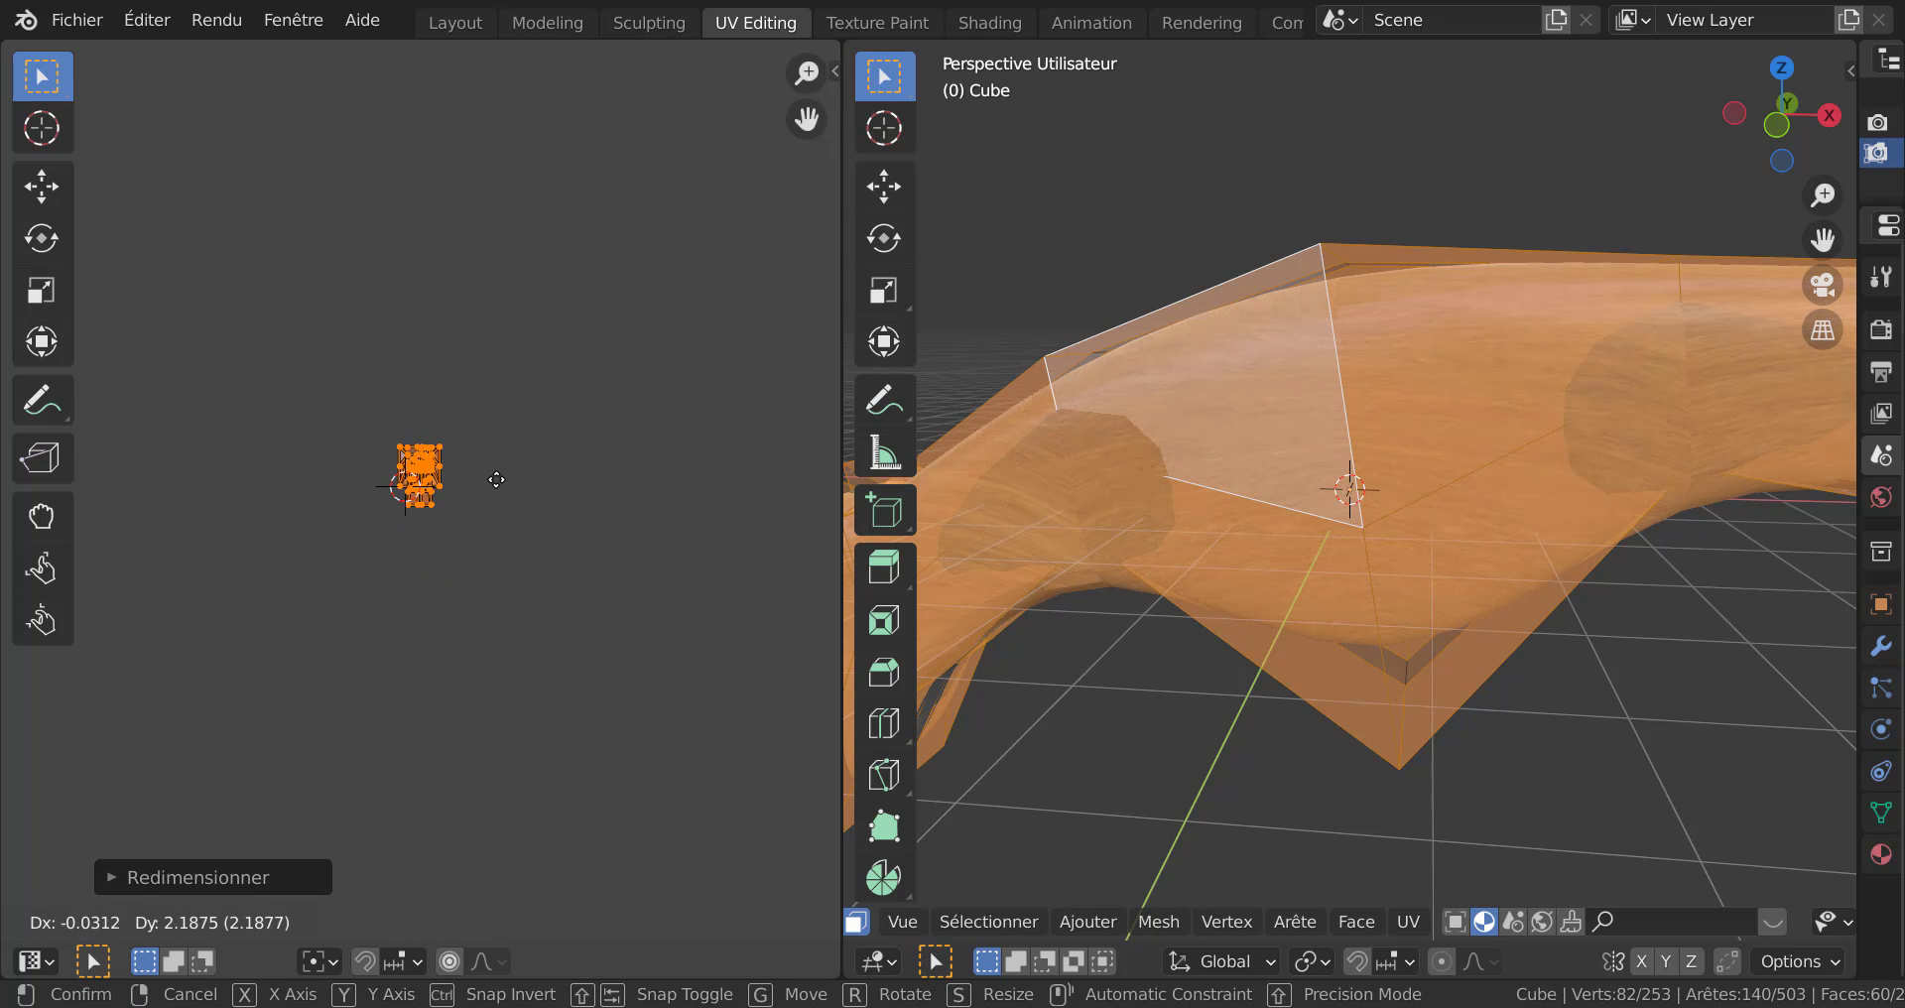
pyautogui.click(496, 475)
# Scale the handle's UVs down to about half and reposition them within the beech texture, checking the grain on the model.
pyautogui.scroll(2, 550, 589)
pyautogui.press('s')
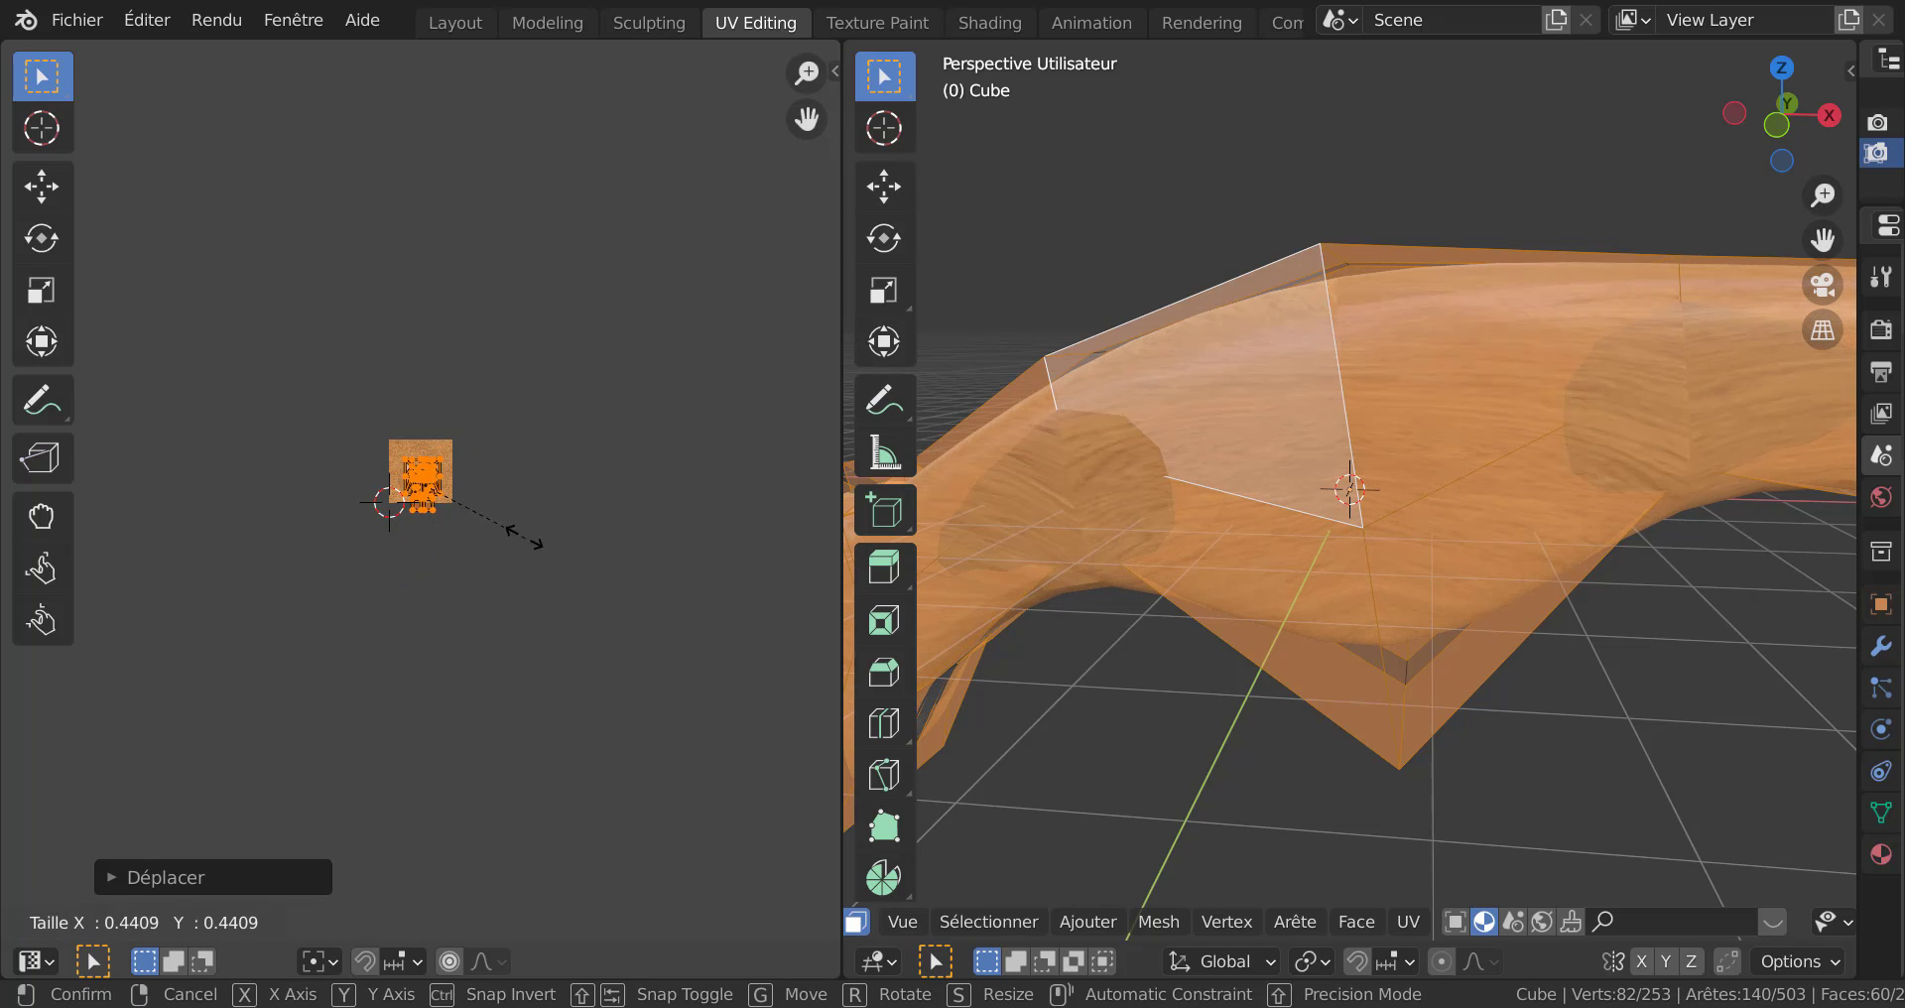
pyautogui.click(533, 544)
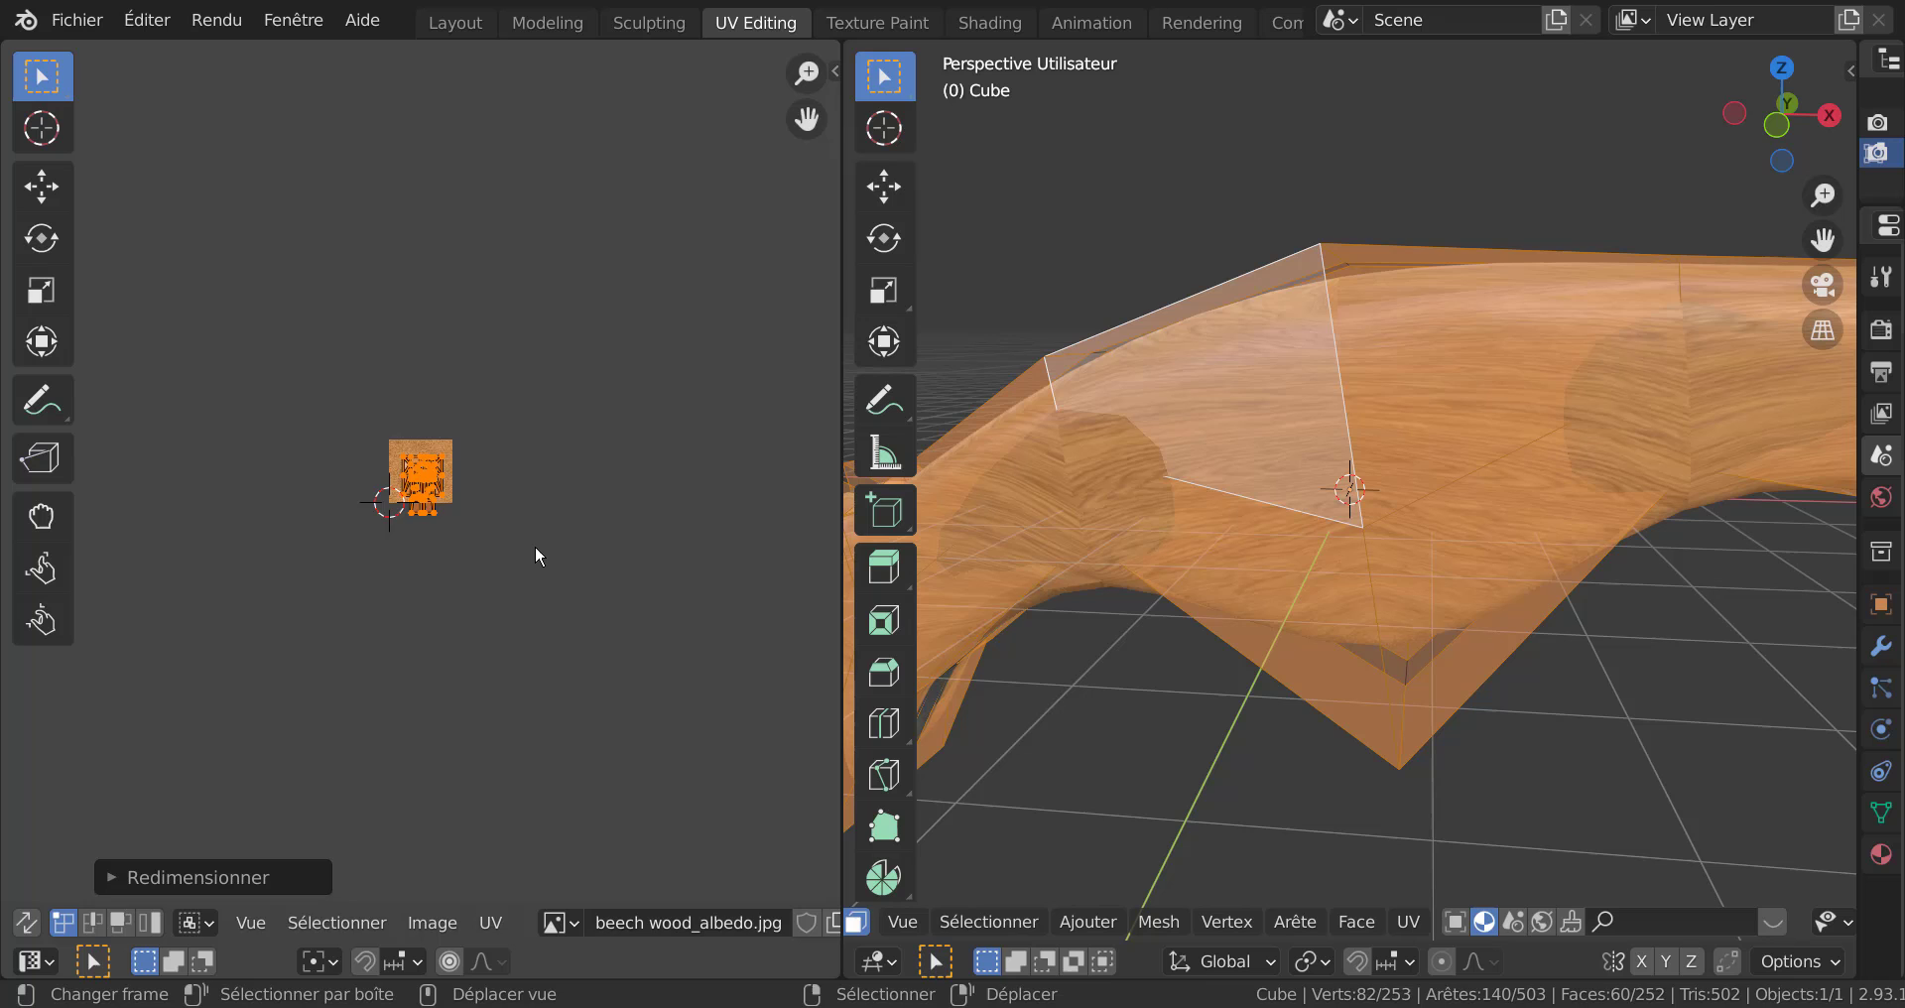
pyautogui.press('g')
pyautogui.click(571, 592)
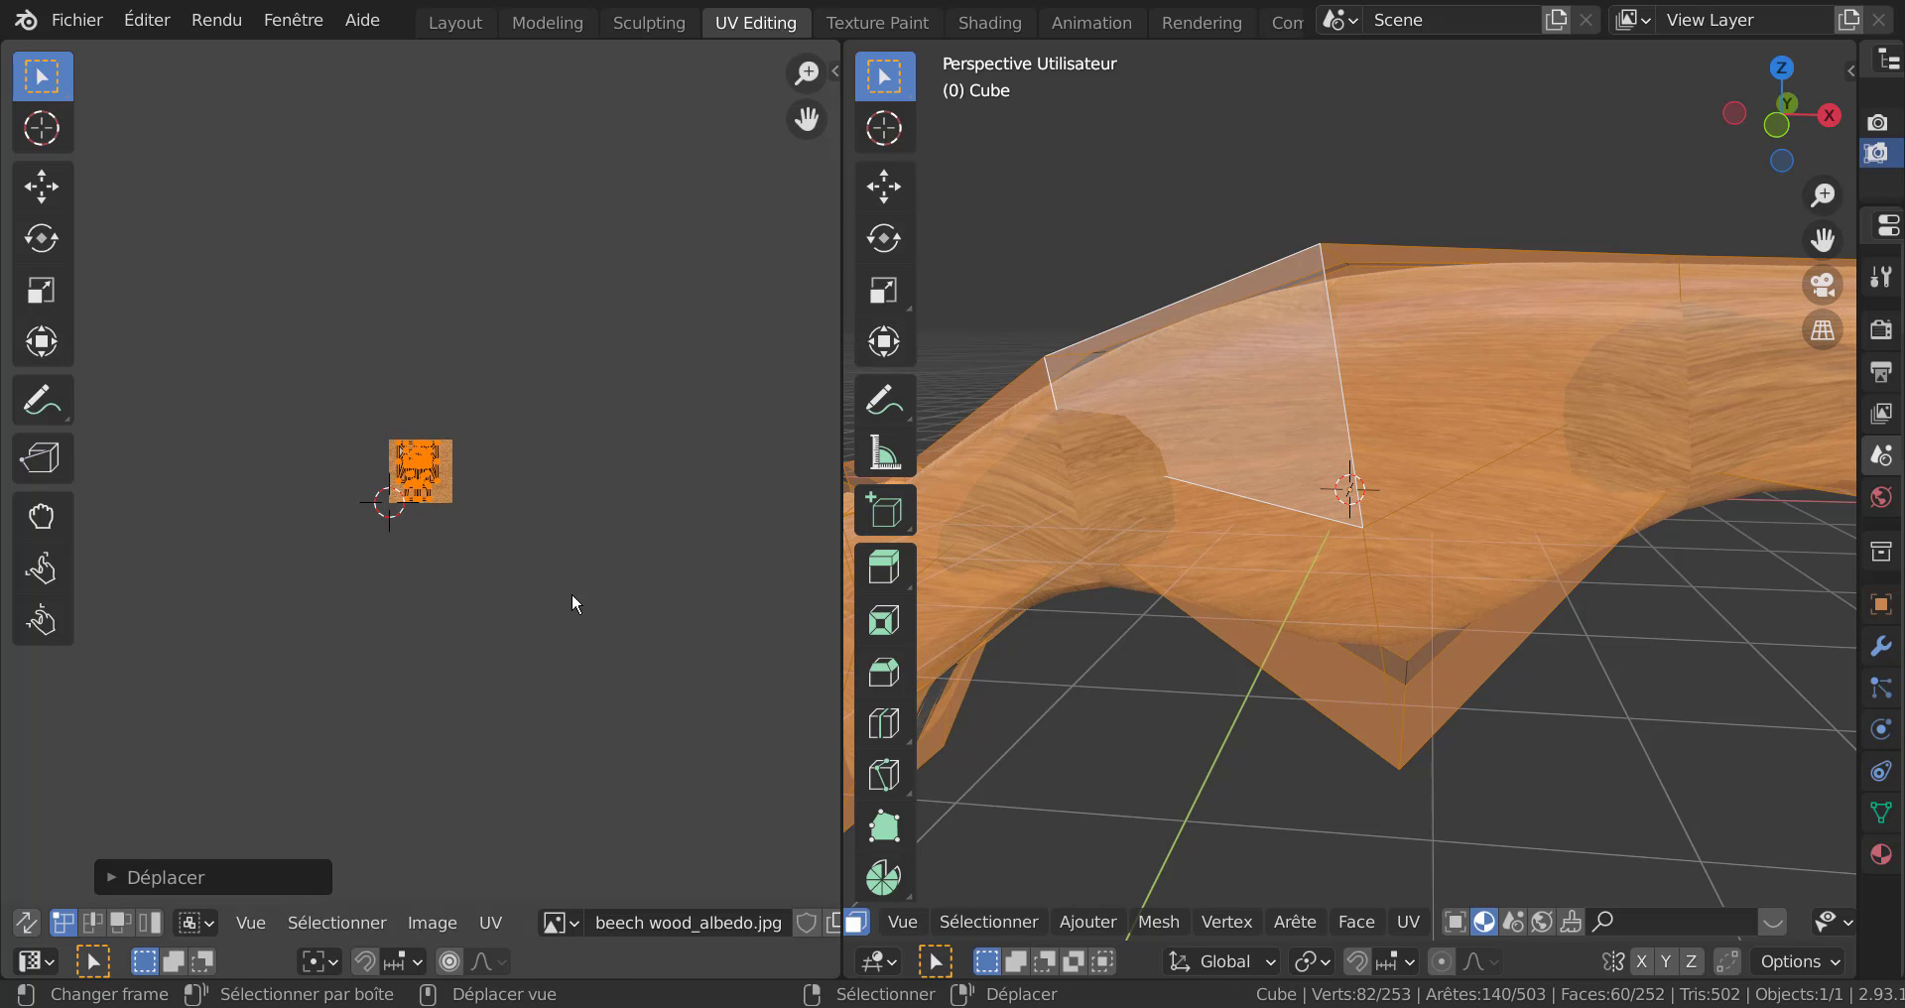
pyautogui.scroll(2, 1587, 543)
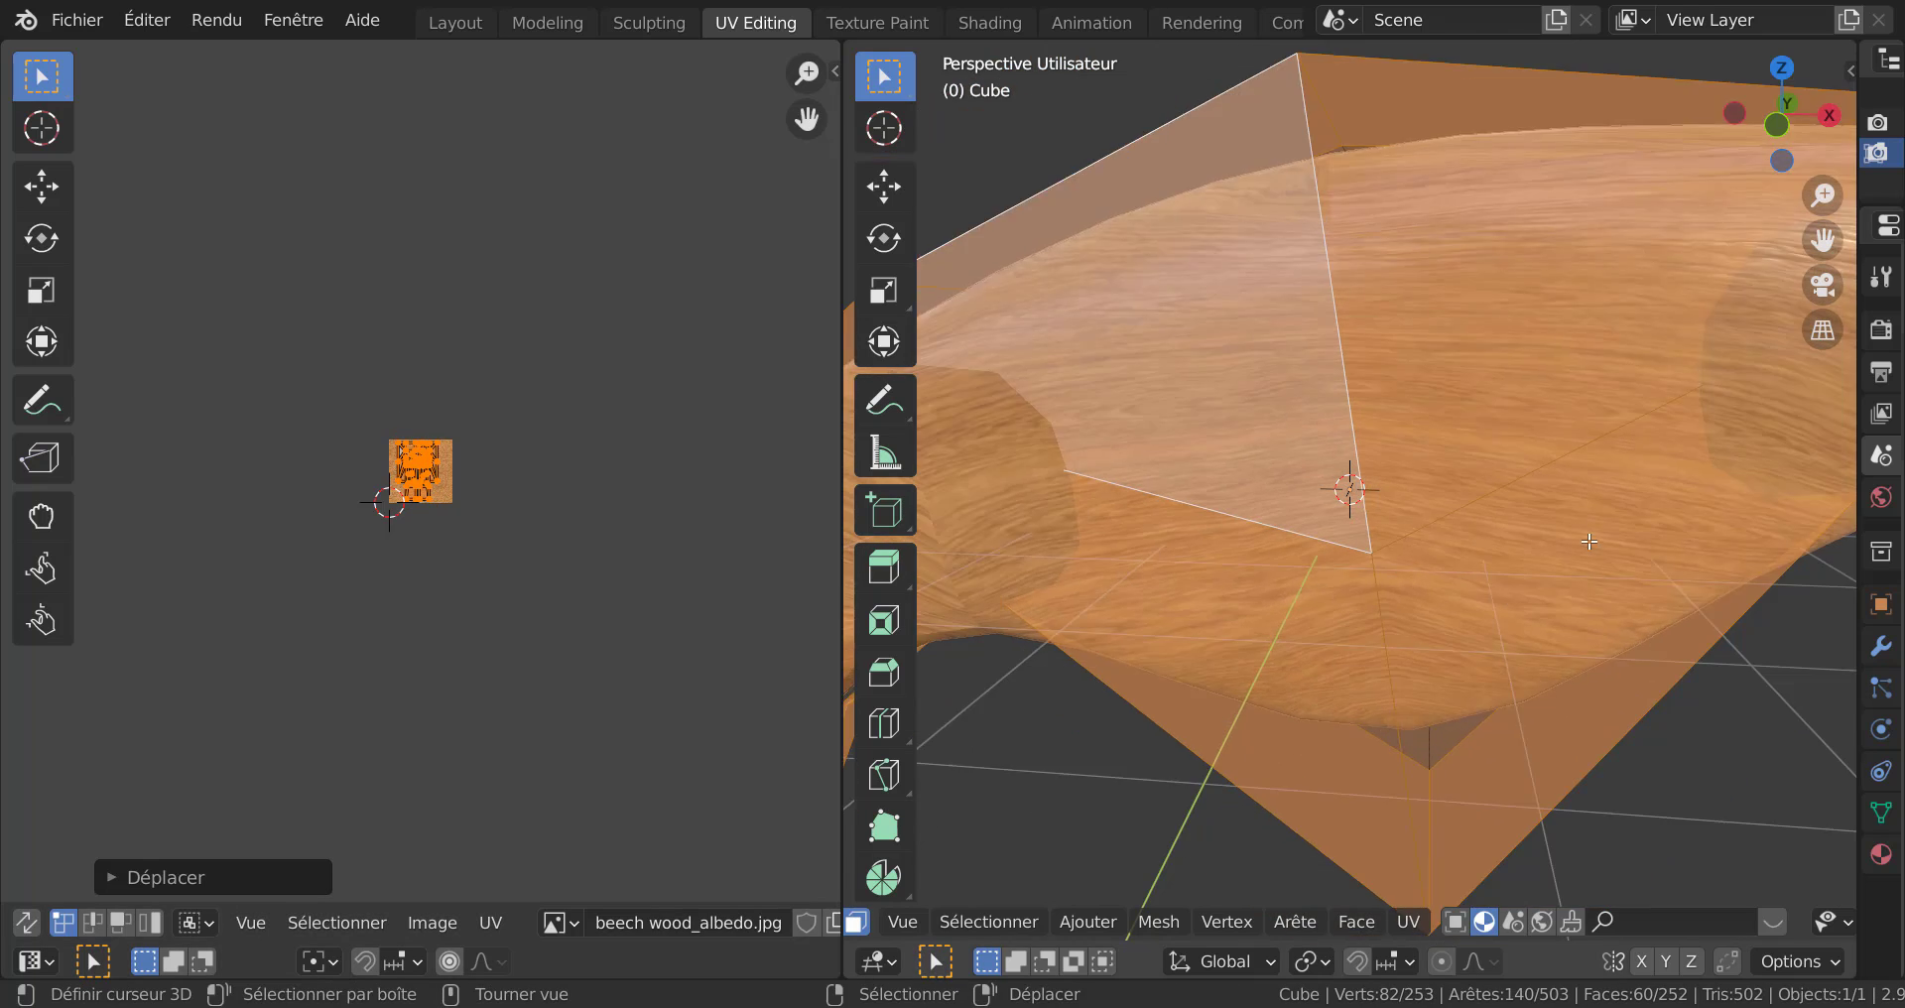
pyautogui.scroll(-2, 1586, 542)
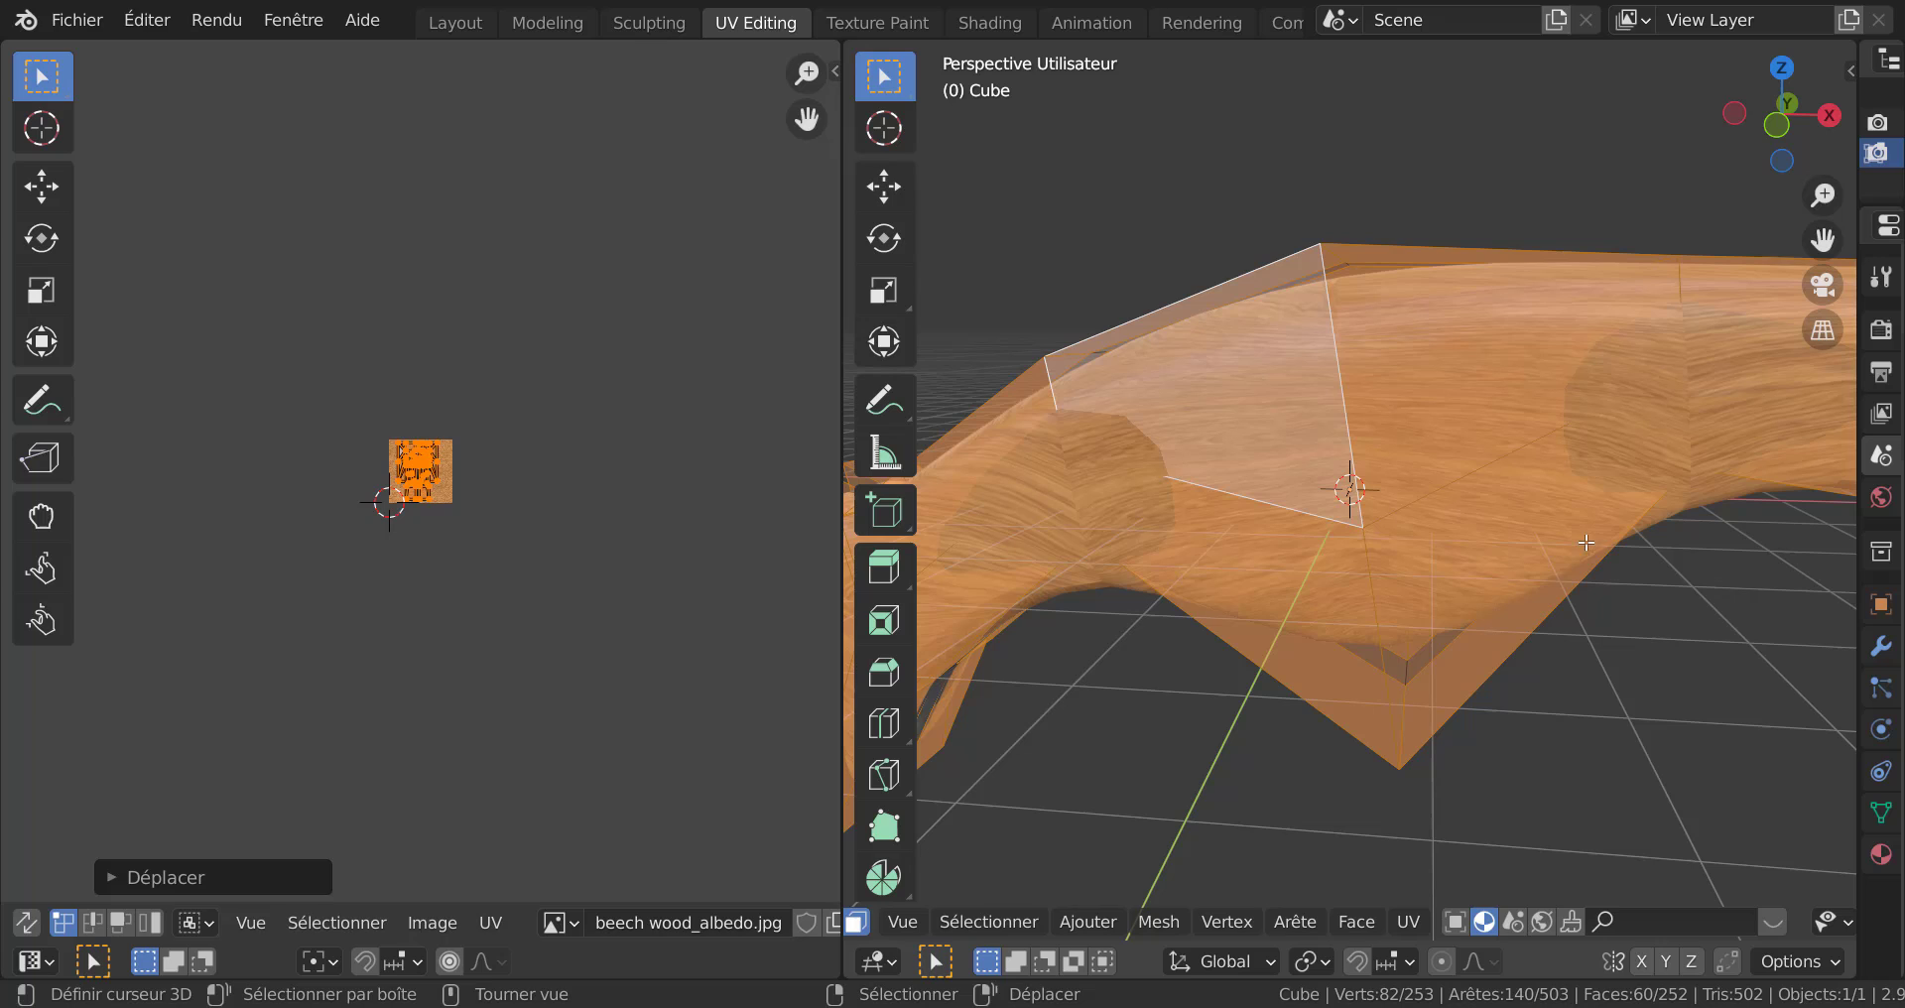
# Try reshaping the handle's UVs with UVs to grid of squares.
pyautogui.click(489, 923)
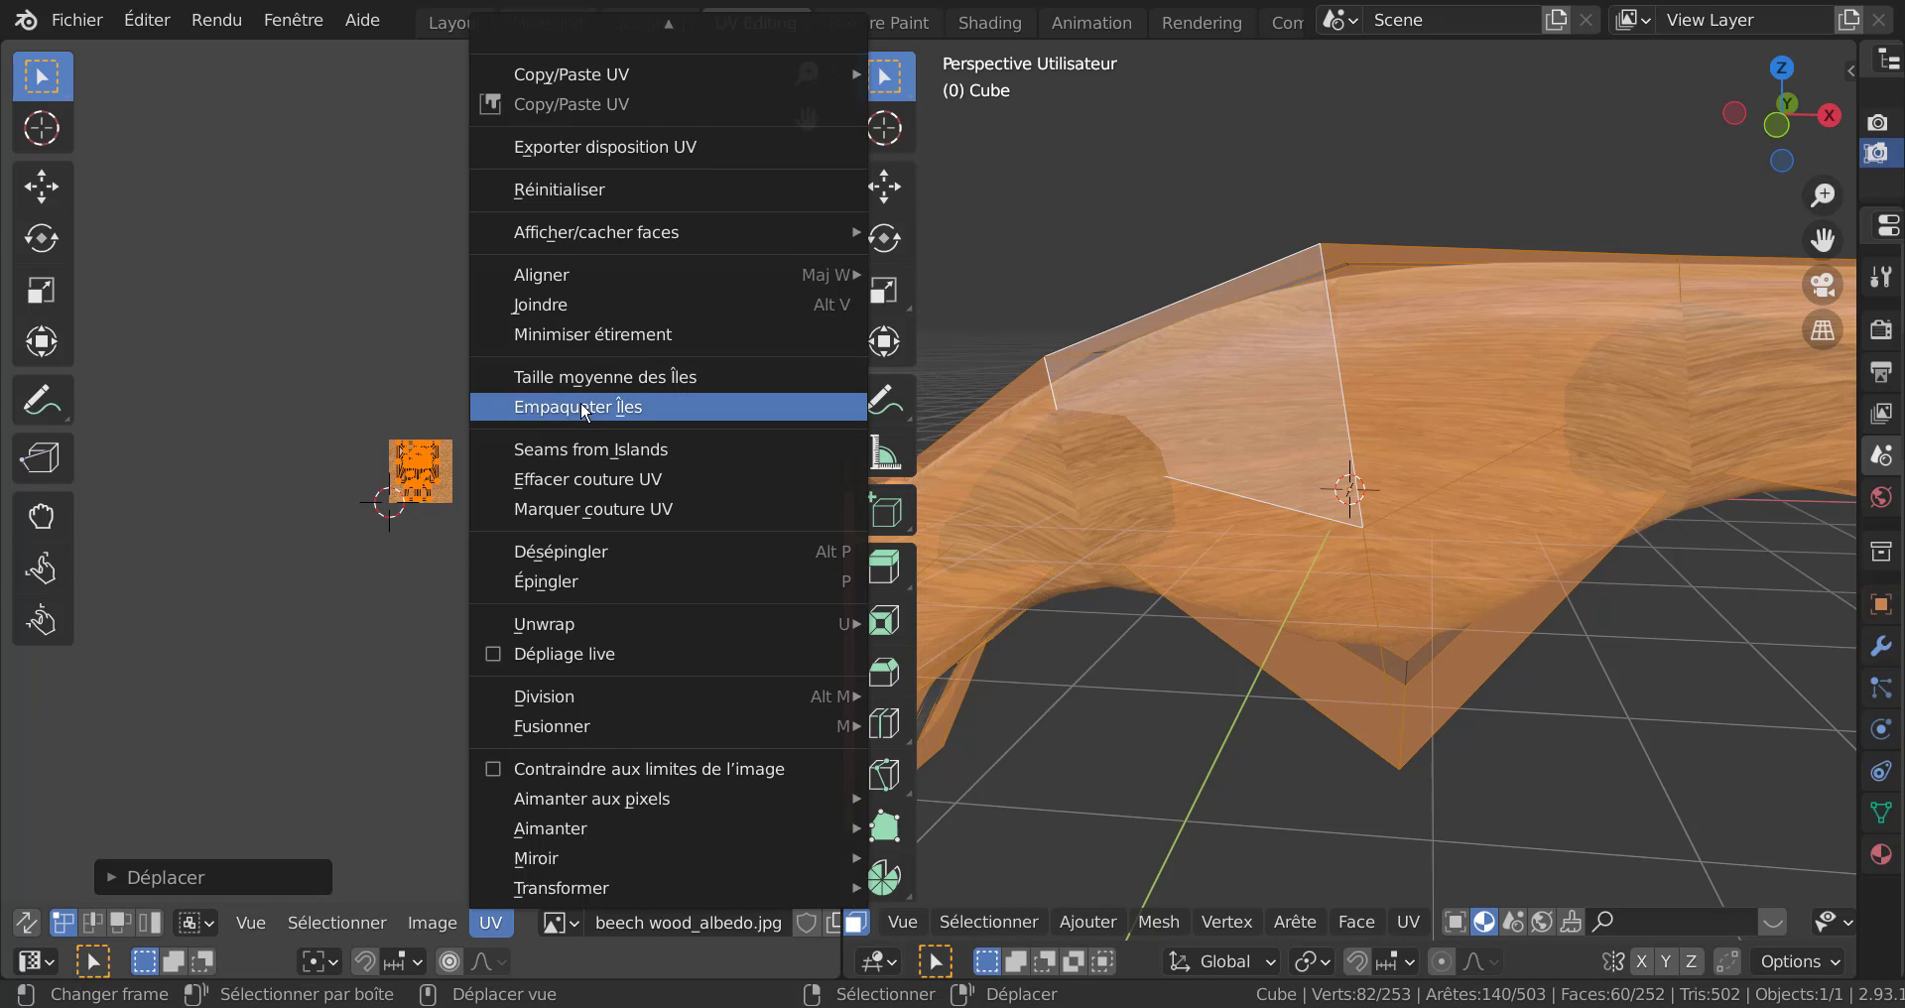
pyautogui.moveTo(619, 15)
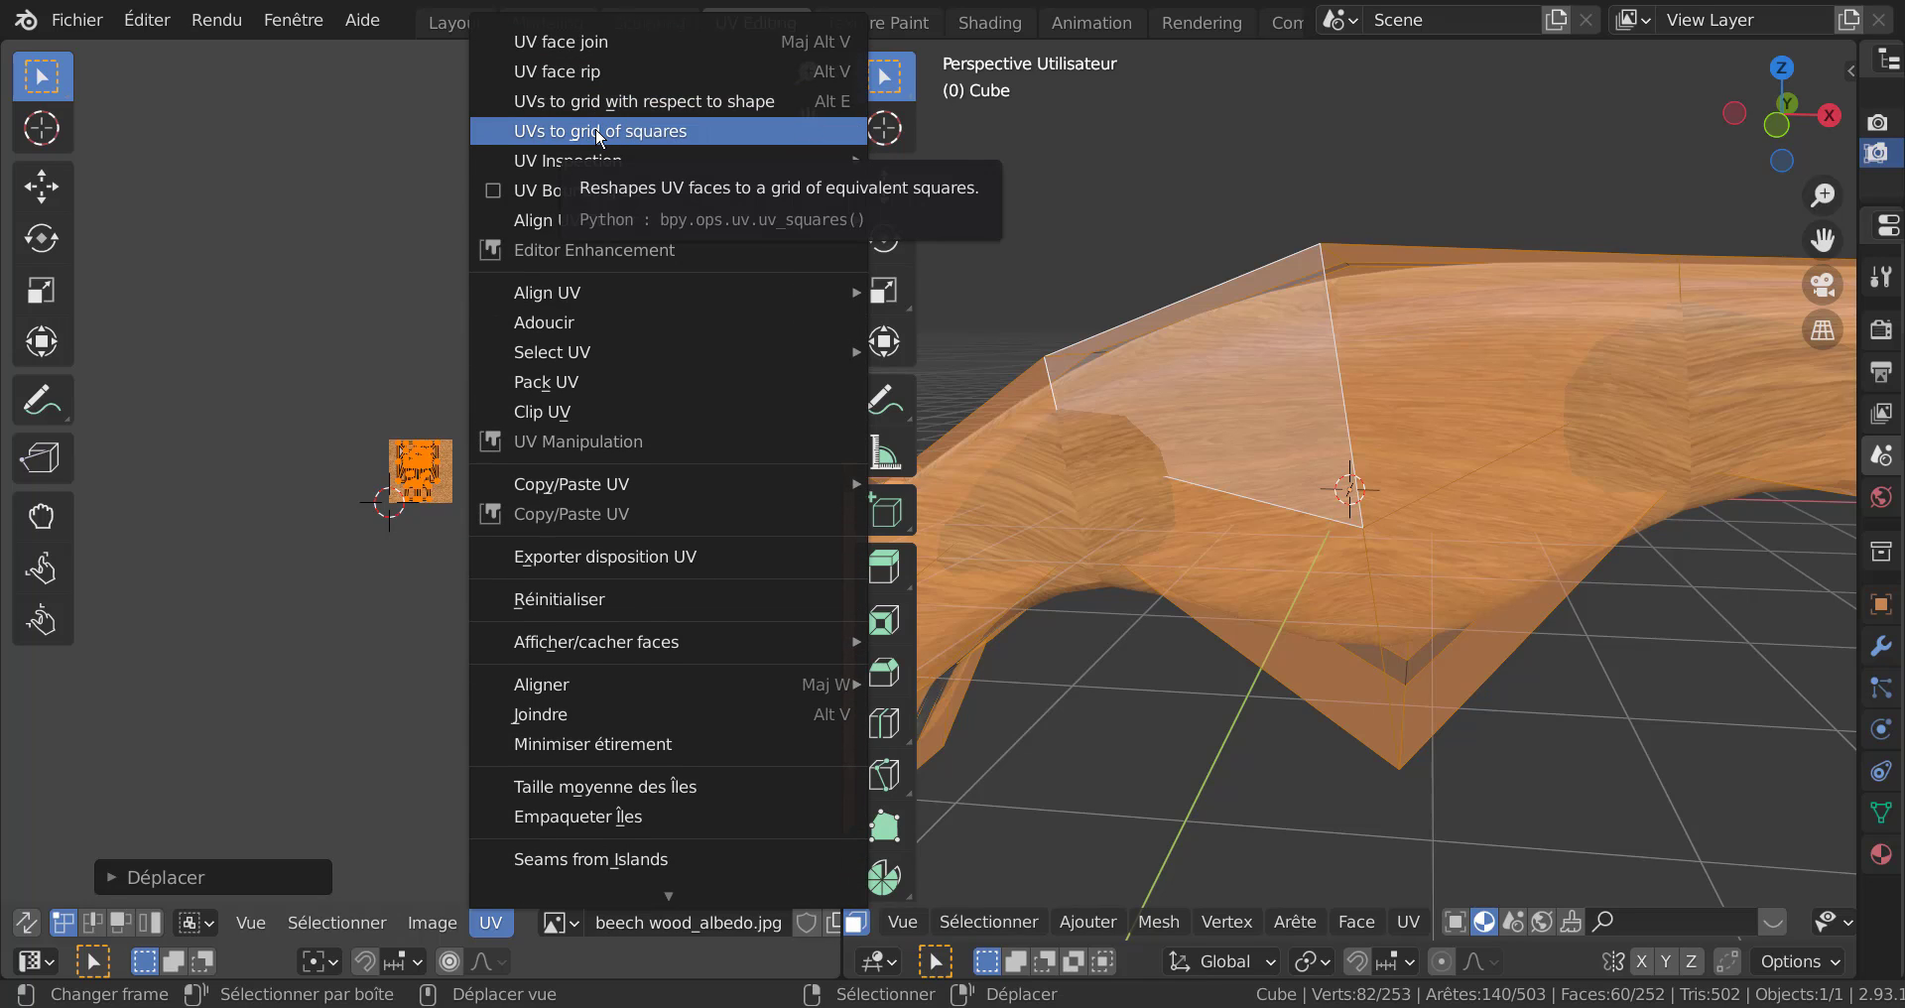
pyautogui.click(598, 132)
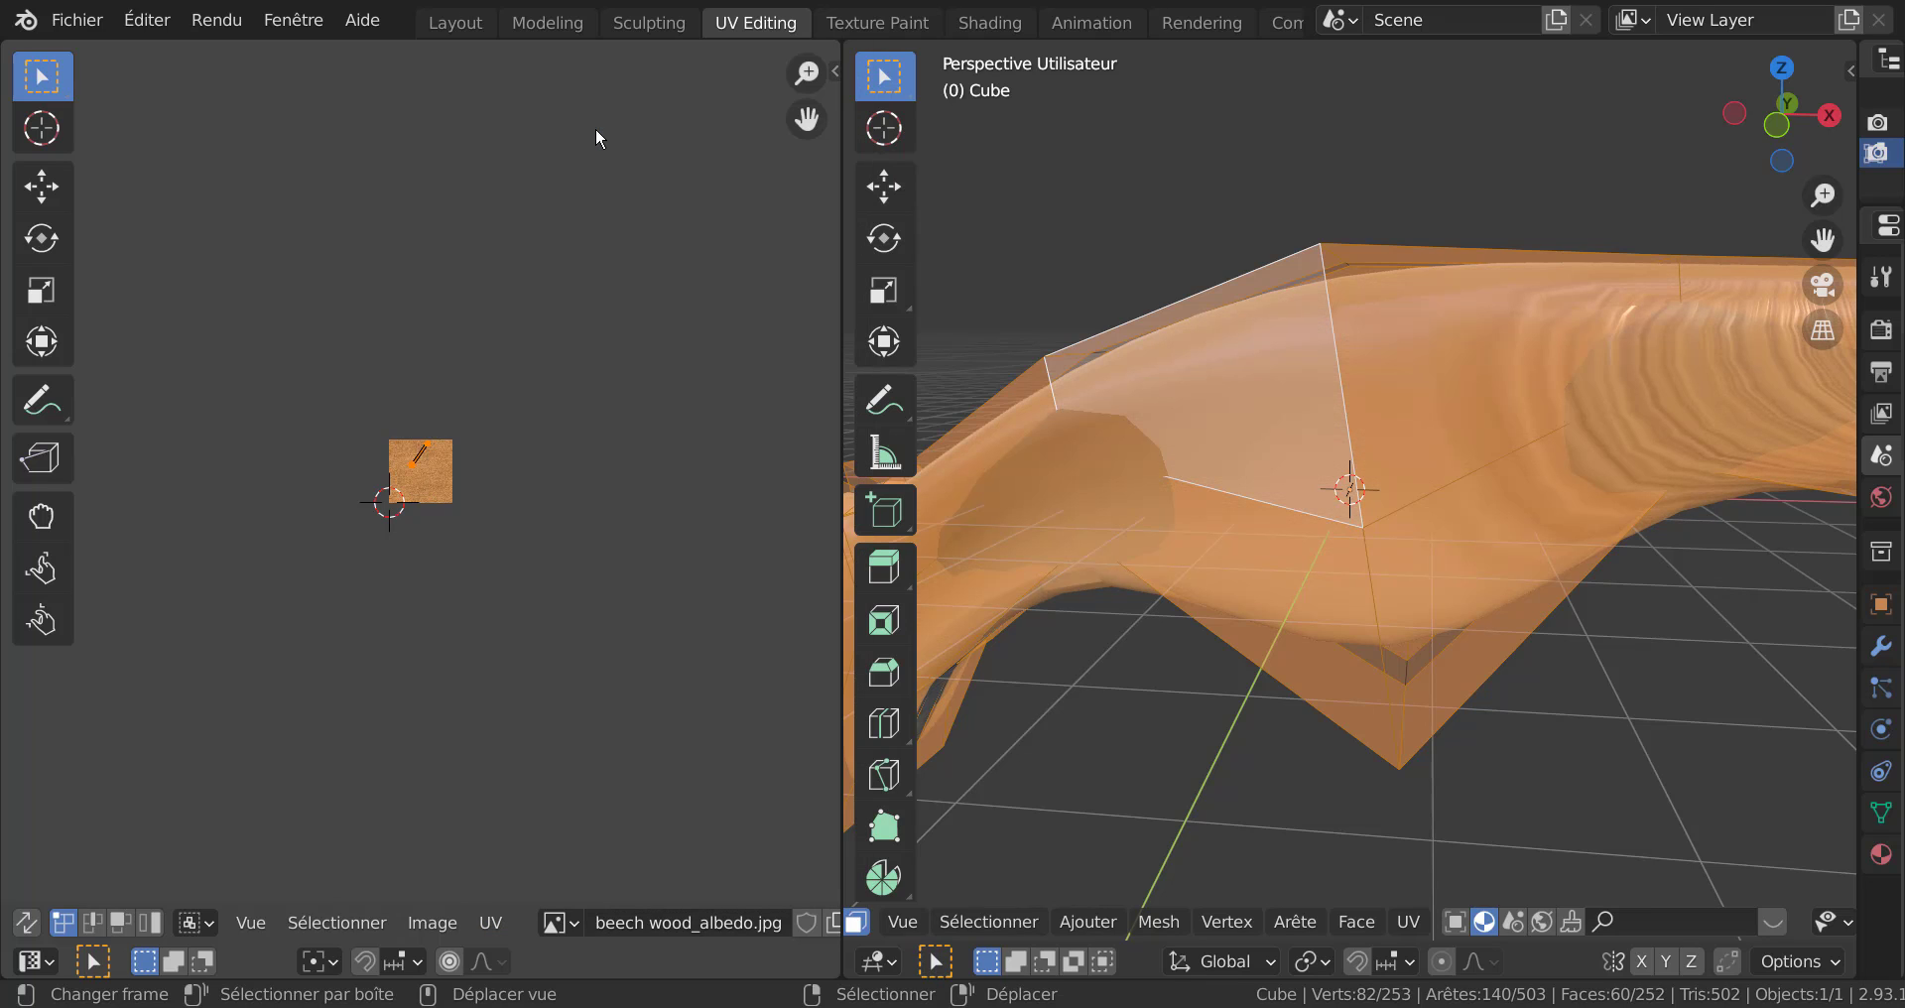
pyautogui.scroll(6, 437, 533)
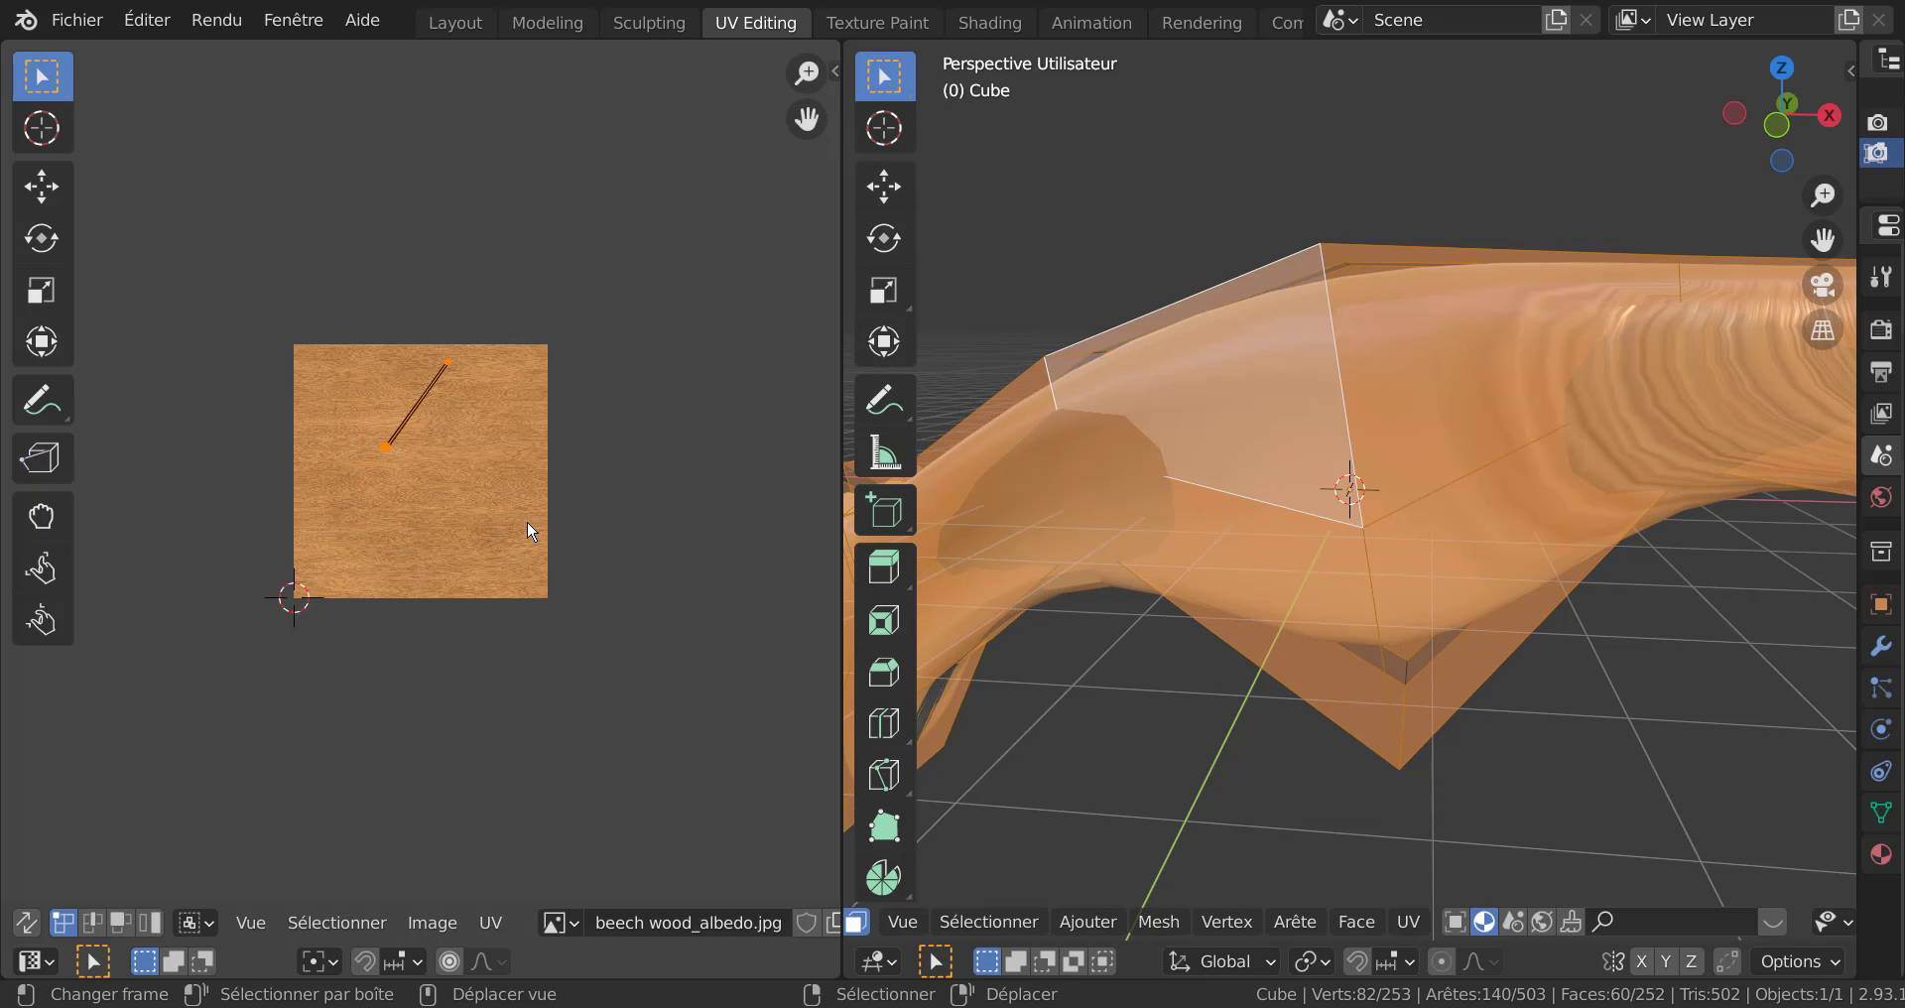
# Rotate the collapsed UV strip about -39° and move it near the middle of the beech texture.
pyautogui.press('r')
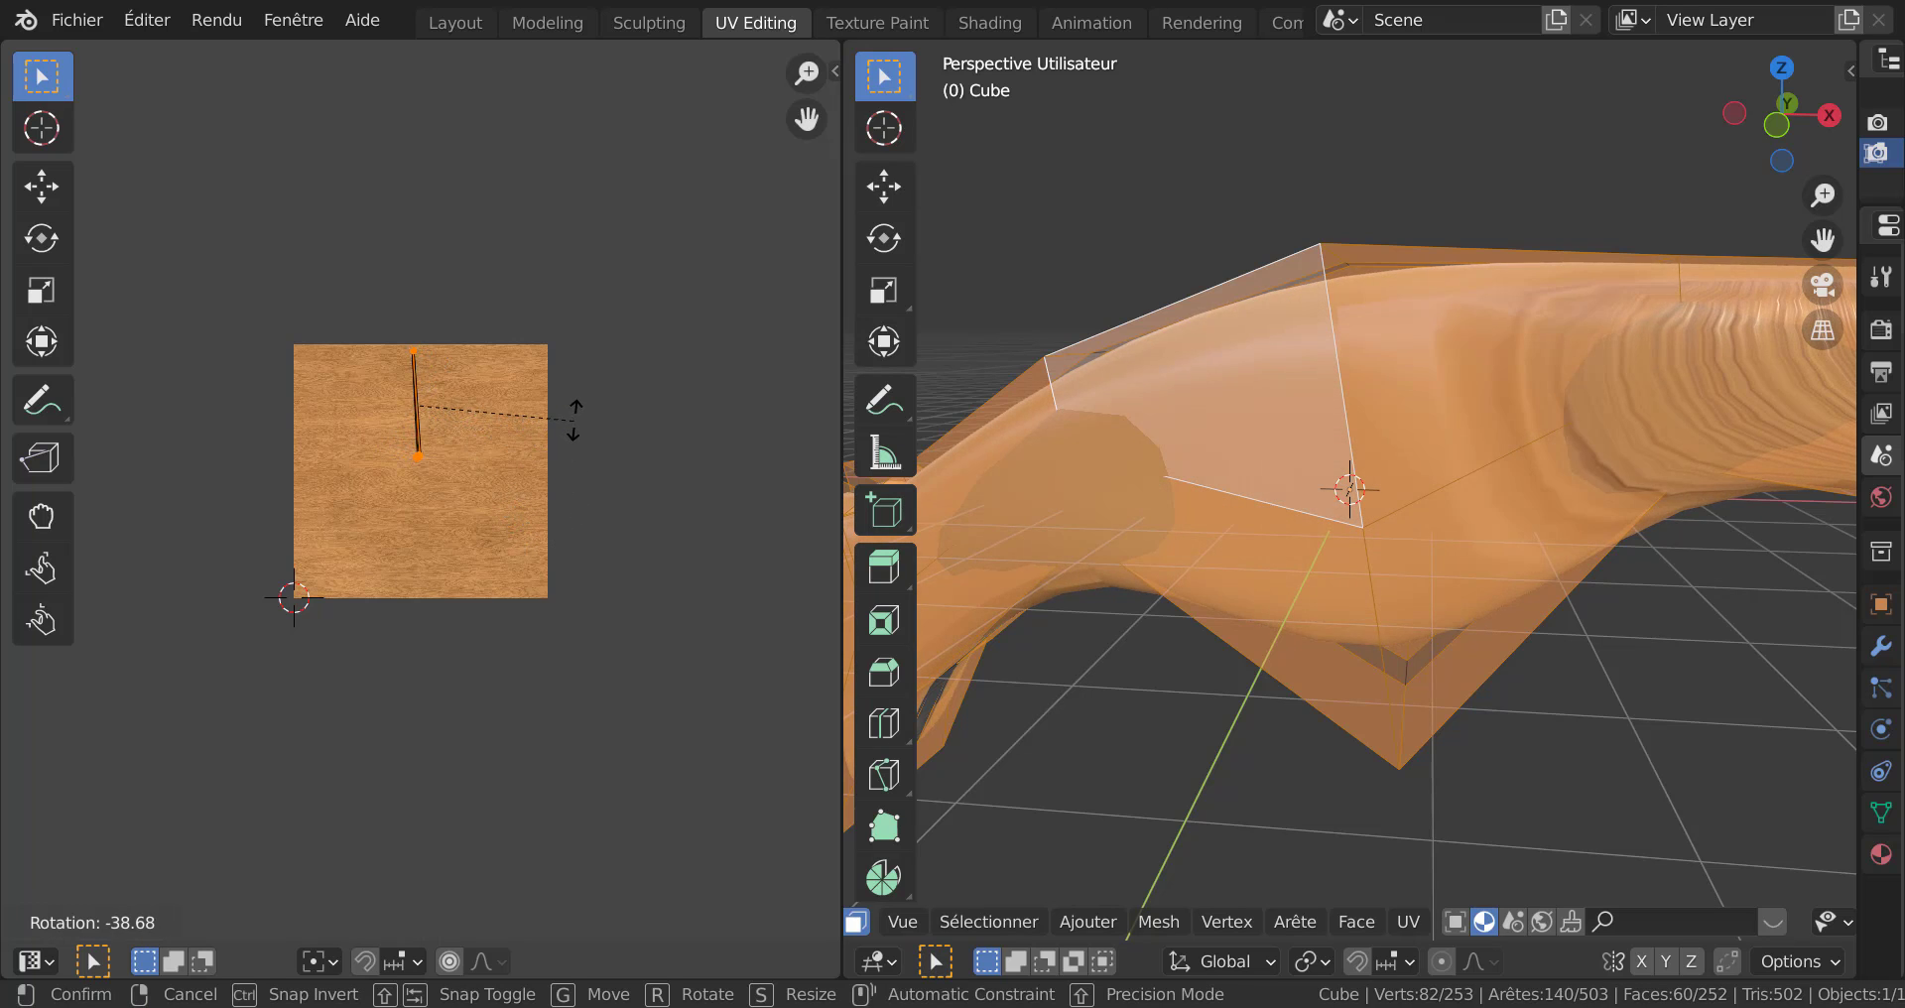
pyautogui.click(574, 418)
pyautogui.press('g')
pyautogui.click(567, 486)
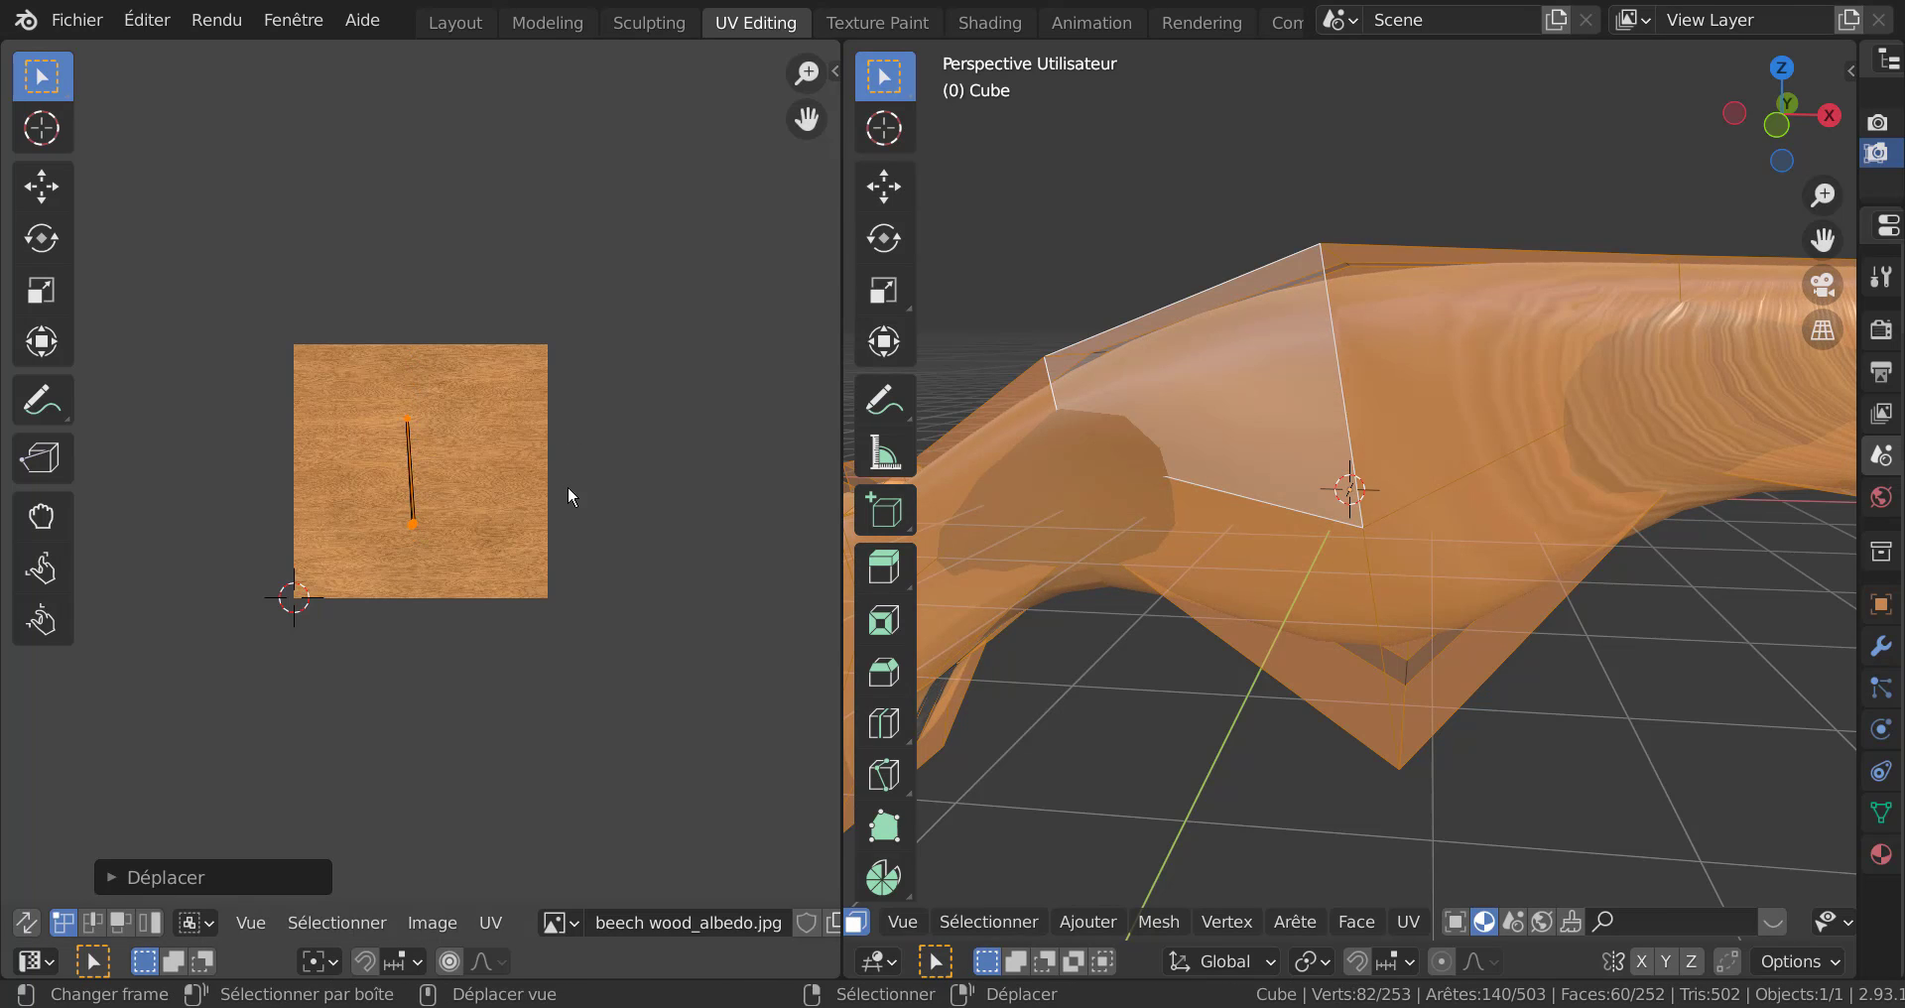
pyautogui.press('s')
pyautogui.press('Escape')
# Unwrap the handle again with a cube projection and scale the resulting UVs up to roughly cover the texture.
pyautogui.click(490, 923)
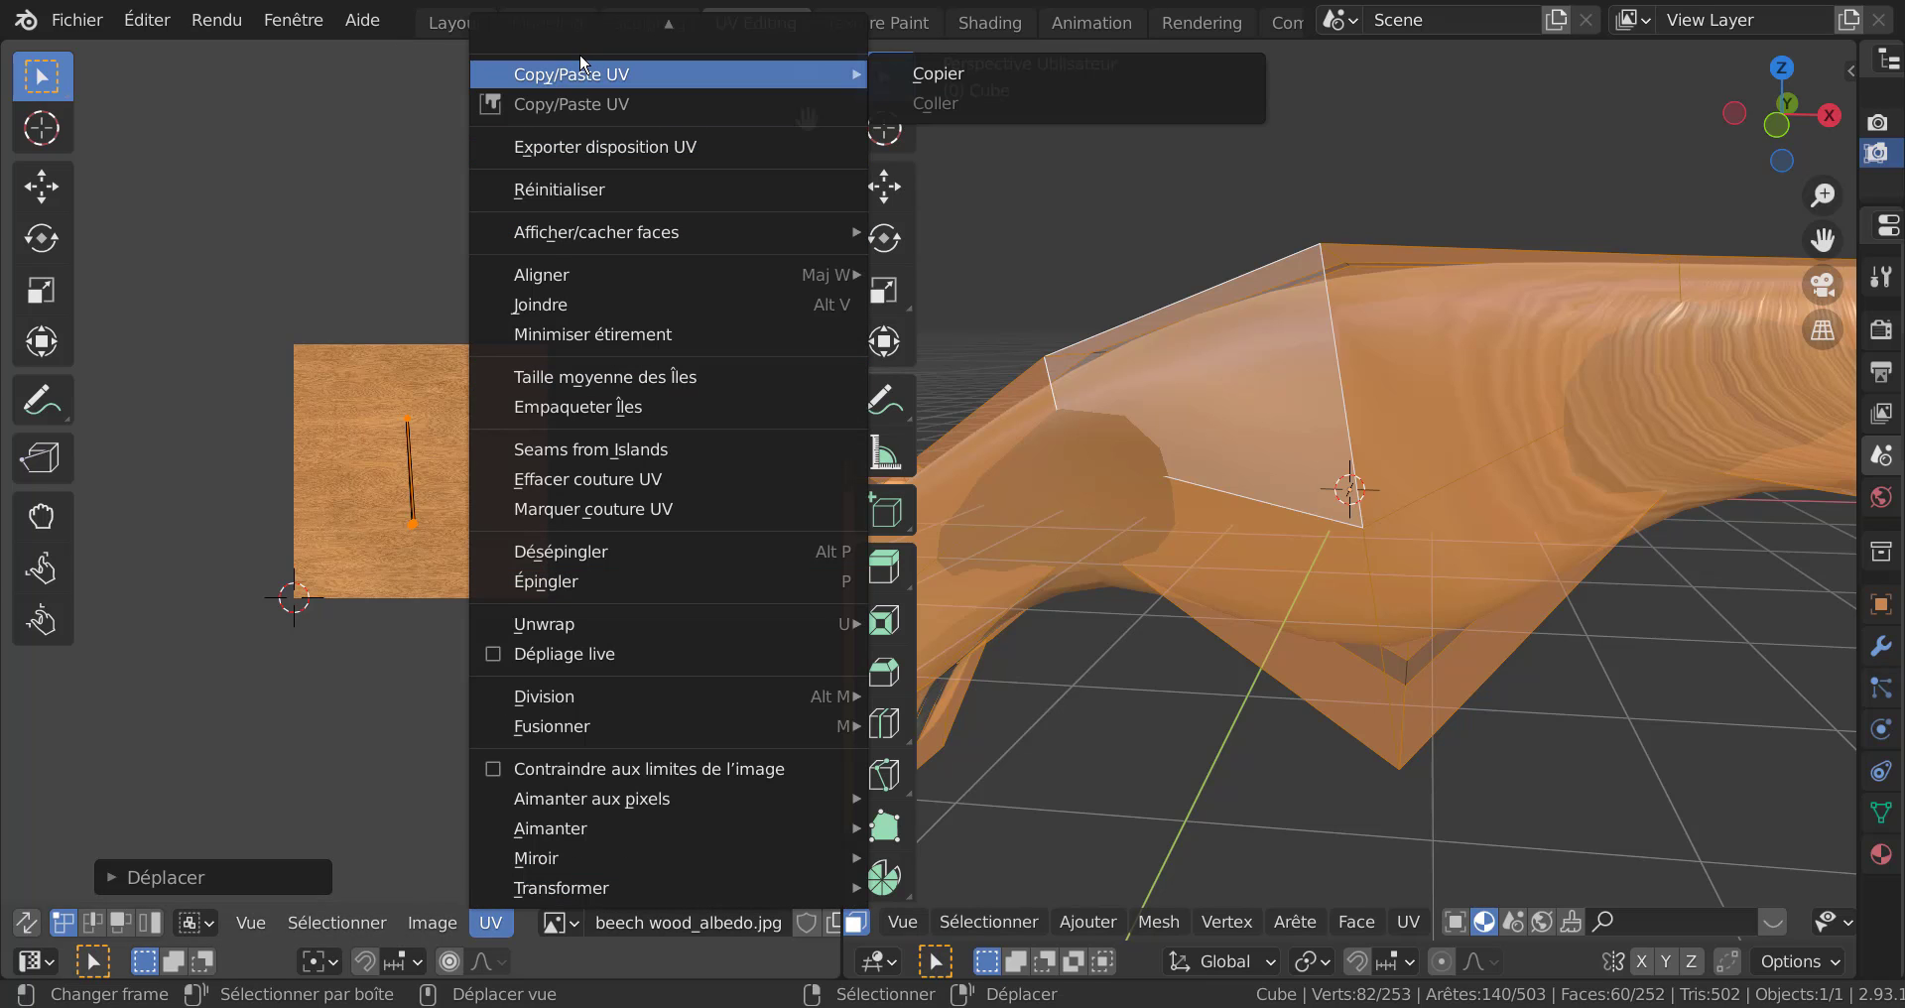
pyautogui.press('Escape')
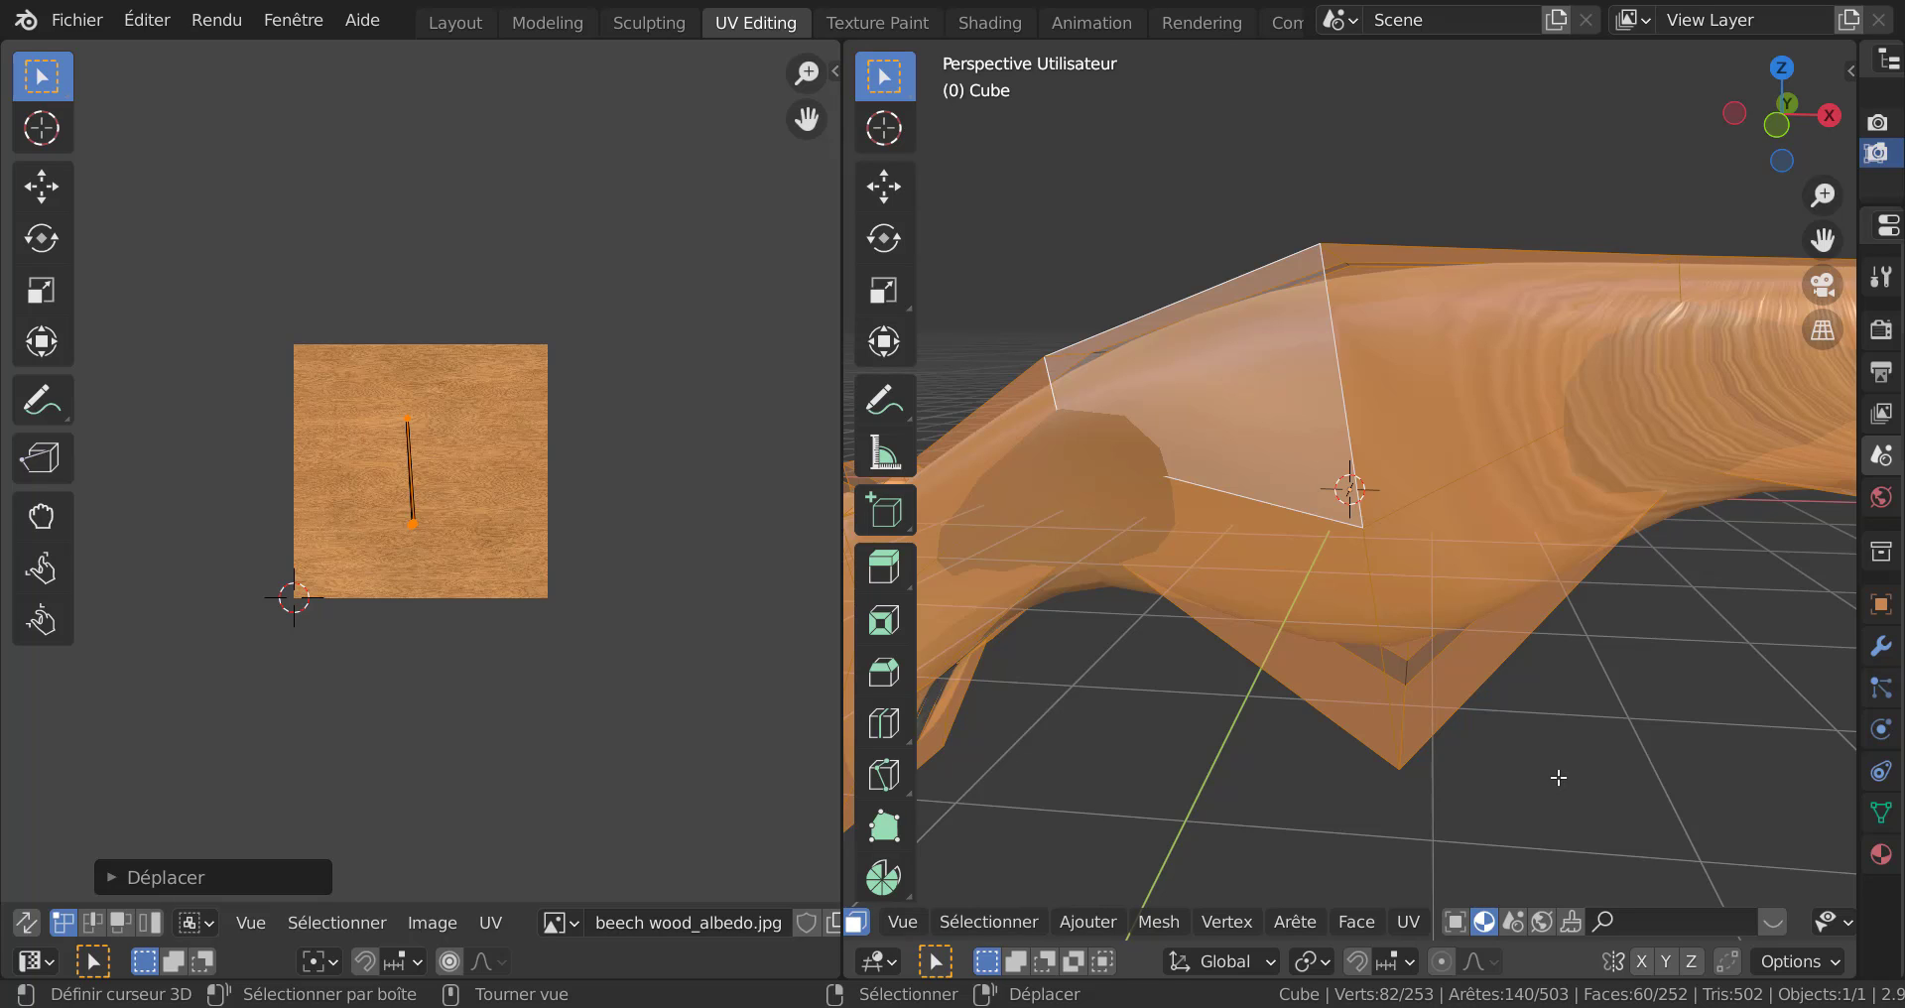
pyautogui.click(1408, 922)
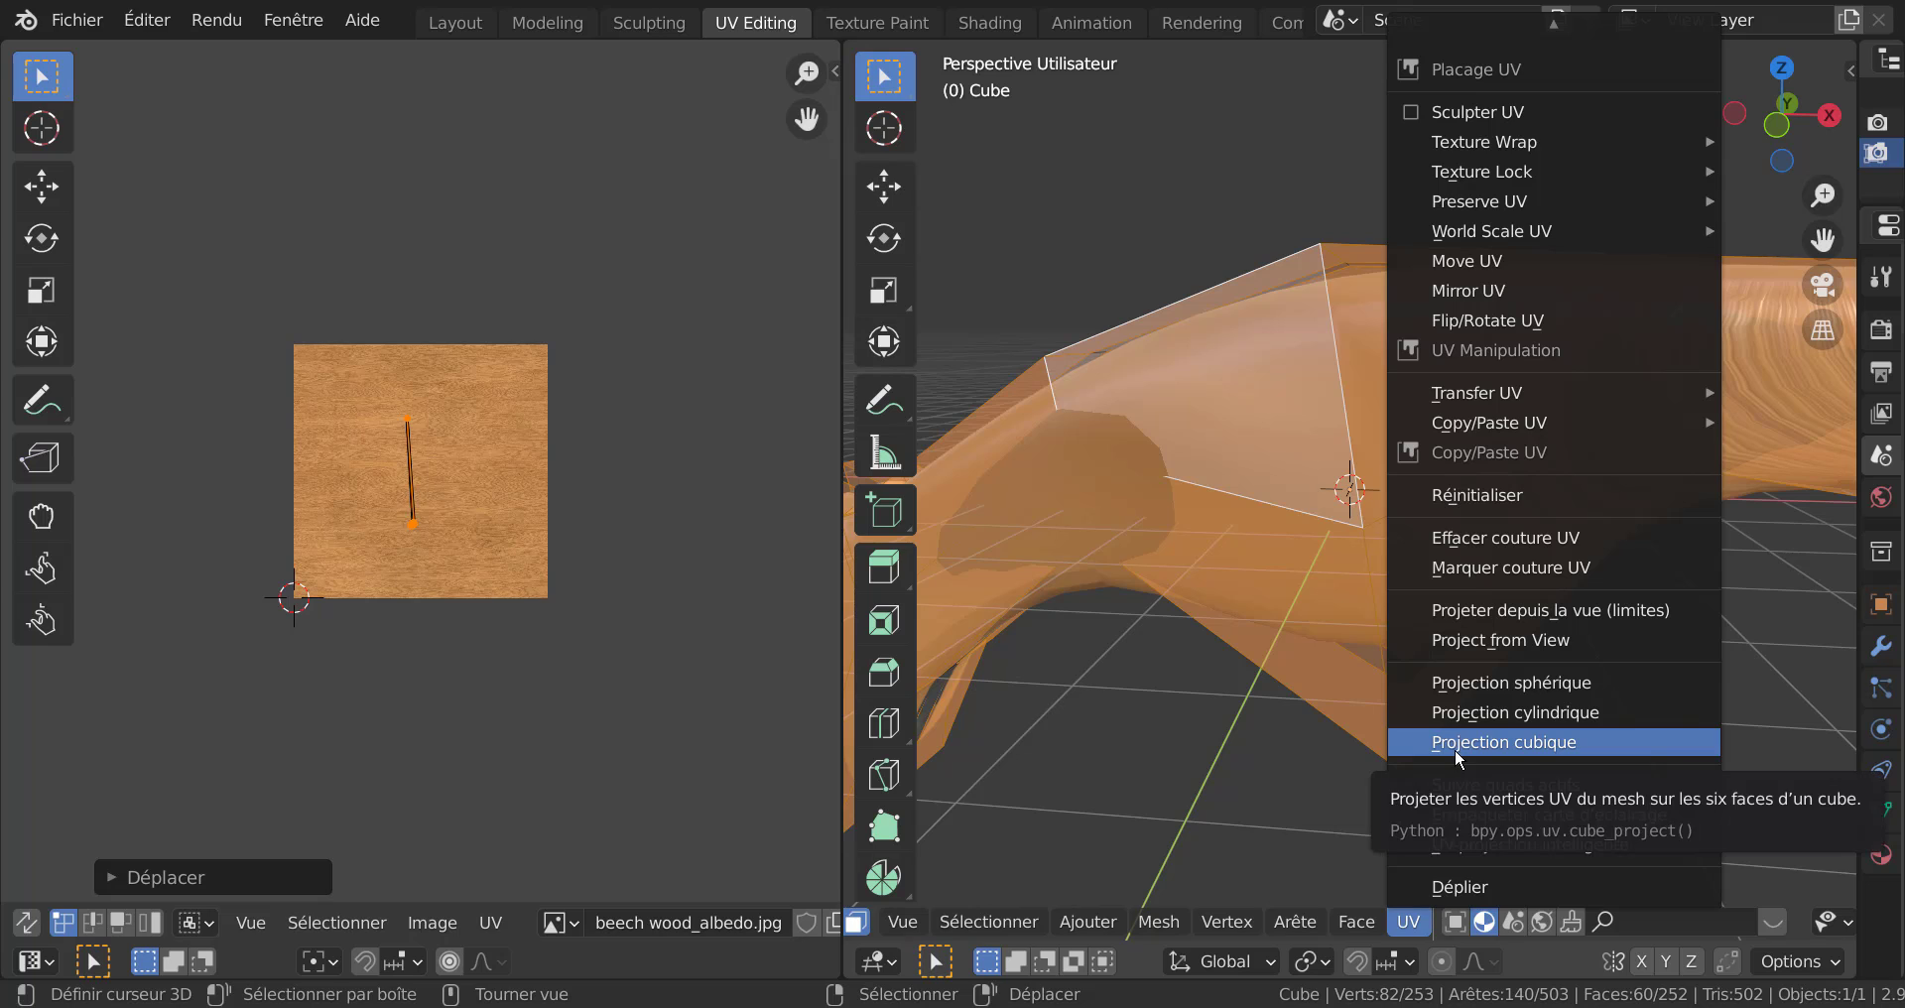
pyautogui.click(1487, 744)
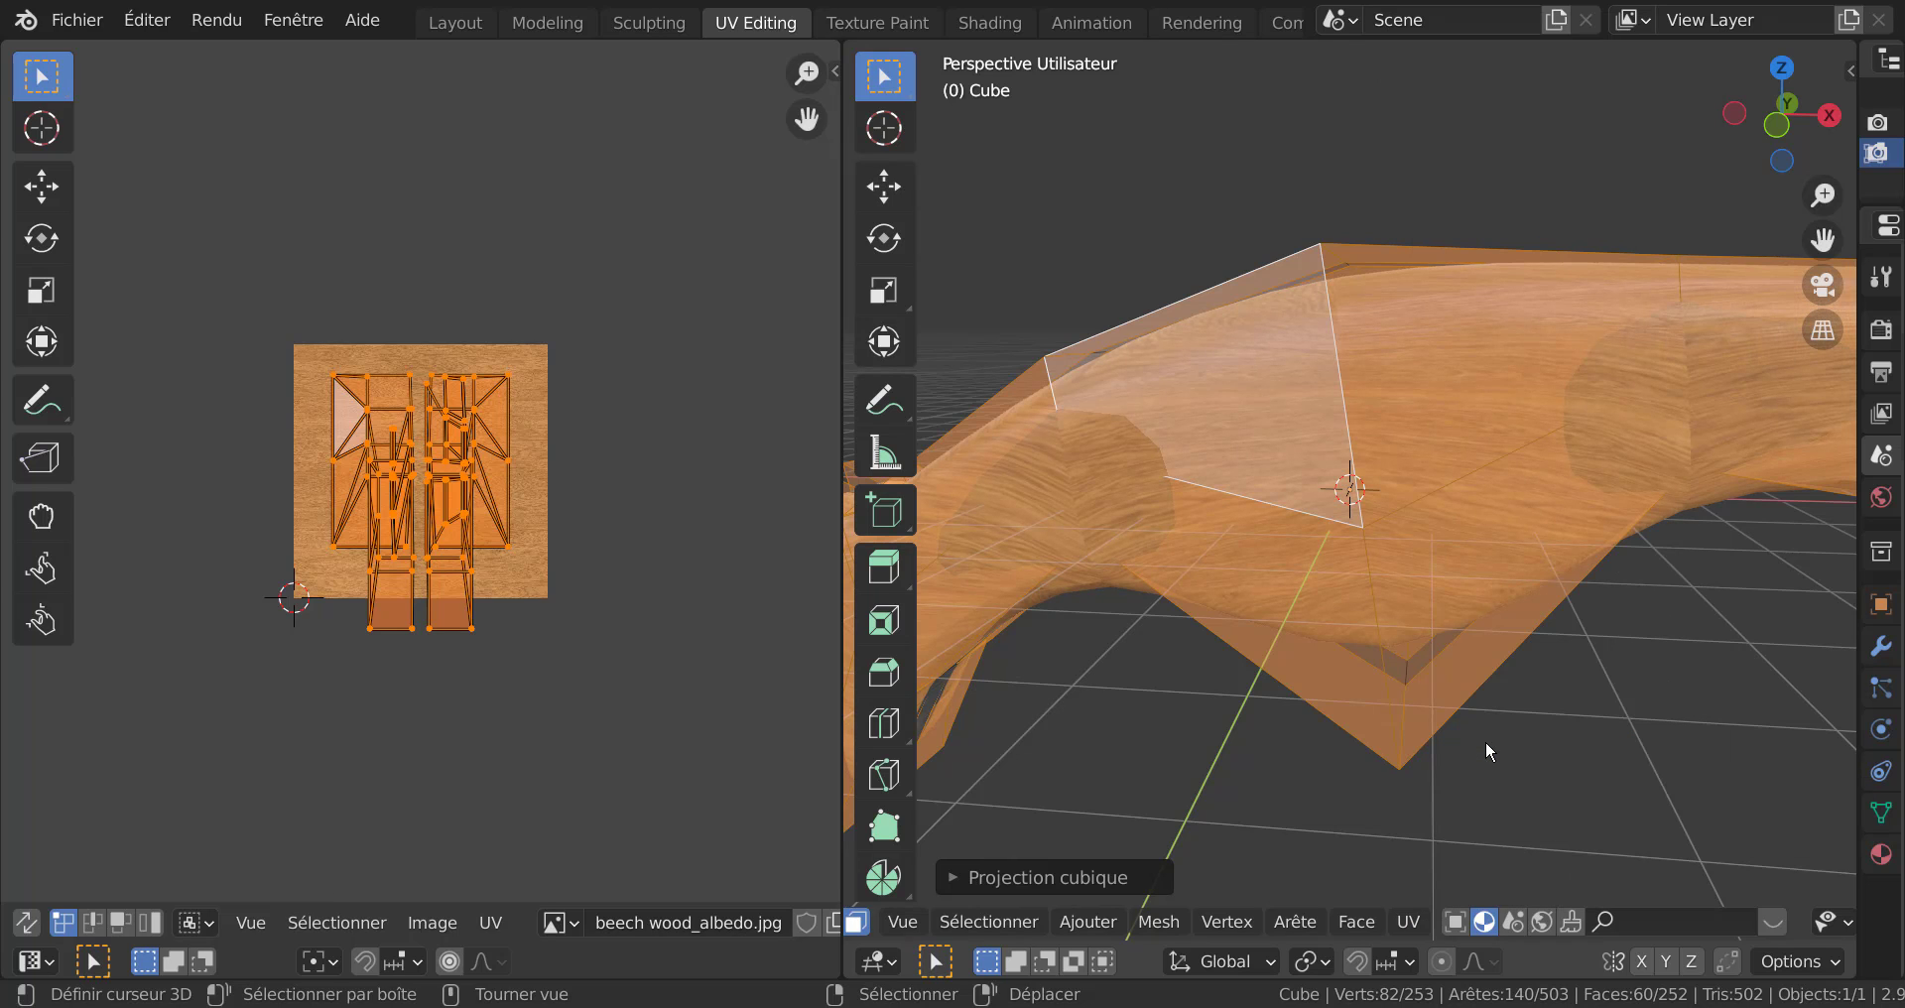
pyautogui.scroll(1, 605, 708)
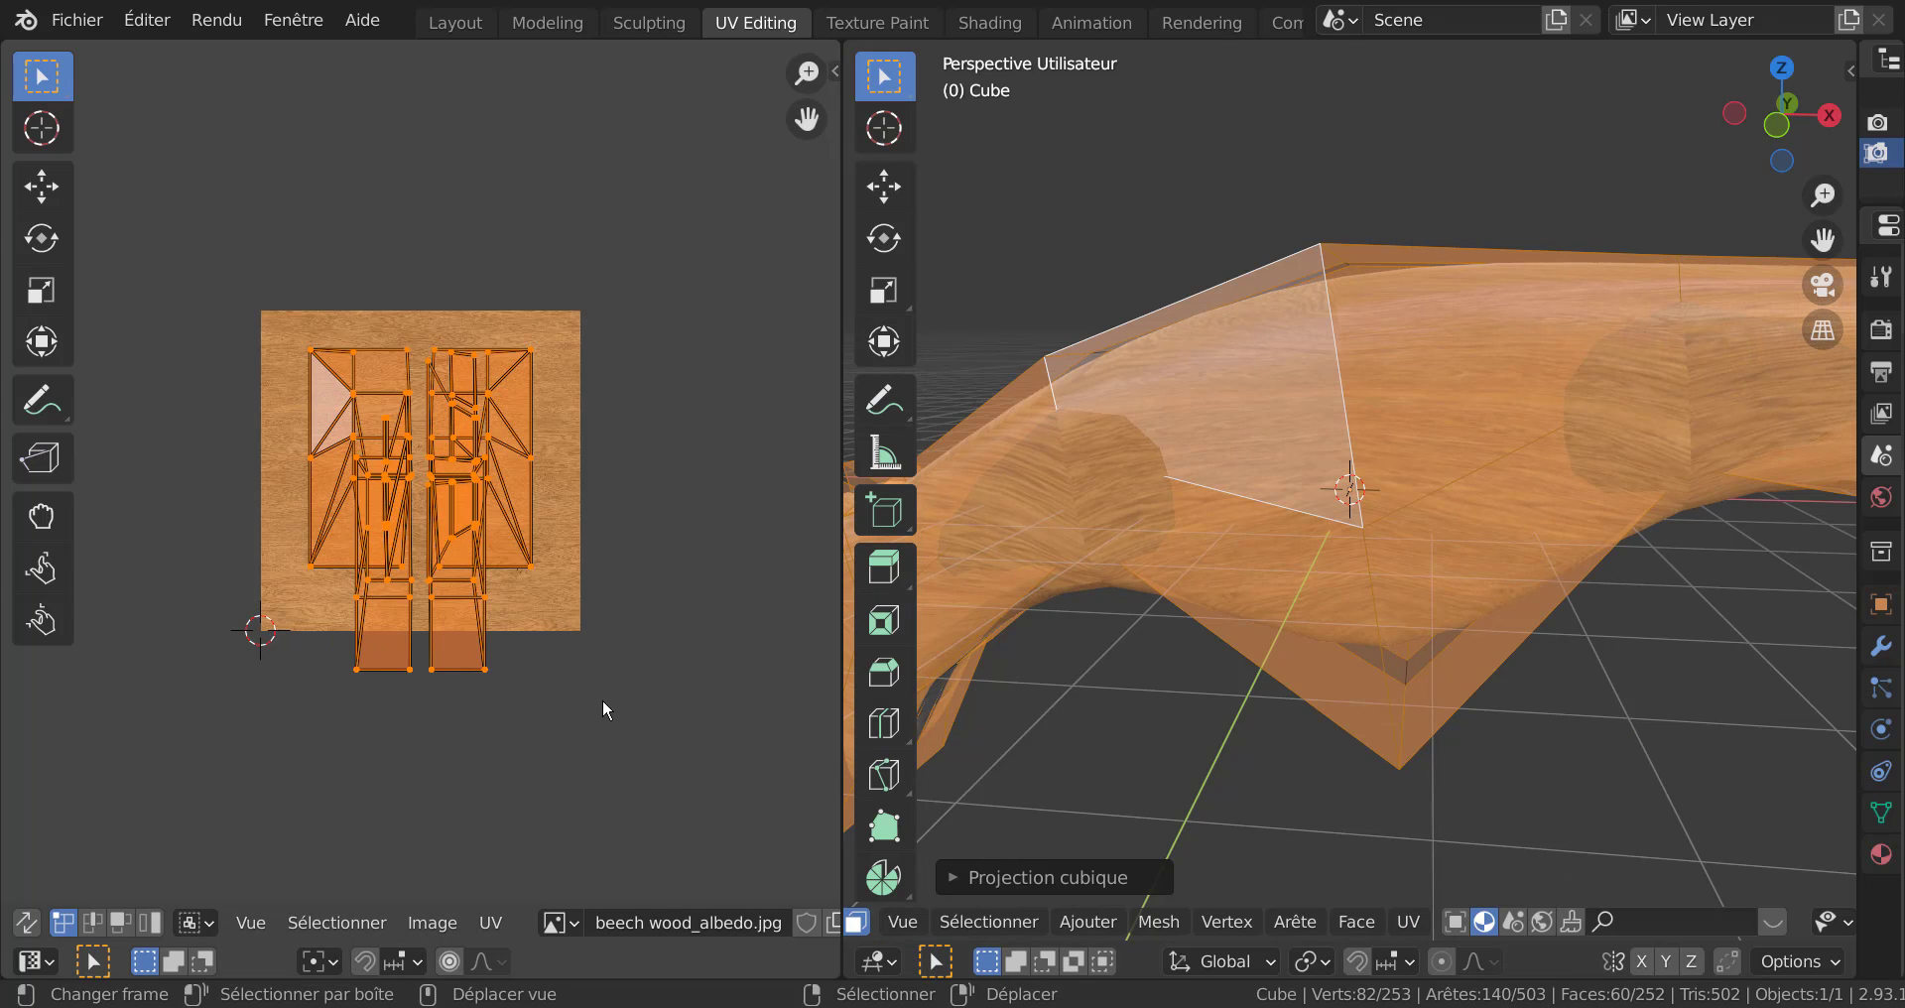
pyautogui.press('s')
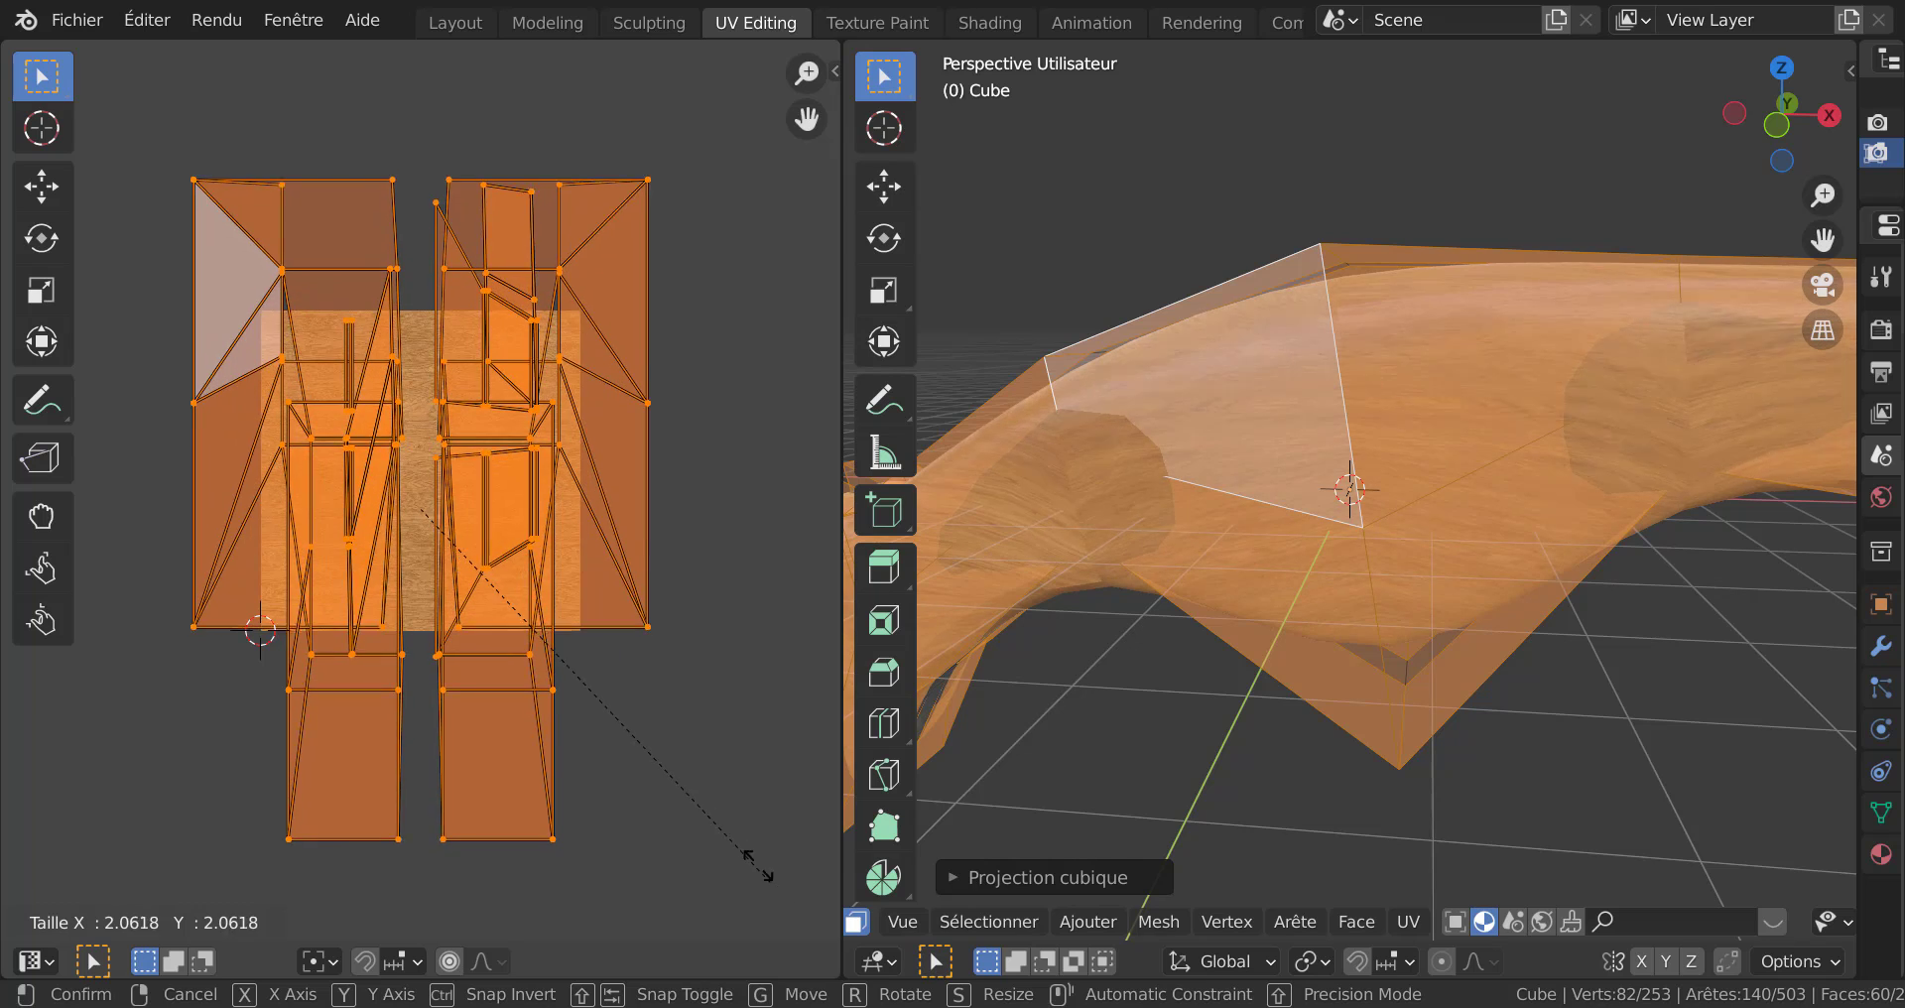
pyautogui.click(658, 757)
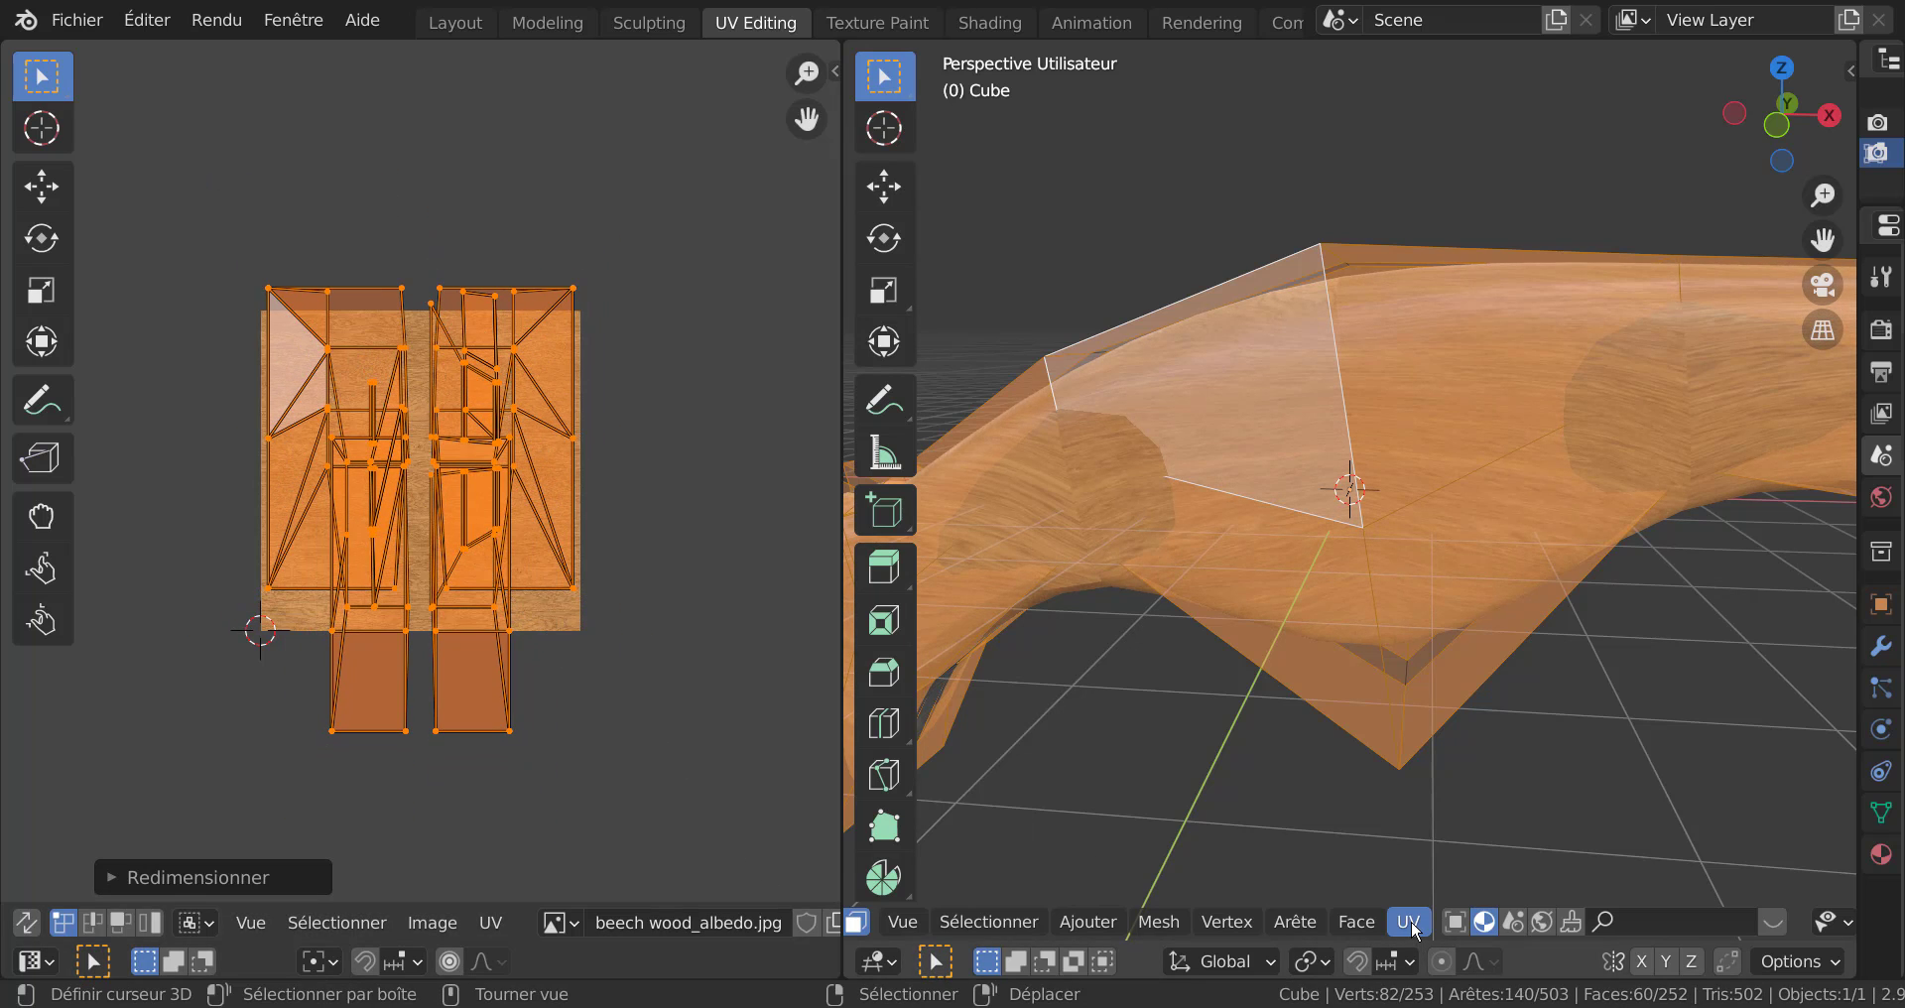
# Unwrap the handle with Project from View (Bounds) and check the beech grain in Object Mode from several angles.
pyautogui.click(1413, 925)
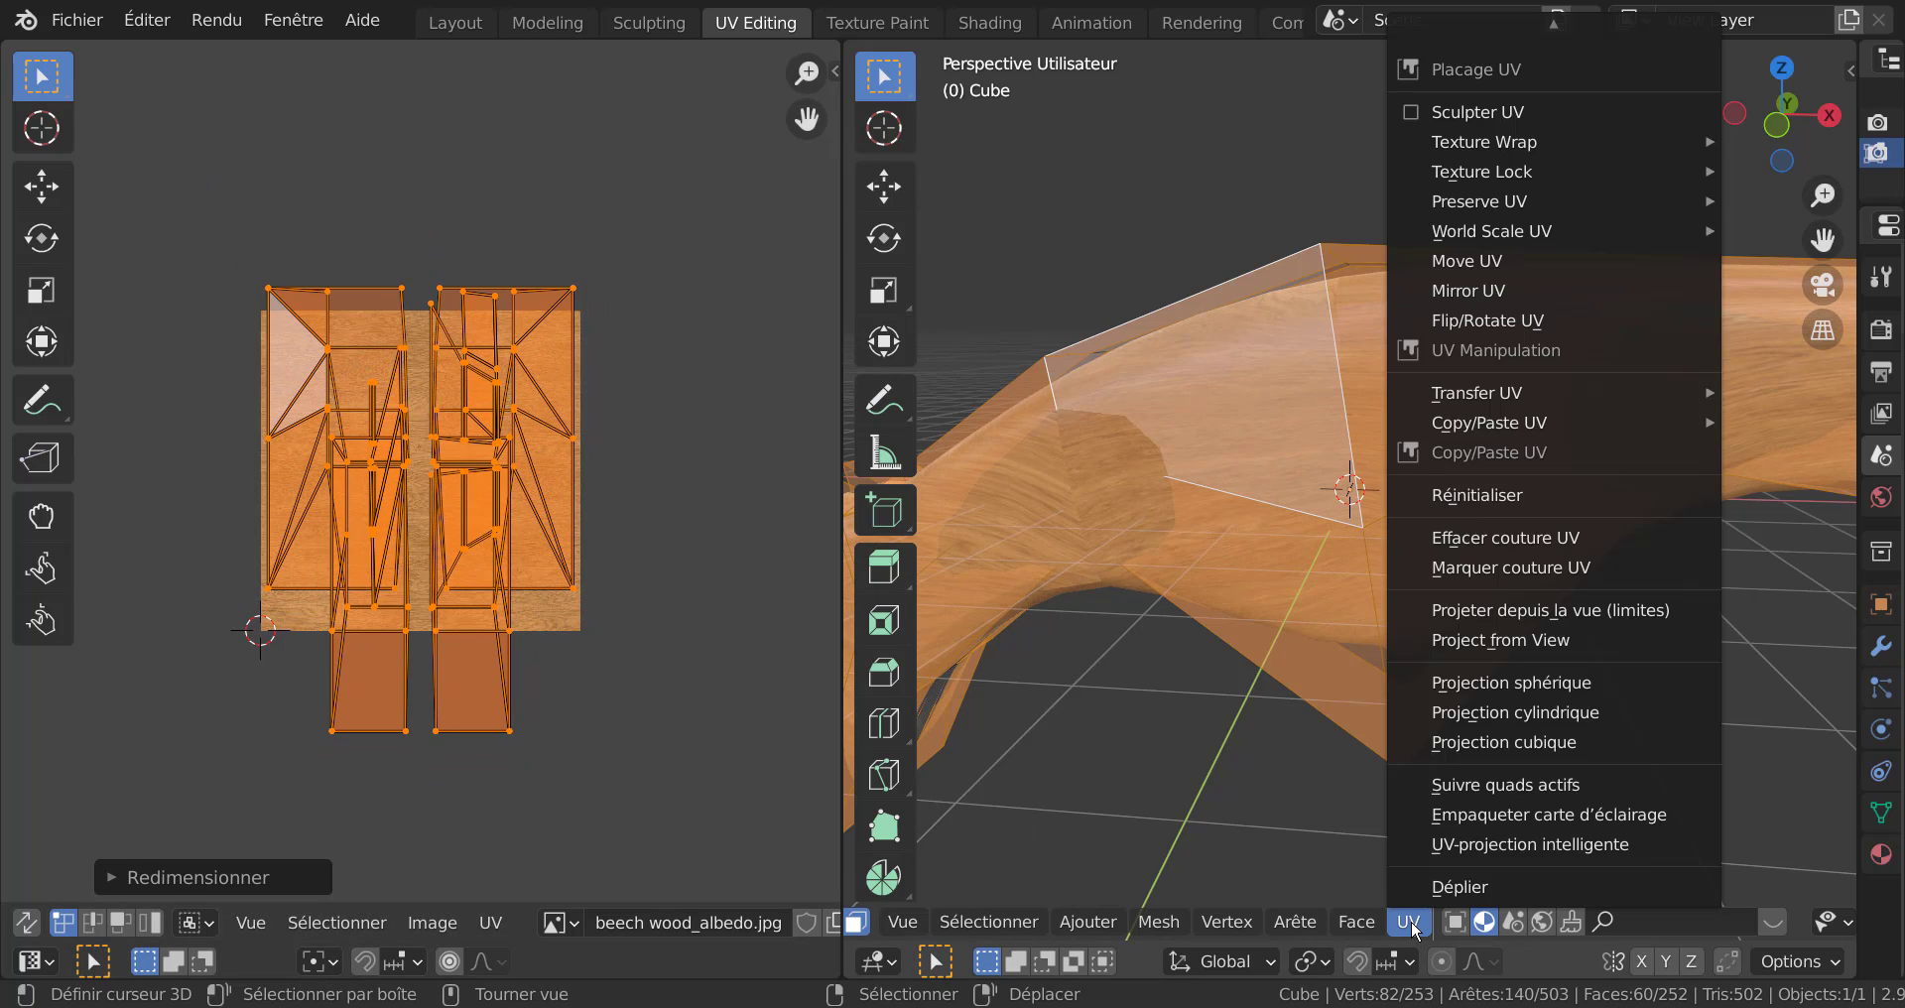
pyautogui.click(1519, 609)
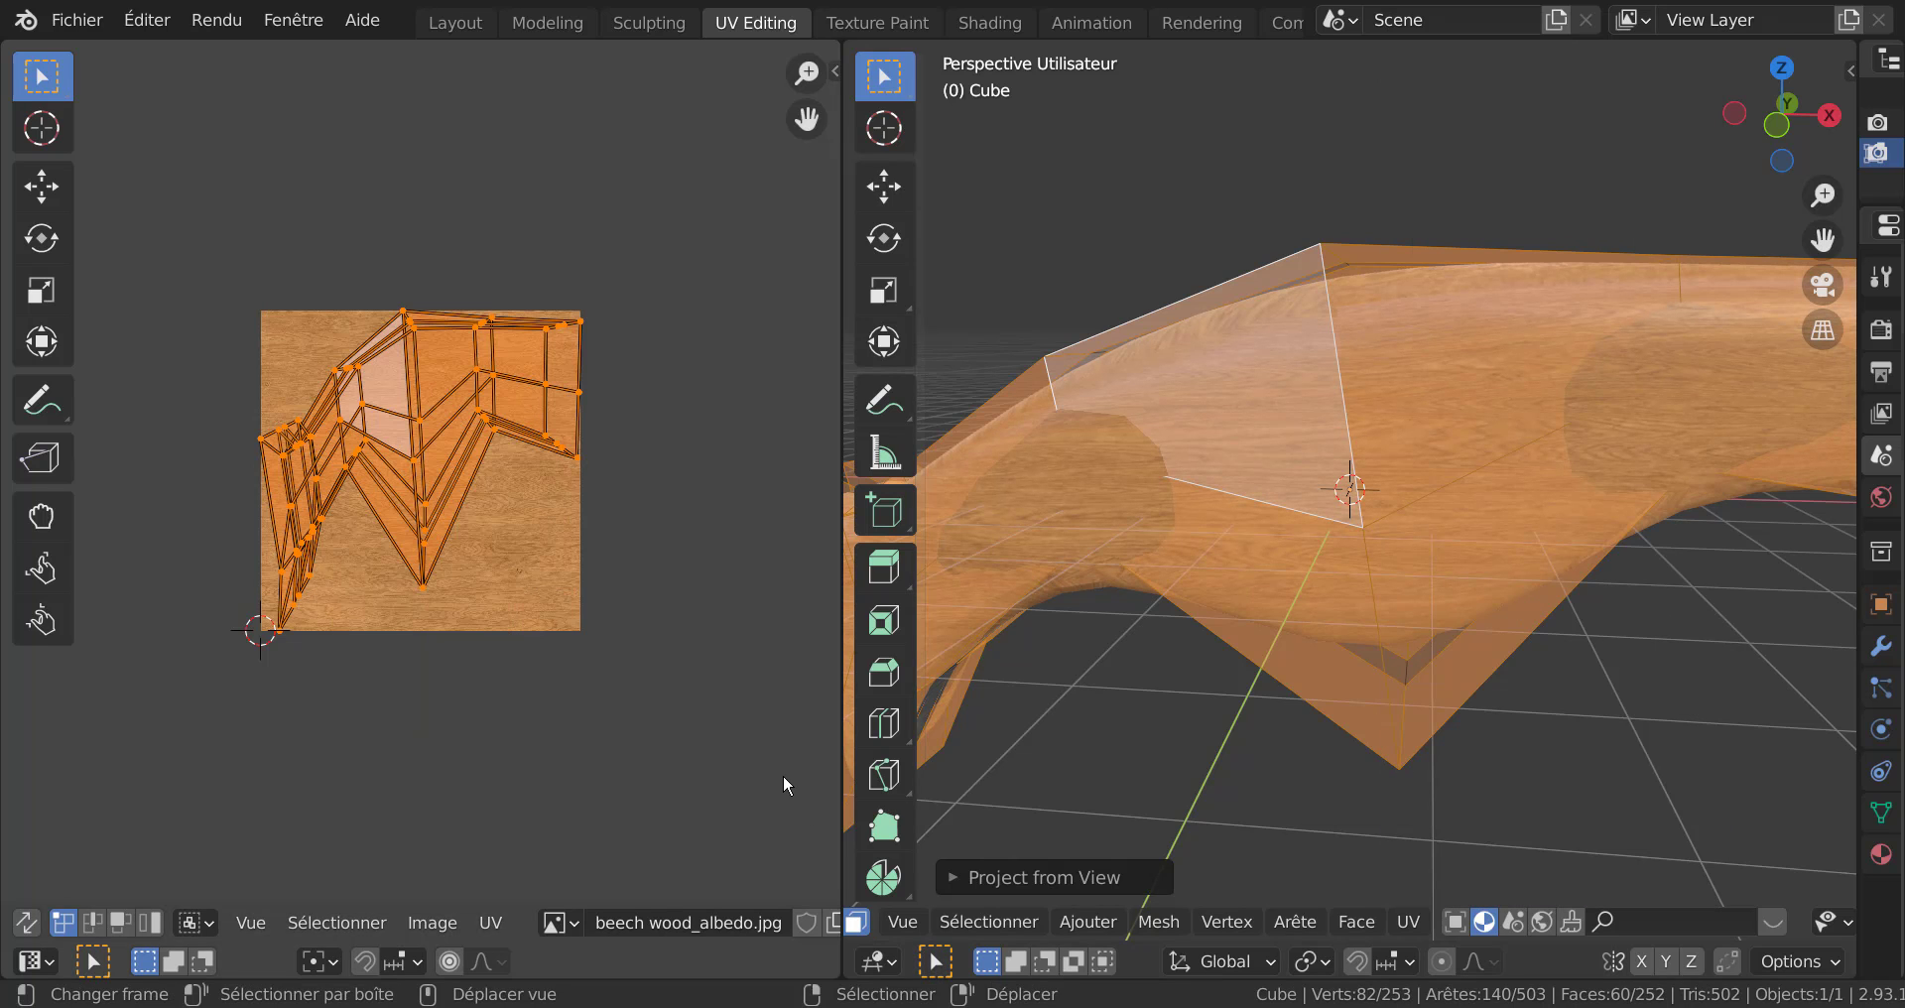
pyautogui.scroll(-4, 1226, 735)
pyautogui.press('Tab')
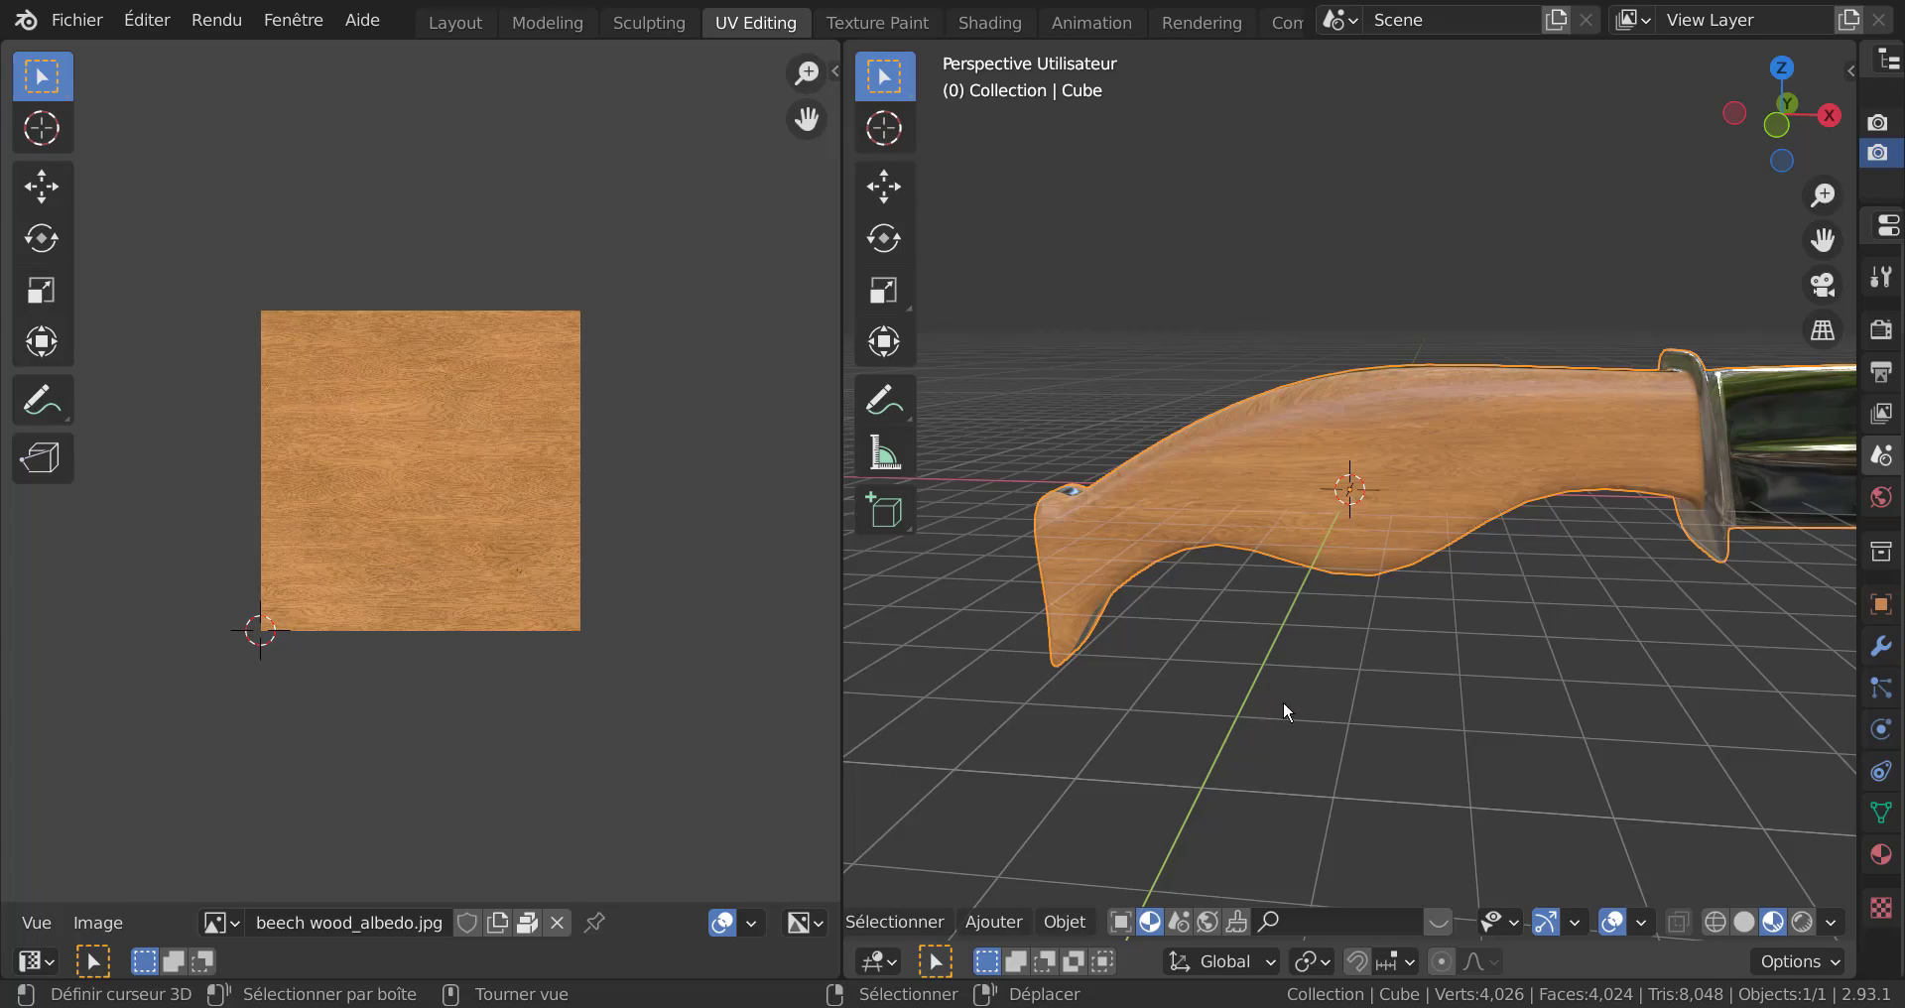
pyautogui.moveTo(1284, 703); pyautogui.dragTo(1264, 545, button='middle')
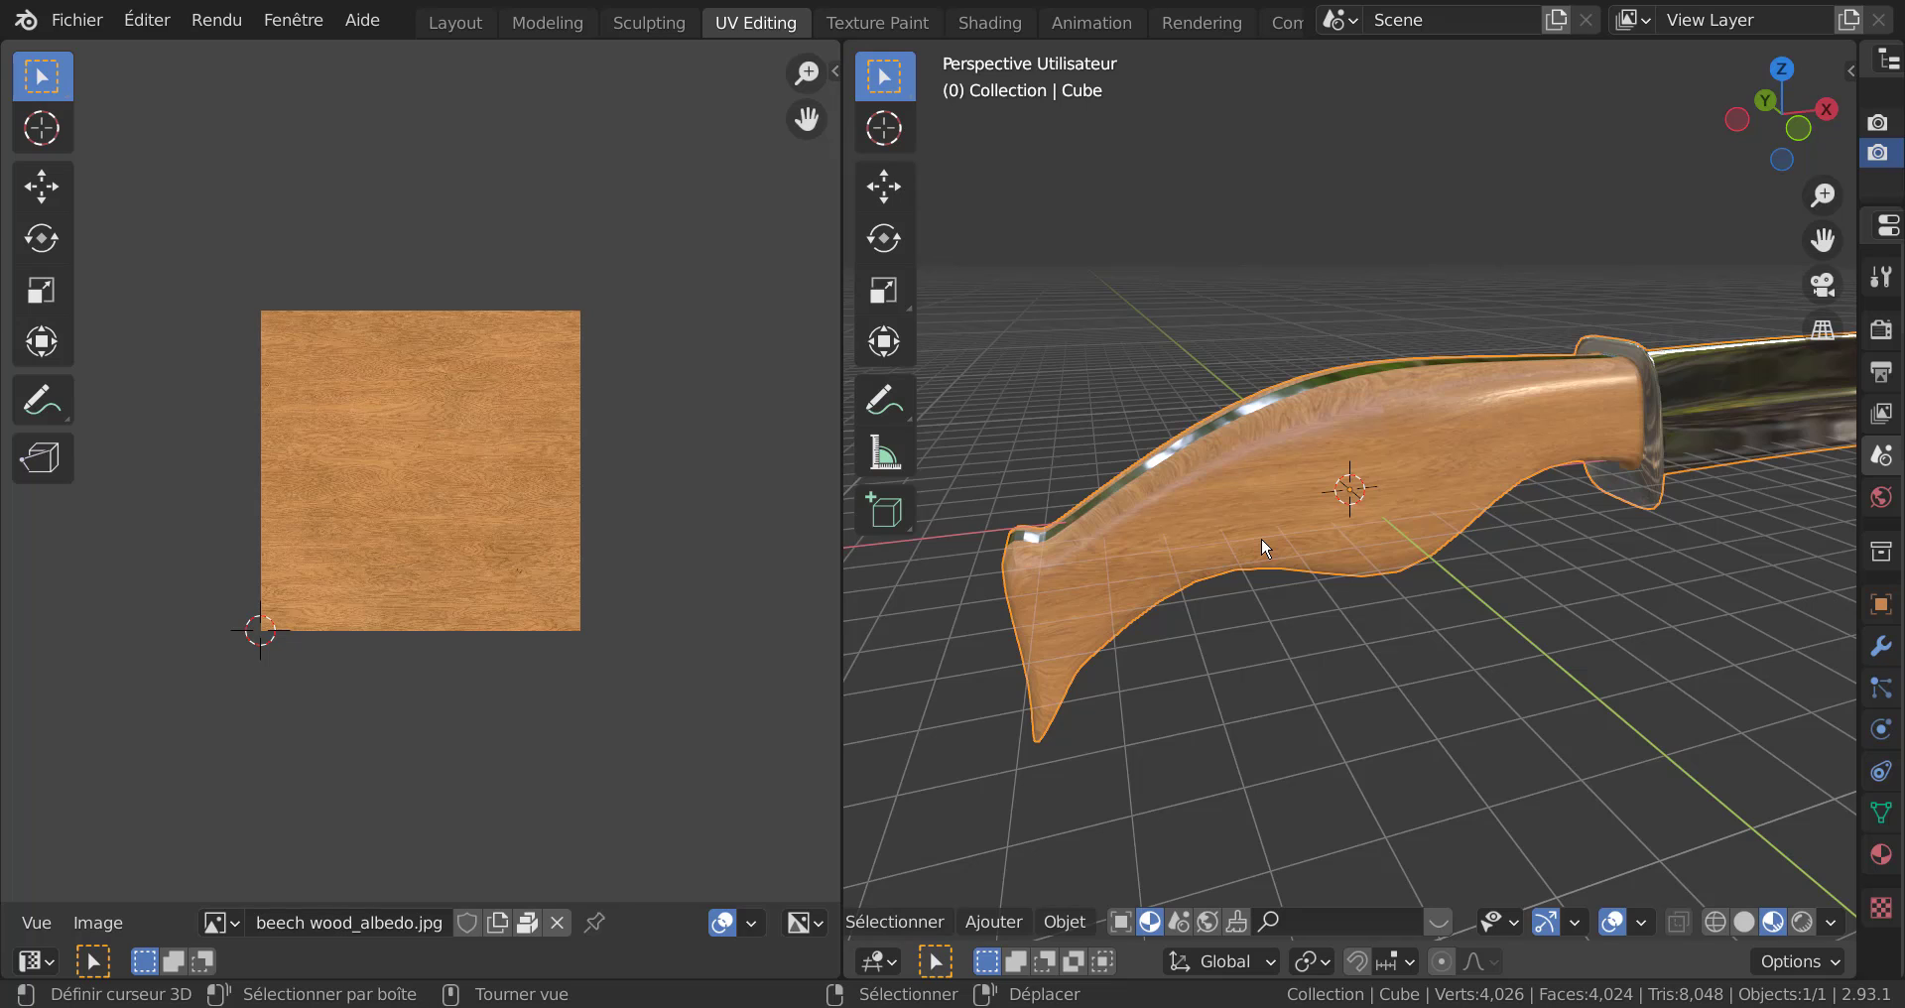
pyautogui.moveTo(1402, 592); pyautogui.dragTo(1205, 561, button='middle')
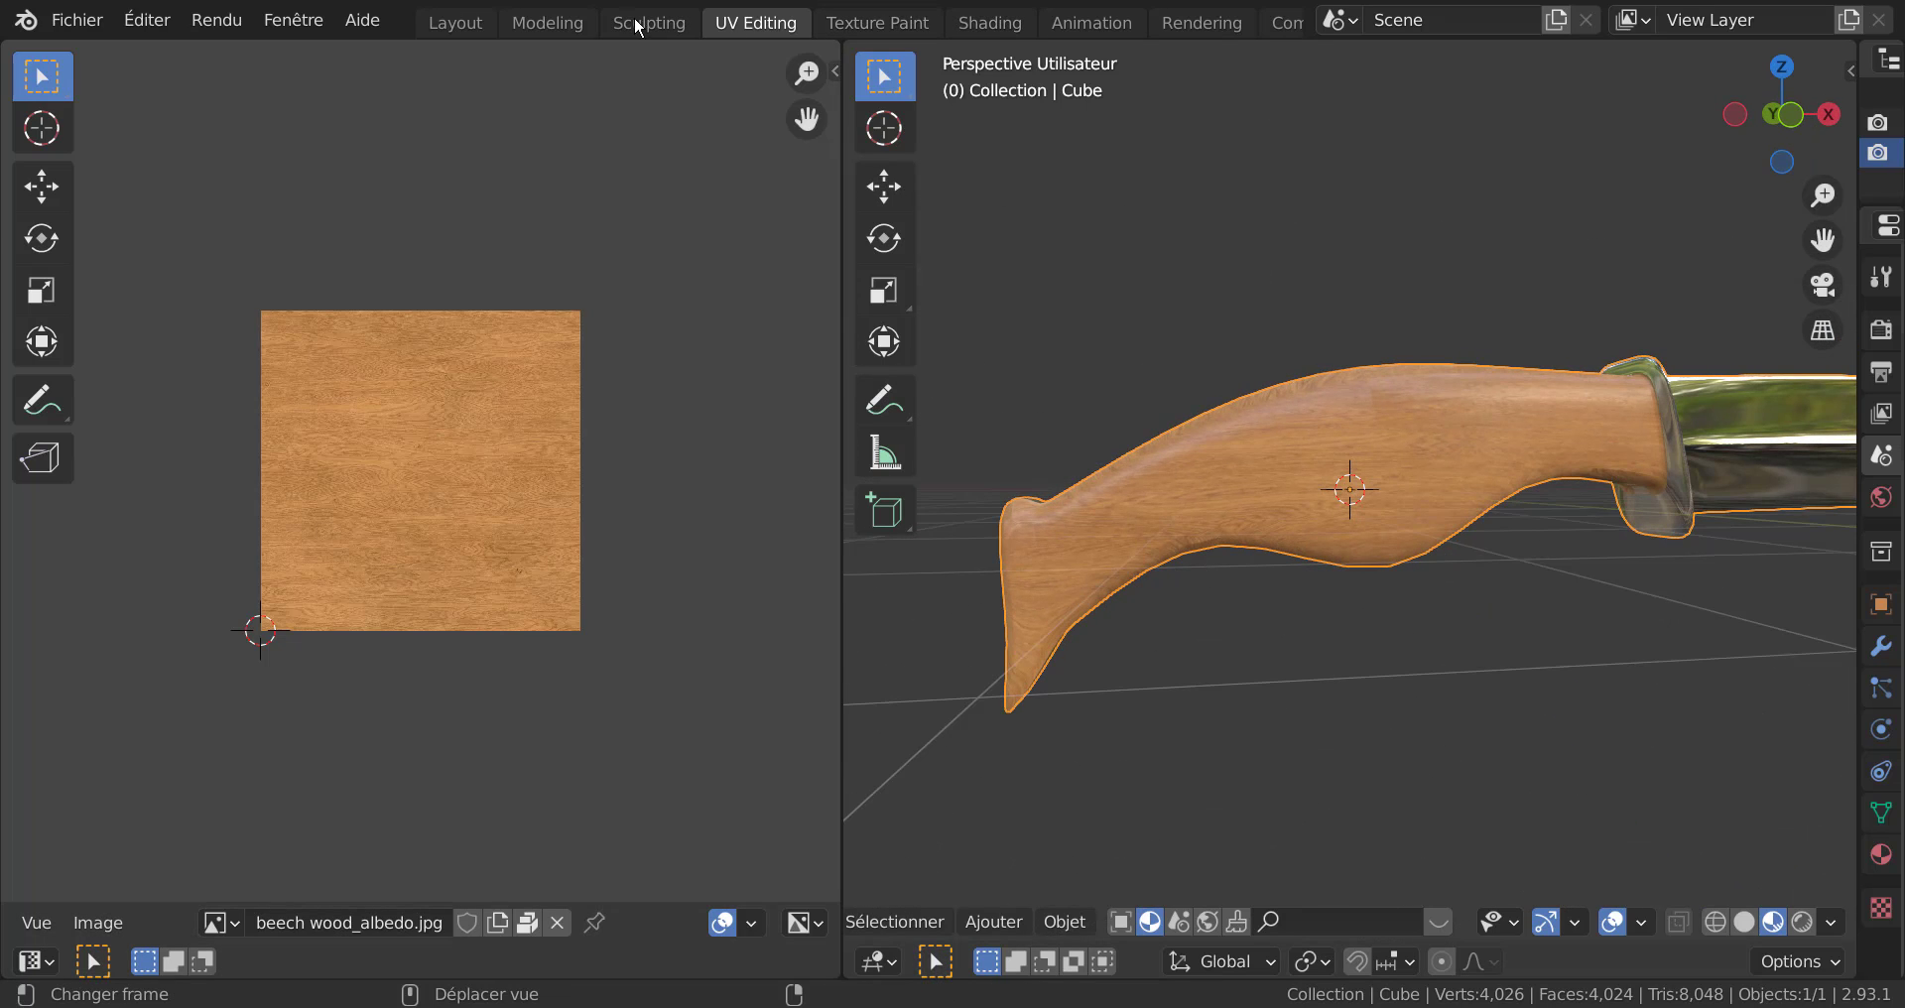
# Browse the BlenderKit wood materials in the Layout workspace for another finish for the knife handle.
pyautogui.click(462, 23)
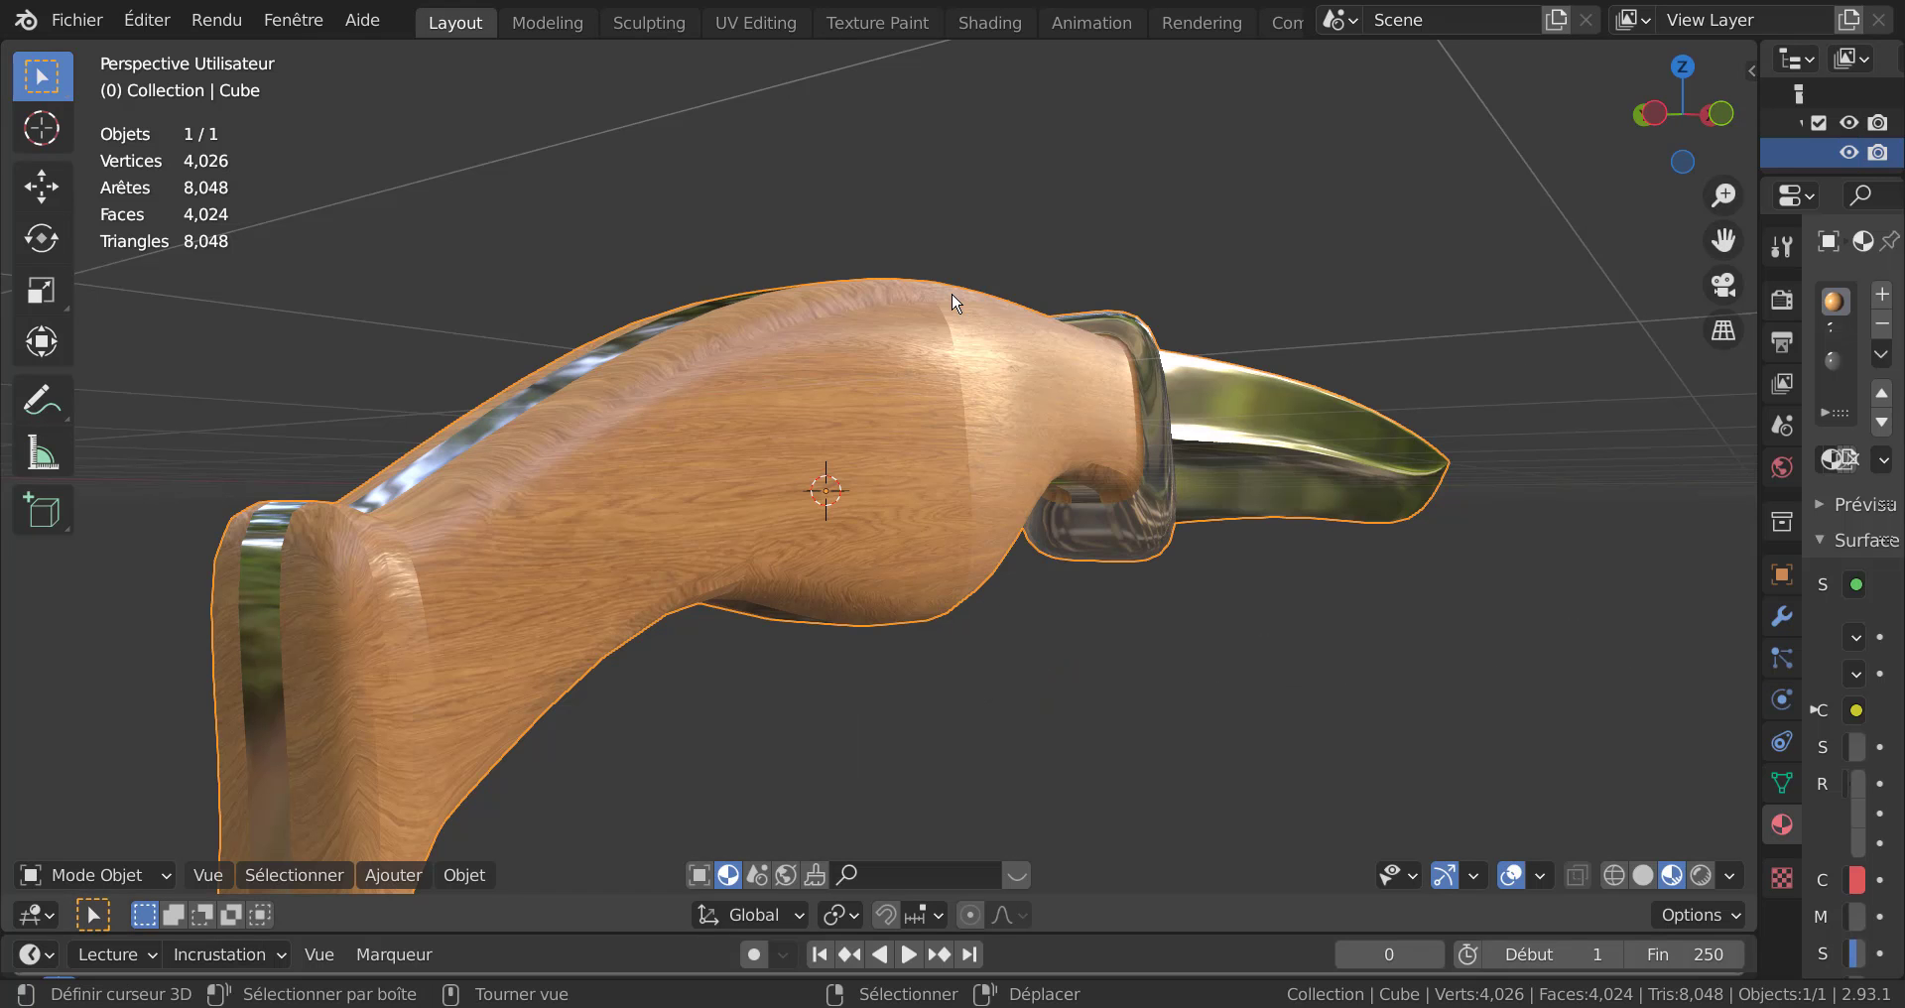
pyautogui.moveTo(978, 282); pyautogui.dragTo(853, 298, button='middle')
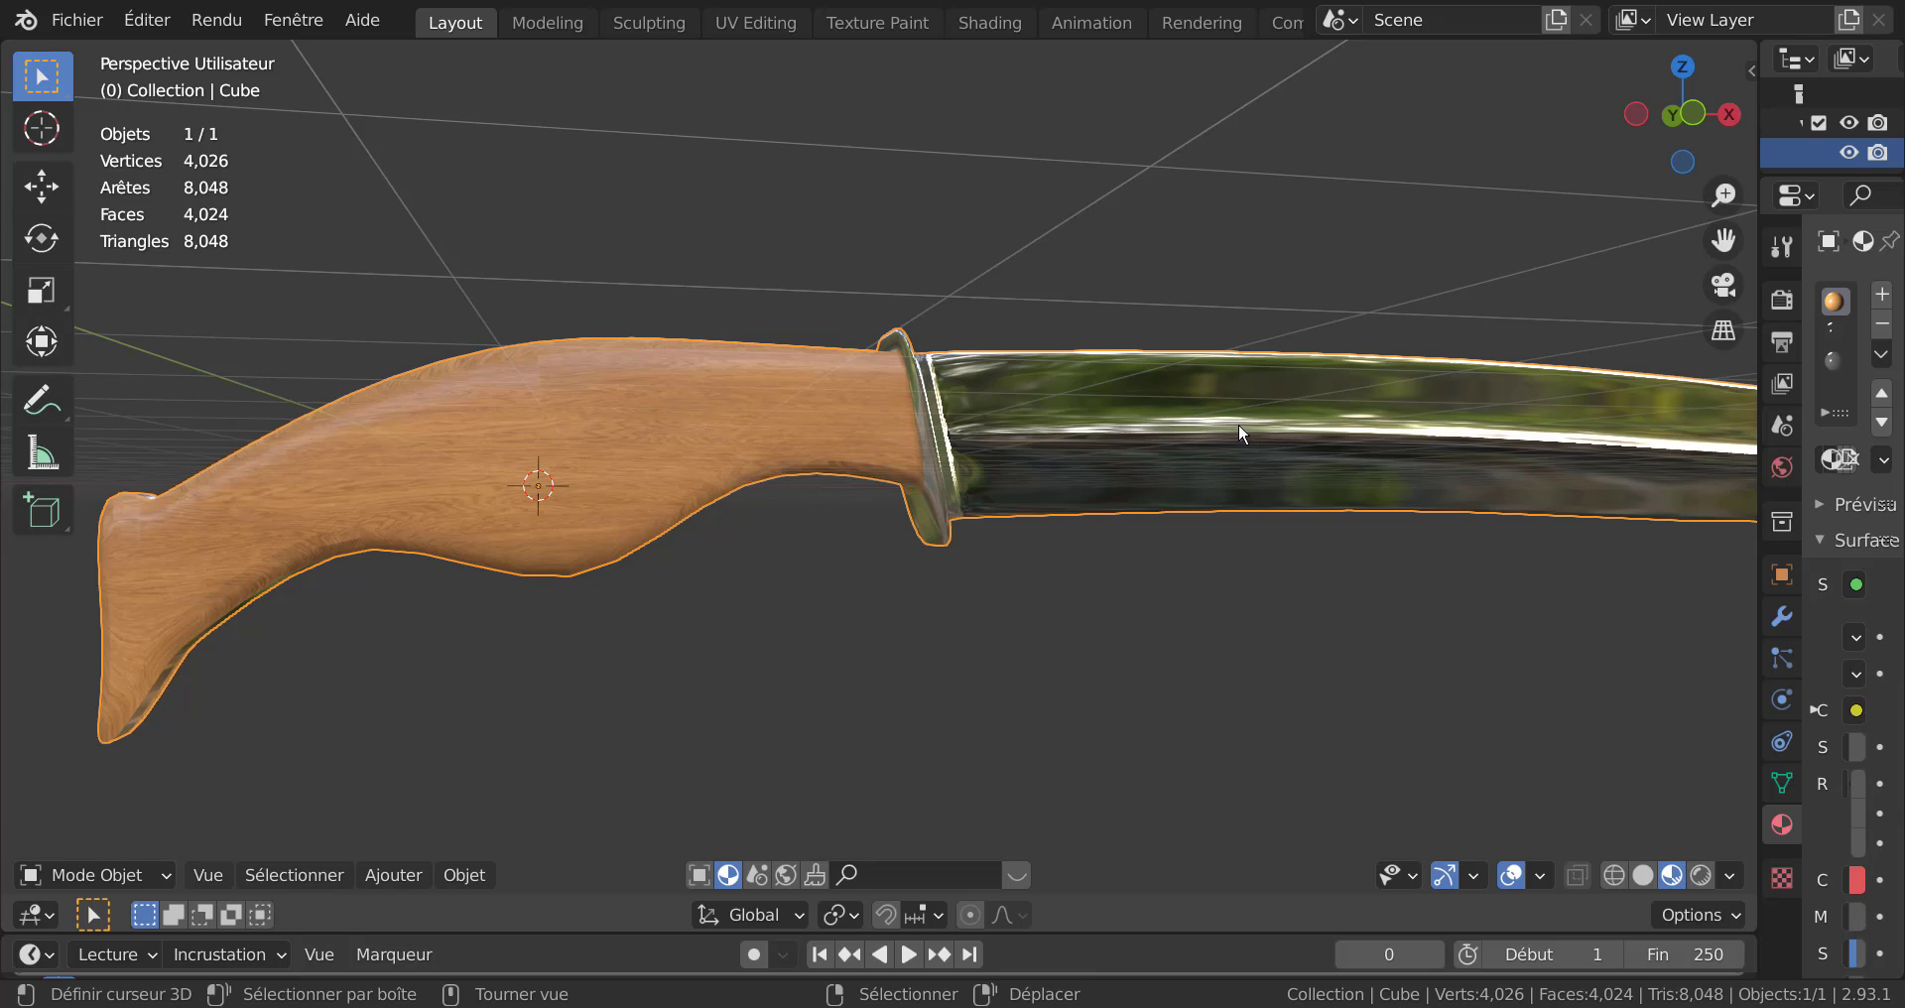
pyautogui.click(1017, 873)
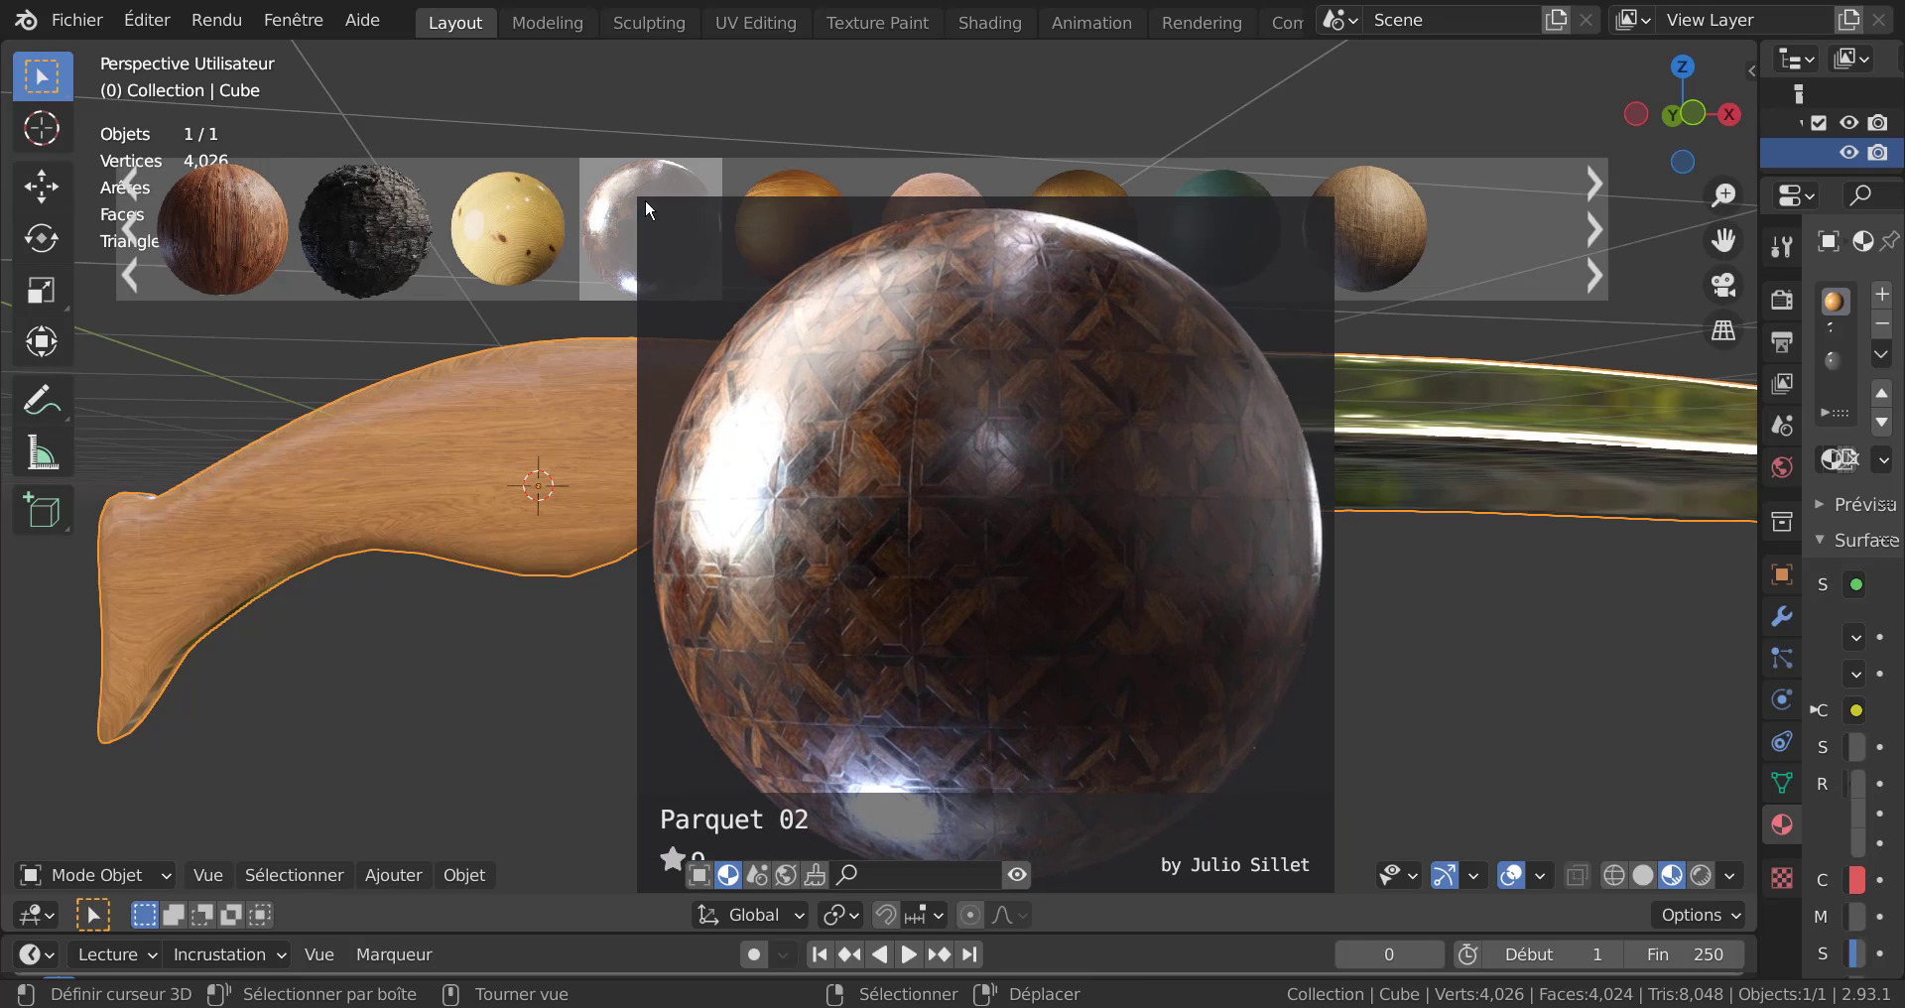
pyautogui.click(130, 228)
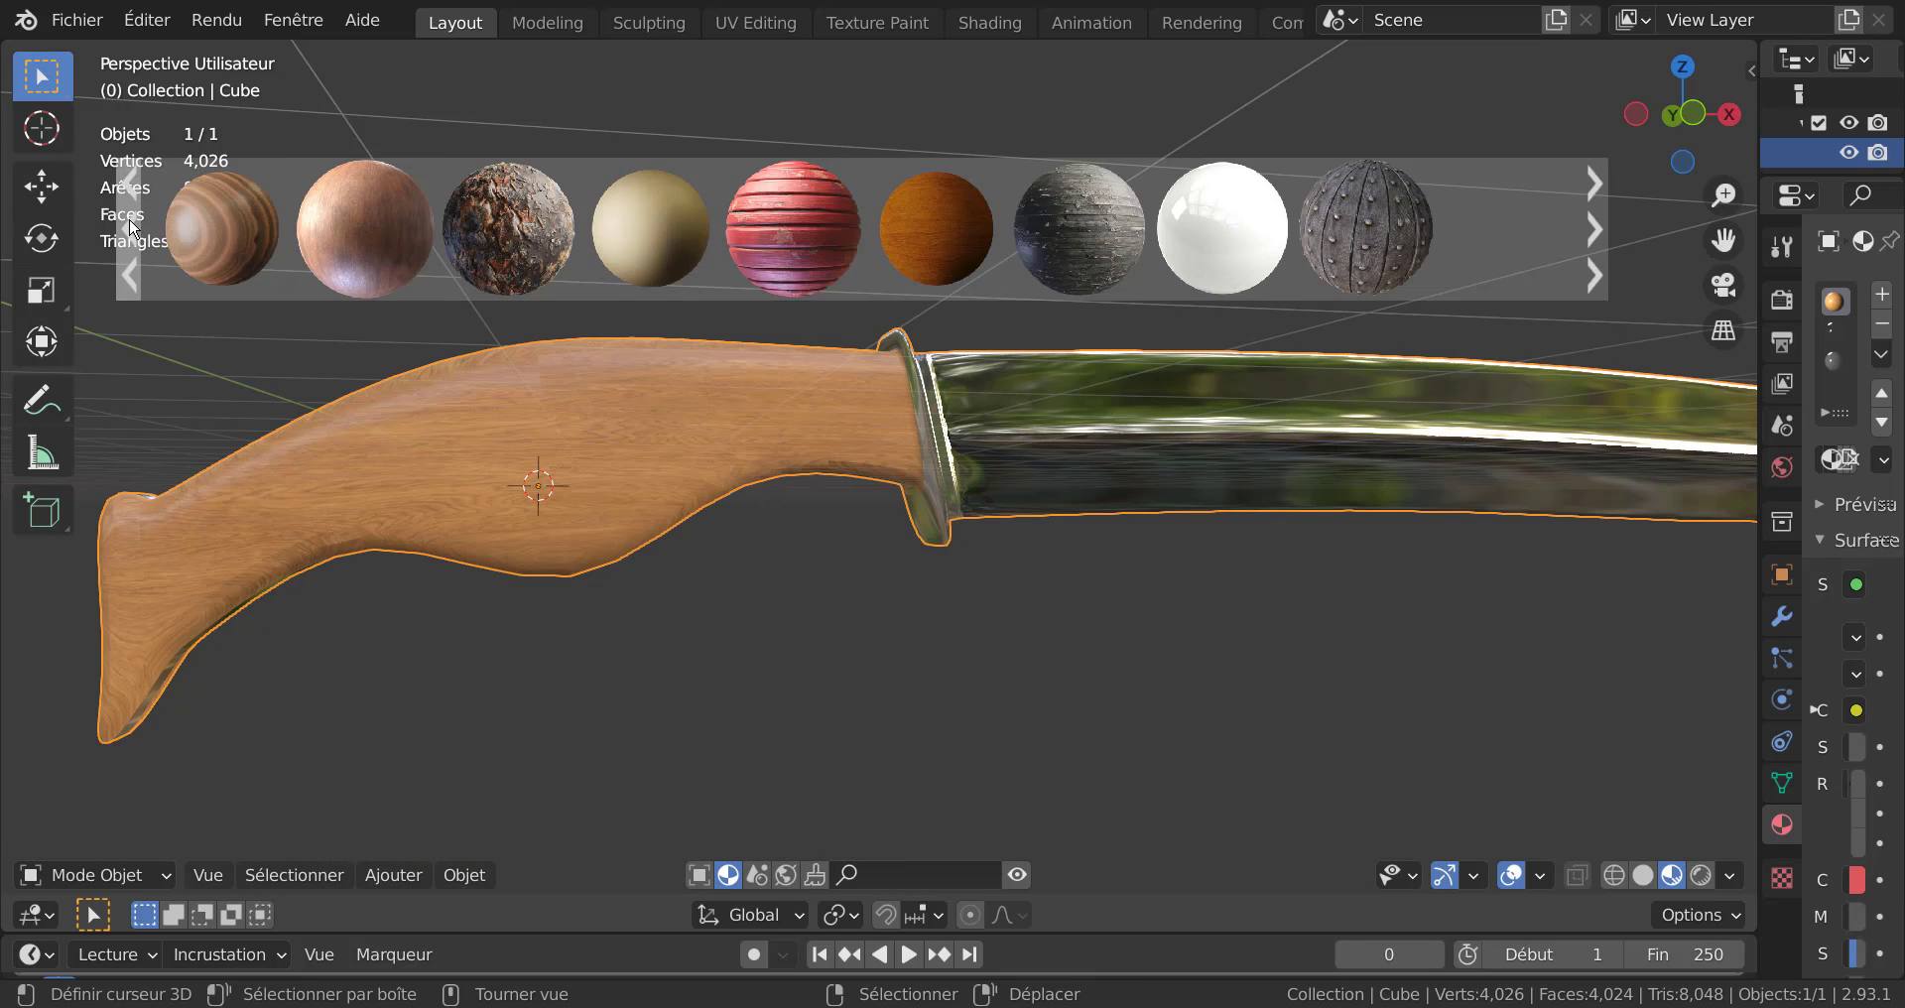
pyautogui.click(130, 228)
pyautogui.click(130, 228)
pyautogui.click(130, 228)
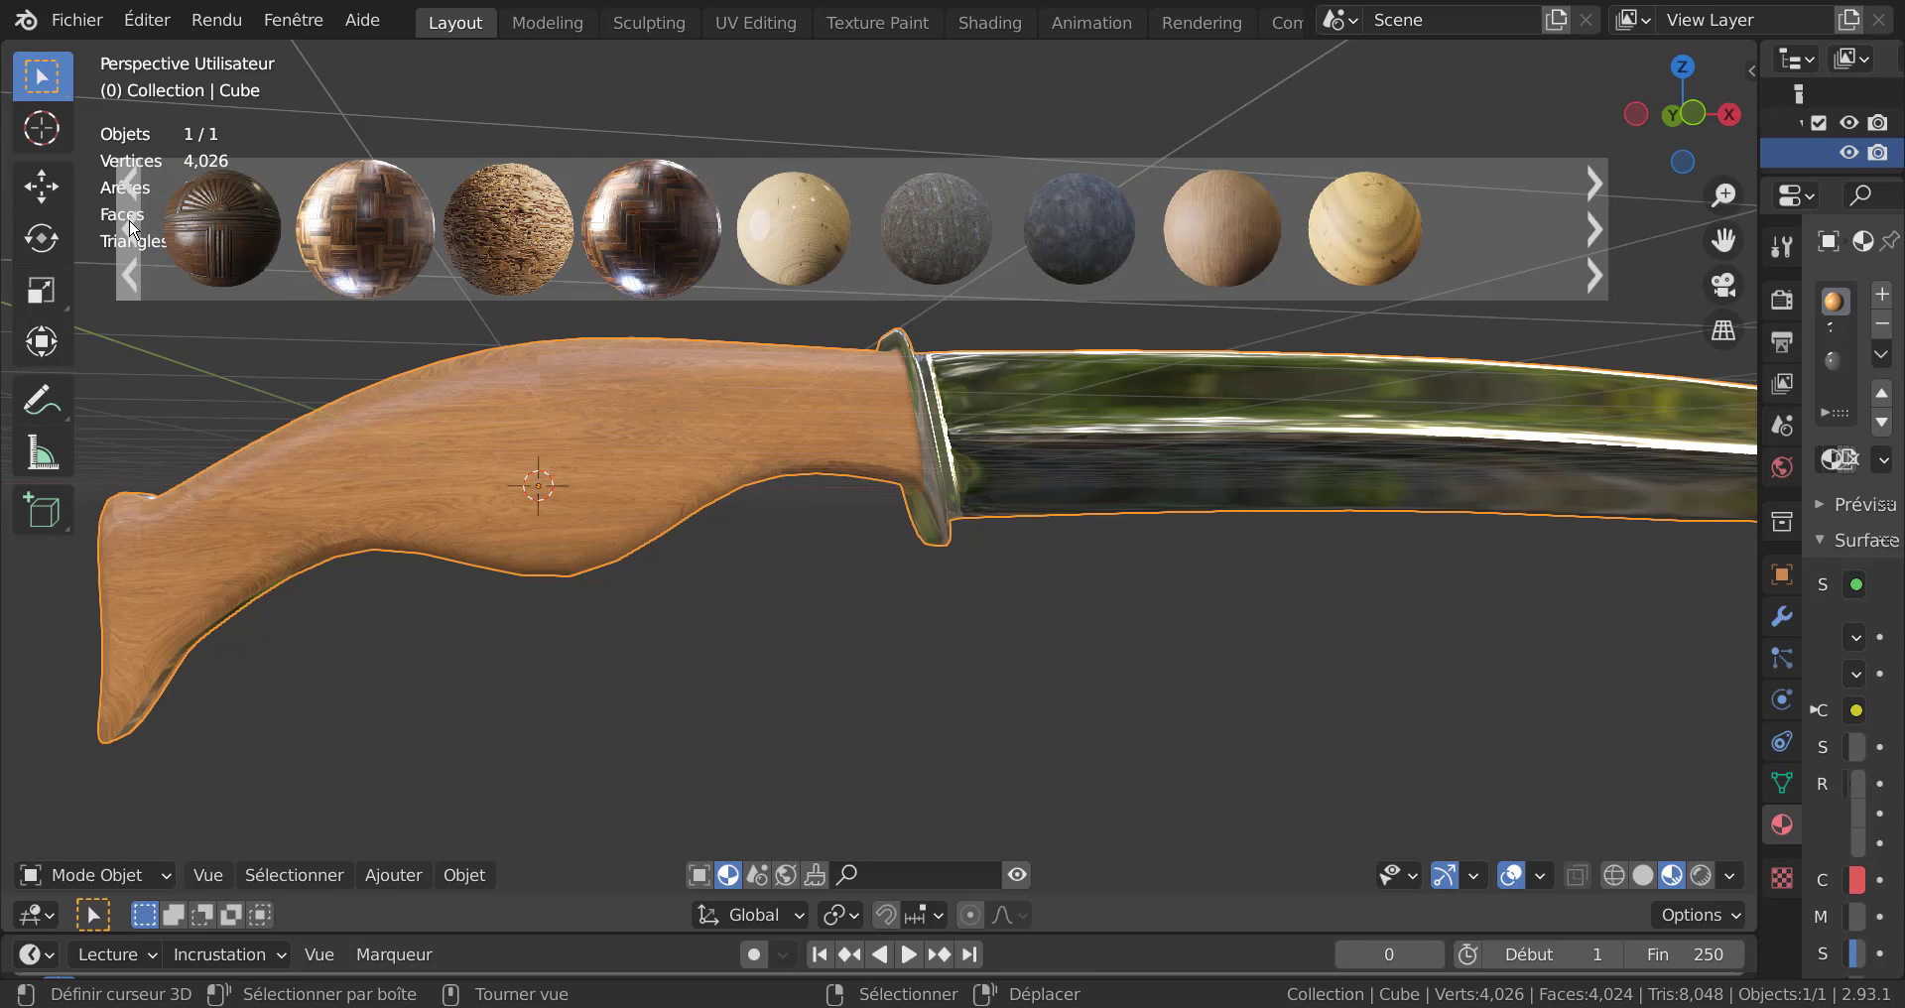
pyautogui.click(130, 228)
pyautogui.click(130, 228)
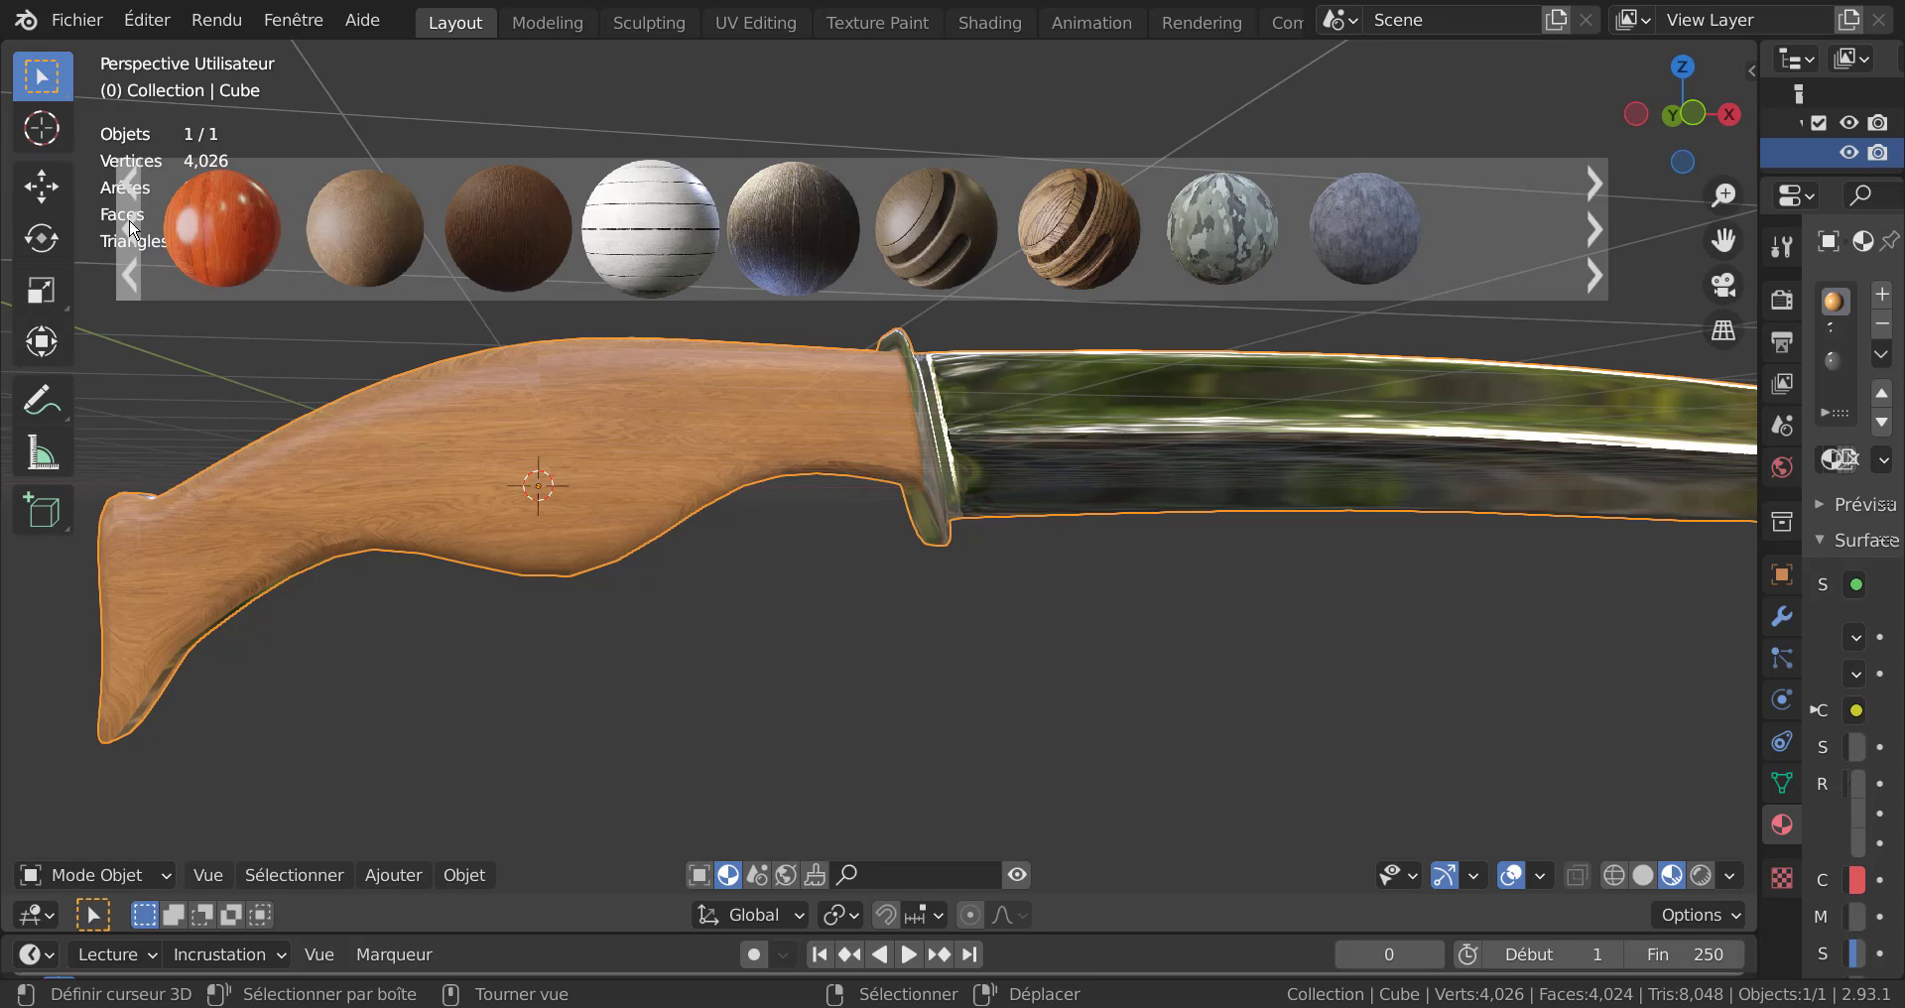
pyautogui.click(132, 228)
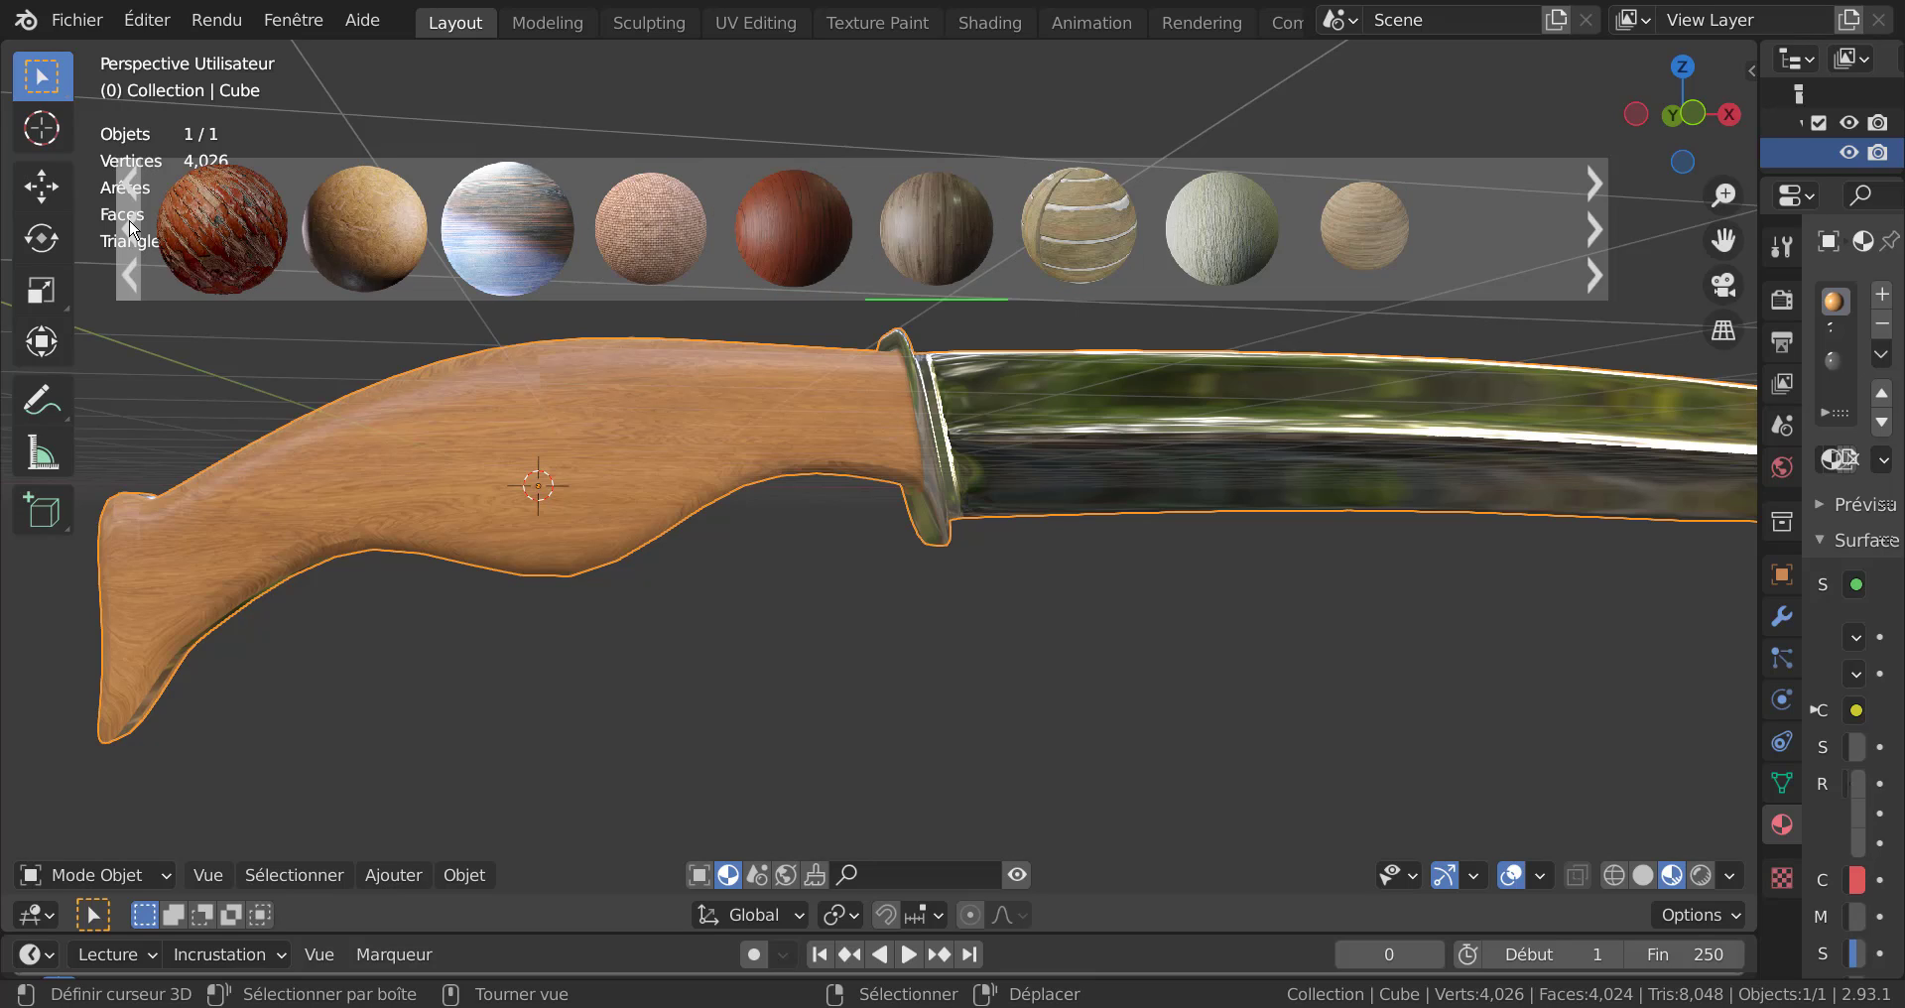
pyautogui.click(132, 228)
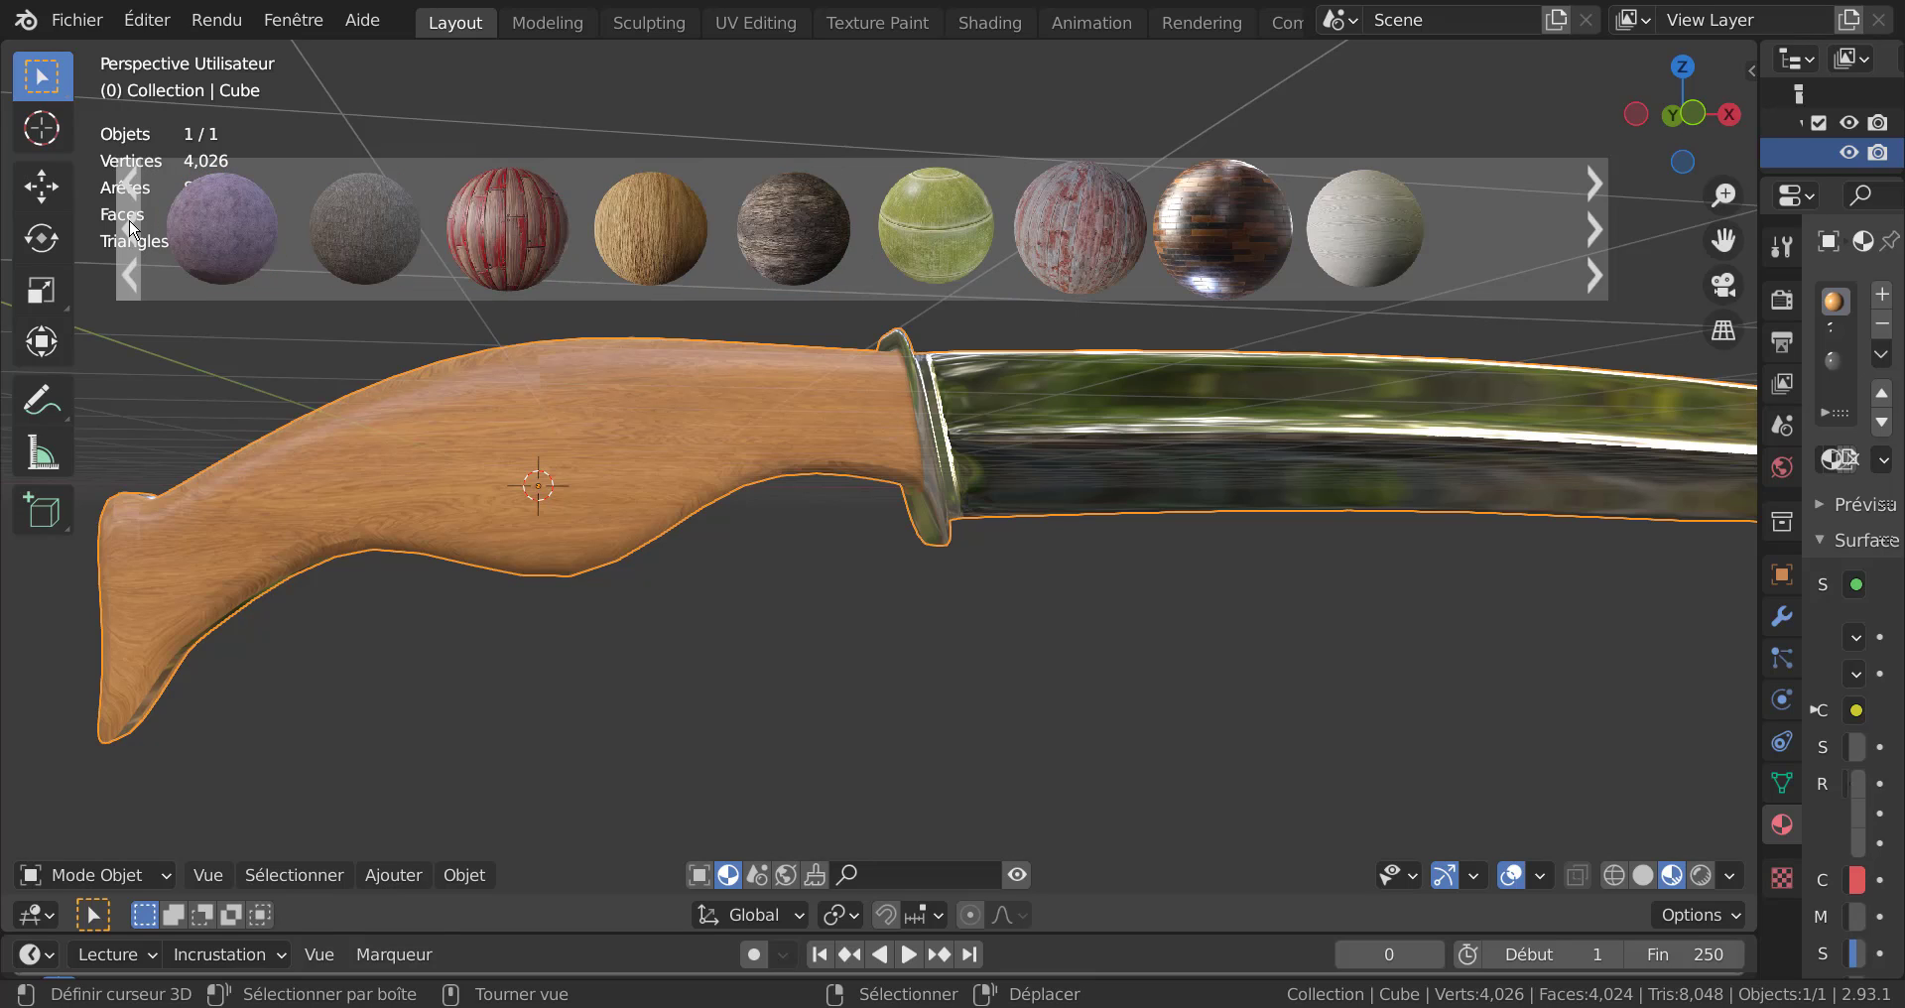
pyautogui.click(132, 228)
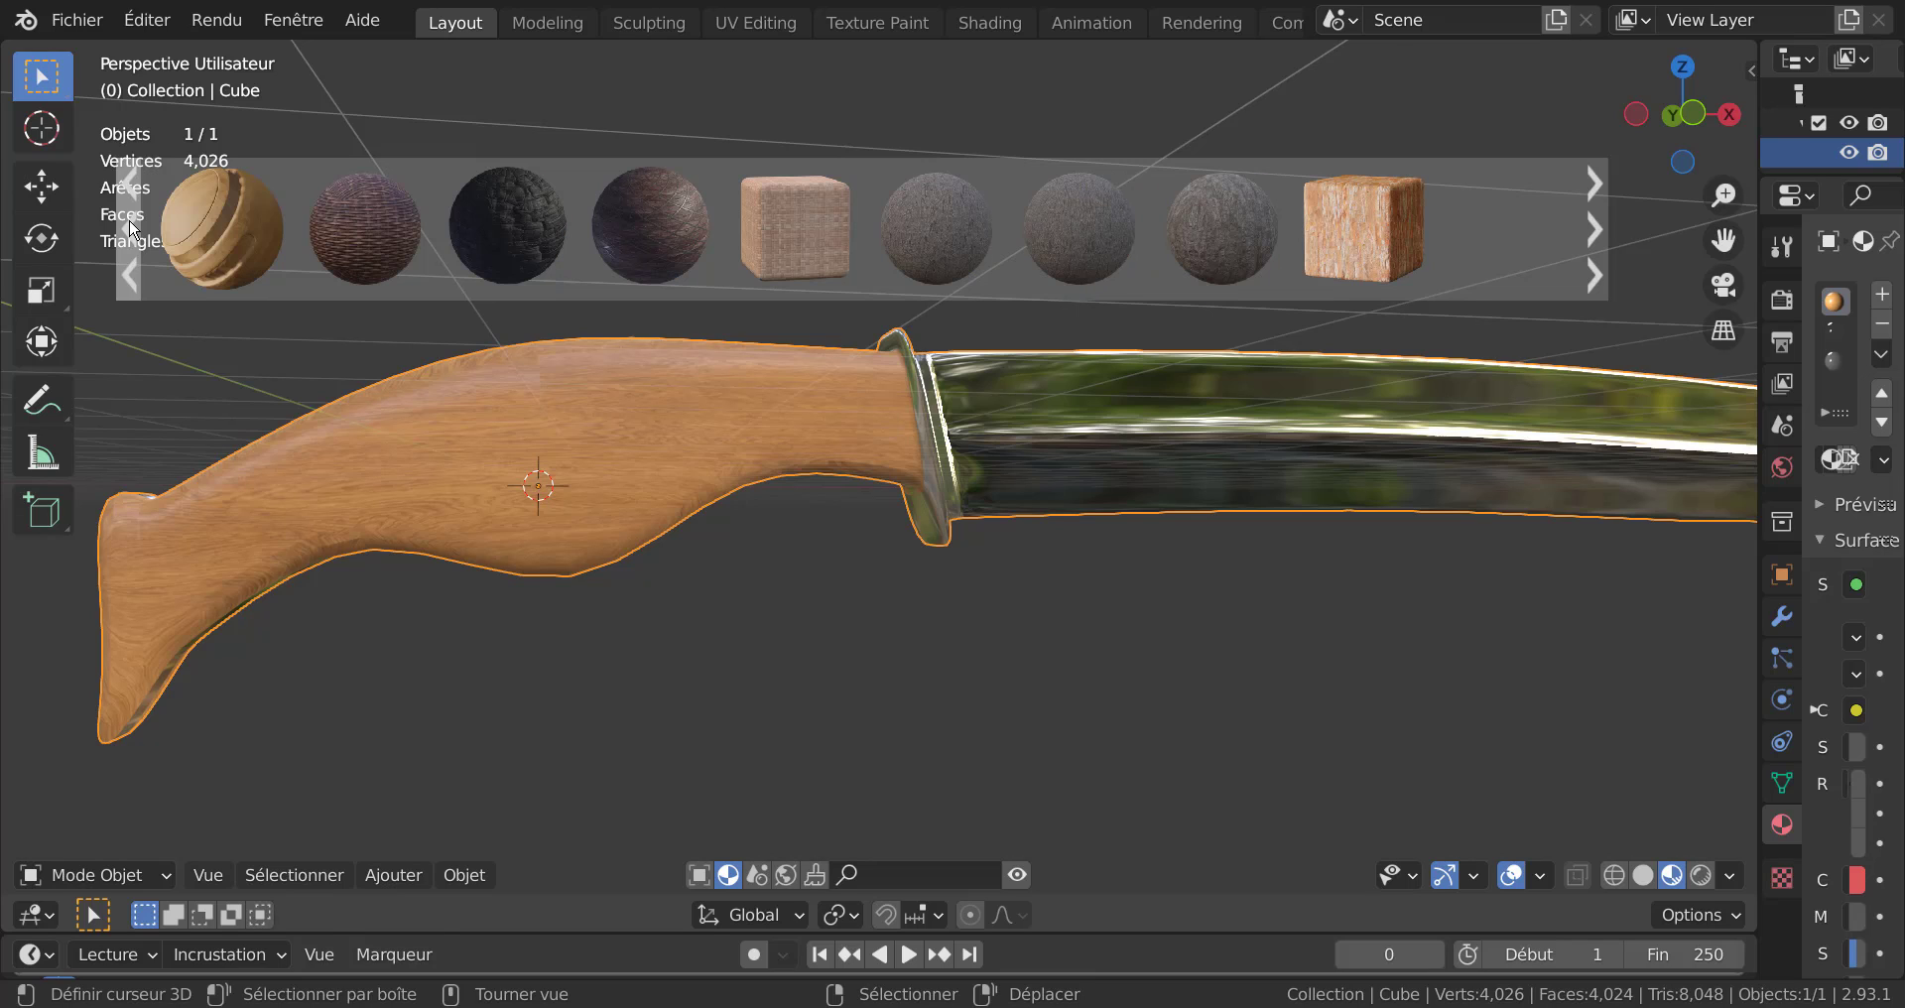
pyautogui.click(132, 228)
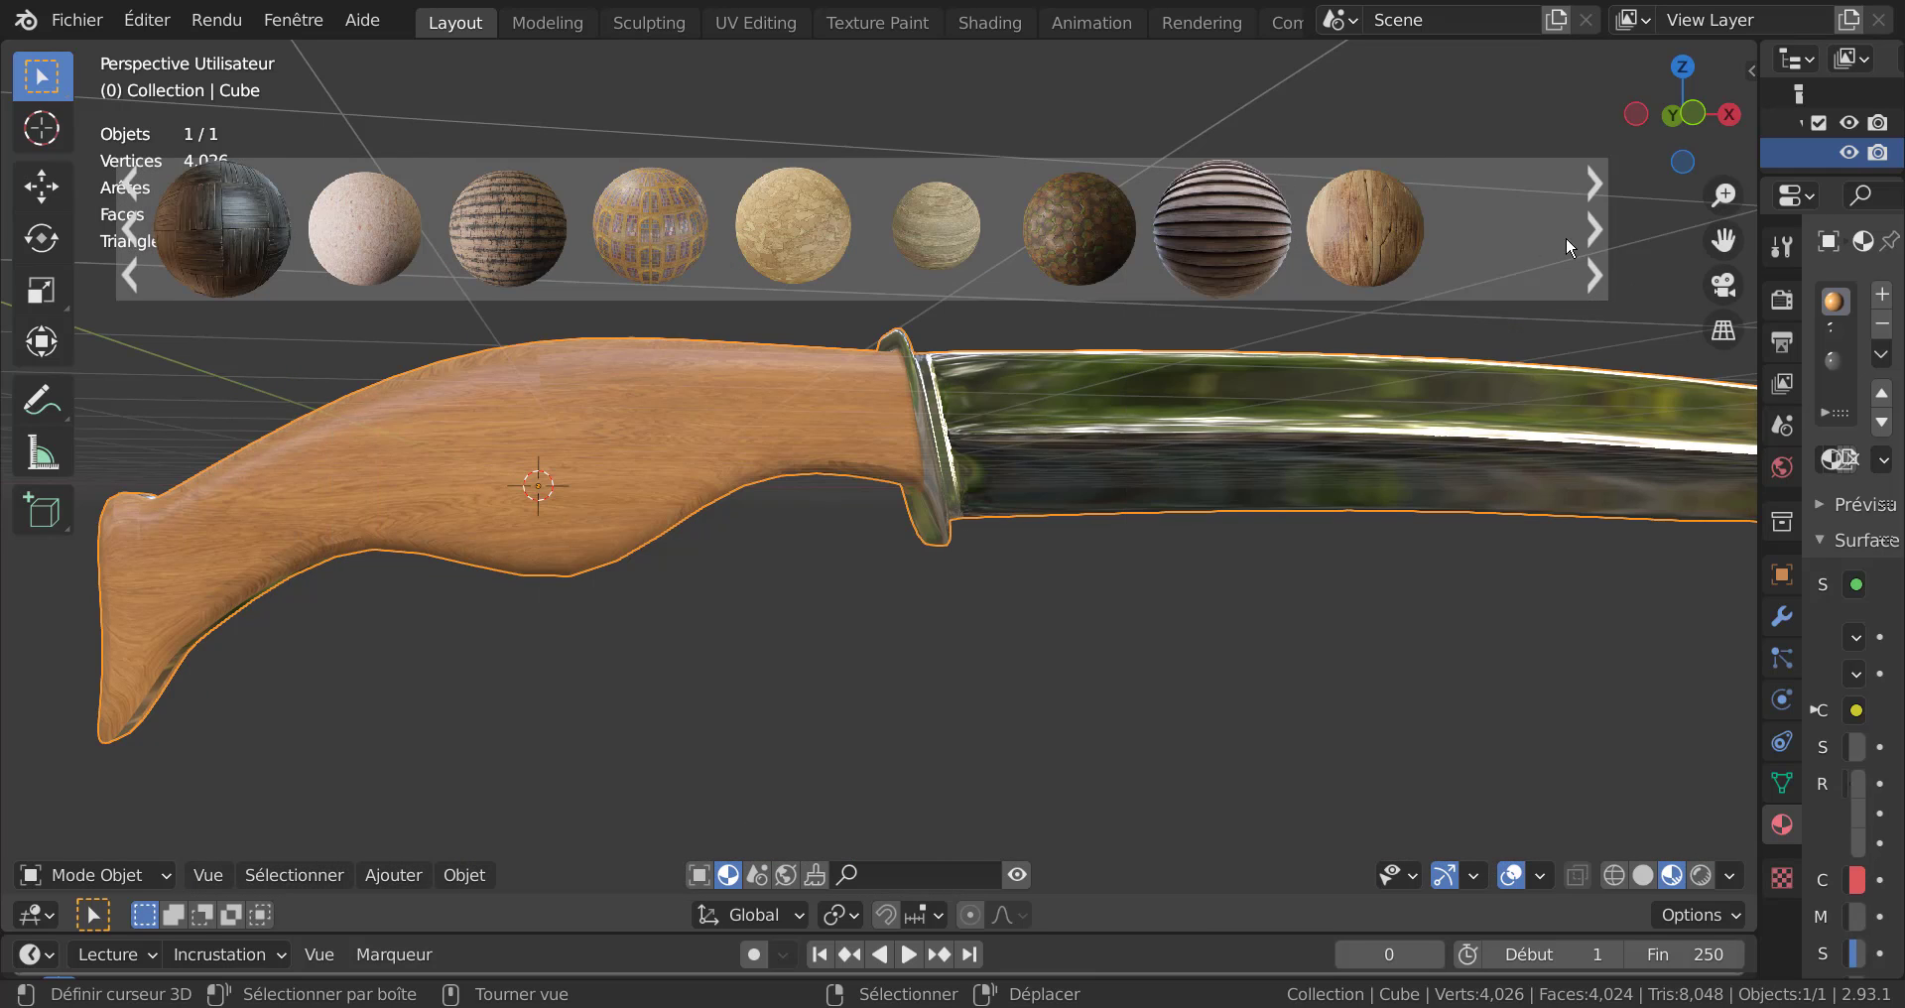
pyautogui.click(1594, 231)
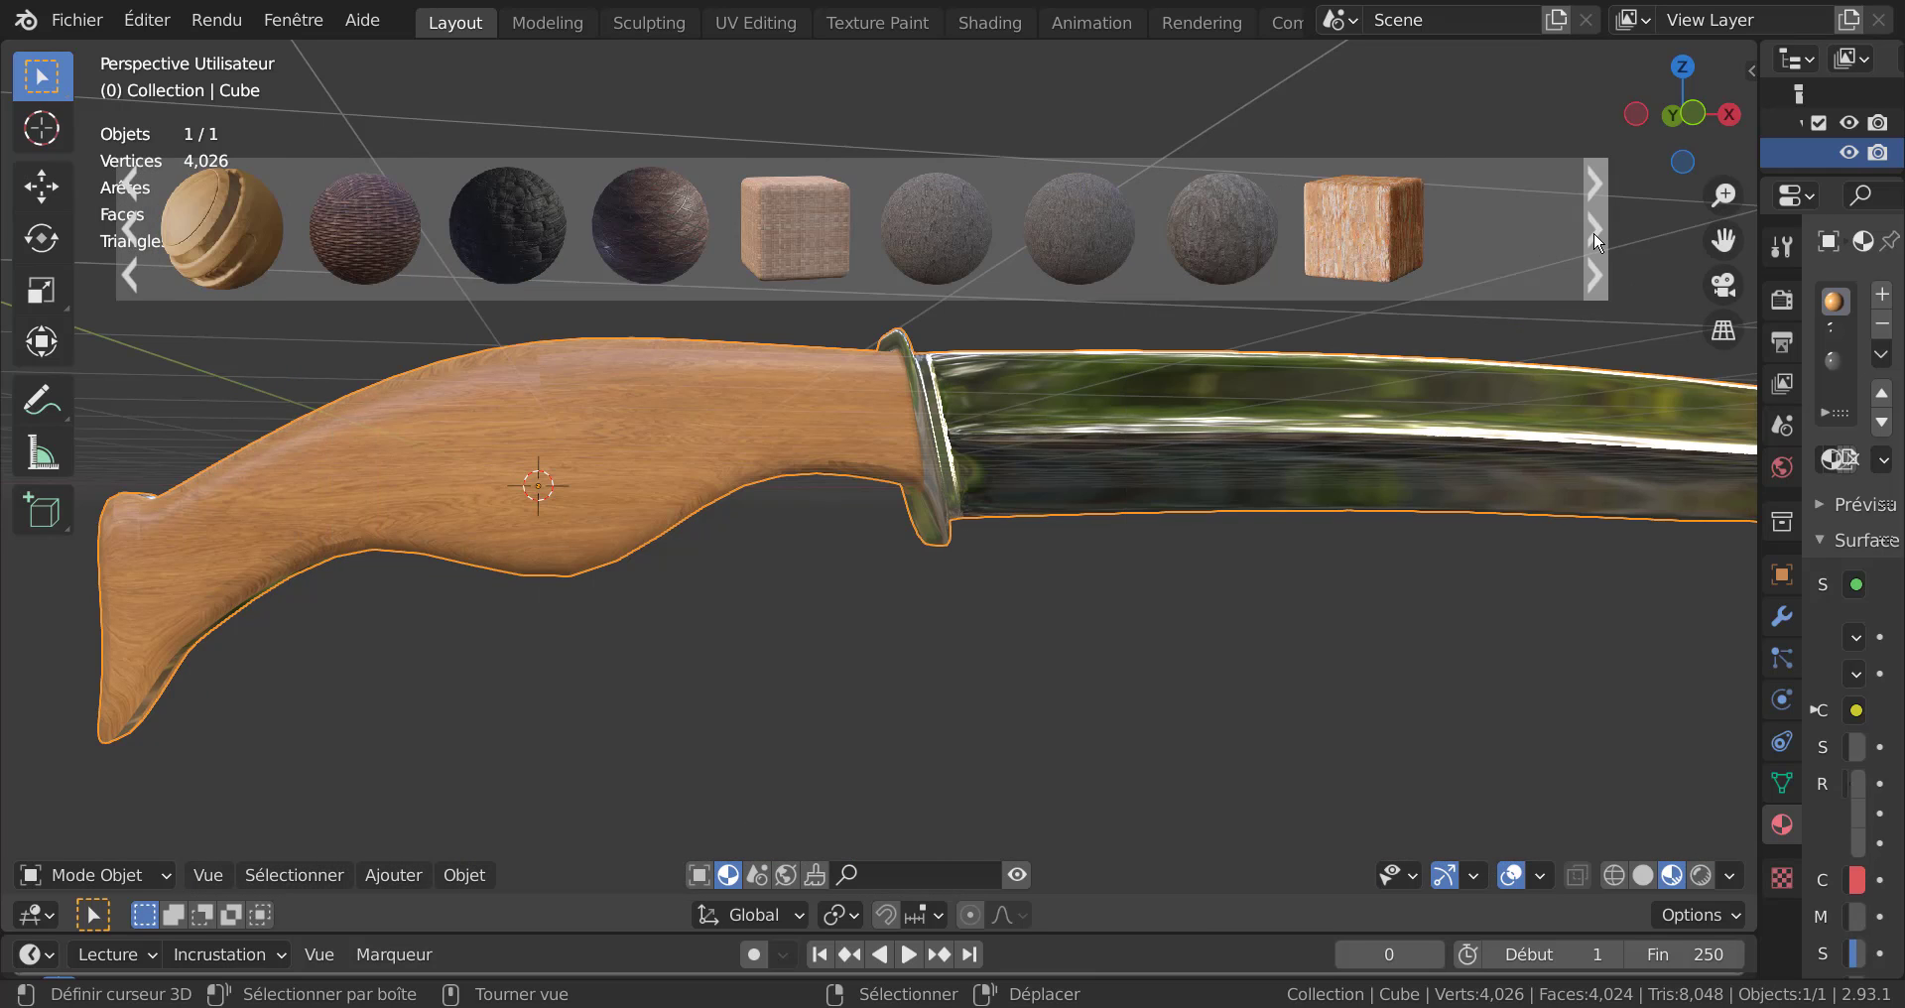
pyautogui.click(1594, 240)
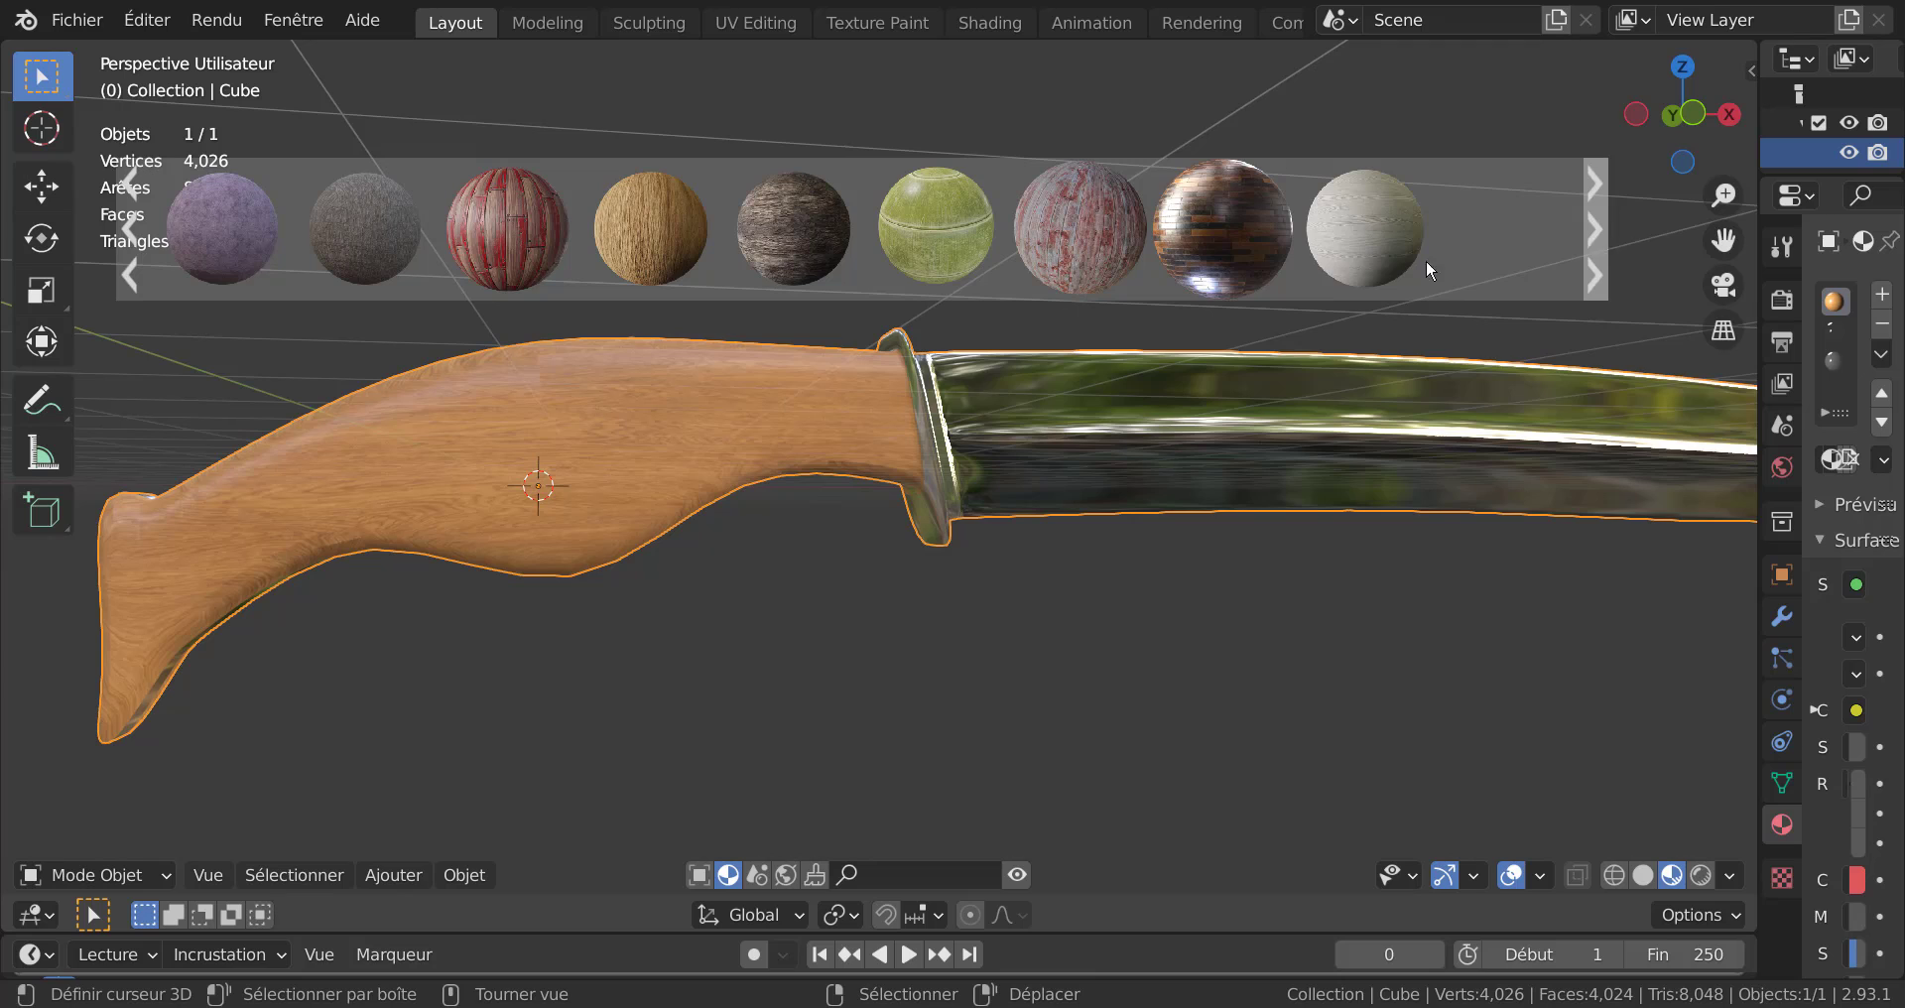
# Apply the BlenderKit Wood03 PBR material to the knife handle and widen the properties area to show its material slots.
pyautogui.moveTo(671, 254)
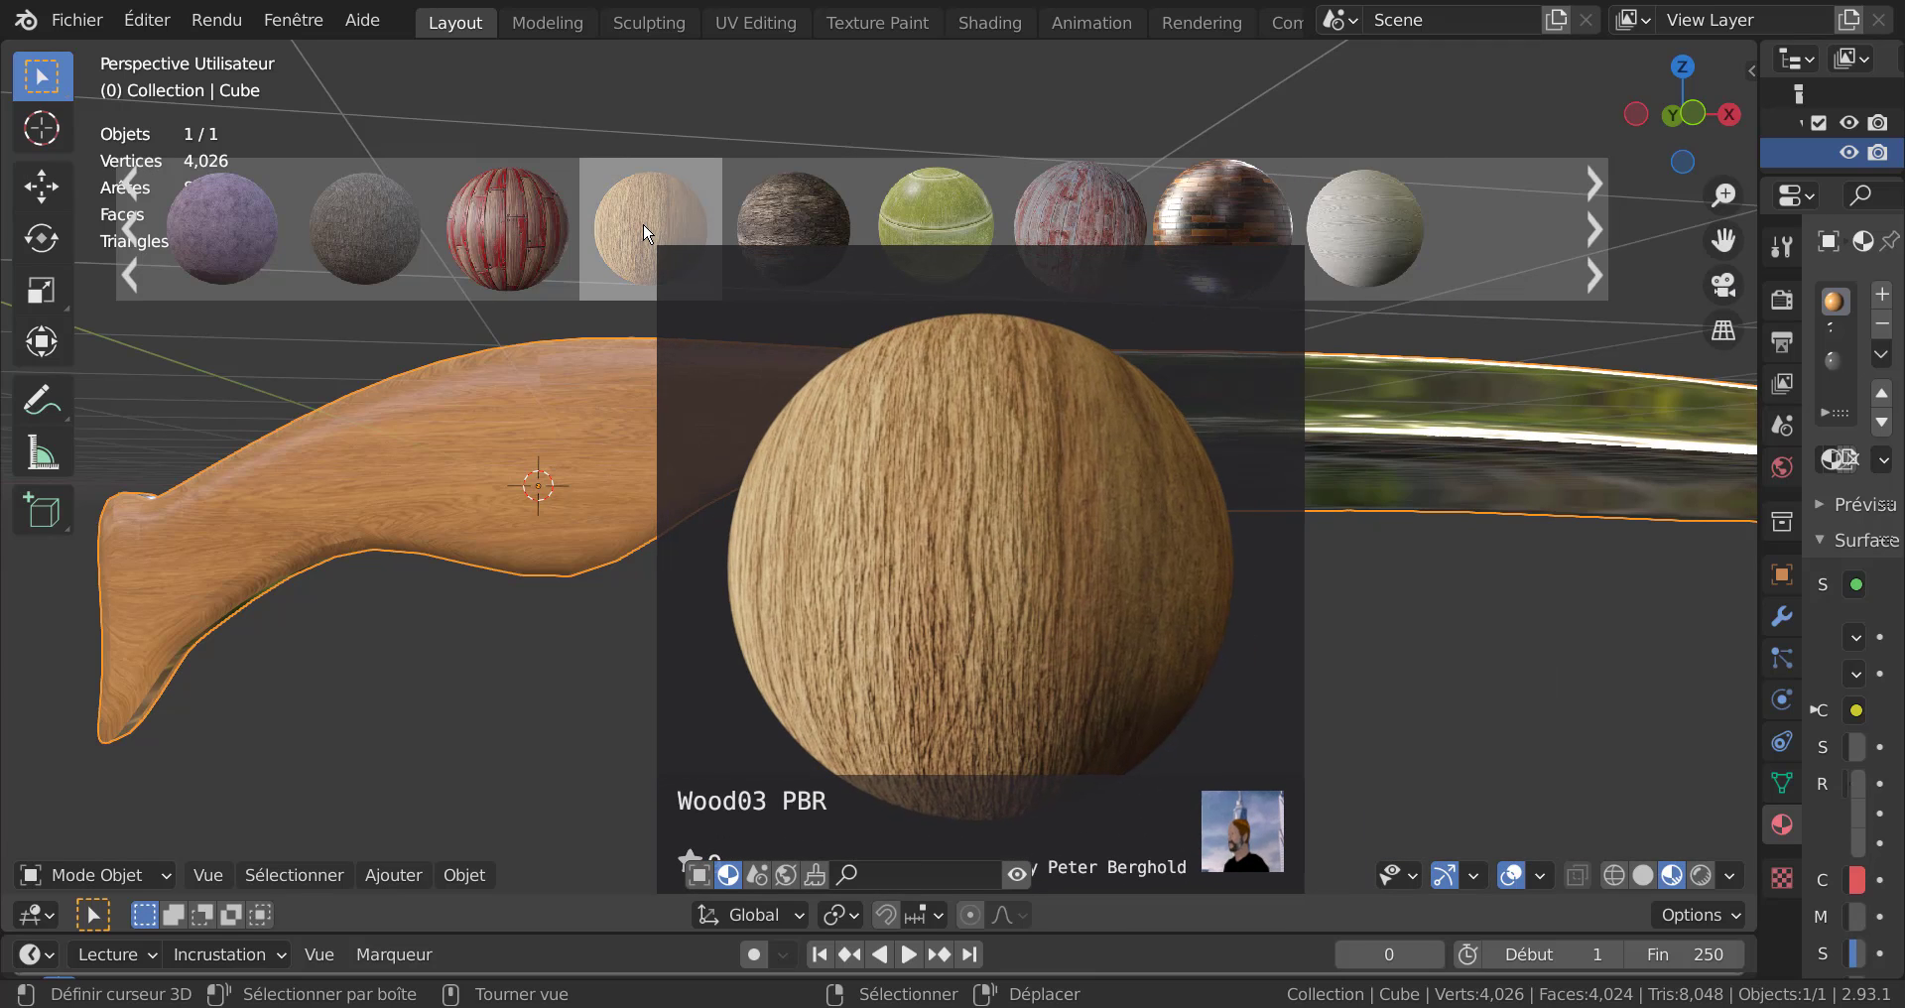
pyautogui.moveTo(647, 235); pyautogui.dragTo(541, 484)
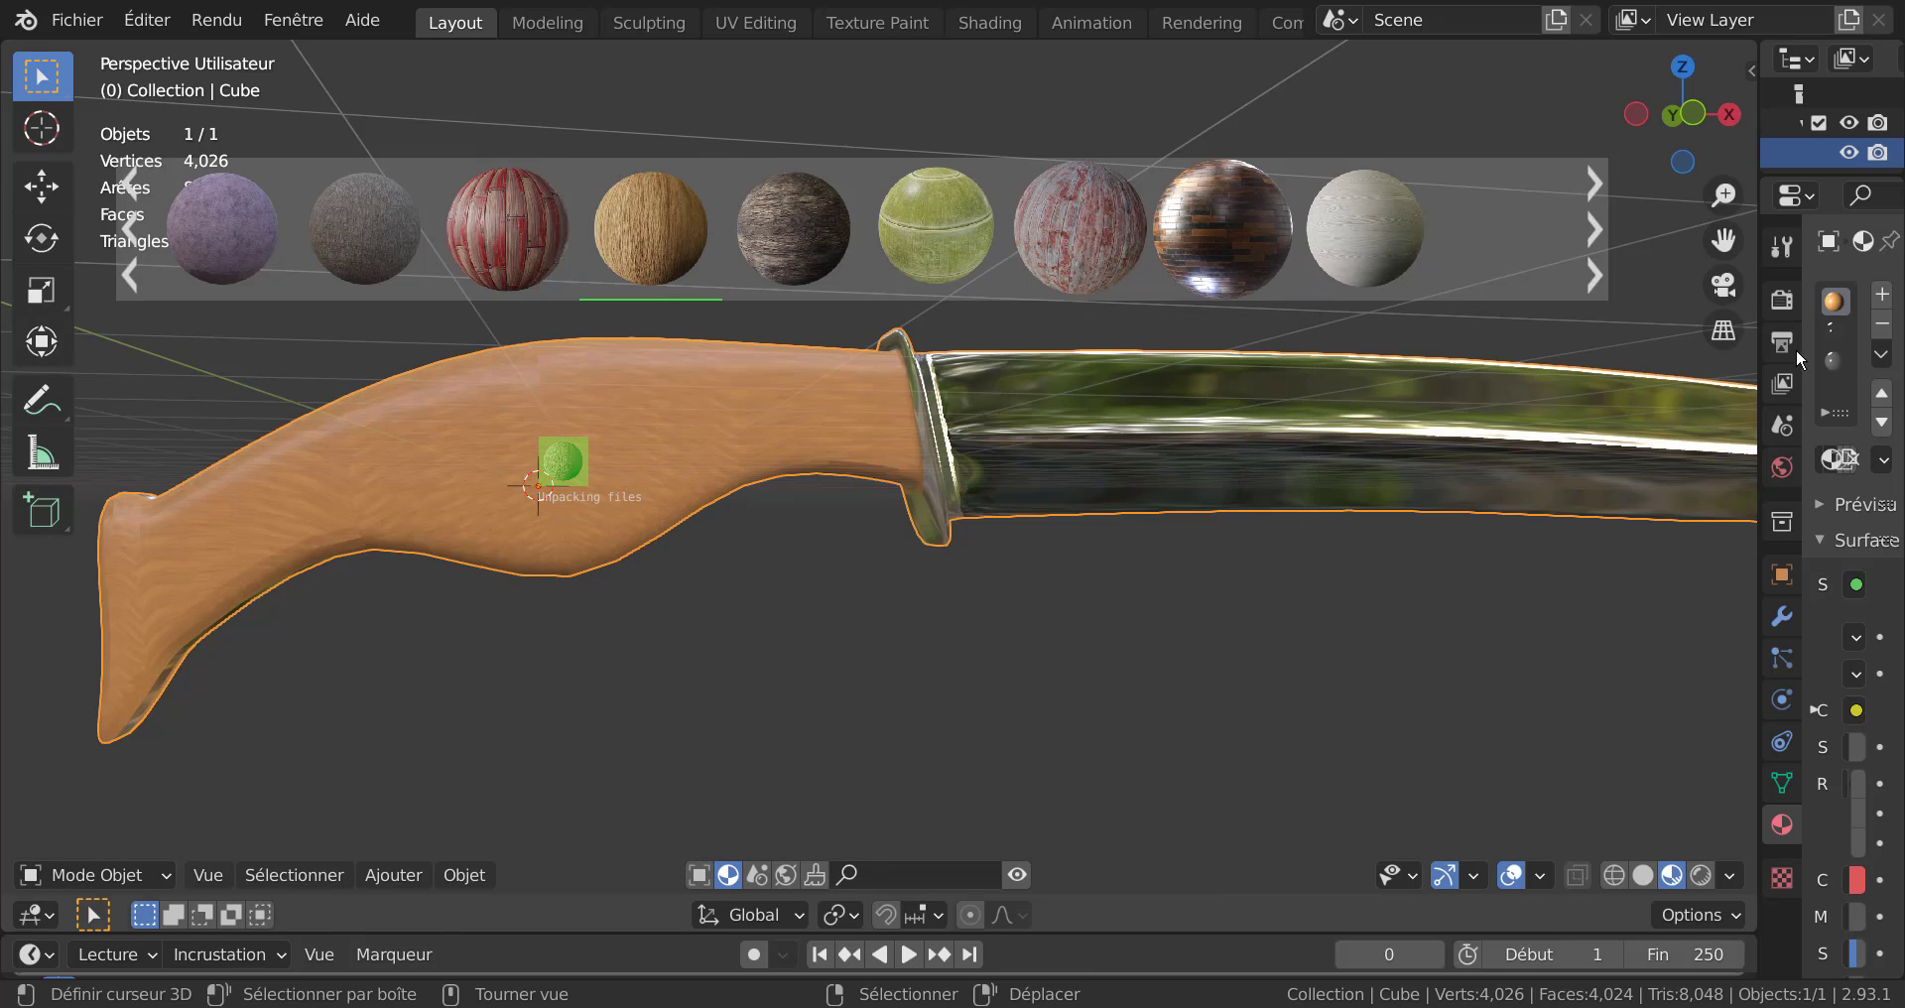
pyautogui.moveTo(1757, 356); pyautogui.dragTo(1370, 356)
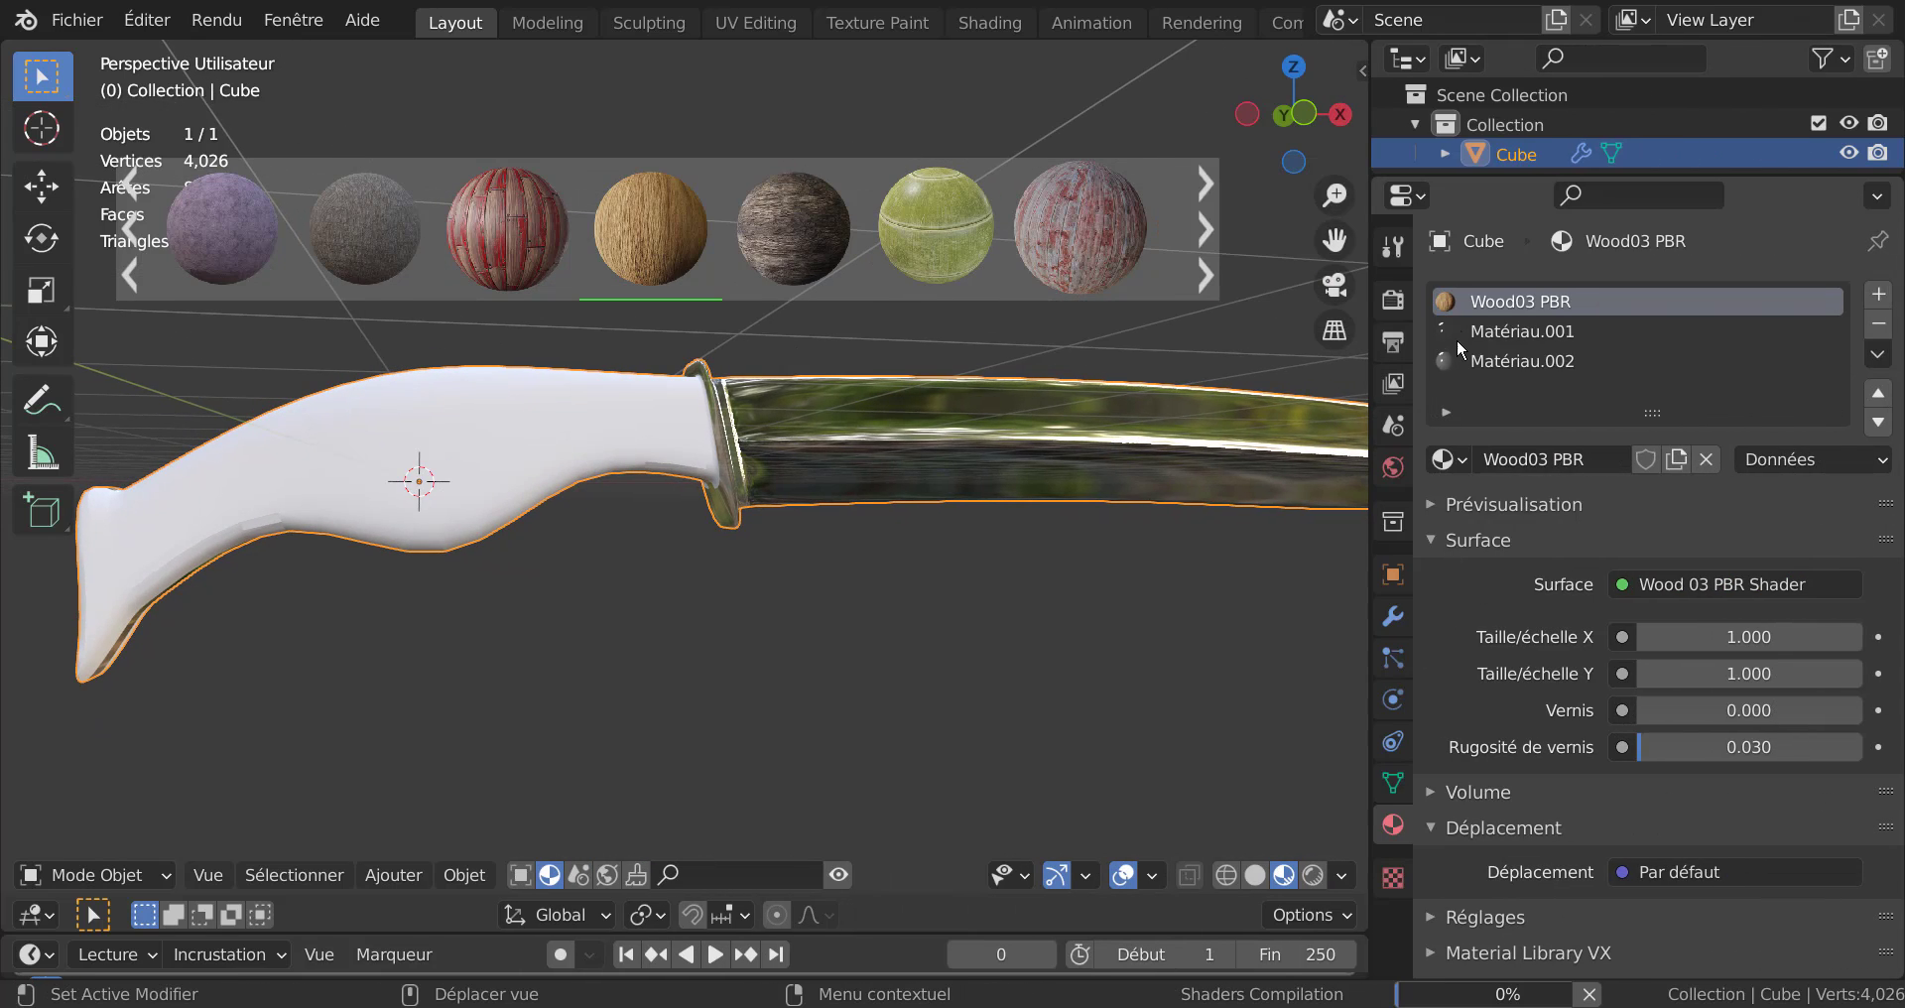
pyautogui.click(1443, 462)
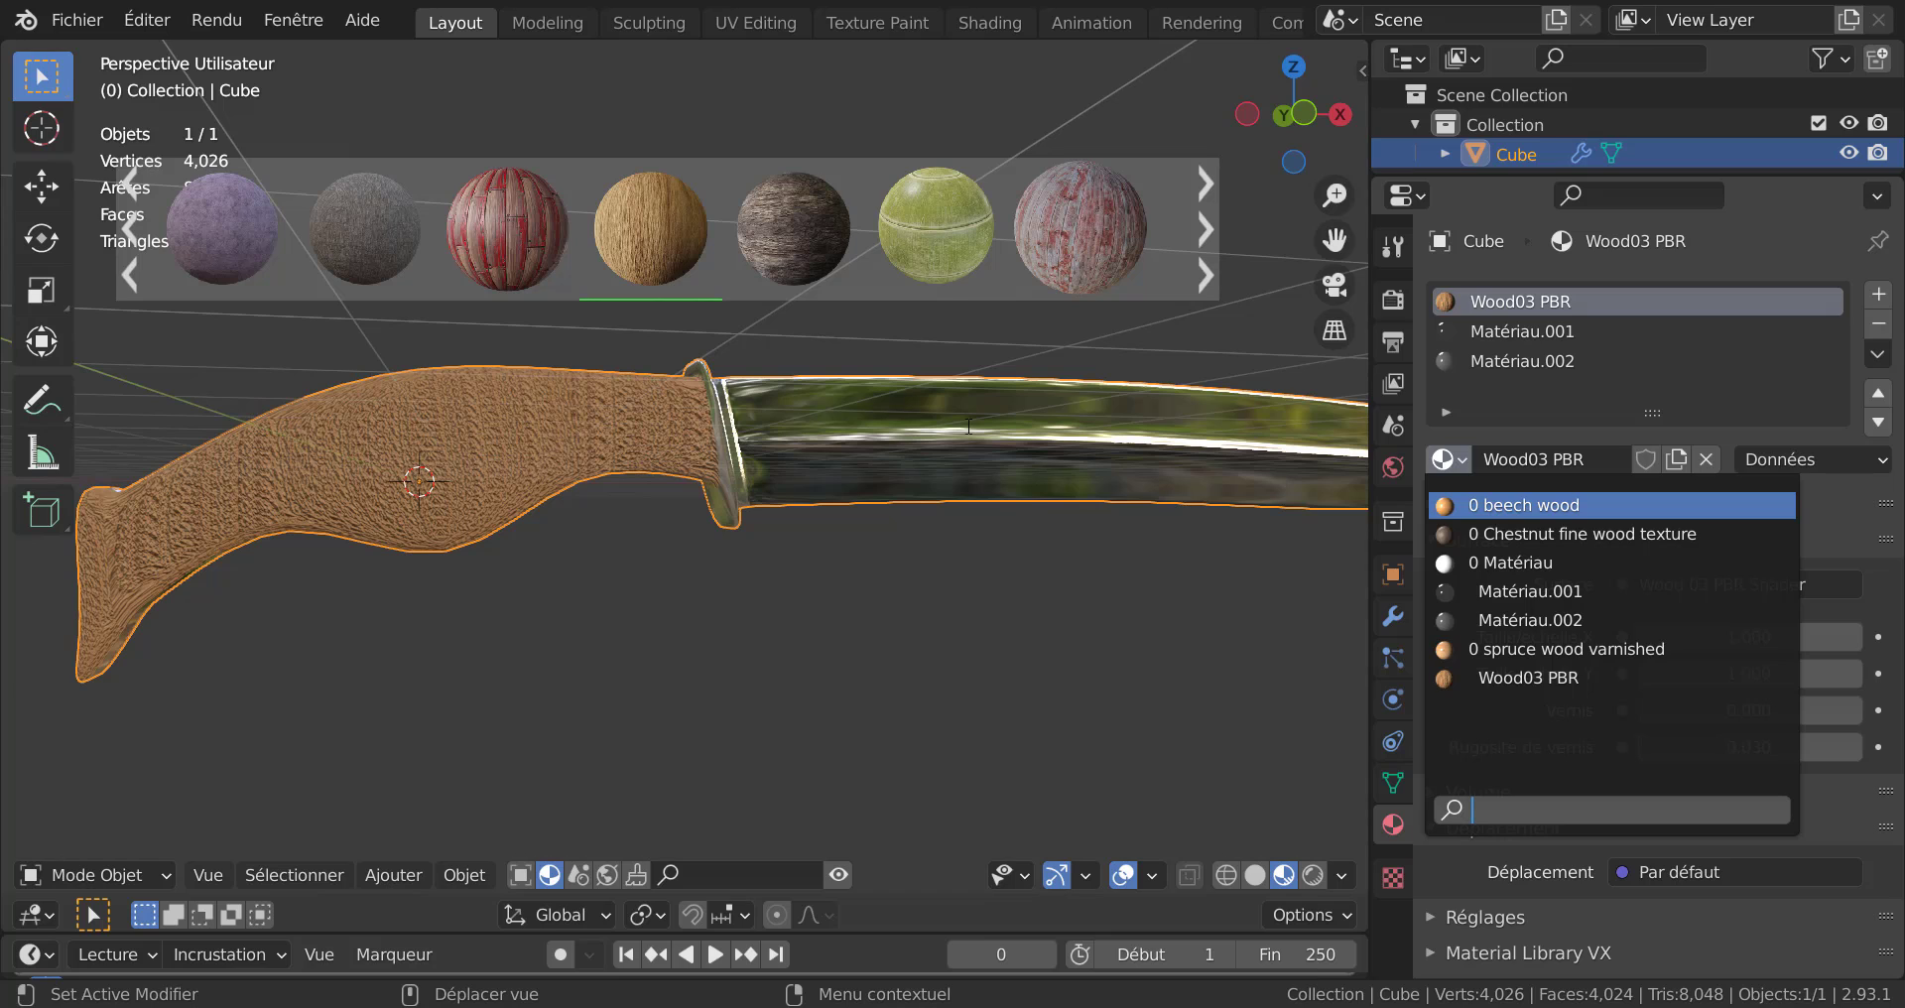
pyautogui.click(839, 875)
pyautogui.click(840, 875)
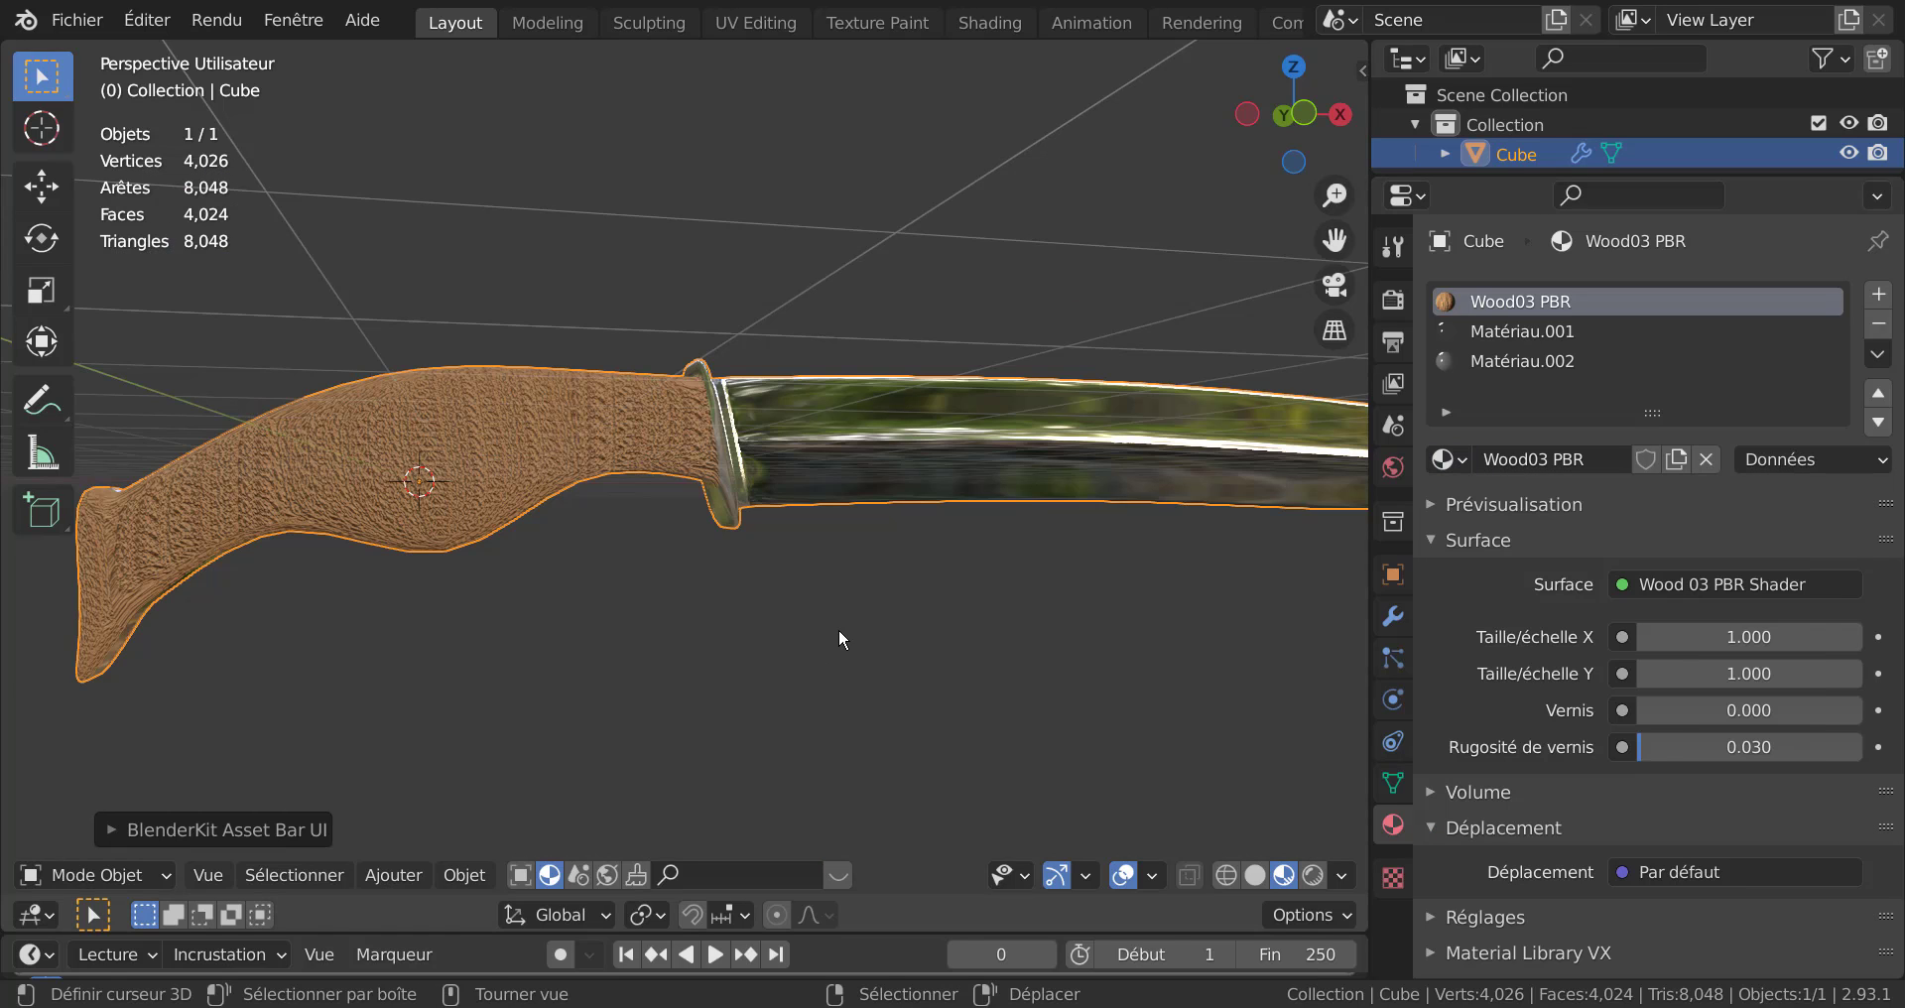
# Unwrap the handle over the Wood03 texture in the UV Editing workspace with Project from View (Bounds).
pyautogui.click(773, 22)
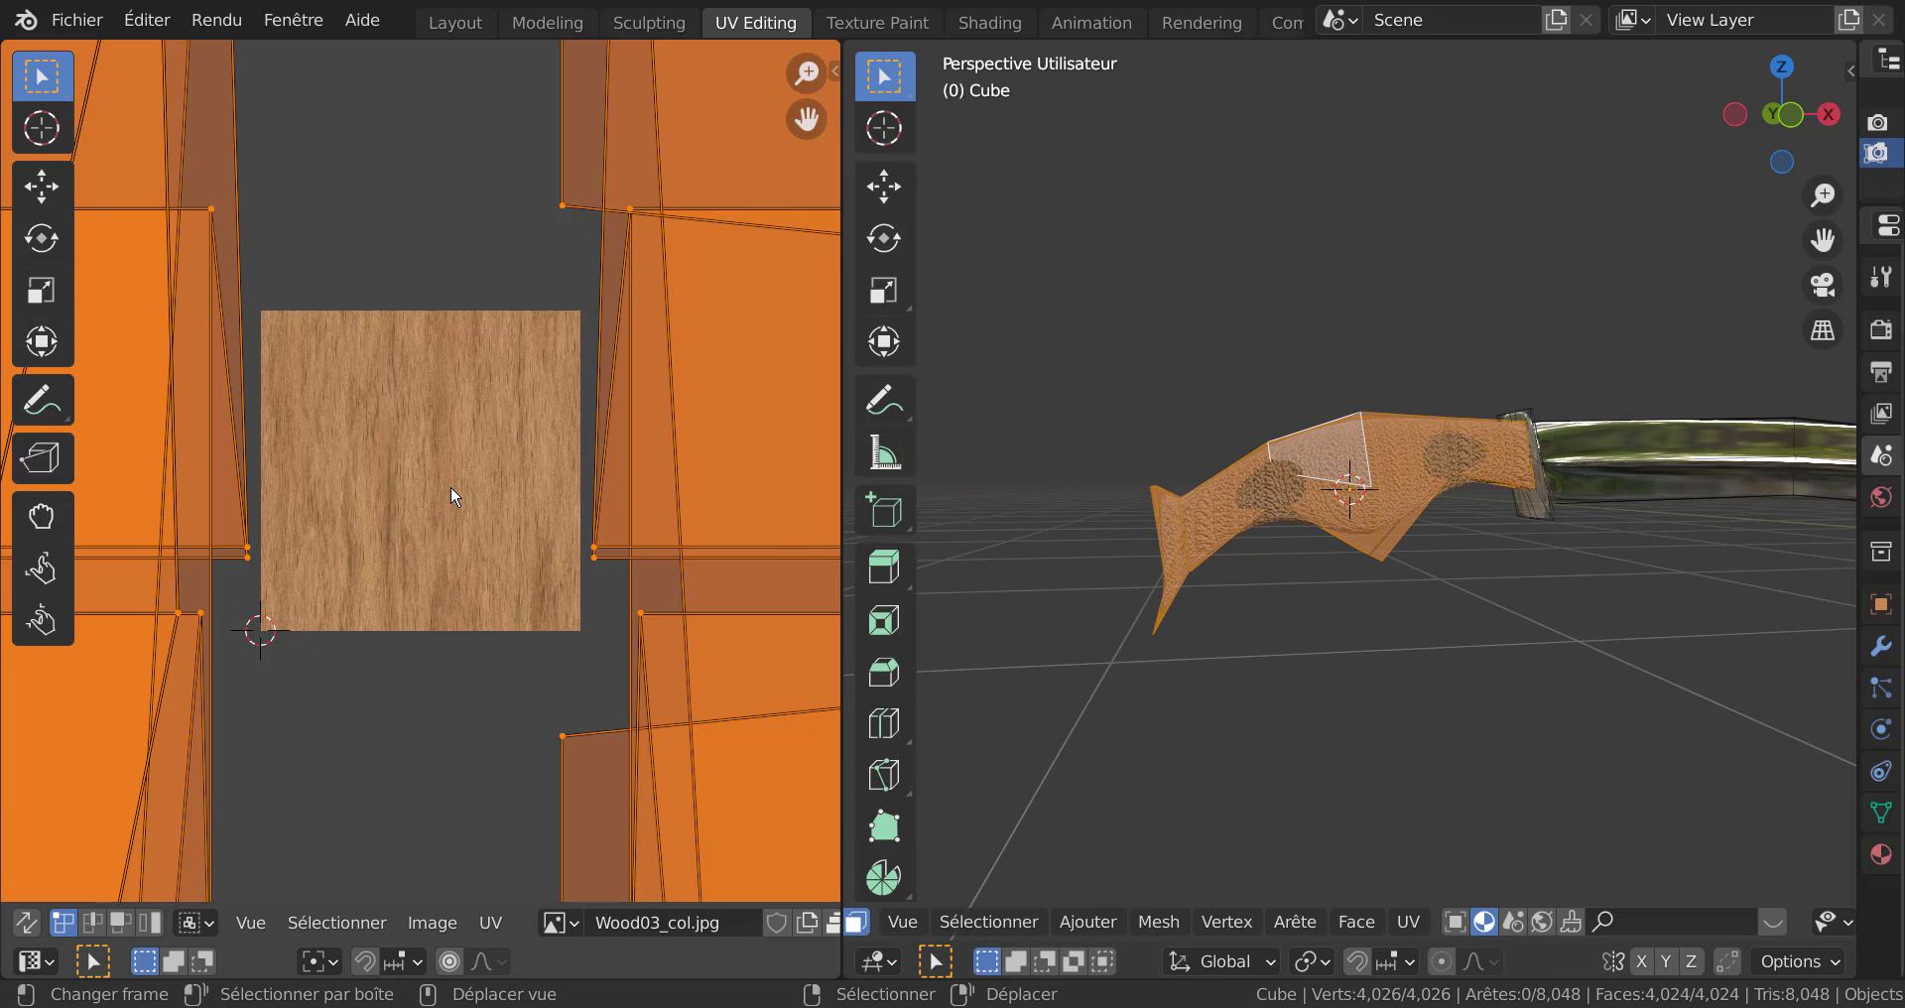
pyautogui.scroll(-7, 450, 485)
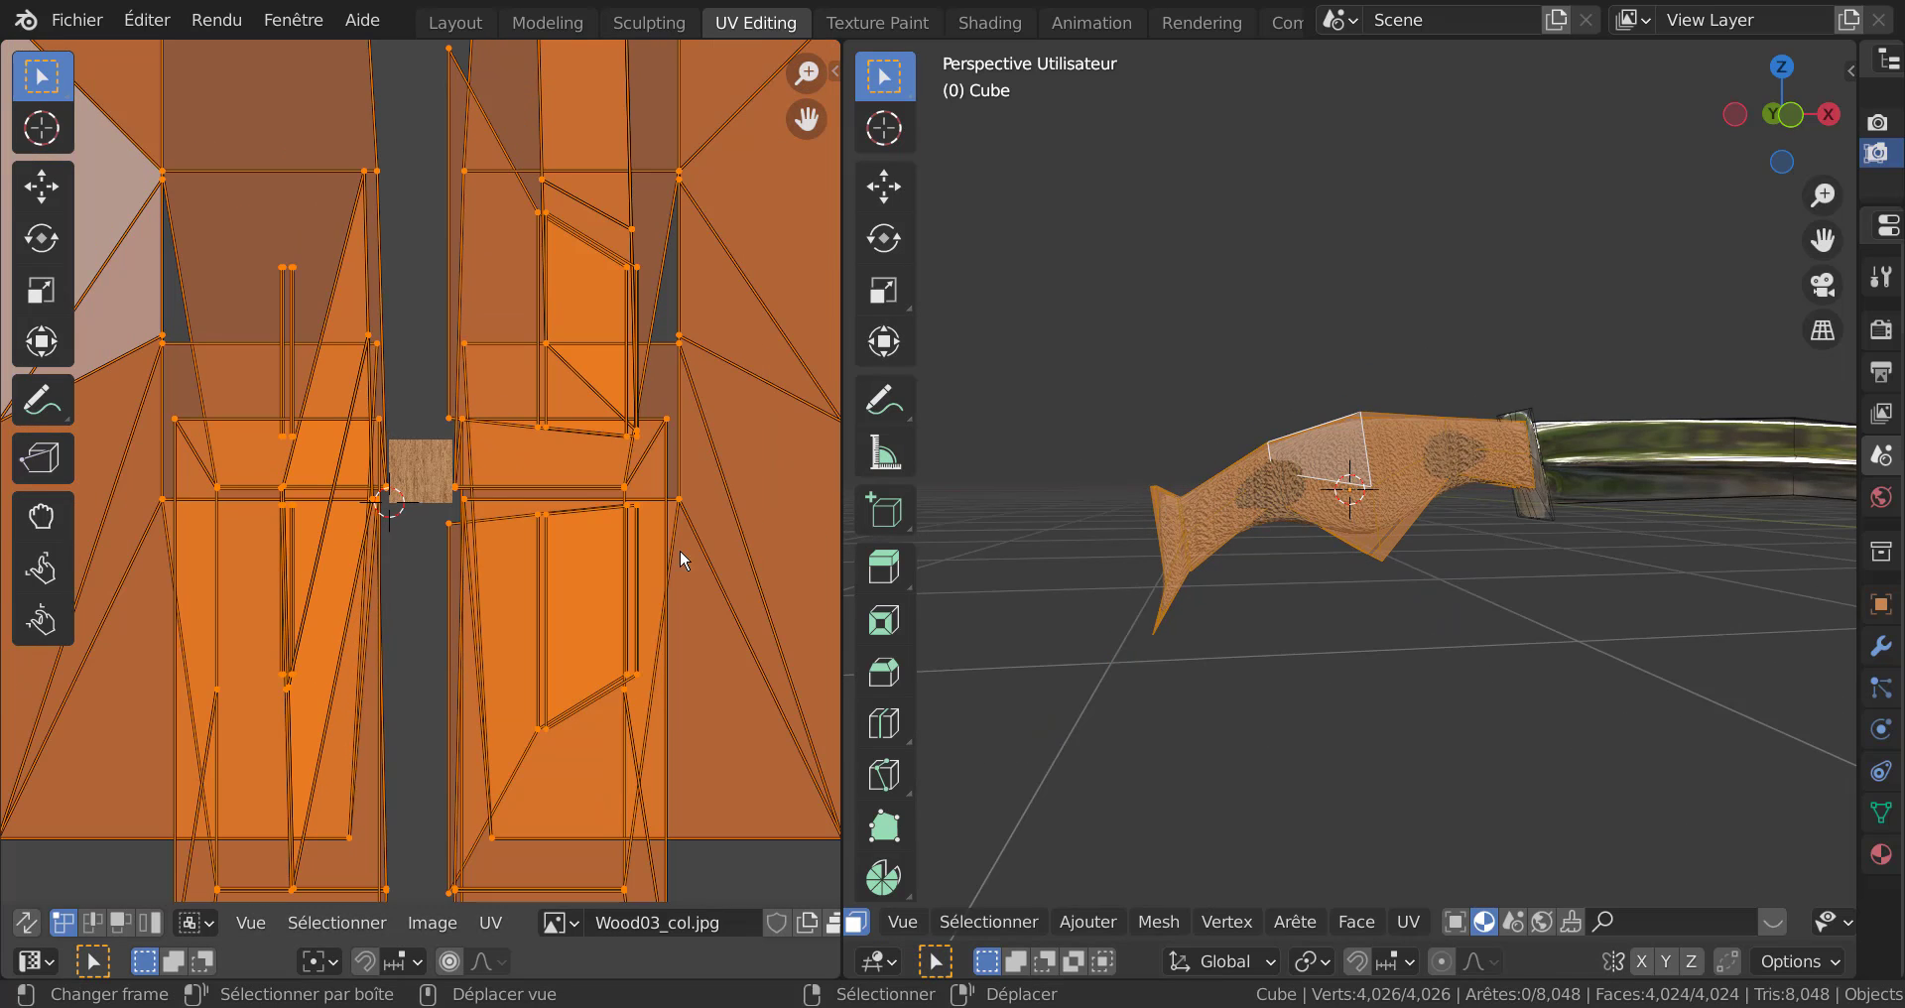
pyautogui.click(1407, 921)
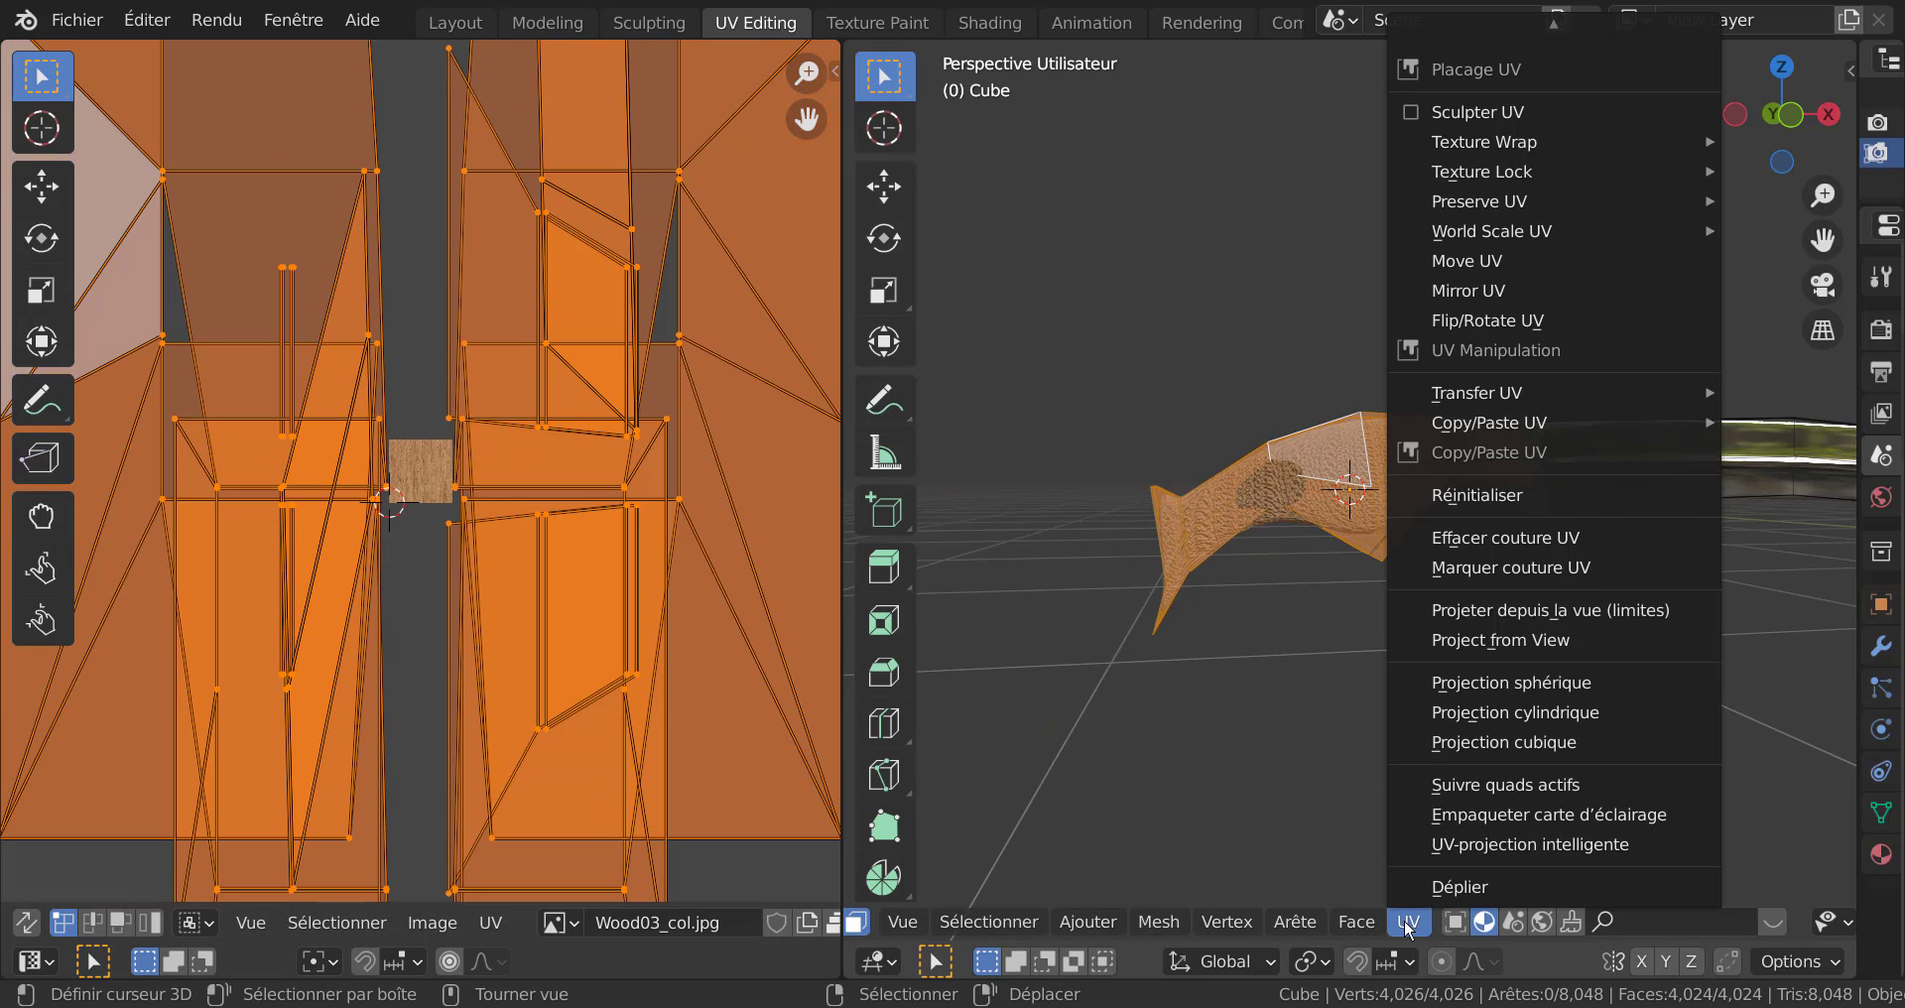
pyautogui.click(1510, 612)
pyautogui.scroll(2, 1511, 615)
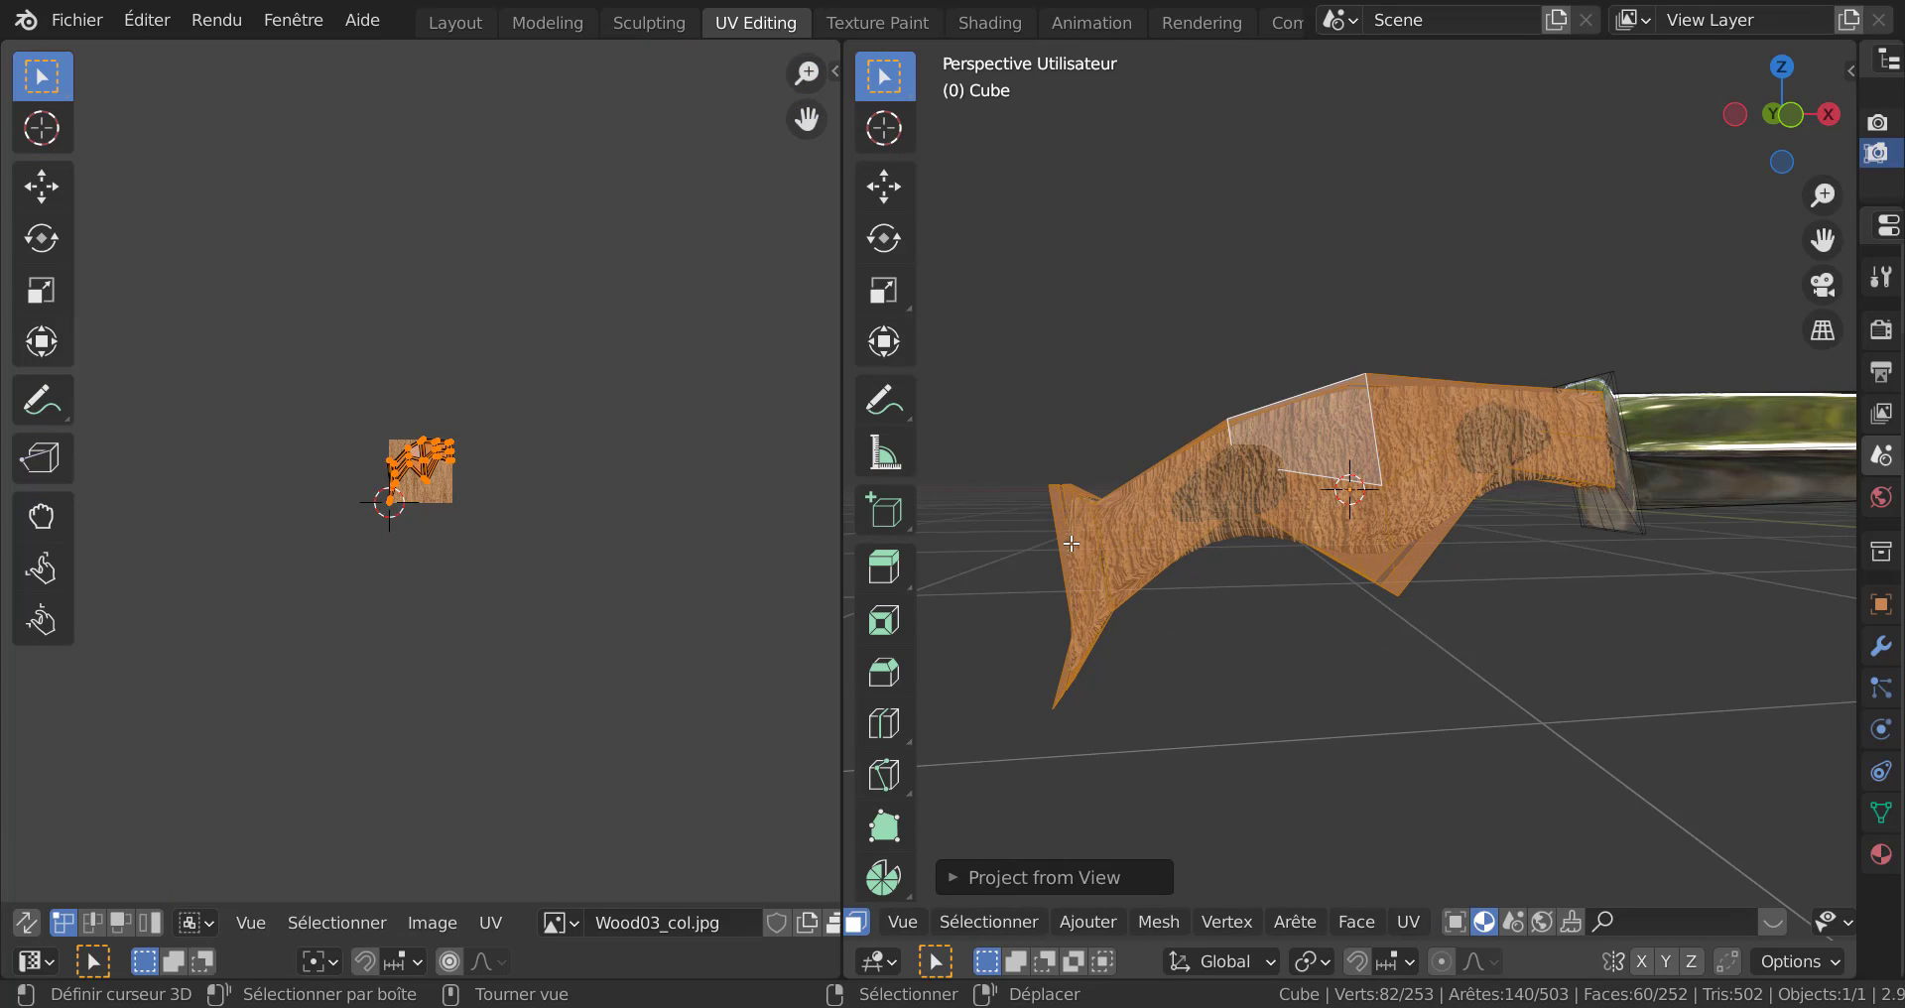
pyautogui.scroll(4, 526, 561)
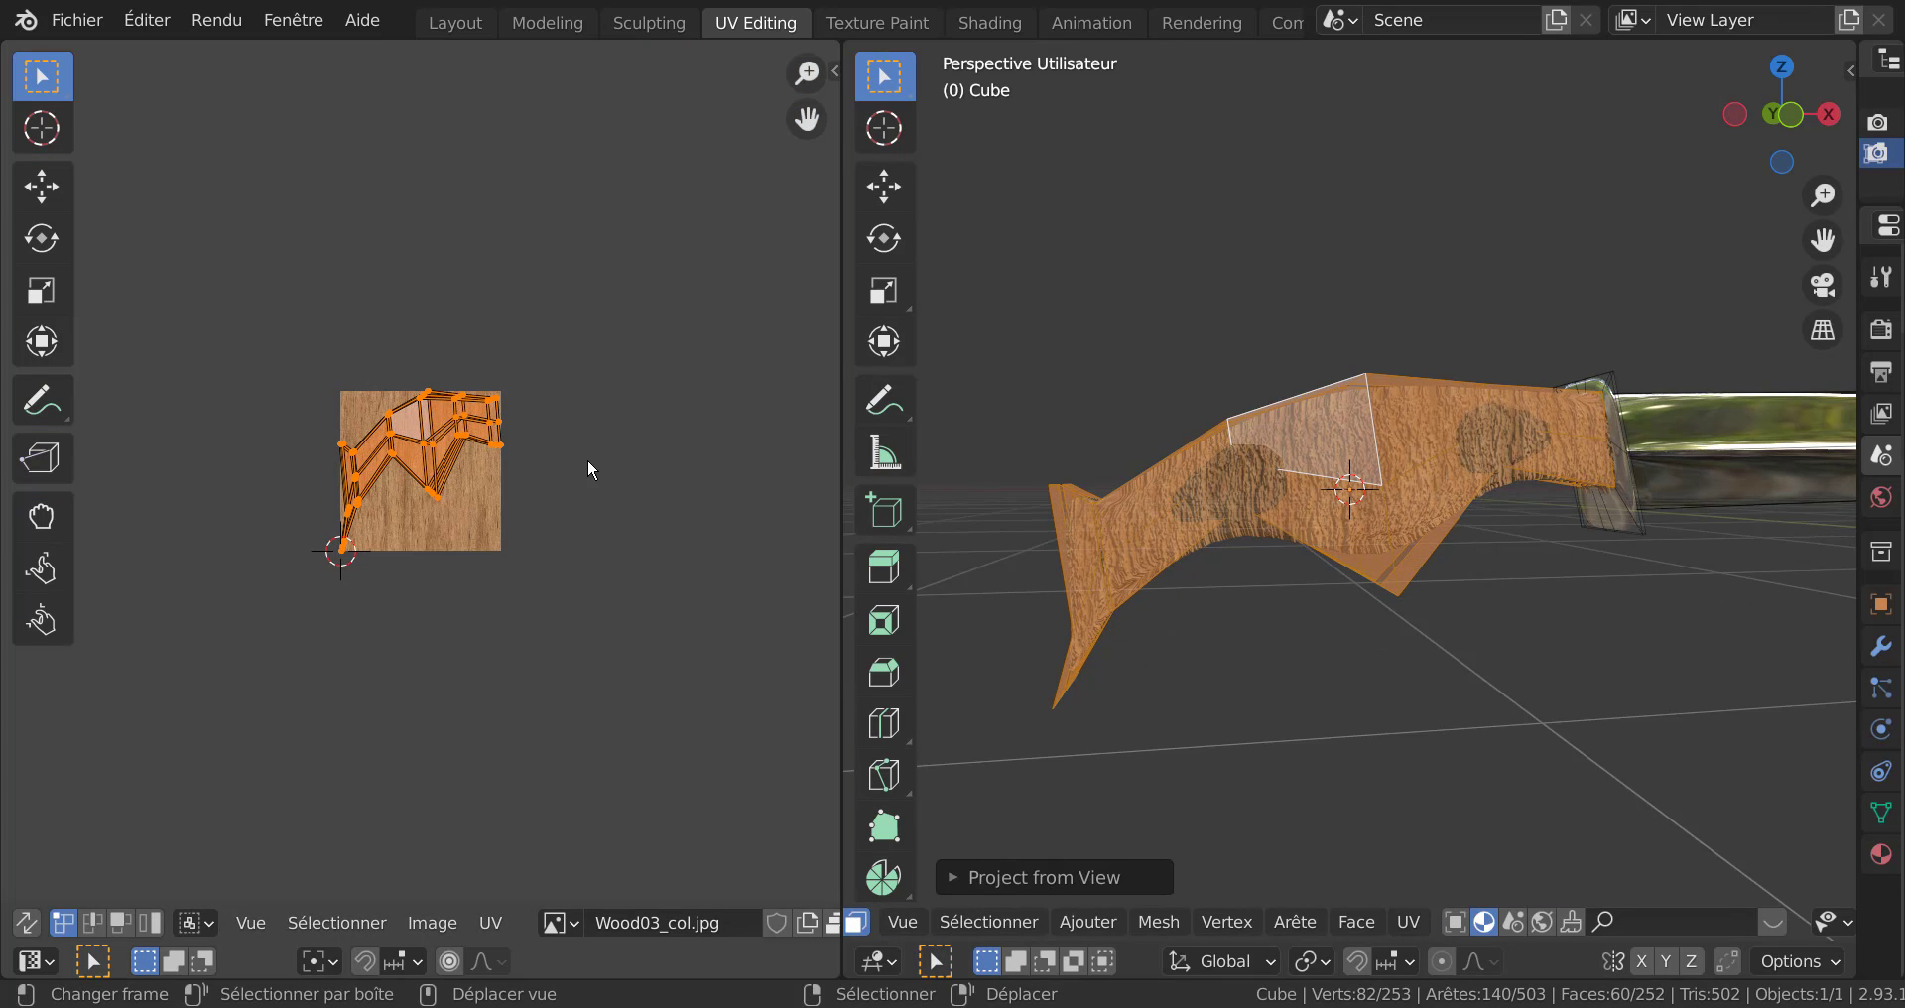
# Rotate the handle's UVs about 94°, scale them up about four times, and check the grain direction in Object Mode.
pyautogui.press('r')
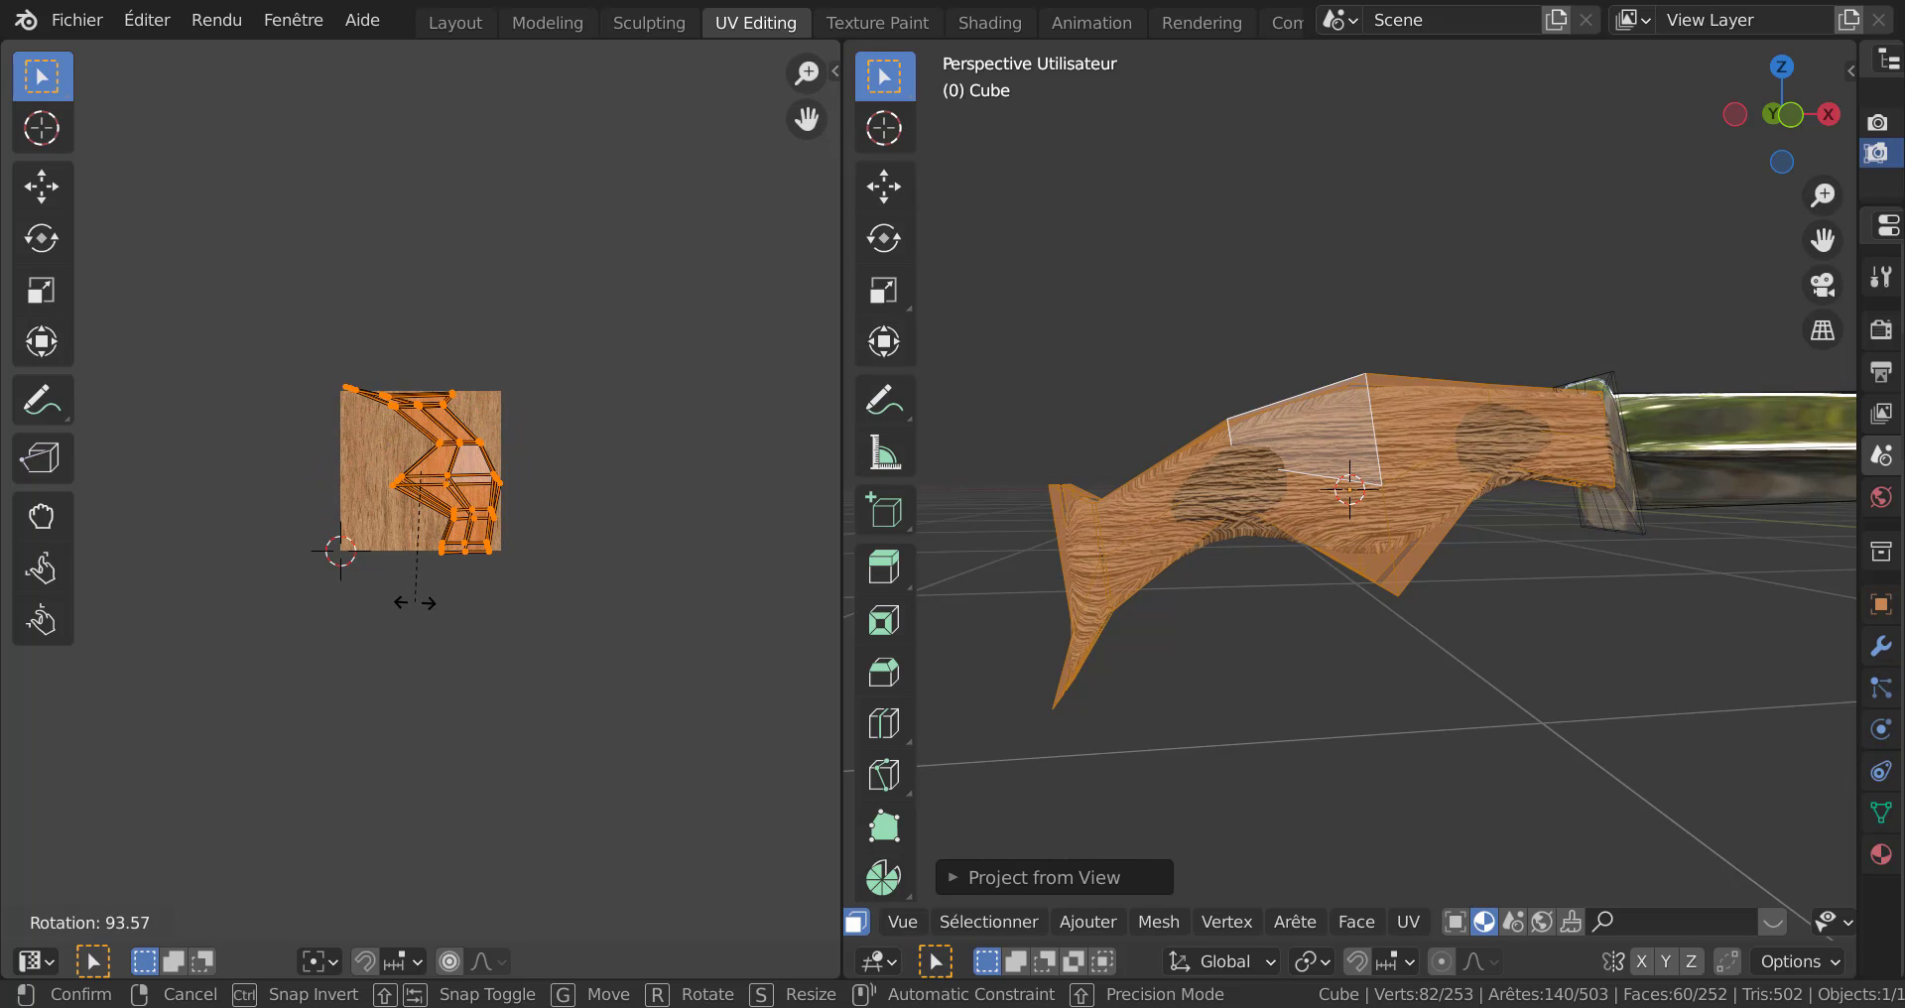
pyautogui.click(414, 602)
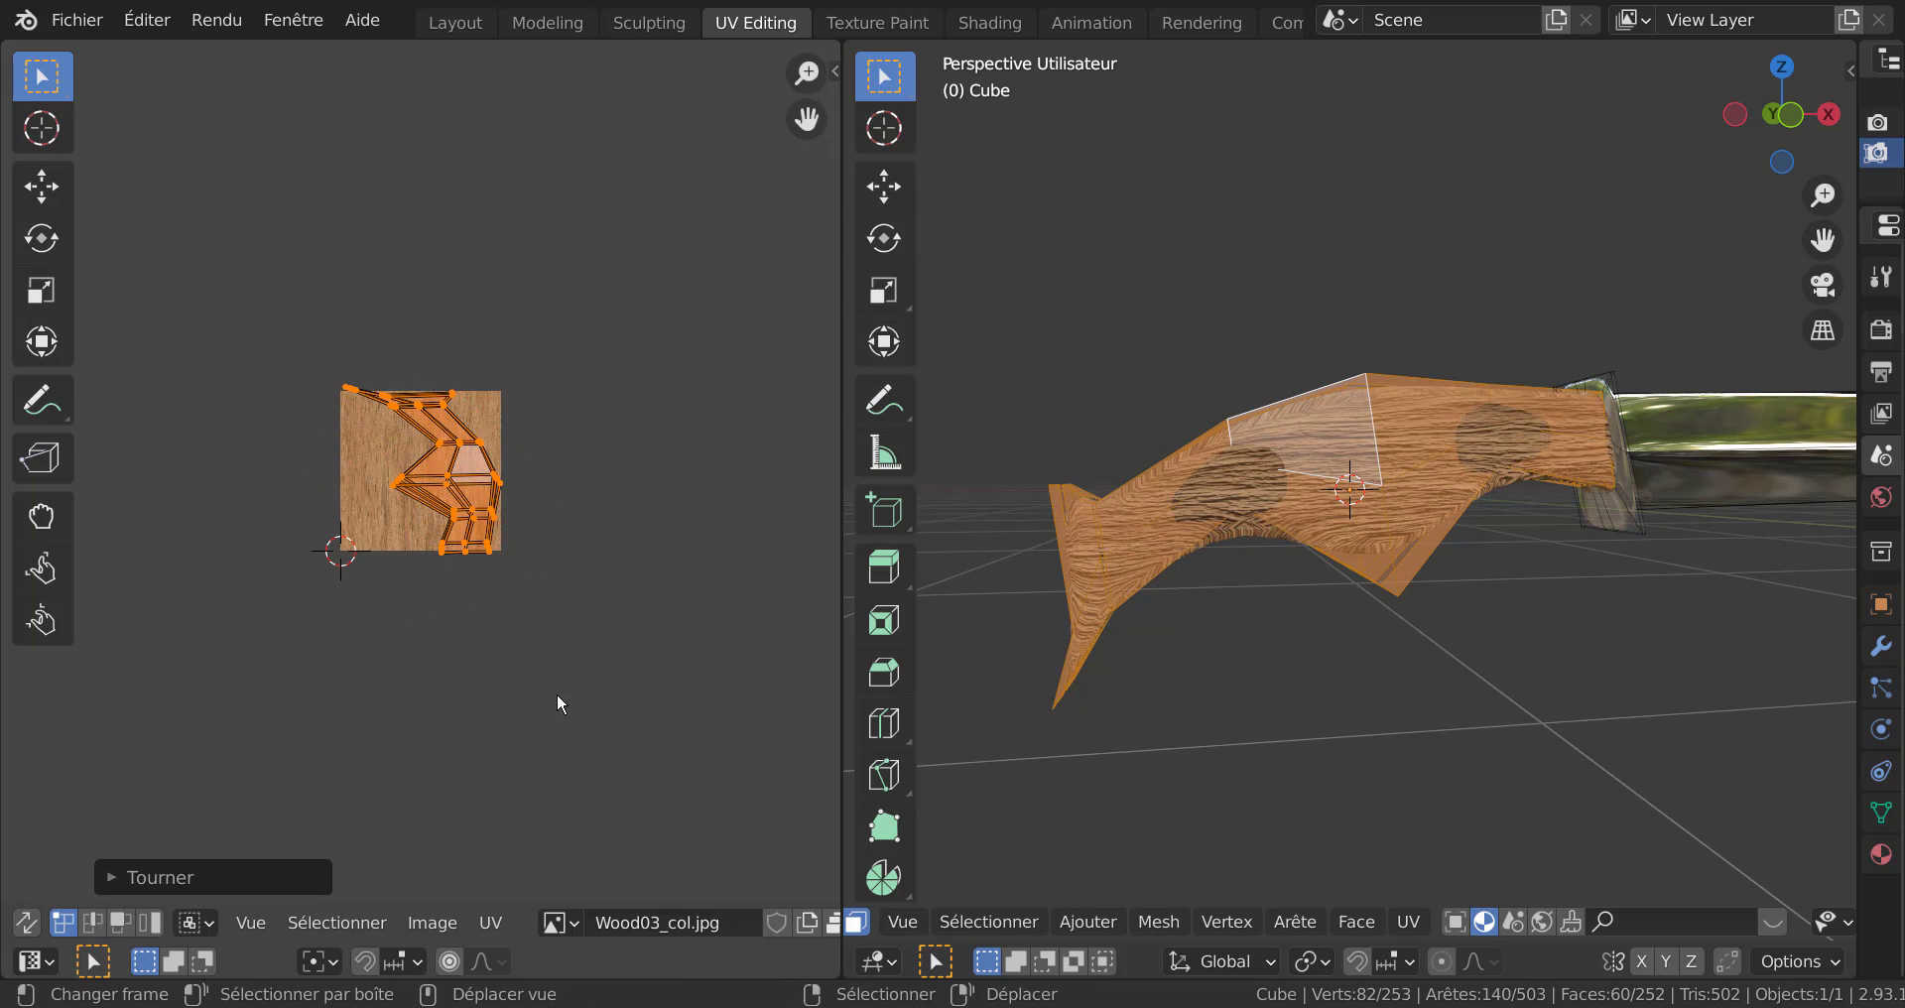
pyautogui.press('s')
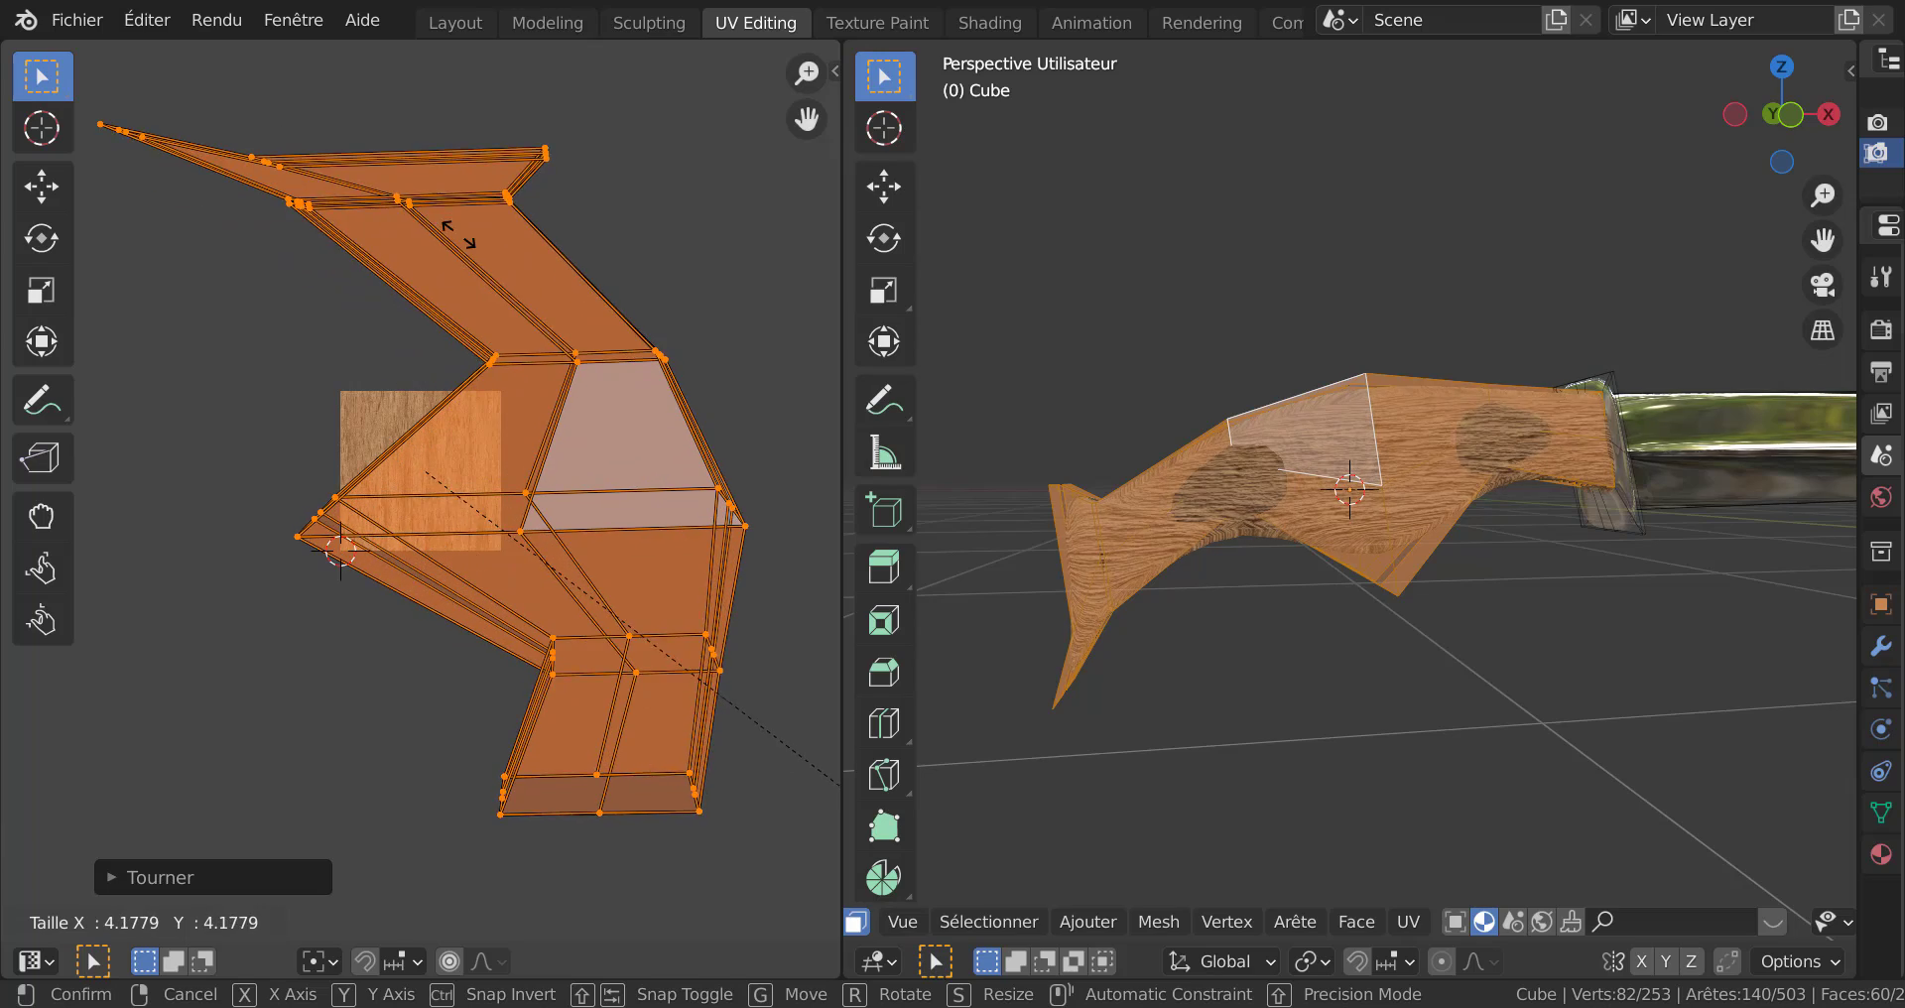
pyautogui.click(451, 248)
pyautogui.press('Tab')
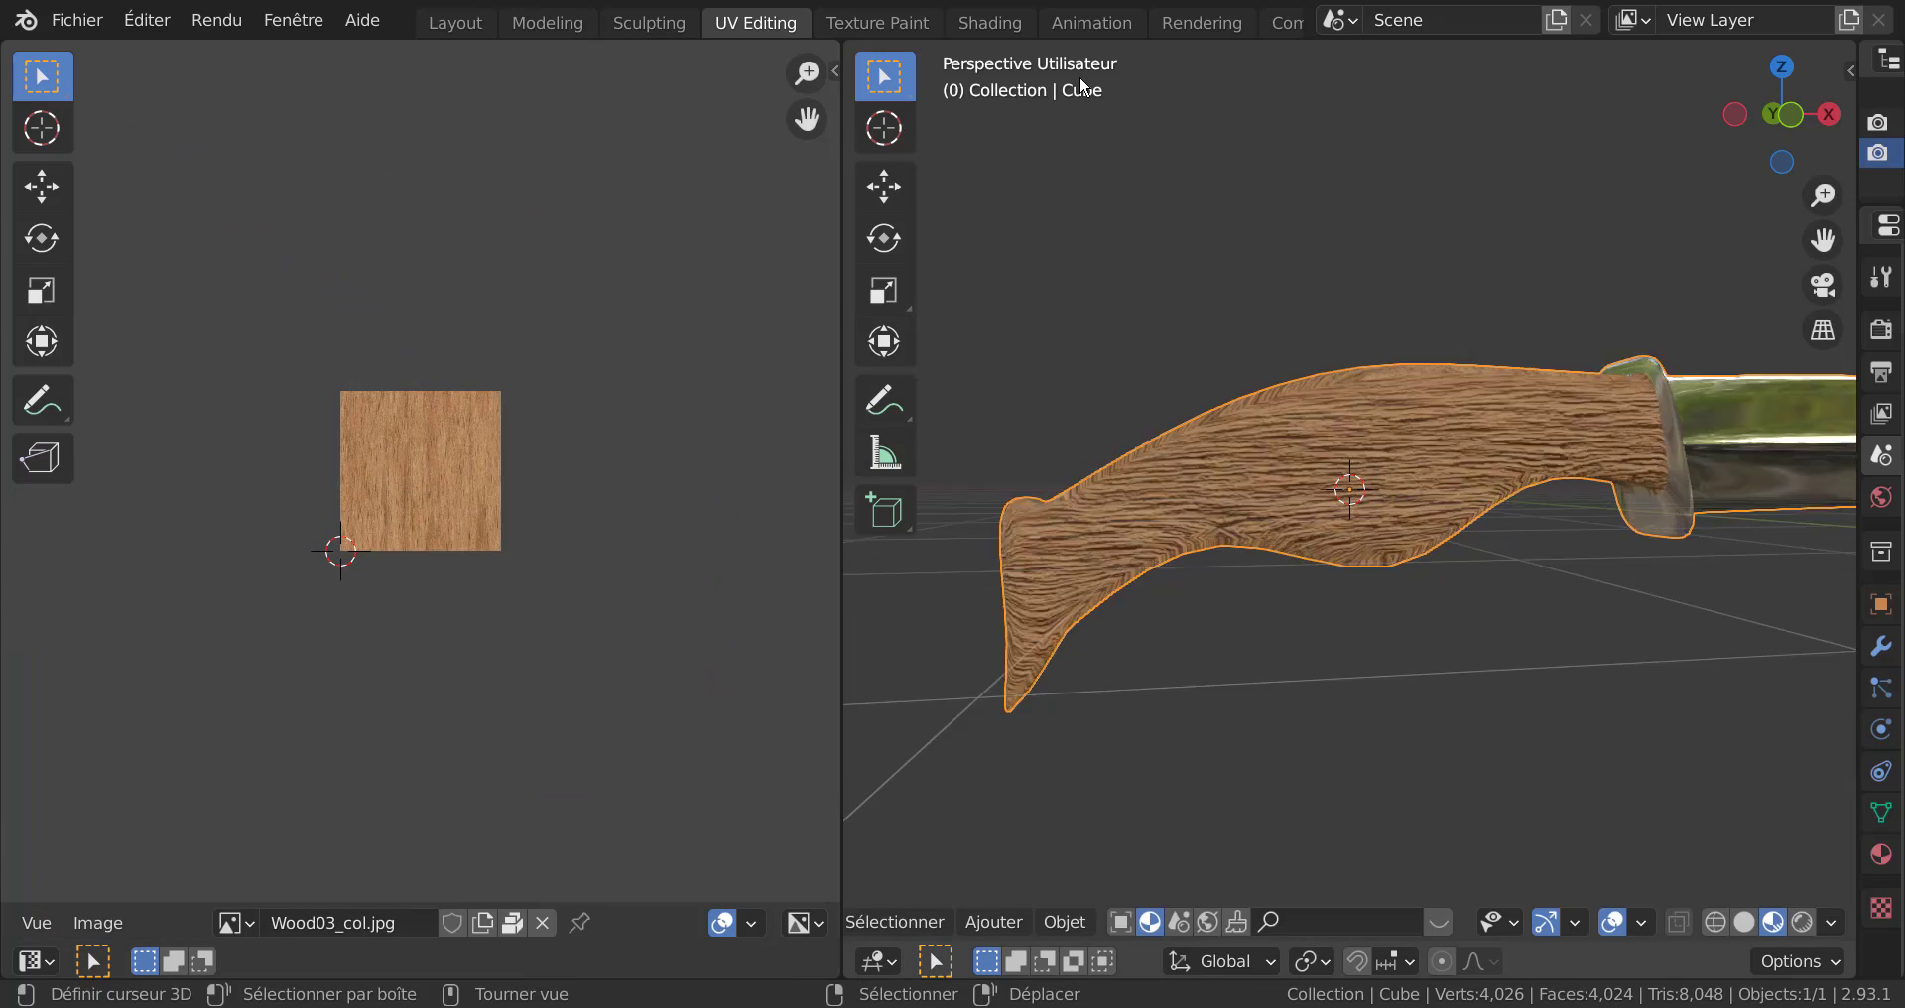
pyautogui.scroll(2, 1084, 87)
pyautogui.moveTo(1084, 86); pyautogui.dragTo(1151, 159, button='middle')
pyautogui.scroll(-2, 1379, 51)
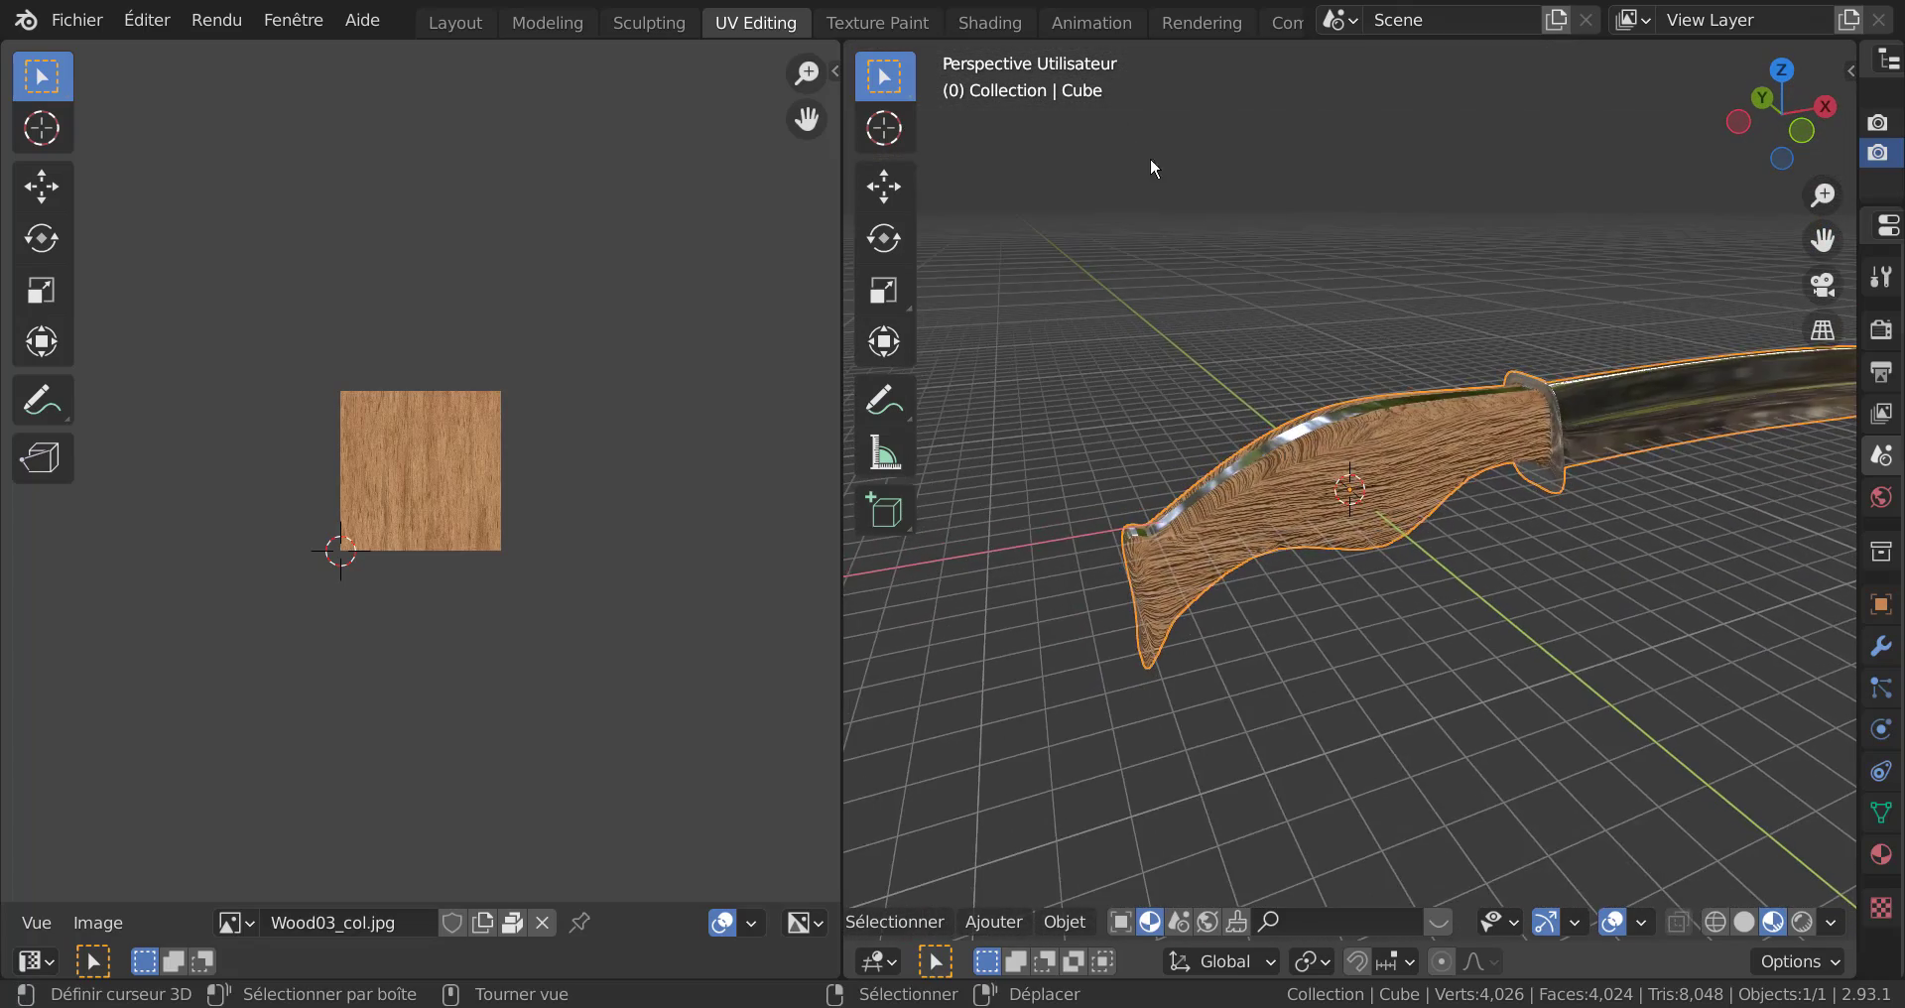
pyautogui.scroll(2, 1218, 211)
pyautogui.press('Tab')
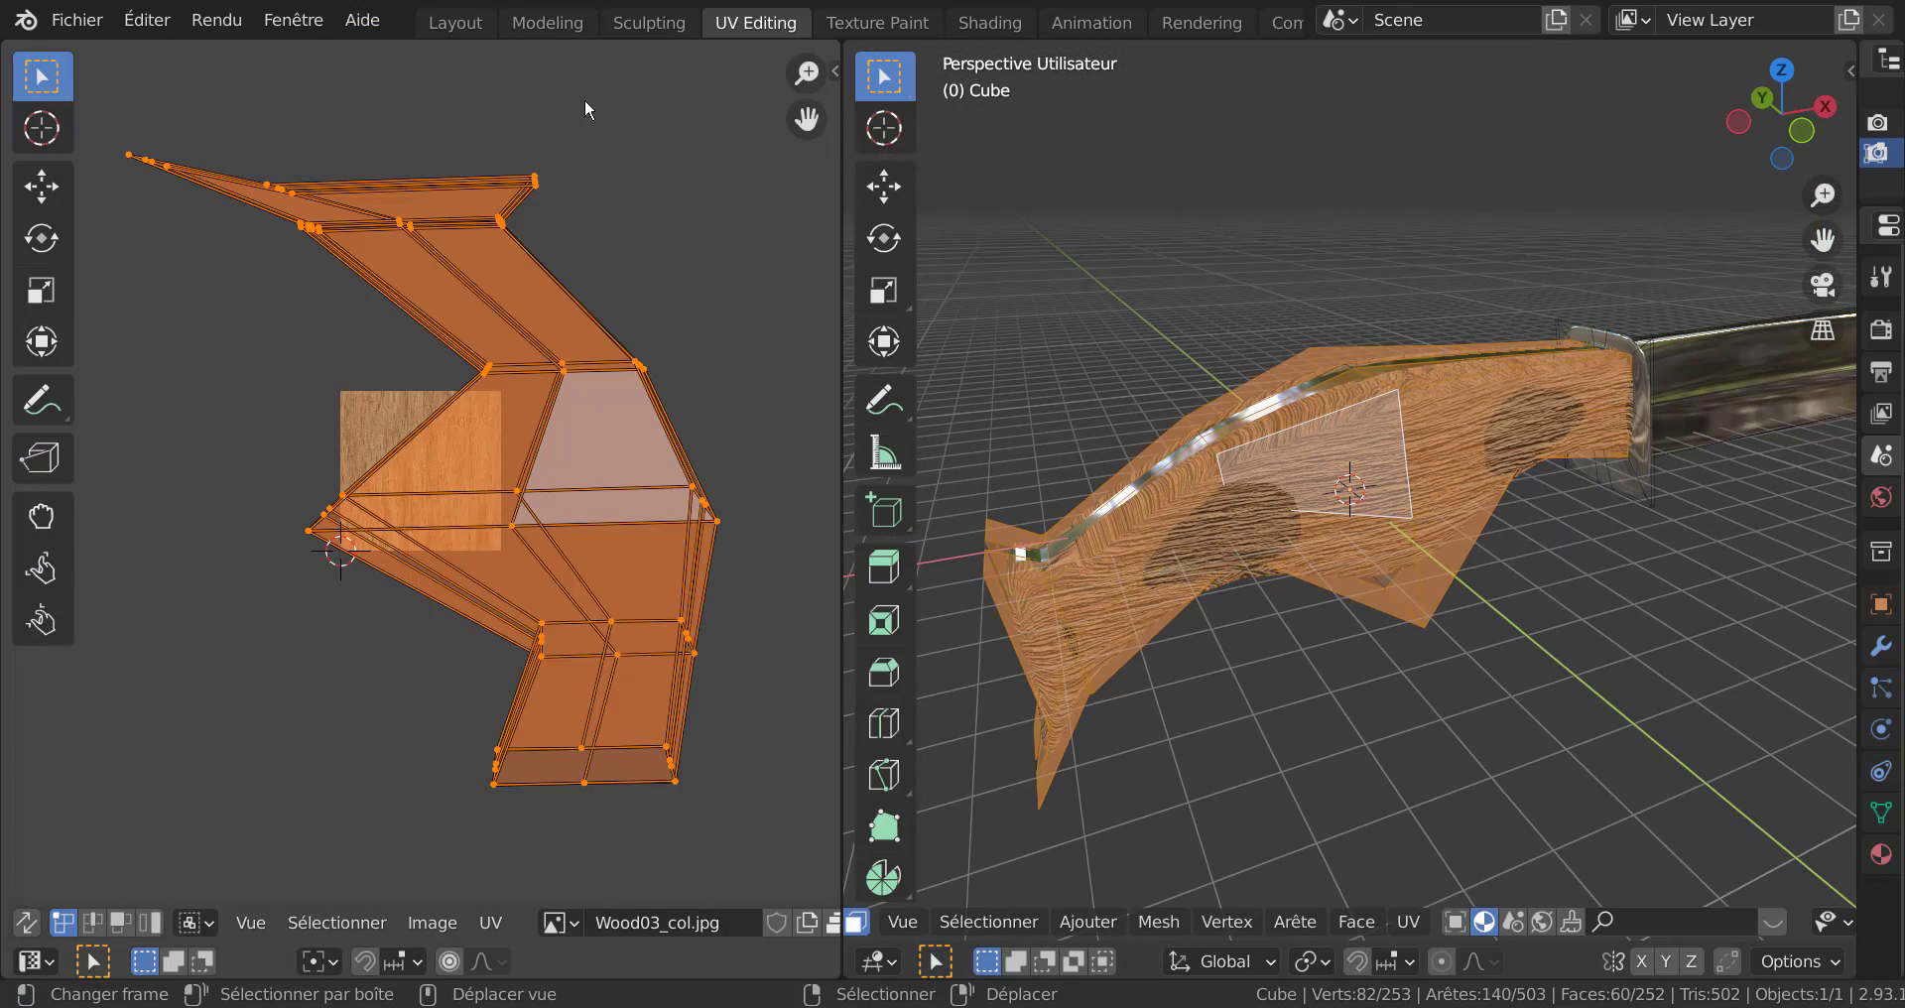
# Replace the handle's material in the Layout workspace with the pale, small-knotted BlenderKit material wood new.
pyautogui.click(455, 21)
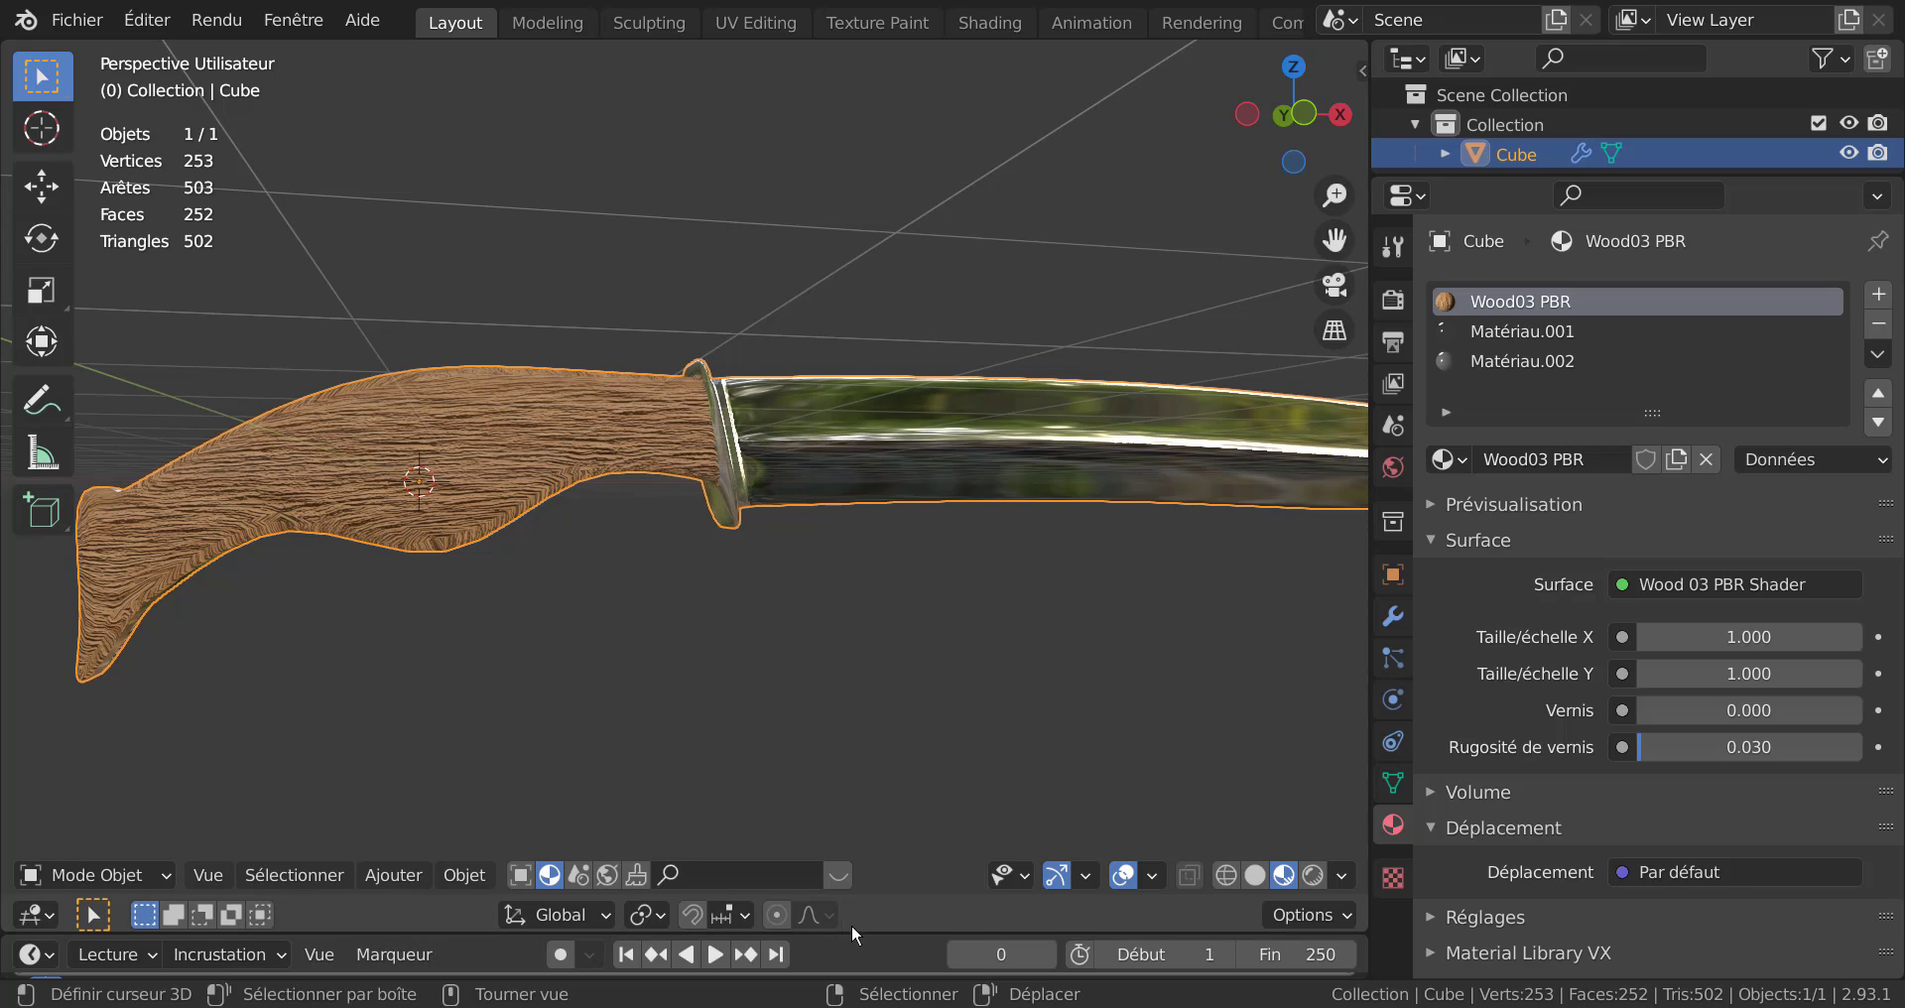
pyautogui.click(838, 872)
pyautogui.moveTo(578, 204)
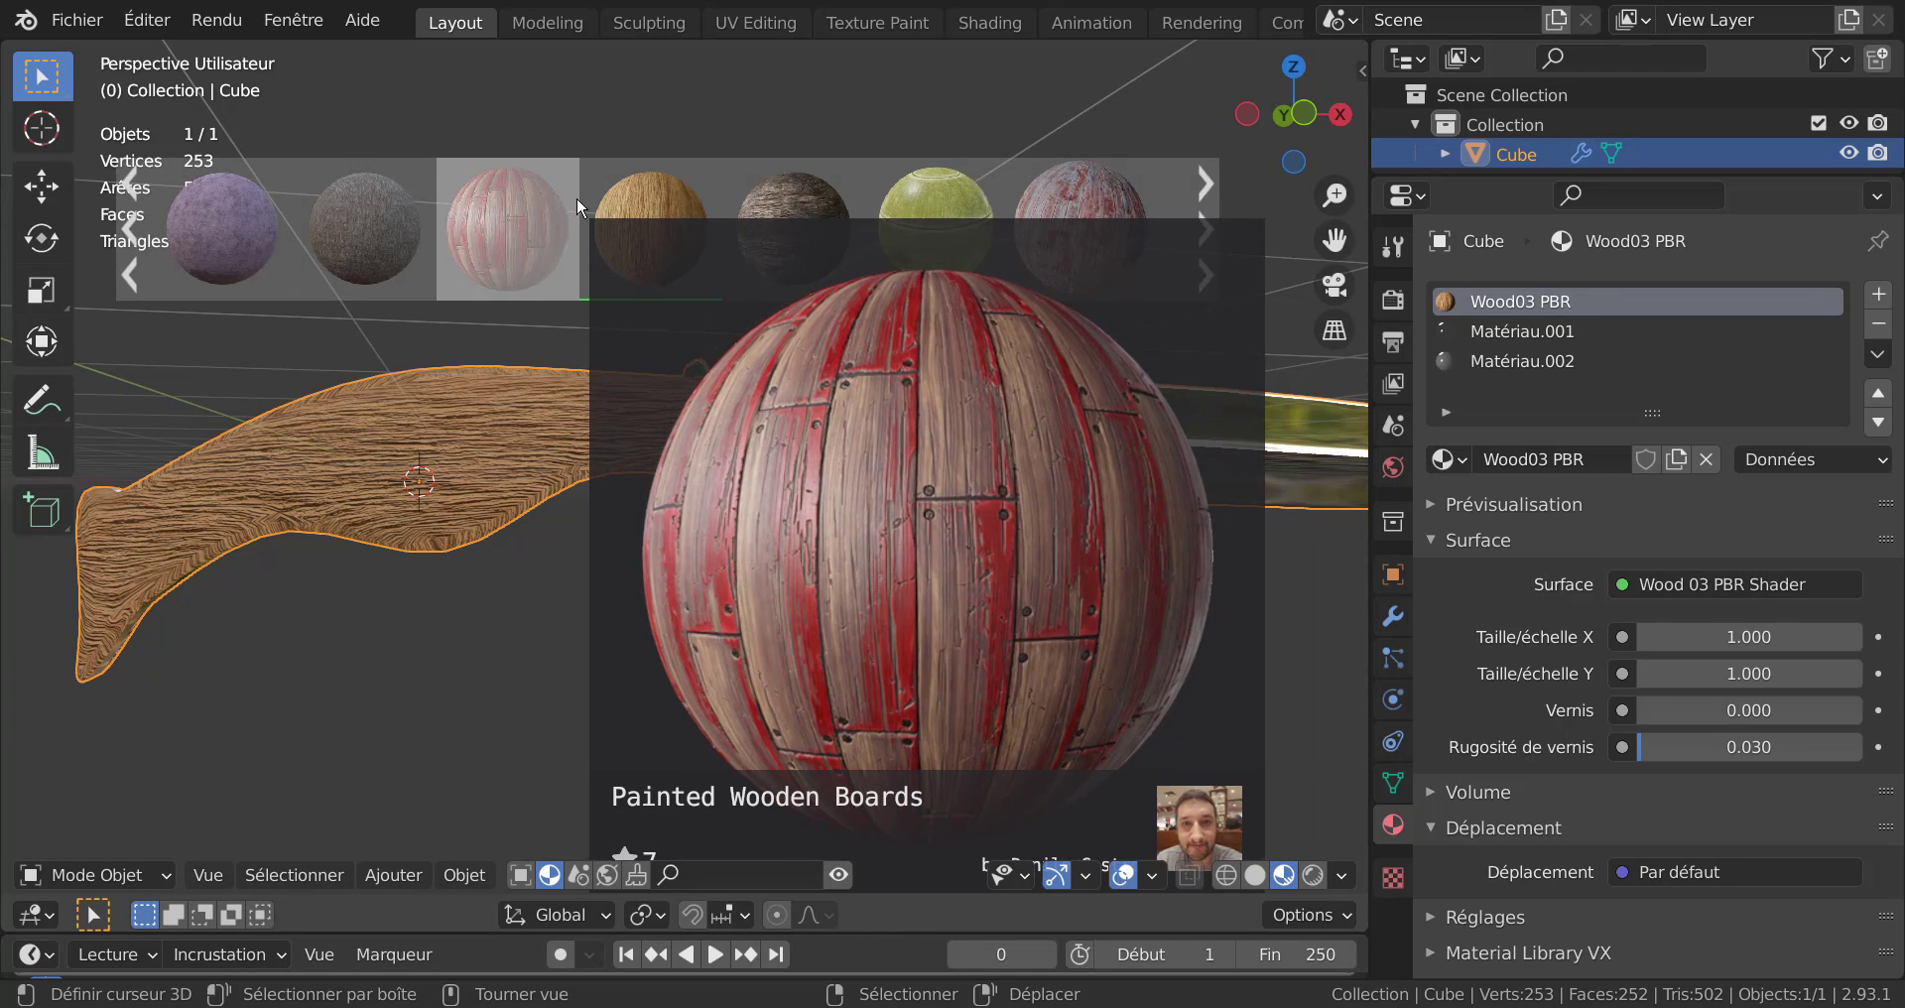
pyautogui.click(1206, 230)
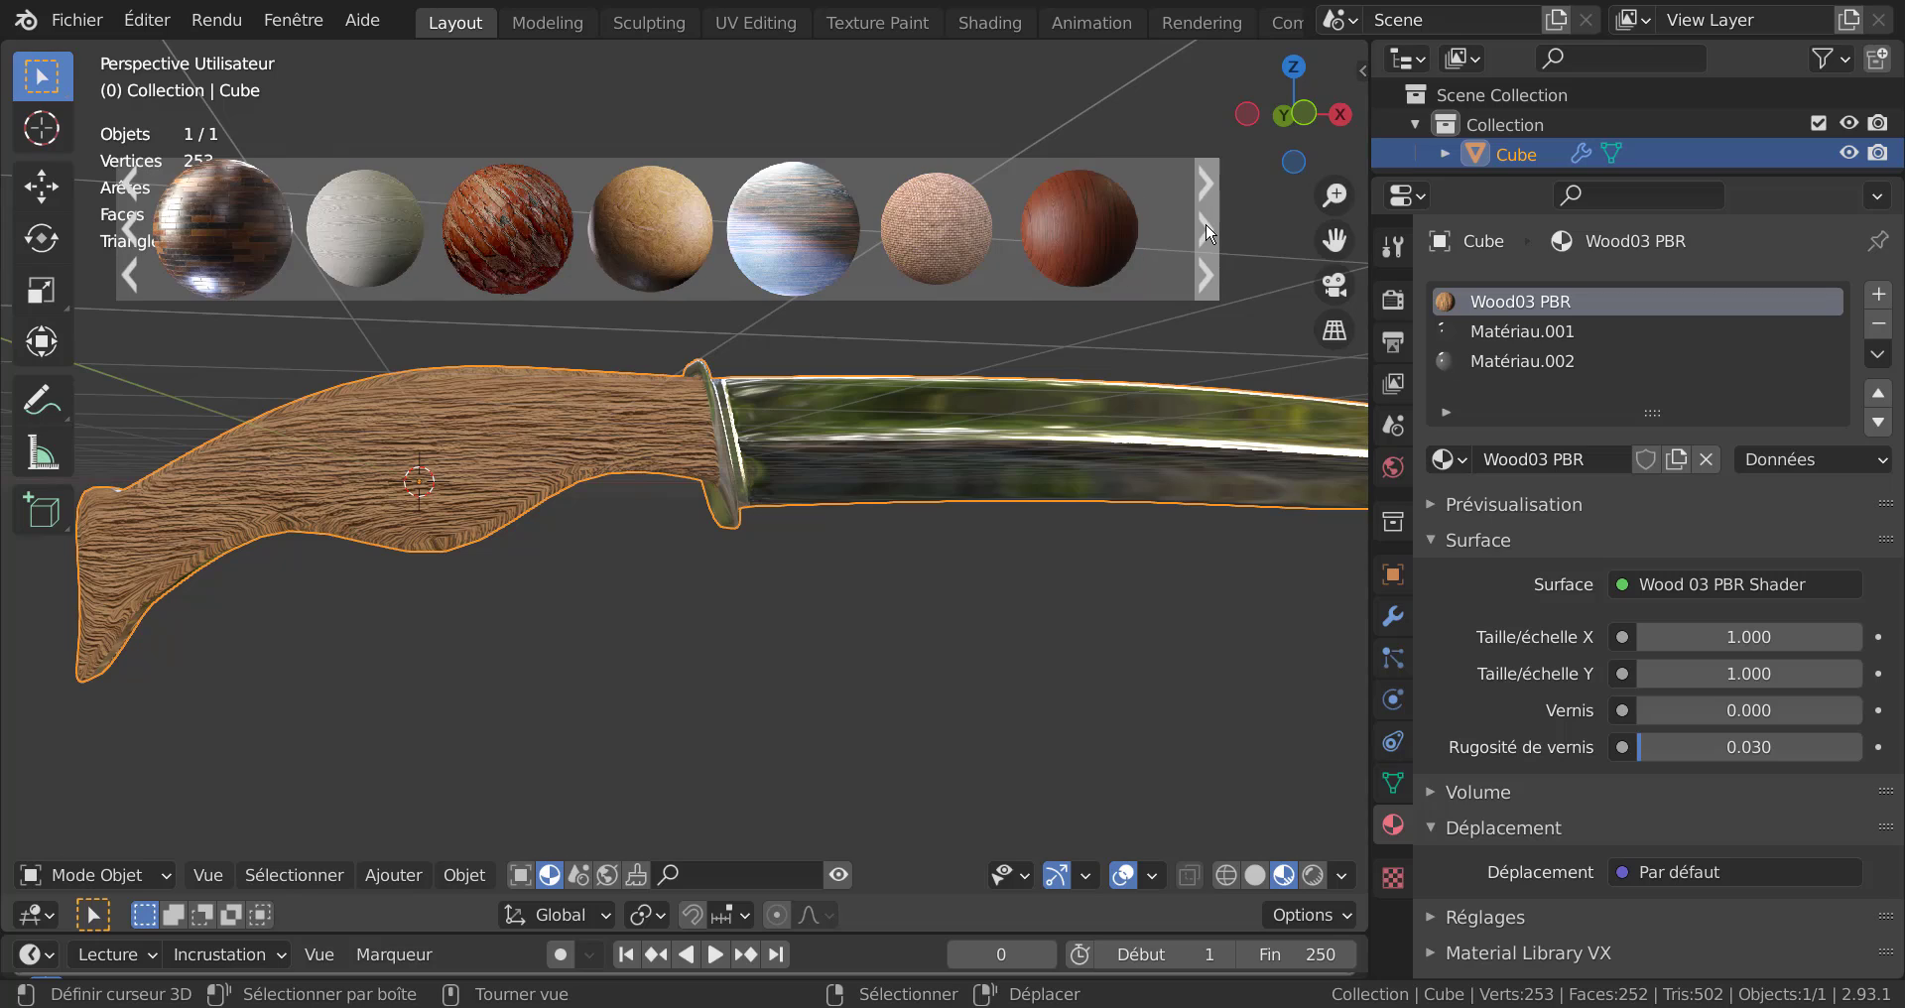
pyautogui.click(1207, 229)
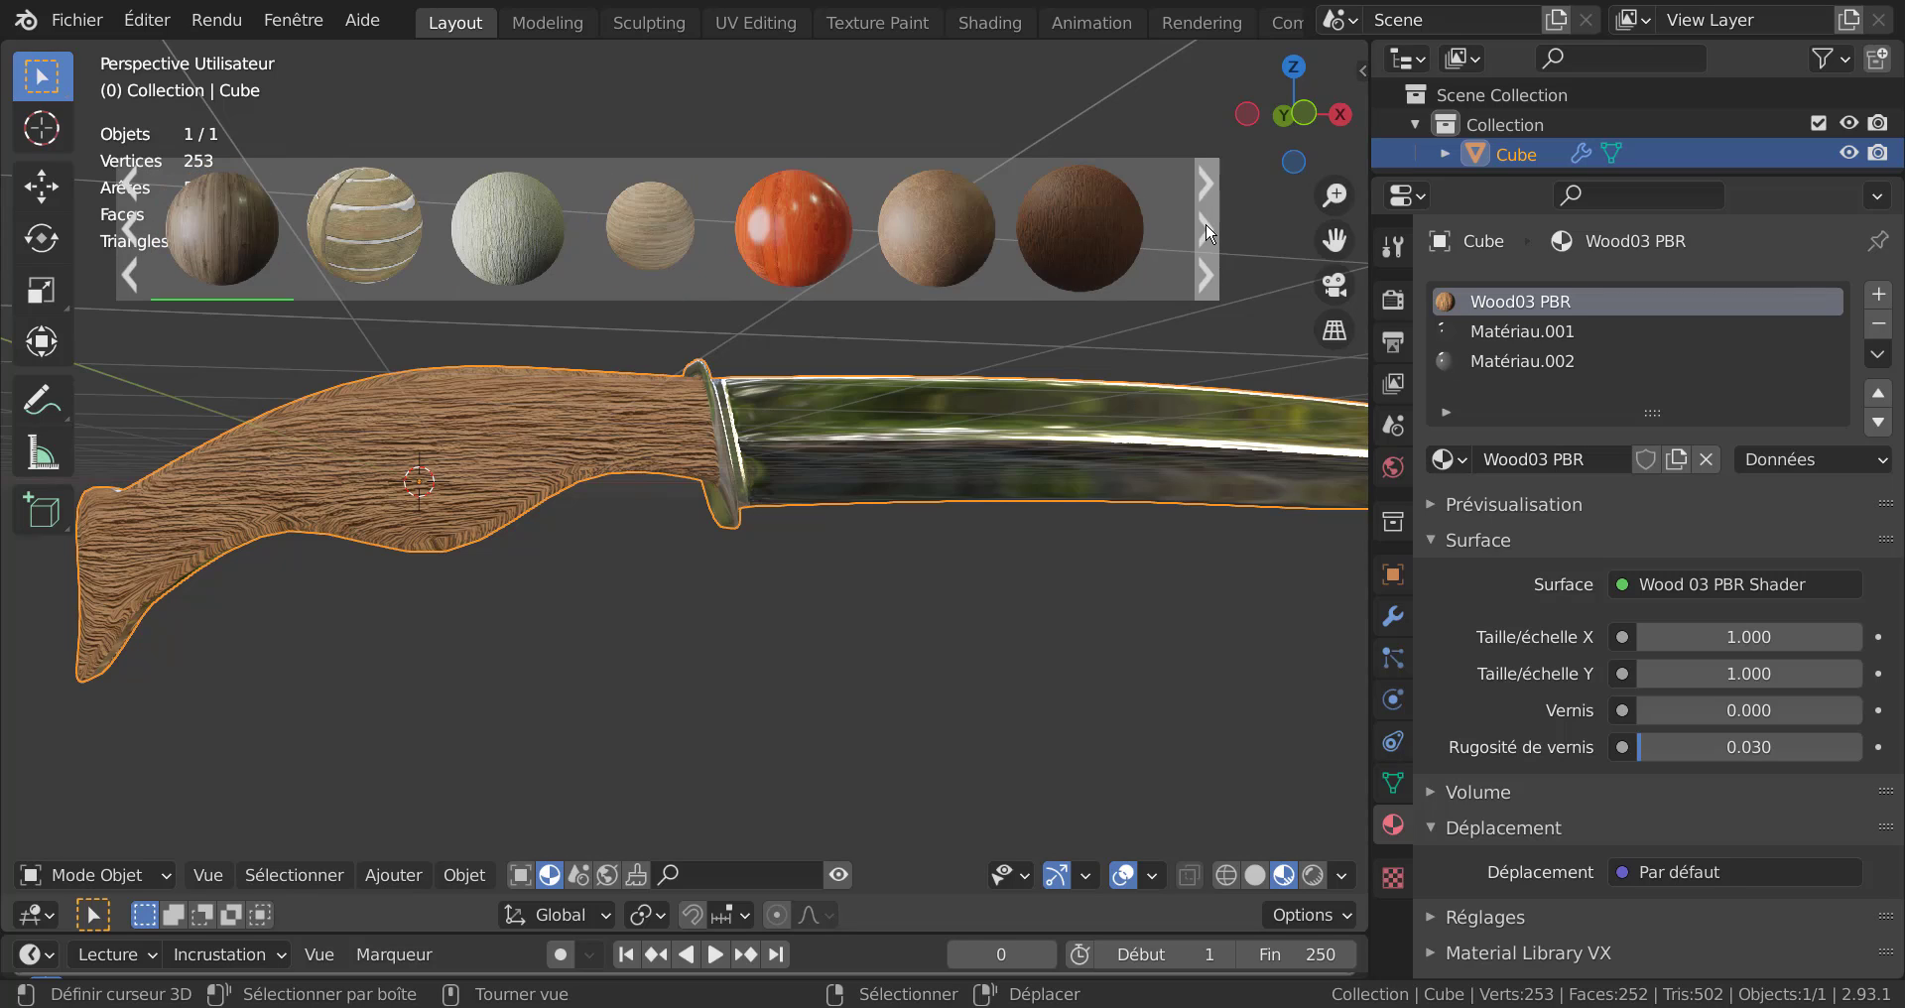
pyautogui.click(1206, 229)
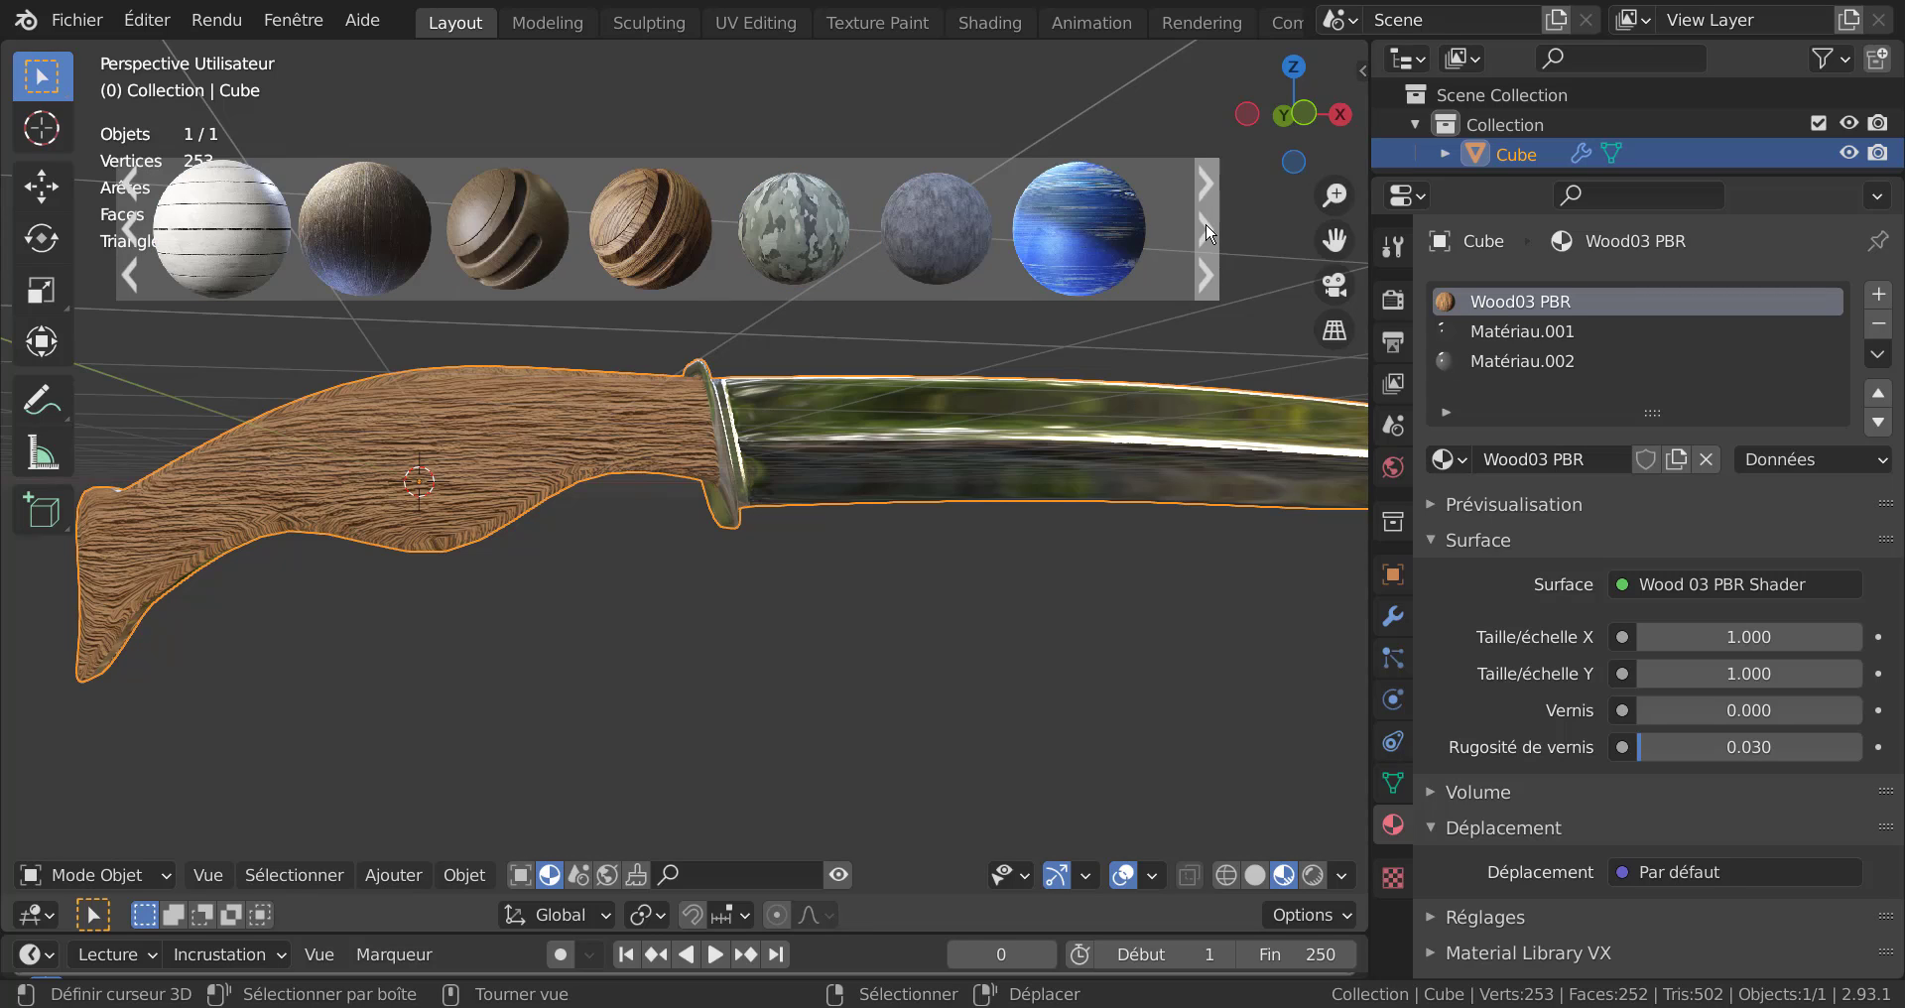
pyautogui.click(1206, 229)
pyautogui.click(1206, 229)
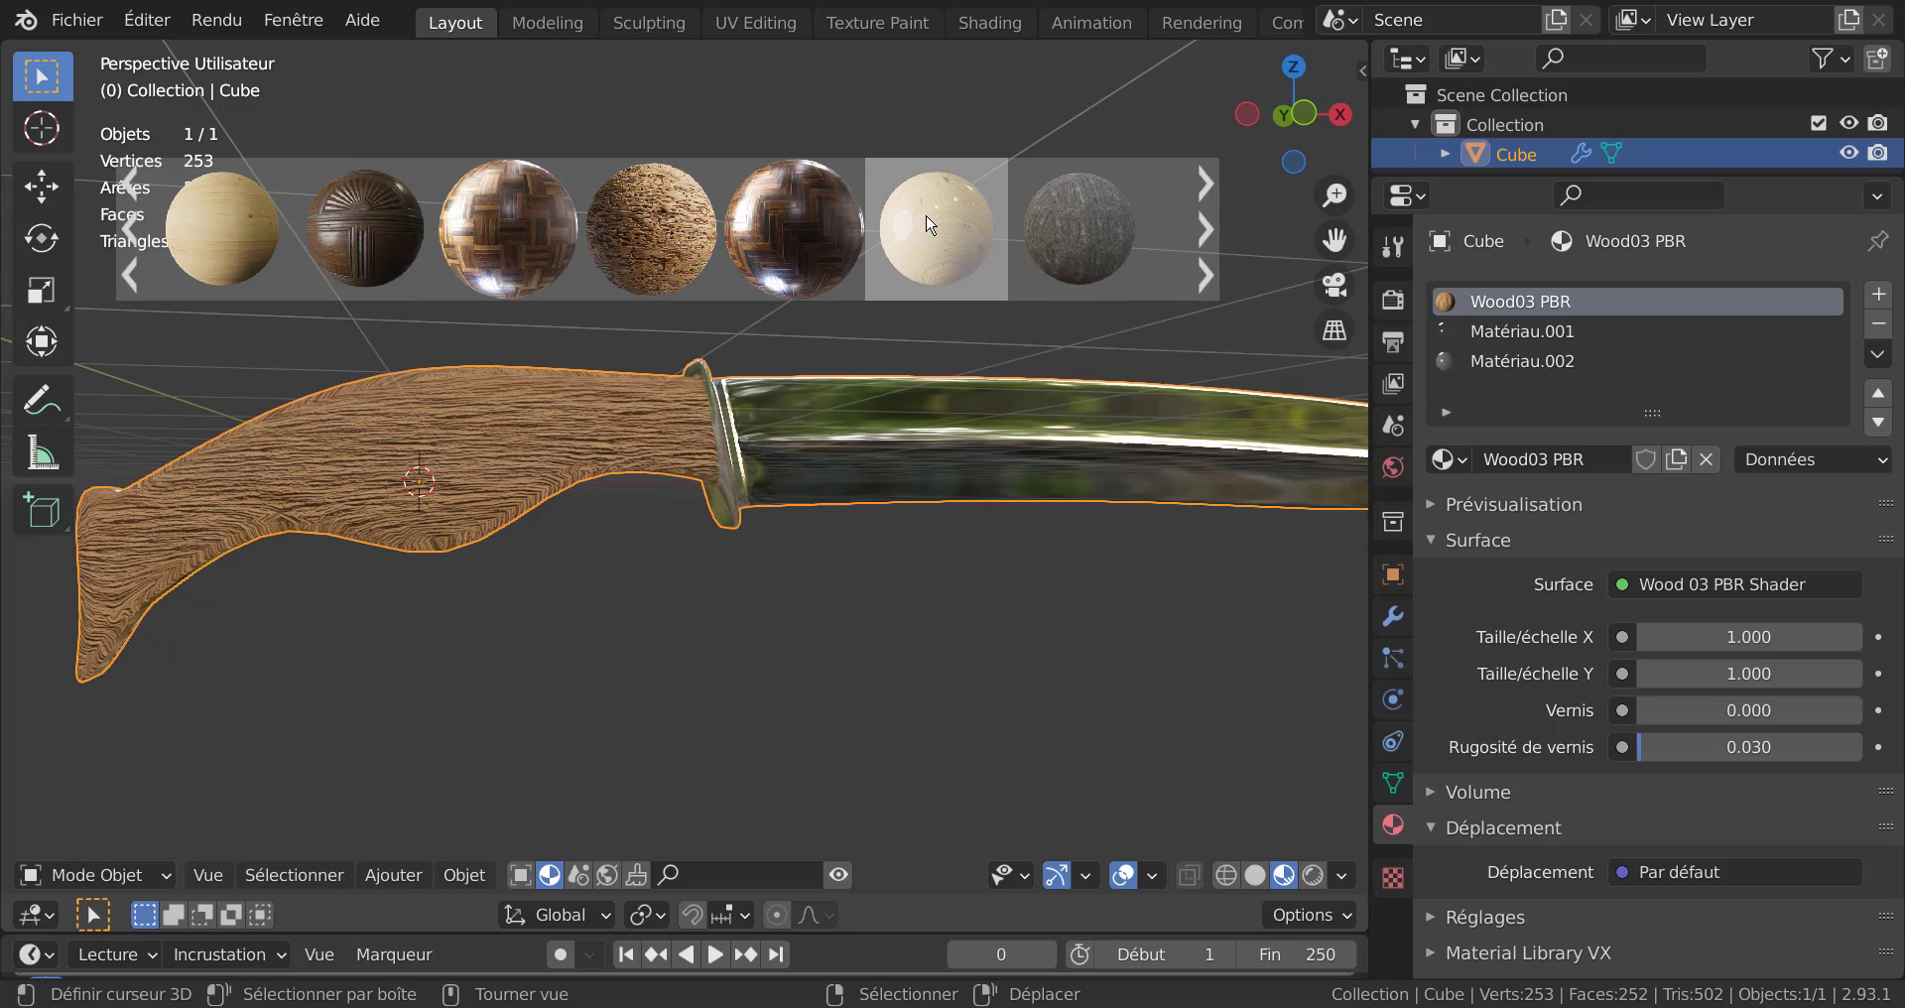
pyautogui.click(935, 230)
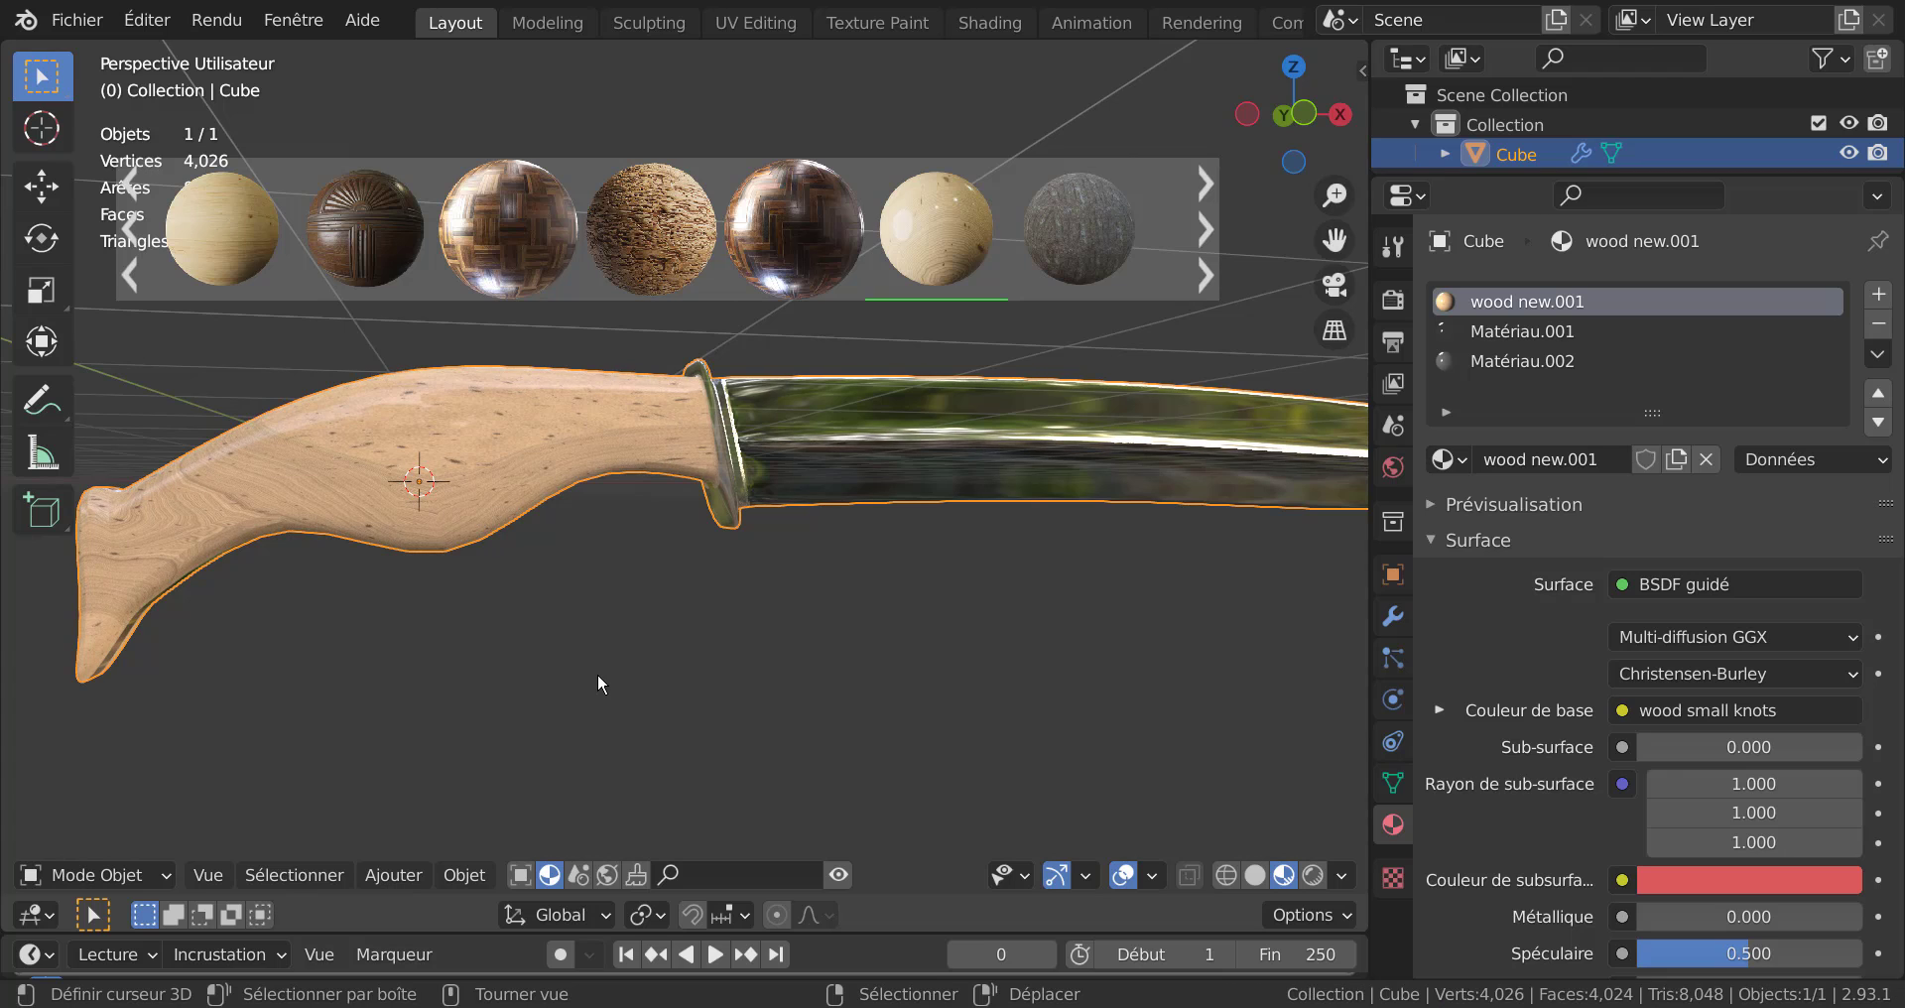
# Unwrap the handle from the front view in the UV Editing workspace with Project from View (Bounds).
pyautogui.moveTo(735, 672); pyautogui.dragTo(819, 678, button='middle')
pyautogui.scroll(4, 819, 676)
pyautogui.scroll(-4, 817, 675)
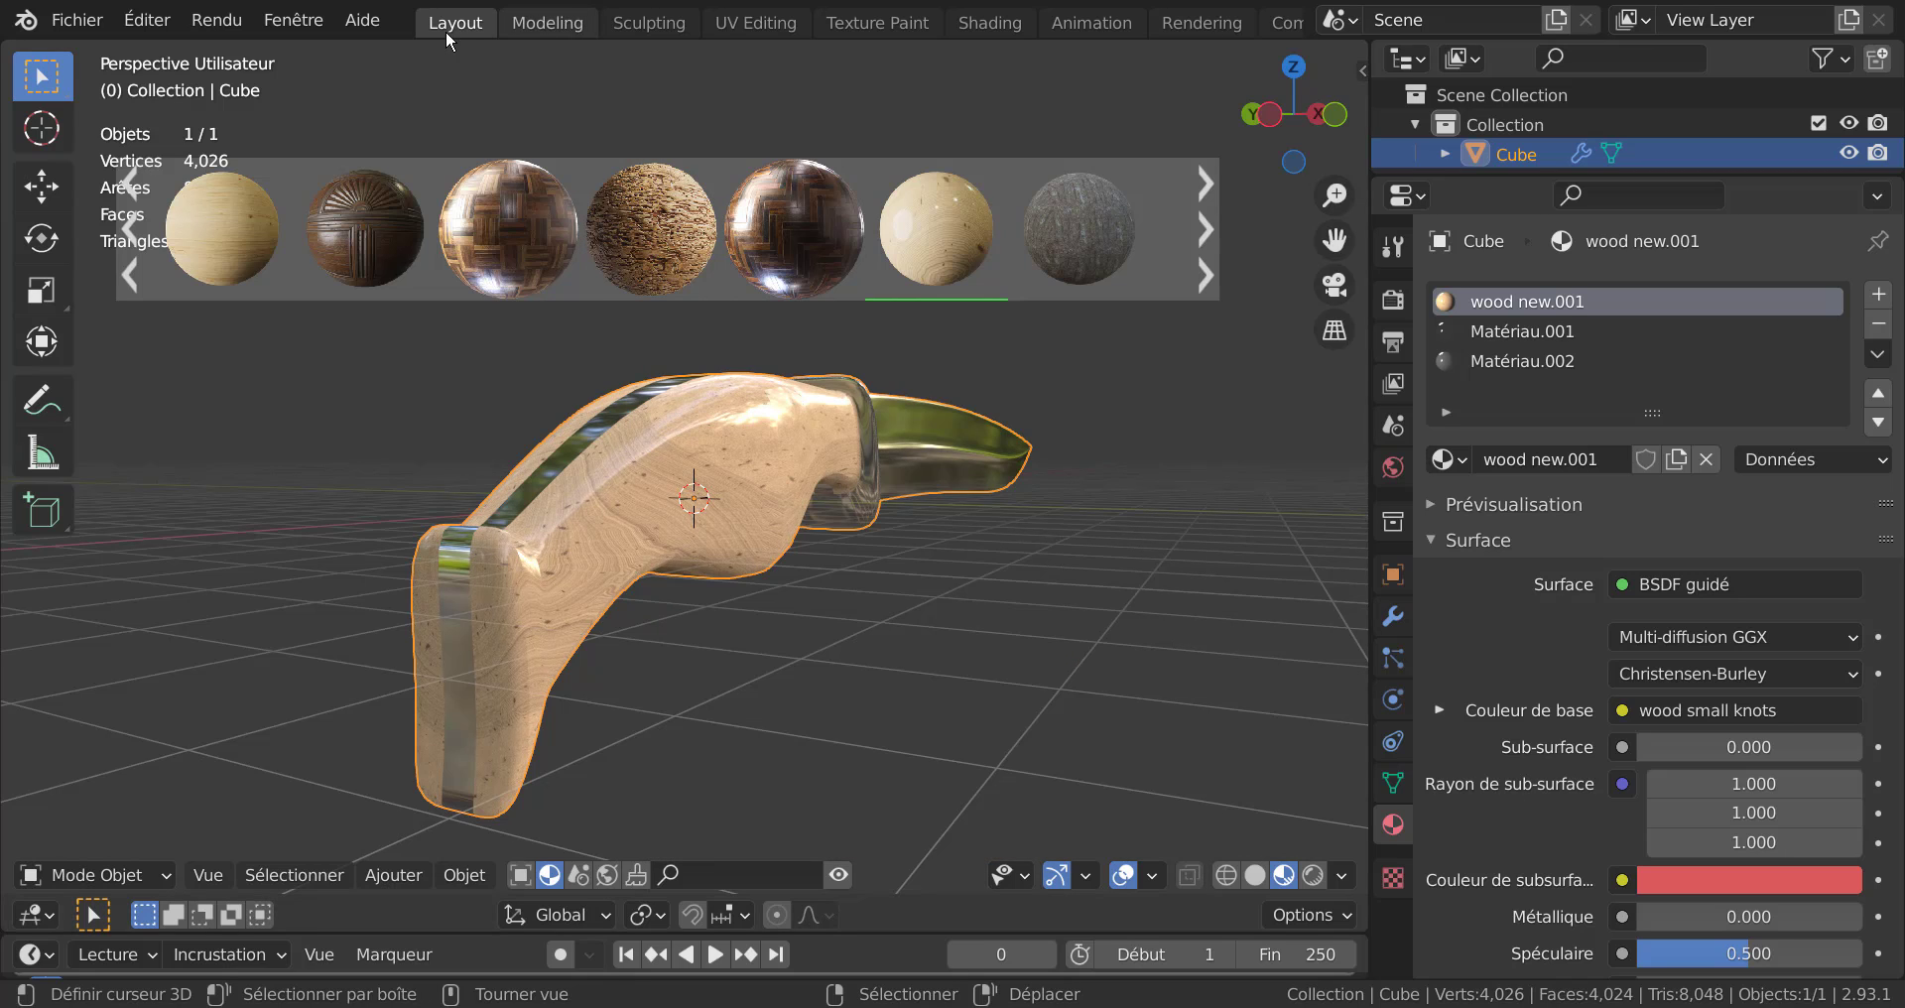
pyautogui.click(773, 24)
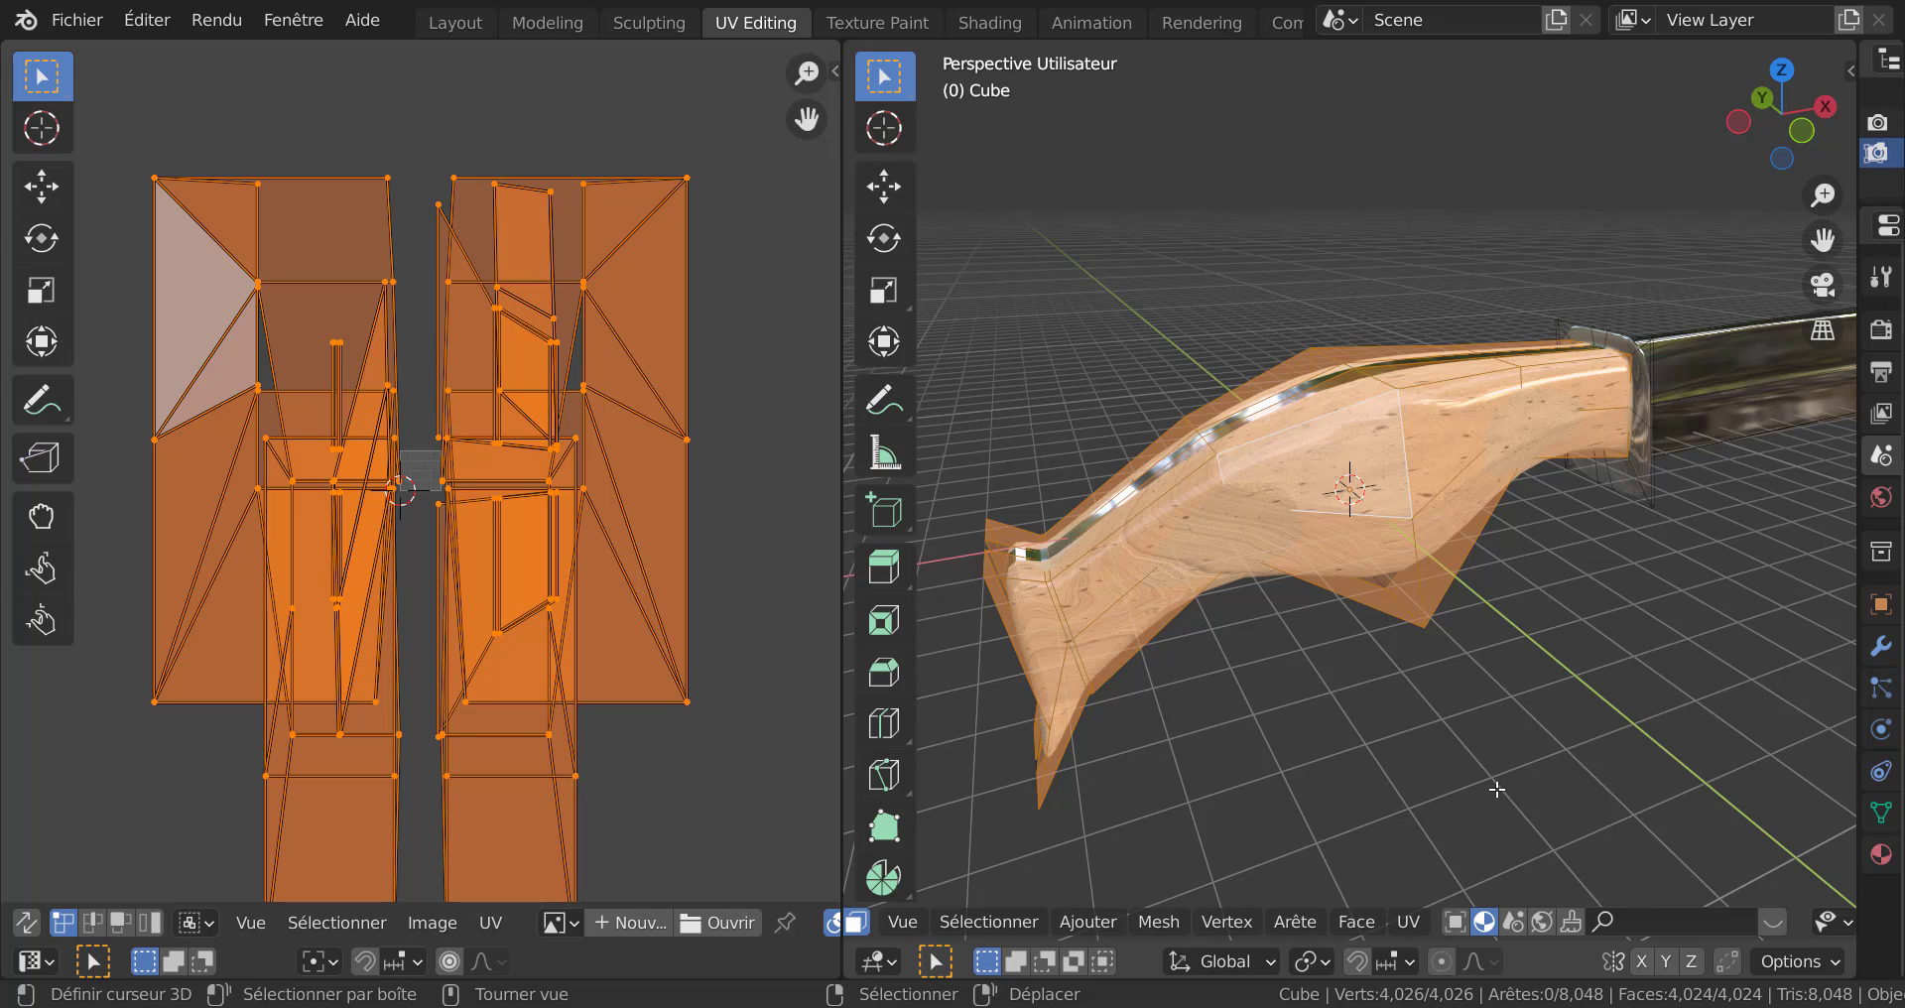
pyautogui.press('KP_1')
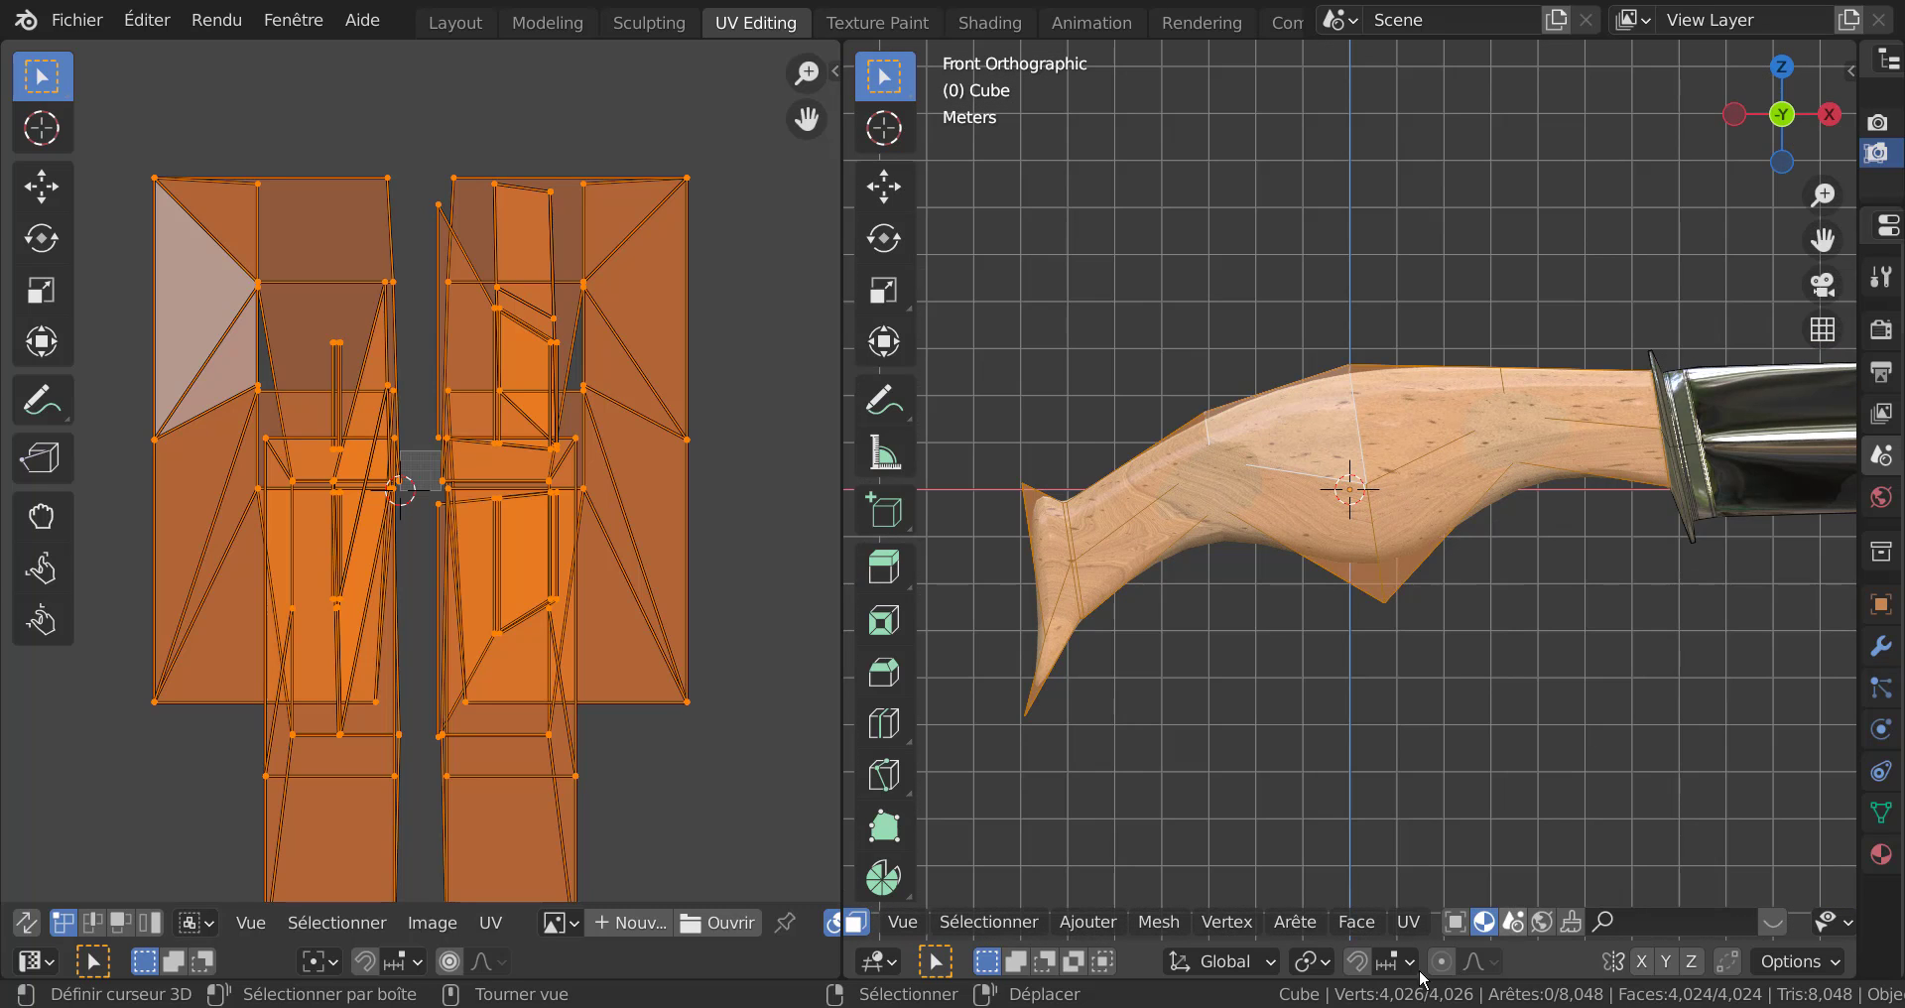
pyautogui.click(1407, 922)
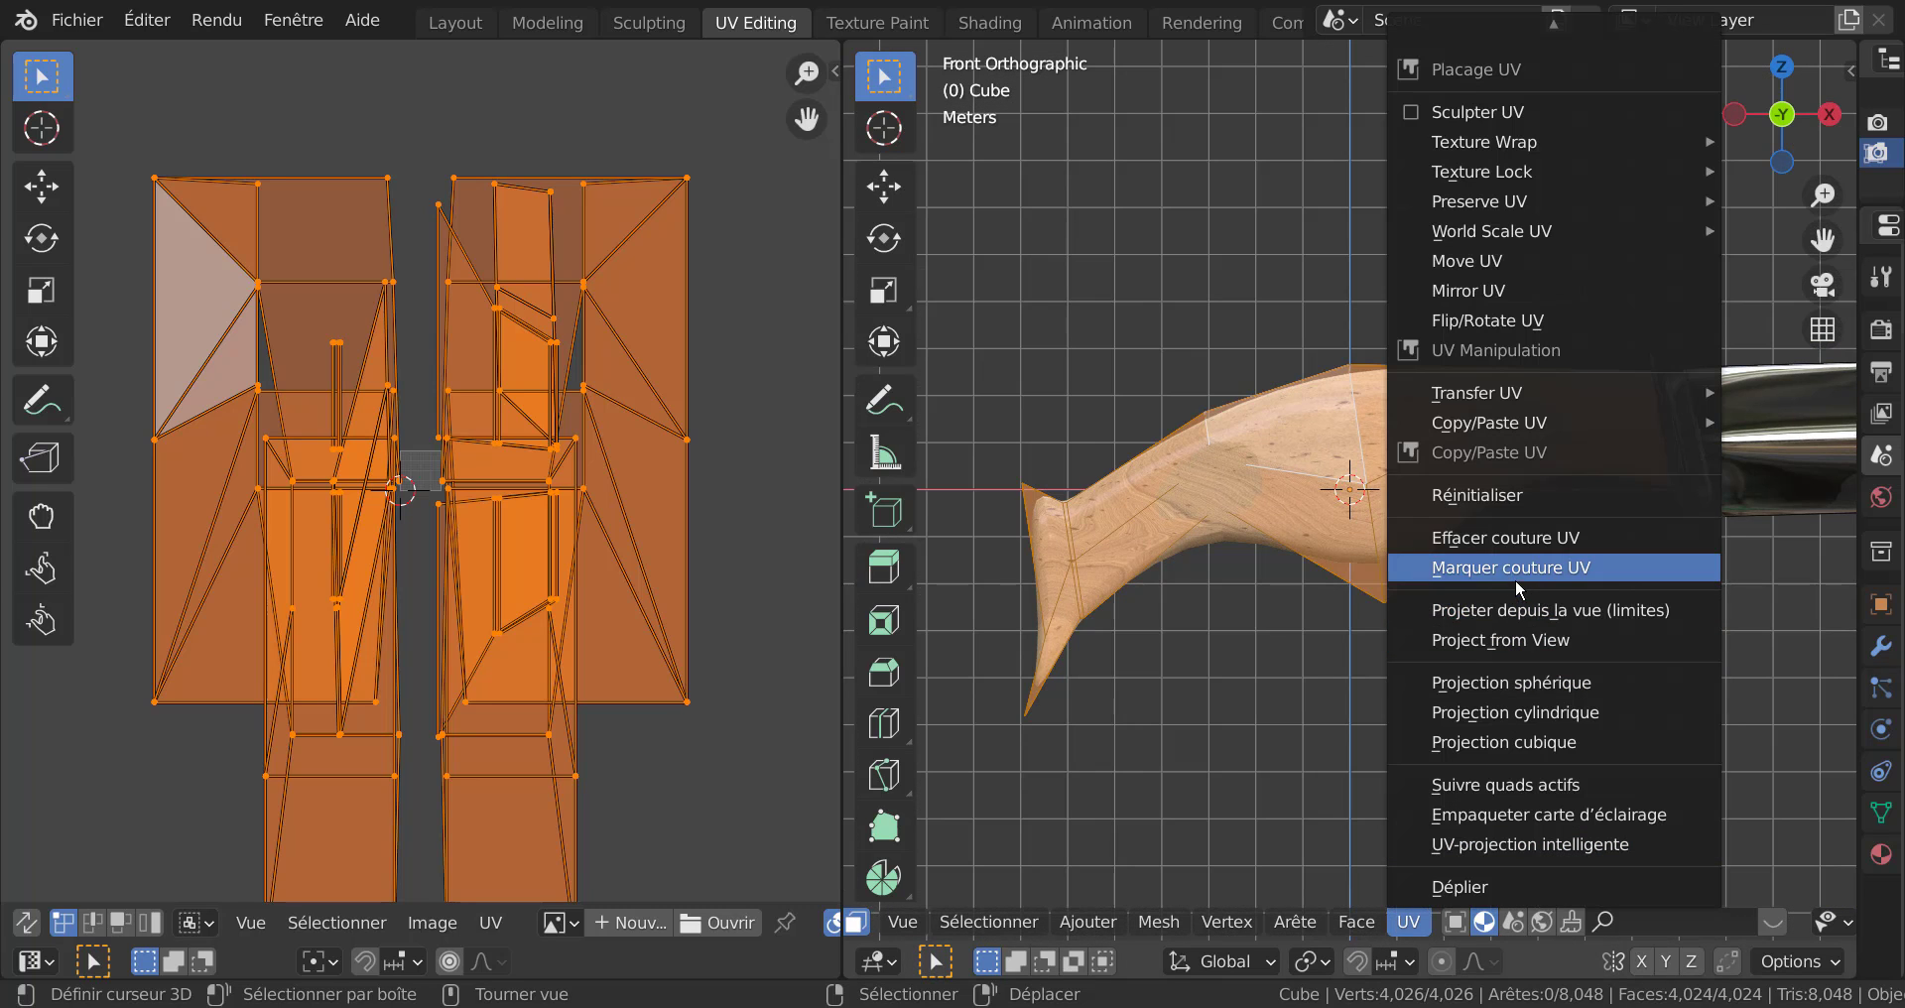
pyautogui.click(1556, 610)
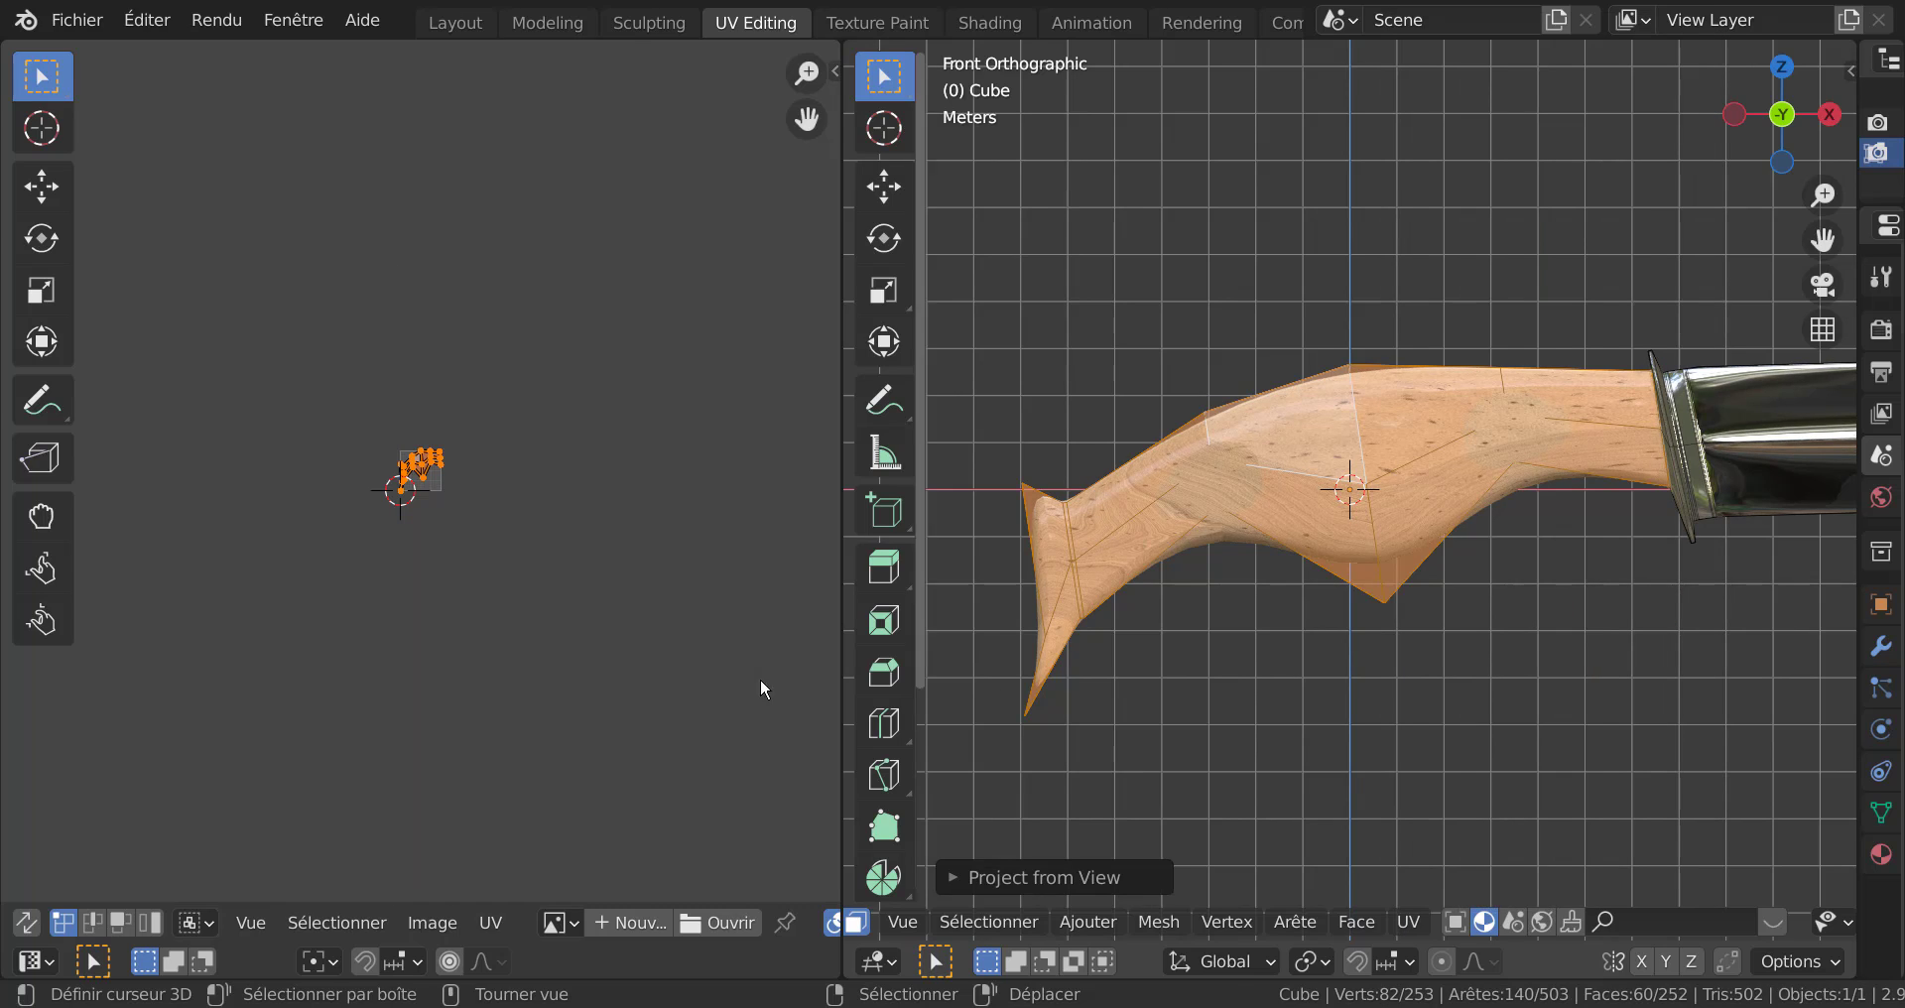
pyautogui.scroll(7, 523, 605)
pyautogui.scroll(1, 524, 605)
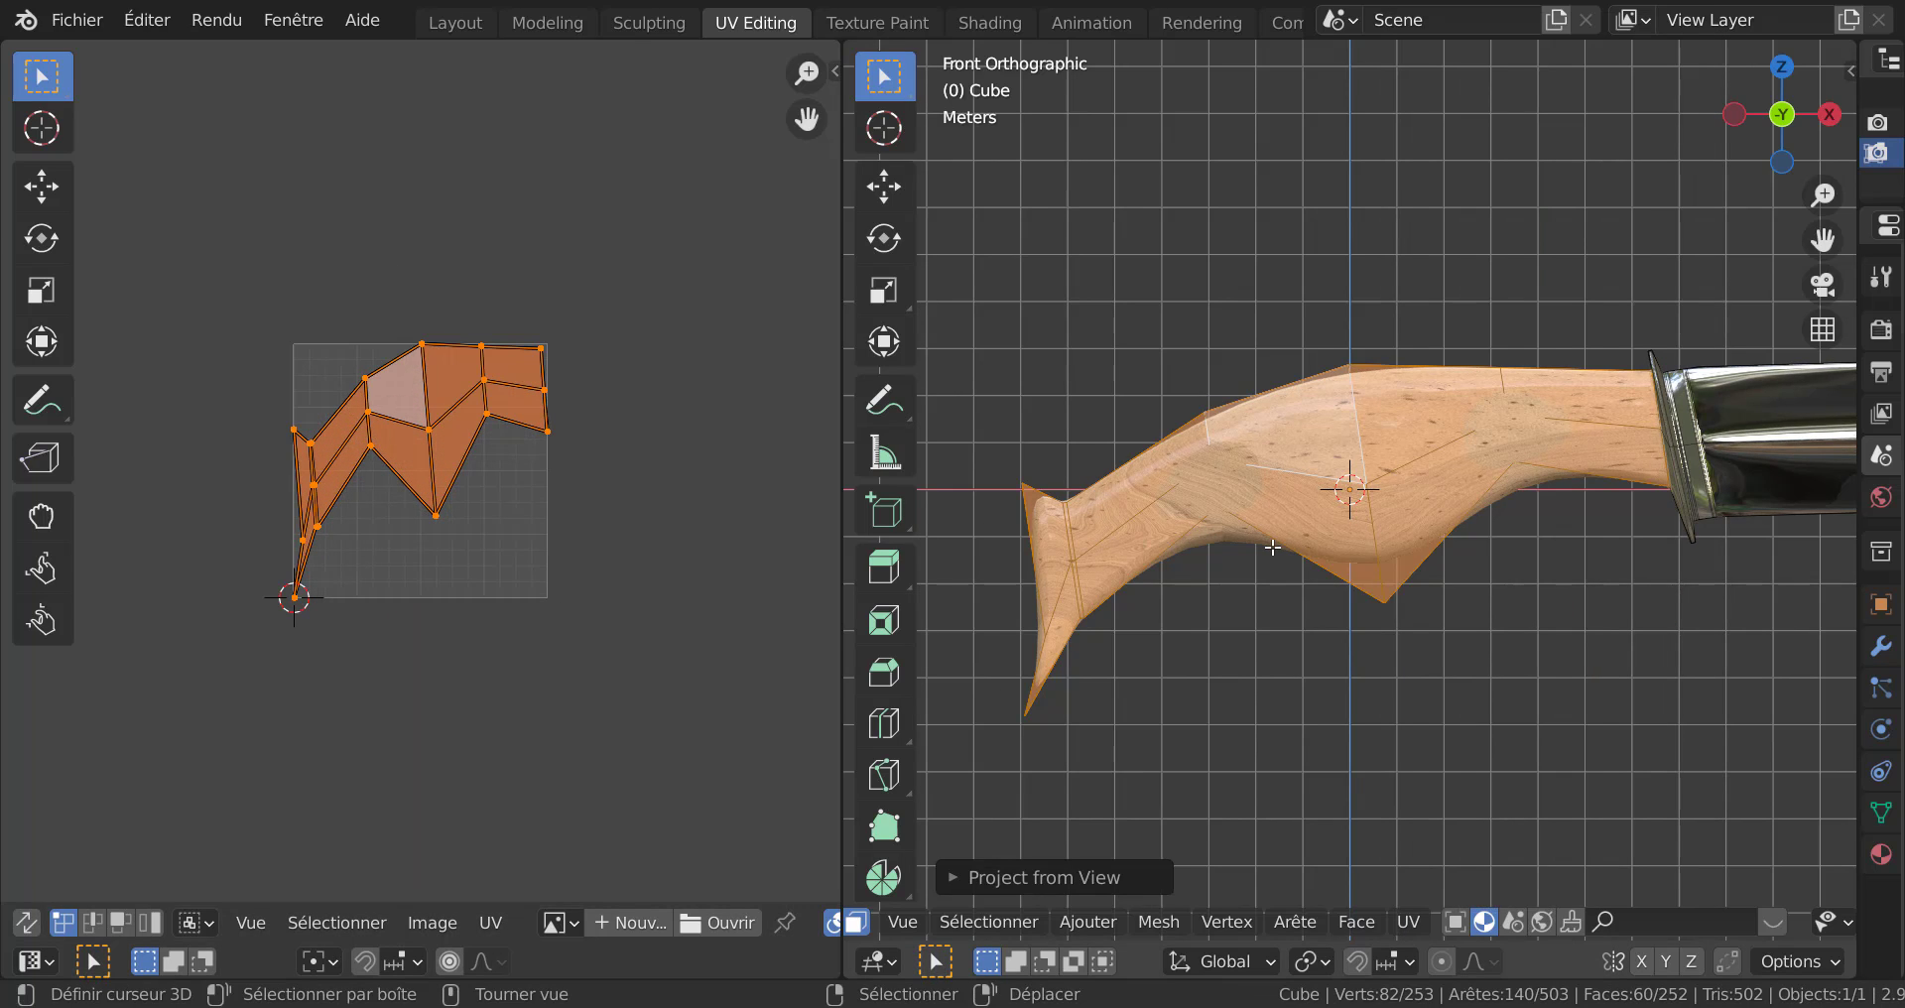
pyautogui.press('s')
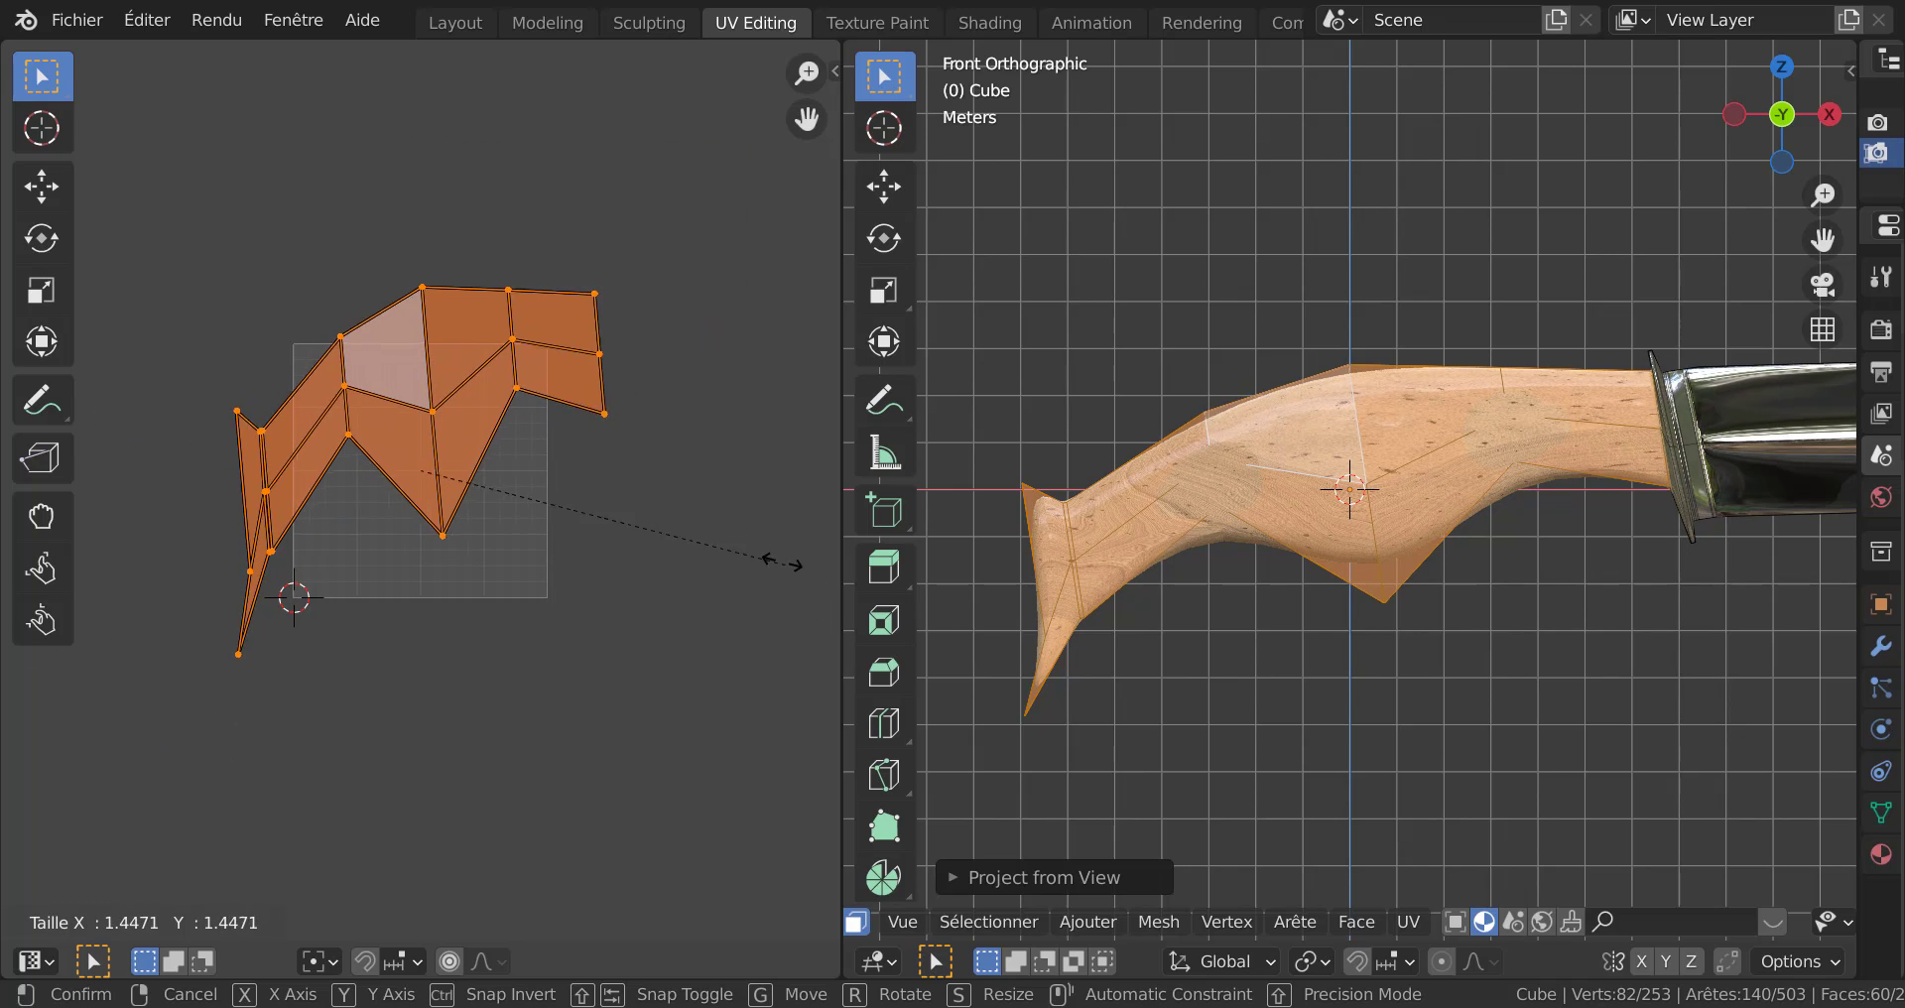
pyautogui.press('Escape')
pyautogui.scroll(-2, 1280, 652)
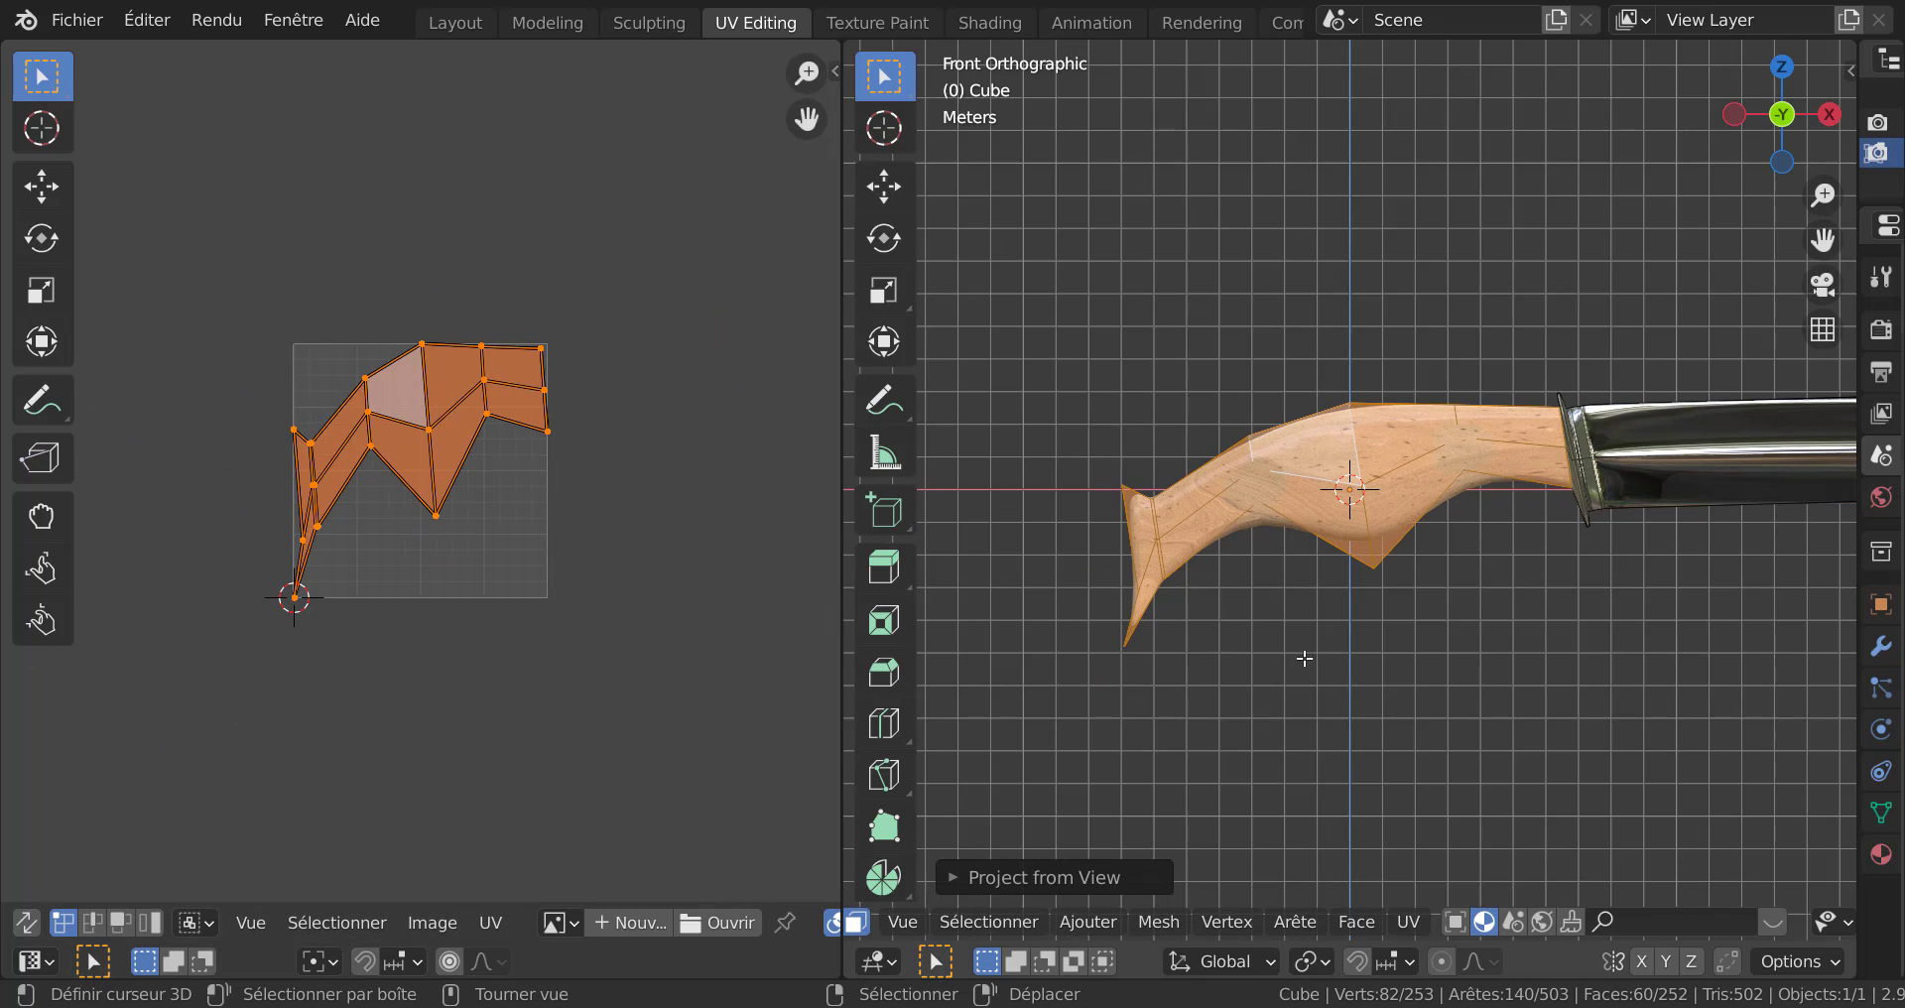
pyautogui.keyDown('shift'); pyautogui.moveTo(1246, 667); pyautogui.dragTo(1142, 655, button='middle'); pyautogui.keyUp('shift')
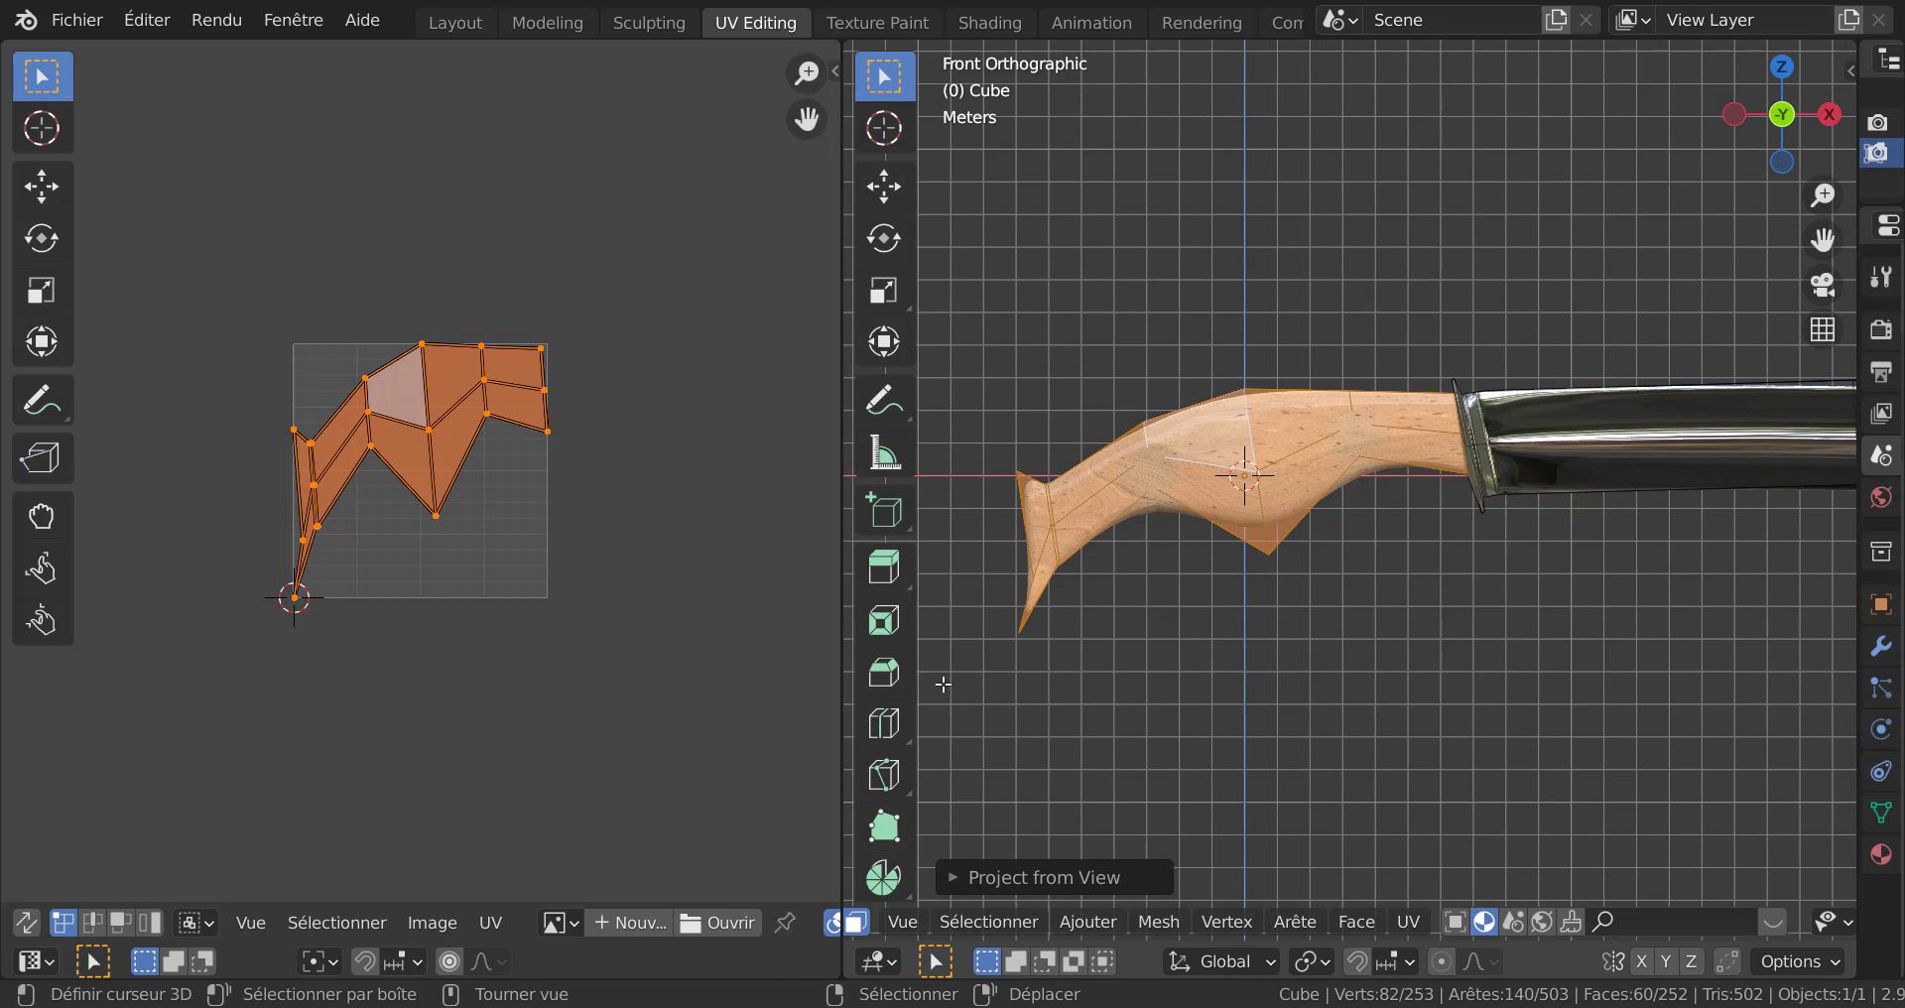
# Display the image beech wood_albedo.jpg behind the handle's UVs in the UV editor.
pyautogui.scroll(2, 625, 673)
pyautogui.click(557, 925)
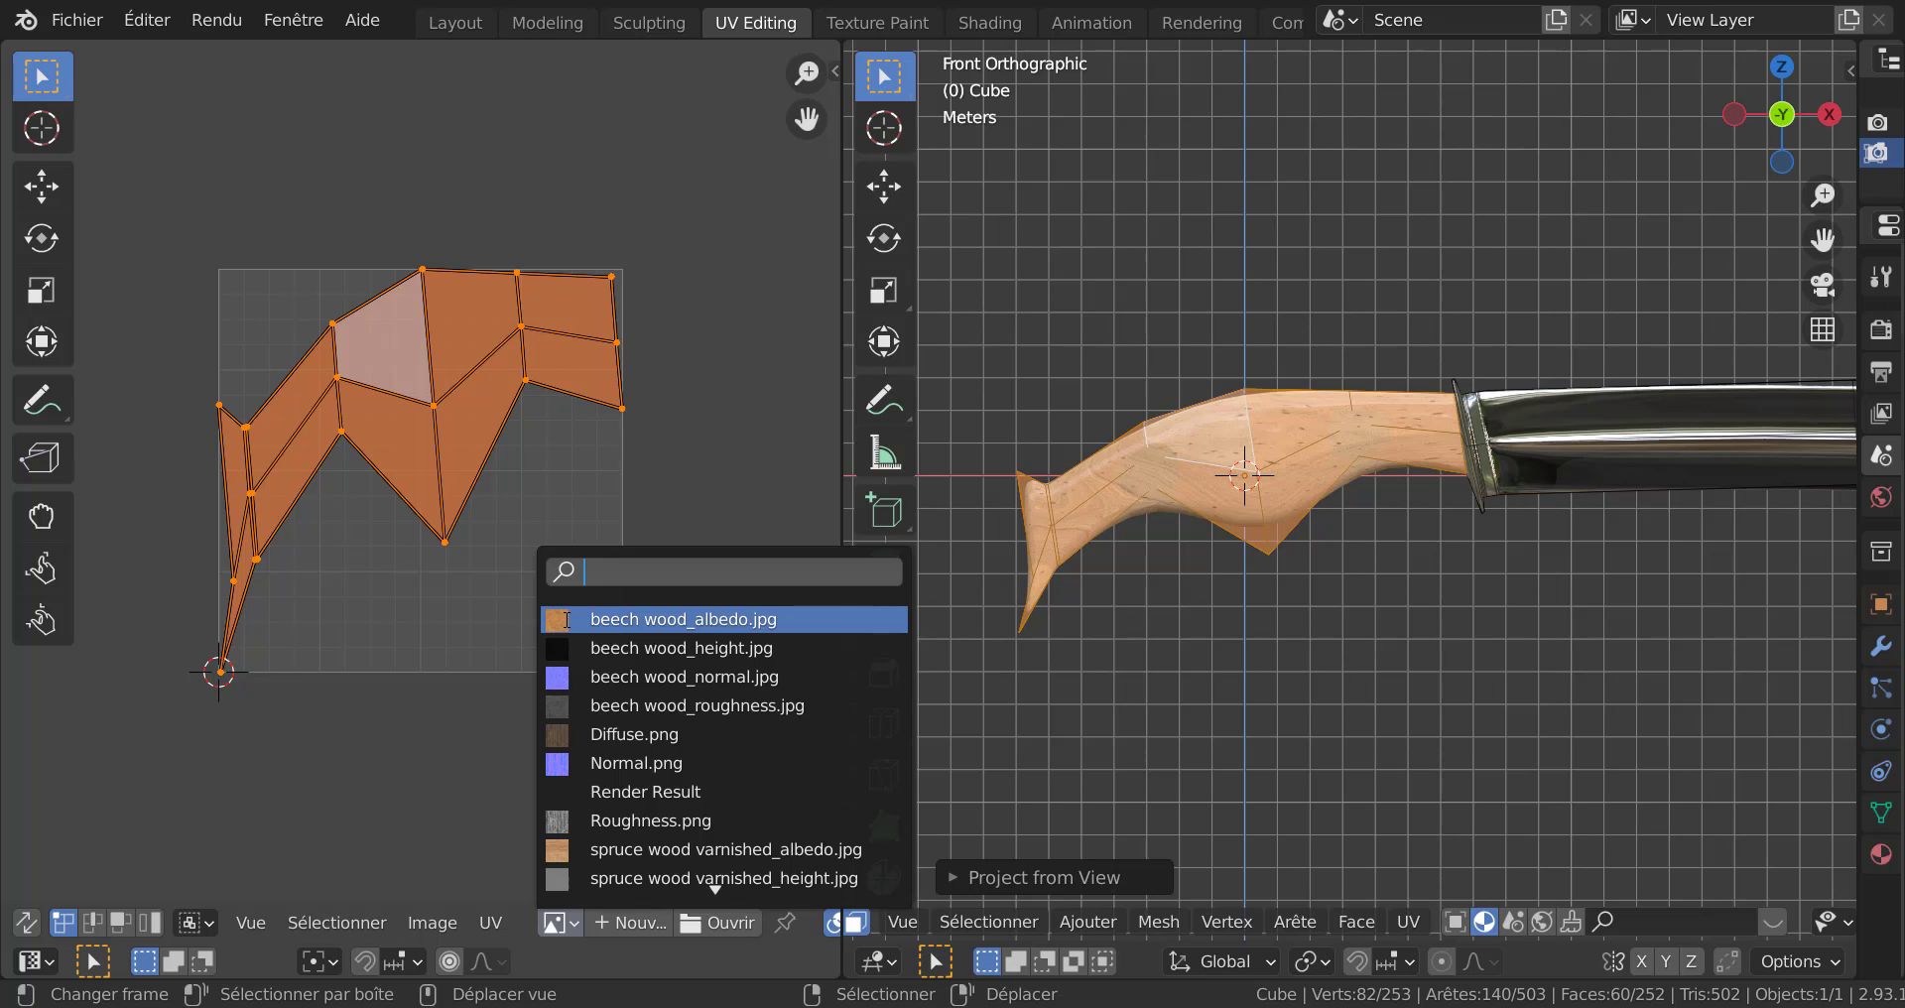
pyautogui.click(586, 620)
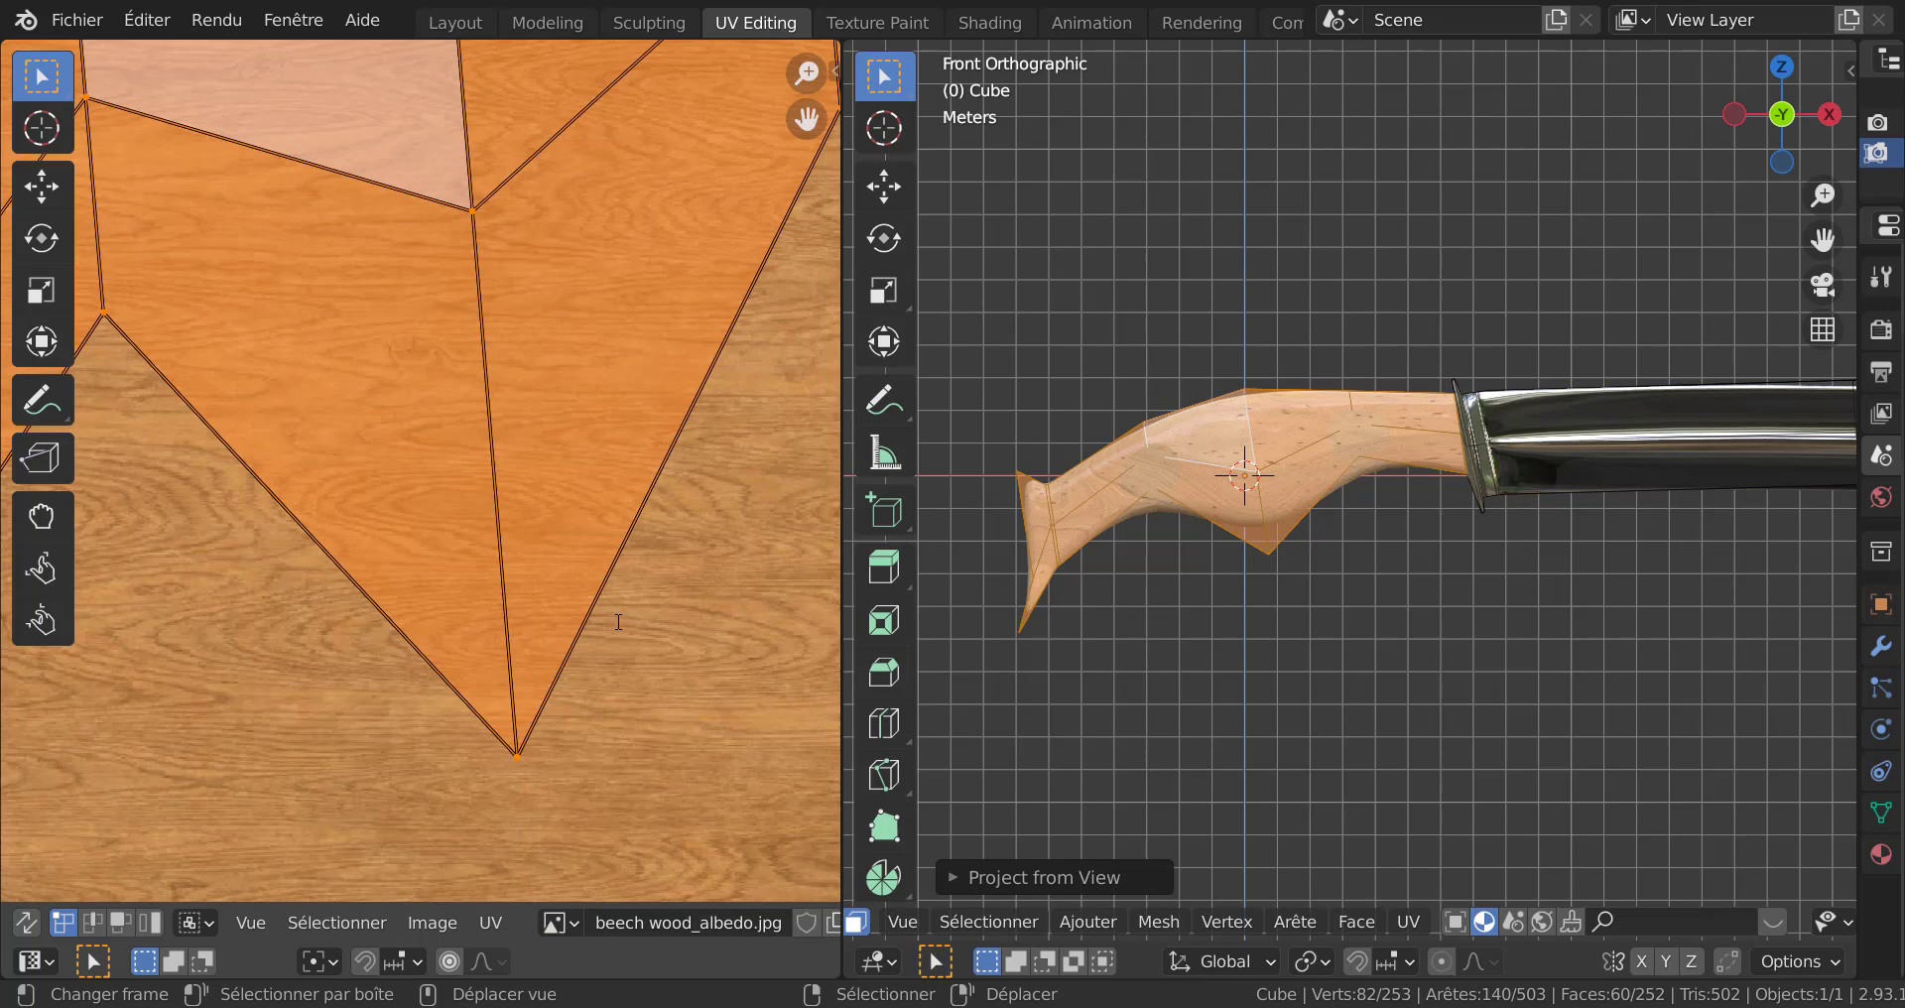
pyautogui.scroll(-4, 618, 622)
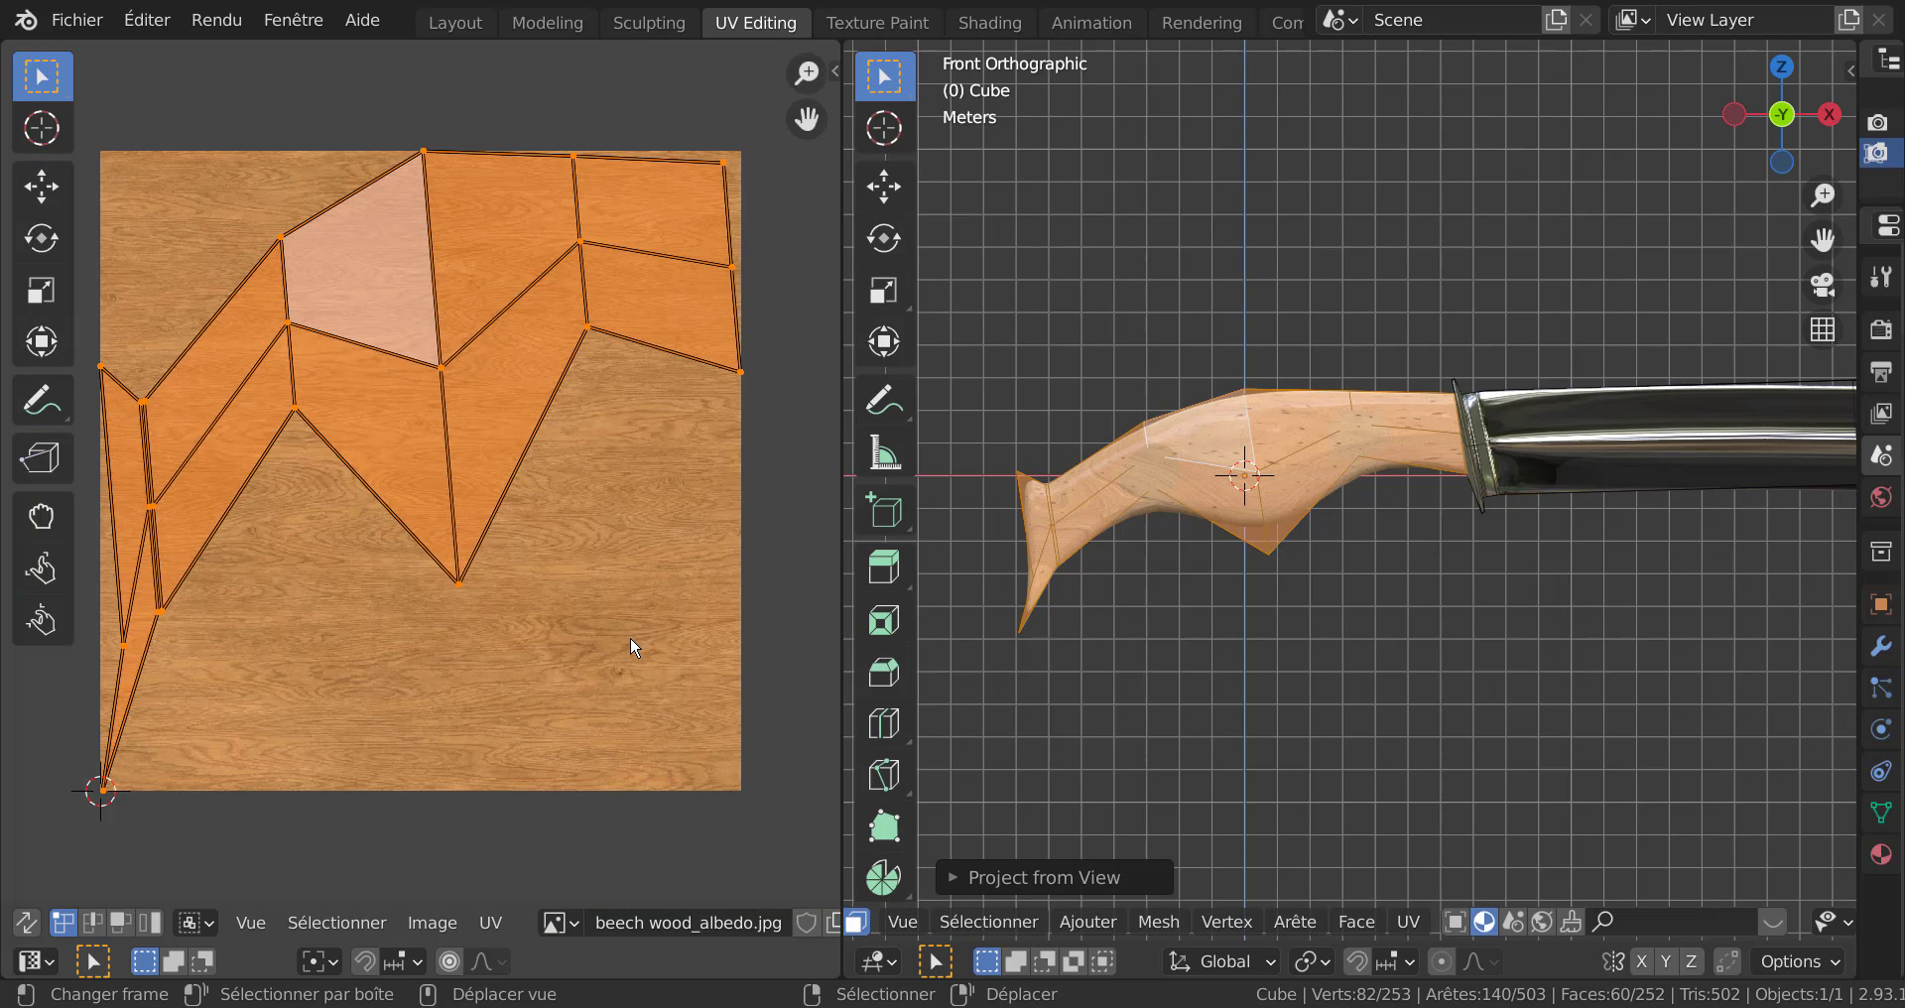
# Try scaling the handle's UVs down to about 0.59 and inspect the wood on the handle in Object Mode.
pyautogui.press('s')
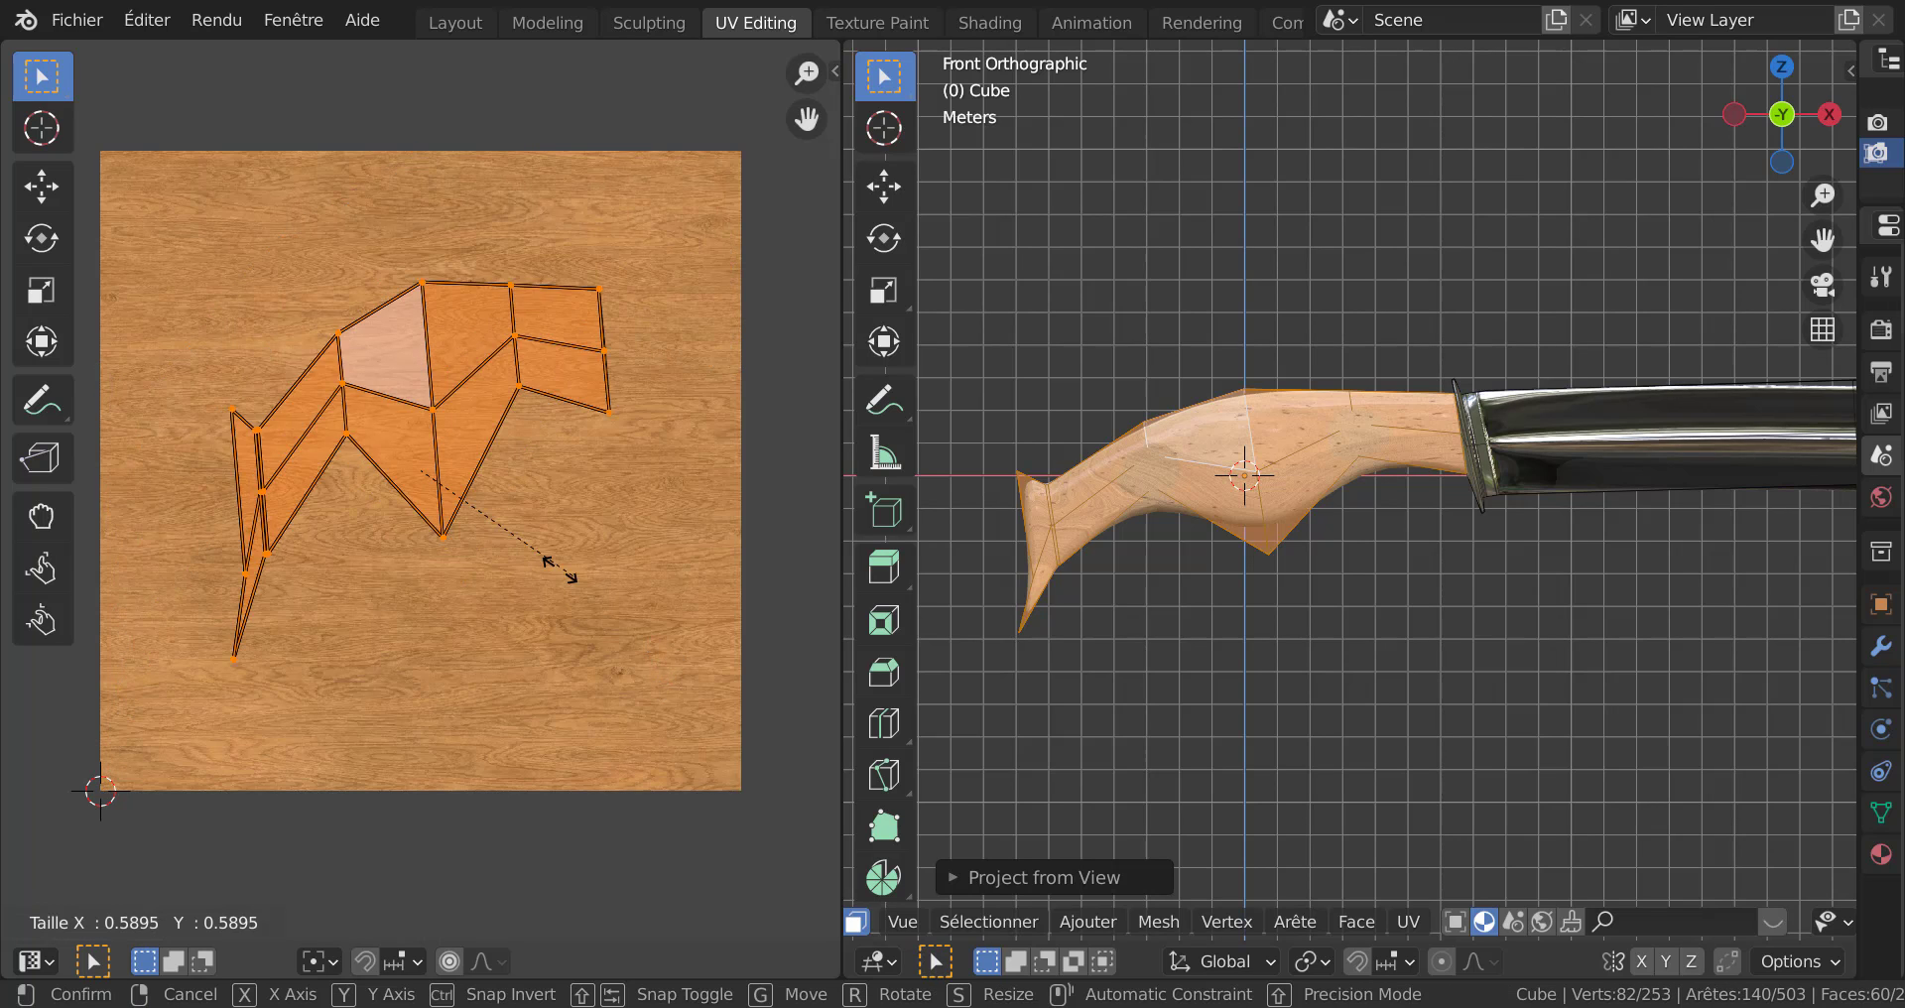
pyautogui.click(638, 628)
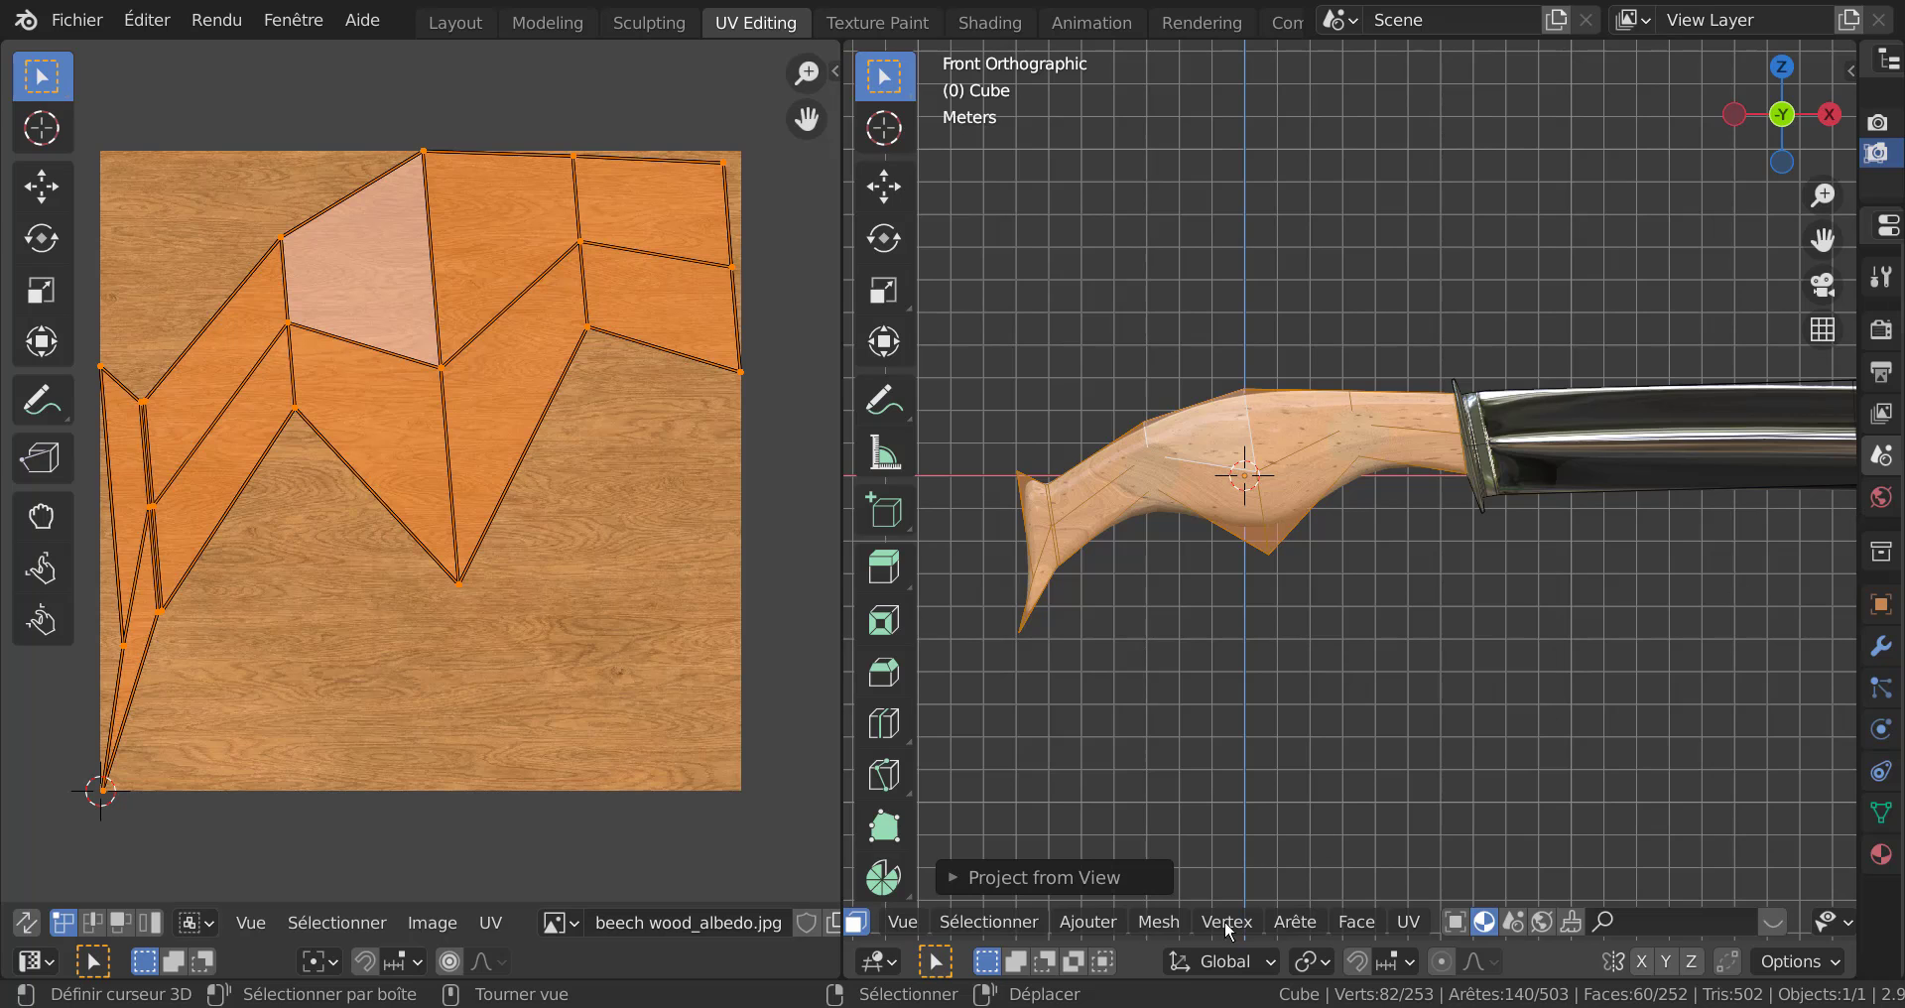
pyautogui.scroll(-3, 1364, 783)
pyautogui.scroll(5, 1385, 759)
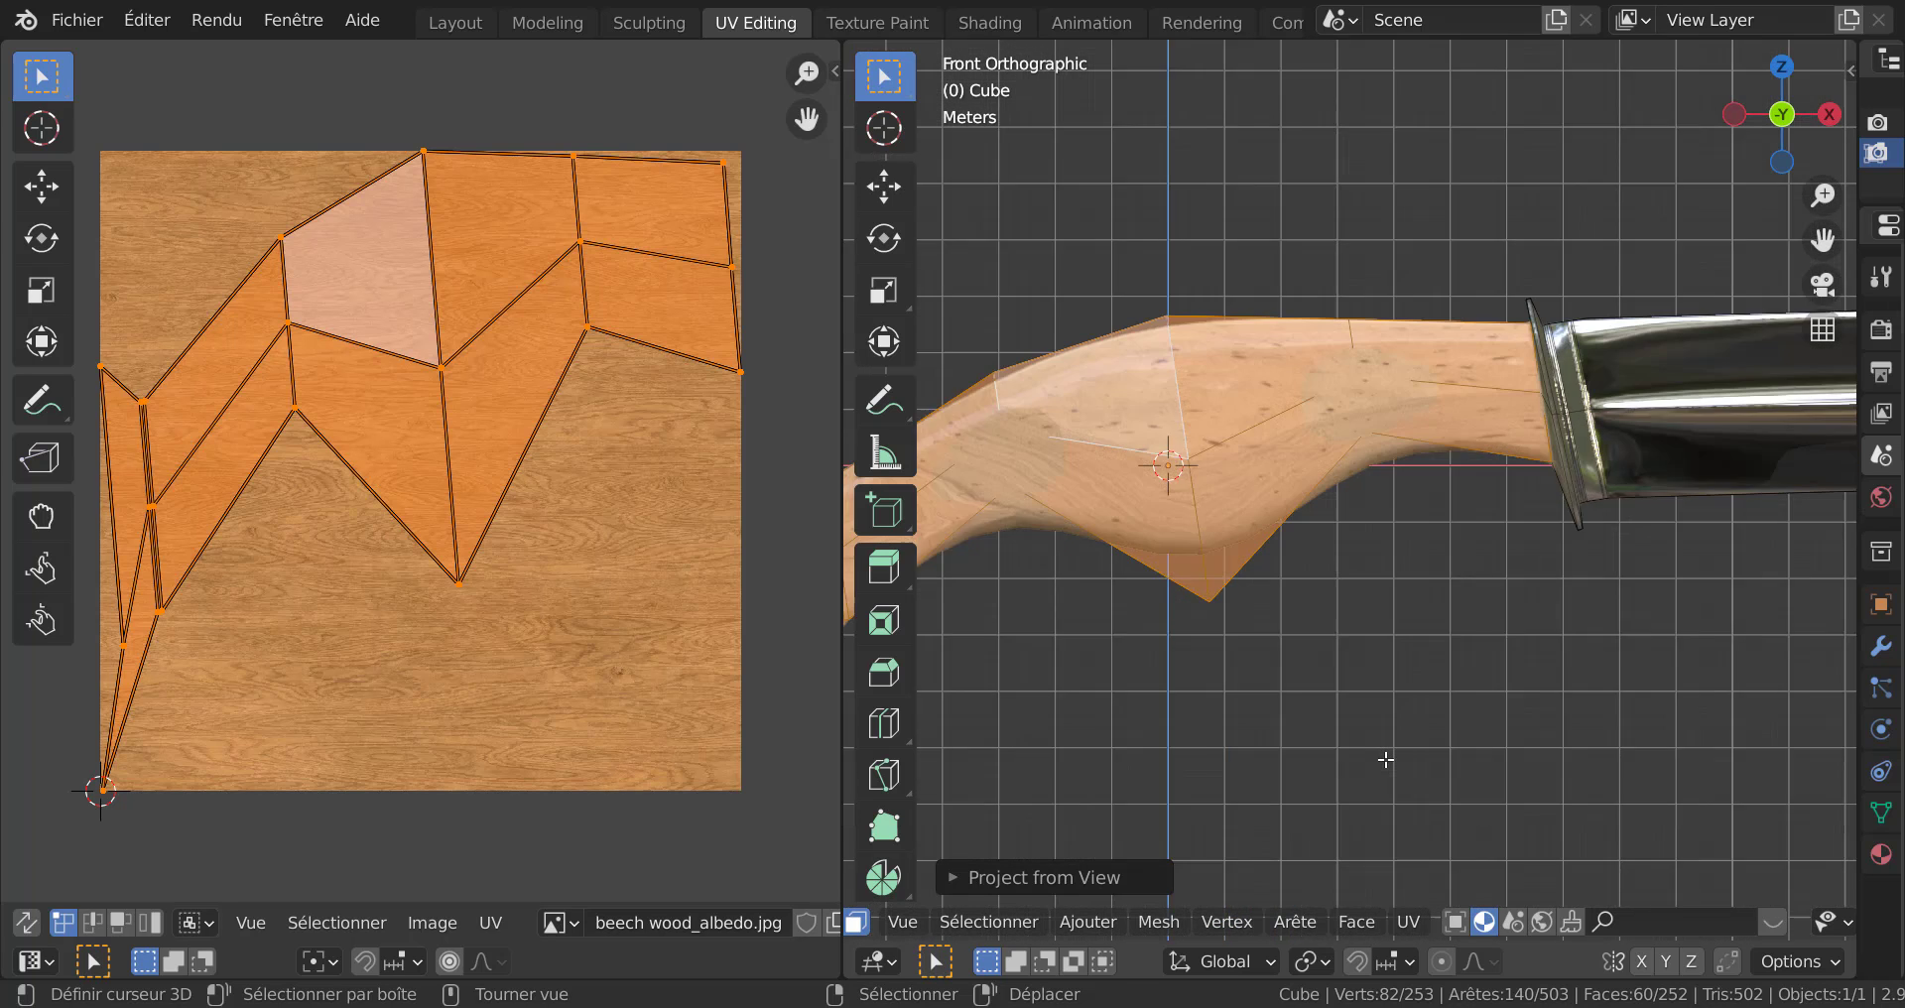
pyautogui.press('Tab')
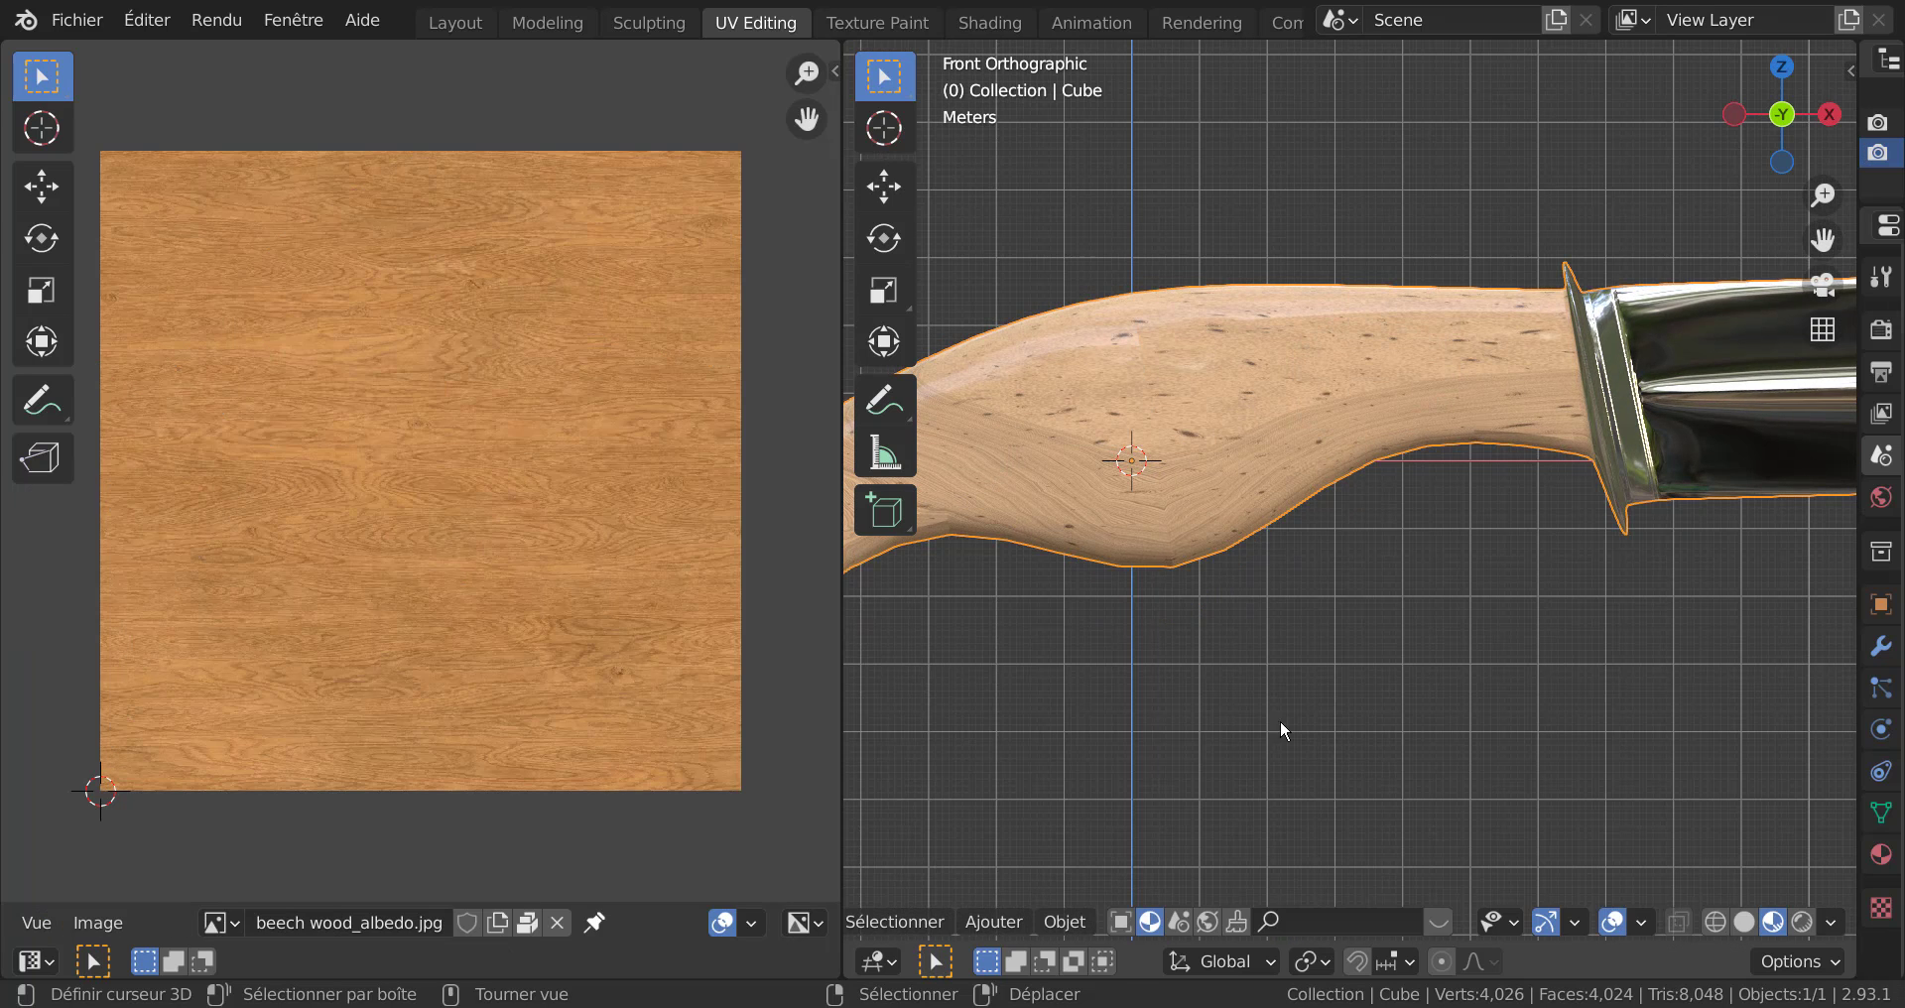
pyautogui.moveTo(1279, 718); pyautogui.dragTo(1360, 708, button='middle')
pyautogui.press('Tab')
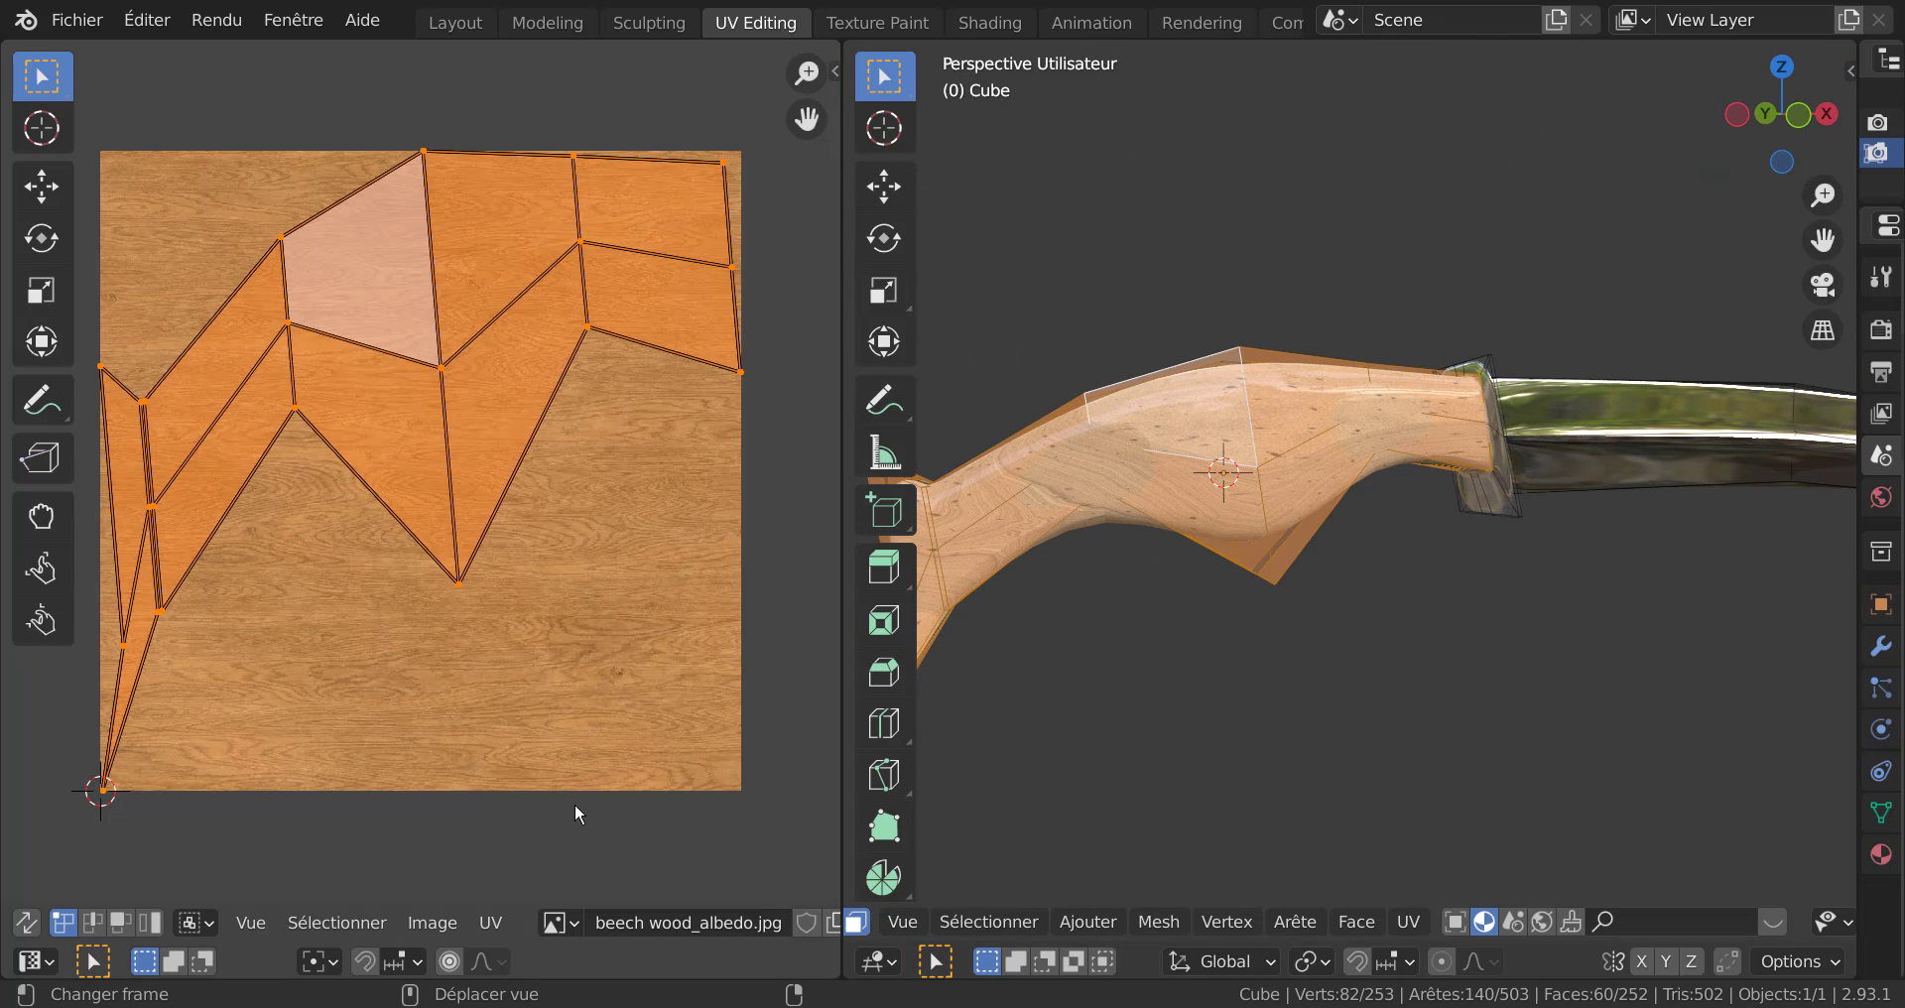
pyautogui.scroll(-1, 1226, 840)
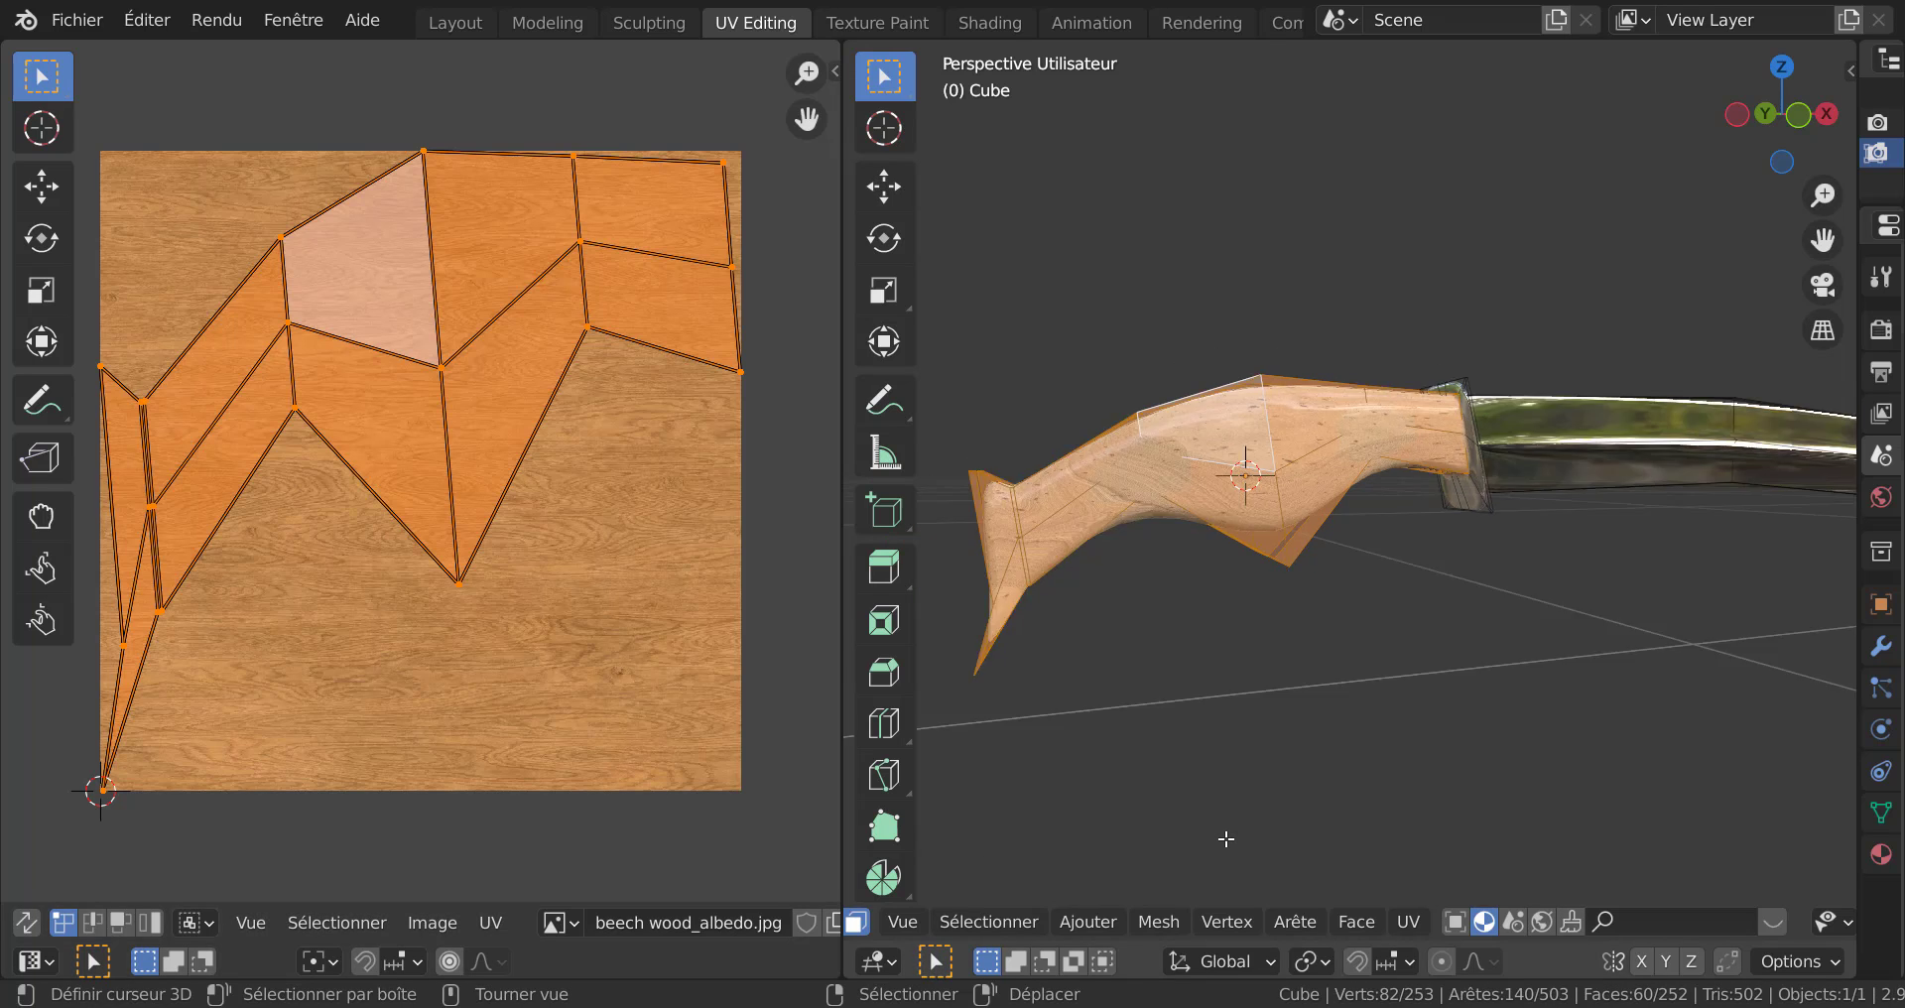
pyautogui.scroll(-1, 1226, 839)
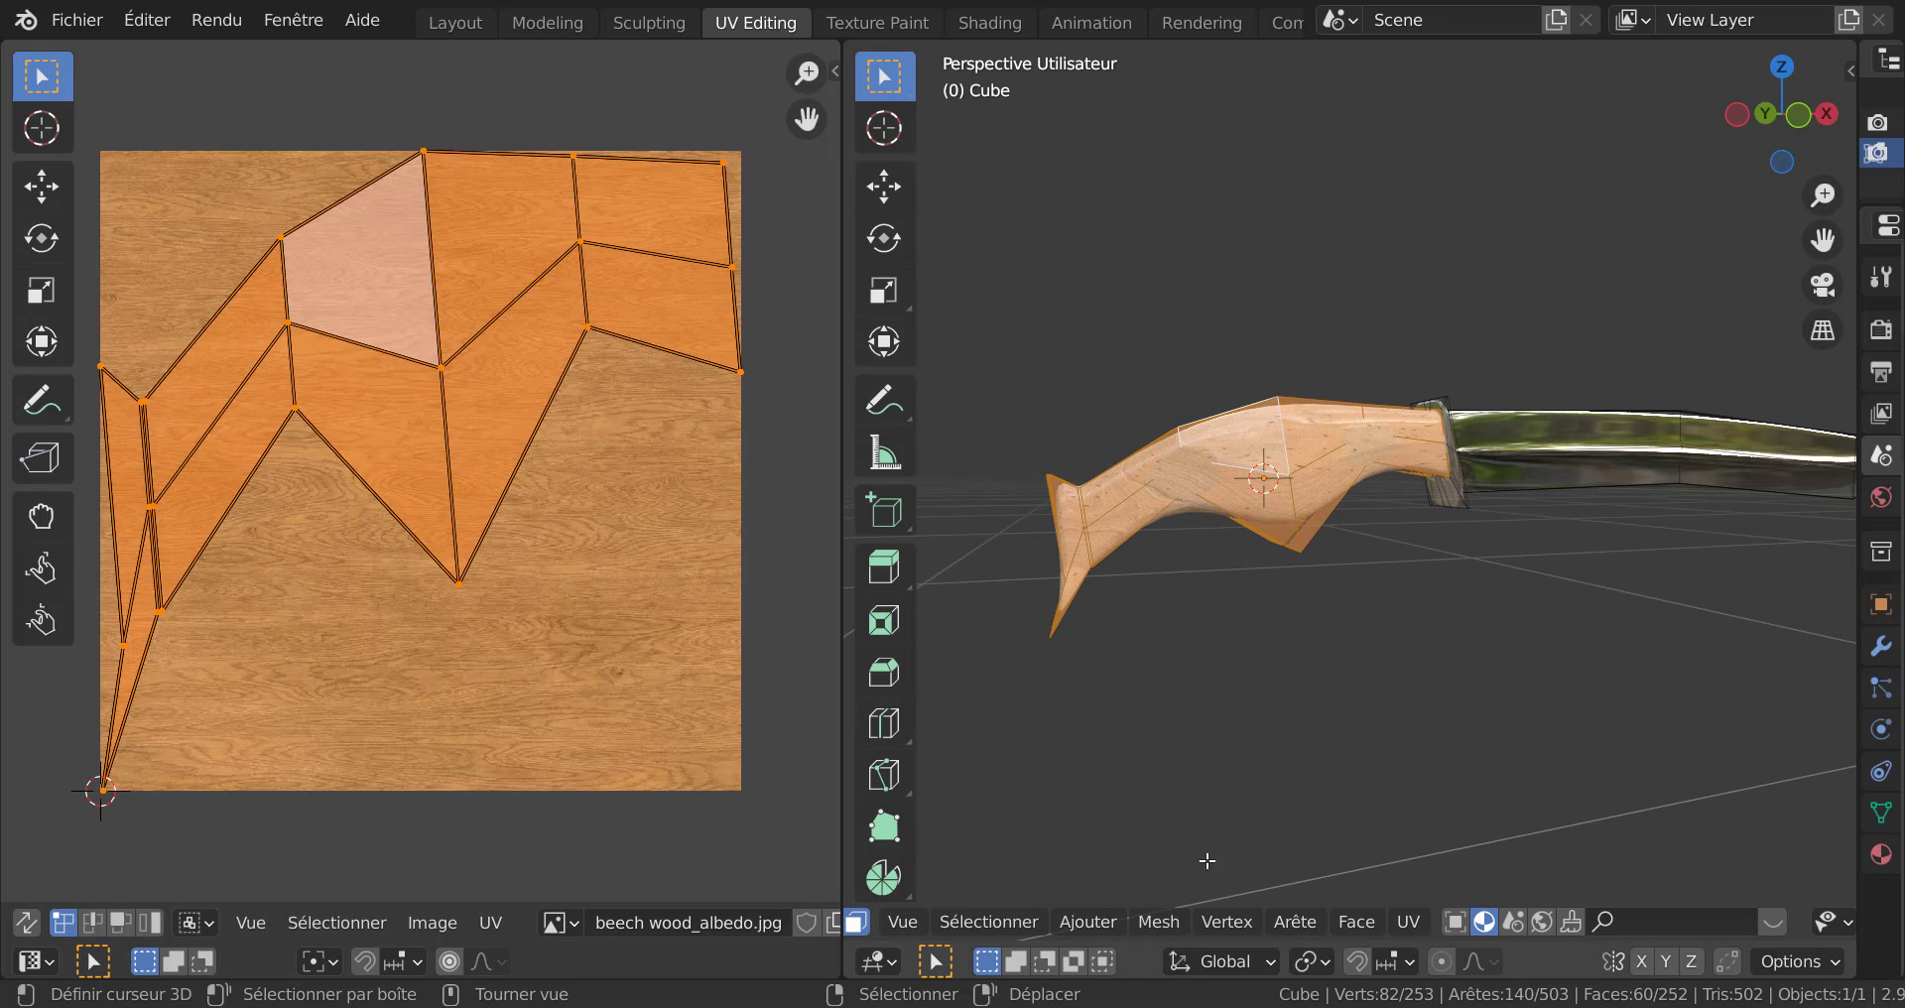
# In the Shading workspace, connect the Texture Coordinate node's UV output to the wood group's Vector input in wood new.001 and check the handle.
pyautogui.click(992, 22)
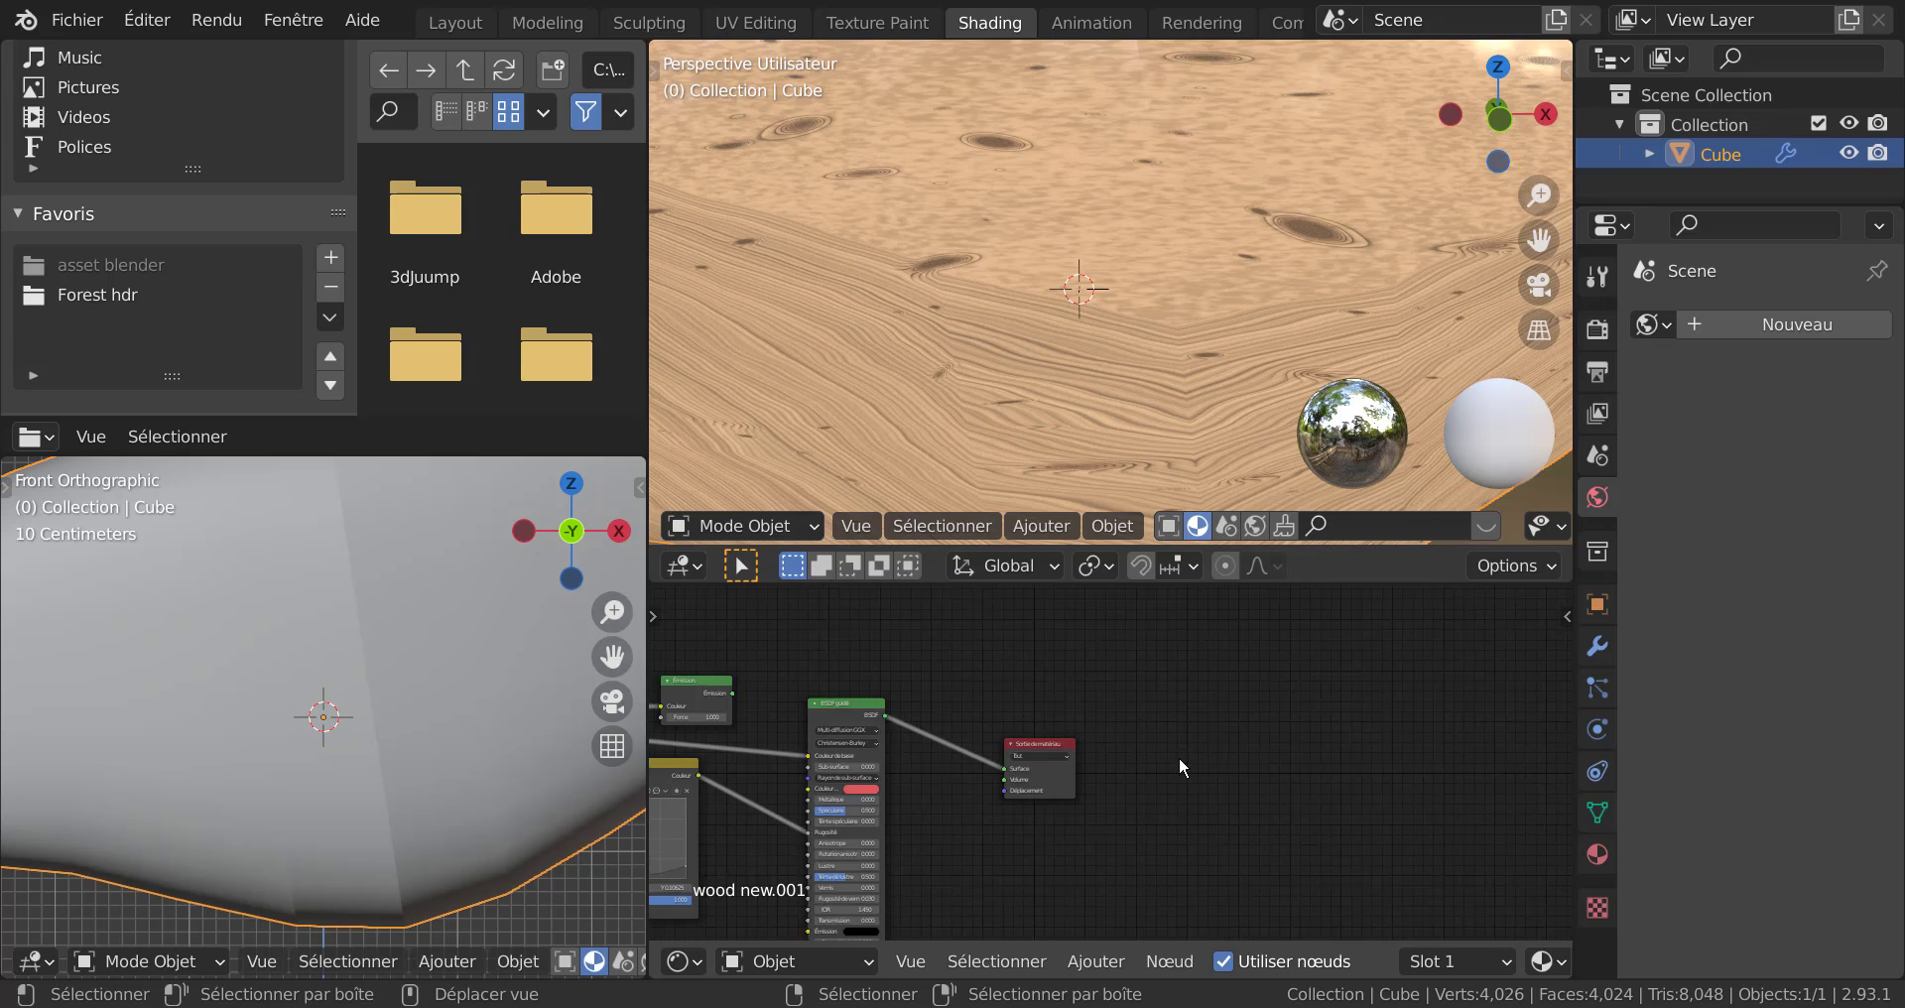
pyautogui.press('Home')
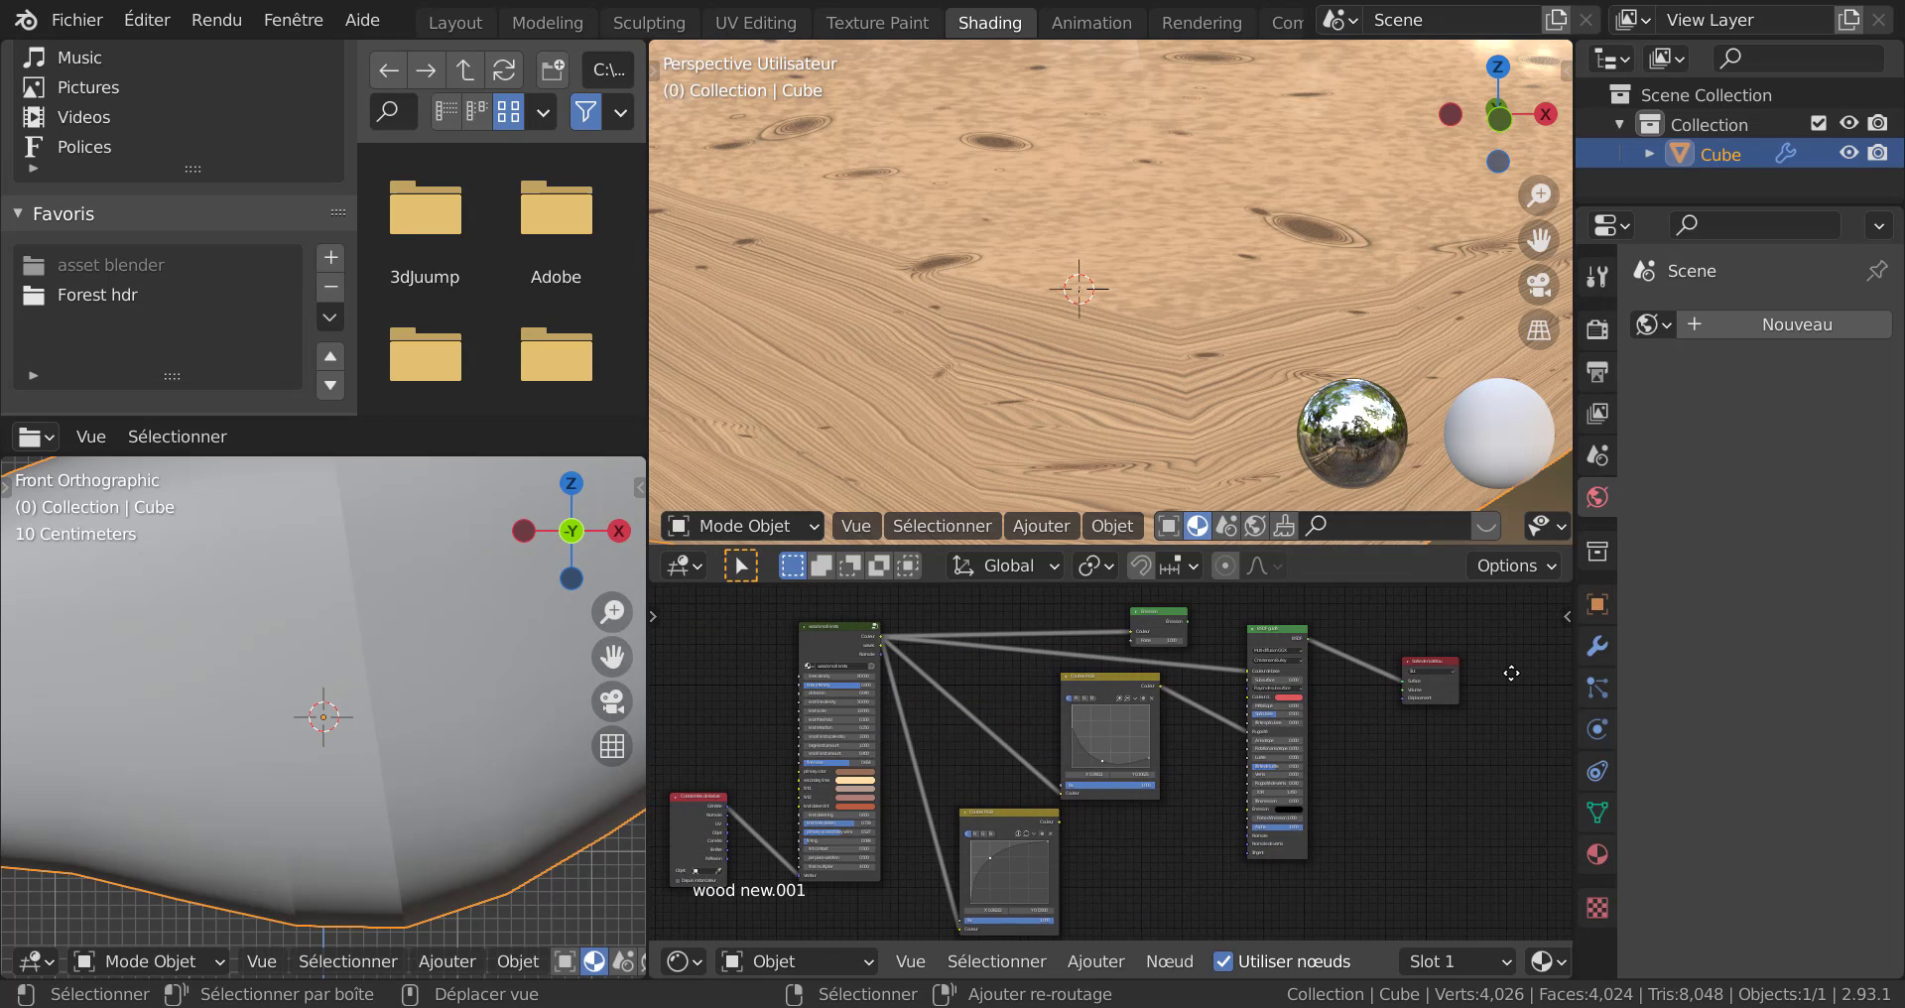
pyautogui.scroll(2, 1511, 673)
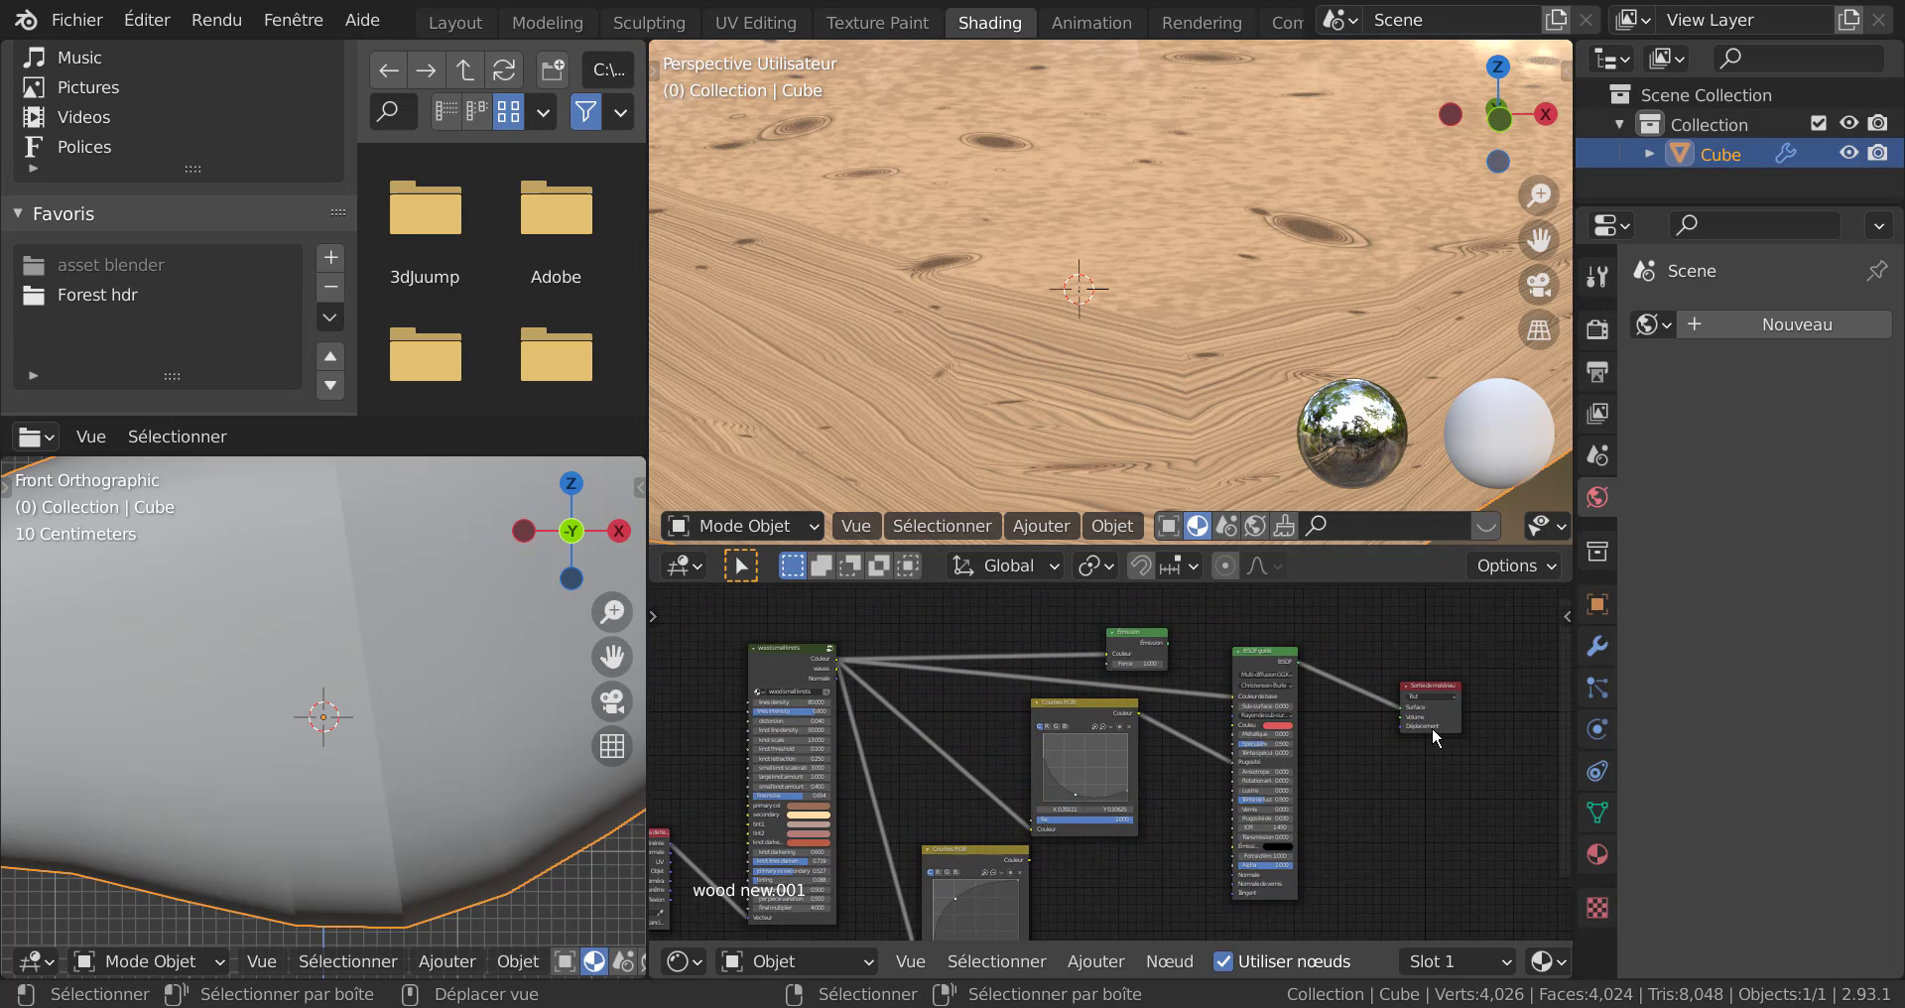
pyautogui.scroll(3, 1432, 726)
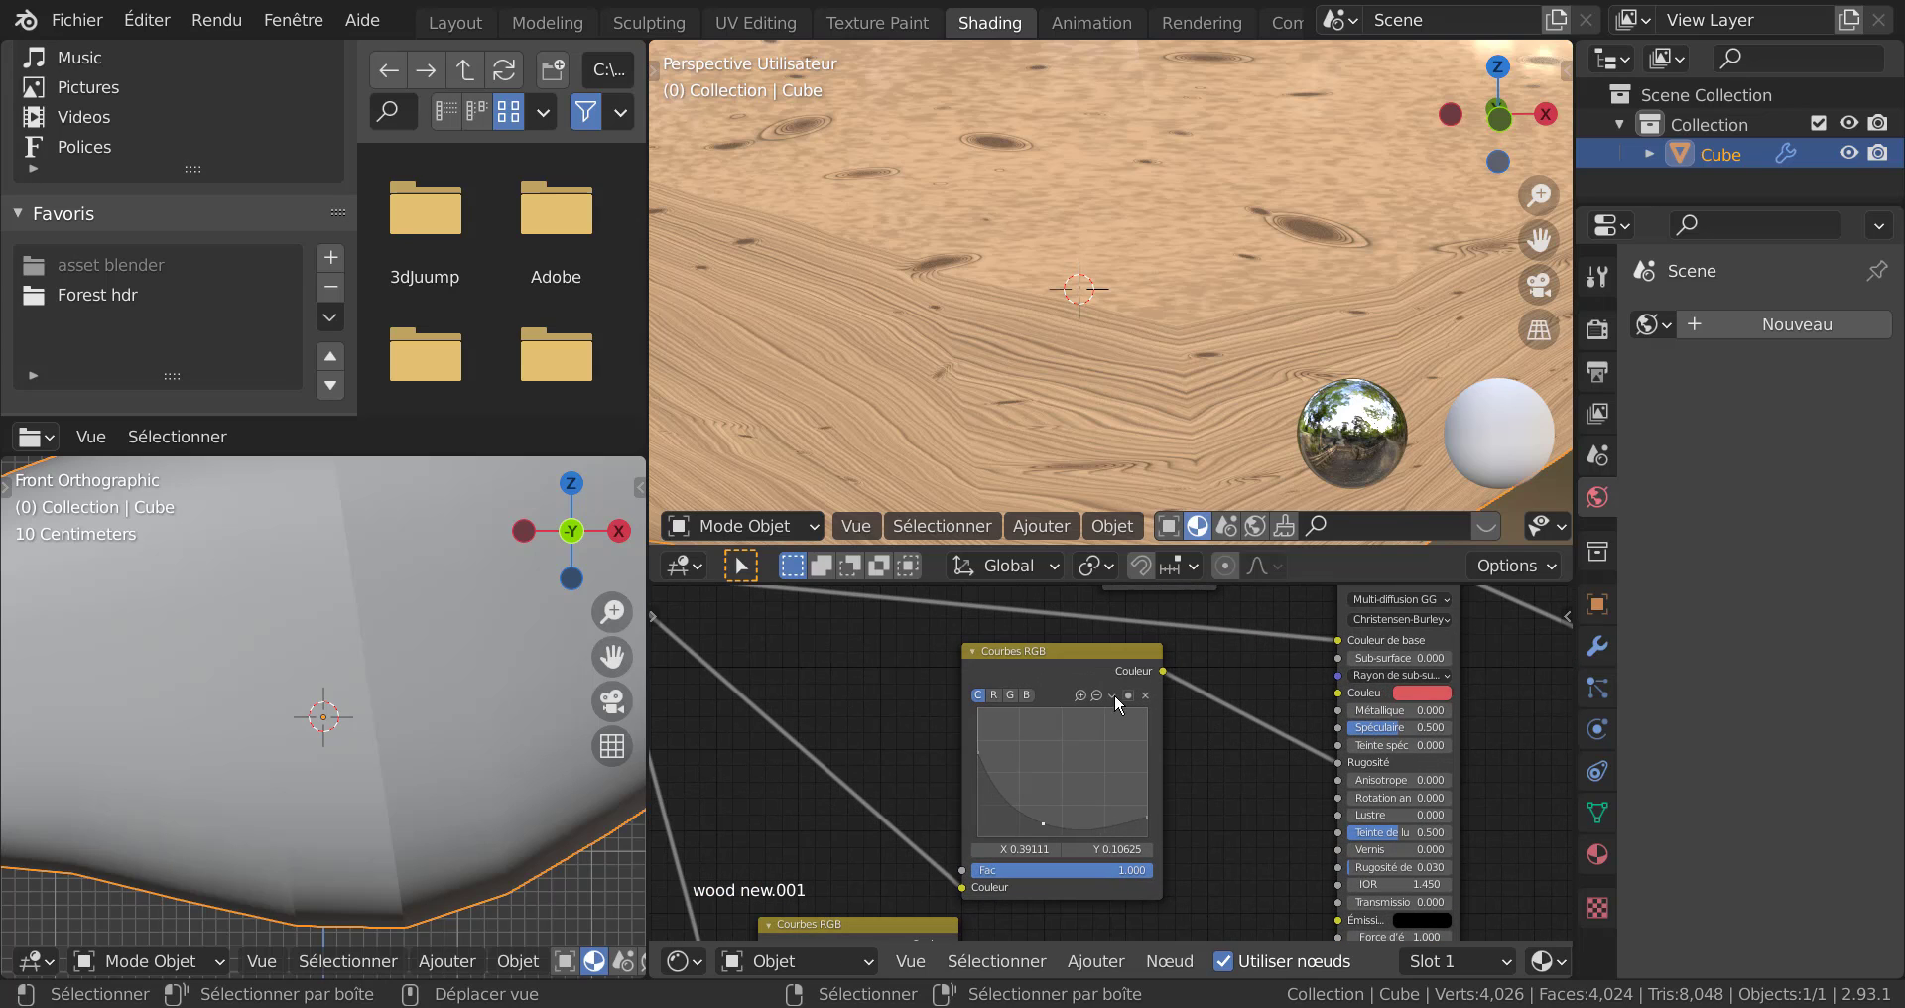
pyautogui.scroll(-5, 1122, 706)
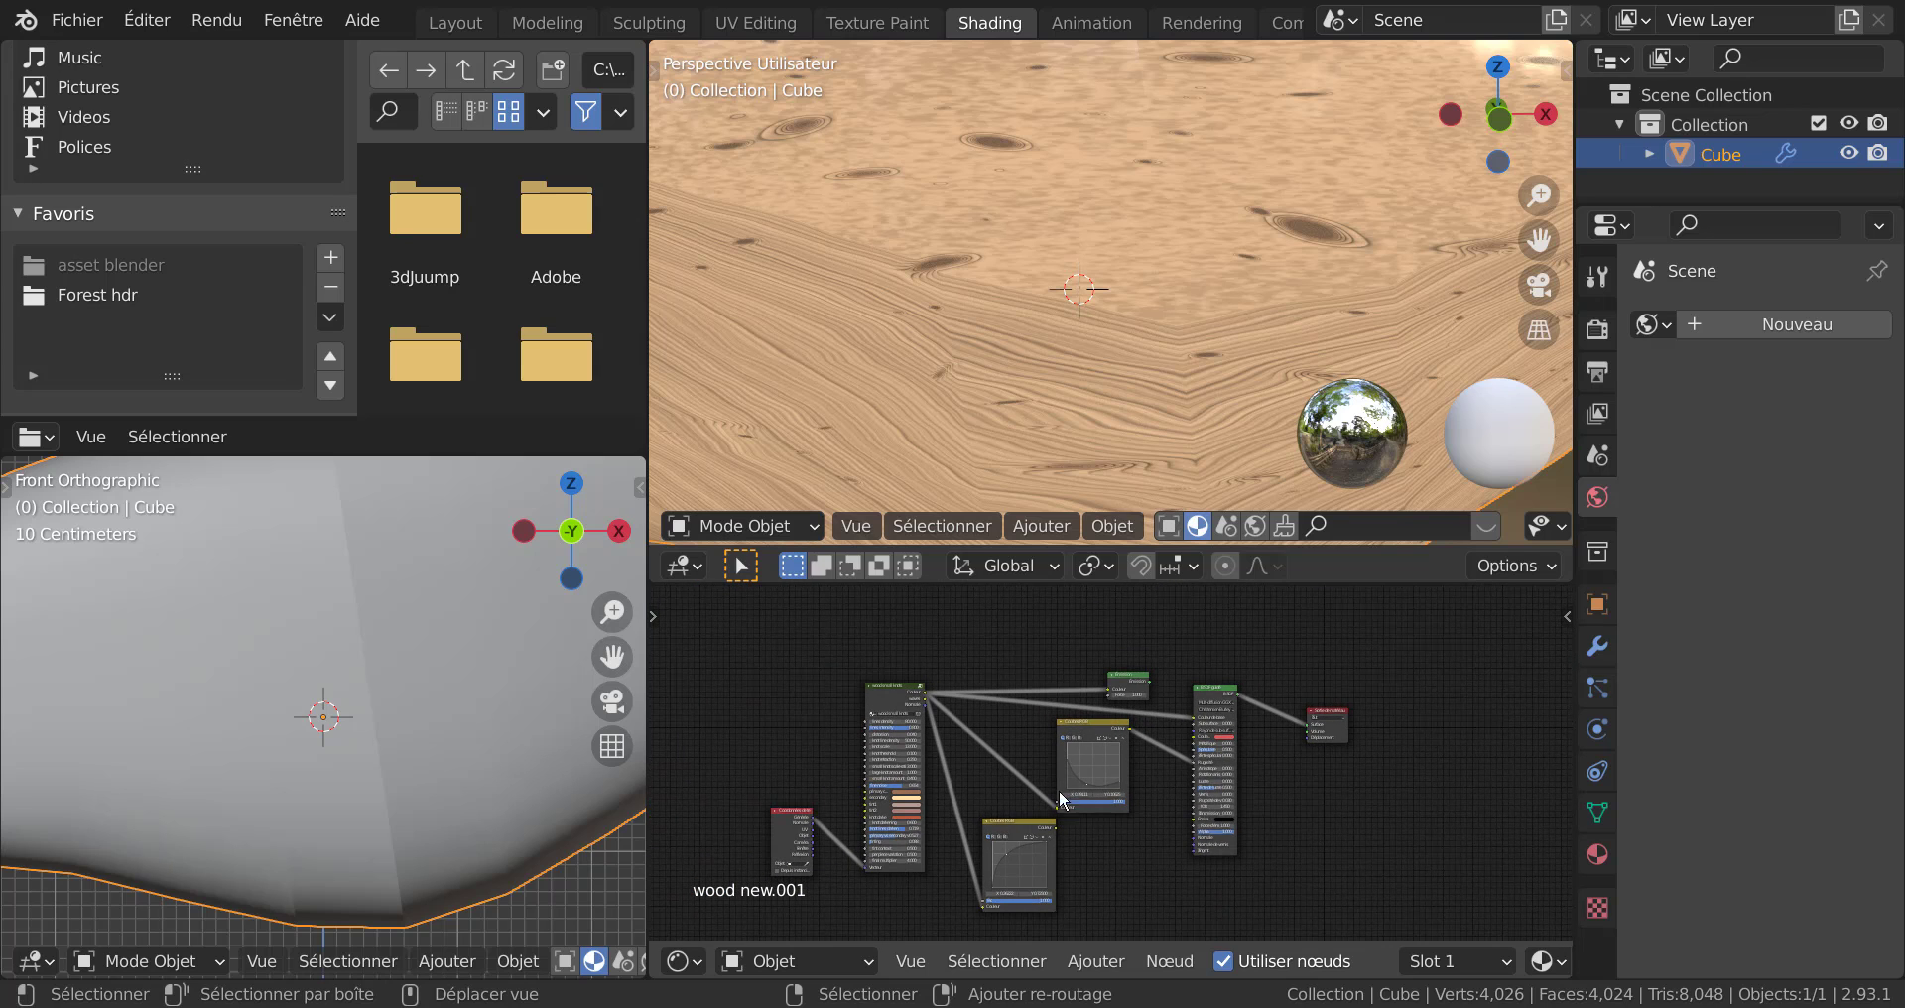
pyautogui.scroll(4, 794, 815)
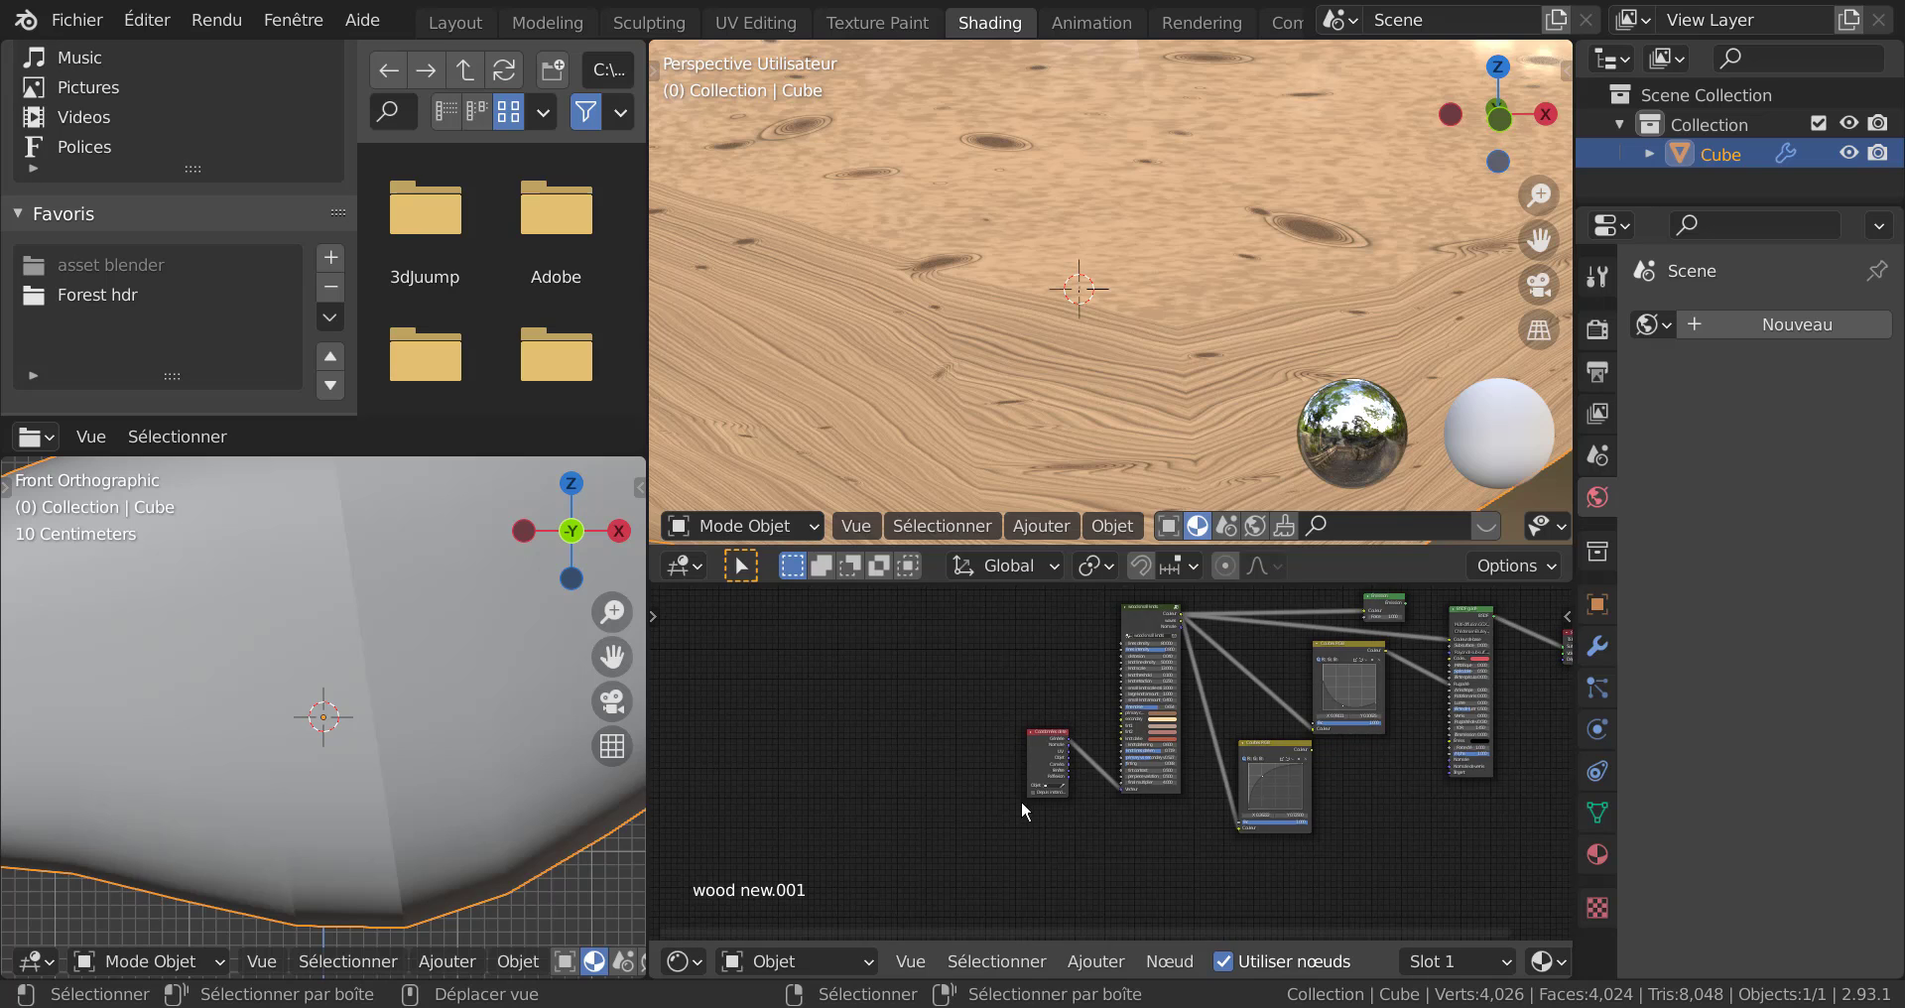
pyautogui.scroll(4, 1021, 801)
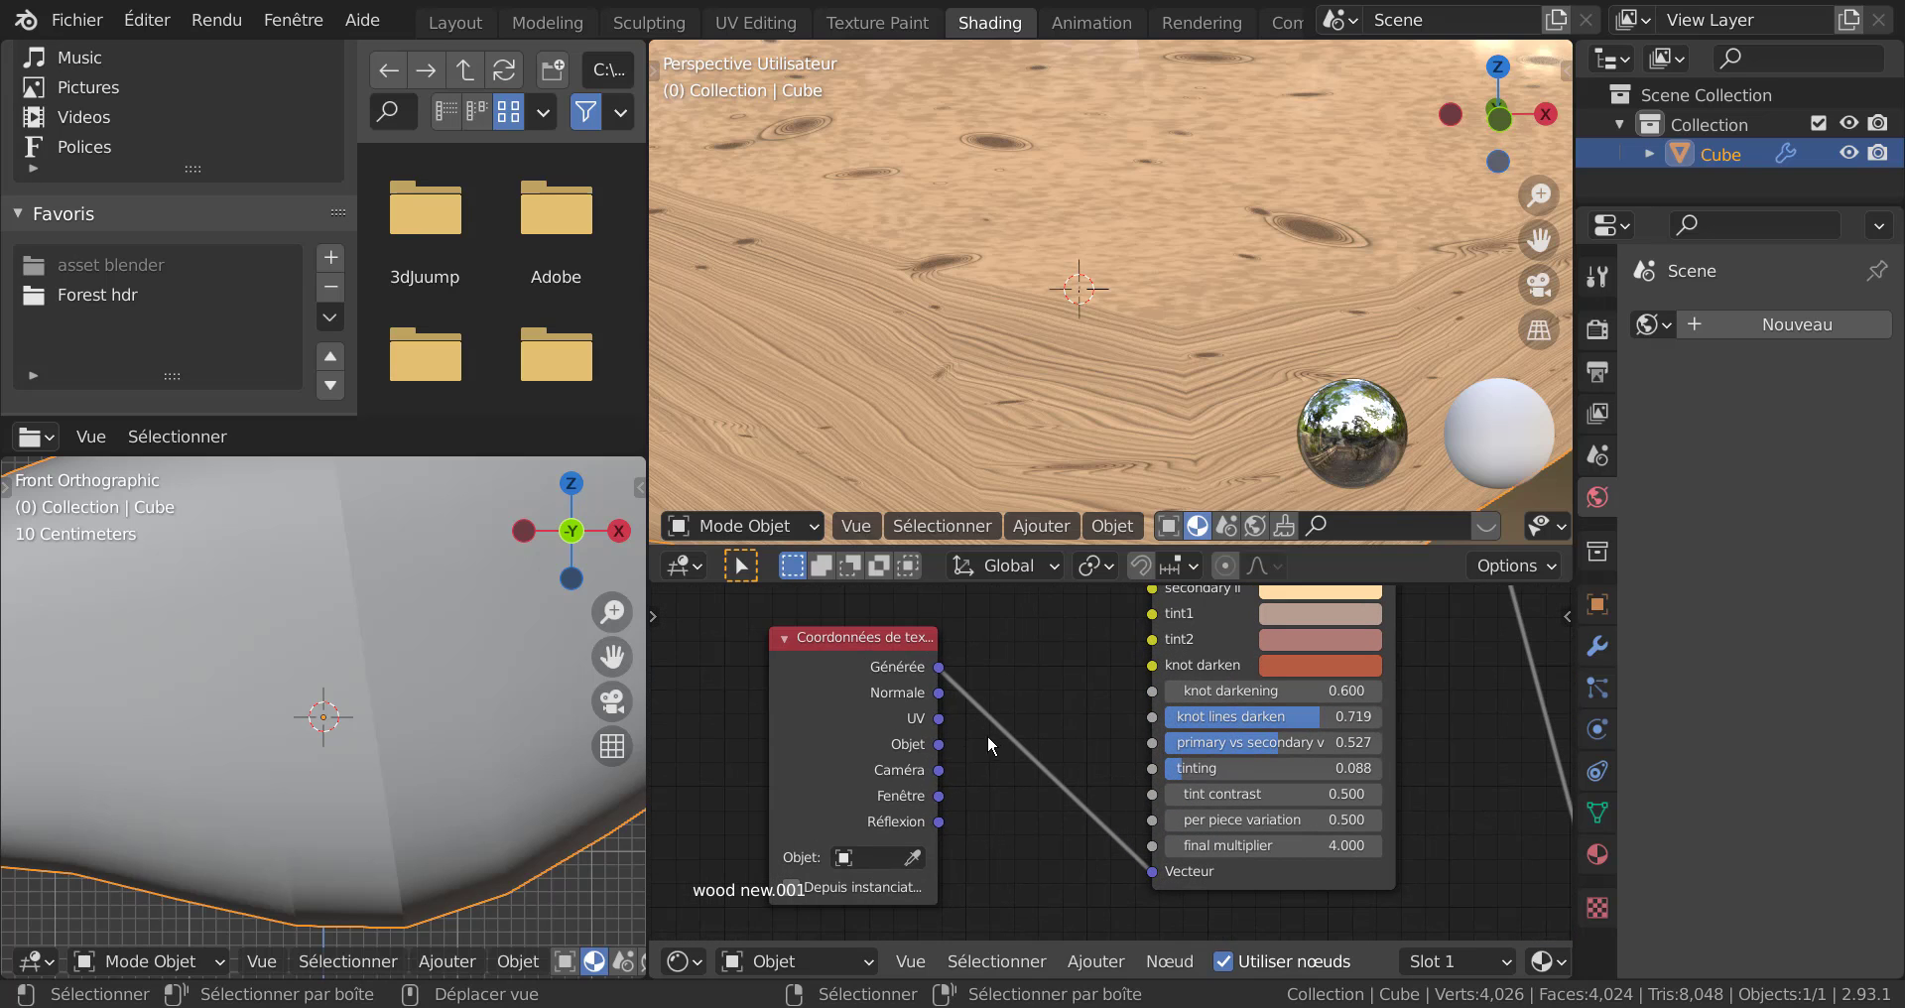
pyautogui.moveTo(939, 744); pyautogui.dragTo(1151, 871)
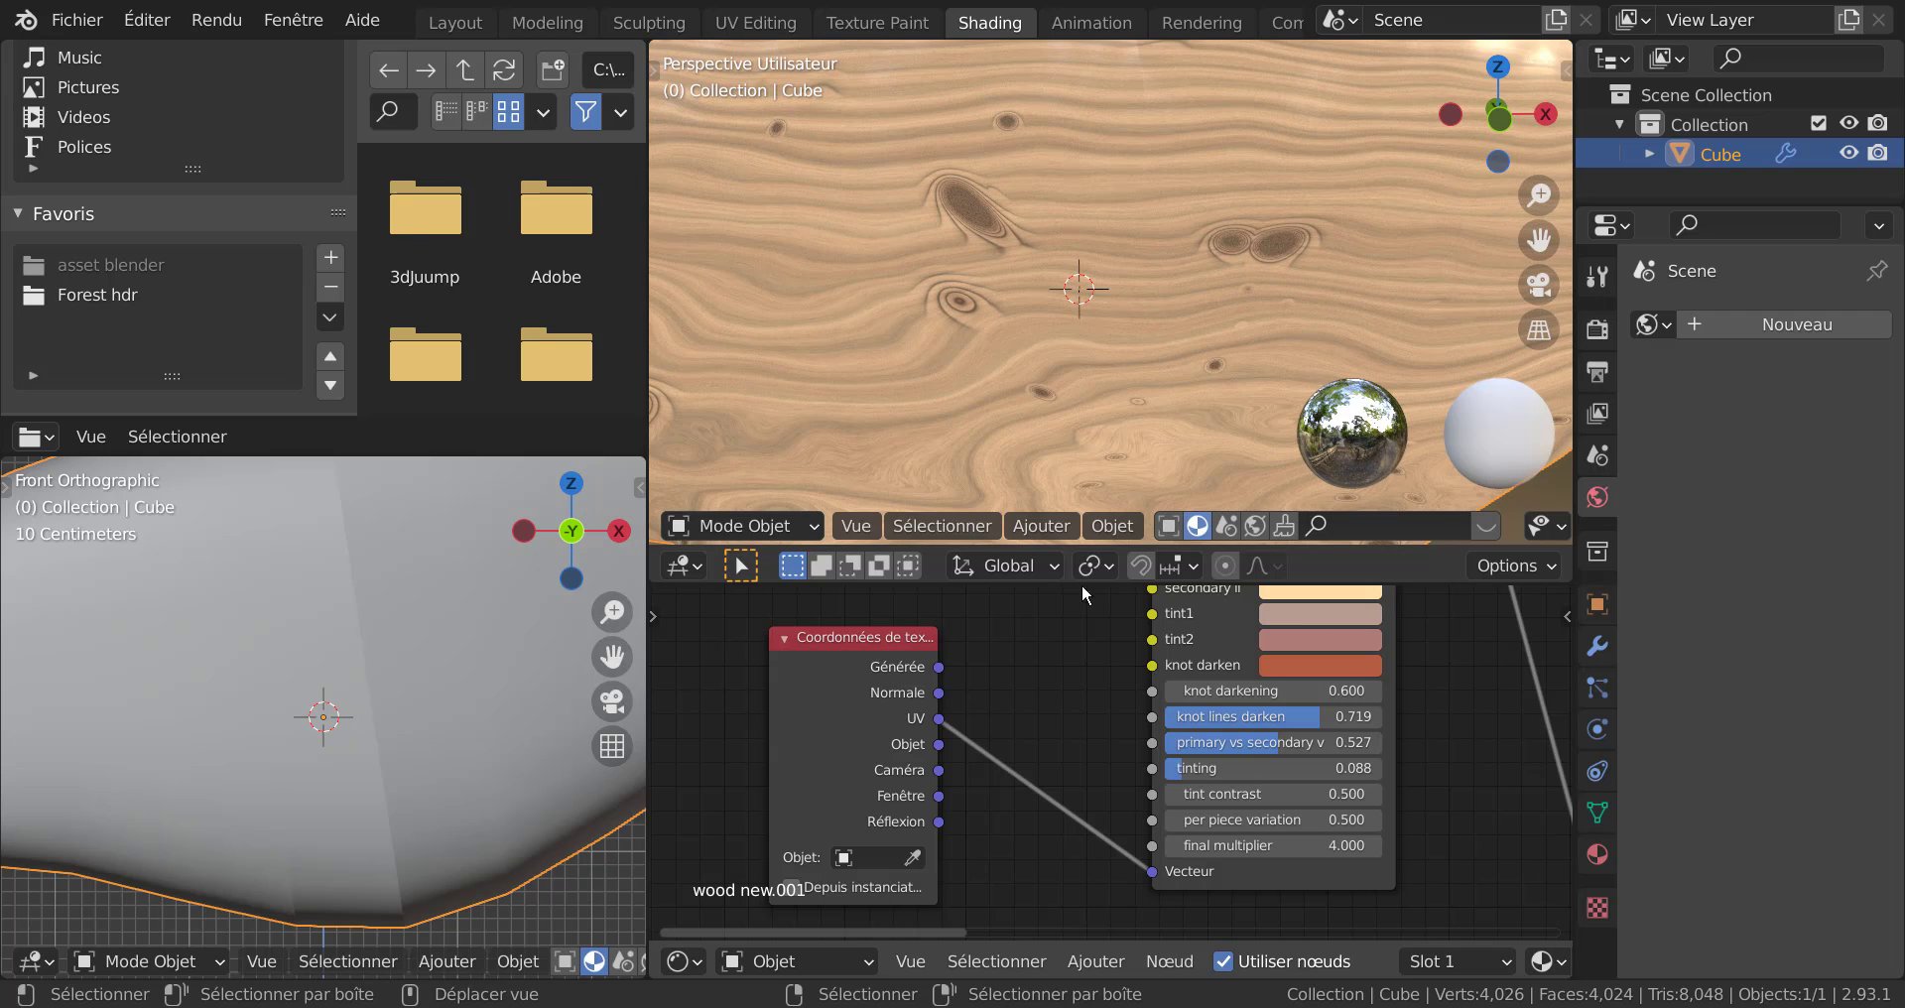
pyautogui.scroll(-5, 1163, 369)
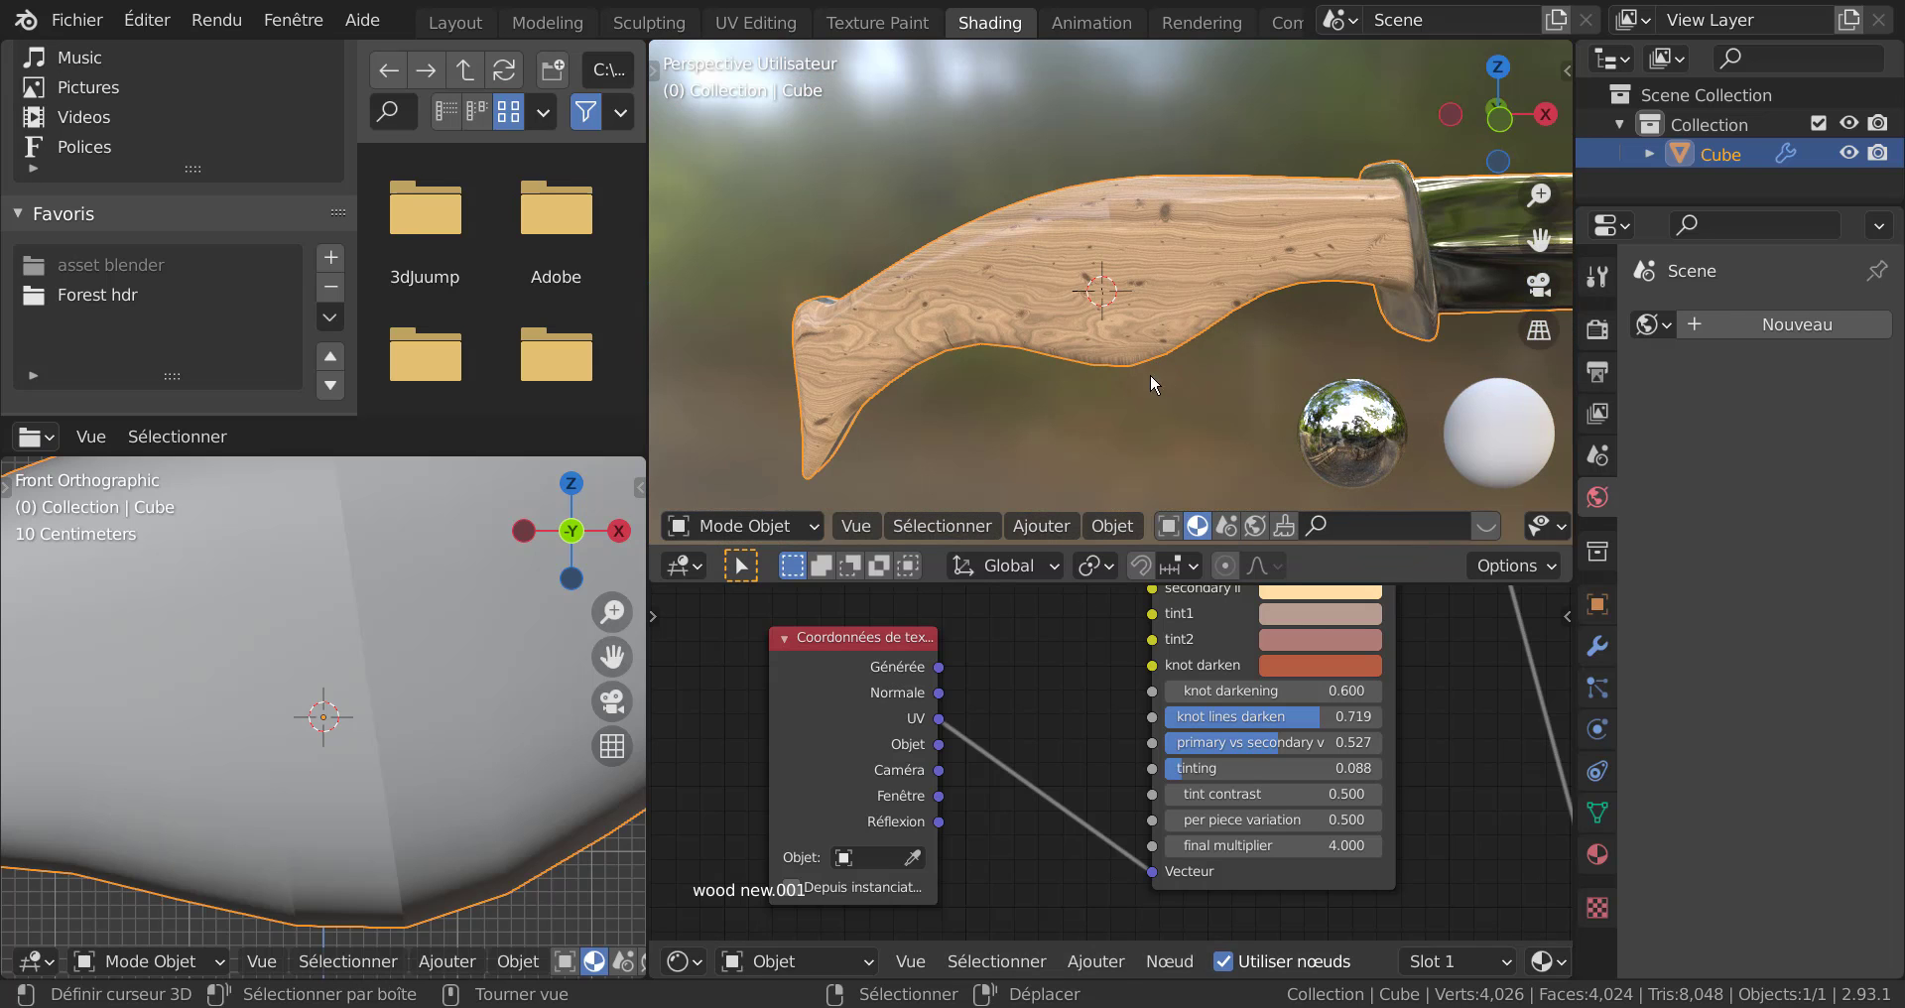
pyautogui.moveTo(1166, 377); pyautogui.dragTo(1116, 371, button='middle')
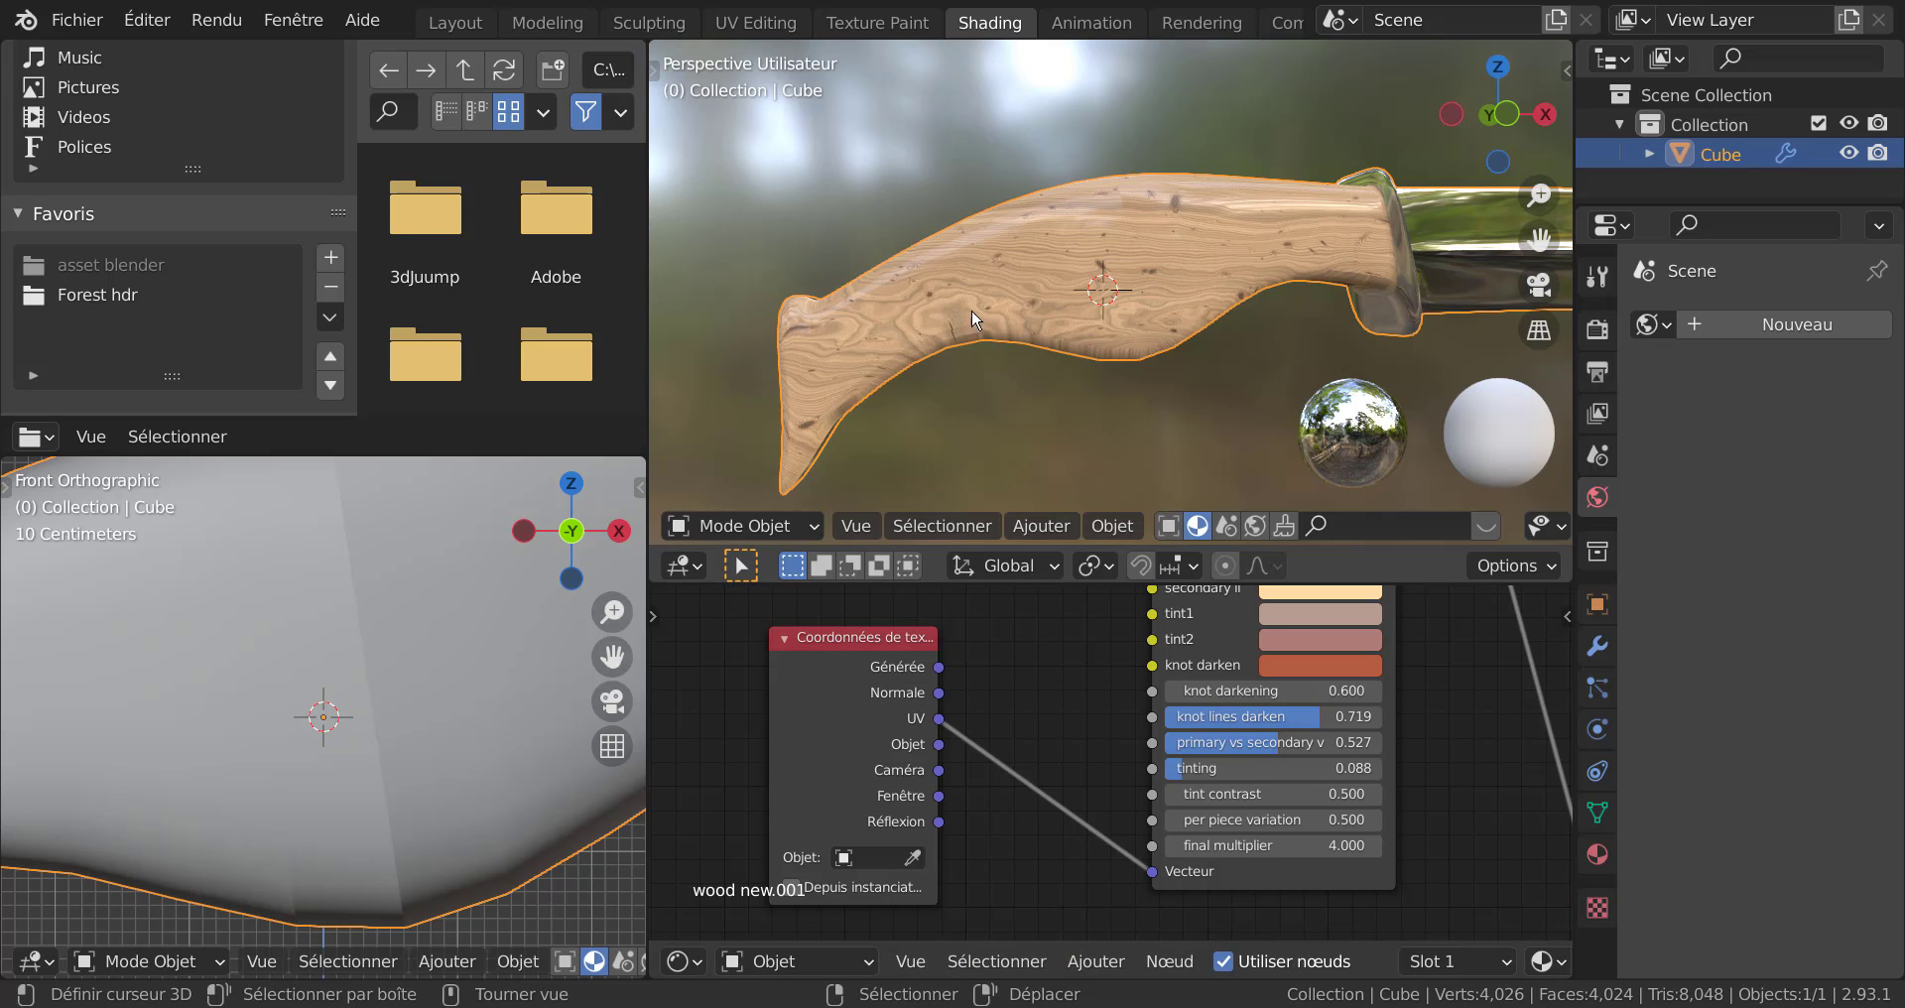
# Unwrap the handle again in the UV Editing workspace with Cube Projection and check the grain from the front.
pyautogui.click(755, 22)
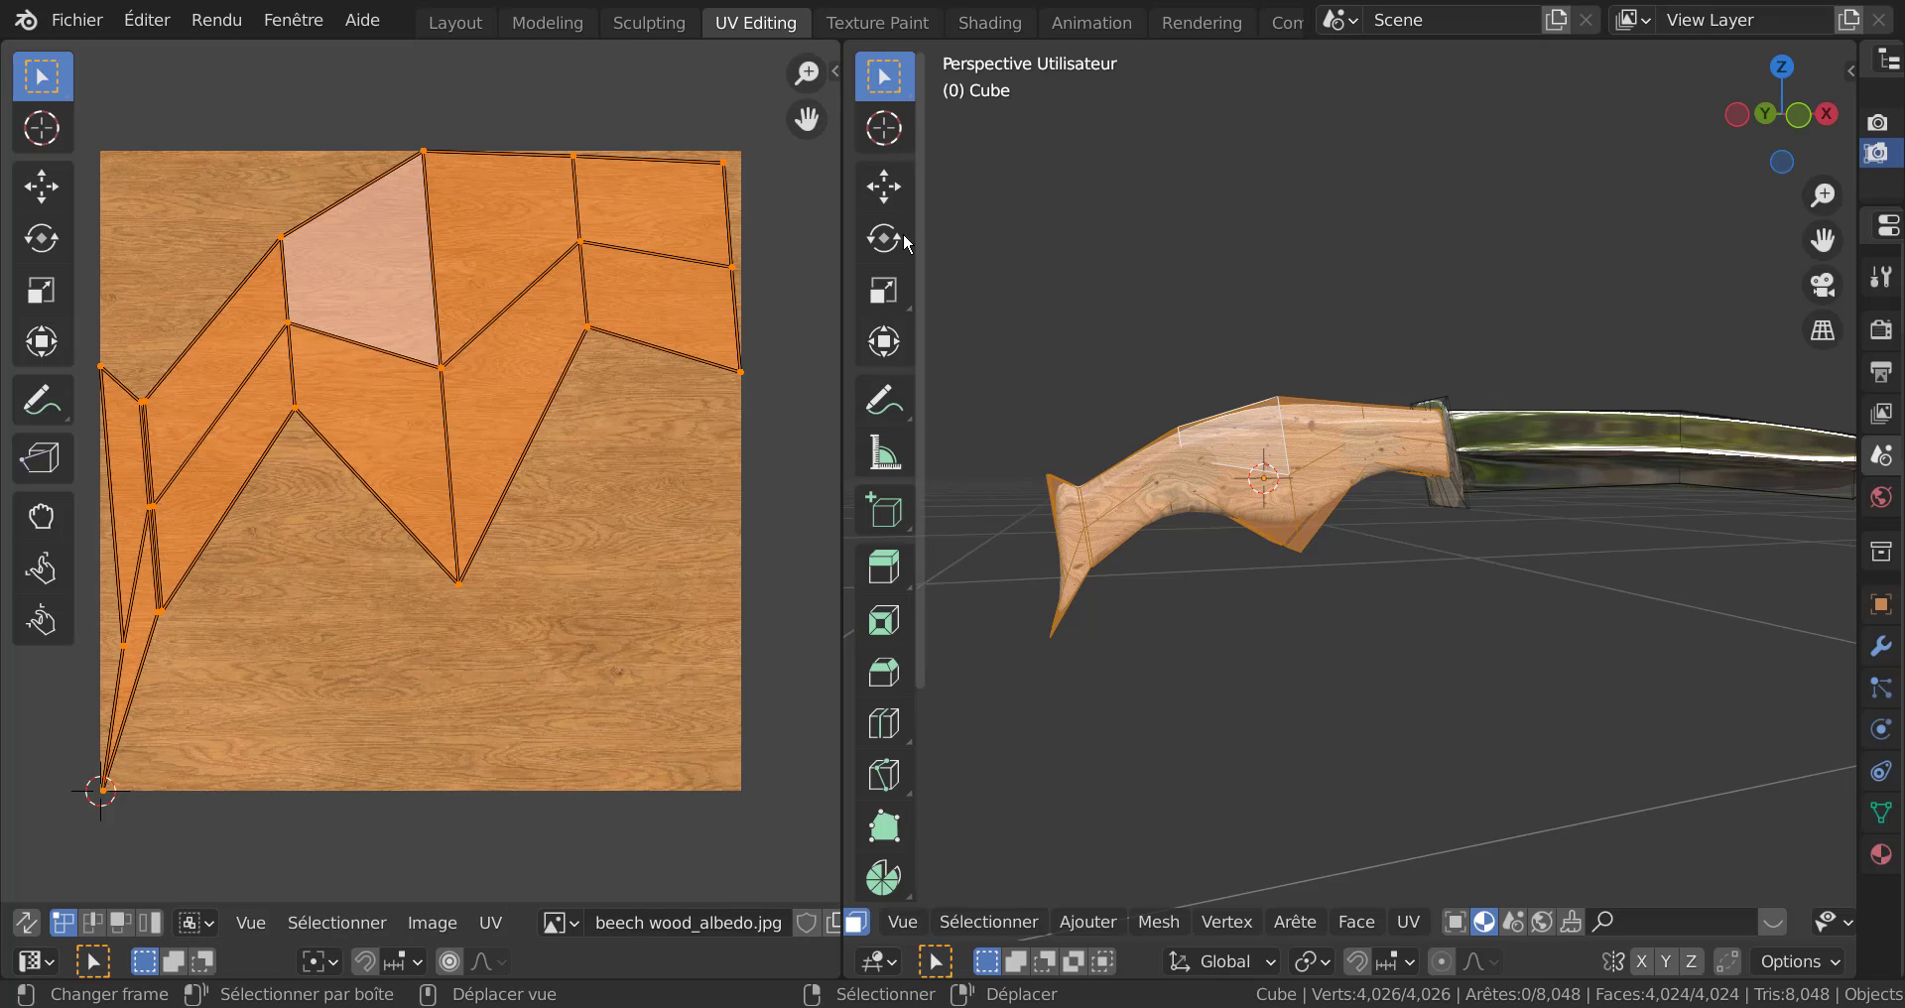
pyautogui.scroll(-5, 1199, 655)
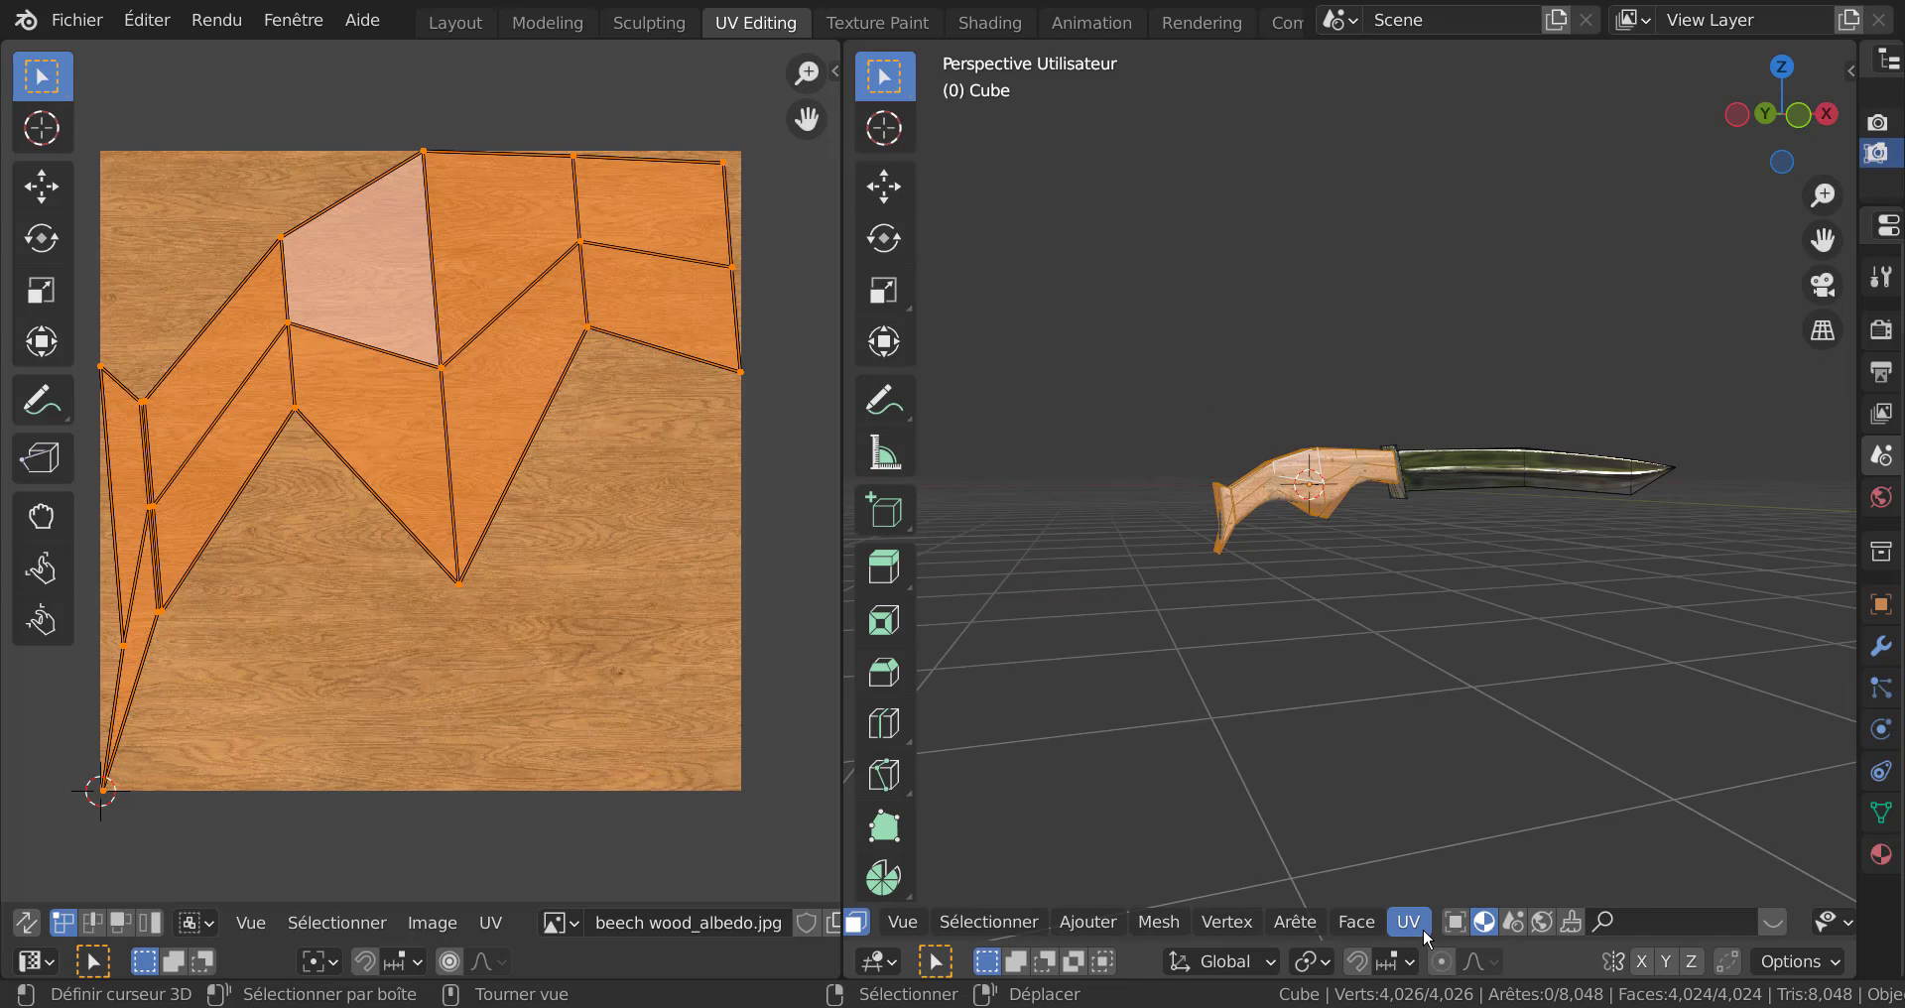
pyautogui.click(1415, 925)
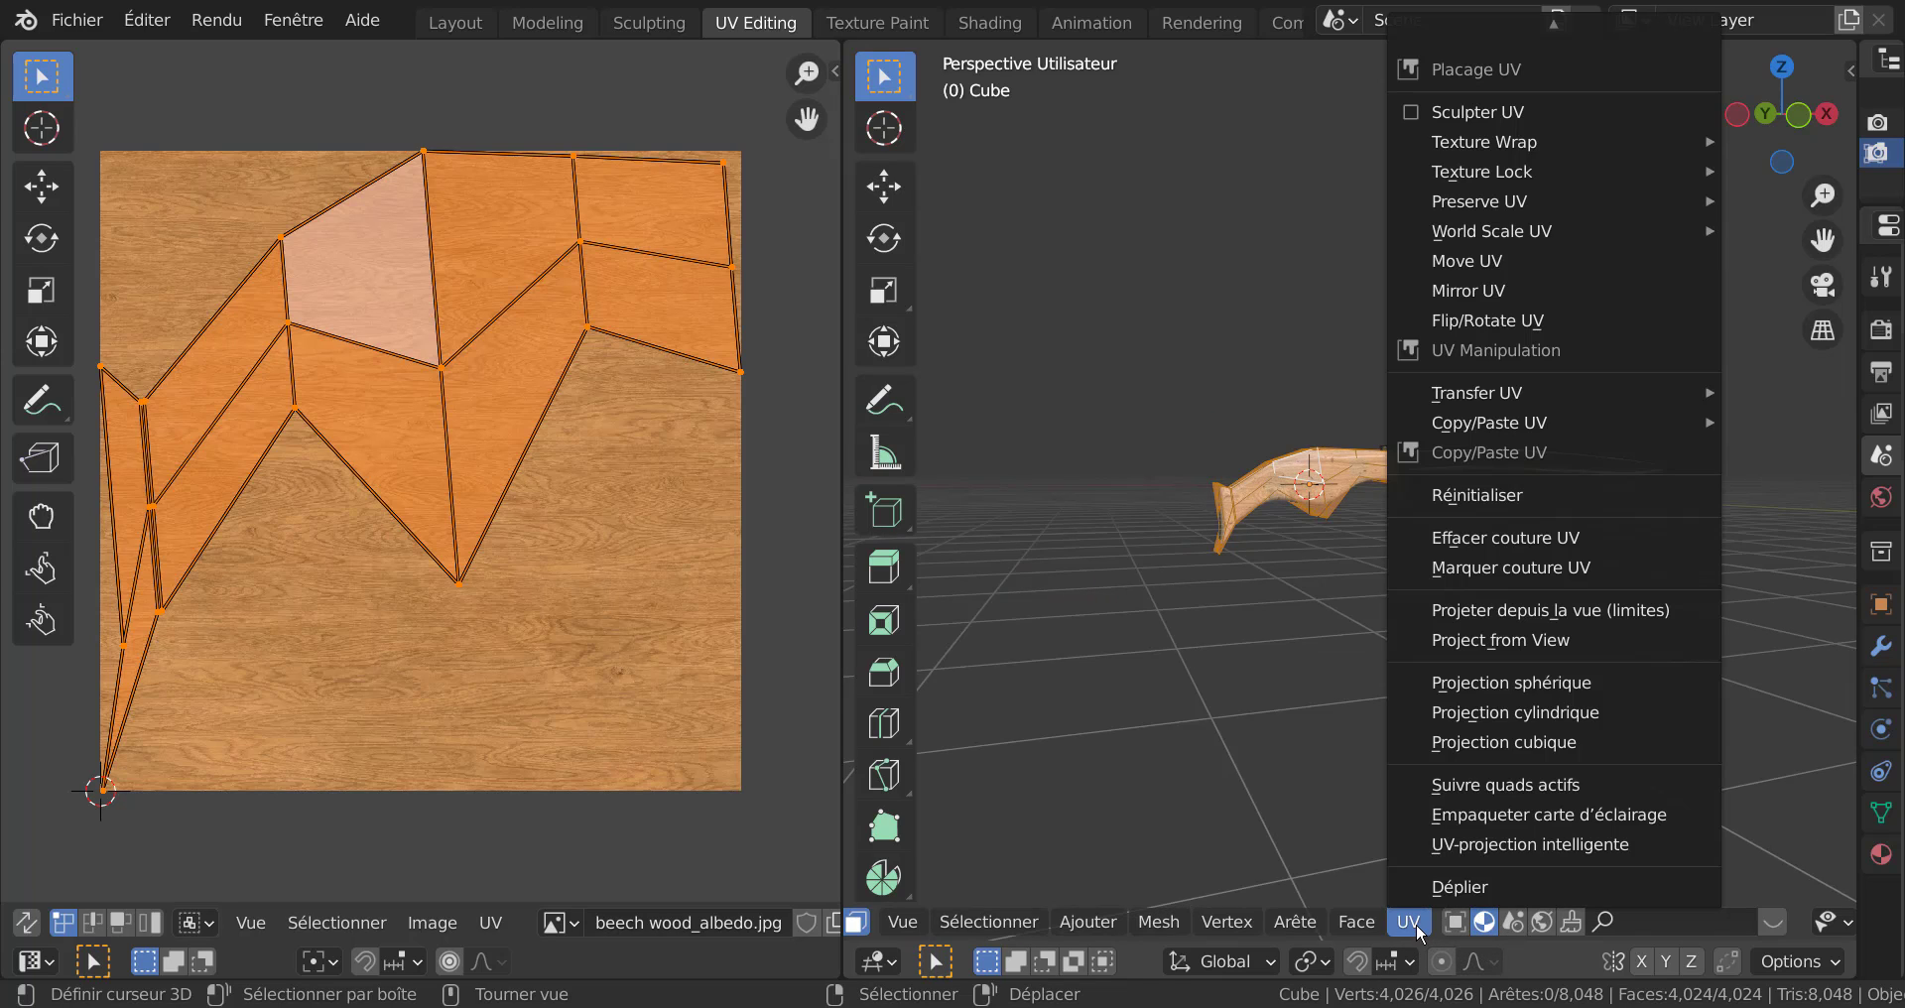
pyautogui.click(1528, 744)
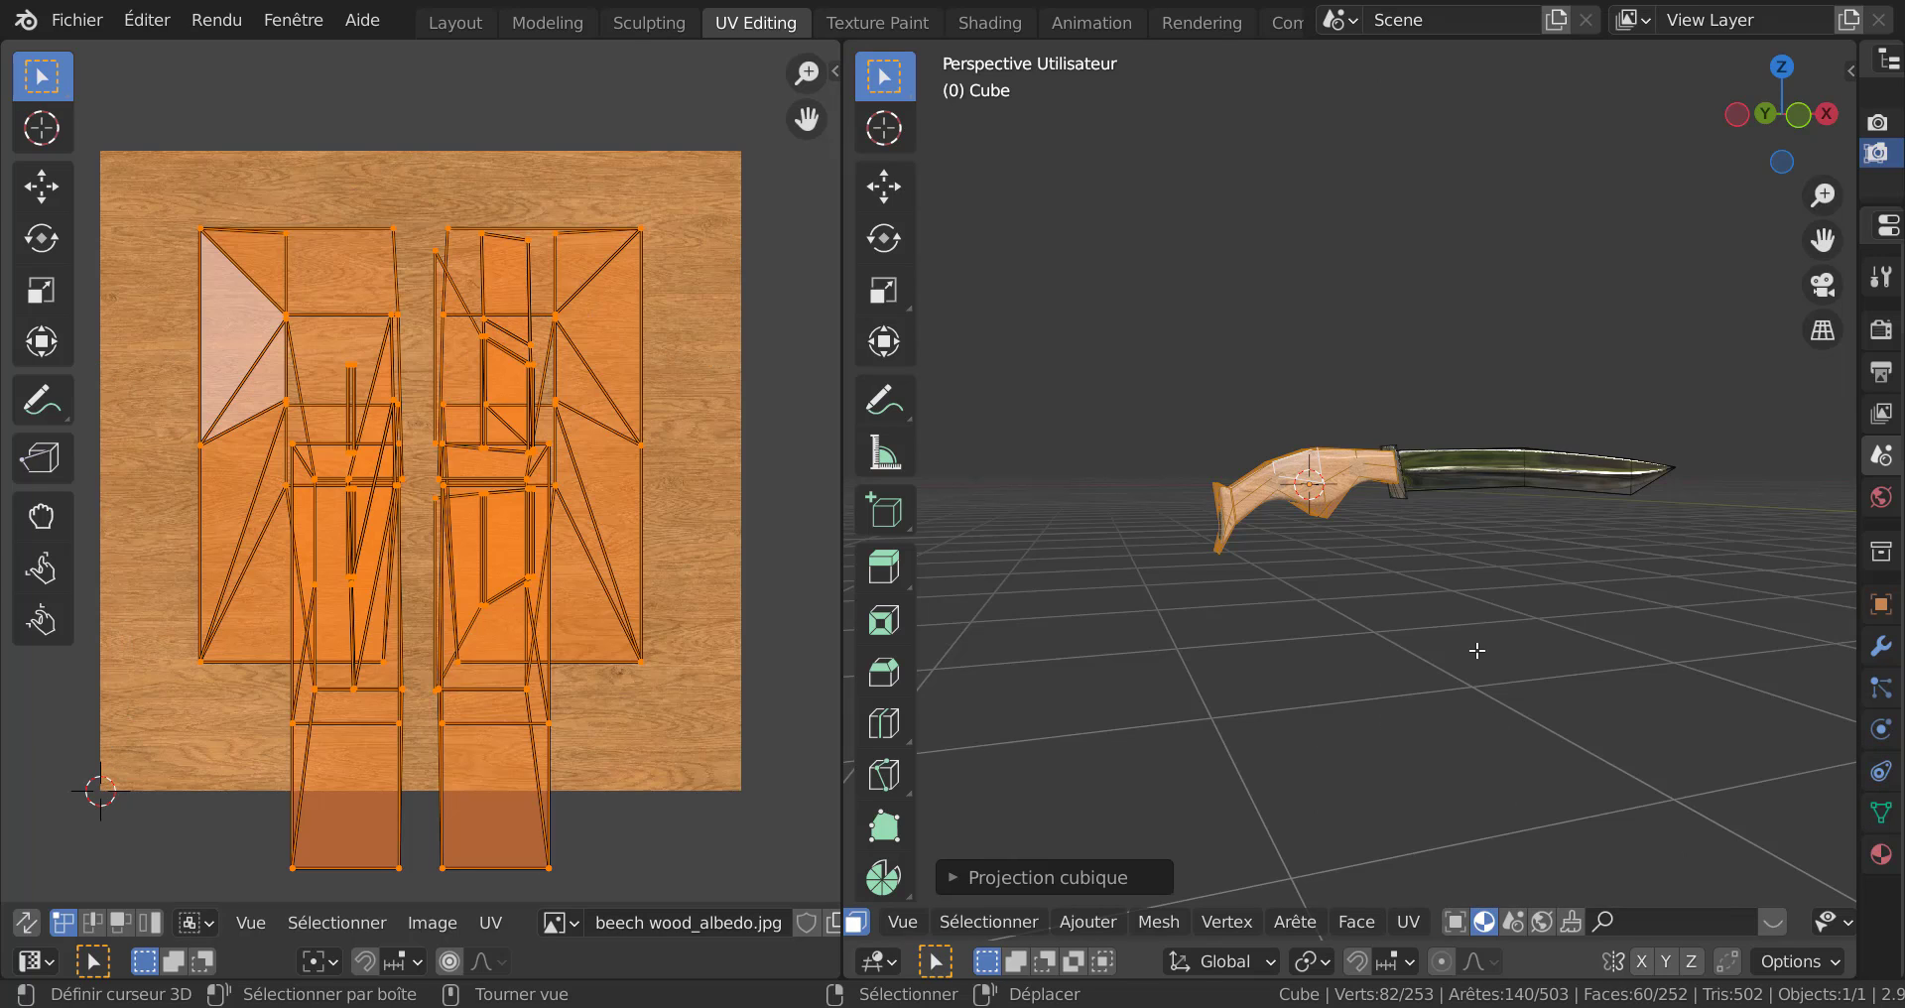
pyautogui.scroll(5, 1476, 646)
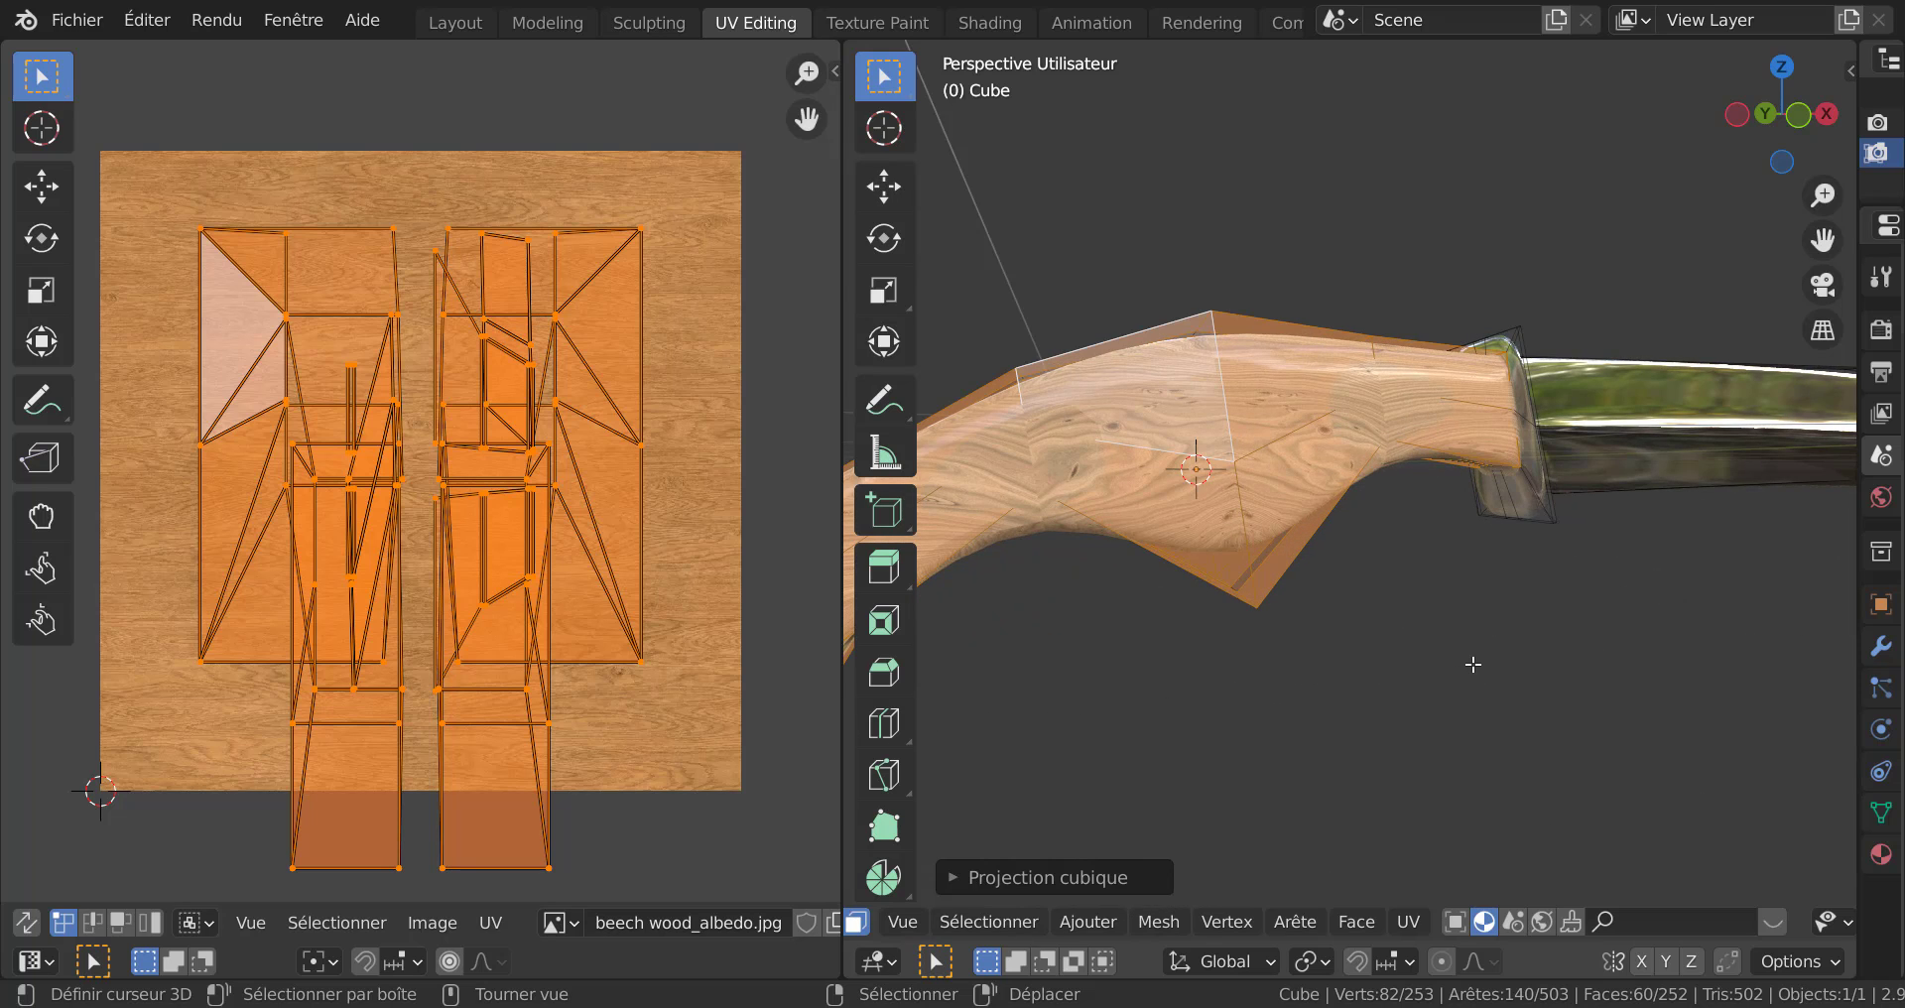
pyautogui.press('KP_1')
pyautogui.keyDown('shift'); pyautogui.moveTo(1341, 705); pyautogui.dragTo(1461, 679, button='middle'); pyautogui.keyUp('shift')
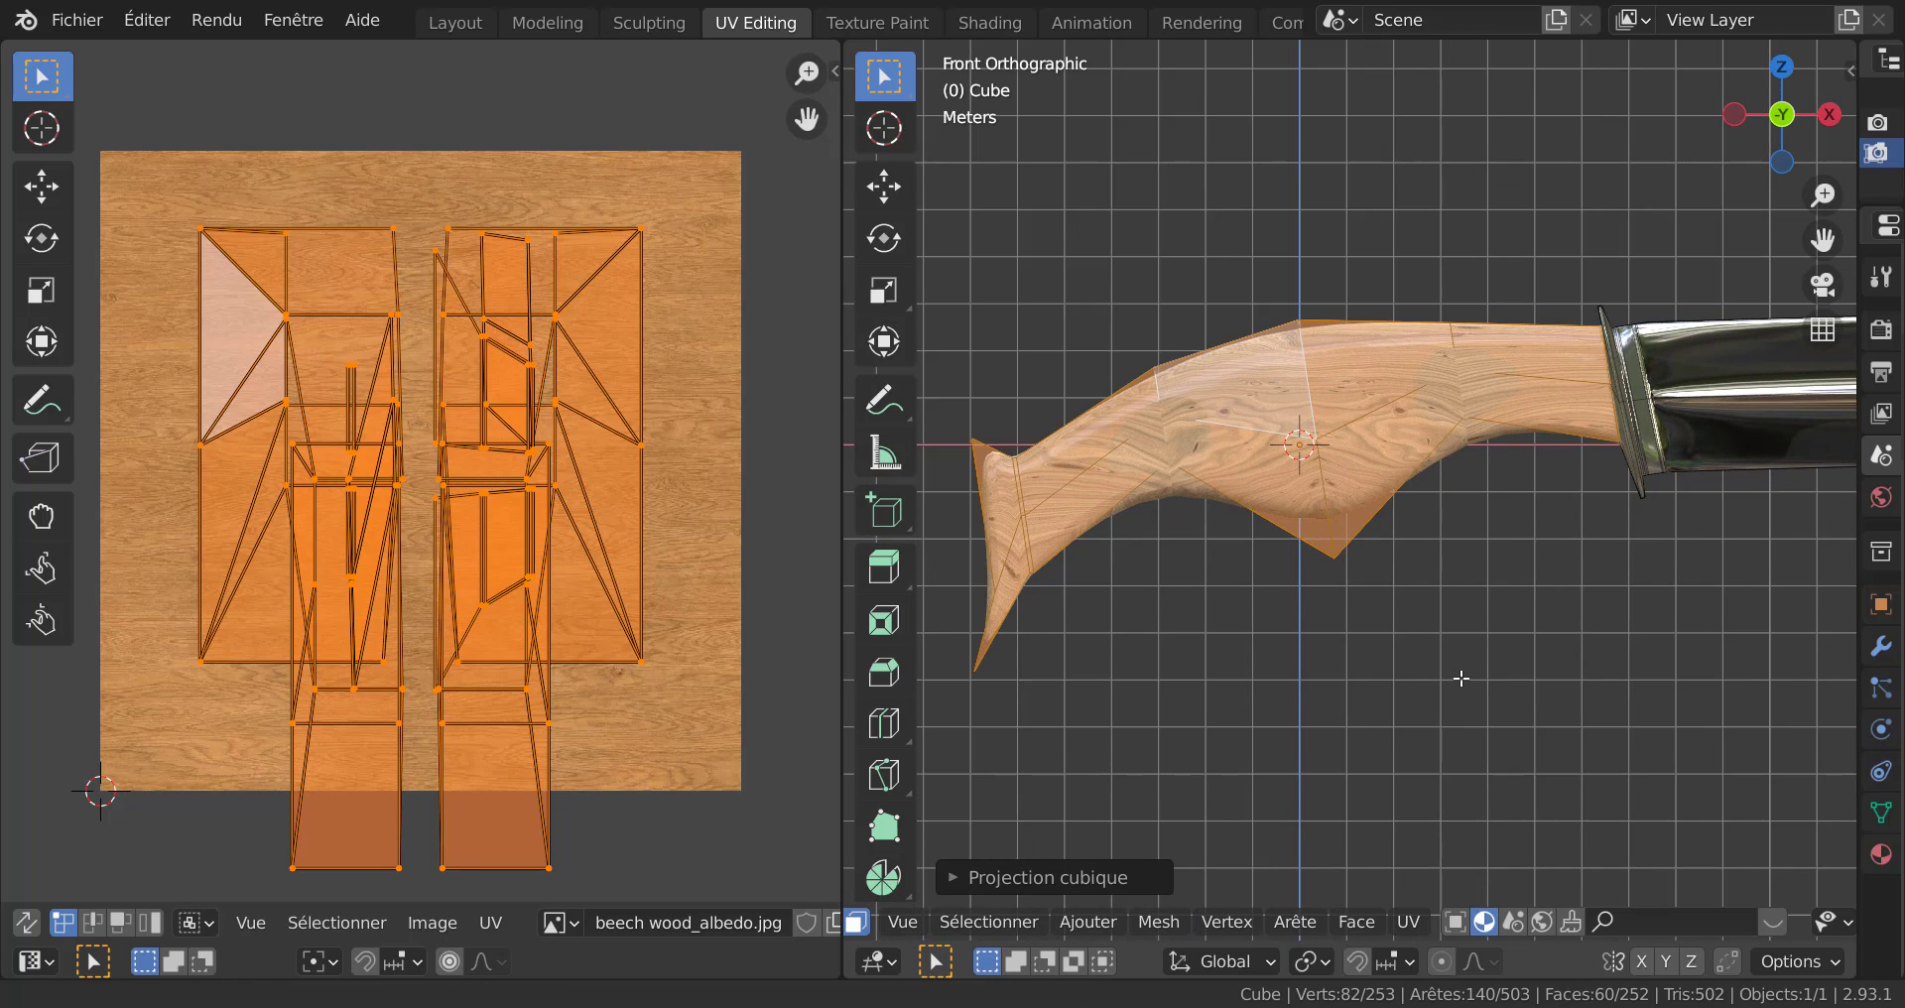
# Try enlarging the handle's UVs, and unwrap the handle from the front view with Project from View (Bounds).
pyautogui.press('s')
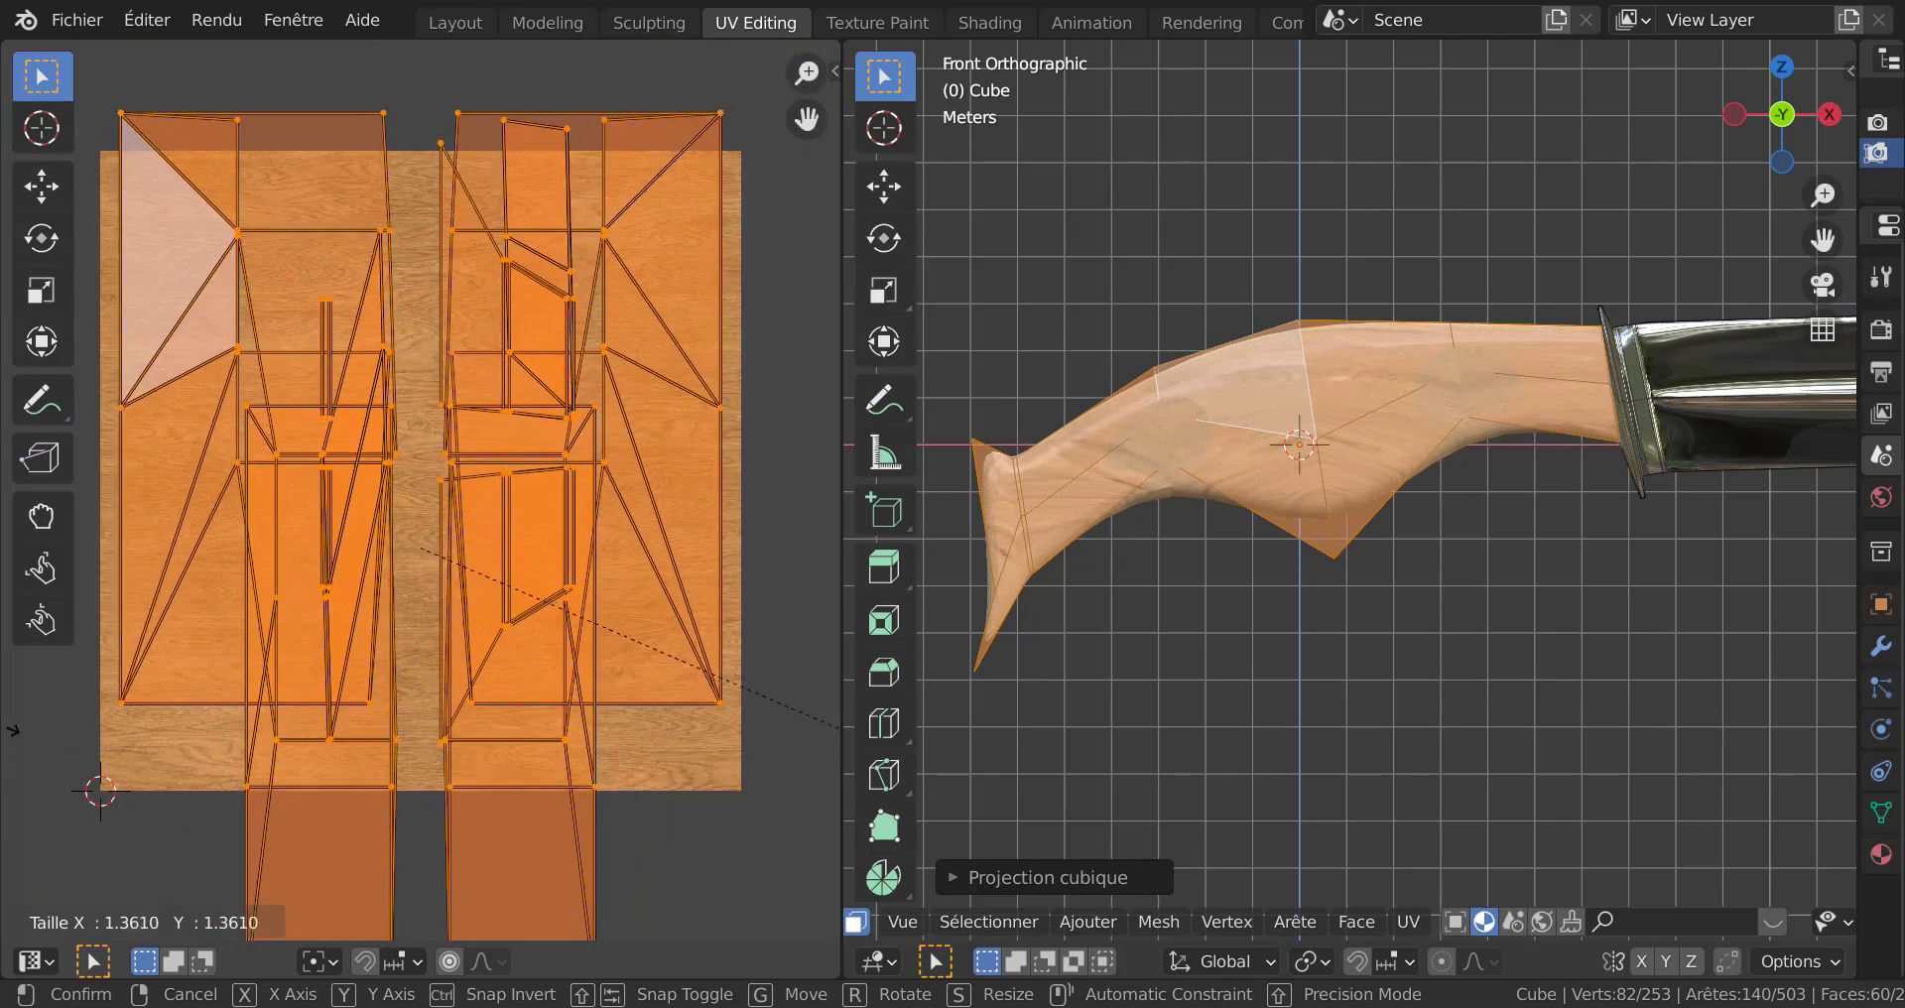
pyautogui.click(1214, 747)
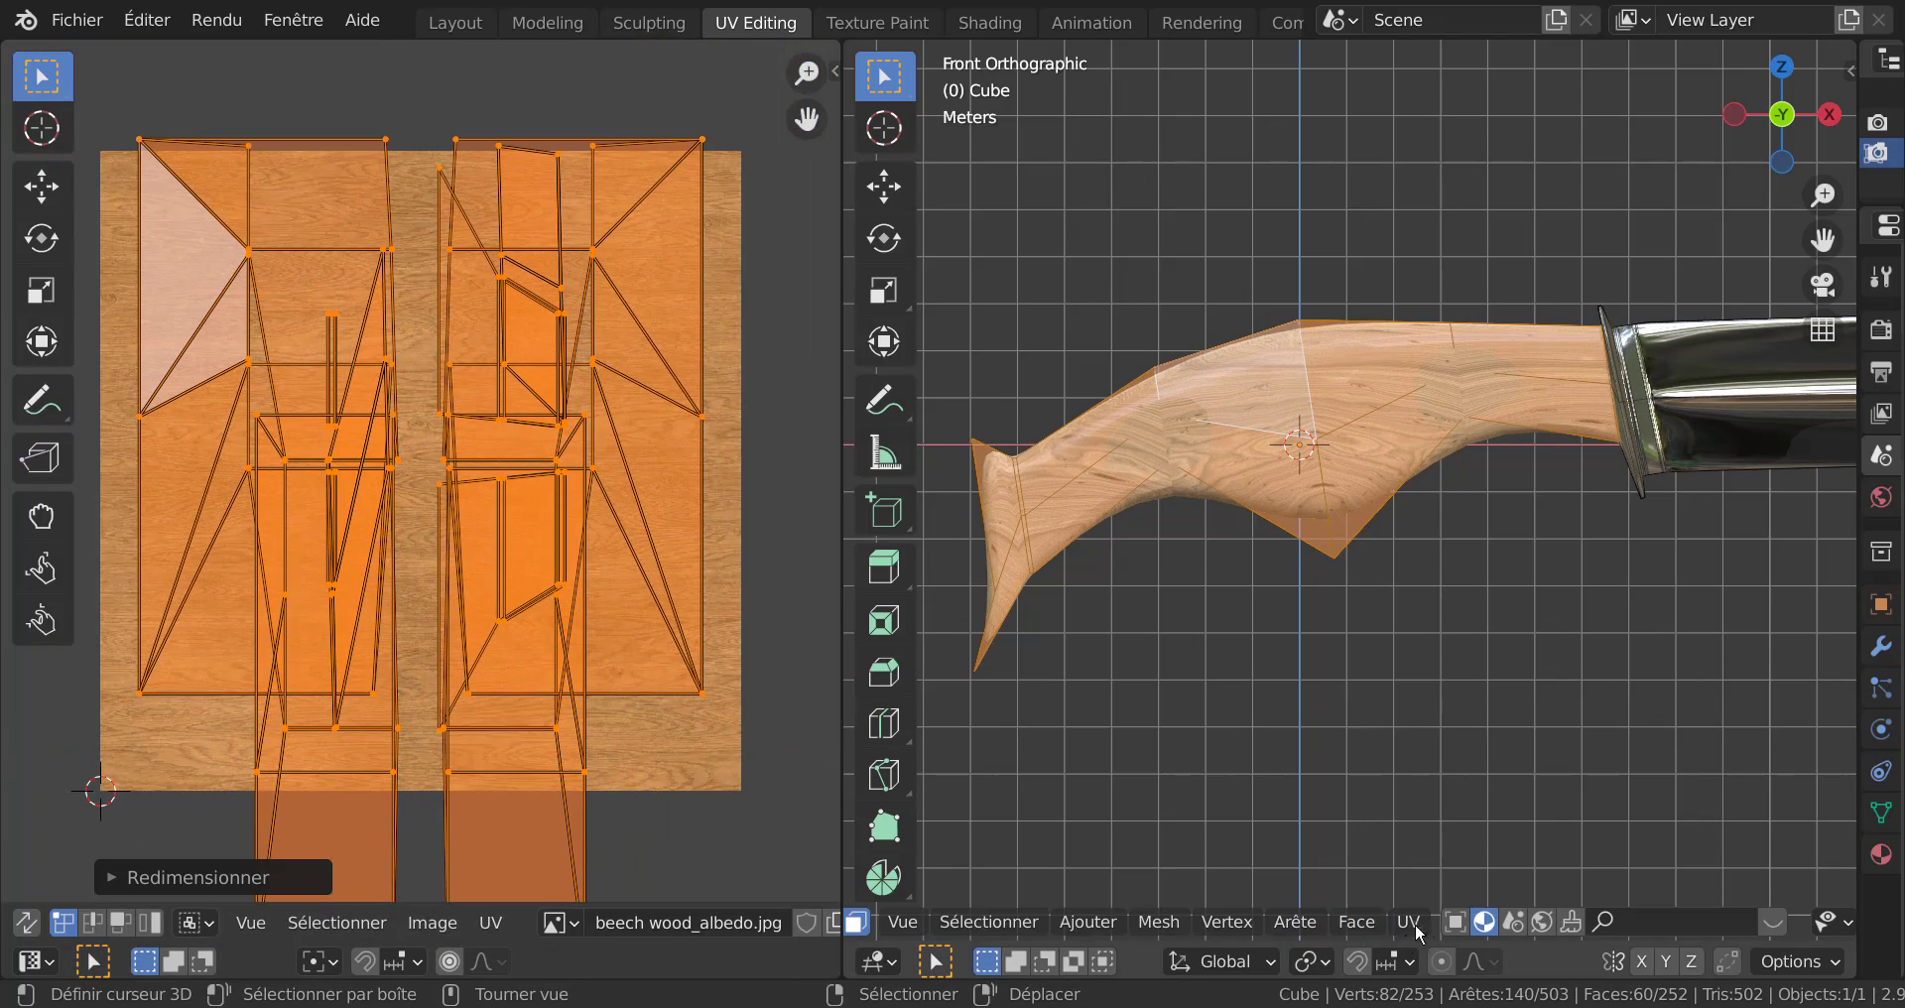
pyautogui.click(1414, 926)
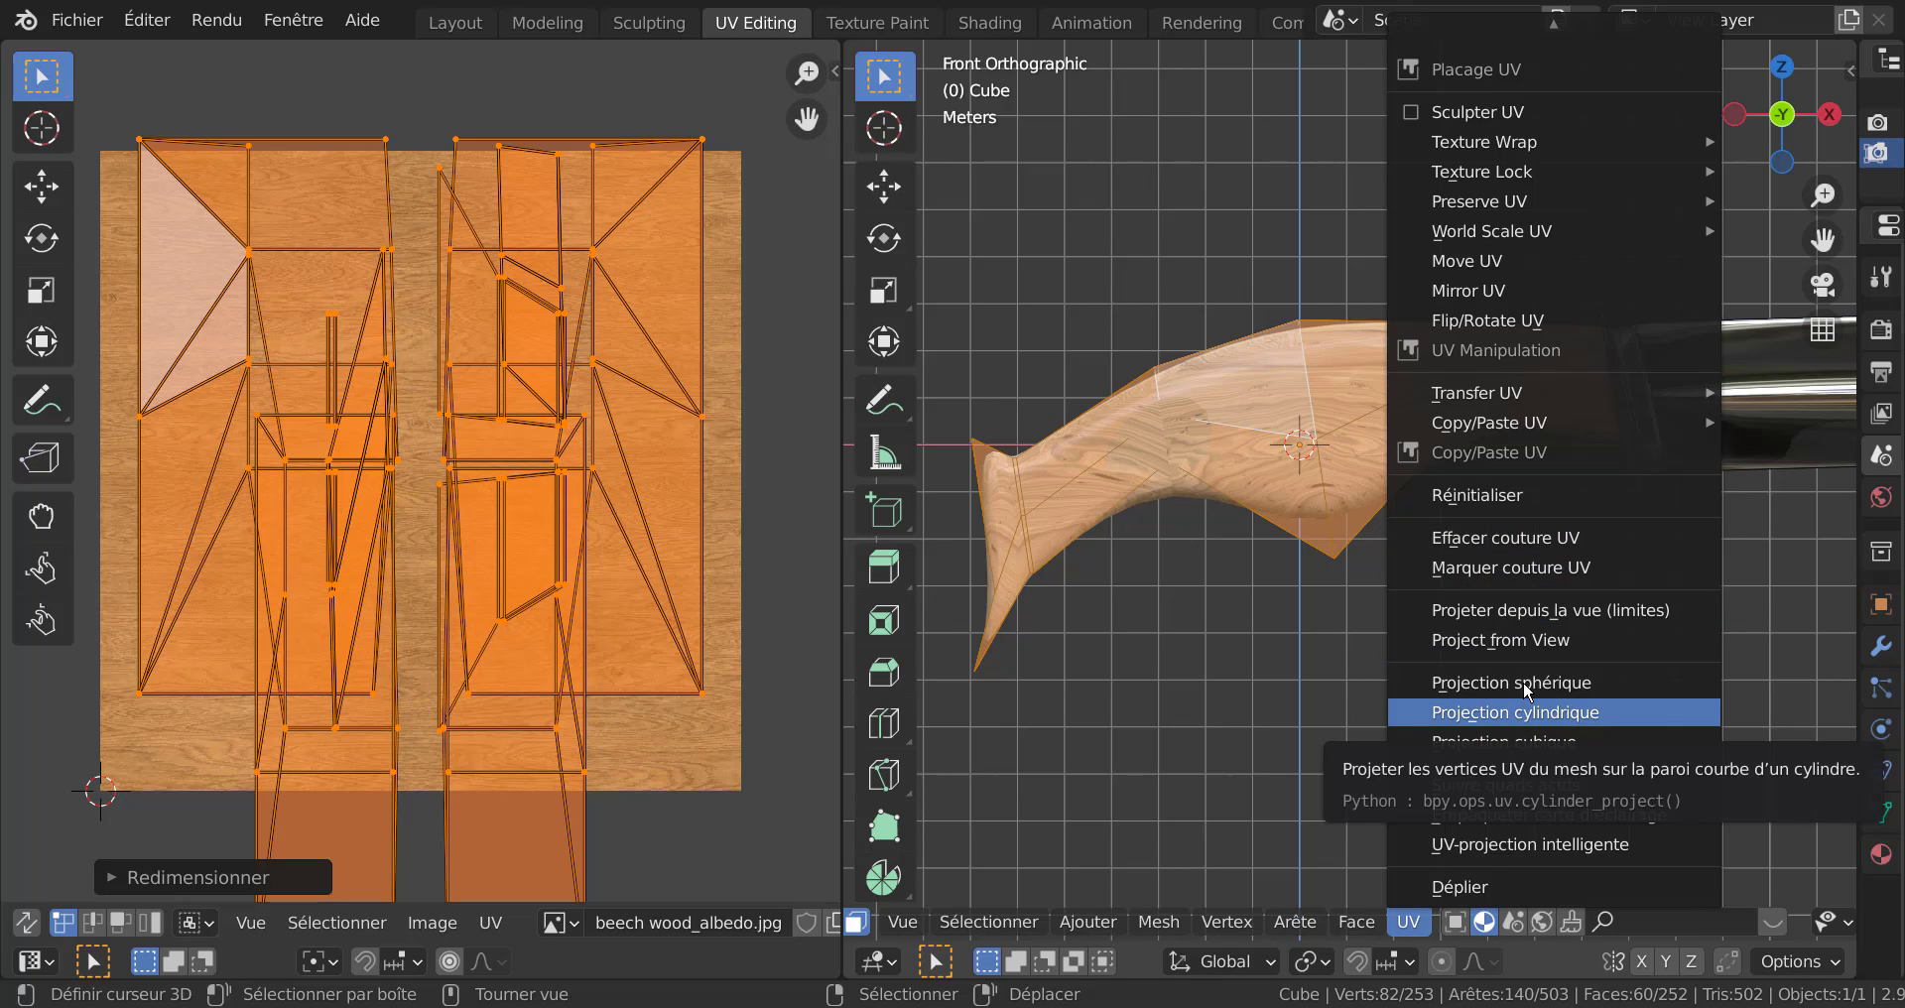
pyautogui.click(1543, 618)
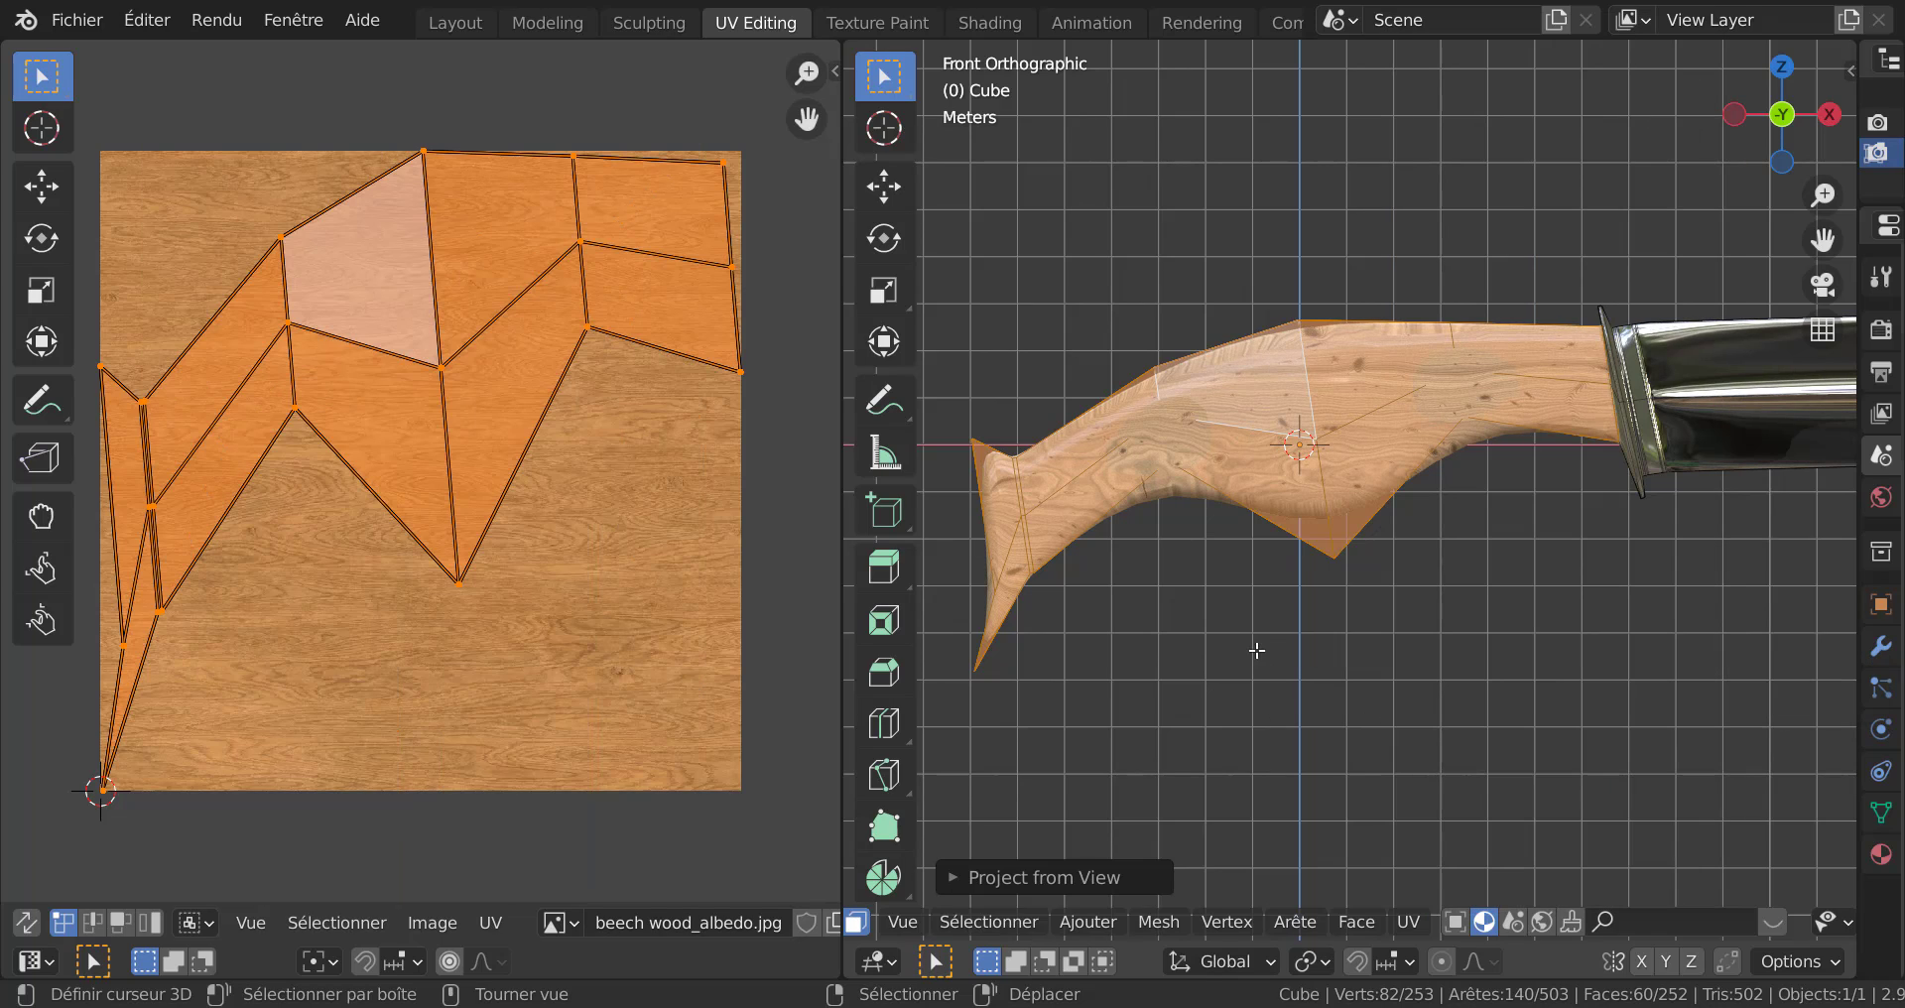
pyautogui.moveTo(1256, 649); pyautogui.dragTo(1220, 565, button='middle')
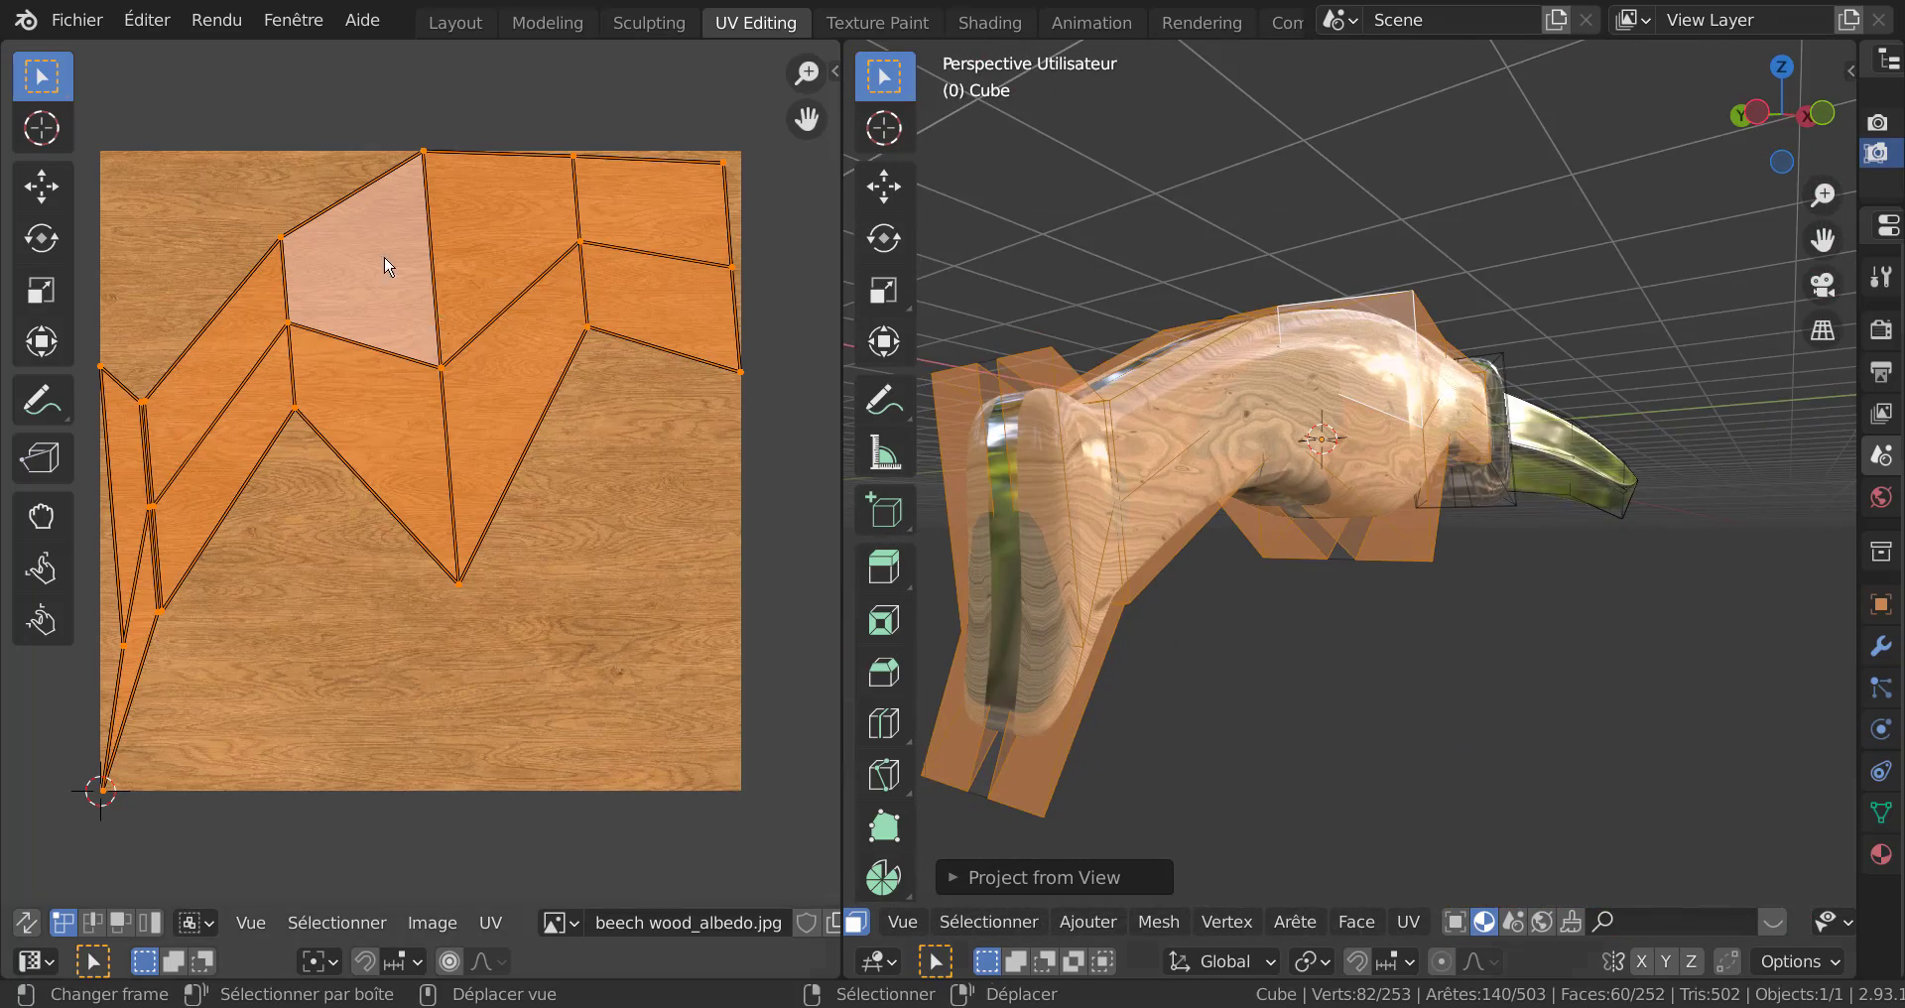
# Examine the wood grain on the knife handle in the Layout workspace, from the side, above and below.
pyautogui.click(436, 24)
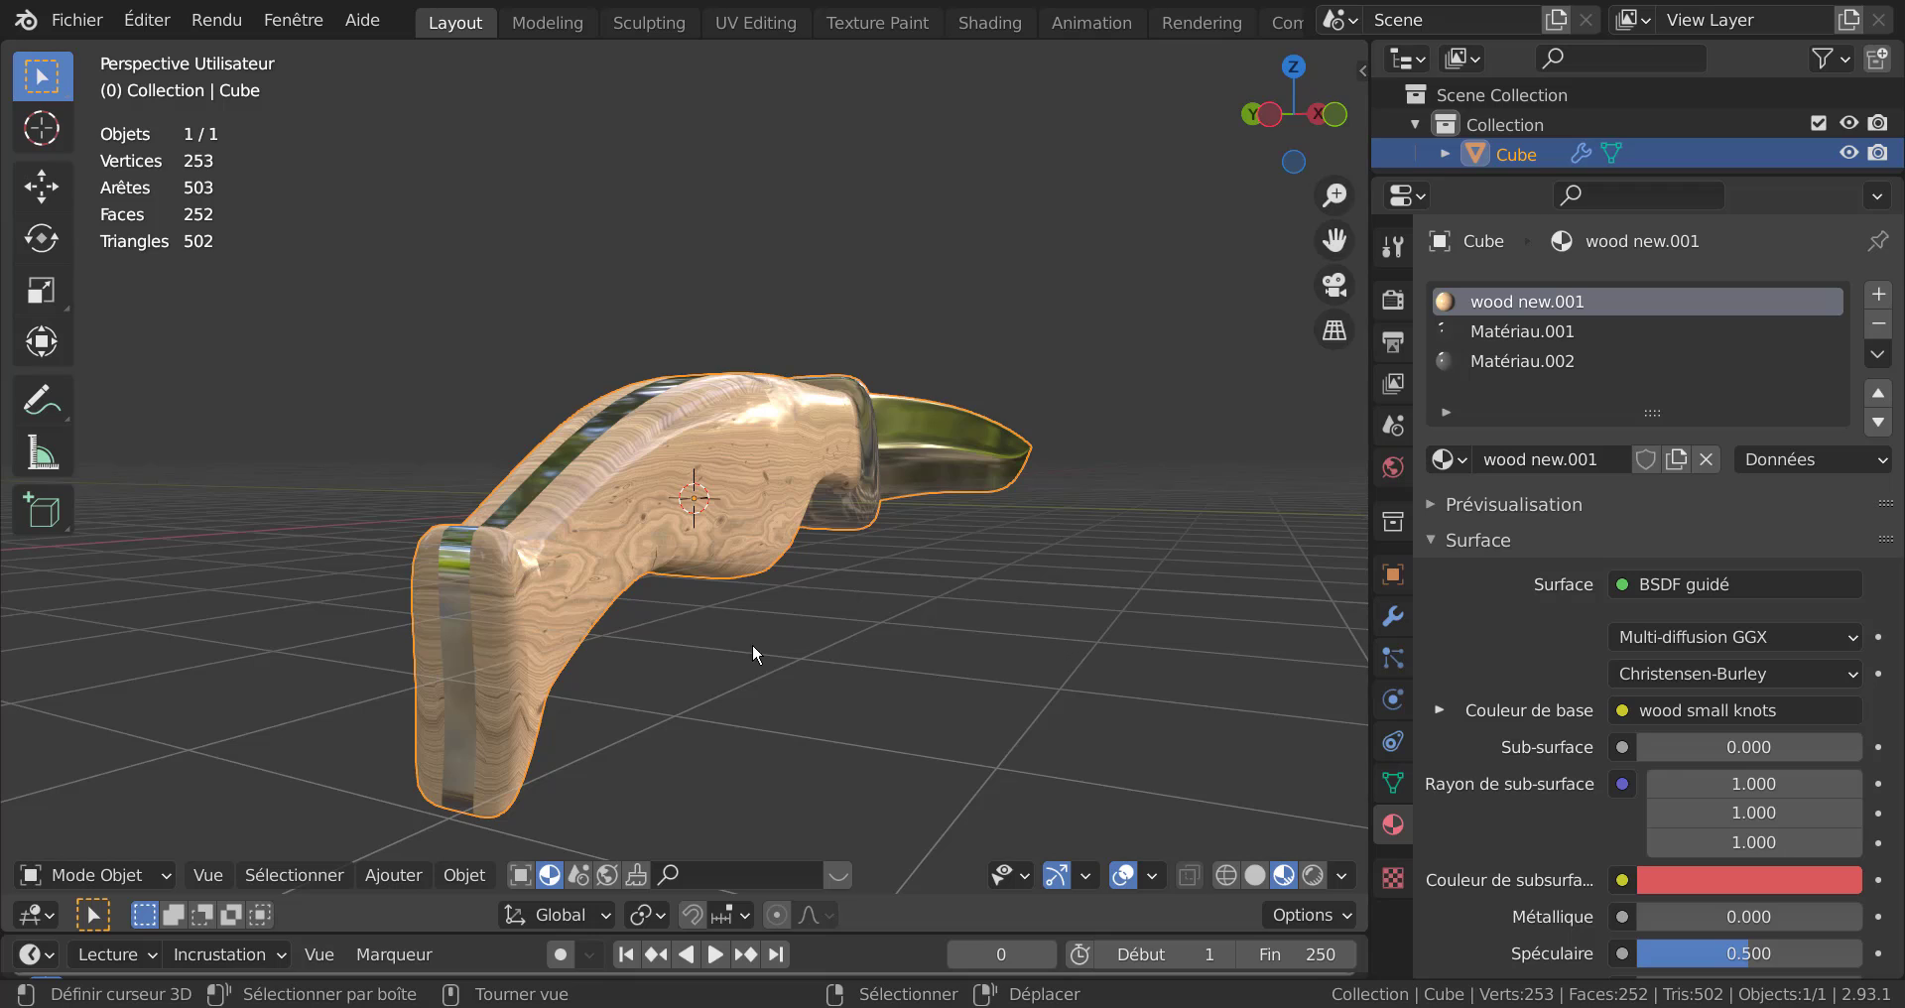
pyautogui.moveTo(752, 643); pyautogui.dragTo(827, 689, button='middle')
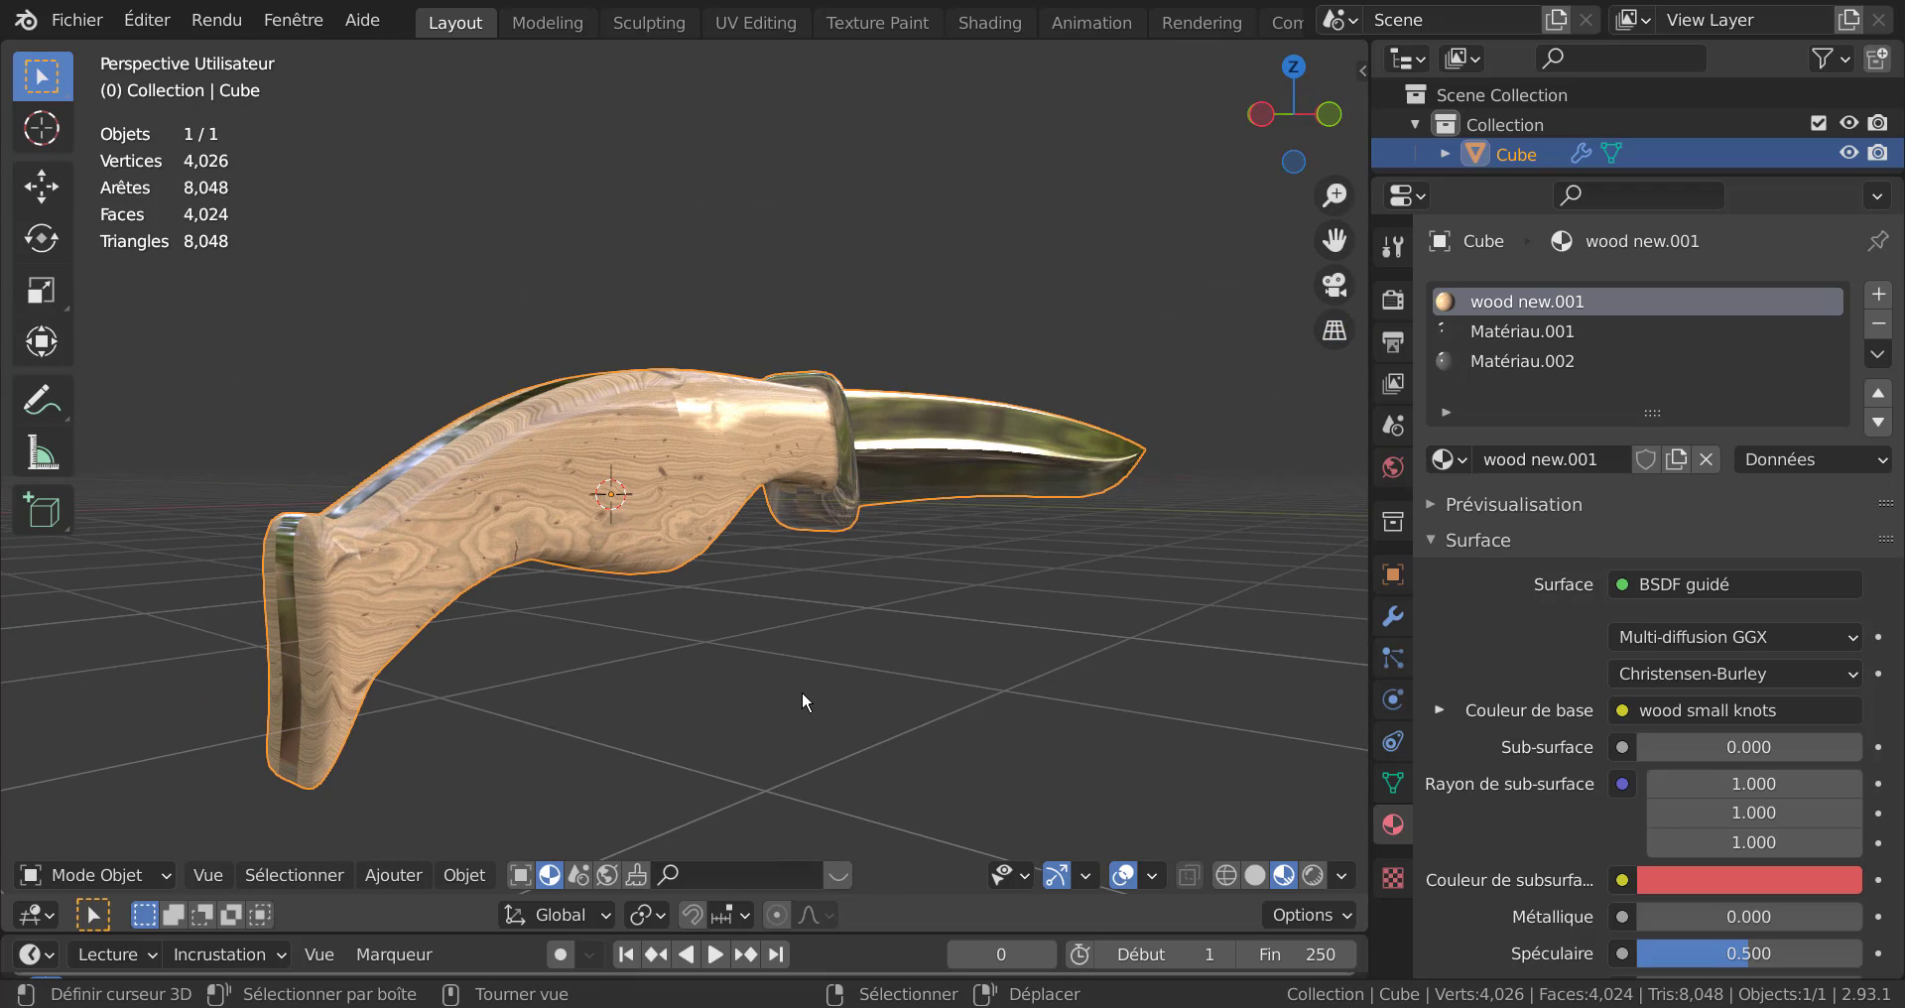
pyautogui.scroll(-3, 804, 701)
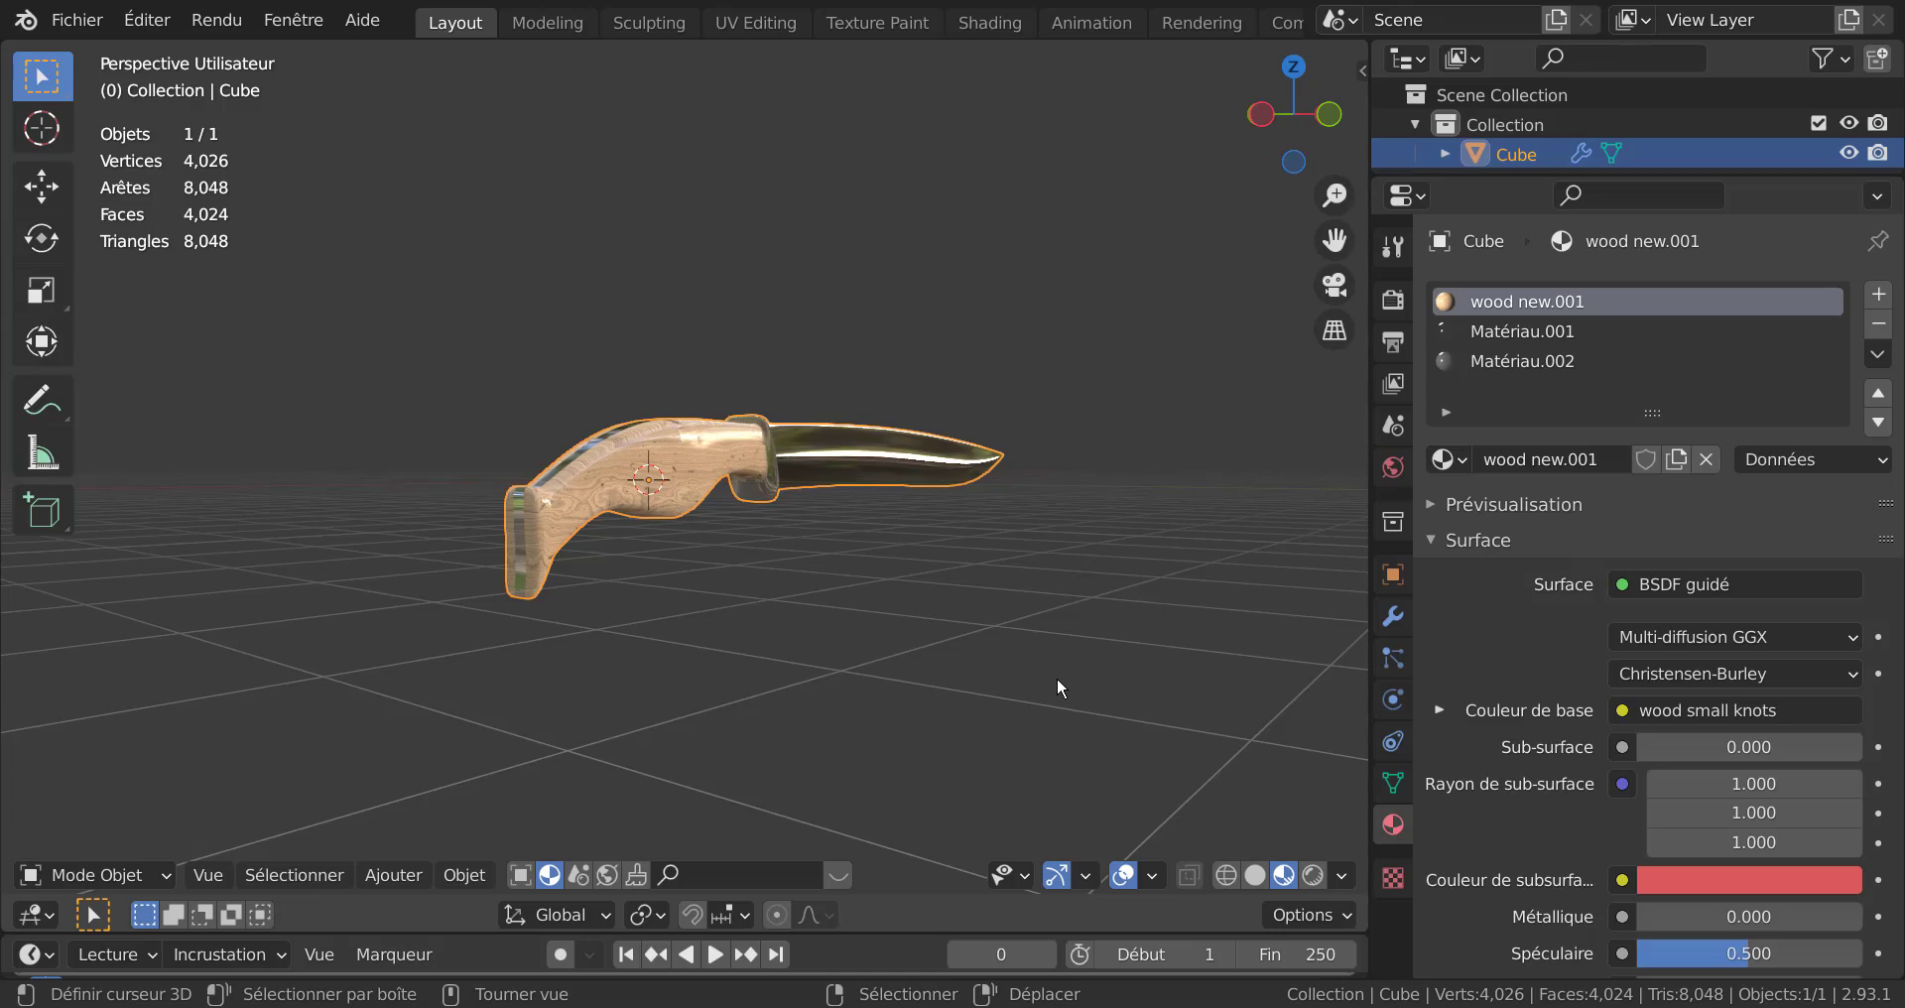
pyautogui.scroll(1, 1057, 677)
pyautogui.moveTo(1050, 665); pyautogui.dragTo(732, 532, button='middle')
pyautogui.scroll(3, 754, 567)
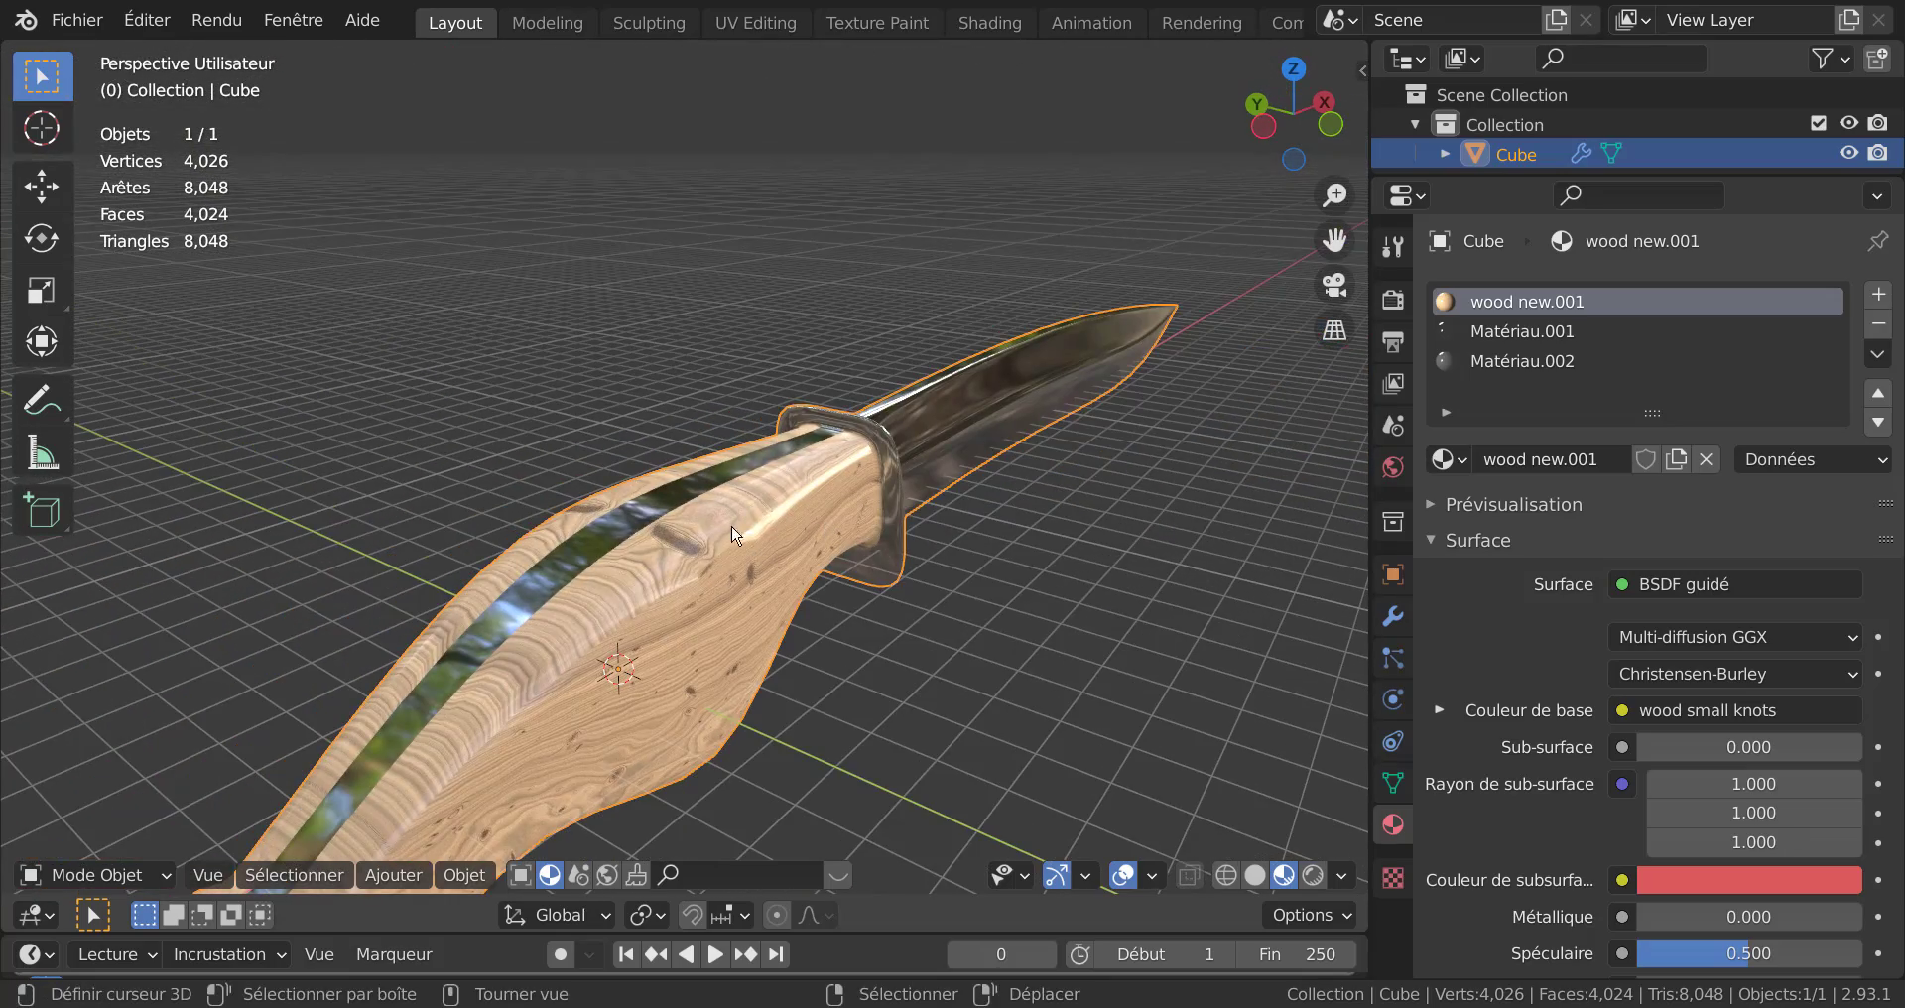
pyautogui.scroll(-3, 628, 605)
pyautogui.moveTo(652, 600); pyautogui.dragTo(617, 515, button='middle')
pyautogui.click(768, 612)
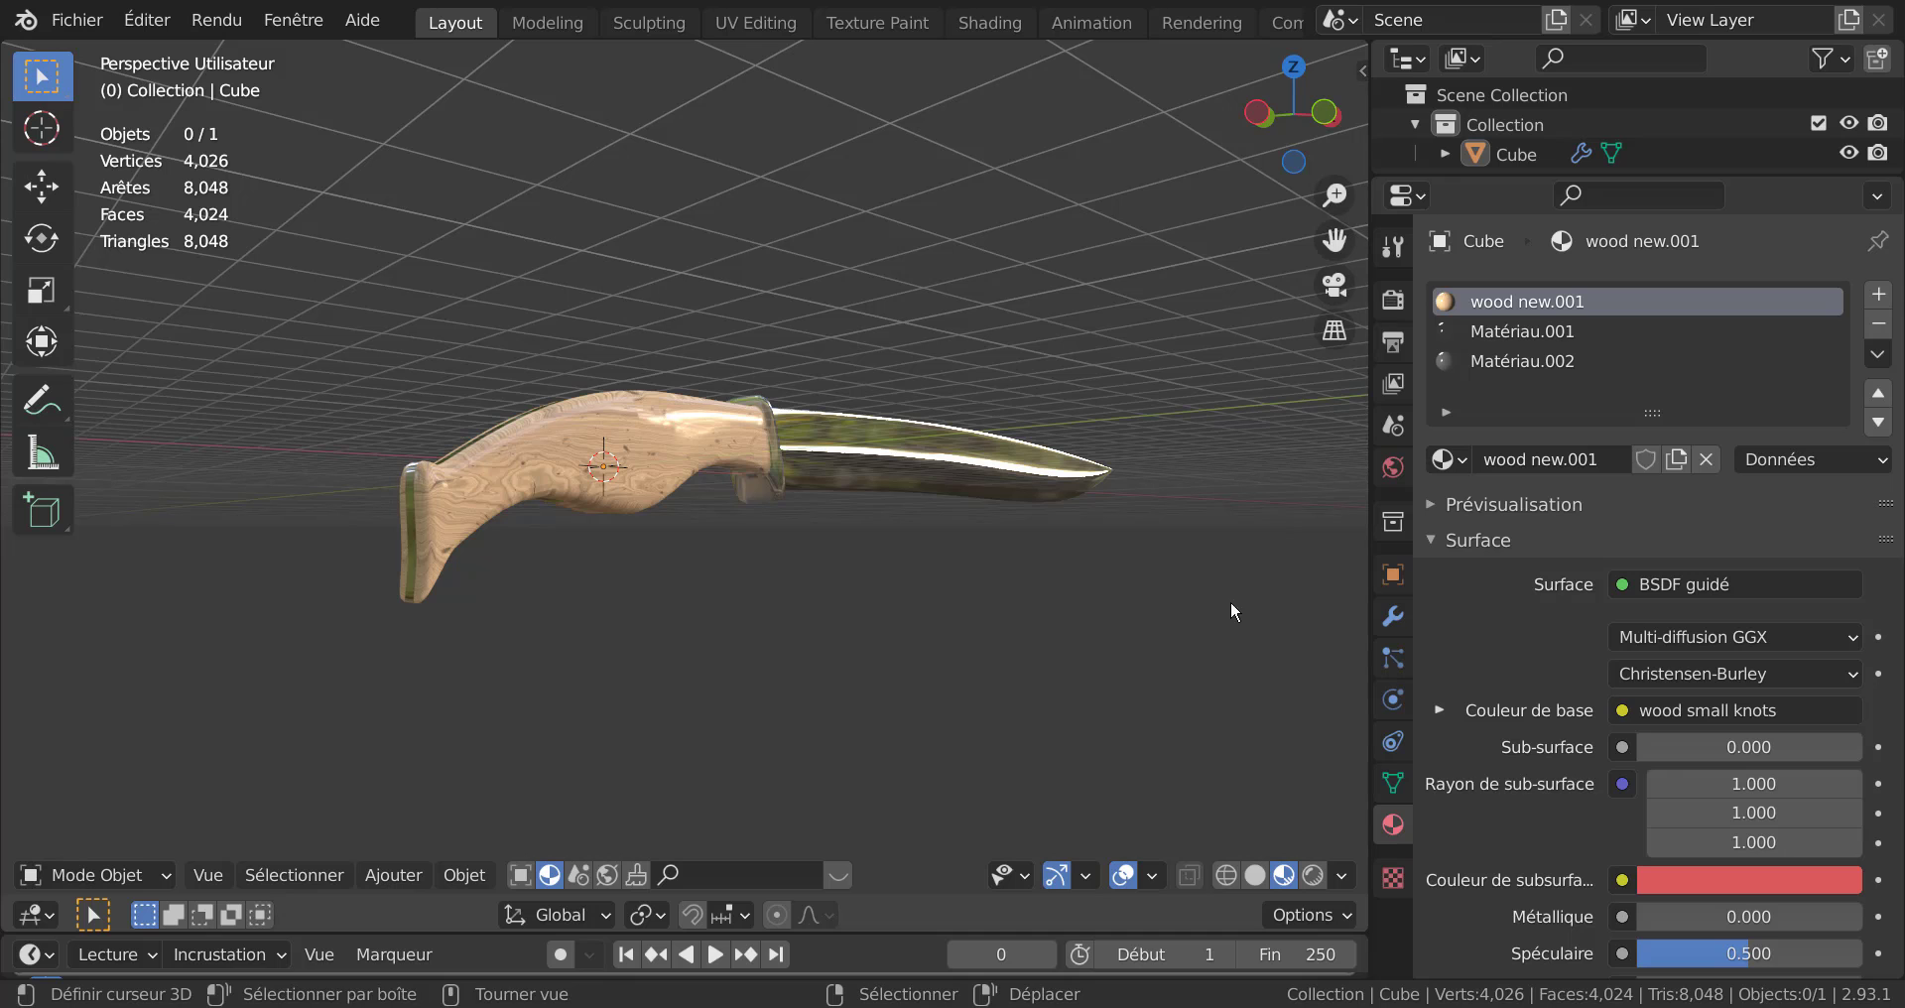
# Enlarge the 3D viewport and examine the handle's wood close up from the front and around the whole knife.
pyautogui.moveTo(1372, 457); pyautogui.dragTo(1669, 455)
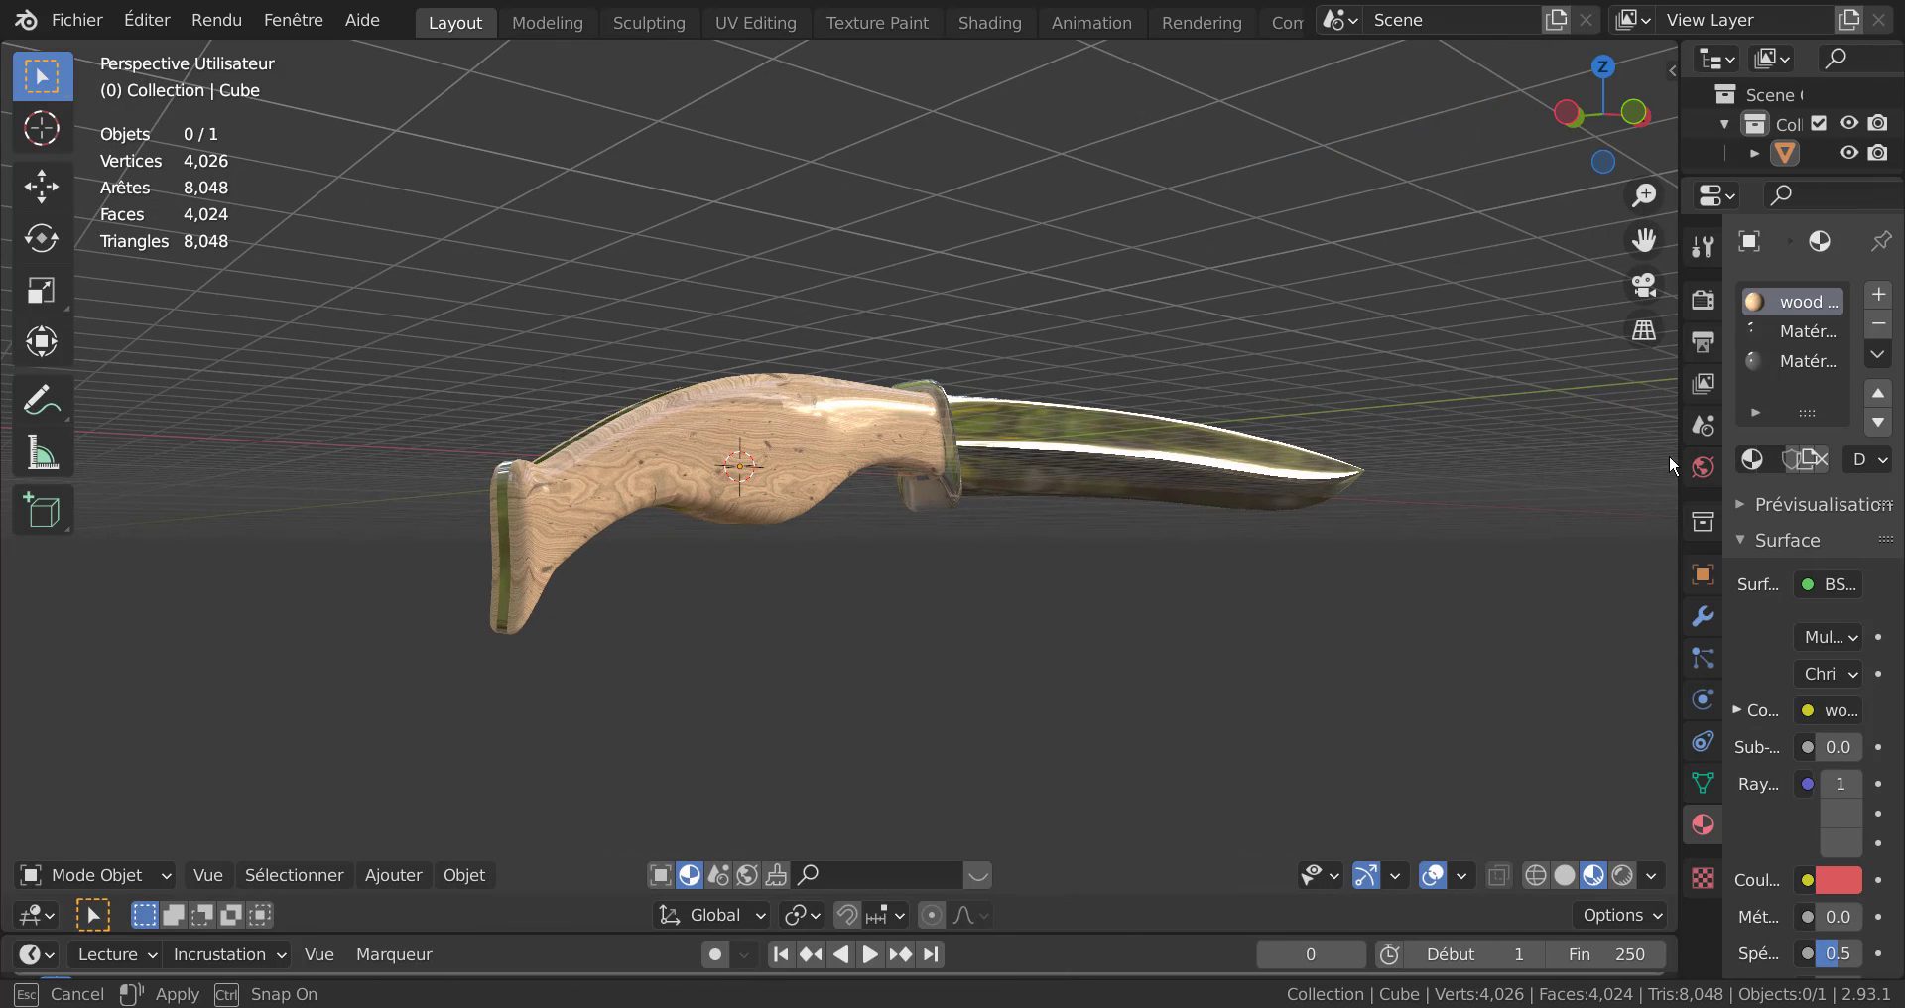
pyautogui.moveTo(784, 572); pyautogui.dragTo(678, 591, button='middle')
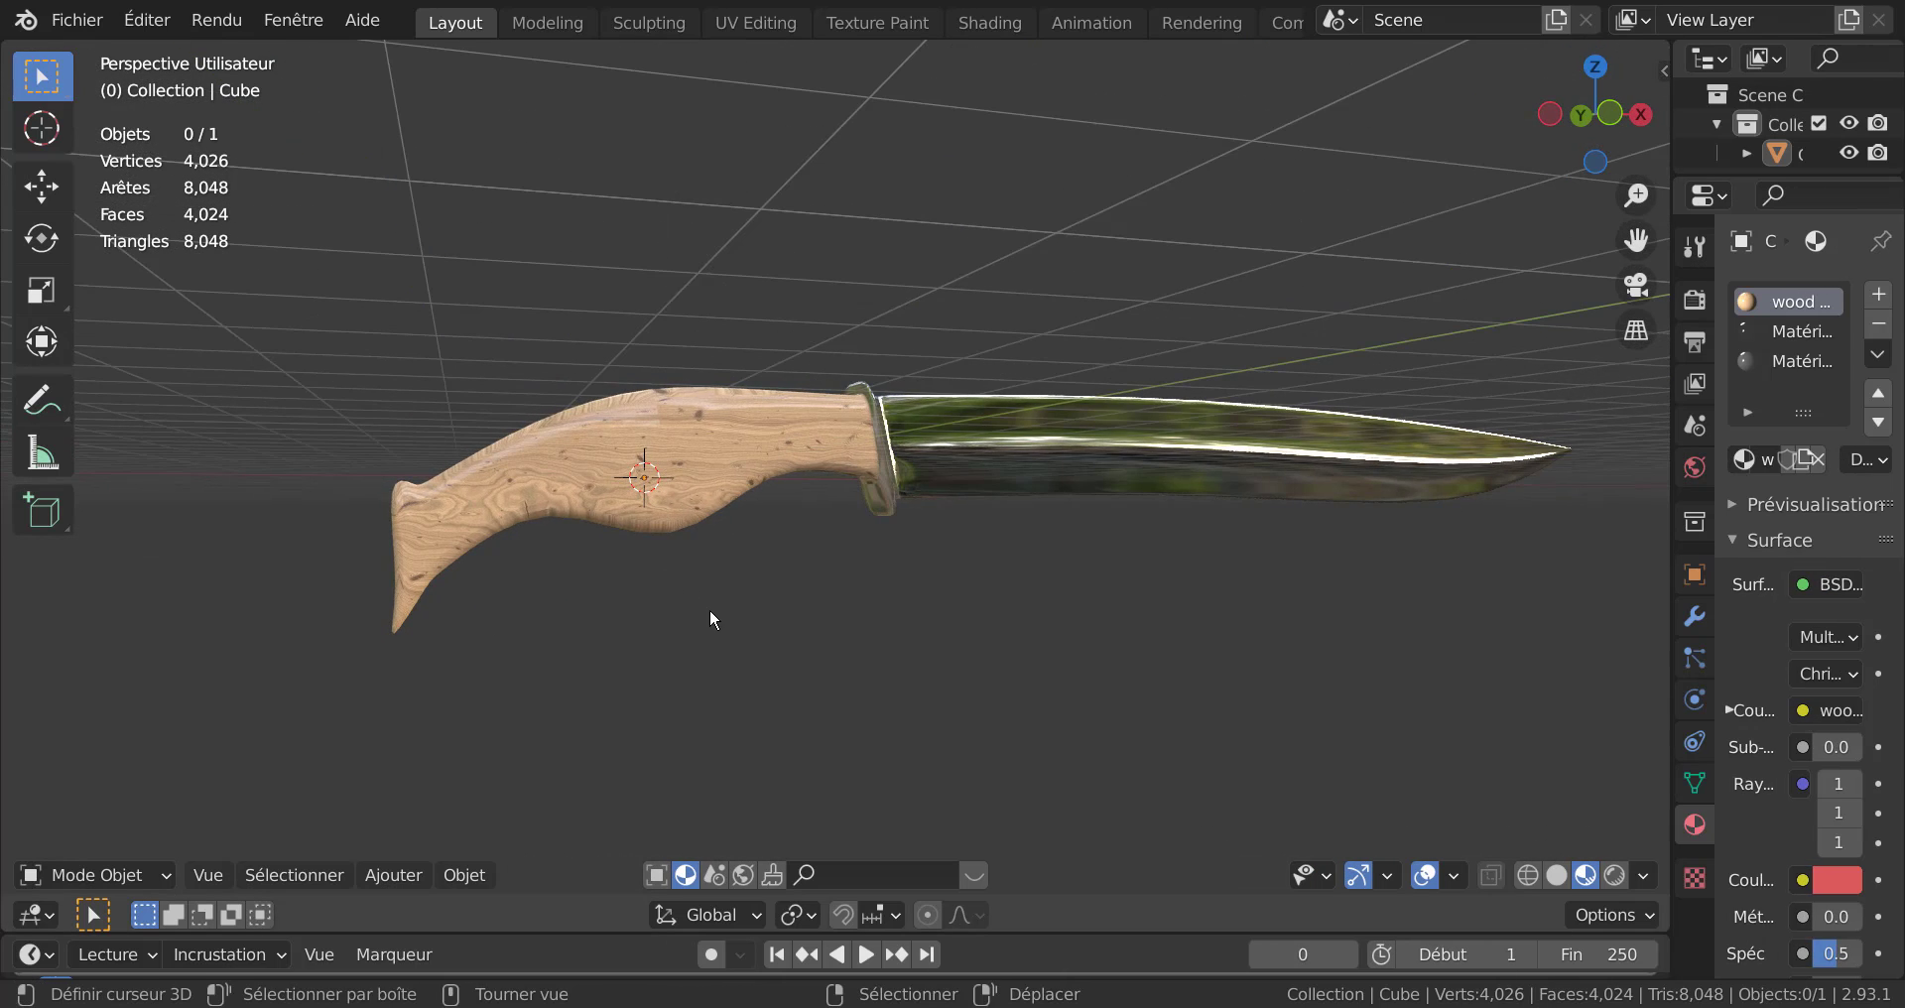
pyautogui.press('KP_1')
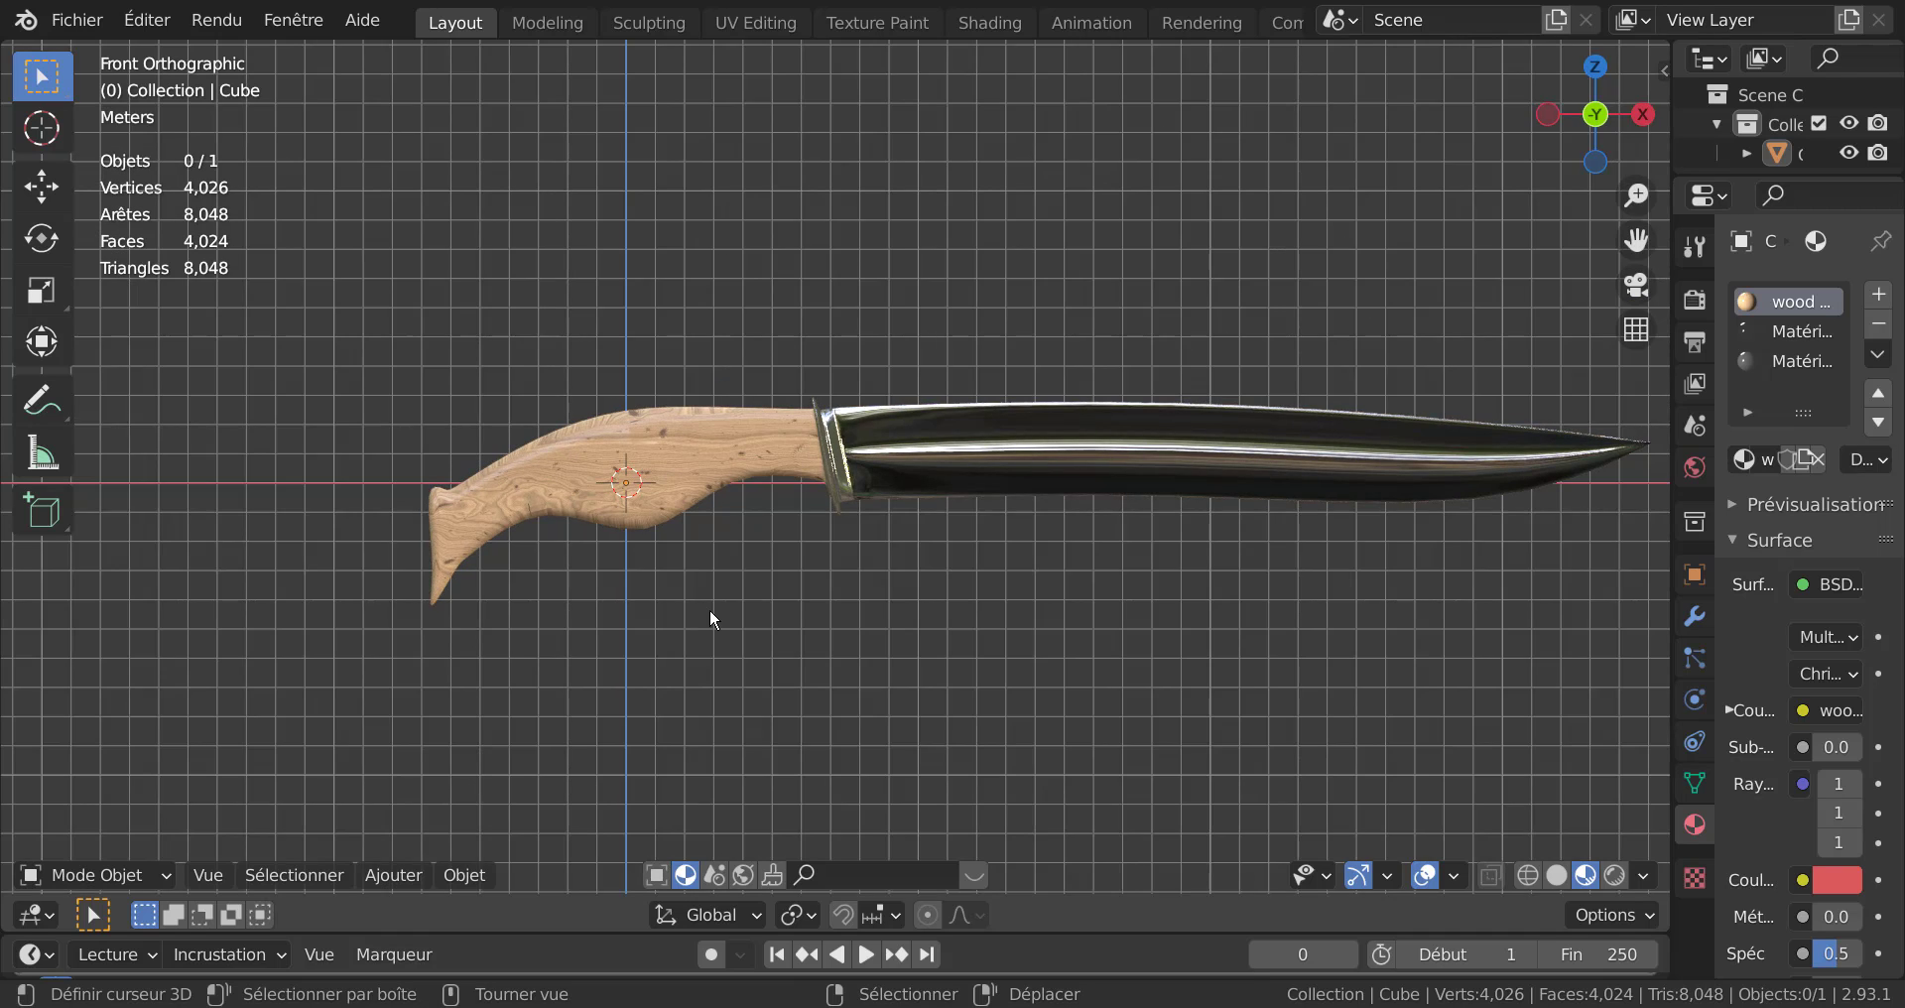
pyautogui.scroll(2, 710, 609)
pyautogui.keyDown('shift'); pyautogui.moveTo(652, 572); pyautogui.dragTo(982, 534, button='middle'); pyautogui.keyUp('shift')
pyautogui.scroll(2, 913, 430)
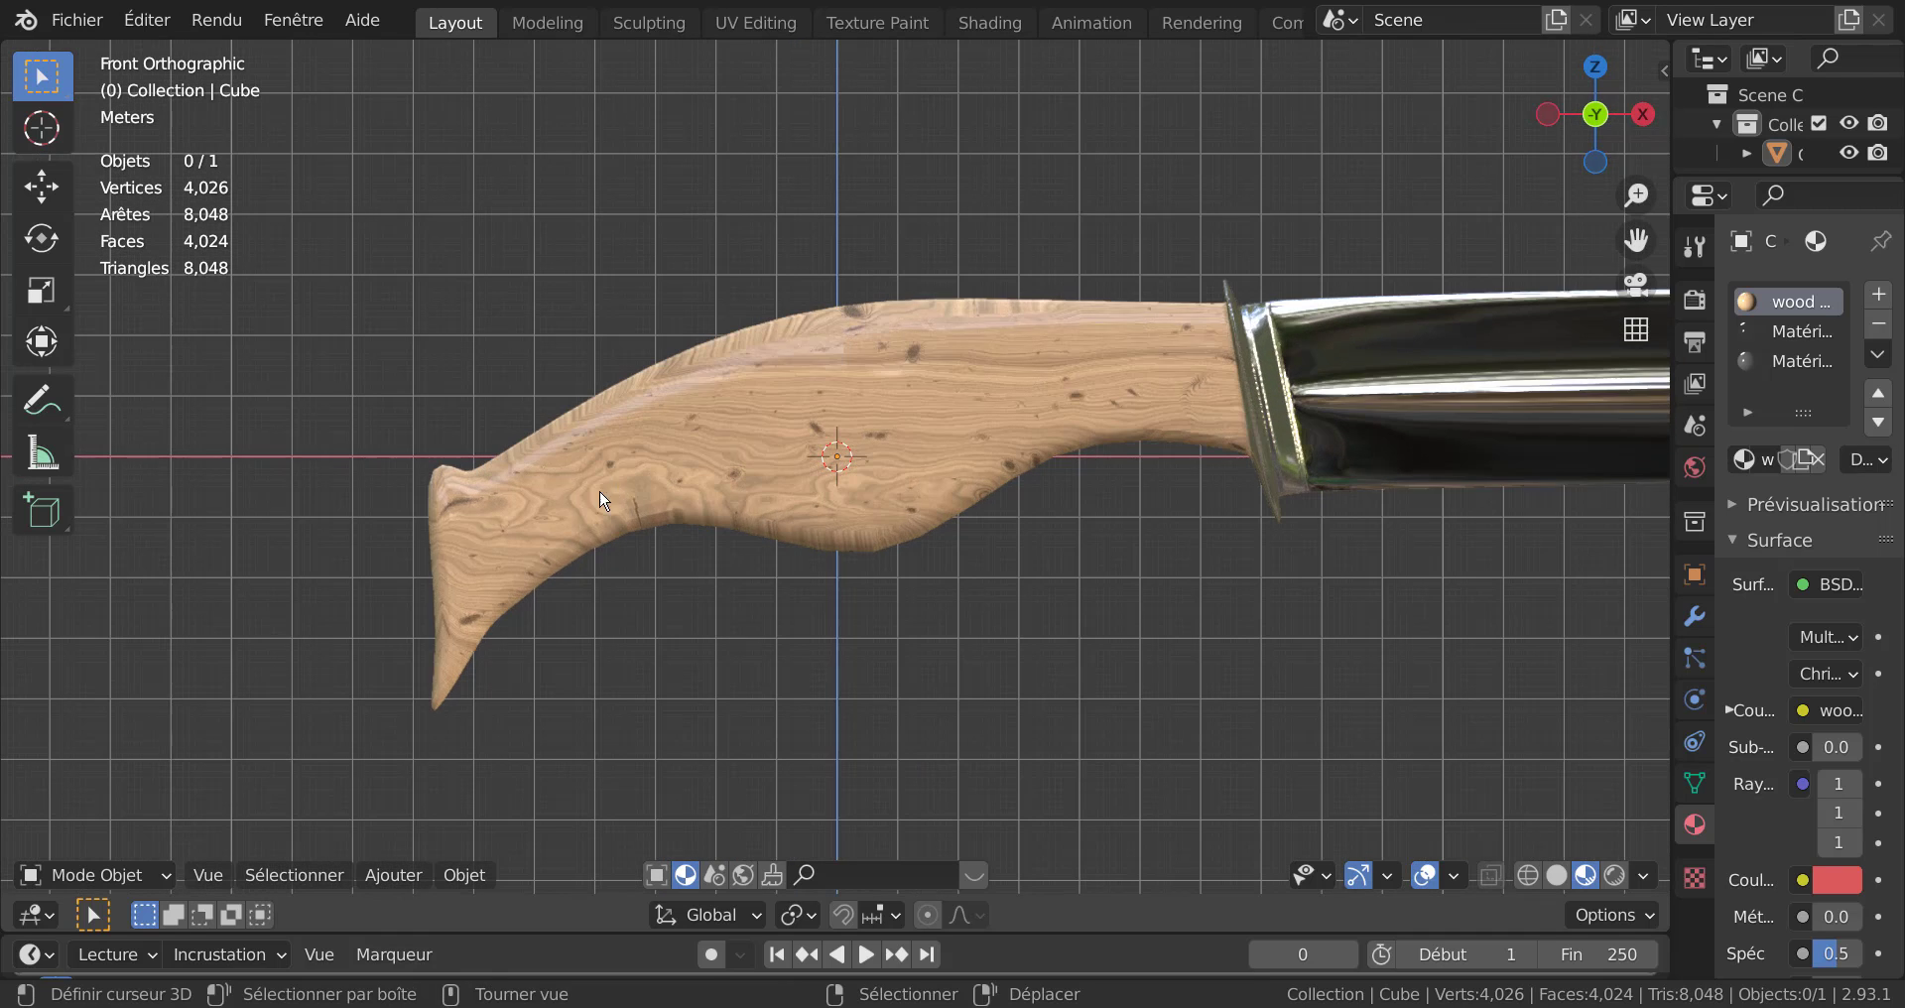
pyautogui.scroll(-4, 865, 489)
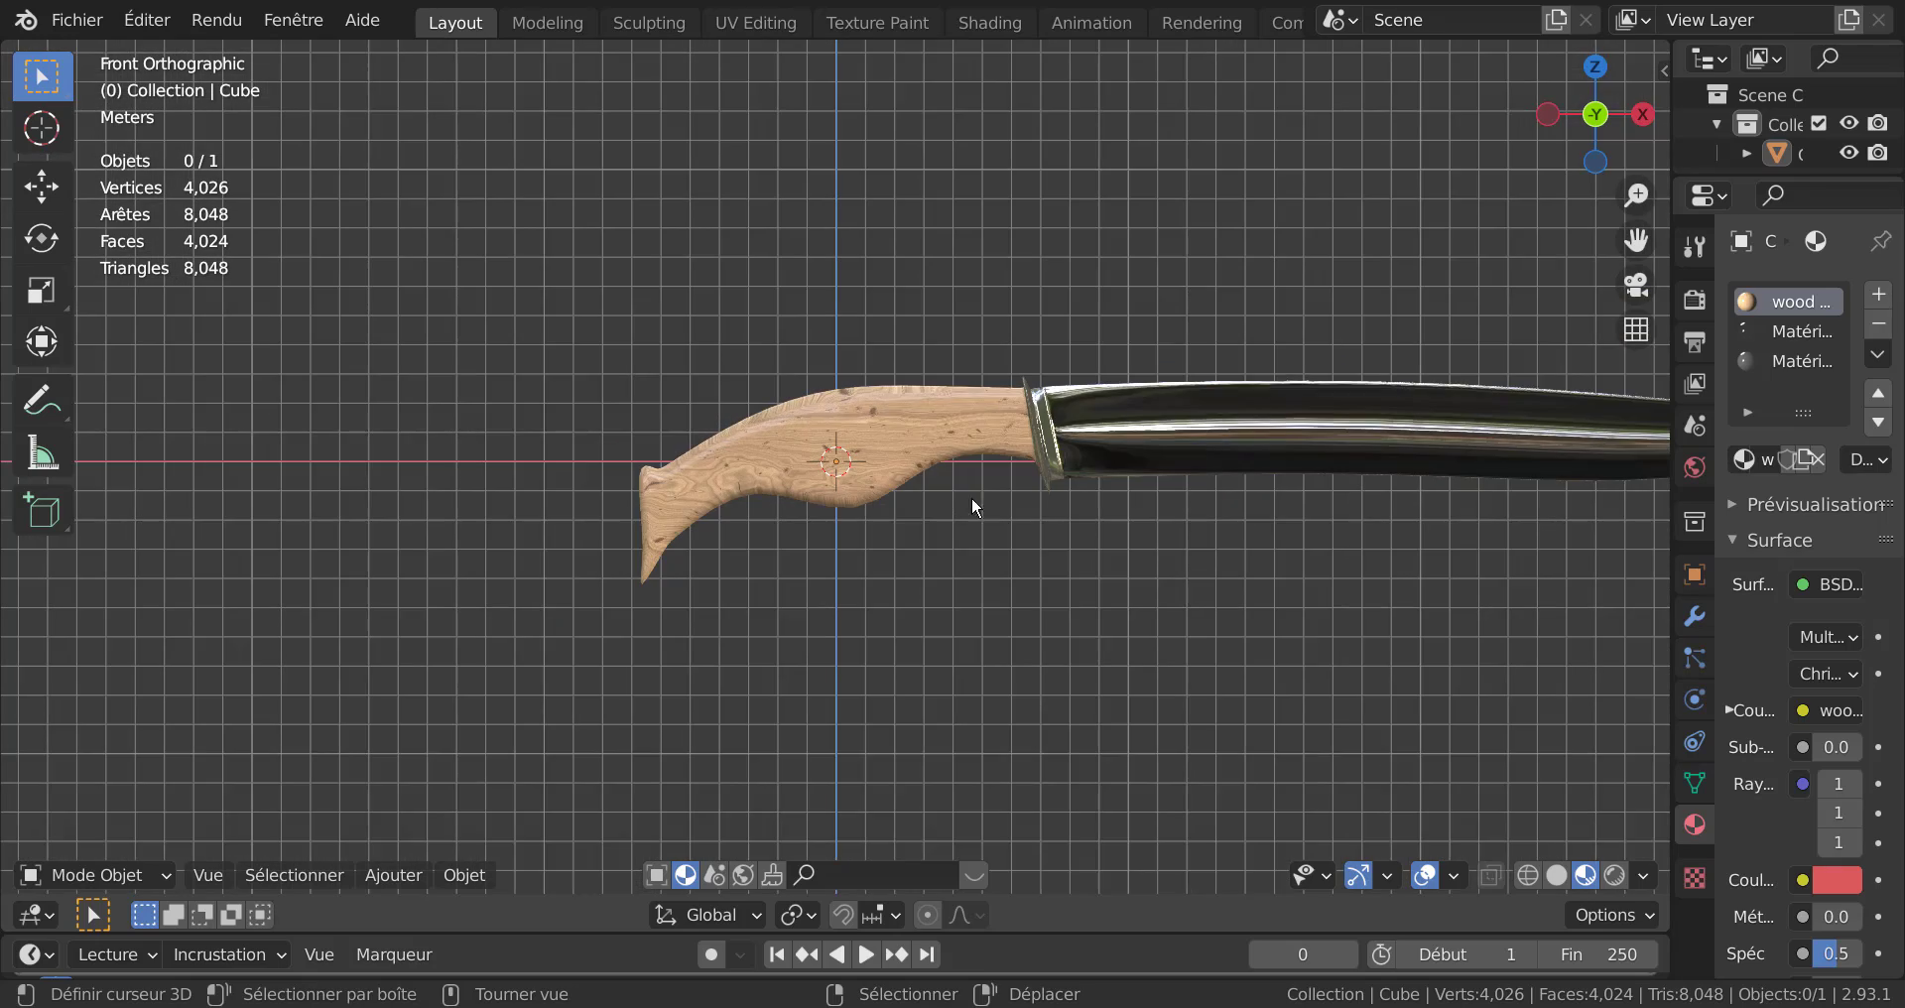
pyautogui.keyDown('shift'); pyautogui.moveTo(1029, 498); pyautogui.dragTo(919, 497, button='middle'); pyautogui.keyUp('shift')
pyautogui.moveTo(1033, 583); pyautogui.dragTo(1124, 602, button='middle')
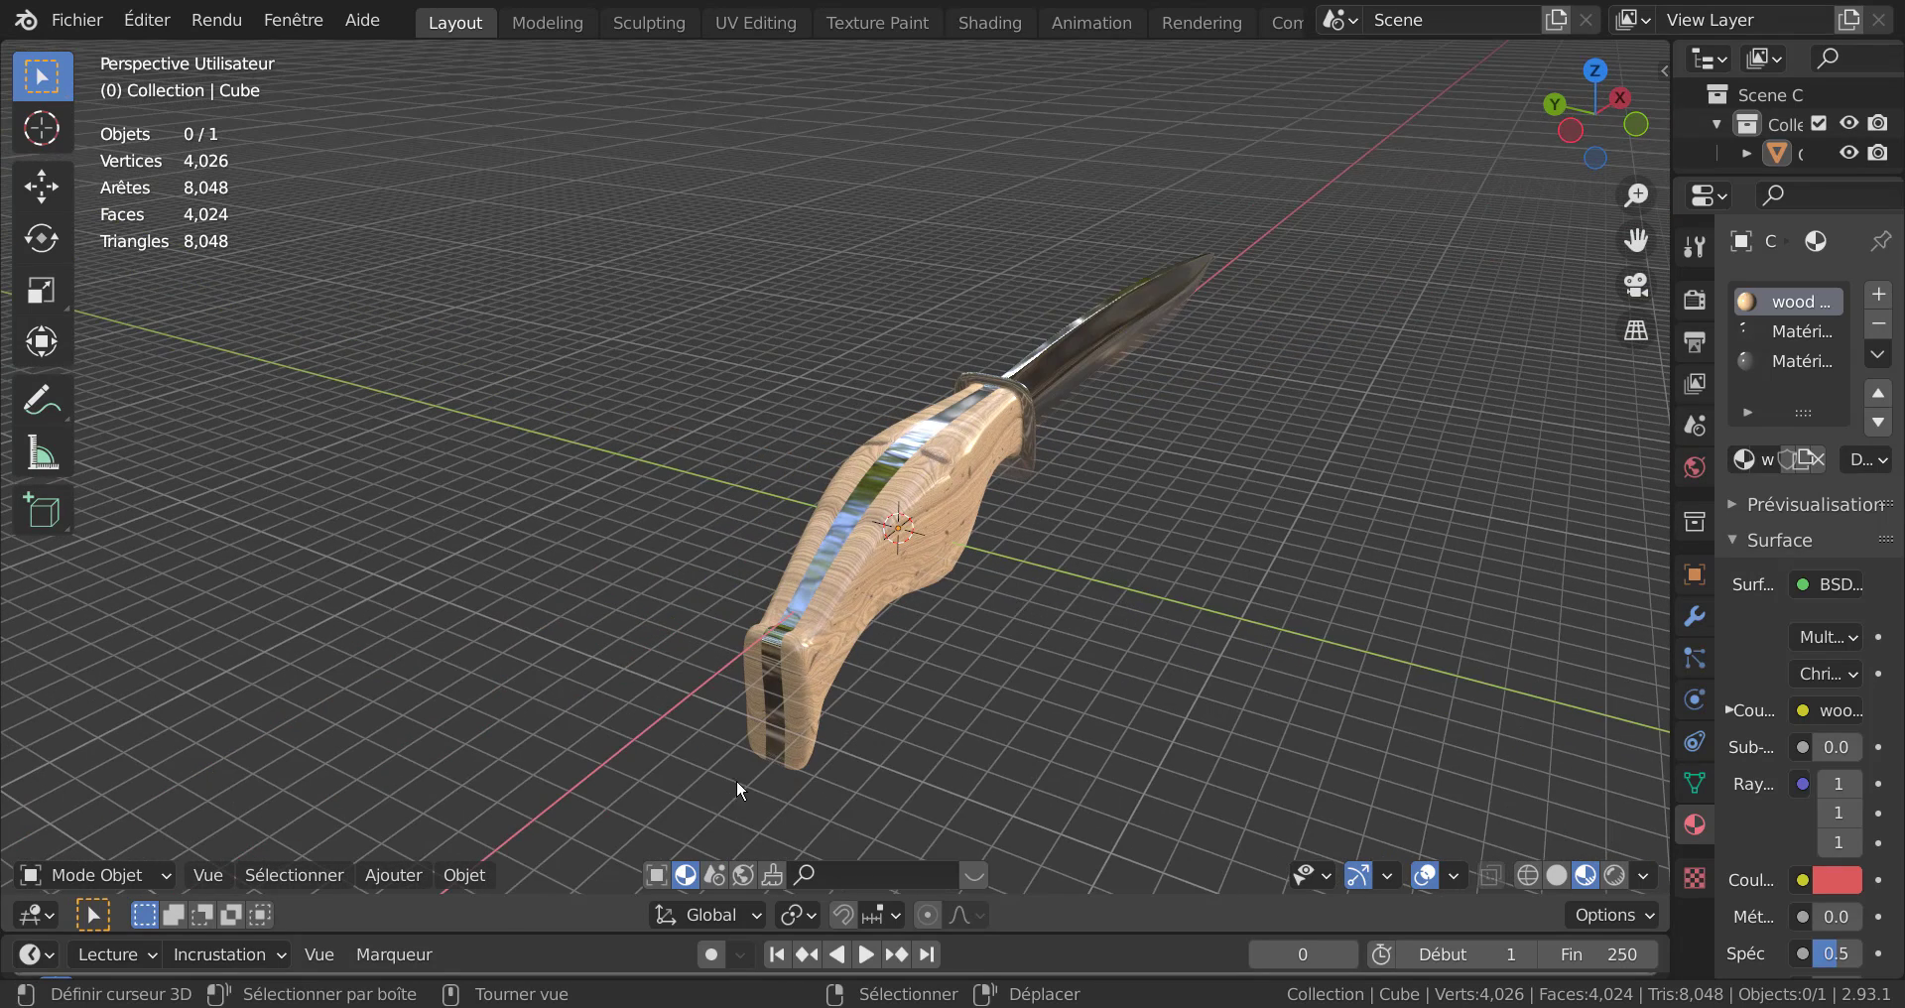
pyautogui.moveTo(841, 579); pyautogui.dragTo(786, 444, button='middle')
pyautogui.scroll(2, 943, 559)
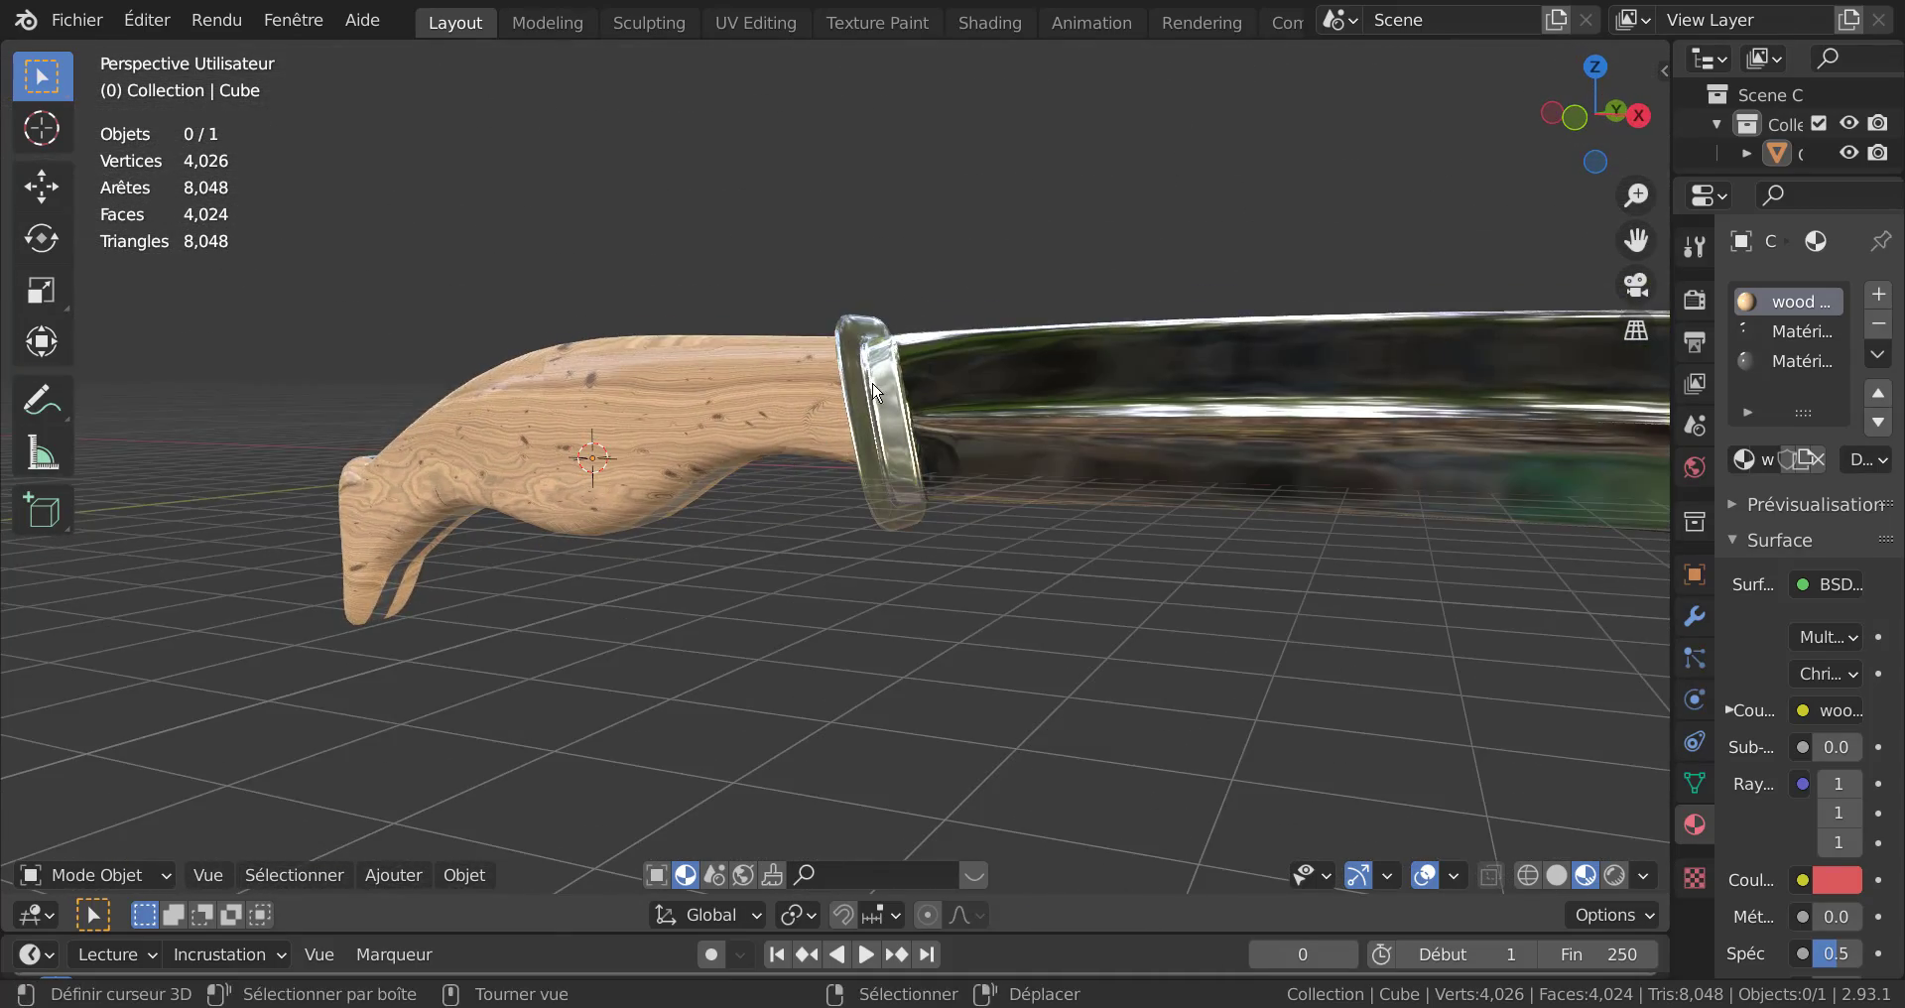
pyautogui.moveTo(968, 414); pyautogui.dragTo(1027, 422, button='middle')
pyautogui.scroll(-2, 1106, 467)
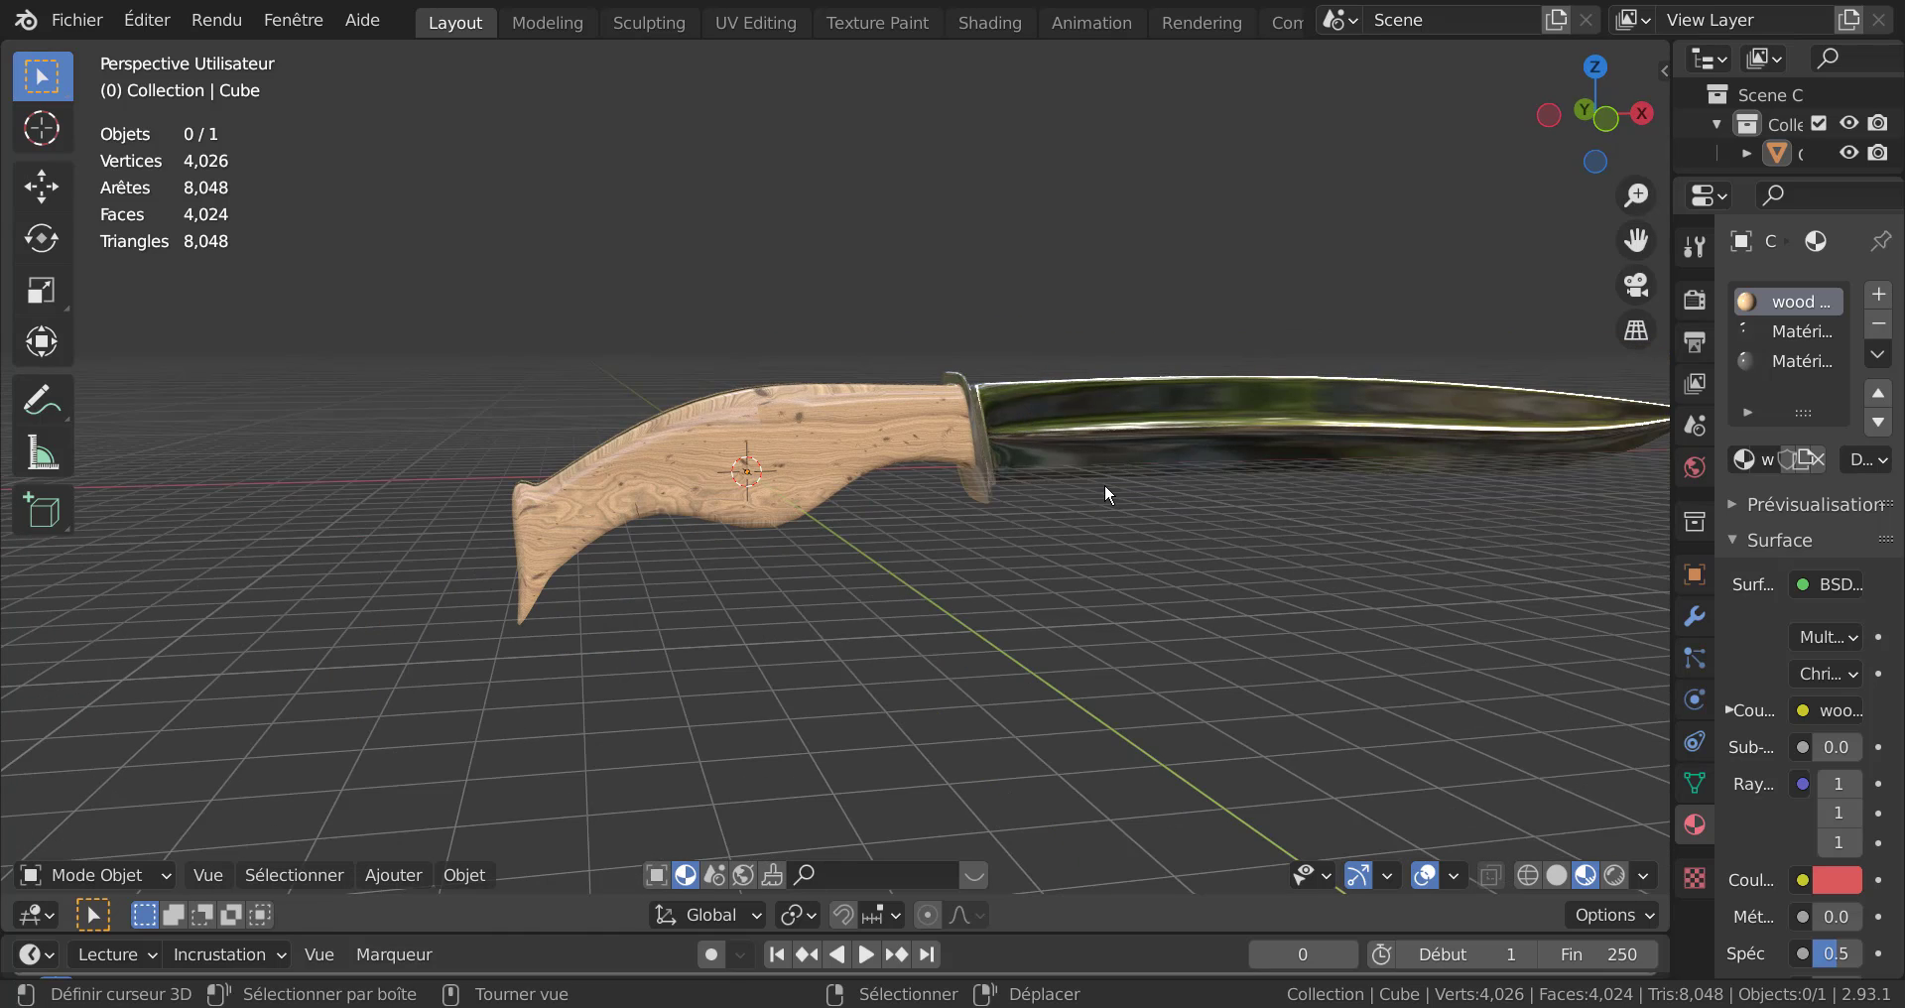
# In front view, scale the whole knife along Z by about 1.3.
pyautogui.press('KP_1')
pyautogui.press('Home')
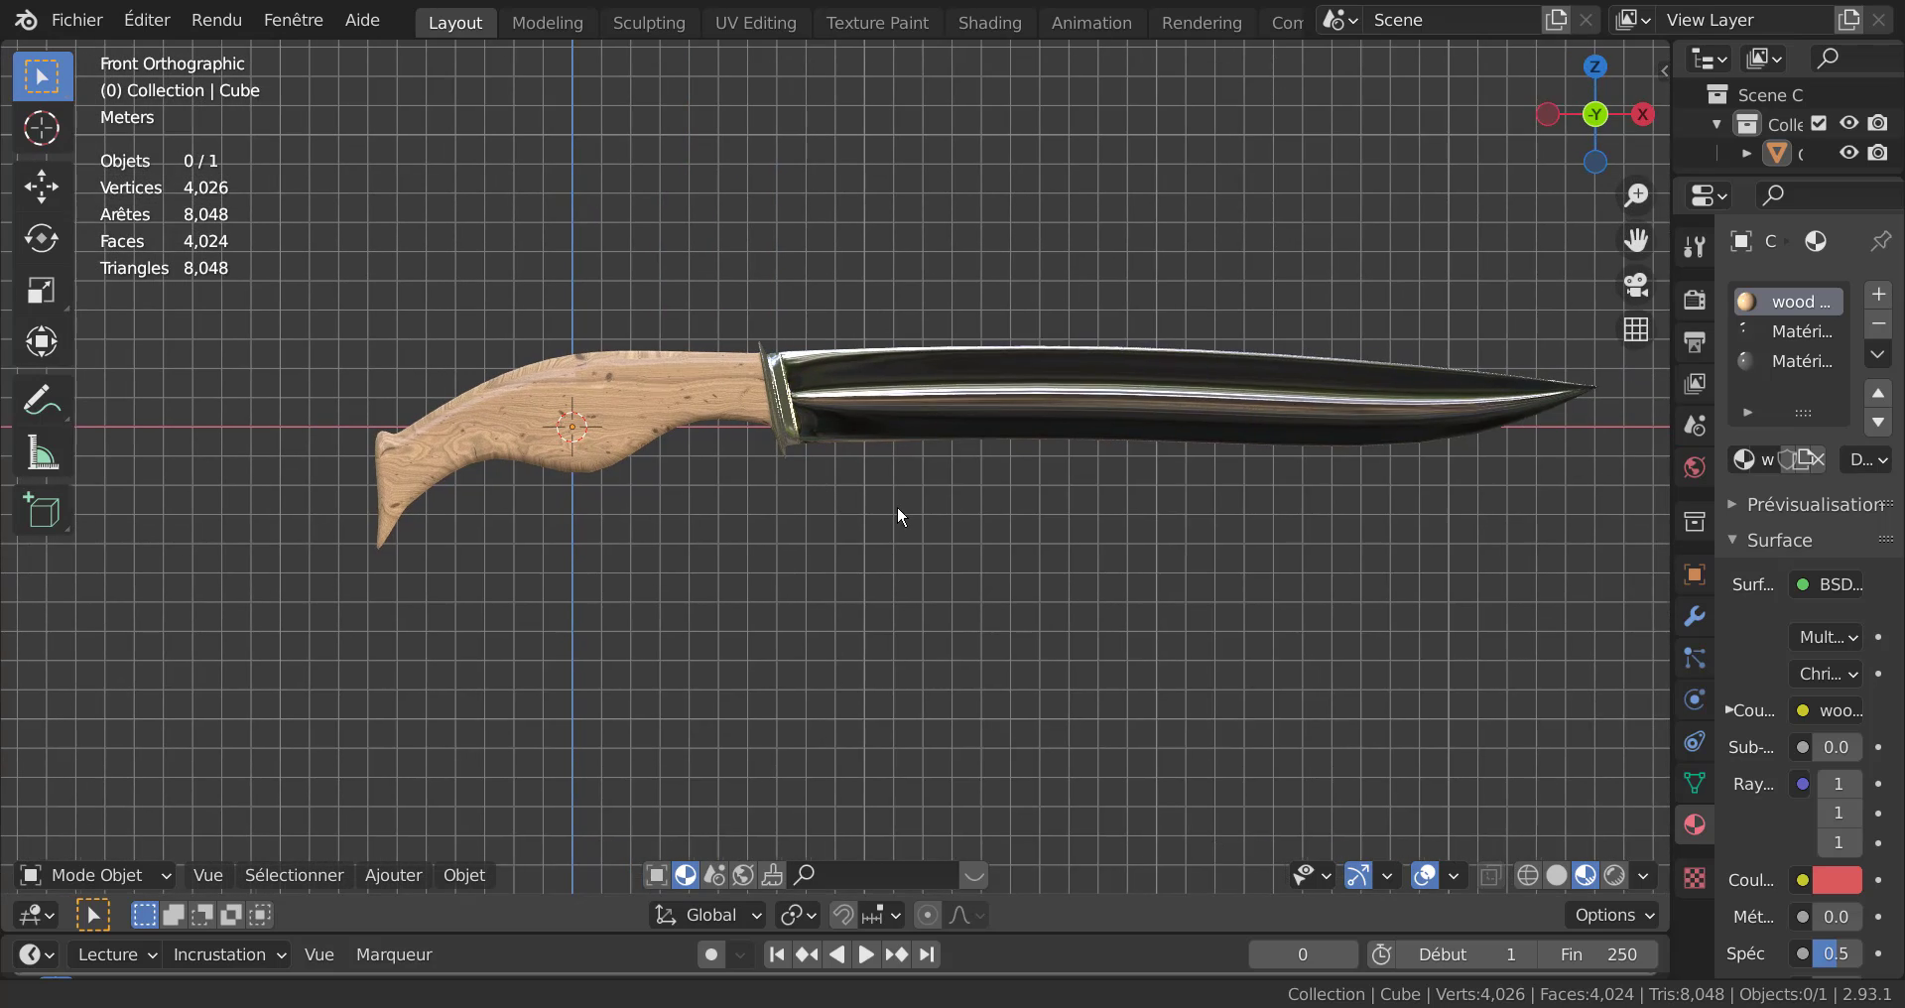
pyautogui.press('a')
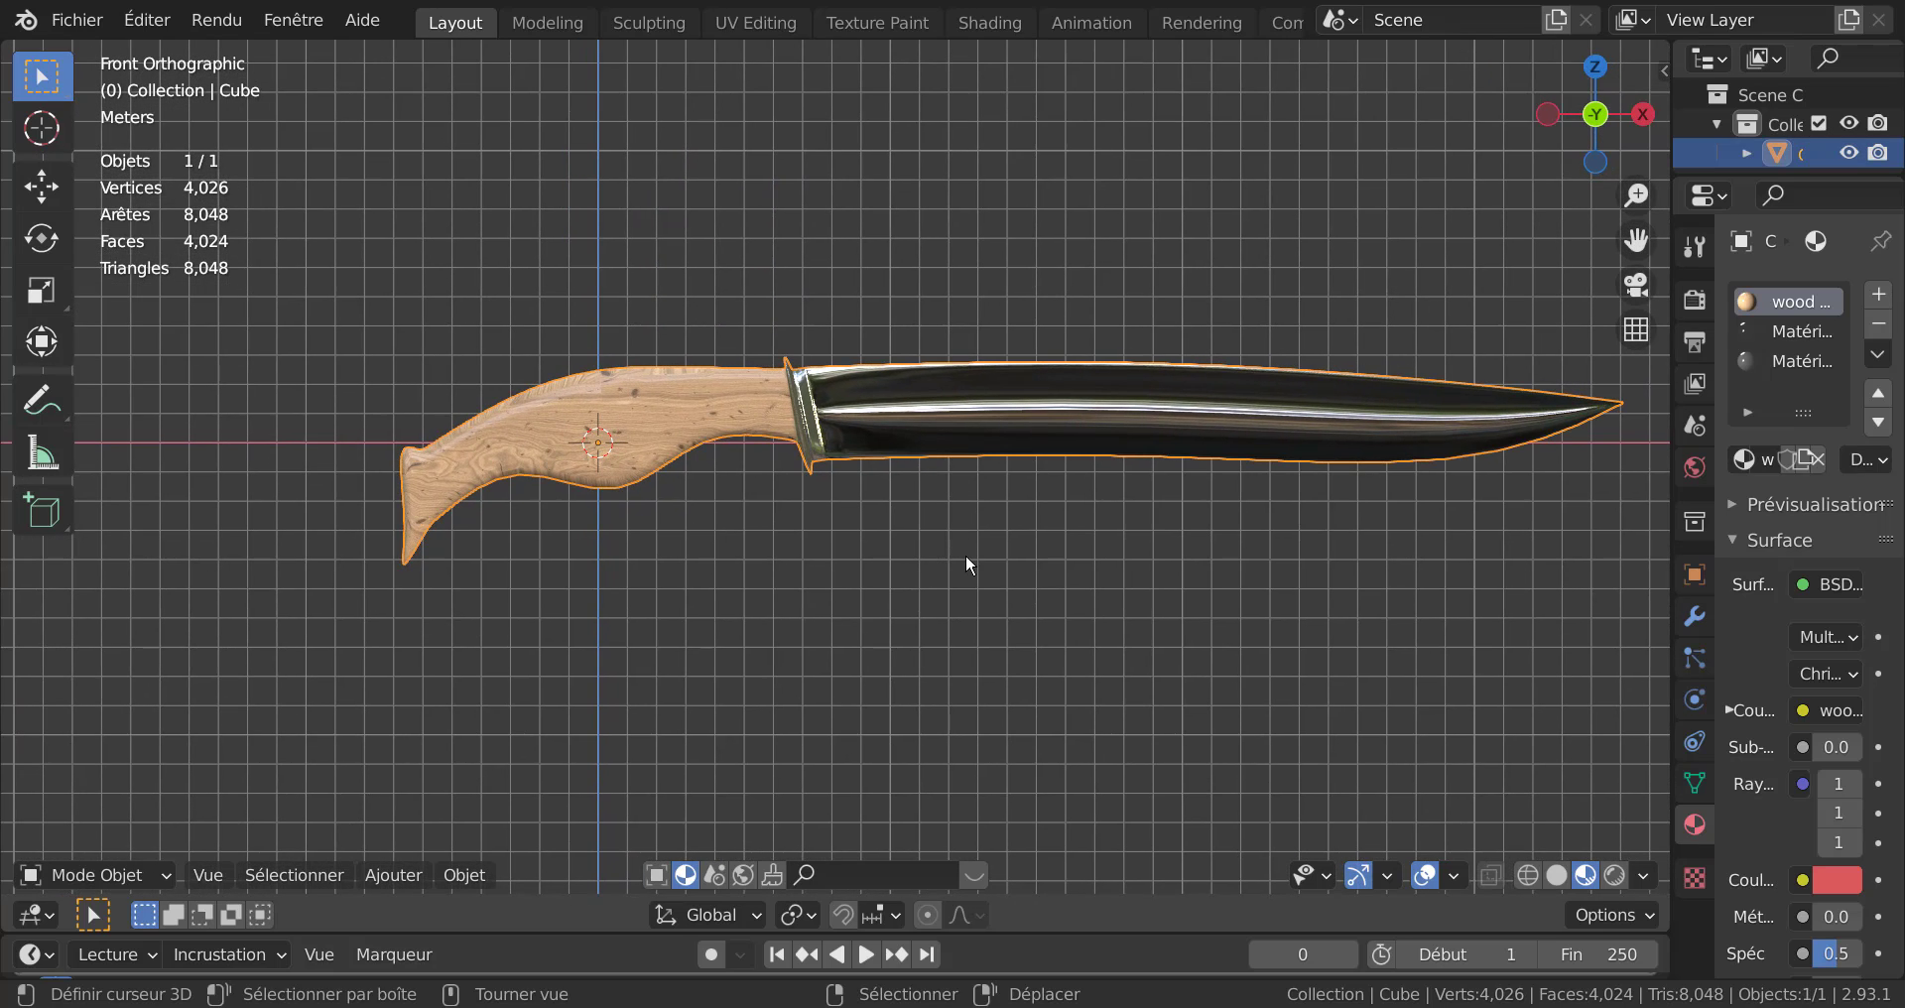
pyautogui.press('s')
pyautogui.press('z')
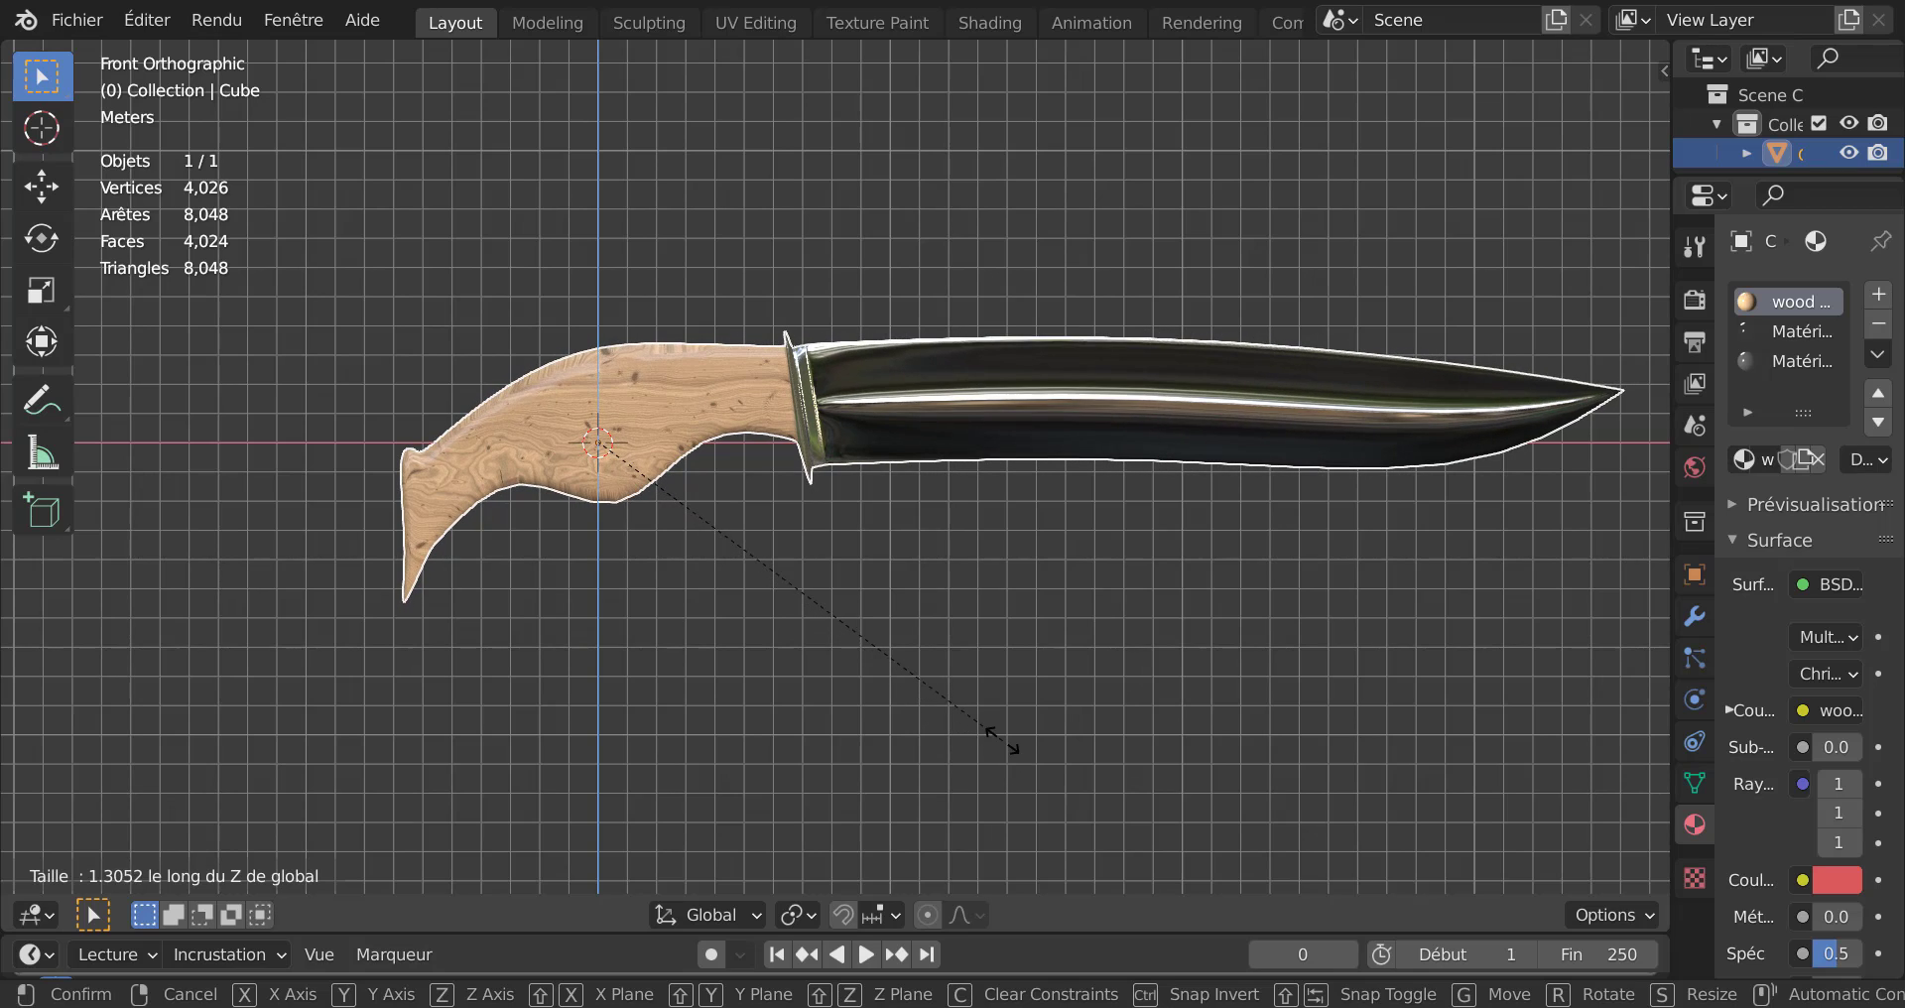
pyautogui.click(1001, 739)
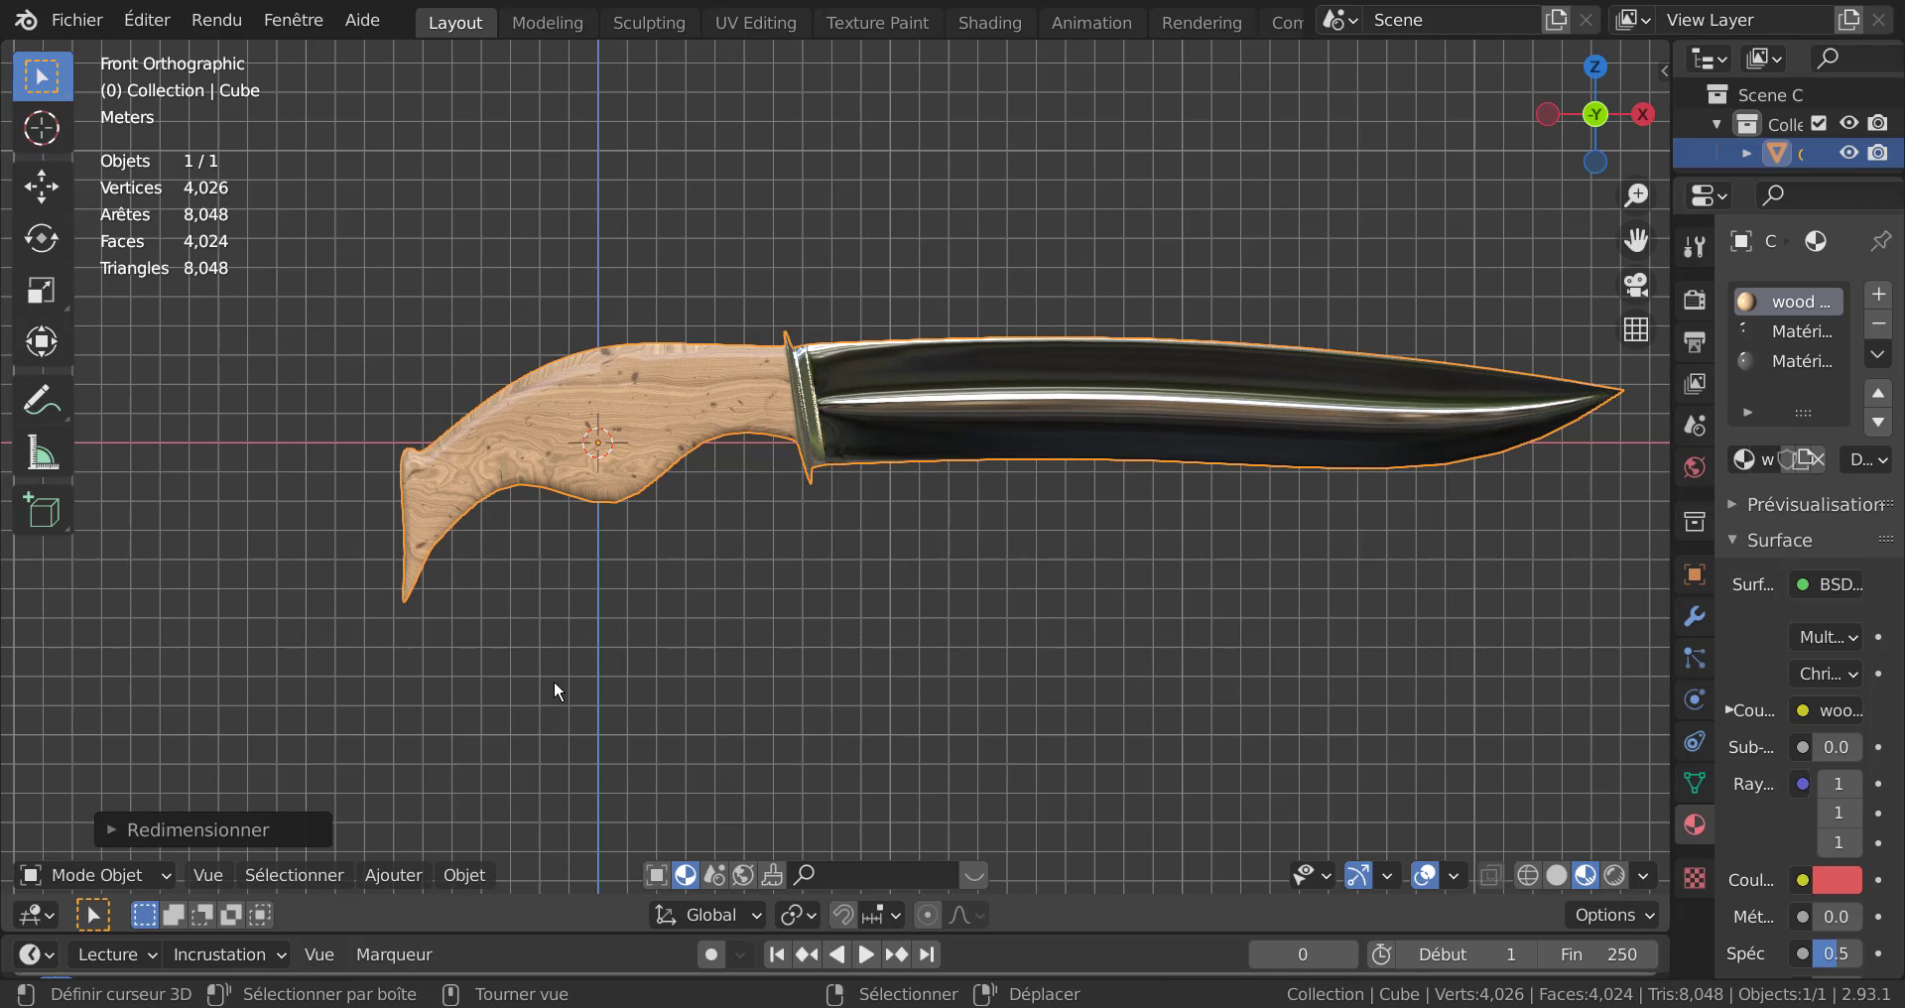
# Select the vertices of the handle's butt end through the mesh and scale them up by about 1.5.
pyautogui.press('Tab')
pyautogui.click(519, 642)
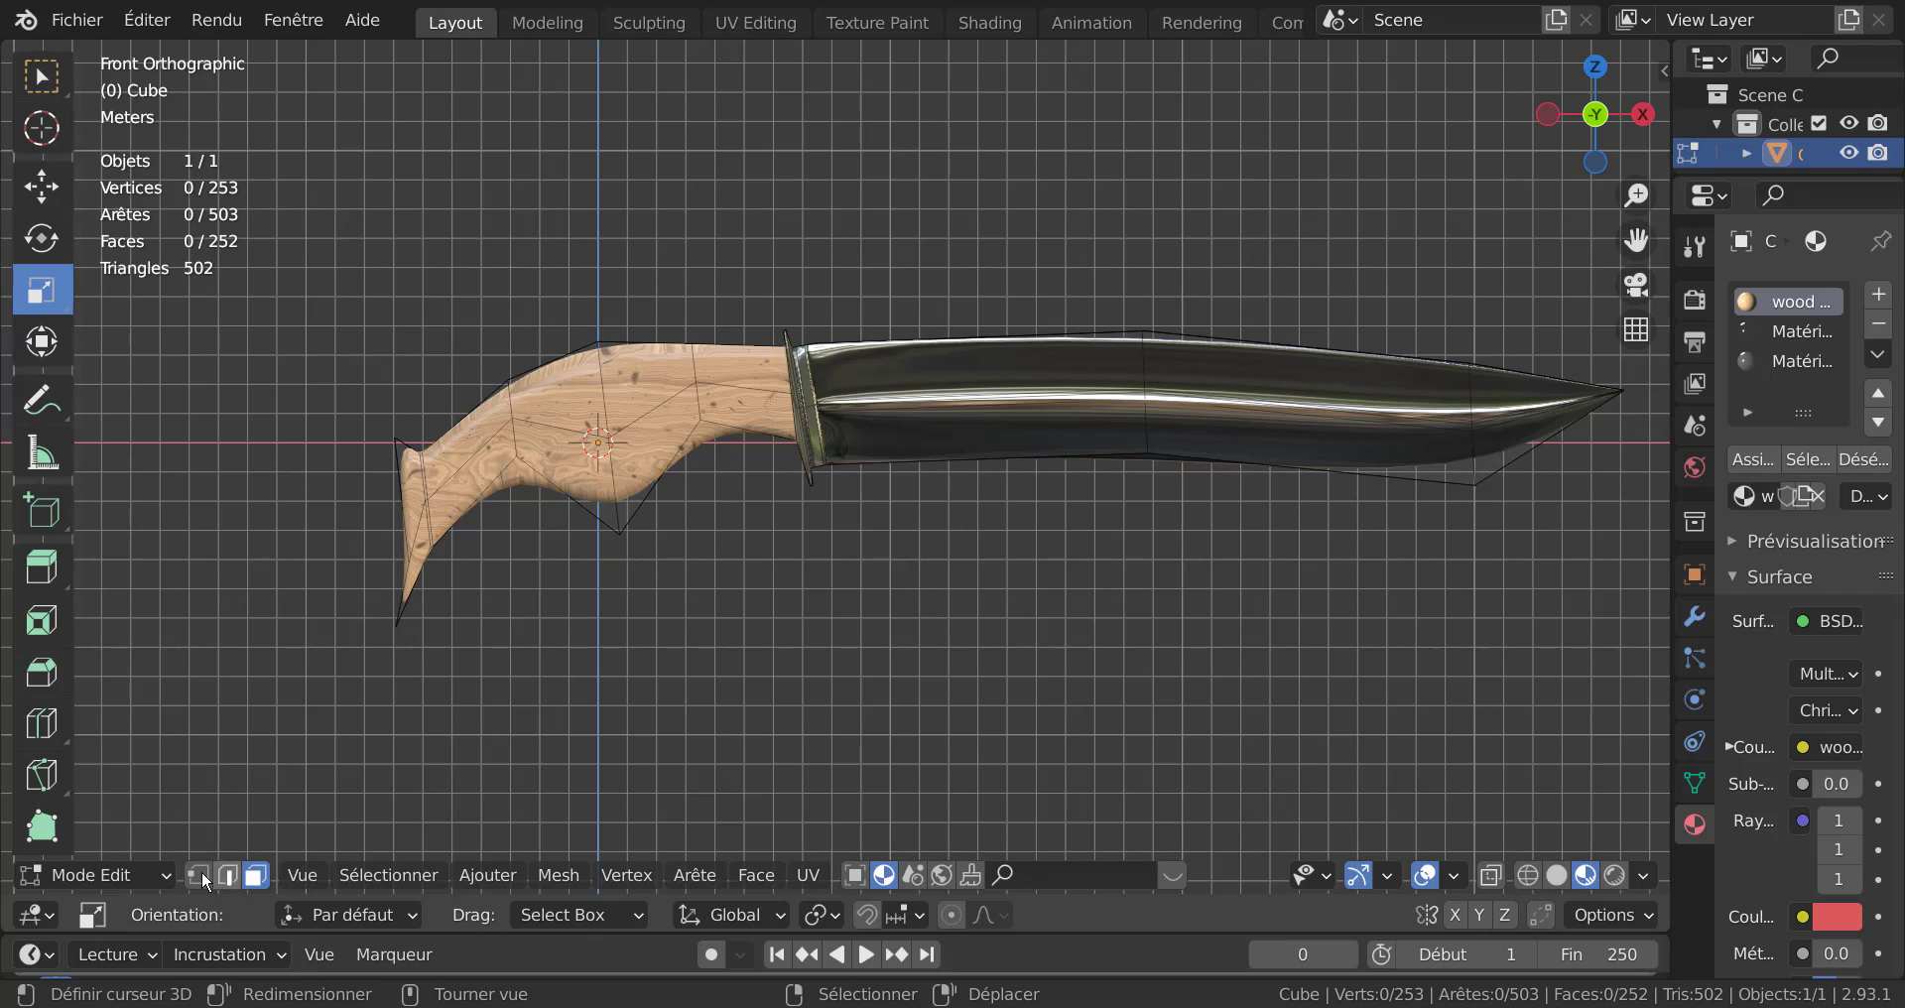
pyautogui.hotkey('alt', 'z')
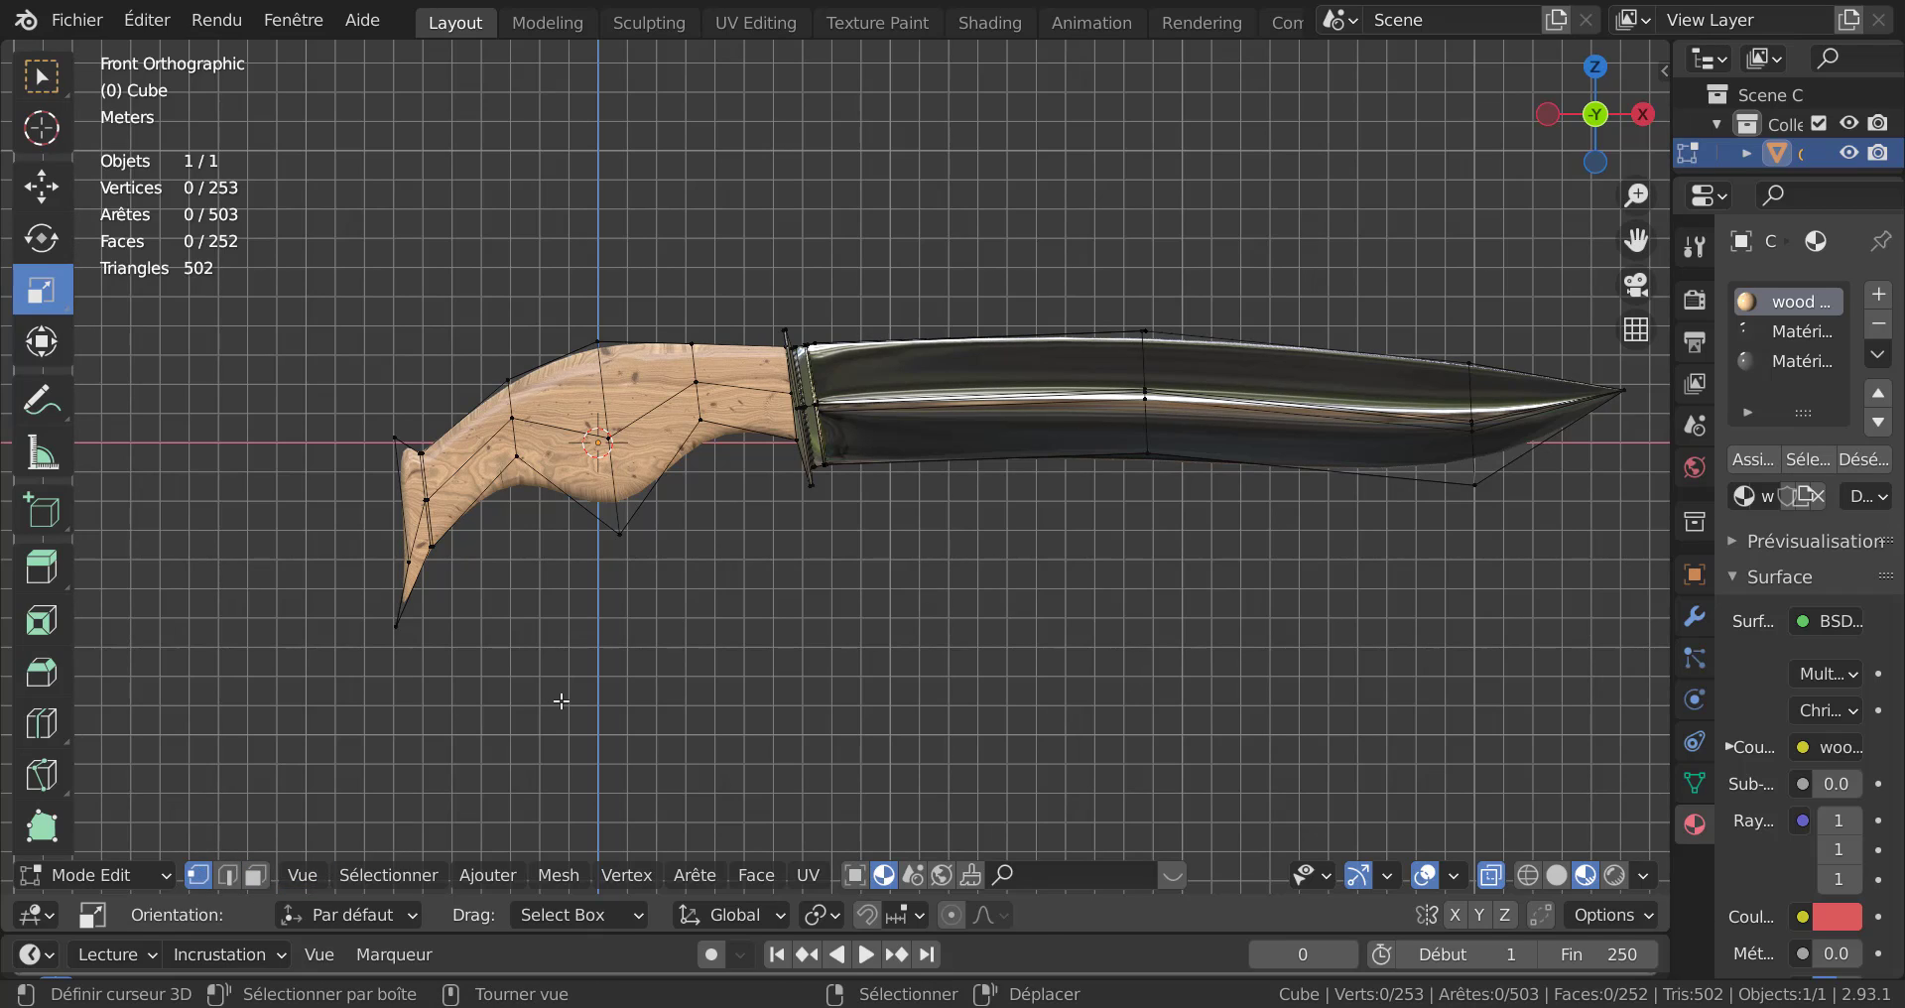
pyautogui.press('c')
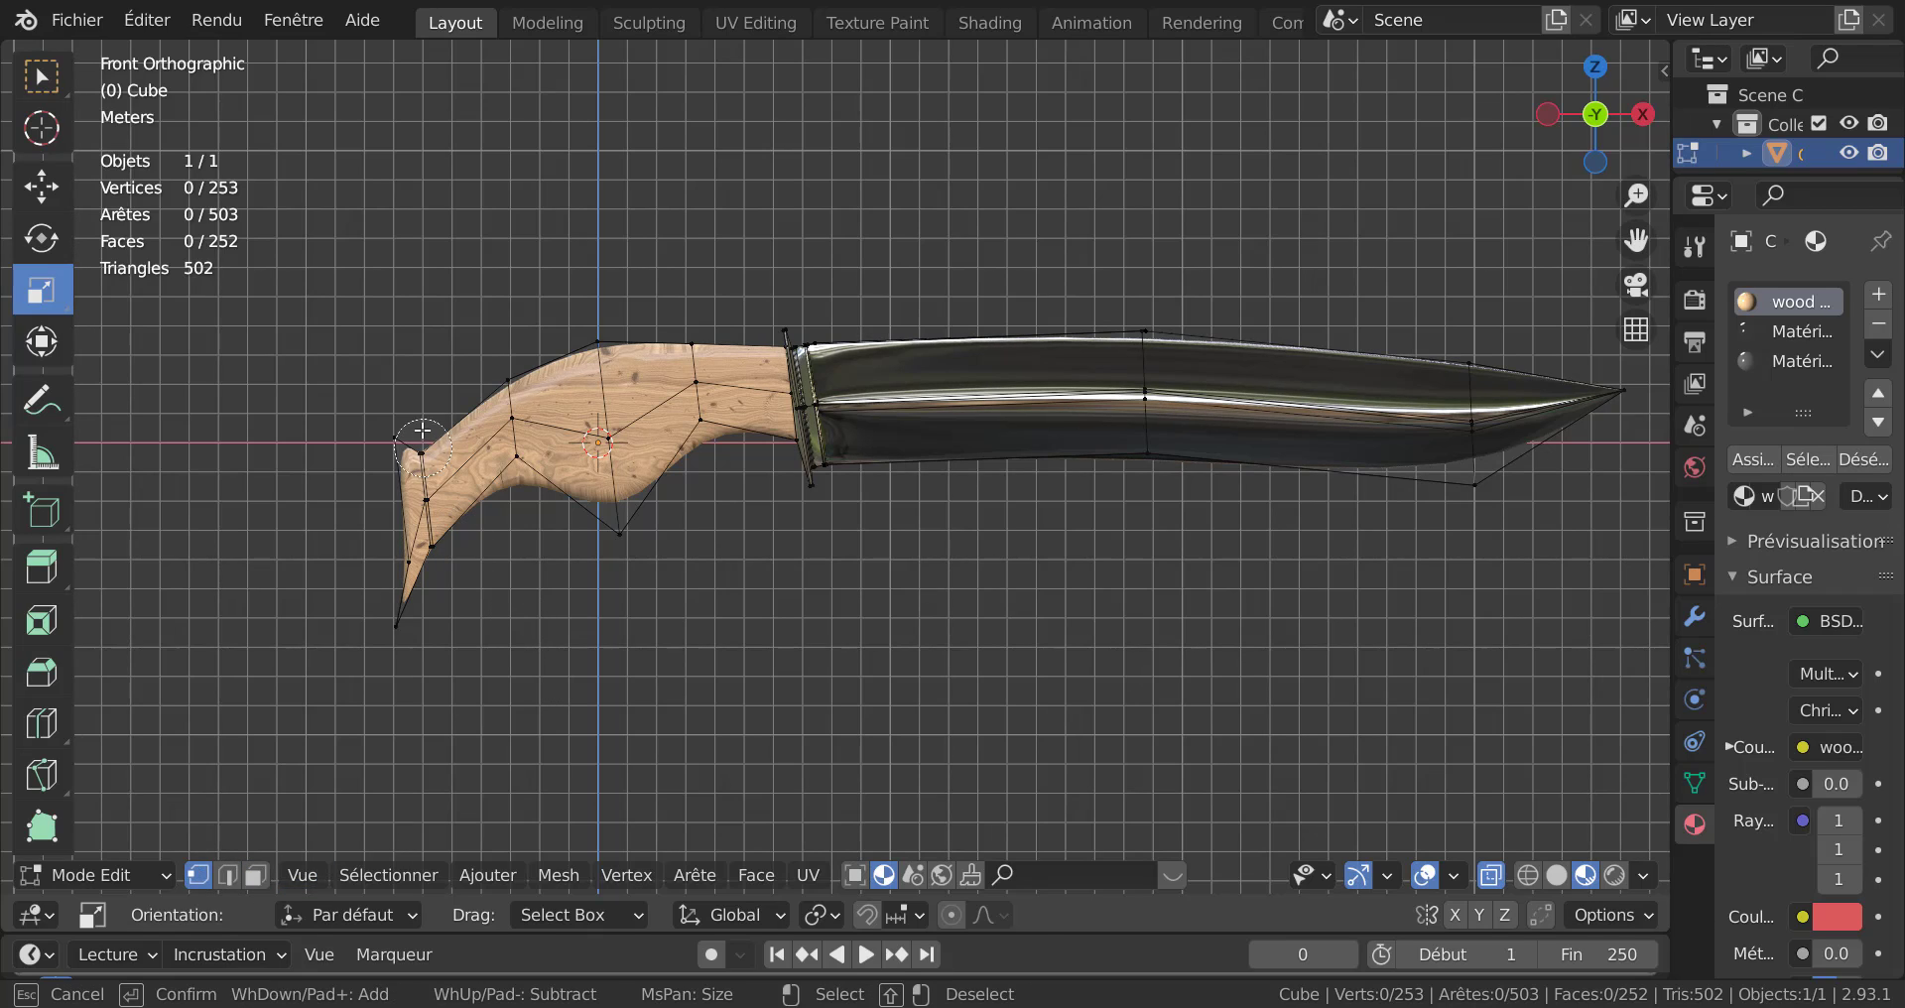
pyautogui.moveTo(413, 427)
pyautogui.mouseDown()
pyautogui.moveTo(416, 526)
pyautogui.moveTo(409, 452)
pyautogui.mouseUp()
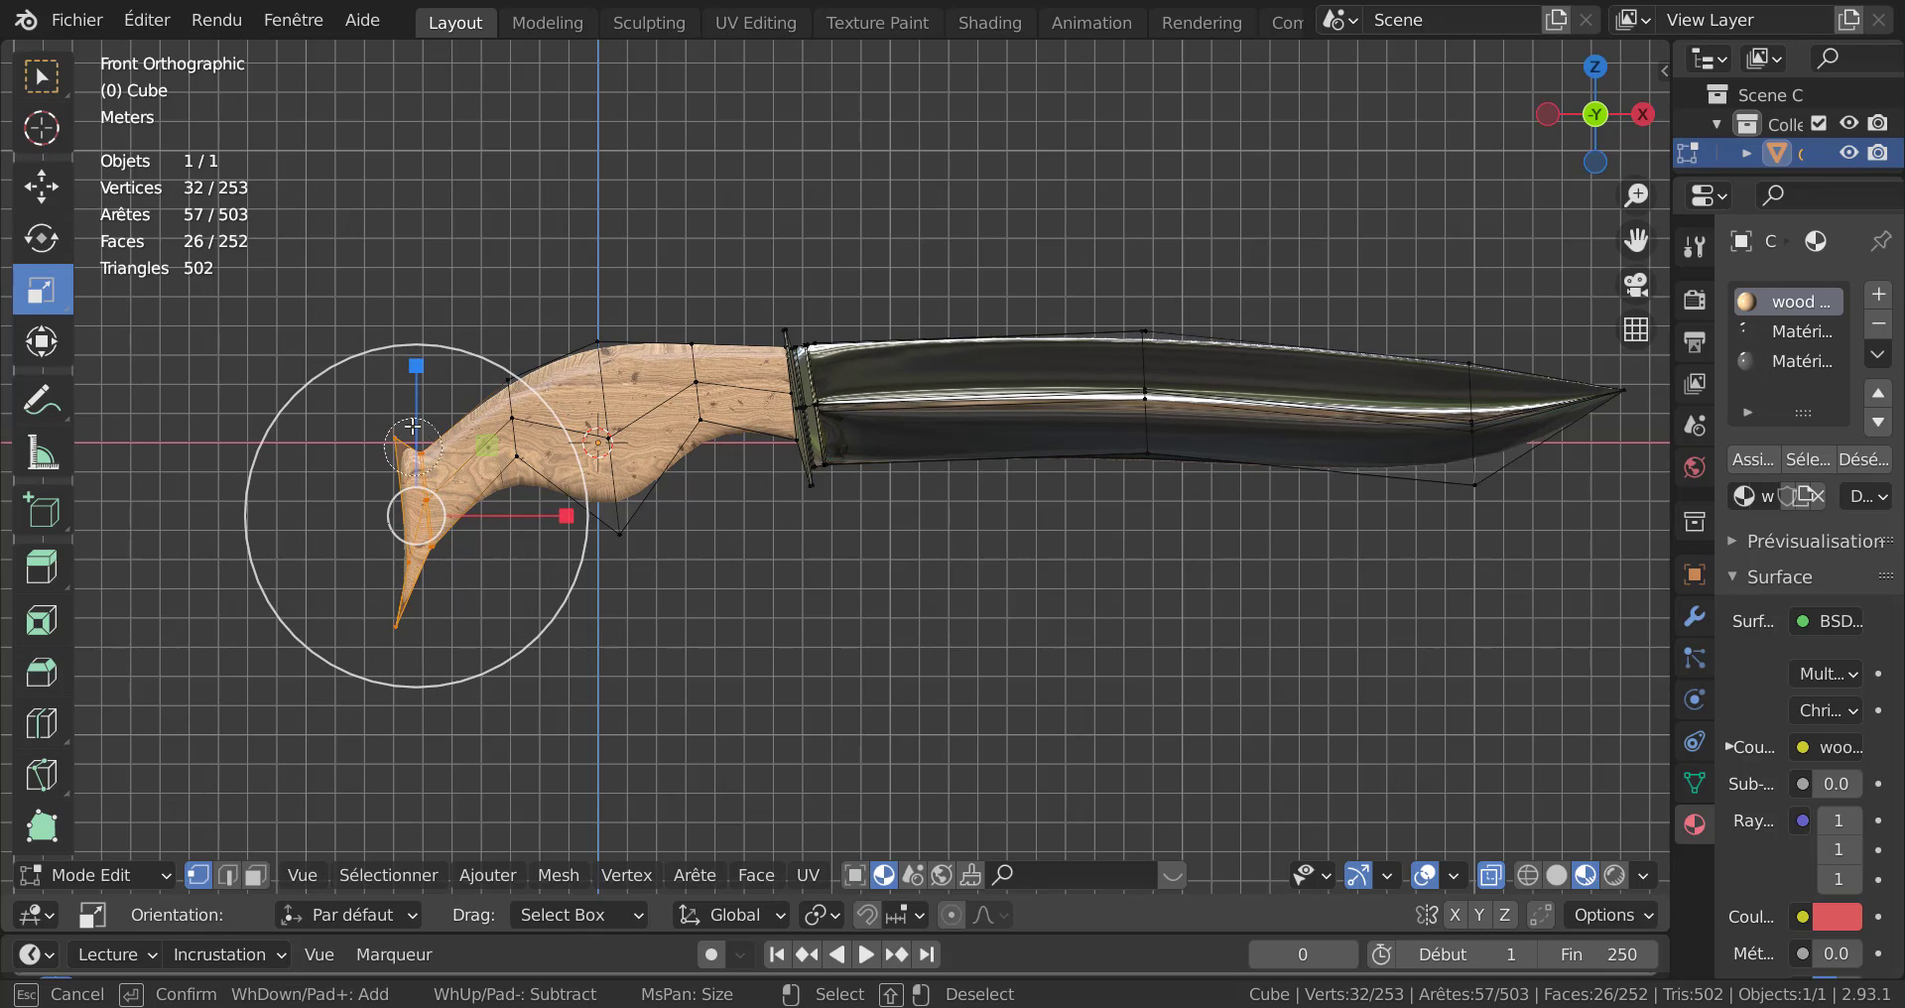
pyautogui.press('Escape')
pyautogui.press('s')
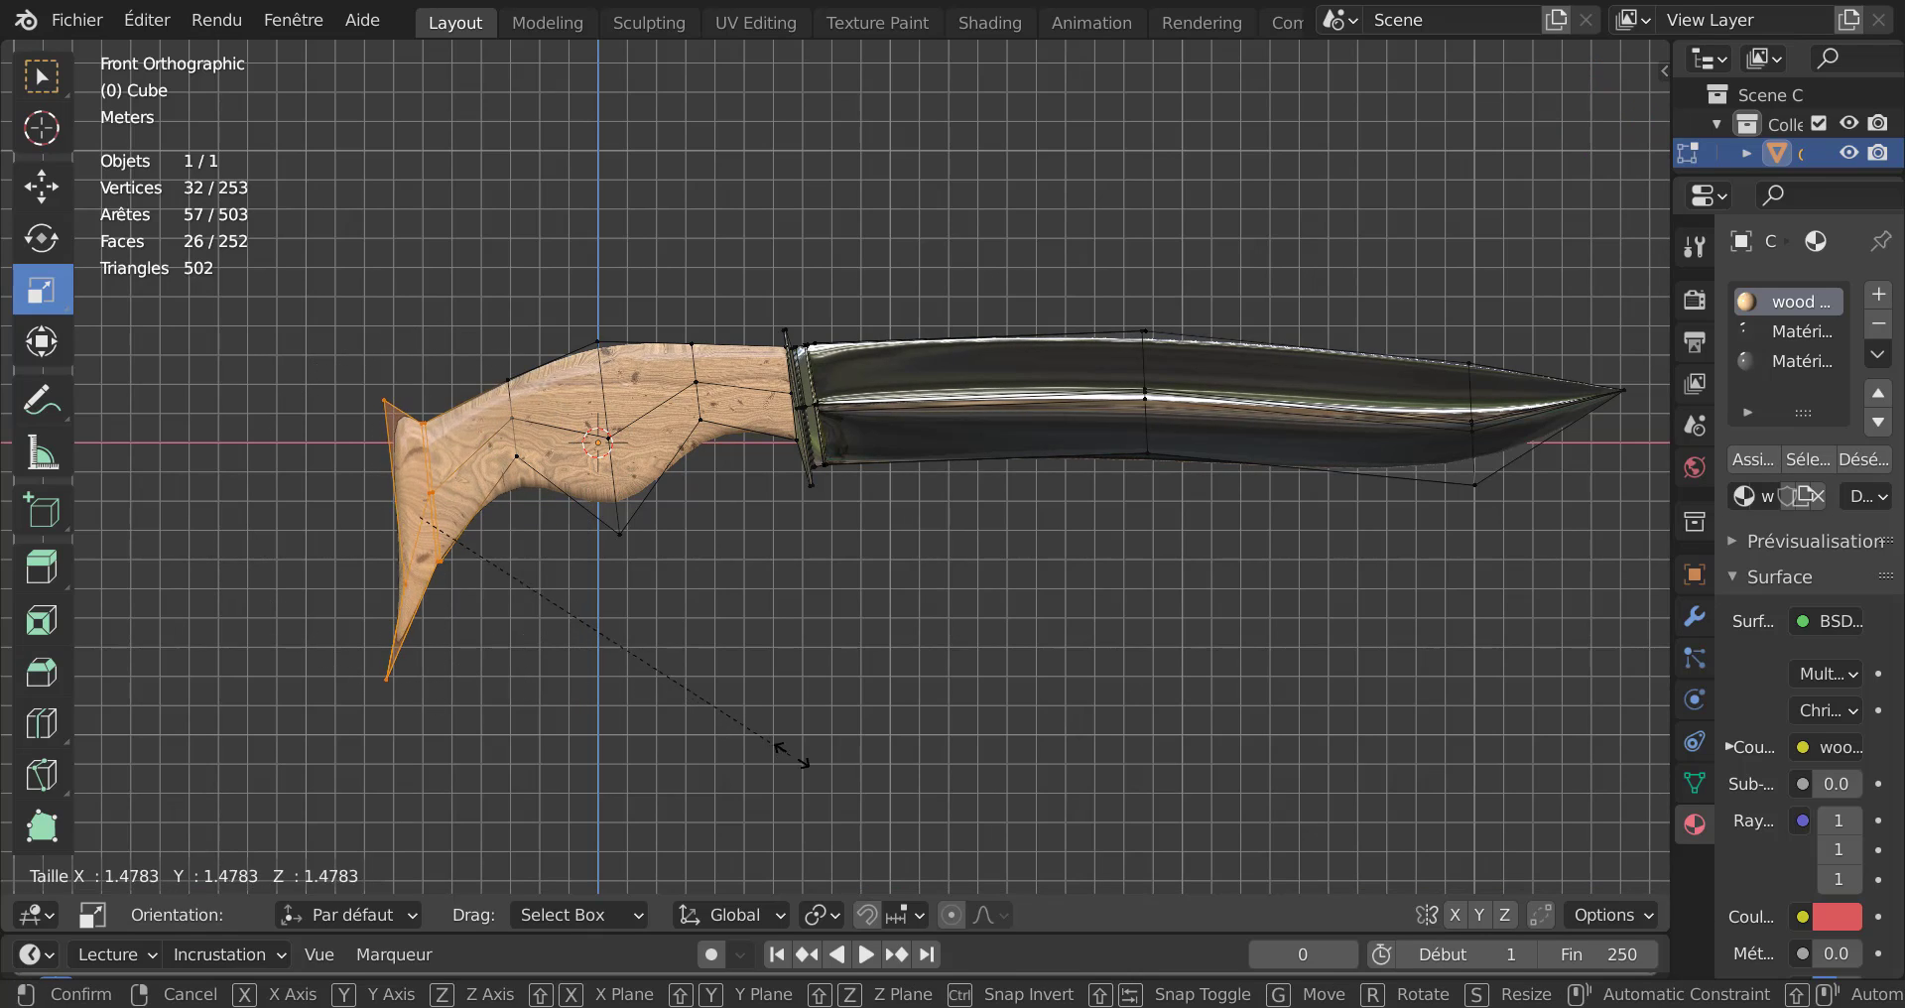
pyautogui.click(787, 765)
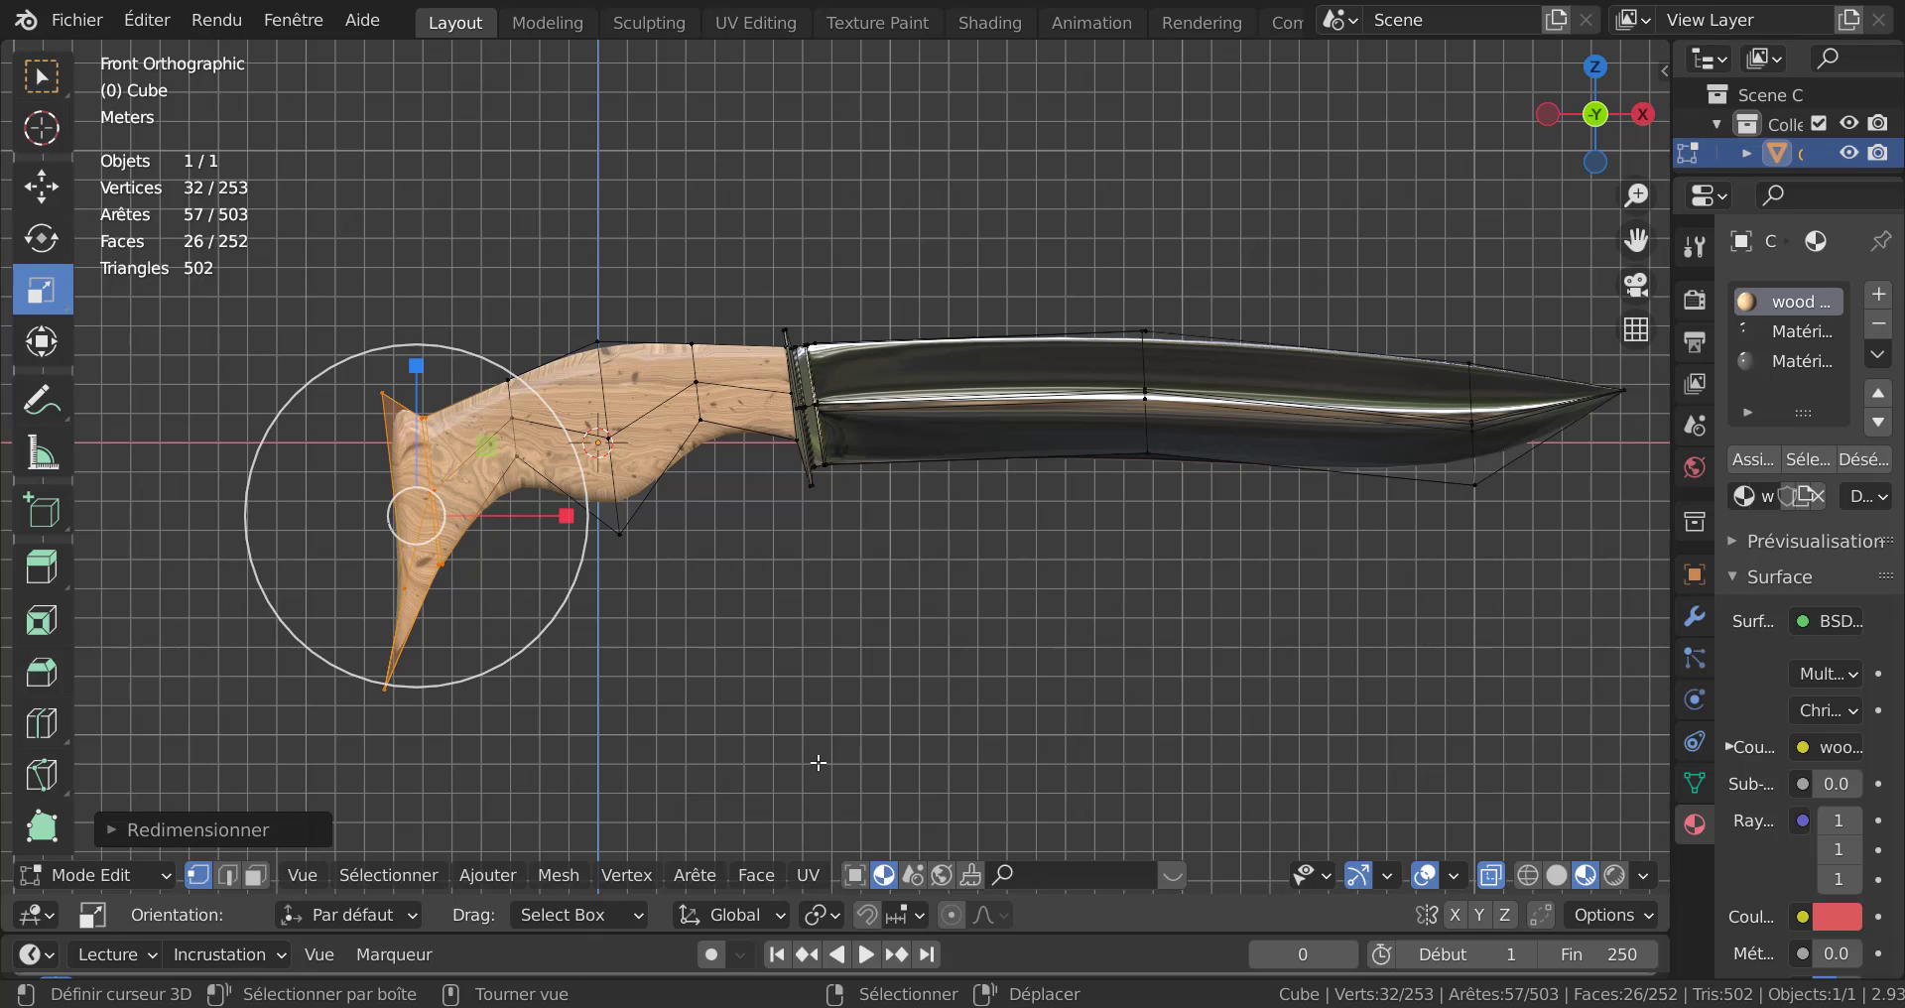
# Rotate the handle's butt end slightly counterclockwise in the front view and return to Object Mode.
pyautogui.press('Tab')
pyautogui.press('Tab')
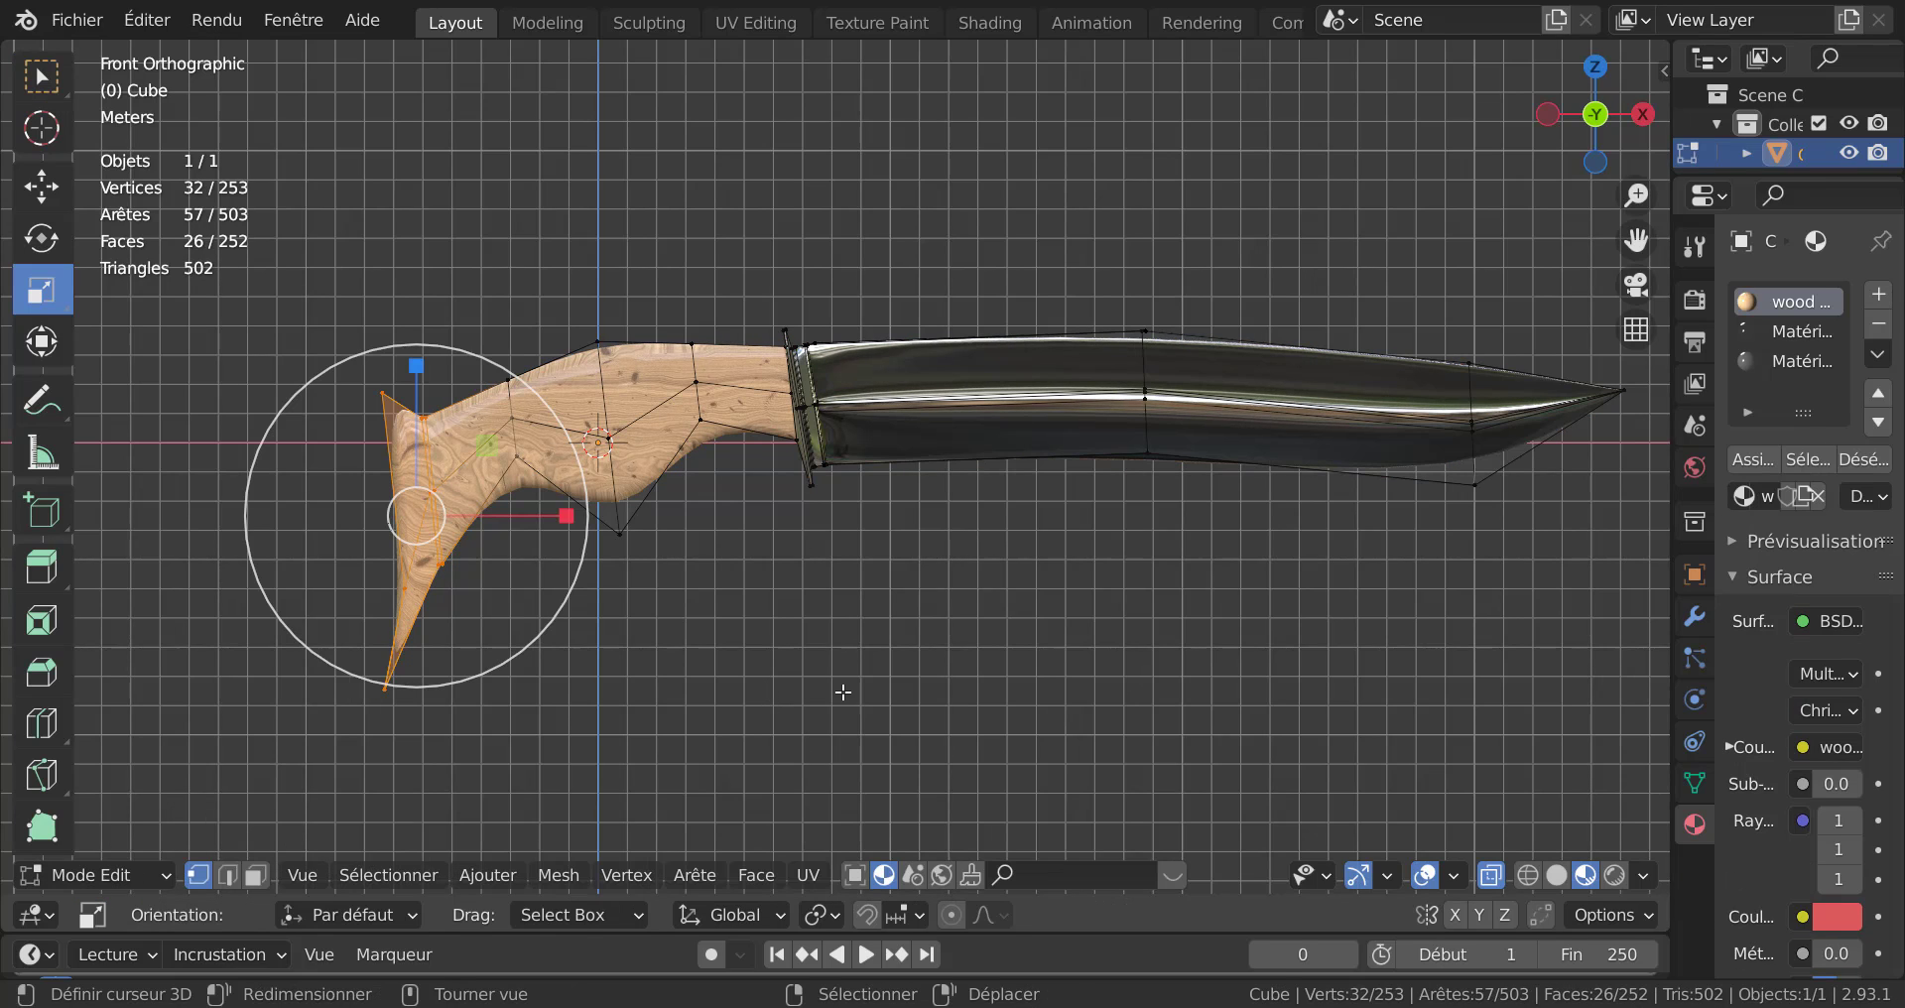
pyautogui.press('r')
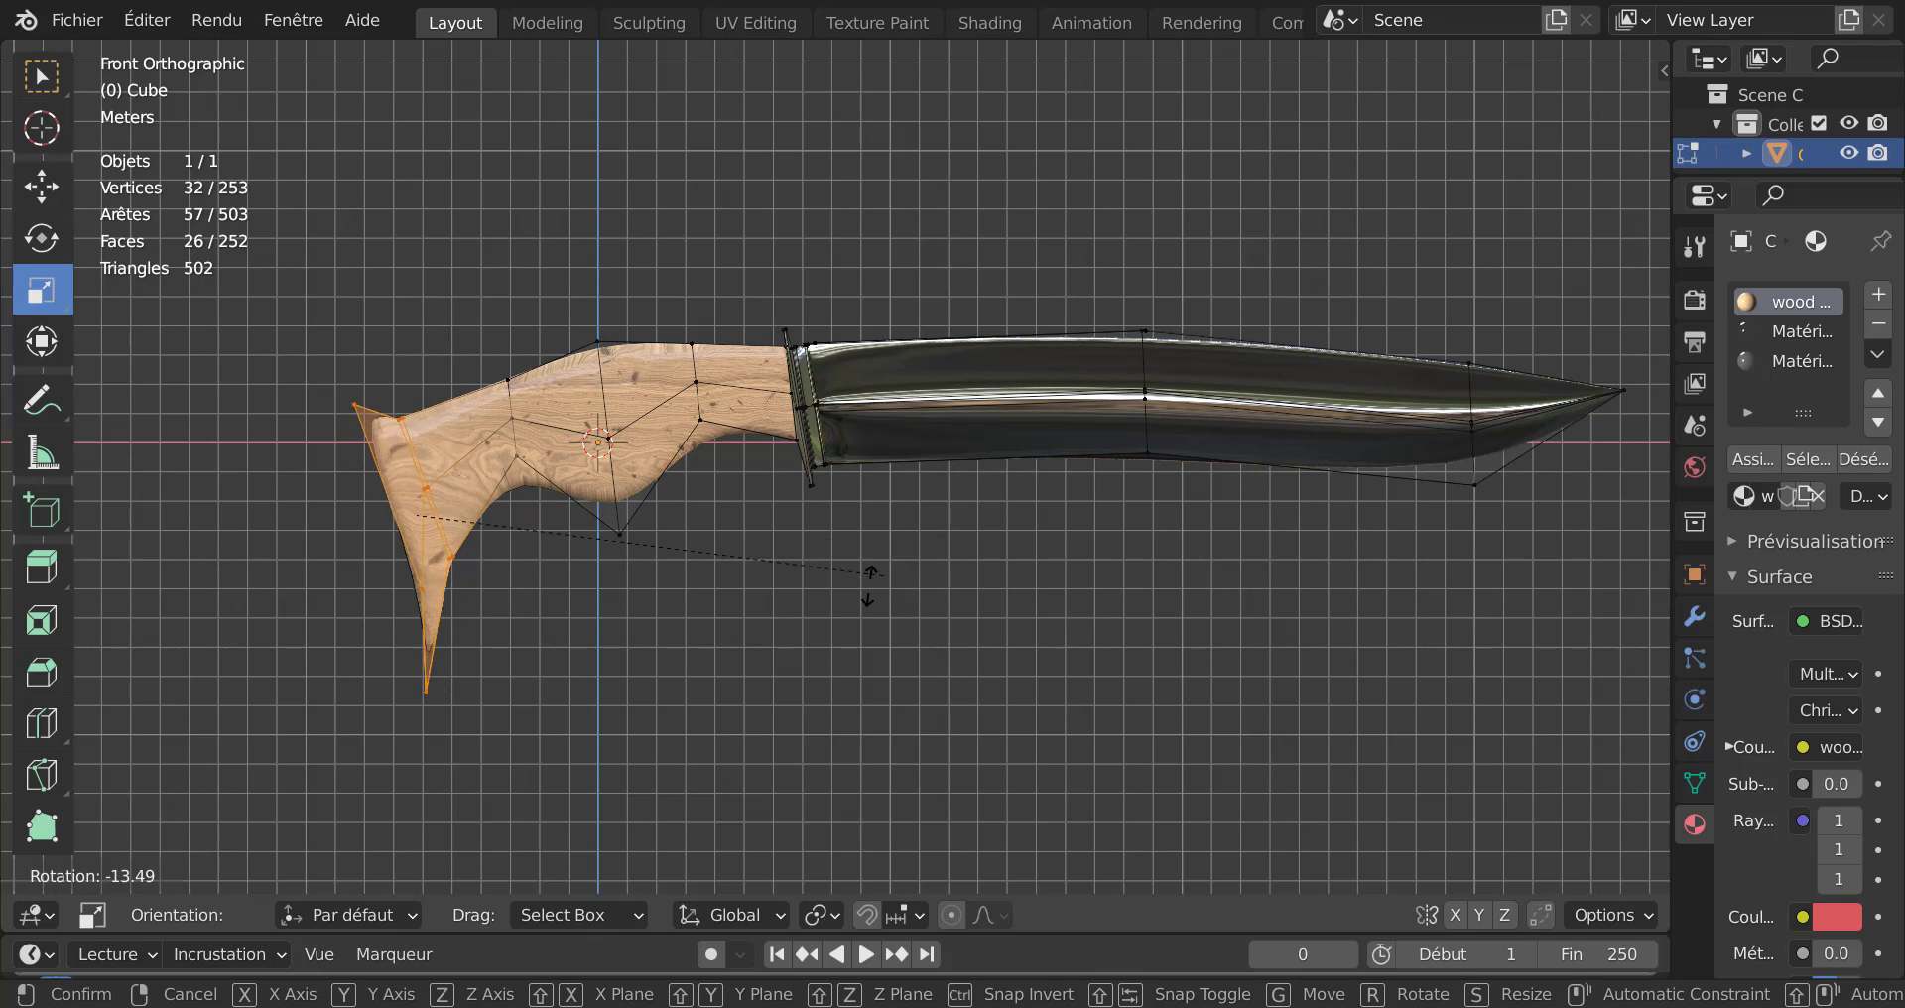
pyautogui.click(936, 637)
pyautogui.press('Tab')
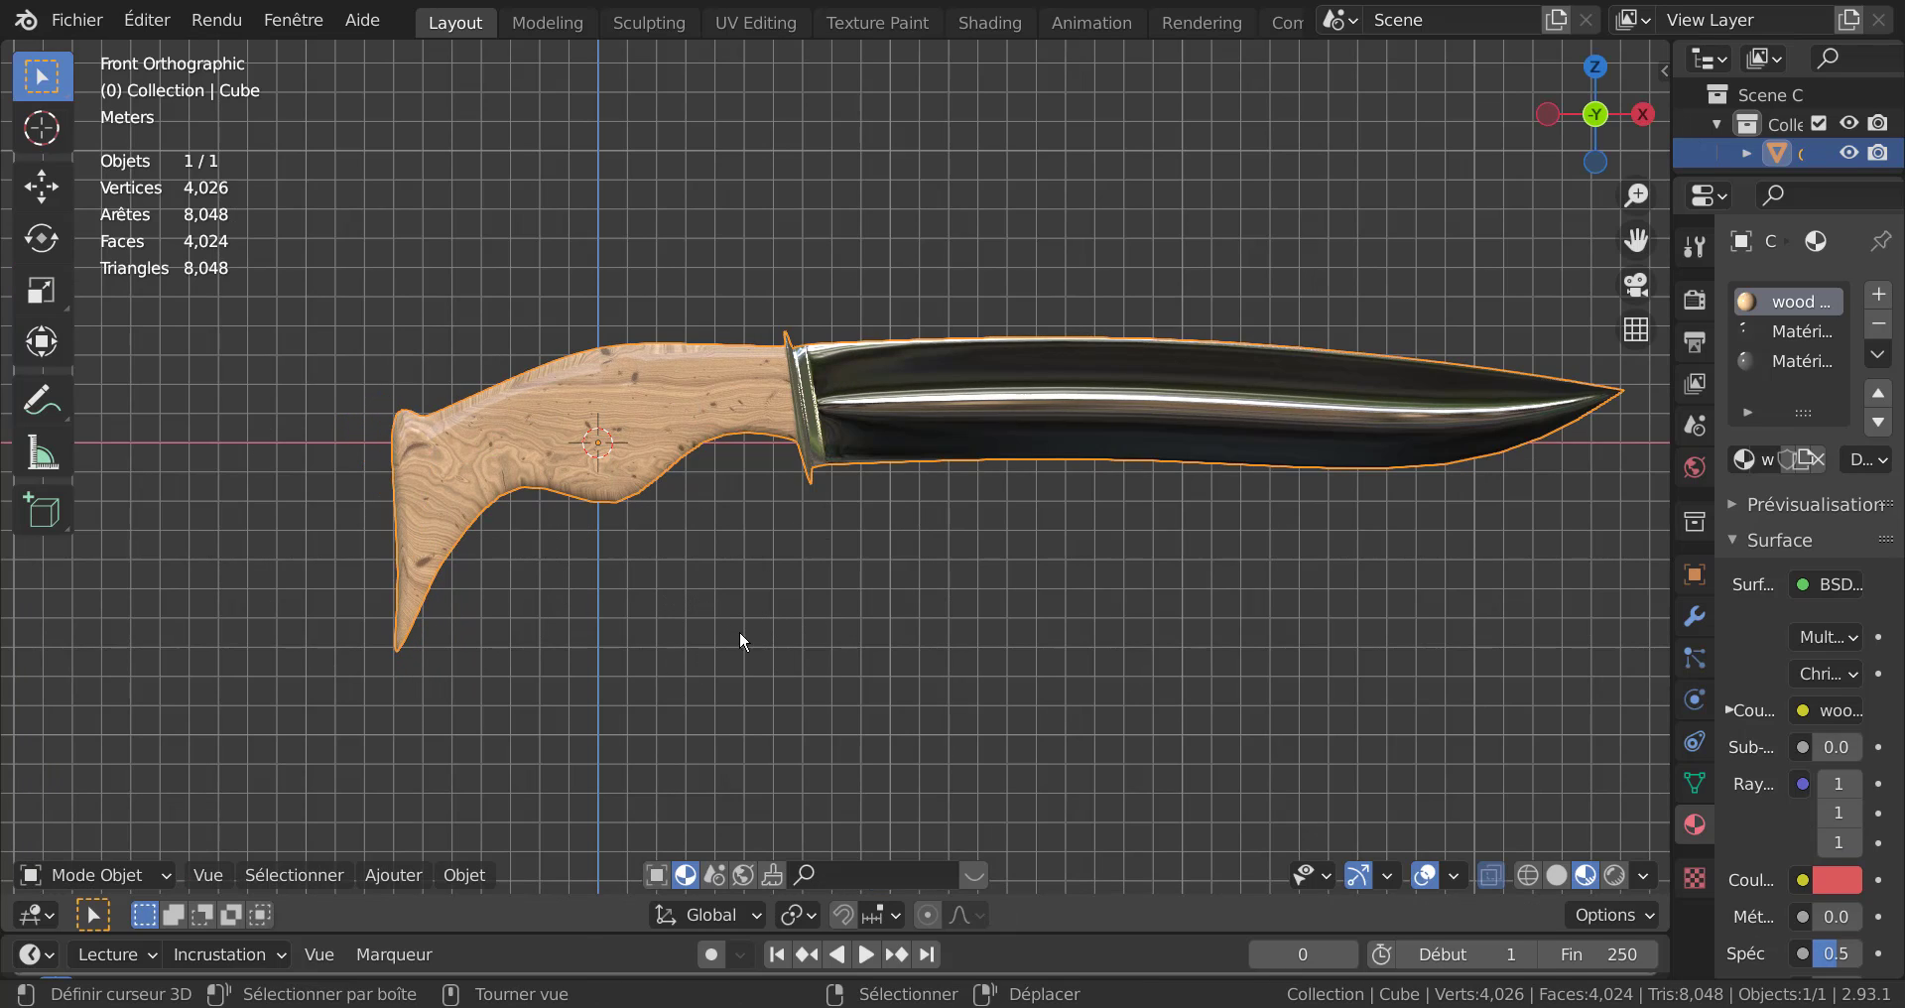
# Widen the handle's butt end by scaling its vertices along Y, and return to Object Mode.
pyautogui.moveTo(740, 629); pyautogui.dragTo(1008, 641, button='middle')
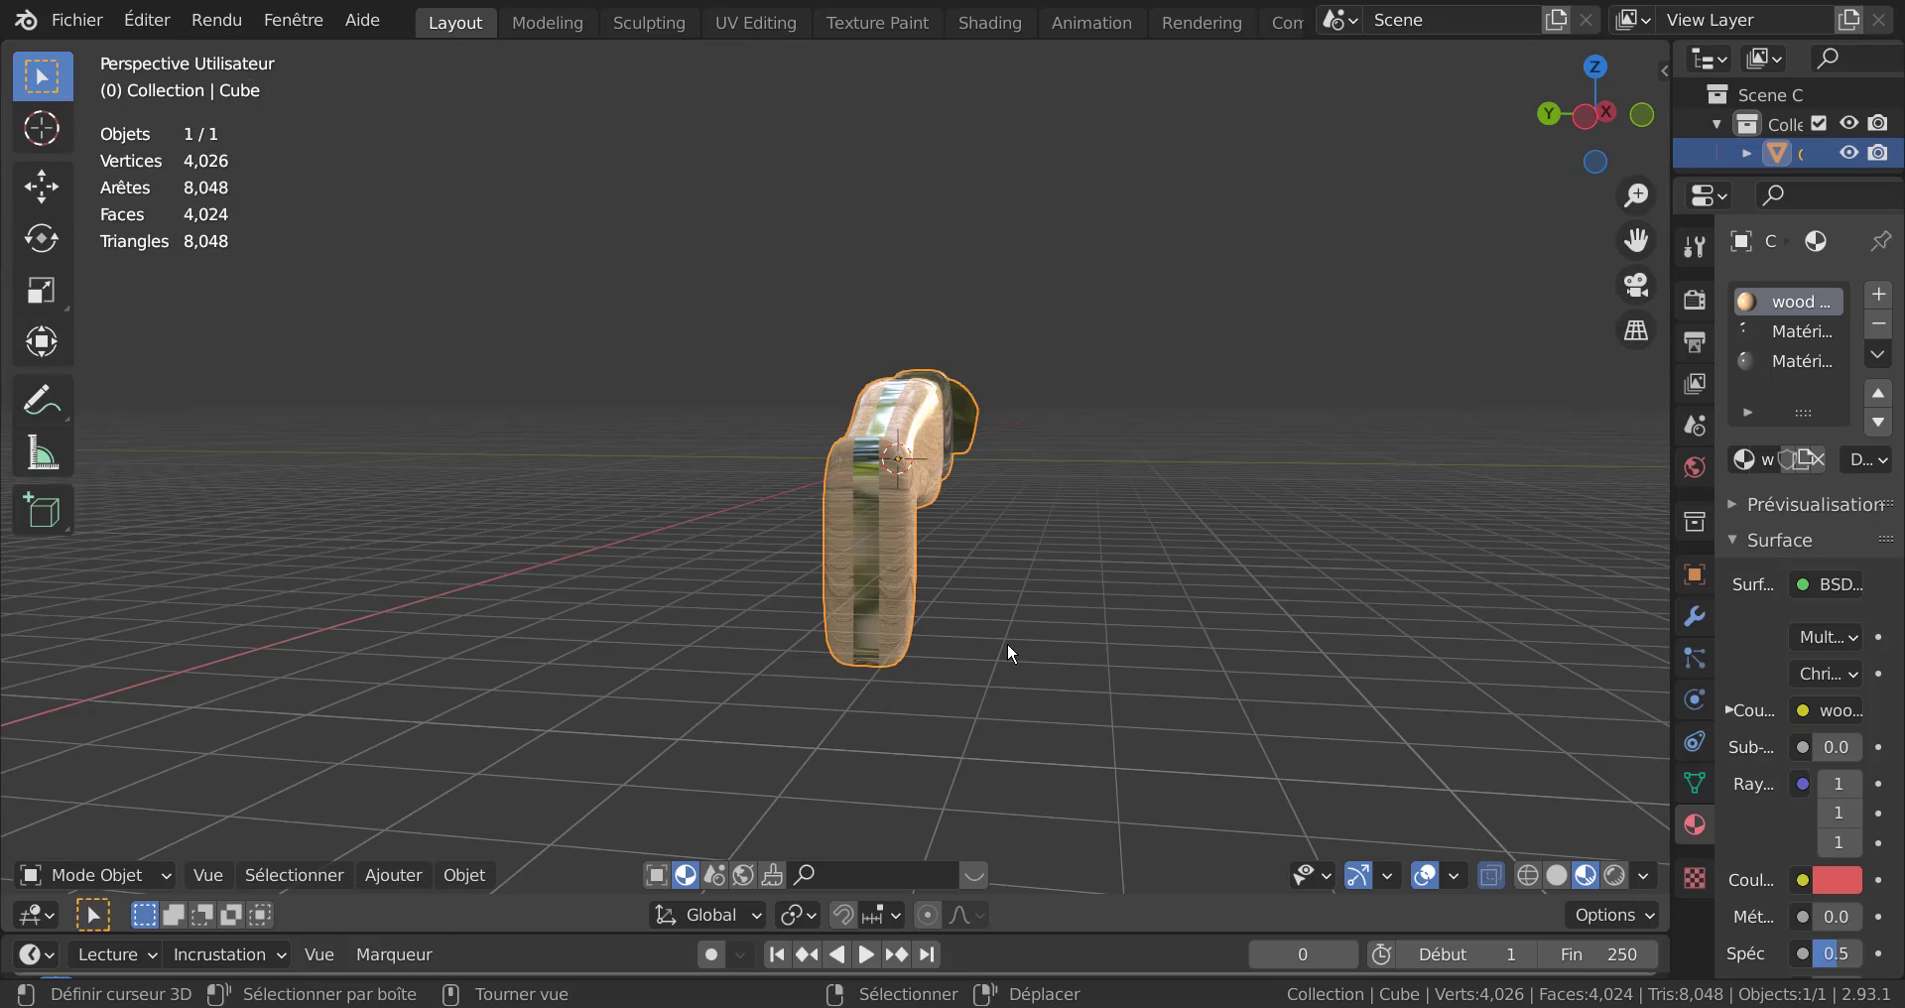
pyautogui.press('Tab')
pyautogui.press('s')
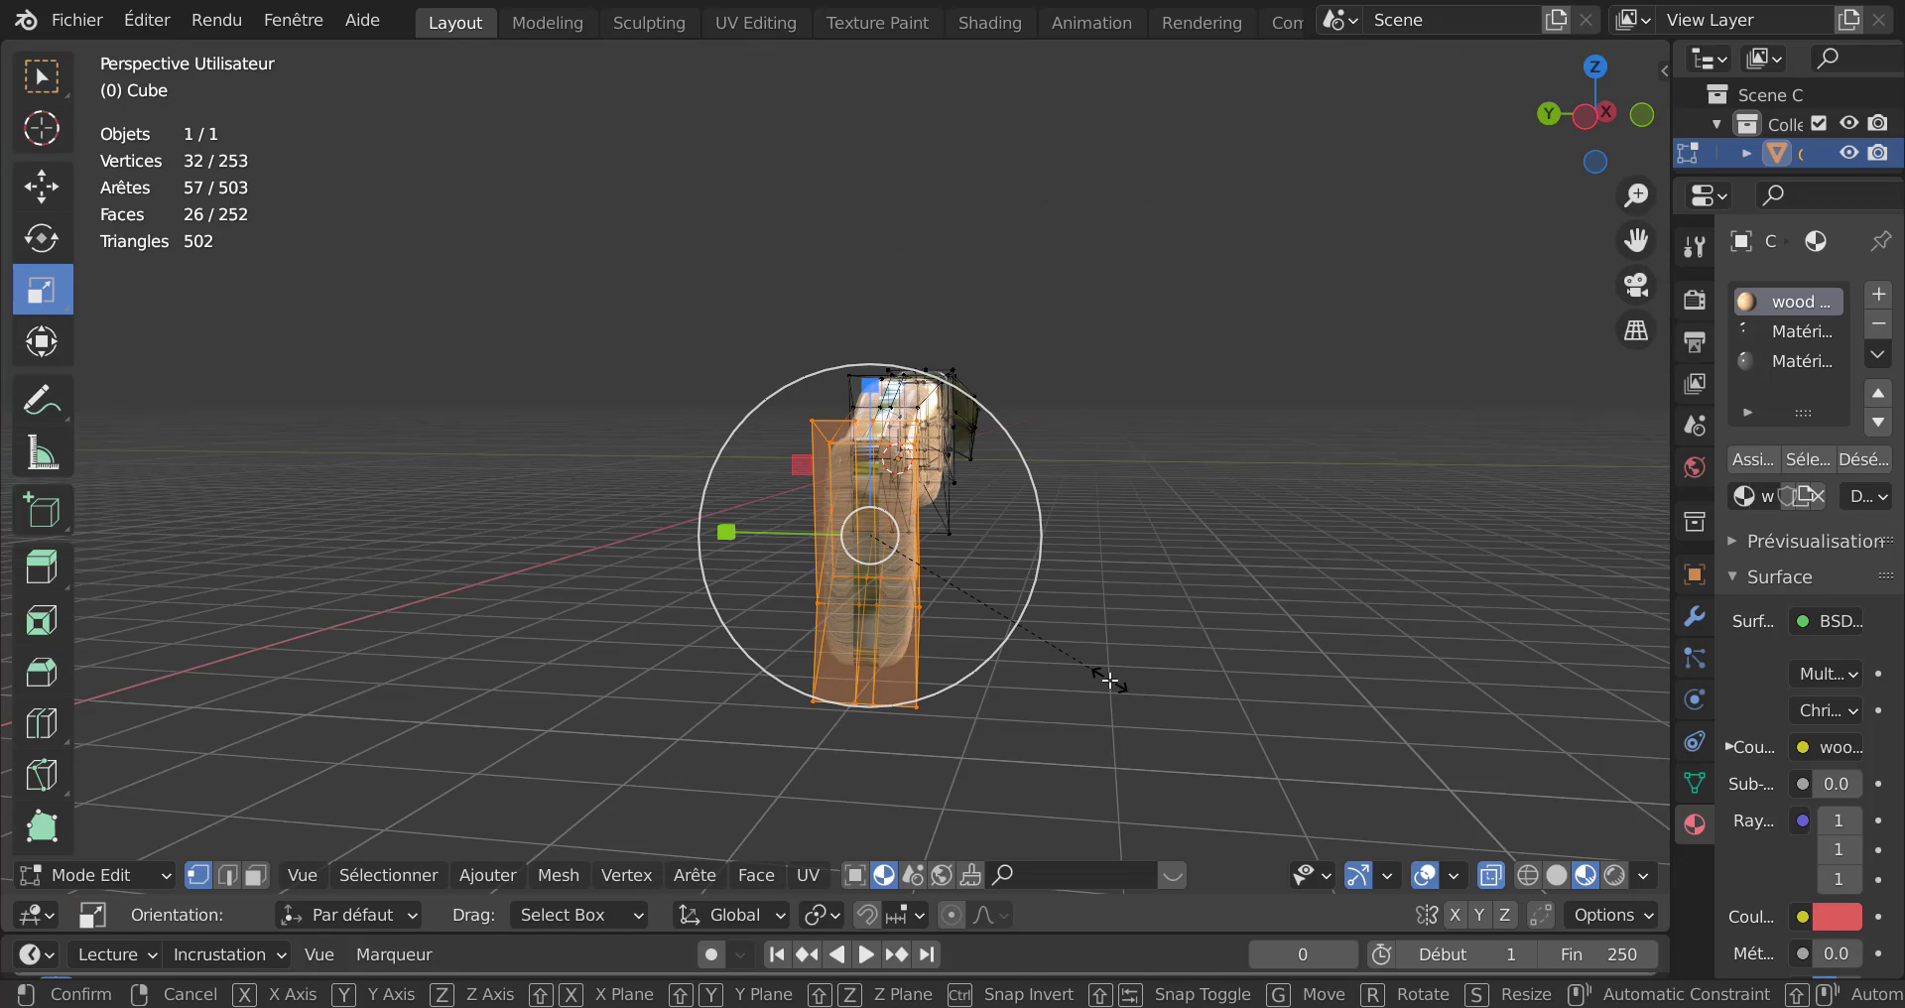
pyautogui.press('y')
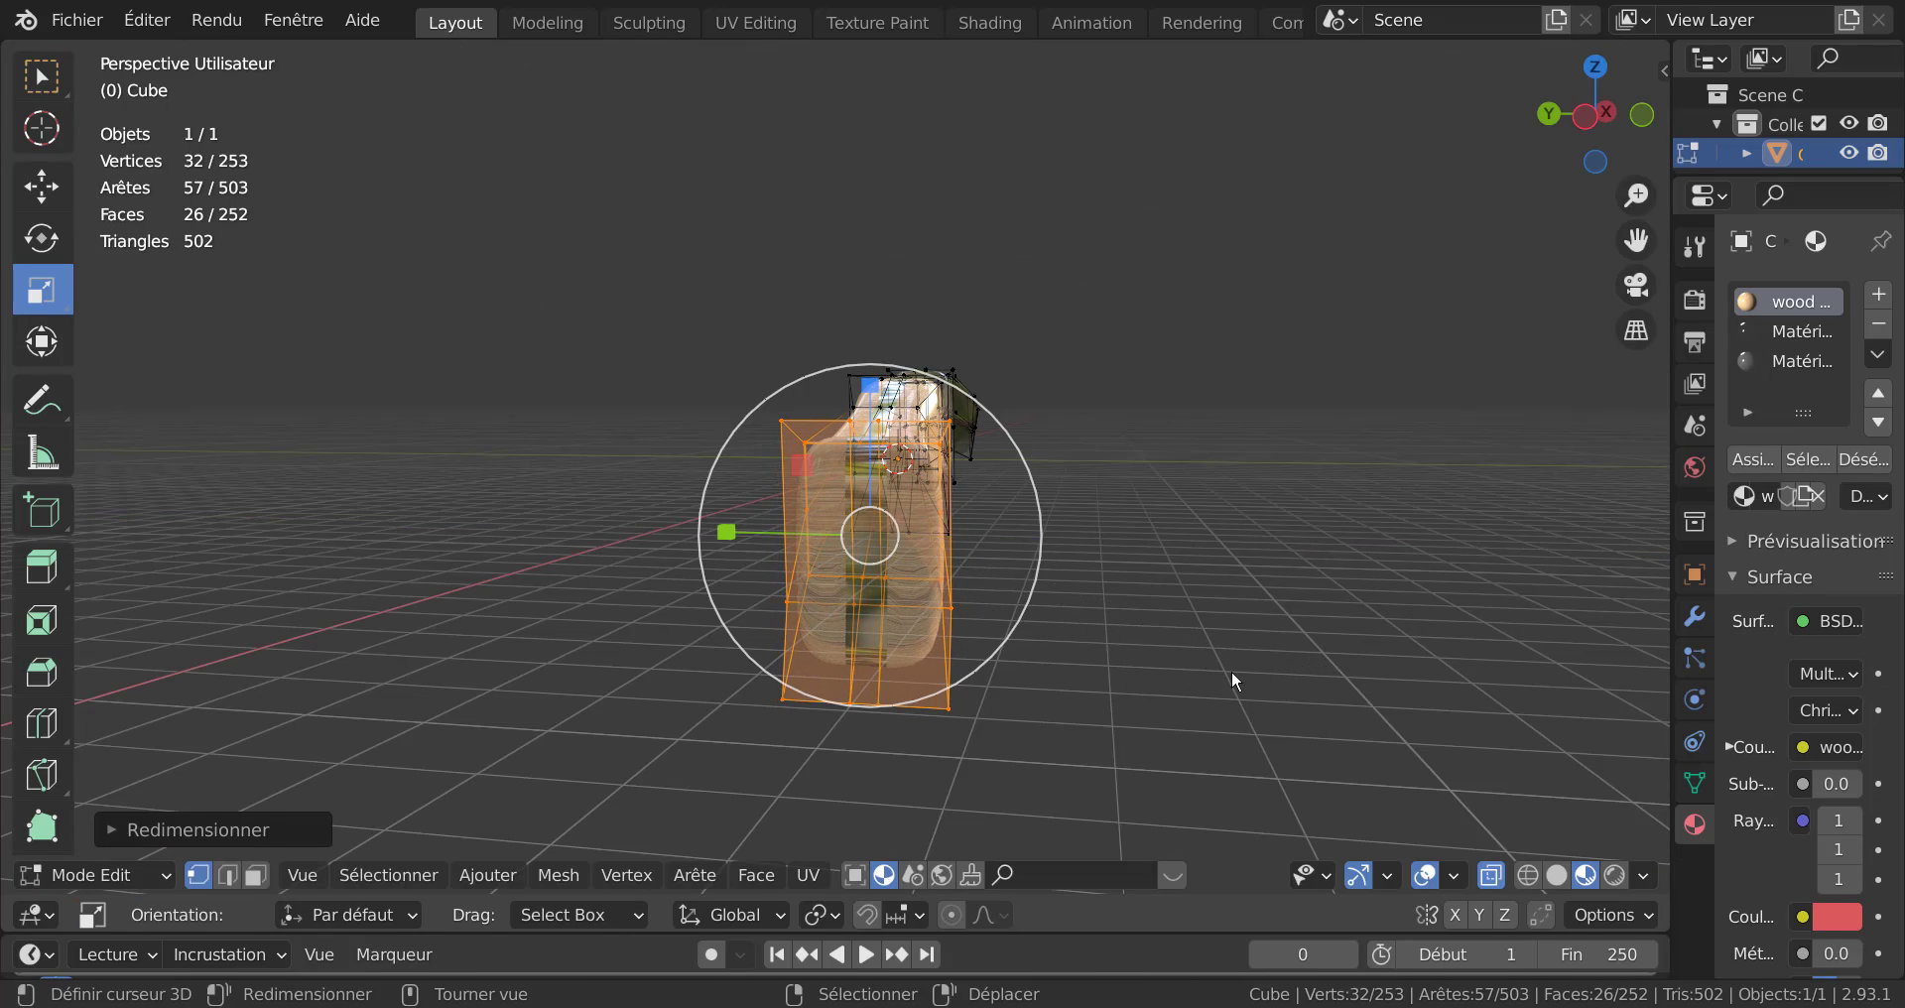
pyautogui.press('Escape')
pyautogui.press('Tab')
# Examine the deselected knife from below and the side in a slightly enlarged 3D viewport.
pyautogui.moveTo(998, 668); pyautogui.dragTo(634, 598, button='middle')
pyautogui.scroll(2, 634, 598)
pyautogui.moveTo(780, 639)
pyautogui.mouseDown(button='middle')
pyautogui.moveTo(860, 604)
pyautogui.moveTo(753, 688)
pyautogui.moveTo(807, 650)
pyautogui.mouseUp(button='middle')
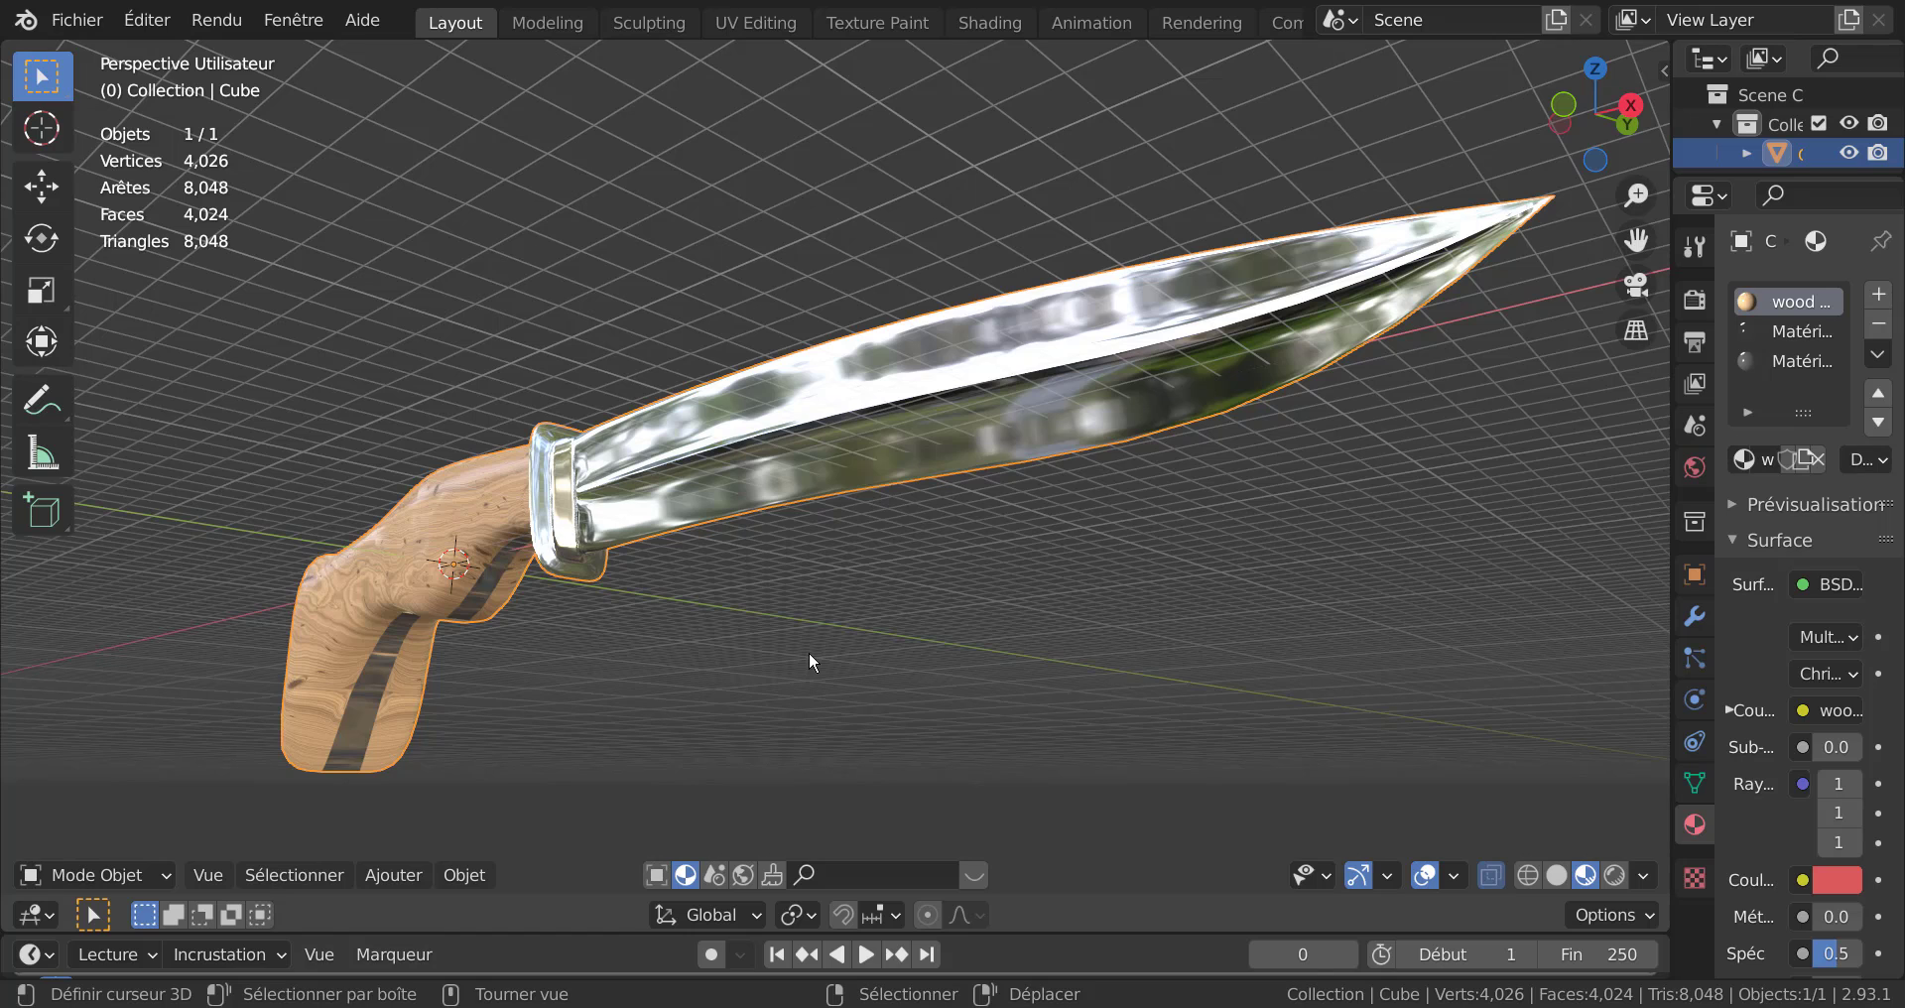
pyautogui.click(871, 664)
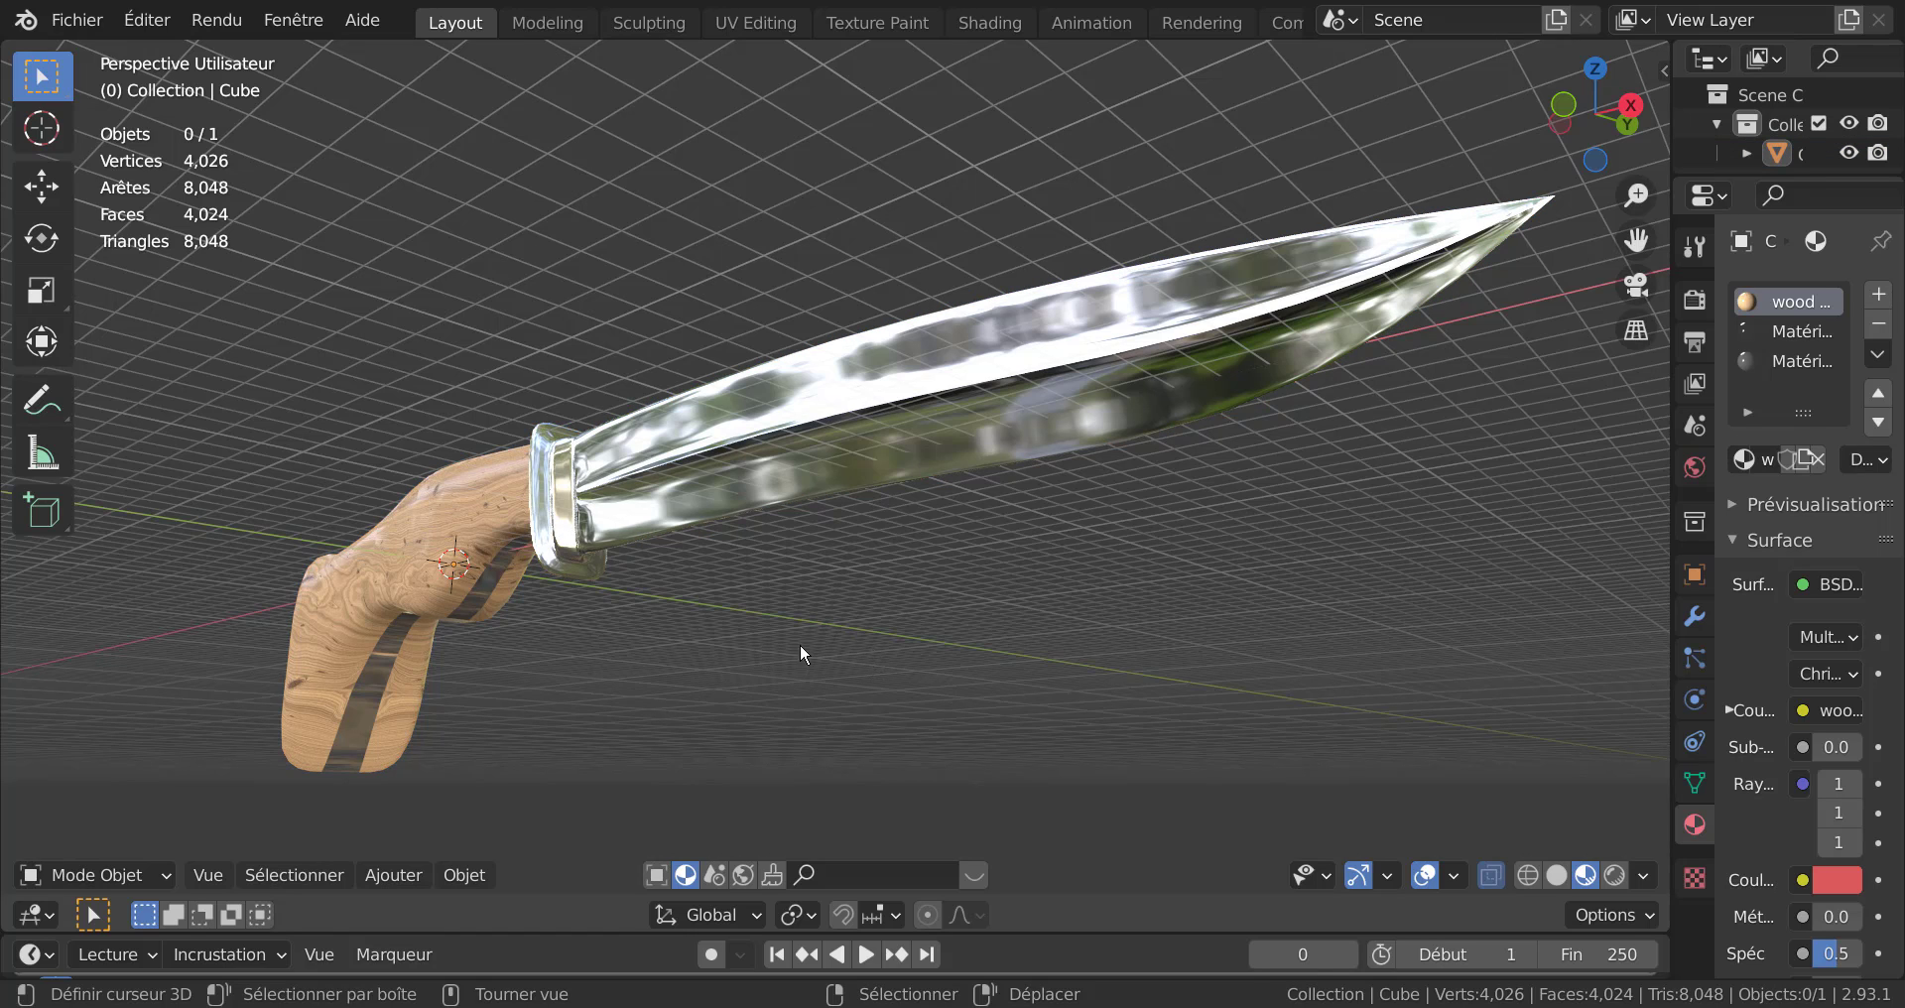
pyautogui.moveTo(804, 653)
pyautogui.mouseDown(button='middle')
pyautogui.moveTo(959, 640)
pyautogui.moveTo(779, 635)
pyautogui.mouseUp(button='middle')
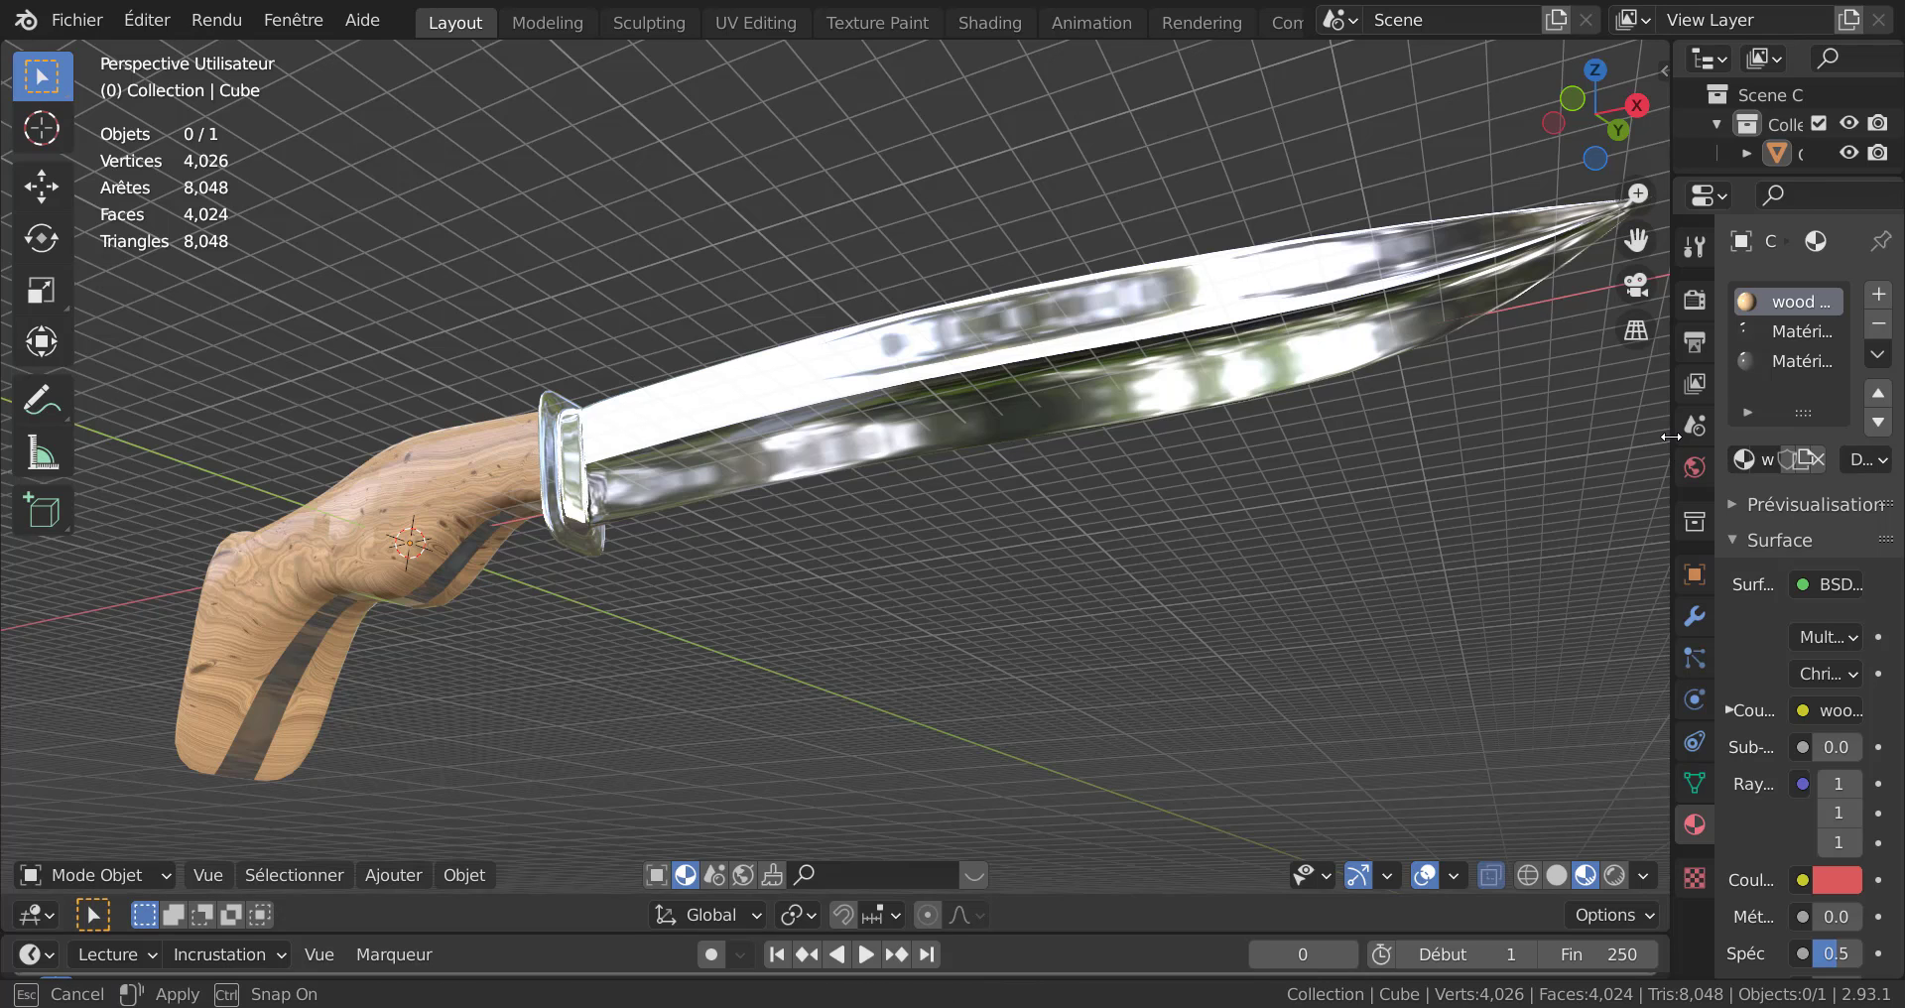
pyautogui.moveTo(1671, 437); pyautogui.dragTo(1726, 436)
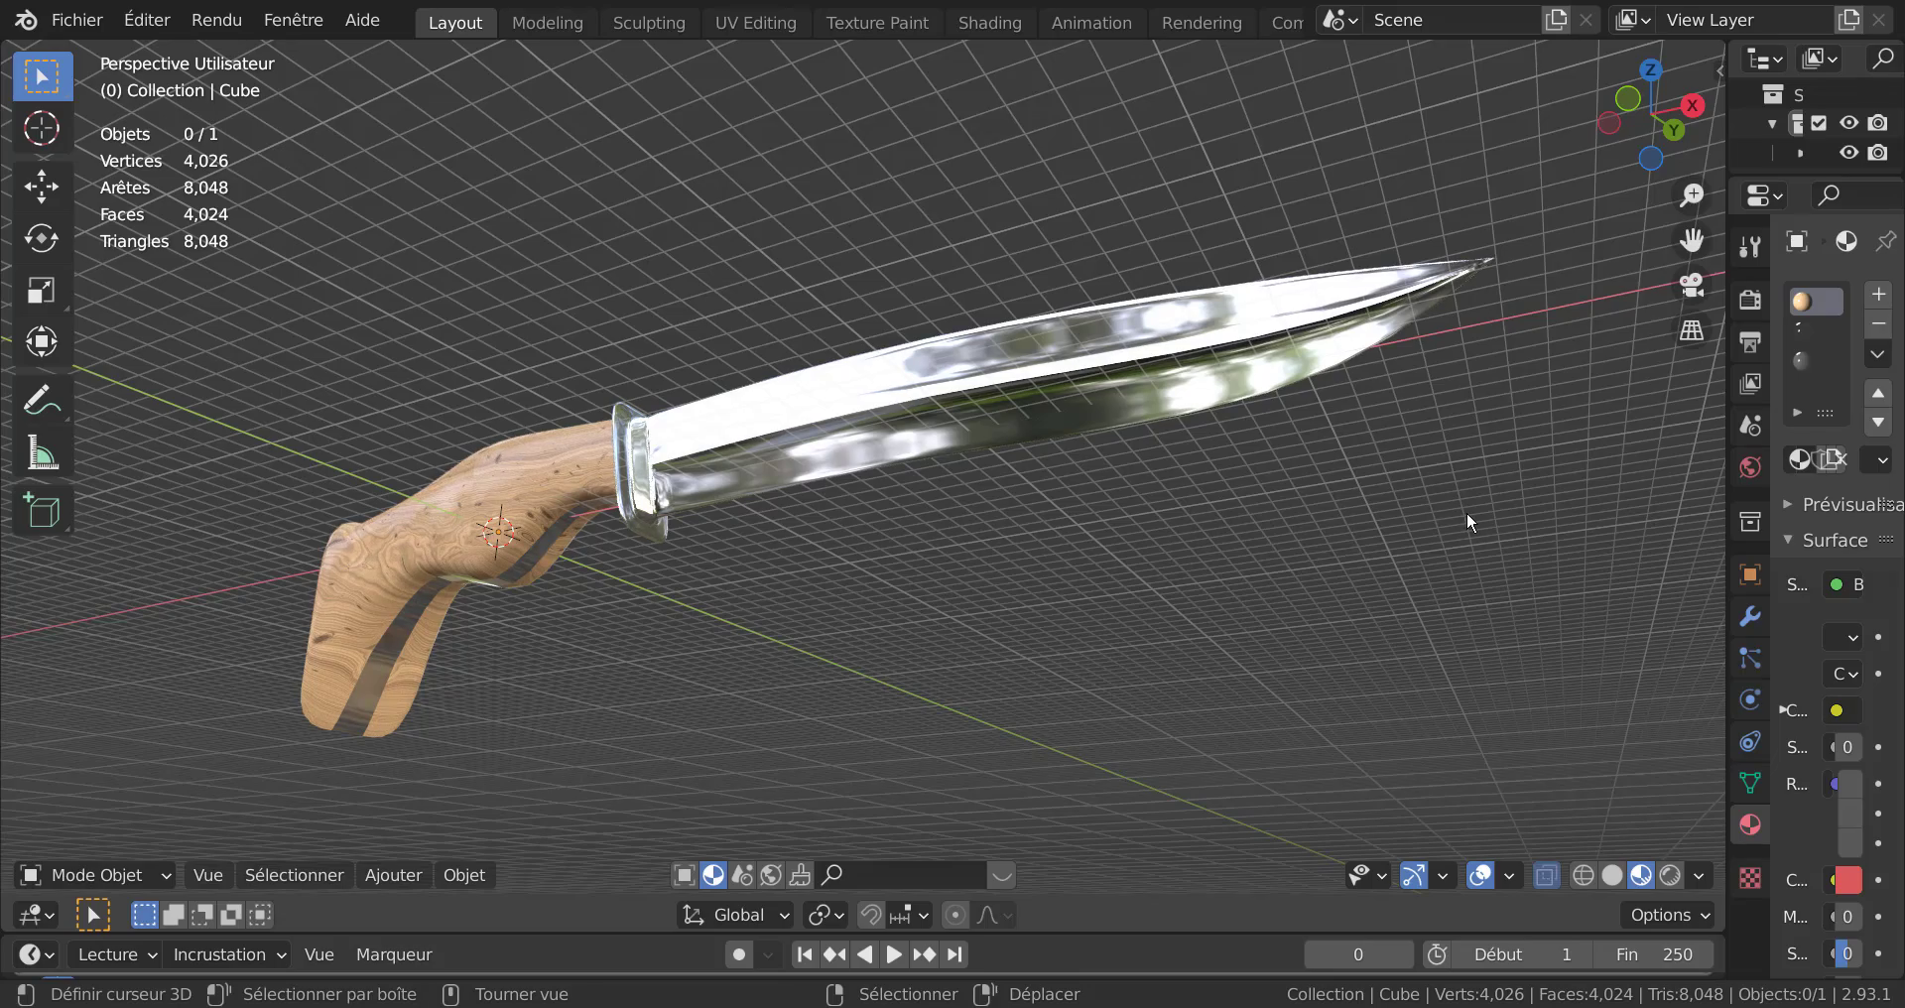
pyautogui.moveTo(1264, 550); pyautogui.dragTo(1070, 652, button='middle')
pyautogui.scroll(2, 1069, 648)
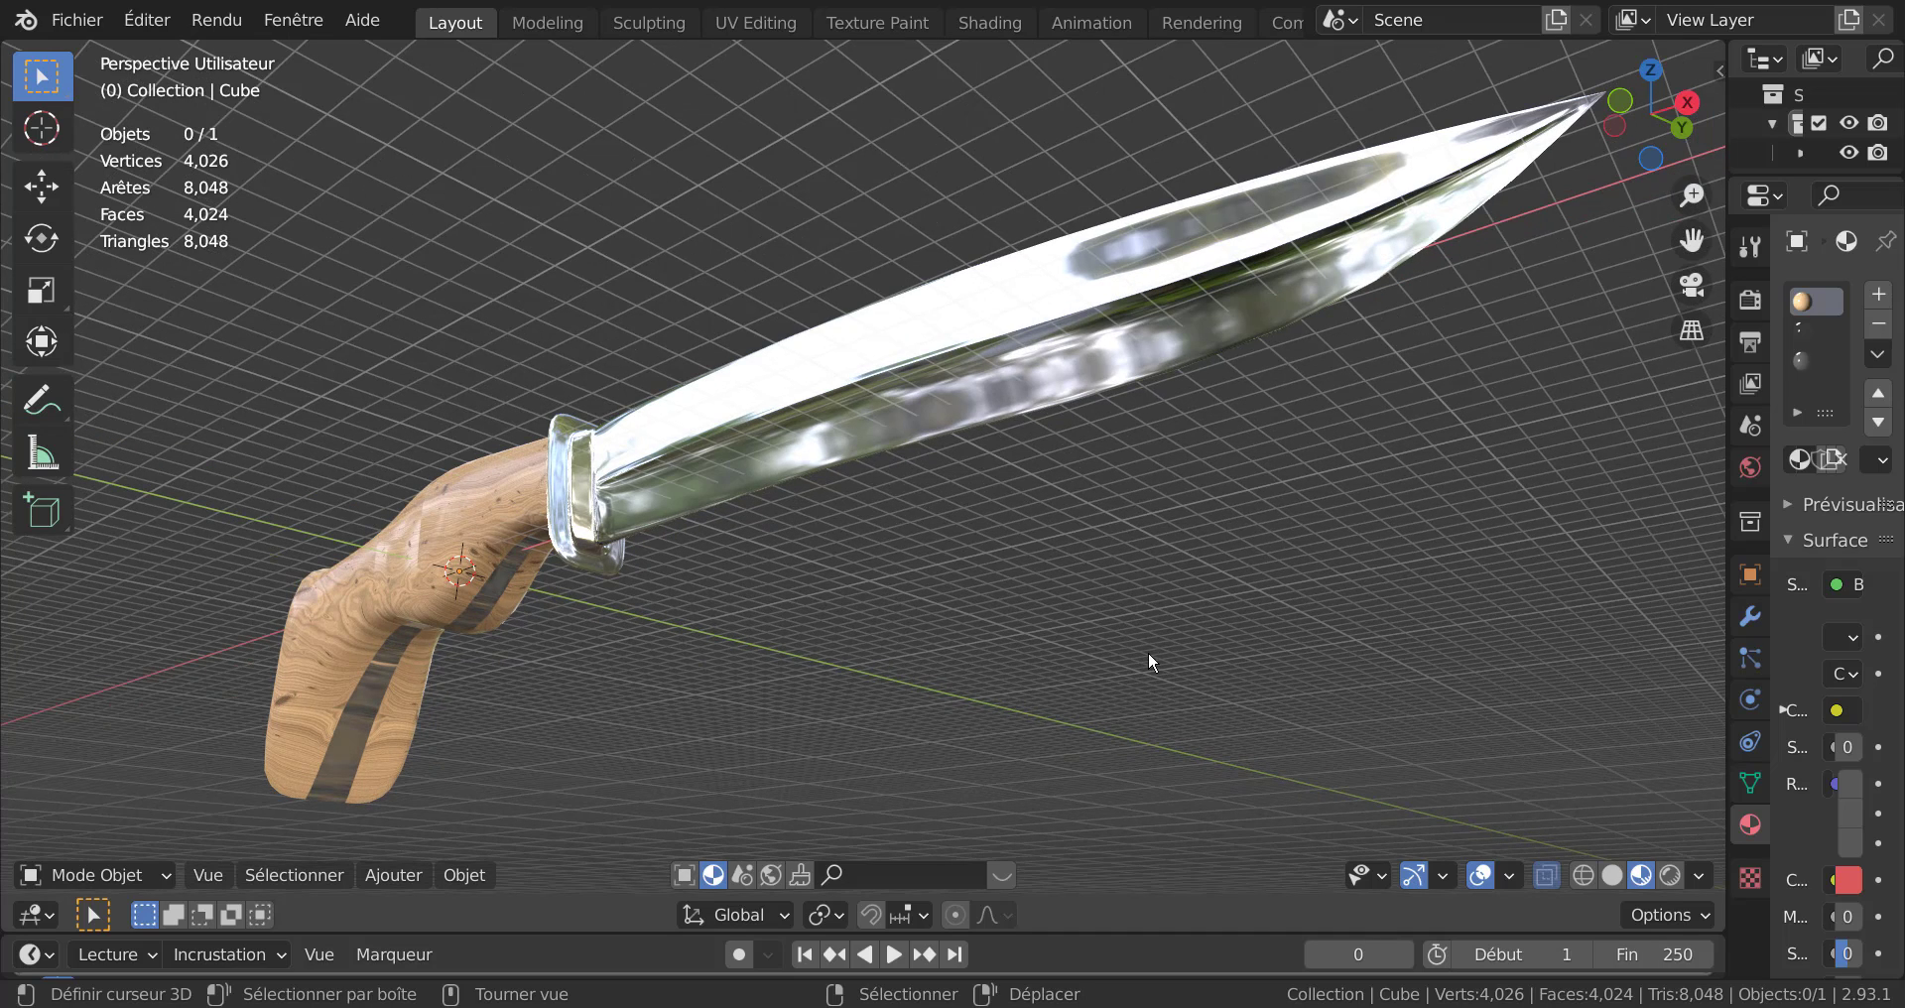